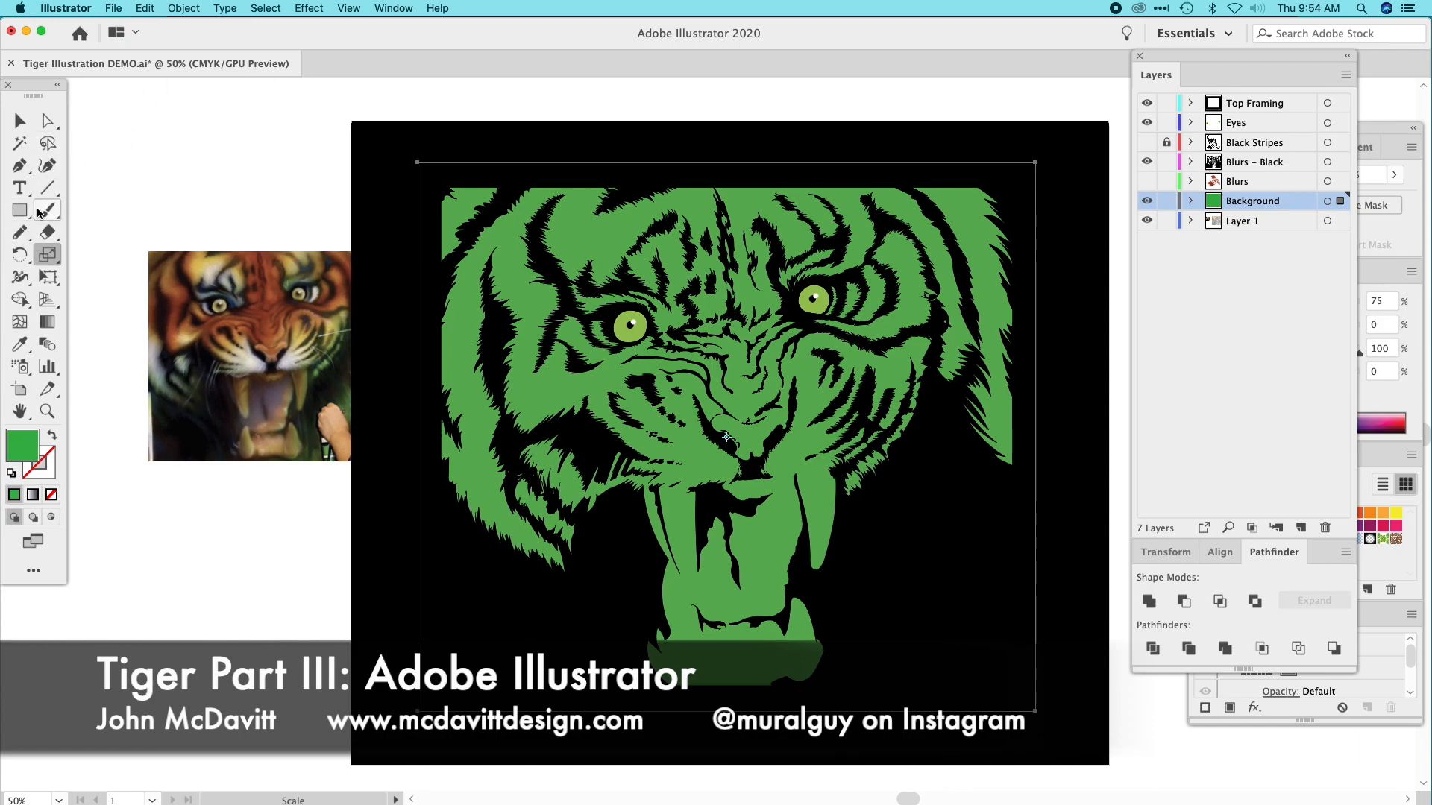
Recolour the background rectangle behind the tiger with an orange-brown fur tone sampled from the reference photo.
{"action": "left_click", "coordinate": [22, 348]}
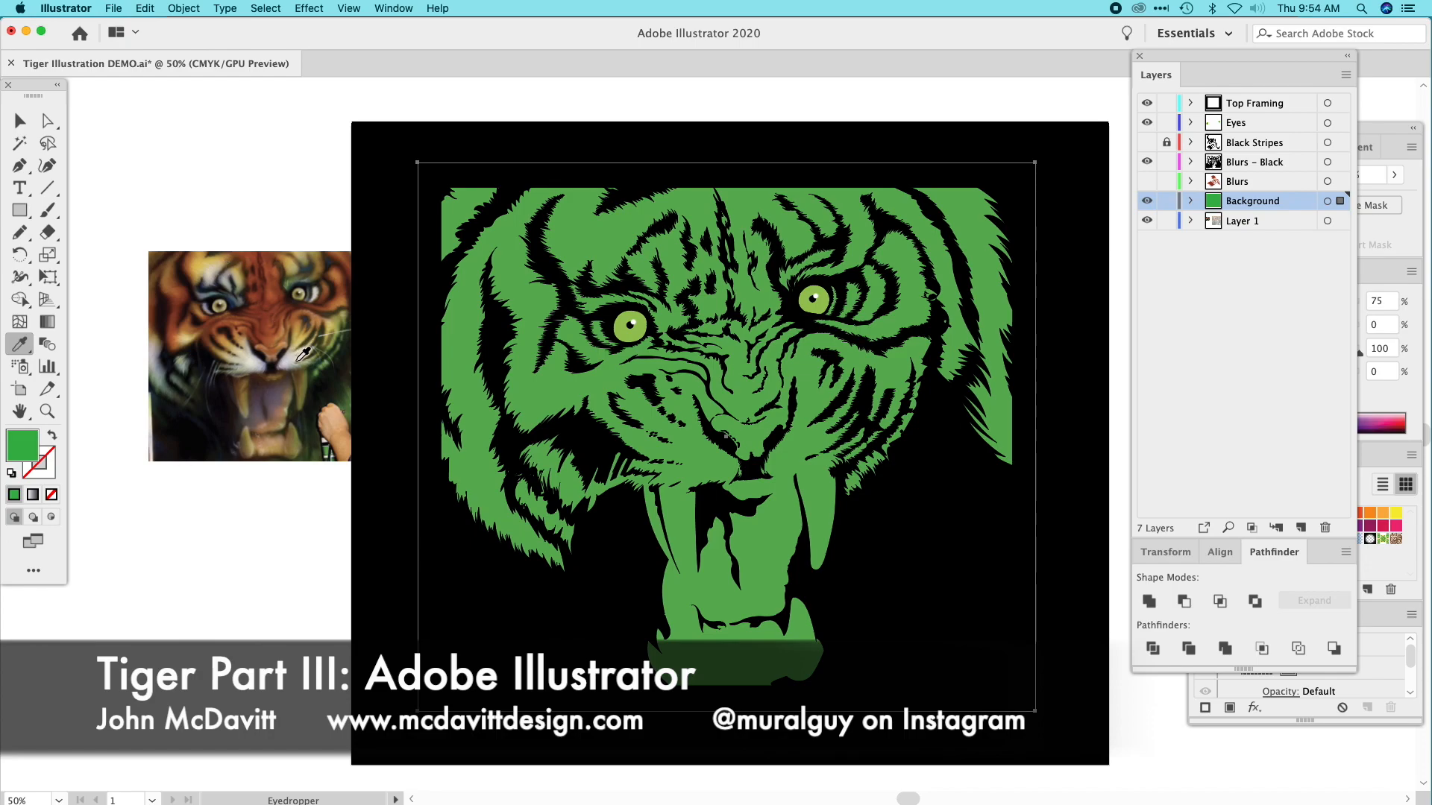
{"action": "left_click", "coordinate": [273, 323]}
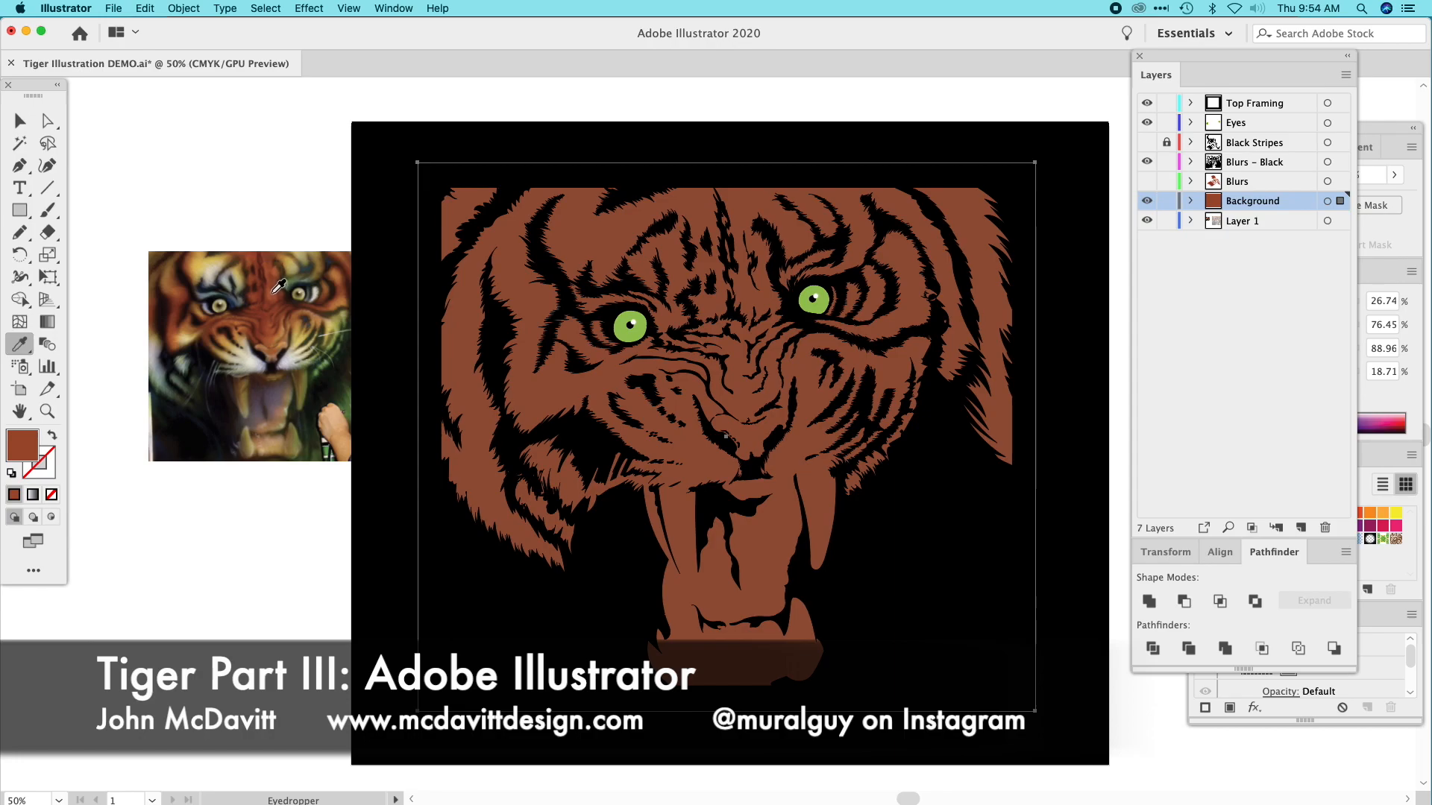
{"action": "left_click", "coordinate": [274, 293]}
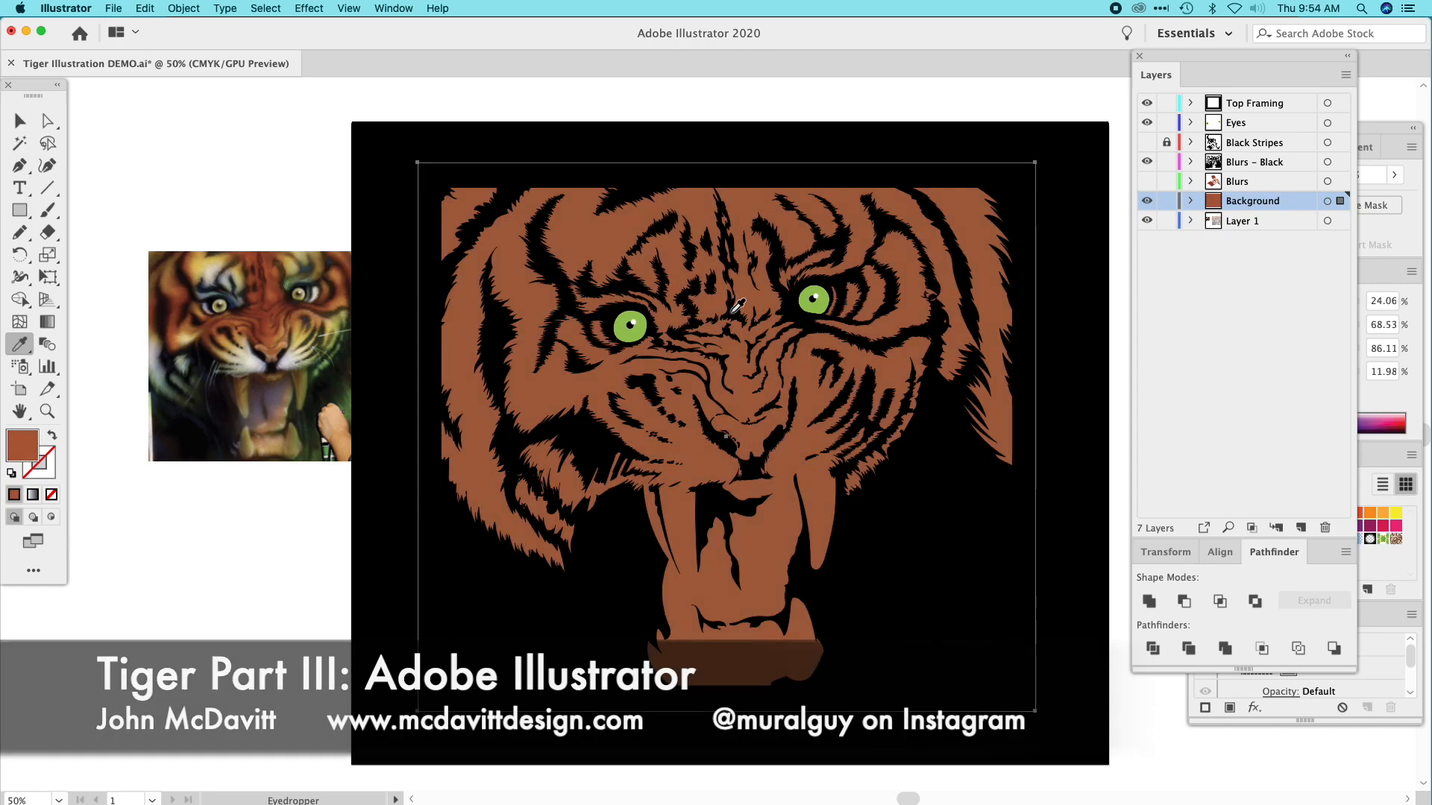
Shift the background rectangle's fill to a brighter red-orange with 0% cyan and 84% magenta, and deselect it.
{"action": "left_click", "coordinate": [1393, 390]}
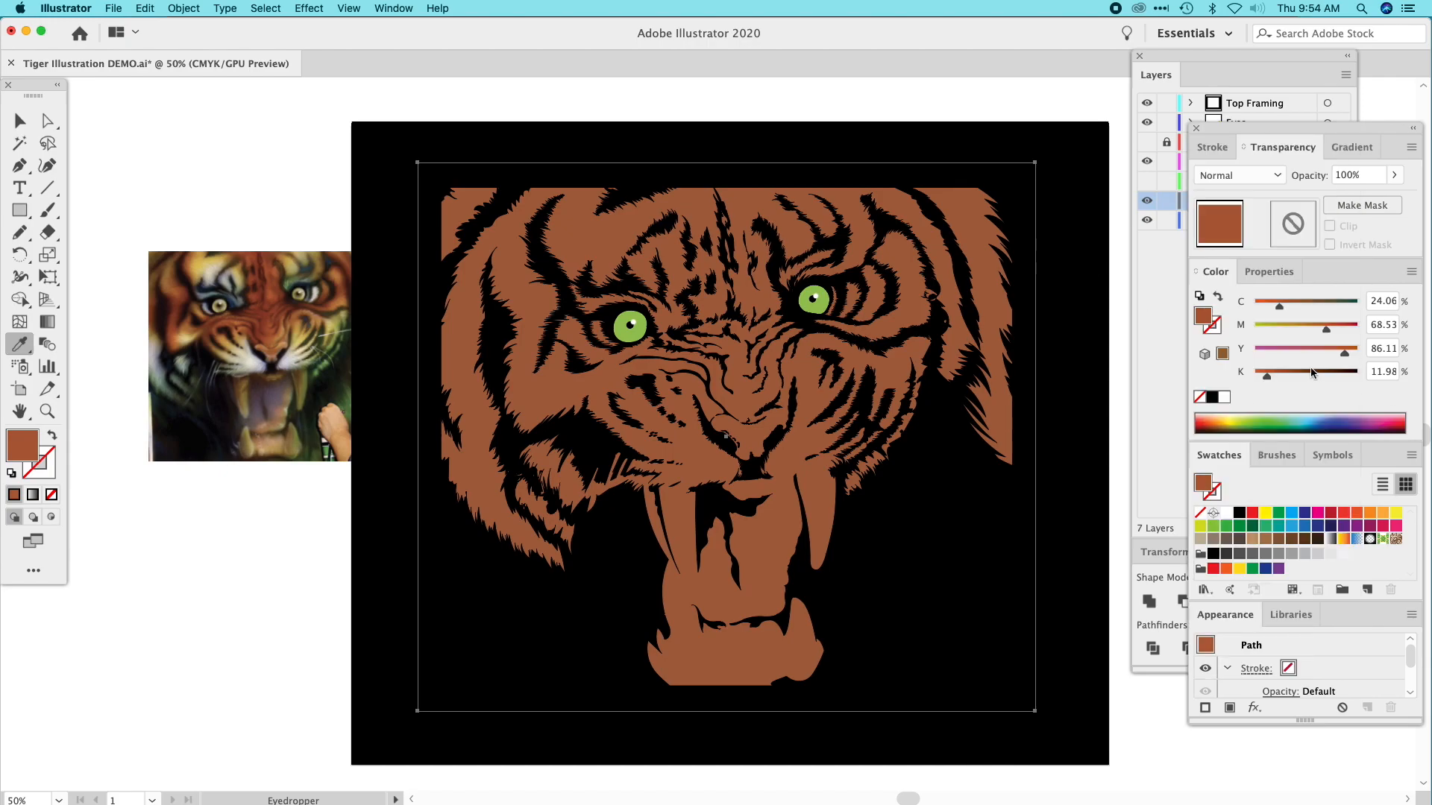
{"action": "left_click_drag", "start_coordinate": [1333, 326], "coordinate": [1344, 326]}
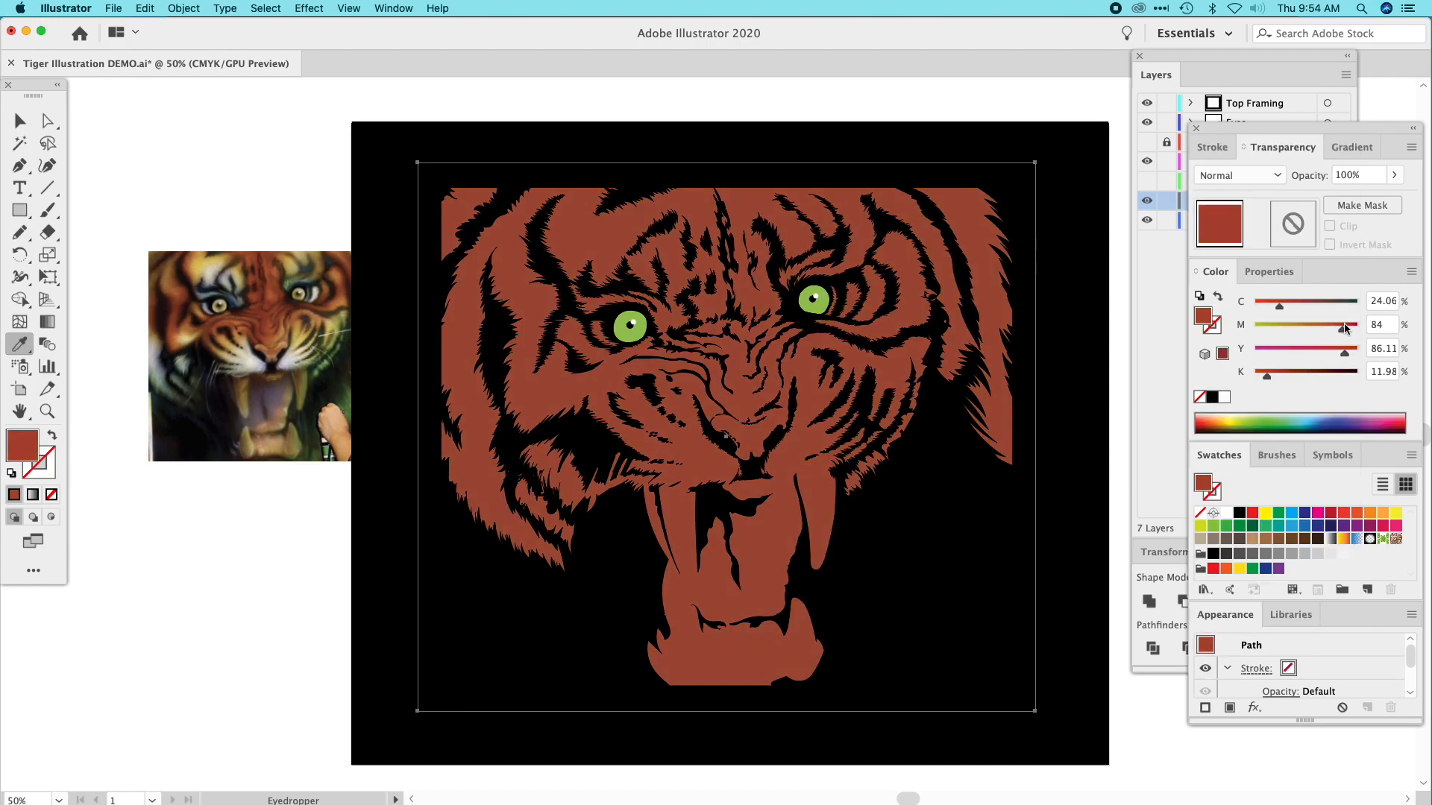
{"action": "left_click", "coordinate": [1269, 304]}
{"action": "left_click_drag", "start_coordinate": [1263, 302], "coordinate": [1247, 303]}
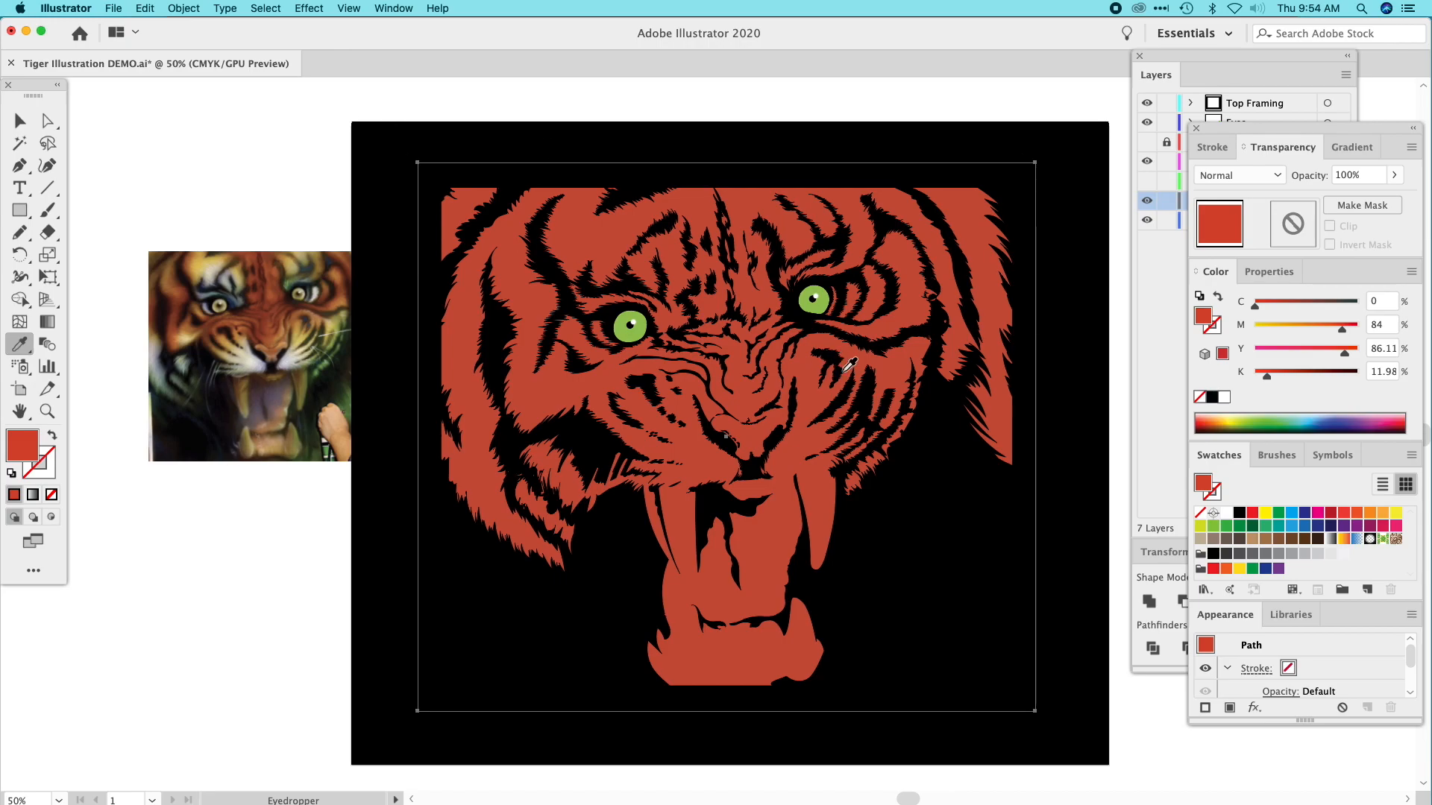
{"action": "left_click", "coordinate": [1143, 421]}
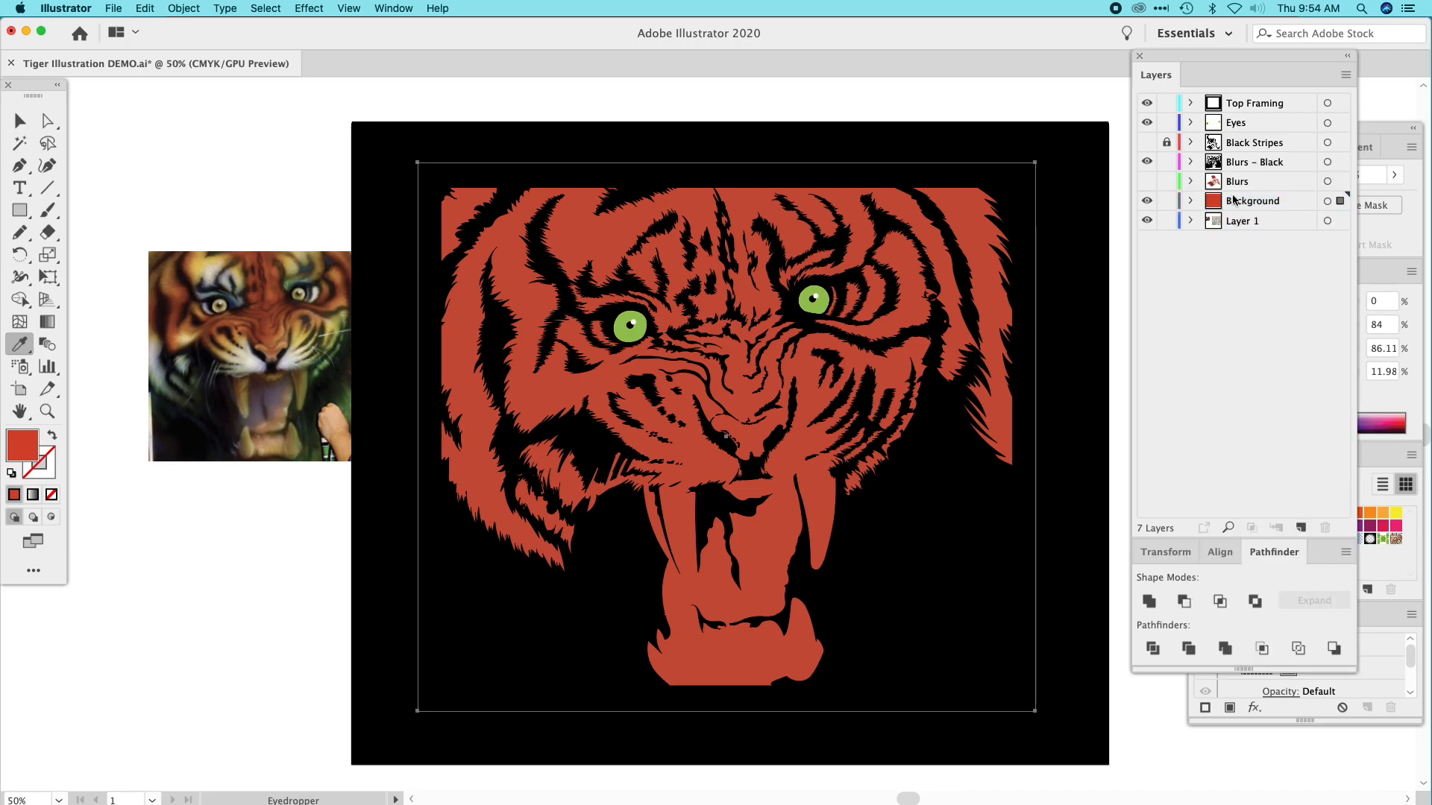
{"action": "left_click", "coordinate": [19, 120]}
{"action": "key", "text": "super+shift+a"}
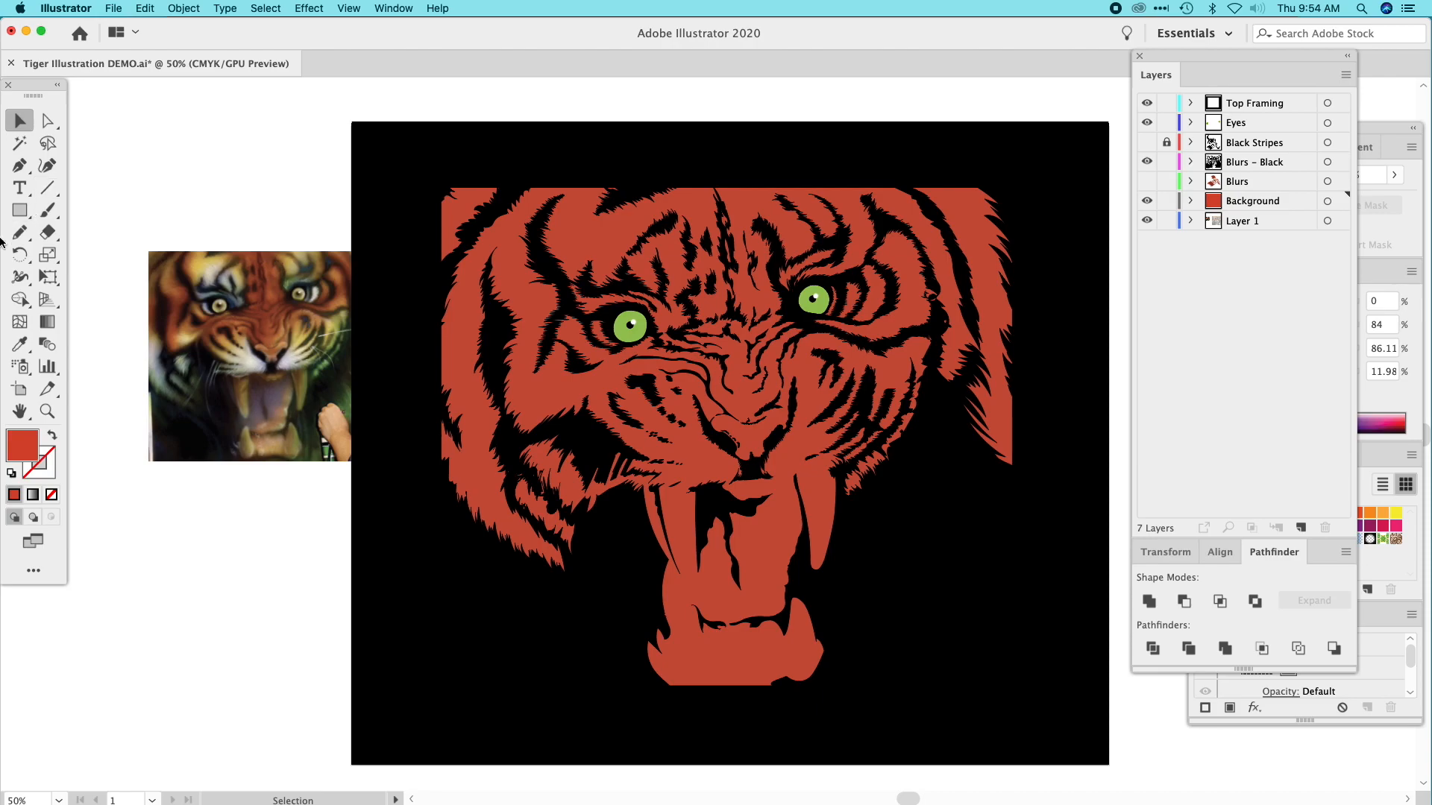
Draw a closed freehand Pencil shape around the tiger's left cheek fur and muzzle, and fill it with sampled white.
{"action": "left_click", "coordinate": [19, 236]}
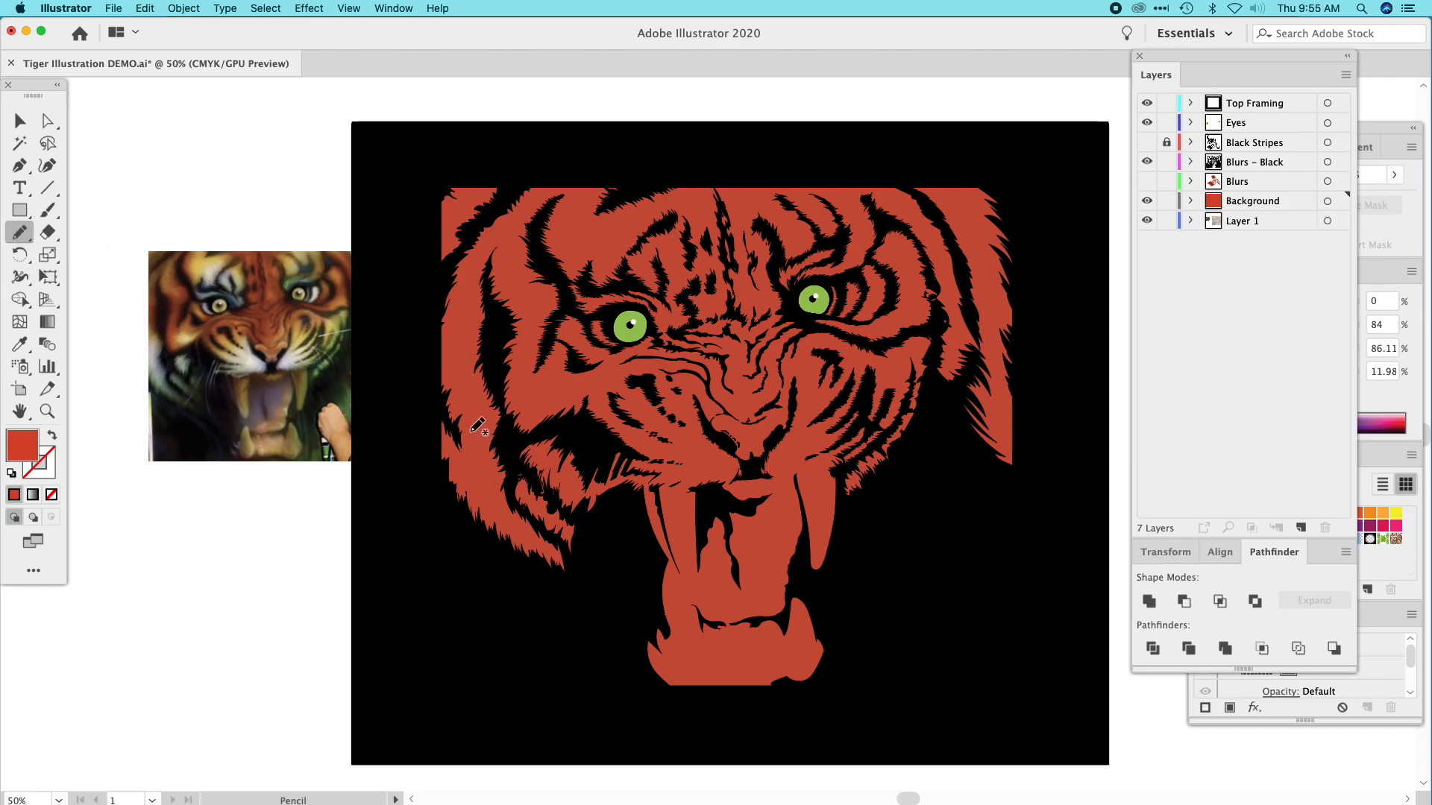
{"action": "mouse_move", "coordinate": [433, 352]}
{"action": "left_mouse_down"}
{"action": "mouse_move", "coordinate": [501, 408]}
{"action": "mouse_move", "coordinate": [500, 438]}
{"action": "mouse_move", "coordinate": [590, 425]}
{"action": "mouse_move", "coordinate": [623, 440]}
{"action": "mouse_move", "coordinate": [626, 420]}
{"action": "mouse_move", "coordinate": [685, 397]}
{"action": "mouse_move", "coordinate": [750, 484]}
{"action": "mouse_move", "coordinate": [626, 481]}
{"action": "mouse_move", "coordinate": [585, 584]}
{"action": "mouse_move", "coordinate": [543, 607]}
{"action": "mouse_move", "coordinate": [423, 509]}
{"action": "mouse_move", "coordinate": [432, 348]}
{"action": "left_mouse_up"}
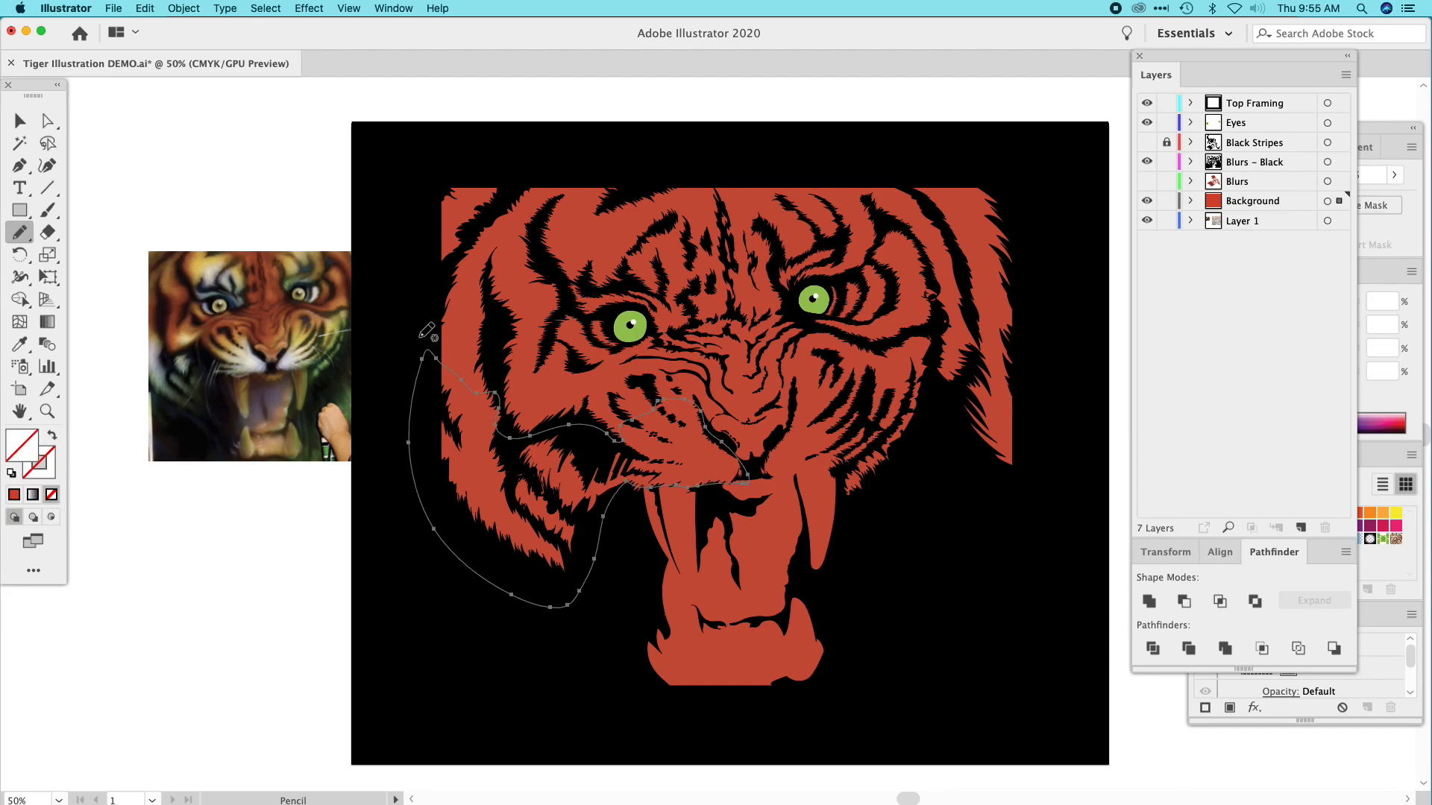
{"action": "left_click", "coordinate": [19, 344]}
{"action": "left_click", "coordinate": [208, 159]}
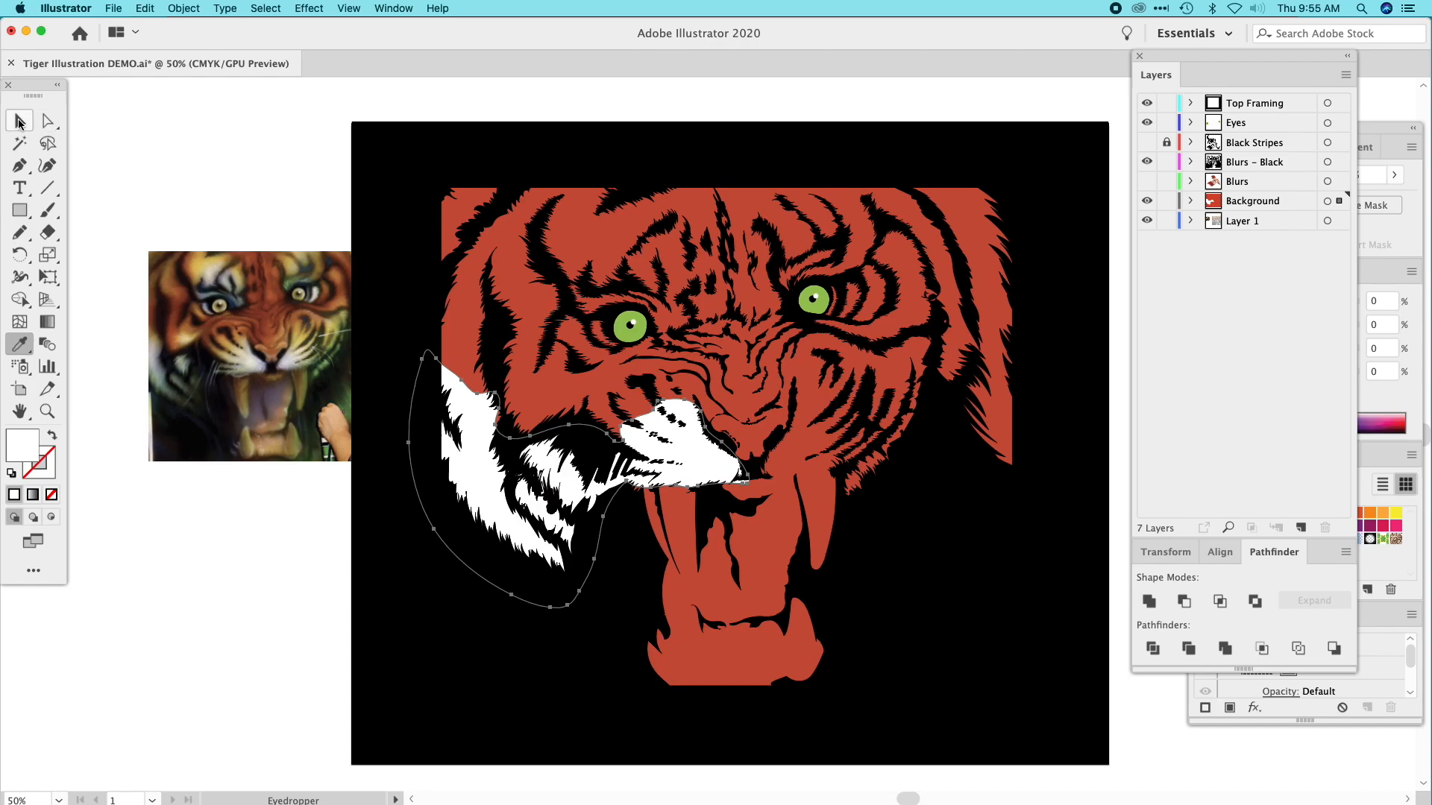
Draw a closed freehand shape around the right muzzle, cheek and outer fur, and fill it with the same white.
{"action": "left_click", "coordinate": [20, 230]}
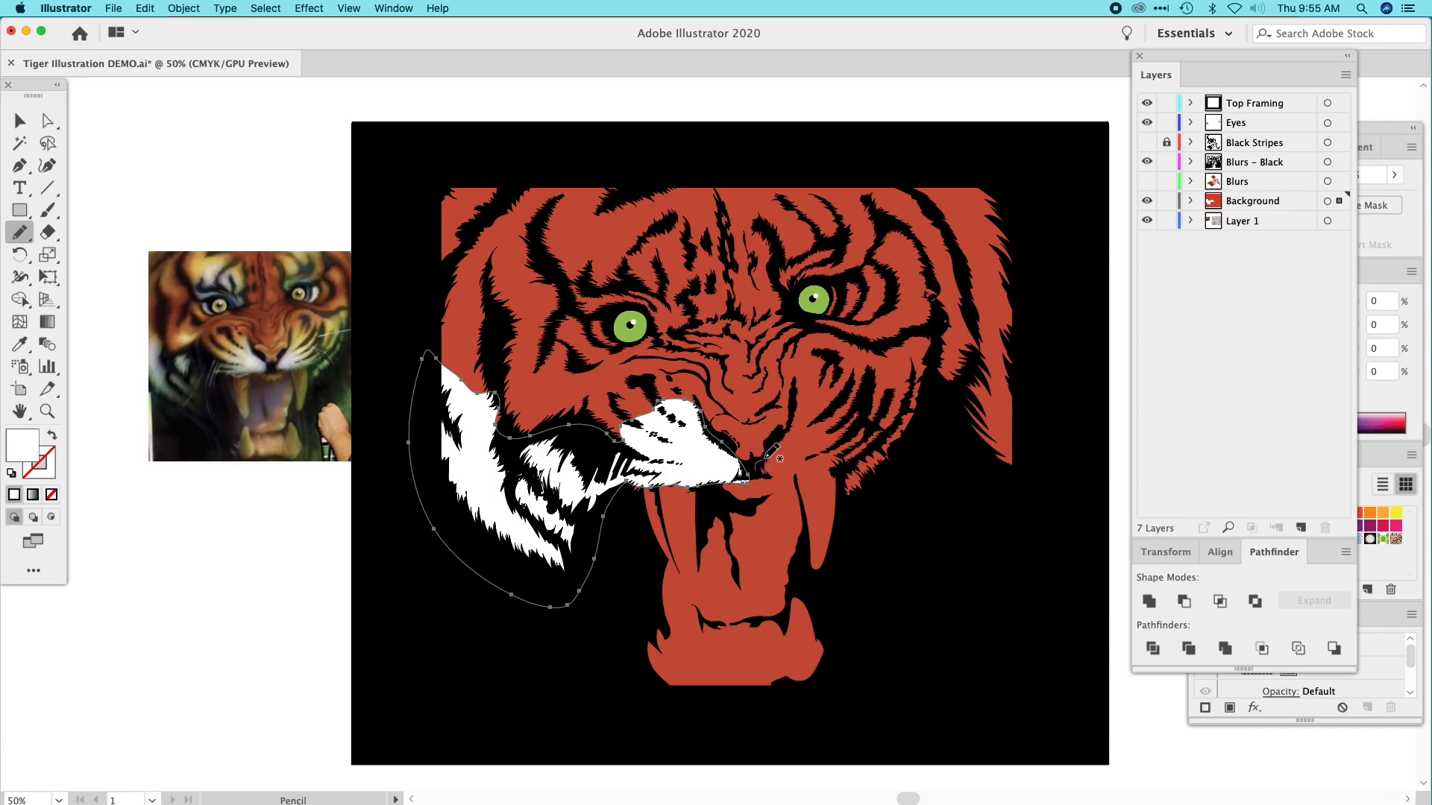
{"action": "mouse_move", "coordinate": [786, 436]}
{"action": "left_mouse_down"}
{"action": "mouse_move", "coordinate": [856, 404]}
{"action": "mouse_move", "coordinate": [848, 465]}
{"action": "mouse_move", "coordinate": [868, 458]}
{"action": "mouse_move", "coordinate": [893, 424]}
{"action": "mouse_move", "coordinate": [865, 378]}
{"action": "mouse_move", "coordinate": [871, 358]}
{"action": "mouse_move", "coordinate": [906, 333]}
{"action": "mouse_move", "coordinate": [933, 341]}
{"action": "mouse_move", "coordinate": [938, 422]}
{"action": "mouse_move", "coordinate": [962, 432]}
{"action": "mouse_move", "coordinate": [985, 372]}
{"action": "mouse_move", "coordinate": [1034, 368]}
{"action": "mouse_move", "coordinate": [1038, 576]}
{"action": "mouse_move", "coordinate": [972, 662]}
{"action": "mouse_move", "coordinate": [926, 676]}
{"action": "mouse_move", "coordinate": [874, 605]}
{"action": "mouse_move", "coordinate": [836, 472]}
{"action": "mouse_move", "coordinate": [777, 457]}
{"action": "left_mouse_up"}
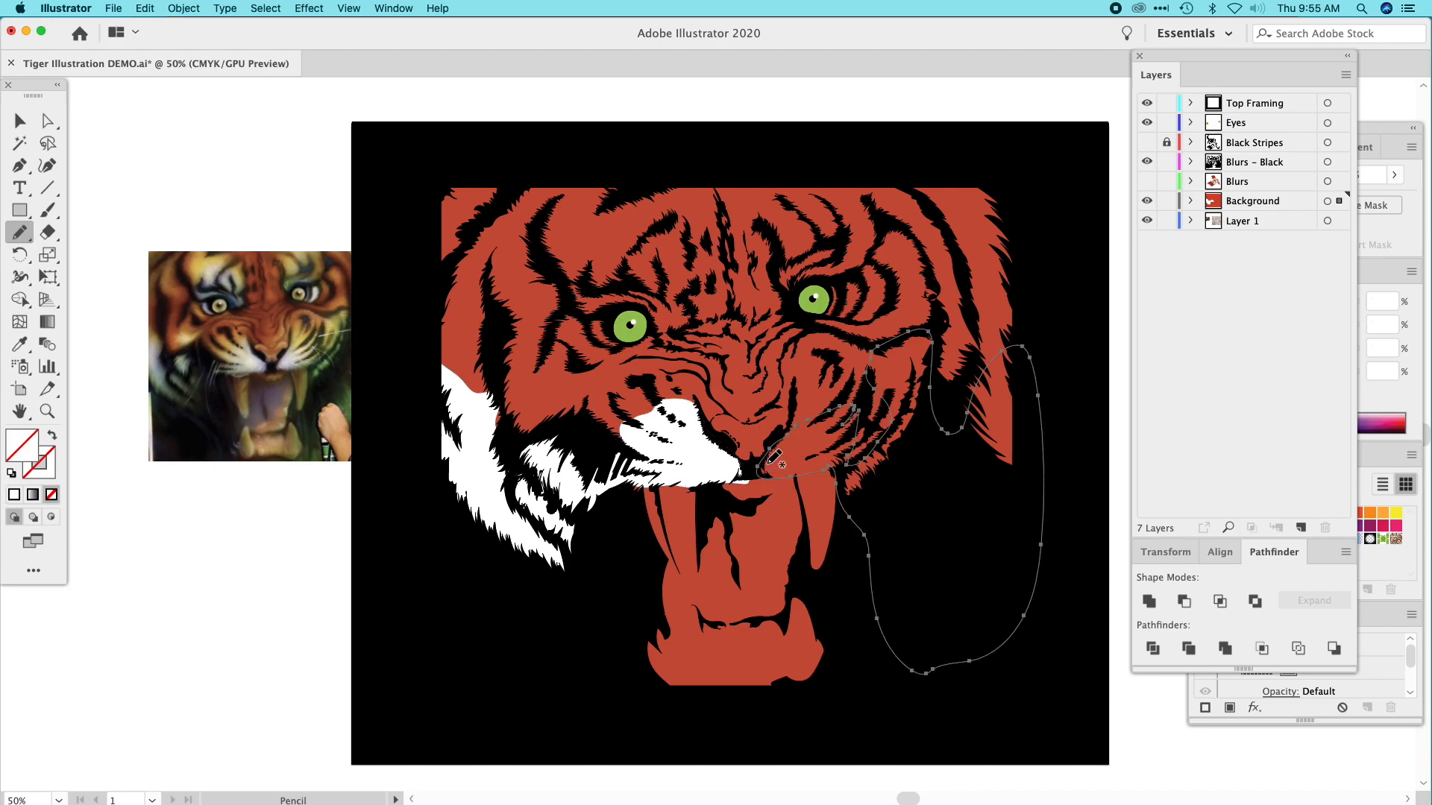
{"action": "left_click", "coordinate": [20, 344]}
{"action": "left_click", "coordinate": [683, 462]}
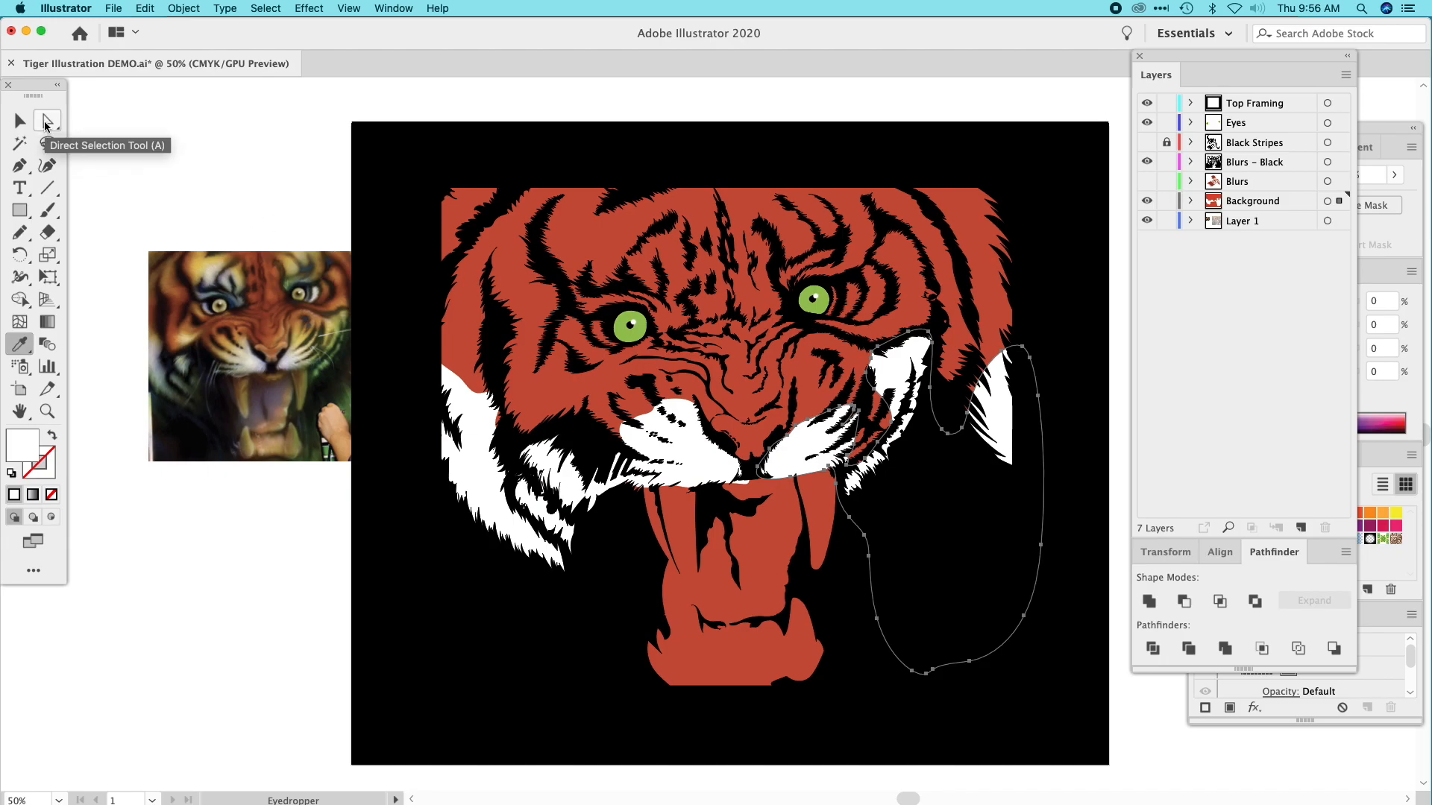
Outline the area around and above the left eye with the Pencil and fill it with the cheek's white.
{"action": "left_click", "coordinate": [19, 233]}
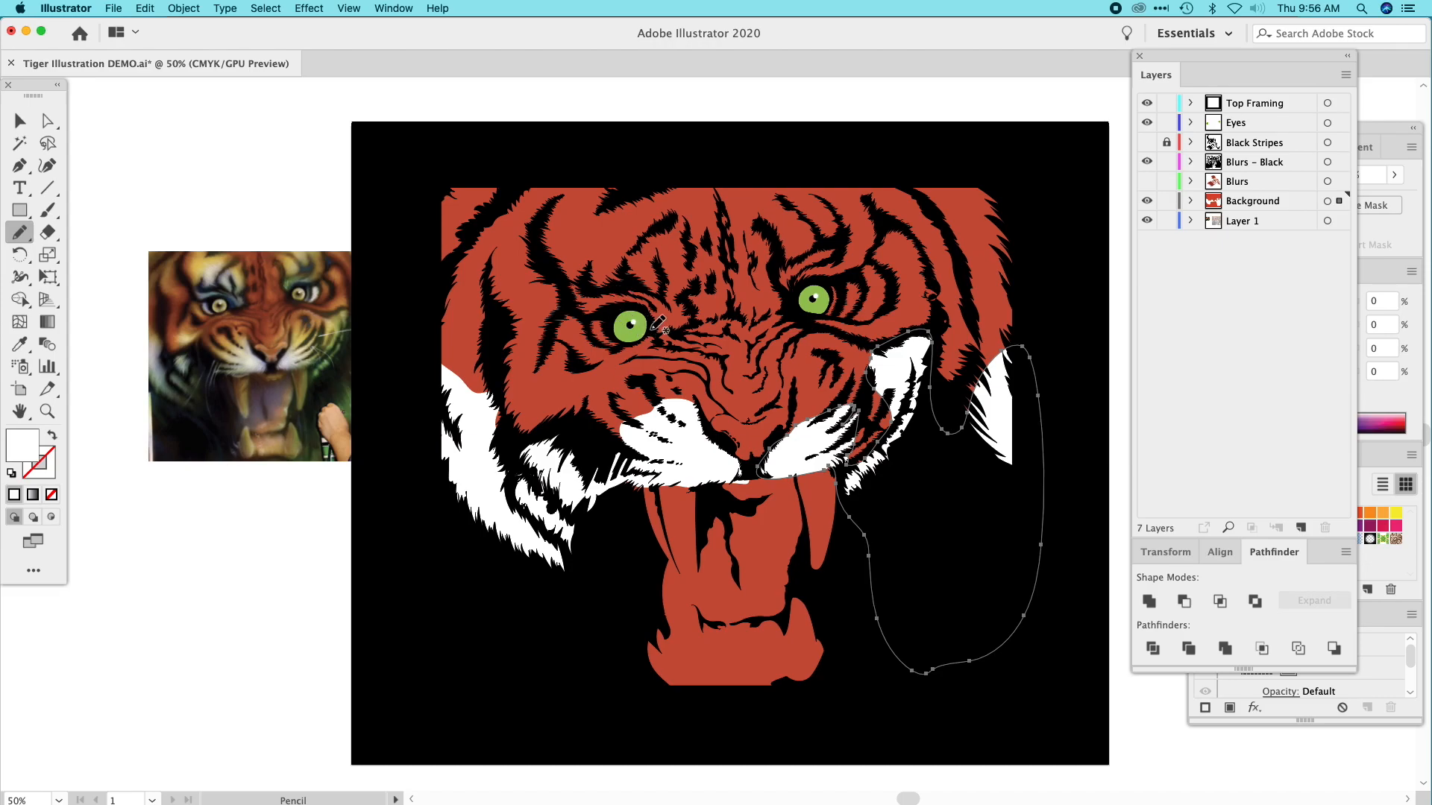
{"action": "mouse_move", "coordinate": [644, 337]}
{"action": "left_mouse_down"}
{"action": "mouse_move", "coordinate": [602, 345]}
{"action": "mouse_move", "coordinate": [573, 293]}
{"action": "mouse_move", "coordinate": [584, 245]}
{"action": "mouse_move", "coordinate": [636, 219]}
{"action": "mouse_move", "coordinate": [685, 230]}
{"action": "mouse_move", "coordinate": [675, 333]}
{"action": "left_mouse_up"}
{"action": "left_click_drag", "start_coordinate": [658, 326], "coordinate": [651, 310]}
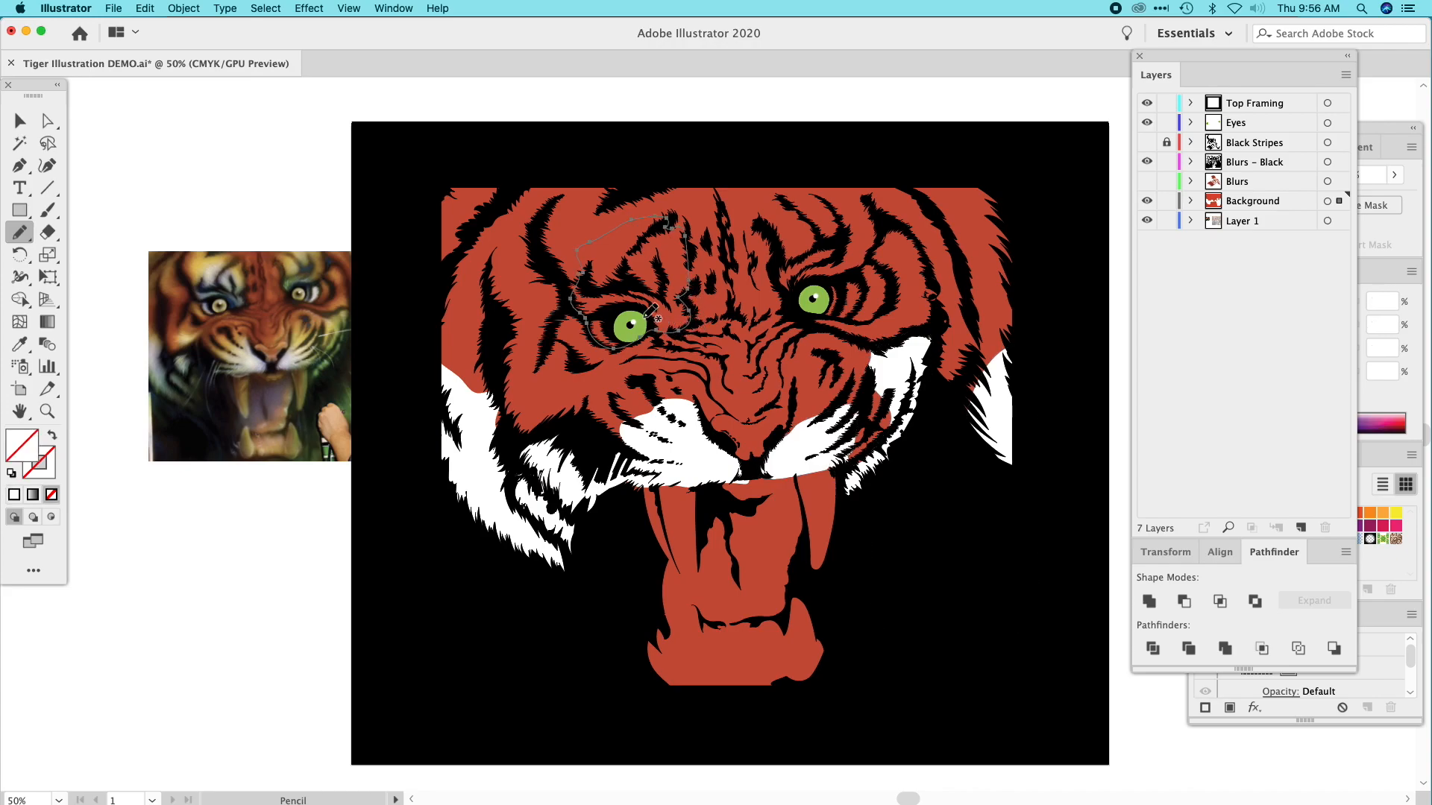
{"action": "left_click", "coordinate": [19, 344]}
{"action": "left_click", "coordinate": [478, 434]}
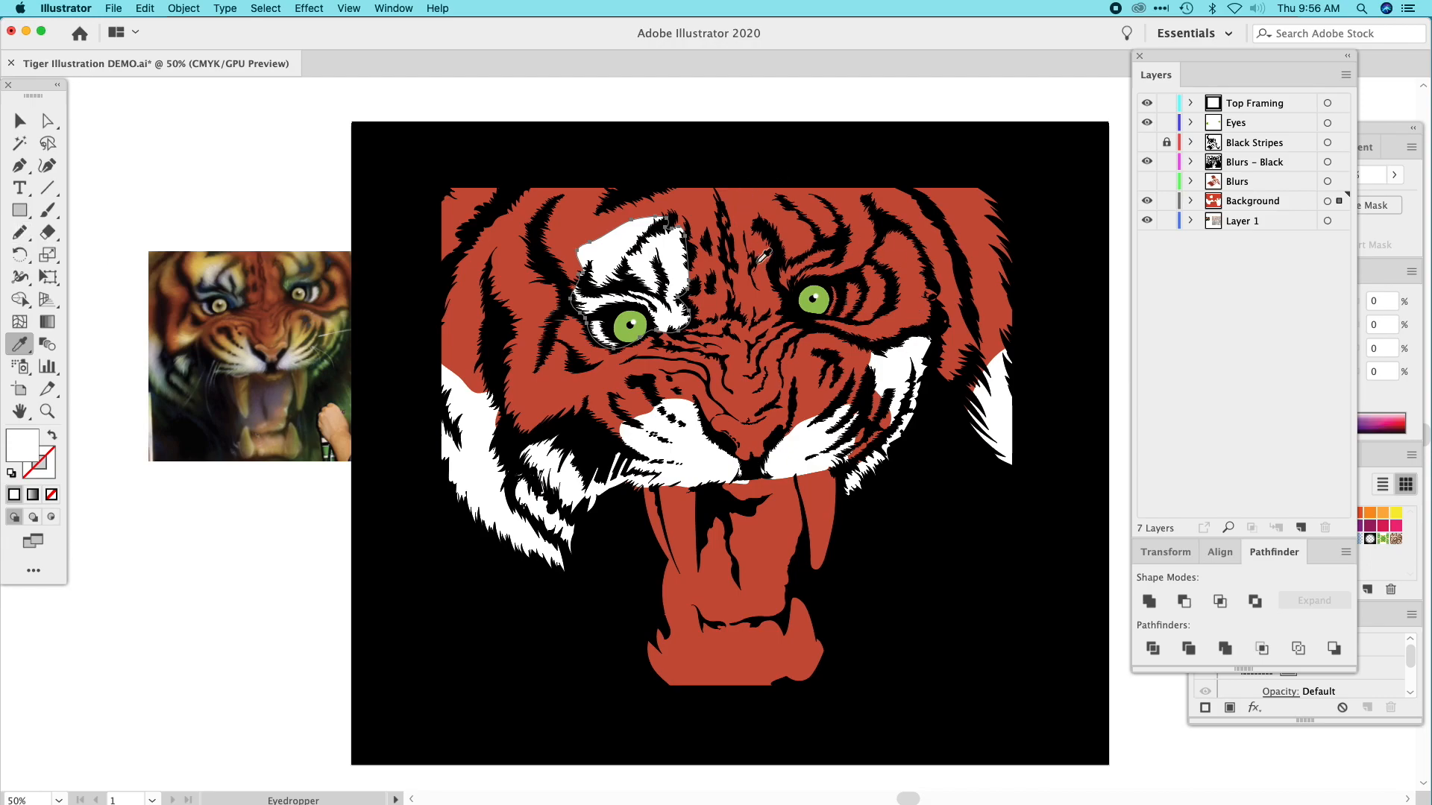
{"action": "left_click", "coordinate": [789, 289]}
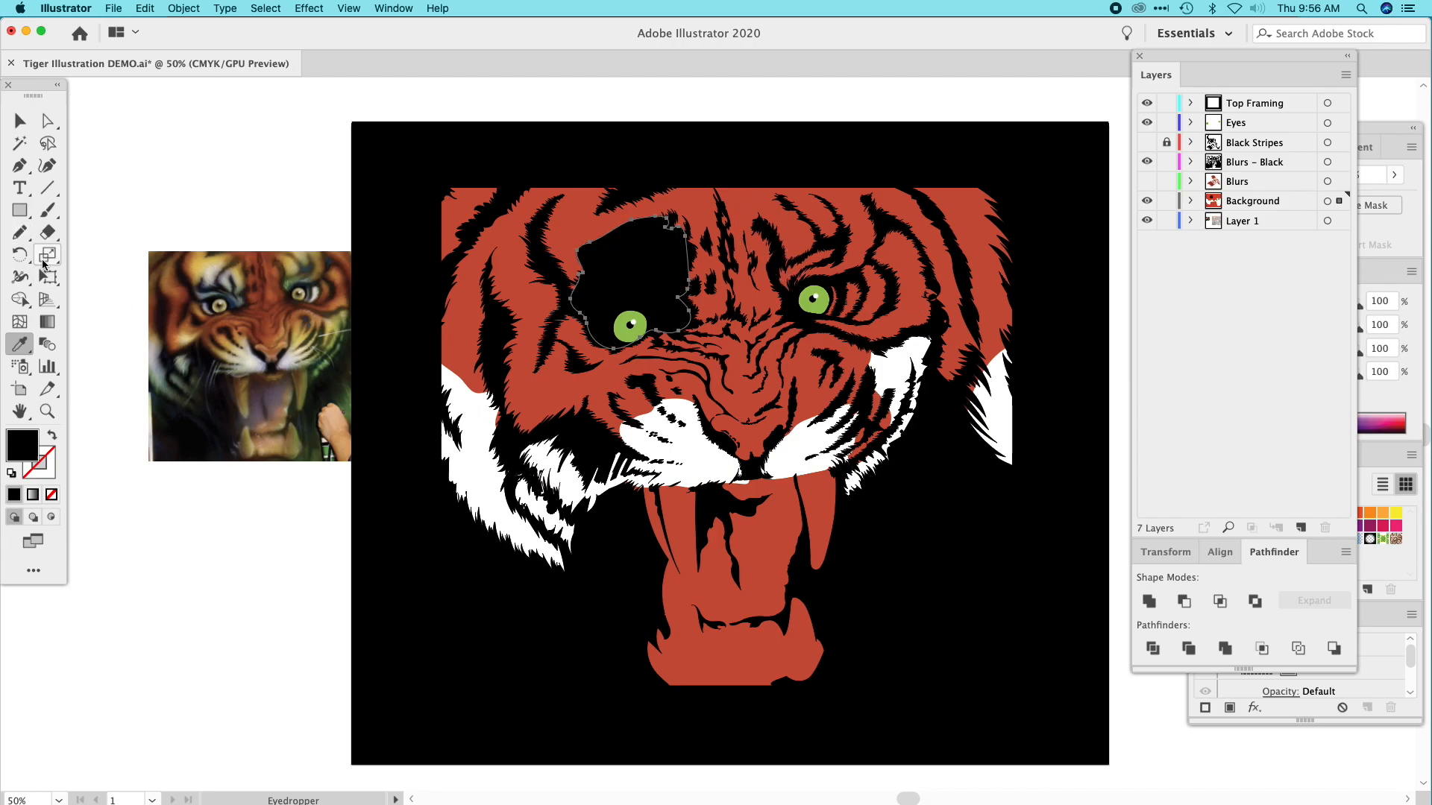
{"action": "left_click", "coordinate": [490, 436]}
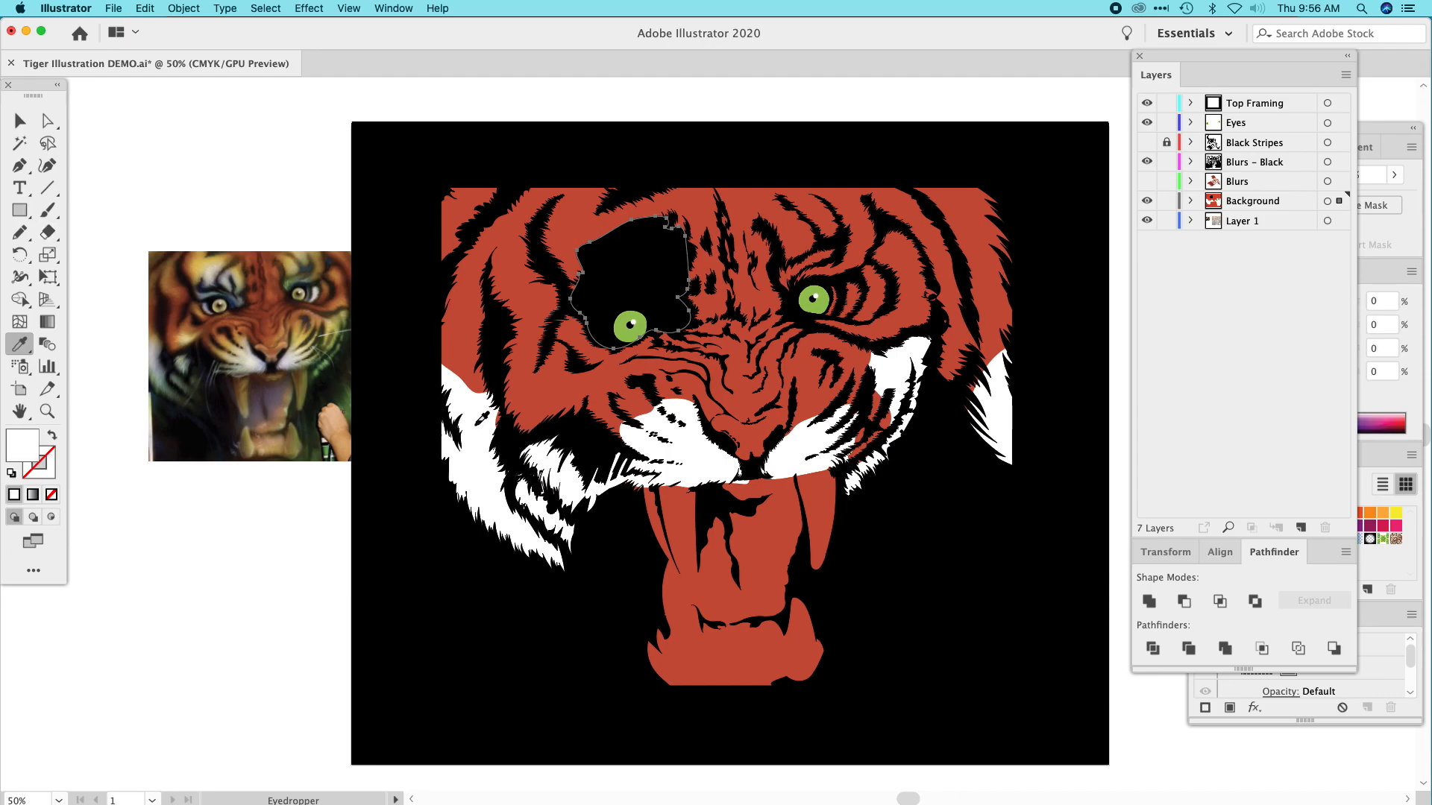
Outline the area around and above the right eye freehand, fill it with the cheek's white, and deselect it.
{"action": "left_click", "coordinate": [17, 236]}
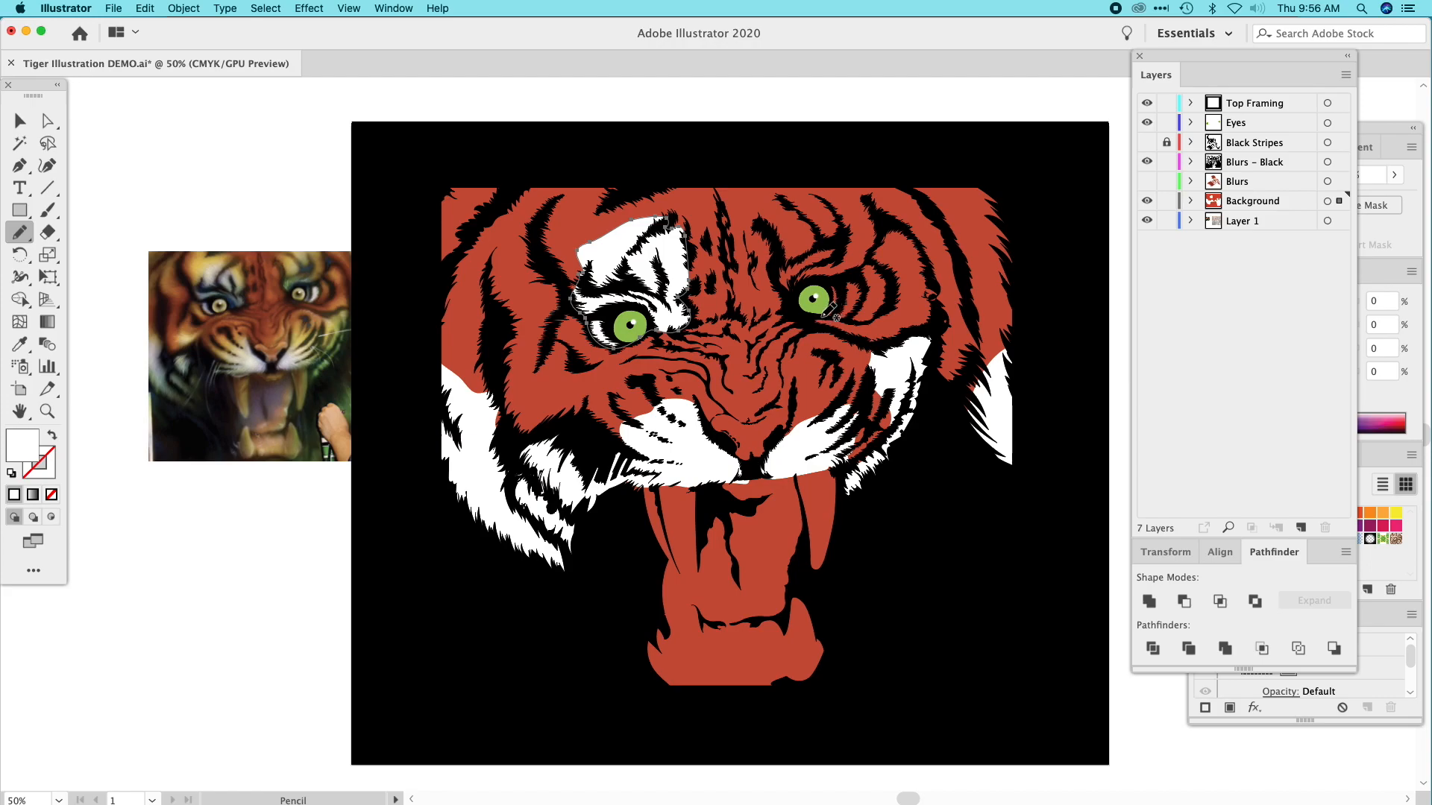
{"action": "mouse_move", "coordinate": [824, 313]}
{"action": "left_mouse_down"}
{"action": "mouse_move", "coordinate": [852, 273]}
{"action": "mouse_move", "coordinate": [865, 297]}
{"action": "mouse_move", "coordinate": [838, 322]}
{"action": "mouse_move", "coordinate": [800, 316]}
{"action": "mouse_move", "coordinate": [776, 239]}
{"action": "left_mouse_up"}
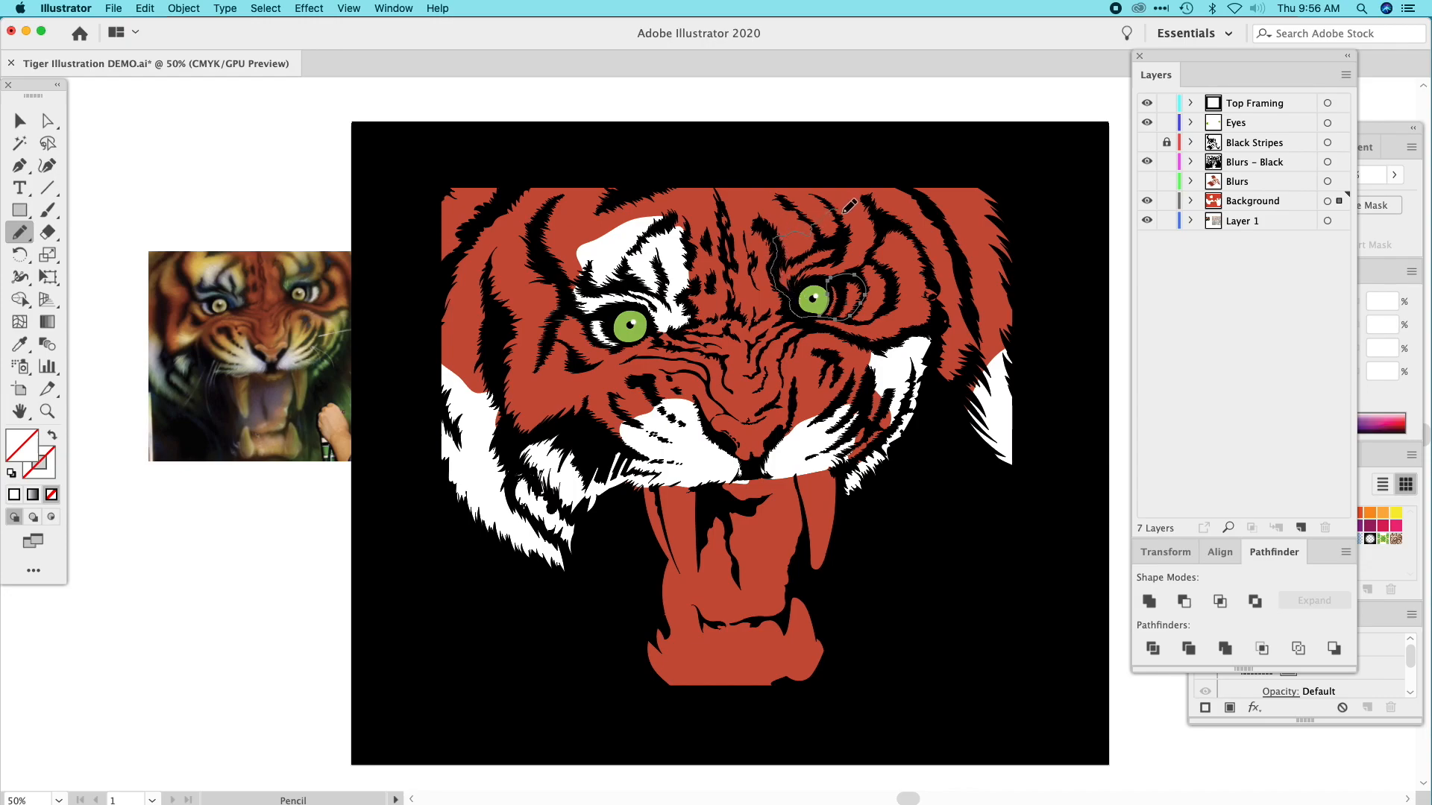
{"action": "left_click_drag", "start_coordinate": [839, 278], "coordinate": [845, 273]}
{"action": "left_click", "coordinate": [20, 344]}
{"action": "left_click", "coordinate": [477, 404]}
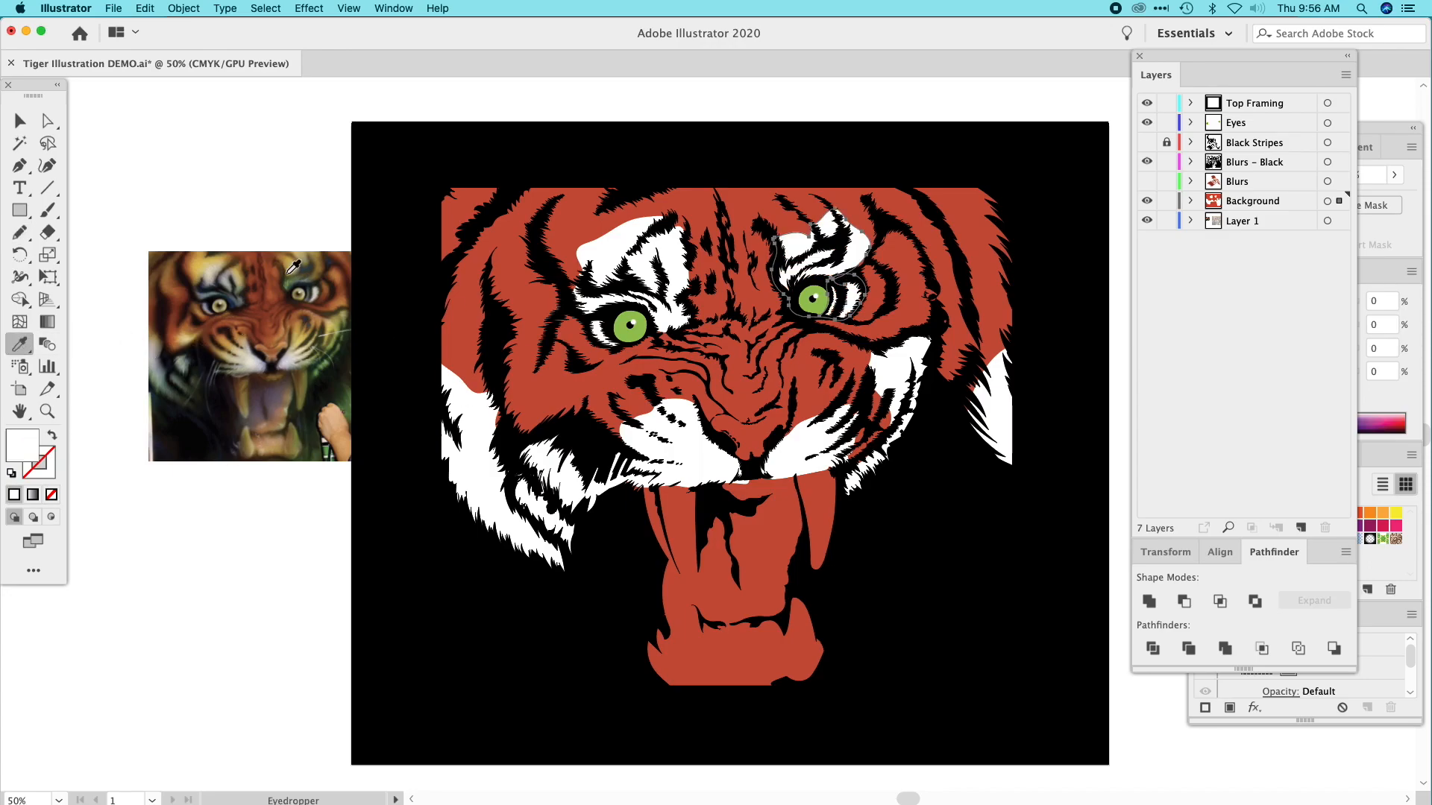
{"action": "key", "text": "v"}
{"action": "left_click", "coordinate": [158, 144]}
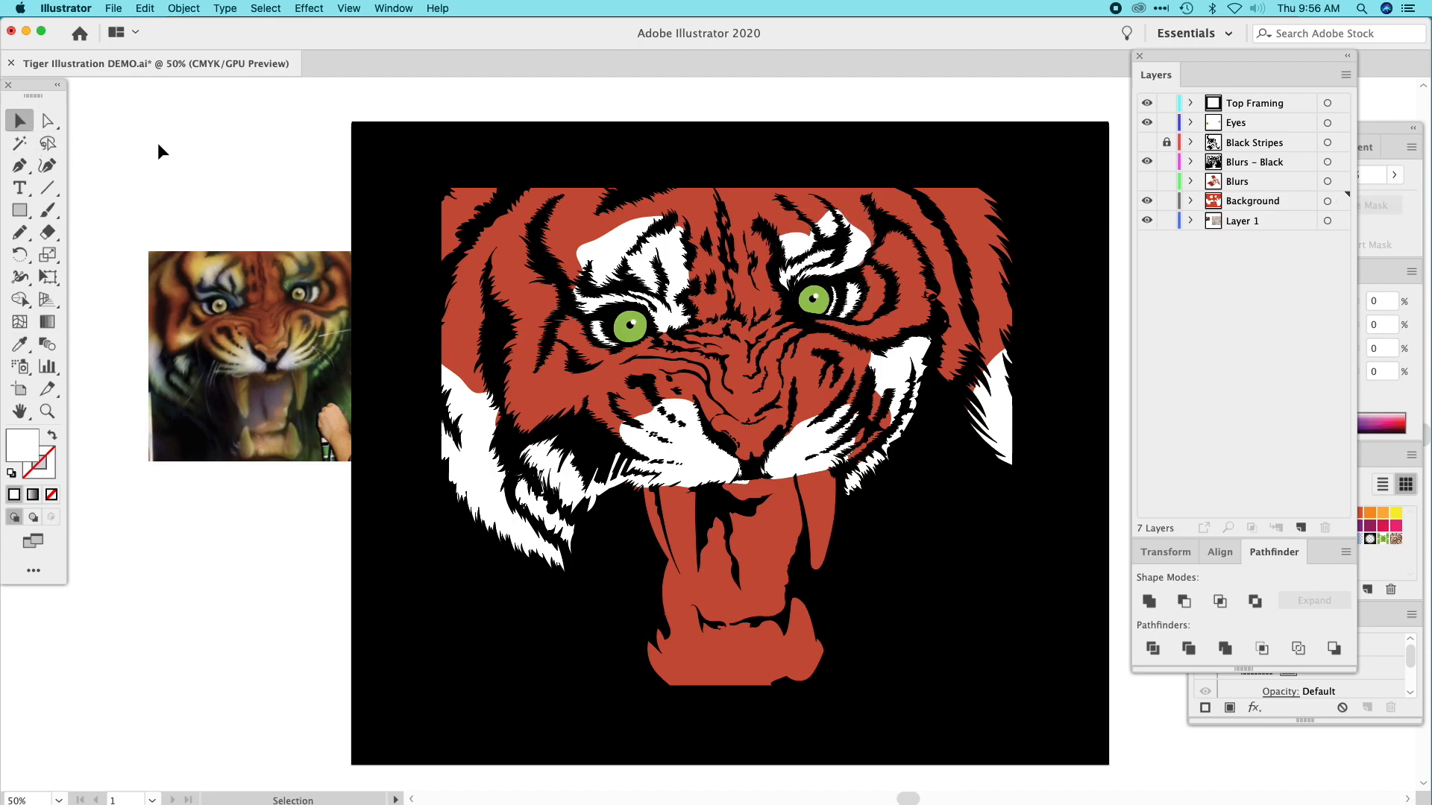
Draw a curved freehand shape along the forehead above the left eye's white patch and fill it with gold sampled from the reference photo.
{"action": "left_click", "coordinate": [19, 232]}
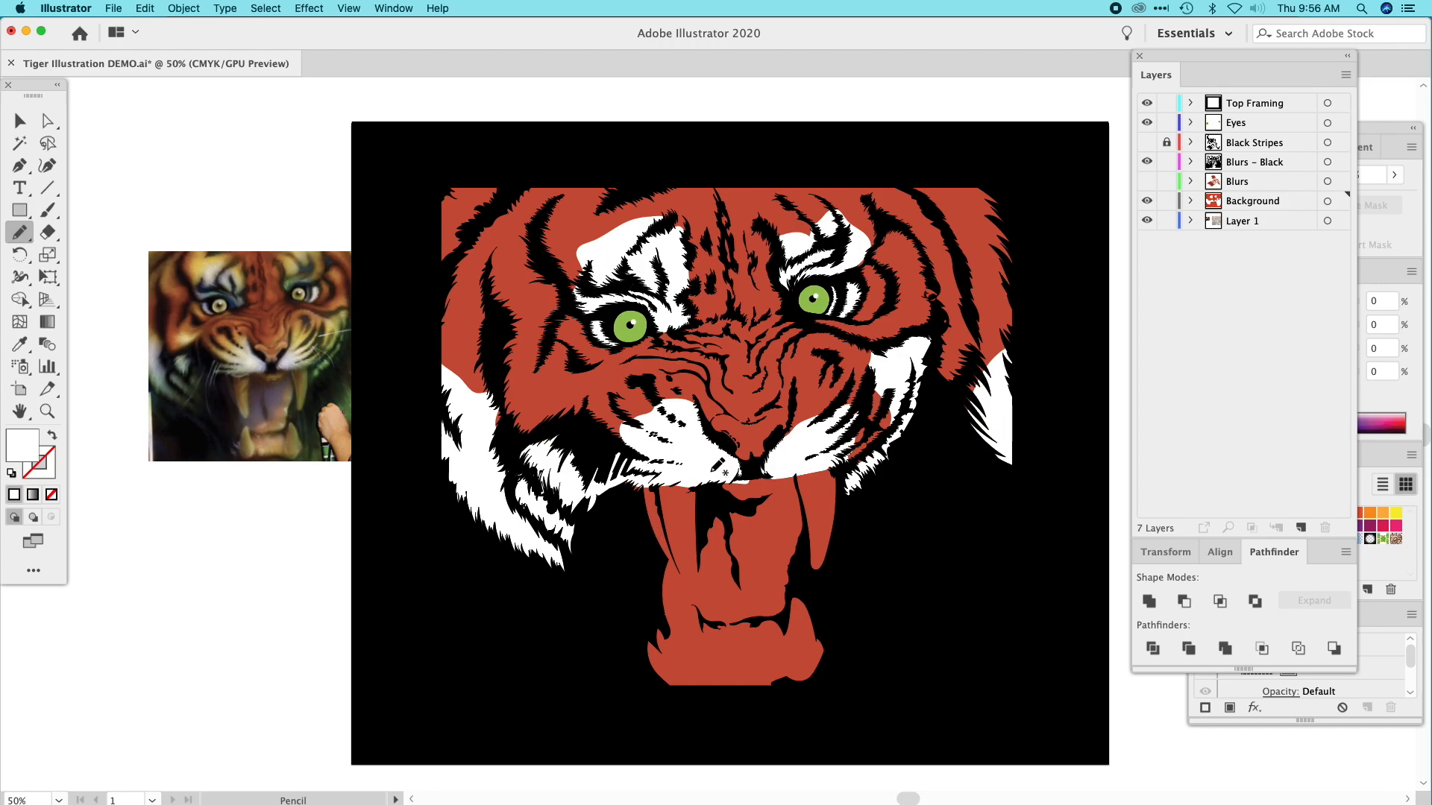
{"action": "mouse_move", "coordinate": [580, 282]}
{"action": "left_mouse_down"}
{"action": "mouse_move", "coordinate": [563, 201]}
{"action": "mouse_move", "coordinate": [604, 176]}
{"action": "mouse_move", "coordinate": [682, 222]}
{"action": "mouse_move", "coordinate": [692, 254]}
{"action": "mouse_move", "coordinate": [686, 298]}
{"action": "mouse_move", "coordinate": [665, 216]}
{"action": "mouse_move", "coordinate": [613, 229]}
{"action": "mouse_move", "coordinate": [583, 253]}
{"action": "mouse_move", "coordinate": [588, 272]}
{"action": "mouse_move", "coordinate": [570, 245]}
{"action": "left_mouse_up"}
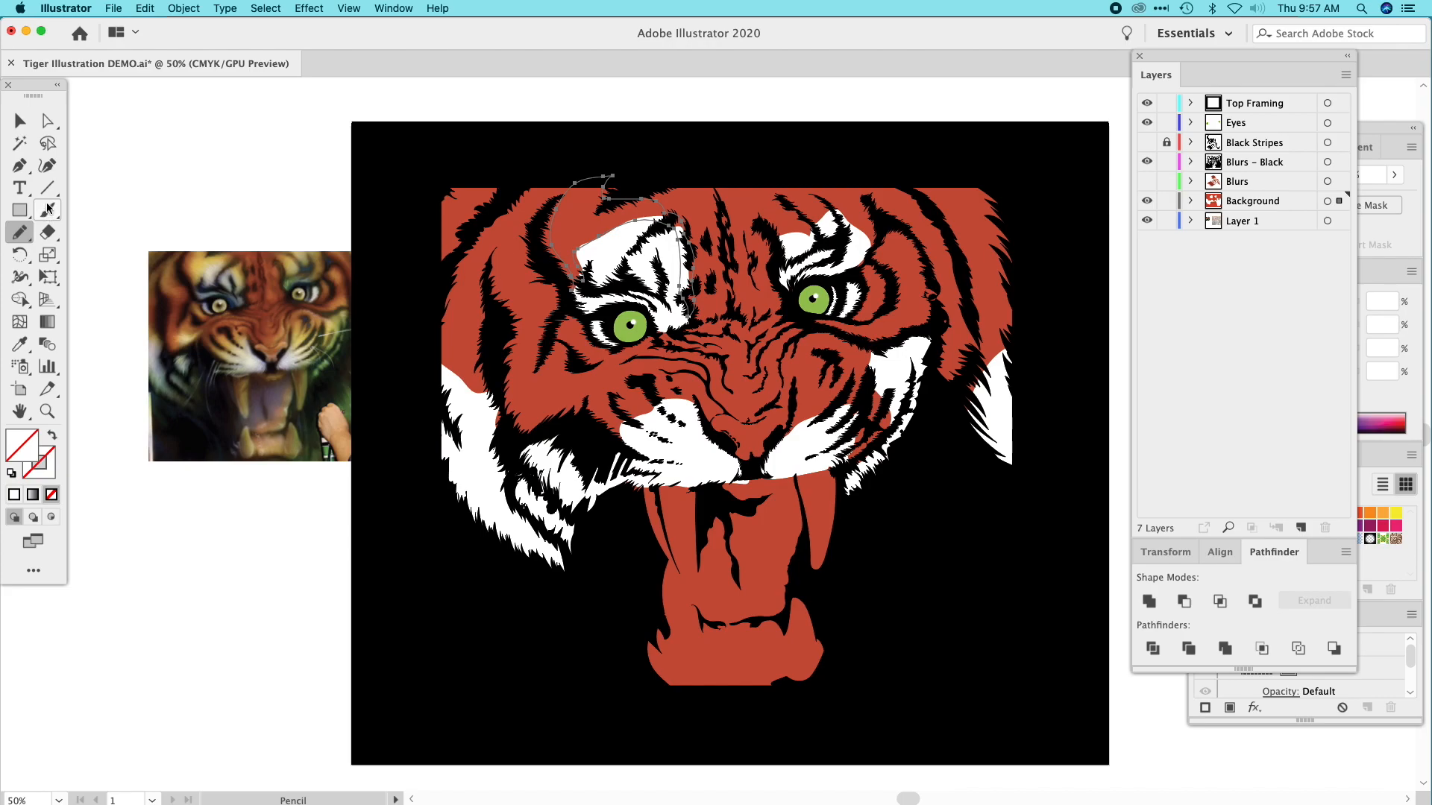
{"action": "left_click", "coordinate": [19, 344]}
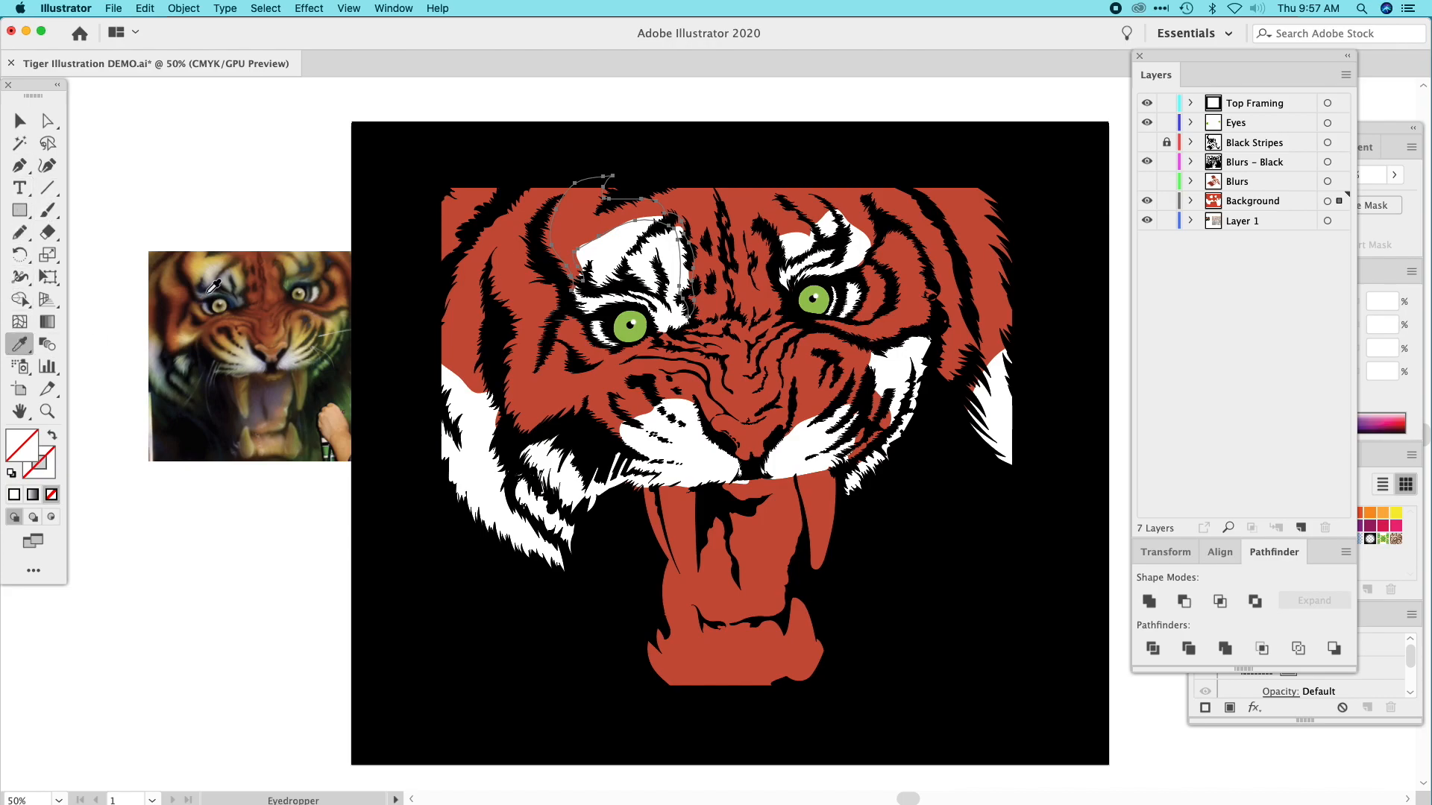
{"action": "left_click", "coordinate": [201, 262]}
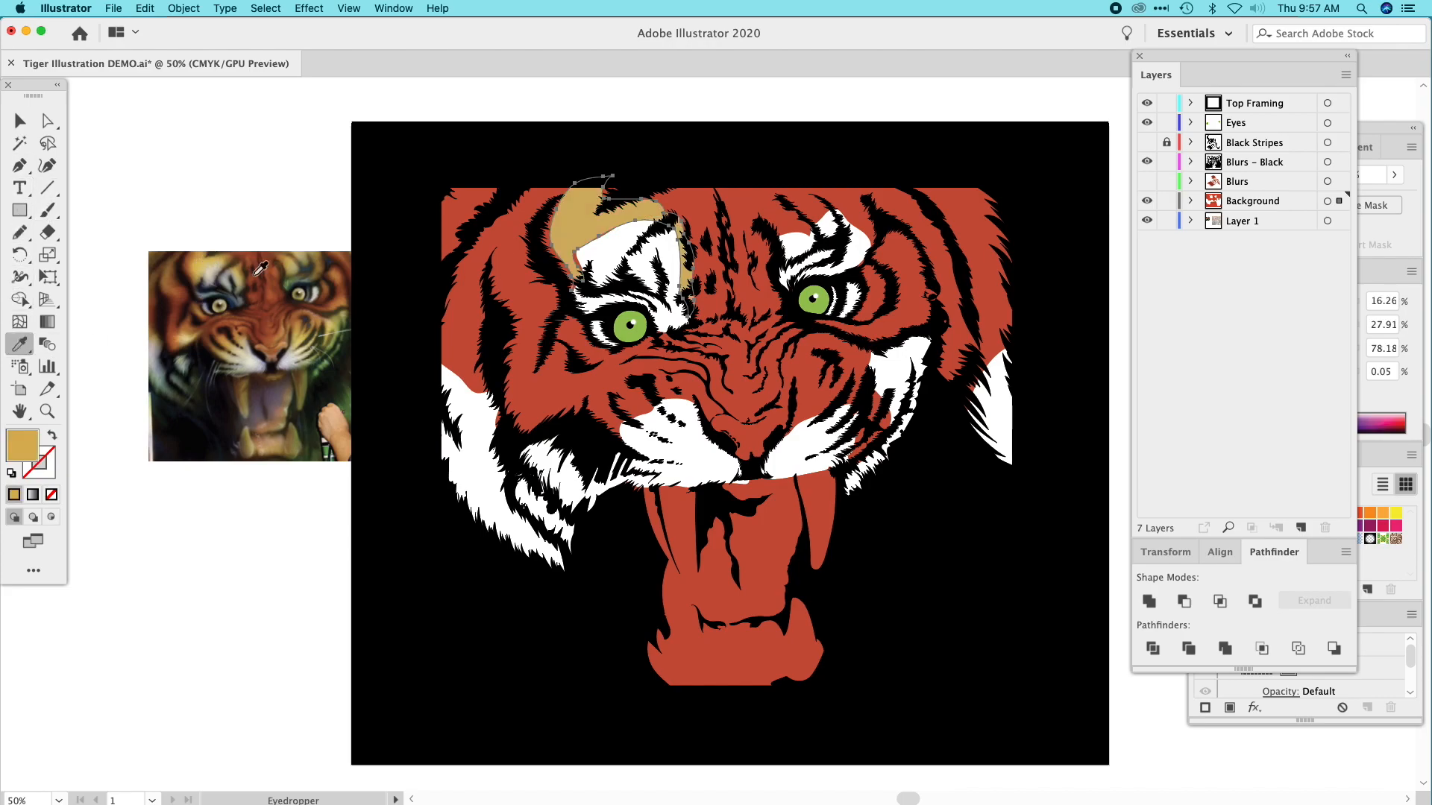
Brighten the left forehead shape to yellow with 0% cyan, 8% magenta and 86% yellow, and deselect it.
{"action": "left_click", "coordinate": [1415, 534]}
{"action": "left_click", "coordinate": [1262, 306]}
{"action": "left_click", "coordinate": [1270, 328]}
{"action": "left_click", "coordinate": [1264, 328]}
{"action": "left_click", "coordinate": [1255, 306]}
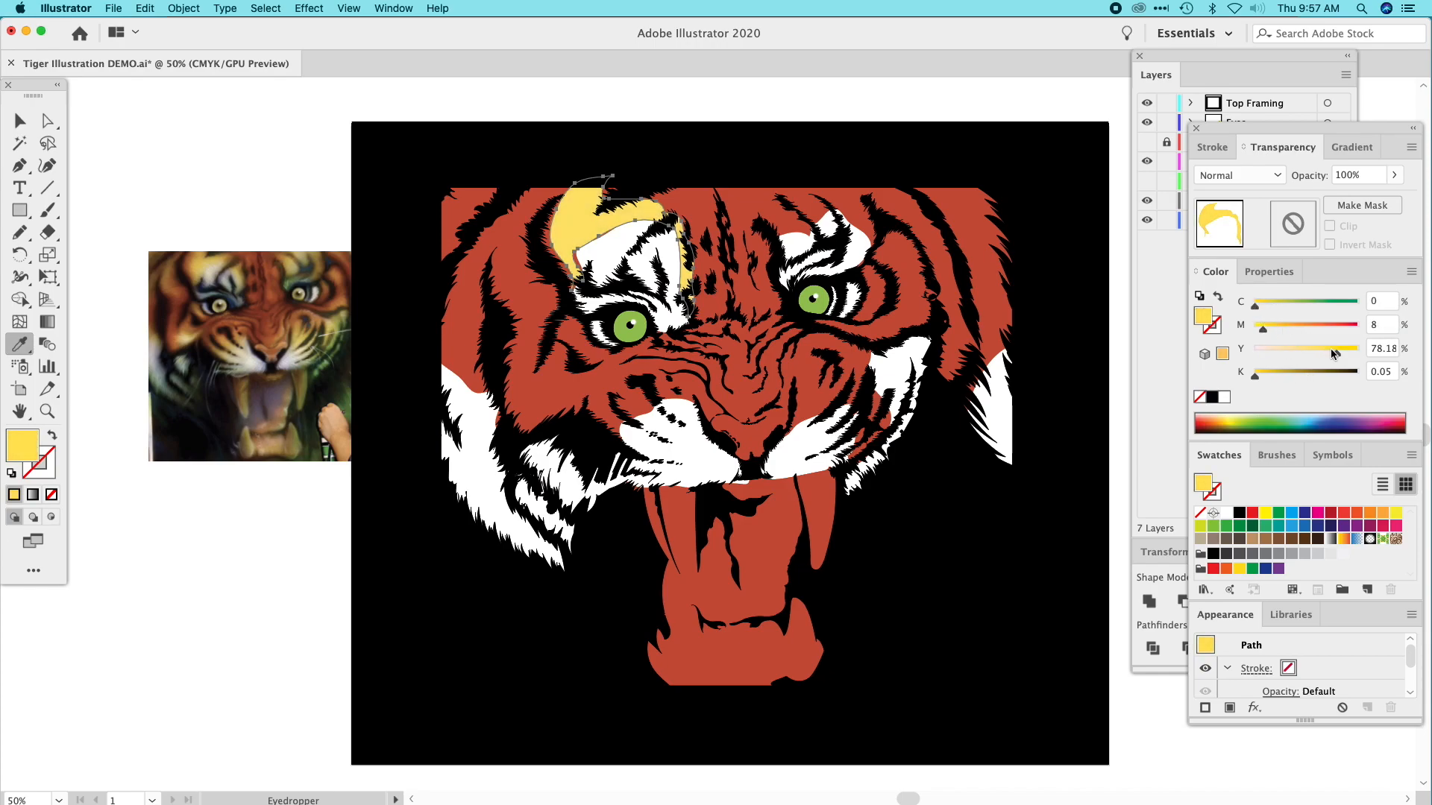
{"action": "left_click_drag", "start_coordinate": [1333, 353], "coordinate": [1342, 355]}
{"action": "left_click", "coordinate": [19, 120]}
{"action": "left_click", "coordinate": [179, 153]}
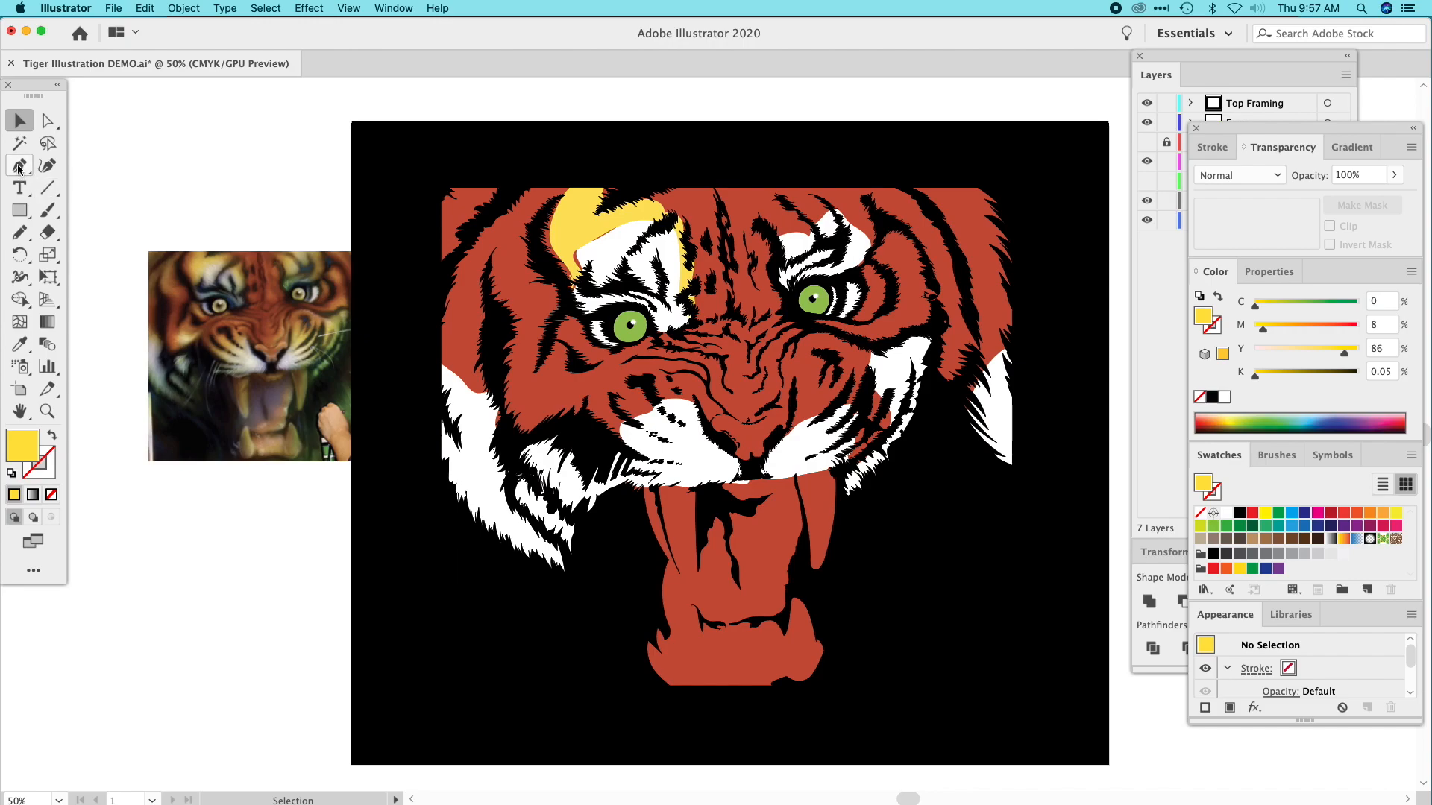
Draw a freehand shape over the forehead above the right eye and fill it with the left forehead's yellow.
{"action": "left_click", "coordinate": [21, 231]}
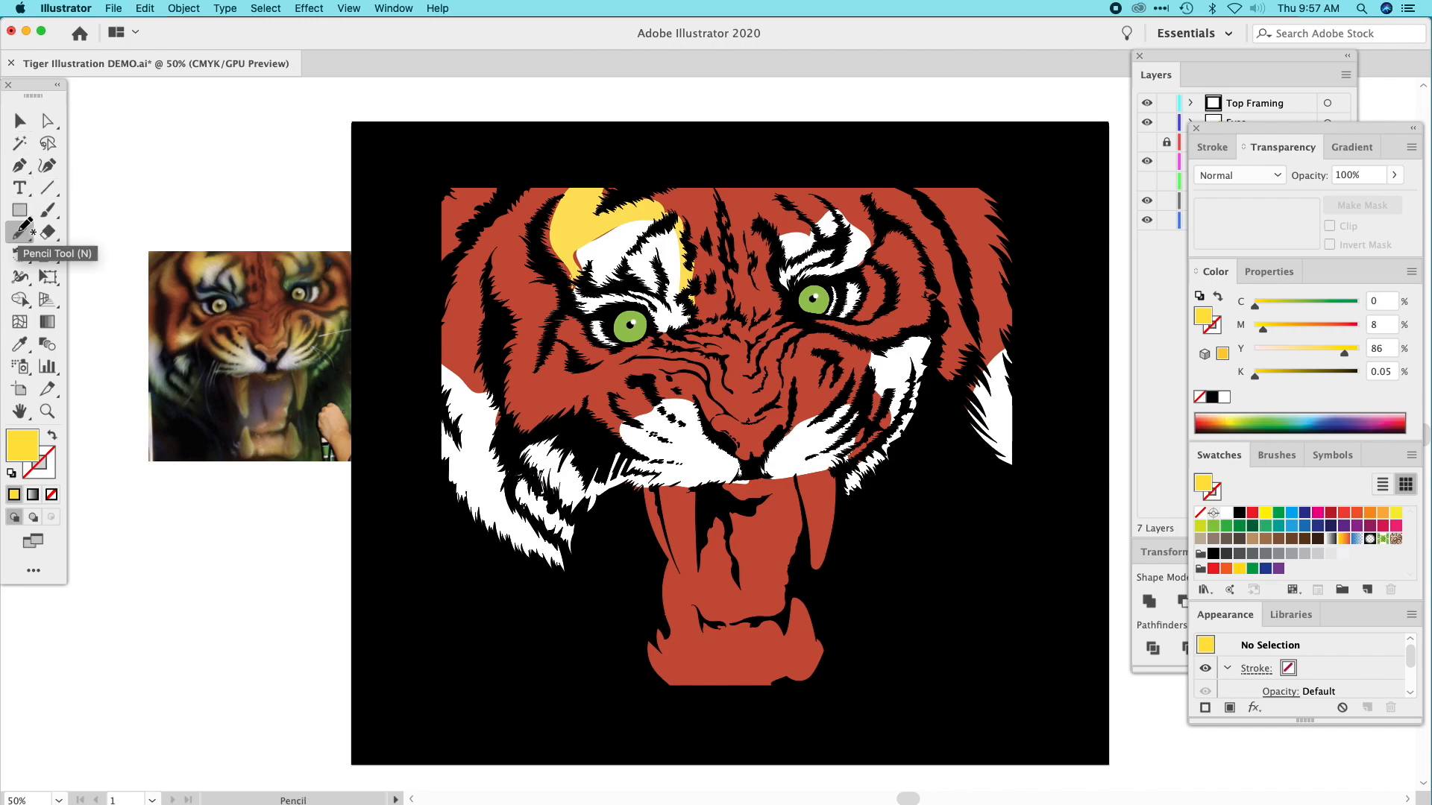
{"action": "mouse_move", "coordinate": [771, 245]}
{"action": "left_mouse_down"}
{"action": "mouse_move", "coordinate": [768, 227]}
{"action": "mouse_move", "coordinate": [816, 179]}
{"action": "mouse_move", "coordinate": [839, 168]}
{"action": "mouse_move", "coordinate": [872, 193]}
{"action": "mouse_move", "coordinate": [883, 241]}
{"action": "mouse_move", "coordinate": [817, 270]}
{"action": "mouse_move", "coordinate": [776, 274]}
{"action": "mouse_move", "coordinate": [774, 257]}
{"action": "left_mouse_up"}
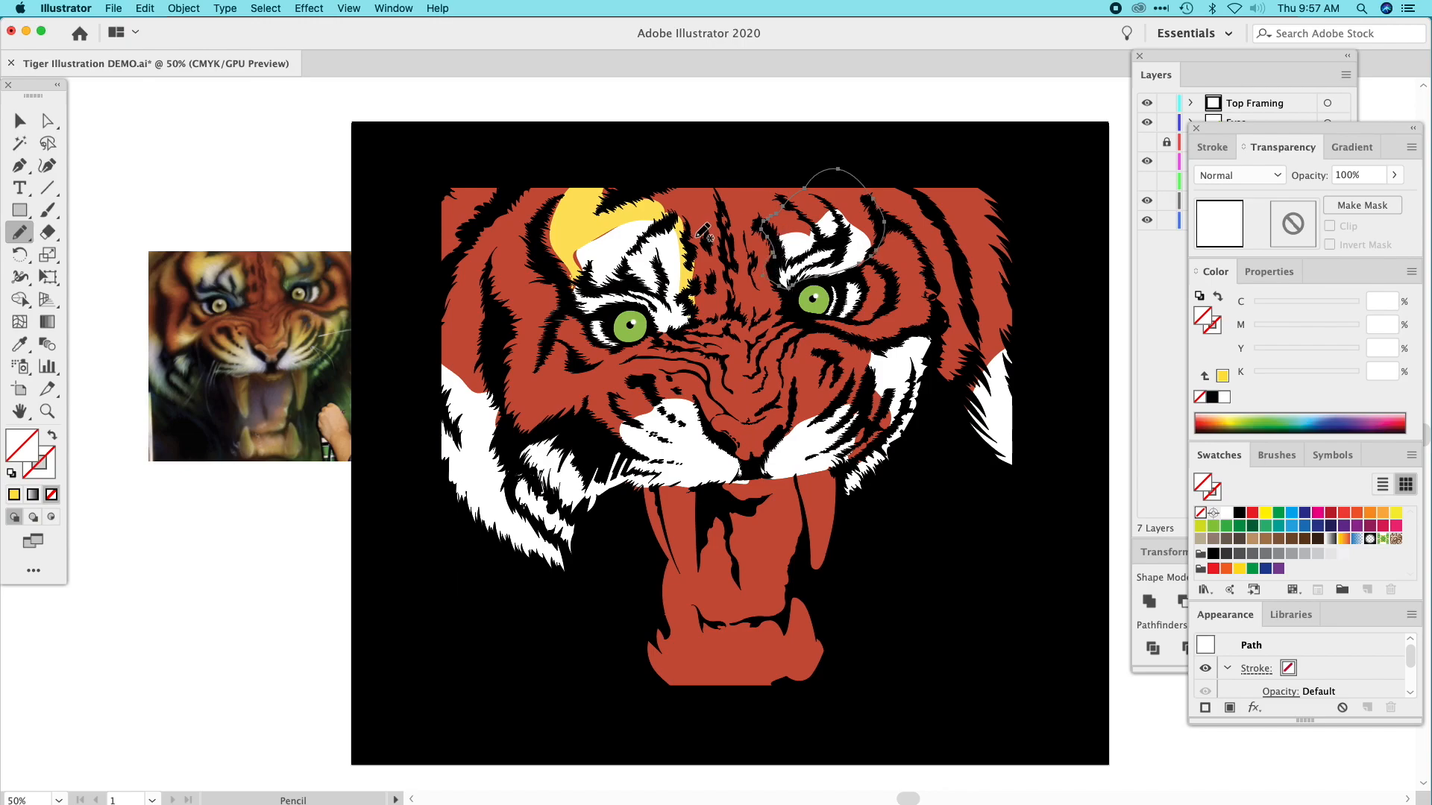
{"action": "left_click", "coordinate": [20, 344]}
{"action": "left_click", "coordinate": [586, 223]}
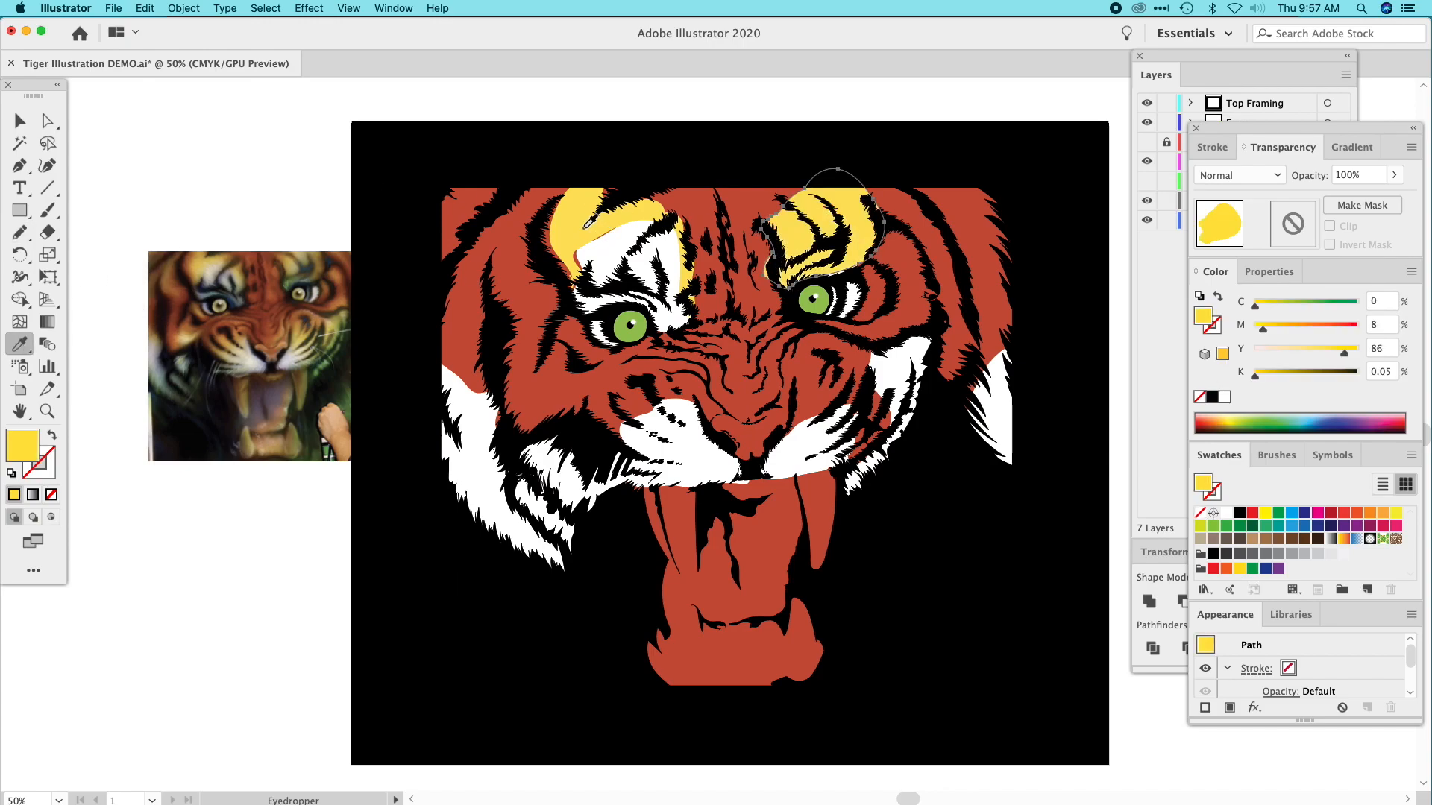
Draw a small freehand patch on the fur beside the right eye and fill it with the forehead's yellow.
{"action": "key", "text": "n"}
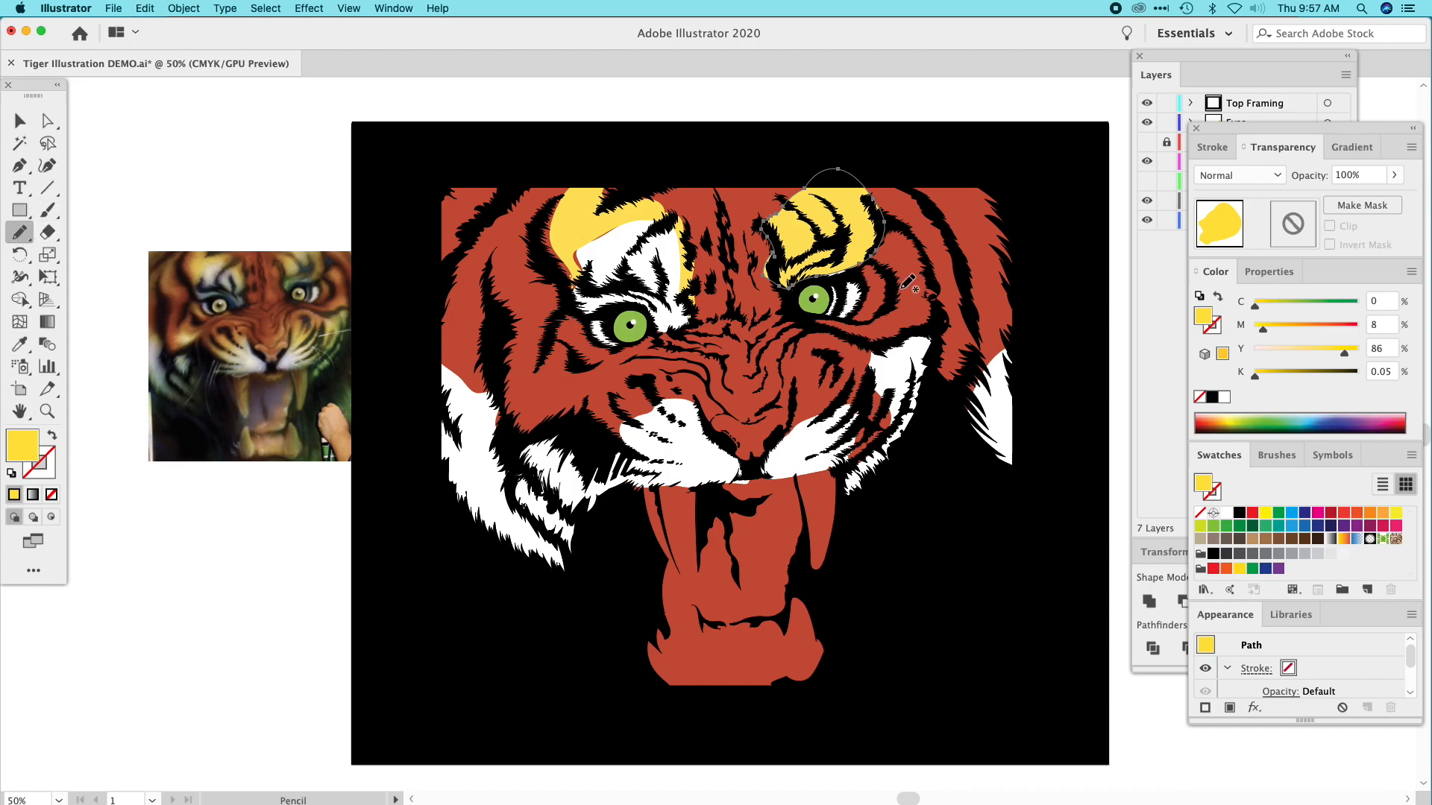
{"action": "mouse_move", "coordinate": [904, 272]}
{"action": "left_mouse_down"}
{"action": "mouse_move", "coordinate": [893, 240]}
{"action": "mouse_move", "coordinate": [910, 275]}
{"action": "left_mouse_up"}
{"action": "left_click", "coordinate": [21, 345]}
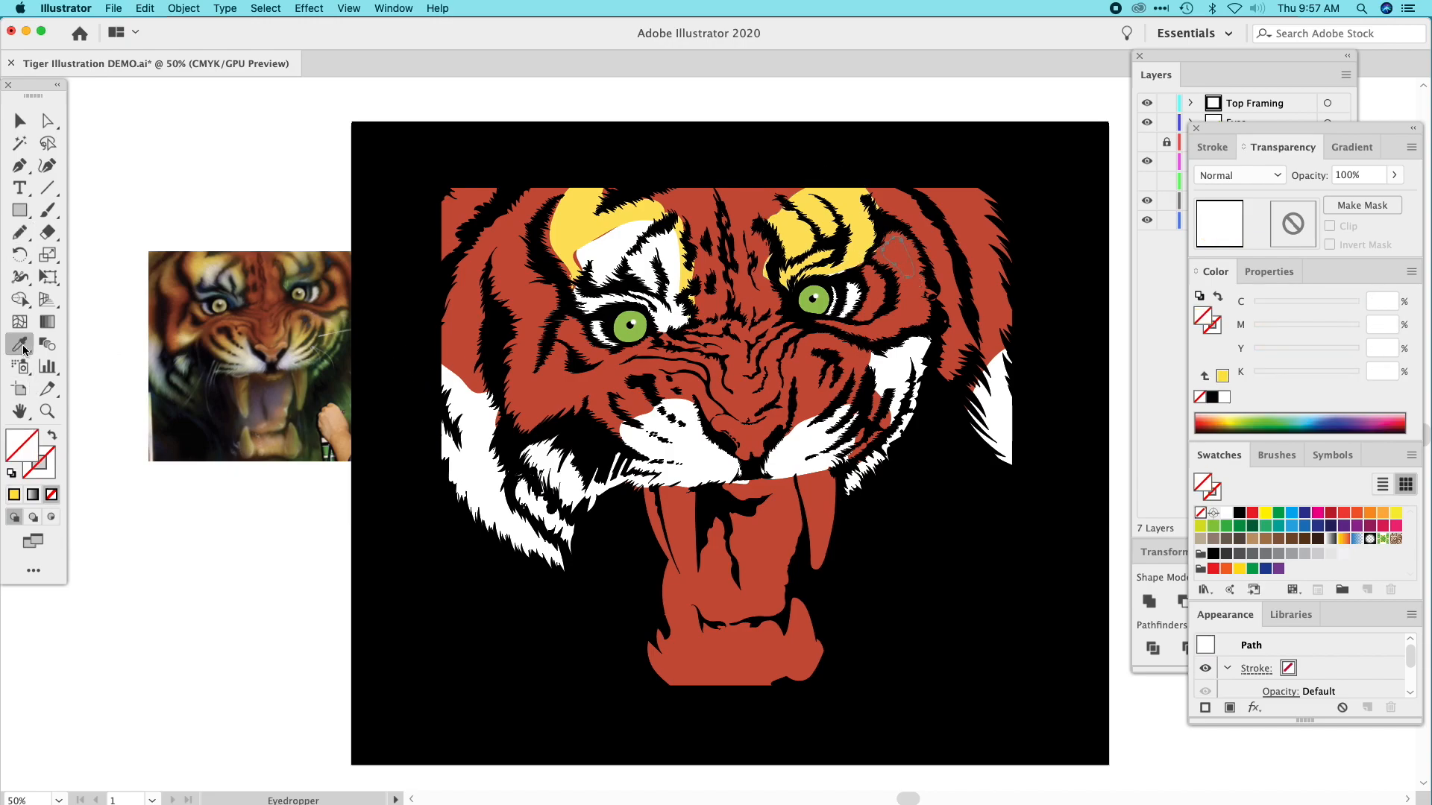
{"action": "left_click", "coordinate": [863, 205]}
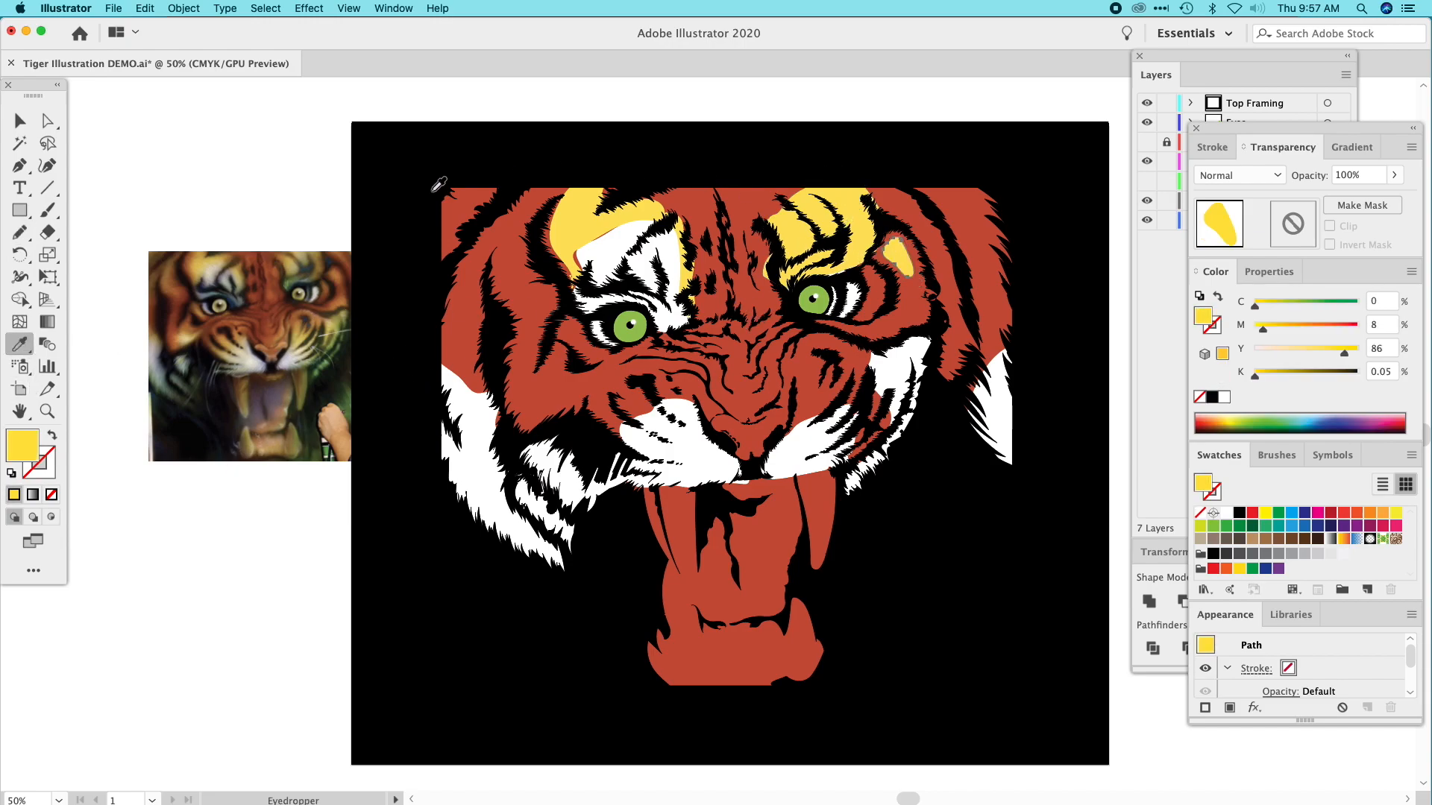
Select the white fur shapes around the left eye, muzzle, cheeks and right eye, and group them.
{"action": "key", "text": "v"}
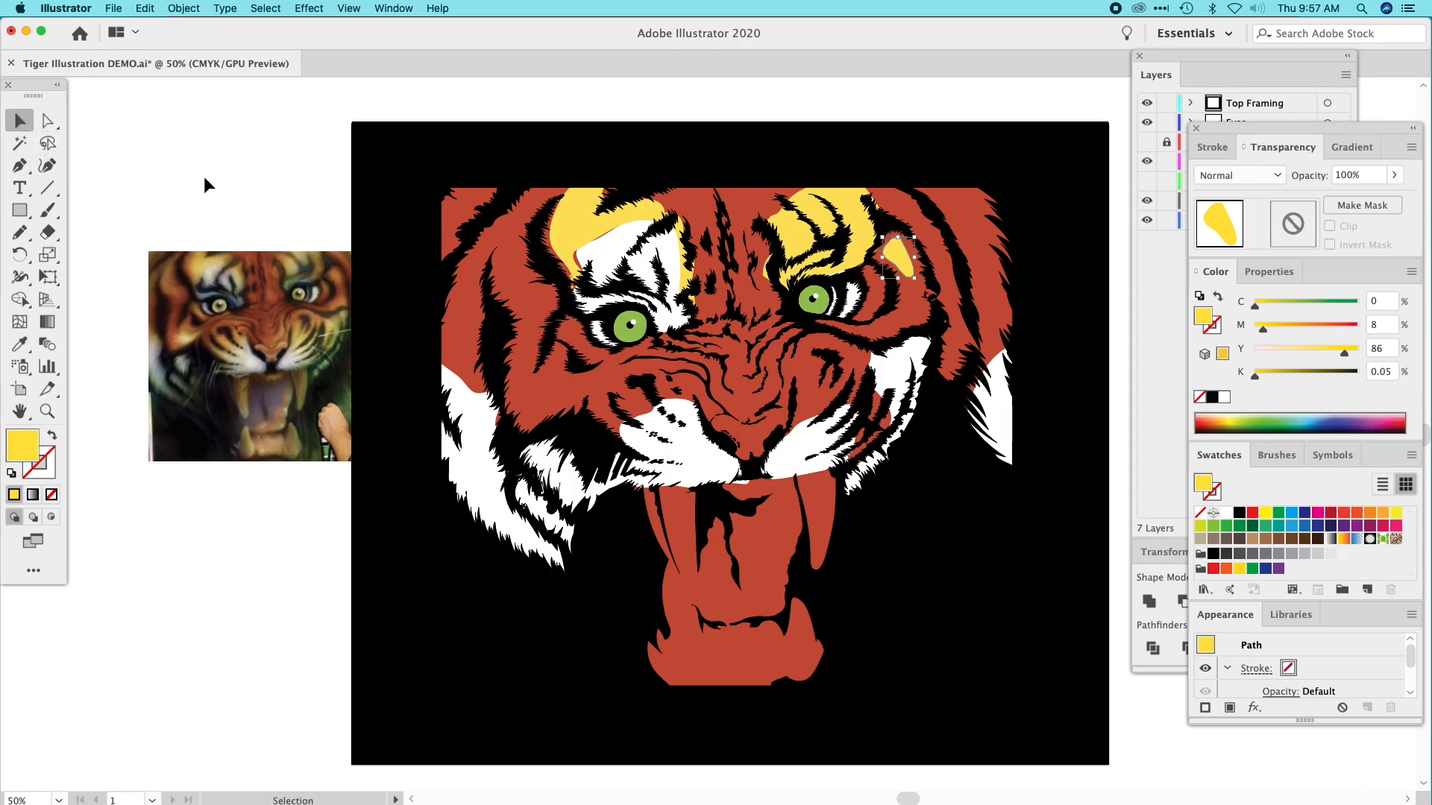
{"action": "left_click", "coordinate": [646, 276]}
{"action": "left_click", "coordinate": [707, 455], "text": "shift"}
{"action": "left_click", "coordinate": [811, 466], "text": "shift"}
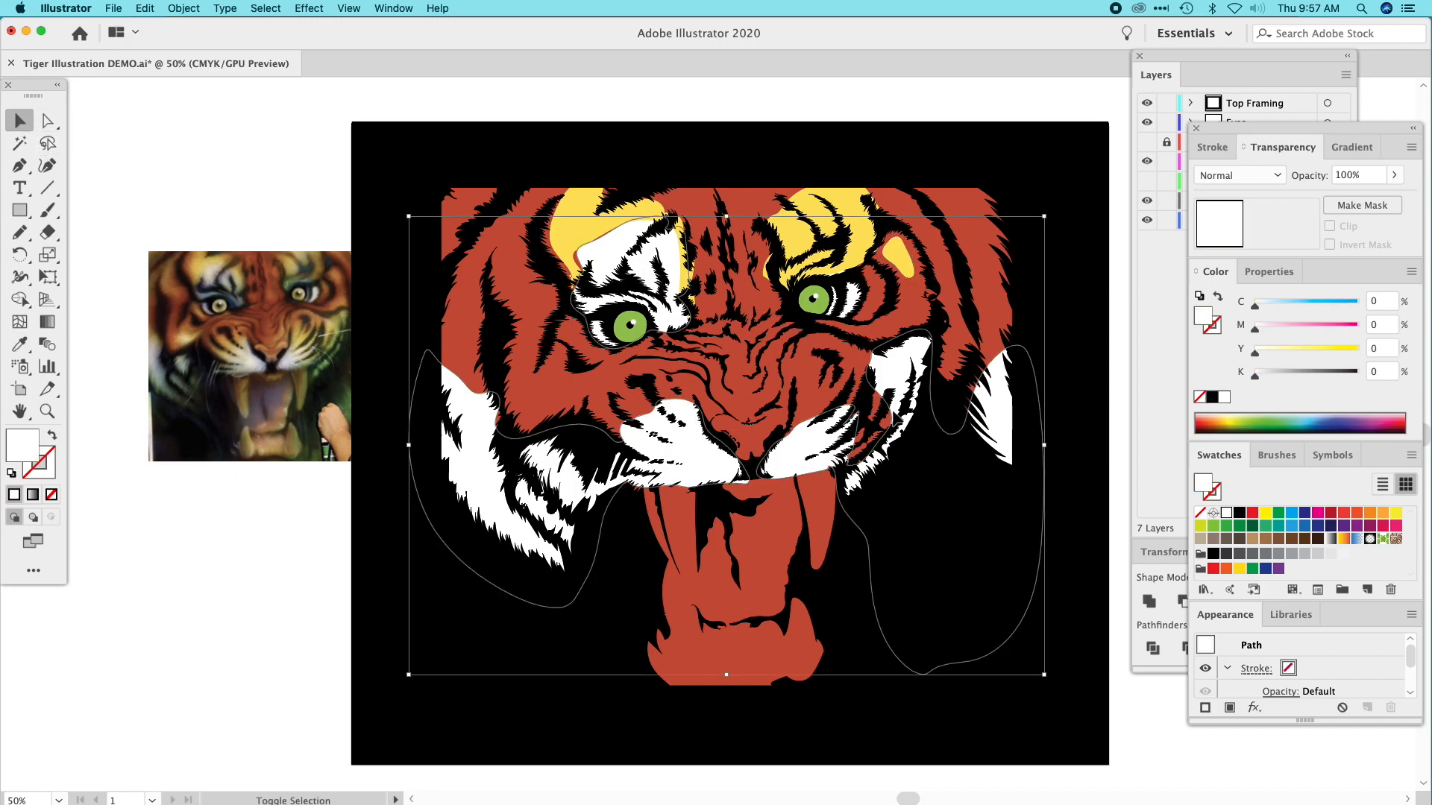
{"action": "left_click", "coordinate": [852, 293], "text": "shift"}
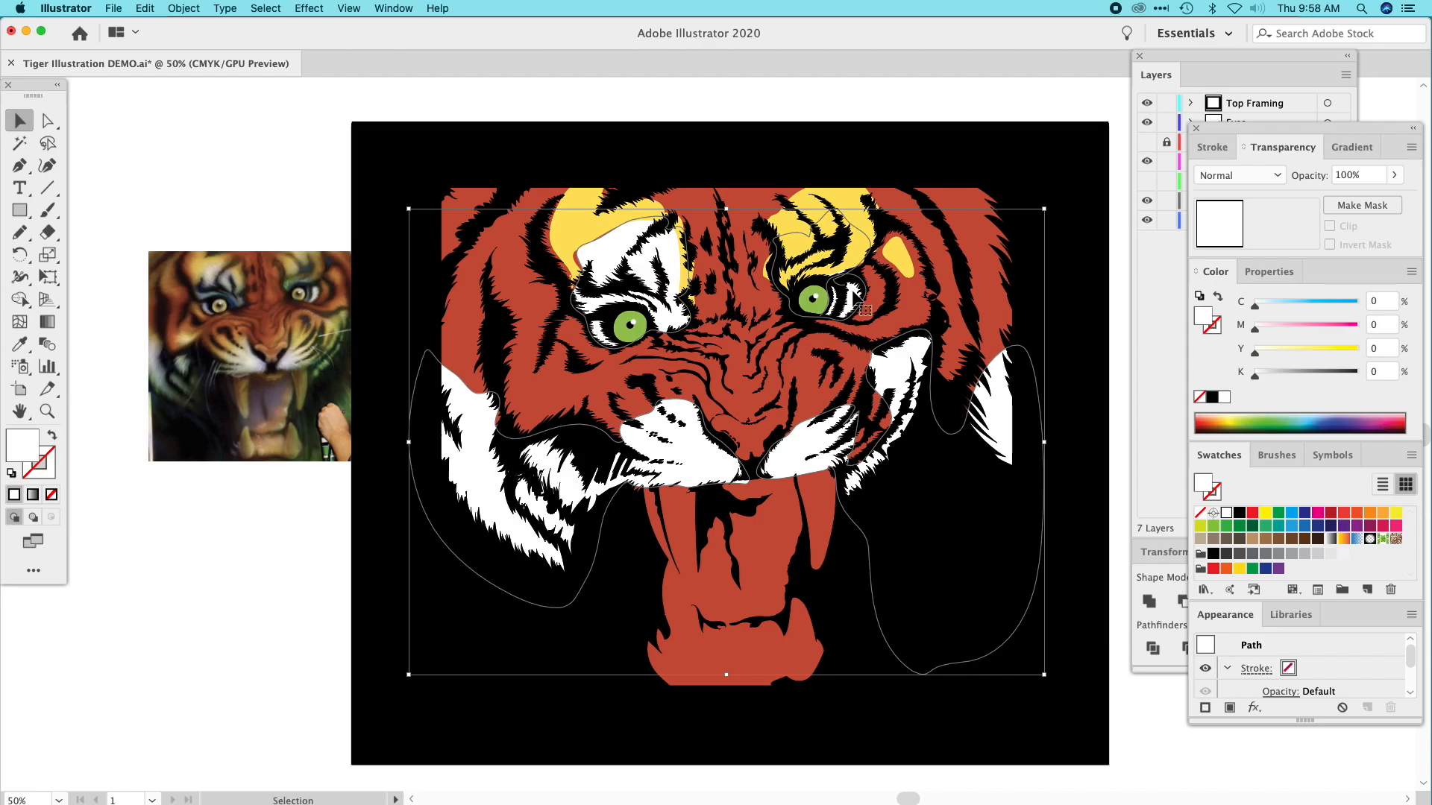
{"action": "key", "text": "super+g"}
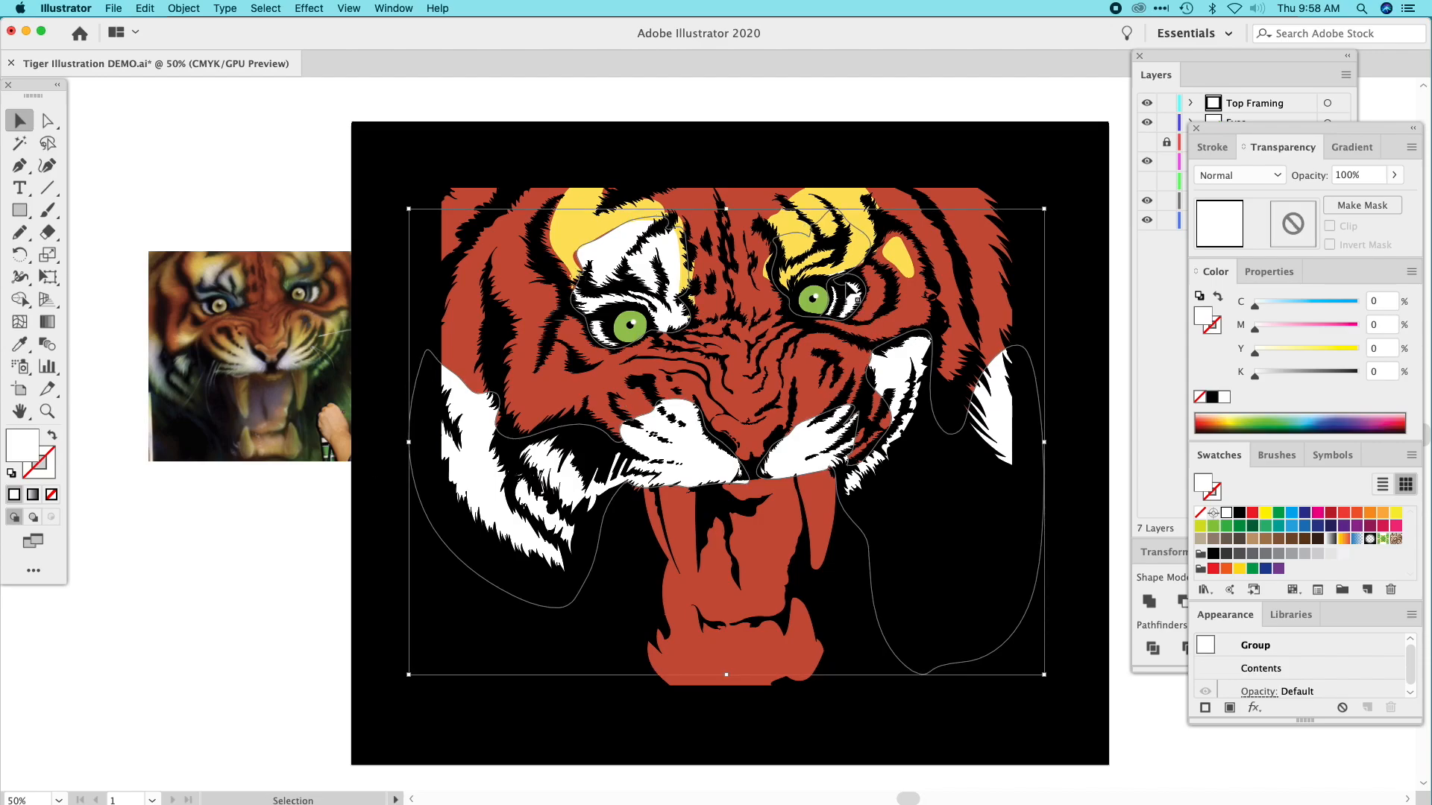
Arrange the white fur group in front of the yellow forehead shapes and deselect it.
{"action": "left_click", "coordinate": [183, 8]}
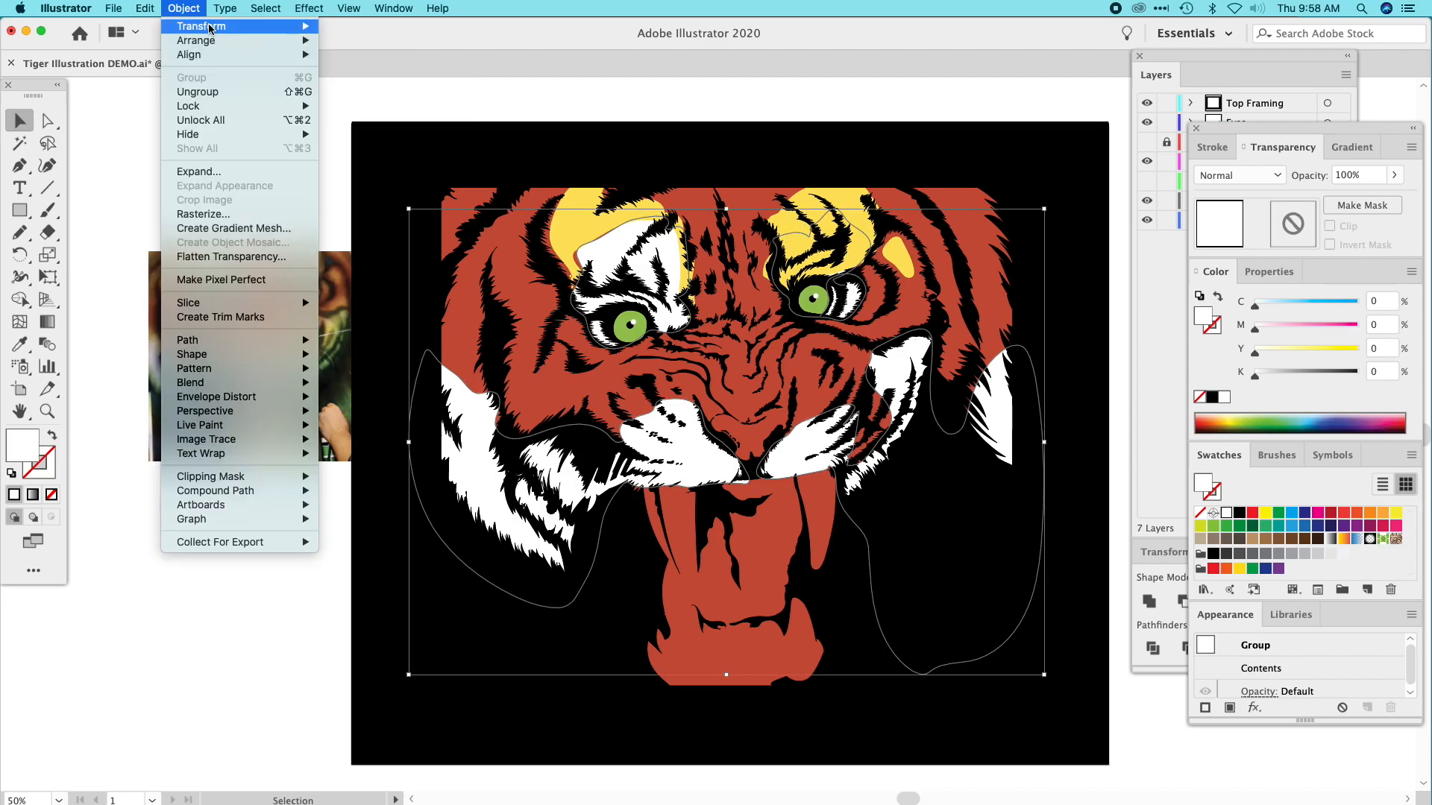
{"action": "mouse_move", "coordinate": [238, 46]}
{"action": "left_click", "coordinate": [365, 54]}
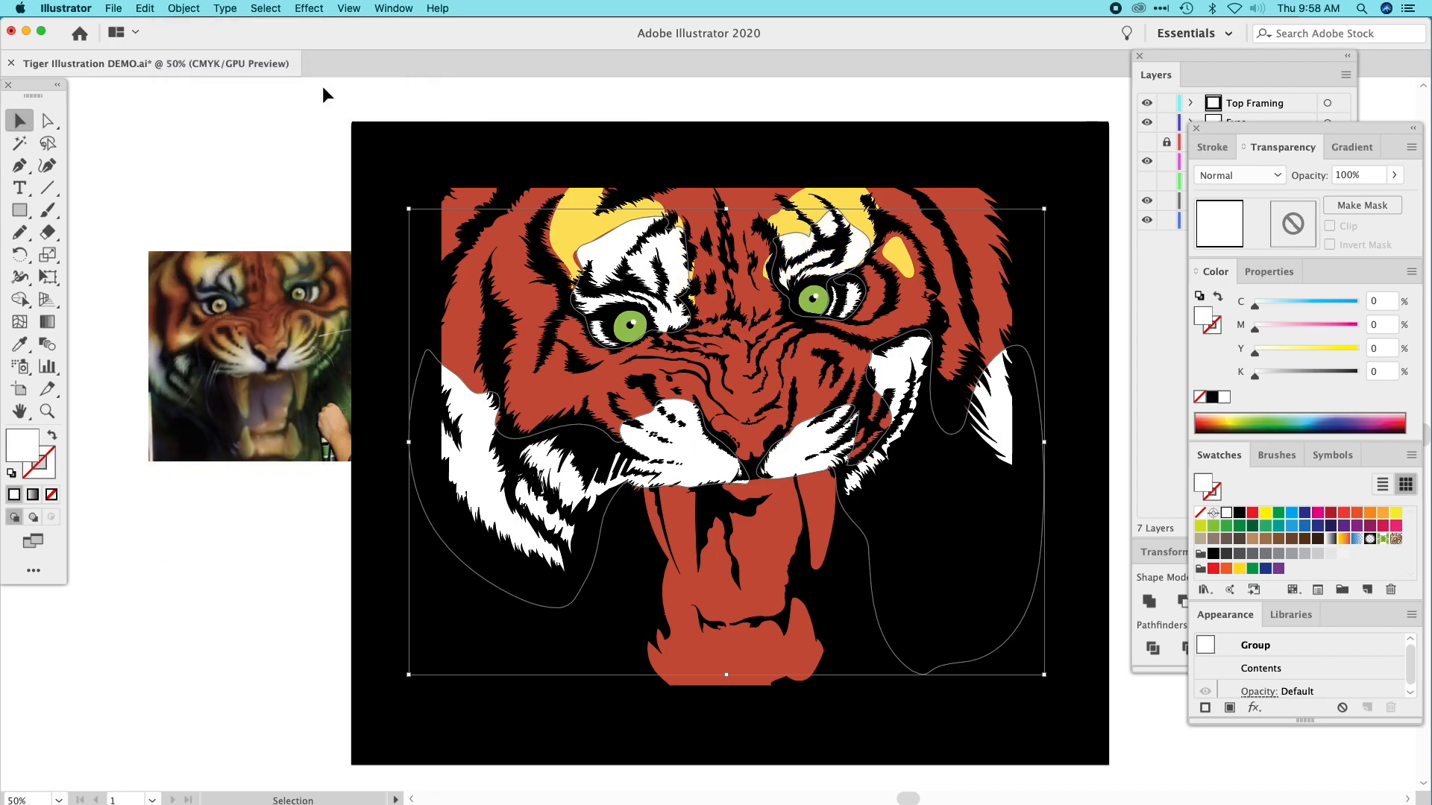
{"action": "left_click", "coordinate": [251, 118]}
Draw a small curved freehand shape along the outer edge of the right eye and fill it with the forehead's yellow.
{"action": "left_click", "coordinate": [897, 249]}
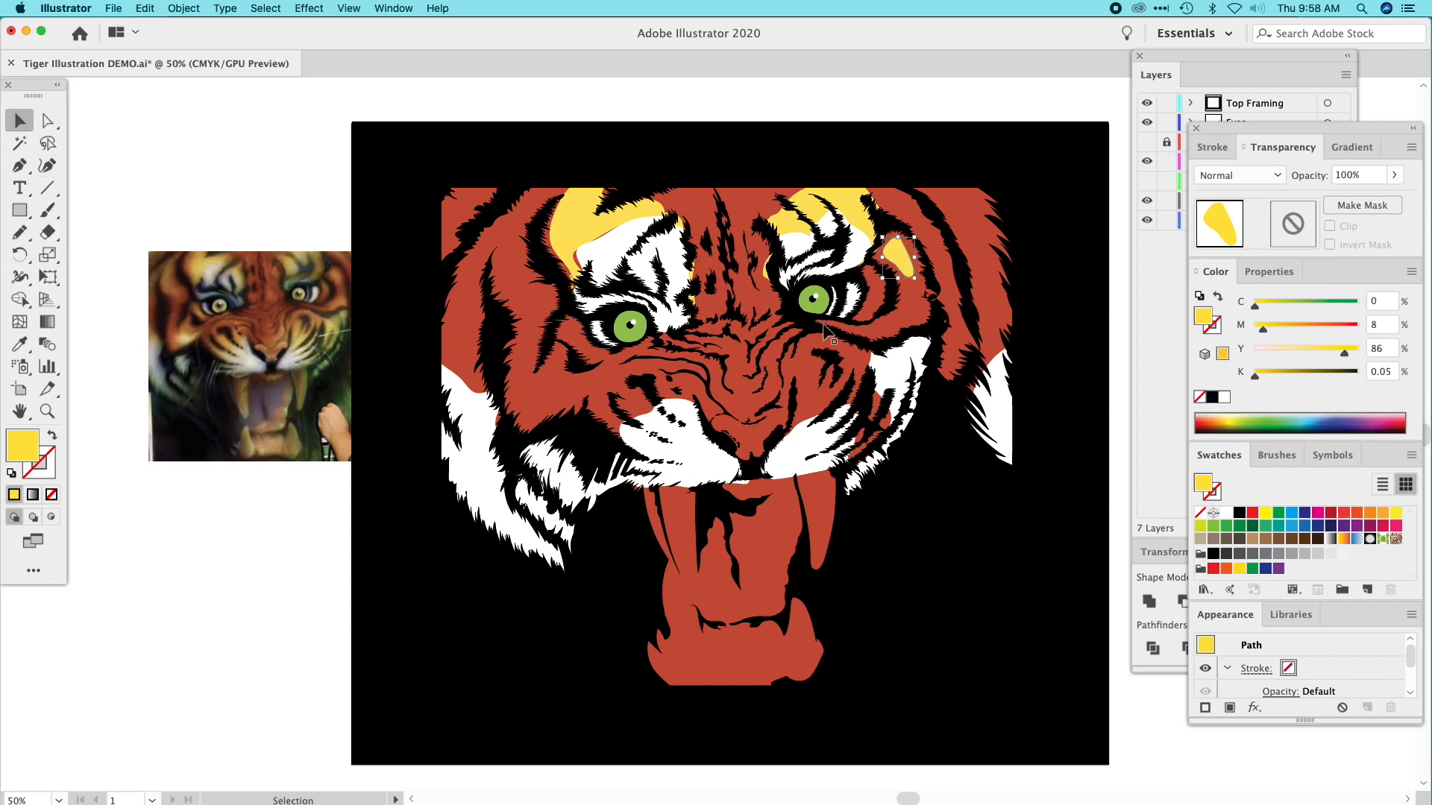
{"action": "left_click", "coordinate": [19, 232]}
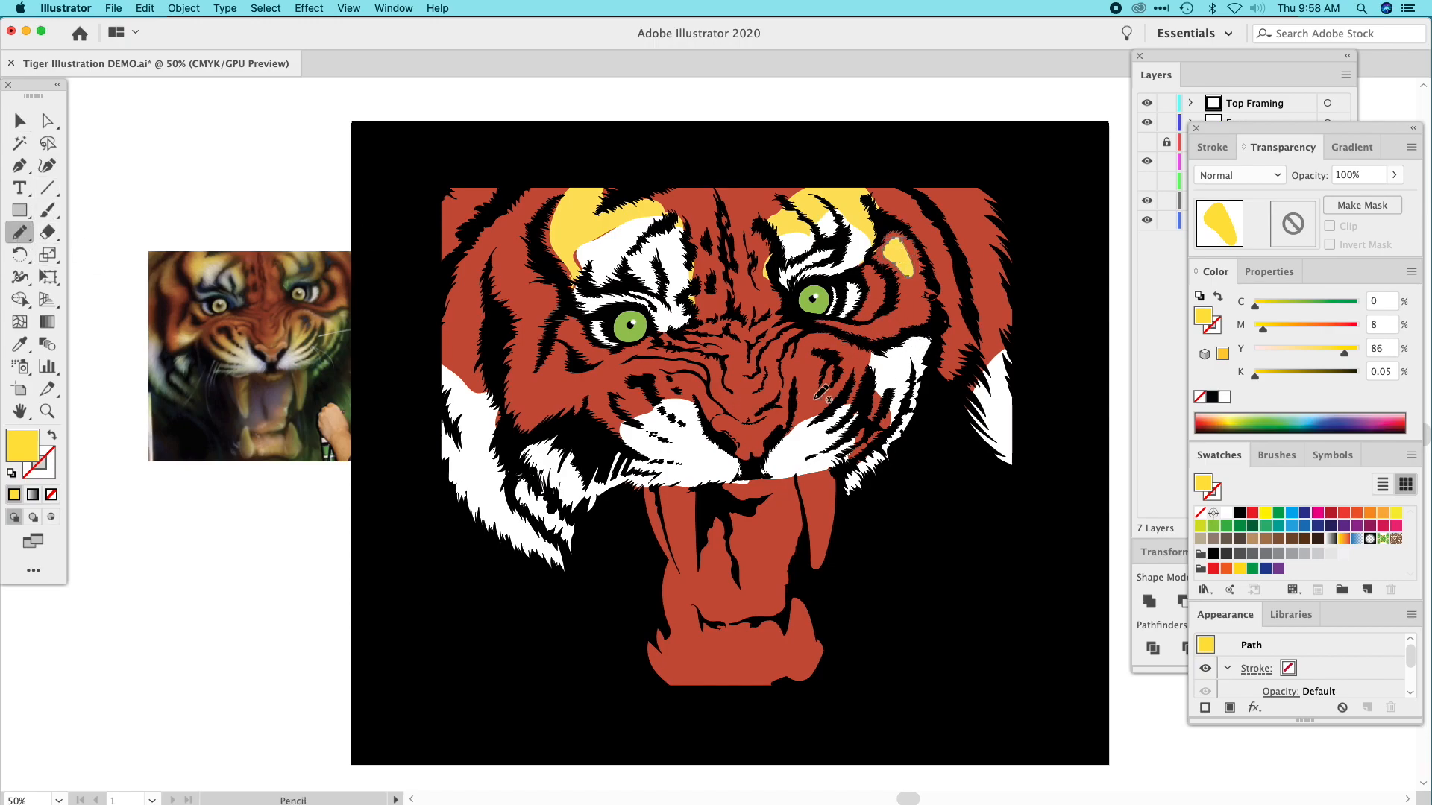
{"action": "mouse_move", "coordinate": [867, 306]}
{"action": "left_mouse_down"}
{"action": "mouse_move", "coordinate": [875, 261]}
{"action": "mouse_move", "coordinate": [890, 286]}
{"action": "mouse_move", "coordinate": [868, 306]}
{"action": "left_mouse_up"}
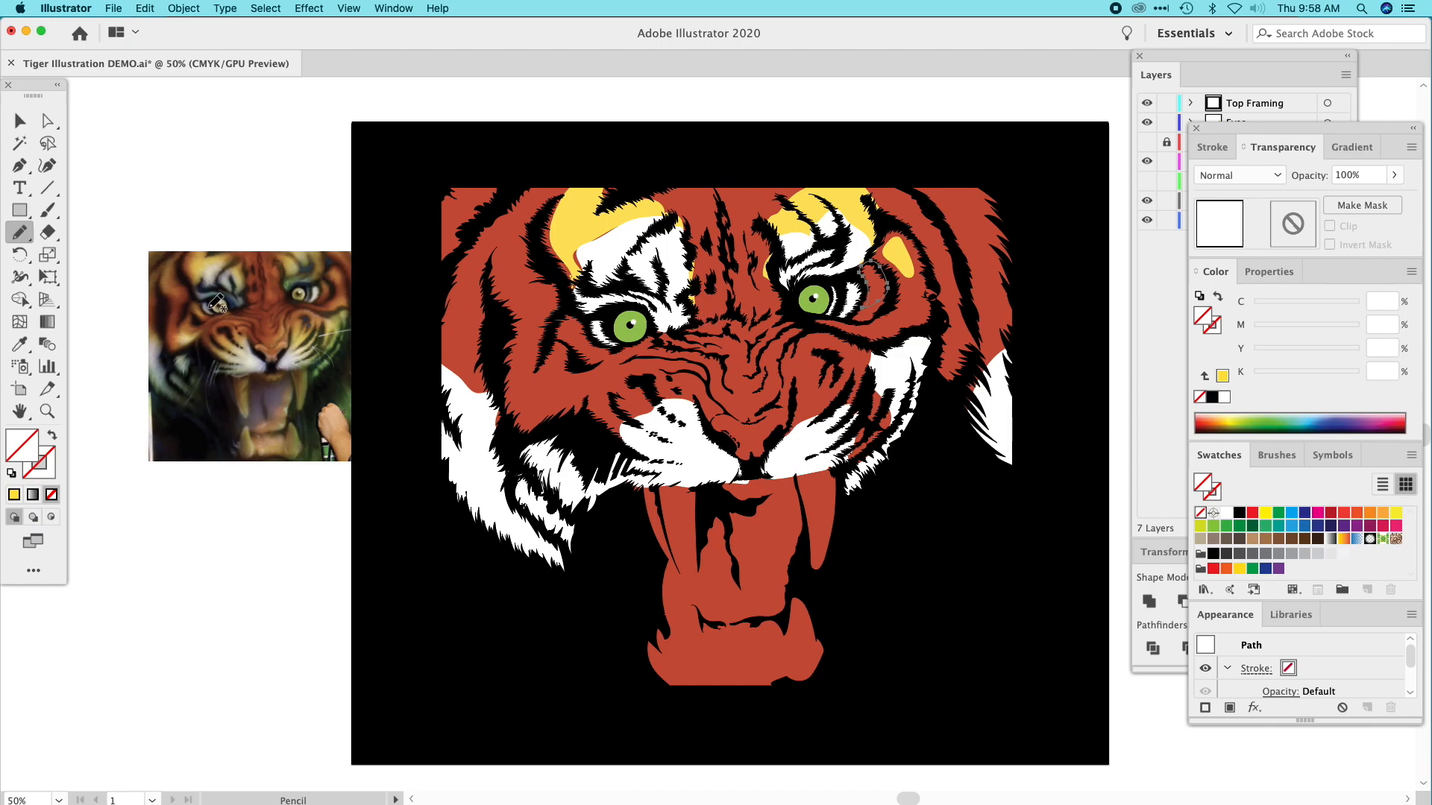
{"action": "left_click", "coordinate": [20, 344]}
{"action": "left_click", "coordinate": [581, 216]}
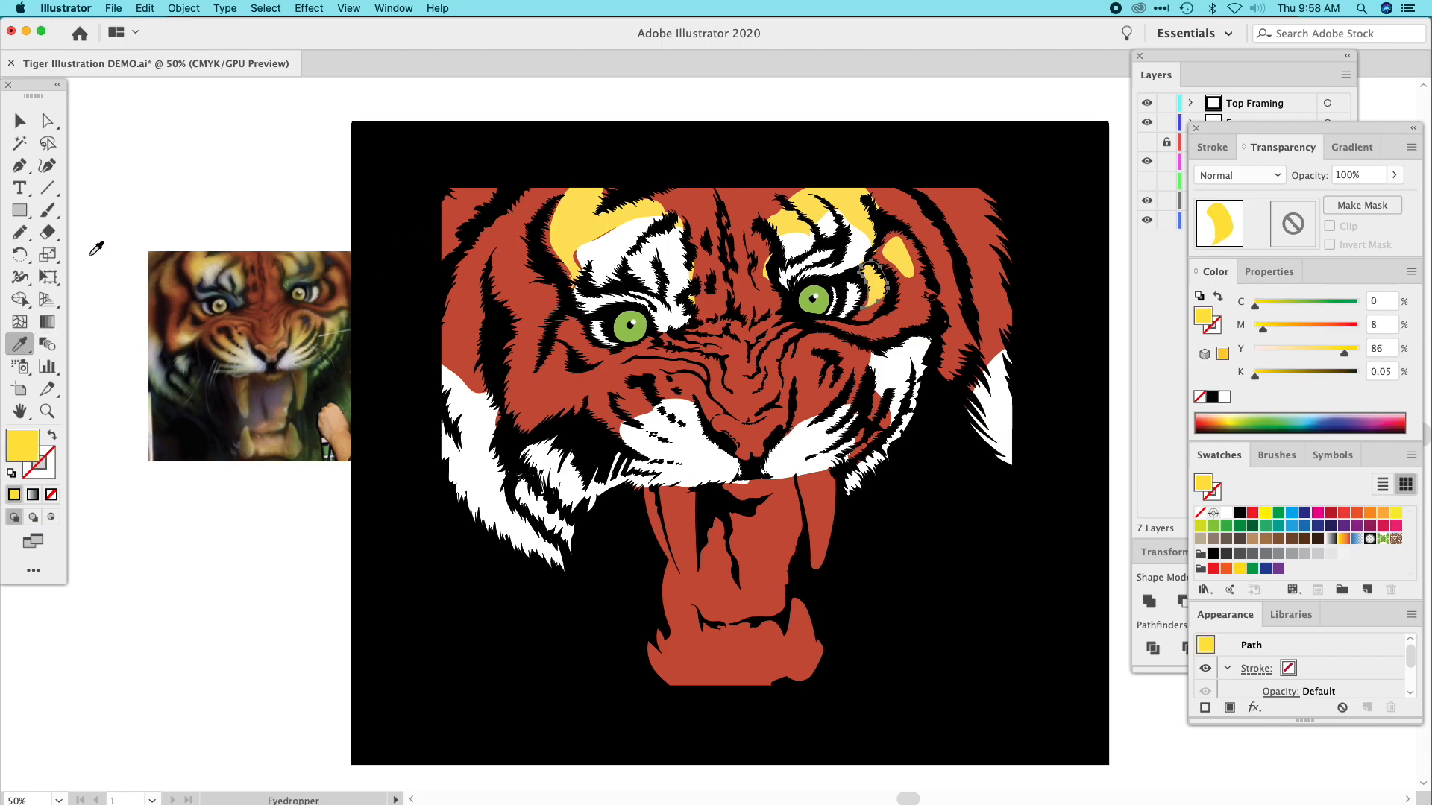
{"action": "left_click", "coordinate": [848, 329]}
{"action": "left_click", "coordinate": [797, 215]}
Draw a thin freehand shape sweeping beneath the right eye up to the outer fur and fill it with the forehead's yellow.
{"action": "left_click", "coordinate": [22, 235]}
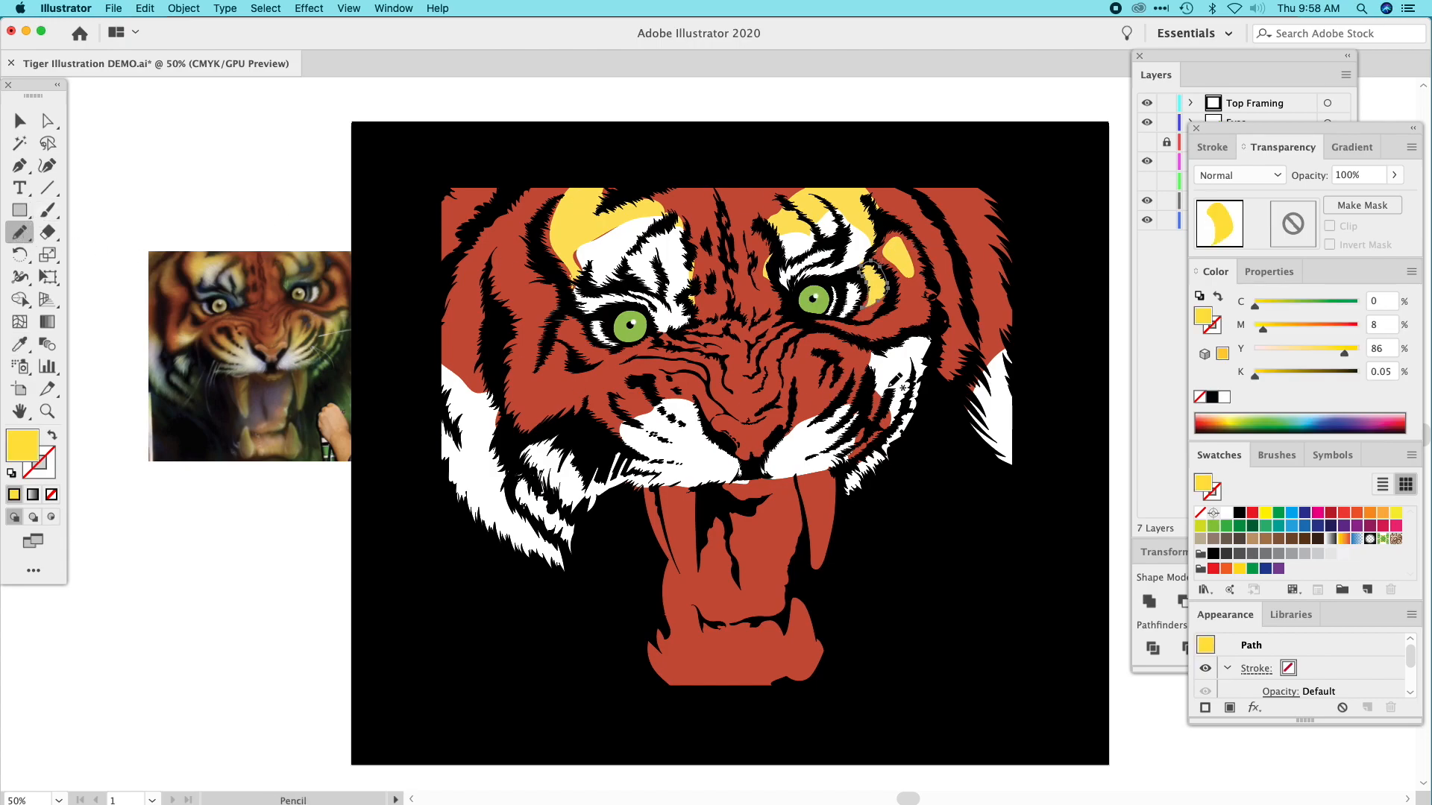
{"action": "mouse_move", "coordinate": [830, 327]}
{"action": "left_mouse_down"}
{"action": "mouse_move", "coordinate": [892, 332]}
{"action": "mouse_move", "coordinate": [932, 299]}
{"action": "mouse_move", "coordinate": [936, 324]}
{"action": "mouse_move", "coordinate": [881, 343]}
{"action": "mouse_move", "coordinate": [826, 313]}
{"action": "left_mouse_up"}
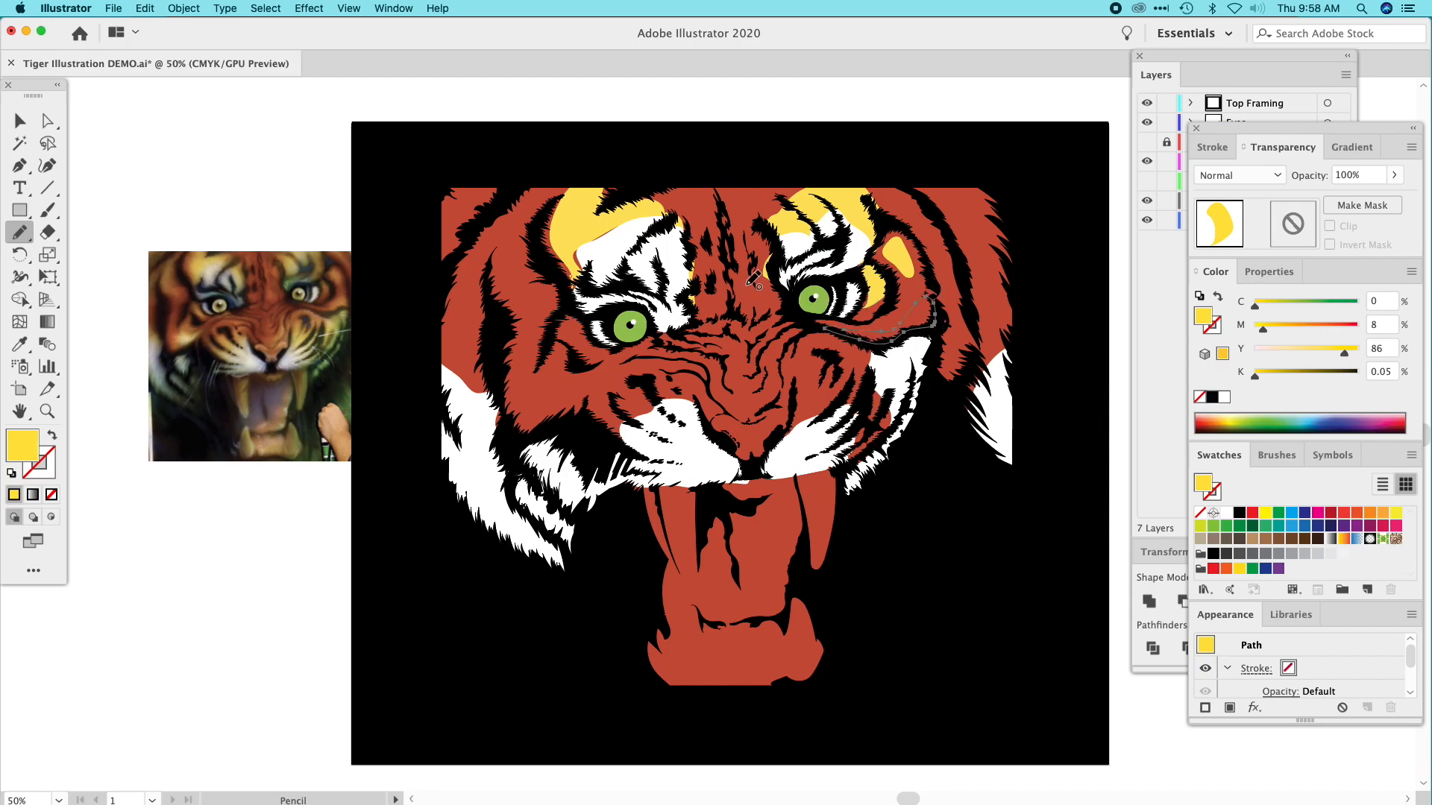
{"action": "key", "text": "slash"}
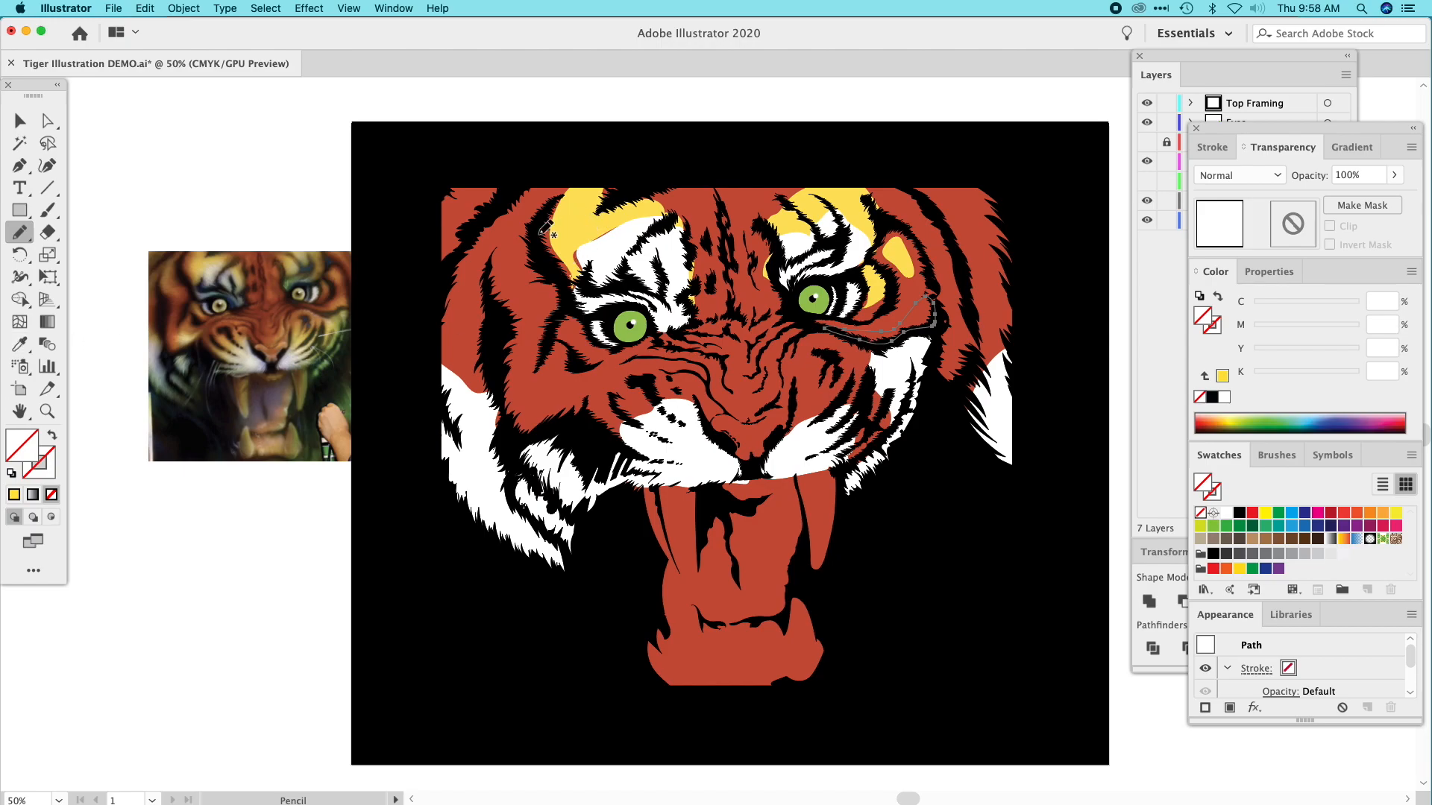
{"action": "key", "text": "super+shift+a"}
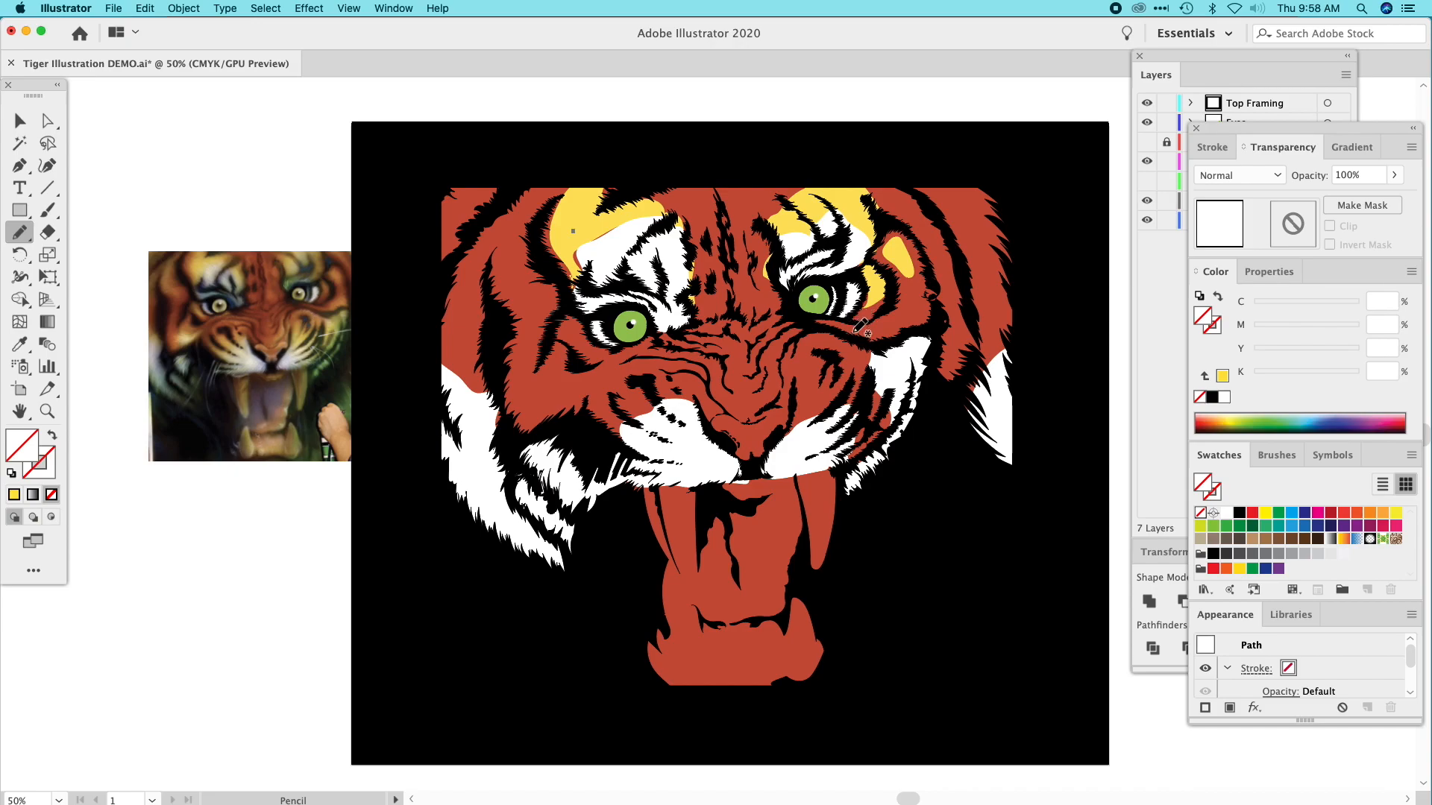
{"action": "left_click", "coordinate": [26, 119]}
{"action": "left_click", "coordinate": [882, 316]}
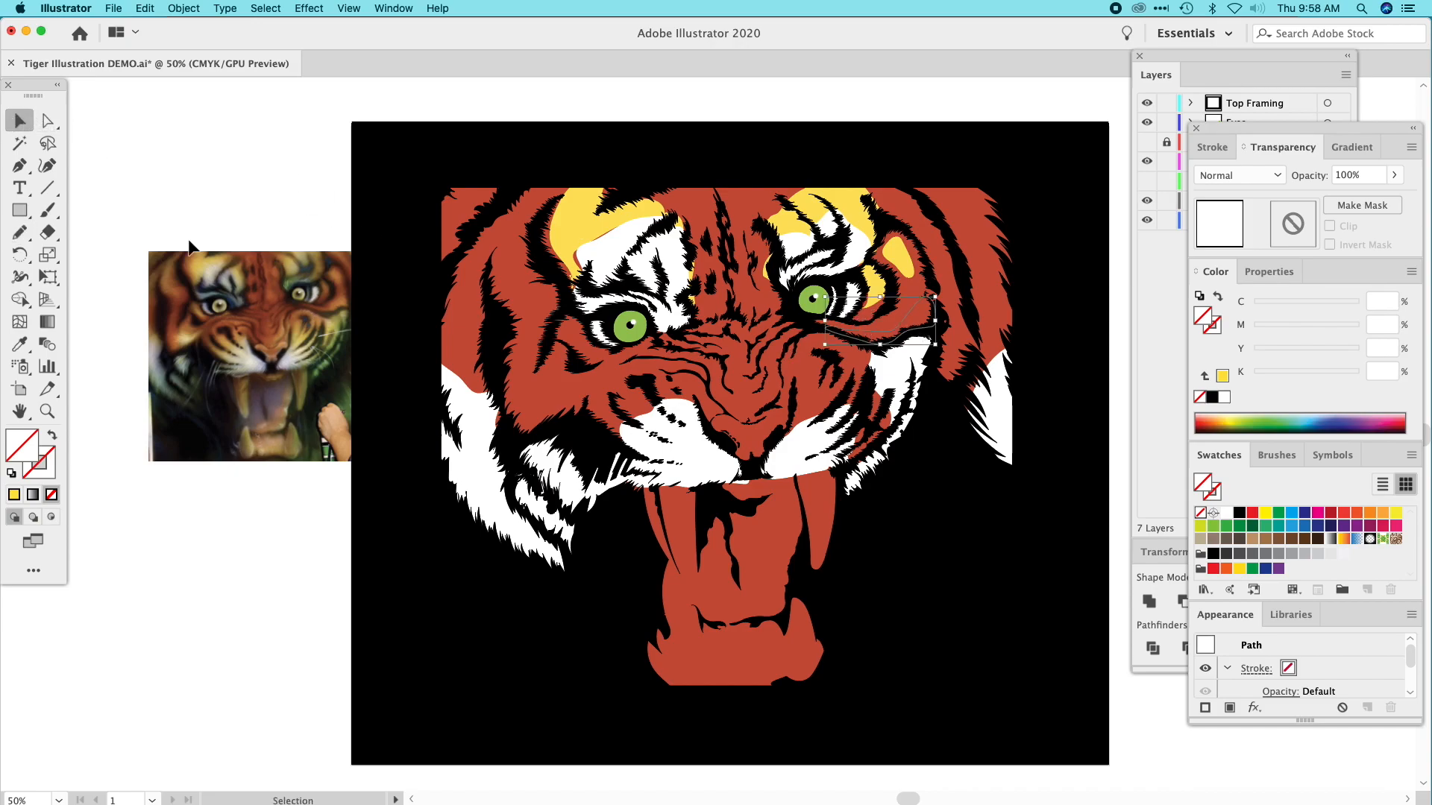
{"action": "left_click", "coordinate": [19, 344]}
{"action": "left_click", "coordinate": [588, 228]}
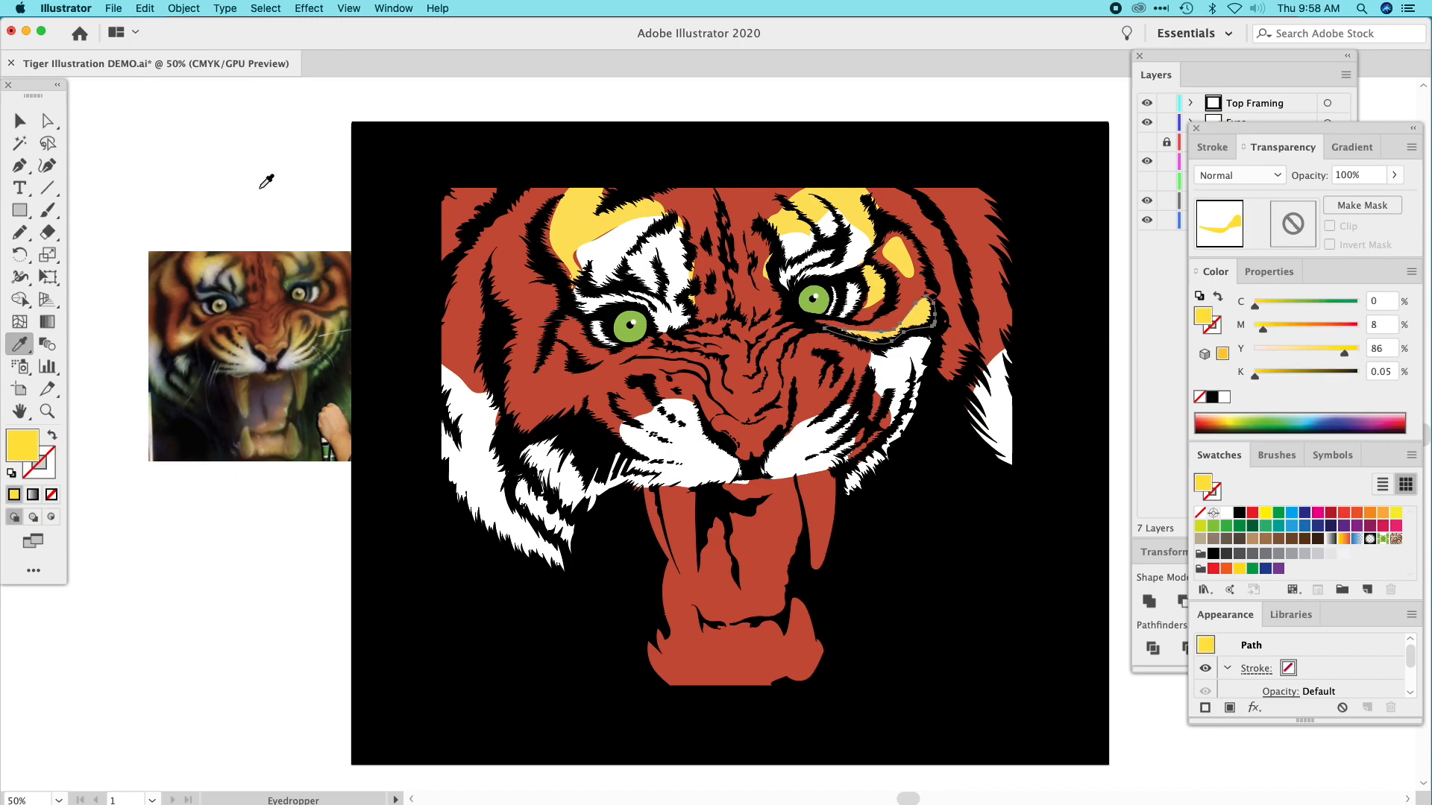
{"action": "left_click", "coordinate": [20, 120]}
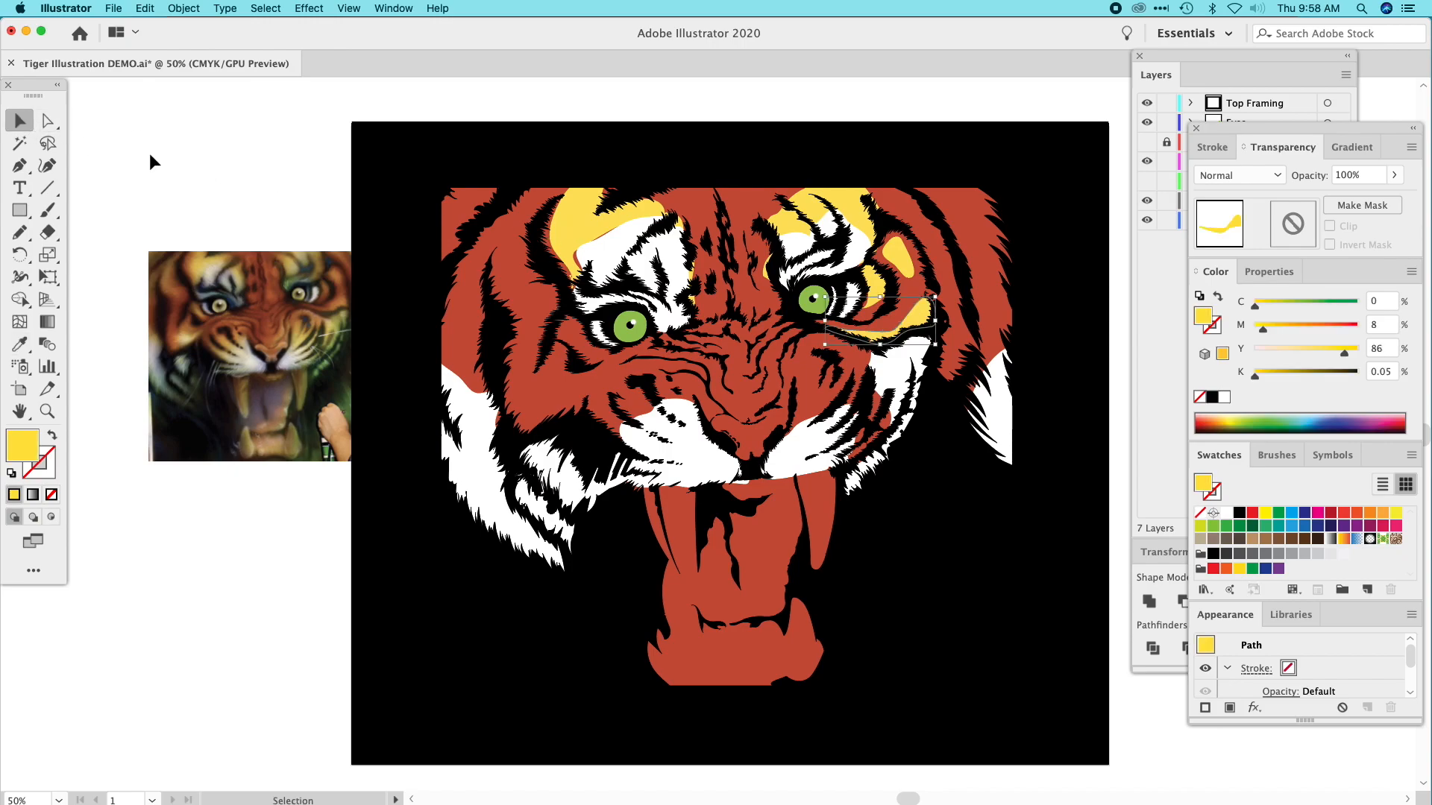
Draw a jagged freehand shape on the cheek below the left eye and fill it with the forehead's yellow.
{"action": "left_click", "coordinate": [20, 232]}
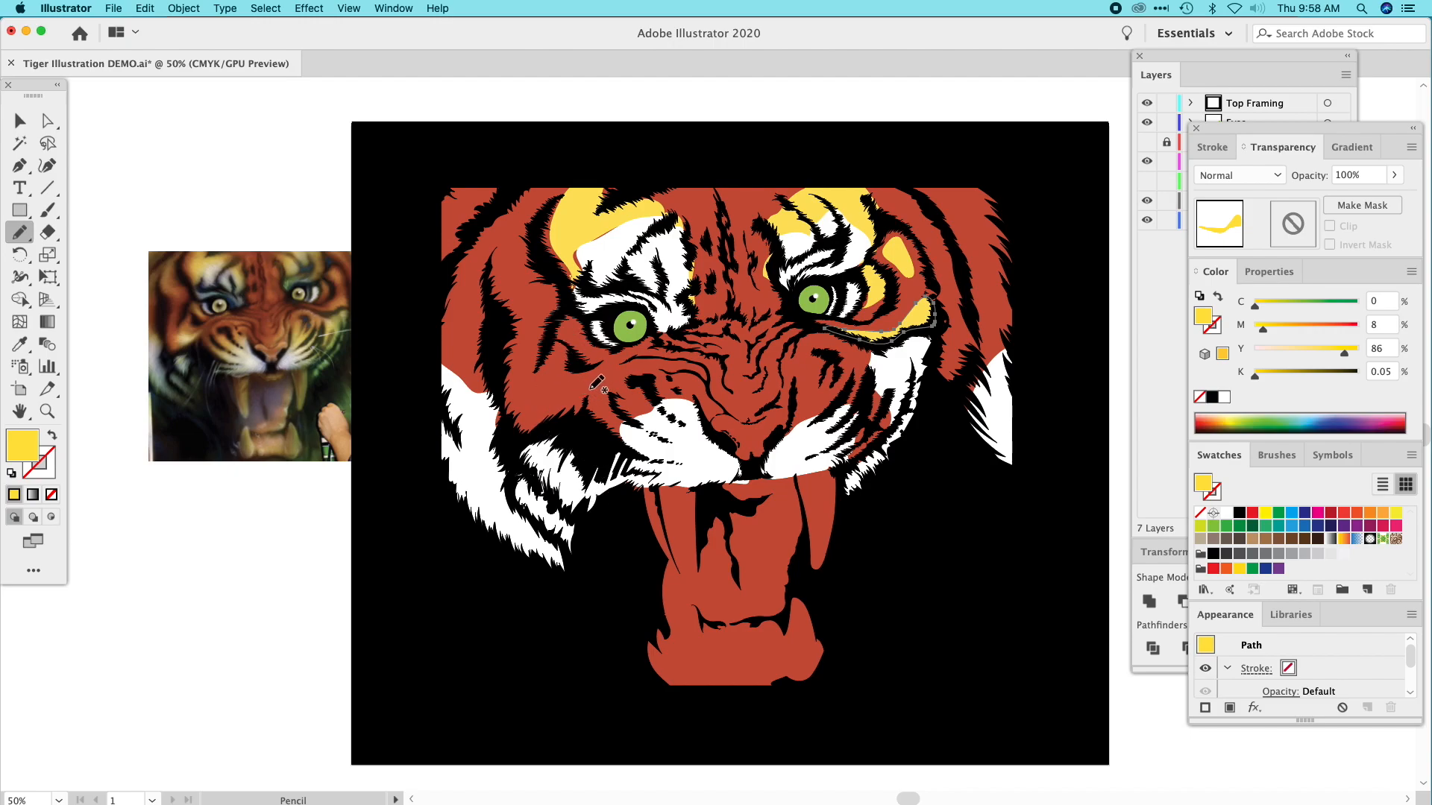
{"action": "key", "text": "super+shift+a"}
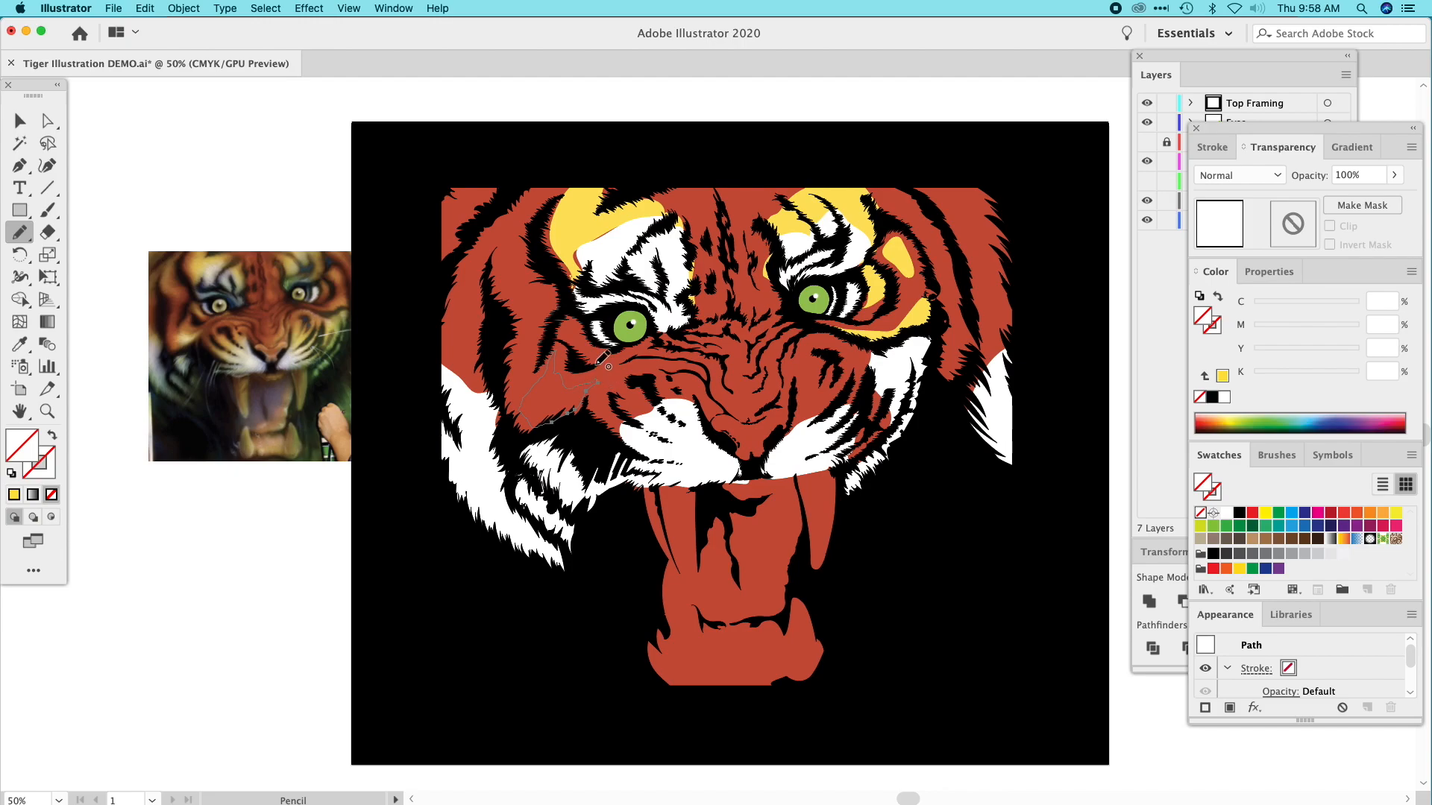
{"action": "left_click", "coordinate": [20, 343]}
{"action": "left_click", "coordinate": [591, 224]}
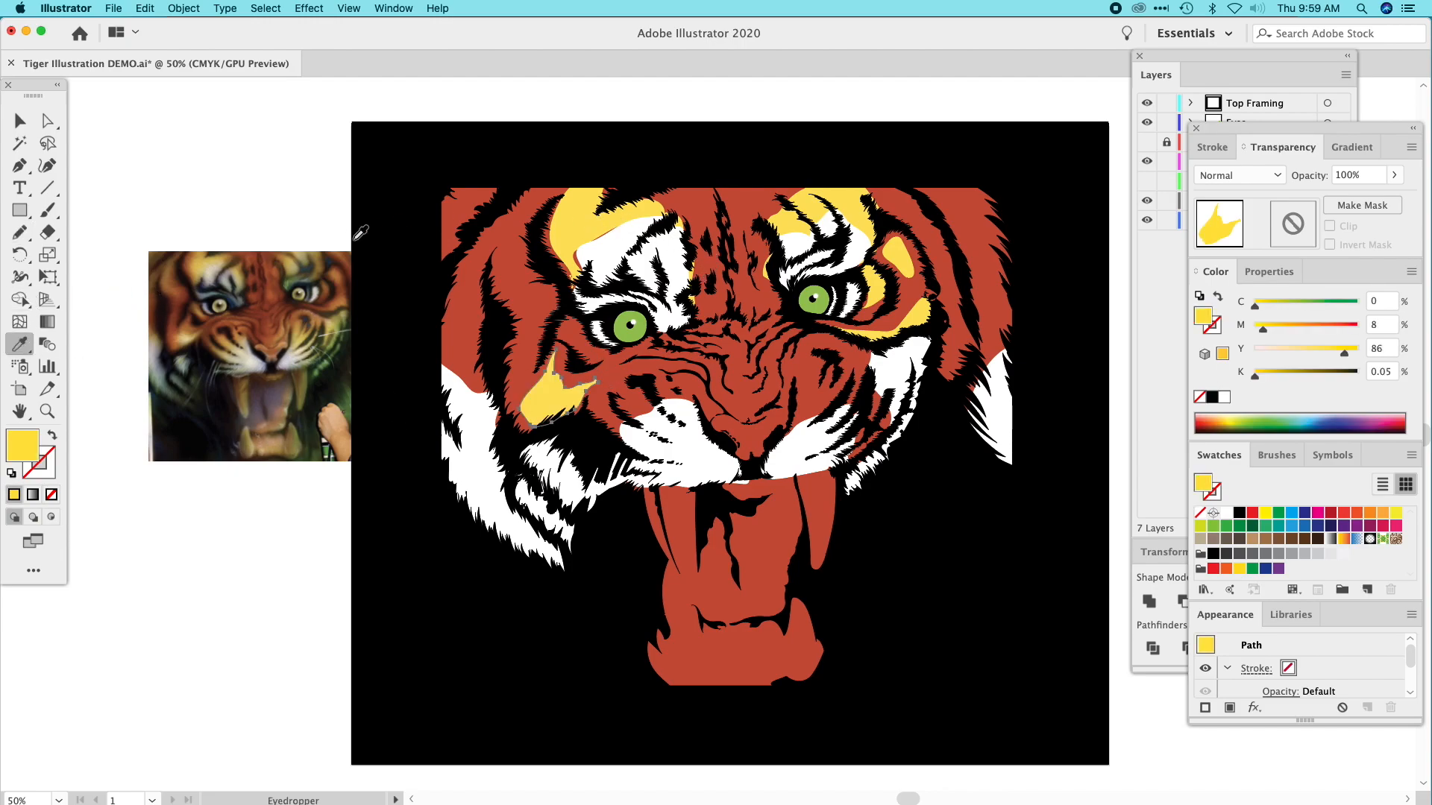
Draw a large freehand shape over the fur at the head's upper-left side, fill it with the forehead's yellow, and deselect it.
{"action": "left_click", "coordinate": [21, 232]}
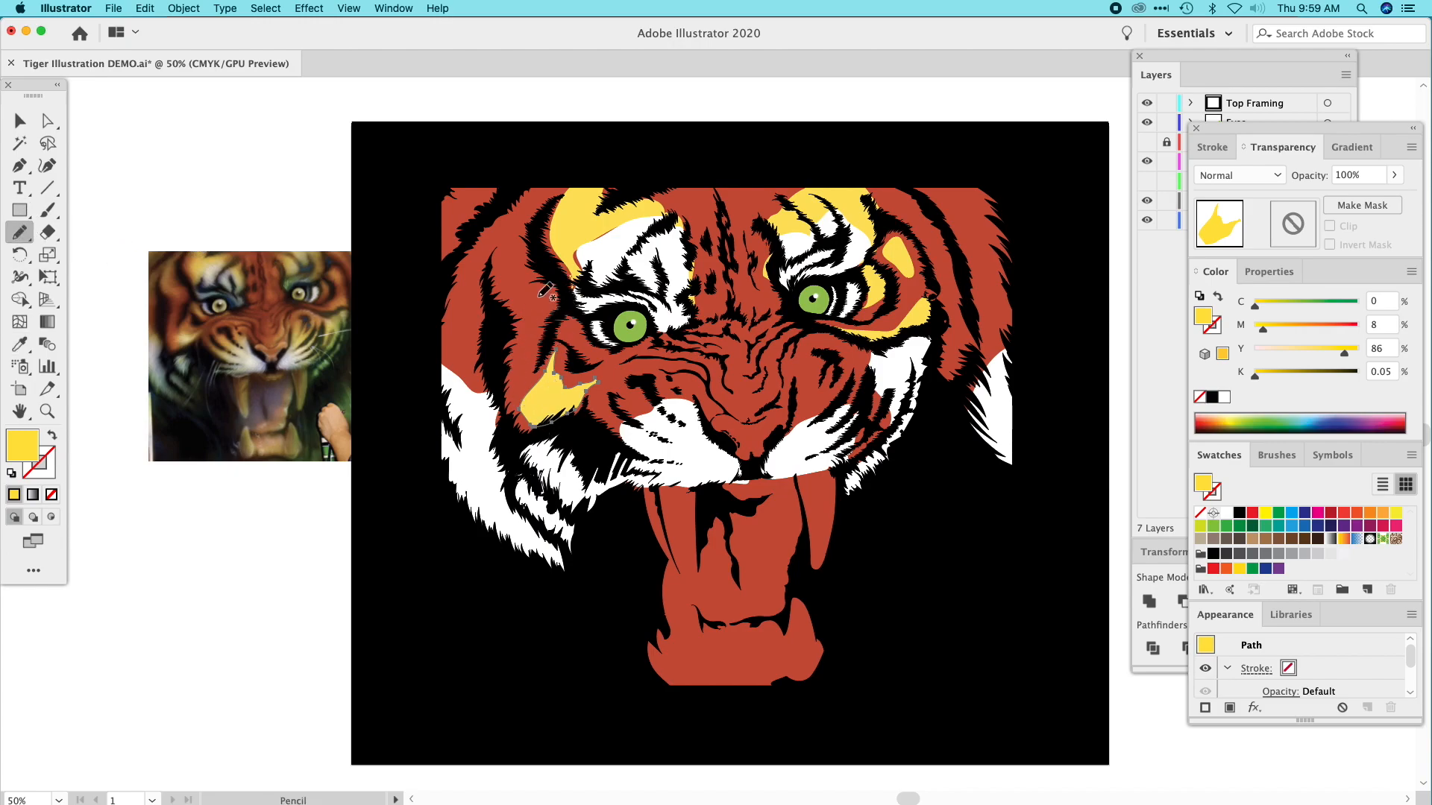
{"action": "mouse_move", "coordinate": [538, 196]}
{"action": "left_mouse_down"}
{"action": "mouse_move", "coordinate": [524, 303]}
{"action": "mouse_move", "coordinate": [495, 312]}
{"action": "mouse_move", "coordinate": [503, 335]}
{"action": "mouse_move", "coordinate": [490, 312]}
{"action": "mouse_move", "coordinate": [458, 326]}
{"action": "mouse_move", "coordinate": [440, 312]}
{"action": "mouse_move", "coordinate": [455, 260]}
{"action": "mouse_move", "coordinate": [484, 217]}
{"action": "mouse_move", "coordinate": [552, 198]}
{"action": "left_mouse_up"}
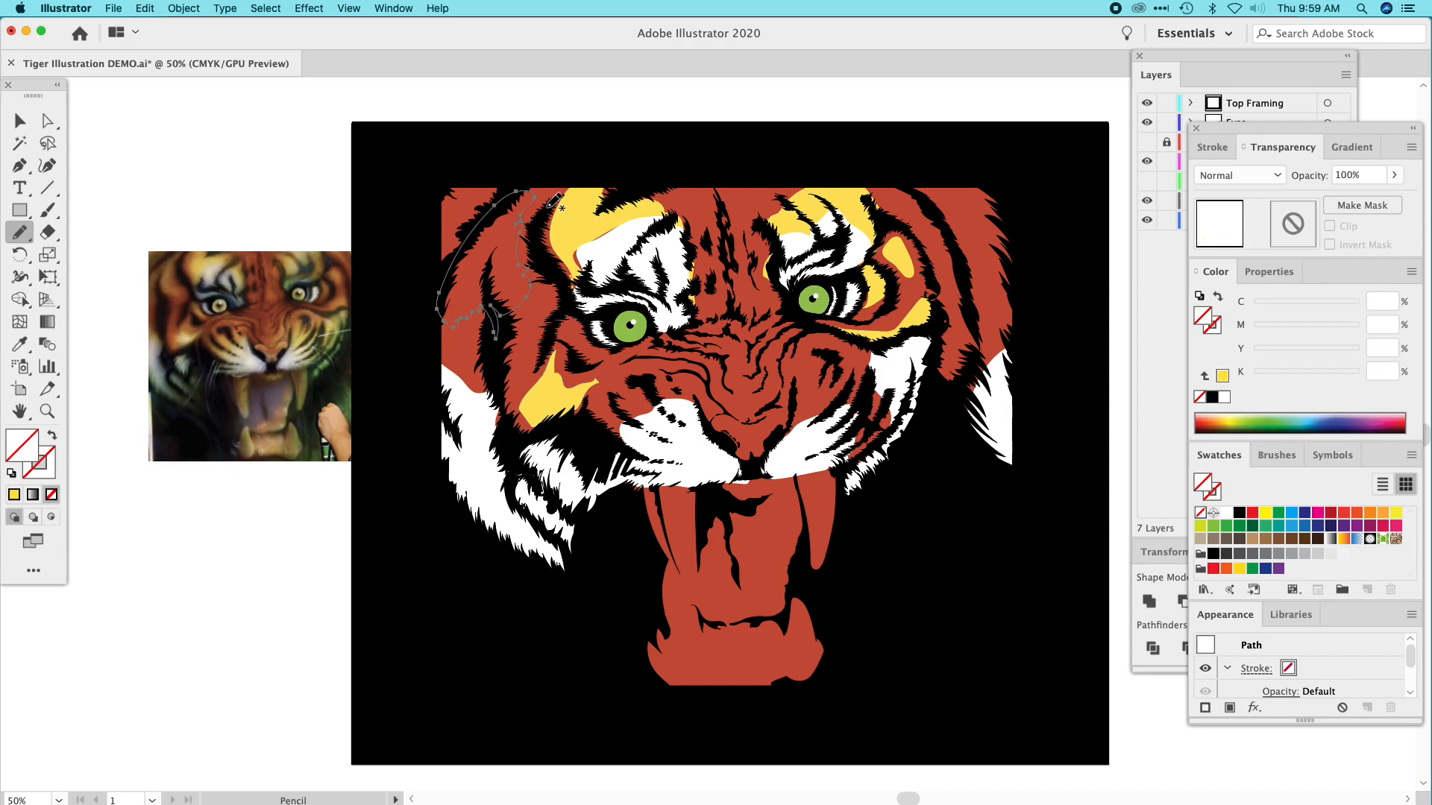
{"action": "left_click", "coordinate": [20, 344]}
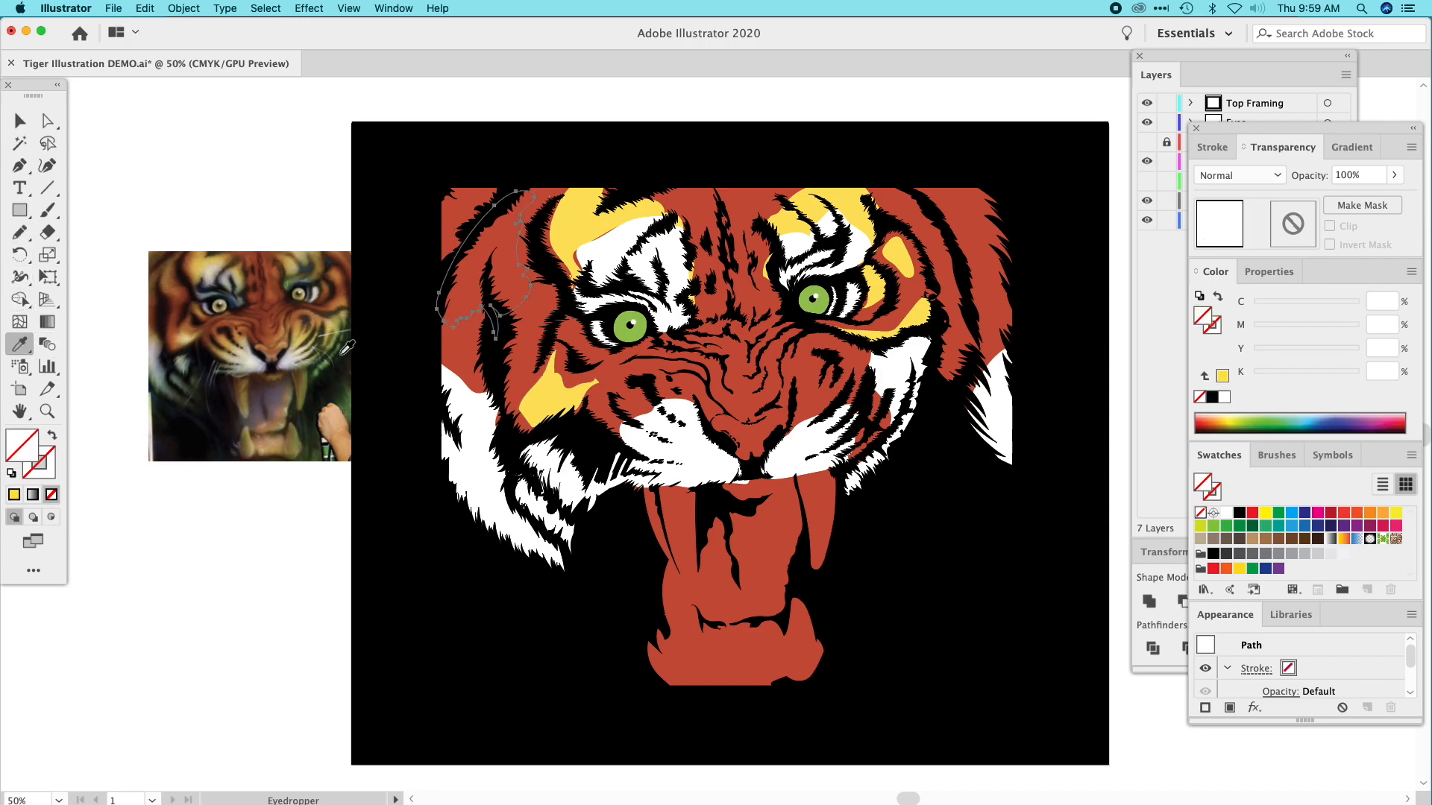
{"action": "left_click", "coordinate": [576, 227]}
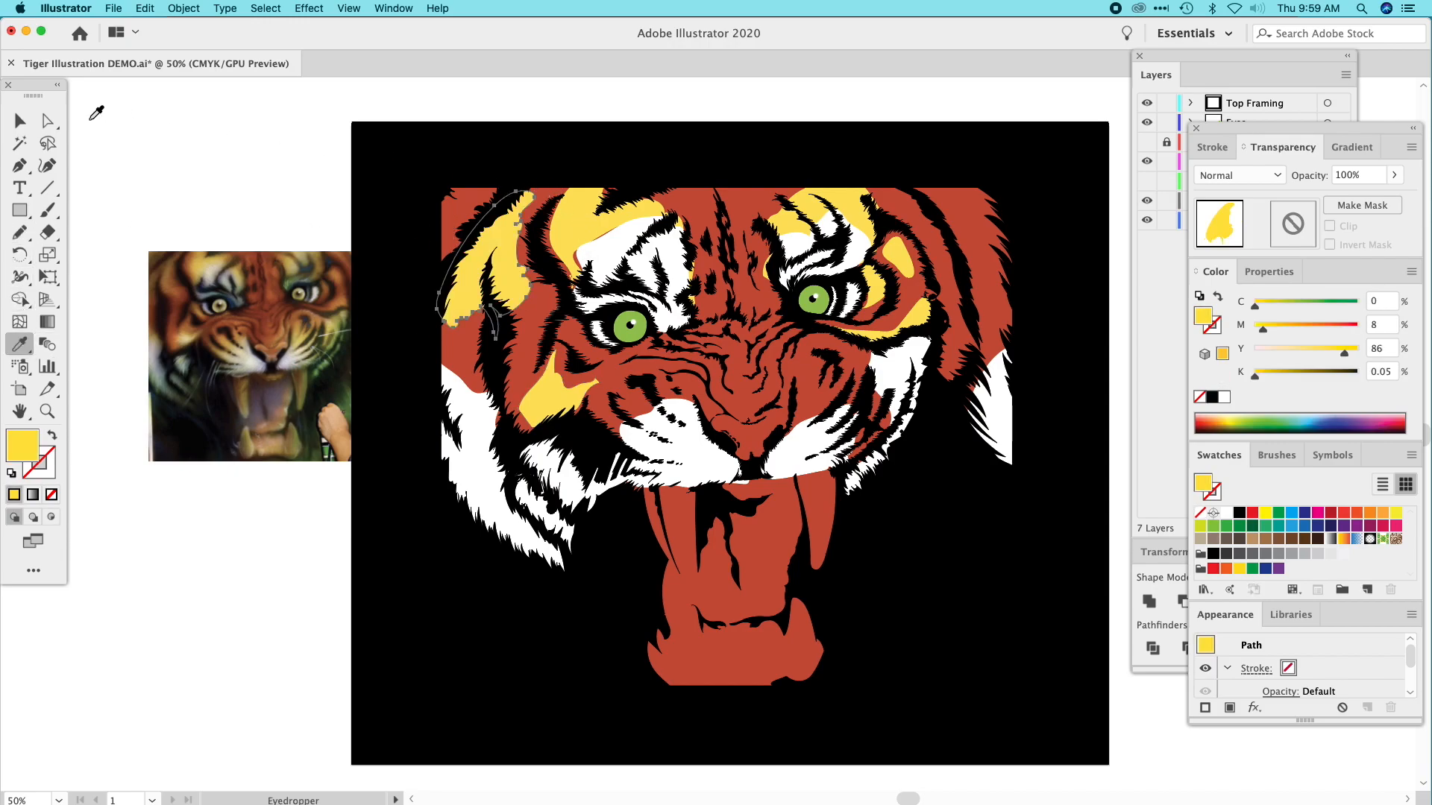
{"action": "left_click", "coordinate": [19, 120]}
{"action": "left_click", "coordinate": [183, 149]}
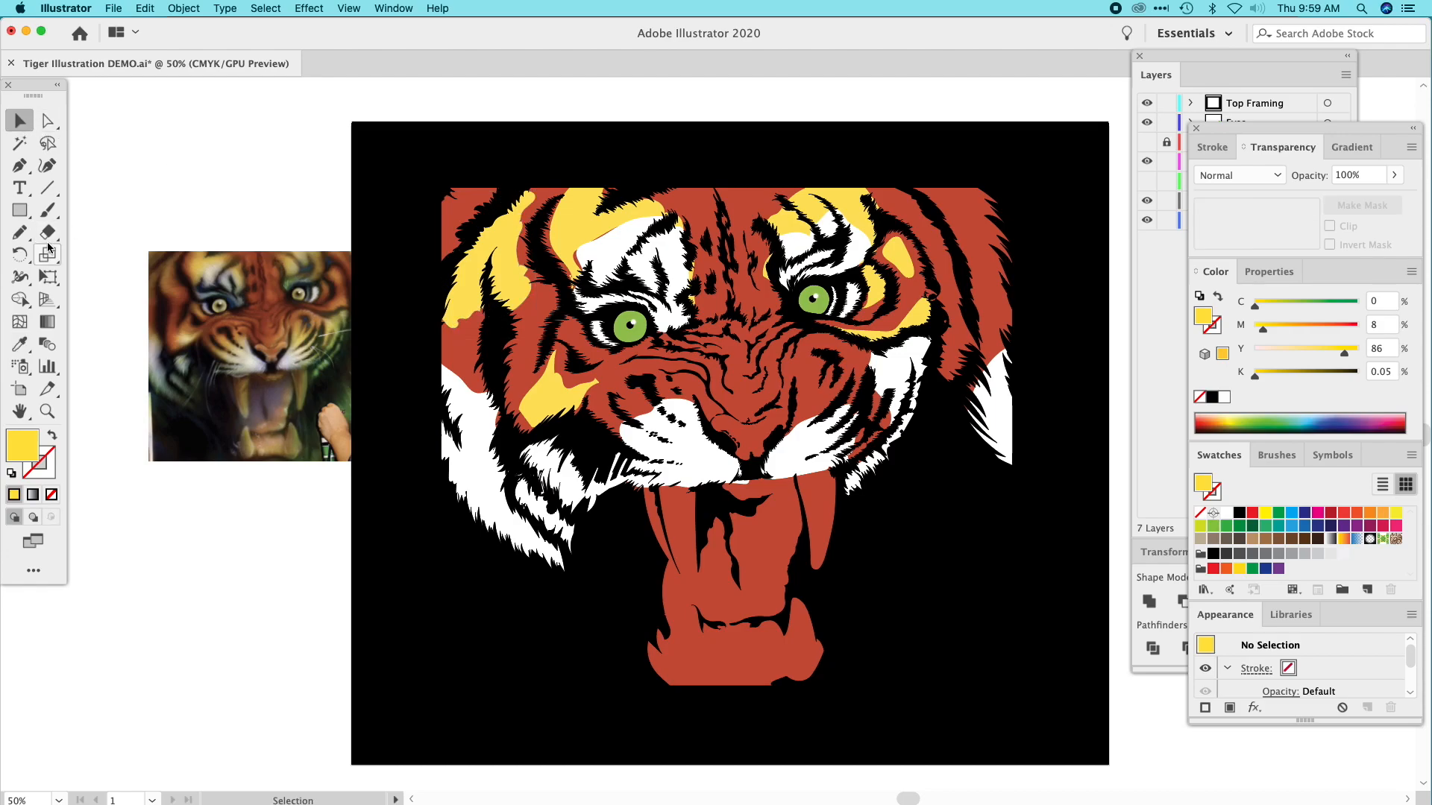
Trace the upper left fang with a freehand shape and fill it with the forehead's yellow.
{"action": "left_click", "coordinate": [19, 232]}
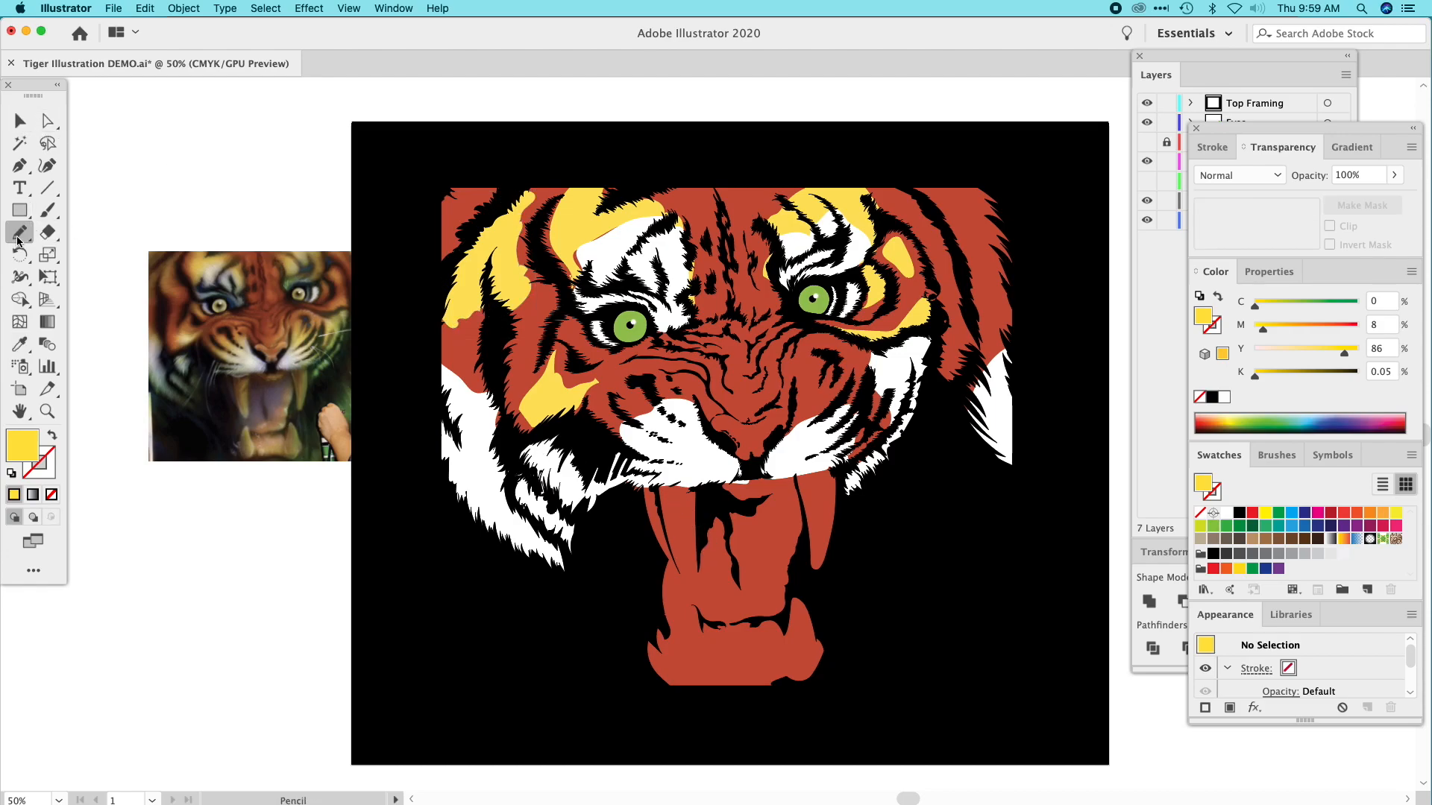
{"action": "mouse_move", "coordinate": [696, 498]}
{"action": "left_mouse_down"}
{"action": "mouse_move", "coordinate": [698, 574]}
{"action": "mouse_move", "coordinate": [668, 489]}
{"action": "mouse_move", "coordinate": [701, 489]}
{"action": "mouse_move", "coordinate": [697, 499]}
{"action": "left_mouse_up"}
{"action": "left_click", "coordinate": [23, 344]}
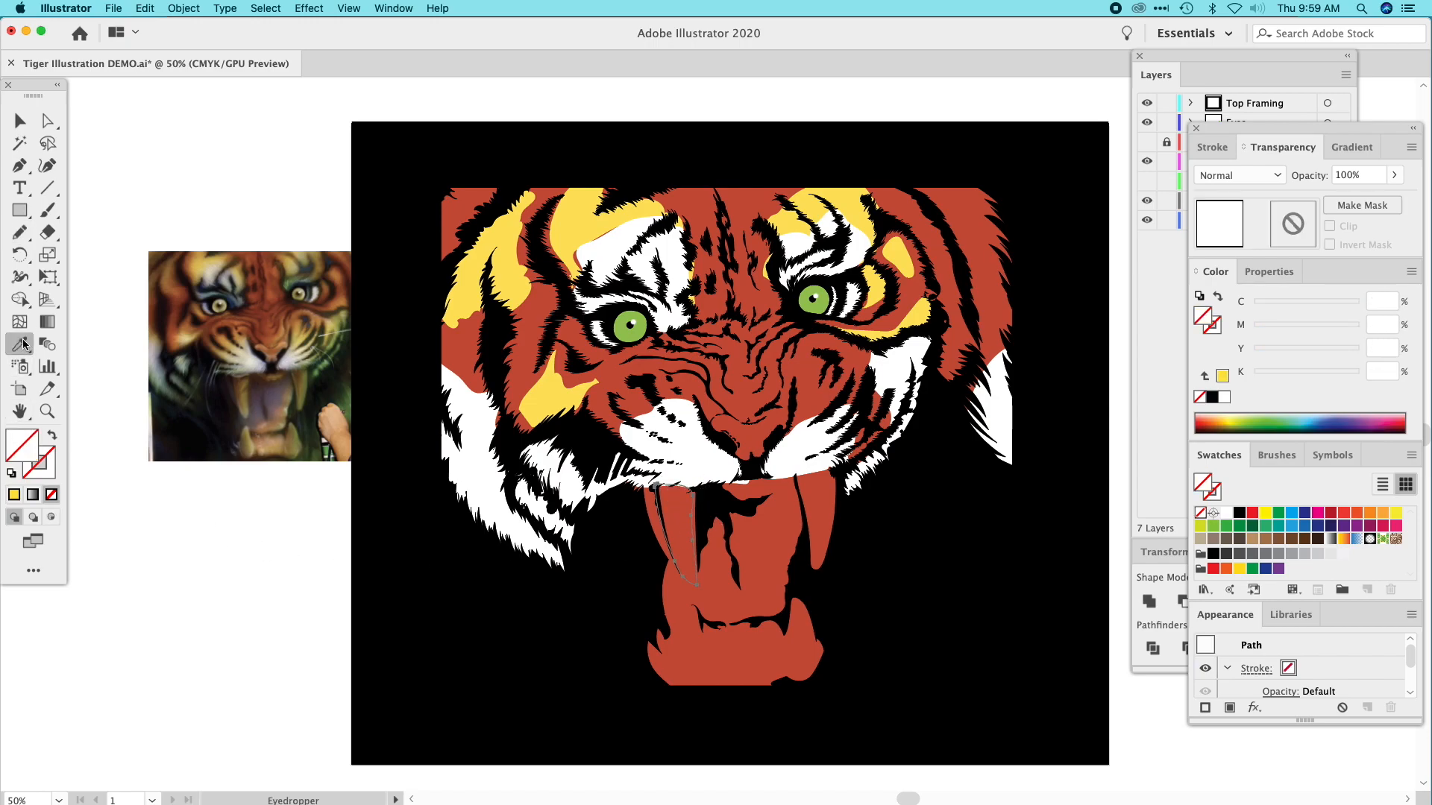
{"action": "left_click", "coordinate": [575, 237]}
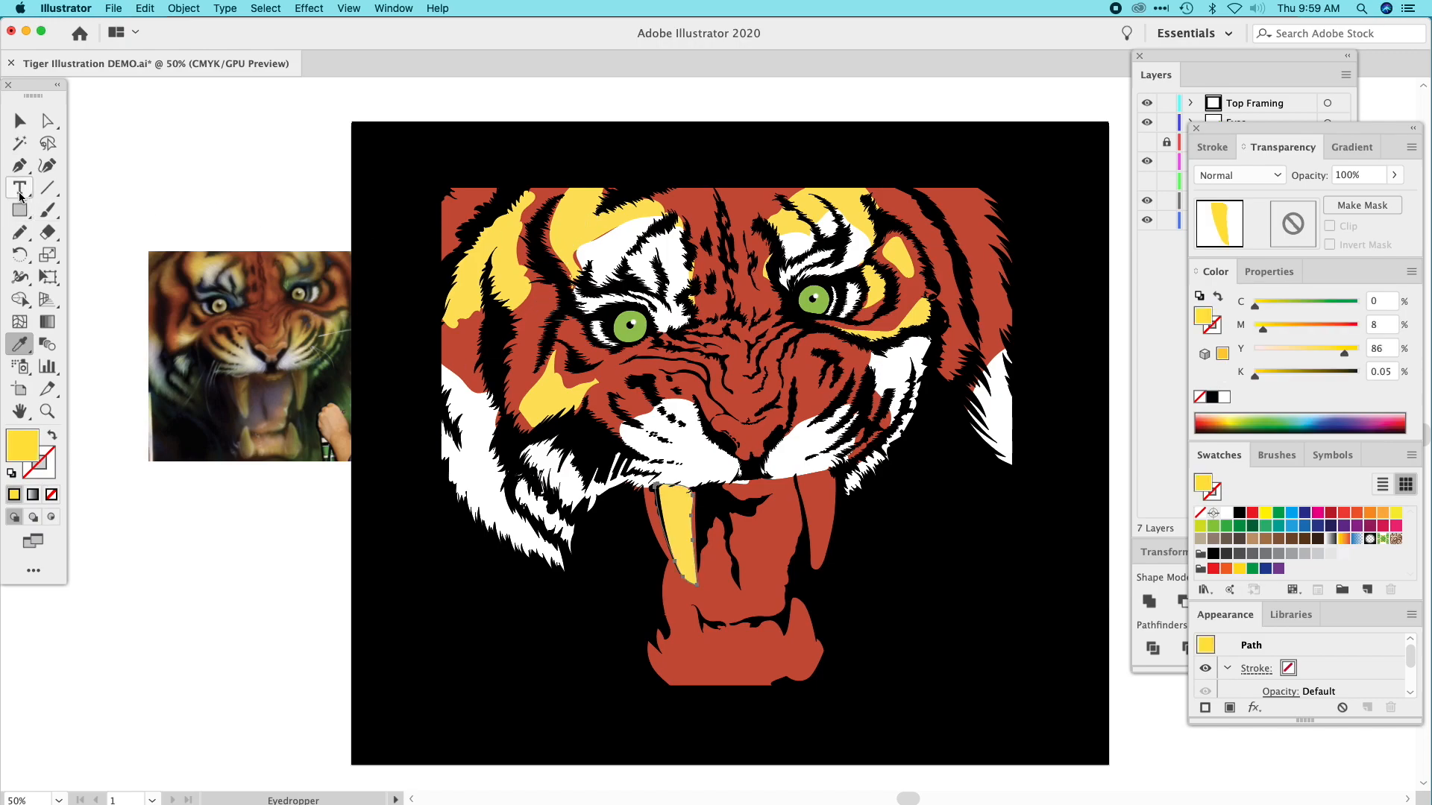
Draw a narrow freehand shape over the front teeth between the upper fangs and fill it with the same yellow.
{"action": "left_click", "coordinate": [20, 234]}
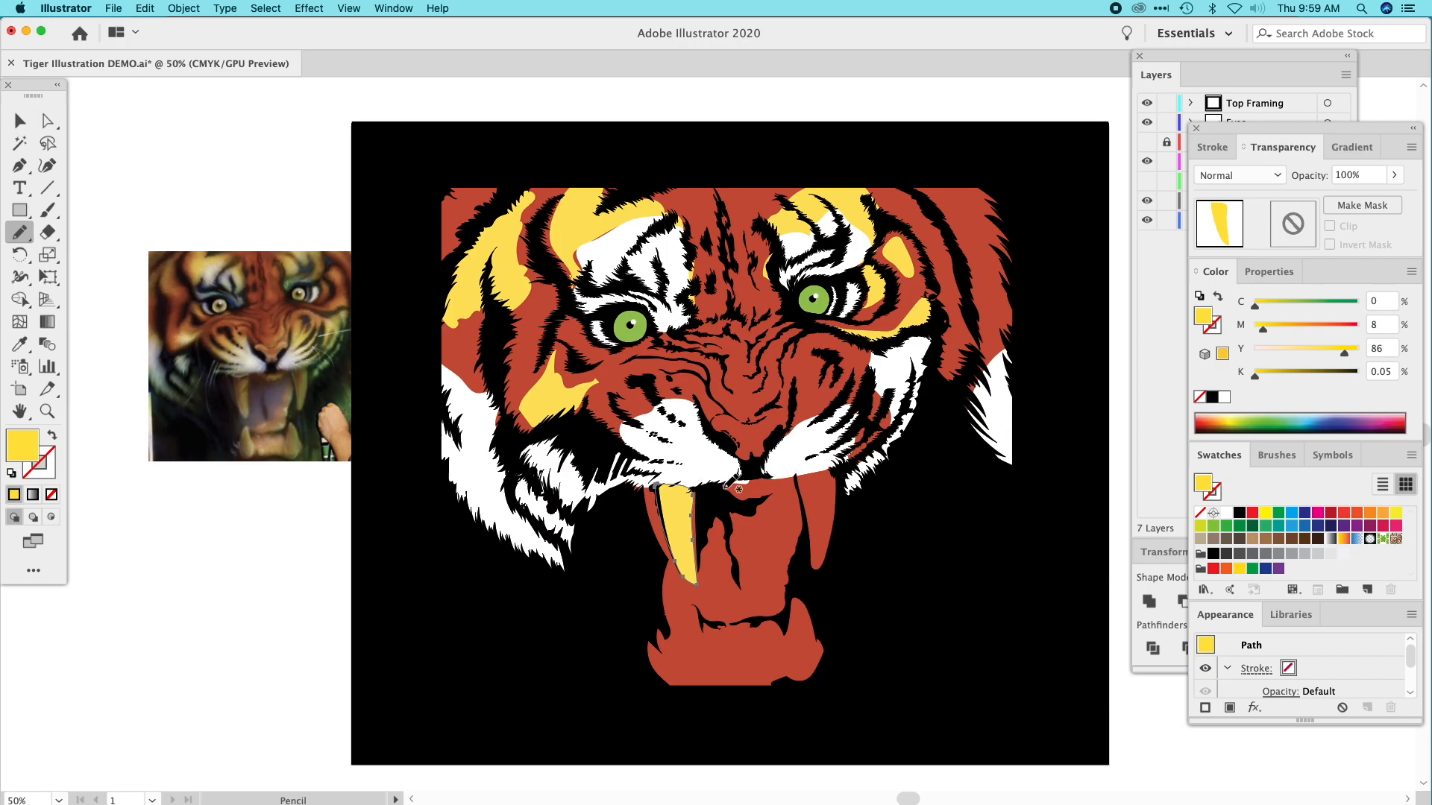
{"action": "mouse_move", "coordinate": [735, 486]}
{"action": "left_mouse_down"}
{"action": "mouse_move", "coordinate": [786, 490]}
{"action": "mouse_move", "coordinate": [787, 474]}
{"action": "mouse_move", "coordinate": [738, 486]}
{"action": "left_mouse_up"}
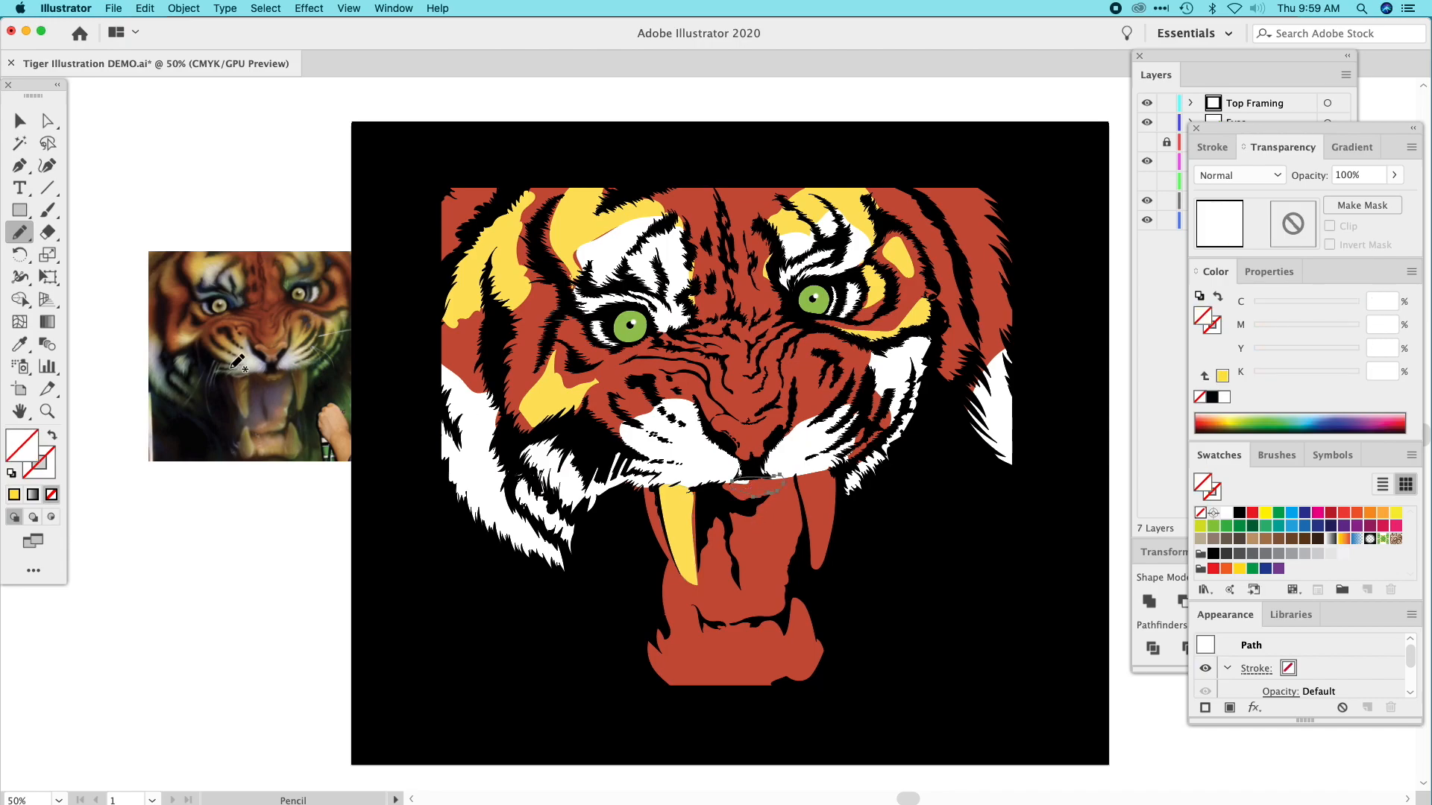
{"action": "left_click", "coordinate": [20, 344]}
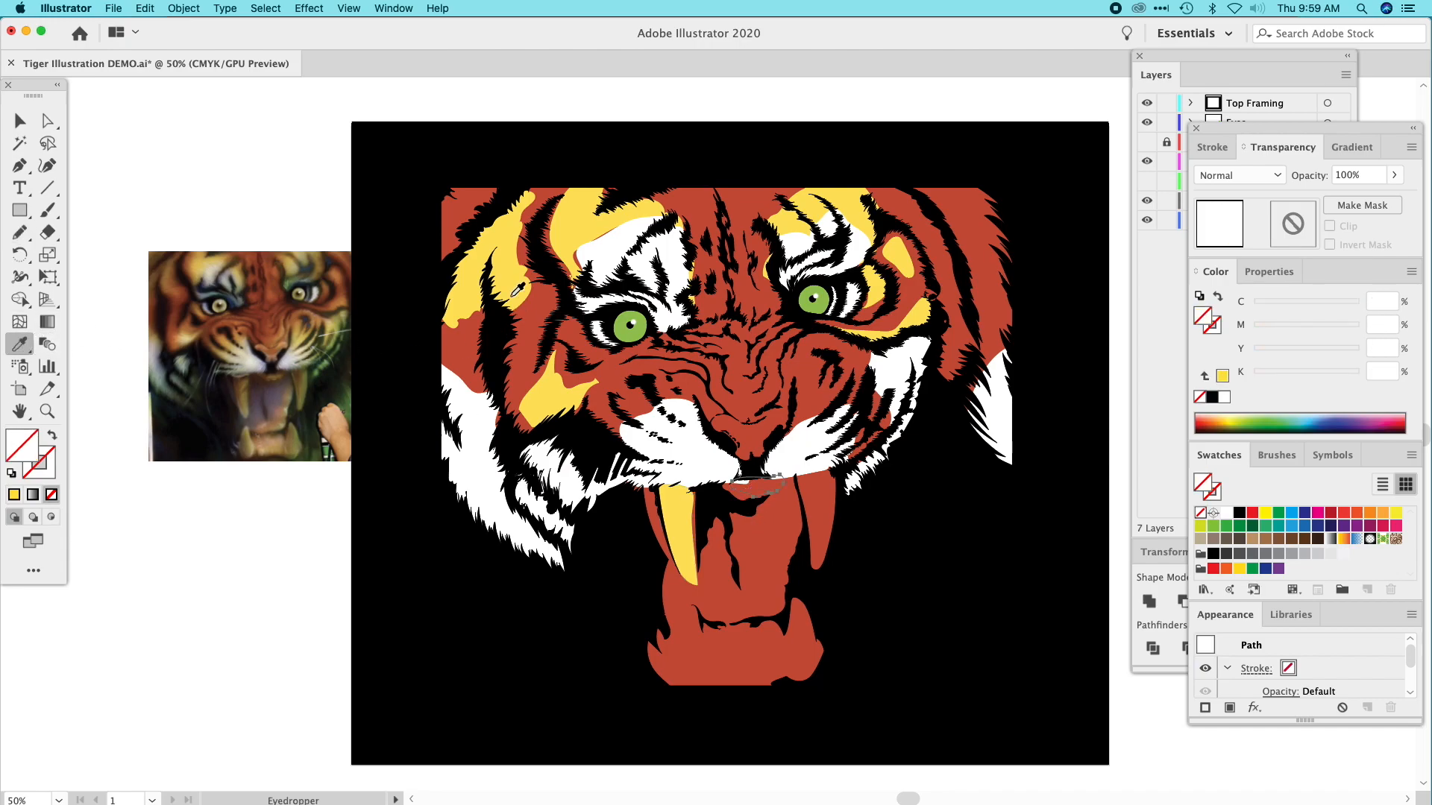
Trace the upper right fang with a freehand shape and fill it with the left cheek's yellow.
{"action": "left_click", "coordinate": [20, 232]}
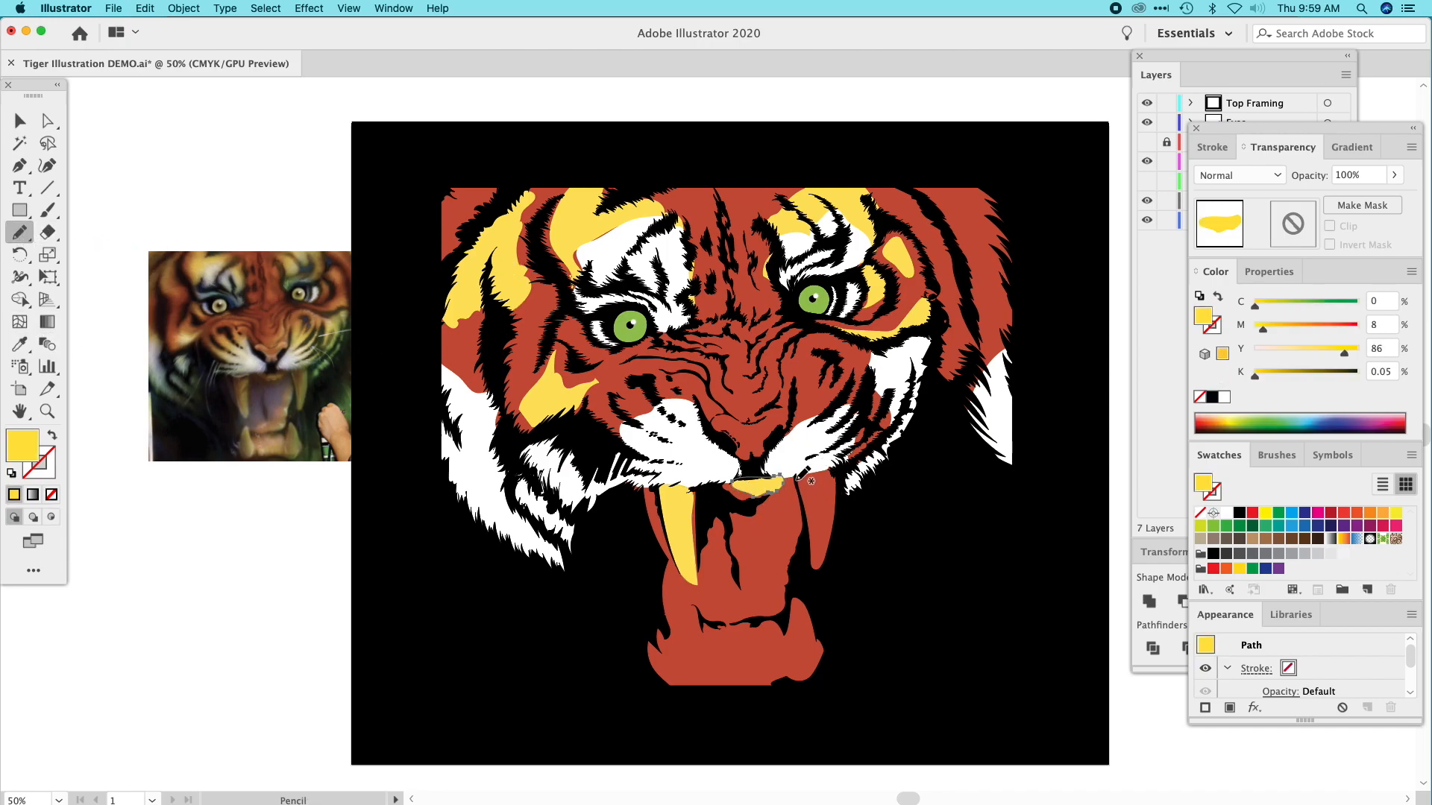
{"action": "mouse_move", "coordinate": [797, 484]}
{"action": "left_mouse_down"}
{"action": "mouse_move", "coordinate": [818, 569]}
{"action": "mouse_move", "coordinate": [840, 542]}
{"action": "mouse_move", "coordinate": [841, 480]}
{"action": "mouse_move", "coordinate": [801, 470]}
{"action": "left_mouse_up"}
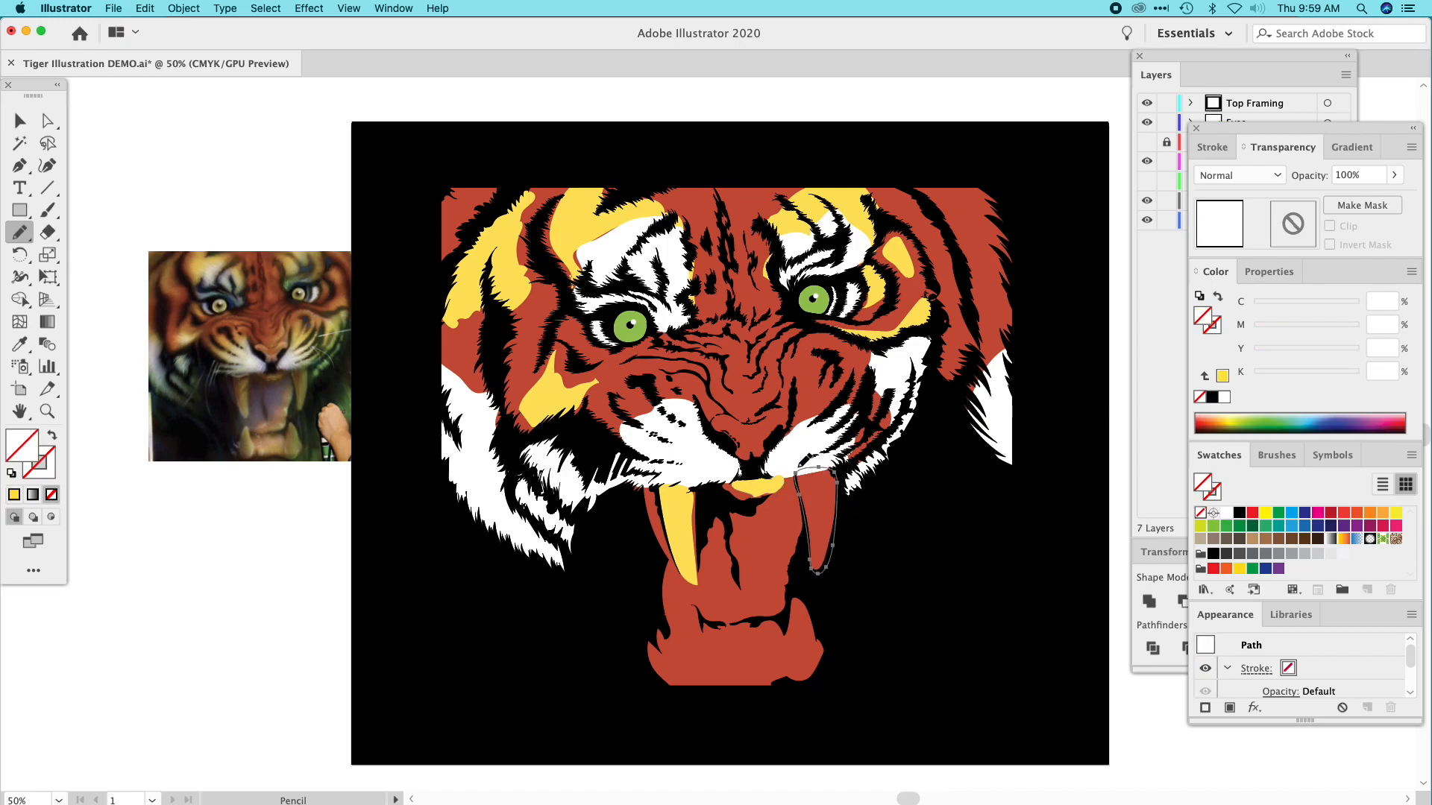
{"action": "left_click", "coordinate": [18, 347]}
{"action": "left_click", "coordinate": [558, 388]}
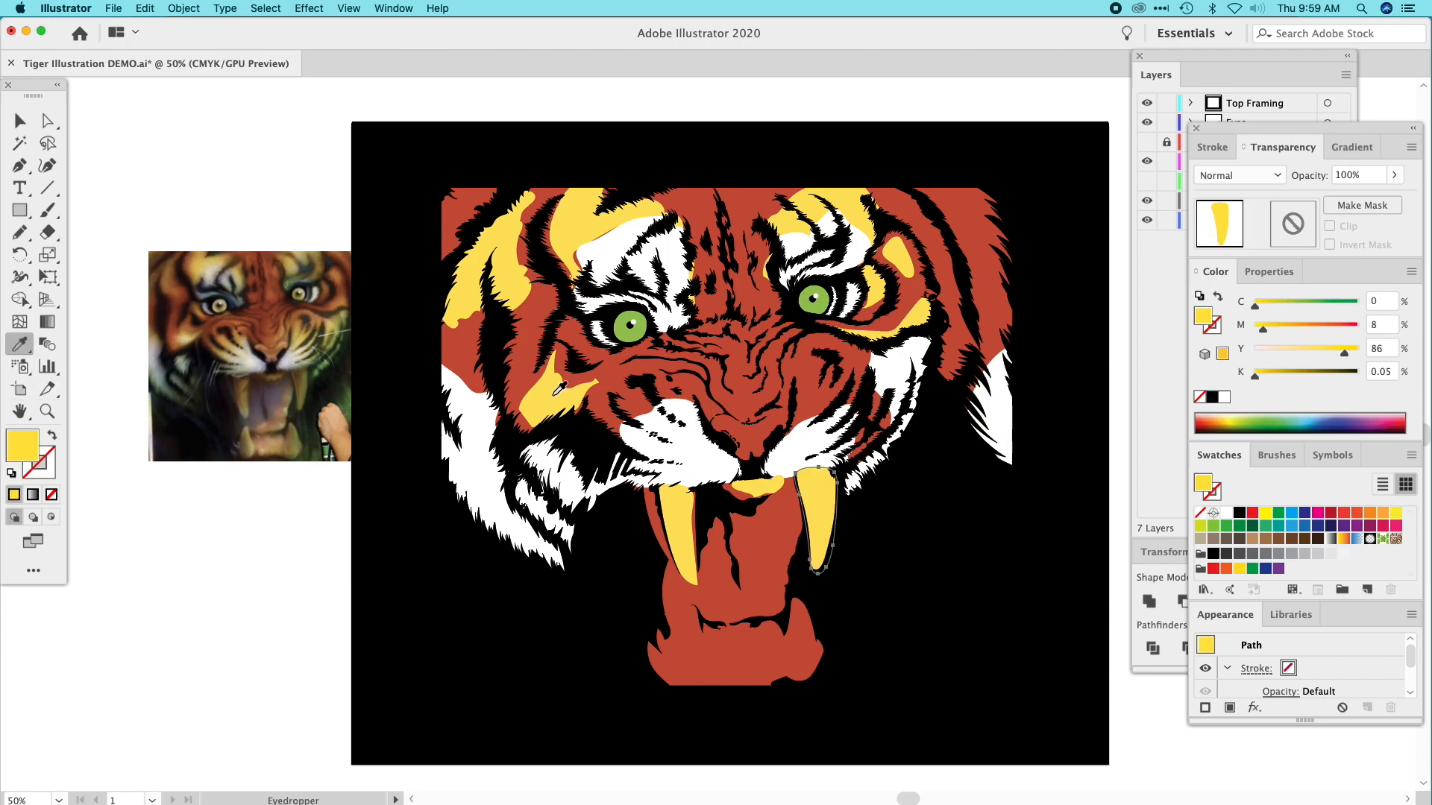
{"action": "left_click", "coordinate": [20, 234]}
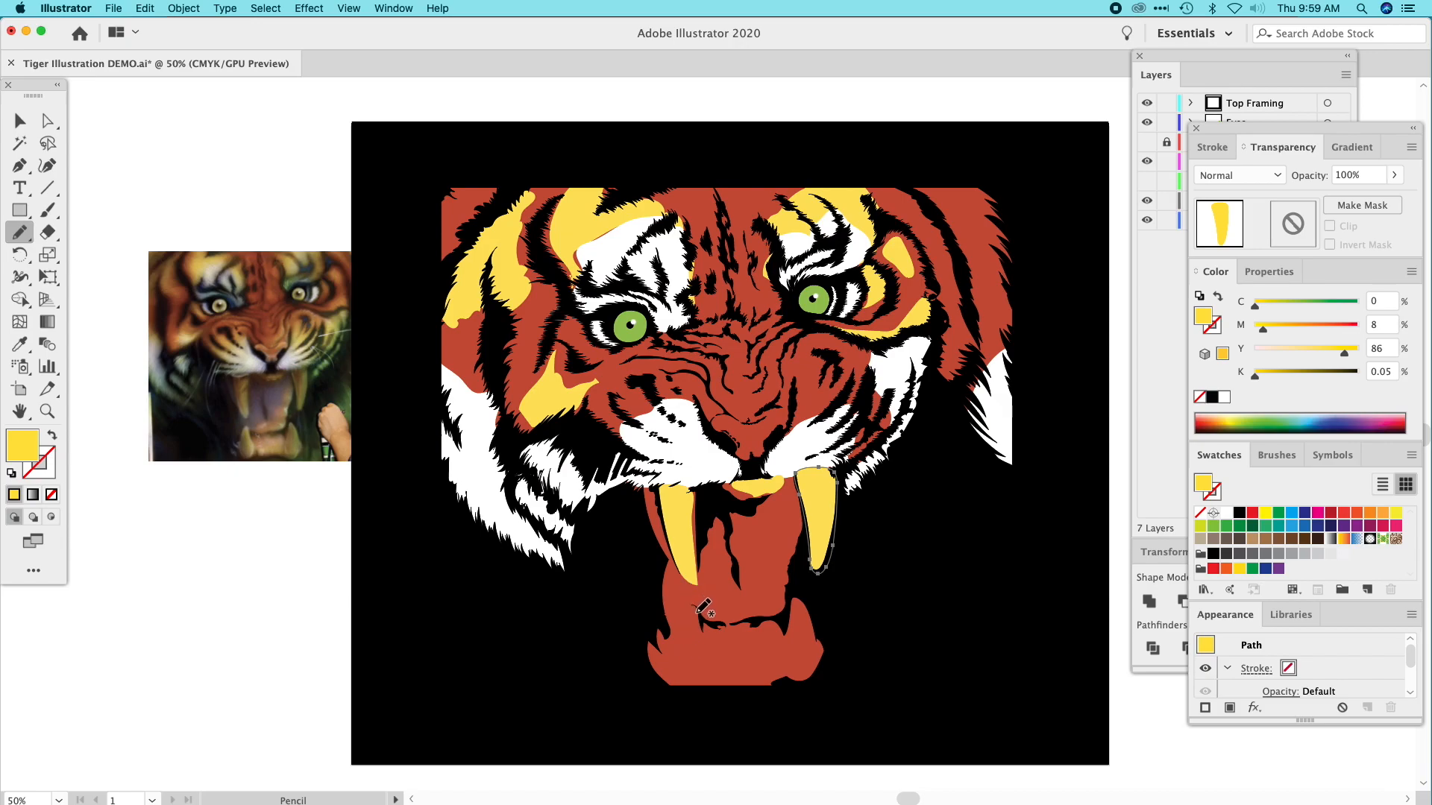
Trace the lower left fang with a freehand shape and fill it with the upper left fang's yellow.
{"action": "mouse_move", "coordinate": [681, 625]}
{"action": "left_mouse_down"}
{"action": "mouse_move", "coordinate": [675, 672]}
{"action": "mouse_move", "coordinate": [697, 688]}
{"action": "mouse_move", "coordinate": [692, 604]}
{"action": "left_mouse_up"}
{"action": "left_click", "coordinate": [20, 345]}
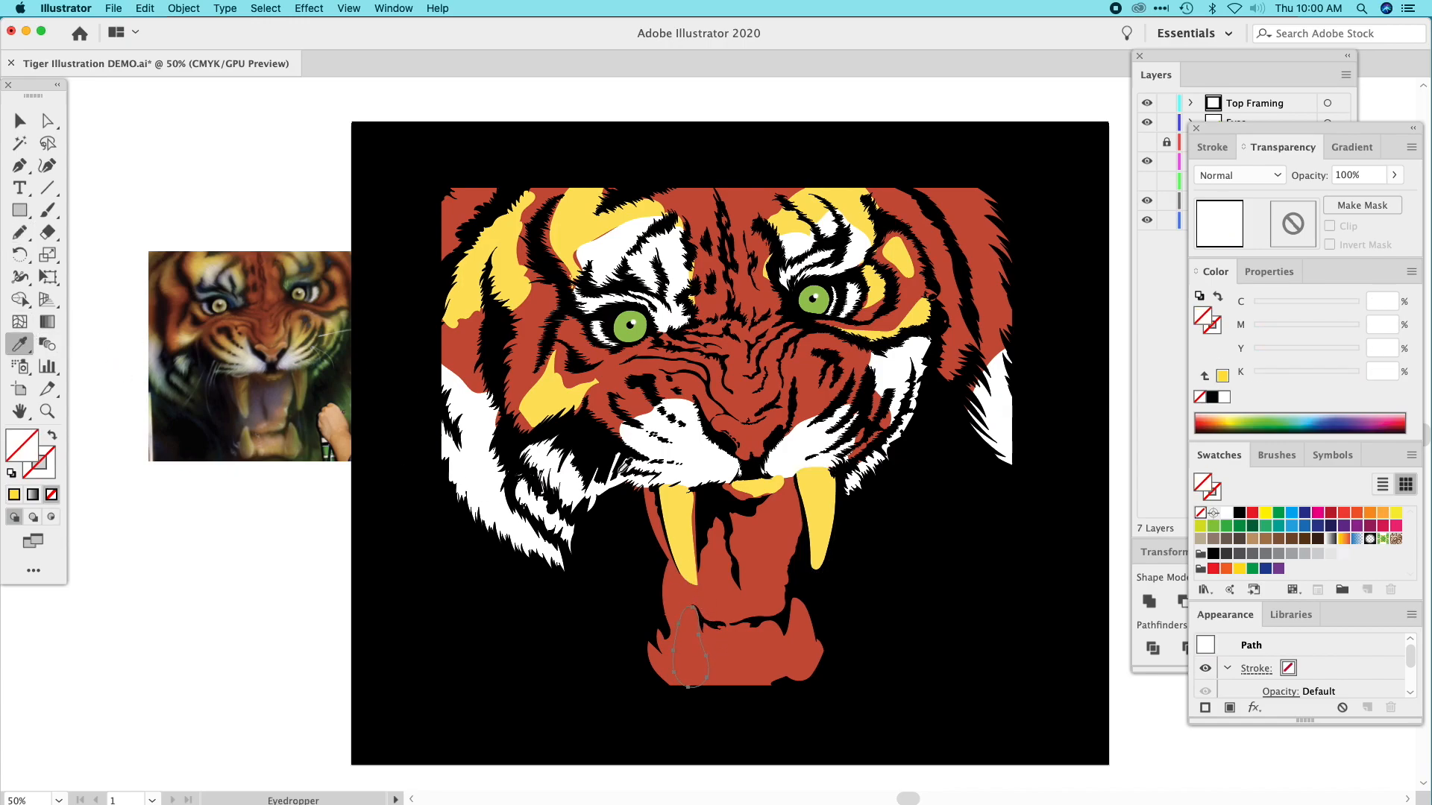
{"action": "left_click", "coordinate": [669, 500]}
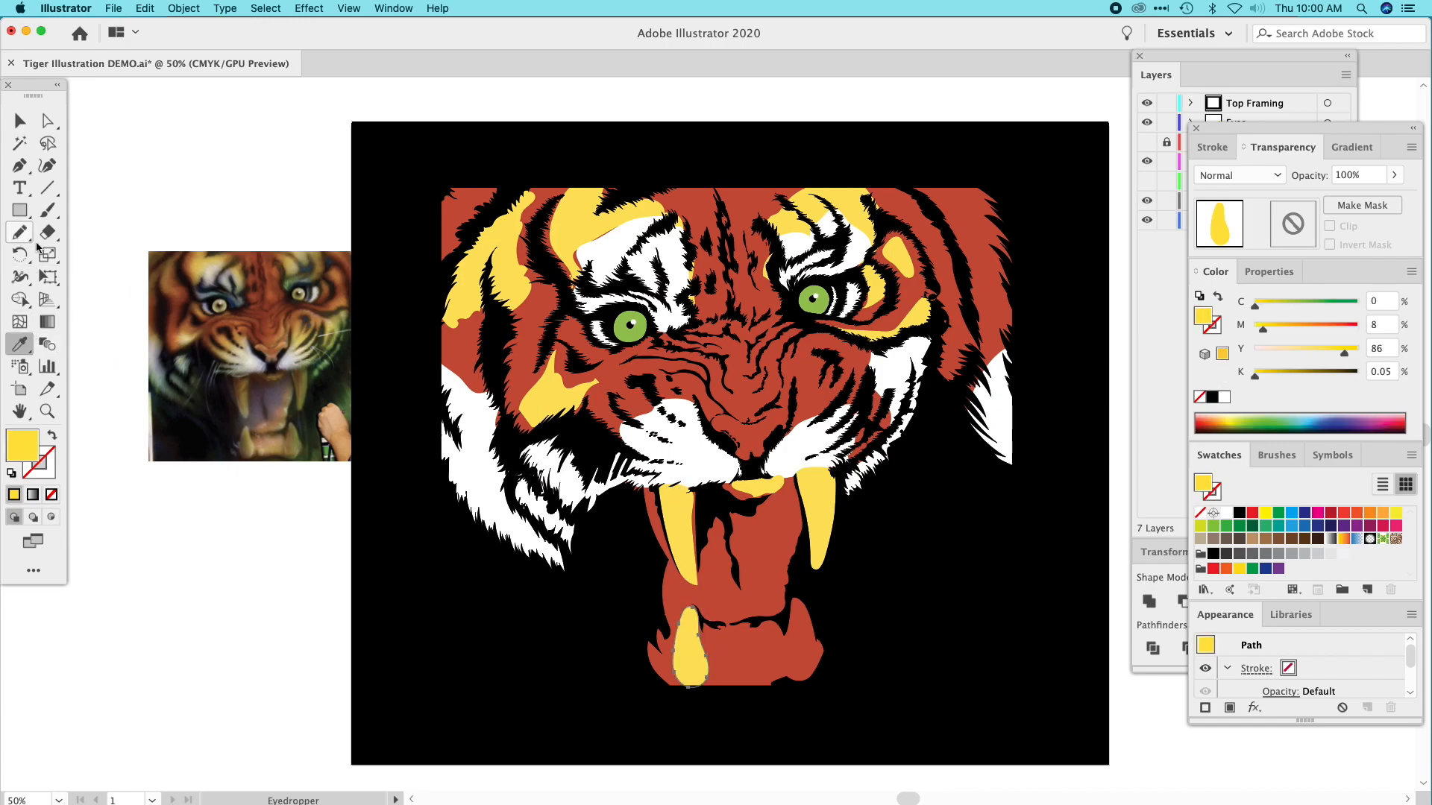
Trace the lower right fang with a freehand shape and fill it with the upper left fang's yellow.
{"action": "left_click", "coordinate": [793, 598]}
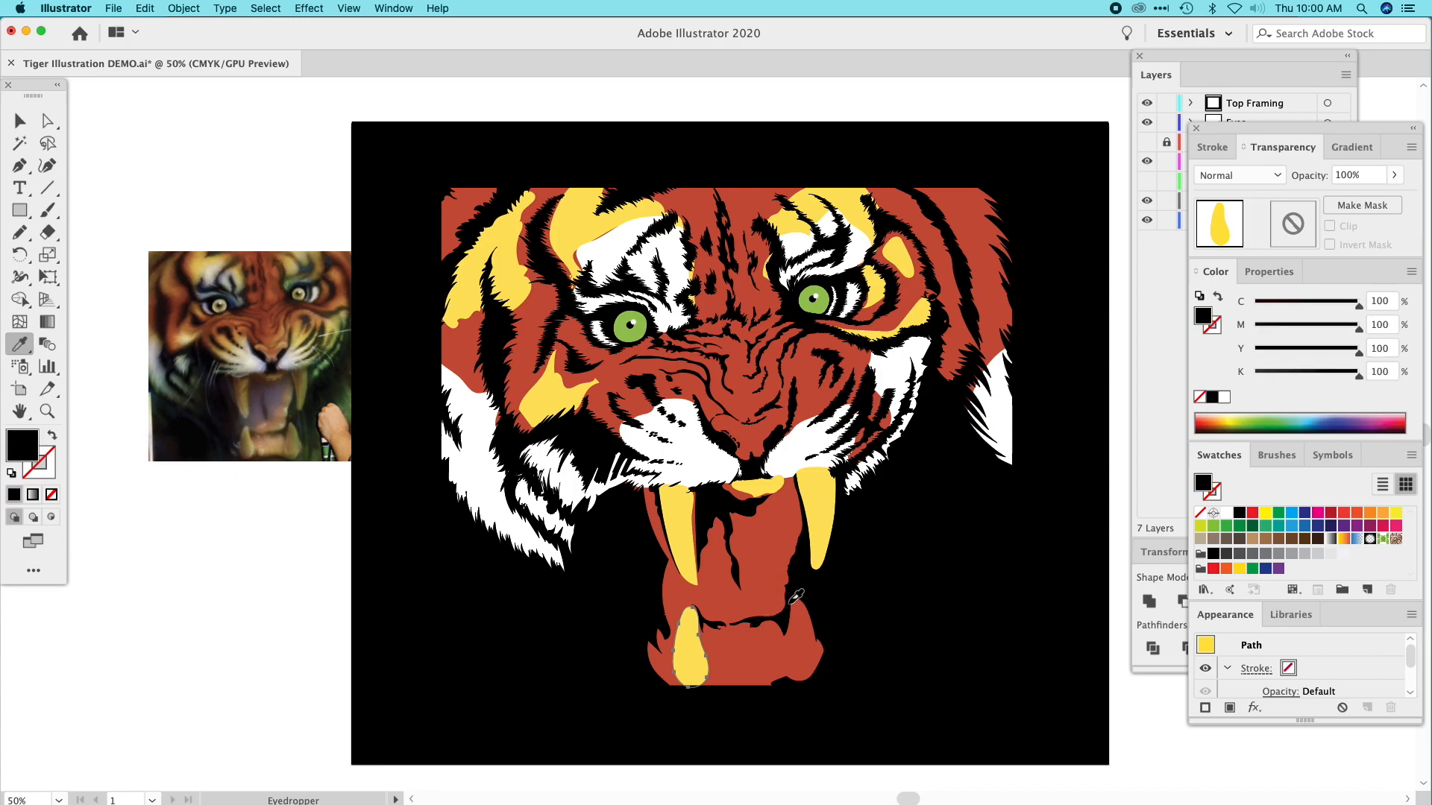
{"action": "left_click", "coordinate": [678, 512]}
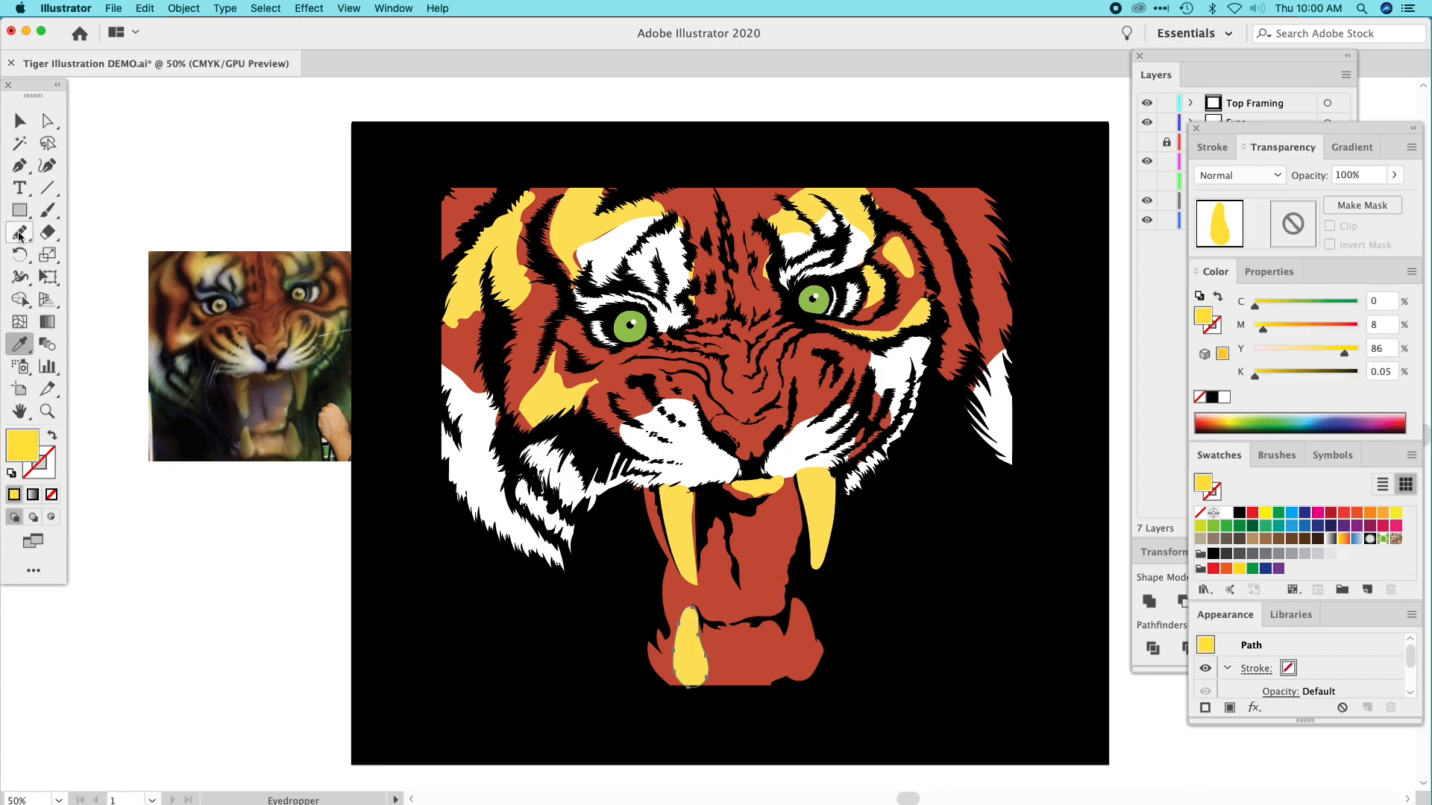
{"action": "key", "text": "n"}
{"action": "mouse_move", "coordinate": [790, 594]}
{"action": "left_mouse_down"}
{"action": "mouse_move", "coordinate": [780, 666]}
{"action": "mouse_move", "coordinate": [797, 681]}
{"action": "mouse_move", "coordinate": [825, 650]}
{"action": "mouse_move", "coordinate": [794, 591]}
{"action": "left_mouse_up"}
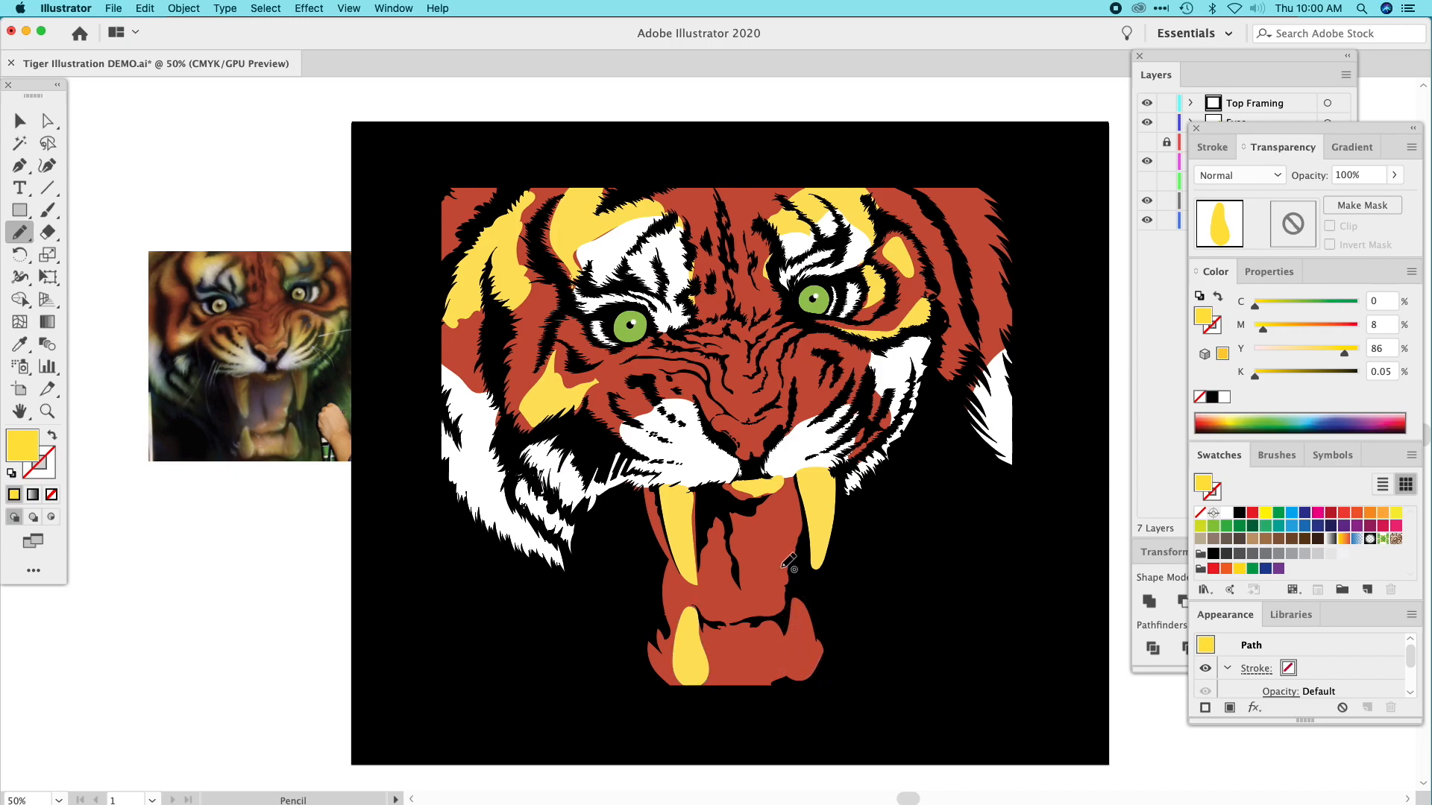
{"action": "left_click", "coordinate": [13, 353]}
{"action": "left_click", "coordinate": [681, 522]}
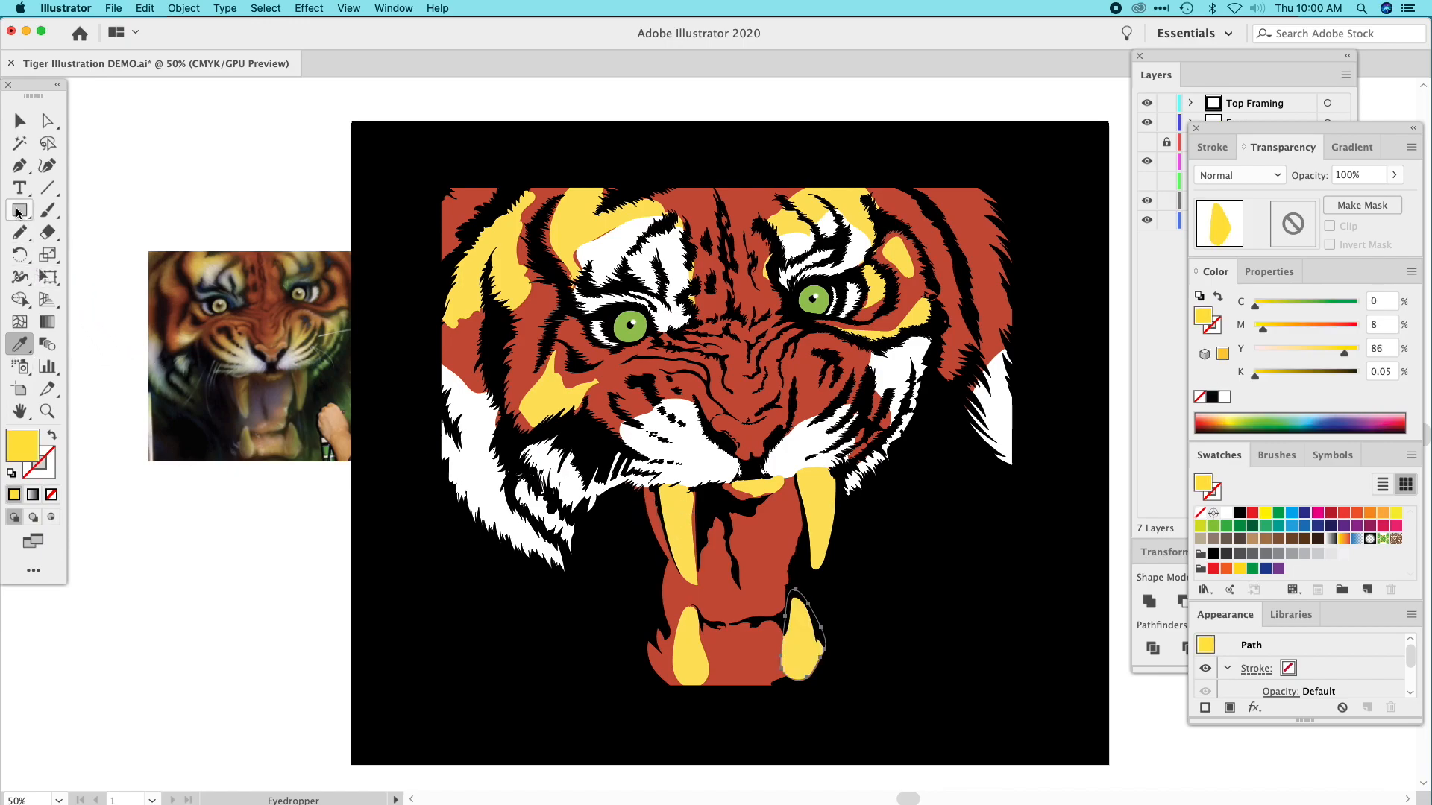
{"action": "left_click", "coordinate": [20, 232]}
{"action": "mouse_move", "coordinate": [696, 693]}
{"action": "left_mouse_down"}
{"action": "mouse_move", "coordinate": [792, 692]}
{"action": "mouse_move", "coordinate": [792, 633]}
{"action": "mouse_move", "coordinate": [768, 619]}
{"action": "mouse_move", "coordinate": [701, 633]}
{"action": "mouse_move", "coordinate": [680, 672]}
{"action": "left_mouse_up"}
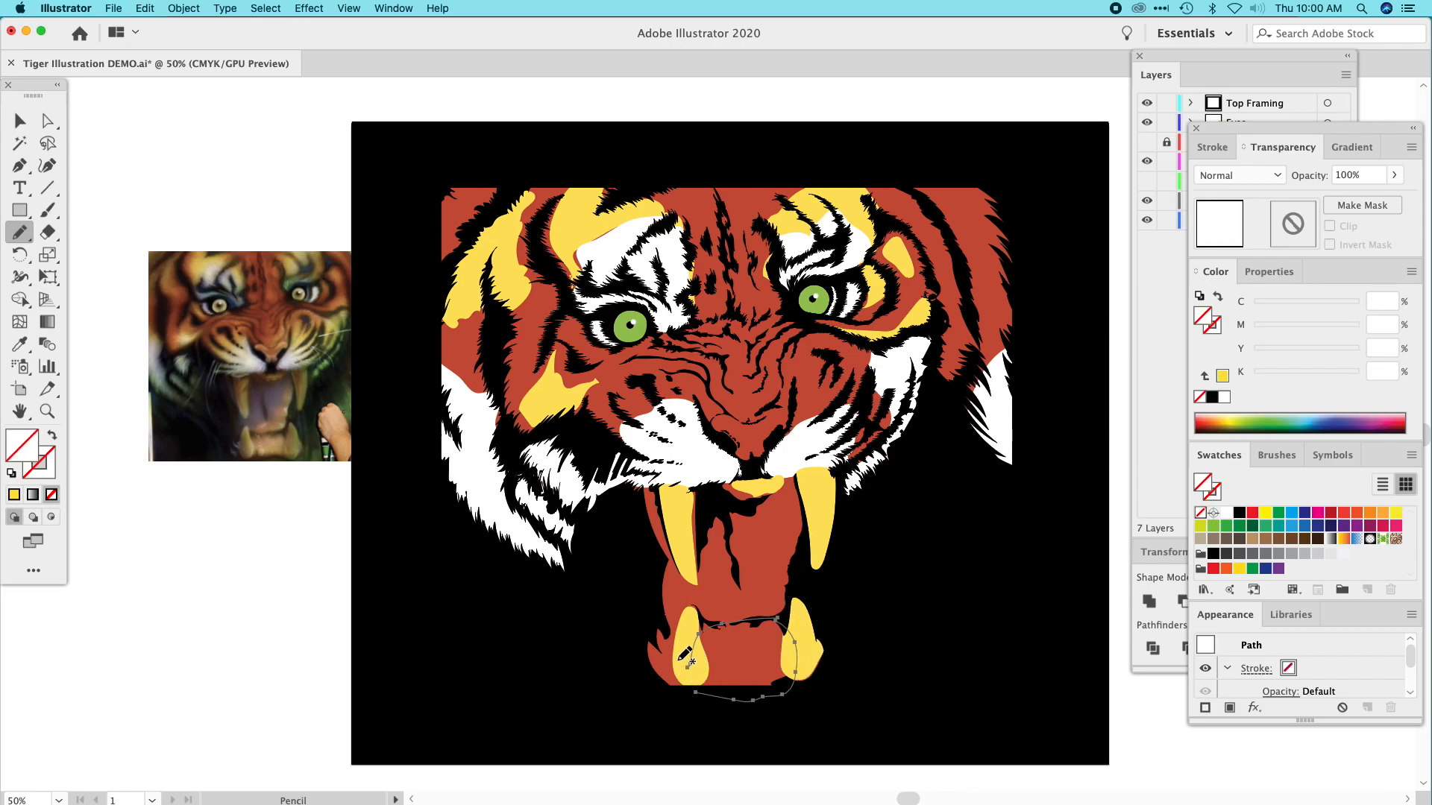
{"action": "key", "text": "super+z"}
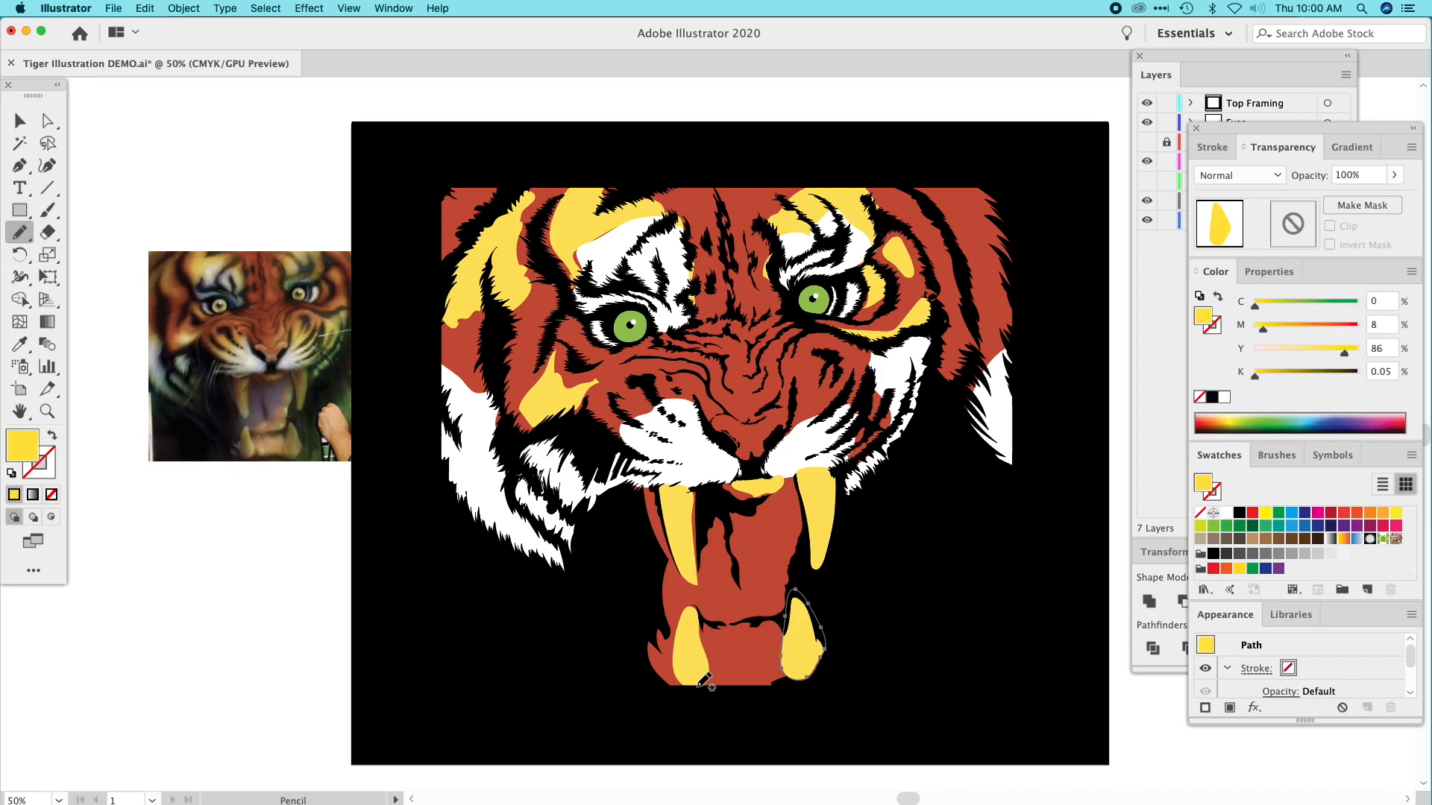
Draw a freehand shape over the lower mouth and the right side of the tongue, and fill it with tan sampled from the photo's mouth.
{"action": "mouse_move", "coordinate": [689, 697]}
{"action": "left_mouse_down"}
{"action": "mouse_move", "coordinate": [704, 677]}
{"action": "mouse_move", "coordinate": [695, 625]}
{"action": "mouse_move", "coordinate": [740, 591]}
{"action": "mouse_move", "coordinate": [777, 522]}
{"action": "mouse_move", "coordinate": [799, 552]}
{"action": "mouse_move", "coordinate": [790, 584]}
{"action": "left_mouse_up"}
{"action": "left_click_drag", "start_coordinate": [797, 677], "coordinate": [700, 697]}
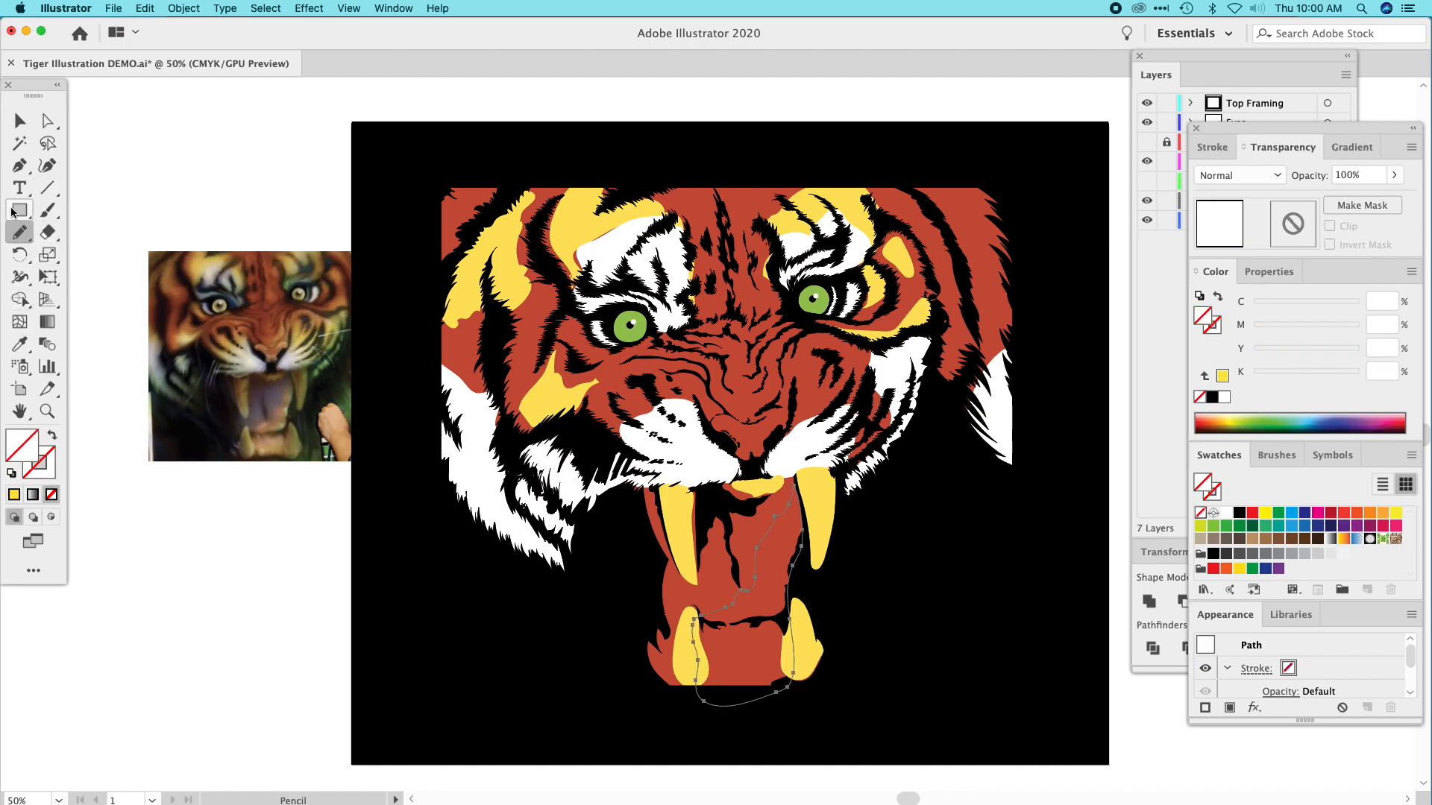
{"action": "left_click", "coordinate": [19, 344]}
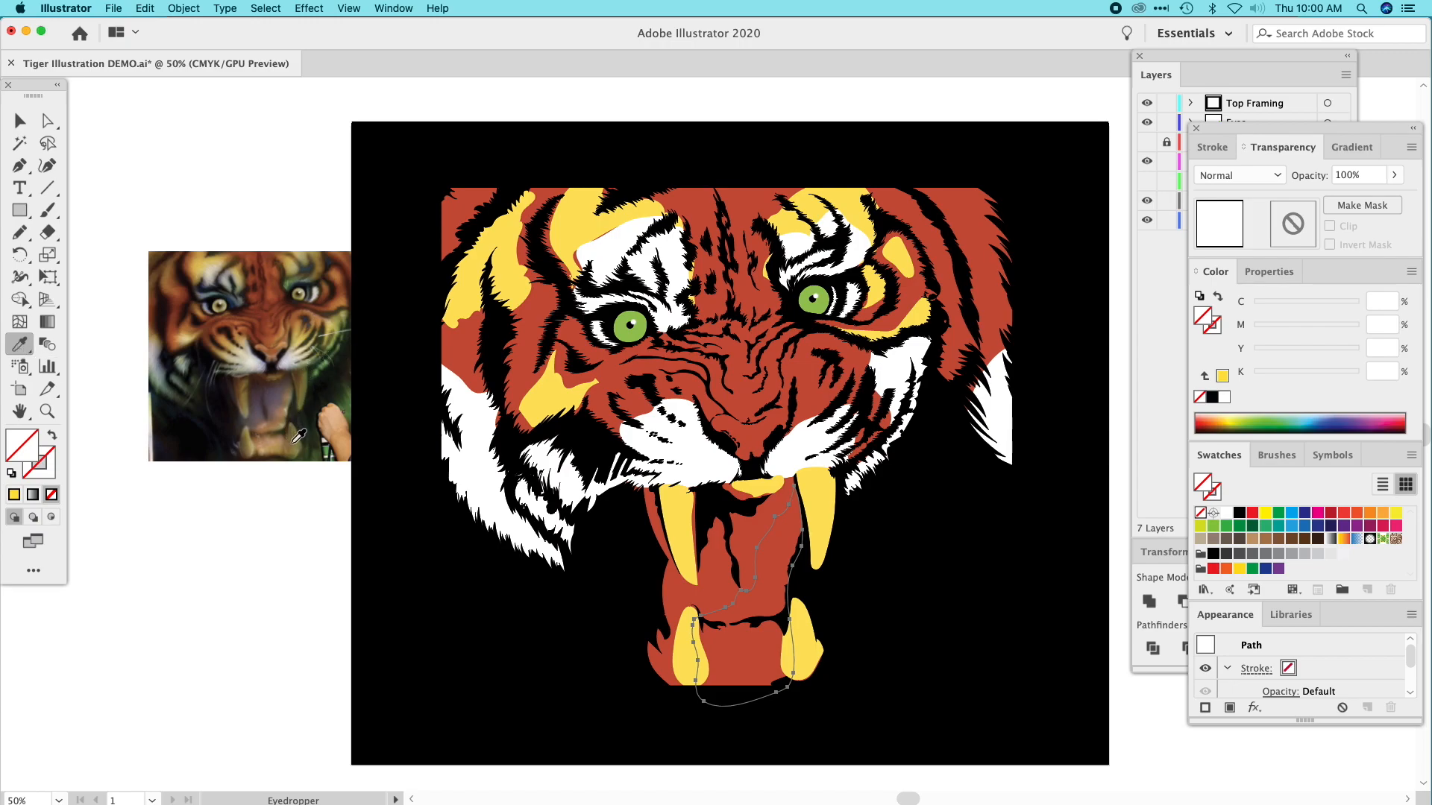
{"action": "left_click", "coordinate": [284, 436]}
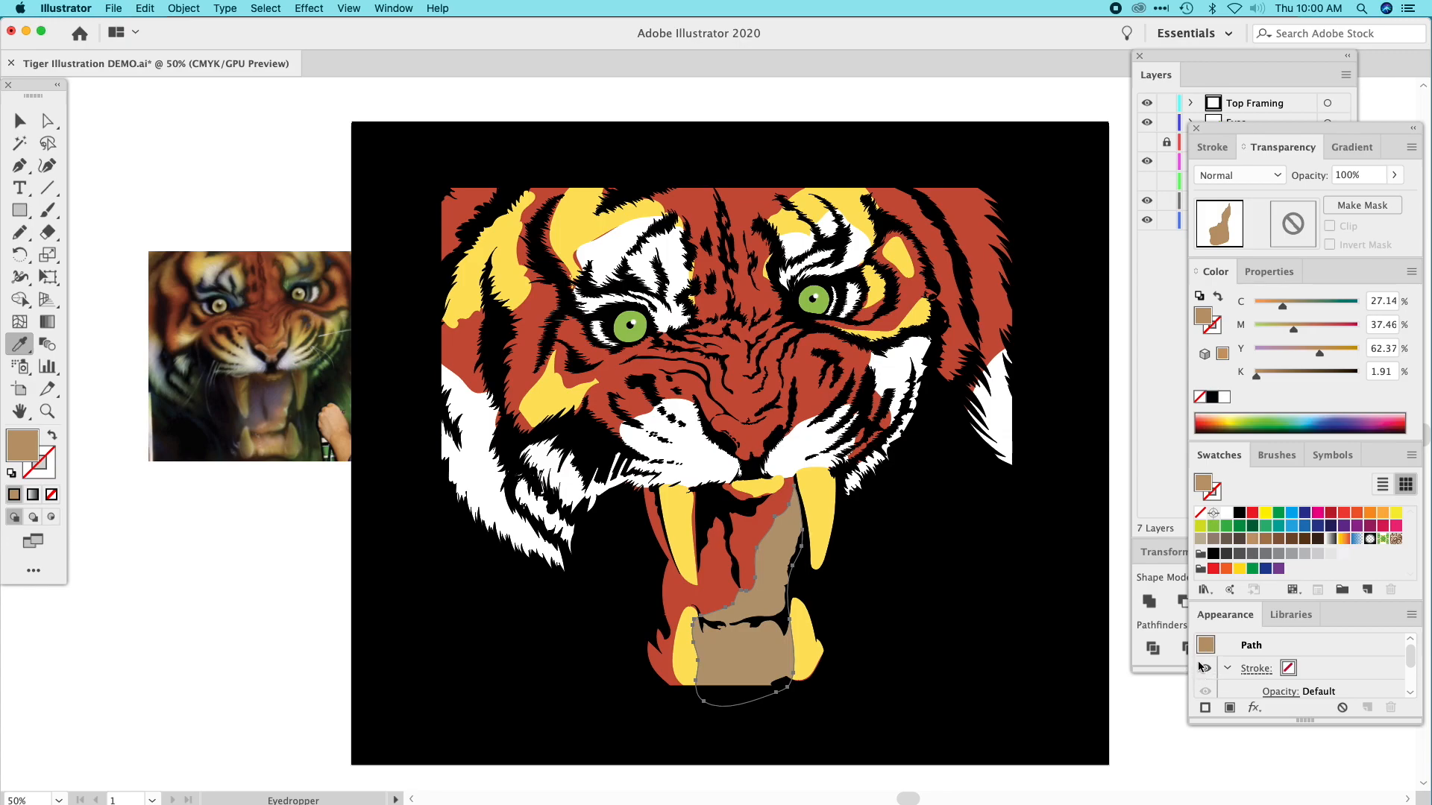
Change the mouth shape's fill to a pink of C 14, M 43, Y 44, K 0 and deselect it.
{"action": "left_click_drag", "start_coordinate": [1296, 329], "coordinate": [1269, 304]}
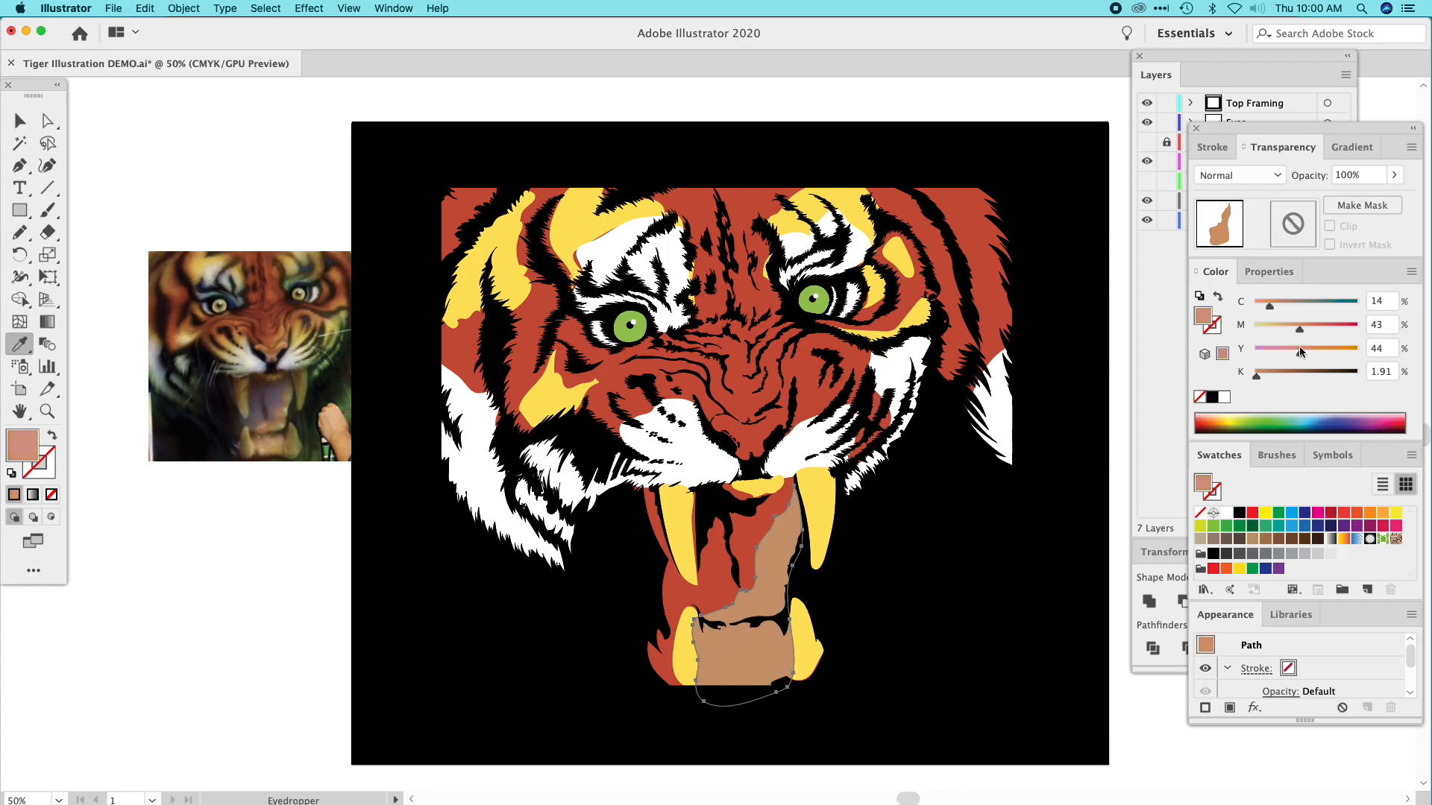
{"action": "left_click_drag", "start_coordinate": [1264, 377], "coordinate": [1246, 378]}
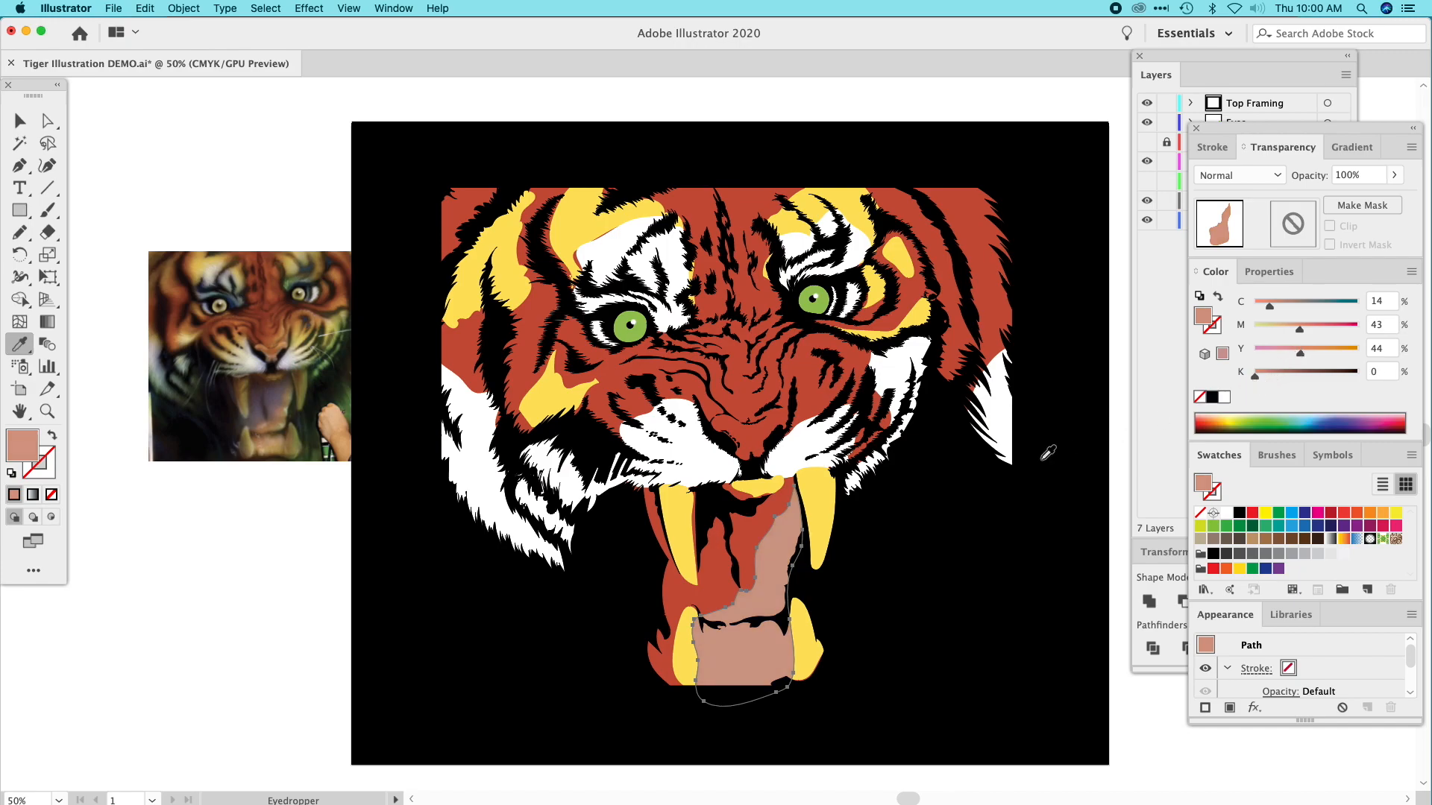
{"action": "key", "text": "v"}
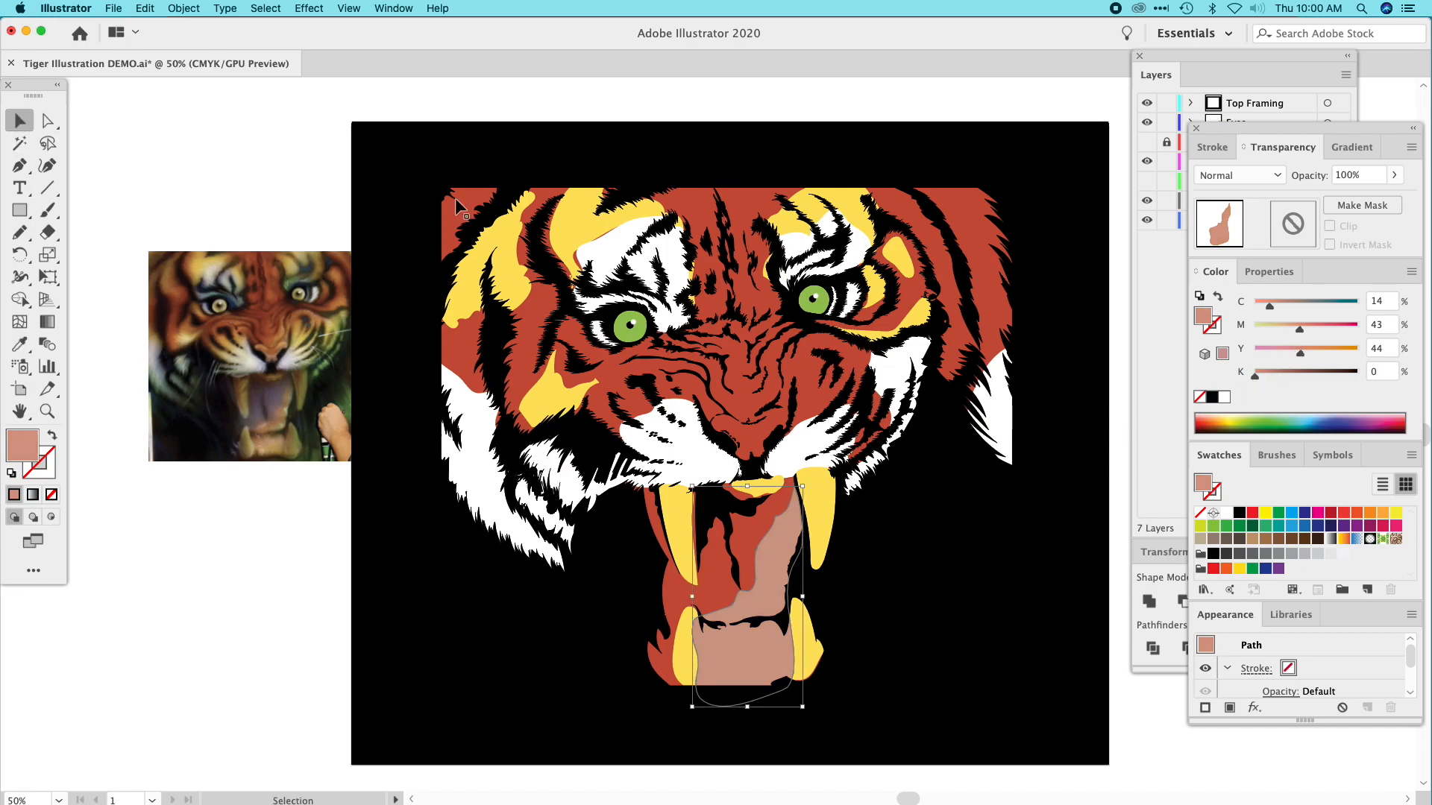
{"action": "left_click", "coordinate": [275, 149]}
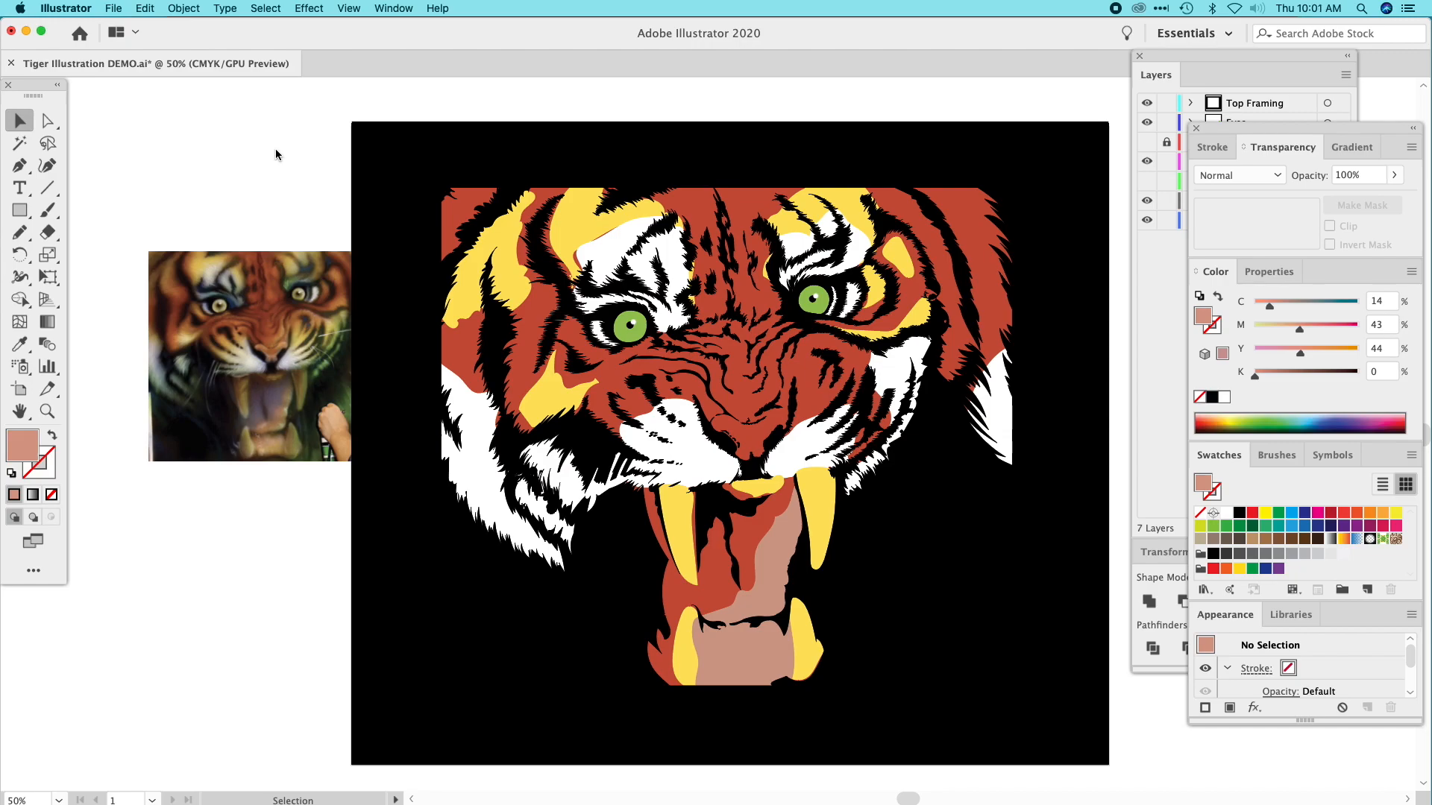
Trace the tiger's nose with a freehand shape, fill it with the mouth's pink, and deselect it.
{"action": "left_click", "coordinate": [19, 232]}
{"action": "mouse_move", "coordinate": [735, 446]}
{"action": "left_mouse_down"}
{"action": "mouse_move", "coordinate": [711, 427]}
{"action": "mouse_move", "coordinate": [727, 412]}
{"action": "mouse_move", "coordinate": [784, 410]}
{"action": "mouse_move", "coordinate": [761, 464]}
{"action": "mouse_move", "coordinate": [737, 444]}
{"action": "left_mouse_up"}
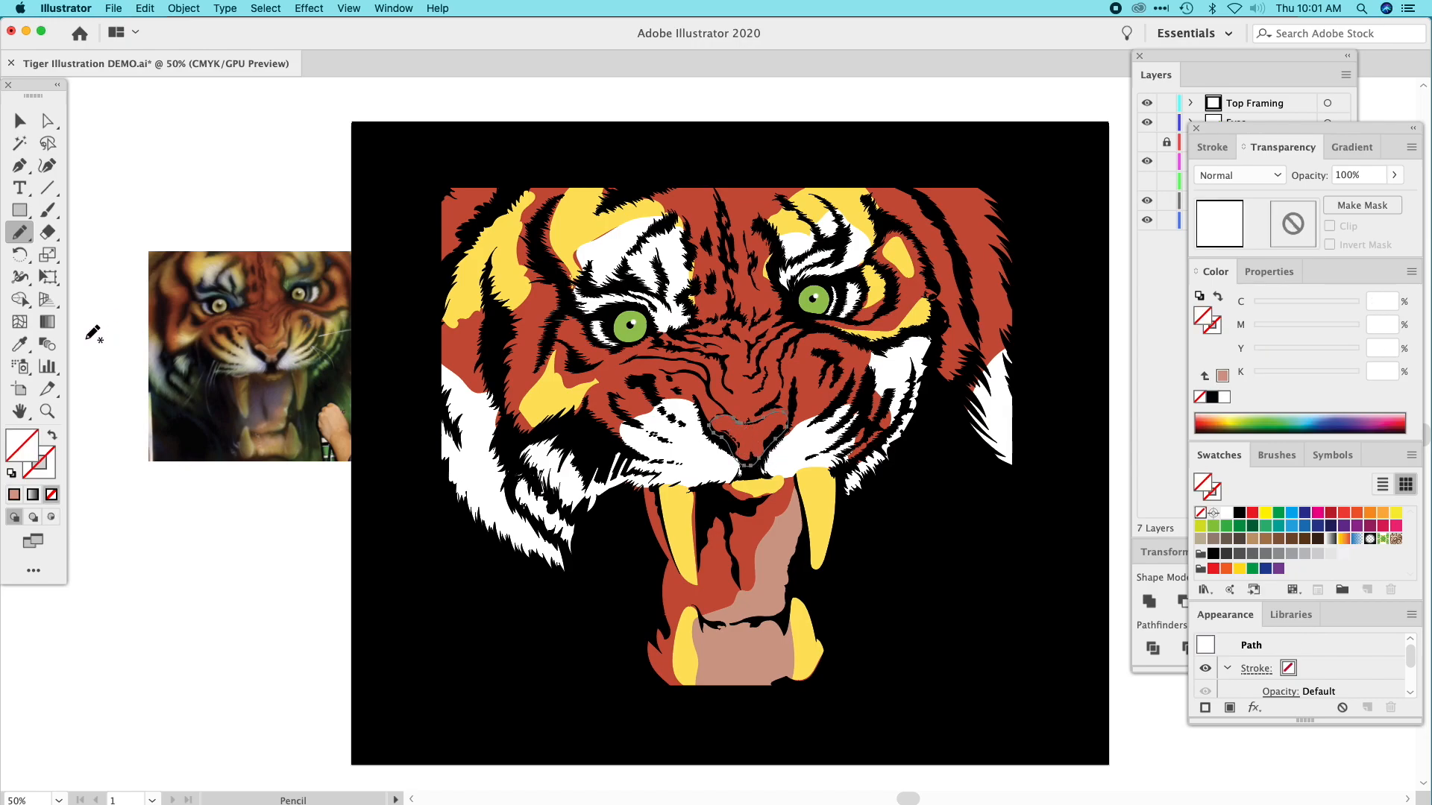
{"action": "left_click", "coordinate": [20, 345]}
{"action": "left_click", "coordinate": [765, 595]}
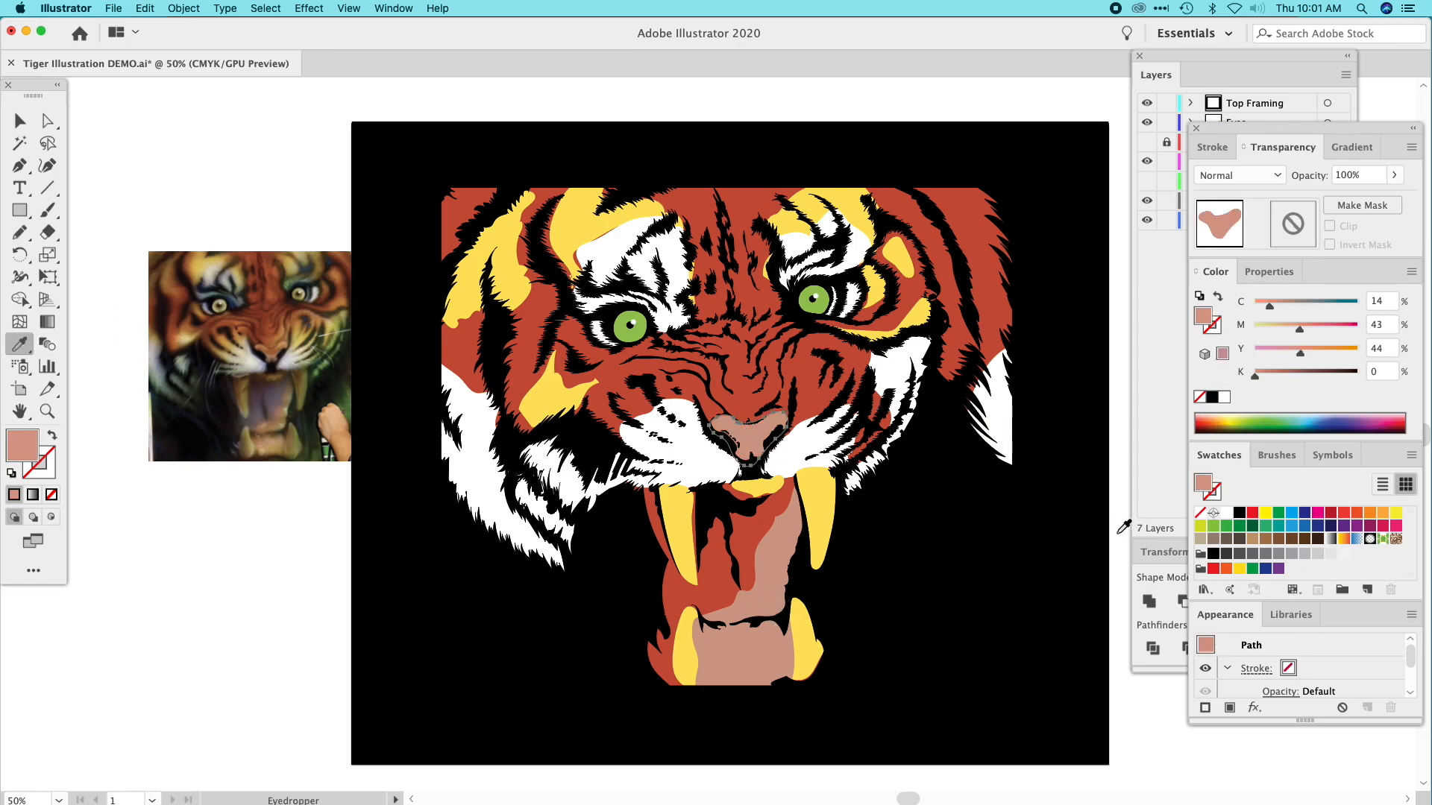
{"action": "left_click", "coordinate": [20, 120]}
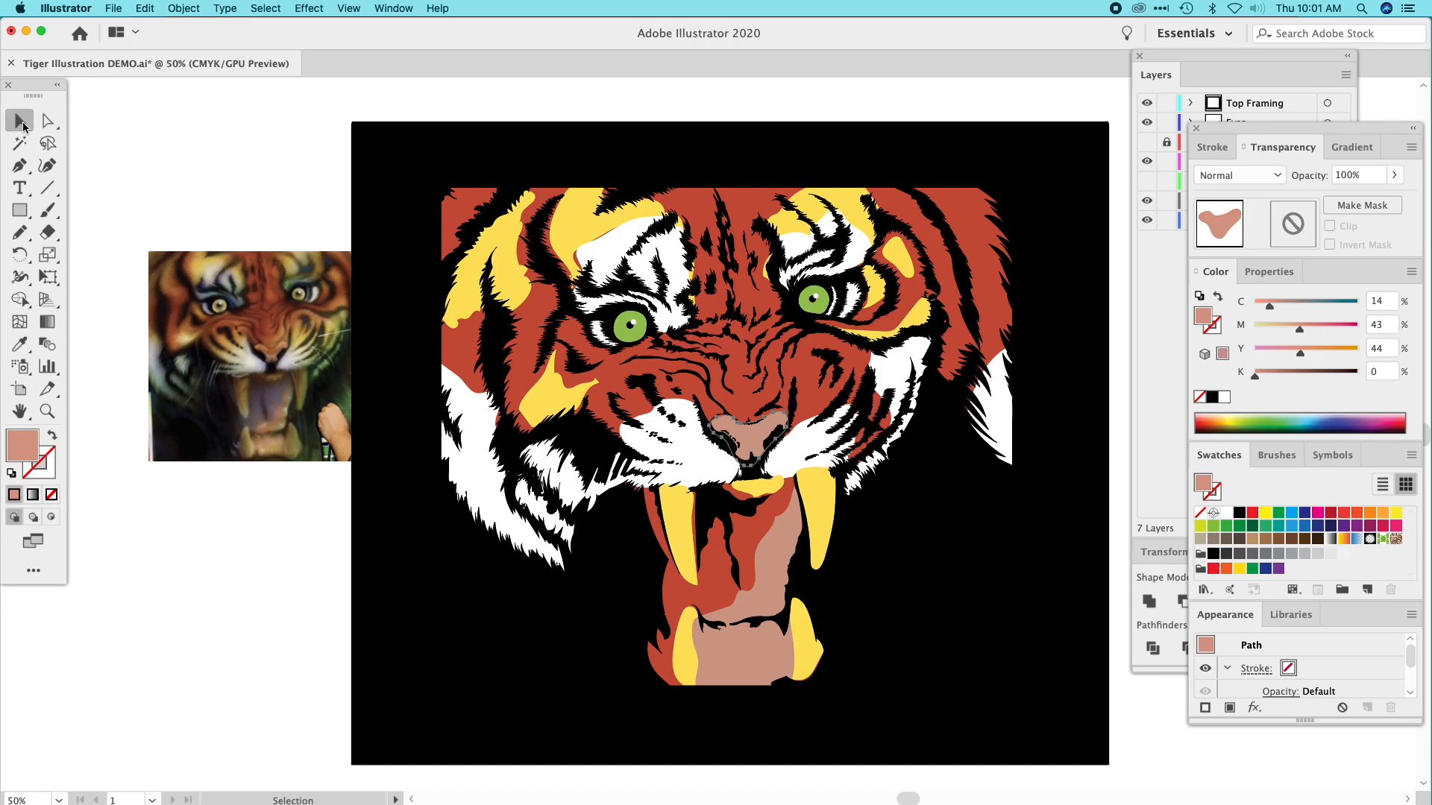
{"action": "left_click", "coordinate": [176, 153]}
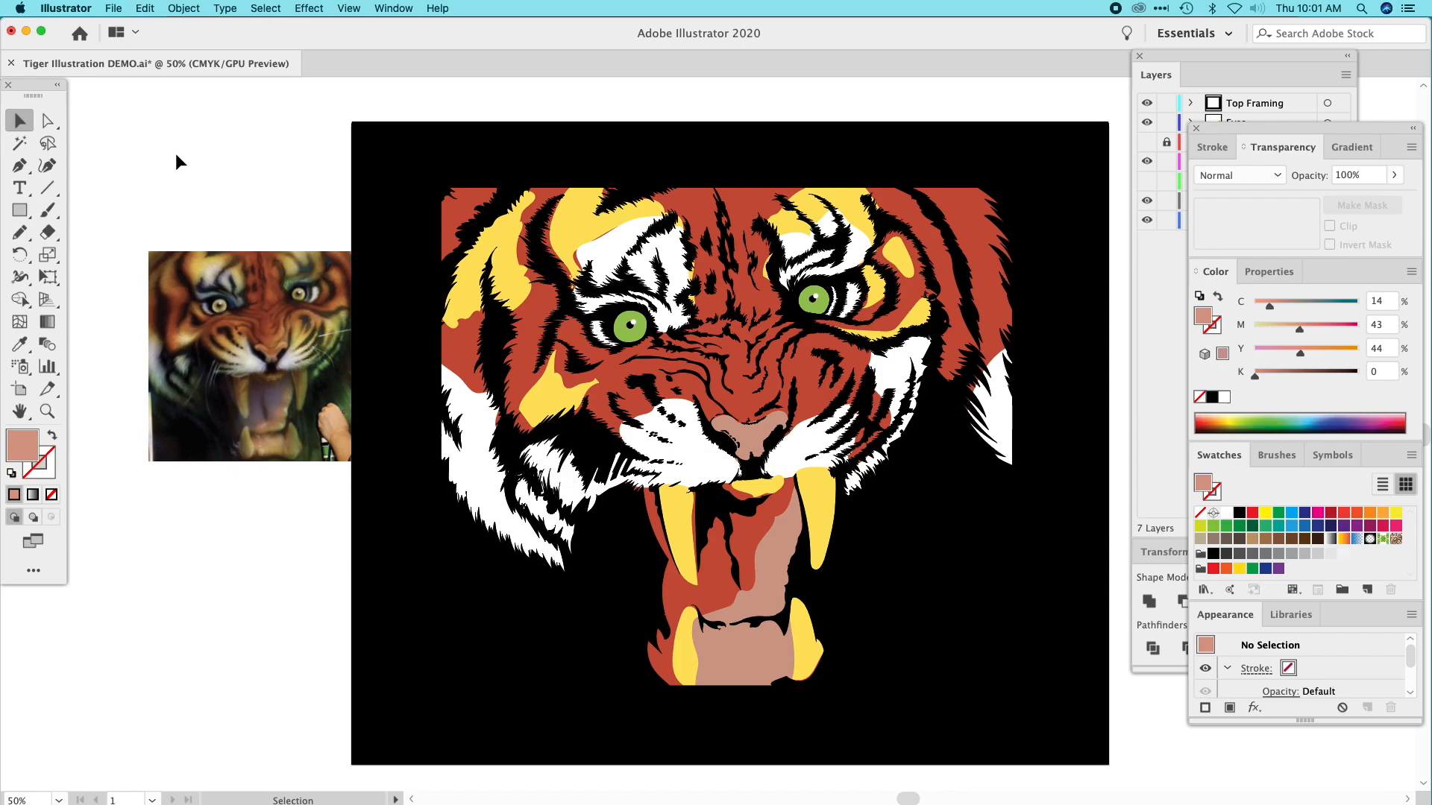
Draw a freehand shape around the left cheek's yellow patch, fill it with the forehead's red-orange, and set magenta to 62% and black to 8%.
{"action": "left_click", "coordinate": [20, 234]}
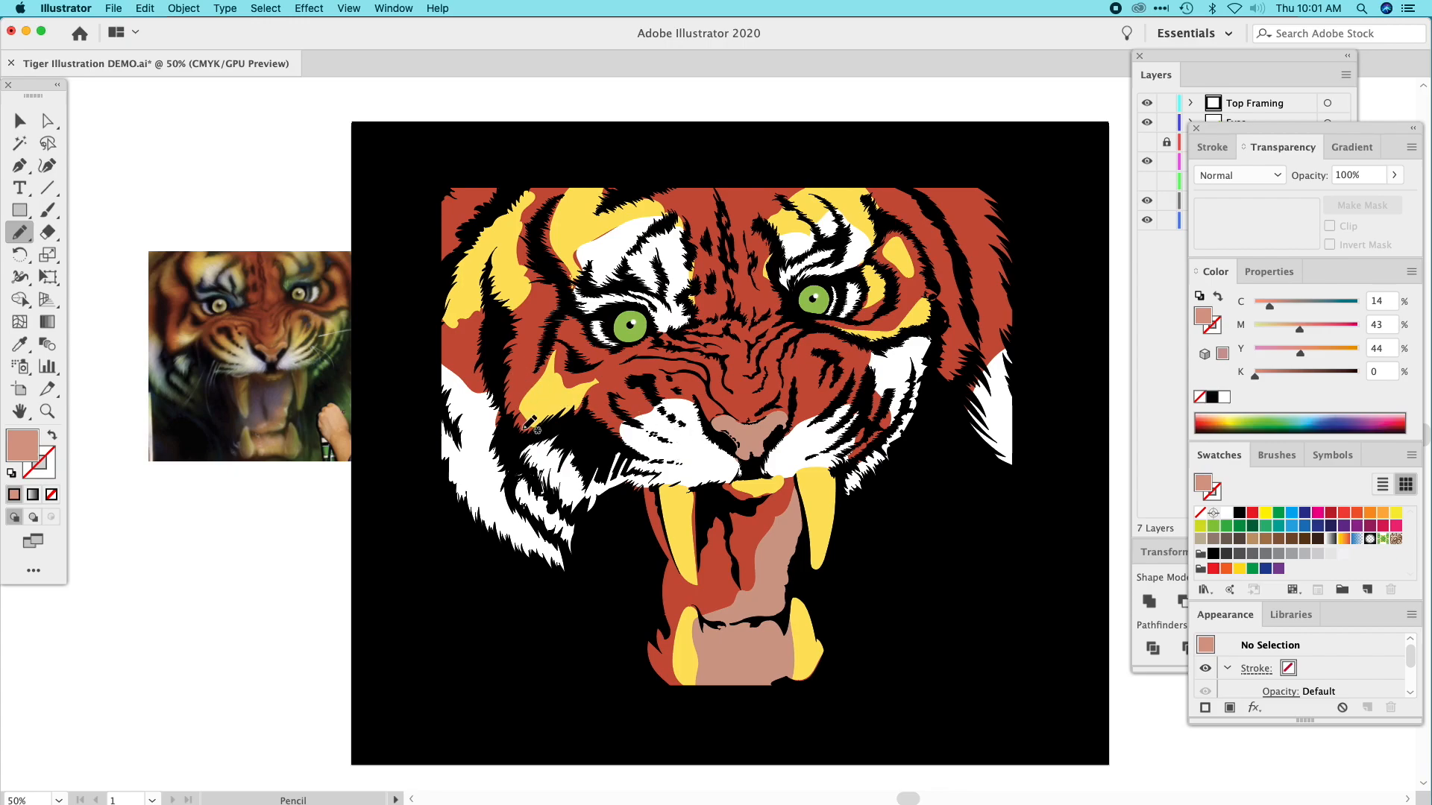
{"action": "mouse_move", "coordinate": [541, 431]}
{"action": "left_mouse_down"}
{"action": "mouse_move", "coordinate": [508, 425]}
{"action": "mouse_move", "coordinate": [506, 399]}
{"action": "mouse_move", "coordinate": [566, 320]}
{"action": "mouse_move", "coordinate": [589, 360]}
{"action": "mouse_move", "coordinate": [613, 364]}
{"action": "mouse_move", "coordinate": [596, 415]}
{"action": "mouse_move", "coordinate": [525, 416]}
{"action": "left_mouse_up"}
{"action": "key", "text": "i"}
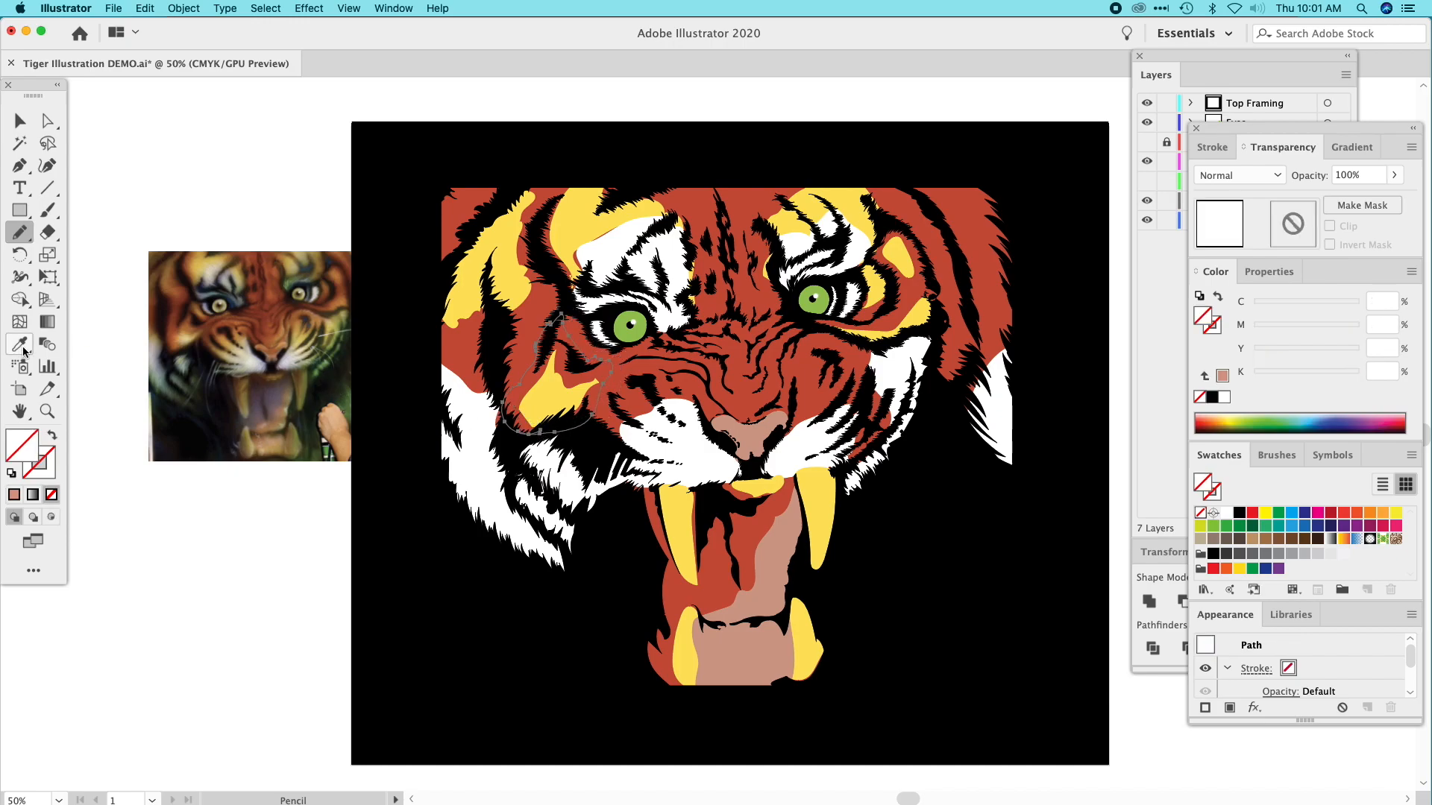
{"action": "left_click", "coordinate": [737, 200]}
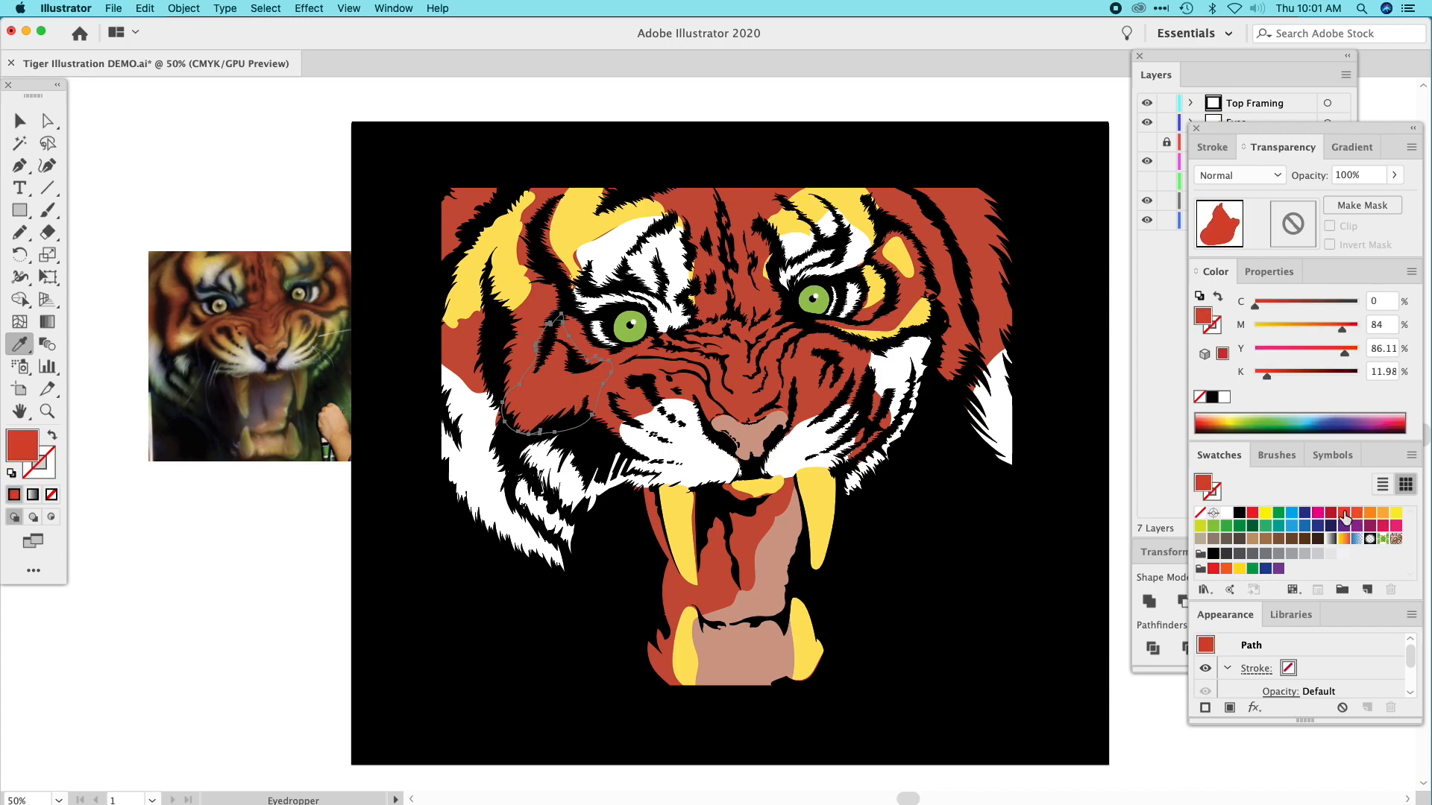
{"action": "left_click", "coordinate": [1318, 325]}
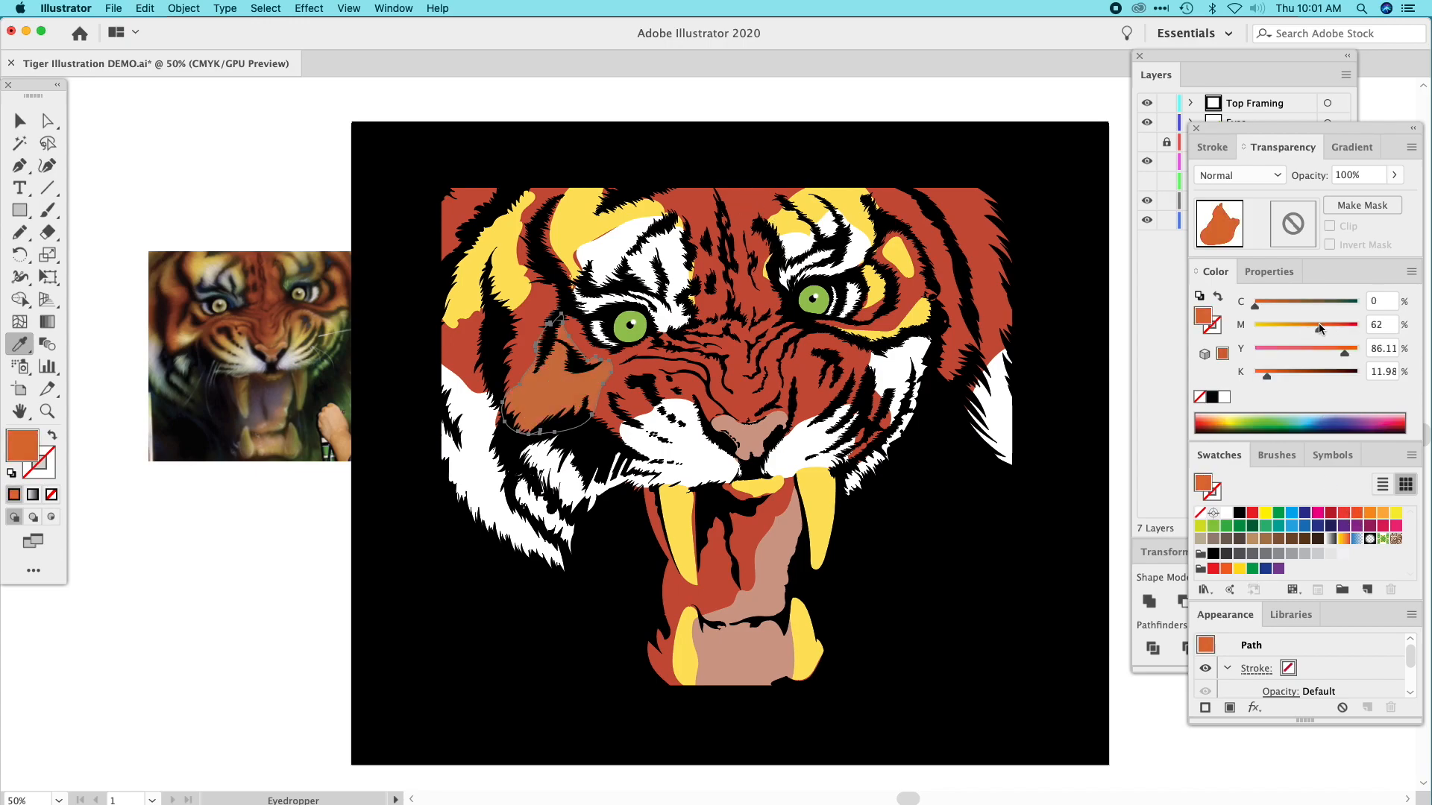
{"action": "left_click_drag", "start_coordinate": [1271, 378], "coordinate": [1262, 377]}
Send the left cheek's orange shape behind the yellow patch and deselect it.
{"action": "key", "text": "v"}
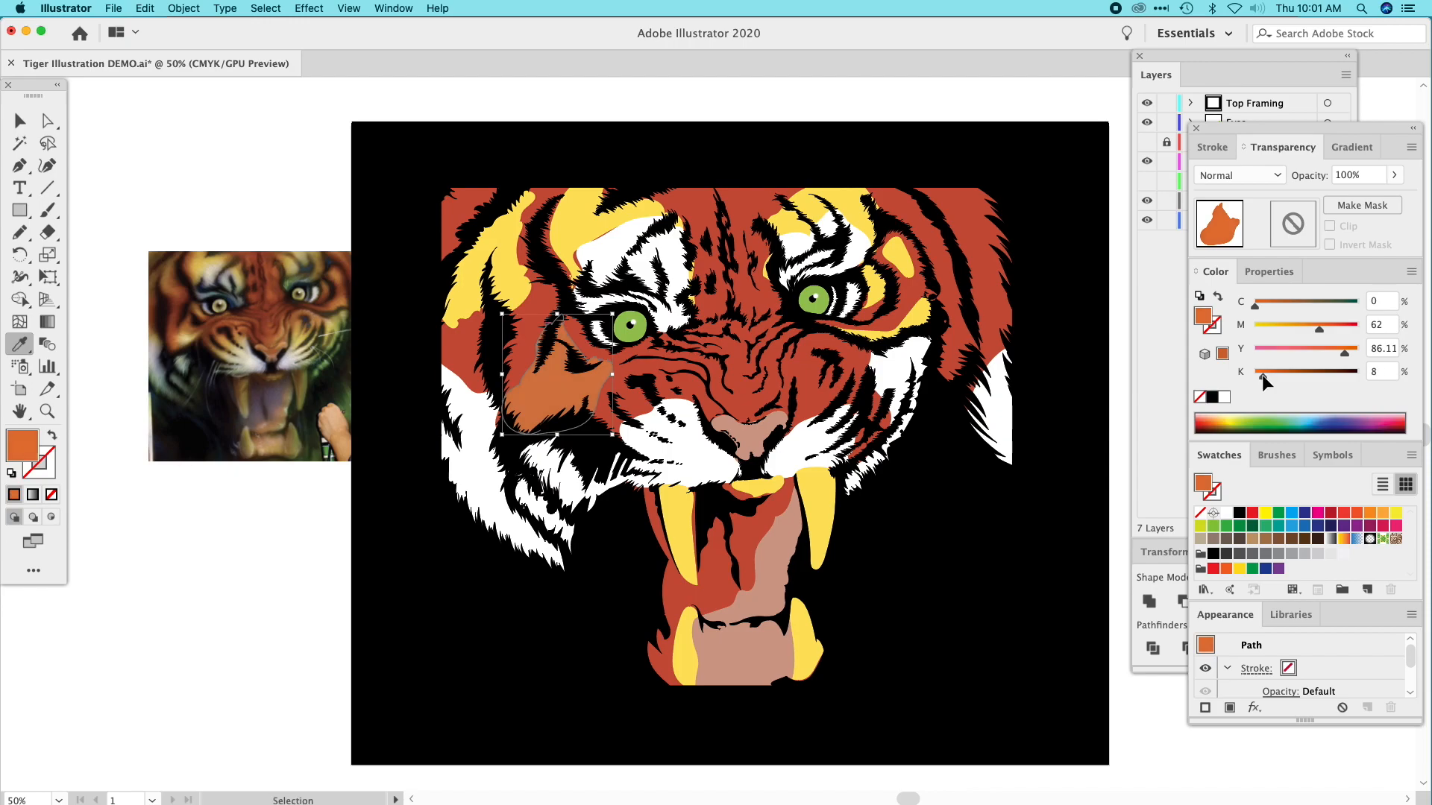
{"action": "key", "text": "super+bracketleft"}
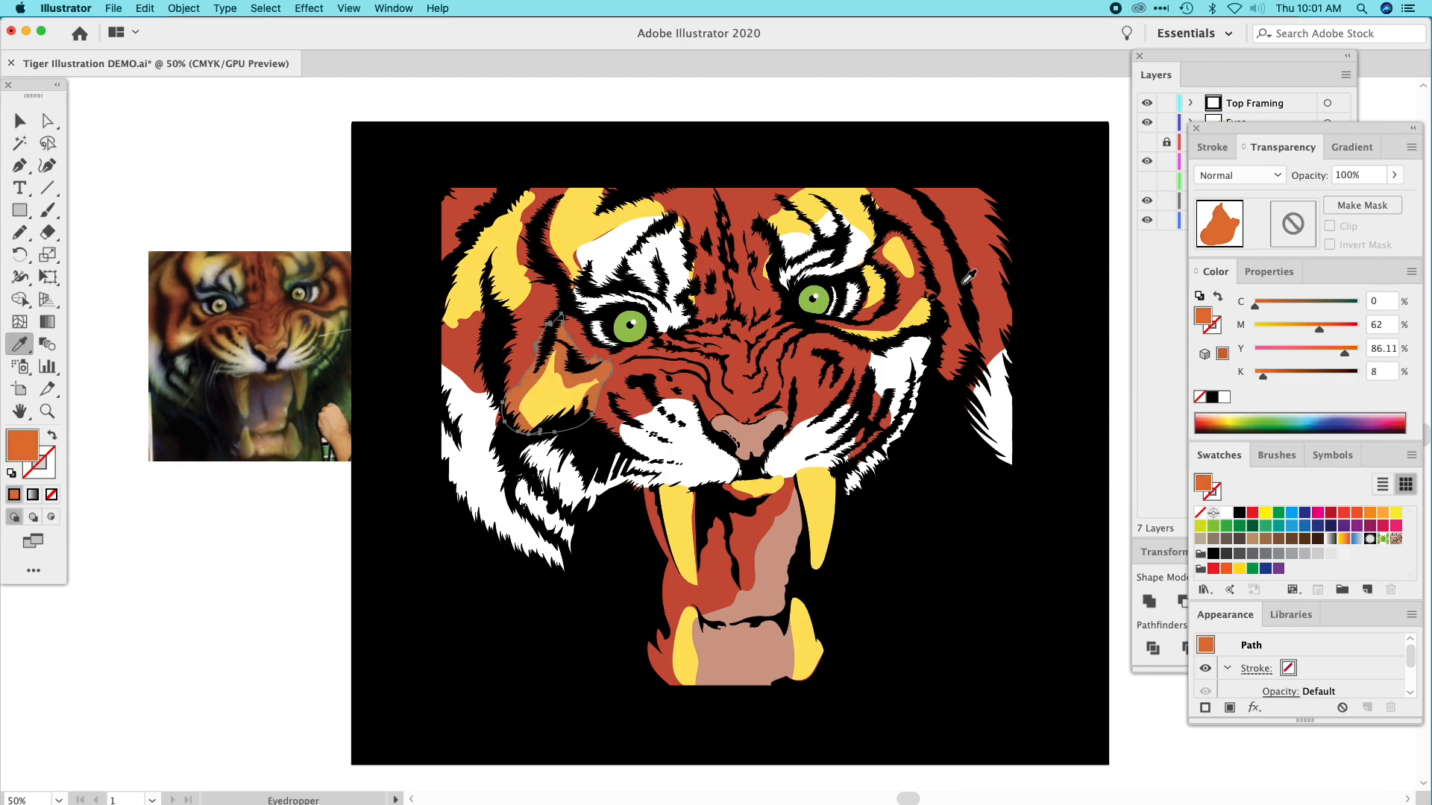
{"action": "left_click", "coordinate": [18, 123]}
{"action": "left_click", "coordinate": [219, 161]}
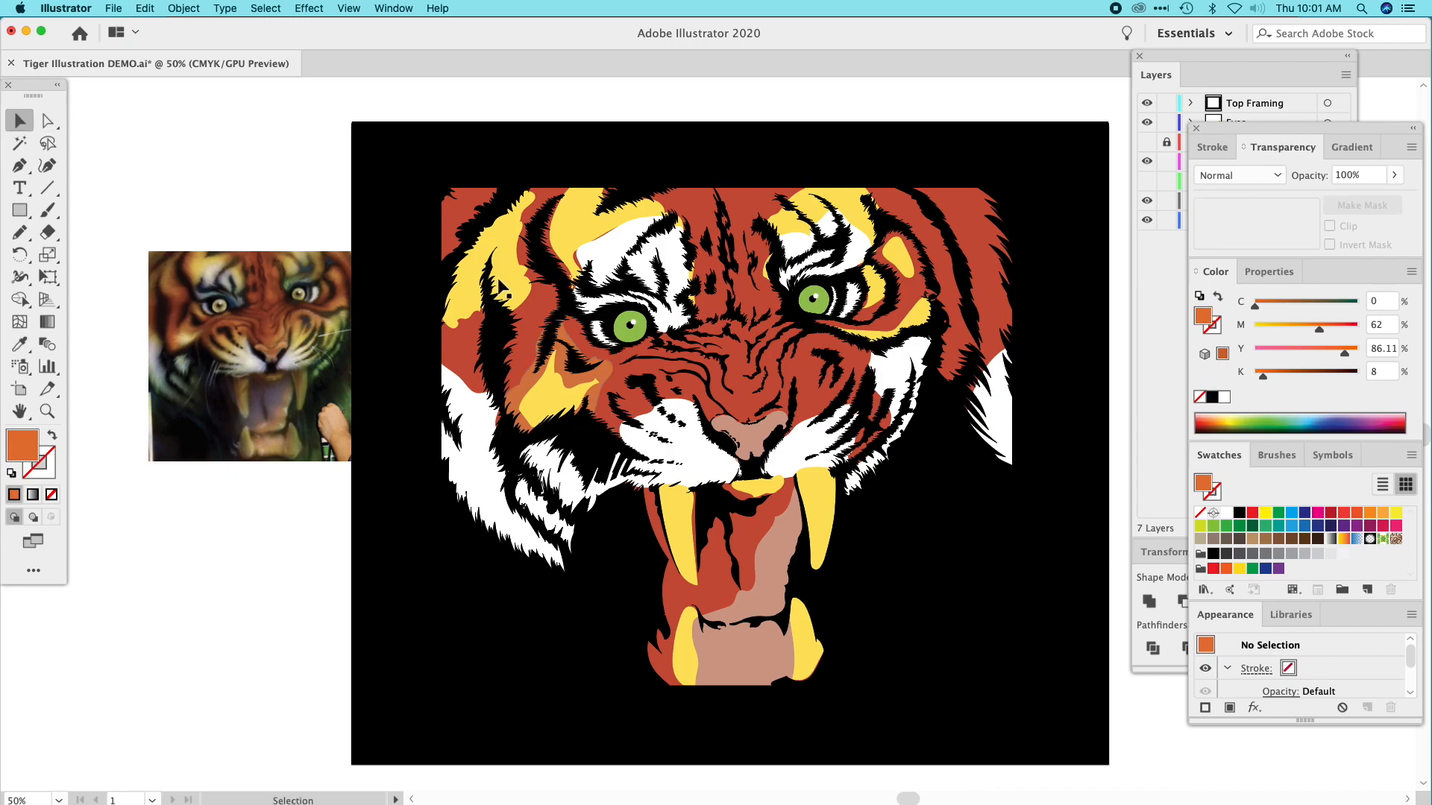
Draw a large freehand shape over the fur at the head's upper-left side and fill it with the left cheek's orange.
{"action": "left_click", "coordinate": [553, 388]}
{"action": "left_click", "coordinate": [520, 288]}
{"action": "left_click", "coordinate": [601, 372]}
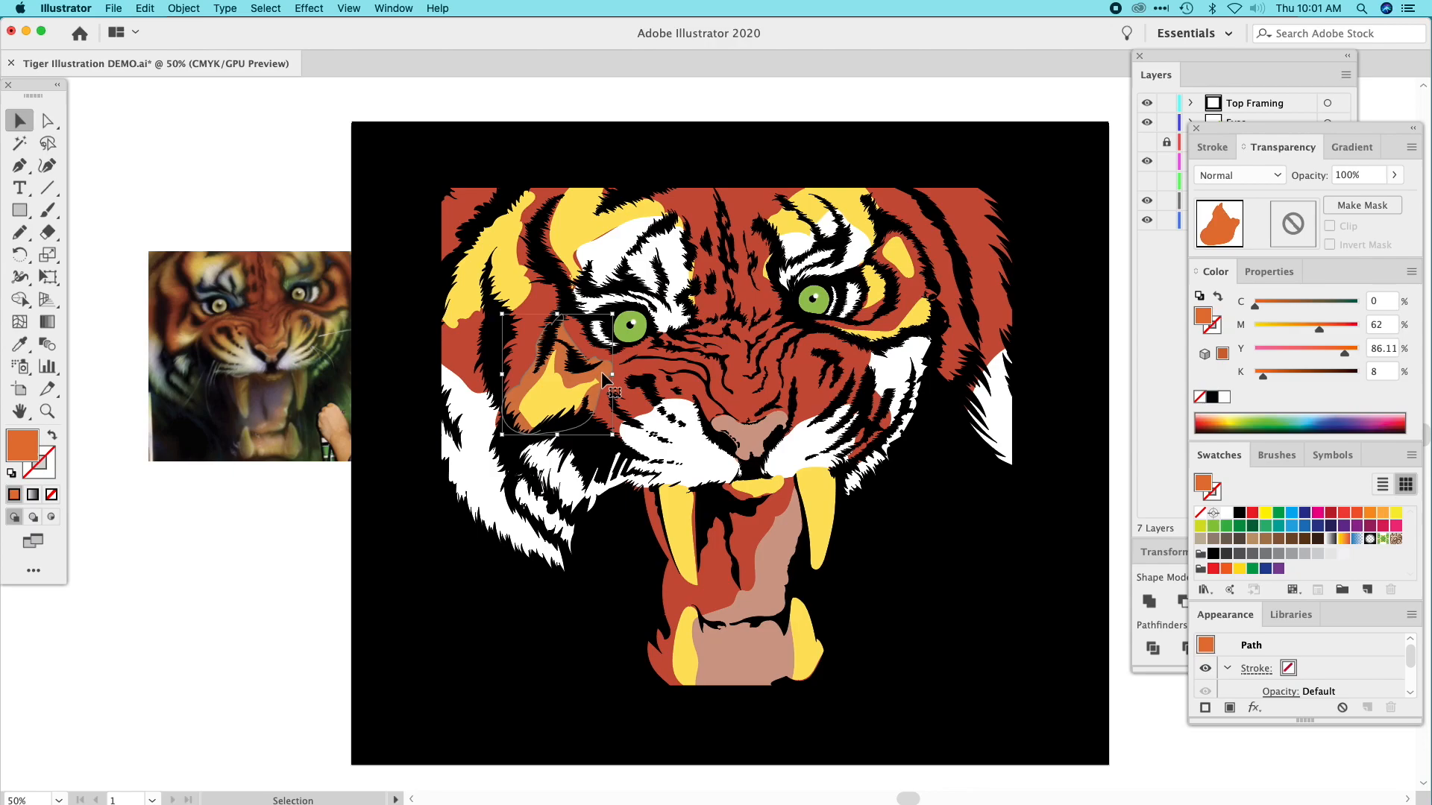
{"action": "left_click", "coordinate": [19, 232]}
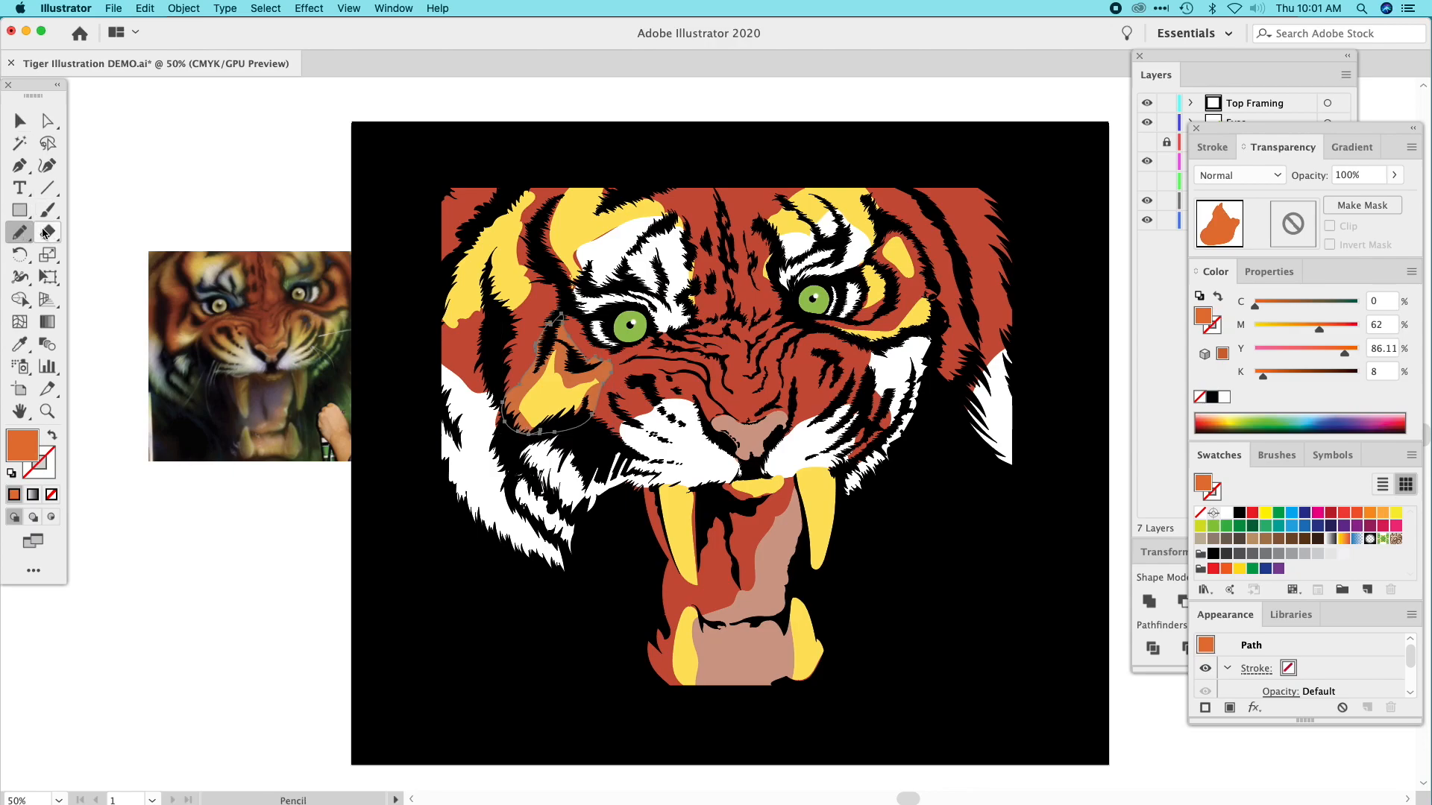
{"action": "mouse_move", "coordinate": [426, 254]}
{"action": "left_mouse_down"}
{"action": "mouse_move", "coordinate": [462, 186]}
{"action": "mouse_move", "coordinate": [504, 172]}
{"action": "mouse_move", "coordinate": [573, 177]}
{"action": "mouse_move", "coordinate": [558, 296]}
{"action": "mouse_move", "coordinate": [494, 342]}
{"action": "mouse_move", "coordinate": [486, 322]}
{"action": "mouse_move", "coordinate": [429, 327]}
{"action": "mouse_move", "coordinate": [424, 281]}
{"action": "mouse_move", "coordinate": [448, 231]}
{"action": "left_mouse_up"}
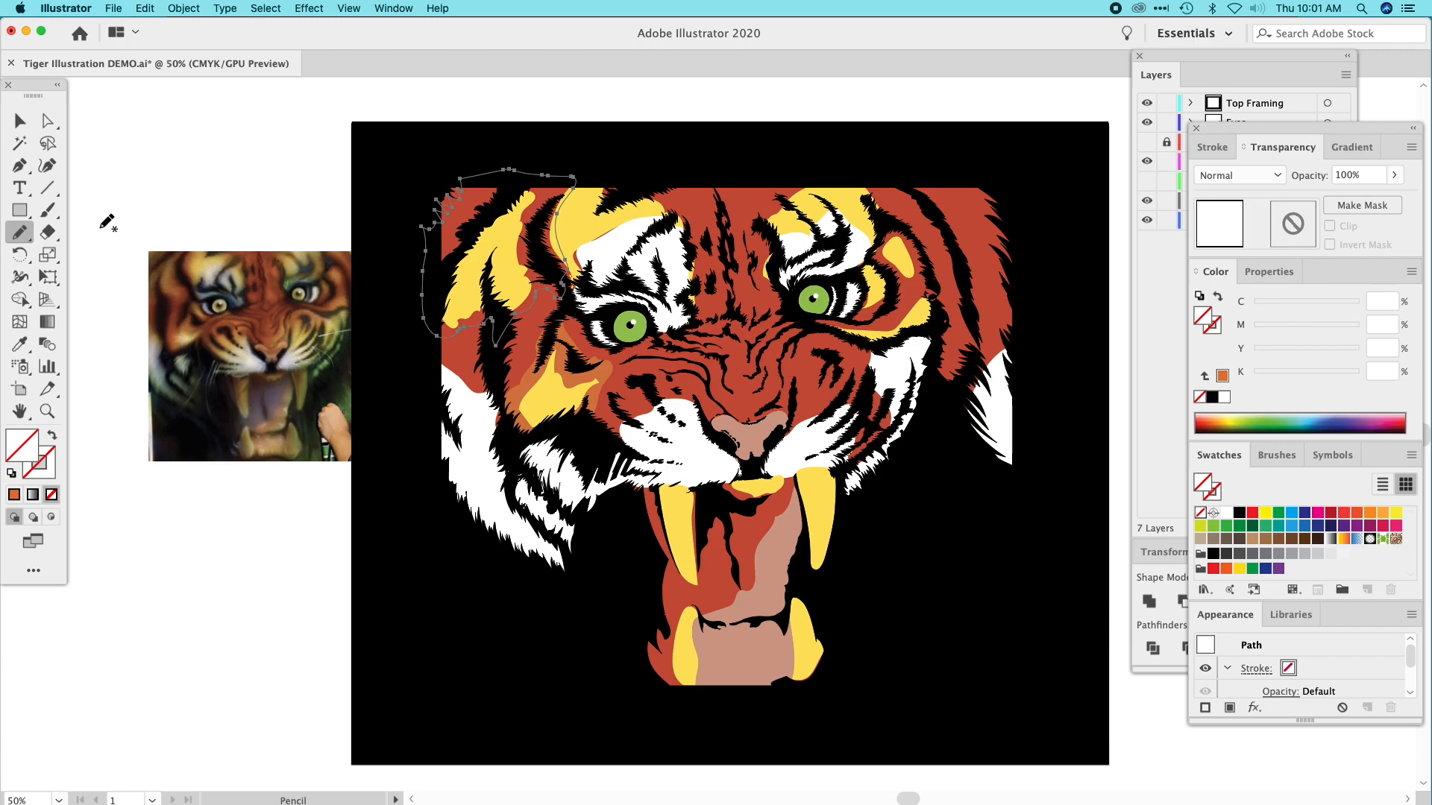
{"action": "left_click", "coordinate": [20, 343]}
{"action": "left_click", "coordinate": [542, 361]}
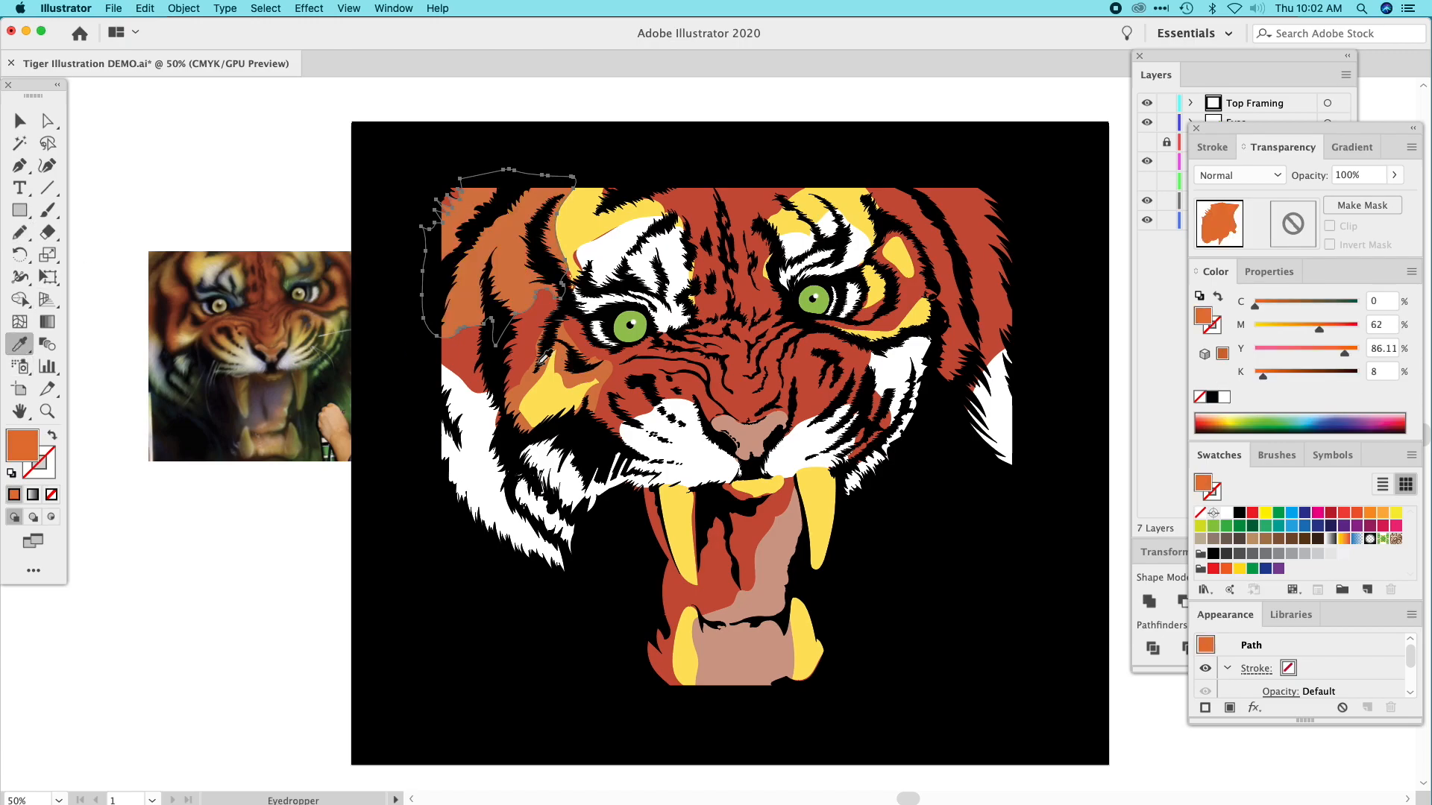
Send the upper-left orange fur shape and the red-orange base to the back together, and deselect them.
{"action": "left_click", "coordinate": [20, 121]}
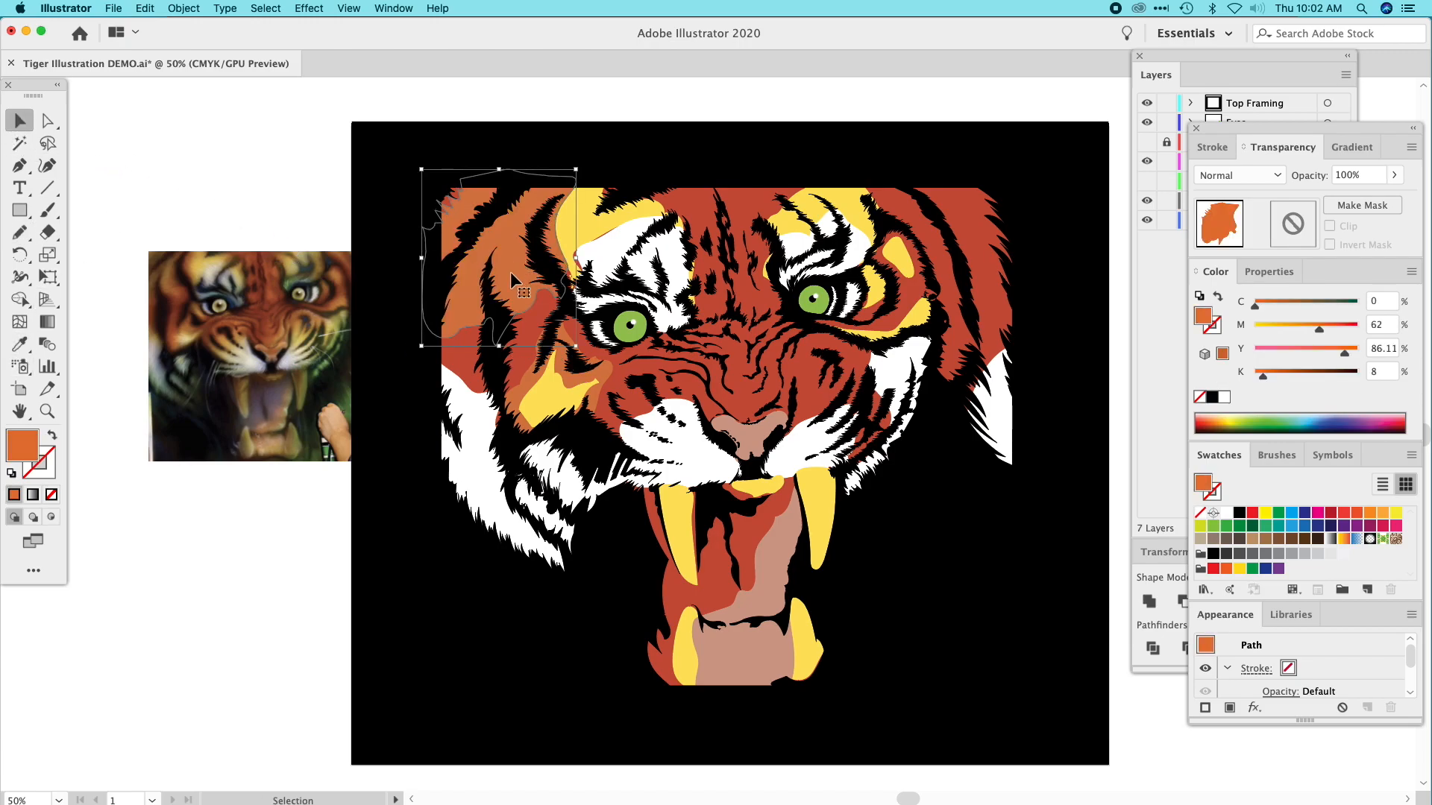
{"action": "left_click", "coordinate": [533, 333], "text": "shift"}
{"action": "left_click", "coordinate": [183, 8]}
{"action": "mouse_move", "coordinate": [216, 42]}
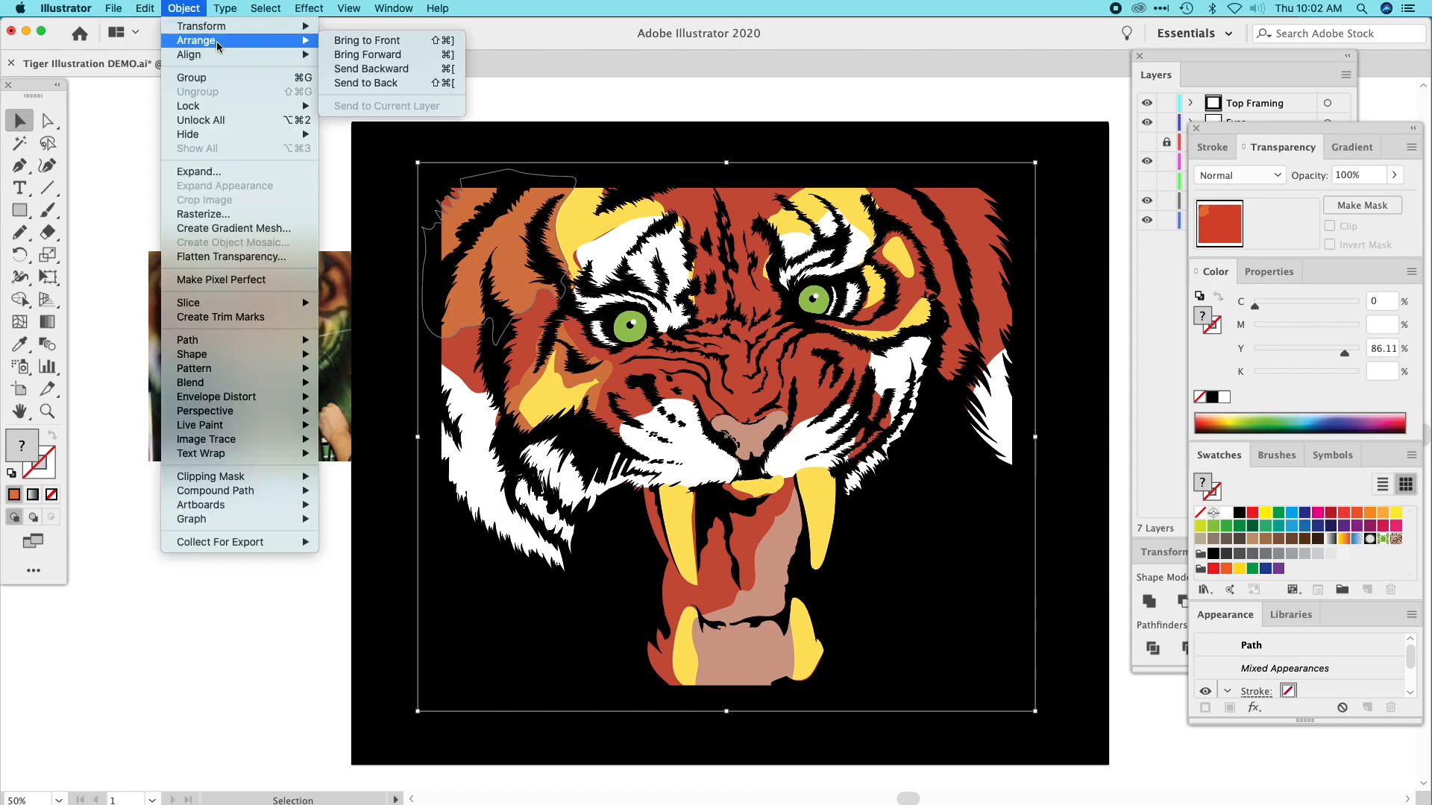
{"action": "left_click", "coordinate": [366, 82]}
{"action": "left_click", "coordinate": [265, 150]}
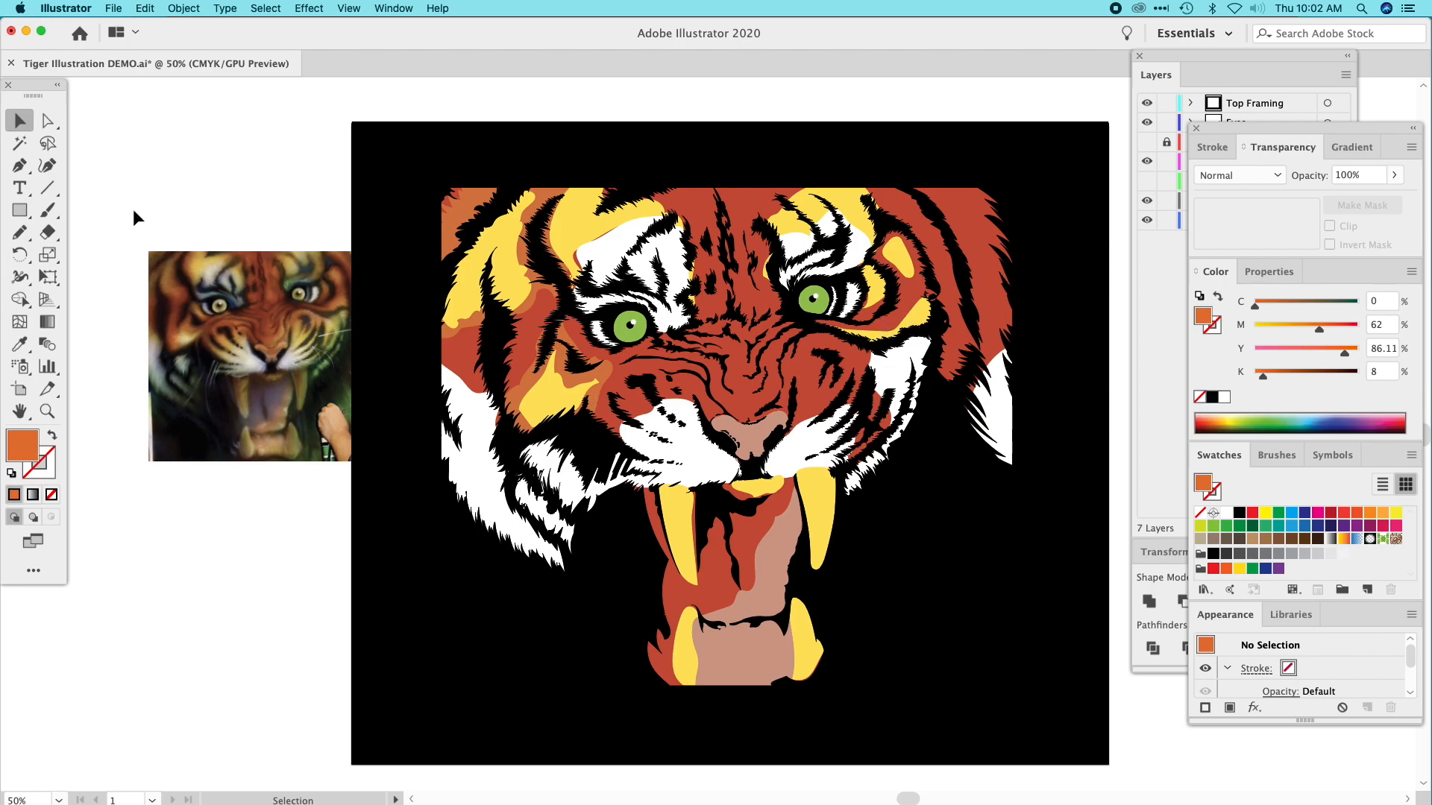
Draw a large freehand shape over the fur around the right eye and right cheek and fill it with the upper-left fur's orange.
{"action": "left_click", "coordinate": [20, 232]}
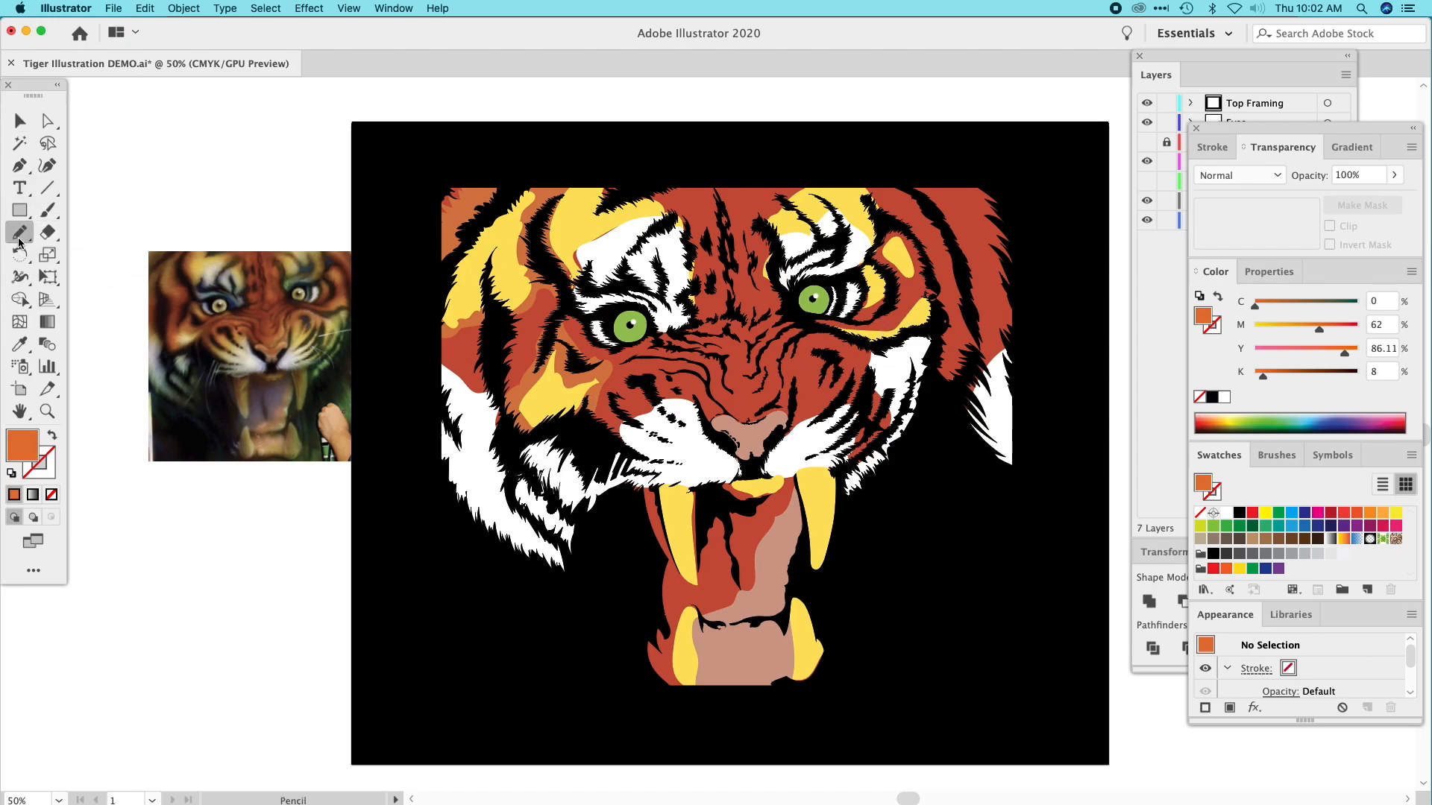
{"action": "mouse_move", "coordinate": [835, 323]}
{"action": "left_mouse_down"}
{"action": "mouse_move", "coordinate": [878, 223]}
{"action": "mouse_move", "coordinate": [852, 183]}
{"action": "mouse_move", "coordinate": [882, 180]}
{"action": "mouse_move", "coordinate": [954, 263]}
{"action": "mouse_move", "coordinate": [969, 352]}
{"action": "mouse_move", "coordinate": [941, 410]}
{"action": "mouse_move", "coordinate": [924, 360]}
{"action": "mouse_move", "coordinate": [889, 359]}
{"action": "mouse_move", "coordinate": [901, 428]}
{"action": "mouse_move", "coordinate": [862, 455]}
{"action": "mouse_move", "coordinate": [841, 464]}
{"action": "mouse_move", "coordinate": [809, 439]}
{"action": "left_mouse_up"}
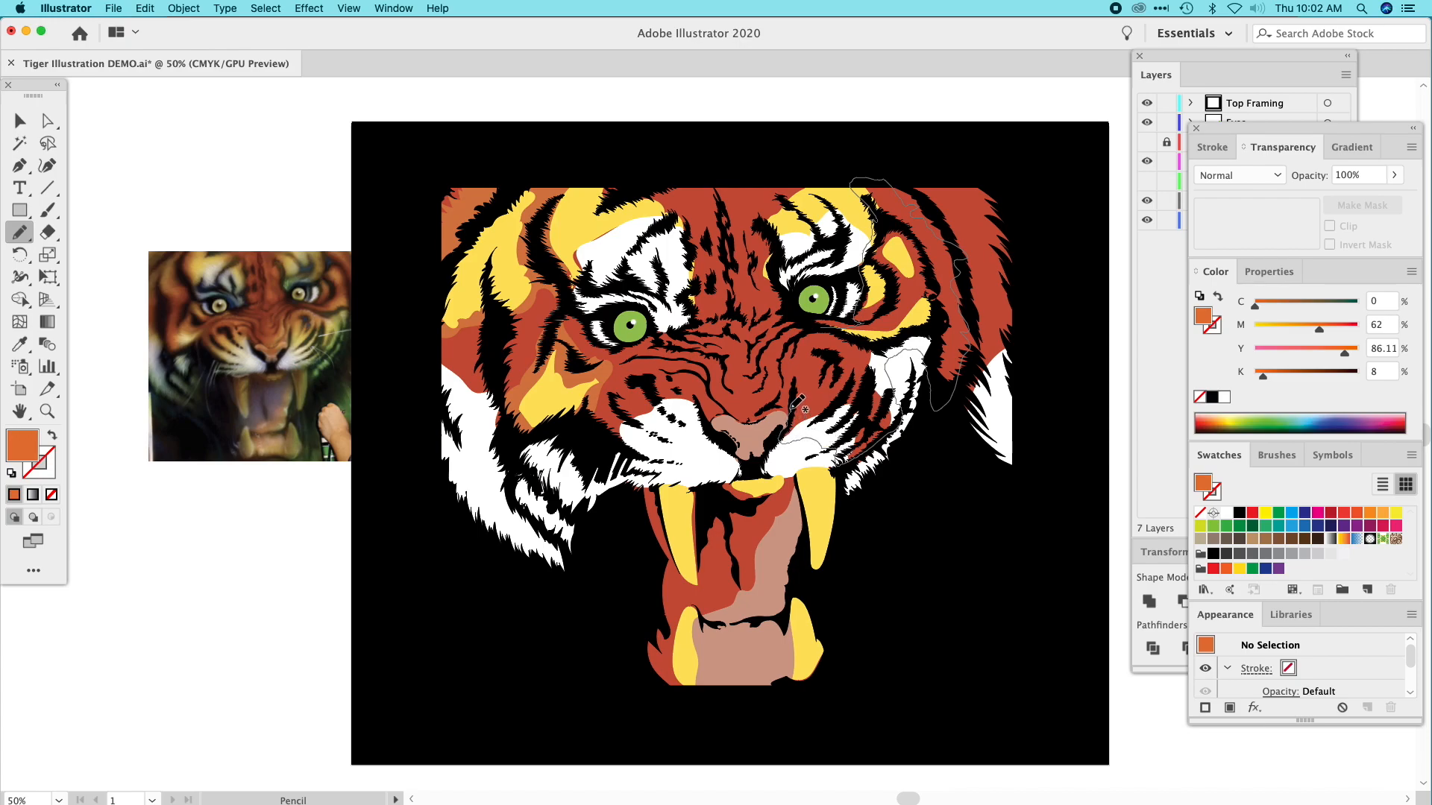
{"action": "mouse_move", "coordinate": [789, 405]}
{"action": "left_mouse_down"}
{"action": "mouse_move", "coordinate": [787, 381]}
{"action": "mouse_move", "coordinate": [768, 407]}
{"action": "mouse_move", "coordinate": [779, 362]}
{"action": "mouse_move", "coordinate": [831, 320]}
{"action": "left_mouse_up"}
{"action": "left_click", "coordinate": [18, 345]}
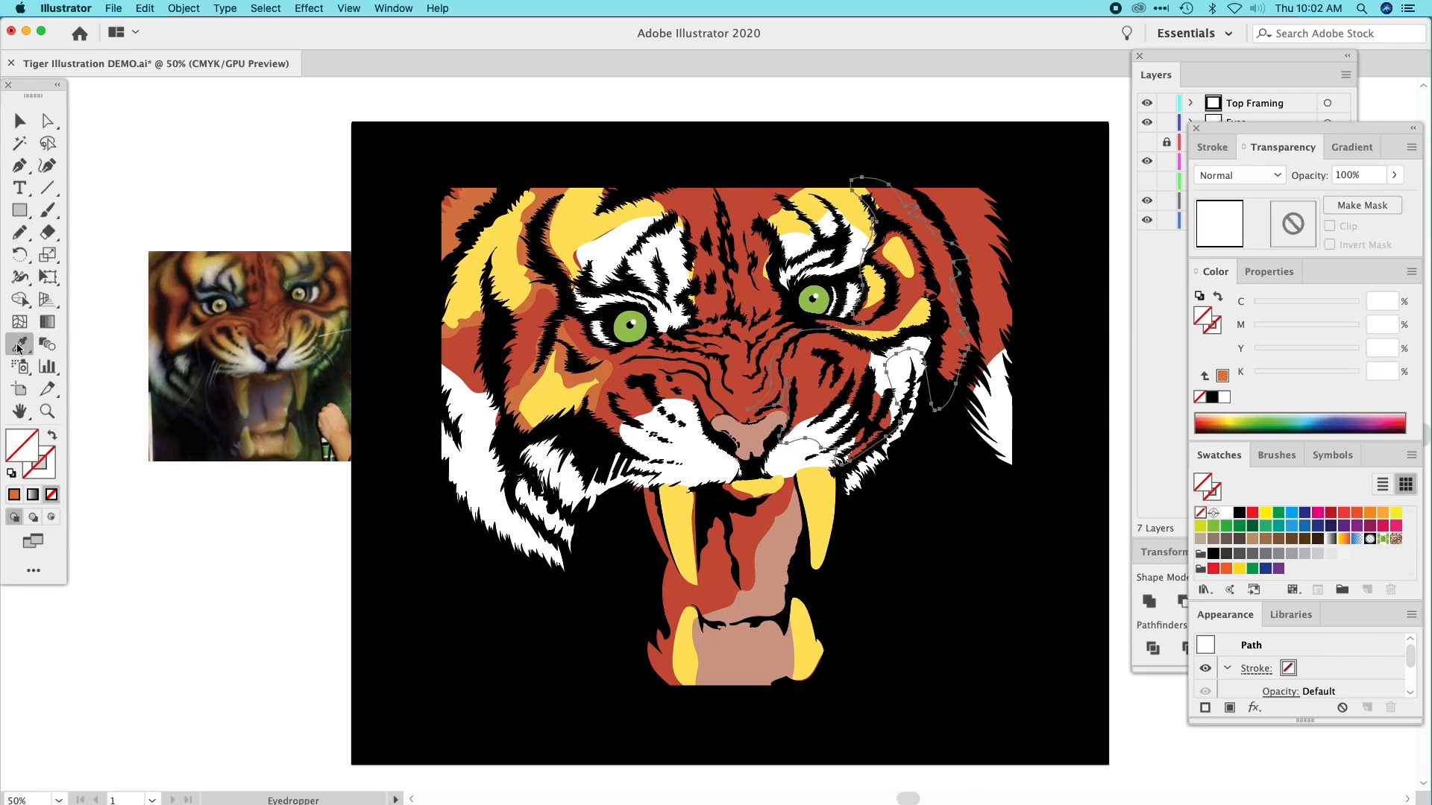
{"action": "left_click", "coordinate": [481, 218]}
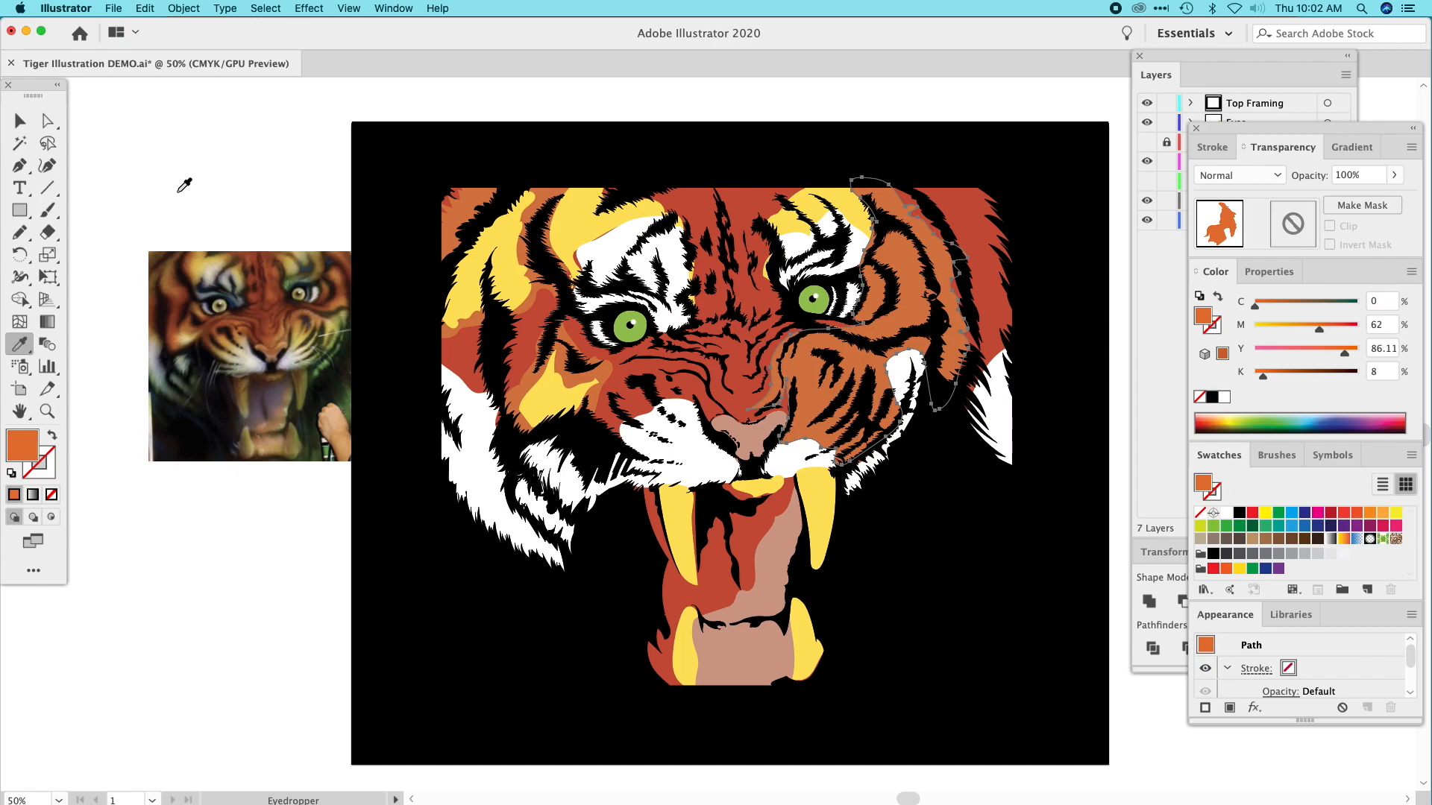
Send the right side's orange fur shape and the red-orange base to the back together, and deselect them.
{"action": "left_click", "coordinate": [20, 120]}
{"action": "left_click", "coordinate": [705, 214]}
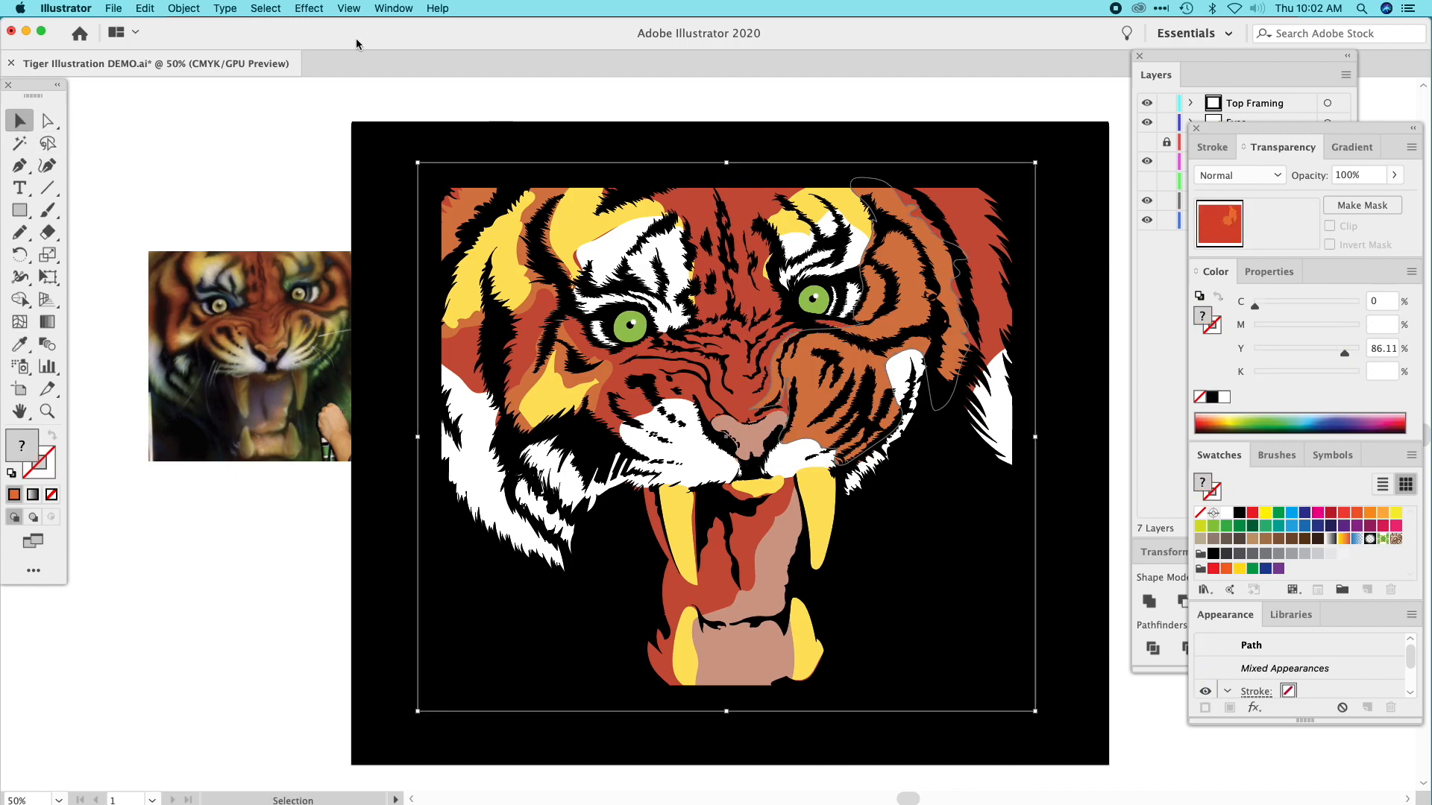
{"action": "left_click", "coordinate": [183, 8]}
{"action": "mouse_move", "coordinate": [205, 42]}
{"action": "left_click", "coordinate": [384, 92]}
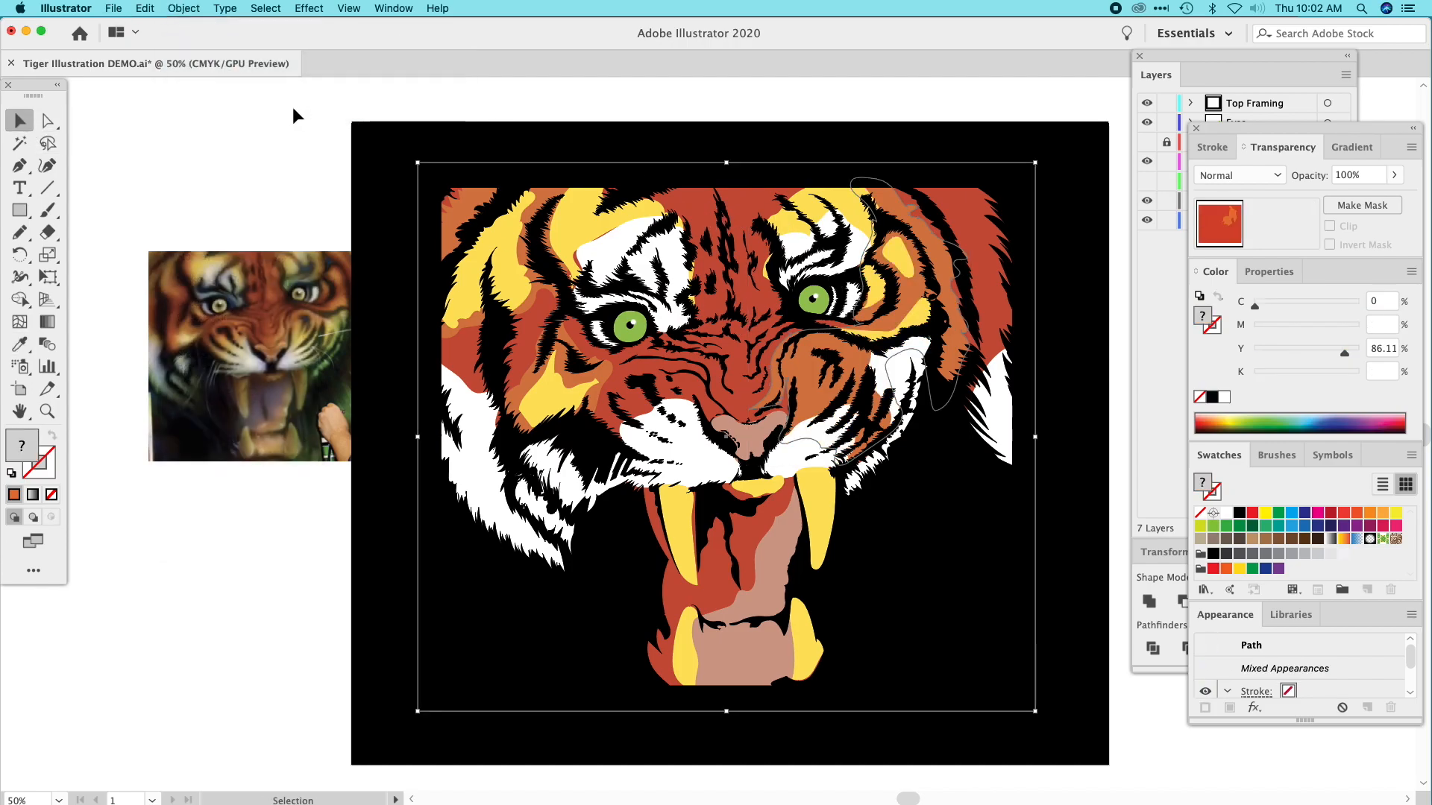
{"action": "left_click", "coordinate": [238, 163]}
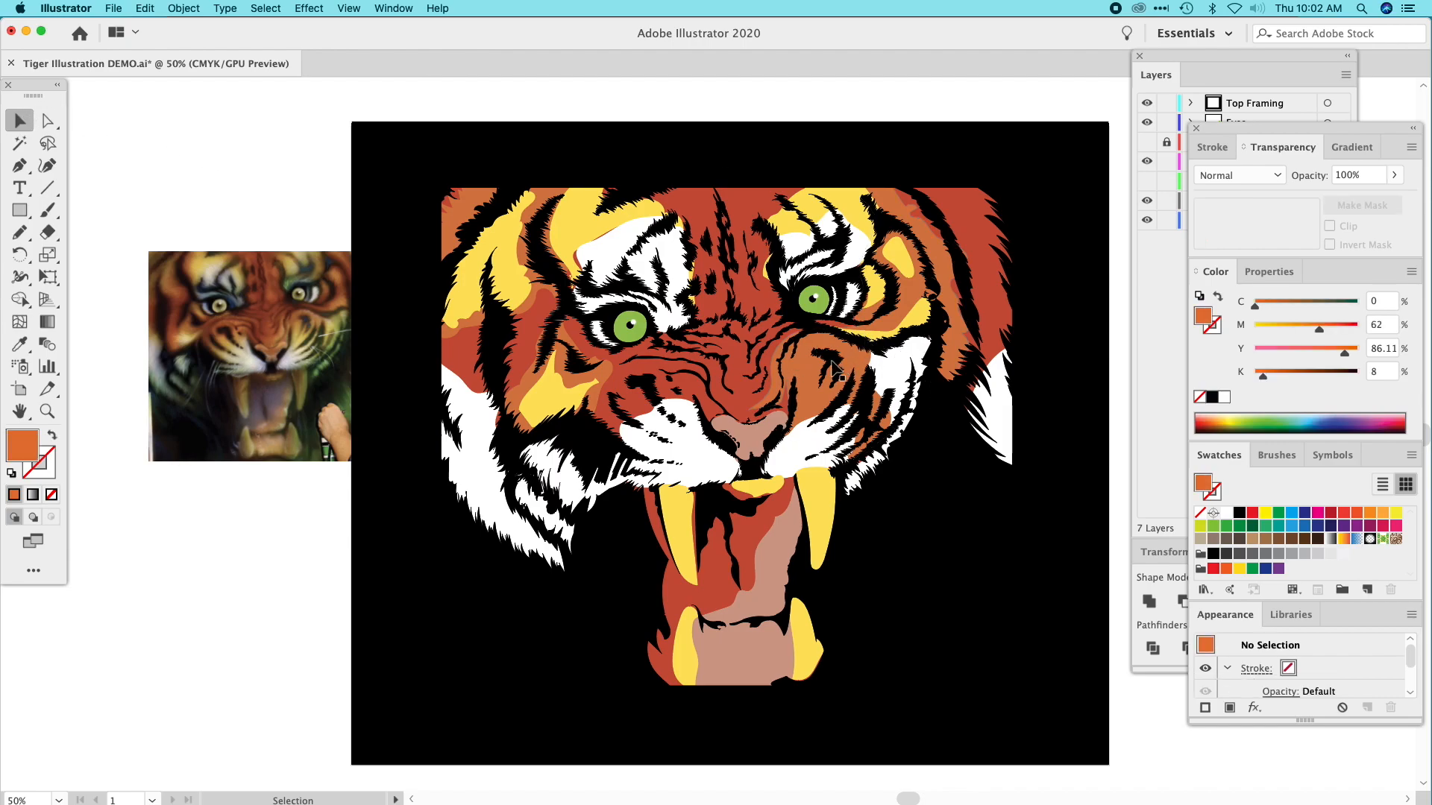
{"action": "left_click", "coordinate": [641, 373]}
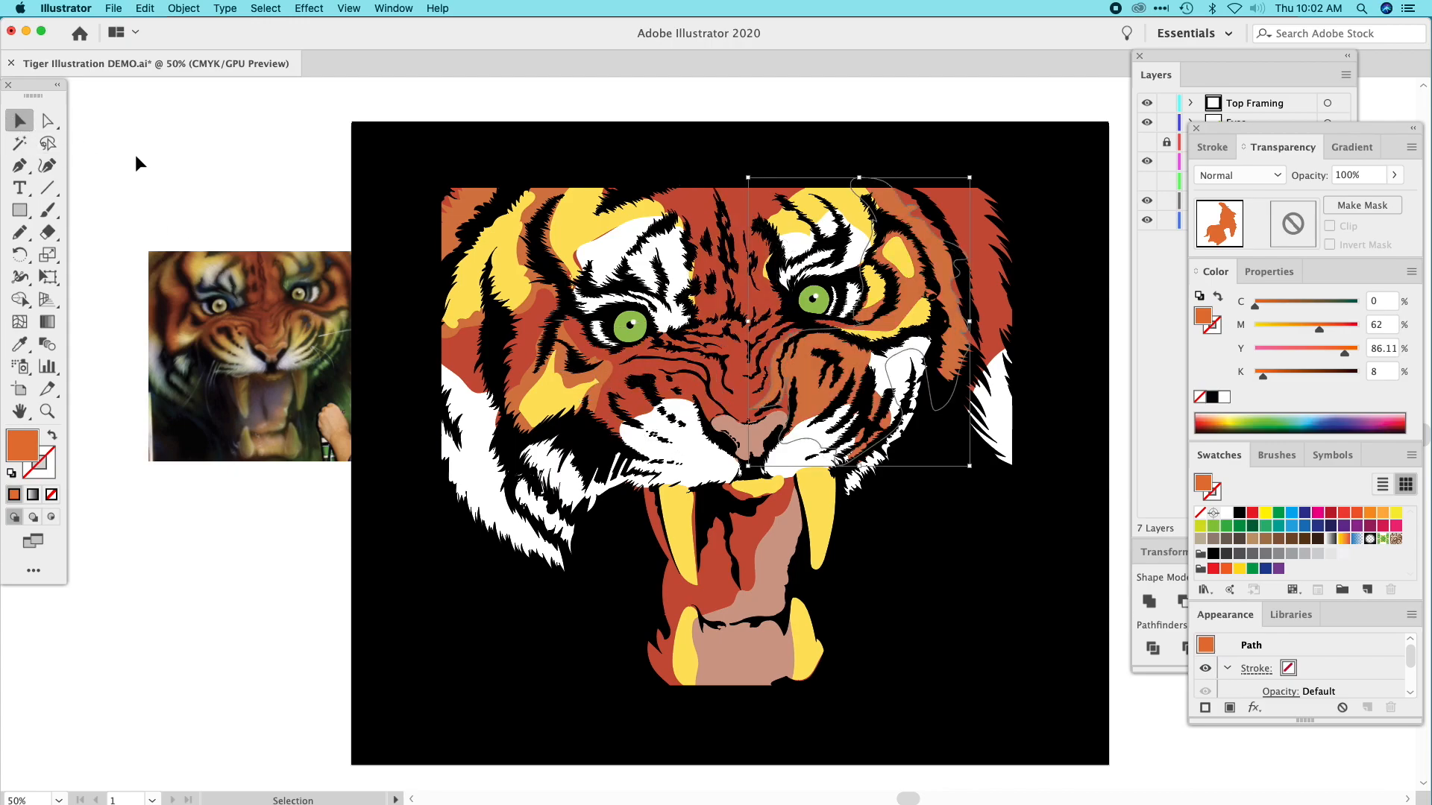
{"action": "left_click", "coordinate": [190, 159]}
Draw a freehand shape over the left side of the muzzle and fill it with the right cheek's orange.
{"action": "left_click", "coordinate": [20, 232]}
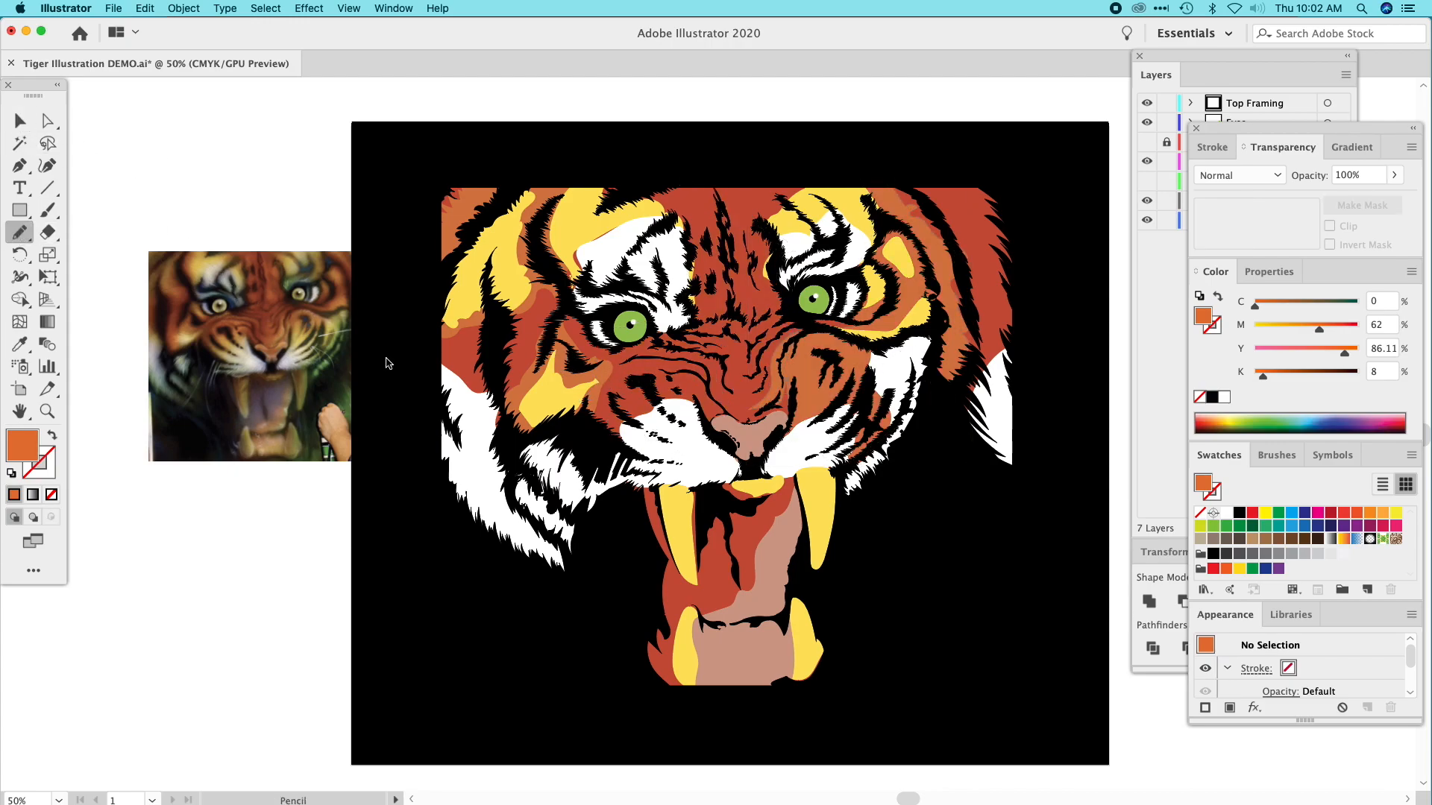
{"action": "mouse_move", "coordinate": [608, 441]}
{"action": "left_mouse_down"}
{"action": "mouse_move", "coordinate": [594, 406]}
{"action": "mouse_move", "coordinate": [622, 363]}
{"action": "mouse_move", "coordinate": [705, 370]}
{"action": "mouse_move", "coordinate": [649, 346]}
{"action": "mouse_move", "coordinate": [716, 361]}
{"action": "mouse_move", "coordinate": [733, 403]}
{"action": "mouse_move", "coordinate": [697, 377]}
{"action": "mouse_move", "coordinate": [722, 424]}
{"action": "mouse_move", "coordinate": [672, 416]}
{"action": "mouse_move", "coordinate": [611, 451]}
{"action": "mouse_move", "coordinate": [616, 422]}
{"action": "left_mouse_up"}
{"action": "left_click", "coordinate": [20, 344]}
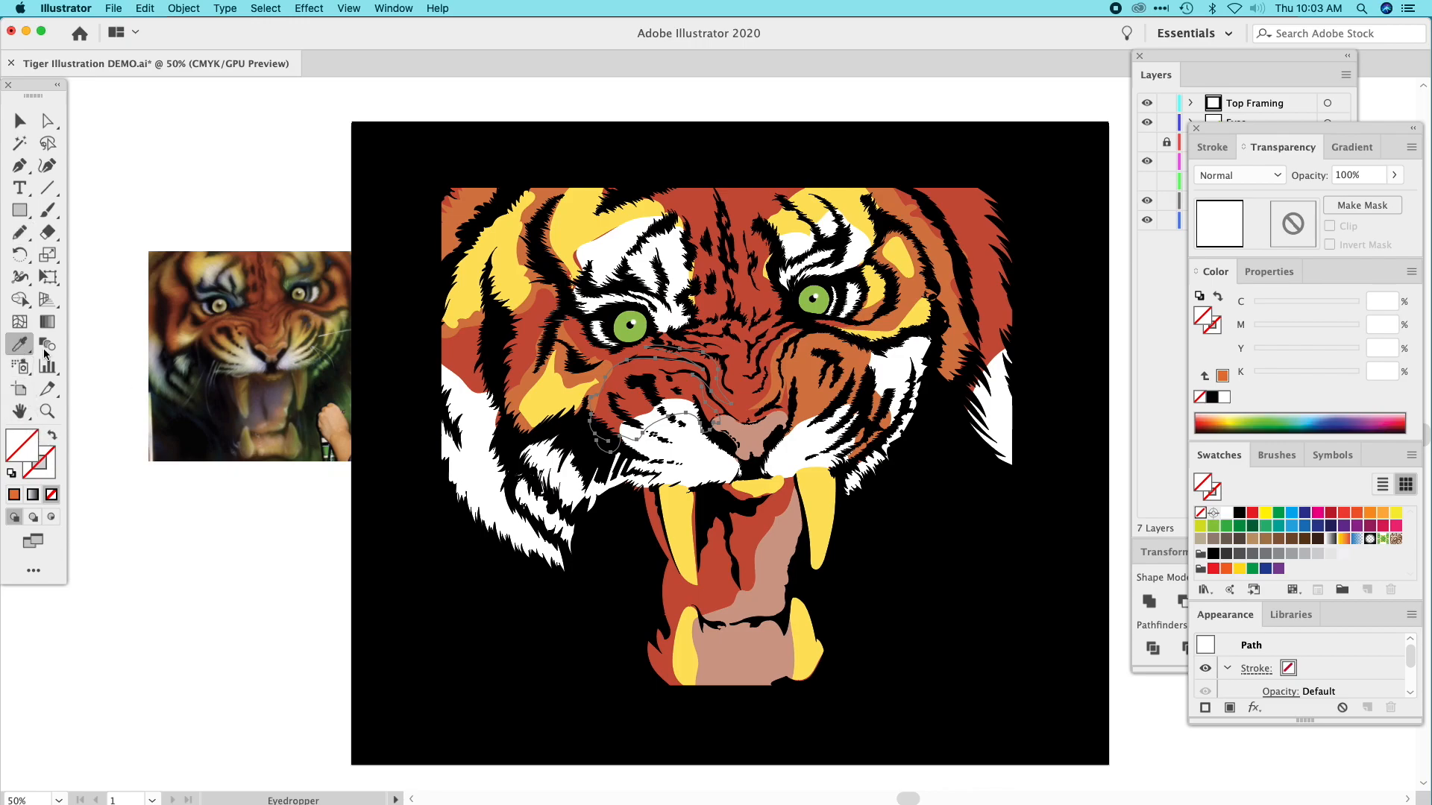
{"action": "left_click", "coordinate": [795, 376]}
Send the left muzzle's orange shape and the red-orange base to the back together.
{"action": "left_click", "coordinate": [21, 121]}
{"action": "left_click", "coordinate": [762, 213]}
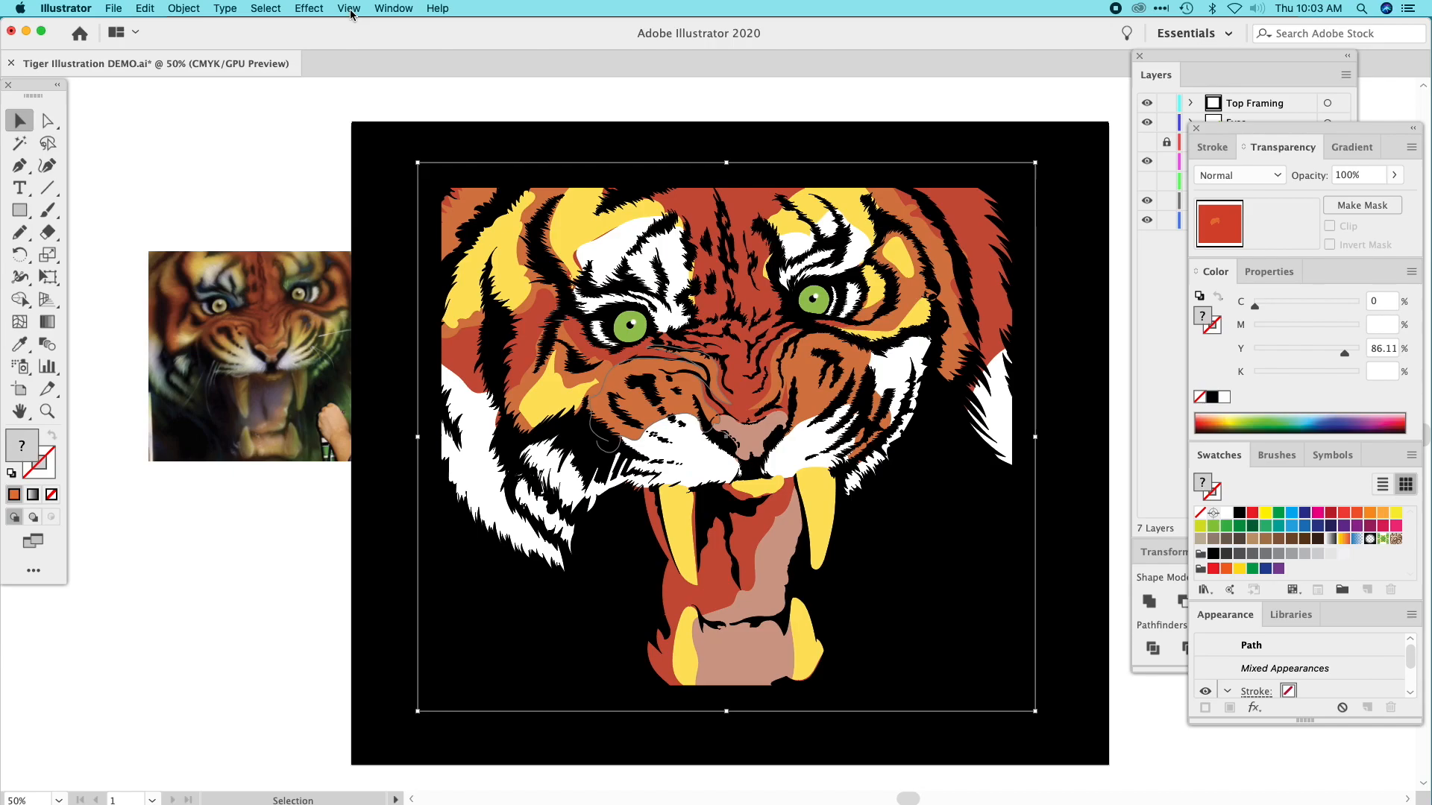
{"action": "left_click", "coordinate": [184, 9]}
{"action": "mouse_move", "coordinate": [197, 41]}
{"action": "left_click", "coordinate": [344, 87]}
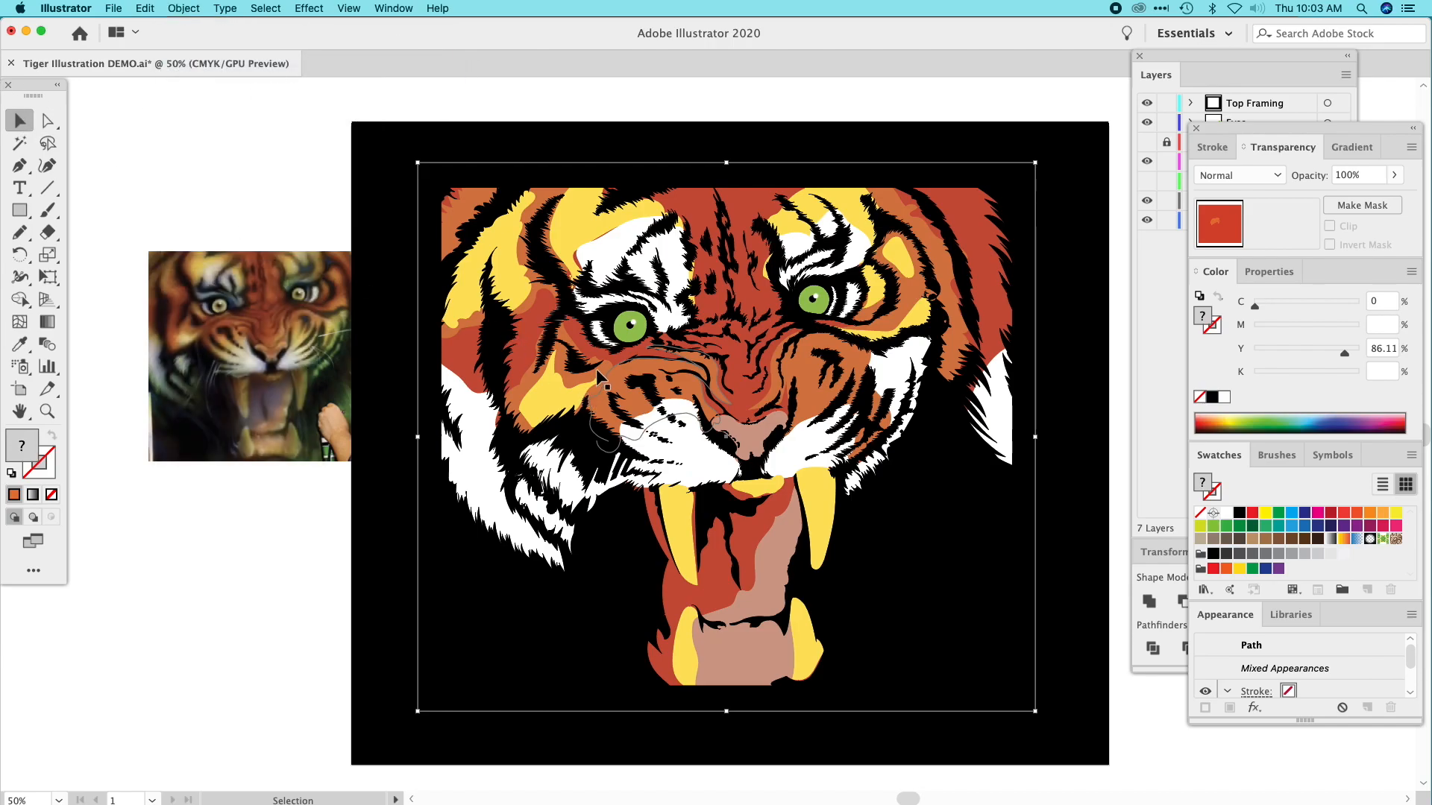
{"action": "left_click", "coordinate": [257, 9]}
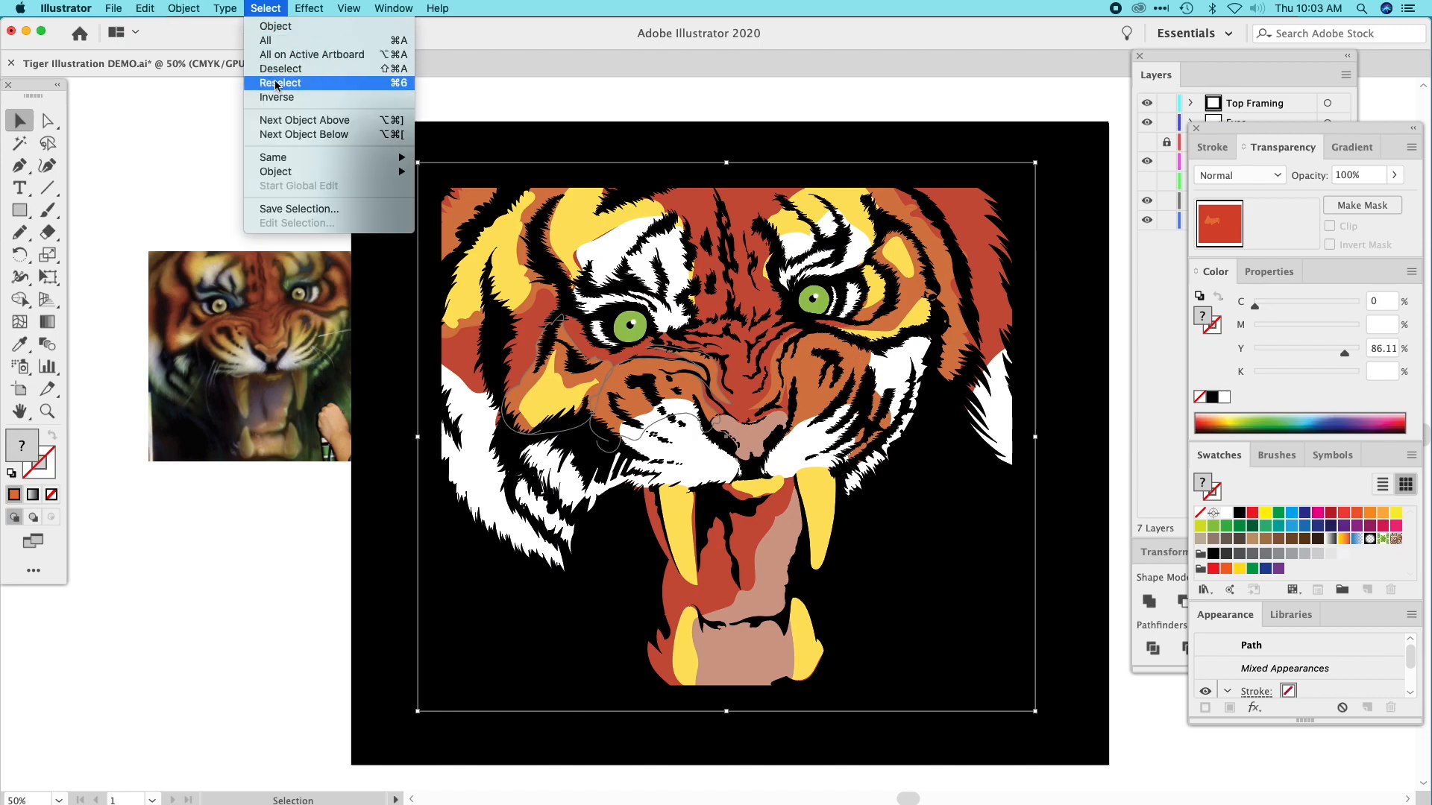
{"action": "mouse_move", "coordinate": [288, 158]}
{"action": "left_click", "coordinate": [460, 200]}
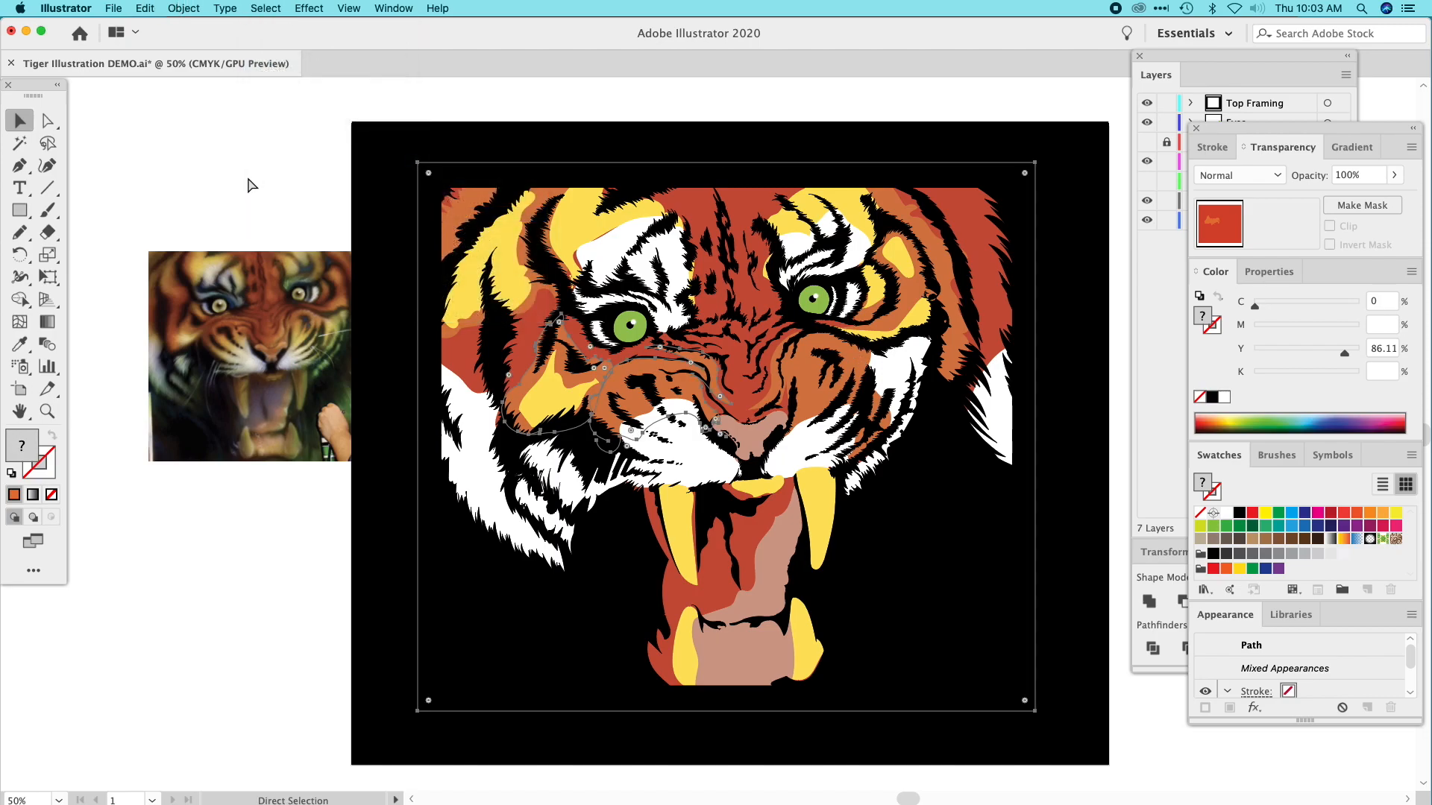
{"action": "key", "text": "v"}
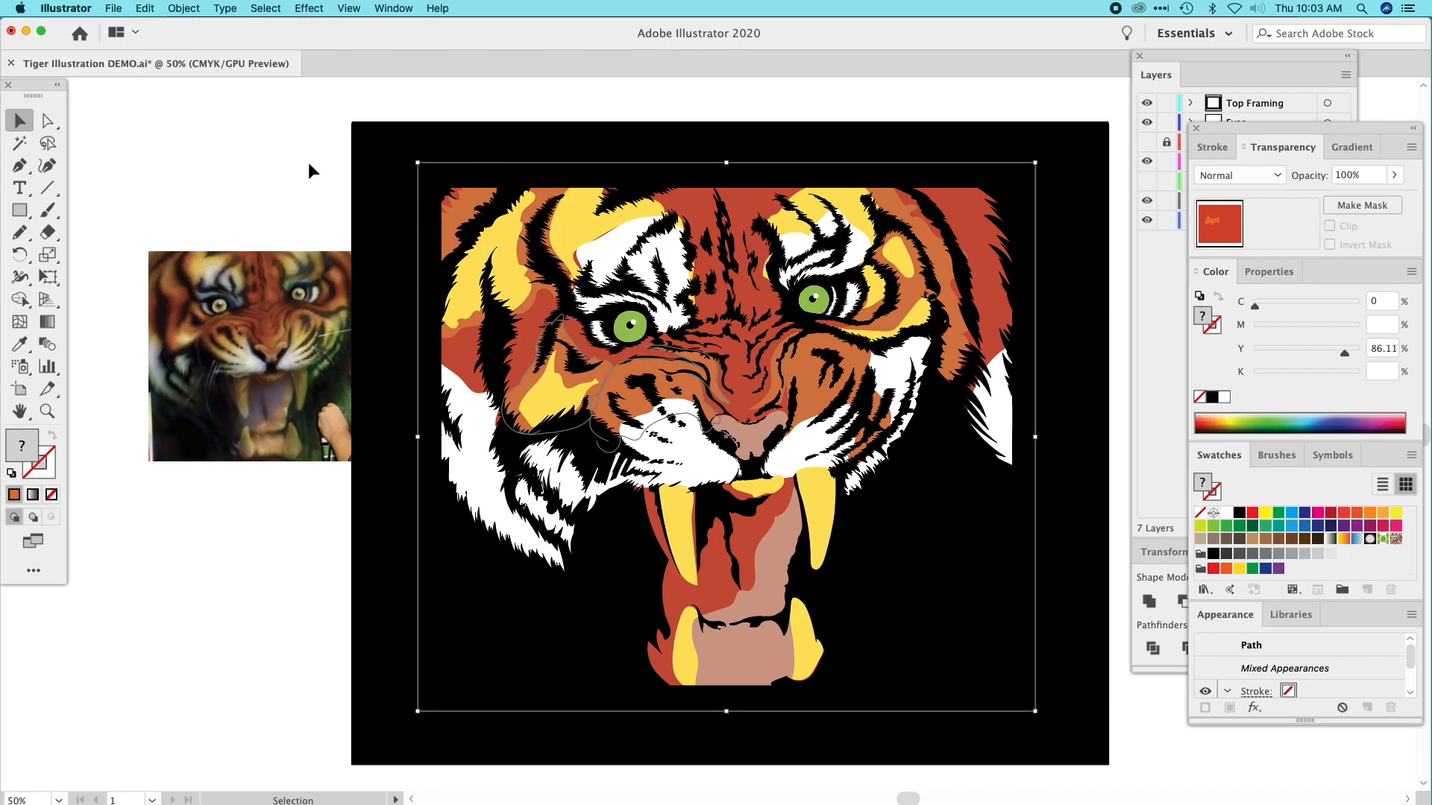
{"action": "left_click", "coordinate": [289, 152]}
Group the orange shapes of the left cheek, left muzzle, right side and upper-left fur.
{"action": "left_click", "coordinate": [607, 383]}
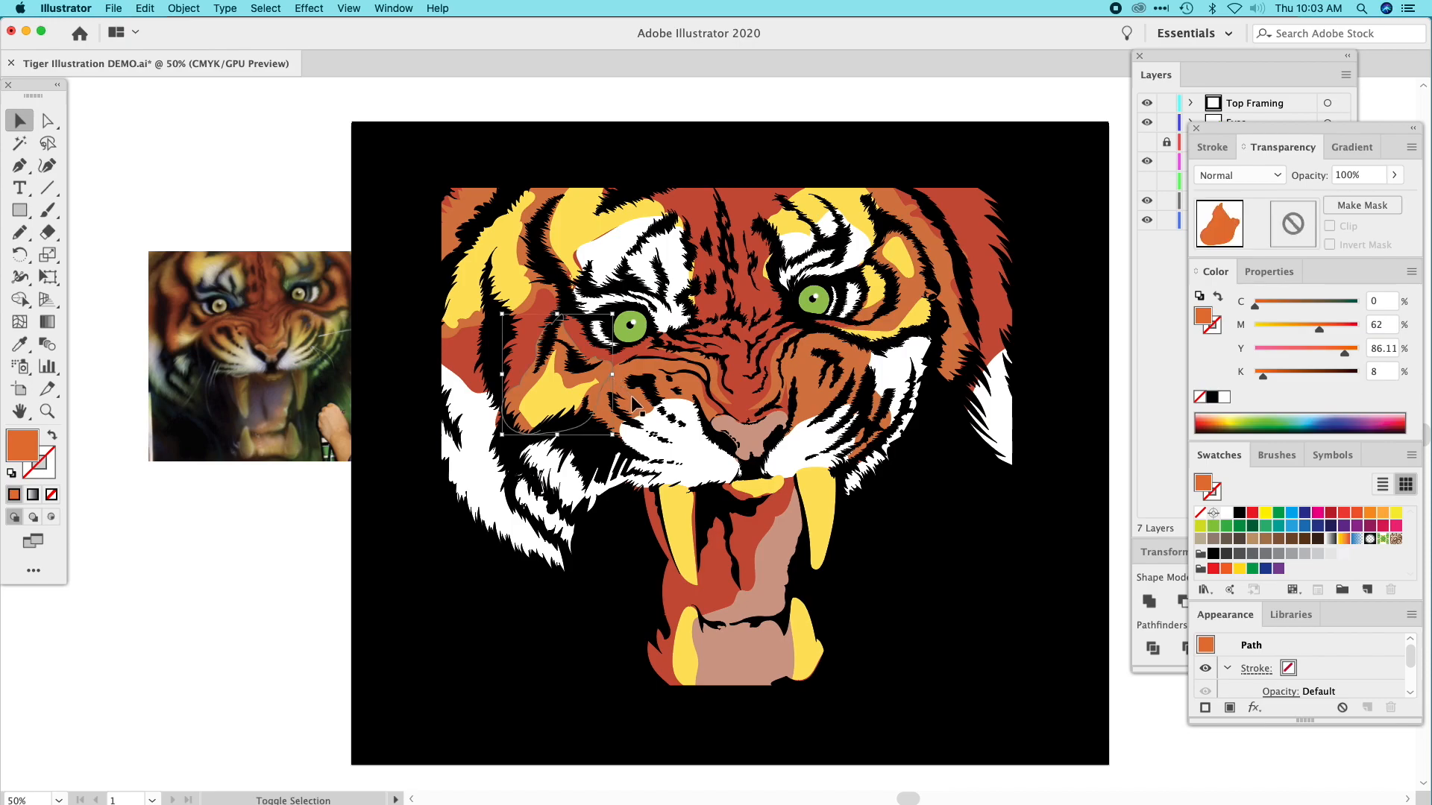
{"action": "left_click", "coordinate": [634, 403], "text": "shift"}
{"action": "left_click", "coordinate": [863, 389], "text": "shift"}
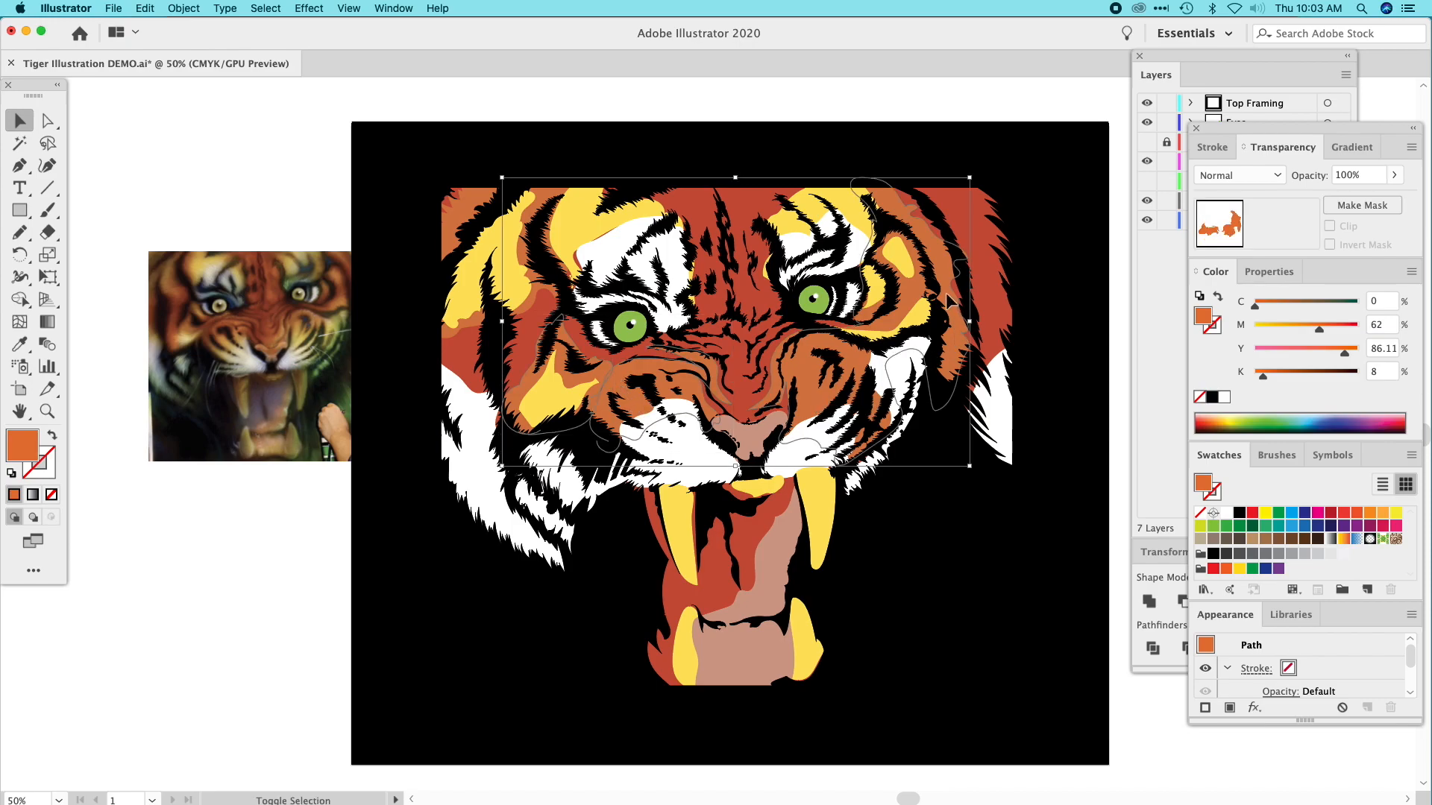
{"action": "left_click", "coordinate": [475, 210], "text": "shift"}
{"action": "left_click_drag", "start_coordinate": [478, 211], "coordinate": [999, 548]}
{"action": "key", "text": "super+z"}
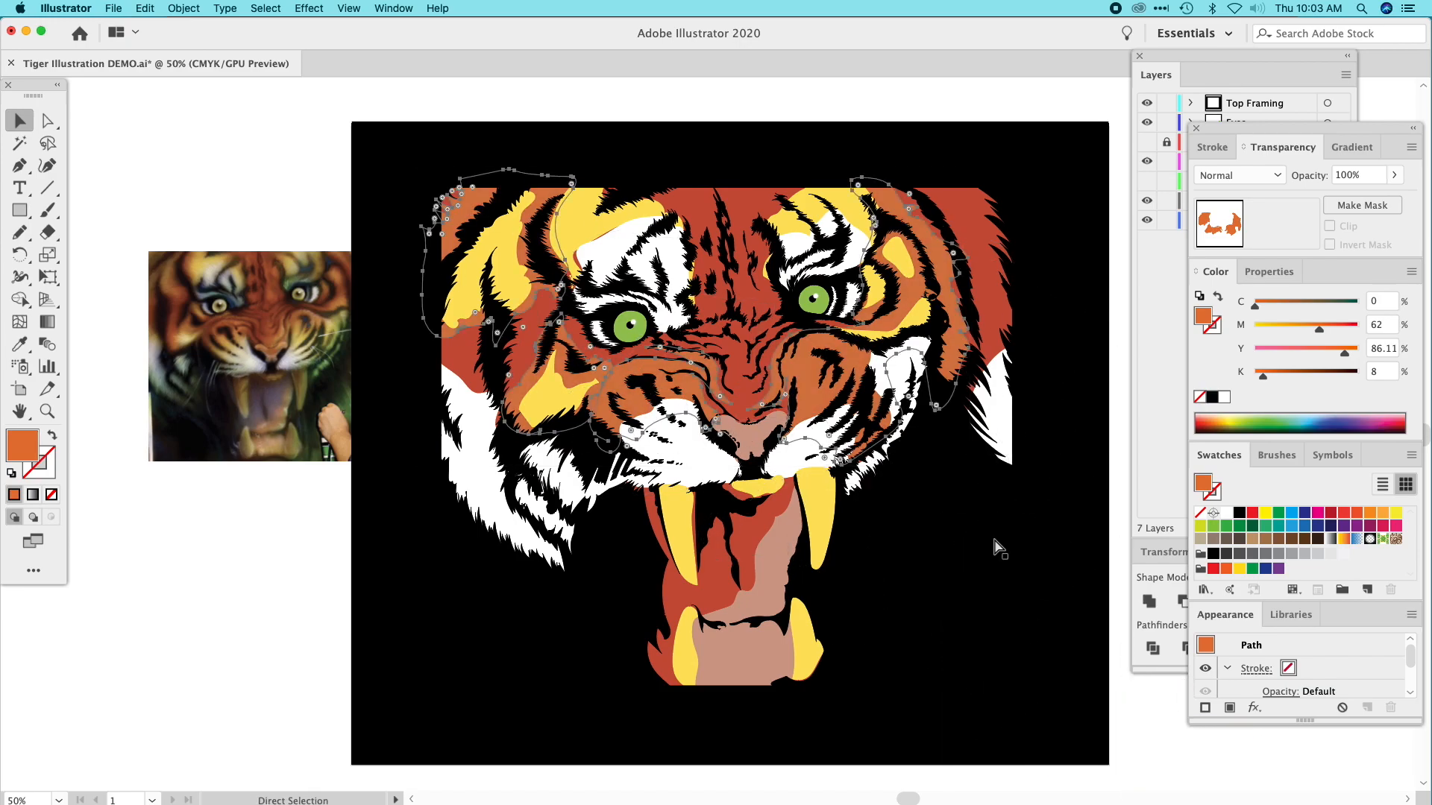
Group the pink nose shape with the pink mouth shape.
{"action": "left_click", "coordinate": [750, 450]}
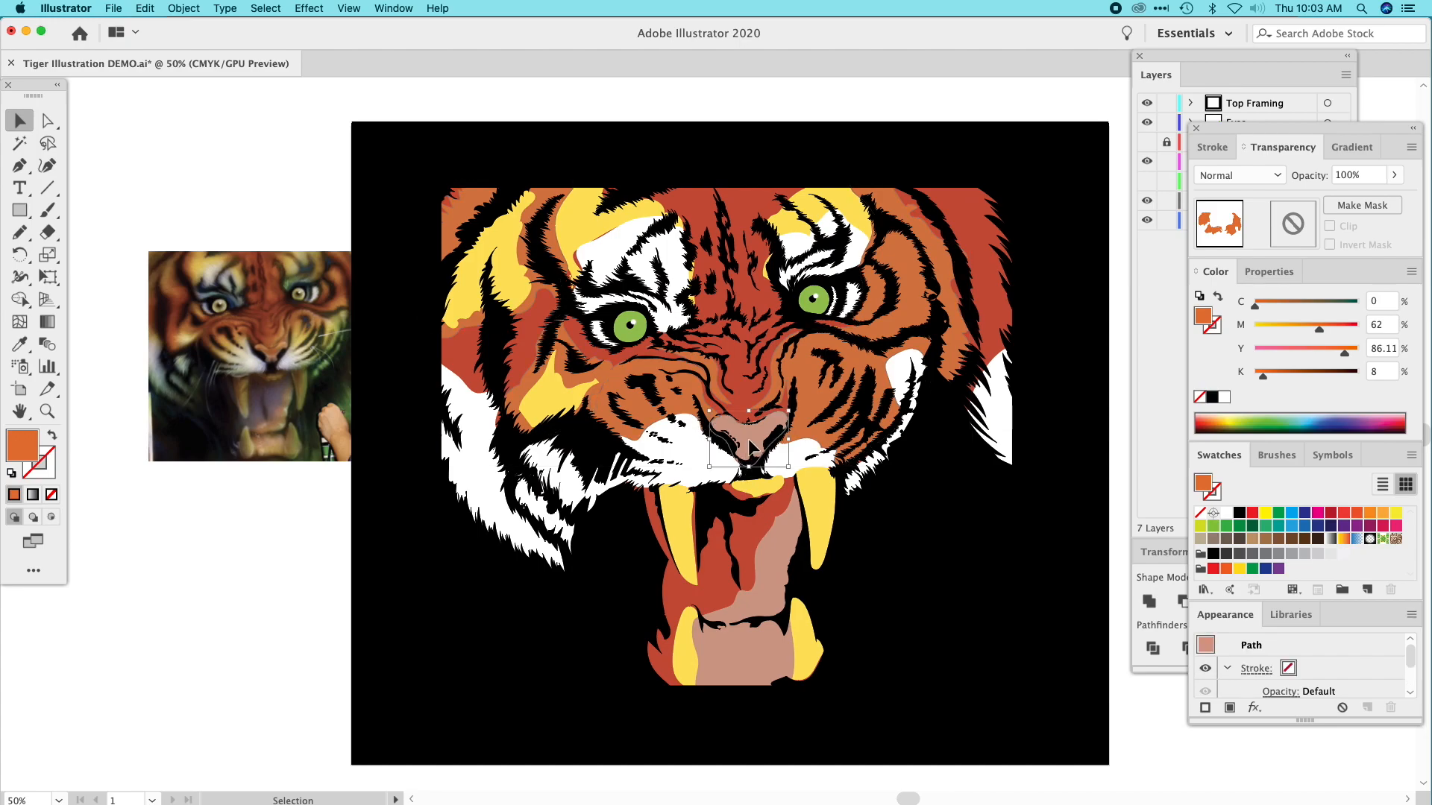
{"action": "left_click", "coordinate": [772, 607], "text": "shift"}
{"action": "key", "text": "a"}
{"action": "left_click", "coordinate": [754, 627]}
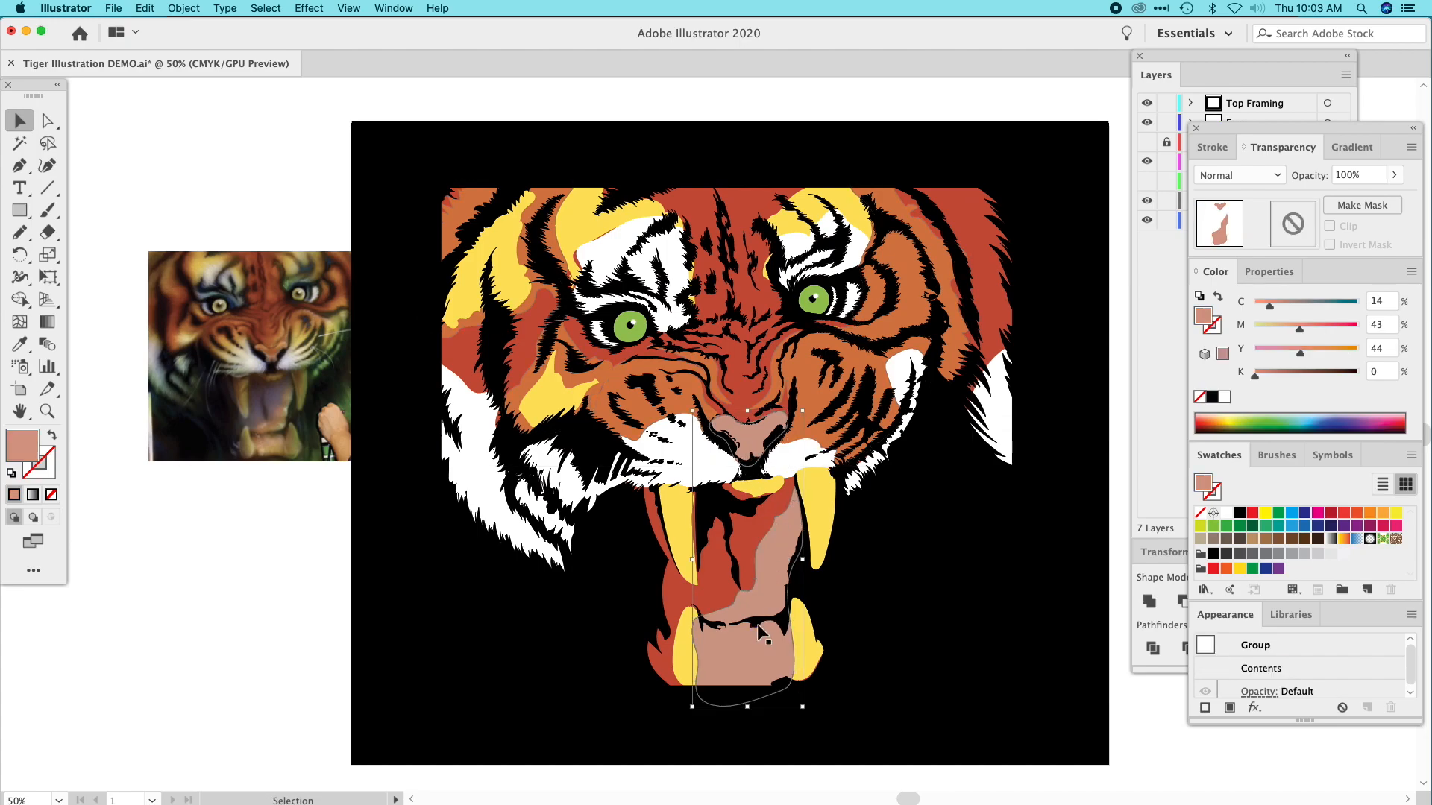
Group the four yellow fangs.
{"action": "left_click", "coordinate": [675, 509]}
{"action": "left_click", "coordinate": [809, 504], "text": "shift"}
{"action": "left_click", "coordinate": [806, 617], "text": "shift"}
{"action": "left_click", "coordinate": [680, 630], "text": "shift"}
{"action": "key", "text": "super+g"}
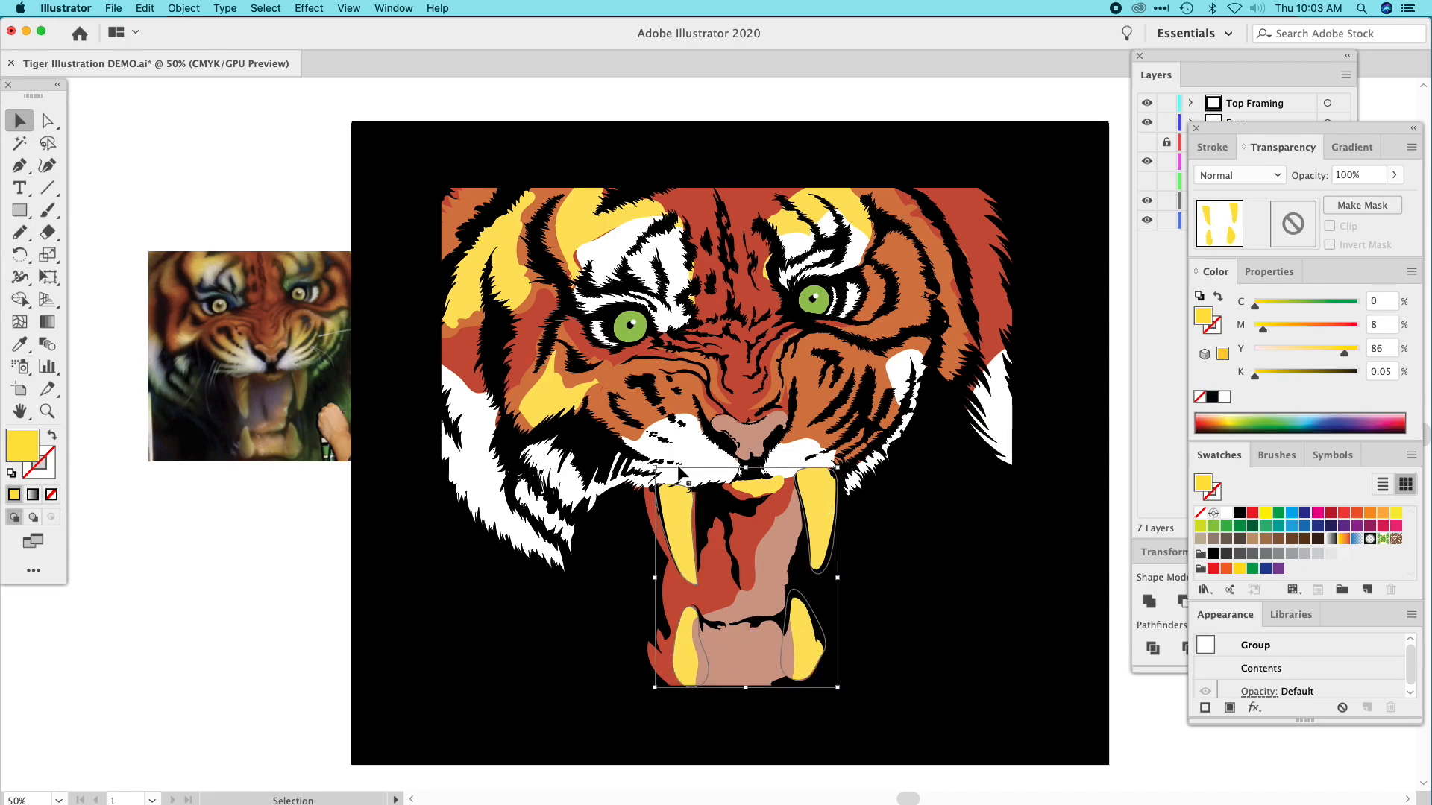
Bring the fang group to the front and add the yellow front-teeth shape to it.
{"action": "left_click", "coordinate": [183, 8]}
{"action": "mouse_move", "coordinate": [216, 41]}
{"action": "left_click", "coordinate": [359, 41]}
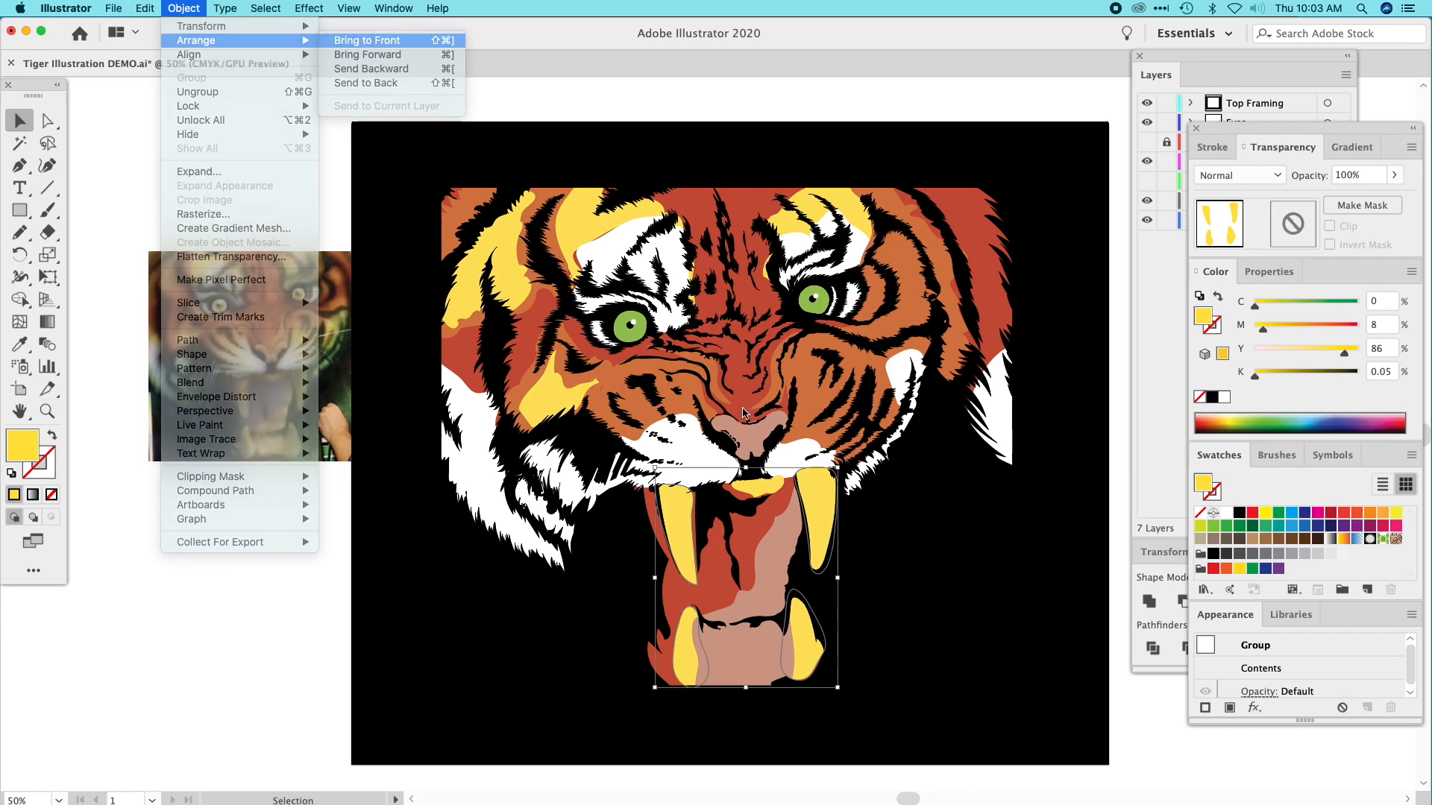
{"action": "left_click", "coordinate": [772, 490]}
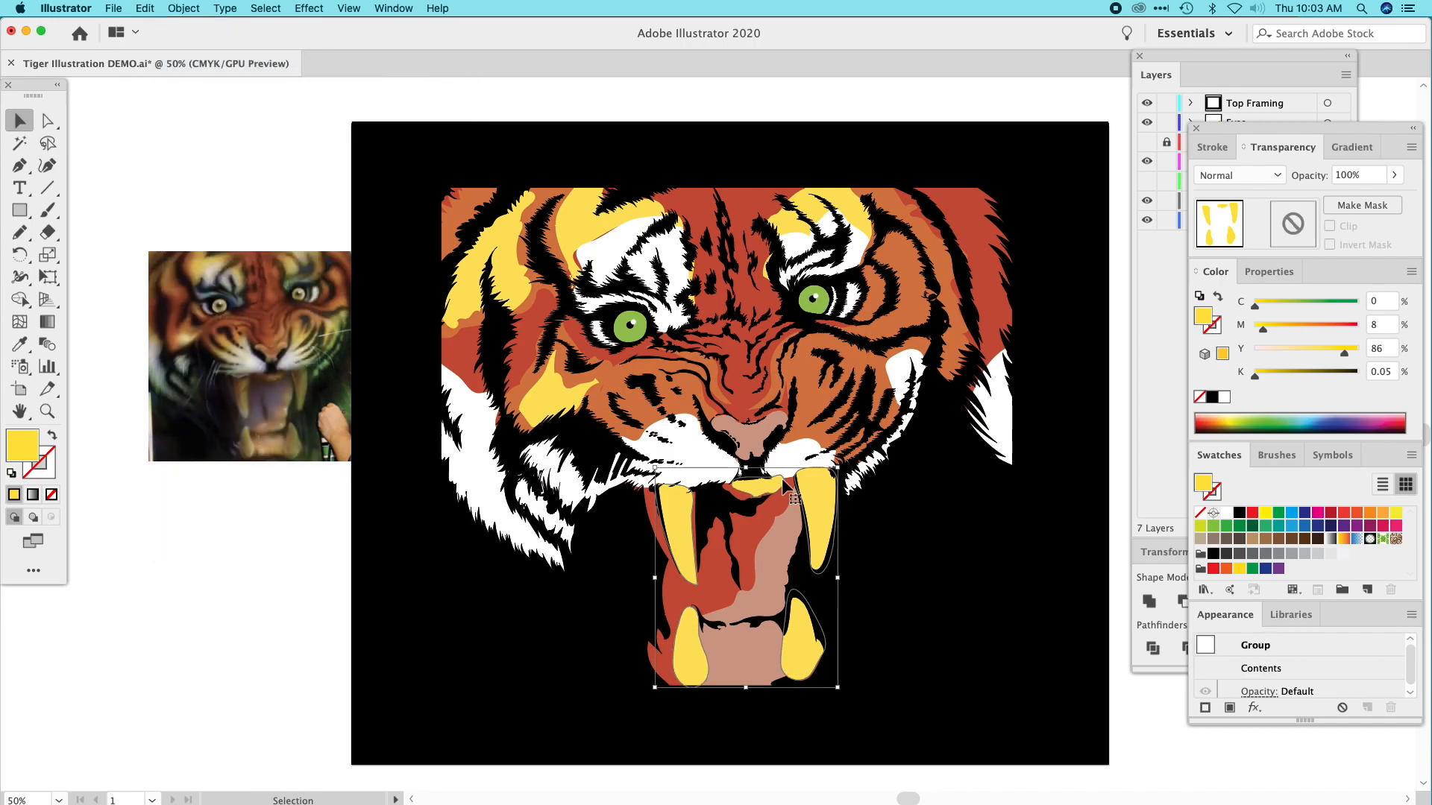
Bring the group of white fur shapes to the front.
{"action": "left_click", "coordinate": [789, 450]}
{"action": "key", "text": "super"}
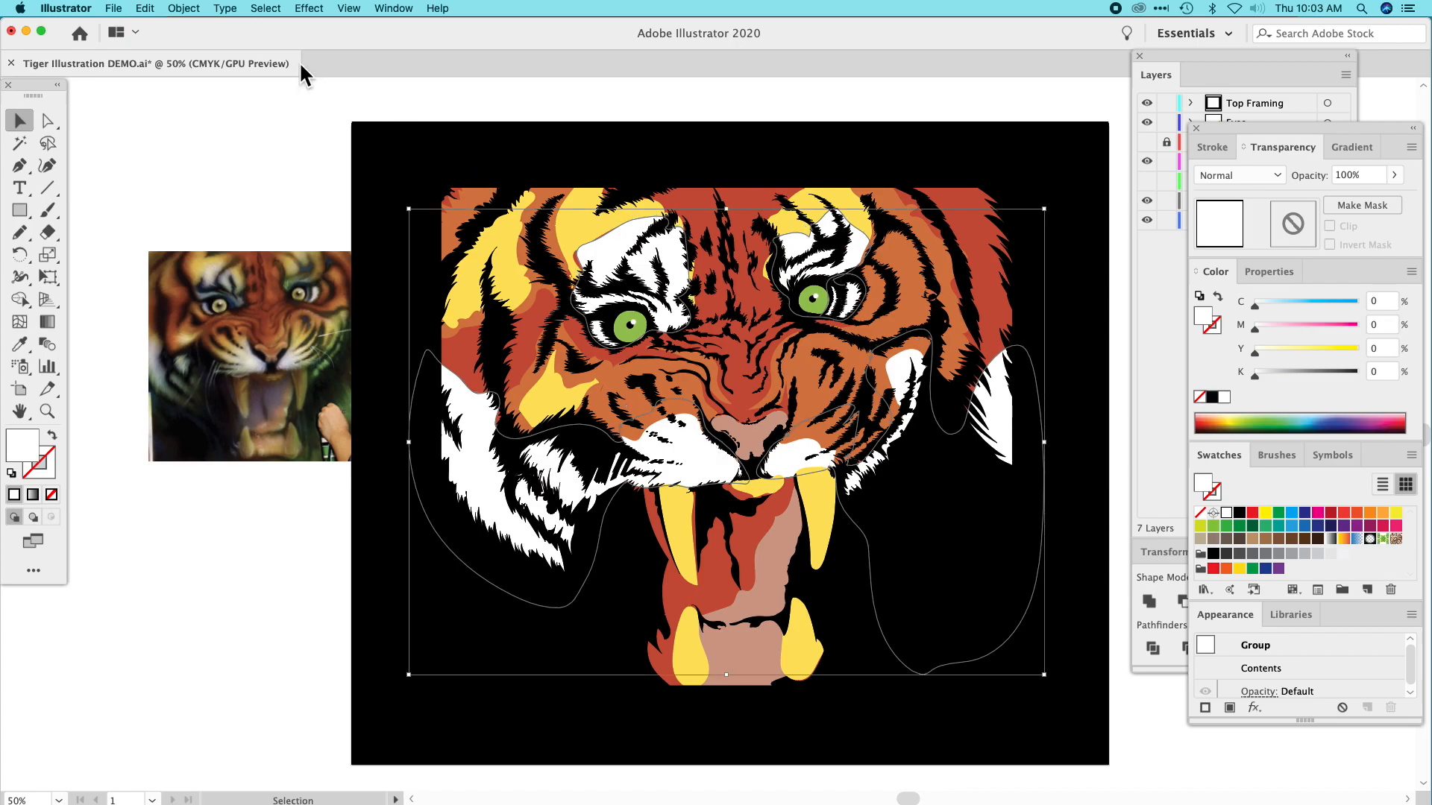
{"action": "left_click", "coordinate": [183, 8]}
{"action": "mouse_move", "coordinate": [202, 41]}
{"action": "left_click", "coordinate": [358, 42]}
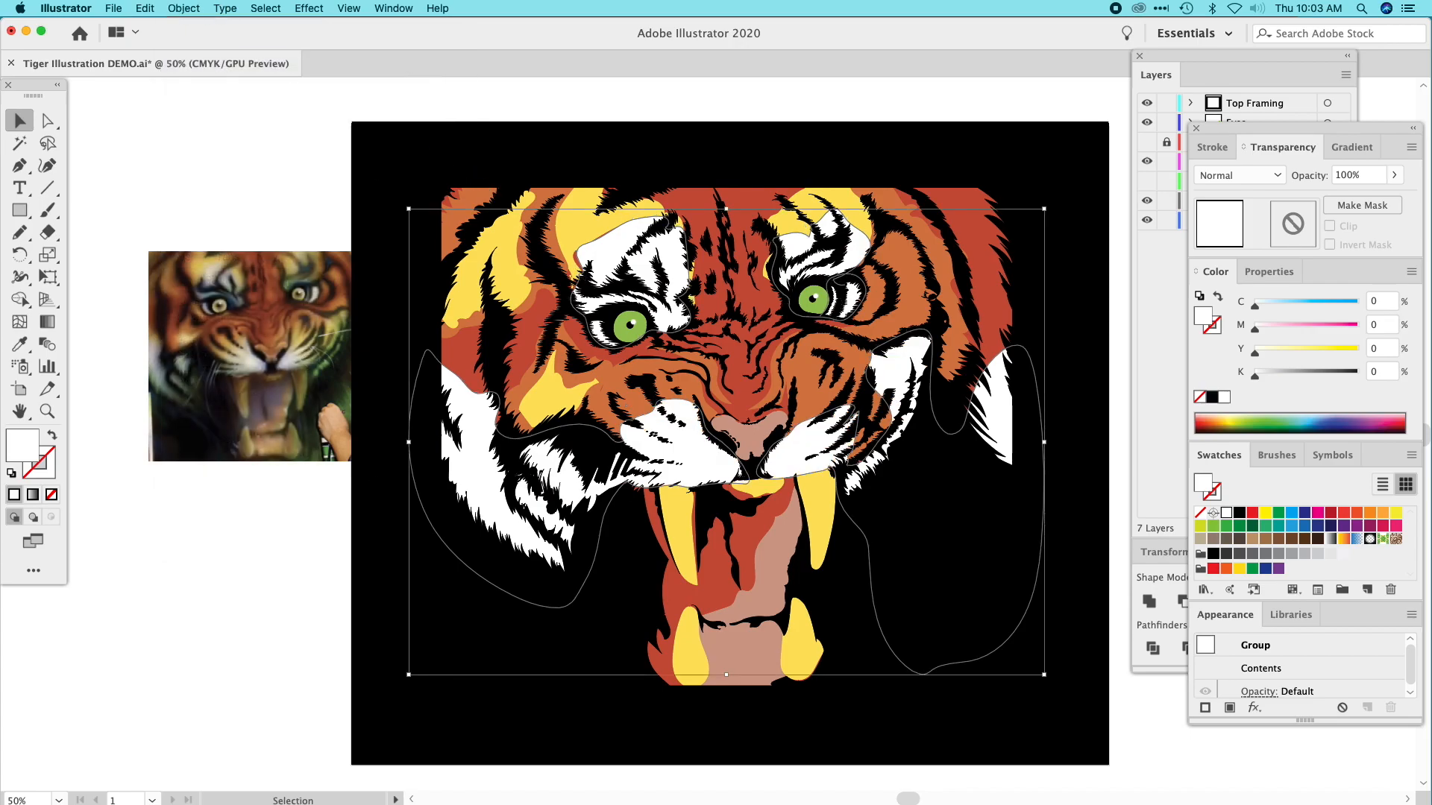
Group the yellow fur patches above both eyes, at the head's upper-left side and on the left cheek.
{"action": "left_click", "coordinate": [812, 208]}
{"action": "left_click", "coordinate": [573, 213], "text": "shift"}
{"action": "left_click", "coordinate": [515, 236], "text": "shift"}
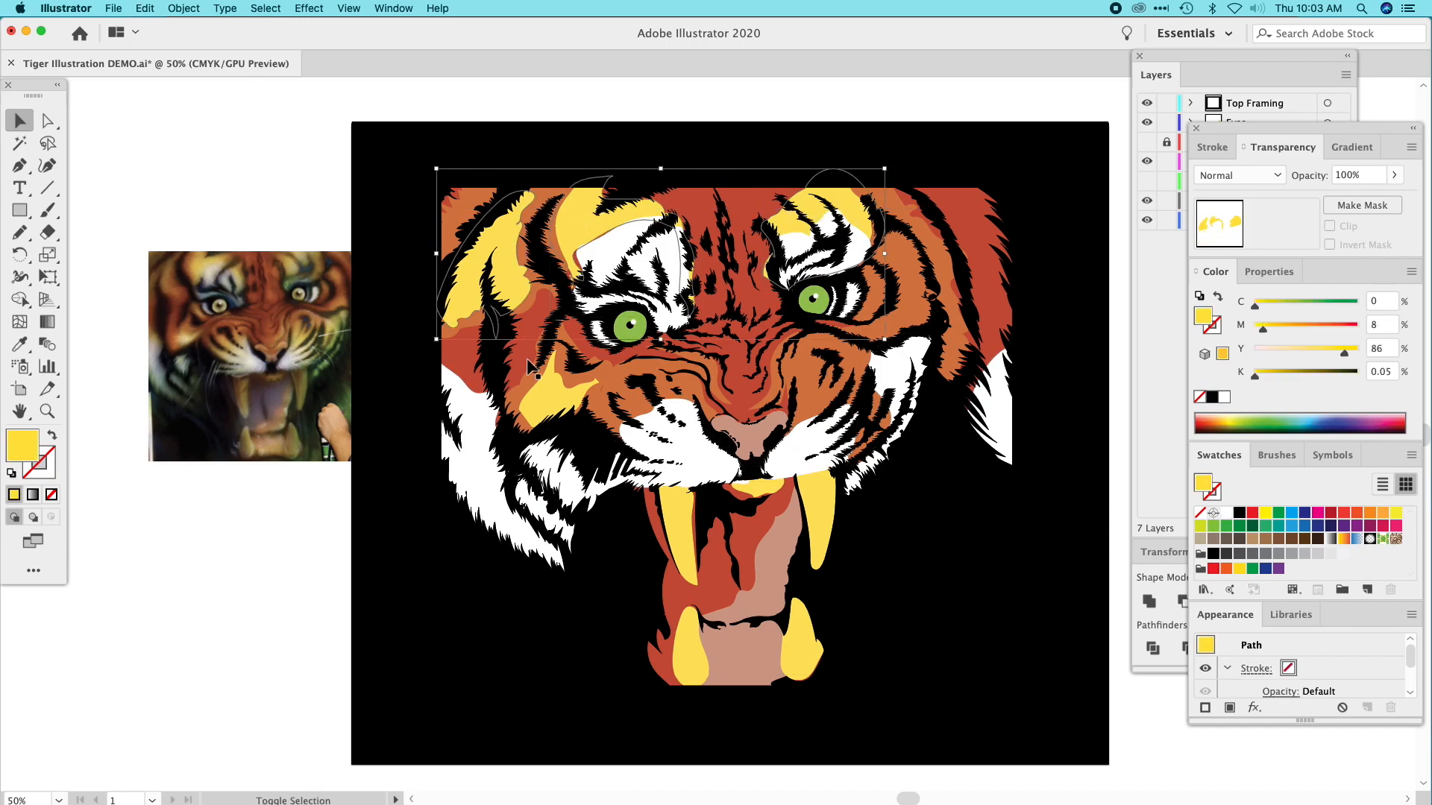
{"action": "left_click", "coordinate": [556, 387], "text": "shift"}
{"action": "key", "text": "super+g"}
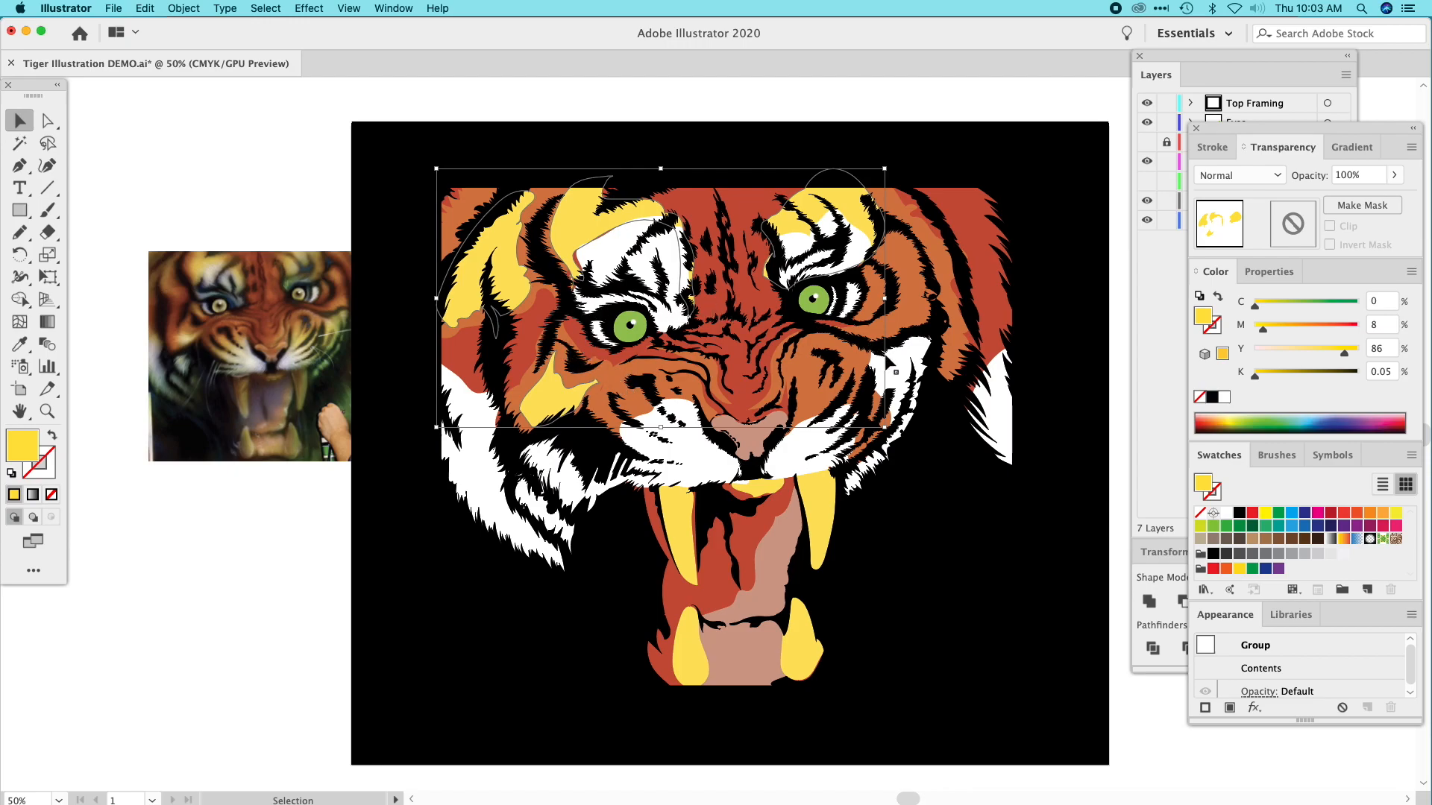
Move the yellow, white, orange, pink and fang groups together behind the right eye's yellow patches, directly above the red-orange base.
{"action": "left_click", "coordinate": [917, 378], "text": "shift"}
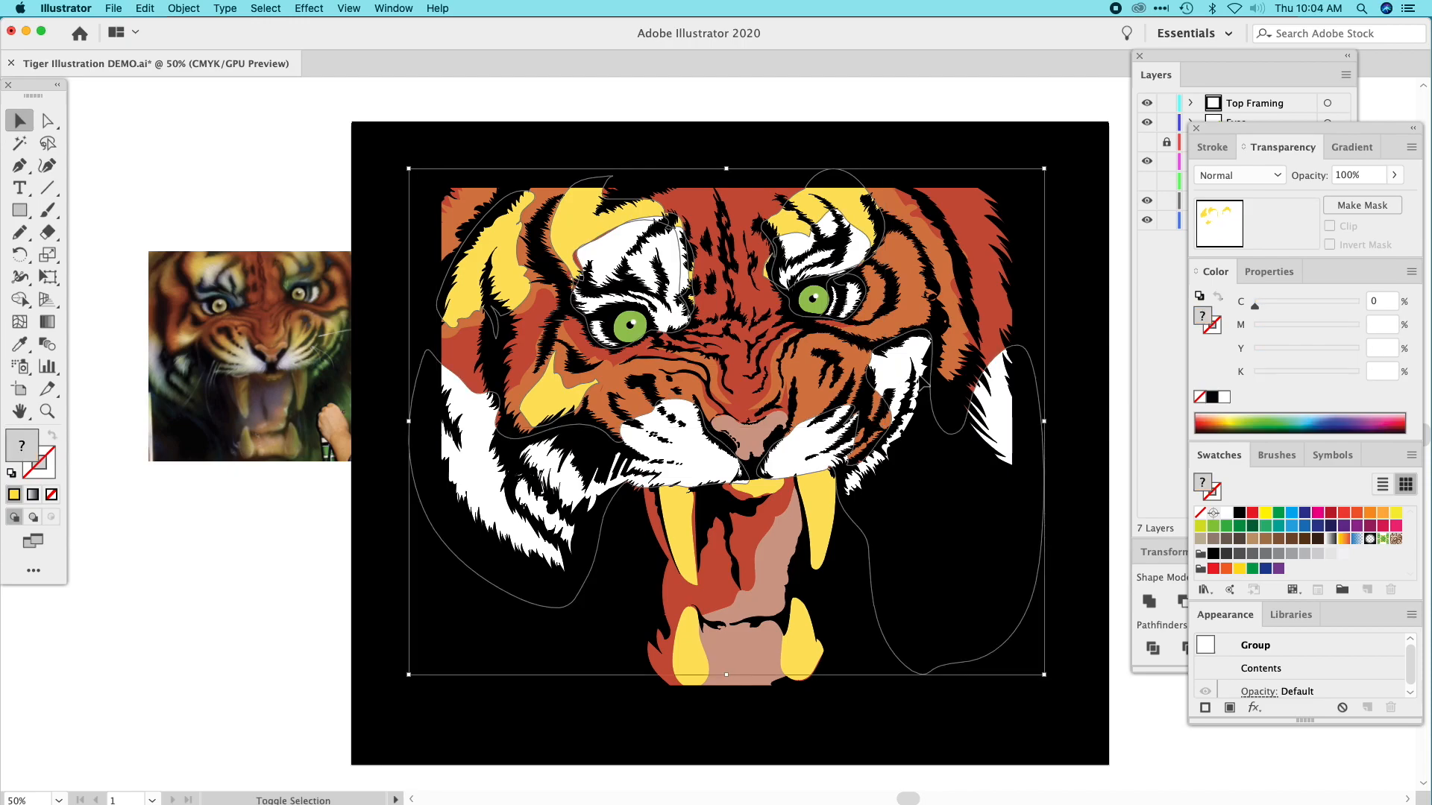
{"action": "left_click", "coordinate": [806, 377], "text": "shift"}
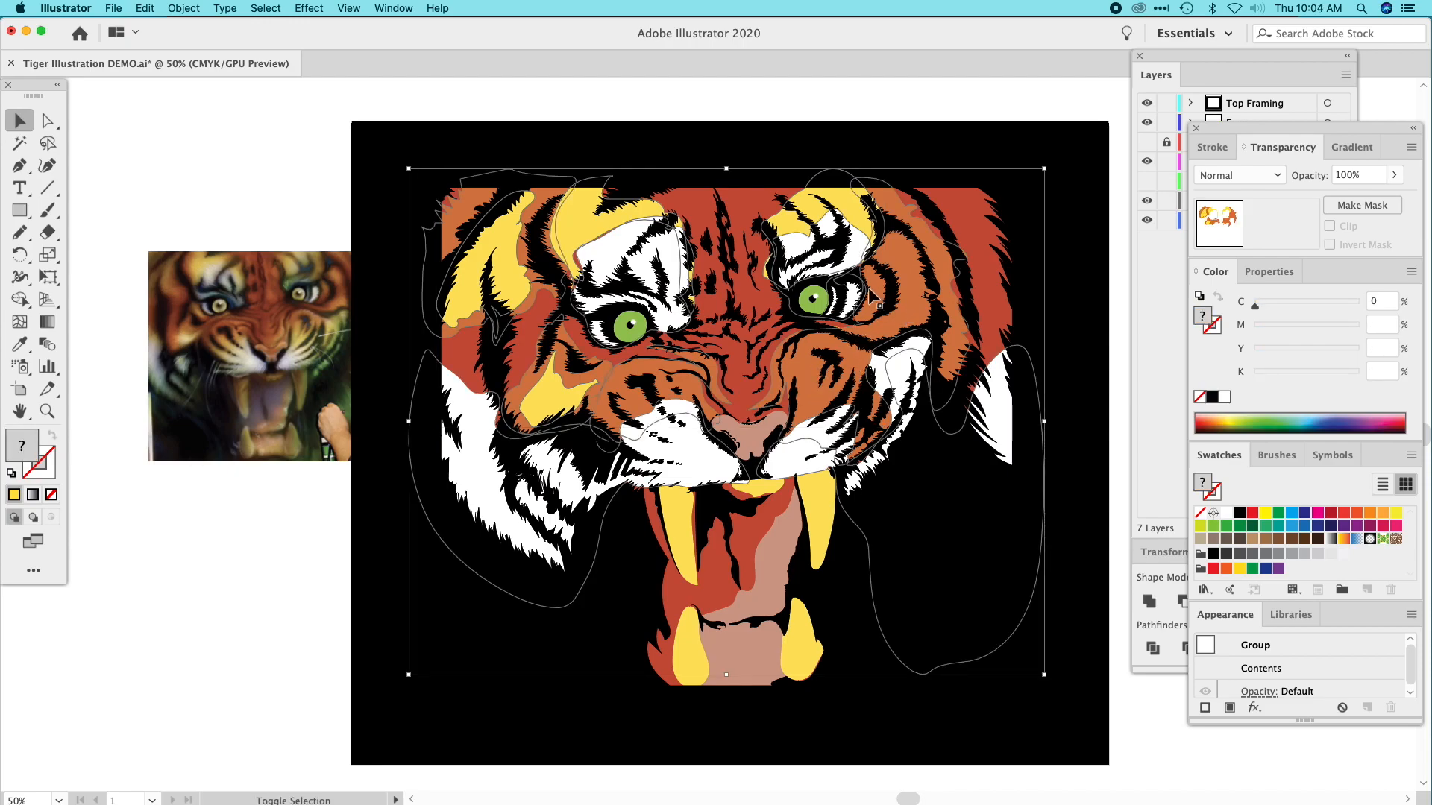
{"action": "left_click", "coordinate": [774, 553], "text": "shift"}
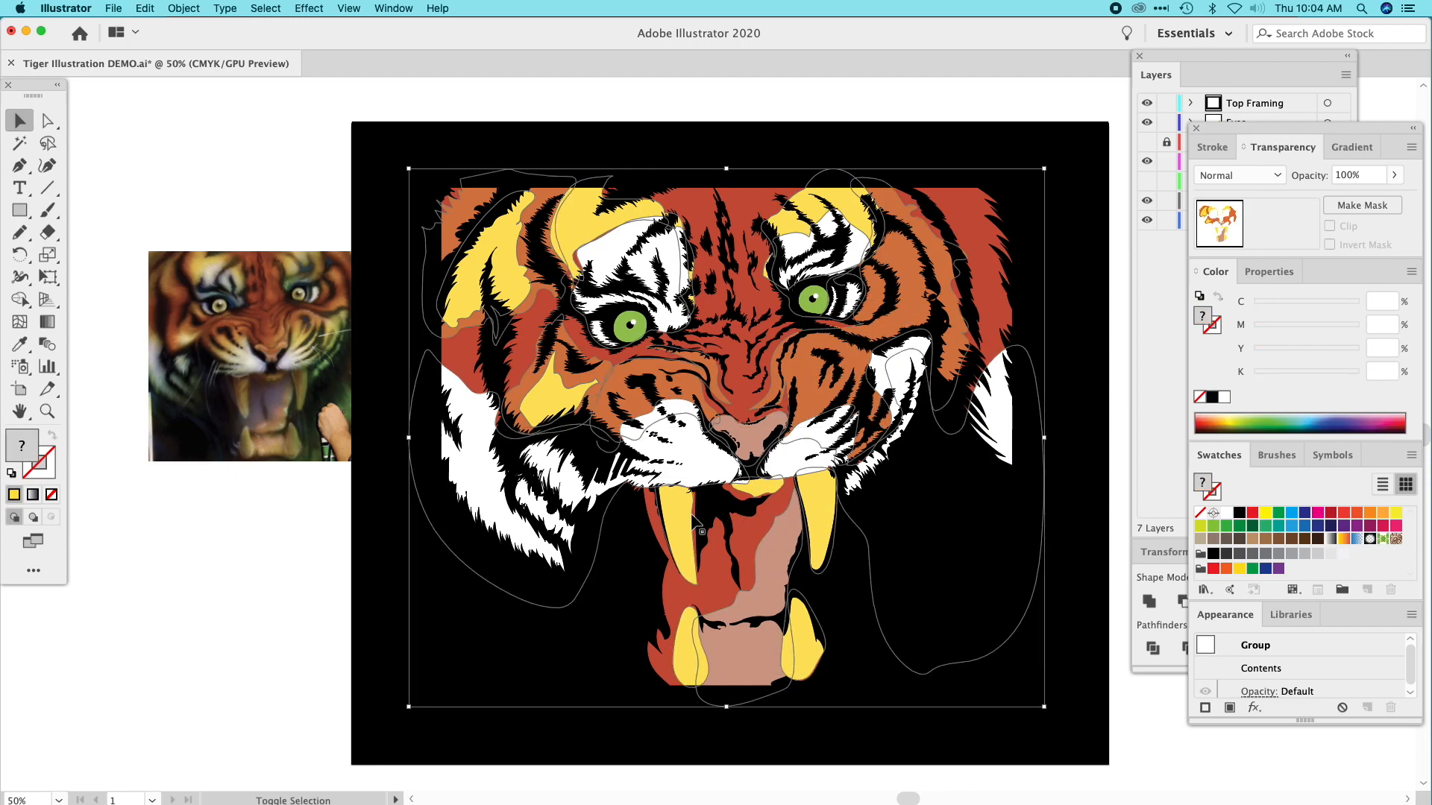
{"action": "left_click_drag", "start_coordinate": [508, 235], "coordinate": [983, 553]}
{"action": "key", "text": "super+z"}
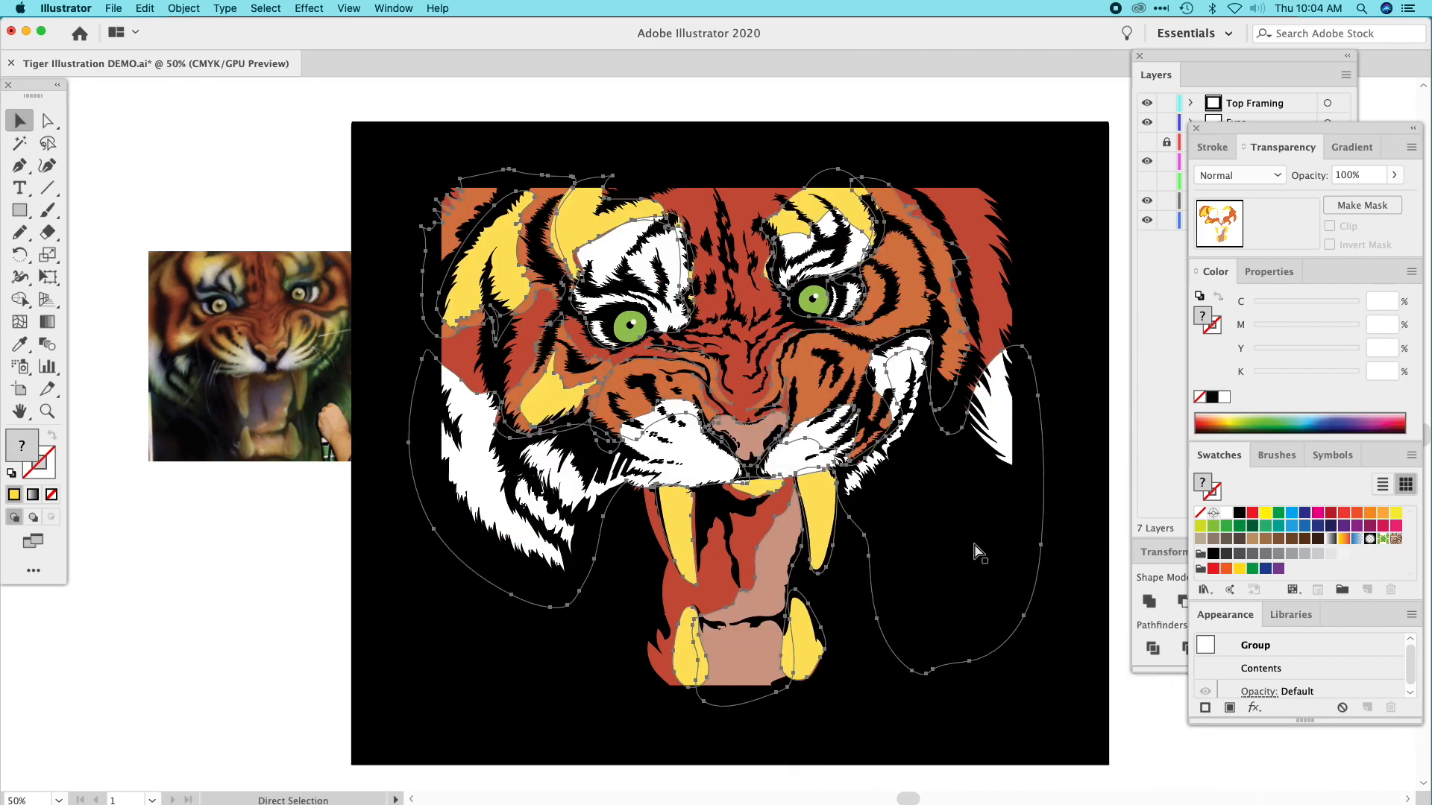
{"action": "left_click", "coordinate": [184, 7]}
{"action": "mouse_move", "coordinate": [216, 45]}
{"action": "left_click", "coordinate": [354, 102]}
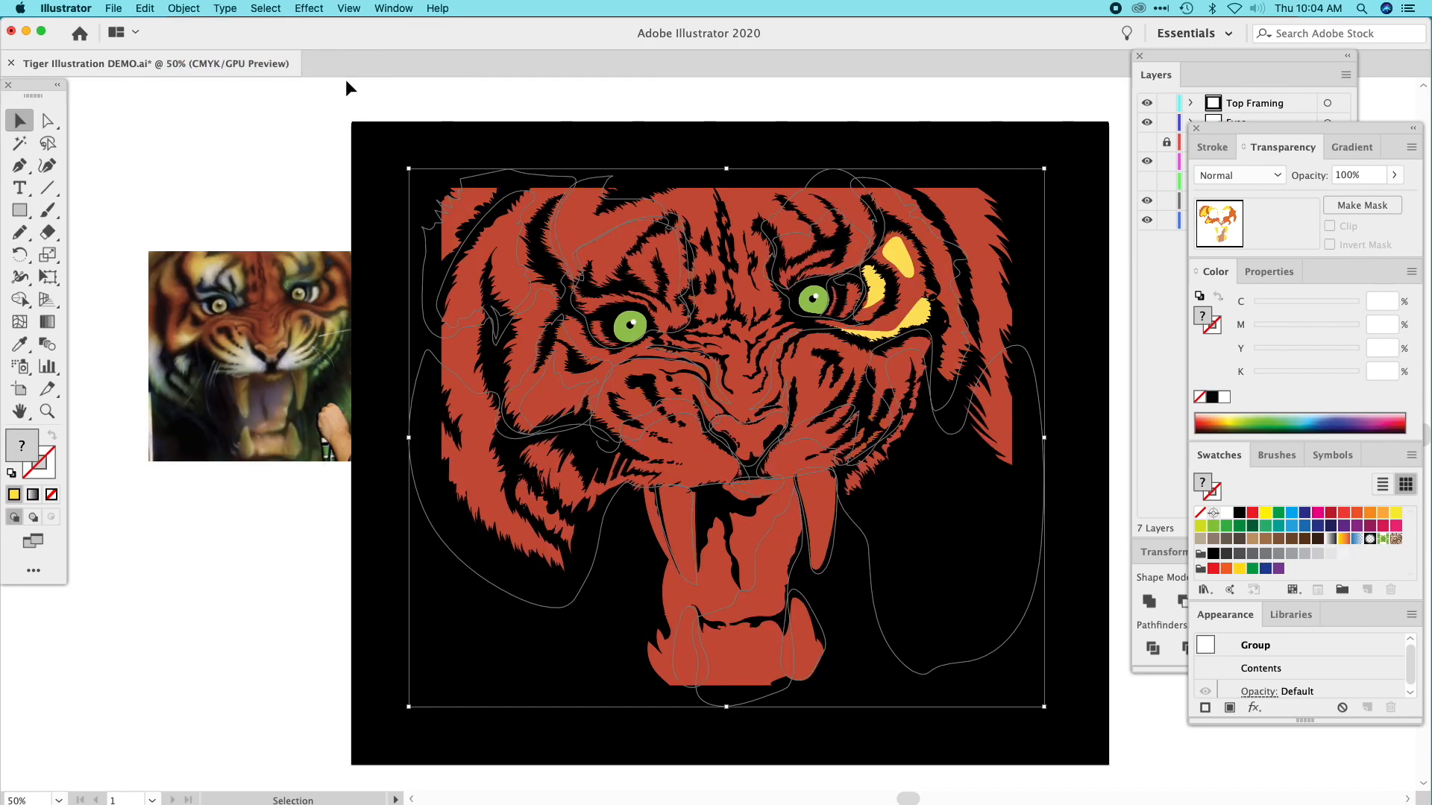
{"action": "key", "text": "super+z"}
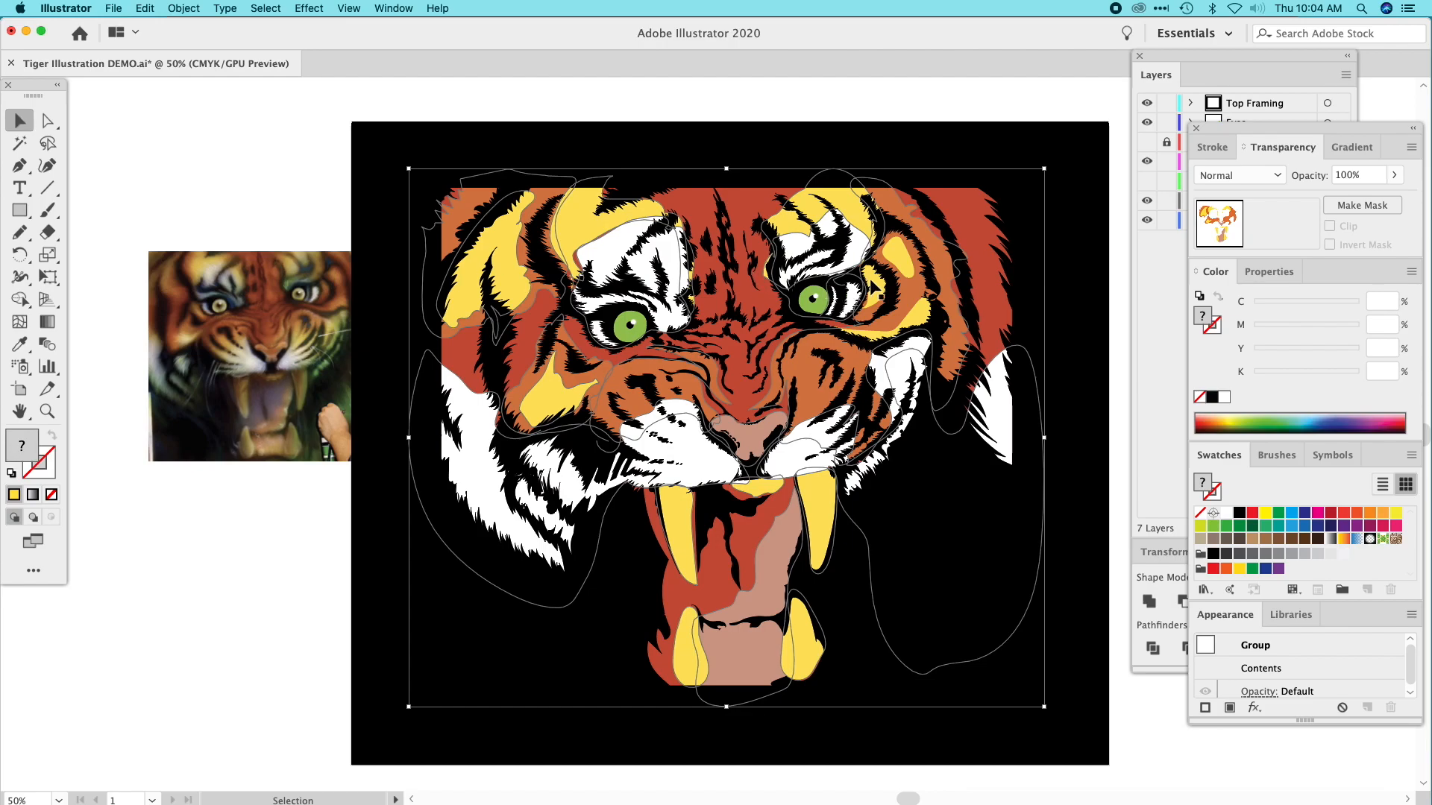
Group the yellow patches around the right eye with the existing yellow fur group.
{"action": "left_click", "coordinate": [872, 286]}
{"action": "left_click", "coordinate": [906, 270], "text": "shift"}
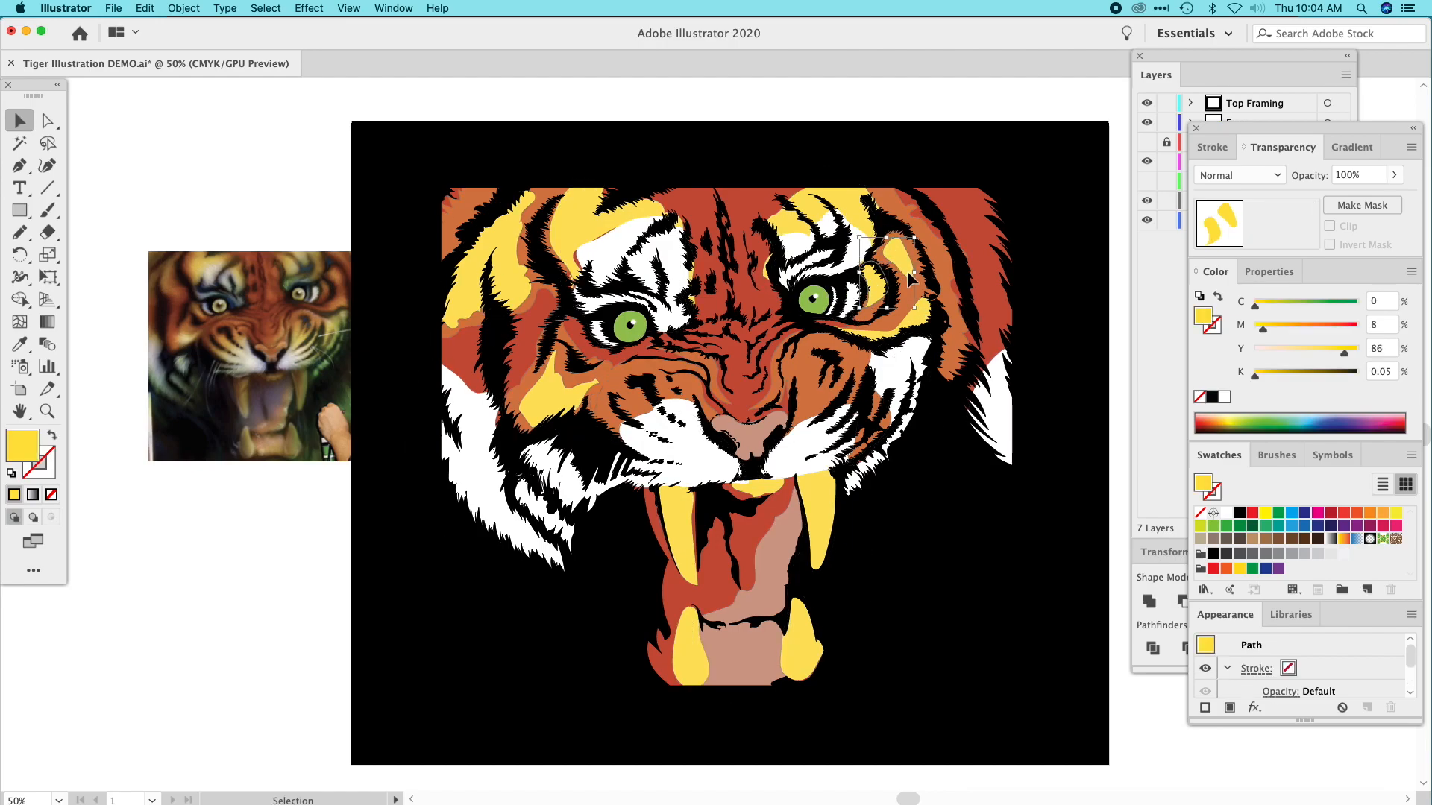
{"action": "left_click", "coordinate": [914, 323], "text": "shift"}
{"action": "left_click", "coordinate": [853, 211], "text": "shift"}
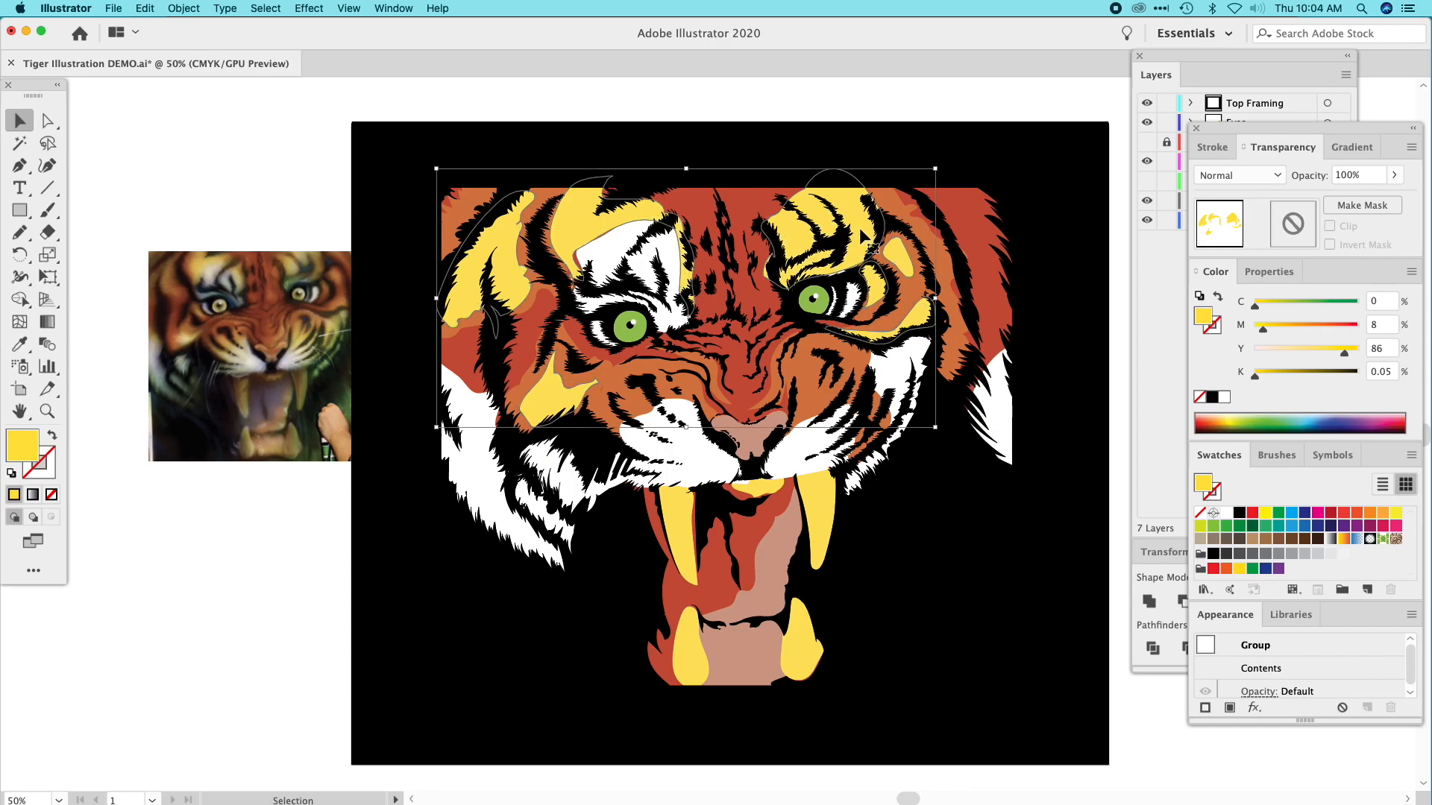
Bring the white fur group in front of the yellow patches around the eyes.
{"action": "left_click", "coordinate": [669, 254]}
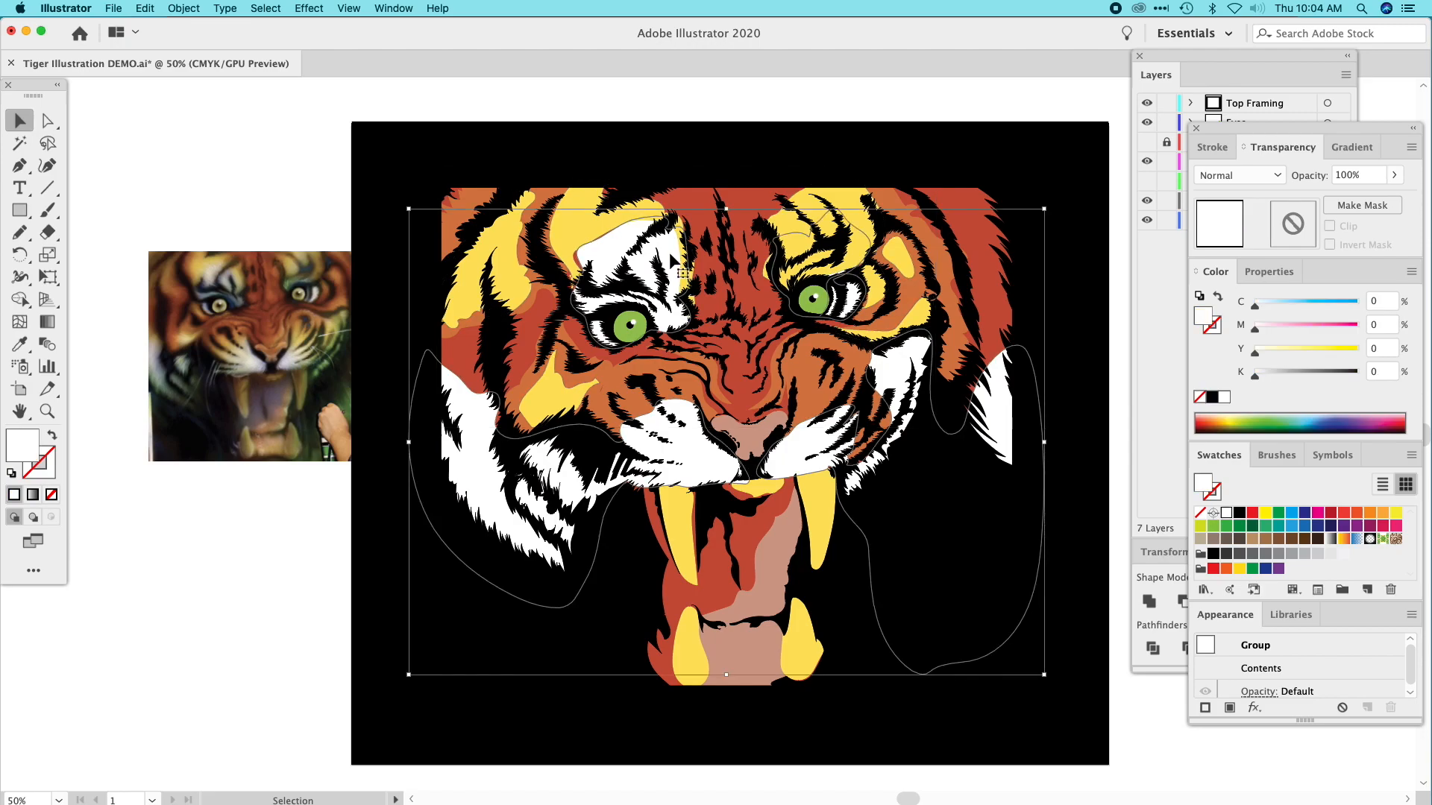
{"action": "left_click", "coordinate": [184, 8]}
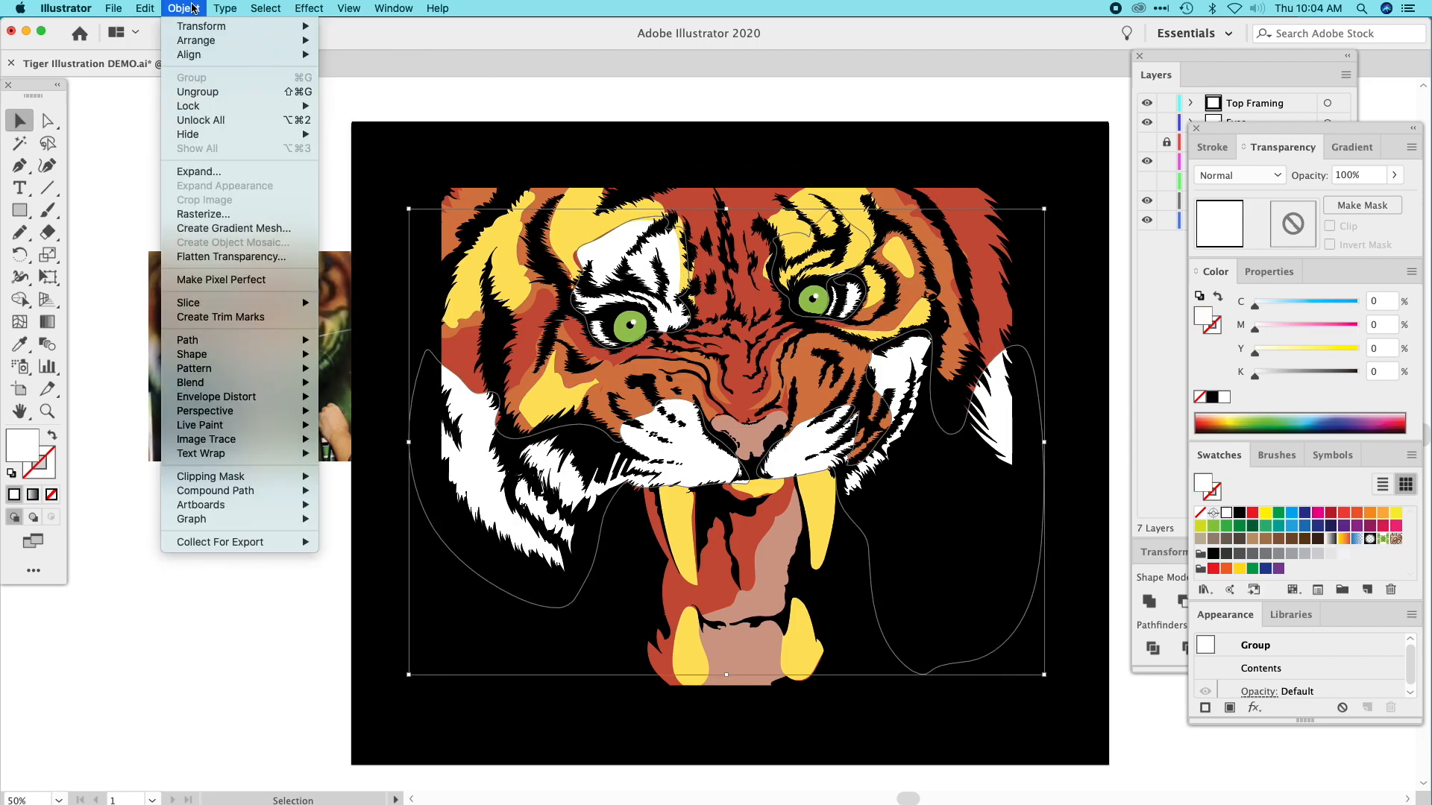
{"action": "mouse_move", "coordinate": [195, 41]}
{"action": "left_click", "coordinate": [367, 40]}
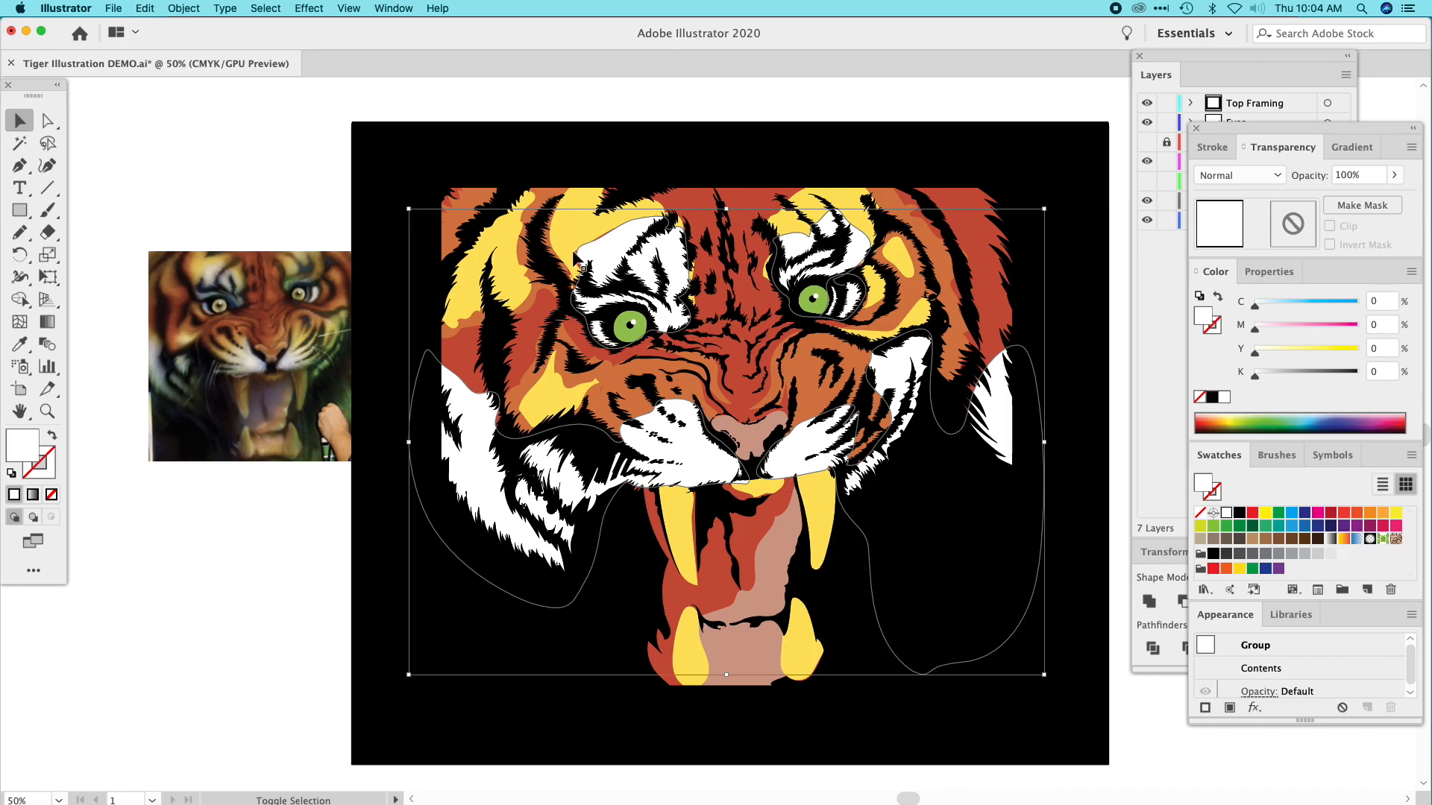
Select the white, yellow, orange and pink shape groups together, leaving the fangs out.
{"action": "left_click", "coordinate": [570, 226], "text": "shift"}
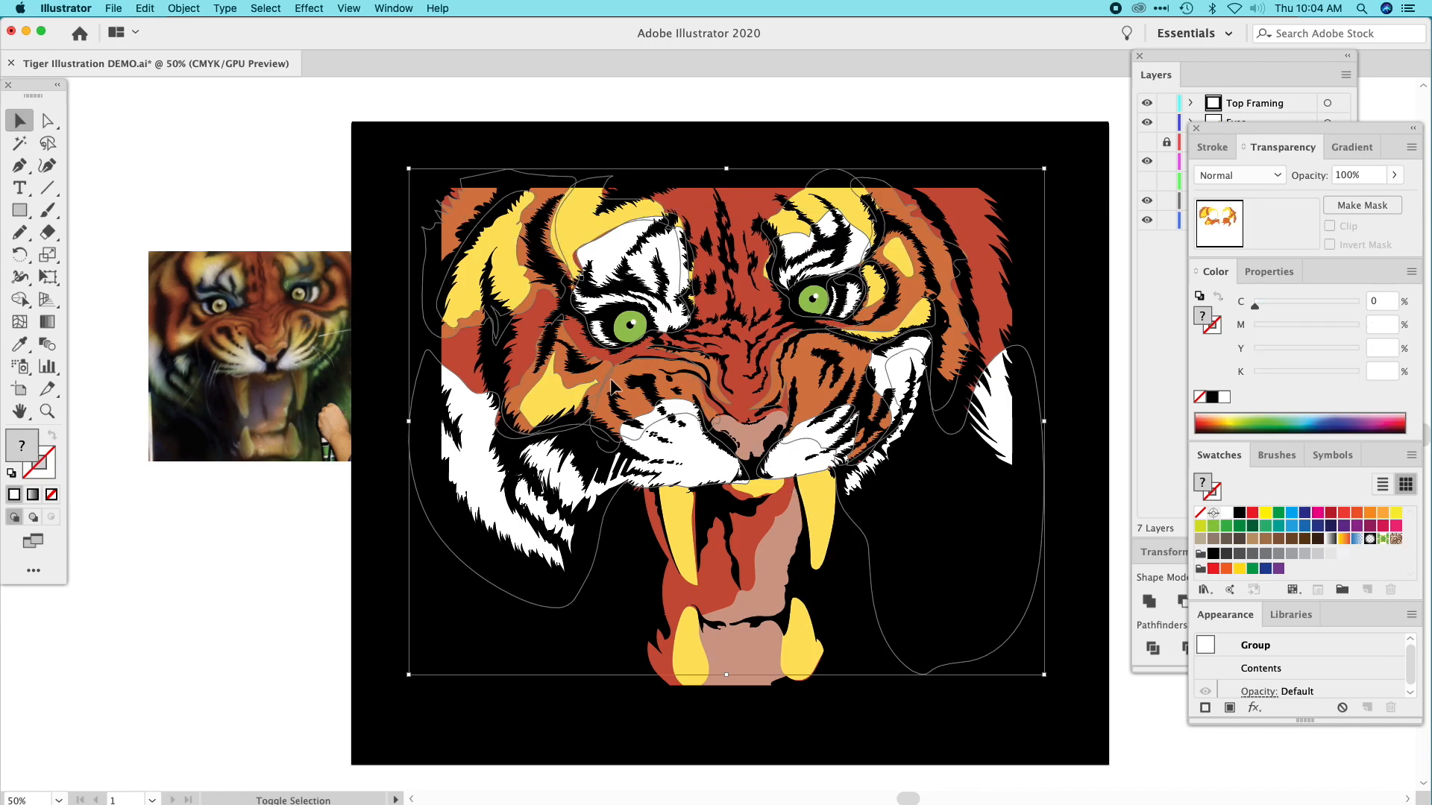
{"action": "left_click", "coordinate": [761, 528], "text": "shift"}
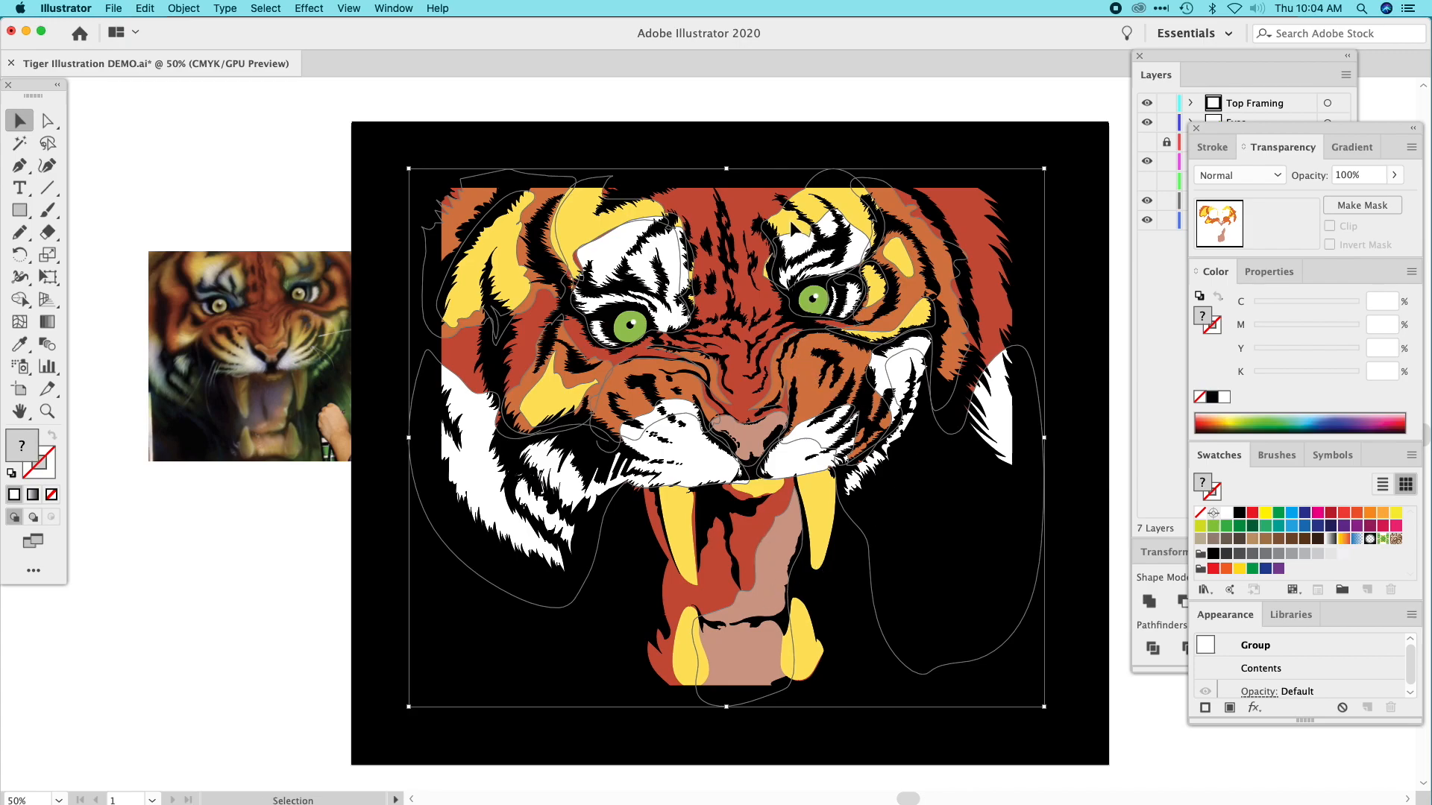
{"action": "left_click_drag", "start_coordinate": [802, 234], "coordinate": [921, 358]}
{"action": "key", "text": "cmd+z"}
{"action": "left_click", "coordinate": [1162, 339]}
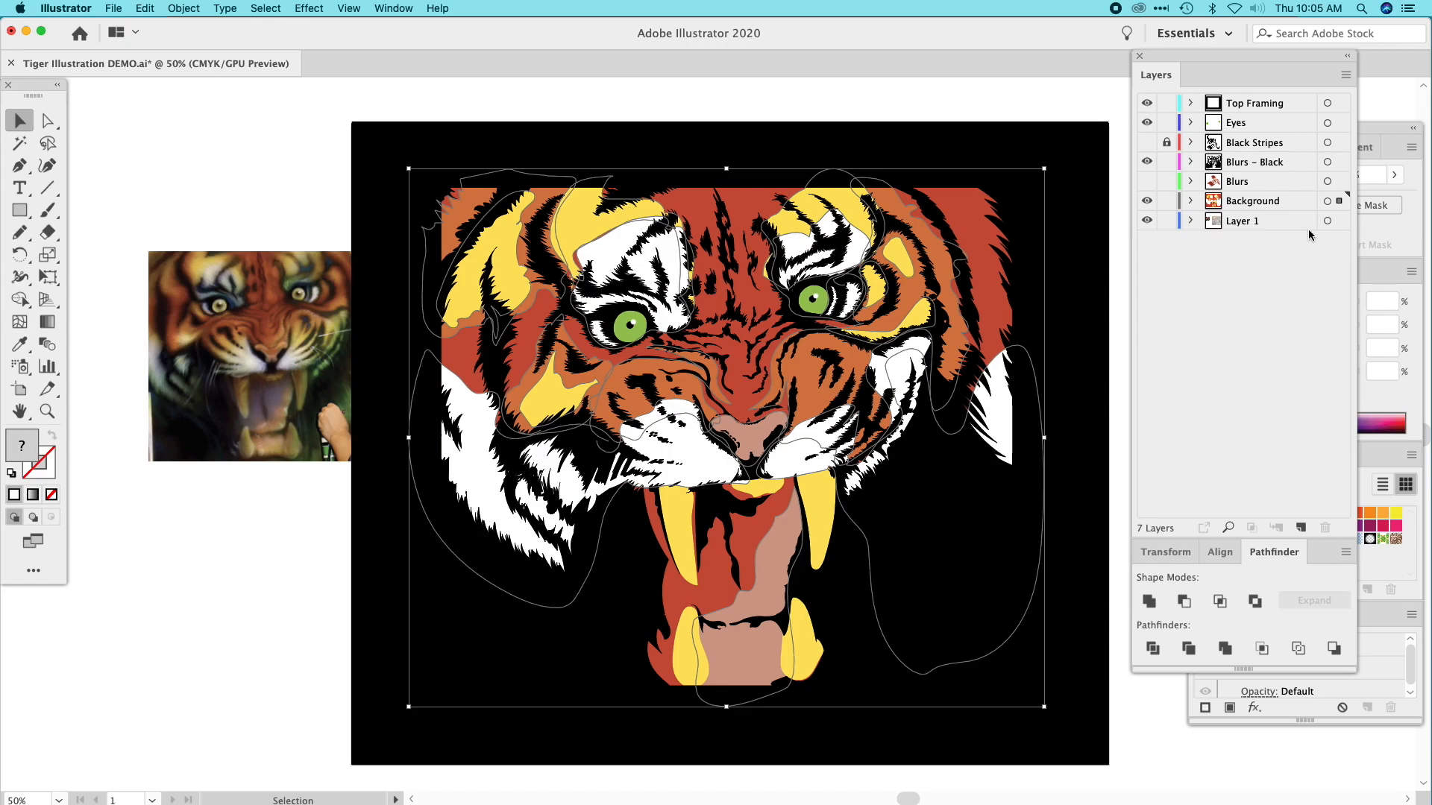
Create a new layer named "Fur Color Groupings" above the Background layer.
{"action": "left_click", "coordinate": [1345, 75]}
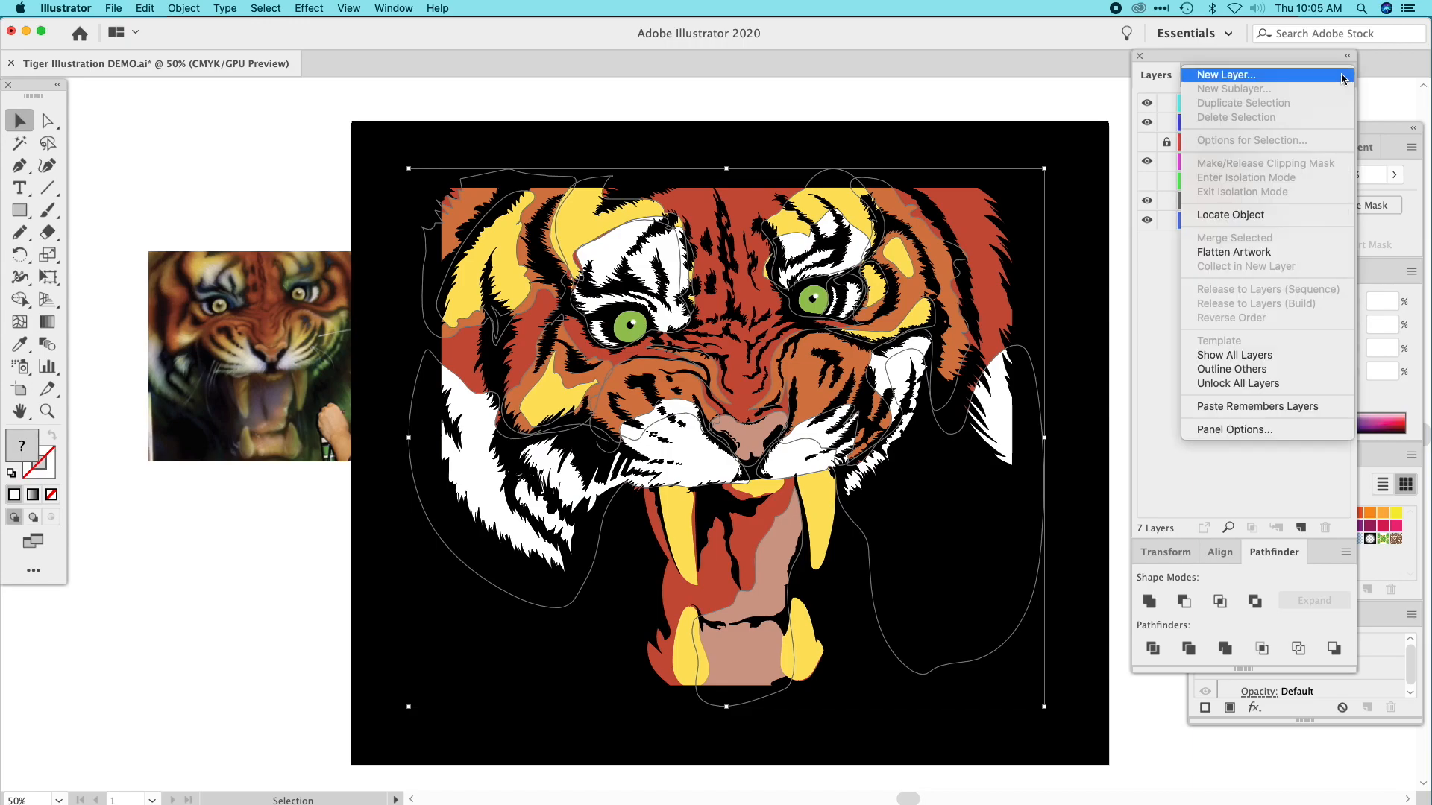
{"action": "left_click", "coordinate": [1280, 79]}
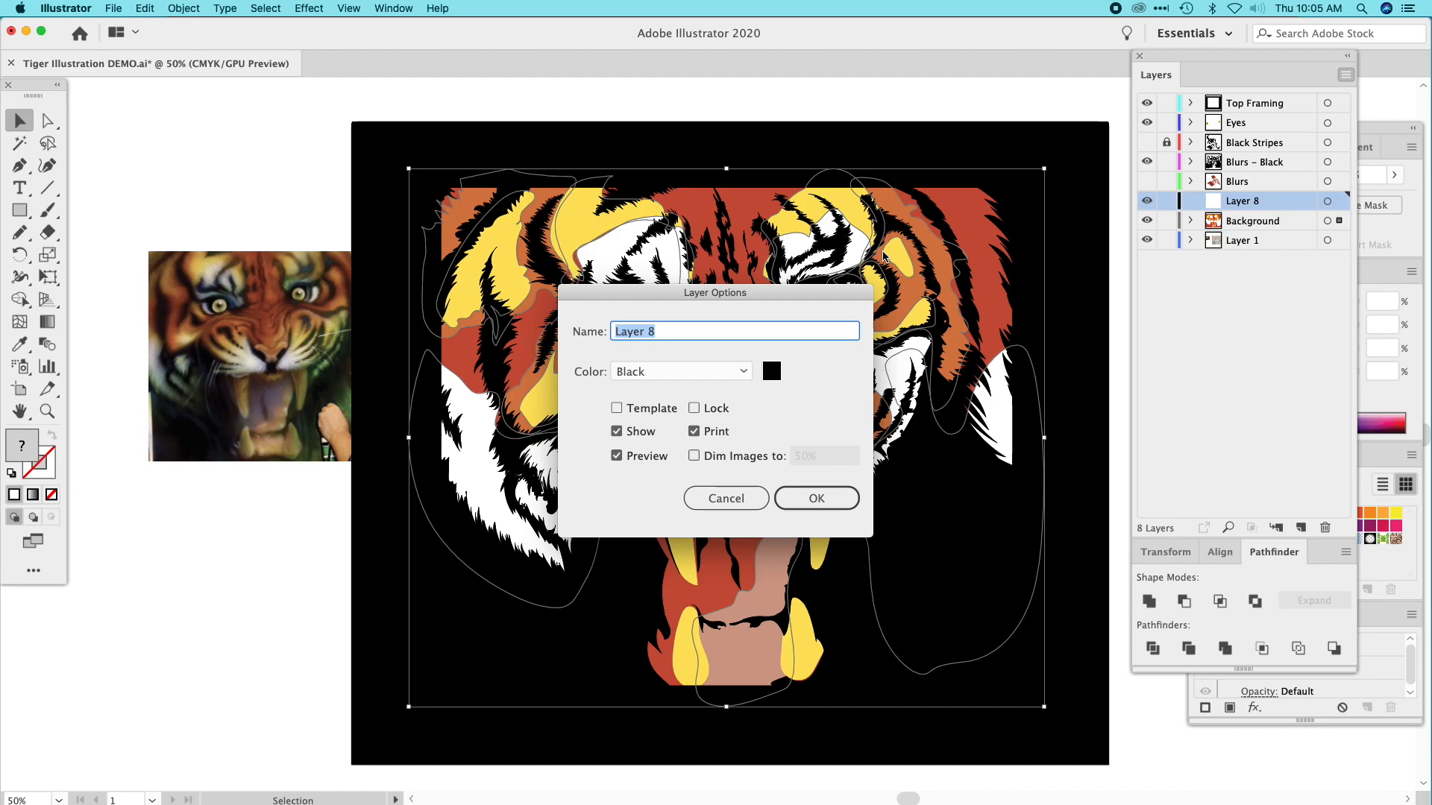
{"action": "type", "text": "C"}
{"action": "type", "text": "F"}
{"action": "type", "text": "ur Color Grouping"}
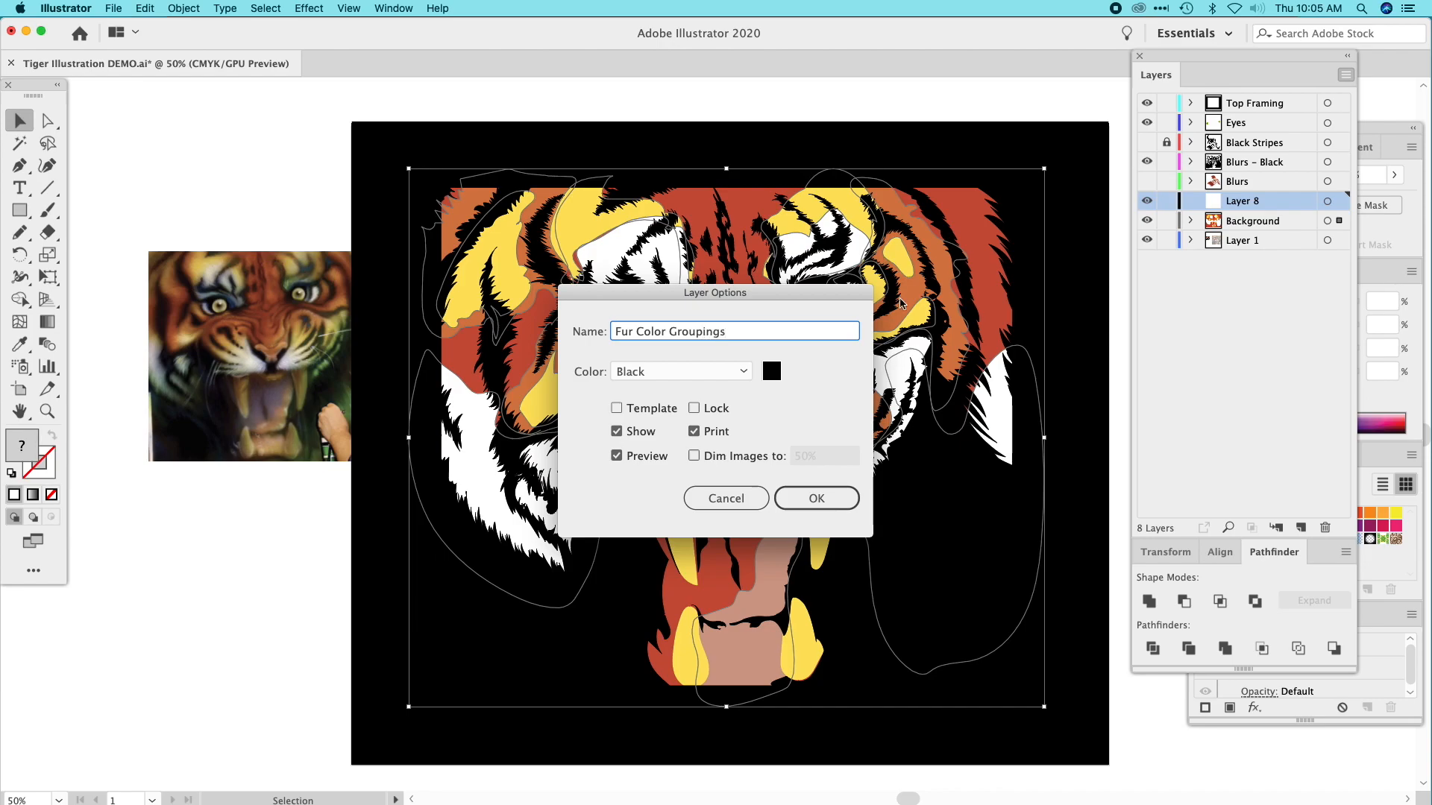
{"action": "key", "text": "Return"}
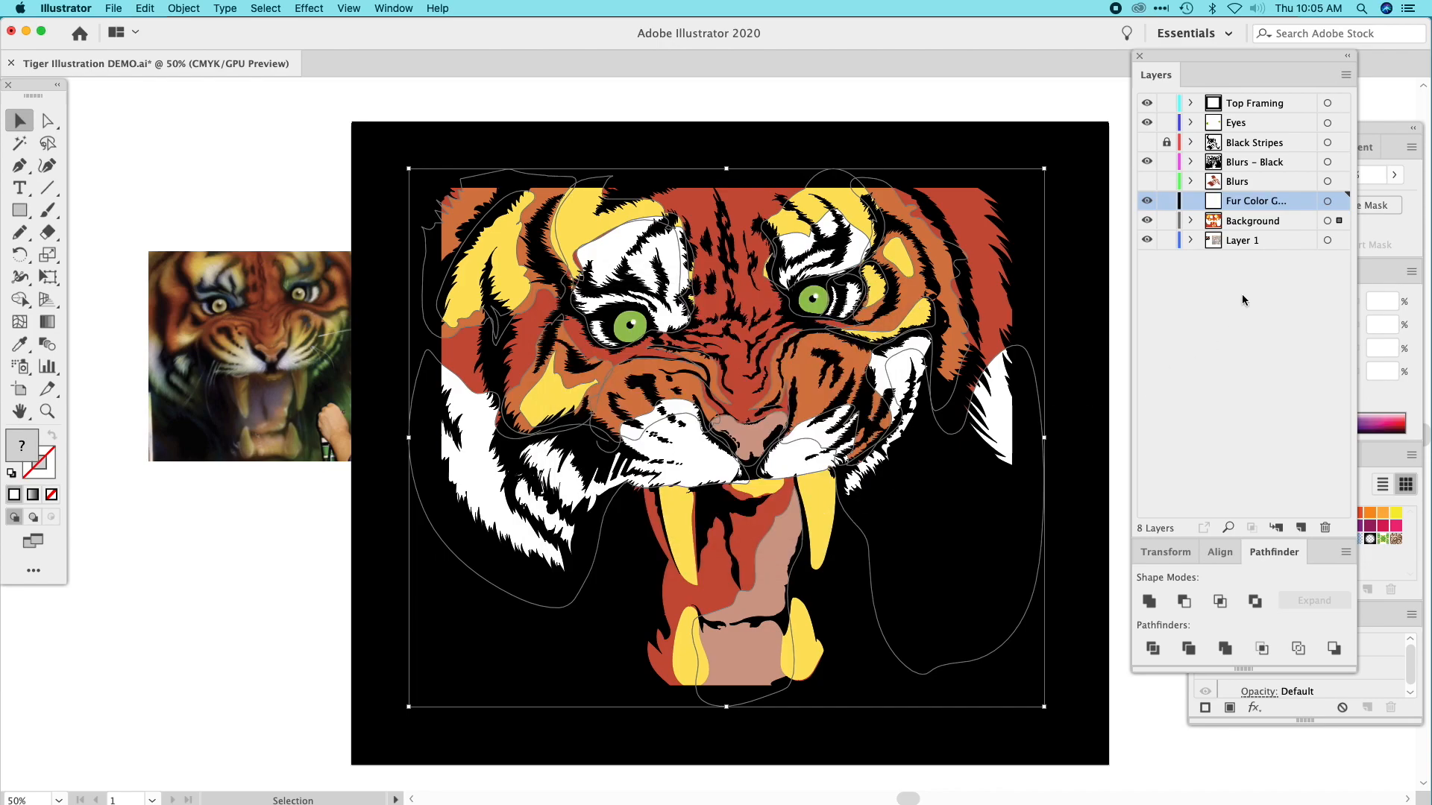
Copy the selected white, yellow, orange and pink groups from the Background layer onto the Fur Color Groupings layer.
{"action": "left_click_drag", "start_coordinate": [819, 217], "coordinate": [921, 326]}
{"action": "key", "text": "cmd+z"}
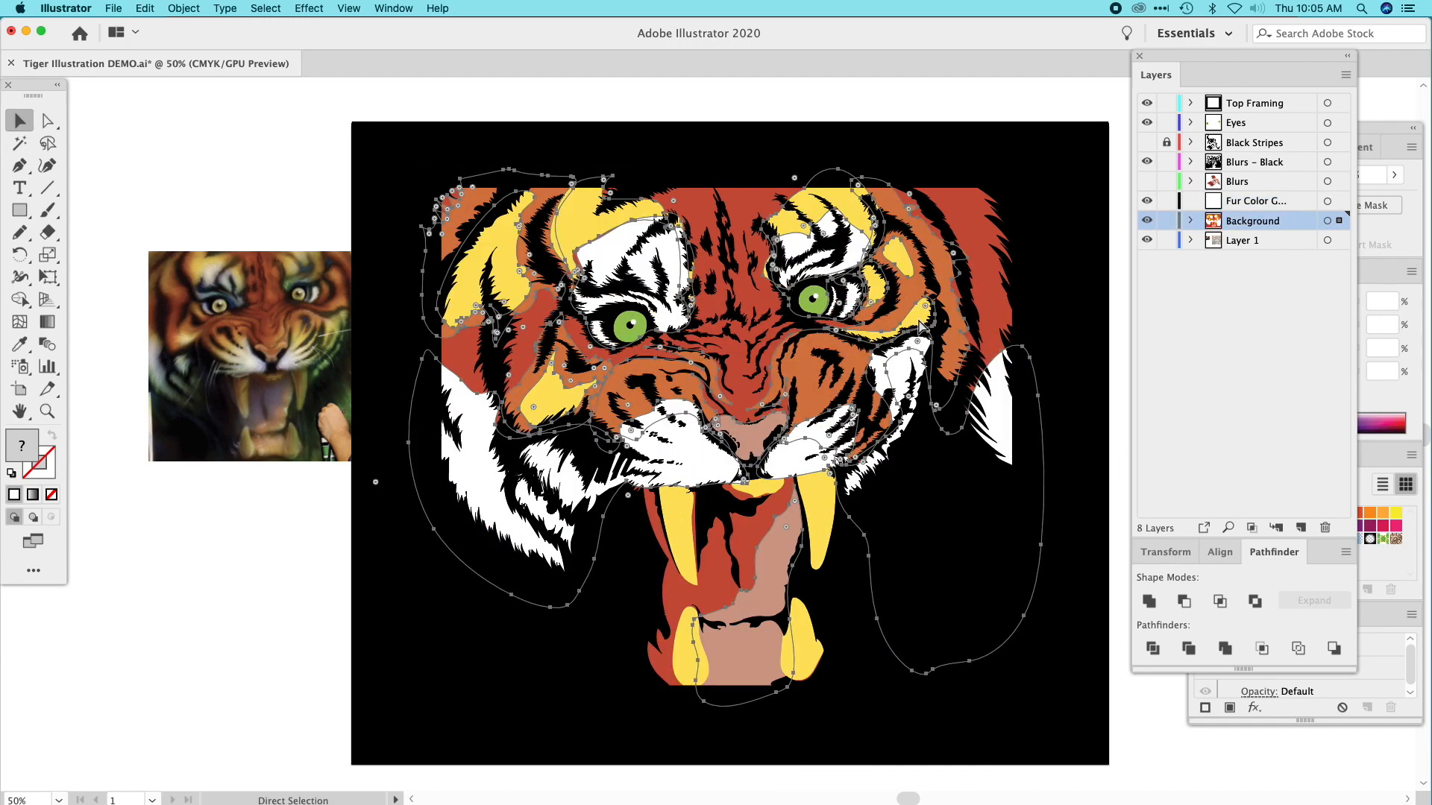
{"action": "left_click", "coordinate": [1328, 221]}
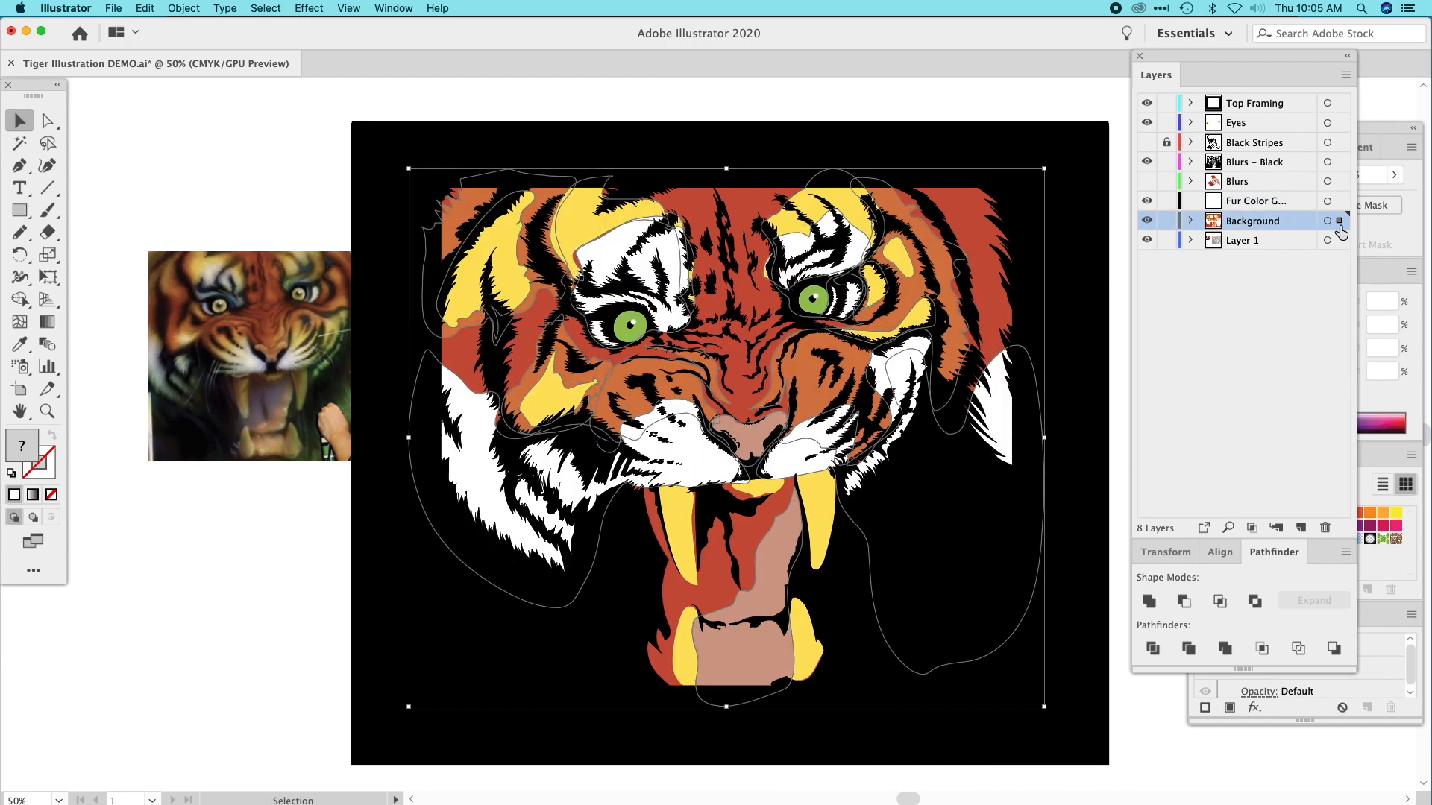
{"action": "left_click_drag", "start_coordinate": [1339, 220], "coordinate": [1340, 201]}
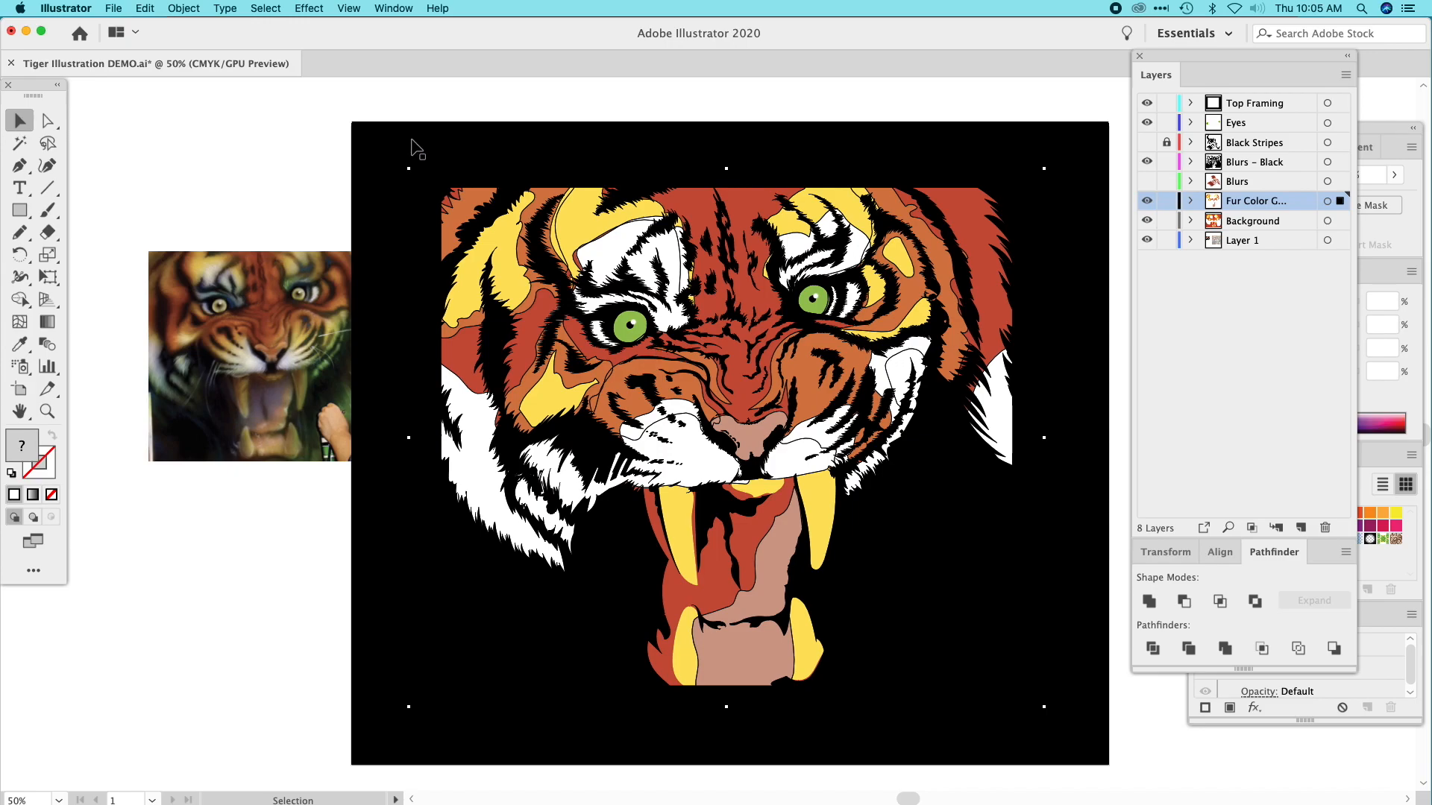
Apply a Gaussian Blur with a radius of 52.7 pixels to the copied fur colour groups and deselect them.
{"action": "left_click", "coordinate": [182, 8]}
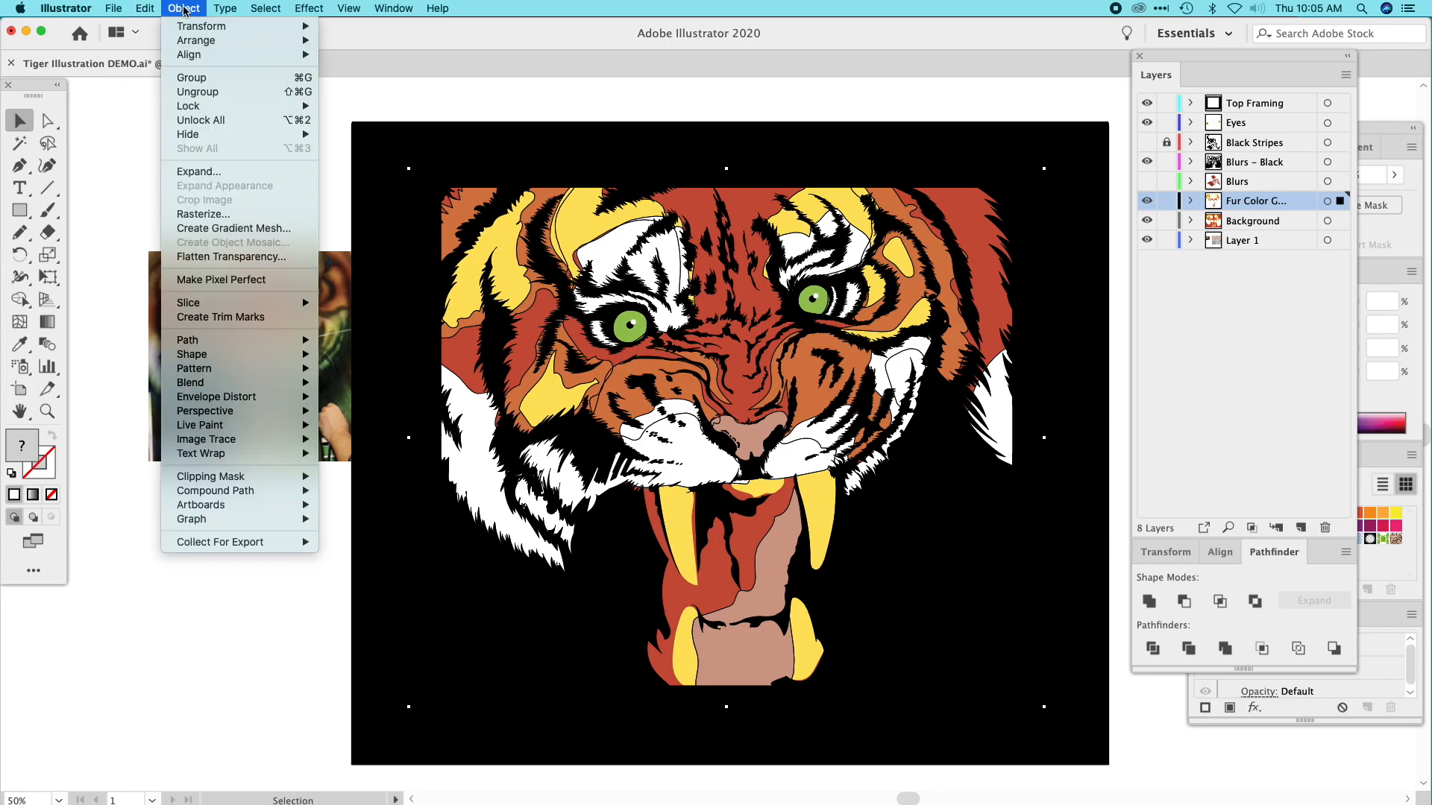
{"action": "mouse_move", "coordinate": [309, 8]}
{"action": "left_click", "coordinate": [316, 41]}
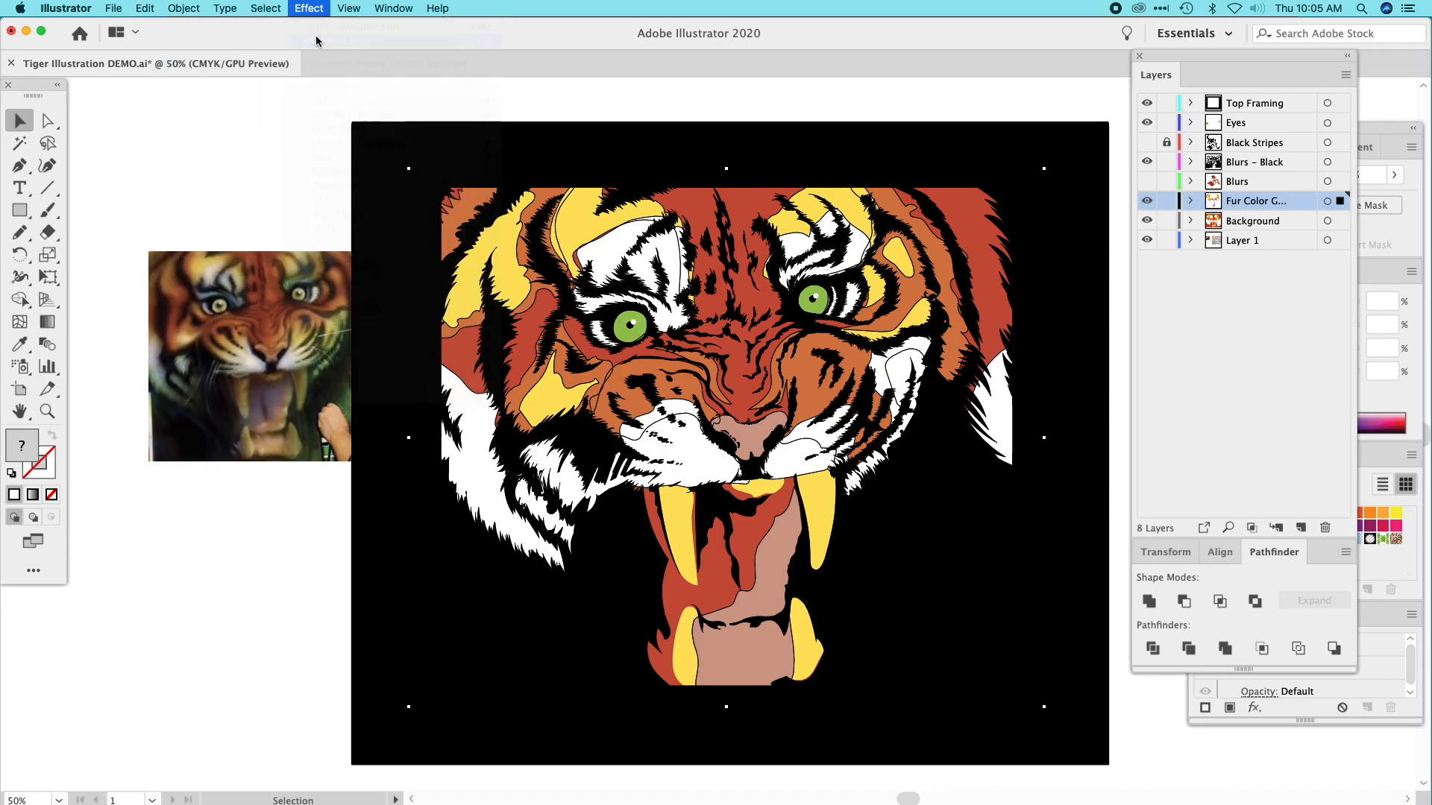
{"action": "left_click", "coordinate": [596, 435]}
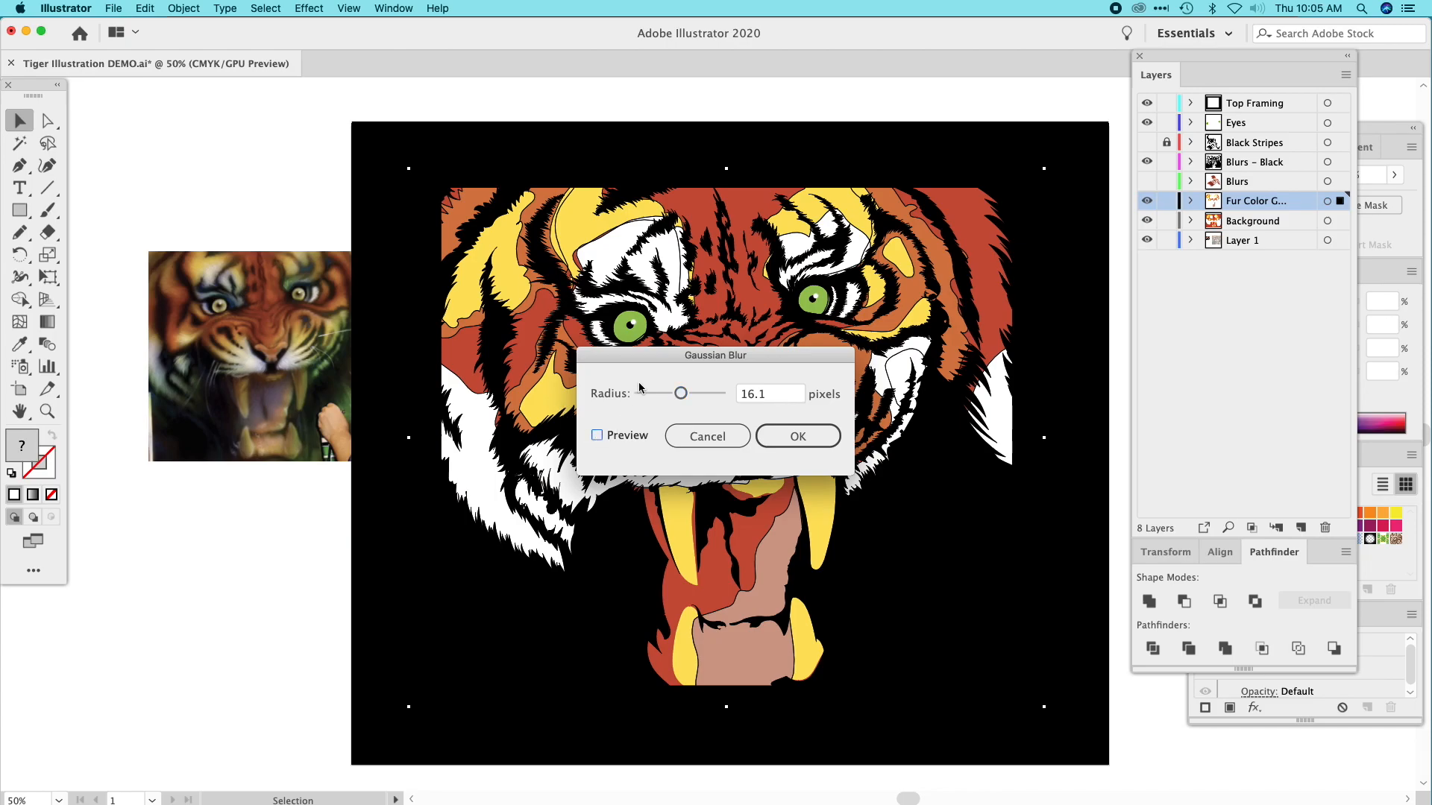
{"action": "left_click_drag", "start_coordinate": [652, 355], "coordinate": [221, 307]}
{"action": "left_click", "coordinate": [182, 392]}
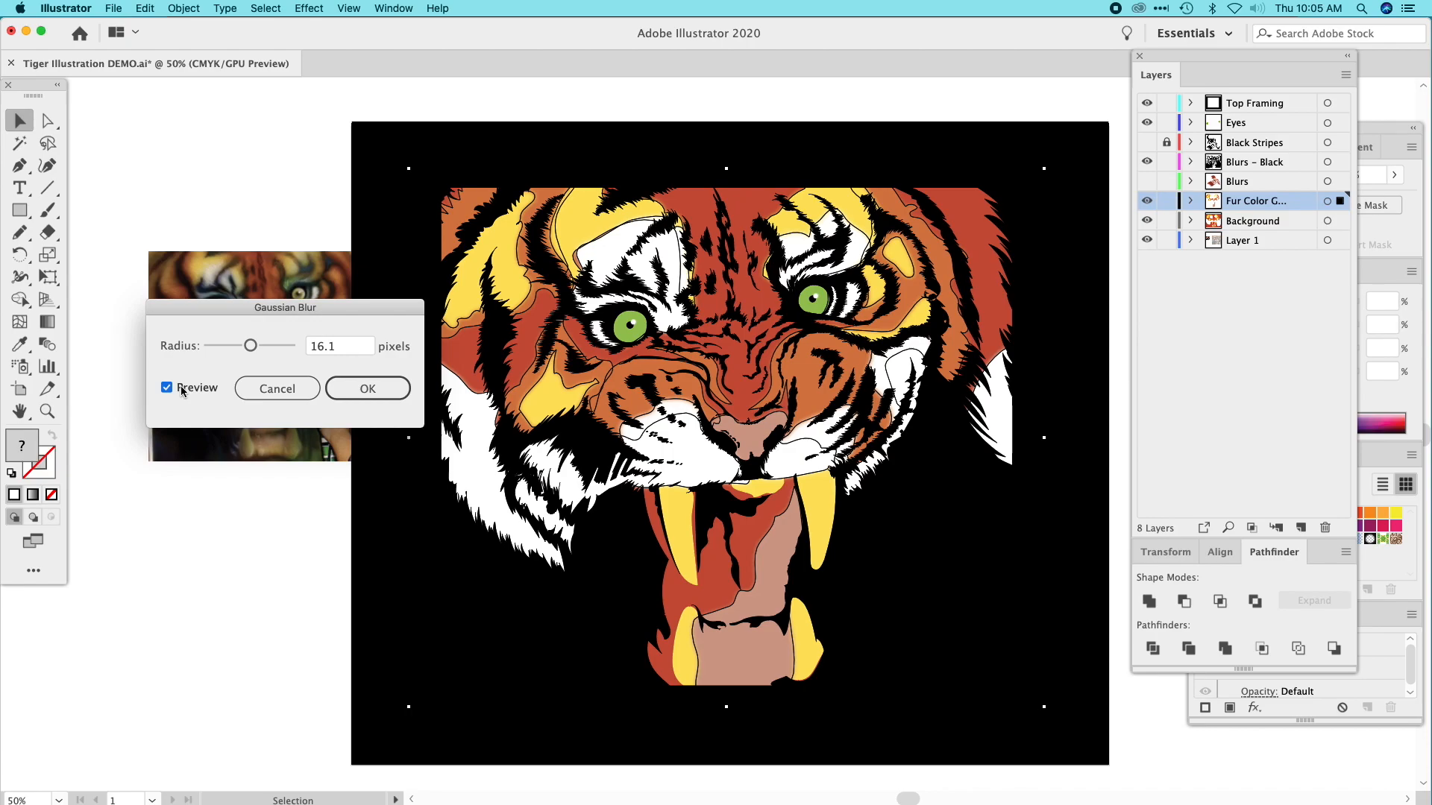
{"action": "left_click", "coordinate": [267, 348]}
{"action": "left_click", "coordinate": [371, 389]}
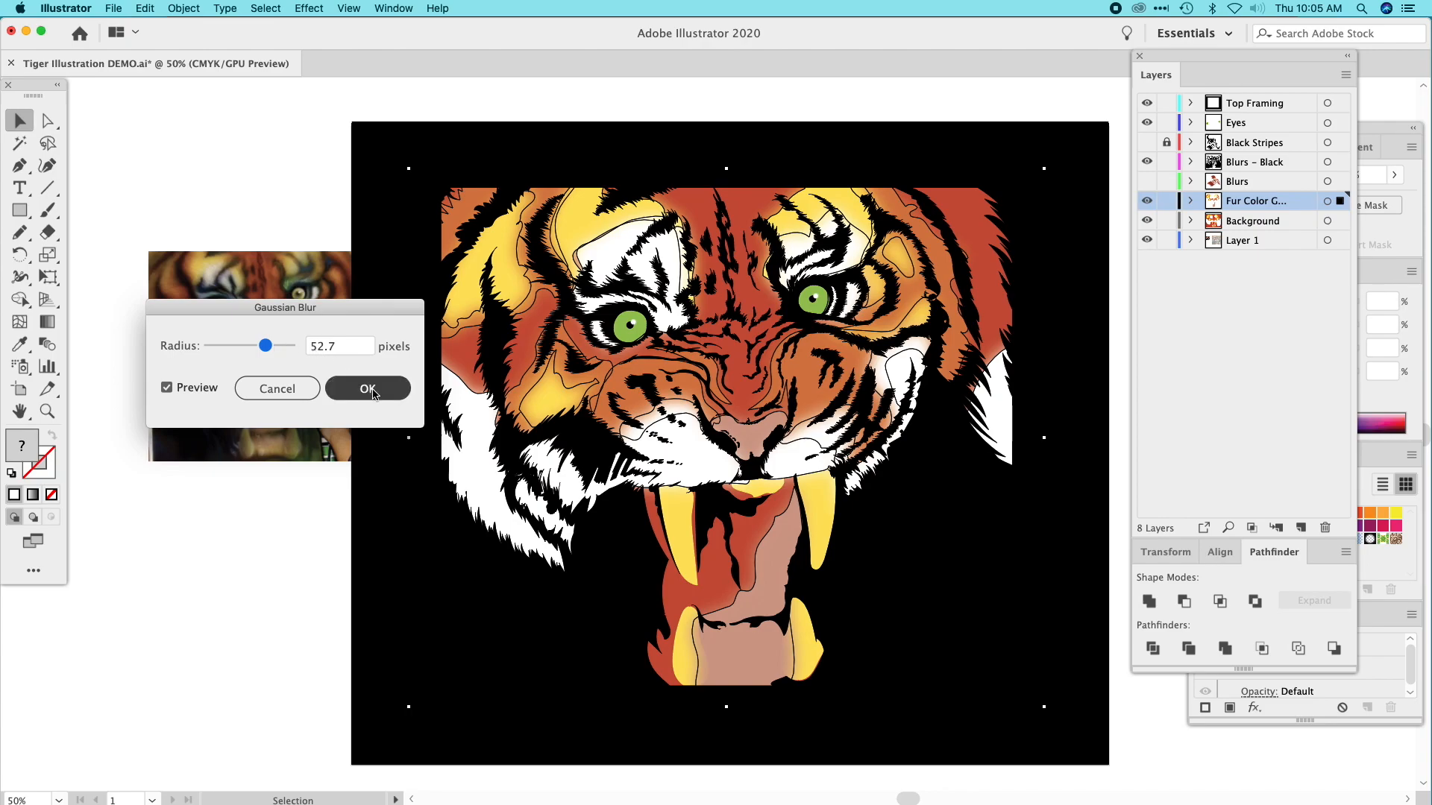
{"action": "left_click", "coordinate": [208, 137]}
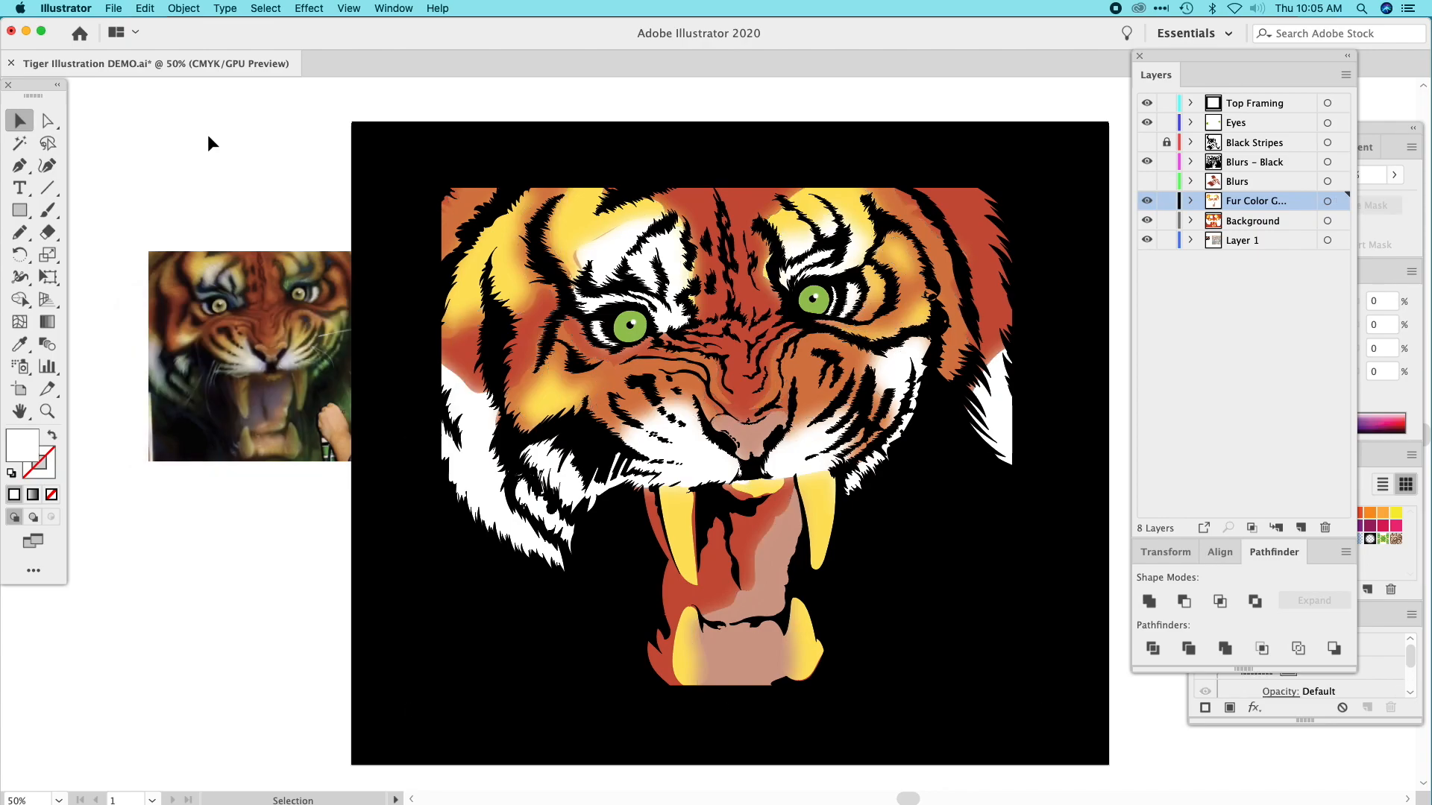
Inspect the blurred fur colours up close and compare them against the unblurred shapes on the Background layer.
{"action": "key", "text": "super+equal"}
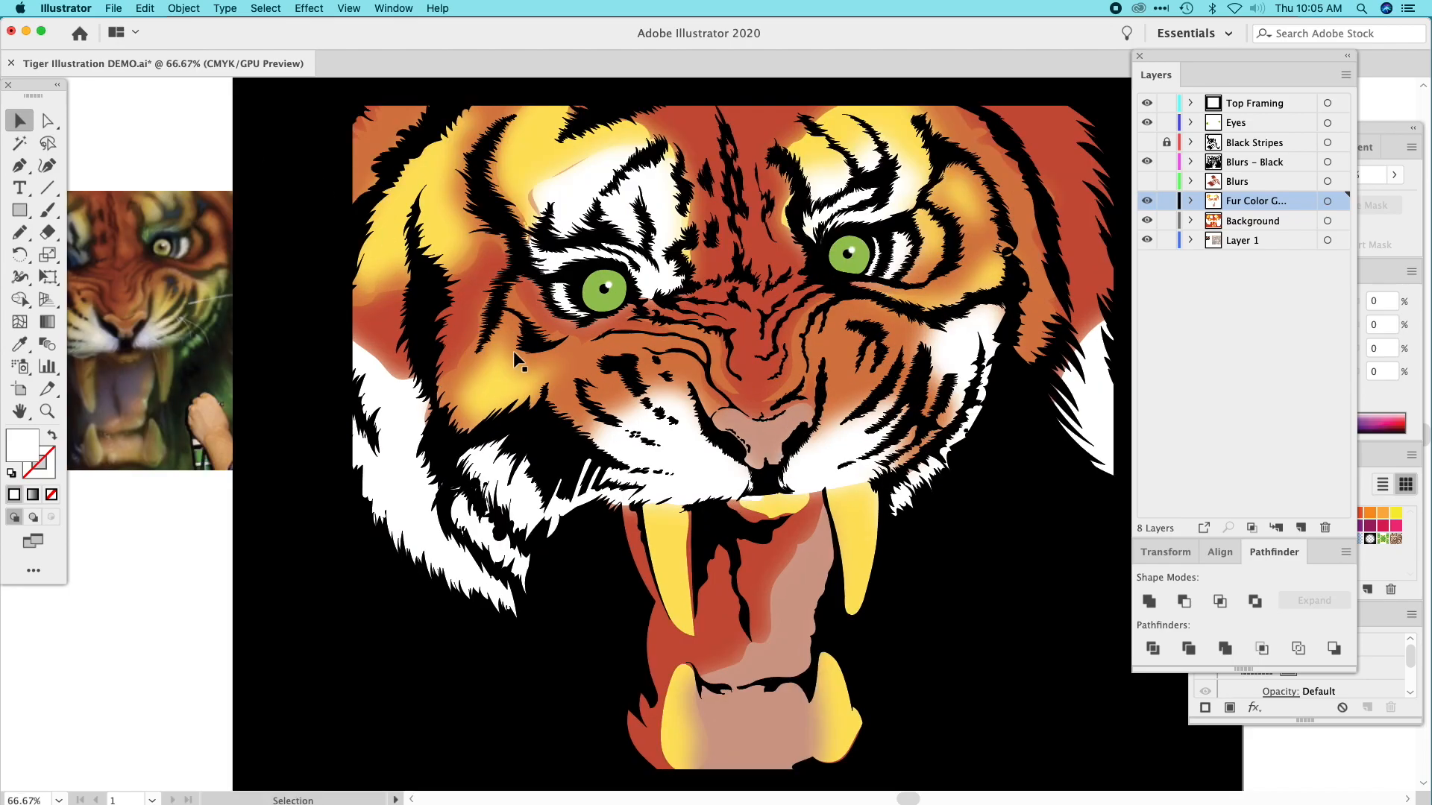
{"action": "left_click", "coordinate": [738, 395]}
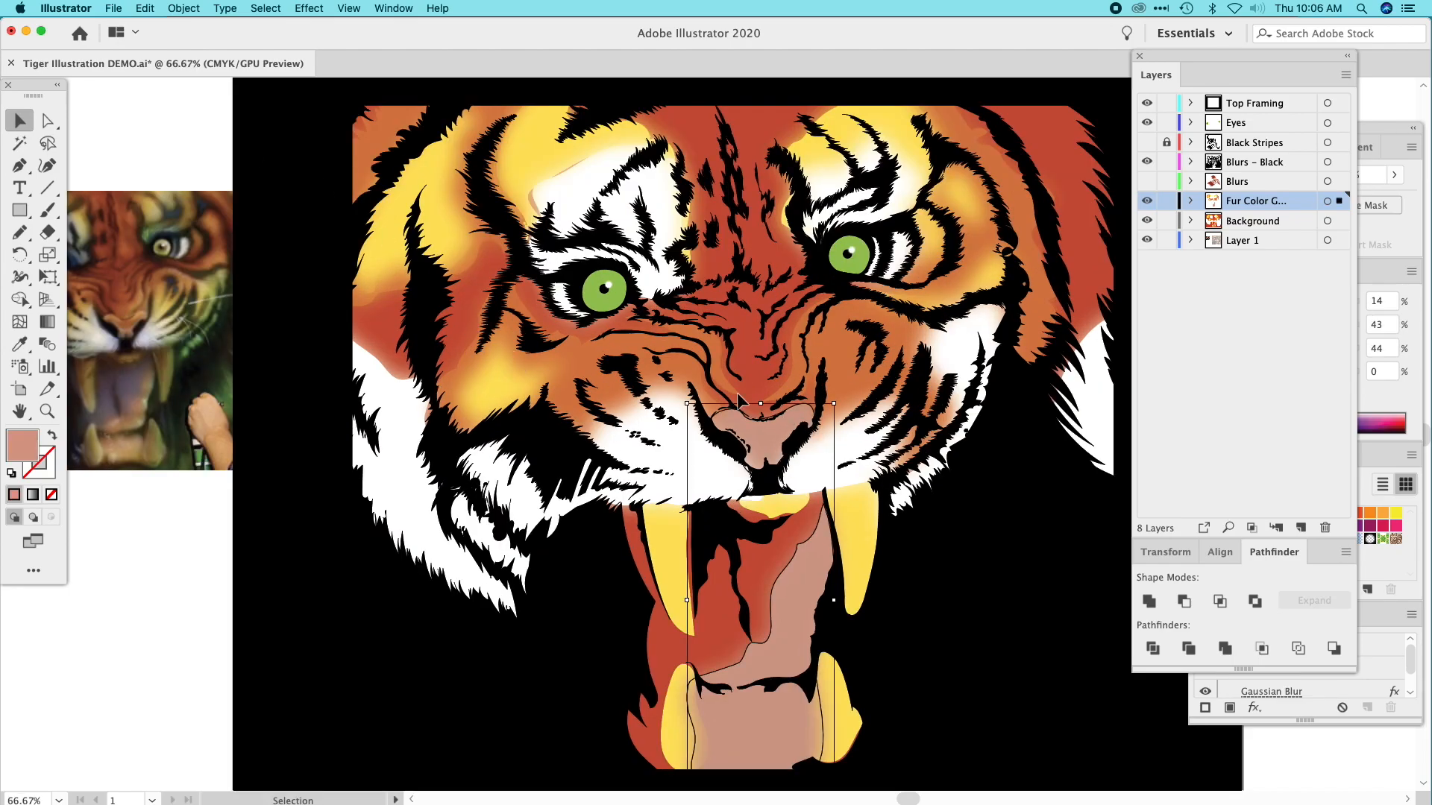
{"action": "left_click", "coordinate": [1288, 221]}
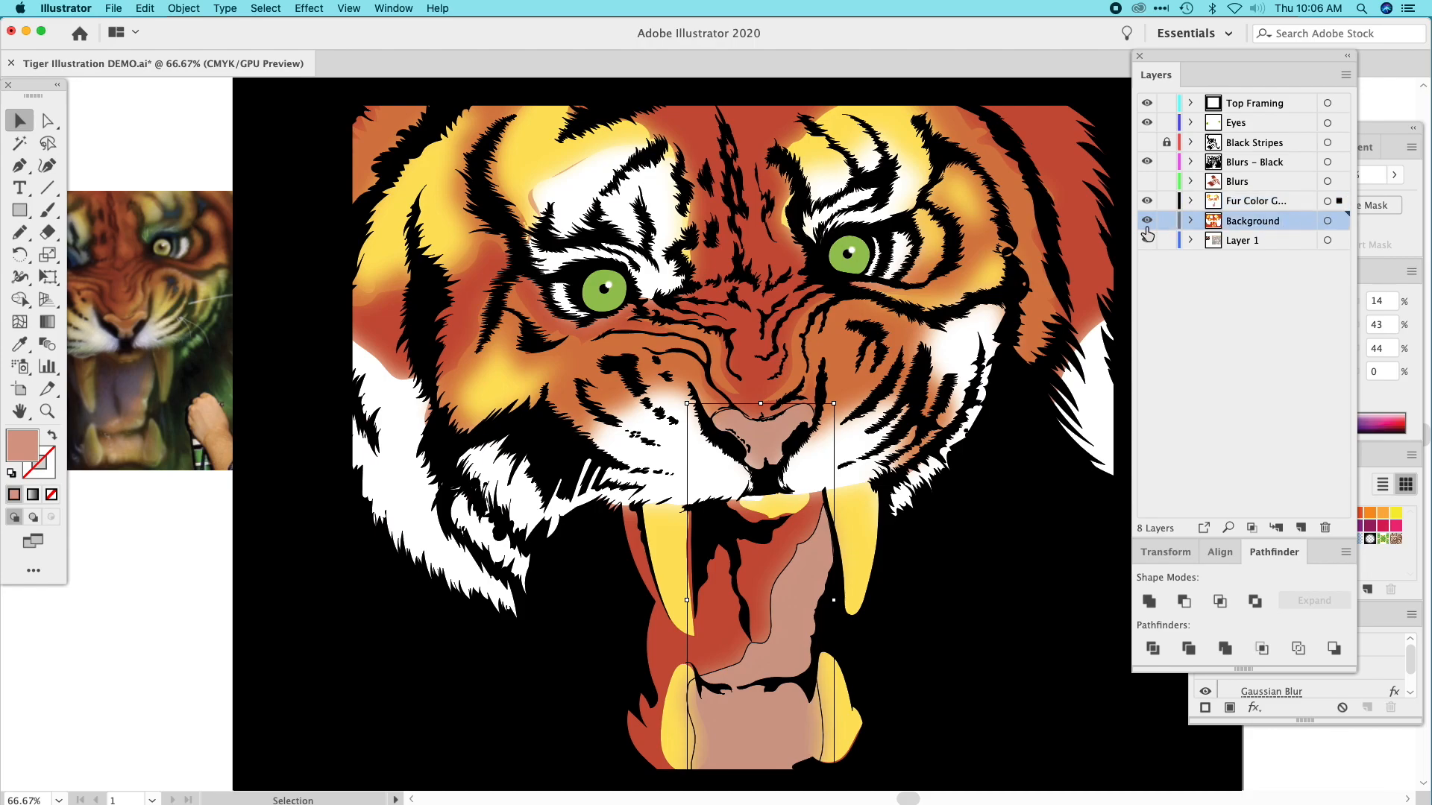
{"action": "left_click", "coordinate": [1147, 222]}
{"action": "left_click", "coordinate": [1147, 222]}
{"action": "left_click", "coordinate": [1090, 267]}
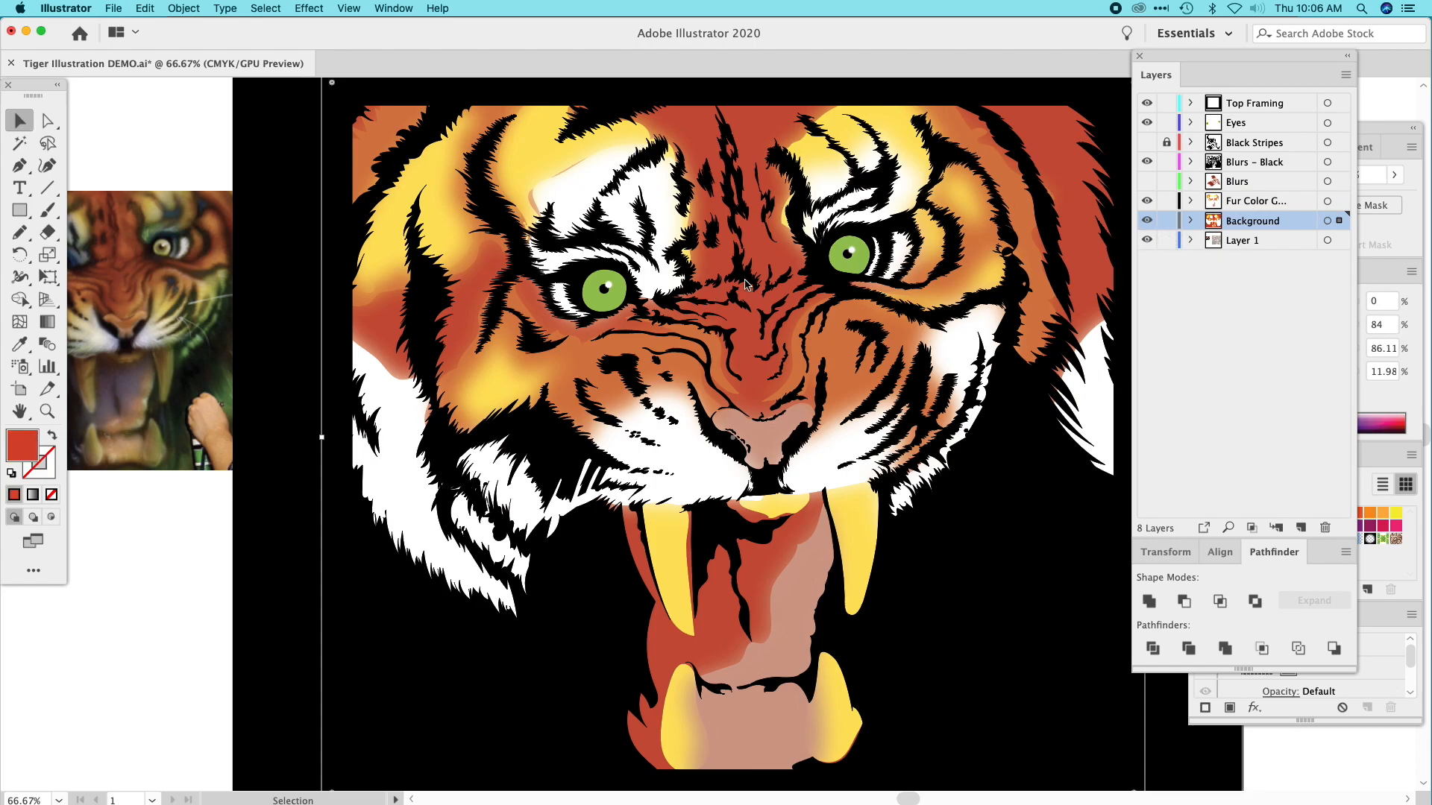
{"action": "left_click", "coordinate": [150, 164]}
Lock the Fur Color Groupings layer and select the unblurred white, yellow, orange, pink and fang groups on the Background layer.
{"action": "left_click", "coordinate": [696, 473]}
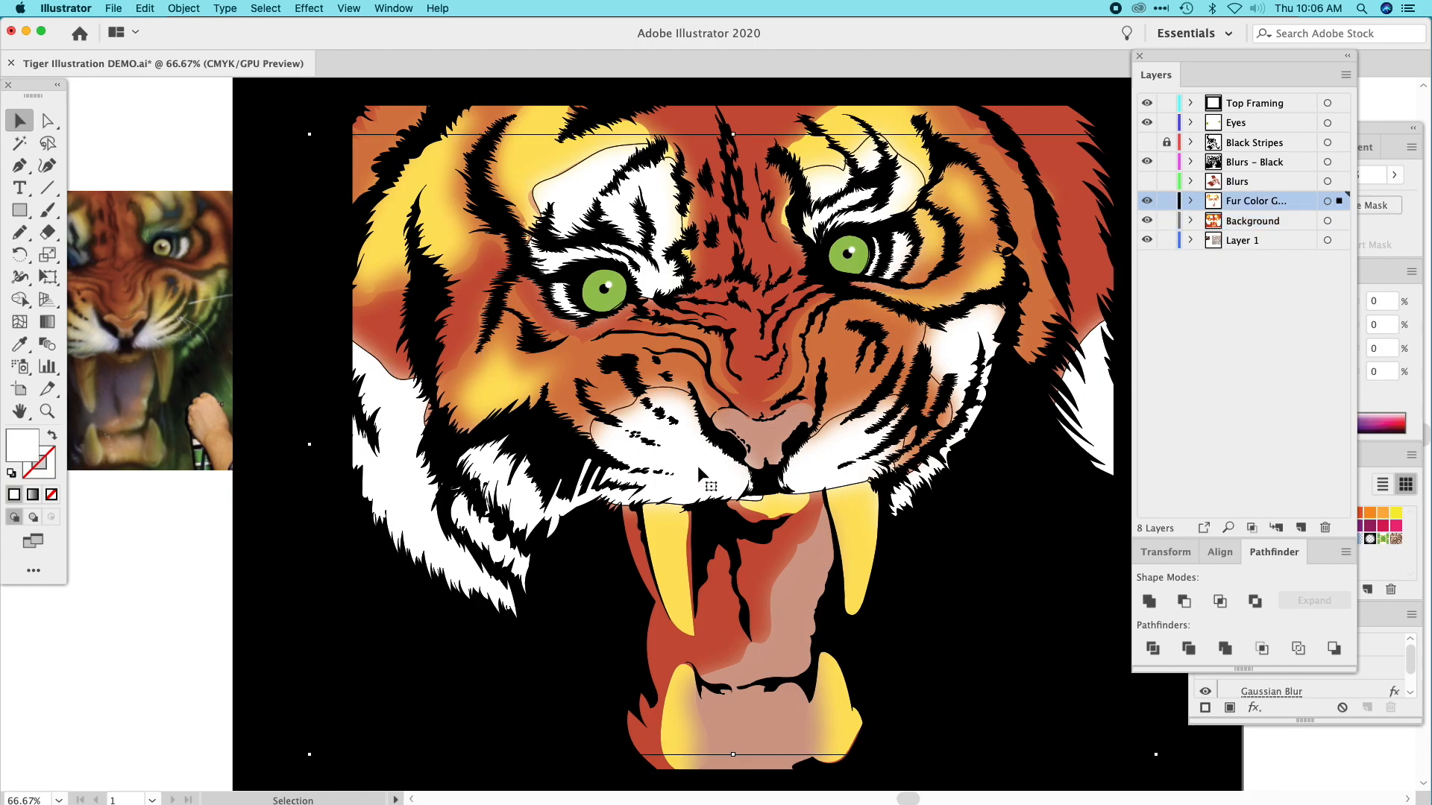
{"action": "left_click", "coordinate": [1166, 201]}
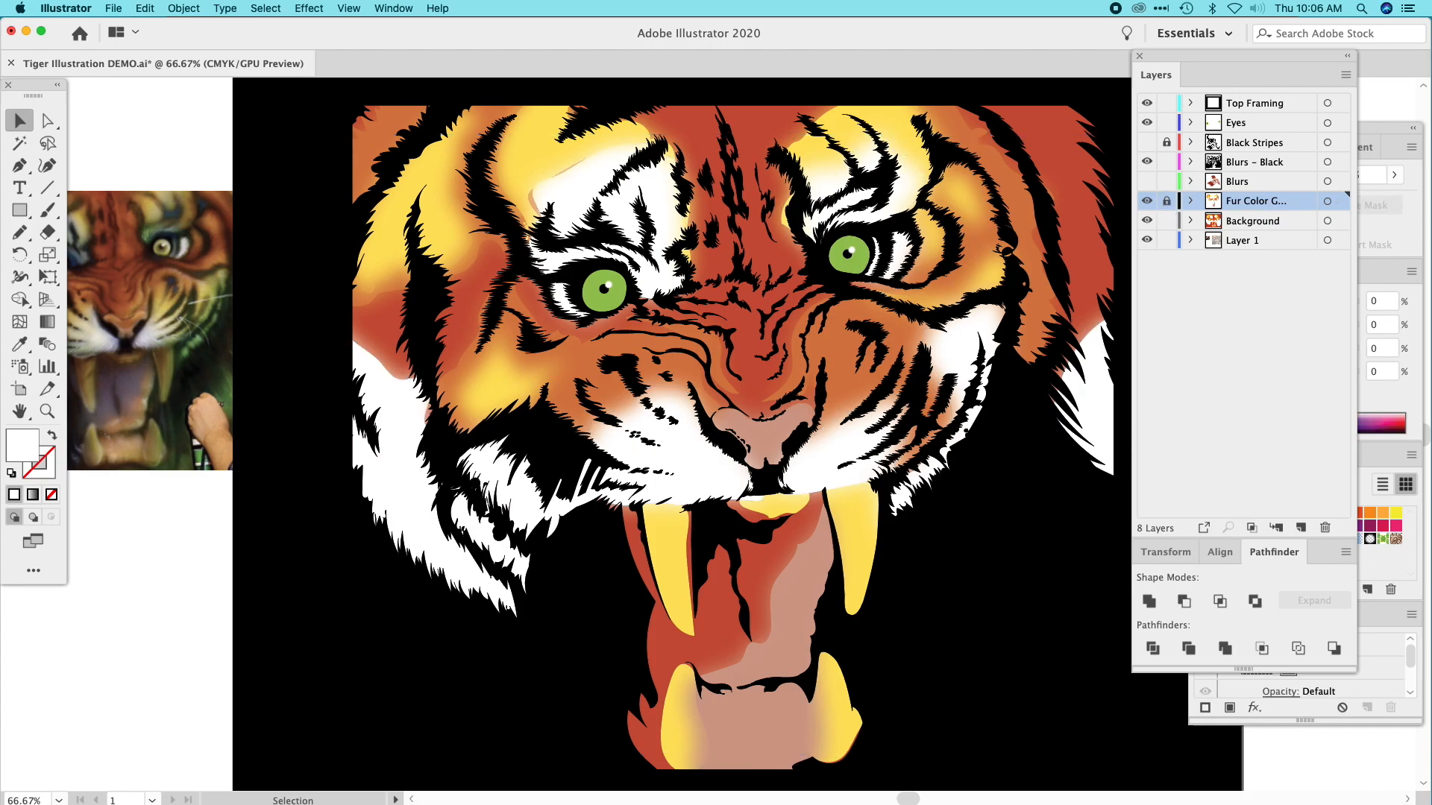
{"action": "left_click", "coordinate": [405, 476]}
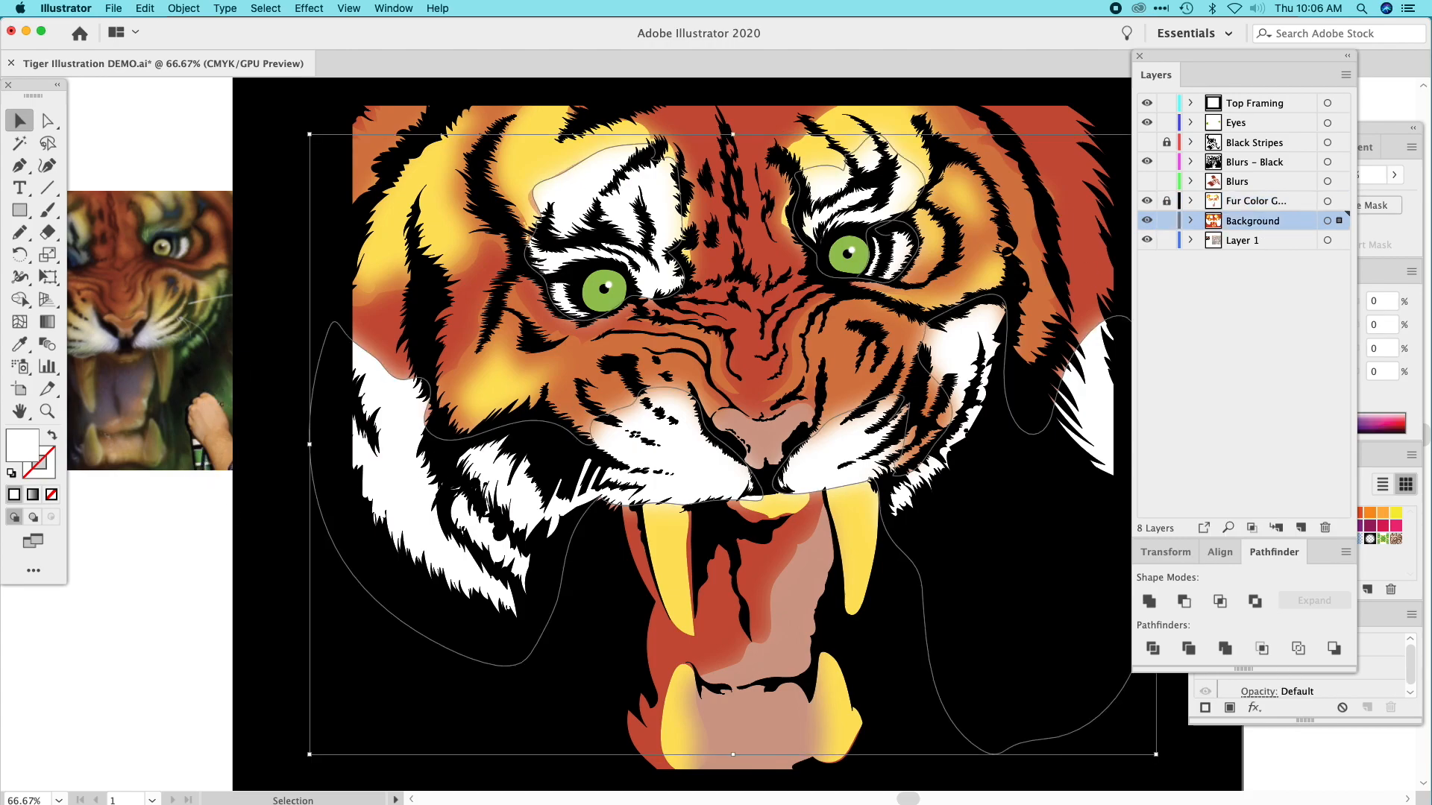
{"action": "left_click", "coordinate": [584, 360], "text": "shift"}
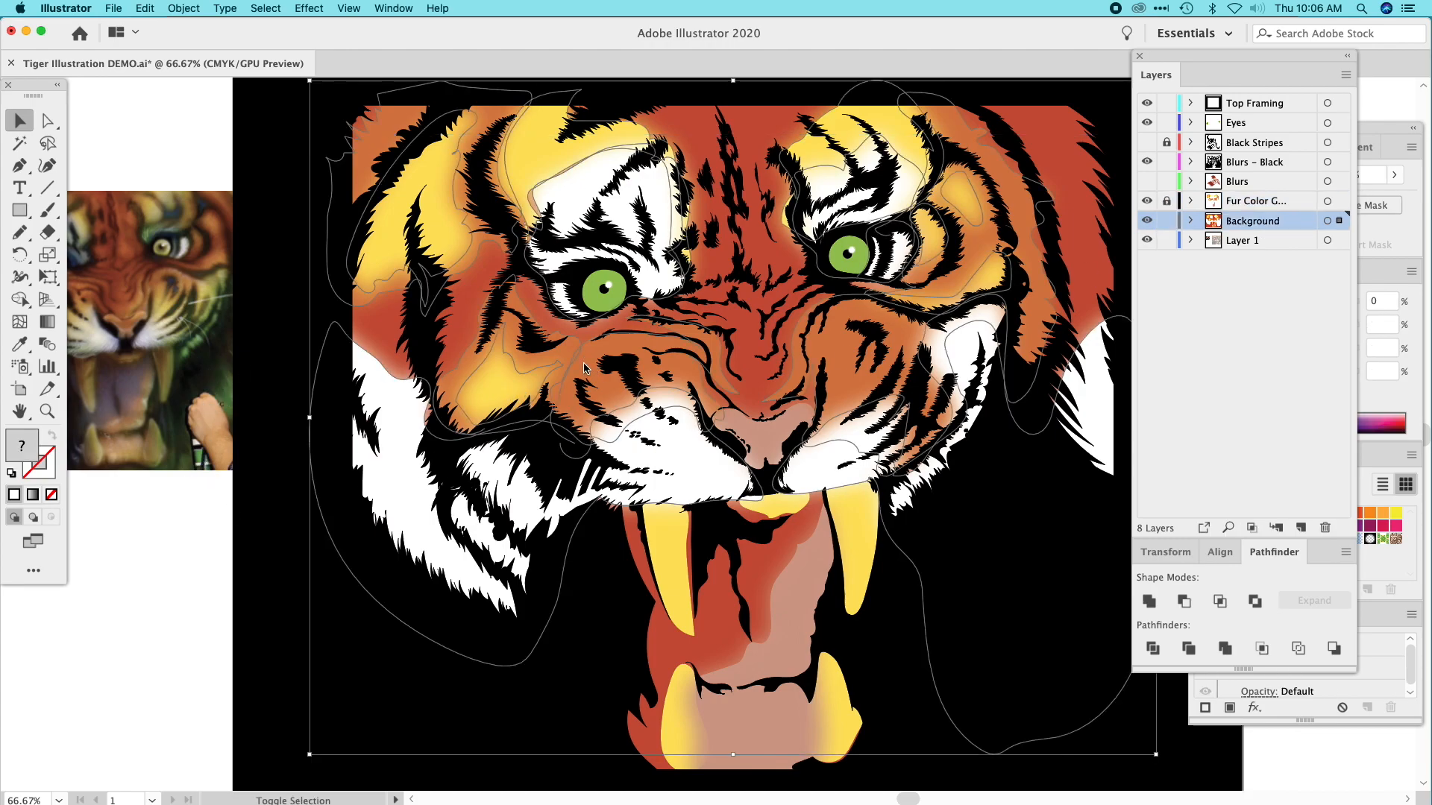
{"action": "left_click", "coordinate": [663, 523], "text": "shift"}
{"action": "left_click", "coordinate": [790, 600], "text": "shift"}
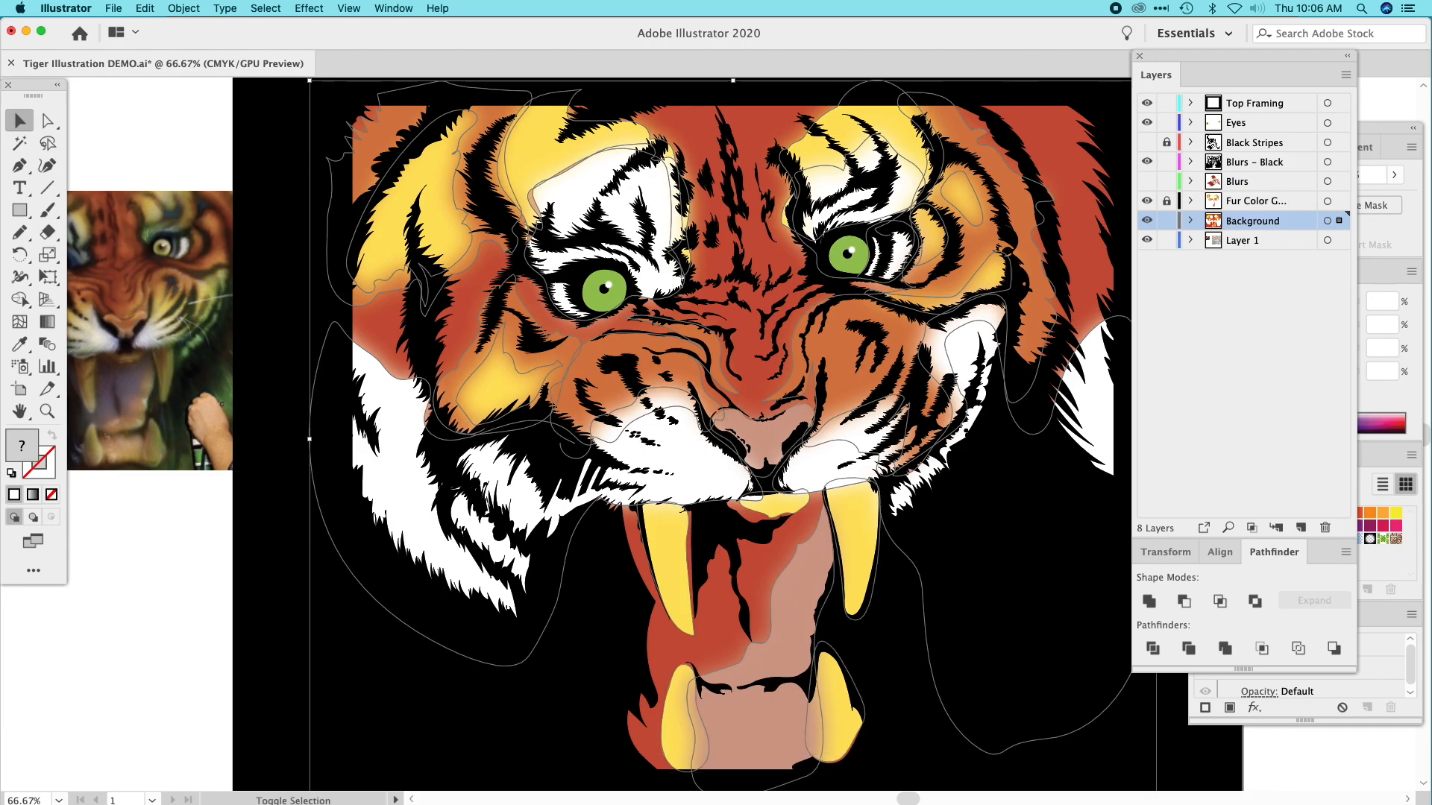
{"action": "key", "text": "Delete"}
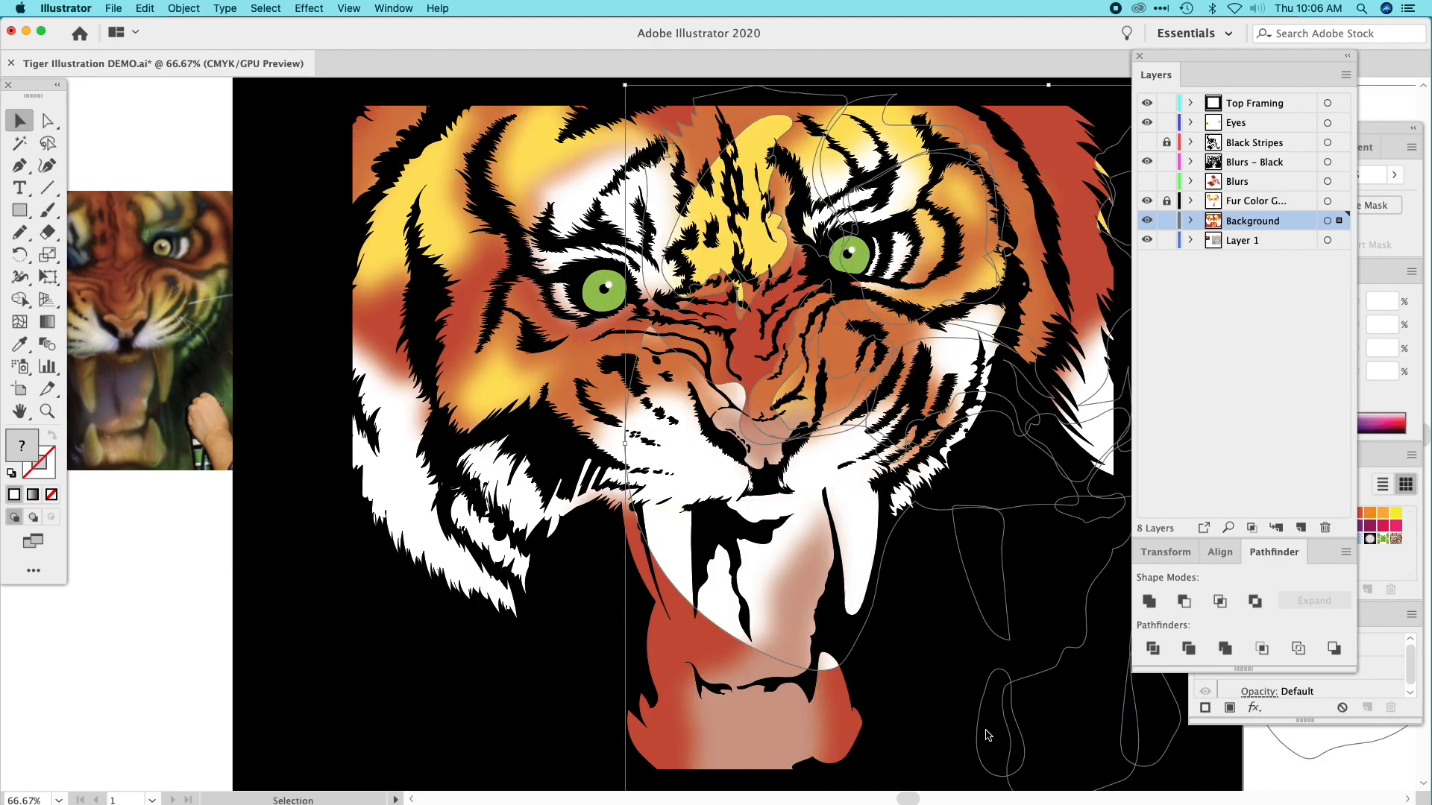
{"action": "key", "text": "super+z"}
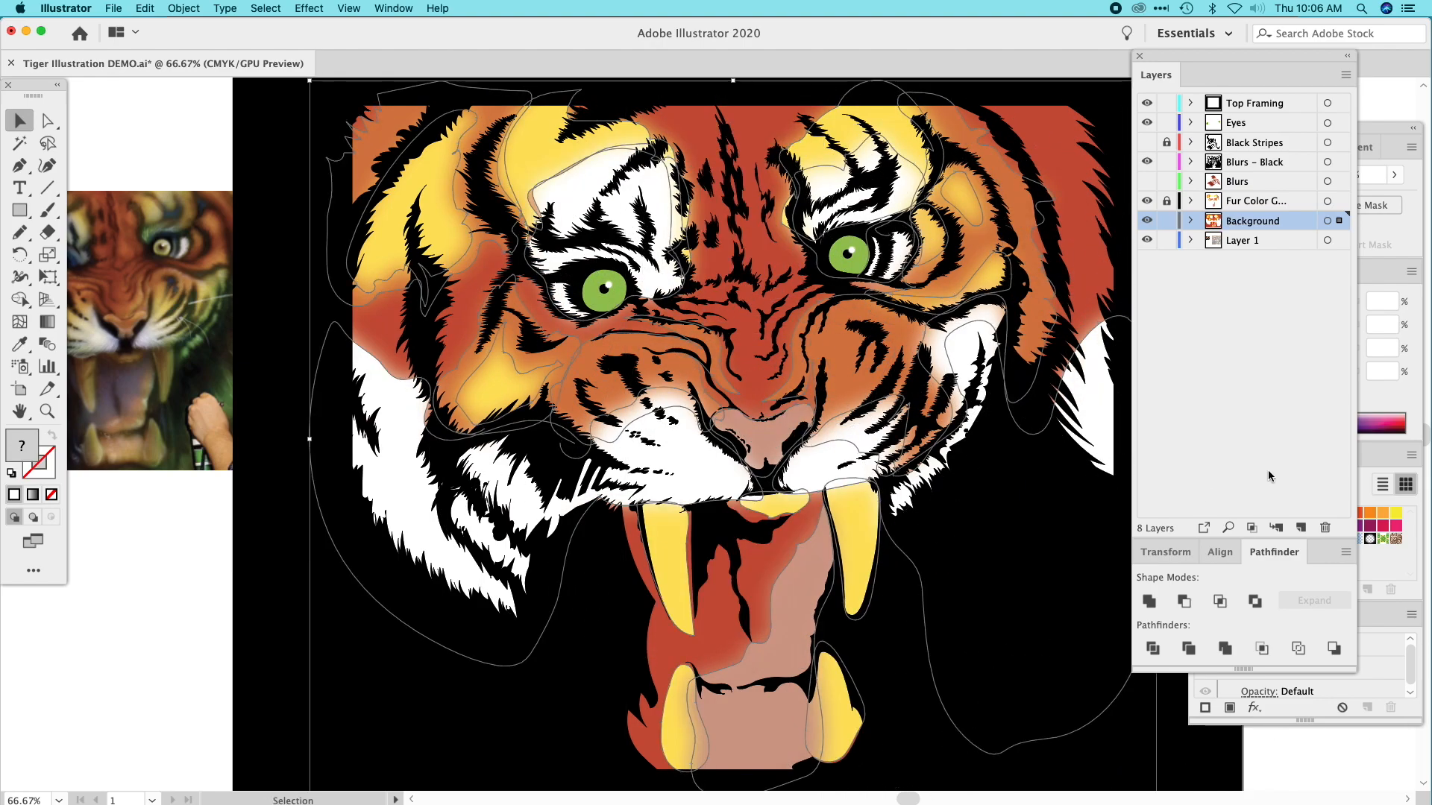
Create a new layer named "Fur Color VECTOR" directly above the Background layer.
{"action": "left_click", "coordinate": [1346, 72]}
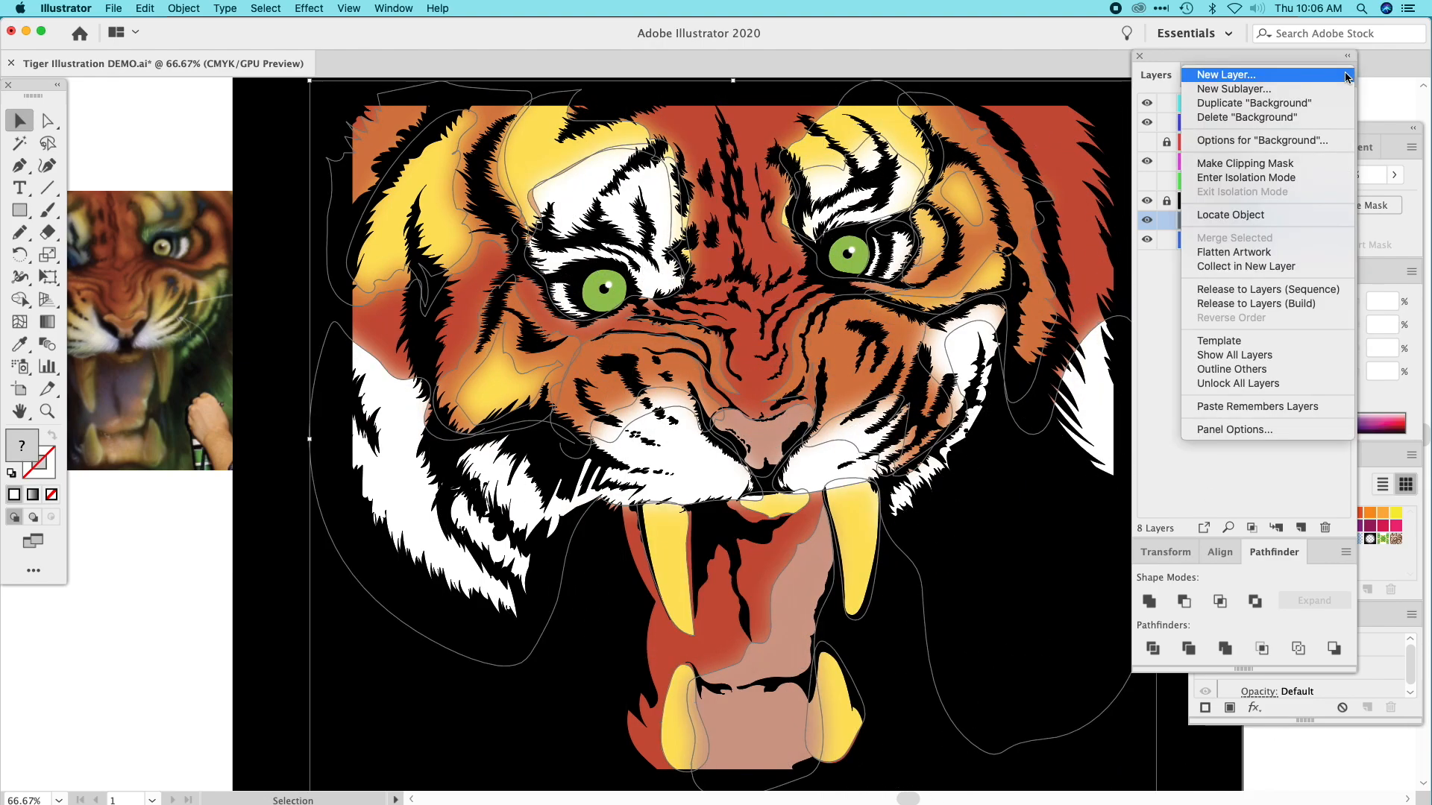
{"action": "left_click", "coordinate": [1258, 78]}
{"action": "type", "text": "Fur"}
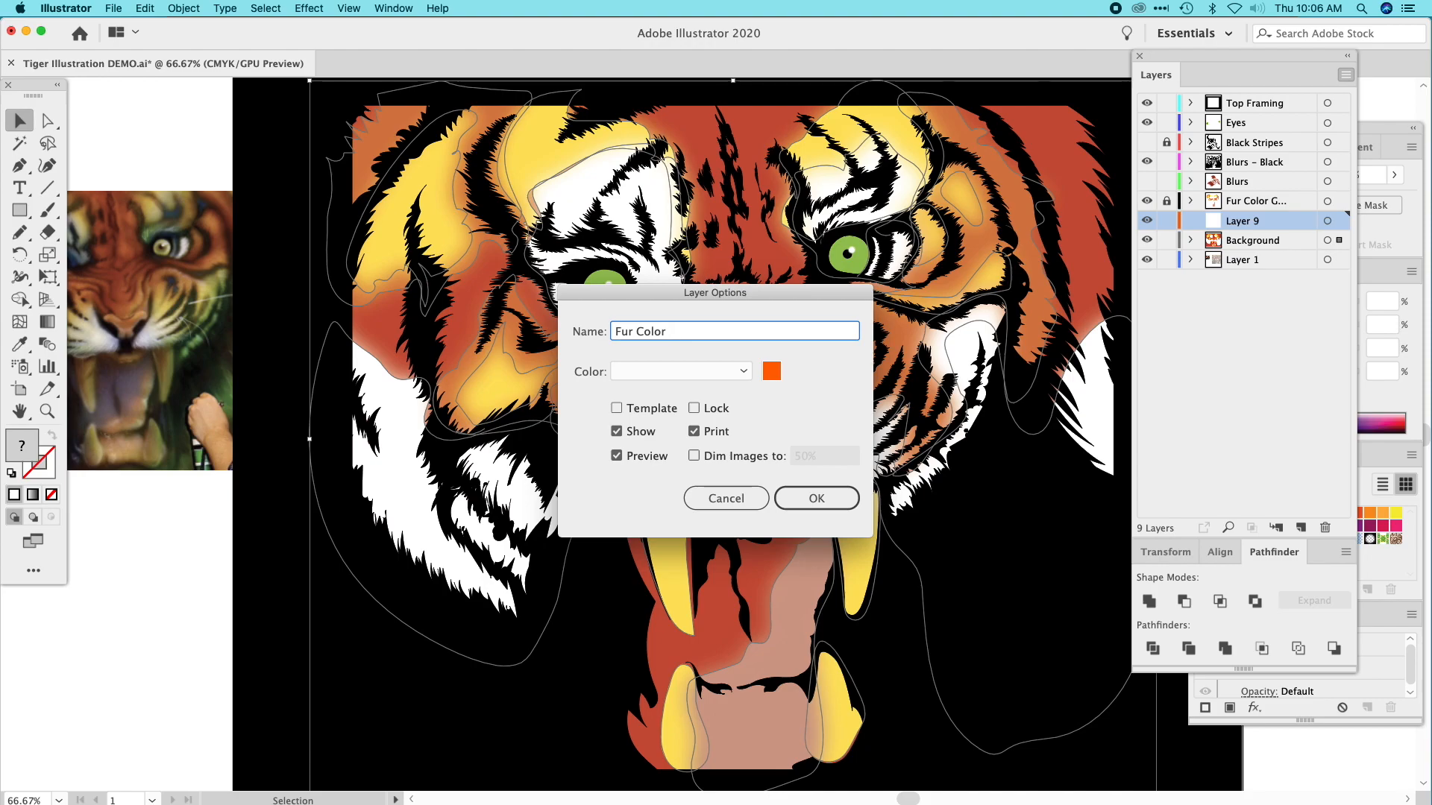
{"action": "type", "text": "Color VECTOR"}
{"action": "left_click", "coordinate": [780, 498]}
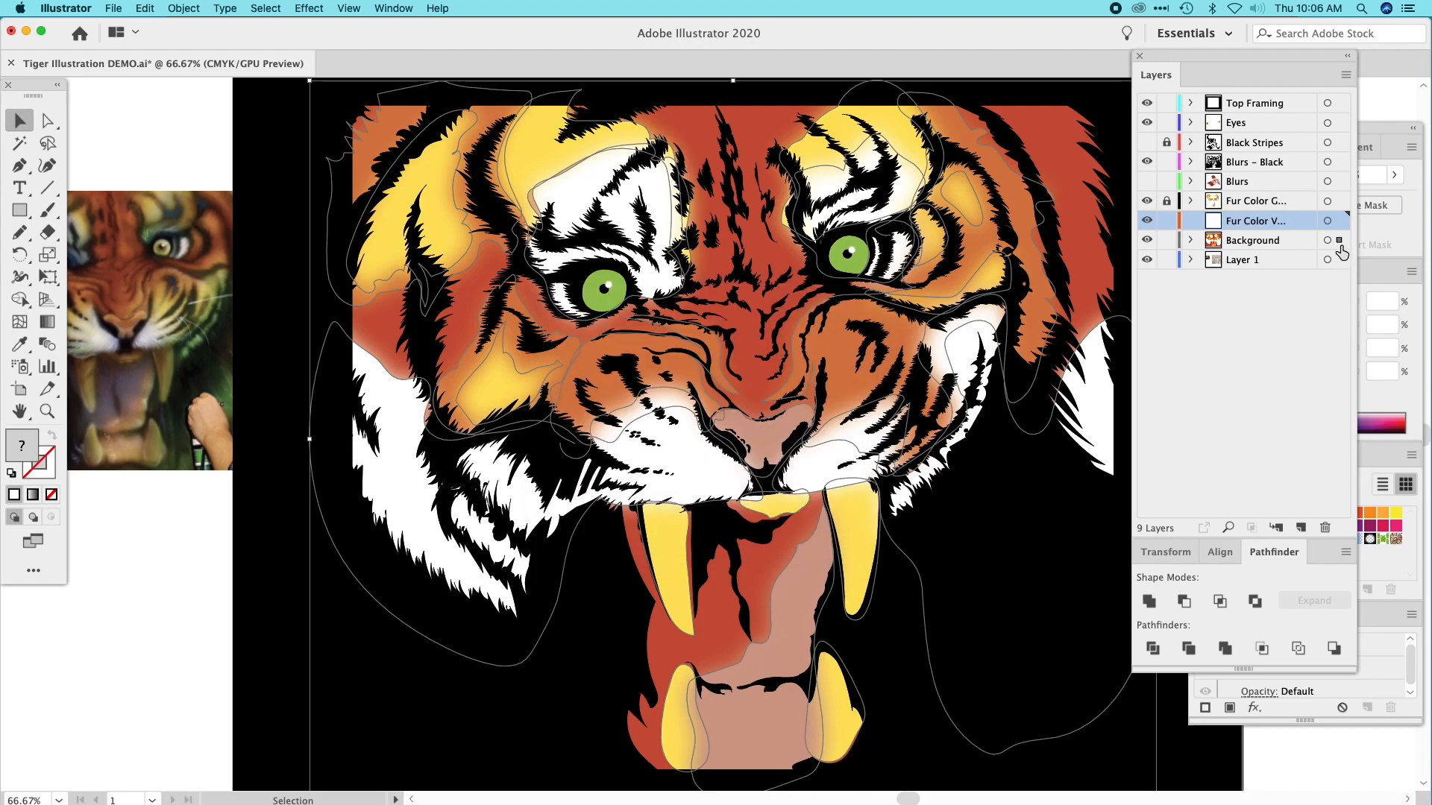
Move the selected unblurred groups from the Background layer to the Fur Color VECTOR layer and hide that layer.
{"action": "left_click_drag", "start_coordinate": [1339, 240], "coordinate": [1340, 221]}
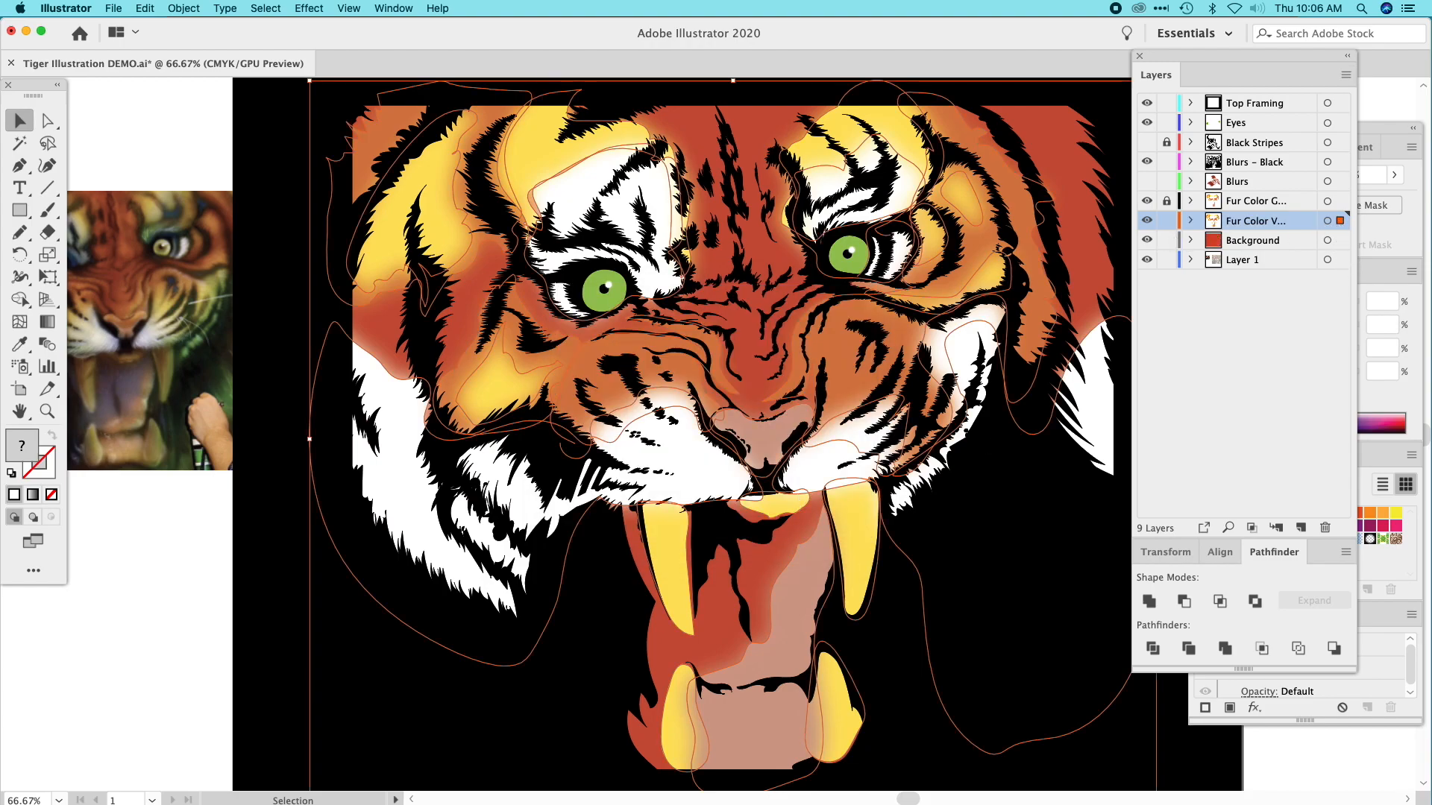
{"action": "left_click", "coordinate": [1147, 221]}
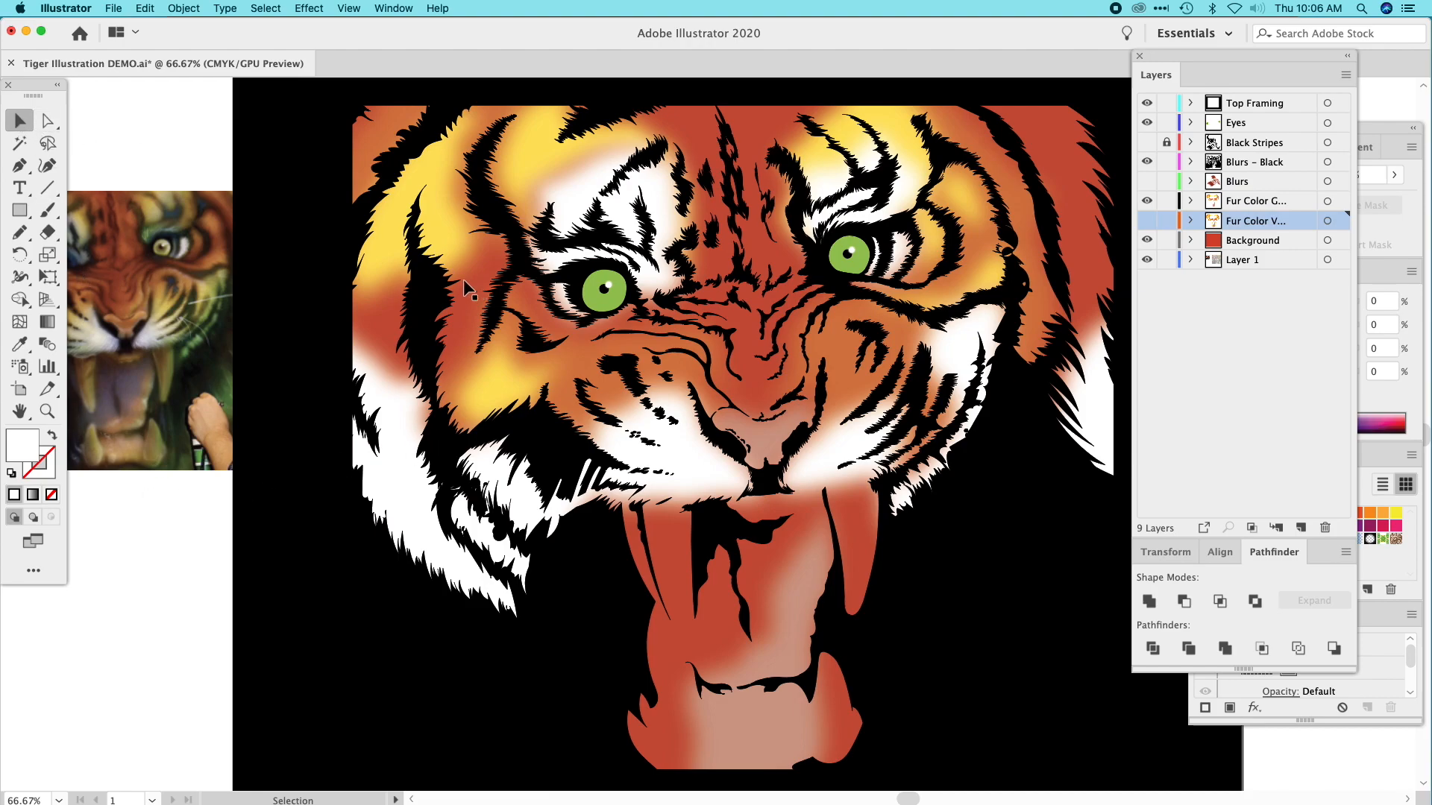
Duplicate the "Blurs - Black" layer containing the black stripes.
{"action": "left_click_drag", "start_coordinate": [912, 468], "coordinate": [862, 473]}
{"action": "left_click", "coordinate": [952, 415]}
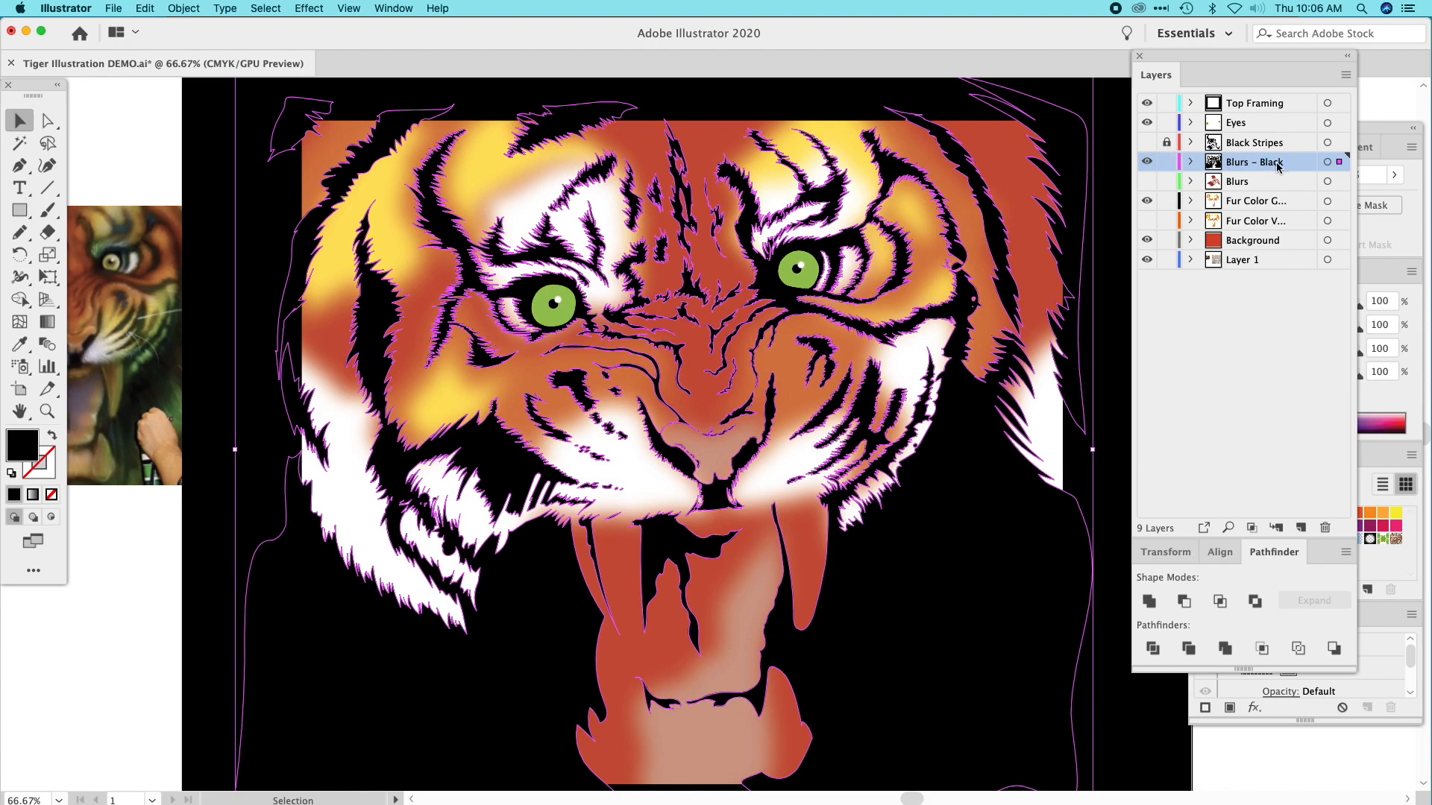
{"action": "left_click", "coordinate": [1345, 75]}
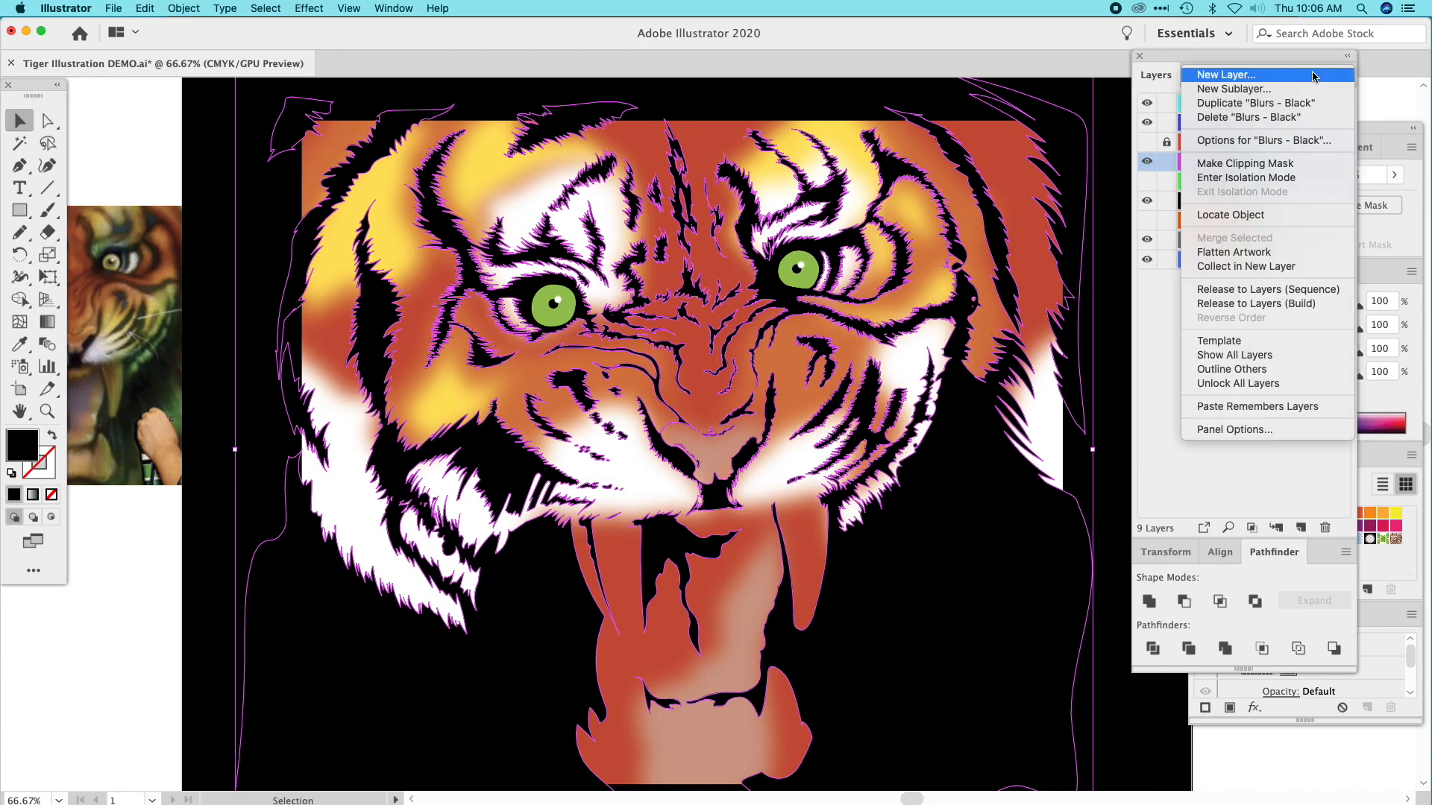
{"action": "left_click", "coordinate": [1243, 104]}
{"action": "left_click", "coordinate": [1253, 189]}
{"action": "left_click", "coordinate": [1256, 165]}
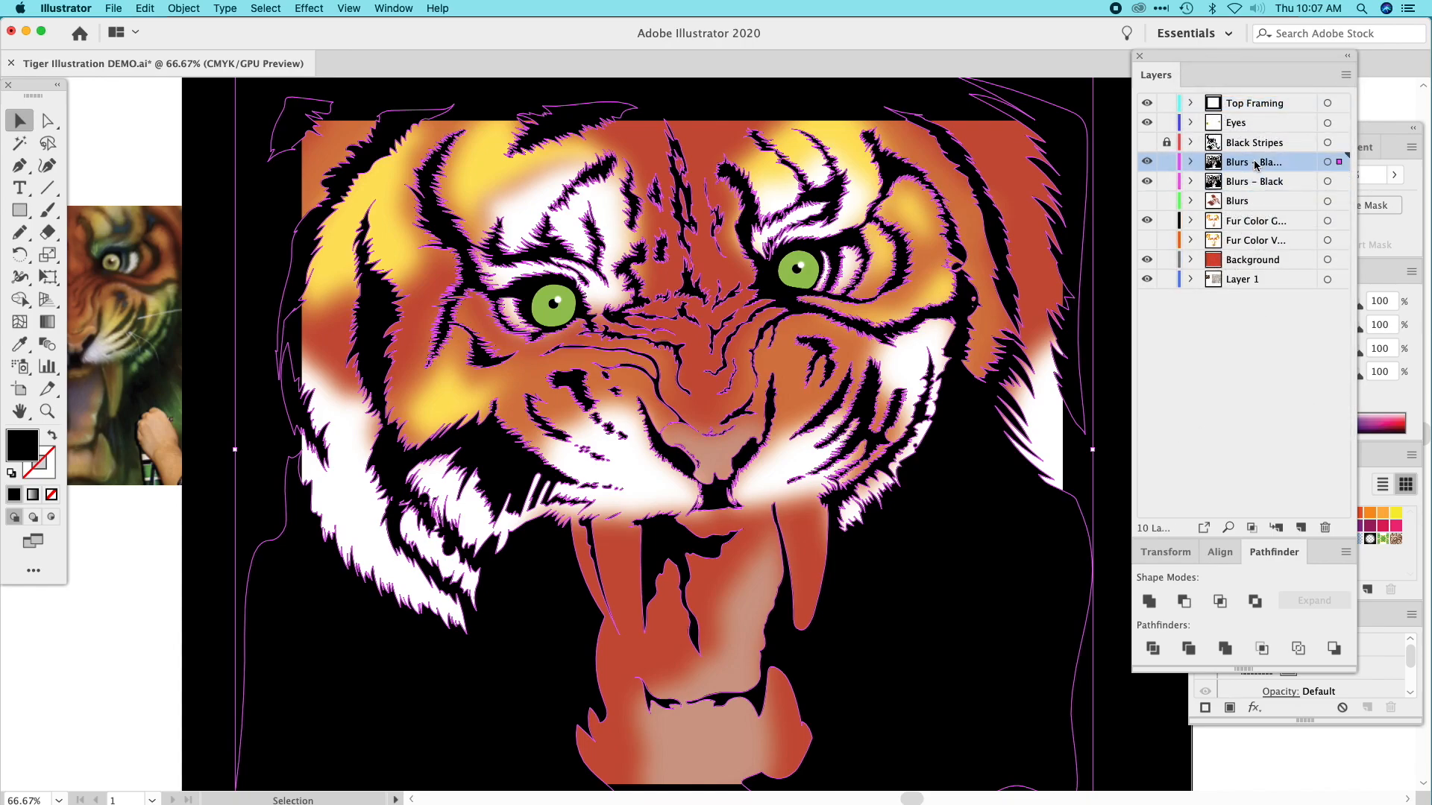
Rename the duplicated upper stripes layer "Black Stripes" and lock it.
{"action": "double_click", "coordinate": [1253, 162]}
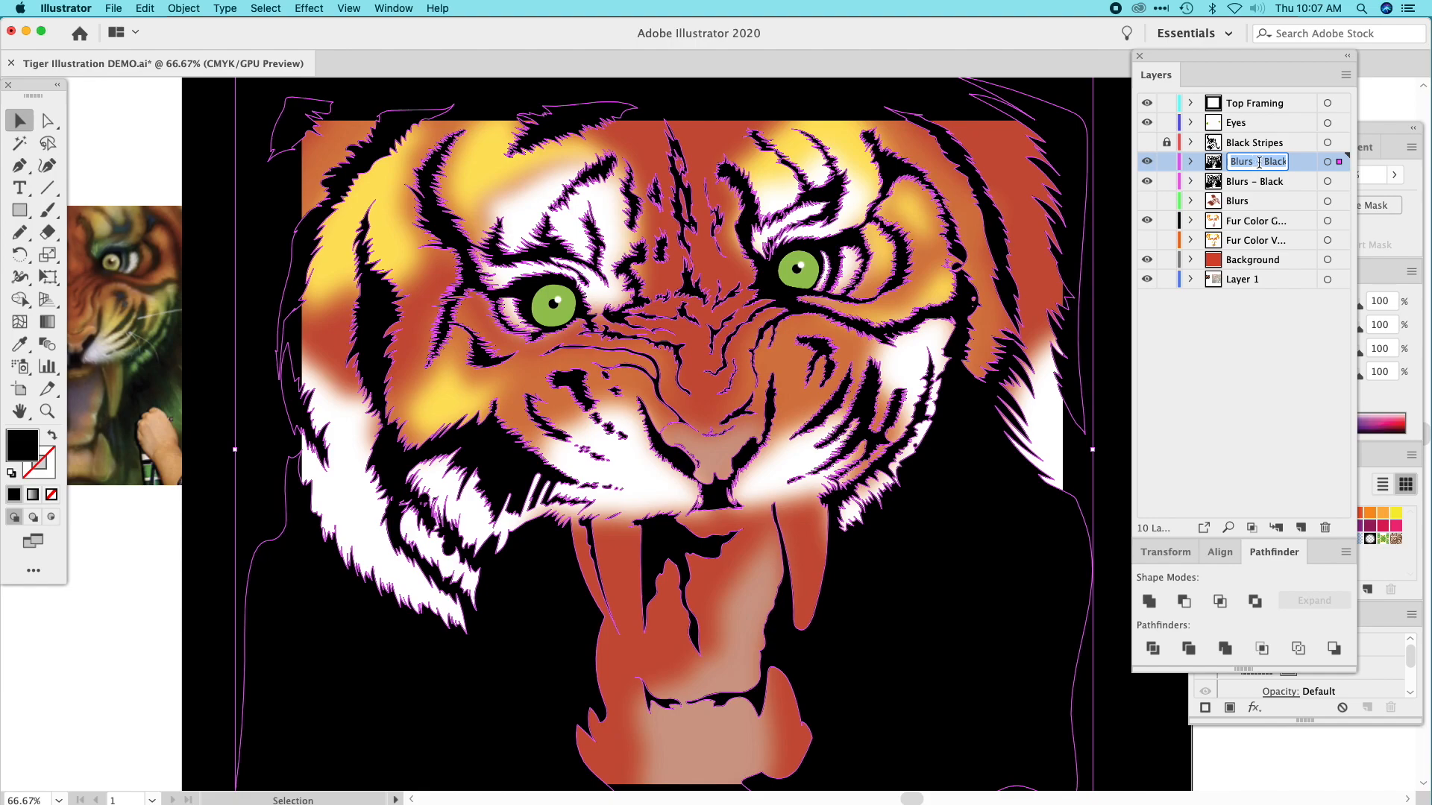
{"action": "left_click_drag", "start_coordinate": [1264, 163], "coordinate": [1181, 158]}
{"action": "key", "text": "BackSpace"}
{"action": "left_click_drag", "start_coordinate": [1256, 161], "coordinate": [1298, 160]}
{"action": "type", "text": "Stripes"}
{"action": "left_click", "coordinate": [1268, 182]}
{"action": "left_click", "coordinate": [1167, 161]}
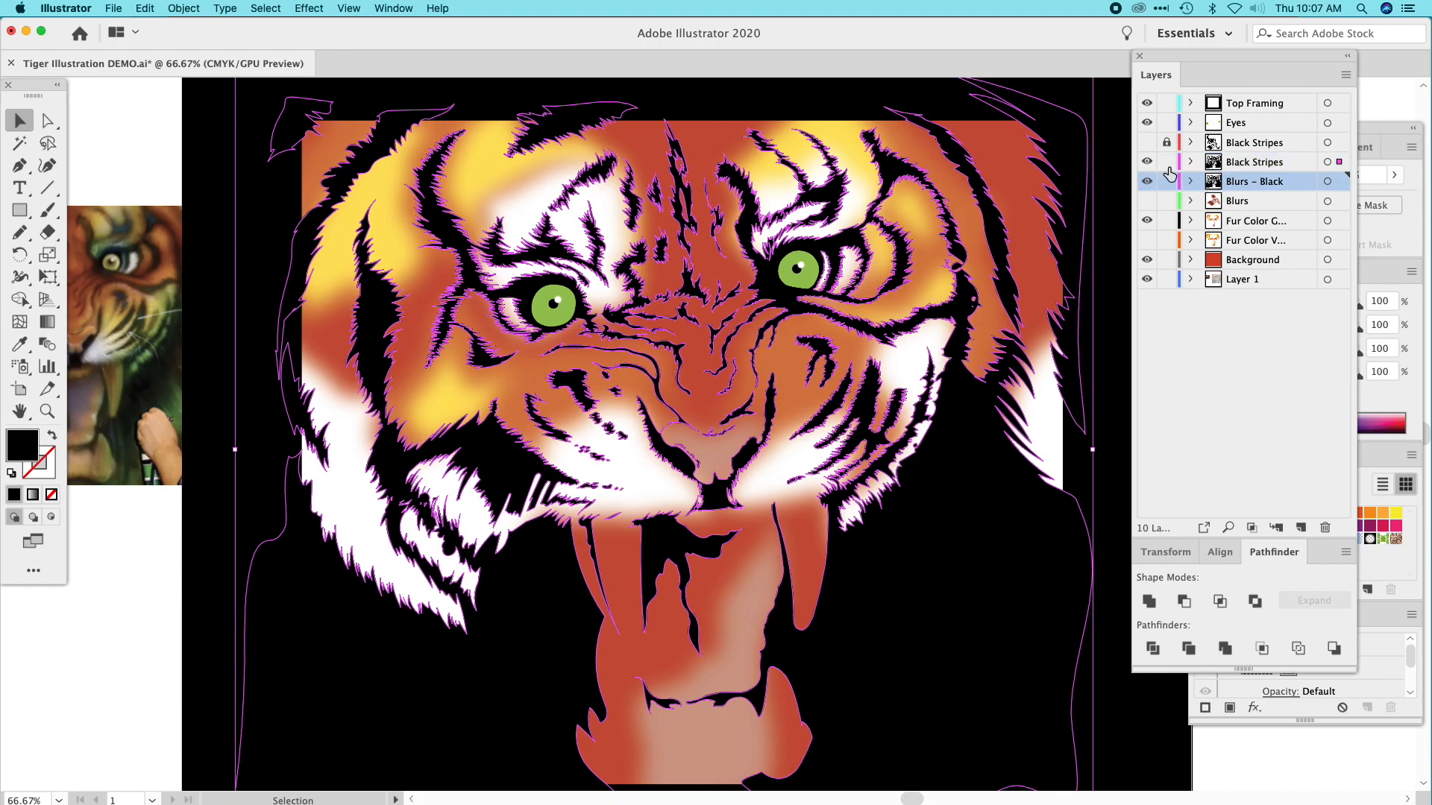
Apply a Gaussian Blur with a radius of 8.1 pixels to the black stripes on the "Blurs - Black" layer.
{"action": "left_click", "coordinate": [956, 227]}
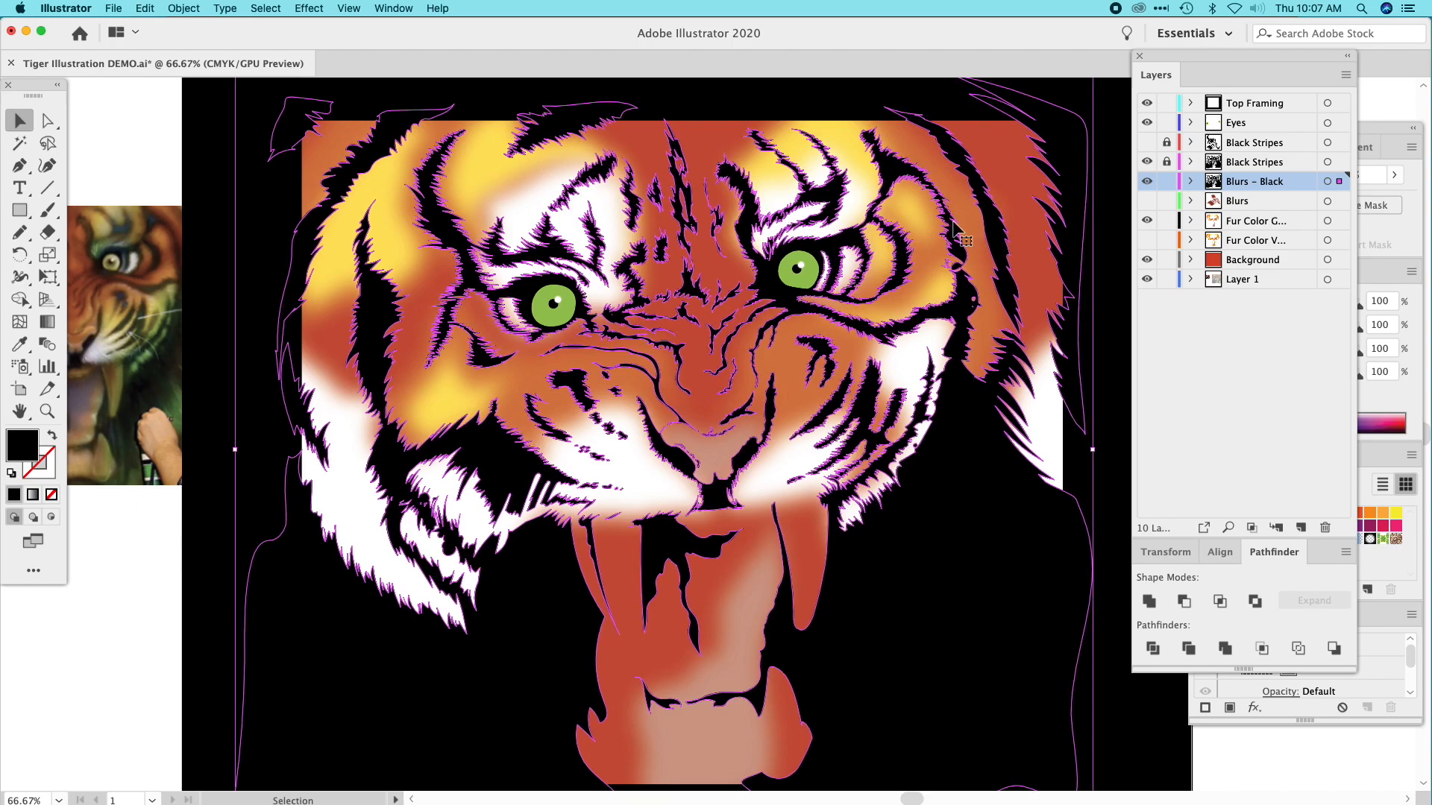
{"action": "left_click", "coordinate": [310, 9]}
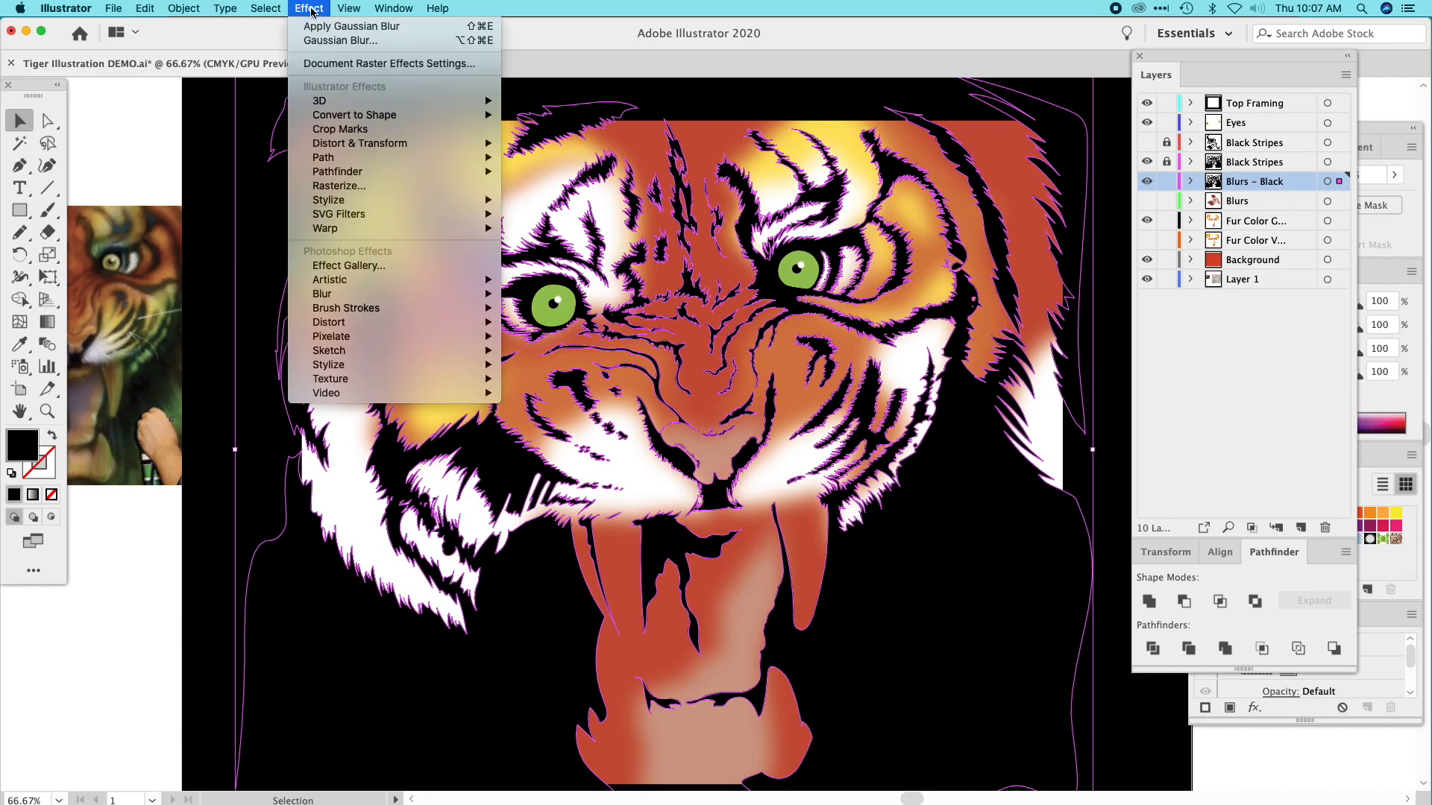
{"action": "left_click", "coordinate": [318, 42]}
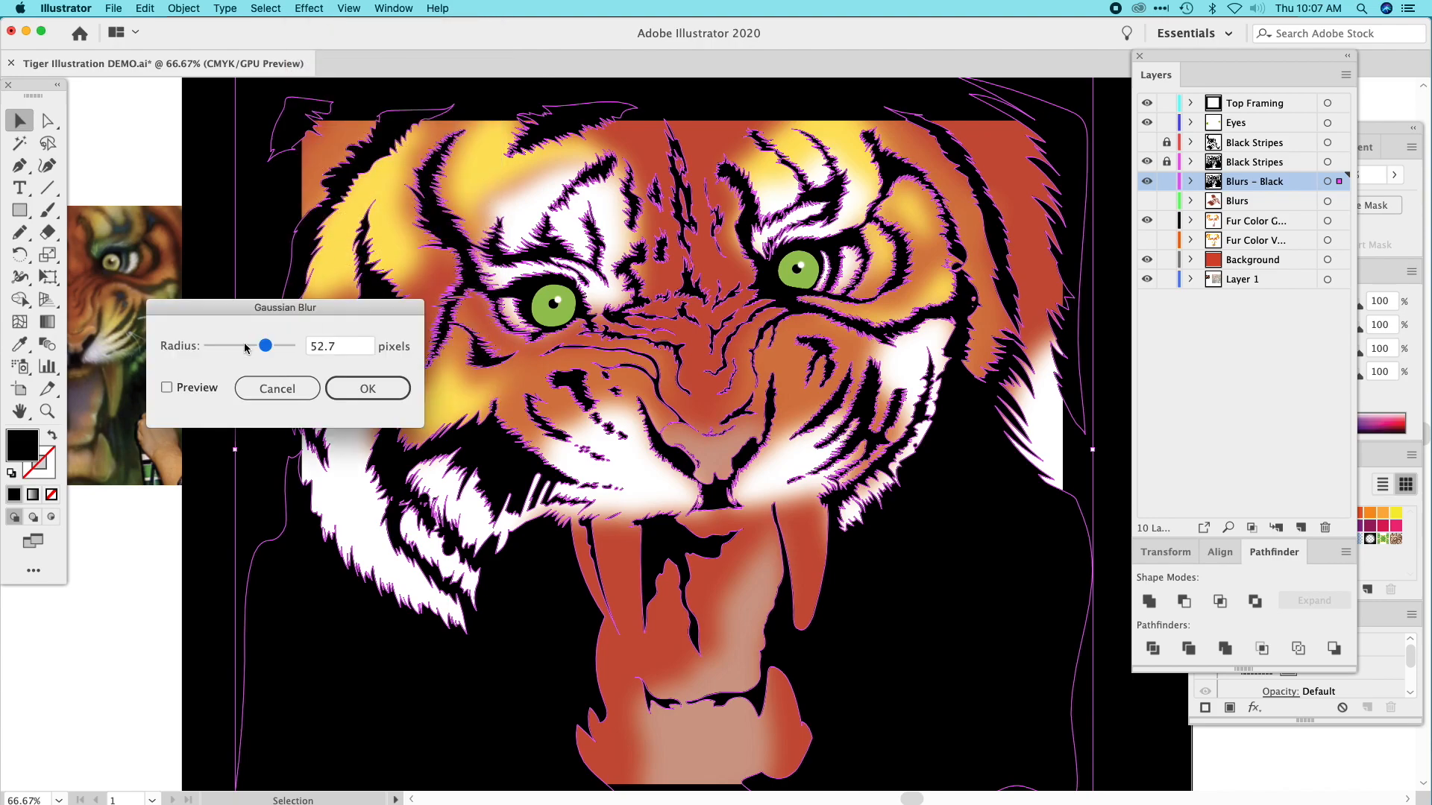
{"action": "left_click", "coordinate": [168, 388]}
{"action": "left_click", "coordinate": [167, 388]}
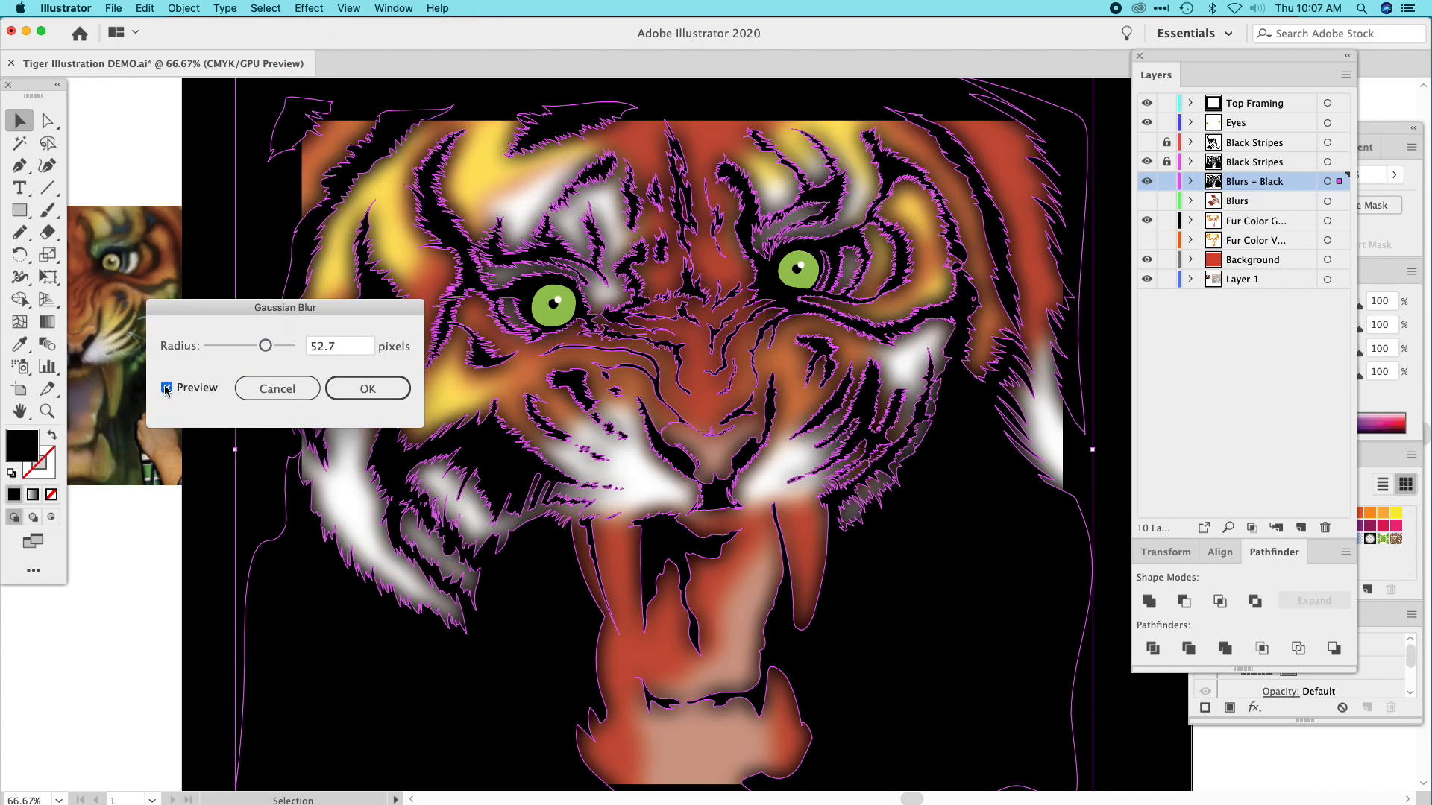
{"action": "left_click", "coordinate": [235, 347]}
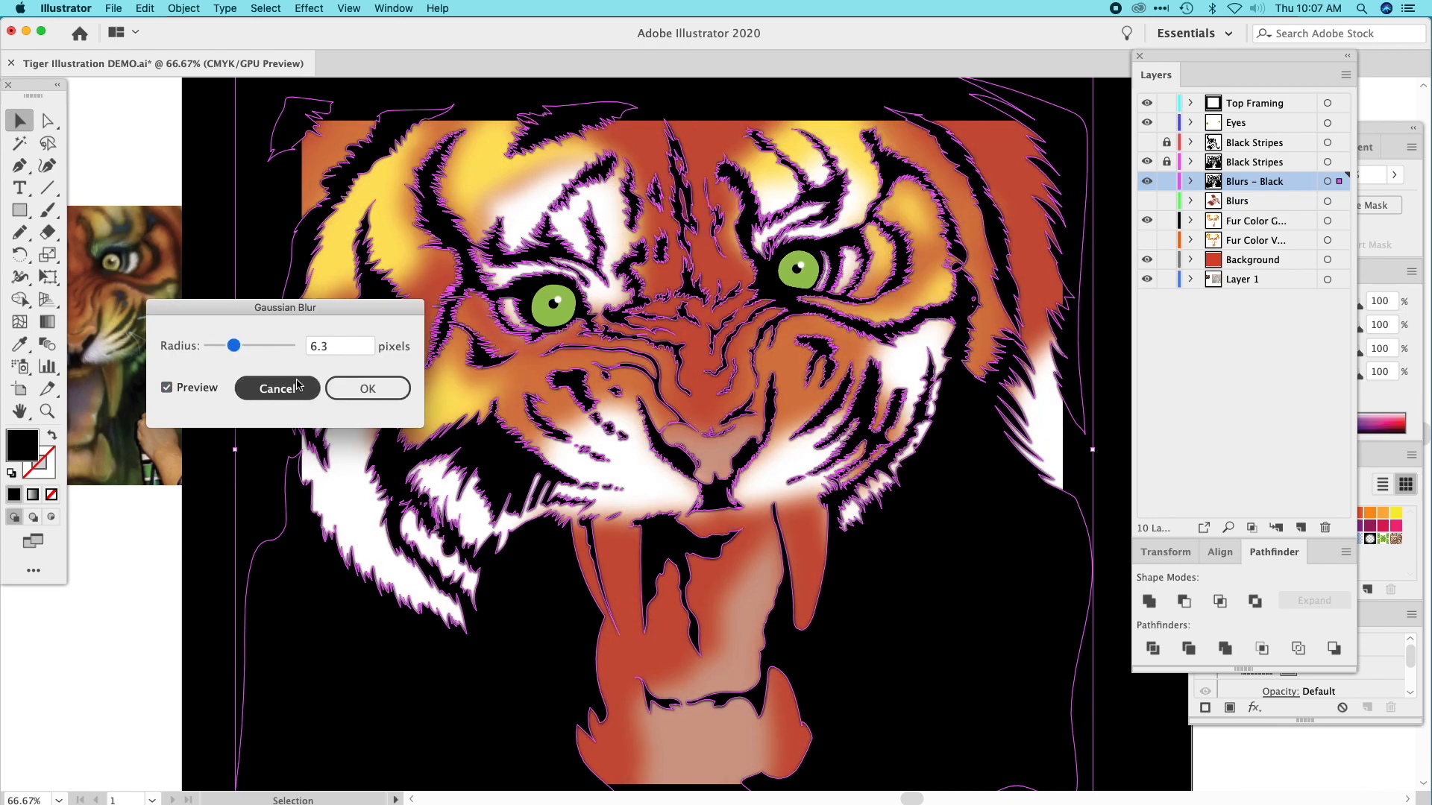
{"action": "left_click_drag", "start_coordinate": [236, 348], "coordinate": [242, 350]}
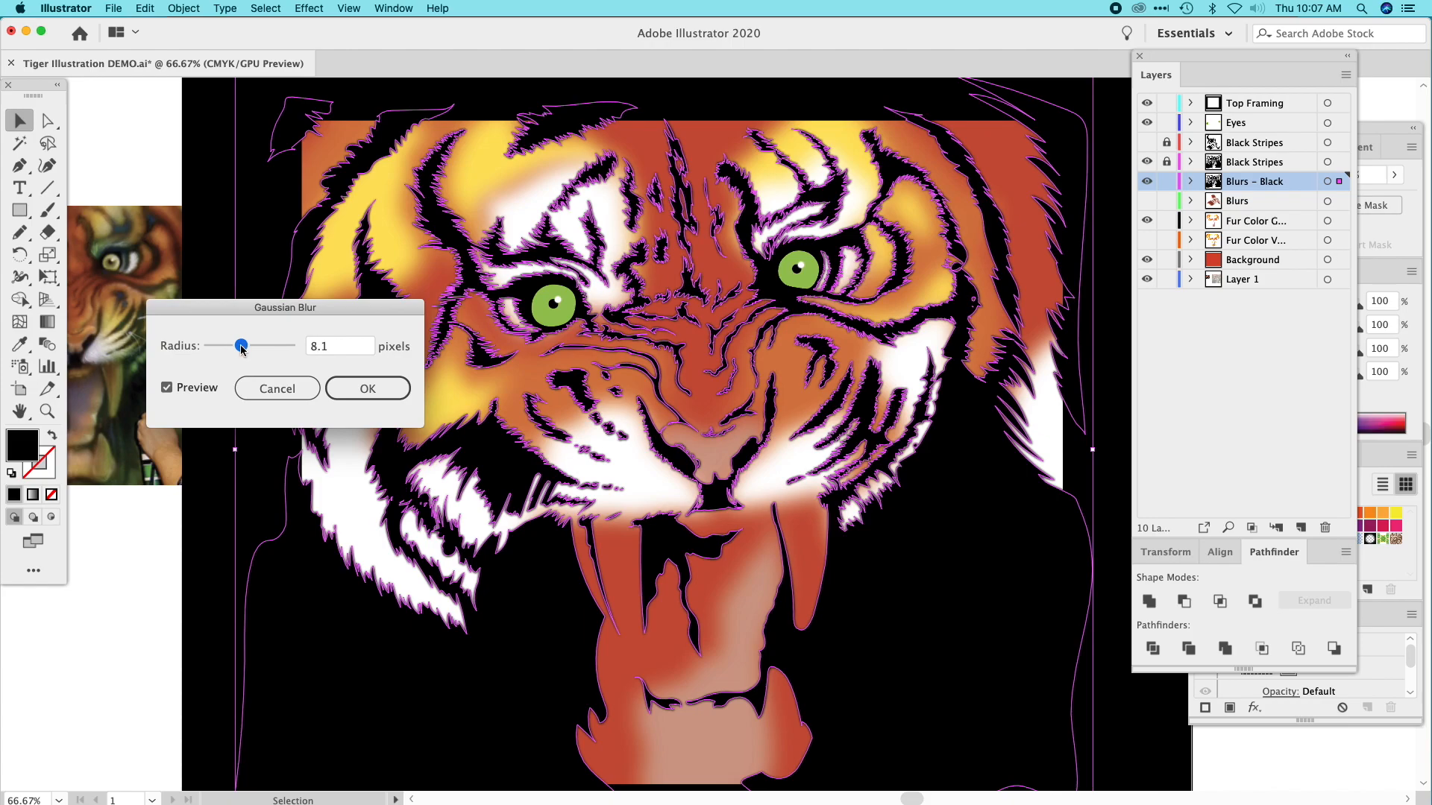
{"action": "left_click", "coordinate": [310, 382]}
{"action": "left_click", "coordinate": [319, 386]}
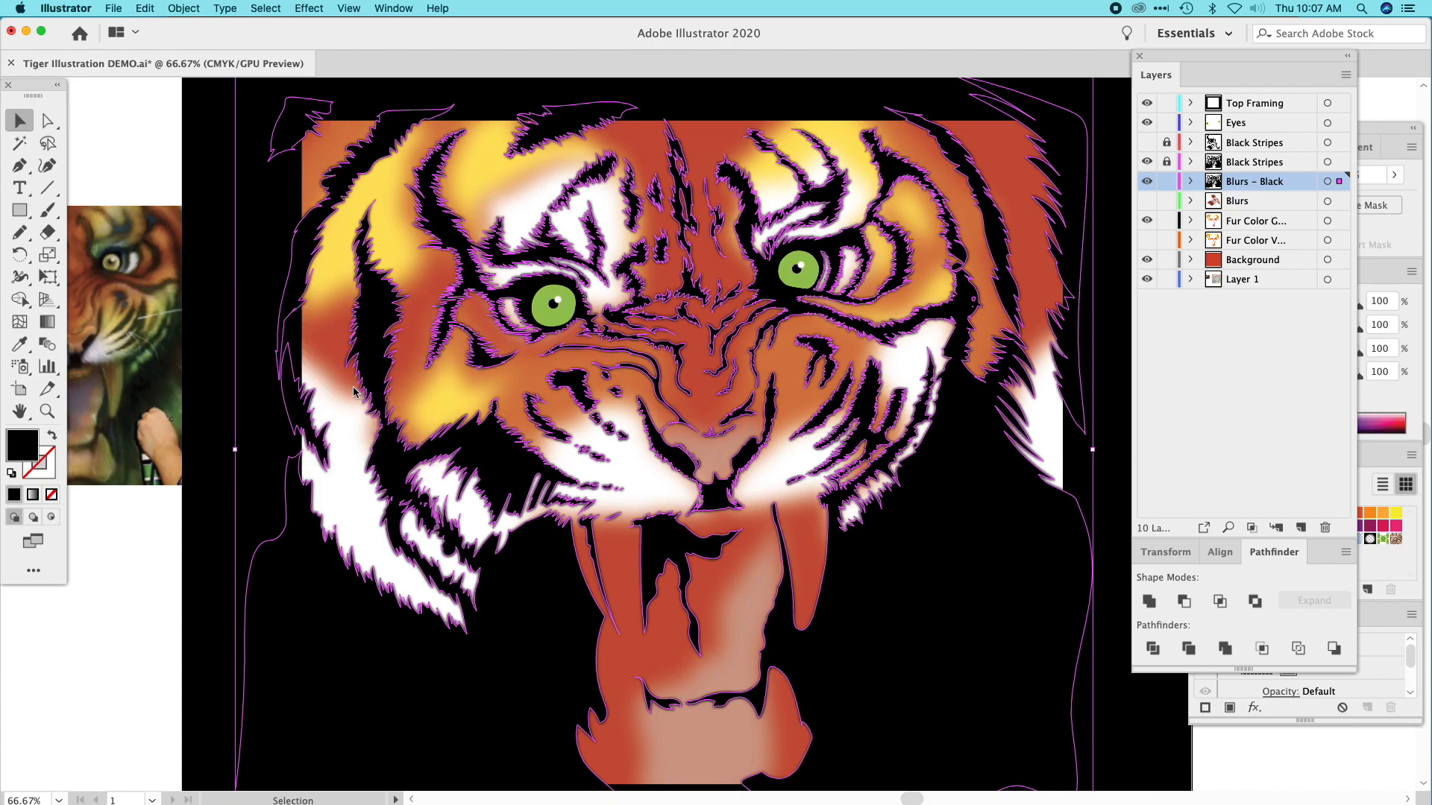
{"action": "left_click", "coordinate": [145, 133]}
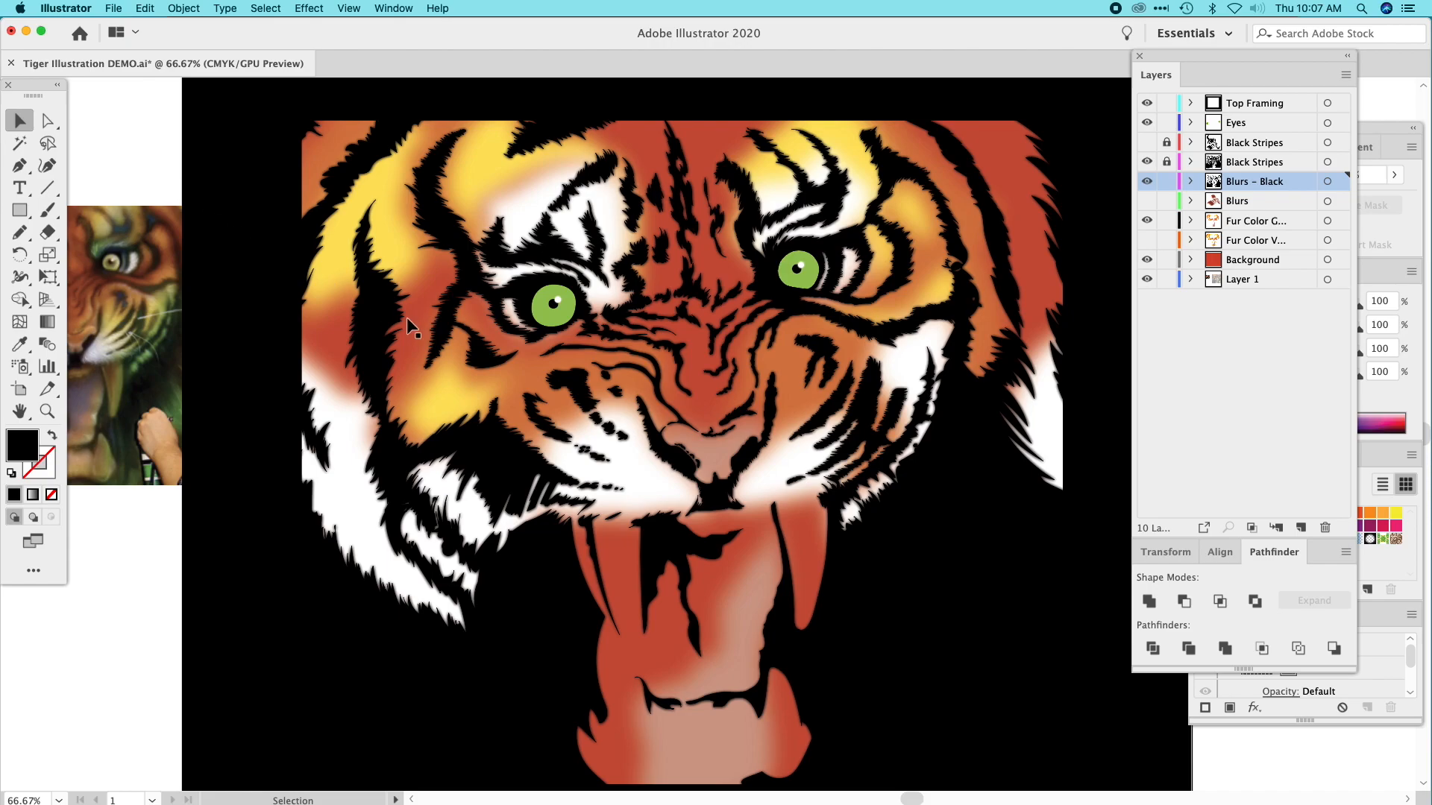
Set the opacity of the blurred stripes on the "Blurs - Black" layer to 45%.
{"action": "left_click", "coordinate": [569, 400]}
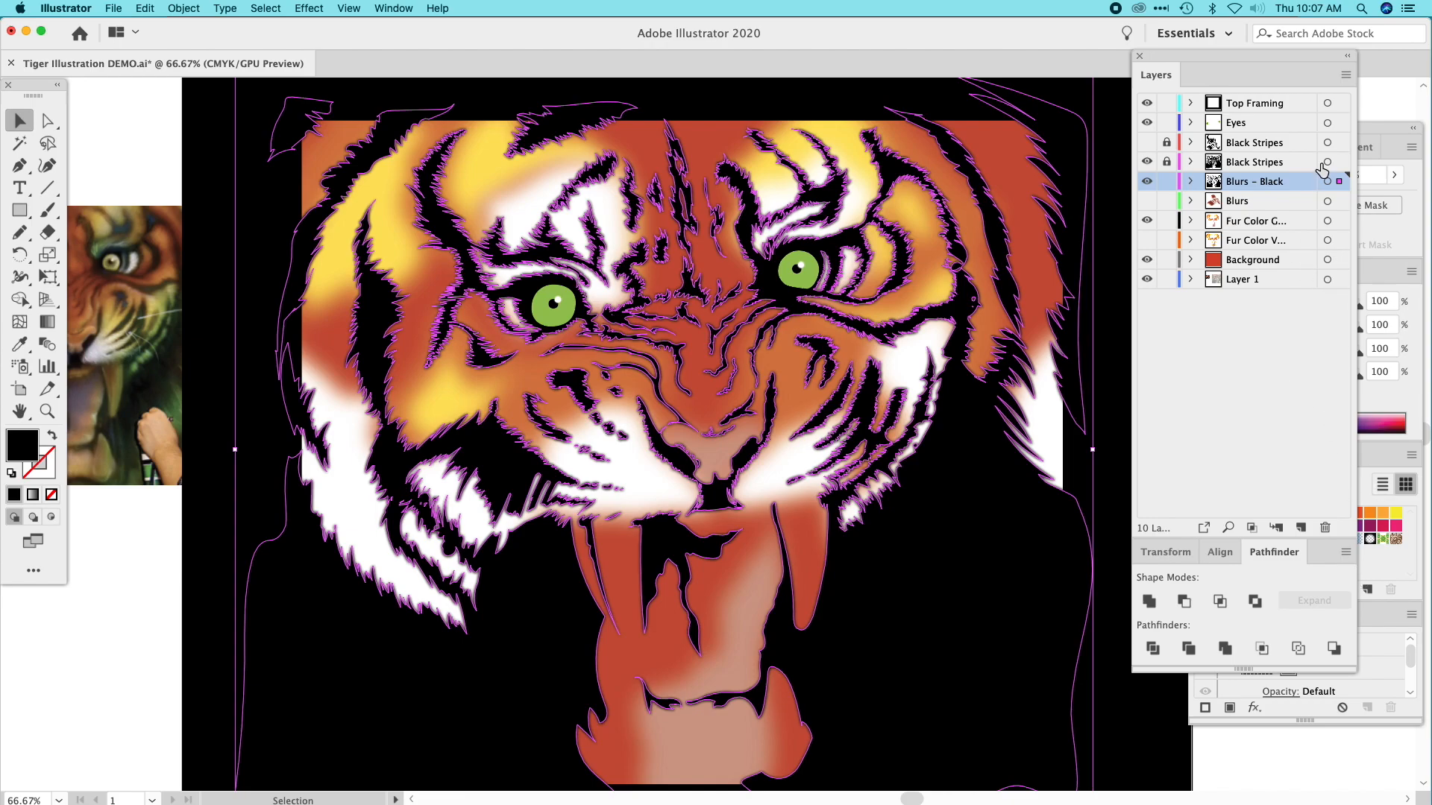
{"action": "left_click", "coordinate": [1384, 131]}
{"action": "left_click", "coordinate": [1393, 174]}
{"action": "left_click_drag", "start_coordinate": [1391, 196], "coordinate": [1355, 200]}
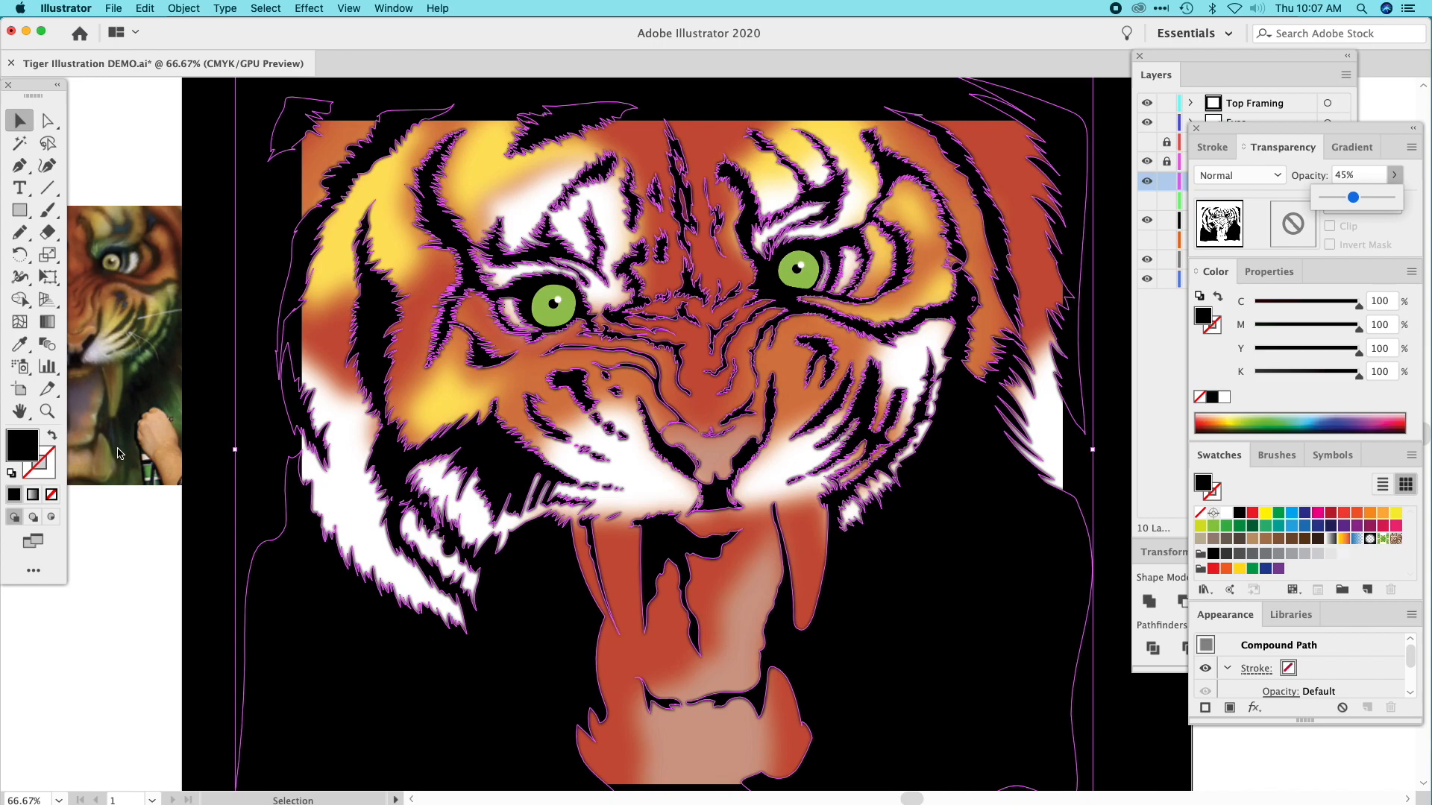
{"action": "left_click", "coordinate": [104, 547]}
{"action": "left_click", "coordinate": [103, 544]}
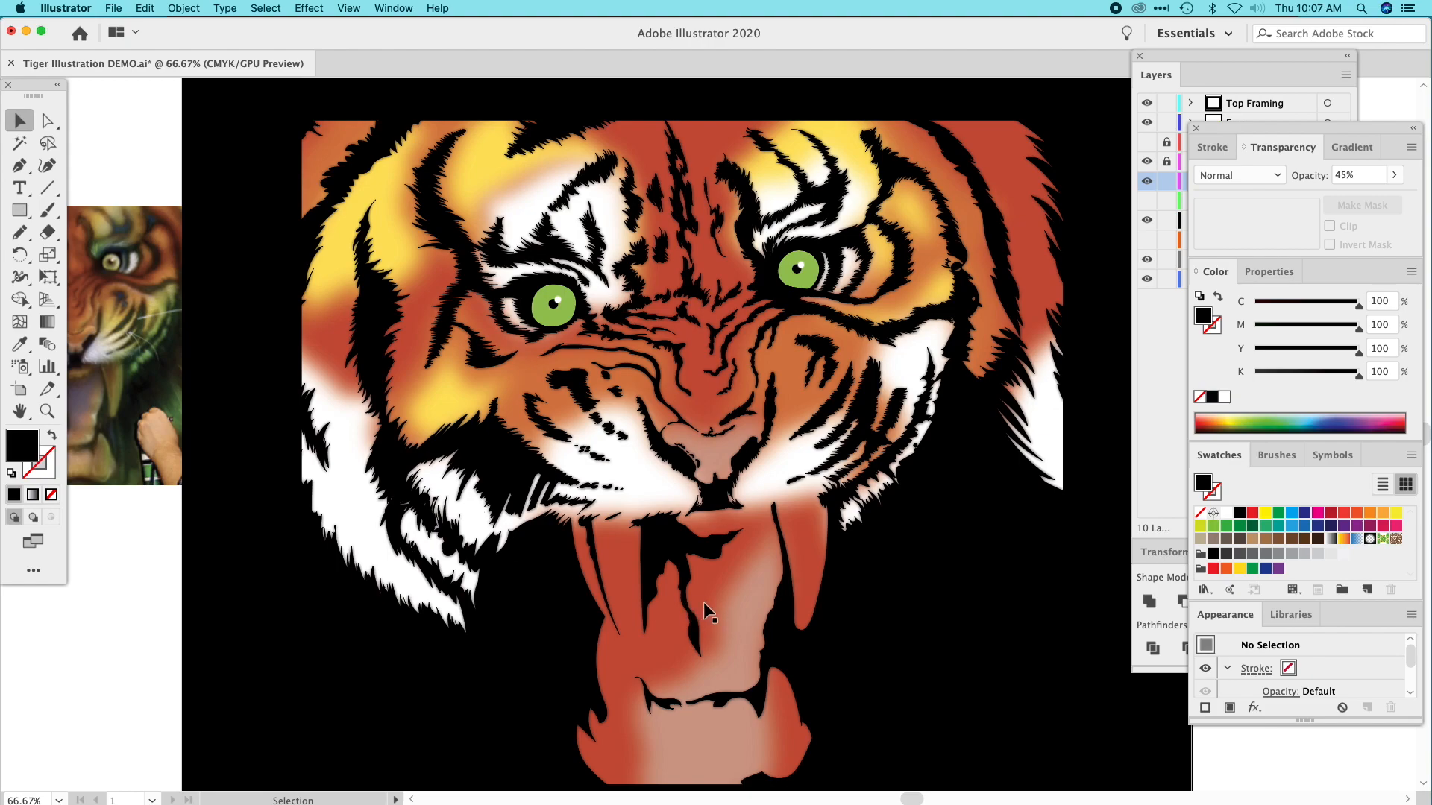
Show the hidden Fur Color VECTOR layer so its unblurred fangs are accessible.
{"action": "left_click", "coordinate": [733, 616]}
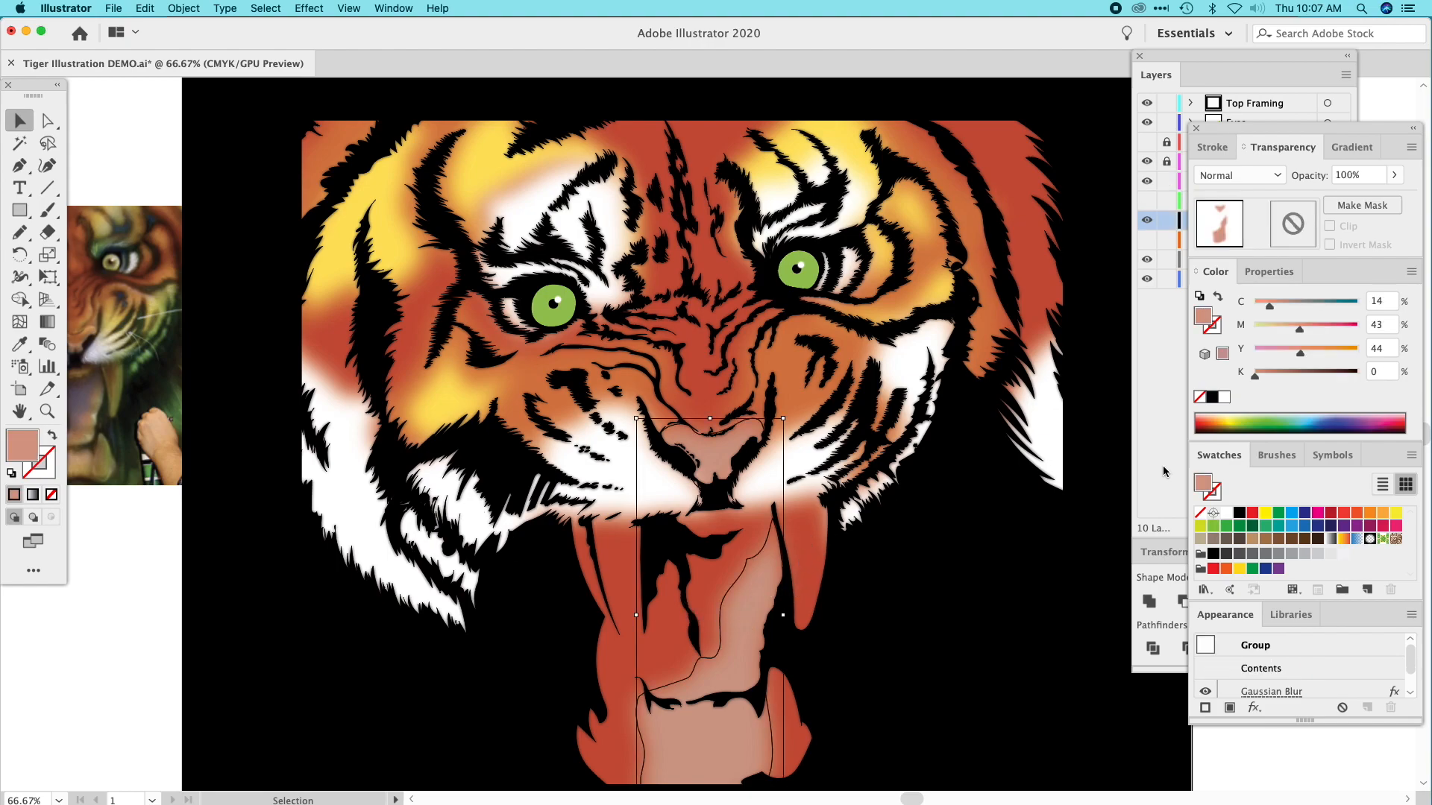
{"action": "left_click", "coordinate": [1162, 372]}
{"action": "left_click", "coordinate": [1147, 241]}
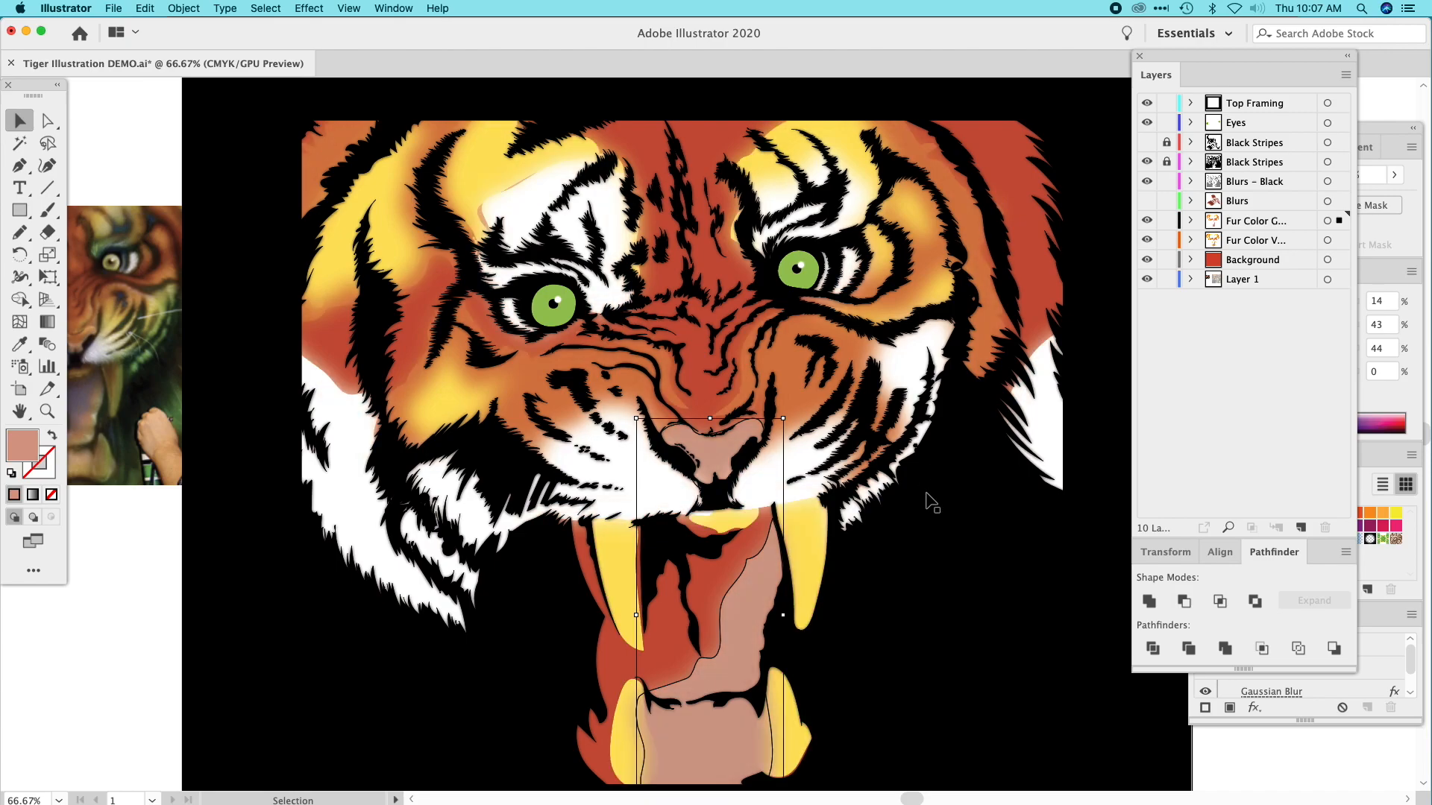
Try to select the unblurred yellow fangs individually on the artwork with the Group Selection tool.
{"action": "left_click", "coordinate": [809, 550]}
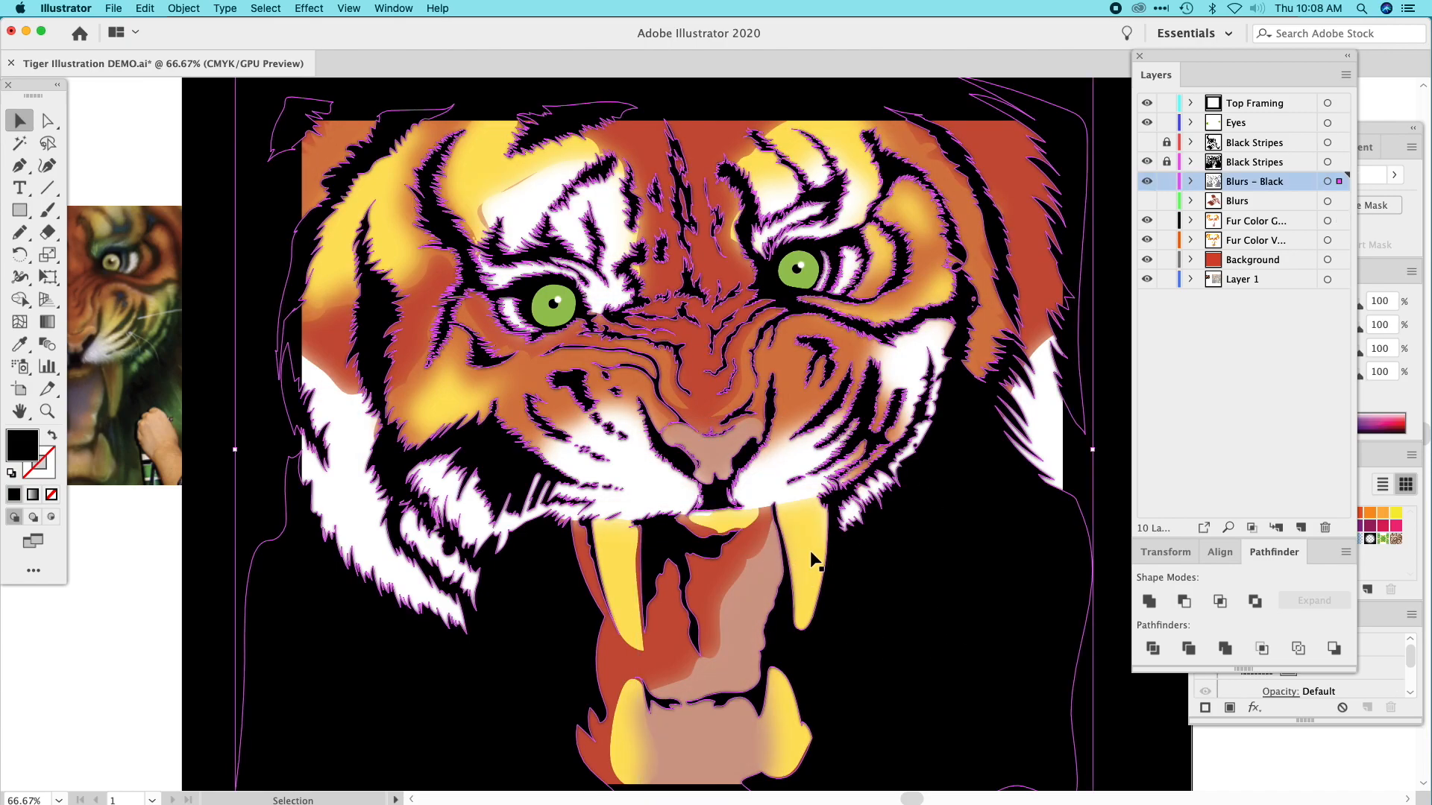
{"action": "left_click", "coordinate": [692, 513]}
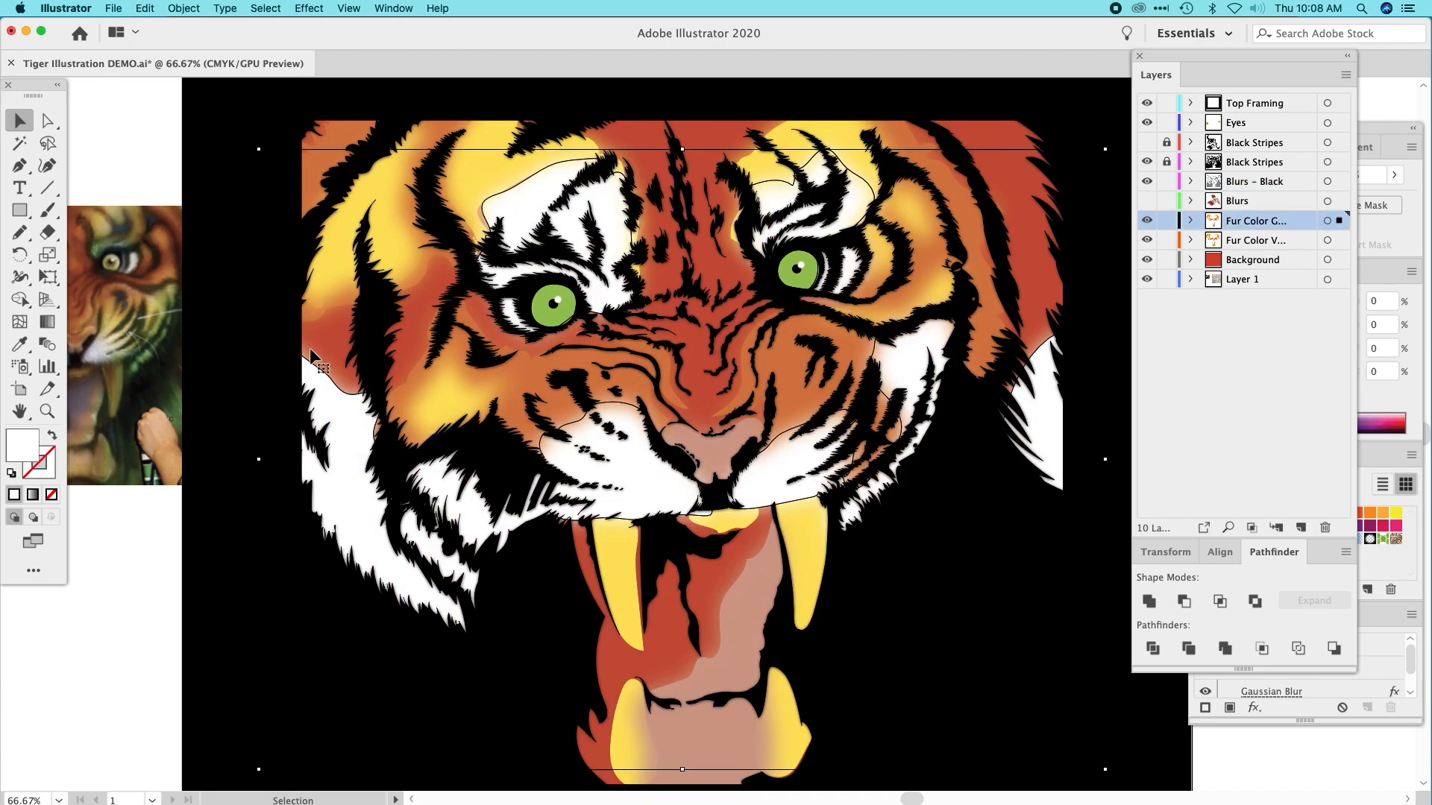
{"action": "left_click", "coordinate": [48, 122]}
{"action": "left_click_drag", "start_coordinate": [48, 122], "coordinate": [101, 141]}
{"action": "left_click", "coordinate": [105, 143]}
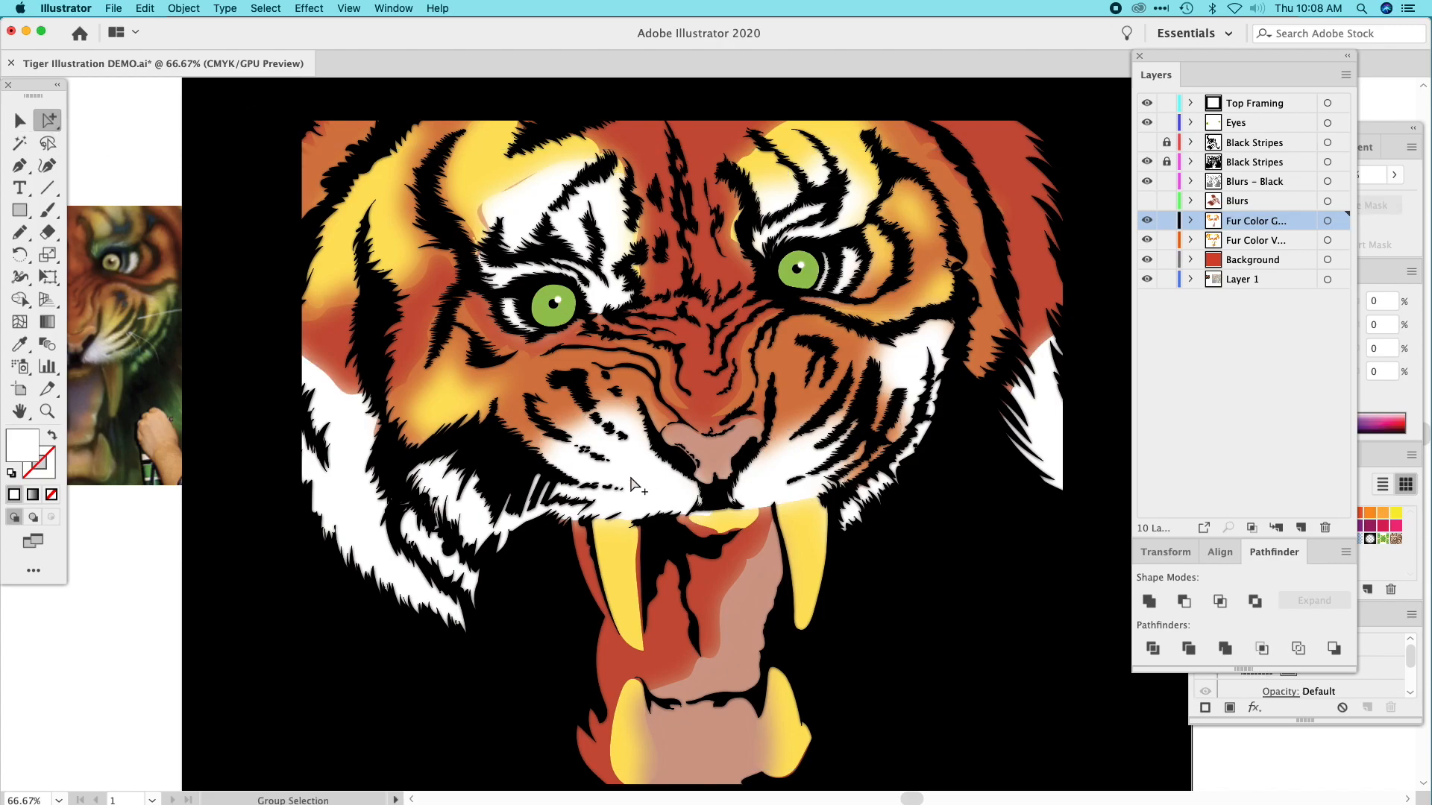
{"action": "left_click", "coordinate": [614, 555]}
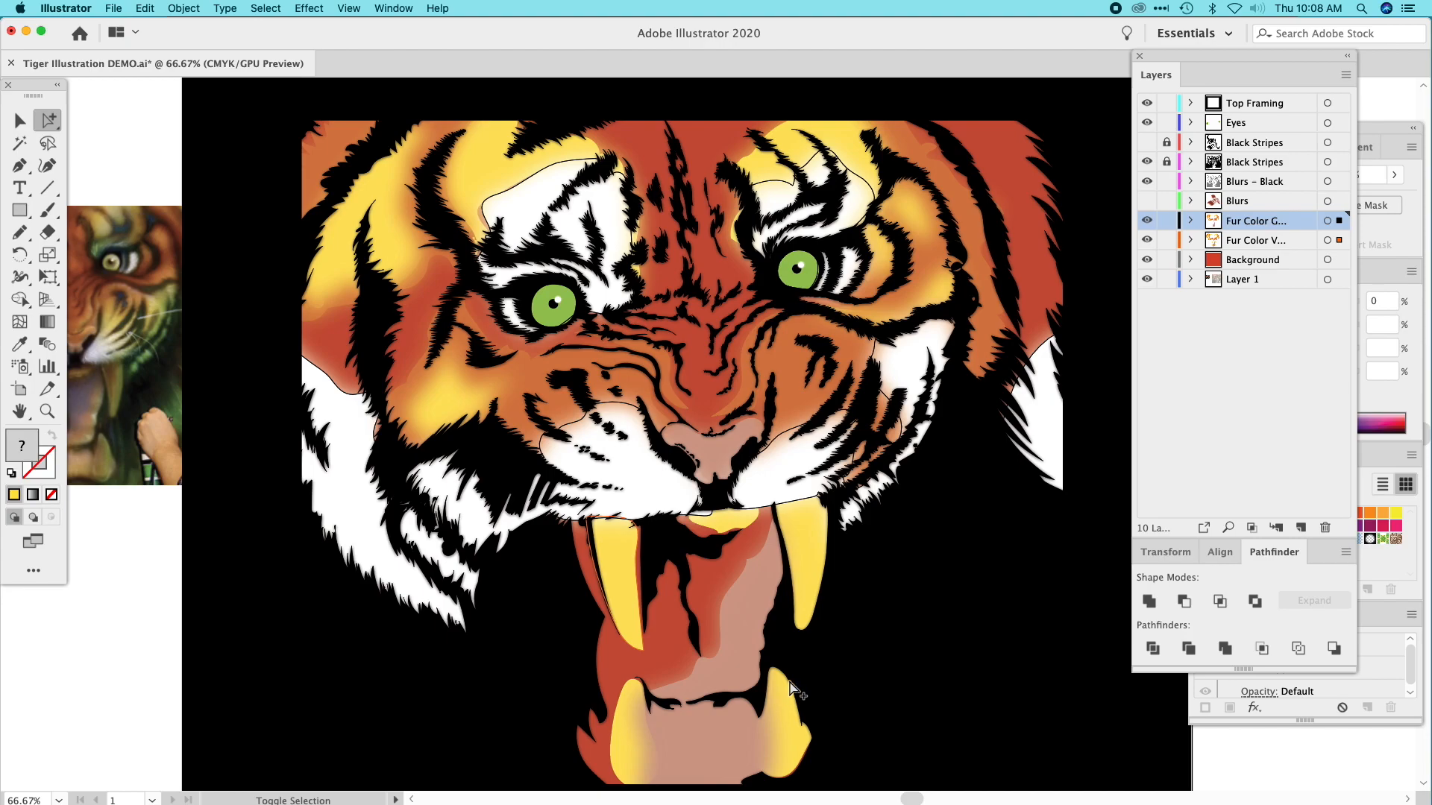
{"action": "left_click", "coordinate": [723, 537], "text": "shift"}
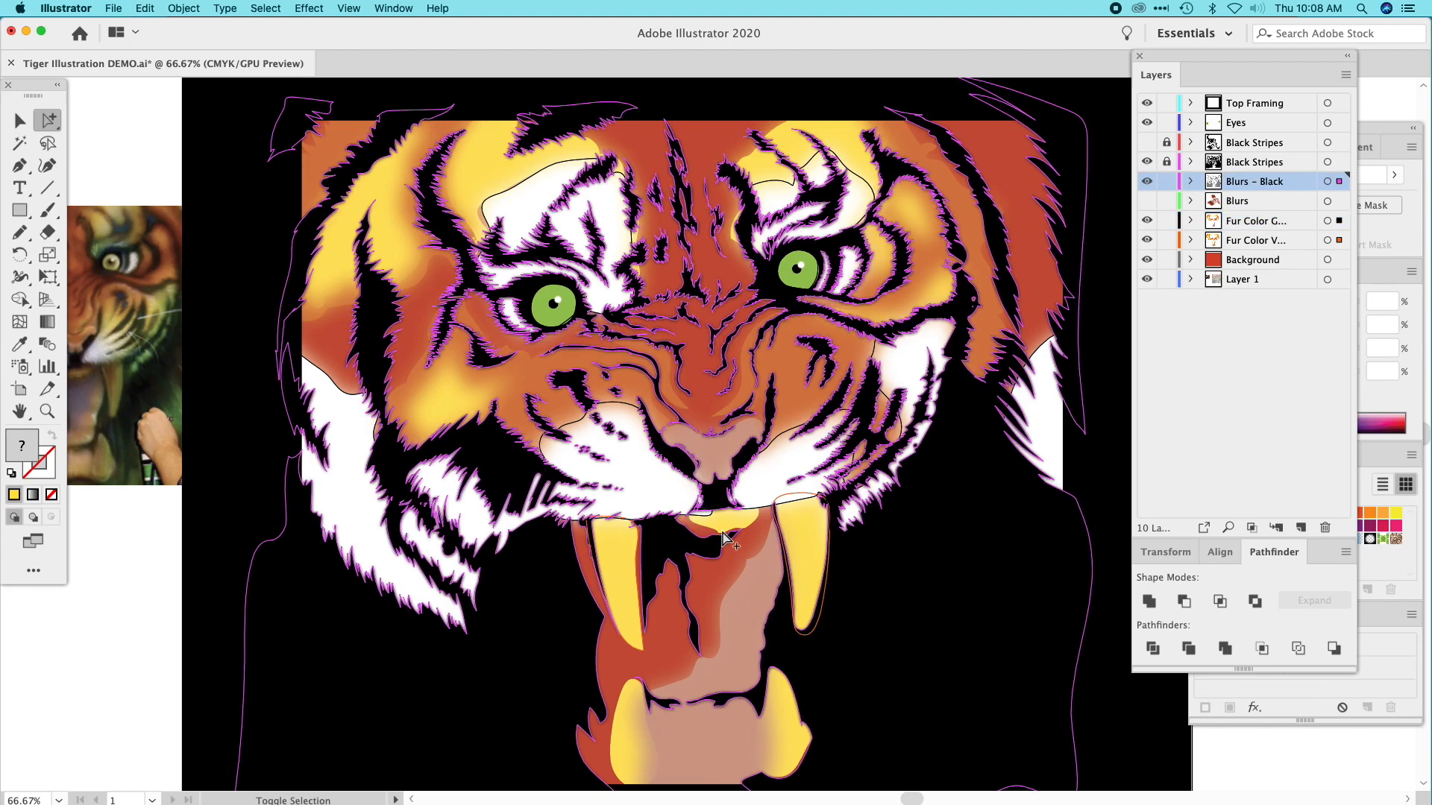
{"action": "left_click", "coordinate": [762, 514], "text": "shift"}
{"action": "left_click", "coordinate": [734, 545], "text": "shift"}
{"action": "left_click", "coordinate": [734, 551]}
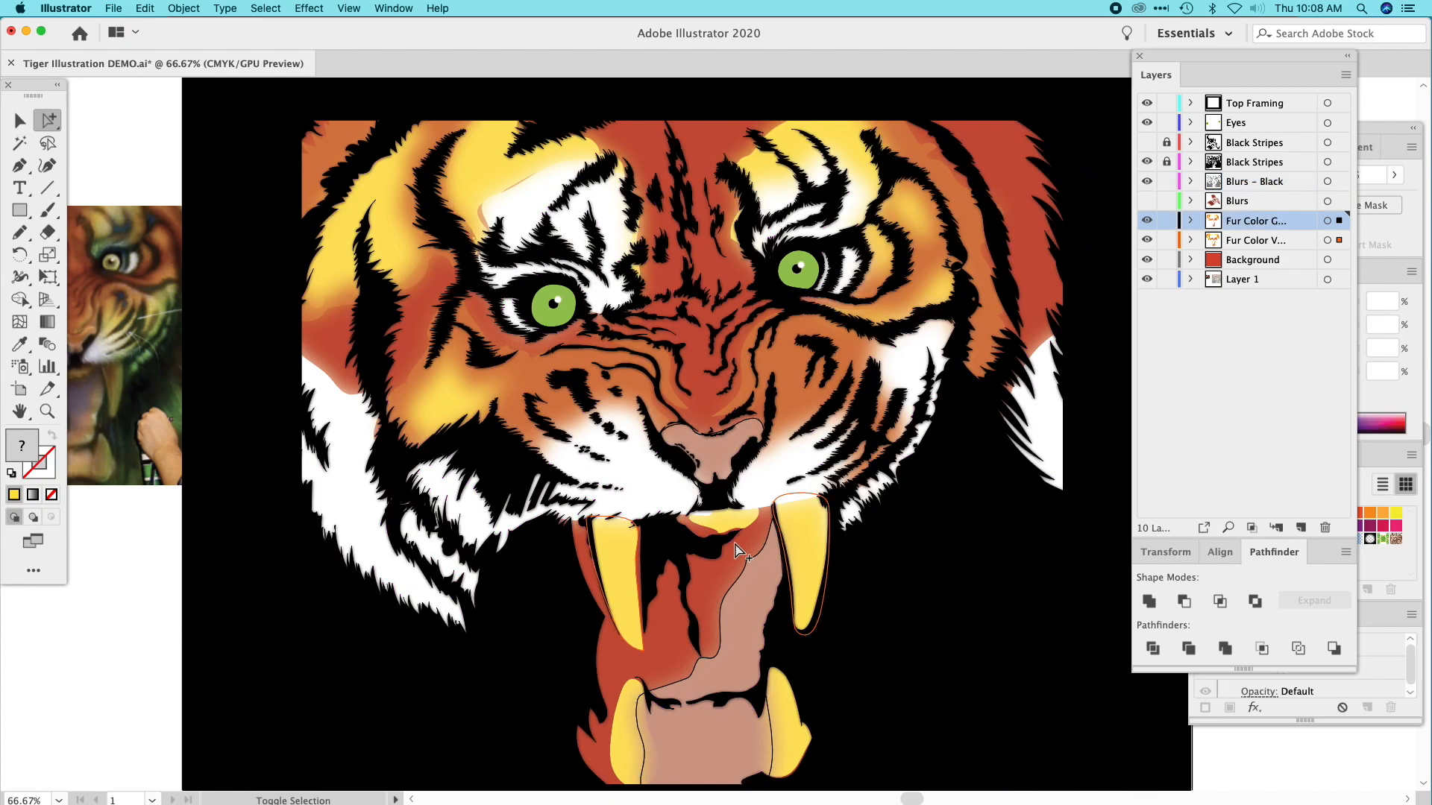
Switch to outline view and select the whole group of yellow fangs and teeth on the Fur Color VECTOR layer.
{"action": "key", "text": "super+y"}
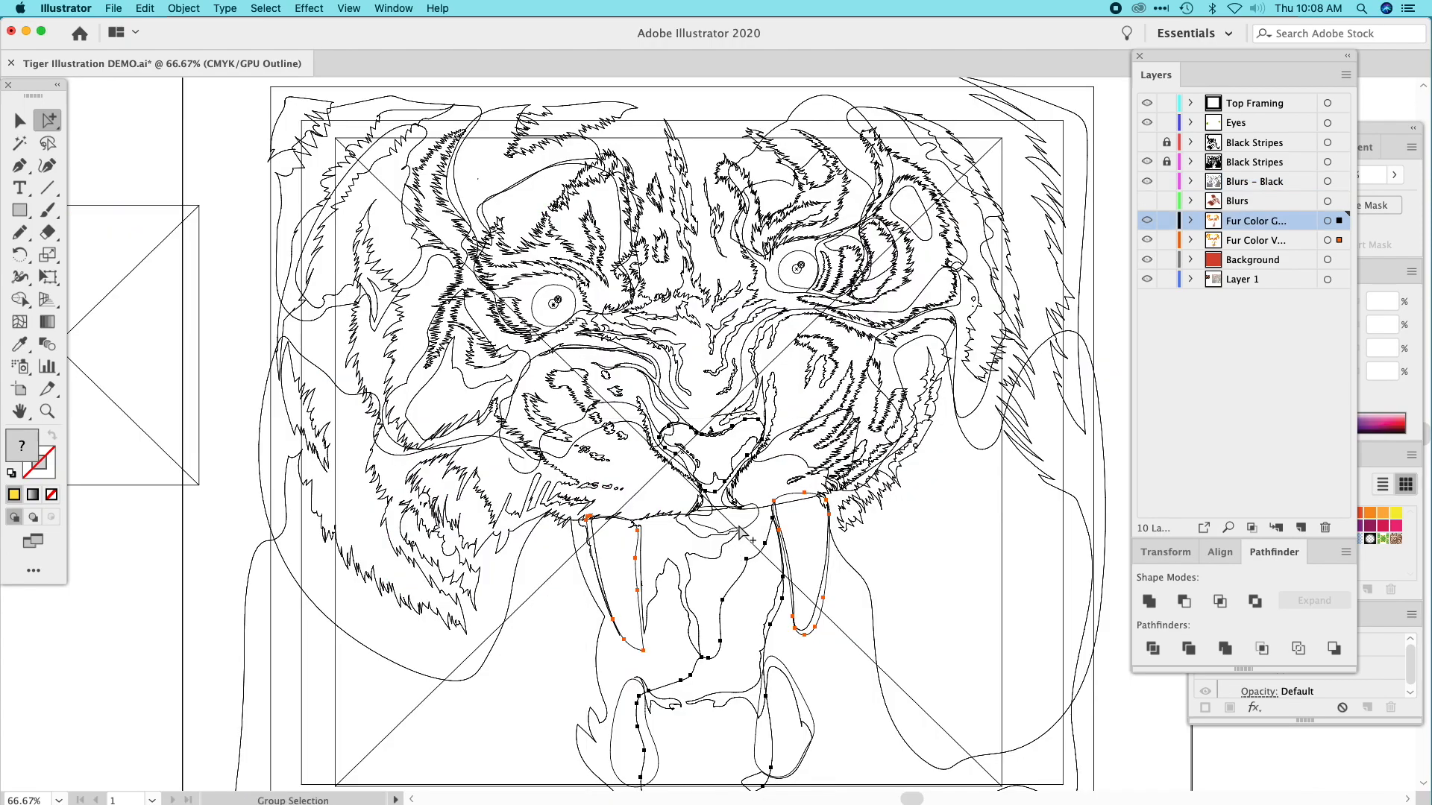
{"action": "left_click", "coordinate": [716, 547], "text": "alt"}
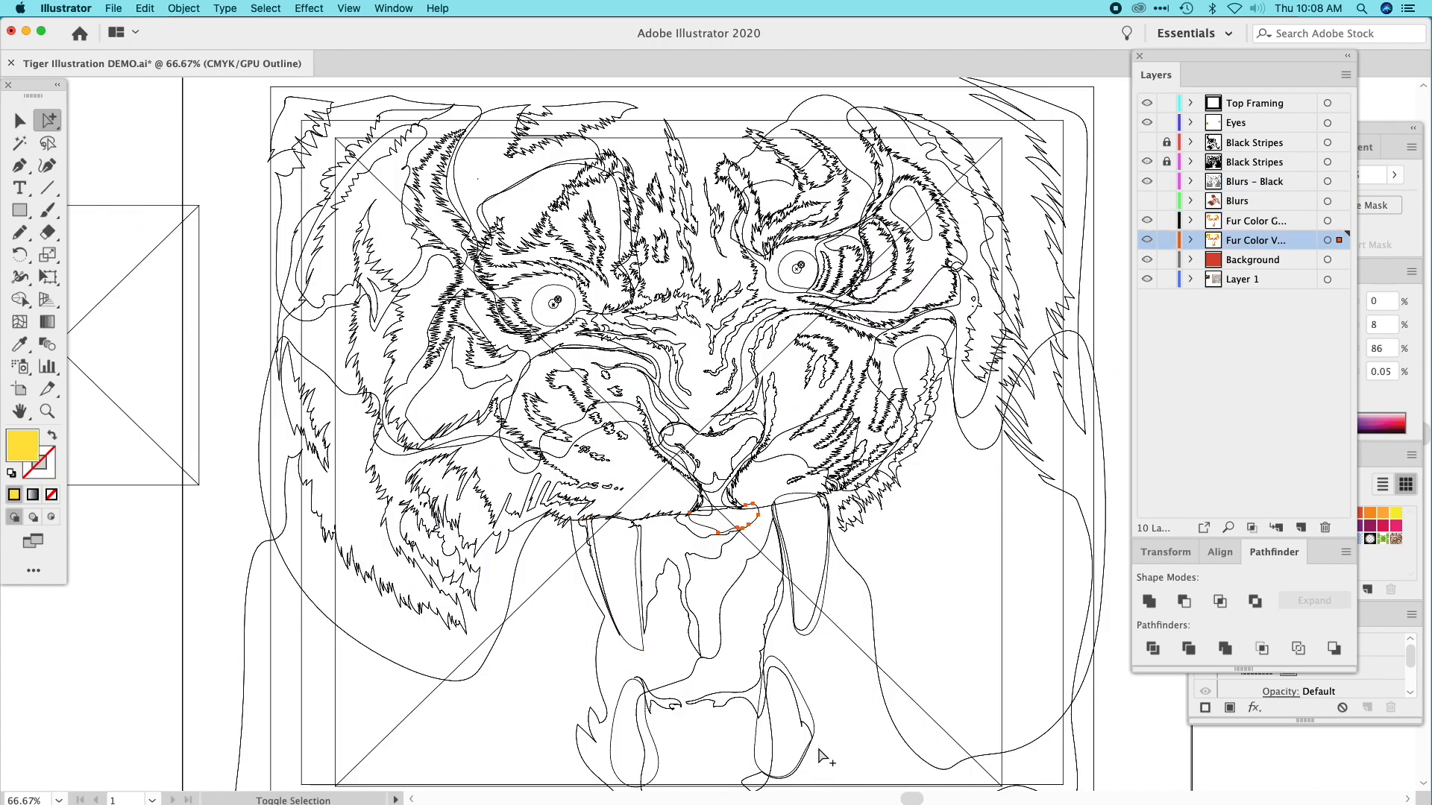
{"action": "left_click", "coordinate": [30, 127]}
{"action": "left_click", "coordinate": [718, 576]}
{"action": "left_click", "coordinate": [758, 527]}
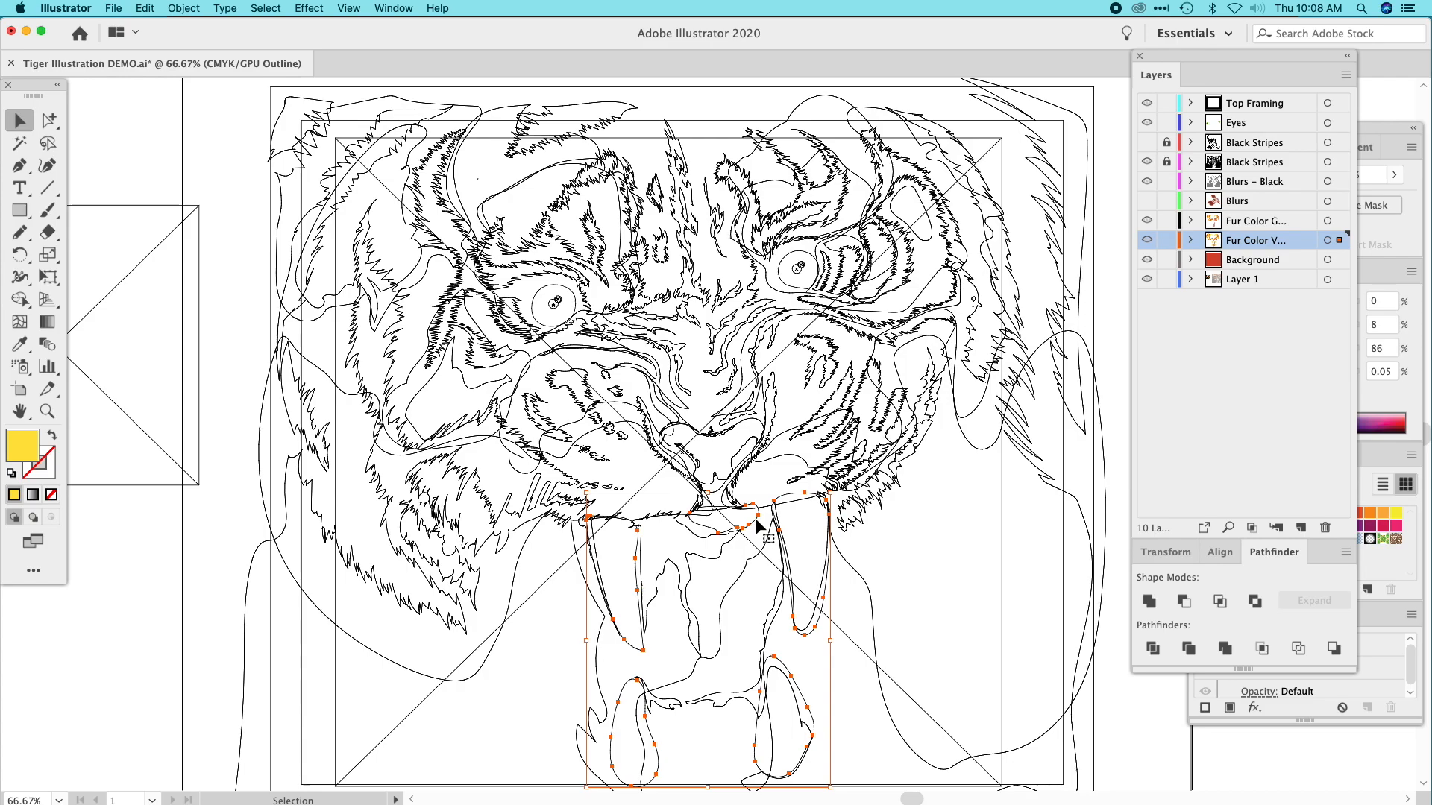
Copy the selected fang group to the Fur Color Groupings layer, hide the Fur Color VECTOR layer and return to preview mode.
{"action": "key", "text": "alt+super"}
{"action": "left_click_drag", "start_coordinate": [1339, 240], "coordinate": [1339, 220]}
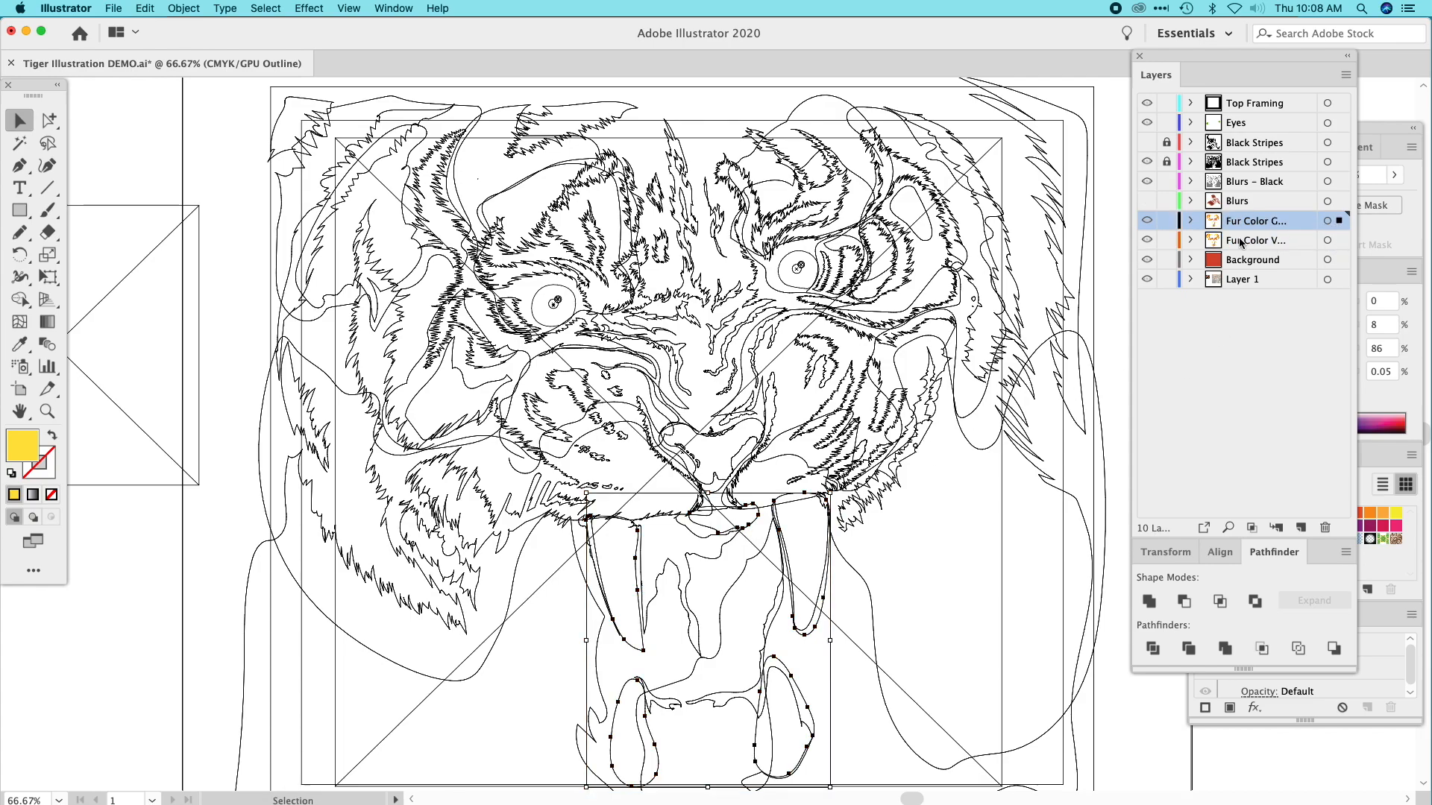
{"action": "left_click", "coordinate": [1147, 241]}
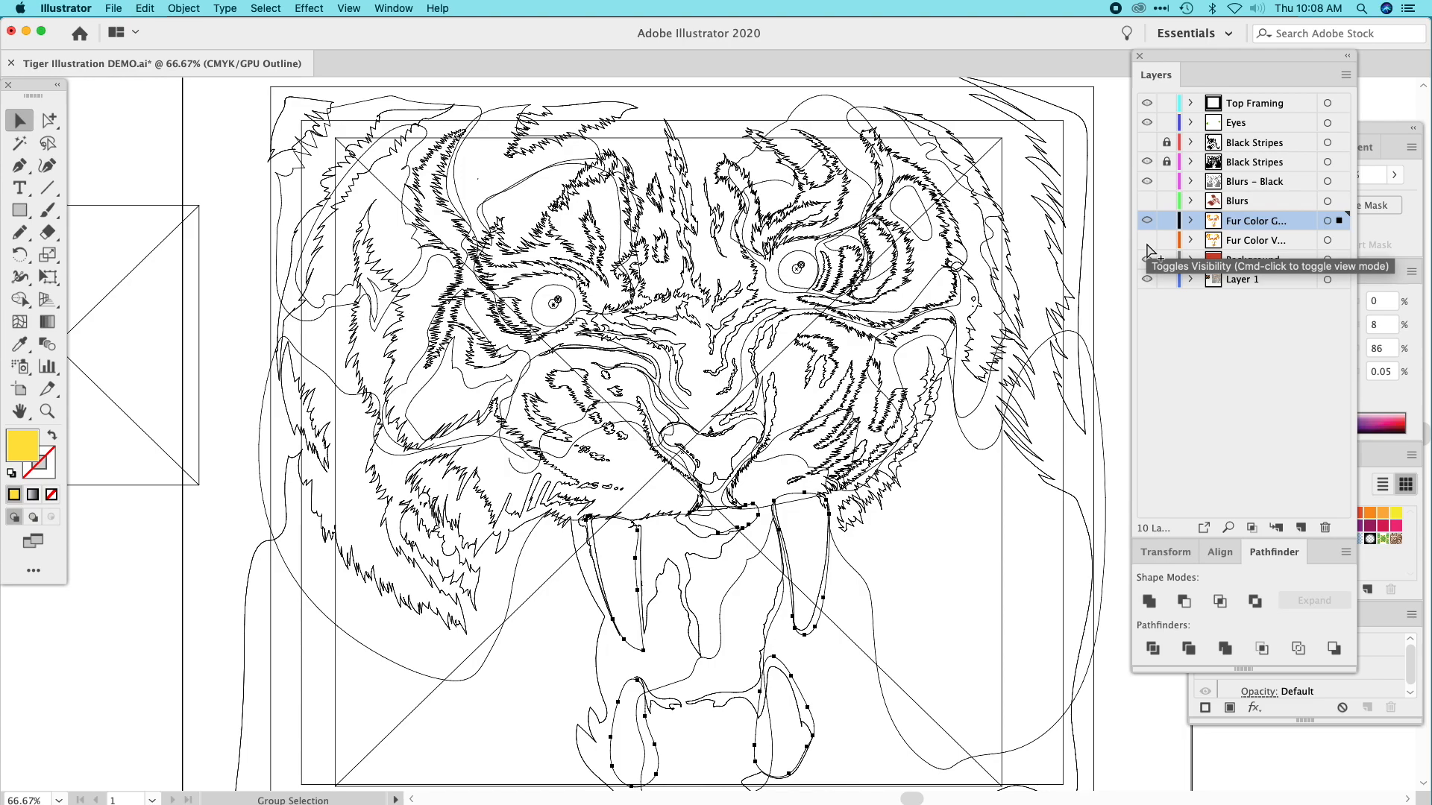
{"action": "key", "text": "super+y"}
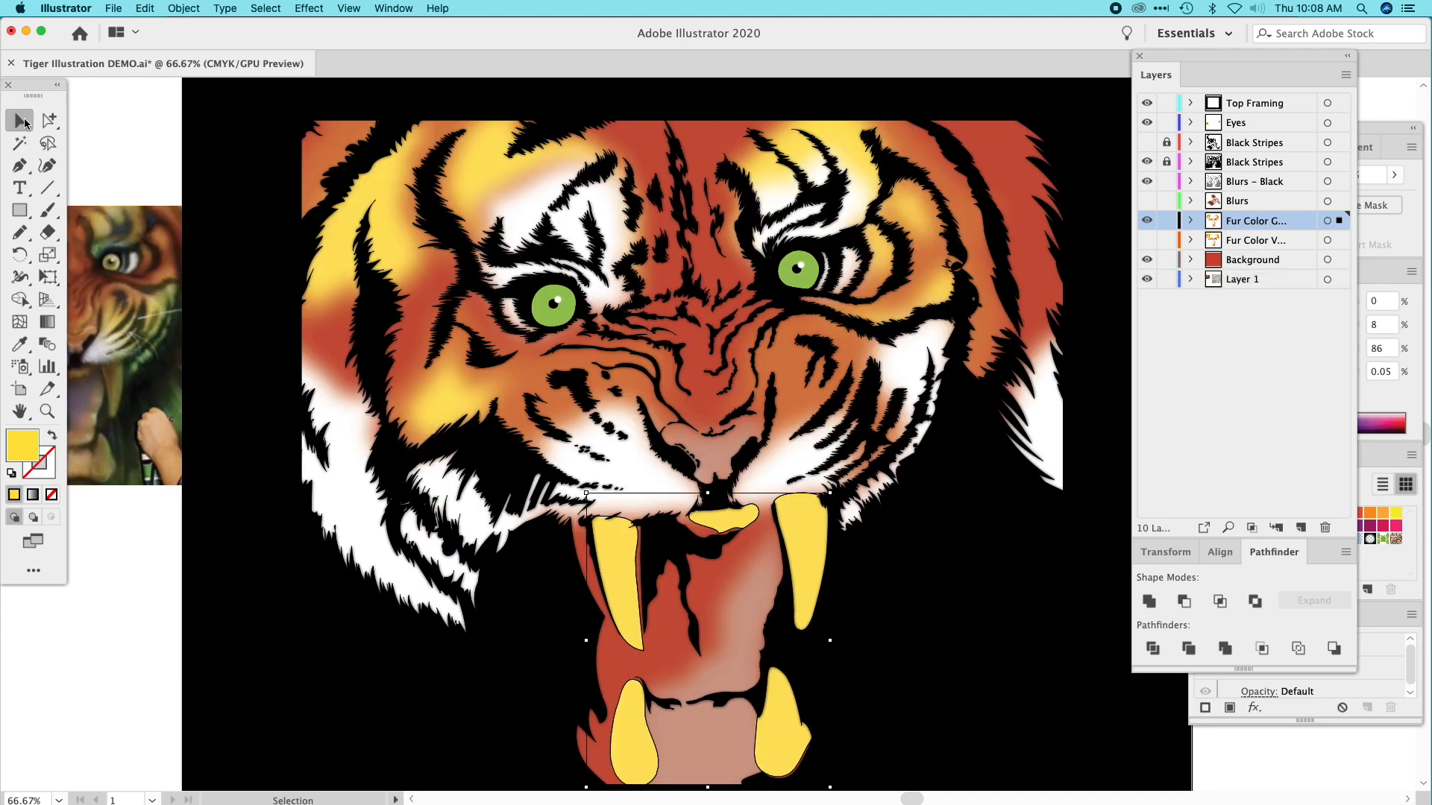
{"action": "left_click", "coordinate": [148, 137]}
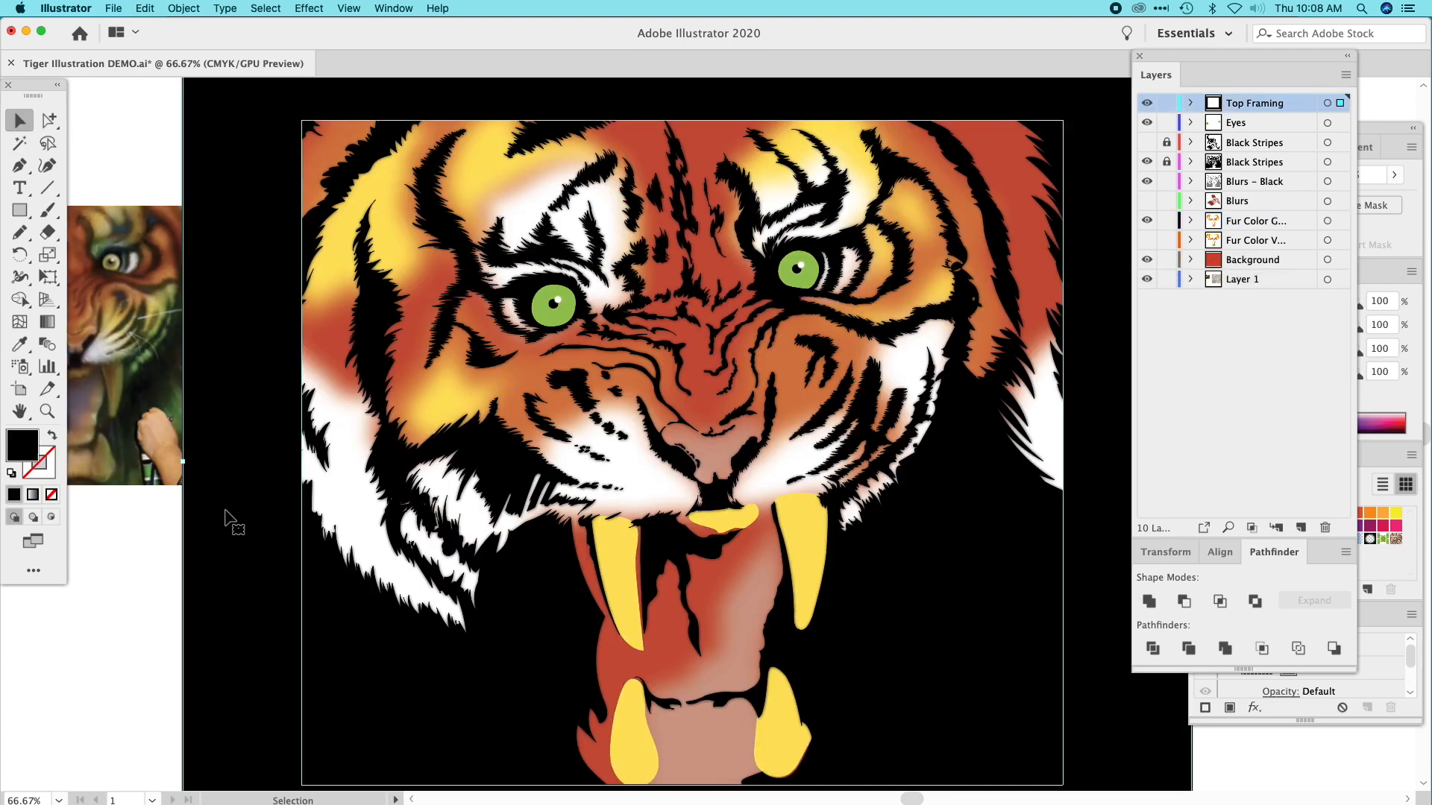
{"action": "left_click", "coordinate": [125, 555]}
{"action": "key", "text": "space"}
{"action": "left_click_drag", "start_coordinate": [170, 213], "coordinate": [136, 208]}
{"action": "left_click", "coordinate": [184, 9]}
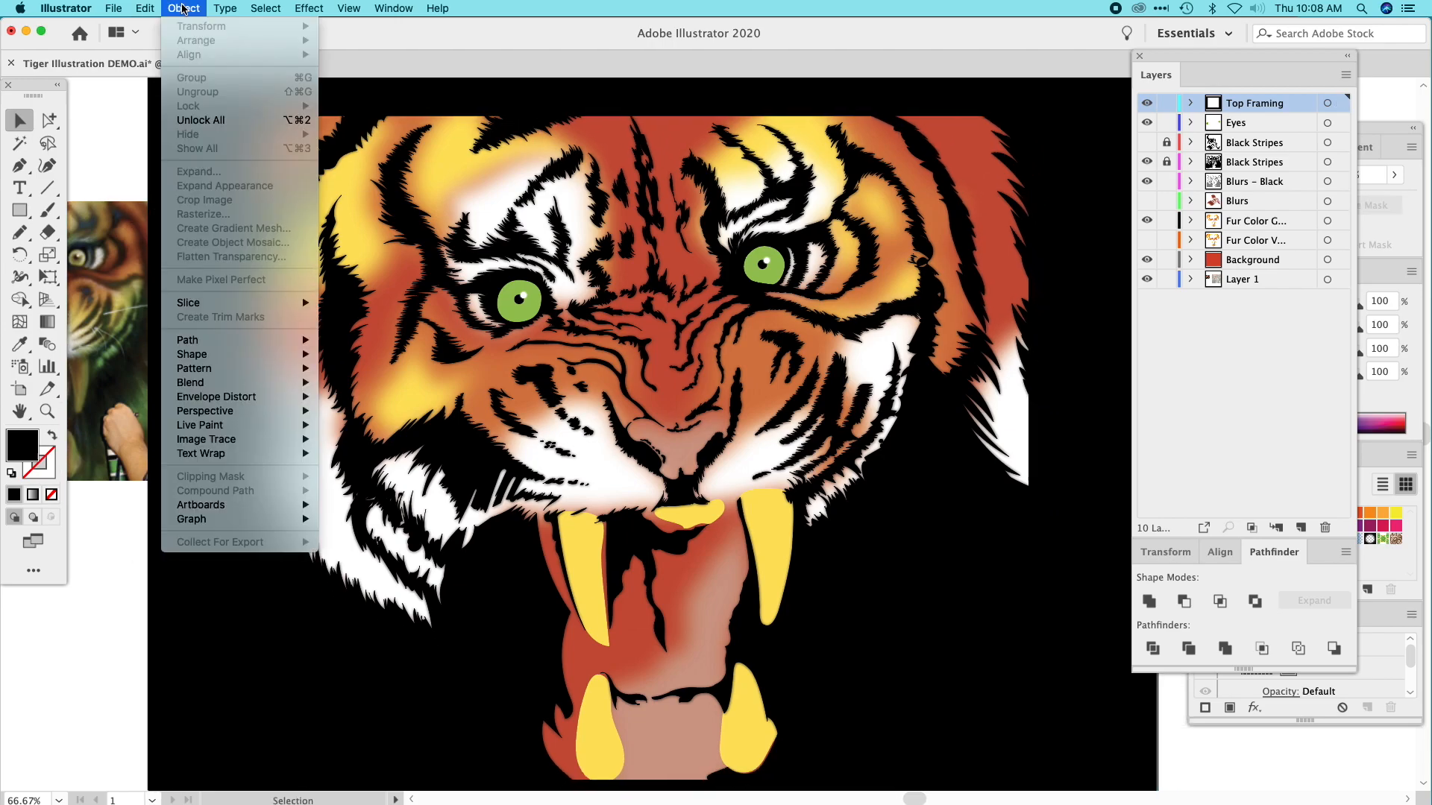
{"action": "mouse_move", "coordinate": [144, 9]}
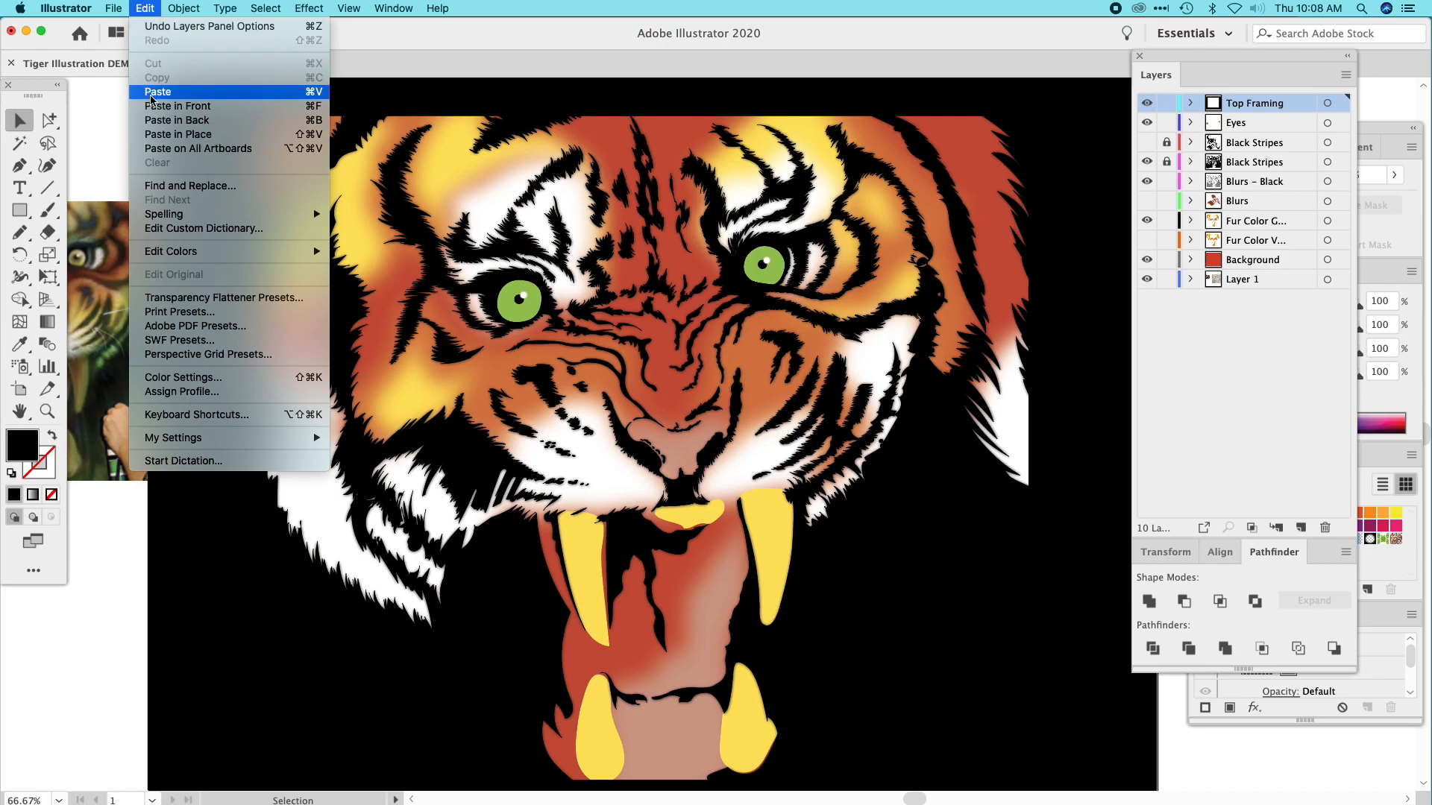
{"action": "mouse_move", "coordinate": [349, 9]}
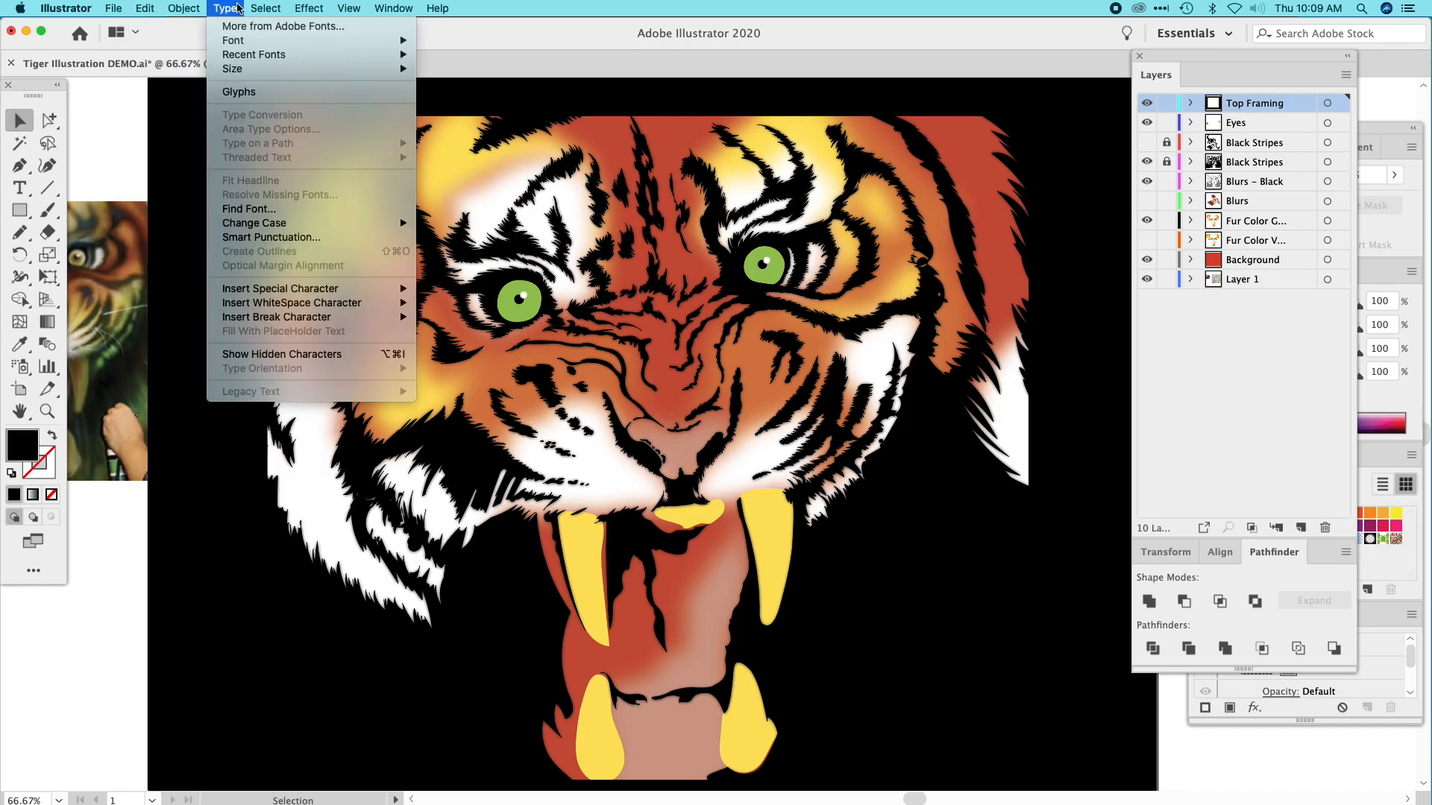
{"action": "mouse_move", "coordinate": [267, 11]}
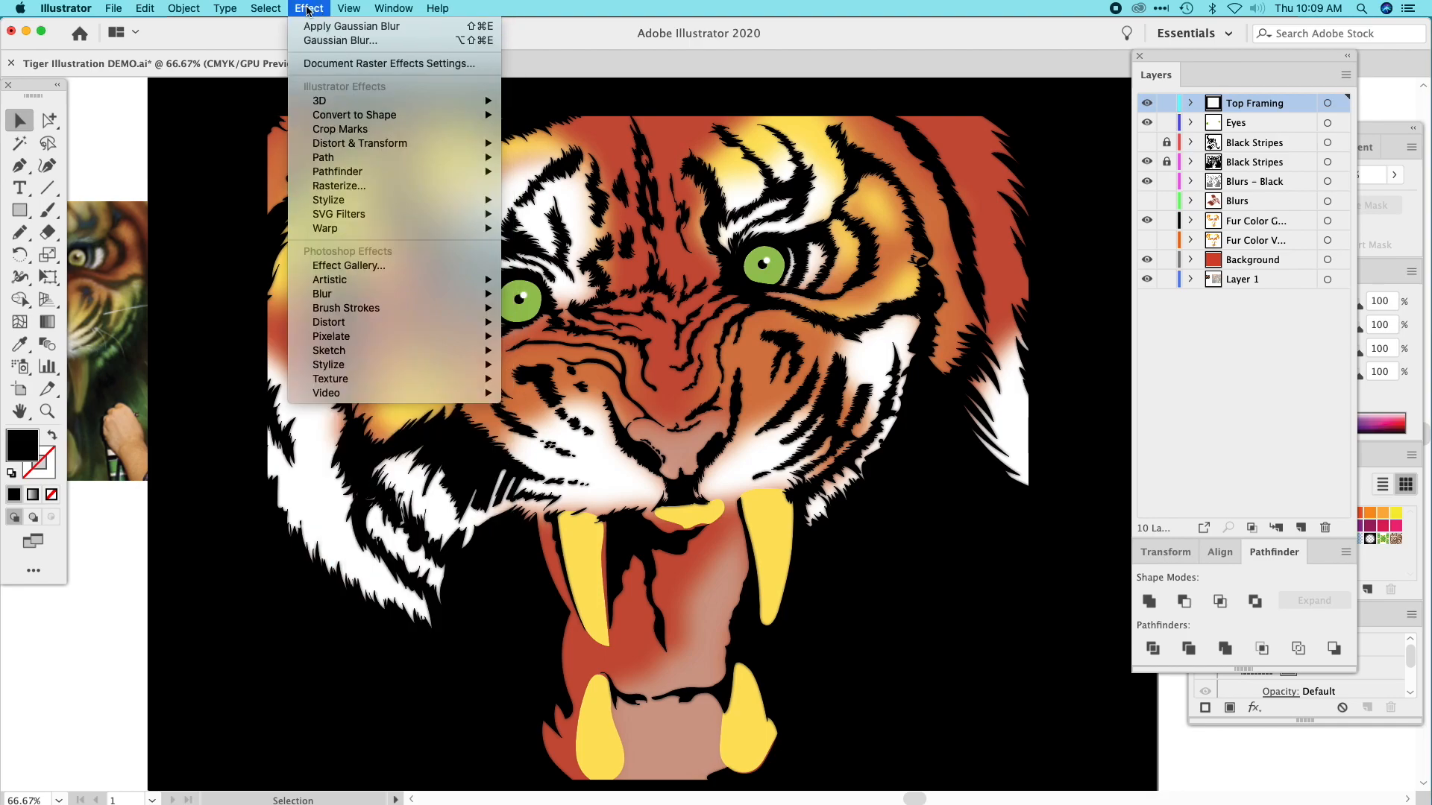
Examine the tiger artwork by comparing its outline view with its preview view.
{"action": "left_click", "coordinate": [264, 37]}
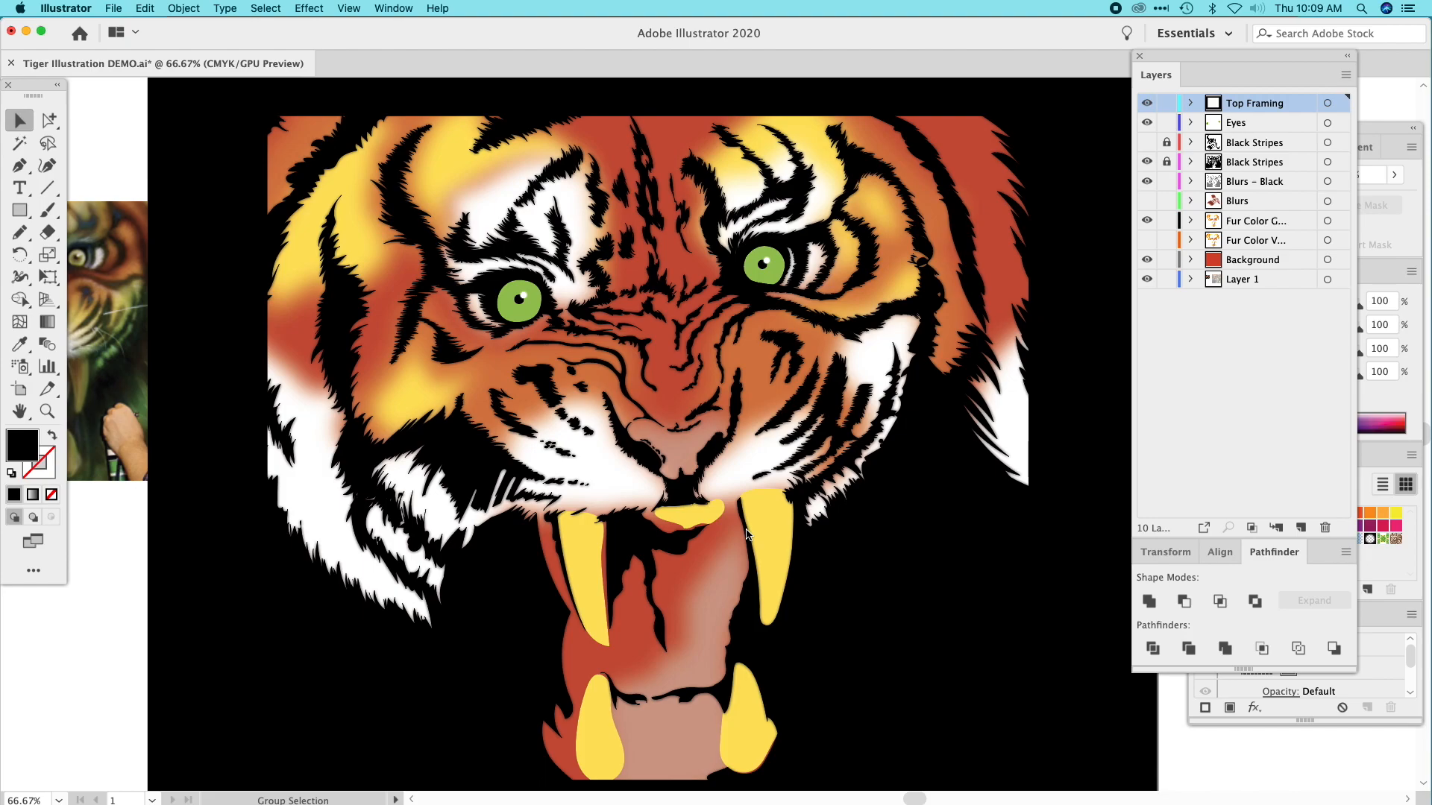
{"action": "key", "text": "super+y"}
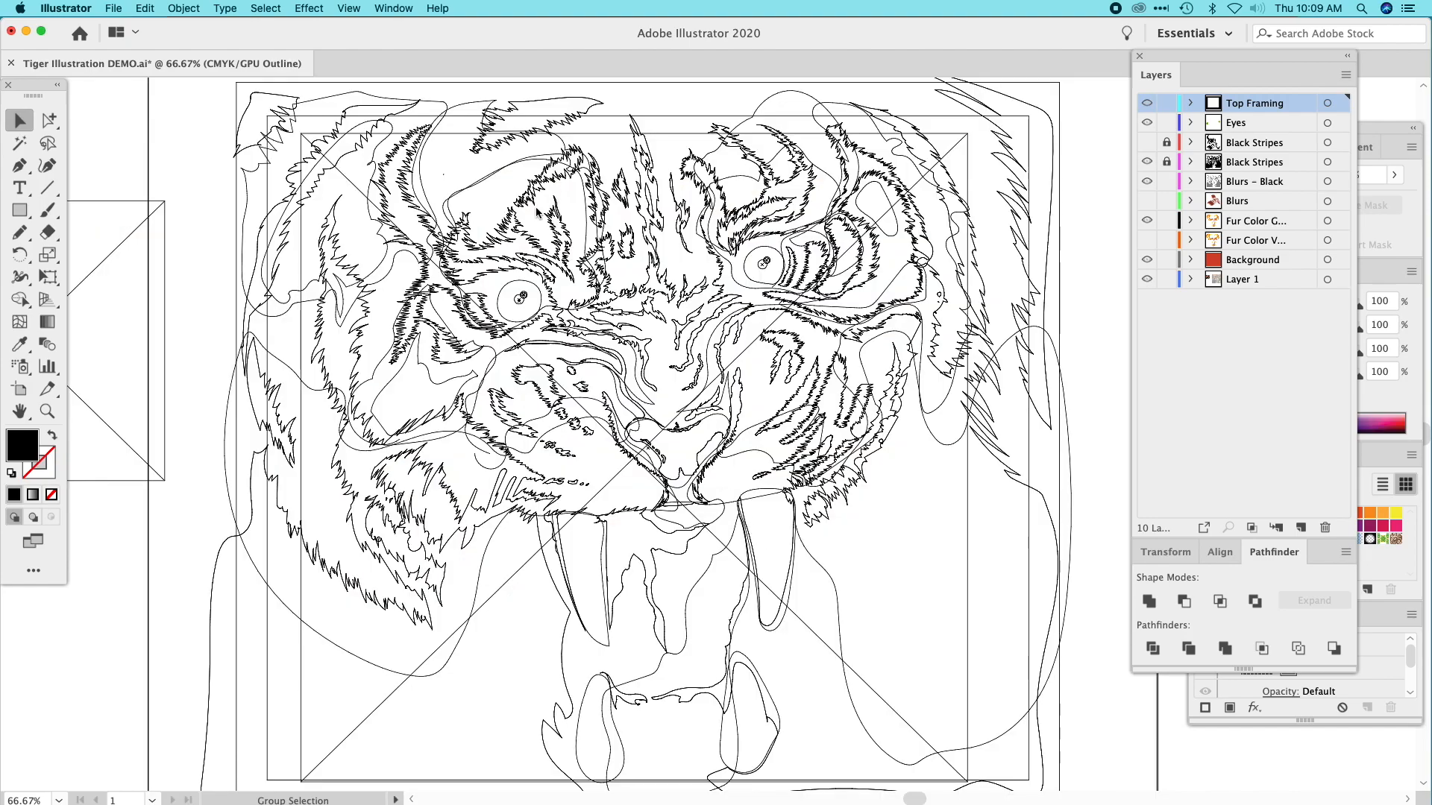
{"action": "key", "text": "super+y"}
{"action": "left_click", "coordinate": [349, 9]}
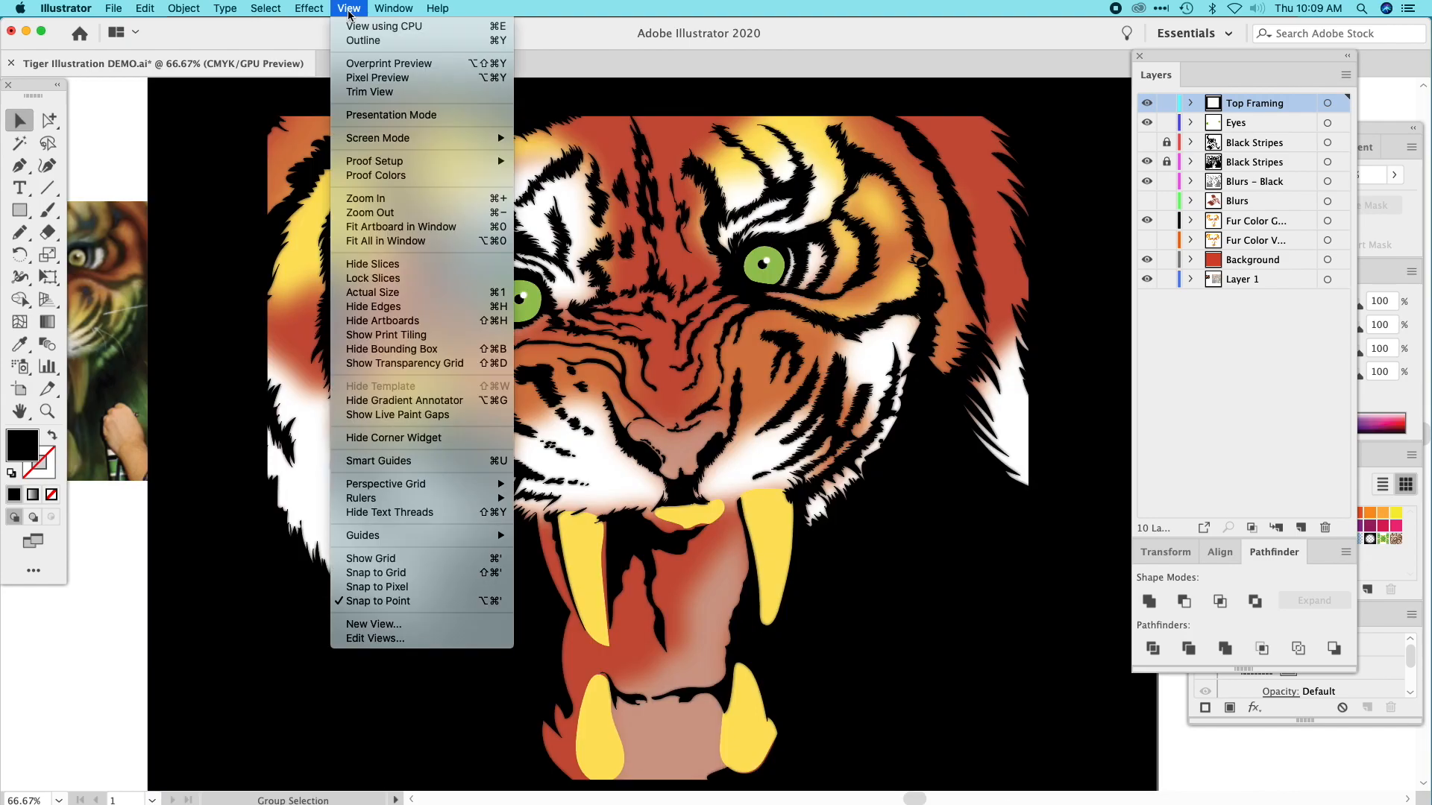
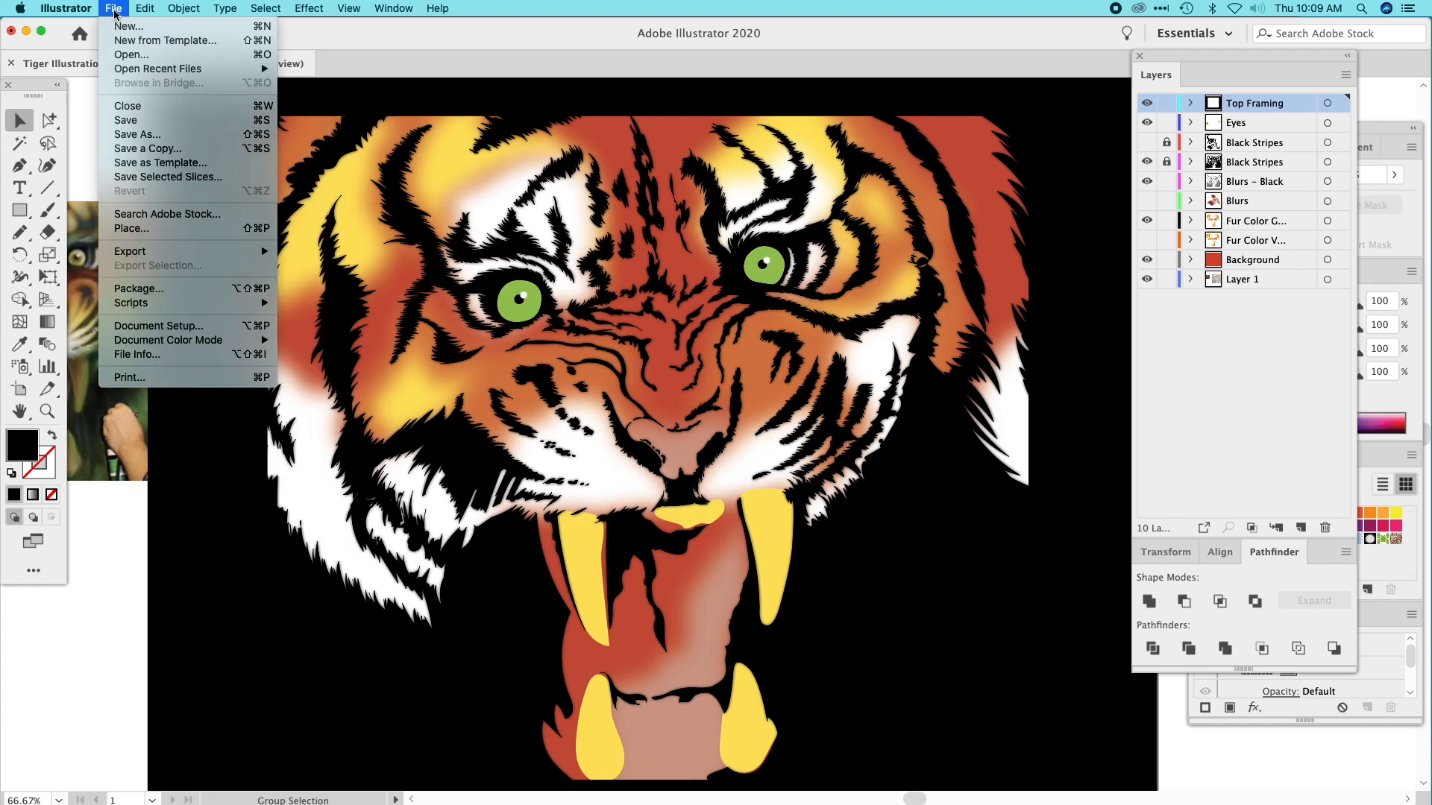
{"action": "mouse_move", "coordinate": [194, 4]}
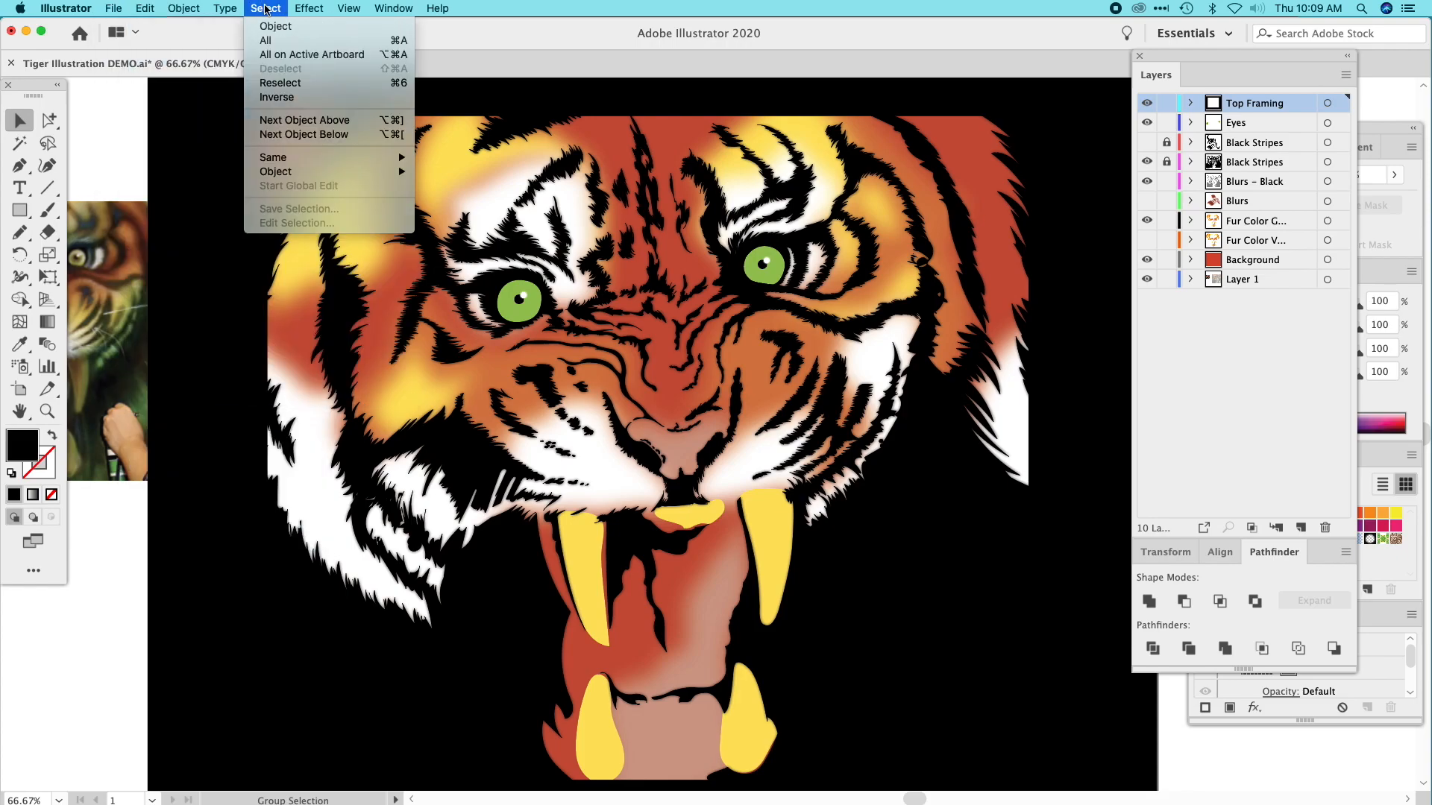
{"action": "mouse_move", "coordinate": [350, 7]}
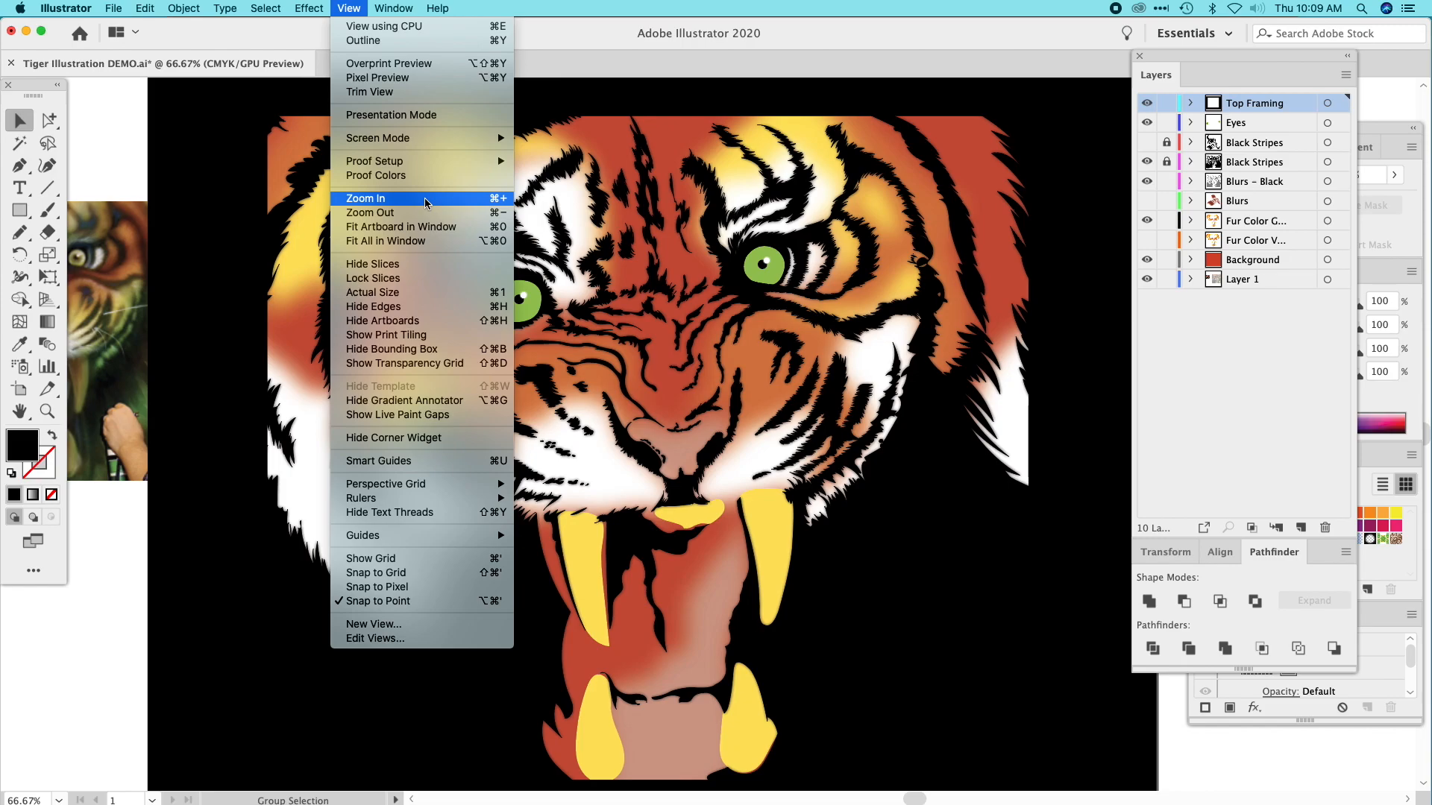
{"action": "key", "text": "super+y"}
{"action": "key", "text": "super+y"}
{"action": "key", "text": "super+y"}
{"action": "key", "text": "super+y"}
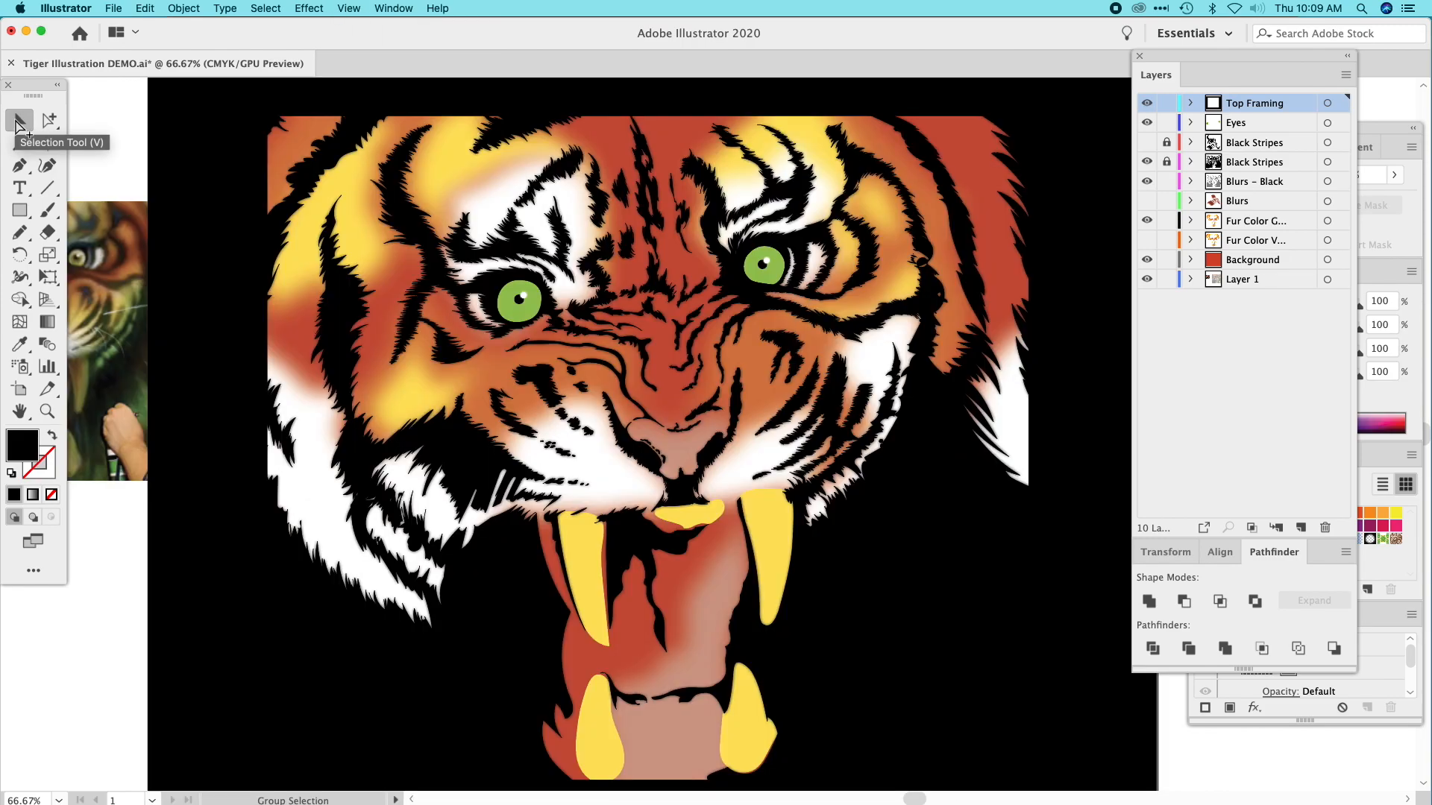
{"action": "key", "text": "super+y"}
{"action": "key", "text": "super+y"}
{"action": "key", "text": "super+y"}
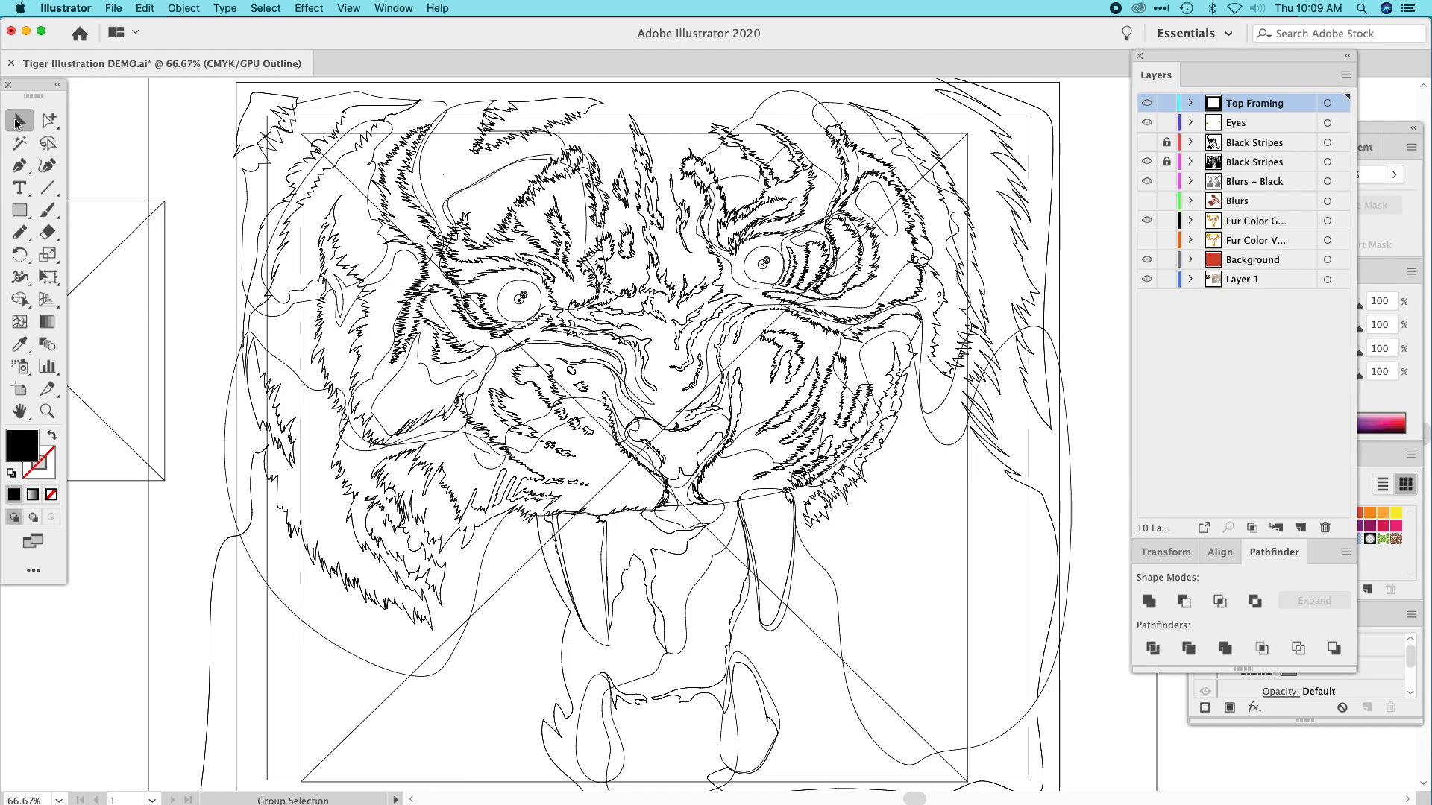
{"action": "key", "text": "super+y"}
{"action": "key", "text": "super+y"}
{"action": "key", "text": "super+y"}
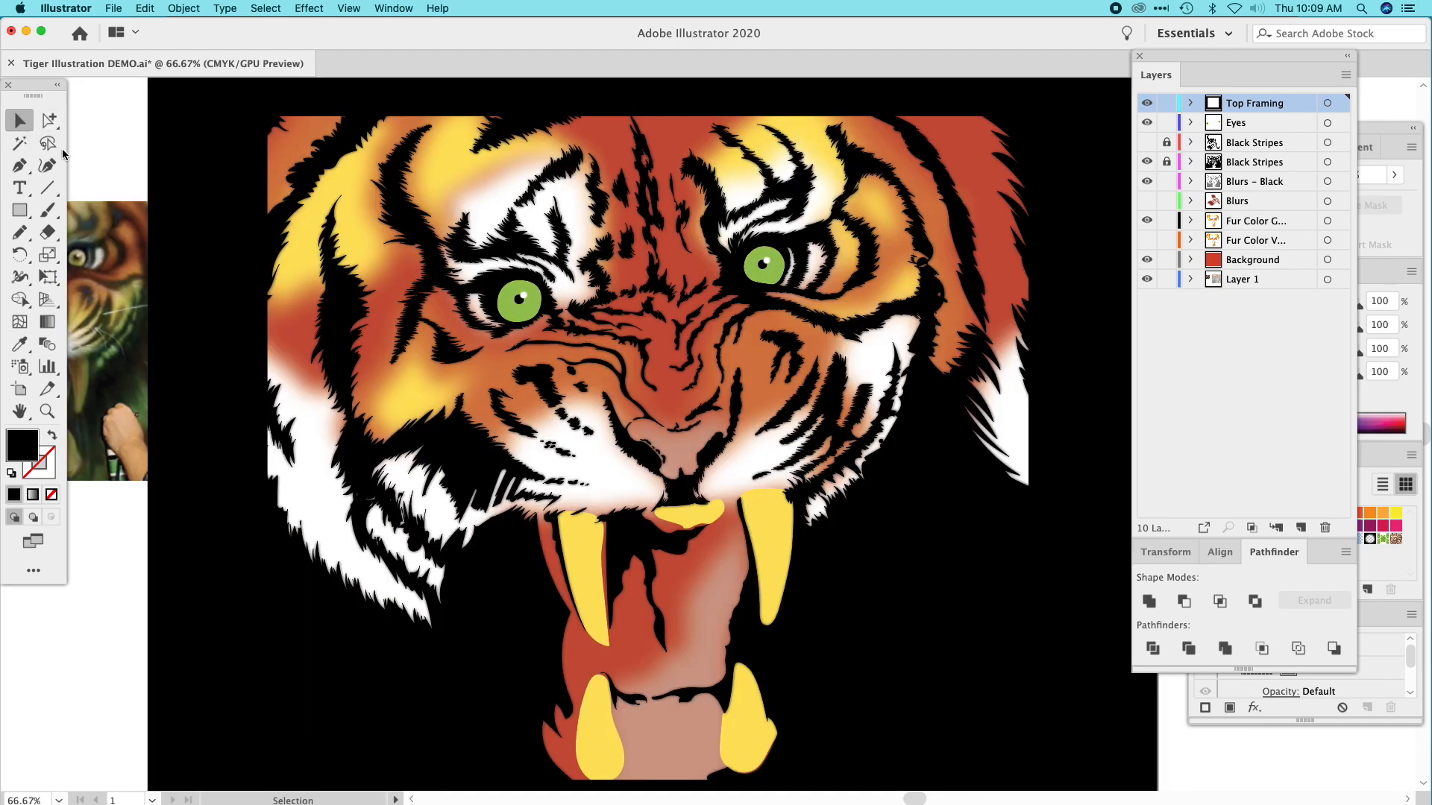
With the tiger reference photo in view, create a new layer named Blue Shadows directly above the Blurs layer.
{"action": "left_click_drag", "start_coordinate": [224, 144], "coordinate": [267, 141]}
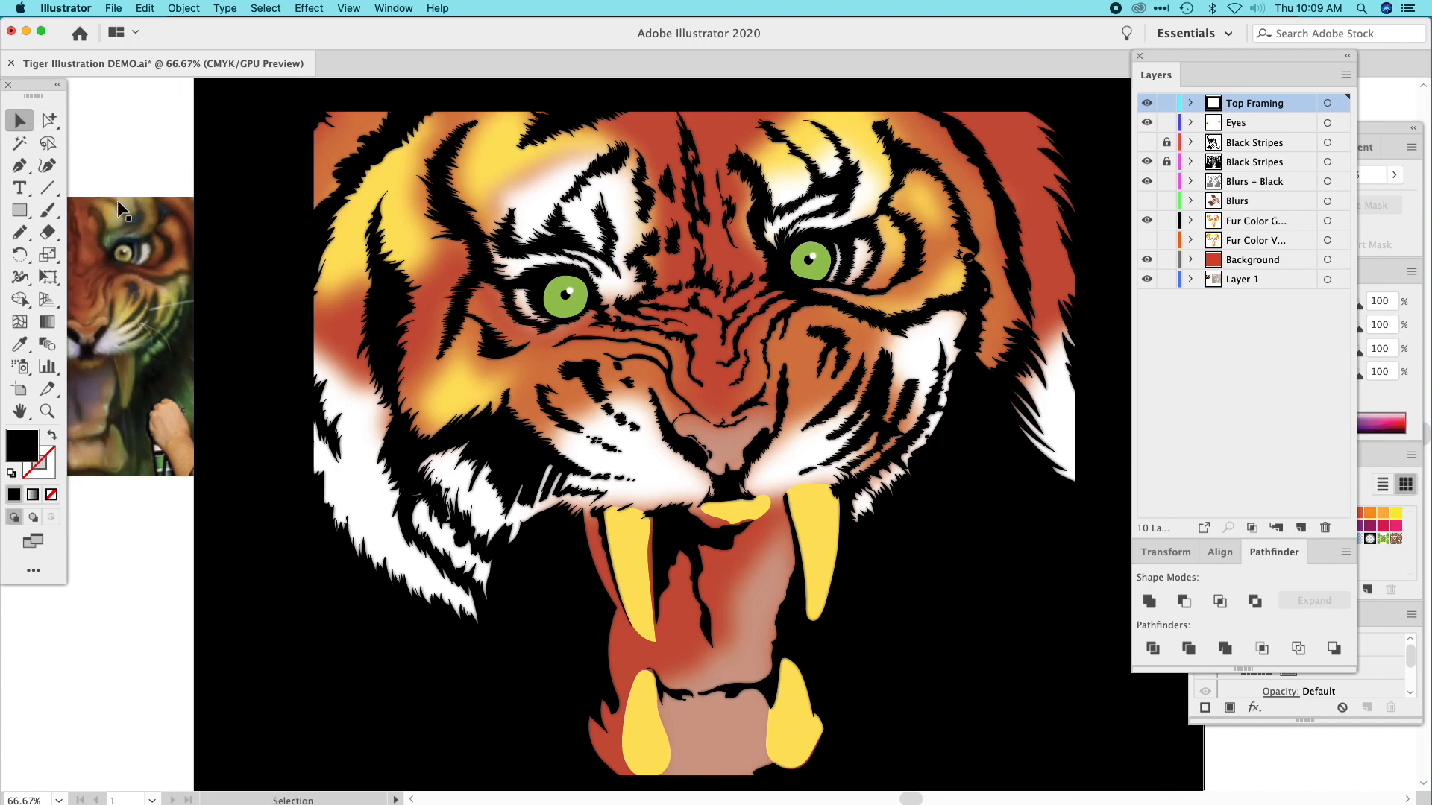
{"action": "left_click_drag", "start_coordinate": [278, 283], "coordinate": [412, 269]}
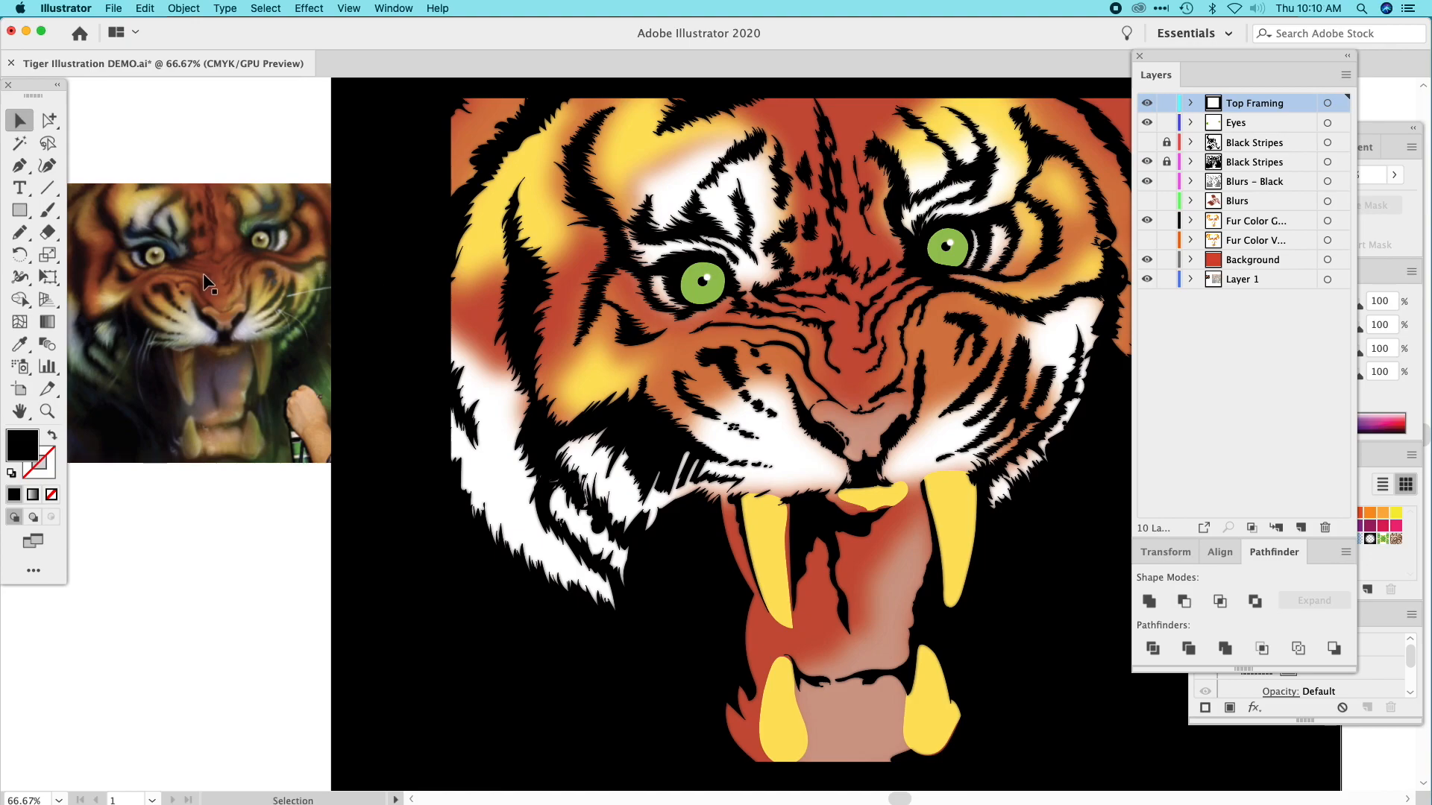
{"action": "key", "text": "space"}
{"action": "left_click_drag", "start_coordinate": [500, 383], "coordinate": [578, 376]}
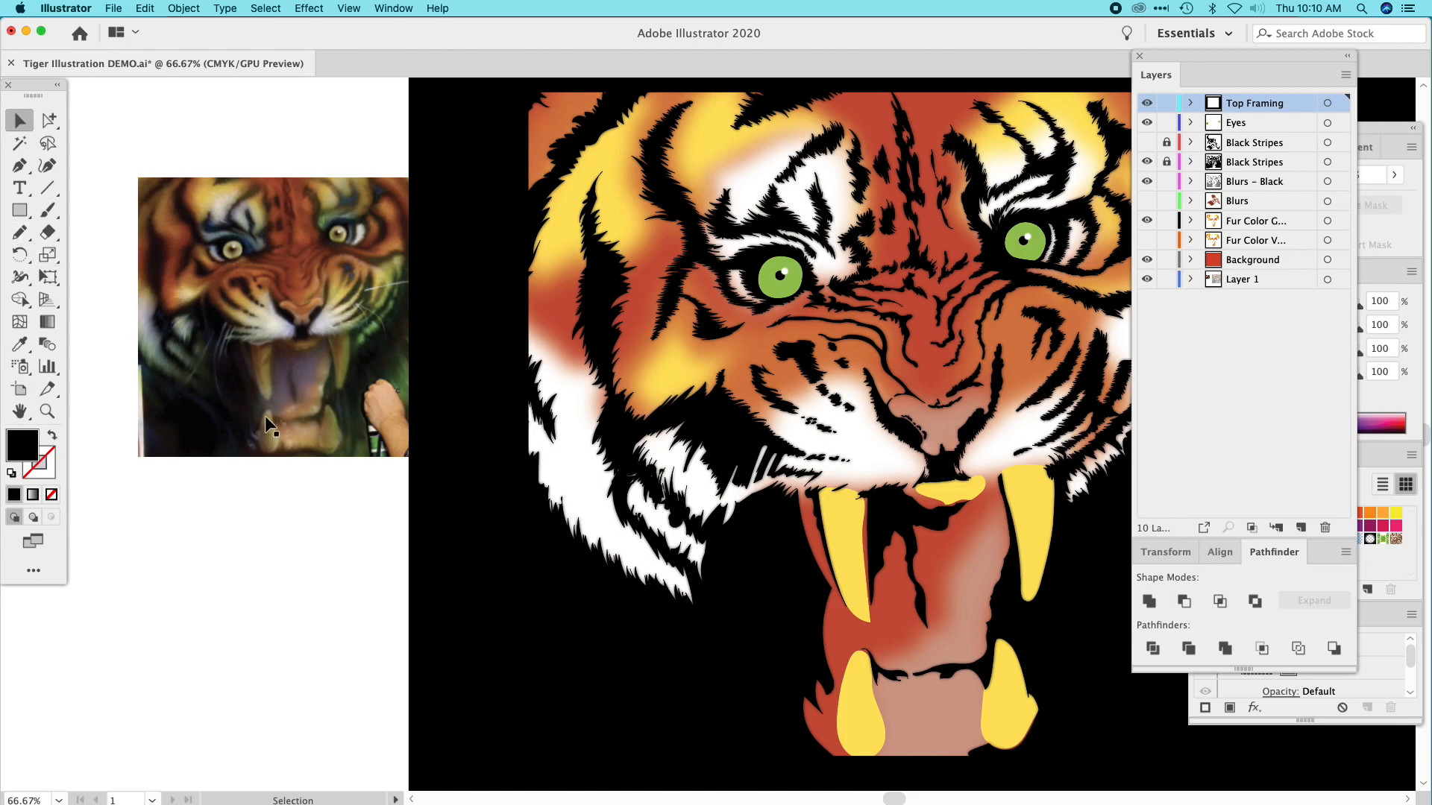
{"action": "left_click_drag", "start_coordinate": [687, 389], "coordinate": [608, 379]}
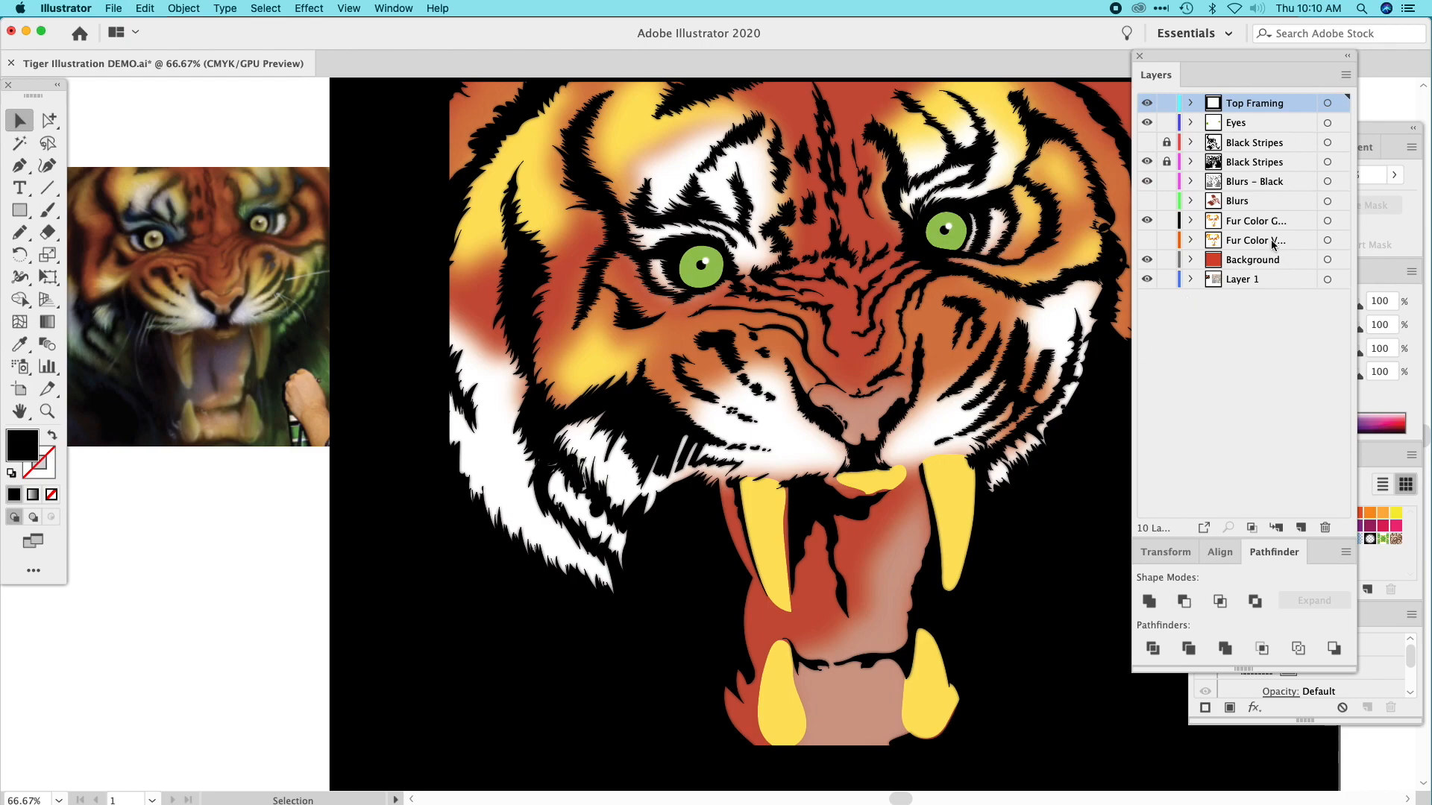
{"action": "left_click", "coordinate": [1294, 204]}
{"action": "left_click", "coordinate": [1346, 74]}
{"action": "left_click", "coordinate": [1266, 78]}
{"action": "type", "text": "Blue Shadows"}
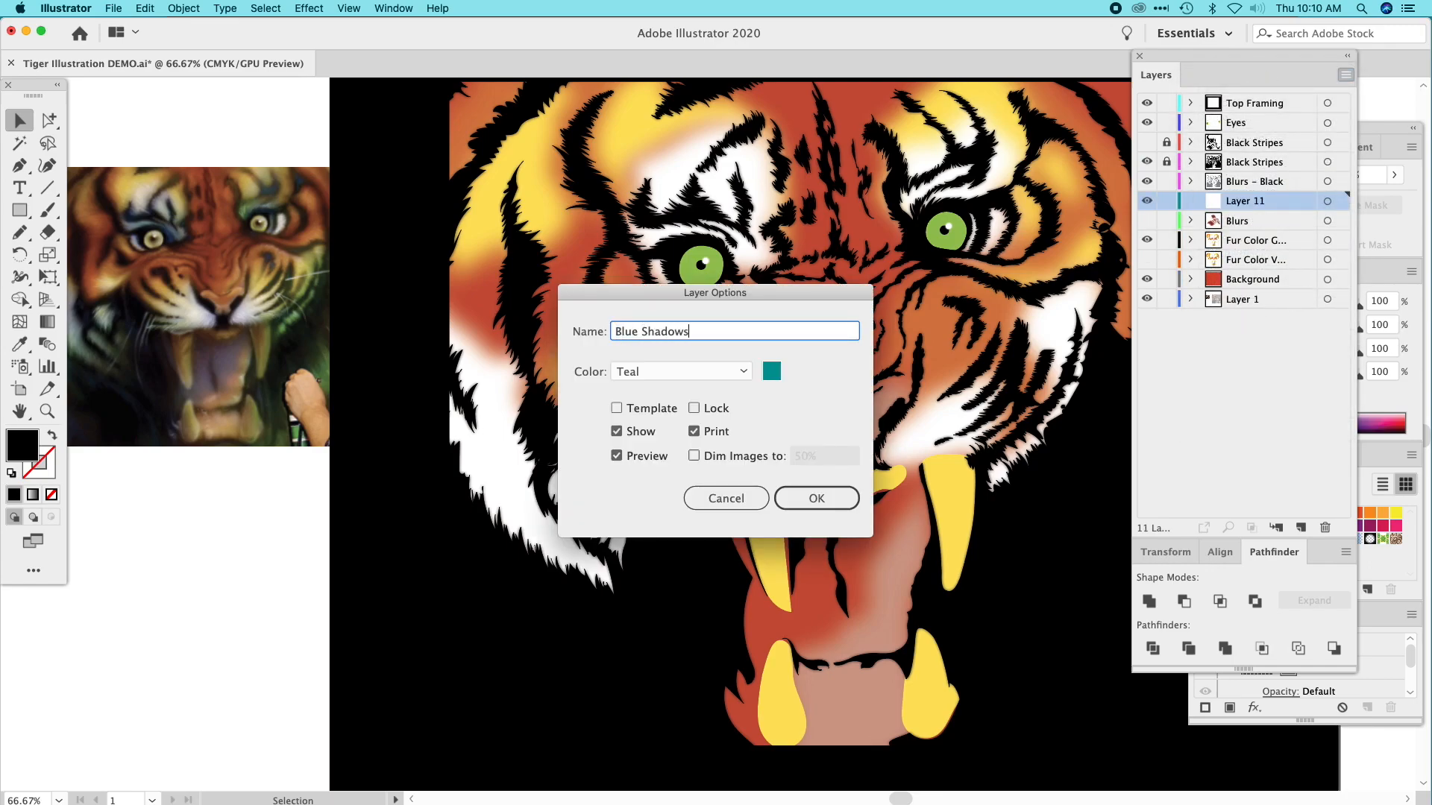
{"action": "key", "text": "Return"}
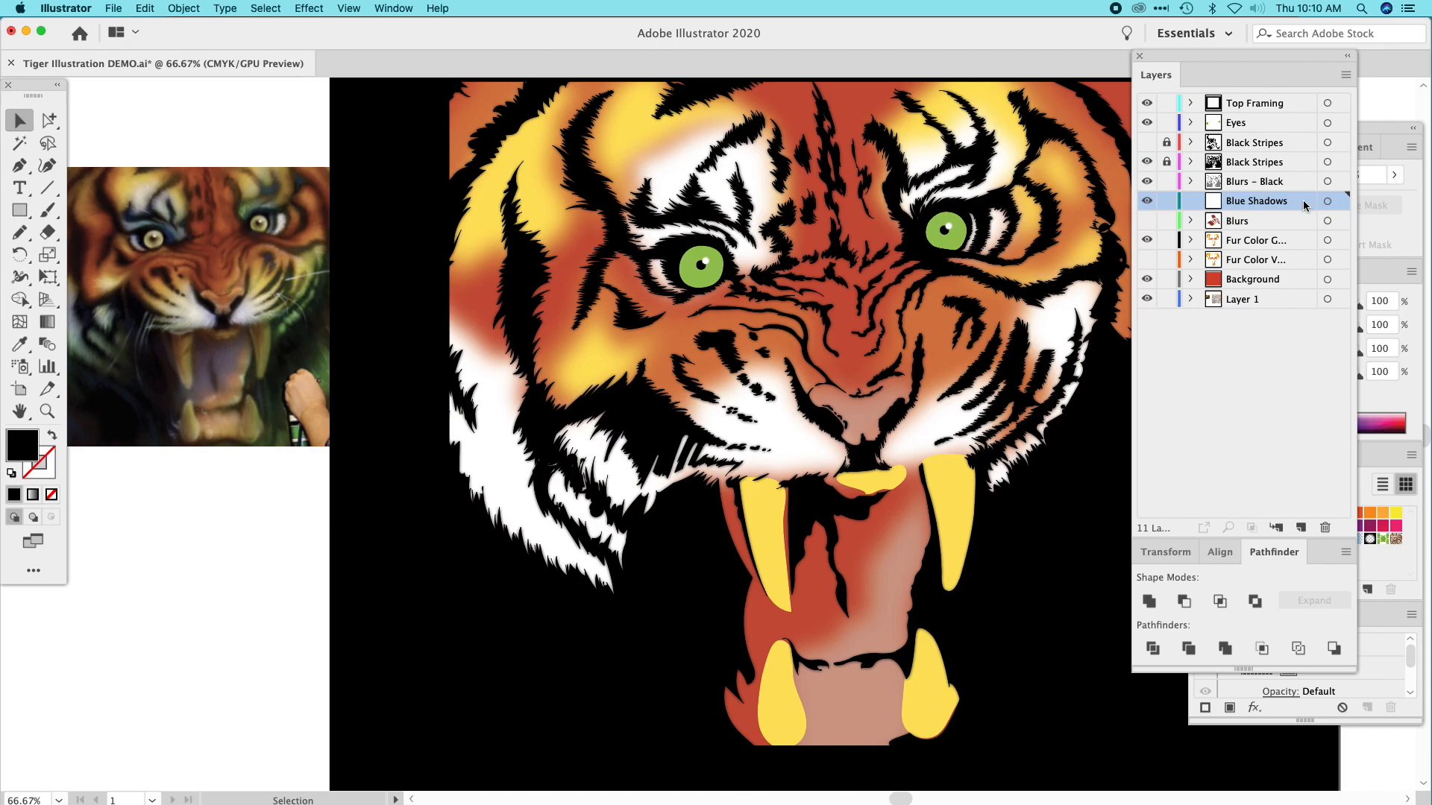
With nothing selected, set the fill colour to blue with C 100, M 53, Y 0 and K 15.
{"action": "left_click", "coordinate": [1328, 181]}
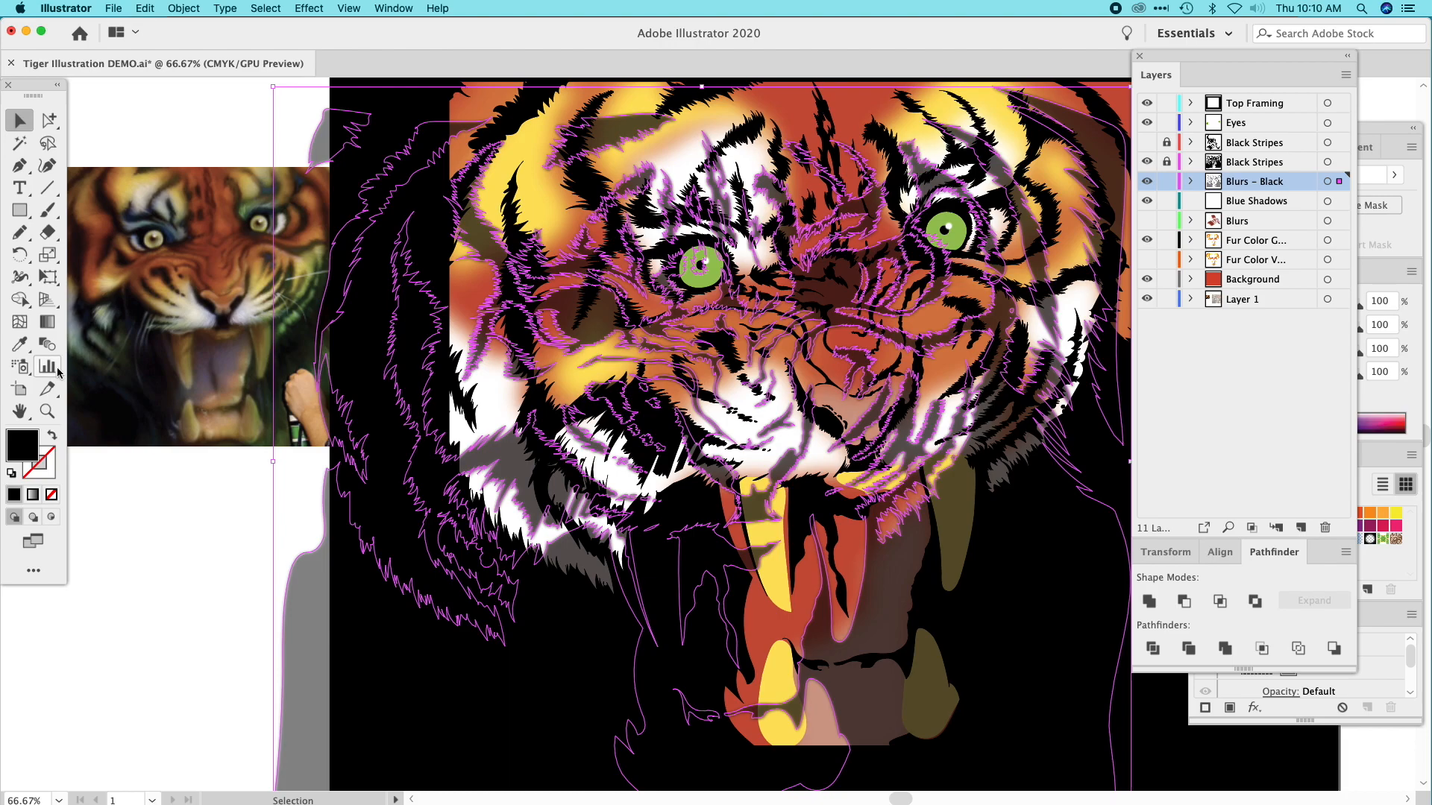
{"action": "left_click", "coordinate": [160, 495]}
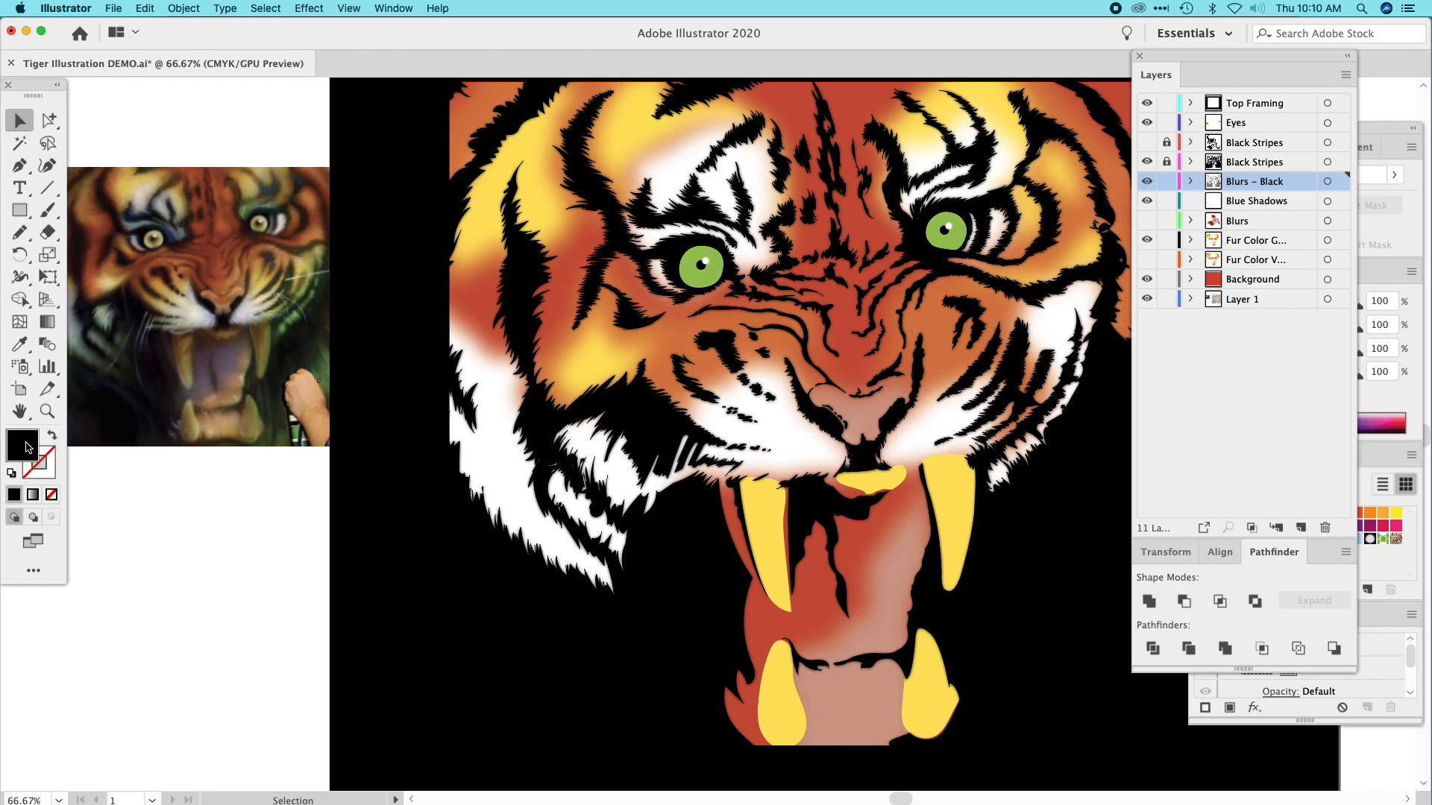
{"action": "left_click", "coordinate": [1368, 571]}
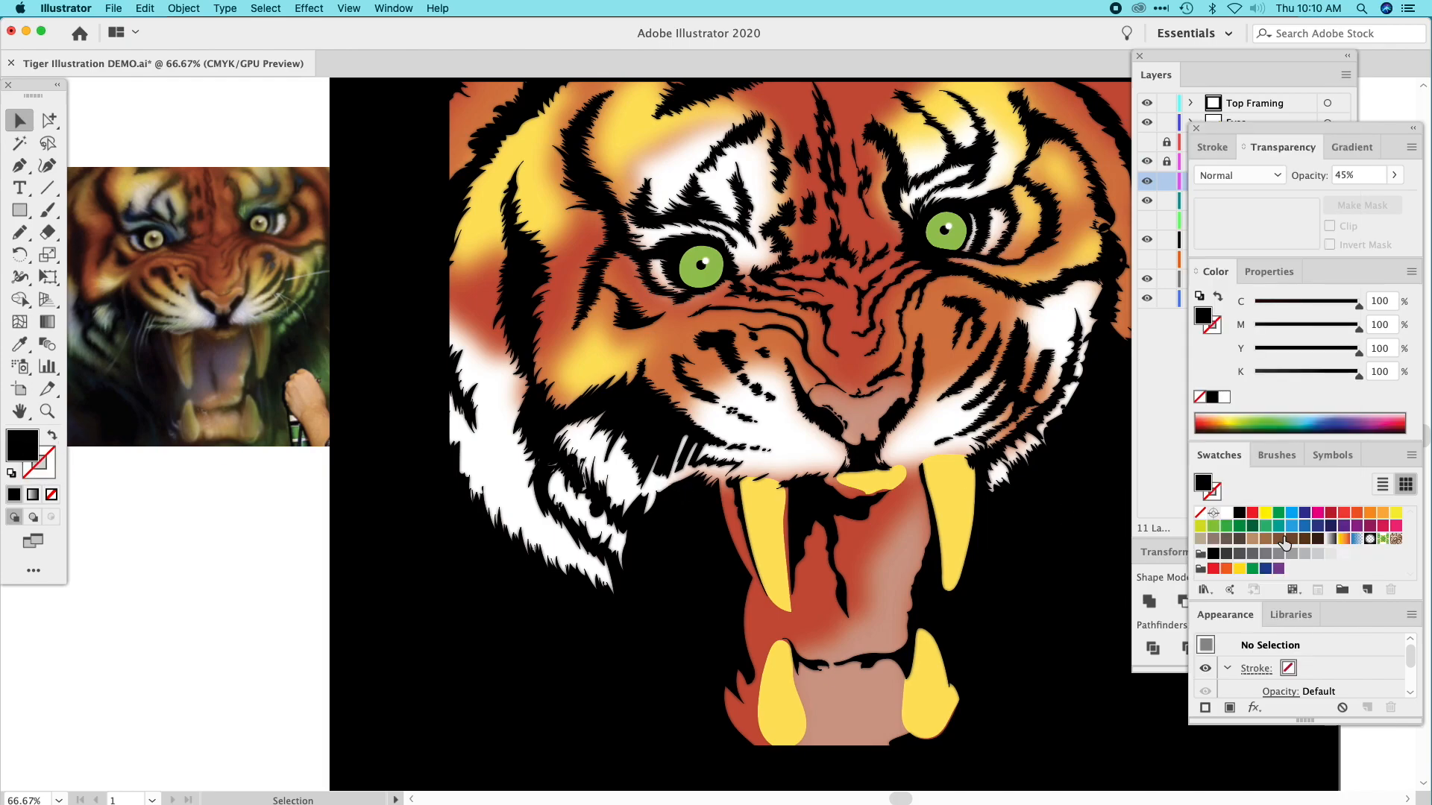
{"action": "left_click_drag", "start_coordinate": [1358, 353], "coordinate": [1271, 378]}
{"action": "left_click_drag", "start_coordinate": [1356, 327], "coordinate": [1310, 334]}
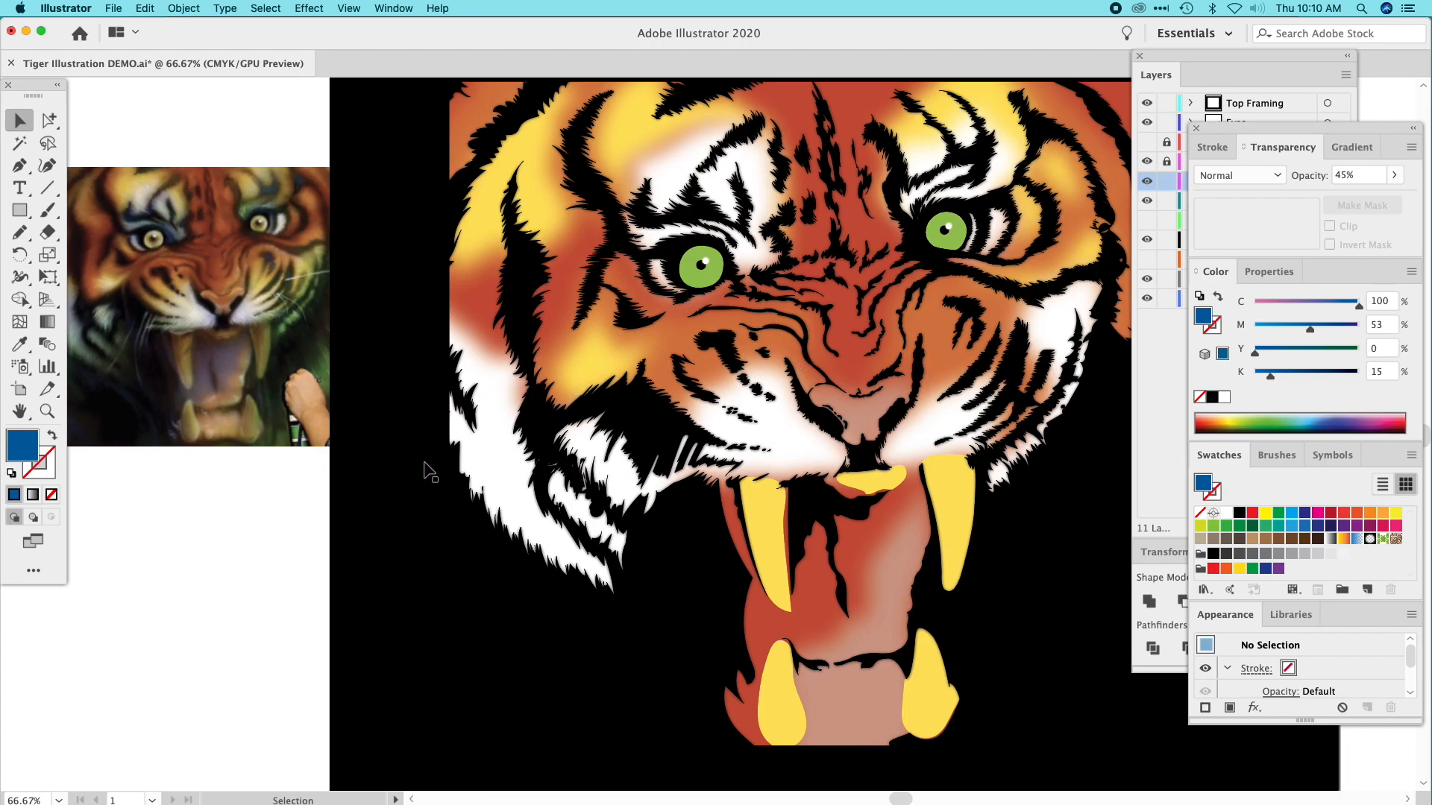
Lock the Fur Color Groupings, Background, Layer 1, Blurs - Black, Top Framing and Eyes layers, and make Blue Shadows the active layer.
{"action": "left_click", "coordinate": [1164, 352]}
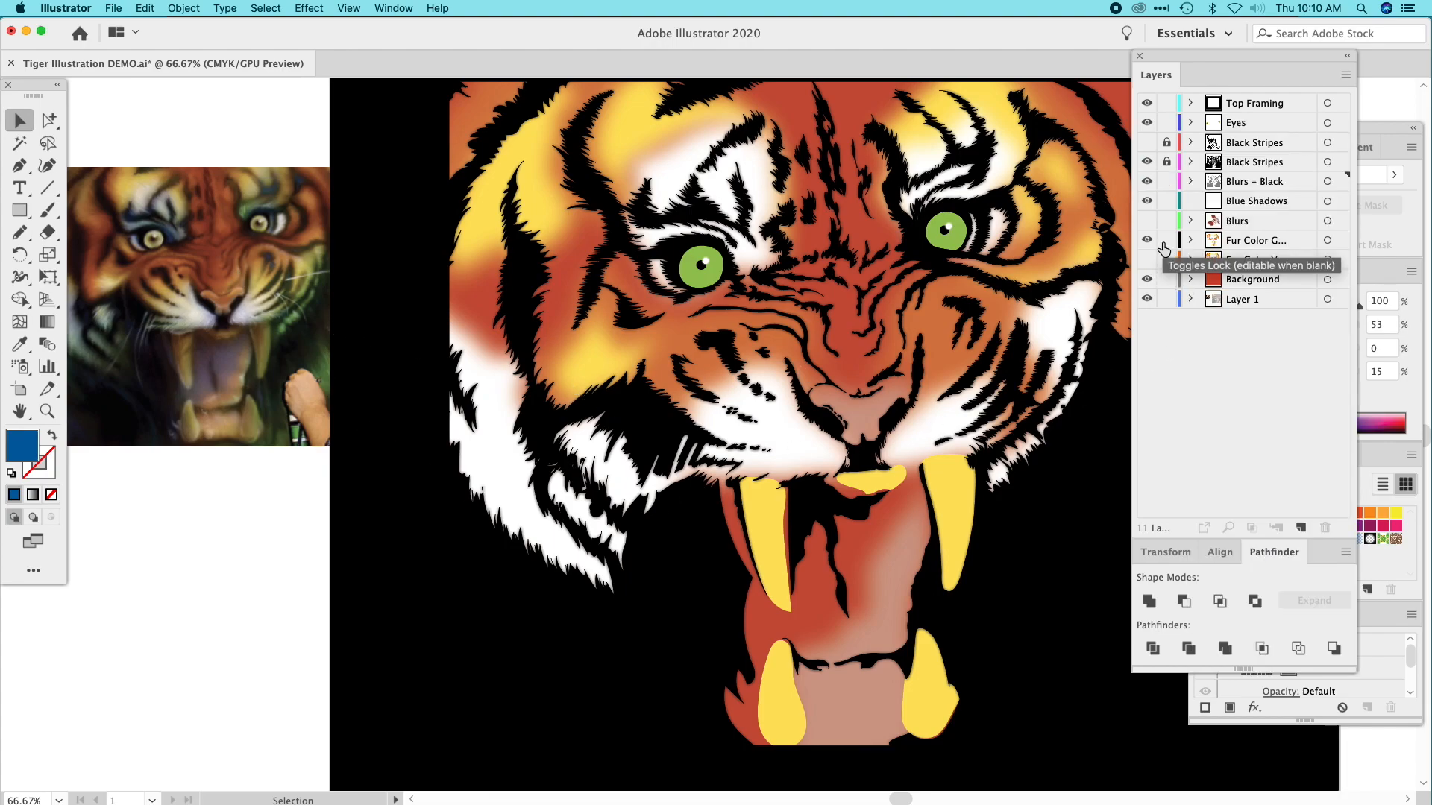
{"action": "left_click", "coordinate": [1165, 240]}
{"action": "left_click", "coordinate": [1167, 279]}
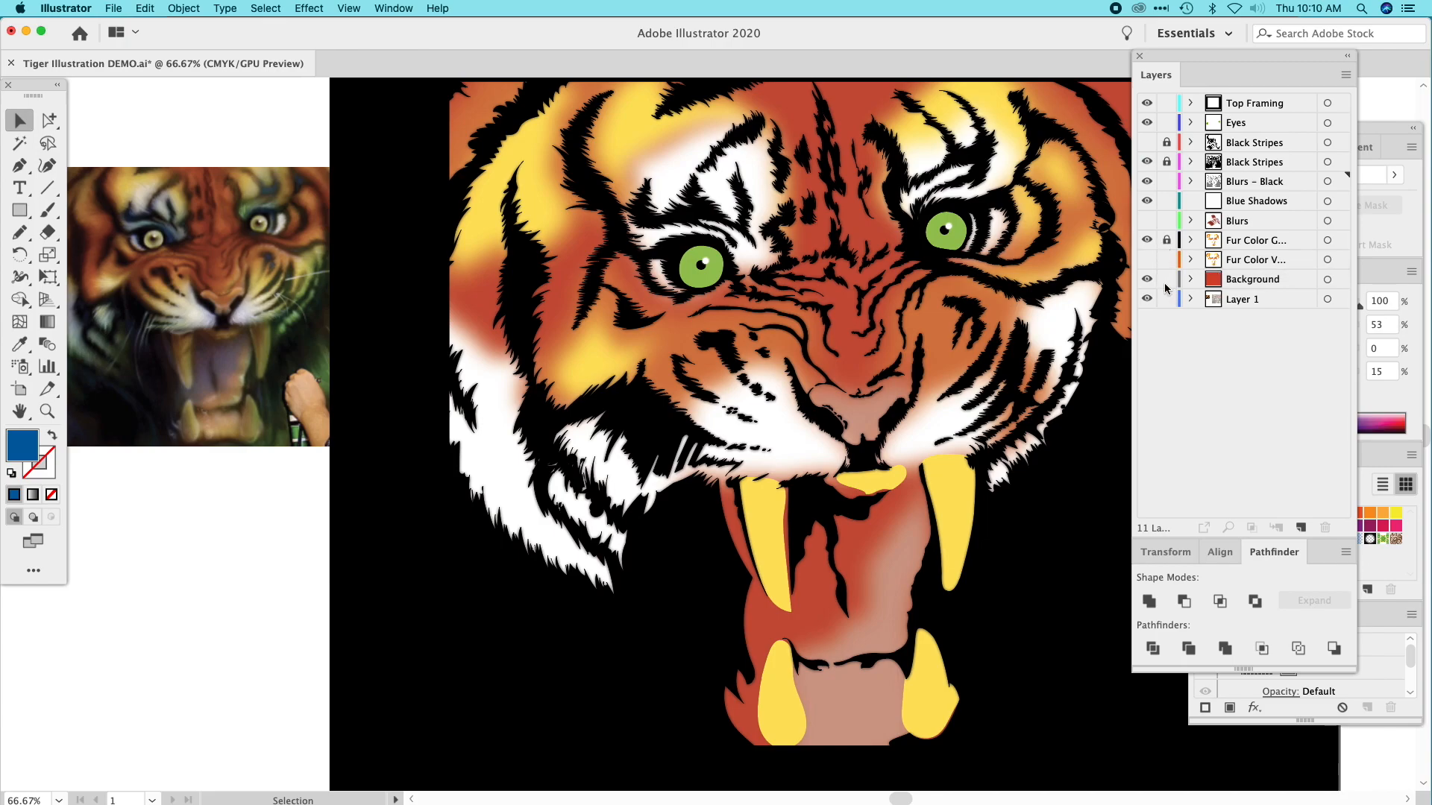
{"action": "left_click", "coordinate": [1167, 299]}
{"action": "left_click", "coordinate": [1167, 181]}
{"action": "left_click", "coordinate": [1167, 103]}
{"action": "left_click", "coordinate": [1166, 122]}
{"action": "left_click", "coordinate": [1300, 202]}
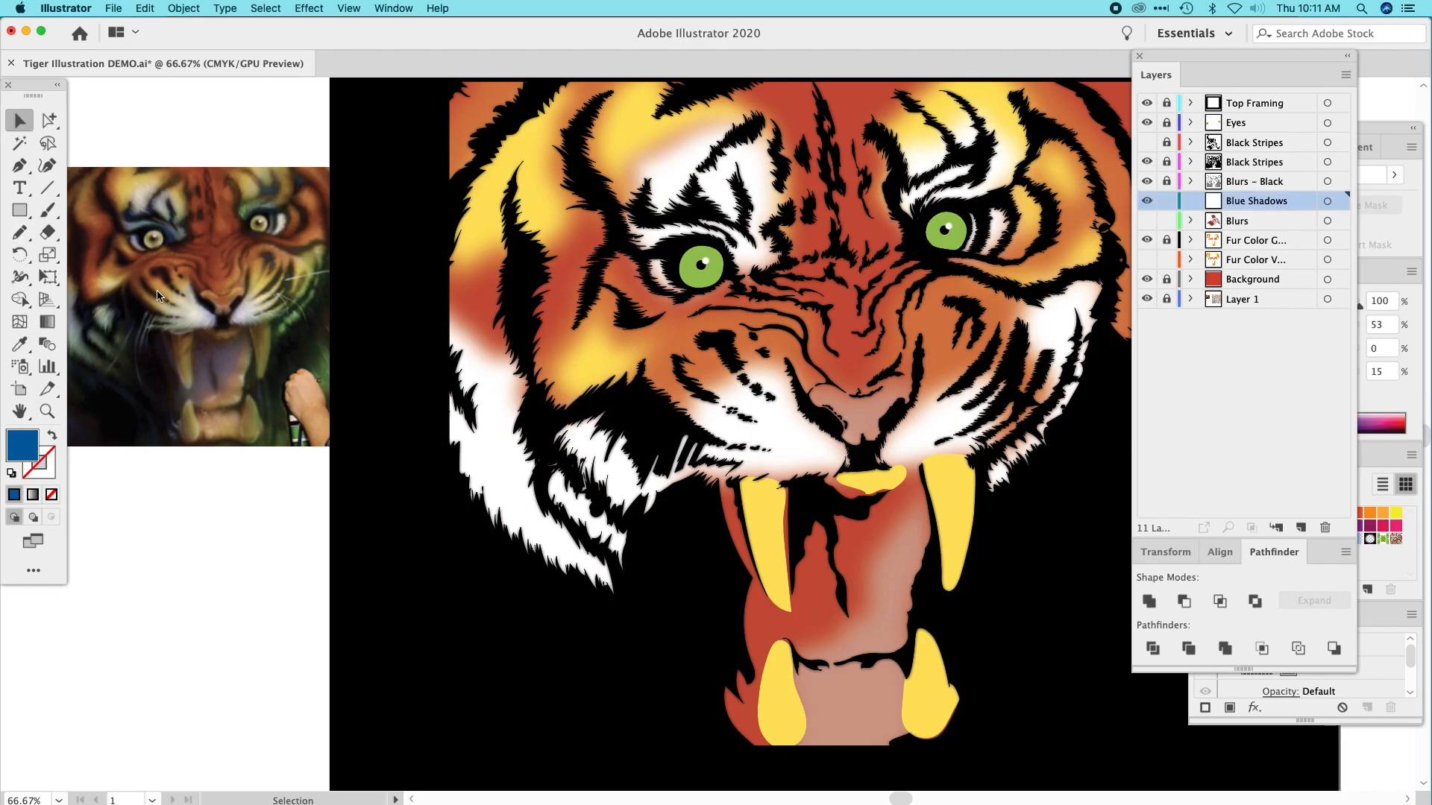
Draw a jagged shadow shape beside the nose on the muzzle with the Pencil tool and fill it with the blue.
{"action": "left_click", "coordinate": [21, 233]}
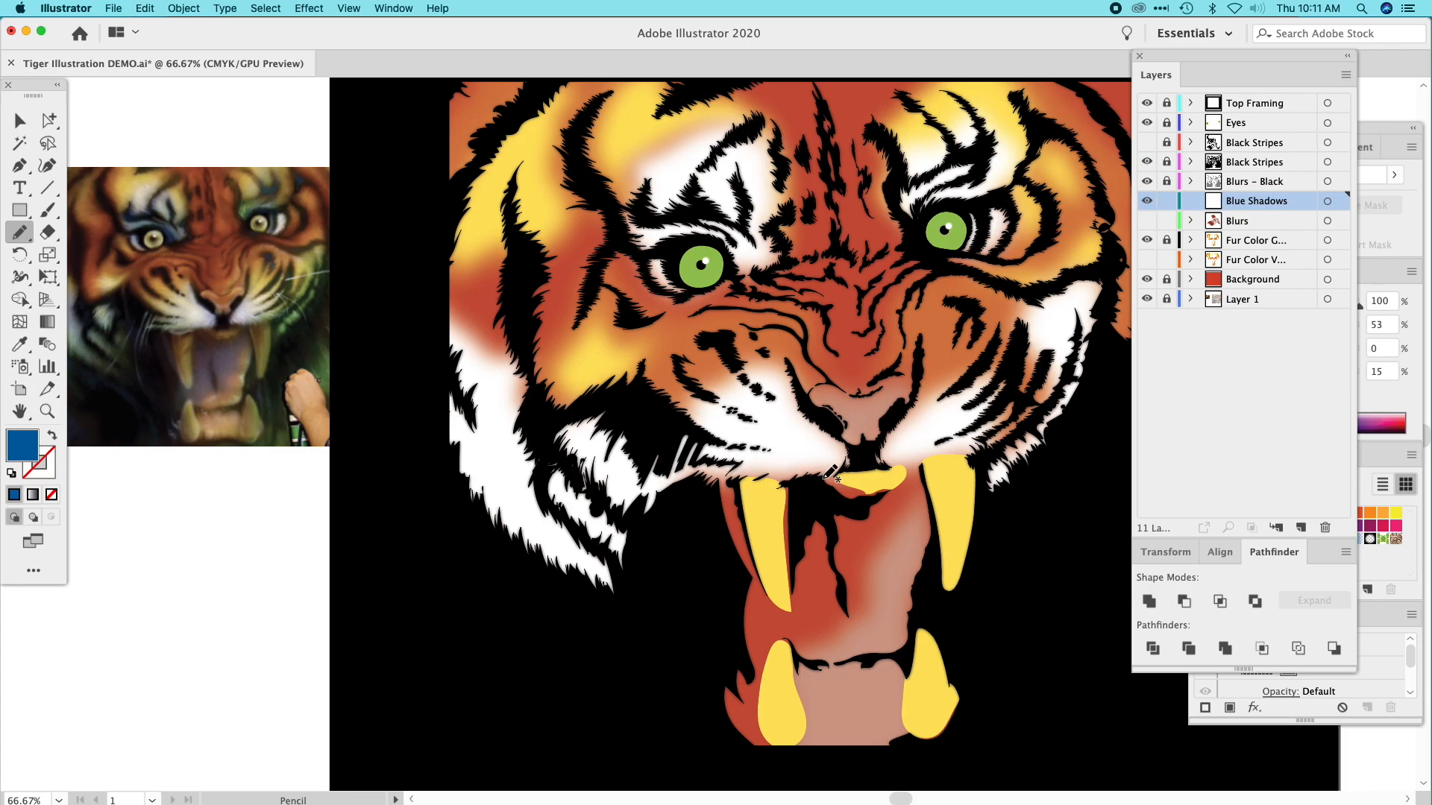
{"action": "mouse_move", "coordinate": [825, 470]}
{"action": "left_mouse_down"}
{"action": "mouse_move", "coordinate": [835, 433]}
{"action": "mouse_move", "coordinate": [818, 450]}
{"action": "mouse_move", "coordinate": [823, 424]}
{"action": "mouse_move", "coordinate": [806, 432]}
{"action": "mouse_move", "coordinate": [792, 412]}
{"action": "mouse_move", "coordinate": [787, 371]}
{"action": "mouse_move", "coordinate": [853, 445]}
{"action": "mouse_move", "coordinate": [825, 446]}
{"action": "left_mouse_up"}
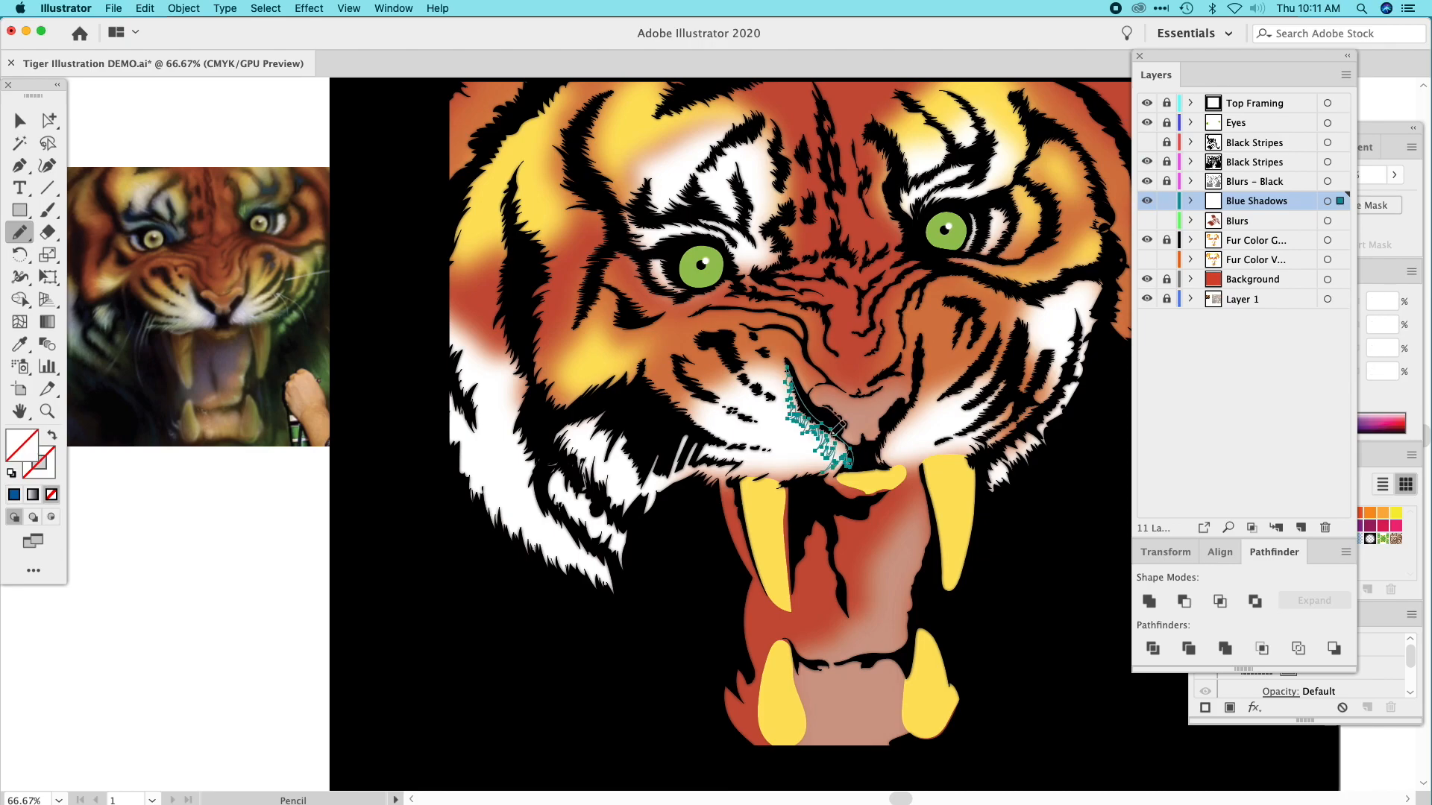
{"action": "left_click", "coordinate": [15, 494]}
{"action": "left_click", "coordinate": [20, 121]}
{"action": "left_click", "coordinate": [152, 123]}
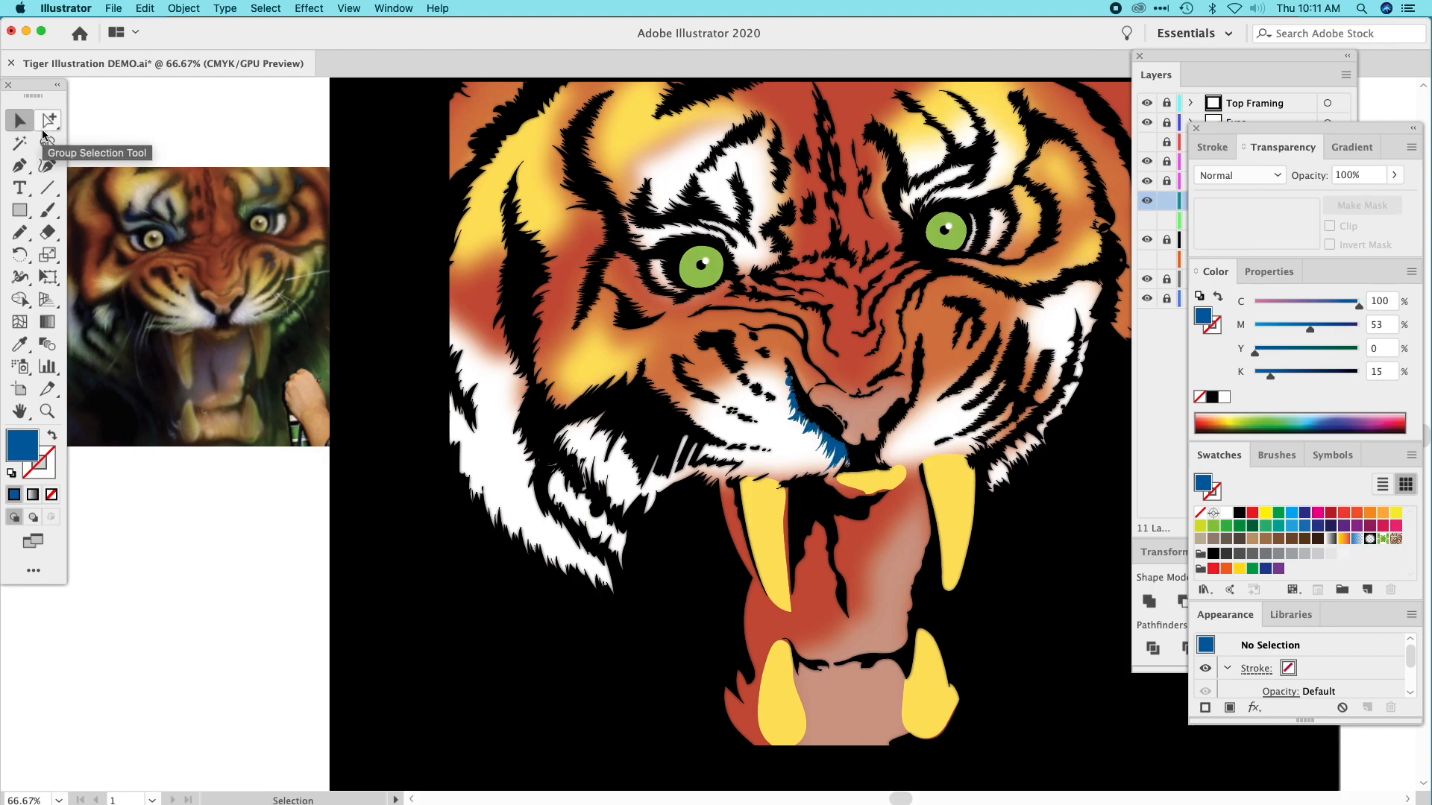
Try to draw a ragged fur shadow along the upper lip, from below the nose to the whiskers, with the Pencil tool.
{"action": "left_click", "coordinate": [20, 233]}
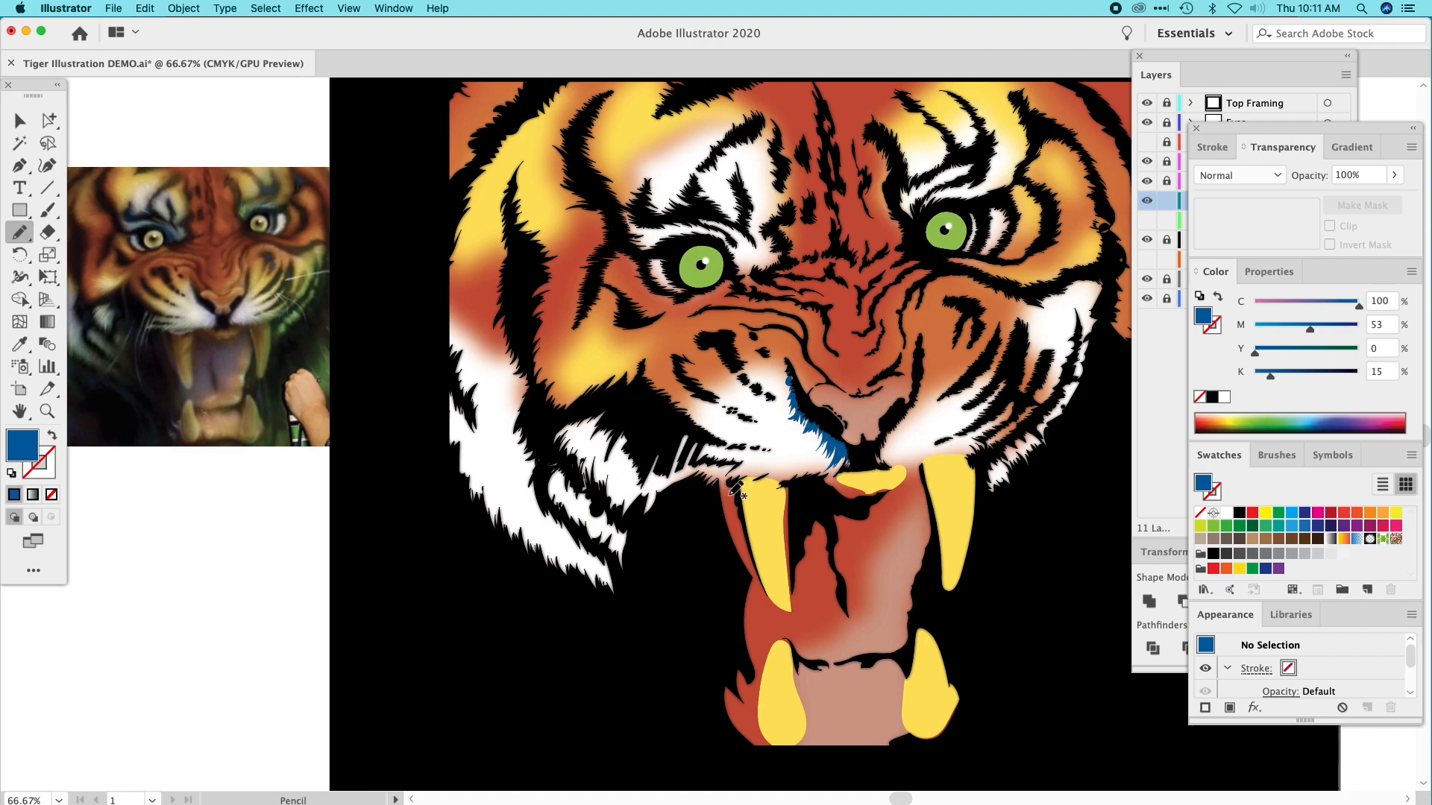
{"action": "left_click_drag", "start_coordinate": [836, 469], "coordinate": [682, 481]}
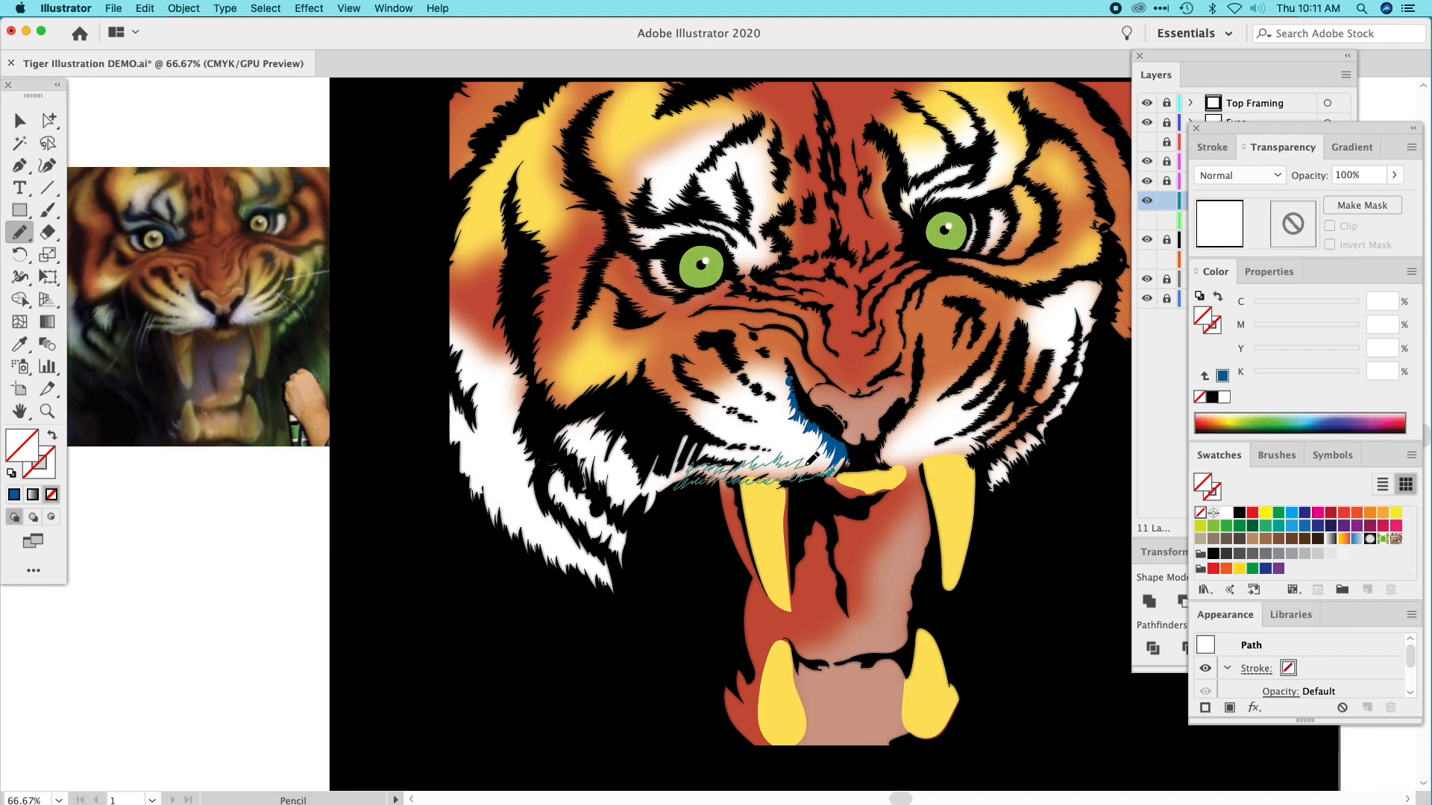
{"action": "left_click_drag", "start_coordinate": [833, 468], "coordinate": [825, 478]}
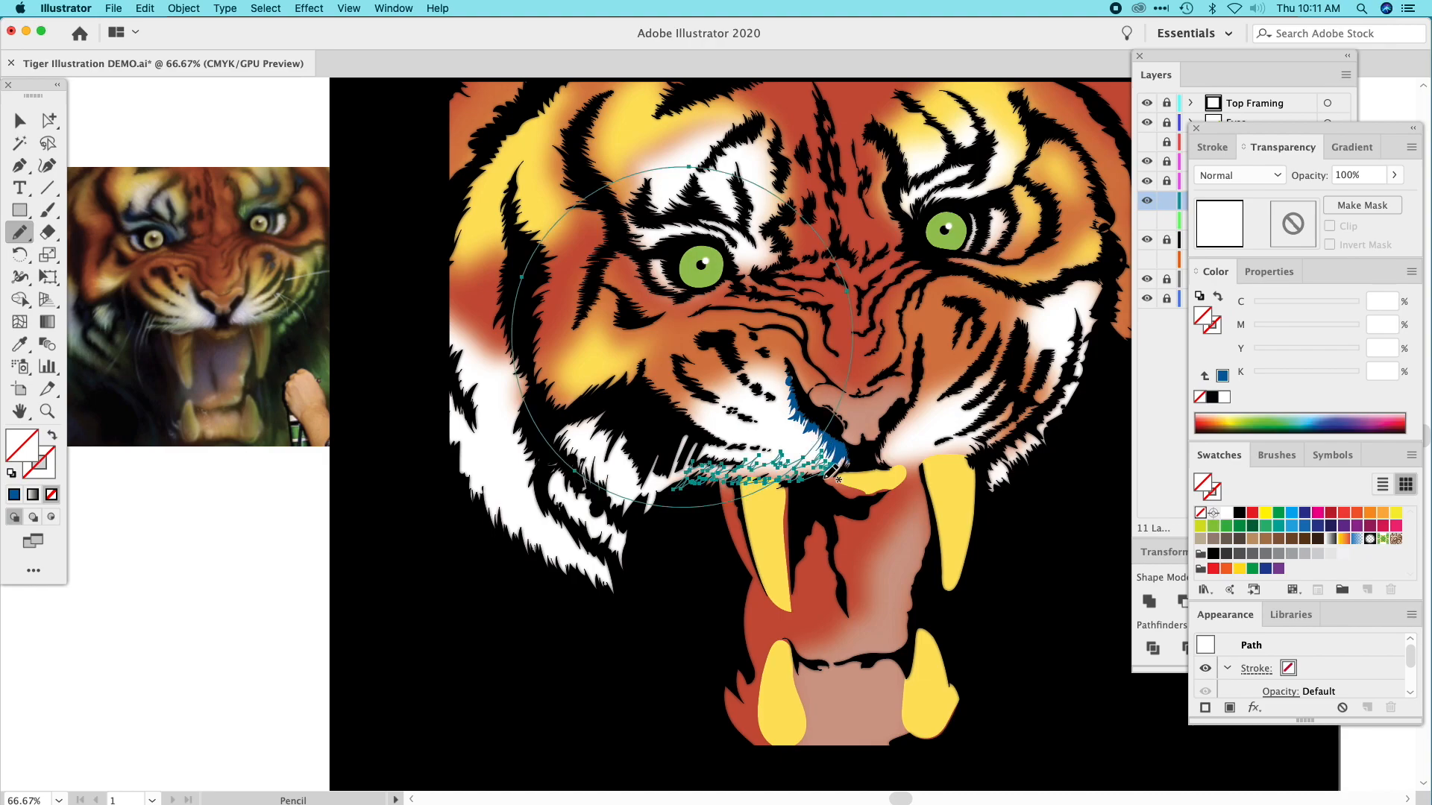
Try to sample the blue shadow's fill with the Eyedropper for the new lip outline, undo the sampled fill and clear the selection.
{"action": "left_click", "coordinate": [20, 344]}
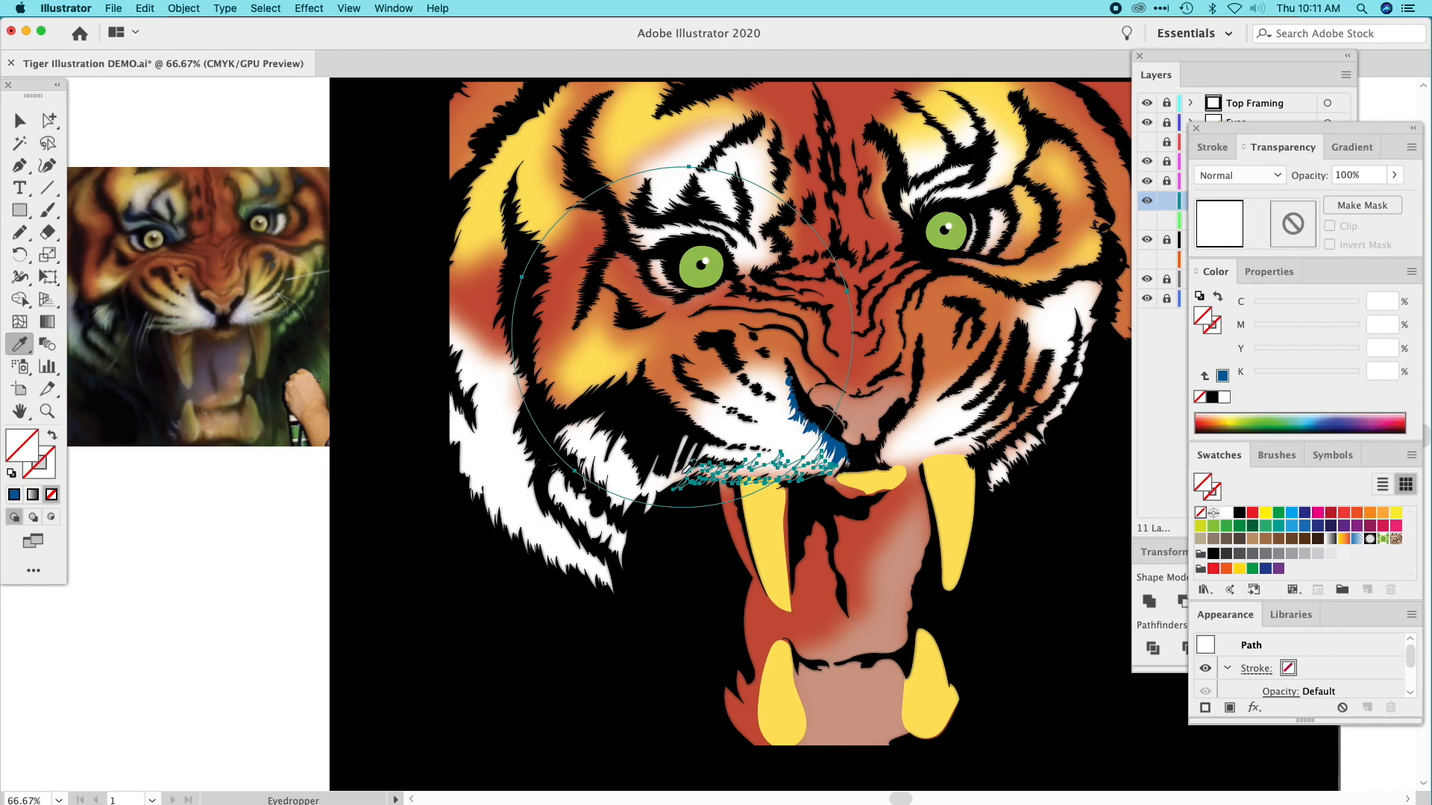
{"action": "left_click", "coordinate": [818, 420]}
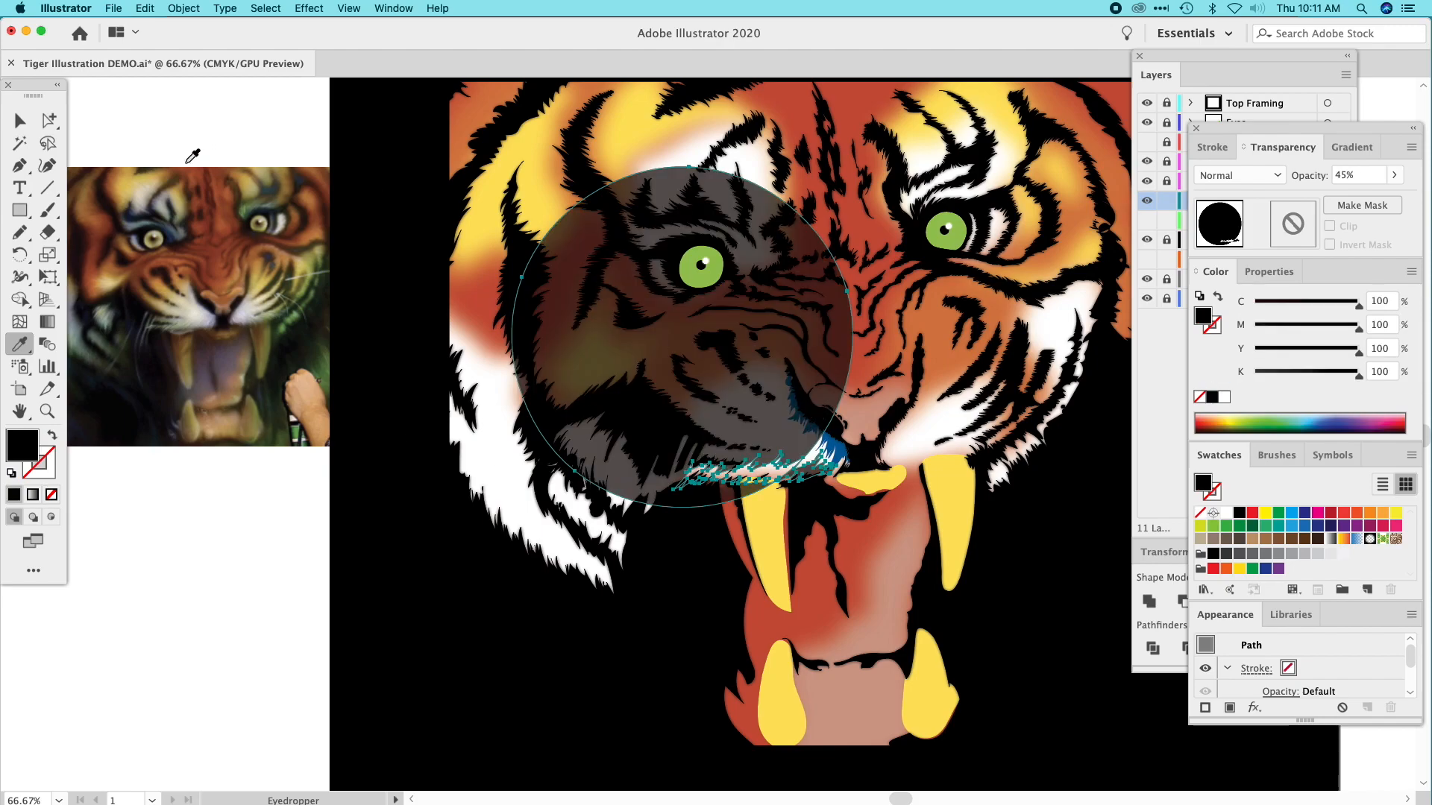
{"action": "left_click", "coordinate": [48, 120]}
{"action": "left_click", "coordinate": [256, 505]}
{"action": "left_click", "coordinate": [618, 397]}
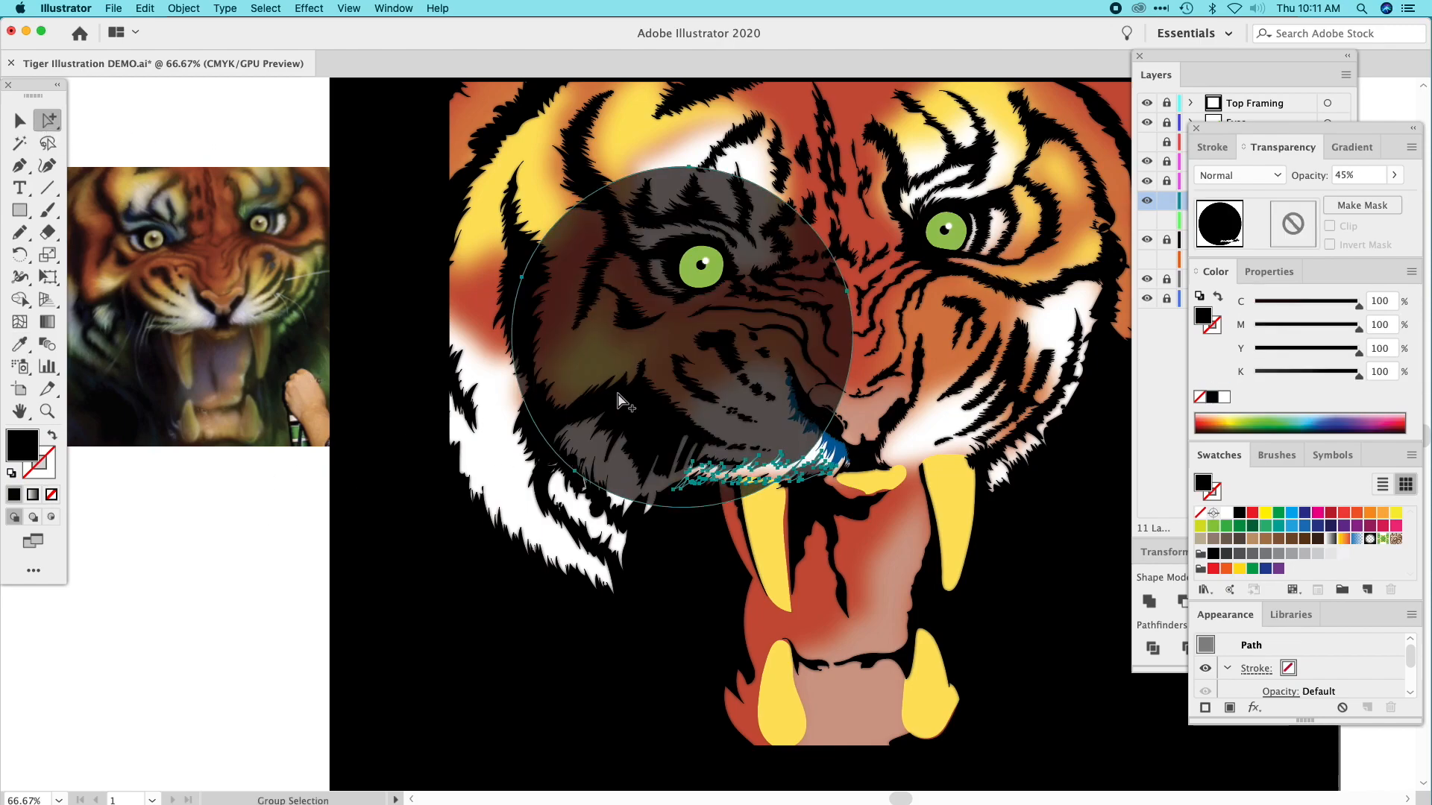
{"action": "key", "text": "super+z"}
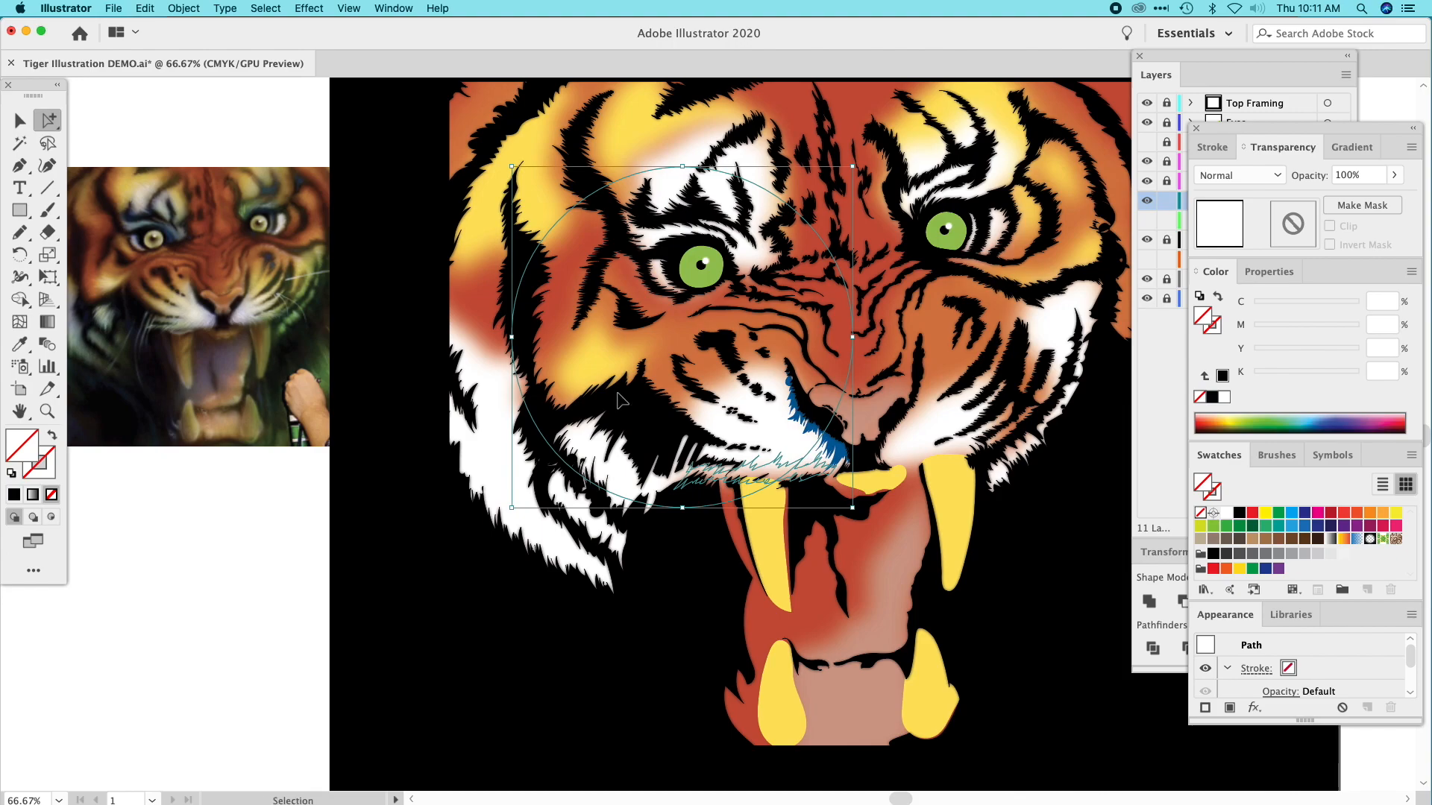
{"action": "key", "text": "super+shift+a"}
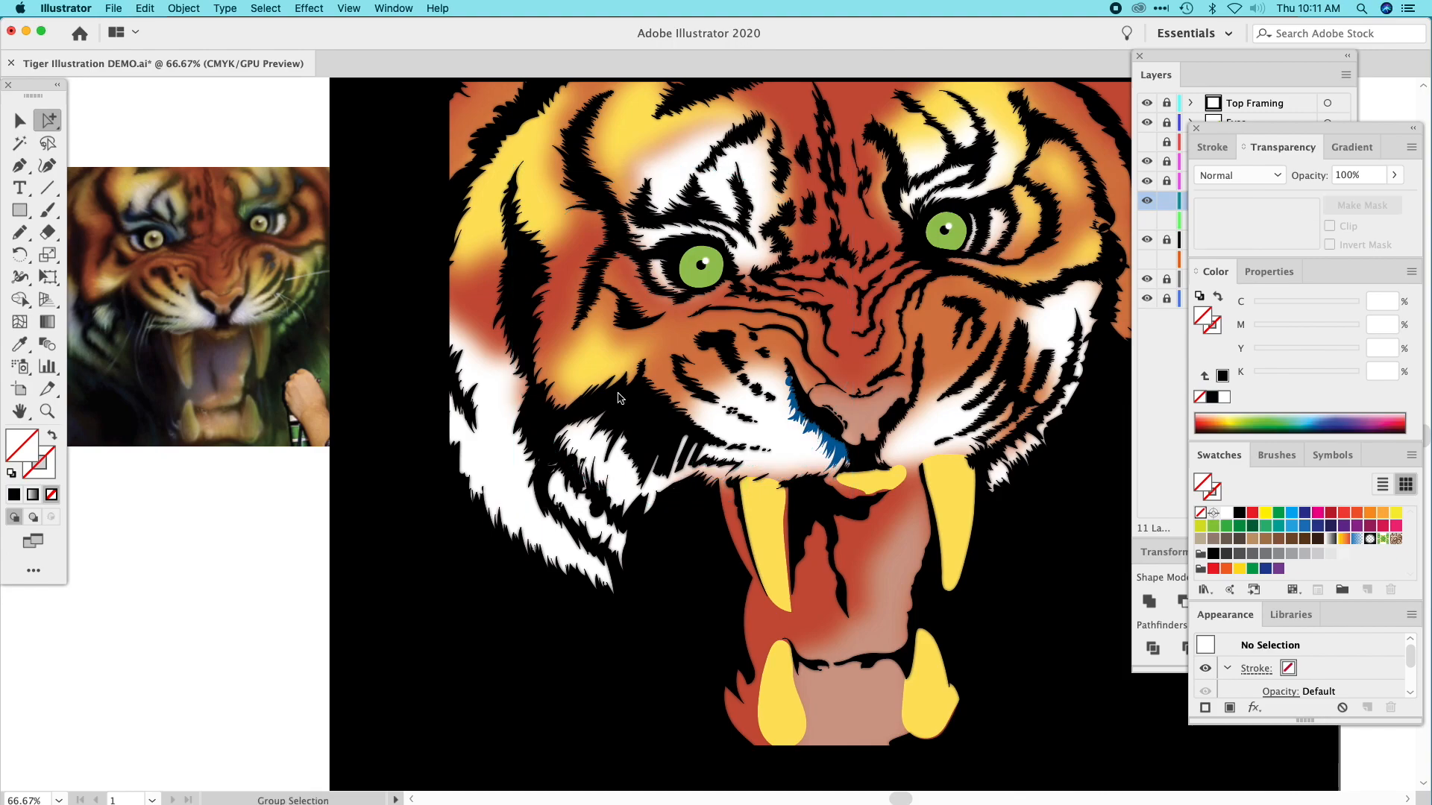
Draw a ragged fur shadow along the upper lip with the Pencil tool and fill it with the blue sampled from the nose-side shadow.
{"action": "left_click", "coordinate": [19, 232]}
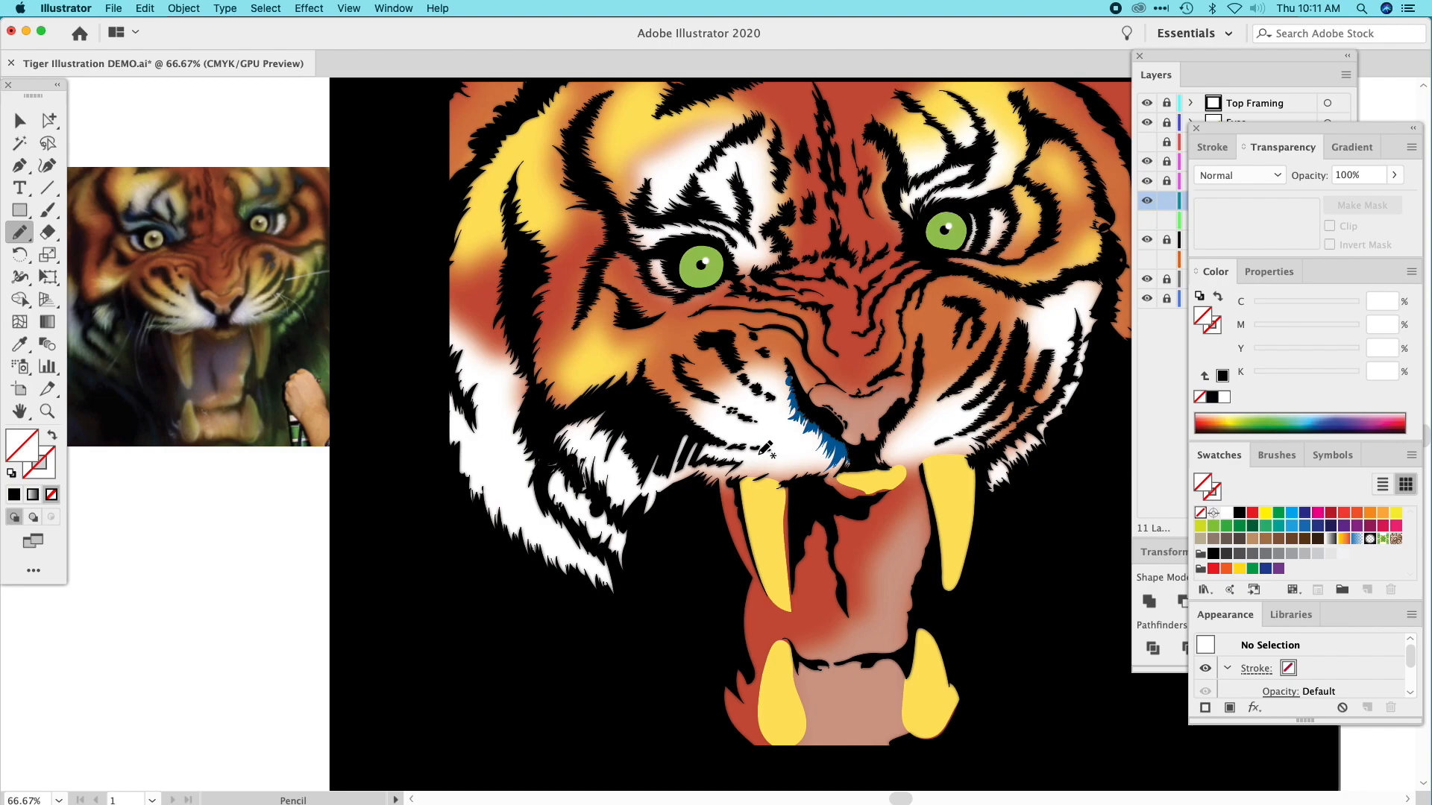
{"action": "left_click_drag", "start_coordinate": [805, 478], "coordinate": [742, 482]}
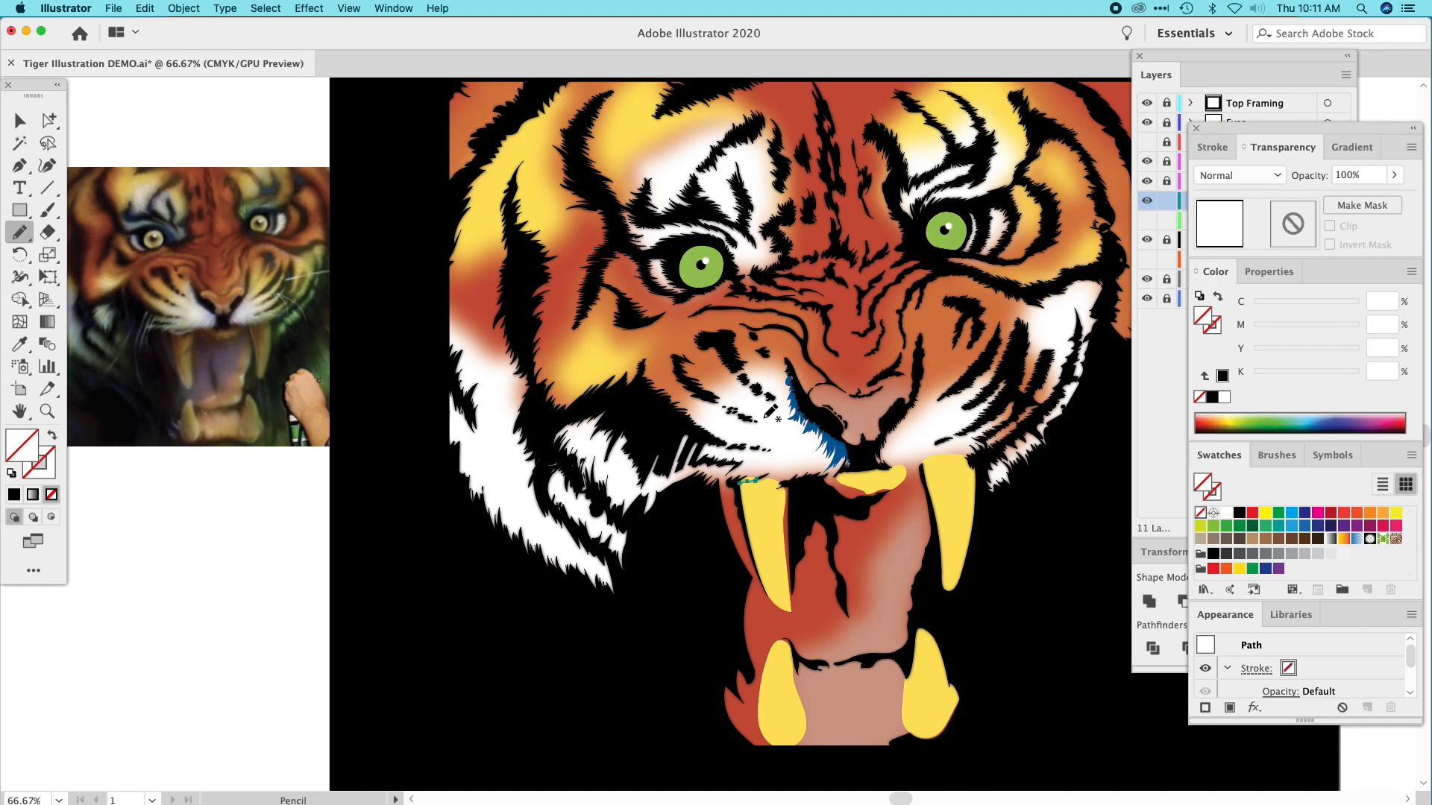
{"action": "key", "text": "super+shift+a"}
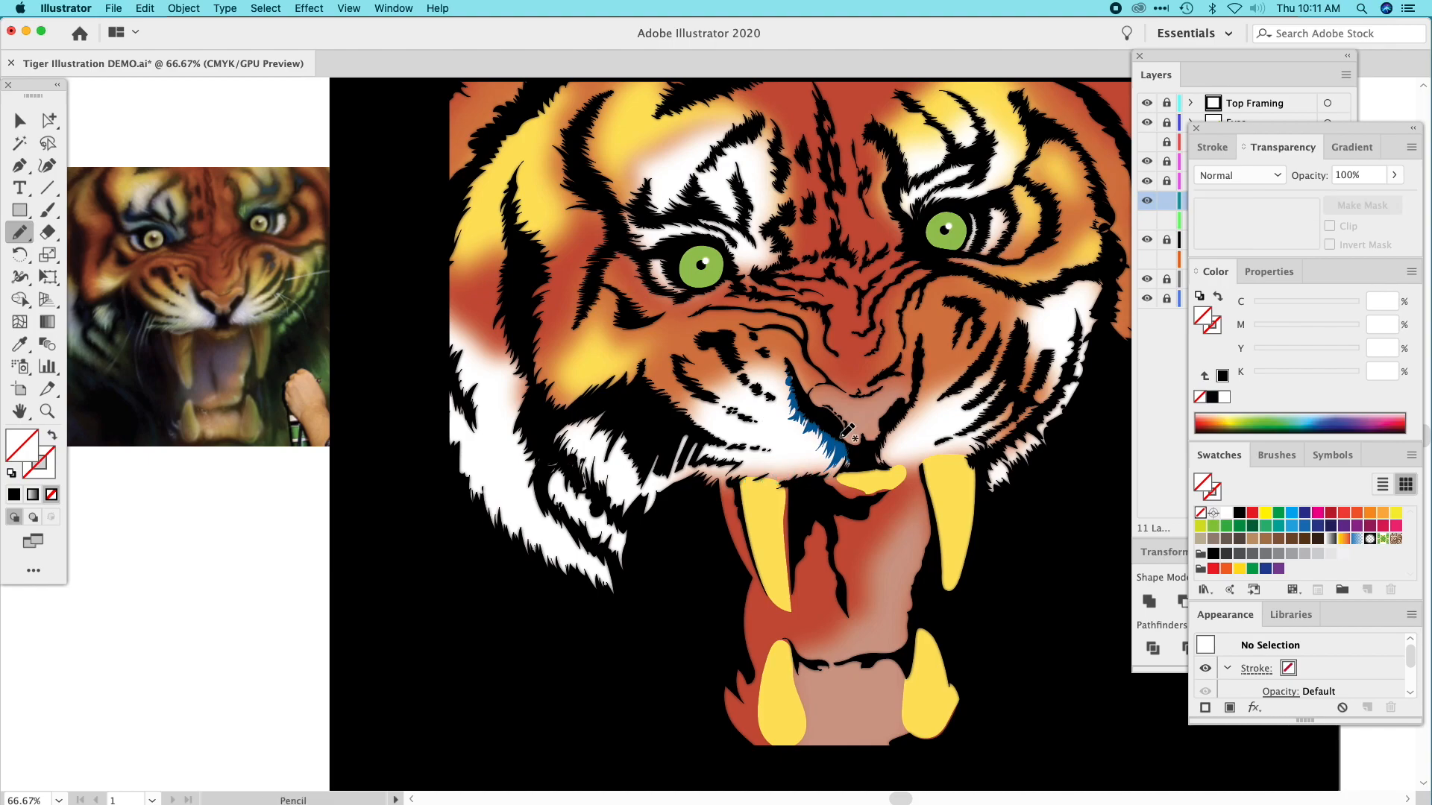
{"action": "mouse_move", "coordinate": [829, 475]}
{"action": "left_mouse_down"}
{"action": "mouse_move", "coordinate": [682, 489]}
{"action": "mouse_move", "coordinate": [718, 449]}
{"action": "mouse_move", "coordinate": [709, 459]}
{"action": "mouse_move", "coordinate": [732, 448]}
{"action": "mouse_move", "coordinate": [731, 467]}
{"action": "mouse_move", "coordinate": [847, 466]}
{"action": "left_mouse_up"}
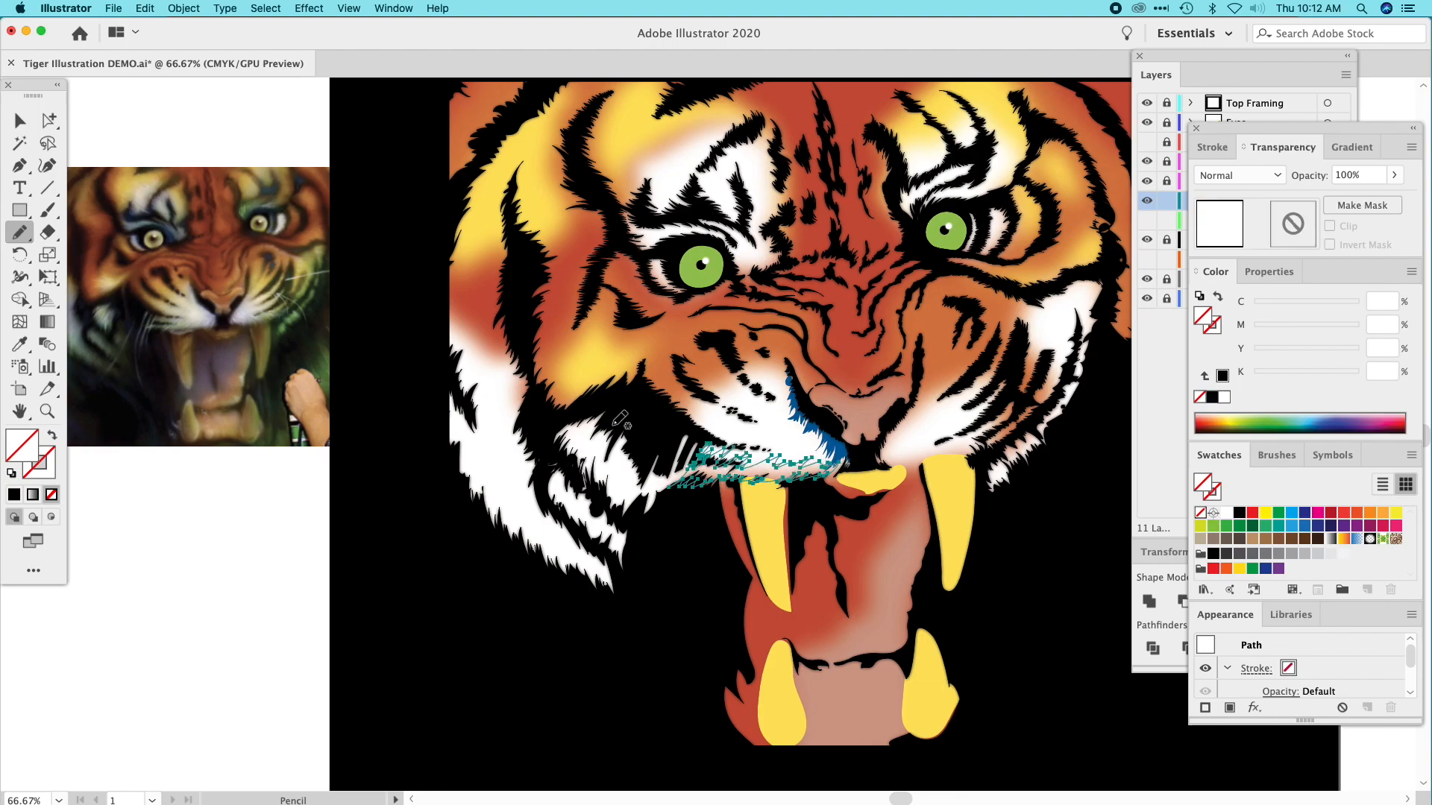
{"action": "left_click", "coordinate": [19, 344]}
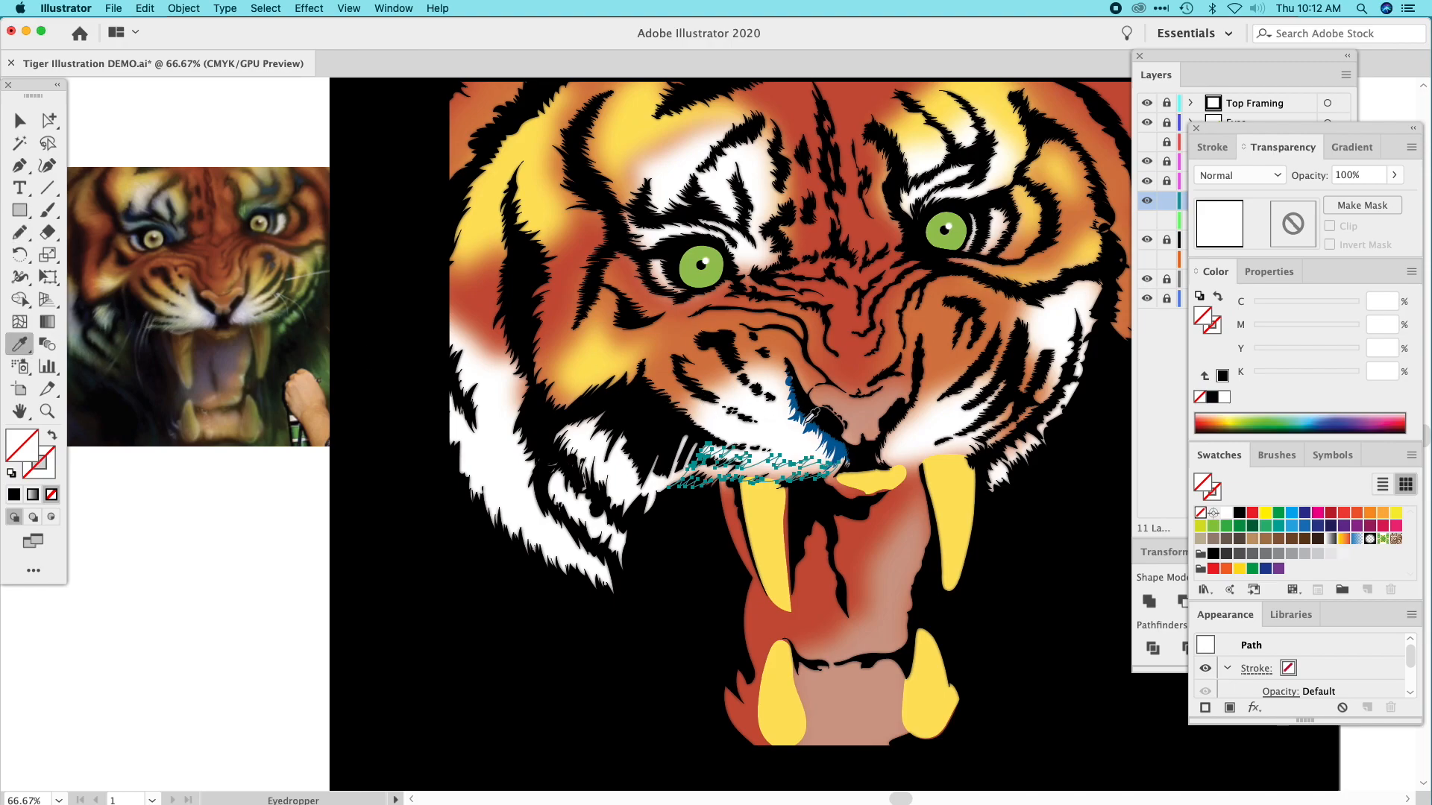
{"action": "left_click", "coordinate": [805, 415]}
Apply a Gaussian Blur with a 43.4-pixel radius to both blue muzzle shadows and clear the selection.
{"action": "left_click", "coordinate": [19, 120]}
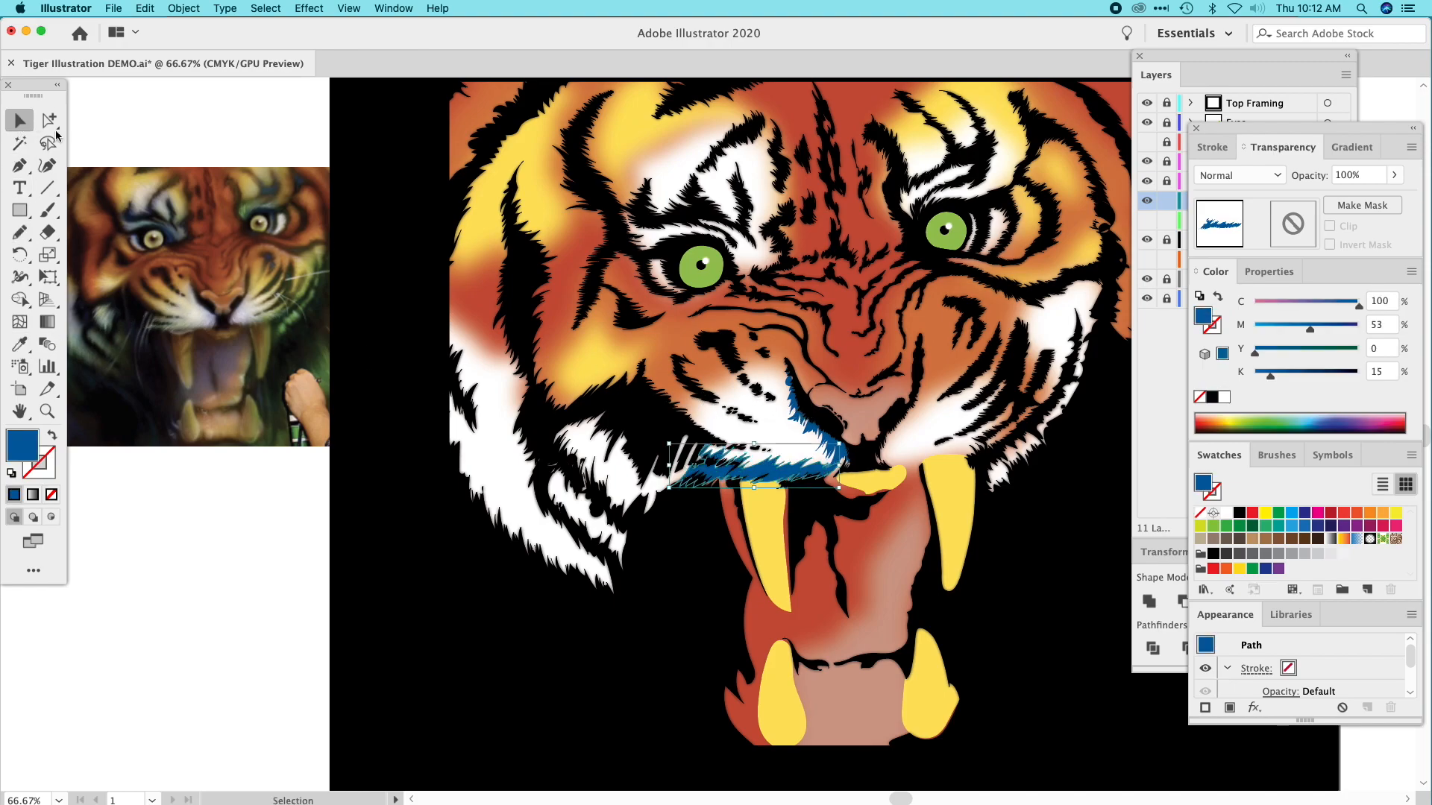
{"action": "left_click", "coordinate": [826, 456], "text": "shift"}
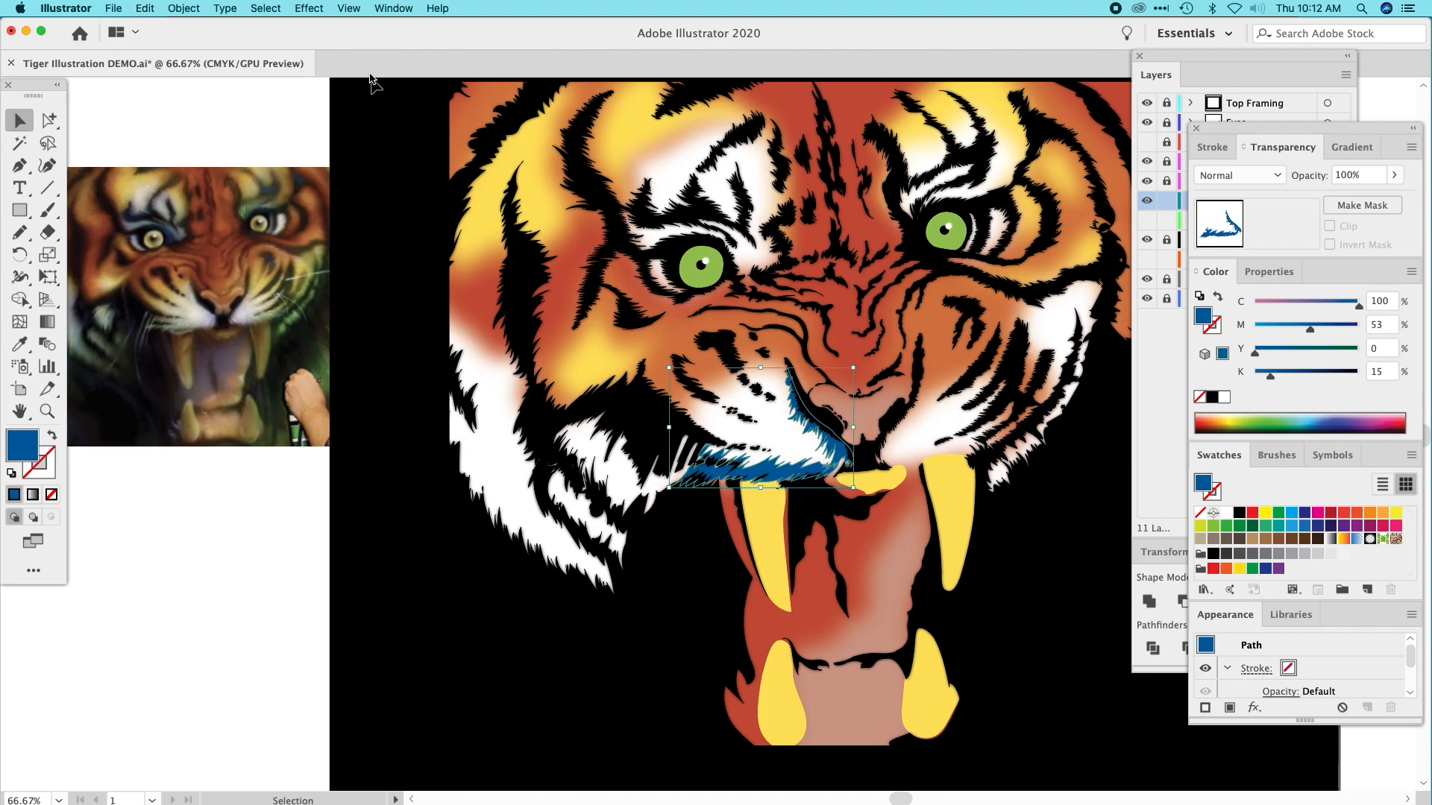
{"action": "left_click", "coordinate": [309, 8]}
{"action": "mouse_move", "coordinate": [372, 299]}
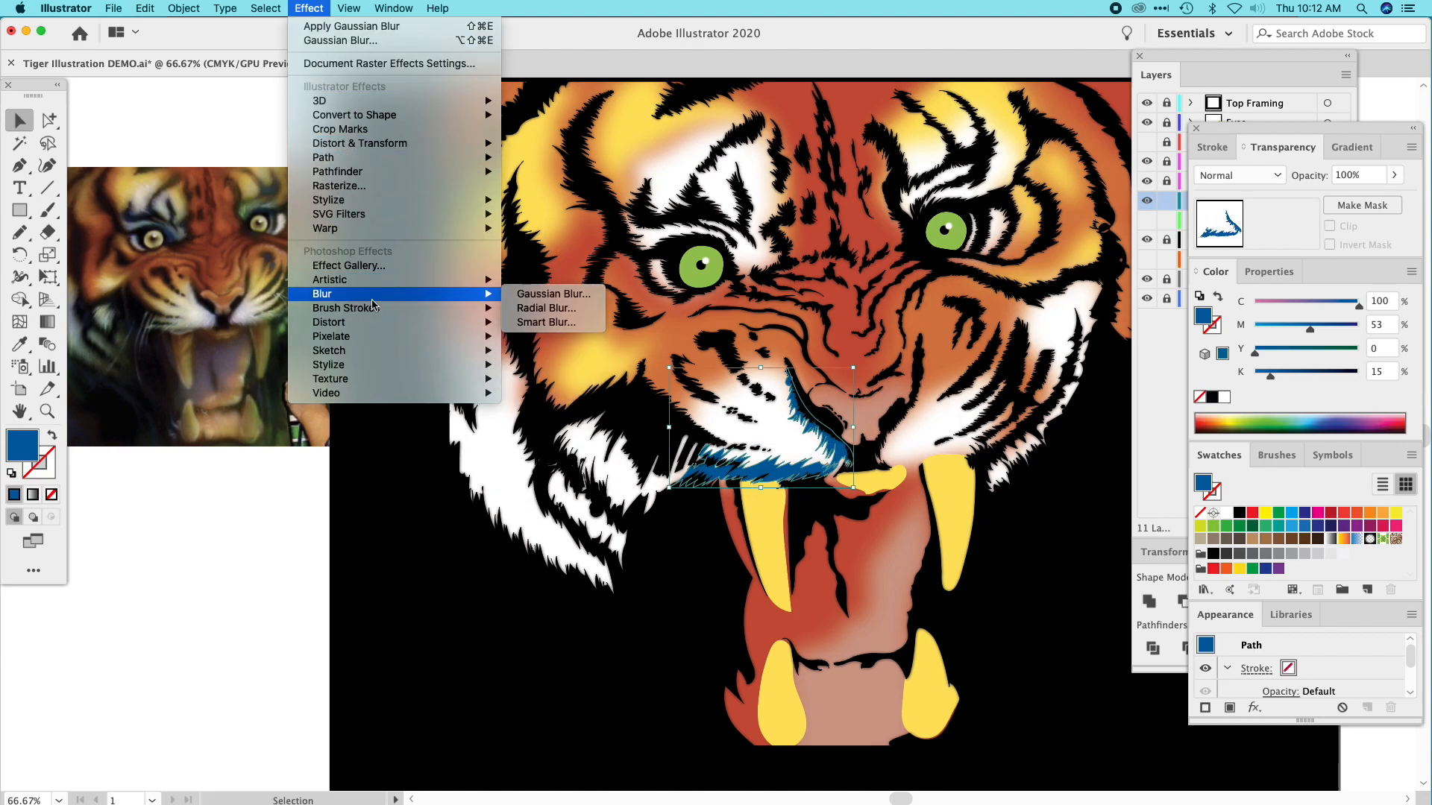
{"action": "left_click", "coordinate": [550, 295]}
{"action": "left_click", "coordinate": [167, 389]}
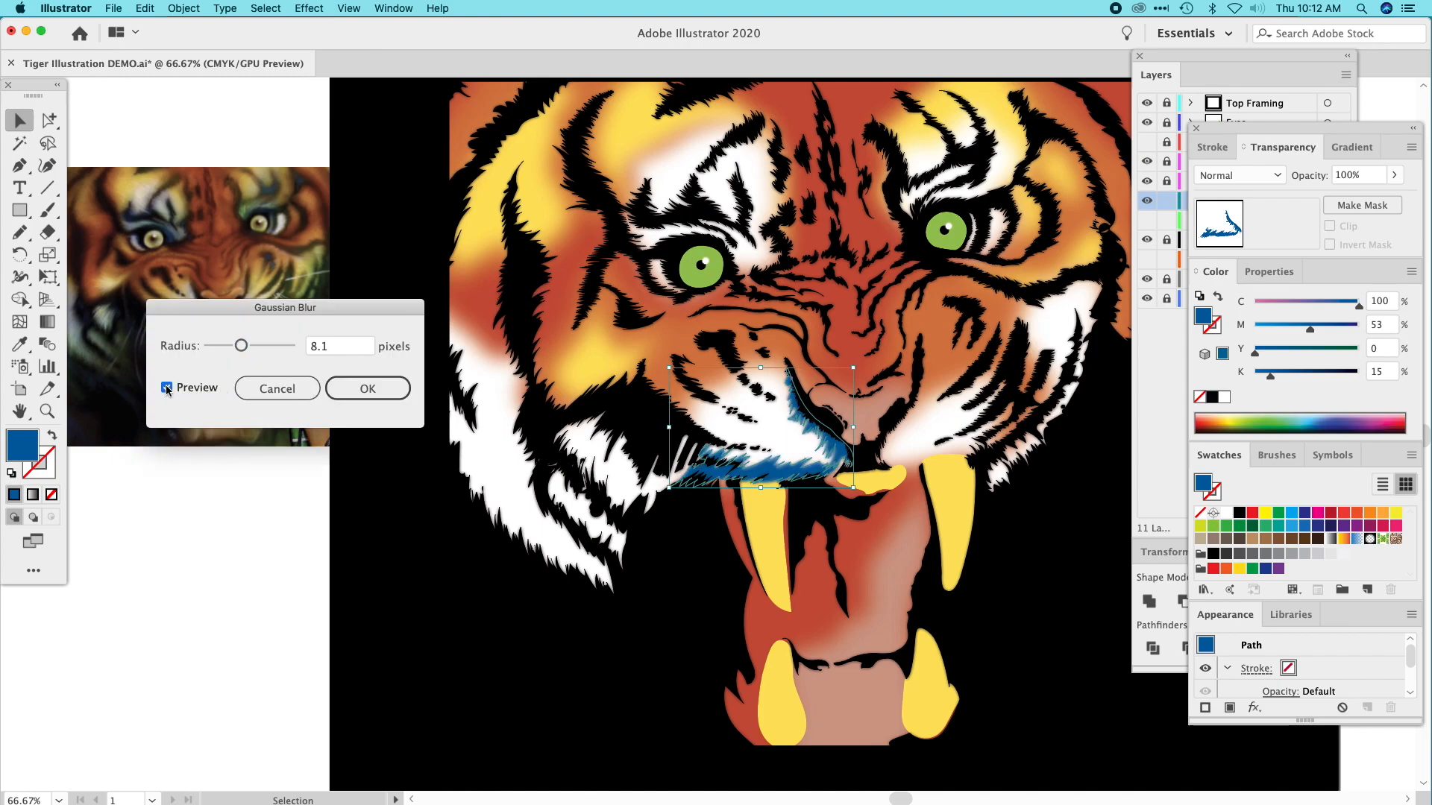
{"action": "left_click", "coordinate": [254, 347]}
{"action": "left_click", "coordinate": [267, 347]}
{"action": "left_click", "coordinate": [253, 346]}
{"action": "left_click", "coordinate": [262, 345]}
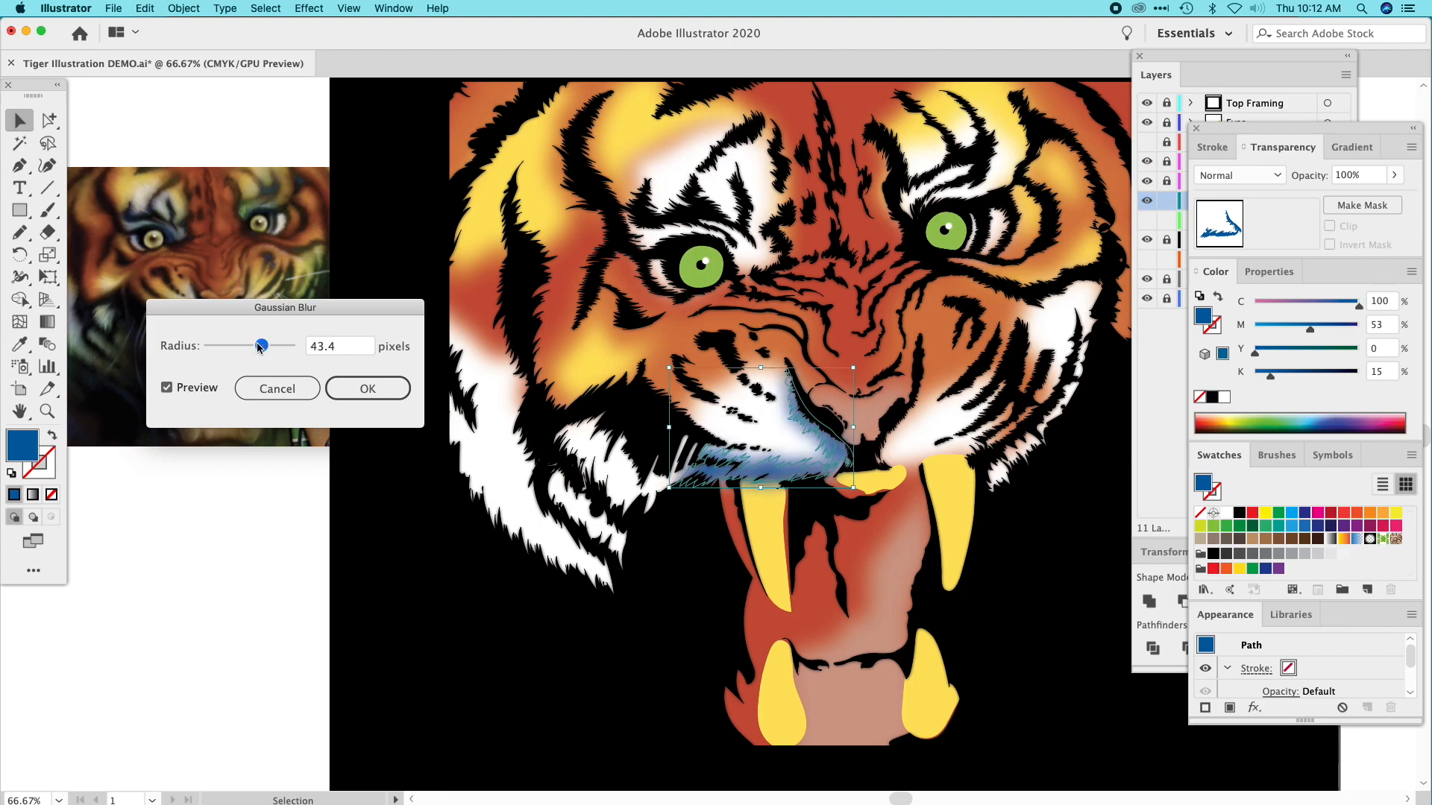
{"action": "left_click", "coordinate": [365, 391]}
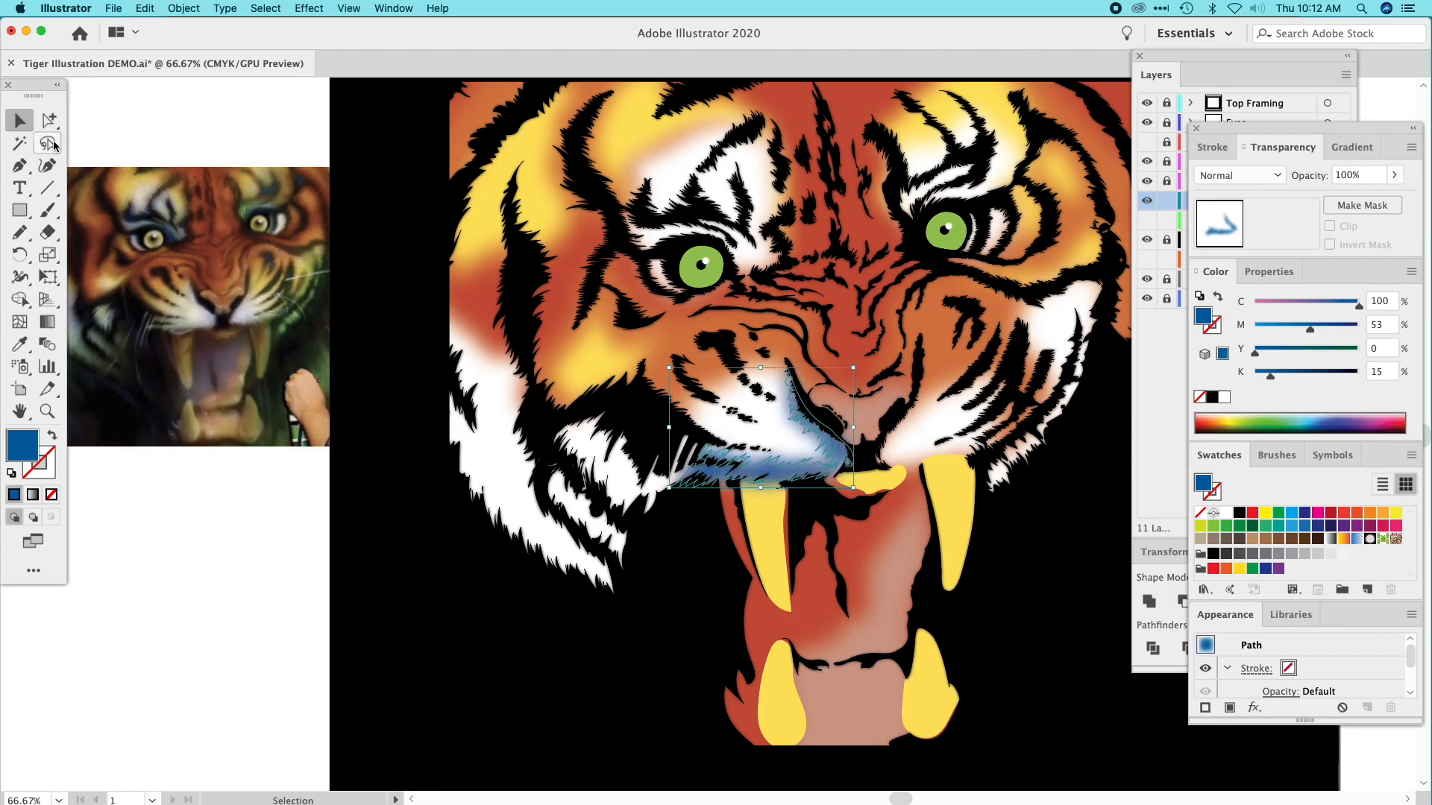
{"action": "left_click", "coordinate": [189, 121]}
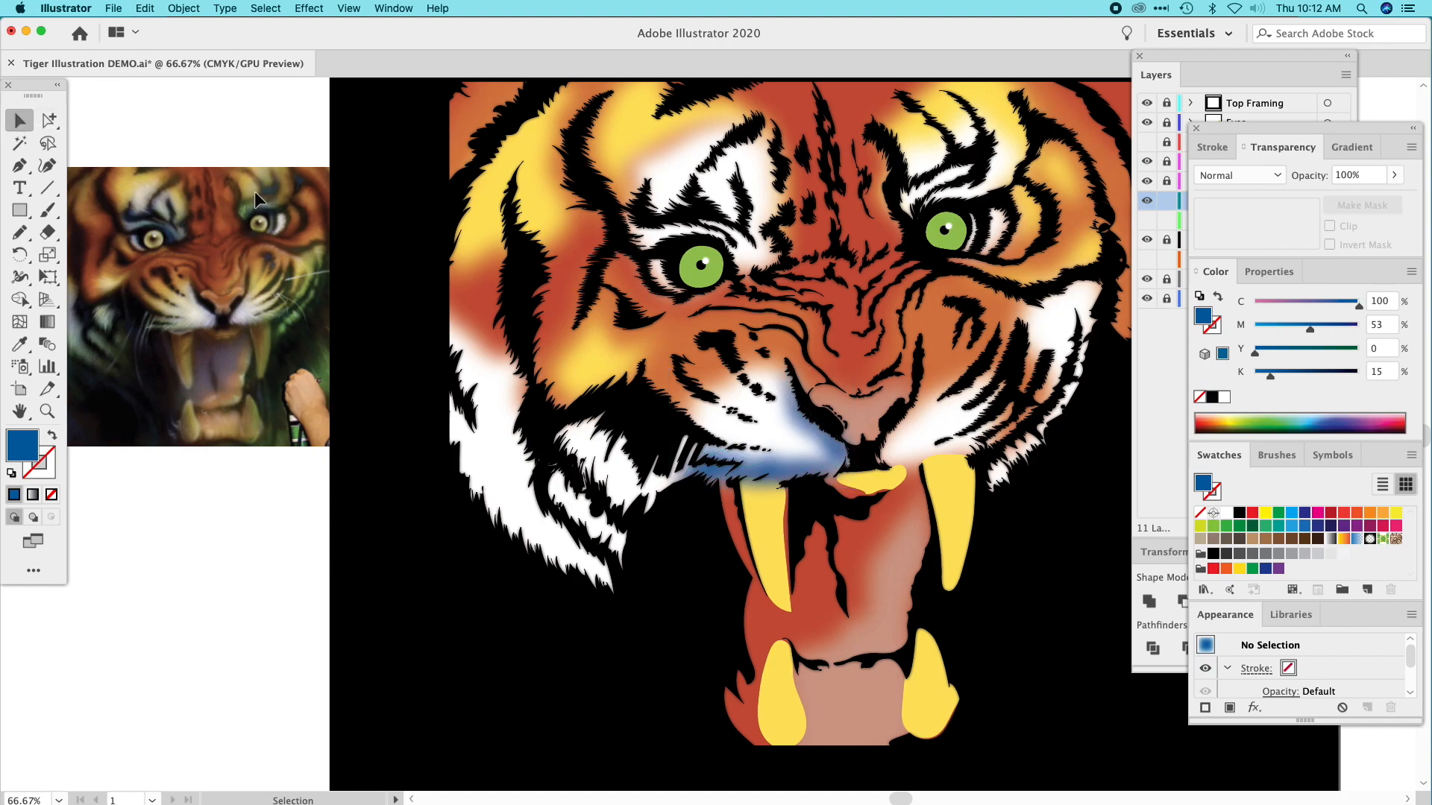
Draw a thin curved fur strand over the blue shadow at the muzzle's inner end with the Pencil tool and fill it with sampled white.
{"action": "key", "text": "super+equal"}
{"action": "key", "text": "super+equal"}
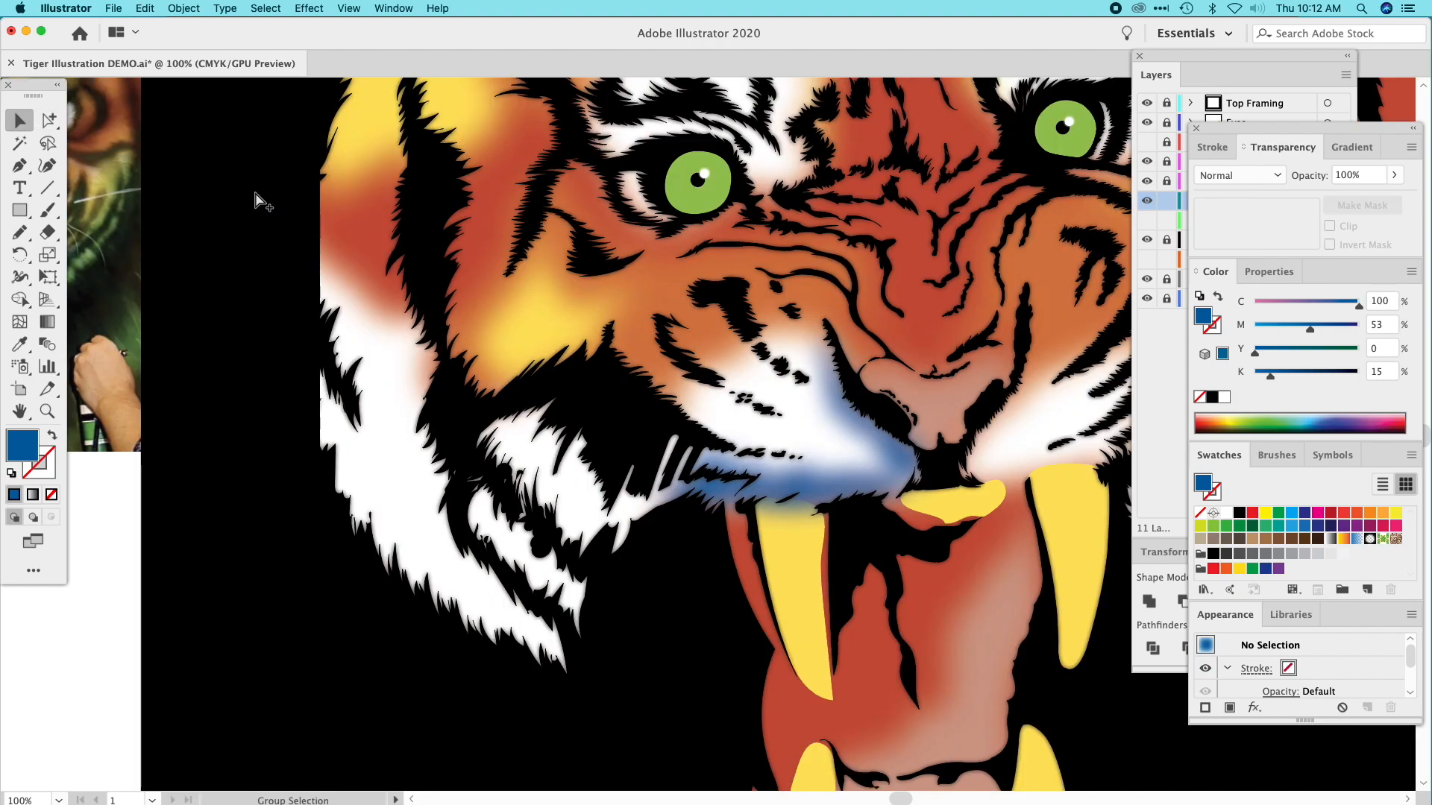
{"action": "key", "text": "super+equal"}
{"action": "key", "text": "super+equal"}
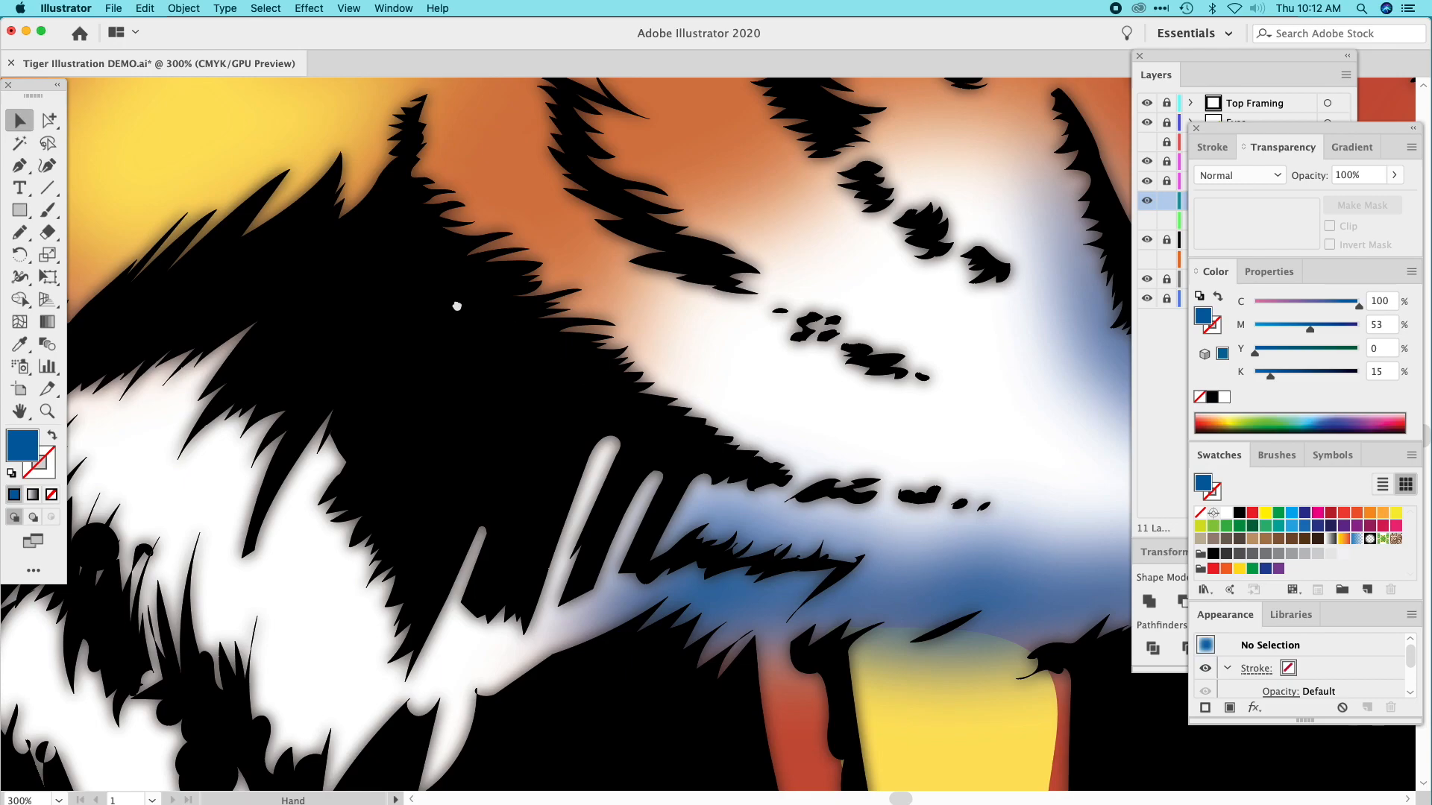
{"action": "left_click_drag", "start_coordinate": [482, 316], "coordinate": [105, 179]}
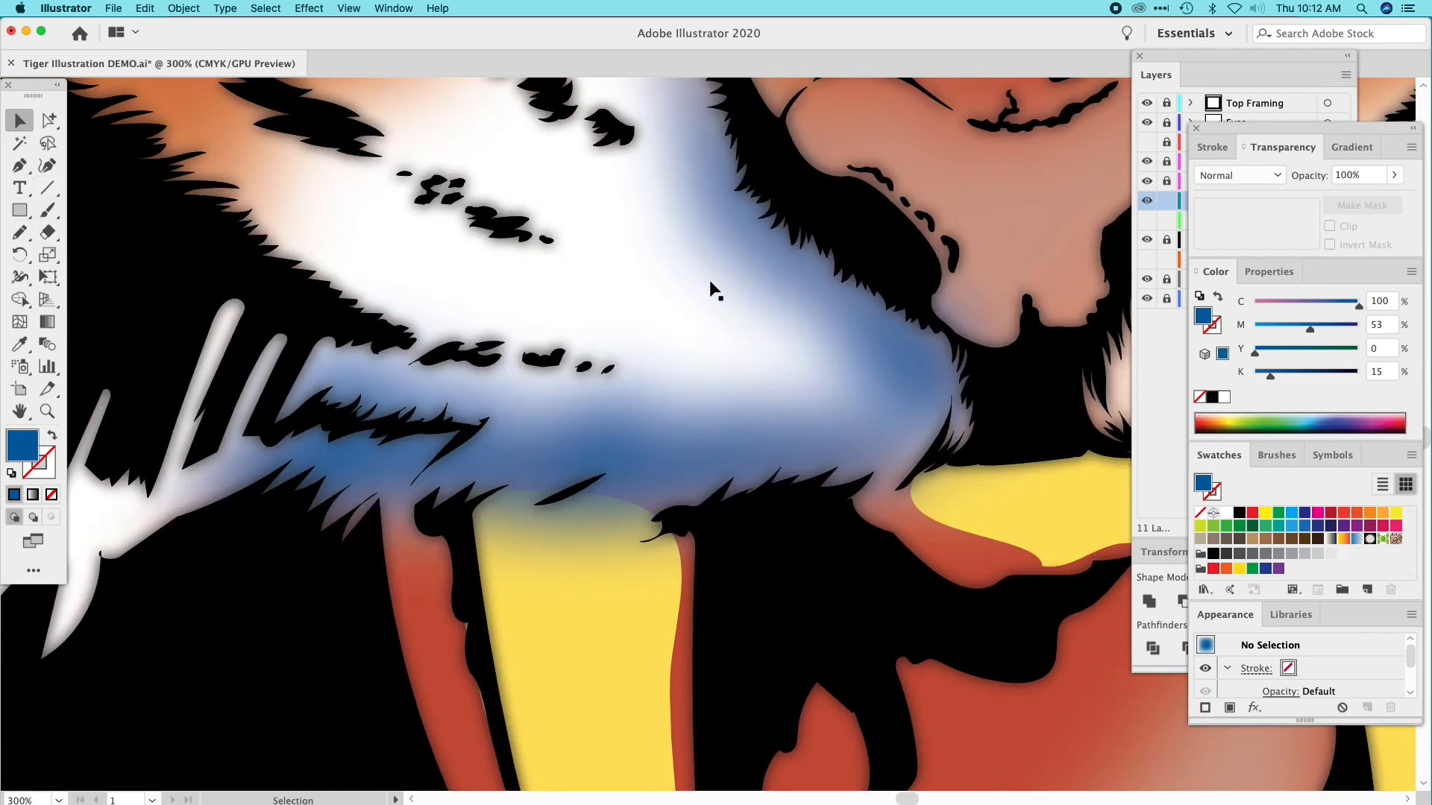
{"action": "left_click", "coordinate": [20, 232]}
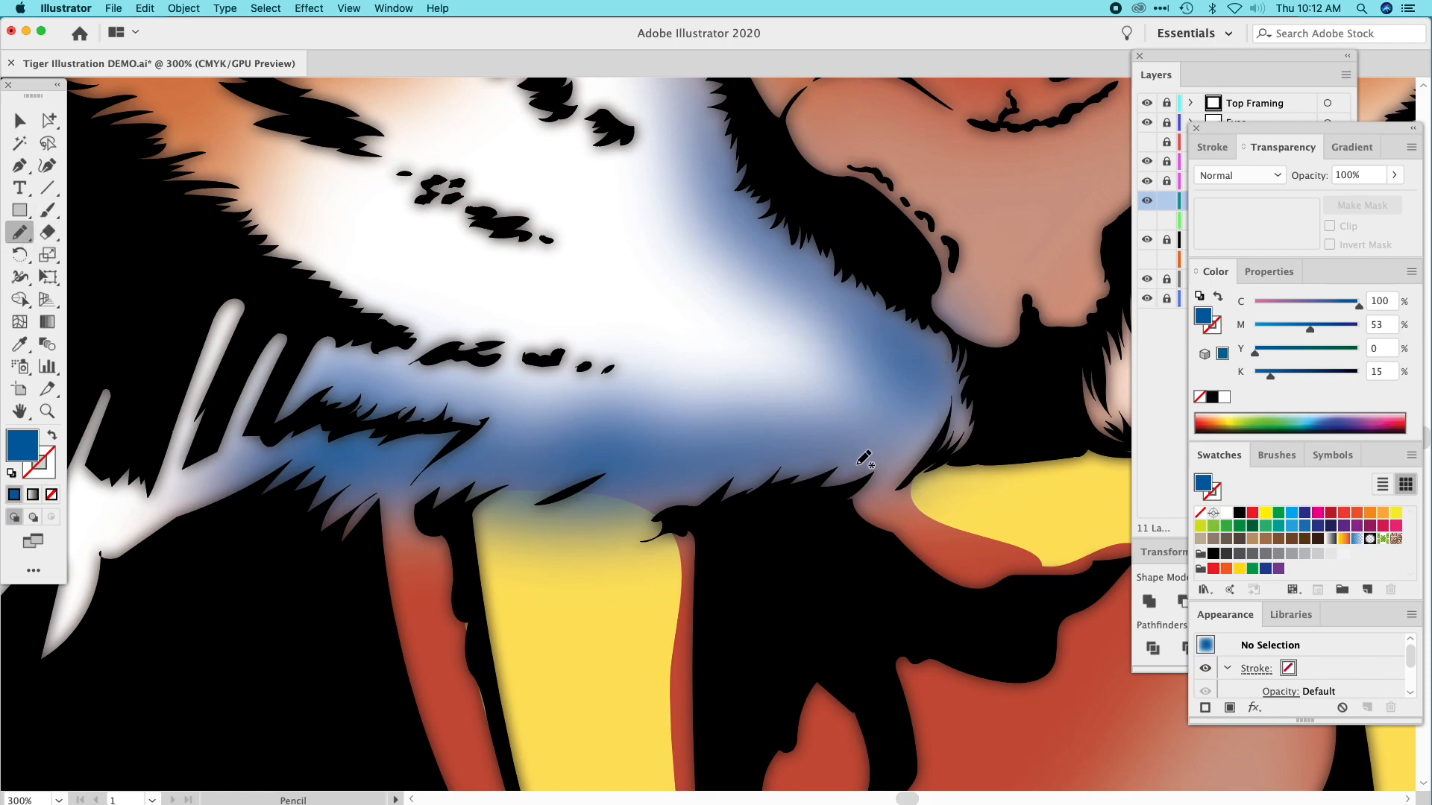
{"action": "mouse_move", "coordinate": [925, 348]}
{"action": "left_mouse_down"}
{"action": "mouse_move", "coordinate": [912, 406]}
{"action": "mouse_move", "coordinate": [874, 446]}
{"action": "left_mouse_up"}
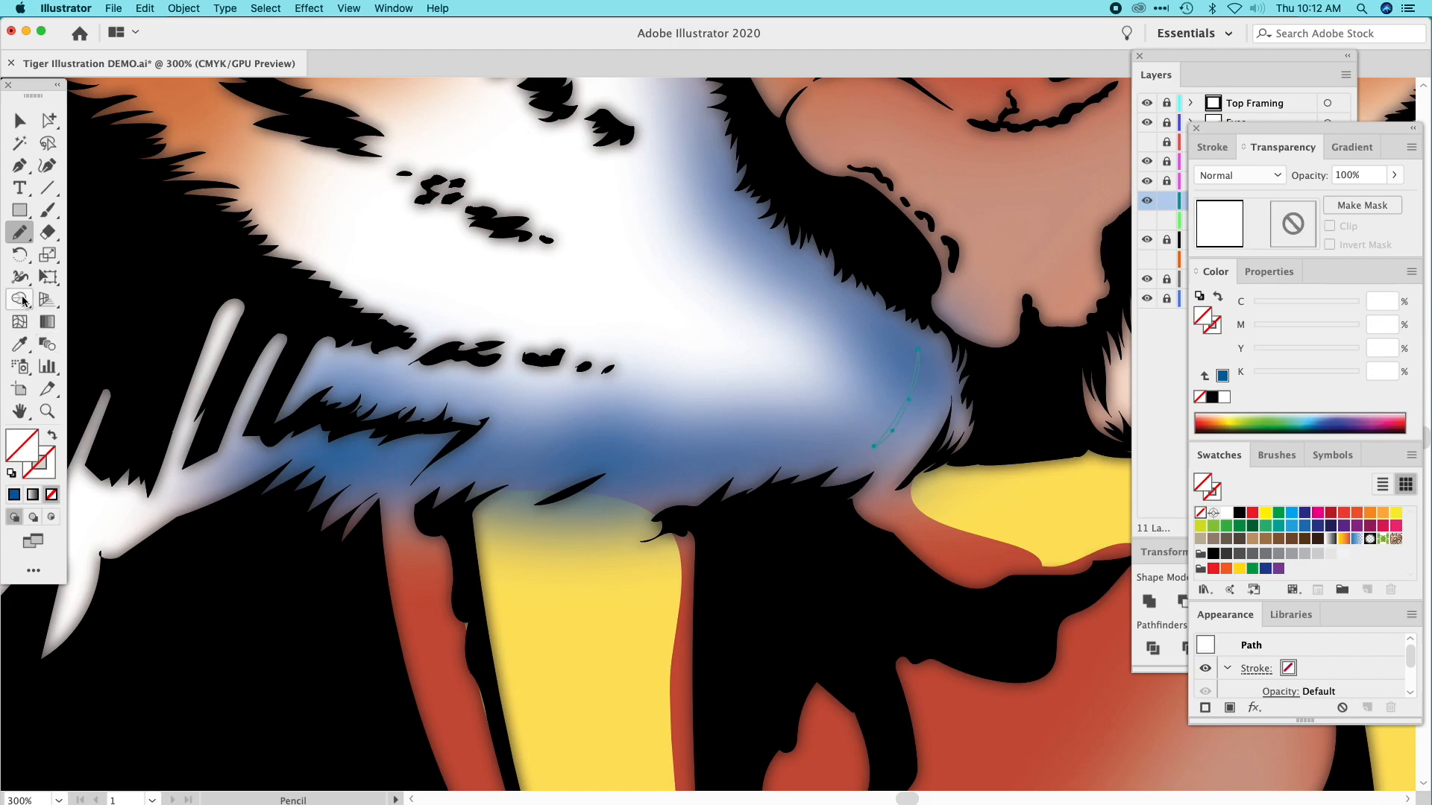
{"action": "left_click", "coordinate": [20, 343]}
{"action": "left_click", "coordinate": [529, 138]}
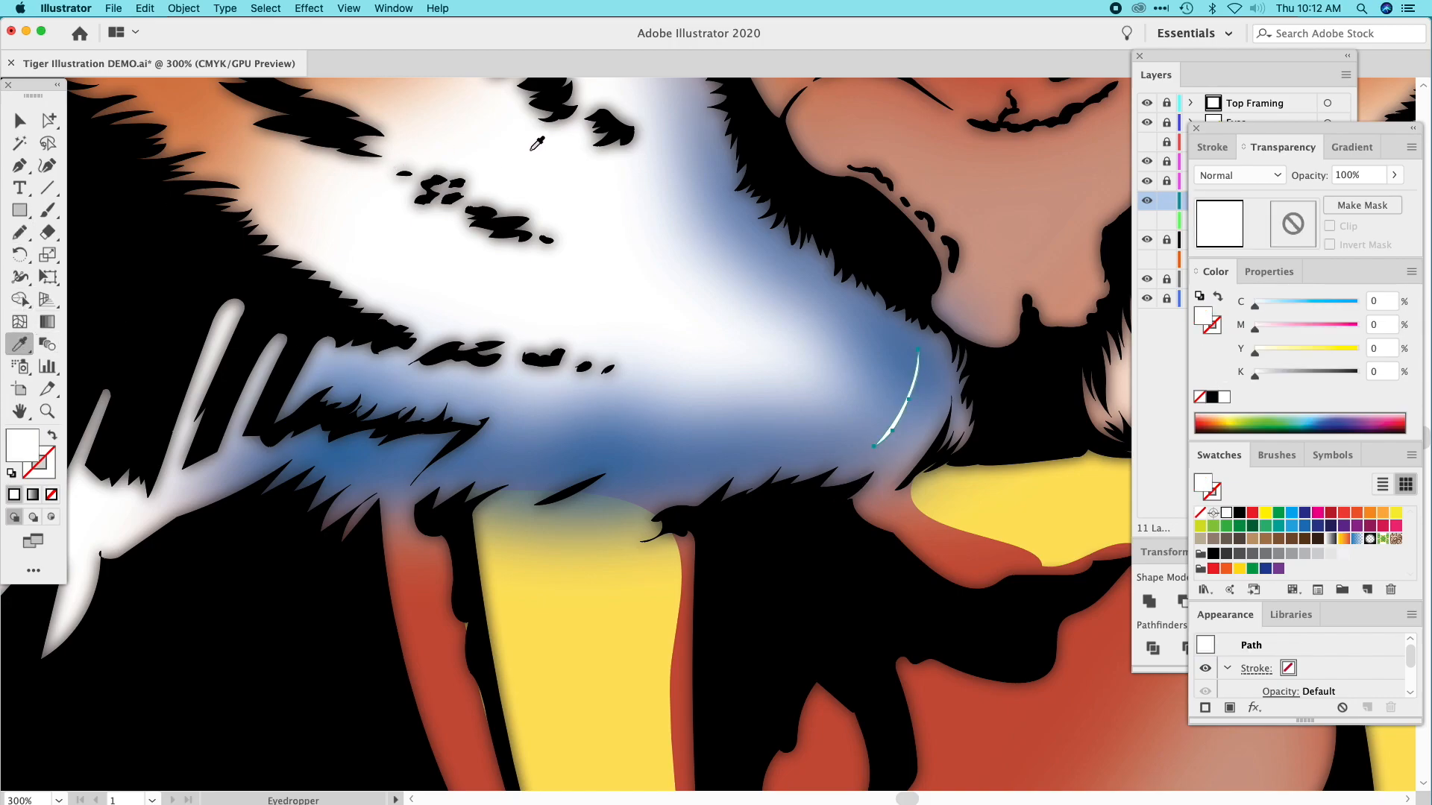
Draw a forked fur strand between the first white strand and the muzzle's inner edge with the Pencil tool and fill it white.
{"action": "left_click", "coordinate": [19, 165]}
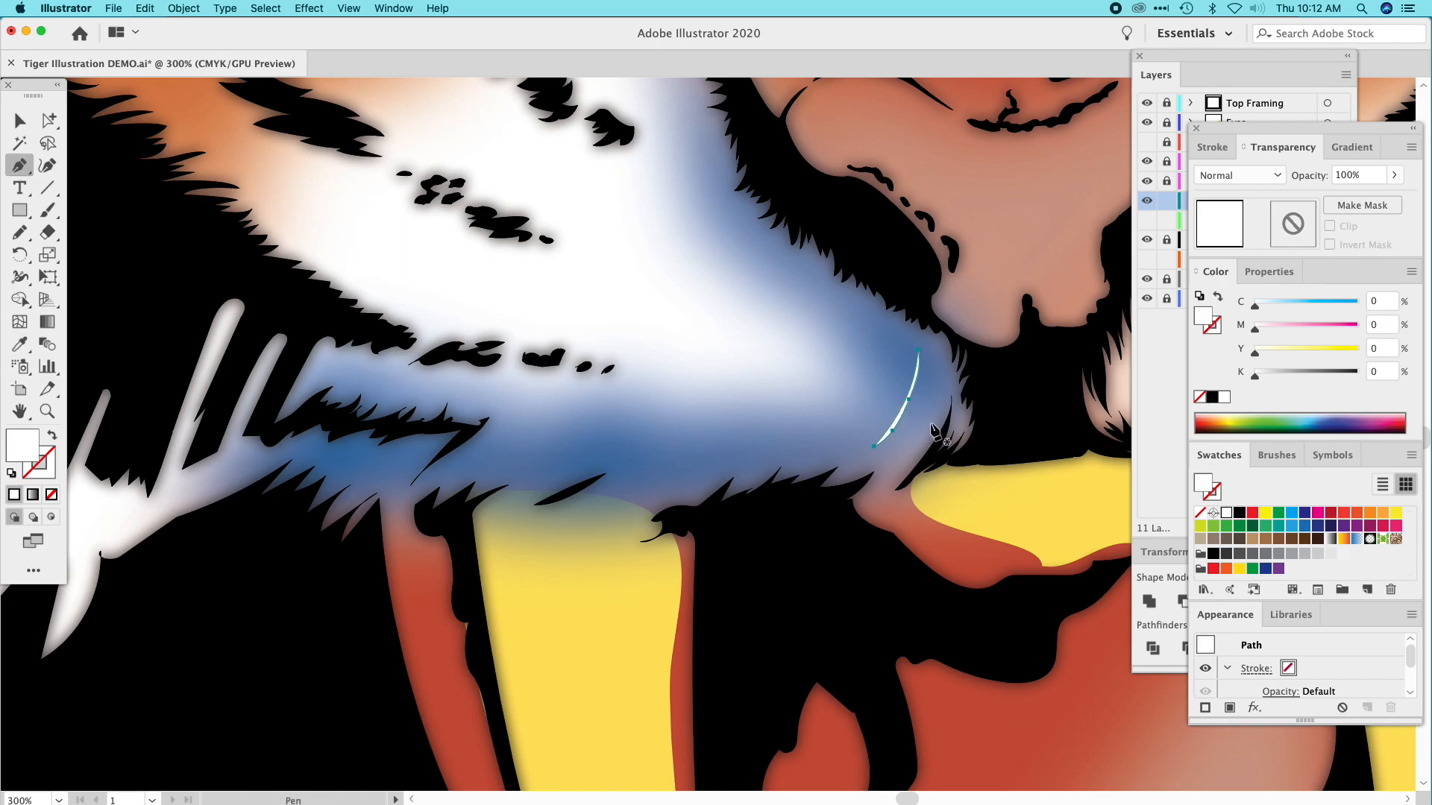
{"action": "left_click", "coordinate": [30, 236]}
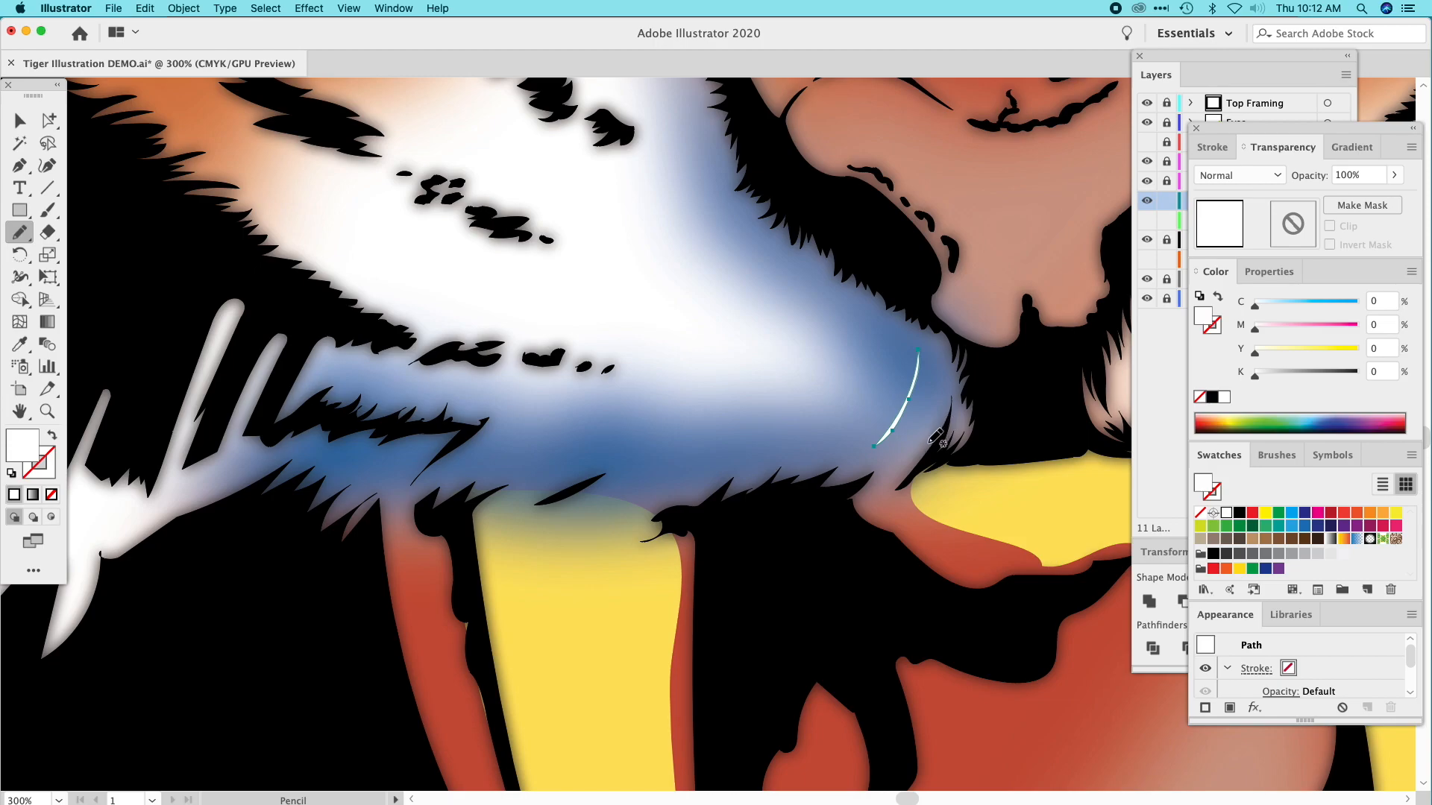
{"action": "mouse_move", "coordinate": [927, 430]}
{"action": "left_mouse_down"}
{"action": "mouse_move", "coordinate": [867, 492]}
{"action": "mouse_move", "coordinate": [934, 404]}
{"action": "mouse_move", "coordinate": [933, 431]}
{"action": "mouse_move", "coordinate": [947, 374]}
{"action": "left_mouse_up"}
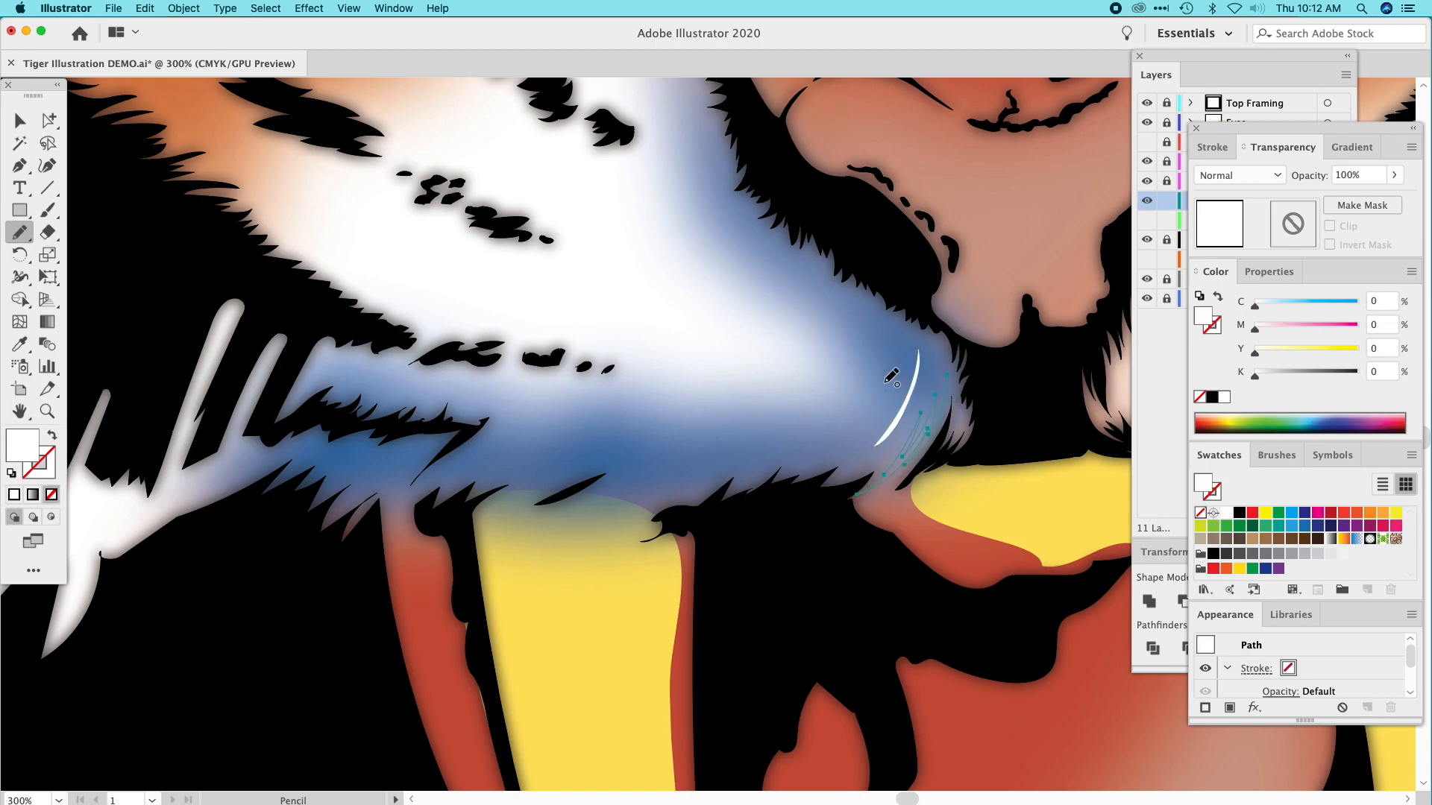
{"action": "left_click", "coordinate": [20, 344]}
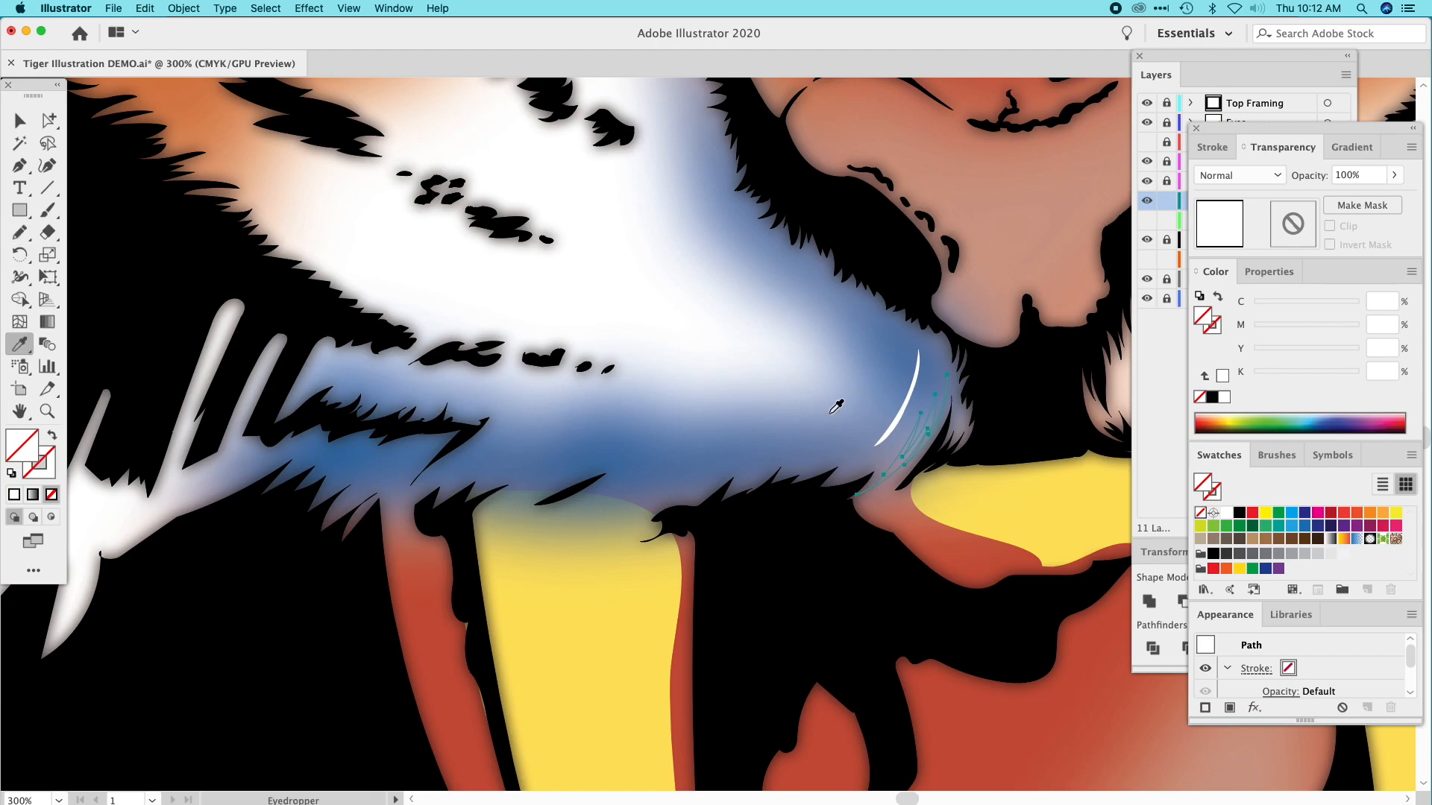
{"action": "left_click", "coordinate": [899, 411]}
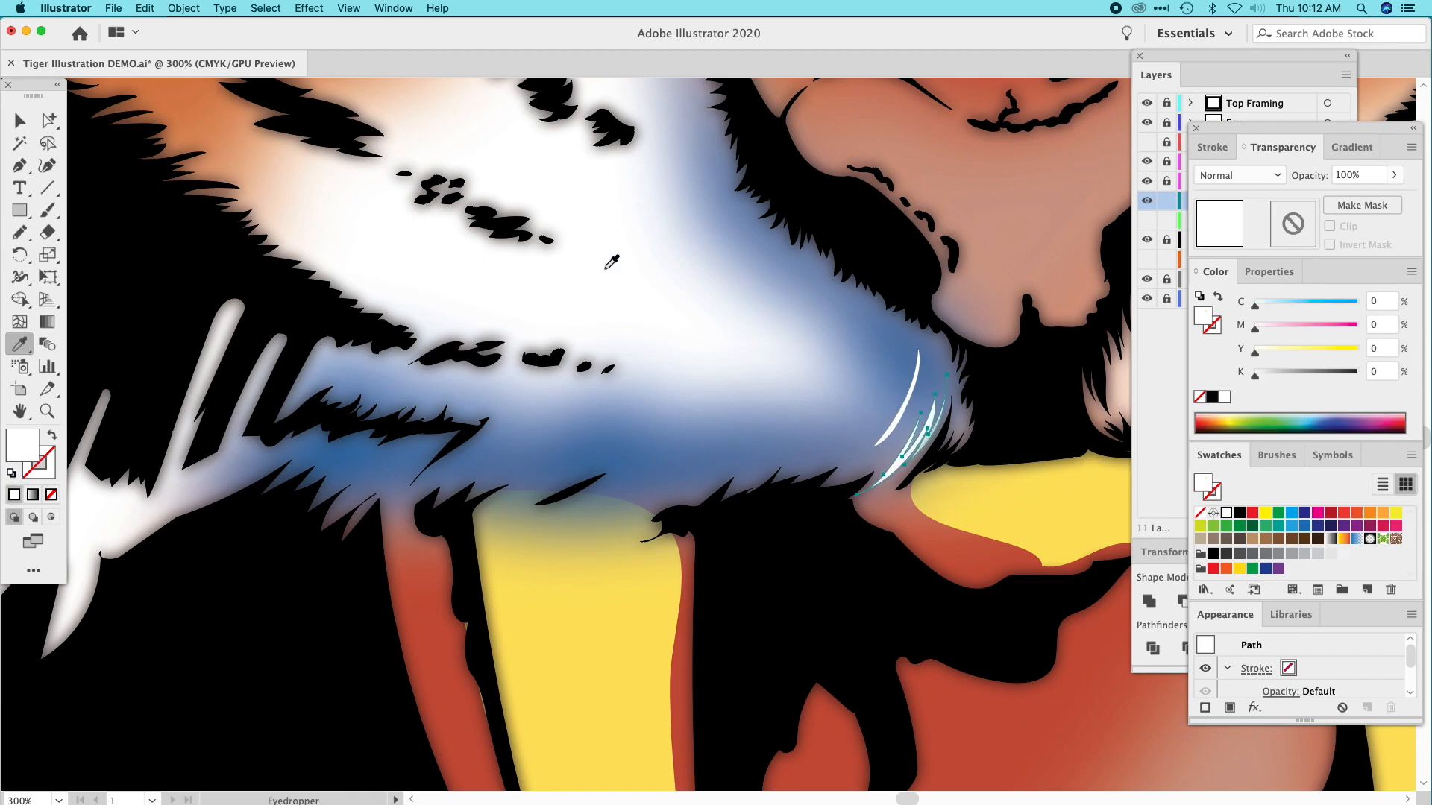
Draw a further cluster of curved fur strands on the outer side of the first white strand and fill it white.
{"action": "left_click", "coordinate": [19, 232]}
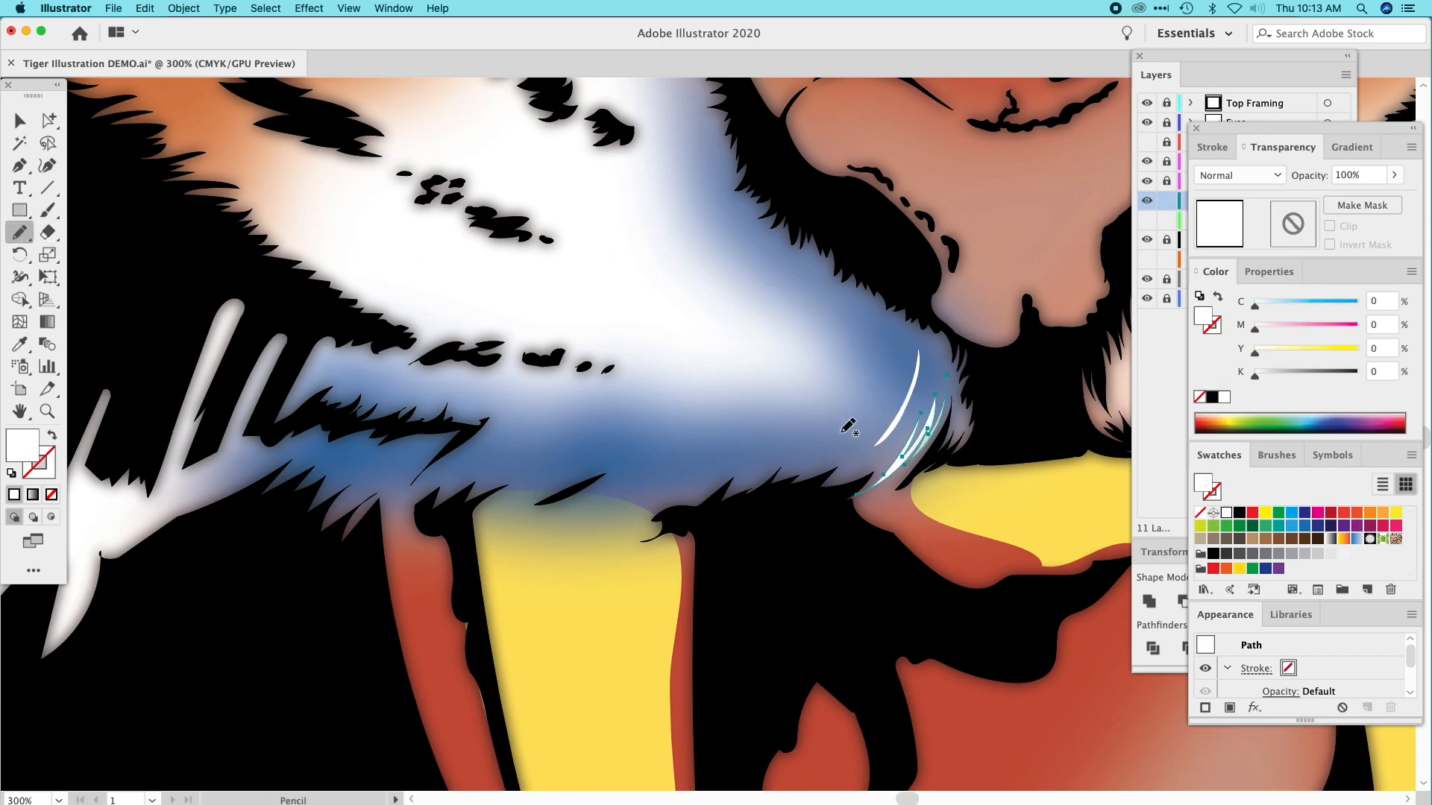
{"action": "mouse_move", "coordinate": [827, 476]}
{"action": "left_mouse_down"}
{"action": "mouse_move", "coordinate": [886, 407]}
{"action": "mouse_move", "coordinate": [811, 479]}
{"action": "mouse_move", "coordinate": [875, 398]}
{"action": "mouse_move", "coordinate": [881, 415]}
{"action": "left_mouse_up"}
{"action": "mouse_move", "coordinate": [903, 345]}
{"action": "left_mouse_down"}
{"action": "mouse_move", "coordinate": [895, 392]}
{"action": "mouse_move", "coordinate": [855, 412]}
{"action": "left_mouse_up"}
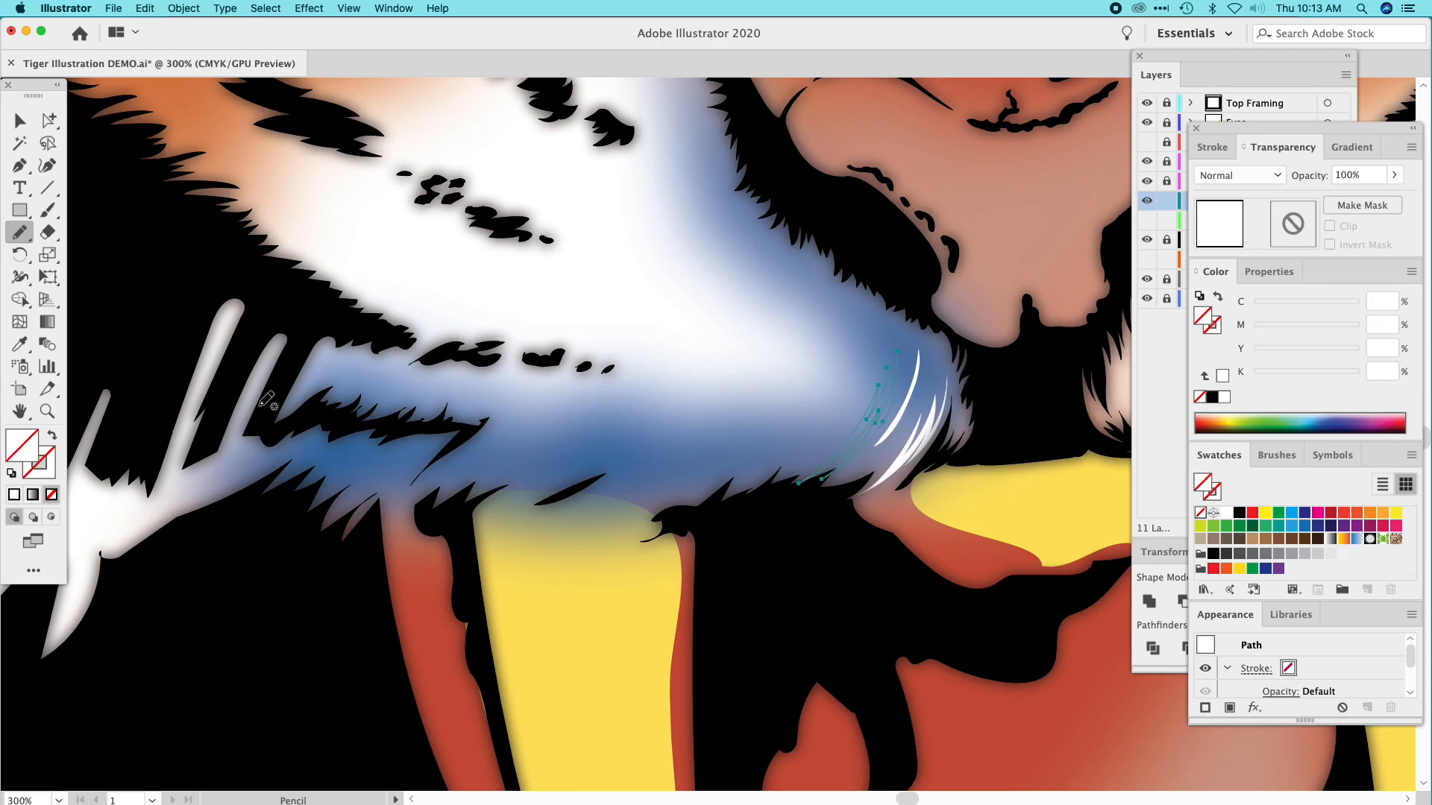
{"action": "left_click", "coordinate": [27, 350]}
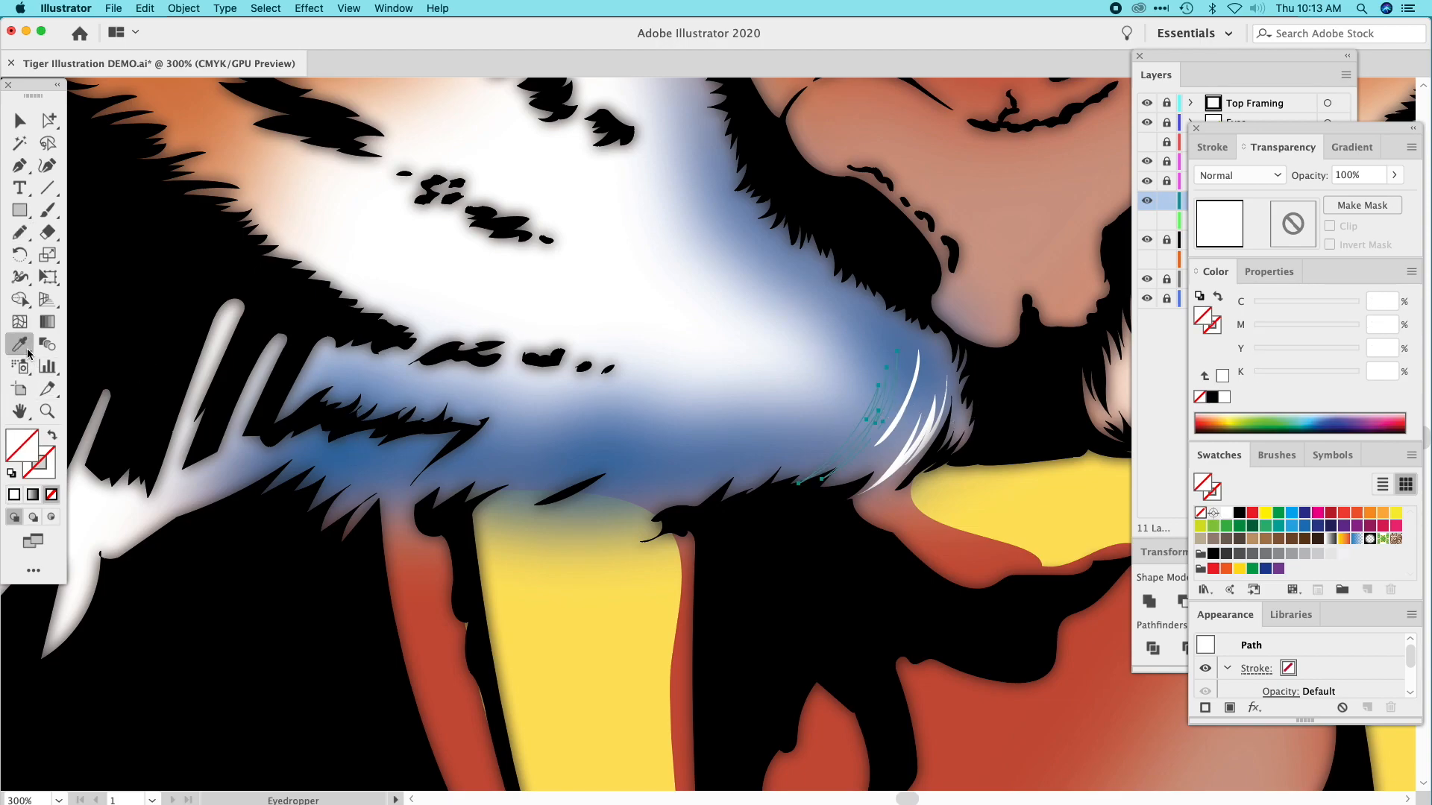
{"action": "left_click", "coordinate": [920, 446]}
{"action": "left_click", "coordinate": [920, 383]}
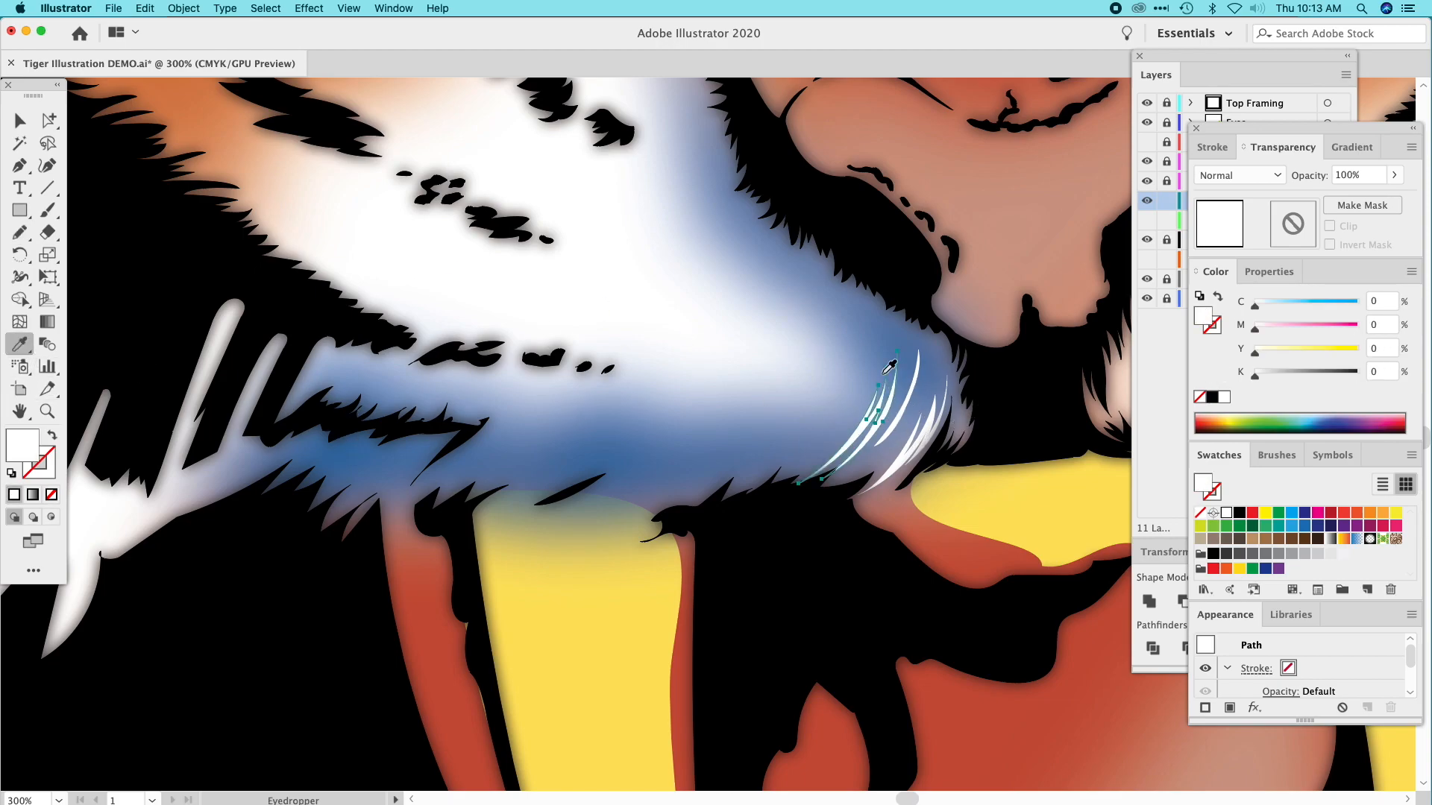
Select all the white fur strands on the muzzle and group them.
{"action": "left_click", "coordinate": [19, 119]}
{"action": "left_click", "coordinate": [923, 438], "text": "shift"}
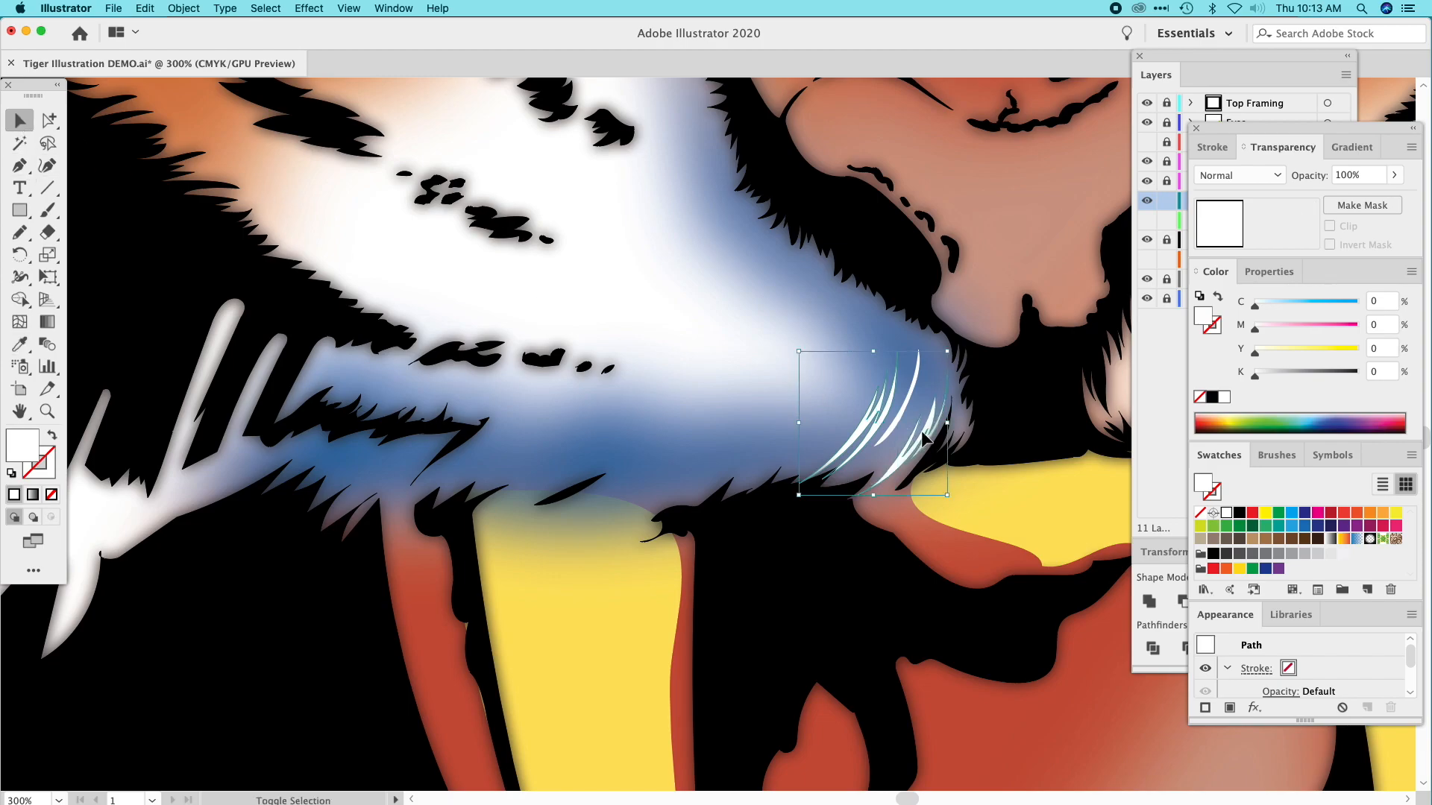
{"action": "key", "text": "super+g"}
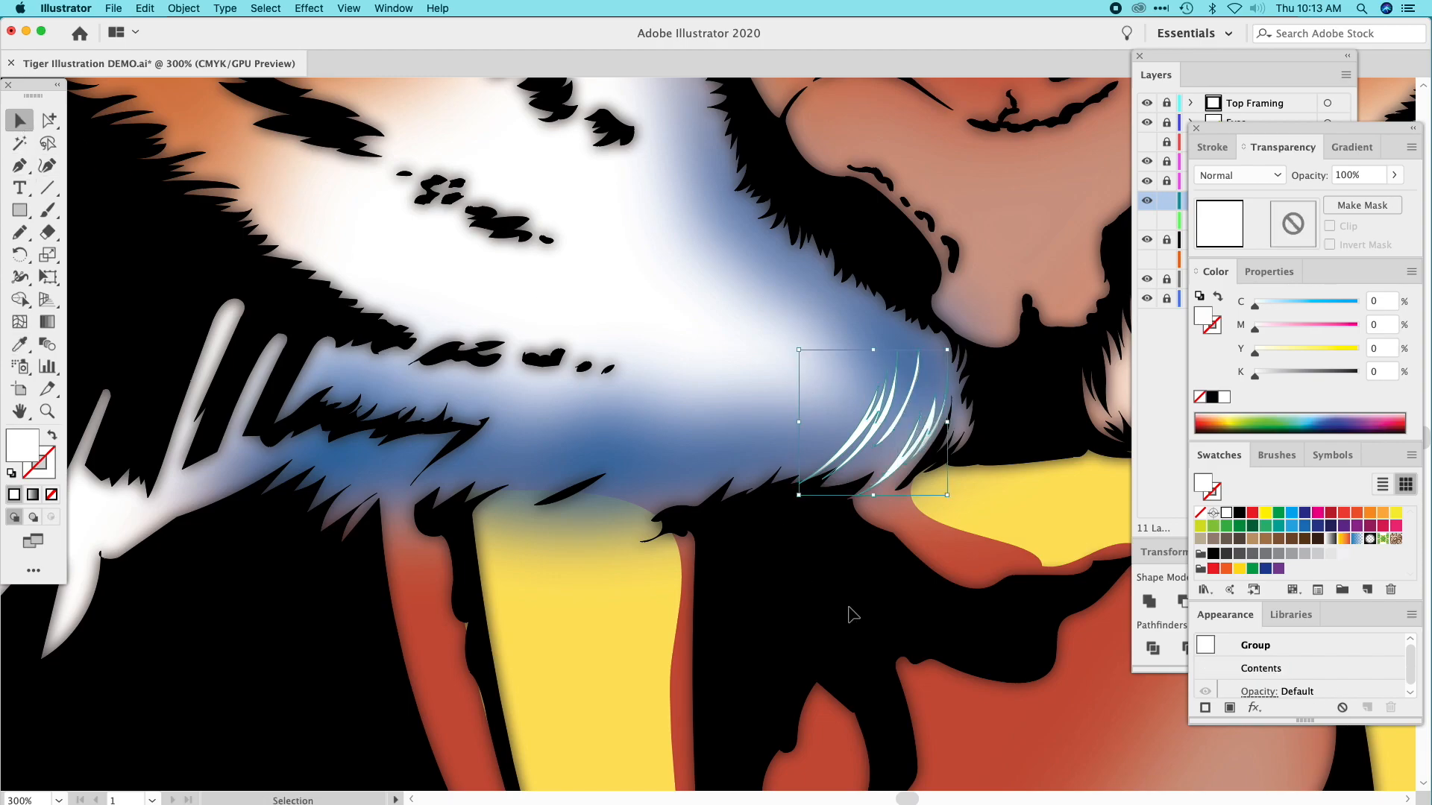
{"action": "left_click", "coordinate": [940, 592]}
{"action": "left_click", "coordinate": [889, 478]}
Create a new layer named White Fur directly above the Blurs - Black layer.
{"action": "left_click", "coordinate": [1170, 353]}
{"action": "left_click", "coordinate": [1295, 205]}
{"action": "left_click", "coordinate": [1291, 186]}
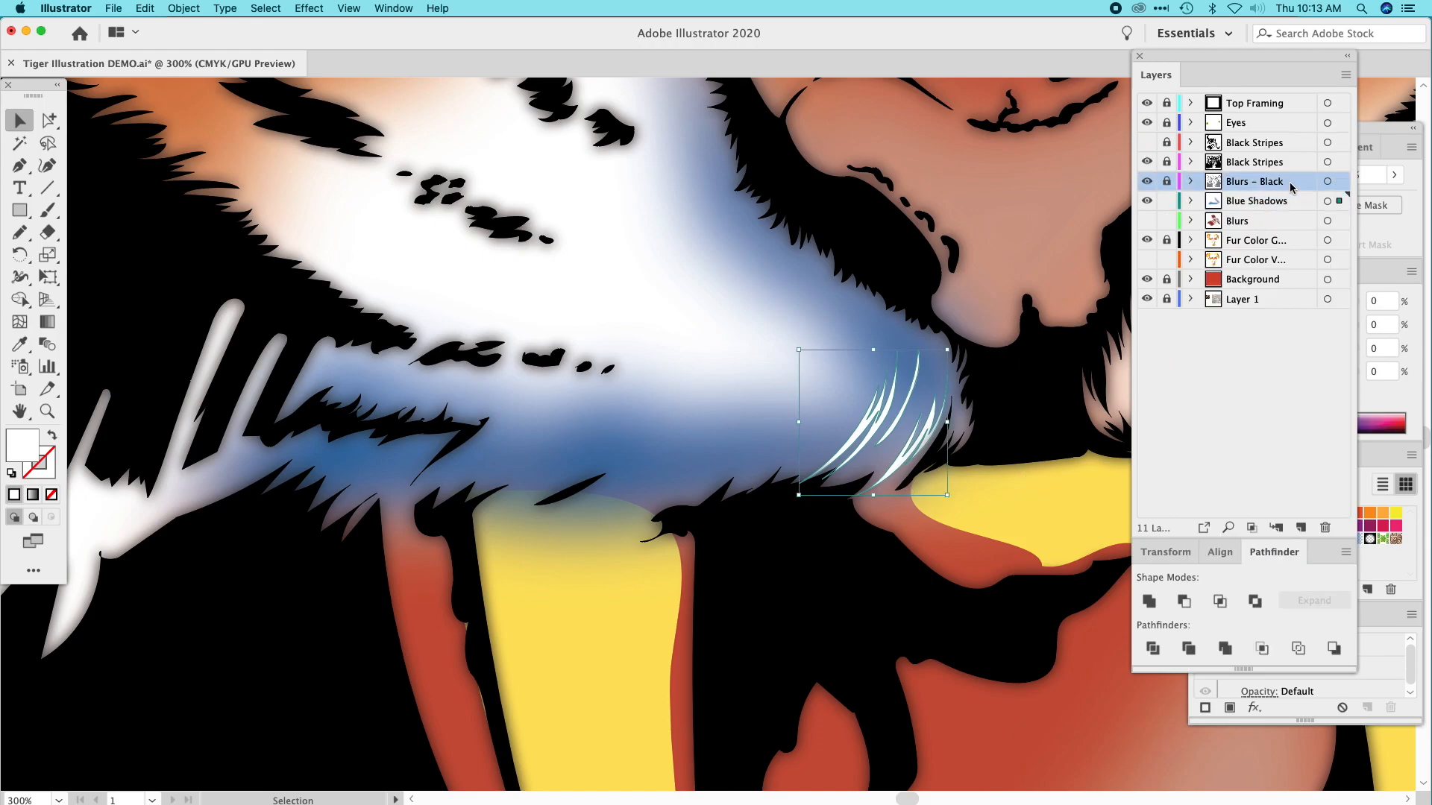
{"action": "left_click", "coordinate": [1346, 74]}
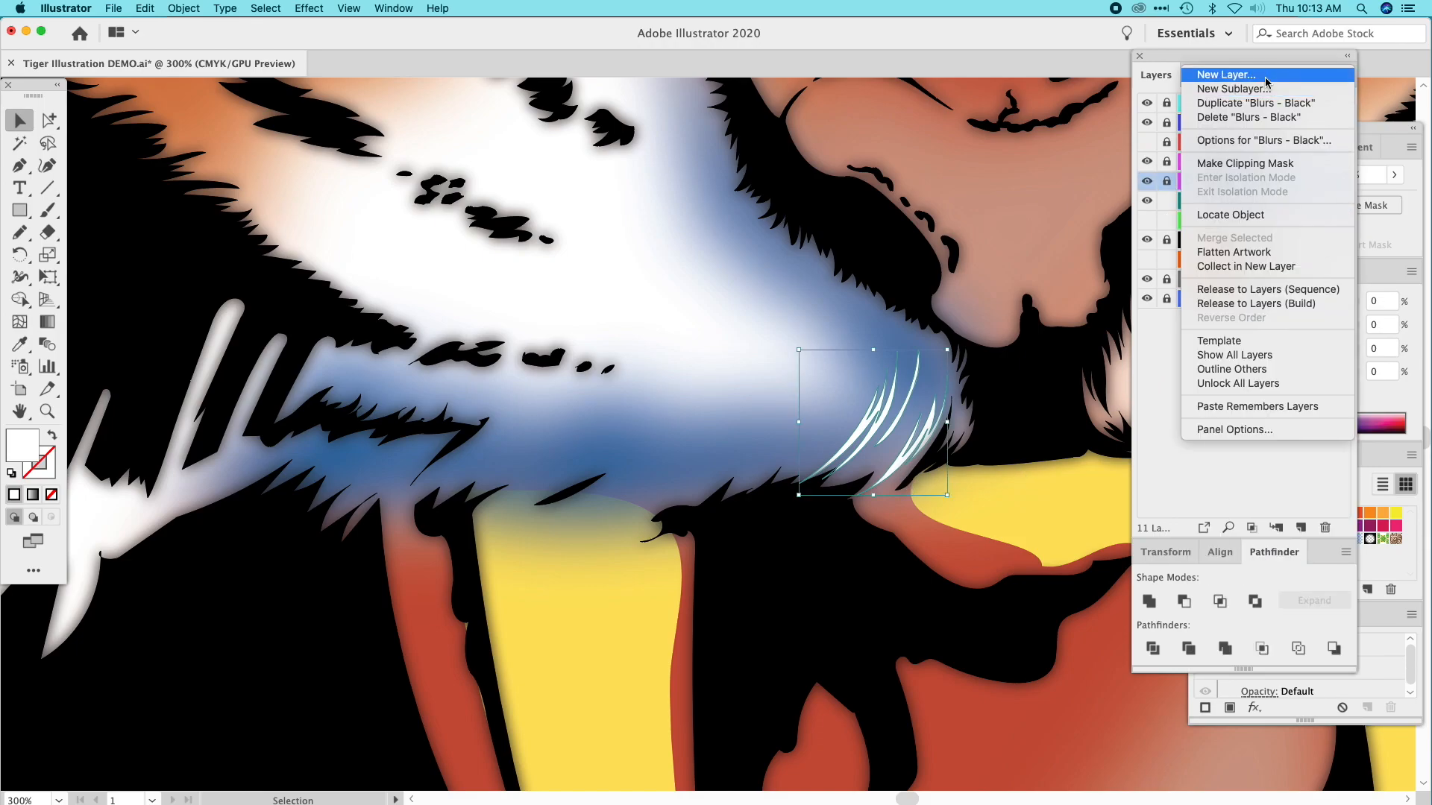
{"action": "left_click", "coordinate": [1265, 72]}
{"action": "type", "text": "White Fur"}
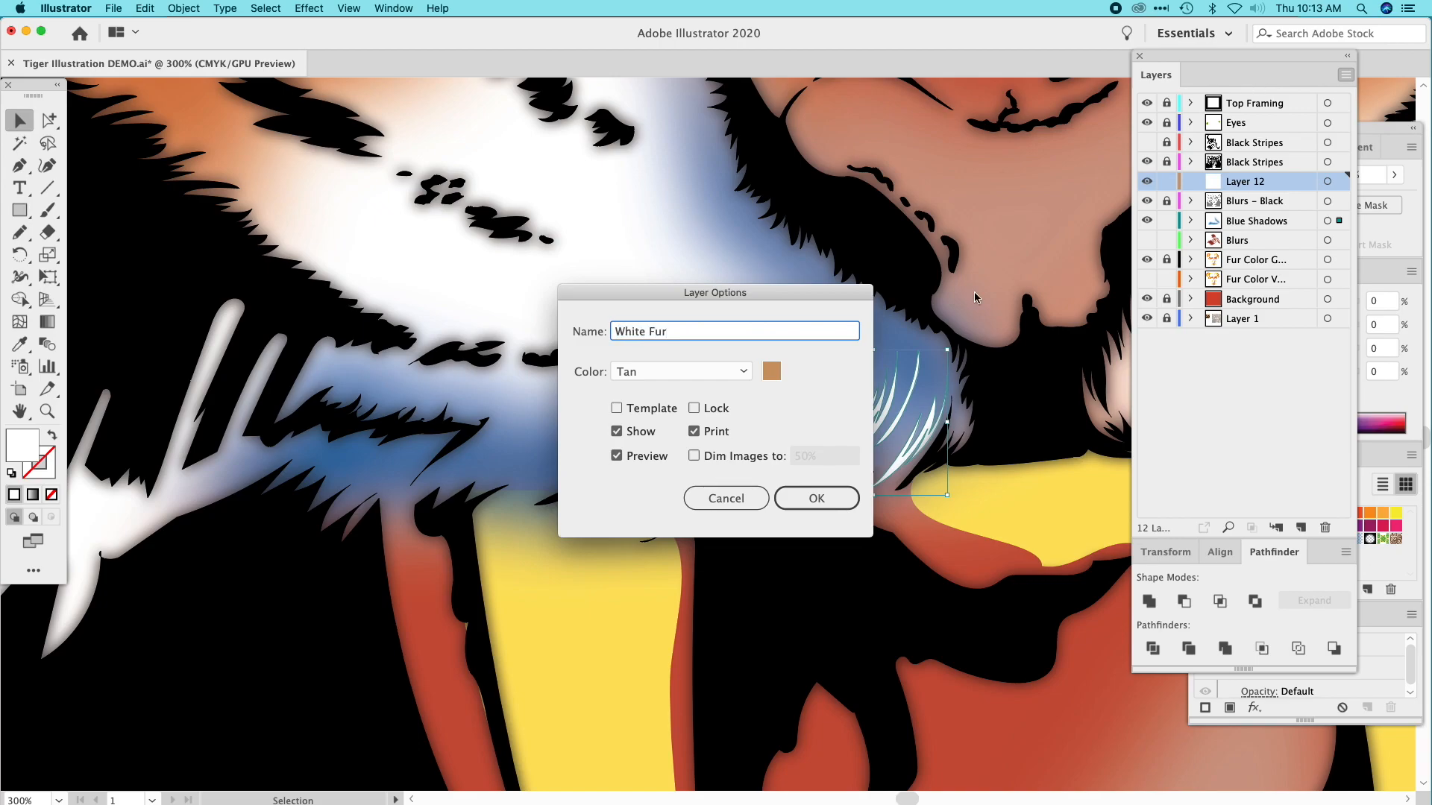
{"action": "key", "text": "Return"}
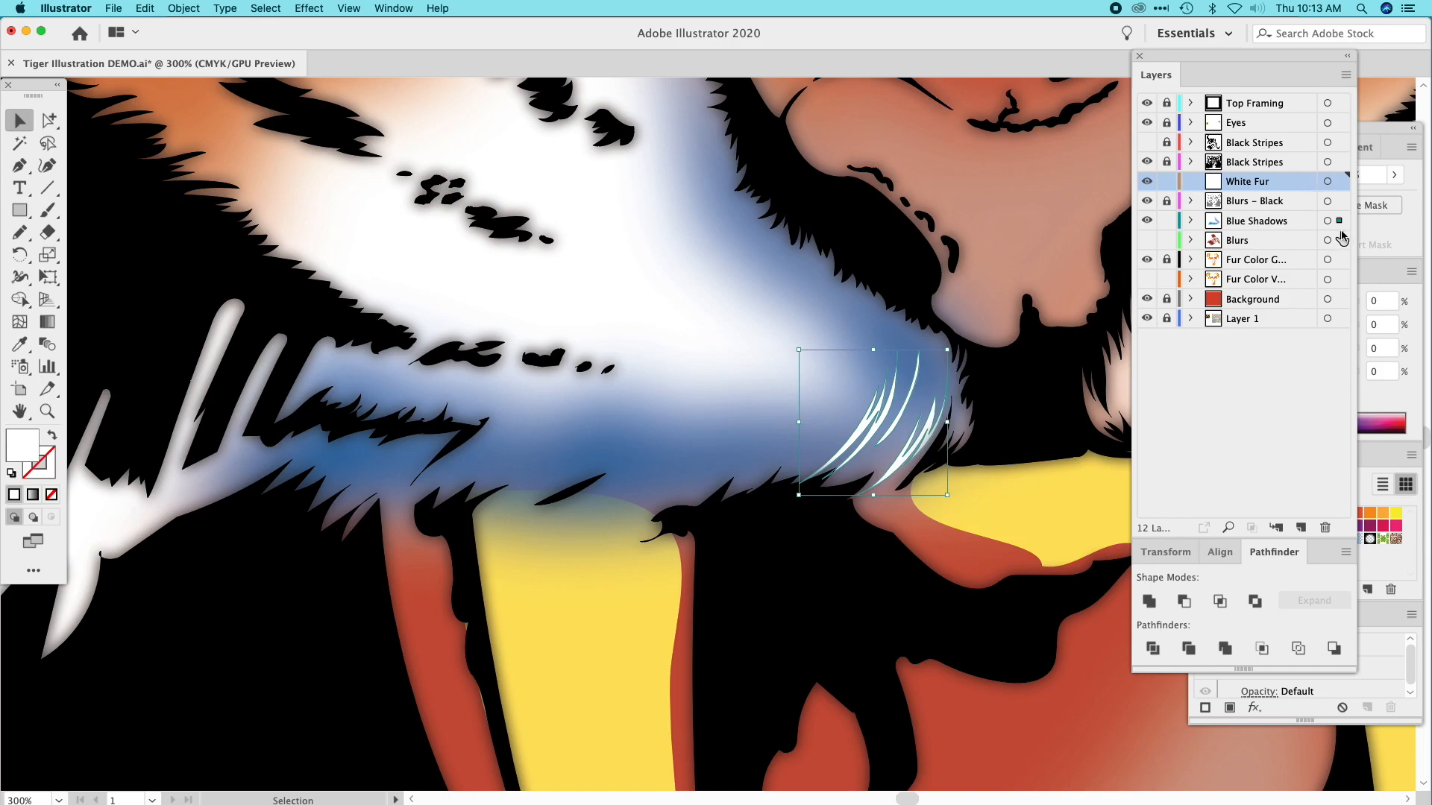
Move the grouped white strands onto the White Fur layer and place that layer above the visible Black Stripes layer.
{"action": "left_click_drag", "start_coordinate": [1338, 188], "coordinate": [1339, 183]}
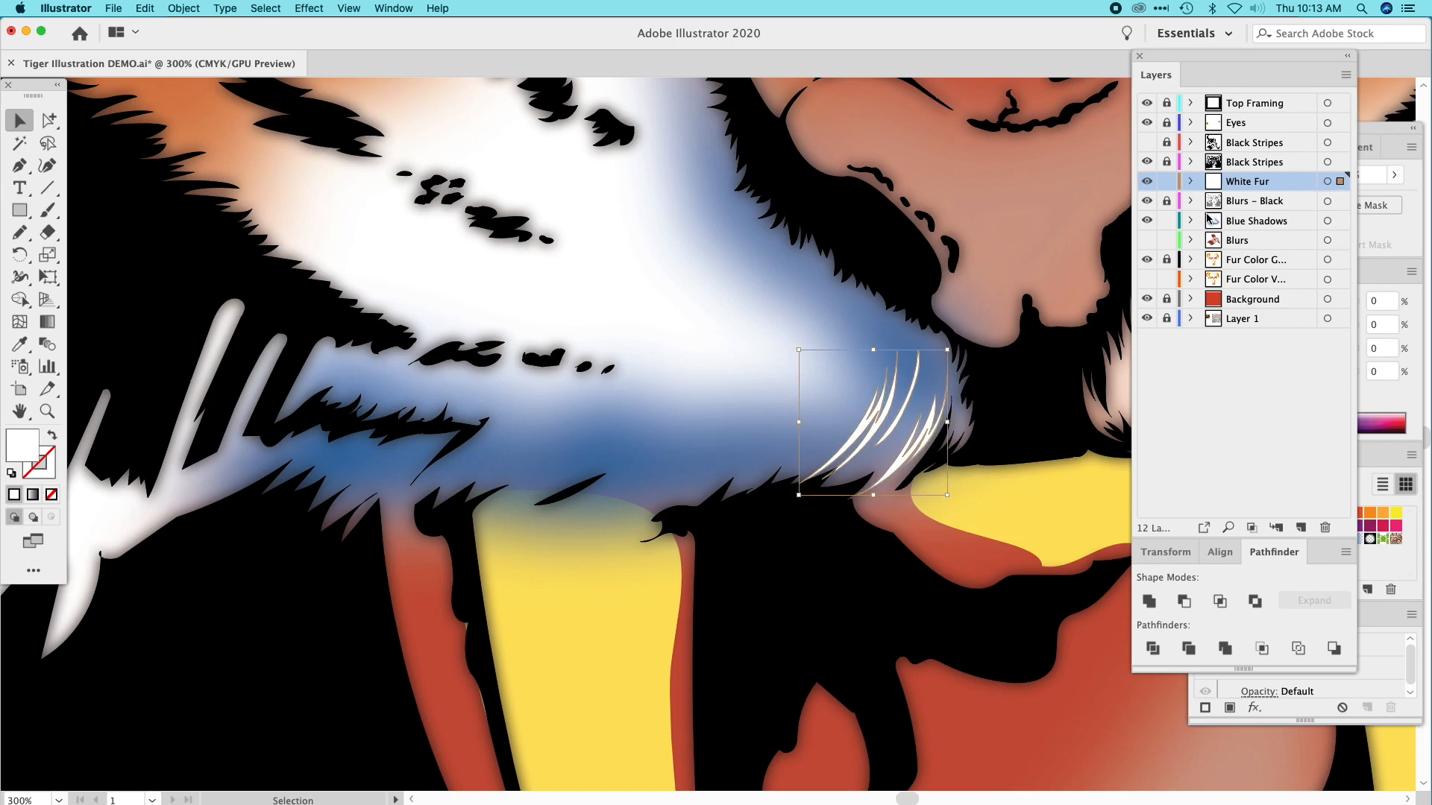
{"action": "left_click", "coordinate": [729, 303]}
{"action": "left_click", "coordinate": [876, 428]}
{"action": "left_click_drag", "start_coordinate": [1273, 186], "coordinate": [1274, 161]}
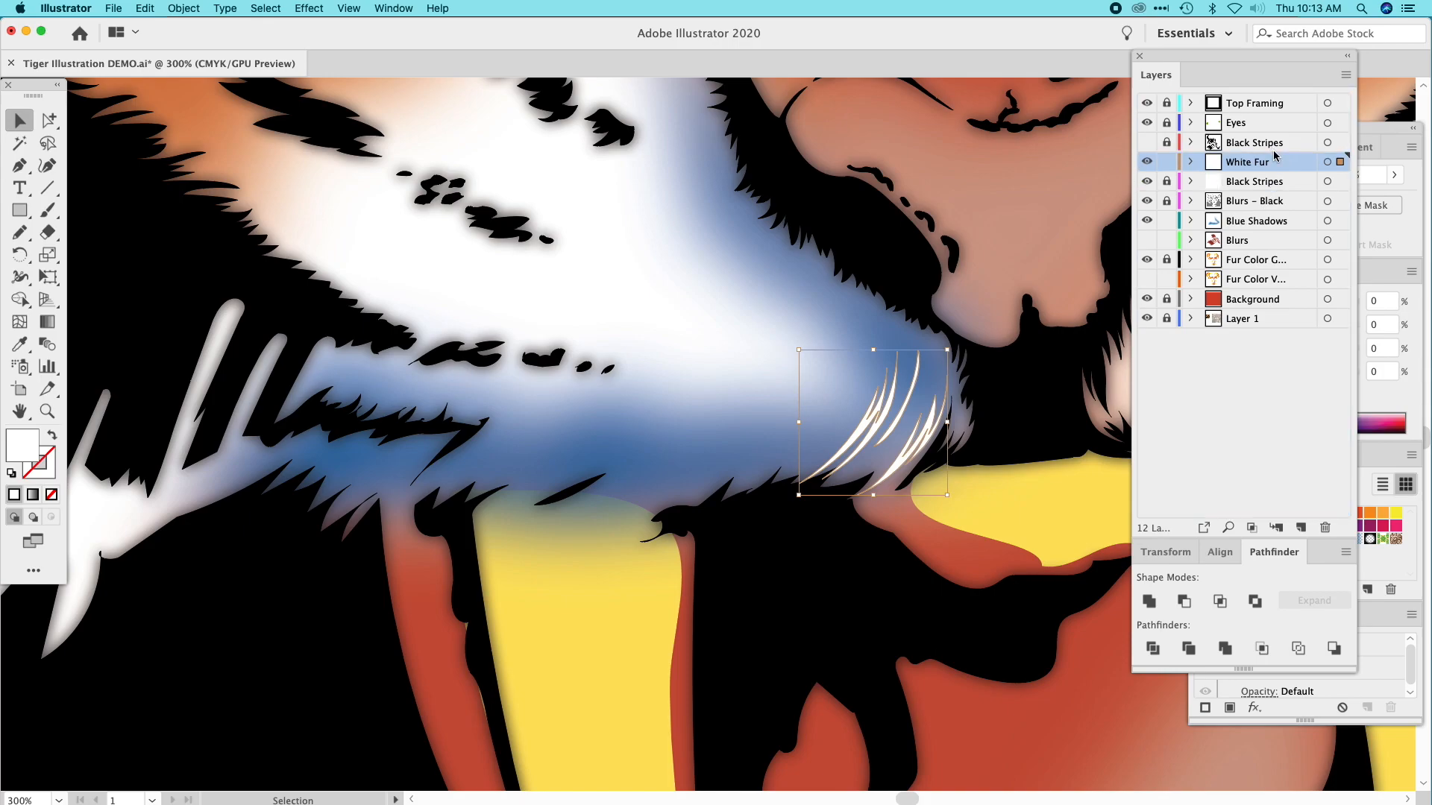
Draw a cluster of pointed fur strands freehand where the orange cheek meets the outer edge of the white muzzle.
{"action": "left_click", "coordinate": [839, 243]}
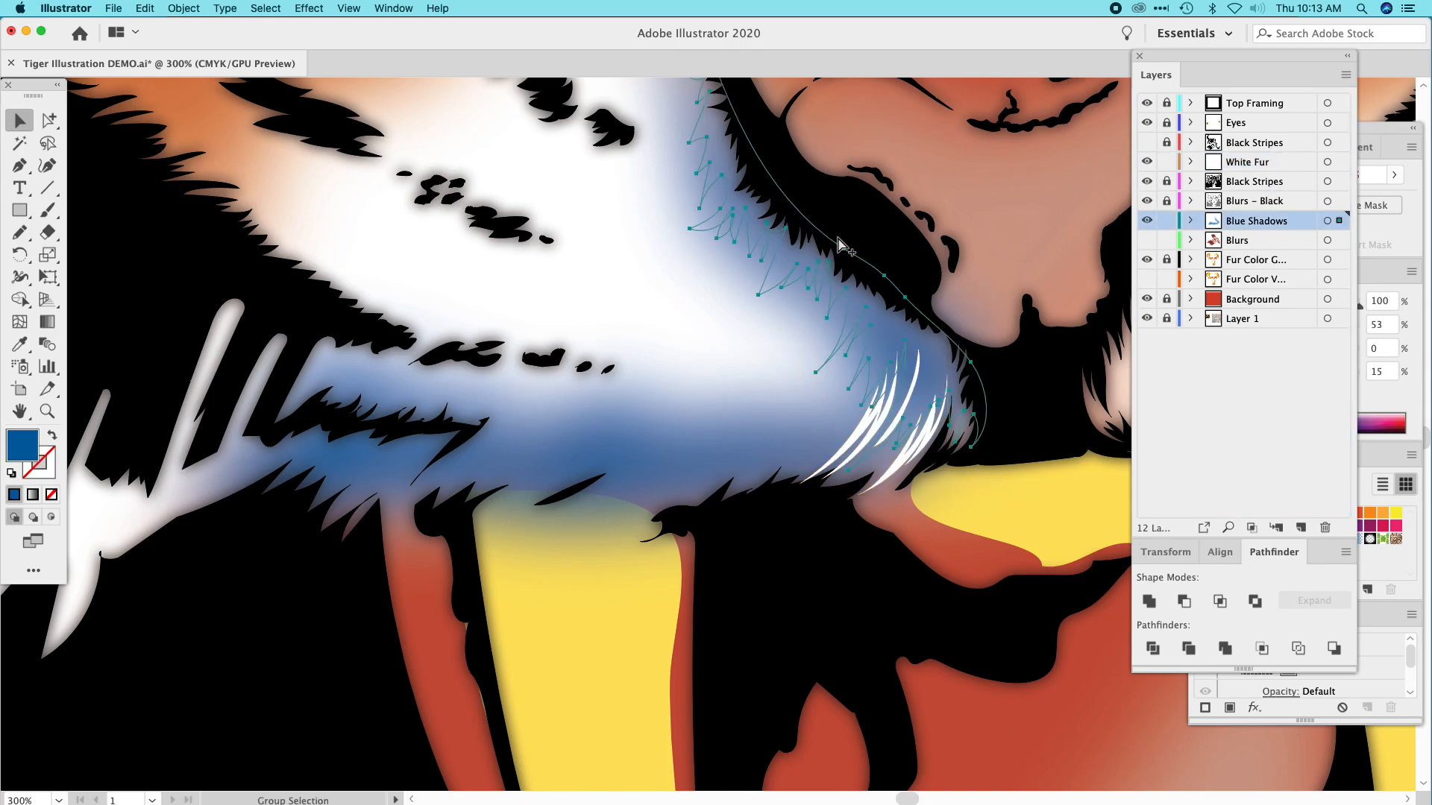
{"action": "key", "text": "super+minus"}
{"action": "key", "text": "super+minus"}
{"action": "key", "text": "super+minus"}
{"action": "left_click", "coordinate": [668, 230]}
{"action": "key", "text": "space"}
{"action": "left_click_drag", "start_coordinate": [546, 266], "coordinate": [608, 290]}
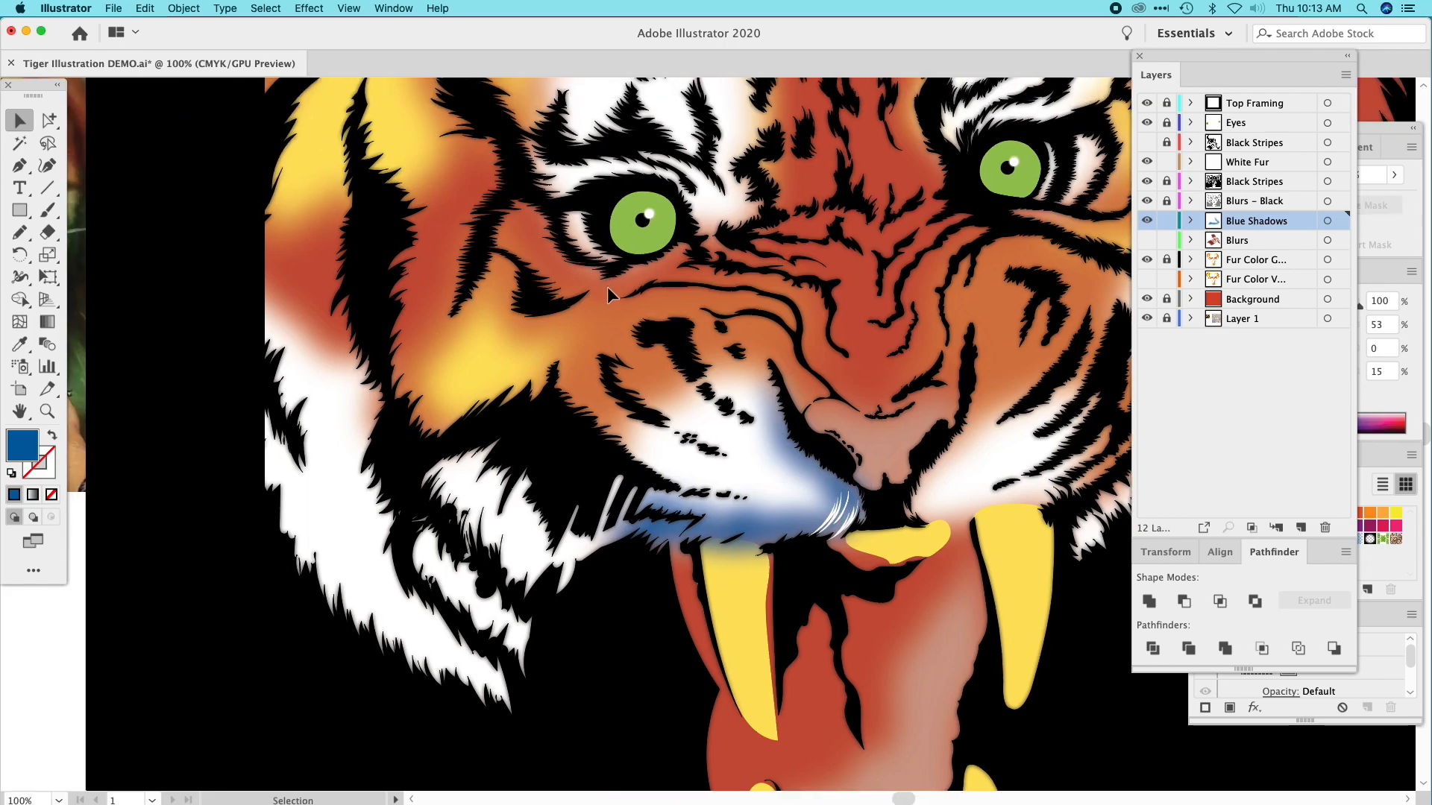
{"action": "key", "text": "space"}
{"action": "left_click_drag", "start_coordinate": [608, 290], "coordinate": [674, 293]}
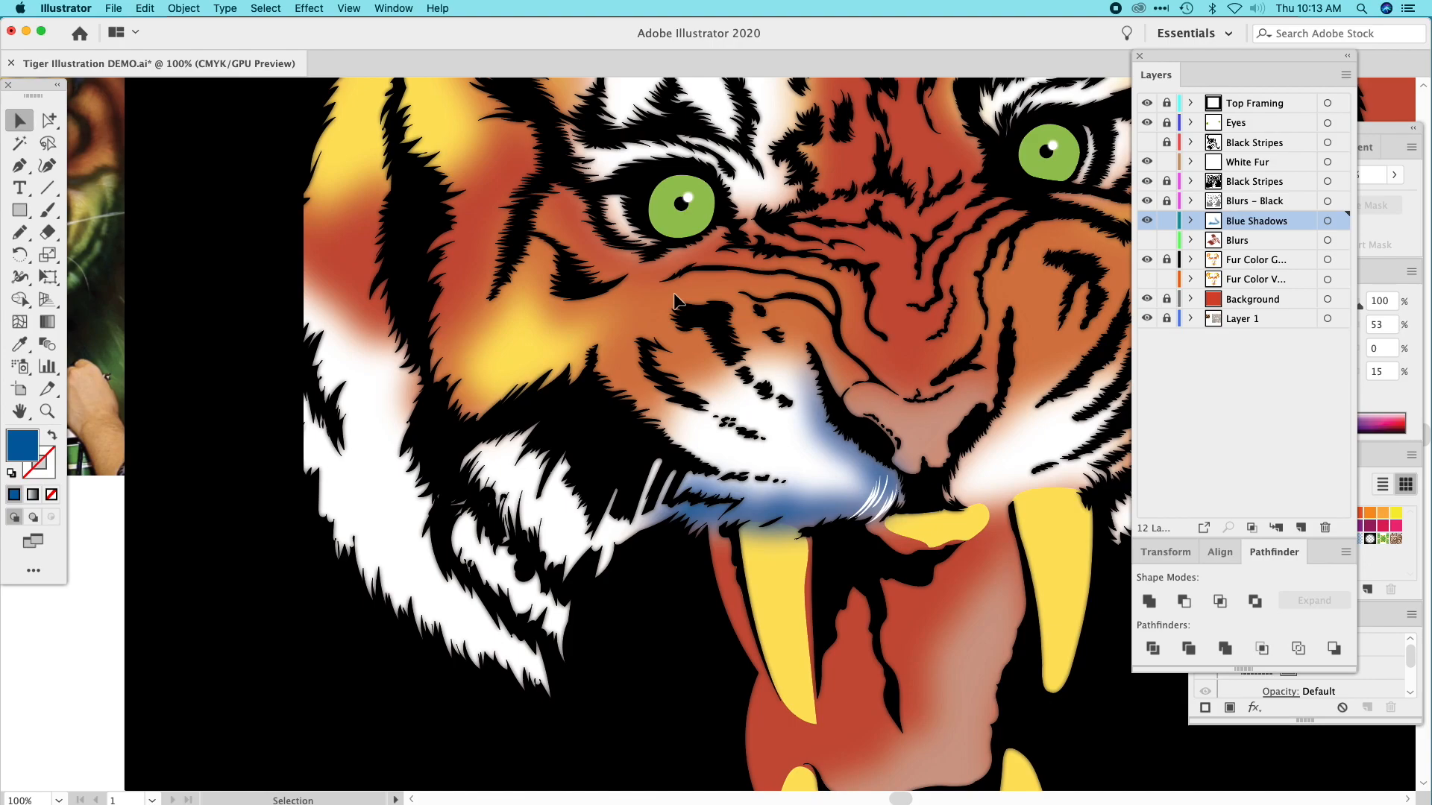
{"action": "left_click", "coordinate": [20, 233]}
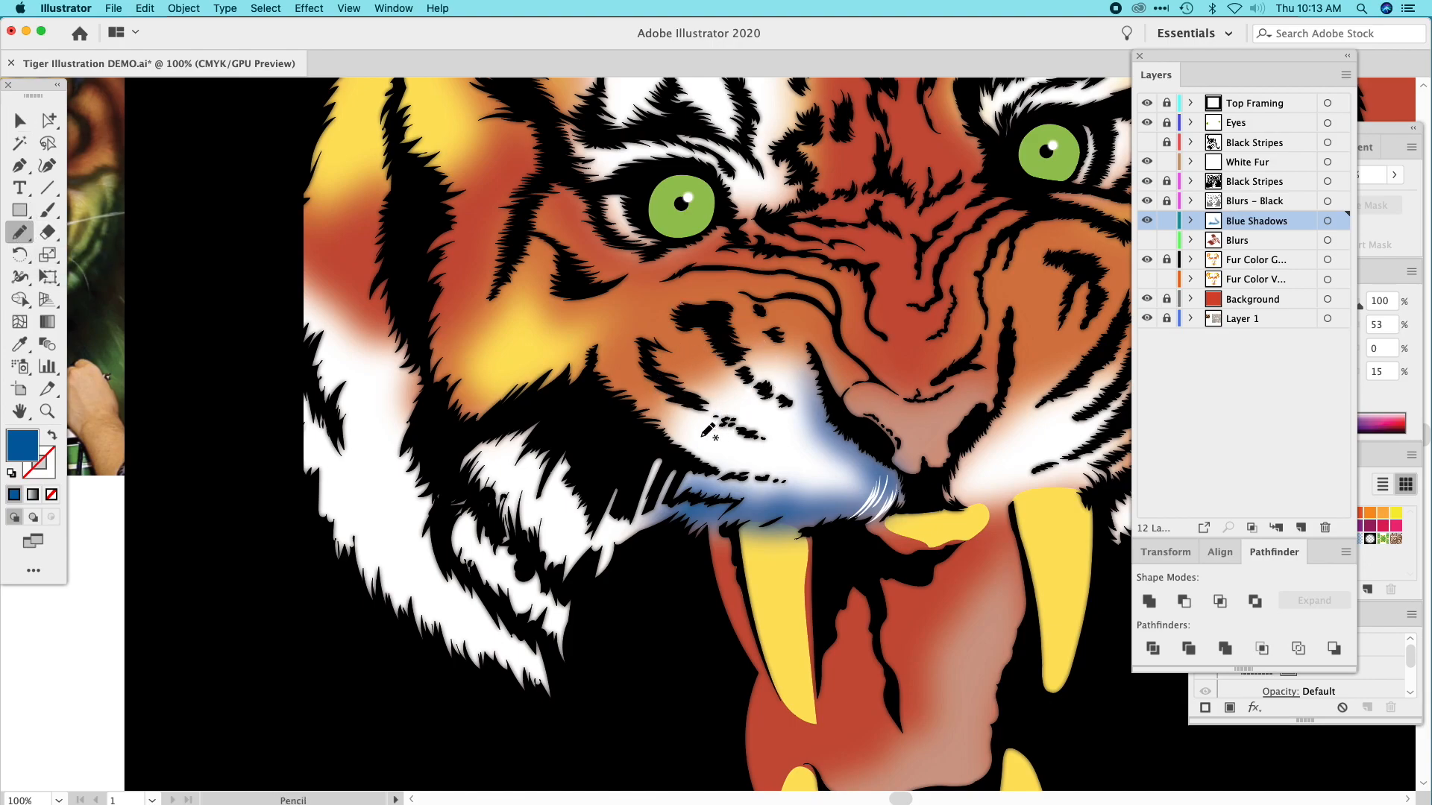
{"action": "mouse_move", "coordinate": [639, 427]}
{"action": "left_mouse_down"}
{"action": "mouse_move", "coordinate": [684, 427]}
{"action": "mouse_move", "coordinate": [619, 404]}
{"action": "mouse_move", "coordinate": [679, 410]}
{"action": "mouse_move", "coordinate": [620, 394]}
{"action": "mouse_move", "coordinate": [655, 399]}
{"action": "mouse_move", "coordinate": [620, 381]}
{"action": "mouse_move", "coordinate": [672, 397]}
{"action": "mouse_move", "coordinate": [630, 376]}
{"action": "mouse_move", "coordinate": [686, 402]}
{"action": "mouse_move", "coordinate": [637, 393]}
{"action": "mouse_move", "coordinate": [667, 406]}
{"action": "mouse_move", "coordinate": [653, 399]}
{"action": "mouse_move", "coordinate": [705, 409]}
{"action": "mouse_move", "coordinate": [645, 412]}
{"action": "mouse_move", "coordinate": [701, 421]}
{"action": "mouse_move", "coordinate": [671, 429]}
{"action": "mouse_move", "coordinate": [708, 418]}
{"action": "left_mouse_up"}
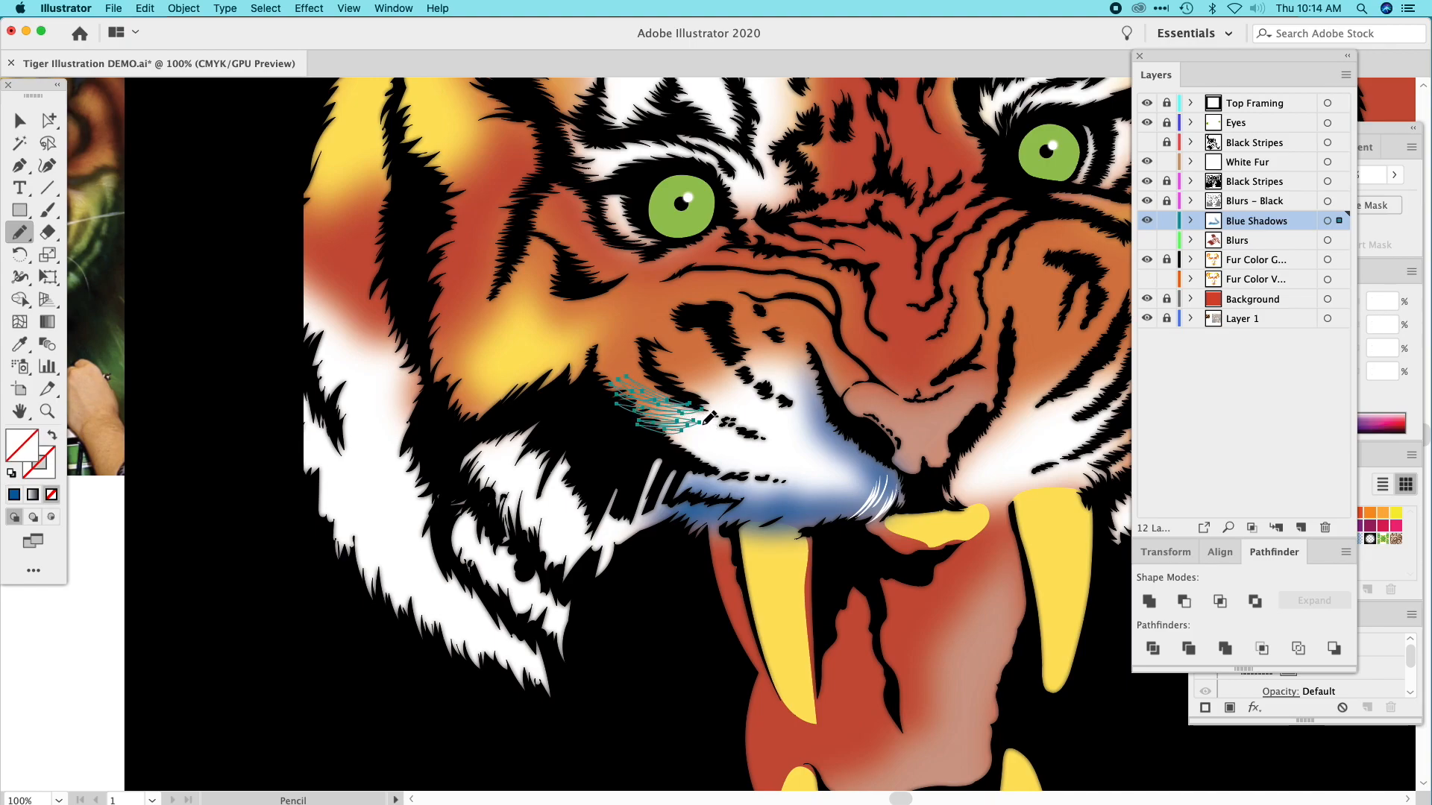
Fill the new strand cluster at the muzzle's outer edge with white by sampling the white fur.
{"action": "left_click", "coordinate": [20, 343]}
{"action": "left_click", "coordinate": [740, 403]}
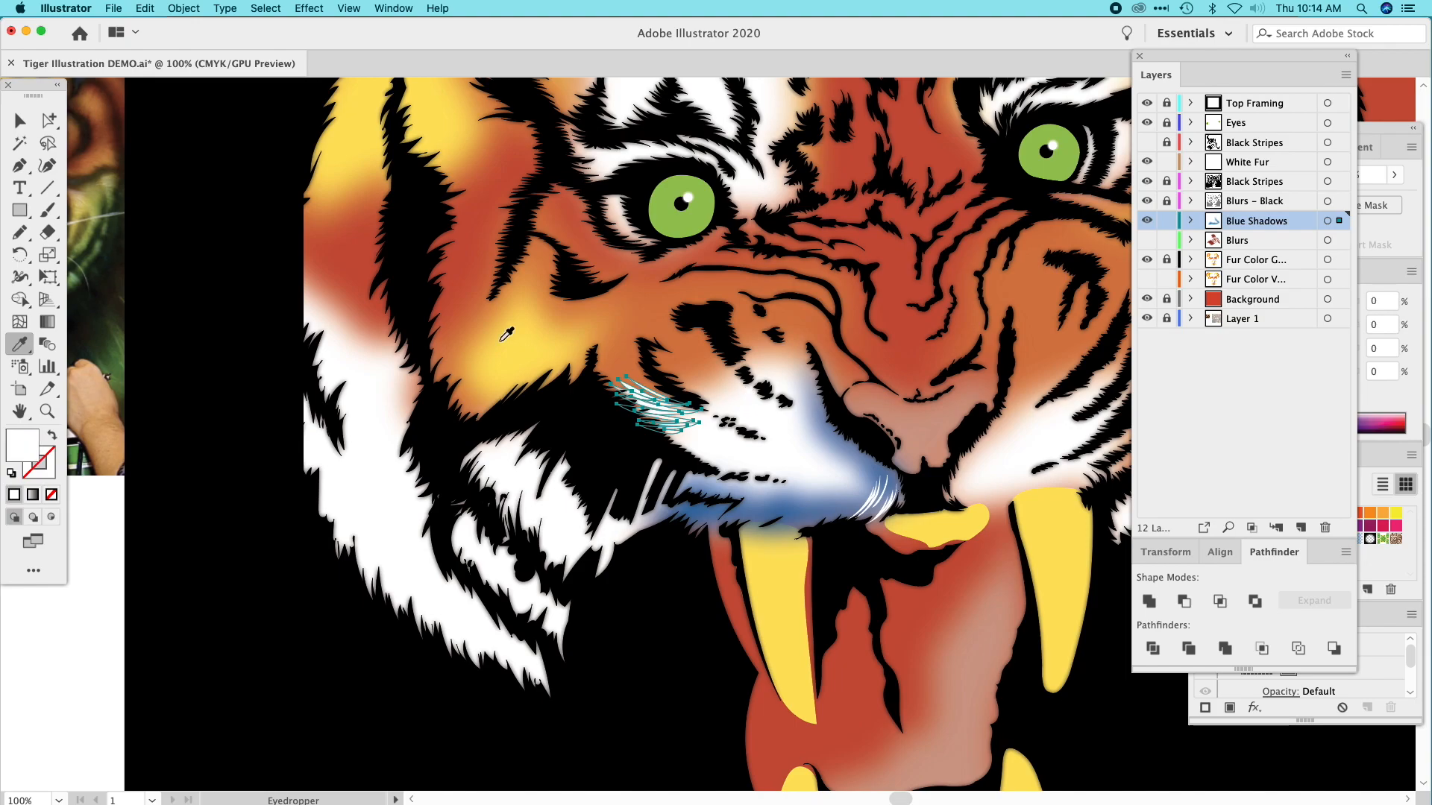
{"action": "left_click", "coordinate": [20, 120]}
{"action": "left_click", "coordinate": [185, 167]}
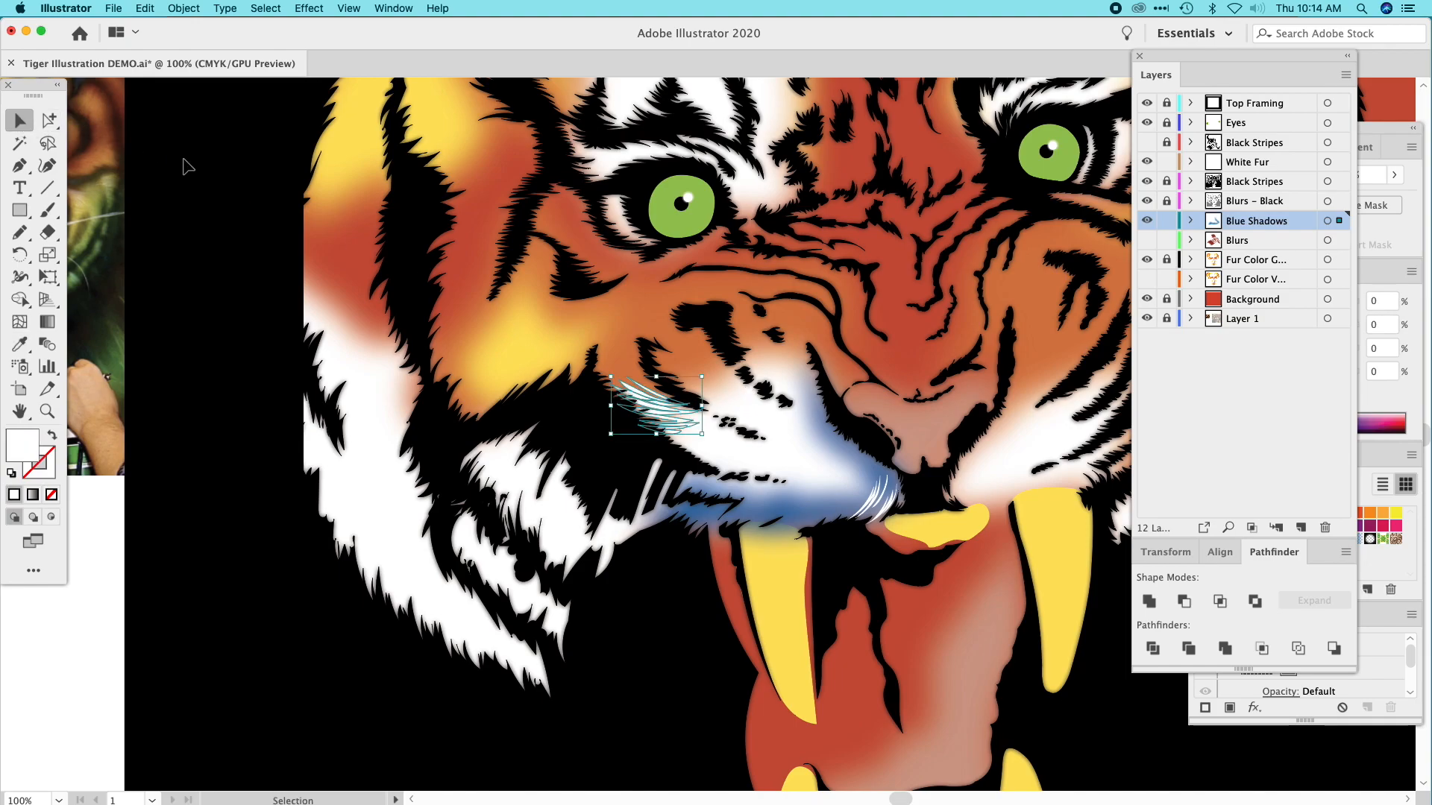
Duplicate the white strand cluster onto the yellow cheek patch and rotate the copy to follow the fur direction there.
{"action": "left_click", "coordinate": [656, 409]}
{"action": "left_click_drag", "start_coordinate": [684, 418], "coordinate": [547, 359]}
{"action": "left_click", "coordinate": [20, 255]}
{"action": "left_click_drag", "start_coordinate": [430, 280], "coordinate": [416, 347]}
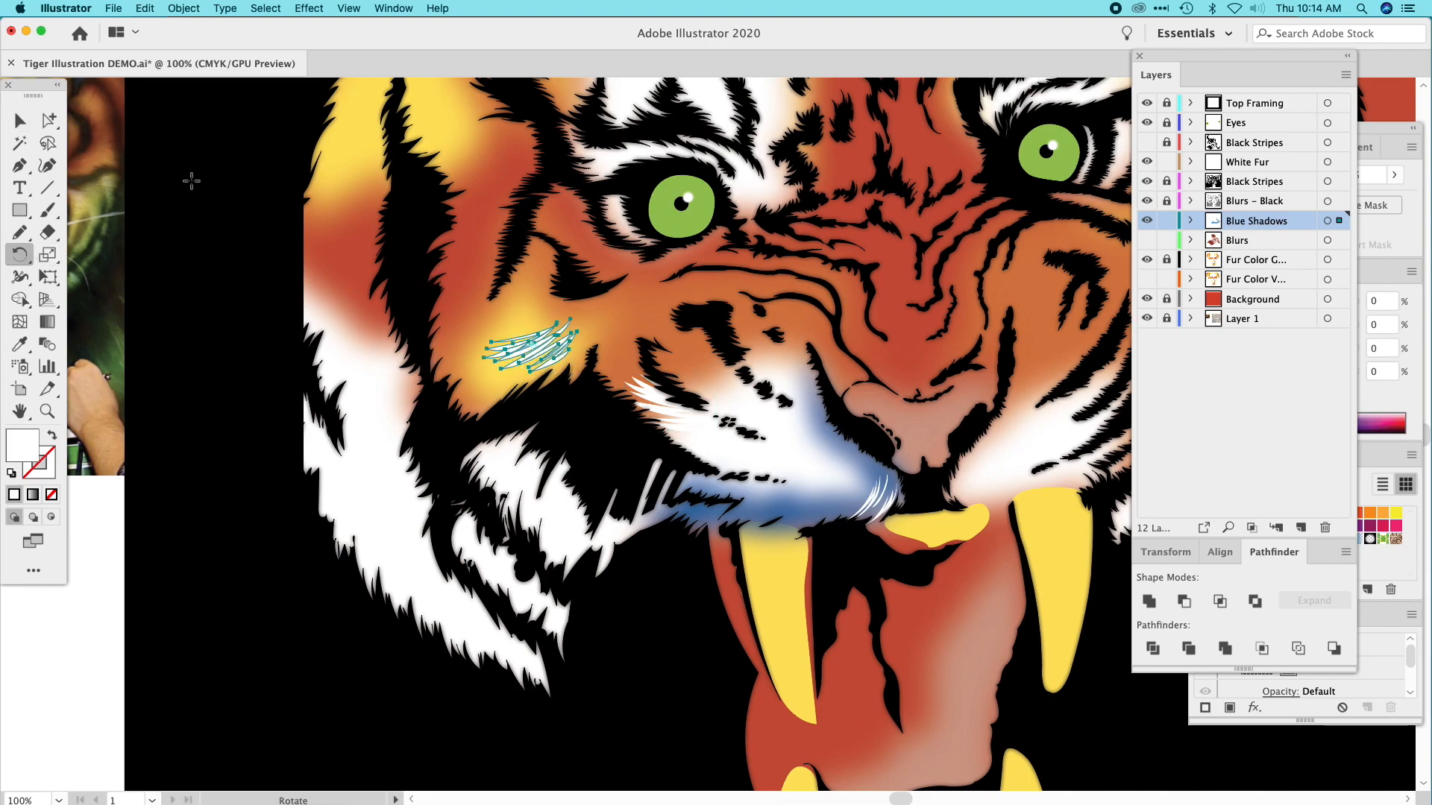
{"action": "left_click", "coordinate": [21, 120]}
{"action": "left_click_drag", "start_coordinate": [525, 350], "coordinate": [498, 372]}
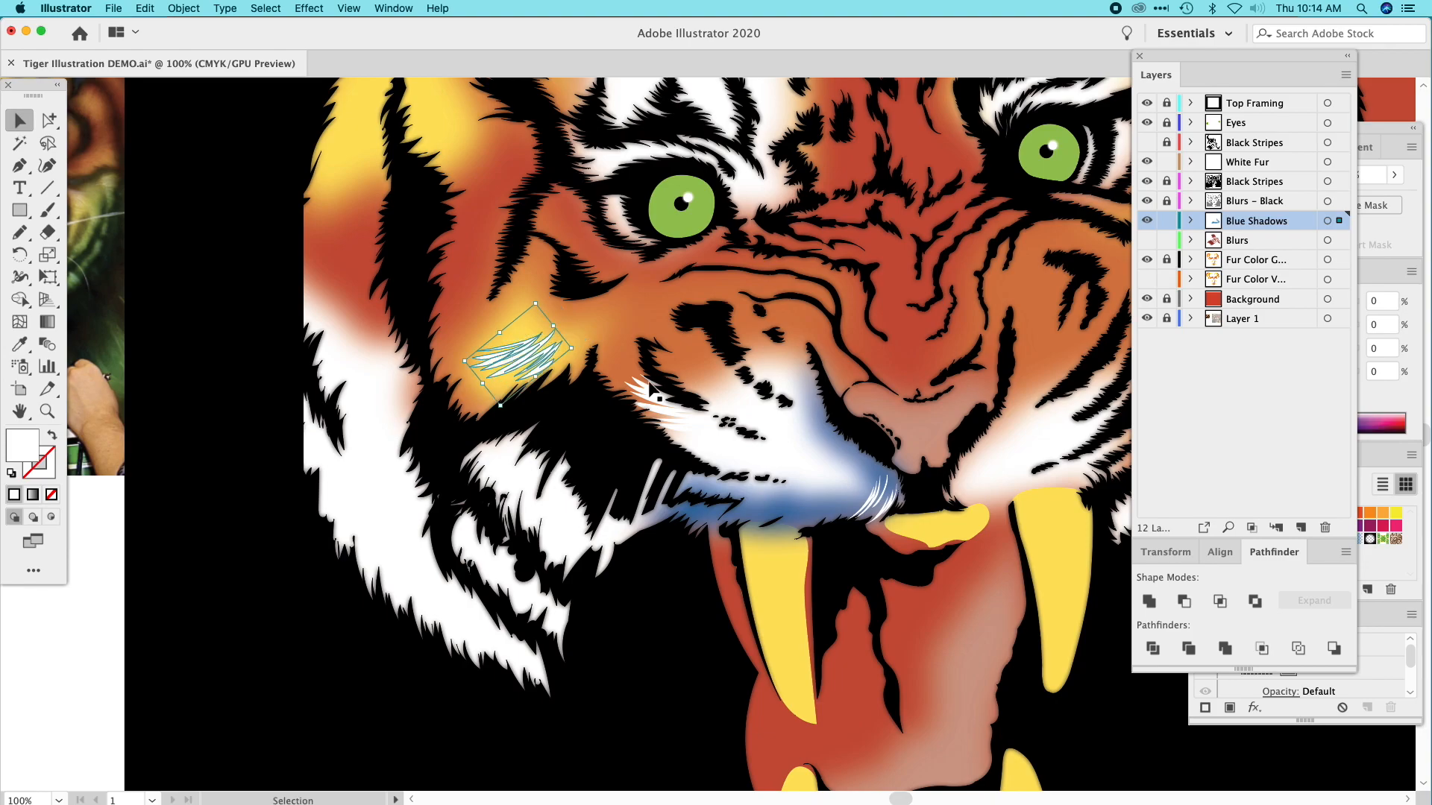
Select the white strand clusters on the cheek and the muzzle edge and set their opacity to 51%.
{"action": "left_click", "coordinate": [688, 421]}
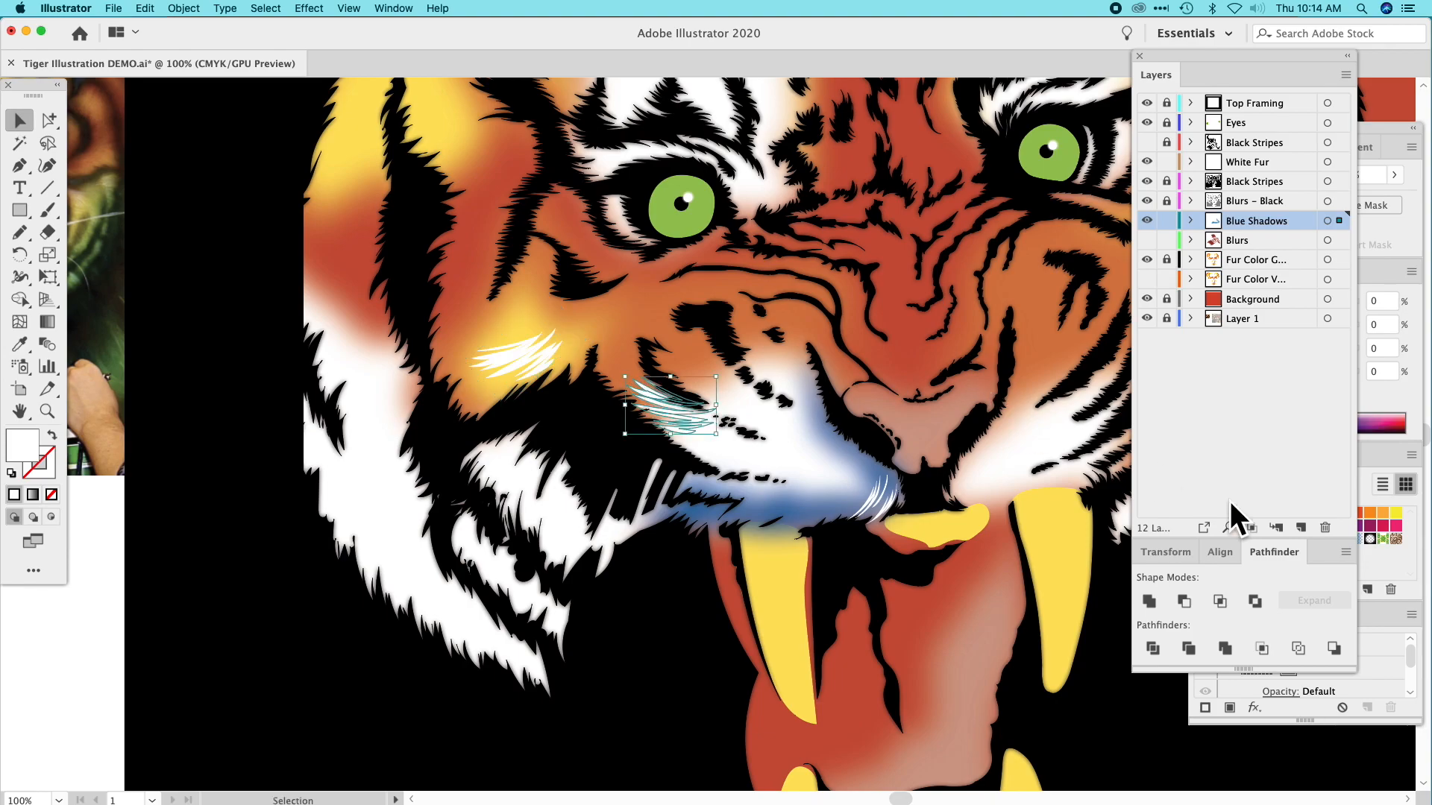
{"action": "left_click", "coordinate": [526, 360], "text": "shift"}
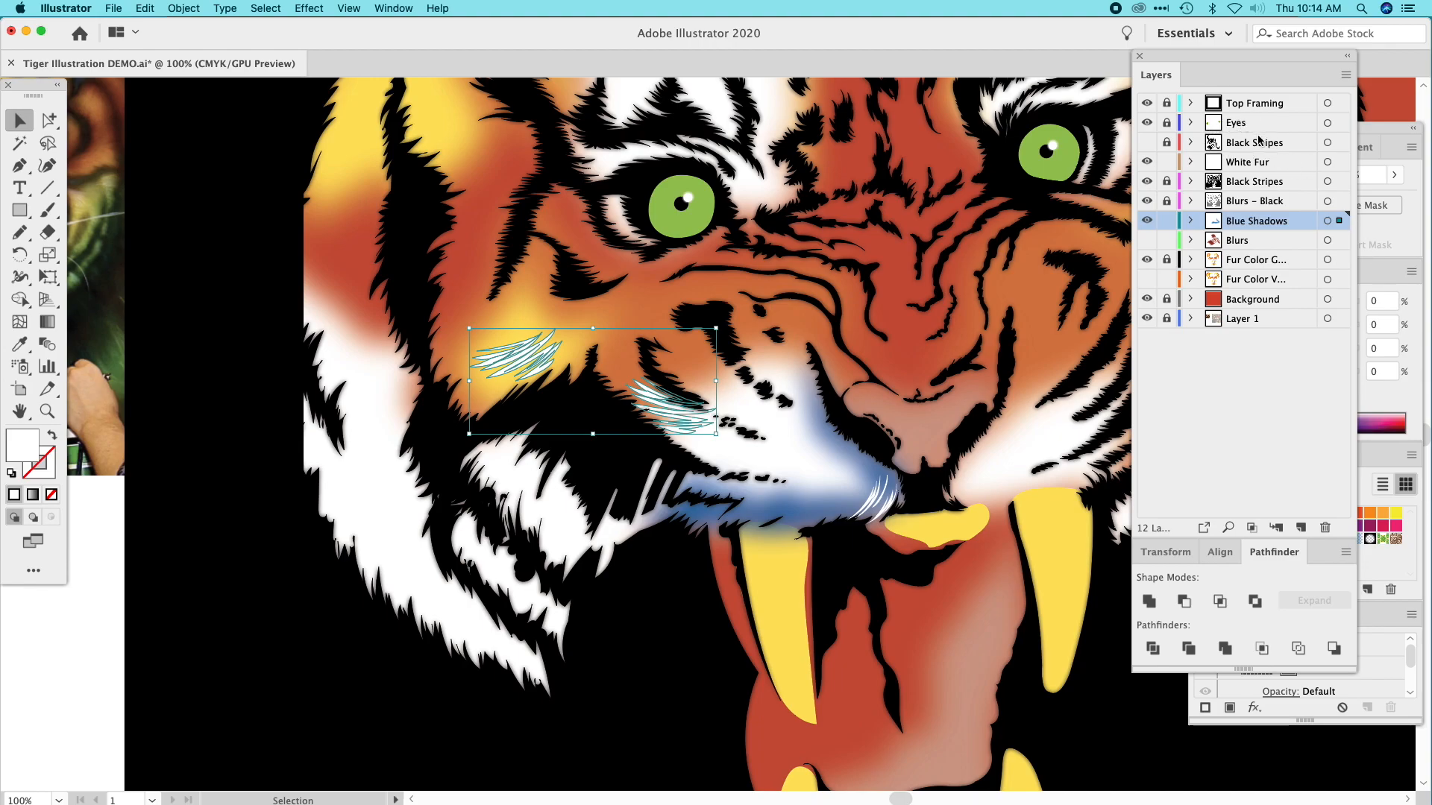
{"action": "left_click", "coordinate": [1404, 234]}
{"action": "left_click", "coordinate": [1395, 175]}
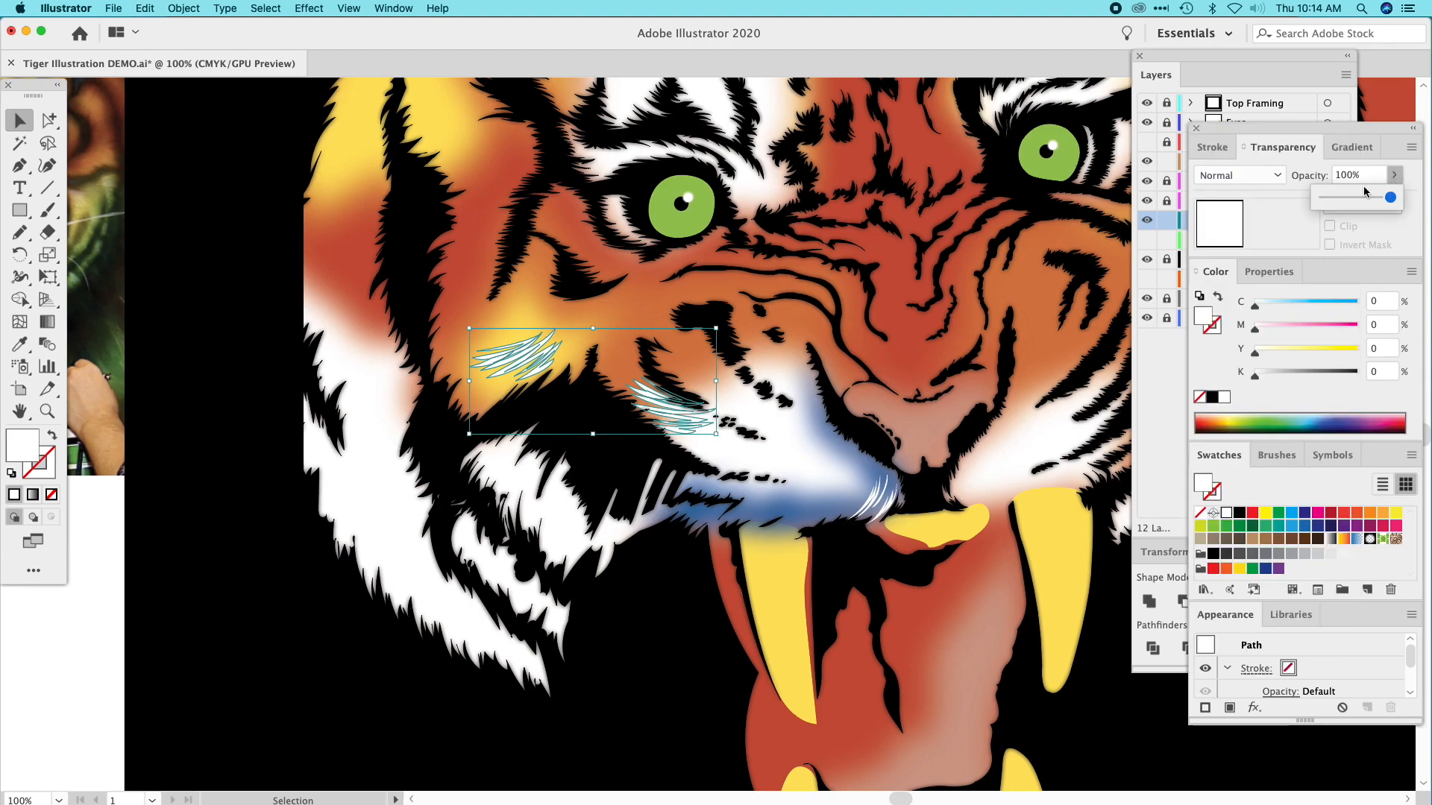
{"action": "left_click", "coordinate": [1359, 199]}
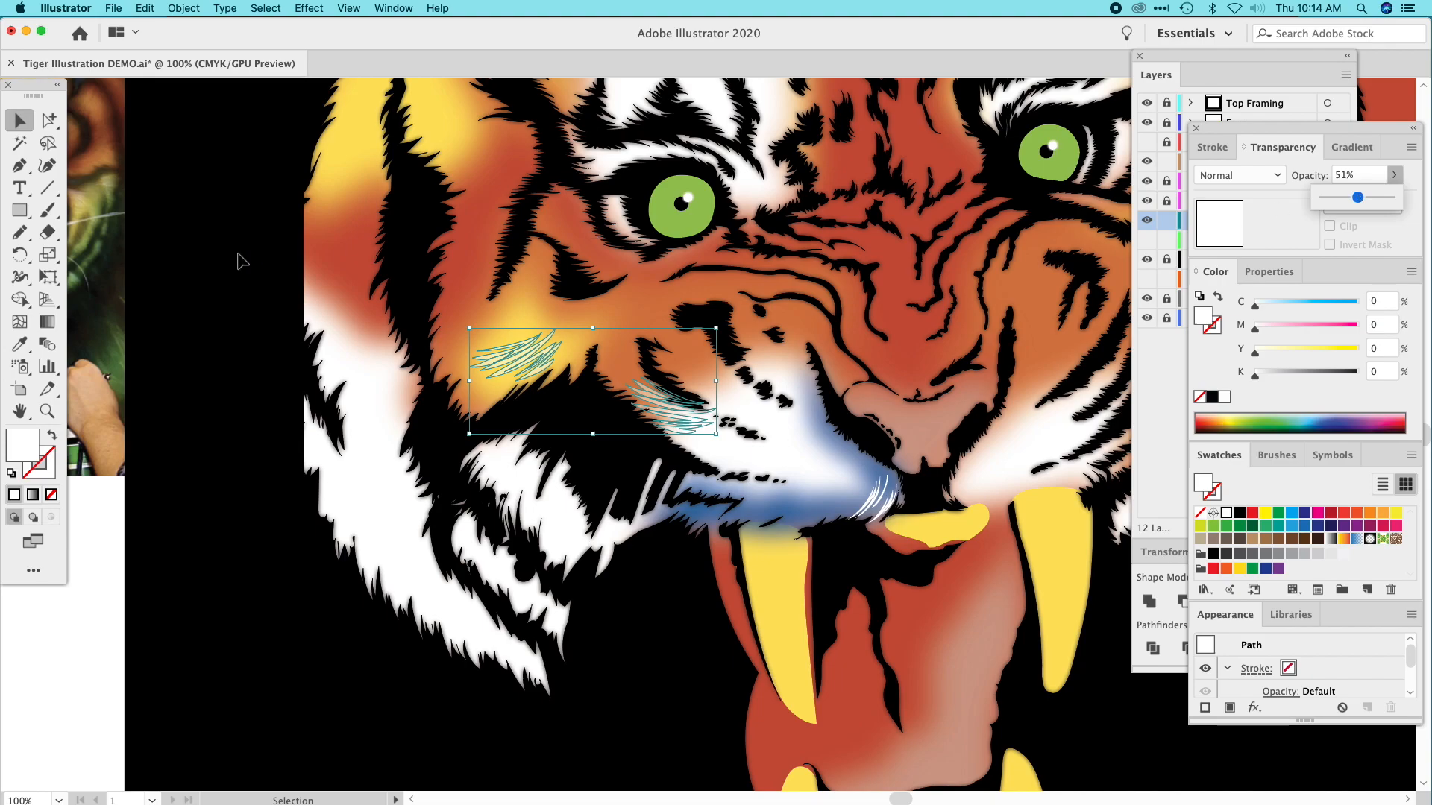
{"action": "left_click", "coordinate": [223, 211]}
Duplicate the translucent strands on the yellow cheek patch and offset the copies to form a denser tuft.
{"action": "left_click", "coordinate": [535, 365]}
{"action": "left_click", "coordinate": [483, 366]}
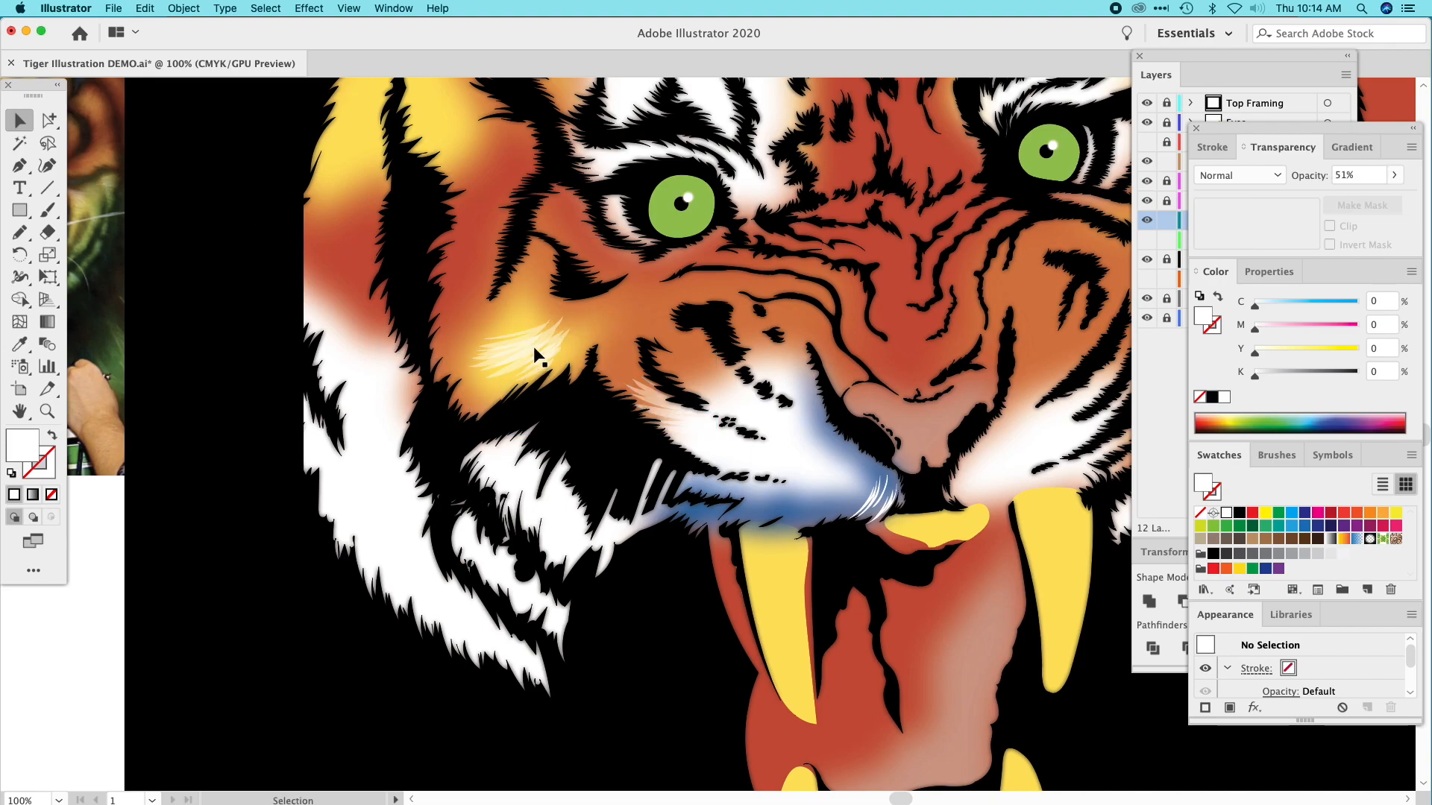
{"action": "left_click", "coordinate": [535, 357]}
{"action": "left_click", "coordinate": [351, 289]}
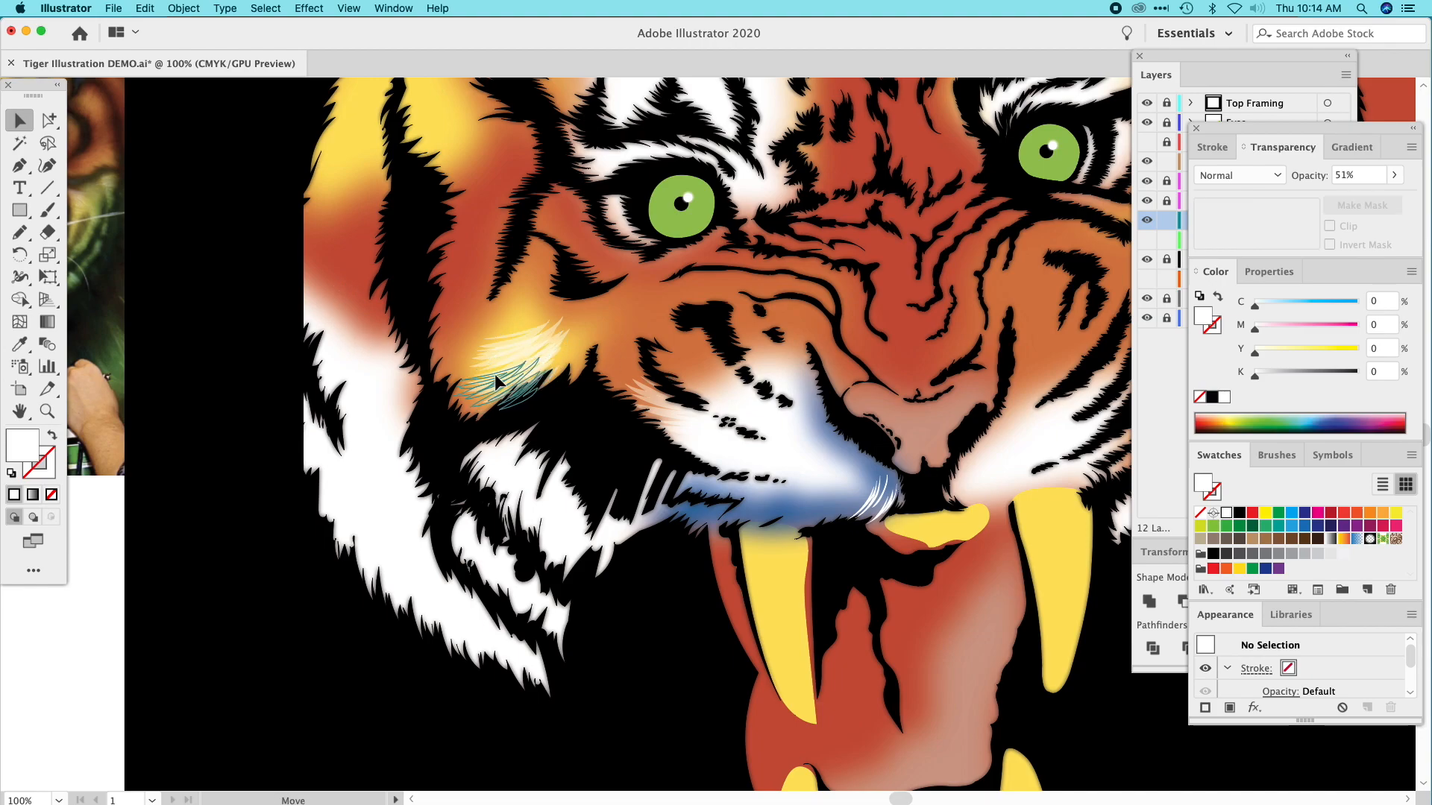
{"action": "left_click", "coordinate": [522, 360]}
{"action": "left_click_drag", "start_coordinate": [549, 349], "coordinate": [550, 347]}
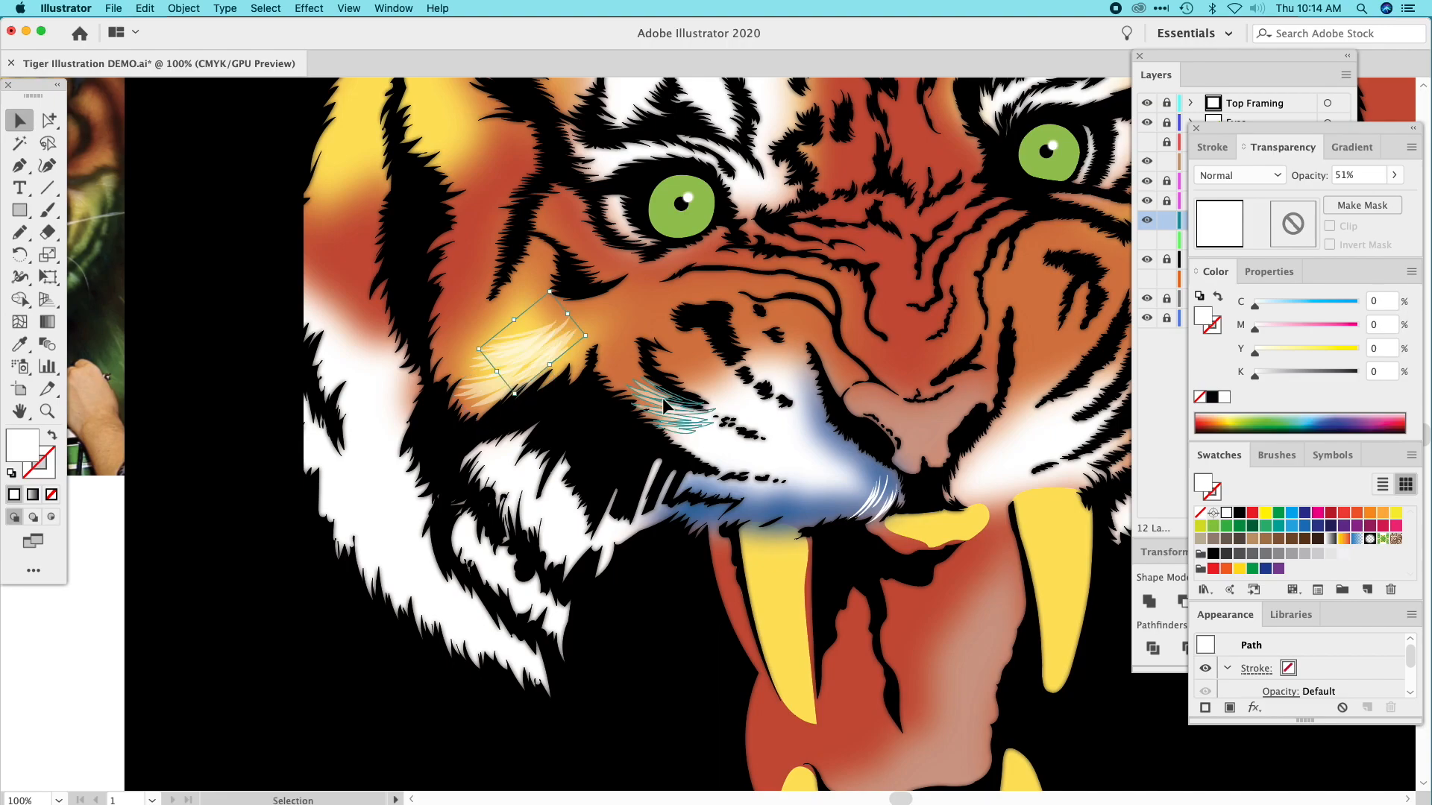
Scale down the translucent strand cluster at the muzzle's outer edge.
{"action": "left_click", "coordinate": [673, 411]}
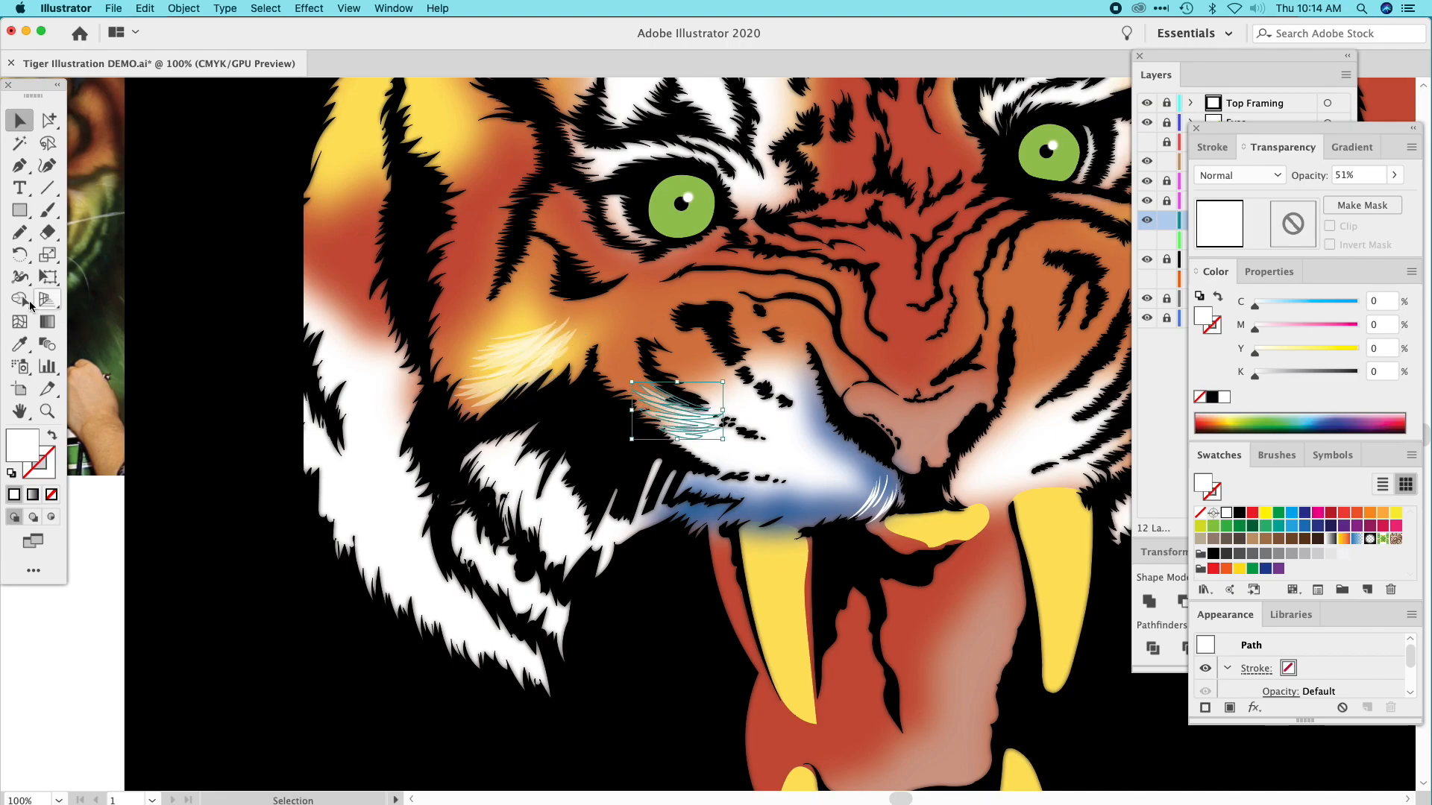
{"action": "left_click", "coordinate": [47, 254]}
{"action": "left_click_drag", "start_coordinate": [658, 360], "coordinate": [657, 403]}
{"action": "left_click", "coordinate": [20, 120]}
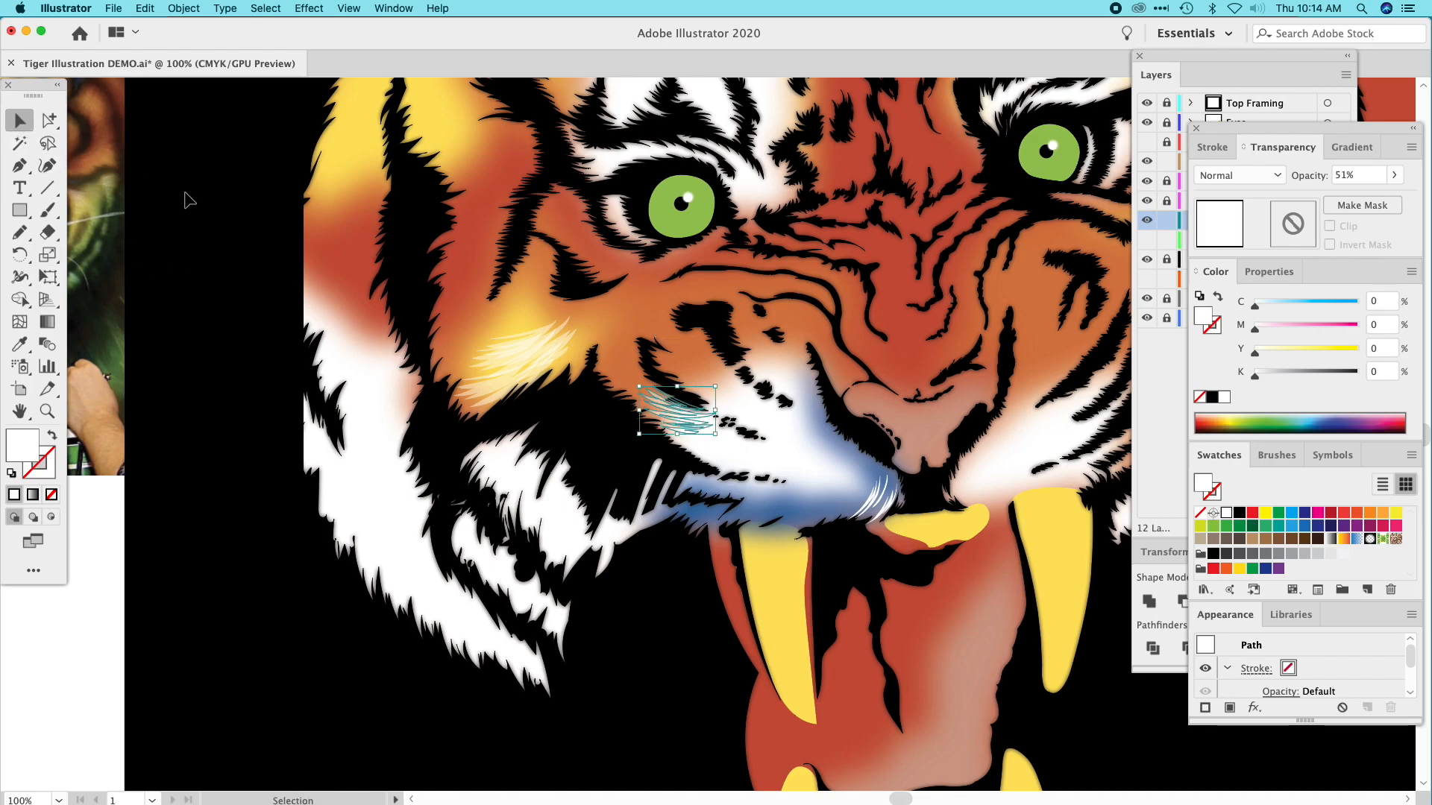
Copy the smaller strand cluster up to the muzzle's upper edge beside the nose and rotate it to match the fur.
{"action": "left_click", "coordinate": [613, 406]}
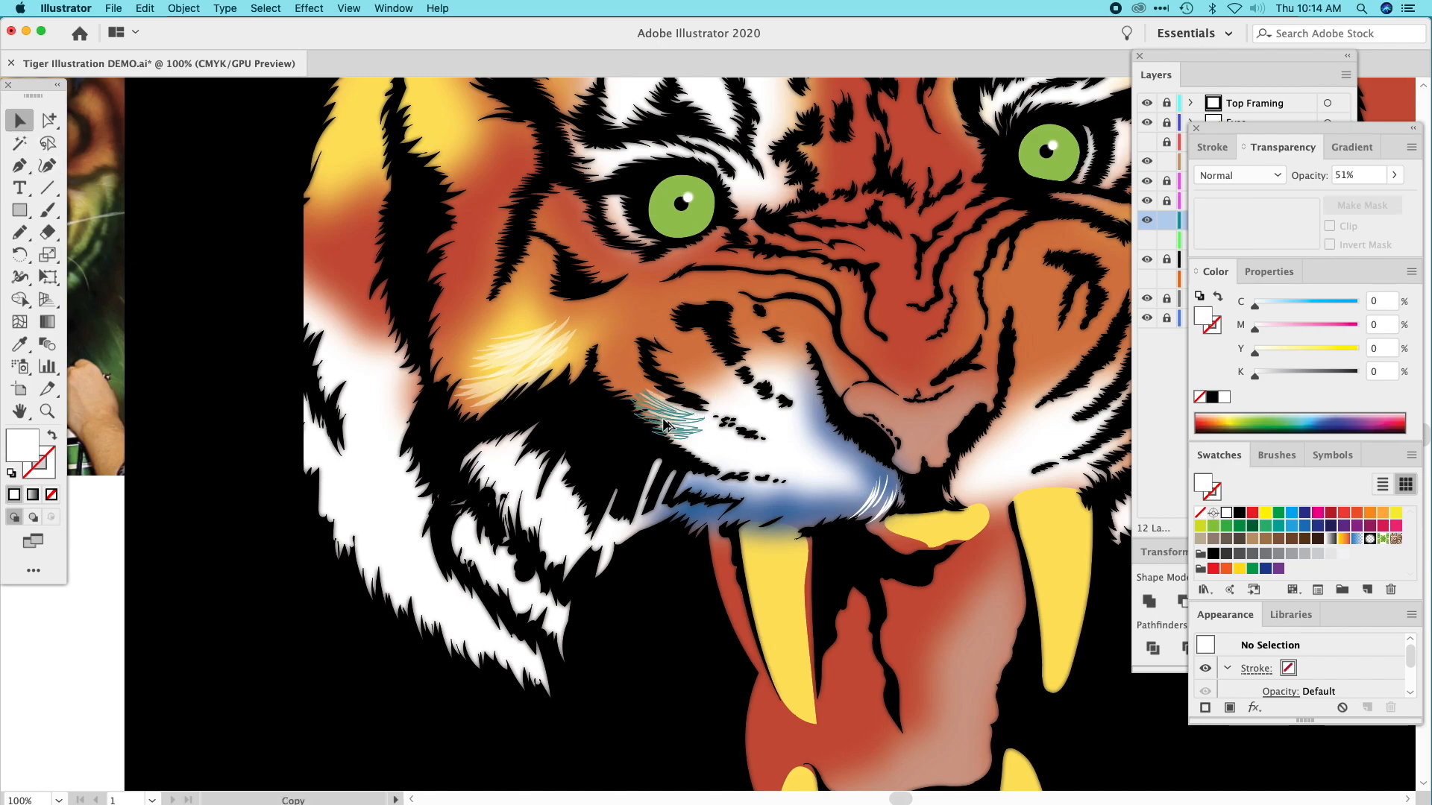
{"action": "left_click_drag", "start_coordinate": [666, 425], "coordinate": [784, 381]}
{"action": "left_click", "coordinate": [19, 255]}
{"action": "left_click_drag", "start_coordinate": [431, 319], "coordinate": [425, 306]}
{"action": "left_click", "coordinate": [33, 124]}
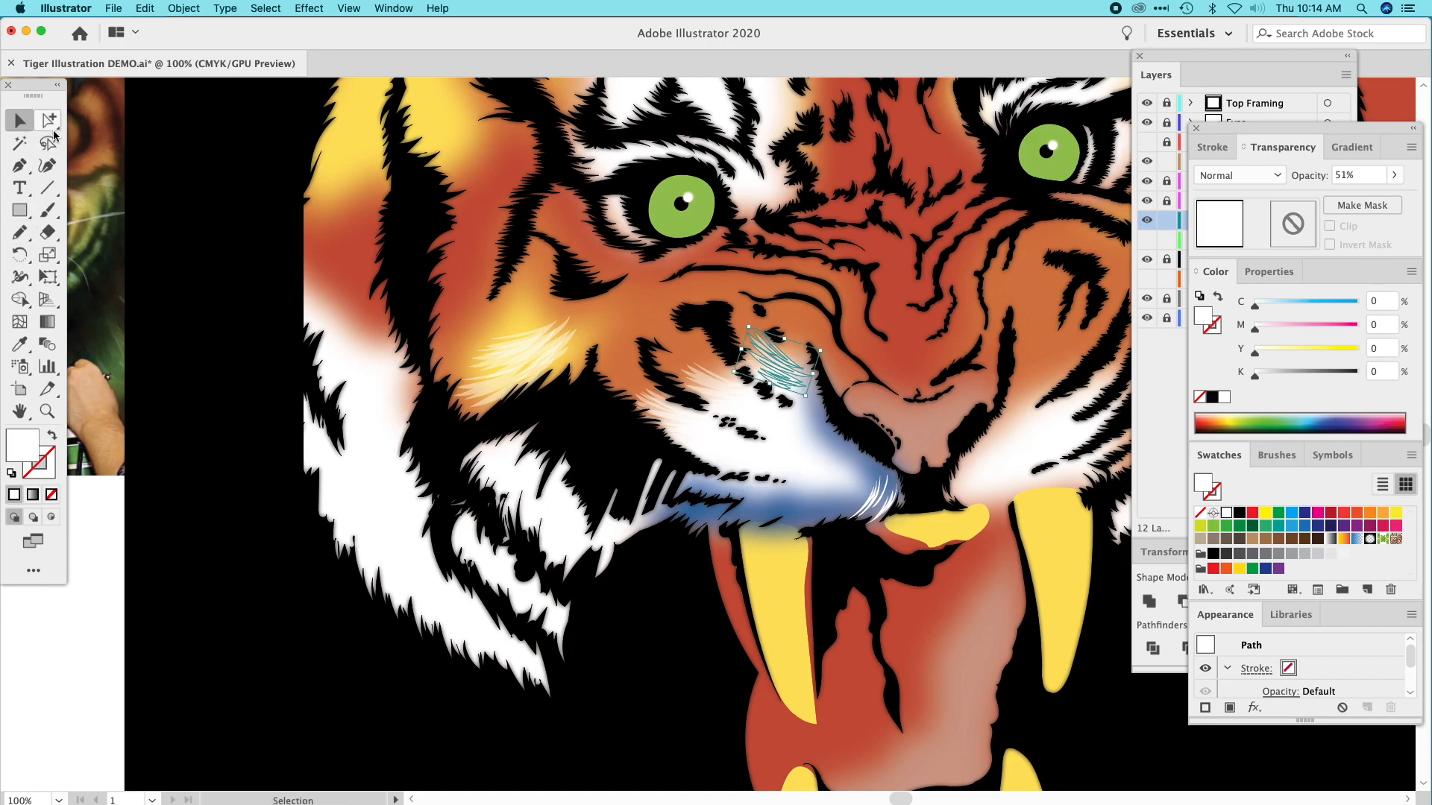
{"action": "left_click", "coordinate": [179, 182]}
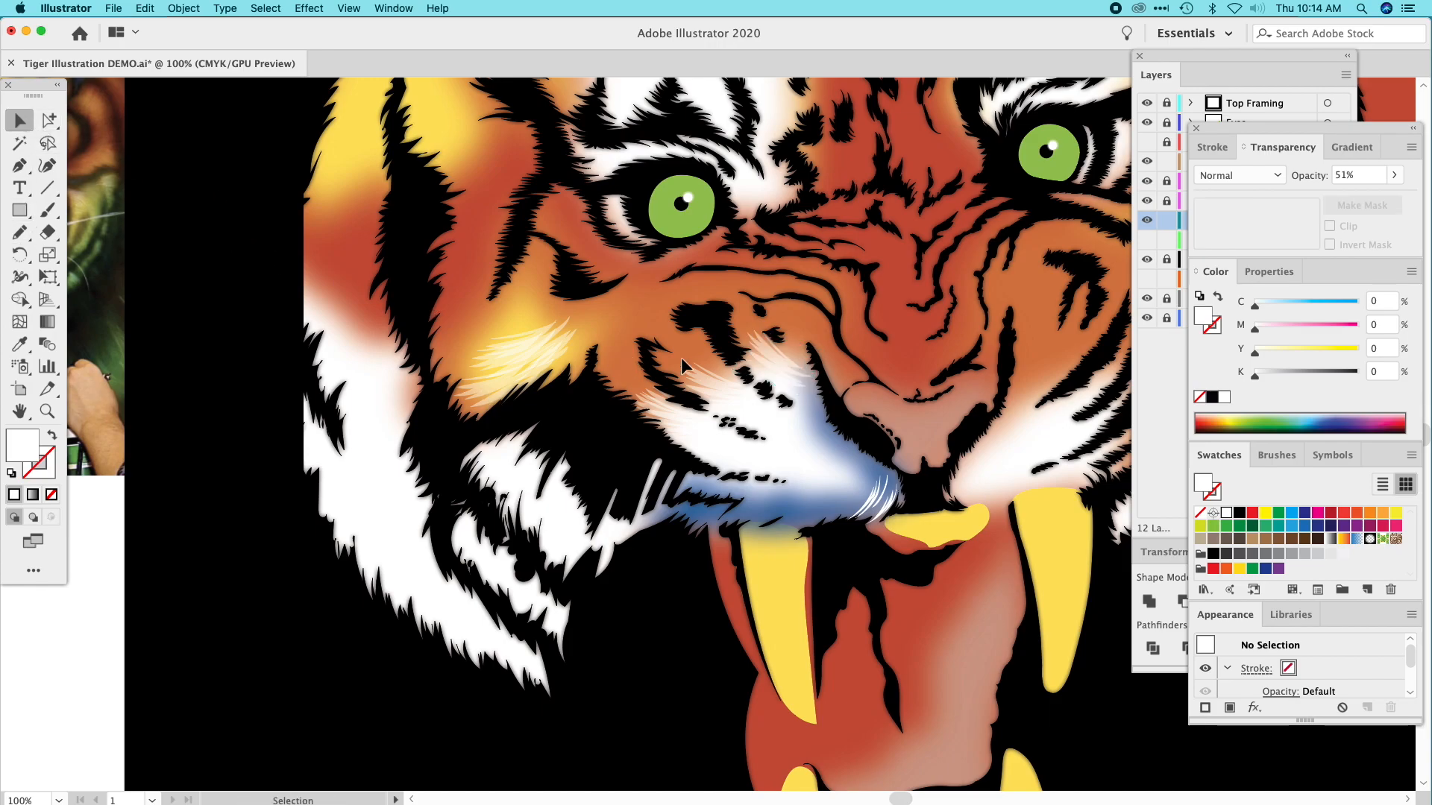
Rotate the strand cluster above the whisker spots so it follows the upward fur direction.
{"action": "left_click", "coordinate": [723, 386]}
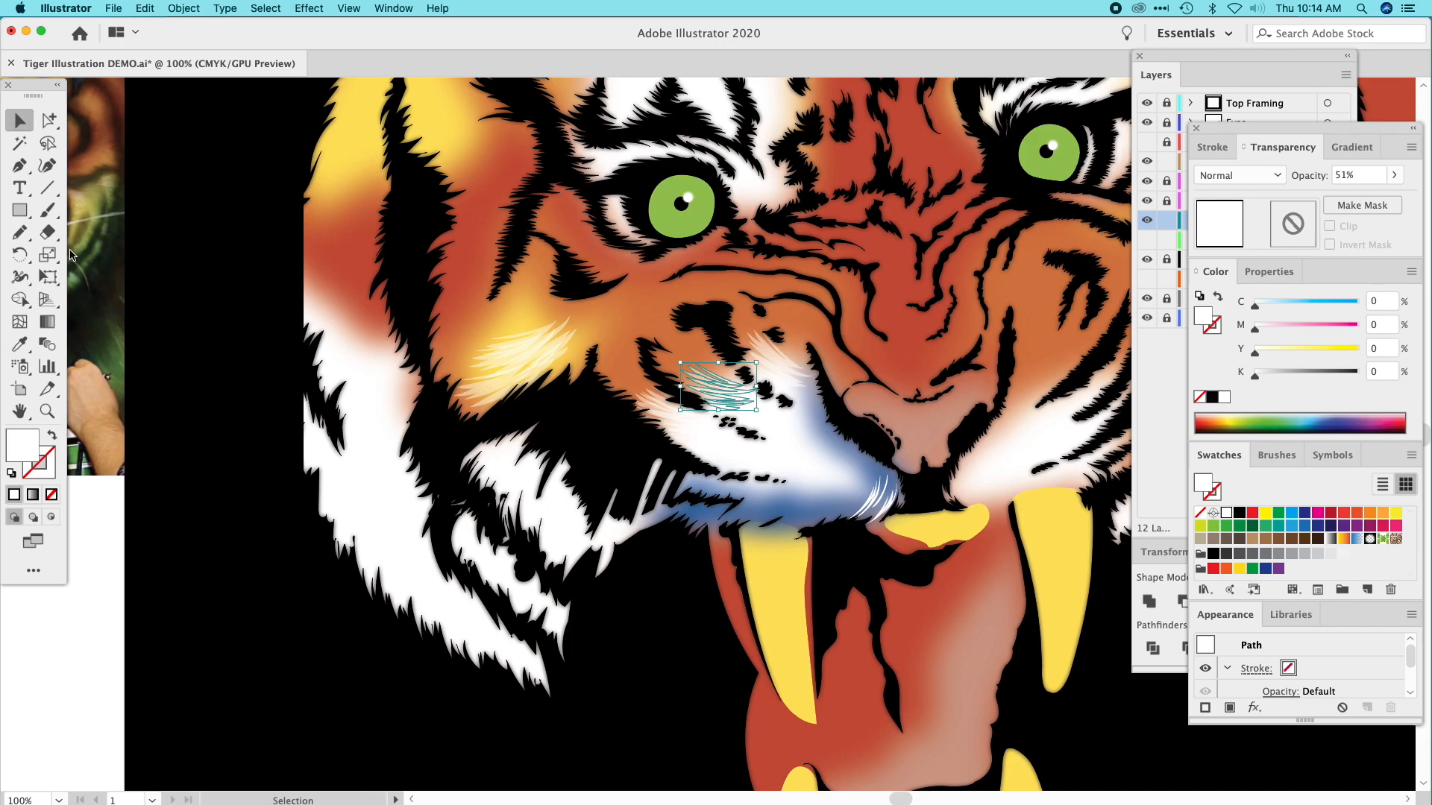
{"action": "left_click", "coordinate": [19, 254]}
{"action": "left_click_drag", "start_coordinate": [396, 319], "coordinate": [416, 284]}
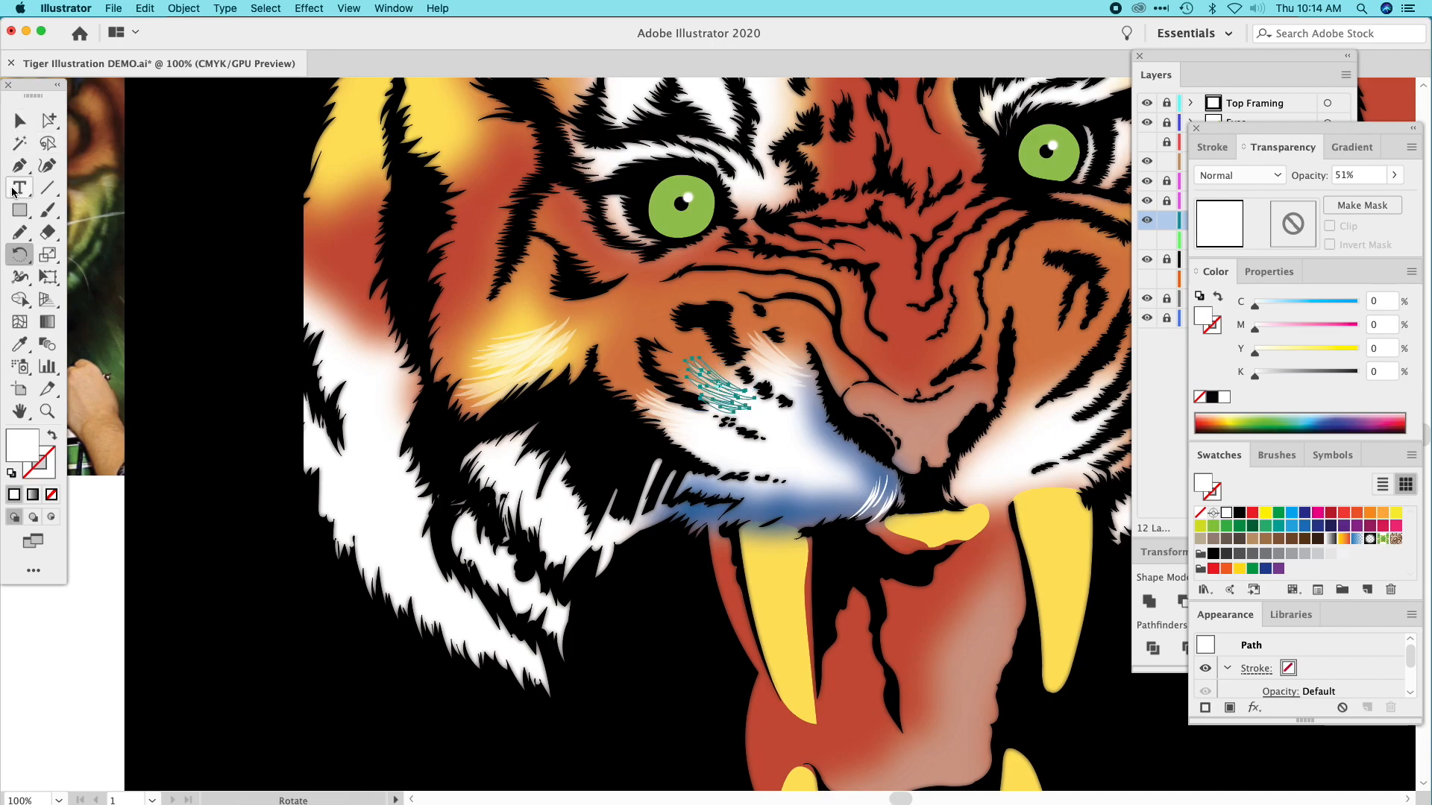
{"action": "left_click", "coordinate": [20, 232]}
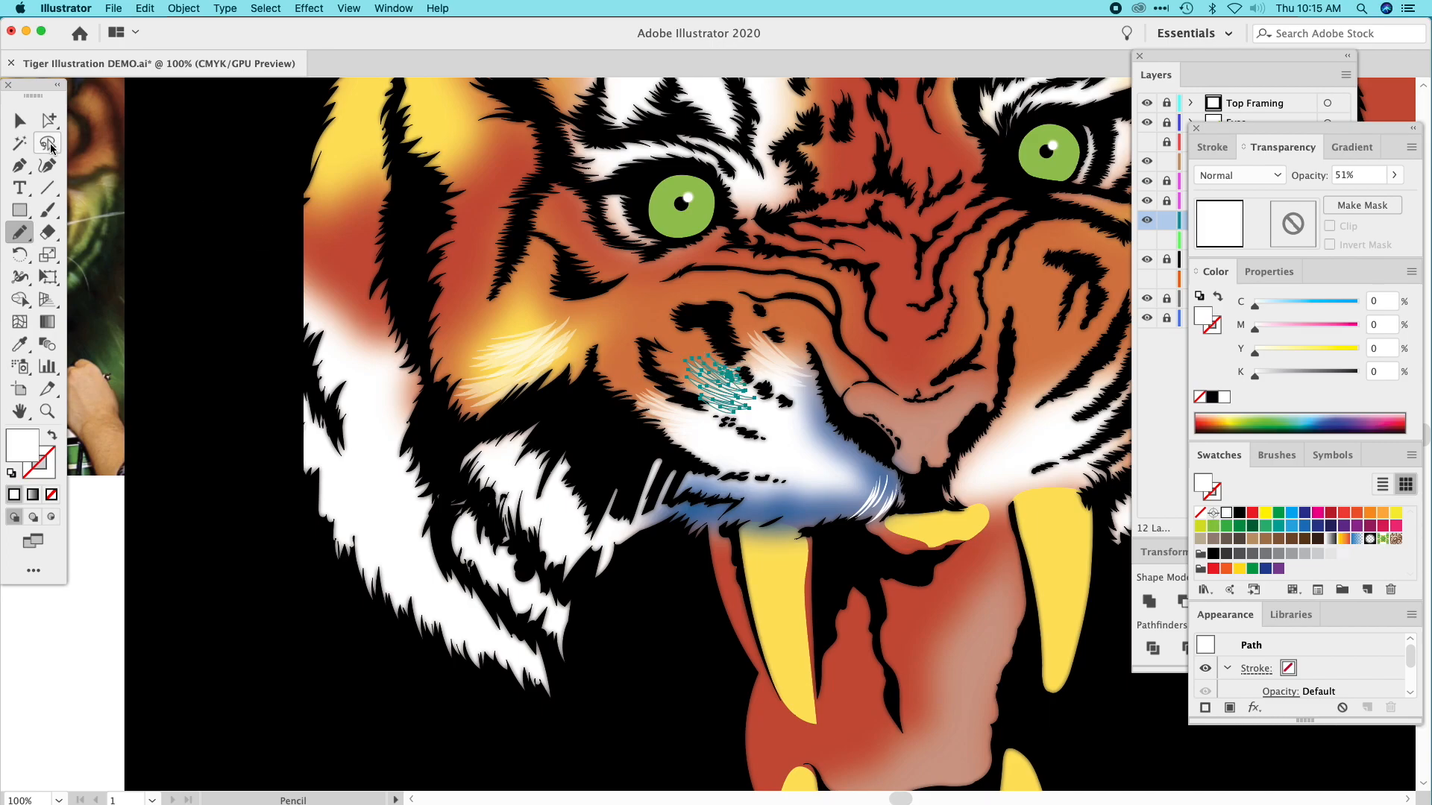
{"action": "left_click", "coordinate": [19, 120]}
{"action": "left_click", "coordinate": [218, 161]}
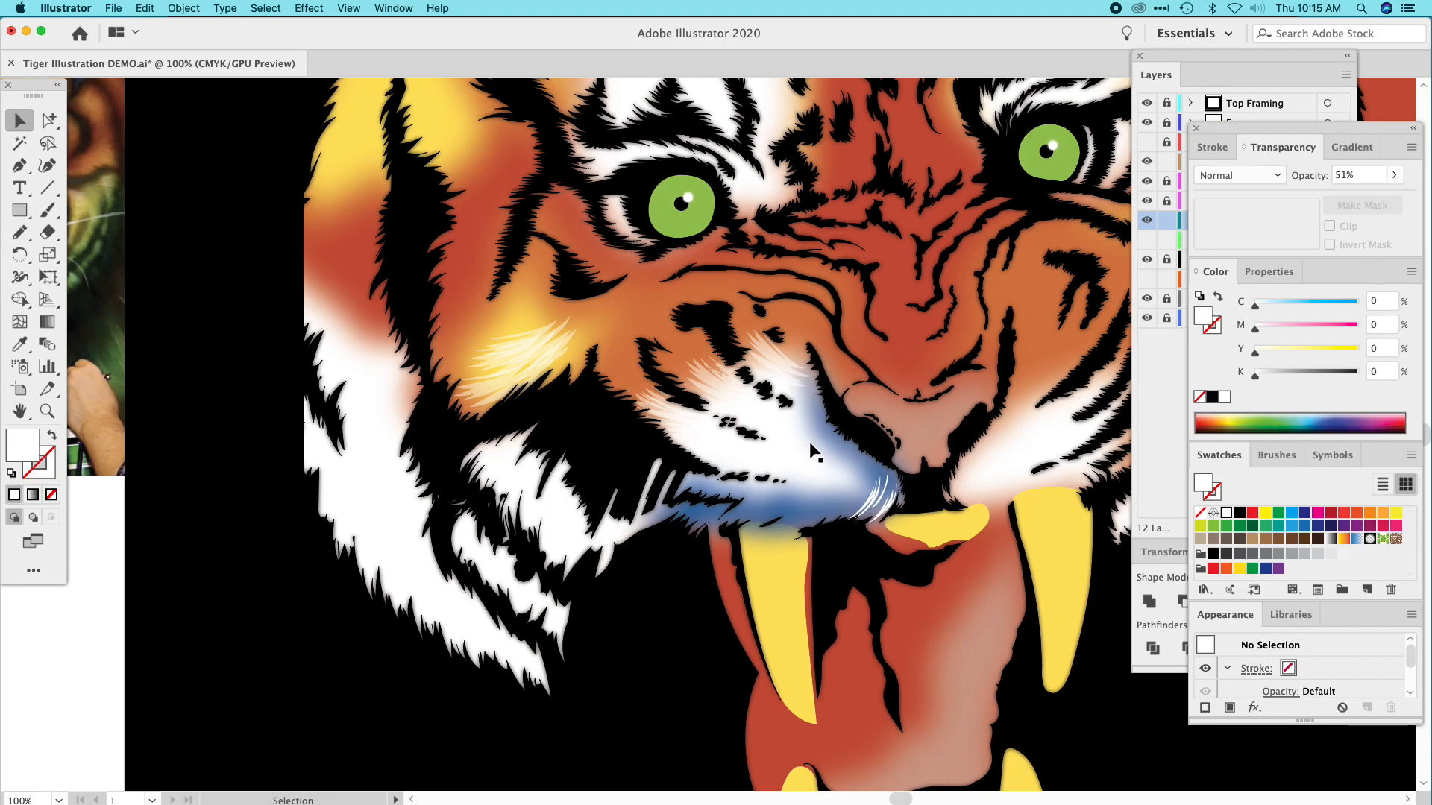
Draw curved fur strands over the blue lip shadow above the fang and match them to the 51% opacity white strands.
{"action": "left_click", "coordinate": [33, 237]}
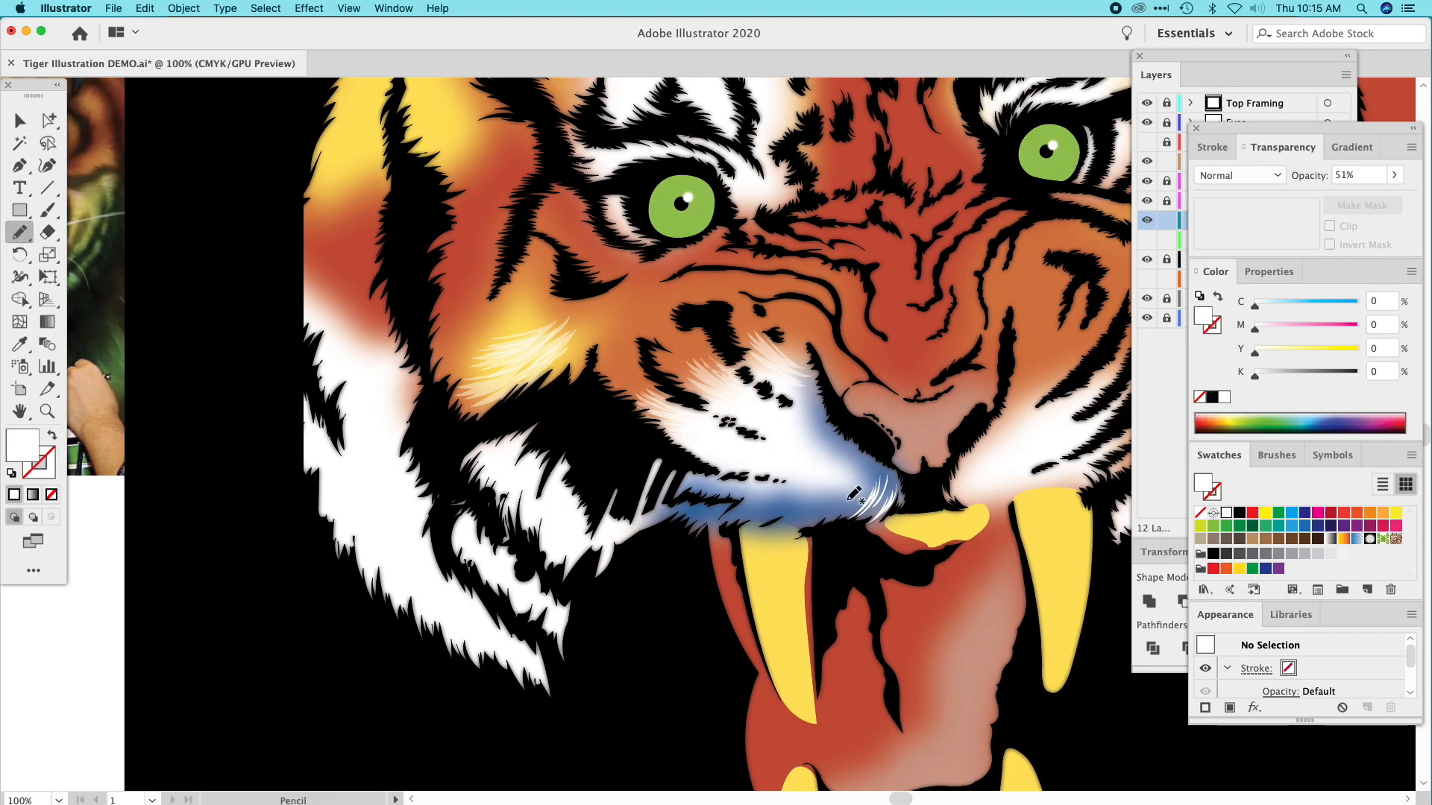
{"action": "mouse_move", "coordinate": [858, 483]}
{"action": "left_mouse_down"}
{"action": "mouse_move", "coordinate": [811, 519]}
{"action": "mouse_move", "coordinate": [827, 483]}
{"action": "mouse_move", "coordinate": [814, 512]}
{"action": "mouse_move", "coordinate": [844, 481]}
{"action": "mouse_move", "coordinate": [786, 509]}
{"action": "mouse_move", "coordinate": [815, 472]}
{"action": "mouse_move", "coordinate": [765, 515]}
{"action": "mouse_move", "coordinate": [791, 470]}
{"action": "mouse_move", "coordinate": [735, 517]}
{"action": "left_mouse_up"}
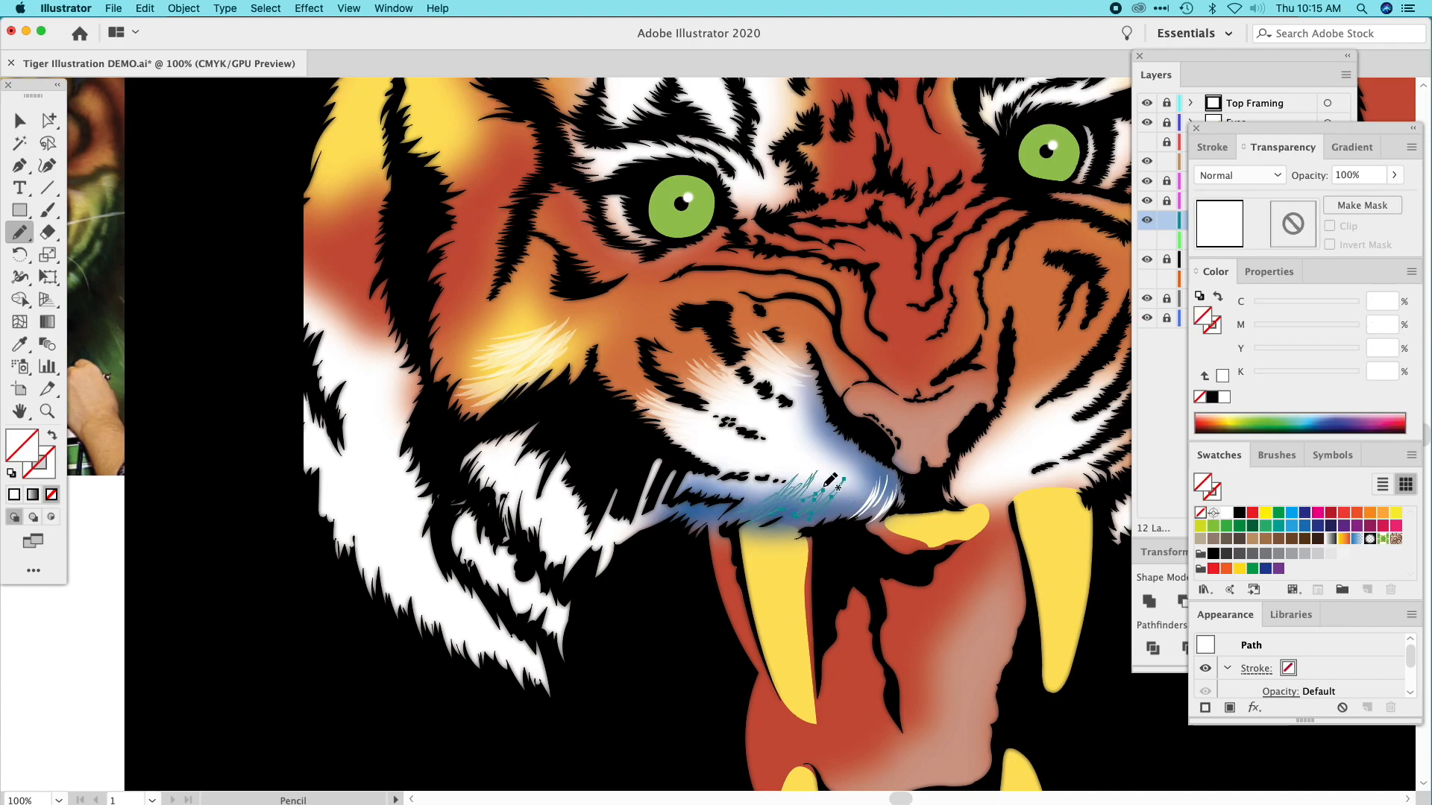
{"action": "left_click_drag", "start_coordinate": [851, 473], "coordinate": [848, 472]}
{"action": "left_click", "coordinate": [20, 344]}
{"action": "left_click", "coordinate": [546, 331]}
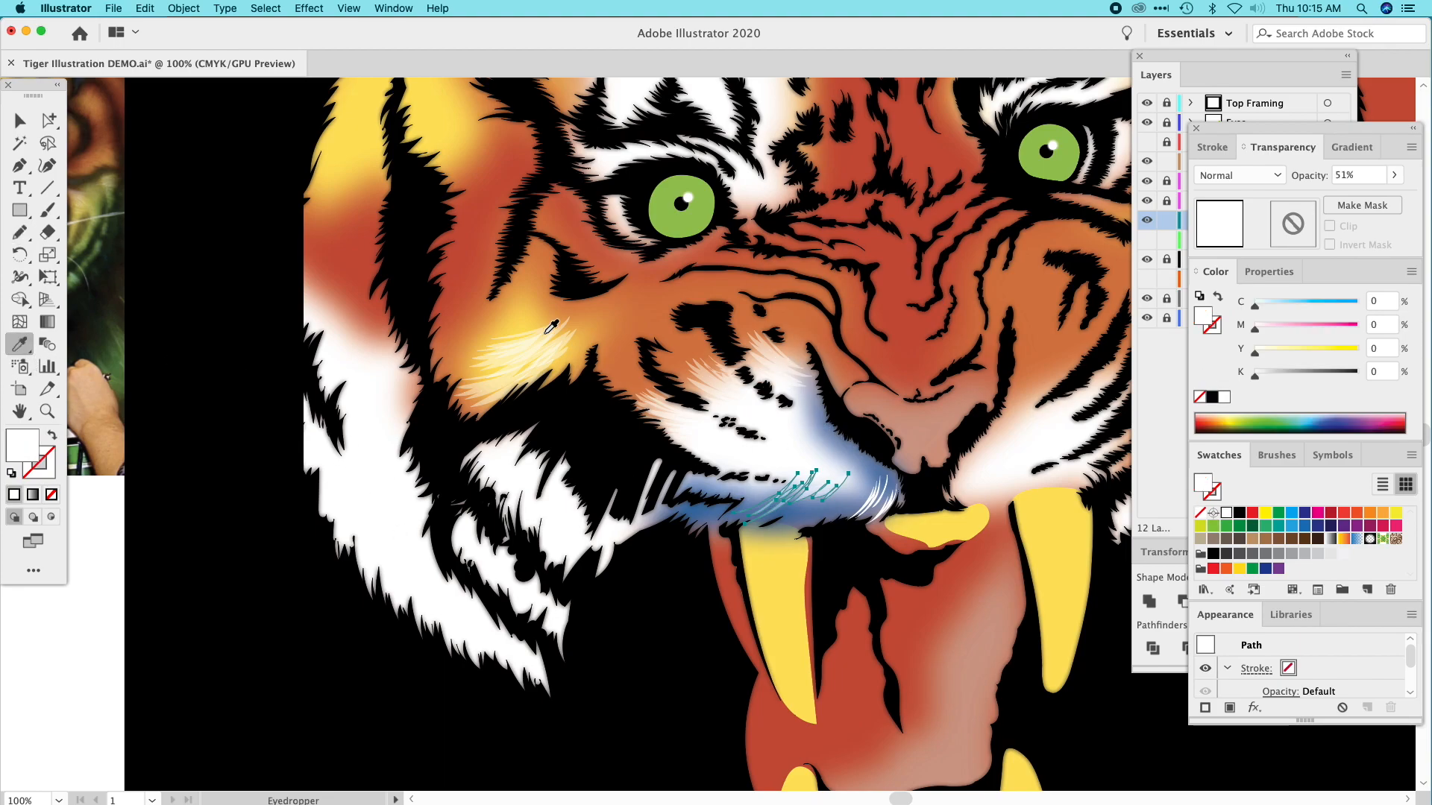
{"action": "left_click", "coordinate": [19, 120]}
{"action": "left_click", "coordinate": [228, 157]}
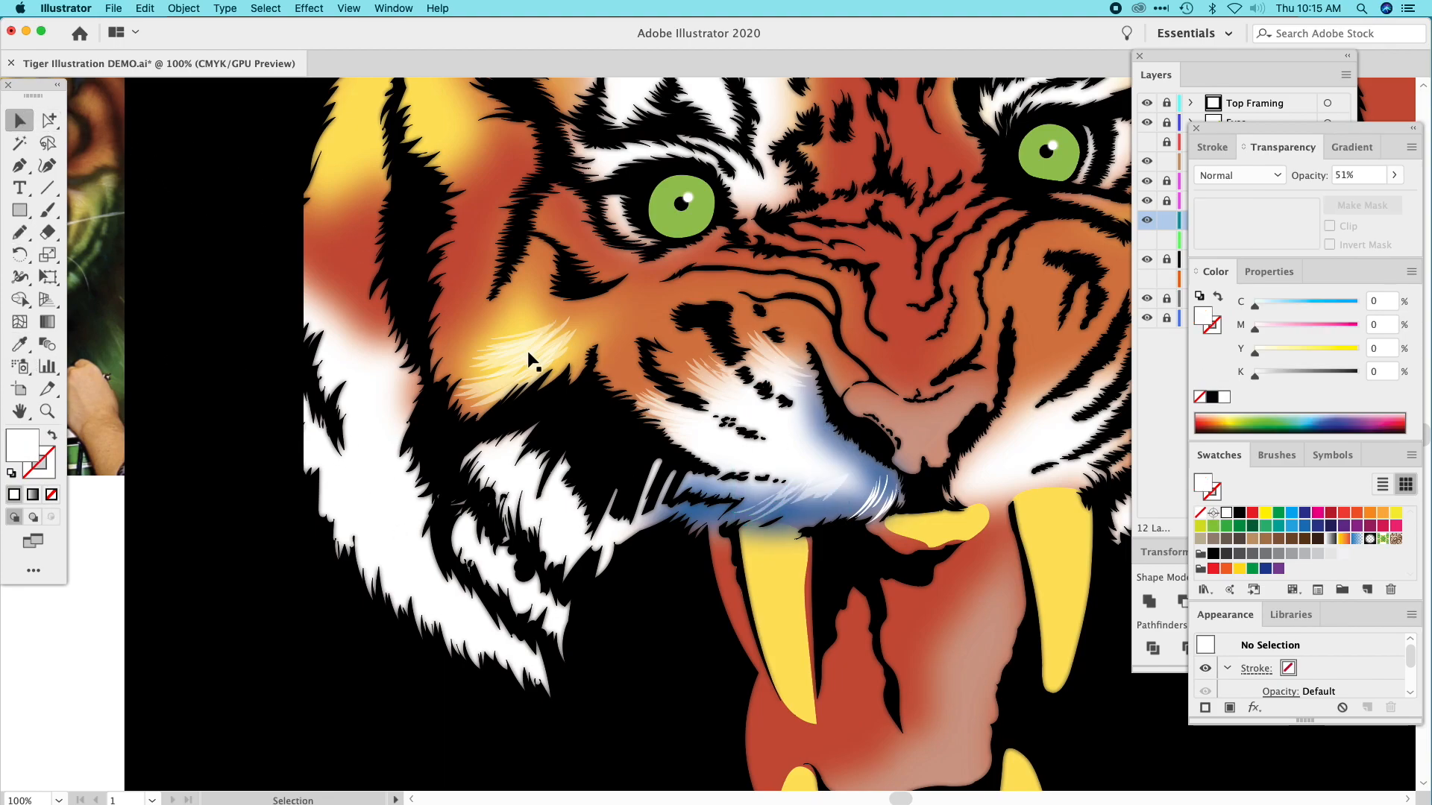
Draw more strands on the blue lip shadow toward the bright white strands and give them the same 51% white appearance.
{"action": "left_click", "coordinate": [836, 482]}
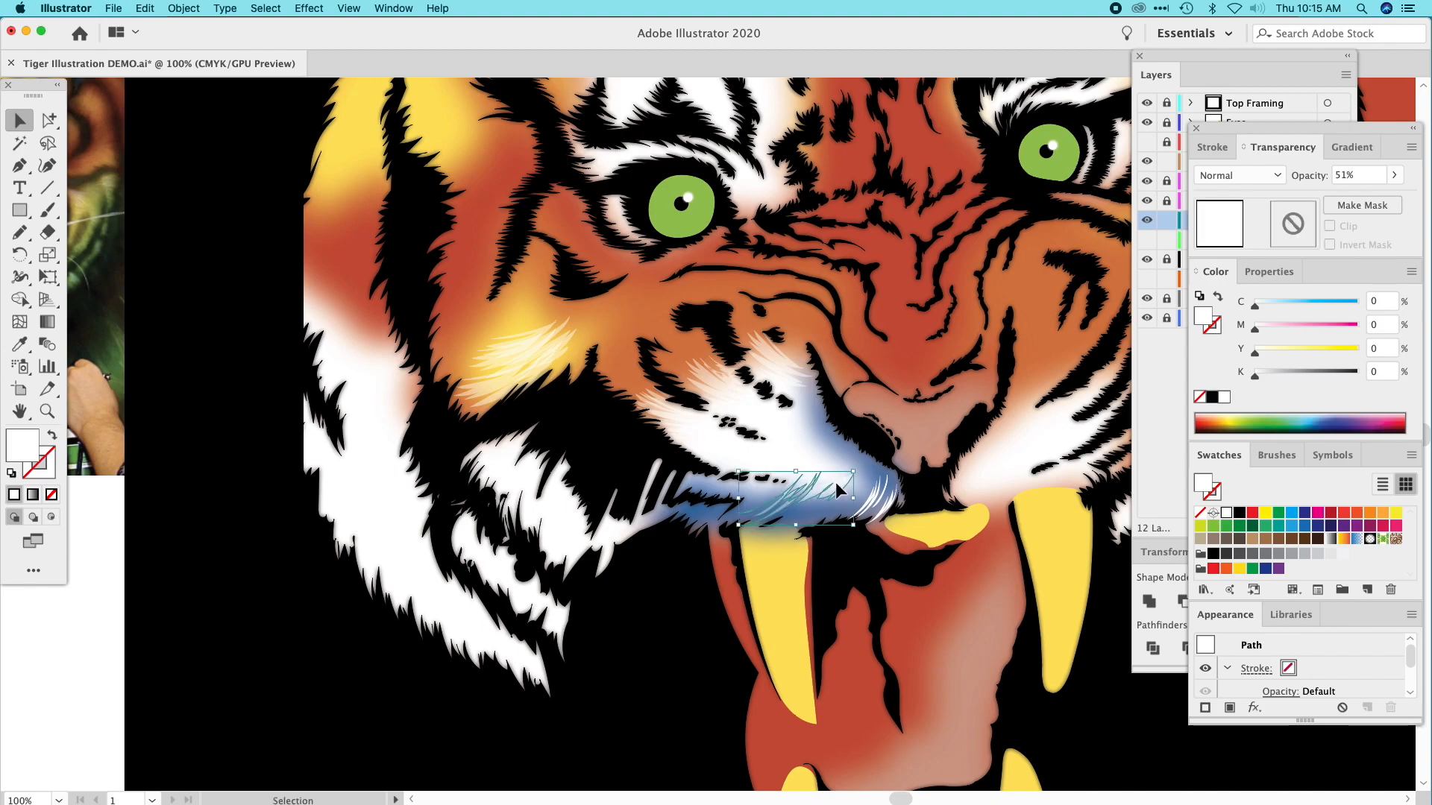
{"action": "key", "text": "n"}
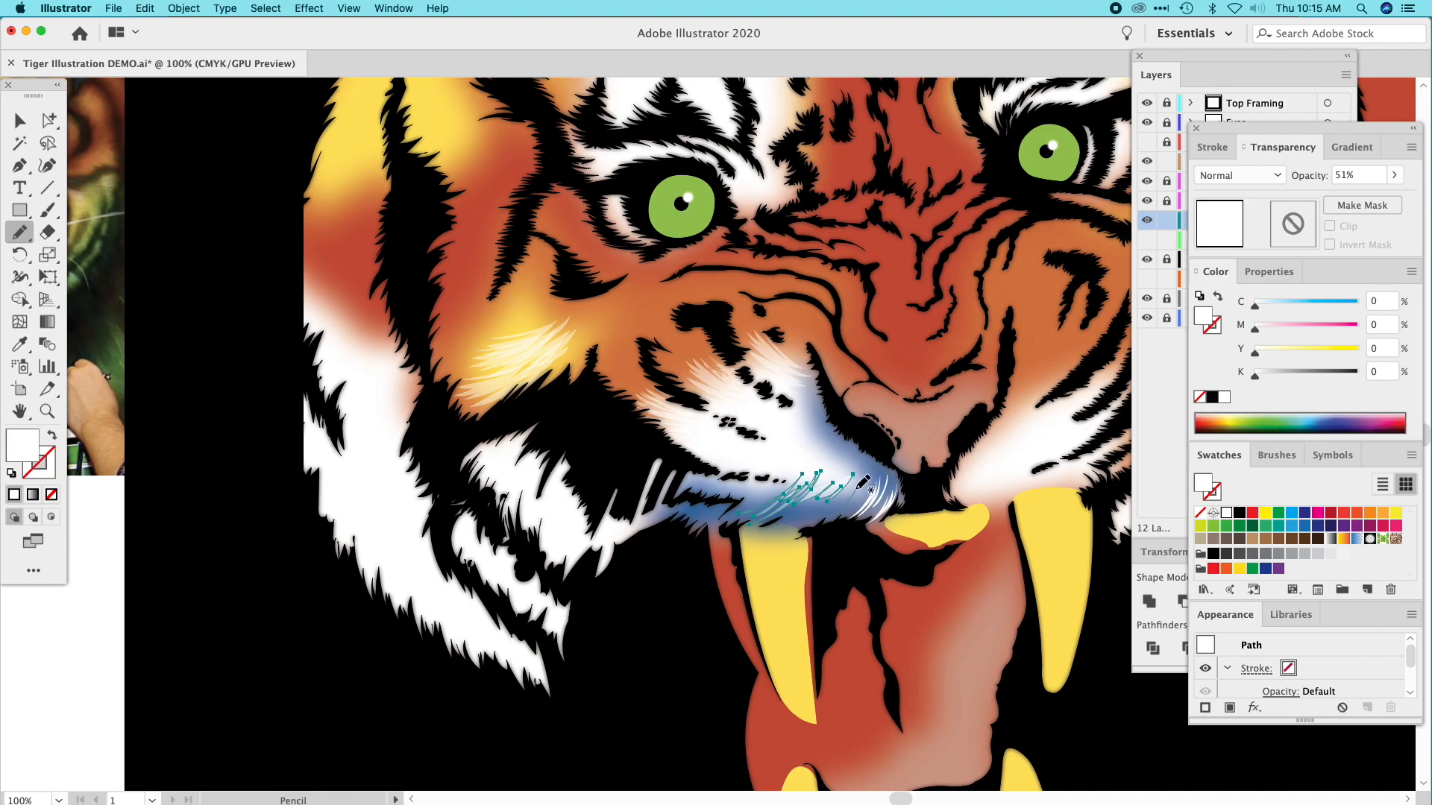
{"action": "mouse_move", "coordinate": [824, 512]}
{"action": "left_mouse_down"}
{"action": "mouse_move", "coordinate": [784, 523]}
{"action": "mouse_move", "coordinate": [838, 481]}
{"action": "mouse_move", "coordinate": [816, 519]}
{"action": "mouse_move", "coordinate": [844, 508]}
{"action": "left_mouse_up"}
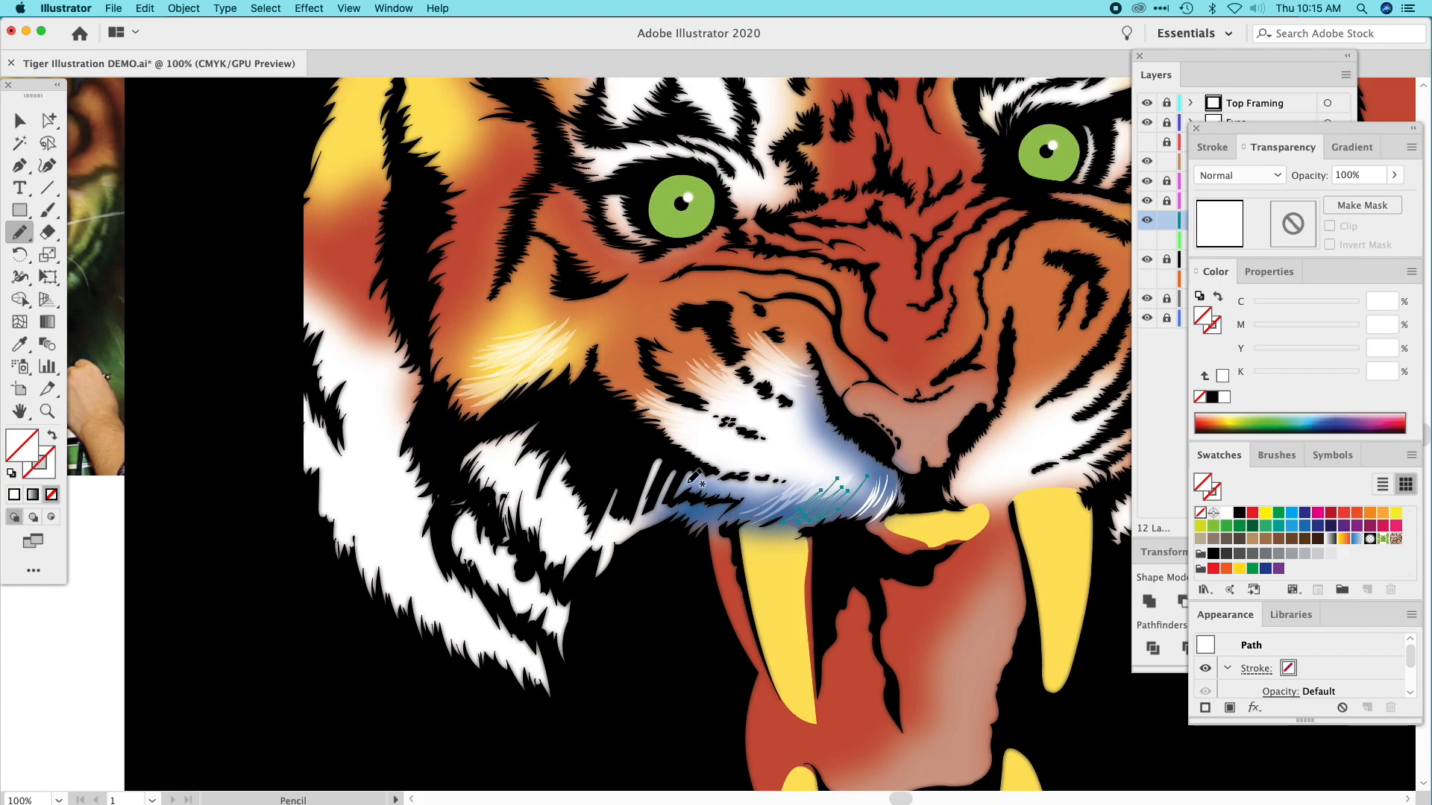
{"action": "left_click", "coordinate": [369, 462]}
{"action": "key", "text": "super+z"}
{"action": "left_click", "coordinate": [19, 344]}
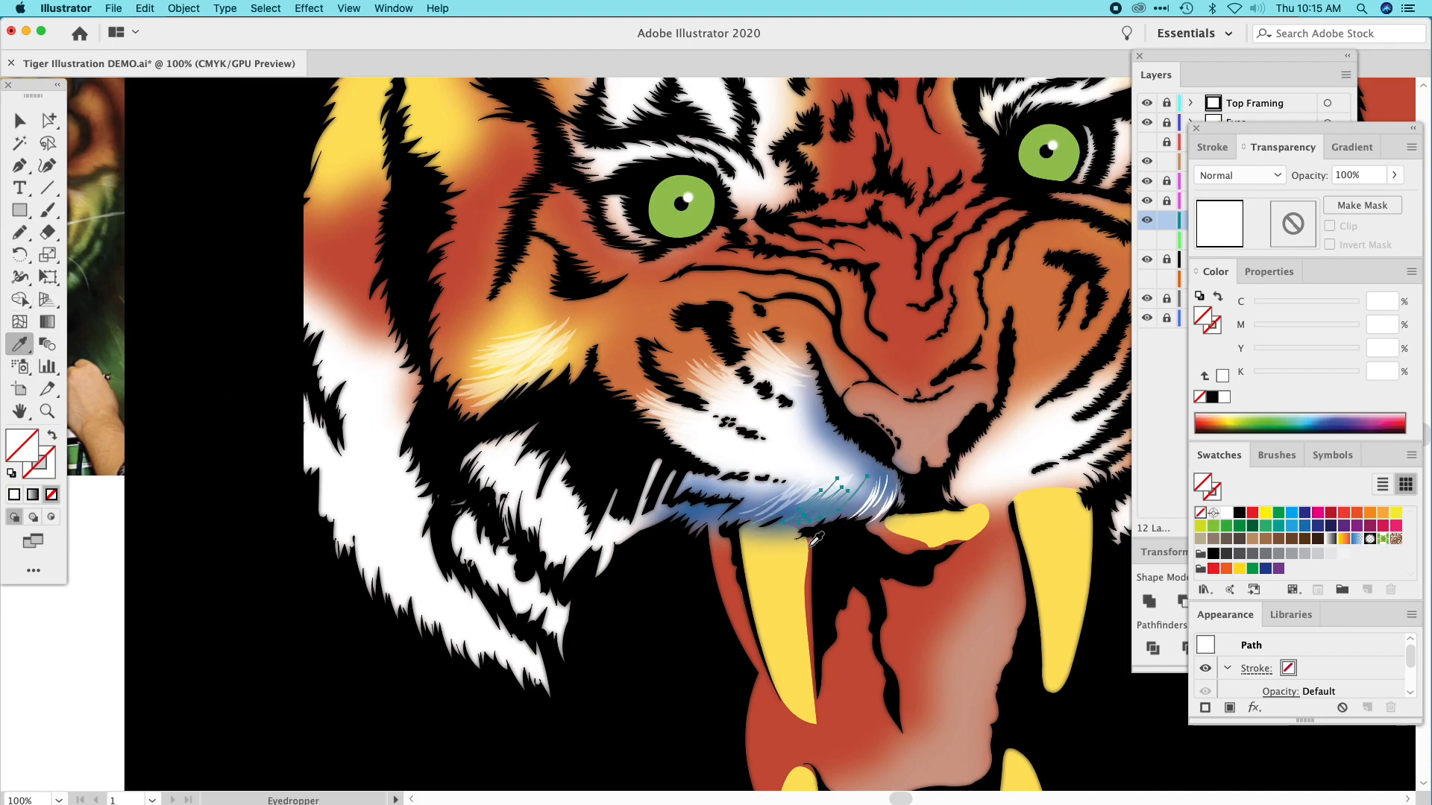
{"action": "left_click", "coordinate": [535, 372]}
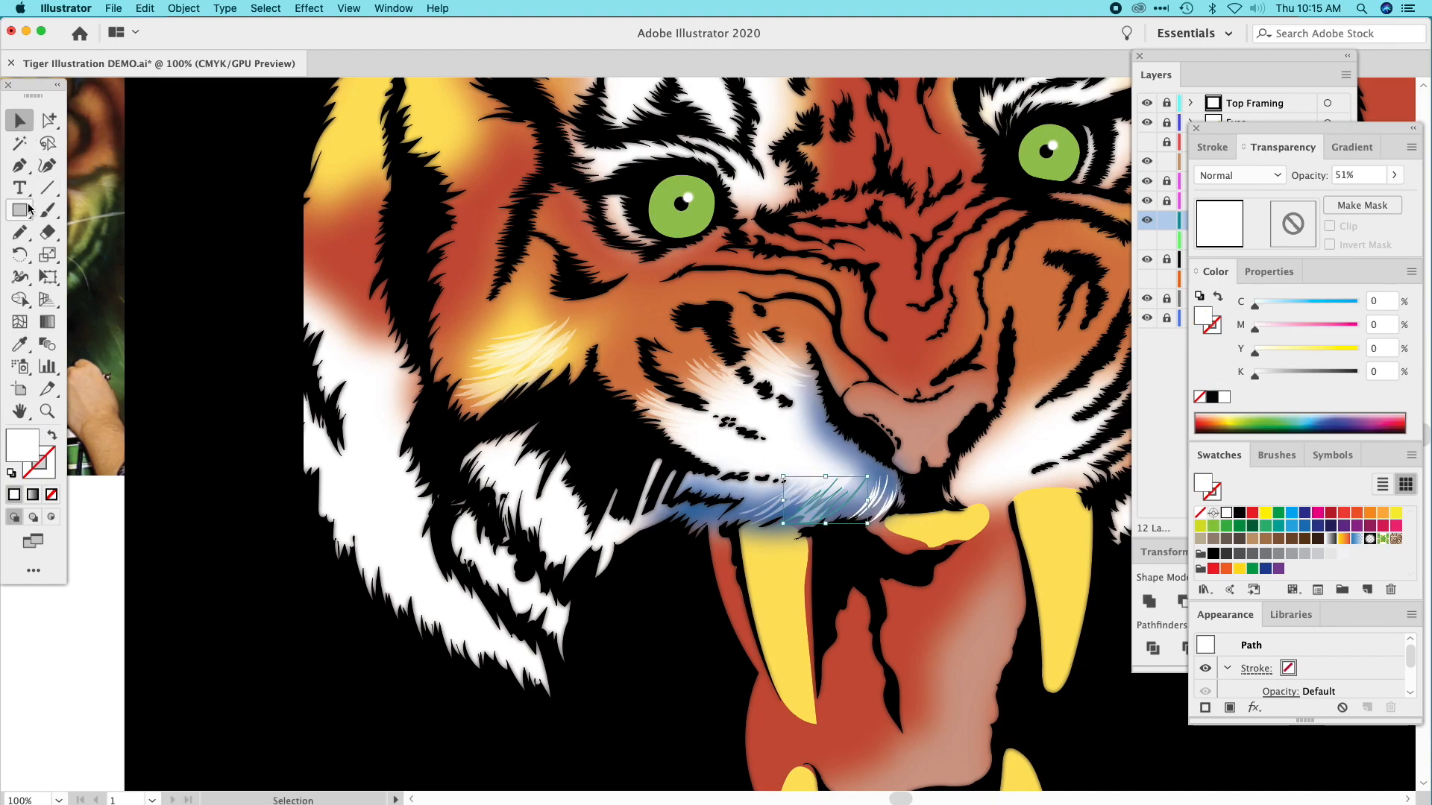
{"action": "left_click", "coordinate": [19, 231]}
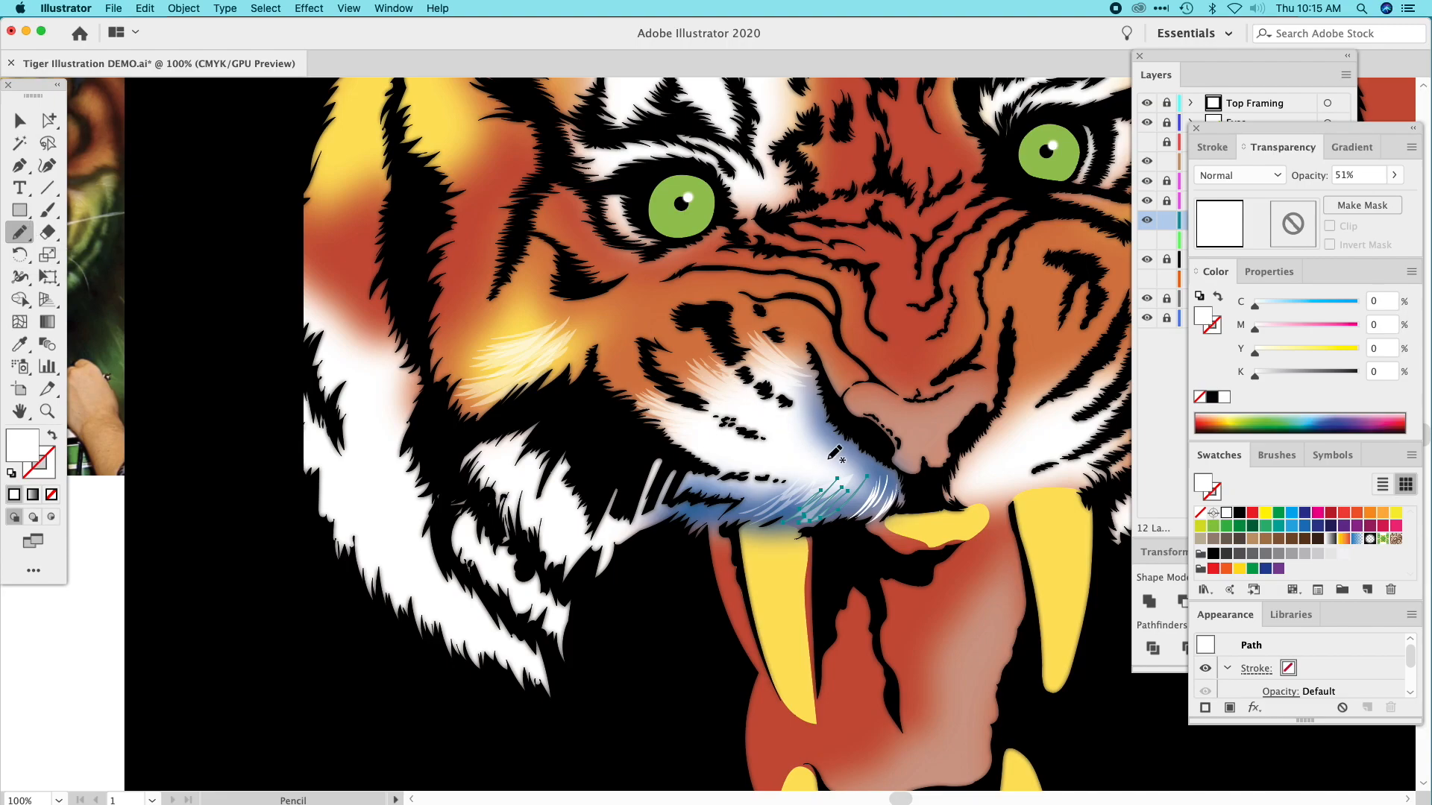
Draw fur strands down the blue shadow on the muzzle's edge beside the nose and match them to the 51% opacity white strands.
{"action": "mouse_move", "coordinate": [850, 455]}
{"action": "left_mouse_down"}
{"action": "mouse_move", "coordinate": [824, 468]}
{"action": "mouse_move", "coordinate": [851, 453]}
{"action": "mouse_move", "coordinate": [802, 453]}
{"action": "mouse_move", "coordinate": [834, 440]}
{"action": "mouse_move", "coordinate": [807, 430]}
{"action": "mouse_move", "coordinate": [794, 393]}
{"action": "mouse_move", "coordinate": [814, 398]}
{"action": "mouse_move", "coordinate": [793, 390]}
{"action": "mouse_move", "coordinate": [815, 387]}
{"action": "mouse_move", "coordinate": [800, 392]}
{"action": "mouse_move", "coordinate": [817, 408]}
{"action": "mouse_move", "coordinate": [802, 408]}
{"action": "mouse_move", "coordinate": [833, 427]}
{"action": "mouse_move", "coordinate": [819, 436]}
{"action": "mouse_move", "coordinate": [837, 461]}
{"action": "left_mouse_up"}
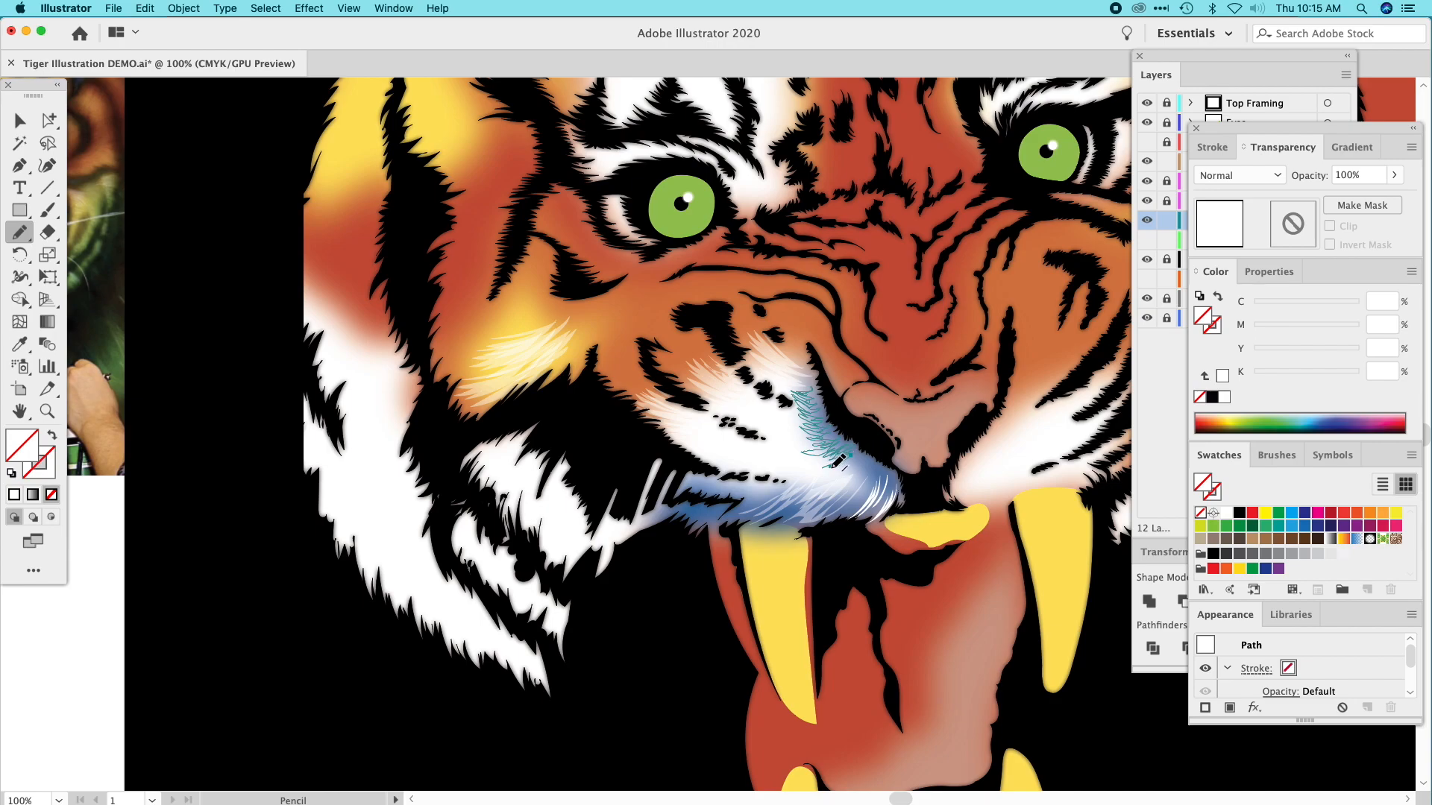
{"action": "left_click", "coordinate": [19, 345]}
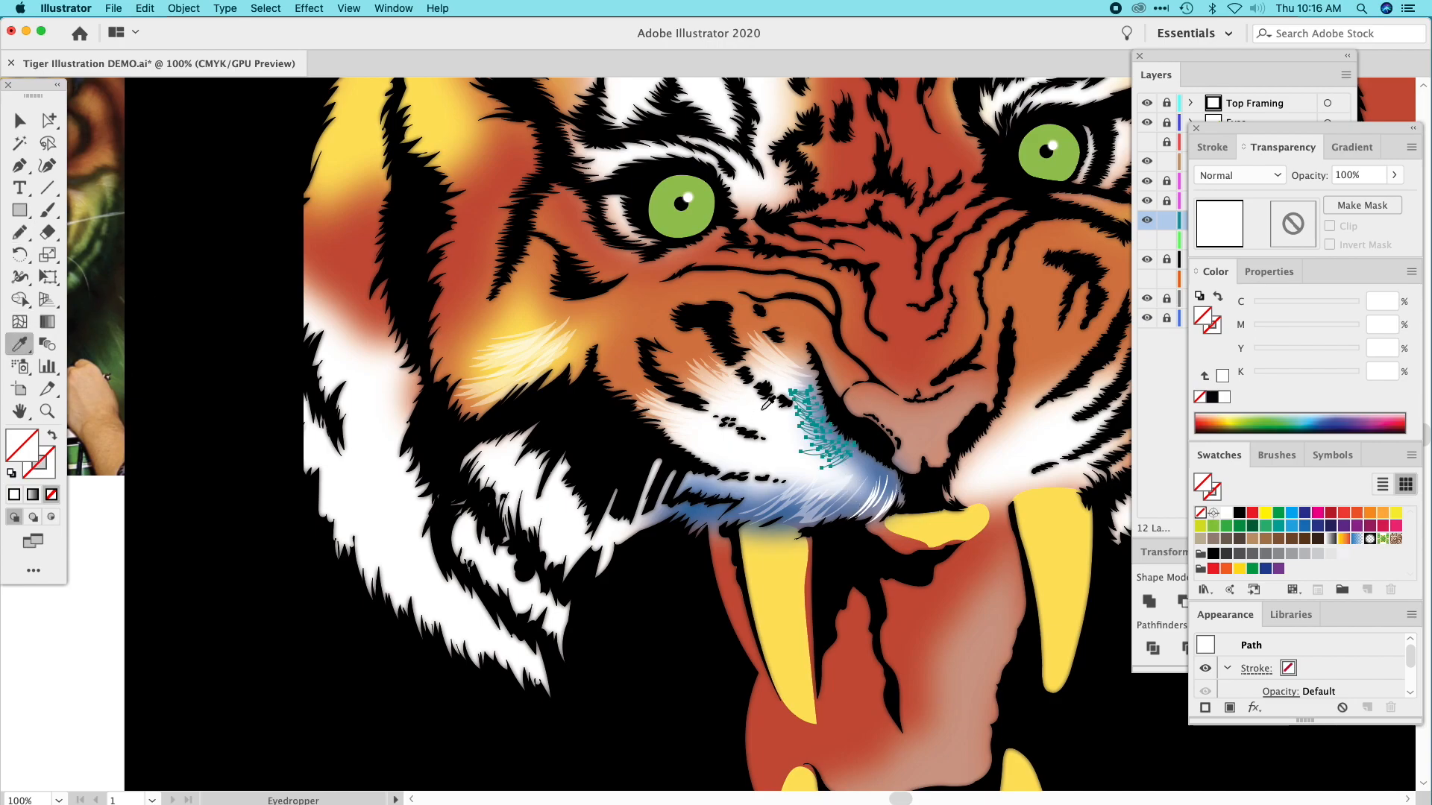
{"action": "left_click", "coordinate": [716, 371]}
{"action": "left_click", "coordinate": [19, 121]}
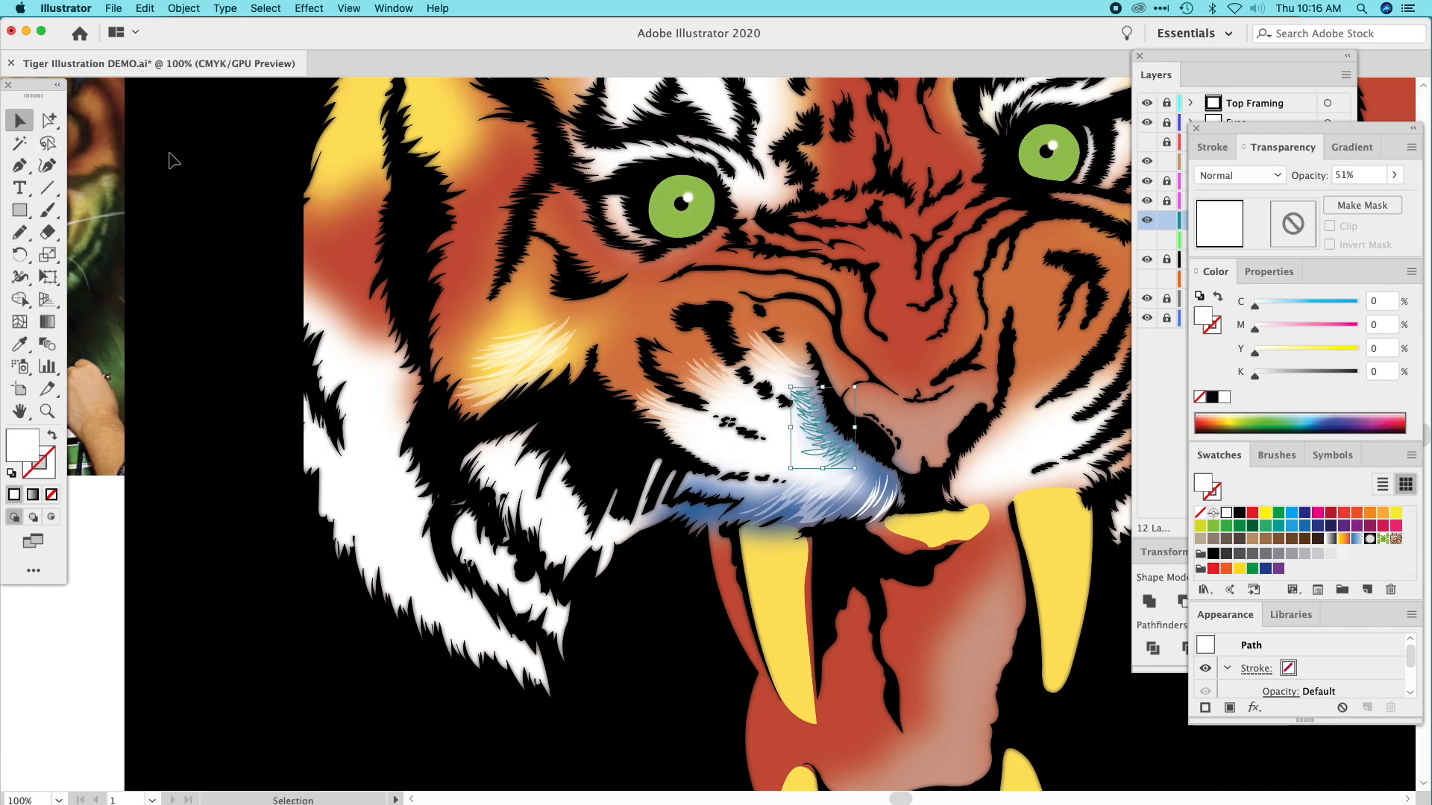
{"action": "left_click", "coordinate": [295, 267]}
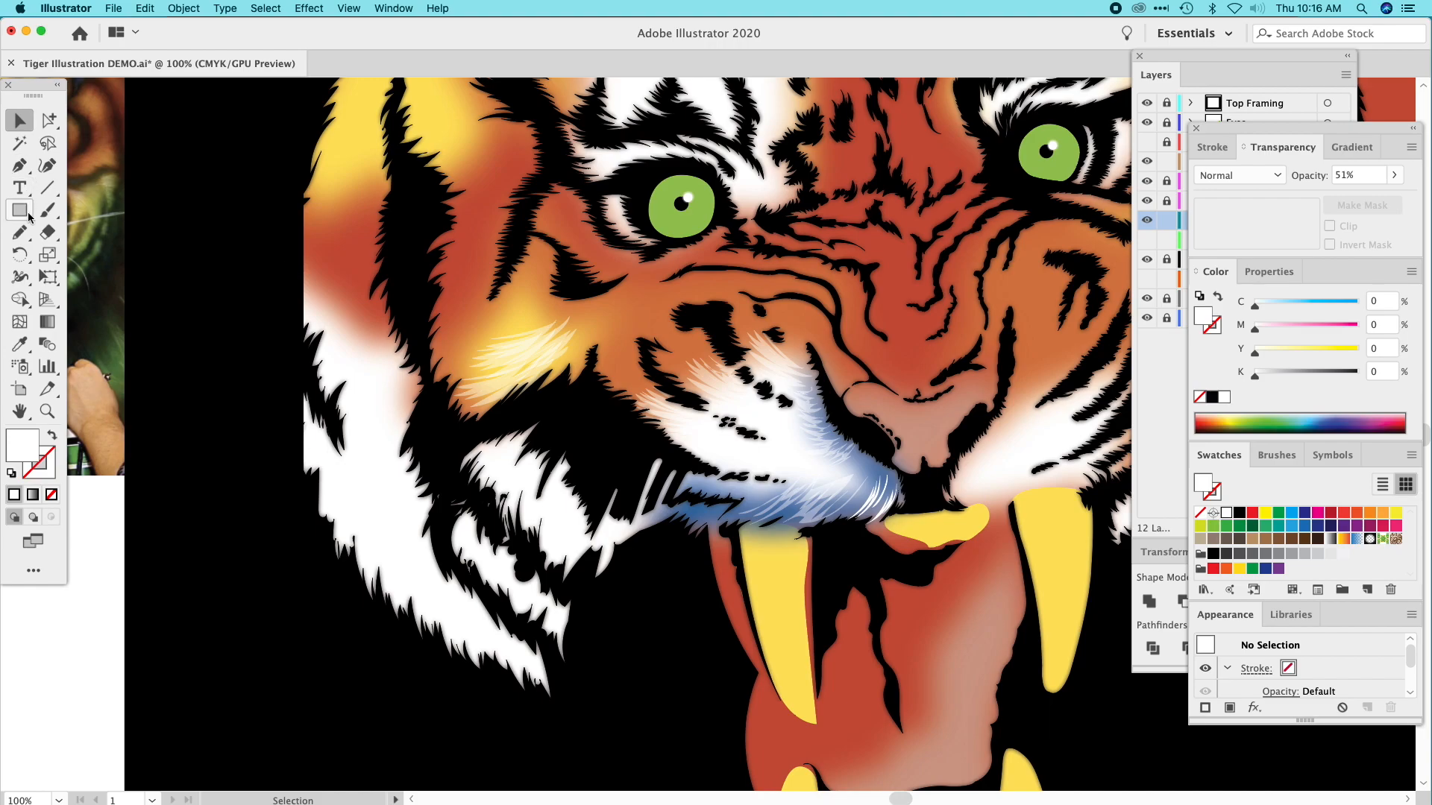
Draw short strands over the blue shadow at the front of the muzzle below the nose and give them the 51% white appearance.
{"action": "left_click", "coordinate": [19, 232]}
{"action": "mouse_move", "coordinate": [859, 454]}
{"action": "left_mouse_down"}
{"action": "mouse_move", "coordinate": [843, 484]}
{"action": "mouse_move", "coordinate": [873, 460]}
{"action": "mouse_move", "coordinate": [865, 500]}
{"action": "mouse_move", "coordinate": [887, 476]}
{"action": "mouse_move", "coordinate": [894, 489]}
{"action": "mouse_move", "coordinate": [874, 442]}
{"action": "mouse_move", "coordinate": [838, 469]}
{"action": "left_mouse_up"}
{"action": "key", "text": "i"}
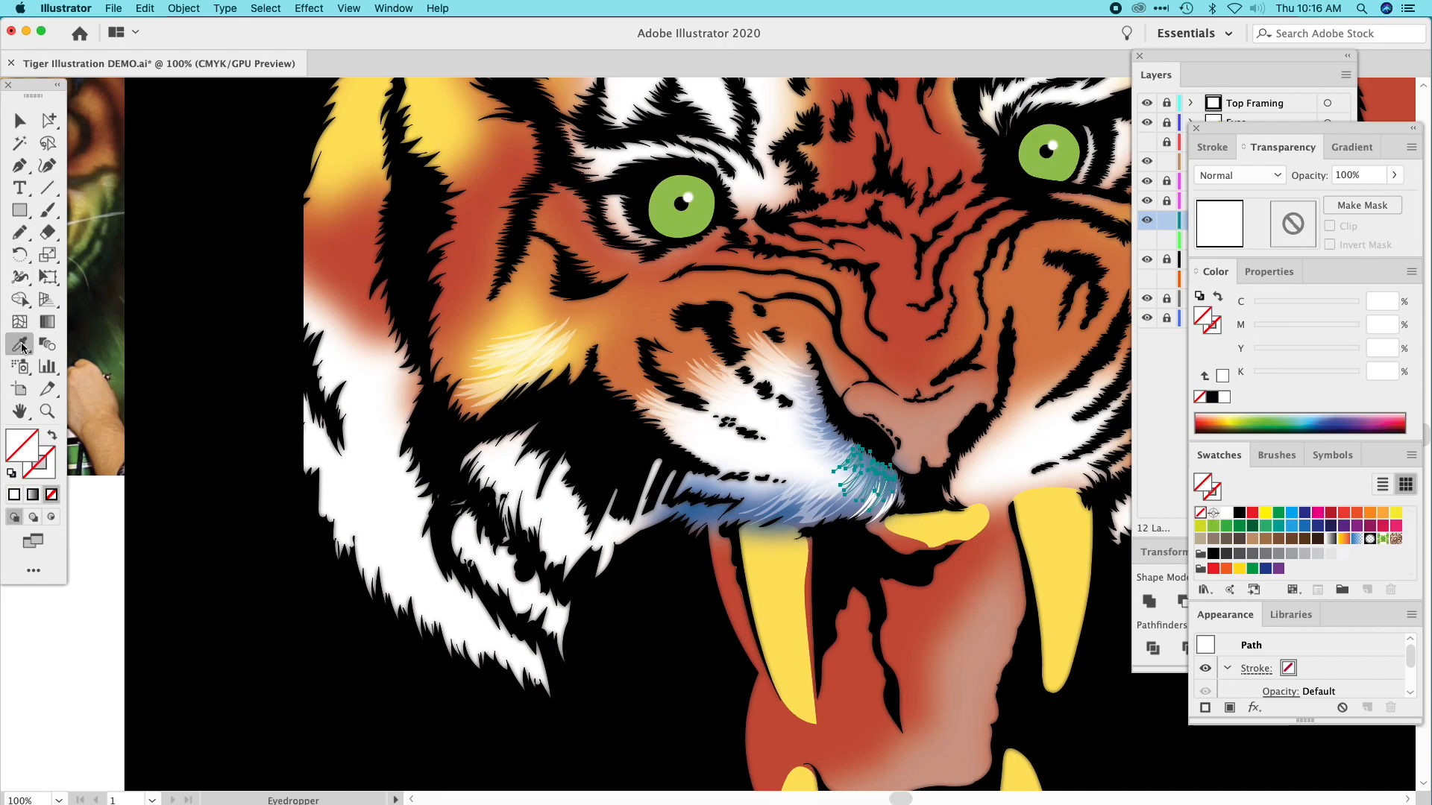
{"action": "left_click", "coordinate": [527, 314]}
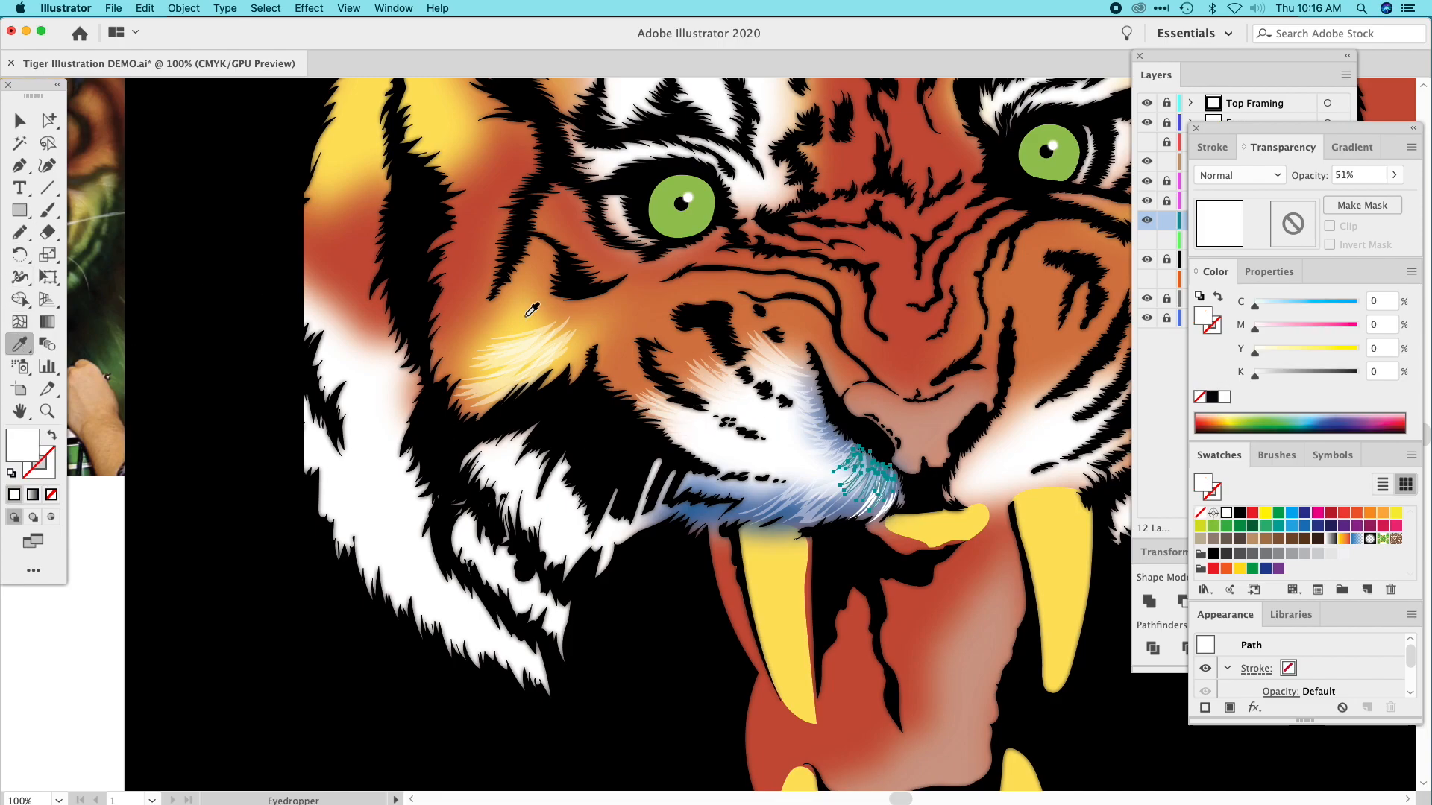
{"action": "key", "text": "v"}
{"action": "left_click", "coordinate": [242, 256]}
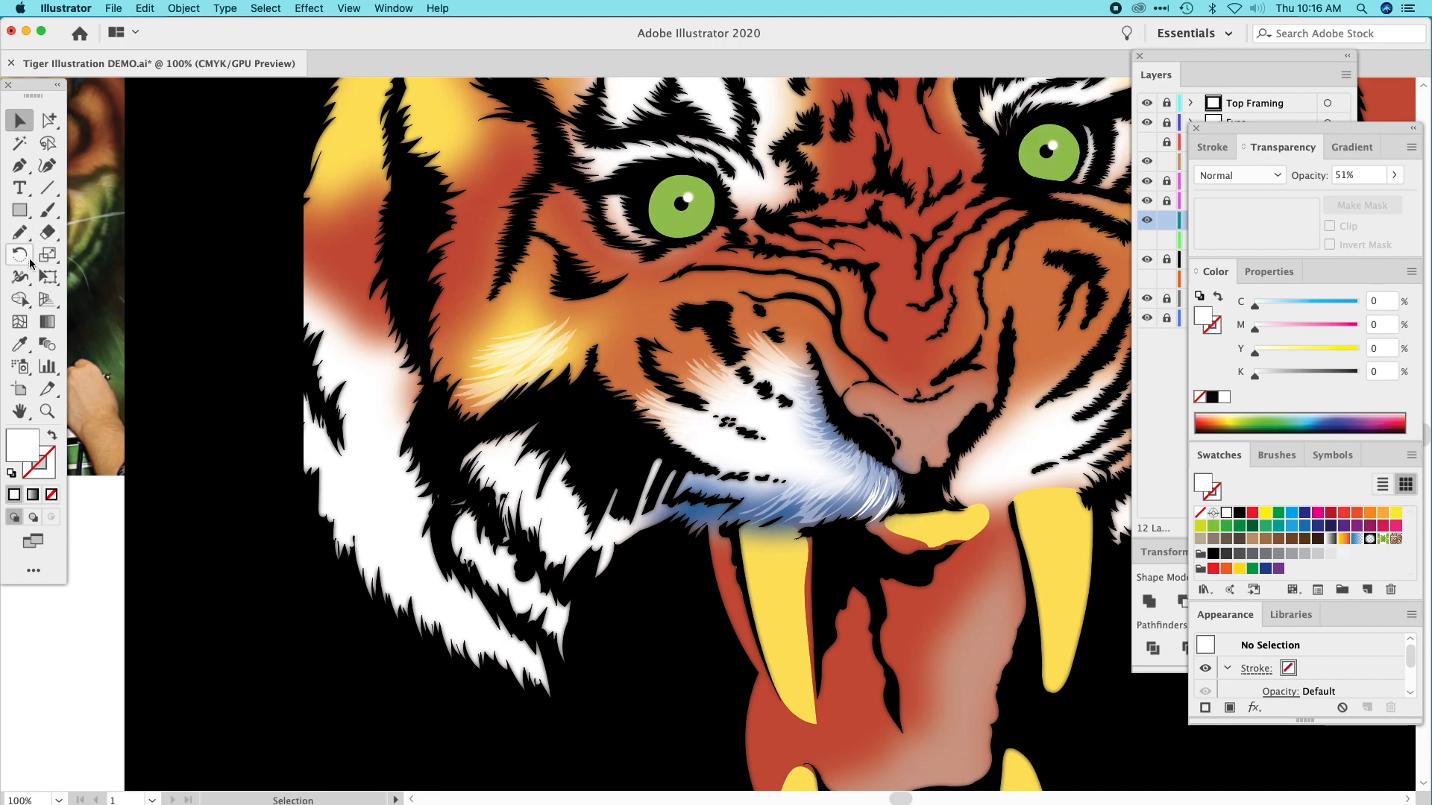
Draw another strand cluster along the lip's lower edge behind the bright strands and match it to the 51% opacity white strands.
{"action": "left_click", "coordinate": [20, 232]}
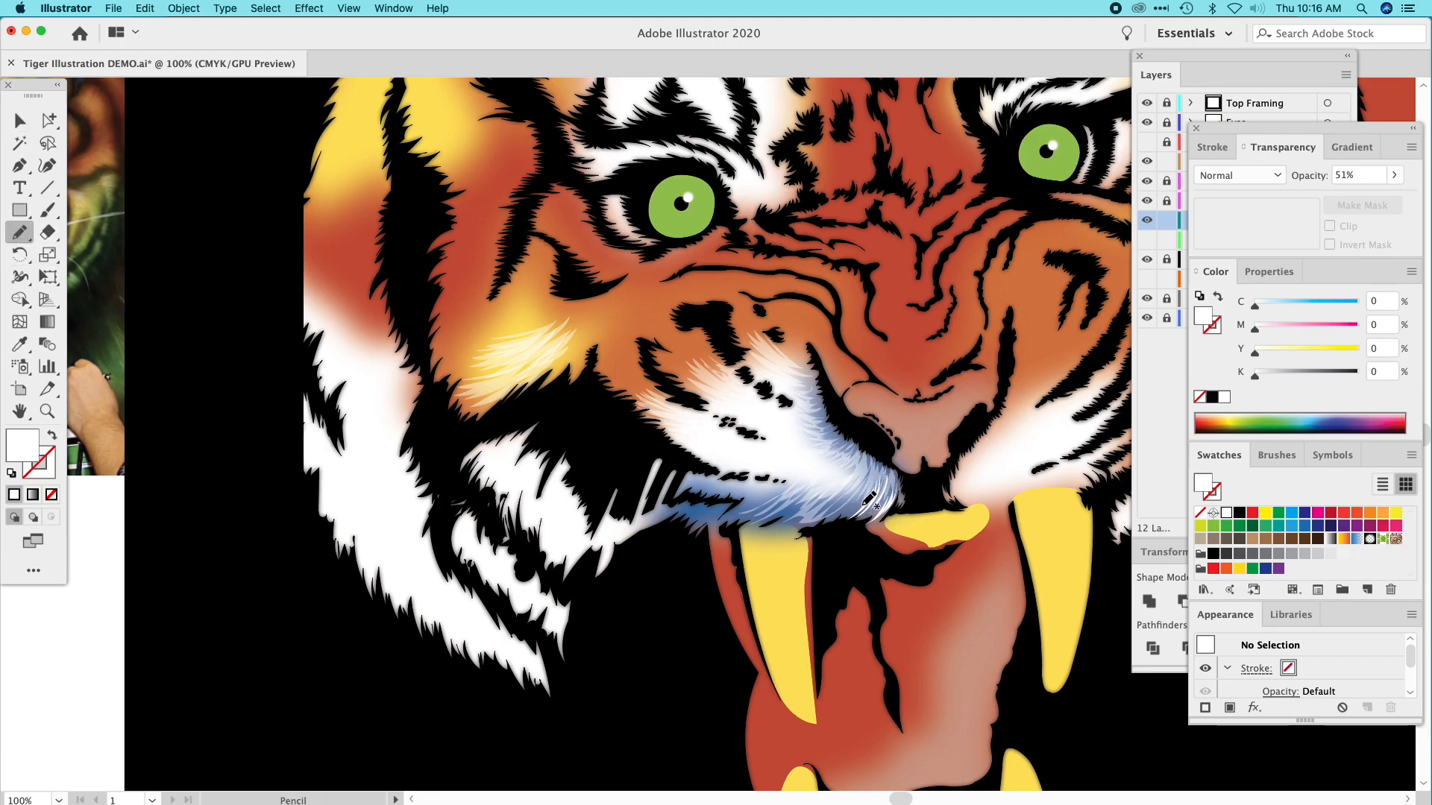
{"action": "mouse_move", "coordinate": [855, 501]}
{"action": "left_mouse_down"}
{"action": "mouse_move", "coordinate": [824, 522]}
{"action": "mouse_move", "coordinate": [836, 501]}
{"action": "mouse_move", "coordinate": [786, 521]}
{"action": "mouse_move", "coordinate": [840, 491]}
{"action": "mouse_move", "coordinate": [854, 494]}
{"action": "mouse_move", "coordinate": [848, 510]}
{"action": "mouse_move", "coordinate": [870, 465]}
{"action": "mouse_move", "coordinate": [832, 529]}
{"action": "left_mouse_up"}
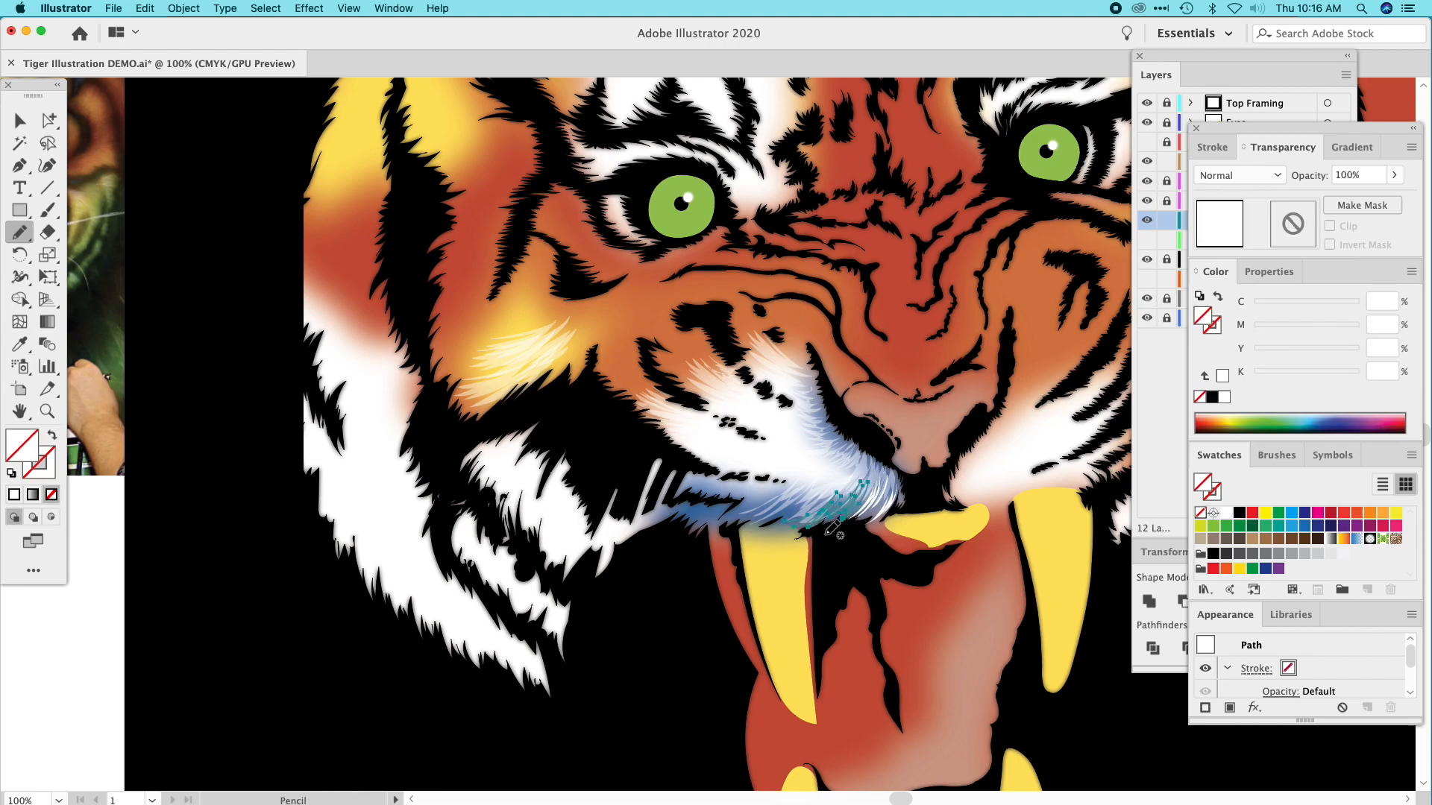
{"action": "left_click", "coordinate": [19, 343]}
{"action": "left_click", "coordinate": [860, 456]}
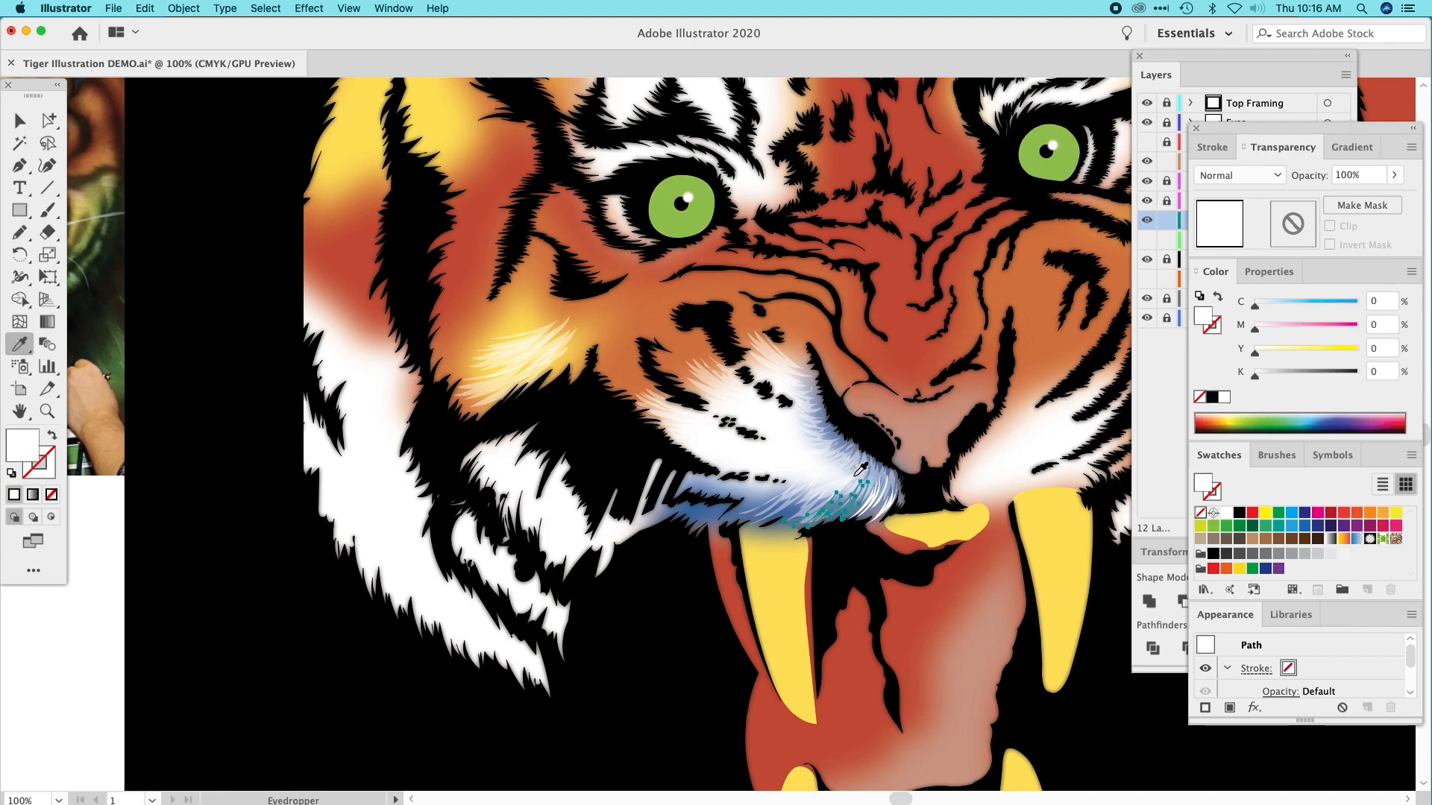
{"action": "left_click", "coordinate": [20, 120]}
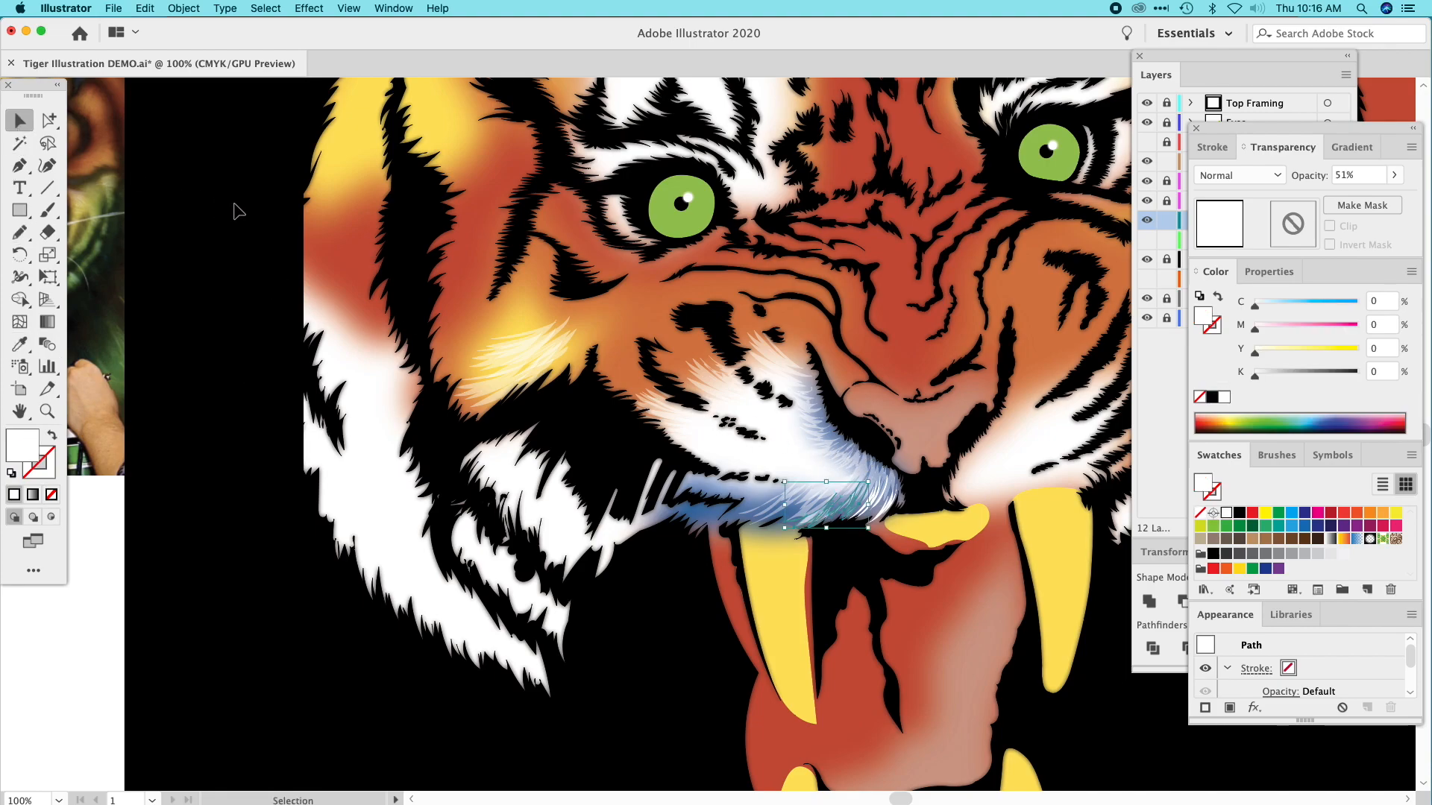
{"action": "left_click", "coordinate": [237, 215]}
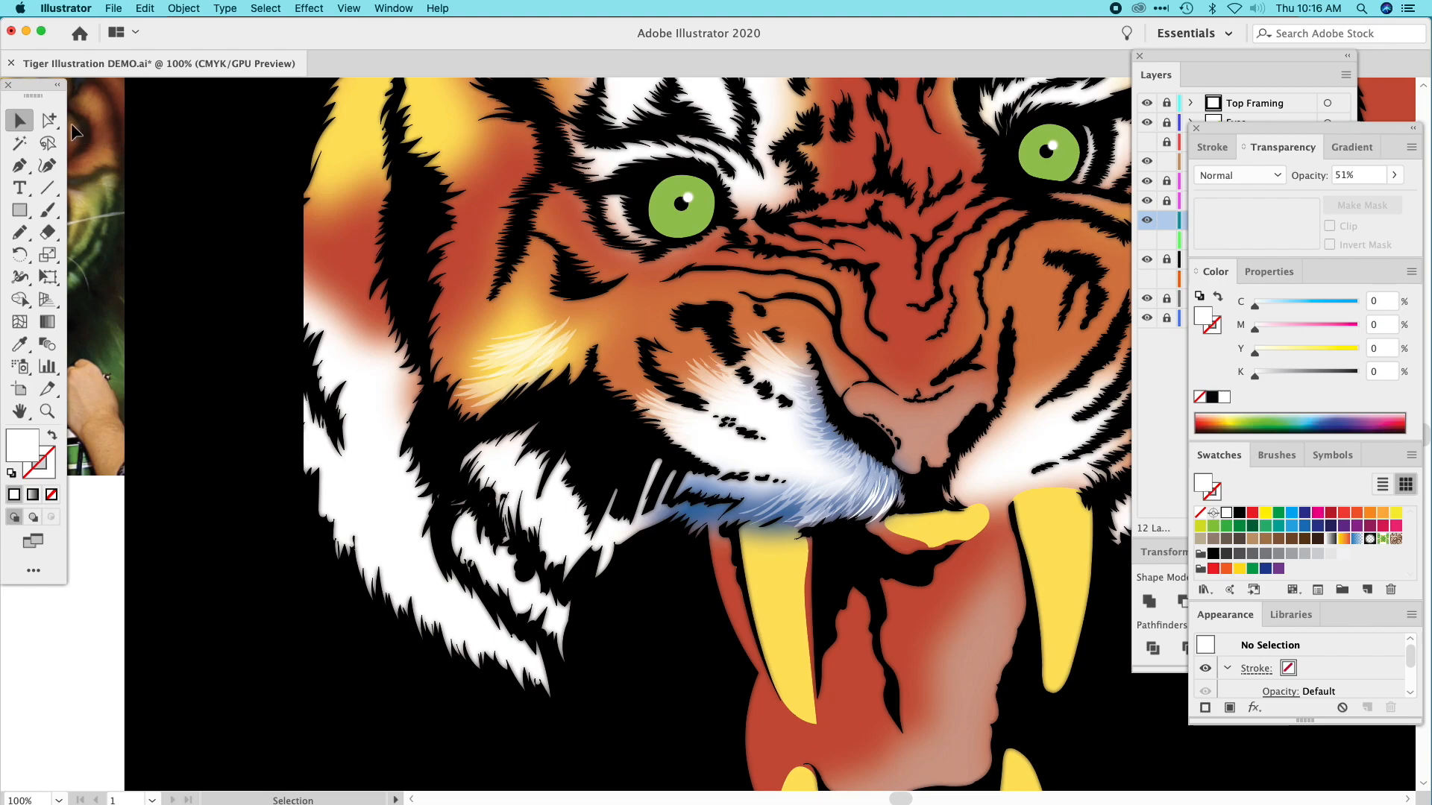
Pick out the earlier overlapping white strand clusters on the blue lip shadow above the fang and remove them.
{"action": "left_click", "coordinate": [49, 120]}
{"action": "left_click", "coordinate": [841, 492]}
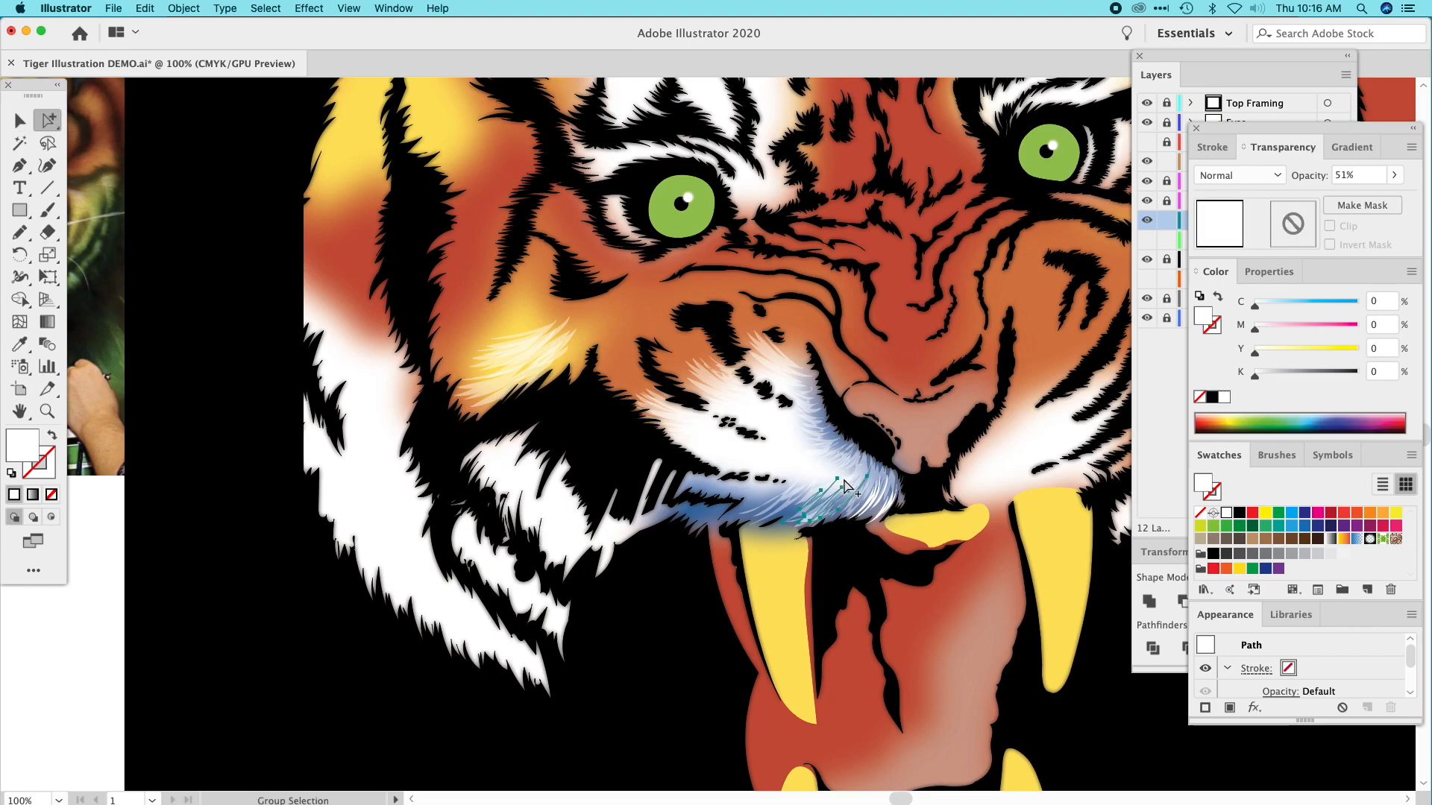
{"action": "left_click", "coordinate": [847, 485]}
{"action": "left_click", "coordinate": [867, 469]}
{"action": "left_click", "coordinate": [838, 483]}
{"action": "left_click", "coordinate": [844, 484]}
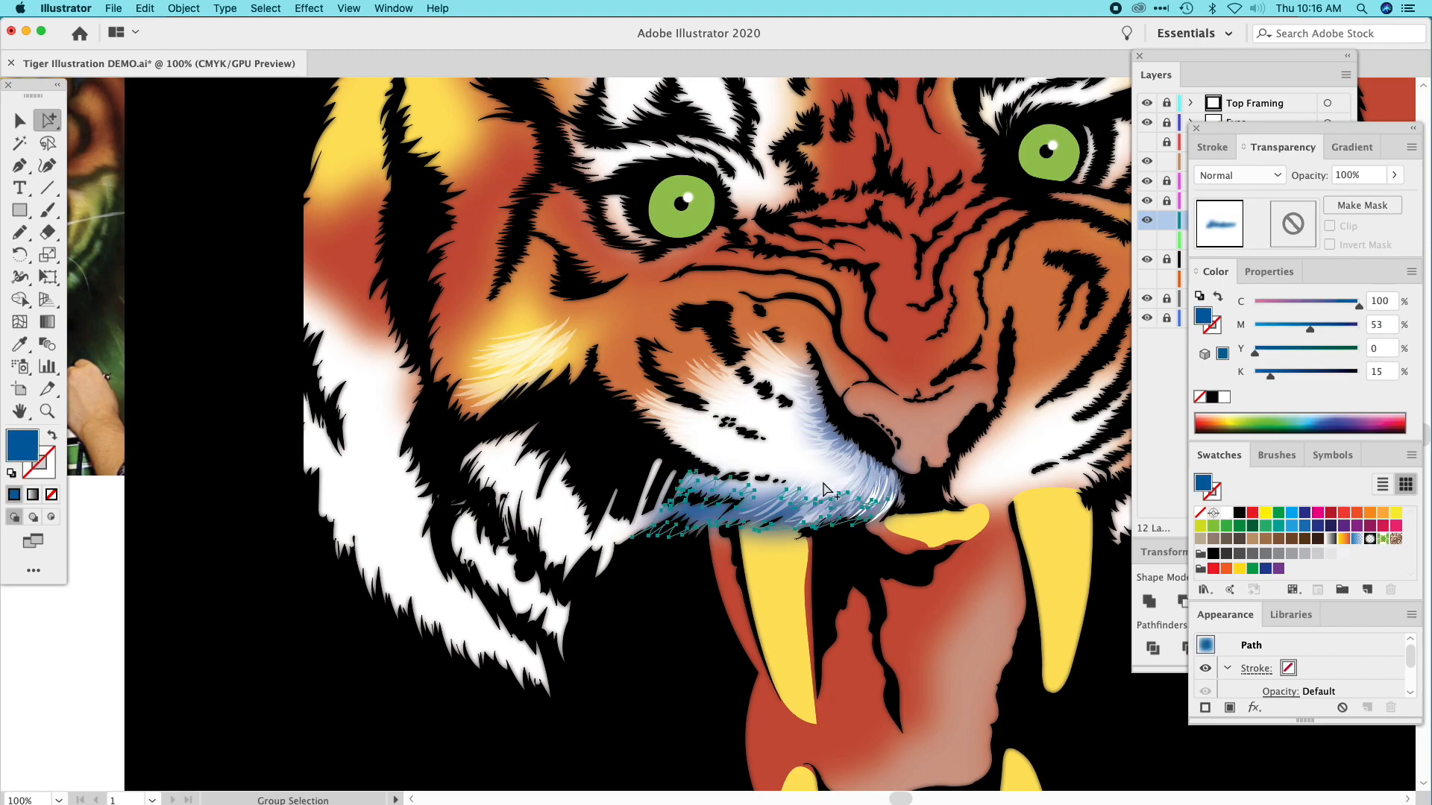
{"action": "left_click", "coordinate": [828, 493]}
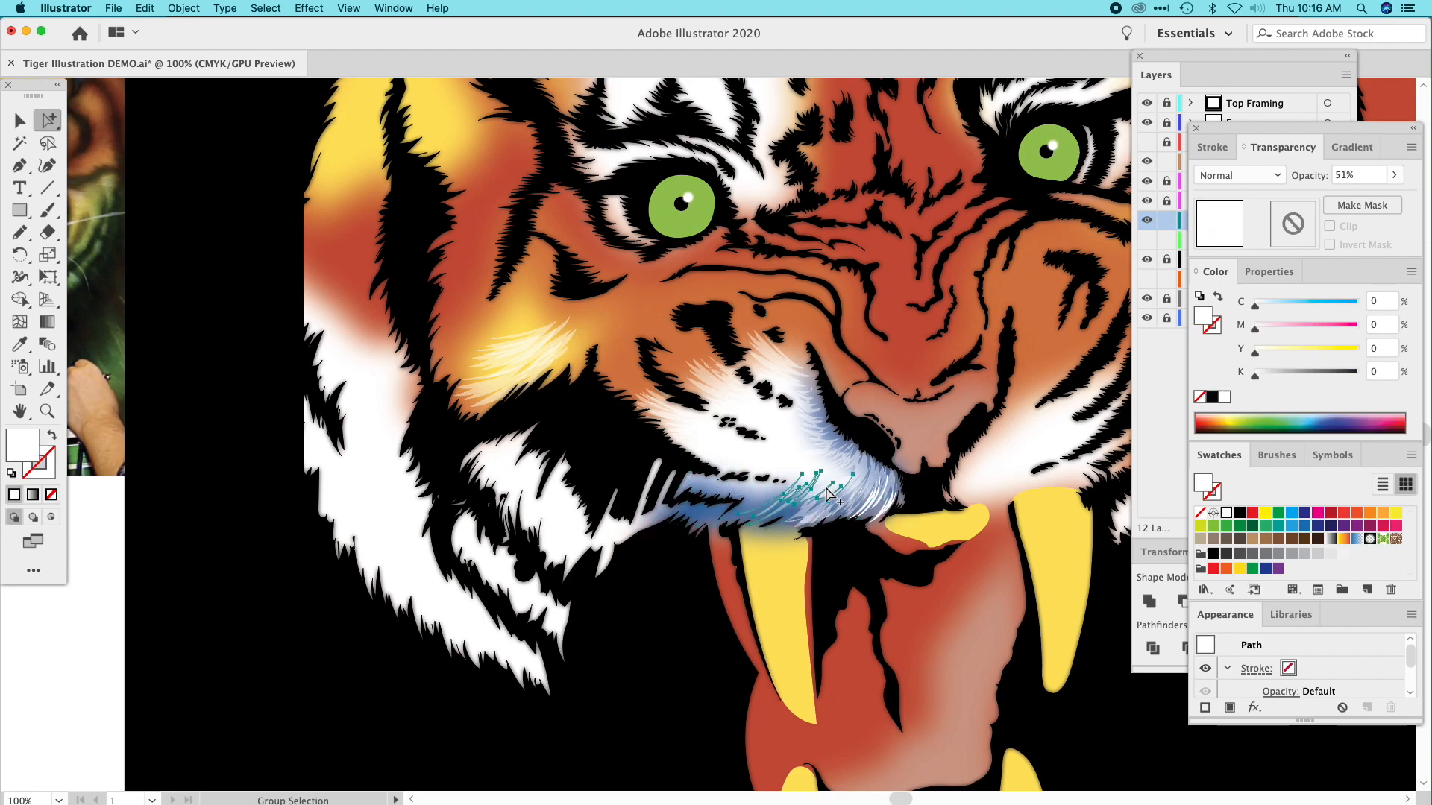
{"action": "key", "text": "super+shift+a"}
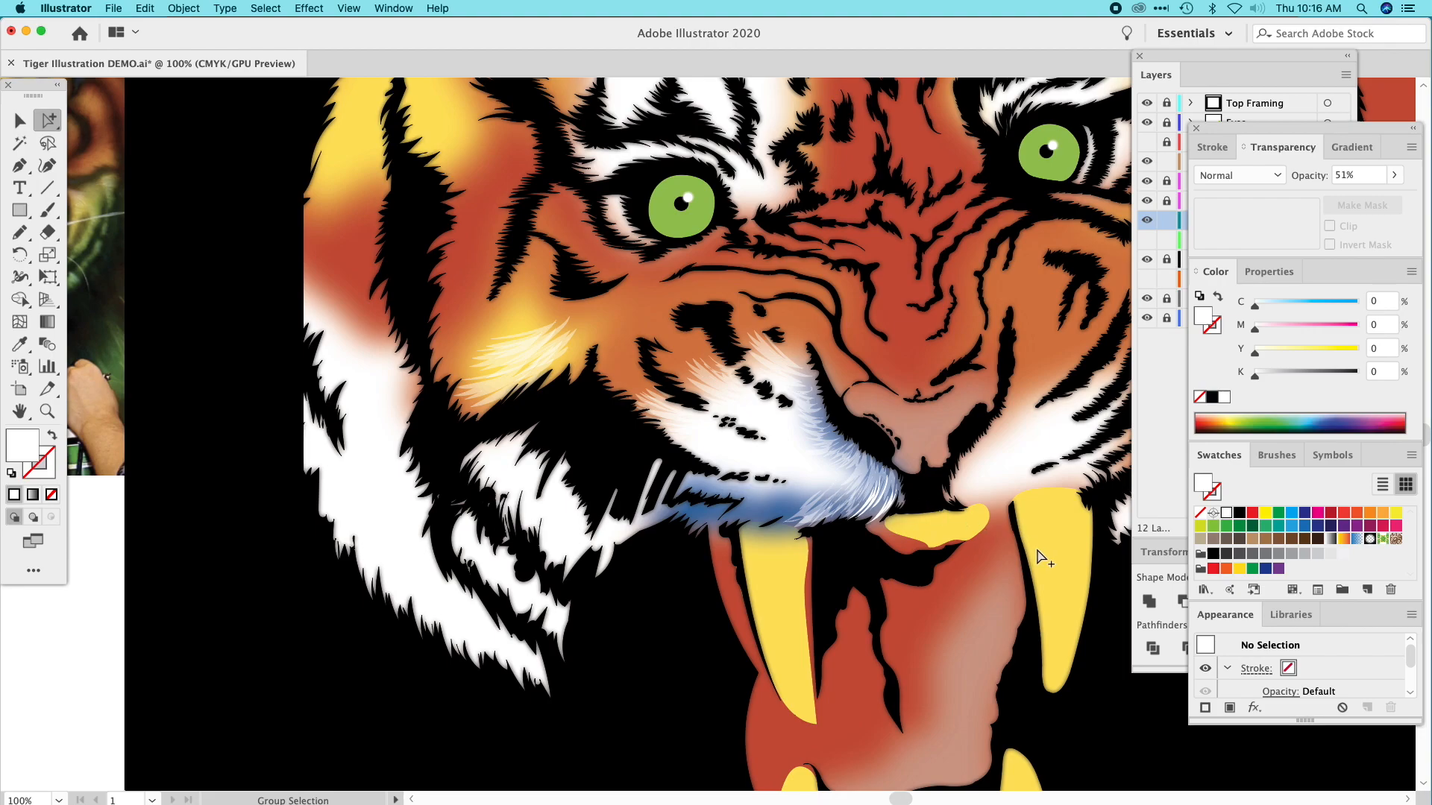
Try to move the remaining strand cluster on the lip down toward the fang.
{"action": "left_click", "coordinate": [796, 528]}
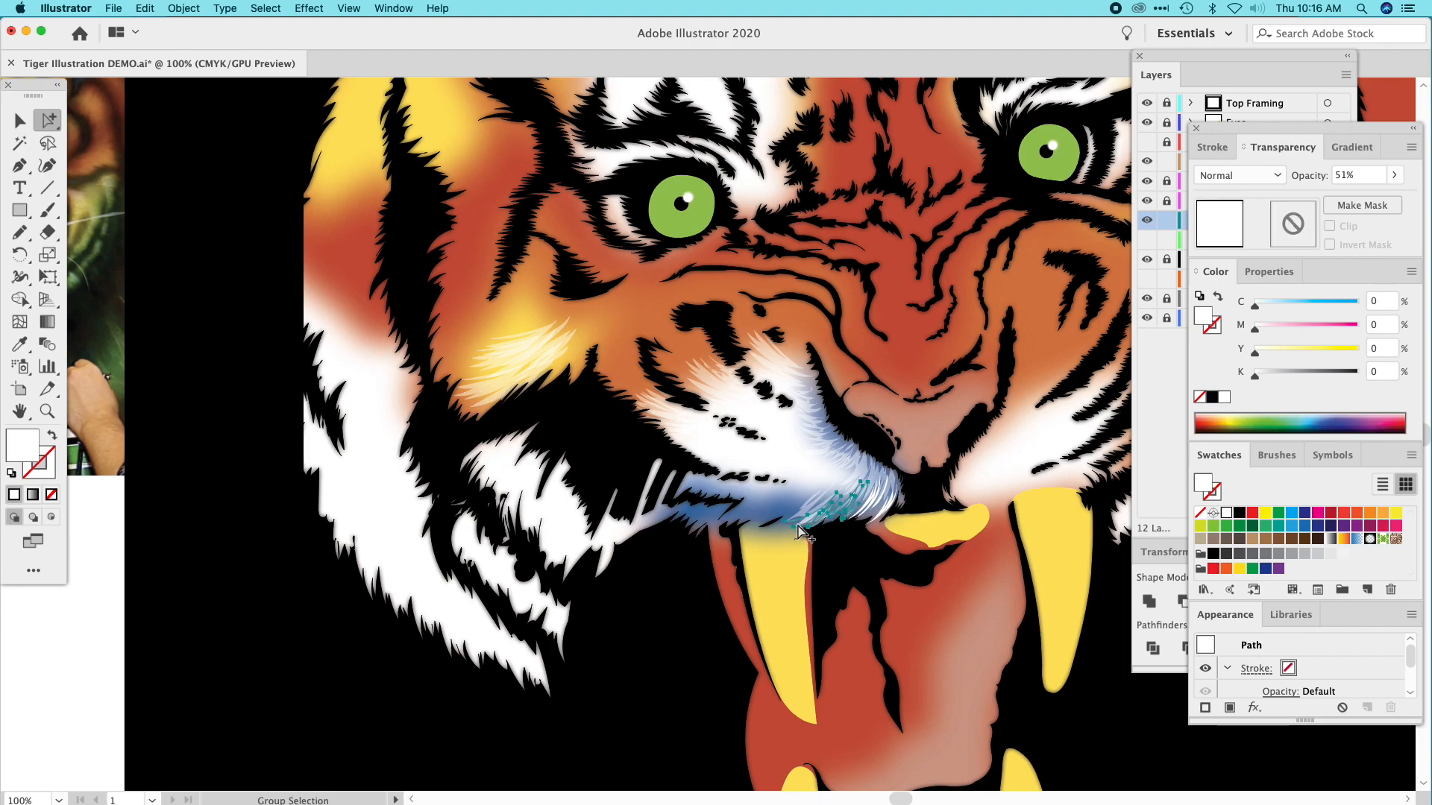
{"action": "left_click_drag", "start_coordinate": [793, 521], "coordinate": [772, 549]}
{"action": "key", "text": "super+z"}
{"action": "key", "text": "super+shift+a"}
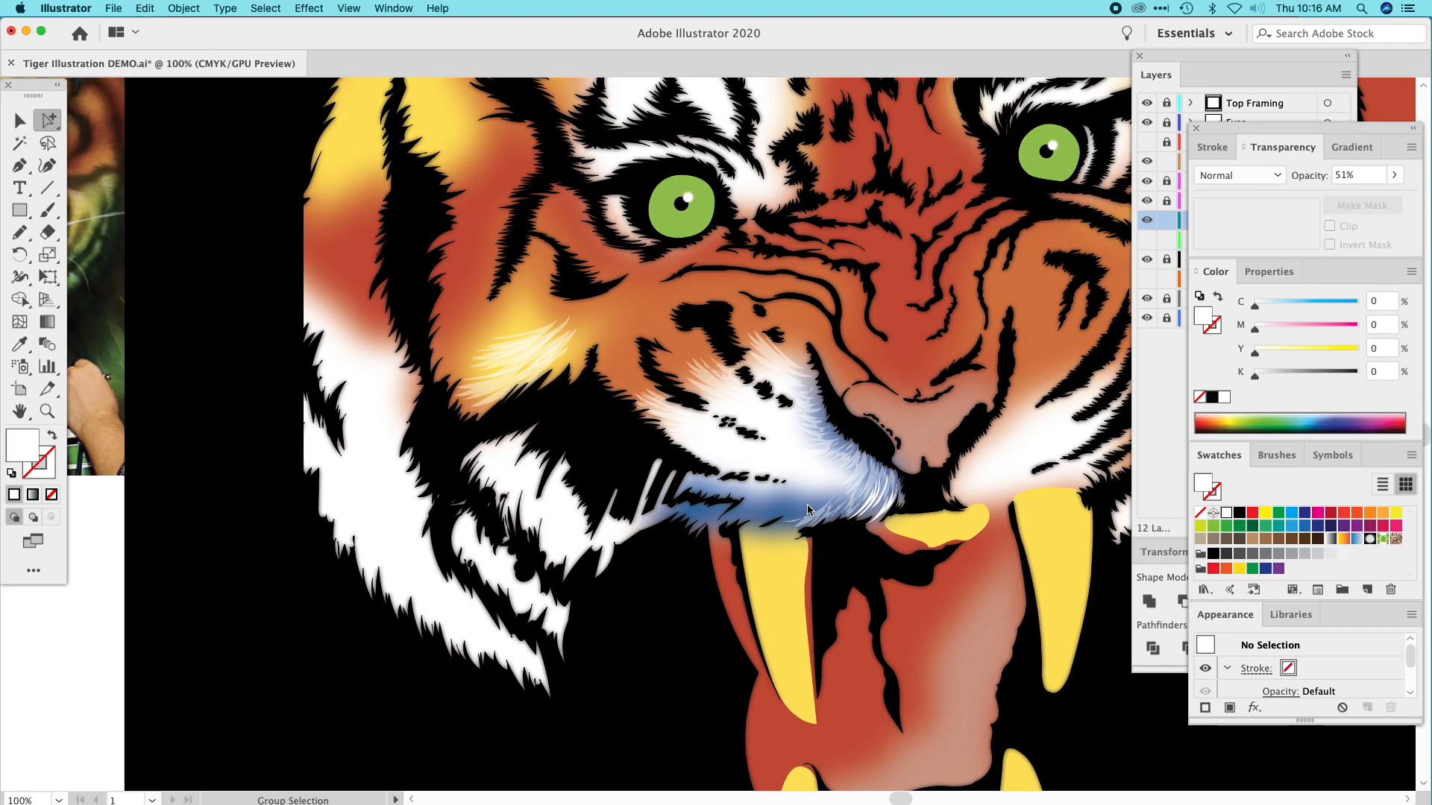
Draw fur strands over the rear end of the blue lip shadow near the whiskers and match them to the 51% opacity white strands.
{"action": "left_click", "coordinate": [25, 237]}
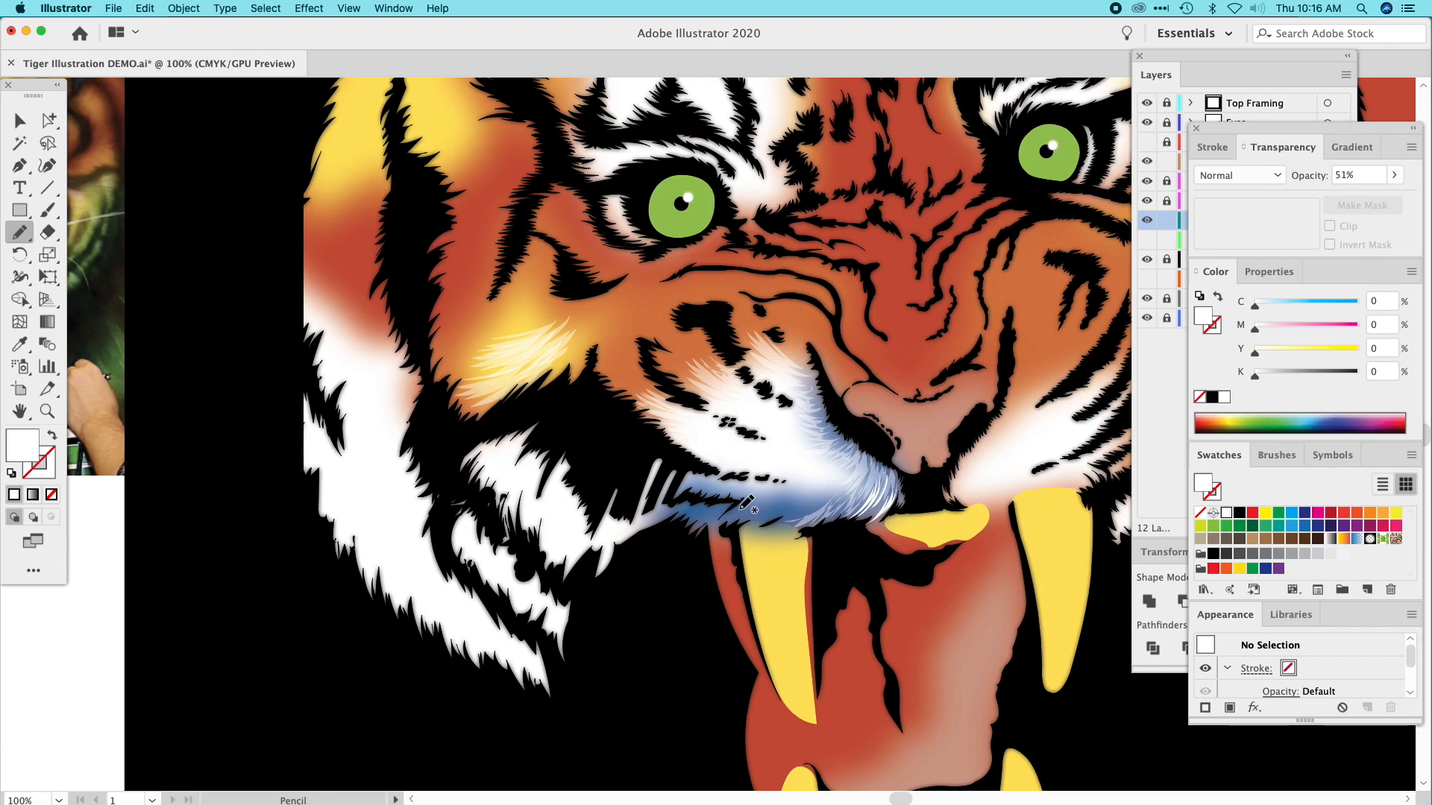
{"action": "mouse_move", "coordinate": [714, 511]}
{"action": "left_mouse_down"}
{"action": "mouse_move", "coordinate": [686, 532]}
{"action": "mouse_move", "coordinate": [690, 516]}
{"action": "mouse_move", "coordinate": [667, 518]}
{"action": "mouse_move", "coordinate": [708, 504]}
{"action": "mouse_move", "coordinate": [702, 514]}
{"action": "mouse_move", "coordinate": [735, 514]}
{"action": "mouse_move", "coordinate": [712, 494]}
{"action": "left_mouse_up"}
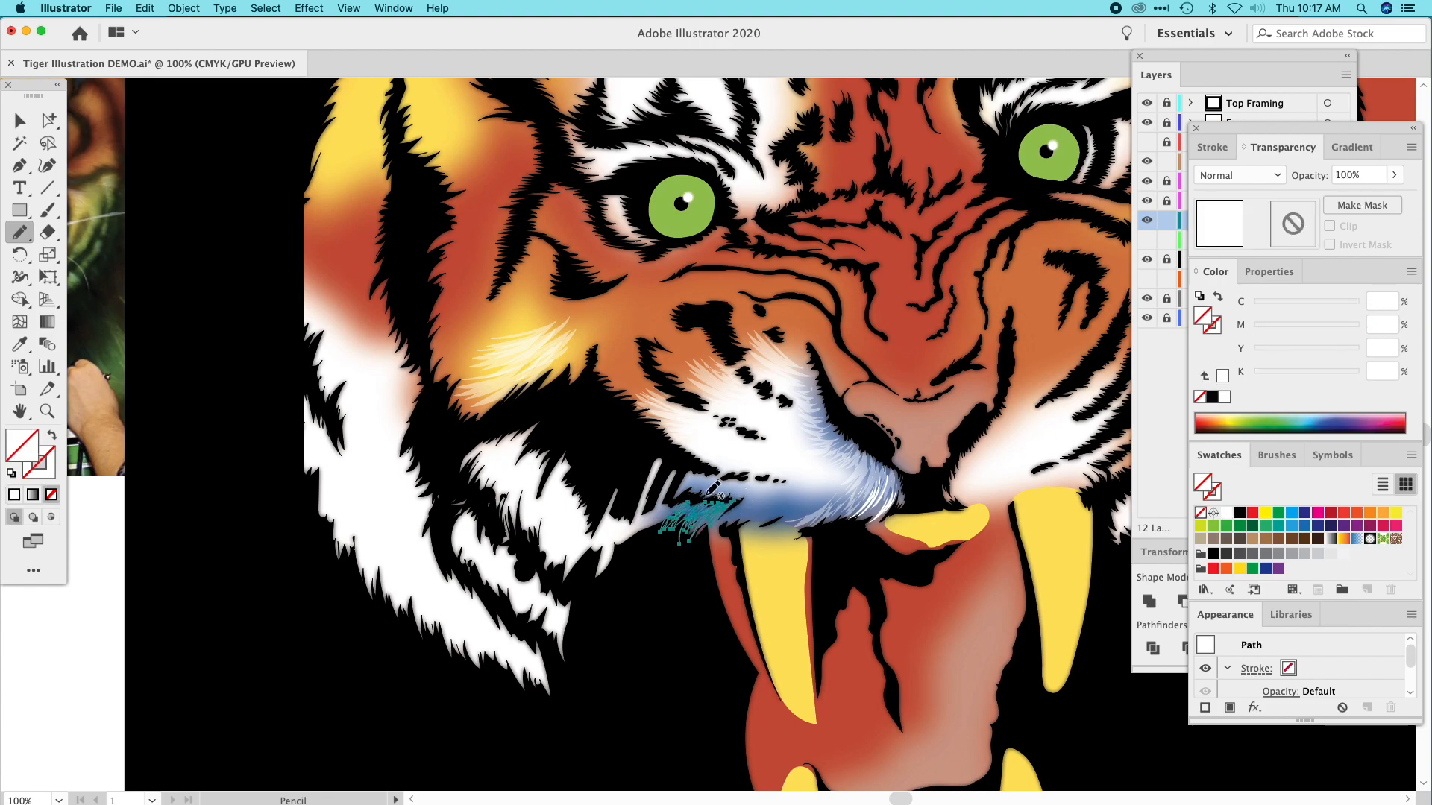
{"action": "left_click", "coordinate": [19, 344]}
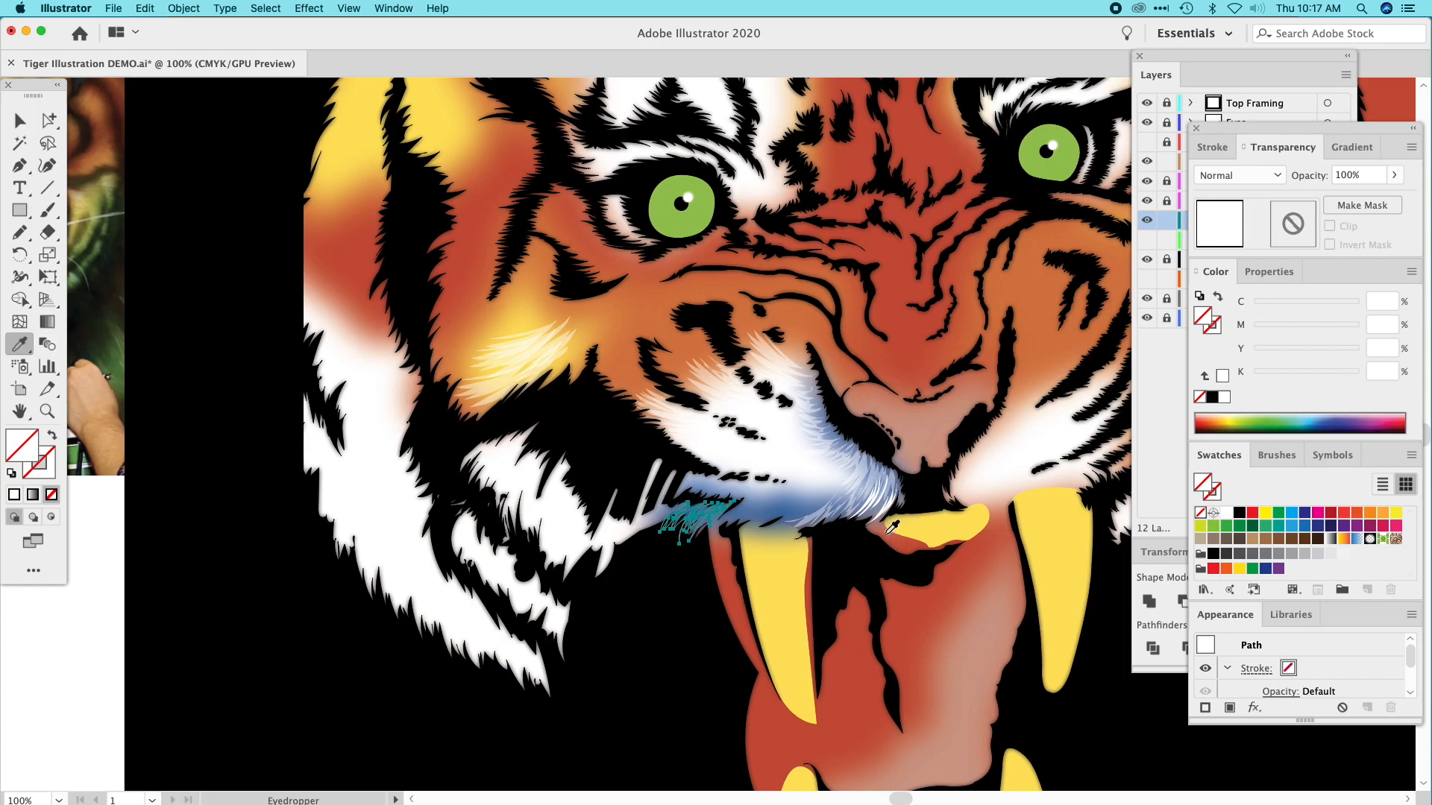
{"action": "left_click", "coordinate": [867, 467]}
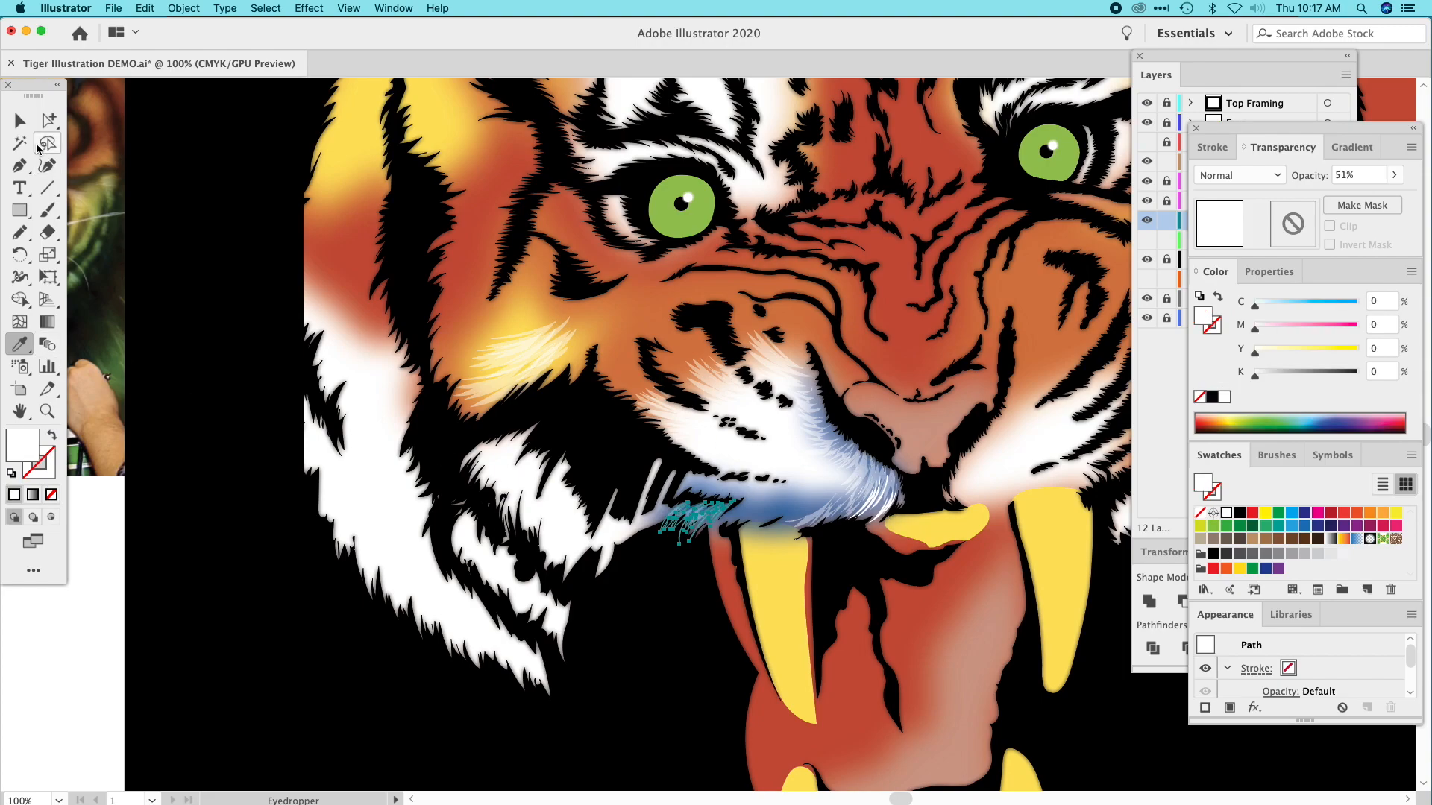
Draw jagged fur strands on the white jaw fur below the cheek, filled with the lip shadow's blue at 36% opacity.
{"action": "left_click", "coordinate": [20, 232]}
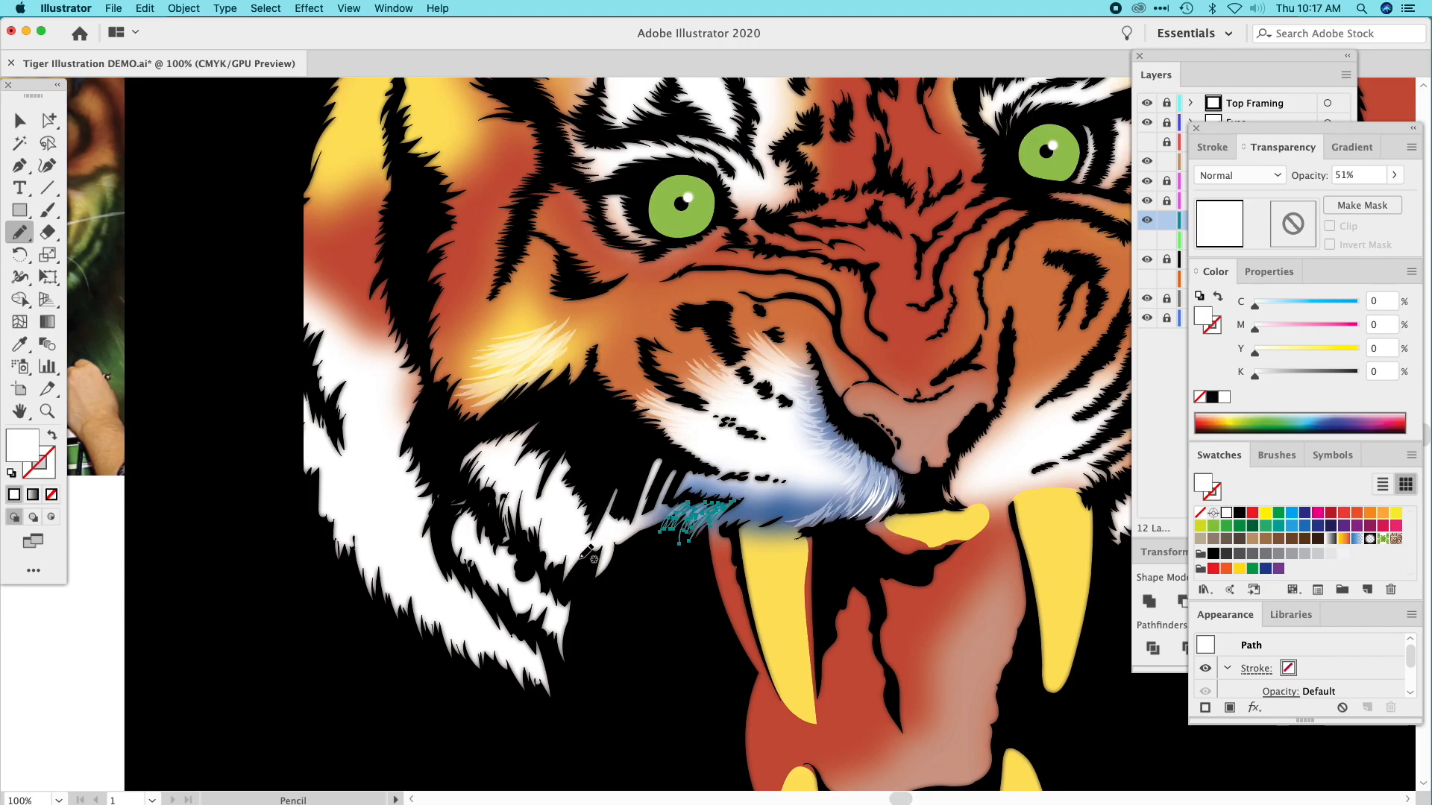
{"action": "mouse_move", "coordinate": [570, 606]}
{"action": "left_mouse_down"}
{"action": "mouse_move", "coordinate": [538, 610]}
{"action": "mouse_move", "coordinate": [529, 577]}
{"action": "mouse_move", "coordinate": [514, 602]}
{"action": "mouse_move", "coordinate": [509, 576]}
{"action": "mouse_move", "coordinate": [492, 579]}
{"action": "mouse_move", "coordinate": [492, 545]}
{"action": "mouse_move", "coordinate": [496, 563]}
{"action": "mouse_move", "coordinate": [528, 550]}
{"action": "mouse_move", "coordinate": [519, 614]}
{"action": "mouse_move", "coordinate": [533, 572]}
{"action": "mouse_move", "coordinate": [536, 599]}
{"action": "mouse_move", "coordinate": [556, 589]}
{"action": "mouse_move", "coordinate": [554, 624]}
{"action": "mouse_move", "coordinate": [574, 589]}
{"action": "mouse_move", "coordinate": [570, 639]}
{"action": "mouse_move", "coordinate": [597, 629]}
{"action": "left_mouse_up"}
{"action": "left_click", "coordinate": [20, 341]}
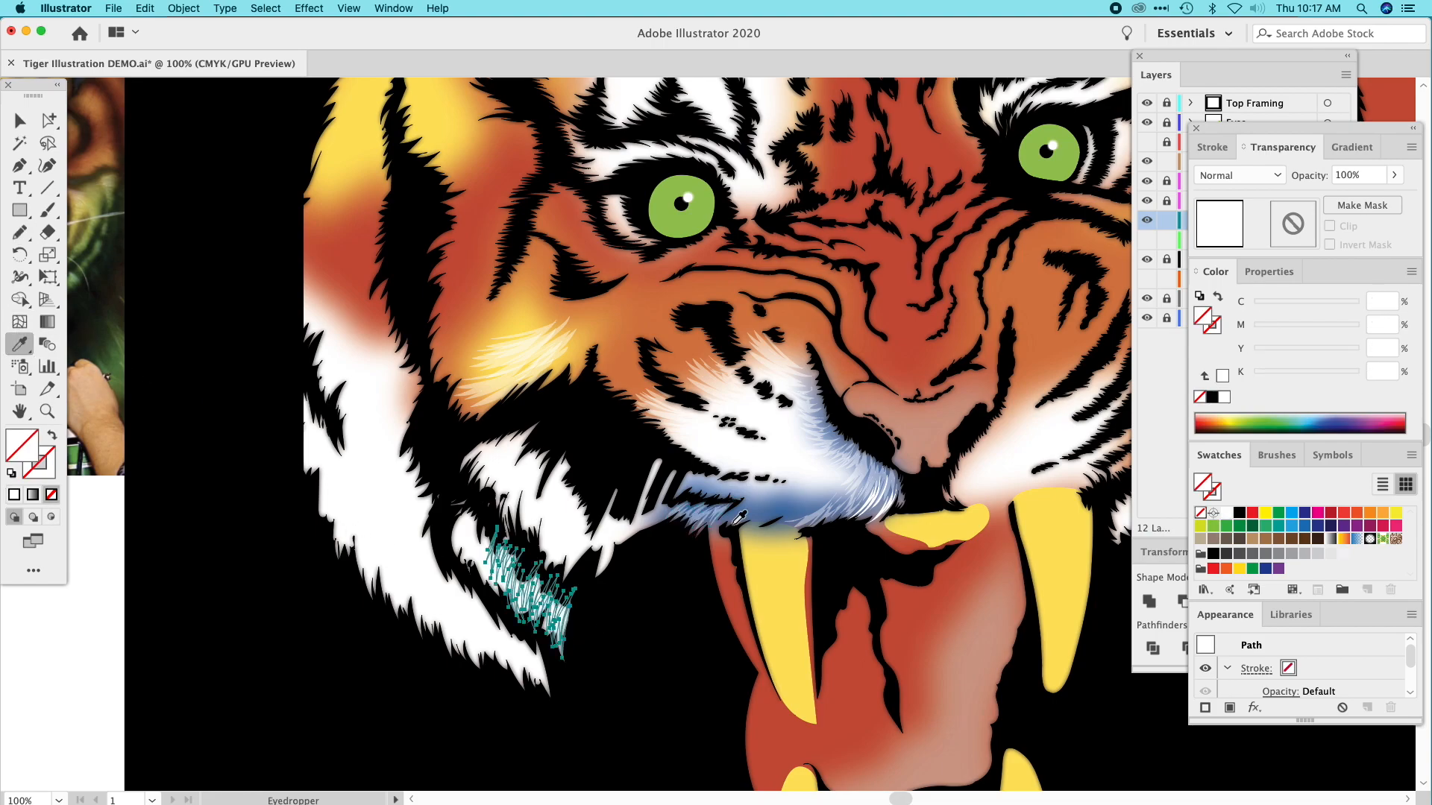
{"action": "left_click", "coordinate": [761, 481]}
{"action": "left_click", "coordinate": [800, 496]}
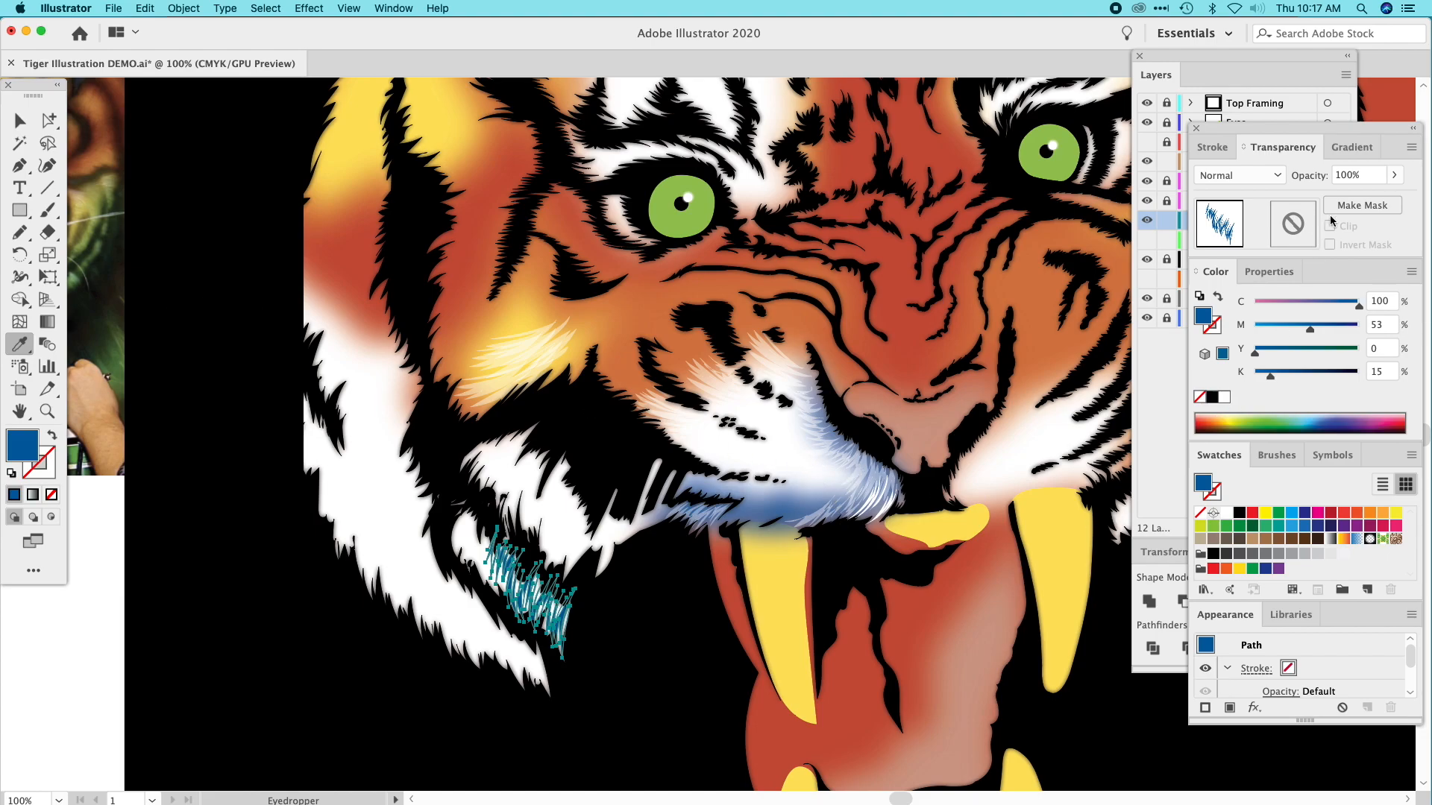
{"action": "left_click", "coordinate": [1396, 176]}
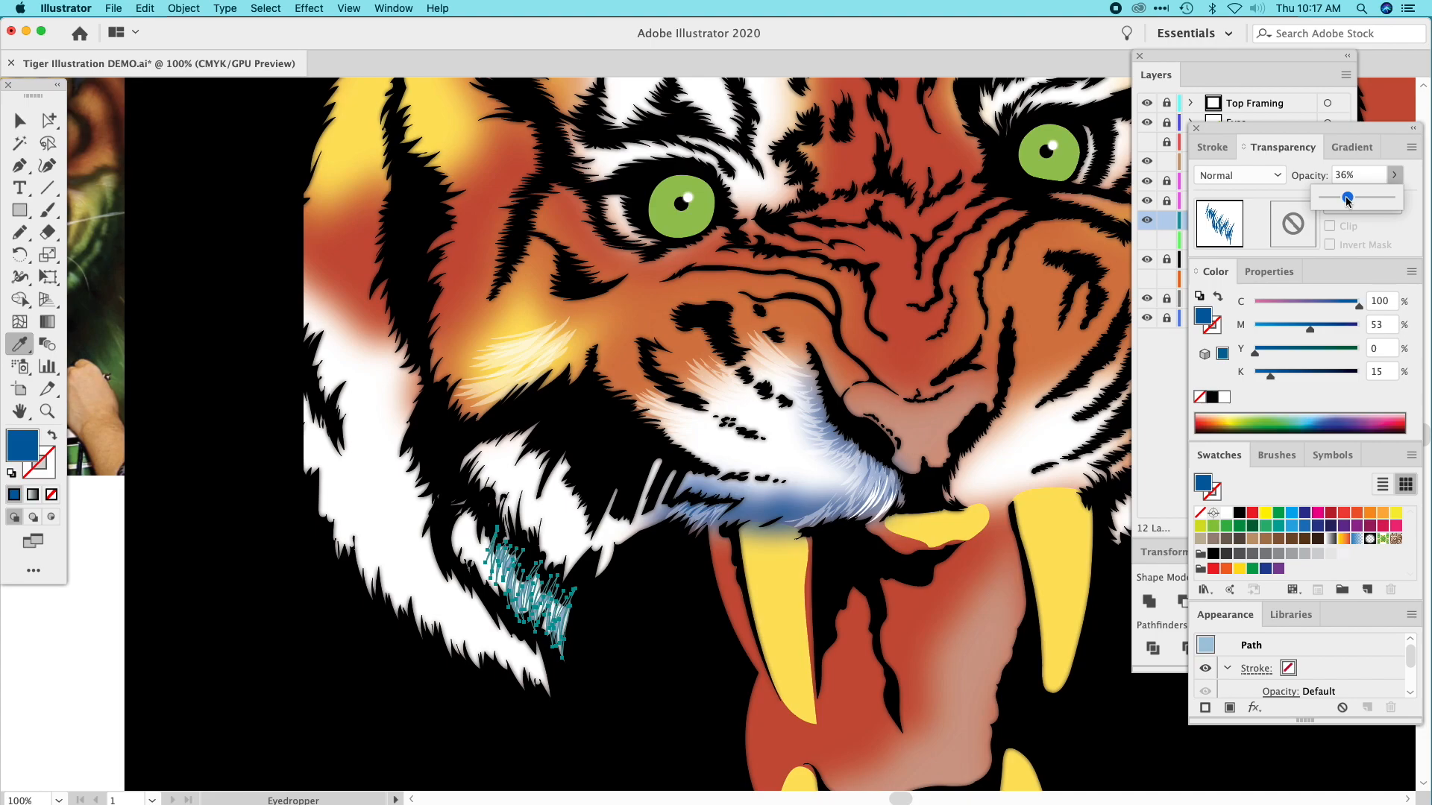
{"action": "left_click", "coordinate": [19, 120]}
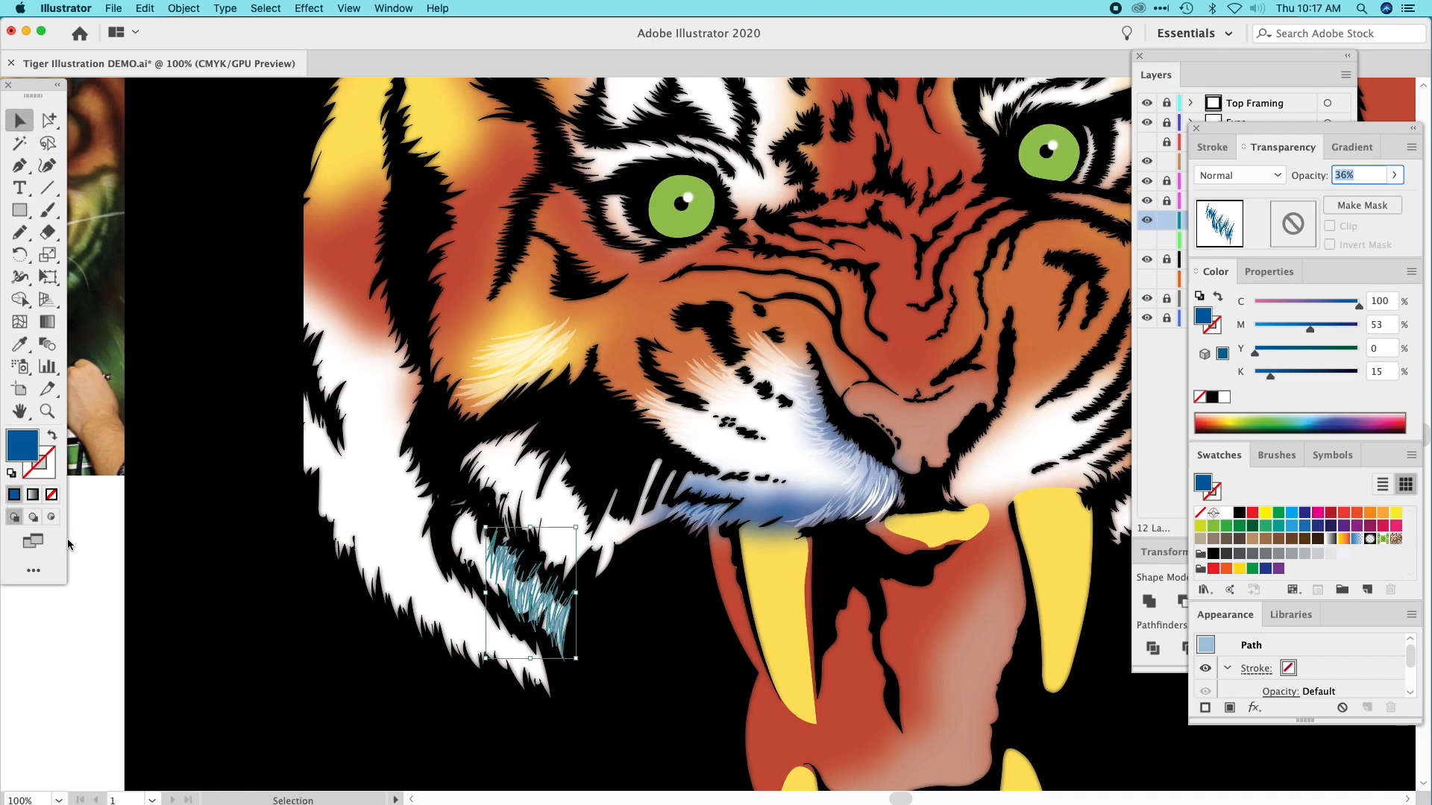
{"action": "left_click", "coordinate": [116, 548]}
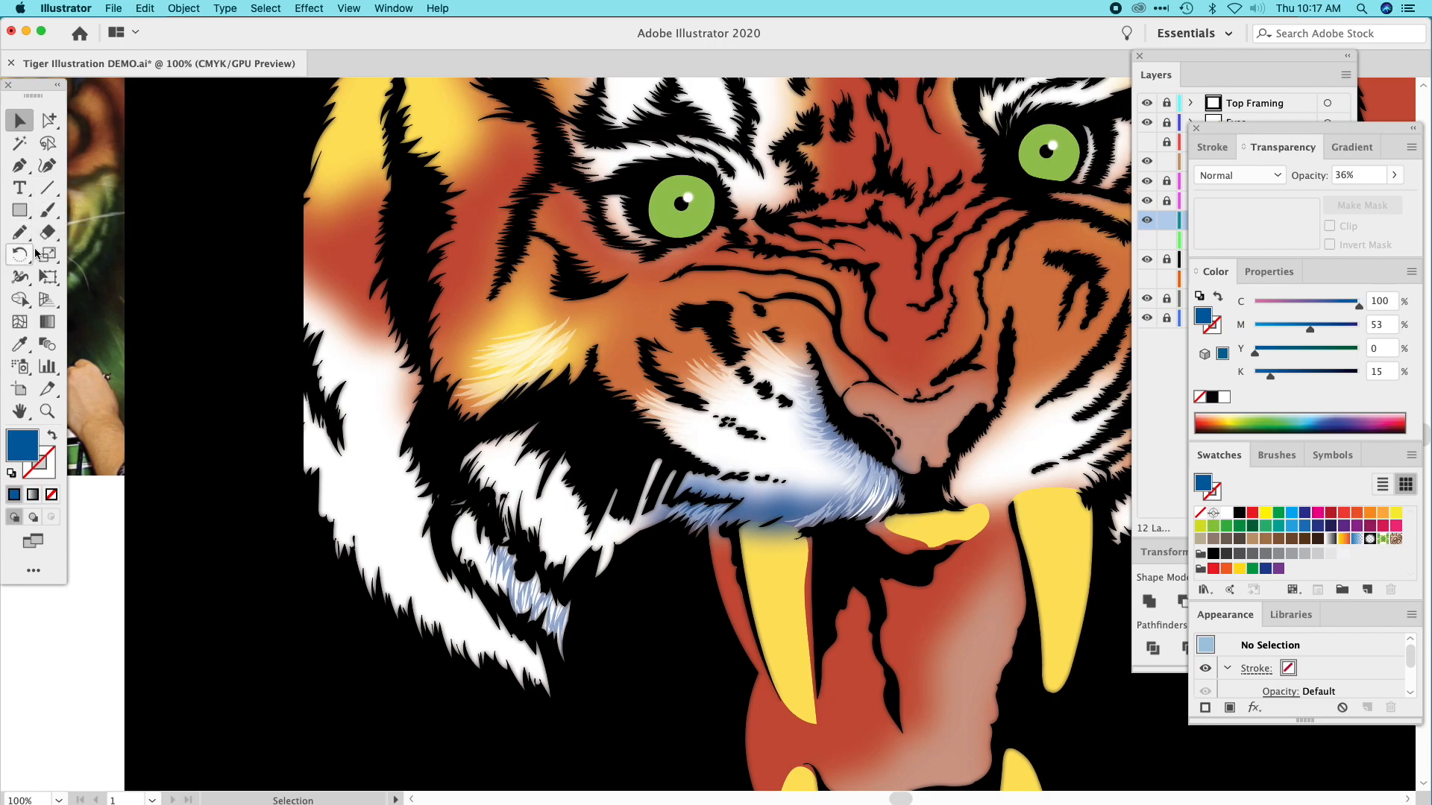
Draw jagged fur strands over the black stripe between the muzzle and the jaw fur, filled with the lip shadow's blue.
{"action": "scroll", "coordinate": [246, 336], "scroll_direction": "left", "scroll_amount": 5}
{"action": "scroll", "coordinate": [246, 335], "scroll_direction": "left", "scroll_amount": 1}
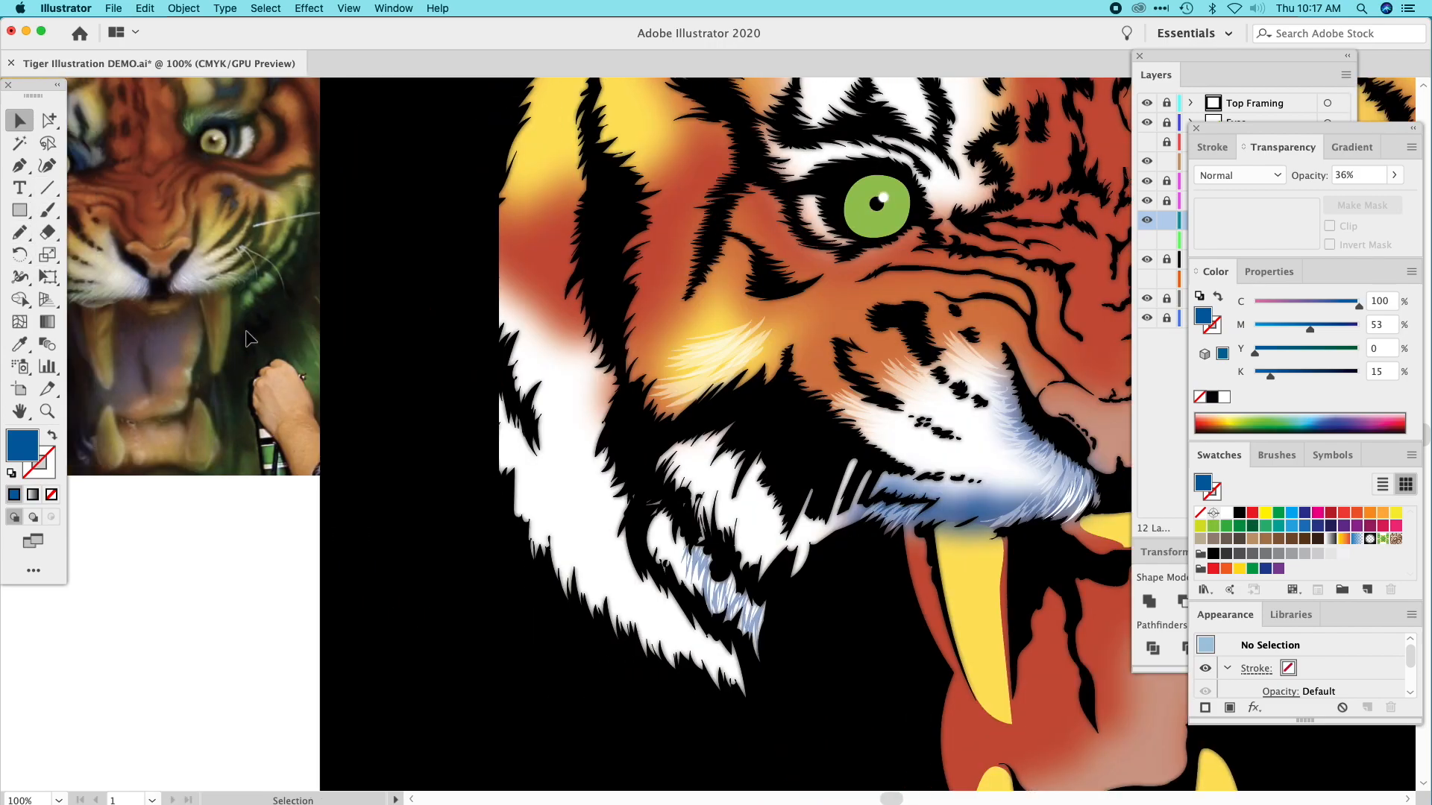
{"action": "left_click", "coordinate": [24, 236]}
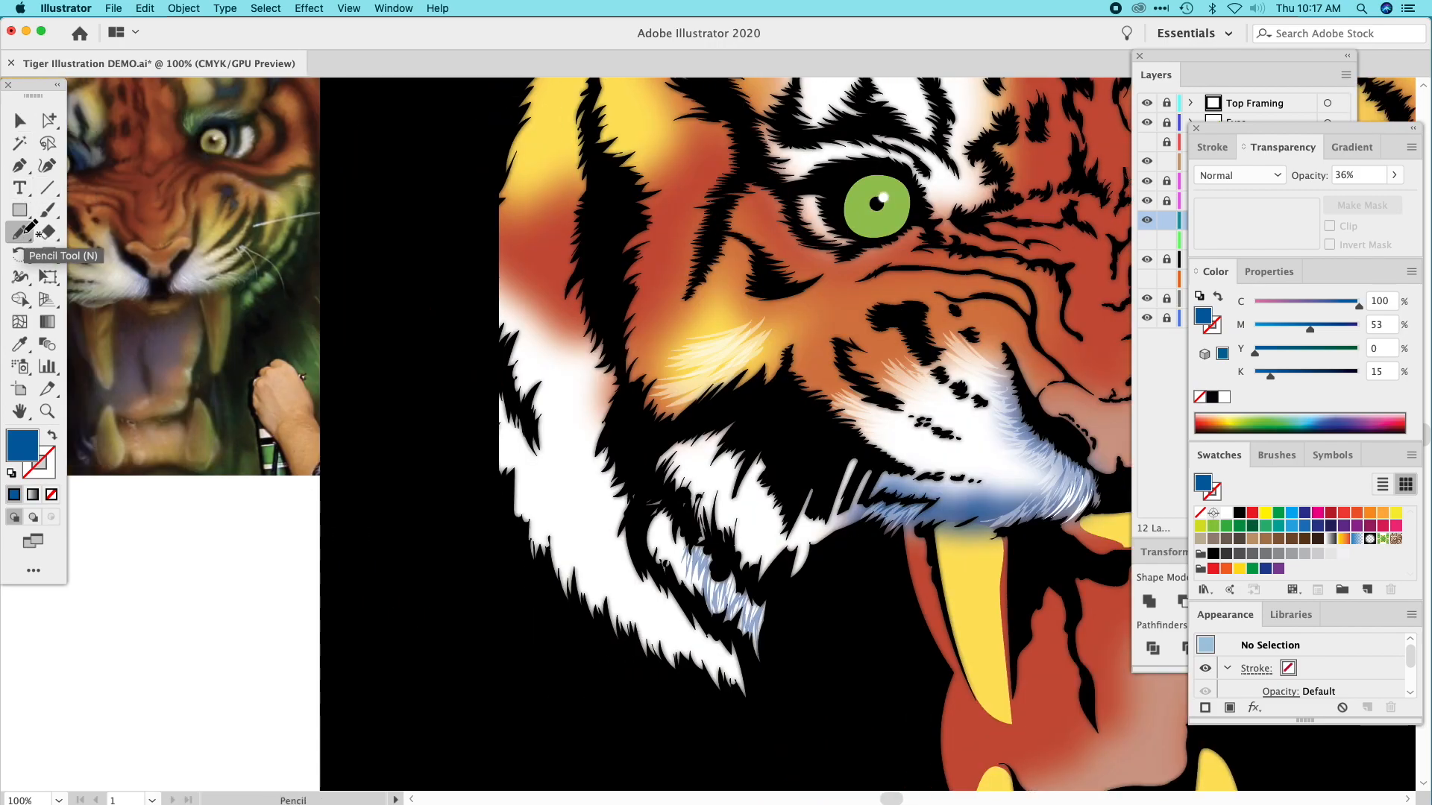
{"action": "scroll", "coordinate": [256, 278], "scroll_direction": "left", "scroll_amount": 2}
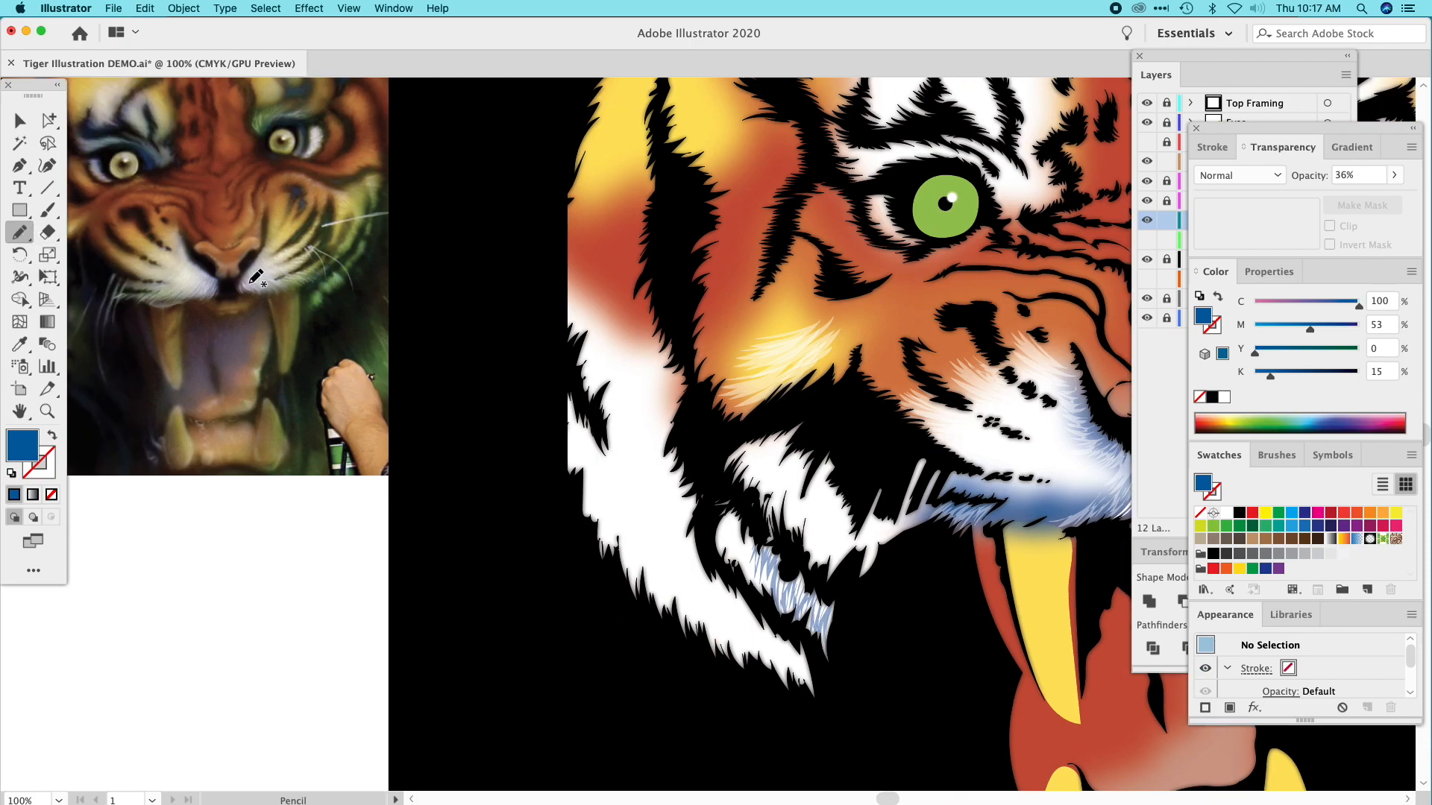
{"action": "scroll", "coordinate": [256, 278], "scroll_direction": "right", "scroll_amount": 6}
{"action": "scroll", "coordinate": [250, 287], "scroll_direction": "right", "scroll_amount": 2}
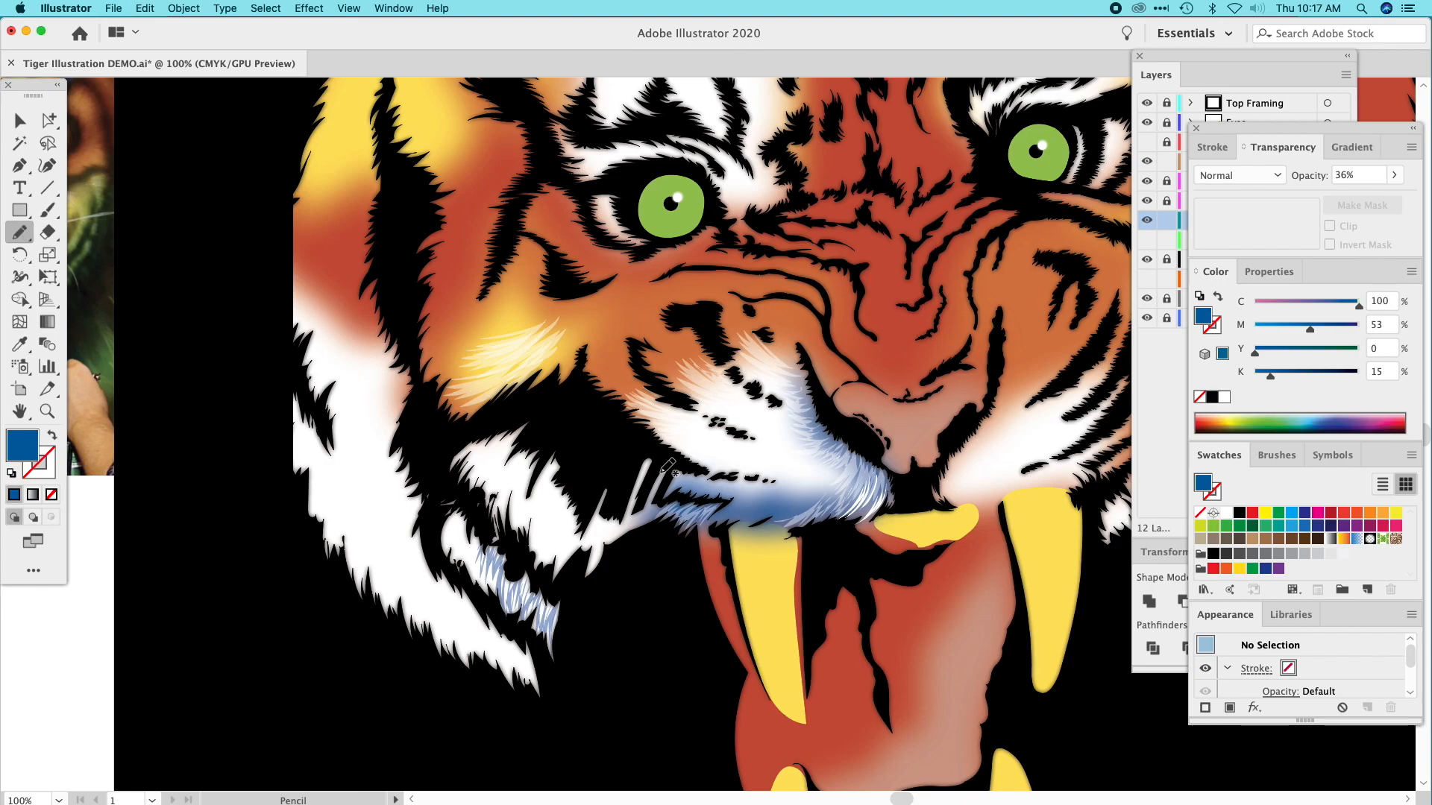
{"action": "mouse_move", "coordinate": [670, 462]}
{"action": "left_mouse_down"}
{"action": "mouse_move", "coordinate": [619, 466]}
{"action": "mouse_move", "coordinate": [626, 445]}
{"action": "mouse_move", "coordinate": [595, 482]}
{"action": "mouse_move", "coordinate": [601, 435]}
{"action": "mouse_move", "coordinate": [583, 431]}
{"action": "mouse_move", "coordinate": [578, 373]}
{"action": "left_mouse_up"}
{"action": "mouse_move", "coordinate": [587, 394]}
{"action": "left_mouse_down"}
{"action": "mouse_move", "coordinate": [602, 425]}
{"action": "mouse_move", "coordinate": [693, 465]}
{"action": "mouse_move", "coordinate": [675, 452]}
{"action": "left_mouse_up"}
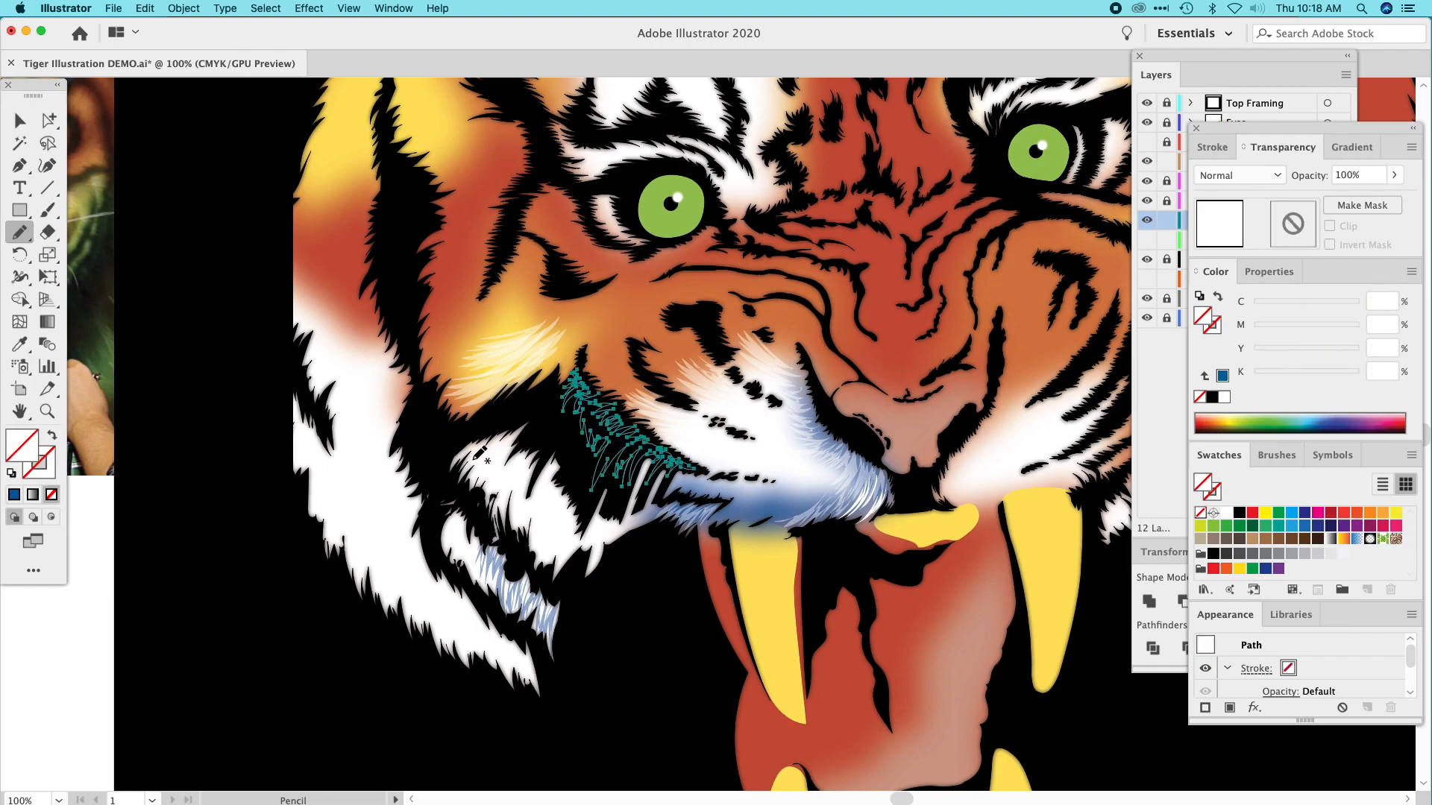
{"action": "left_click", "coordinate": [19, 344]}
{"action": "left_click", "coordinate": [765, 504]}
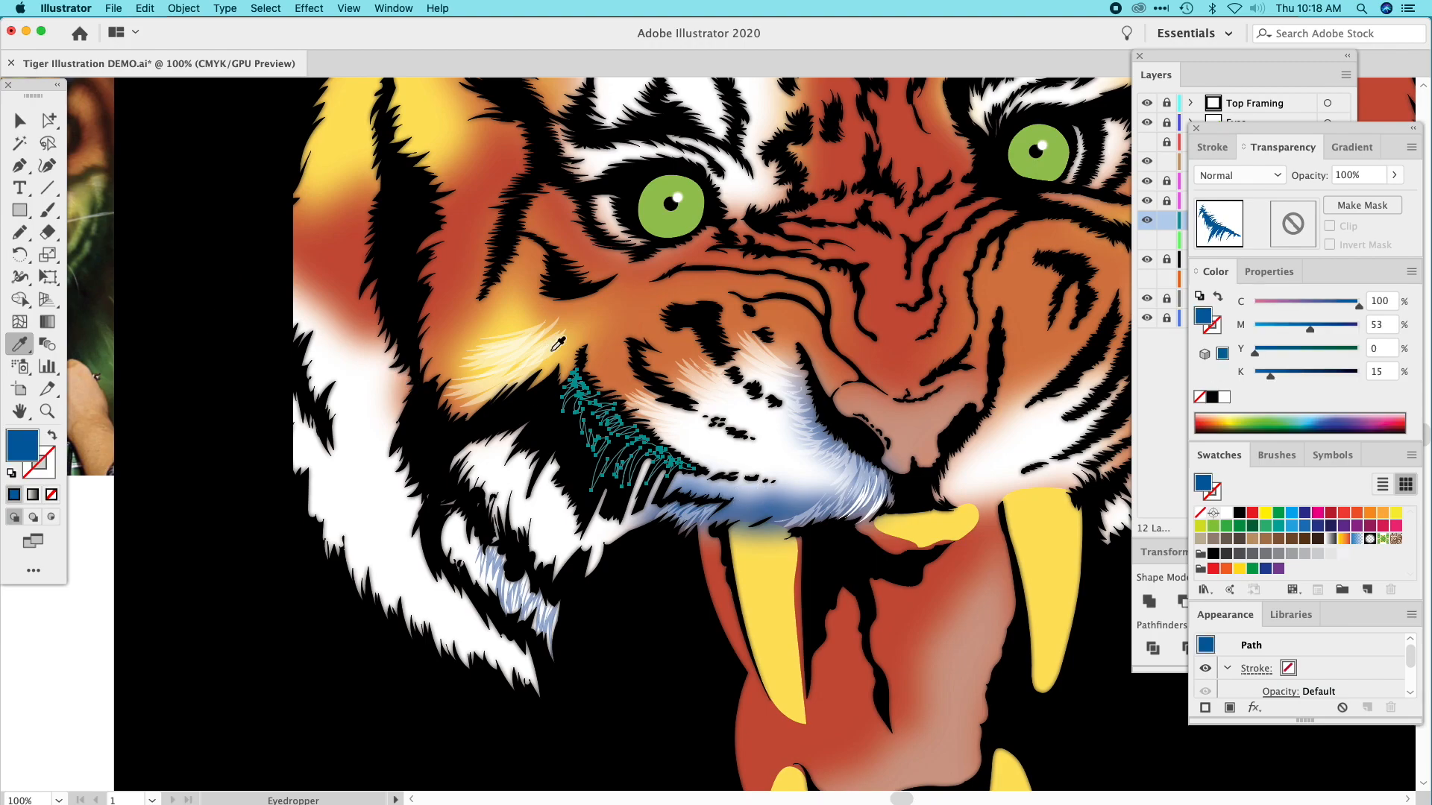
Move the Blue Shadows layer above the visible Black Stripes layer, directly under White Fur, and deselect its artwork.
{"action": "left_click", "coordinate": [1167, 392]}
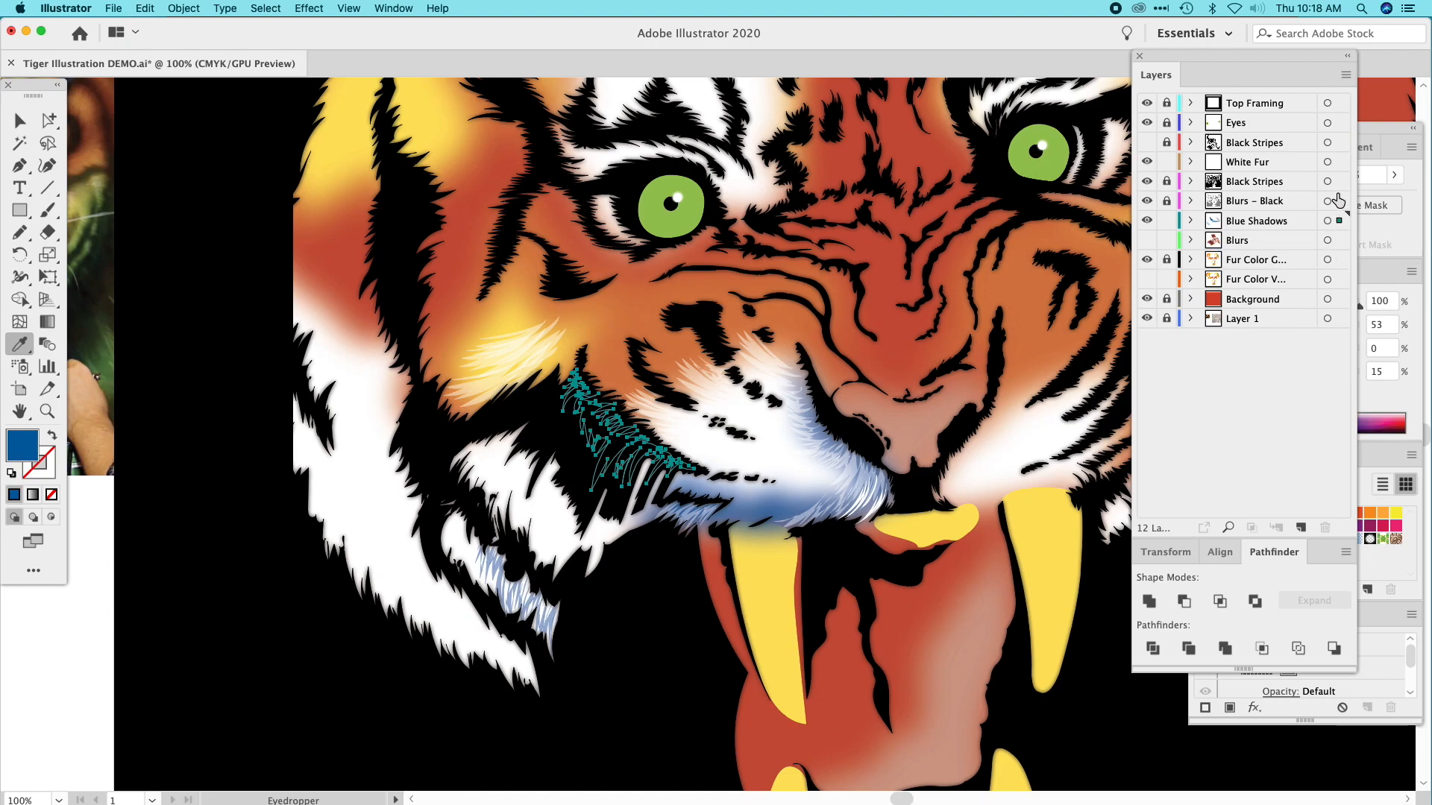
{"action": "left_click", "coordinate": [1340, 218]}
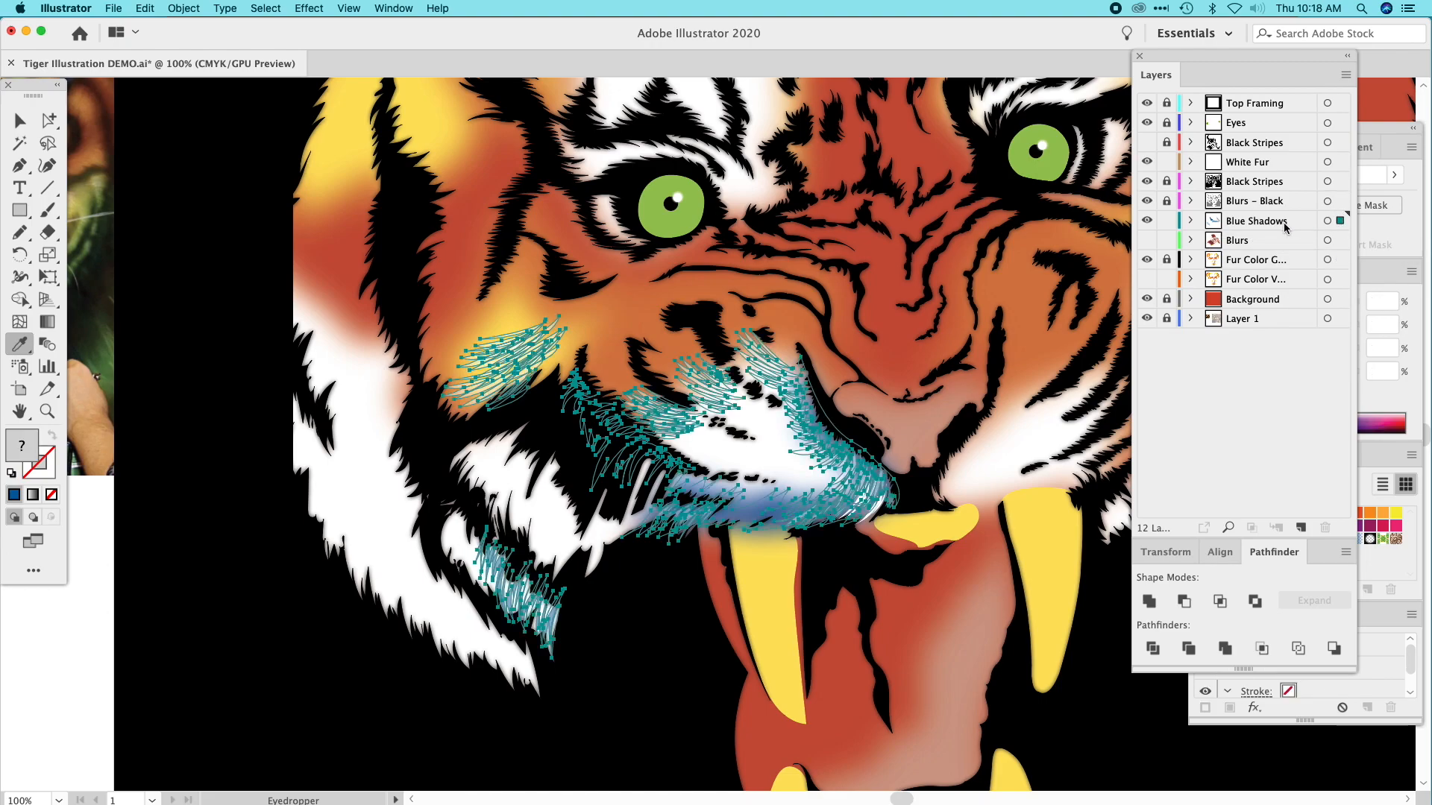
{"action": "left_click_drag", "start_coordinate": [1285, 228], "coordinate": [1282, 176]}
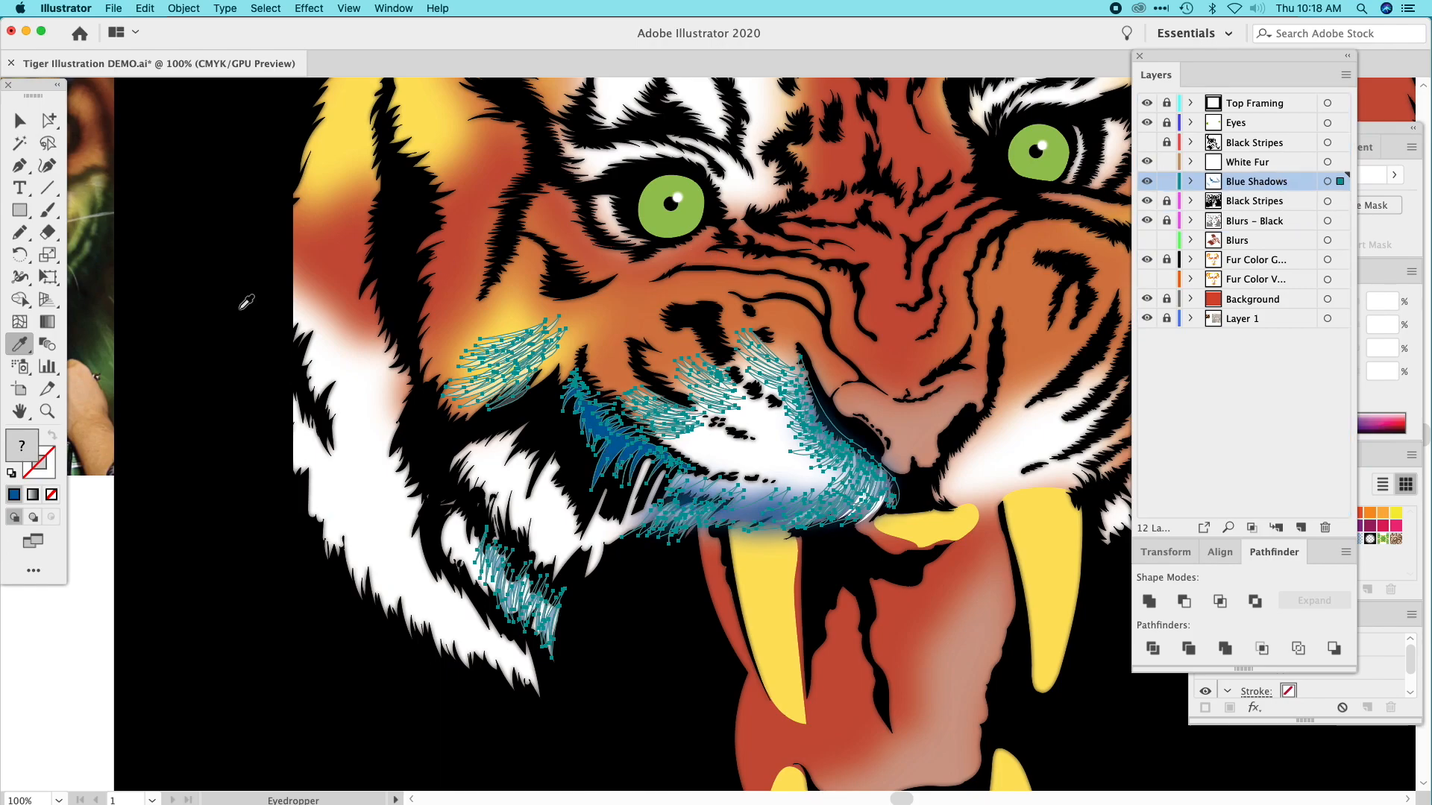
{"action": "left_click", "coordinate": [20, 120]}
{"action": "left_click", "coordinate": [94, 538]}
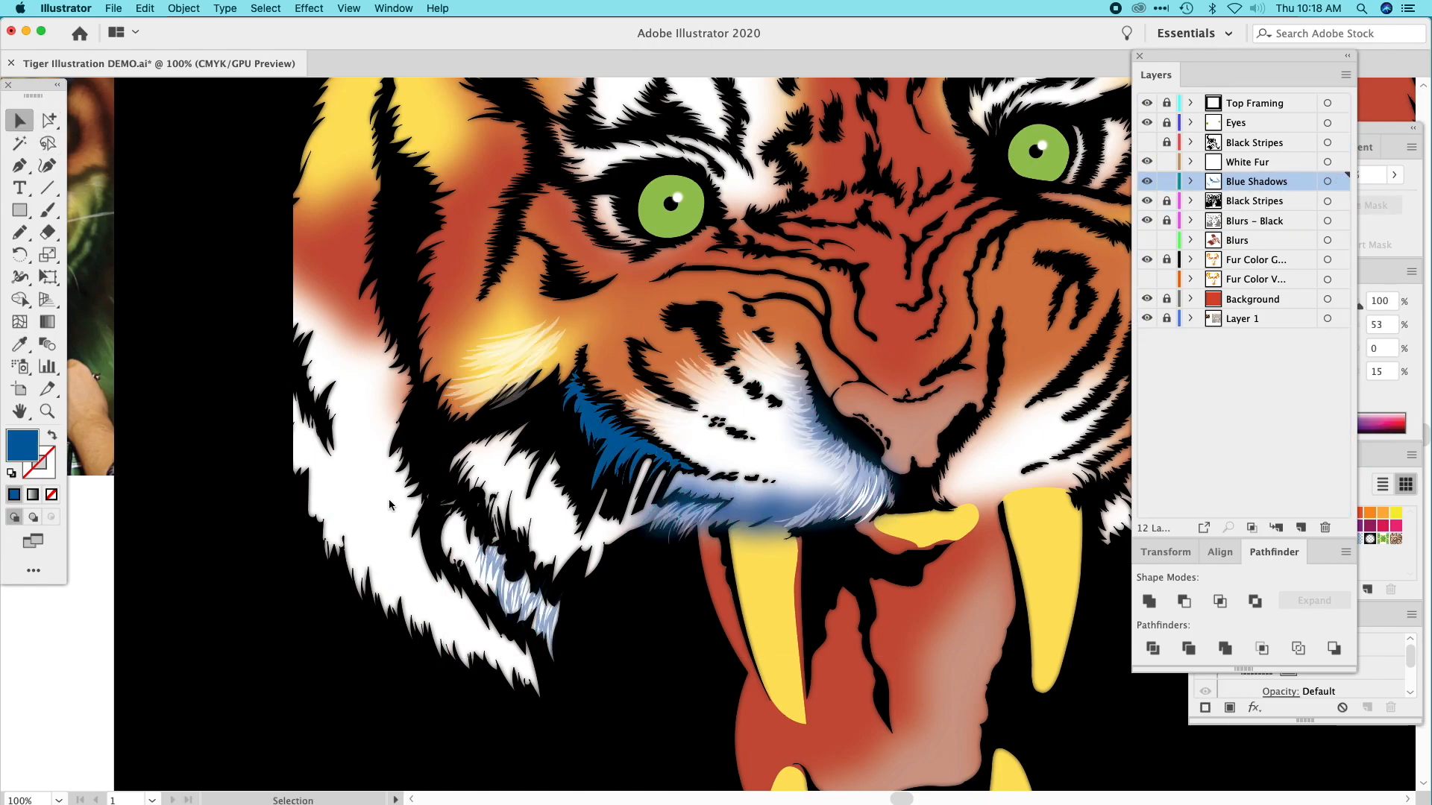
Reduce the opacity of the blue fur strands on the black cheek stripe to 57%.
{"action": "scroll", "coordinate": [433, 513], "scroll_direction": "right", "scroll_amount": 5}
{"action": "scroll", "coordinate": [432, 513], "scroll_direction": "up", "scroll_amount": 1}
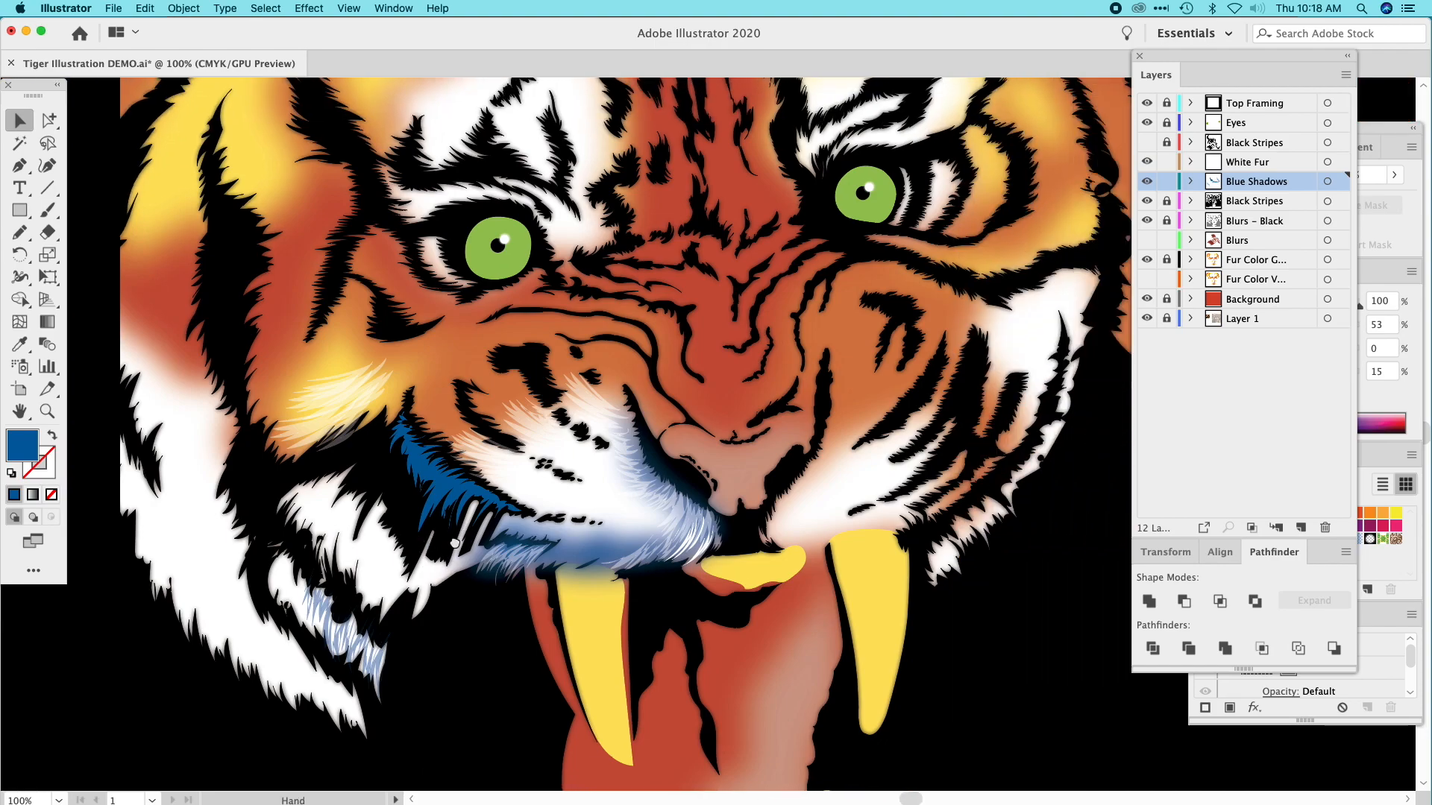
{"action": "left_click", "coordinate": [449, 503]}
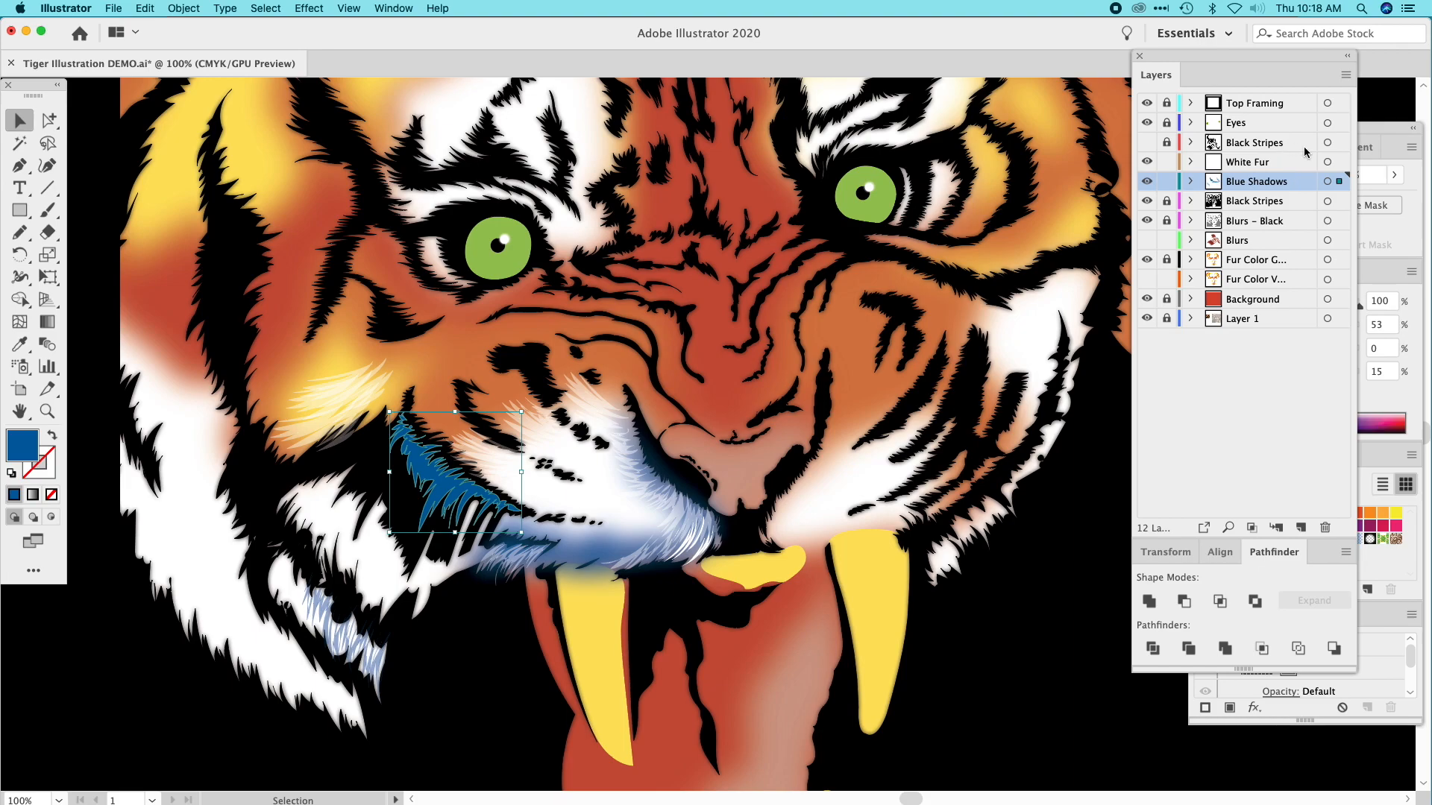
{"action": "left_click", "coordinate": [1393, 176]}
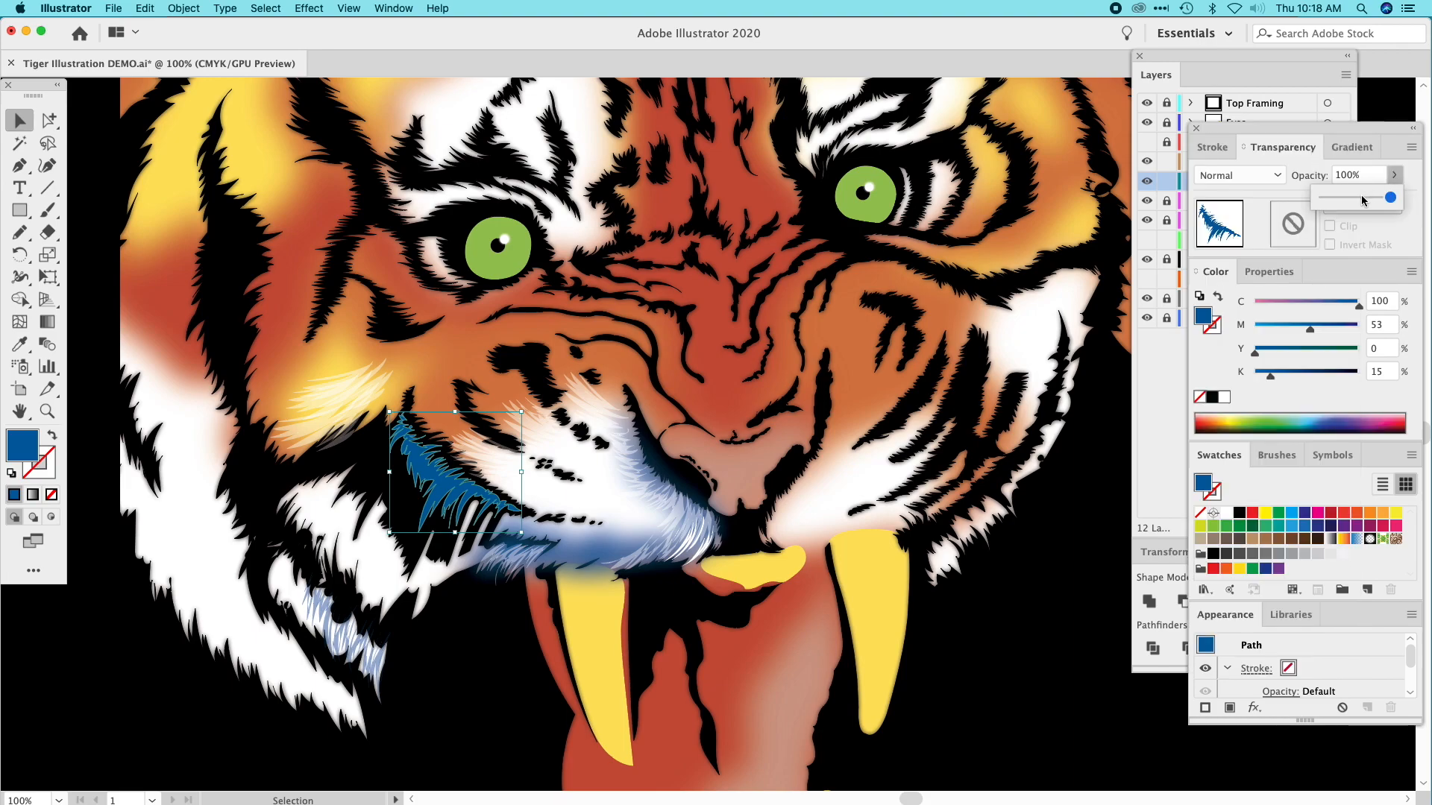
{"action": "left_click", "coordinate": [1361, 198]}
{"action": "left_click", "coordinate": [1059, 564]}
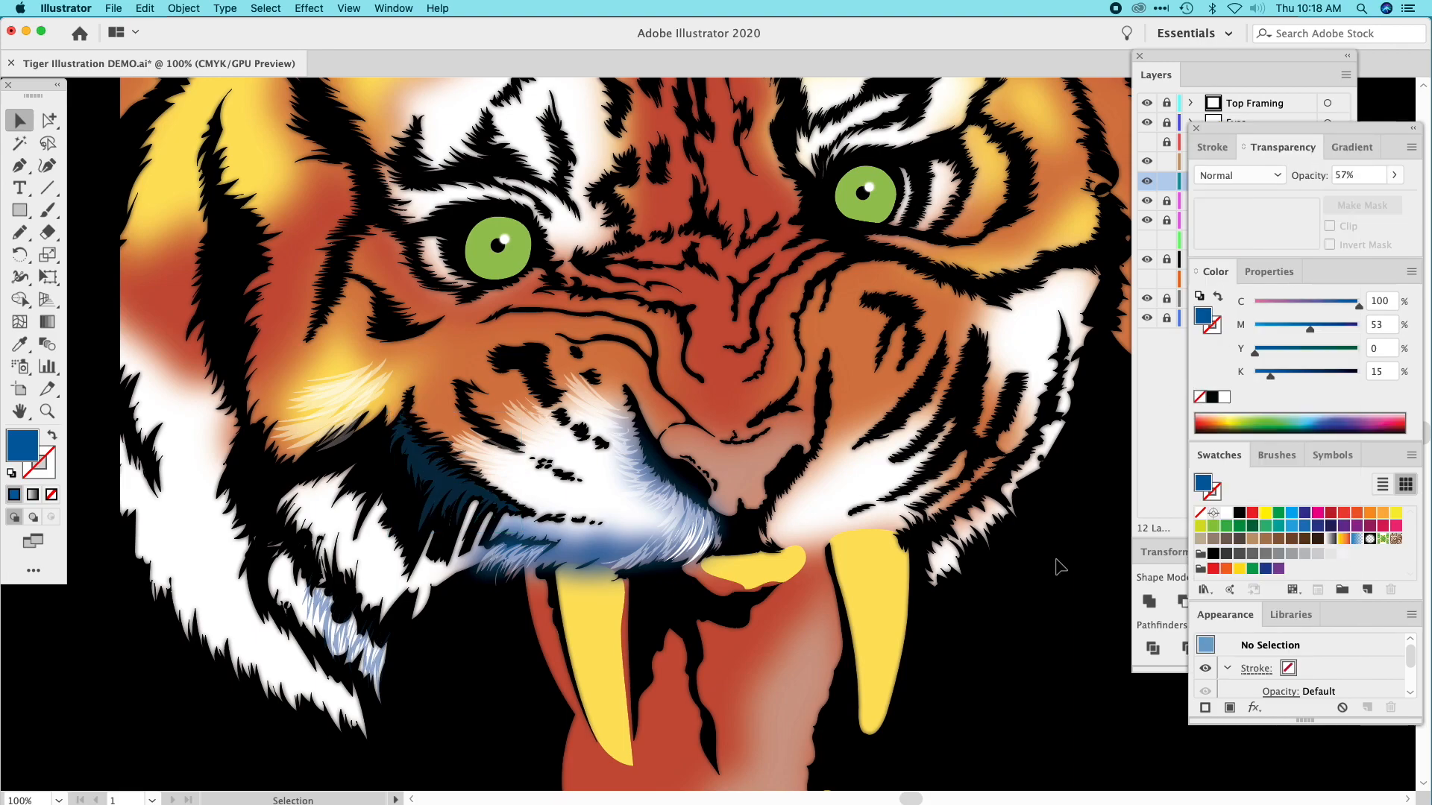
Try a pencil strand on the White Fur layer over the blue lip shadow above the fang, then undo it.
{"action": "scroll", "coordinate": [856, 494], "scroll_direction": "down", "scroll_amount": 3}
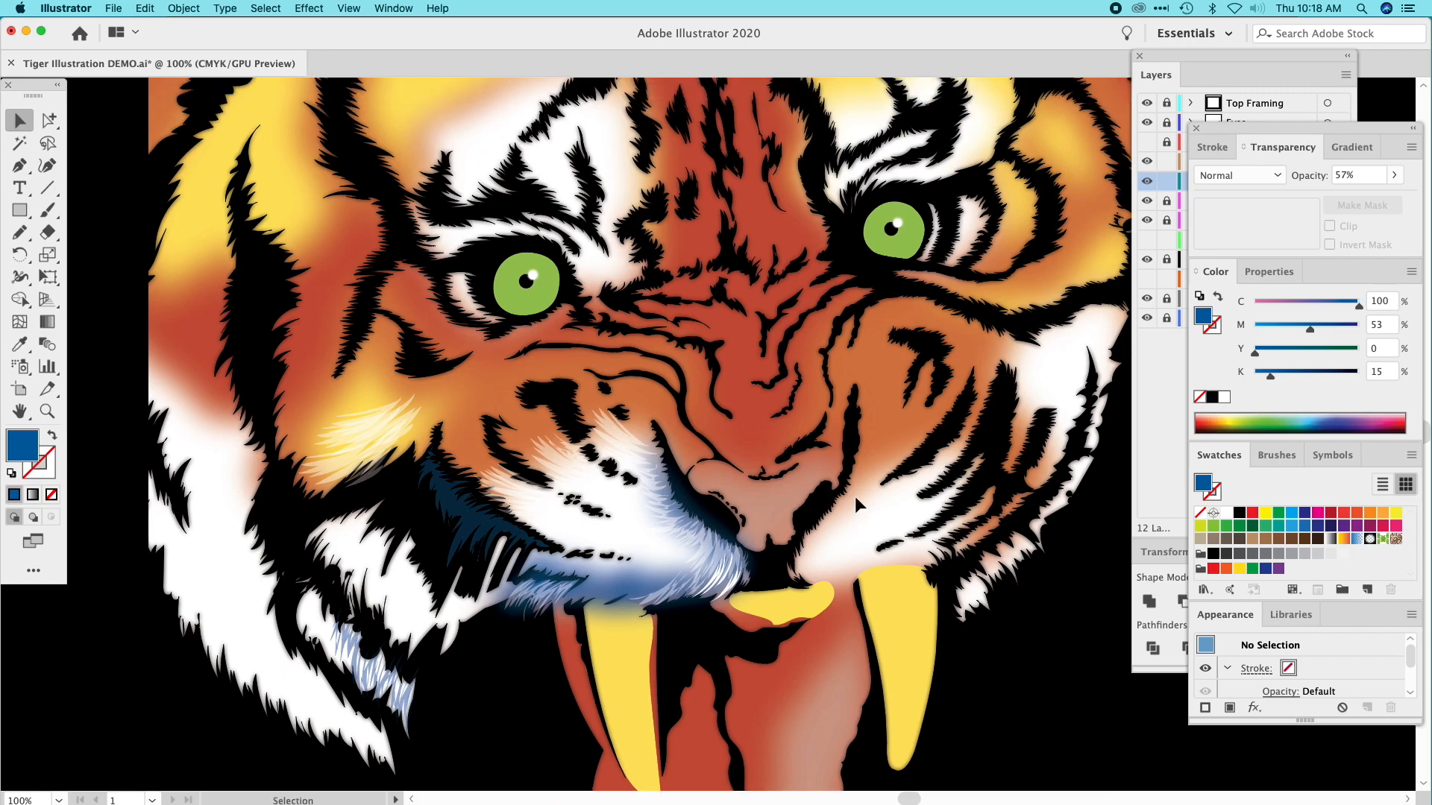
{"action": "scroll", "coordinate": [856, 501], "scroll_direction": "down", "scroll_amount": 1}
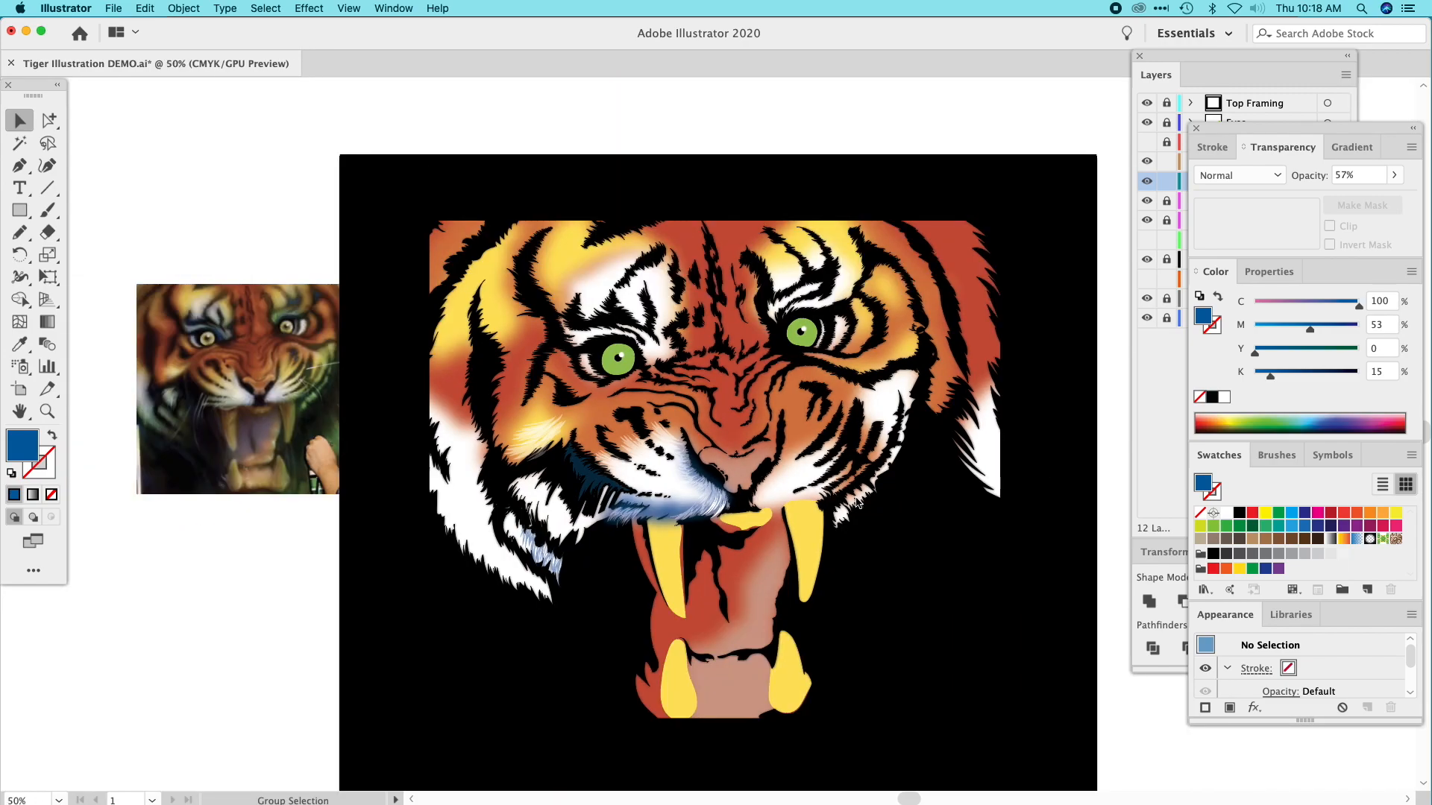
{"action": "scroll", "coordinate": [856, 501], "scroll_direction": "up", "scroll_amount": 1}
{"action": "scroll", "coordinate": [856, 501], "scroll_direction": "up", "scroll_amount": 1}
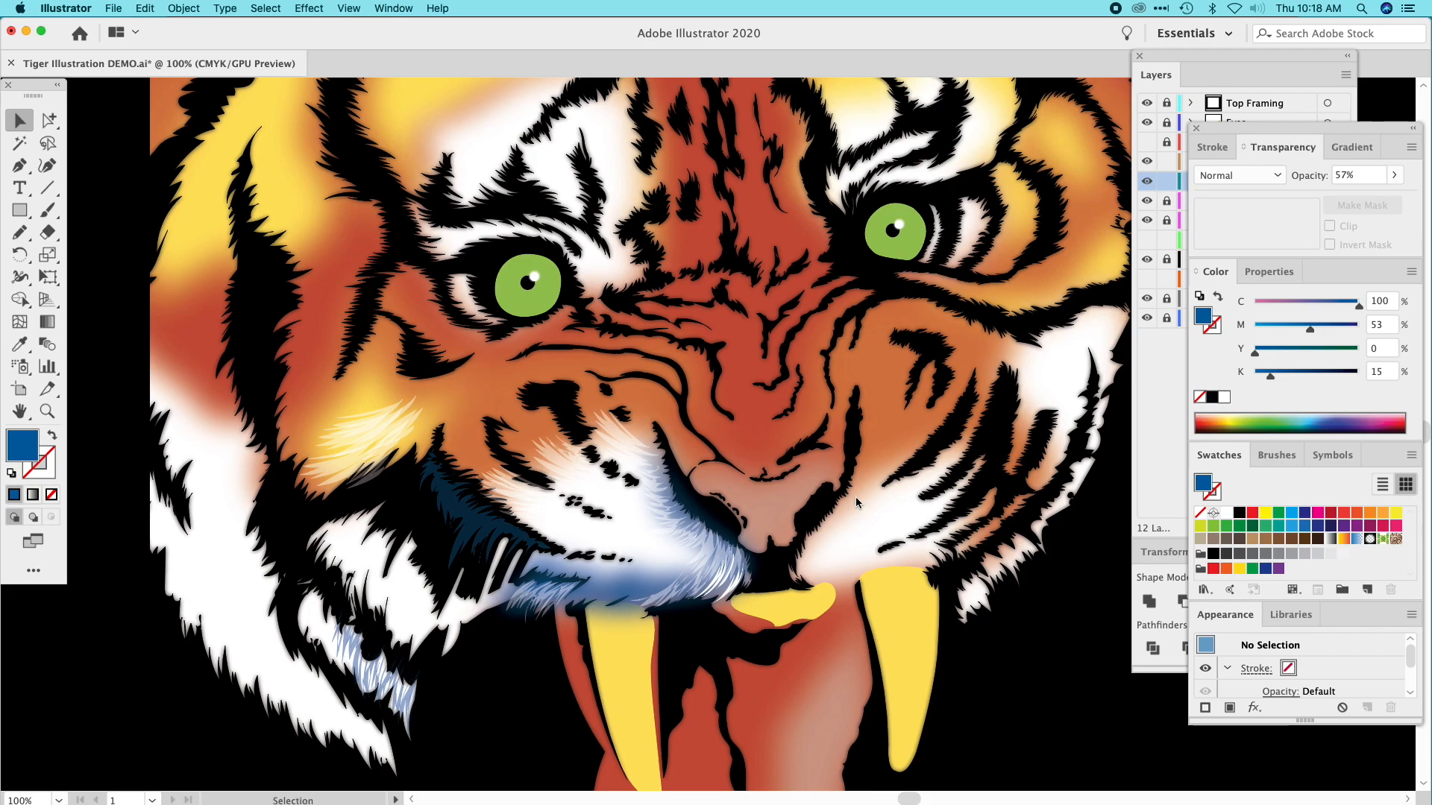
{"action": "left_click", "coordinate": [1161, 457]}
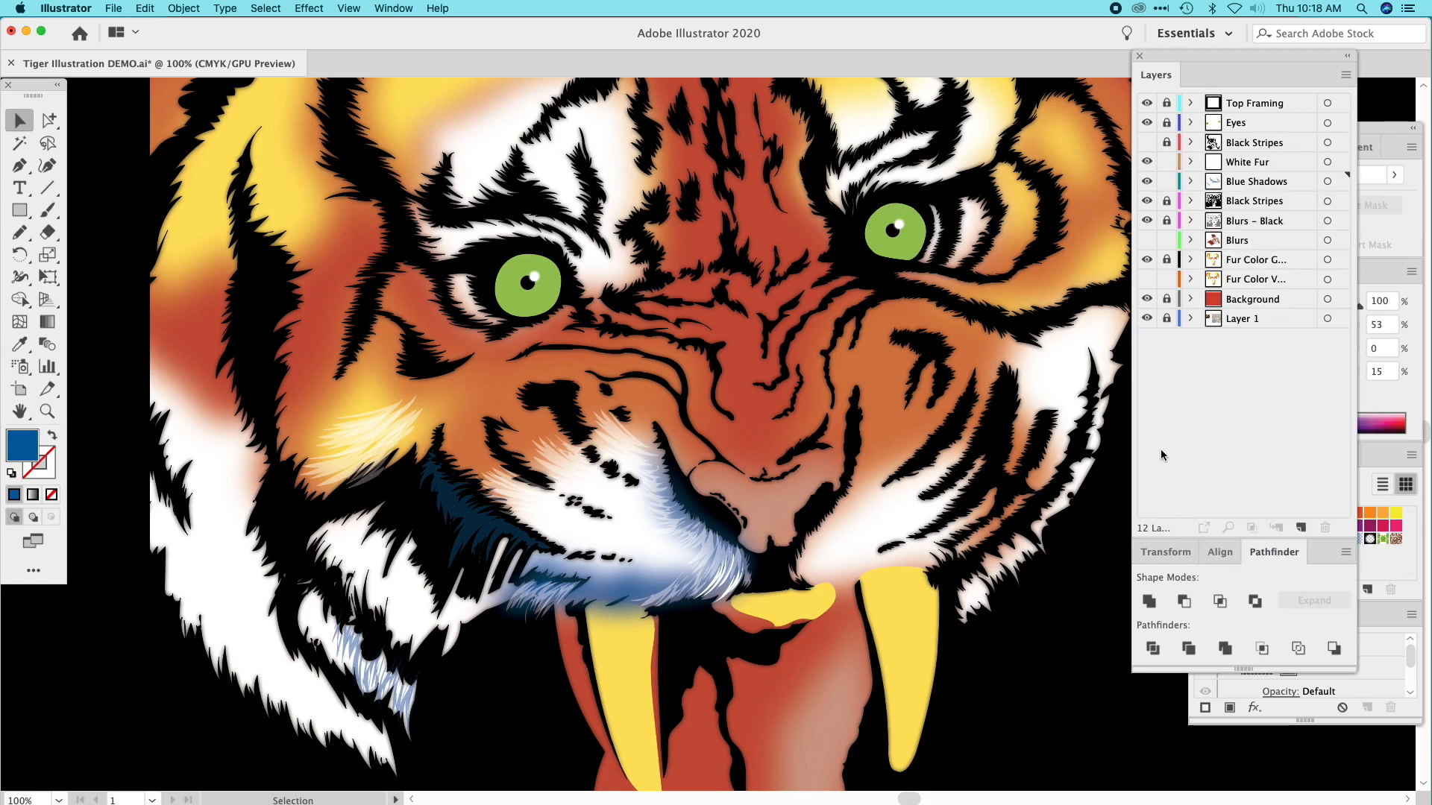
{"action": "left_click", "coordinate": [1254, 170]}
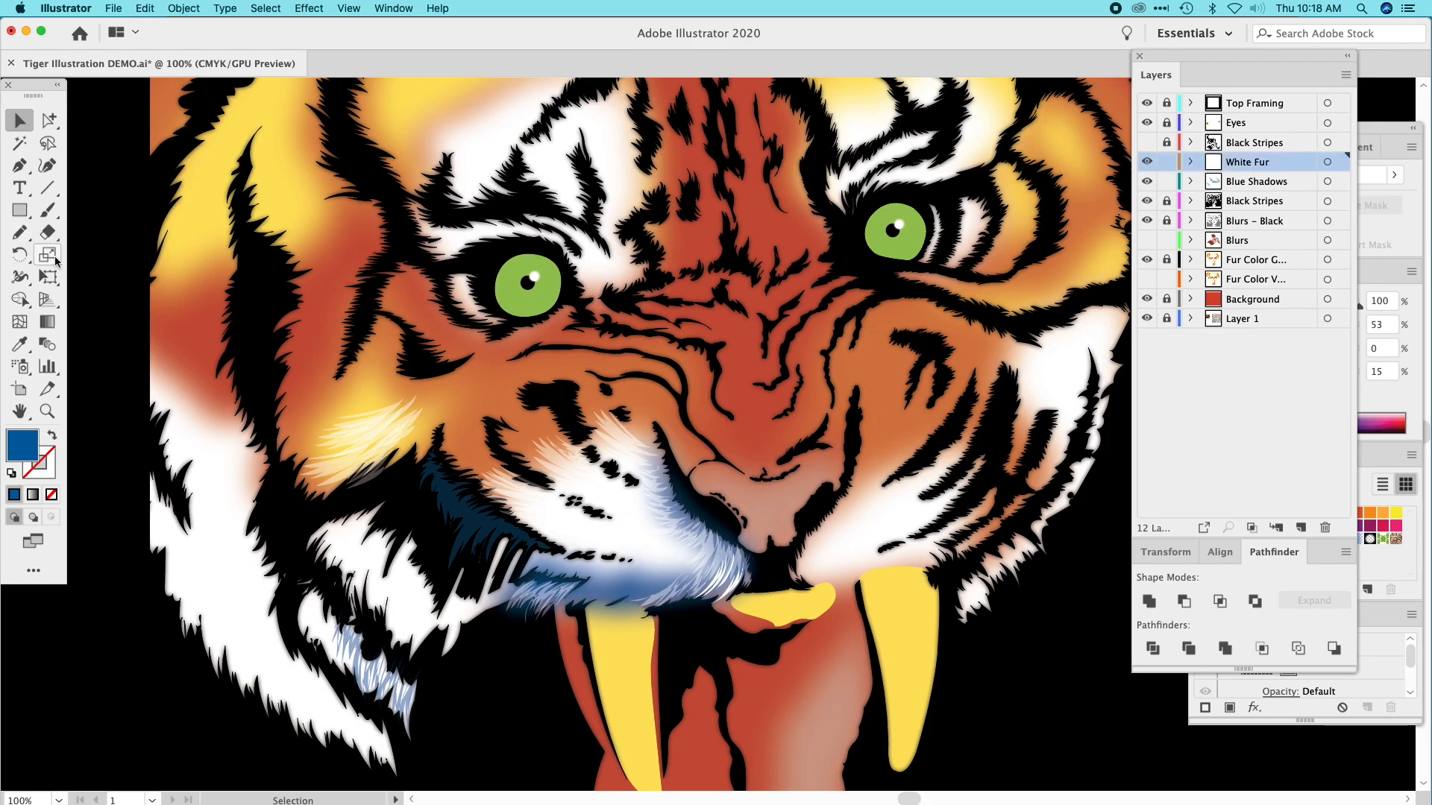
{"action": "left_click", "coordinate": [19, 236]}
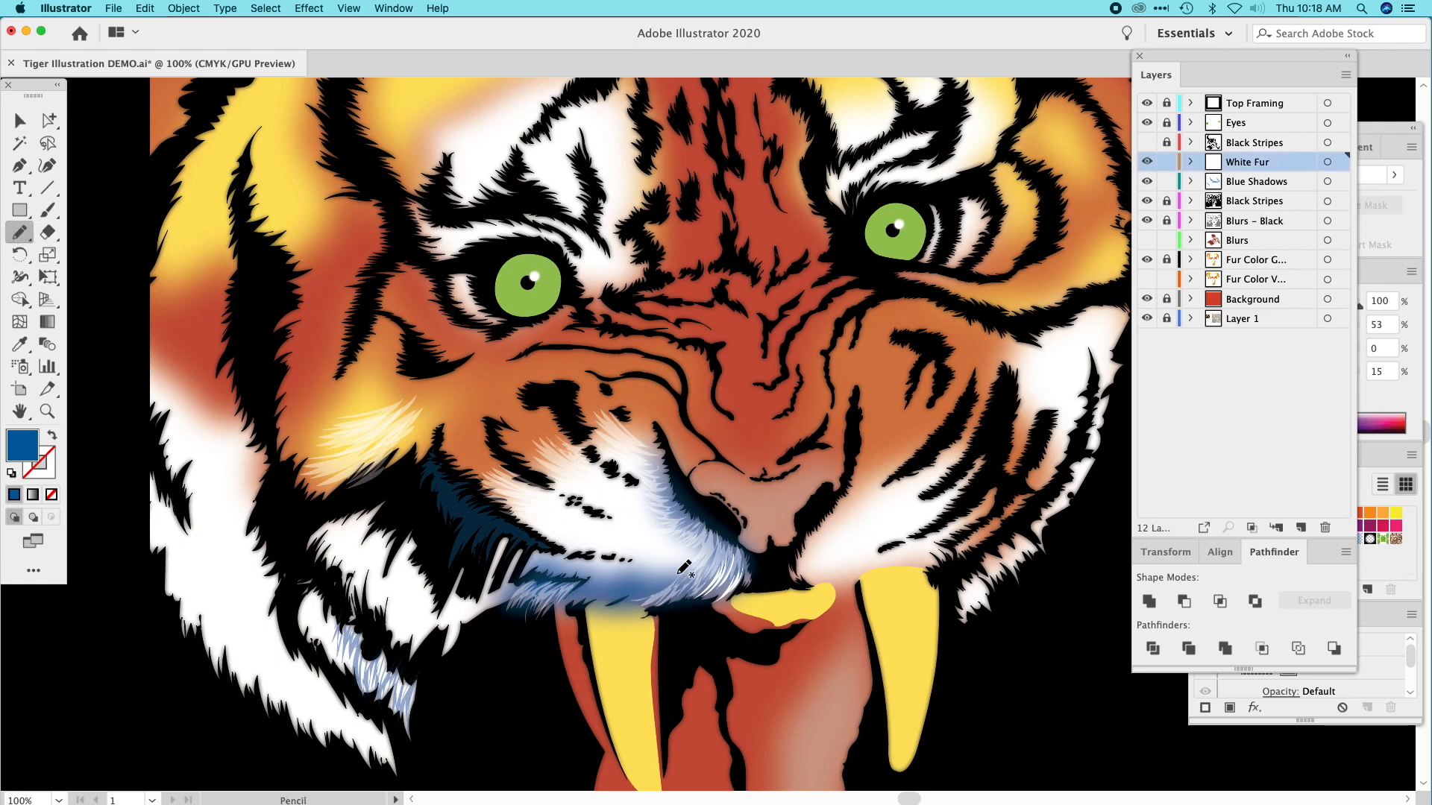
{"action": "left_click_drag", "start_coordinate": [657, 578], "coordinate": [635, 591]}
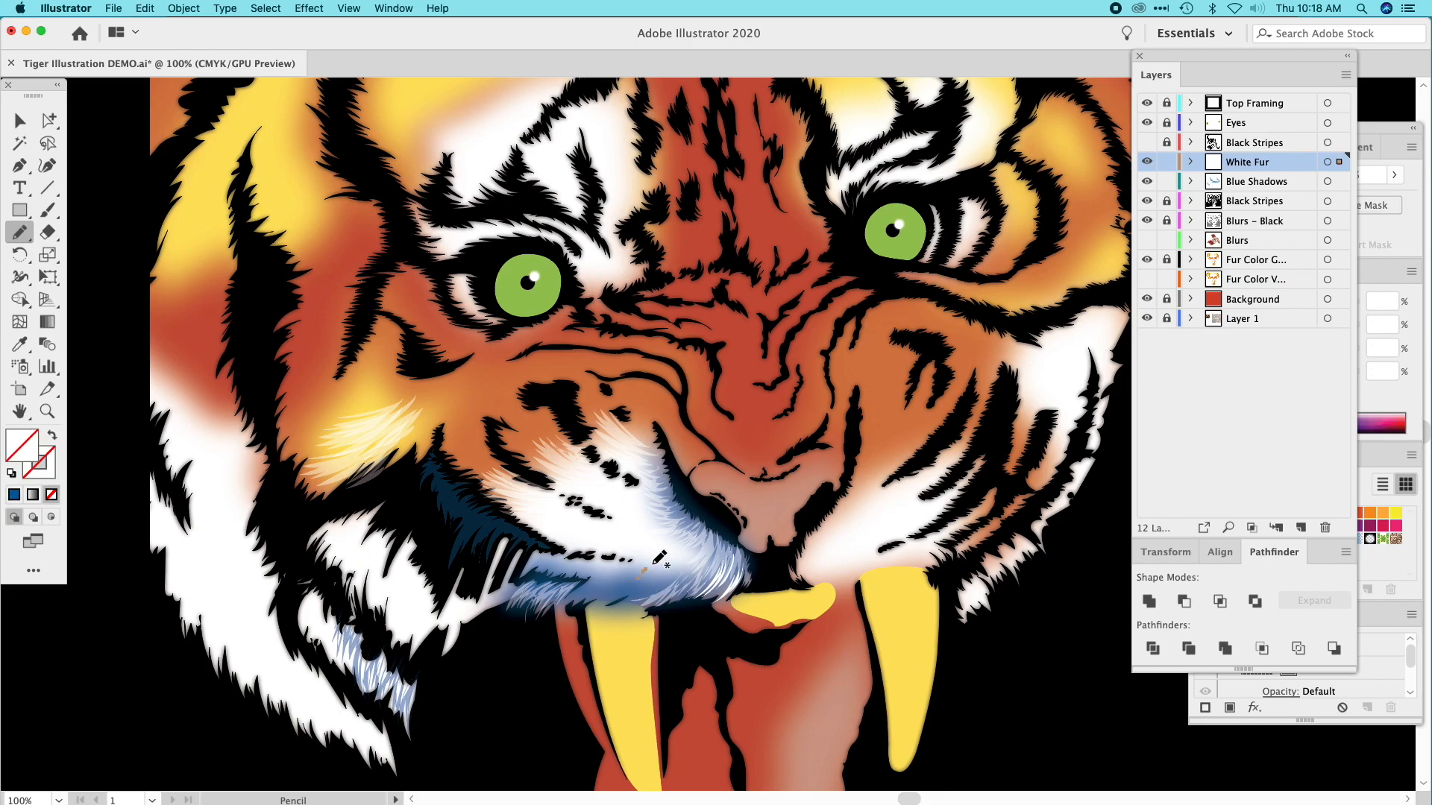
{"action": "key", "text": "super"}
{"action": "key", "text": "super+z"}
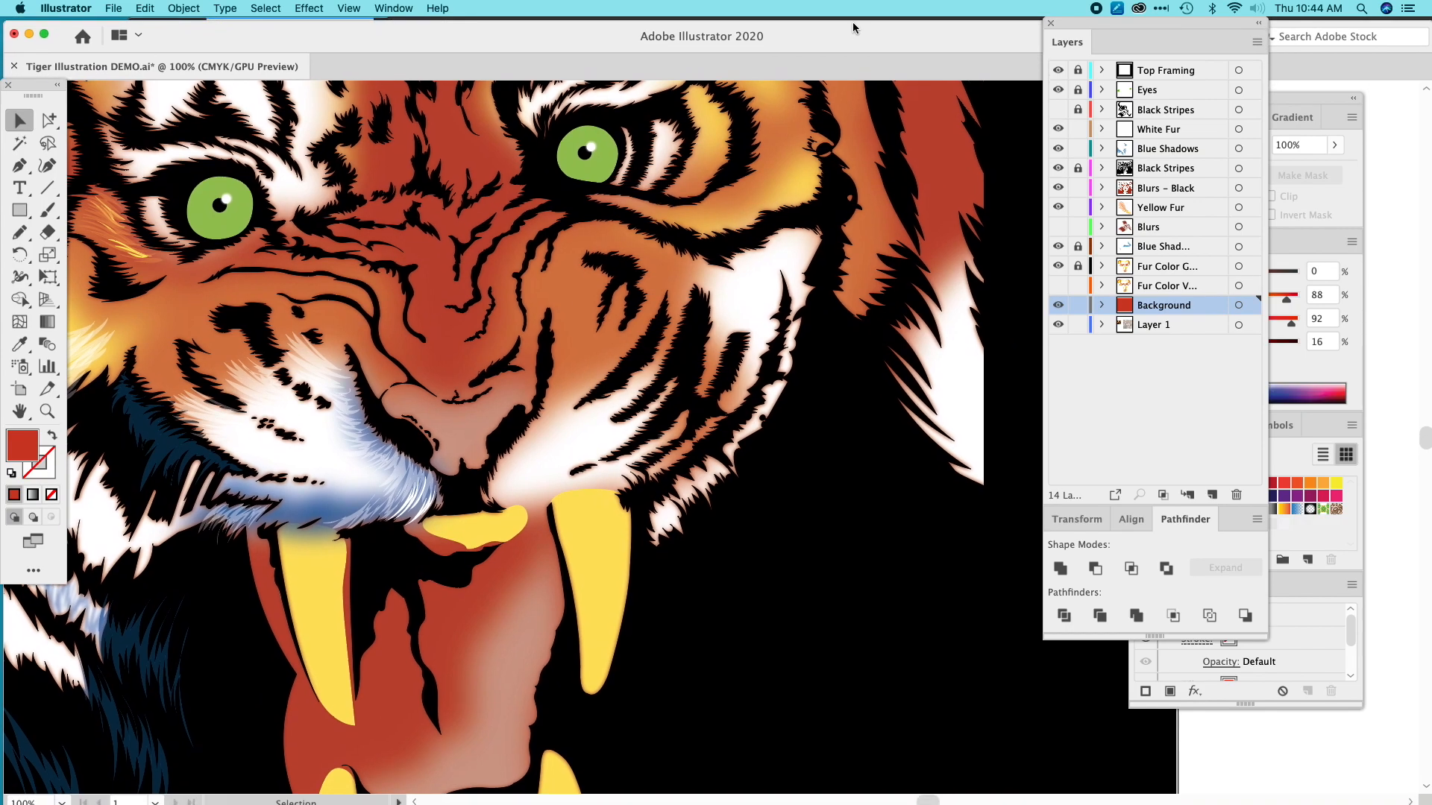
Examine the blurred edges of the black stripes on the muzzle and cheek close up, selecting the Blurs – Black artwork and the background.
{"action": "left_click_drag", "start_coordinate": [863, 37], "coordinate": [837, 30]}
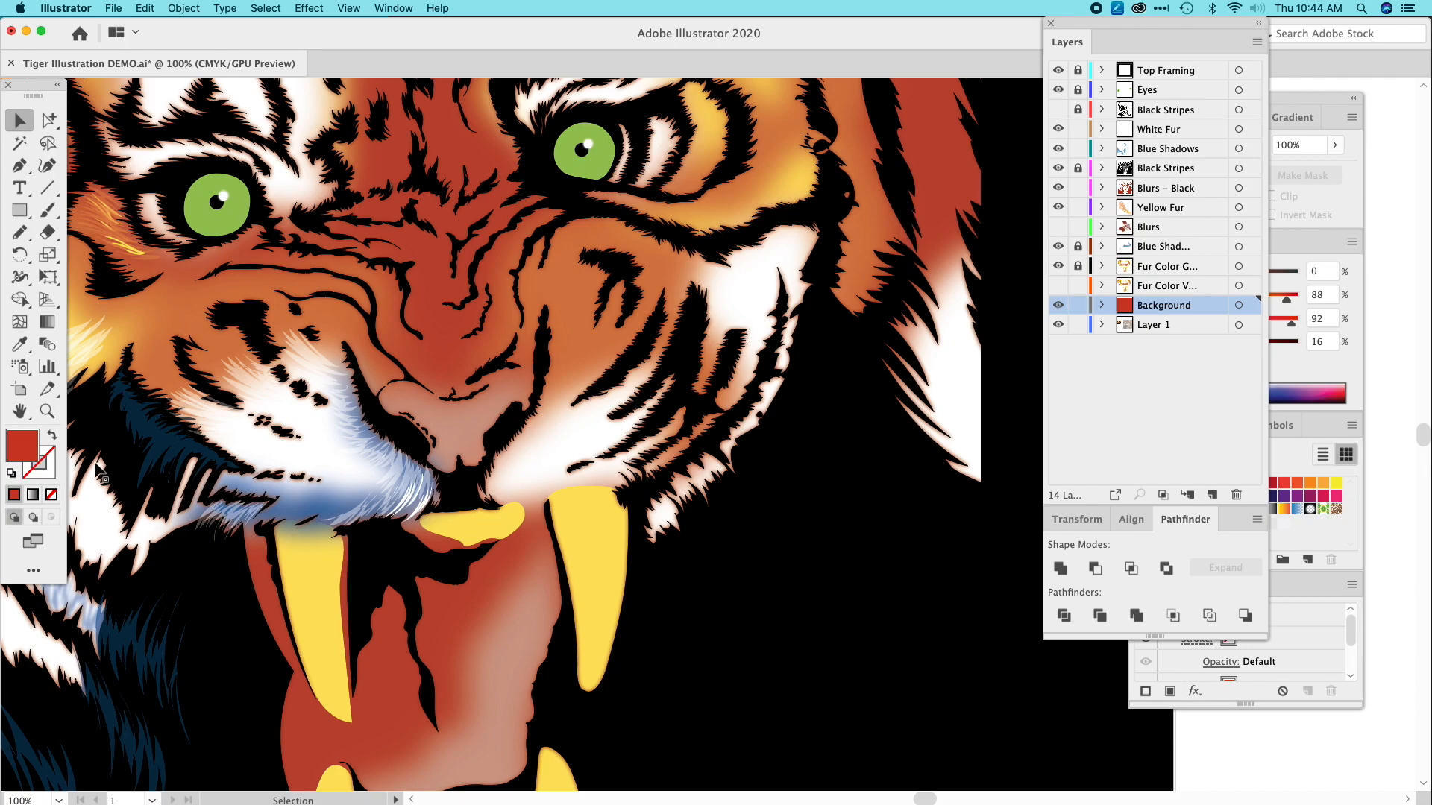
{"action": "left_click", "coordinate": [47, 410]}
{"action": "left_click_drag", "start_coordinate": [258, 469], "coordinate": [564, 489]}
{"action": "left_click_drag", "start_coordinate": [459, 515], "coordinate": [643, 703]}
{"action": "left_click_drag", "start_coordinate": [538, 629], "coordinate": [475, 613]}
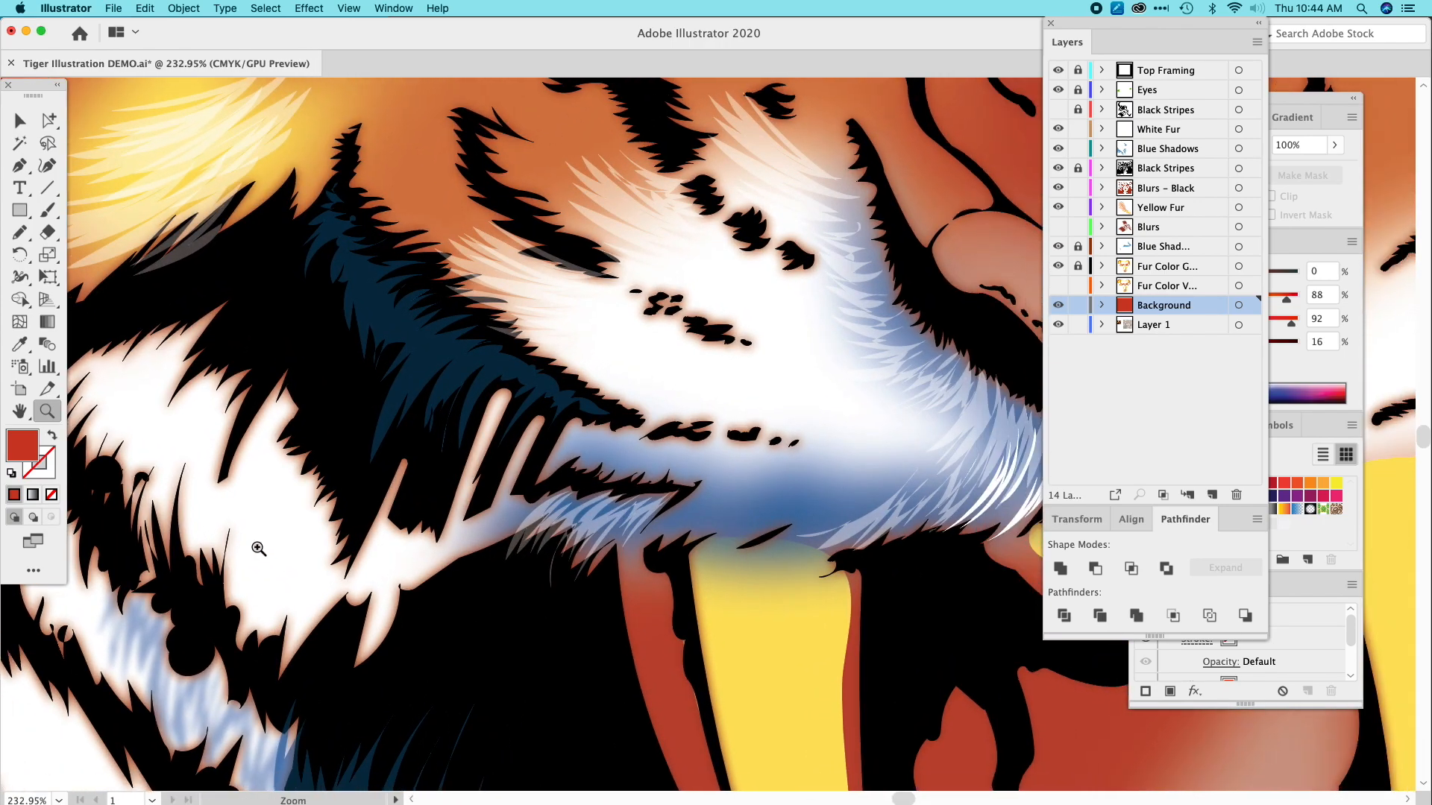
{"action": "left_click", "coordinate": [23, 125]}
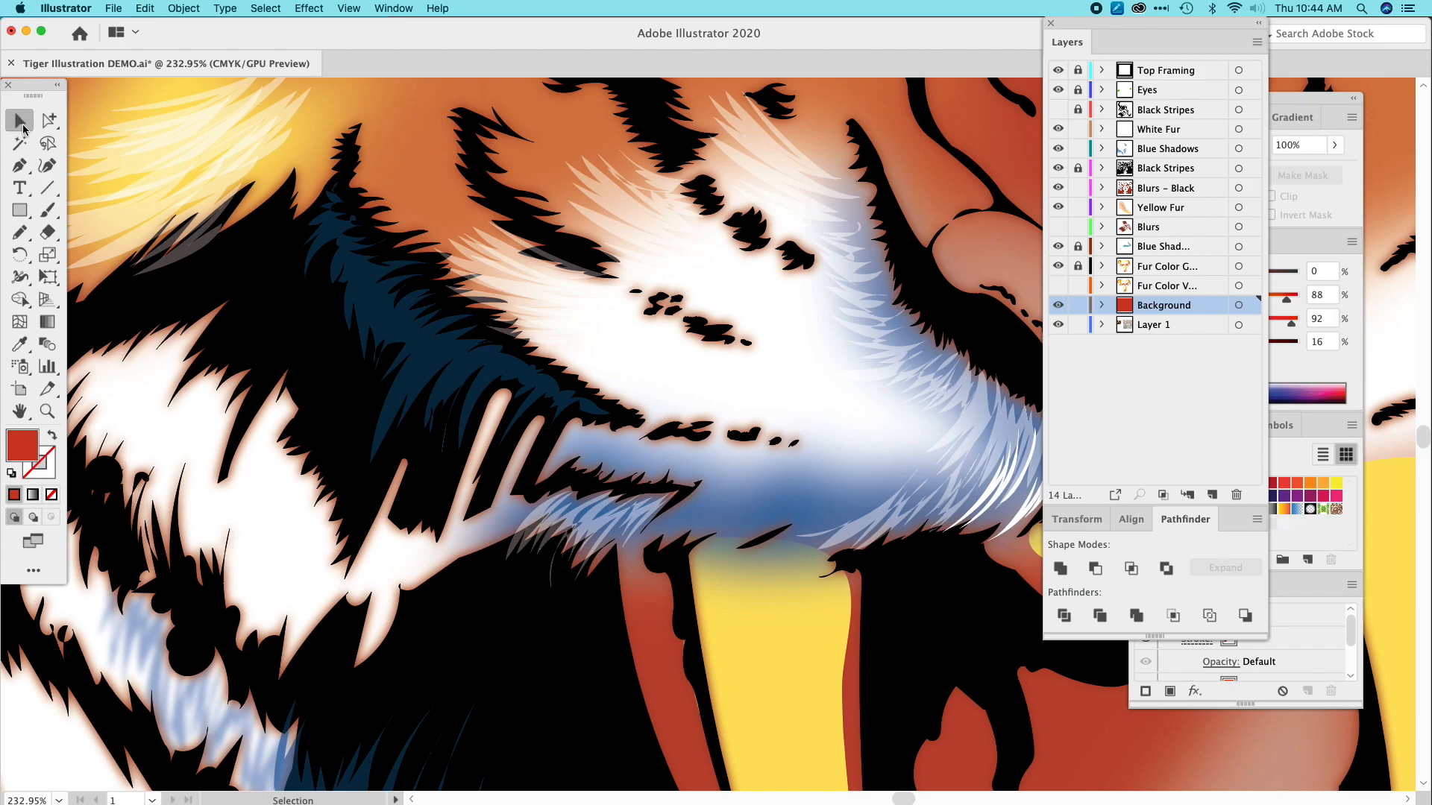
{"action": "left_click", "coordinate": [276, 456]}
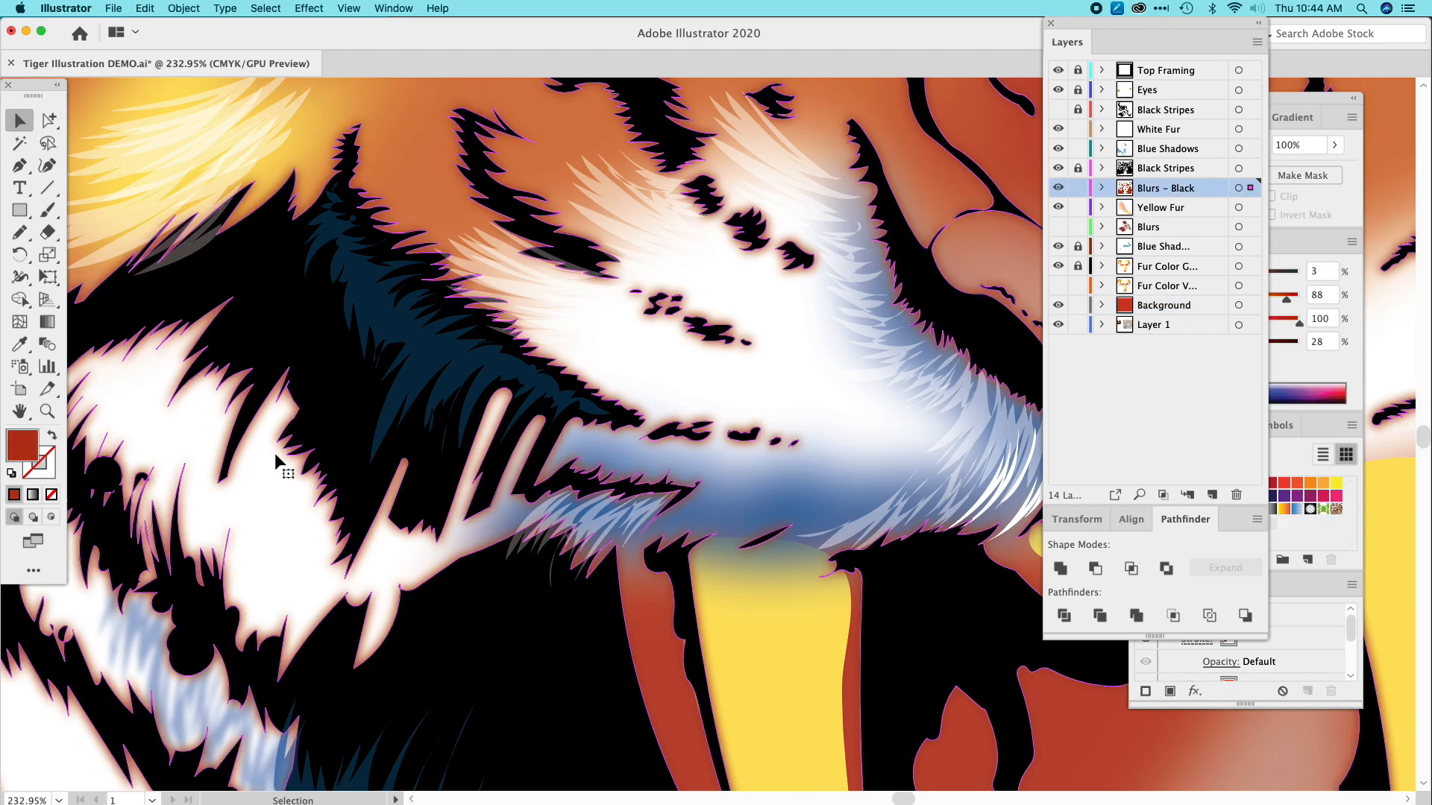
{"action": "left_click", "coordinate": [414, 159]}
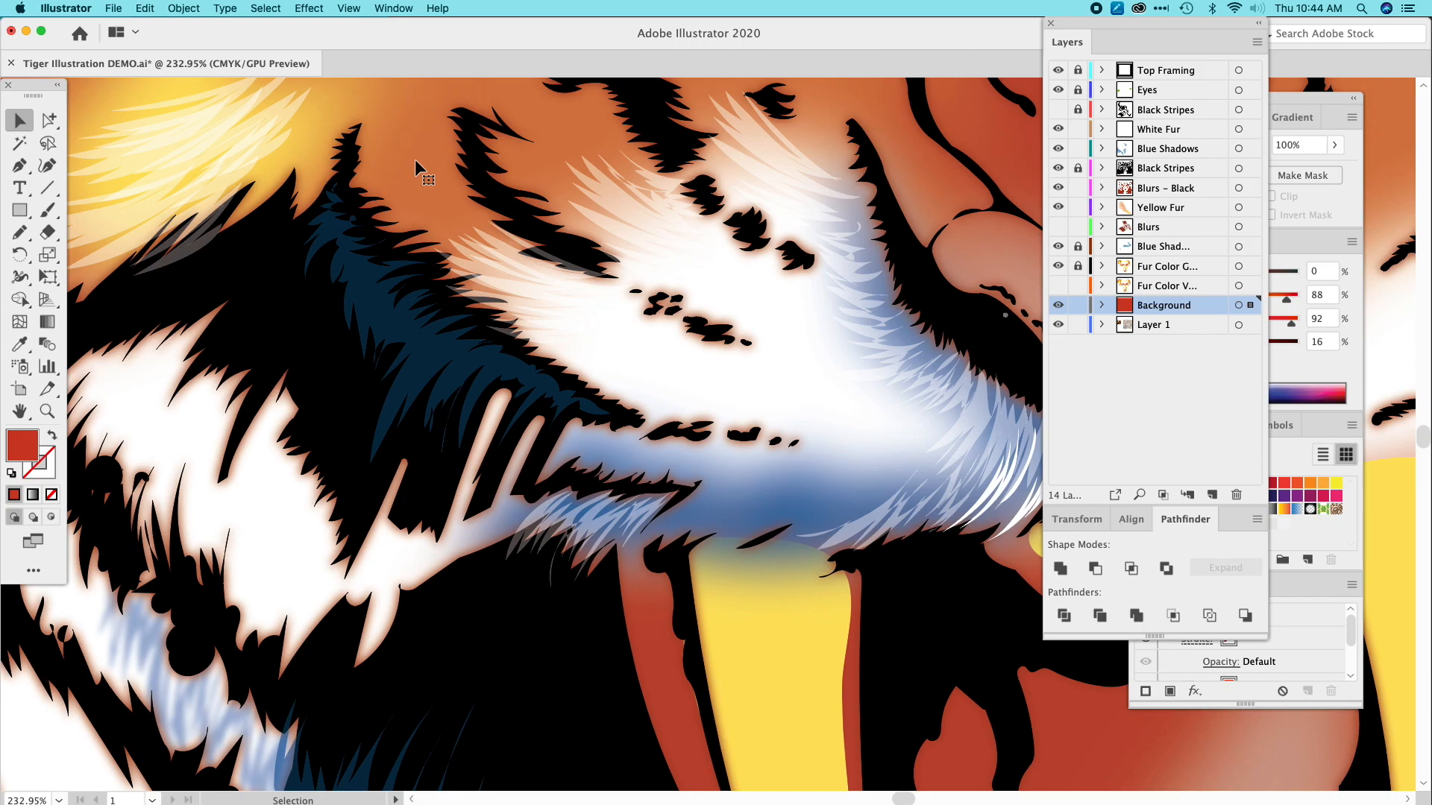
Make the Blurs – Black layer active by selecting its blur shape around the stripes, and clear the selection.
{"action": "left_click", "coordinate": [306, 489]}
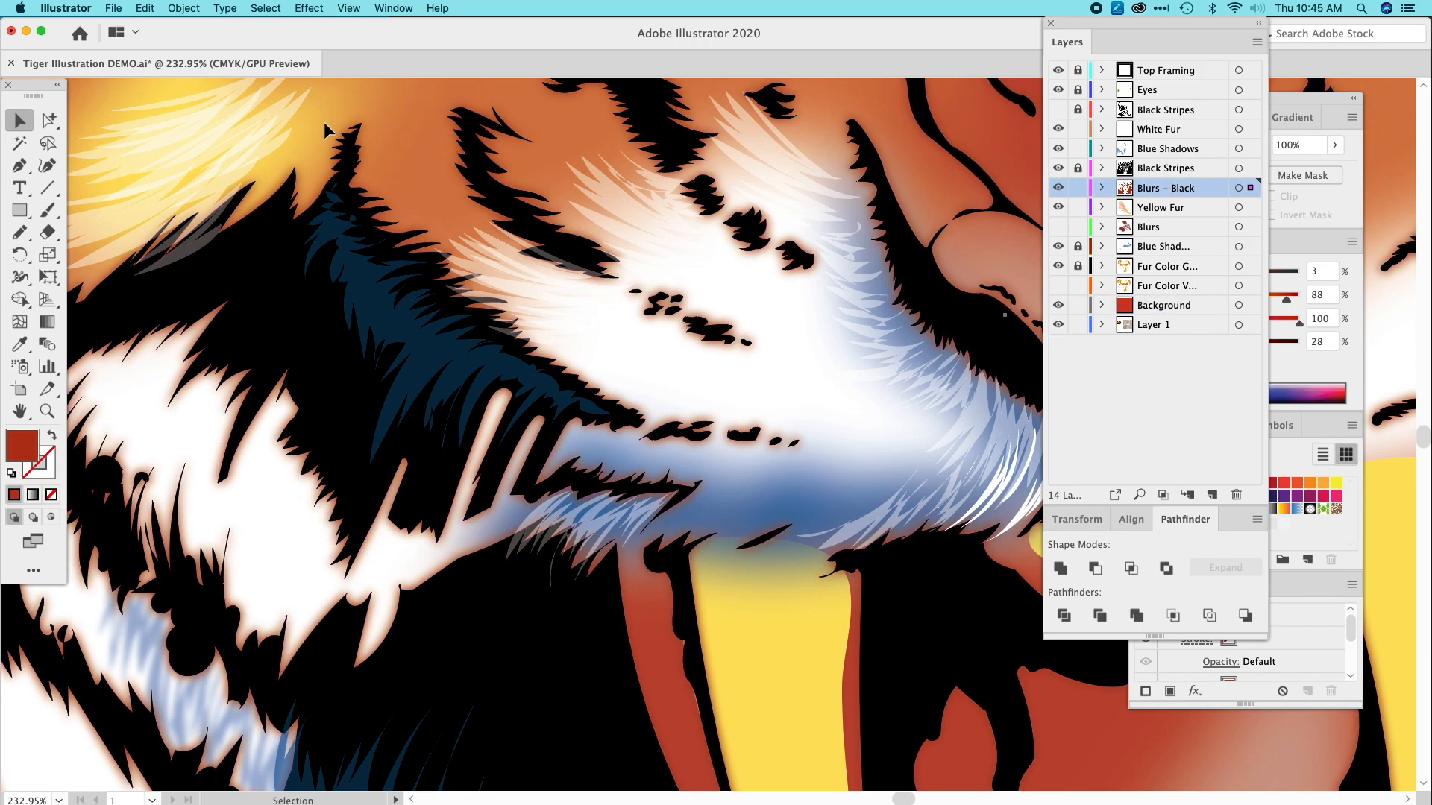
{"action": "left_click", "coordinate": [324, 122]}
{"action": "left_click", "coordinate": [299, 472]}
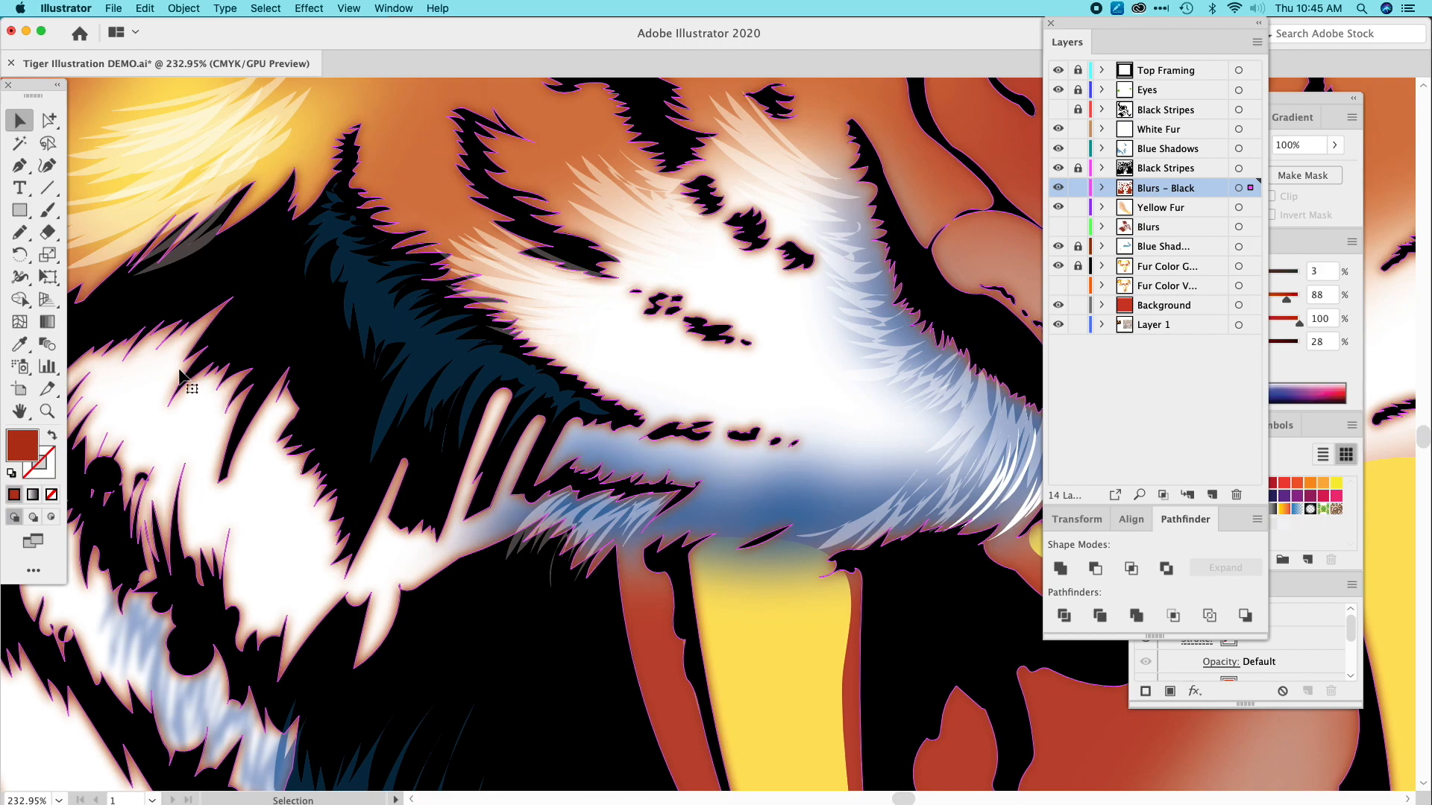
{"action": "key", "text": "super+minus"}
{"action": "key", "text": "super+minus"}
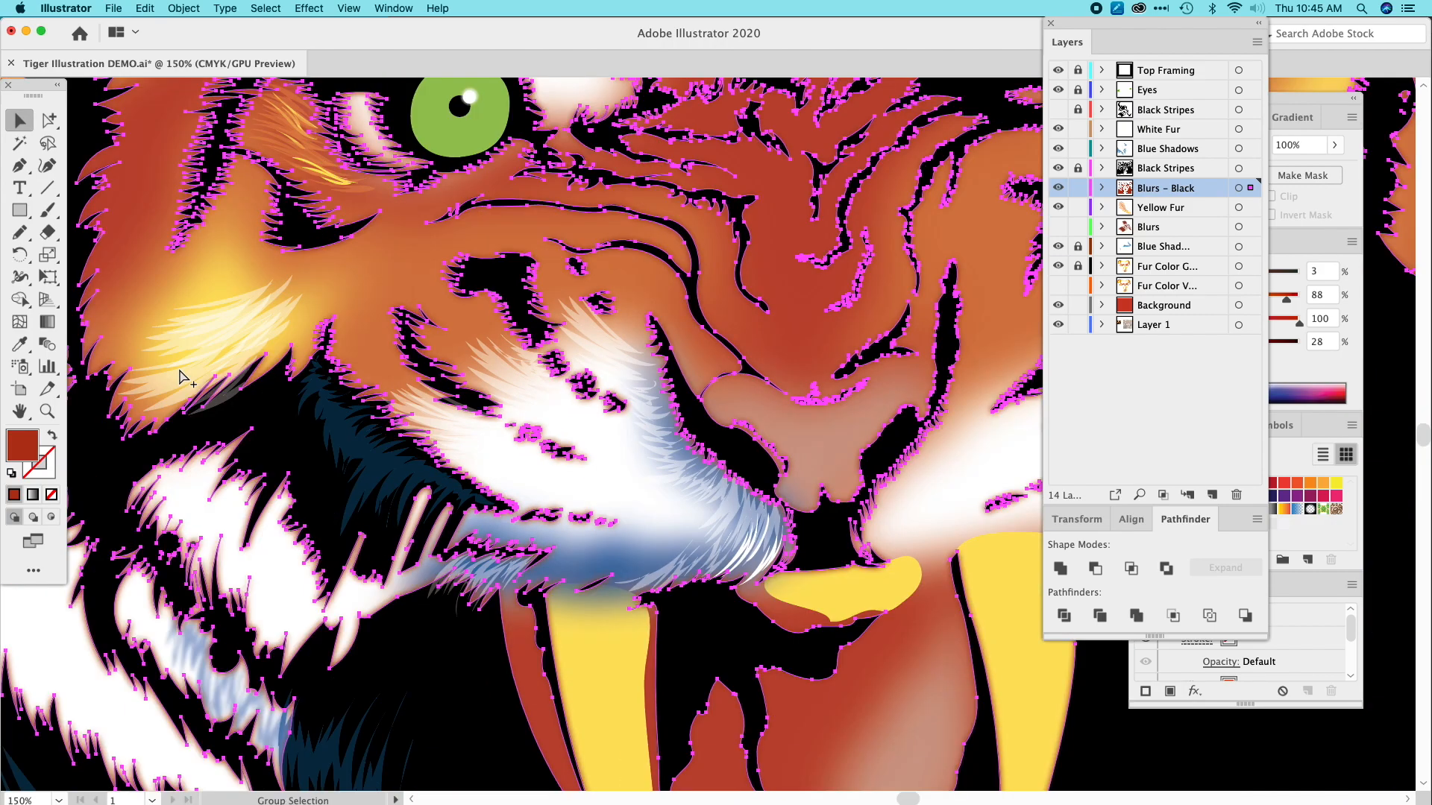
{"action": "key", "text": "super+minus"}
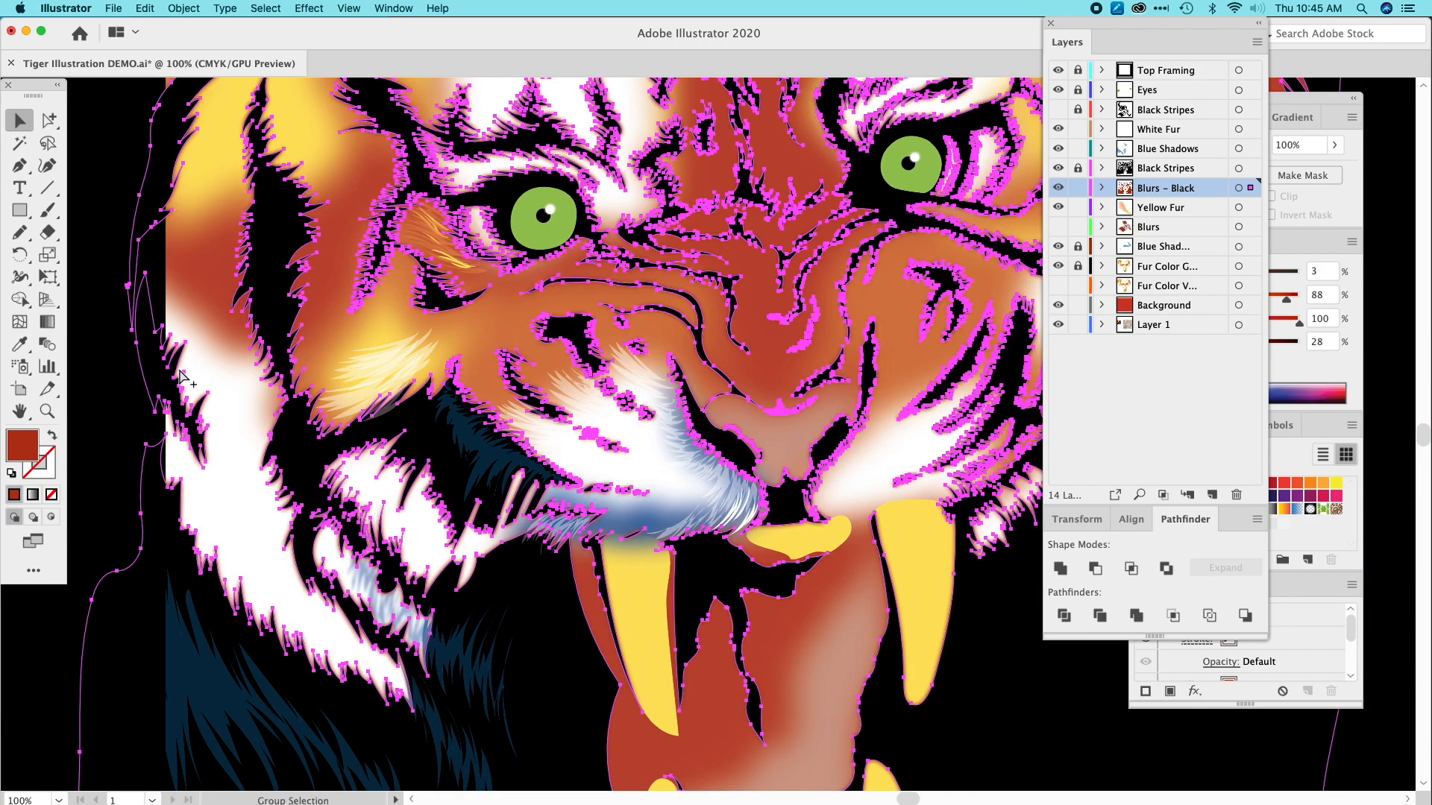
{"action": "key", "text": "super+minus"}
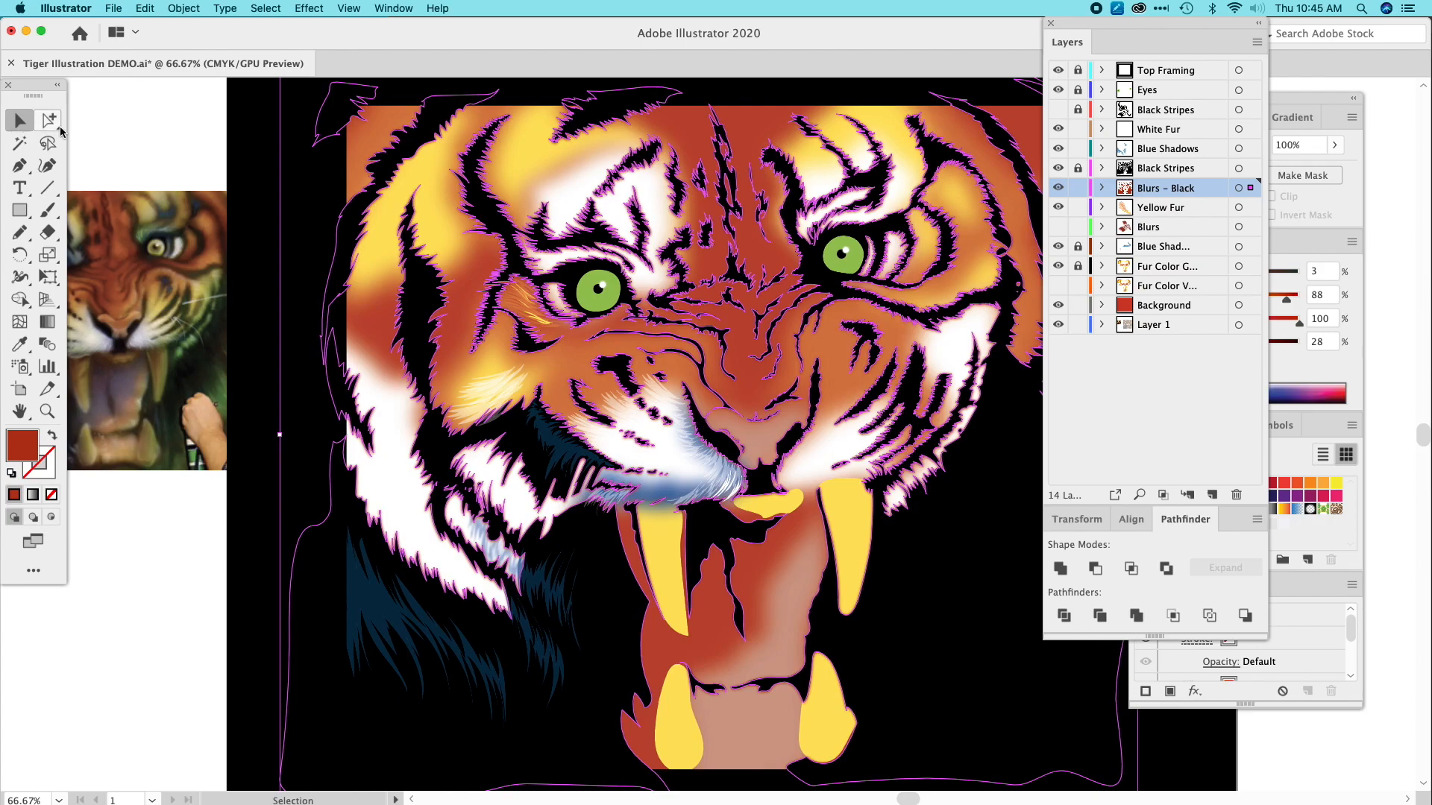
{"action": "left_click", "coordinate": [134, 130]}
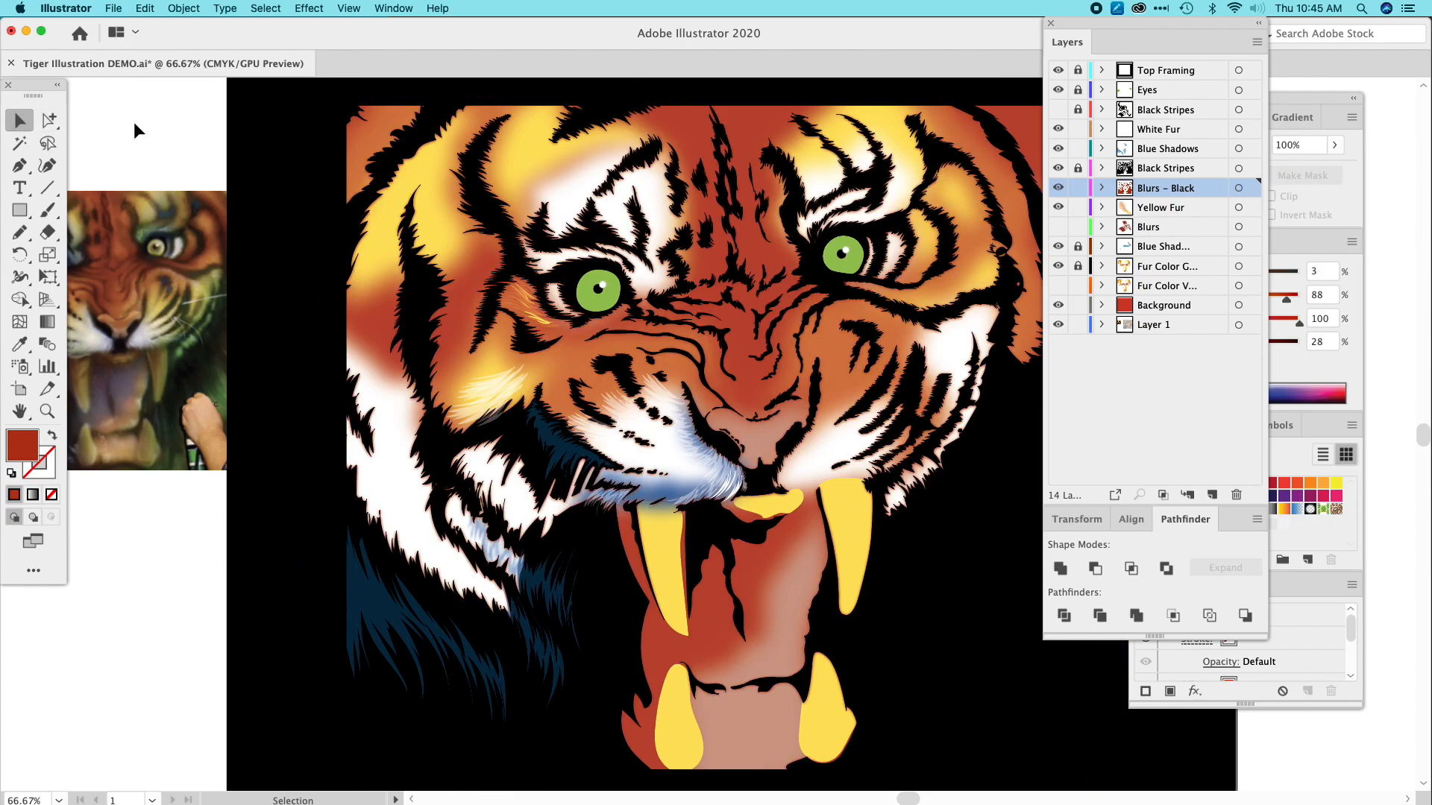
Outline the white fur patch around the tiger's left-hand eye with the Pencil and fill it with the eye's green.
{"action": "left_click", "coordinate": [19, 232]}
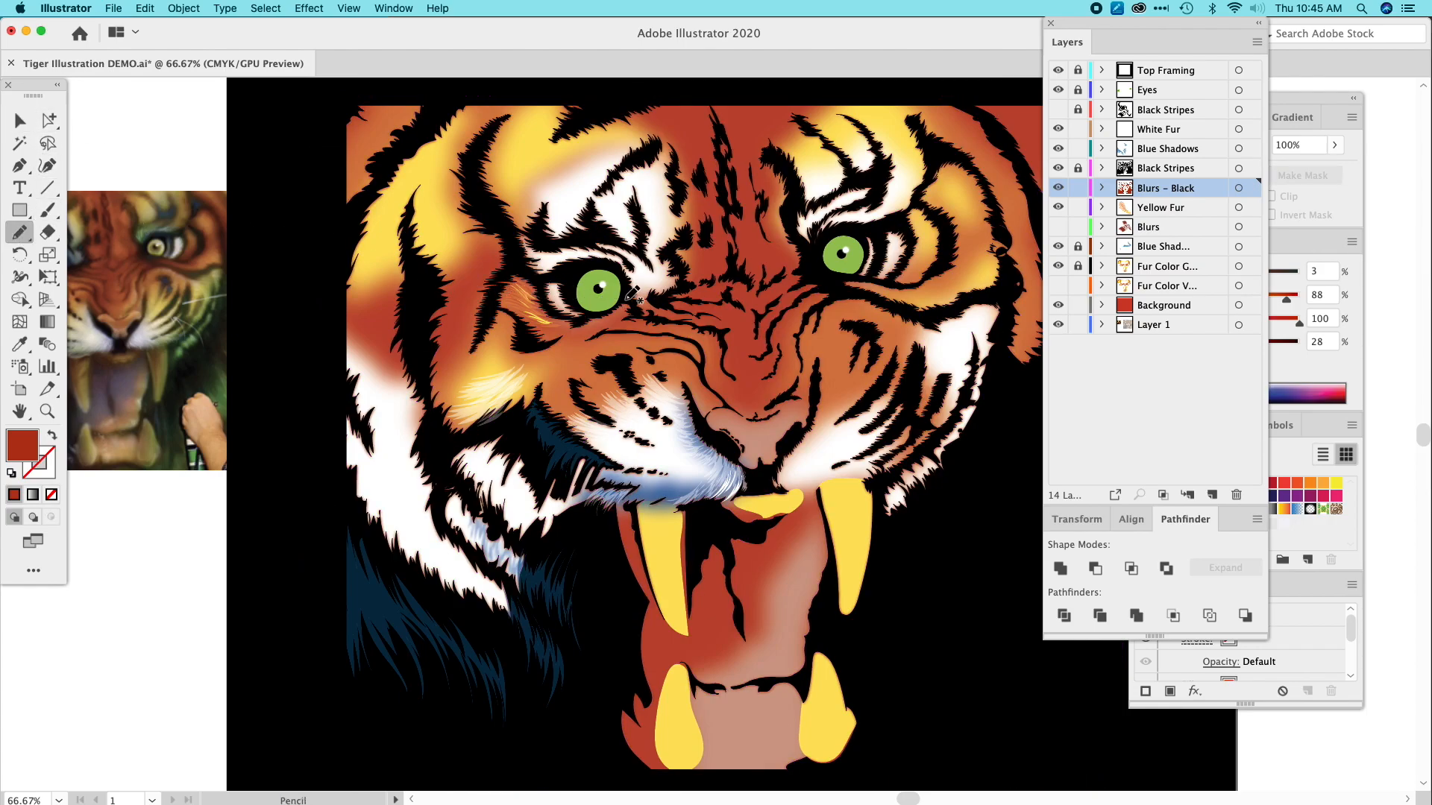
{"action": "mouse_move", "coordinate": [633, 302]}
{"action": "left_mouse_down"}
{"action": "mouse_move", "coordinate": [565, 312]}
{"action": "mouse_move", "coordinate": [545, 292]}
{"action": "mouse_move", "coordinate": [501, 199]}
{"action": "mouse_move", "coordinate": [554, 138]}
{"action": "mouse_move", "coordinate": [617, 119]}
{"action": "mouse_move", "coordinate": [669, 134]}
{"action": "mouse_move", "coordinate": [679, 276]}
{"action": "mouse_move", "coordinate": [646, 300]}
{"action": "mouse_move", "coordinate": [630, 280]}
{"action": "left_mouse_up"}
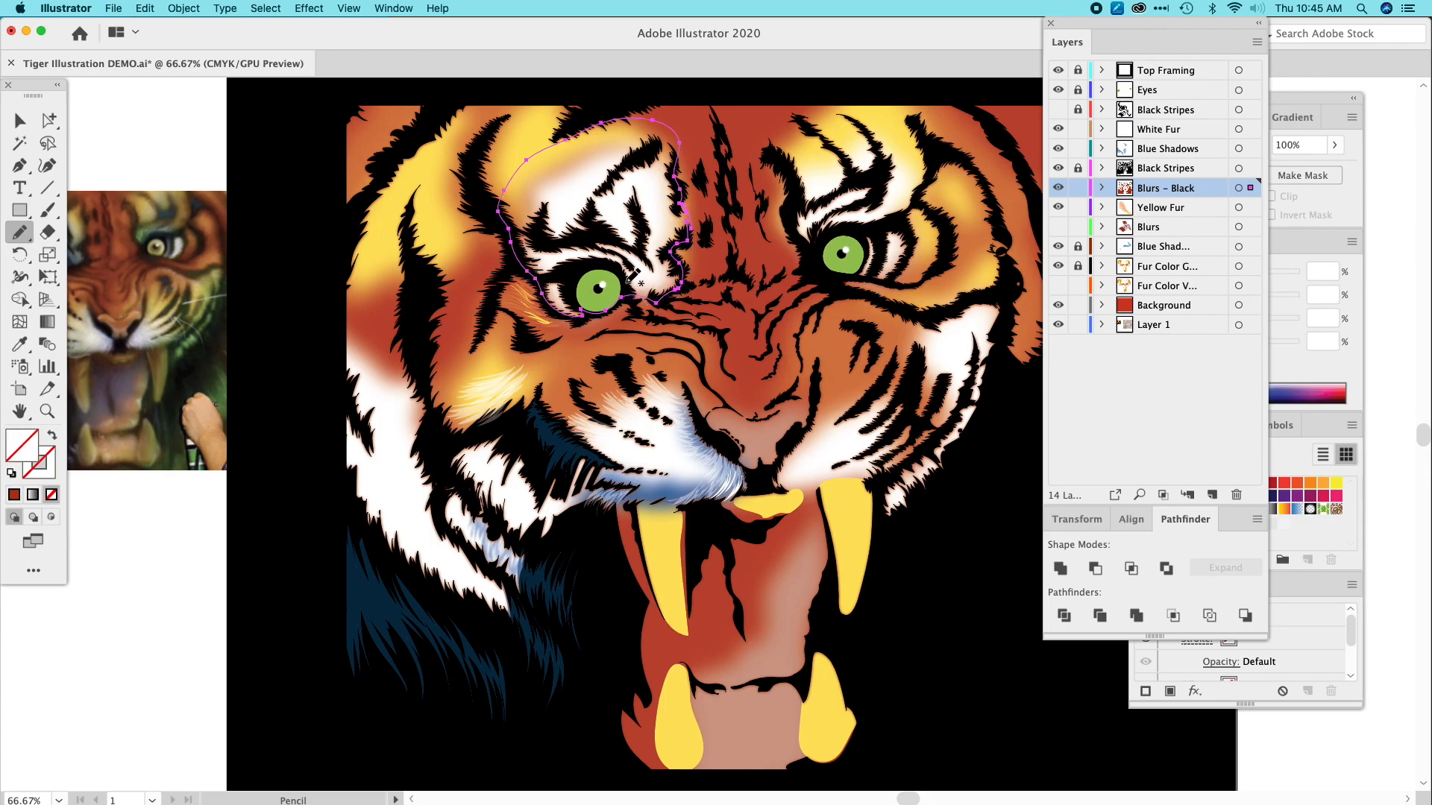
{"action": "key", "text": "i"}
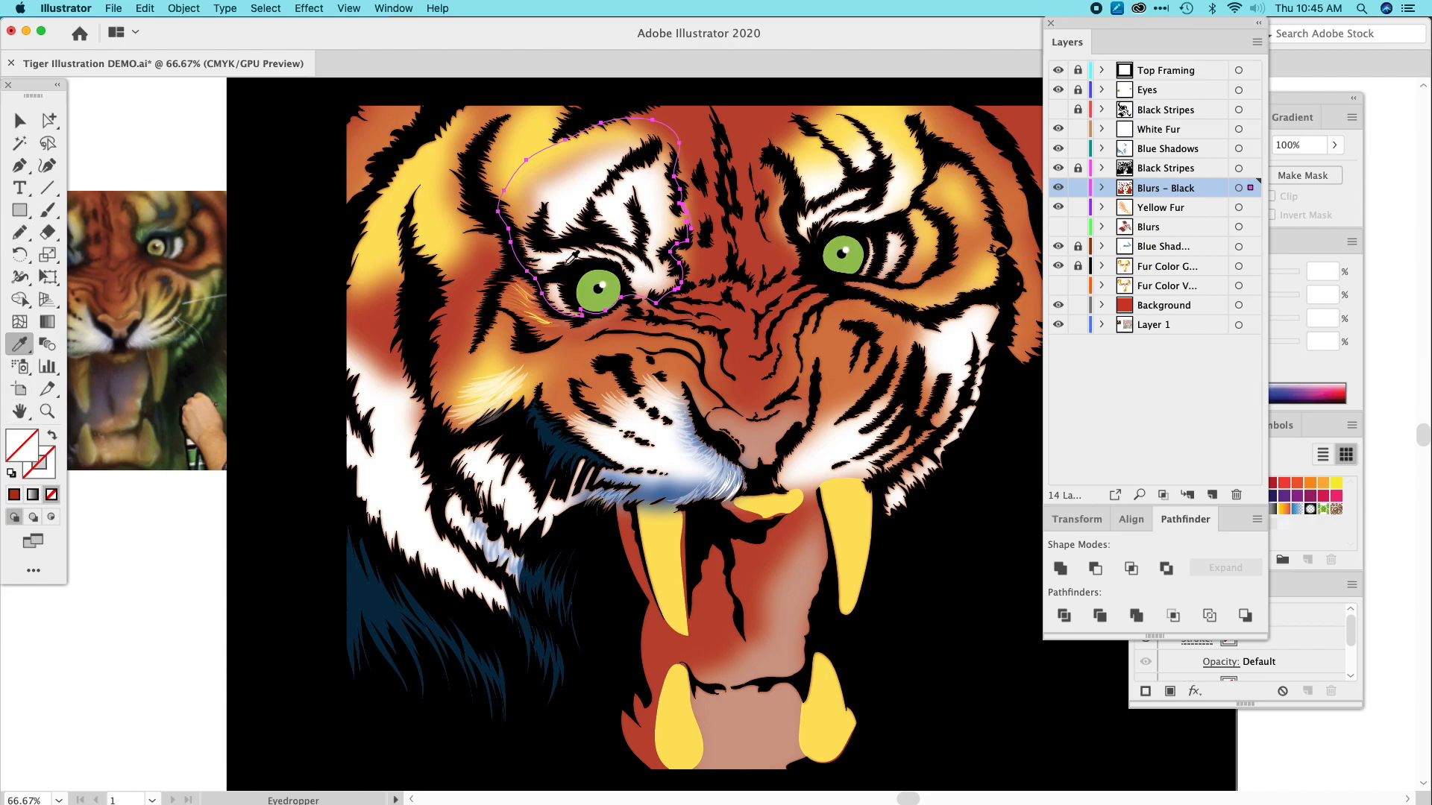
{"action": "left_click", "coordinate": [618, 281]}
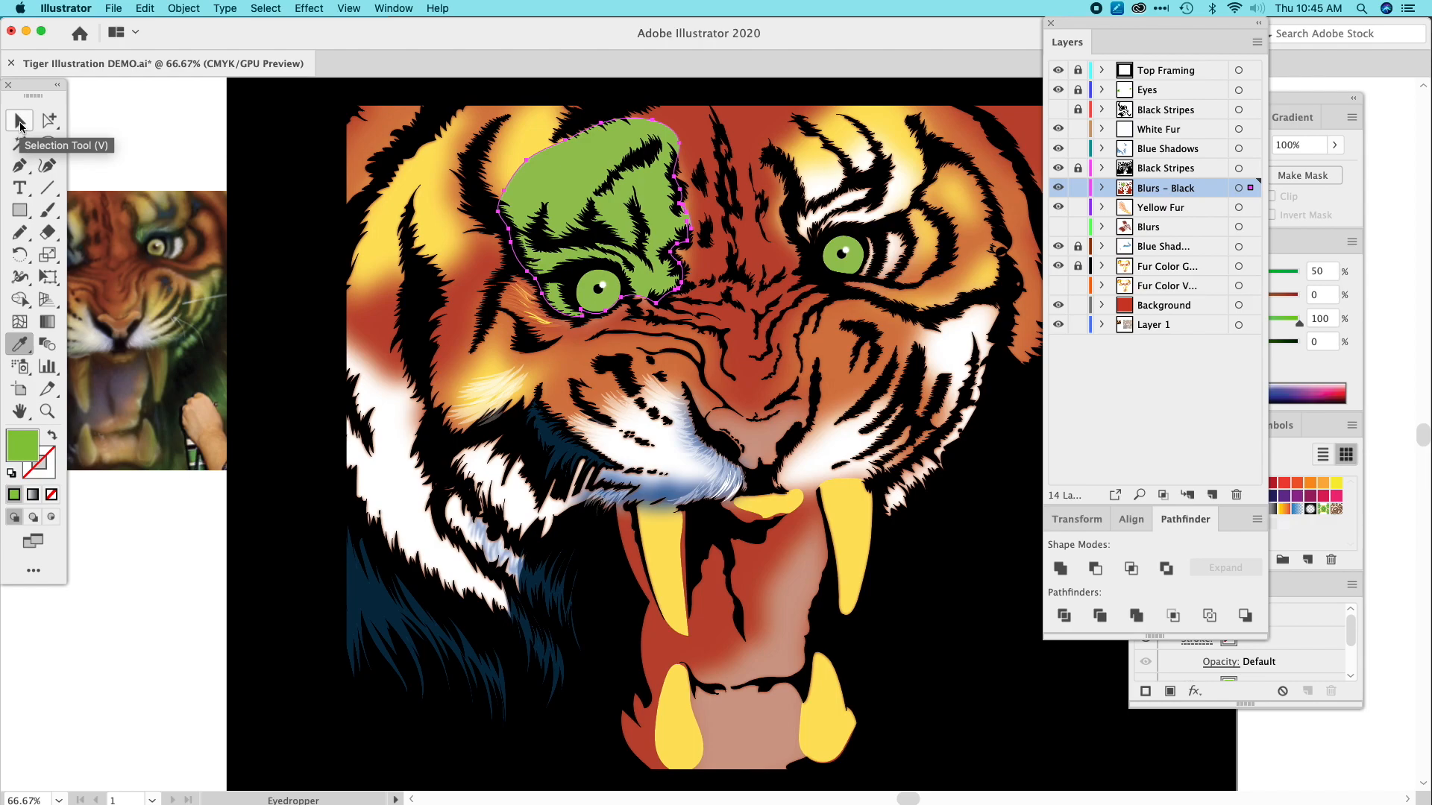
Outline the left-hand cheek fur and muzzle as one Pencil shape and fill it with the same green.
{"action": "left_click", "coordinate": [19, 232]}
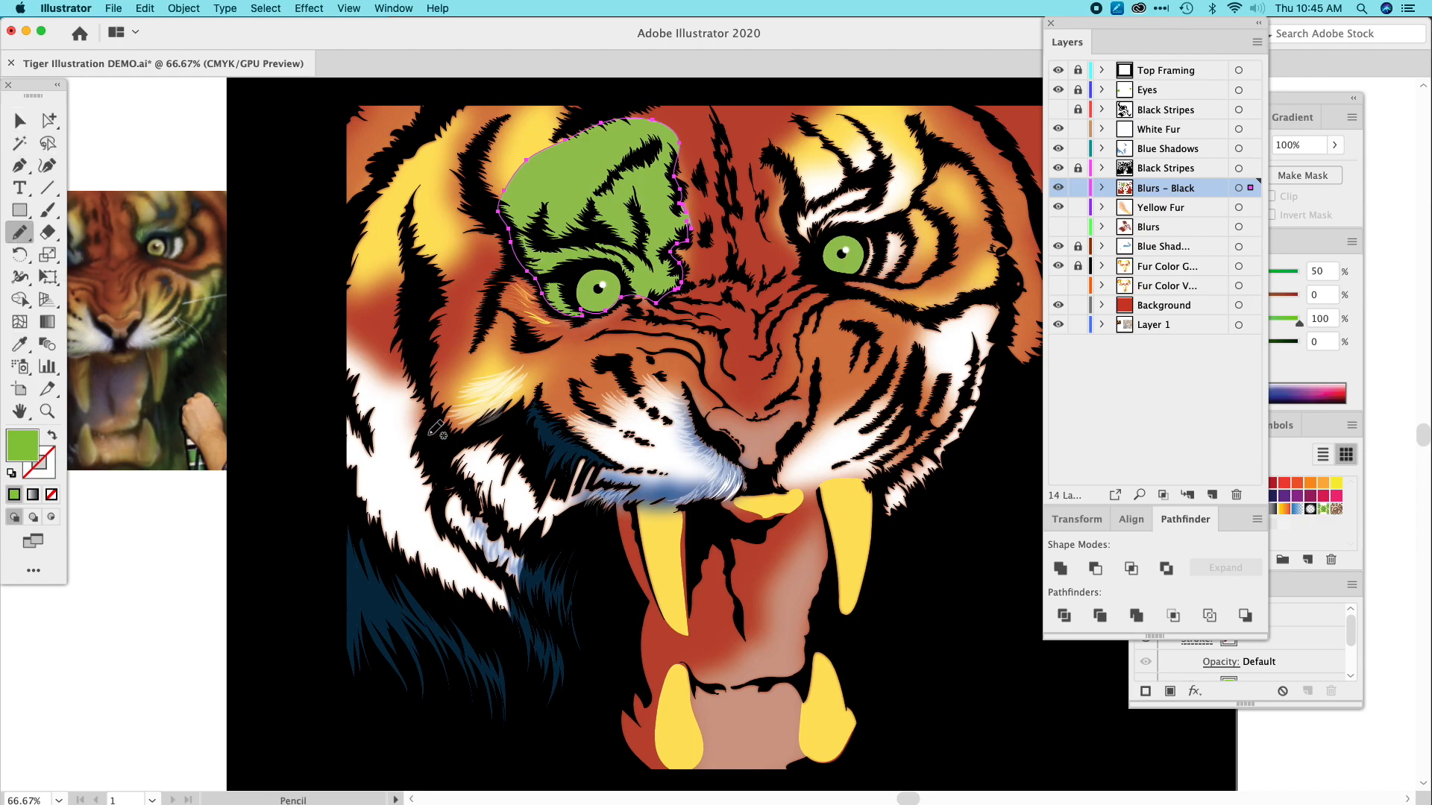
{"action": "mouse_move", "coordinate": [421, 388]}
{"action": "left_mouse_down"}
{"action": "mouse_move", "coordinate": [422, 441]}
{"action": "mouse_move", "coordinate": [443, 472]}
{"action": "mouse_move", "coordinate": [445, 451]}
{"action": "mouse_move", "coordinate": [503, 426]}
{"action": "mouse_move", "coordinate": [539, 459]}
{"action": "mouse_move", "coordinate": [574, 442]}
{"action": "mouse_move", "coordinate": [596, 458]}
{"action": "mouse_move", "coordinate": [572, 428]}
{"action": "mouse_move", "coordinate": [663, 383]}
{"action": "mouse_move", "coordinate": [750, 481]}
{"action": "mouse_move", "coordinate": [699, 510]}
{"action": "mouse_move", "coordinate": [618, 504]}
{"action": "mouse_move", "coordinate": [559, 522]}
{"action": "mouse_move", "coordinate": [507, 640]}
{"action": "mouse_move", "coordinate": [441, 665]}
{"action": "mouse_move", "coordinate": [393, 644]}
{"action": "mouse_move", "coordinate": [324, 515]}
{"action": "mouse_move", "coordinate": [310, 405]}
{"action": "mouse_move", "coordinate": [332, 295]}
{"action": "mouse_move", "coordinate": [426, 365]}
{"action": "left_mouse_up"}
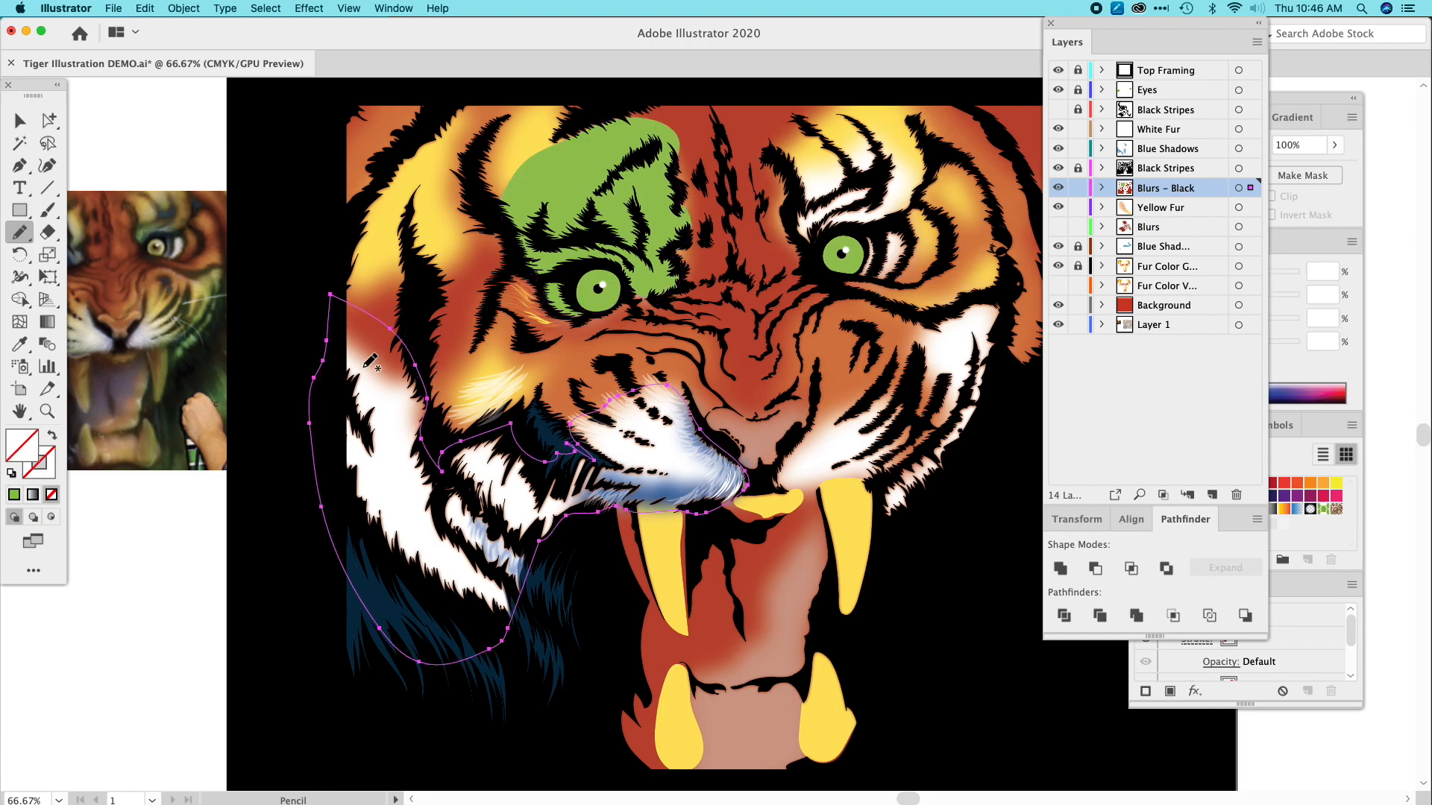
{"action": "left_click", "coordinate": [23, 346]}
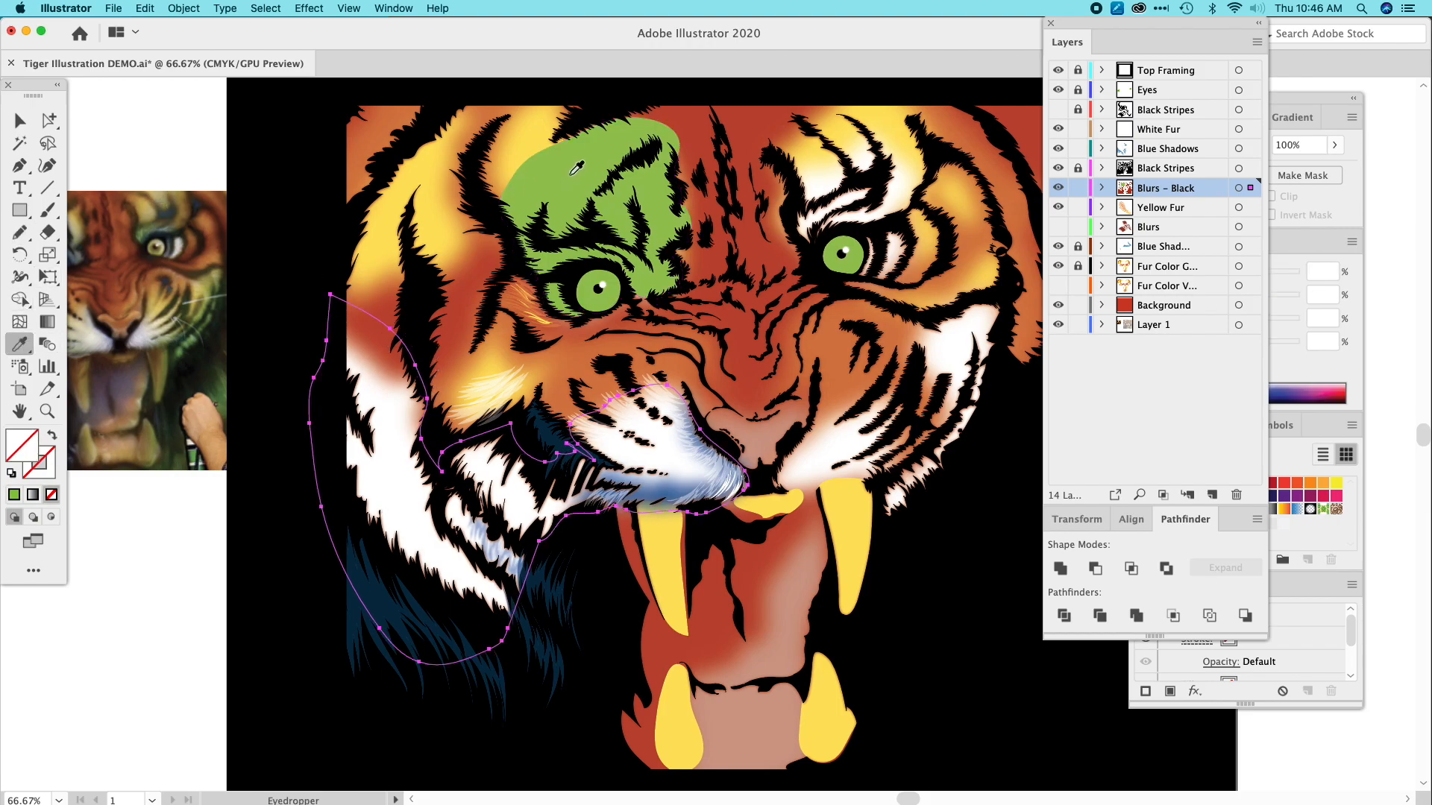
{"action": "left_click", "coordinate": [576, 167]}
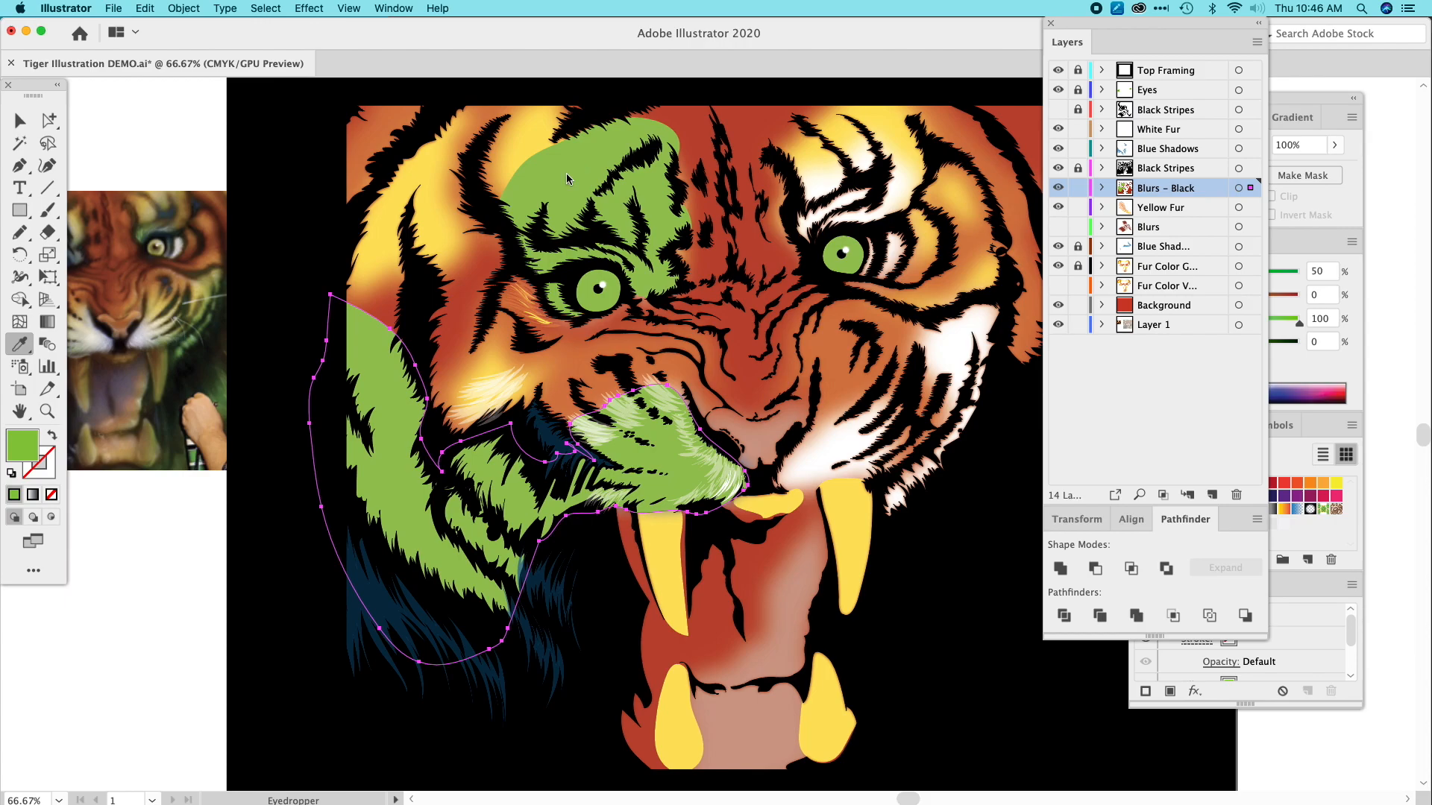
Outline the white fur around the right-hand eye with the Pencil and give it the green fill of the other patches.
{"action": "left_click", "coordinate": [21, 232]}
{"action": "left_click_drag", "start_coordinate": [796, 227], "coordinate": [809, 270]}
{"action": "mouse_move", "coordinate": [793, 219]}
{"action": "left_mouse_down"}
{"action": "mouse_move", "coordinate": [799, 159]}
{"action": "mouse_move", "coordinate": [845, 132]}
{"action": "mouse_move", "coordinate": [896, 117]}
{"action": "mouse_move", "coordinate": [943, 151]}
{"action": "mouse_move", "coordinate": [899, 272]}
{"action": "mouse_move", "coordinate": [827, 277]}
{"action": "mouse_move", "coordinate": [813, 239]}
{"action": "left_mouse_up"}
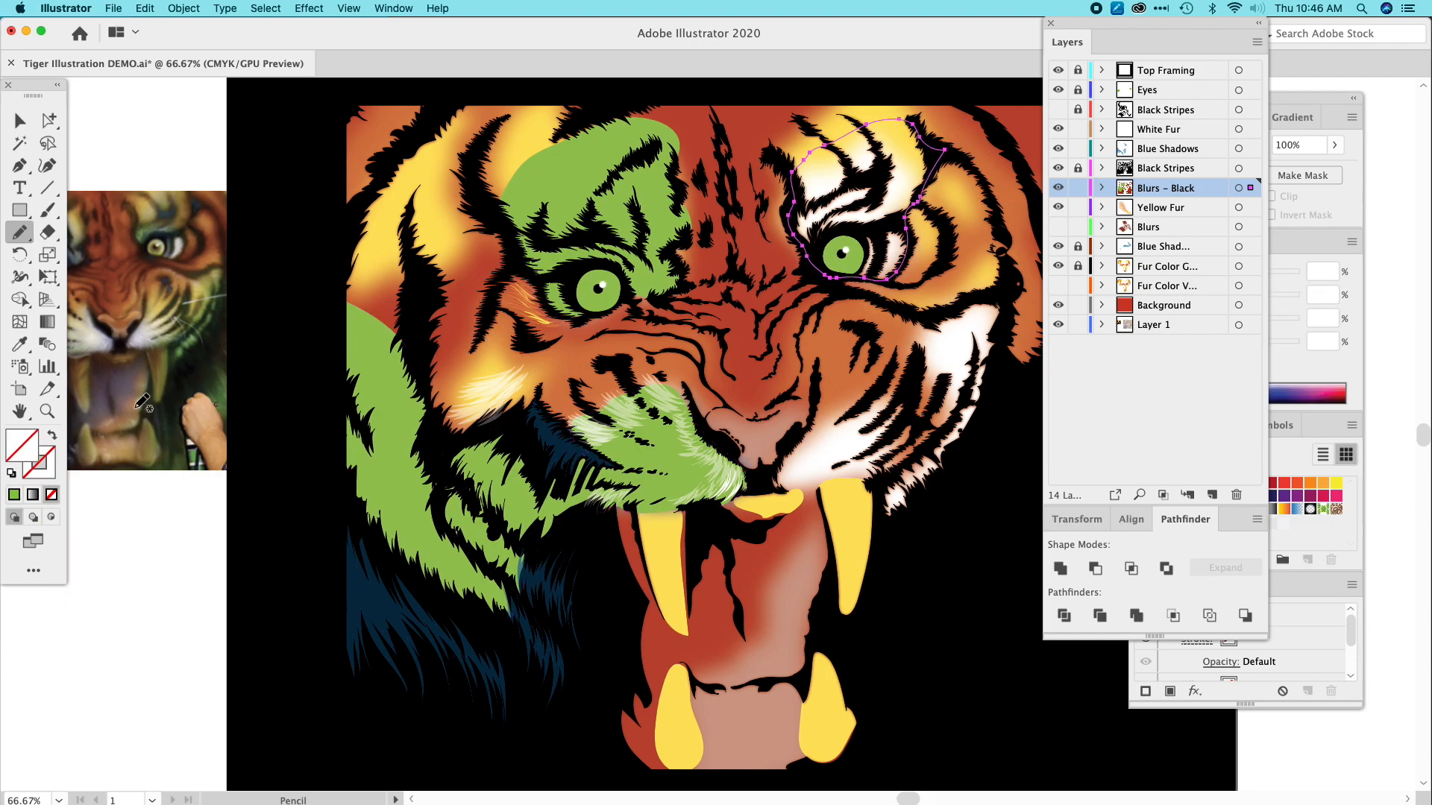
{"action": "left_click", "coordinate": [20, 344]}
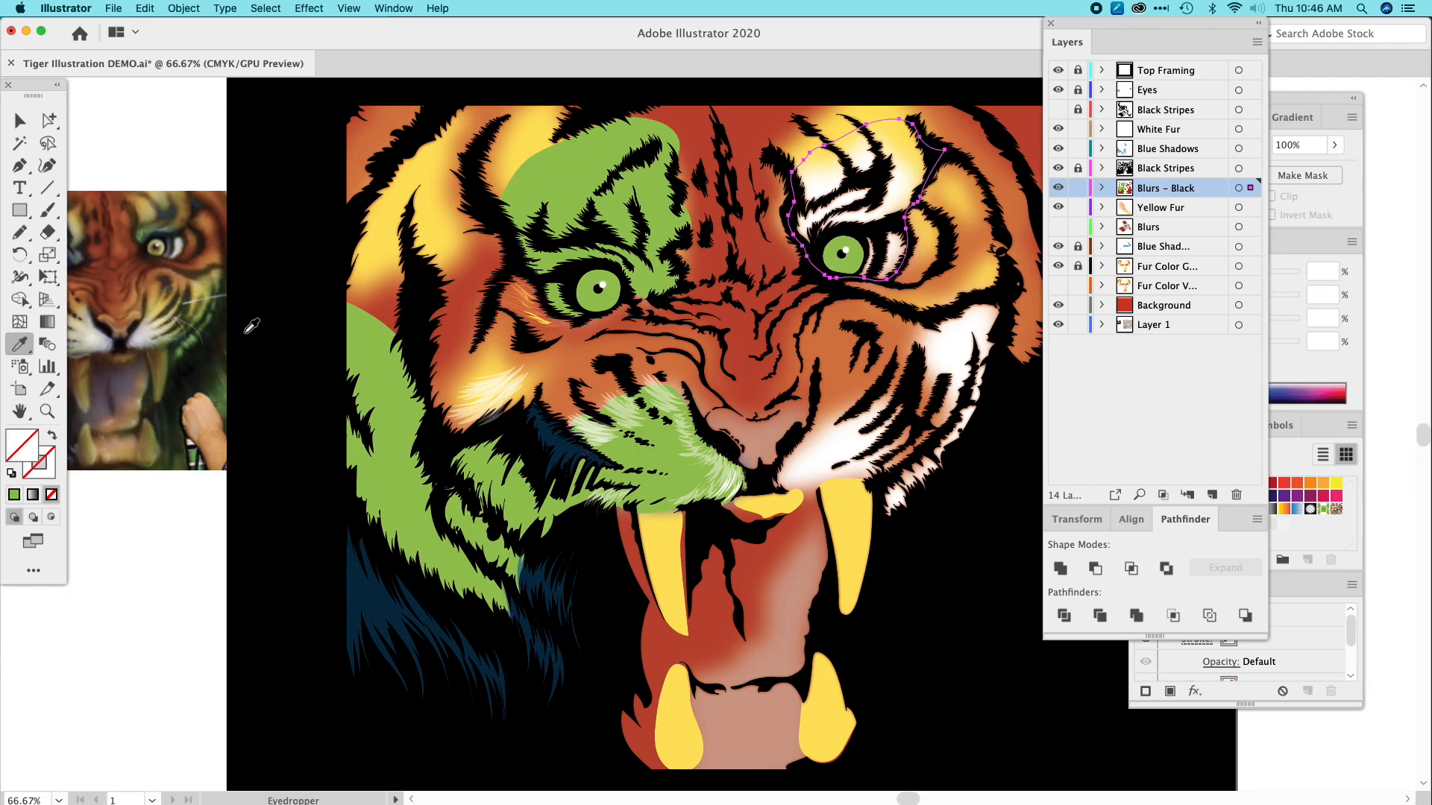
{"action": "left_click", "coordinate": [576, 169]}
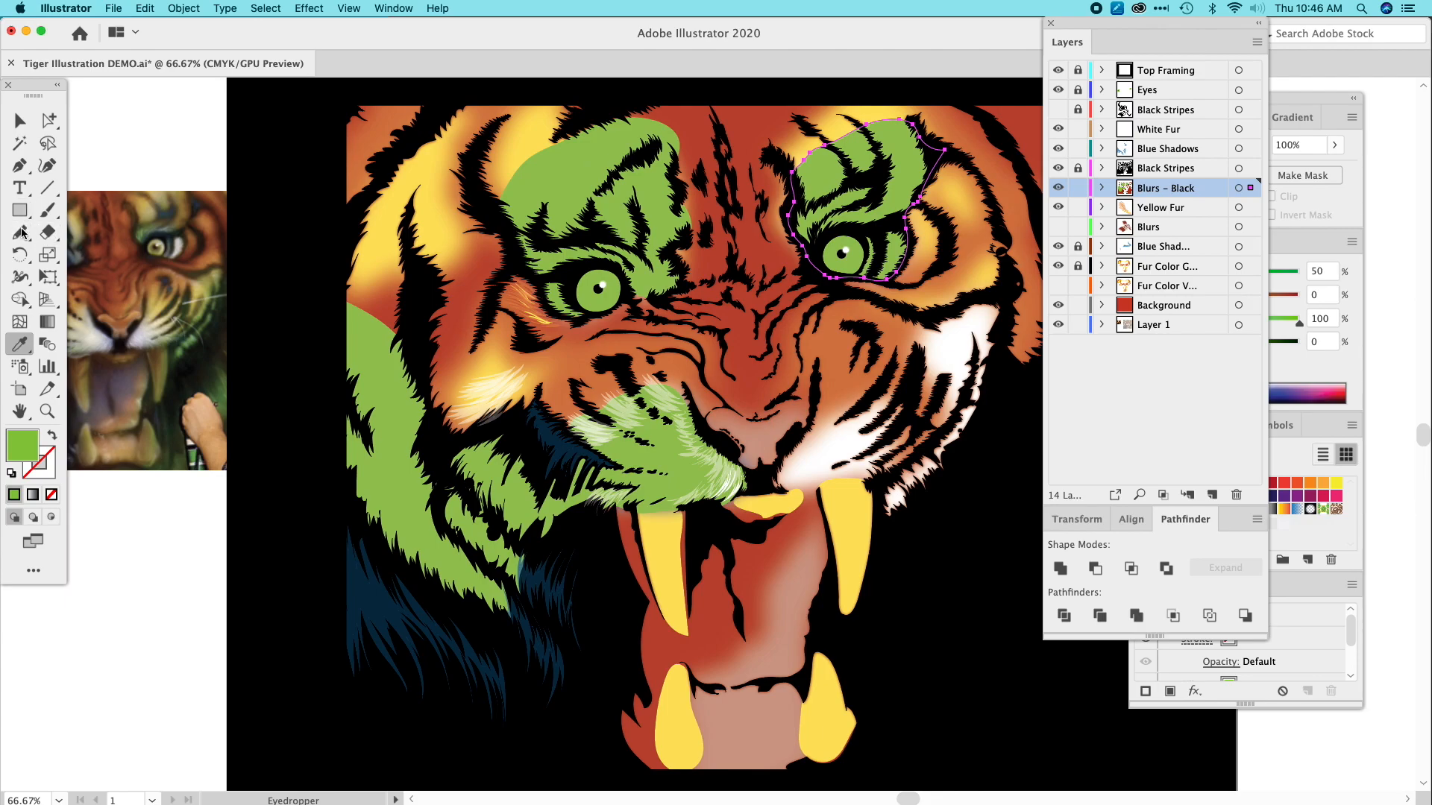
Outline the right-hand muzzle and whisker fur down to the fang with the Pencil and fill it with the same green.
{"action": "key", "text": "n"}
{"action": "mouse_move", "coordinate": [776, 481]}
{"action": "left_mouse_down"}
{"action": "mouse_move", "coordinate": [794, 433]}
{"action": "mouse_move", "coordinate": [883, 385]}
{"action": "mouse_move", "coordinate": [910, 346]}
{"action": "mouse_move", "coordinate": [920, 358]}
{"action": "left_mouse_up"}
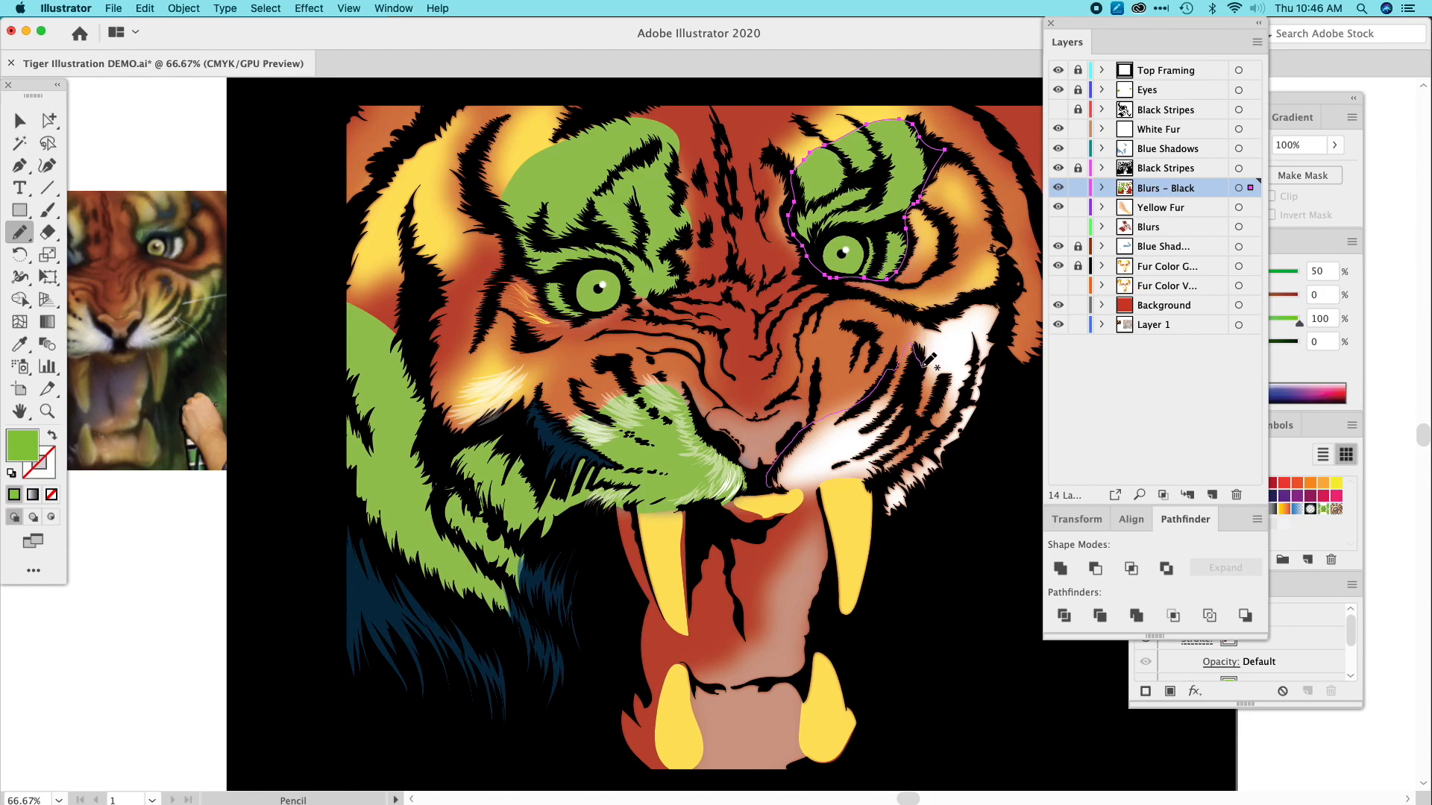
{"action": "mouse_move", "coordinate": [922, 365]}
{"action": "left_mouse_down"}
{"action": "mouse_move", "coordinate": [940, 399]}
{"action": "mouse_move", "coordinate": [958, 402]}
{"action": "mouse_move", "coordinate": [977, 332]}
{"action": "mouse_move", "coordinate": [999, 409]}
{"action": "mouse_move", "coordinate": [929, 525]}
{"action": "mouse_move", "coordinate": [886, 541]}
{"action": "mouse_move", "coordinate": [868, 485]}
{"action": "mouse_move", "coordinate": [767, 495]}
{"action": "left_mouse_up"}
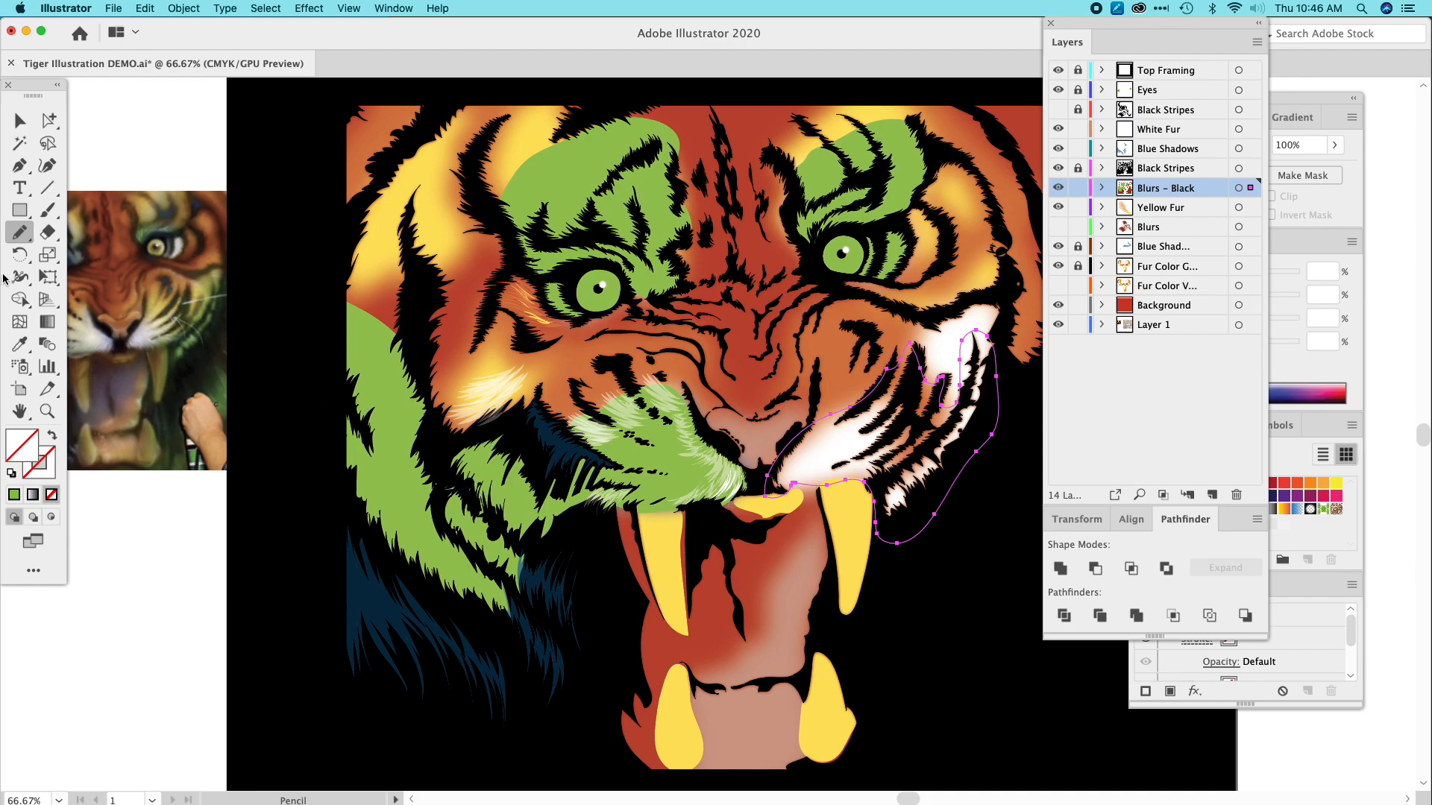
{"action": "left_click", "coordinate": [17, 347]}
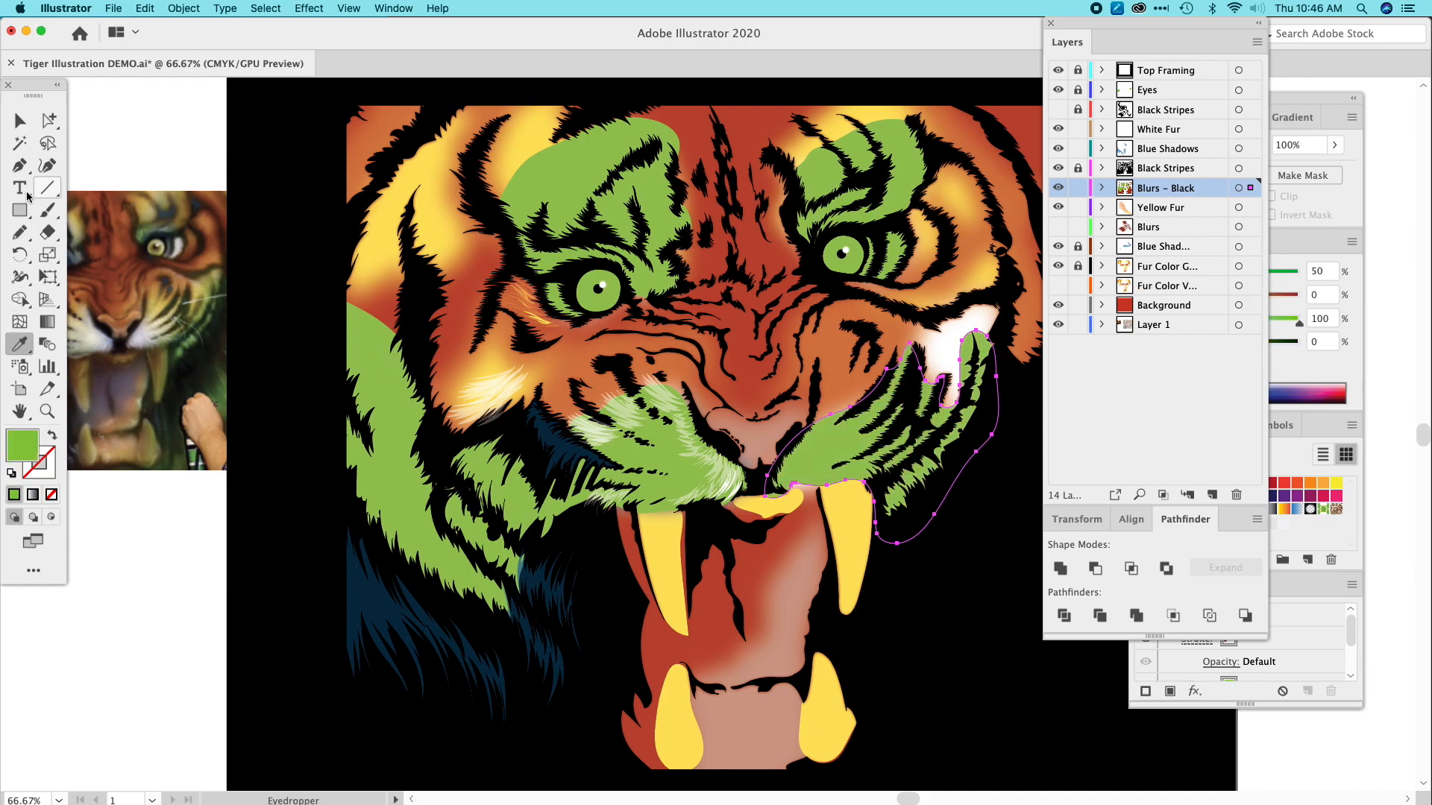
Select all four green shapes and combine them into a single compound path using Unite, Make Compound Shape and Expand.
{"action": "left_click", "coordinate": [20, 120]}
{"action": "left_click", "coordinate": [387, 401], "text": "shift"}
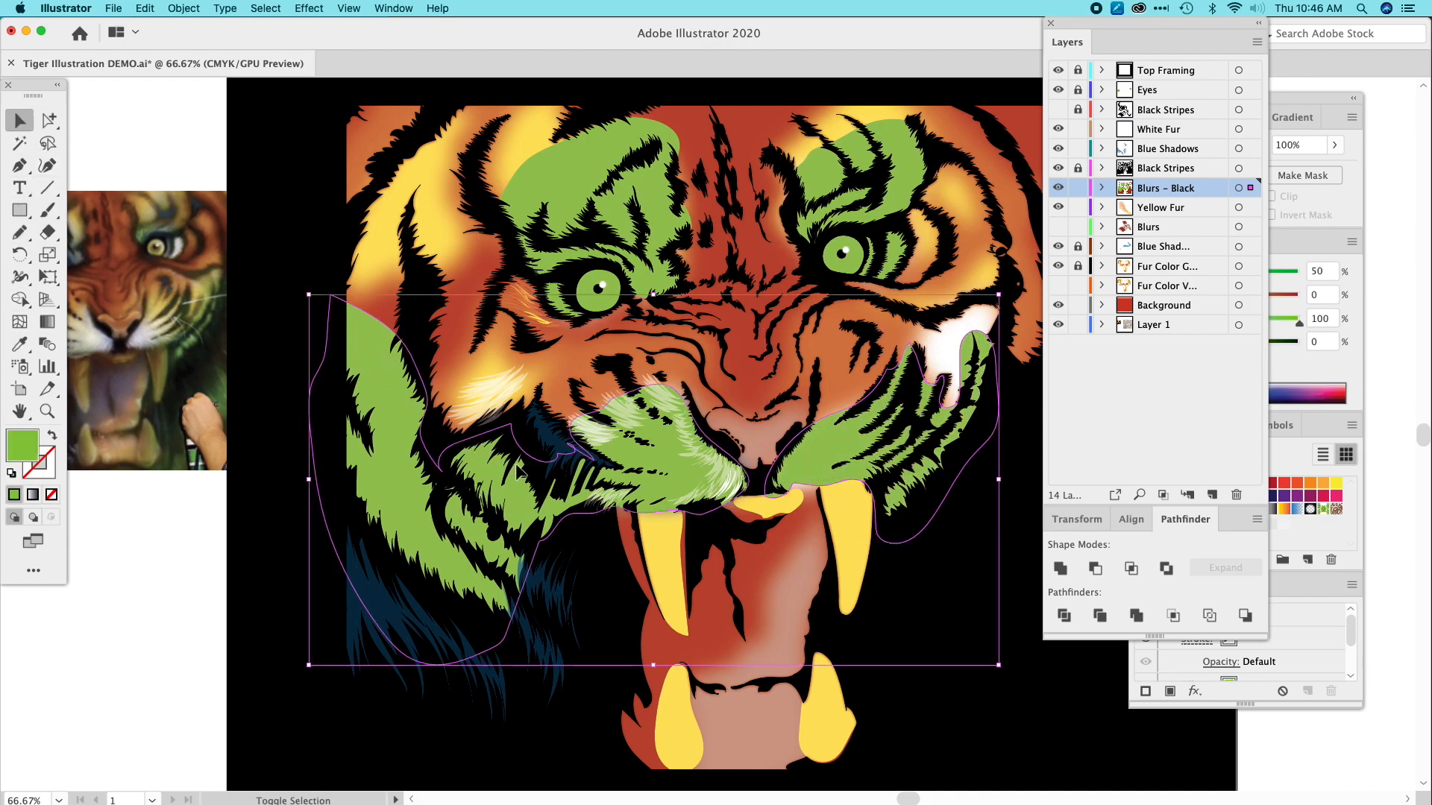
{"action": "left_click", "coordinate": [899, 163], "text": "shift"}
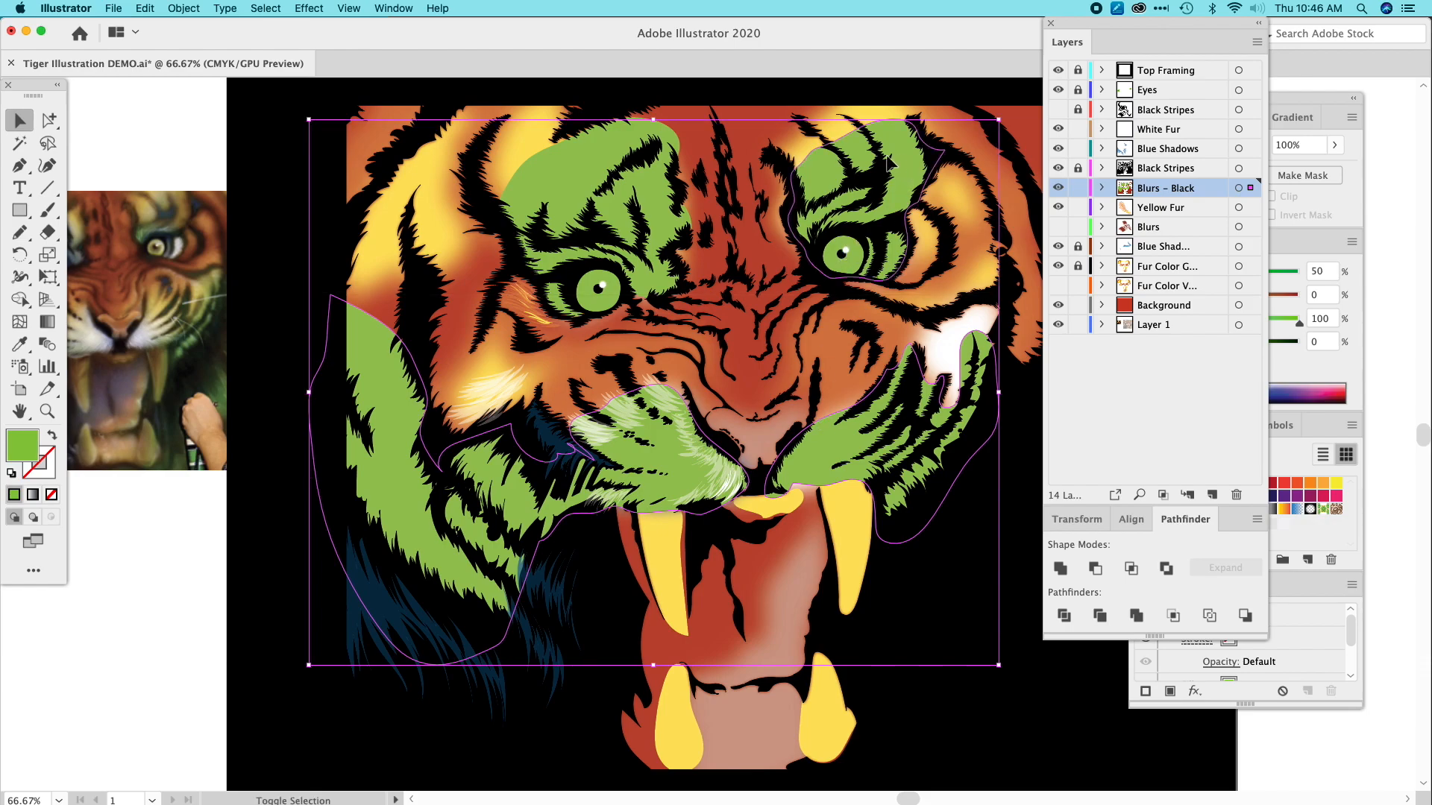
{"action": "left_click", "coordinate": [551, 182], "text": "shift"}
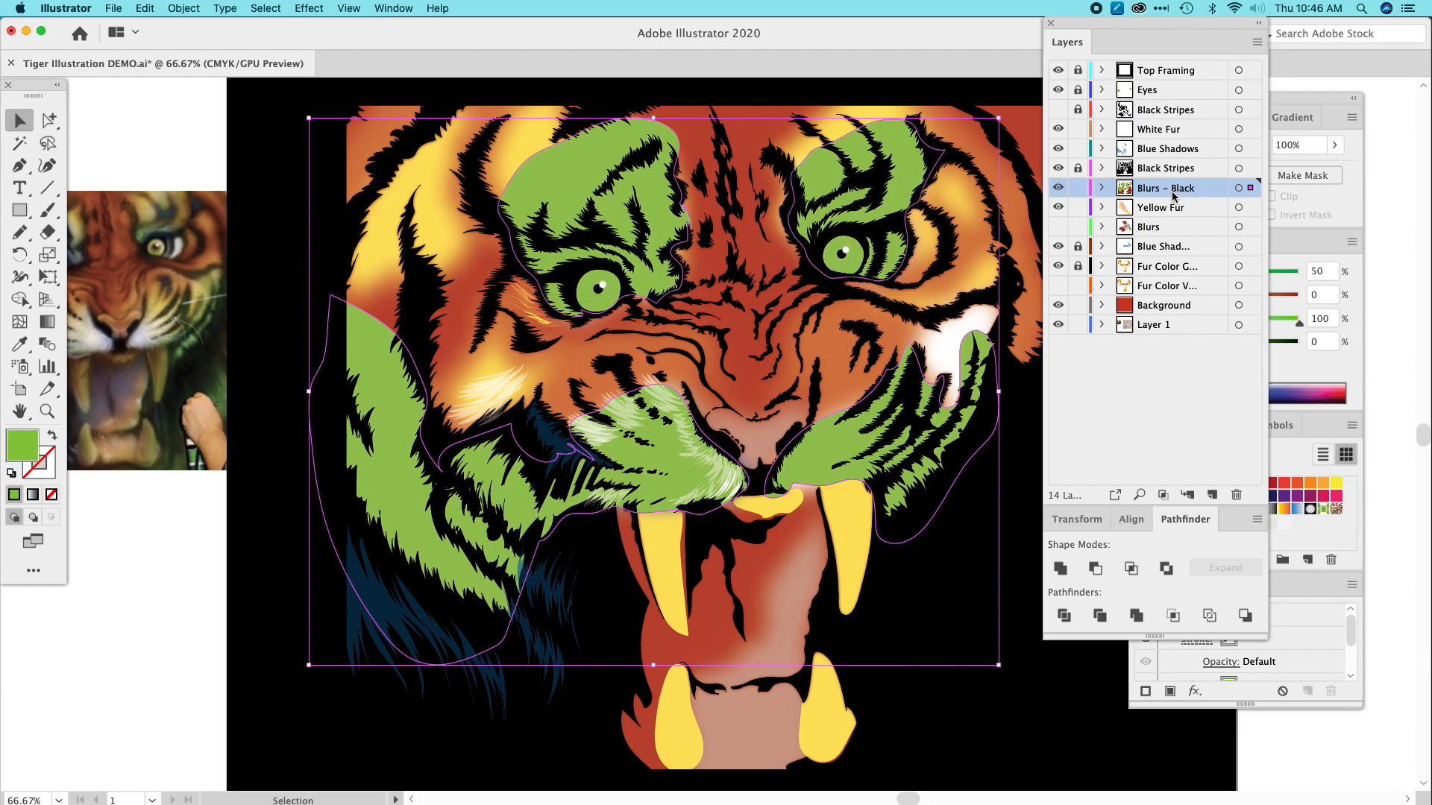
{"action": "left_click_drag", "start_coordinate": [1148, 29], "coordinate": [1301, 29]}
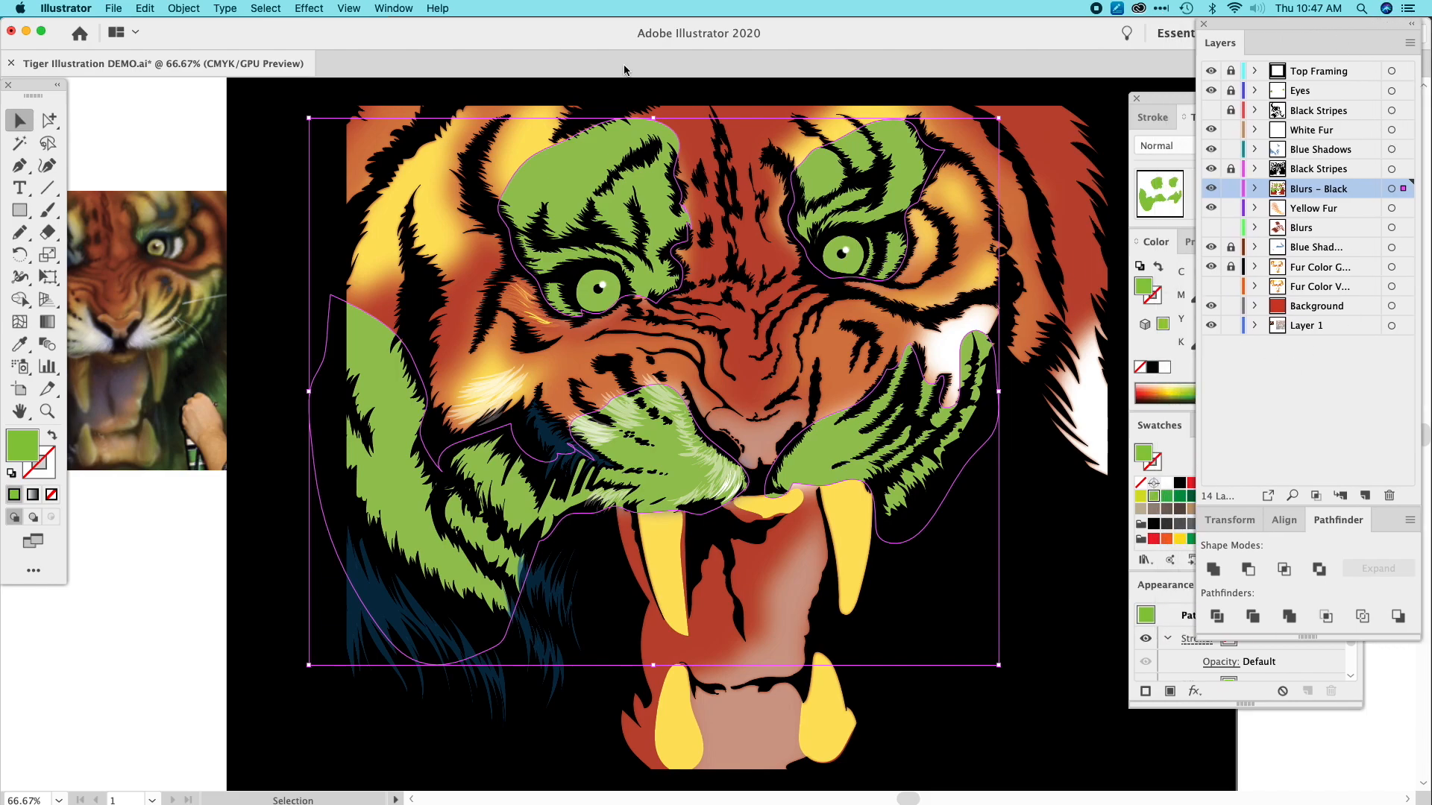
{"action": "mouse_move", "coordinate": [1163, 98]}
{"action": "left_mouse_down"}
{"action": "mouse_move", "coordinate": [672, 225]}
{"action": "mouse_move", "coordinate": [1071, 98]}
{"action": "mouse_move", "coordinate": [1101, 117]}
{"action": "left_mouse_up"}
{"action": "left_click", "coordinate": [1347, 530]}
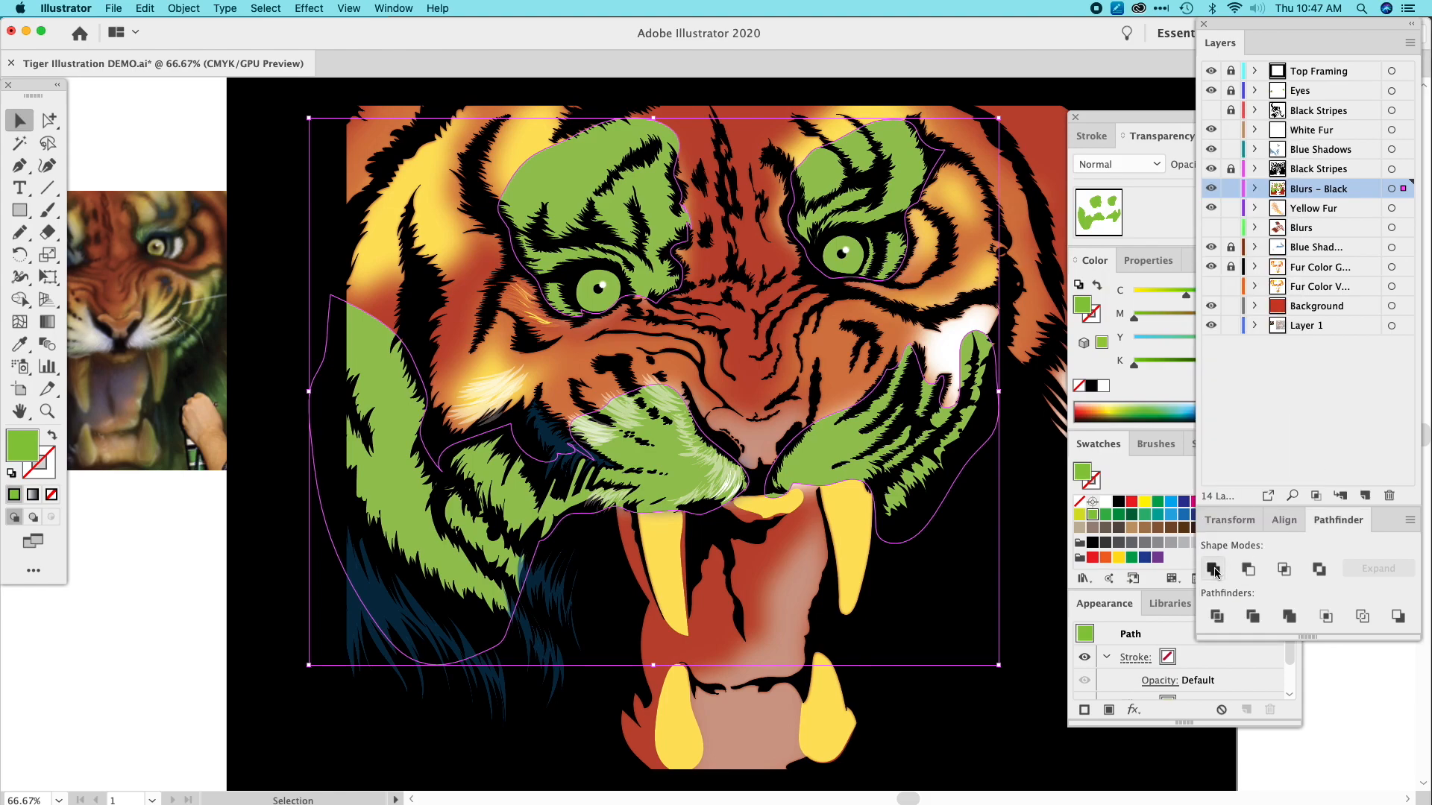
{"action": "left_click", "coordinate": [1410, 521]}
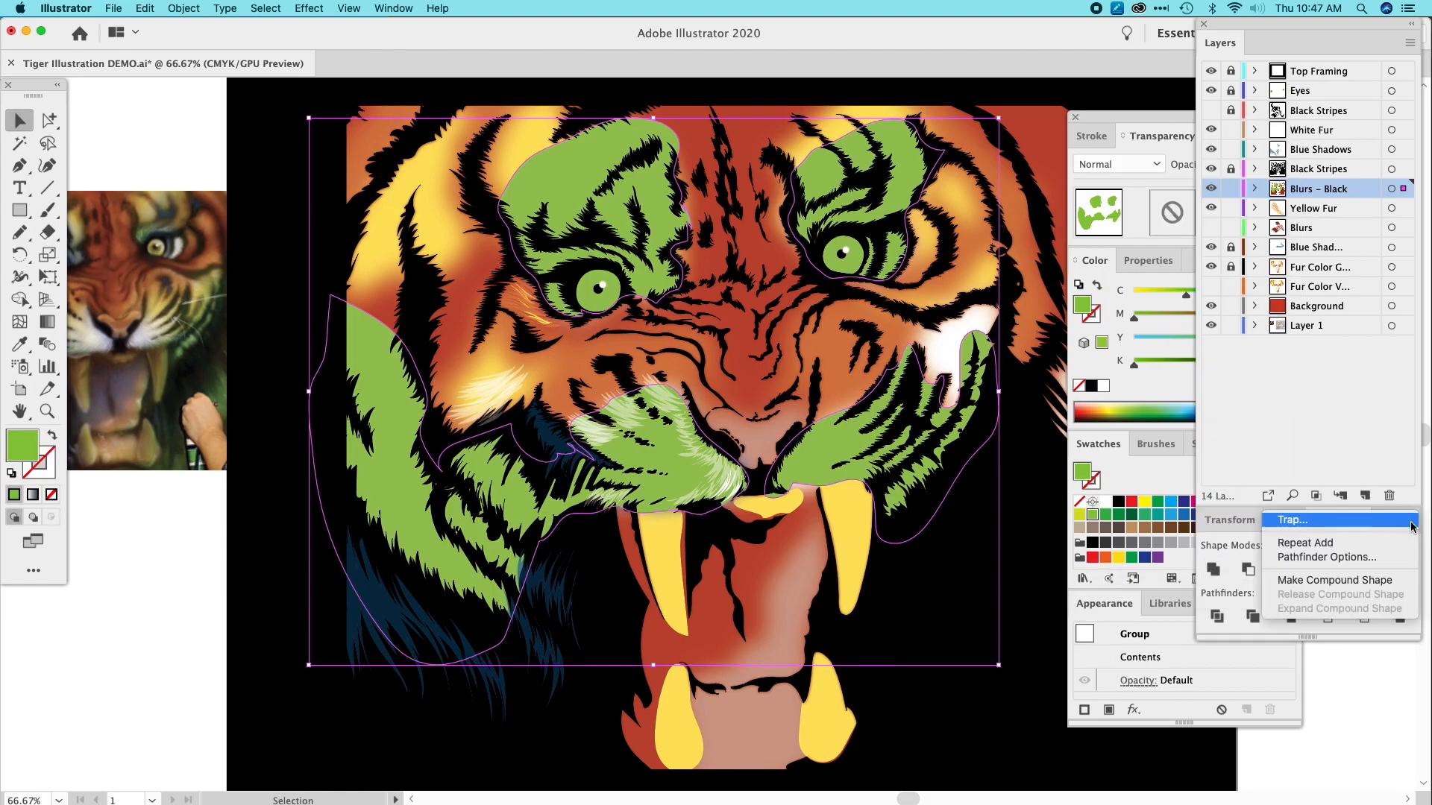
{"action": "left_click", "coordinate": [1396, 582]}
{"action": "left_click", "coordinate": [1391, 571]}
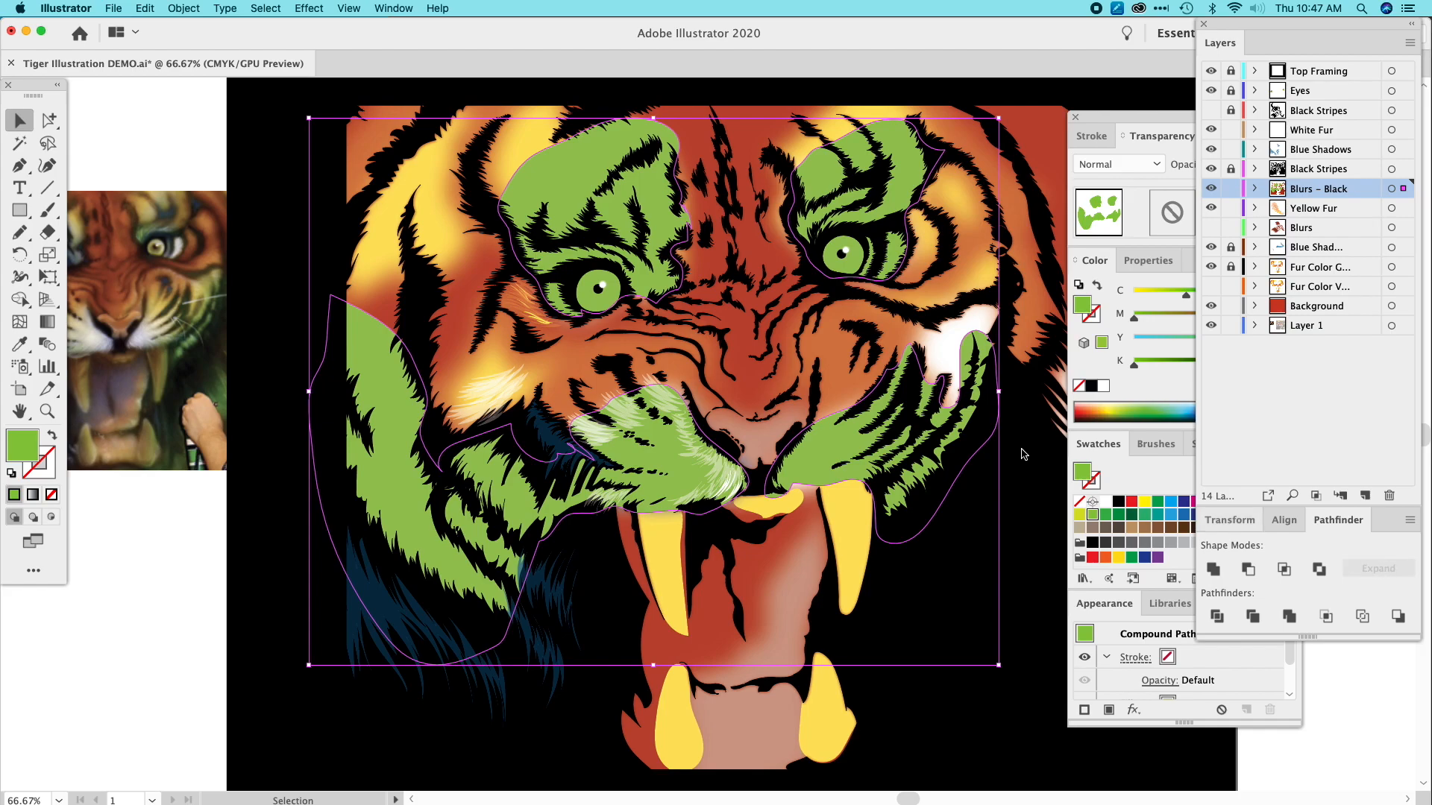
Draw a rectangle covering the whole tiger head inside the black frame and arrange it behind the green compound path.
{"action": "left_click_drag", "start_coordinate": [521, 260], "coordinate": [287, 233]}
{"action": "key", "text": "super+minus"}
{"action": "left_click", "coordinate": [19, 209]}
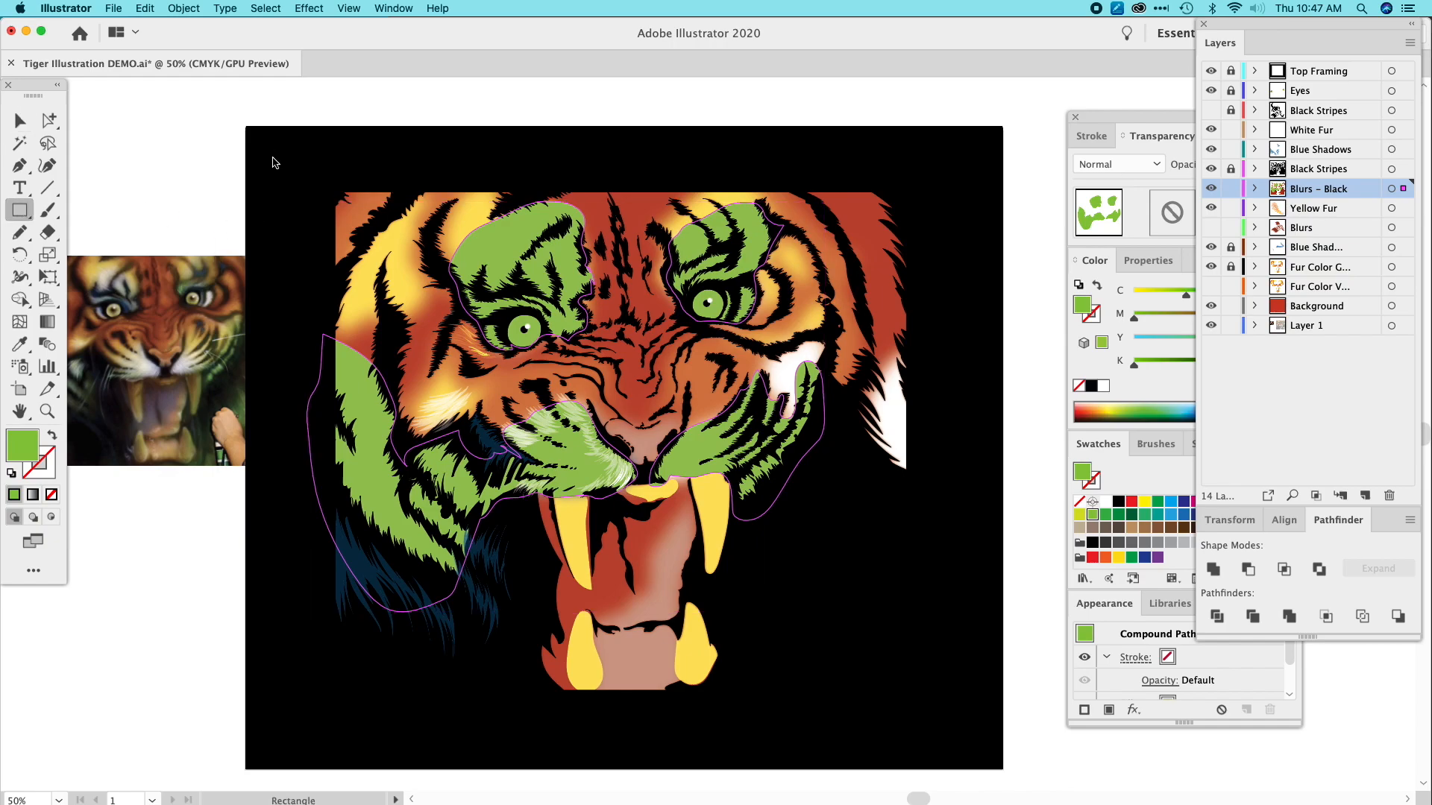
{"action": "left_click_drag", "start_coordinate": [272, 154], "coordinate": [970, 741]}
{"action": "left_click", "coordinate": [184, 8]}
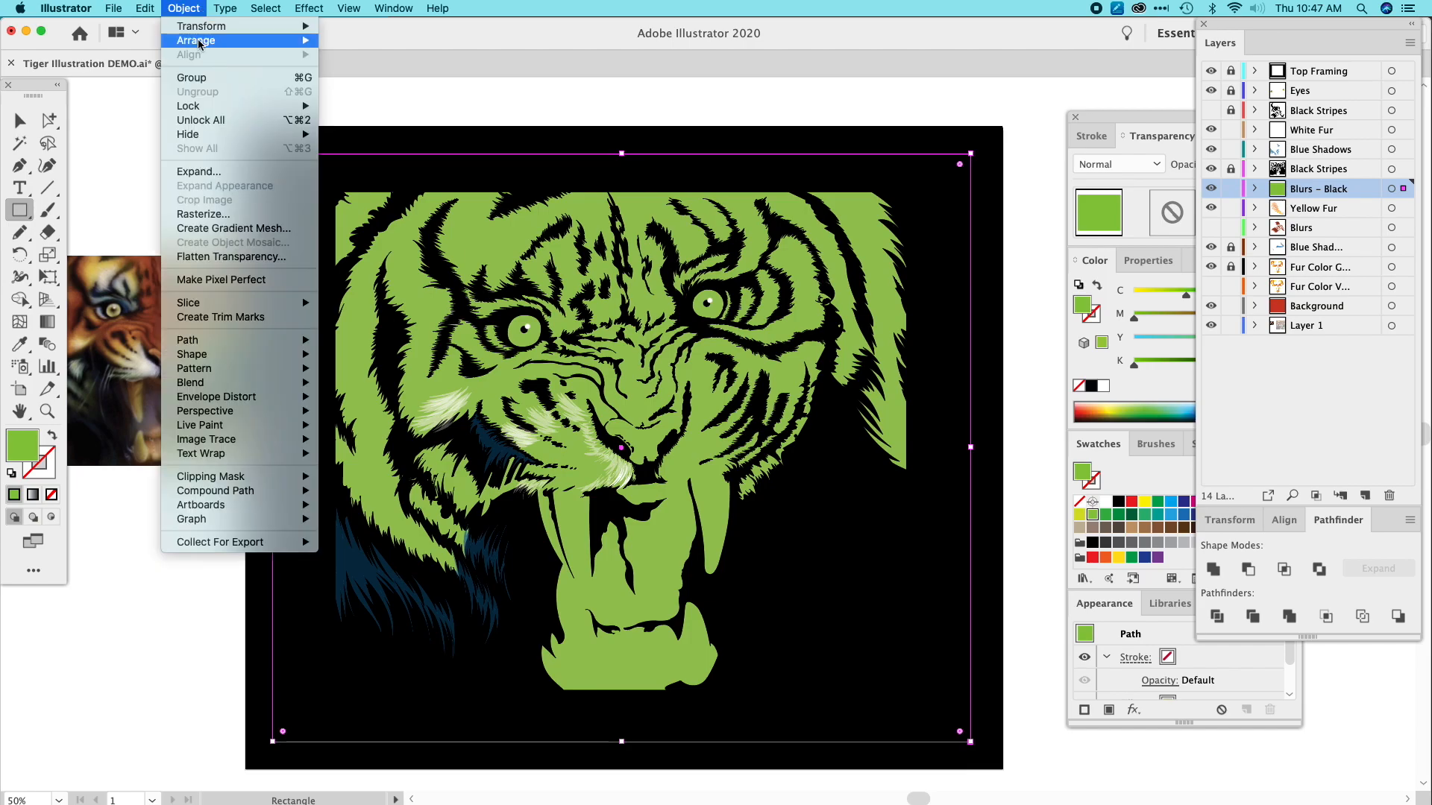
{"action": "mouse_move", "coordinate": [246, 42]}
{"action": "left_click", "coordinate": [387, 88]}
Fill the rectangle with the pure red swatch (M 100, Y 100) and subtract the green compound path from it with Minus Front.
{"action": "left_click", "coordinate": [19, 343]}
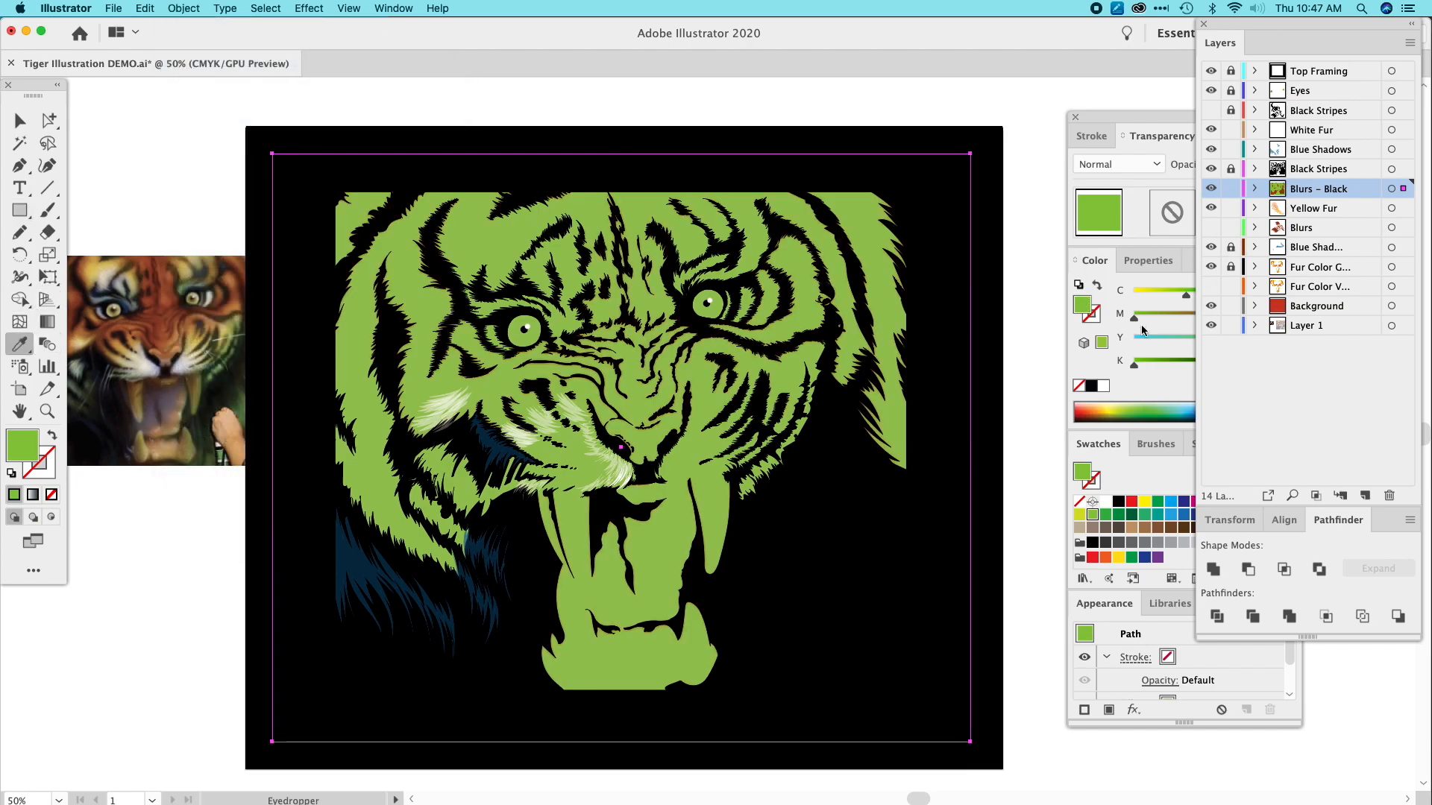
{"action": "left_click", "coordinate": [1132, 502]}
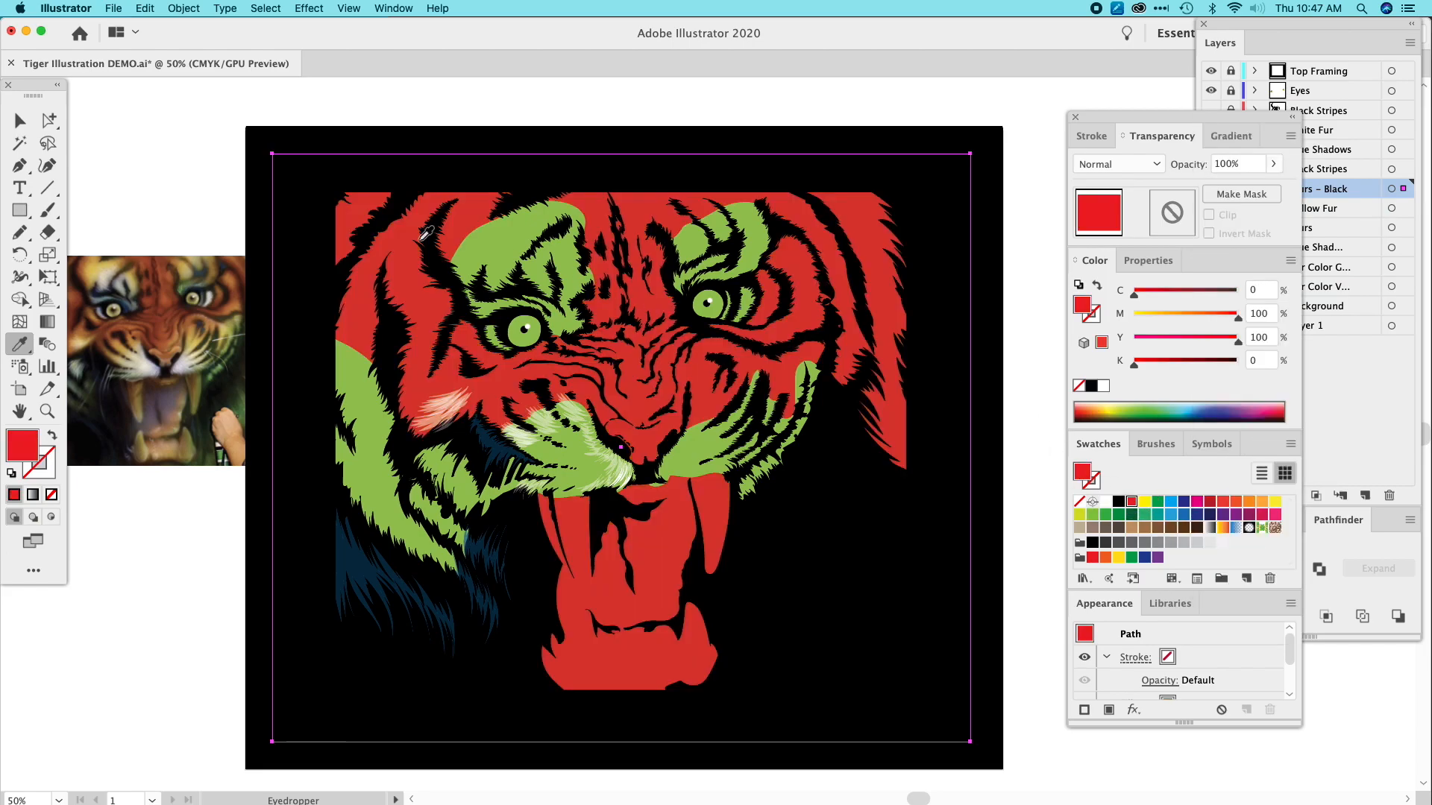
{"action": "left_click", "coordinate": [20, 120]}
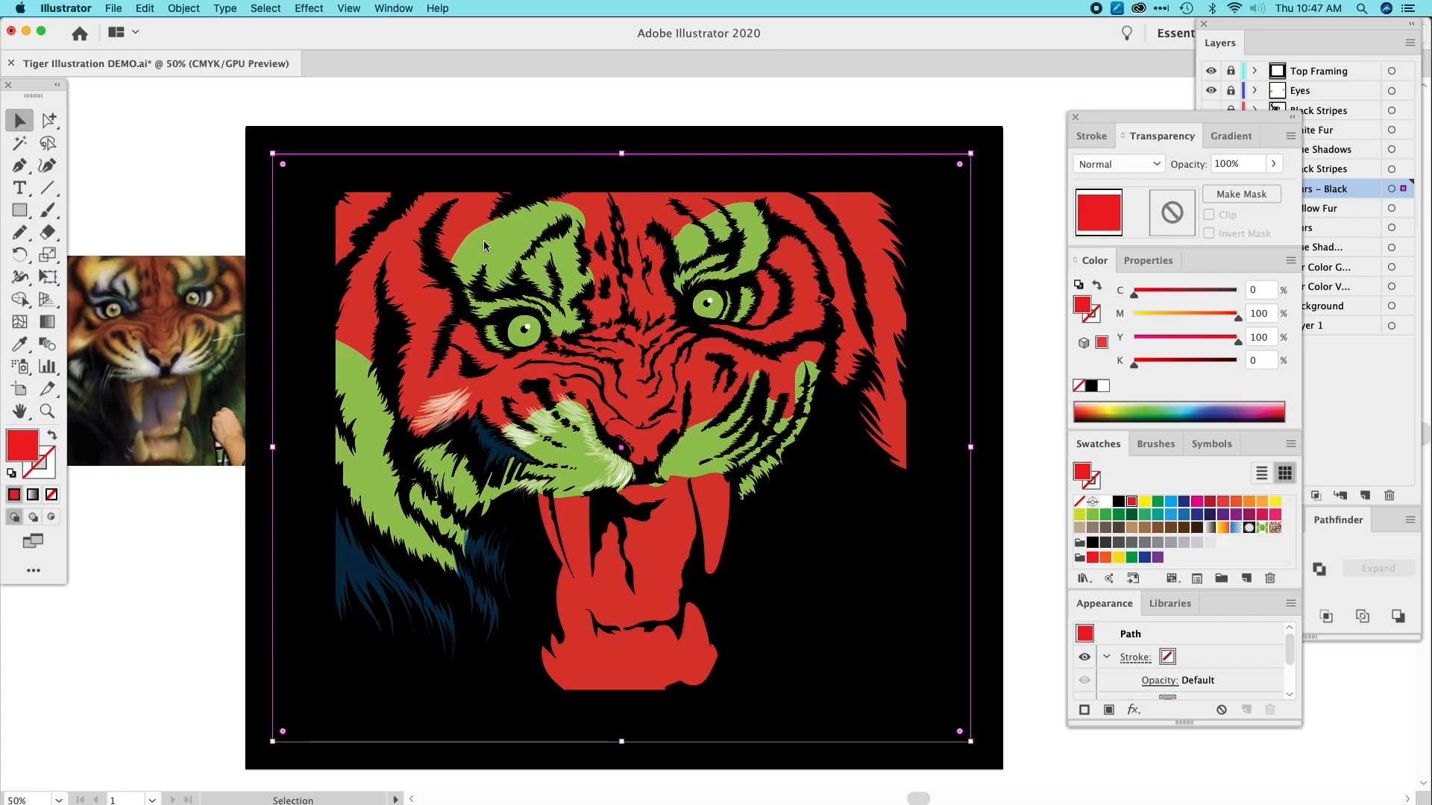
{"action": "left_click", "coordinate": [483, 240], "text": "shift"}
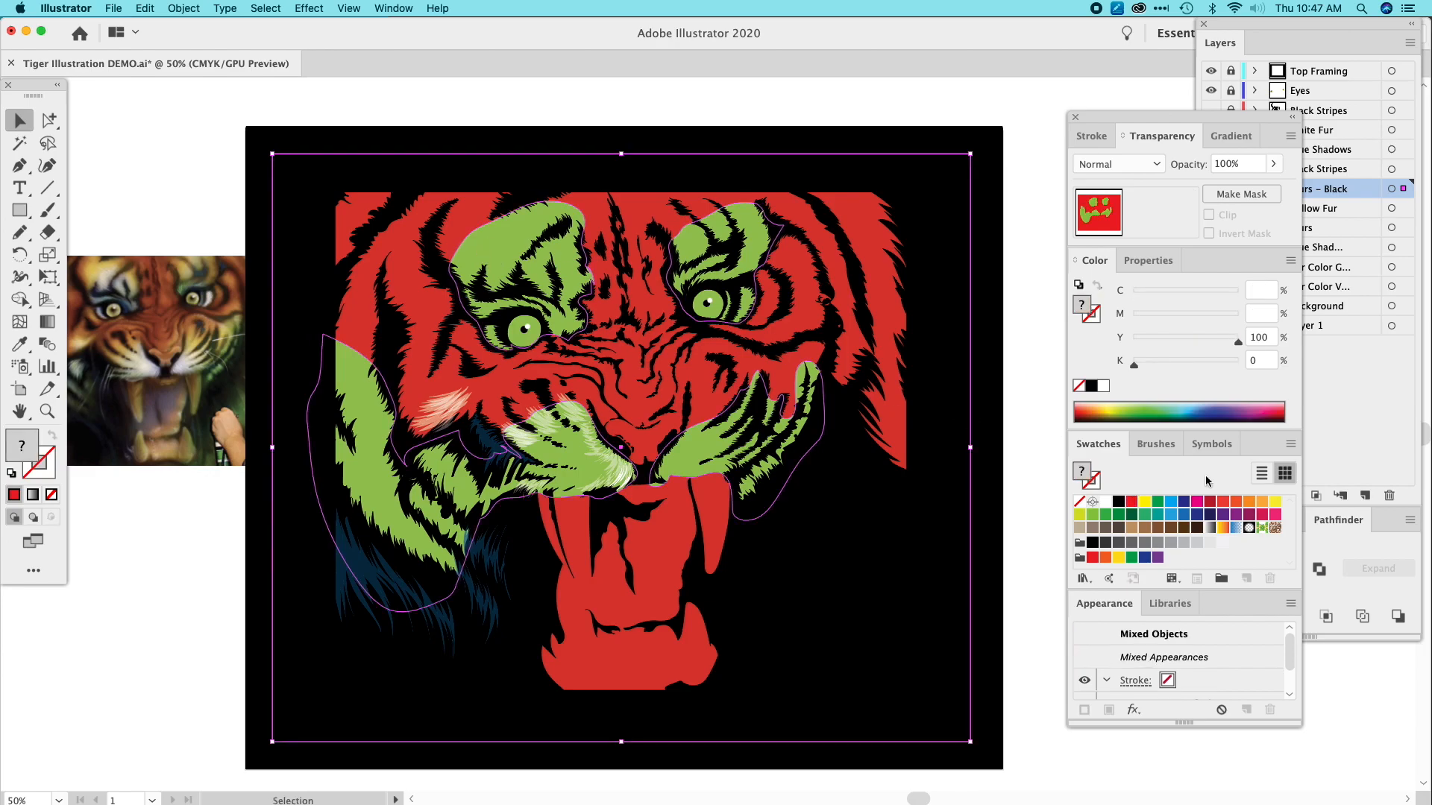
{"action": "left_click", "coordinate": [1378, 551]}
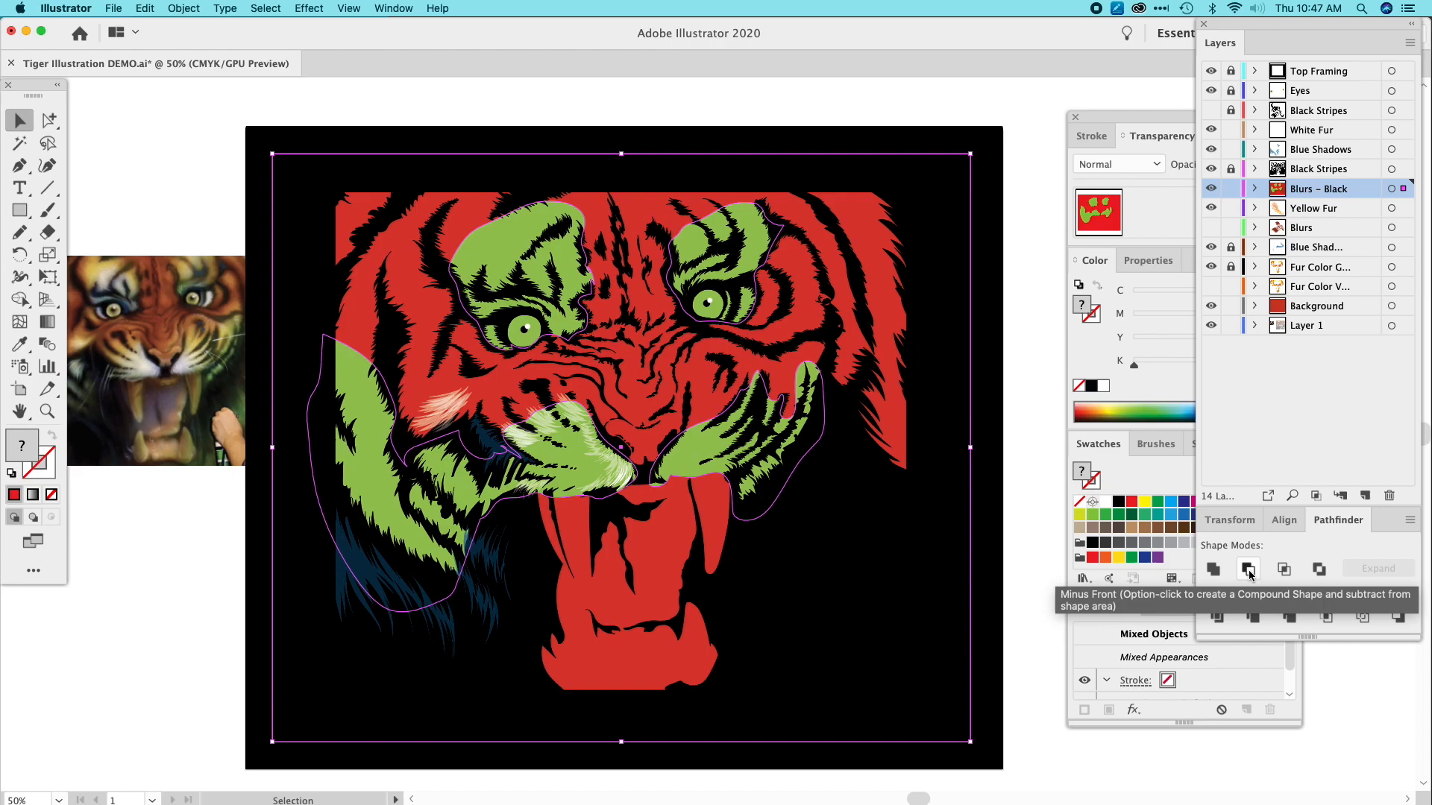
{"action": "left_click", "coordinate": [1248, 571]}
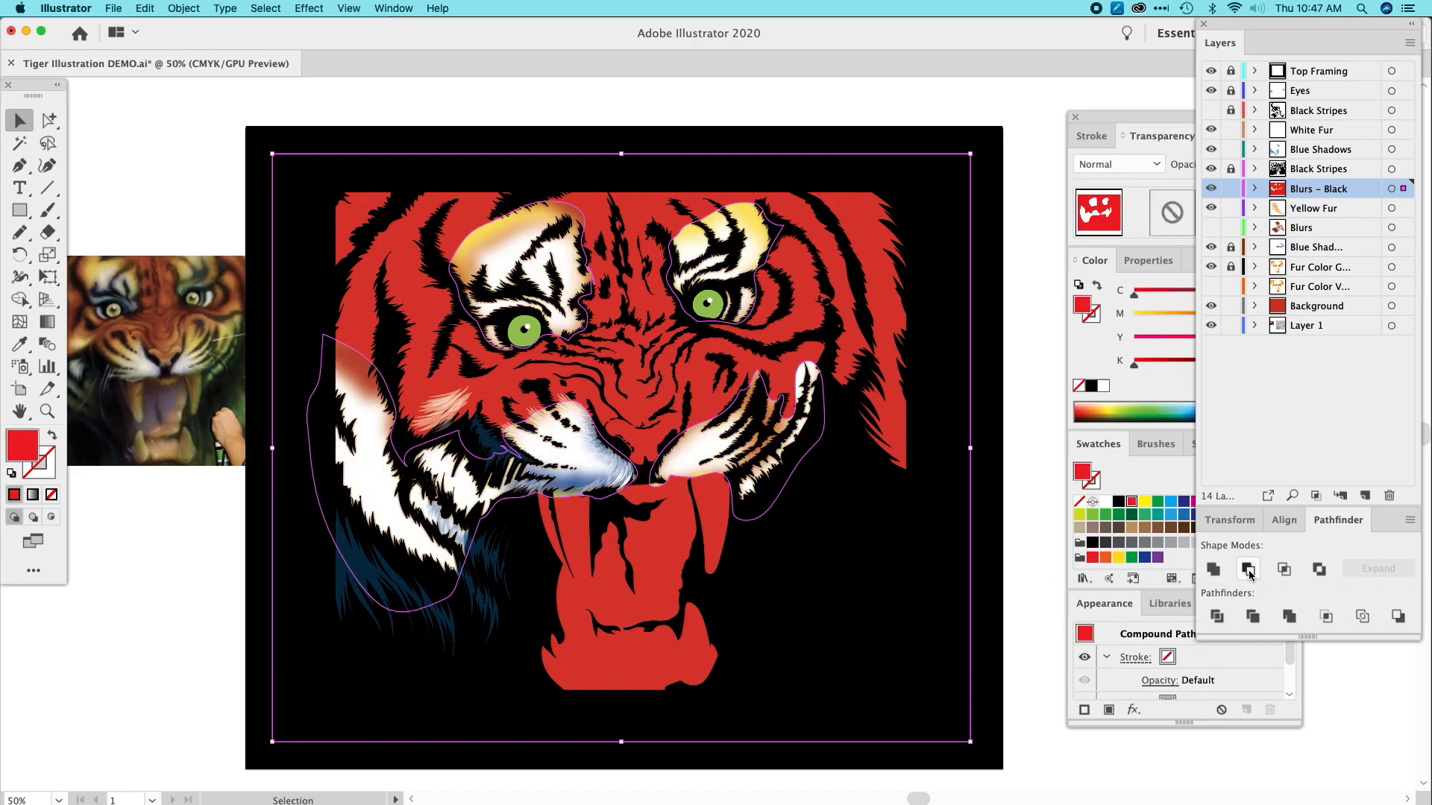
Compare the tiger artwork with the Blurs – Black layer hidden and shown, and check the outline of the red compound shape.
{"action": "left_click", "coordinate": [179, 190]}
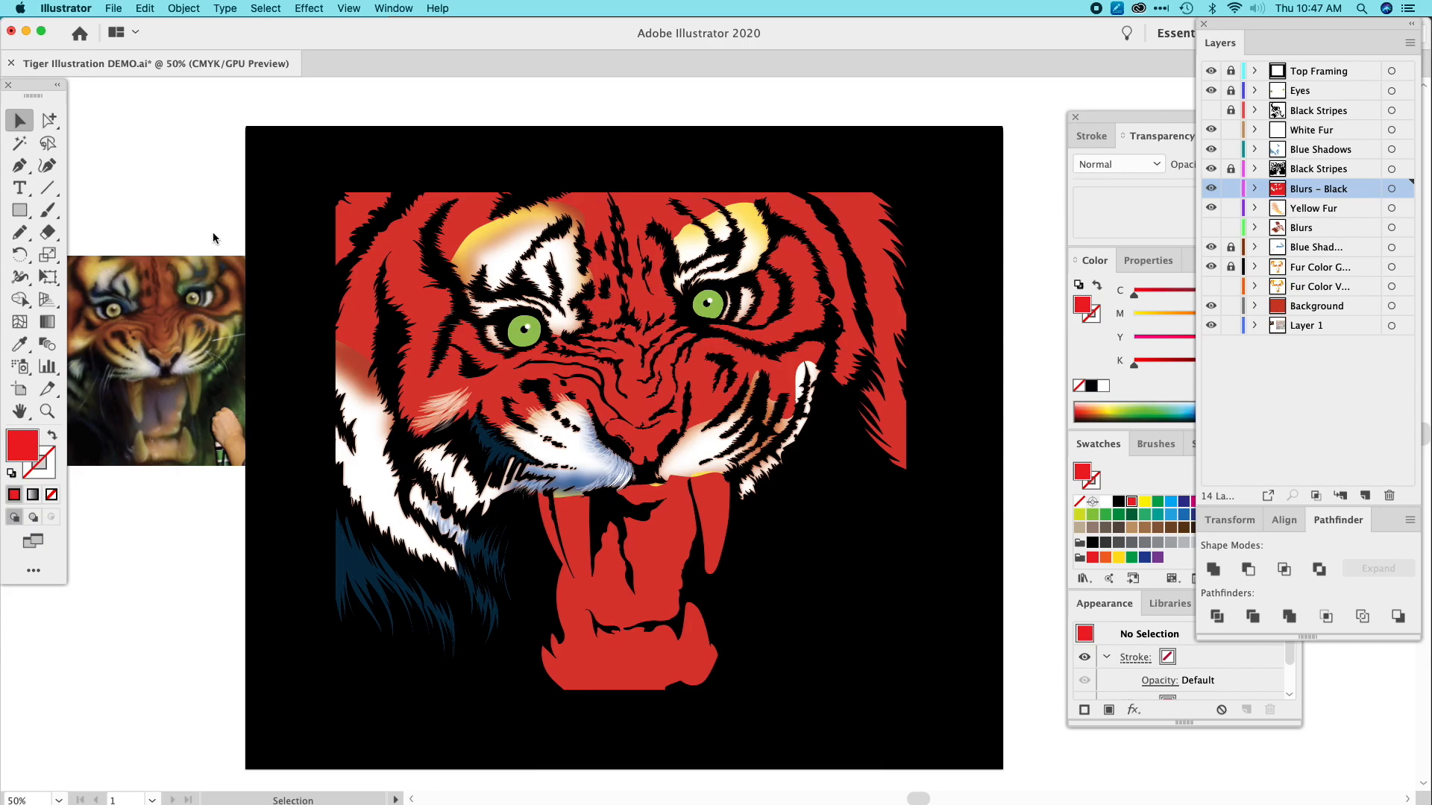
{"action": "left_click", "coordinate": [646, 206]}
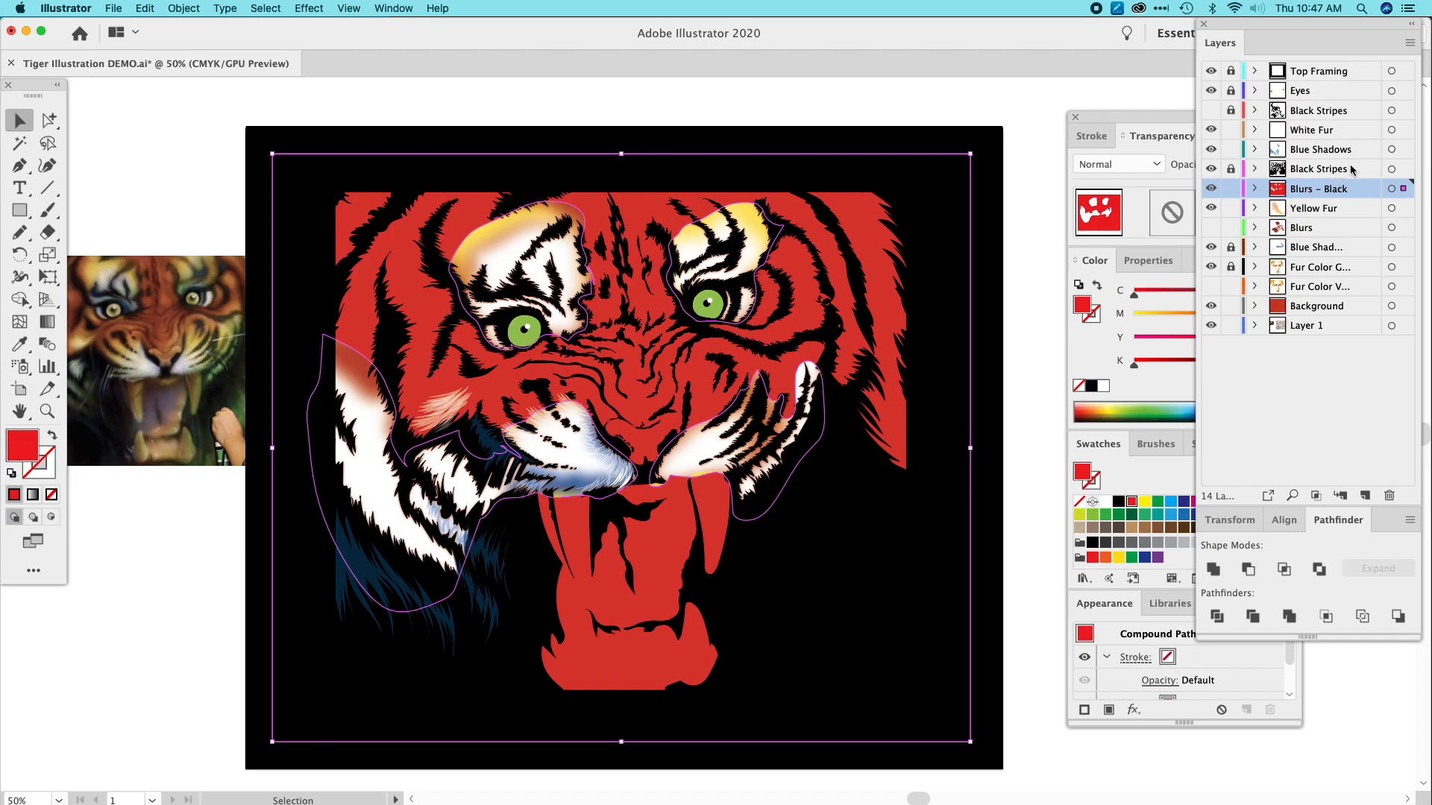
{"action": "left_click", "coordinate": [1210, 191]}
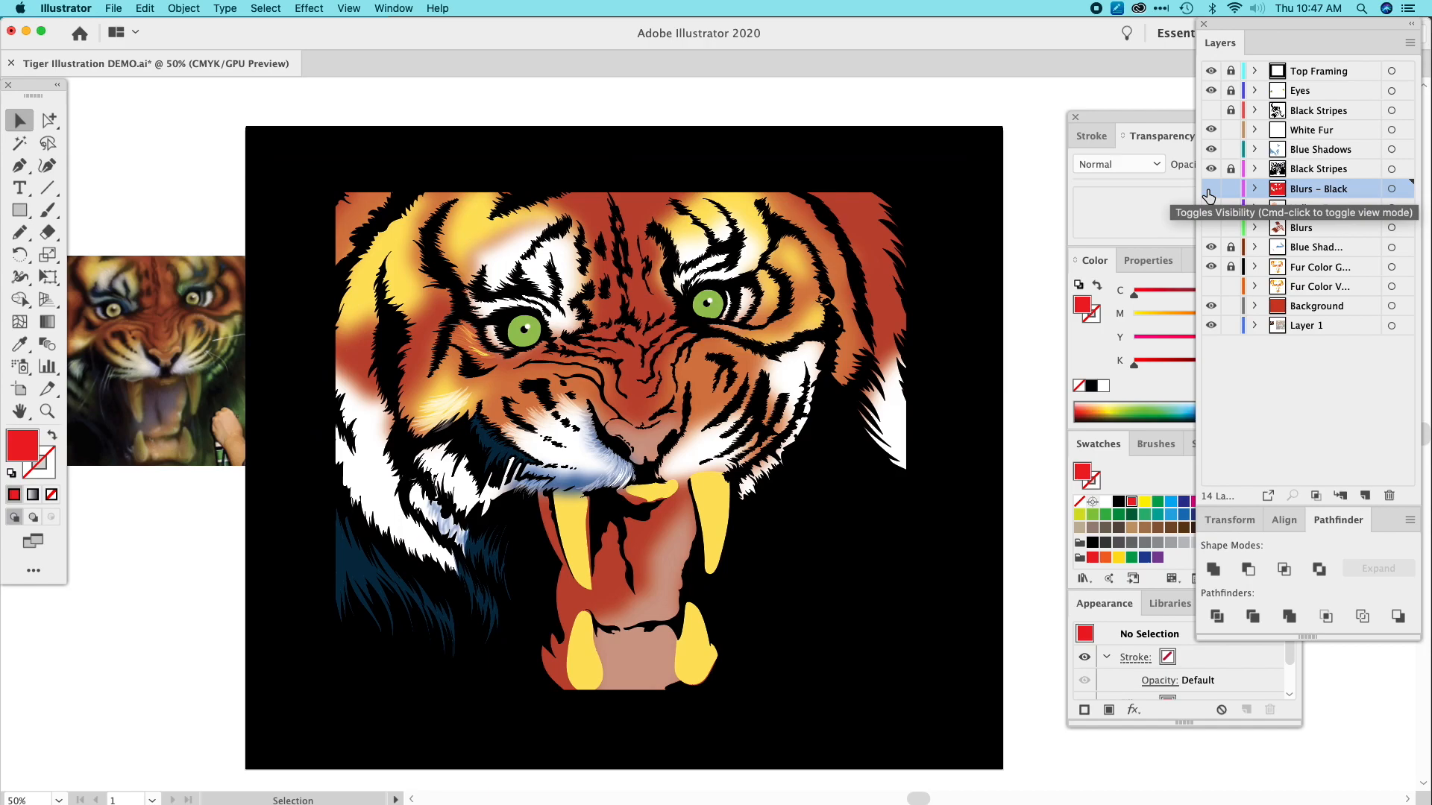
{"action": "left_click", "coordinate": [1210, 191]}
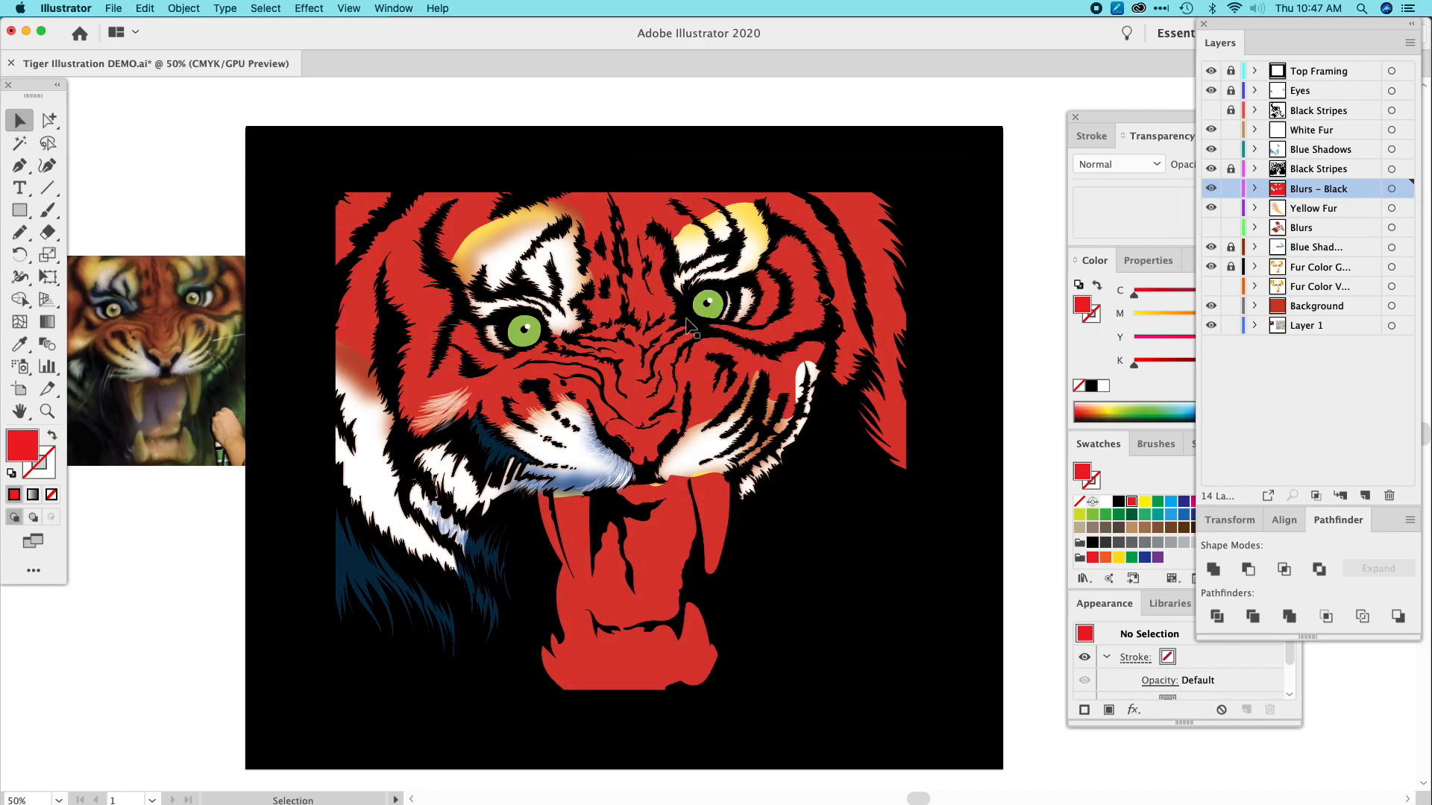
{"action": "left_click", "coordinate": [400, 279]}
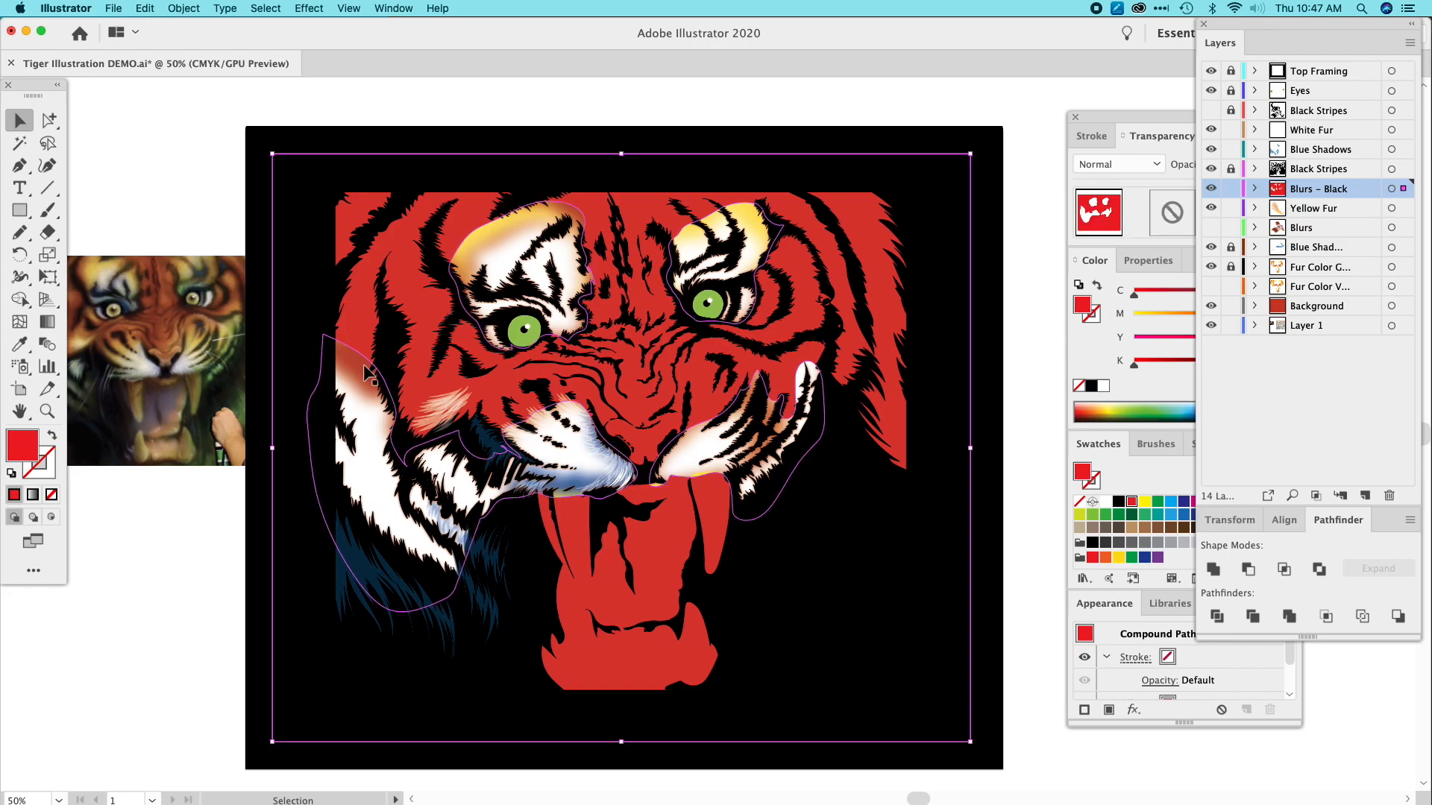
{"action": "left_click", "coordinate": [389, 475], "text": "shift"}
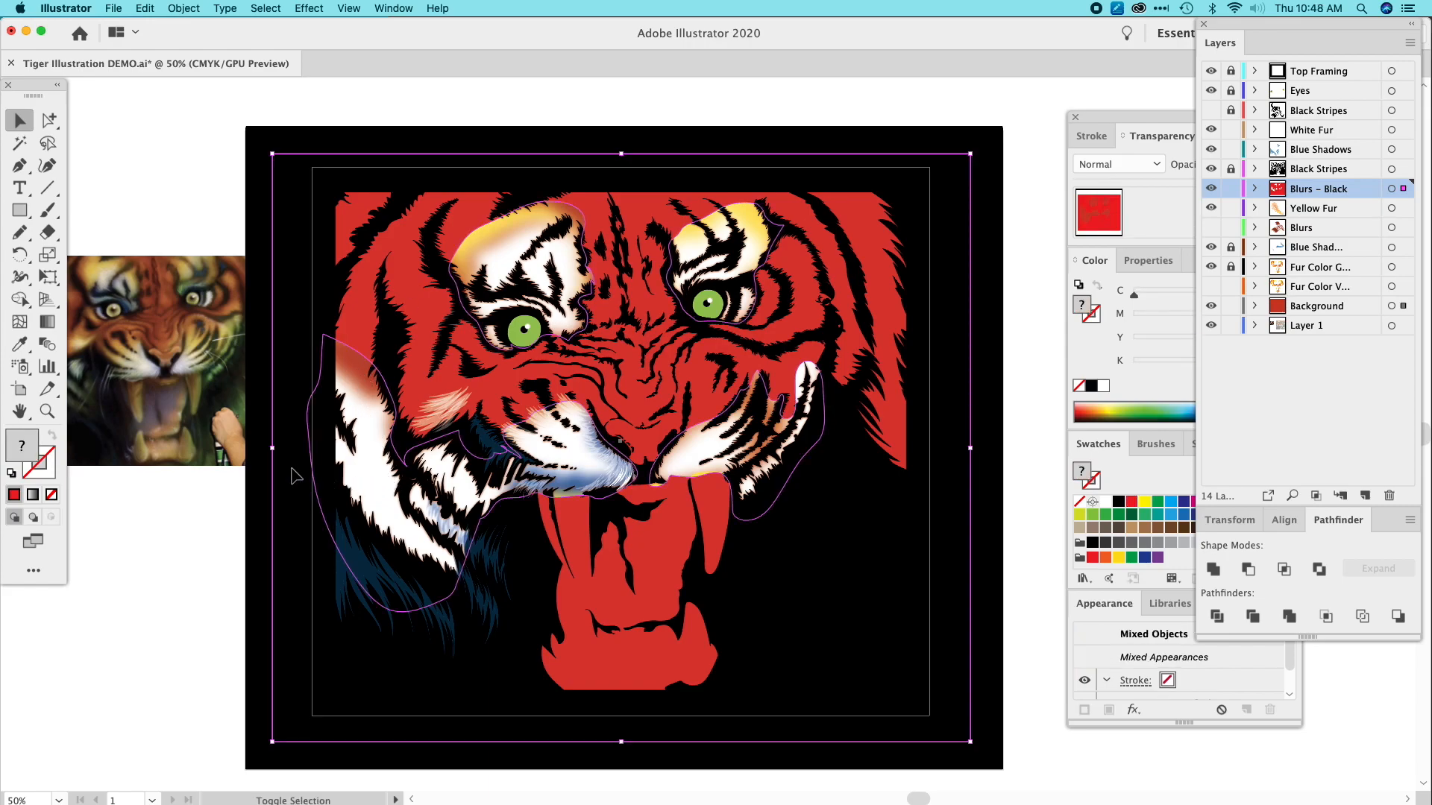
{"action": "left_click", "coordinate": [192, 516]}
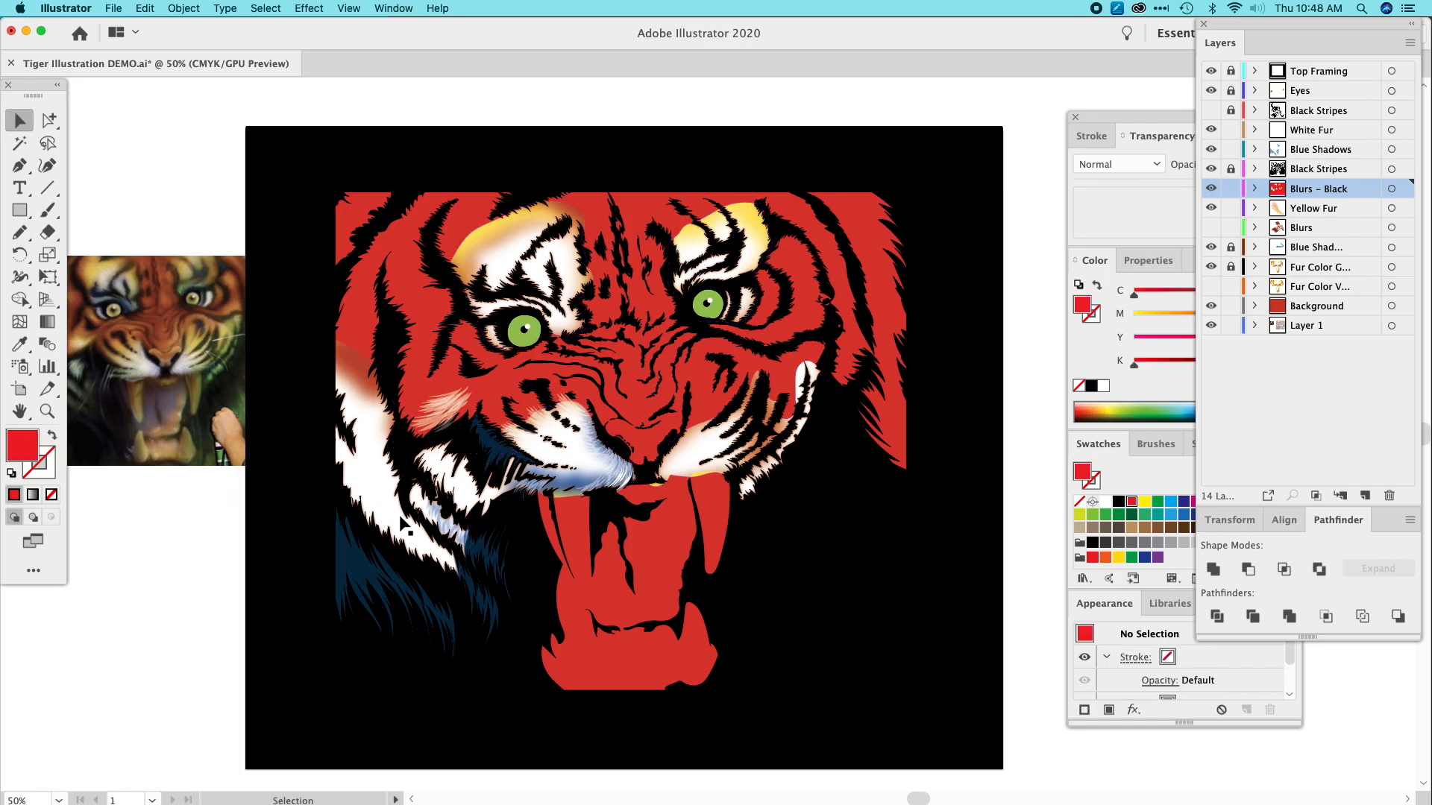
Select the brown blurred stripe shape together with the red compound path and make a clipping mask from them.
{"action": "left_click", "coordinate": [399, 513]}
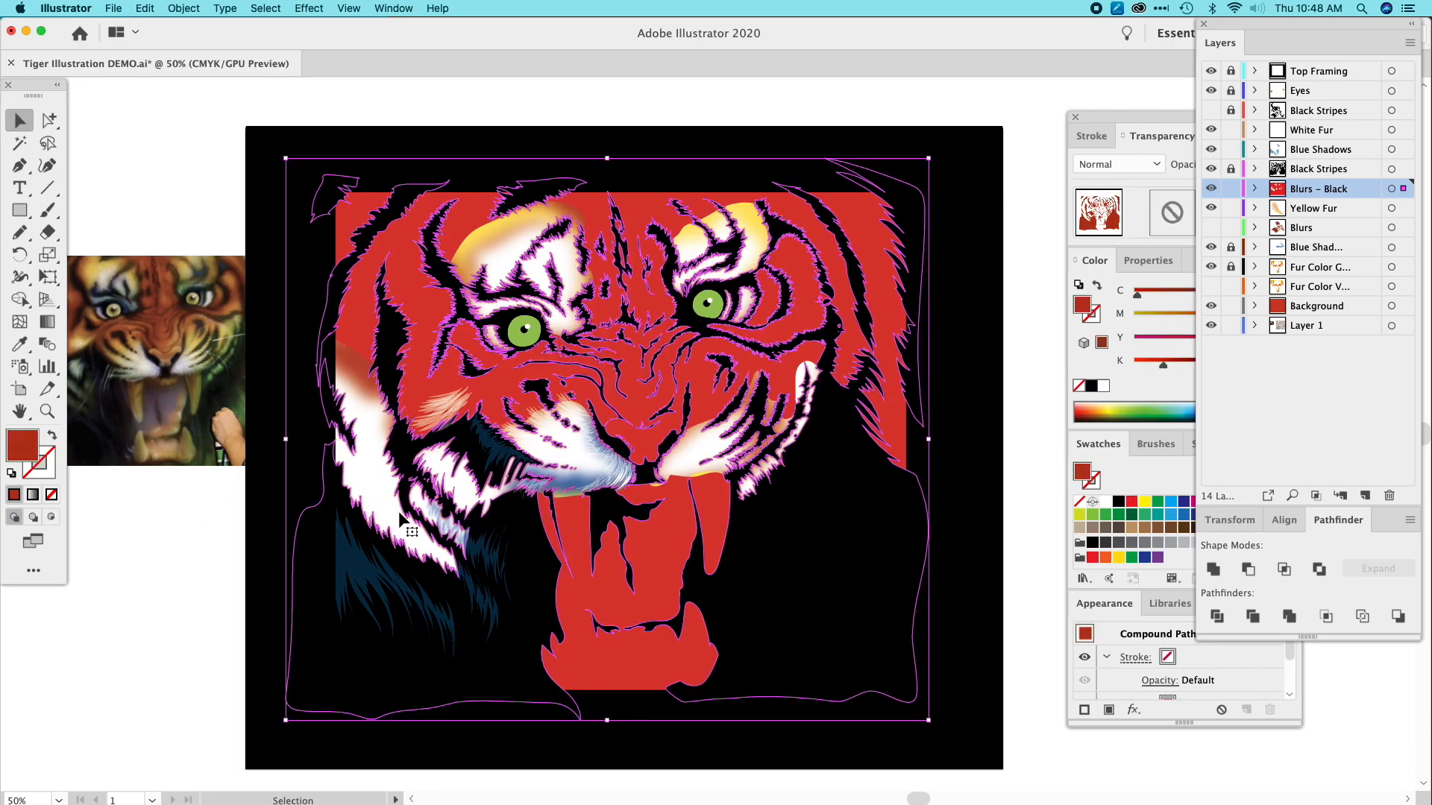
{"action": "left_click", "coordinate": [423, 385], "text": "shift"}
{"action": "left_click", "coordinate": [198, 8]}
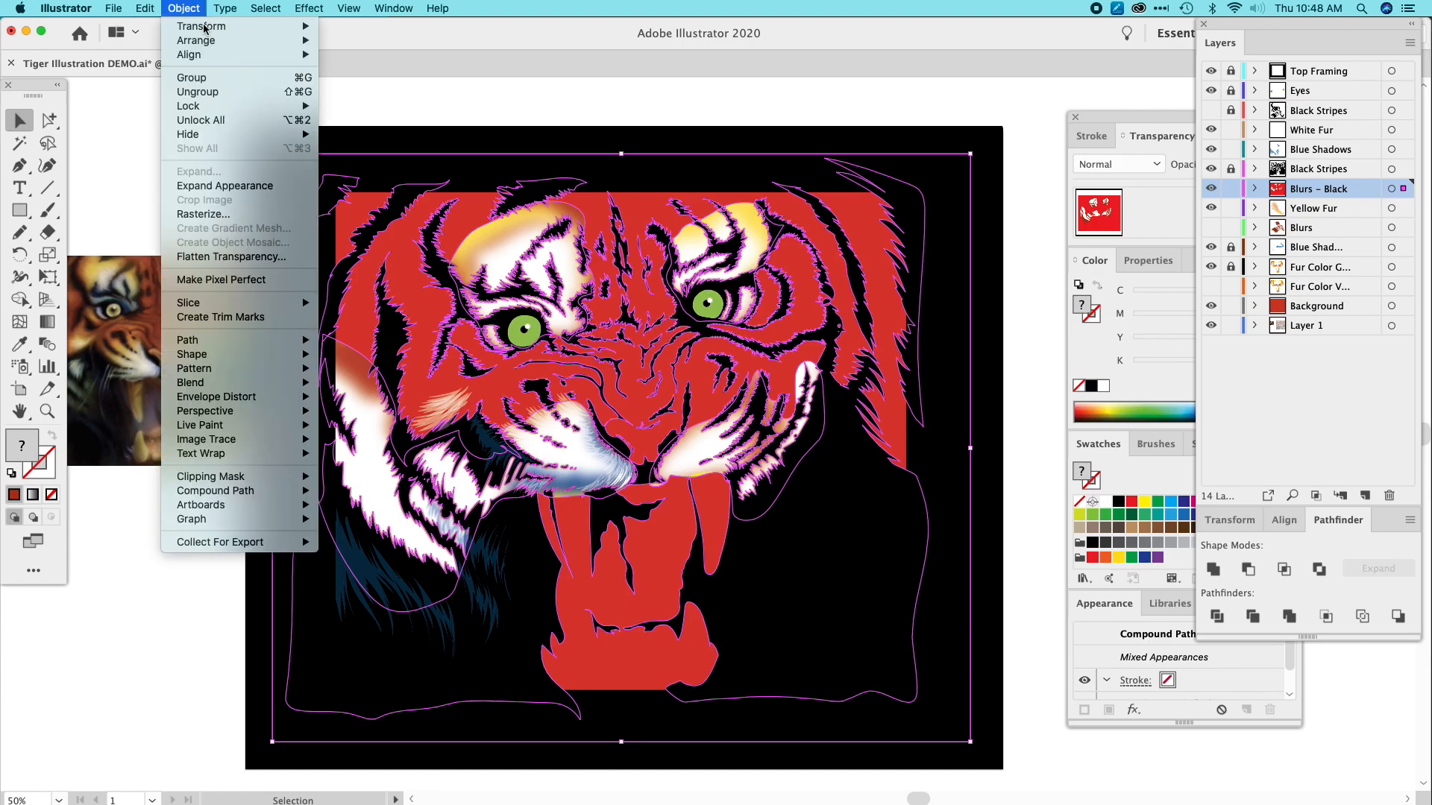
{"action": "mouse_move", "coordinate": [223, 476]}
{"action": "left_click", "coordinate": [339, 478]}
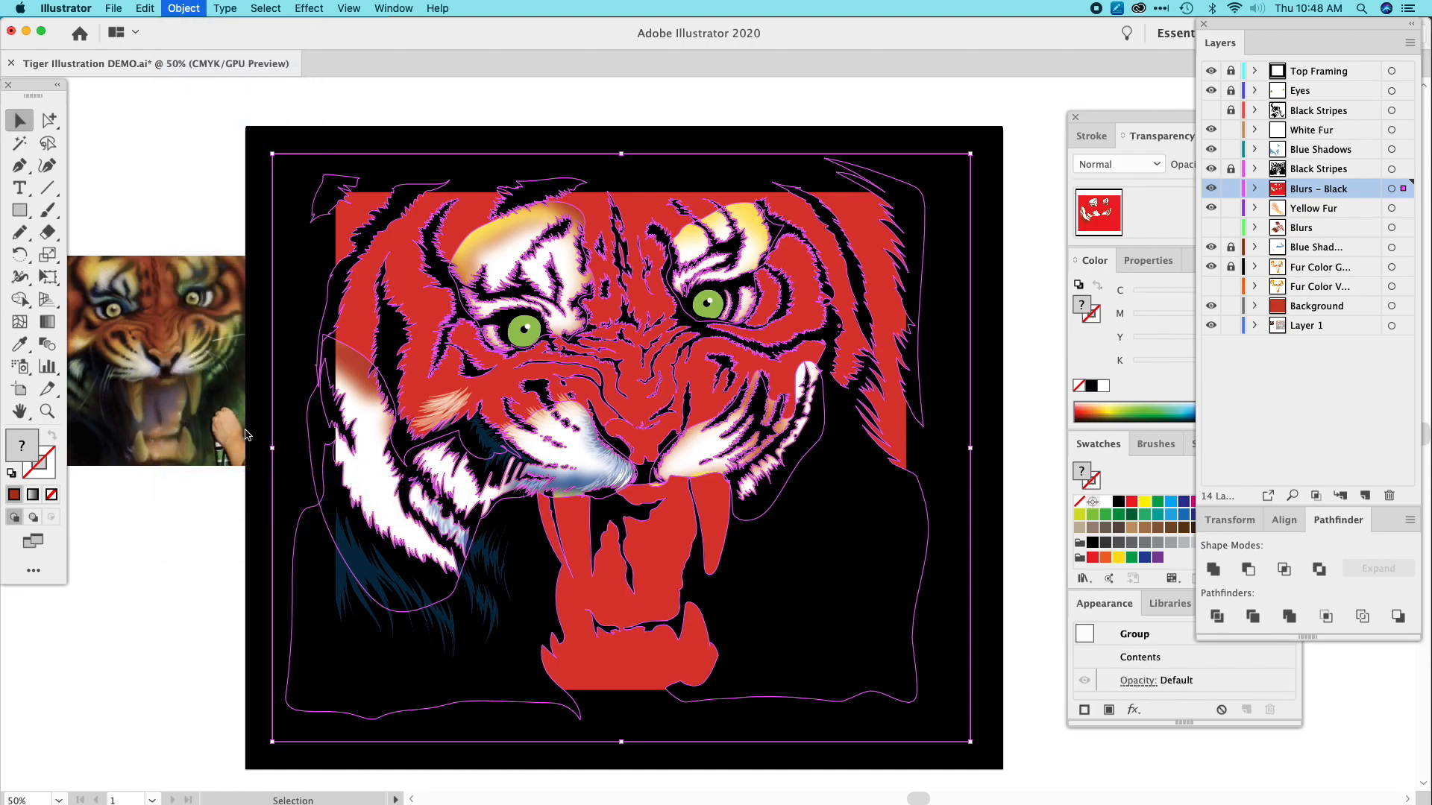
{"action": "left_click", "coordinate": [186, 180]}
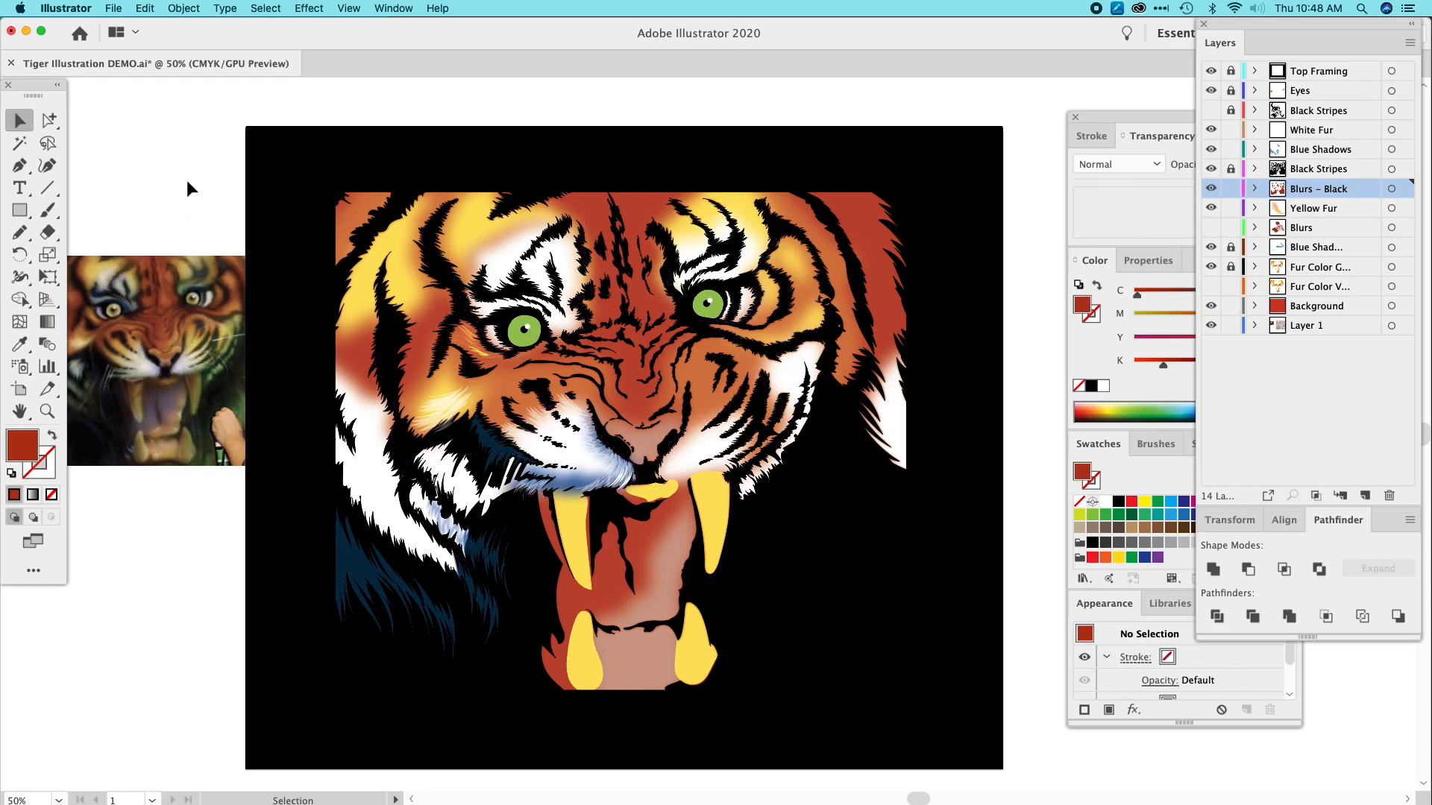
Examine the masked blur along the stripes around the right eye, the left cheek and the muzzle.
{"action": "key", "text": "super+equal"}
{"action": "key", "text": "super+equal"}
{"action": "key", "text": "super+equal"}
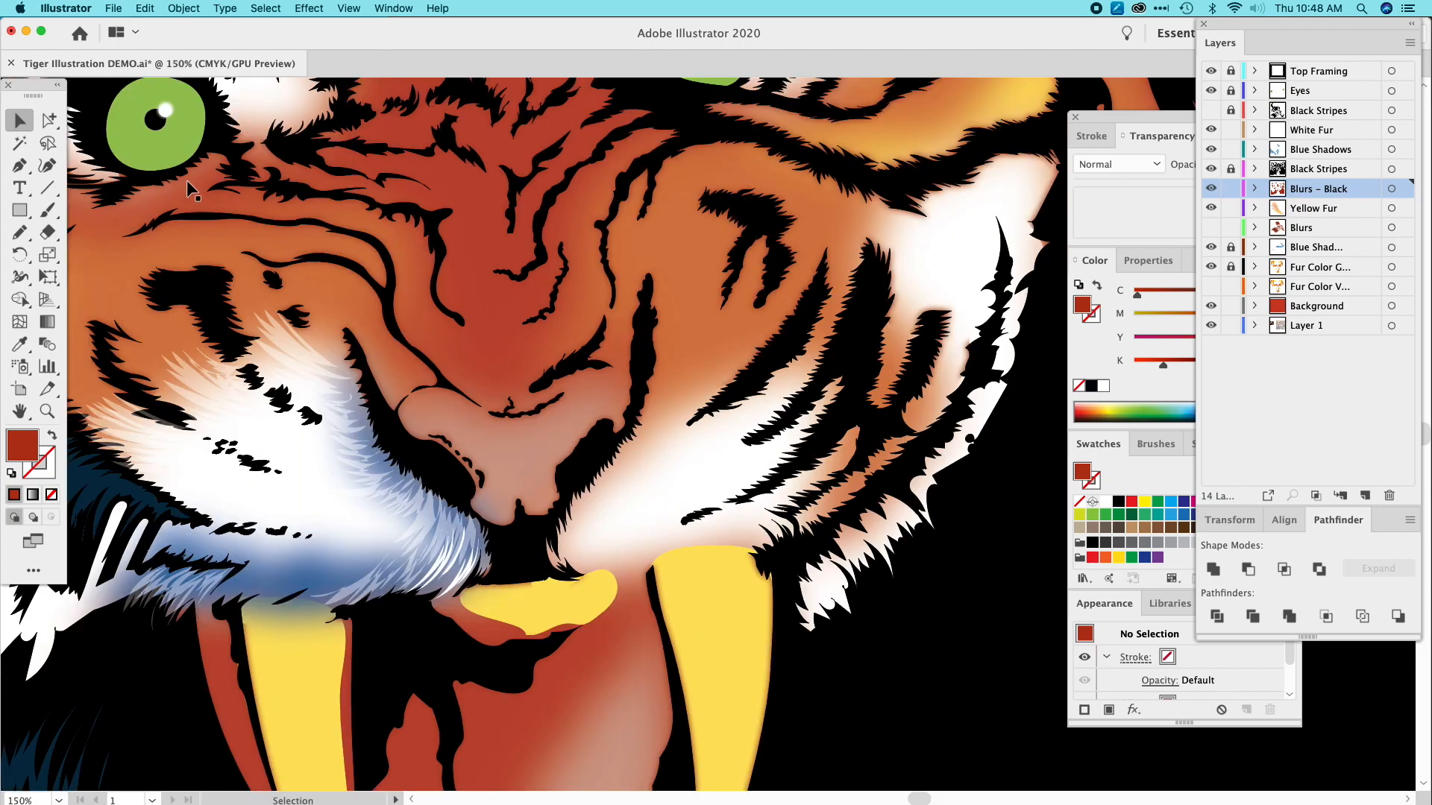
{"action": "key", "text": "space"}
{"action": "left_click_drag", "start_coordinate": [437, 319], "coordinate": [449, 560]}
{"action": "left_click_drag", "start_coordinate": [482, 371], "coordinate": [341, 505]}
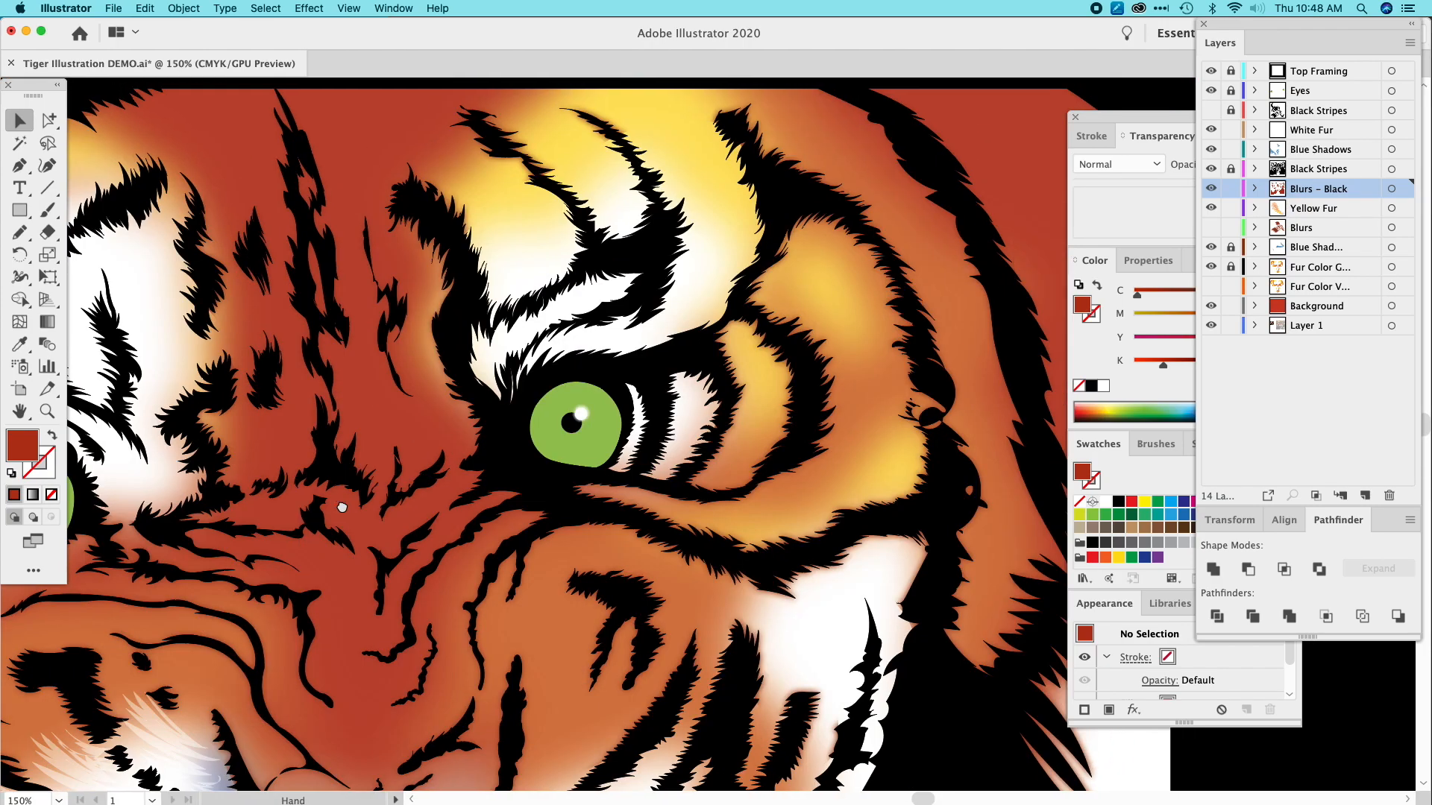
{"action": "left_click", "coordinate": [730, 433]}
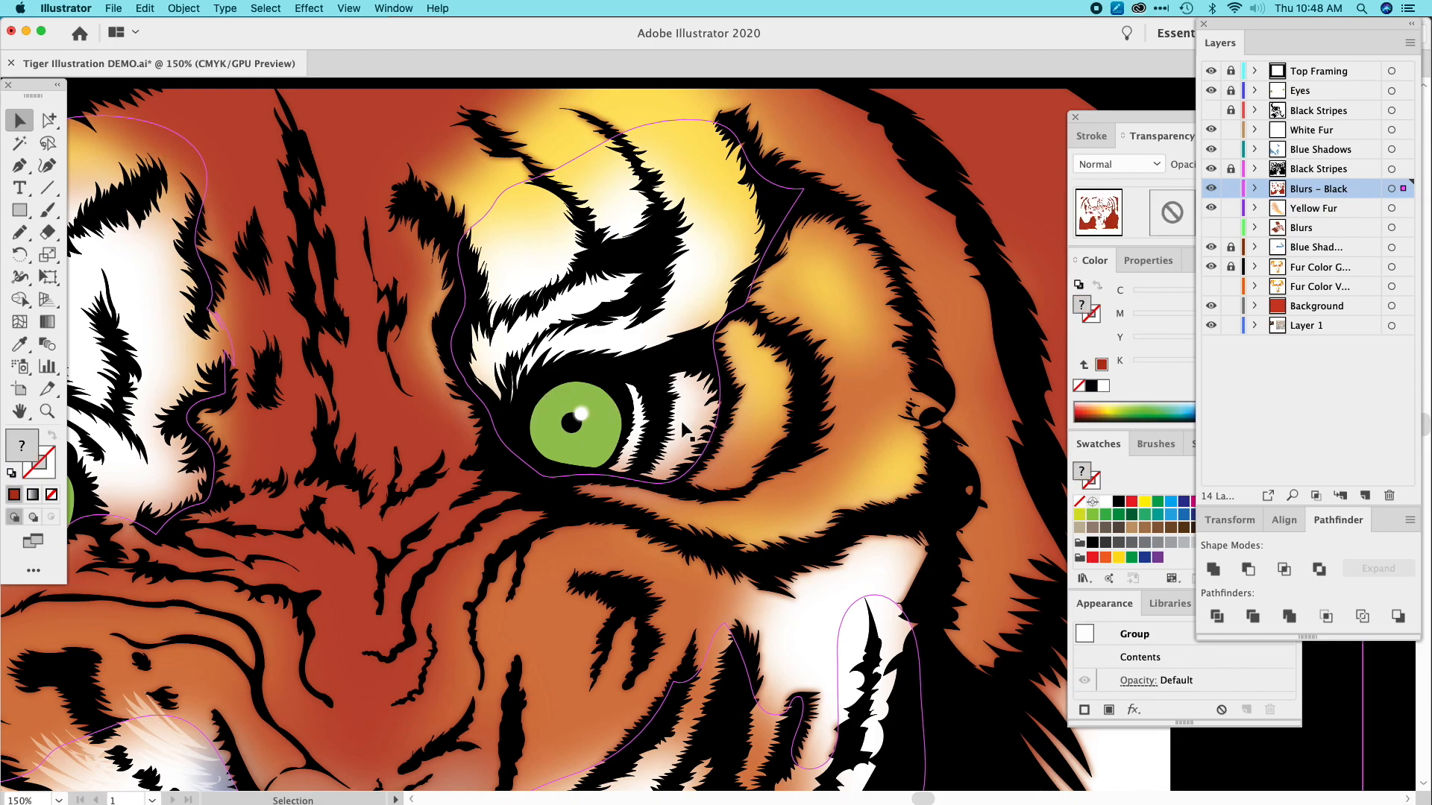
{"action": "key", "text": "space"}
{"action": "left_click_drag", "start_coordinate": [486, 340], "coordinate": [796, 230]}
{"action": "left_click_drag", "start_coordinate": [532, 358], "coordinate": [658, 251]}
{"action": "left_click_drag", "start_coordinate": [683, 381], "coordinate": [690, 298]}
{"action": "left_click_drag", "start_coordinate": [704, 373], "coordinate": [777, 313]}
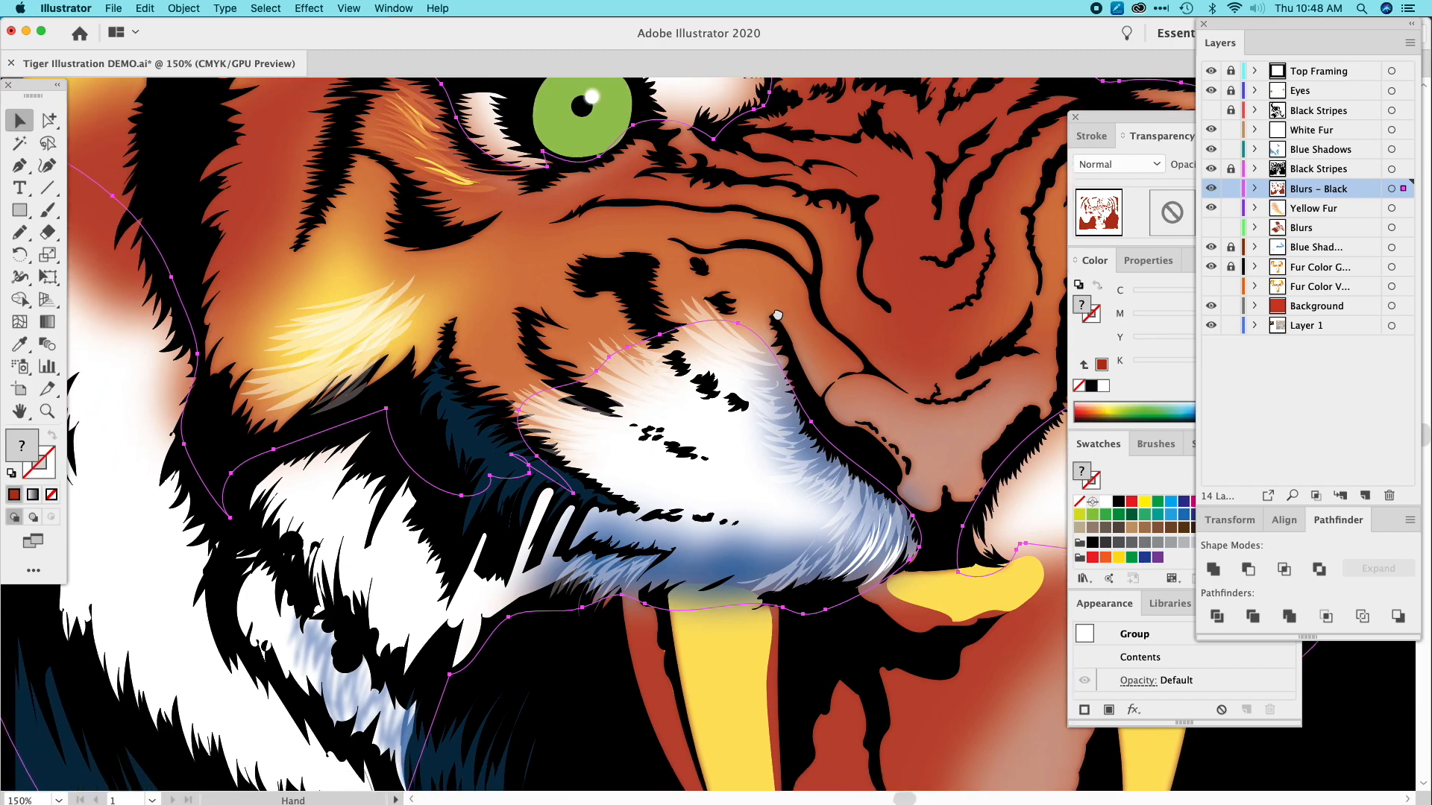
{"action": "left_click", "coordinate": [597, 333]}
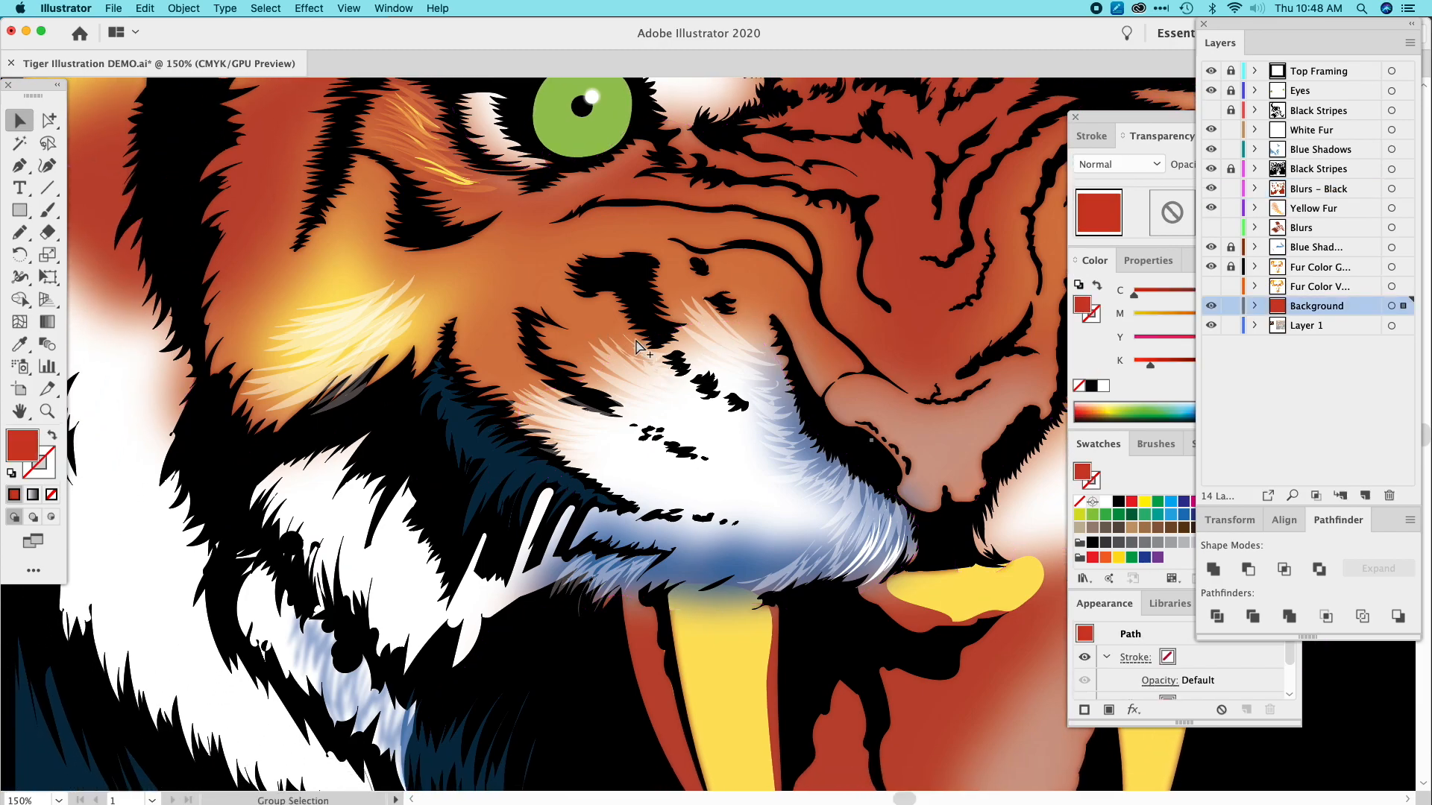
Examine the transition between orange and white fur on the left muzzle for the edge of the masked blur.
{"action": "key", "text": "super+equal"}
{"action": "key", "text": "super+equal"}
{"action": "key", "text": "super+equal"}
{"action": "left_click_drag", "start_coordinate": [476, 362], "coordinate": [812, 475]}
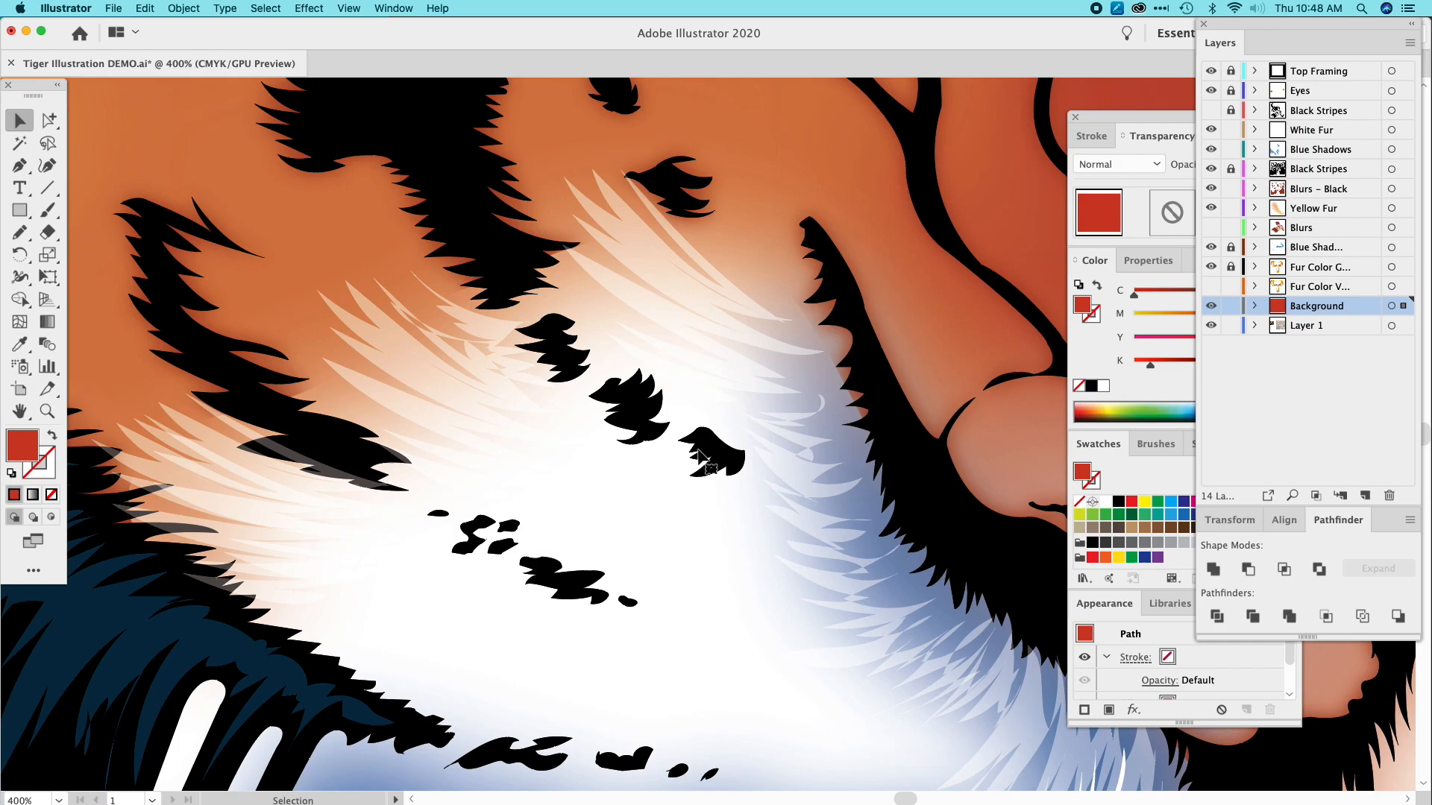
{"action": "left_click_drag", "start_coordinate": [434, 216], "coordinate": [475, 252]}
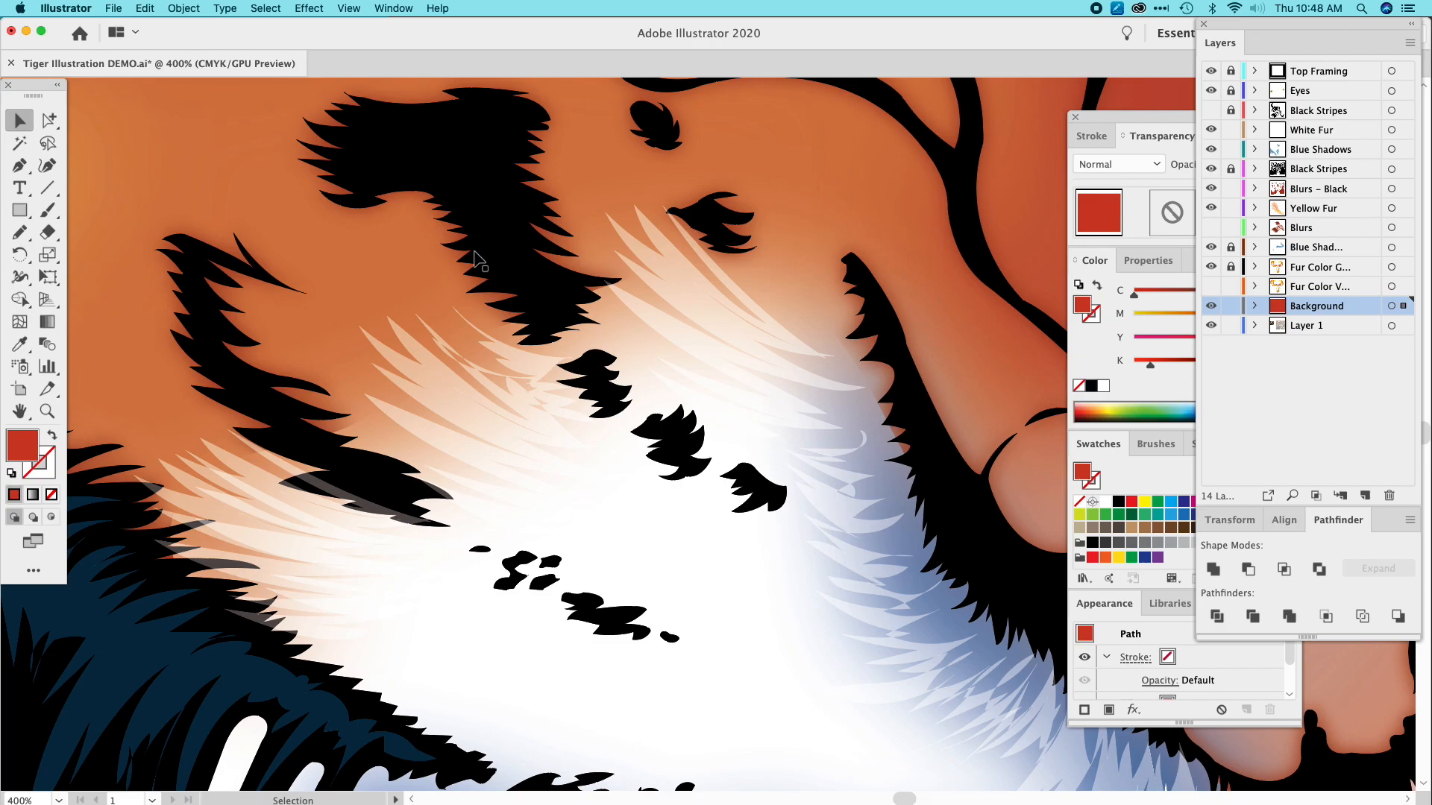
{"action": "scroll", "coordinate": [474, 252], "scroll_direction": "down", "scroll_amount": 2}
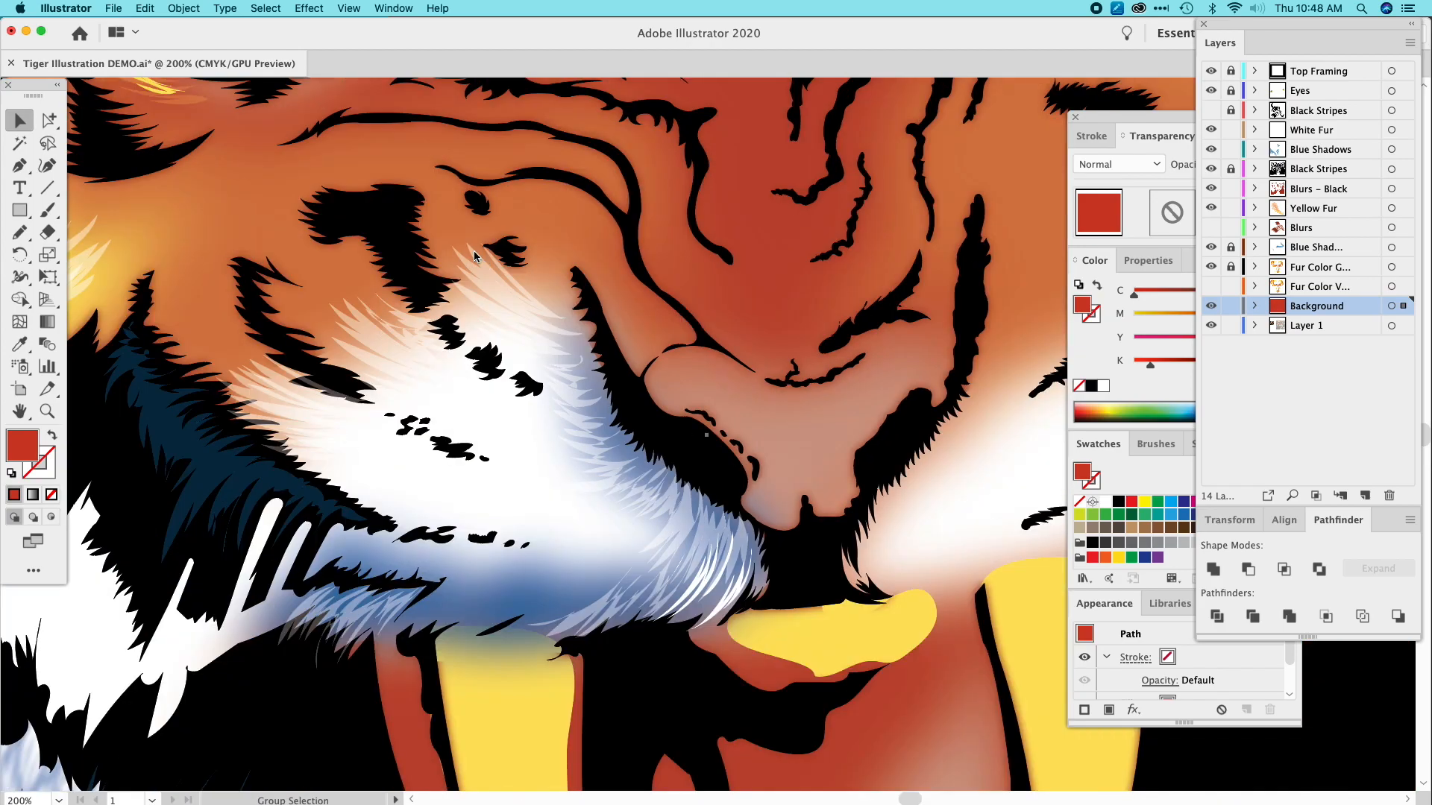
{"action": "scroll", "coordinate": [474, 254], "scroll_direction": "down", "scroll_amount": 2}
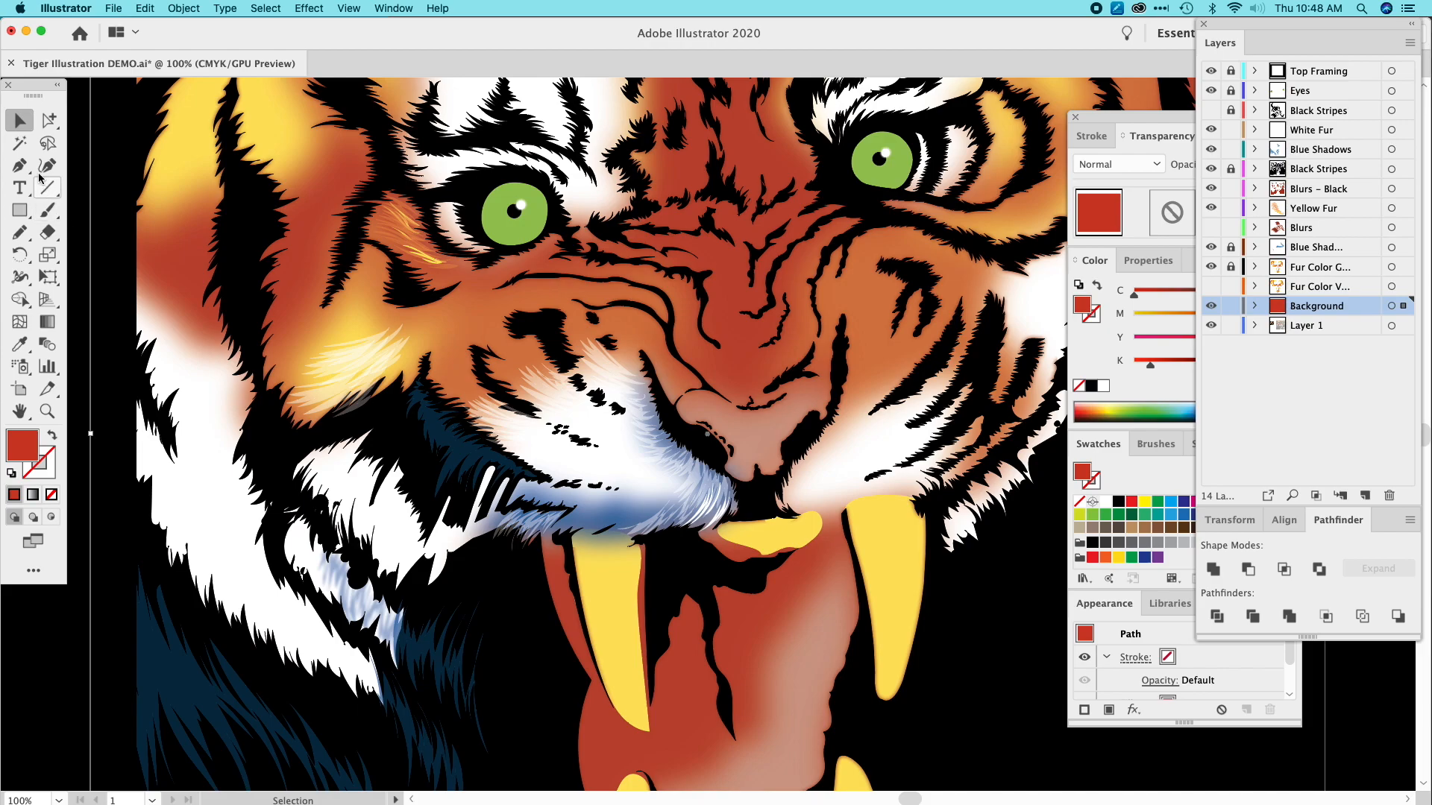
Try to copy the clipped blur group and paste it.
{"action": "left_click", "coordinate": [544, 368]}
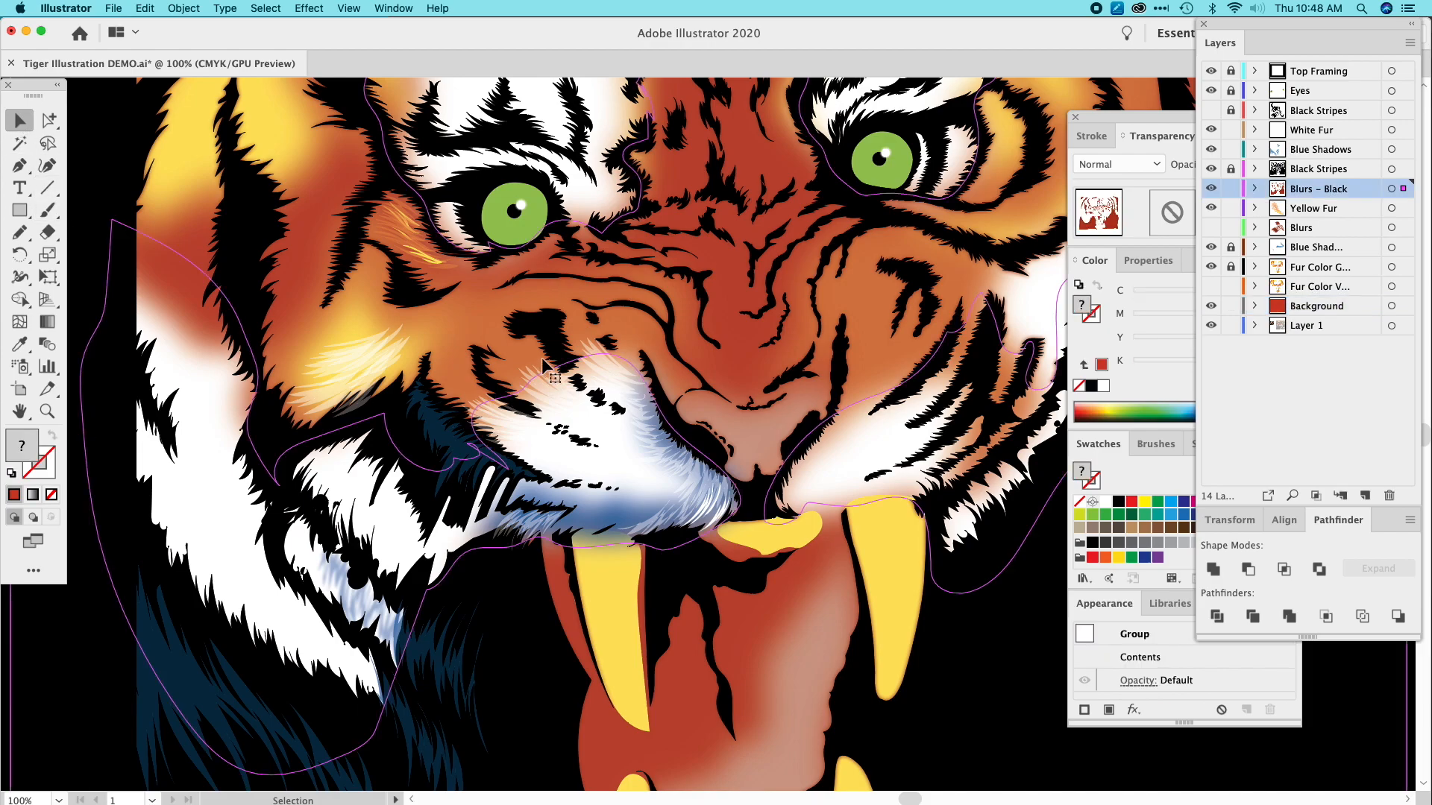
{"action": "key", "text": "super"}
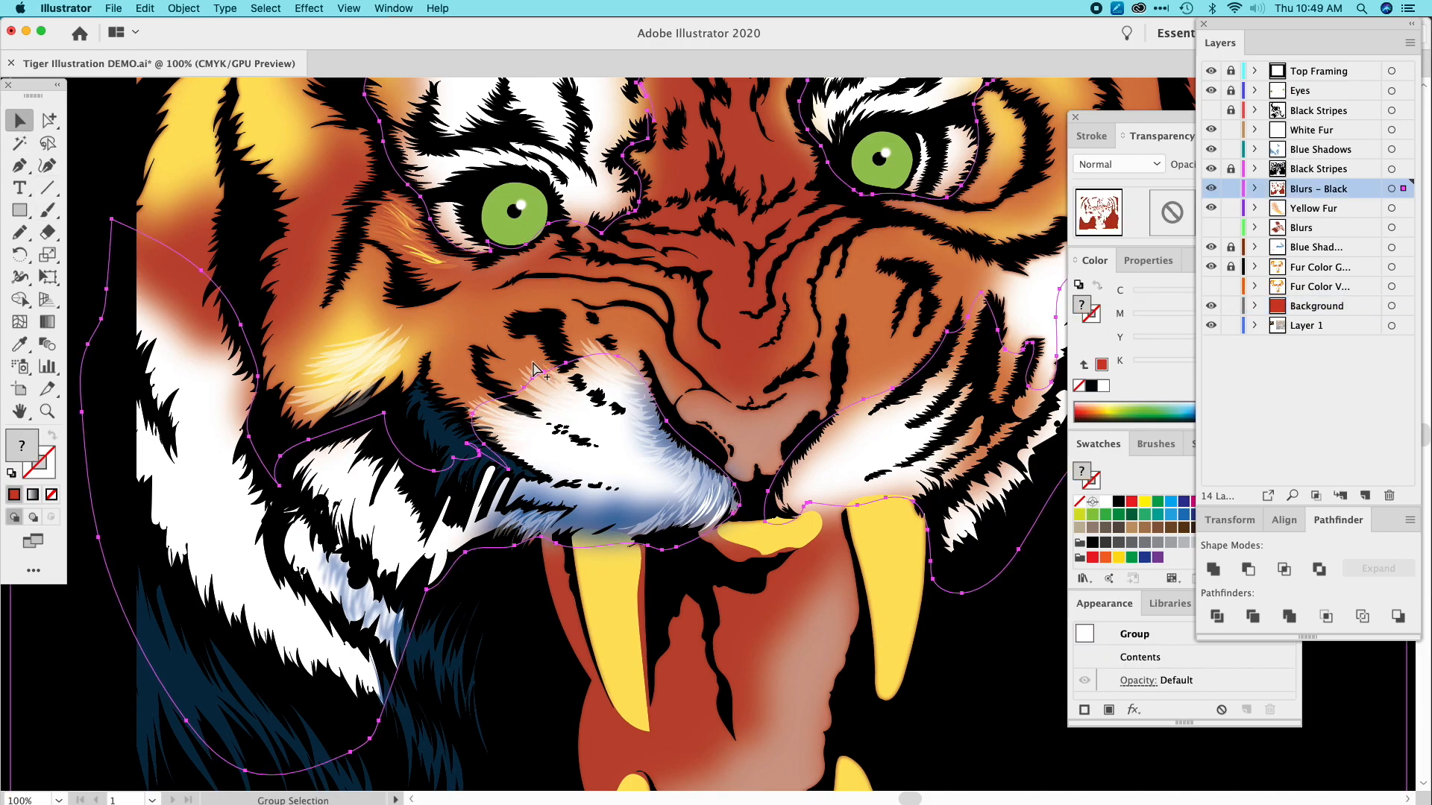
{"action": "key", "text": "super+v"}
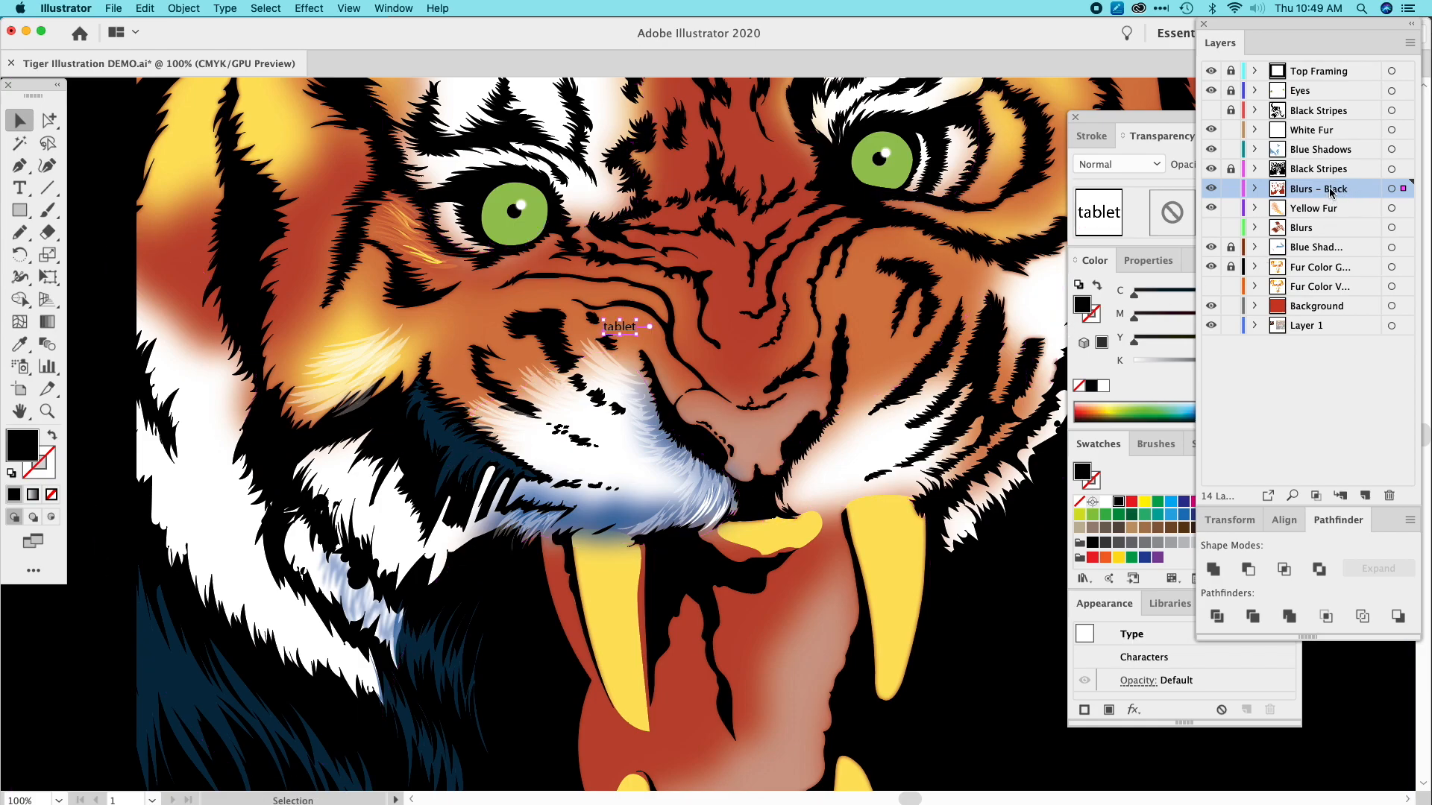
Rename the Blurs – Black layer as "Blurs – BROWN MASK".
{"action": "double_click", "coordinate": [1331, 189]}
{"action": "left_click_drag", "start_coordinate": [1329, 189], "coordinate": [1381, 192]}
{"action": "type", "text": "BRON"}
{"action": "key", "text": "BackSpace"}
{"action": "type", "text": "WN MASK"}
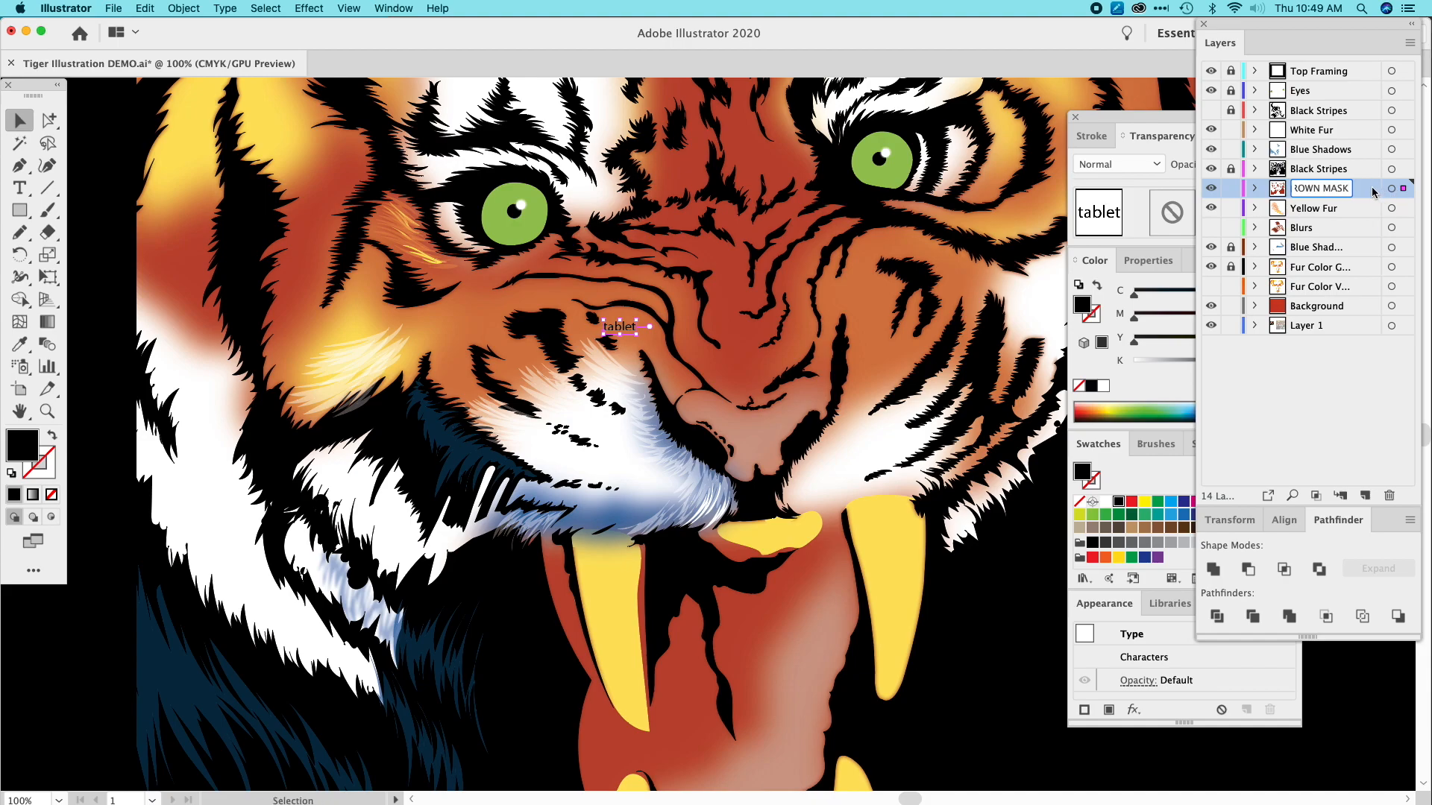
Create a new layer named "Blurs – BLUE MASK" directly above the Blurs – BROWN MASK layer.
{"action": "left_click", "coordinate": [1410, 42]}
{"action": "left_click", "coordinate": [1343, 46]}
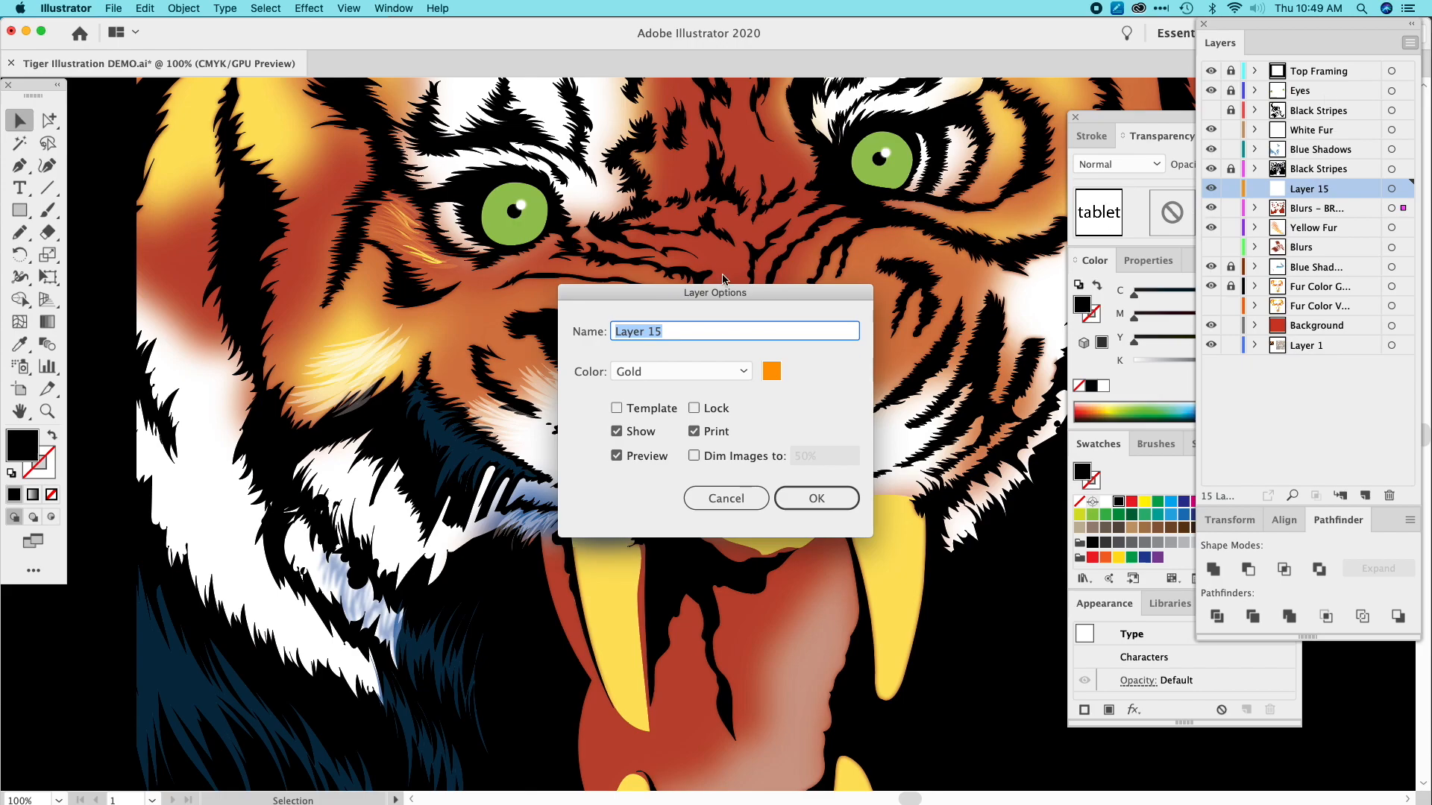
{"action": "type", "text": "B"}
{"action": "type", "text": "lurs – BLUE MASK"}
{"action": "key", "text": "Return"}
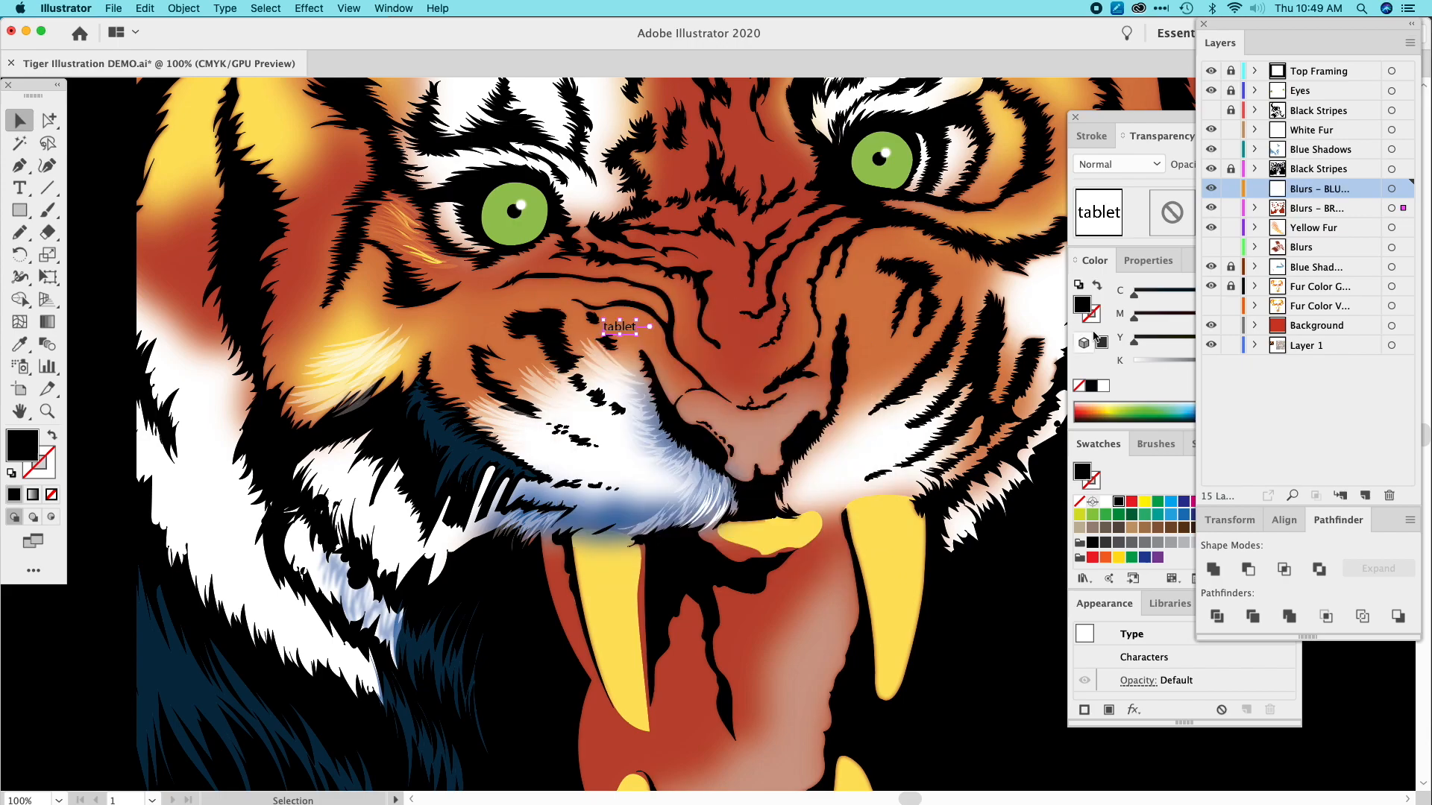
Move the pasted "tablet" text onto the Blurs – BLUE MASK layer, delete it, and unlock the Blurs – BROWN MASK layer.
{"action": "left_click_drag", "start_coordinate": [1404, 208], "coordinate": [1403, 189]}
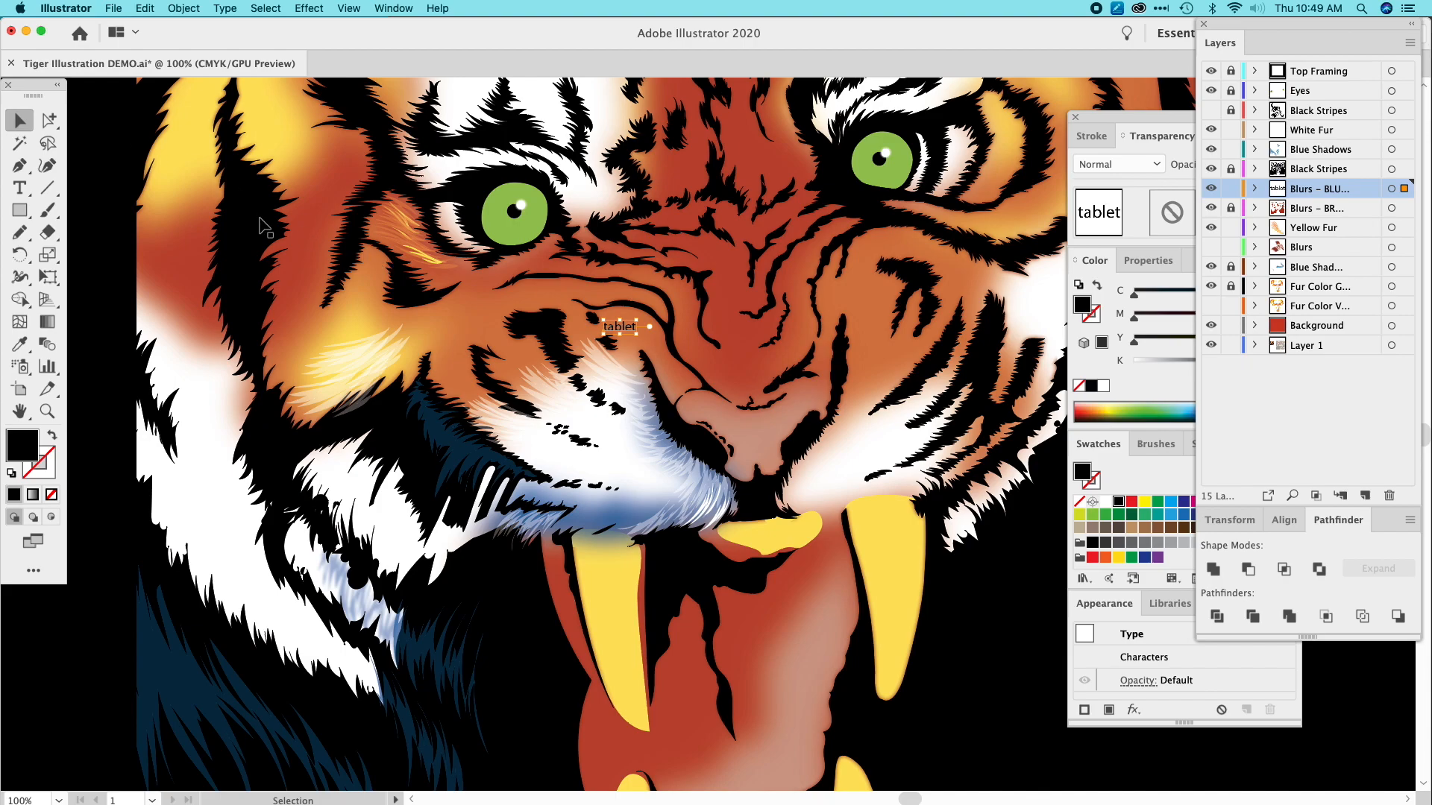
{"action": "key", "text": "Delete"}
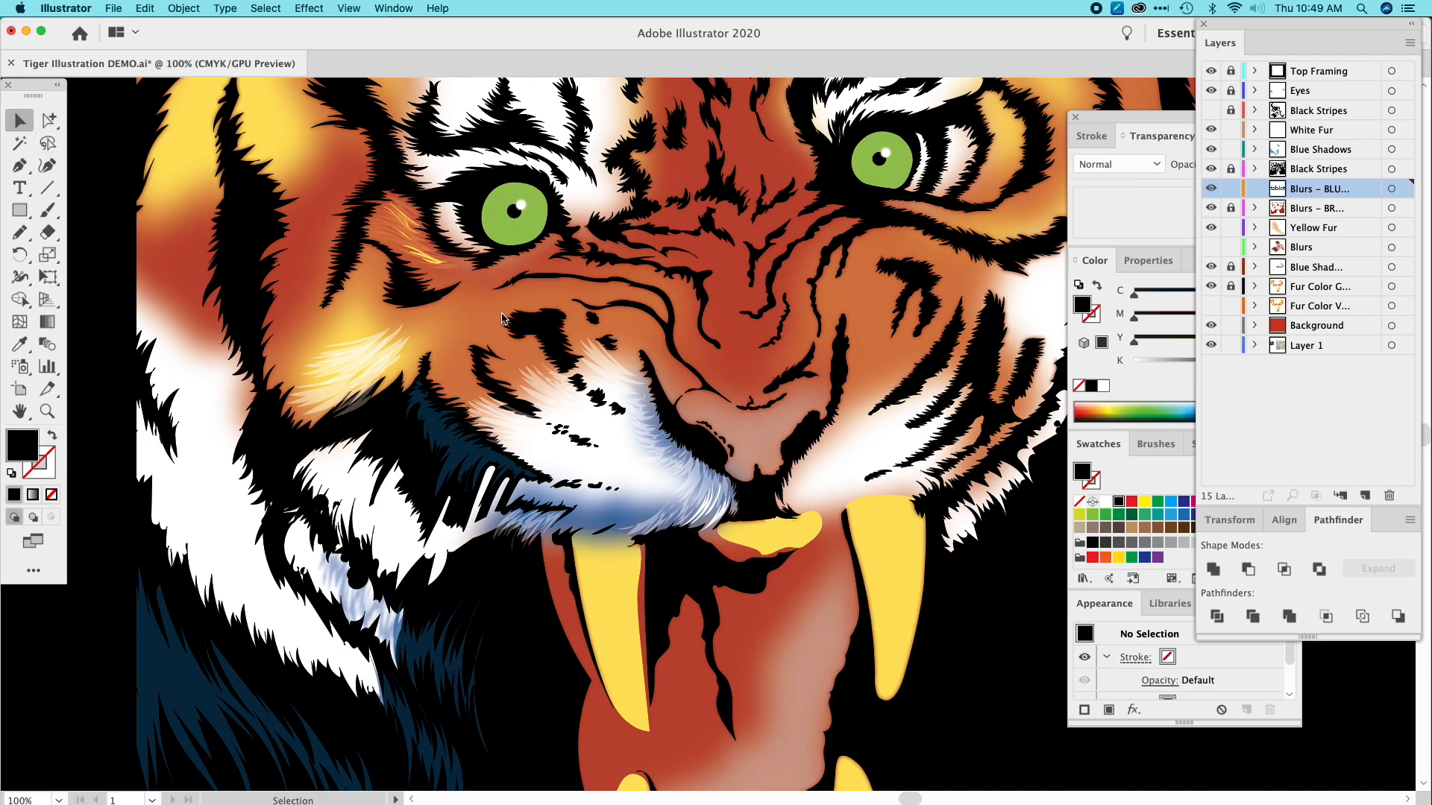
{"action": "scroll", "coordinate": [667, 275], "scroll_direction": "left", "scroll_amount": 3}
{"action": "left_click", "coordinate": [1231, 208]}
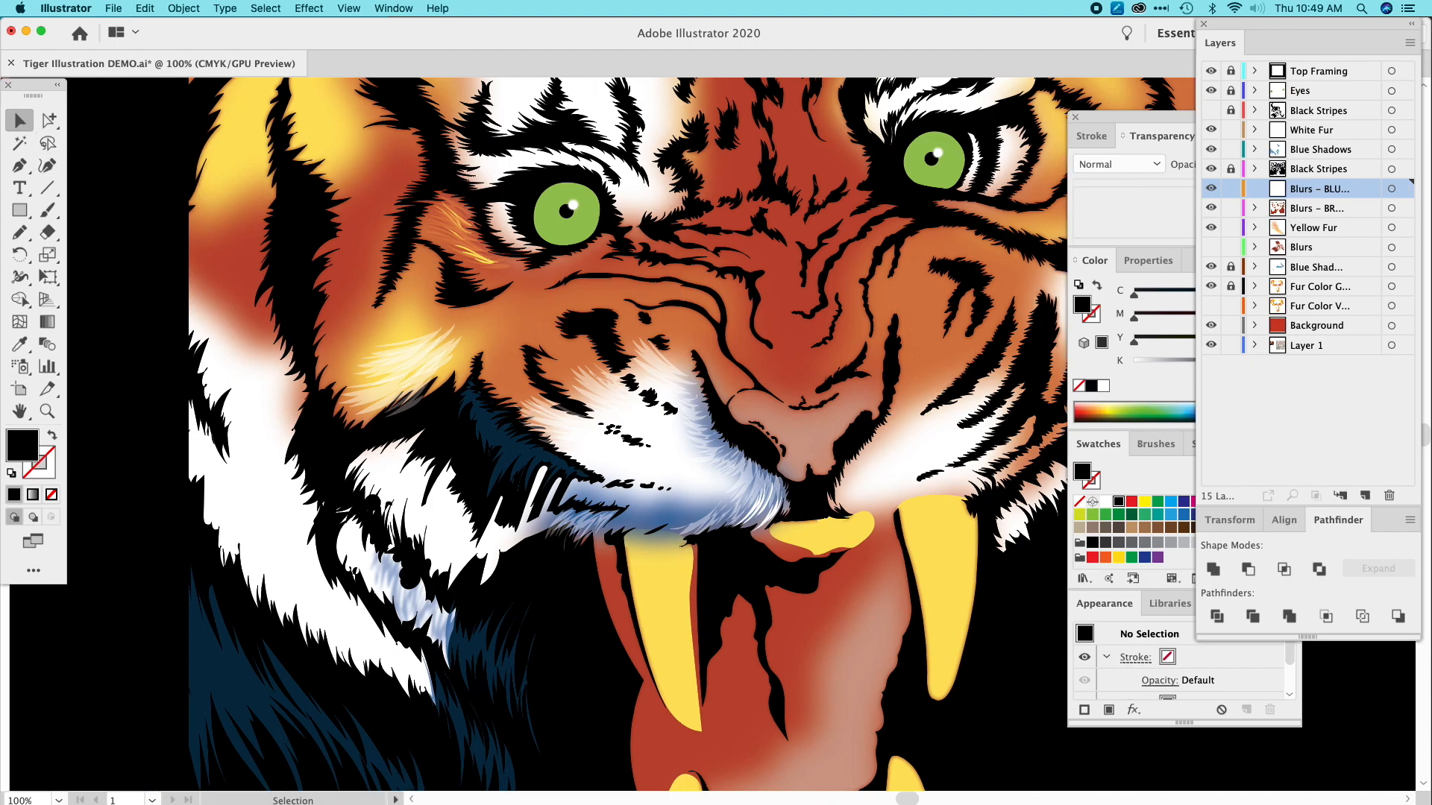
Duplicate the clipped blur group onto the Blurs – BLUE MASK layer and lock the Blurs – BROWN MASK layer.
{"action": "left_click_drag", "start_coordinate": [595, 362], "coordinate": [450, 371]}
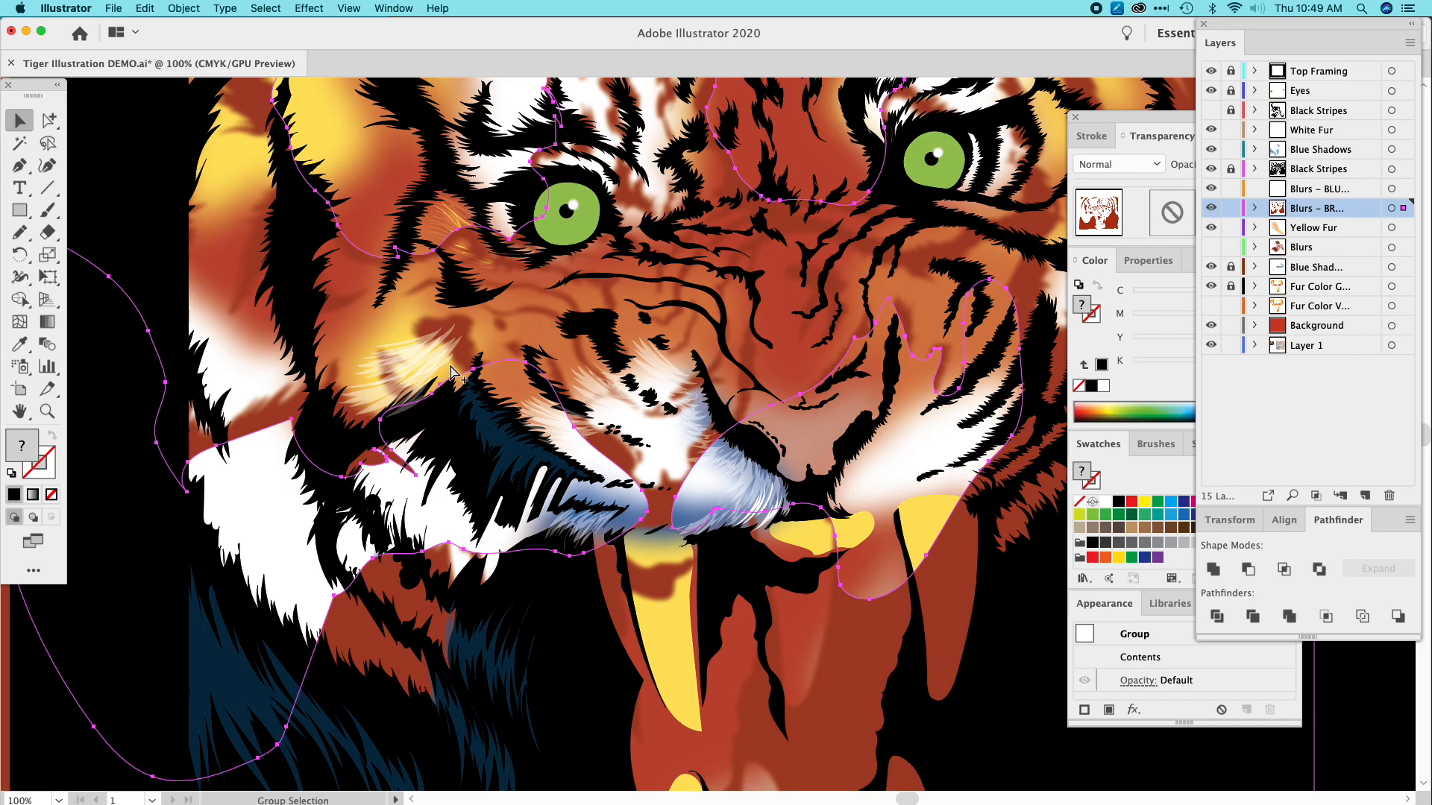
{"action": "key", "text": "super+z"}
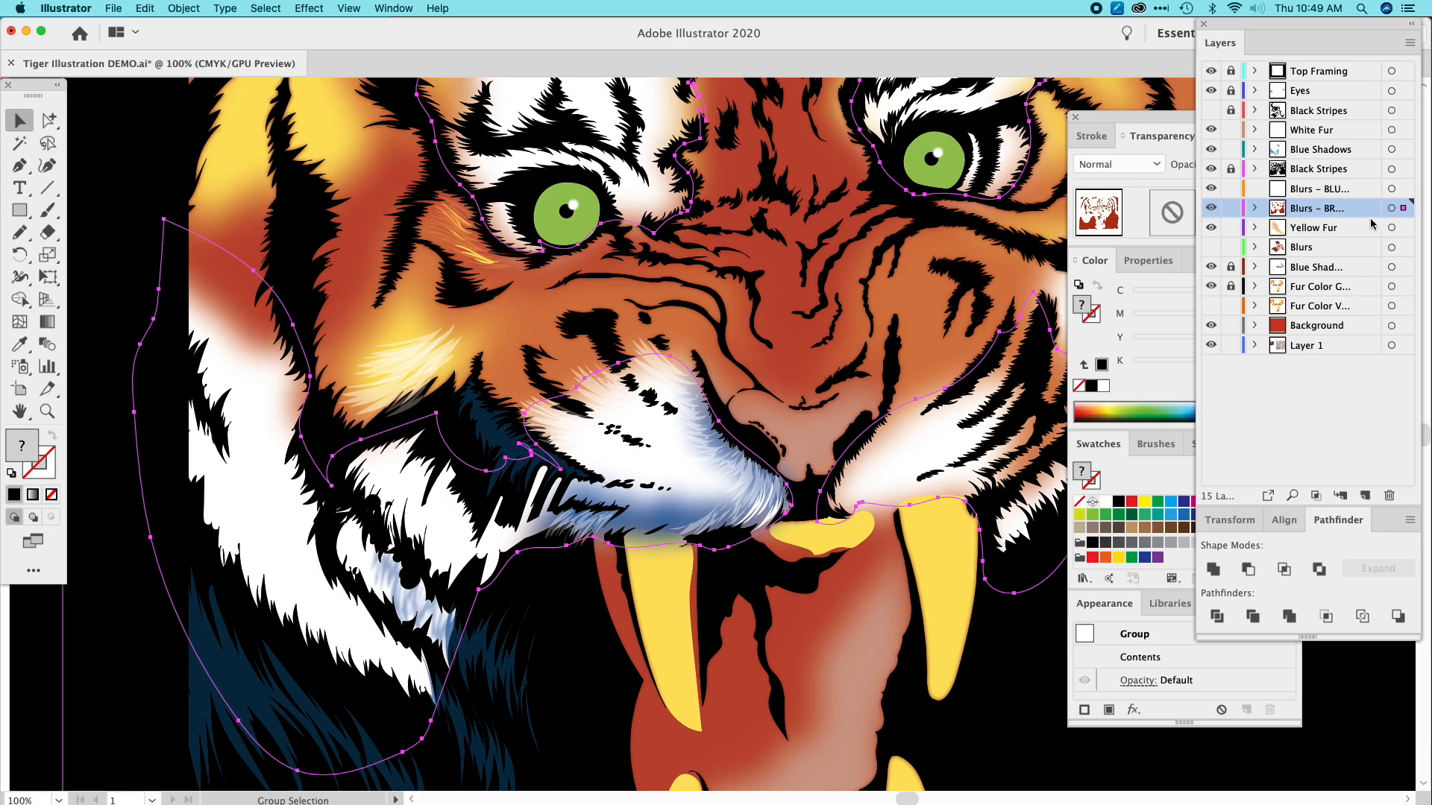
{"action": "left_click", "coordinate": [1405, 208]}
{"action": "left_click_drag", "start_coordinate": [1403, 209], "coordinate": [1405, 189]}
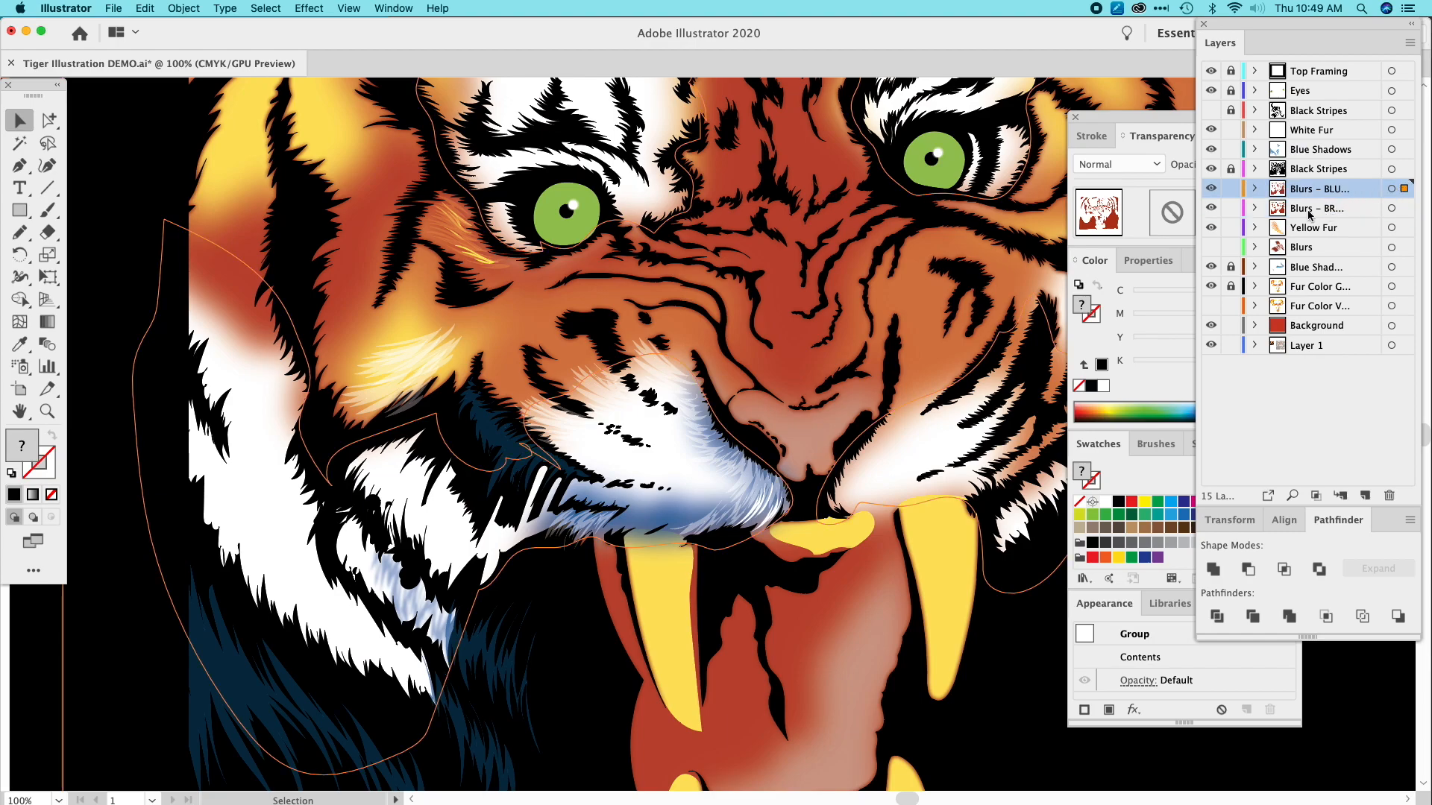
{"action": "left_click", "coordinate": [1230, 208]}
Release the clipping mask of the duplicated blur group on the Blurs – BLUE MASK layer.
{"action": "left_click", "coordinate": [259, 9]}
{"action": "mouse_move", "coordinate": [182, 9]}
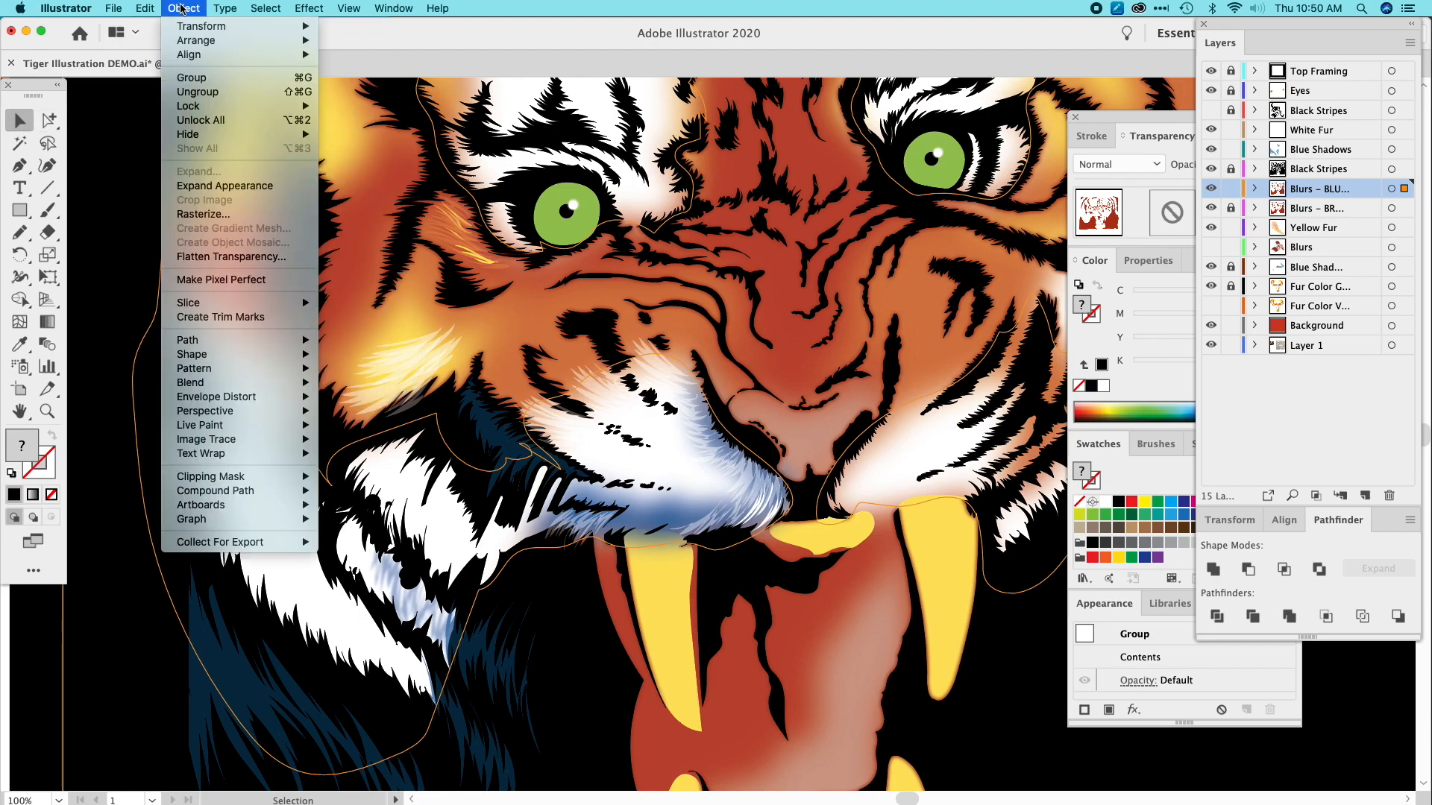
{"action": "mouse_move", "coordinate": [197, 478]}
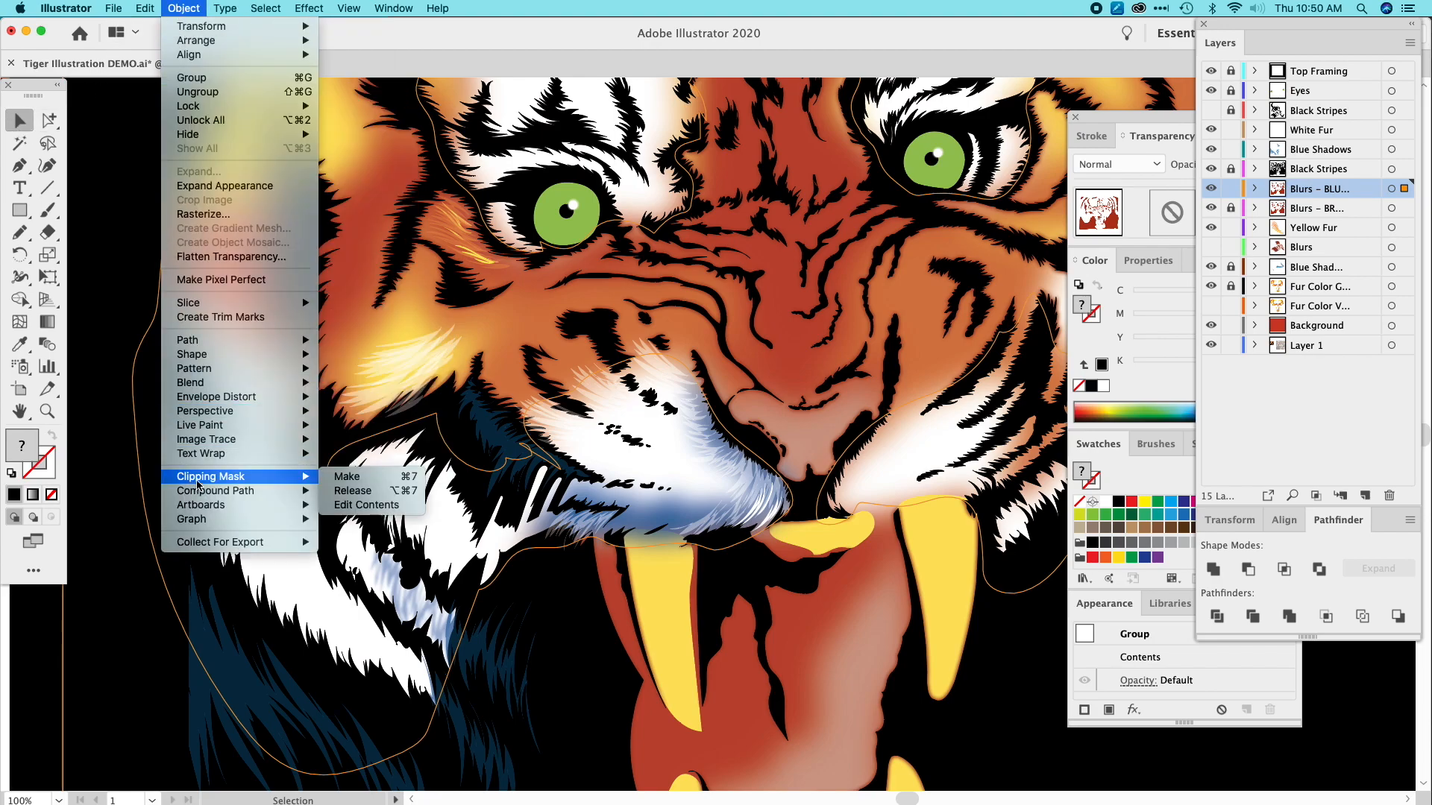
{"action": "left_click", "coordinate": [354, 493]}
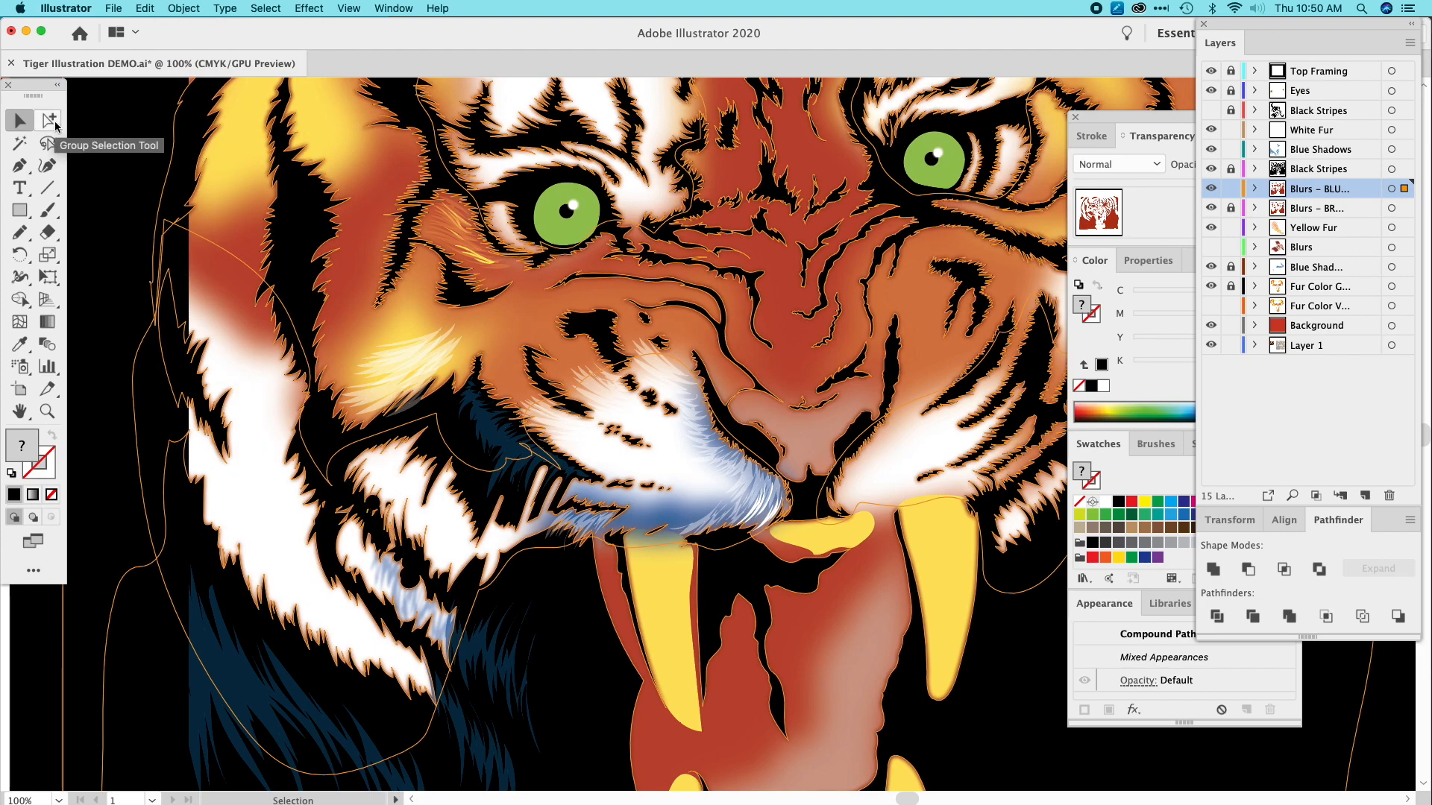
Deselect the released blur group so its parts can be picked individually.
{"action": "key", "text": "super+minus"}
{"action": "key", "text": "super+minus"}
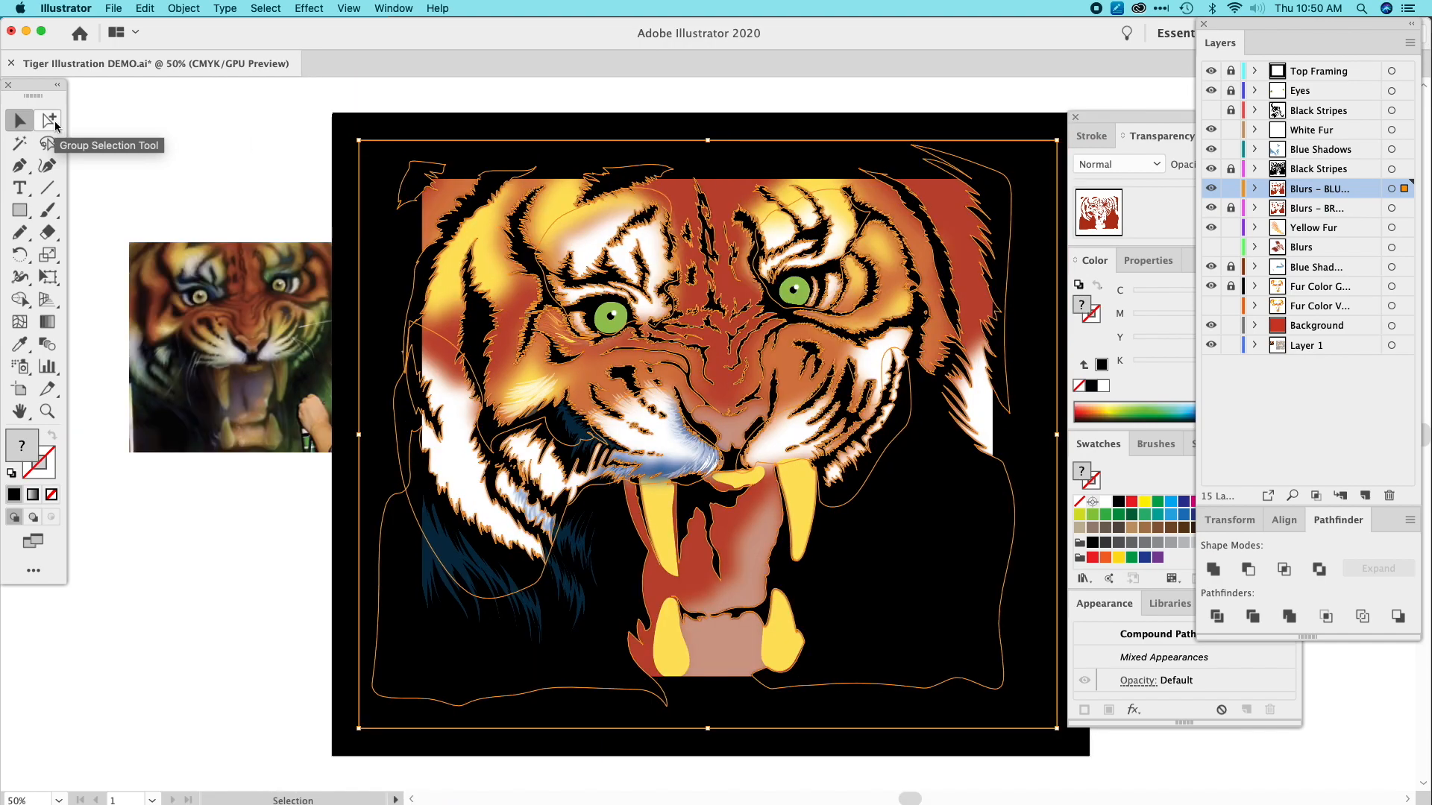
{"action": "left_click", "coordinate": [55, 127]}
{"action": "left_click", "coordinate": [266, 161]}
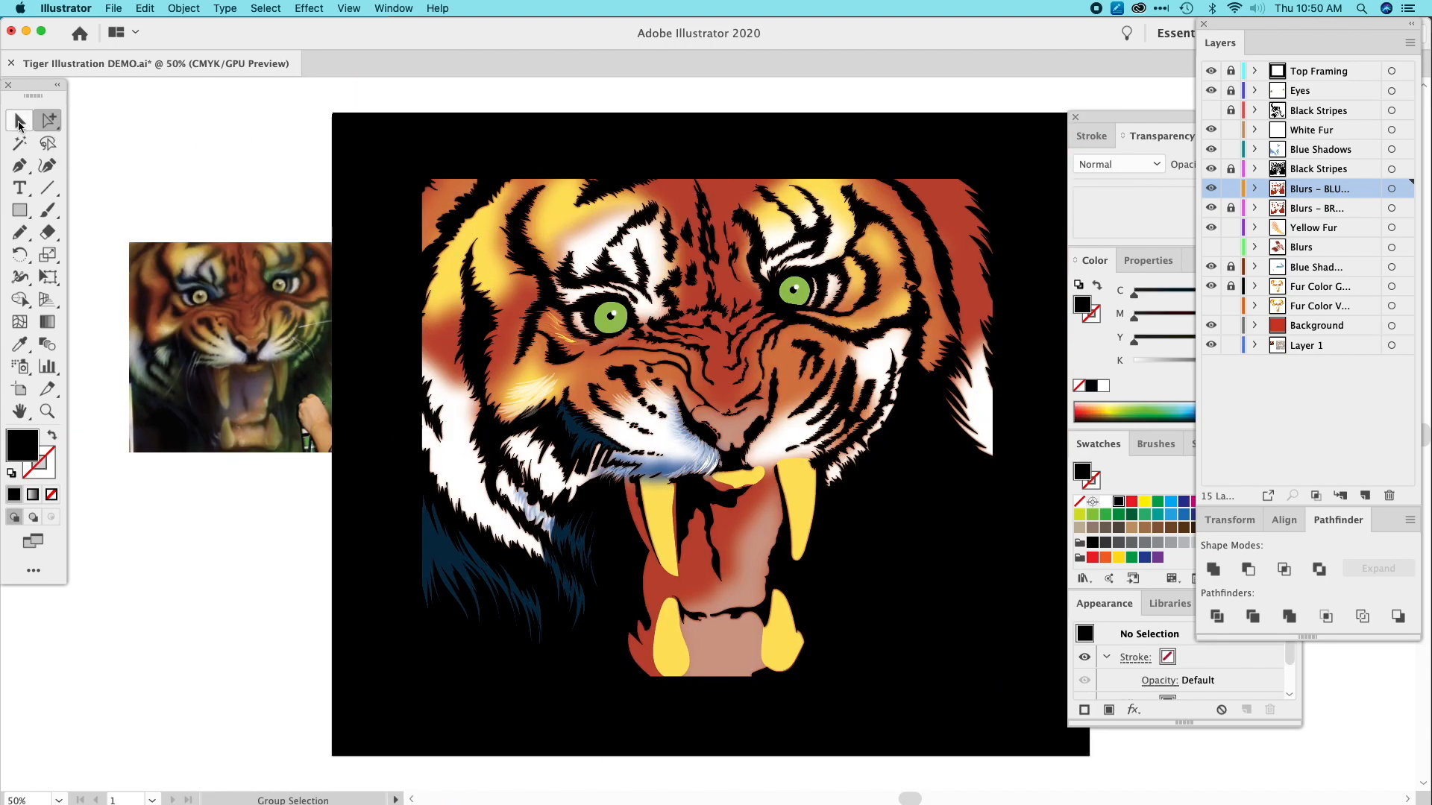
{"action": "left_click", "coordinate": [20, 122]}
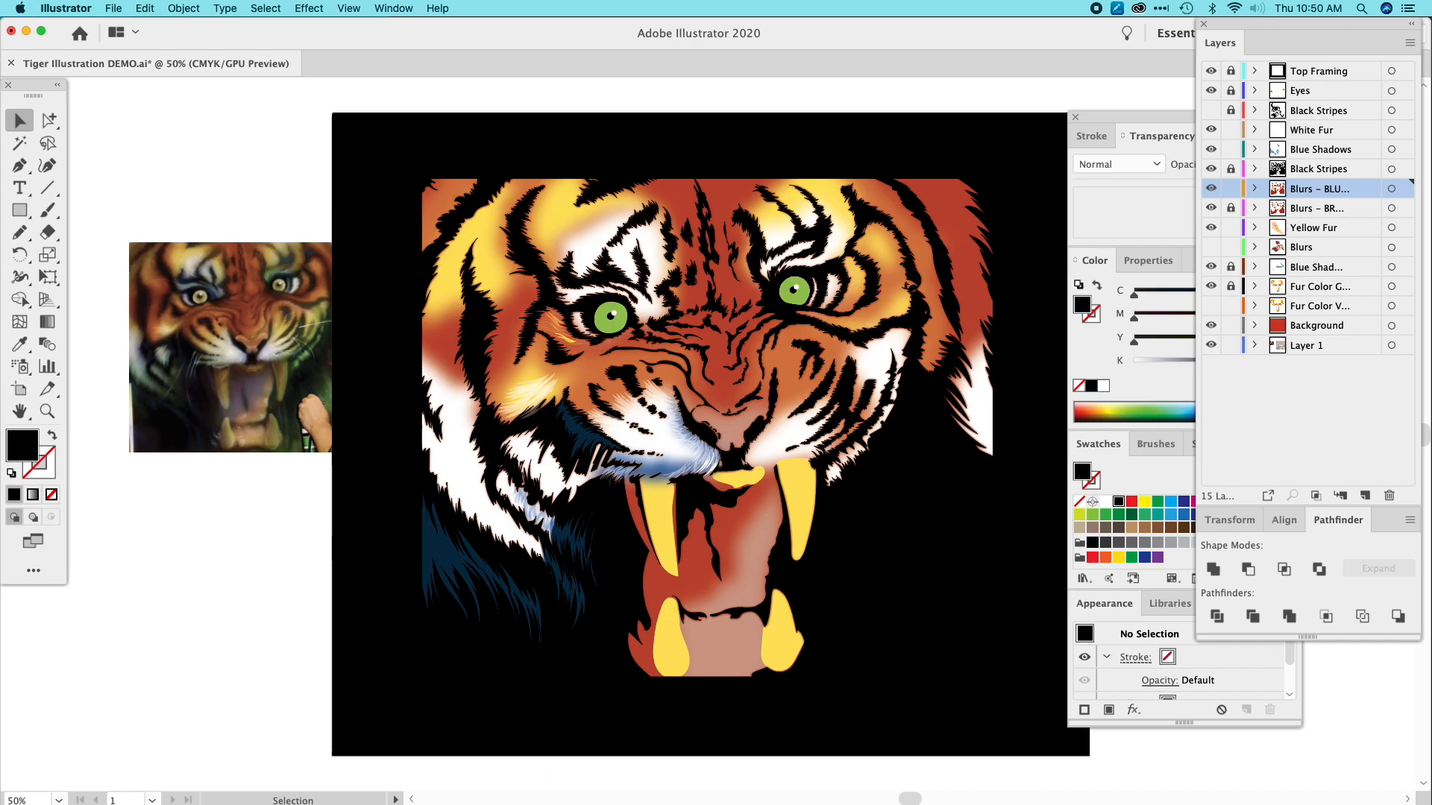
Select the released mask's compound path in outline view and fill it with light blue (C 70, M 15, Y 0, K 0).
{"action": "key", "text": "super+y"}
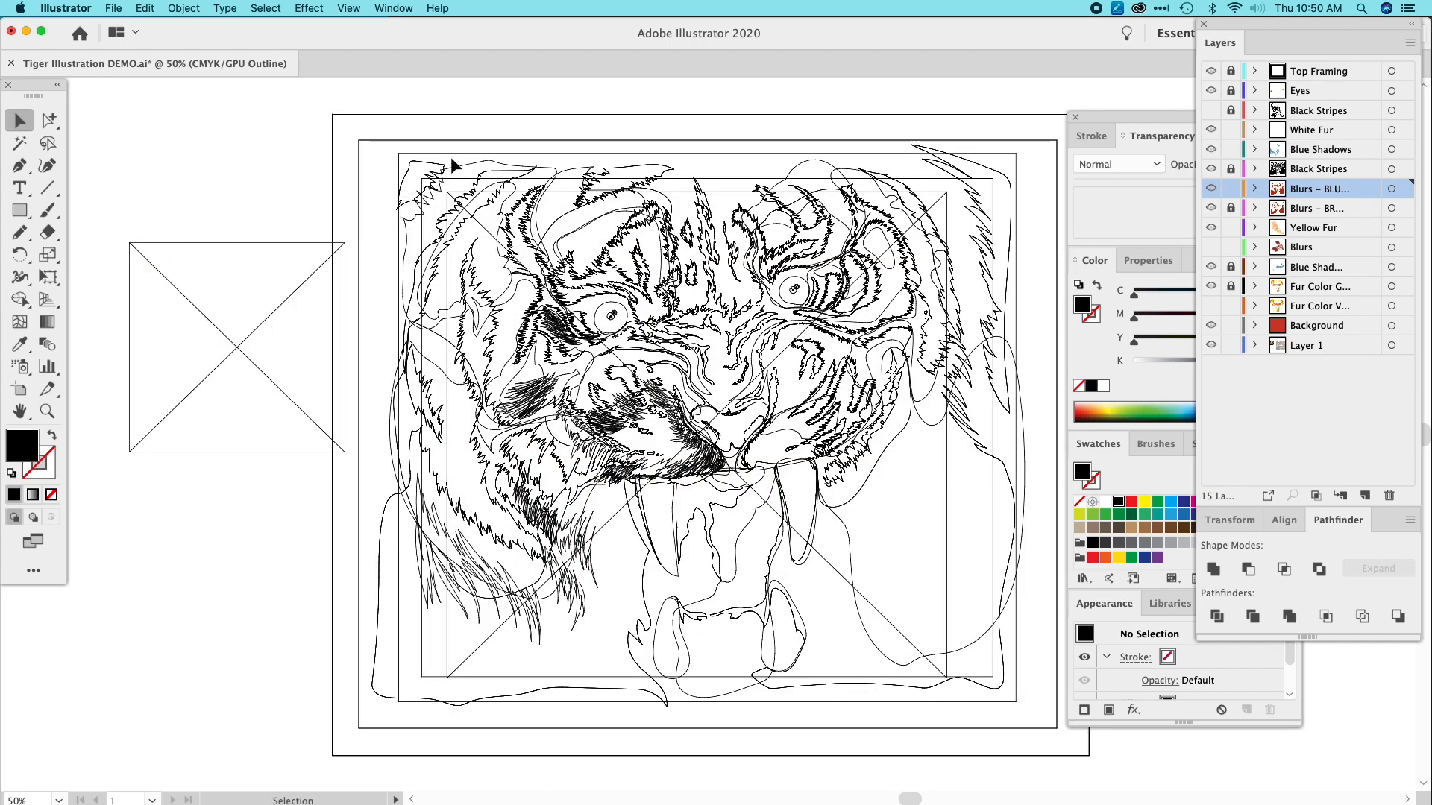
{"action": "left_click", "coordinate": [455, 153]}
{"action": "key", "text": "super+y"}
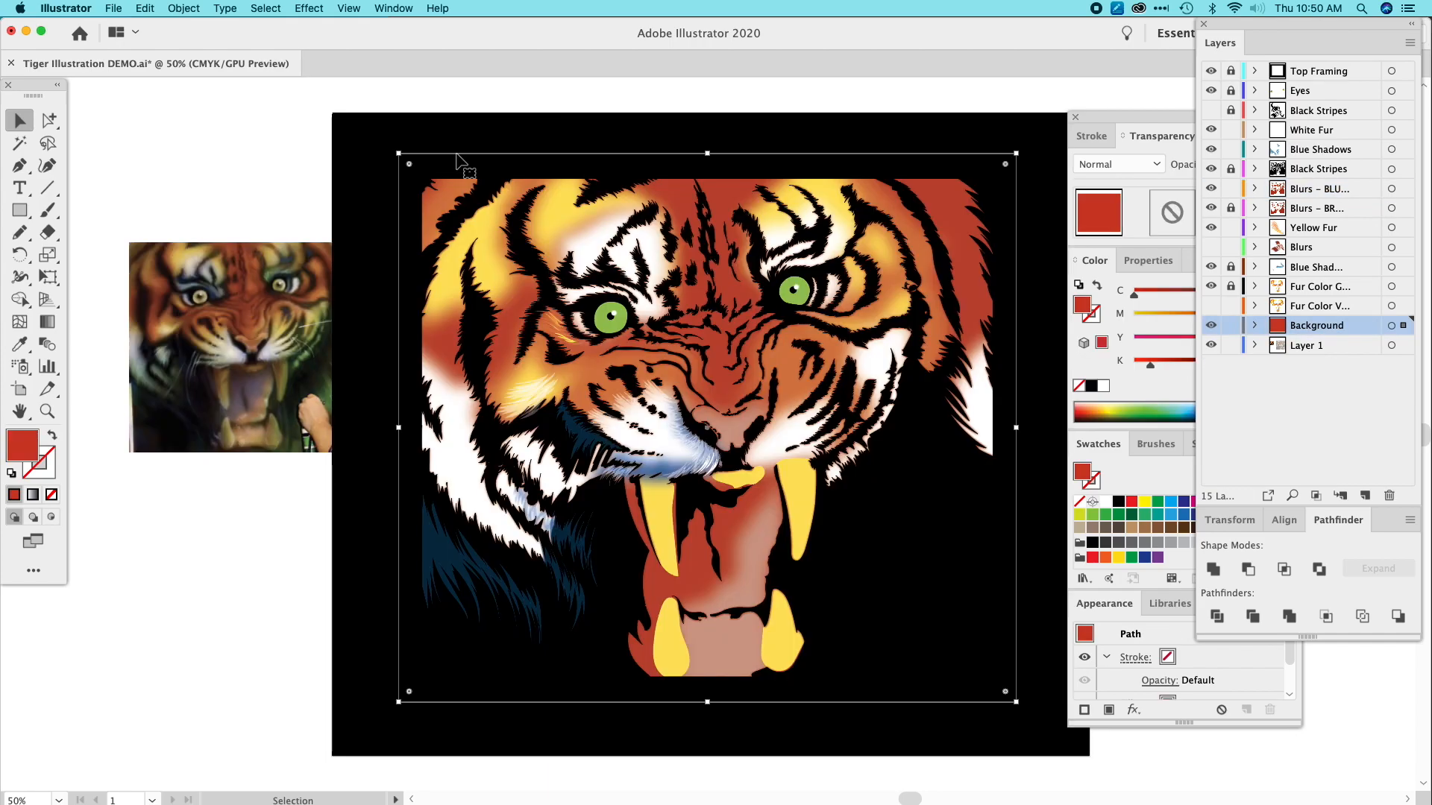
{"action": "key", "text": "super+y"}
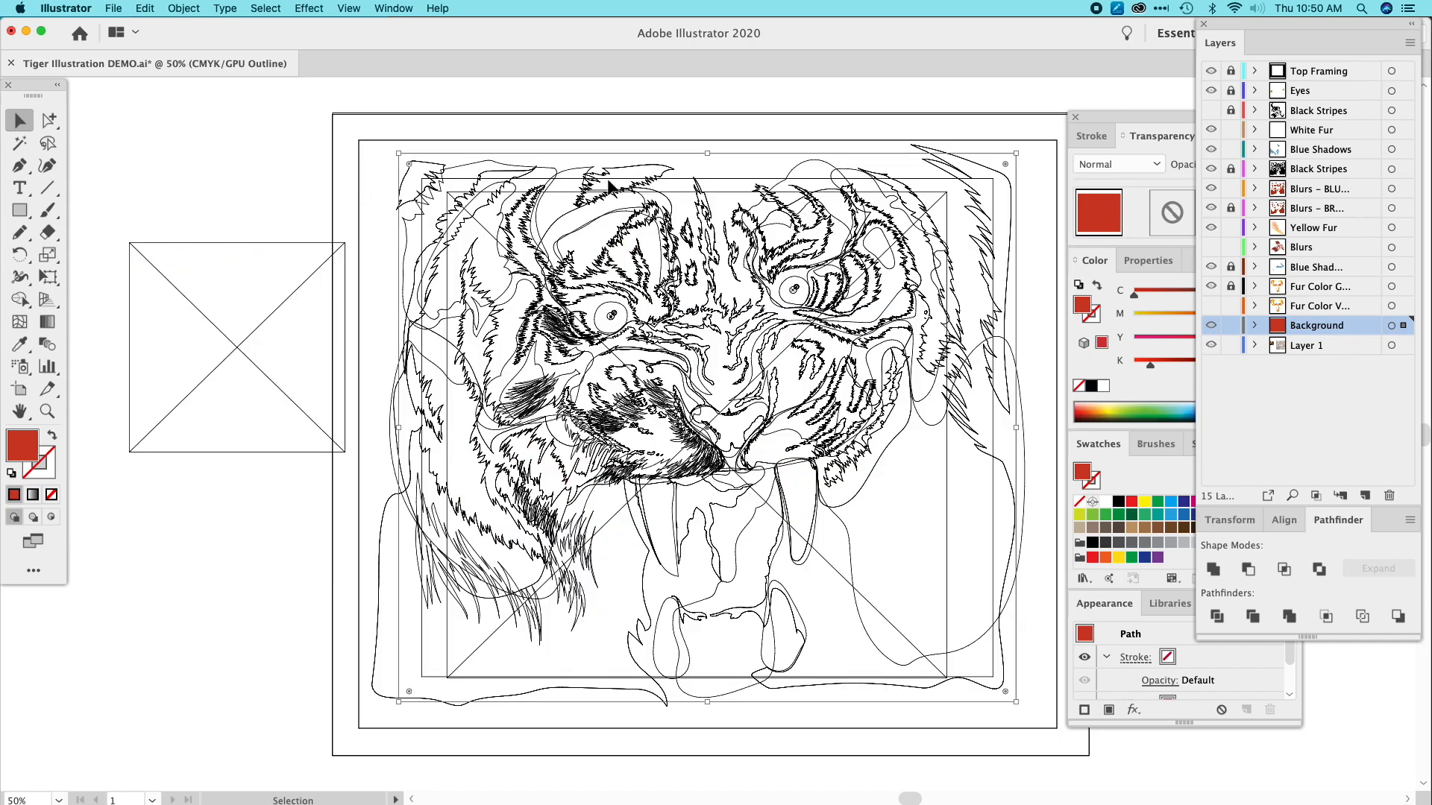
{"action": "left_click", "coordinate": [731, 183]}
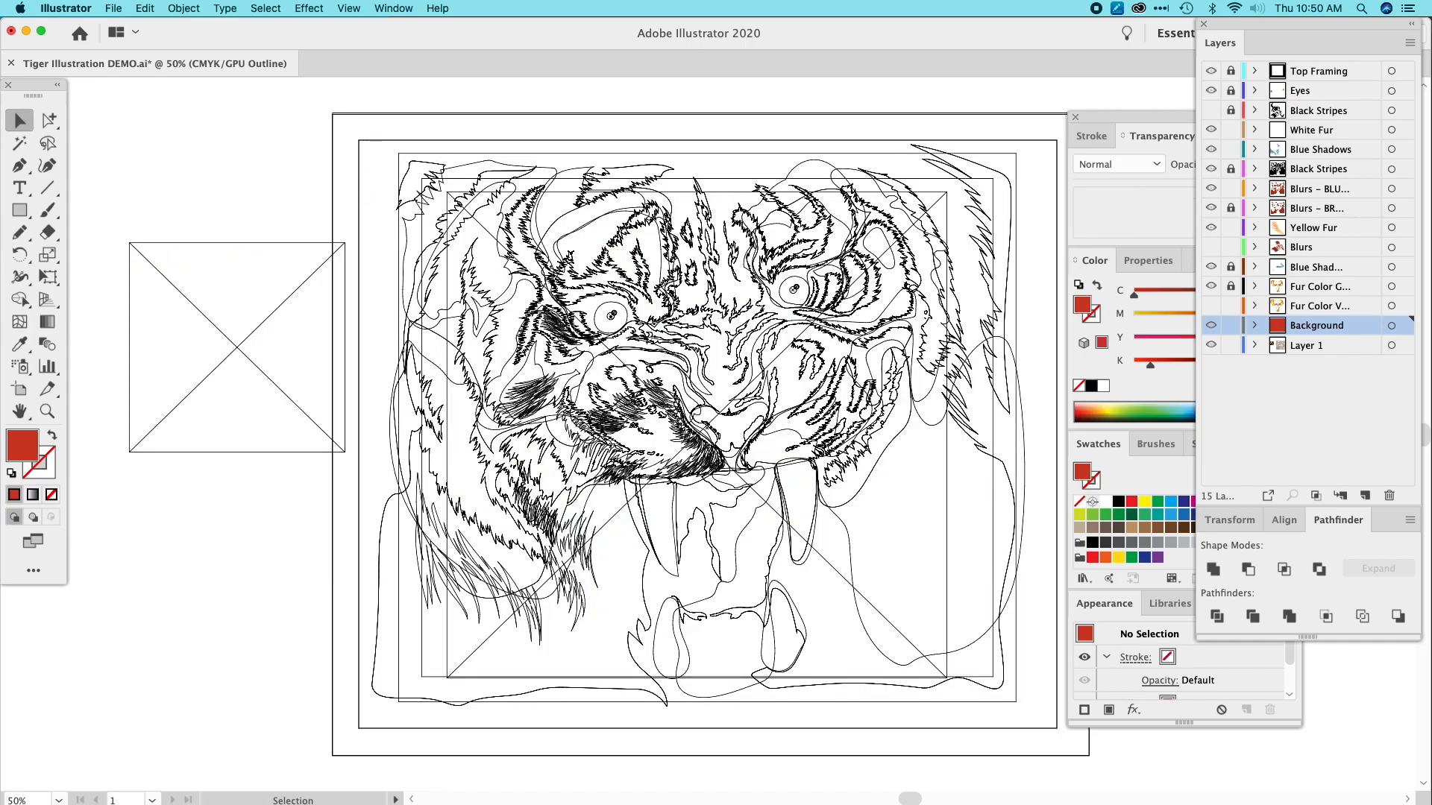
{"action": "left_click", "coordinate": [369, 140]}
{"action": "key", "text": "super+y"}
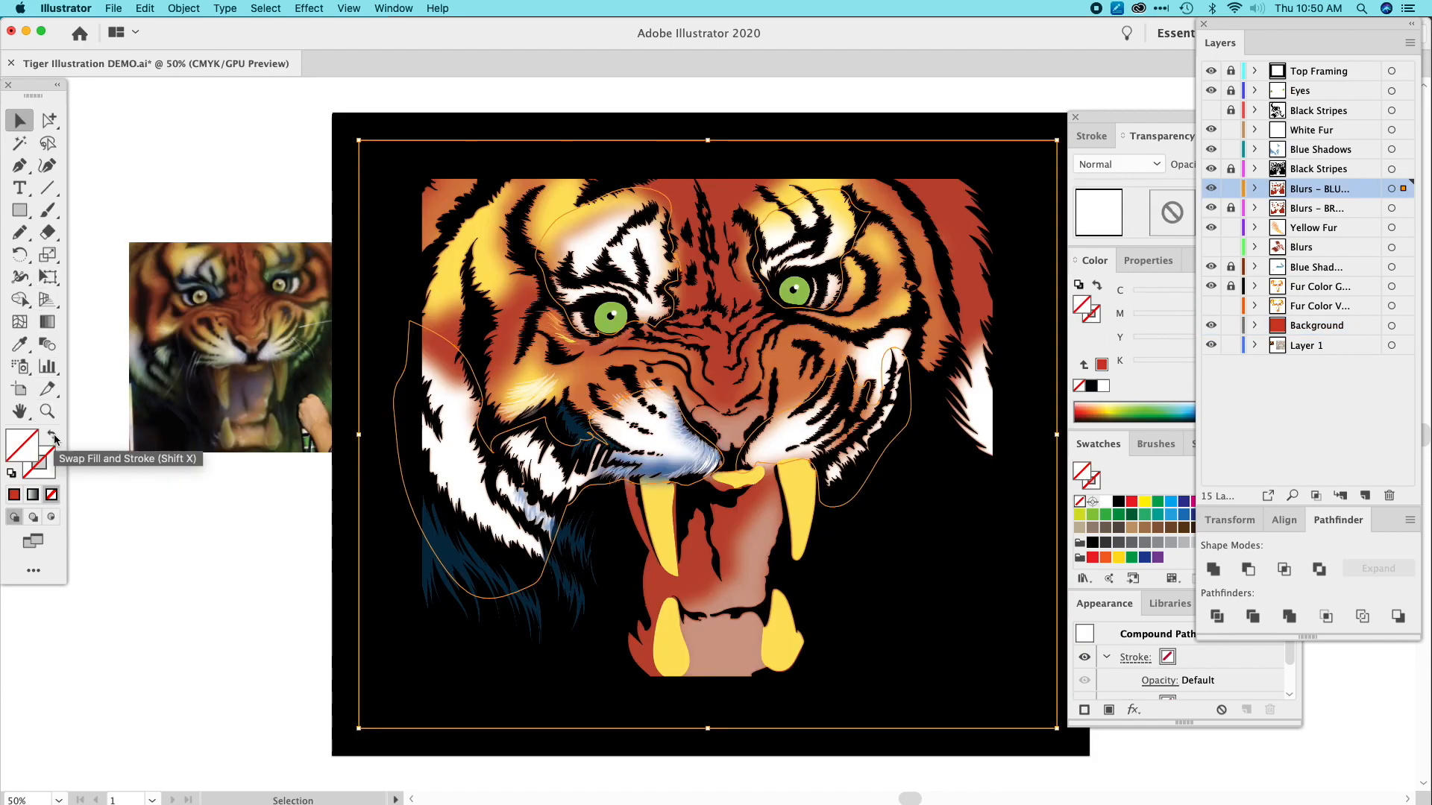
{"action": "left_click", "coordinate": [19, 344]}
{"action": "left_click", "coordinate": [254, 546]}
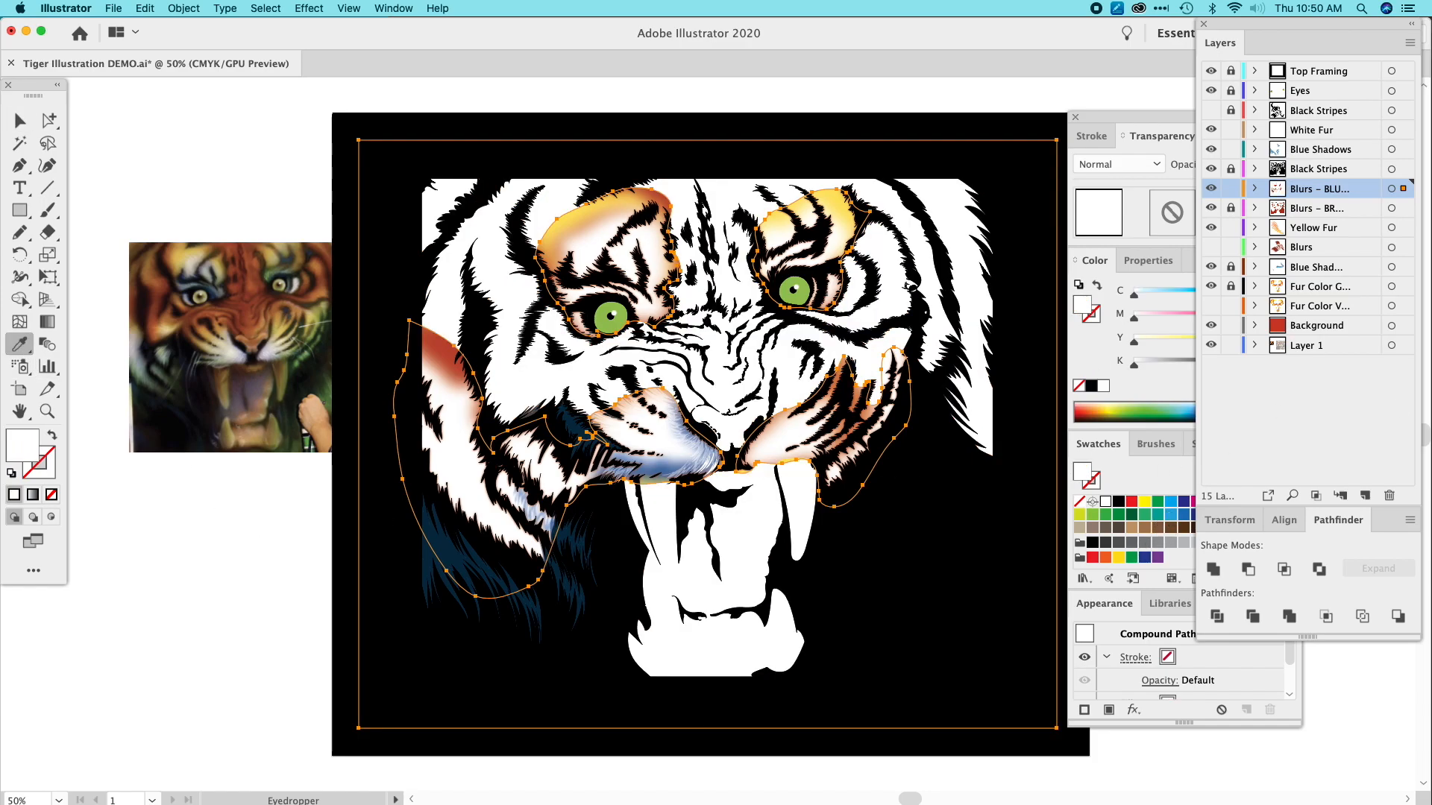
{"action": "left_click", "coordinate": [1169, 517]}
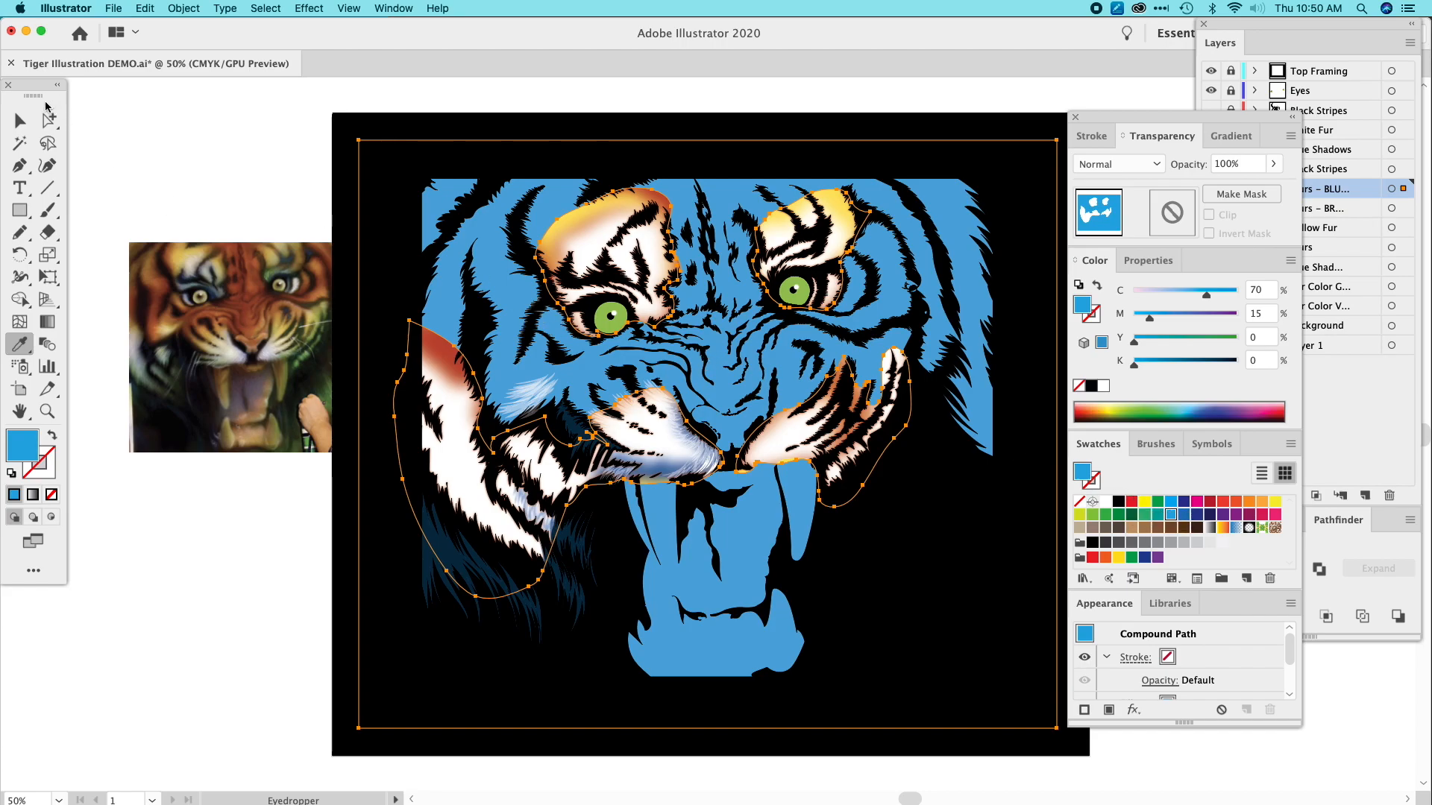
Delete only the outer rectangle of the blue mask path, leaving the shapes over the white fur.
{"action": "left_click", "coordinate": [50, 121]}
{"action": "left_click", "coordinate": [295, 170]}
{"action": "left_click", "coordinate": [361, 185]}
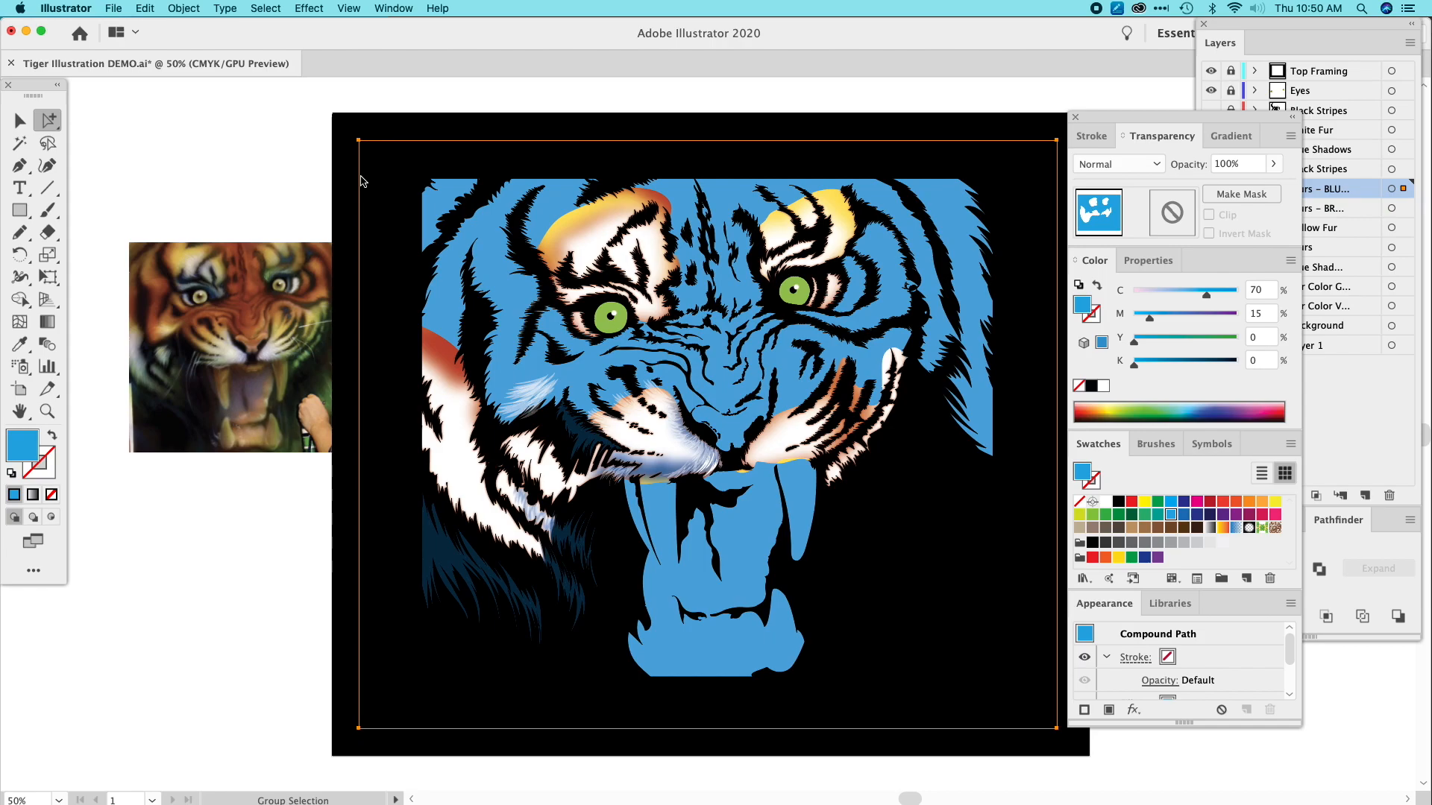
{"action": "key", "text": "Delete"}
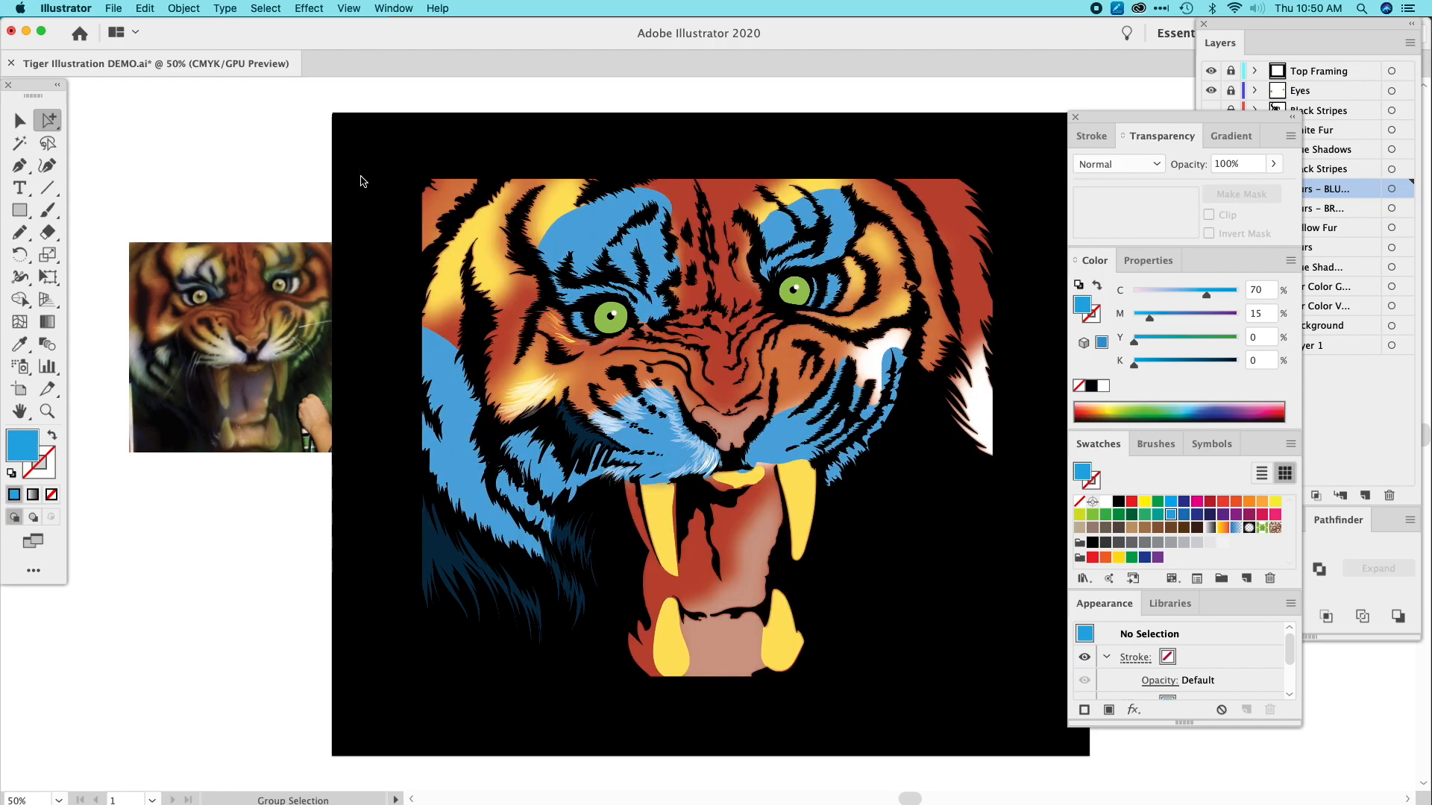
Bring the blue white-fur mask shape to the front of the Blurs – BLUE MASK layer.
{"action": "left_click", "coordinate": [22, 125]}
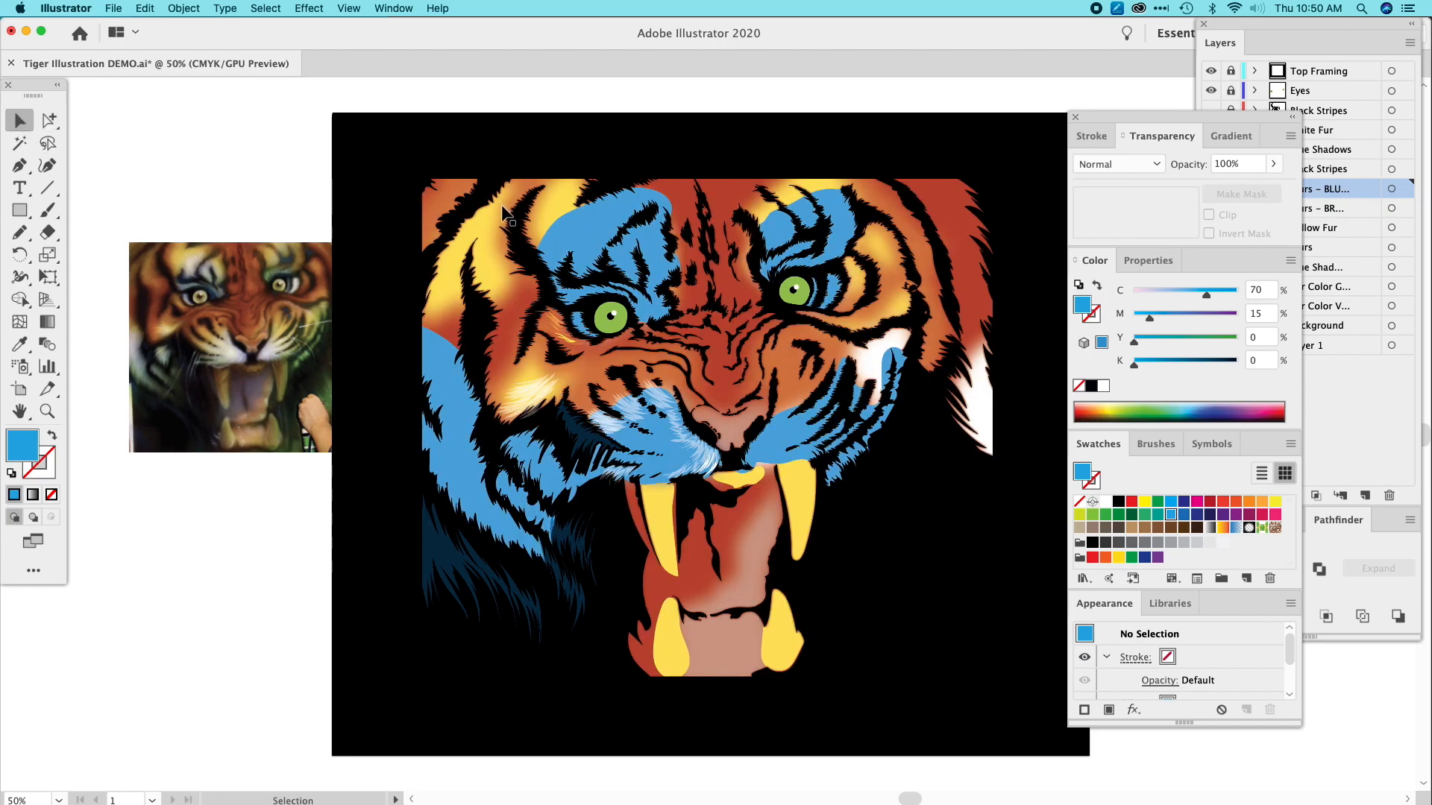
{"action": "left_click", "coordinate": [578, 230]}
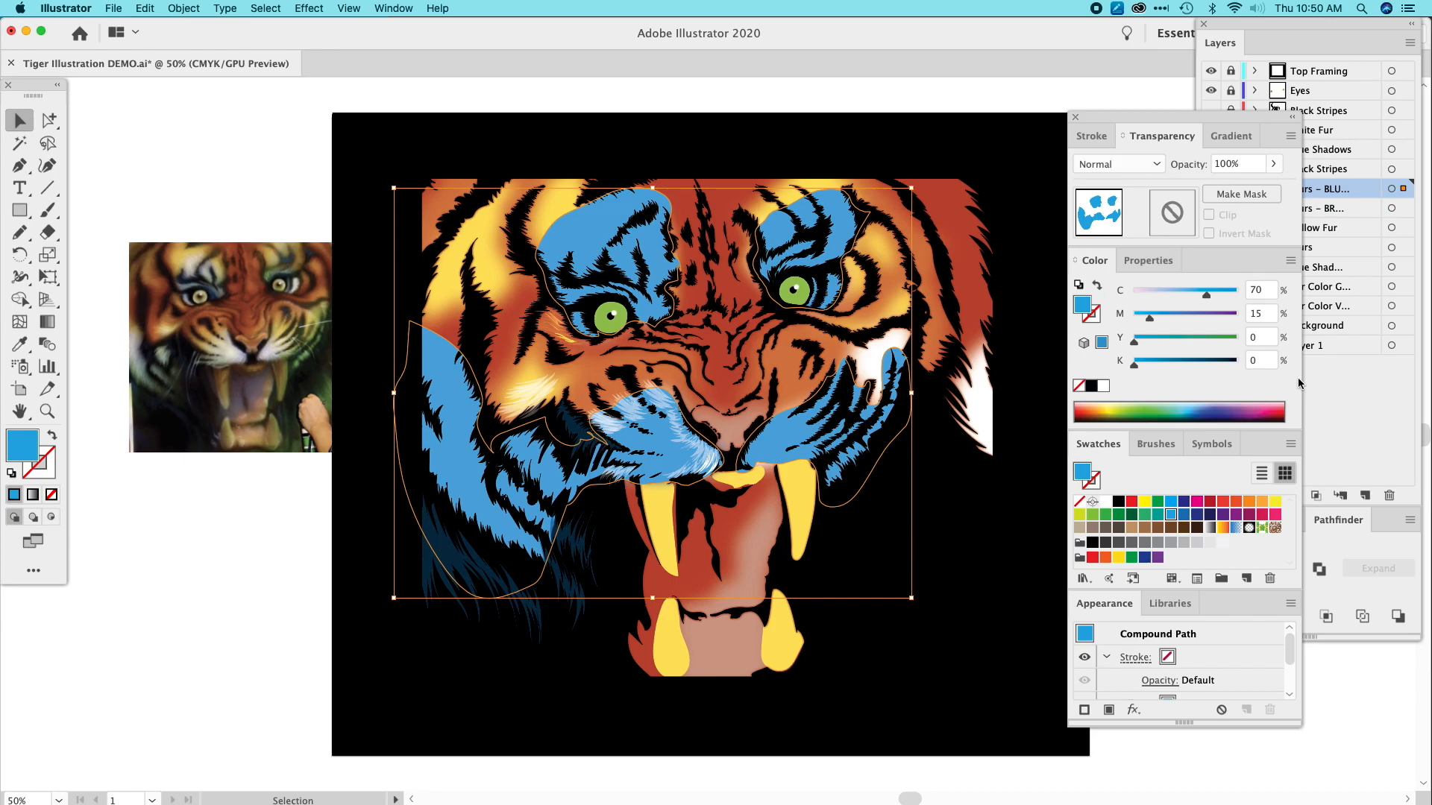
{"action": "left_click", "coordinate": [1305, 350]}
{"action": "left_click", "coordinate": [186, 8]}
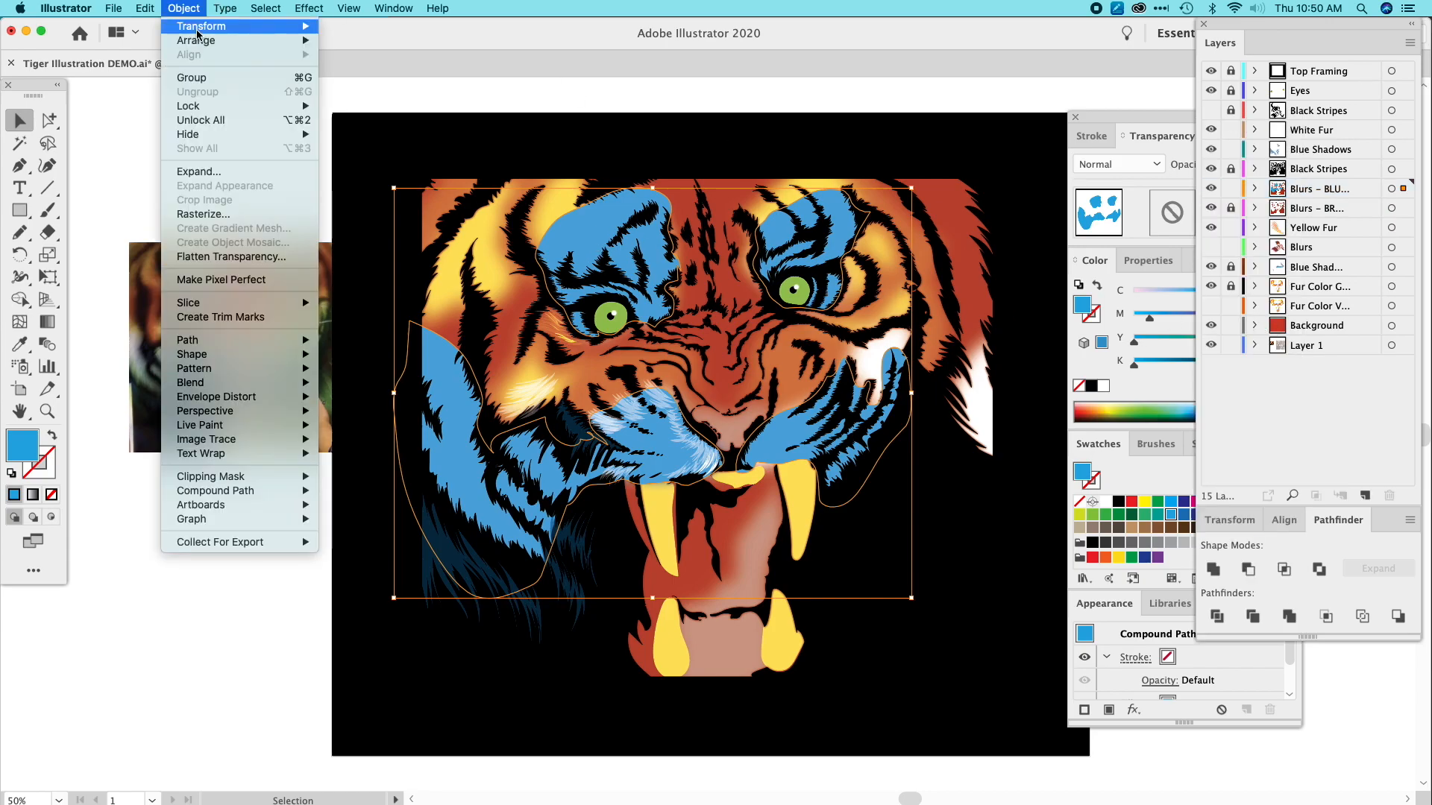
{"action": "mouse_move", "coordinate": [200, 41]}
{"action": "left_click", "coordinate": [340, 41]}
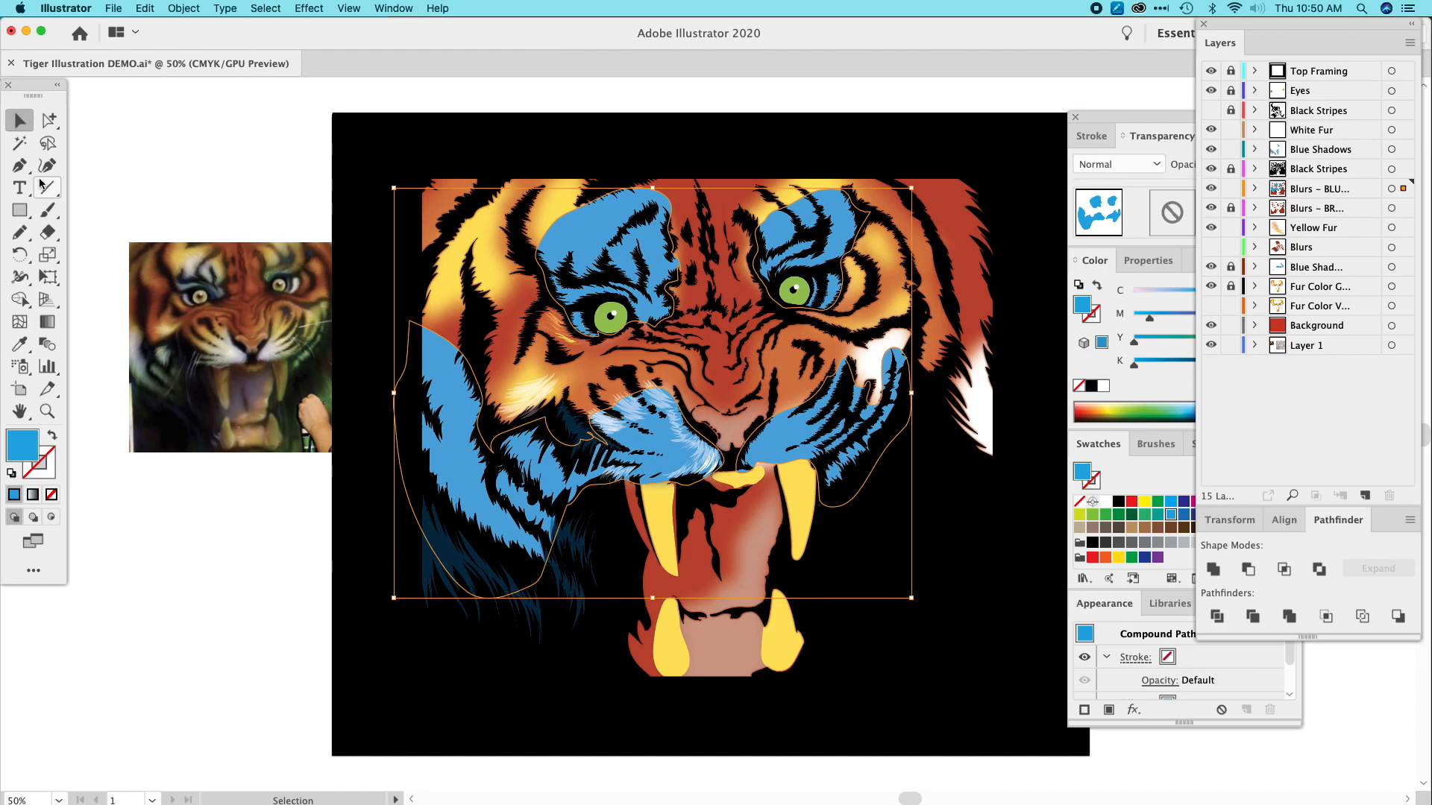
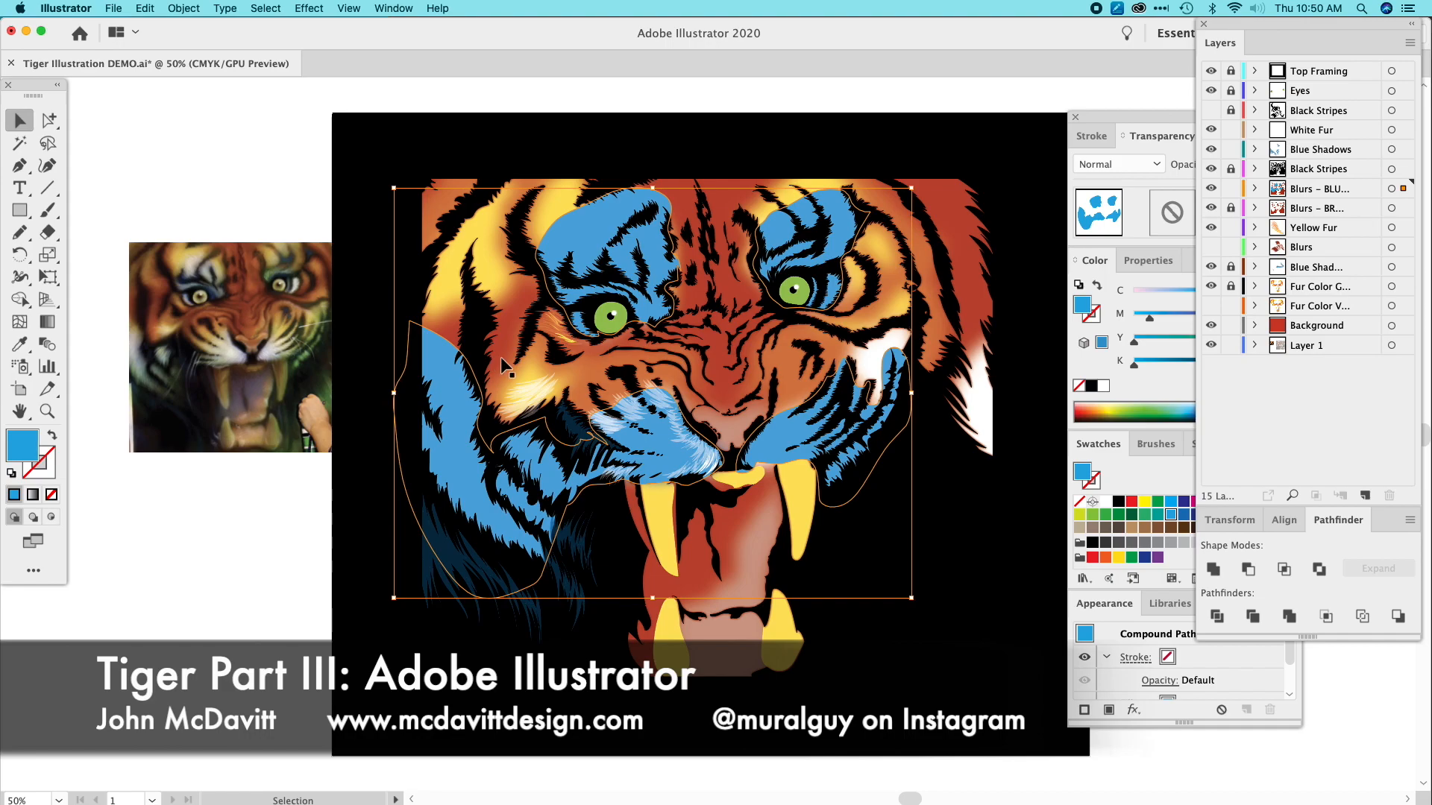
Select the stripe blur path together with the blue white-fur shape and make a clipping mask from them.
{"action": "left_click", "coordinate": [47, 411]}
{"action": "left_click_drag", "start_coordinate": [614, 366], "coordinate": [614, 366]}
{"action": "left_click", "coordinate": [20, 120]}
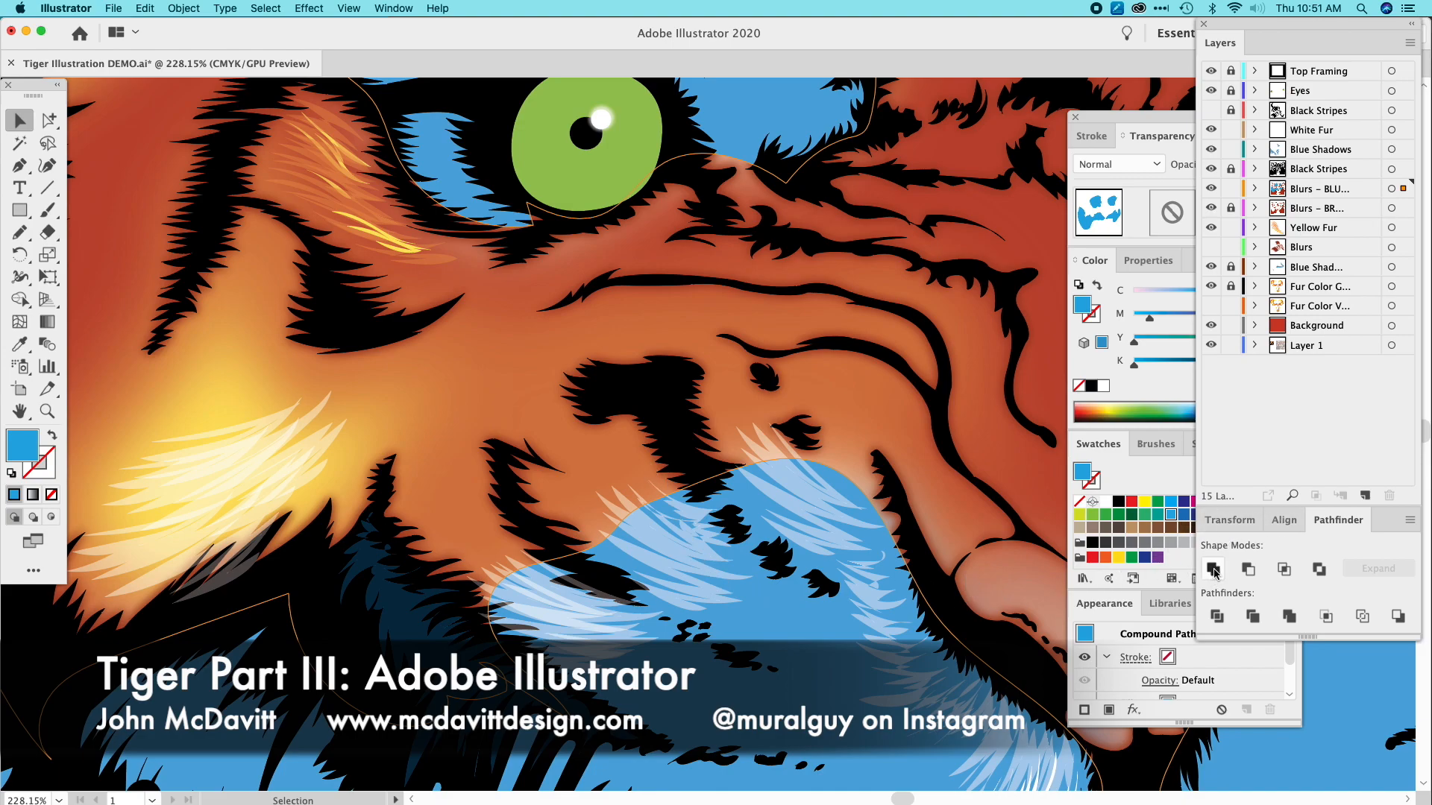
{"action": "left_click", "coordinate": [641, 439], "text": "shift"}
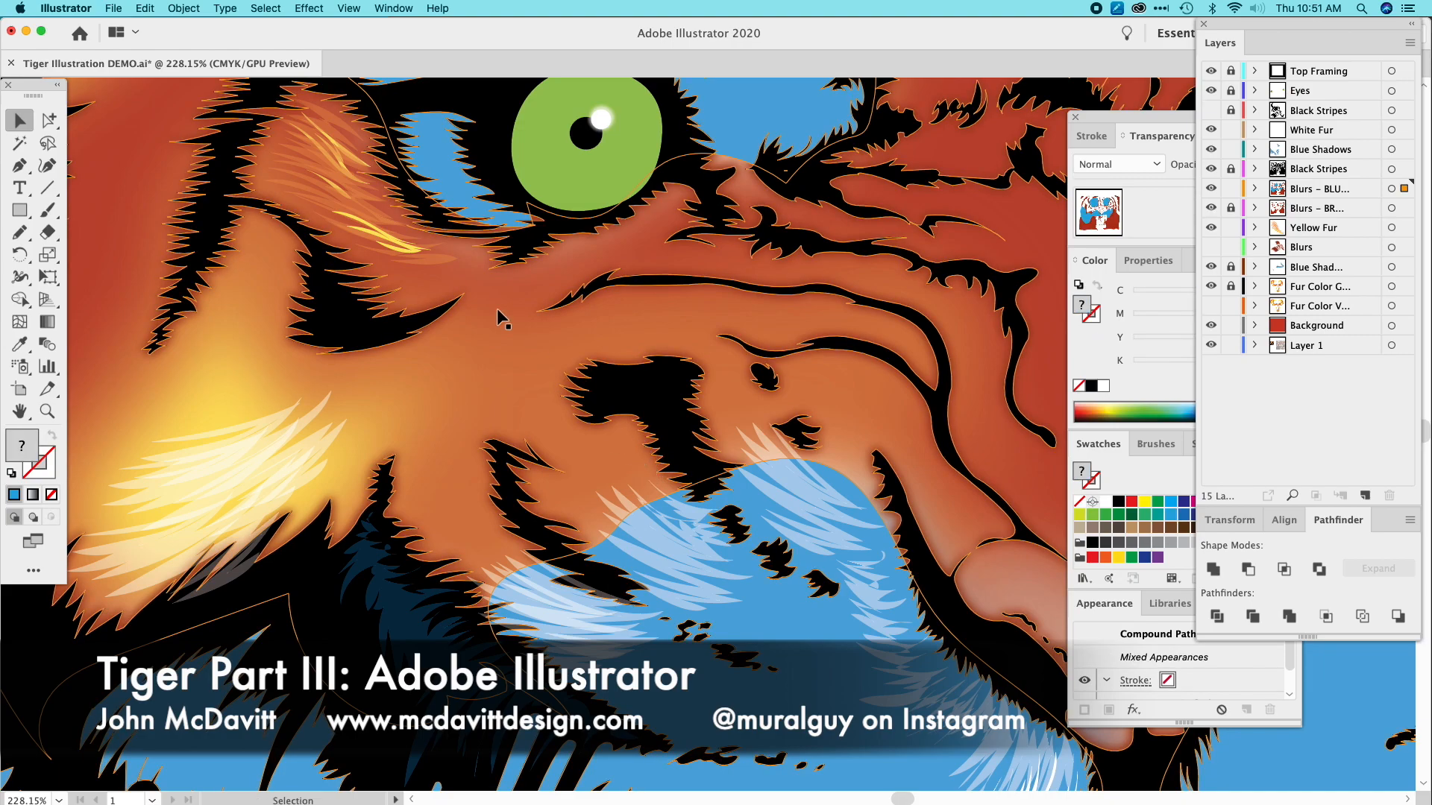
{"action": "left_click", "coordinate": [596, 419]}
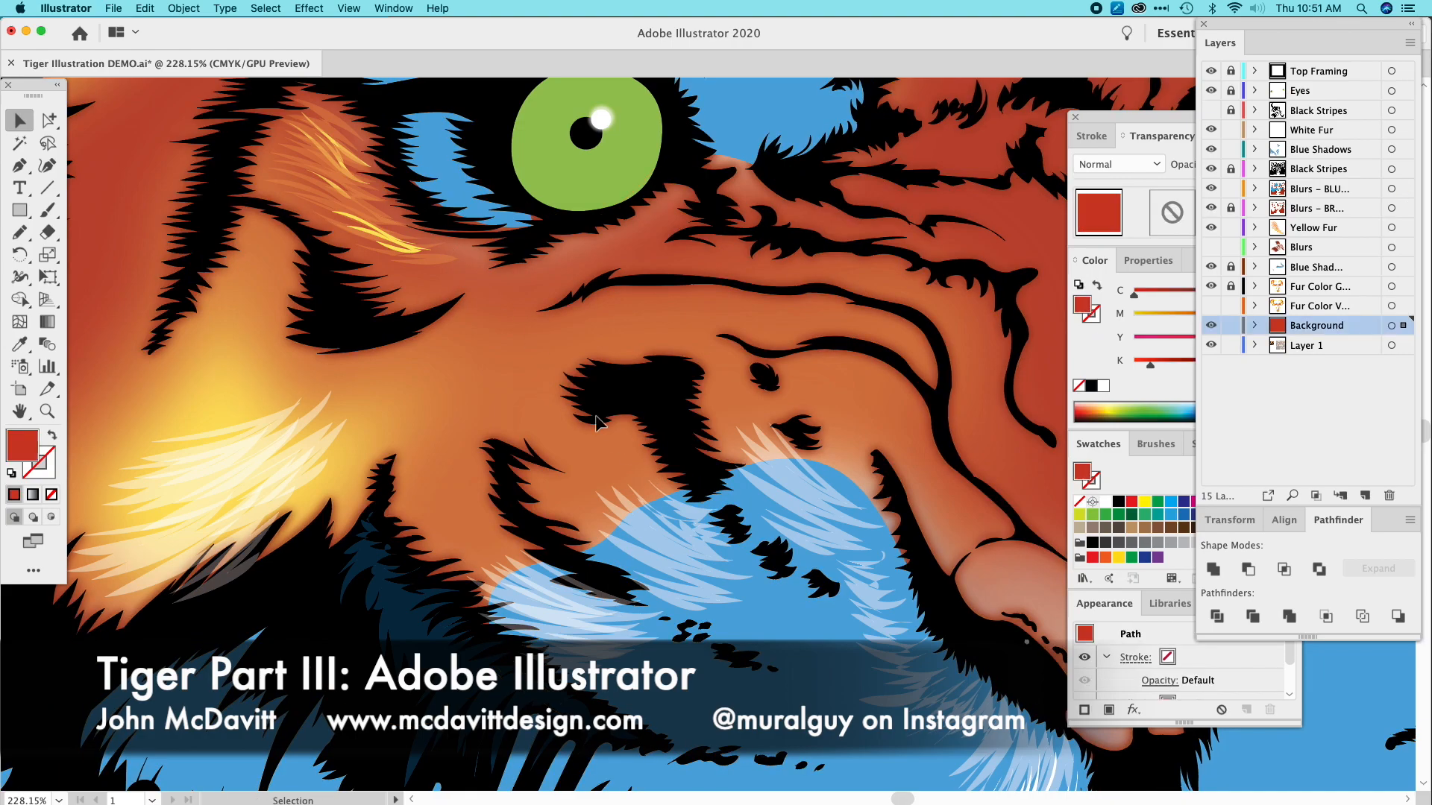
{"action": "left_click", "coordinate": [646, 444]}
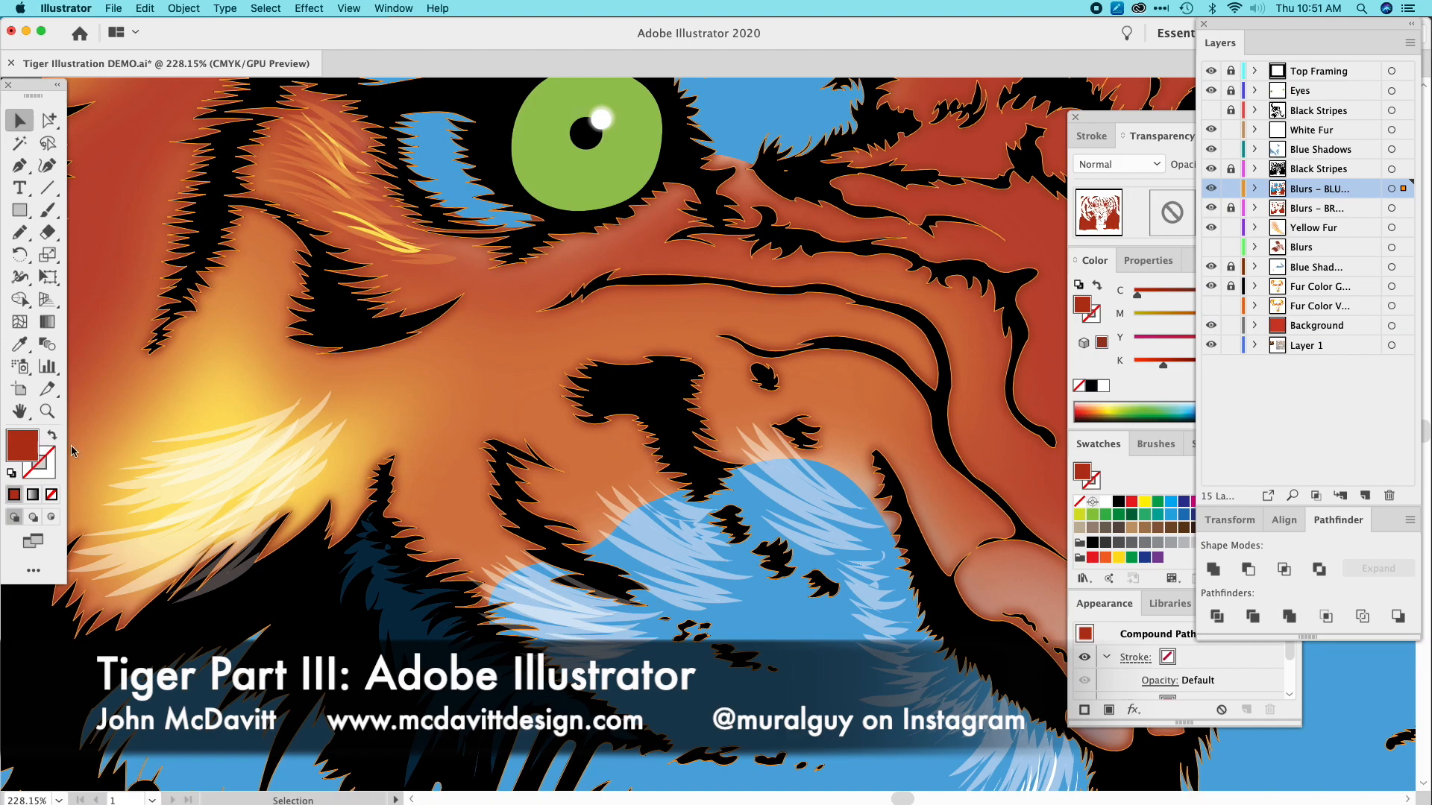
{"action": "left_click", "coordinate": [768, 613], "text": "shift"}
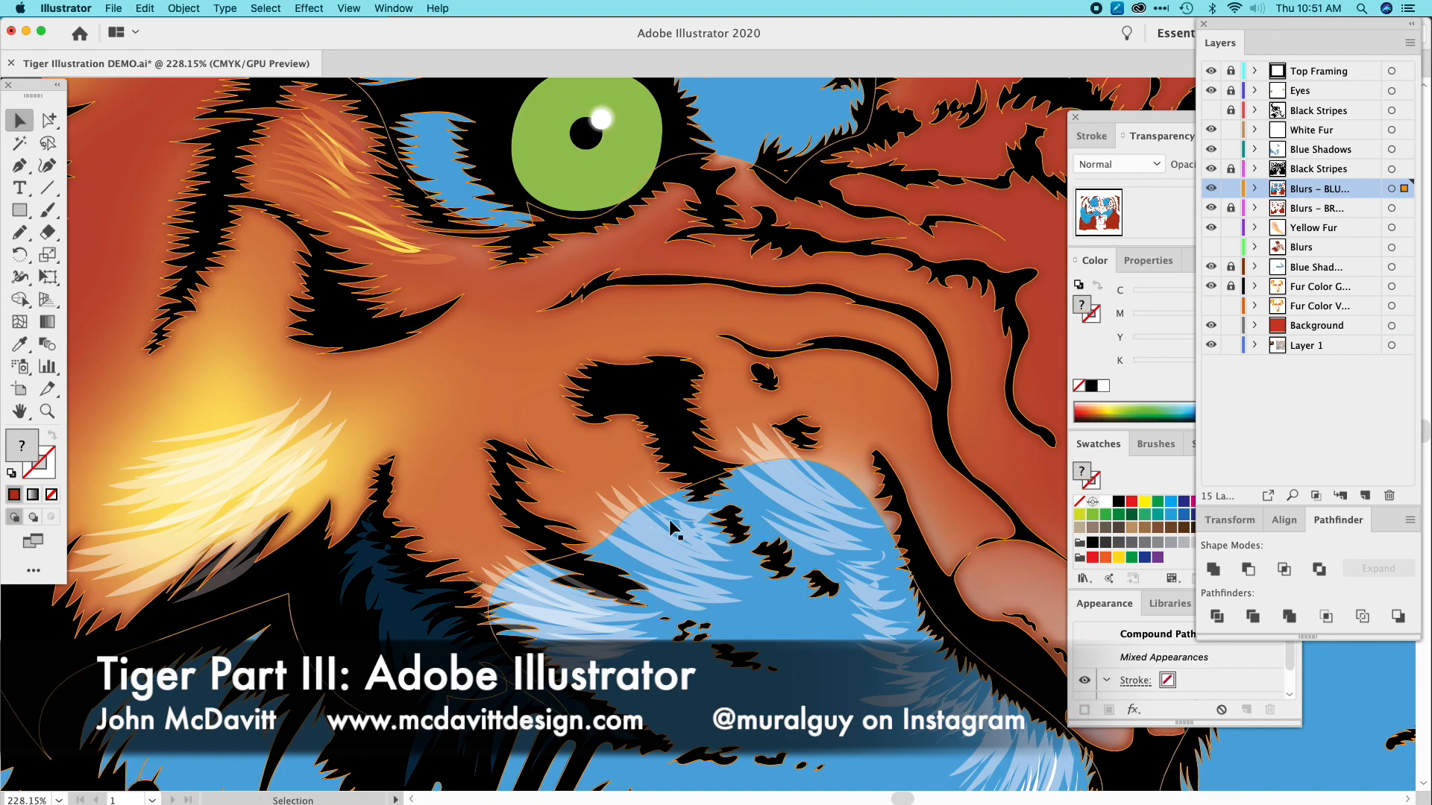
{"action": "left_click", "coordinate": [183, 8]}
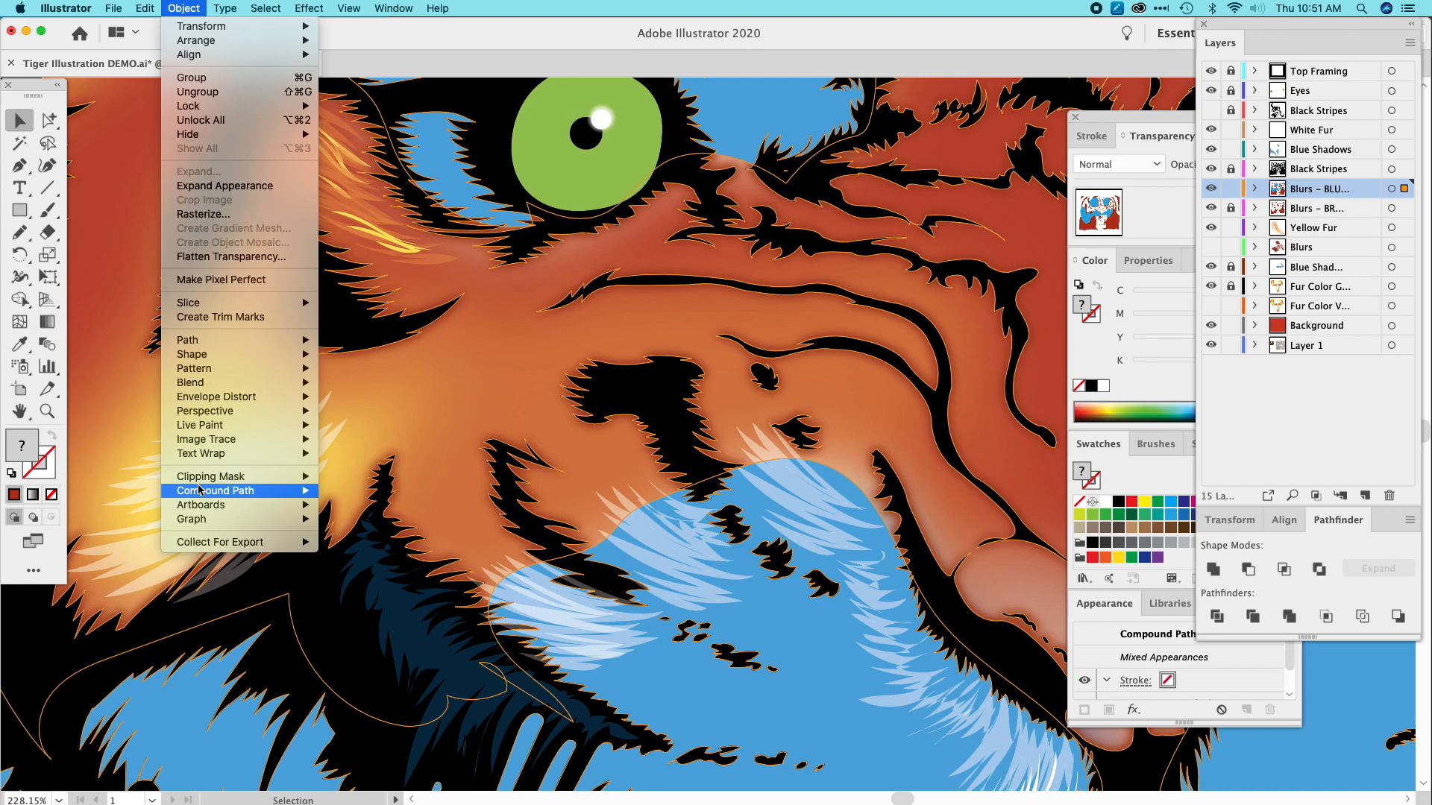
{"action": "mouse_move", "coordinate": [196, 482]}
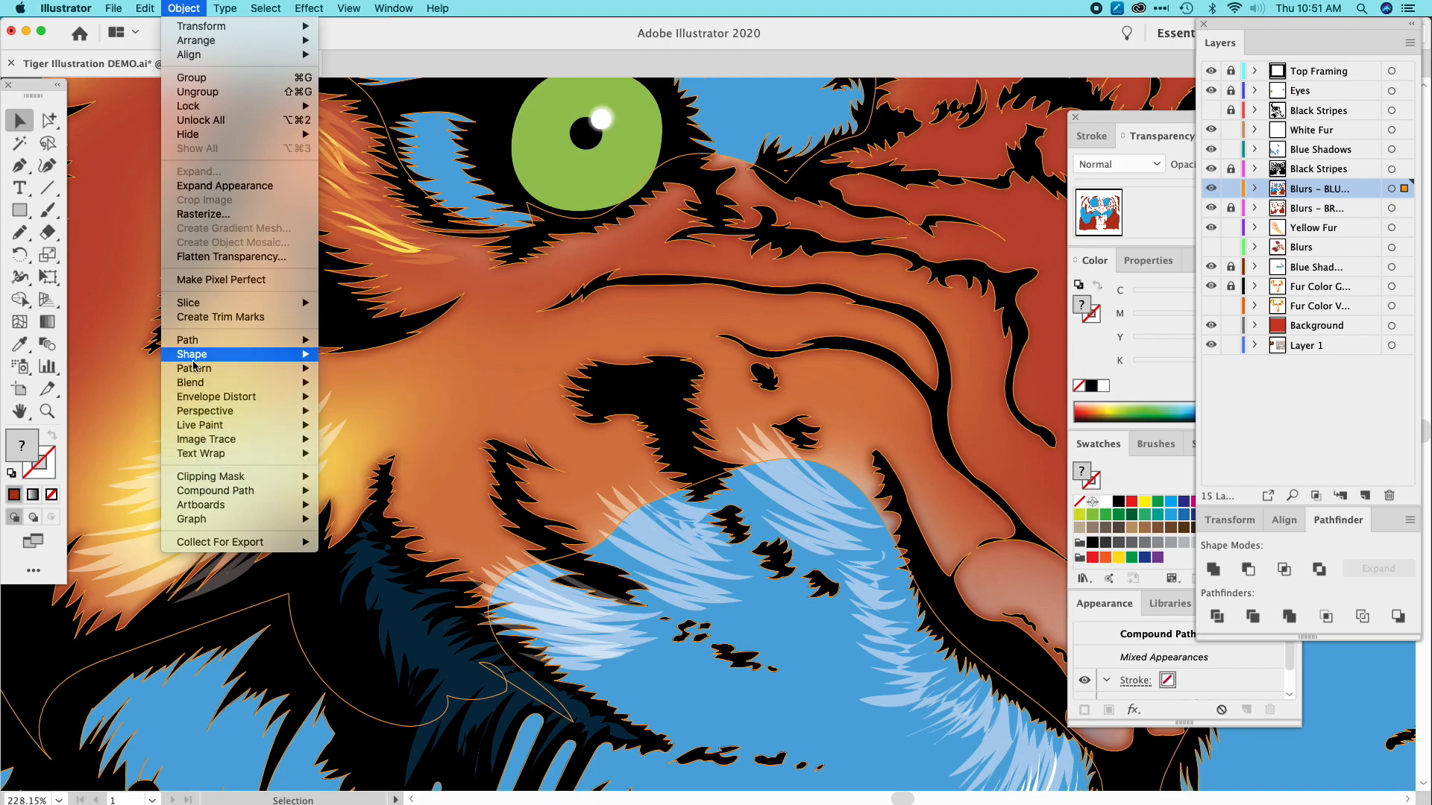
{"action": "left_click", "coordinate": [200, 480]}
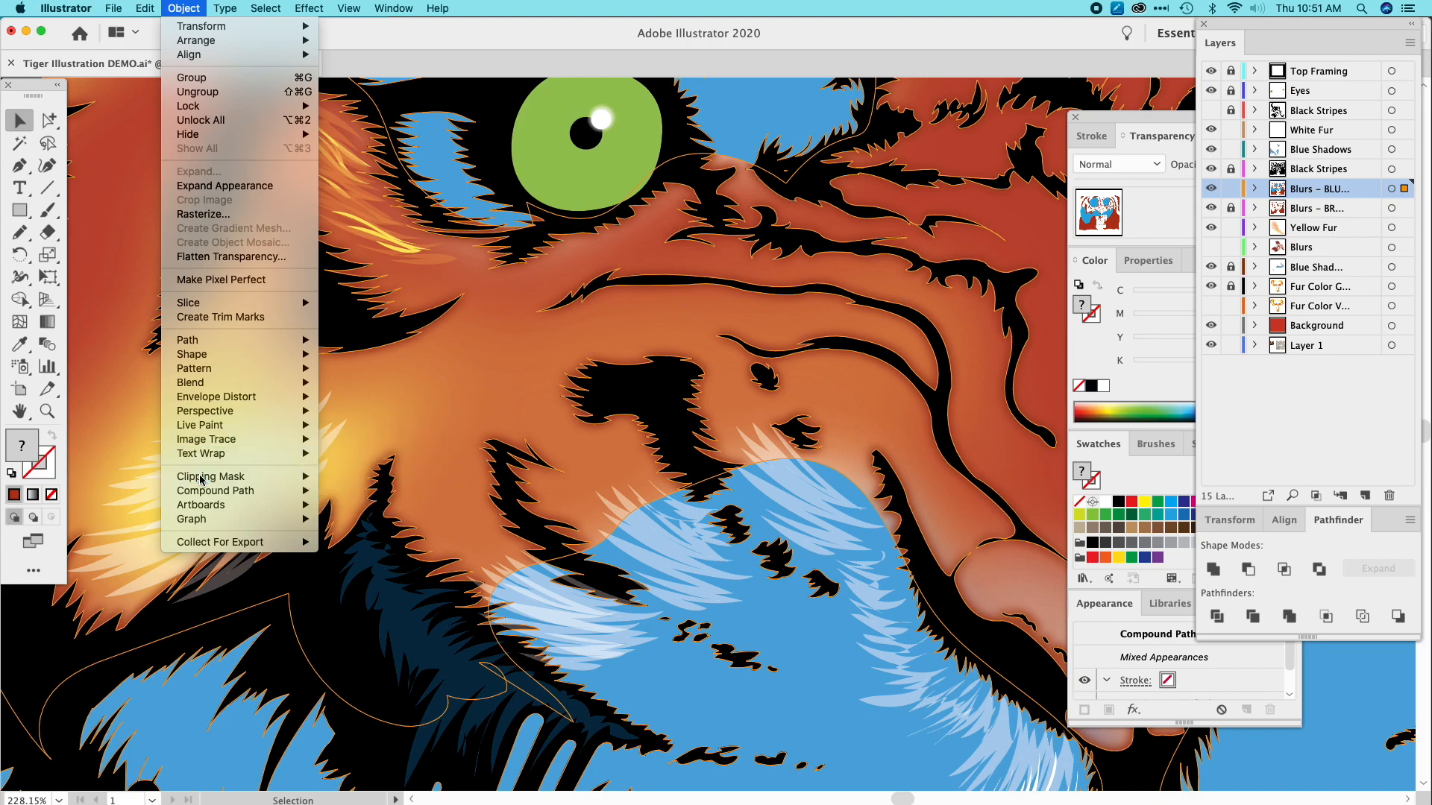
{"action": "left_click", "coordinate": [176, 7]}
{"action": "mouse_move", "coordinate": [218, 476]}
{"action": "left_click", "coordinate": [350, 477]}
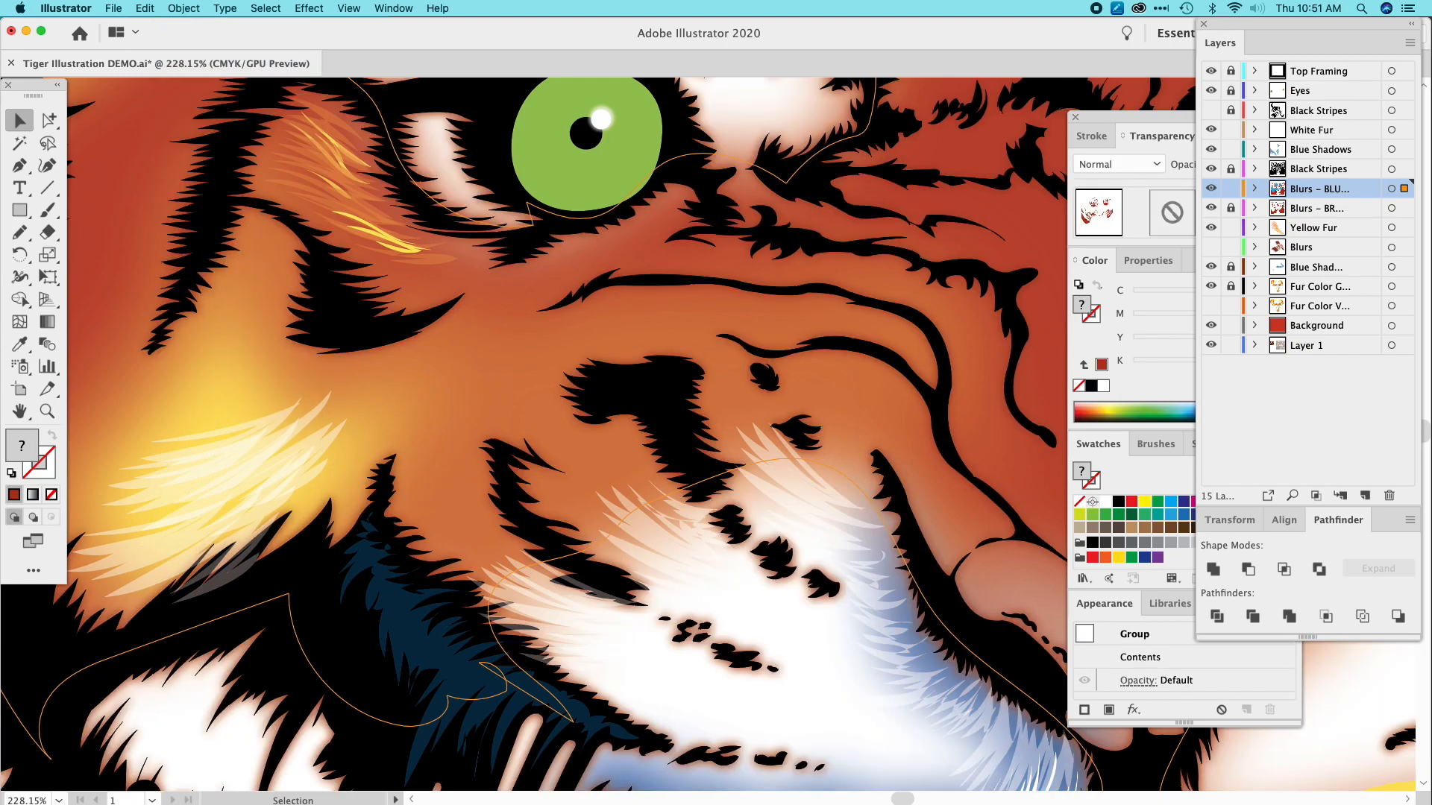
Recolor the blur path inside the new clipping group to blue (C 85, M 50, Y 0, K 0).
{"action": "left_click", "coordinate": [49, 119]}
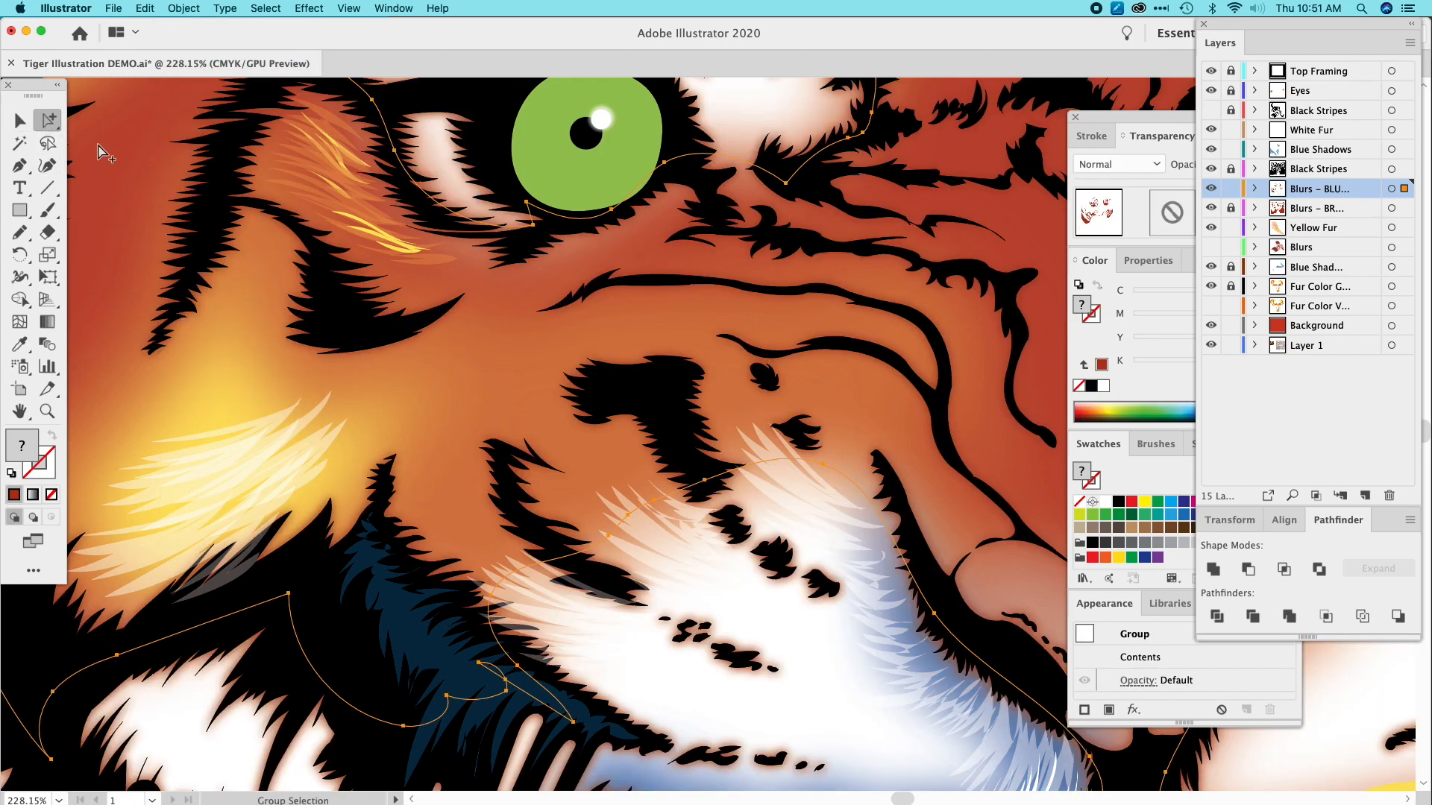
{"action": "left_click", "coordinate": [455, 406]}
{"action": "left_click", "coordinate": [756, 570]}
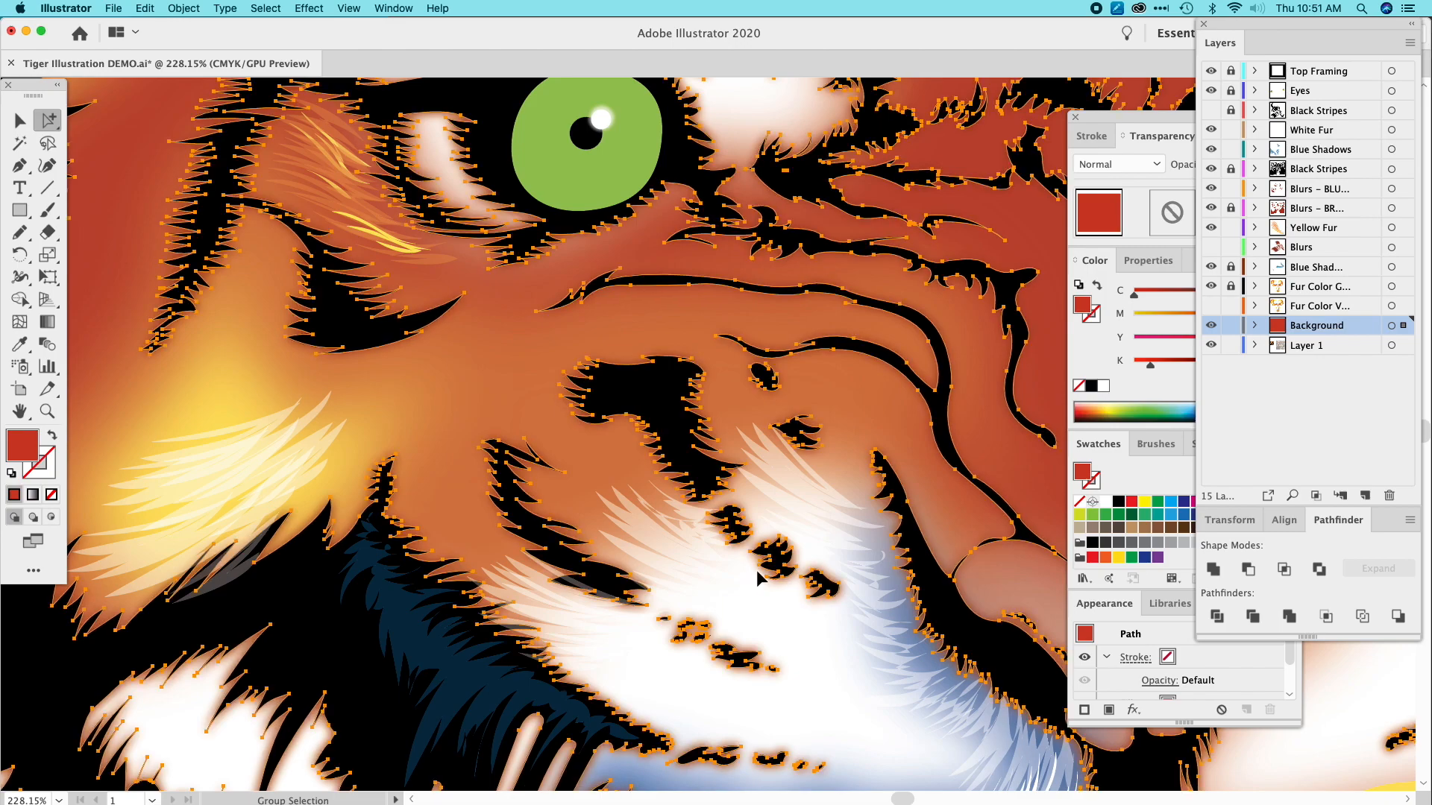
{"action": "left_click", "coordinate": [1182, 495]}
{"action": "left_click", "coordinate": [1180, 514]}
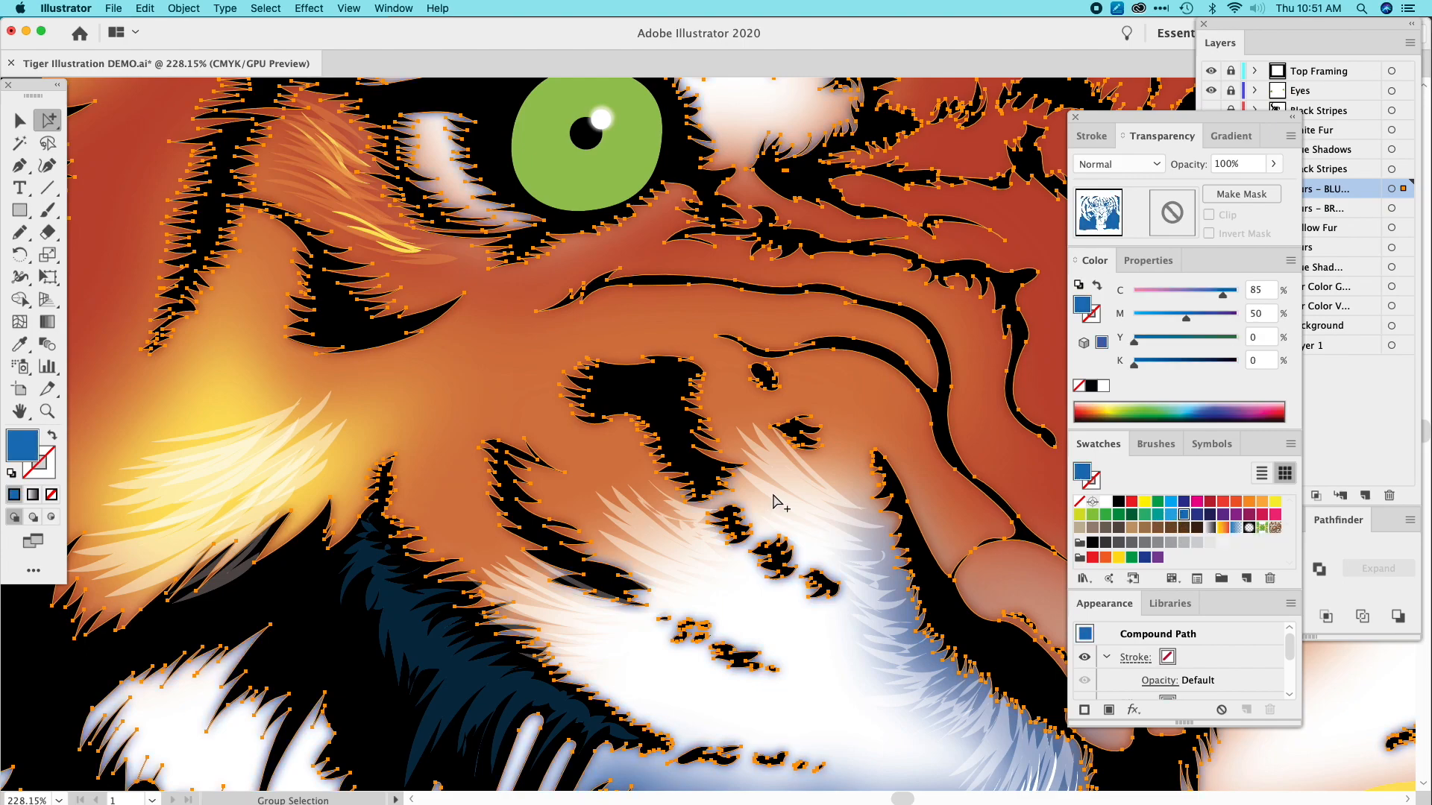
Examine the blue stripe blurs over the white fur across the tiger's face, and leave everything deselected.
{"action": "left_click", "coordinate": [19, 119]}
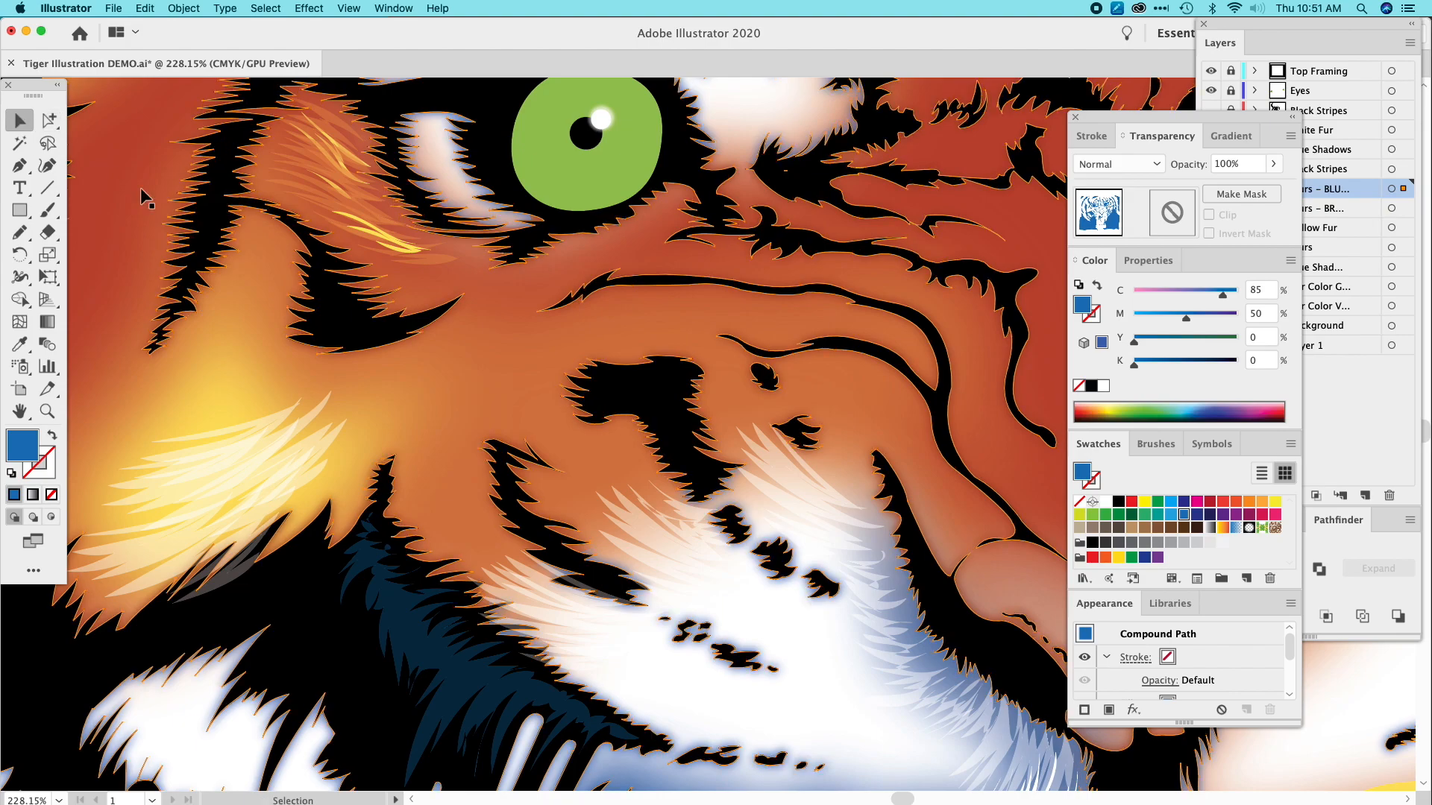
{"action": "left_click", "coordinate": [503, 402]}
{"action": "left_click_drag", "start_coordinate": [655, 530], "coordinate": [447, 350]}
{"action": "key", "text": "super+minus"}
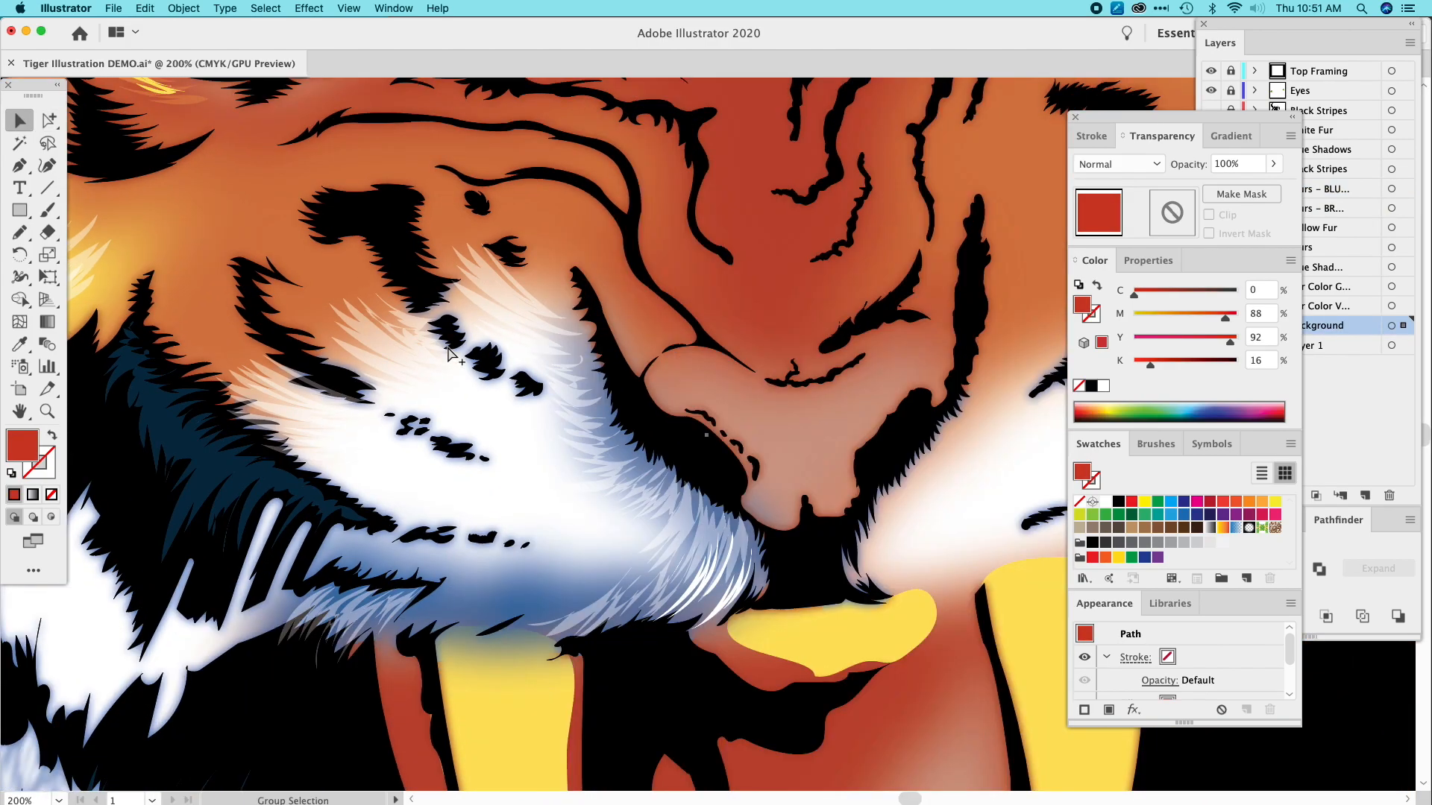
{"action": "key", "text": "super+minus"}
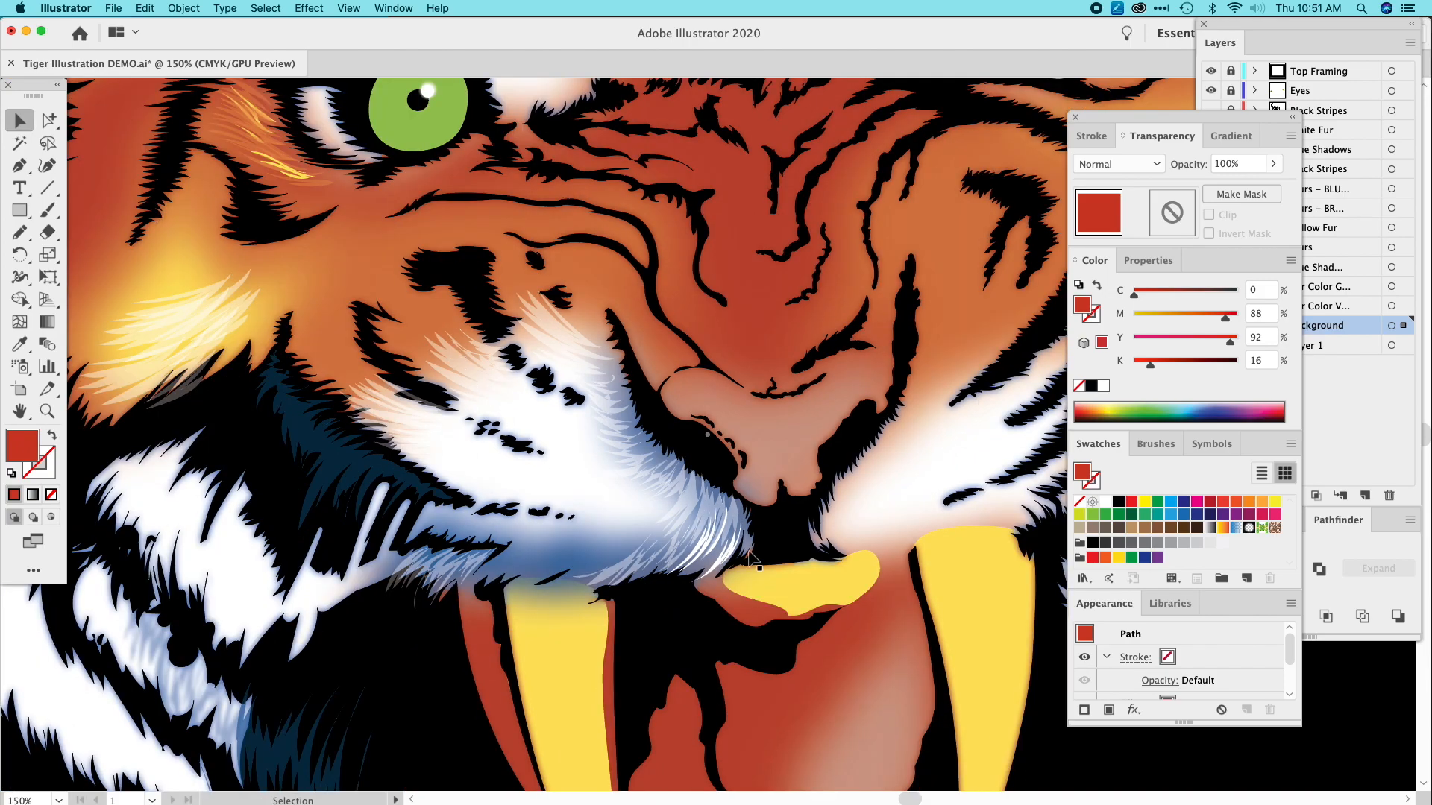
{"action": "left_click_drag", "start_coordinate": [840, 521], "coordinate": [664, 523]}
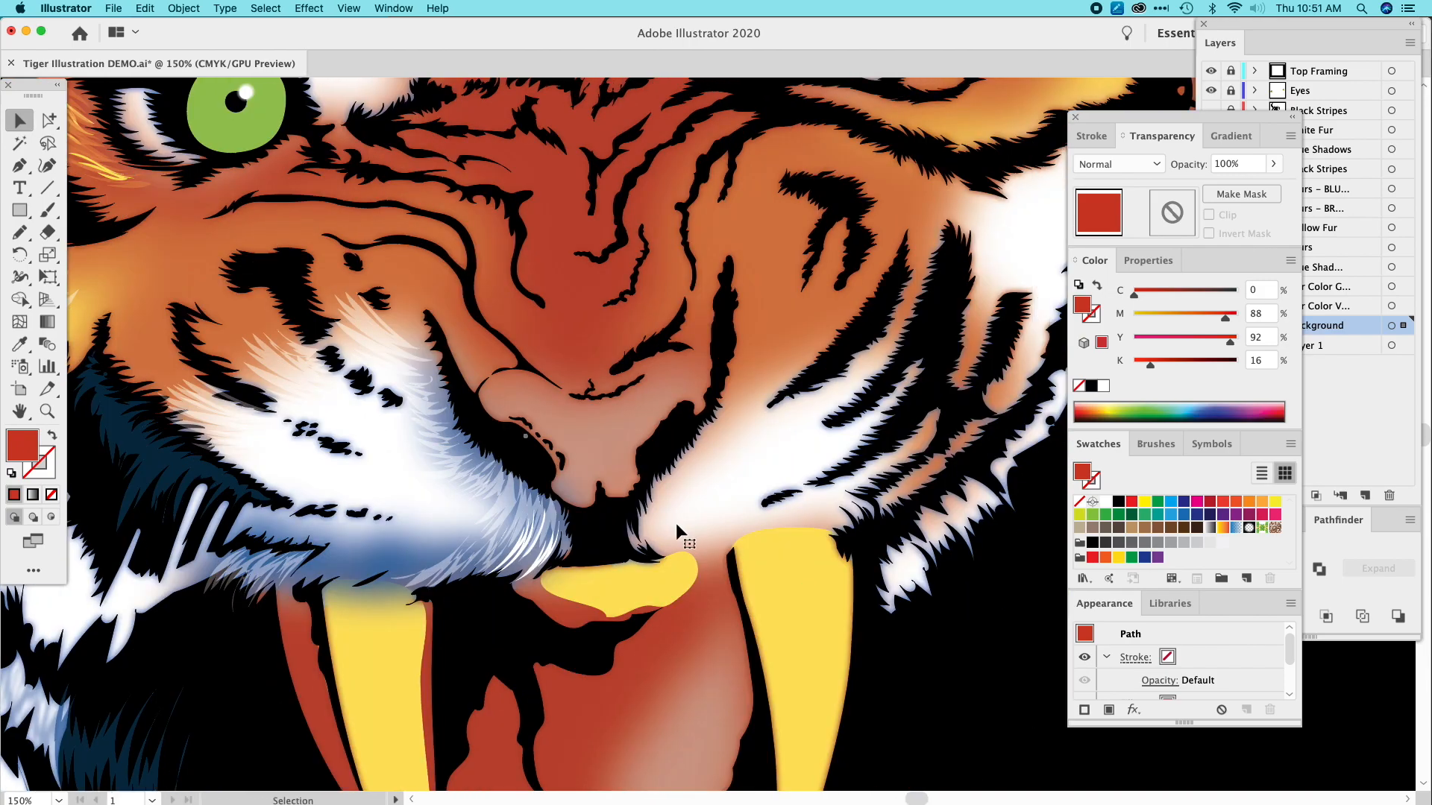
{"action": "key", "text": "super+minus"}
{"action": "key", "text": "super+minus"}
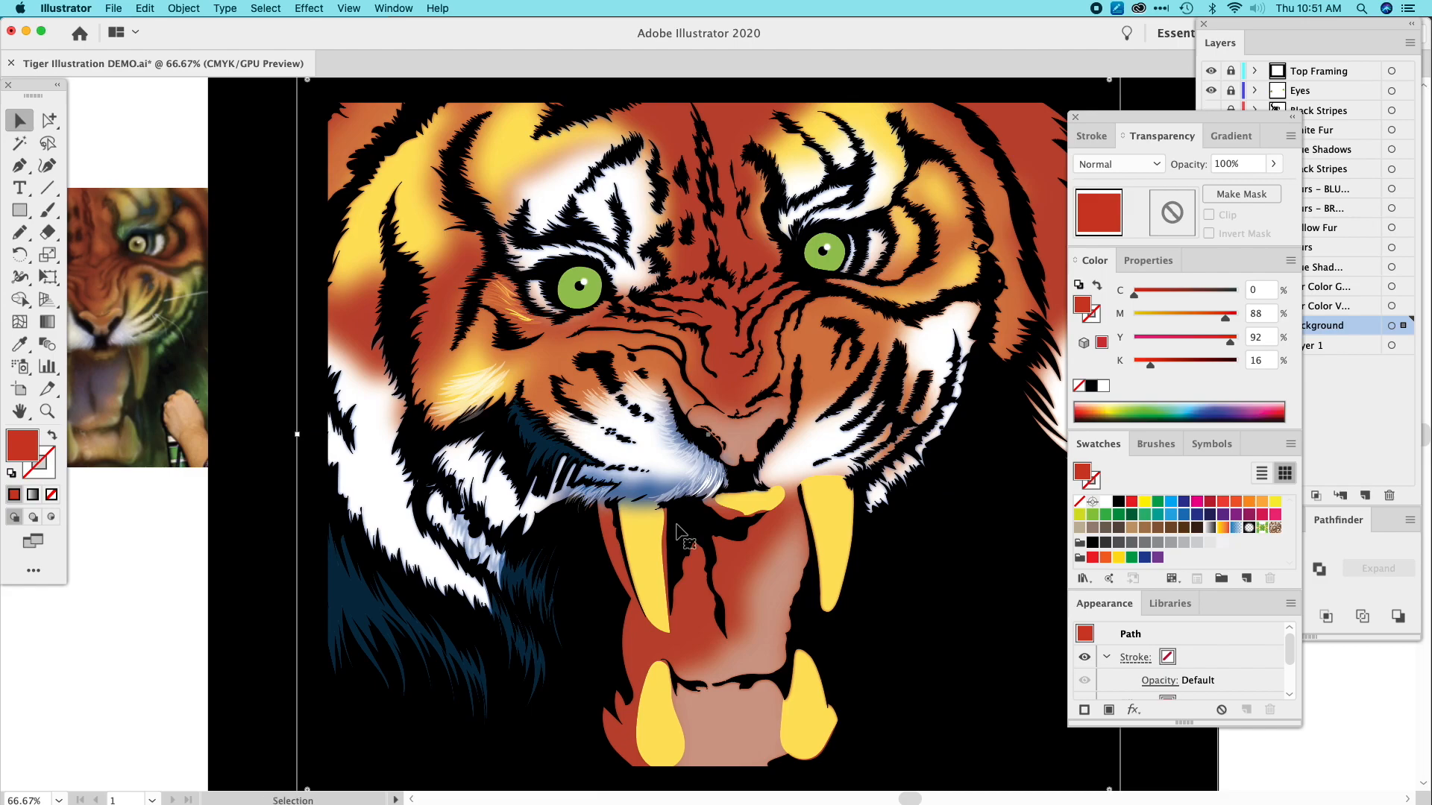
{"action": "left_click", "coordinate": [154, 553]}
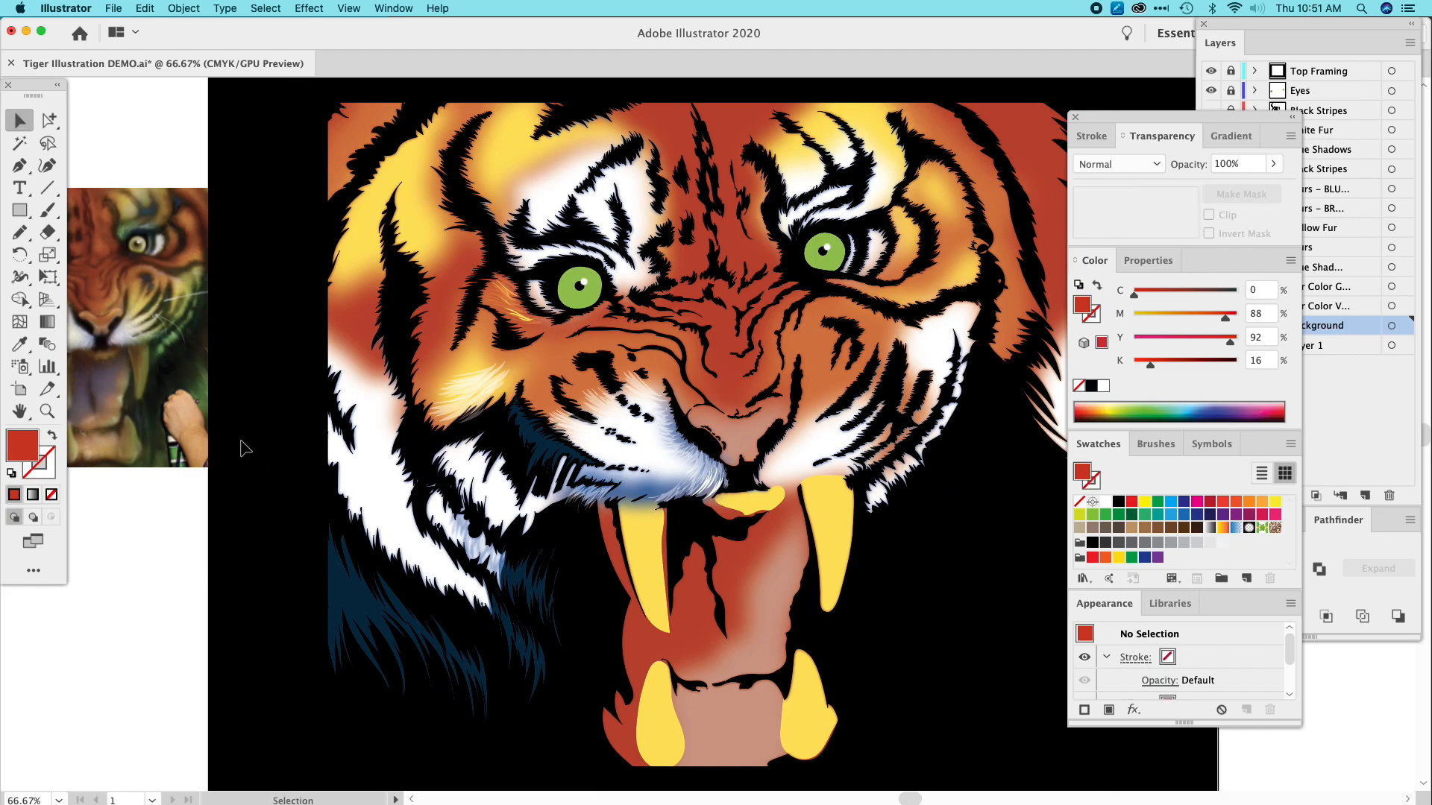
Create a new layer named "Blue" directly above the Blue Shadows layer.
{"action": "scroll", "coordinate": [429, 429], "scroll_direction": "right", "scroll_amount": 5}
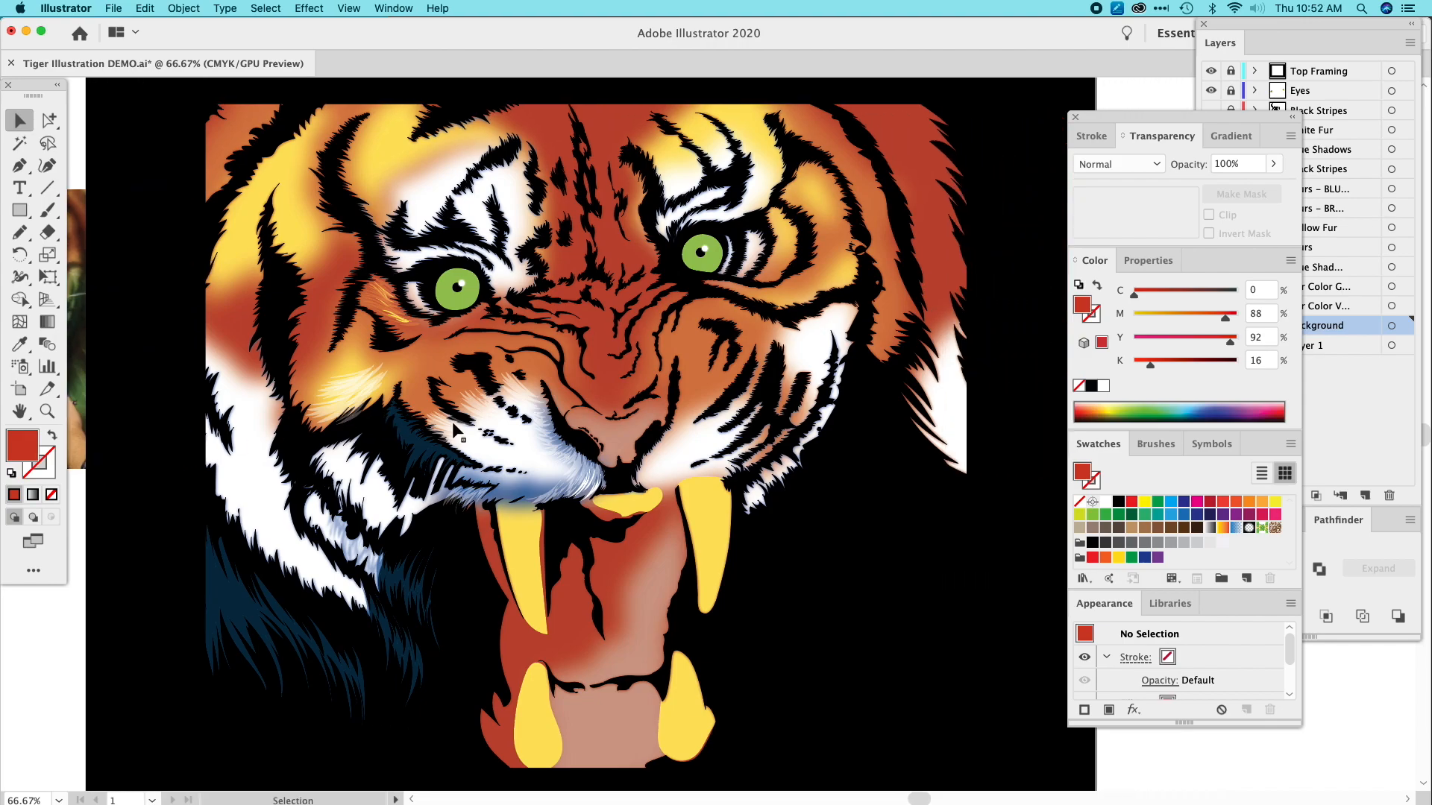
{"action": "left_click", "coordinate": [47, 411]}
{"action": "left_click_drag", "start_coordinate": [610, 329], "coordinate": [777, 543]}
{"action": "key", "text": "Tab"}
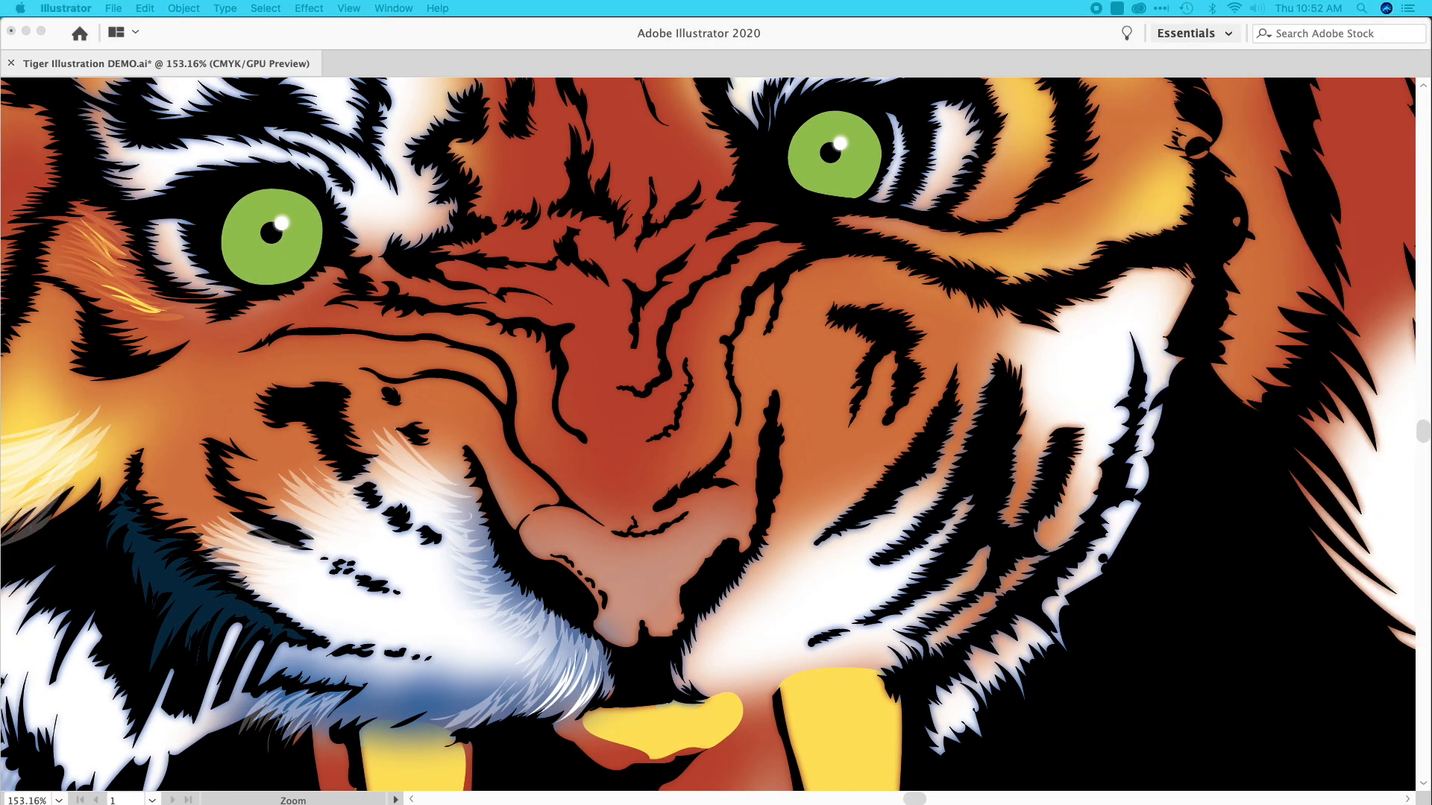
{"action": "key", "text": "Tab"}
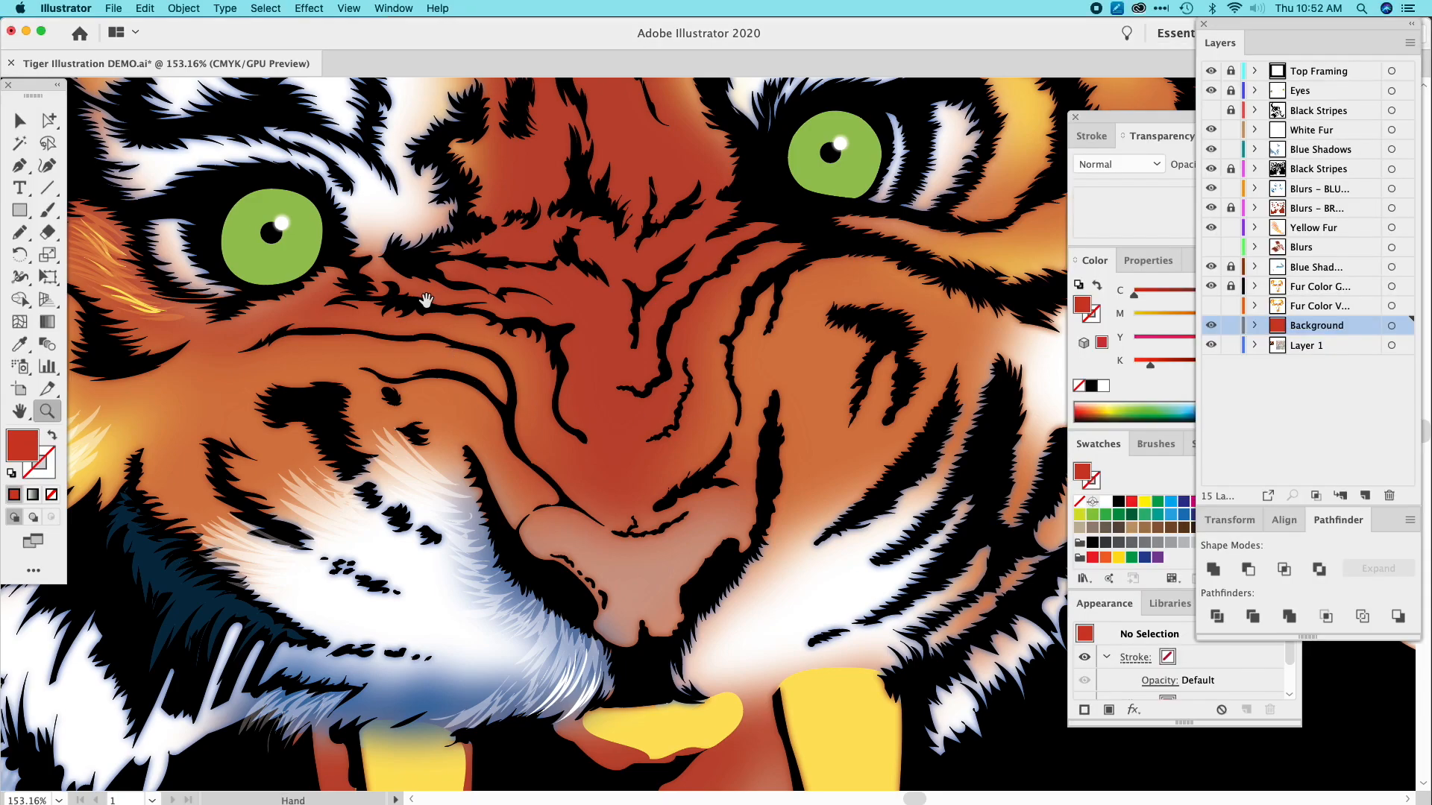
{"action": "left_click_drag", "start_coordinate": [581, 360], "coordinate": [739, 411]}
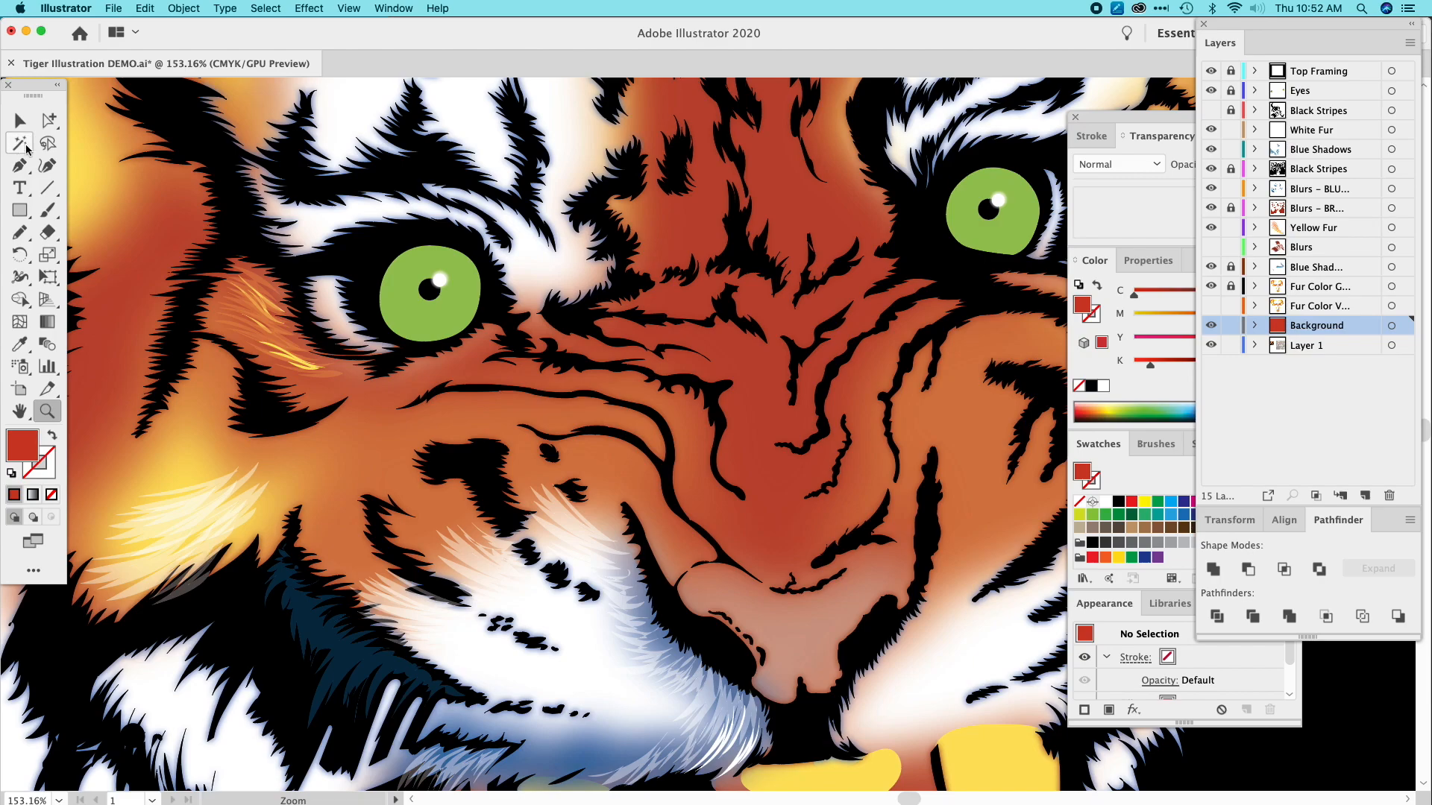
{"action": "left_click", "coordinate": [1353, 150]}
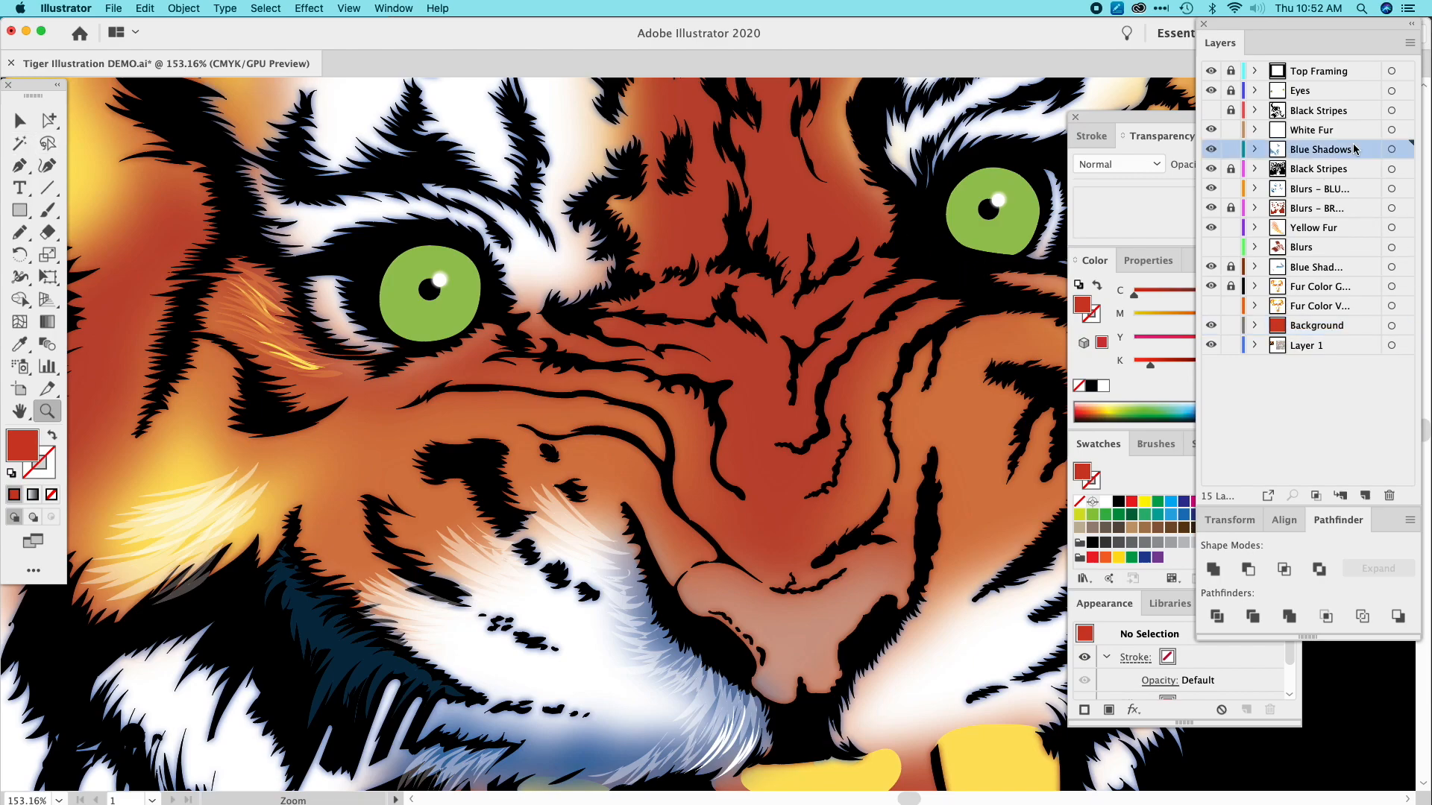
{"action": "left_click", "coordinate": [1409, 43]}
{"action": "left_click", "coordinate": [1290, 30]}
{"action": "type", "text": "Blue"}
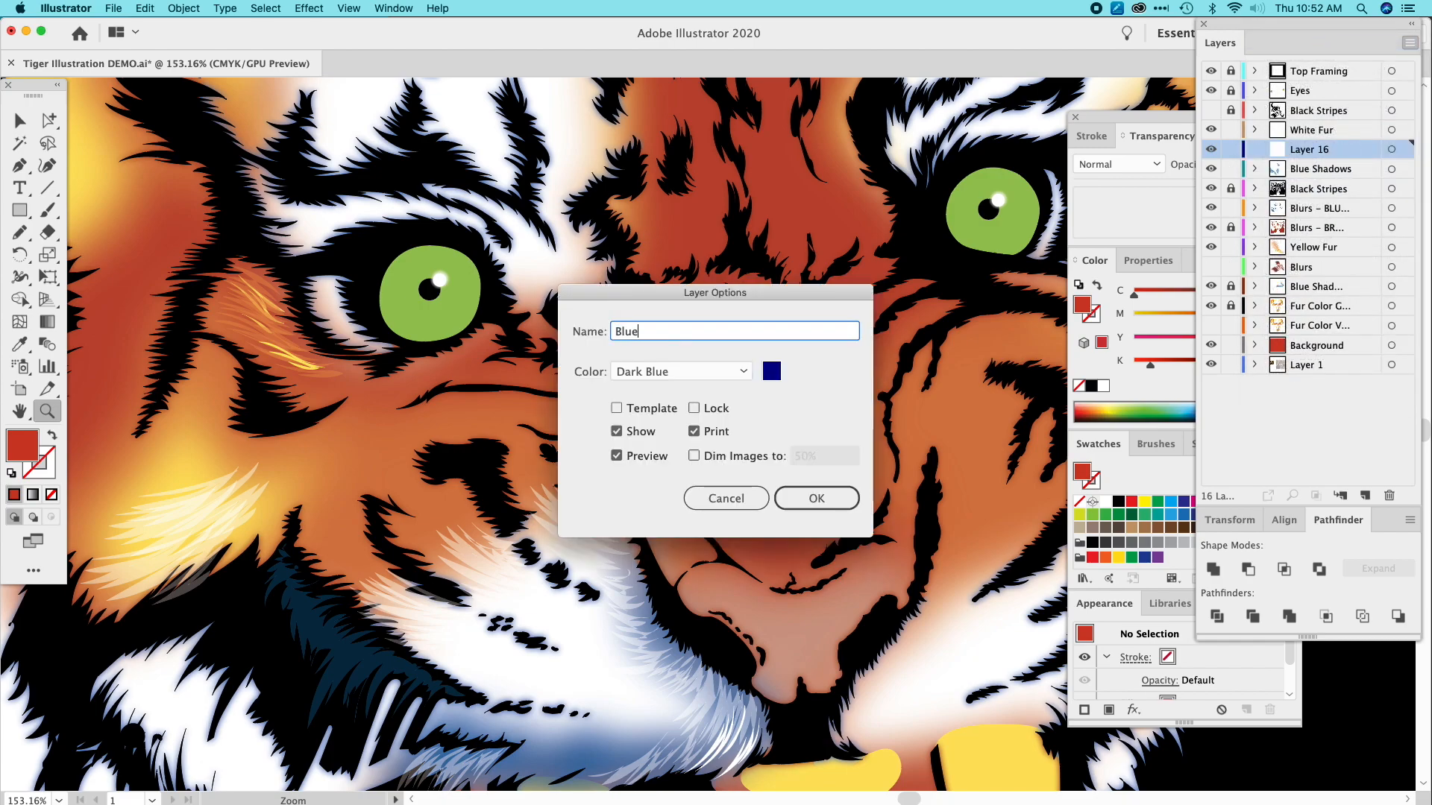
{"action": "key", "text": "Return"}
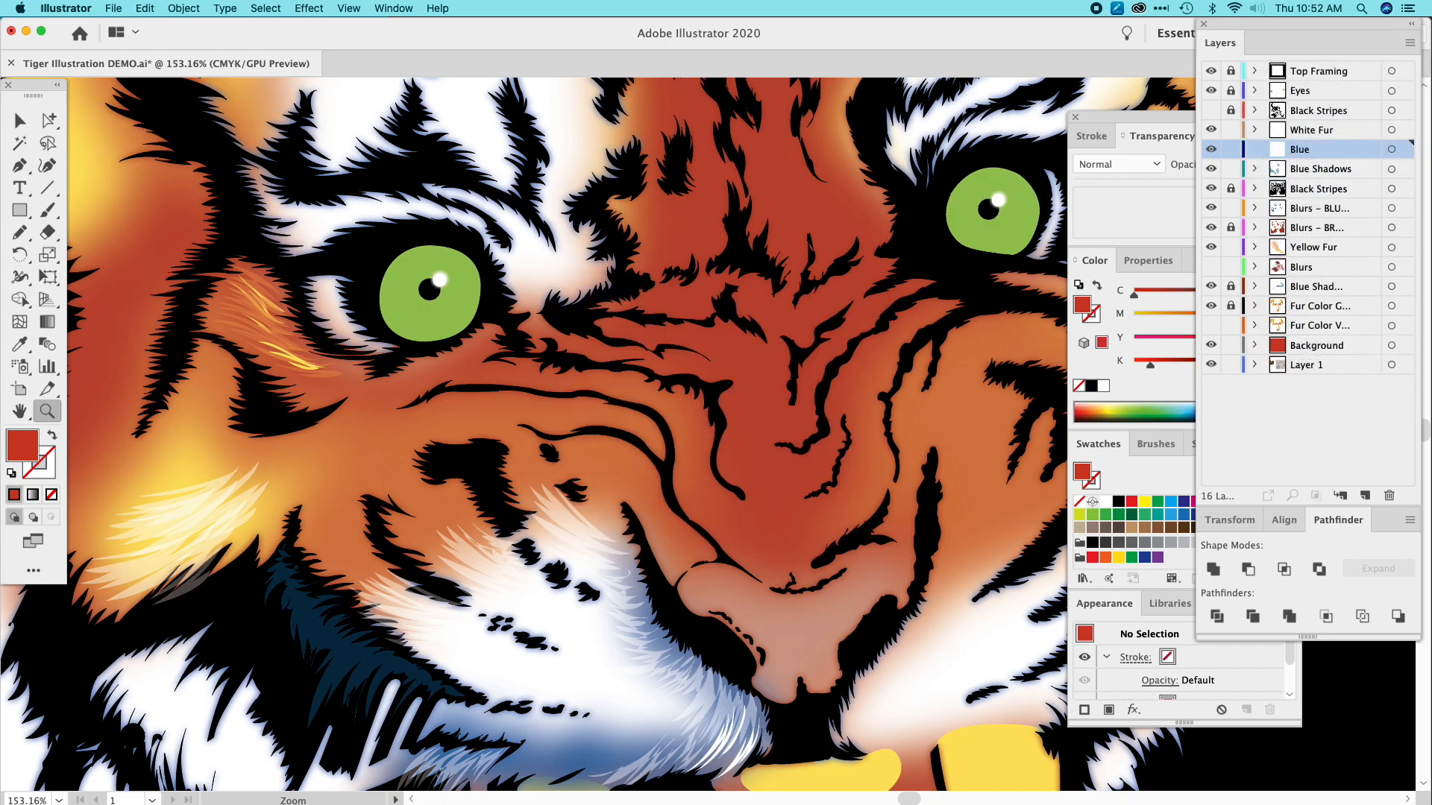
Draw a jagged fur-shadow shape with the Pencil over the artwork's left eye and fill it with blue sampled from the cheek's fur shadows.
{"action": "left_click", "coordinate": [20, 234]}
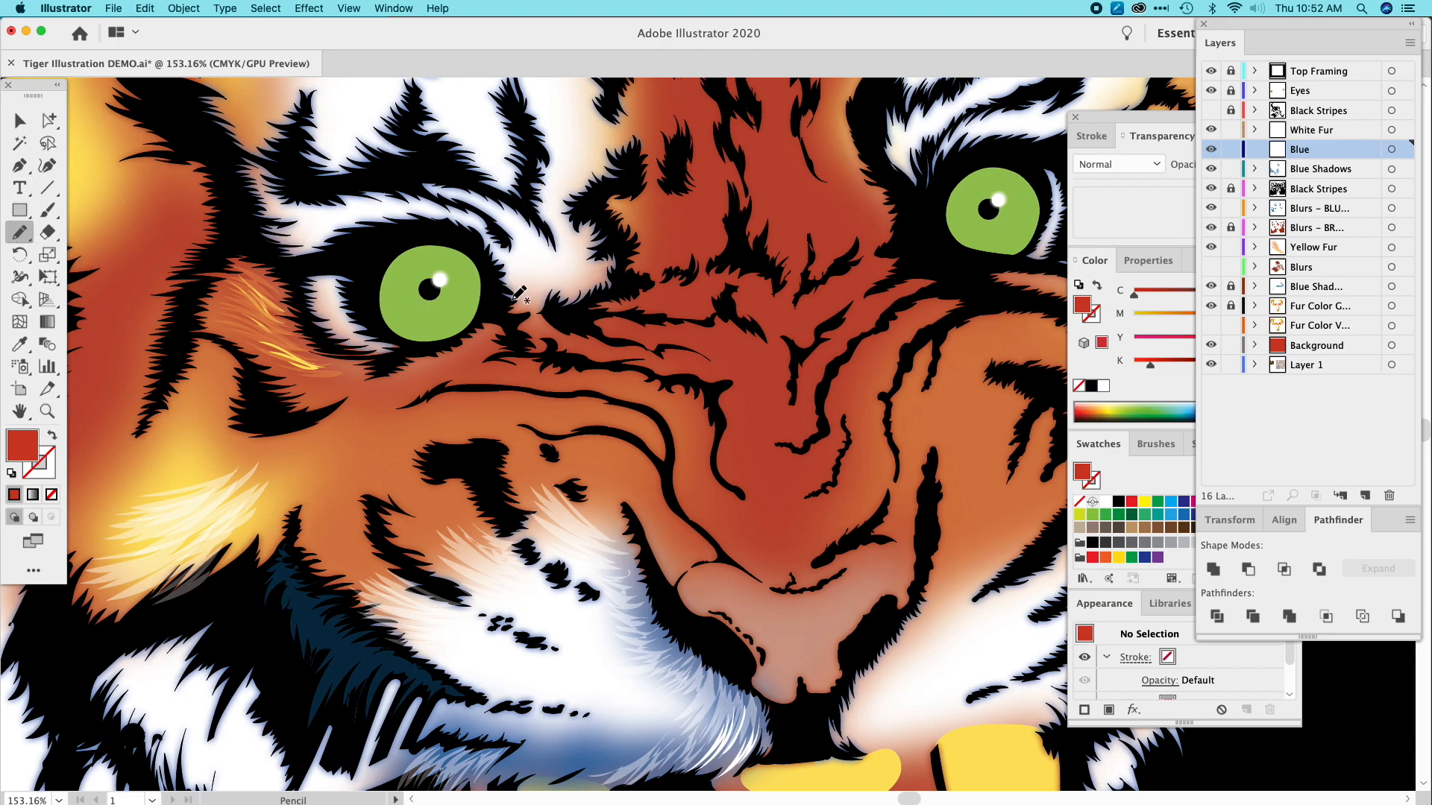
{"action": "mouse_move", "coordinate": [509, 308]}
{"action": "left_mouse_down"}
{"action": "mouse_move", "coordinate": [531, 296]}
{"action": "mouse_move", "coordinate": [539, 249]}
{"action": "mouse_move", "coordinate": [525, 236]}
{"action": "mouse_move", "coordinate": [515, 255]}
{"action": "mouse_move", "coordinate": [468, 202]}
{"action": "mouse_move", "coordinate": [325, 212]}
{"action": "mouse_move", "coordinate": [366, 214]}
{"action": "mouse_move", "coordinate": [321, 220]}
{"action": "mouse_move", "coordinate": [350, 224]}
{"action": "mouse_move", "coordinate": [298, 243]}
{"action": "mouse_move", "coordinate": [362, 238]}
{"action": "mouse_move", "coordinate": [404, 210]}
{"action": "mouse_move", "coordinate": [469, 215]}
{"action": "mouse_move", "coordinate": [515, 262]}
{"action": "mouse_move", "coordinate": [504, 305]}
{"action": "left_mouse_up"}
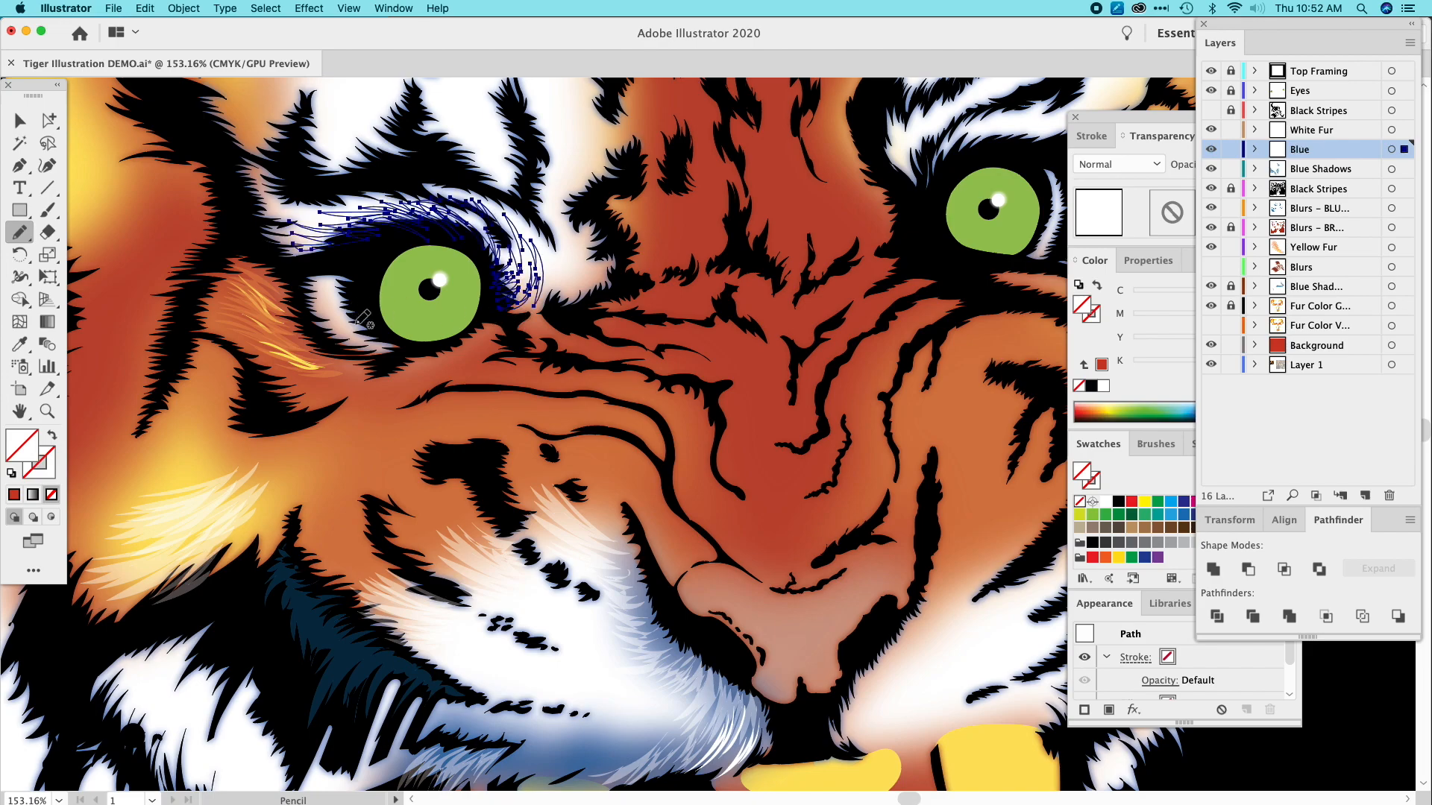
{"action": "left_click", "coordinate": [20, 344]}
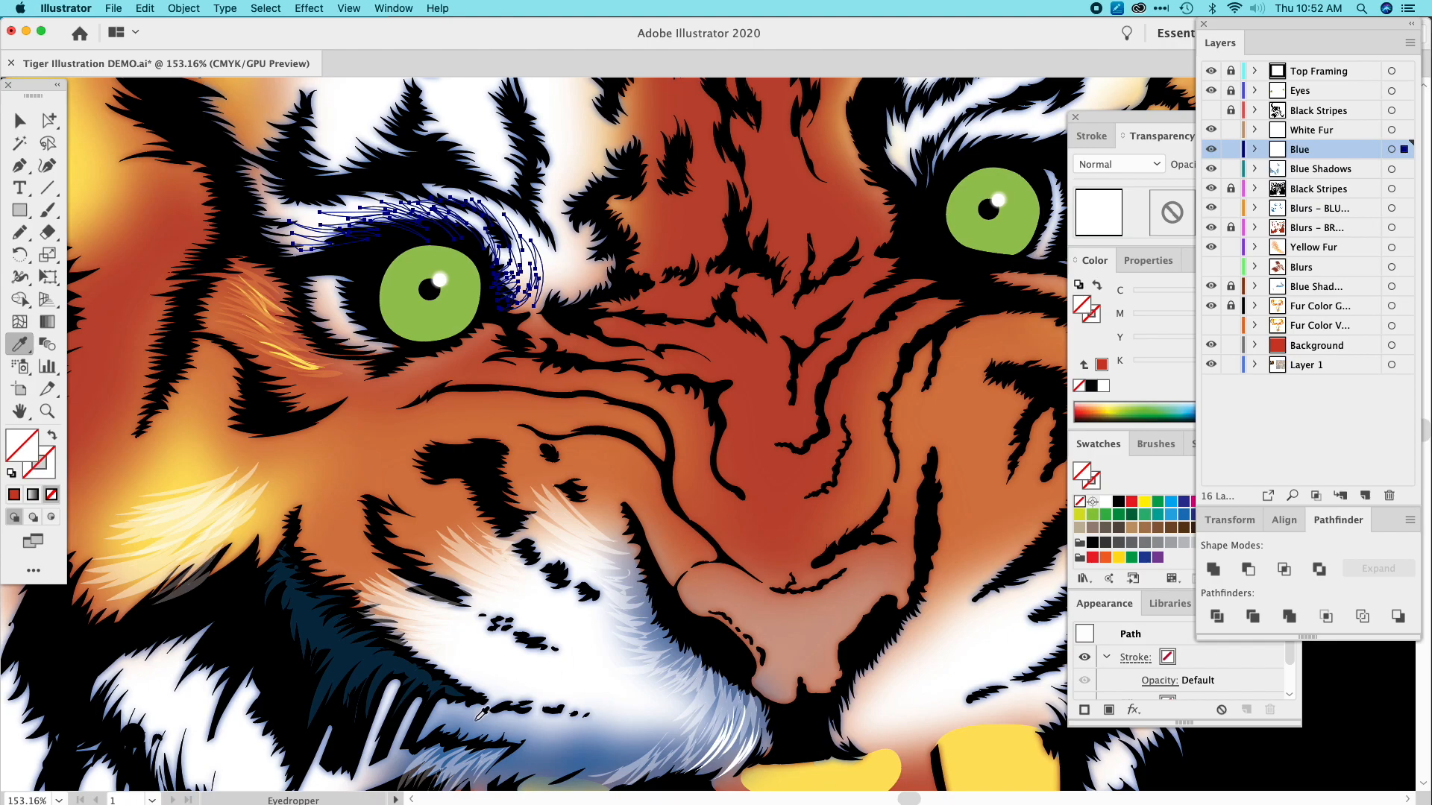
{"action": "left_click", "coordinate": [380, 662]}
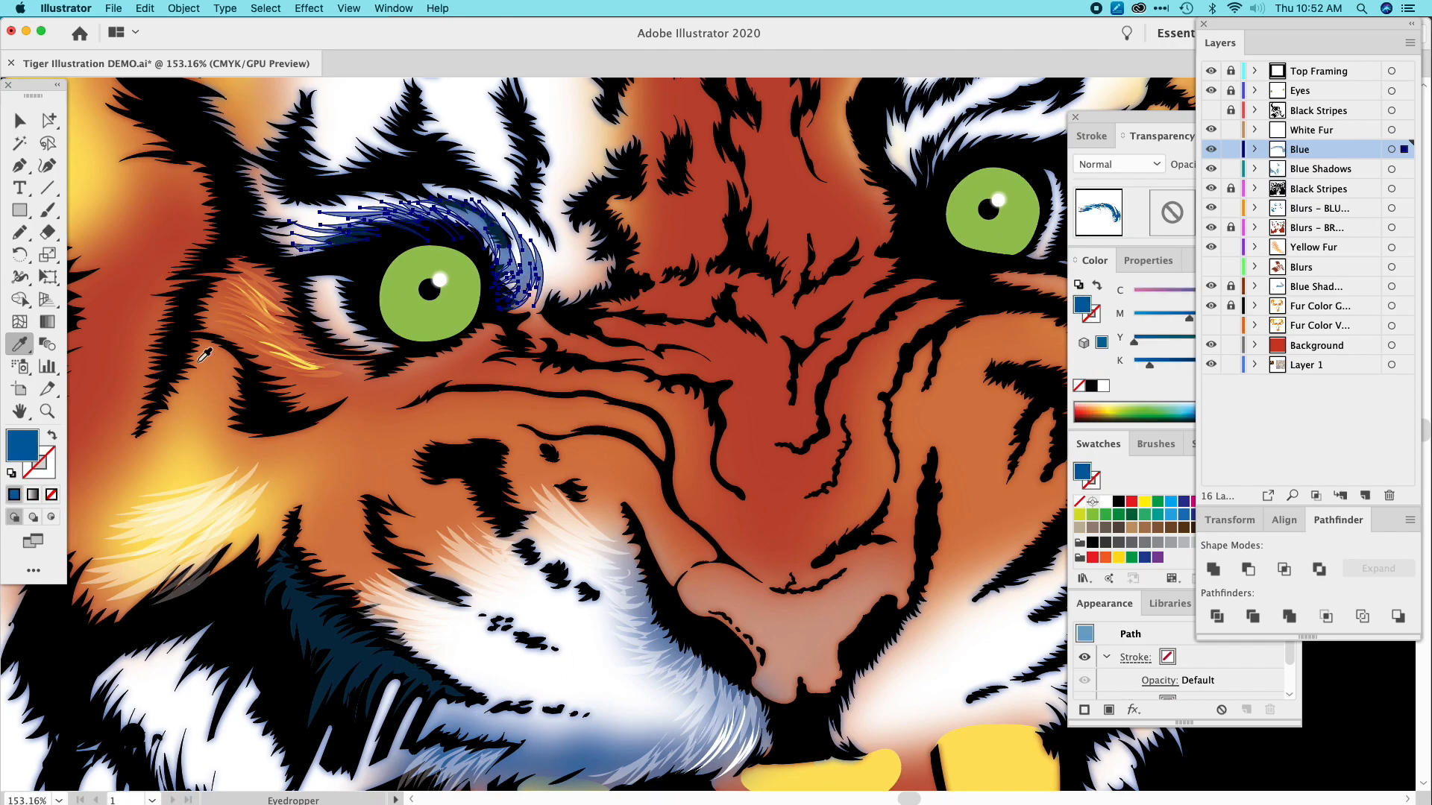
{"action": "left_click", "coordinate": [22, 121]}
{"action": "left_click", "coordinate": [549, 292]}
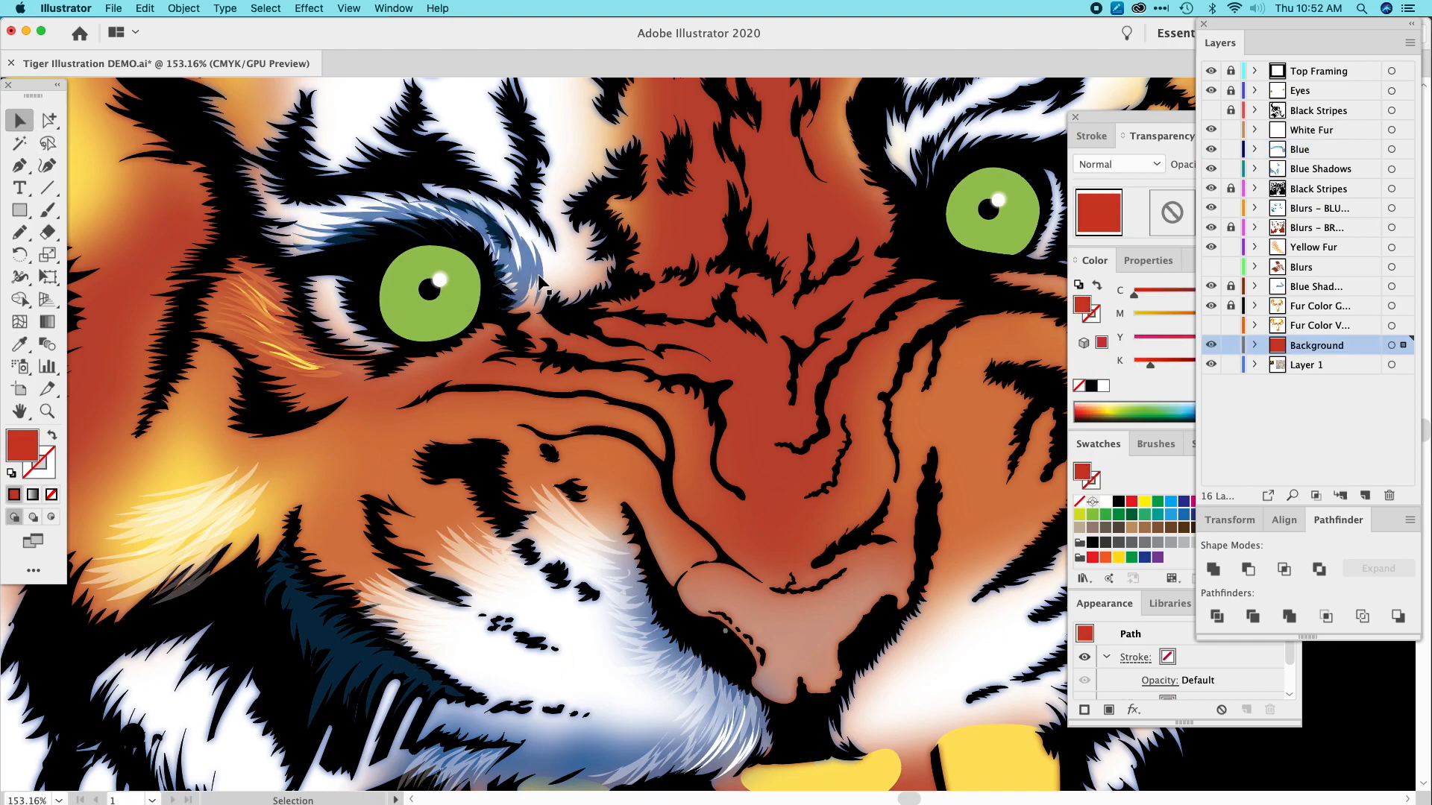
{"action": "left_click", "coordinate": [540, 273]}
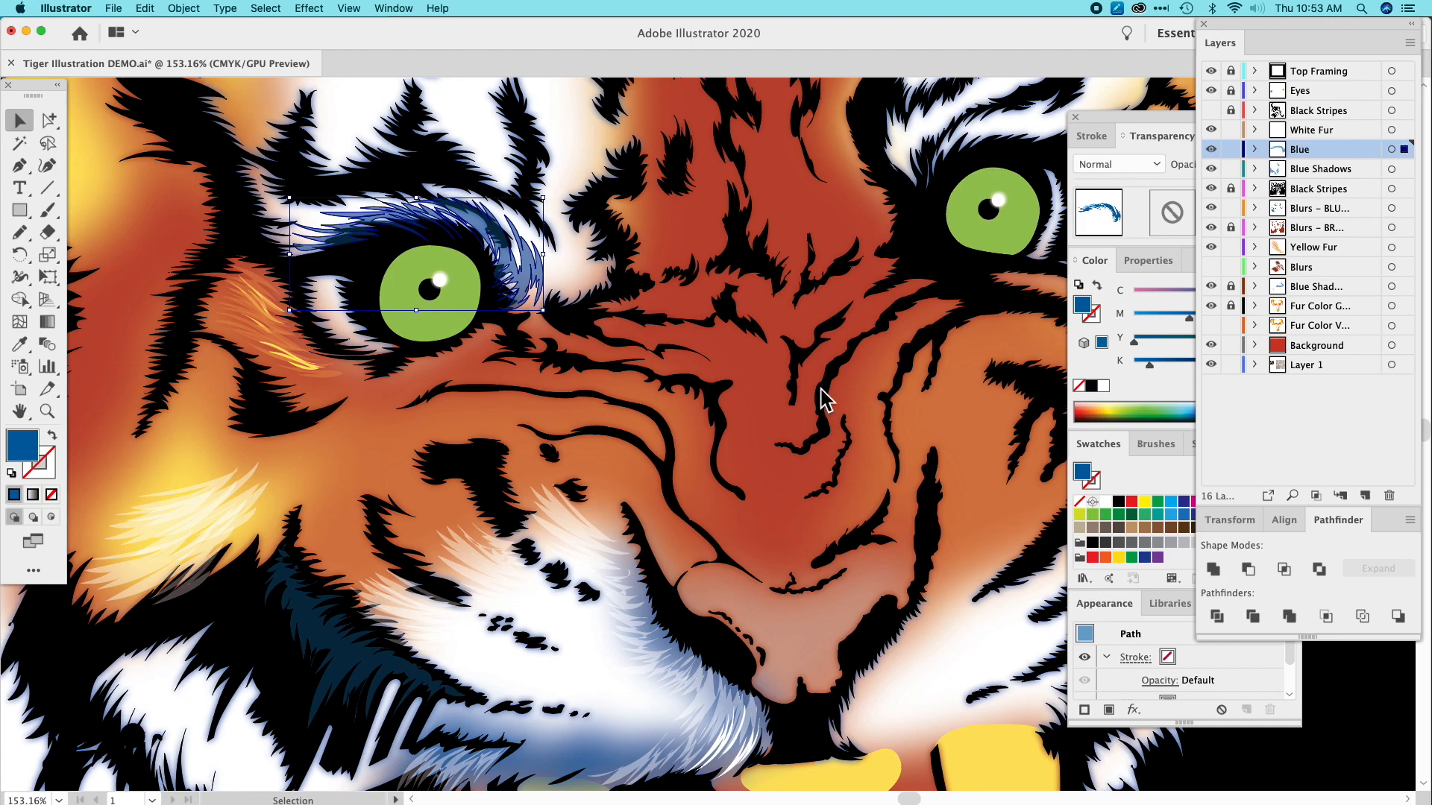
{"action": "left_click", "coordinate": [115, 171]}
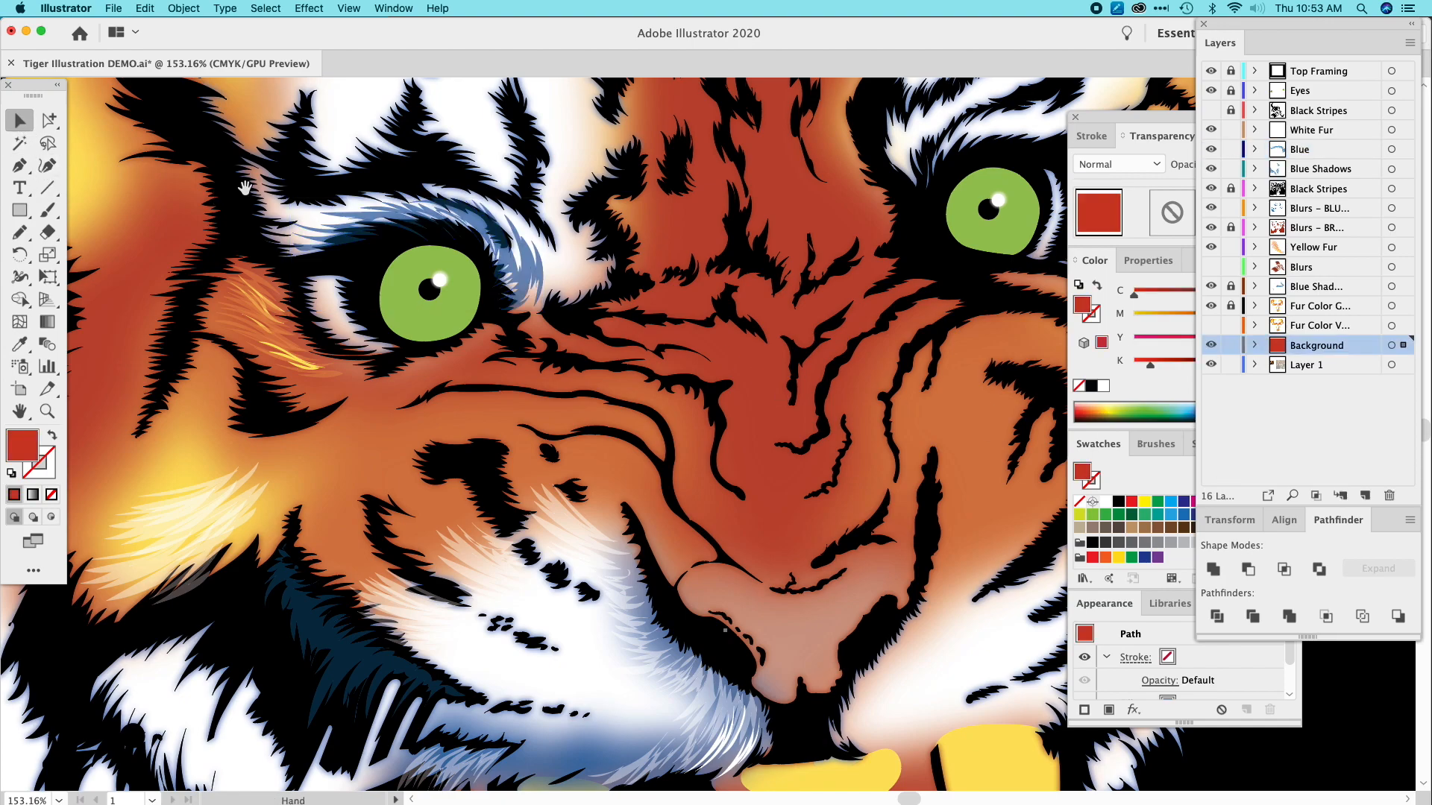
Draw a second, smaller fur-shadow path along the upper lid of the left eye and sample the first eye shadow's blue fill.
{"action": "left_click_drag", "start_coordinate": [272, 188], "coordinate": [252, 222]}
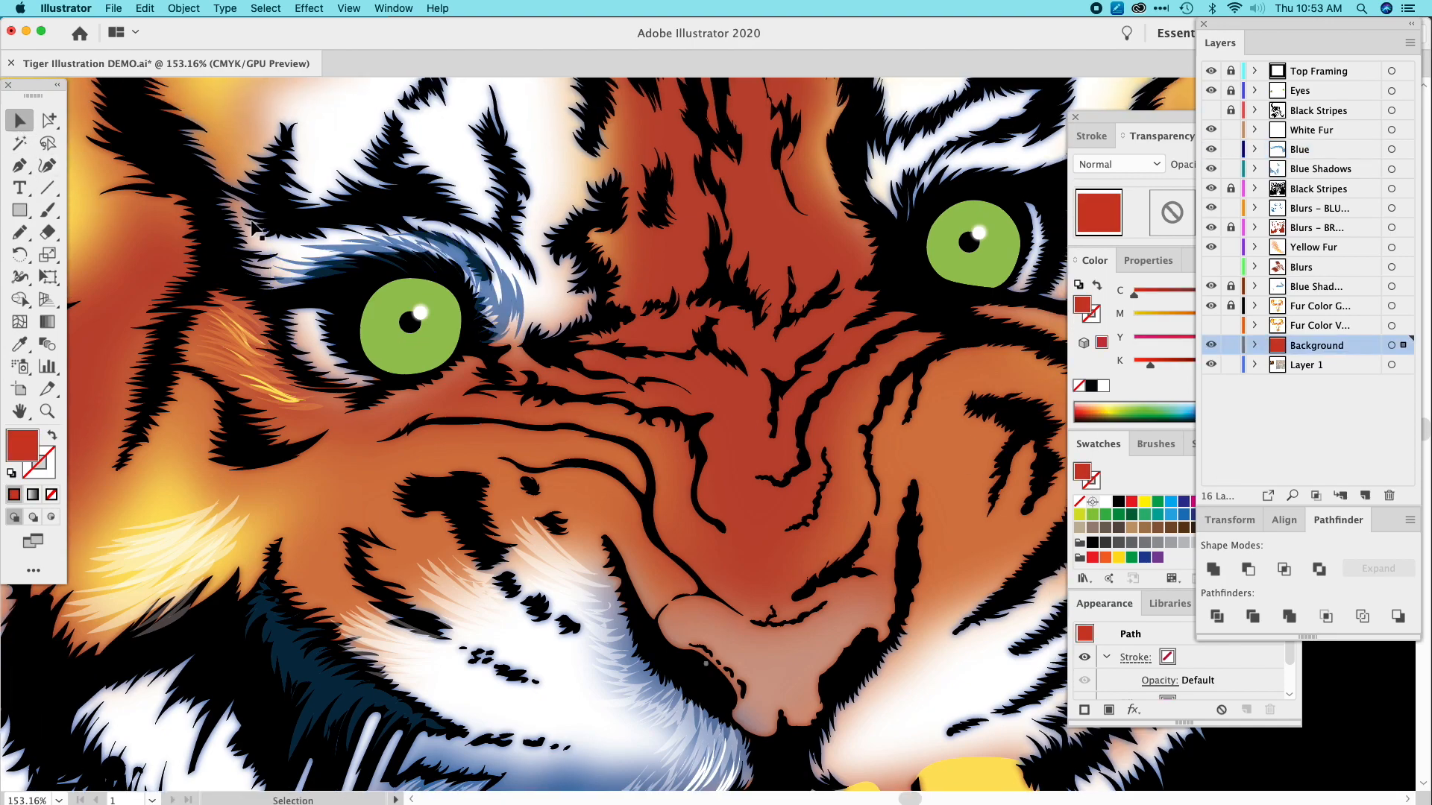
{"action": "left_click", "coordinate": [20, 232]}
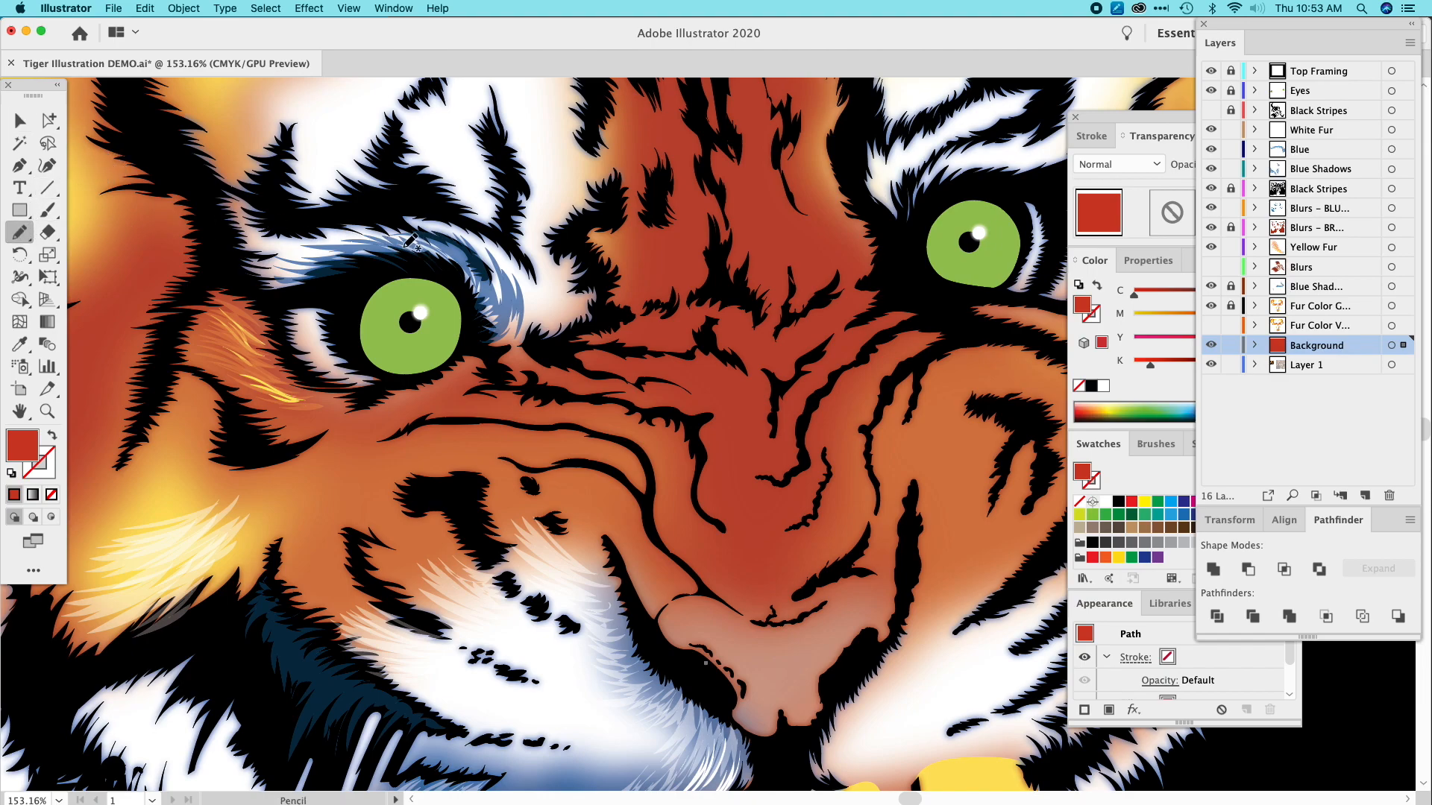
{"action": "mouse_move", "coordinate": [320, 253]}
{"action": "left_mouse_down"}
{"action": "mouse_move", "coordinate": [377, 262]}
{"action": "mouse_move", "coordinate": [339, 246]}
{"action": "mouse_move", "coordinate": [377, 255]}
{"action": "mouse_move", "coordinate": [402, 240]}
{"action": "mouse_move", "coordinate": [454, 271]}
{"action": "mouse_move", "coordinate": [449, 251]}
{"action": "mouse_move", "coordinate": [462, 286]}
{"action": "mouse_move", "coordinate": [442, 241]}
{"action": "mouse_move", "coordinate": [450, 253]}
{"action": "mouse_move", "coordinate": [374, 232]}
{"action": "mouse_move", "coordinate": [401, 243]}
{"action": "mouse_move", "coordinate": [290, 248]}
{"action": "mouse_move", "coordinate": [367, 257]}
{"action": "left_mouse_up"}
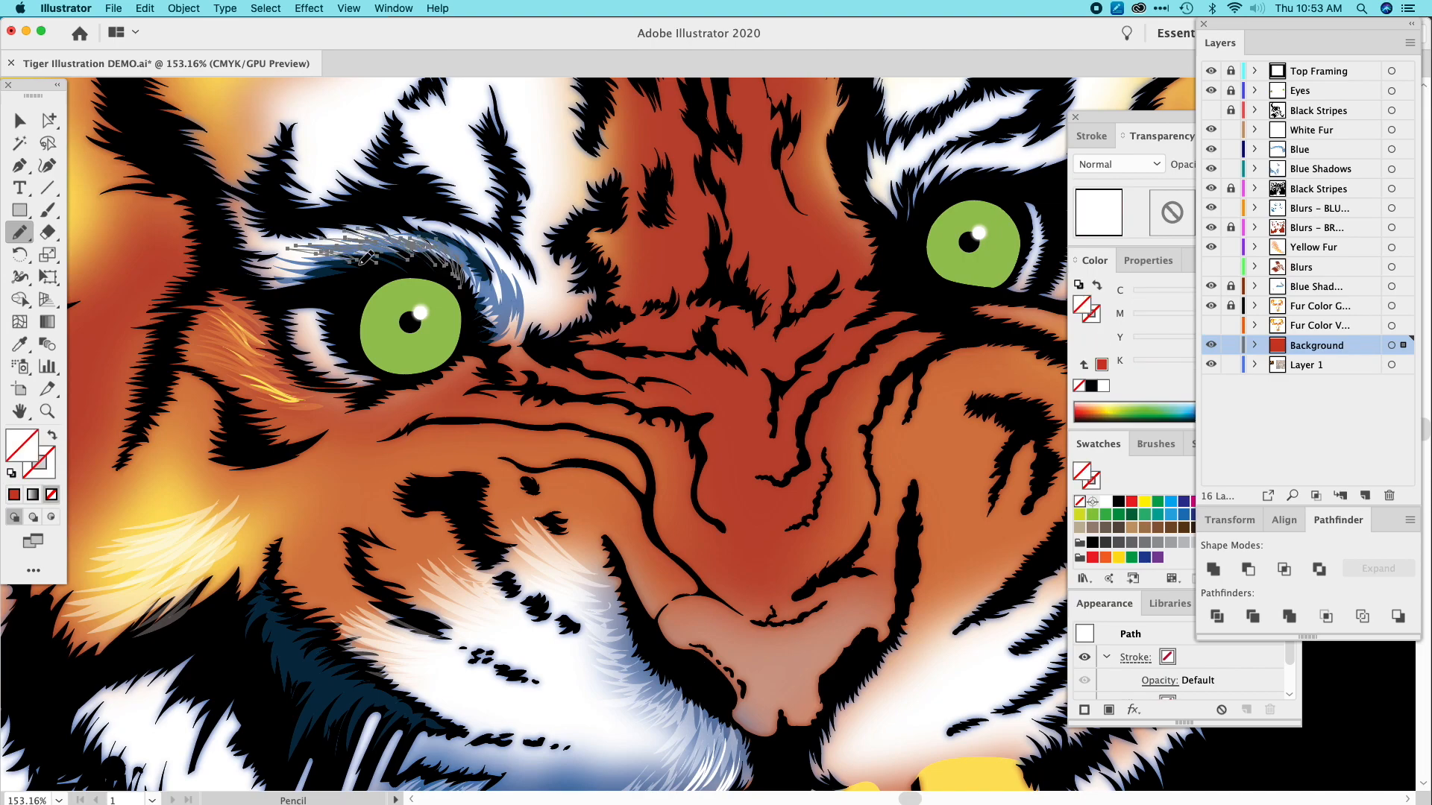
{"action": "left_click", "coordinate": [19, 344]}
{"action": "left_click", "coordinate": [519, 305]}
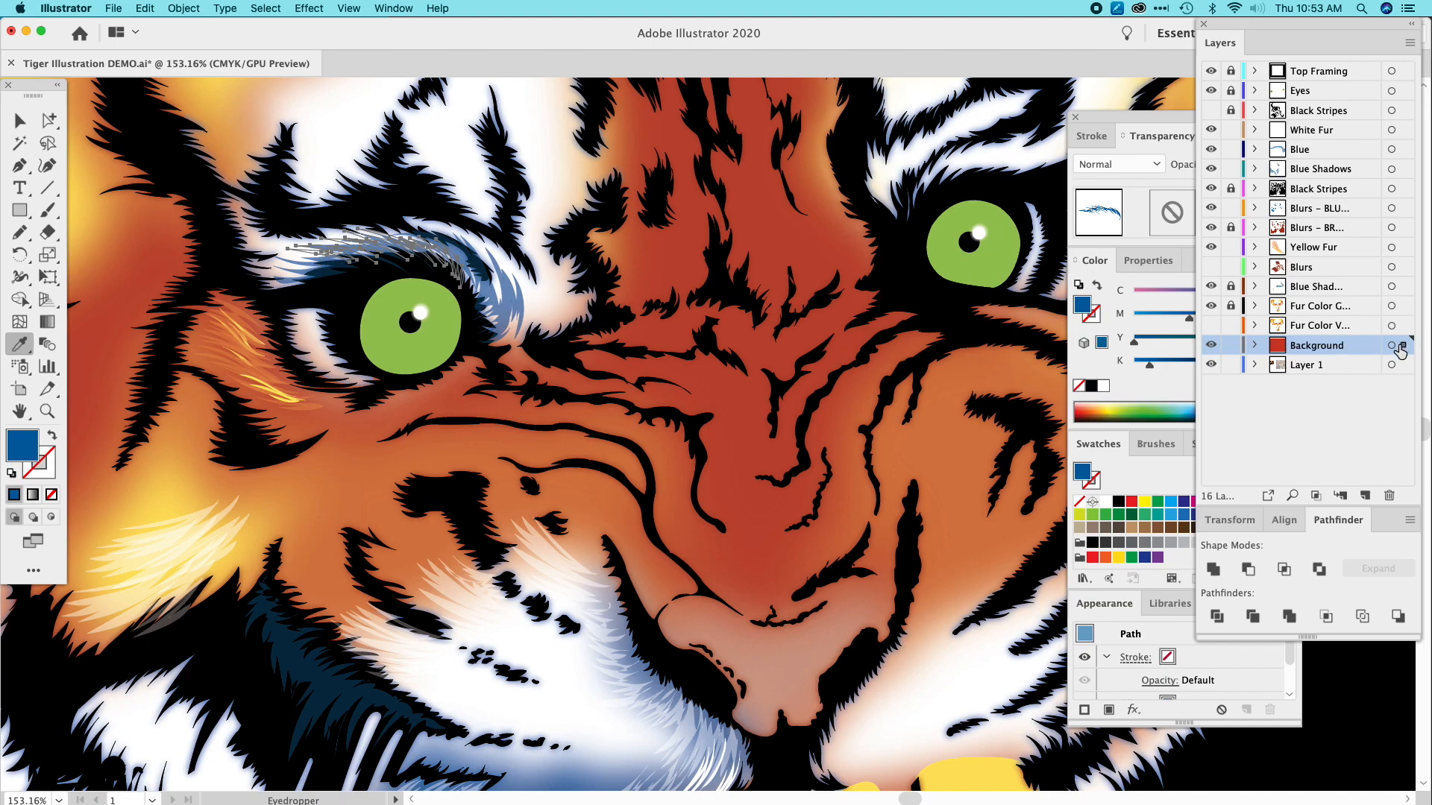
Move the smaller eyelid shadow path from the Background layer to the Blue layer and check it by reselecting it.
{"action": "left_click_drag", "start_coordinate": [1405, 342], "coordinate": [1403, 149]}
{"action": "left_click", "coordinate": [19, 120]}
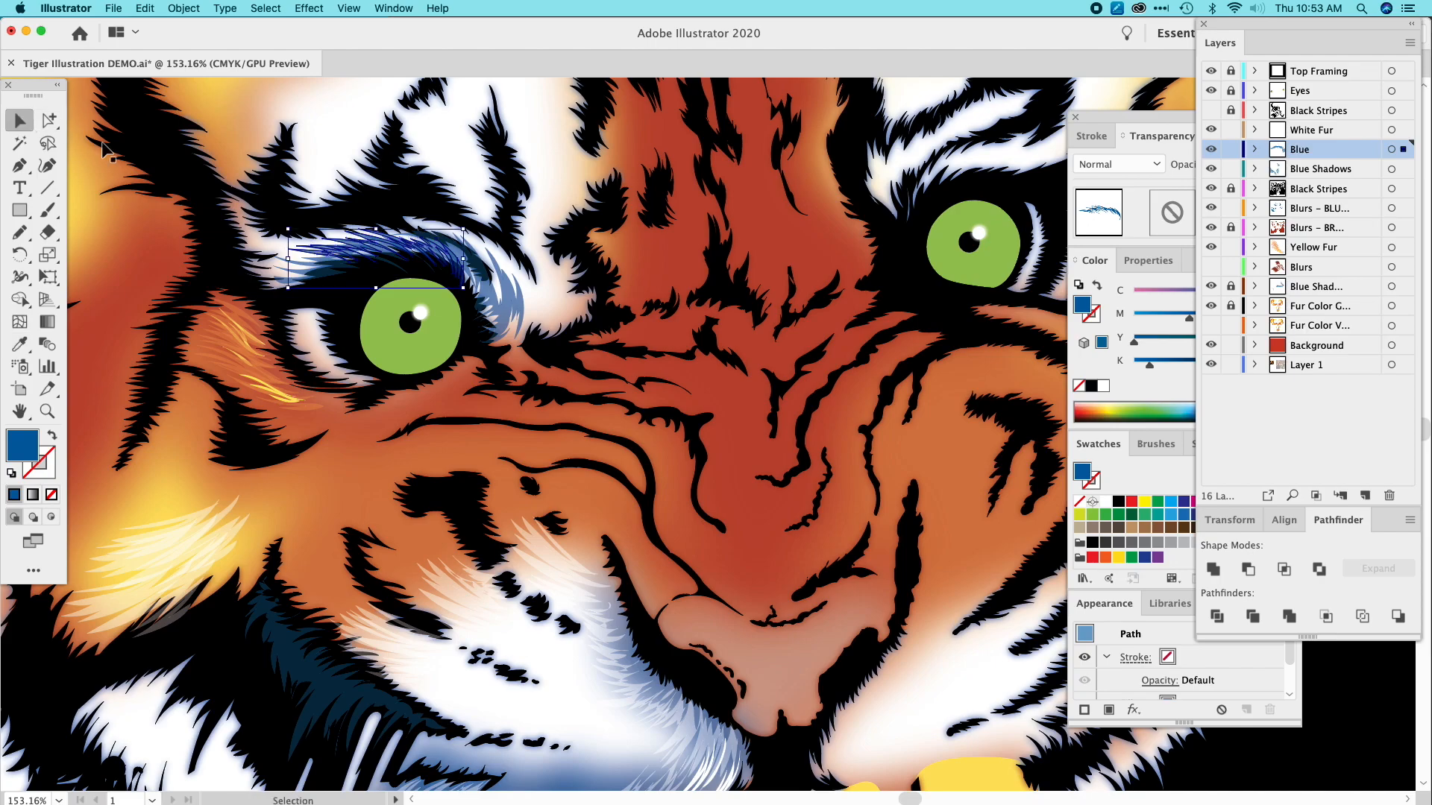
{"action": "left_click", "coordinate": [152, 151]}
{"action": "left_click", "coordinate": [391, 249]}
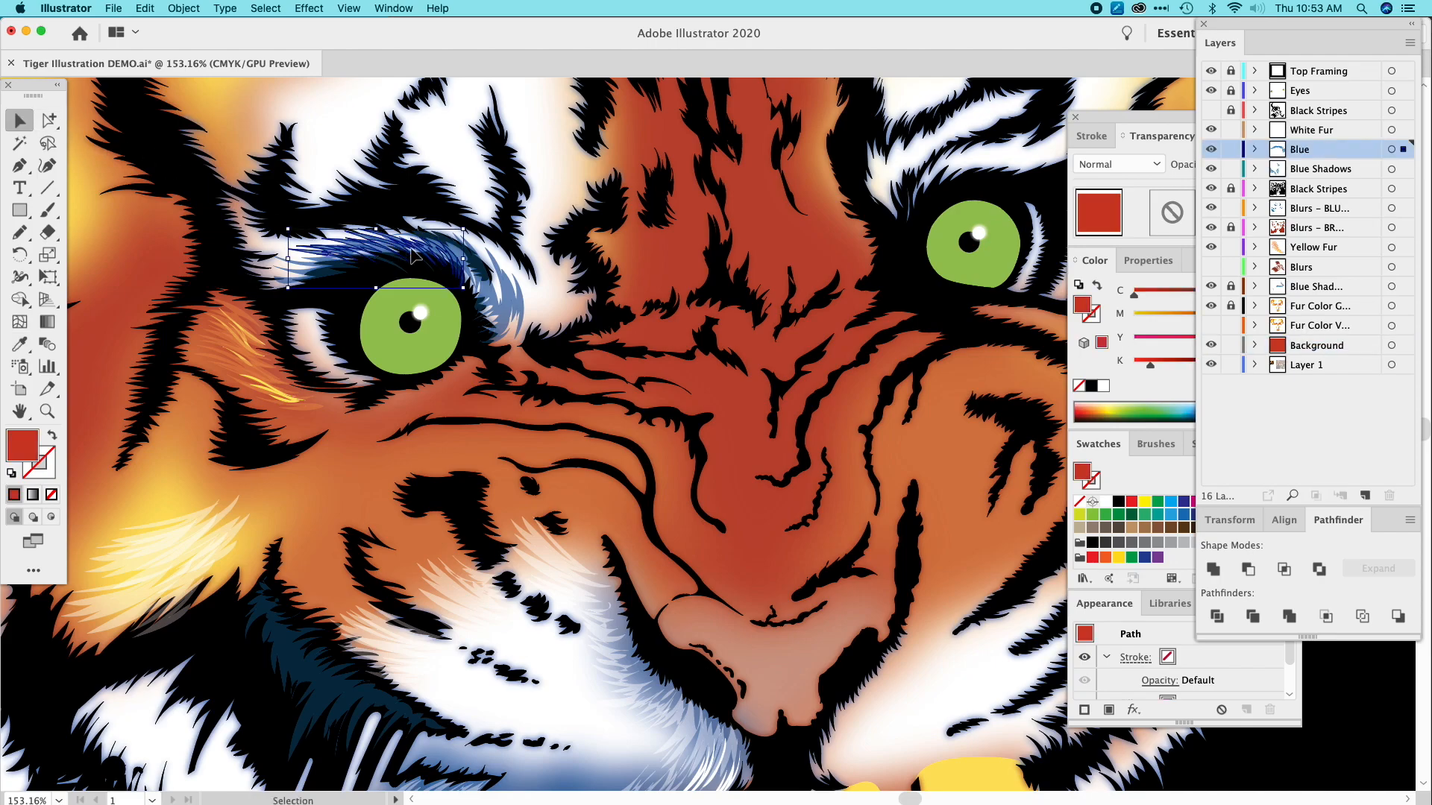
Draw a fur-shadow path along the black stripe between the left eye and the nose bridge, filled with blue sampled from the dark cheek shadow.
{"action": "left_click", "coordinate": [520, 302]}
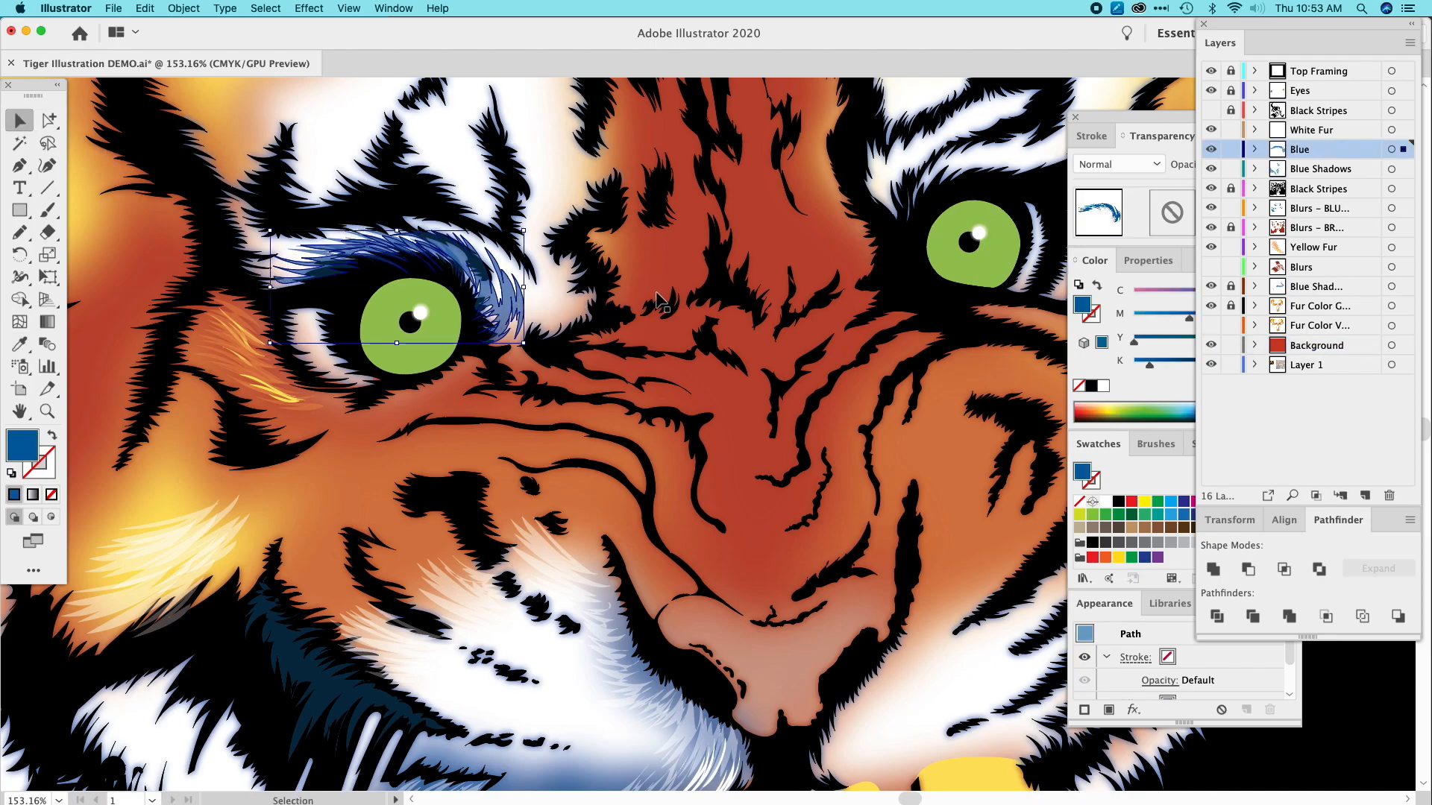
{"action": "key", "text": "n"}
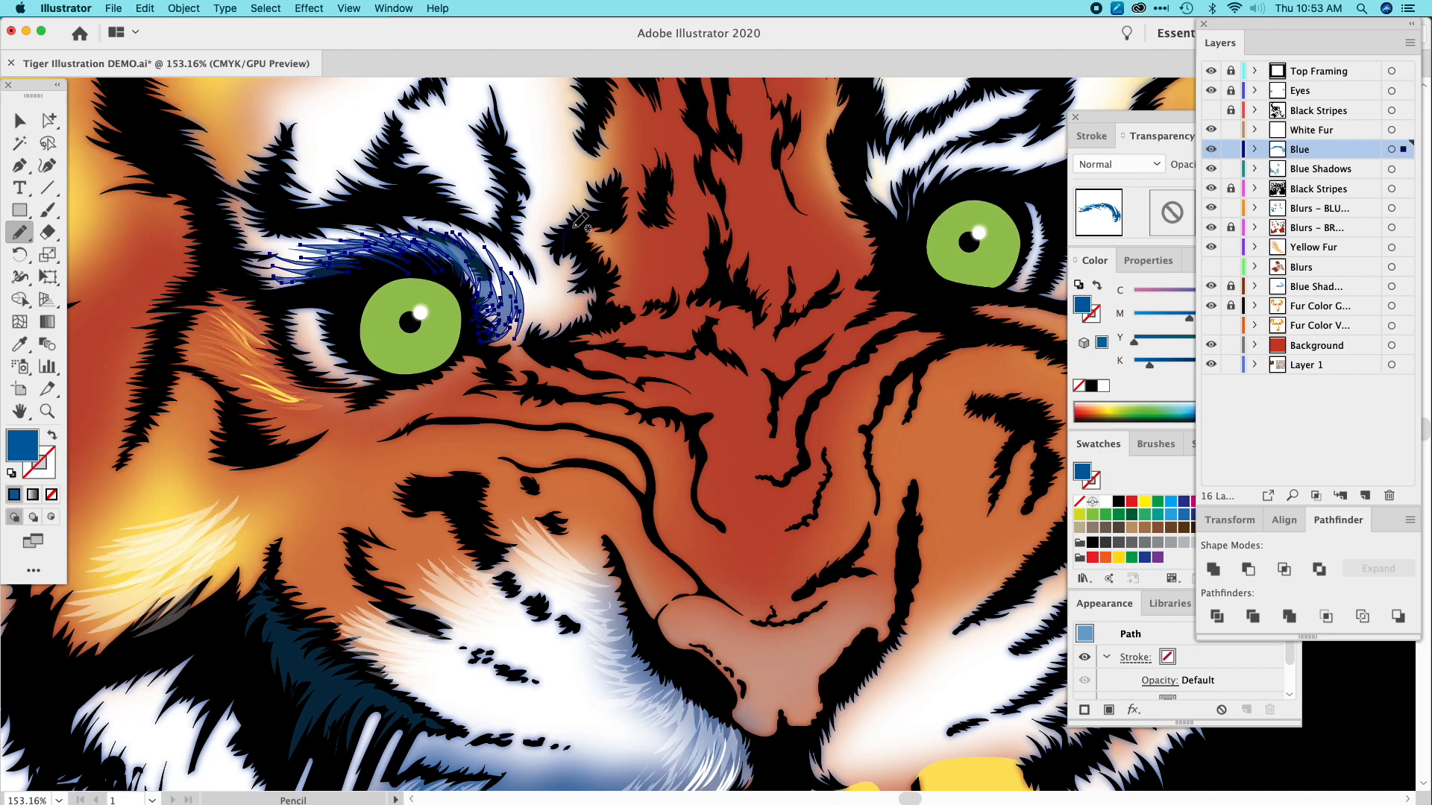
{"action": "mouse_move", "coordinate": [572, 236]}
{"action": "left_mouse_down"}
{"action": "mouse_move", "coordinate": [601, 264]}
{"action": "mouse_move", "coordinate": [590, 285]}
{"action": "mouse_move", "coordinate": [604, 269]}
{"action": "mouse_move", "coordinate": [605, 316]}
{"action": "mouse_move", "coordinate": [583, 328]}
{"action": "mouse_move", "coordinate": [599, 278]}
{"action": "mouse_move", "coordinate": [581, 286]}
{"action": "mouse_move", "coordinate": [591, 267]}
{"action": "mouse_move", "coordinate": [573, 243]}
{"action": "mouse_move", "coordinate": [566, 261]}
{"action": "mouse_move", "coordinate": [567, 218]}
{"action": "left_mouse_up"}
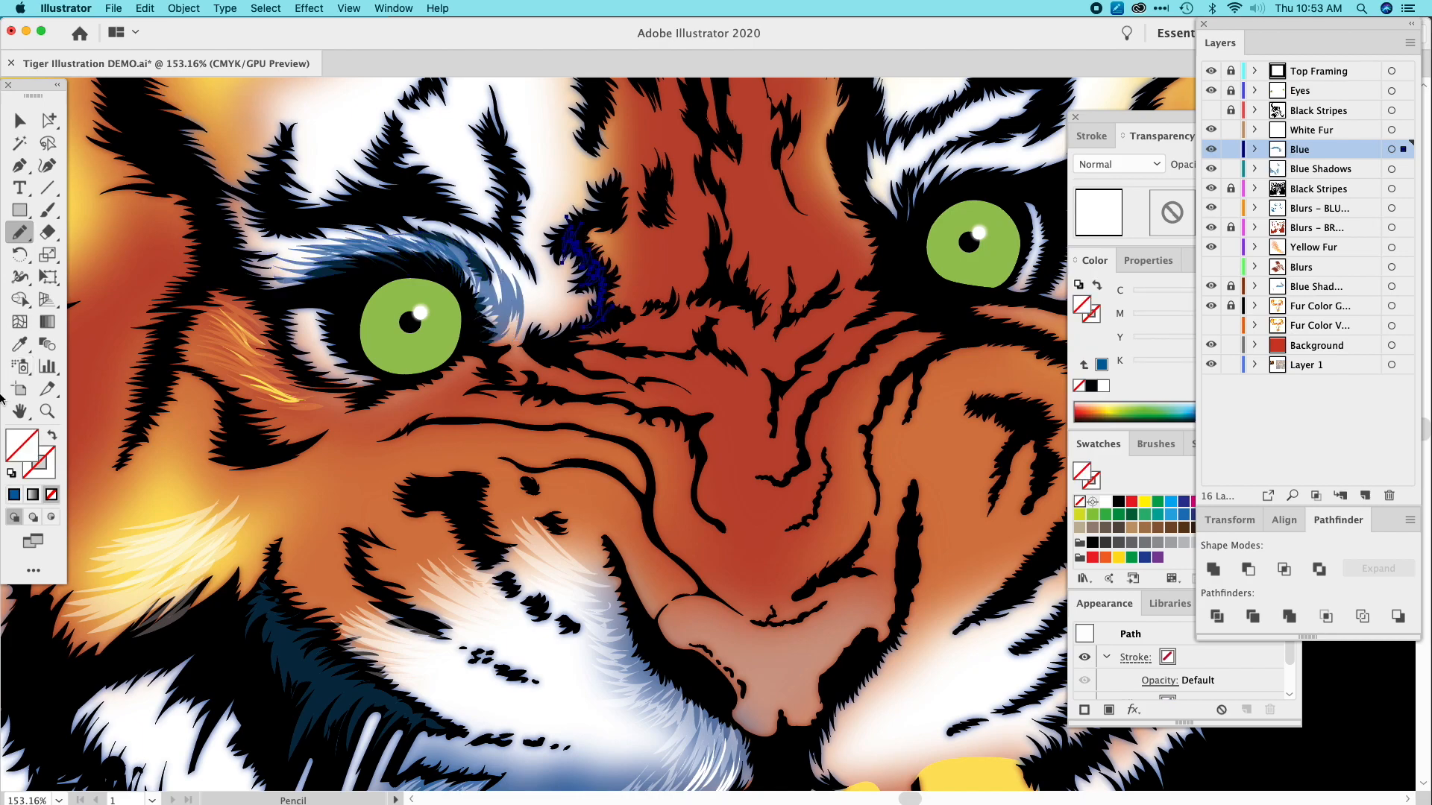
{"action": "left_click", "coordinate": [19, 343]}
{"action": "left_click", "coordinate": [273, 619]}
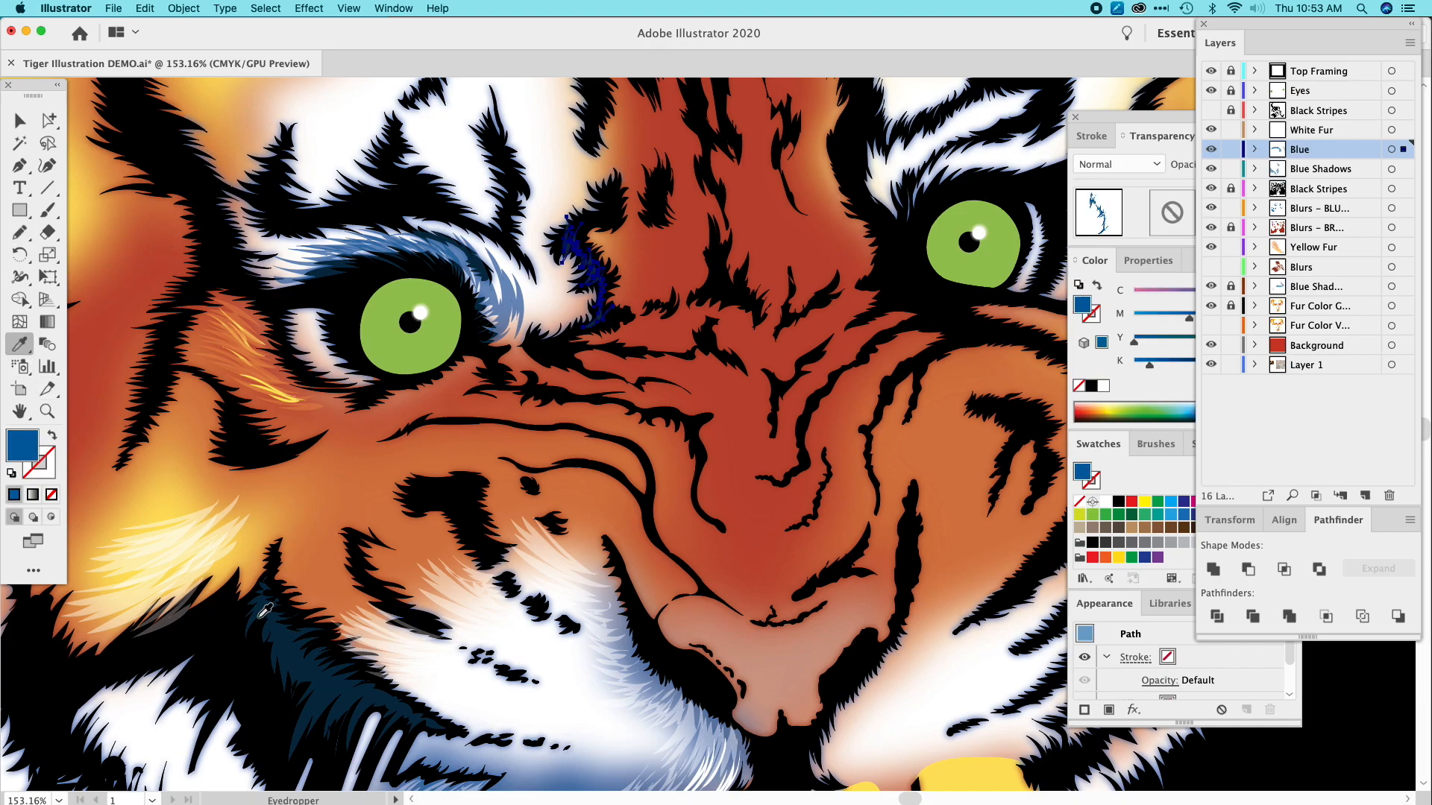
{"action": "left_click", "coordinate": [19, 120]}
{"action": "left_click", "coordinate": [296, 126]}
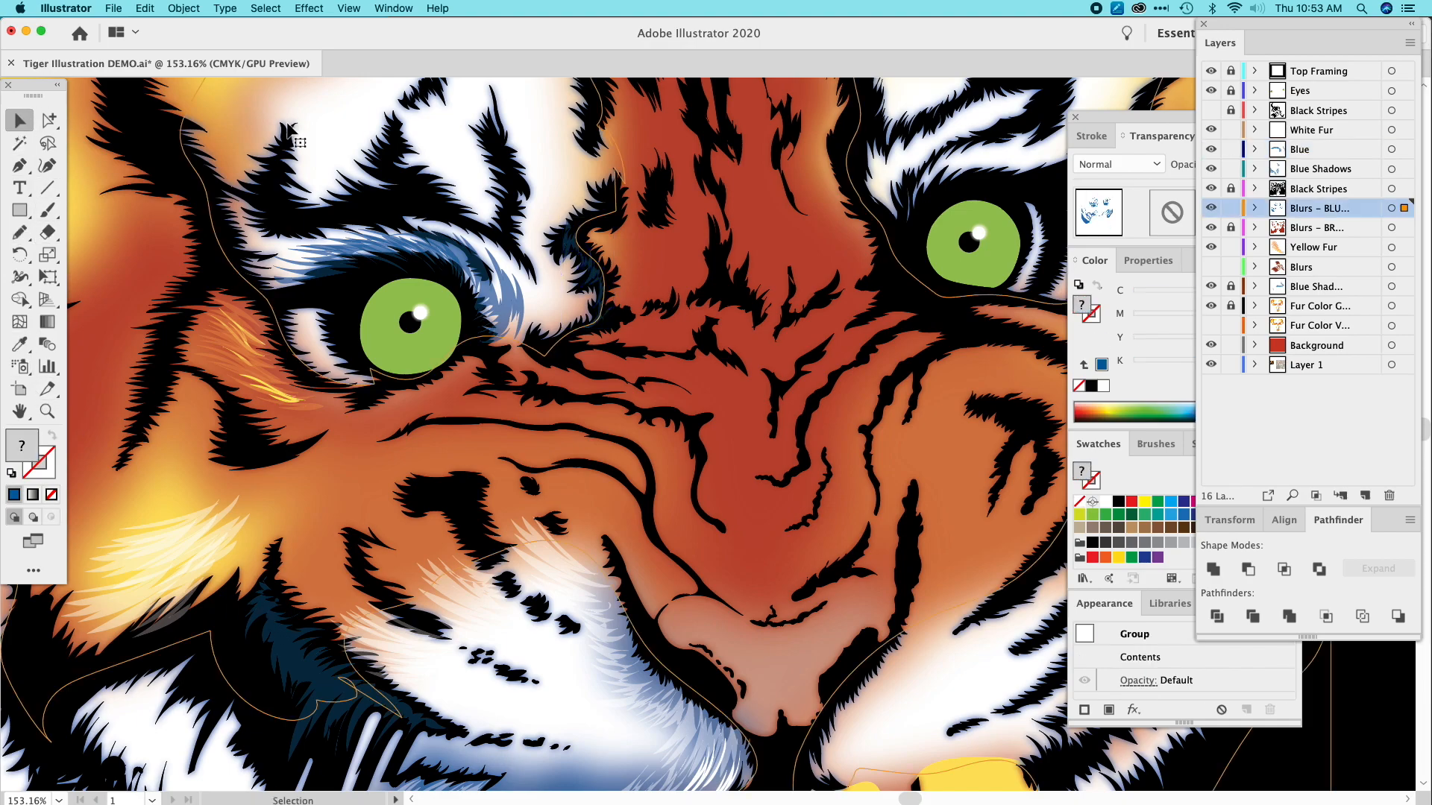
{"action": "left_click", "coordinate": [734, 290]}
Draw a fur-strand path over the blue shadow at the left eye's inner corner and fill it with white sampled from the cheek fur.
{"action": "left_click_drag", "start_coordinate": [646, 378], "coordinate": [720, 373]}
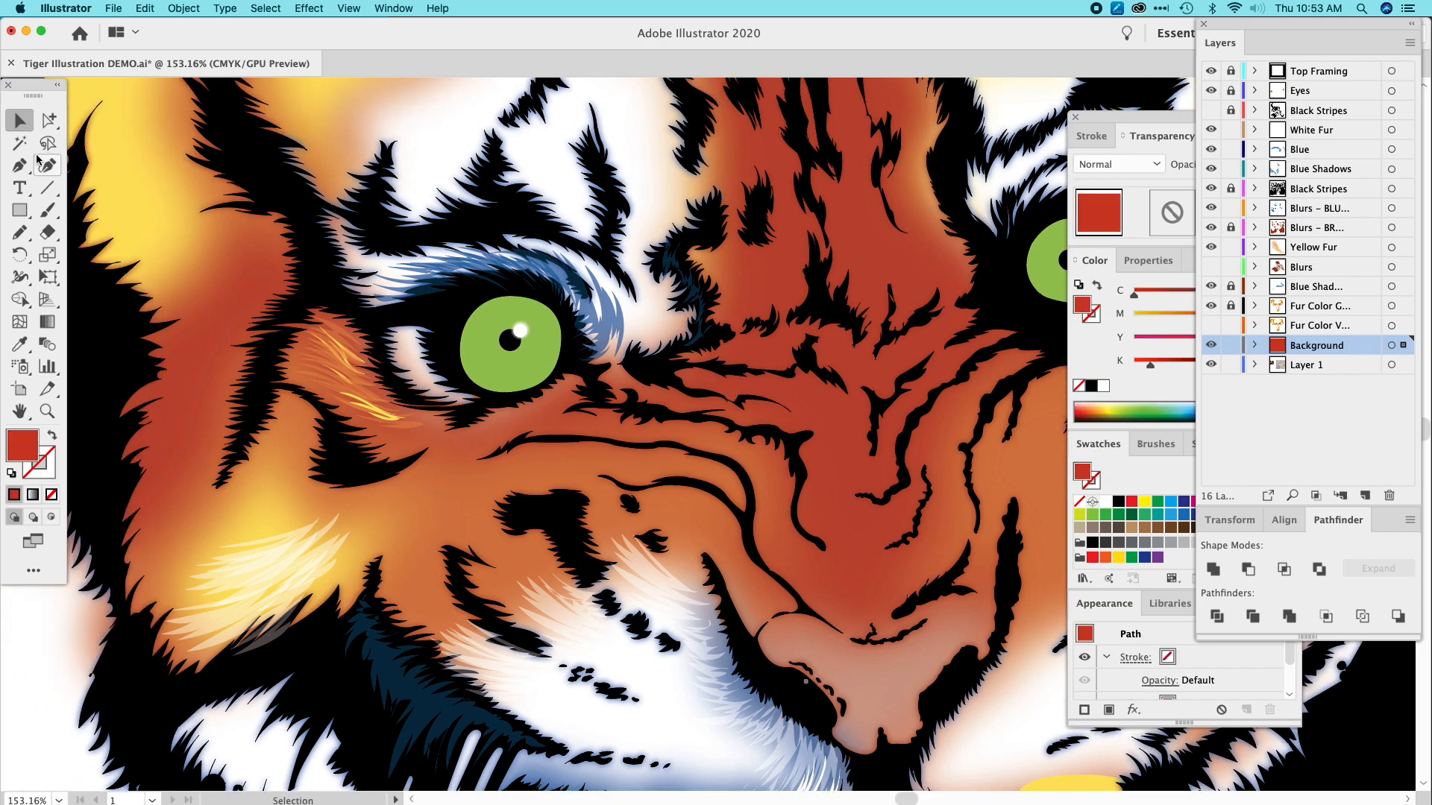
{"action": "left_click", "coordinate": [20, 233]}
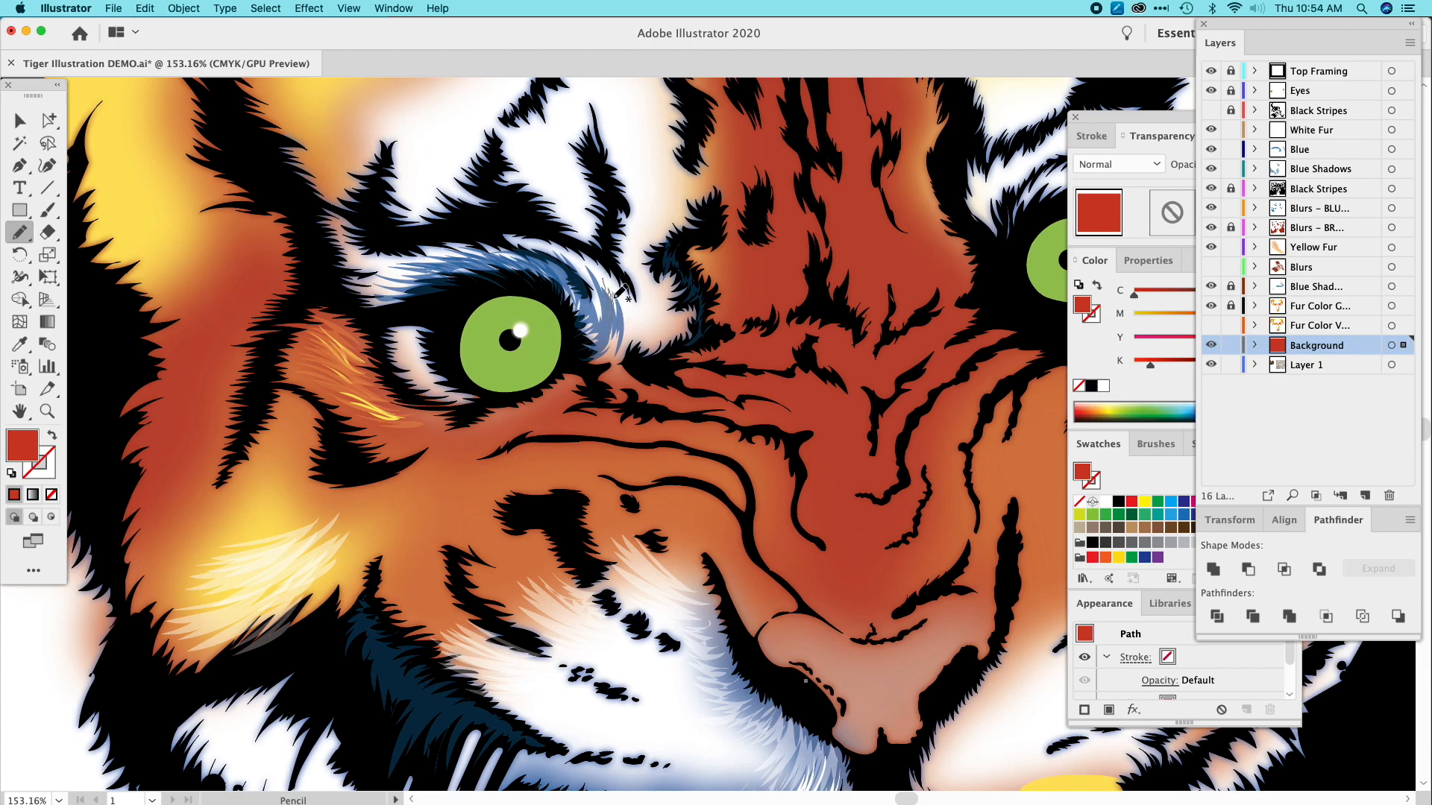
{"action": "mouse_move", "coordinate": [619, 296]}
{"action": "left_mouse_down"}
{"action": "mouse_move", "coordinate": [616, 354]}
{"action": "mouse_move", "coordinate": [625, 314]}
{"action": "mouse_move", "coordinate": [577, 242]}
{"action": "left_mouse_up"}
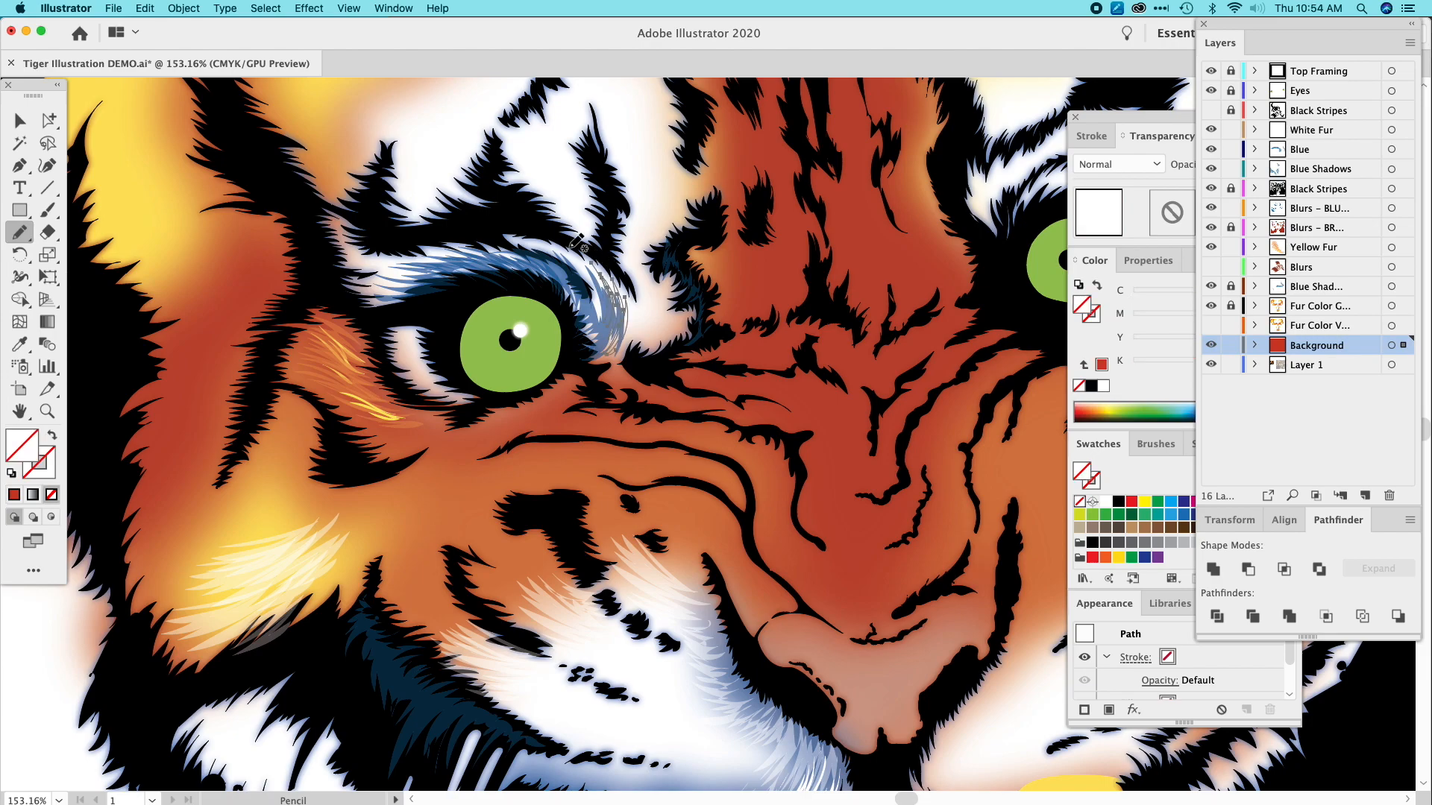
{"action": "left_click", "coordinate": [19, 344]}
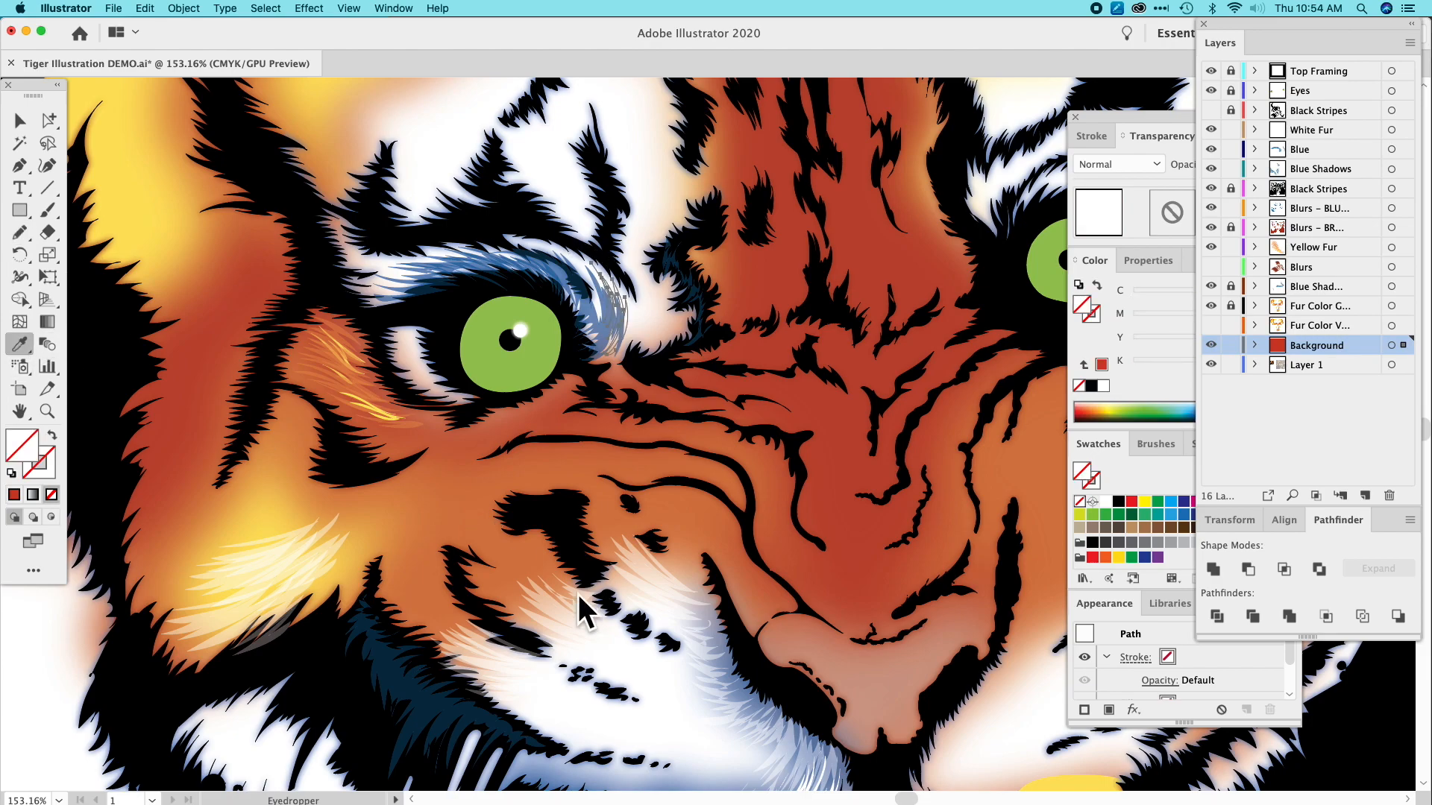
{"action": "left_click", "coordinate": [547, 597]}
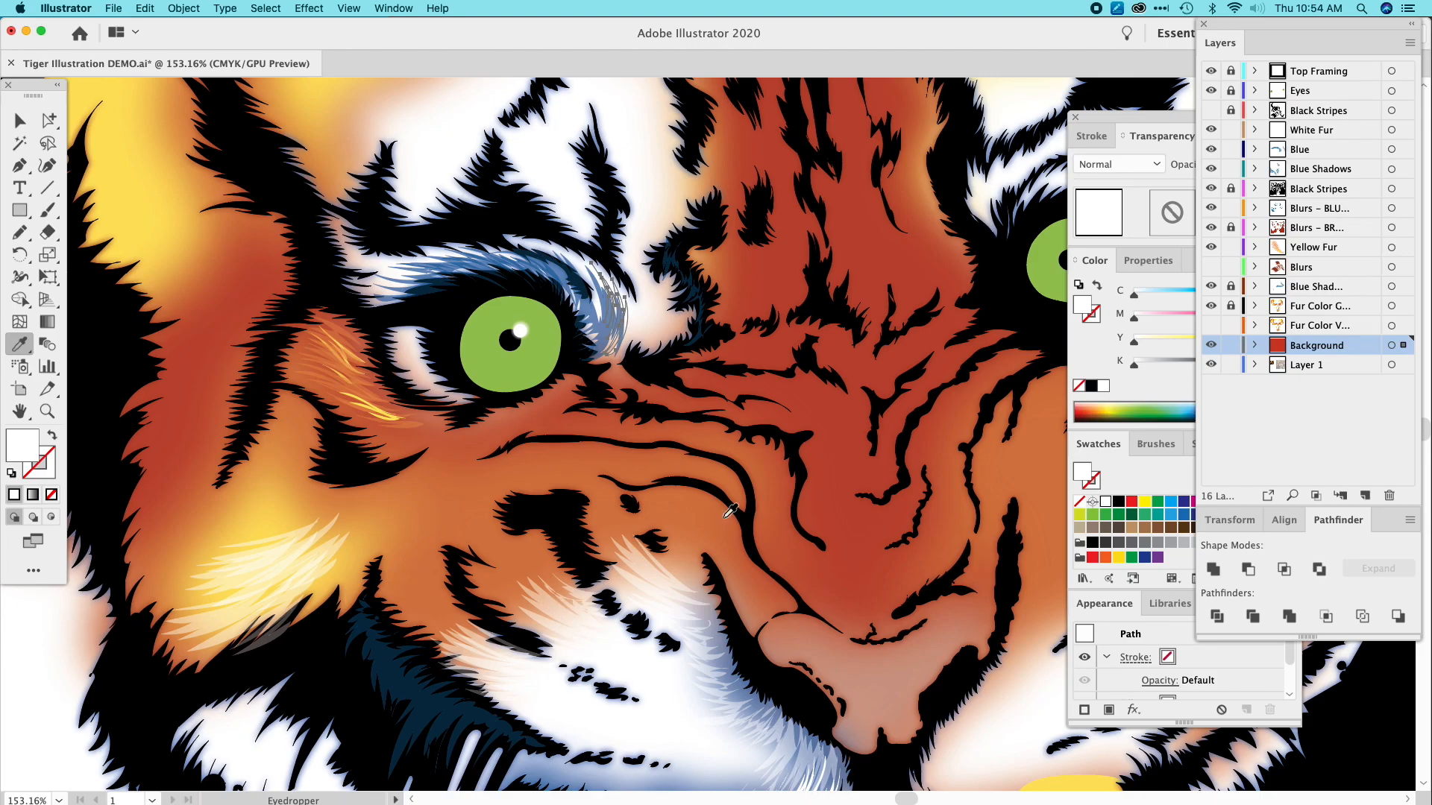
Move the white inner-corner fur path from the Background layer to the Blue layer and deselect it.
{"action": "left_click_drag", "start_coordinate": [1391, 352], "coordinate": [1402, 150]}
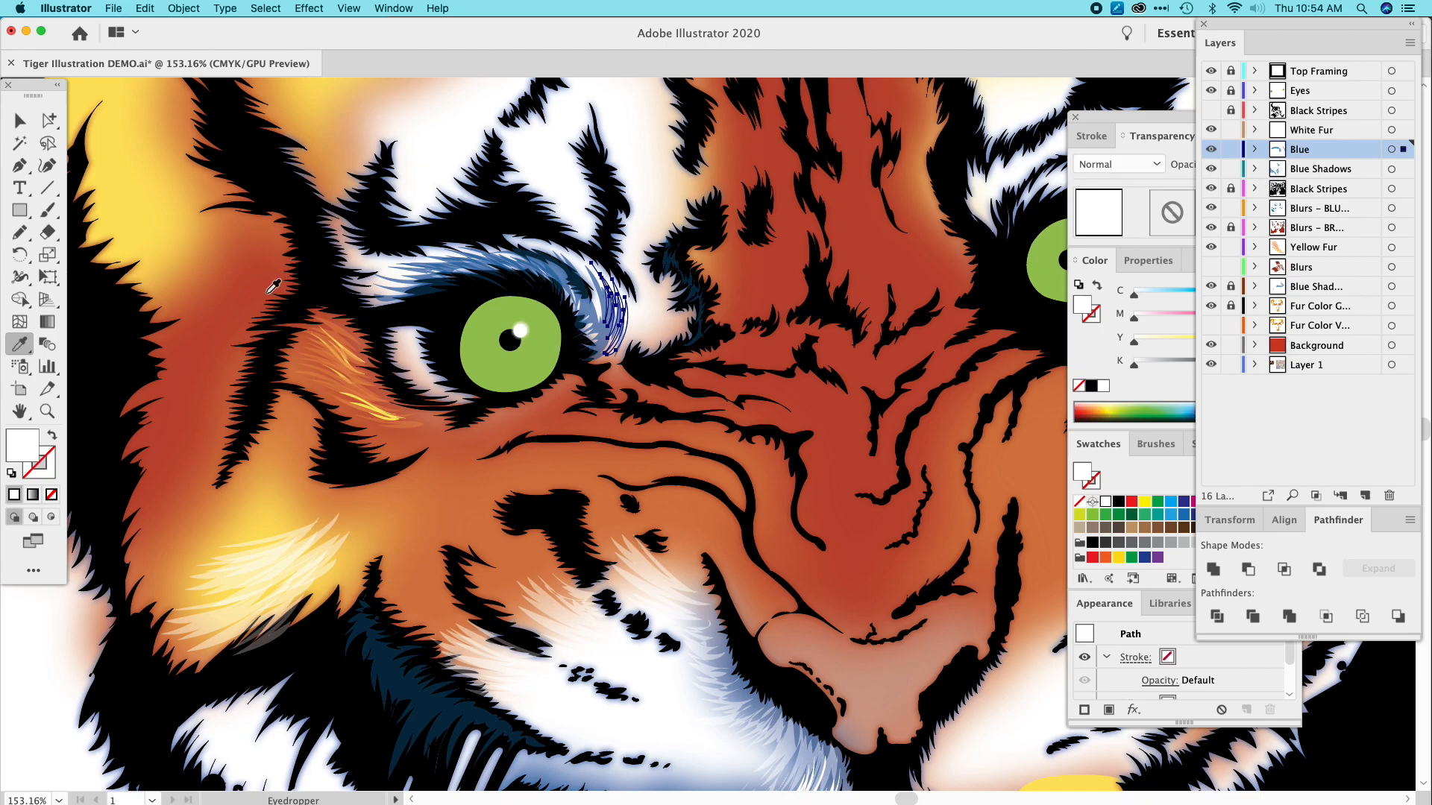
{"action": "left_click", "coordinate": [19, 119]}
{"action": "left_click", "coordinate": [340, 108]}
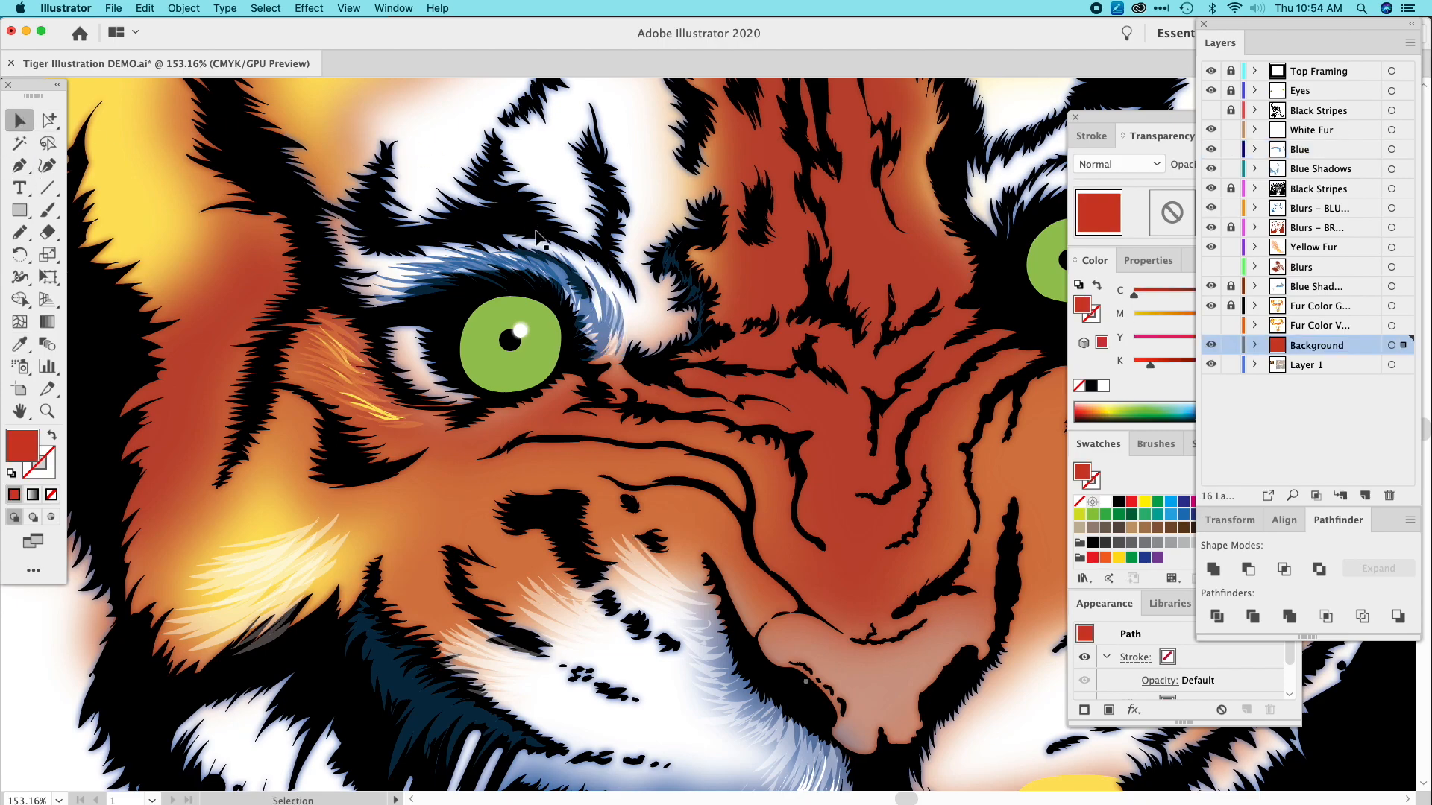
Draw a fur-strand path over the blue shadow above the left eye's inner corner, fill it with sampled white, and move it to the Blue layer.
{"action": "key", "text": "n"}
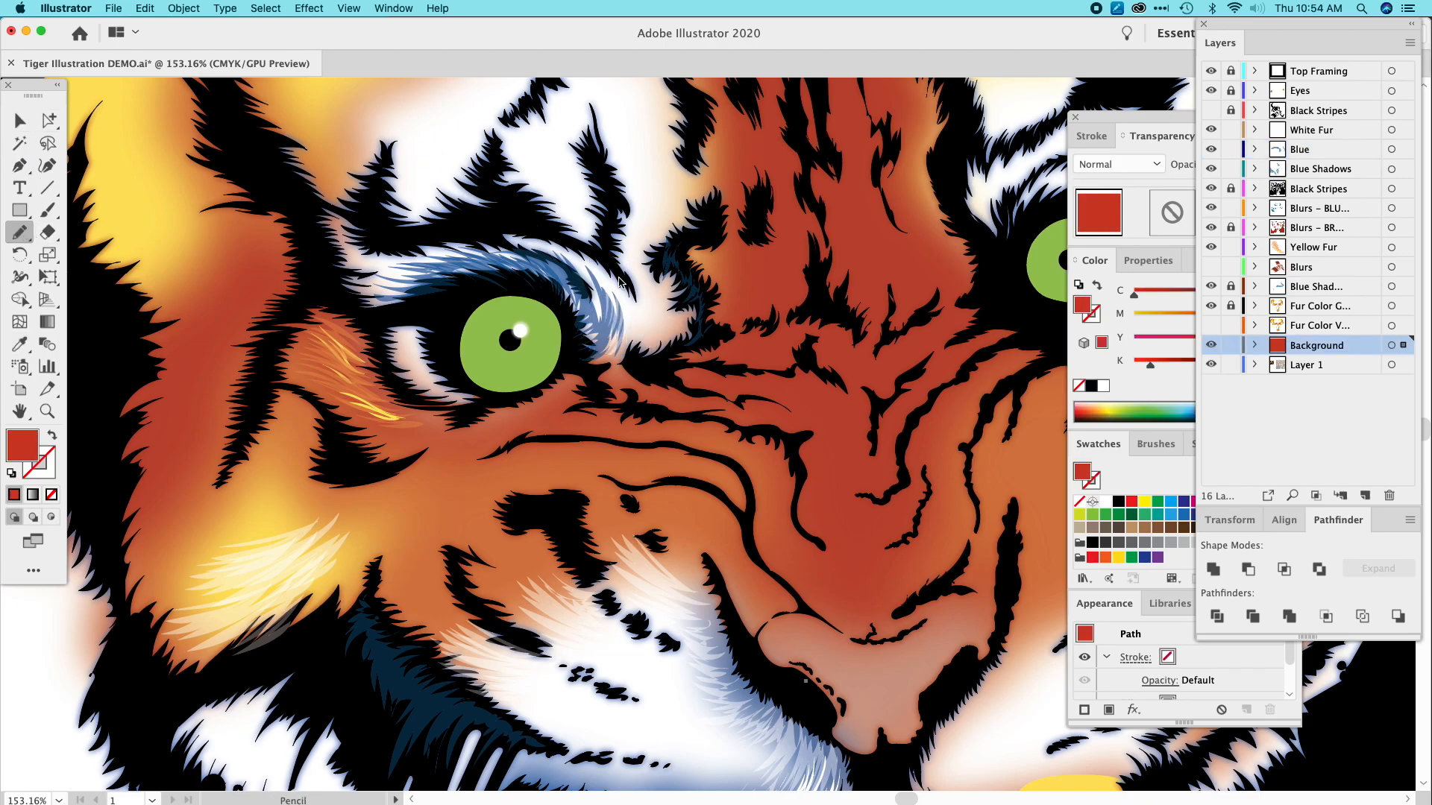
{"action": "mouse_move", "coordinate": [583, 269]}
{"action": "left_mouse_down"}
{"action": "mouse_move", "coordinate": [610, 321]}
{"action": "mouse_move", "coordinate": [606, 284]}
{"action": "mouse_move", "coordinate": [614, 318]}
{"action": "mouse_move", "coordinate": [620, 299]}
{"action": "mouse_move", "coordinate": [625, 331]}
{"action": "mouse_move", "coordinate": [587, 265]}
{"action": "left_mouse_up"}
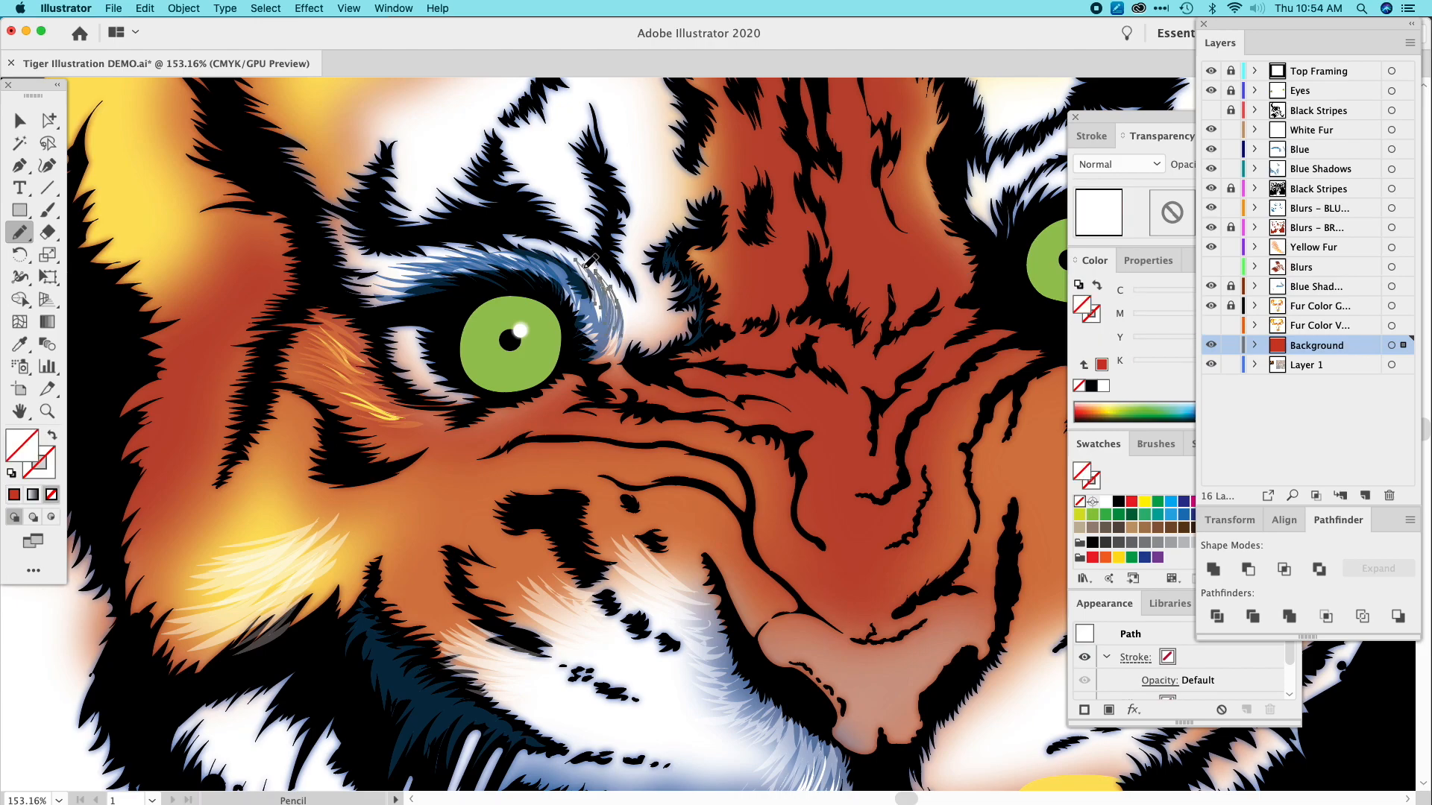
{"action": "left_click", "coordinate": [19, 344]}
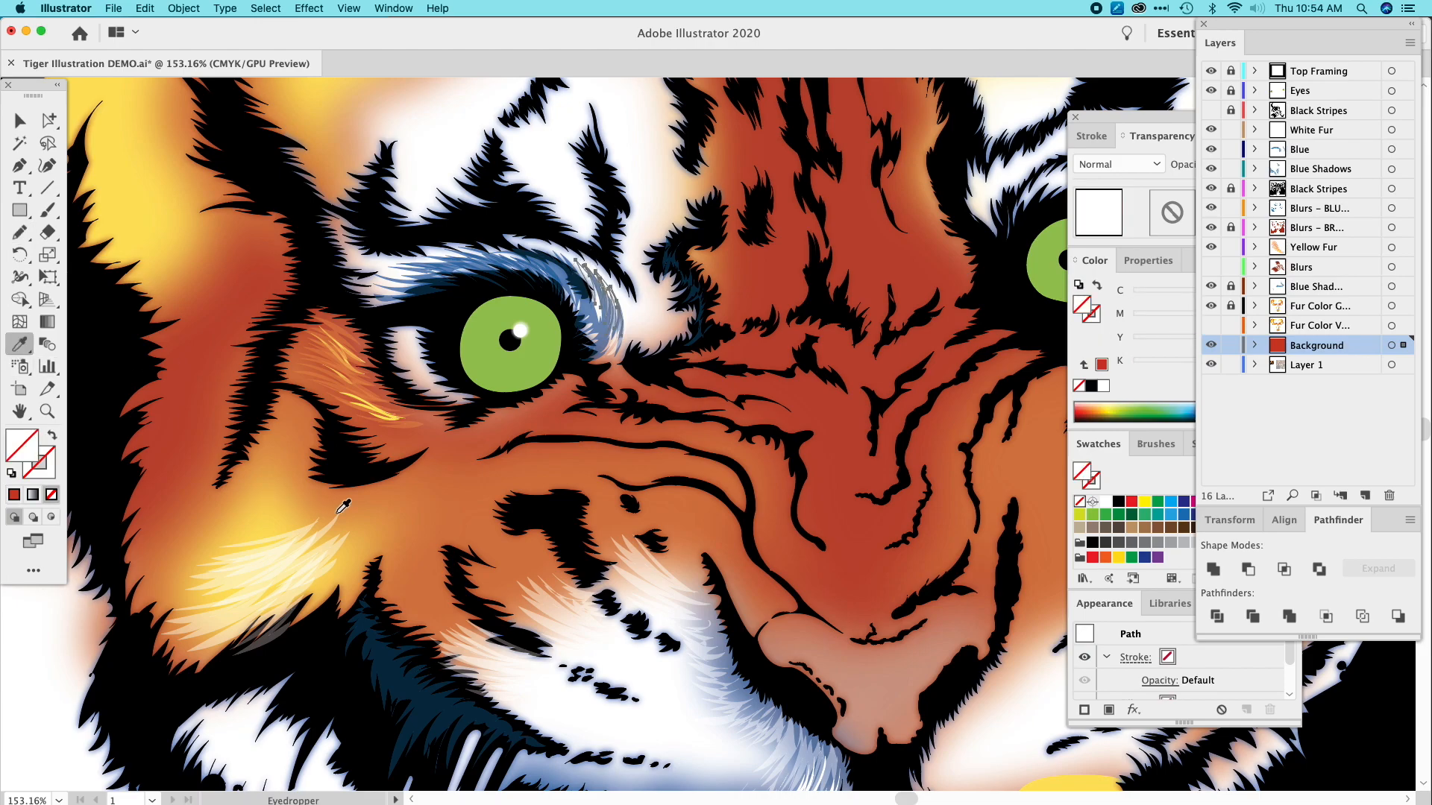
{"action": "left_click", "coordinate": [285, 551]}
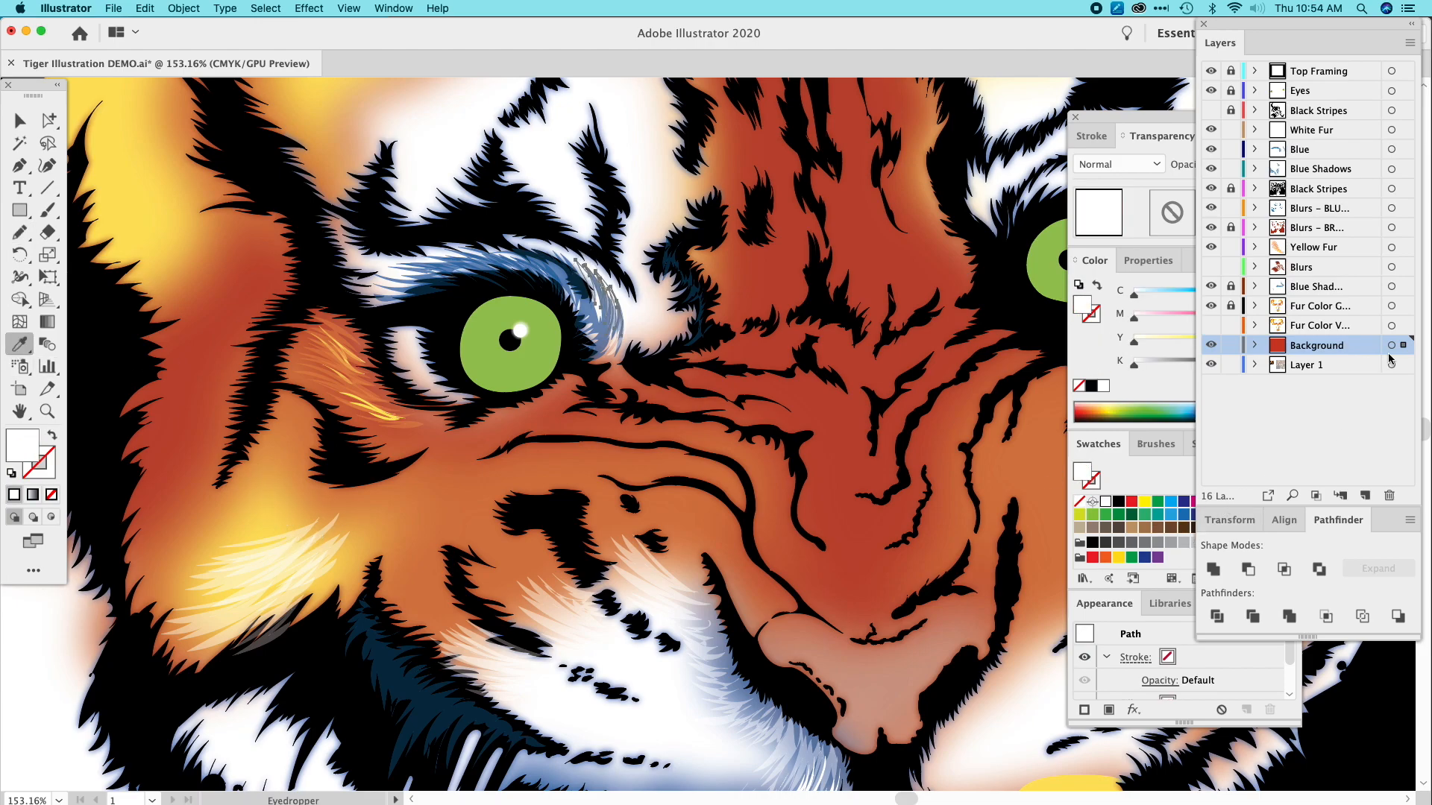
{"action": "left_click_drag", "start_coordinate": [1403, 348], "coordinate": [1403, 152]}
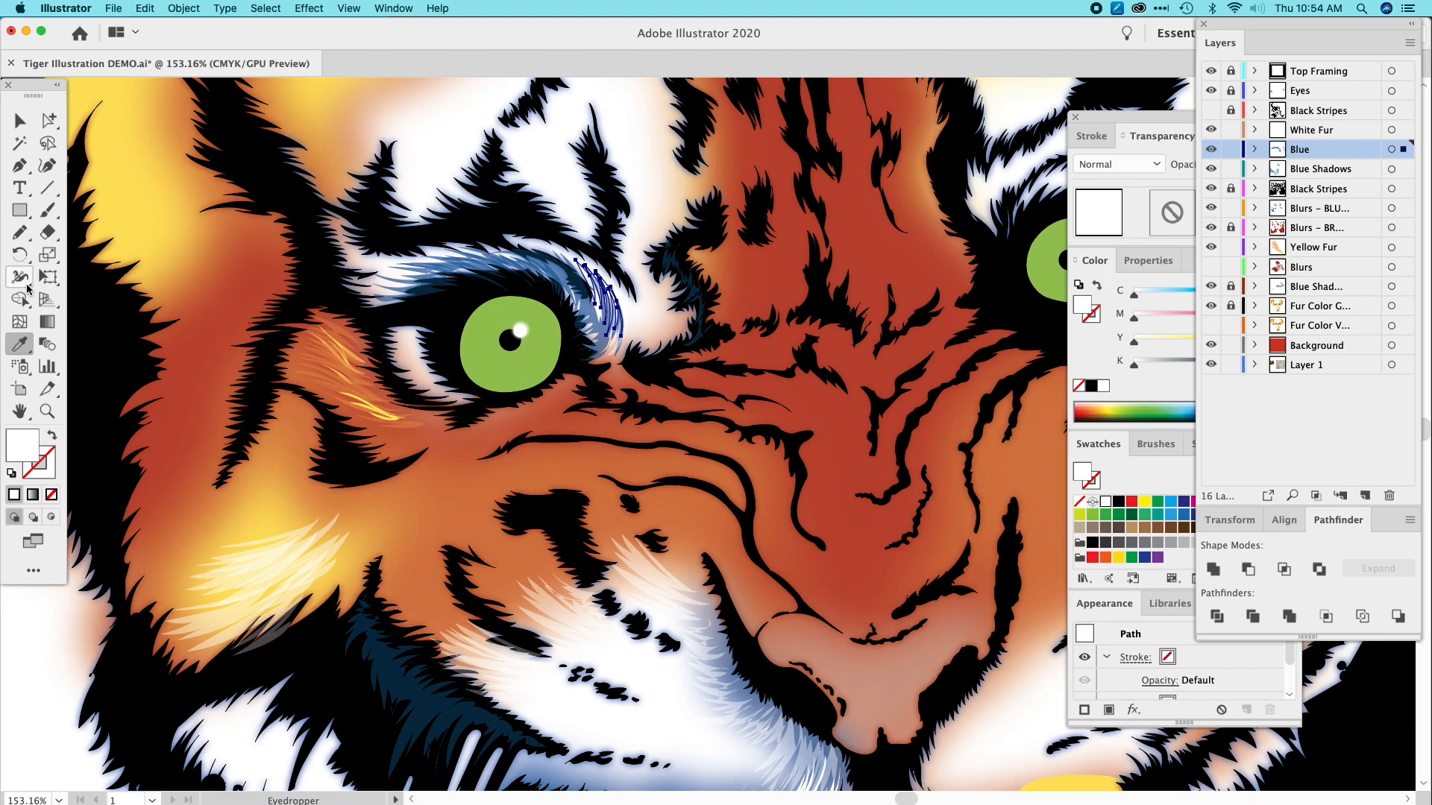
Draw a fur-strand path over the blue eyelid shadow at the left eye's outer end and fill it with white sampled from the cheek fur.
{"action": "left_click", "coordinate": [25, 232]}
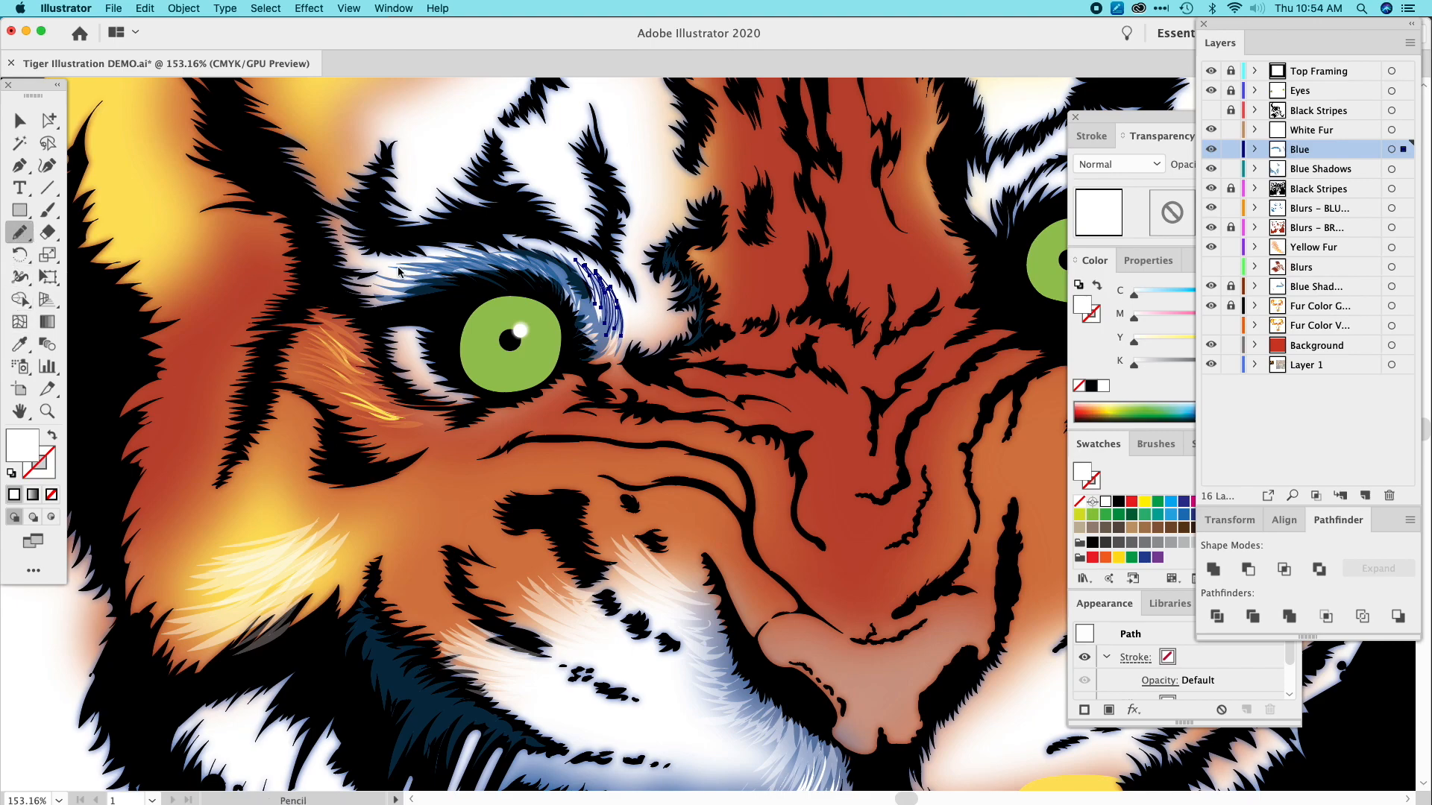
{"action": "mouse_move", "coordinate": [371, 287]}
{"action": "left_mouse_down"}
{"action": "mouse_move", "coordinate": [385, 271]}
{"action": "mouse_move", "coordinate": [444, 277]}
{"action": "mouse_move", "coordinate": [448, 257]}
{"action": "mouse_move", "coordinate": [373, 254]}
{"action": "mouse_move", "coordinate": [394, 276]}
{"action": "mouse_move", "coordinate": [356, 283]}
{"action": "left_mouse_up"}
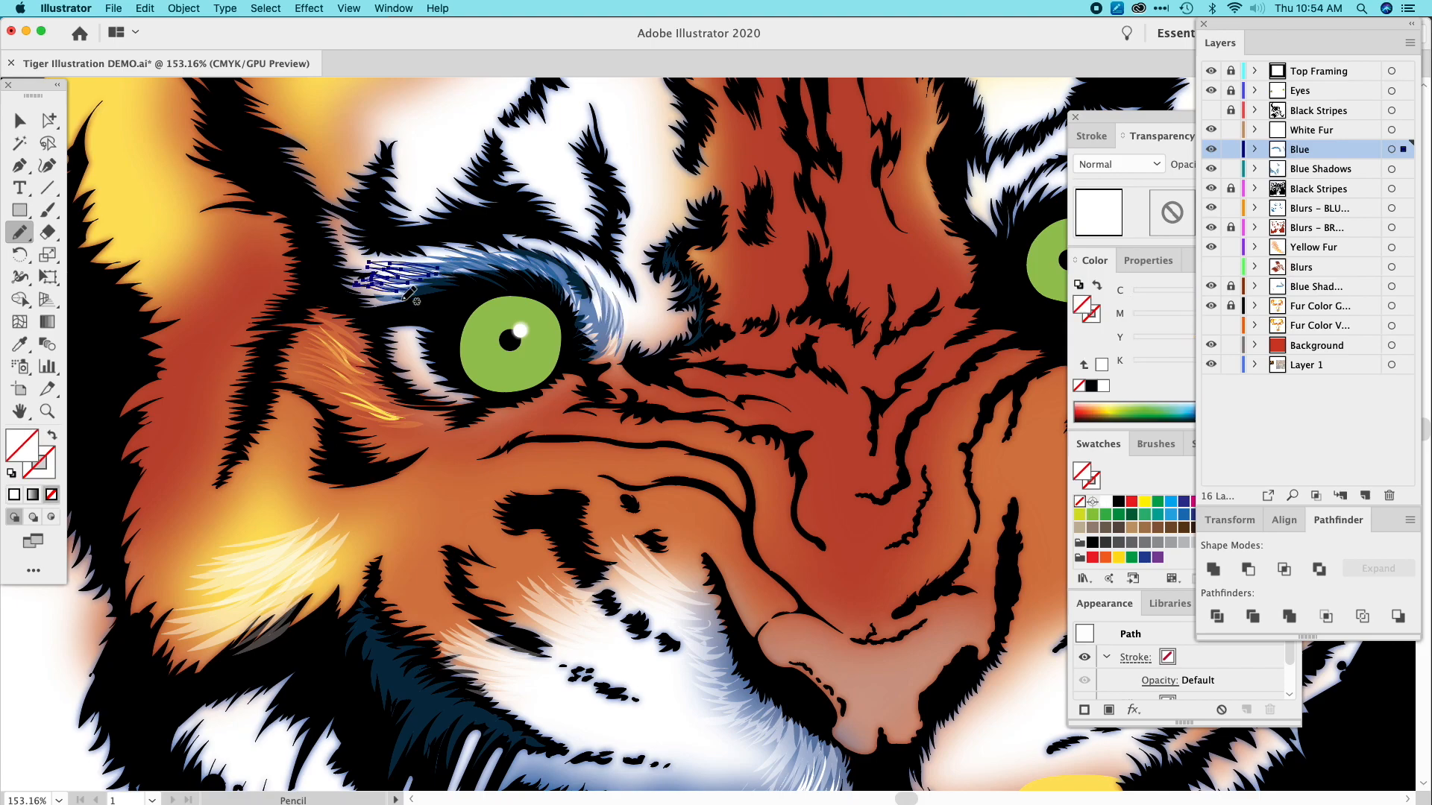
{"action": "left_click", "coordinate": [20, 344]}
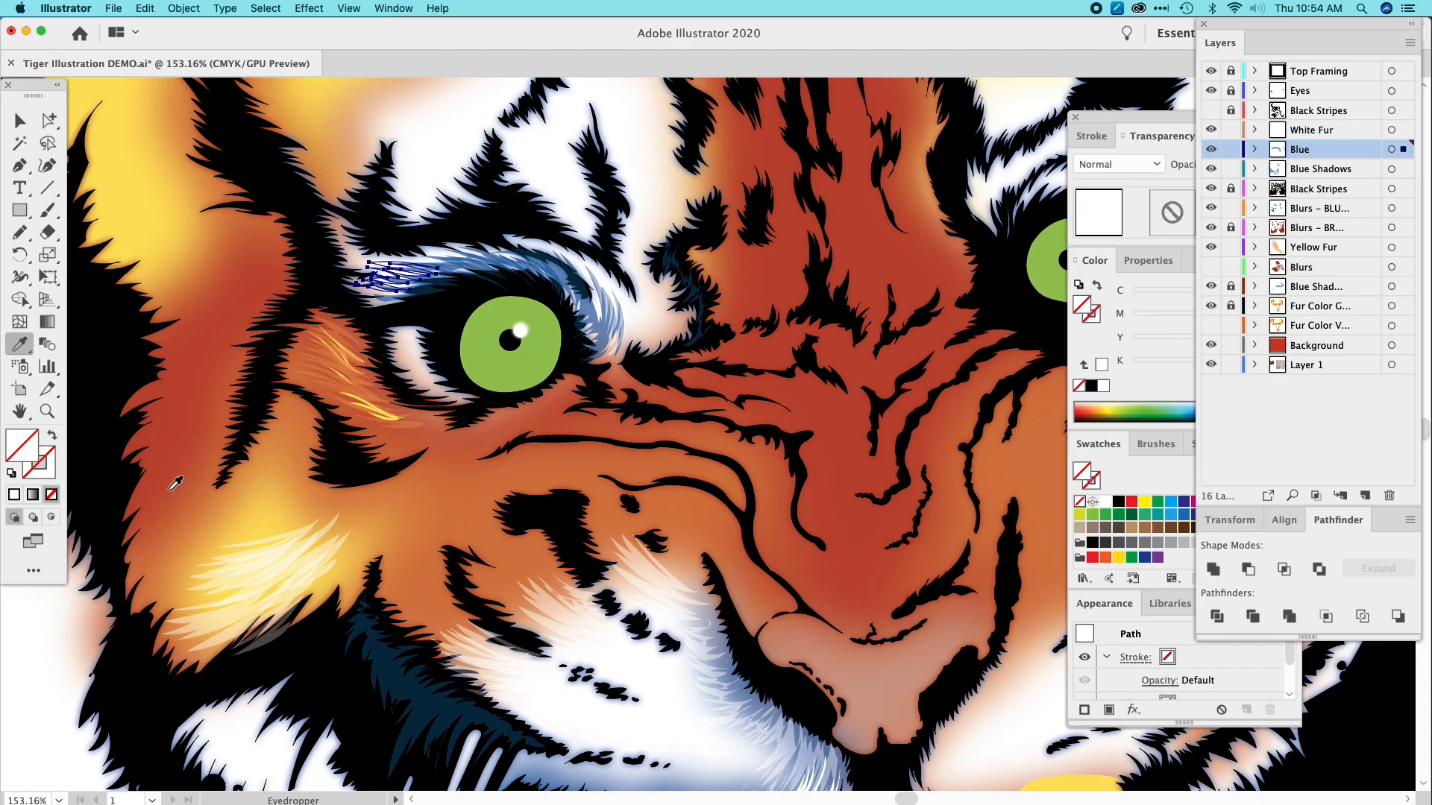
{"action": "left_click", "coordinate": [272, 557]}
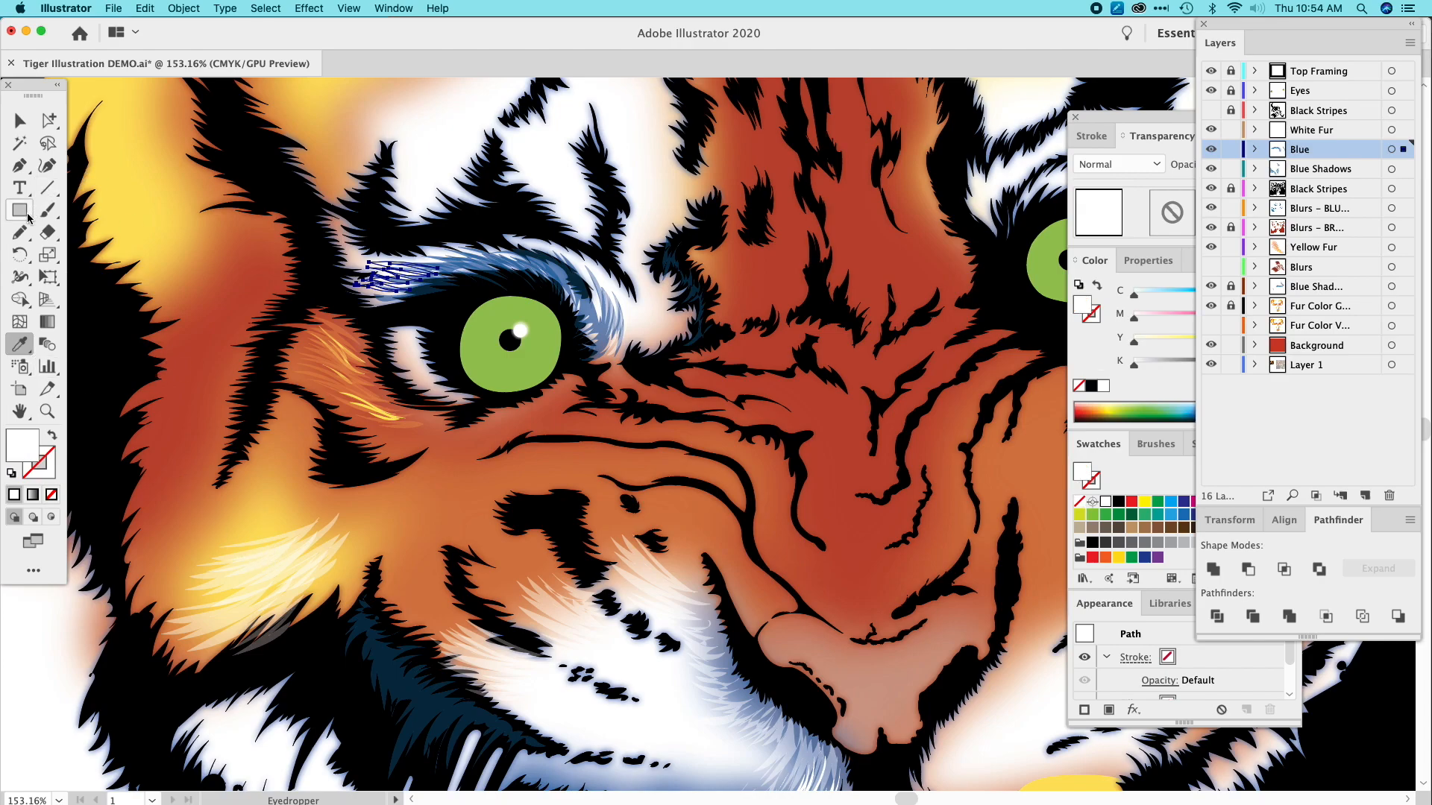
{"action": "left_click", "coordinate": [20, 120]}
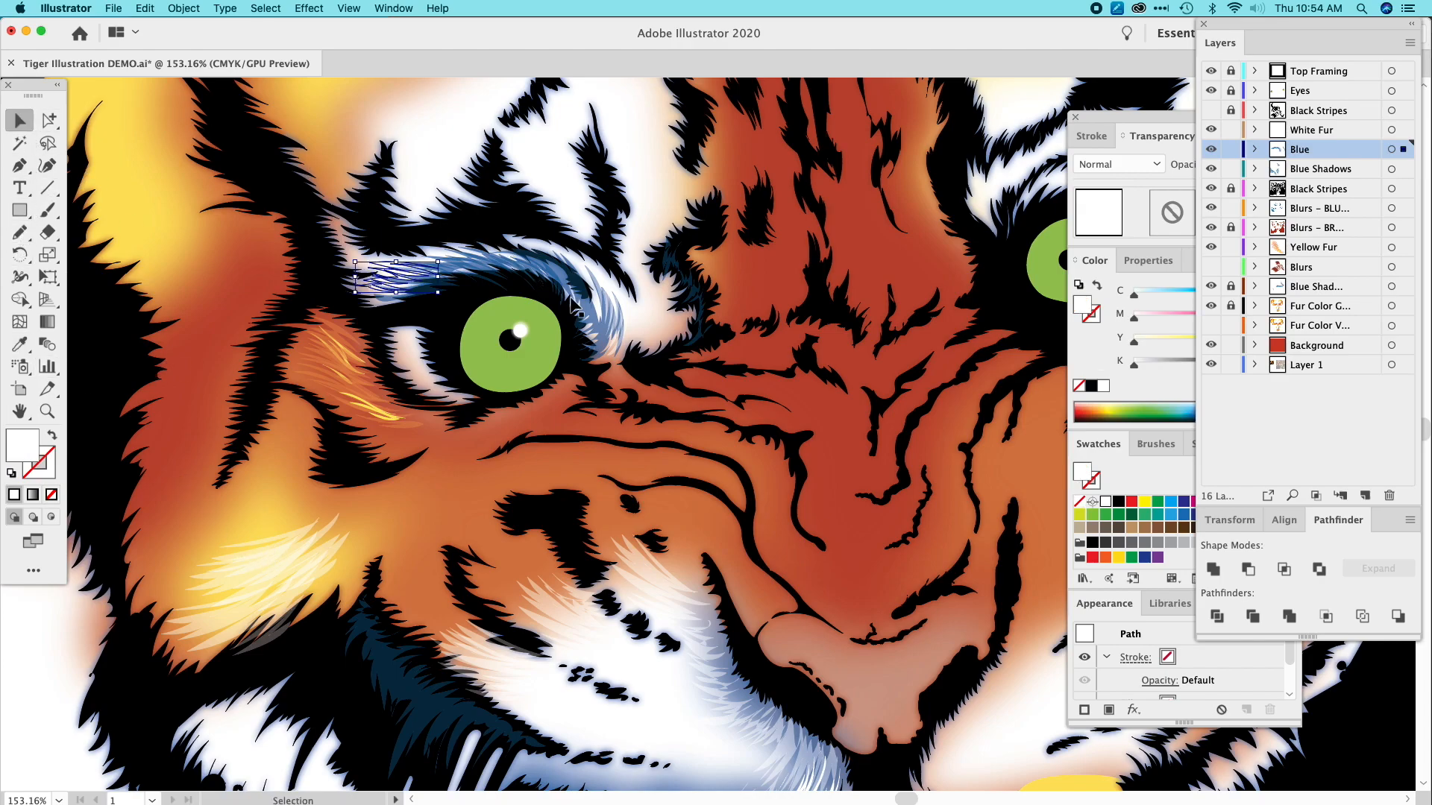
{"action": "left_click", "coordinate": [619, 320]}
{"action": "left_click", "coordinate": [223, 176]}
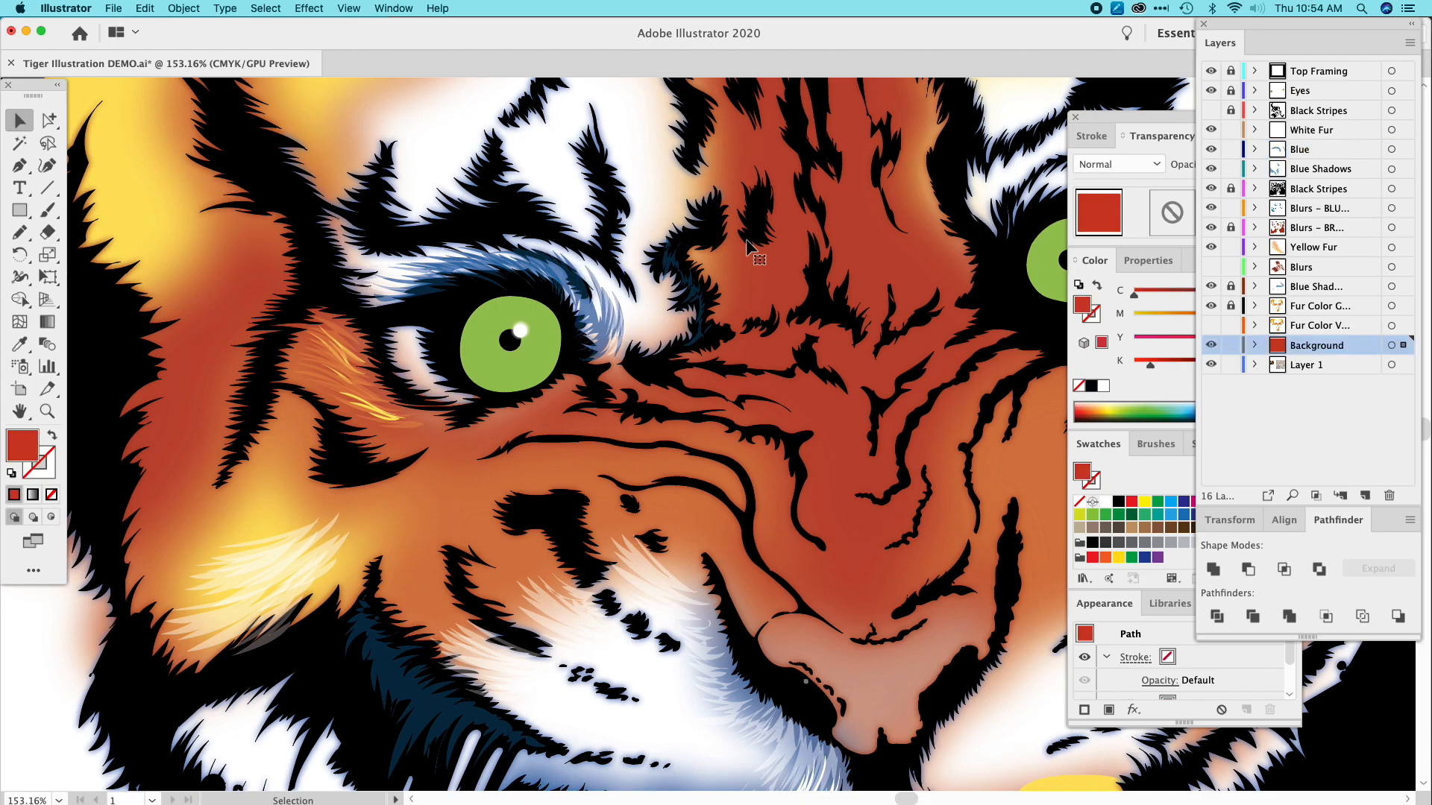
{"action": "left_click", "coordinate": [19, 232]}
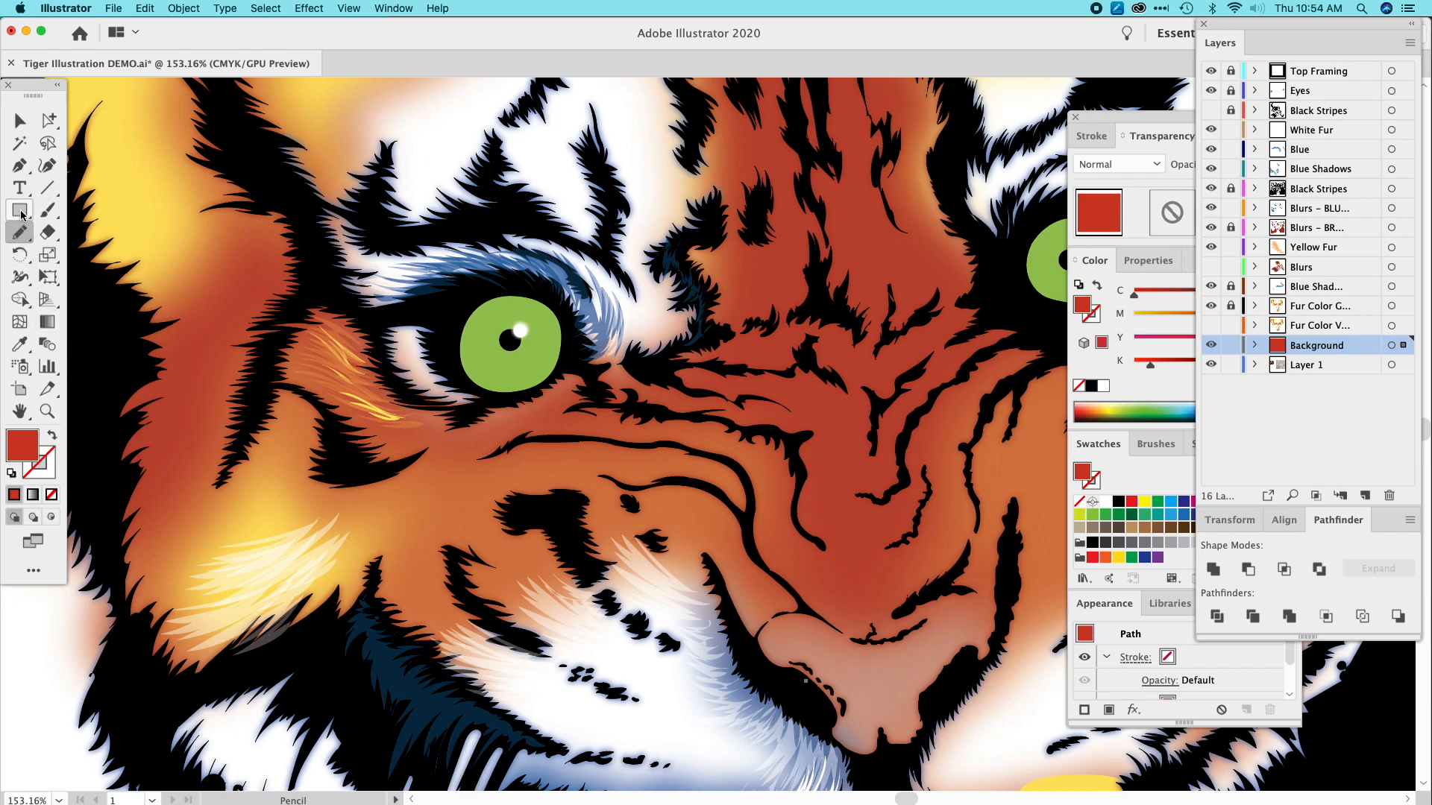
{"action": "left_click", "coordinate": [20, 343]}
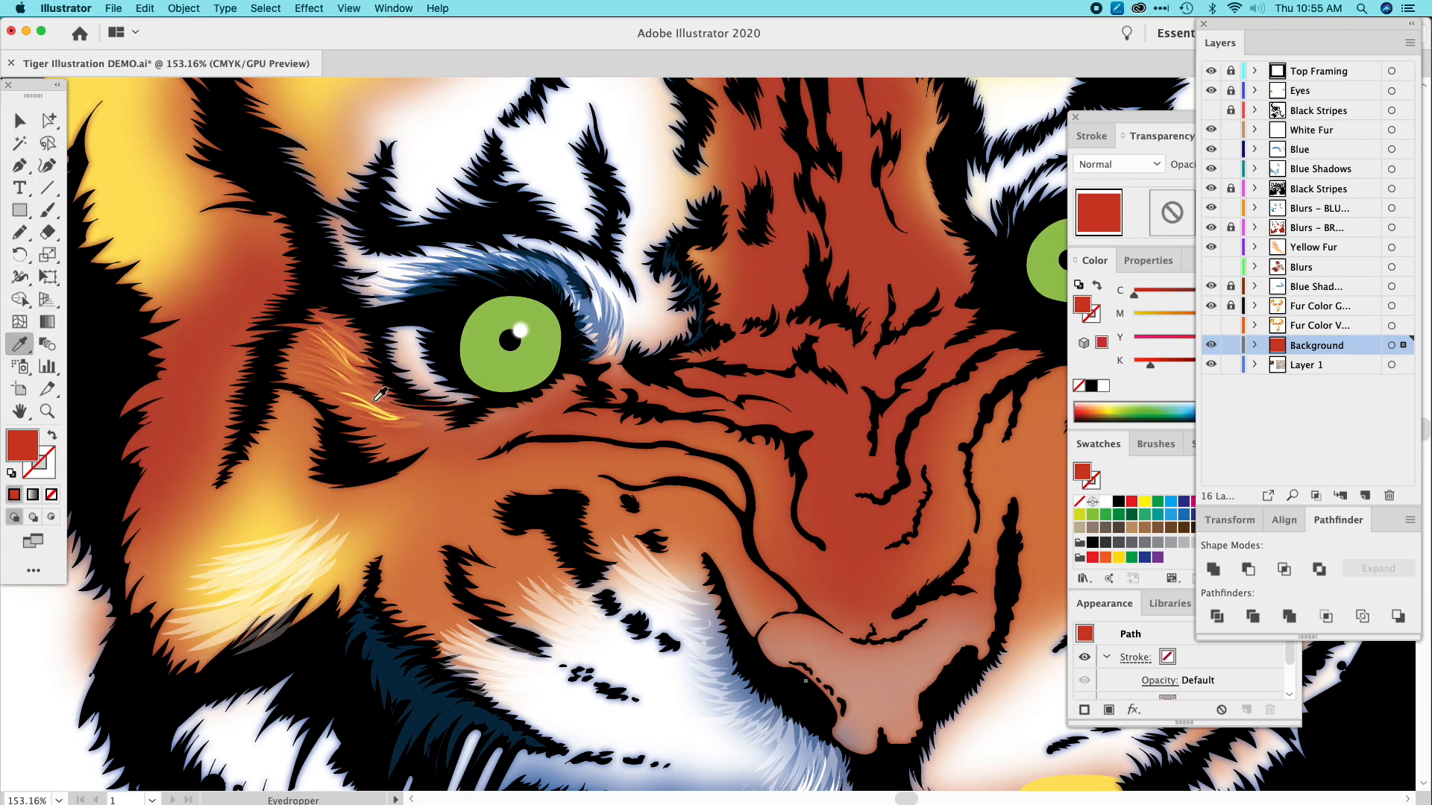
{"action": "left_click", "coordinate": [314, 375]}
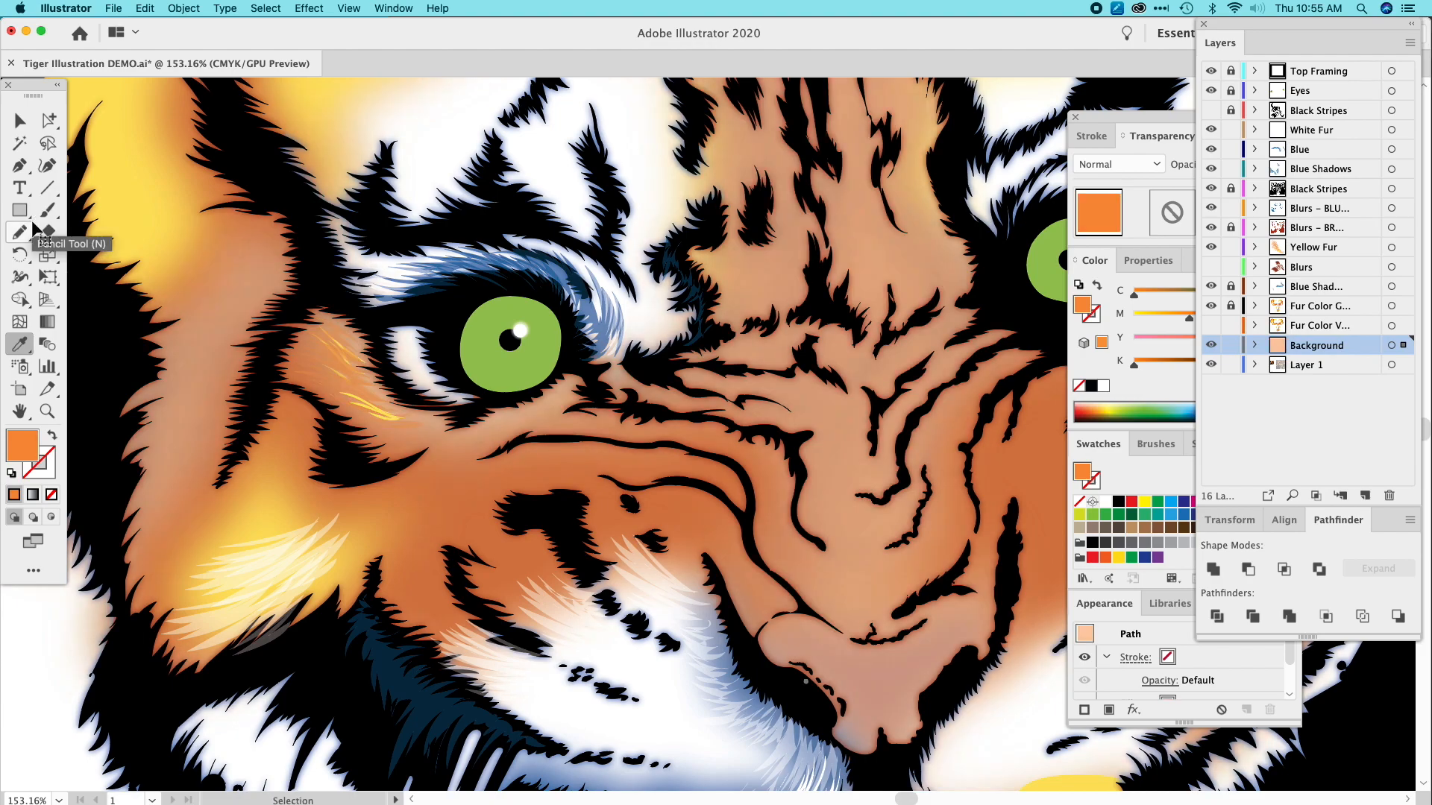
{"action": "key", "text": "super+z"}
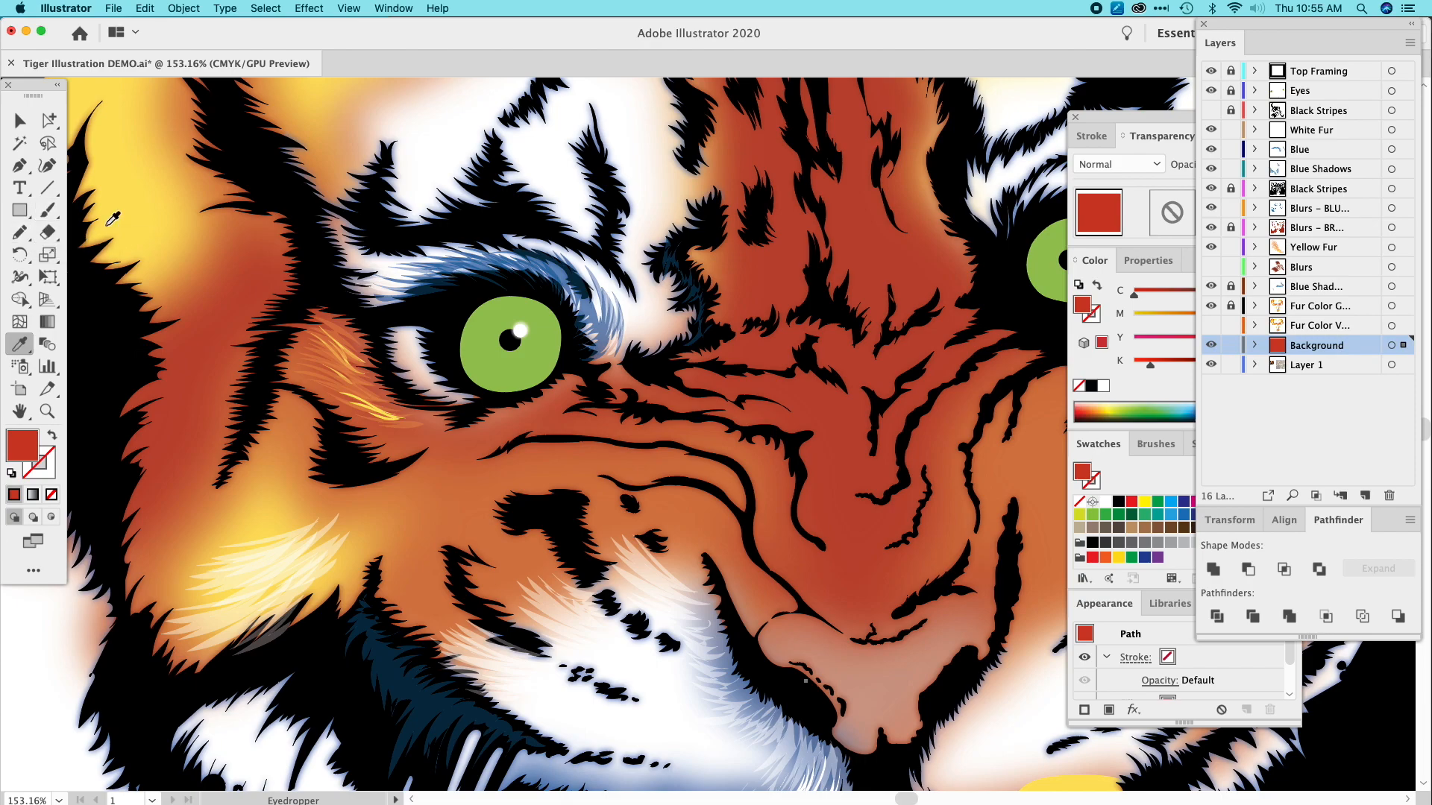
Make Blue the active layer and toggle its visibility to check which fur strands it holds.
{"action": "left_click", "coordinate": [1356, 149]}
{"action": "left_click", "coordinate": [1211, 149]}
{"action": "left_click", "coordinate": [1211, 149]}
{"action": "left_click", "coordinate": [1211, 149]}
{"action": "left_click", "coordinate": [1211, 149]}
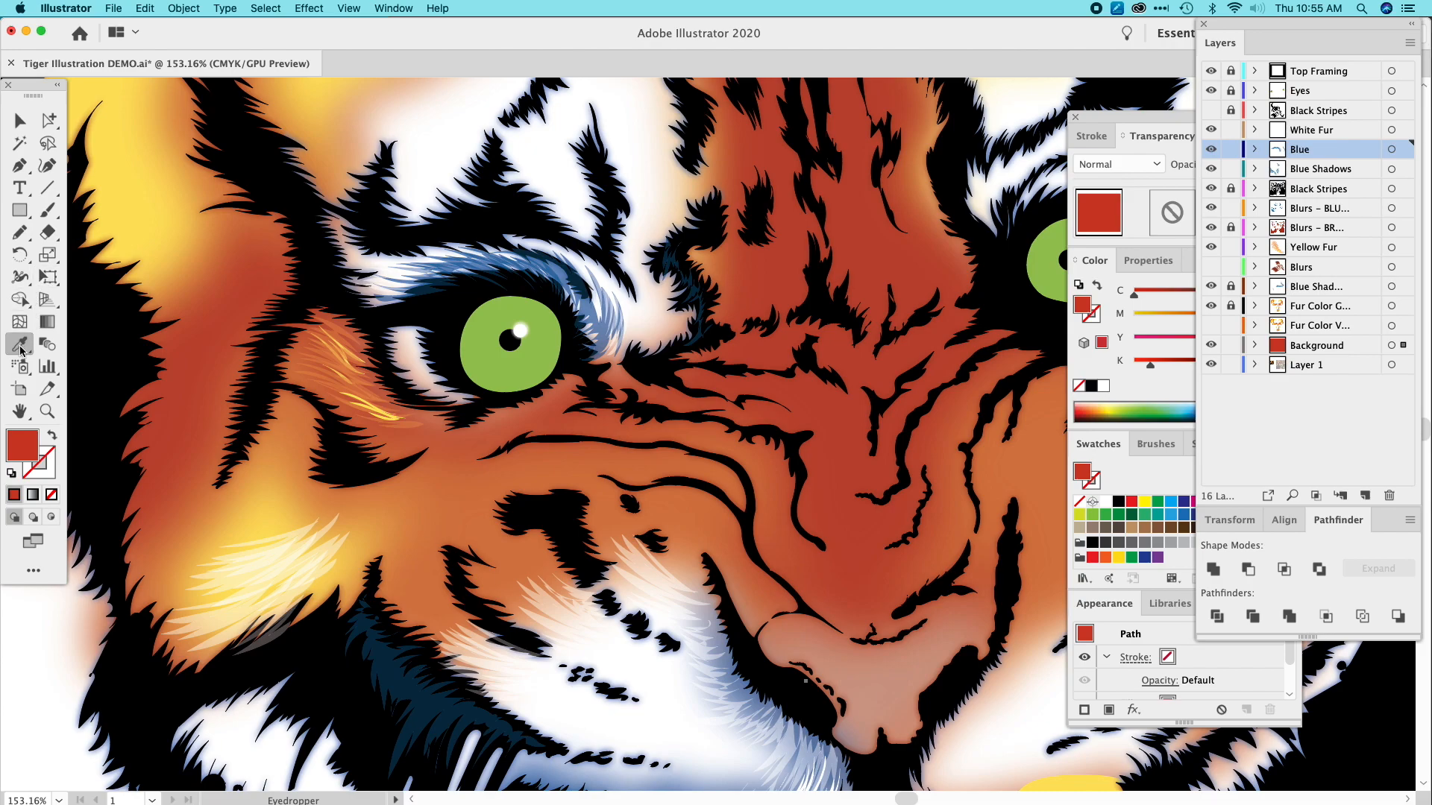
{"action": "left_click", "coordinate": [342, 346]}
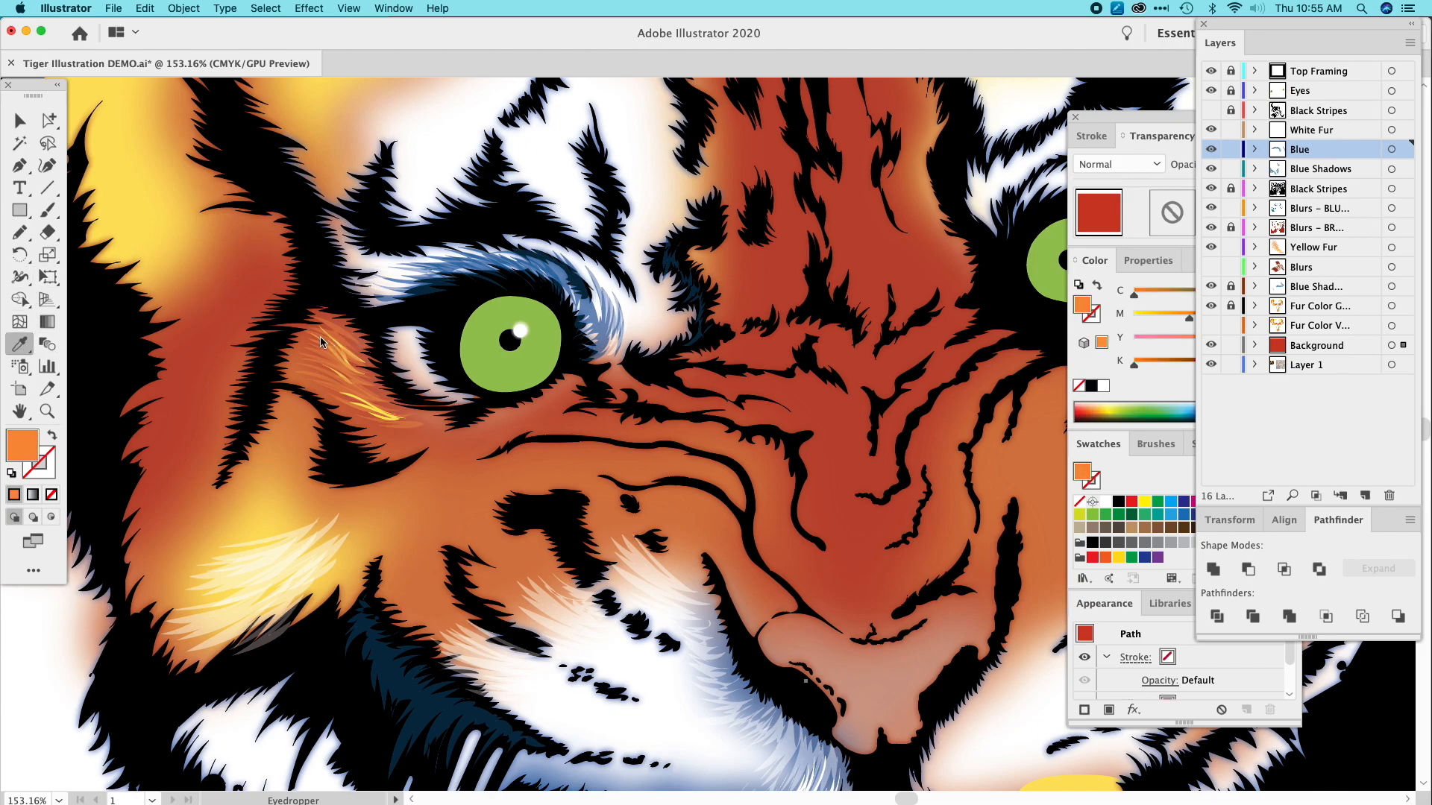
{"action": "left_click", "coordinate": [18, 233]}
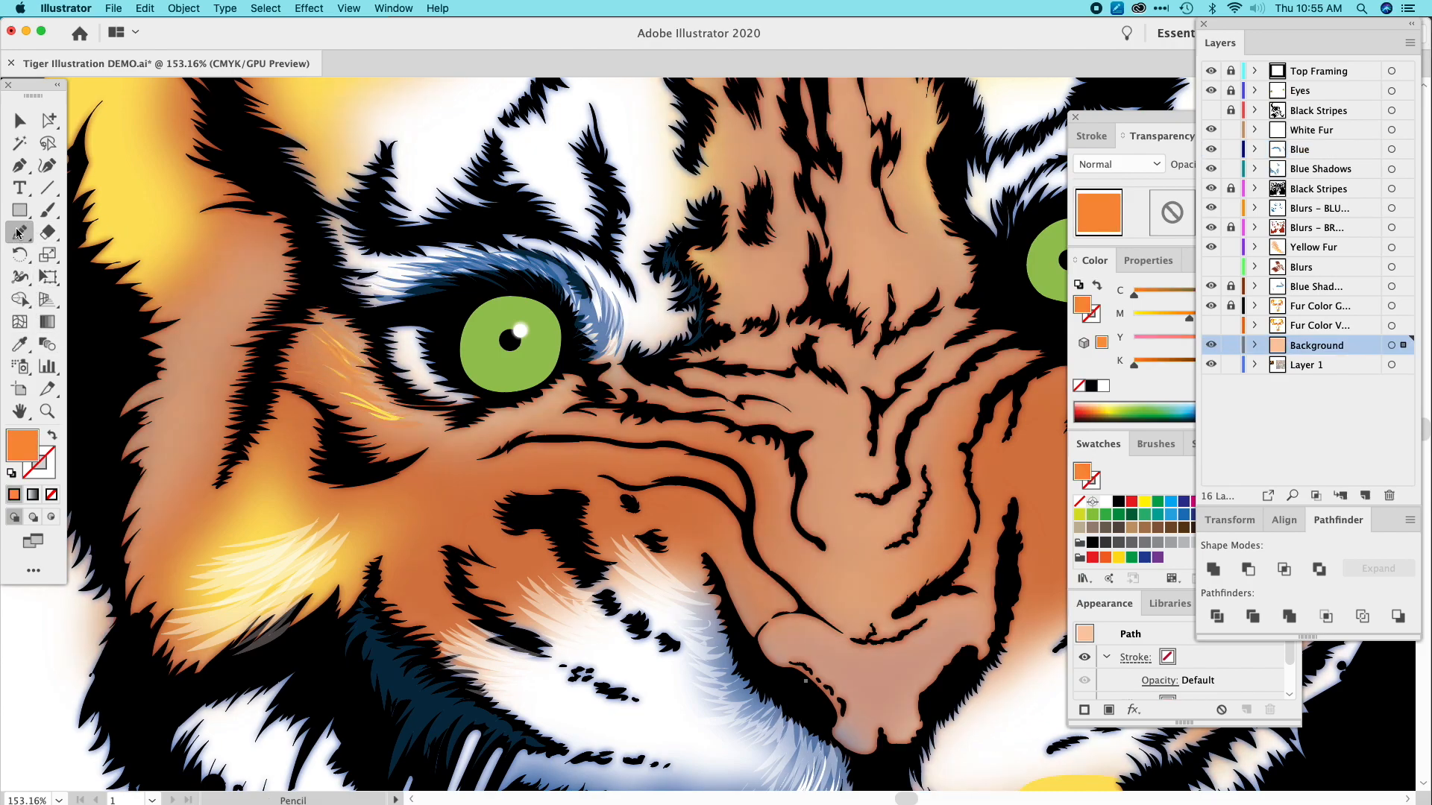
{"action": "key", "text": "super"}
{"action": "key", "text": "super+z"}
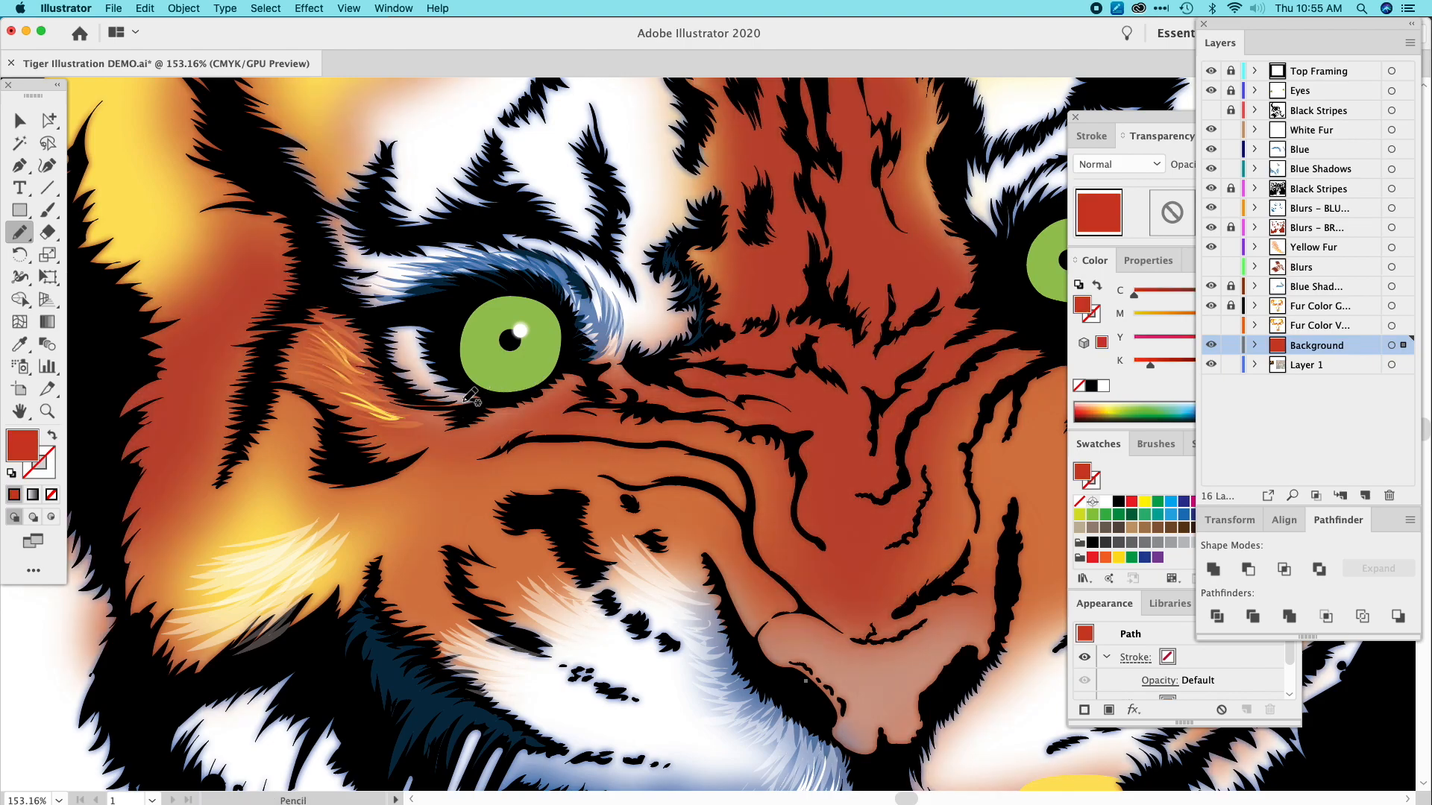
Lock the Background layer and sample the orange of the fur strands beside the left eye's outer corner.
{"action": "left_click", "coordinate": [1231, 345]}
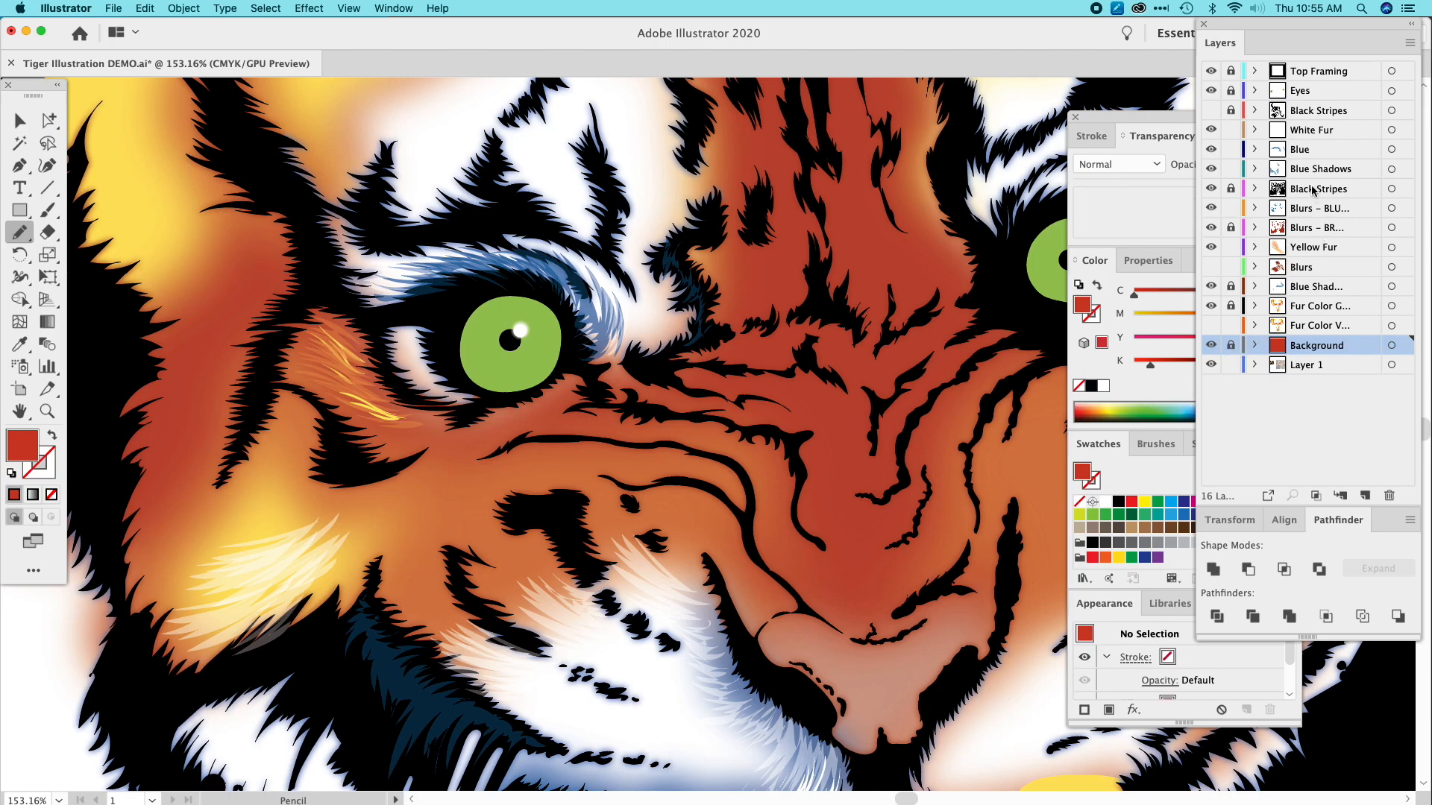
{"action": "left_click", "coordinate": [1264, 156]}
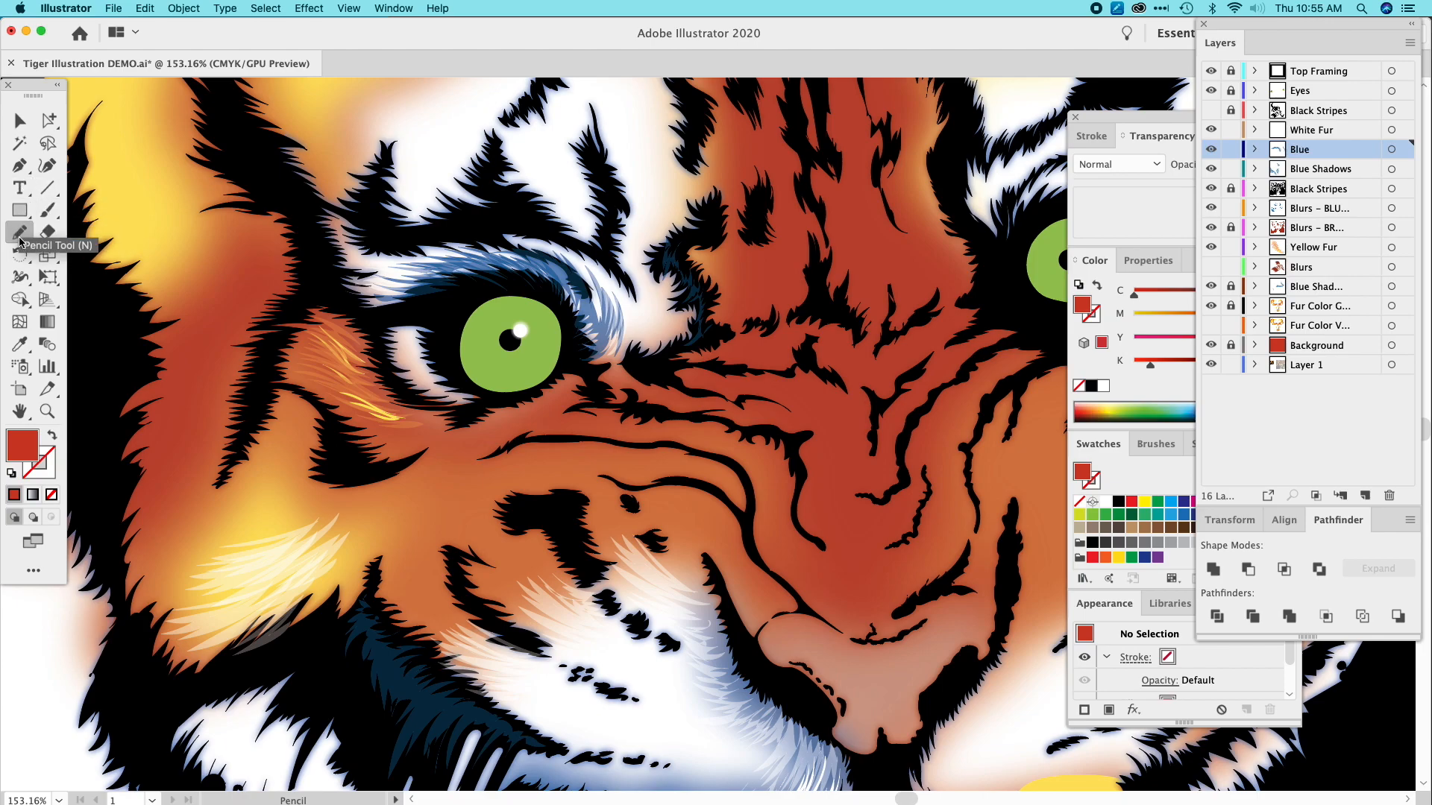
{"action": "left_click", "coordinate": [20, 344]}
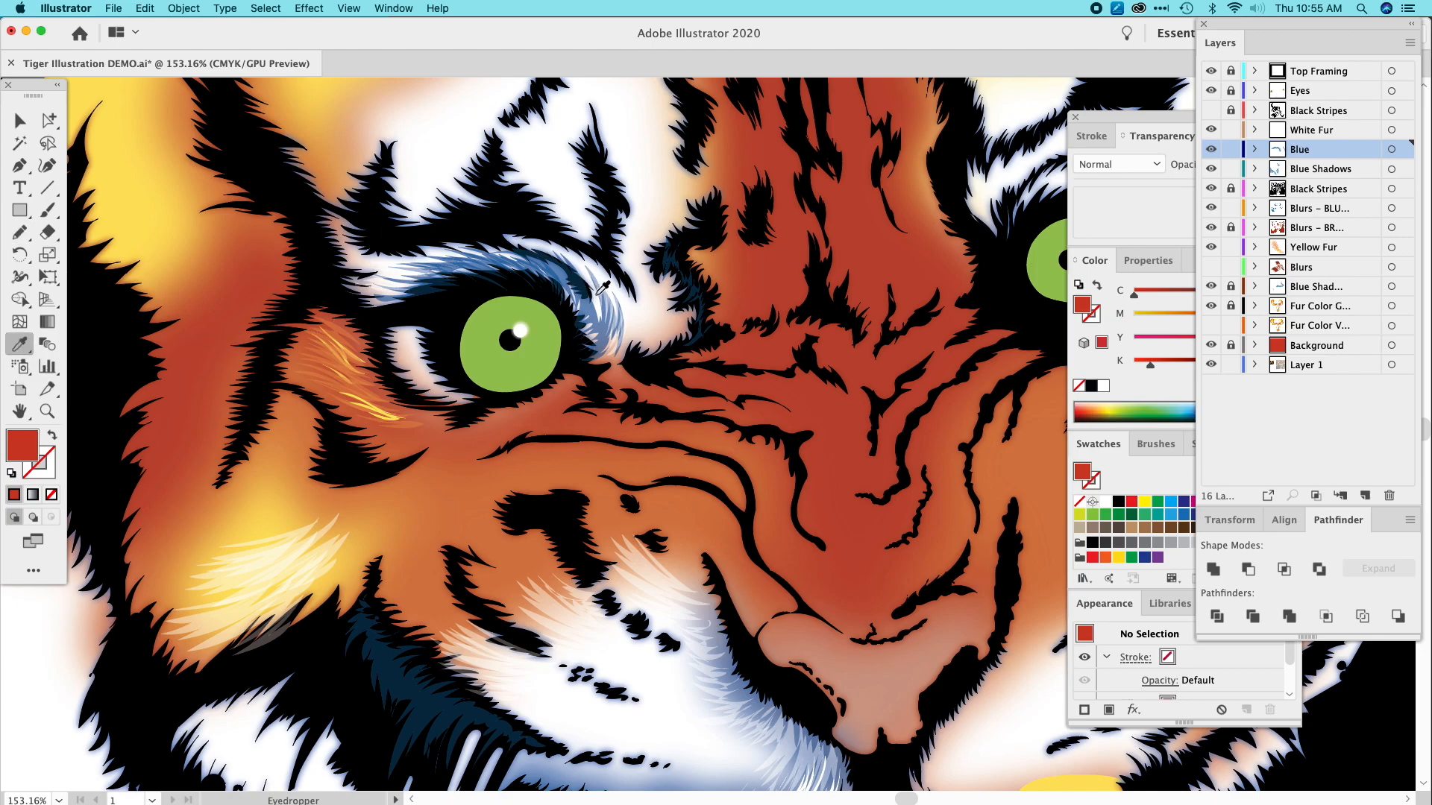
{"action": "left_click", "coordinate": [358, 380]}
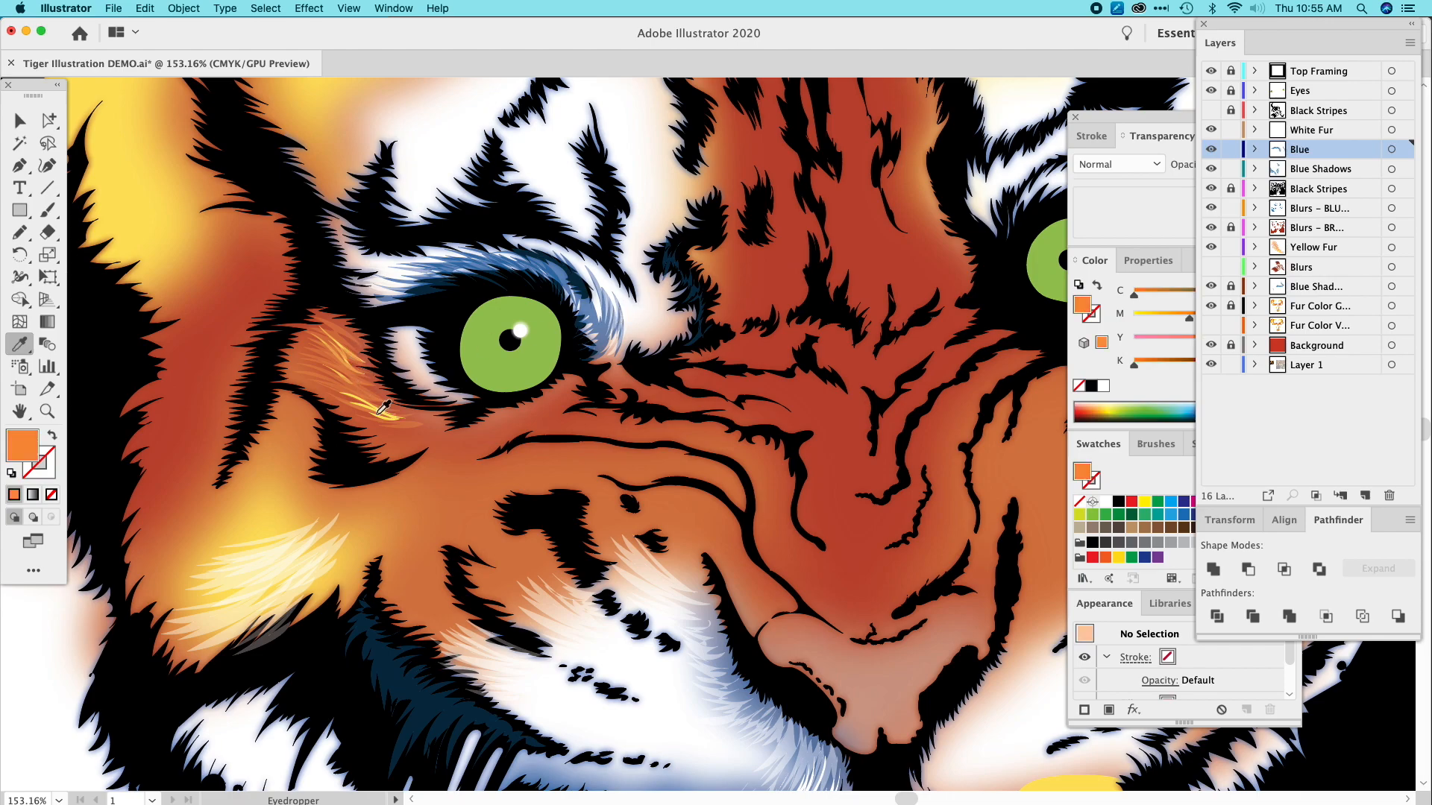
Draw a fur-strand path directly beneath the left eye on the Yellow Fur layer and fill it with orange sampled from the strands beside the eye.
{"action": "left_click", "coordinate": [49, 120]}
{"action": "left_click", "coordinate": [400, 424]}
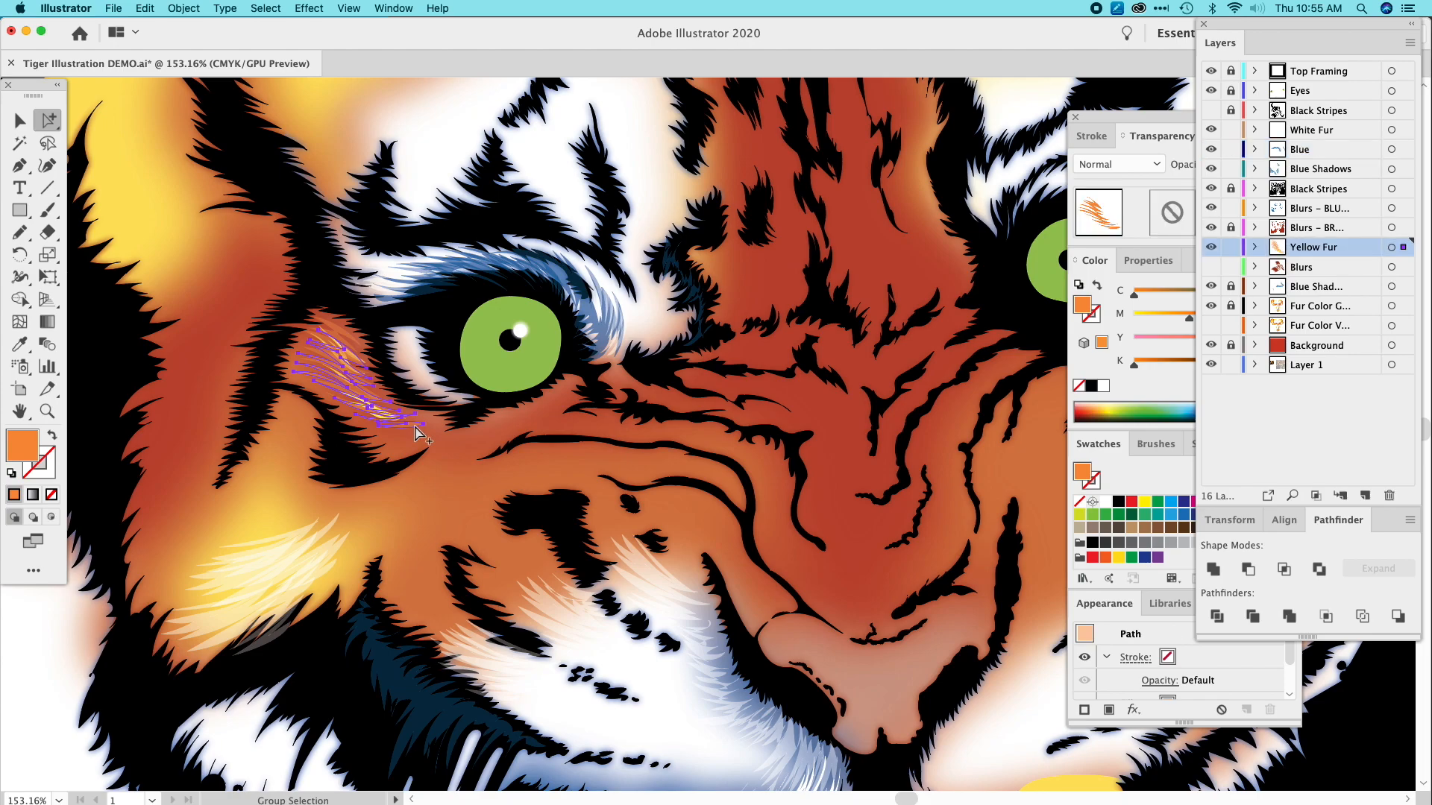
{"action": "left_click", "coordinate": [20, 234]}
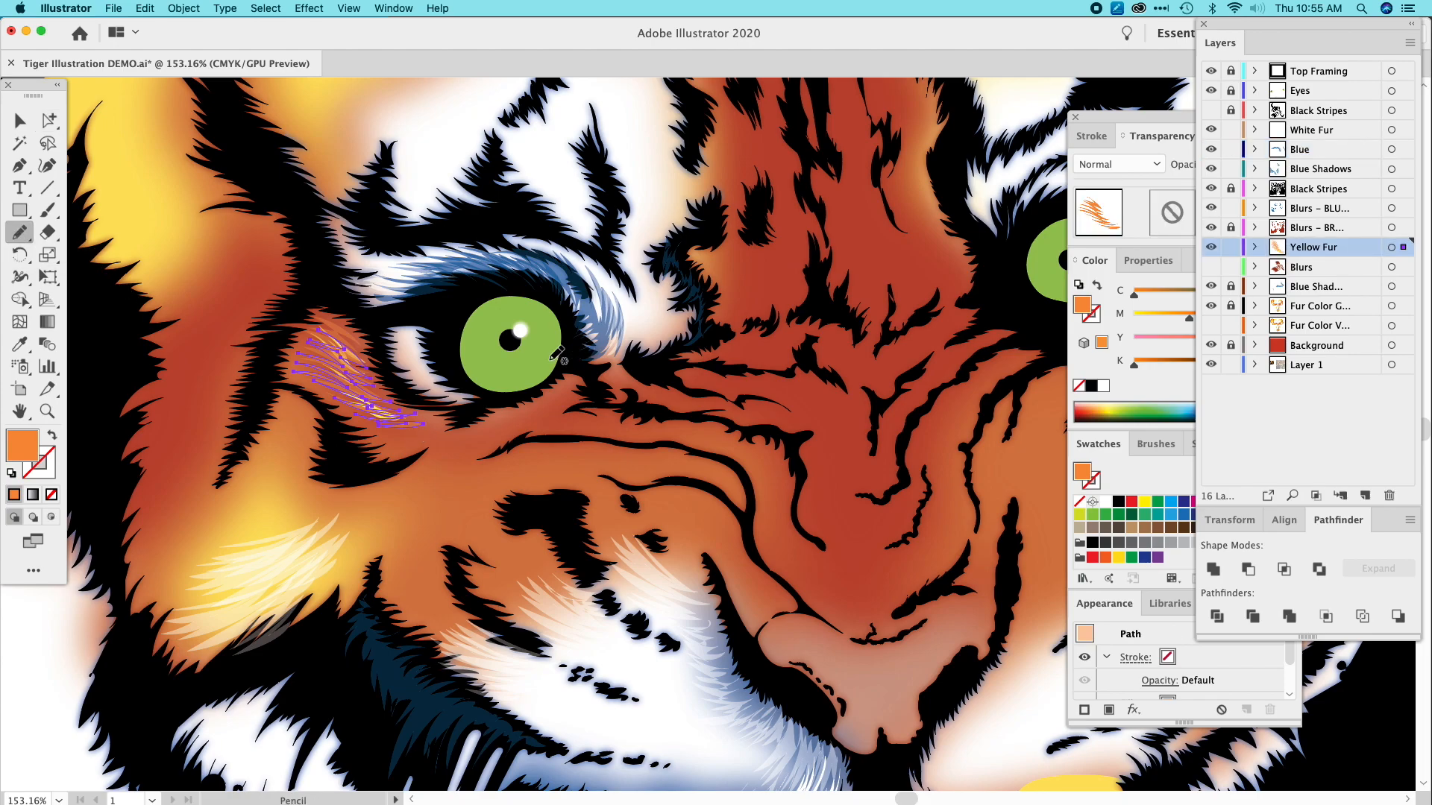
{"action": "mouse_move", "coordinate": [567, 376]}
{"action": "left_mouse_down"}
{"action": "mouse_move", "coordinate": [559, 415]}
{"action": "mouse_move", "coordinate": [539, 406]}
{"action": "mouse_move", "coordinate": [558, 416]}
{"action": "mouse_move", "coordinate": [460, 435]}
{"action": "mouse_move", "coordinate": [566, 381]}
{"action": "left_mouse_up"}
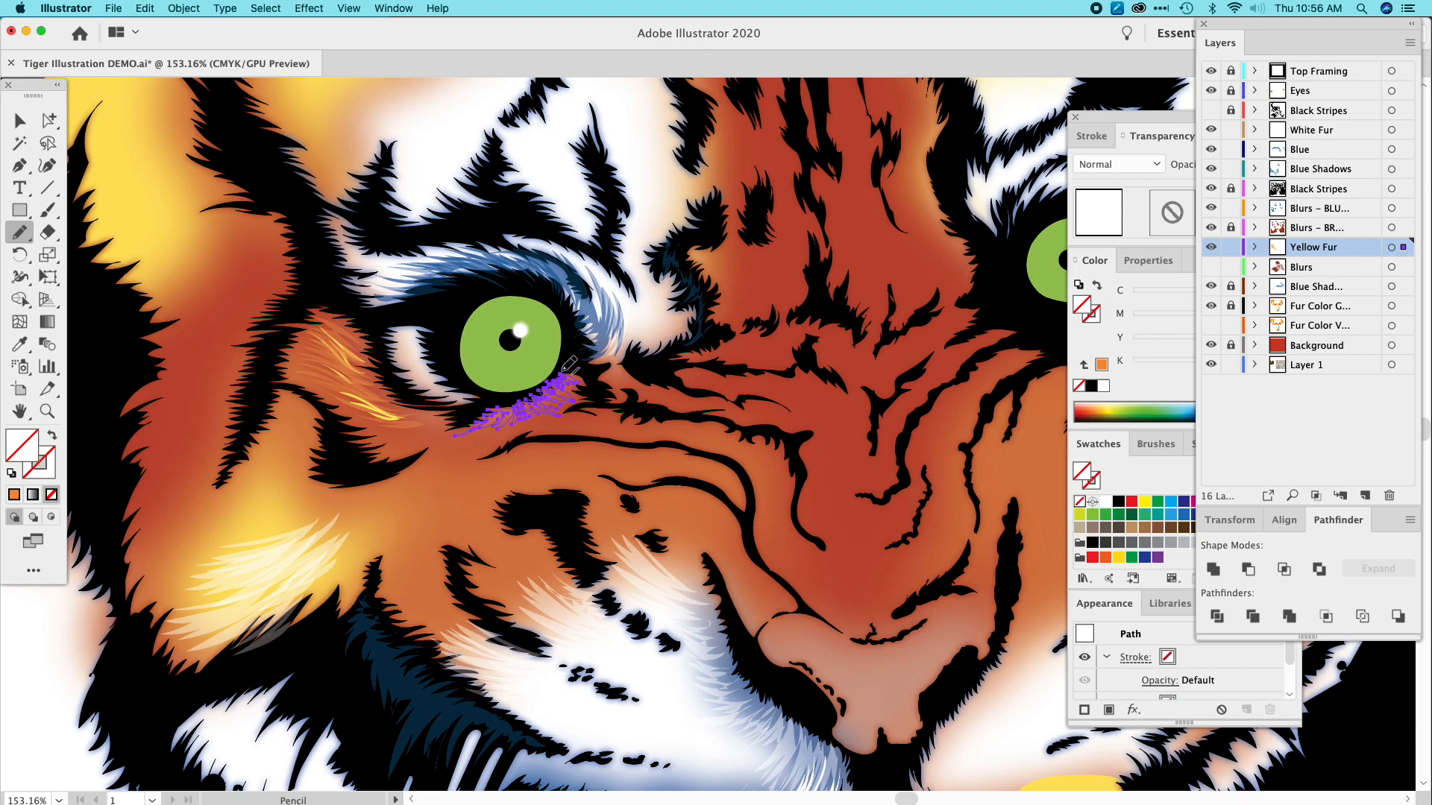
{"action": "left_click", "coordinate": [18, 345]}
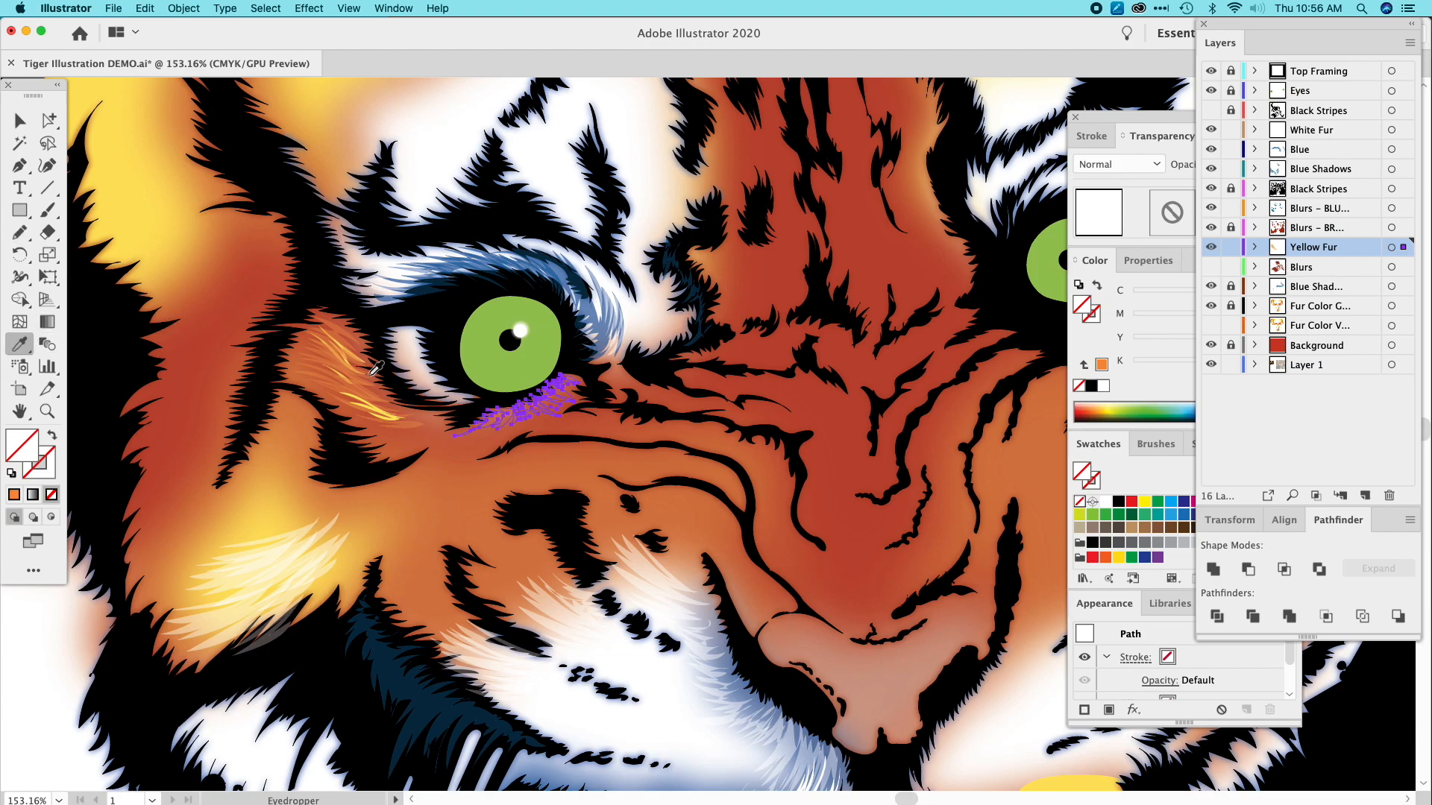
{"action": "left_click", "coordinate": [351, 326]}
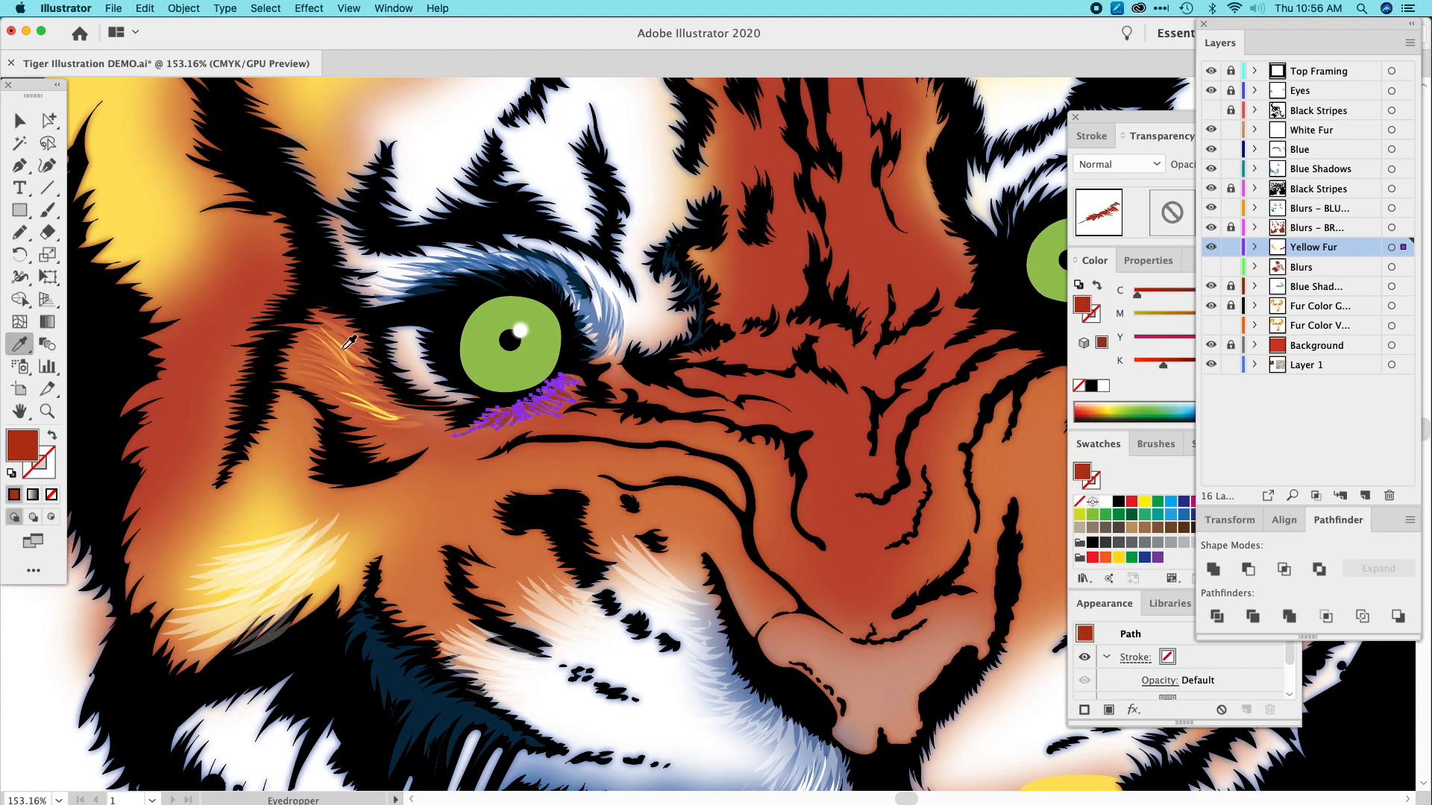
{"action": "left_click", "coordinate": [346, 348]}
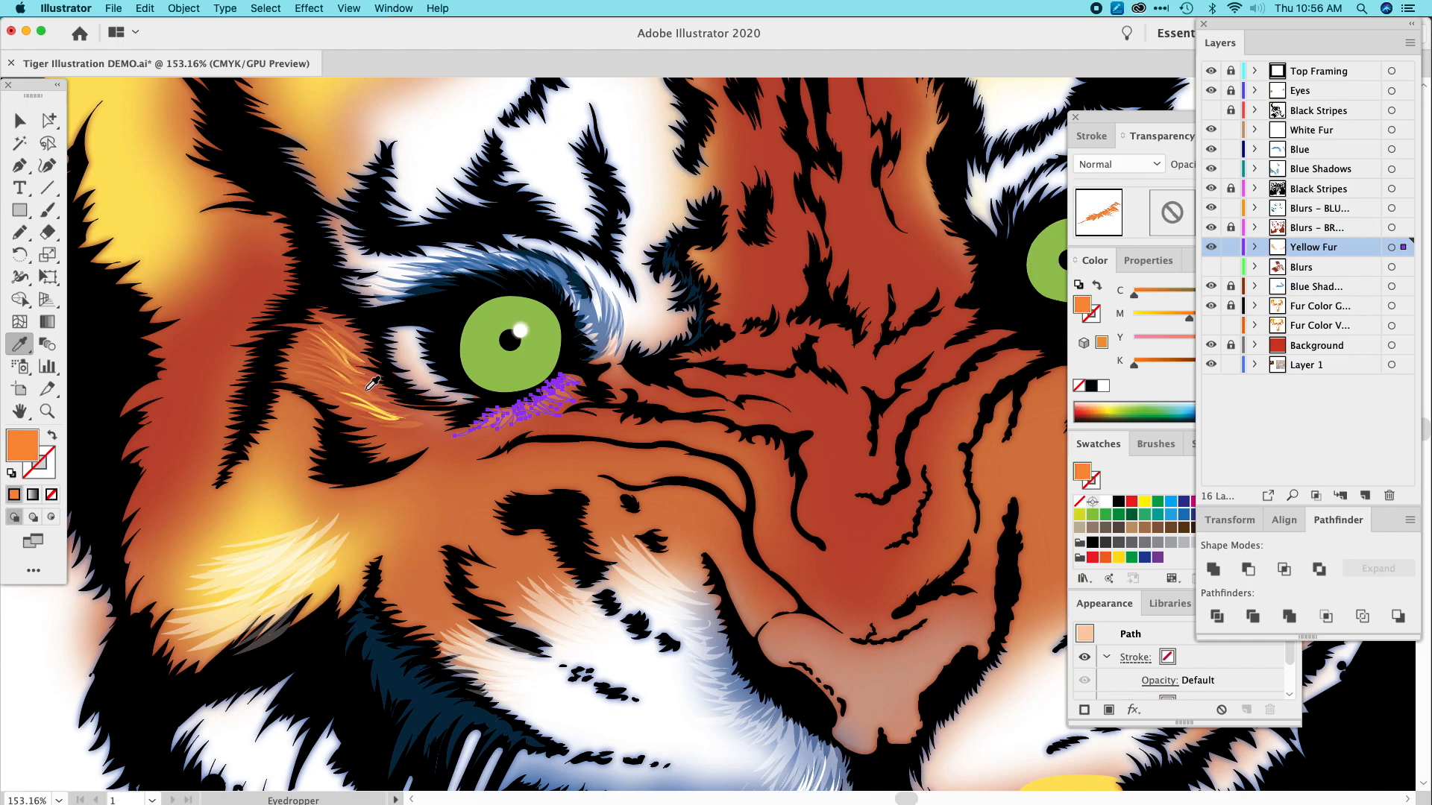
{"action": "left_click", "coordinate": [19, 120]}
{"action": "left_click", "coordinate": [147, 201]}
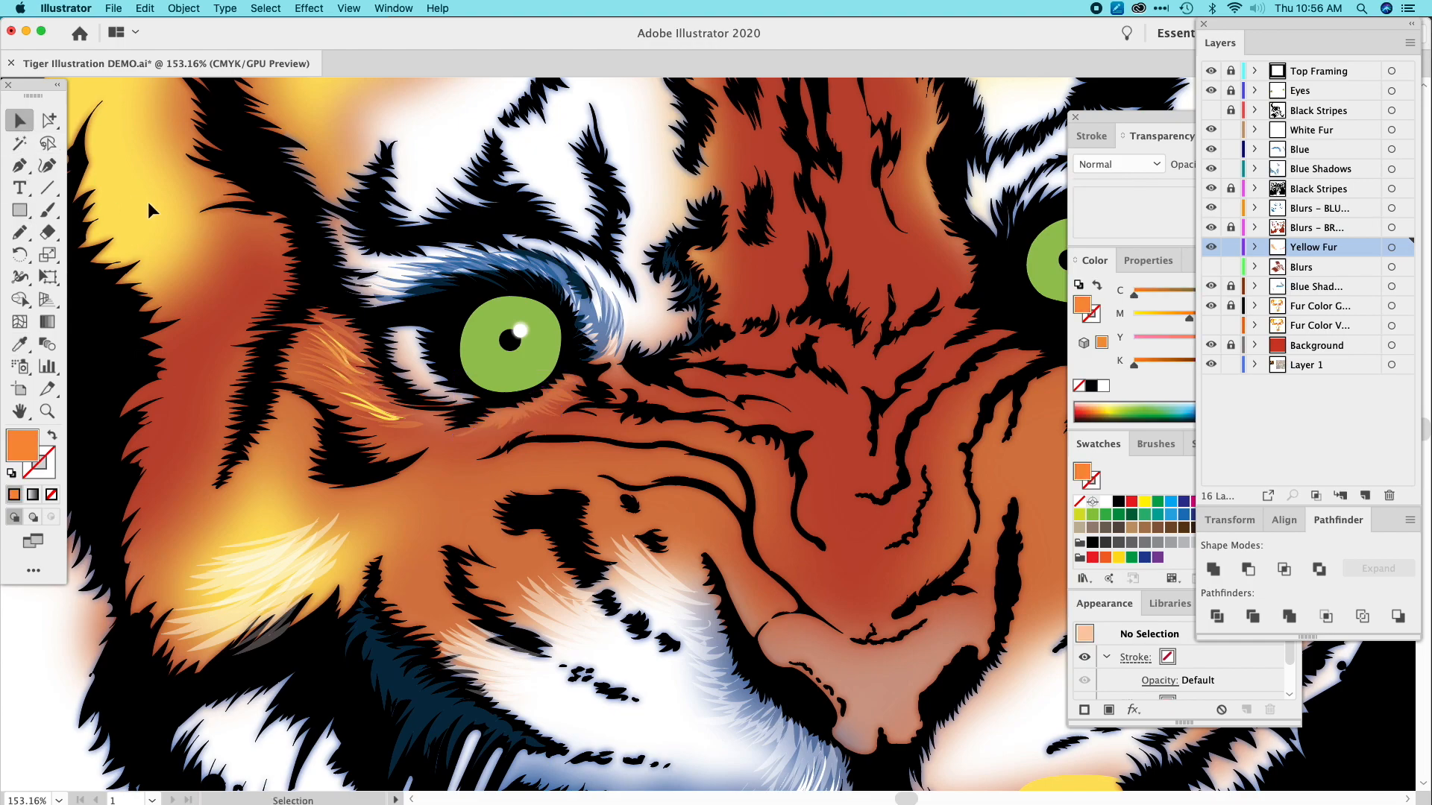
Draw a second, overlapping fur-strand path slightly lower beneath the left eye, fill it with the same sampled orange, and deselect it.
{"action": "left_click", "coordinate": [20, 232]}
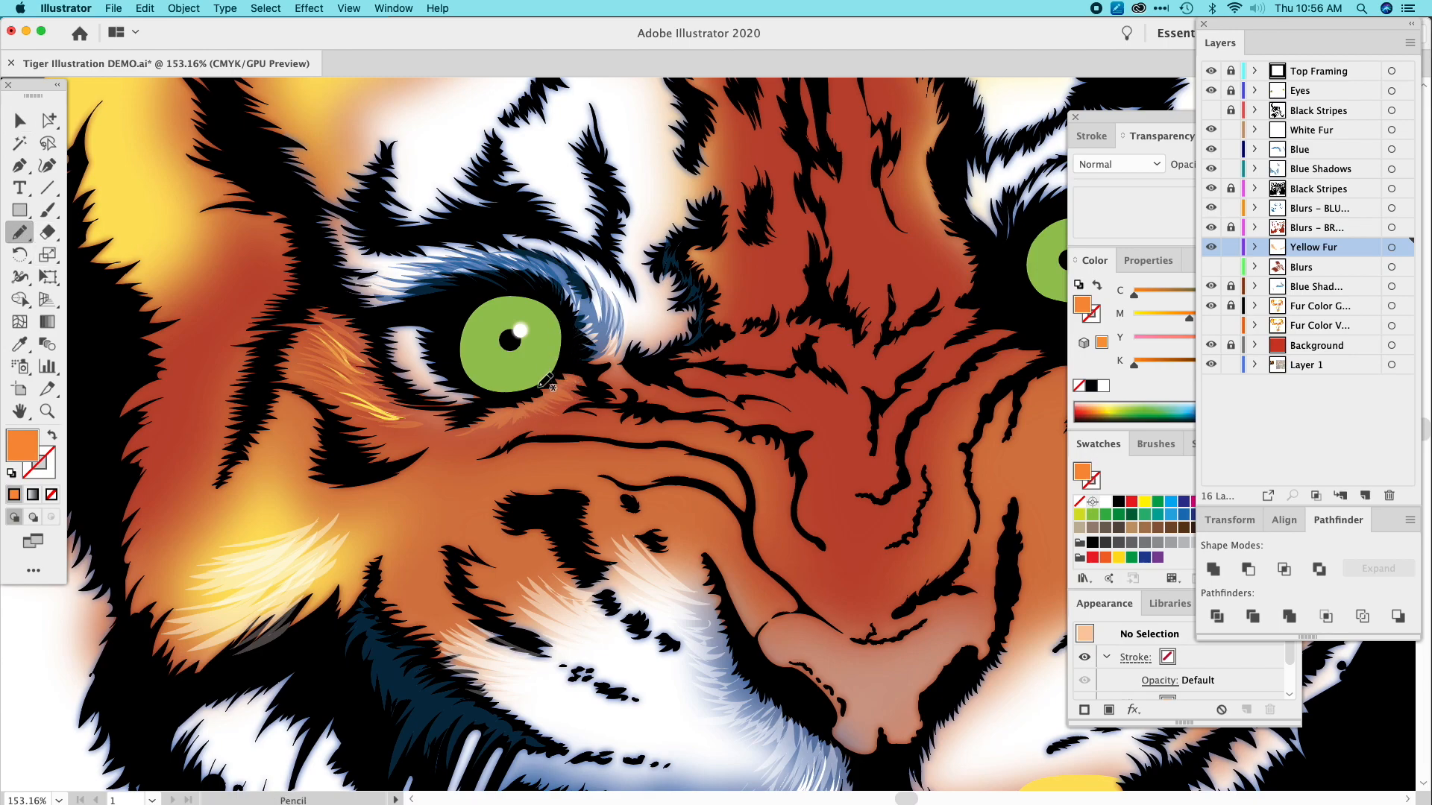
{"action": "mouse_move", "coordinate": [565, 387]}
{"action": "left_mouse_down"}
{"action": "mouse_move", "coordinate": [559, 407]}
{"action": "mouse_move", "coordinate": [585, 414]}
{"action": "mouse_move", "coordinate": [448, 446]}
{"action": "mouse_move", "coordinate": [524, 410]}
{"action": "mouse_move", "coordinate": [557, 412]}
{"action": "mouse_move", "coordinate": [561, 392]}
{"action": "left_mouse_up"}
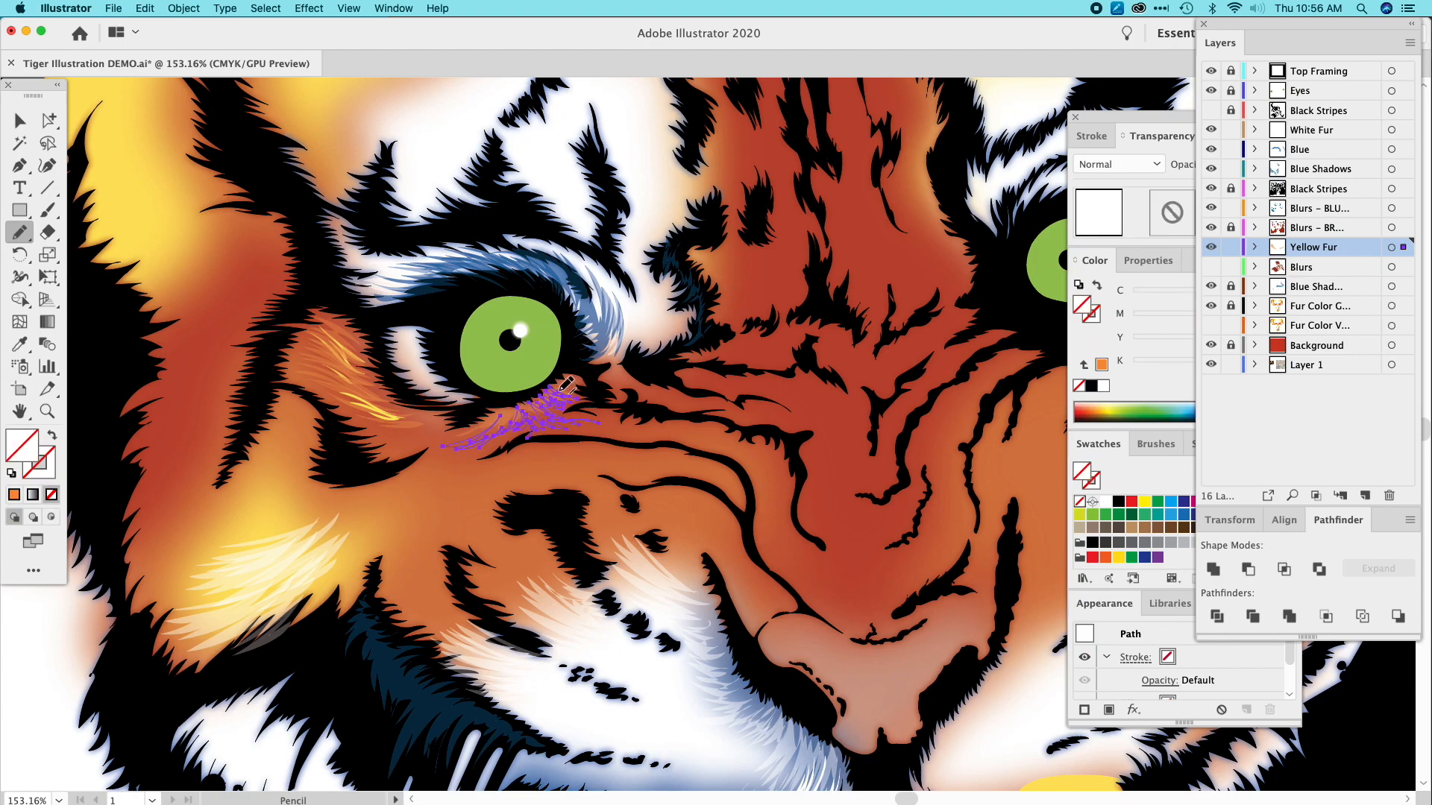
{"action": "left_click", "coordinate": [19, 344]}
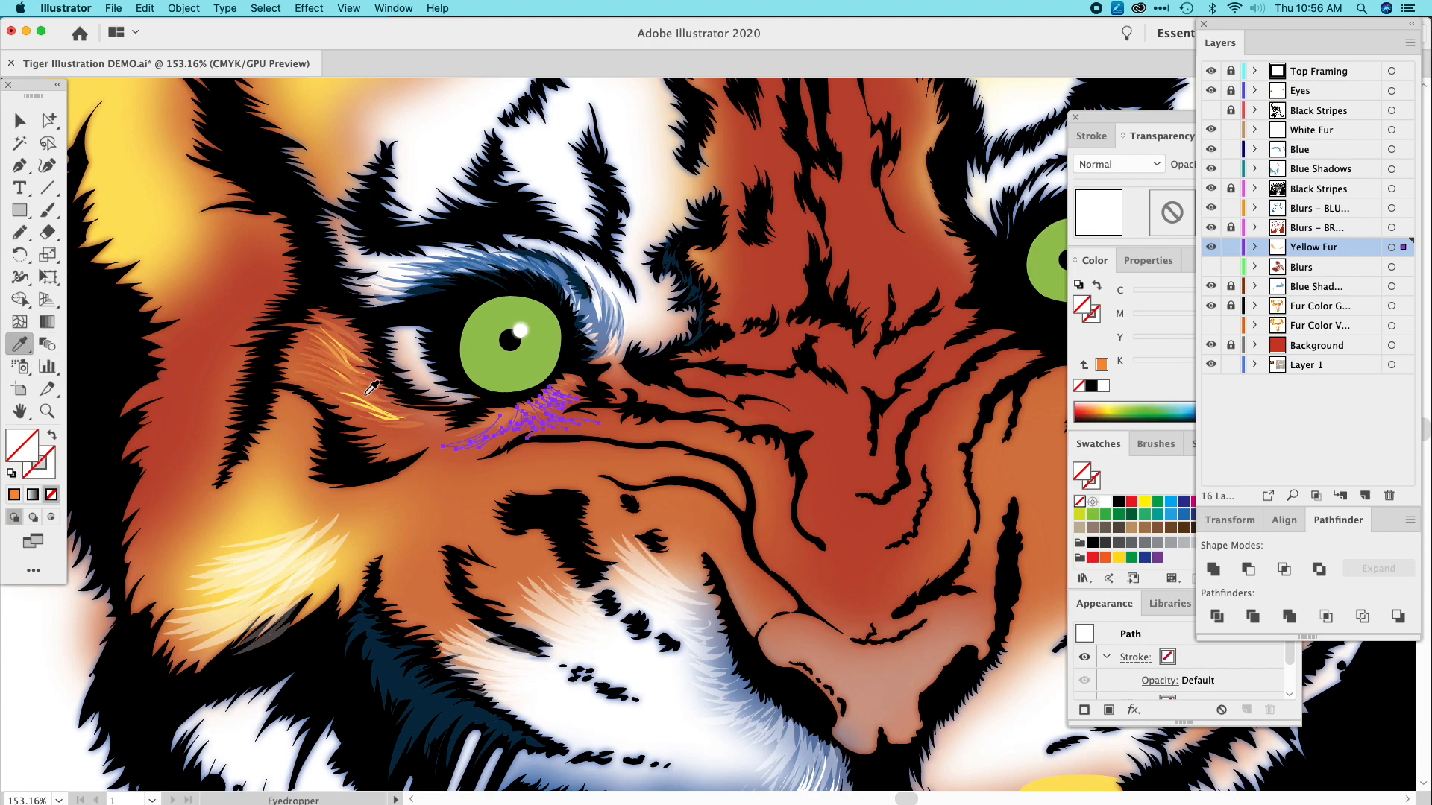
{"action": "left_click", "coordinate": [367, 394]}
{"action": "left_click", "coordinate": [49, 120]}
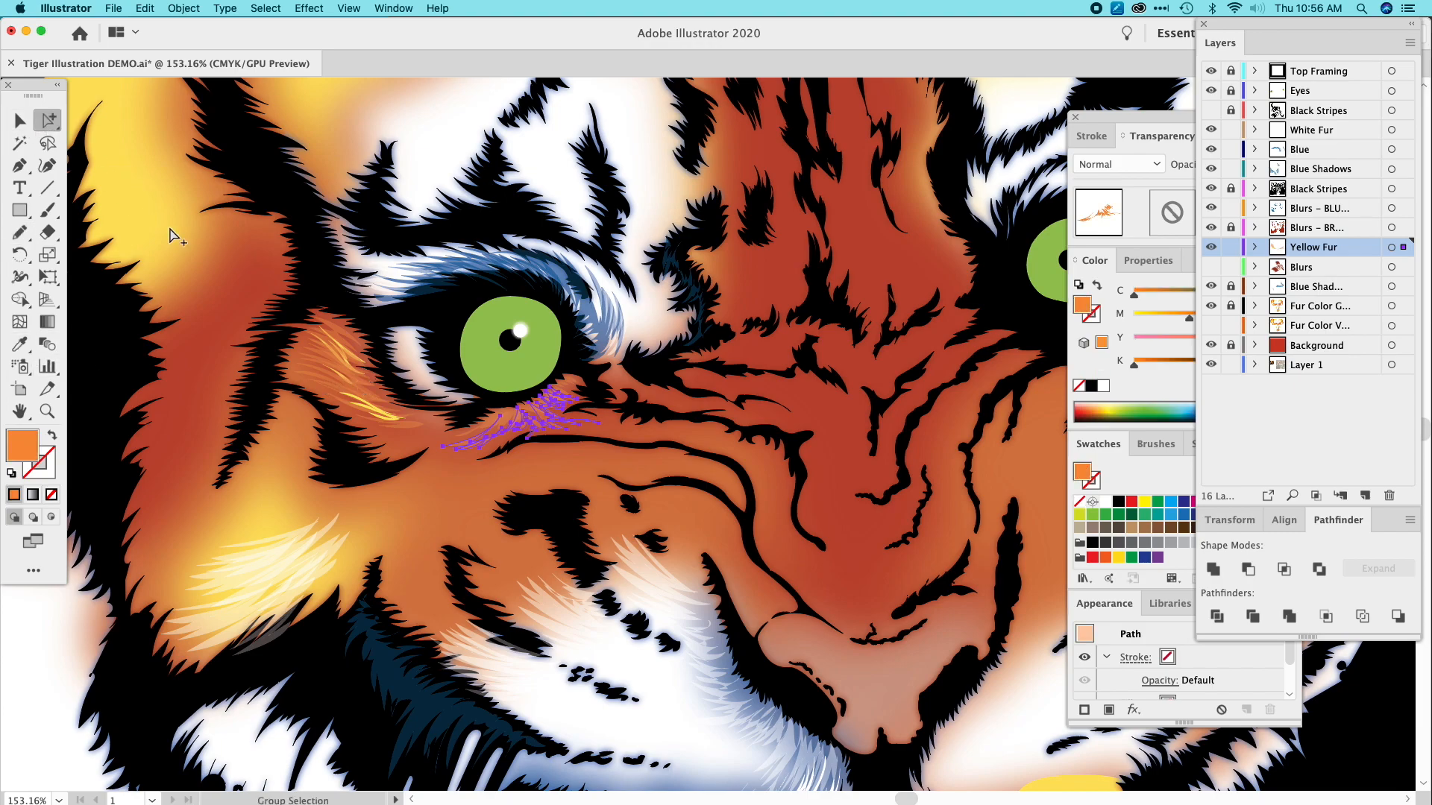
{"action": "left_click", "coordinate": [179, 239]}
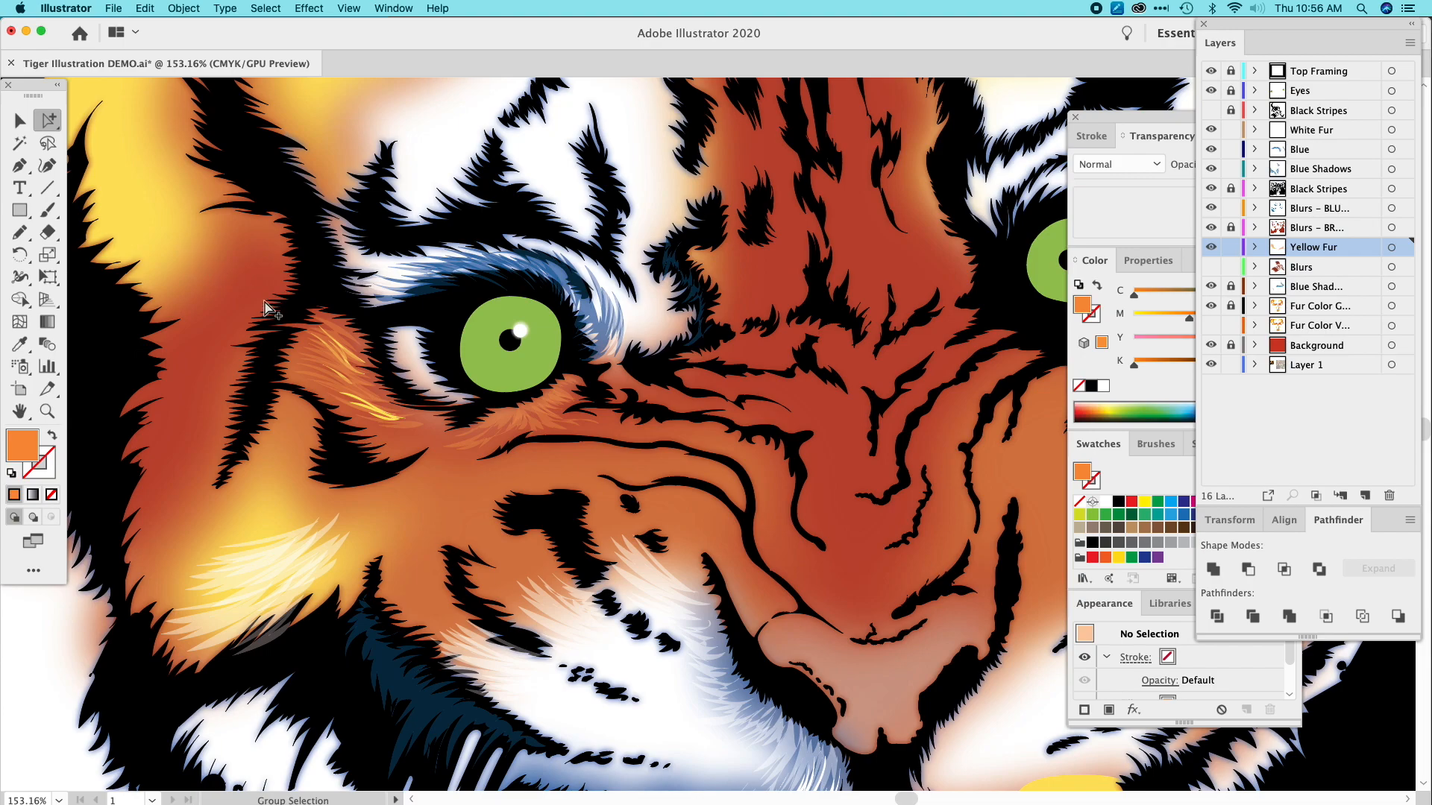
Draw a jagged fur-shadow path around the long stripe beneath the left eye, fill it with dark red sampled from the outer cheek, and deselect it.
{"action": "left_click", "coordinate": [19, 232]}
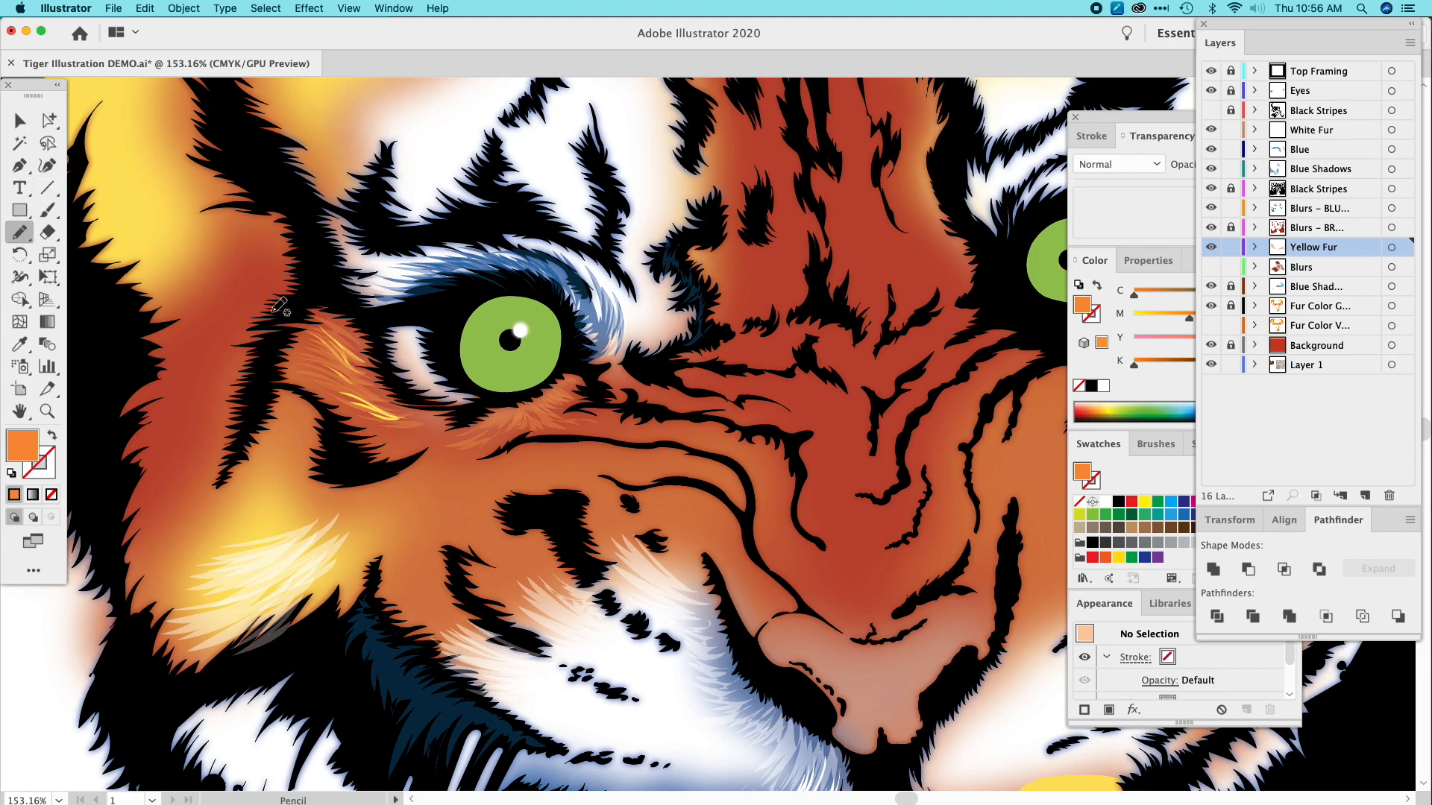
{"action": "mouse_move", "coordinate": [472, 464]}
{"action": "left_mouse_down"}
{"action": "mouse_move", "coordinate": [542, 440]}
{"action": "mouse_move", "coordinate": [671, 452]}
{"action": "mouse_move", "coordinate": [726, 467]}
{"action": "mouse_move", "coordinate": [746, 500]}
{"action": "mouse_move", "coordinate": [731, 465]}
{"action": "mouse_move", "coordinate": [755, 502]}
{"action": "mouse_move", "coordinate": [739, 456]}
{"action": "mouse_move", "coordinate": [648, 435]}
{"action": "left_mouse_up"}
{"action": "mouse_move", "coordinate": [640, 431]}
{"action": "left_mouse_down"}
{"action": "mouse_move", "coordinate": [521, 431]}
{"action": "mouse_move", "coordinate": [460, 462]}
{"action": "left_mouse_up"}
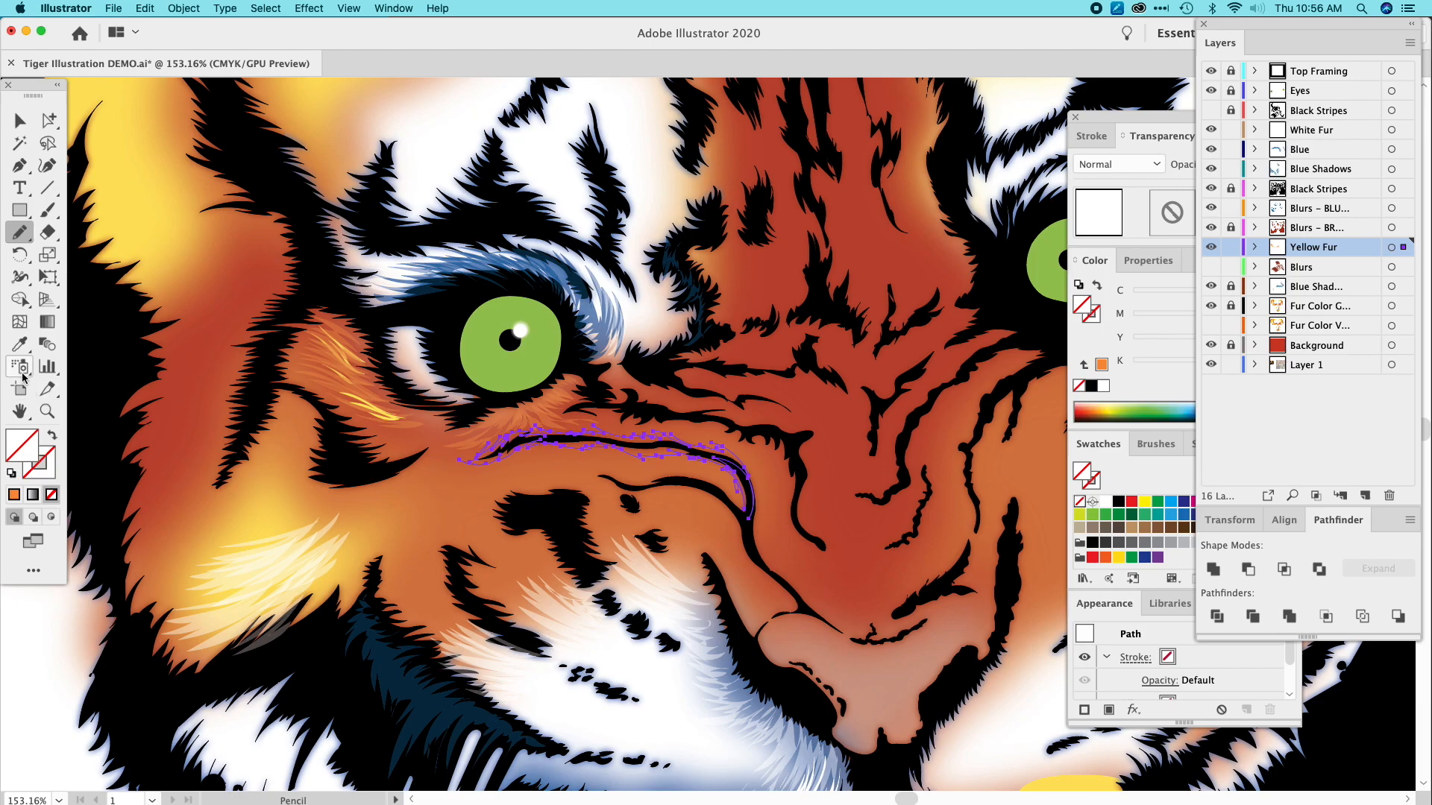
{"action": "left_click", "coordinate": [19, 344]}
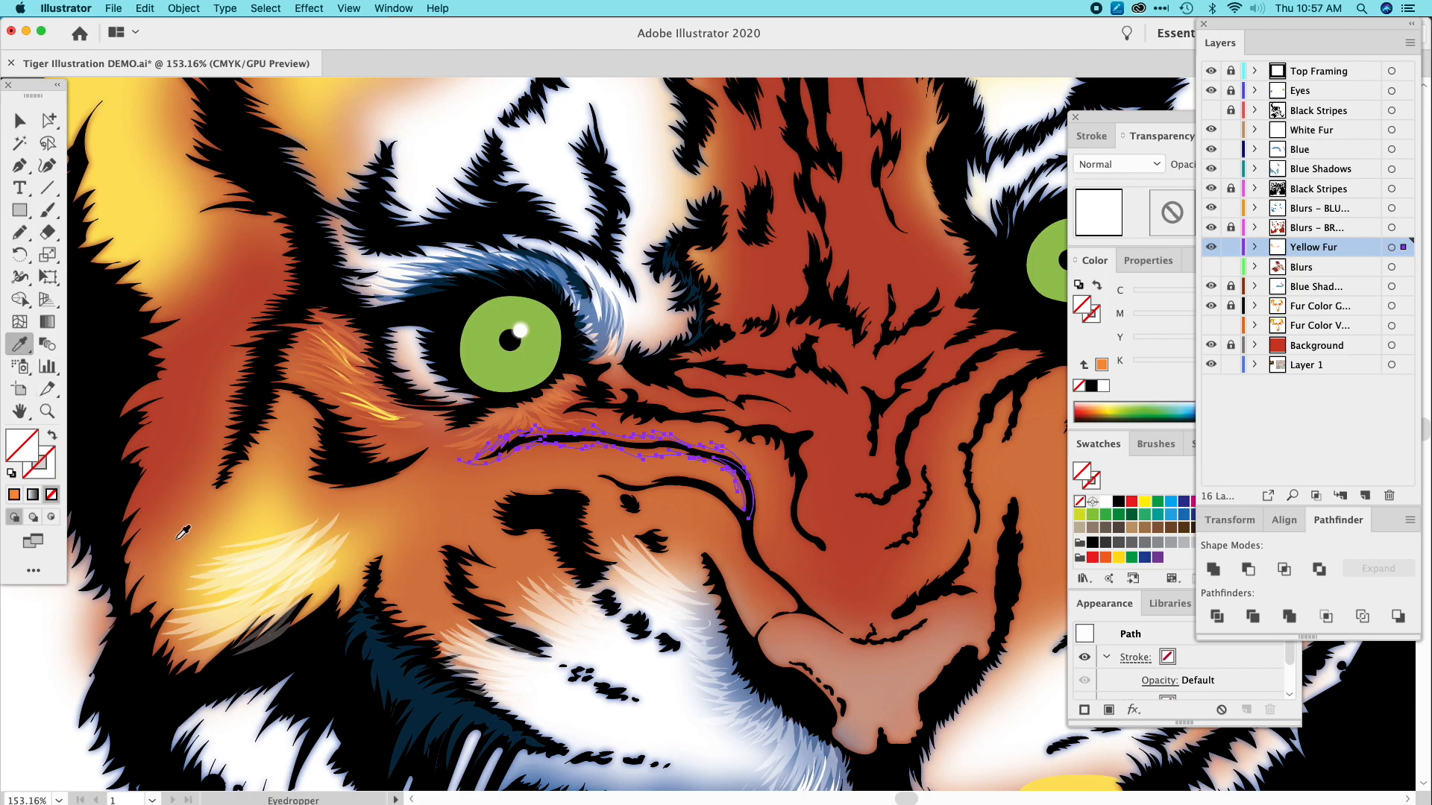
{"action": "left_click", "coordinate": [147, 583]}
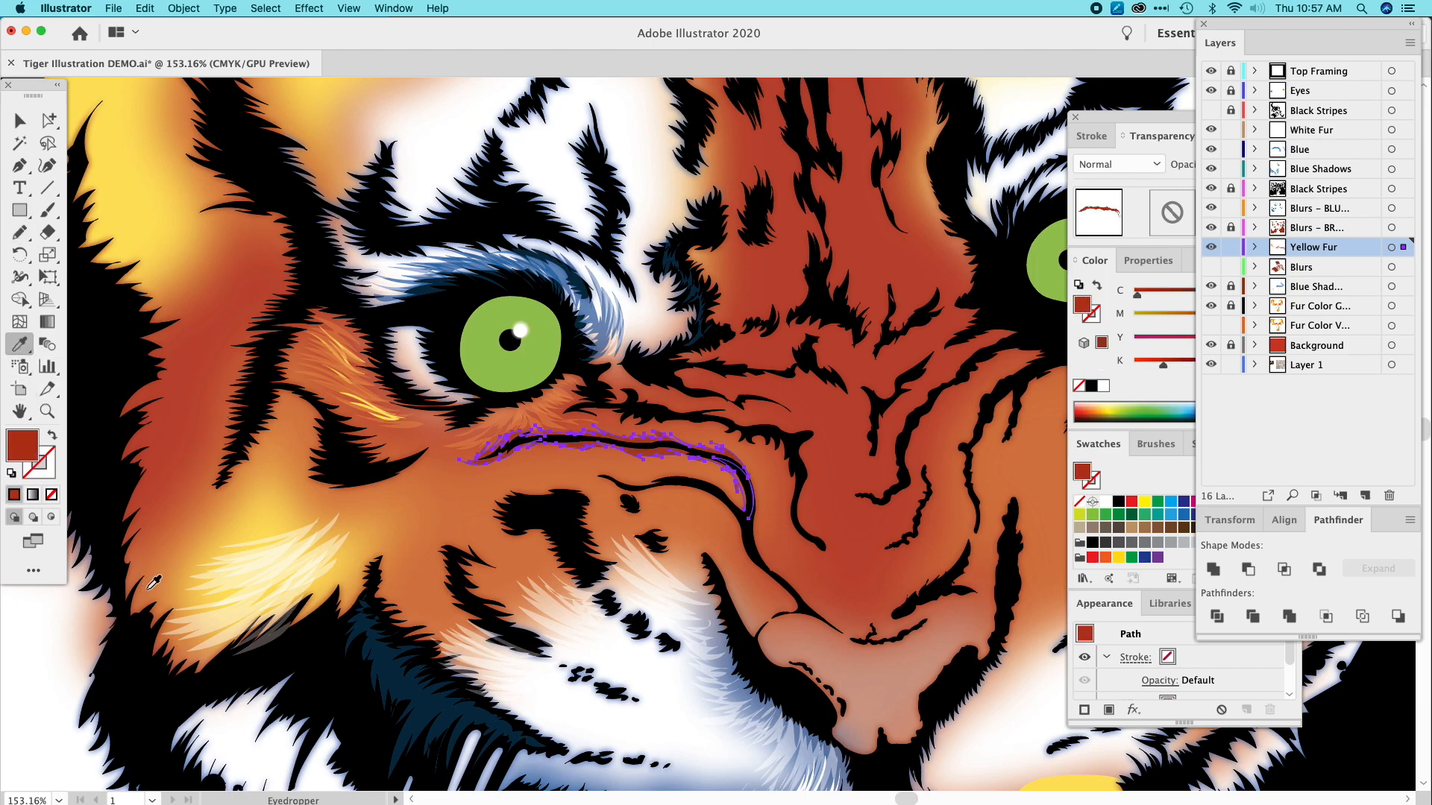
{"action": "left_click", "coordinate": [20, 120]}
{"action": "left_click", "coordinate": [146, 183]}
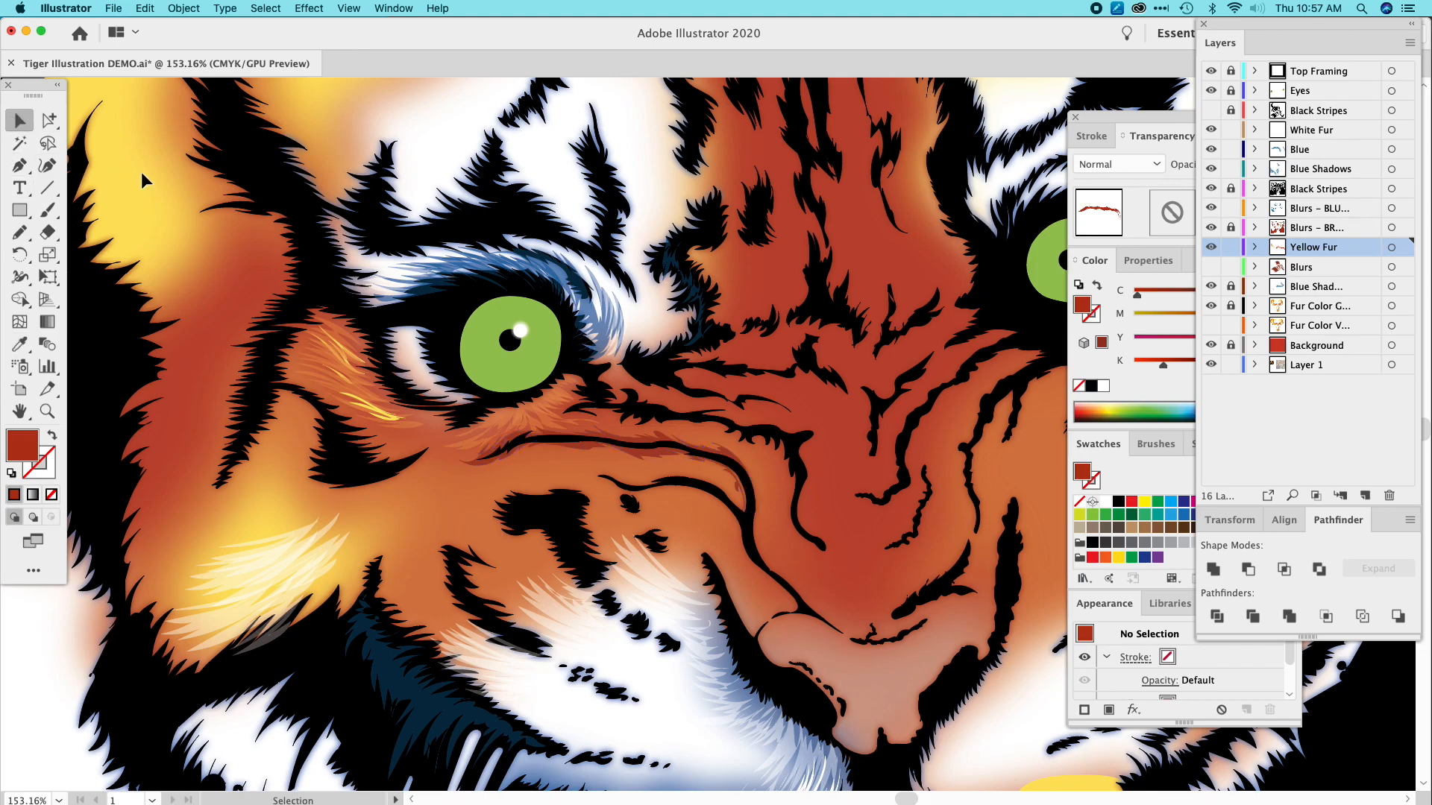
Draw a second fur-shadow path along the lower snout stripe down to the nose and fill it with the first shadow's dark red.
{"action": "left_click", "coordinate": [20, 232]}
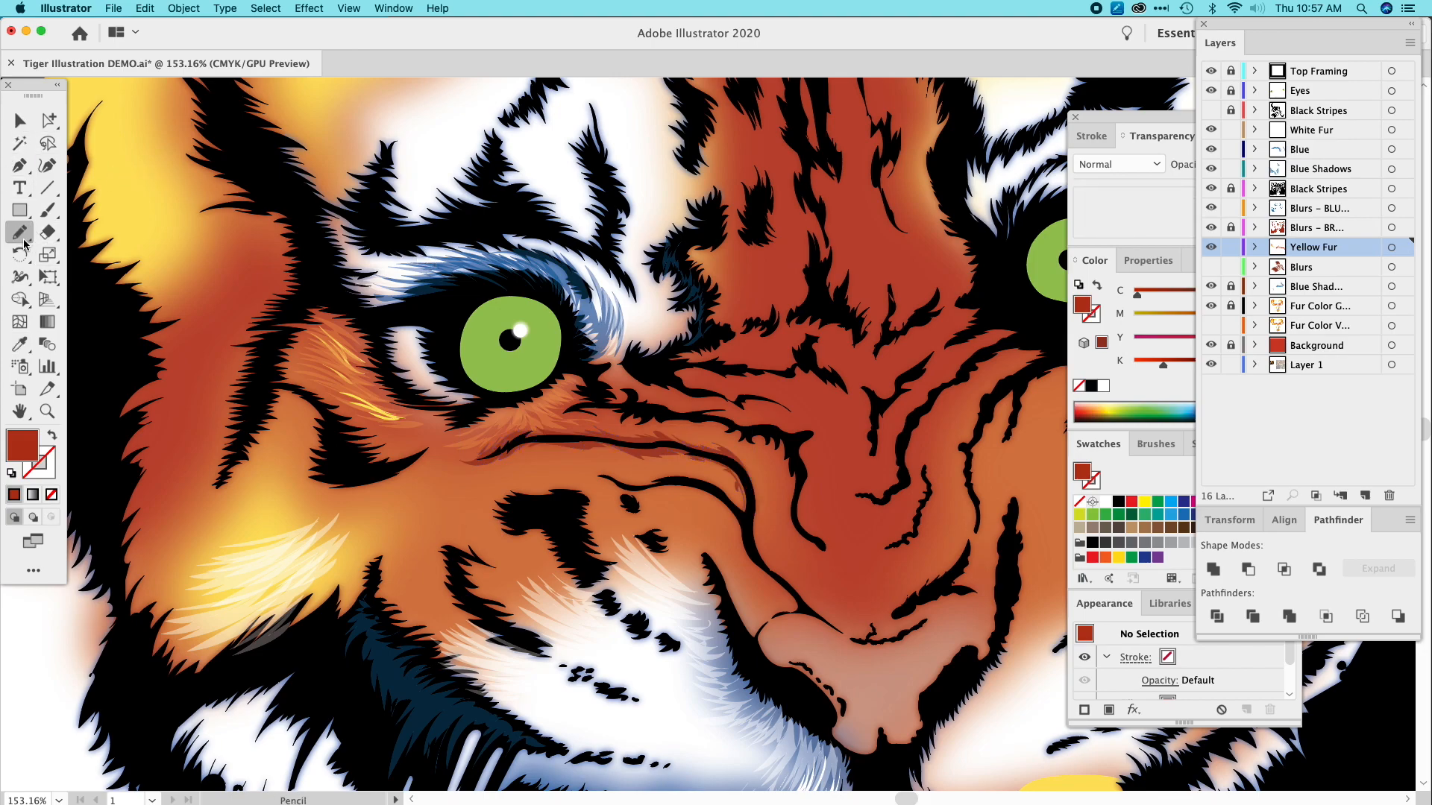
{"action": "mouse_move", "coordinate": [589, 476]}
{"action": "left_mouse_down"}
{"action": "mouse_move", "coordinate": [711, 497]}
{"action": "mouse_move", "coordinate": [757, 574]}
{"action": "mouse_move", "coordinate": [852, 636]}
{"action": "mouse_move", "coordinate": [775, 562]}
{"action": "mouse_move", "coordinate": [757, 524]}
{"action": "mouse_move", "coordinate": [854, 586]}
{"action": "mouse_move", "coordinate": [844, 564]}
{"action": "mouse_move", "coordinate": [770, 517]}
{"action": "mouse_move", "coordinate": [778, 503]}
{"action": "mouse_move", "coordinate": [759, 478]}
{"action": "mouse_move", "coordinate": [778, 497]}
{"action": "mouse_move", "coordinate": [750, 467]}
{"action": "mouse_move", "coordinate": [732, 462]}
{"action": "mouse_move", "coordinate": [758, 499]}
{"action": "mouse_move", "coordinate": [750, 547]}
{"action": "mouse_move", "coordinate": [736, 500]}
{"action": "mouse_move", "coordinate": [683, 471]}
{"action": "mouse_move", "coordinate": [706, 483]}
{"action": "mouse_move", "coordinate": [595, 475]}
{"action": "left_mouse_up"}
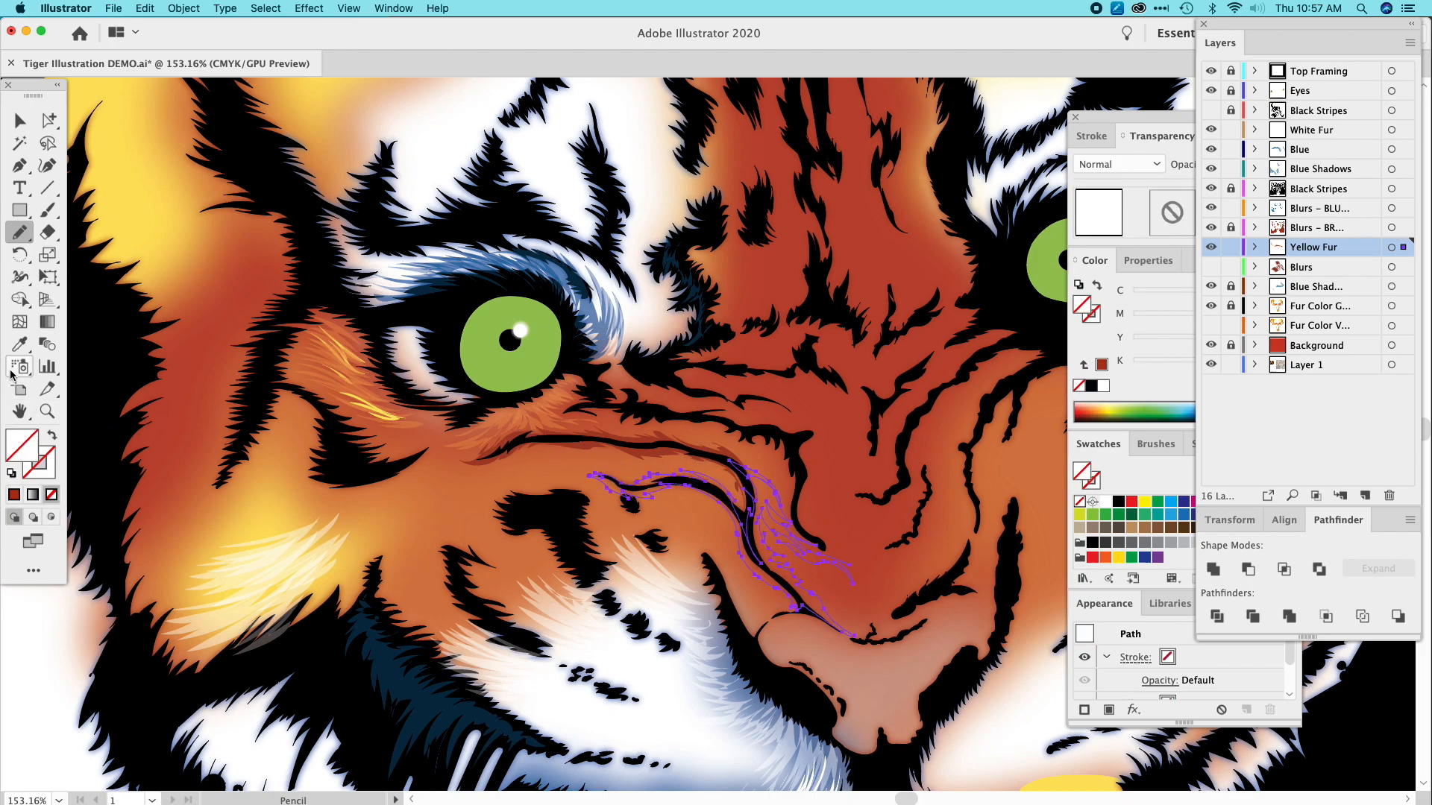
{"action": "left_click", "coordinate": [20, 343]}
{"action": "left_click", "coordinate": [639, 445]}
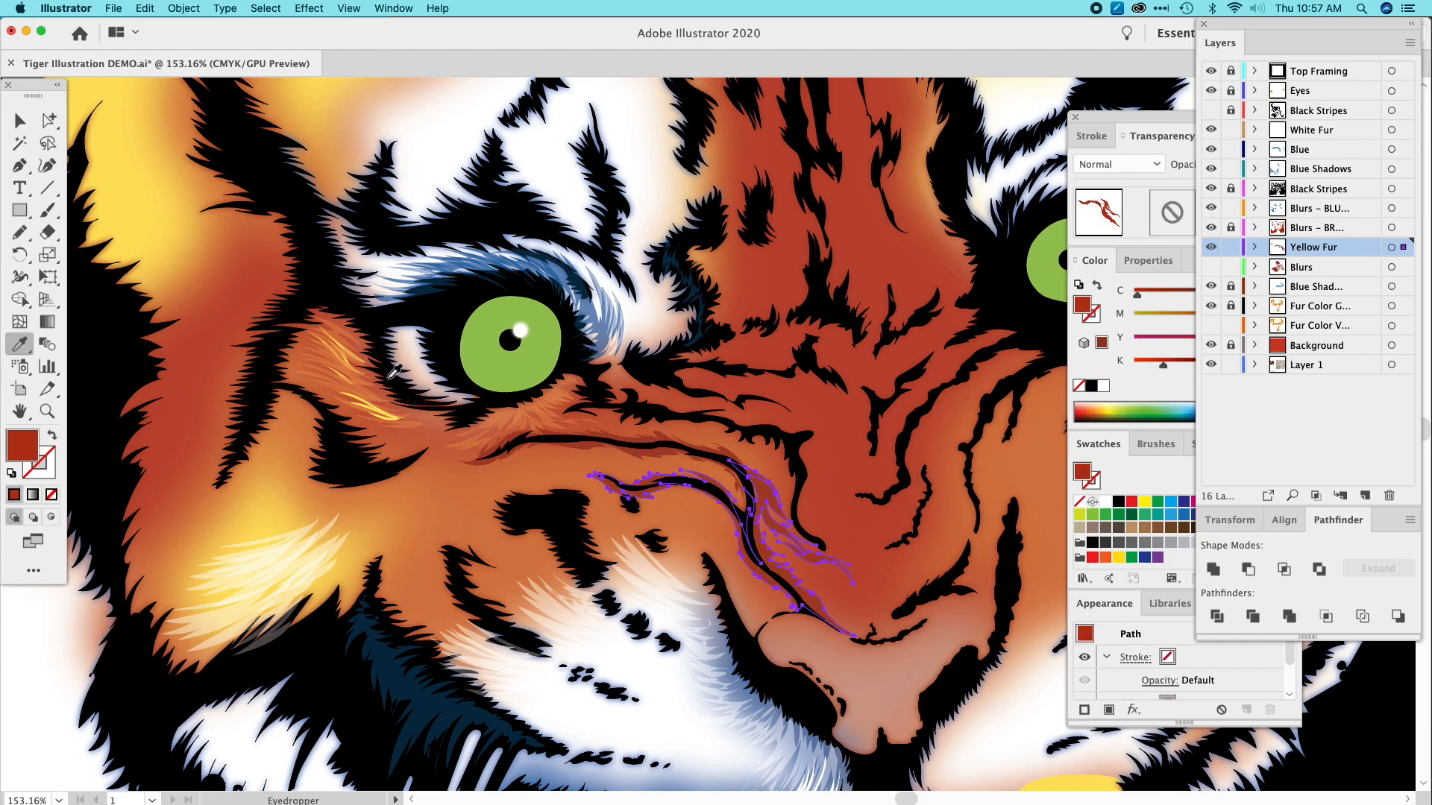
{"action": "left_click", "coordinate": [19, 120]}
{"action": "left_click", "coordinate": [163, 139]}
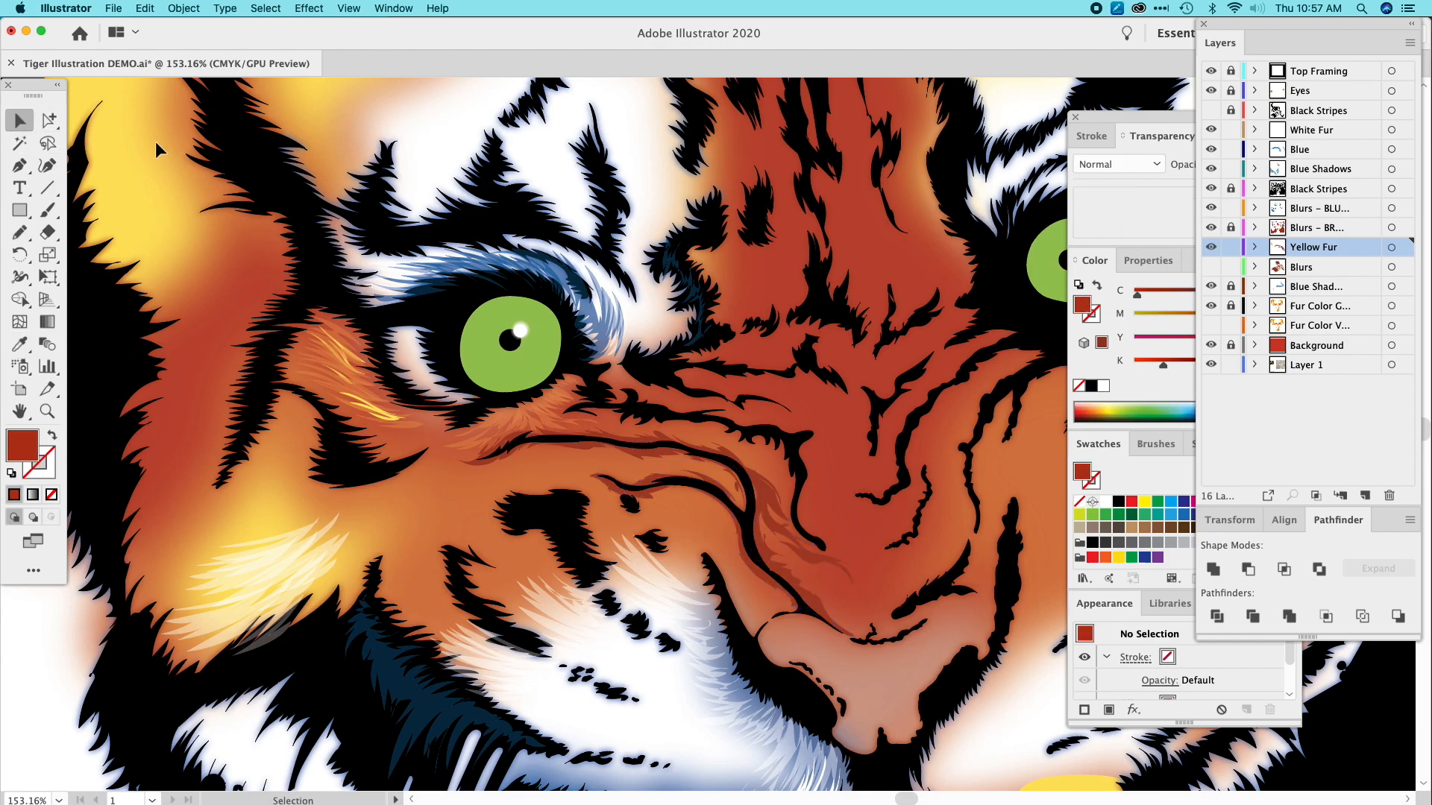
Select both dark red shadow paths on the snout and apply the last-used Gaussian Blur to them.
{"action": "key", "text": "super"}
{"action": "key", "text": "super+minus"}
{"action": "key", "text": "super+minus"}
{"action": "key", "text": "super+minus"}
{"action": "key", "text": "super+minus"}
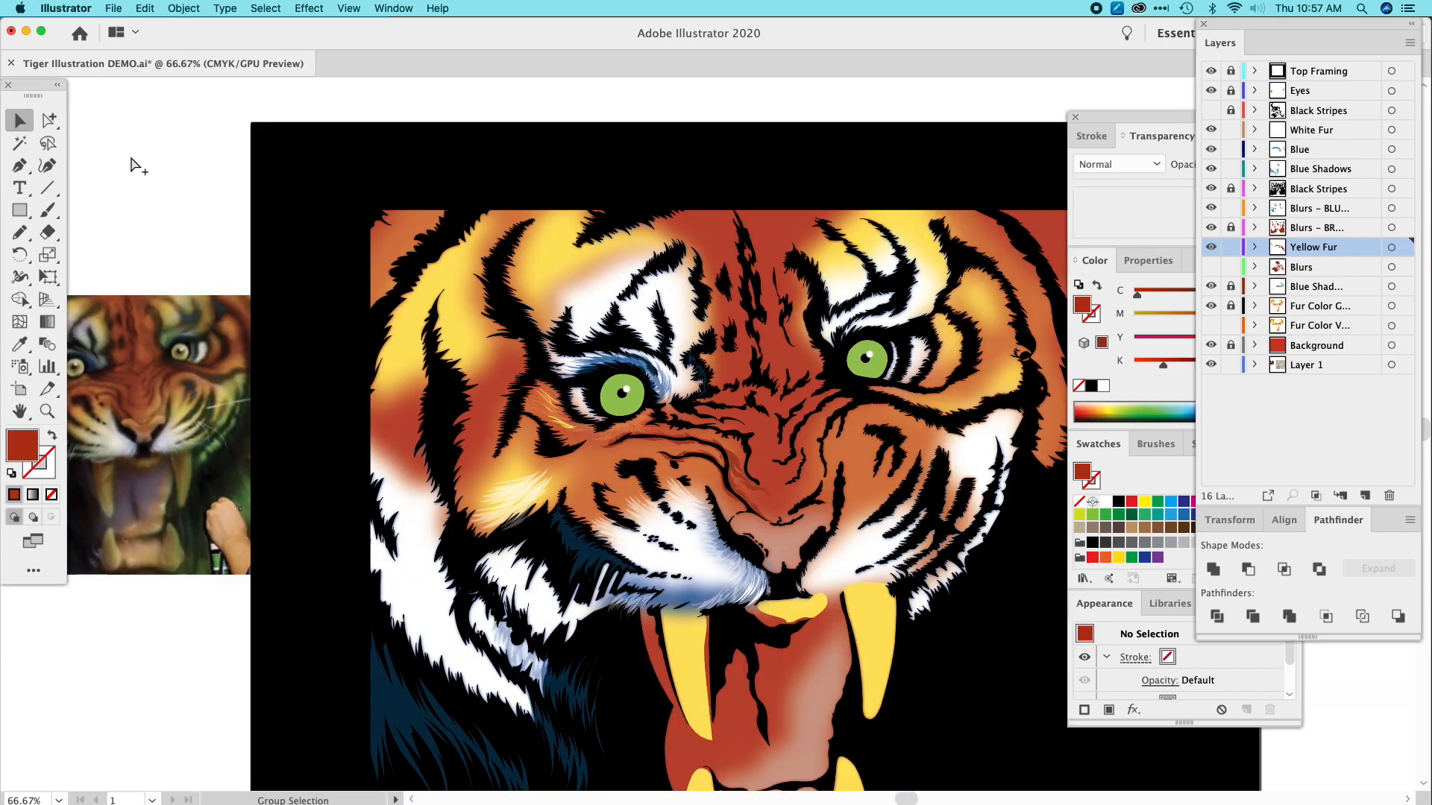
{"action": "key", "text": "super+equal"}
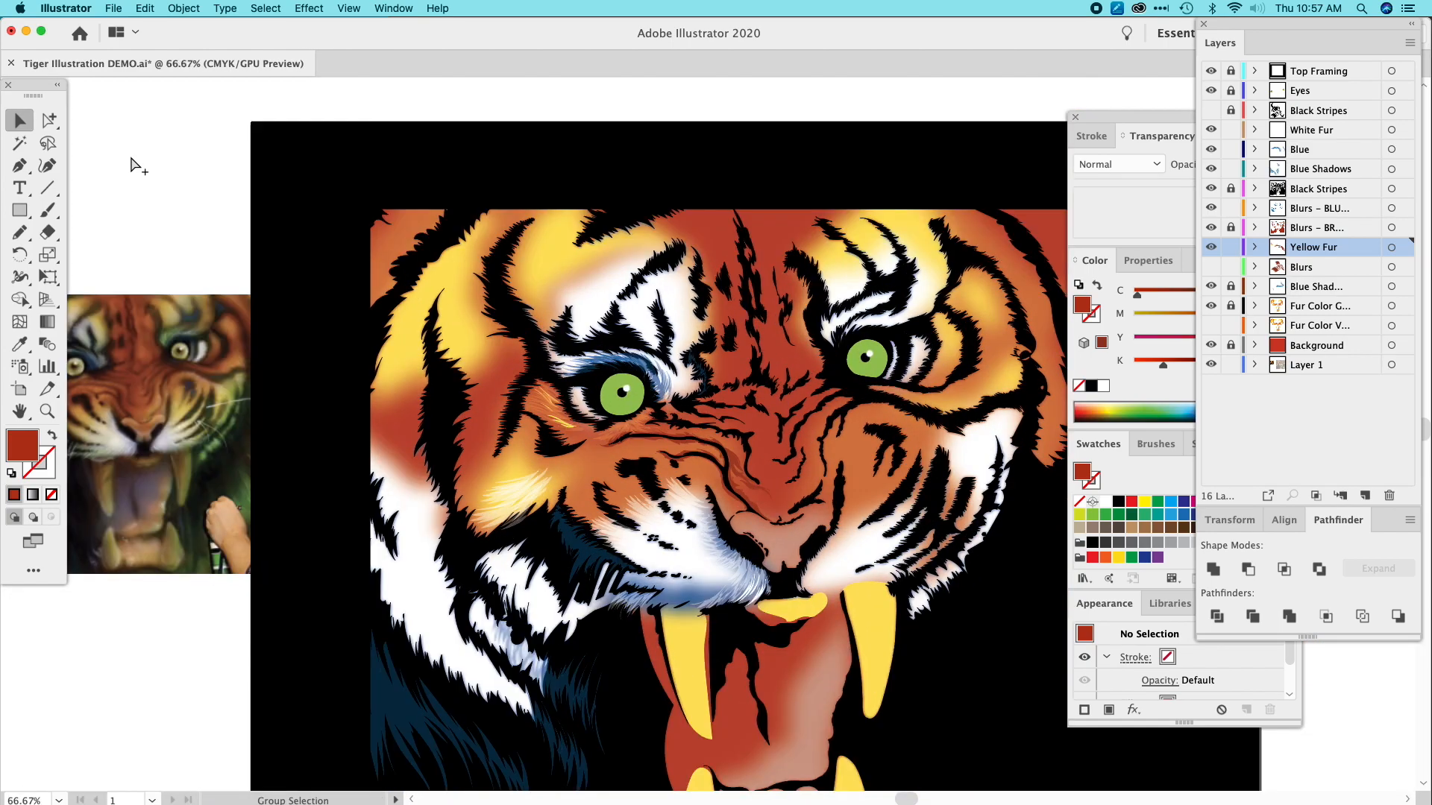
{"action": "key", "text": "super+equal"}
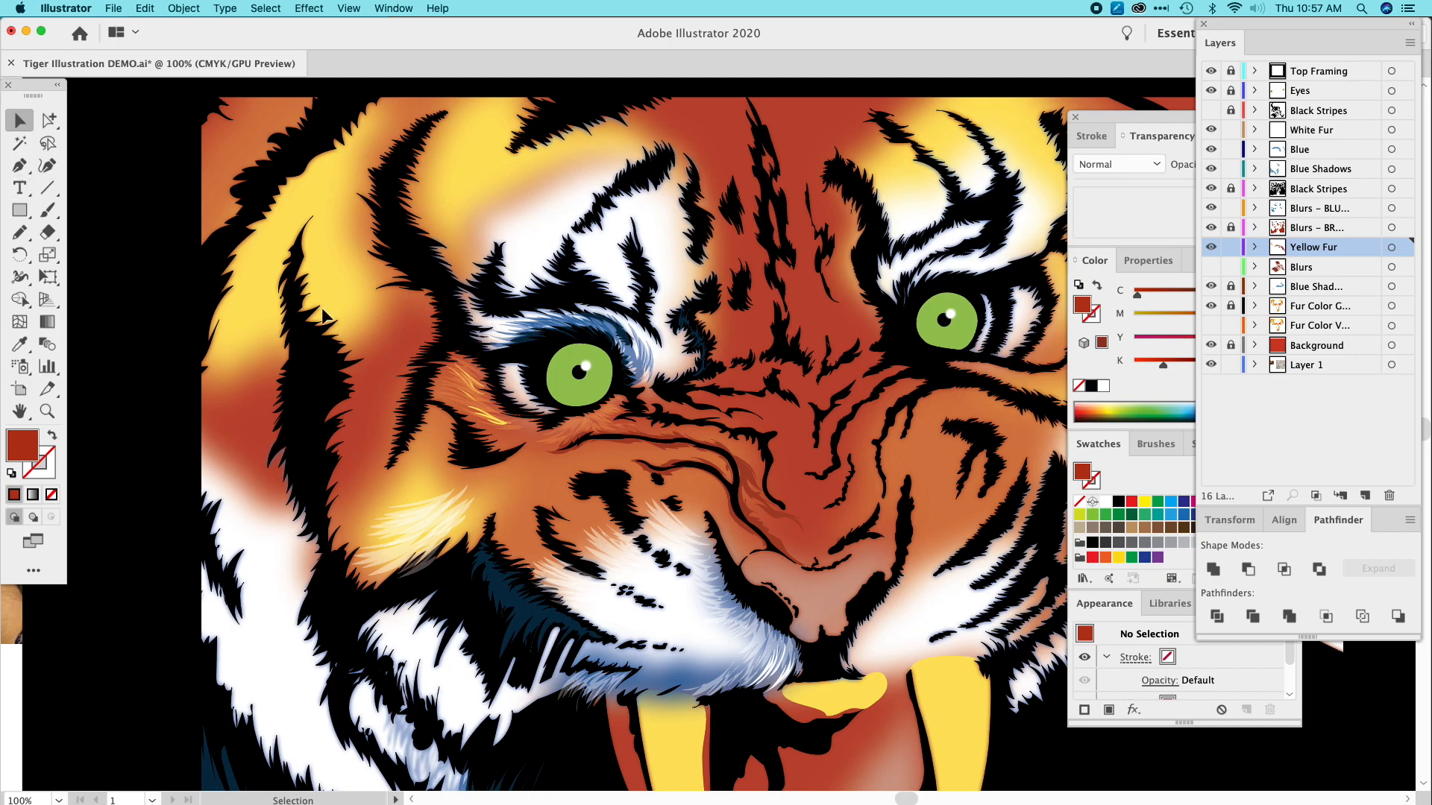
{"action": "left_click", "coordinate": [752, 485]}
{"action": "left_click", "coordinate": [652, 452], "text": "shift"}
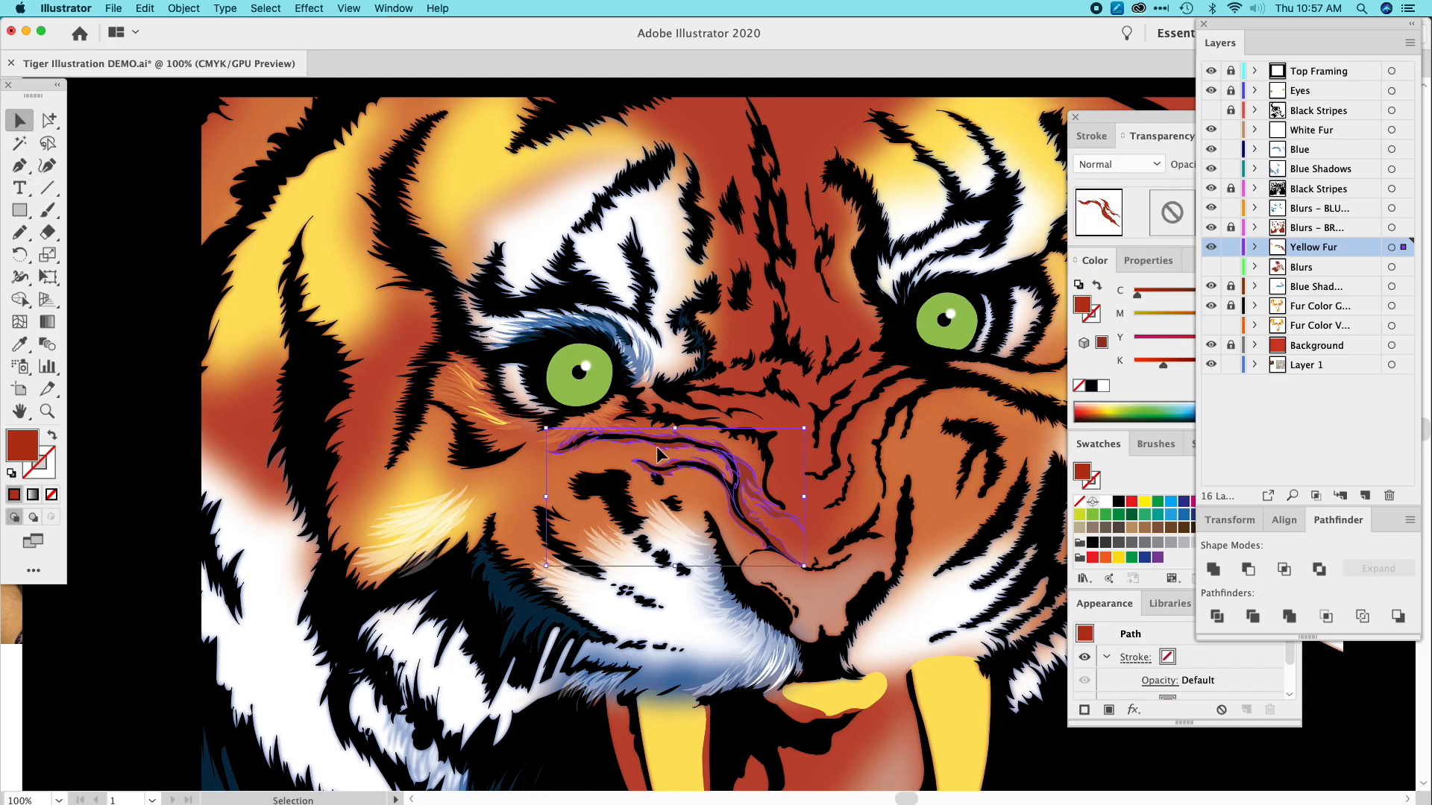
{"action": "left_click", "coordinate": [312, 9]}
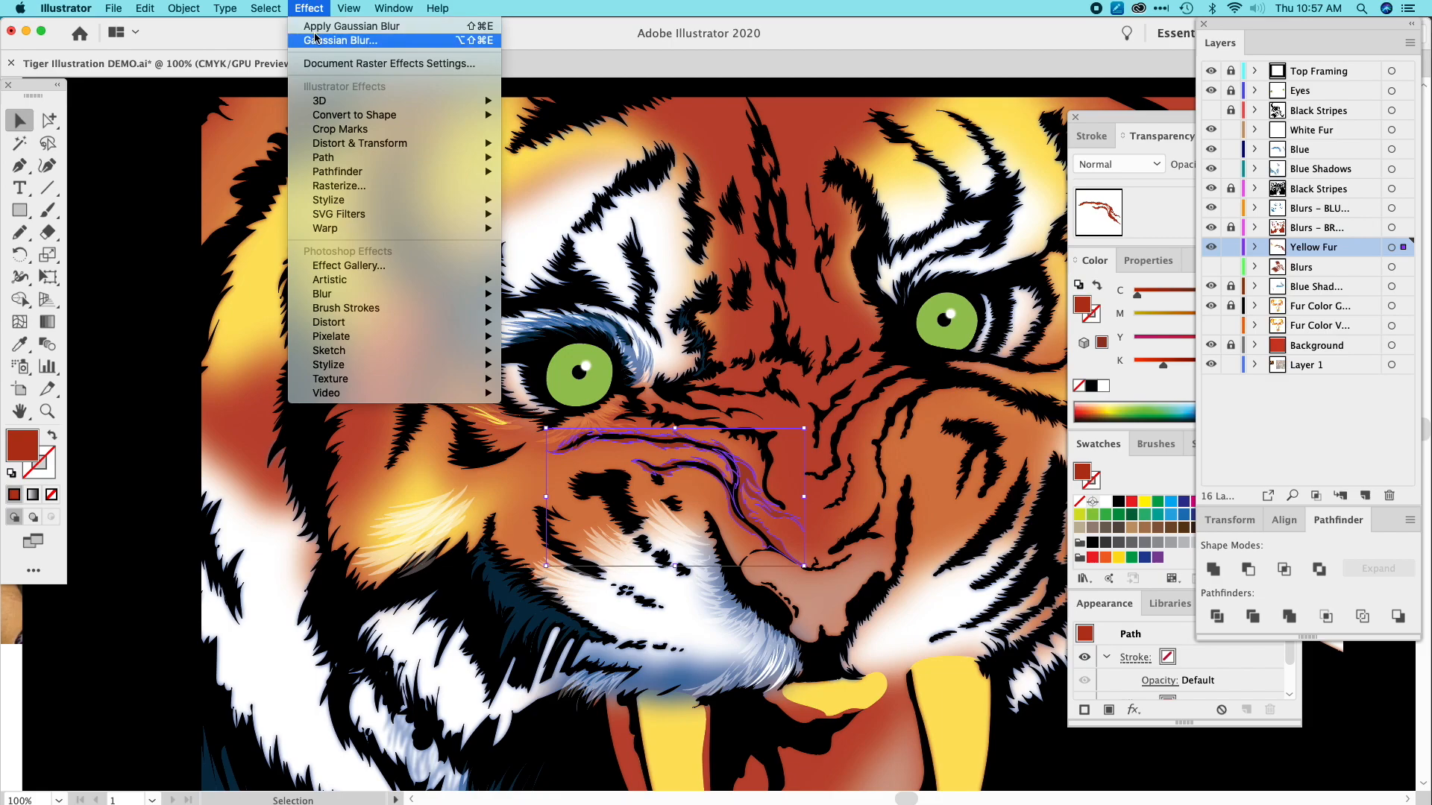
{"action": "left_click", "coordinate": [315, 30]}
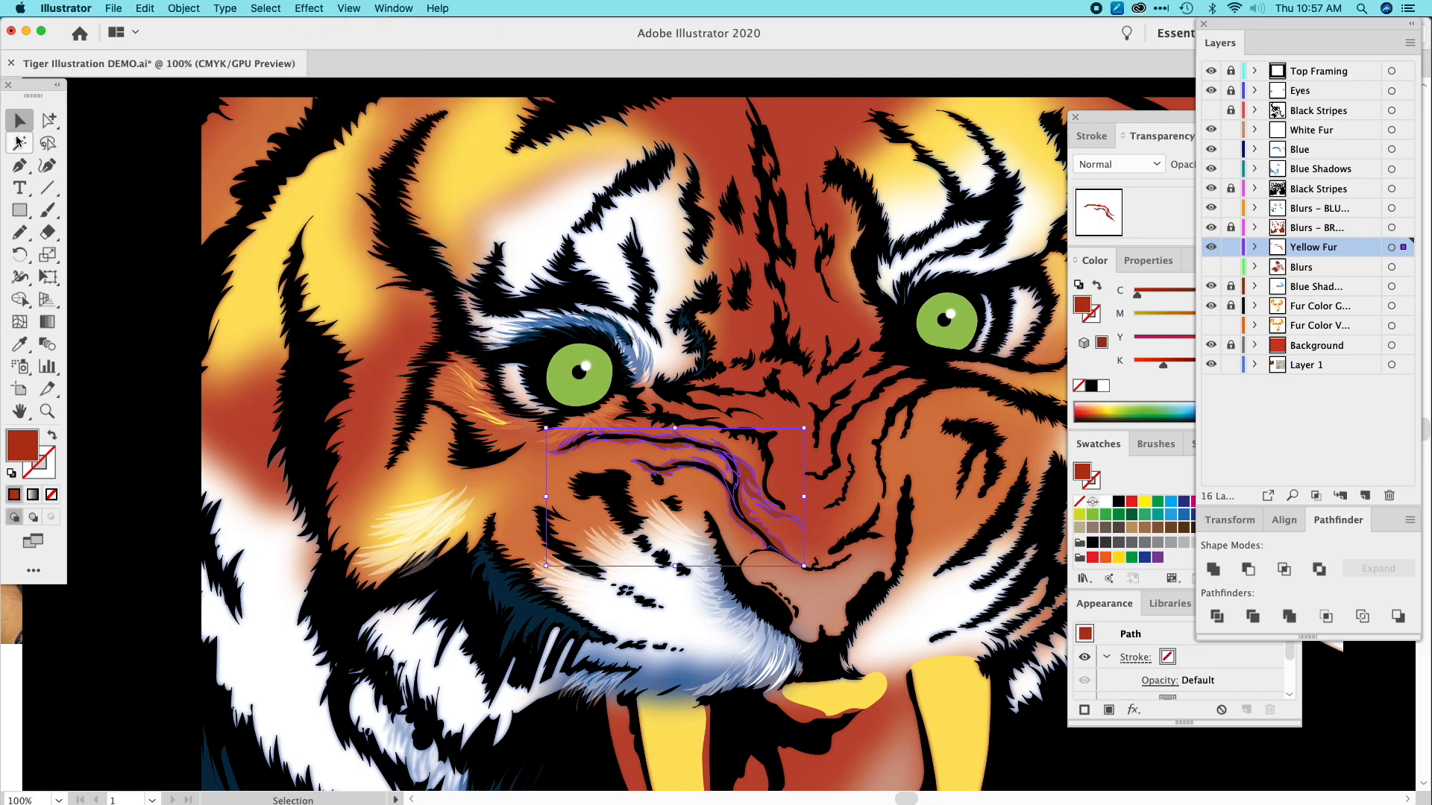
{"action": "left_click", "coordinate": [139, 170]}
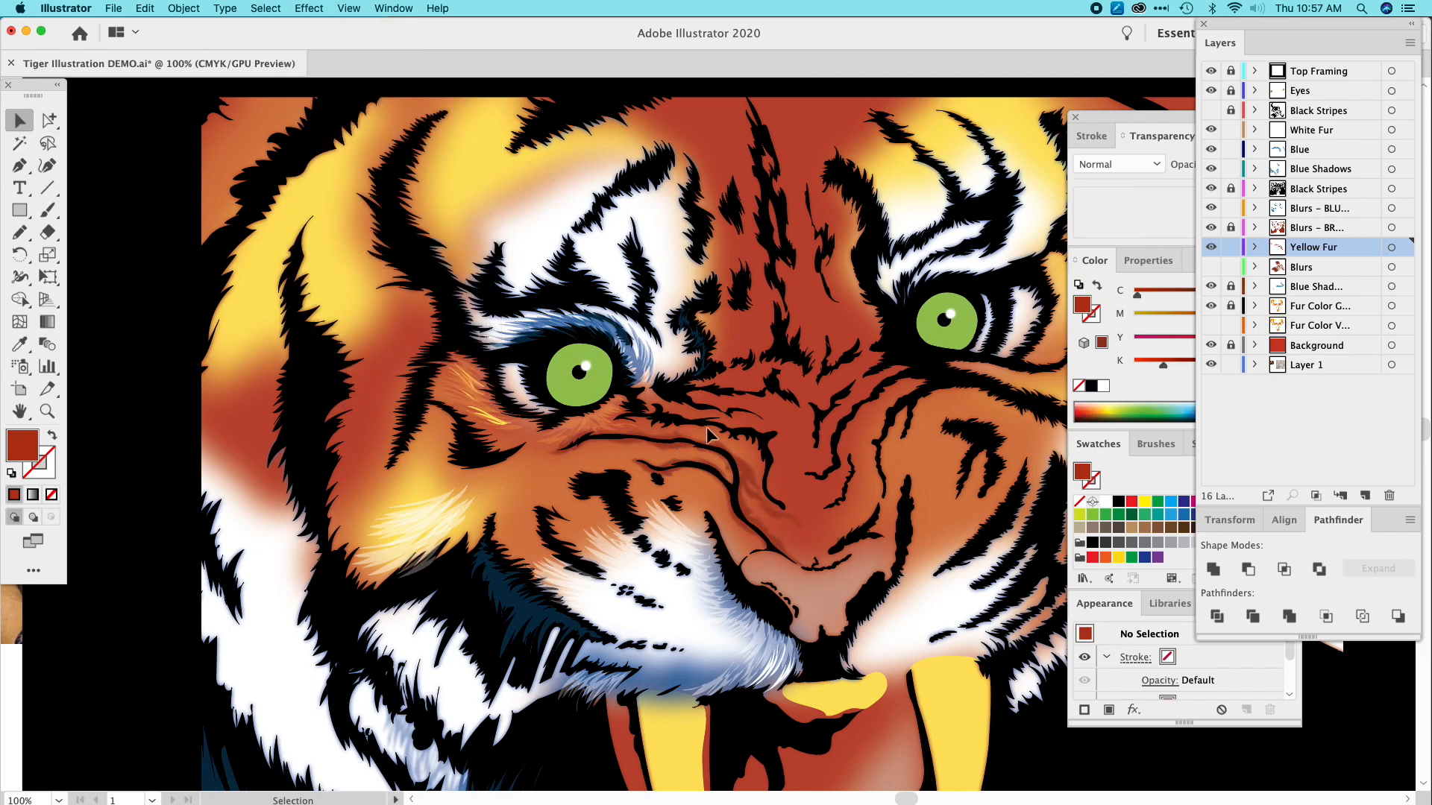
{"action": "left_click", "coordinate": [757, 501]}
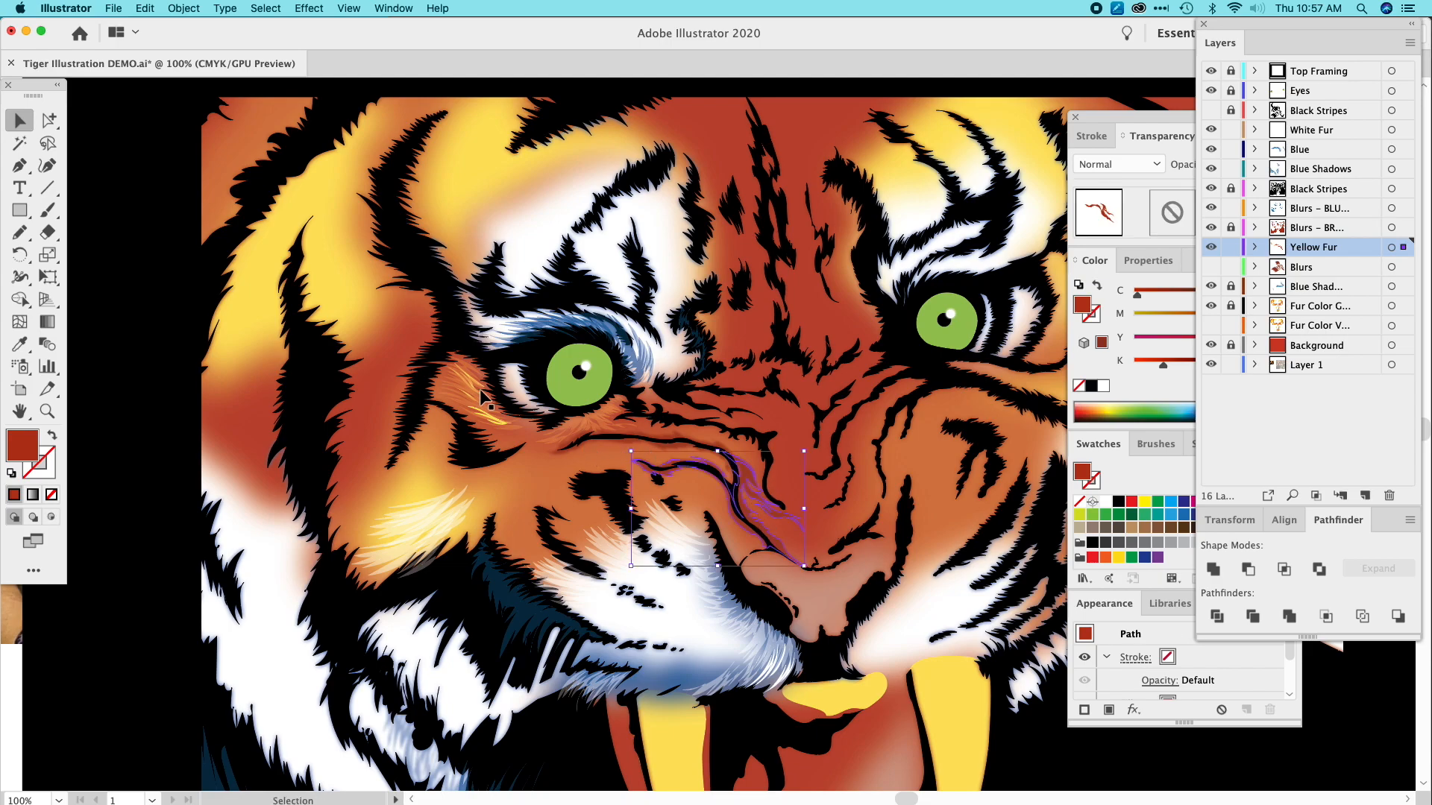
{"action": "left_click", "coordinate": [290, 272]}
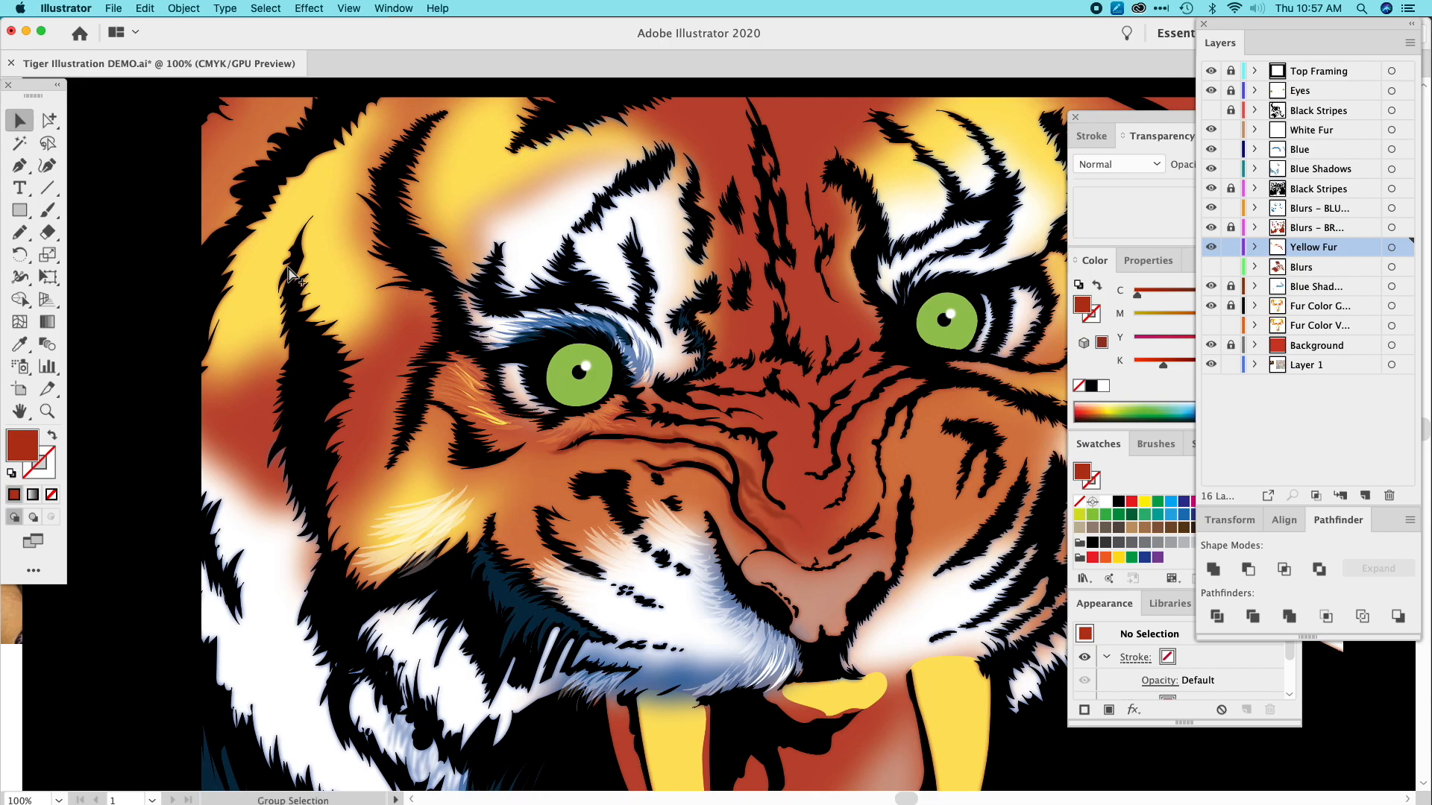
Draw a third fur-shadow path beneath the lower snout stripe, ending near the nose, and fill it with dark red sampled from the existing shadows.
{"action": "key", "text": "super+equal"}
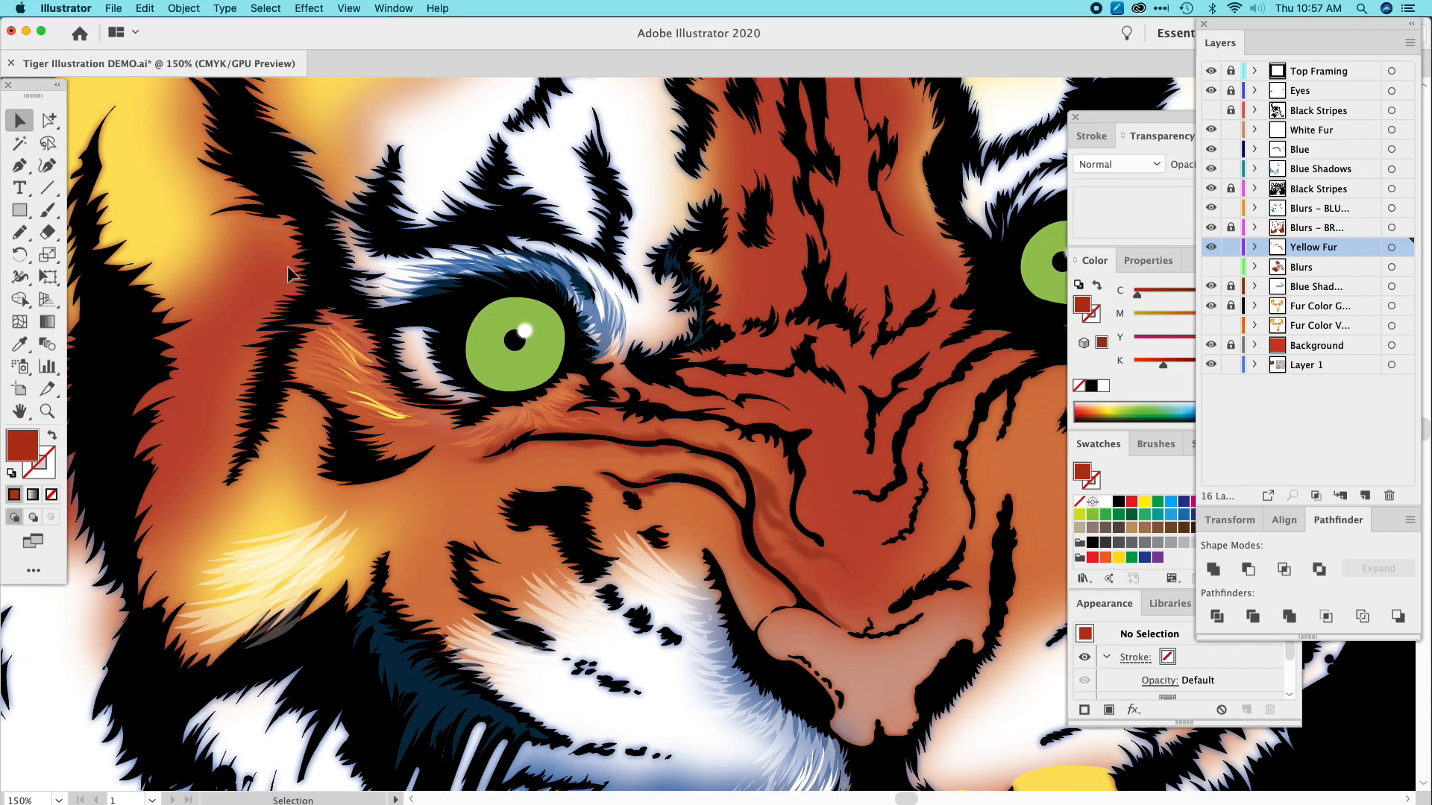
{"action": "left_click", "coordinate": [20, 232]}
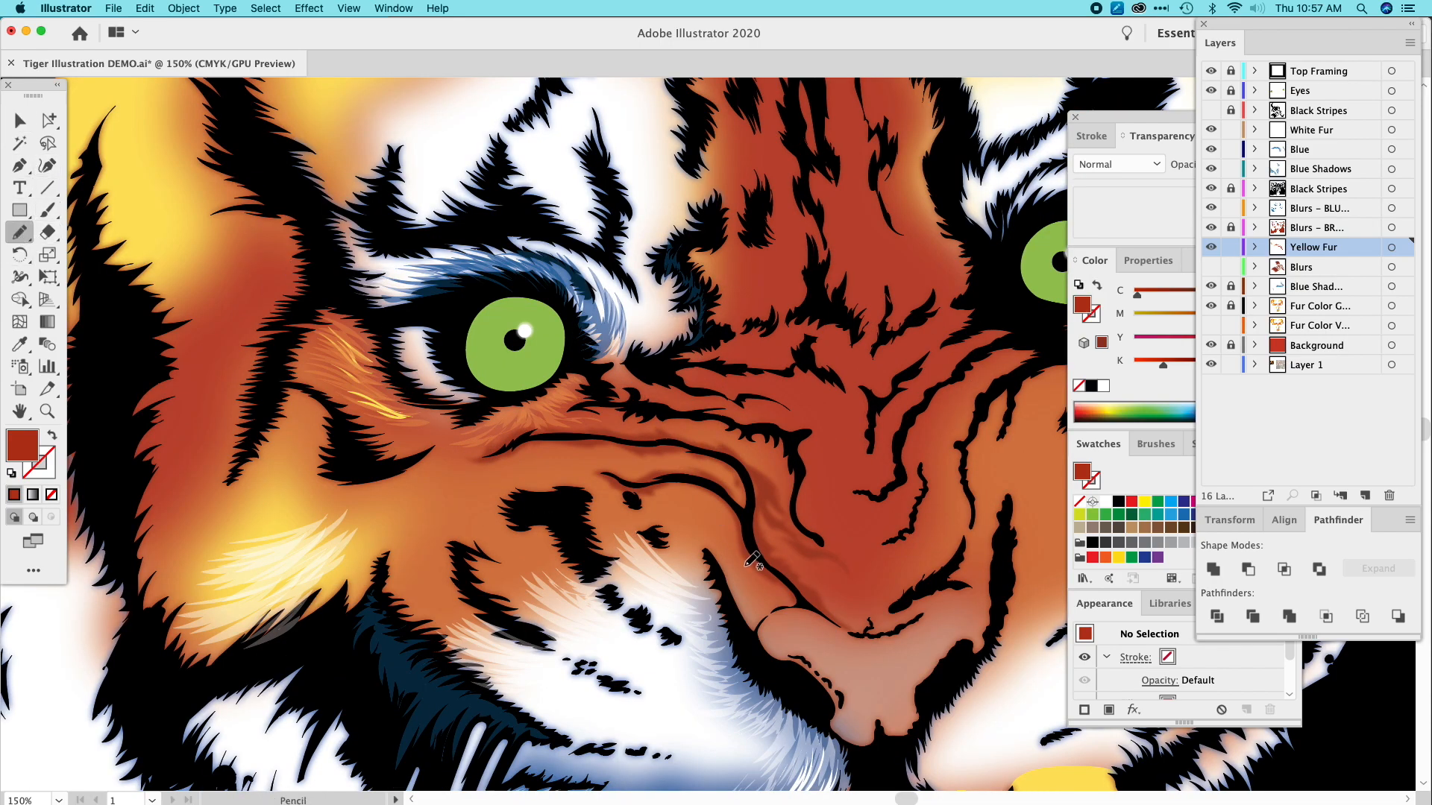
{"action": "mouse_move", "coordinate": [777, 588]}
{"action": "left_mouse_down"}
{"action": "mouse_move", "coordinate": [723, 543]}
{"action": "mouse_move", "coordinate": [745, 560]}
{"action": "mouse_move", "coordinate": [716, 497]}
{"action": "mouse_move", "coordinate": [681, 495]}
{"action": "mouse_move", "coordinate": [710, 487]}
{"action": "mouse_move", "coordinate": [665, 481]}
{"action": "mouse_move", "coordinate": [715, 487]}
{"action": "mouse_move", "coordinate": [785, 593]}
{"action": "left_mouse_up"}
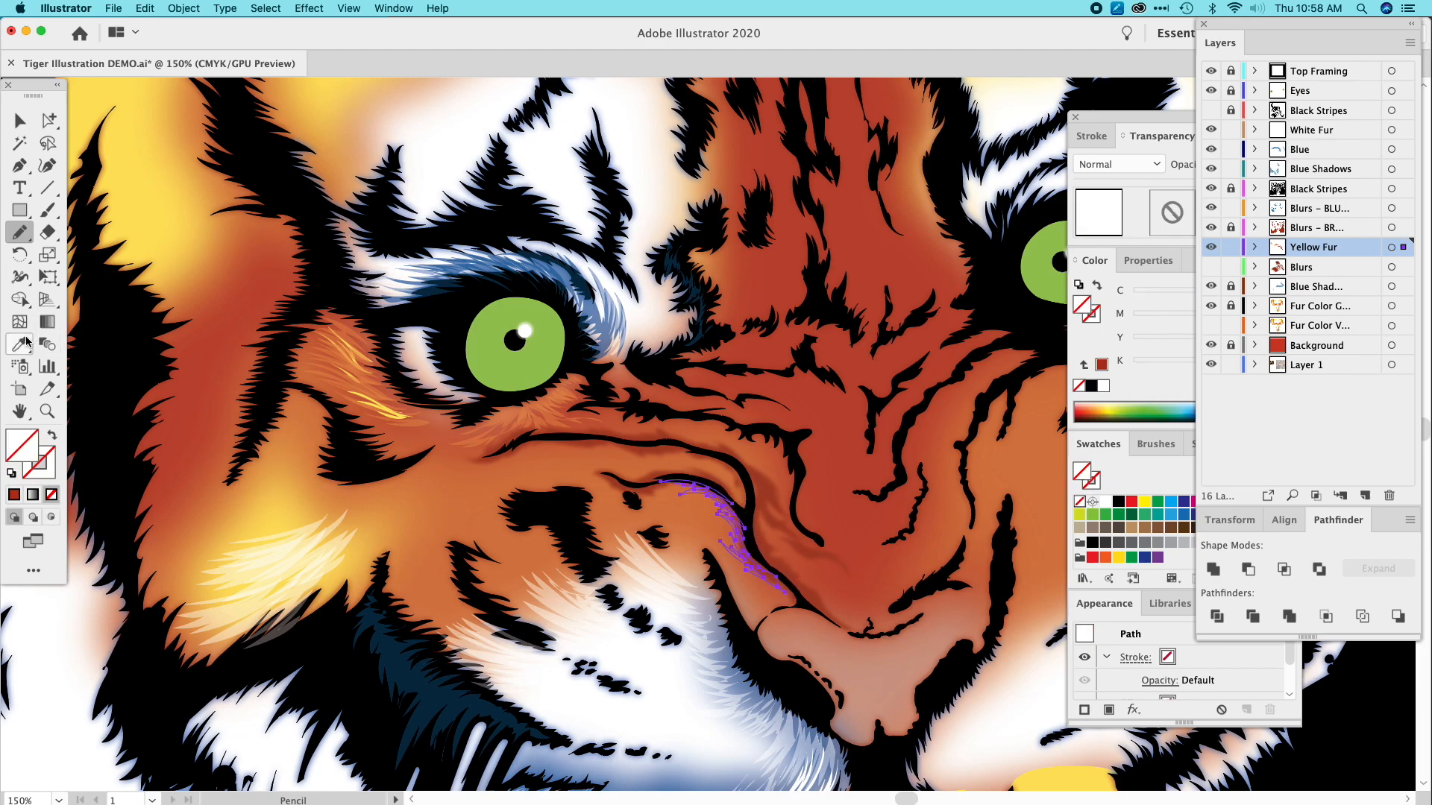
{"action": "left_click", "coordinate": [19, 343]}
{"action": "left_click", "coordinate": [766, 484]}
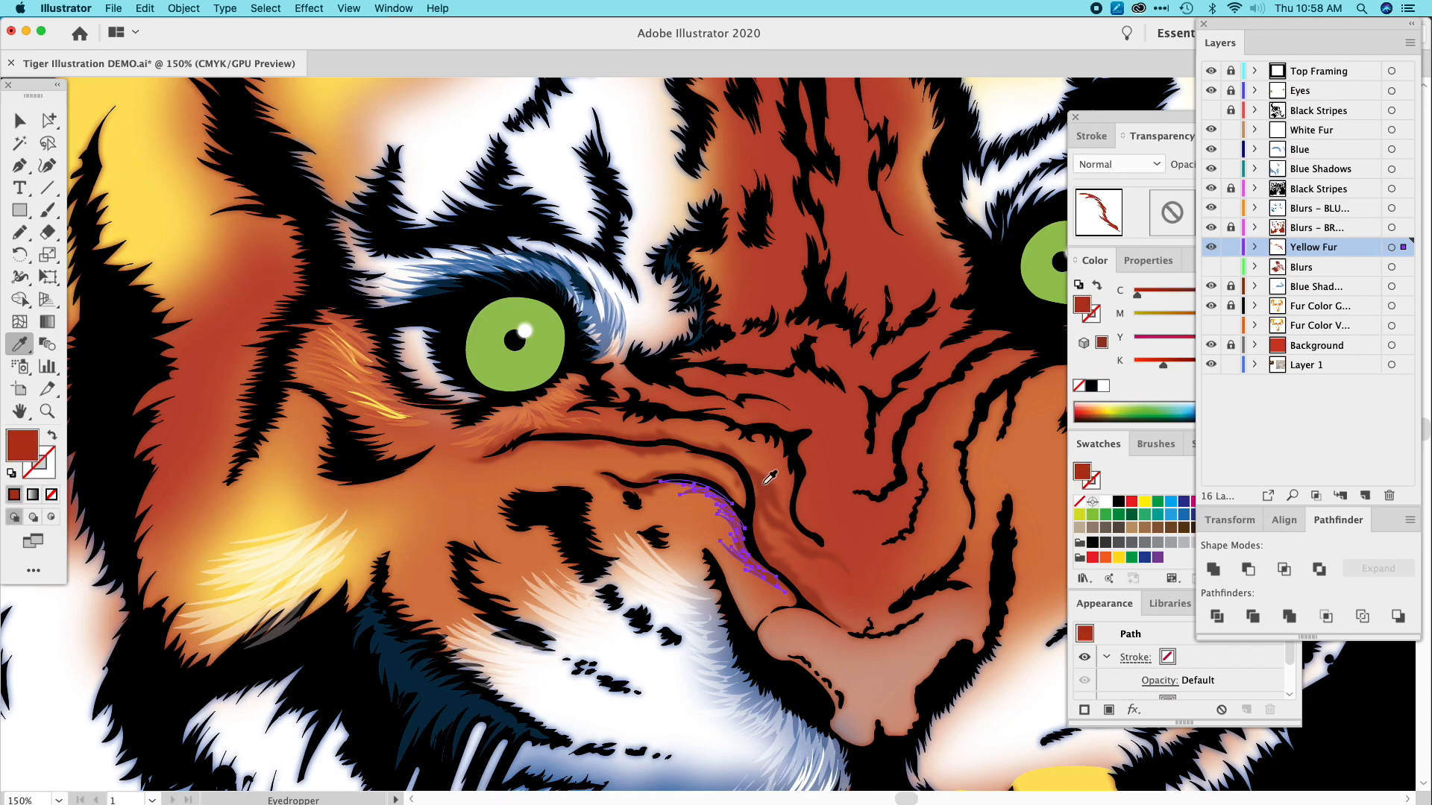
Apply the last-used Gaussian Blur to the new shadow path beneath the lower snout stripe and deselect it.
{"action": "left_click", "coordinate": [319, 9]}
{"action": "left_click", "coordinate": [322, 26]}
{"action": "left_click", "coordinate": [29, 119]}
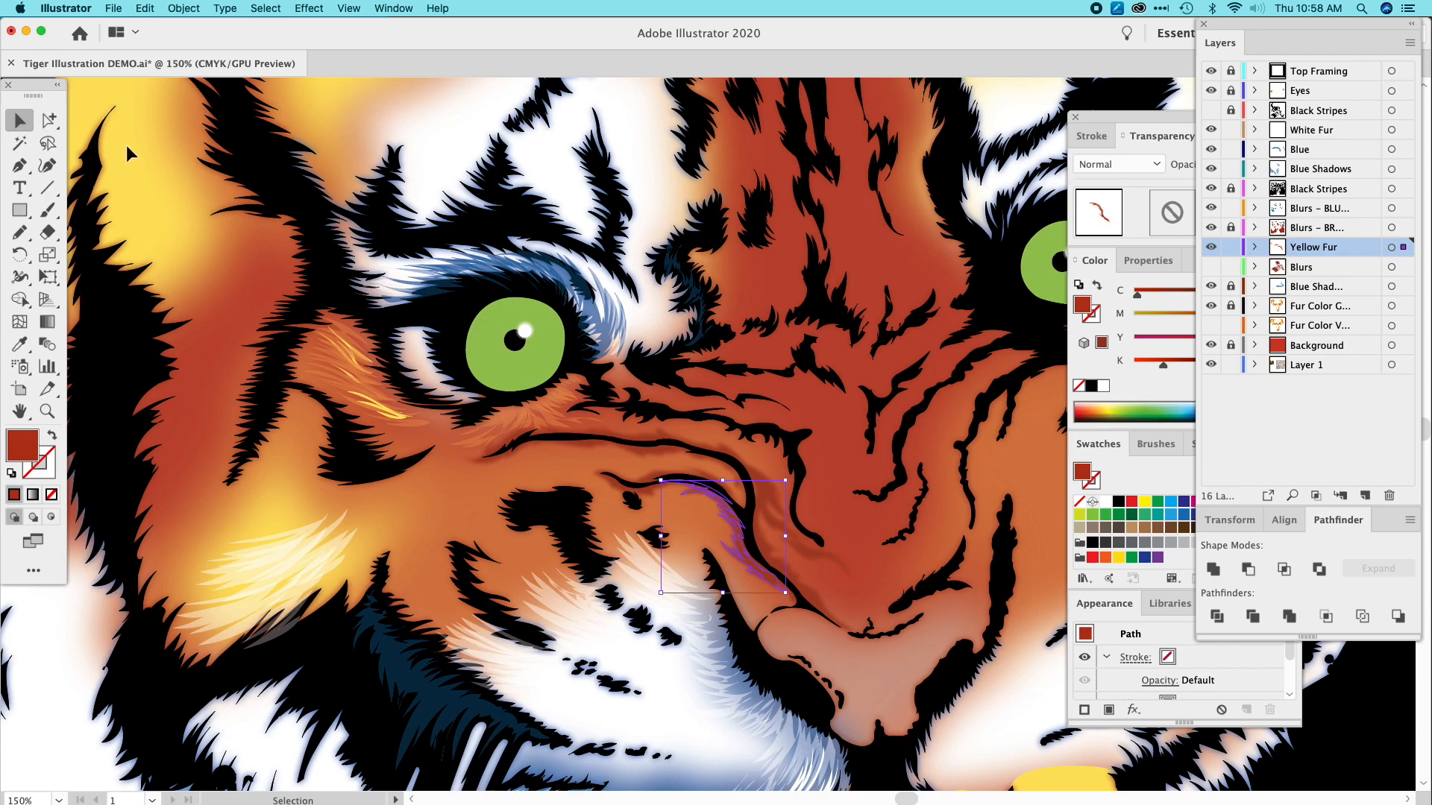
{"action": "key", "text": "super+shift+a"}
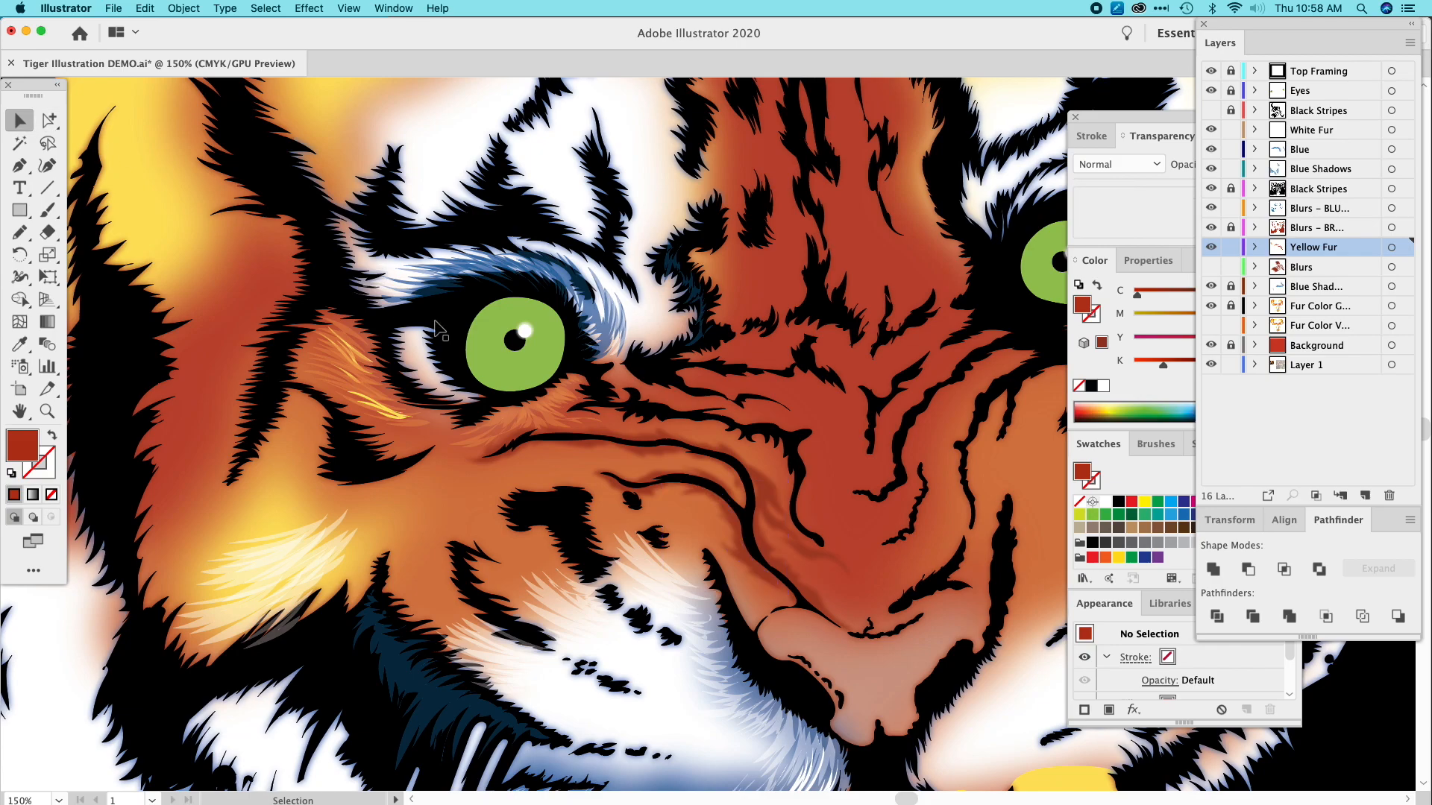
Select the snout's shadow paths and darken their fill by setting black (K) to 49%.
{"action": "left_click", "coordinate": [772, 507]}
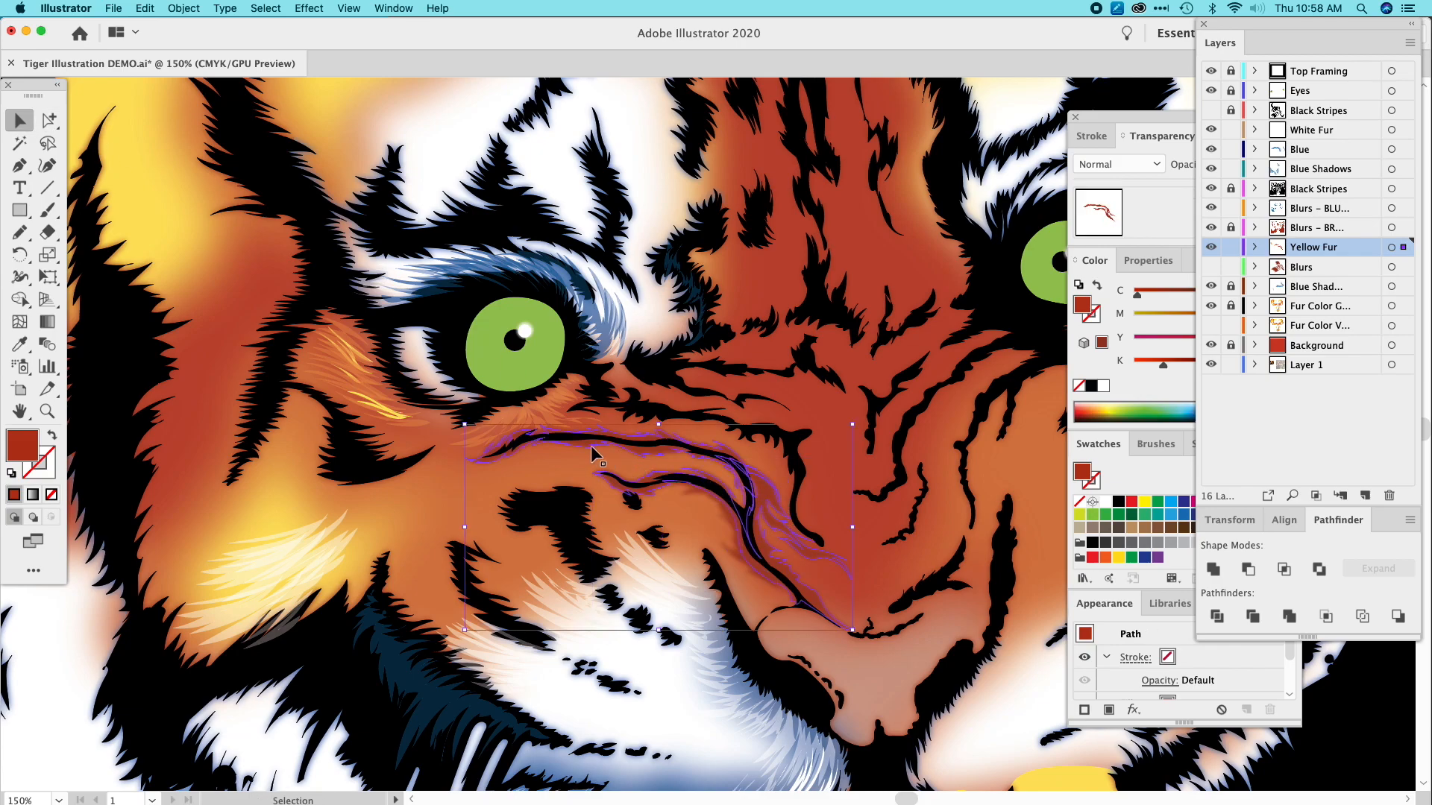
{"action": "left_click", "coordinate": [1150, 386]}
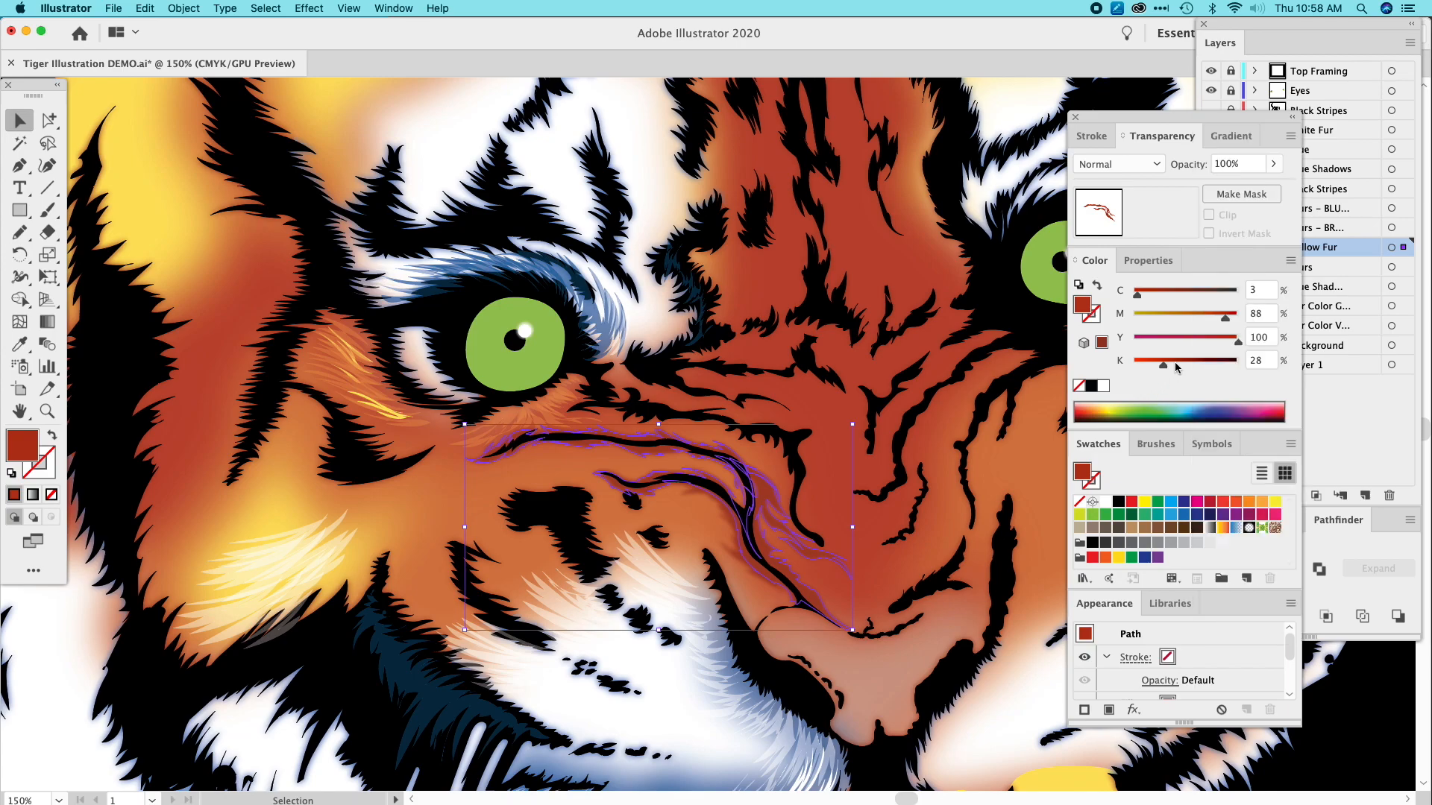
{"action": "left_click_drag", "start_coordinate": [1175, 364], "coordinate": [1185, 364]}
{"action": "left_click", "coordinate": [1033, 442]}
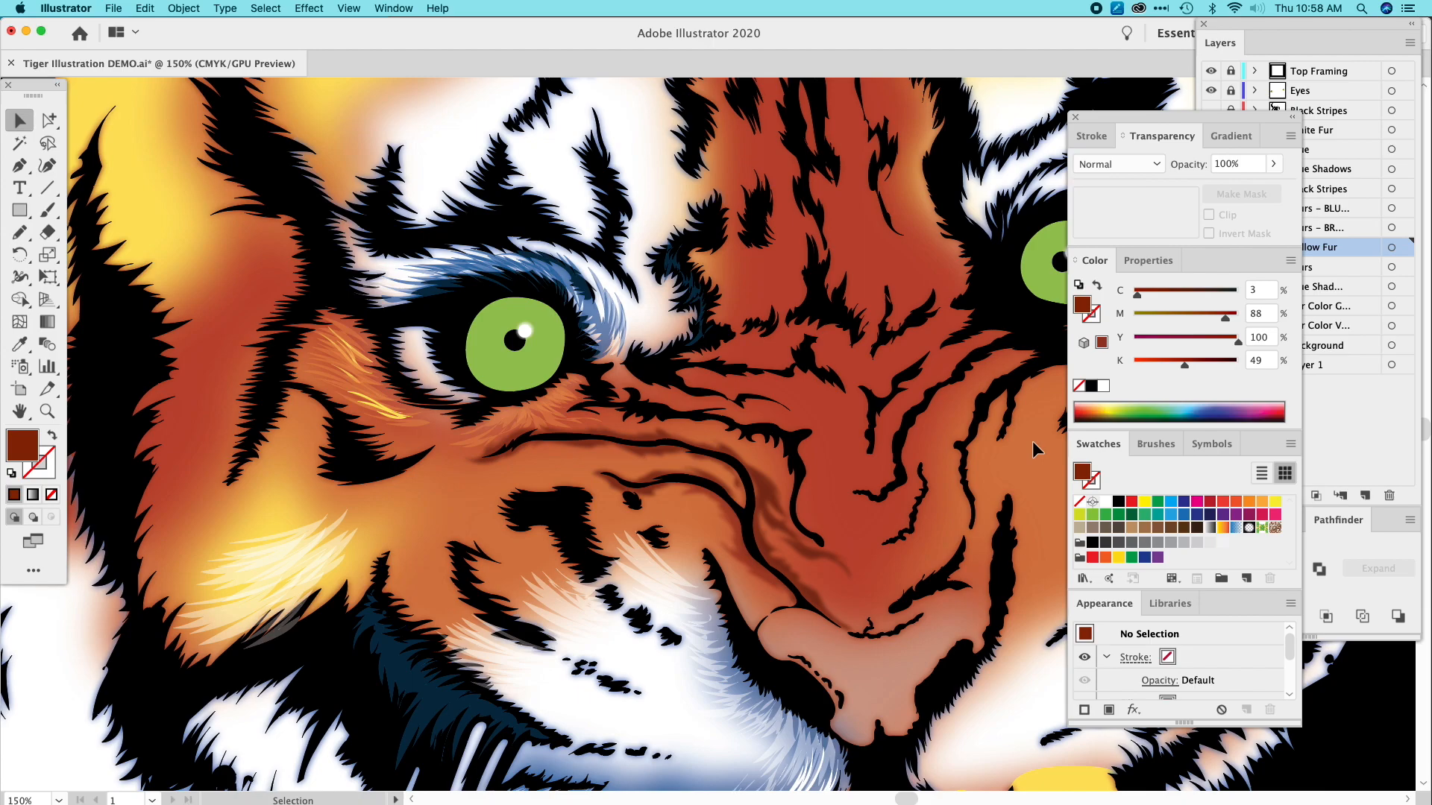
{"action": "scroll", "coordinate": [1001, 437], "scroll_direction": "down", "scroll_amount": 3, "text": "alt"}
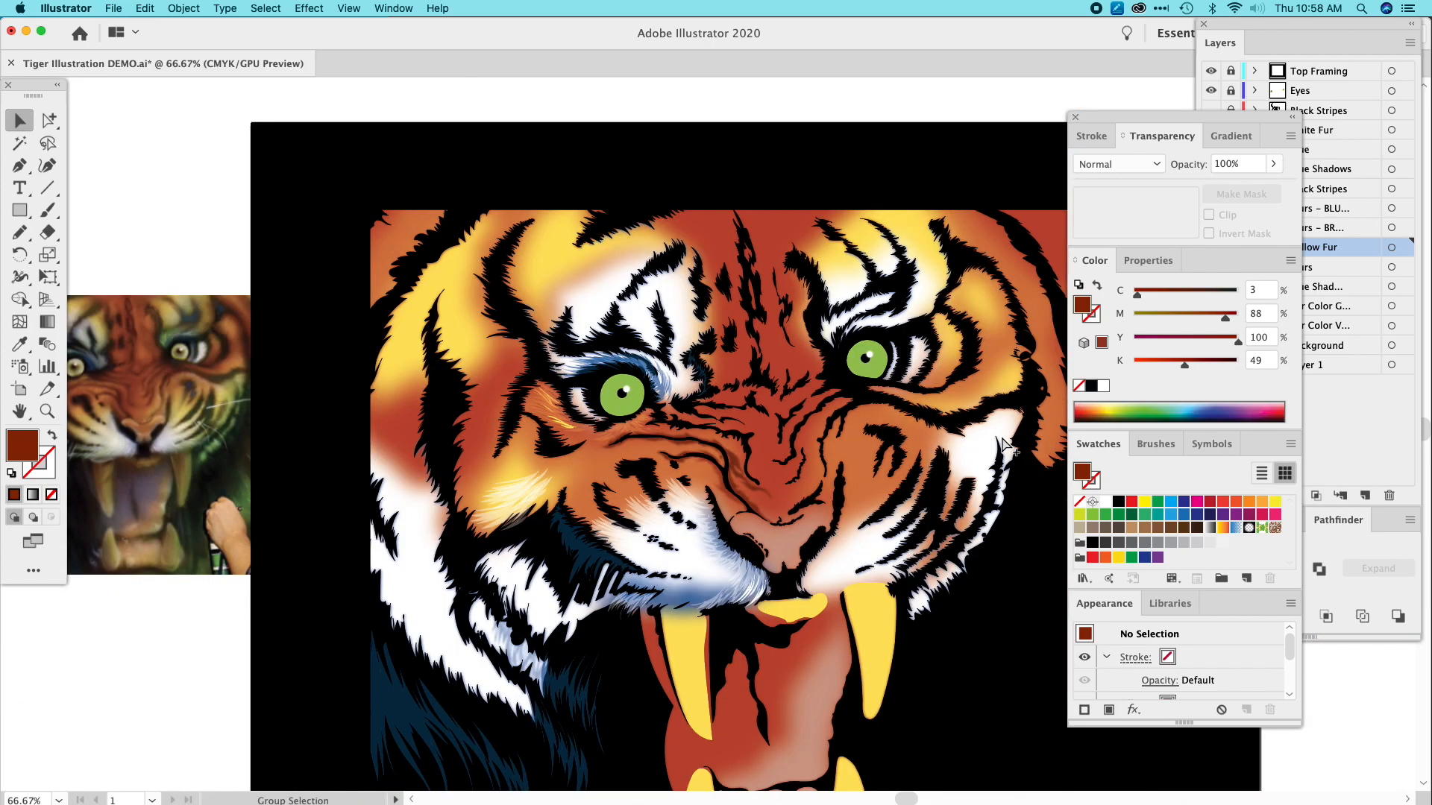
{"action": "scroll", "coordinate": [1003, 441], "scroll_direction": "up", "scroll_amount": 1, "text": "alt"}
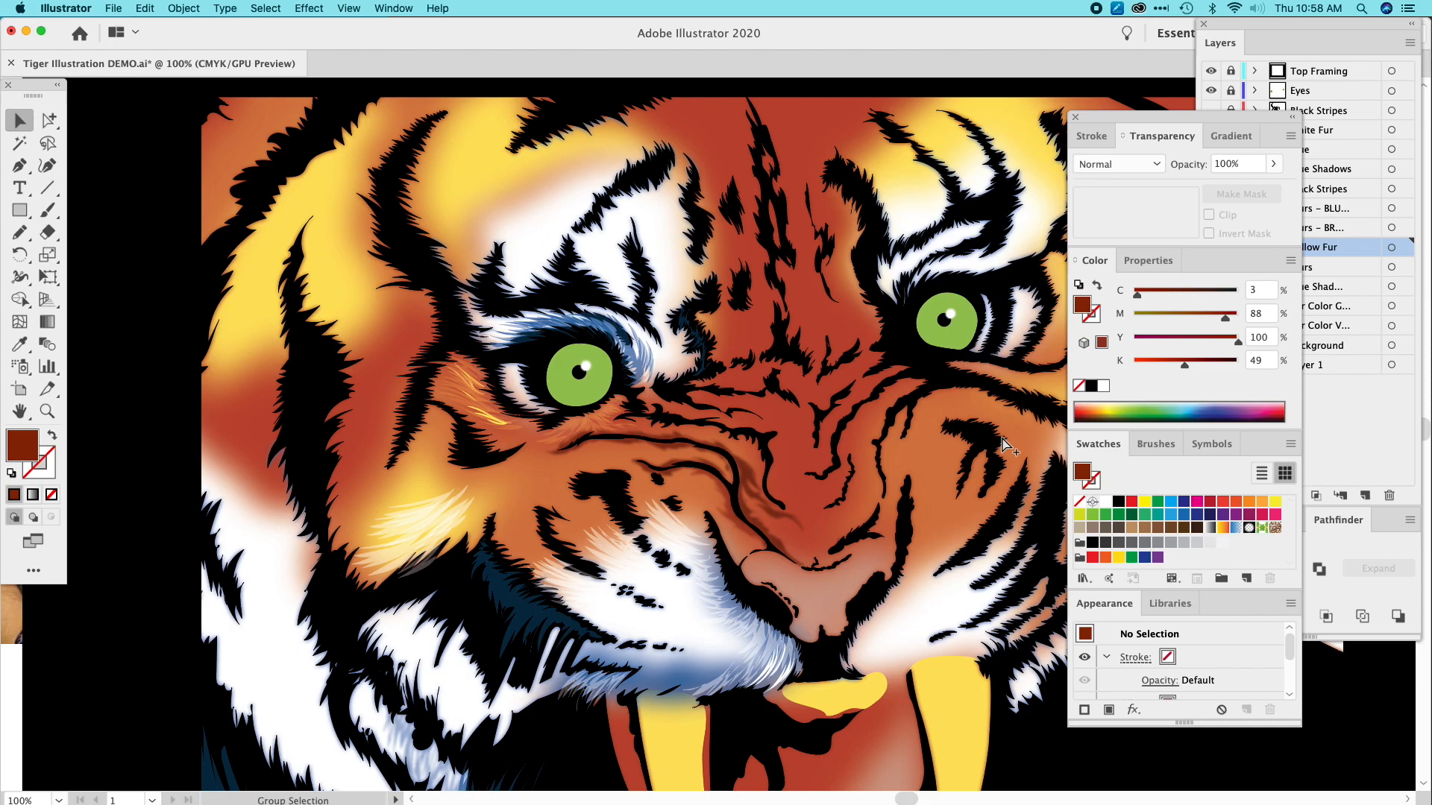
{"action": "scroll", "coordinate": [1003, 445], "scroll_direction": "down", "scroll_amount": 1, "text": "alt"}
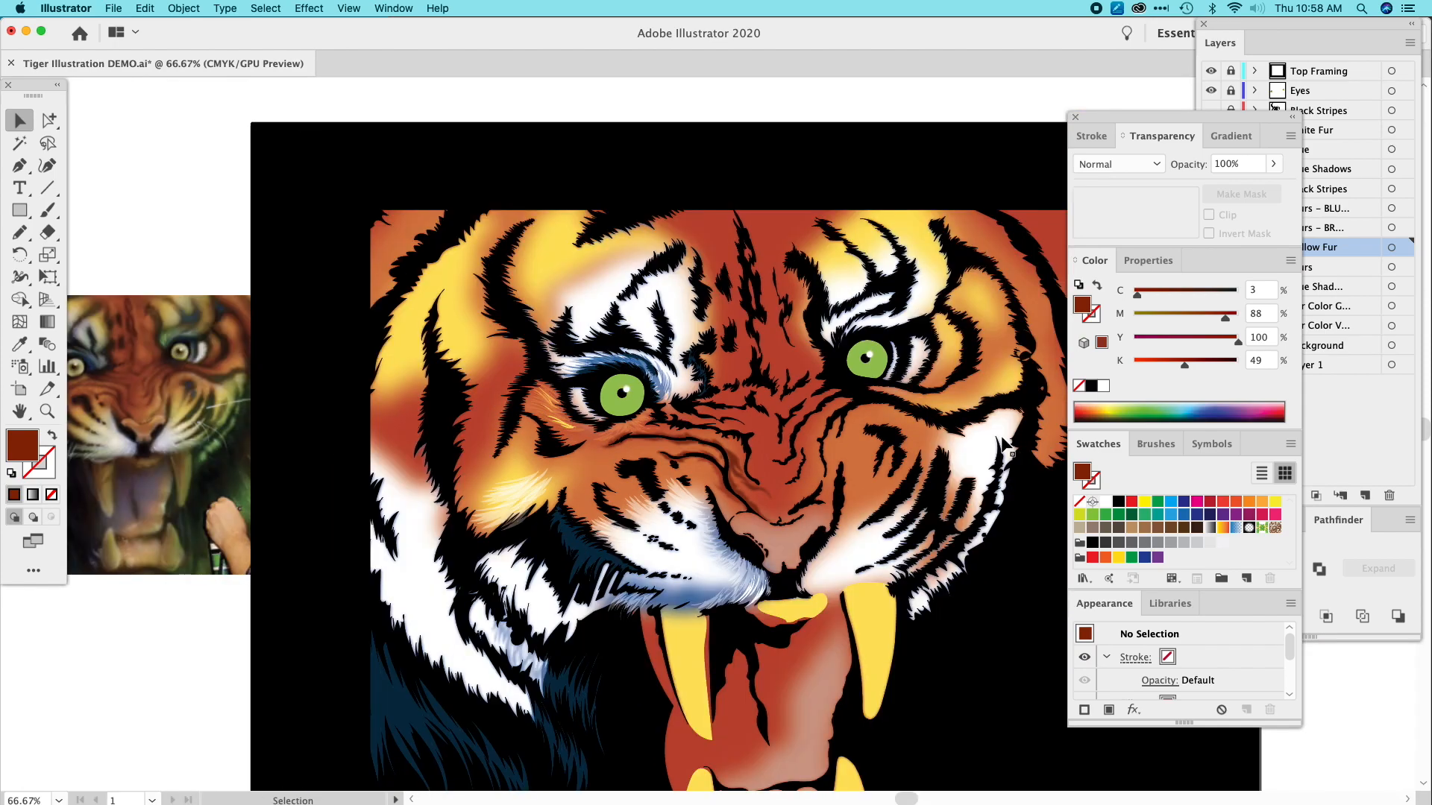
{"action": "left_click", "coordinate": [20, 232]}
{"action": "mouse_move", "coordinate": [458, 516]}
{"action": "left_mouse_down"}
{"action": "mouse_move", "coordinate": [466, 443]}
{"action": "mouse_move", "coordinate": [487, 424]}
{"action": "mouse_move", "coordinate": [456, 438]}
{"action": "left_mouse_up"}
{"action": "mouse_move", "coordinate": [455, 438]}
{"action": "left_mouse_down"}
{"action": "mouse_move", "coordinate": [486, 414]}
{"action": "mouse_move", "coordinate": [472, 399]}
{"action": "mouse_move", "coordinate": [482, 375]}
{"action": "mouse_move", "coordinate": [445, 390]}
{"action": "mouse_move", "coordinate": [444, 418]}
{"action": "left_mouse_up"}
{"action": "key", "text": "super+z"}
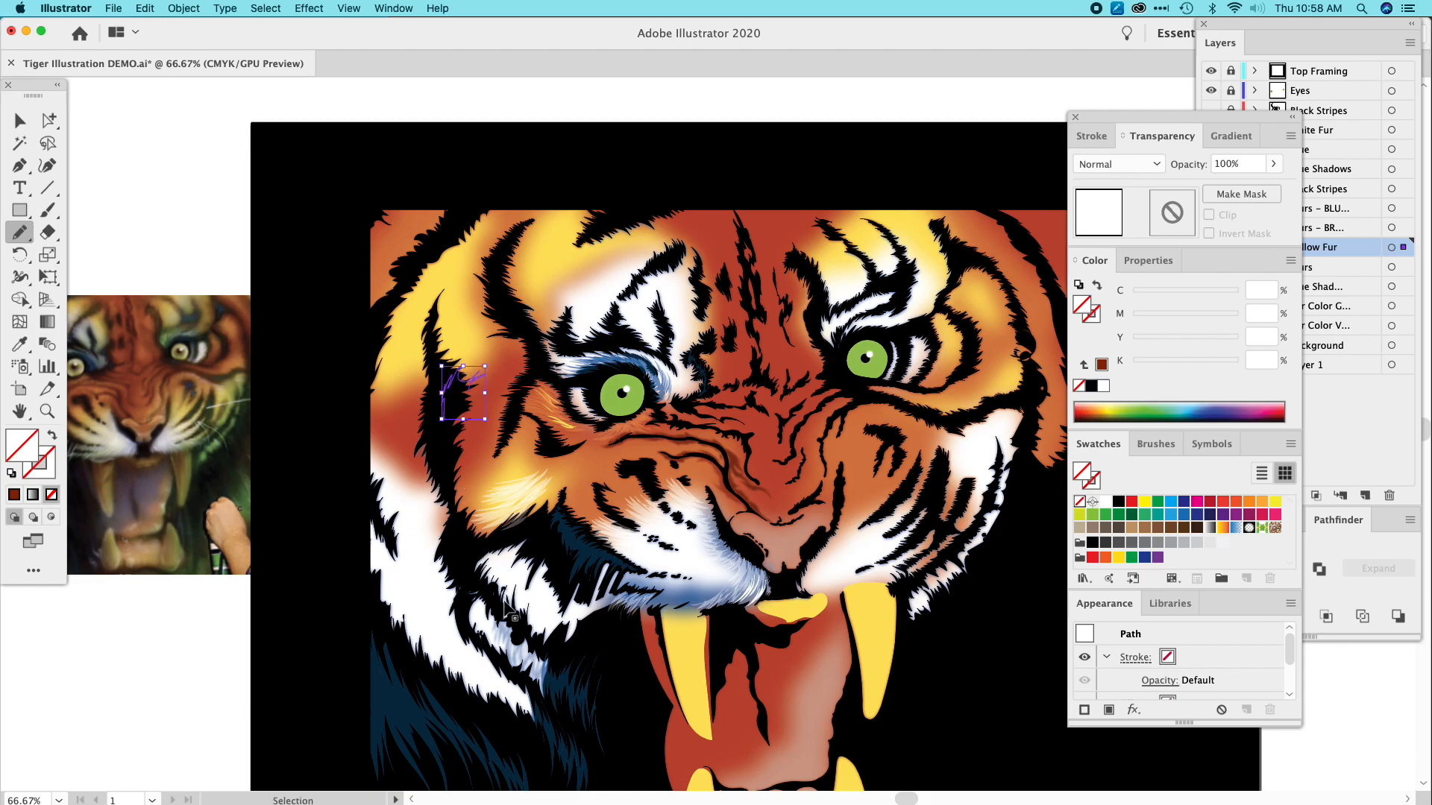
{"action": "key", "text": "super+z"}
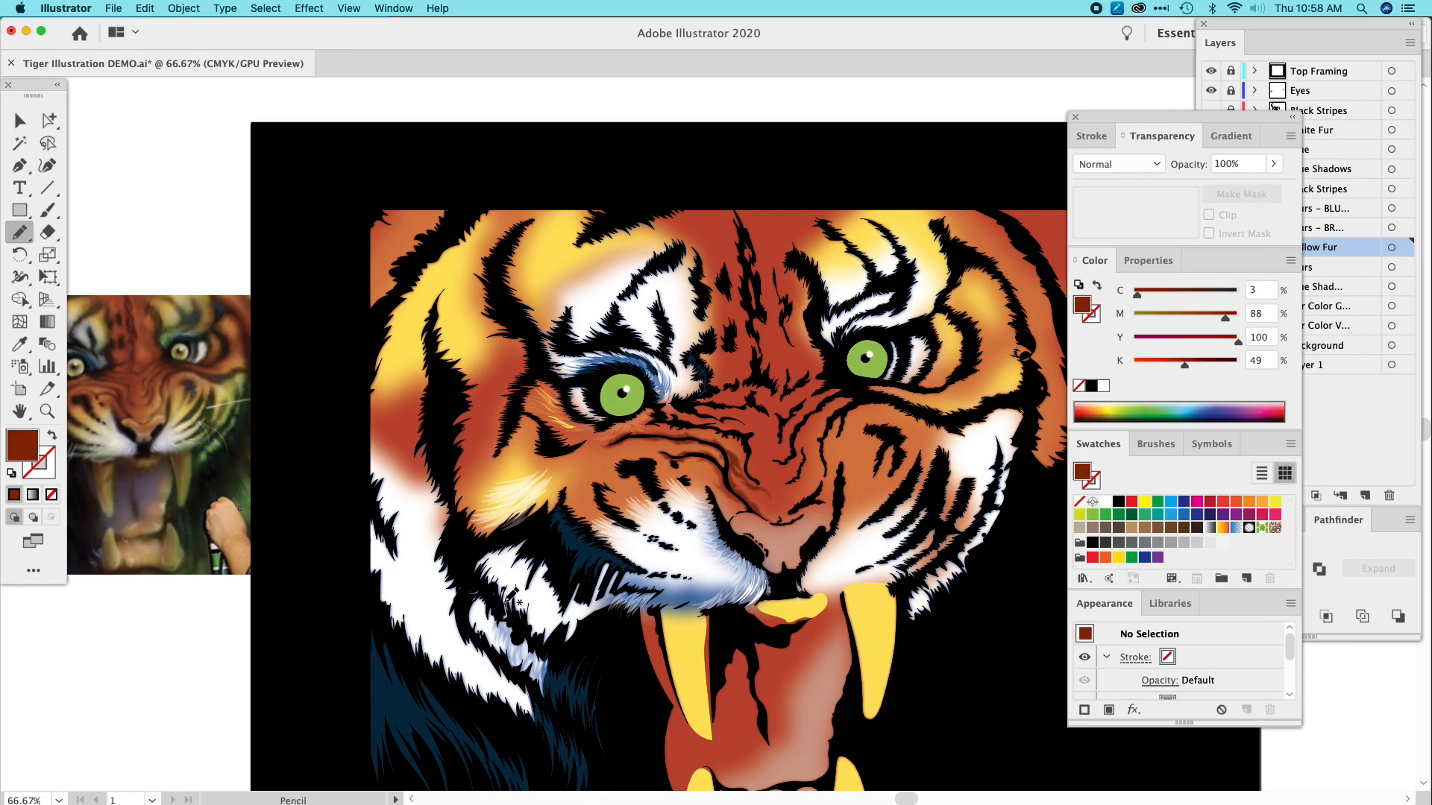
Draw a jagged fur-shadow path over the tall black stripe on the left cheek and fill it with the darkened red sampled from the snout shadows.
{"action": "mouse_move", "coordinate": [461, 501]}
{"action": "left_mouse_down"}
{"action": "mouse_move", "coordinate": [486, 420]}
{"action": "mouse_move", "coordinate": [471, 427]}
{"action": "mouse_move", "coordinate": [485, 410]}
{"action": "mouse_move", "coordinate": [470, 401]}
{"action": "mouse_move", "coordinate": [492, 380]}
{"action": "mouse_move", "coordinate": [442, 362]}
{"action": "mouse_move", "coordinate": [454, 507]}
{"action": "left_mouse_up"}
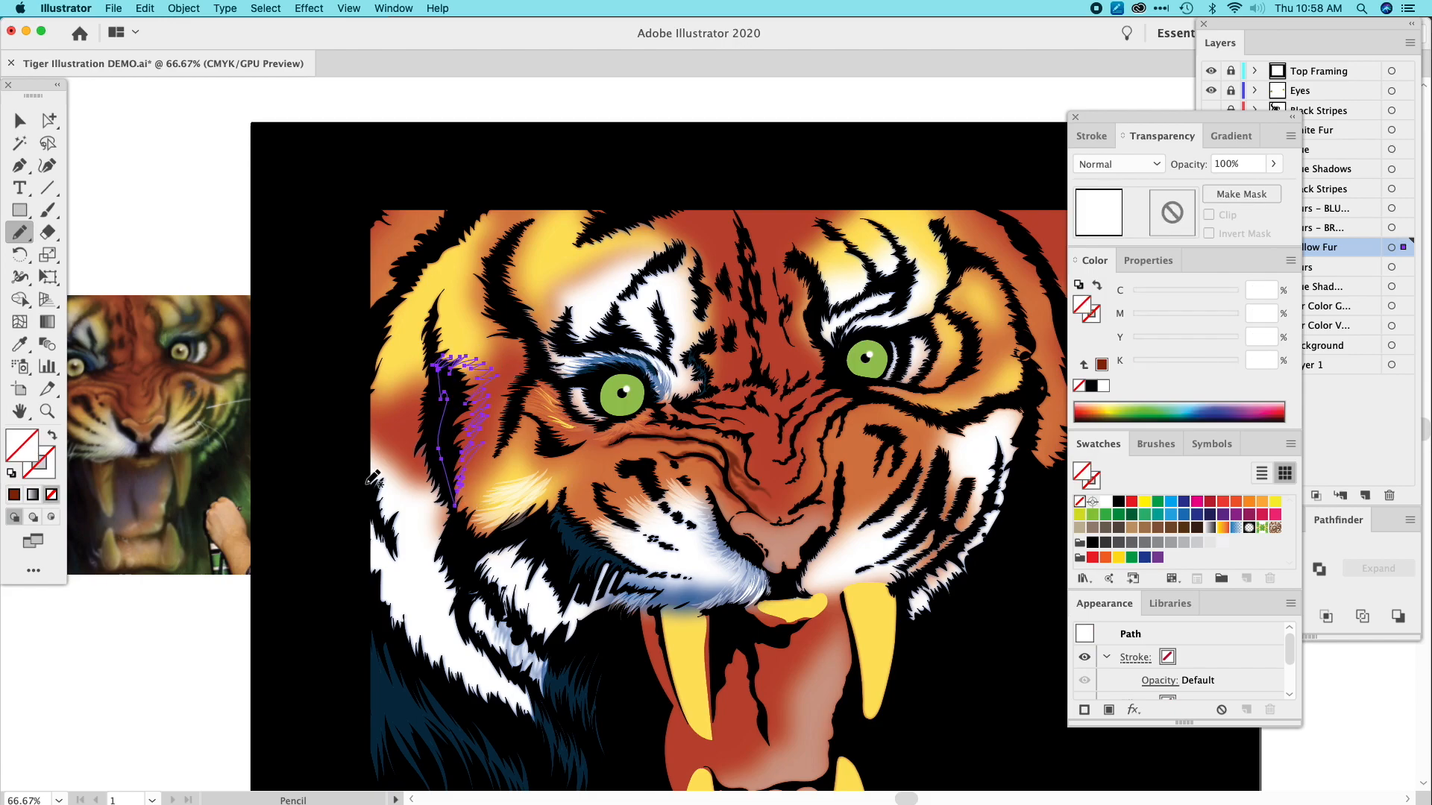
{"action": "left_click", "coordinate": [19, 343]}
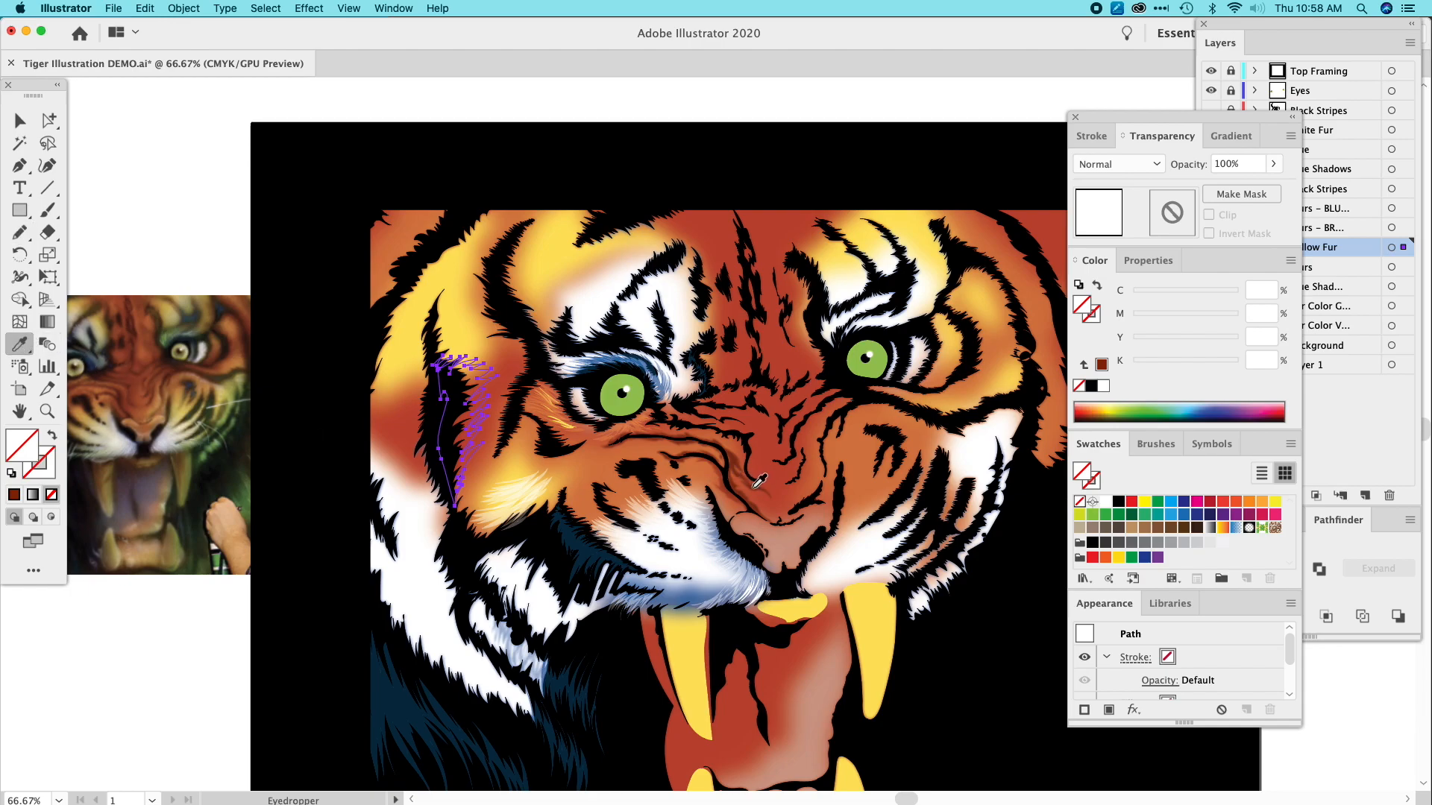
{"action": "left_click", "coordinate": [757, 478]}
{"action": "left_click", "coordinate": [19, 120]}
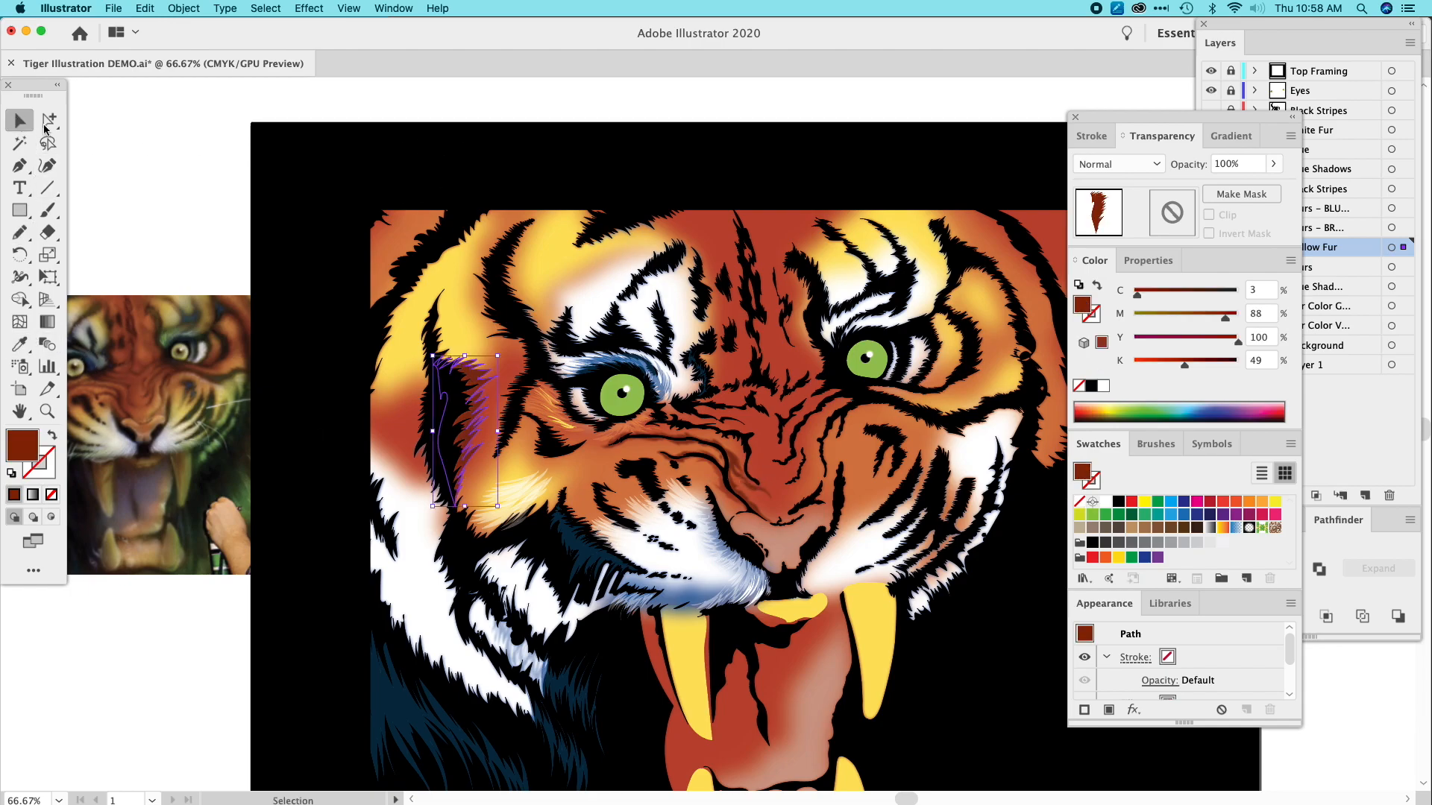
Draw a jagged fur-shadow path over the stripes beside and below the left eye and fill it with dark red sampled from the left-cheek shadow.
{"action": "left_click", "coordinate": [165, 163]}
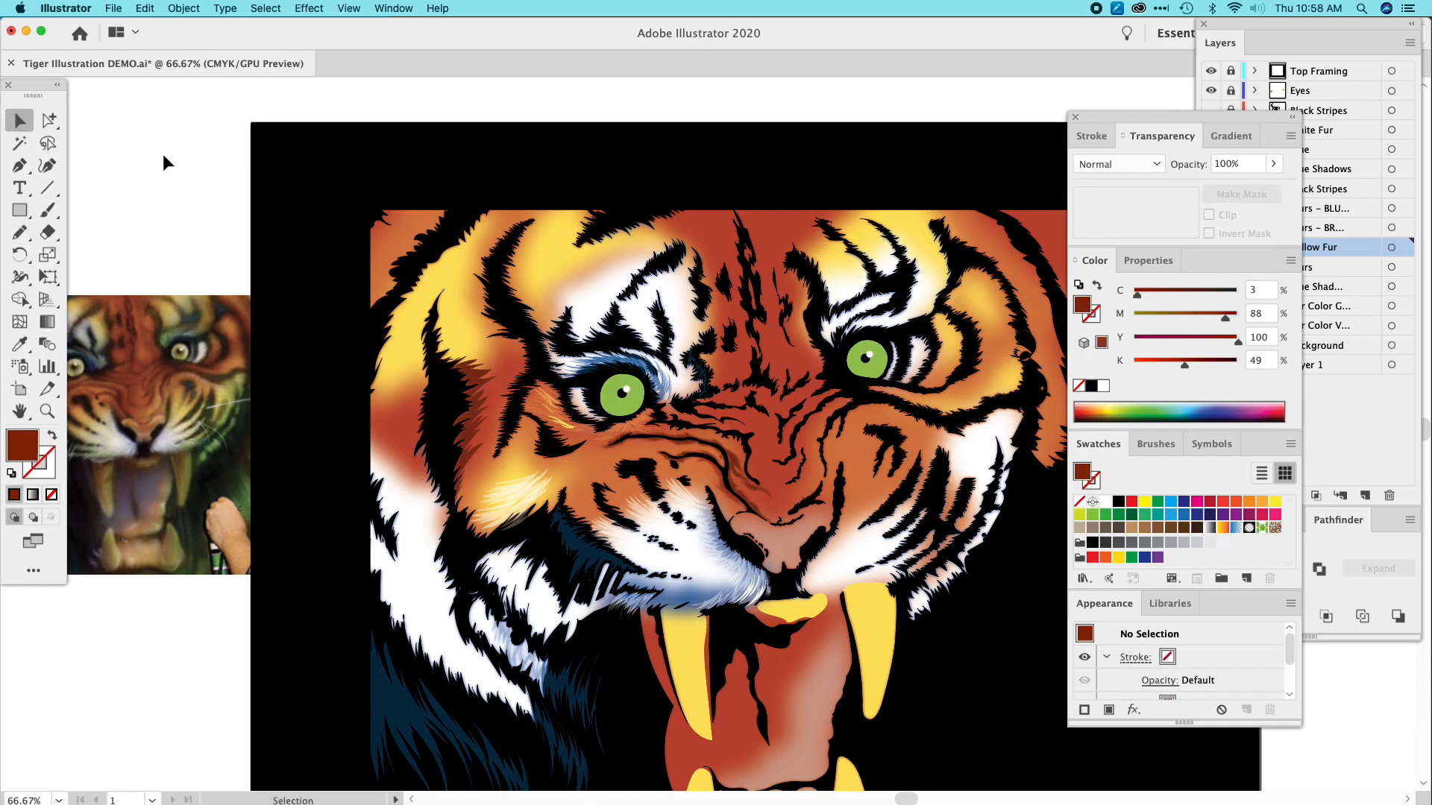
{"action": "left_click", "coordinate": [20, 232]}
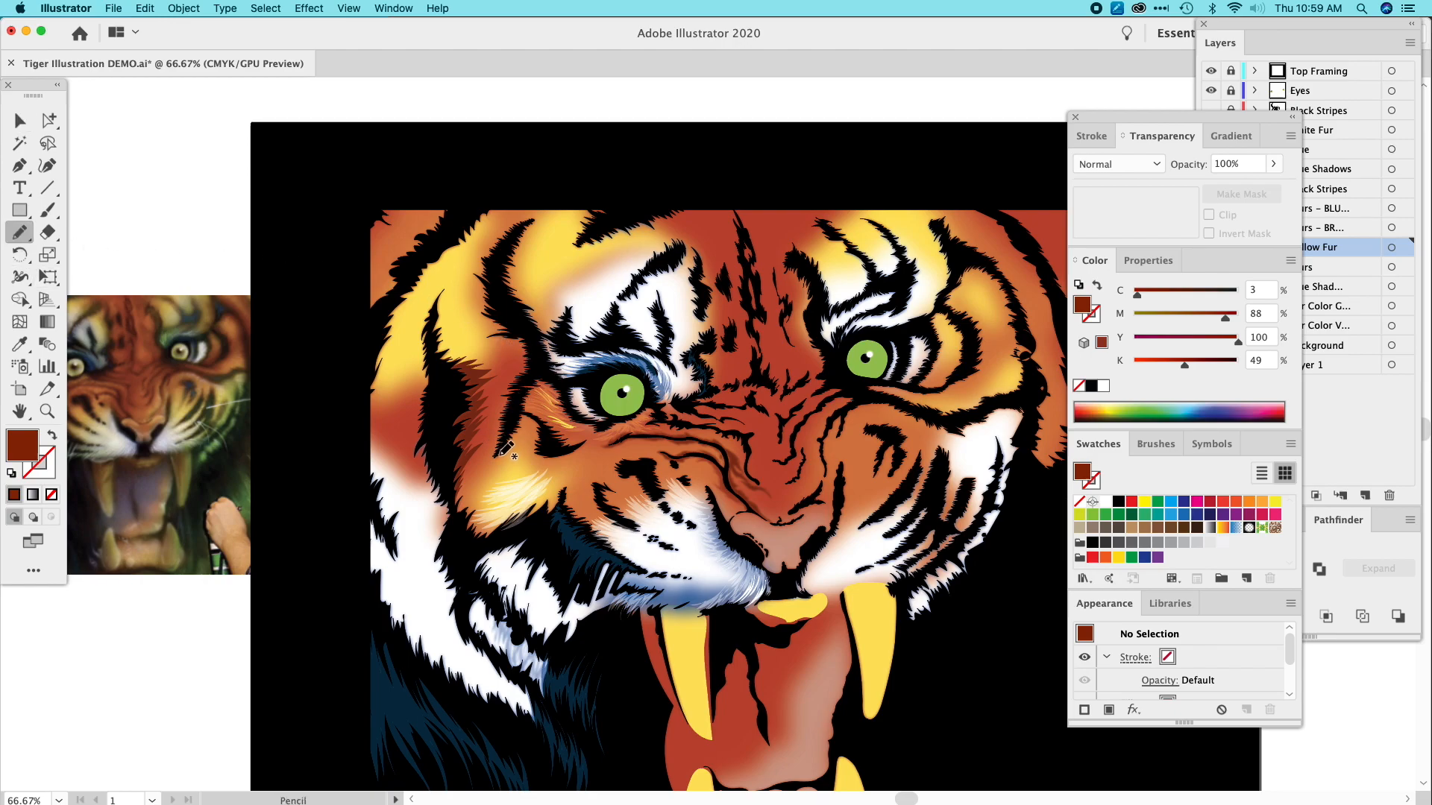
{"action": "mouse_move", "coordinate": [492, 446]}
{"action": "left_mouse_down"}
{"action": "mouse_move", "coordinate": [524, 346]}
{"action": "mouse_move", "coordinate": [581, 417]}
{"action": "mouse_move", "coordinate": [541, 384]}
{"action": "mouse_move", "coordinate": [534, 411]}
{"action": "mouse_move", "coordinate": [557, 438]}
{"action": "mouse_move", "coordinate": [588, 436]}
{"action": "mouse_move", "coordinate": [543, 463]}
{"action": "mouse_move", "coordinate": [526, 454]}
{"action": "mouse_move", "coordinate": [538, 452]}
{"action": "mouse_move", "coordinate": [528, 416]}
{"action": "mouse_move", "coordinate": [493, 459]}
{"action": "left_mouse_up"}
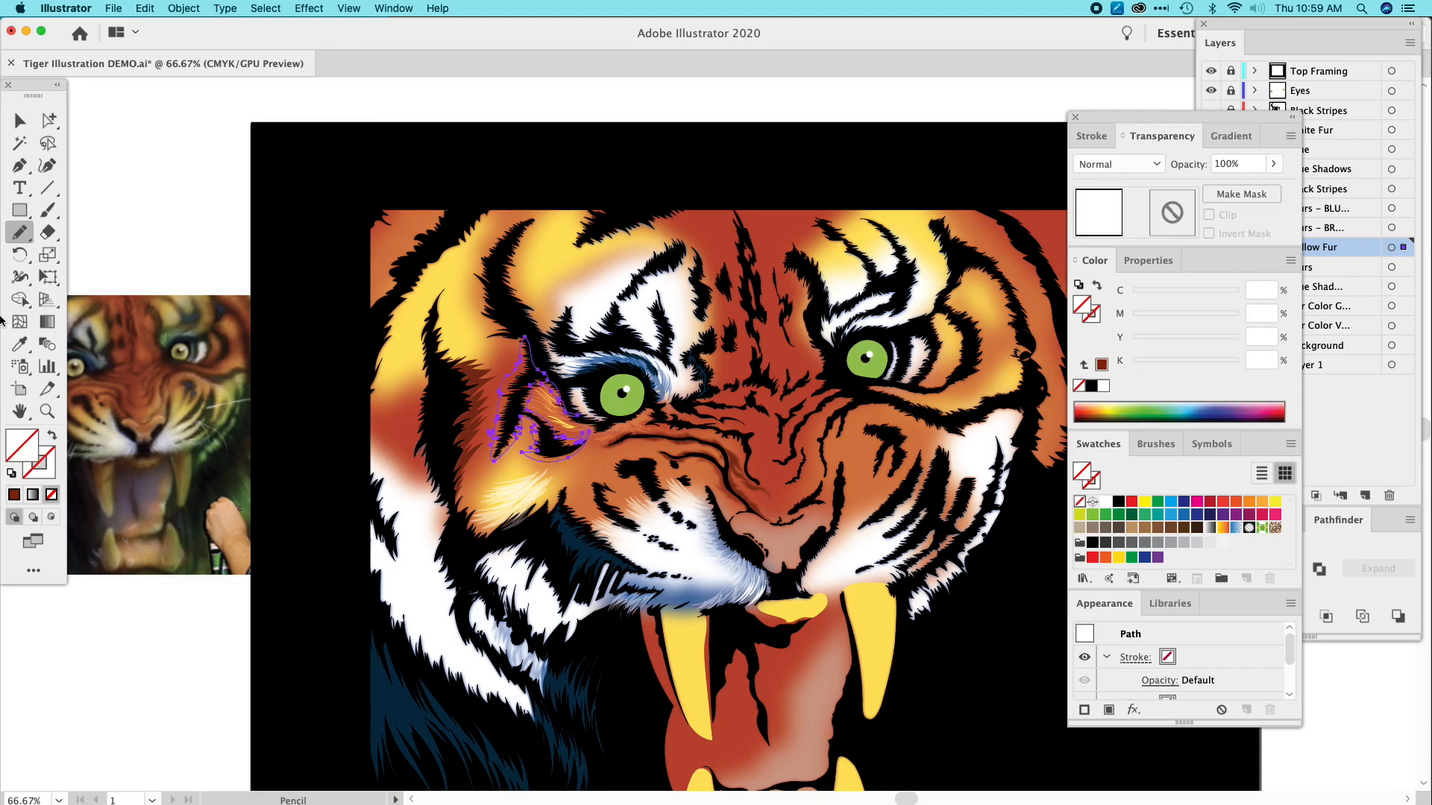
{"action": "left_click", "coordinate": [19, 343]}
{"action": "left_click", "coordinate": [481, 408]}
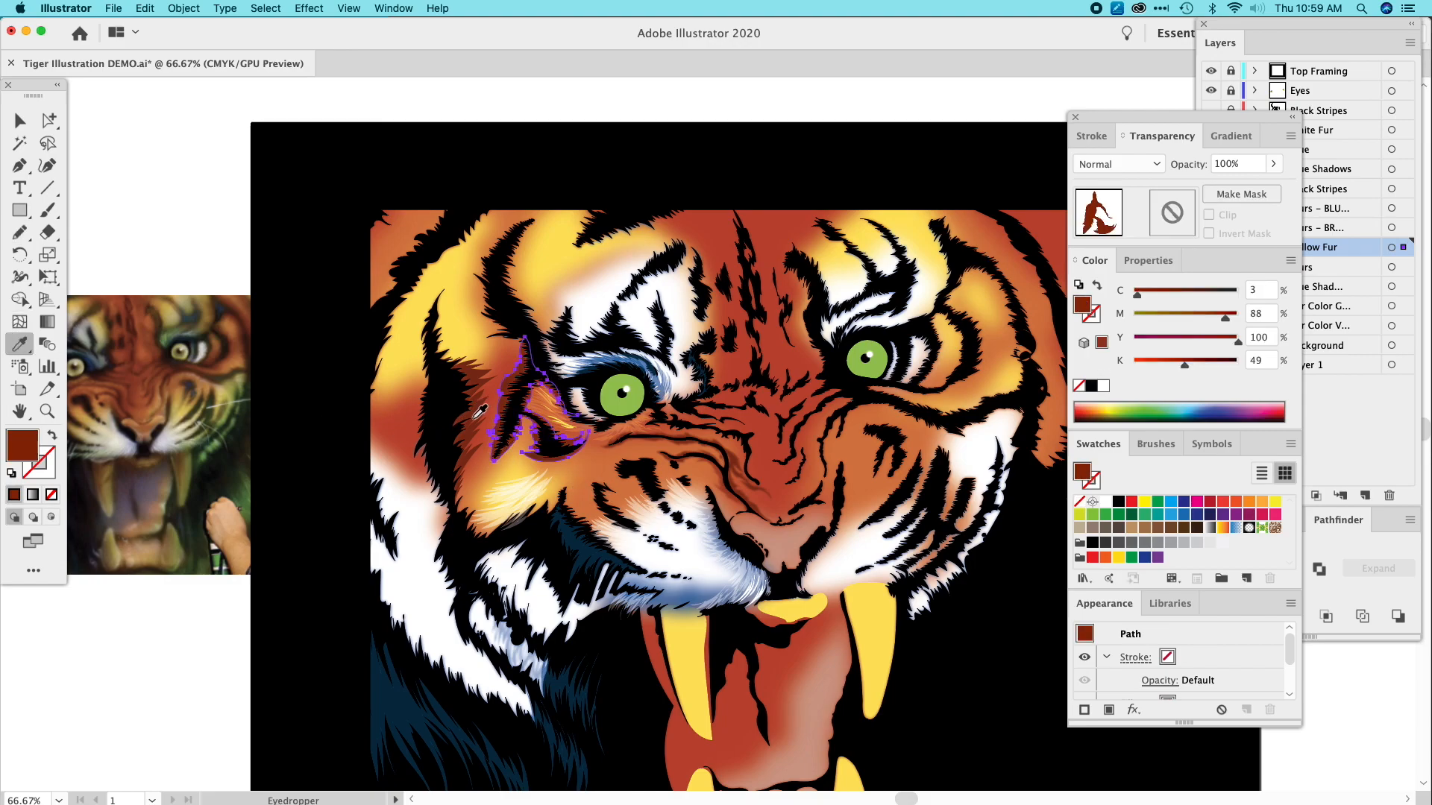
{"action": "left_click", "coordinate": [19, 120]}
{"action": "left_click", "coordinate": [144, 167]}
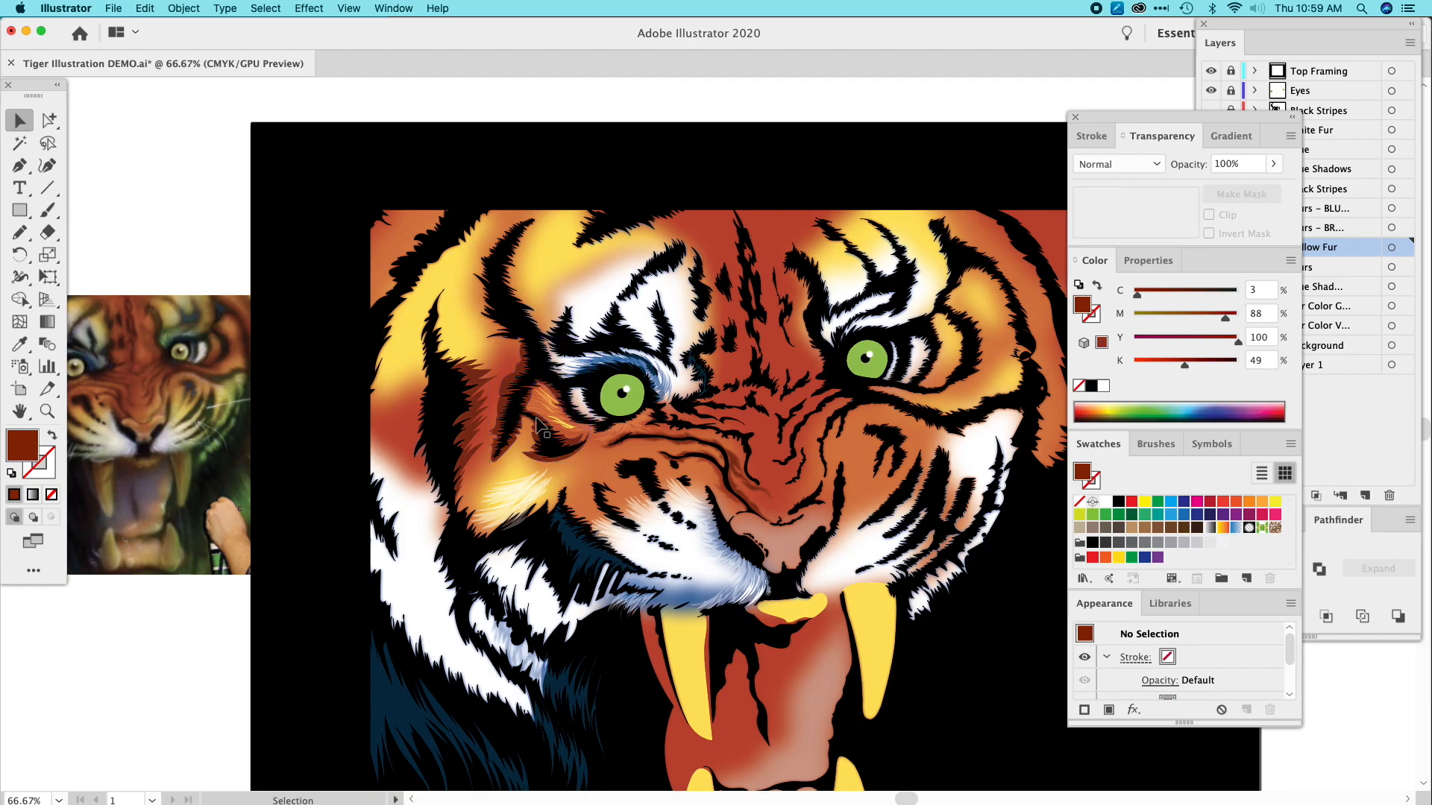
Select the left-eye and left-cheek shadow paths together and soften both with a Gaussian Blur, adjusting the radius in the preview.
{"action": "left_click", "coordinate": [534, 466]}
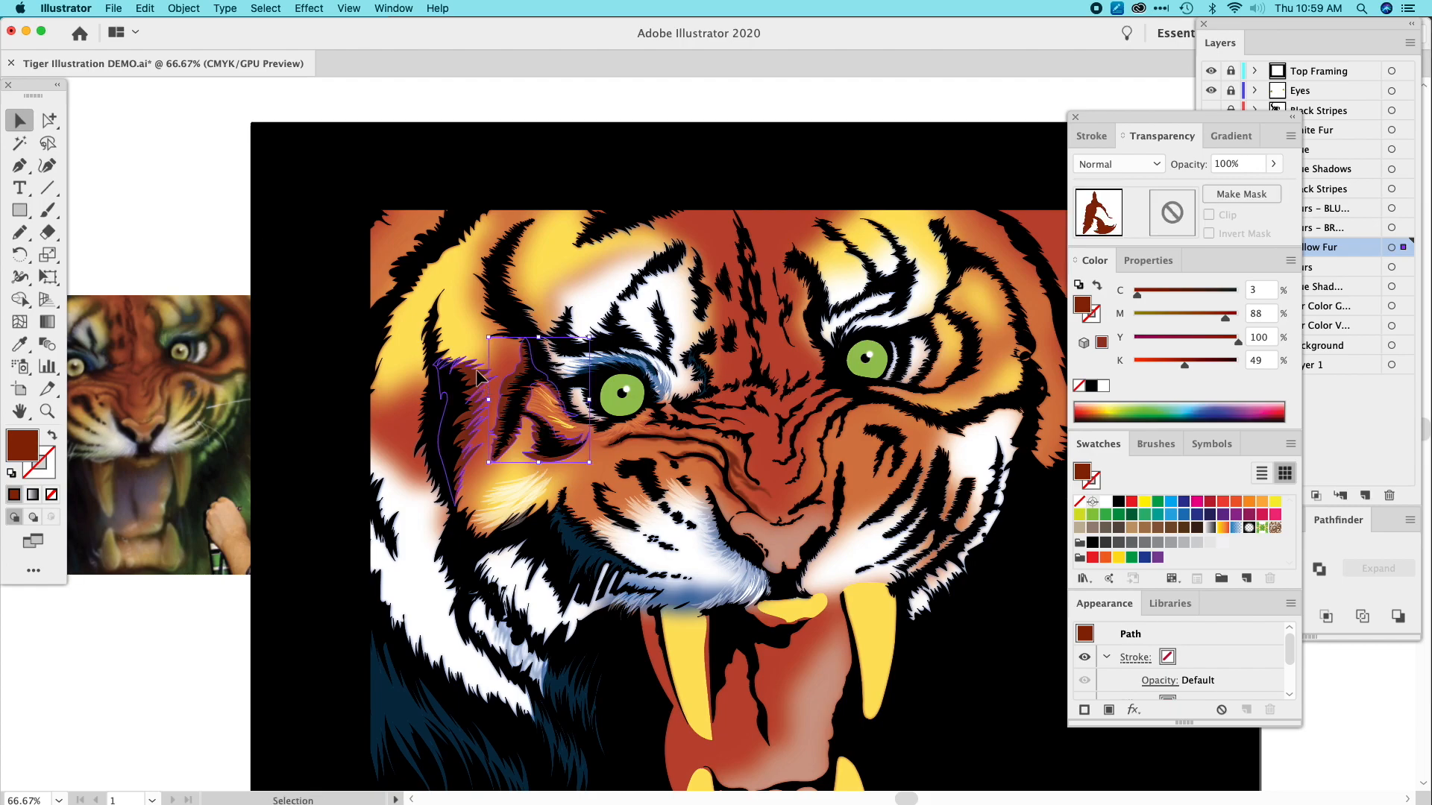
{"action": "left_click", "coordinate": [308, 9]}
{"action": "mouse_move", "coordinate": [447, 294]}
{"action": "left_click", "coordinate": [542, 296]}
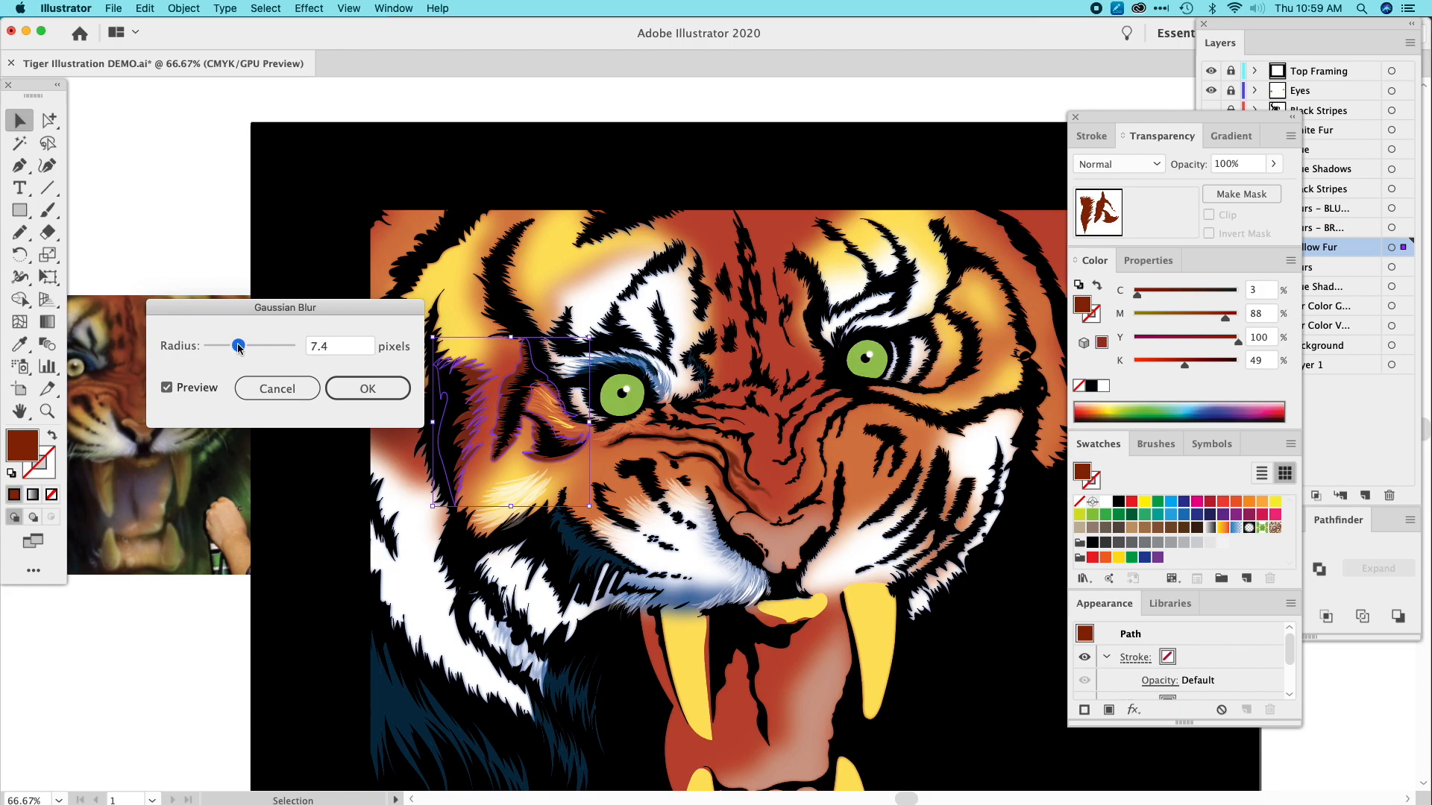
{"action": "left_click_drag", "start_coordinate": [255, 346], "coordinate": [250, 347]}
{"action": "key", "text": "Return"}
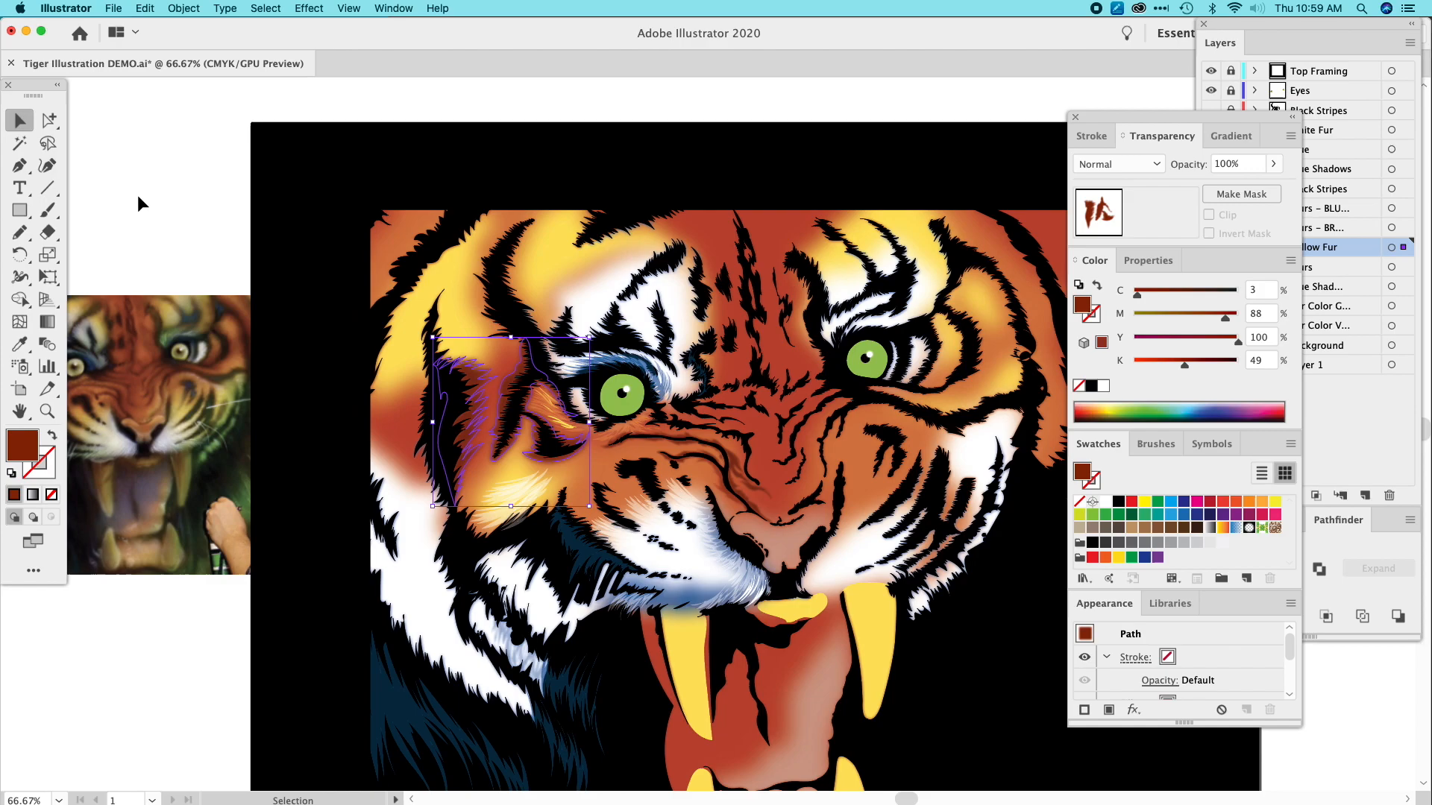
{"action": "left_click", "coordinate": [166, 164]}
{"action": "left_click_drag", "start_coordinate": [167, 159], "coordinate": [102, 173]}
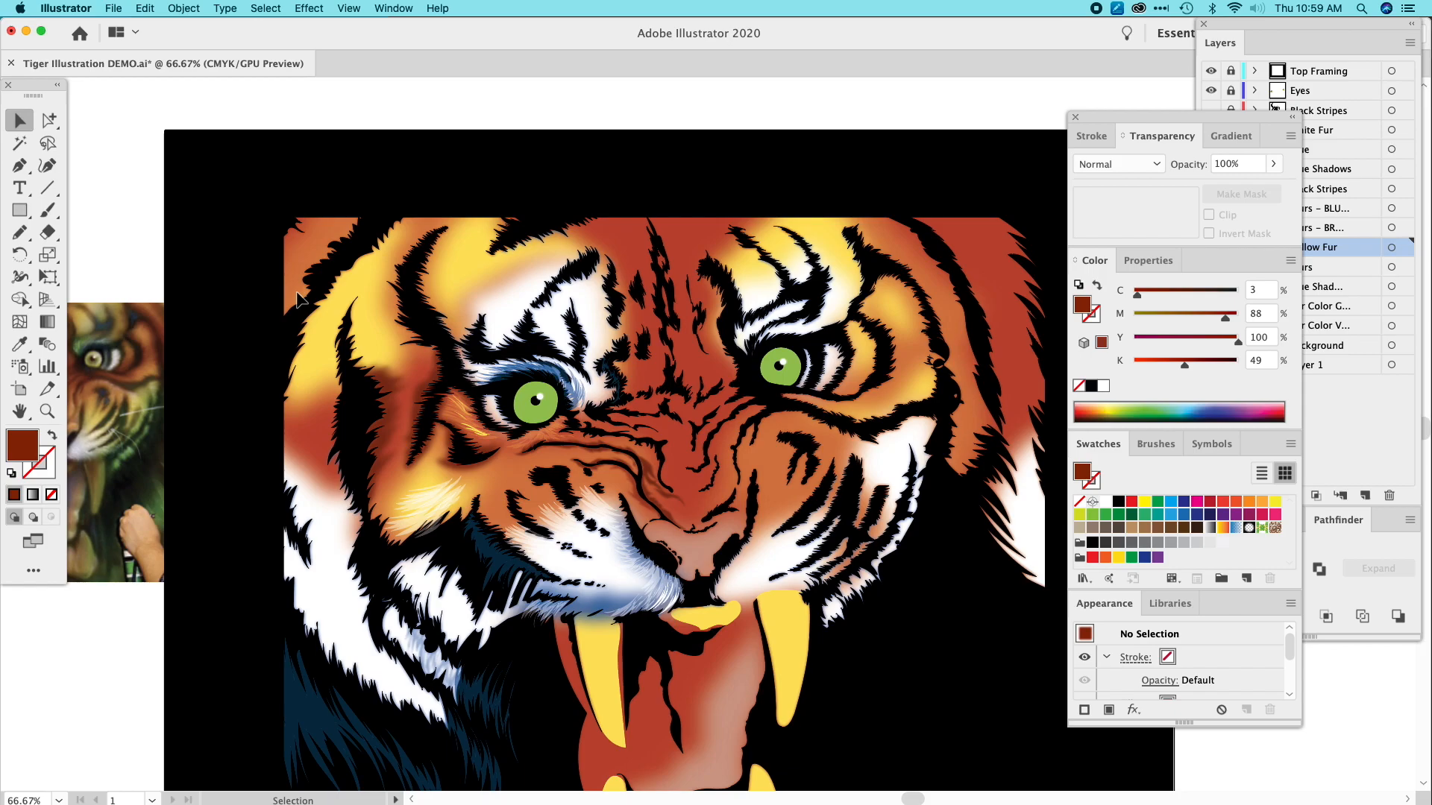
Draw a jagged shadow path along the upper left edge of the snout and fill it with dark red sampled from the cheek shadow.
{"action": "left_click", "coordinate": [29, 233]}
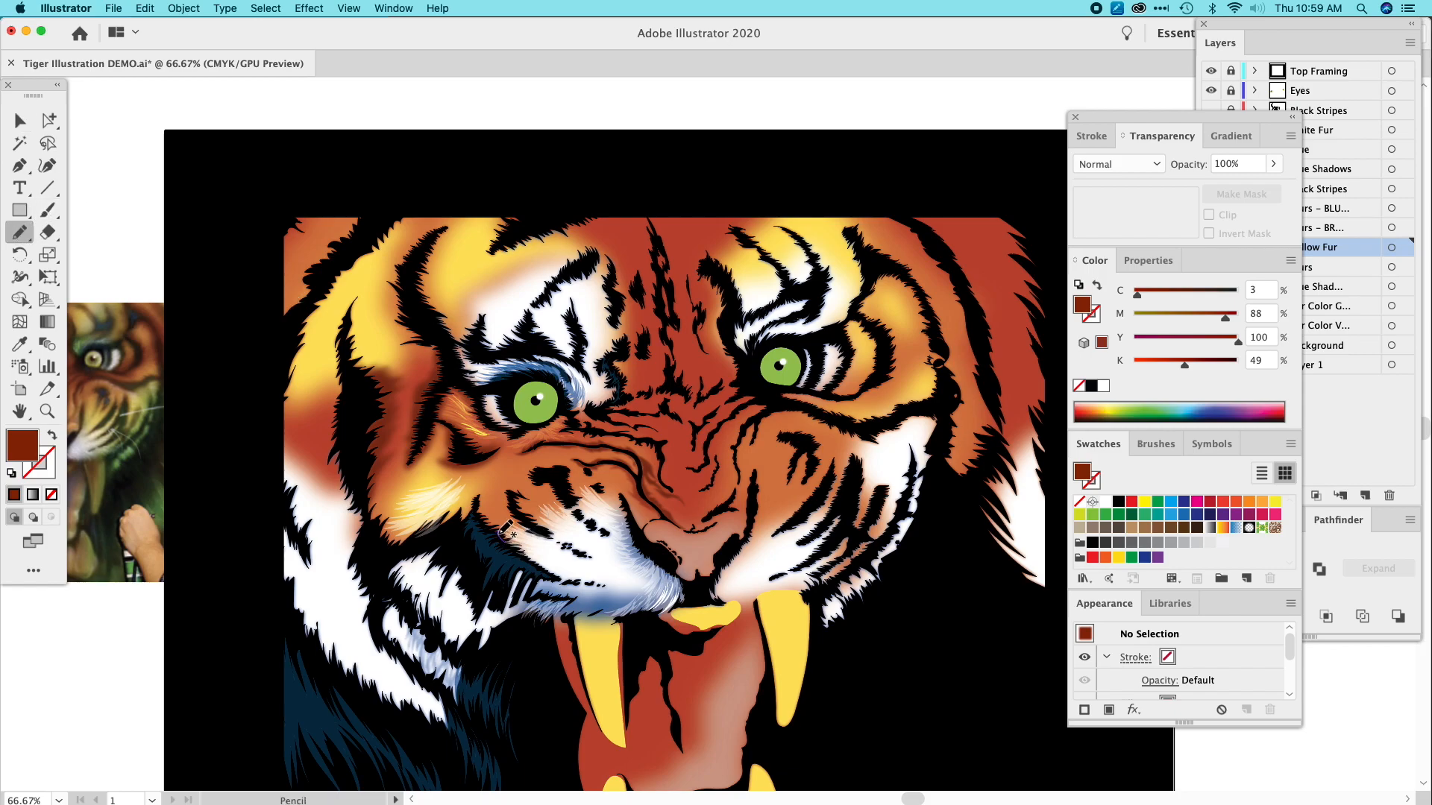
{"action": "mouse_move", "coordinate": [500, 524]}
{"action": "left_mouse_down"}
{"action": "mouse_move", "coordinate": [578, 453]}
{"action": "mouse_move", "coordinate": [496, 457]}
{"action": "mouse_move", "coordinate": [475, 492]}
{"action": "mouse_move", "coordinate": [473, 511]}
{"action": "mouse_move", "coordinate": [544, 568]}
{"action": "left_mouse_up"}
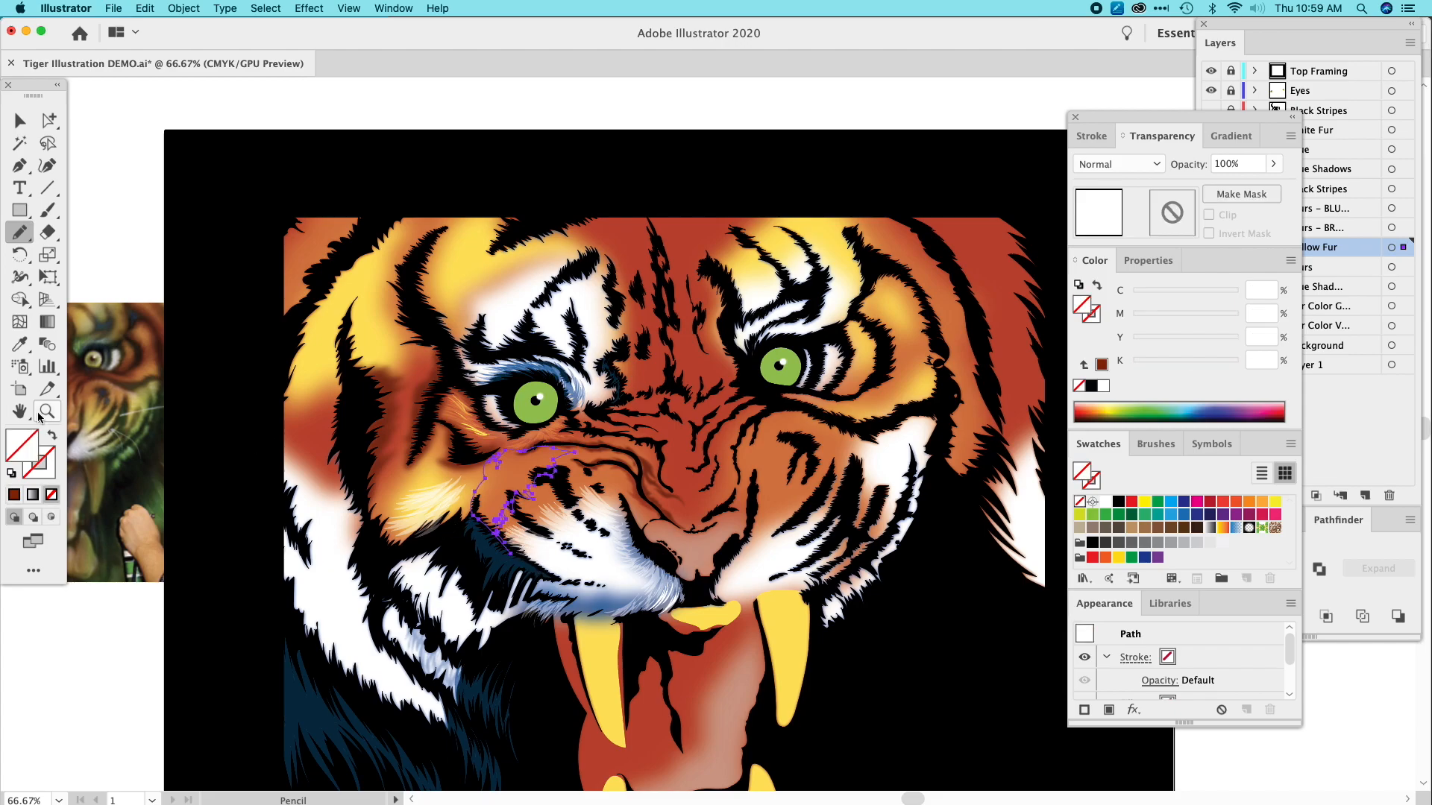
{"action": "left_click", "coordinate": [19, 344]}
{"action": "left_click", "coordinate": [405, 403]}
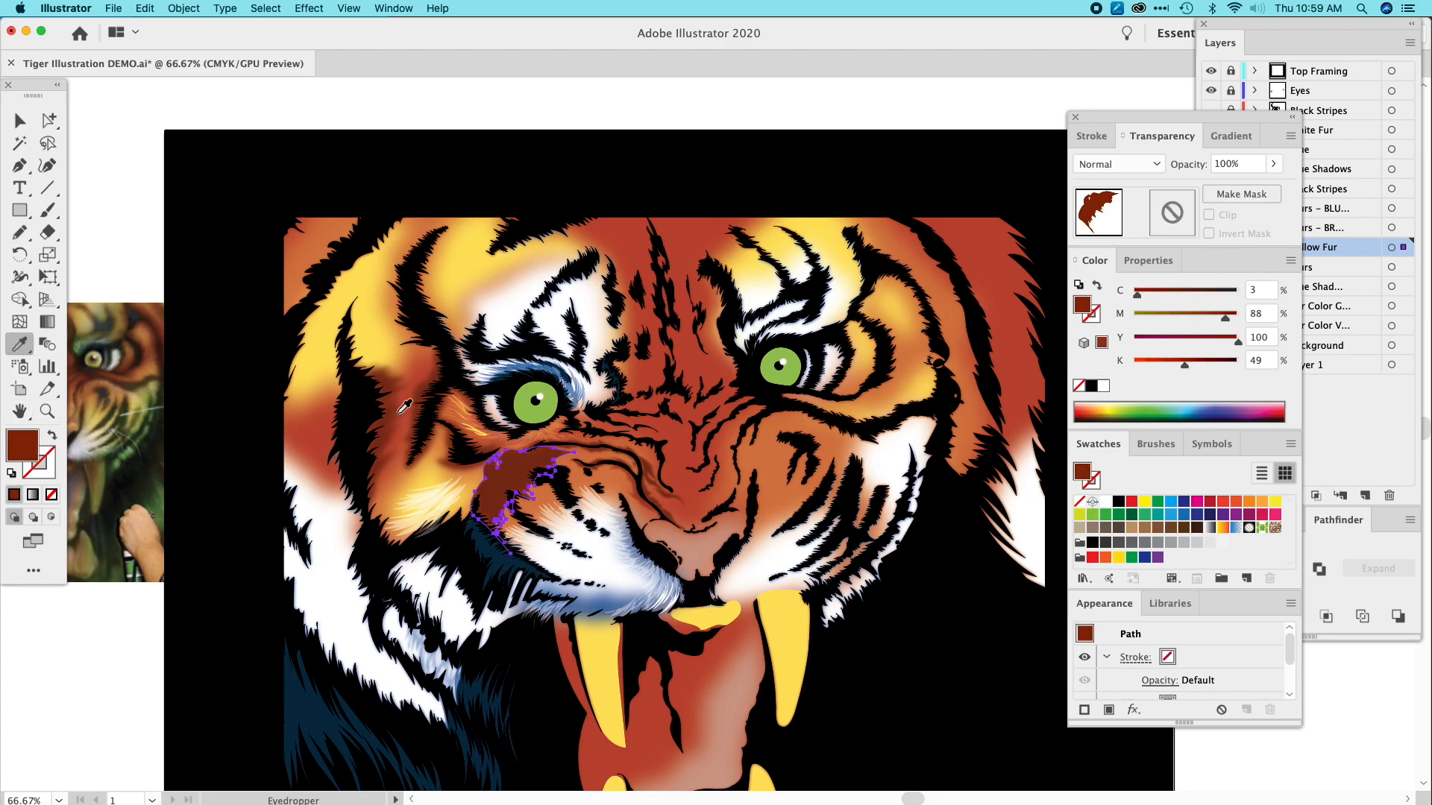
Apply the last-used Gaussian Blur to the upper left snout shadow and deselect it.
{"action": "left_click", "coordinate": [303, 9]}
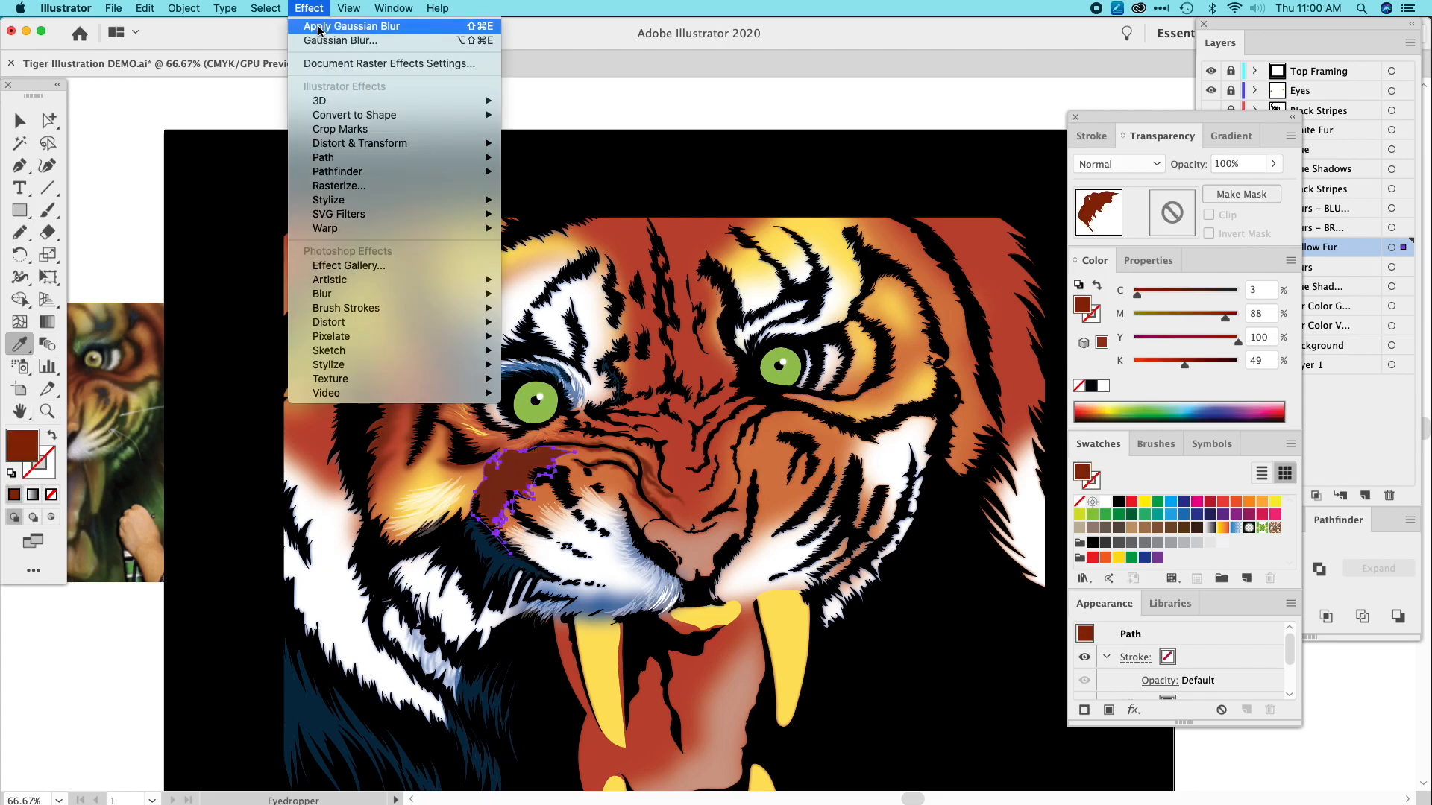
{"action": "left_click", "coordinate": [318, 31]}
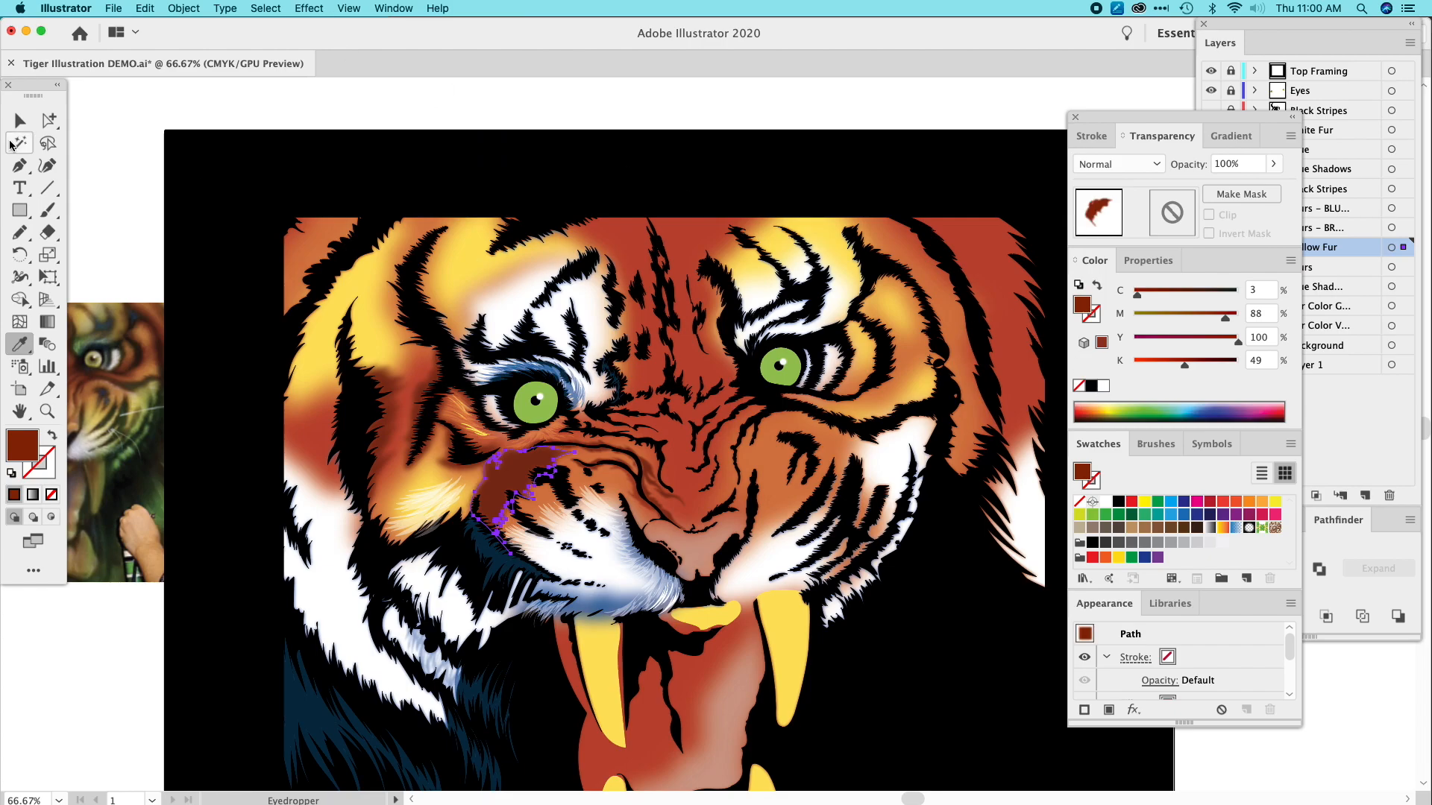
{"action": "key", "text": "v"}
{"action": "left_click", "coordinate": [262, 205]}
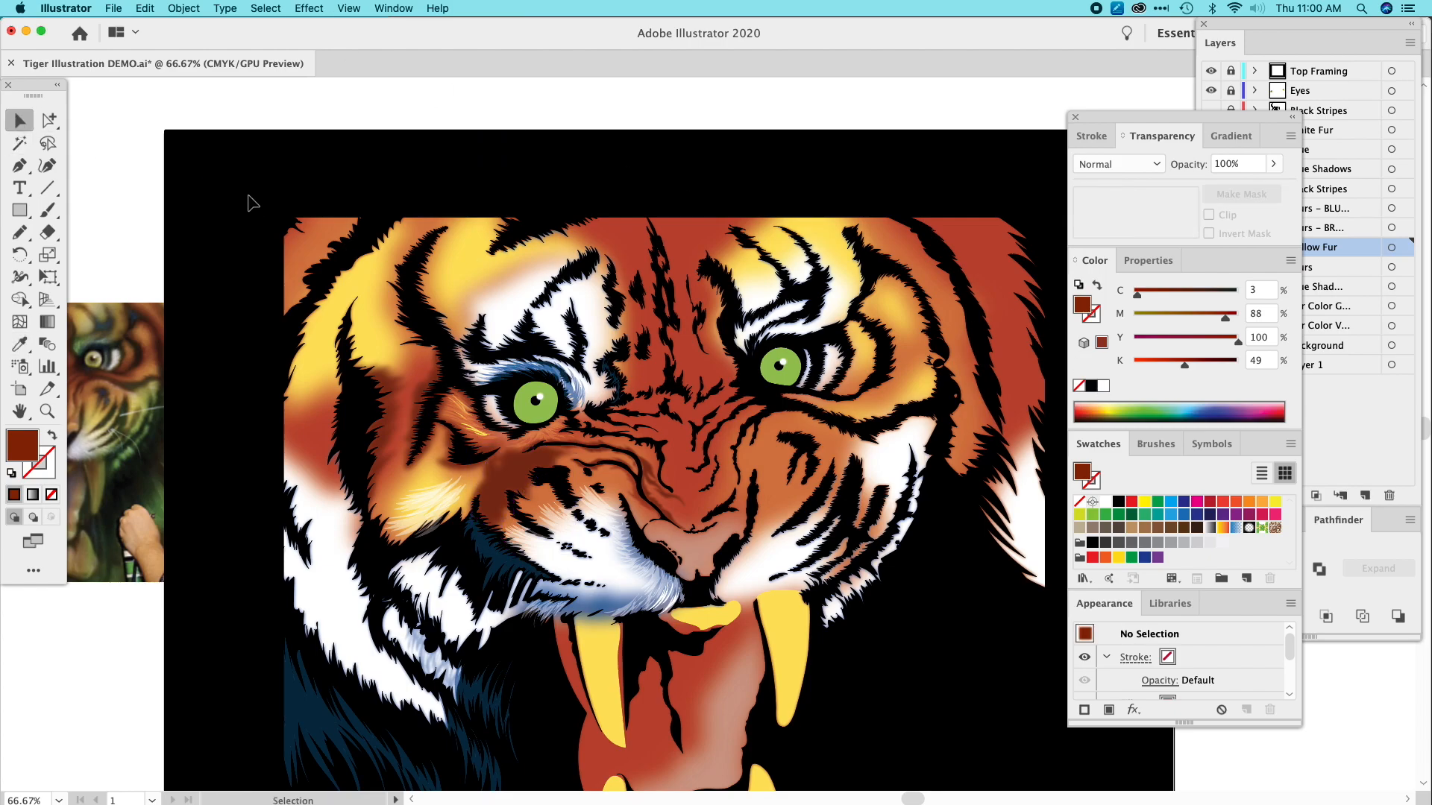
{"action": "key", "text": "space"}
{"action": "mouse_move", "coordinate": [446, 288]}
{"action": "left_mouse_down"}
{"action": "mouse_move", "coordinate": [474, 308]}
{"action": "mouse_move", "coordinate": [512, 295]}
{"action": "mouse_move", "coordinate": [441, 279]}
{"action": "mouse_move", "coordinate": [440, 292]}
{"action": "left_mouse_up"}
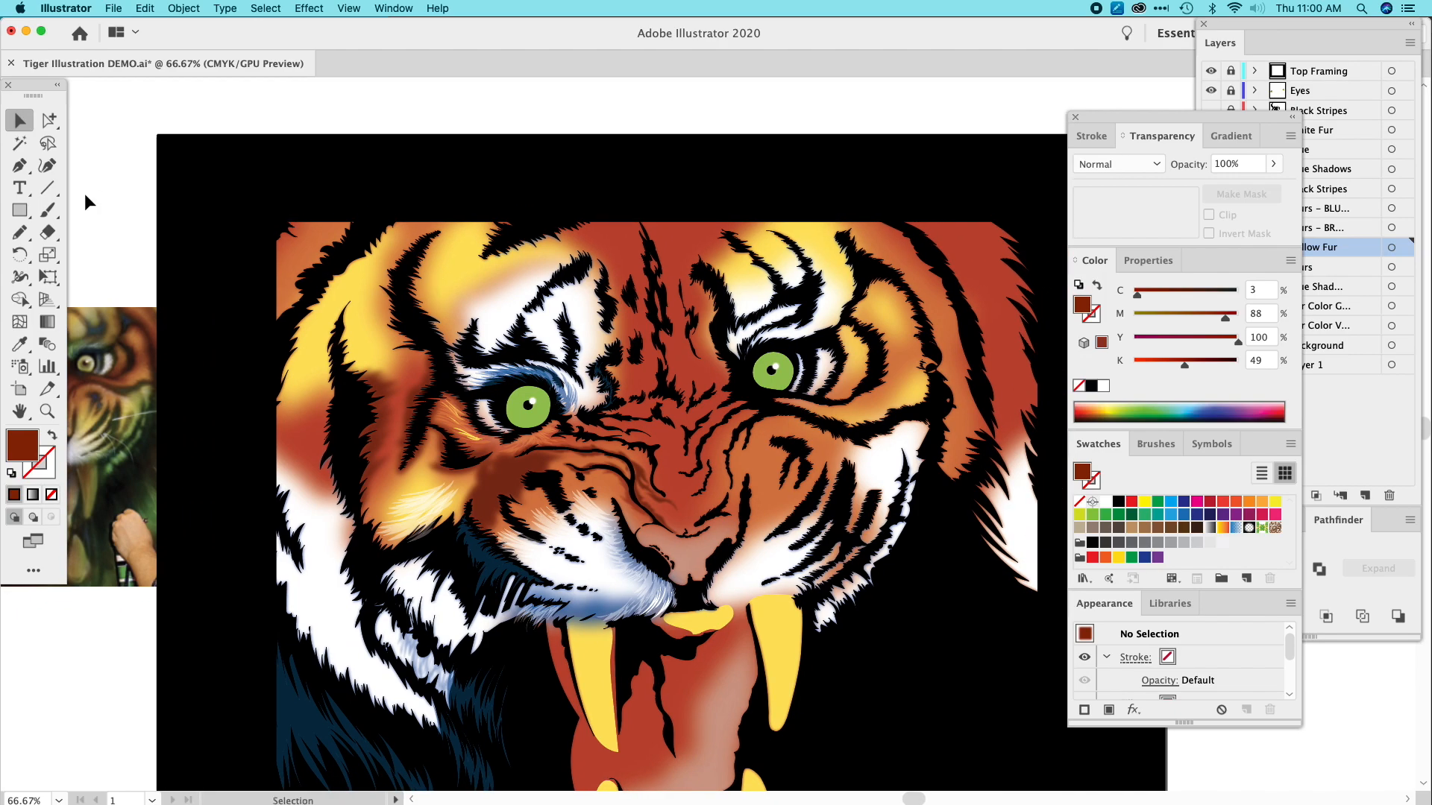
Draw a jagged shadow path across the wrinkles on the nose bridge between the eyes and fill it with dark red sampled from the existing shadows.
{"action": "left_click", "coordinate": [20, 232]}
{"action": "left_click_drag", "start_coordinate": [565, 425], "coordinate": [648, 451]}
{"action": "mouse_move", "coordinate": [664, 492]}
{"action": "left_mouse_down"}
{"action": "mouse_move", "coordinate": [659, 452]}
{"action": "mouse_move", "coordinate": [610, 429]}
{"action": "mouse_move", "coordinate": [656, 439]}
{"action": "mouse_move", "coordinate": [608, 417]}
{"action": "mouse_move", "coordinate": [671, 414]}
{"action": "mouse_move", "coordinate": [690, 455]}
{"action": "mouse_move", "coordinate": [726, 405]}
{"action": "mouse_move", "coordinate": [689, 417]}
{"action": "mouse_move", "coordinate": [615, 406]}
{"action": "mouse_move", "coordinate": [716, 388]}
{"action": "mouse_move", "coordinate": [690, 384]}
{"action": "mouse_move", "coordinate": [674, 349]}
{"action": "mouse_move", "coordinate": [663, 373]}
{"action": "mouse_move", "coordinate": [599, 407]}
{"action": "mouse_move", "coordinate": [611, 465]}
{"action": "left_mouse_up"}
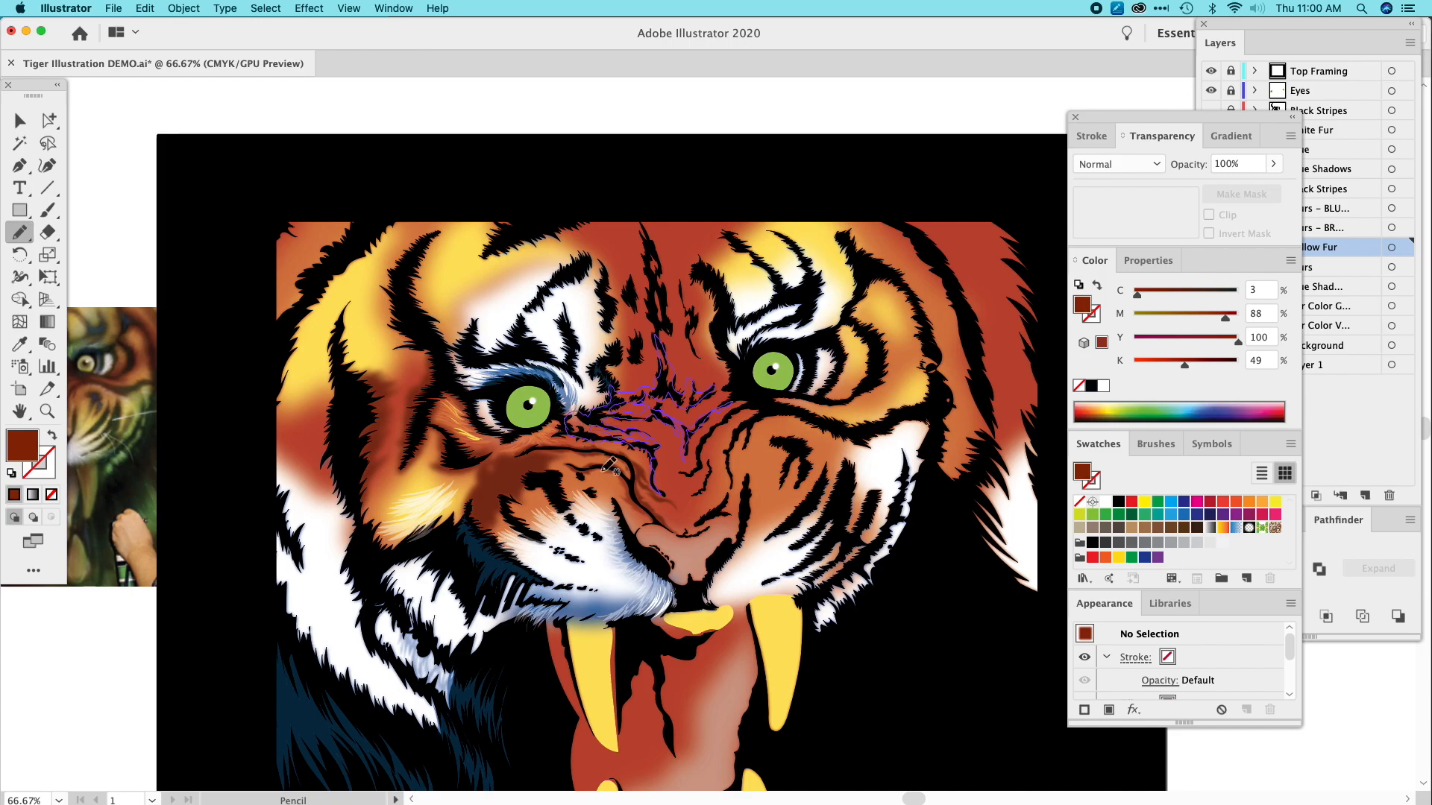
{"action": "left_click", "coordinate": [20, 344]}
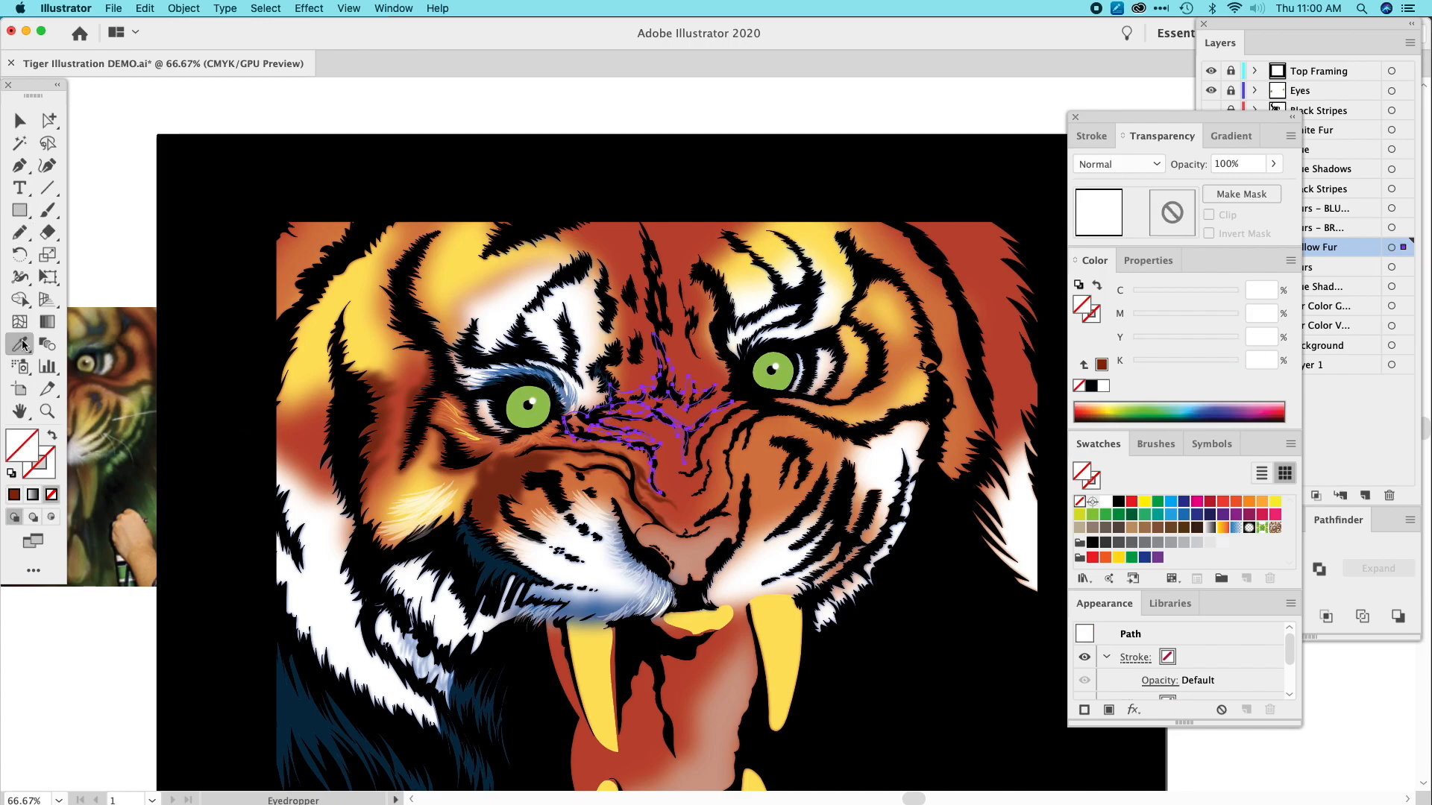
{"action": "left_click", "coordinate": [463, 460]}
Apply the last-used Gaussian Blur to the nose-bridge shadow and deselect it.
{"action": "left_click", "coordinate": [316, 9]}
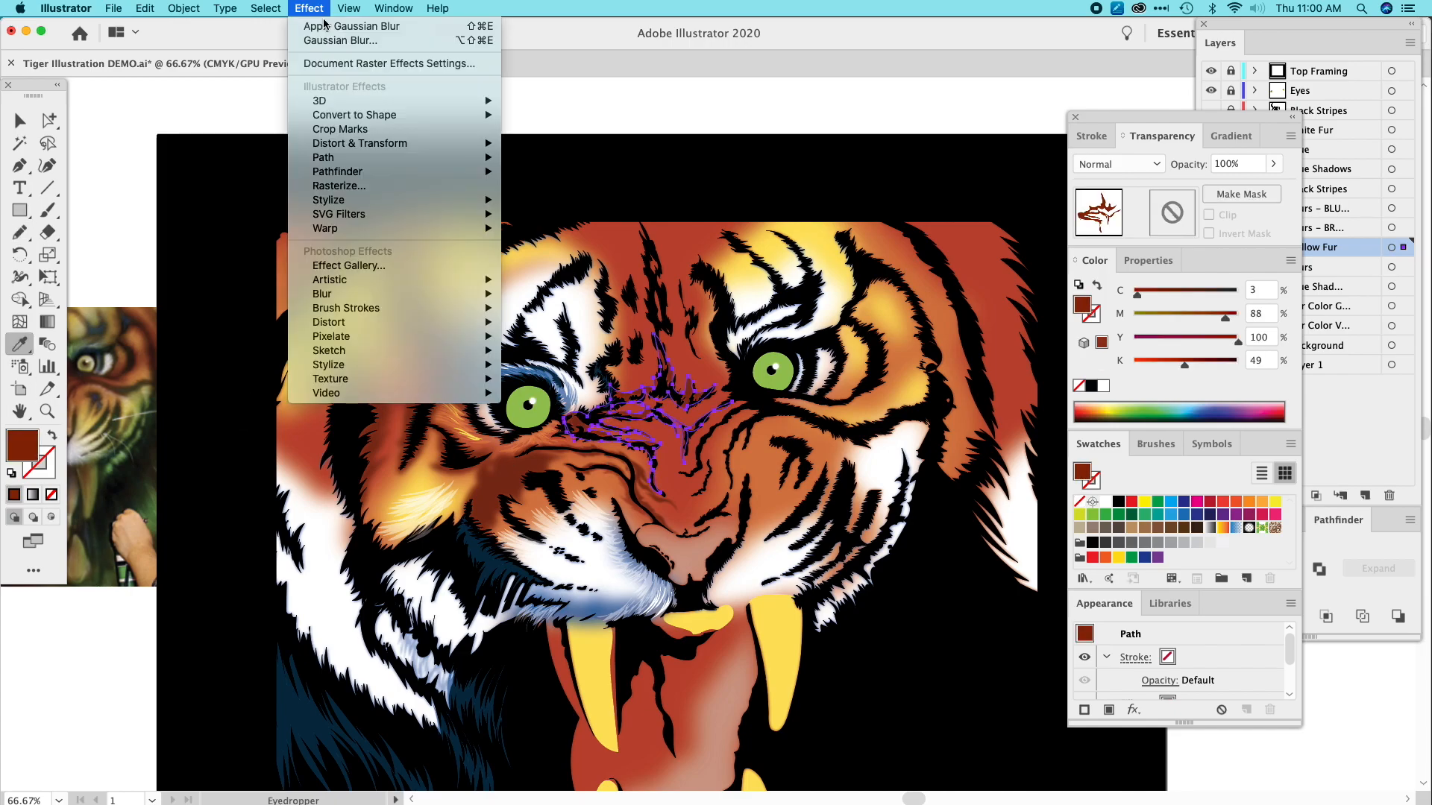
{"action": "key", "text": "Escape"}
{"action": "left_click", "coordinate": [20, 120]}
{"action": "left_click", "coordinate": [125, 112]}
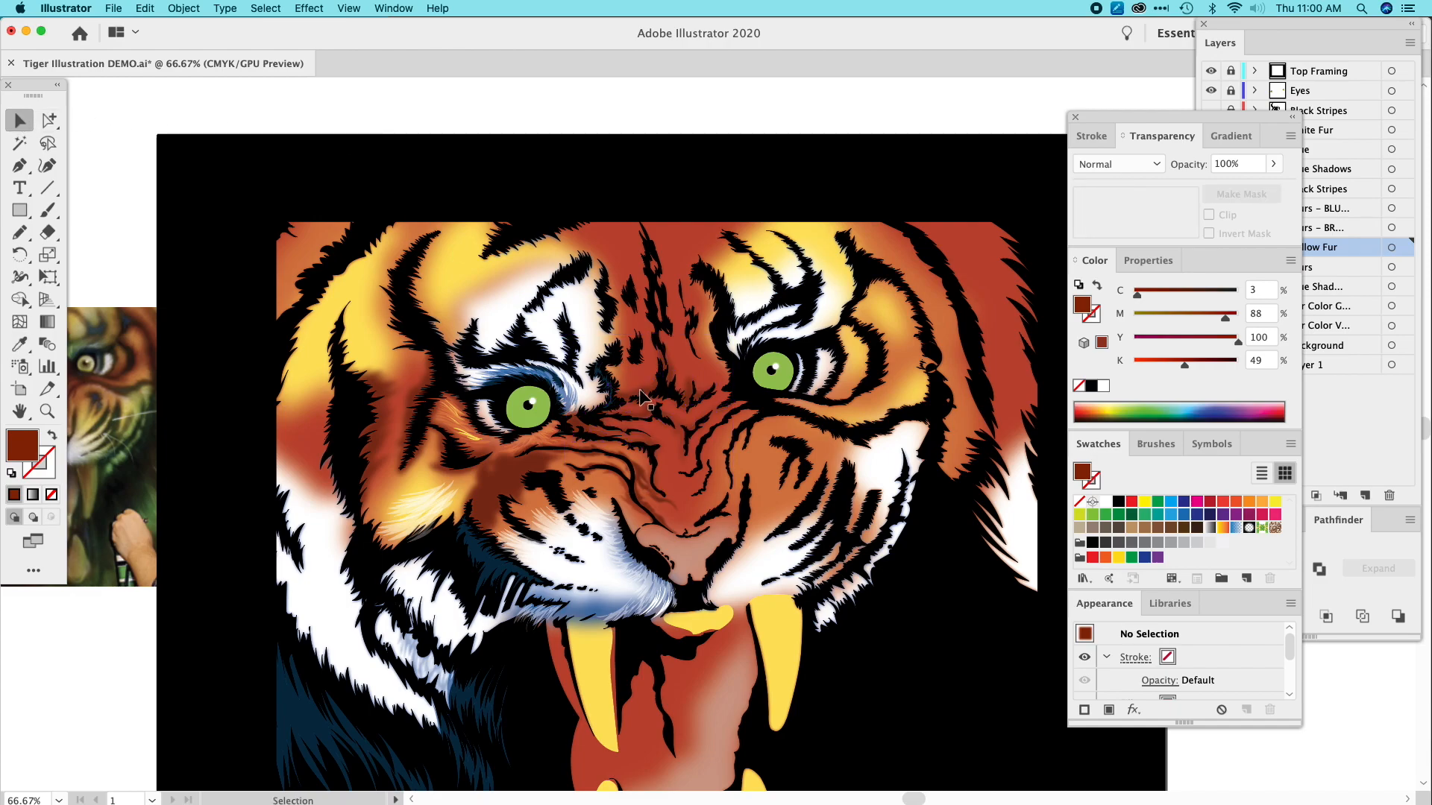
{"action": "left_click_drag", "start_coordinate": [639, 396], "coordinate": [641, 396]}
{"action": "left_click", "coordinate": [126, 156]}
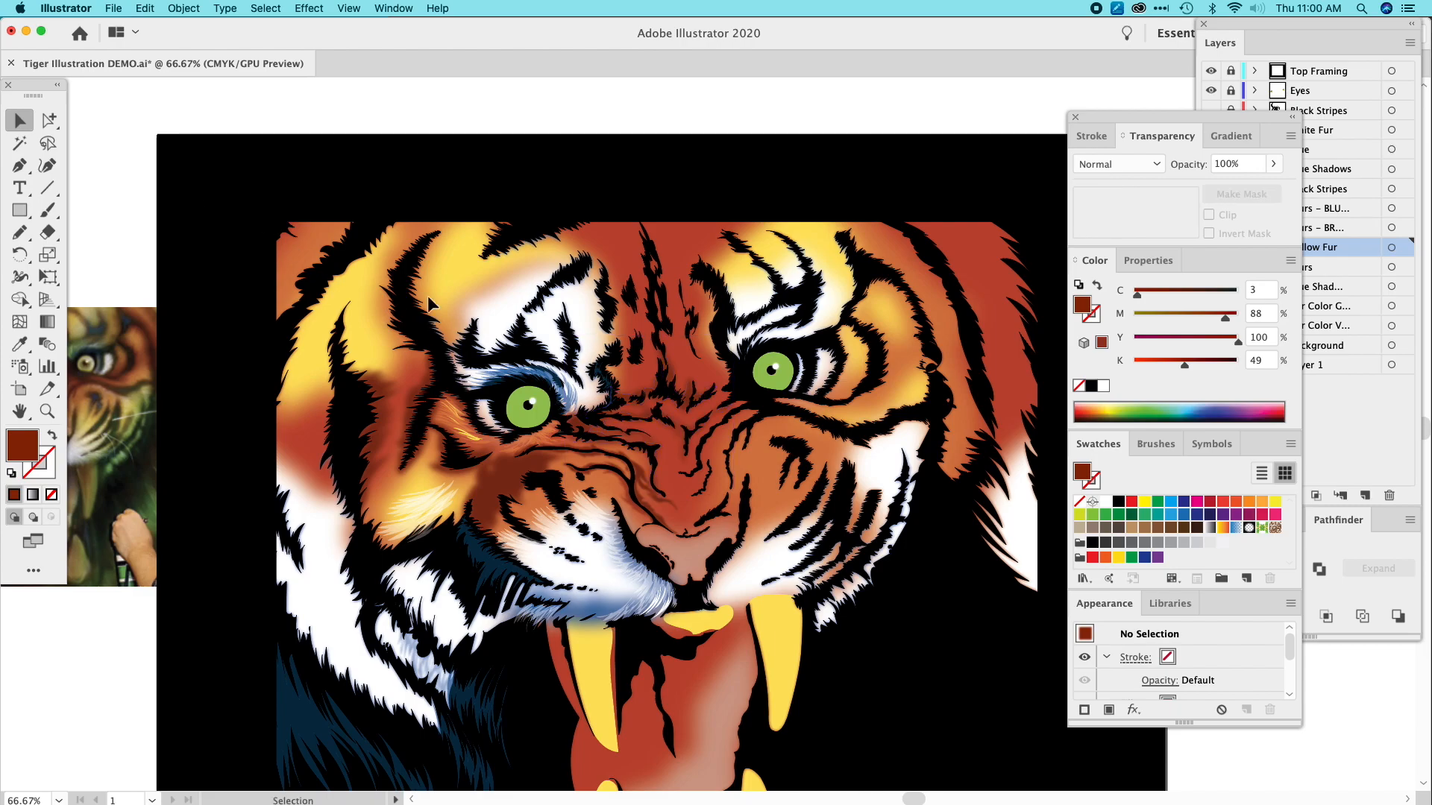
{"action": "left_click", "coordinate": [648, 383]}
{"action": "left_click_drag", "start_coordinate": [648, 387], "coordinate": [648, 387]}
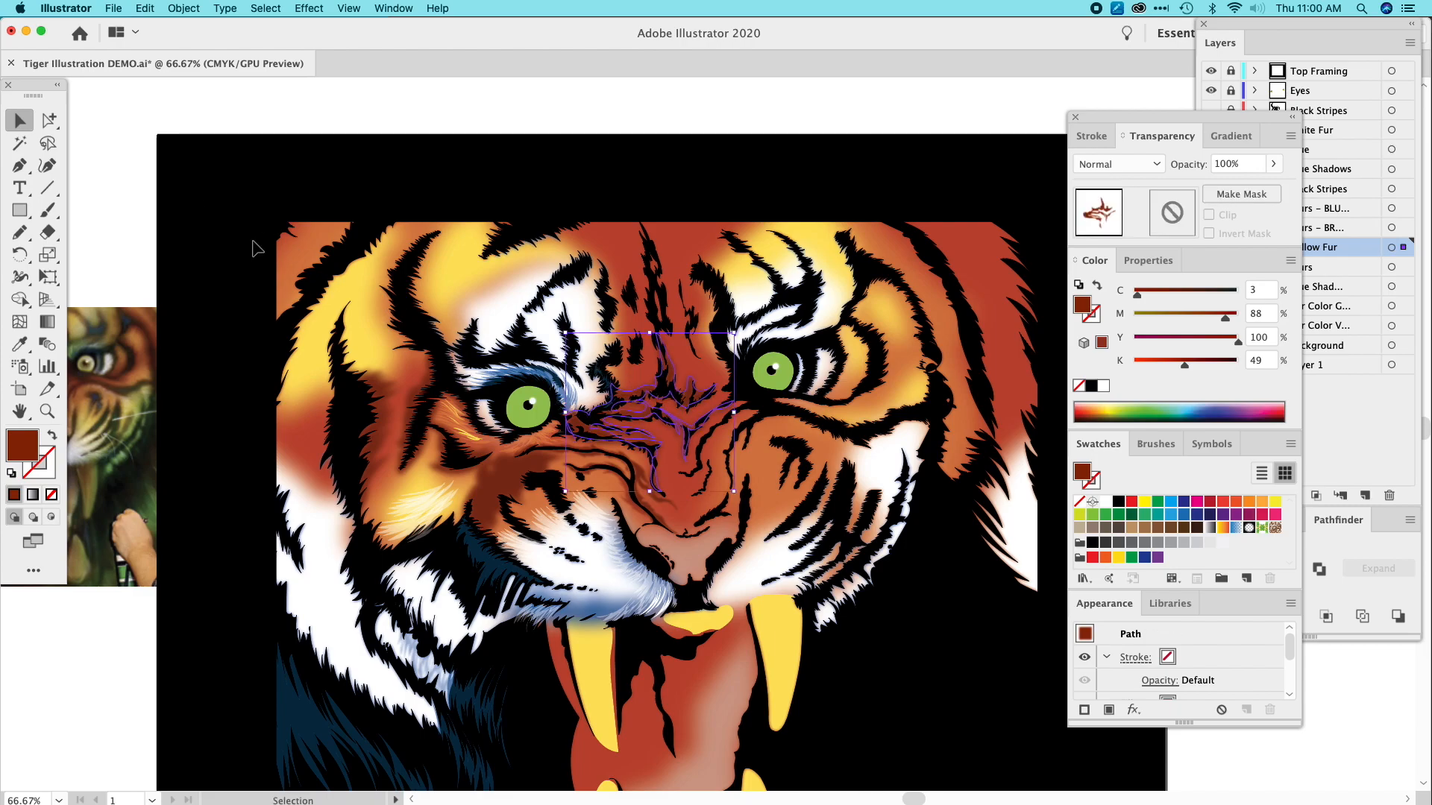
{"action": "left_click", "coordinate": [126, 206]}
{"action": "key", "text": "super+z"}
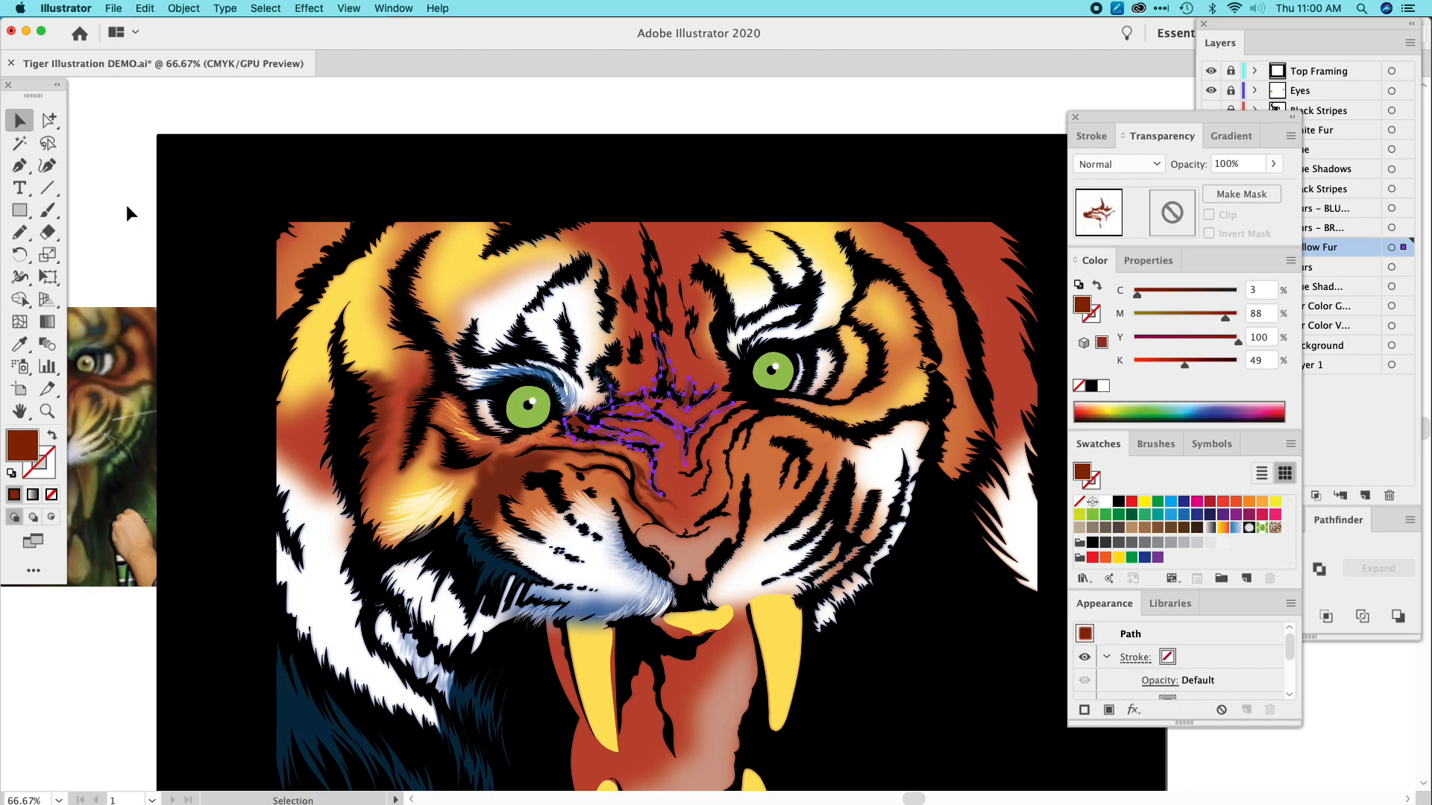
{"action": "left_click", "coordinate": [119, 222]}
Draw a jagged shadow path along the outer side of the tall left-cheek stripe and fill it with the same dark red sampled from the snout shadow.
{"action": "mouse_move", "coordinate": [316, 280]}
{"action": "left_mouse_down"}
{"action": "mouse_move", "coordinate": [415, 294]}
{"action": "mouse_move", "coordinate": [321, 192]}
{"action": "mouse_move", "coordinate": [186, 211]}
{"action": "mouse_move", "coordinate": [226, 236]}
{"action": "mouse_move", "coordinate": [302, 238]}
{"action": "left_mouse_up"}
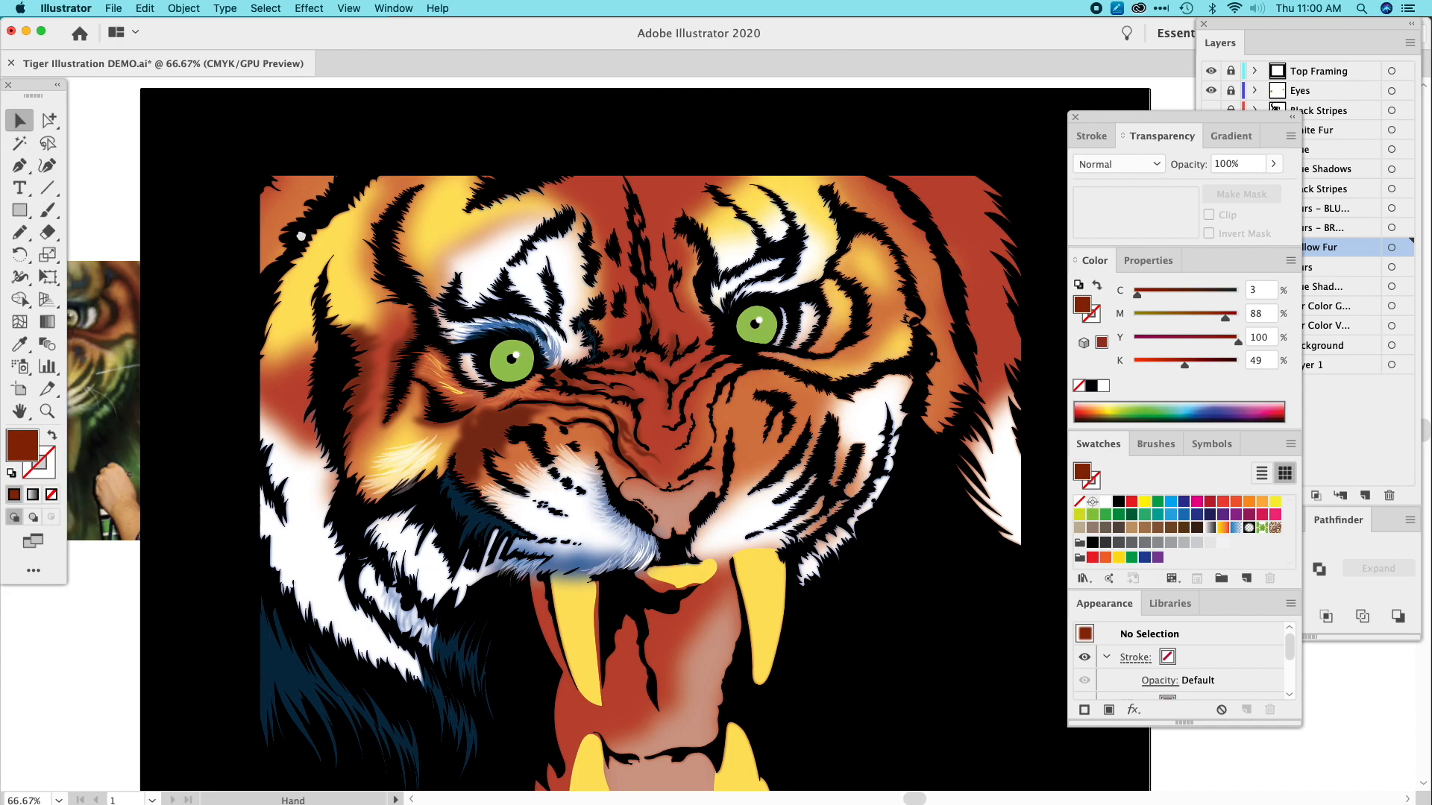
{"action": "left_click", "coordinate": [20, 230]}
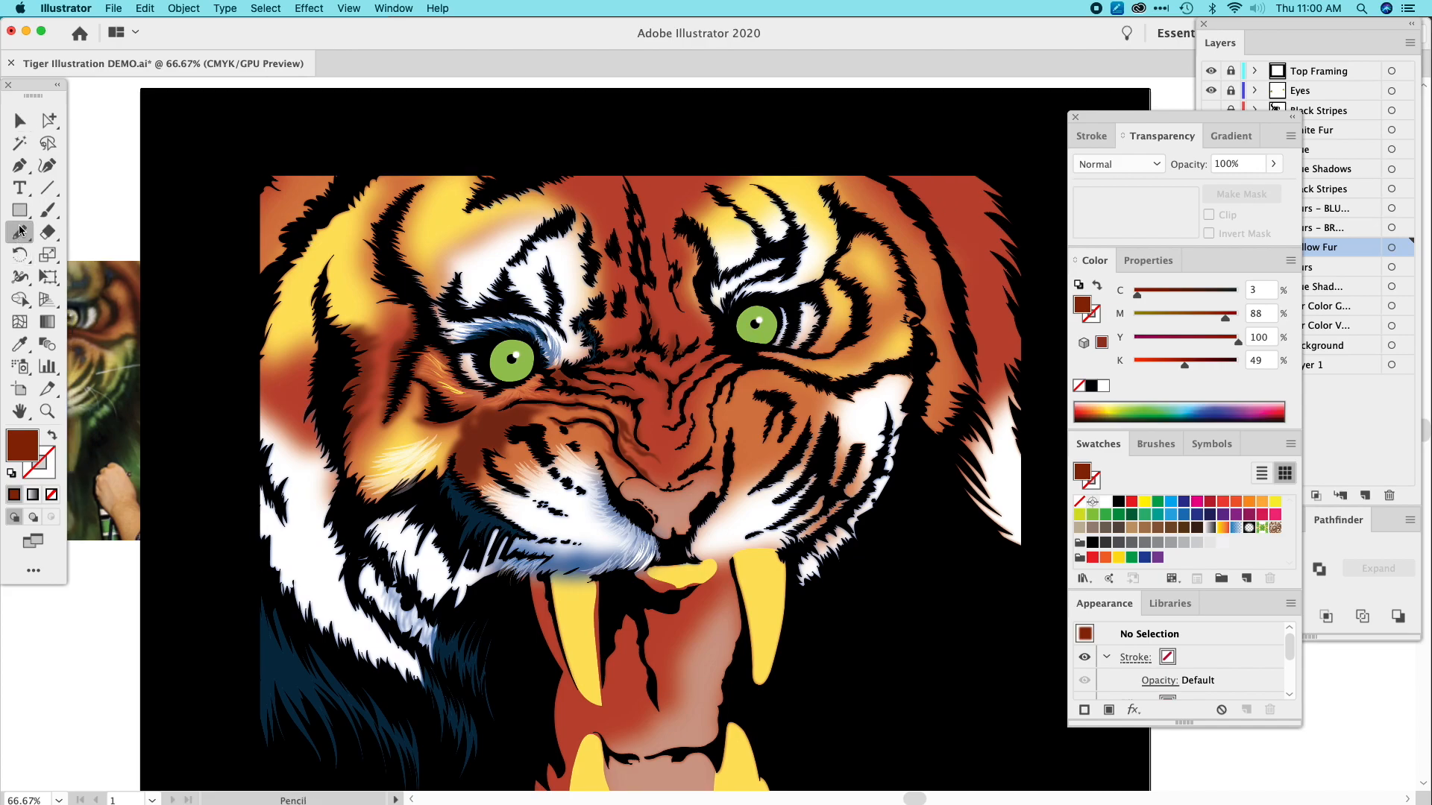
{"action": "mouse_move", "coordinate": [322, 446]}
{"action": "left_mouse_down"}
{"action": "mouse_move", "coordinate": [299, 370]}
{"action": "mouse_move", "coordinate": [282, 387]}
{"action": "mouse_move", "coordinate": [302, 356]}
{"action": "mouse_move", "coordinate": [284, 371]}
{"action": "mouse_move", "coordinate": [287, 350]}
{"action": "mouse_move", "coordinate": [321, 279]}
{"action": "mouse_move", "coordinate": [317, 308]}
{"action": "mouse_move", "coordinate": [344, 314]}
{"action": "mouse_move", "coordinate": [341, 440]}
{"action": "left_mouse_up"}
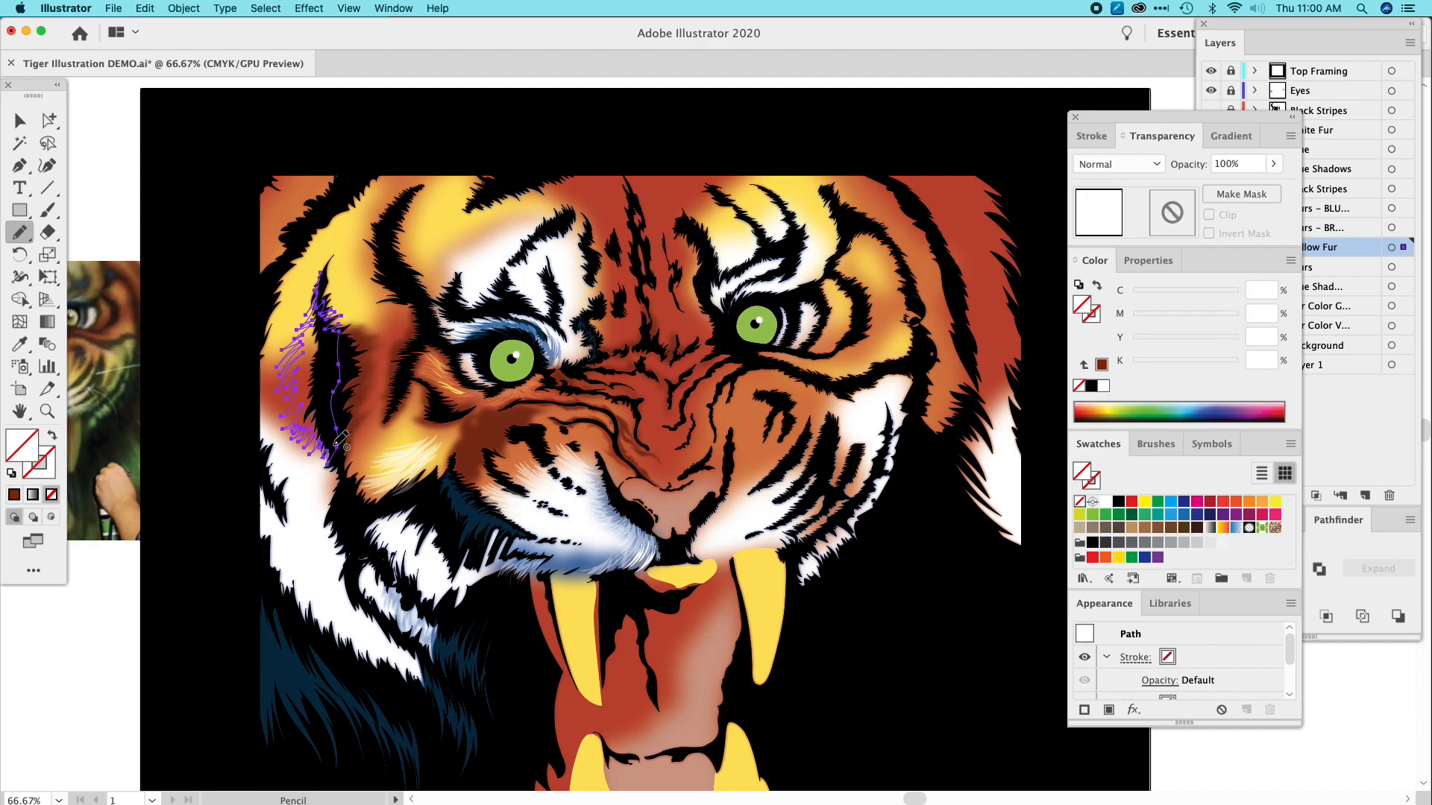
{"action": "left_click", "coordinate": [19, 344]}
{"action": "left_click", "coordinate": [508, 422]}
{"action": "left_click", "coordinate": [20, 120]}
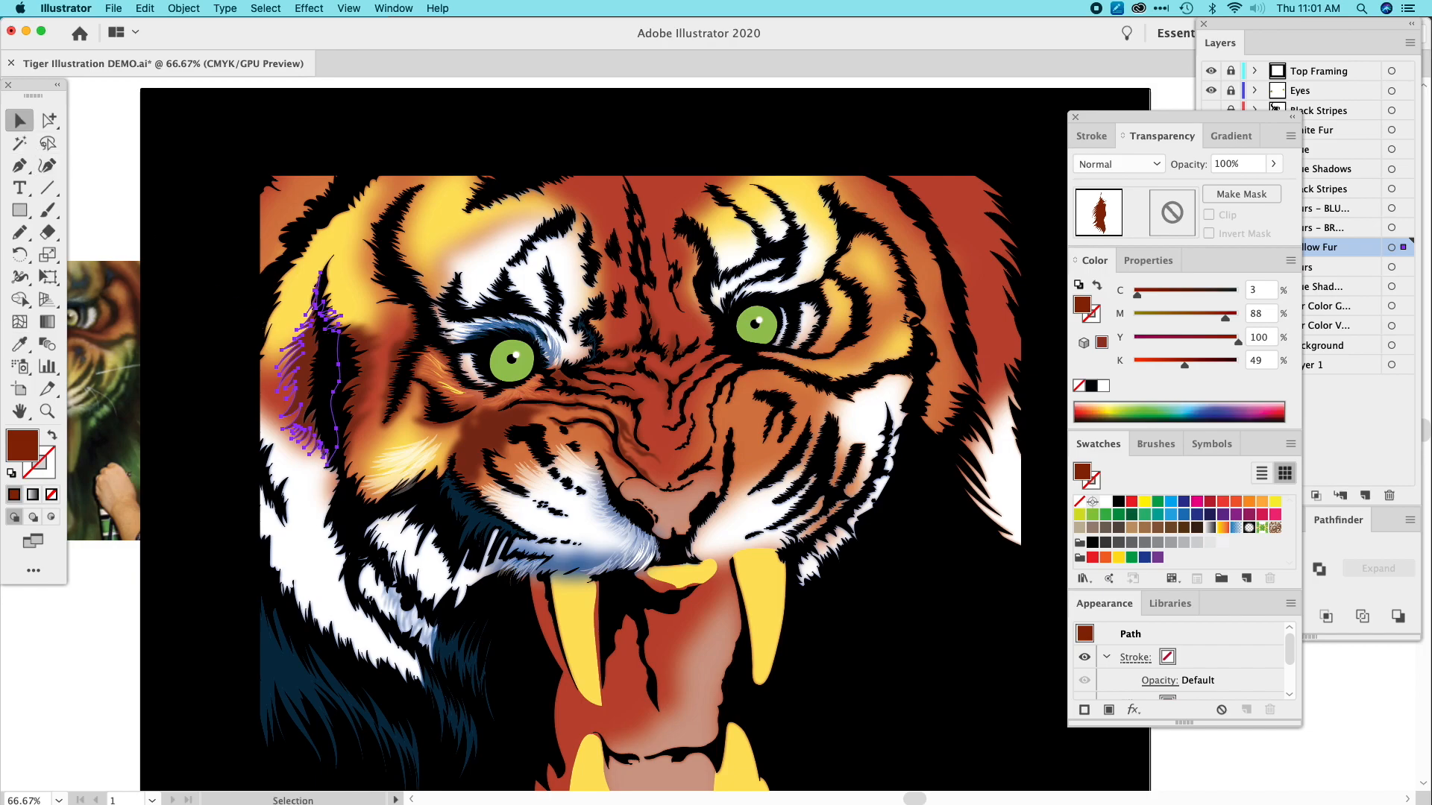
{"action": "left_click", "coordinate": [127, 144]}
{"action": "left_click_drag", "start_coordinate": [205, 156], "coordinate": [287, 160]}
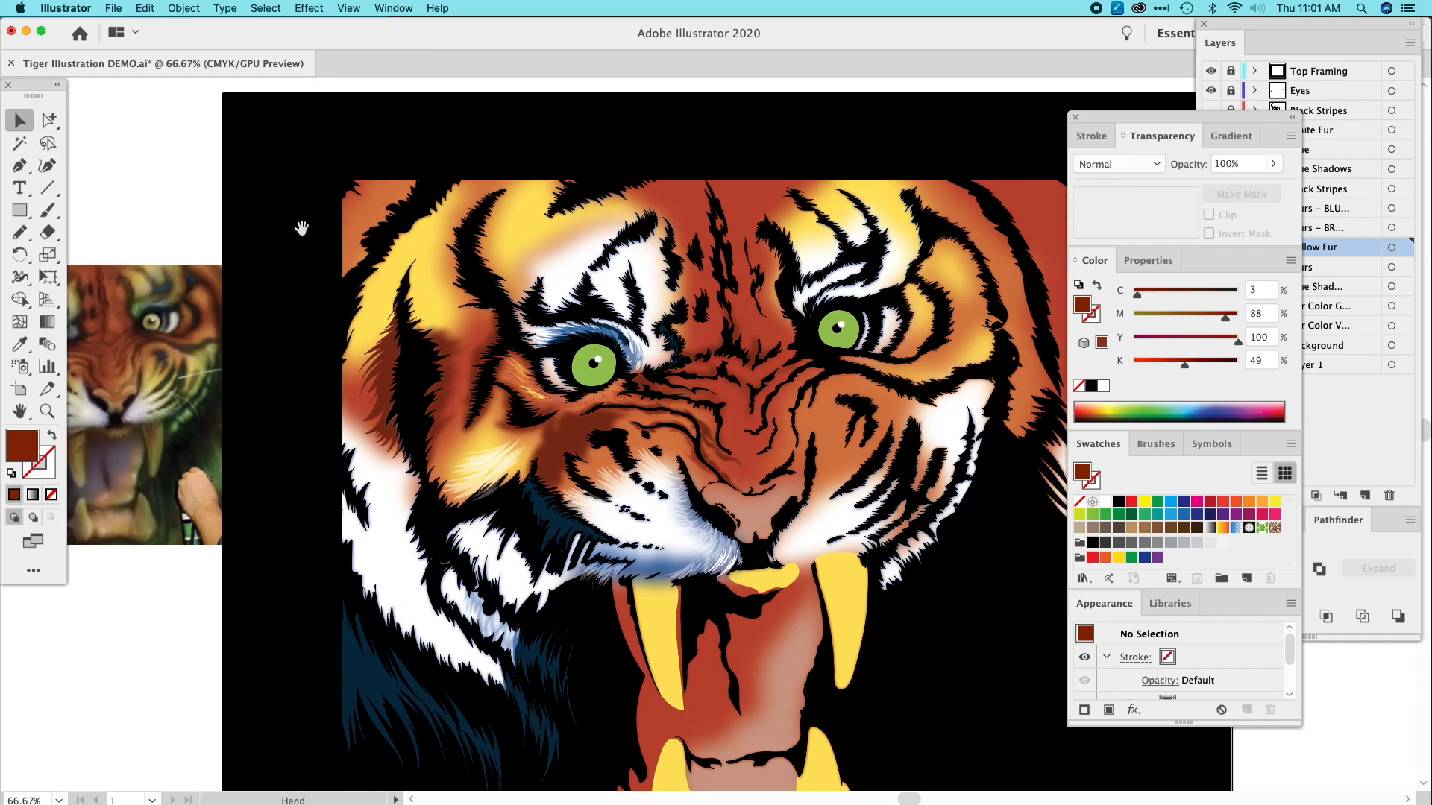
Select the outer left-cheek shadow path and apply the last-used Gaussian Blur to it.
{"action": "left_click", "coordinate": [377, 373]}
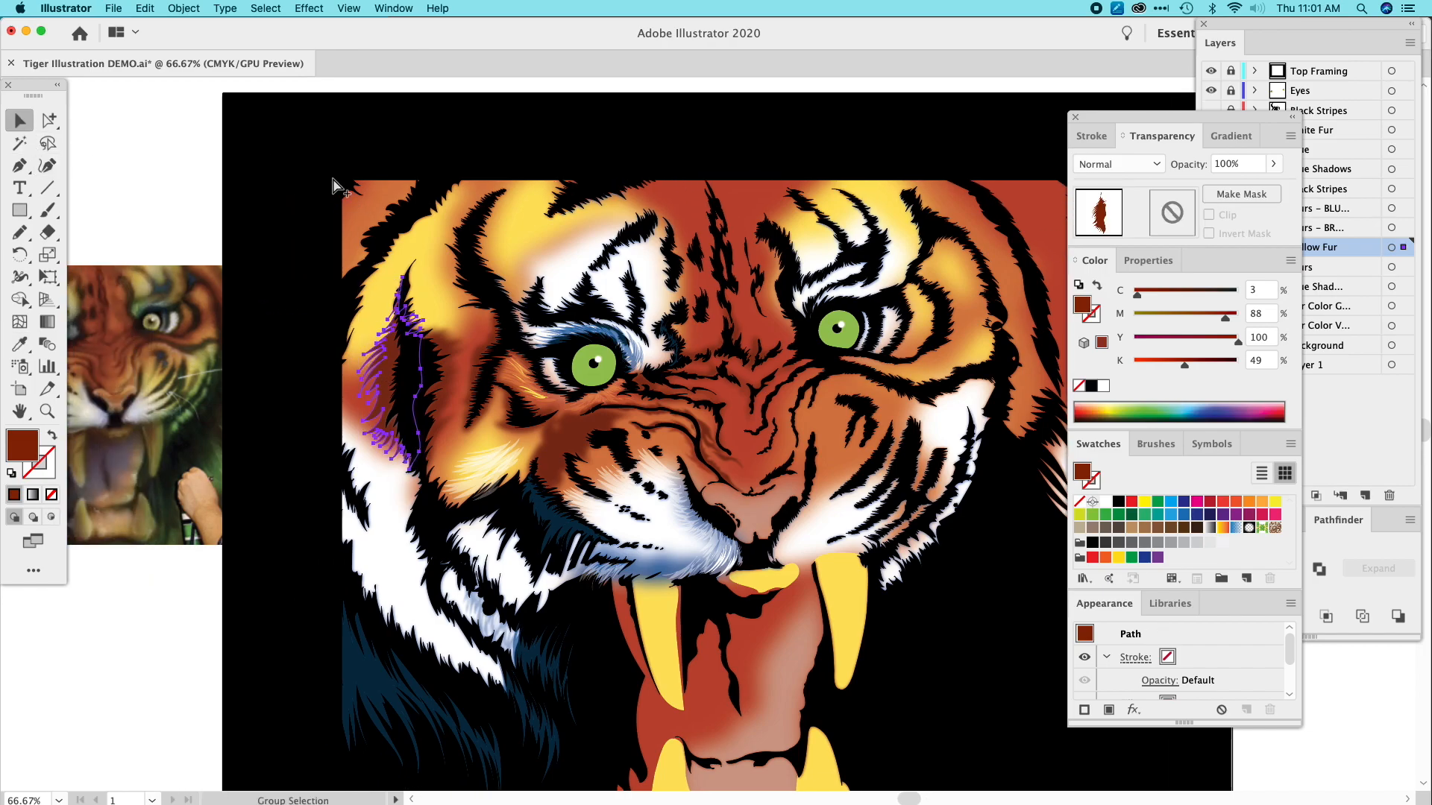
{"action": "left_click", "coordinate": [309, 8]}
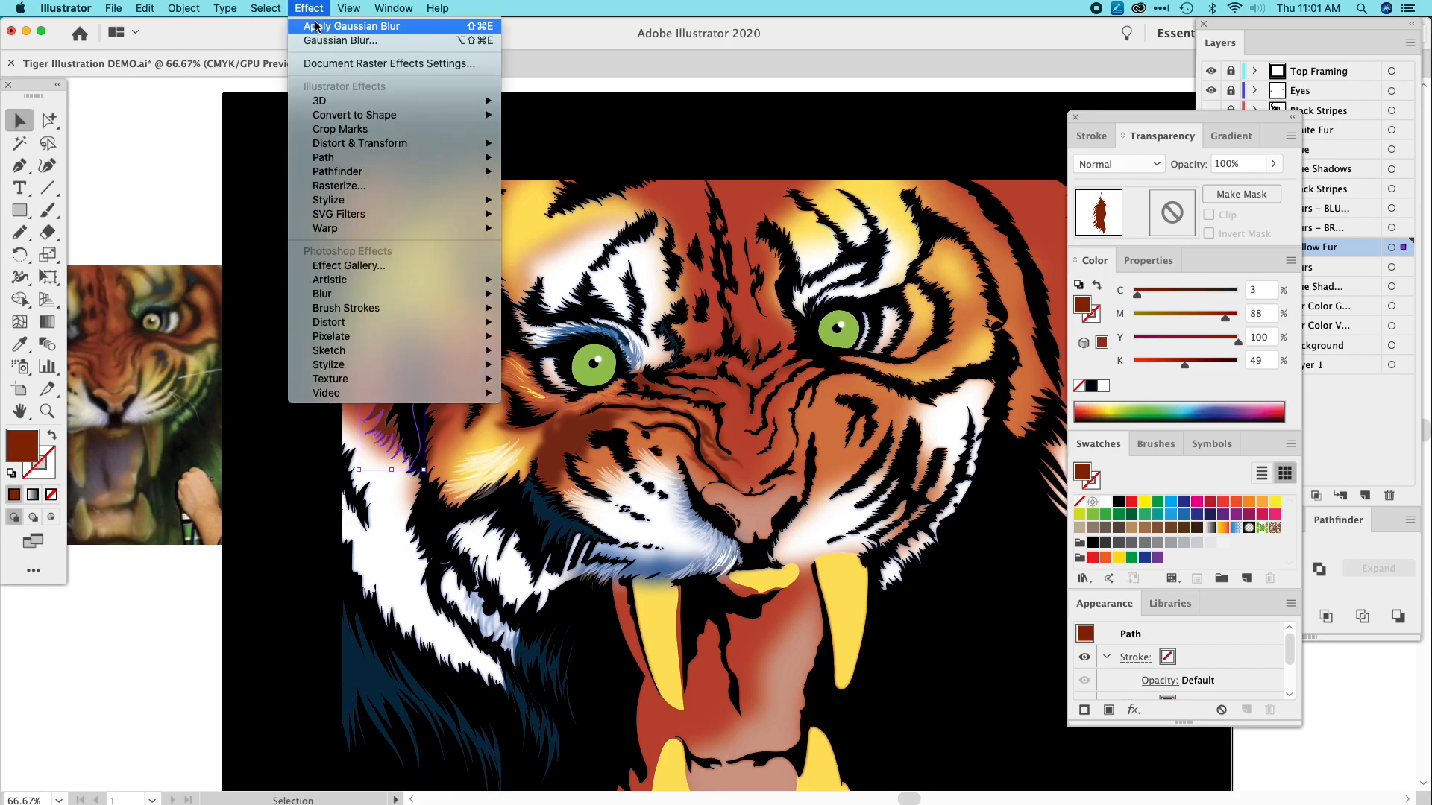
{"action": "left_click", "coordinate": [152, 140]}
{"action": "left_click_drag", "start_coordinate": [377, 365], "coordinate": [231, 336]}
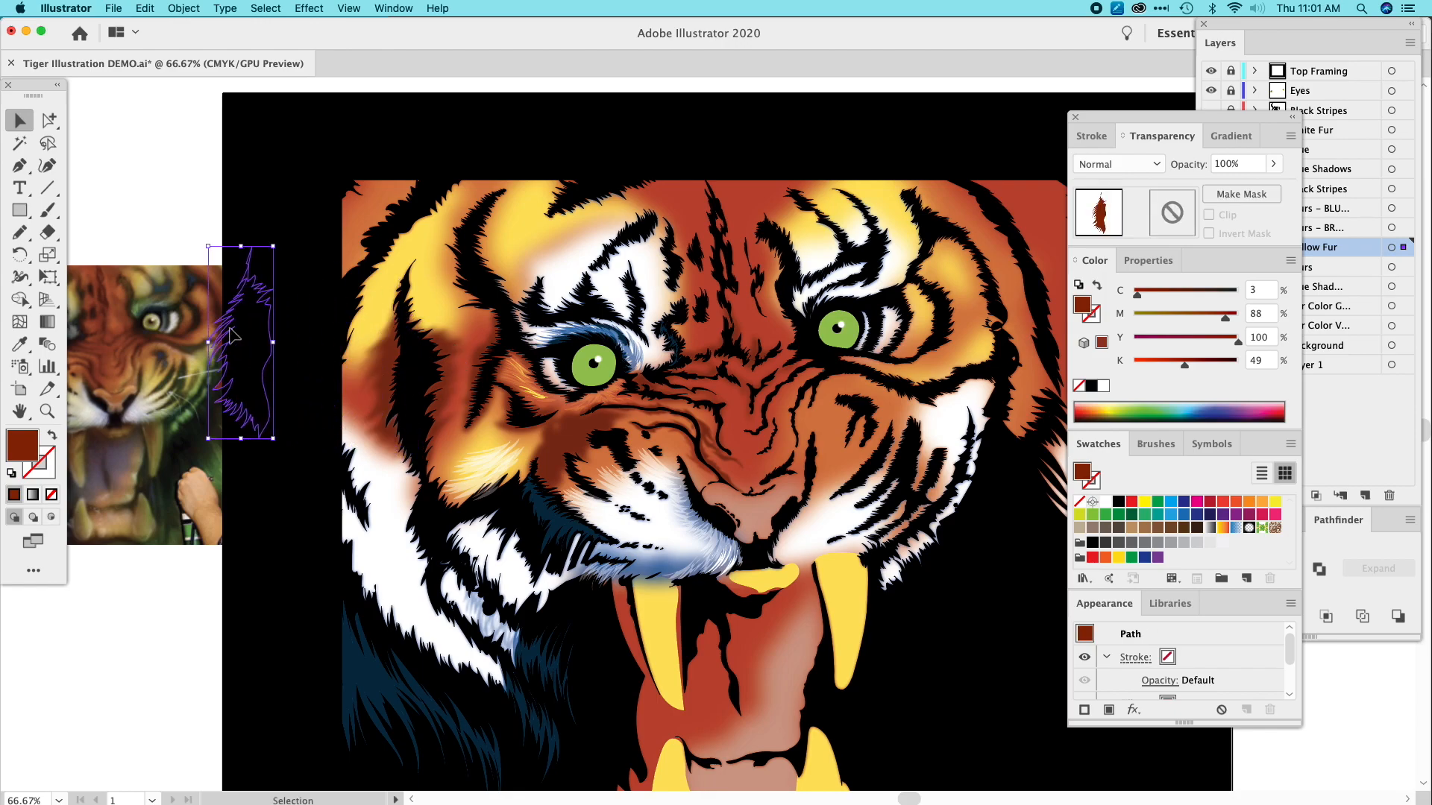
{"action": "left_click", "coordinate": [231, 335]}
{"action": "scroll", "coordinate": [566, 428], "scroll_direction": "down", "scroll_amount": 2}
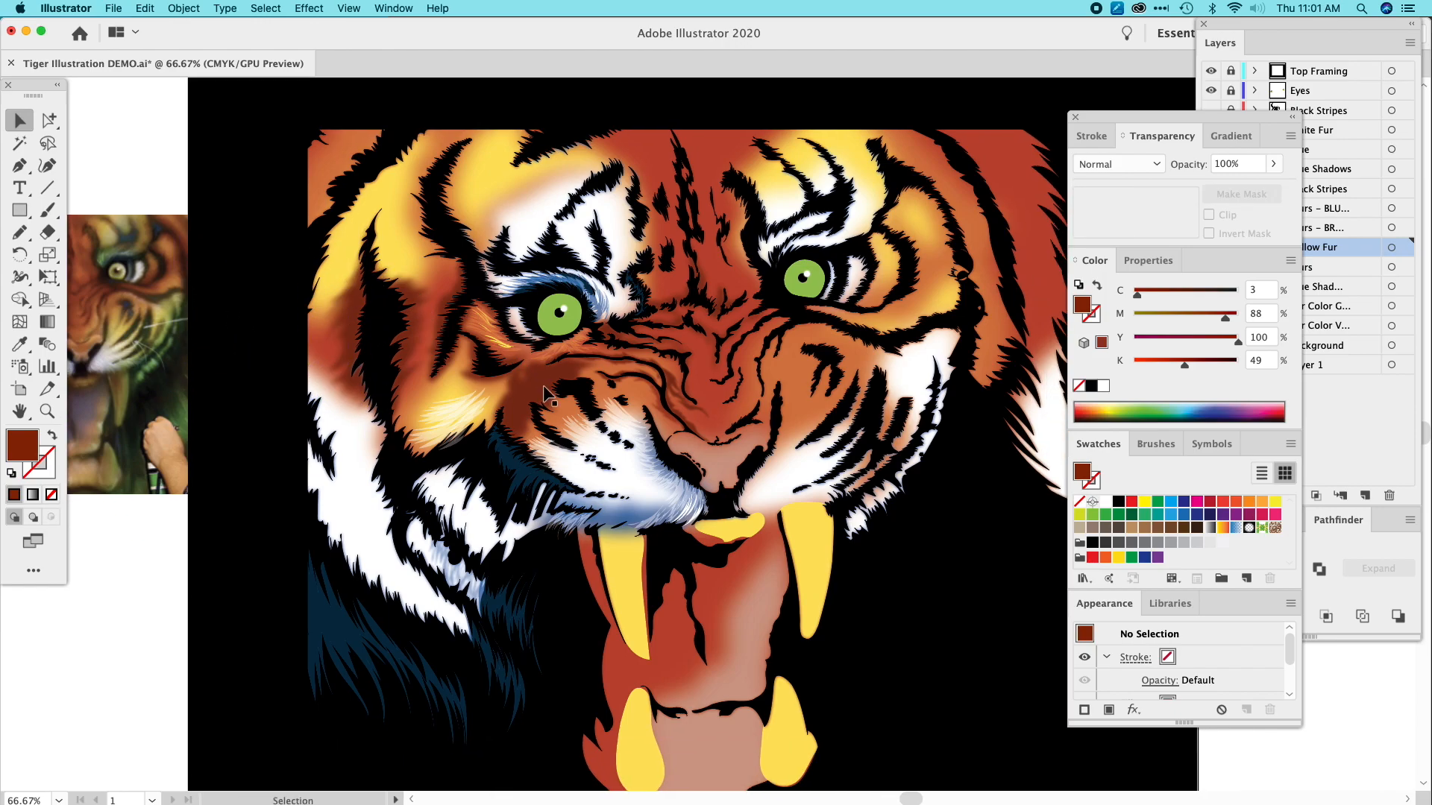
Draw a large jagged shadow path over the lower white fur beneath the left cheek and fill it with green sampled from the reference photo.
{"action": "key", "text": "n"}
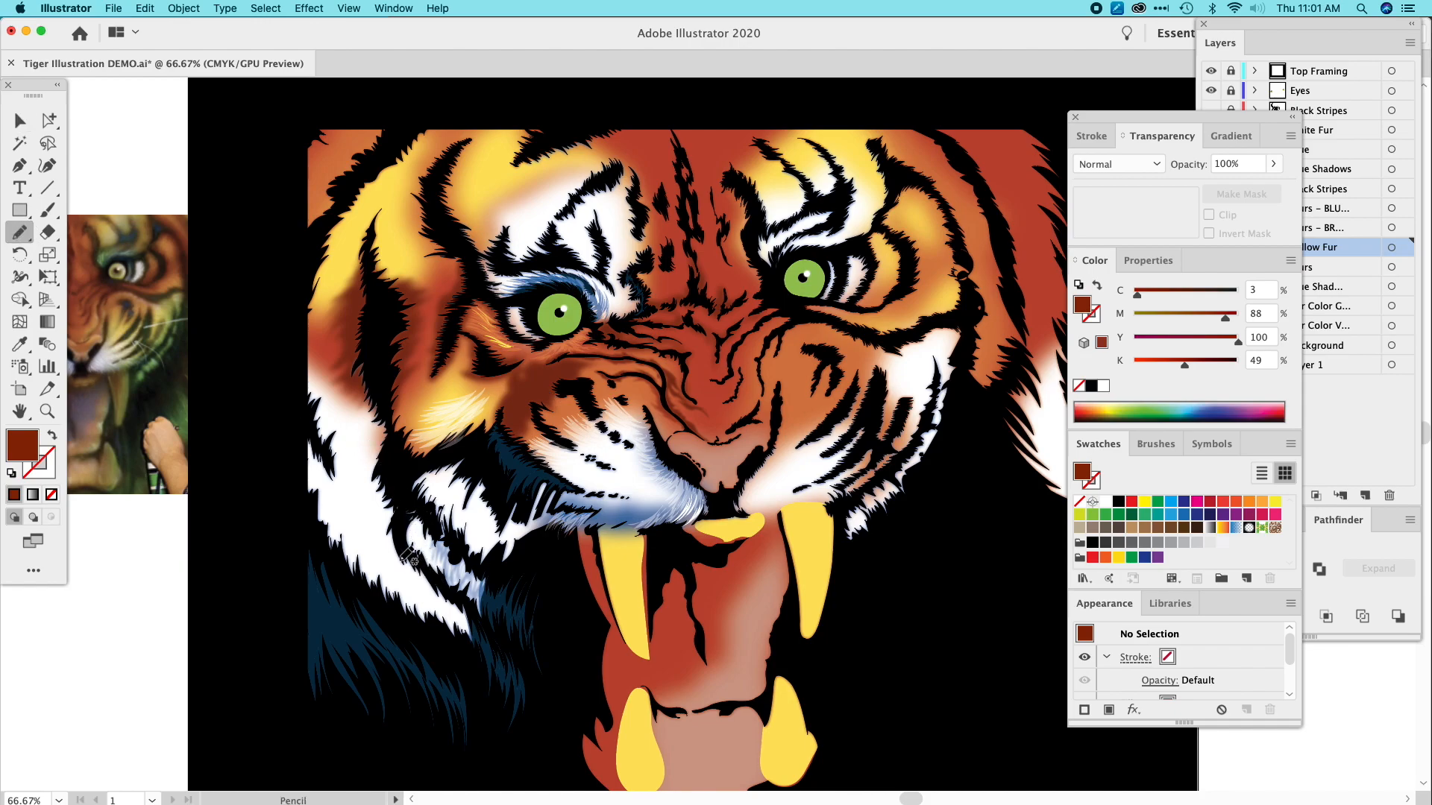
{"action": "mouse_move", "coordinate": [469, 652]}
{"action": "left_mouse_down"}
{"action": "mouse_move", "coordinate": [465, 610]}
{"action": "mouse_move", "coordinate": [466, 641]}
{"action": "mouse_move", "coordinate": [399, 588]}
{"action": "mouse_move", "coordinate": [403, 616]}
{"action": "mouse_move", "coordinate": [367, 558]}
{"action": "mouse_move", "coordinate": [370, 589]}
{"action": "mouse_move", "coordinate": [358, 586]}
{"action": "mouse_move", "coordinate": [312, 502]}
{"action": "mouse_move", "coordinate": [382, 565]}
{"action": "mouse_move", "coordinate": [398, 516]}
{"action": "mouse_move", "coordinate": [402, 554]}
{"action": "mouse_move", "coordinate": [427, 575]}
{"action": "mouse_move", "coordinate": [413, 517]}
{"action": "mouse_move", "coordinate": [473, 553]}
{"action": "mouse_move", "coordinate": [474, 522]}
{"action": "mouse_move", "coordinate": [469, 539]}
{"action": "mouse_move", "coordinate": [489, 515]}
{"action": "mouse_move", "coordinate": [482, 553]}
{"action": "mouse_move", "coordinate": [514, 498]}
{"action": "mouse_move", "coordinate": [538, 531]}
{"action": "mouse_move", "coordinate": [550, 522]}
{"action": "mouse_move", "coordinate": [530, 571]}
{"action": "mouse_move", "coordinate": [514, 573]}
{"action": "mouse_move", "coordinate": [543, 589]}
{"action": "mouse_move", "coordinate": [537, 672]}
{"action": "mouse_move", "coordinate": [487, 635]}
{"action": "mouse_move", "coordinate": [457, 714]}
{"action": "mouse_move", "coordinate": [405, 713]}
{"action": "mouse_move", "coordinate": [356, 673]}
{"action": "mouse_move", "coordinate": [345, 607]}
{"action": "mouse_move", "coordinate": [434, 652]}
{"action": "mouse_move", "coordinate": [472, 636]}
{"action": "mouse_move", "coordinate": [461, 592]}
{"action": "mouse_move", "coordinate": [474, 533]}
{"action": "left_mouse_up"}
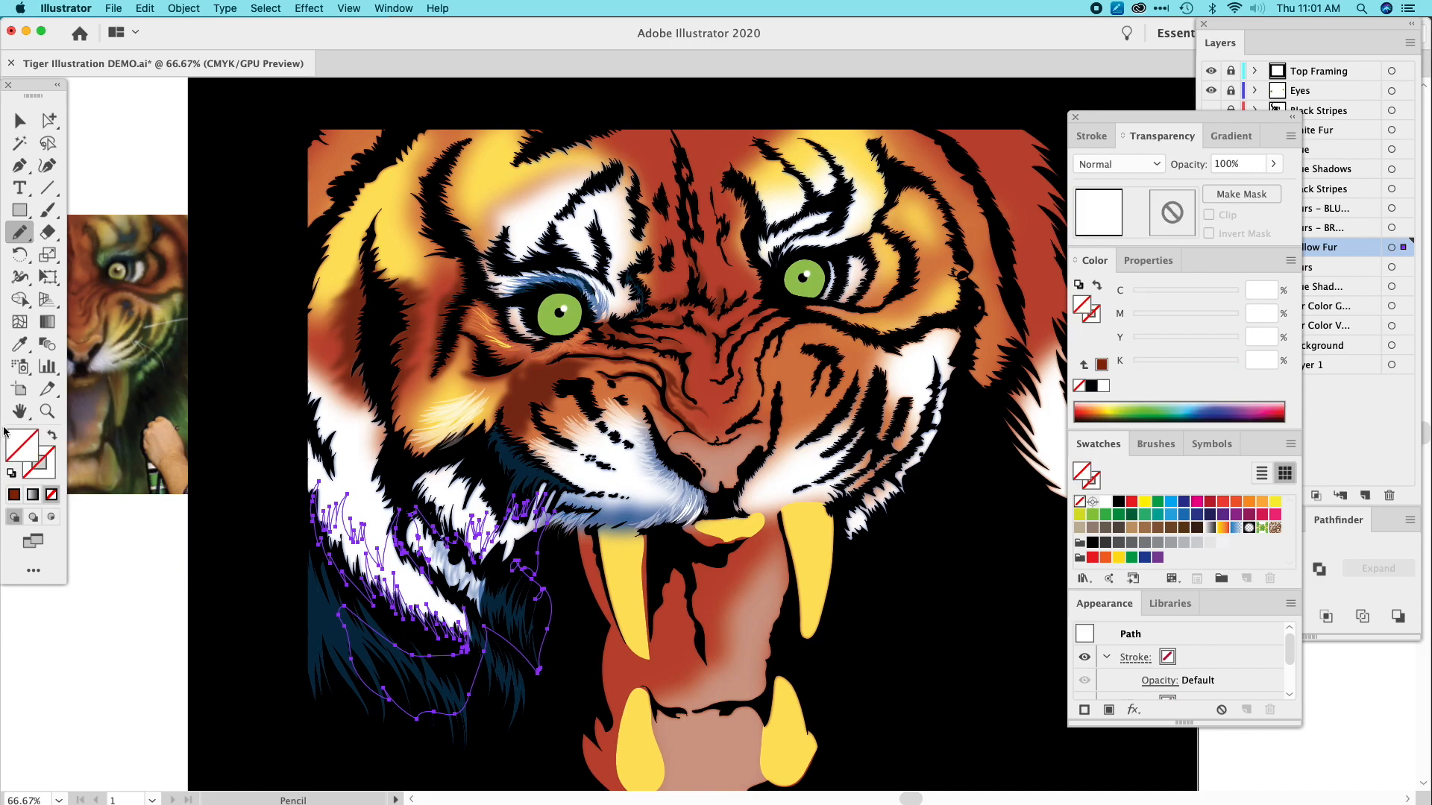
{"action": "left_click", "coordinate": [21, 344]}
{"action": "left_click", "coordinate": [176, 420]}
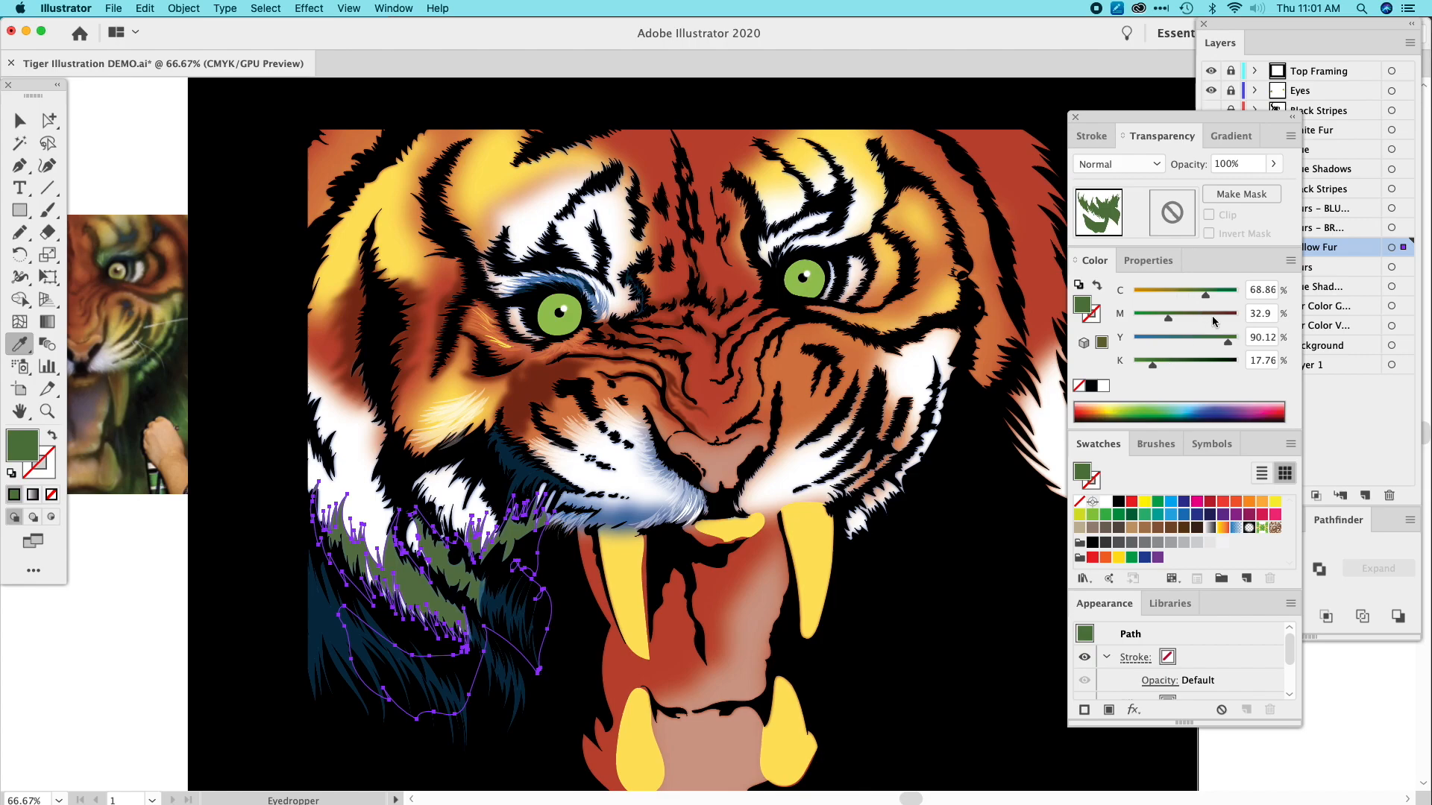
Brighten the green lower-fur shadow by setting its magenta and black to 7%, keeping cyan and yellow, and deselect it.
{"action": "left_click", "coordinate": [1152, 320]}
{"action": "left_click_drag", "start_coordinate": [1148, 364], "coordinate": [1140, 319]}
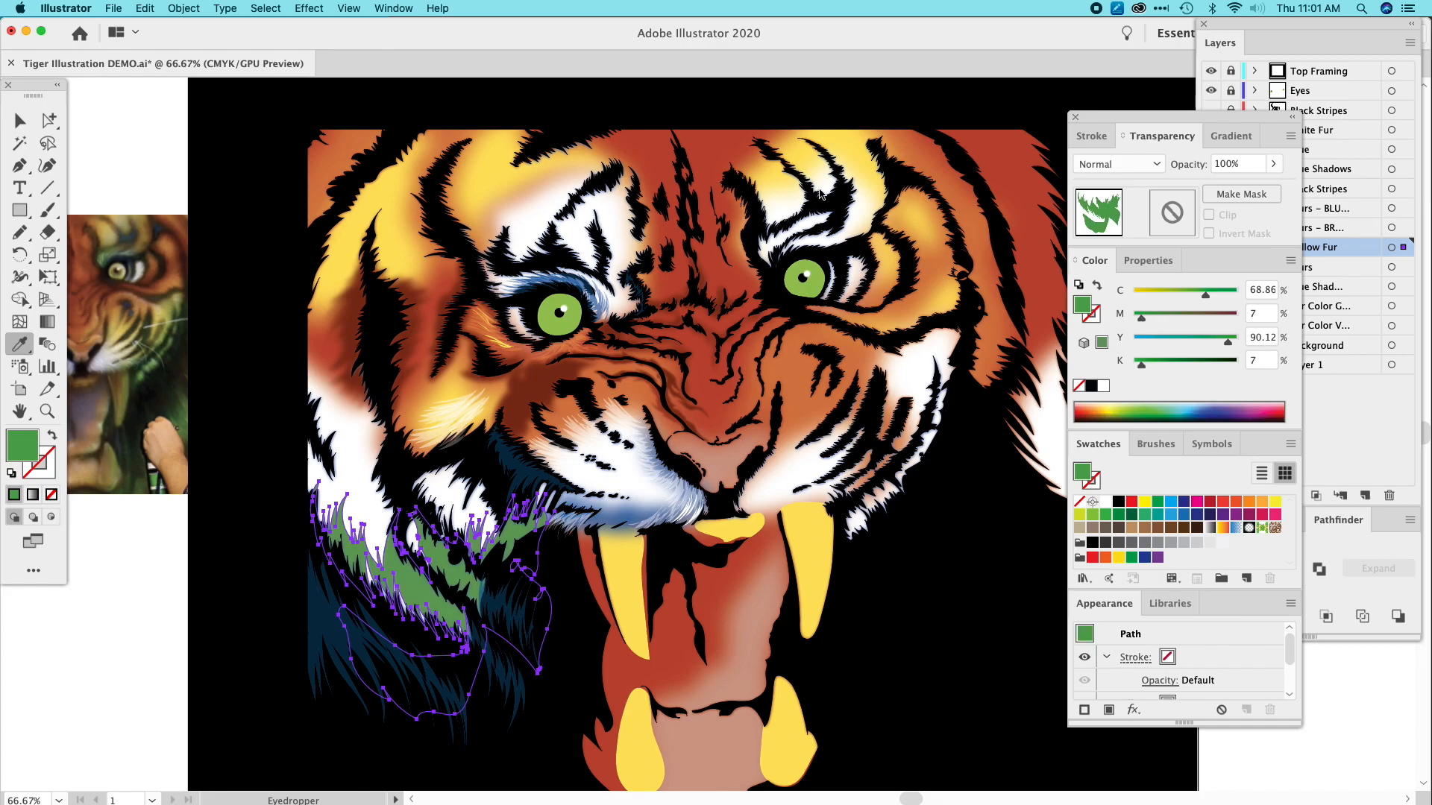
{"action": "left_click", "coordinate": [321, 6]}
{"action": "left_click", "coordinate": [246, 88]}
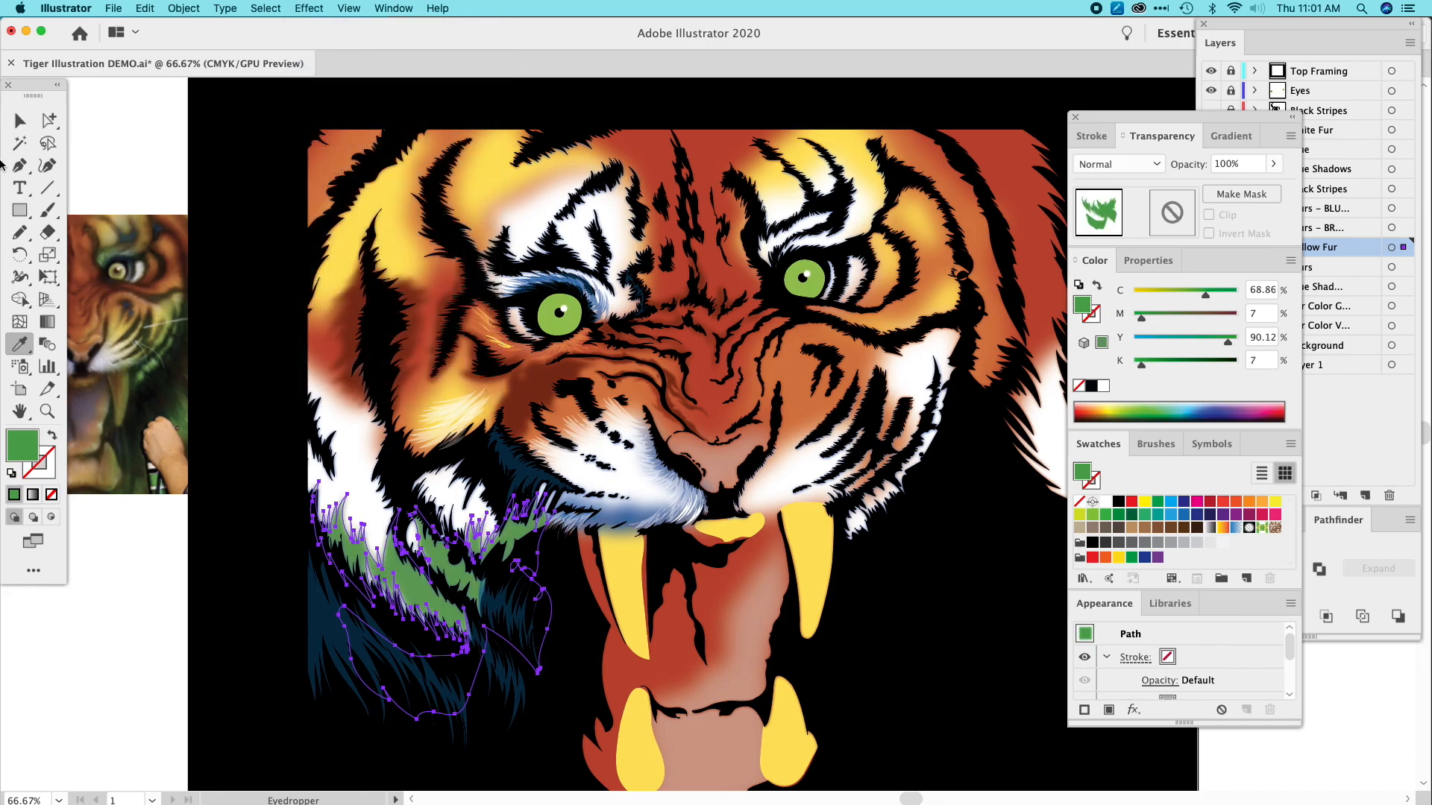
{"action": "left_click", "coordinate": [20, 120]}
{"action": "left_click", "coordinate": [342, 446]}
{"action": "left_click", "coordinate": [404, 589]}
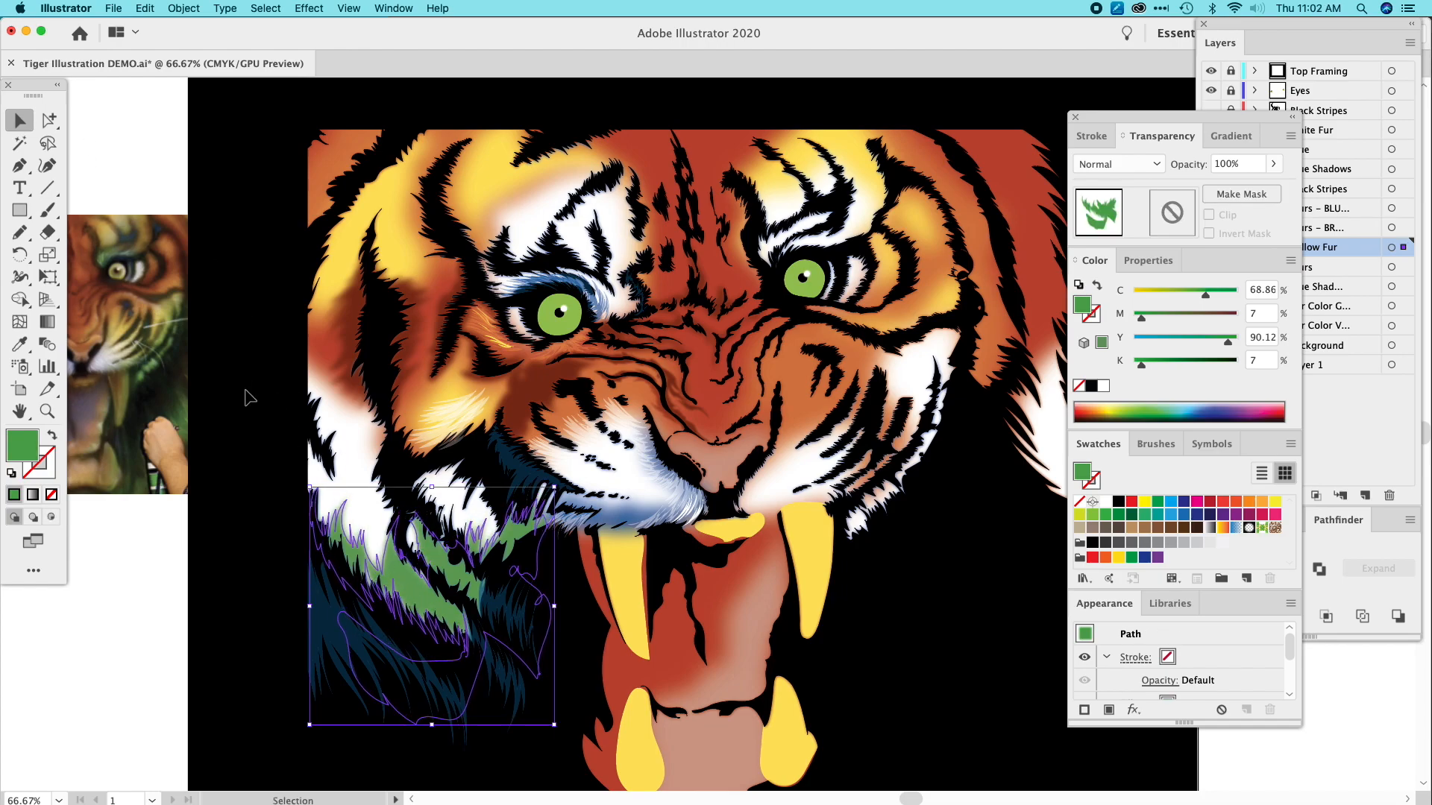
{"action": "left_click", "coordinate": [159, 141]}
Draw a jagged shadow path down the inner edge of the outer left white fur and fill it with blue (C 100, M 53, Y 0, K 15).
{"action": "left_click_drag", "start_coordinate": [373, 349], "coordinate": [467, 322]}
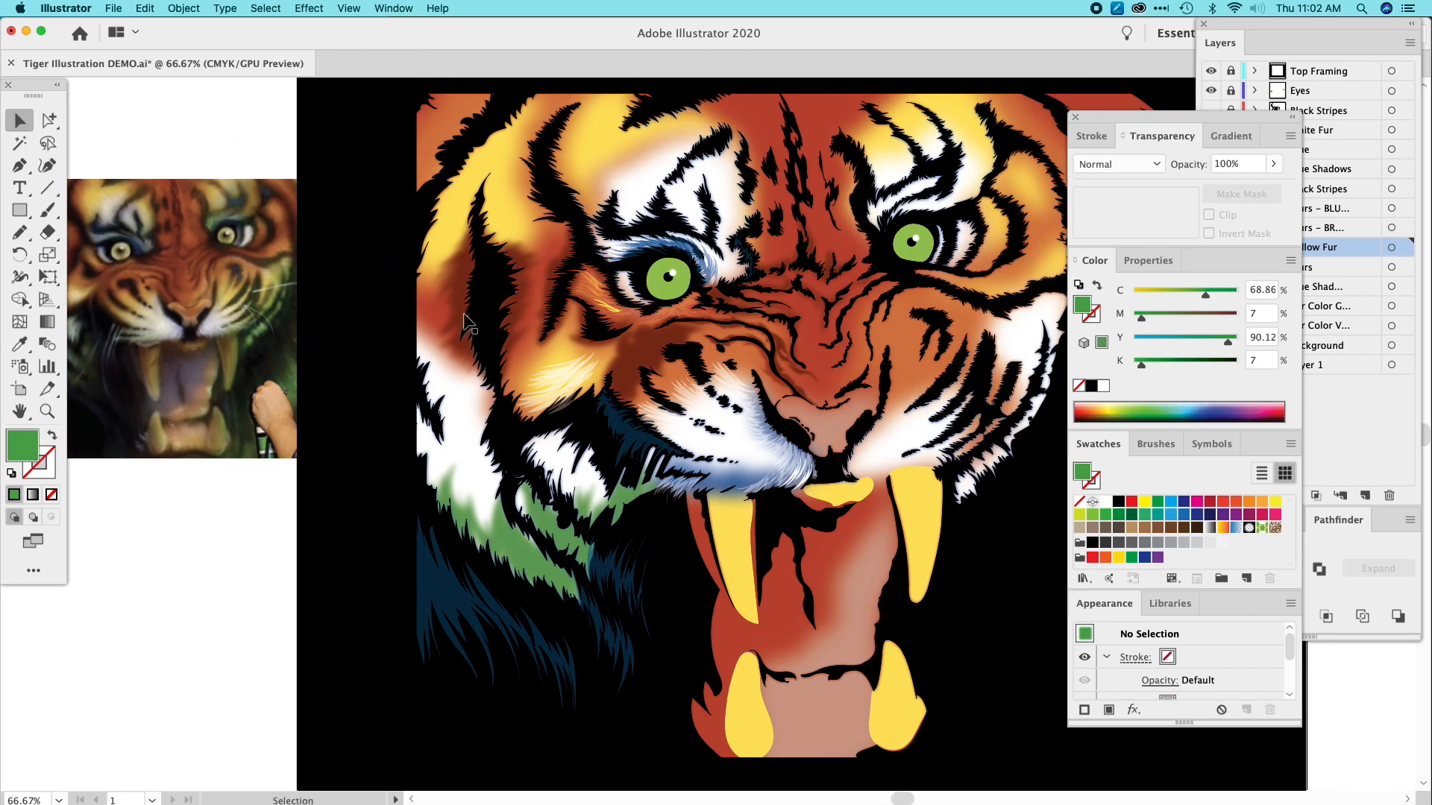
{"action": "key", "text": "n"}
{"action": "mouse_move", "coordinate": [509, 487]}
{"action": "left_mouse_down"}
{"action": "mouse_move", "coordinate": [482, 458]}
{"action": "mouse_move", "coordinate": [467, 460]}
{"action": "mouse_move", "coordinate": [472, 386]}
{"action": "mouse_move", "coordinate": [445, 375]}
{"action": "mouse_move", "coordinate": [447, 360]}
{"action": "mouse_move", "coordinate": [469, 378]}
{"action": "mouse_move", "coordinate": [484, 365]}
{"action": "mouse_move", "coordinate": [475, 404]}
{"action": "mouse_move", "coordinate": [502, 393]}
{"action": "mouse_move", "coordinate": [515, 490]}
{"action": "left_mouse_up"}
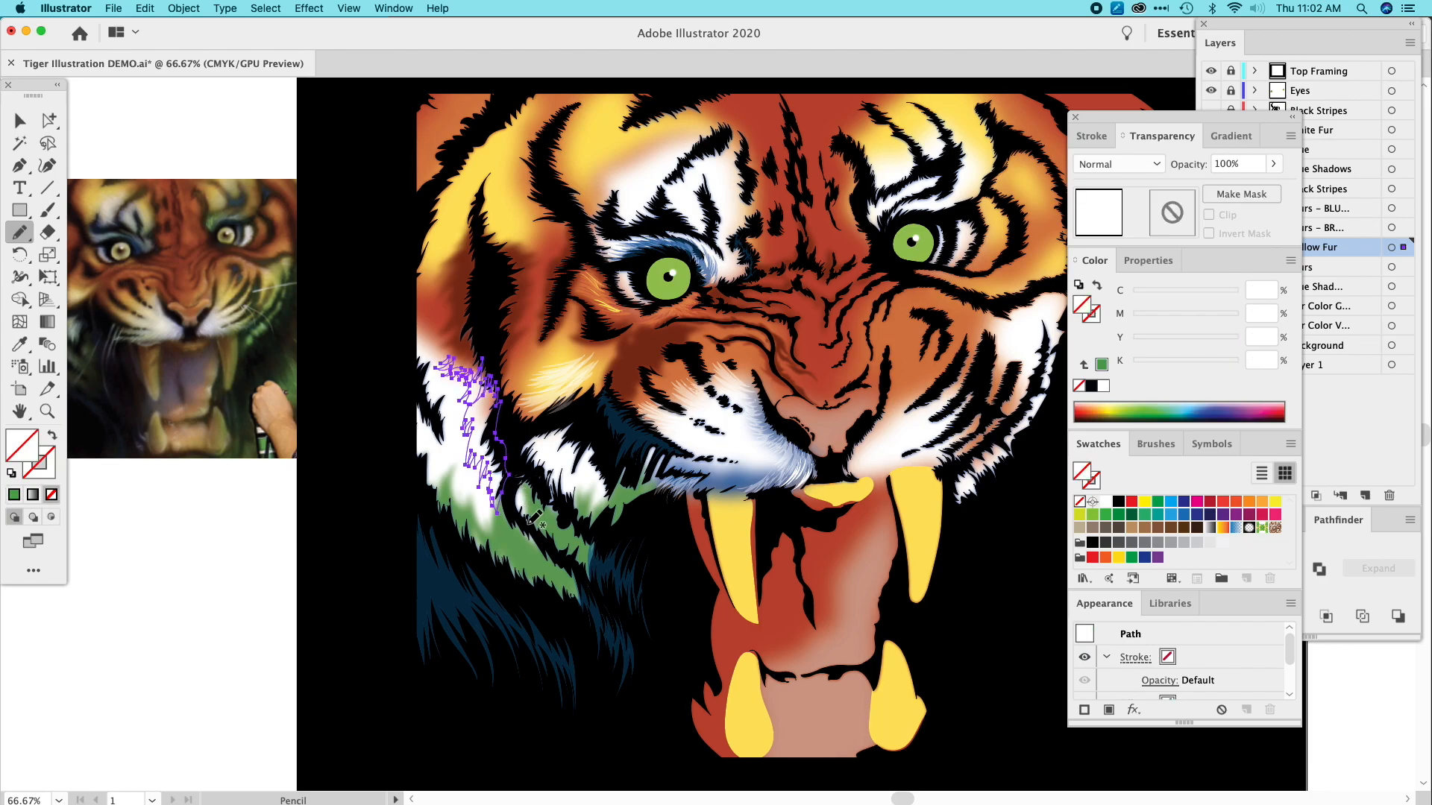
{"action": "left_click", "coordinate": [27, 347]}
{"action": "left_click", "coordinate": [727, 475]}
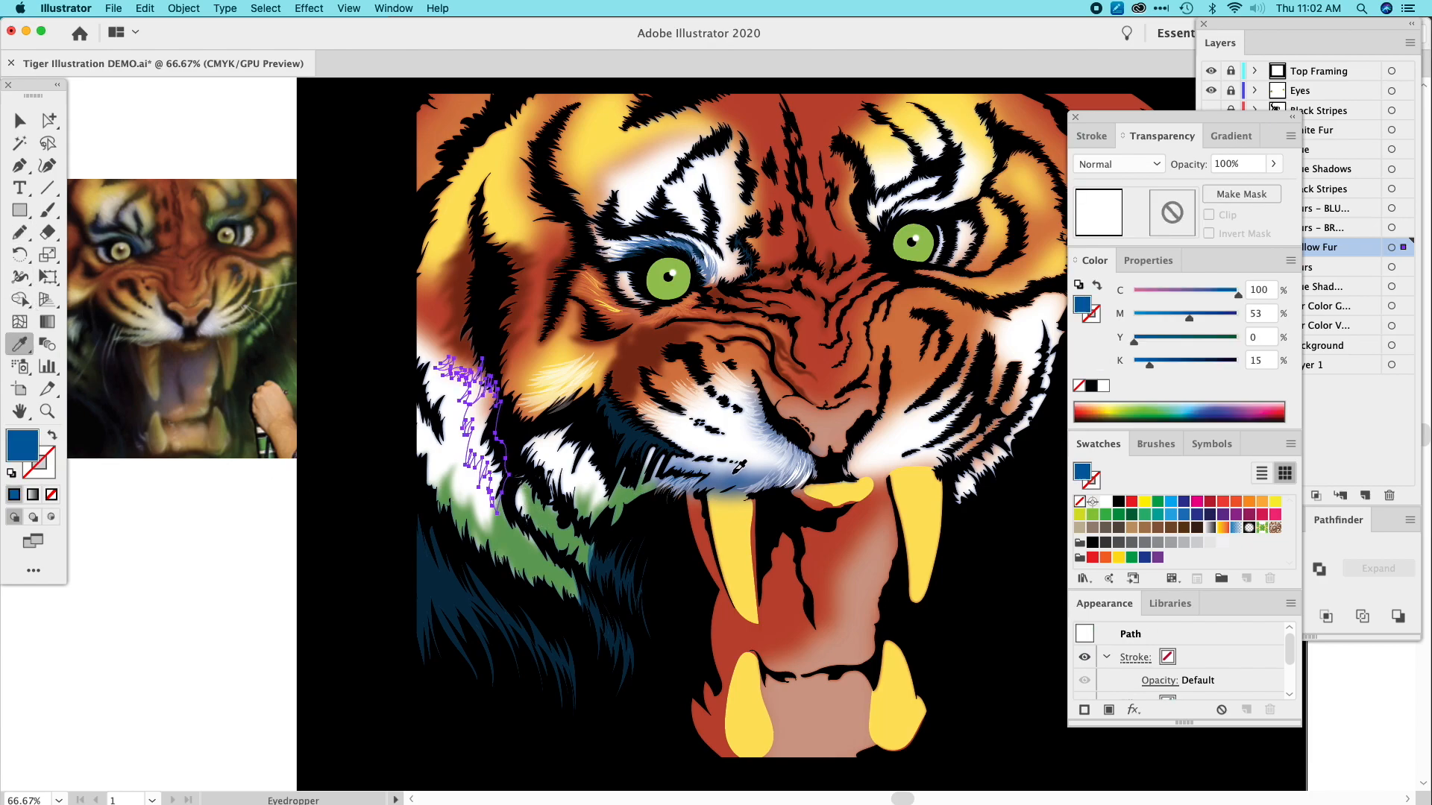
Apply the last-used Gaussian Blur to the blue outer-fur shadow and deselect it.
{"action": "left_click", "coordinate": [299, 9]}
{"action": "left_click", "coordinate": [306, 27]}
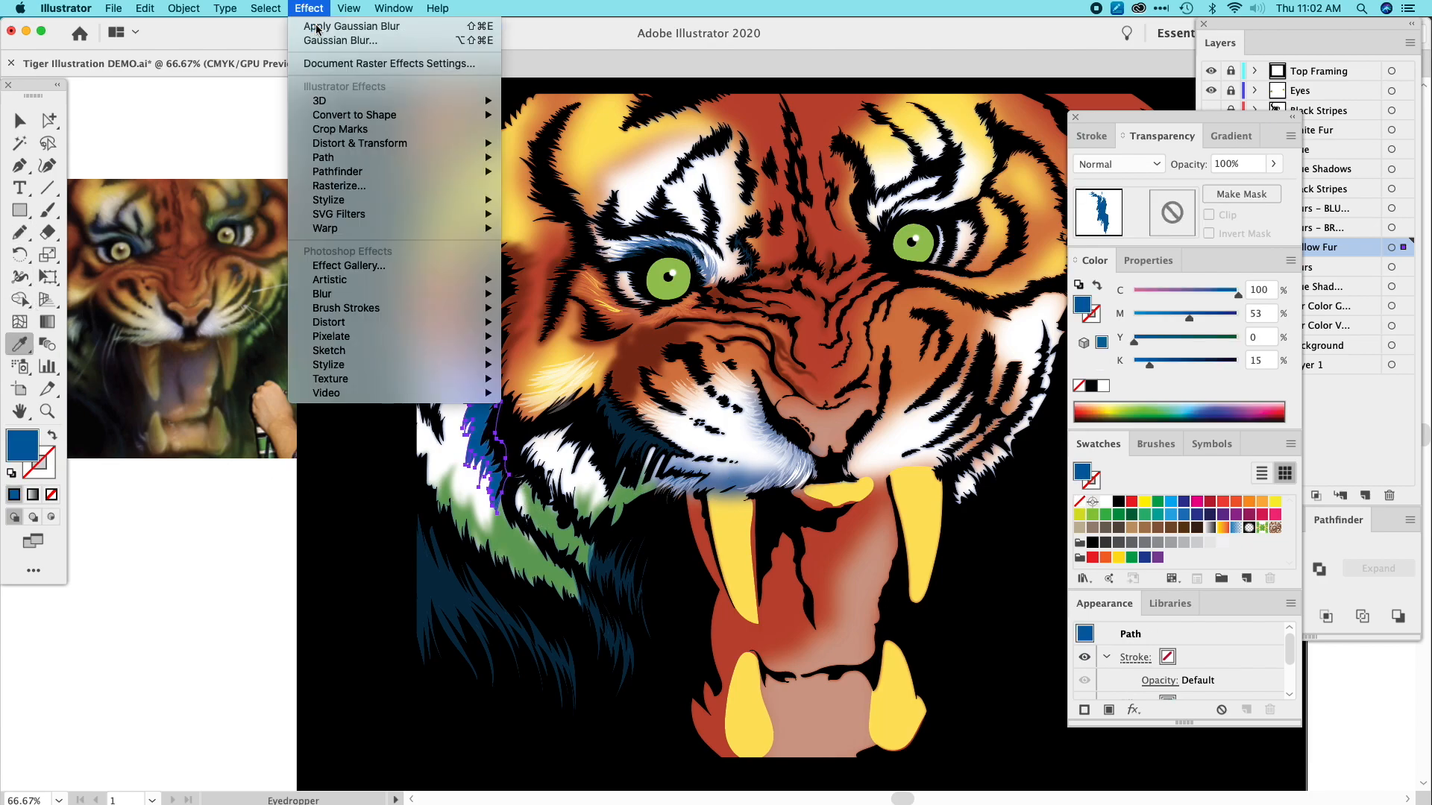
{"action": "left_click", "coordinate": [19, 119]}
{"action": "left_click", "coordinate": [209, 163]}
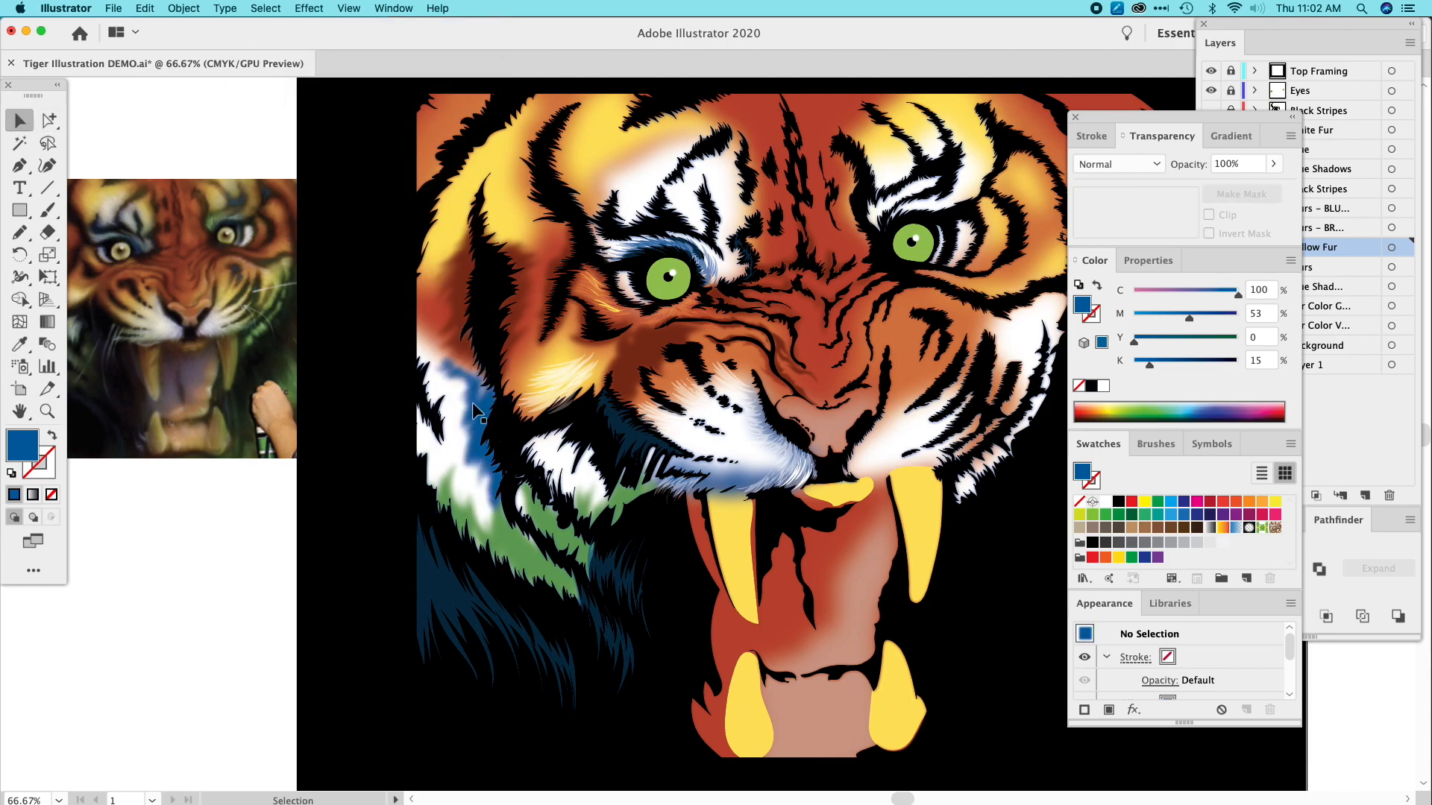
Draw jagged fur strands over the blurred blue shadow and fill them with the 51% opacity white sampled from the existing cheek strands.
{"action": "left_click", "coordinate": [20, 232]}
{"action": "mouse_move", "coordinate": [492, 486]}
{"action": "left_mouse_down"}
{"action": "mouse_move", "coordinate": [486, 448]}
{"action": "mouse_move", "coordinate": [473, 477]}
{"action": "mouse_move", "coordinate": [487, 410]}
{"action": "mouse_move", "coordinate": [462, 446]}
{"action": "mouse_move", "coordinate": [490, 392]}
{"action": "mouse_move", "coordinate": [467, 416]}
{"action": "mouse_move", "coordinate": [473, 376]}
{"action": "mouse_move", "coordinate": [444, 384]}
{"action": "mouse_move", "coordinate": [446, 357]}
{"action": "mouse_move", "coordinate": [437, 391]}
{"action": "mouse_move", "coordinate": [453, 366]}
{"action": "mouse_move", "coordinate": [446, 398]}
{"action": "mouse_move", "coordinate": [461, 378]}
{"action": "mouse_move", "coordinate": [458, 415]}
{"action": "mouse_move", "coordinate": [470, 399]}
{"action": "mouse_move", "coordinate": [459, 448]}
{"action": "mouse_move", "coordinate": [478, 414]}
{"action": "mouse_move", "coordinate": [472, 535]}
{"action": "mouse_move", "coordinate": [475, 494]}
{"action": "mouse_move", "coordinate": [476, 532]}
{"action": "mouse_move", "coordinate": [490, 499]}
{"action": "mouse_move", "coordinate": [500, 532]}
{"action": "mouse_move", "coordinate": [503, 493]}
{"action": "left_mouse_up"}
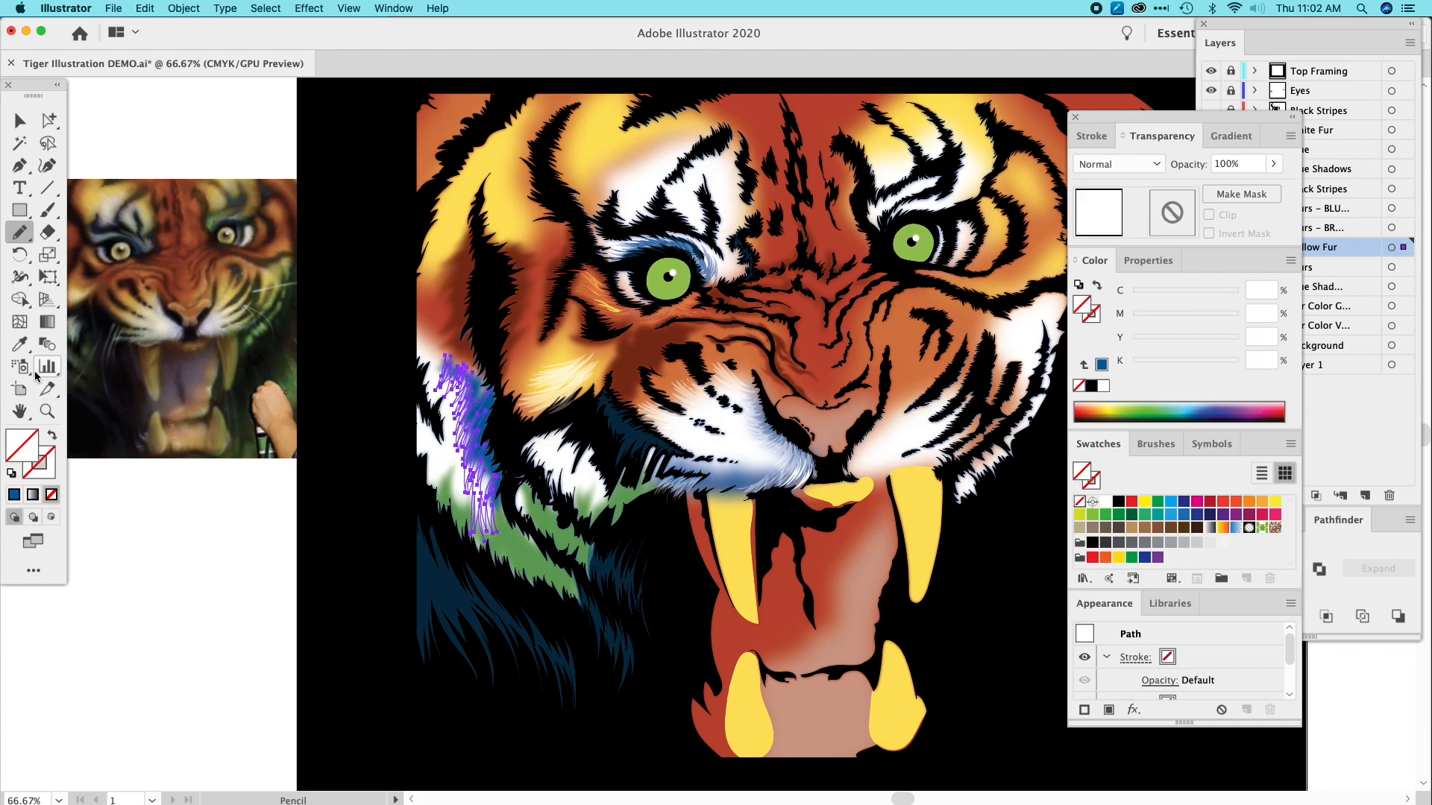
{"action": "left_click", "coordinate": [22, 347]}
{"action": "left_click", "coordinate": [574, 381]}
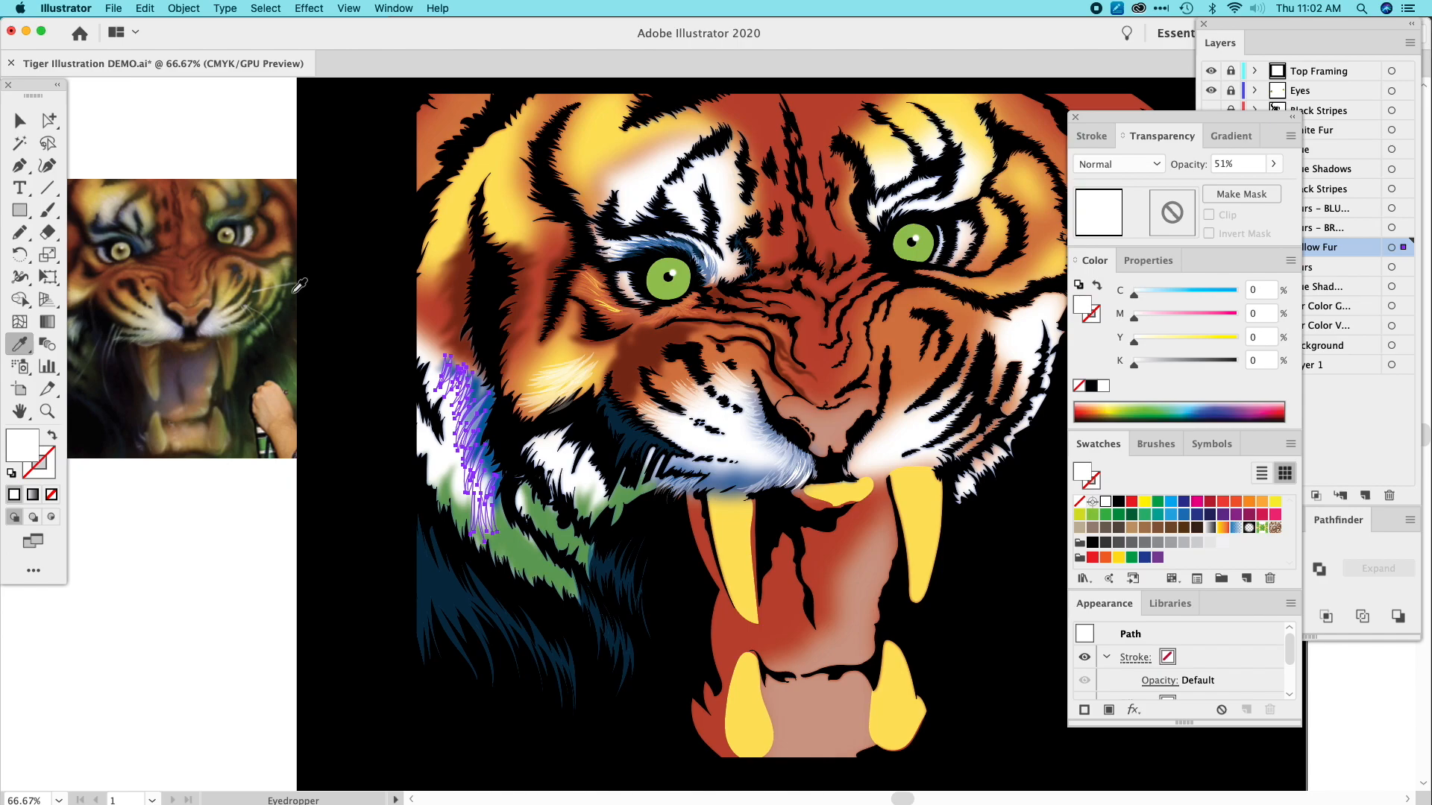
{"action": "left_click", "coordinate": [20, 120]}
{"action": "left_click", "coordinate": [212, 126]}
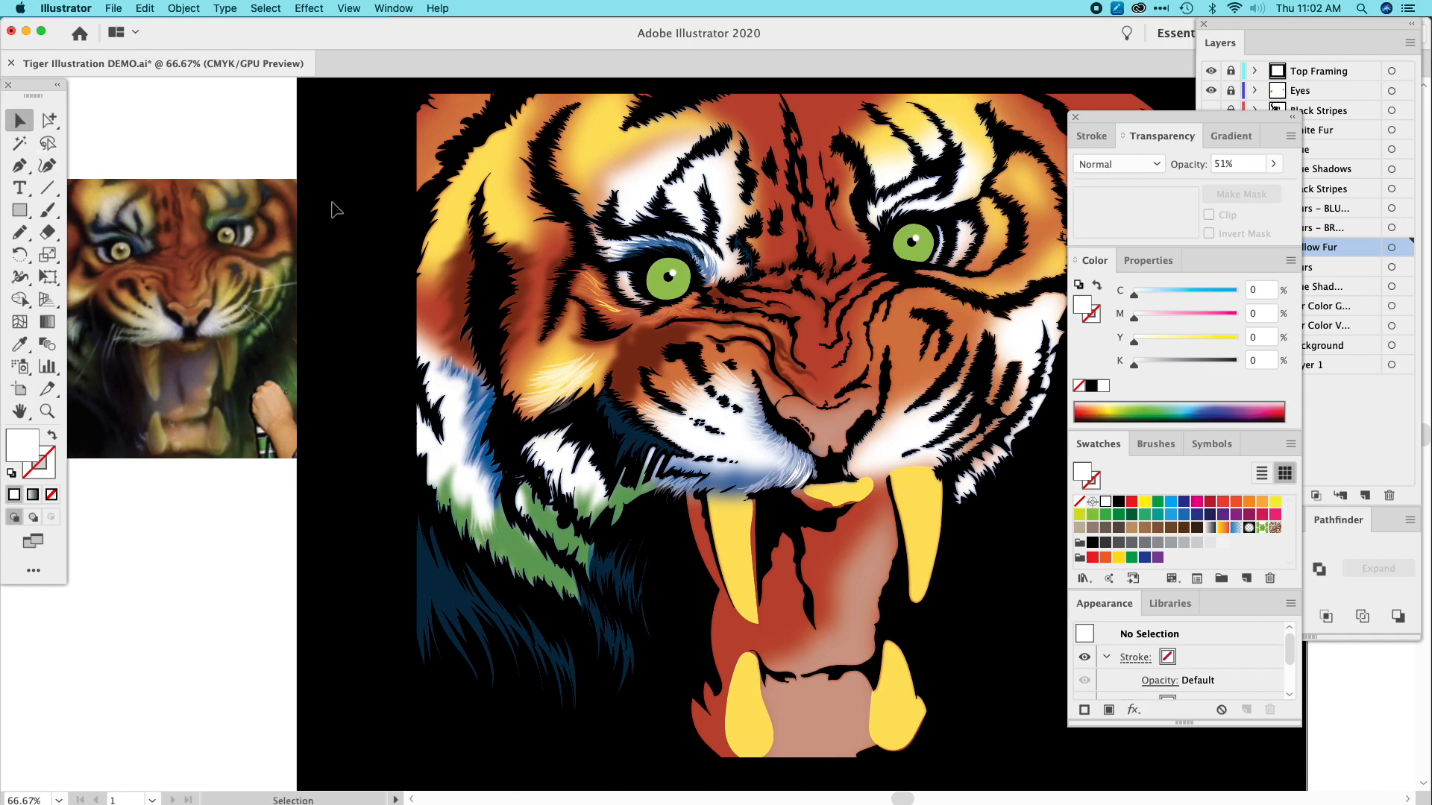
Add more fur strands over the lower part of the blue shadow, filled with the sampled 51% opacity white, and deselect them.
{"action": "left_click_drag", "start_coordinate": [724, 389], "coordinate": [492, 409]}
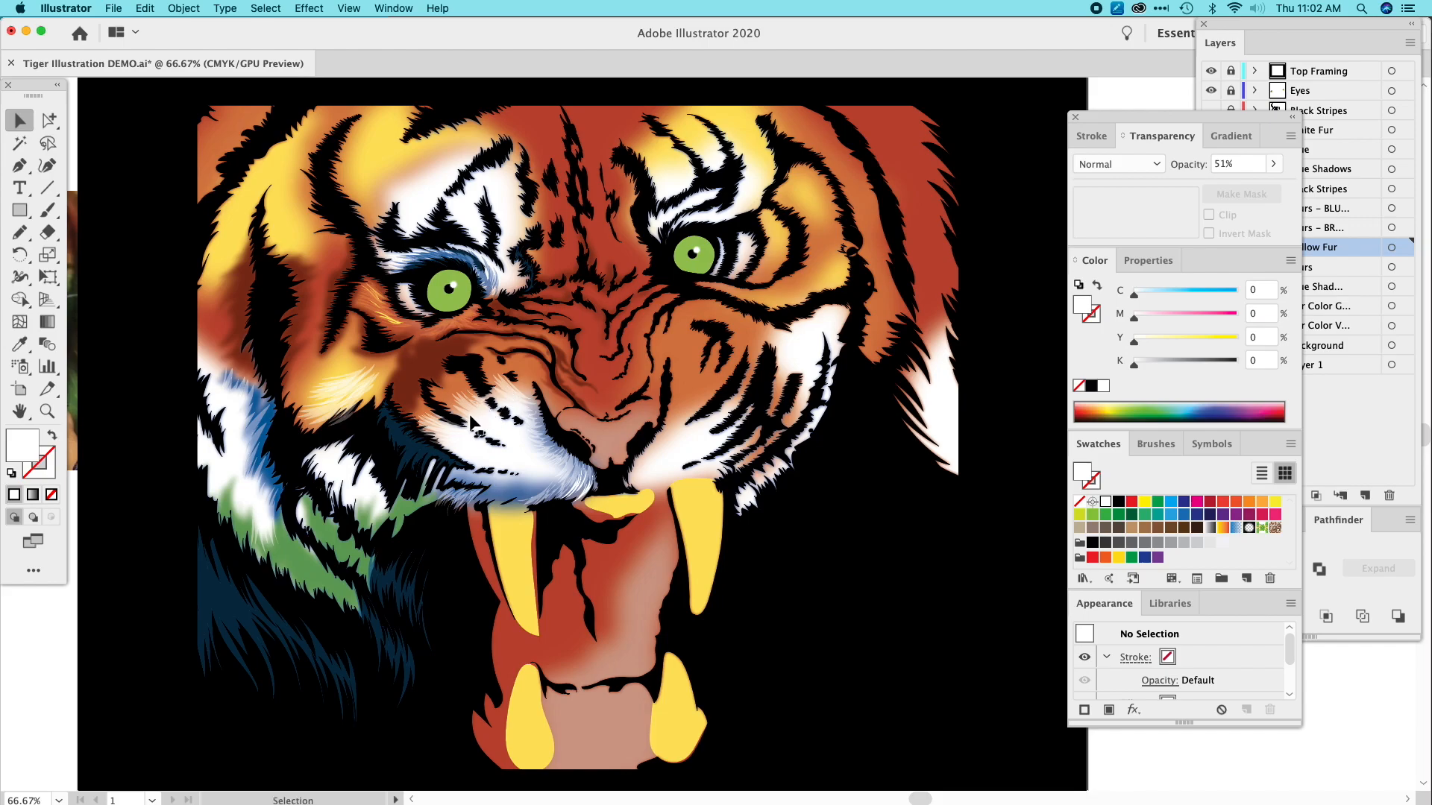
{"action": "left_click", "coordinate": [19, 232]}
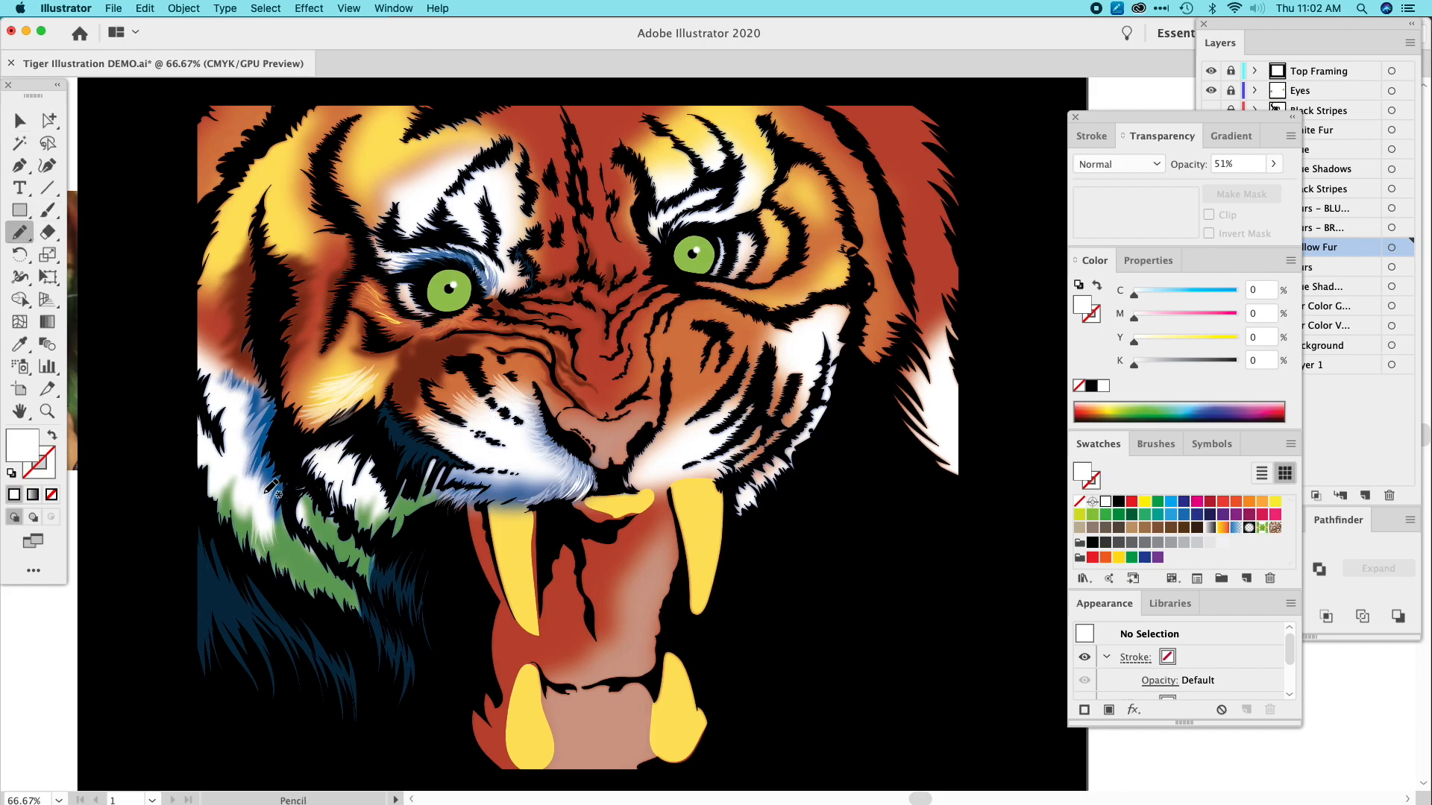
{"action": "left_click_drag", "start_coordinate": [271, 520], "coordinate": [250, 419]}
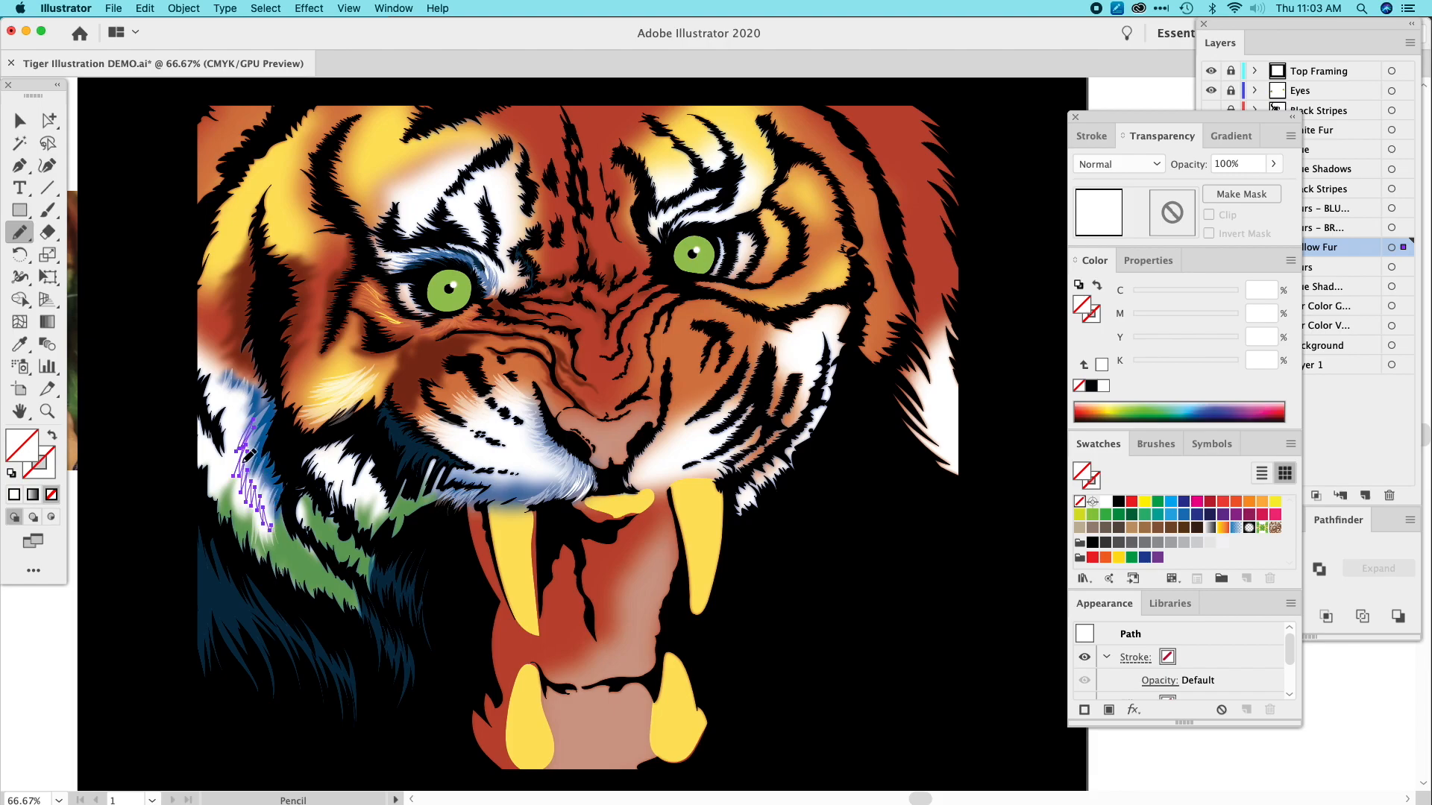
{"action": "left_click", "coordinate": [20, 345]}
{"action": "left_click", "coordinate": [255, 431]}
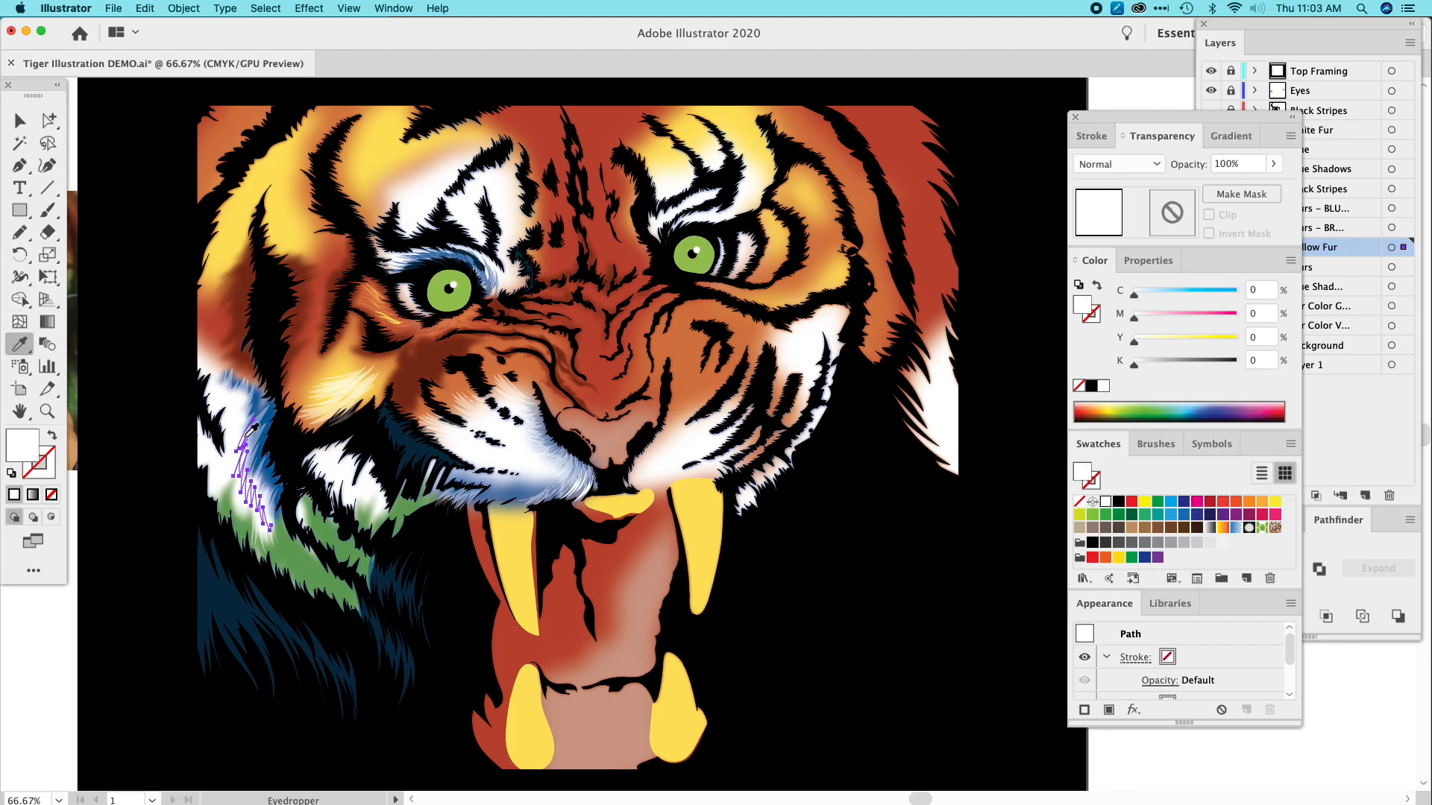
{"action": "left_click", "coordinate": [20, 232]}
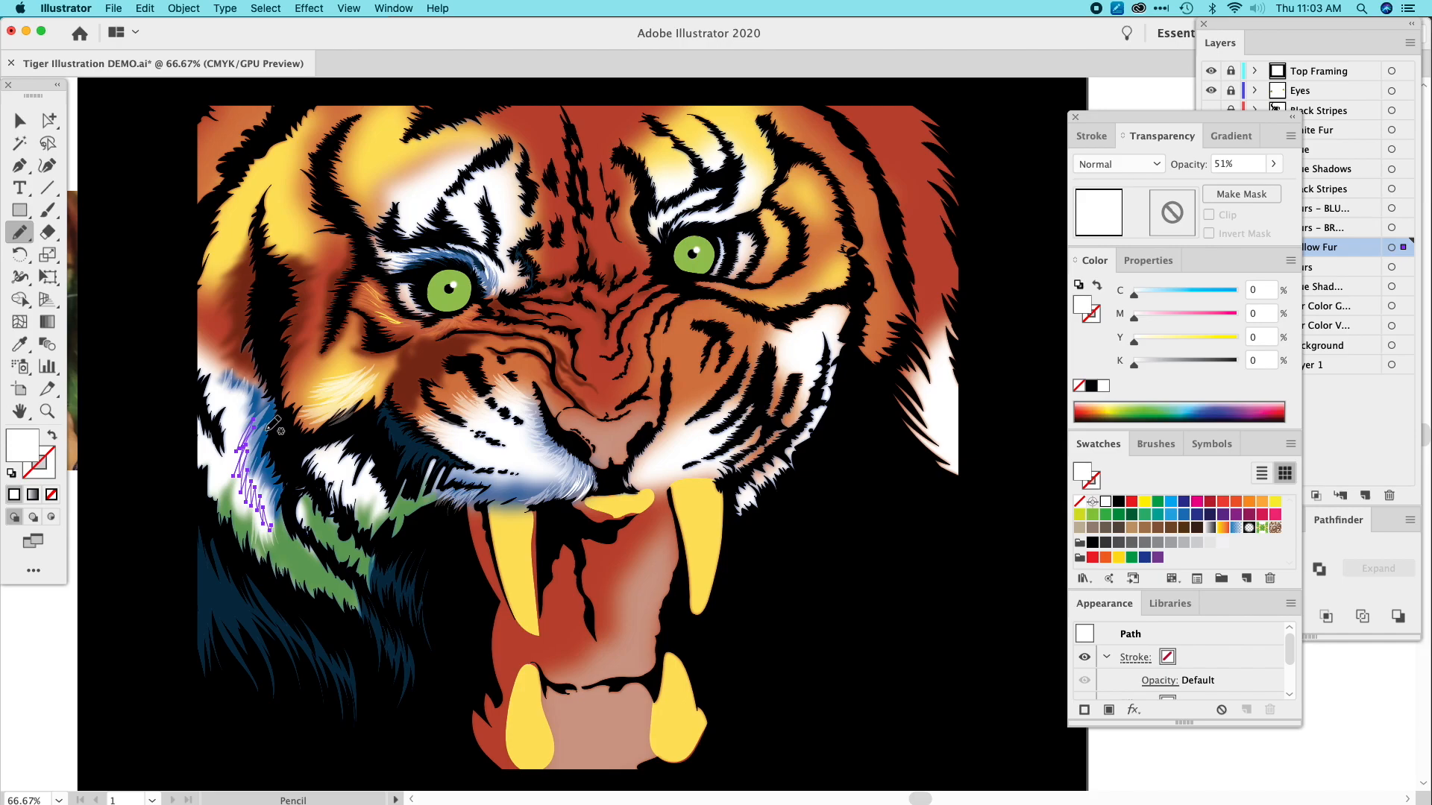
{"action": "left_click_drag", "start_coordinate": [249, 472], "coordinate": [254, 422]}
{"action": "left_click", "coordinate": [19, 120]}
{"action": "left_click", "coordinate": [126, 250]}
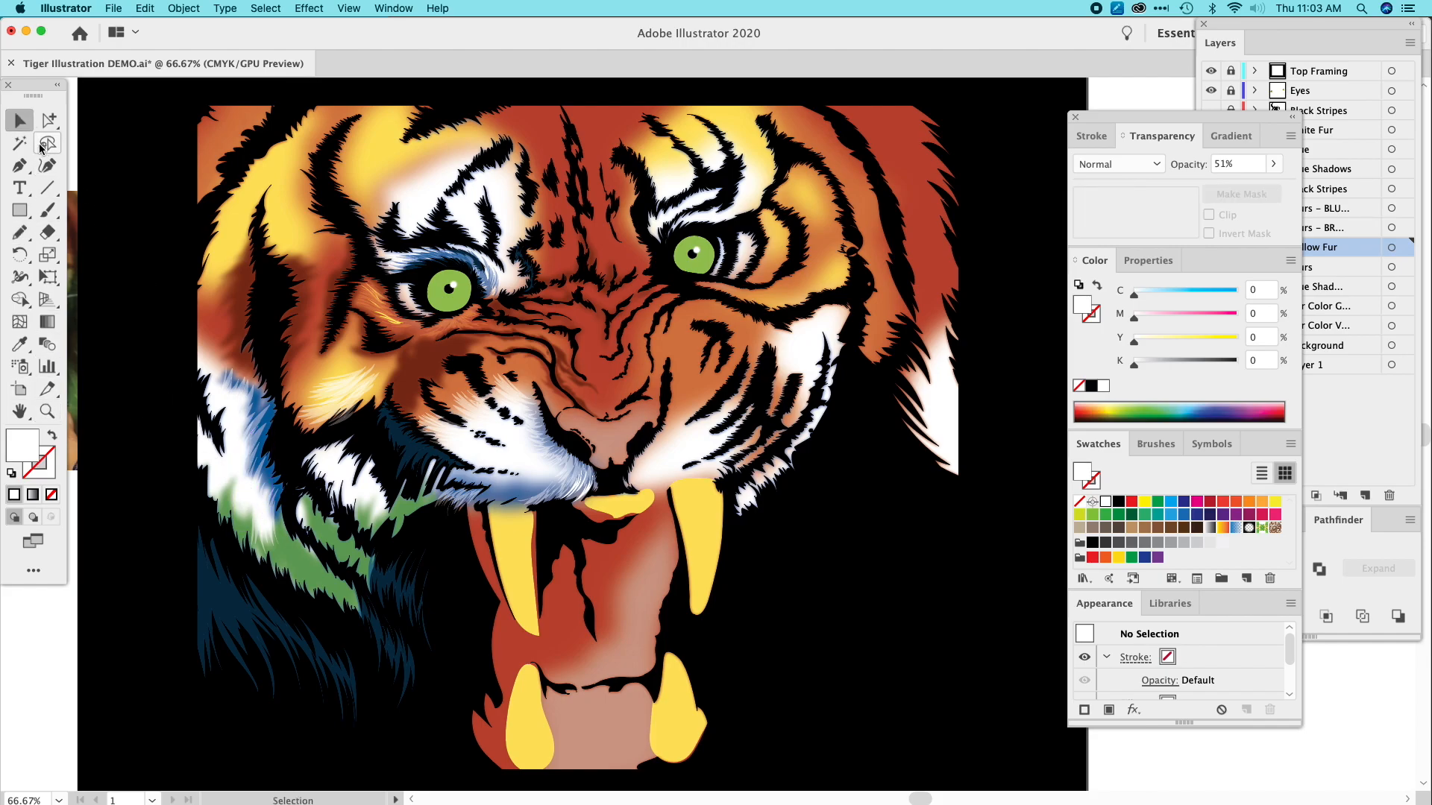
Draw a small cluster of fur strands on the white left muzzle and fill it with blue (C 85, M 50, Y 0, K 0).
{"action": "left_click", "coordinate": [49, 120]}
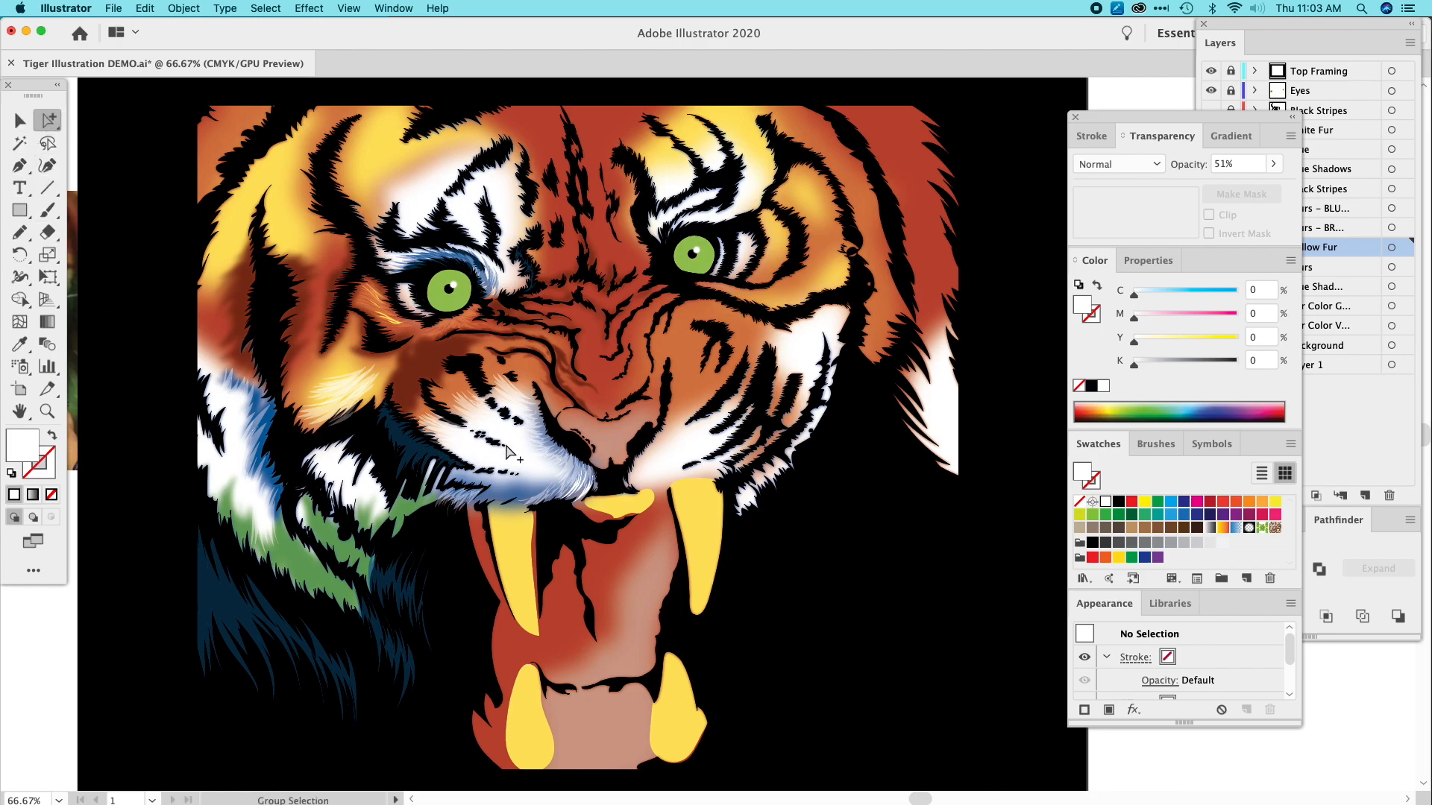
{"action": "left_click", "coordinate": [20, 235]}
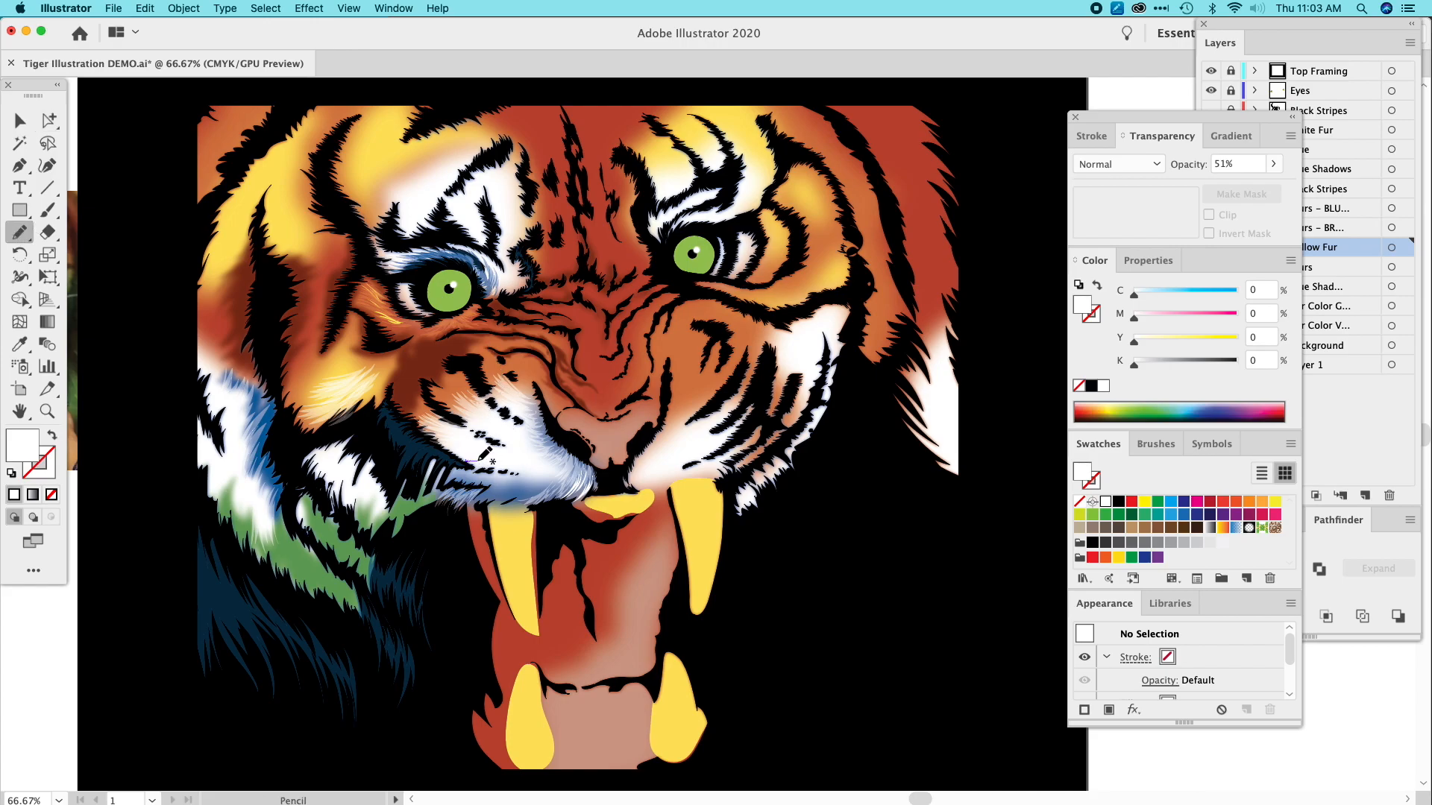
{"action": "left_click_drag", "start_coordinate": [474, 446], "coordinate": [479, 459]}
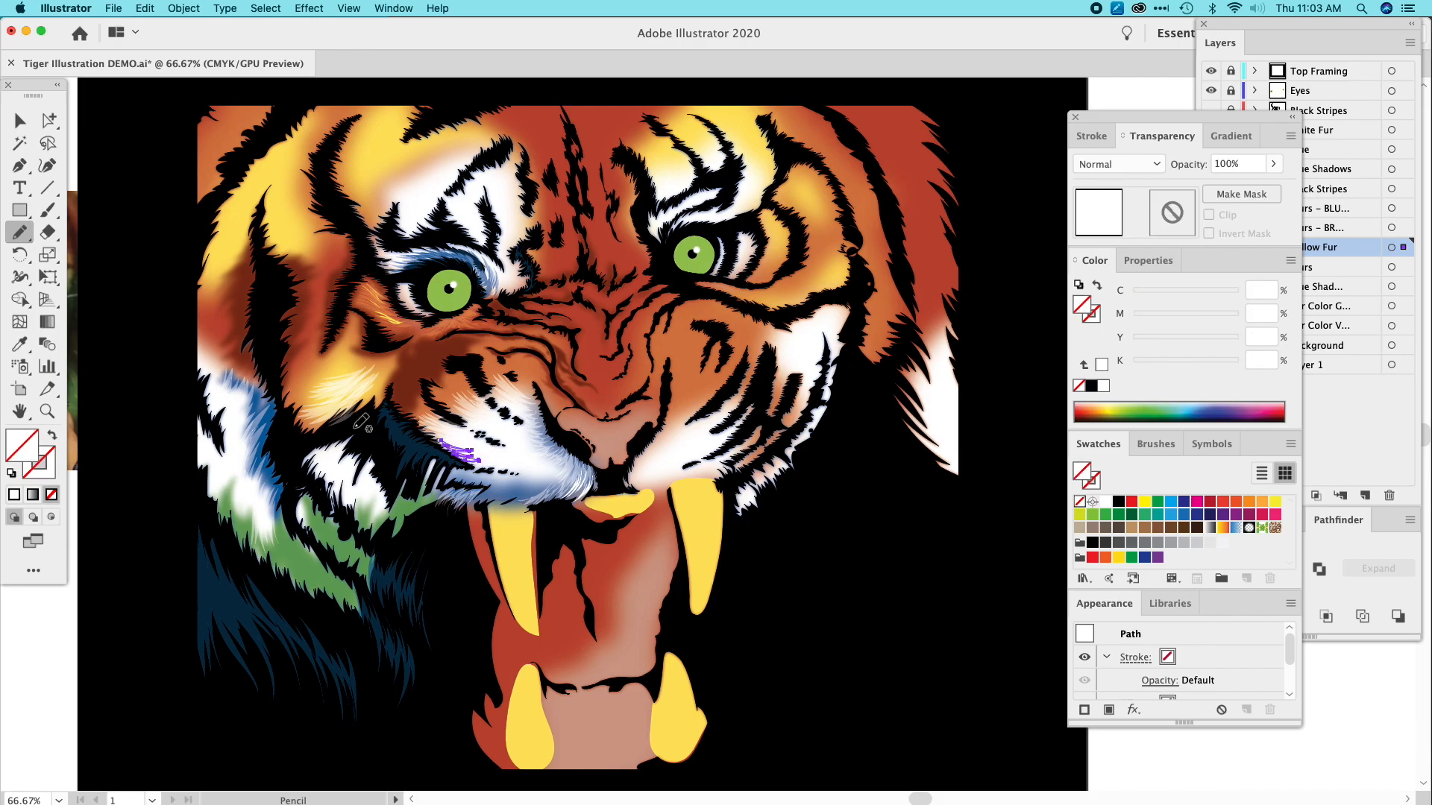
{"action": "left_click", "coordinate": [20, 344]}
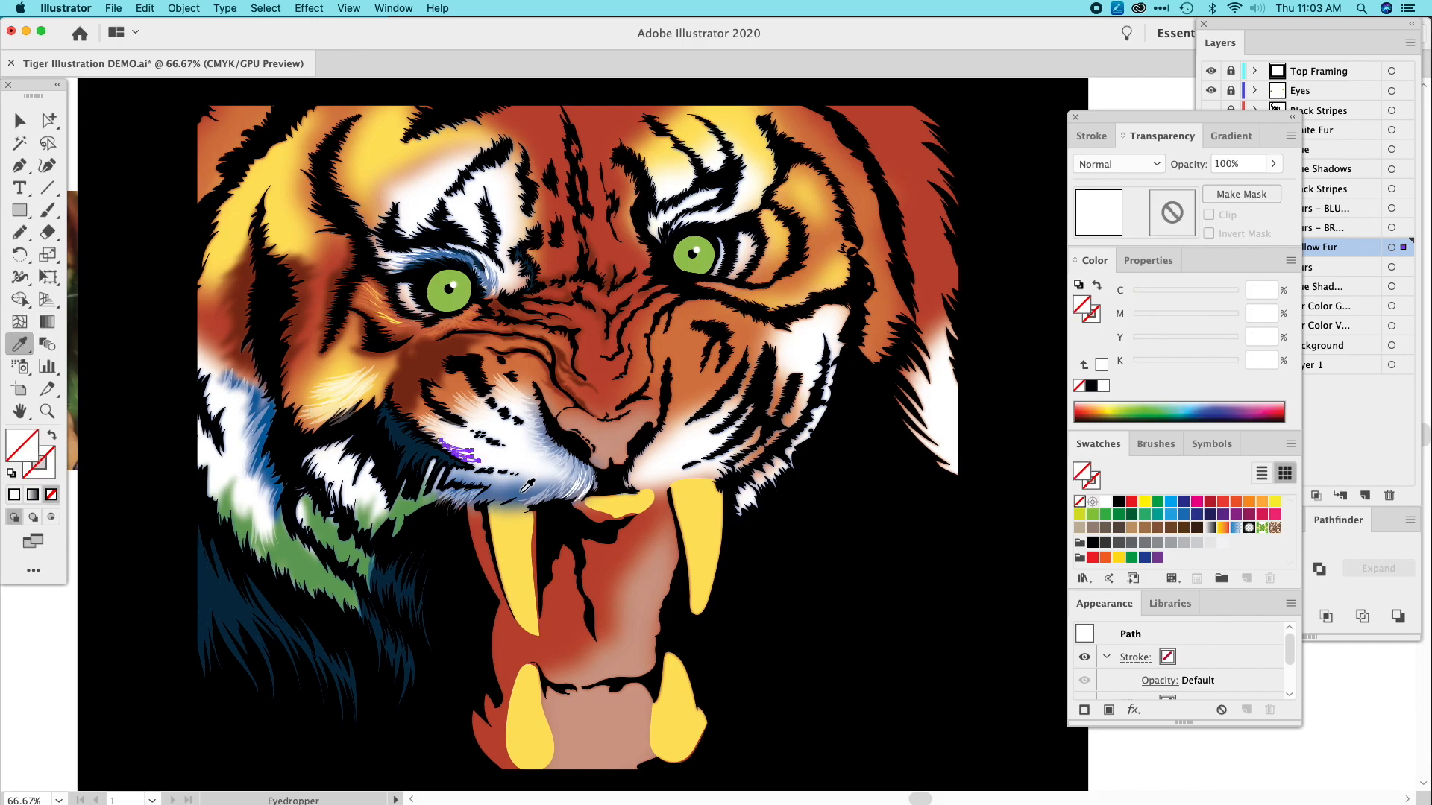
{"action": "left_click", "coordinate": [279, 408]}
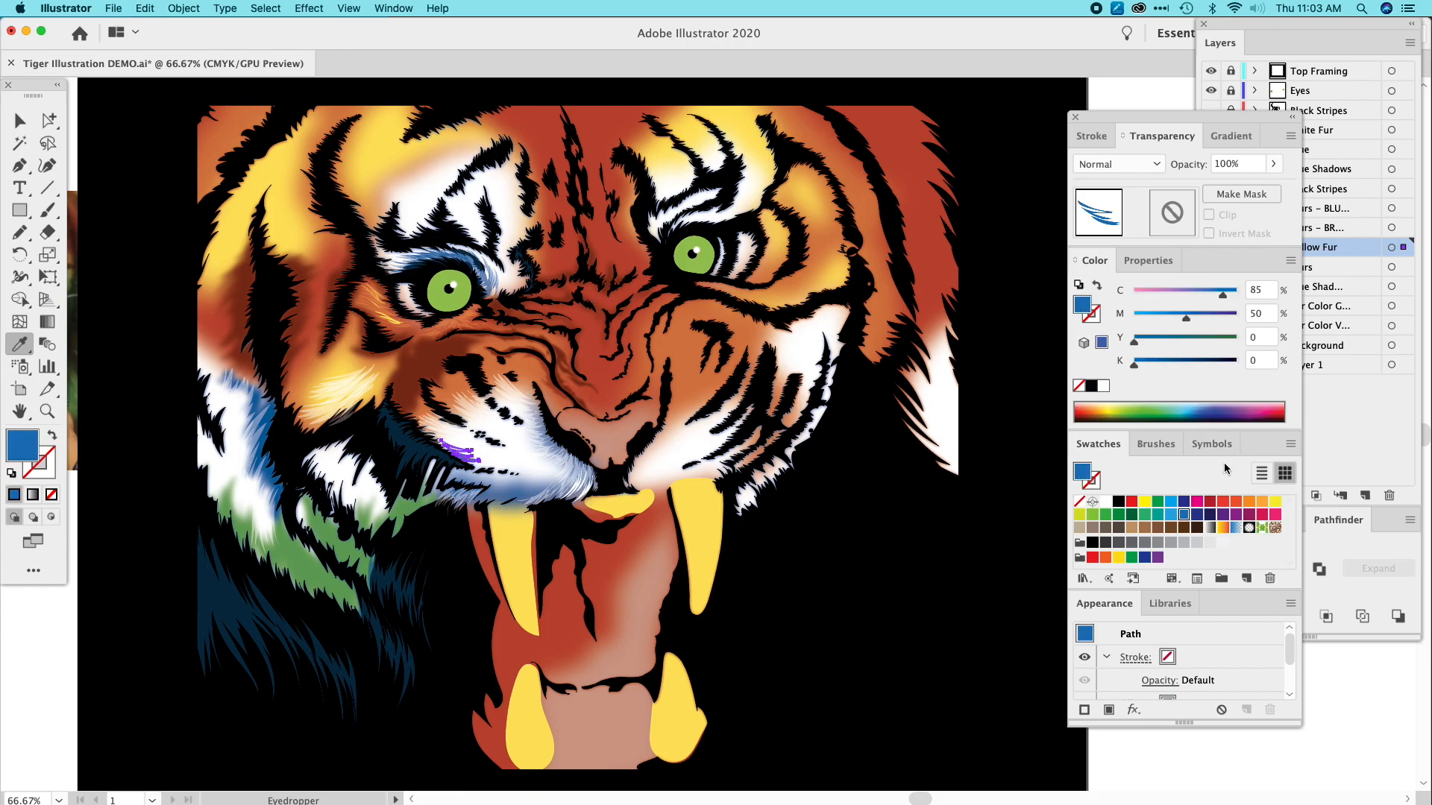
Set the first blue muzzle strand cluster's opacity to 33% and deselect it.
{"action": "left_click", "coordinate": [1273, 164]}
{"action": "left_click_drag", "start_coordinate": [1234, 193], "coordinate": [1224, 188]}
{"action": "left_click", "coordinate": [20, 121]}
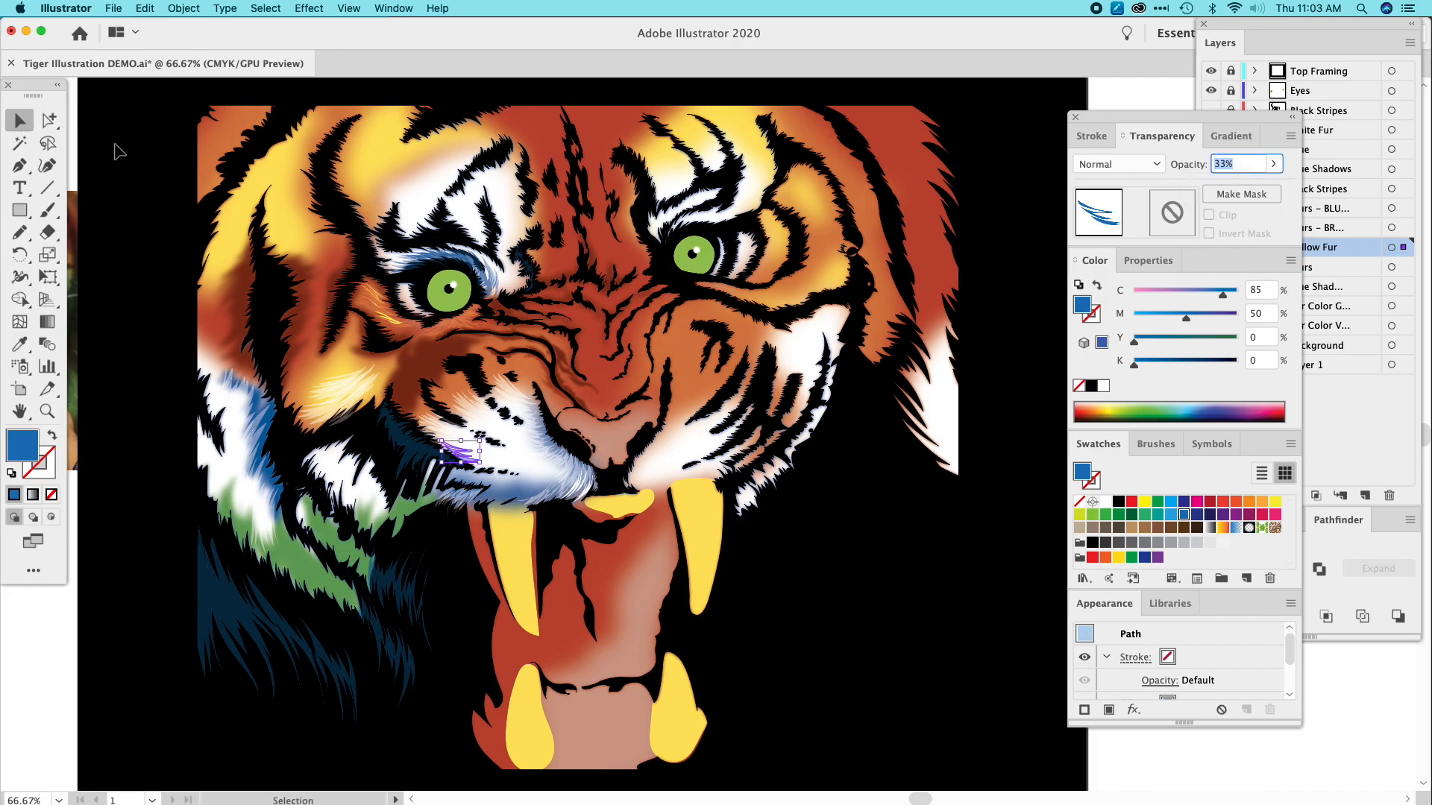
{"action": "left_click", "coordinate": [115, 145]}
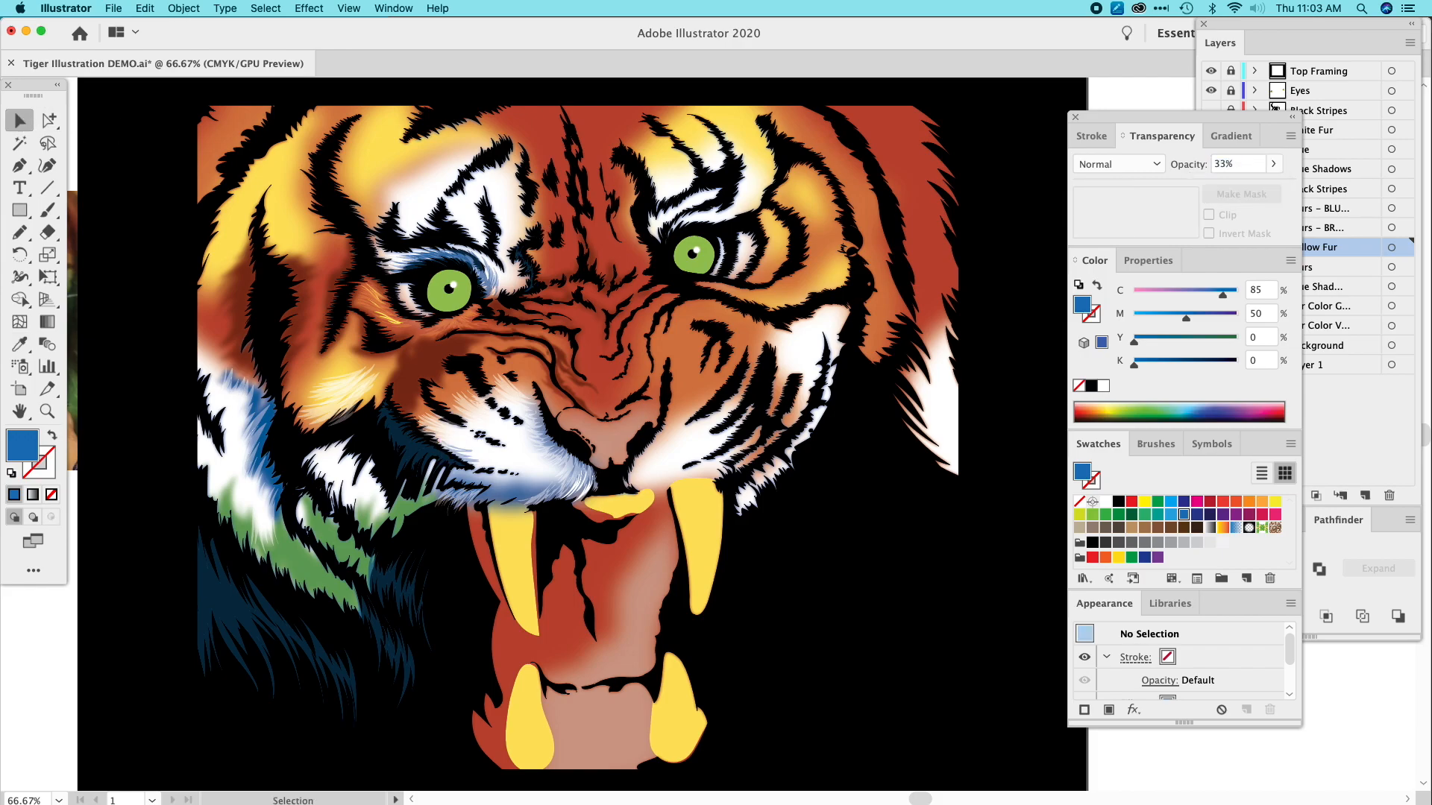
Draw a second strand cluster just above the first on the left muzzle and fill it with the same blue.
{"action": "left_click", "coordinate": [20, 232]}
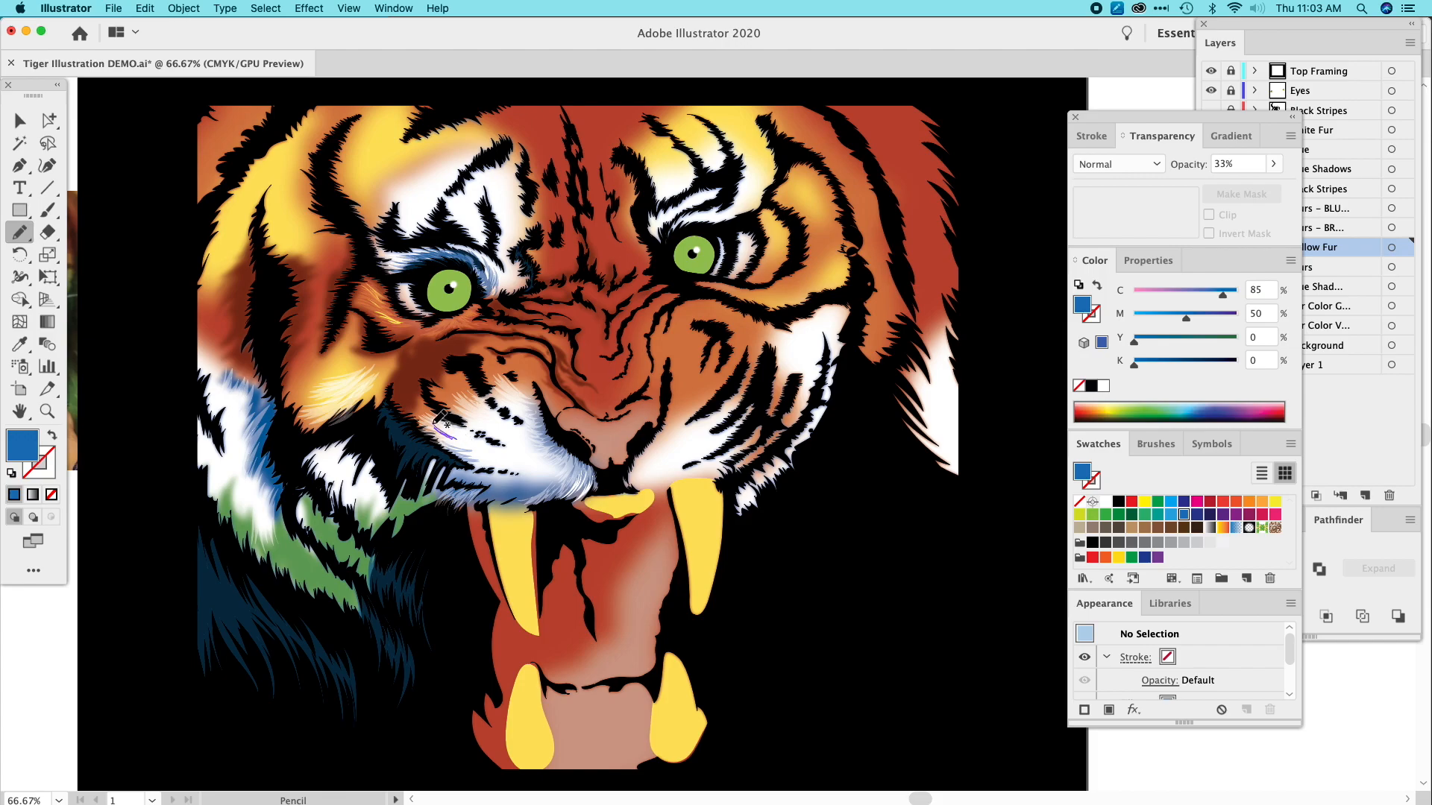
{"action": "mouse_move", "coordinate": [440, 420]}
{"action": "left_mouse_down"}
{"action": "mouse_move", "coordinate": [475, 447]}
{"action": "mouse_move", "coordinate": [440, 425]}
{"action": "mouse_move", "coordinate": [451, 436]}
{"action": "left_mouse_up"}
{"action": "left_click", "coordinate": [20, 345]}
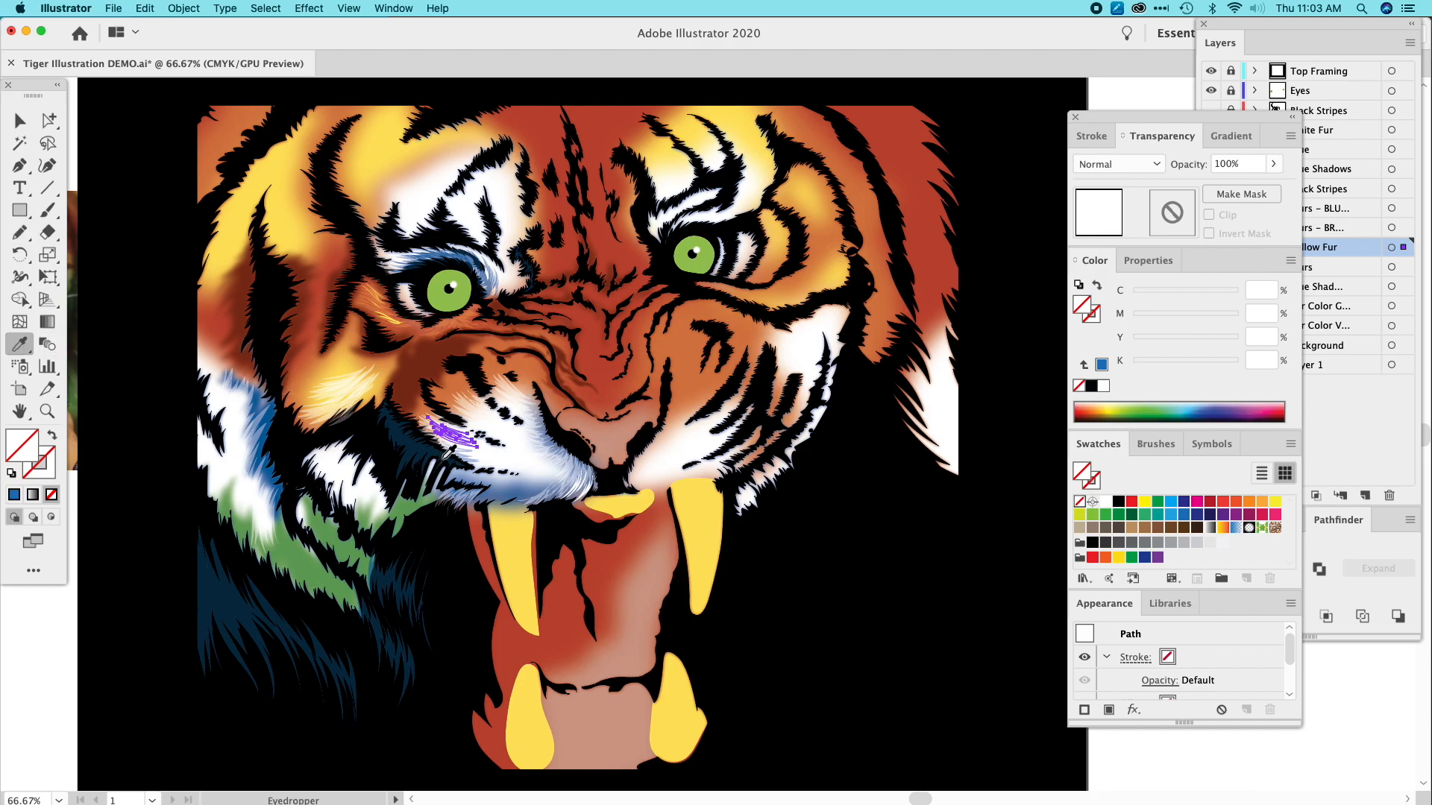
{"action": "left_click", "coordinate": [469, 453]}
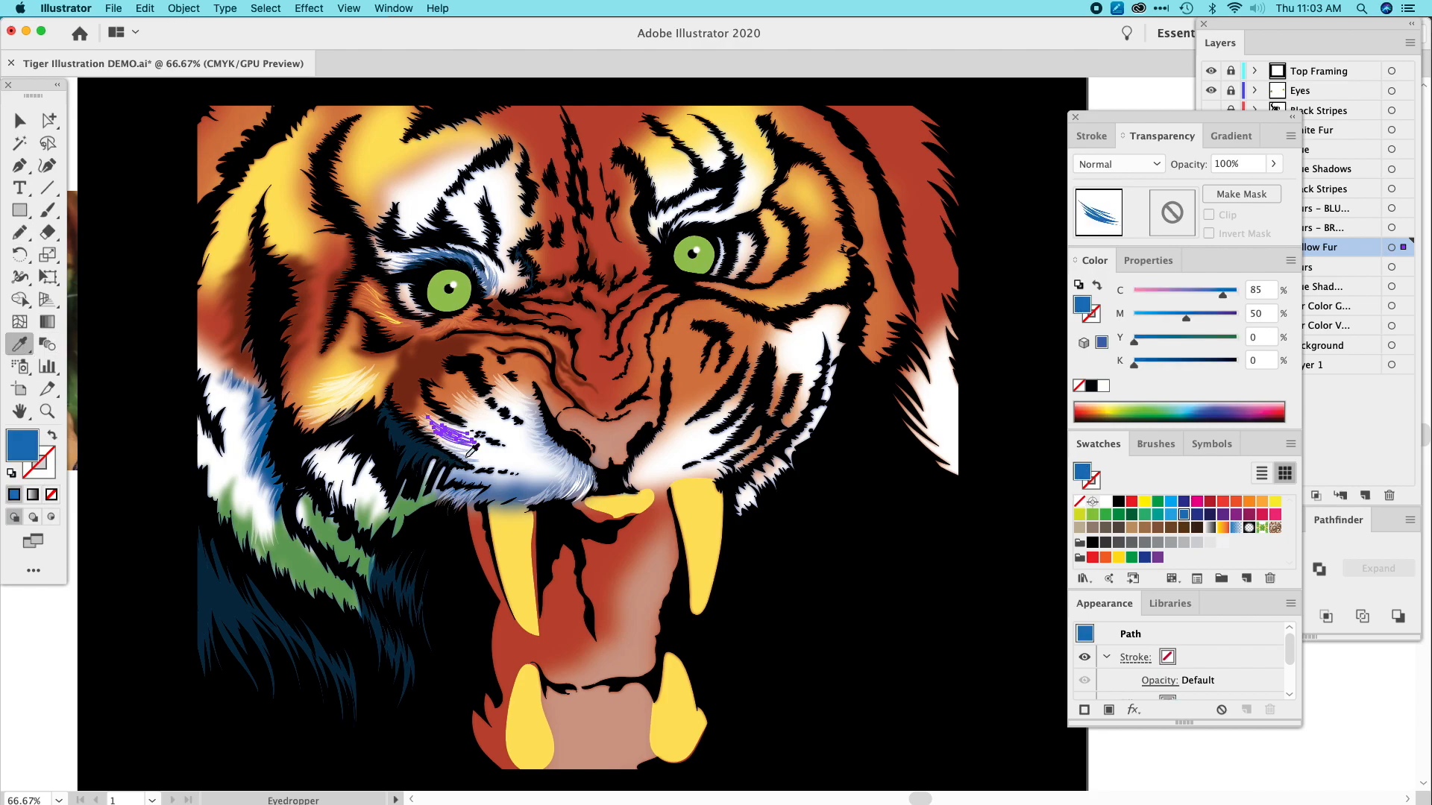
Draw a third strand cluster among the upper whisker spots on the left muzzle and fill it with the same blue.
{"action": "left_click", "coordinate": [20, 233]}
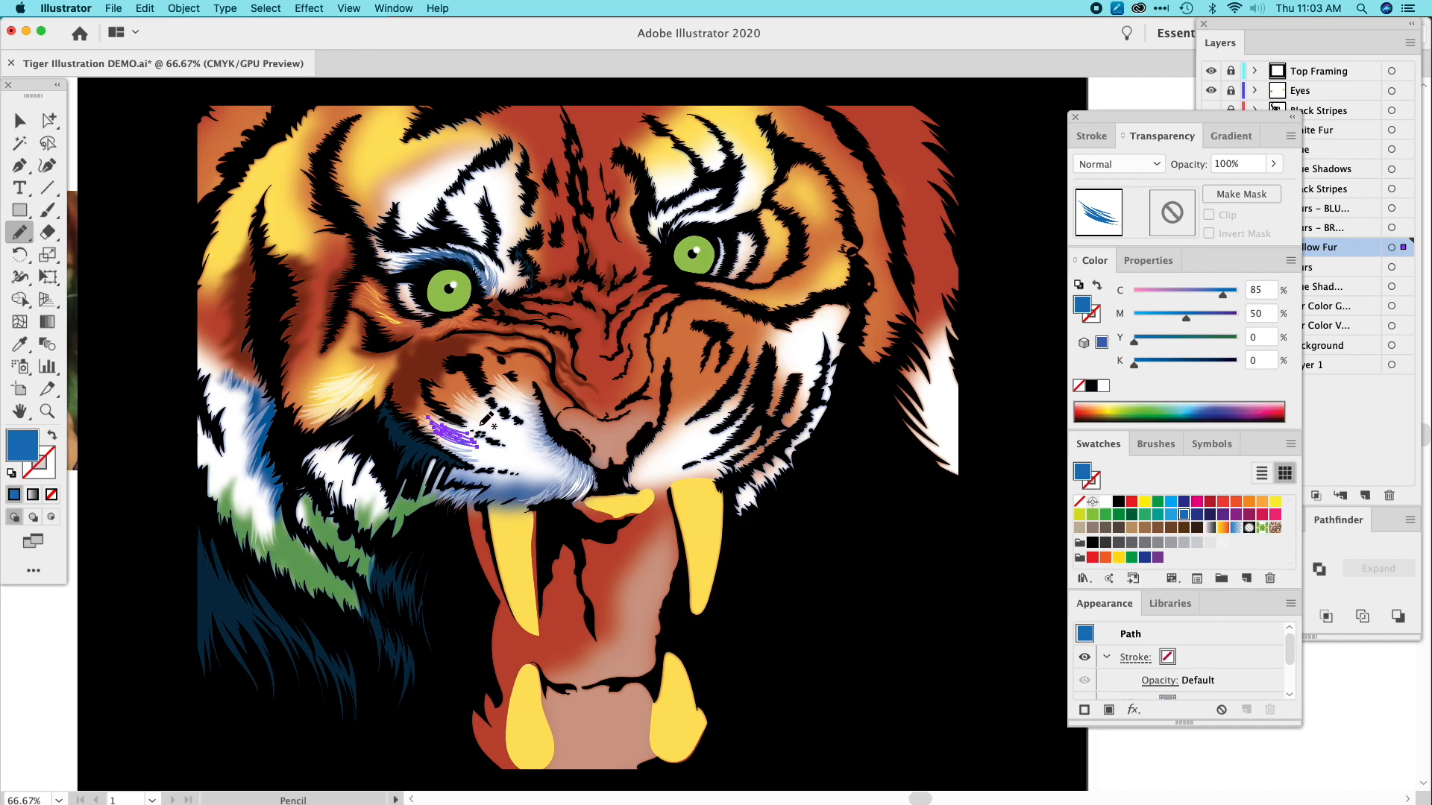
{"action": "left_click_drag", "start_coordinate": [470, 407], "coordinate": [503, 419]}
{"action": "key", "text": "/"}
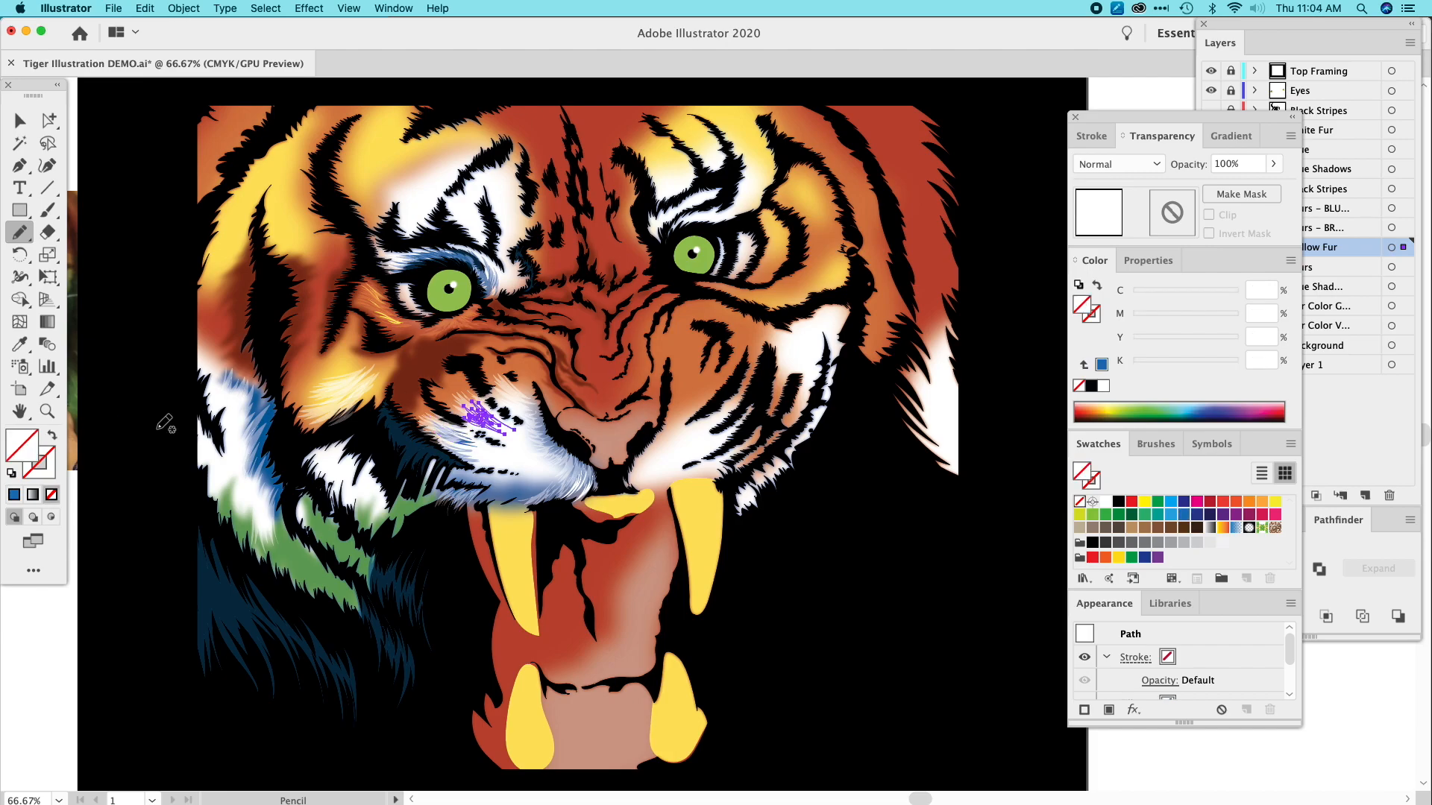
{"action": "left_click", "coordinate": [20, 345]}
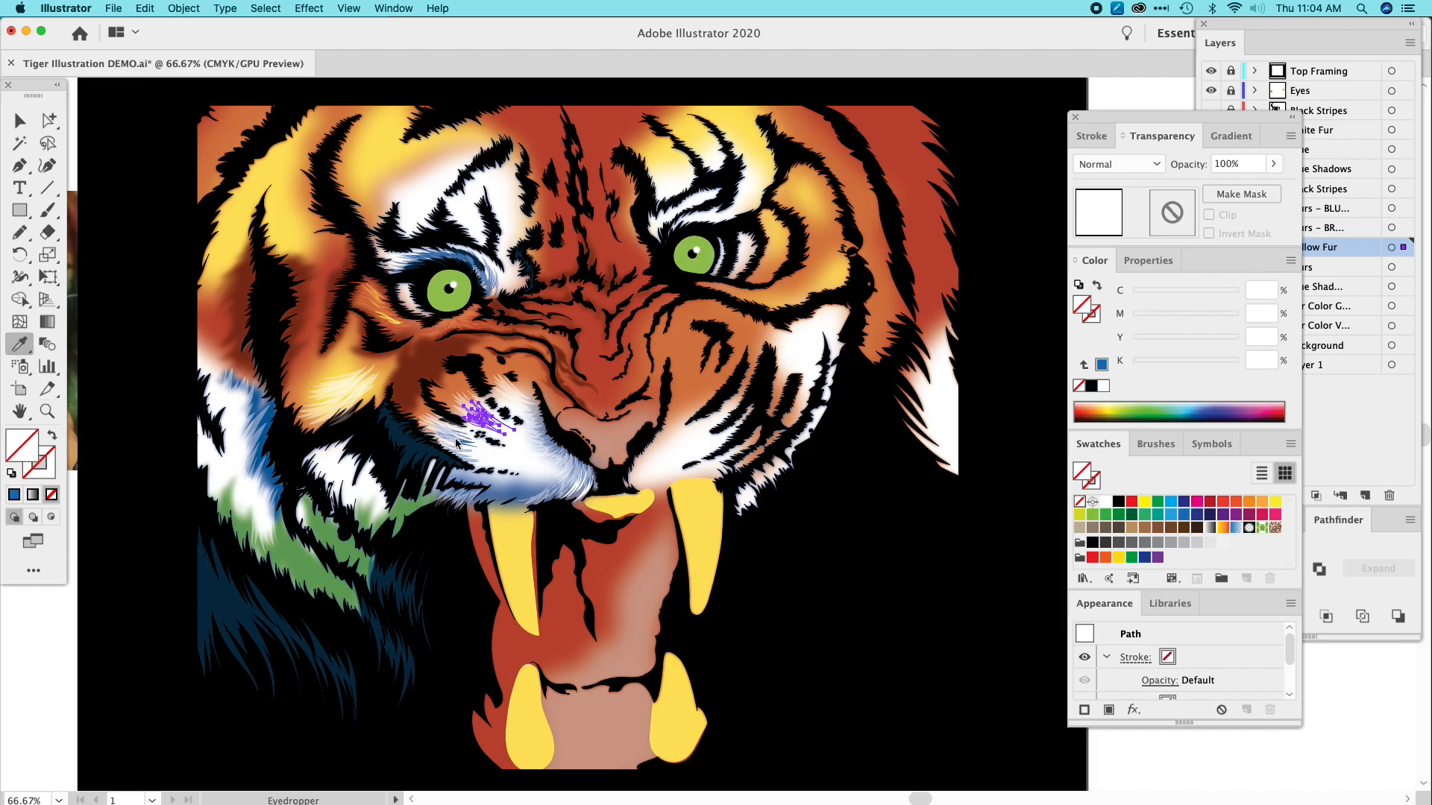
{"action": "left_click", "coordinate": [476, 439]}
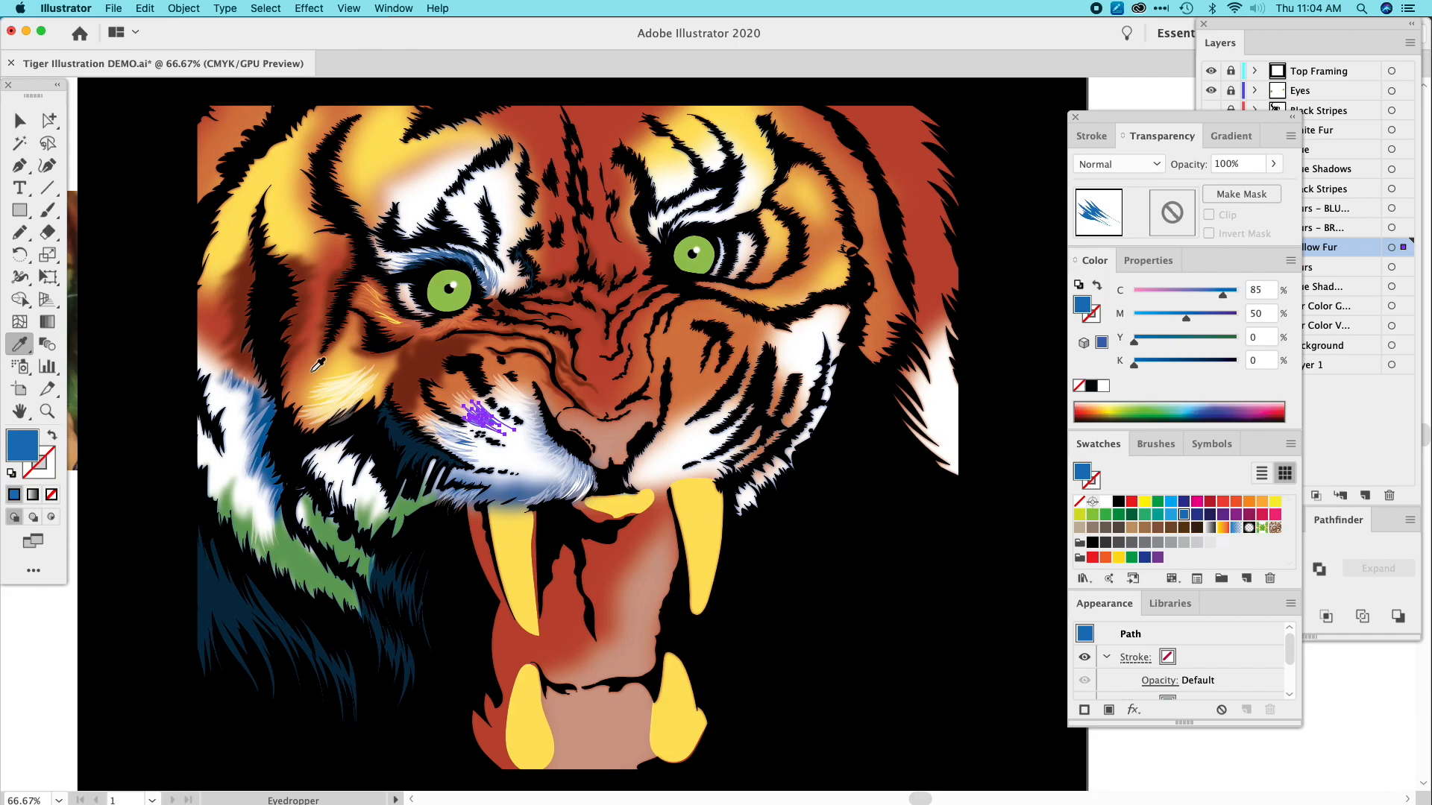
Select the second and third blue muzzle strand clusters together, set their opacity to 48%, and deselect them.
{"action": "left_click", "coordinate": [20, 121]}
{"action": "left_click", "coordinate": [138, 176]}
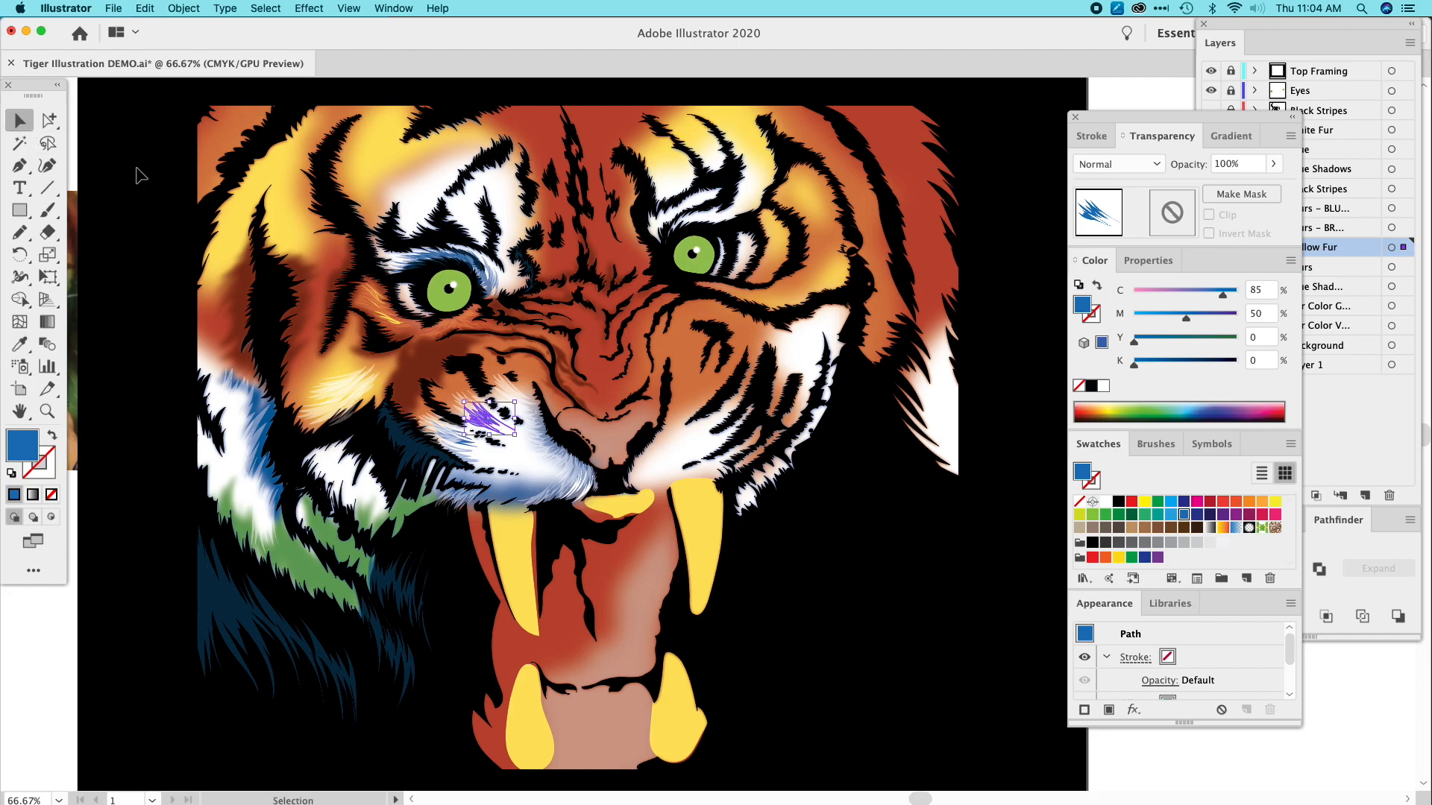
{"action": "left_click", "coordinate": [474, 452]}
{"action": "left_click", "coordinate": [505, 436], "text": "shift"}
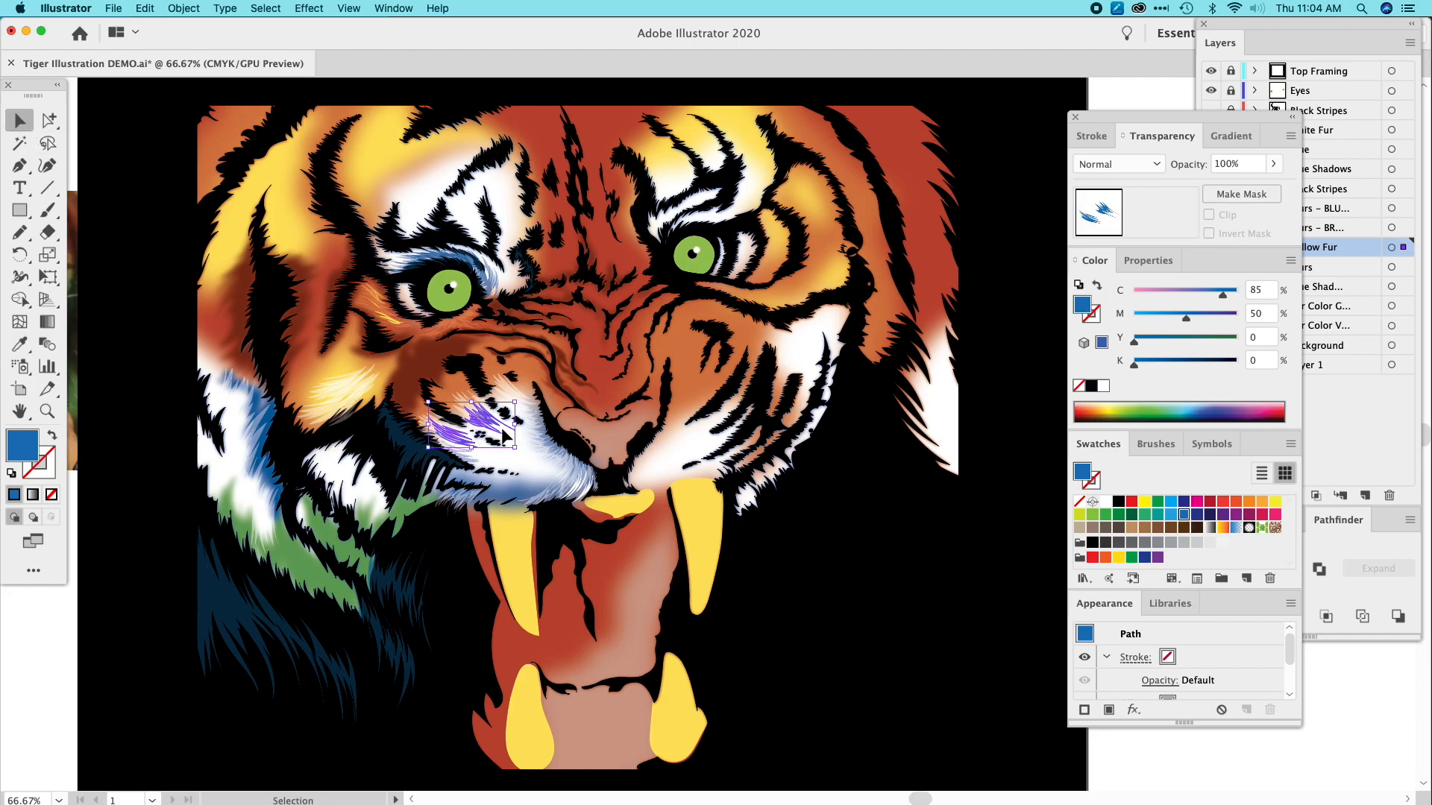
{"action": "left_click", "coordinate": [1273, 163]}
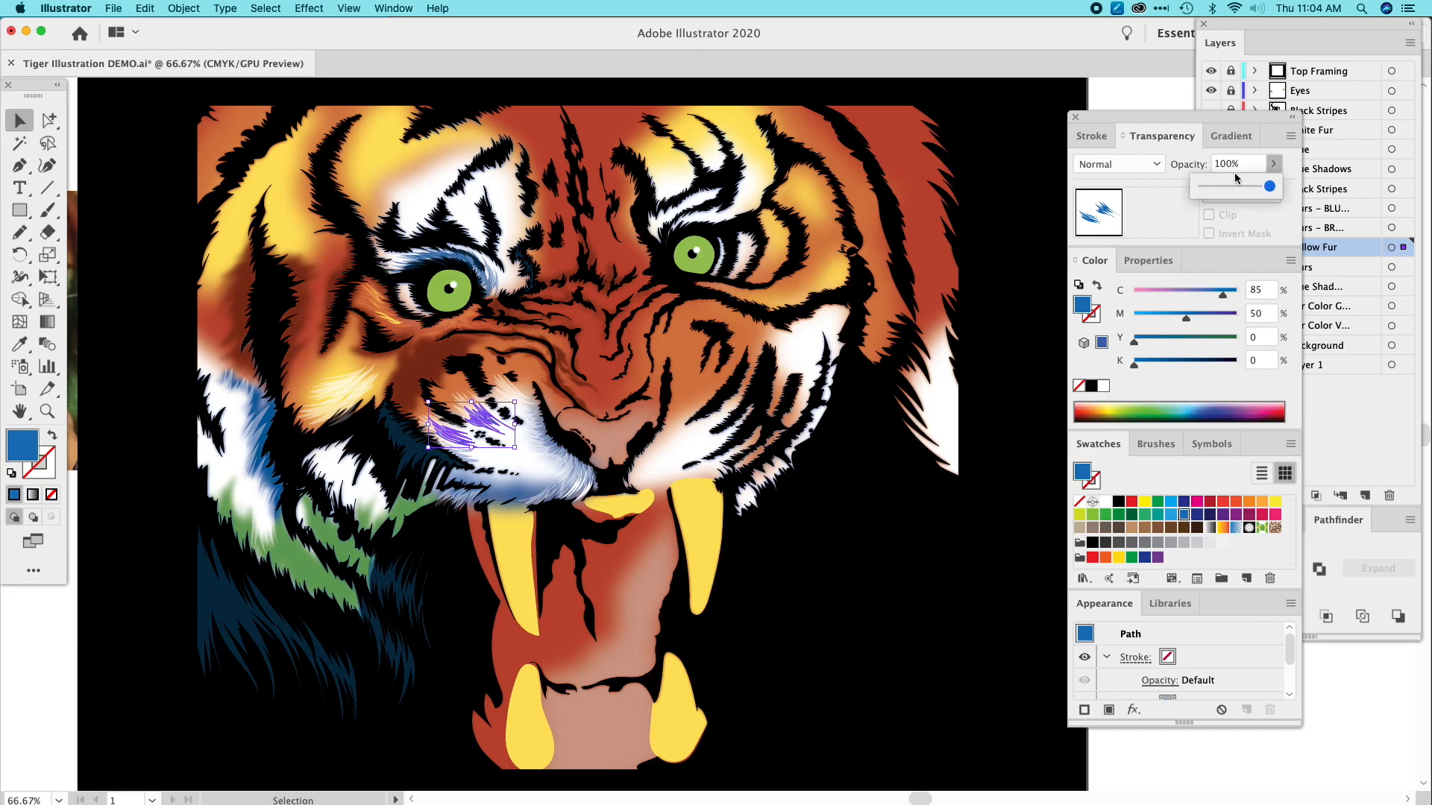
{"action": "left_click", "coordinate": [1234, 187]}
{"action": "left_click", "coordinate": [132, 193]}
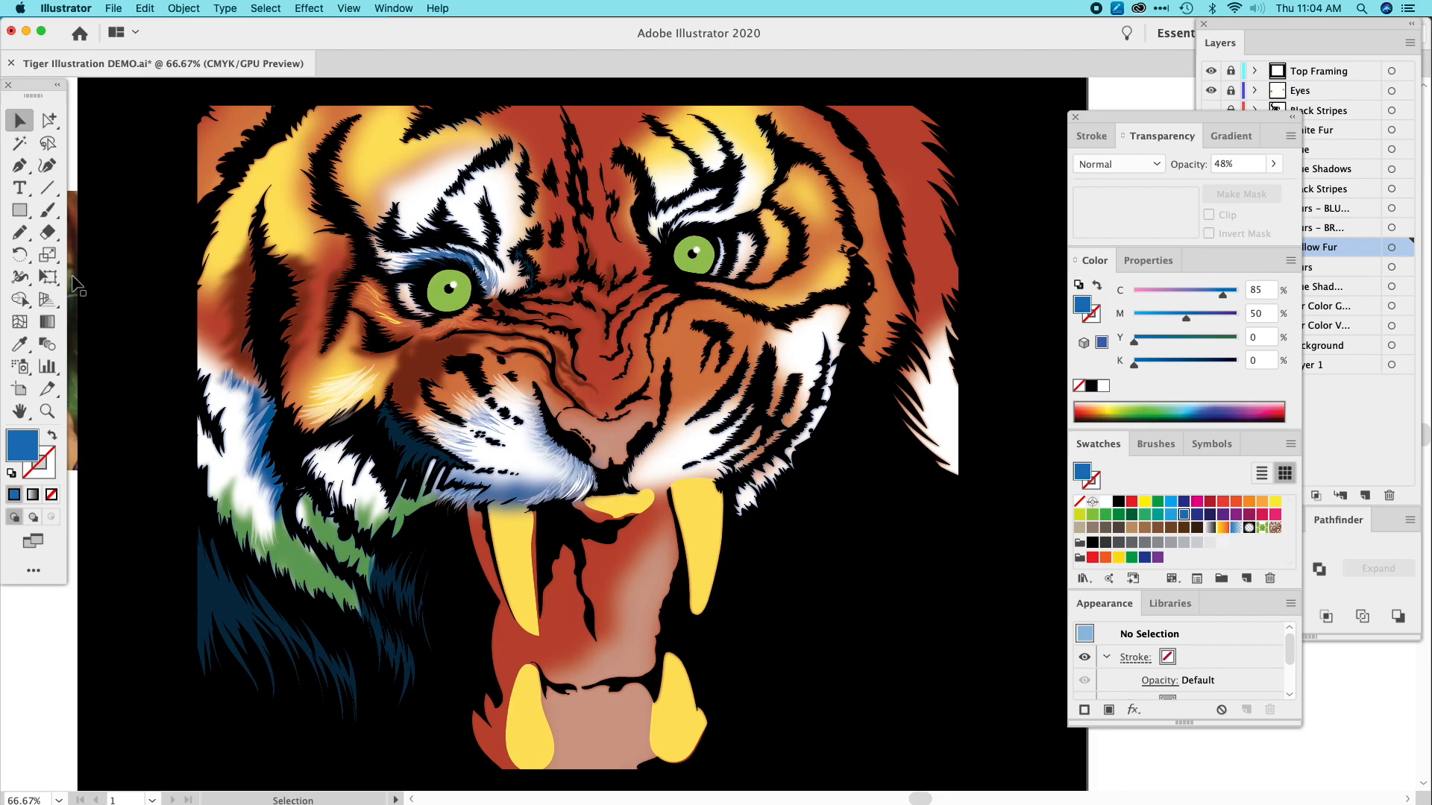
Draw a small strand cluster on the dark outer edge of the left muzzle and fill it with orange sampled from the fur.
{"action": "key", "text": "n"}
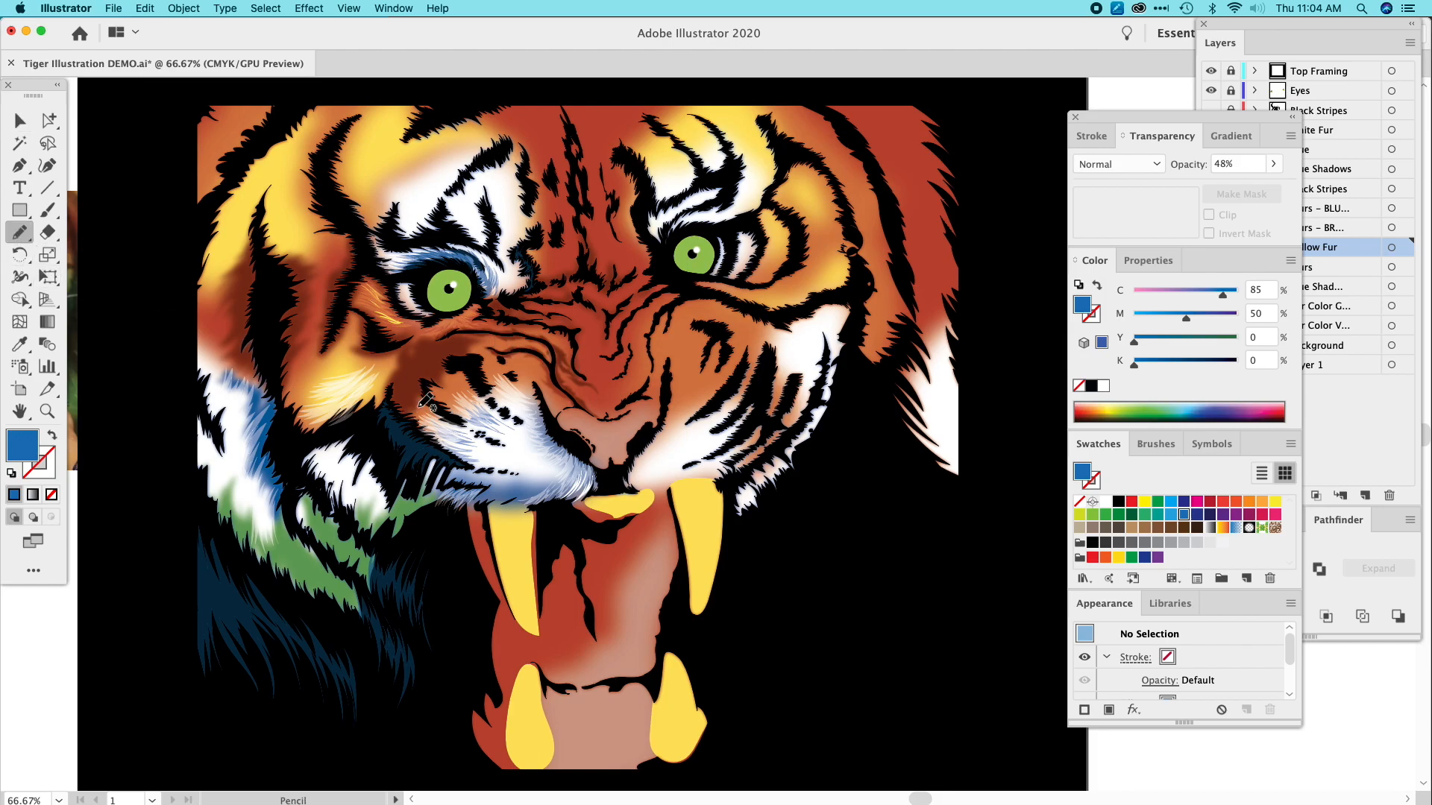
{"action": "mouse_move", "coordinate": [413, 409]}
{"action": "left_mouse_down"}
{"action": "mouse_move", "coordinate": [408, 375]}
{"action": "mouse_move", "coordinate": [426, 409]}
{"action": "left_mouse_up"}
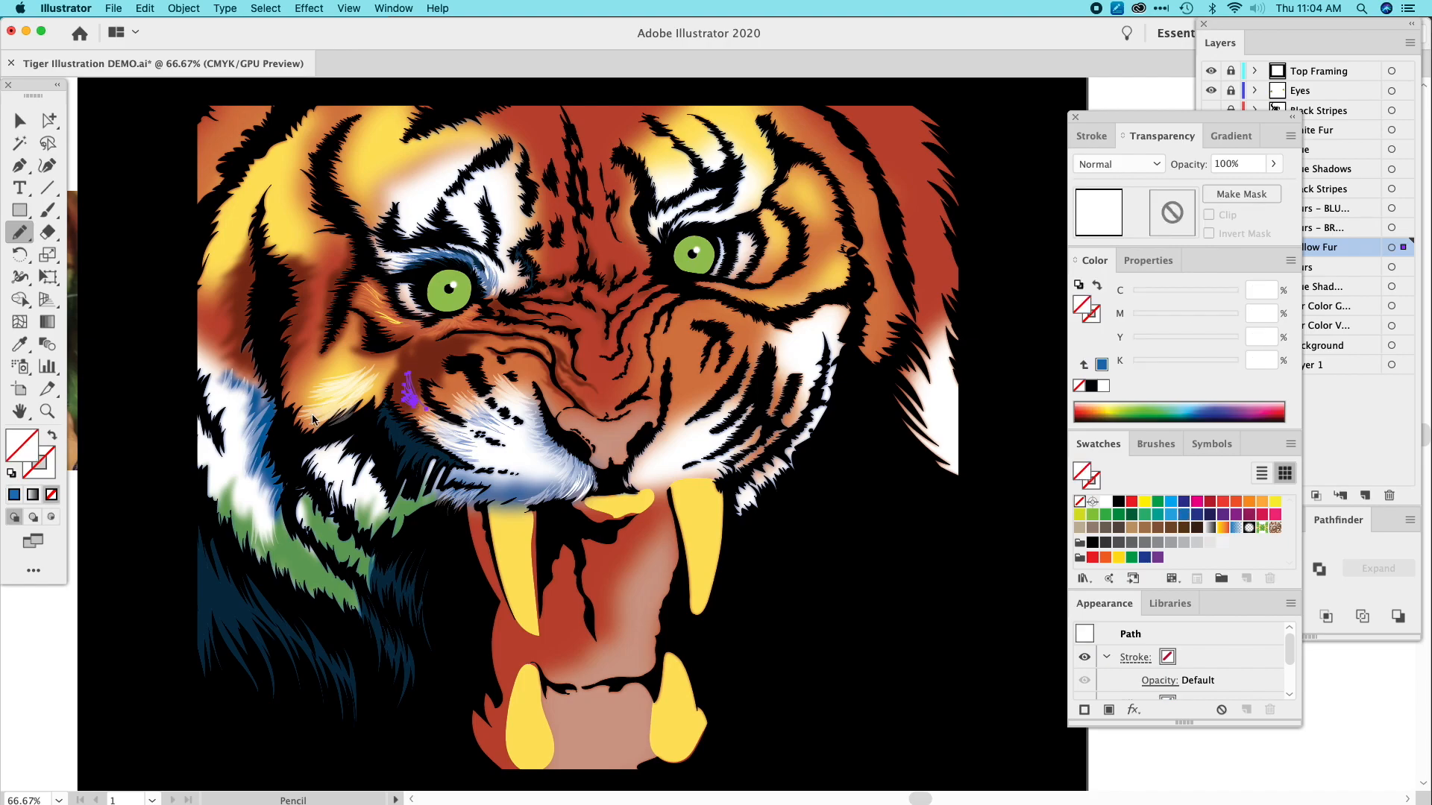
{"action": "key", "text": "i"}
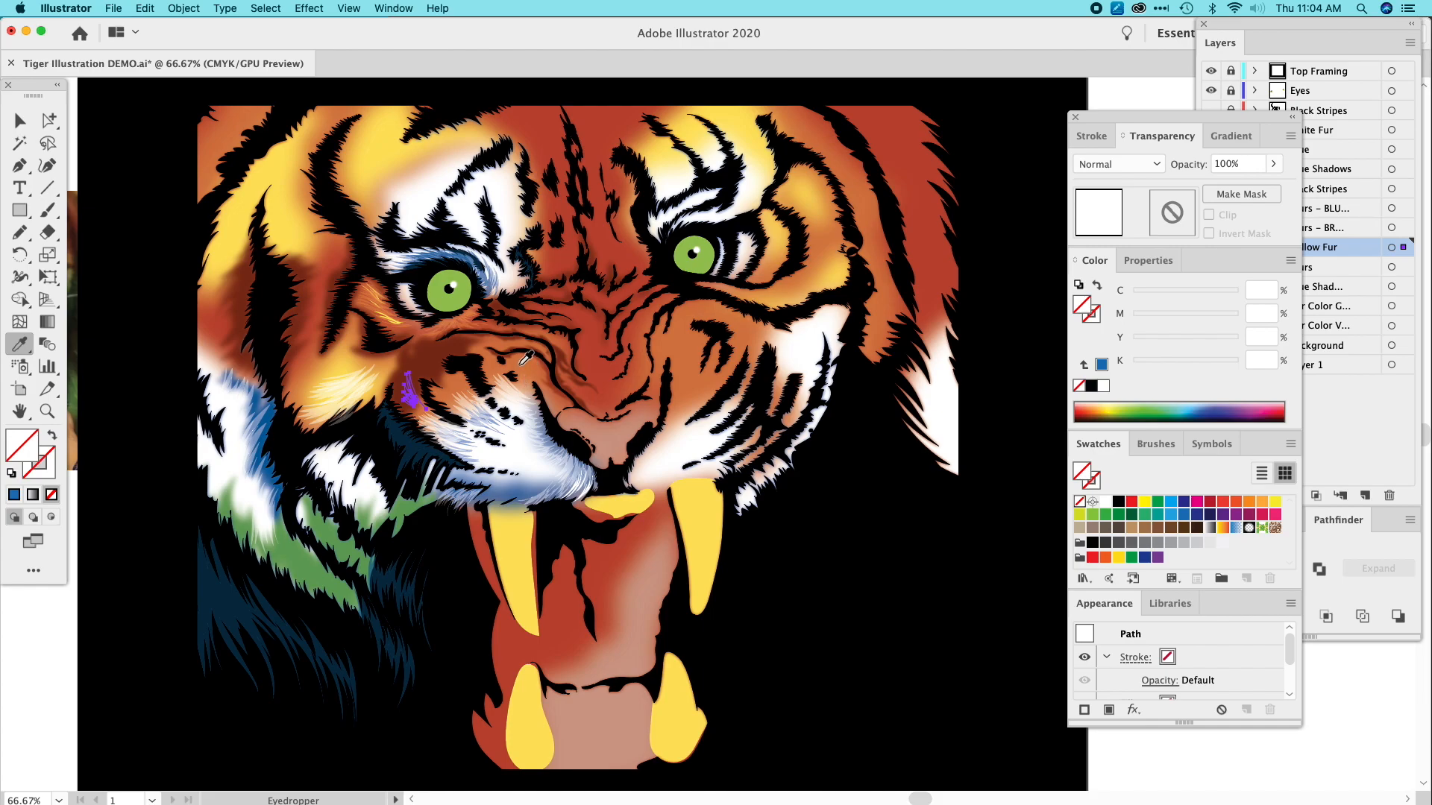
{"action": "left_click", "coordinate": [543, 361]}
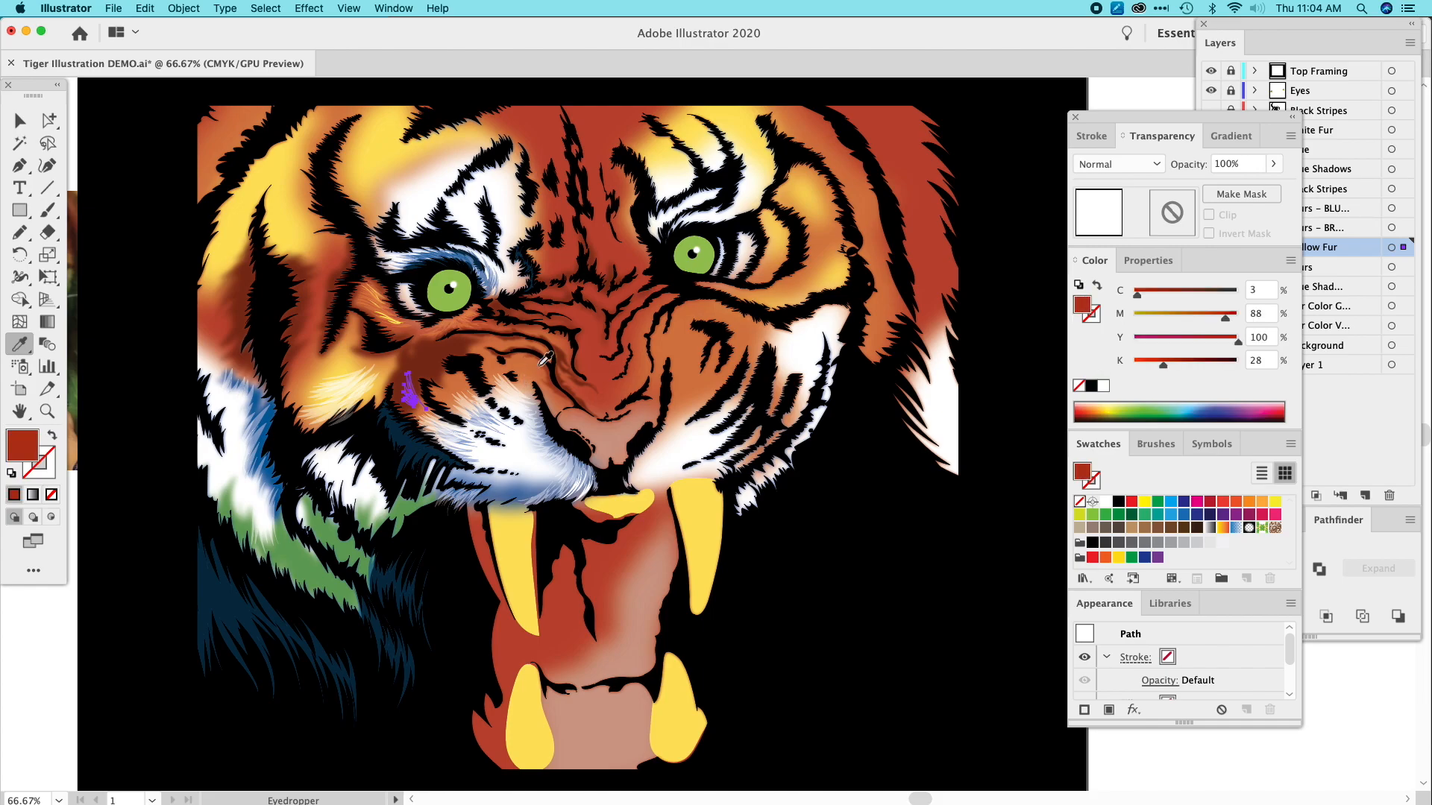
{"action": "left_click", "coordinate": [678, 357]}
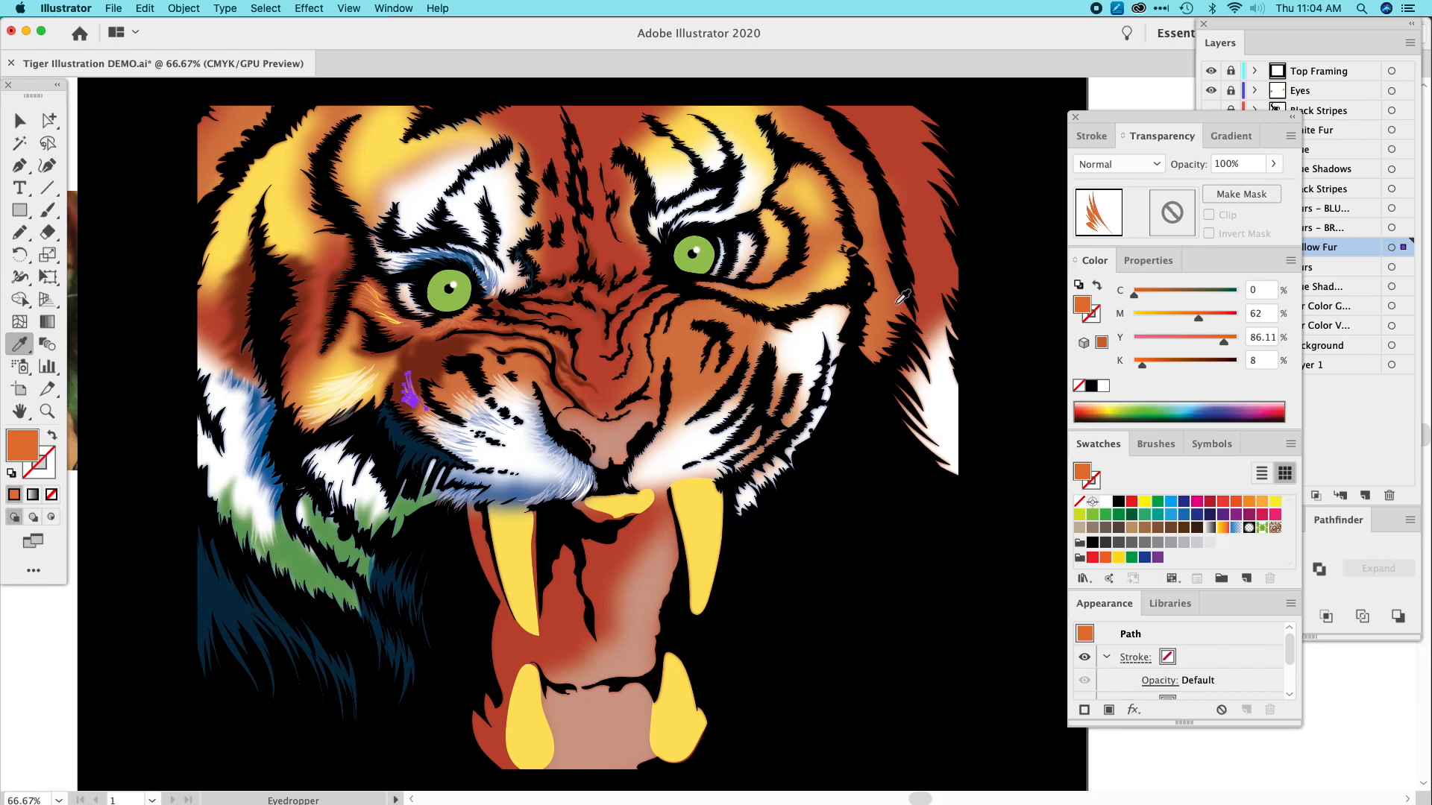
{"action": "left_click", "coordinate": [48, 120]}
{"action": "left_click", "coordinate": [122, 164]}
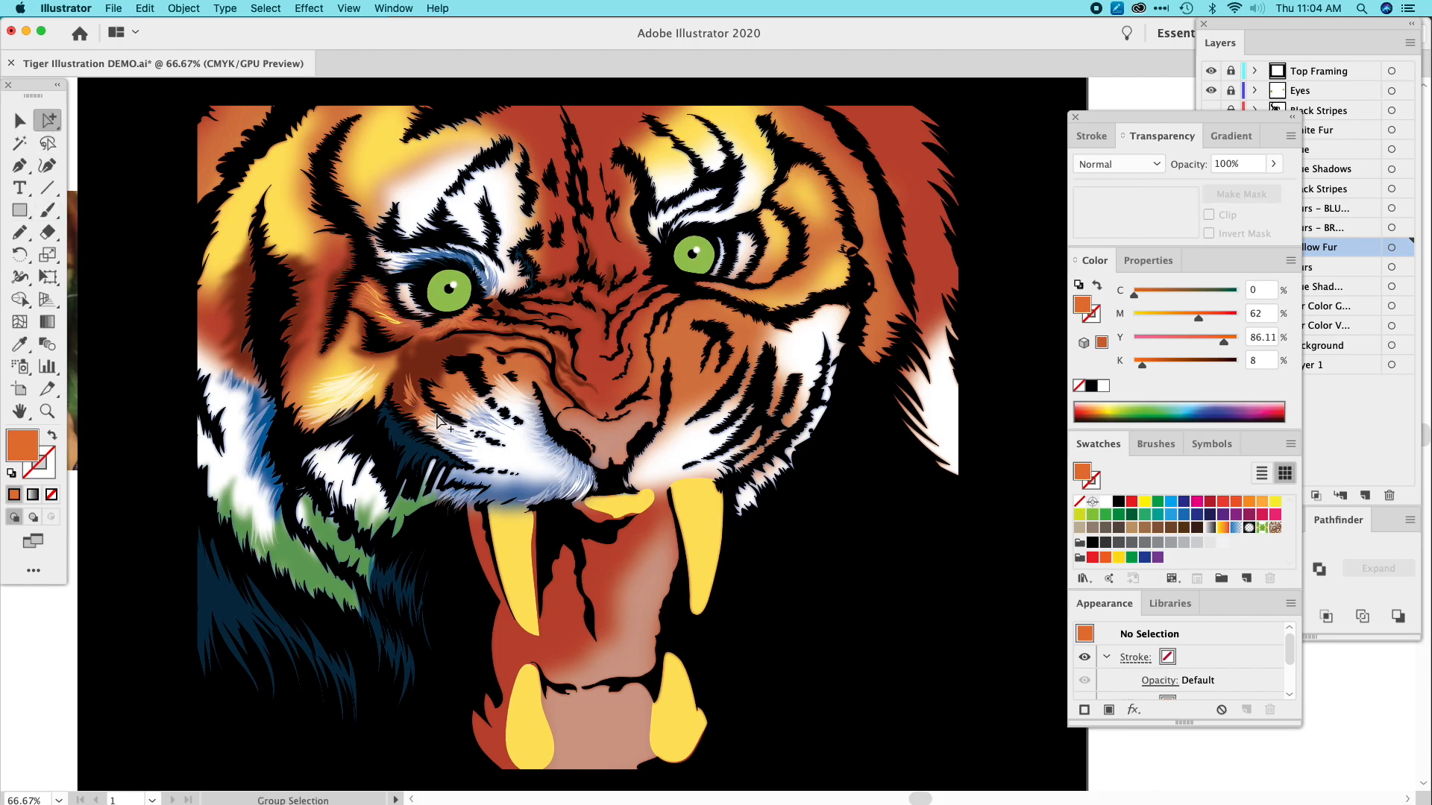
Set the new orange muzzle strand cluster's opacity to 42% and deselect it.
{"action": "left_click", "coordinate": [416, 403]}
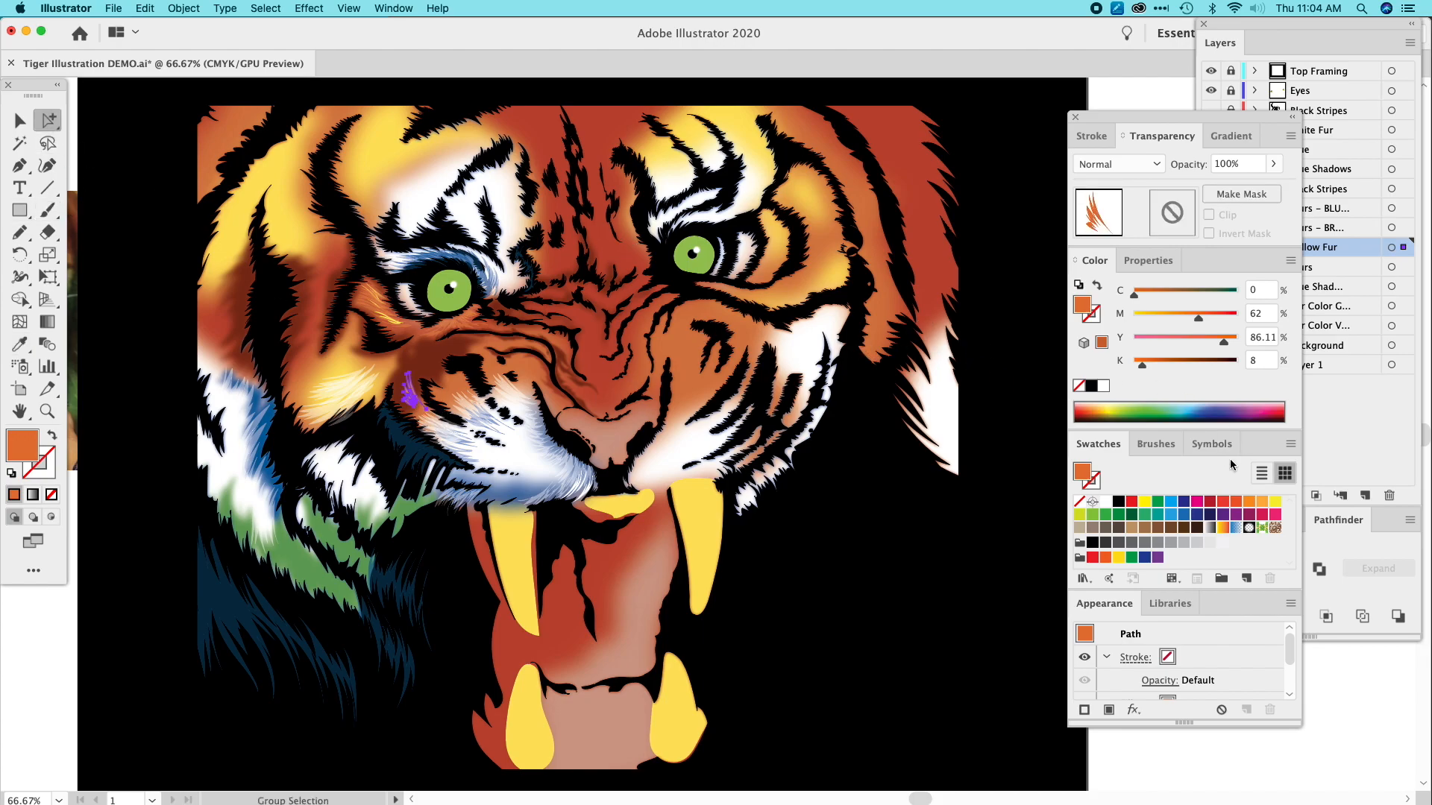
{"action": "left_click", "coordinate": [1230, 136]}
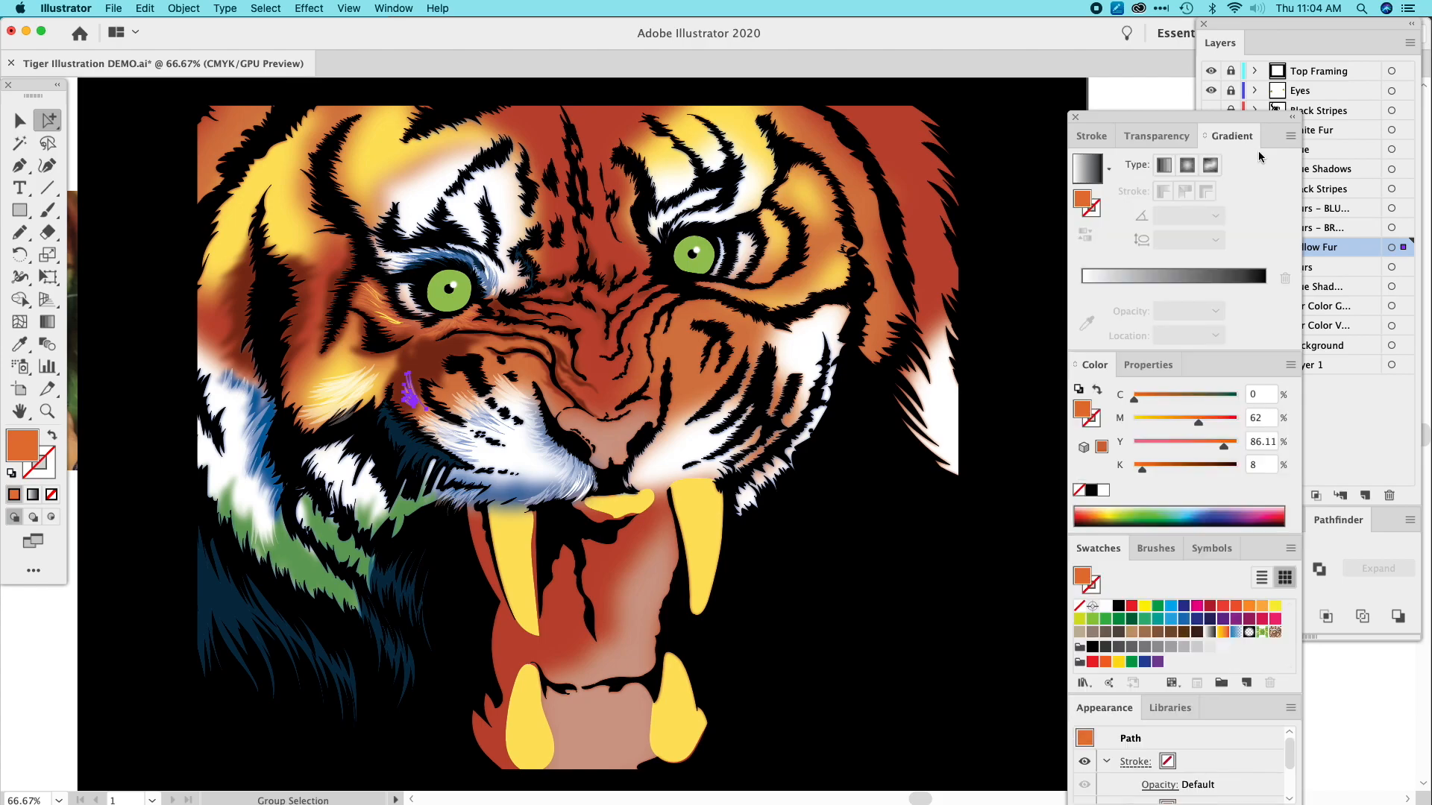
{"action": "left_click", "coordinate": [1161, 142]}
{"action": "left_click", "coordinate": [1273, 165]}
{"action": "left_click_drag", "start_coordinate": [1243, 185], "coordinate": [1223, 189]}
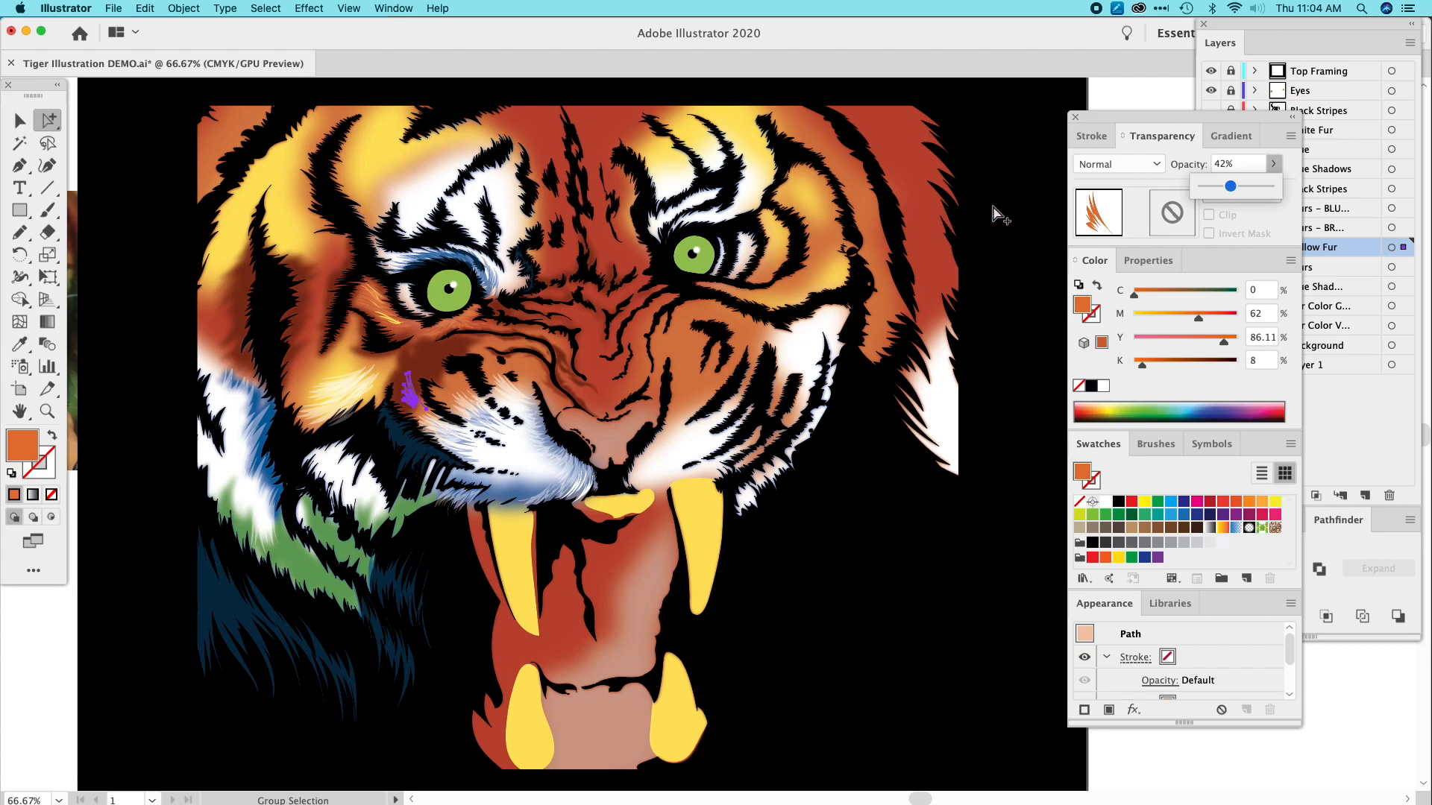
{"action": "left_click", "coordinate": [1032, 232]}
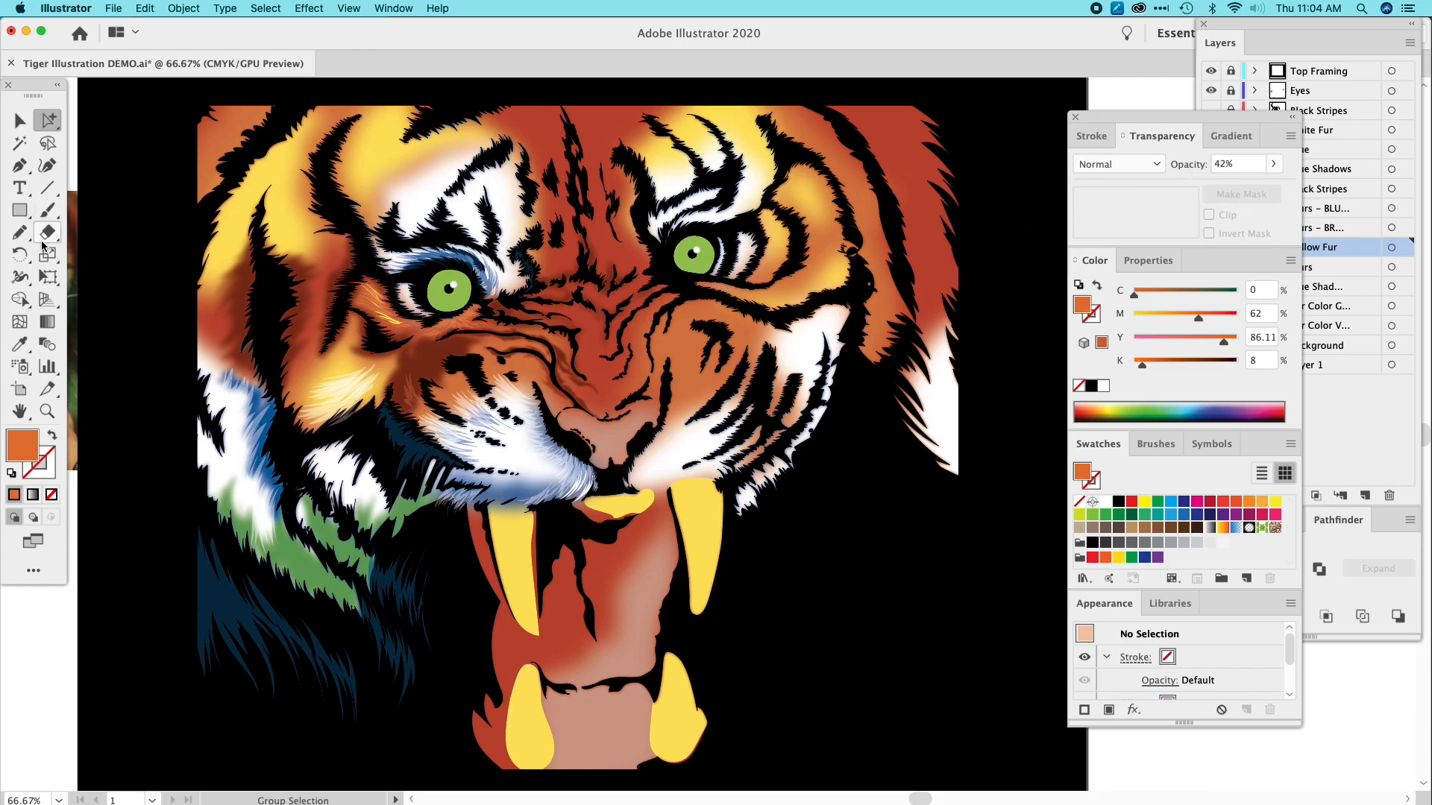
Draw a second strand cluster over the first on the left muzzle's outer edge and copy the orange 42% appearance onto it.
{"action": "left_click", "coordinate": [19, 232]}
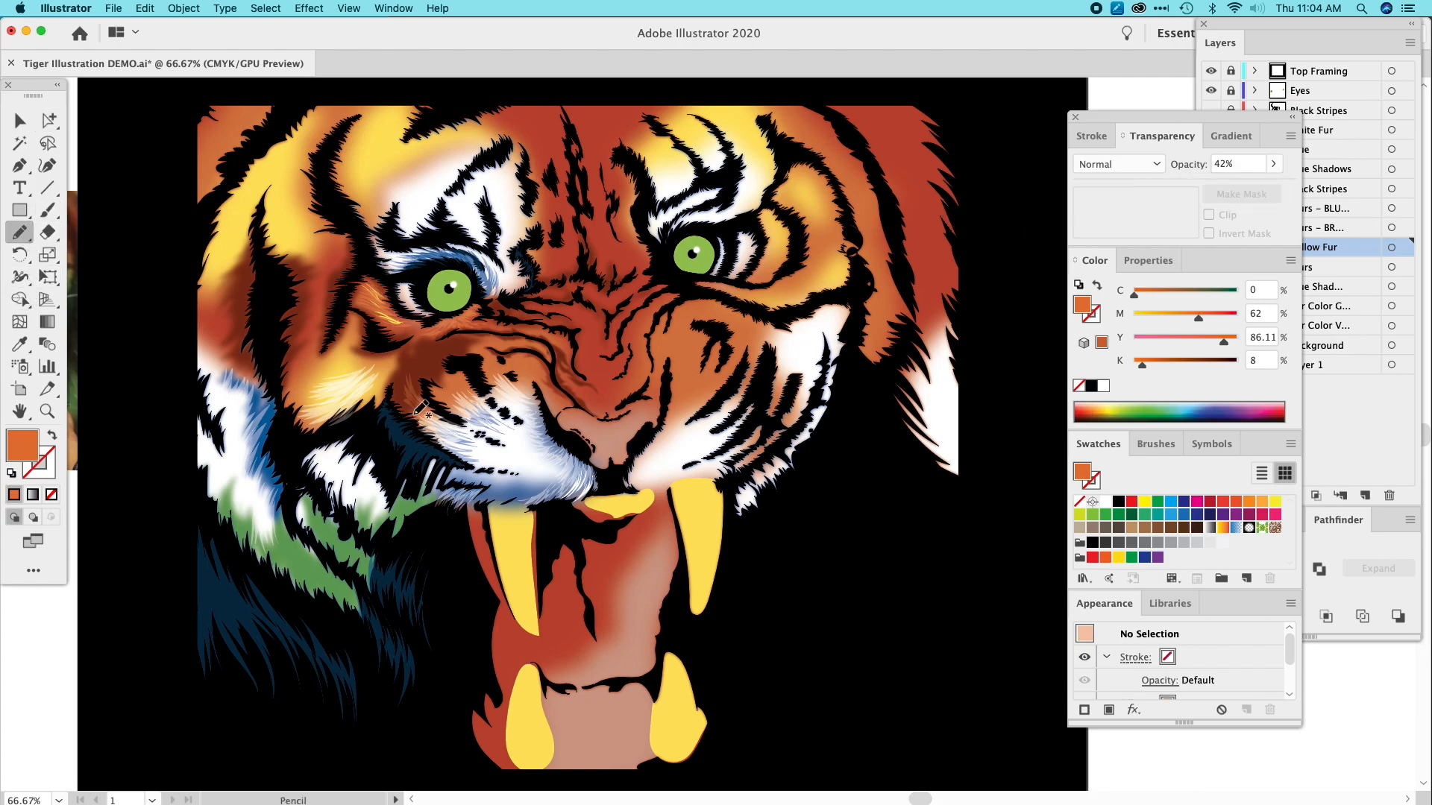
{"action": "left_click_drag", "start_coordinate": [409, 409], "coordinate": [405, 393]}
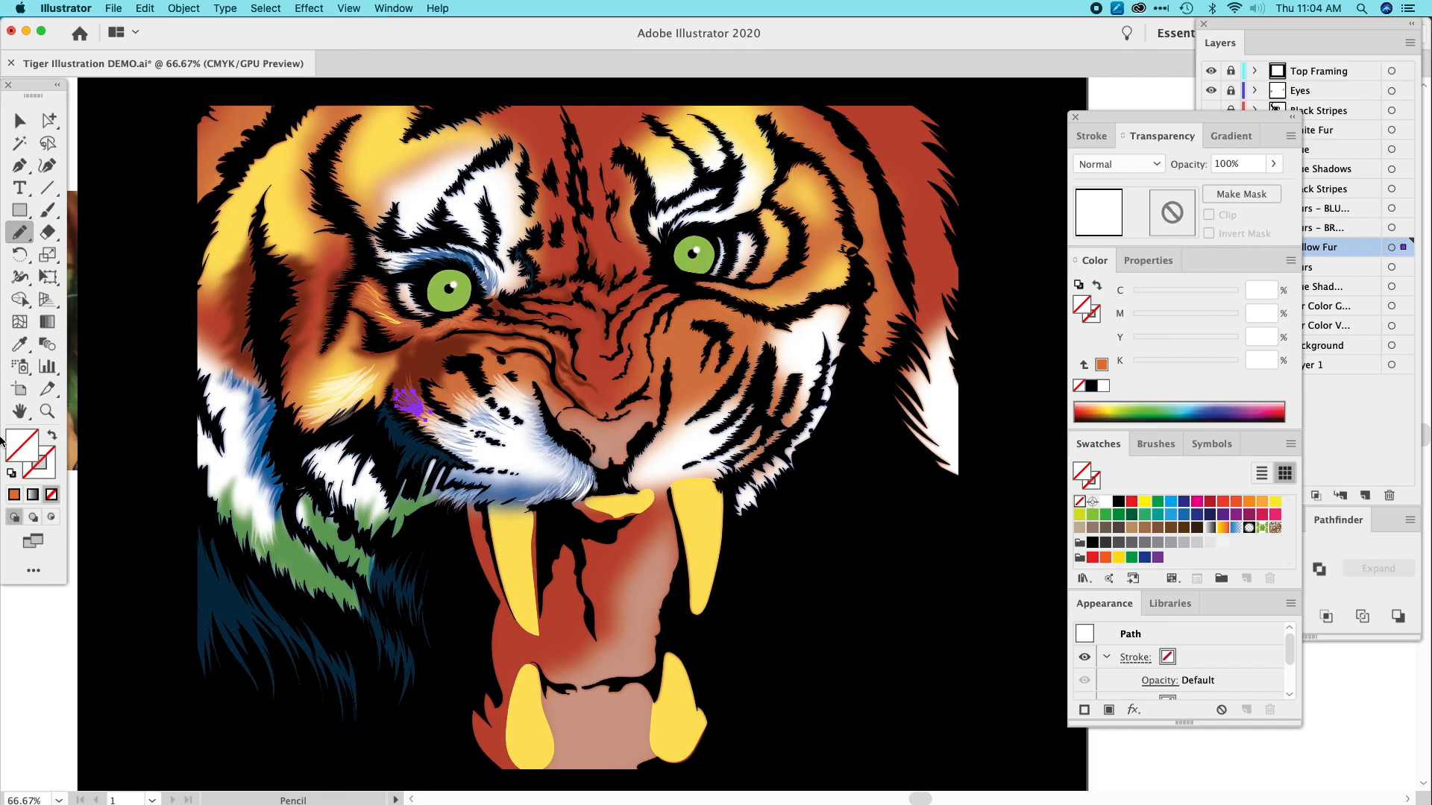
{"action": "left_click", "coordinate": [19, 344]}
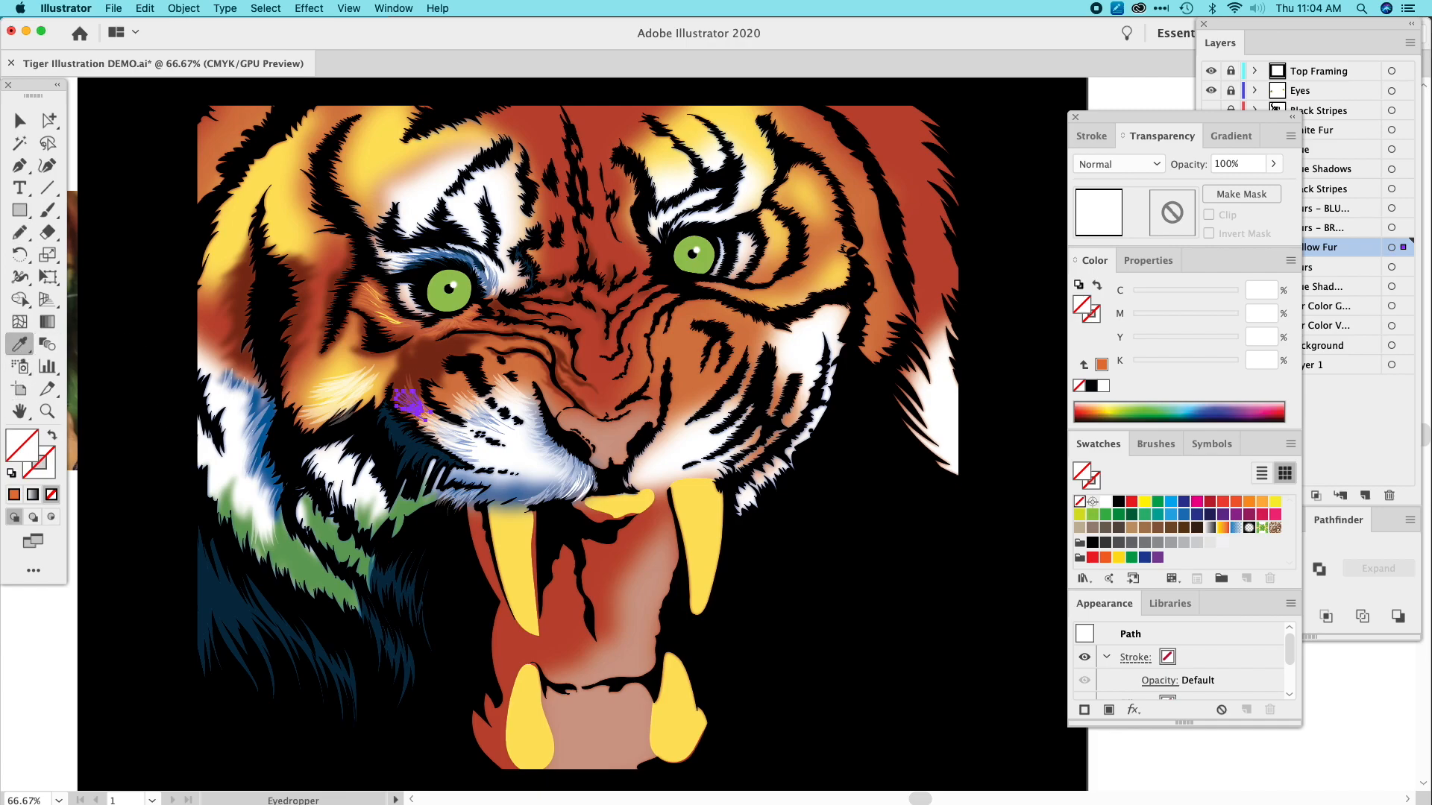
{"action": "left_click", "coordinate": [434, 422]}
{"action": "left_click", "coordinate": [19, 121]}
{"action": "left_click", "coordinate": [119, 190]}
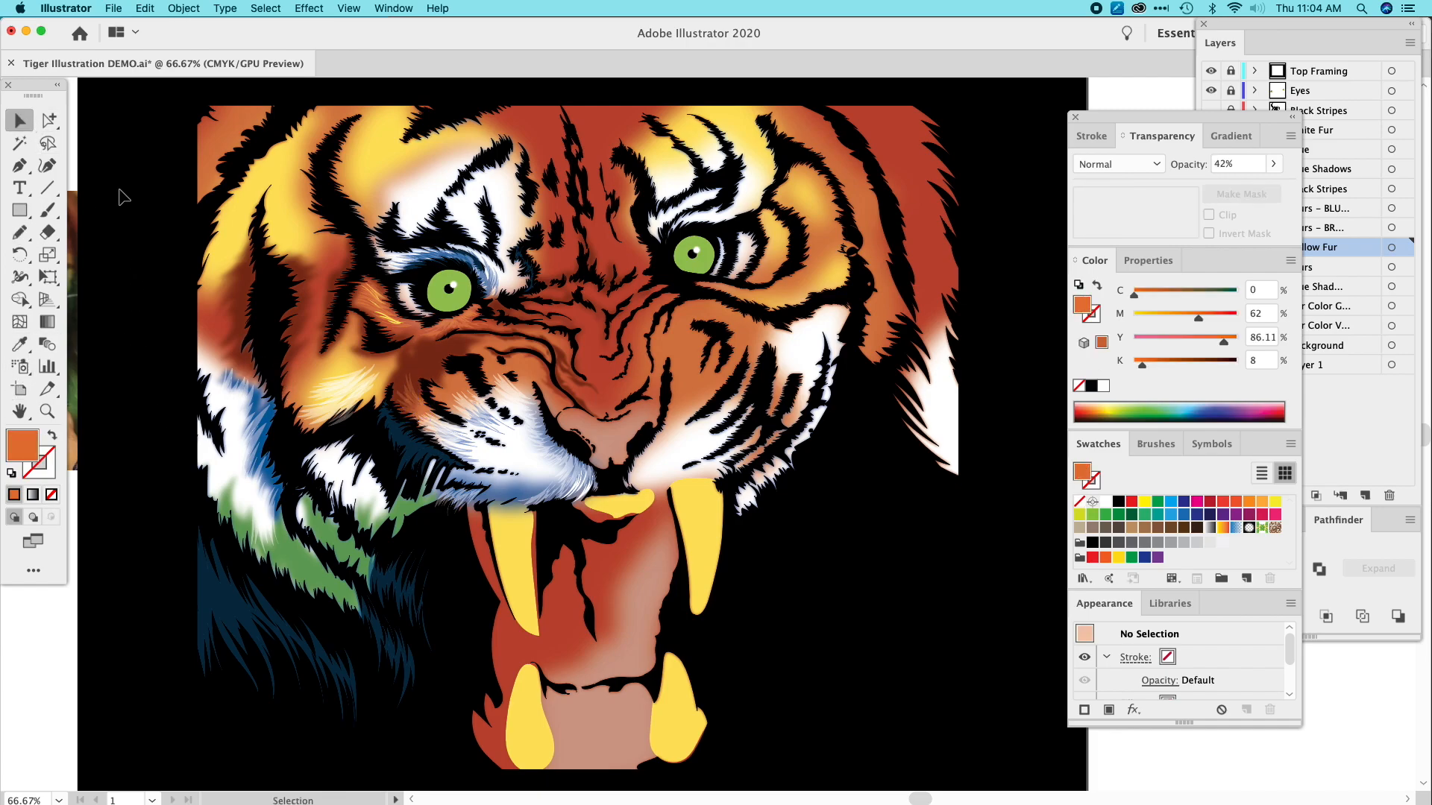
Draw a larger strand cluster on the dark patch beside the black muzzle spots and copy the semi-transparent orange appearance onto it.
{"action": "key", "text": "super+1"}
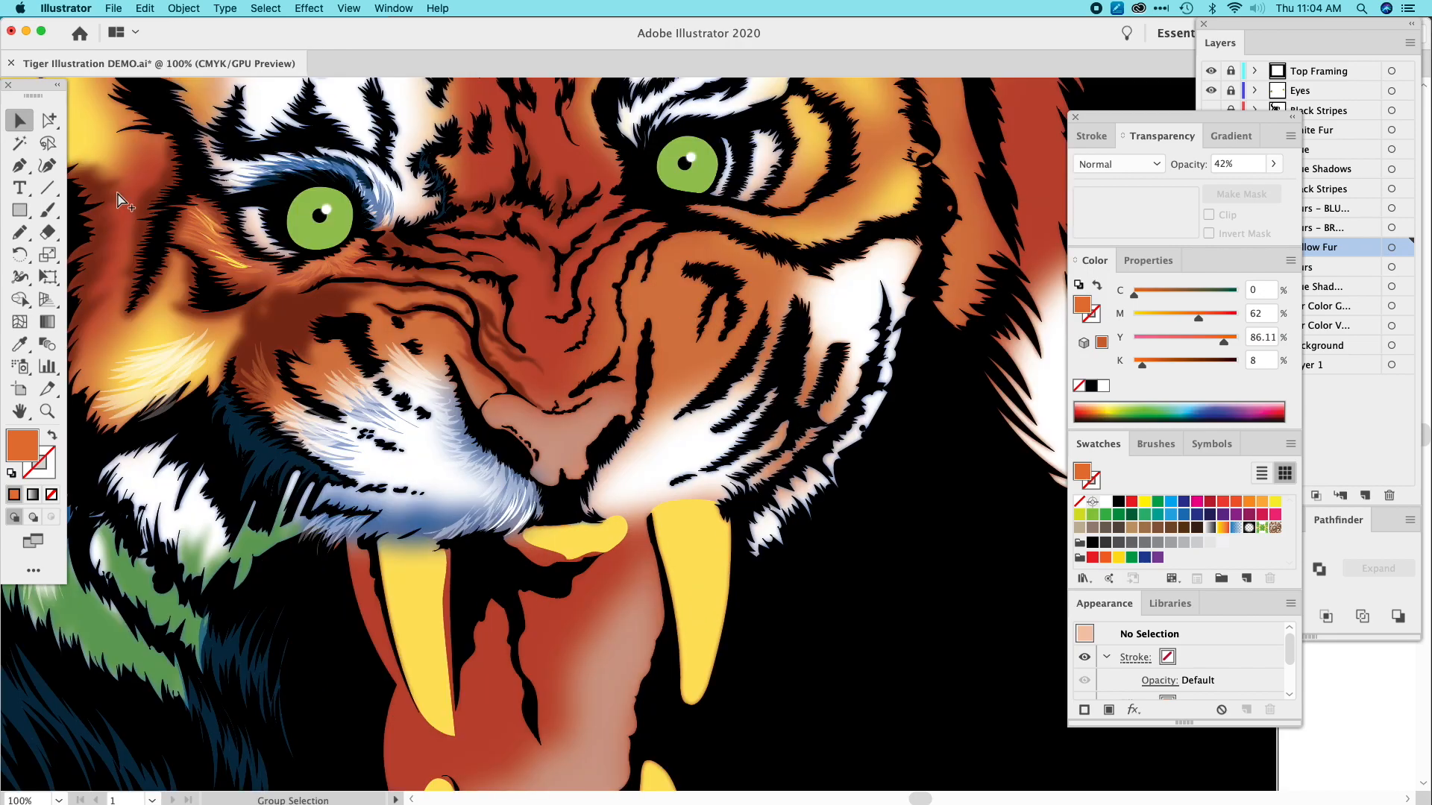
{"action": "key", "text": "super+equal"}
{"action": "key", "text": "space"}
{"action": "left_click_drag", "start_coordinate": [262, 358], "coordinate": [565, 437]}
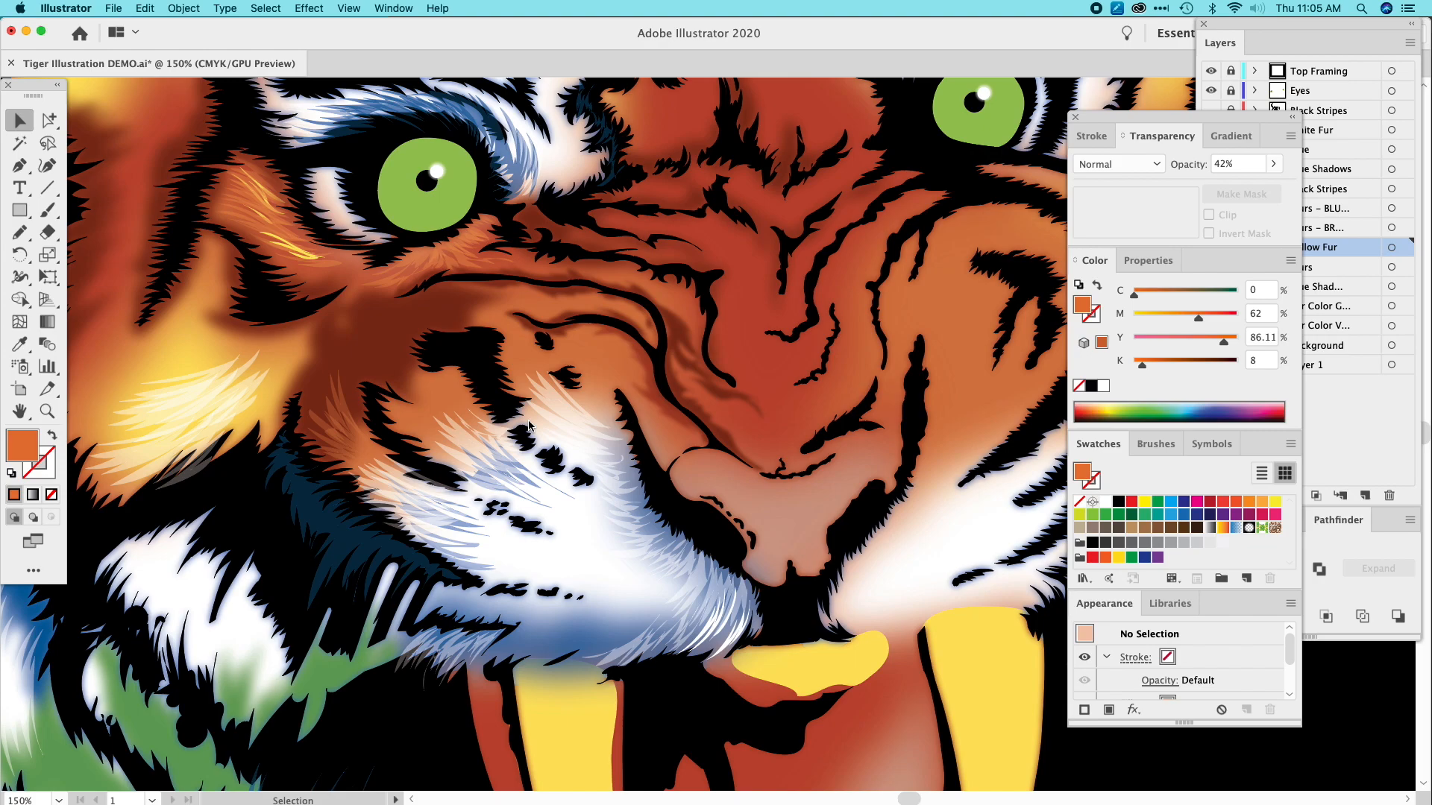
{"action": "key", "text": "n"}
{"action": "mouse_move", "coordinate": [409, 396]}
{"action": "left_mouse_down"}
{"action": "mouse_move", "coordinate": [382, 373]}
{"action": "mouse_move", "coordinate": [409, 383]}
{"action": "mouse_move", "coordinate": [403, 322]}
{"action": "mouse_move", "coordinate": [469, 326]}
{"action": "mouse_move", "coordinate": [408, 326]}
{"action": "mouse_move", "coordinate": [438, 344]}
{"action": "mouse_move", "coordinate": [420, 357]}
{"action": "mouse_move", "coordinate": [436, 376]}
{"action": "mouse_move", "coordinate": [422, 364]}
{"action": "mouse_move", "coordinate": [428, 376]}
{"action": "mouse_move", "coordinate": [404, 382]}
{"action": "mouse_move", "coordinate": [422, 403]}
{"action": "mouse_move", "coordinate": [390, 380]}
{"action": "mouse_move", "coordinate": [404, 396]}
{"action": "mouse_move", "coordinate": [403, 350]}
{"action": "left_mouse_up"}
{"action": "left_click", "coordinate": [19, 344]}
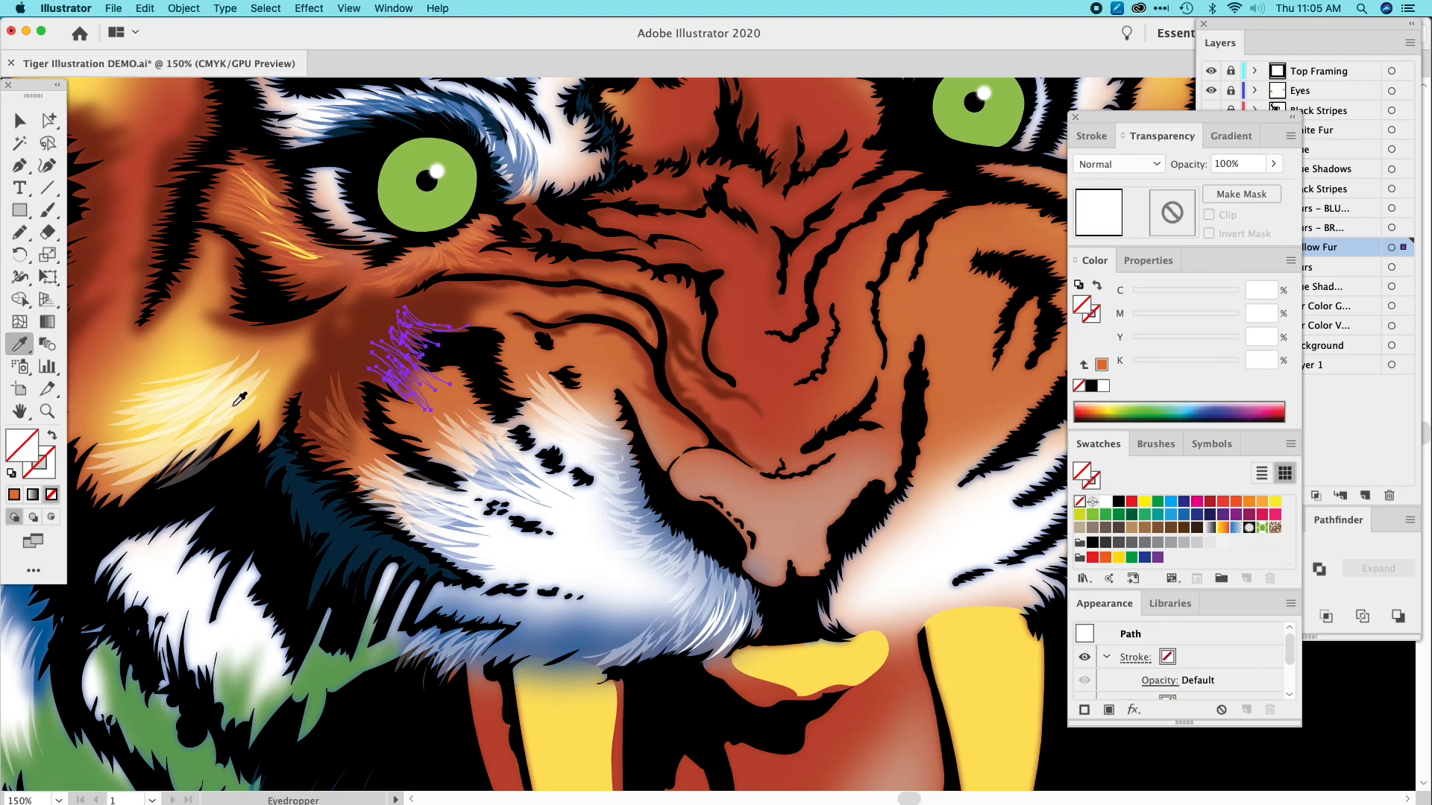
{"action": "left_click", "coordinate": [335, 406]}
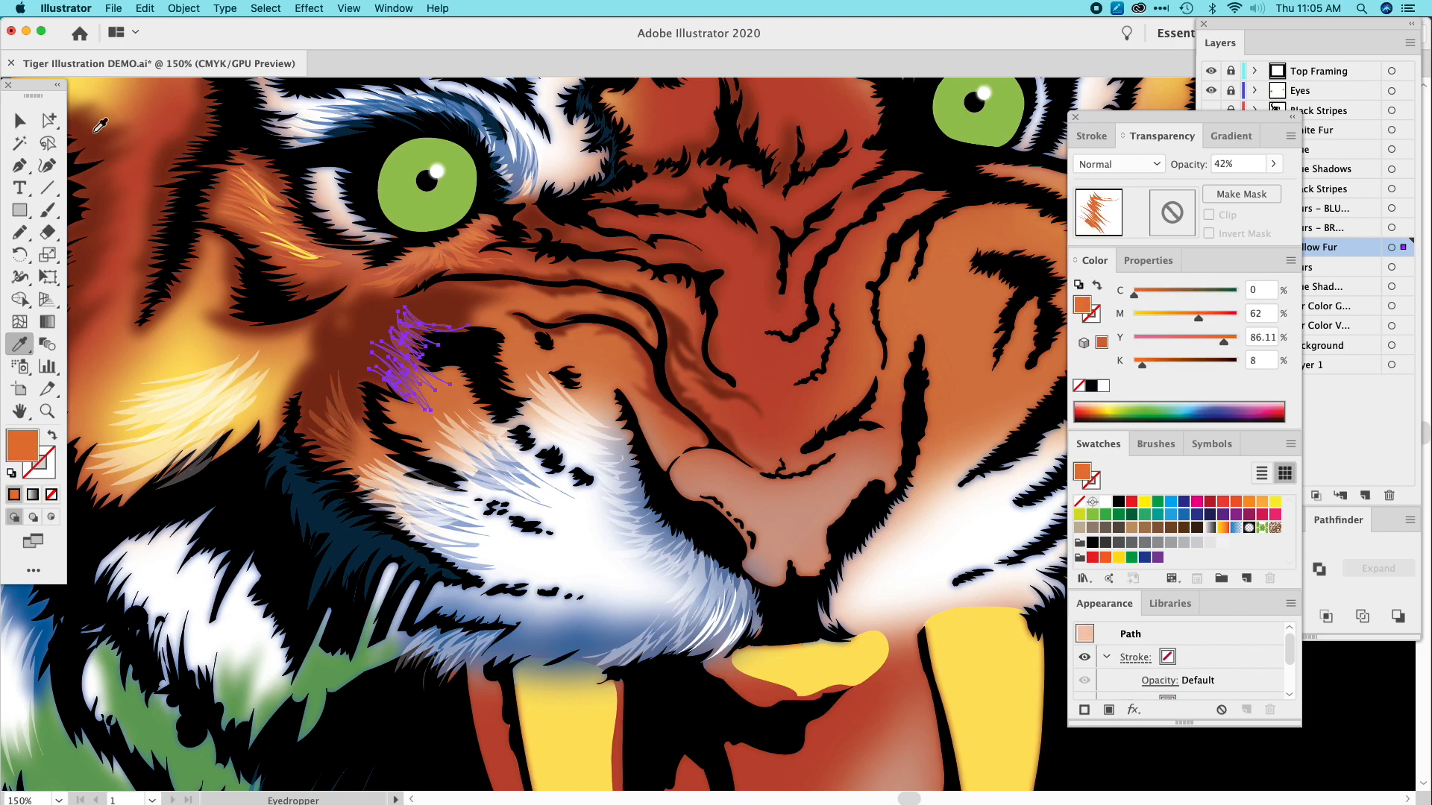
{"action": "left_click", "coordinate": [19, 120]}
{"action": "left_click", "coordinate": [85, 138]}
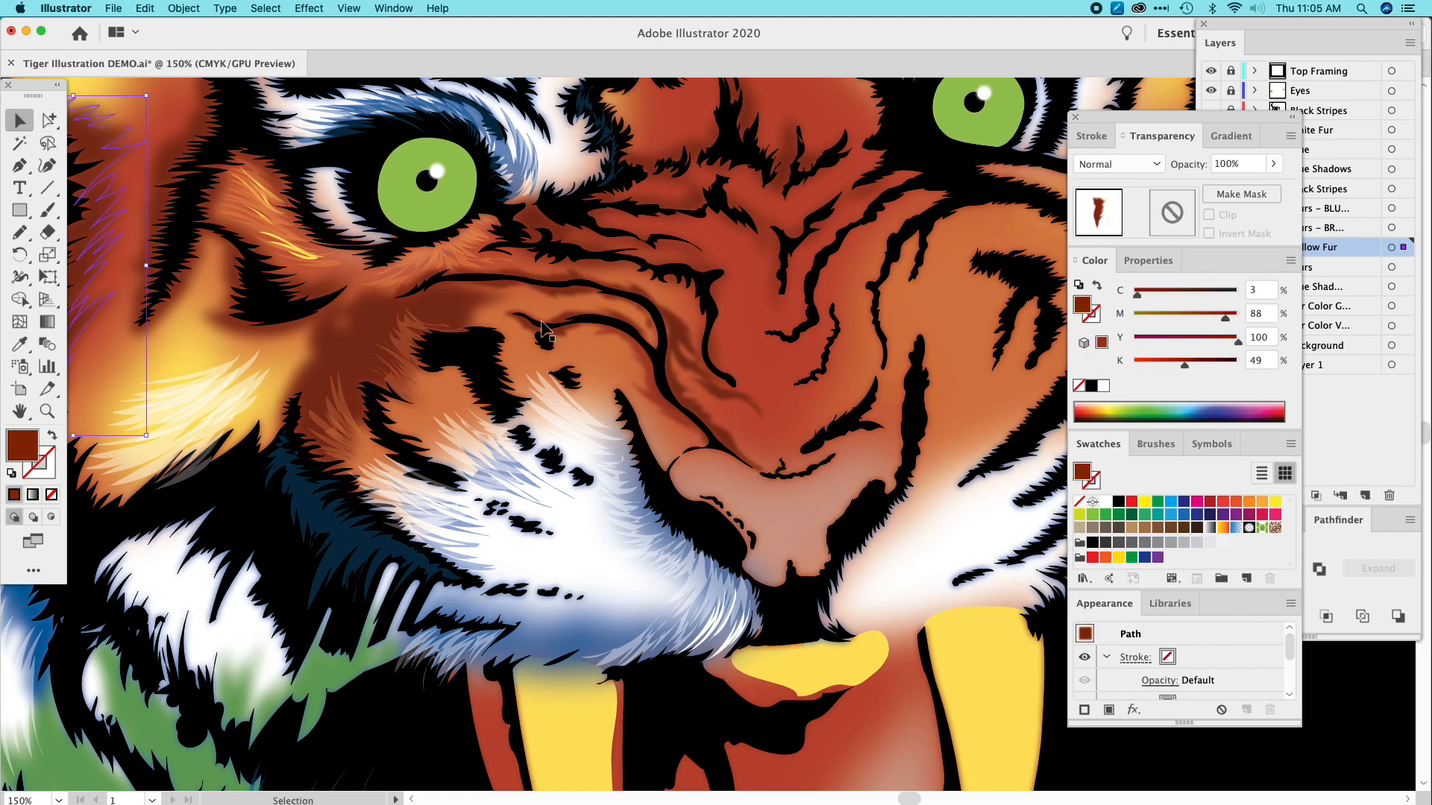
{"action": "left_click", "coordinate": [416, 390]}
{"action": "left_click_drag", "start_coordinate": [415, 387], "coordinate": [450, 390]}
{"action": "key", "text": "cmd+z"}
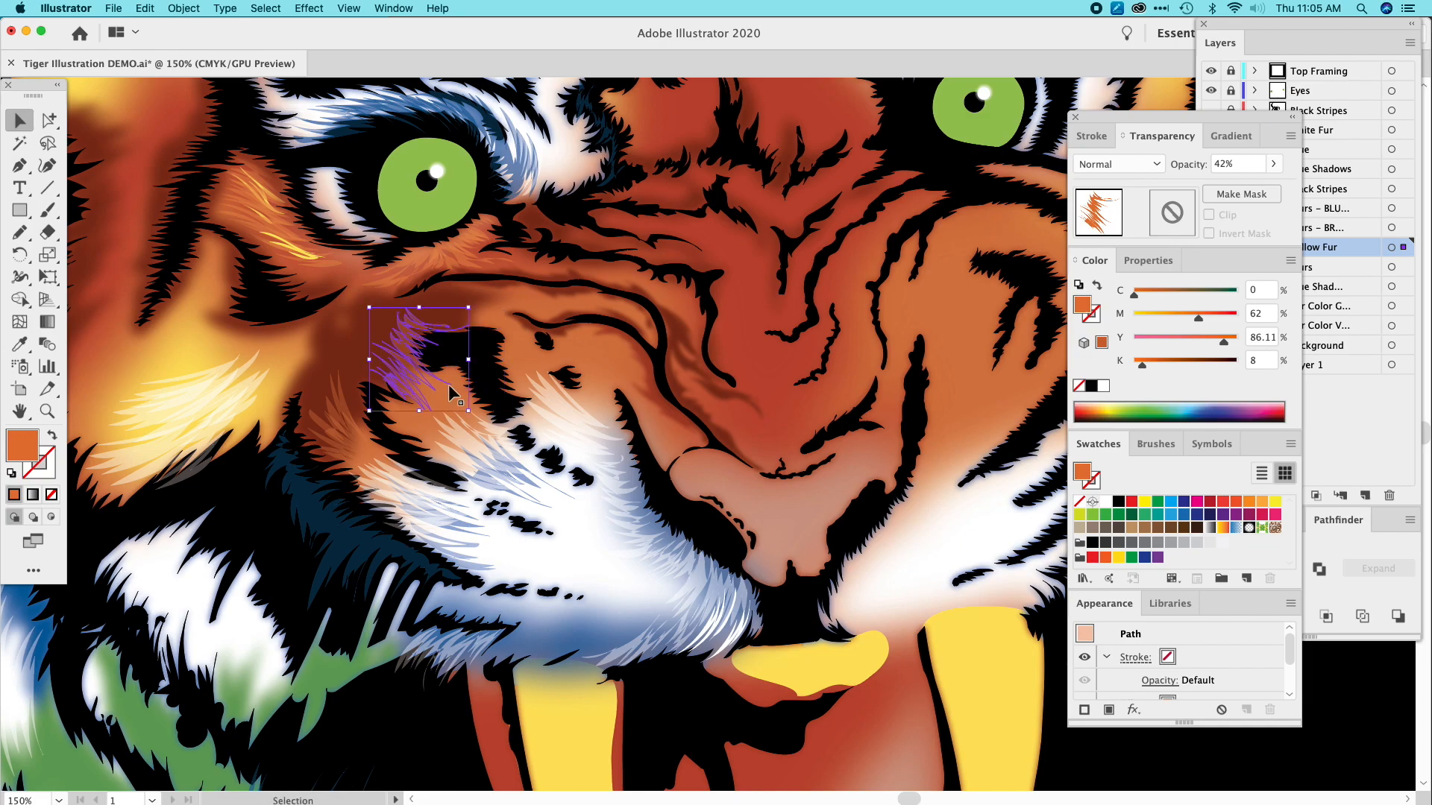
Draw a narrow strand cluster down the dark patch between the existing orange clusters and copy their semi-transparent orange appearance onto it.
{"action": "left_click", "coordinate": [22, 233]}
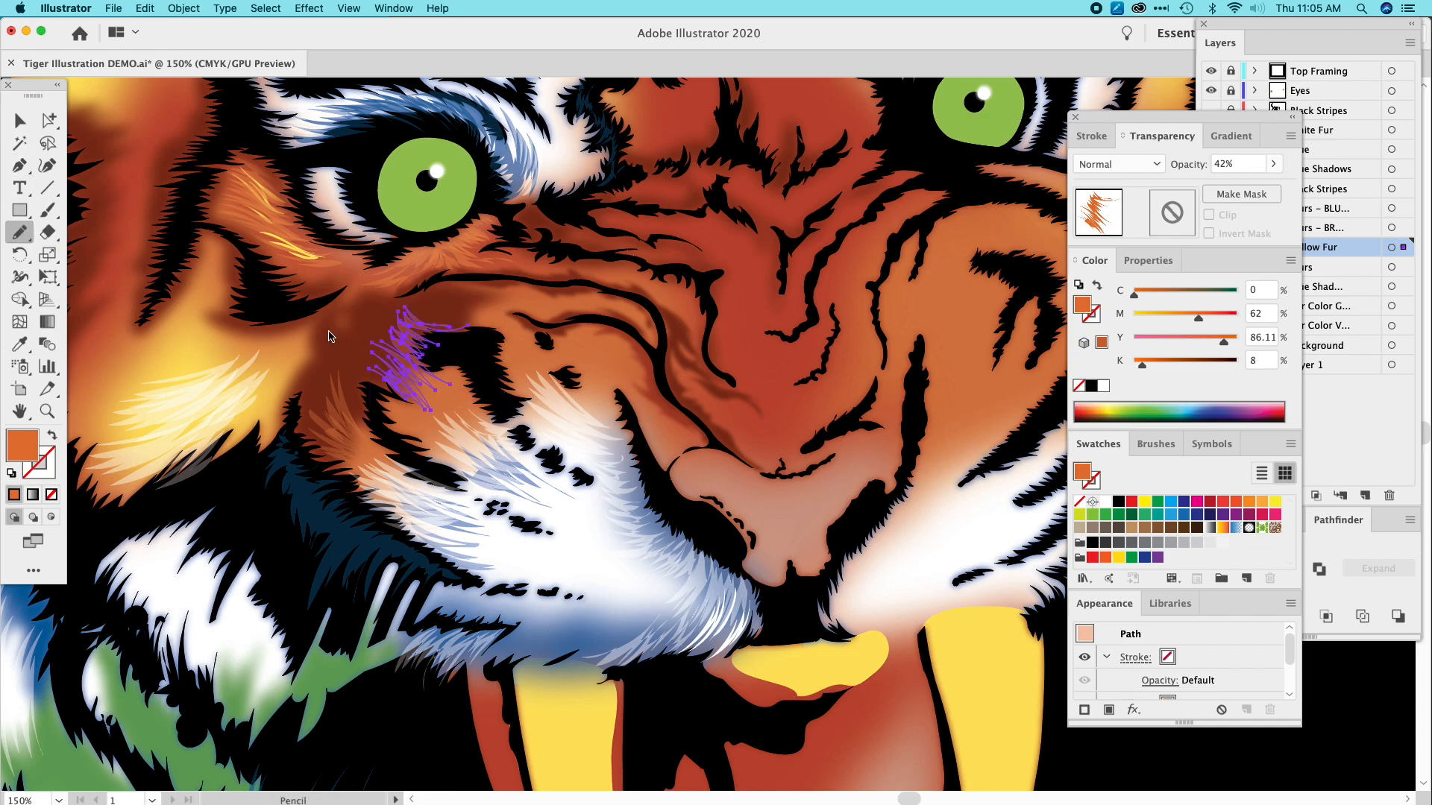
{"action": "mouse_move", "coordinate": [369, 419]}
{"action": "left_mouse_down"}
{"action": "mouse_move", "coordinate": [334, 357]}
{"action": "mouse_move", "coordinate": [376, 418]}
{"action": "mouse_move", "coordinate": [353, 384]}
{"action": "left_mouse_up"}
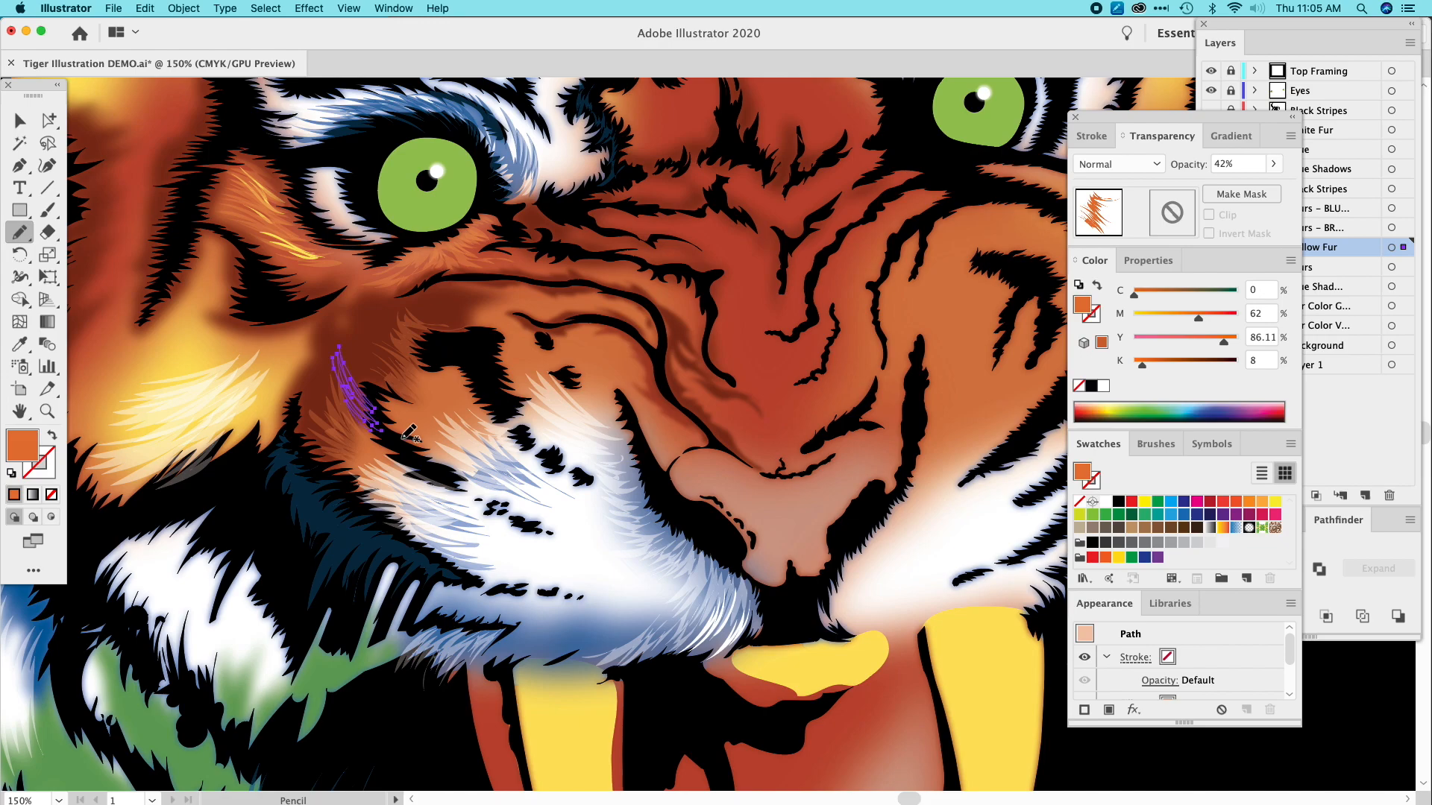
{"action": "left_click", "coordinate": [19, 344]}
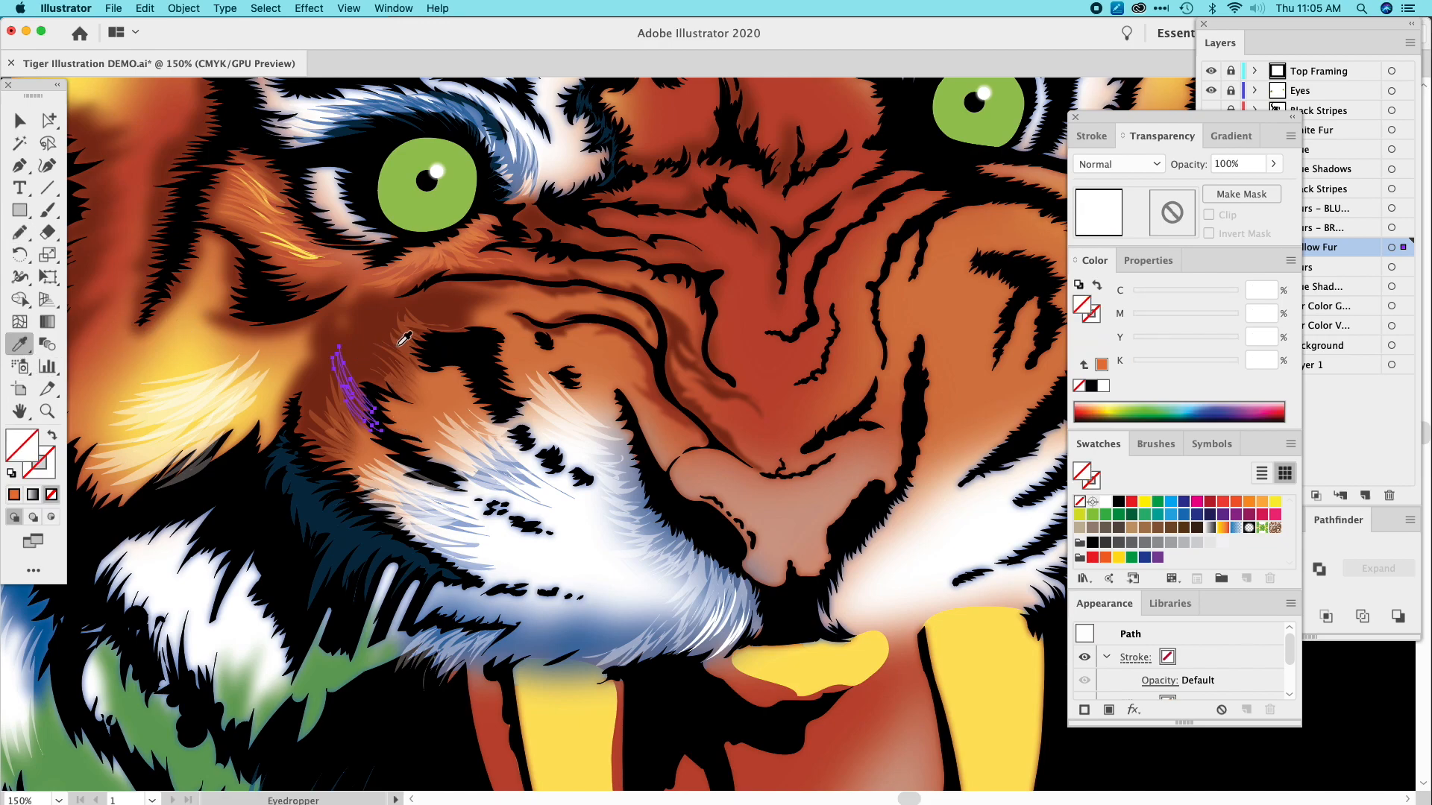
{"action": "left_click", "coordinate": [403, 340]}
{"action": "left_click", "coordinate": [20, 119]}
{"action": "left_click", "coordinate": [138, 172]}
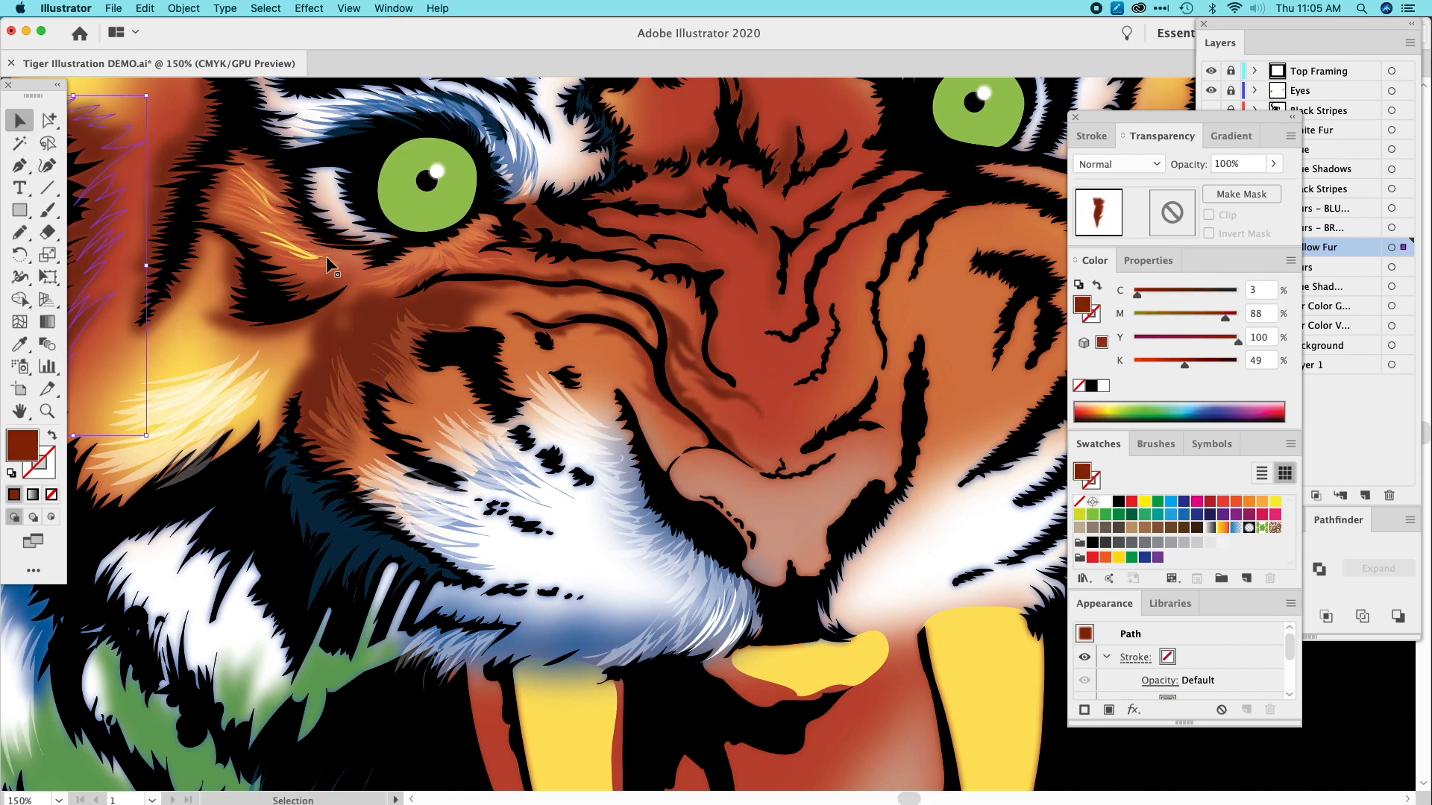
Draw a strand cluster where the yellow cheek meets the dark muzzle edge and fill it with yellow sampled from the fur.
{"action": "scroll", "coordinate": [710, 333], "scroll_direction": "left", "scroll_amount": 6}
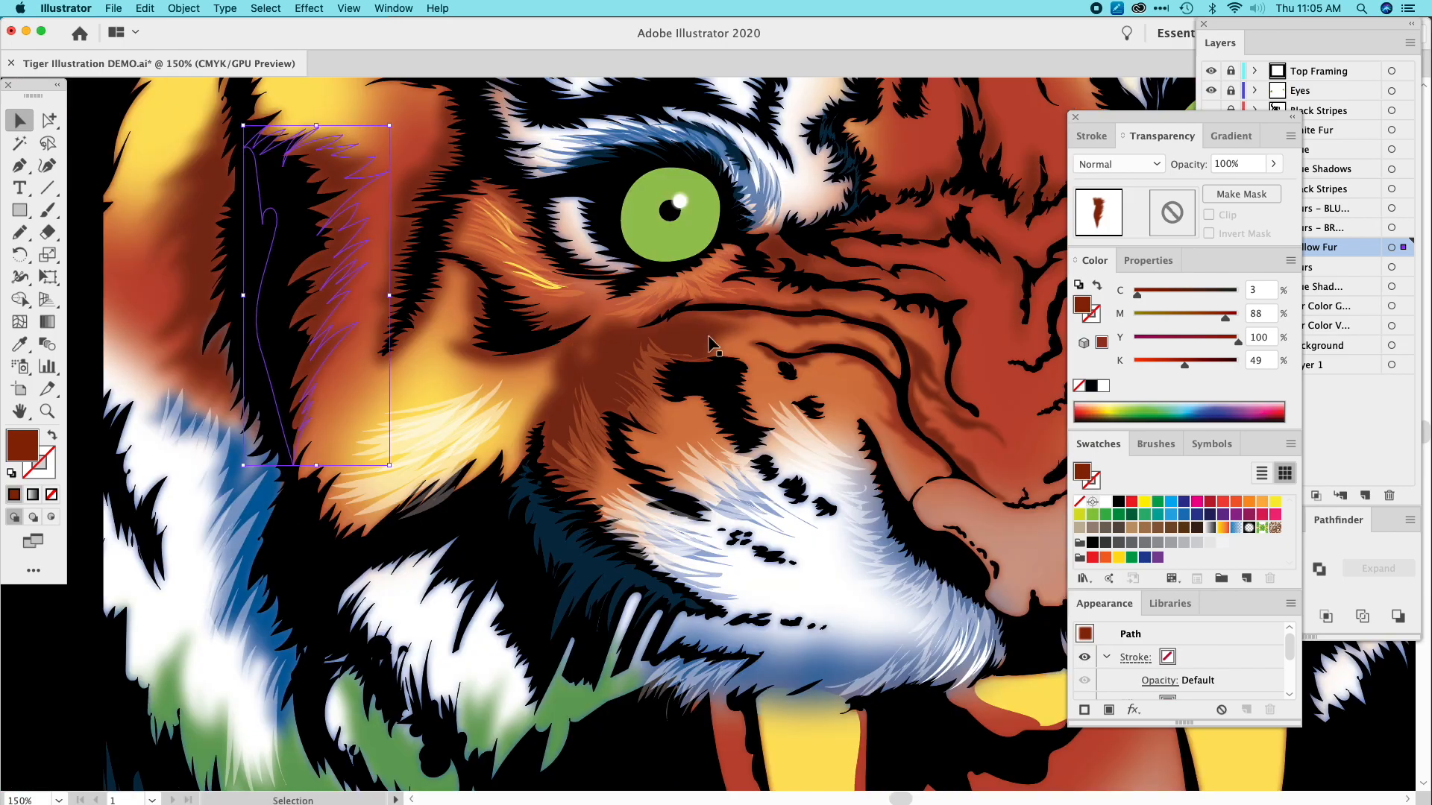
{"action": "key", "text": "n"}
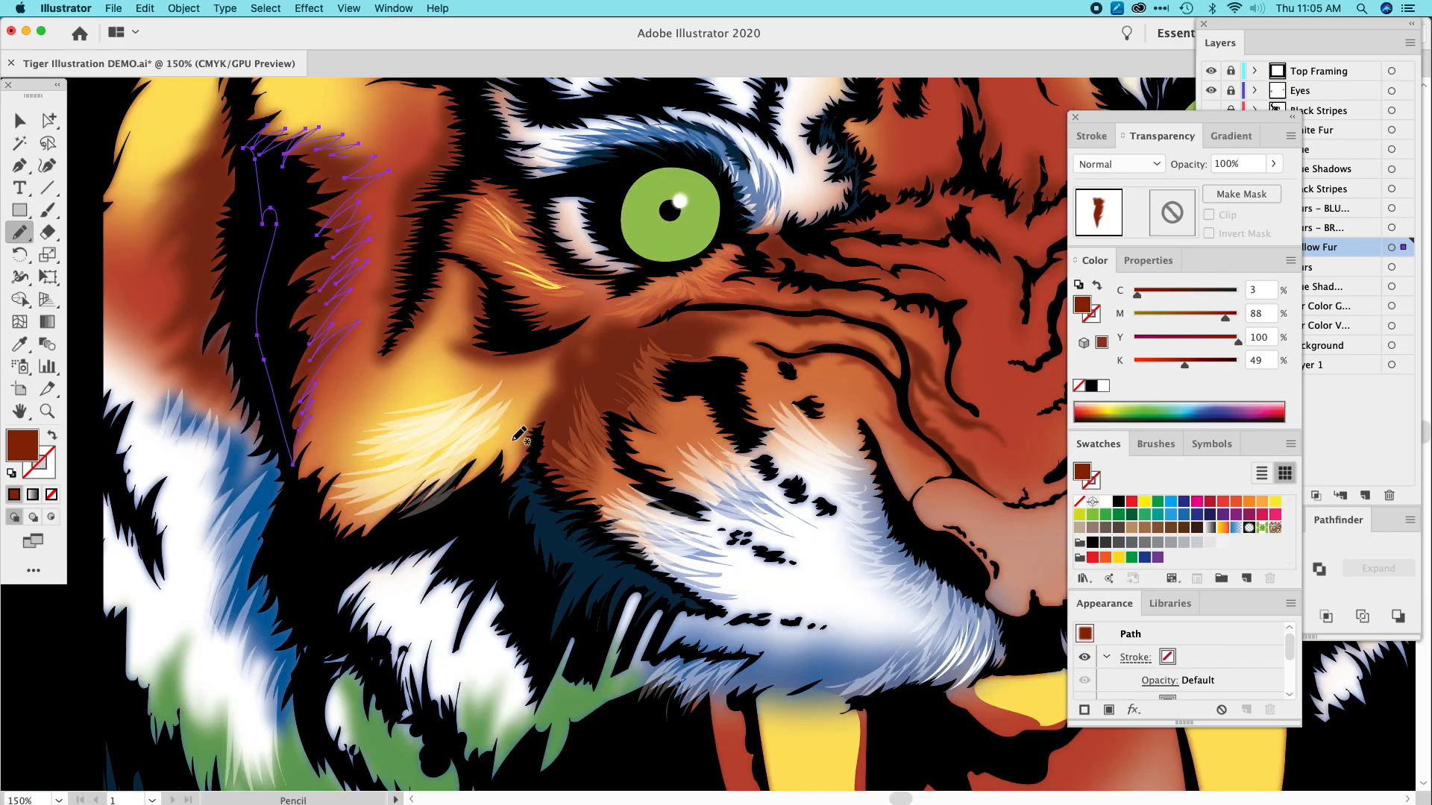
{"action": "mouse_move", "coordinate": [527, 425]}
{"action": "left_mouse_down"}
{"action": "mouse_move", "coordinate": [584, 341]}
{"action": "mouse_move", "coordinate": [548, 383]}
{"action": "mouse_move", "coordinate": [559, 353]}
{"action": "mouse_move", "coordinate": [478, 367]}
{"action": "mouse_move", "coordinate": [539, 350]}
{"action": "mouse_move", "coordinate": [514, 368]}
{"action": "mouse_move", "coordinate": [528, 371]}
{"action": "mouse_move", "coordinate": [550, 355]}
{"action": "mouse_move", "coordinate": [526, 396]}
{"action": "mouse_move", "coordinate": [545, 387]}
{"action": "mouse_move", "coordinate": [492, 450]}
{"action": "mouse_move", "coordinate": [540, 393]}
{"action": "mouse_move", "coordinate": [505, 459]}
{"action": "left_mouse_up"}
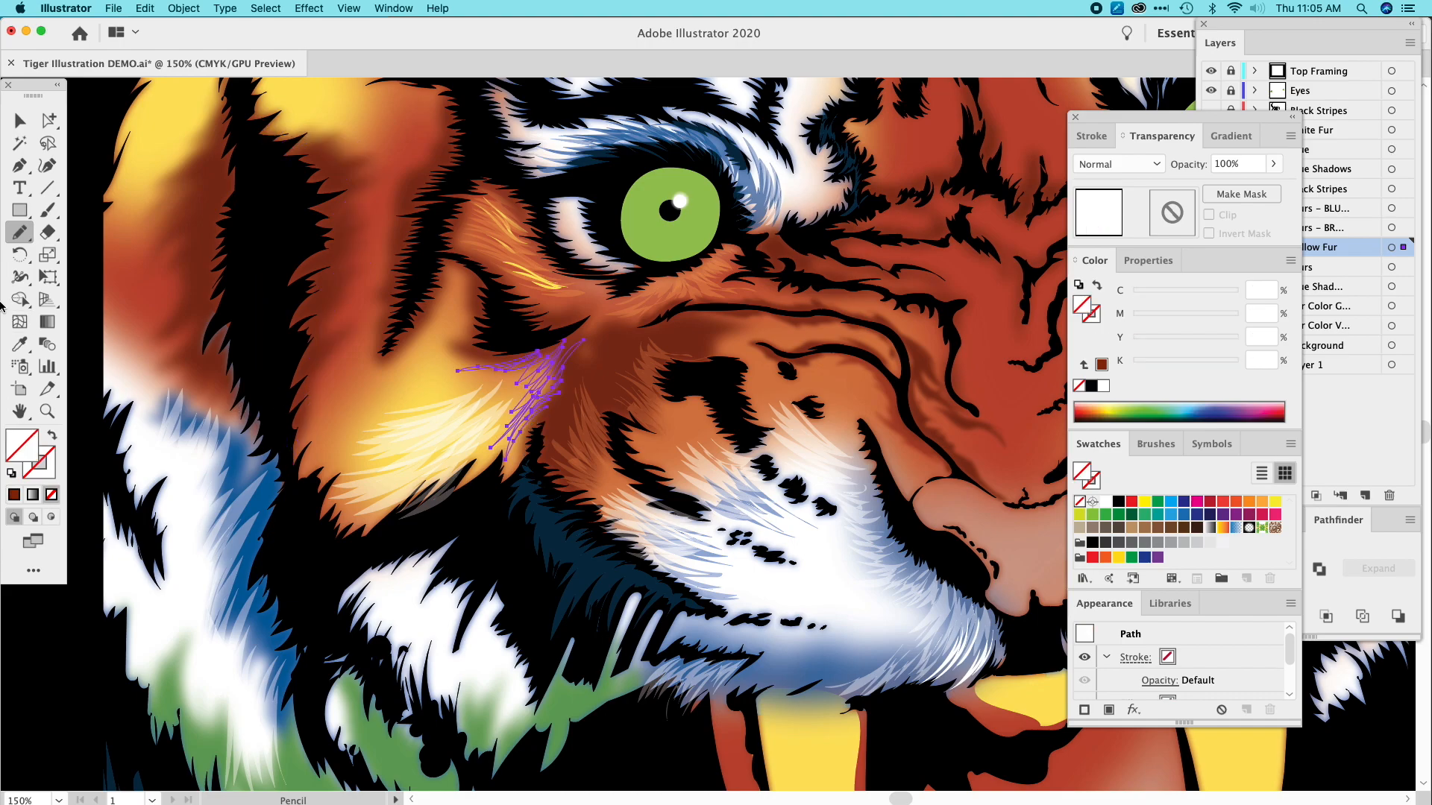
{"action": "left_click", "coordinate": [18, 341]}
{"action": "left_click", "coordinate": [166, 123]}
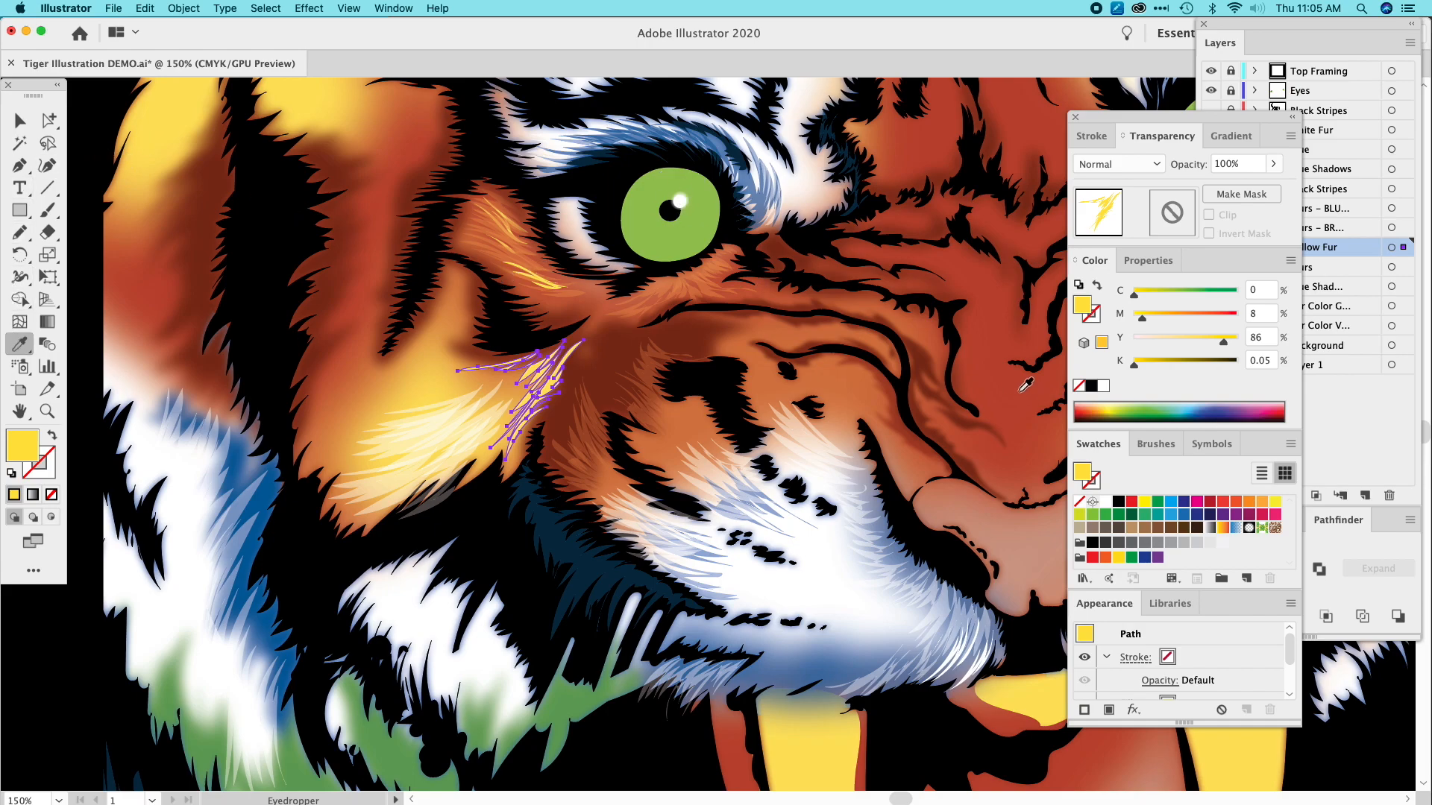
Set the yellow cheek strand cluster's opacity to 54% and deselect it.
{"action": "left_click", "coordinate": [1229, 136]}
{"action": "left_click", "coordinate": [1163, 136]}
{"action": "left_click", "coordinate": [1273, 164]}
{"action": "left_click", "coordinate": [1239, 186]}
{"action": "left_click", "coordinate": [19, 120]}
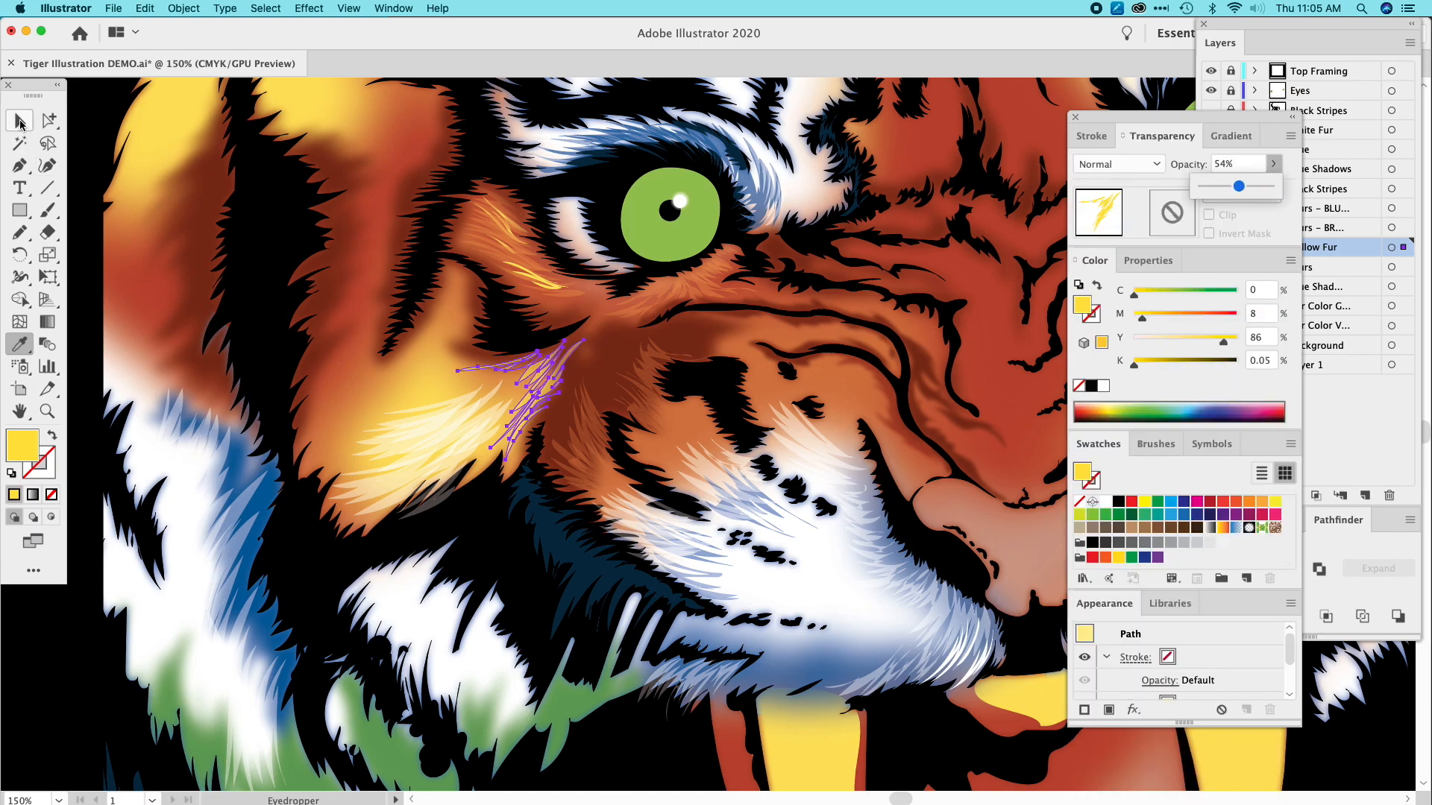
{"action": "left_click", "coordinate": [127, 222]}
Draw a second, longer strand cluster along the border between cheek and muzzle and copy the yellow 54% appearance onto it.
{"action": "left_click", "coordinate": [19, 232]}
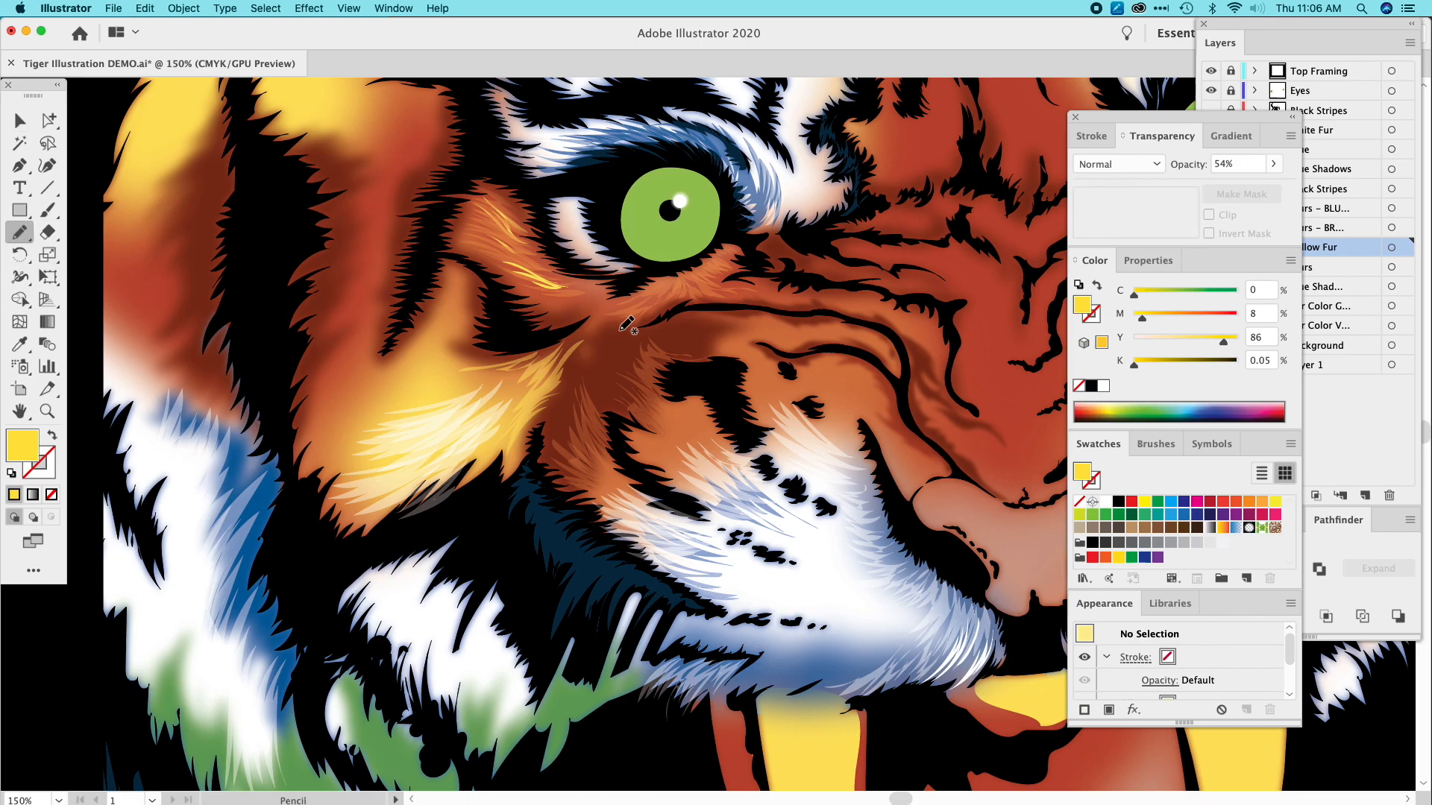
{"action": "mouse_move", "coordinate": [520, 448]}
{"action": "left_mouse_down"}
{"action": "mouse_move", "coordinate": [563, 399]}
{"action": "mouse_move", "coordinate": [523, 427]}
{"action": "mouse_move", "coordinate": [599, 334]}
{"action": "mouse_move", "coordinate": [567, 355]}
{"action": "mouse_move", "coordinate": [622, 318]}
{"action": "mouse_move", "coordinate": [565, 347]}
{"action": "mouse_move", "coordinate": [552, 366]}
{"action": "mouse_move", "coordinate": [589, 334]}
{"action": "mouse_move", "coordinate": [523, 442]}
{"action": "left_mouse_up"}
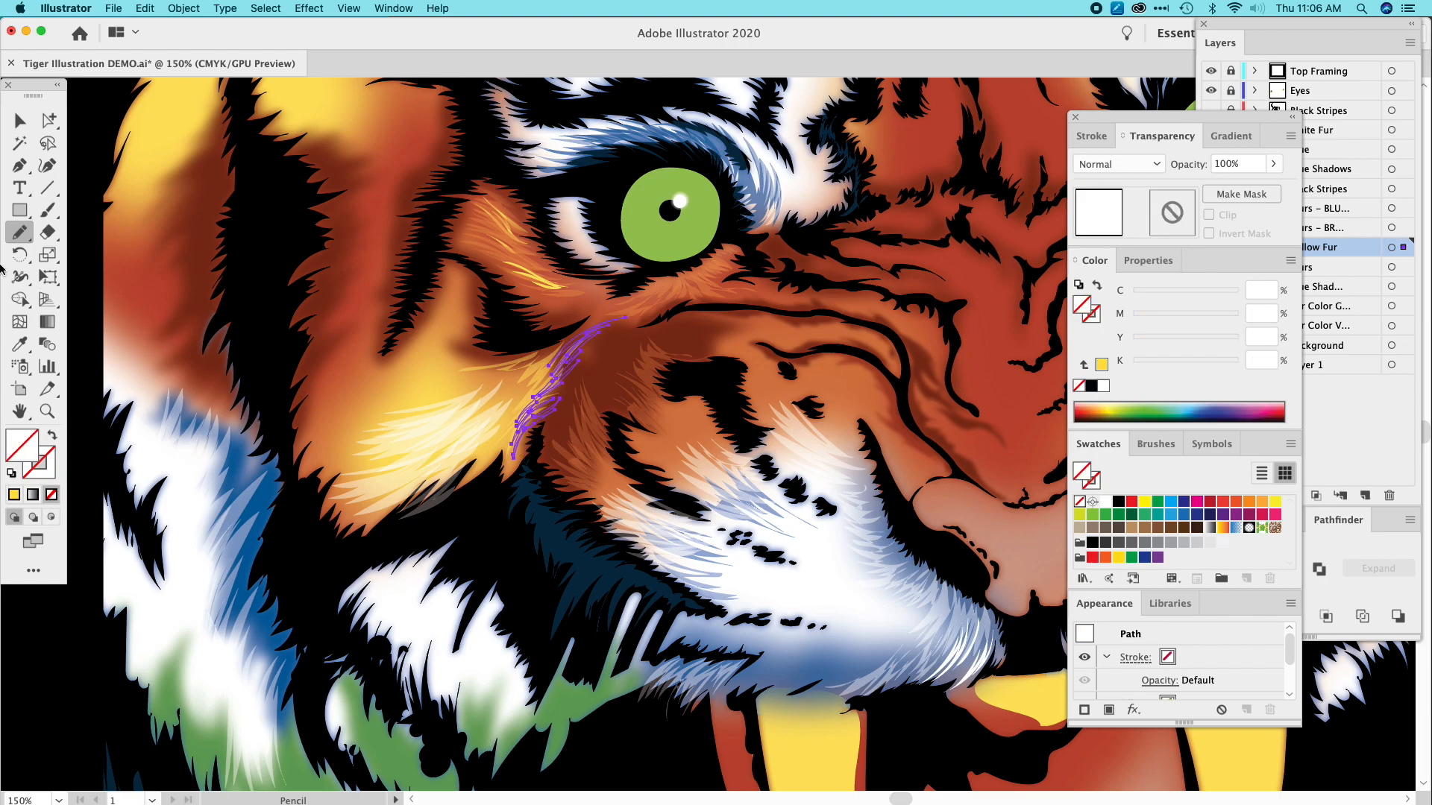
{"action": "left_click", "coordinate": [20, 344]}
{"action": "left_click", "coordinate": [531, 368]}
{"action": "key", "text": "v"}
{"action": "left_click", "coordinate": [234, 171]}
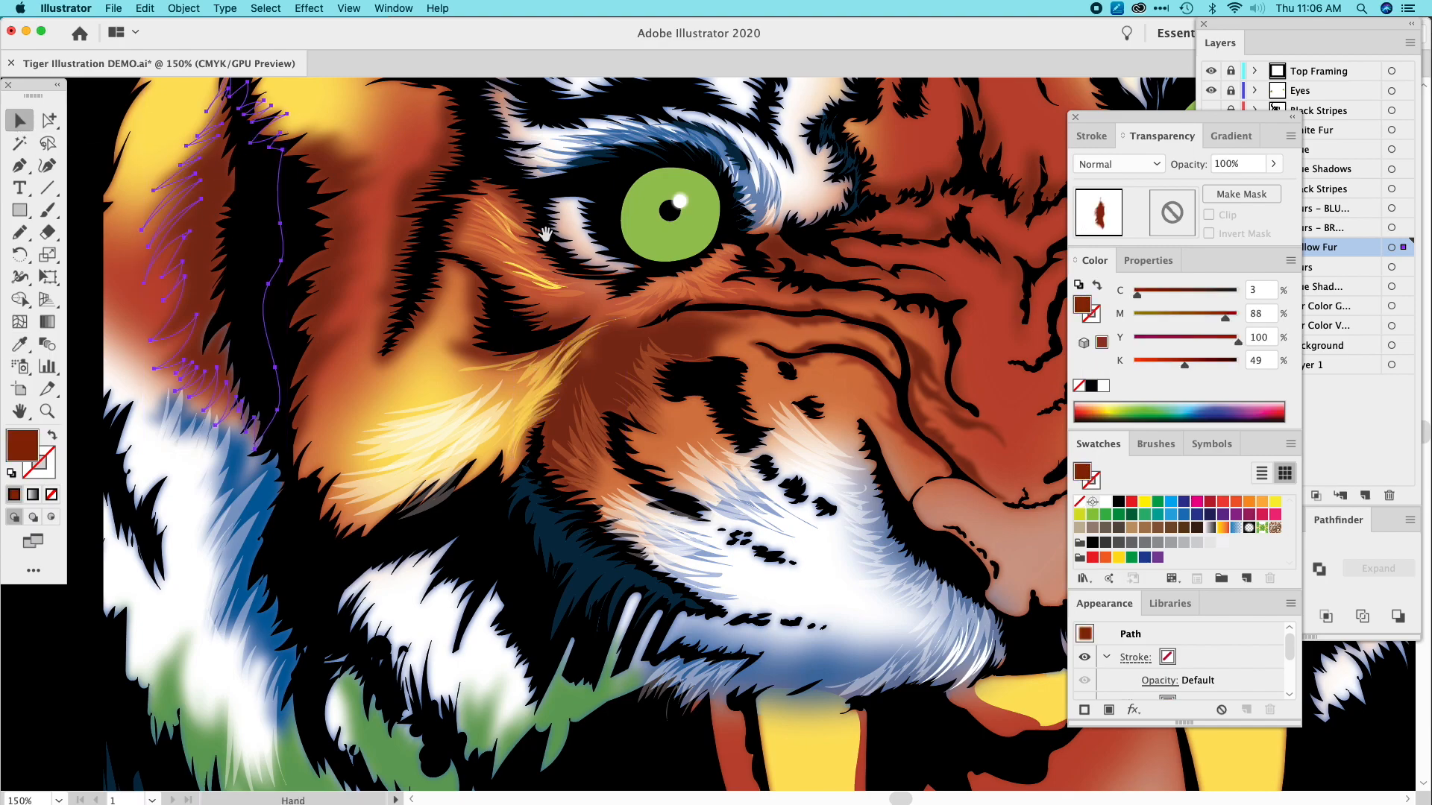
Draw a small strand cluster at the bend of the black snout crease and fill it with black sampled from the stripes.
{"action": "left_click_drag", "start_coordinate": [469, 220], "coordinate": [322, 283]}
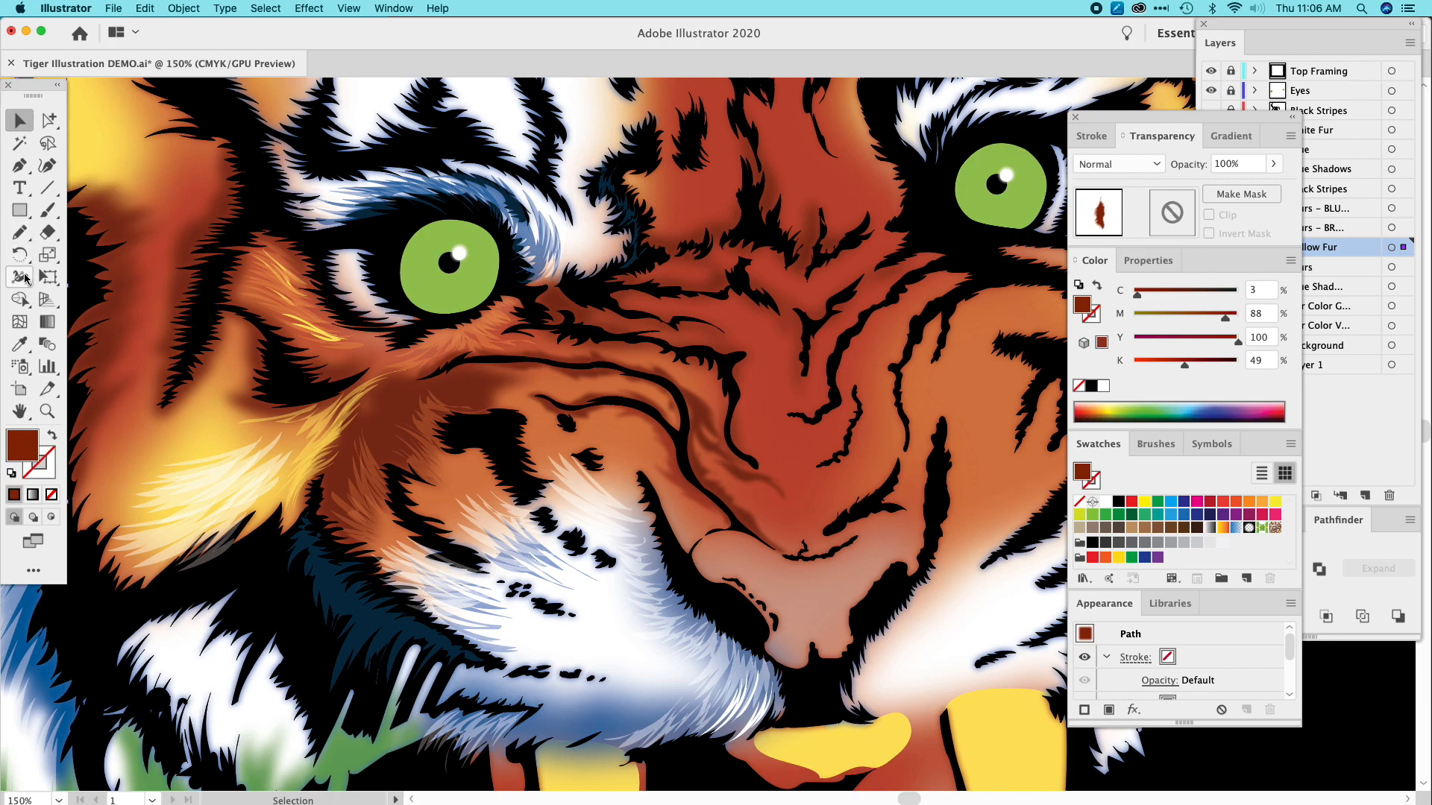
{"action": "left_click", "coordinate": [20, 232]}
{"action": "left_click_drag", "start_coordinate": [680, 428], "coordinate": [665, 403]}
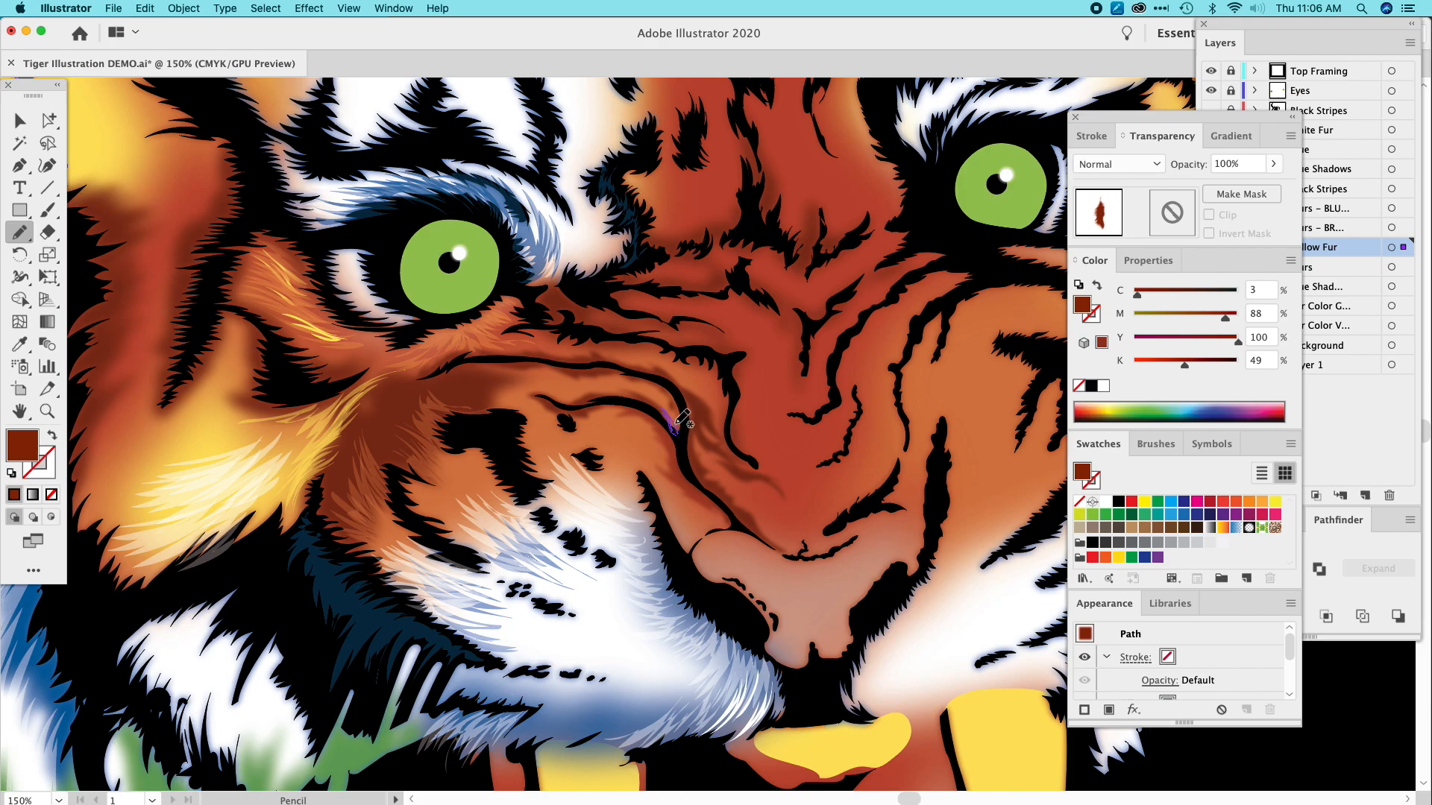
{"action": "key", "text": "slash"}
{"action": "key", "text": "i"}
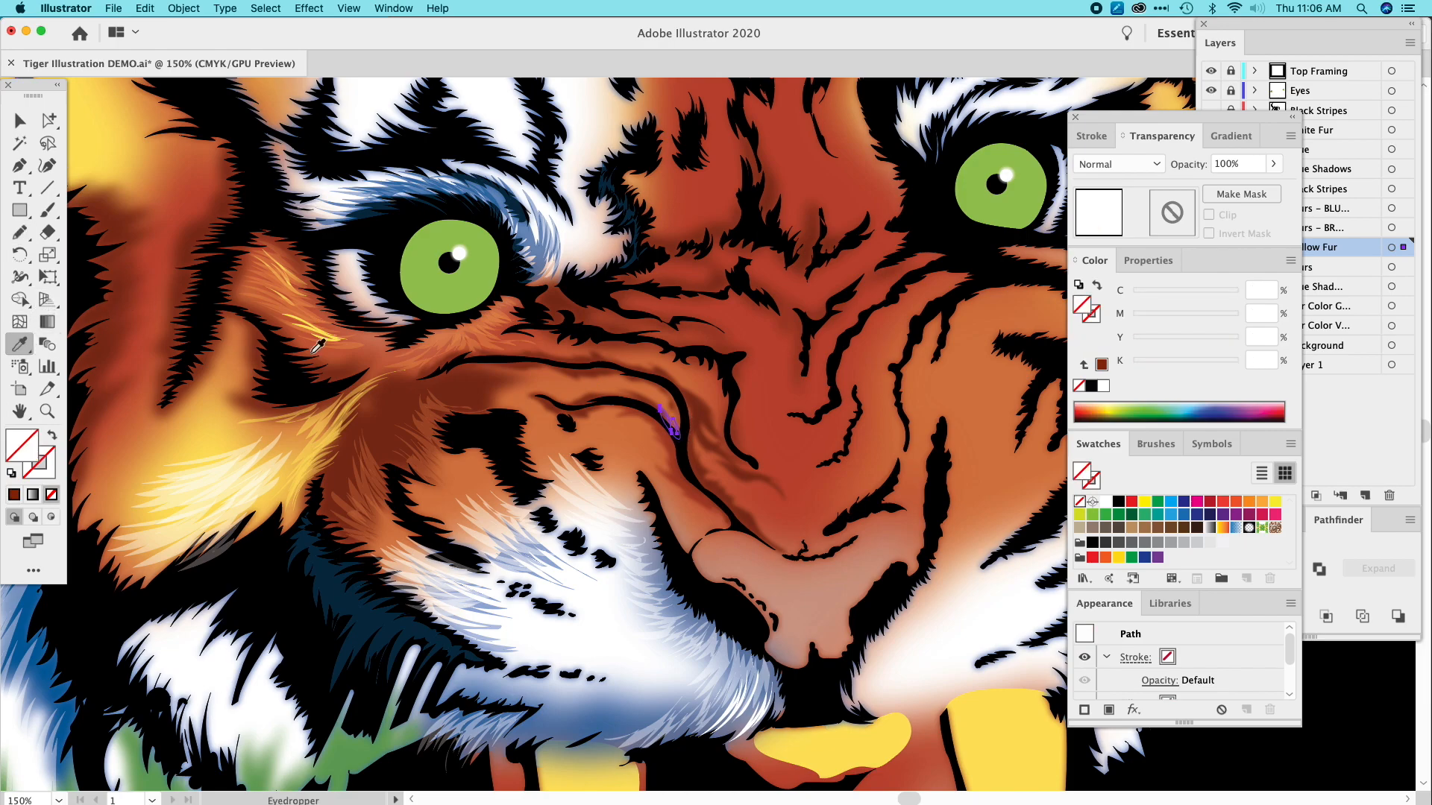
{"action": "left_click", "coordinate": [389, 282]}
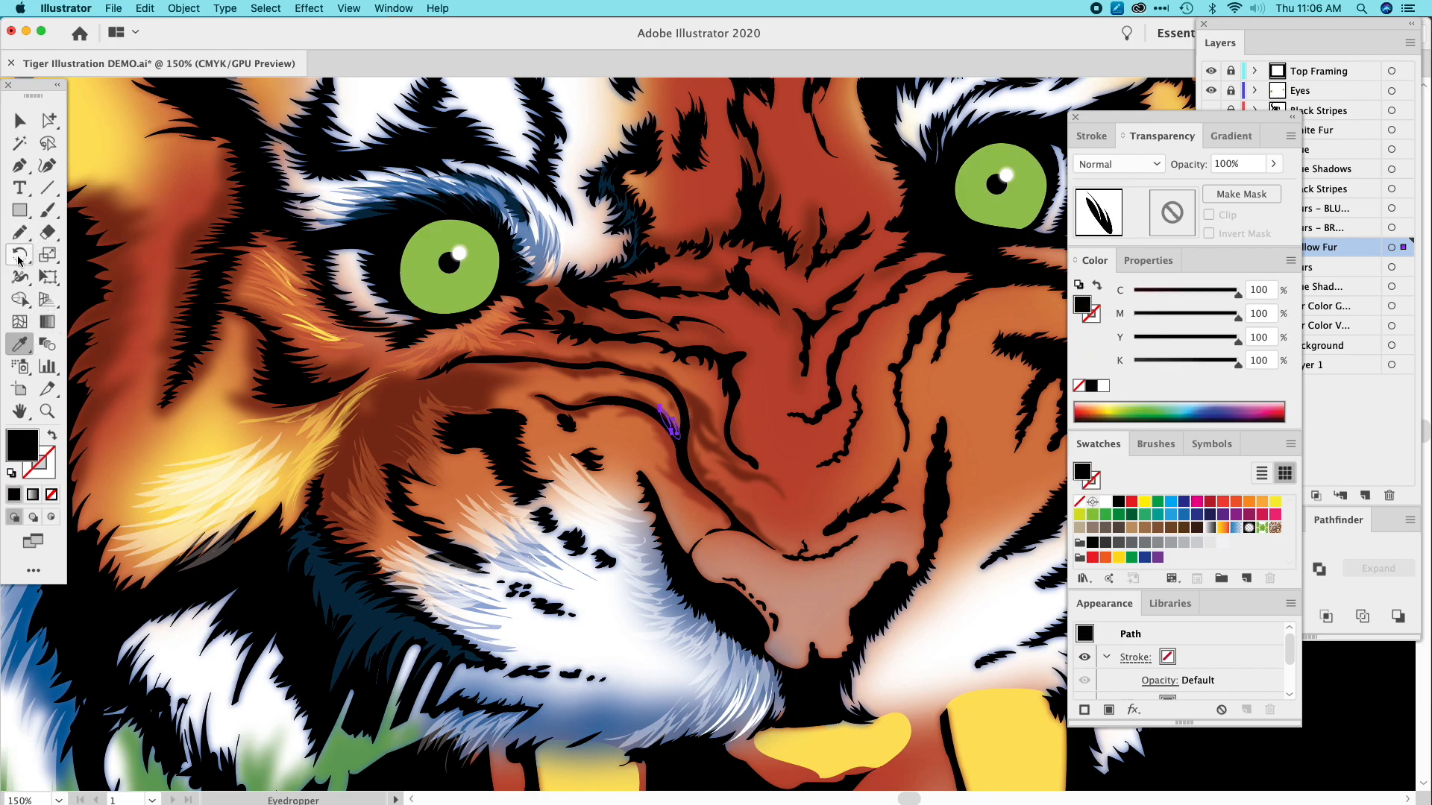
Draw a second small strand cluster along the upper edge of the snout crease and fill it with the sampled black.
{"action": "left_click", "coordinate": [20, 234]}
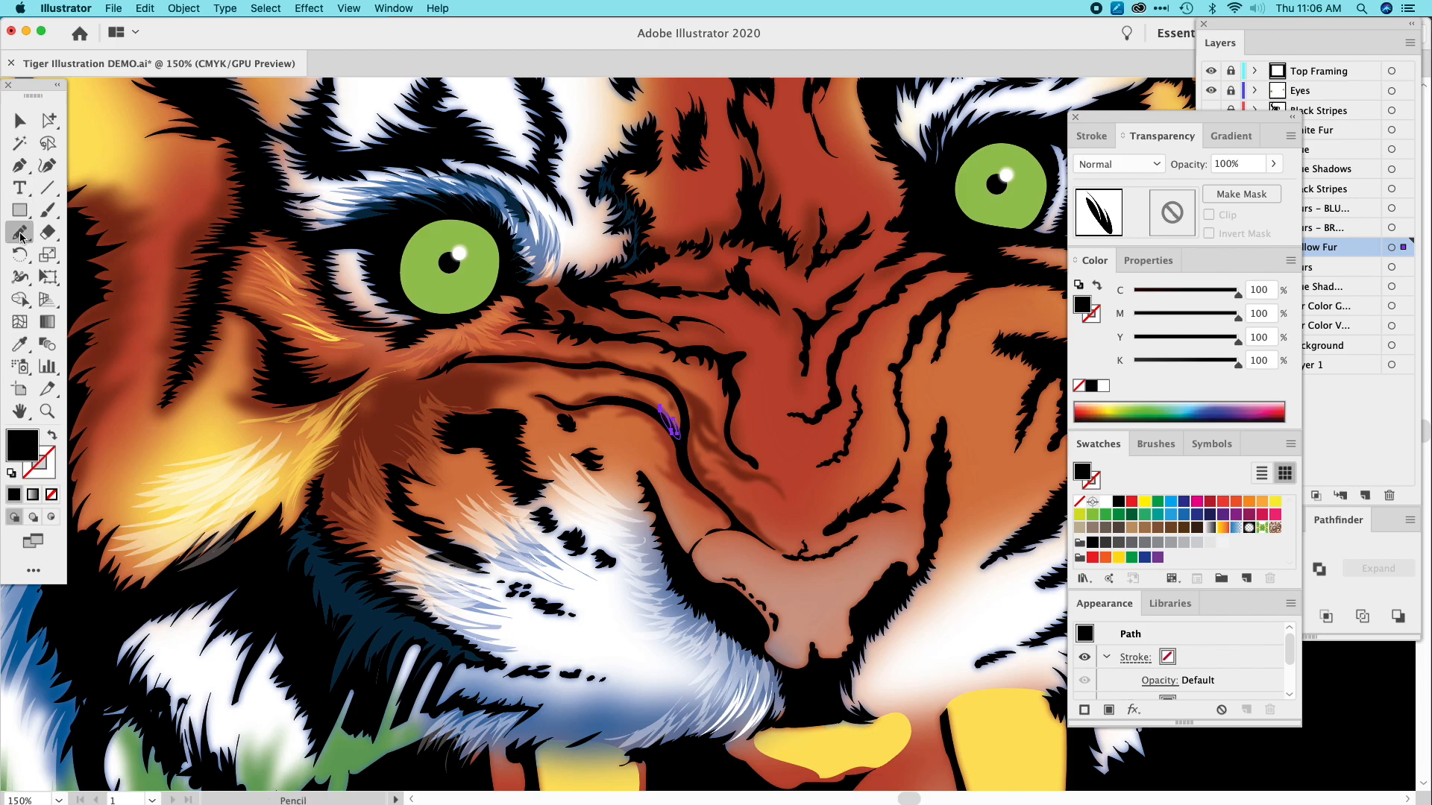
{"action": "mouse_move", "coordinate": [588, 379]}
{"action": "left_mouse_down"}
{"action": "mouse_move", "coordinate": [633, 400]}
{"action": "mouse_move", "coordinate": [610, 388]}
{"action": "mouse_move", "coordinate": [649, 411]}
{"action": "left_mouse_up"}
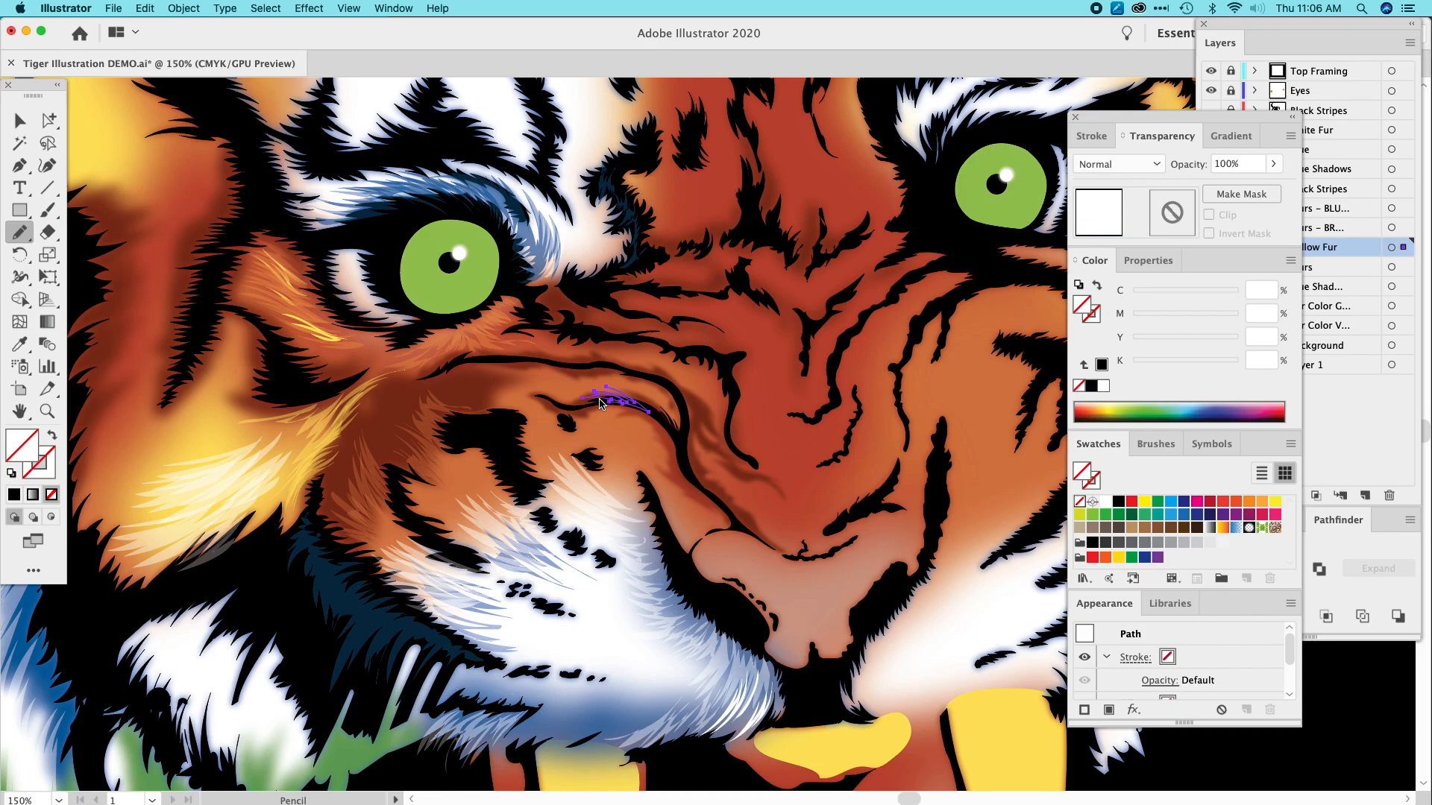
{"action": "key", "text": "i"}
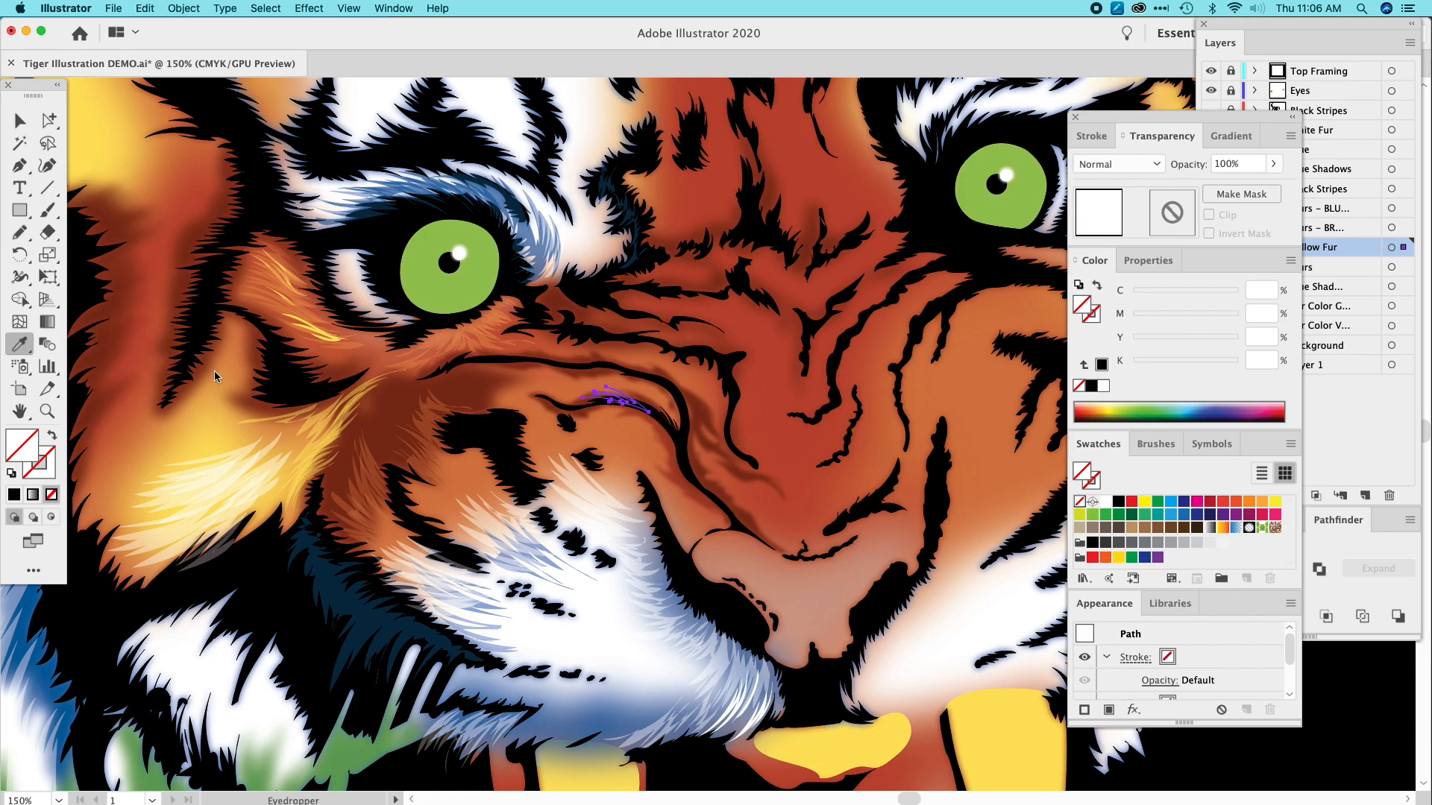
{"action": "left_click", "coordinate": [280, 387]}
Deselect the black strands and examine the whole tiger illustration beside its reference photo.
{"action": "left_click_drag", "start_coordinate": [424, 338], "coordinate": [568, 373]}
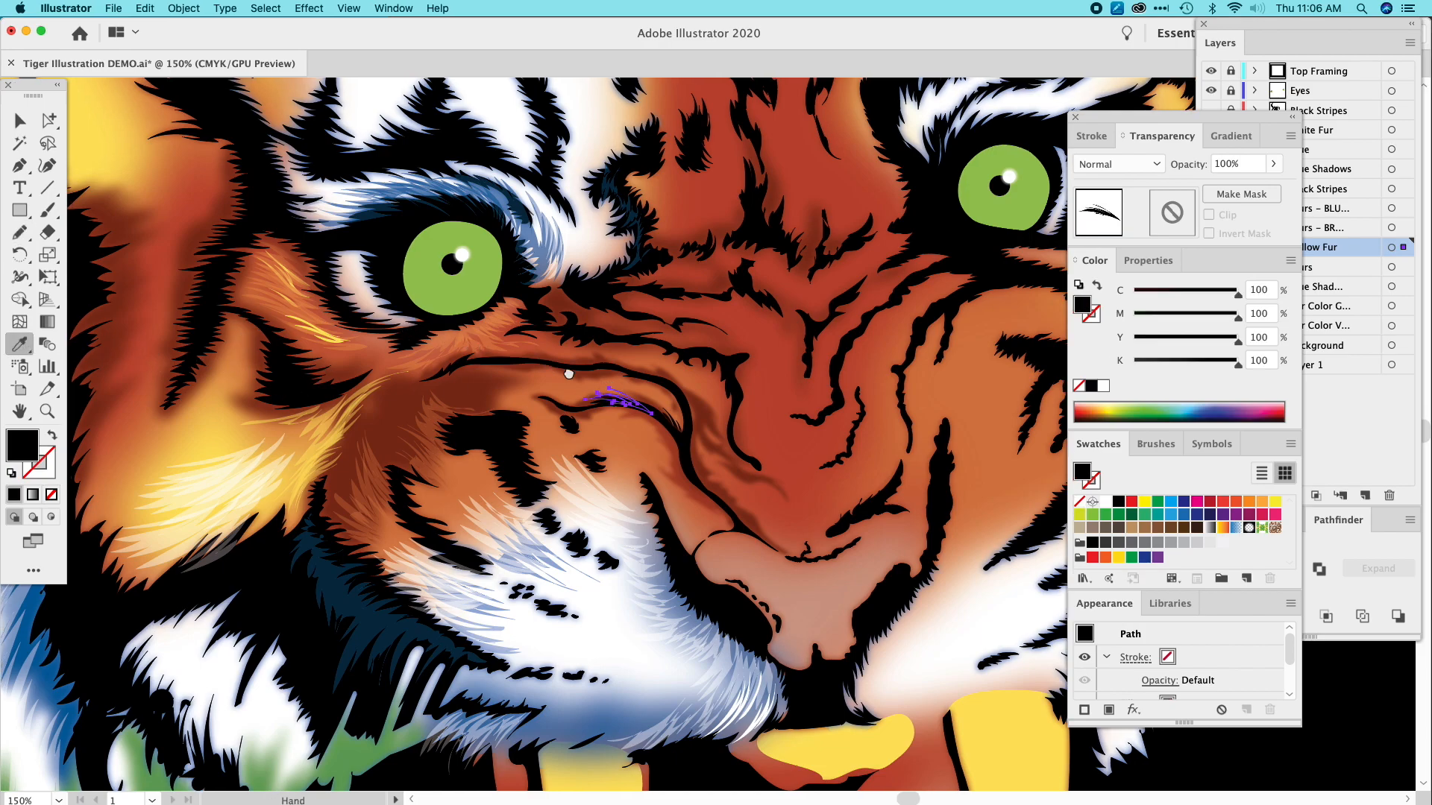
{"action": "key", "text": "super+minus"}
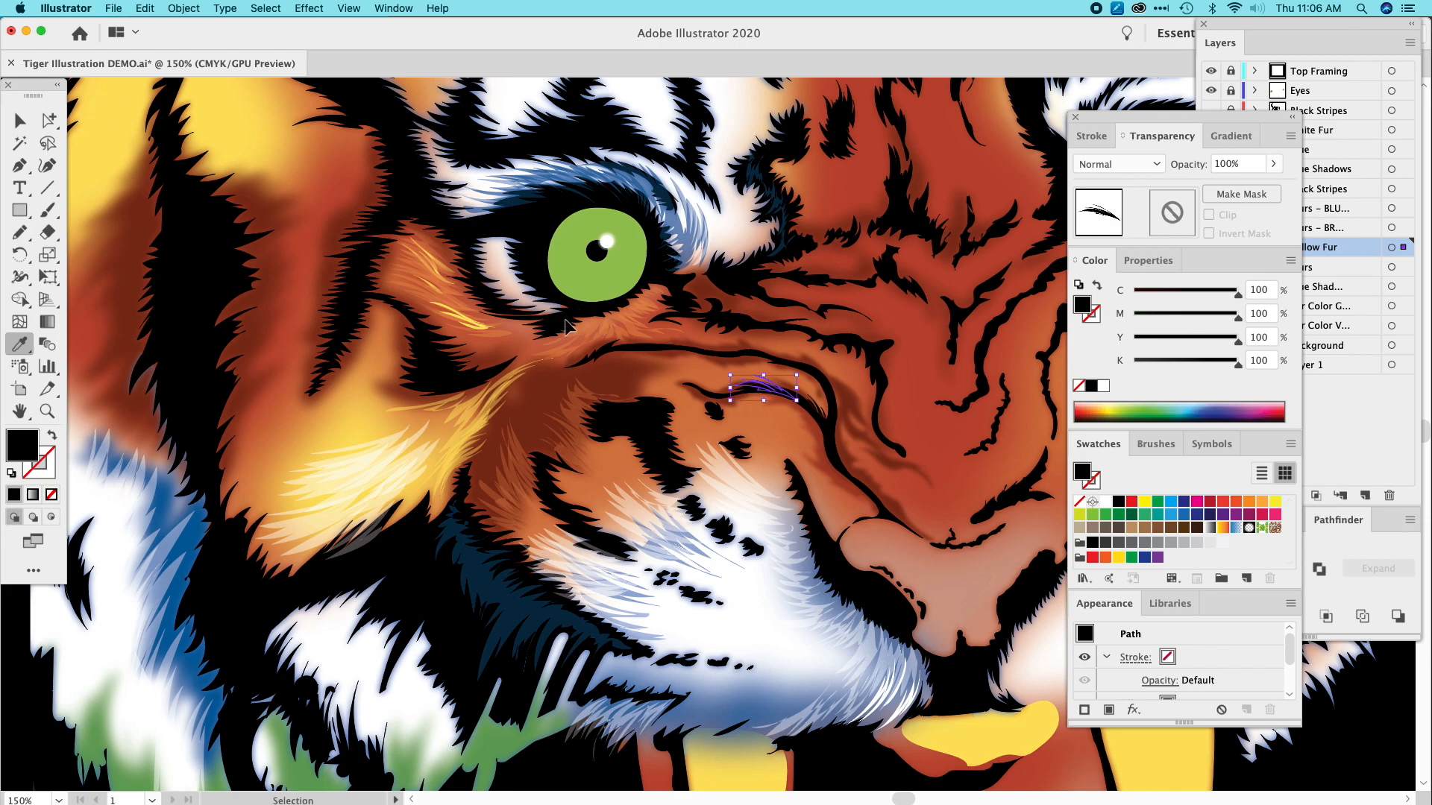
{"action": "key", "text": "super+minus"}
{"action": "key", "text": "super+minus"}
{"action": "scroll", "coordinate": [295, 206], "scroll_direction": "right", "scroll_amount": 2}
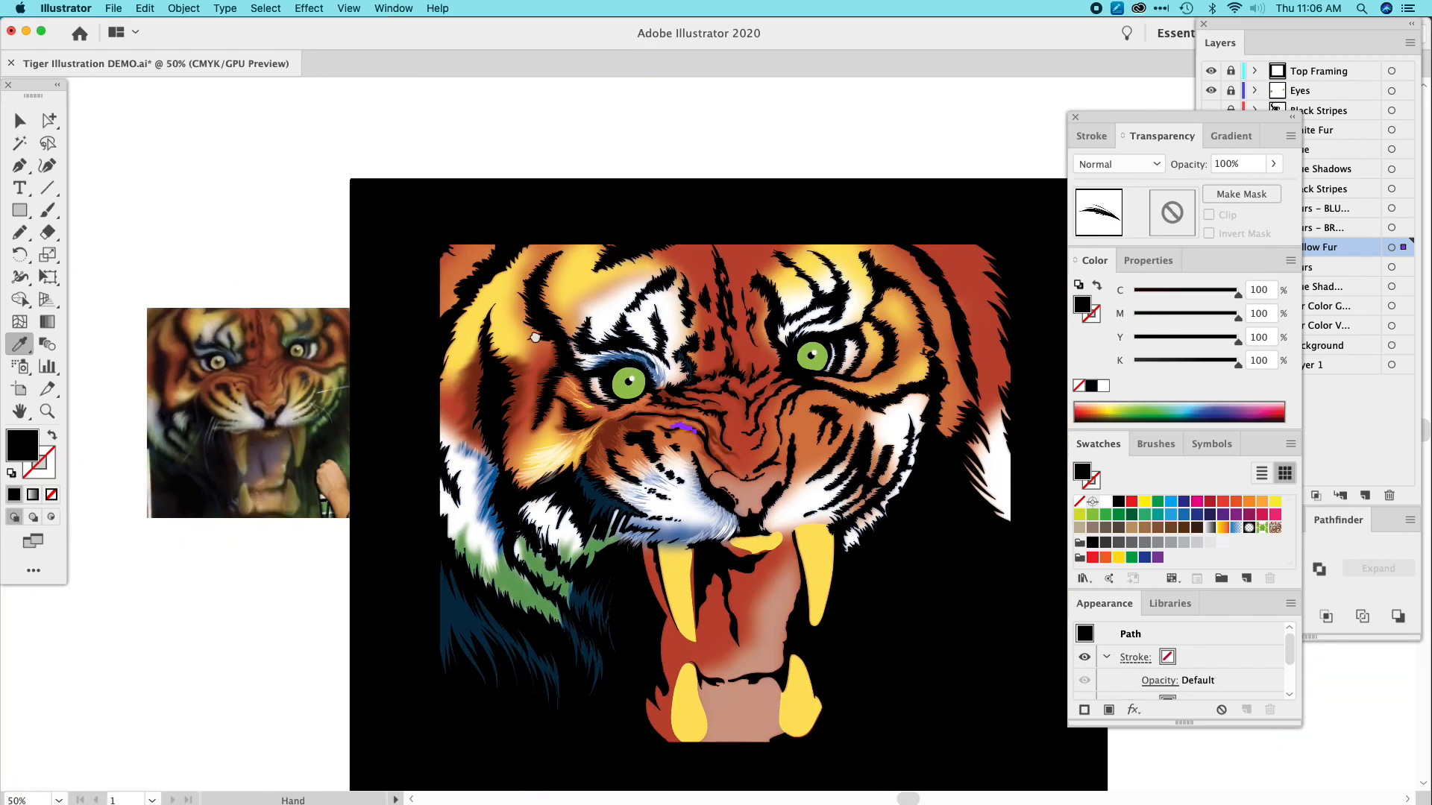
{"action": "key", "text": "v"}
{"action": "left_click", "coordinate": [266, 181]}
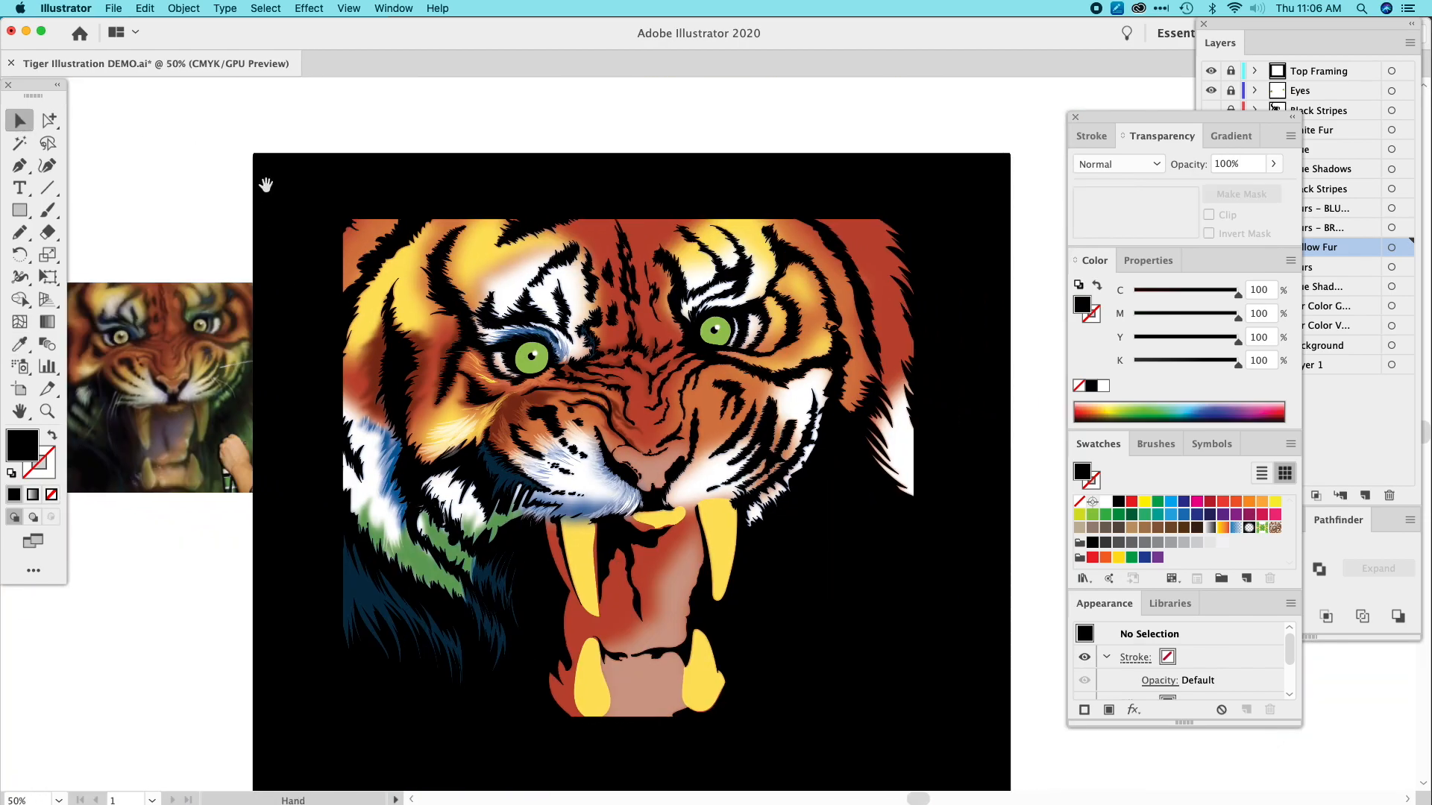
{"action": "scroll", "coordinate": [276, 188], "scroll_direction": "right", "scroll_amount": 4}
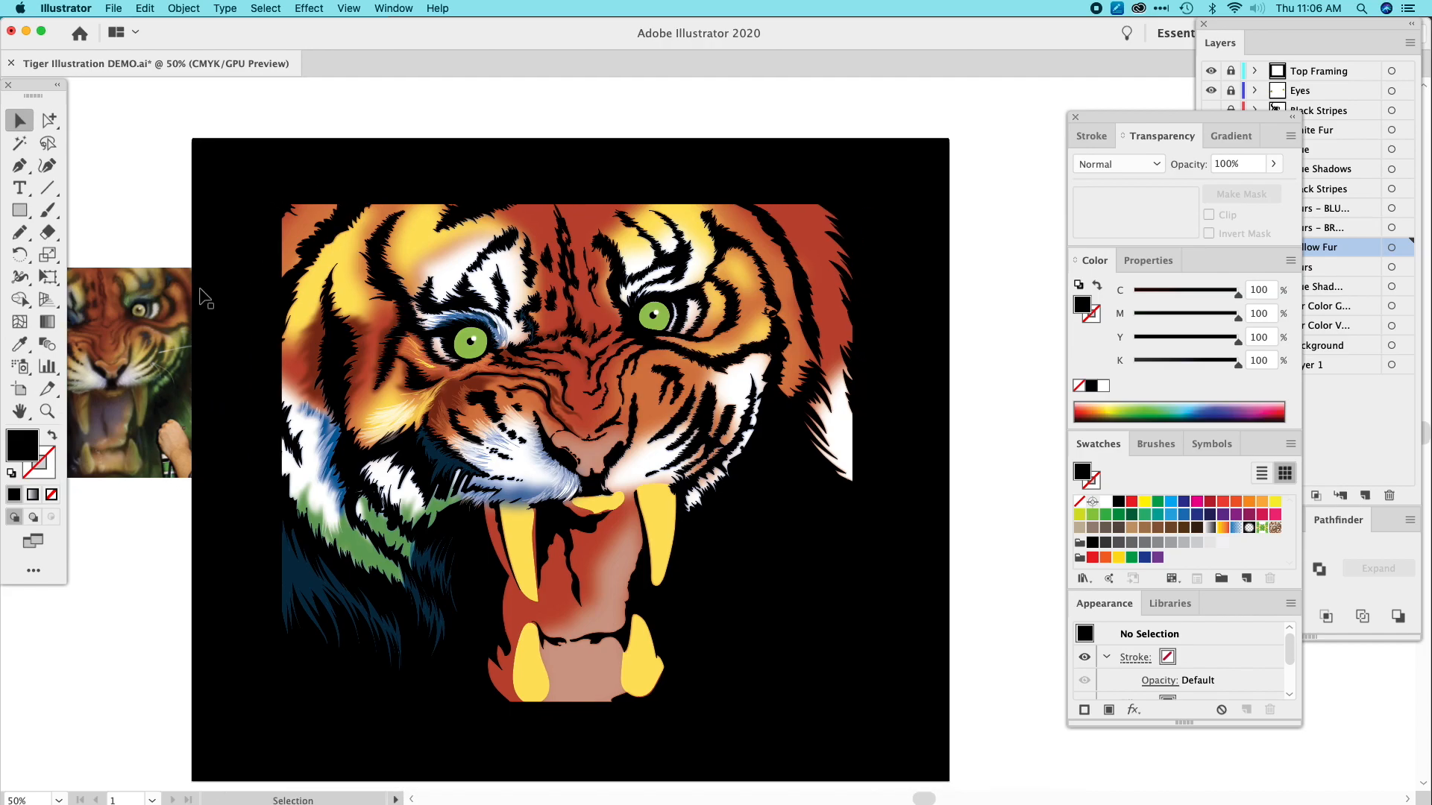
Draw a large strand cluster between the dark patches on the orange muzzle and give it the sampled cheek yellow at 54% opacity.
{"action": "left_click", "coordinate": [47, 411]}
{"action": "left_click_drag", "start_coordinate": [609, 574], "coordinate": [693, 652]}
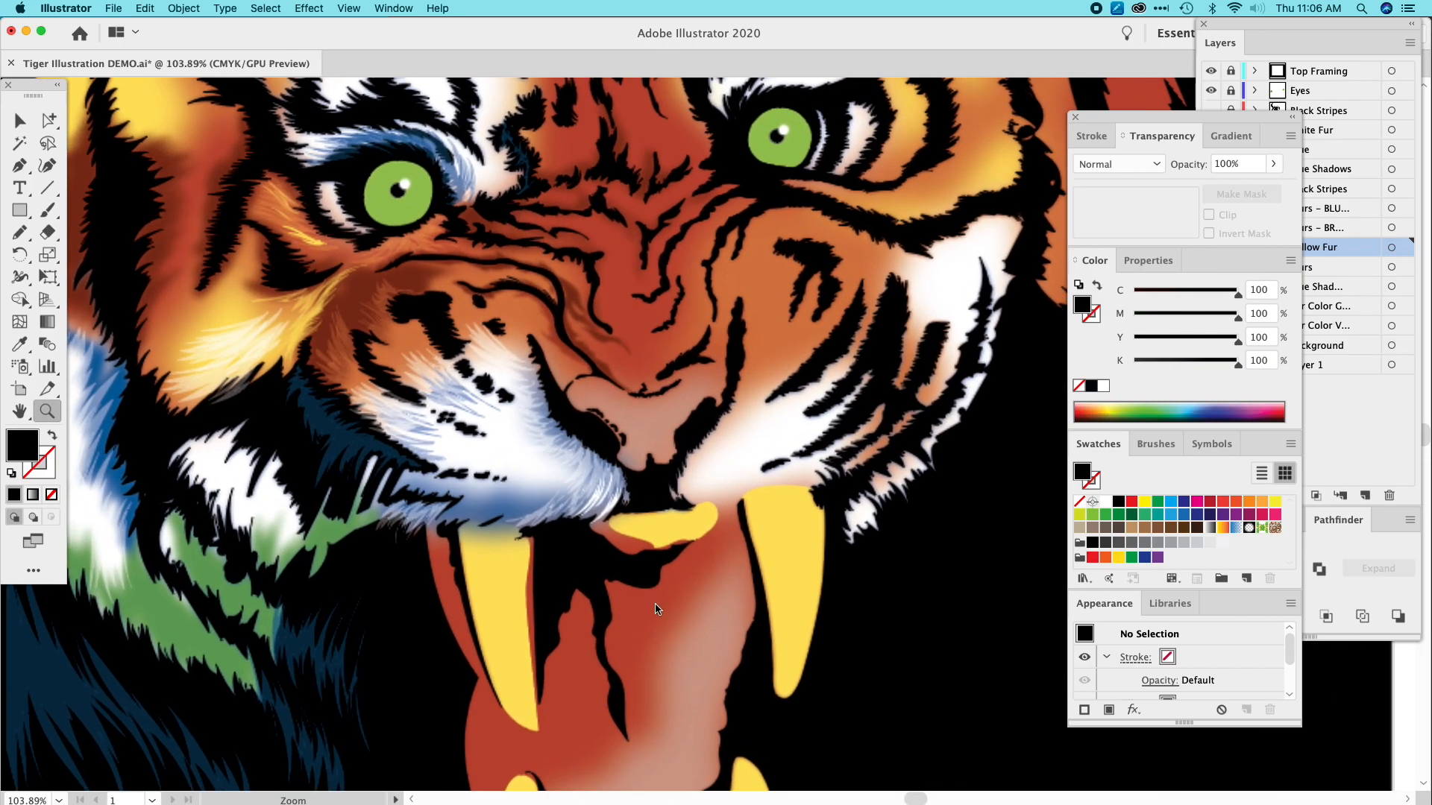
{"action": "left_click", "coordinate": [22, 232]}
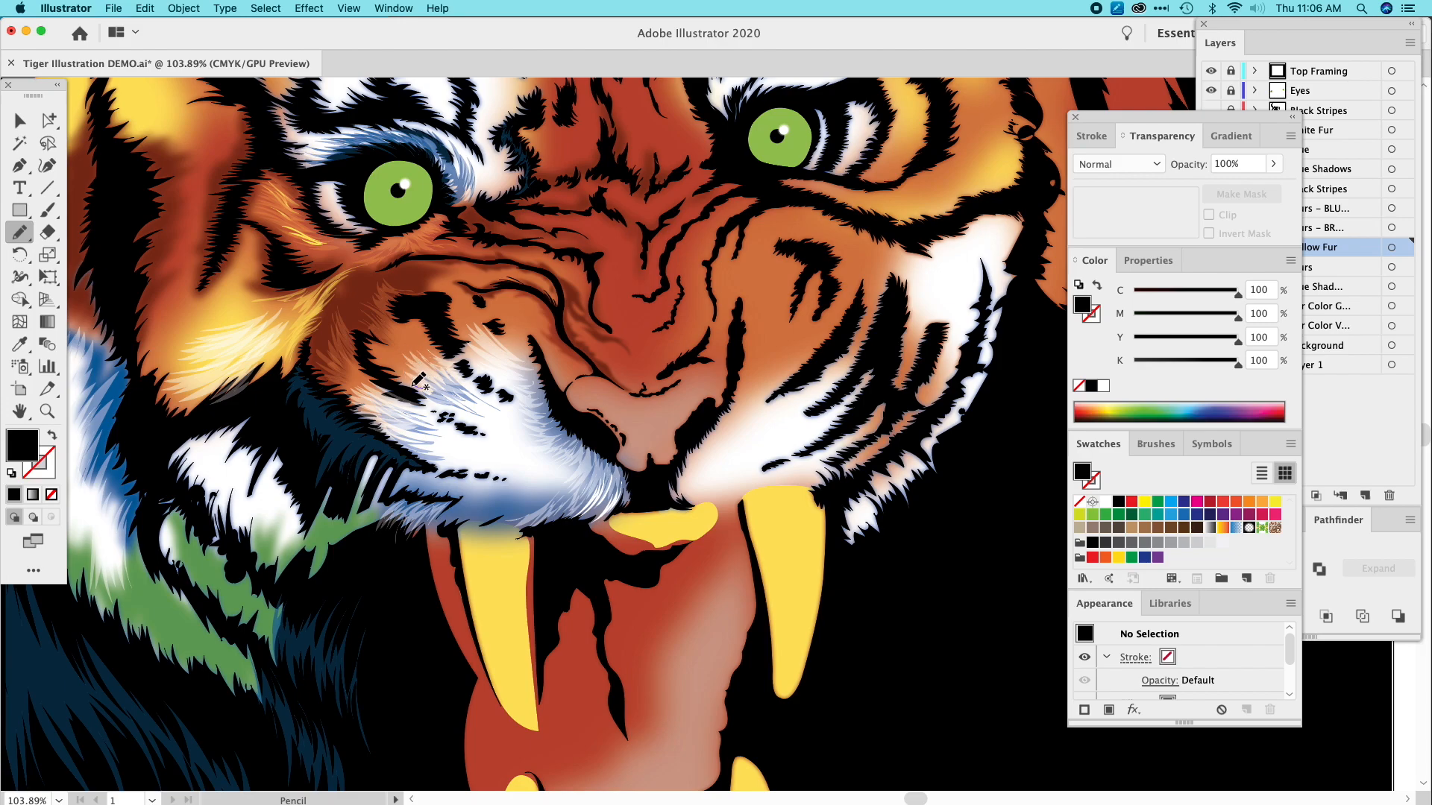
{"action": "mouse_move", "coordinate": [415, 385]}
{"action": "left_mouse_down"}
{"action": "mouse_move", "coordinate": [382, 359]}
{"action": "mouse_move", "coordinate": [399, 361]}
{"action": "mouse_move", "coordinate": [377, 348]}
{"action": "mouse_move", "coordinate": [407, 356]}
{"action": "mouse_move", "coordinate": [384, 331]}
{"action": "mouse_move", "coordinate": [410, 357]}
{"action": "mouse_move", "coordinate": [389, 326]}
{"action": "mouse_move", "coordinate": [440, 349]}
{"action": "mouse_move", "coordinate": [408, 338]}
{"action": "mouse_move", "coordinate": [441, 359]}
{"action": "mouse_move", "coordinate": [419, 351]}
{"action": "mouse_move", "coordinate": [435, 364]}
{"action": "mouse_move", "coordinate": [429, 386]}
{"action": "left_mouse_up"}
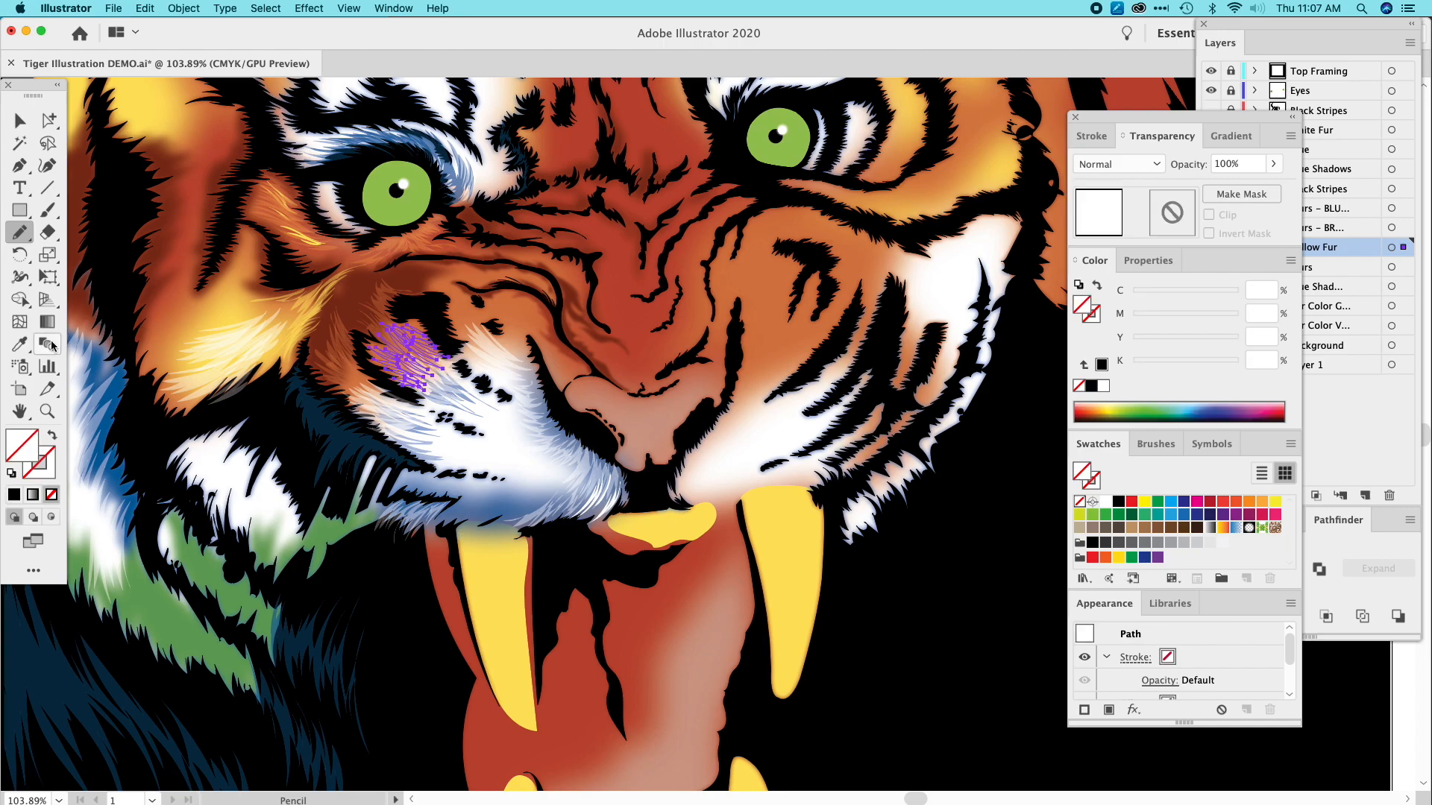
{"action": "left_click", "coordinate": [15, 347]}
{"action": "left_click", "coordinate": [223, 299]}
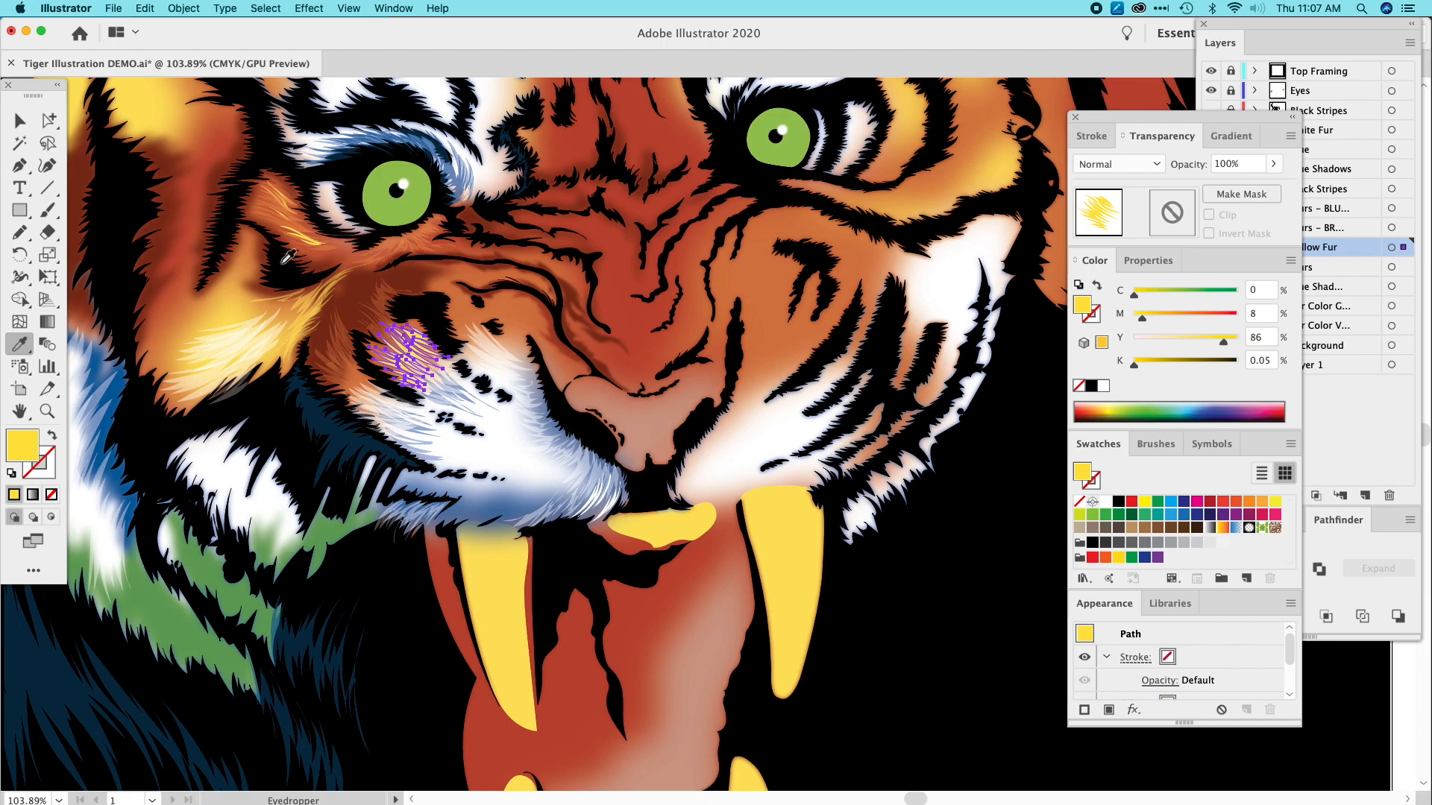
{"action": "left_click", "coordinate": [20, 119]}
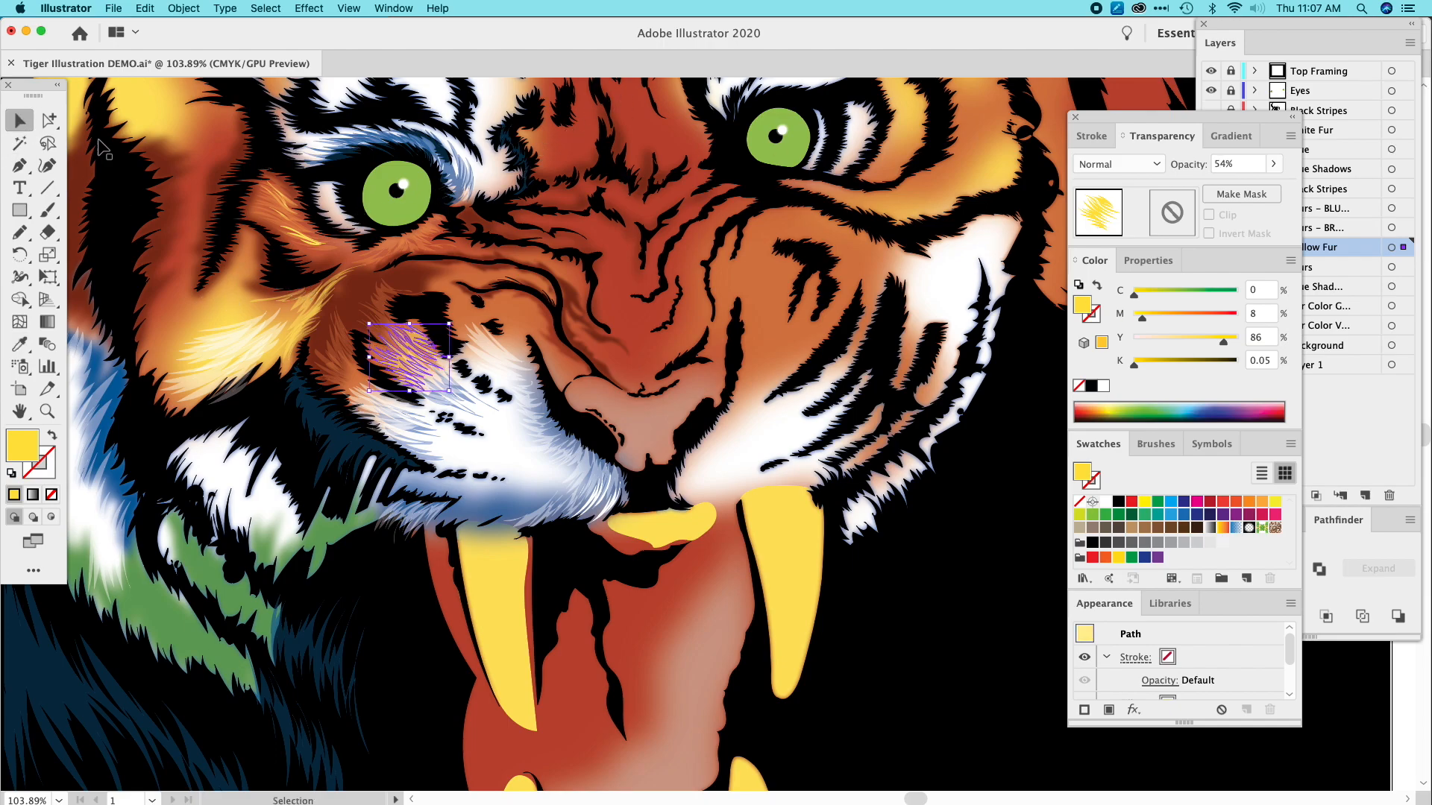
{"action": "left_click", "coordinate": [105, 173]}
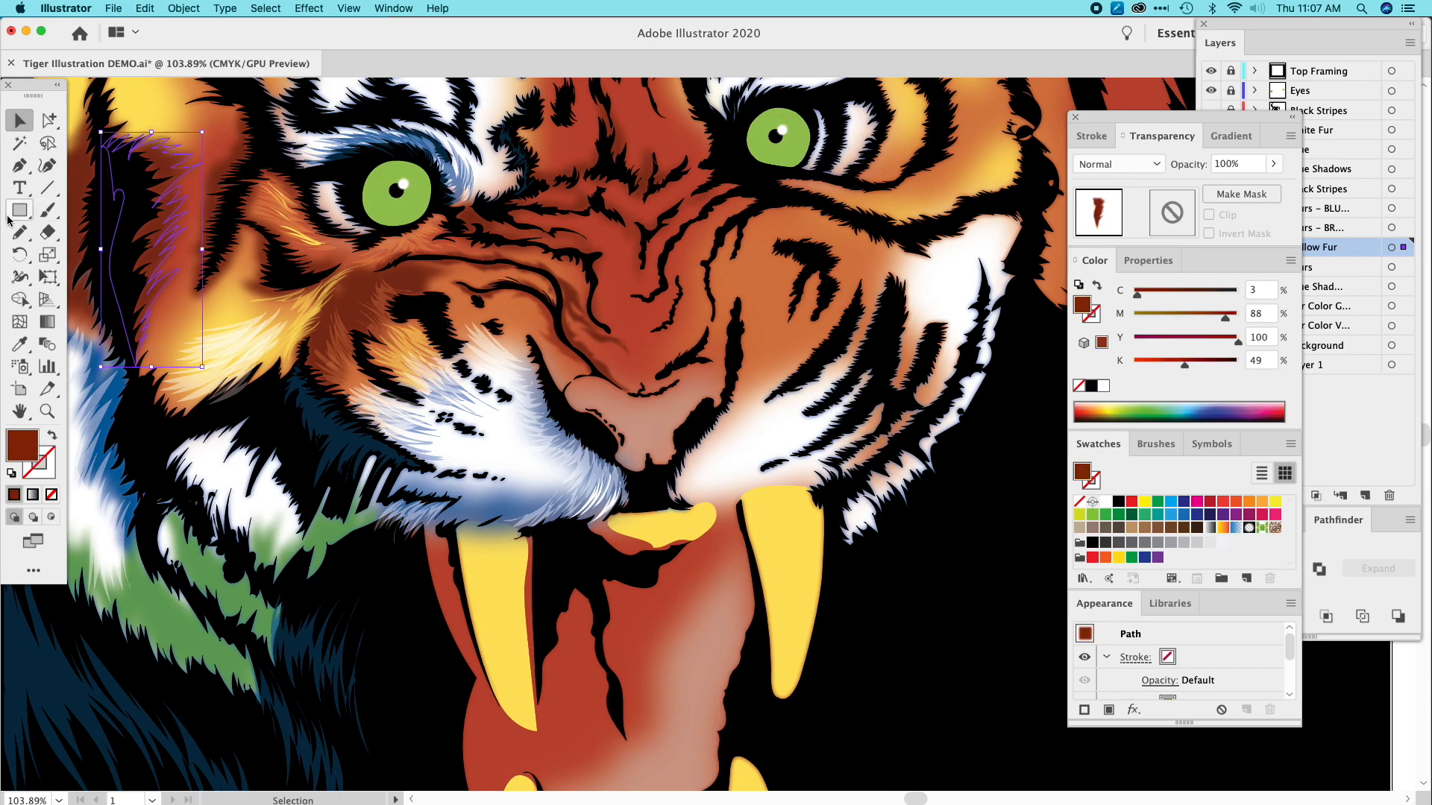
Draw a strand cluster near the muzzle's dark lower outer edge and copy the yellow 54% appearance onto it.
{"action": "left_click", "coordinate": [19, 232]}
{"action": "mouse_move", "coordinate": [371, 403]}
{"action": "left_mouse_down"}
{"action": "mouse_move", "coordinate": [338, 380]}
{"action": "mouse_move", "coordinate": [352, 379]}
{"action": "mouse_move", "coordinate": [342, 361]}
{"action": "mouse_move", "coordinate": [356, 379]}
{"action": "mouse_move", "coordinate": [348, 350]}
{"action": "mouse_move", "coordinate": [373, 397]}
{"action": "left_mouse_up"}
{"action": "key", "text": "/"}
{"action": "key", "text": "i"}
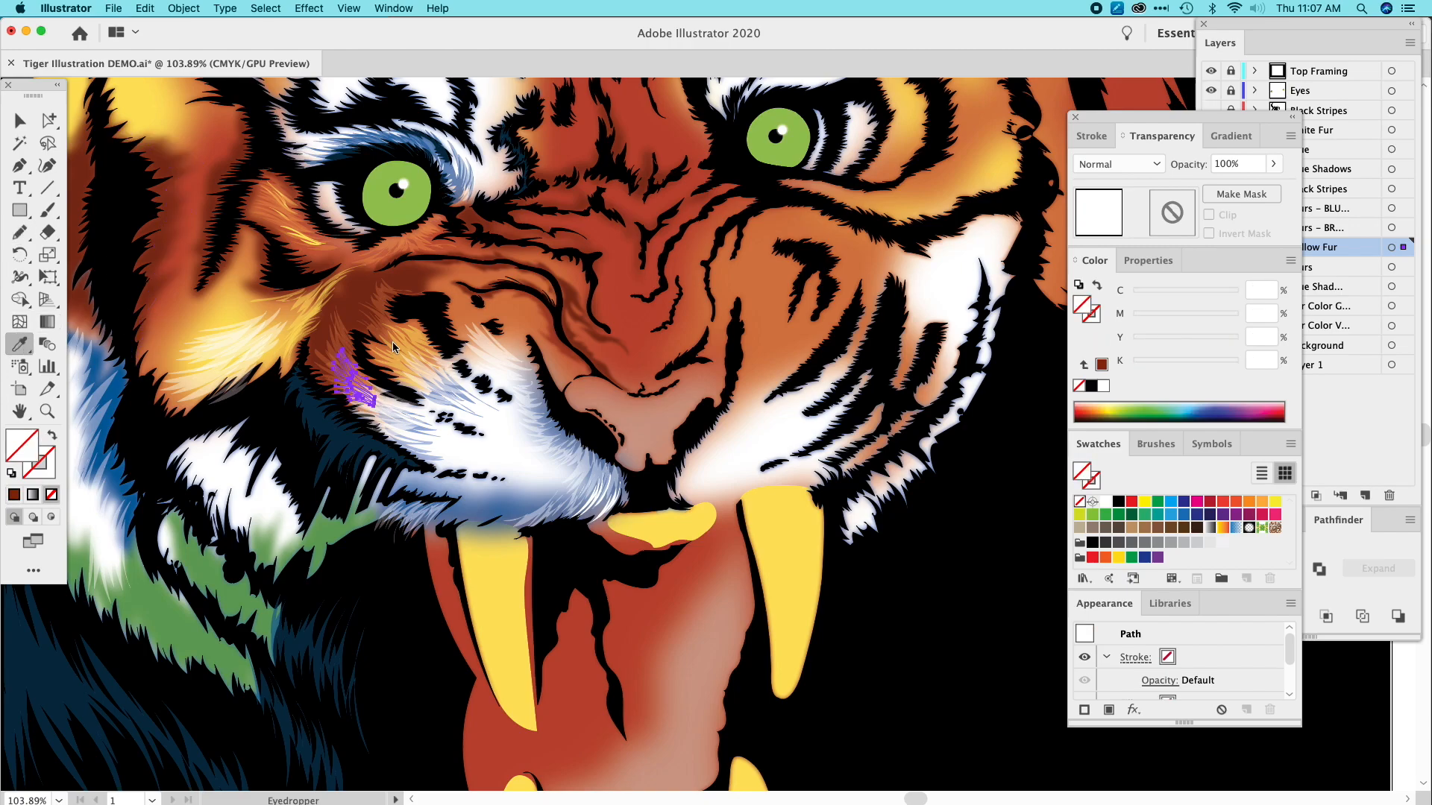
{"action": "left_click", "coordinate": [404, 345]}
Draw a short strand cluster across the top of the yellow muzzle fur and copy the yellow 54% appearance onto it.
{"action": "key", "text": "n"}
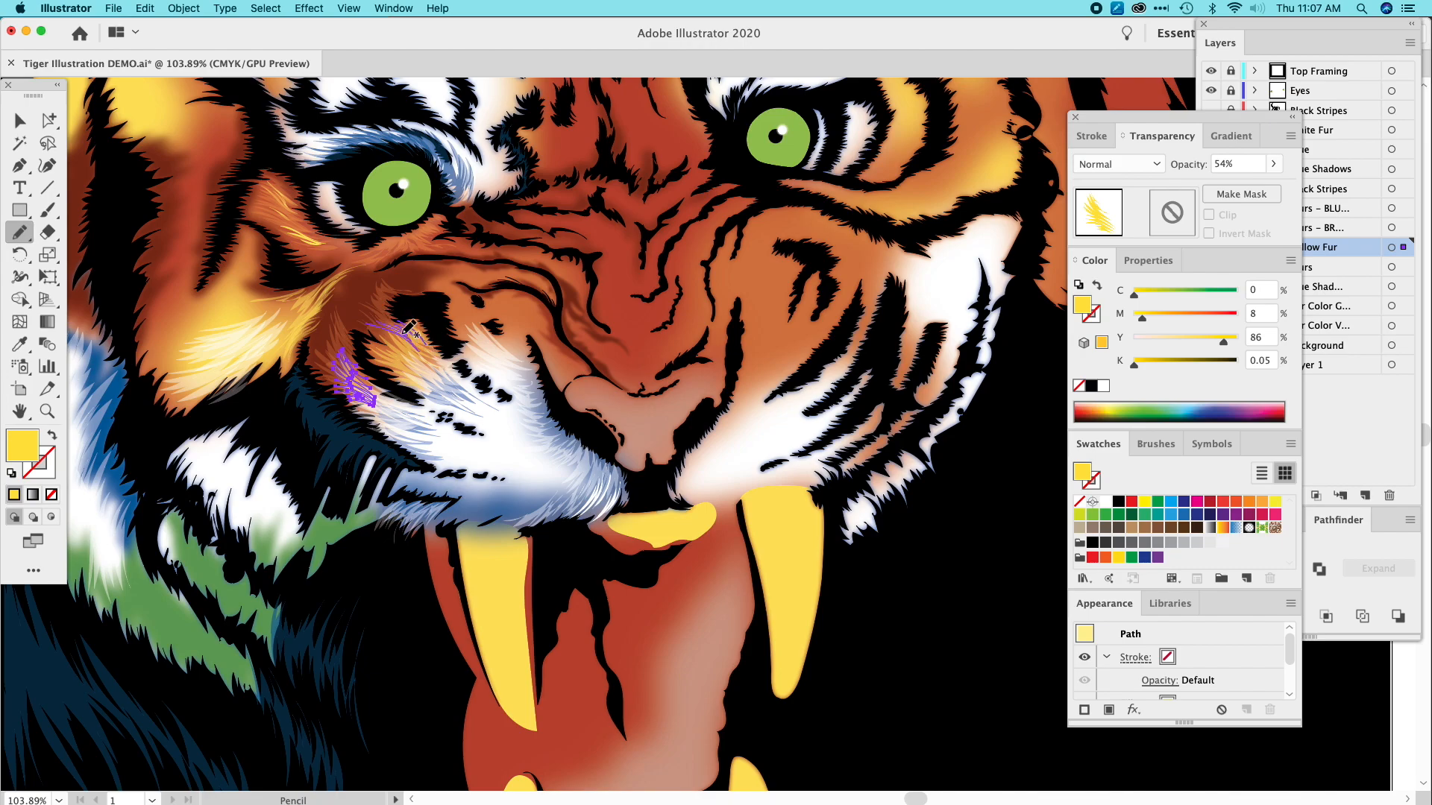
{"action": "left_click_drag", "start_coordinate": [424, 328], "coordinate": [432, 350]}
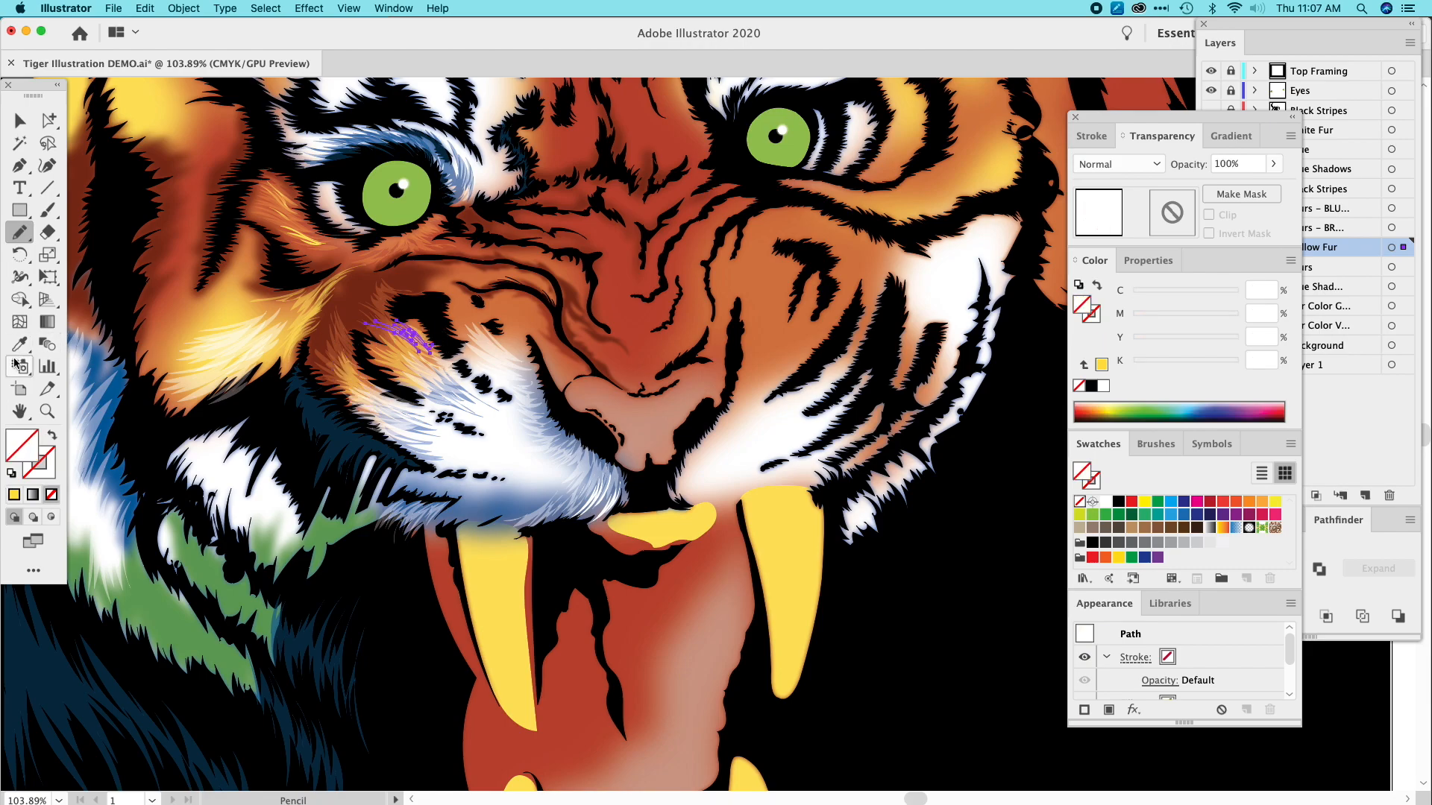
{"action": "key", "text": "i"}
{"action": "left_click", "coordinate": [347, 378]}
Draw another strand cluster over the middle of the yellow muzzle fur, copy the yellow 54% appearance onto it and deselect it.
{"action": "key", "text": "n"}
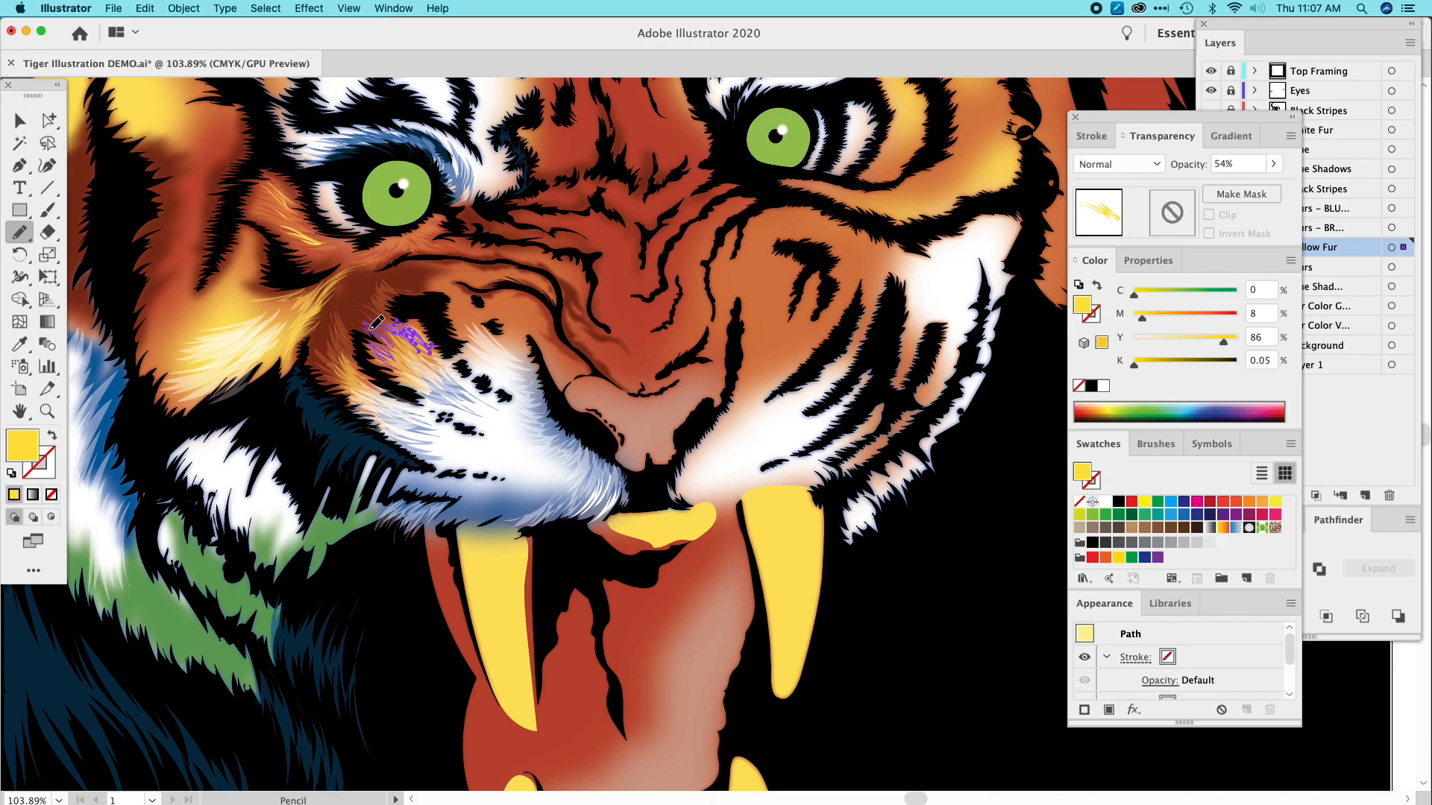
{"action": "mouse_move", "coordinate": [400, 363]}
{"action": "left_mouse_down"}
{"action": "mouse_move", "coordinate": [384, 358]}
{"action": "mouse_move", "coordinate": [407, 367]}
{"action": "left_mouse_up"}
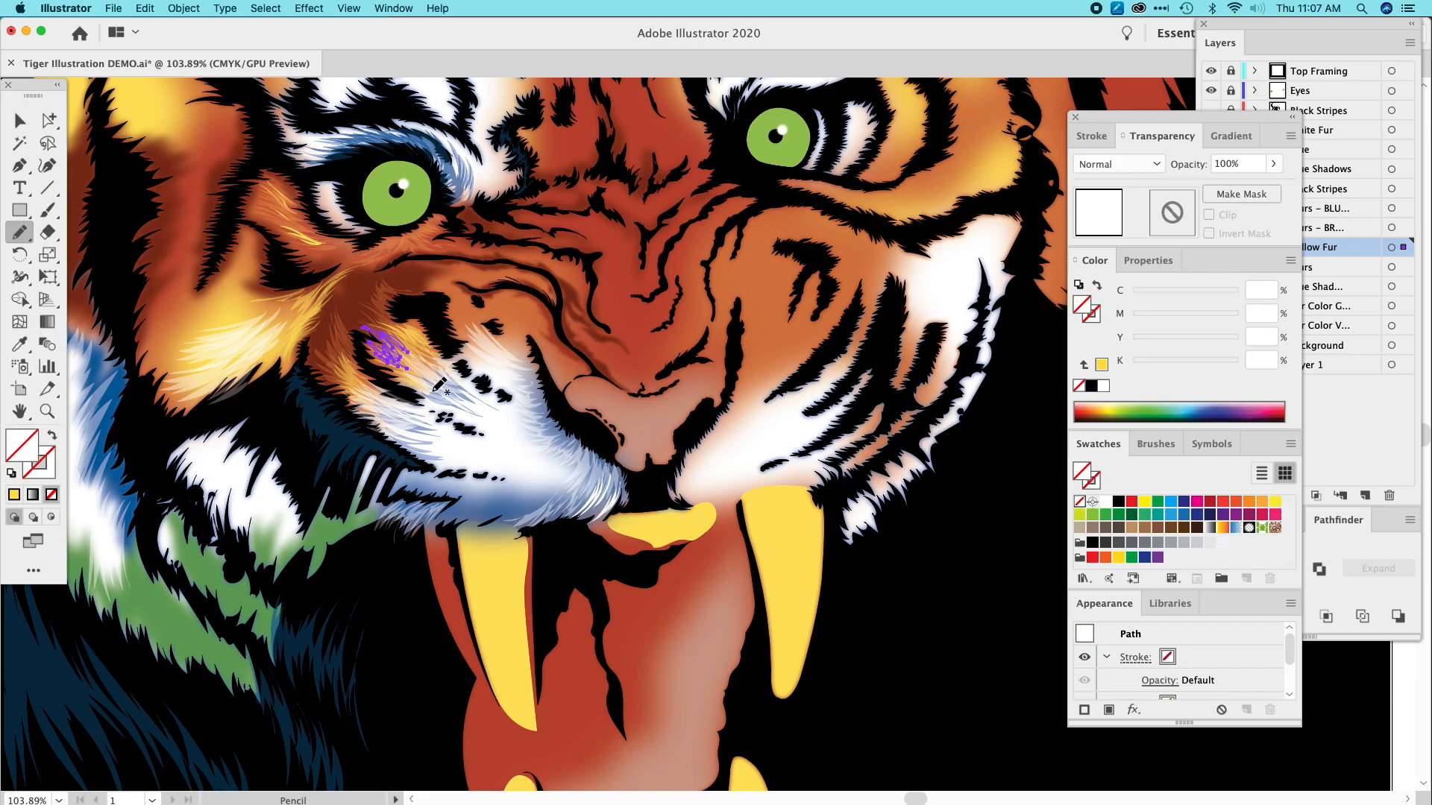
{"action": "left_click", "coordinate": [19, 343]}
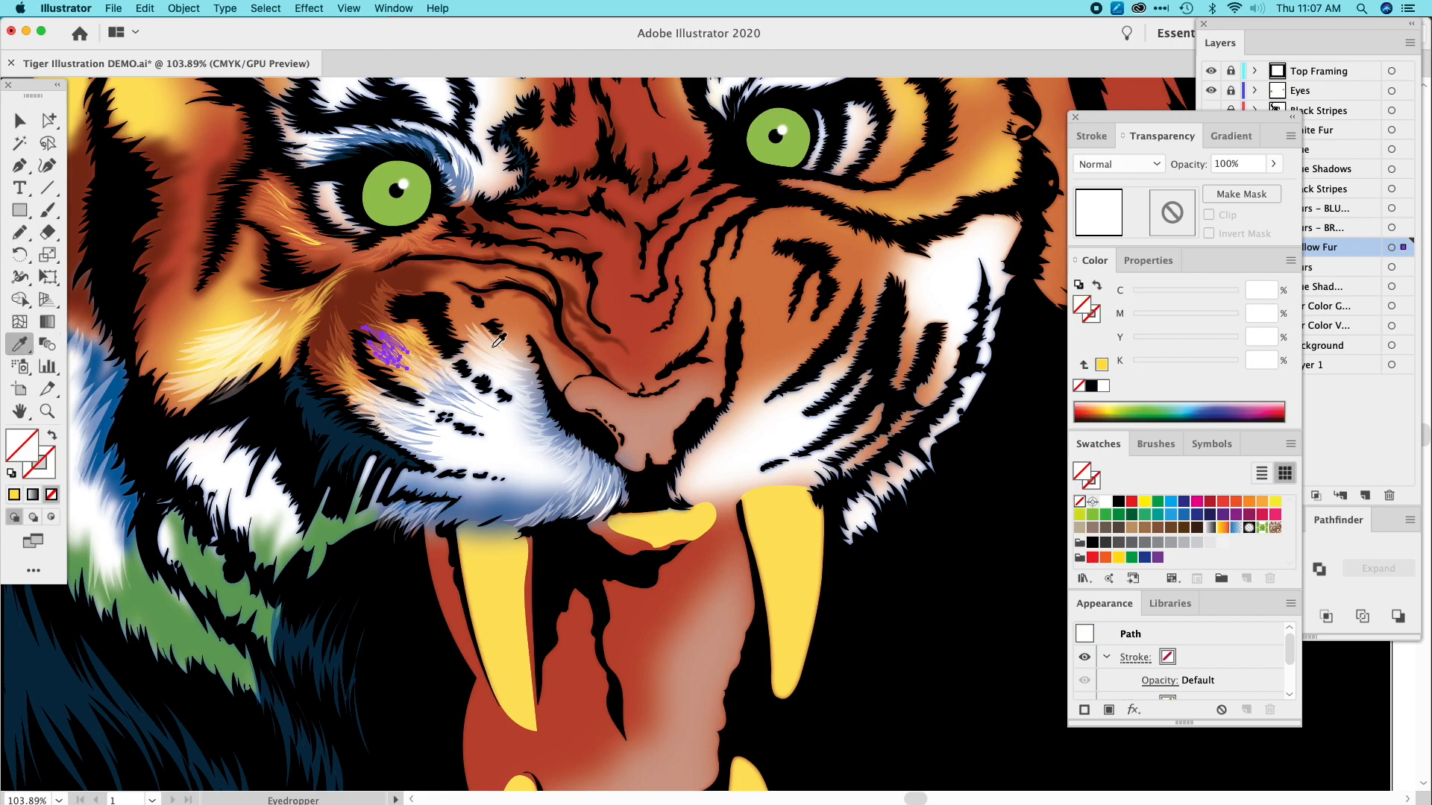
{"action": "left_click", "coordinate": [425, 327]}
{"action": "left_click", "coordinate": [20, 120]}
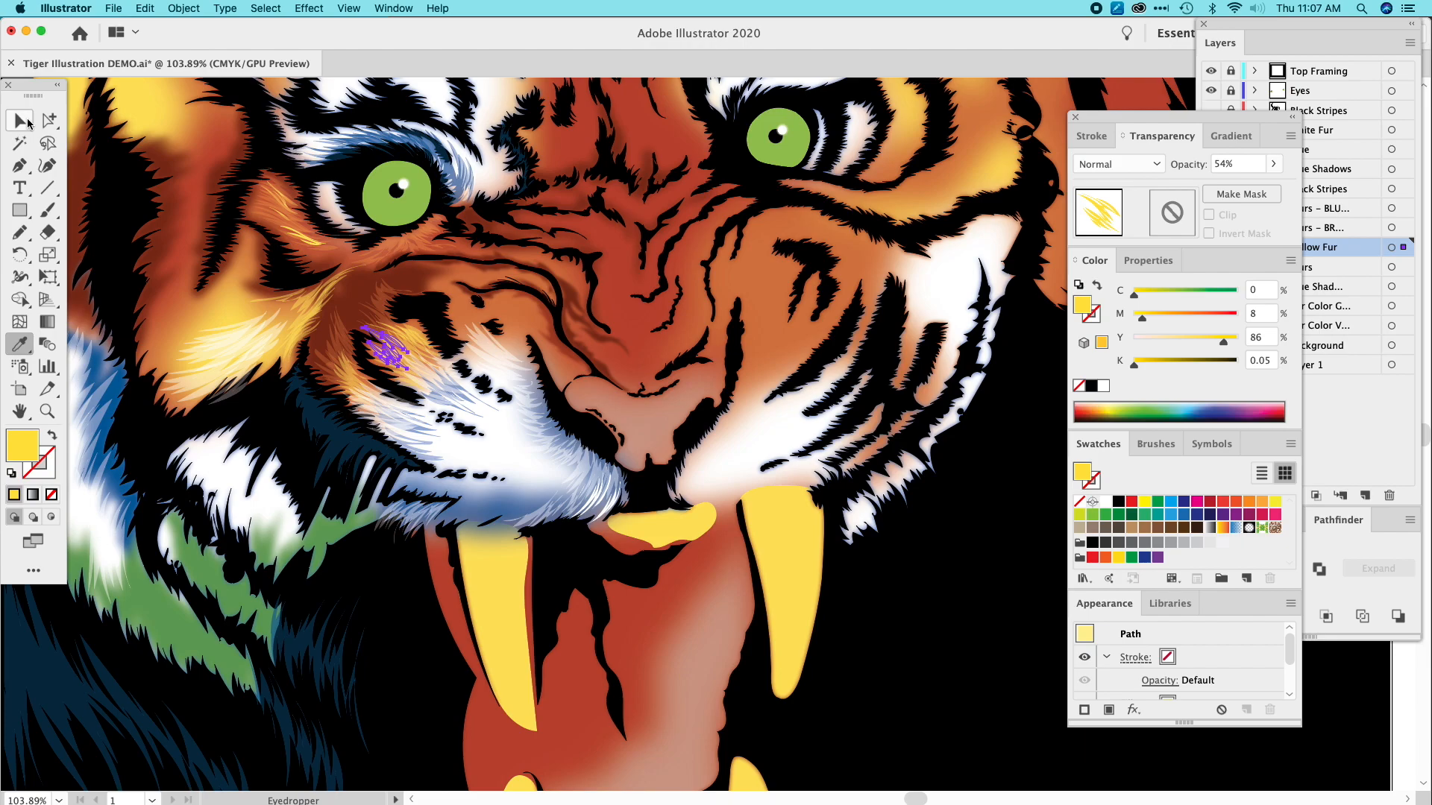
{"action": "left_click", "coordinate": [156, 118]}
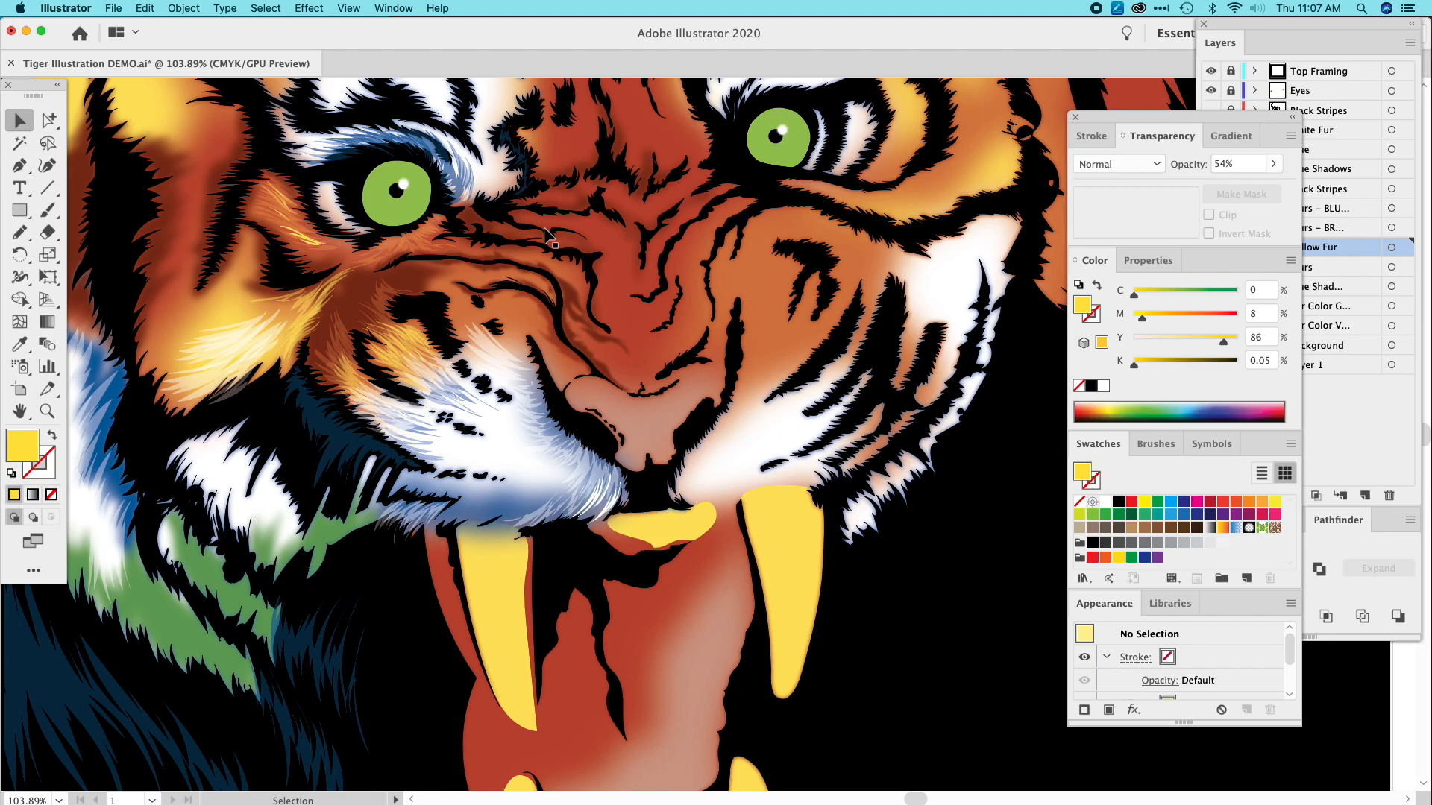
Draw a strand cluster at the outermost muzzle edge beside the cheek and copy the yellow 54% appearance onto it.
{"action": "left_click", "coordinate": [19, 231]}
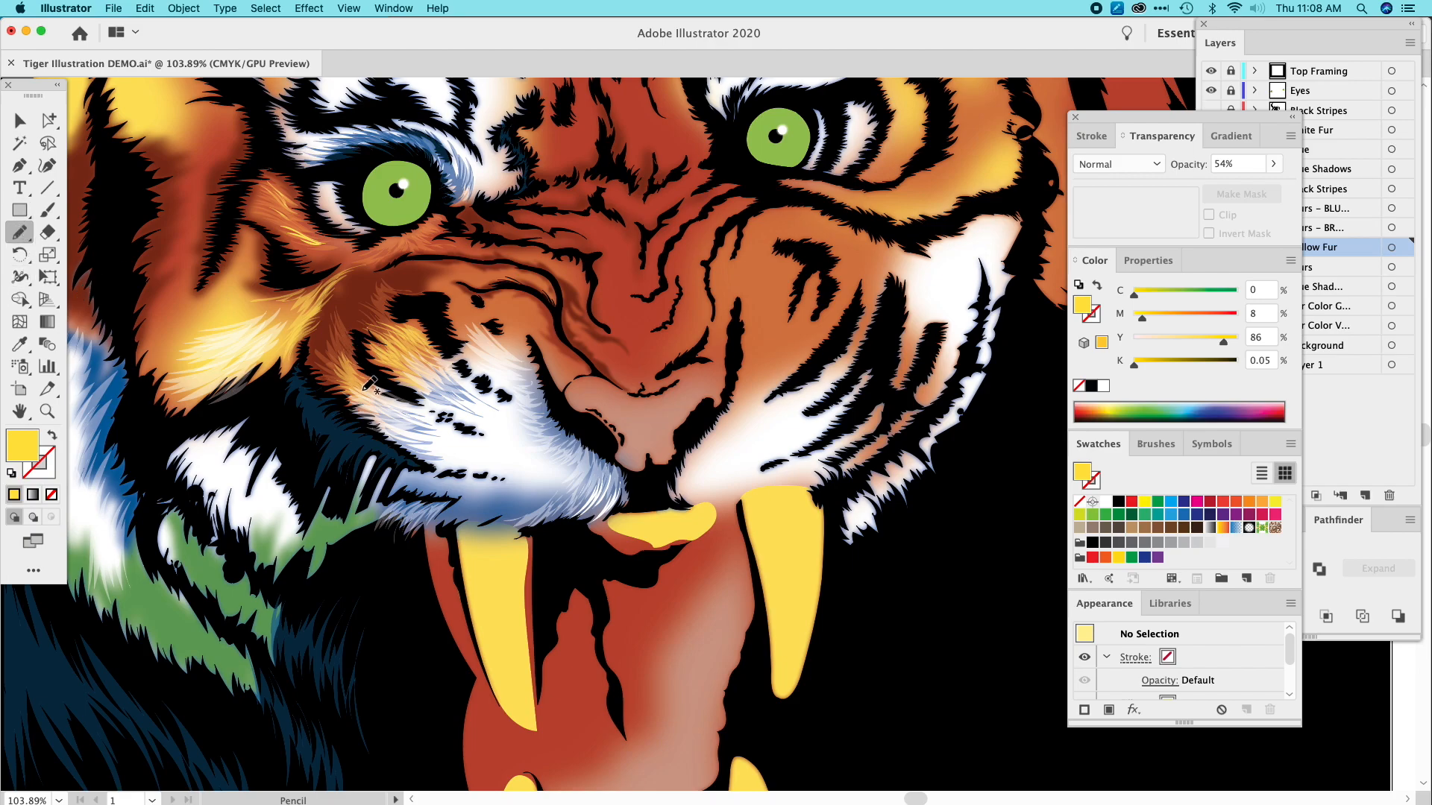
{"action": "mouse_move", "coordinate": [321, 375]}
{"action": "left_mouse_down"}
{"action": "mouse_move", "coordinate": [344, 364]}
{"action": "mouse_move", "coordinate": [334, 331]}
{"action": "mouse_move", "coordinate": [340, 363]}
{"action": "mouse_move", "coordinate": [322, 347]}
{"action": "left_mouse_up"}
{"action": "key", "text": "i"}
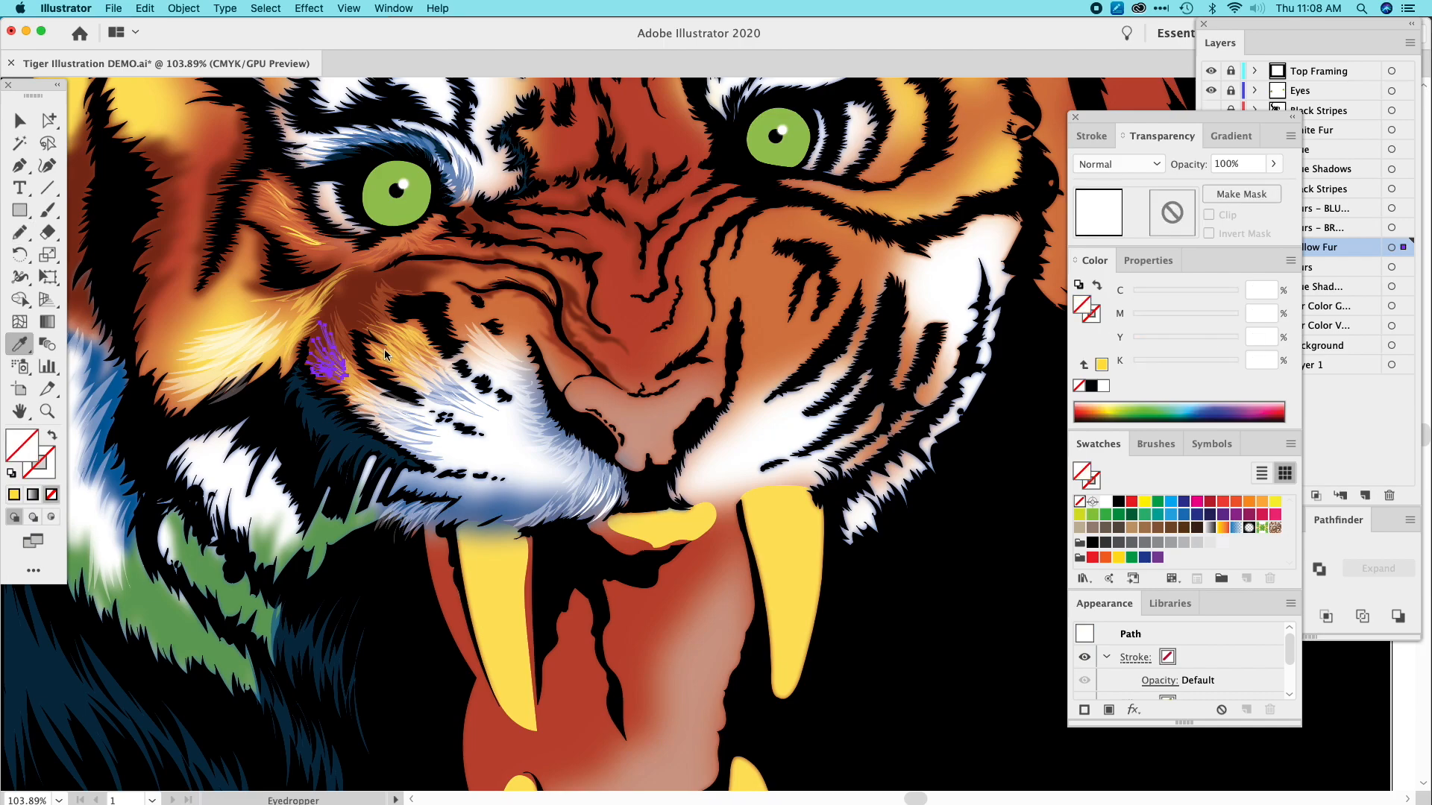
{"action": "left_click", "coordinate": [390, 326]}
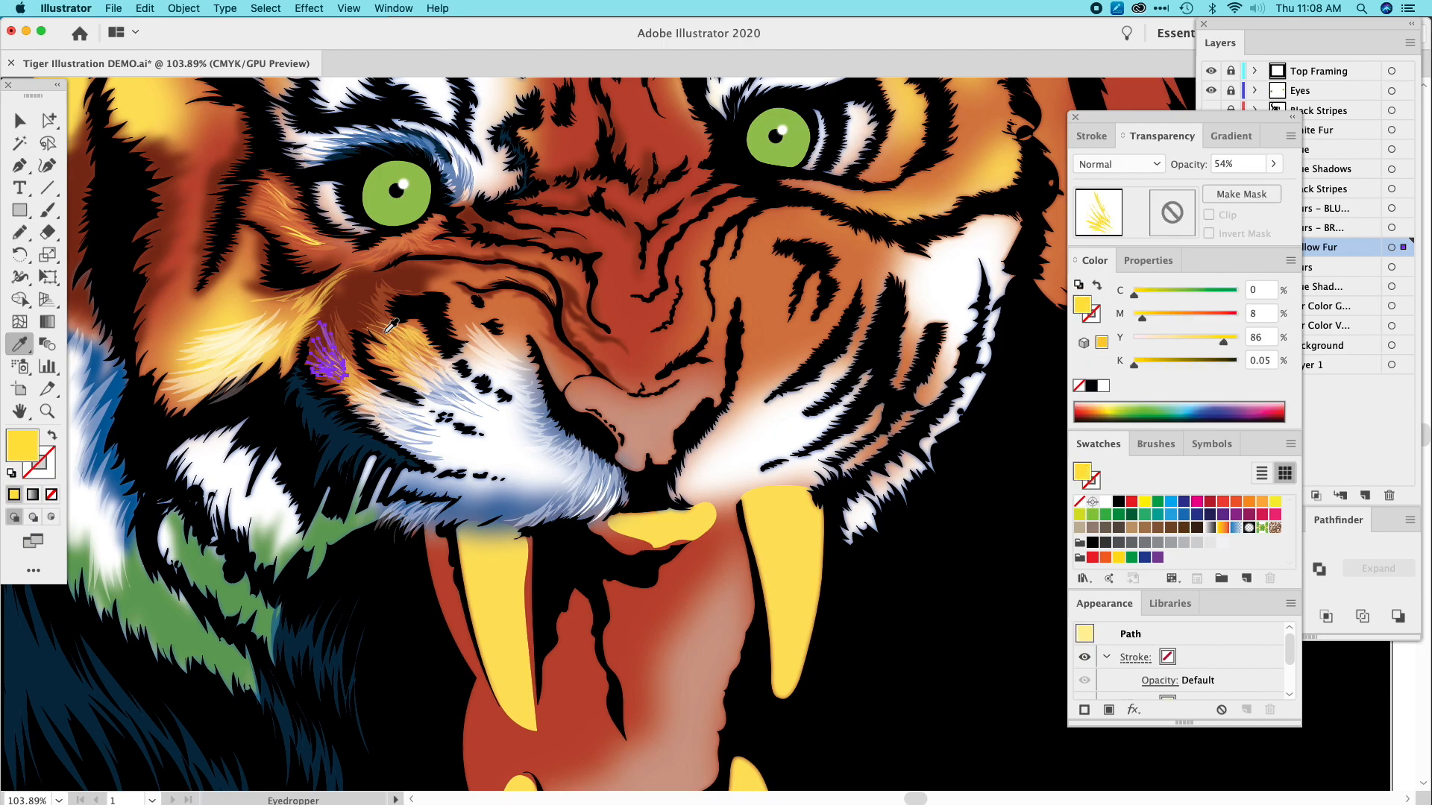
Draw a long diagonal strand cluster from the upper muzzle spots into the white fur and copy the yellow 54% appearance onto it.
{"action": "left_click", "coordinate": [27, 225]}
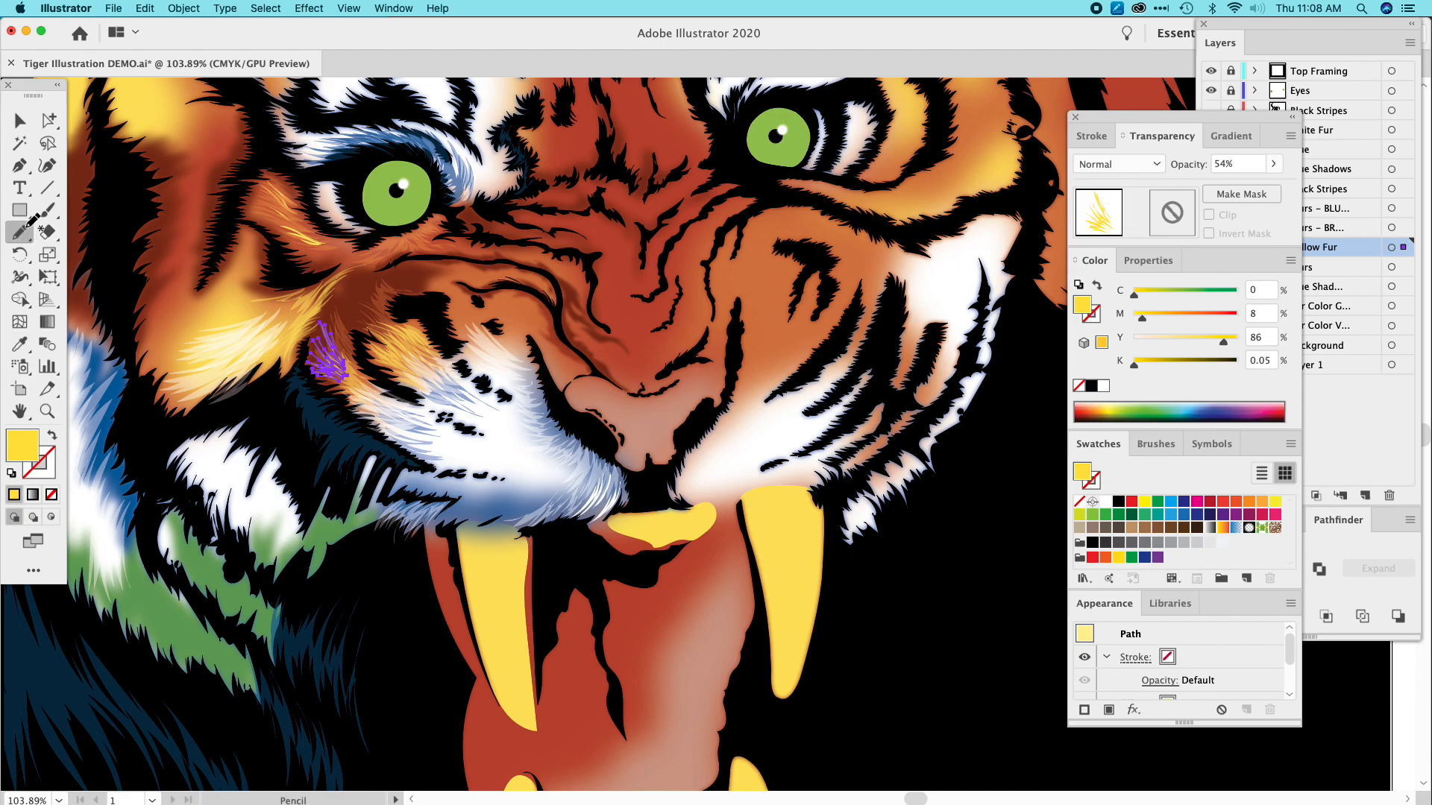
{"action": "mouse_move", "coordinate": [462, 349]}
{"action": "left_mouse_down"}
{"action": "mouse_move", "coordinate": [456, 298]}
{"action": "mouse_move", "coordinate": [488, 314]}
{"action": "mouse_move", "coordinate": [468, 306]}
{"action": "mouse_move", "coordinate": [502, 367]}
{"action": "mouse_move", "coordinate": [467, 342]}
{"action": "left_mouse_up"}
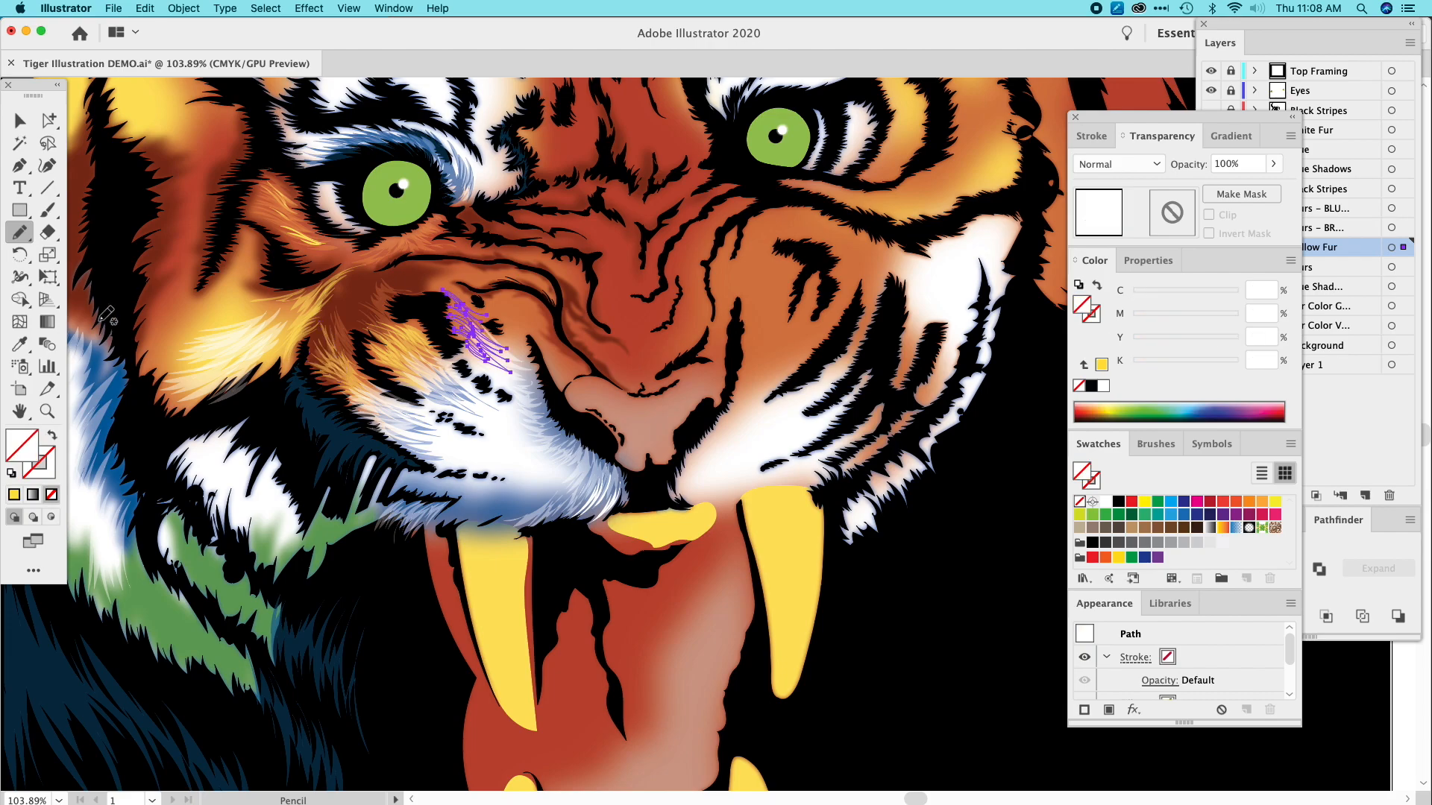
{"action": "left_click", "coordinate": [24, 351]}
{"action": "left_click", "coordinate": [340, 364]}
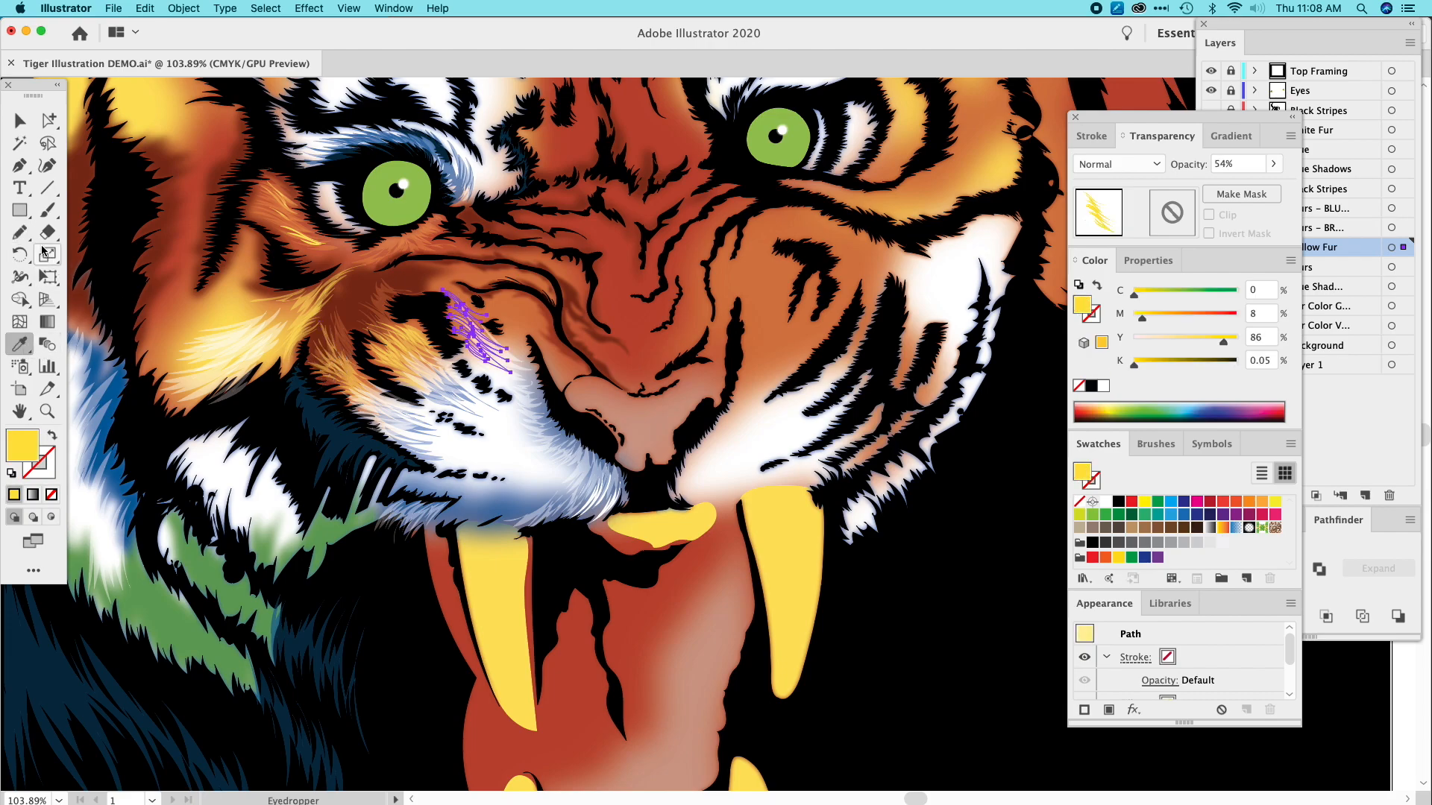
Draw a curved strand cluster under the snout crease at the top of the muzzle and copy the sampled white 51% appearance onto it.
{"action": "left_click", "coordinate": [21, 234]}
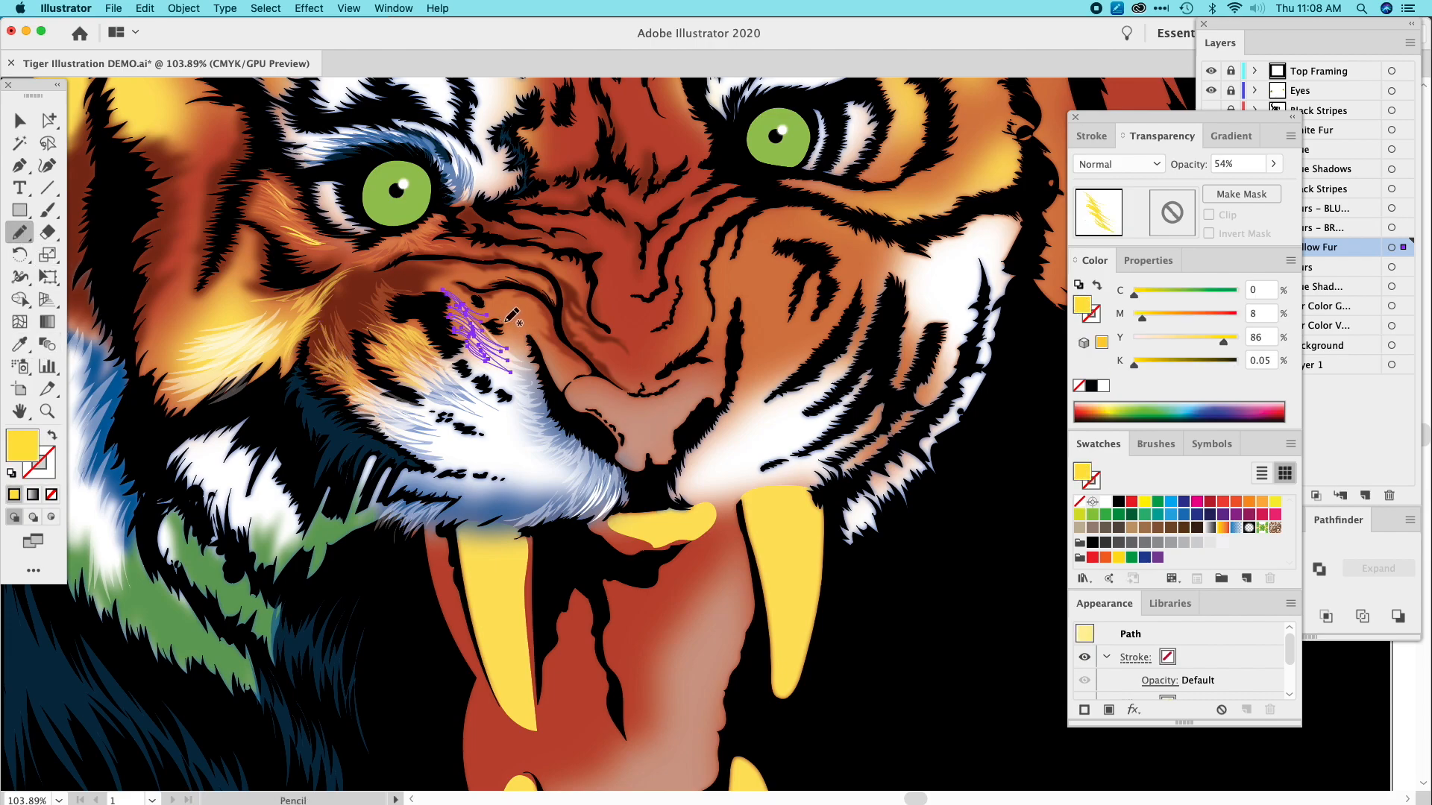
{"action": "mouse_move", "coordinate": [494, 313]}
{"action": "left_mouse_down"}
{"action": "mouse_move", "coordinate": [537, 325]}
{"action": "mouse_move", "coordinate": [516, 292]}
{"action": "mouse_move", "coordinate": [493, 300]}
{"action": "mouse_move", "coordinate": [516, 296]}
{"action": "mouse_move", "coordinate": [478, 307]}
{"action": "left_mouse_up"}
{"action": "left_click", "coordinate": [21, 344]}
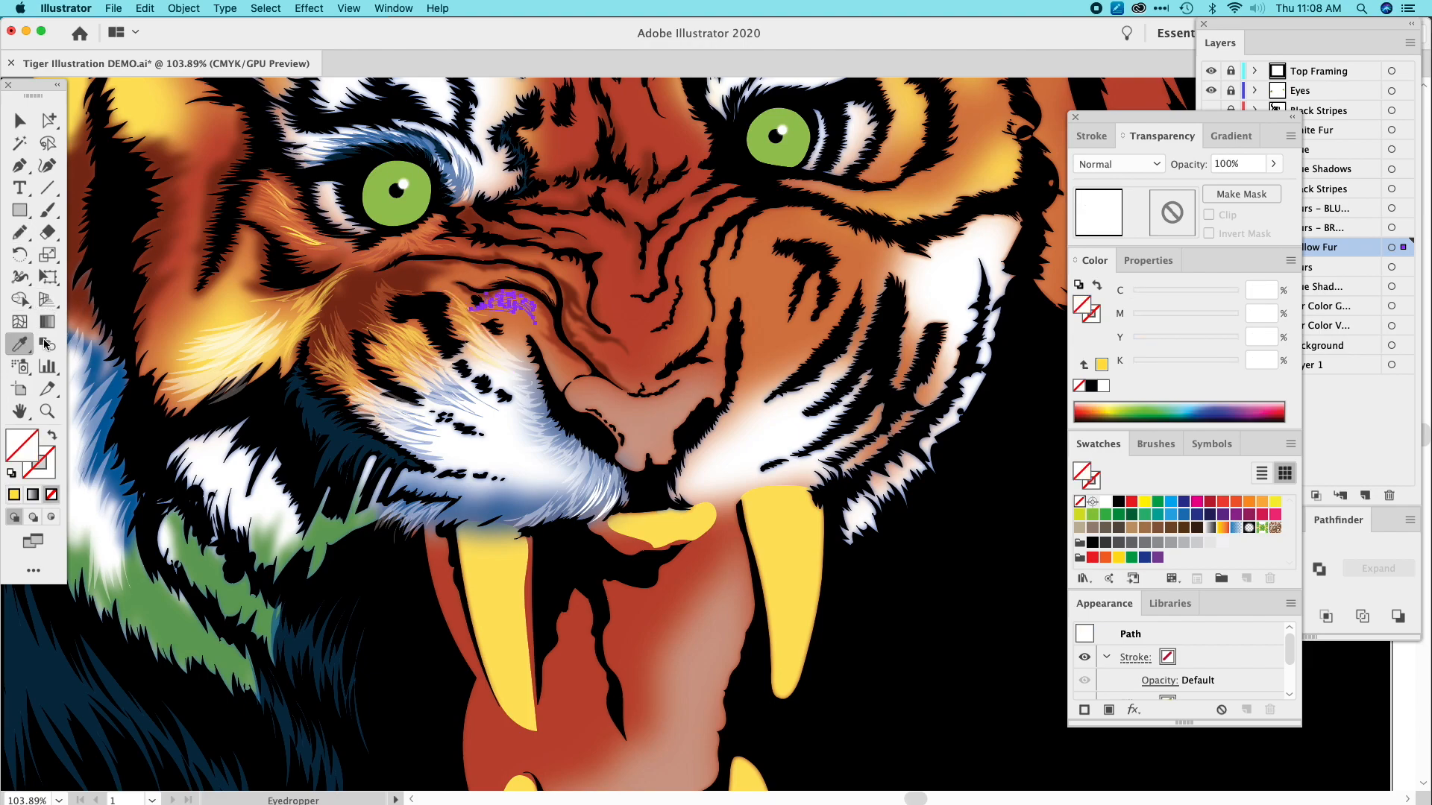
{"action": "left_click", "coordinate": [462, 328]}
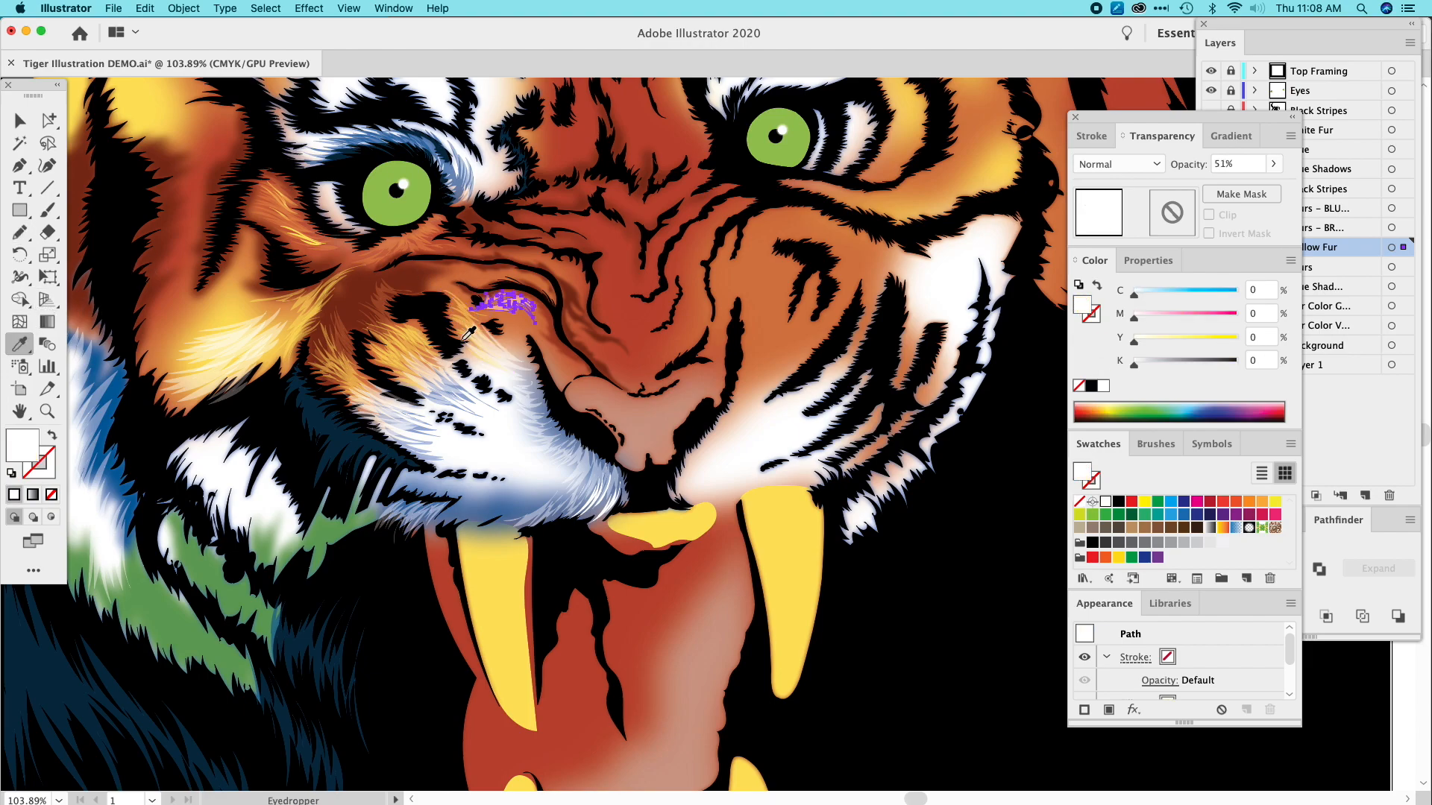
Try copying the yellow 54% appearance onto the curved strand cluster under the snout crease.
{"action": "left_click", "coordinate": [19, 120]}
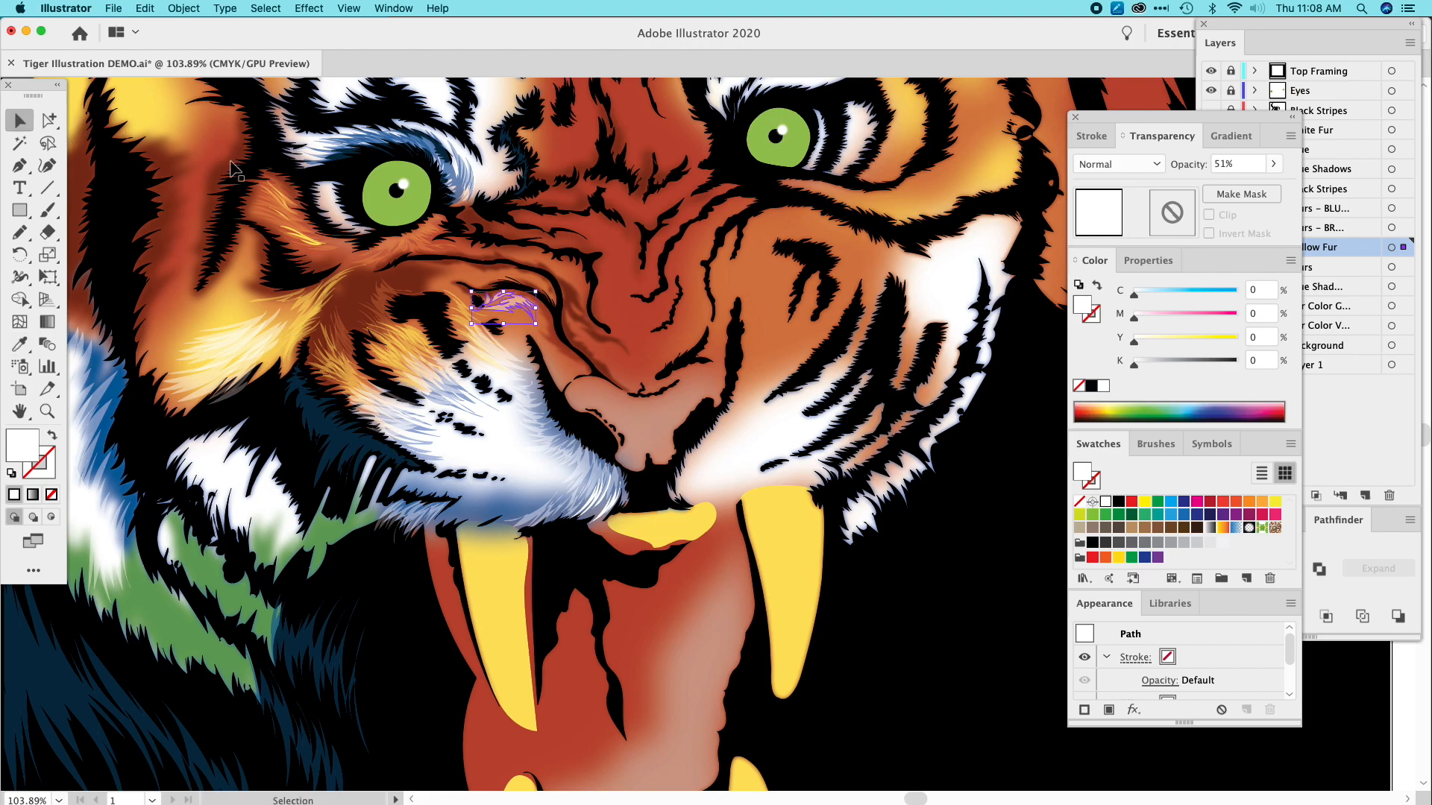
{"action": "left_click", "coordinate": [961, 524]}
{"action": "scroll", "coordinate": [770, 413], "scroll_direction": "up", "scroll_amount": 2}
{"action": "scroll", "coordinate": [771, 412], "scroll_direction": "left", "scroll_amount": 2}
{"action": "left_click", "coordinate": [555, 346]}
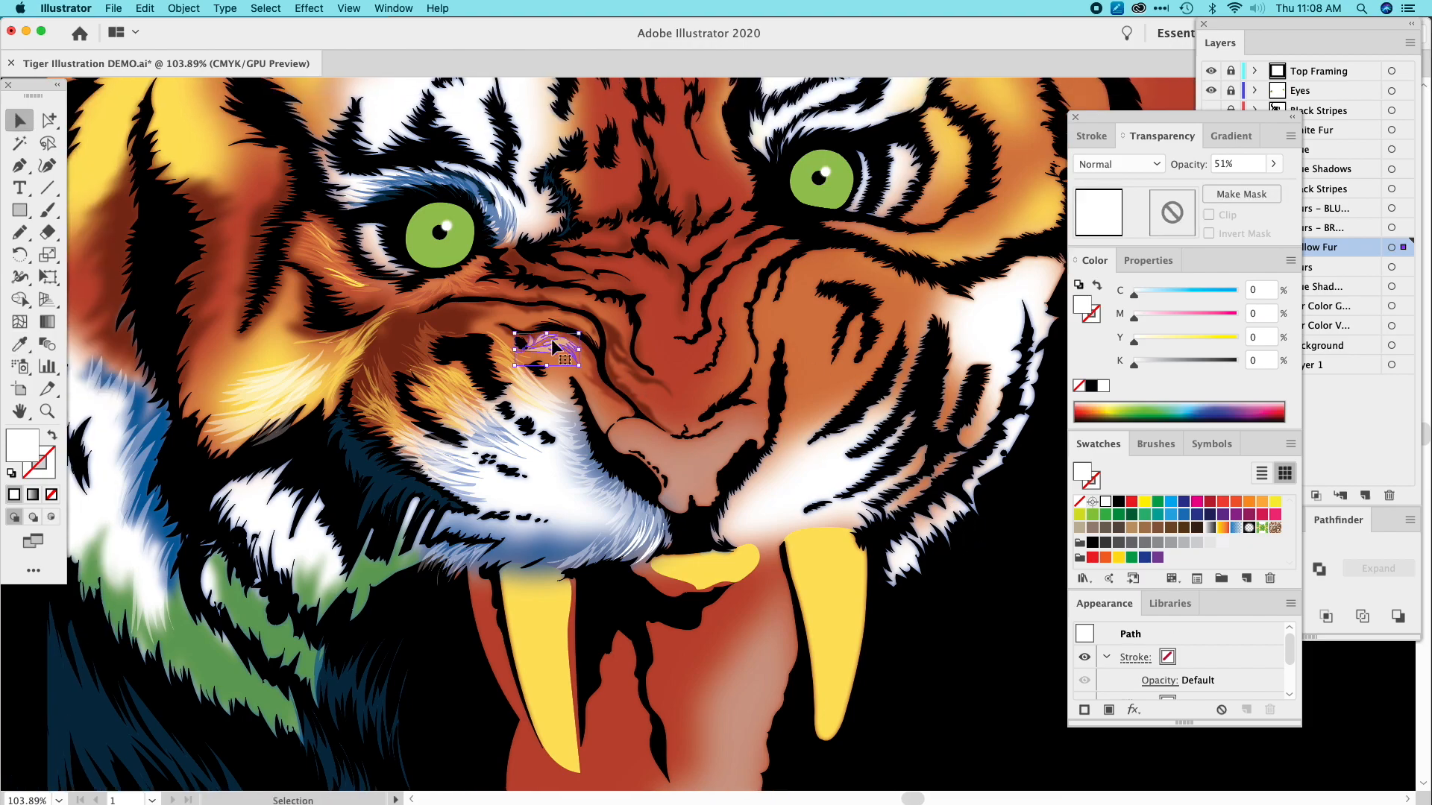
{"action": "left_click", "coordinate": [19, 344]}
{"action": "left_click", "coordinate": [457, 375]}
Undo the recolouring and drawing of the curved strand cluster under the snout crease.
{"action": "key", "text": "super+z"}
{"action": "key", "text": "super+z"}
{"action": "key", "text": "super+z"}
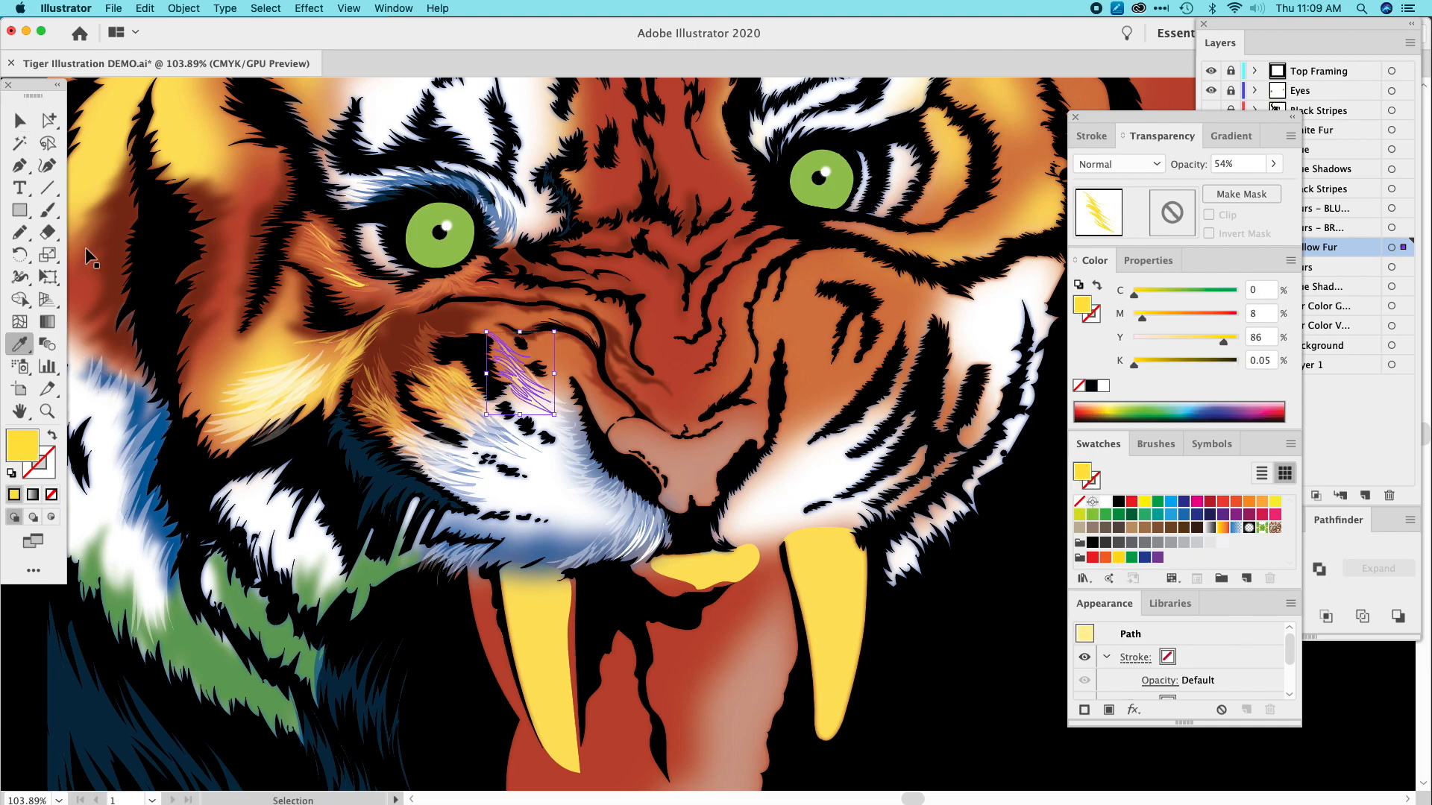
Extend the yellow 54% diagonal strand cluster on the upper muzzle toward the nose with more hand-drawn strands.
{"action": "left_click", "coordinate": [29, 236]}
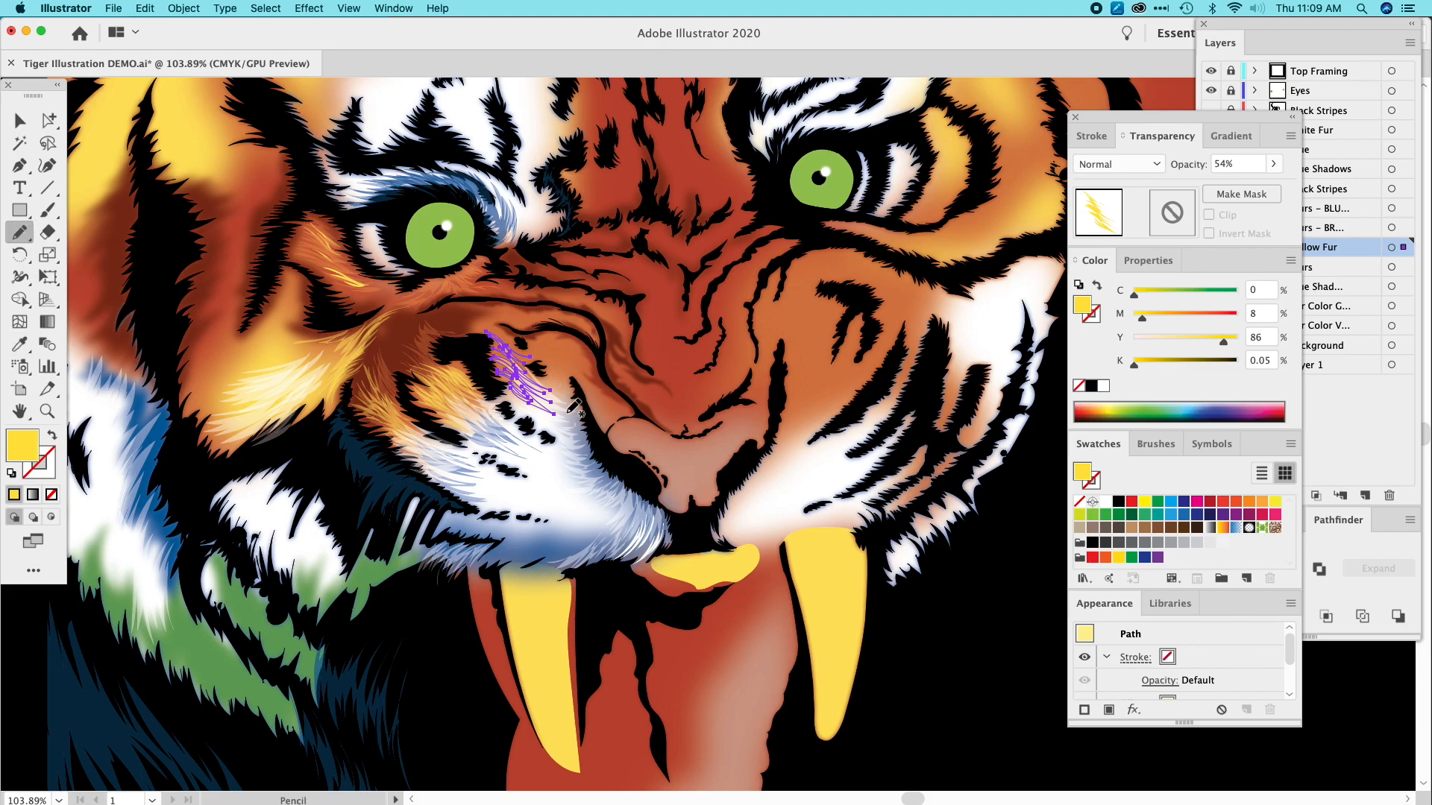
{"action": "mouse_move", "coordinate": [565, 425]}
{"action": "left_mouse_down"}
{"action": "mouse_move", "coordinate": [543, 392]}
{"action": "mouse_move", "coordinate": [569, 401]}
{"action": "mouse_move", "coordinate": [548, 379]}
{"action": "mouse_move", "coordinate": [567, 382]}
{"action": "mouse_move", "coordinate": [580, 345]}
{"action": "mouse_move", "coordinate": [548, 361]}
{"action": "mouse_move", "coordinate": [562, 370]}
{"action": "mouse_move", "coordinate": [576, 415]}
{"action": "left_mouse_up"}
{"action": "left_click", "coordinate": [13, 345]}
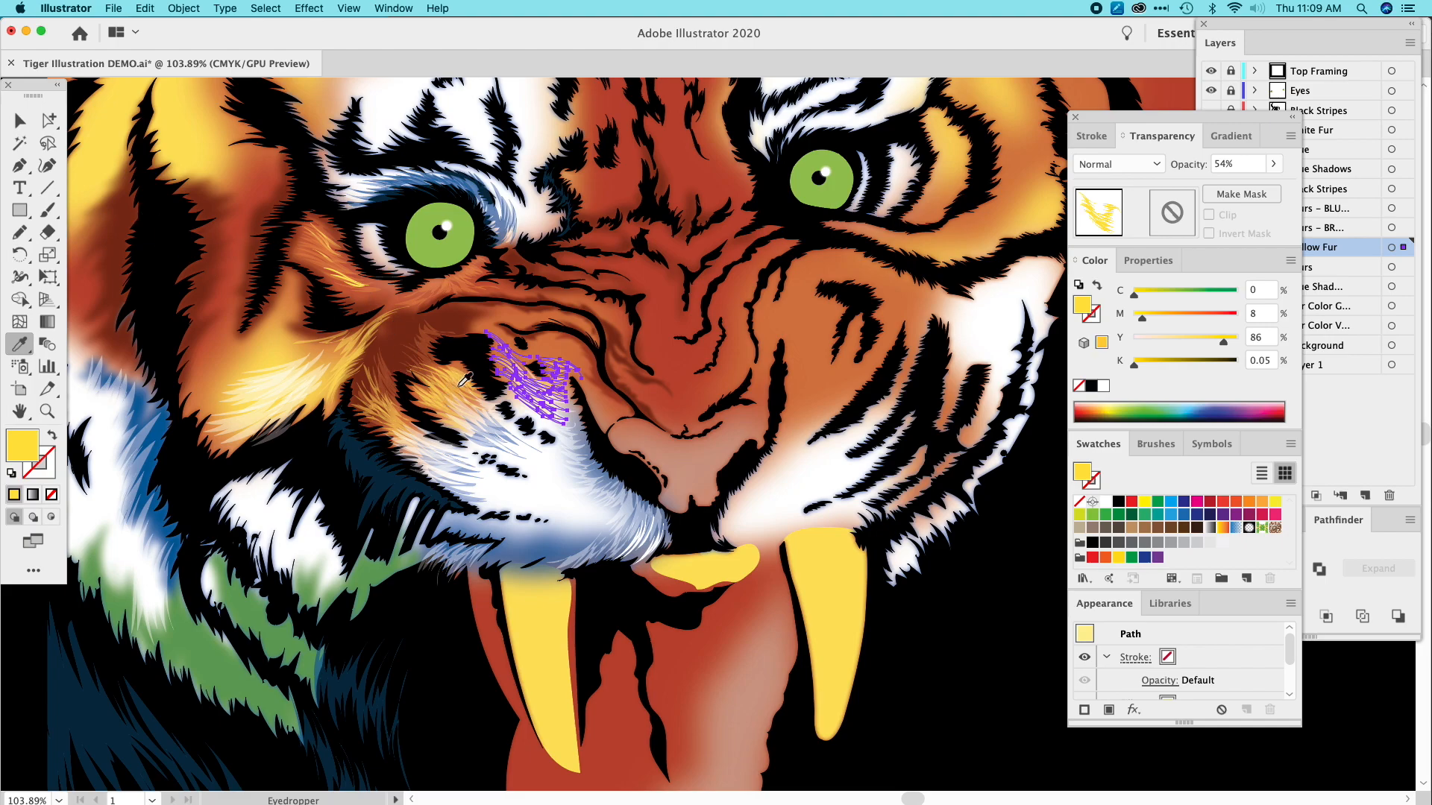
{"action": "left_click", "coordinate": [20, 121]}
{"action": "left_click", "coordinate": [212, 216]}
{"action": "key", "text": "super+h"}
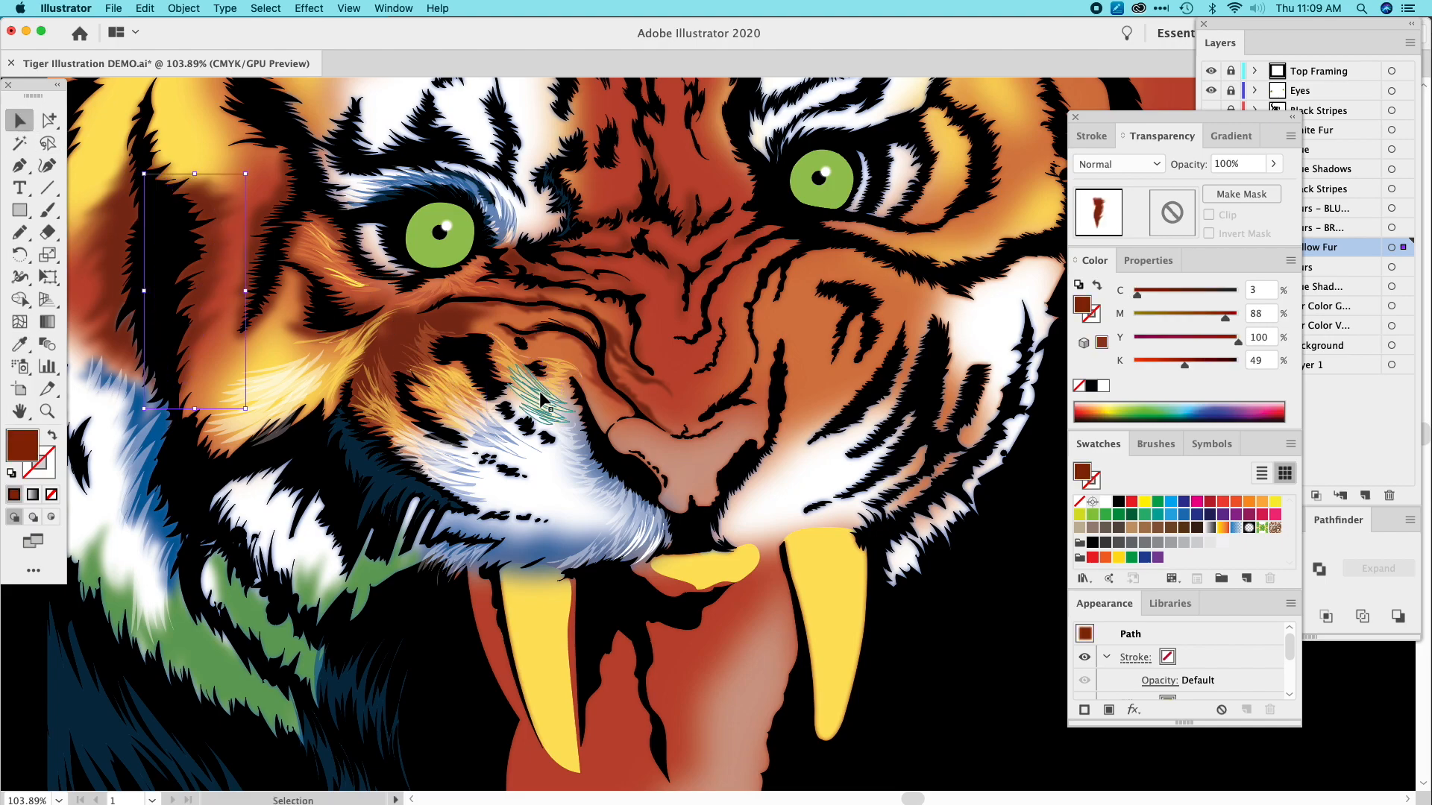
Try the yellow 54% appearance on the white 51% strand cluster beside the upper muzzle spots, and undo the change.
{"action": "left_click", "coordinate": [585, 430]}
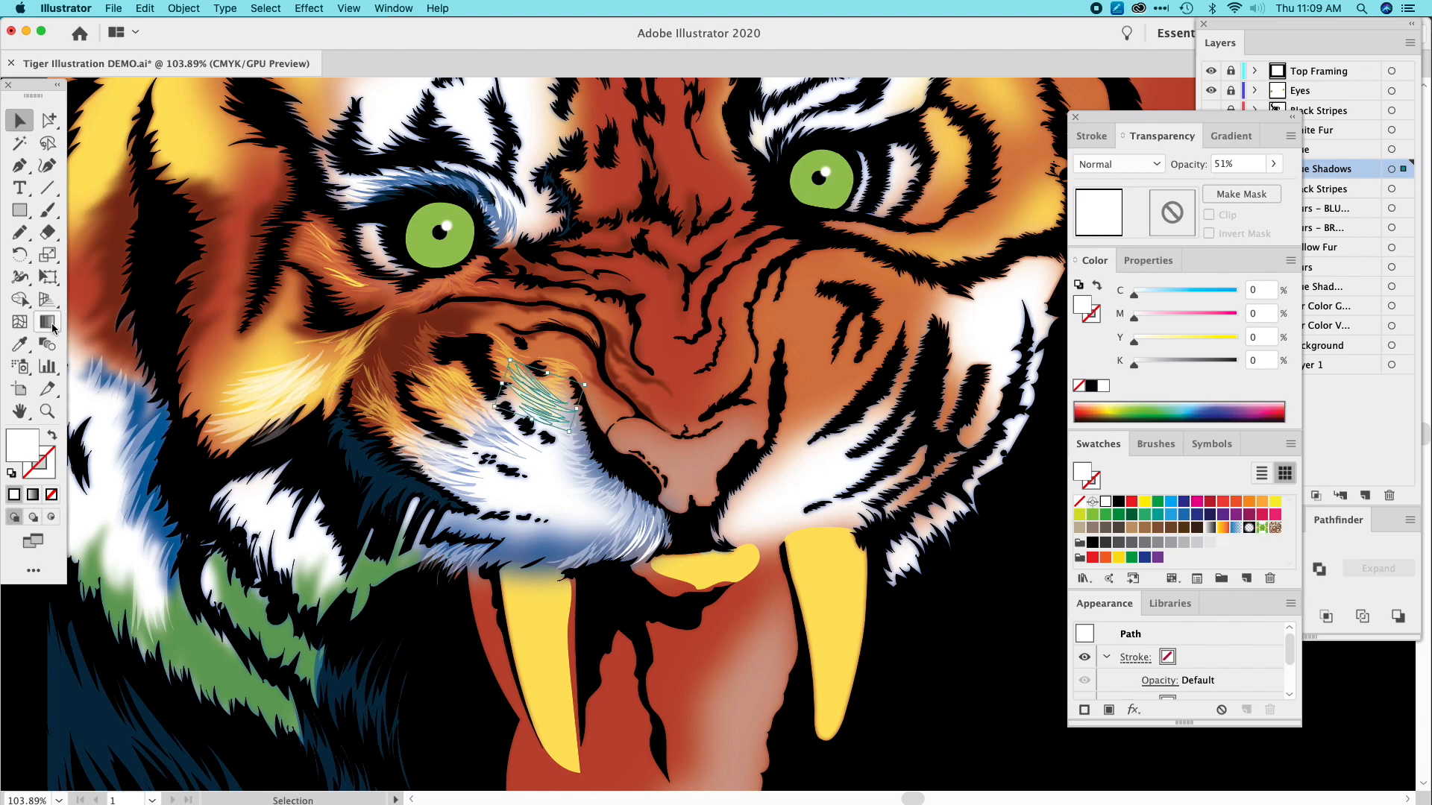
{"action": "left_click", "coordinate": [21, 343]}
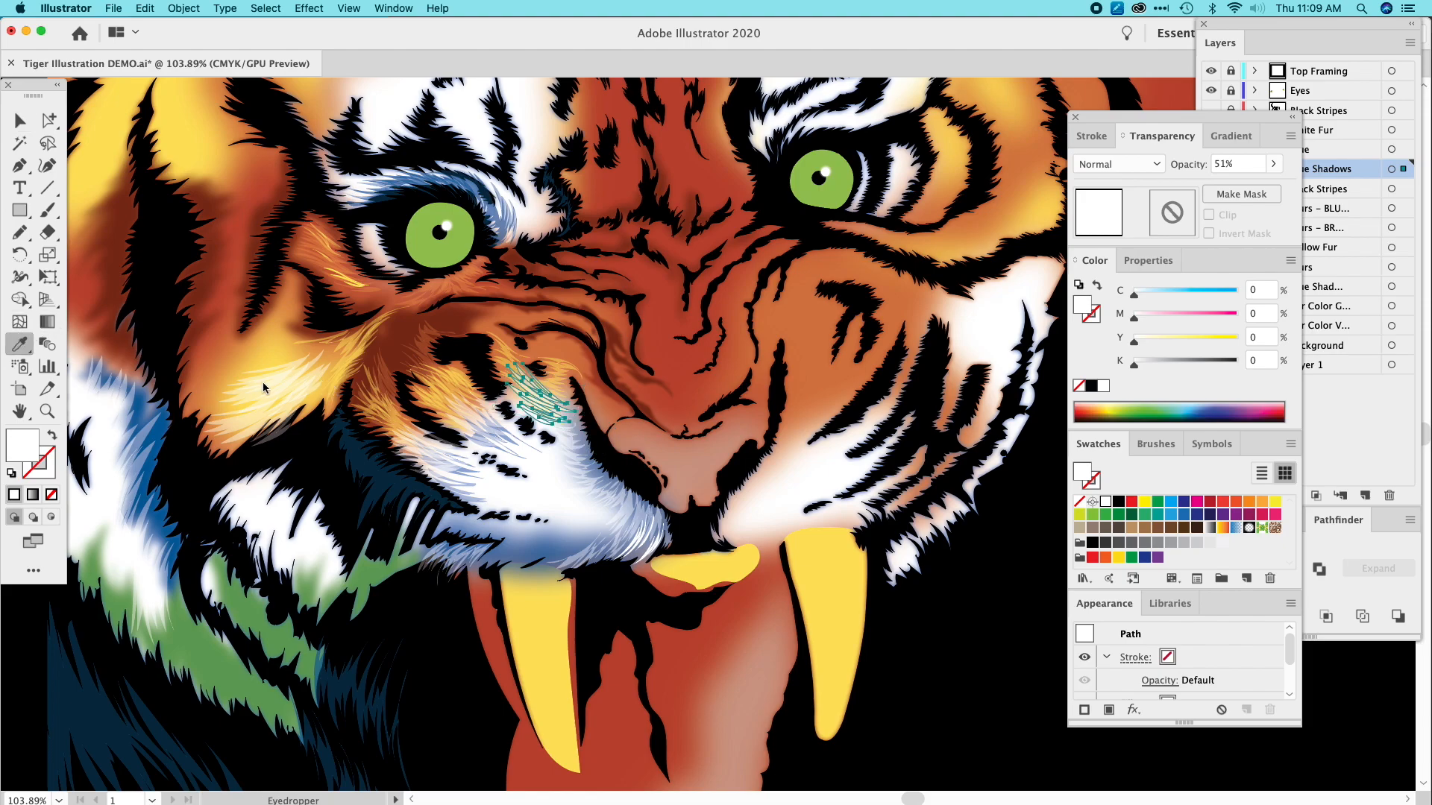
{"action": "left_click", "coordinate": [356, 342]}
{"action": "left_click", "coordinate": [20, 121]}
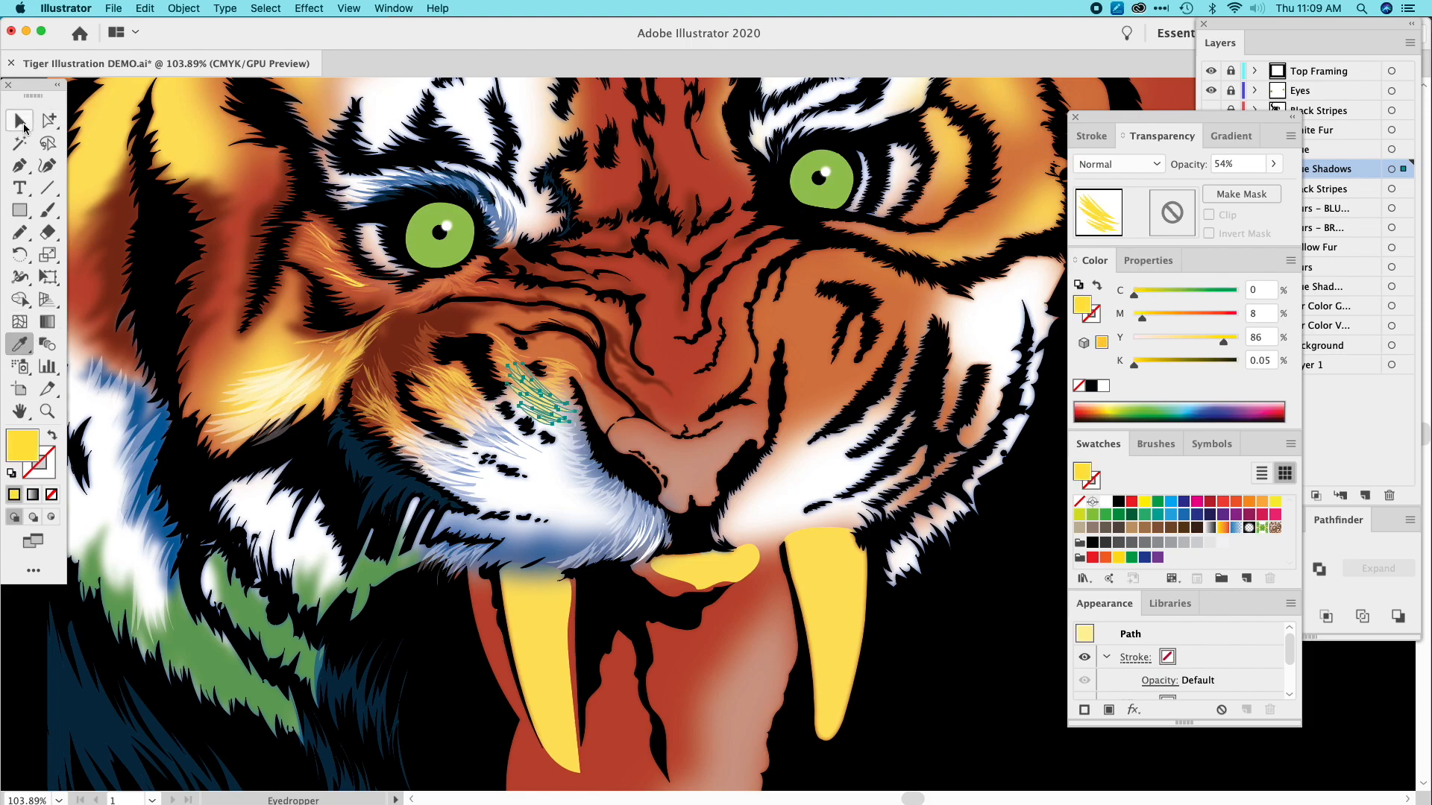
{"action": "left_click", "coordinate": [224, 197]}
{"action": "key", "text": "super+z"}
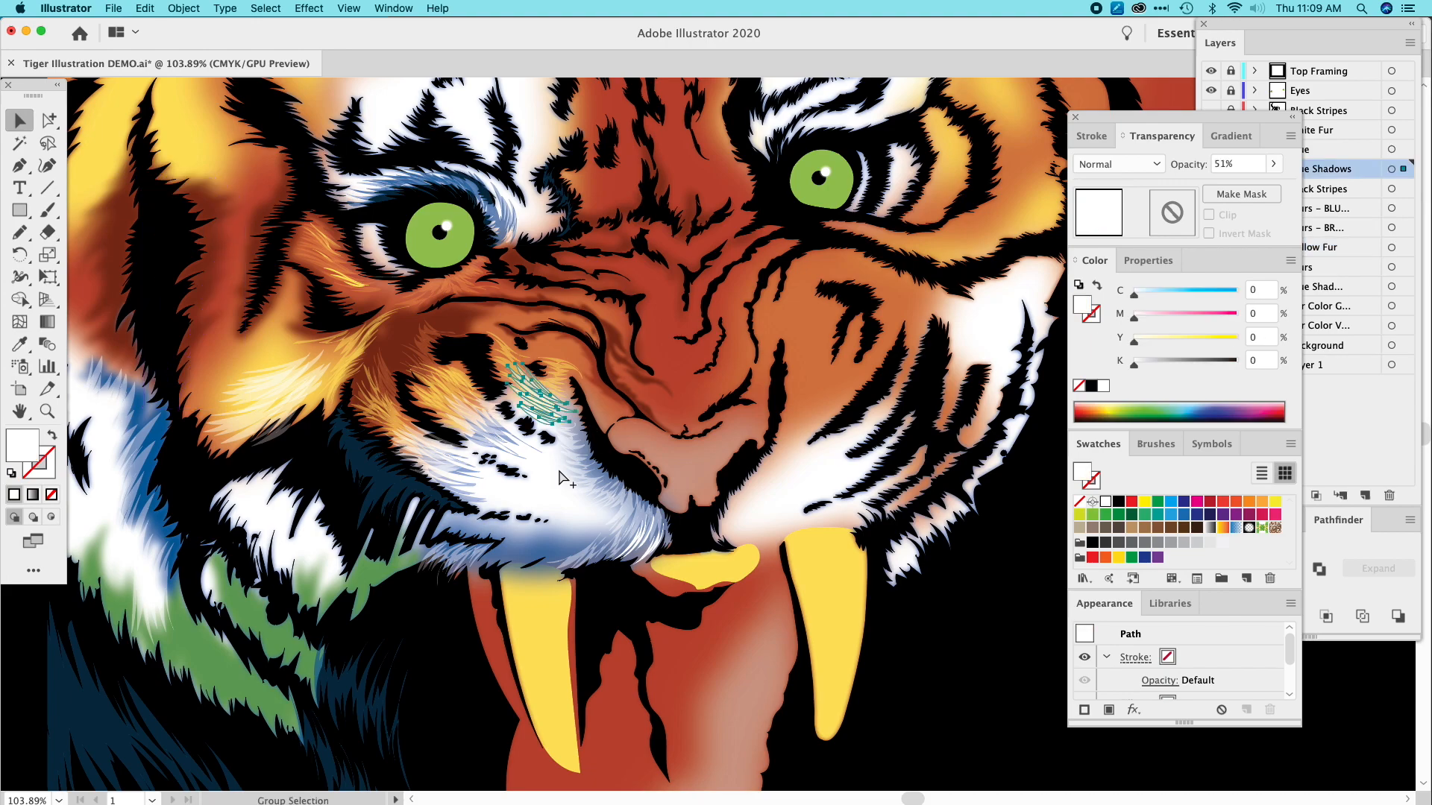
Draw a horizontal strand cluster under the snout crease above the muzzle, copy the yellow 54% appearance onto it and deselect it.
{"action": "key", "text": "space"}
{"action": "left_click_drag", "start_coordinate": [613, 435], "coordinate": [561, 537]}
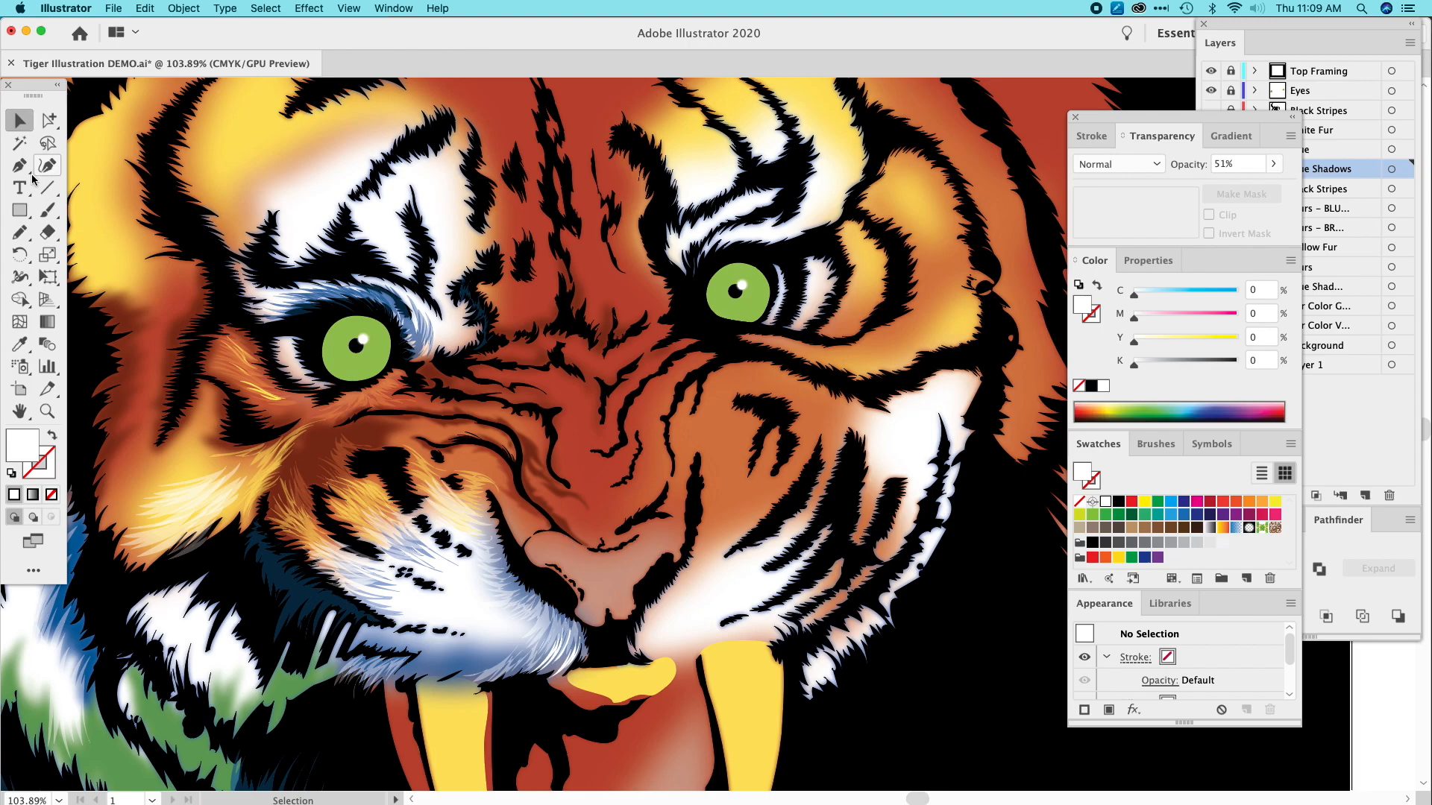
{"action": "left_click", "coordinate": [20, 232]}
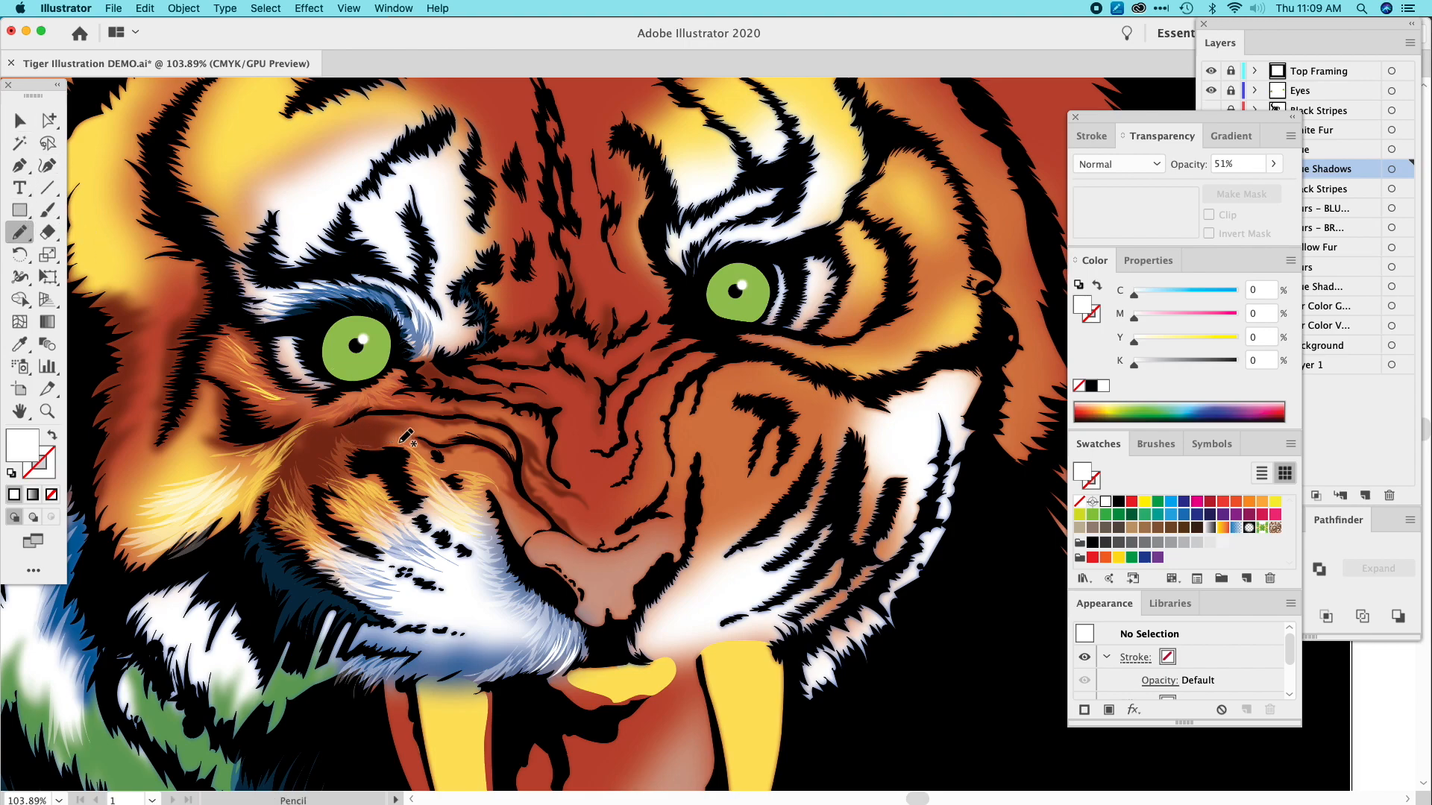
{"action": "mouse_move", "coordinate": [392, 440]}
{"action": "left_mouse_down"}
{"action": "mouse_move", "coordinate": [375, 443]}
{"action": "mouse_move", "coordinate": [468, 431]}
{"action": "mouse_move", "coordinate": [409, 430]}
{"action": "mouse_move", "coordinate": [425, 443]}
{"action": "mouse_move", "coordinate": [406, 438]}
{"action": "mouse_move", "coordinate": [403, 456]}
{"action": "left_mouse_up"}
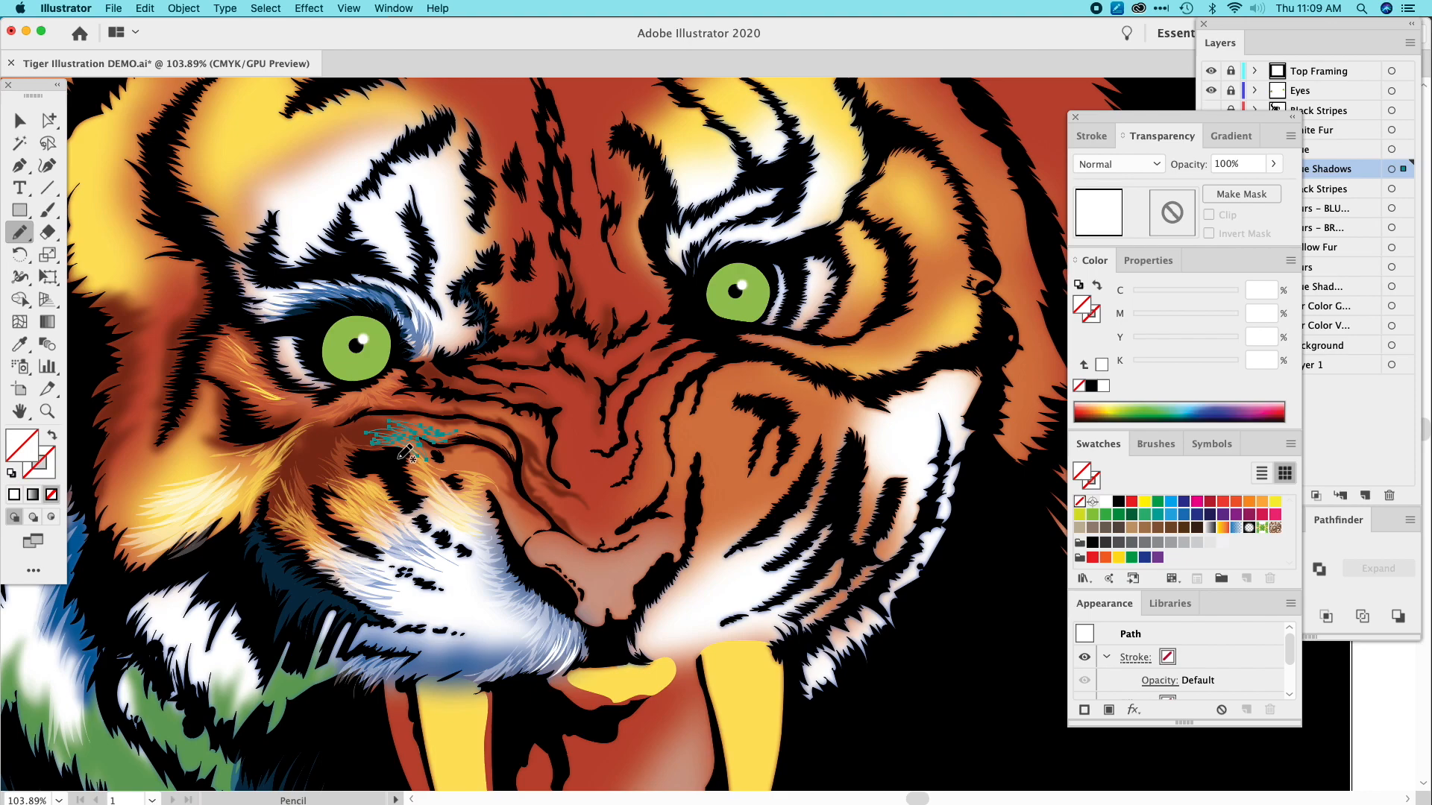
{"action": "left_click", "coordinate": [20, 344]}
{"action": "left_click", "coordinate": [298, 411]}
{"action": "left_click", "coordinate": [20, 120]}
{"action": "key", "text": "super+shift+a"}
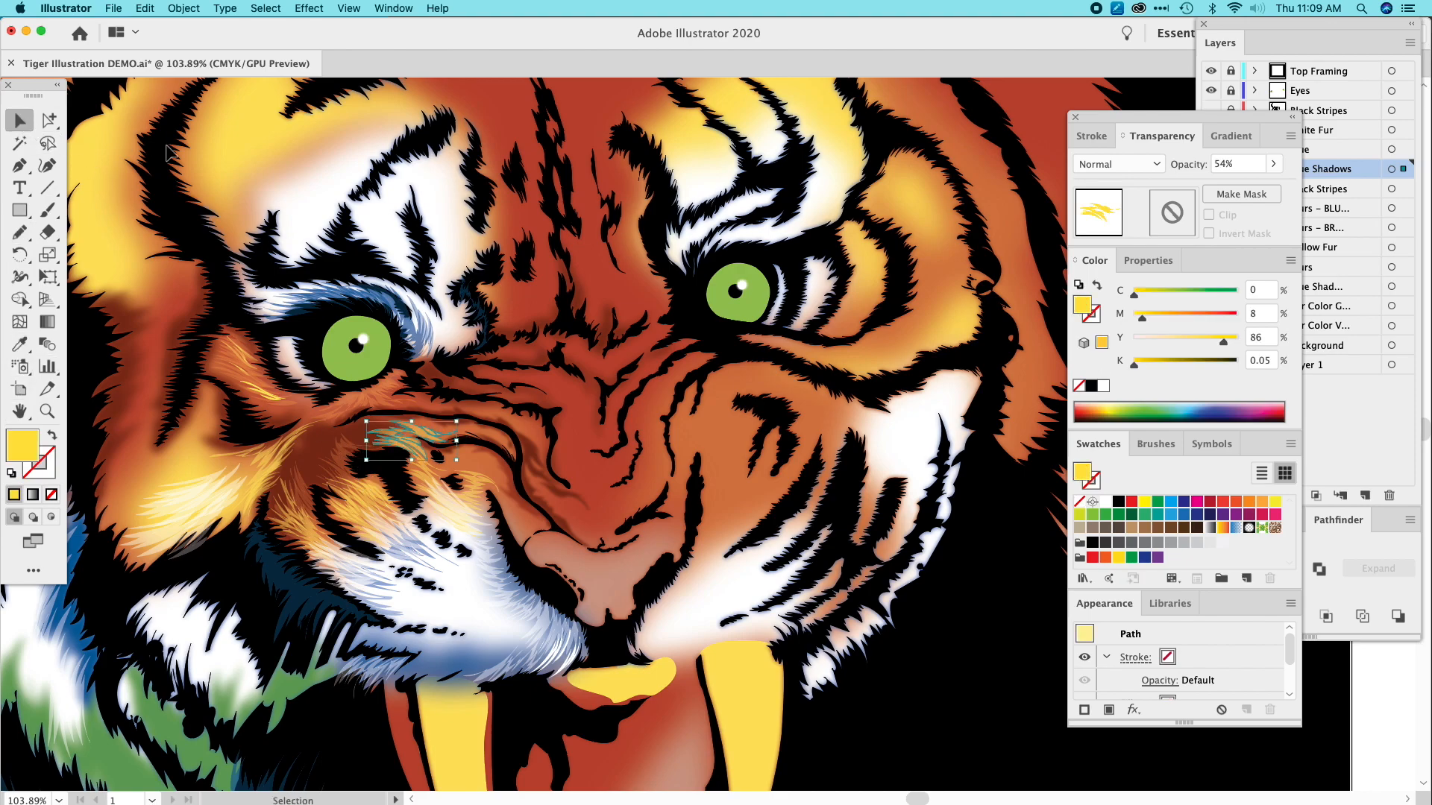
Draw another strand cluster at the cheek end of the snout crease and fill it with red sampled from the forehead fur.
{"action": "key", "text": "n"}
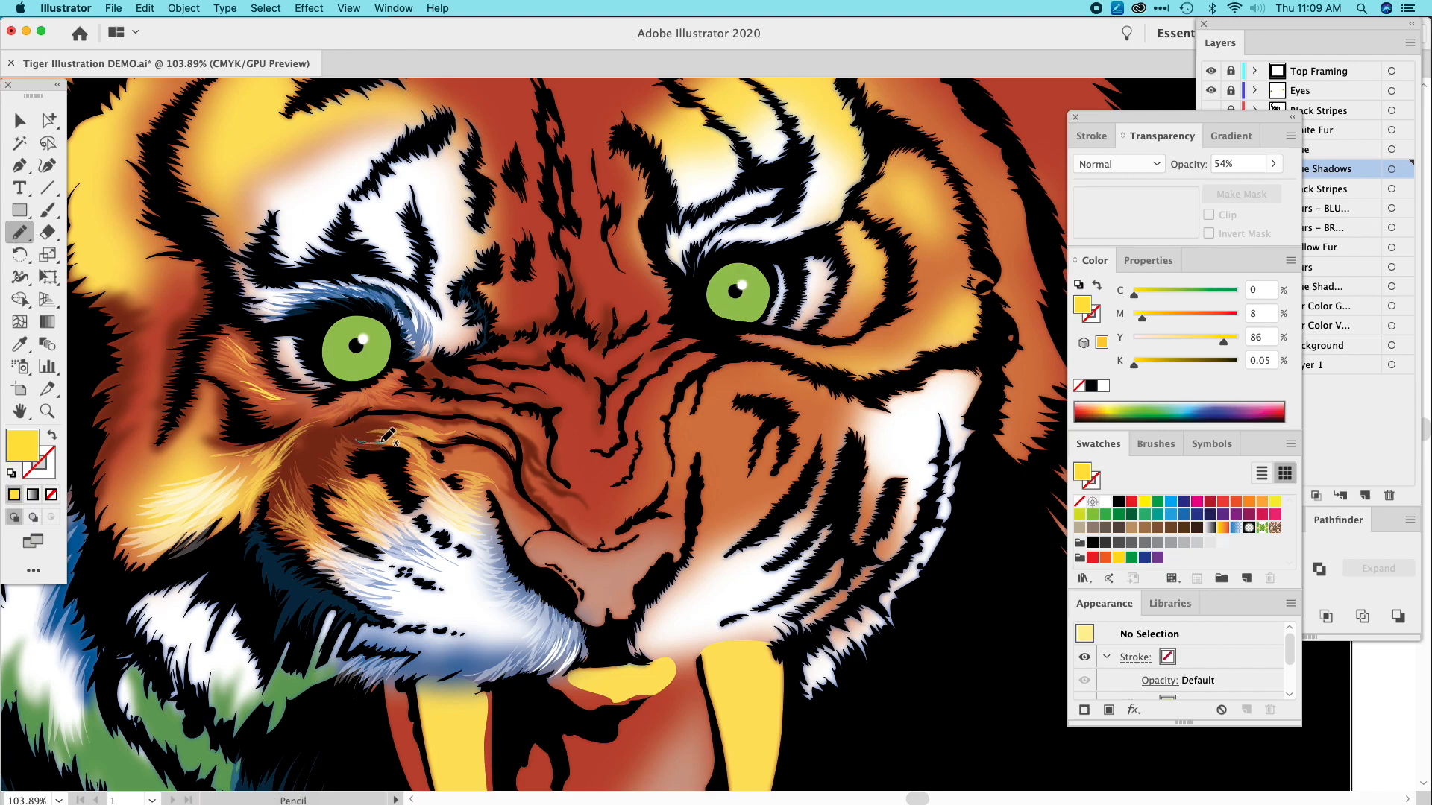
{"action": "mouse_move", "coordinate": [380, 440]}
{"action": "left_mouse_down"}
{"action": "mouse_move", "coordinate": [343, 431]}
{"action": "mouse_move", "coordinate": [383, 438]}
{"action": "mouse_move", "coordinate": [353, 426]}
{"action": "mouse_move", "coordinate": [381, 419]}
{"action": "mouse_move", "coordinate": [410, 430]}
{"action": "mouse_move", "coordinate": [379, 451]}
{"action": "left_mouse_up"}
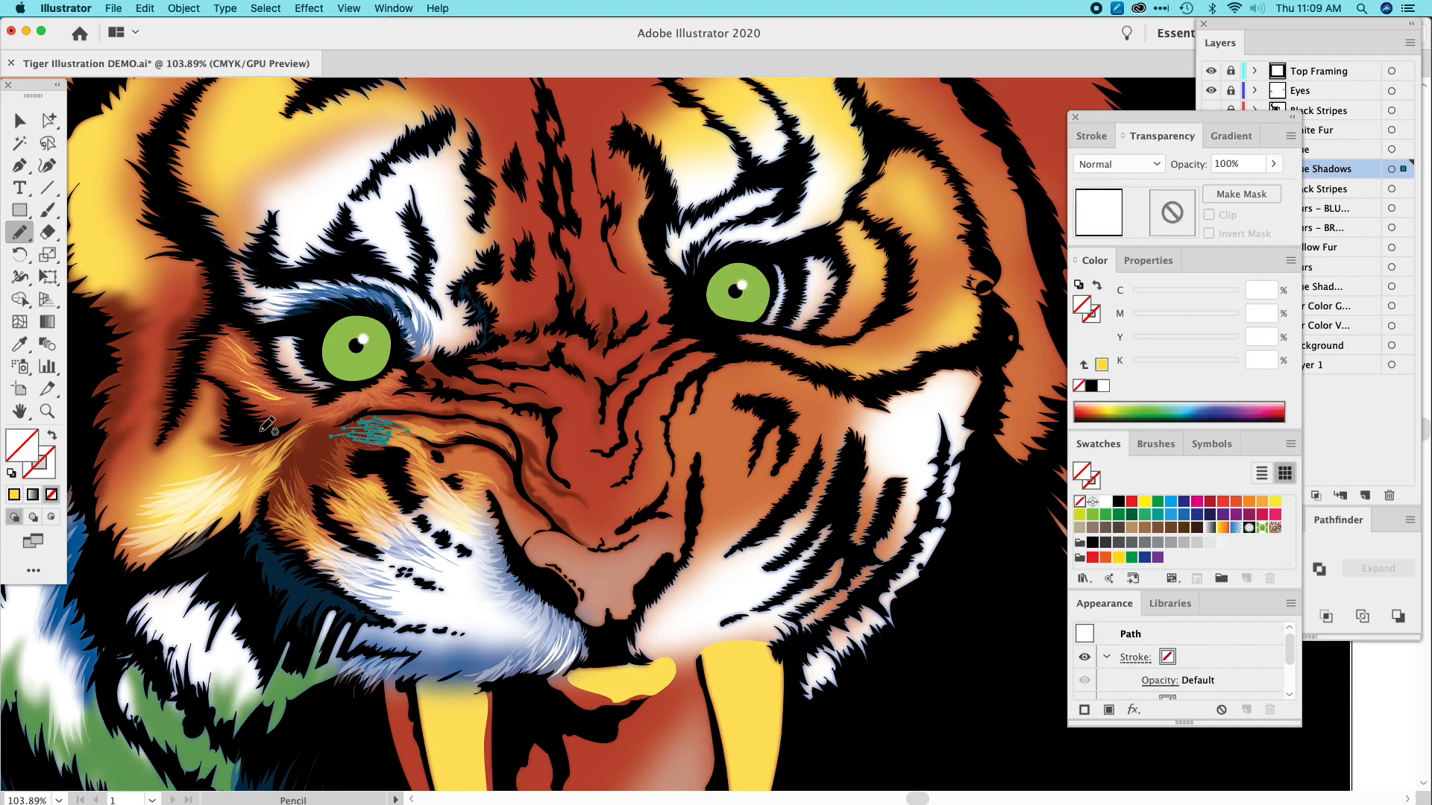
{"action": "left_click", "coordinate": [20, 344]}
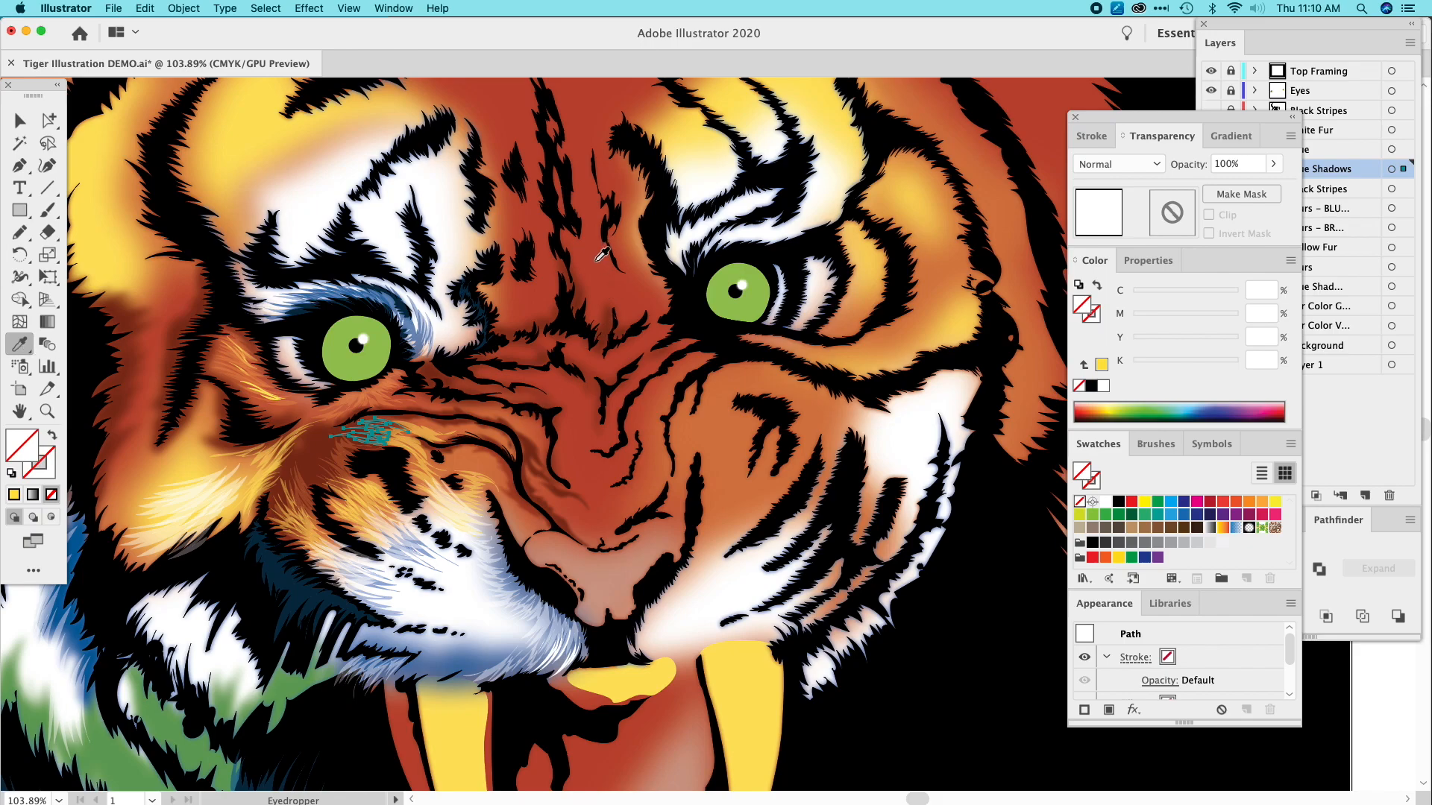
{"action": "left_click", "coordinate": [598, 261]}
{"action": "key", "text": "v"}
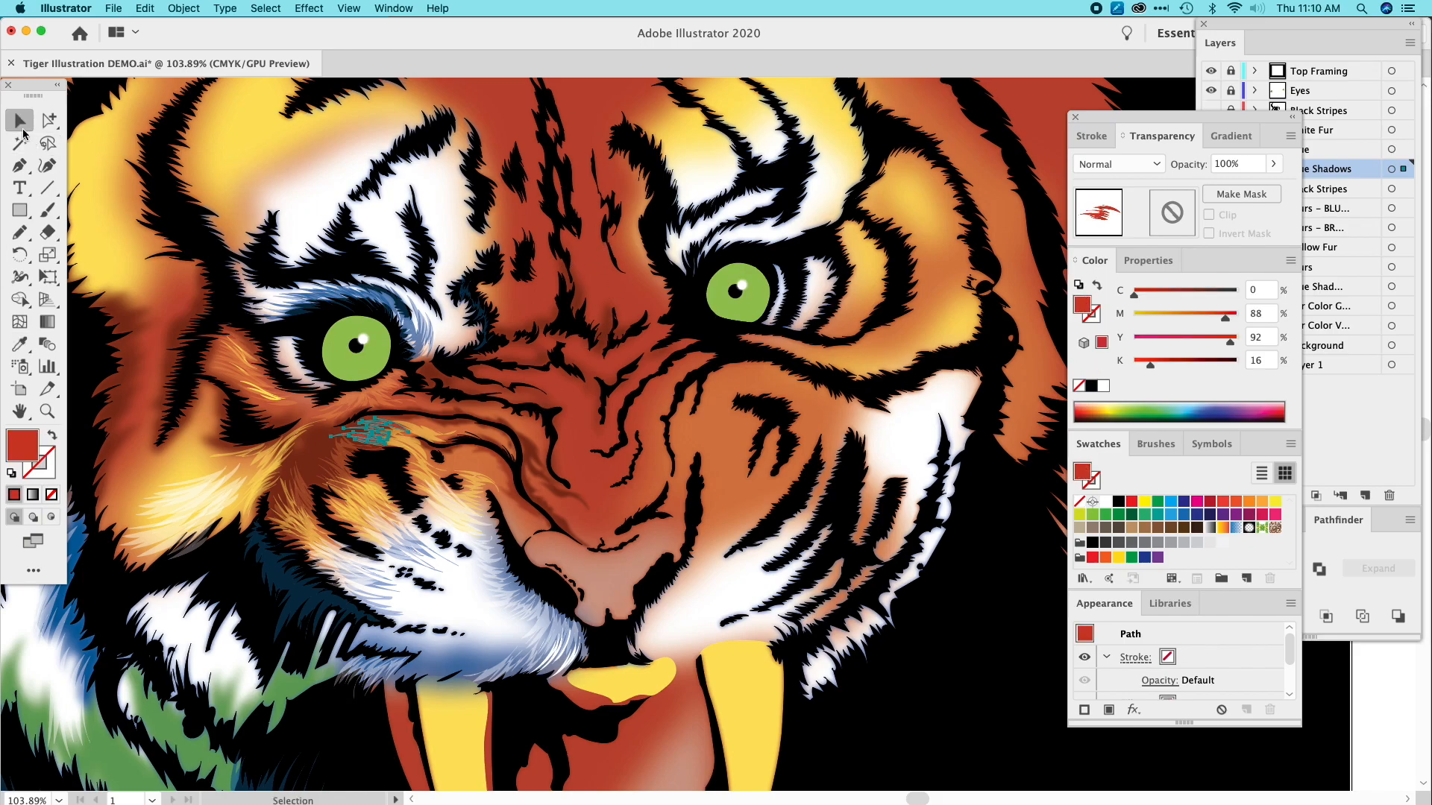
Recolour the red strand cluster to C 0, M 82, Y 100, K 0, lower its opacity to 57% and deselect it.
{"action": "left_click", "coordinate": [218, 222]}
{"action": "left_click", "coordinate": [373, 446]}
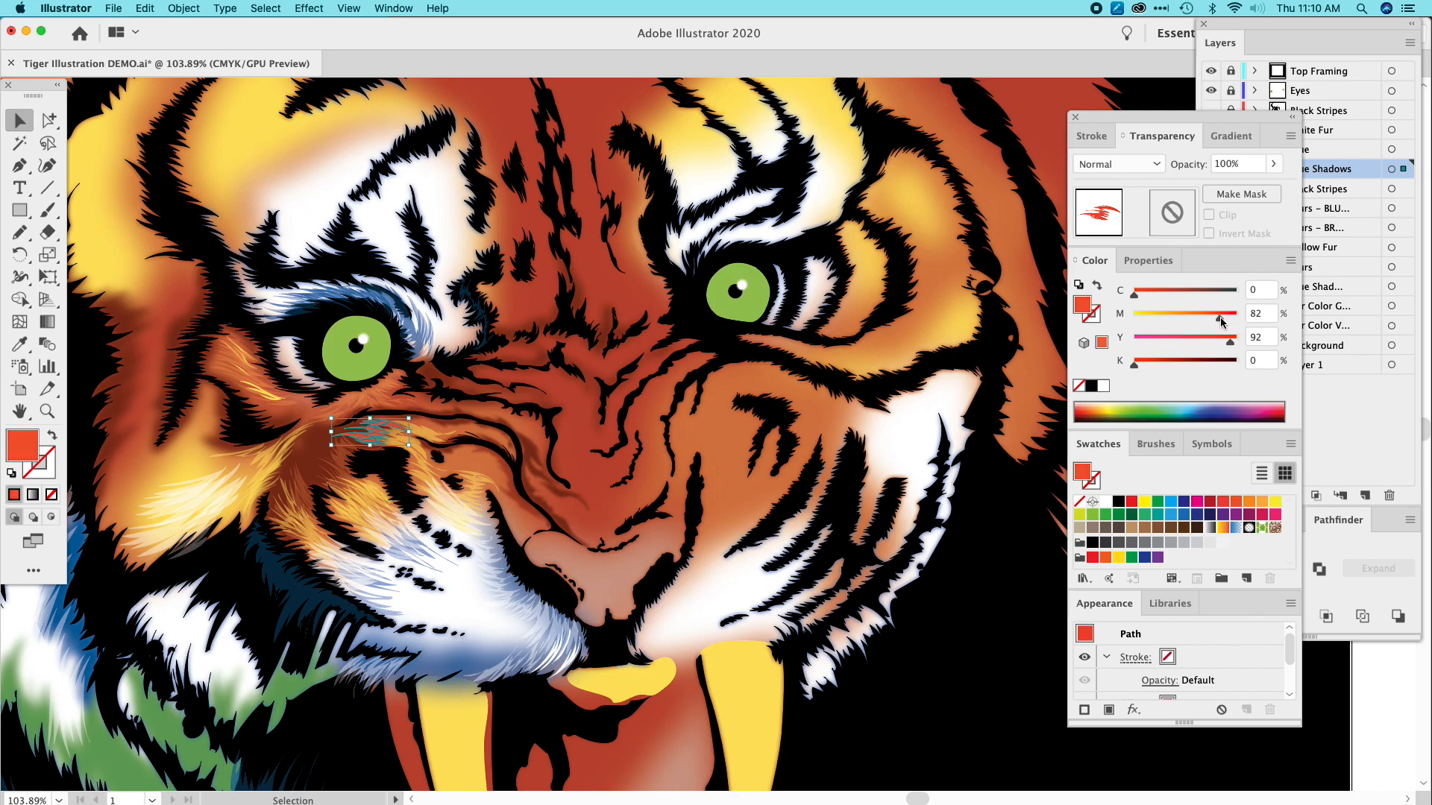
{"action": "left_click_drag", "start_coordinate": [1230, 342], "coordinate": [1247, 345]}
{"action": "left_click", "coordinate": [1271, 164]}
{"action": "left_click", "coordinate": [1241, 188]}
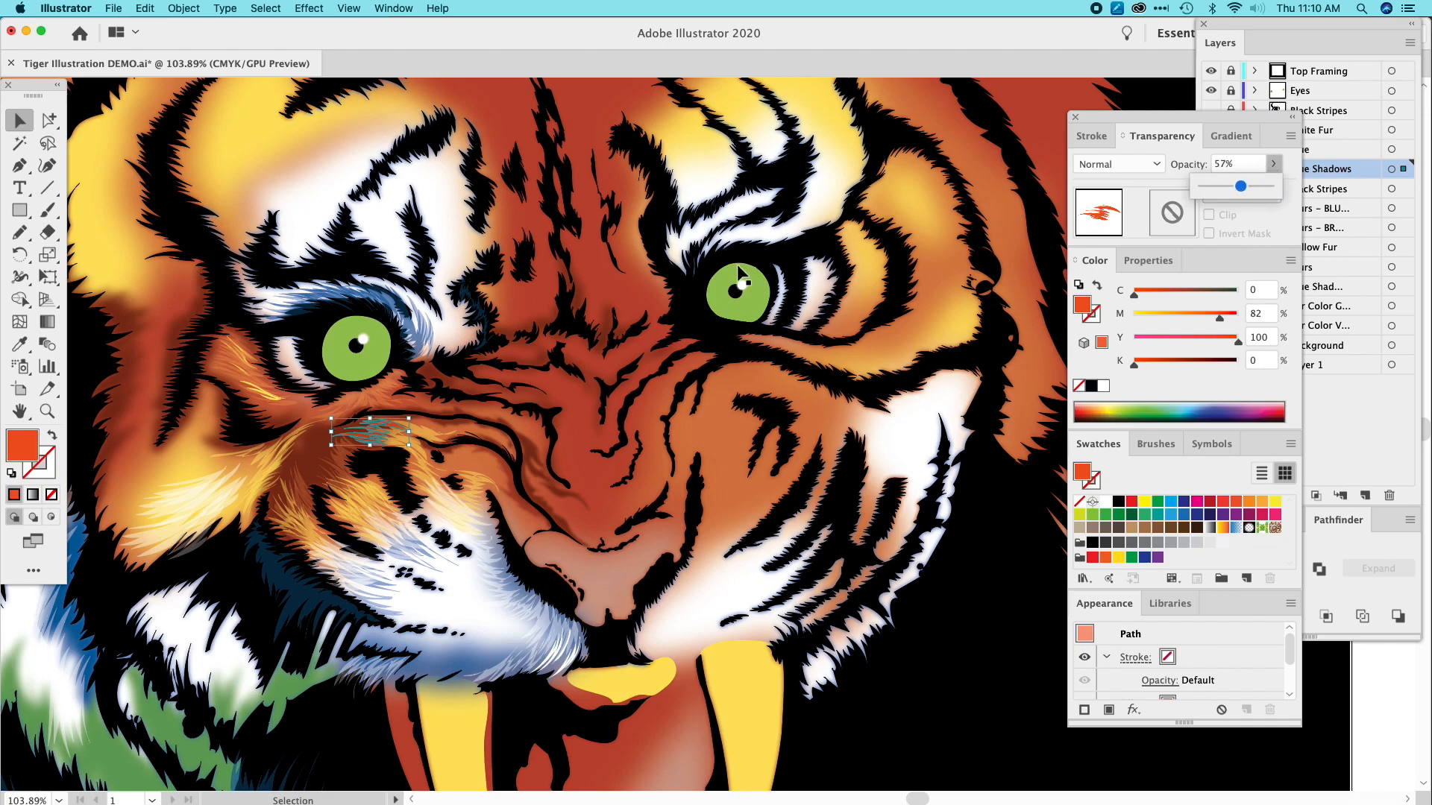
{"action": "left_click", "coordinate": [492, 139]}
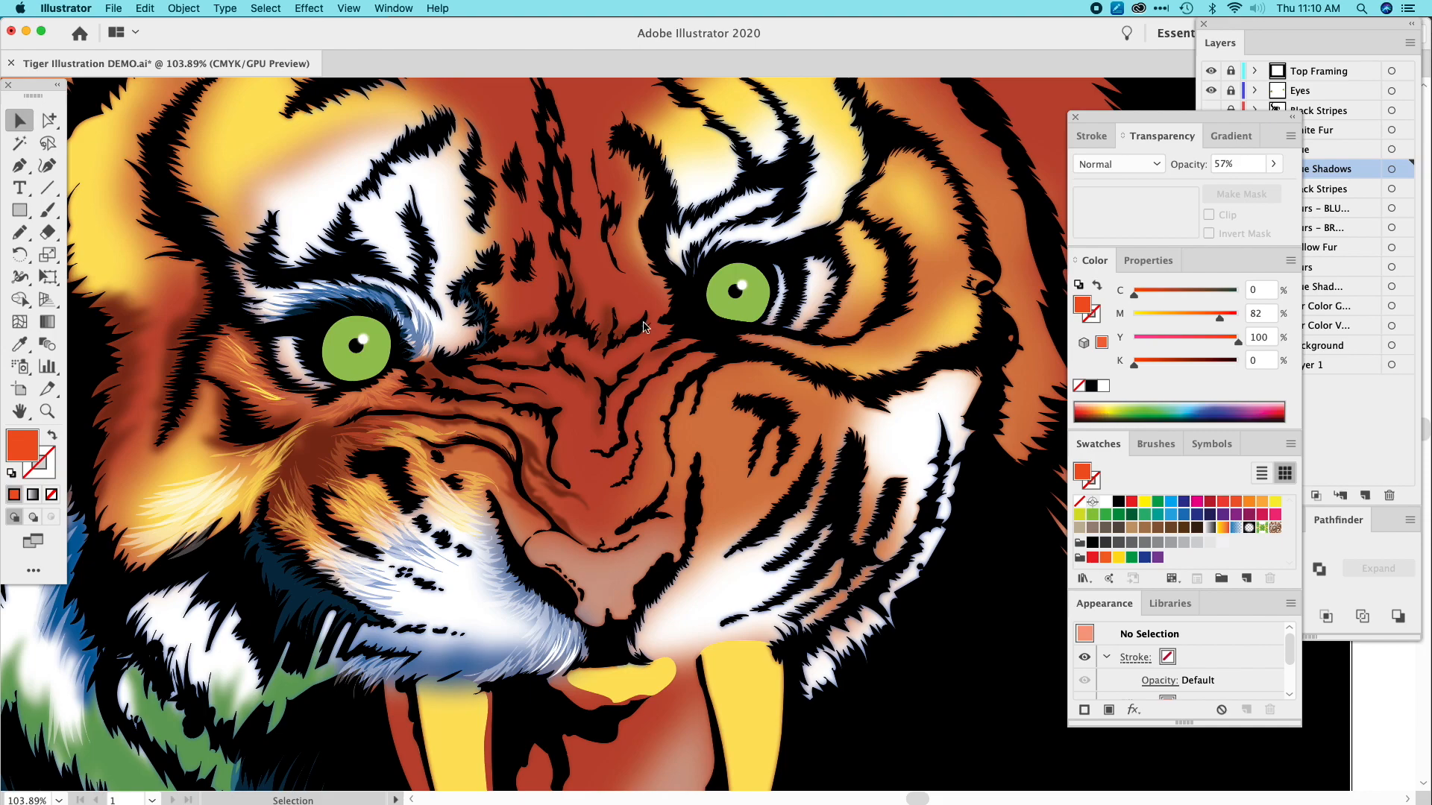
Activate the Pencil tool for drawing strands in the dark fur below the snout crease.
{"action": "left_click", "coordinate": [19, 232]}
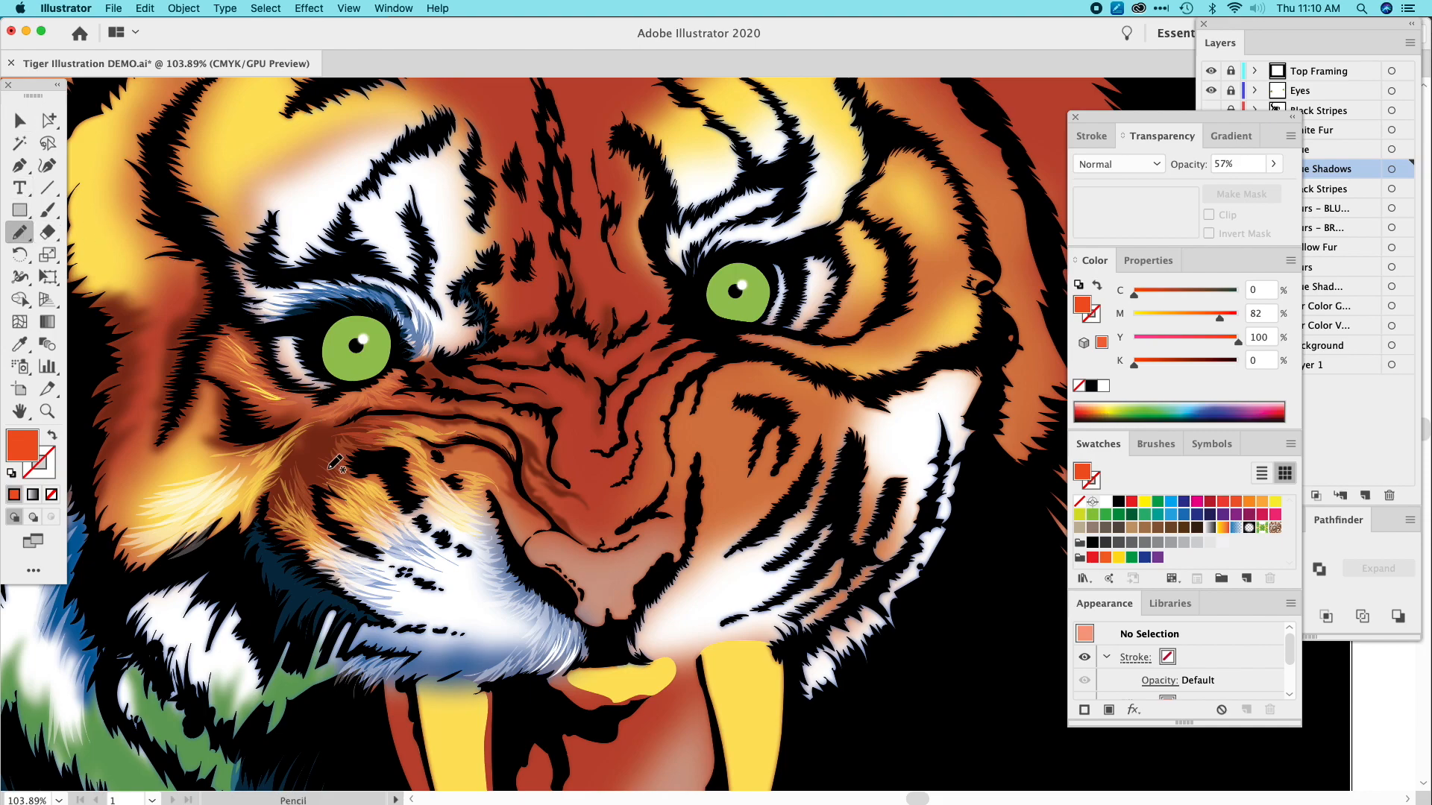
Draw a cluster of fur strands over the dark patch below the tiger's left eye and sample the neighbouring orange-red at 57% opacity for it.
{"action": "mouse_move", "coordinate": [326, 484]}
{"action": "left_mouse_down"}
{"action": "mouse_move", "coordinate": [305, 461]}
{"action": "mouse_move", "coordinate": [319, 467]}
{"action": "mouse_move", "coordinate": [327, 426]}
{"action": "mouse_move", "coordinate": [349, 481]}
{"action": "mouse_move", "coordinate": [325, 459]}
{"action": "mouse_move", "coordinate": [326, 475]}
{"action": "left_mouse_up"}
{"action": "left_click", "coordinate": [28, 348]}
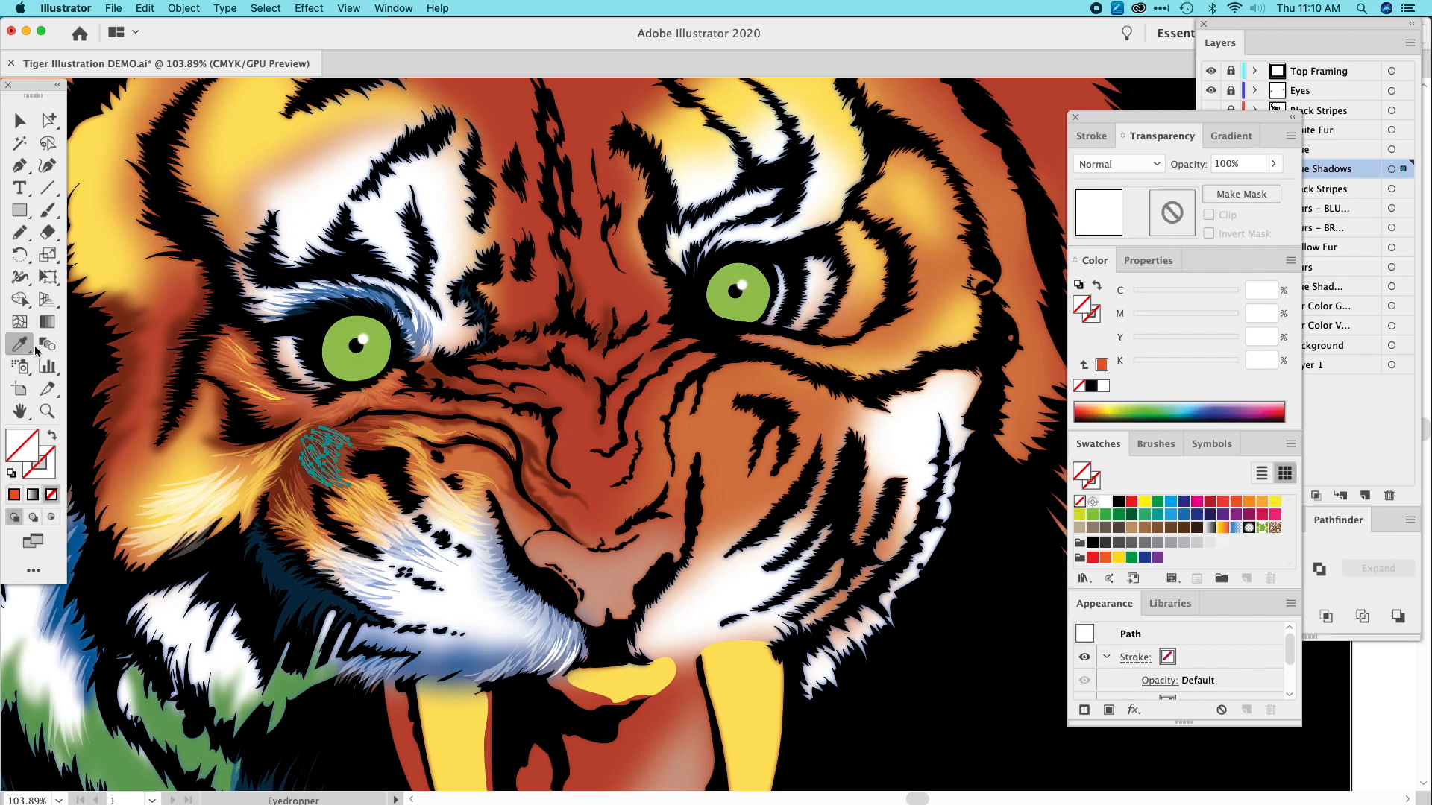
{"action": "left_click", "coordinate": [373, 430]}
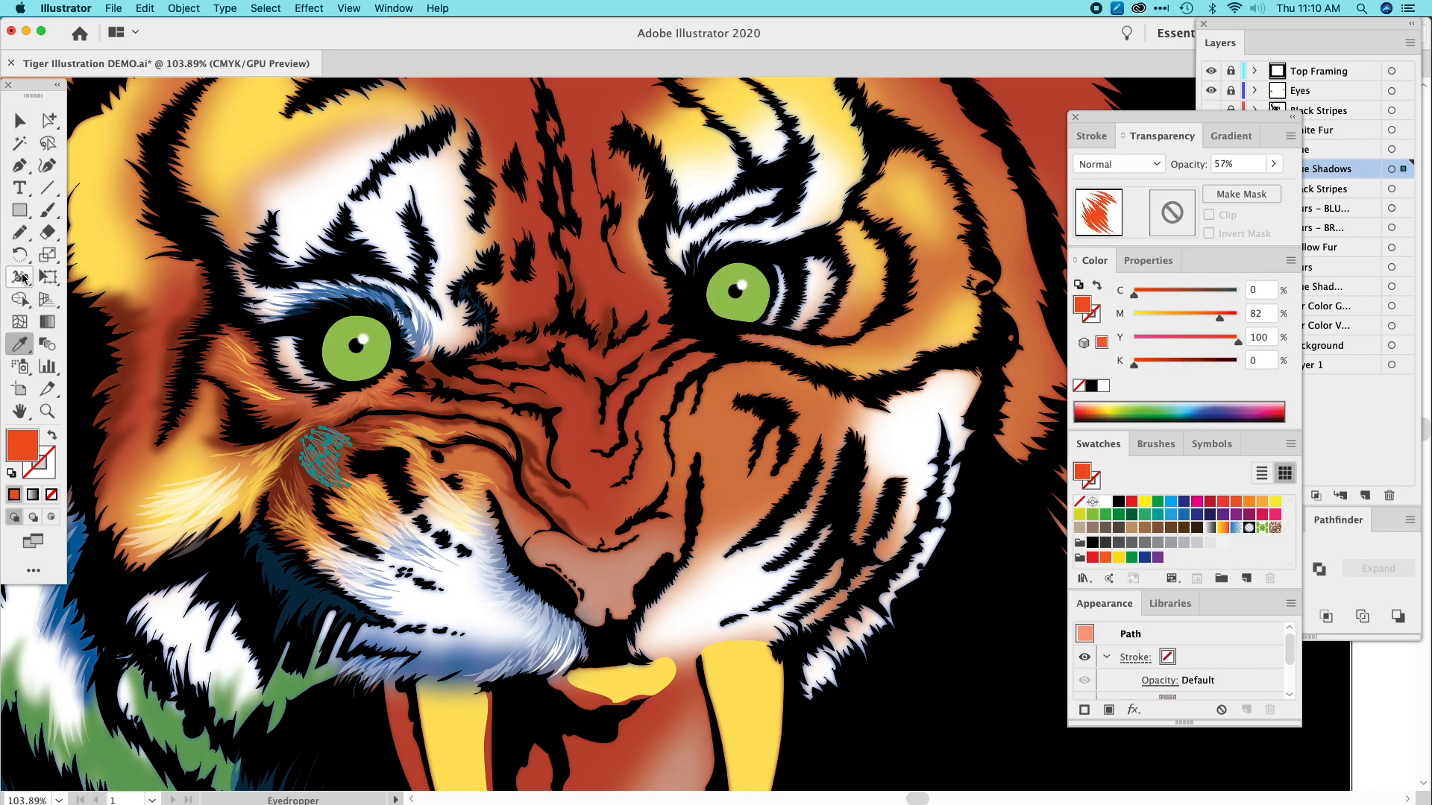
{"action": "left_click", "coordinate": [19, 121]}
{"action": "left_click", "coordinate": [98, 150]}
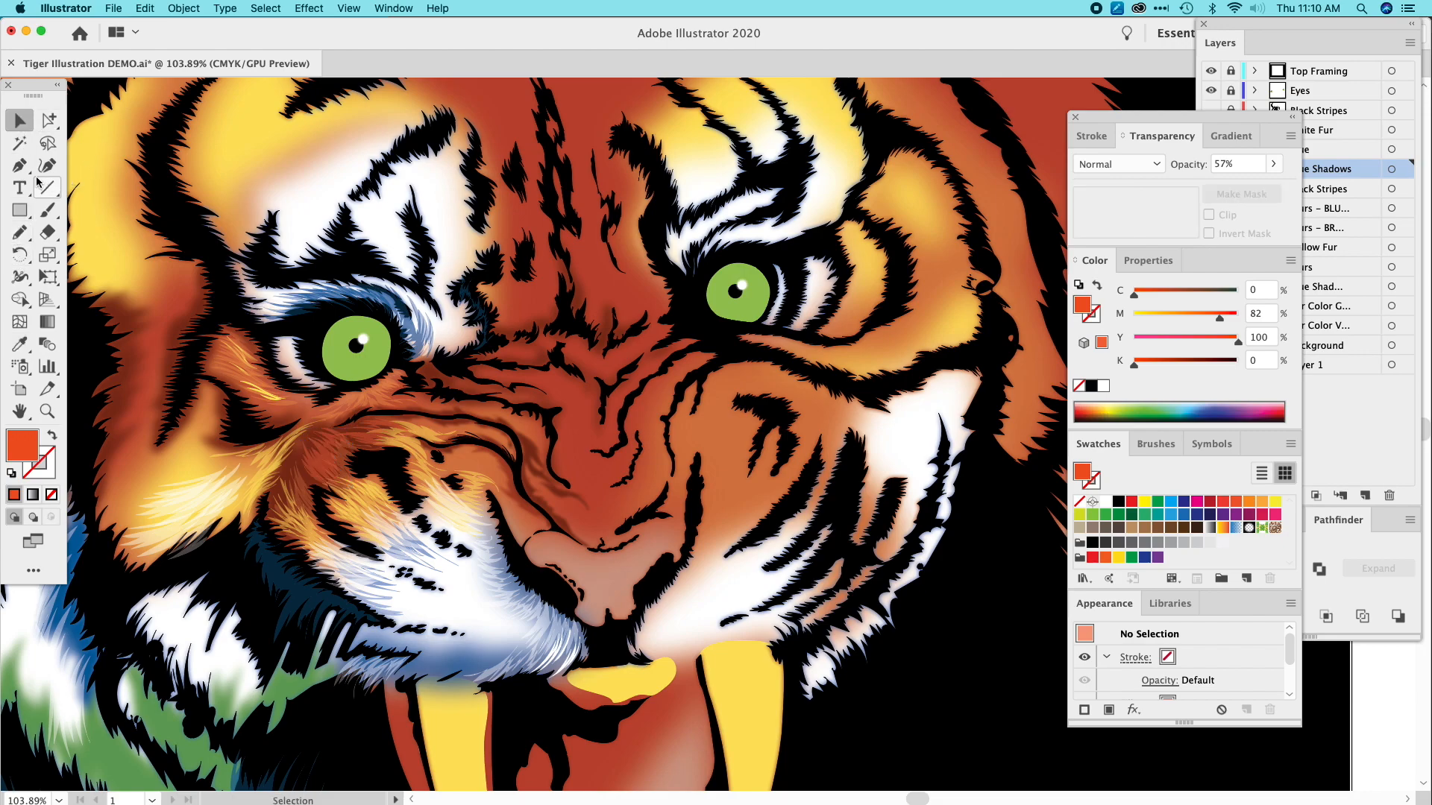
Draw a second fur cluster along the outer edge of that cheek patch and apply the sampled orange-red at 57% opacity.
{"action": "left_click", "coordinate": [20, 232]}
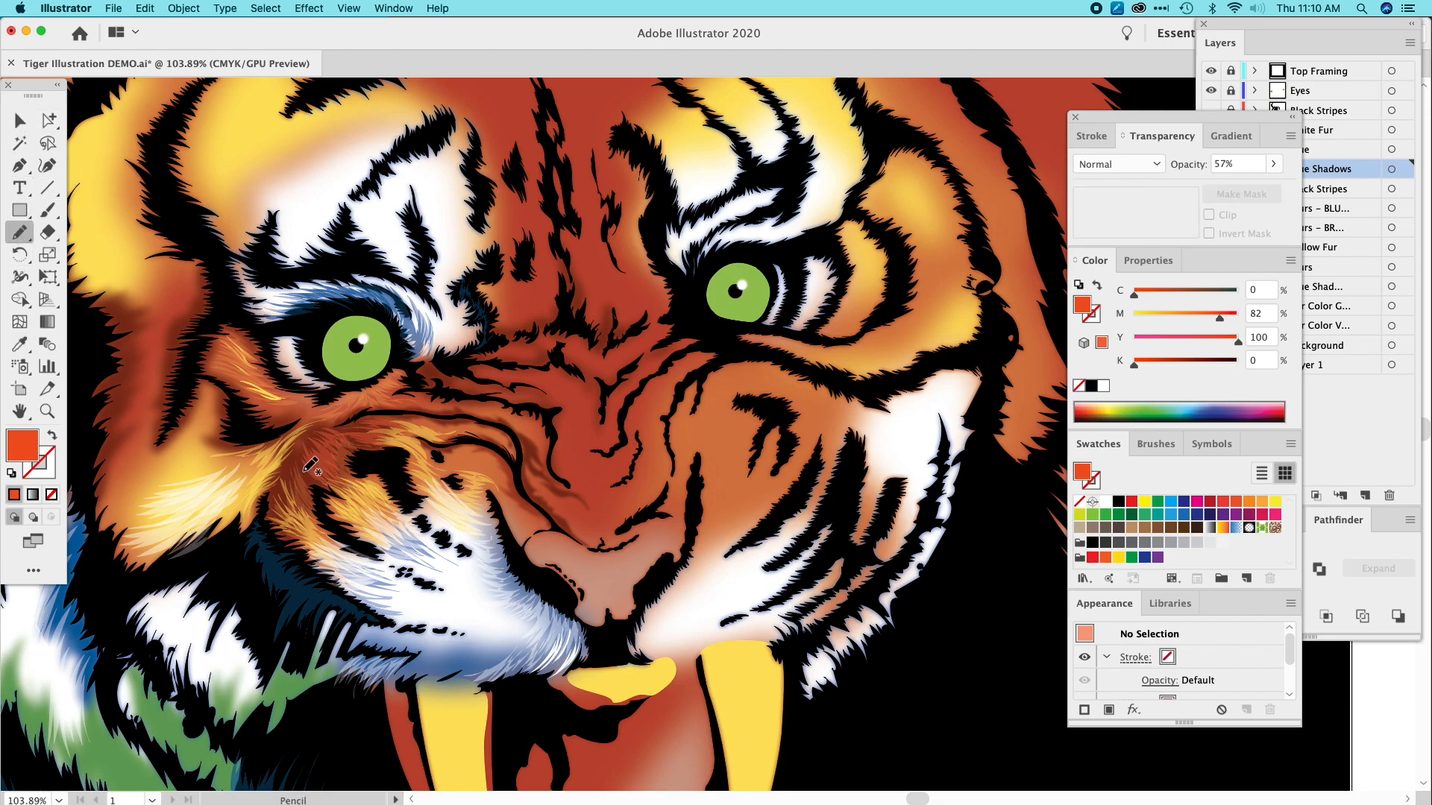
{"action": "mouse_move", "coordinate": [299, 474]}
{"action": "left_mouse_down"}
{"action": "mouse_move", "coordinate": [283, 498]}
{"action": "mouse_move", "coordinate": [282, 454]}
{"action": "mouse_move", "coordinate": [331, 422]}
{"action": "mouse_move", "coordinate": [343, 436]}
{"action": "mouse_move", "coordinate": [311, 432]}
{"action": "mouse_move", "coordinate": [303, 467]}
{"action": "left_mouse_up"}
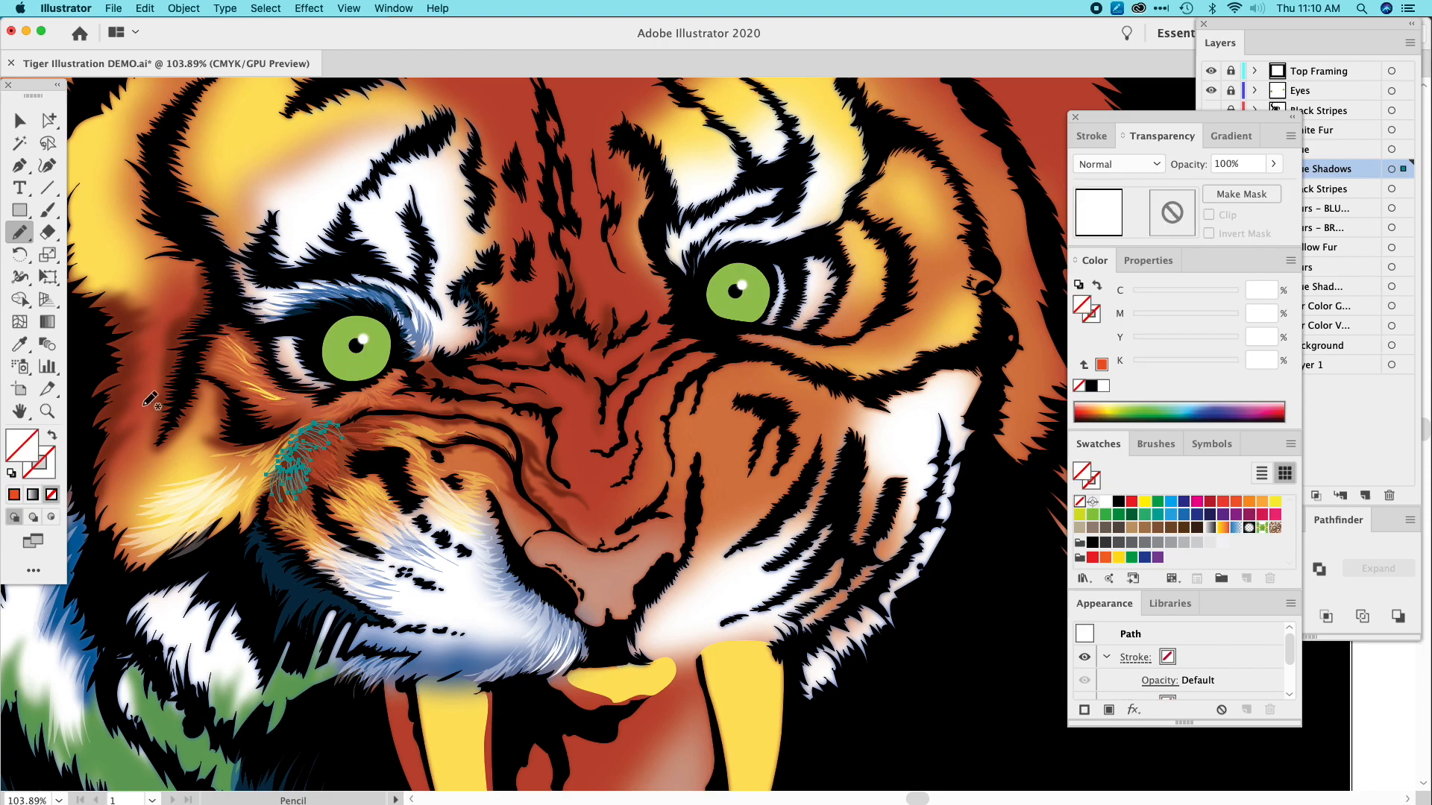
{"action": "key", "text": "i"}
{"action": "left_click", "coordinate": [367, 428]}
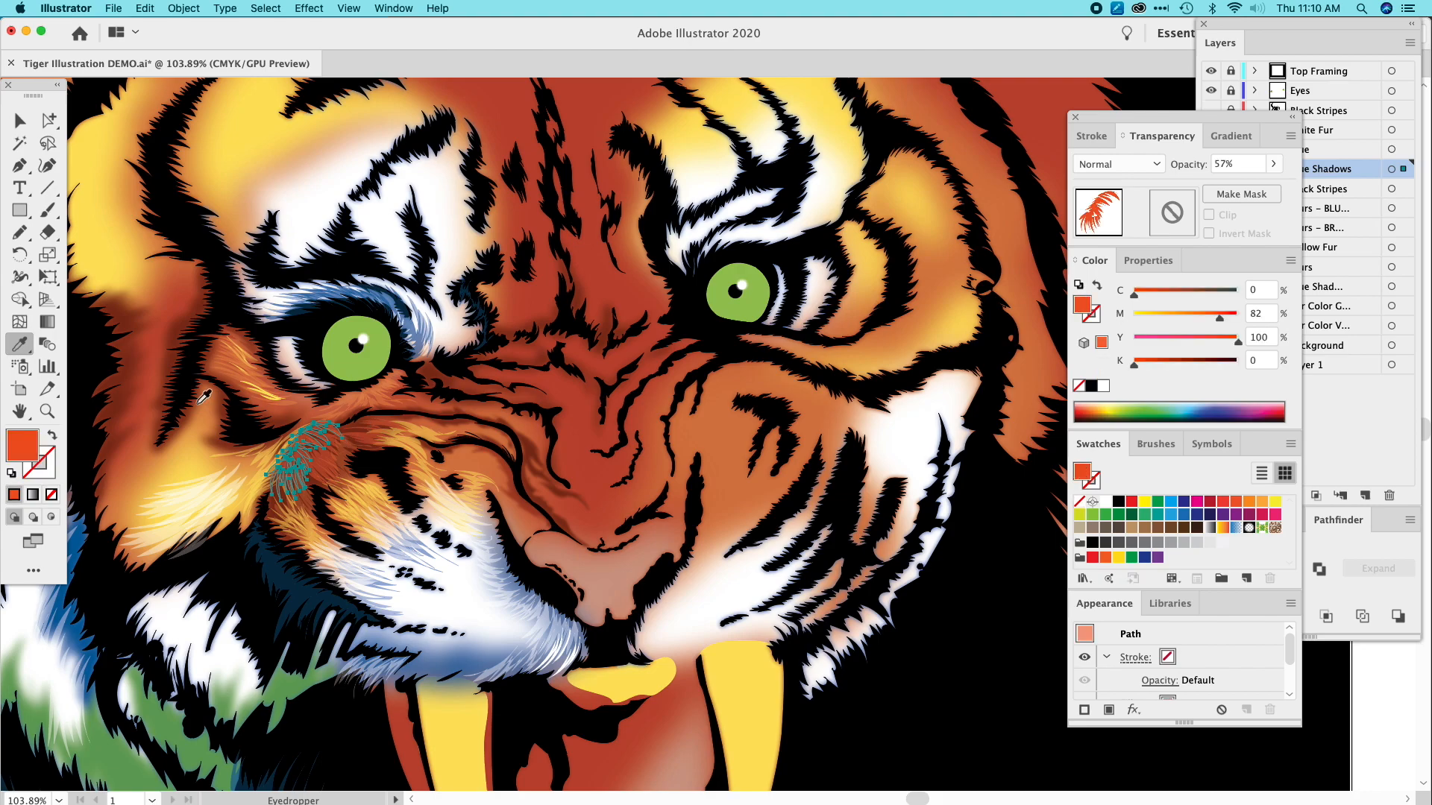
Add a small group of fur strands between the cheek patch and the nose wrinkle, matching the orange-red 57% fur, and deselect it.
{"action": "left_click", "coordinate": [19, 232]}
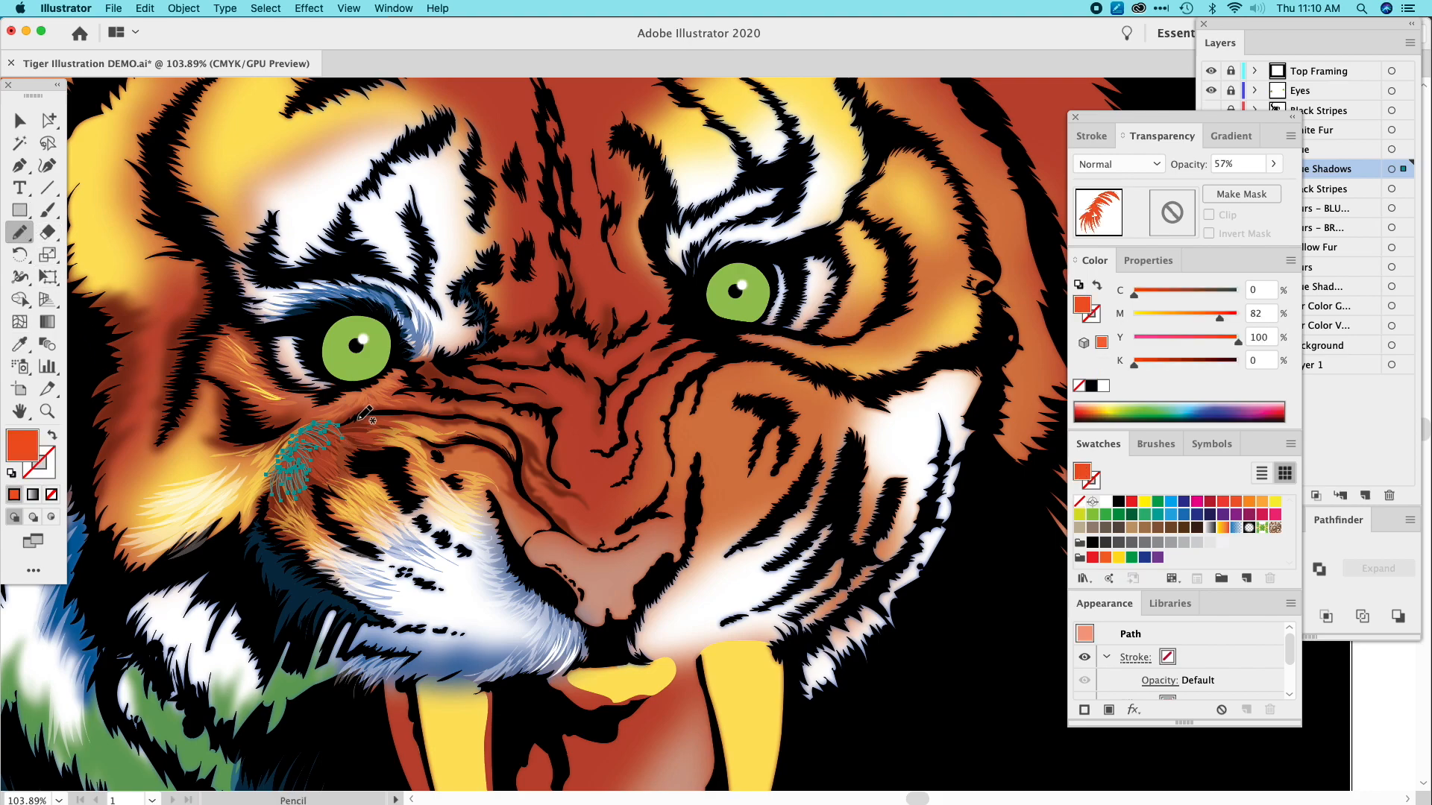
{"action": "mouse_move", "coordinate": [373, 417]}
{"action": "left_mouse_down"}
{"action": "mouse_move", "coordinate": [397, 426]}
{"action": "mouse_move", "coordinate": [348, 427]}
{"action": "left_mouse_up"}
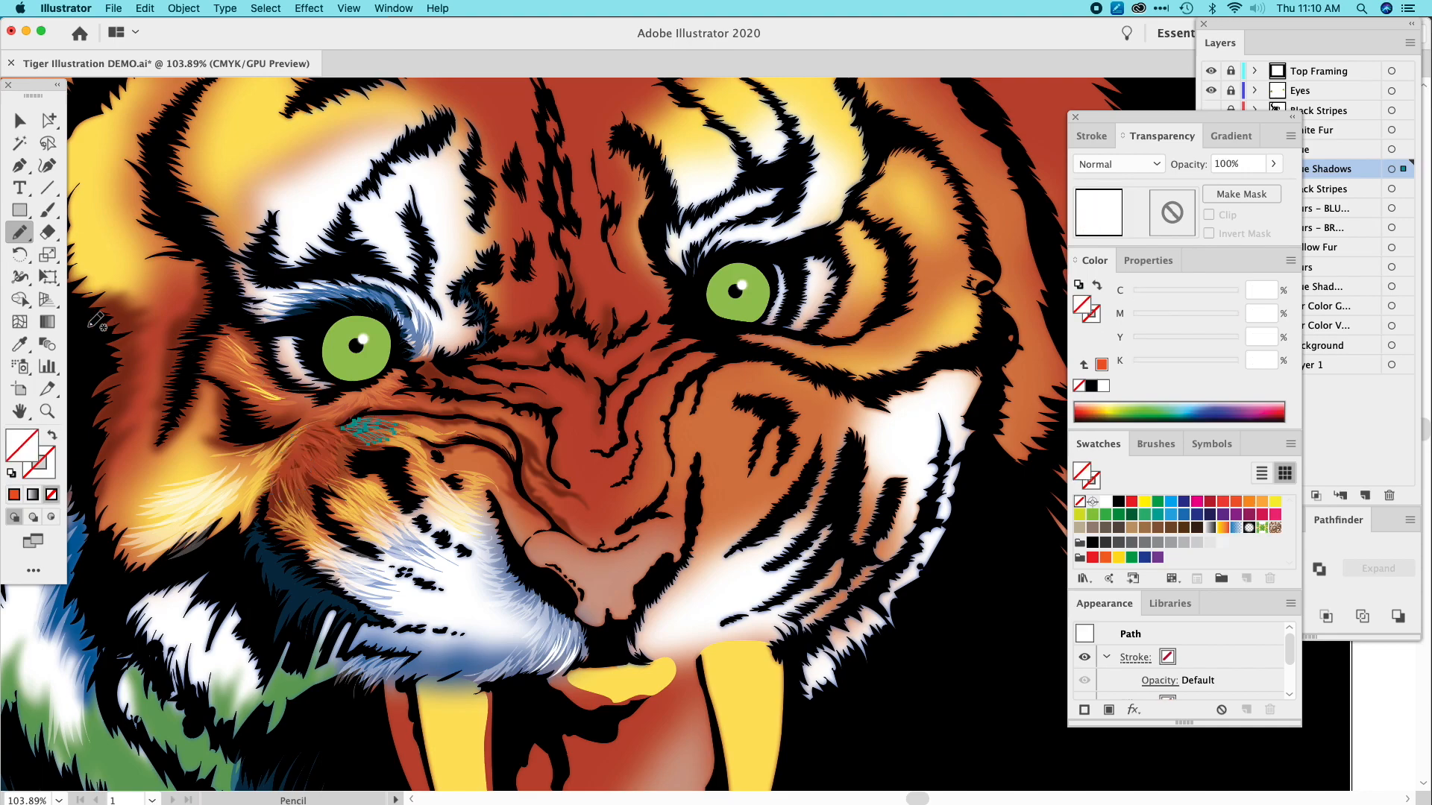
{"action": "left_click", "coordinate": [20, 345]}
{"action": "left_click", "coordinate": [303, 452]}
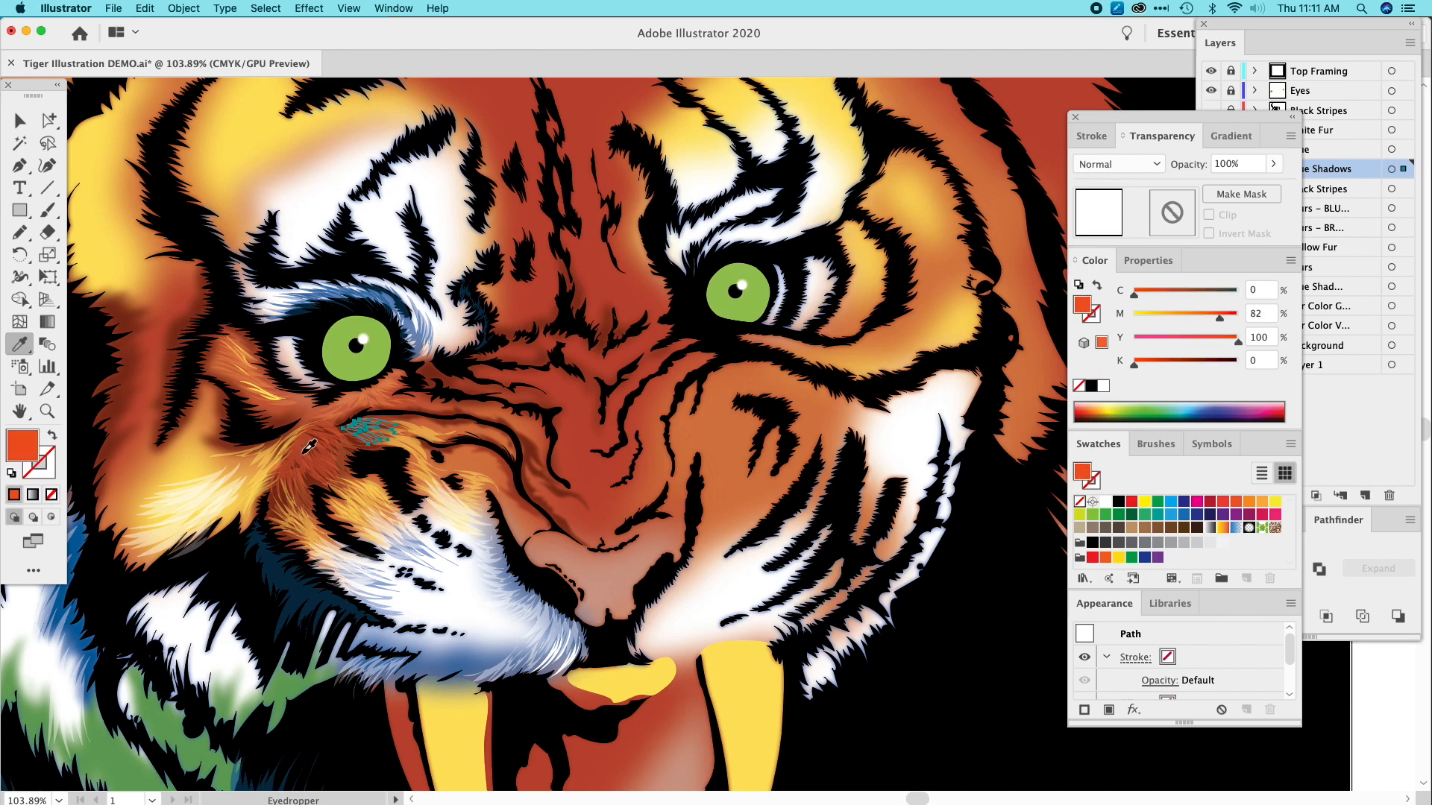
{"action": "left_click", "coordinate": [49, 119]}
{"action": "left_click", "coordinate": [110, 158]}
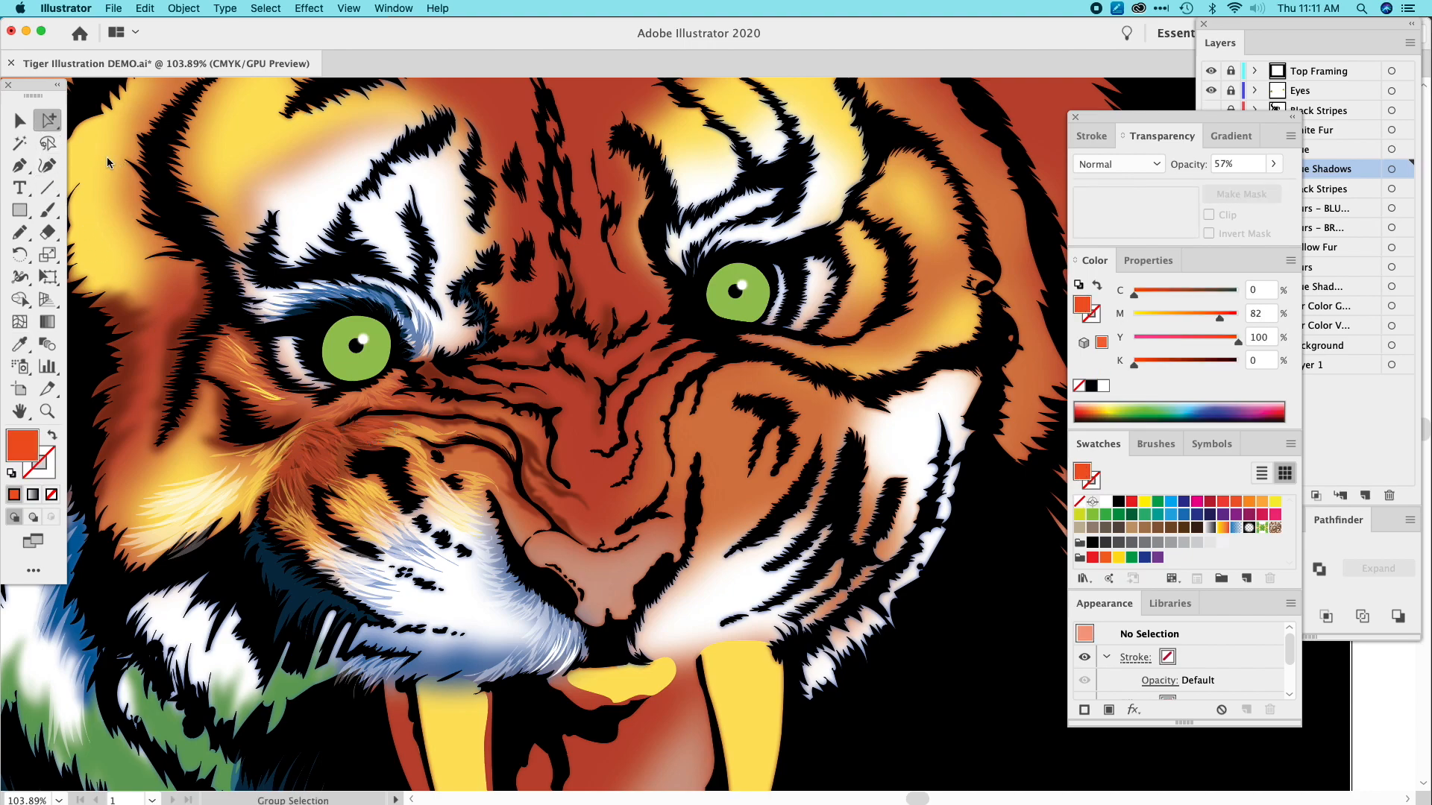
Review the whole tiger, then compare the artwork with the lower Black Stripes layer hidden and shown.
{"action": "key", "text": "super+minus"}
{"action": "key", "text": "super+minus"}
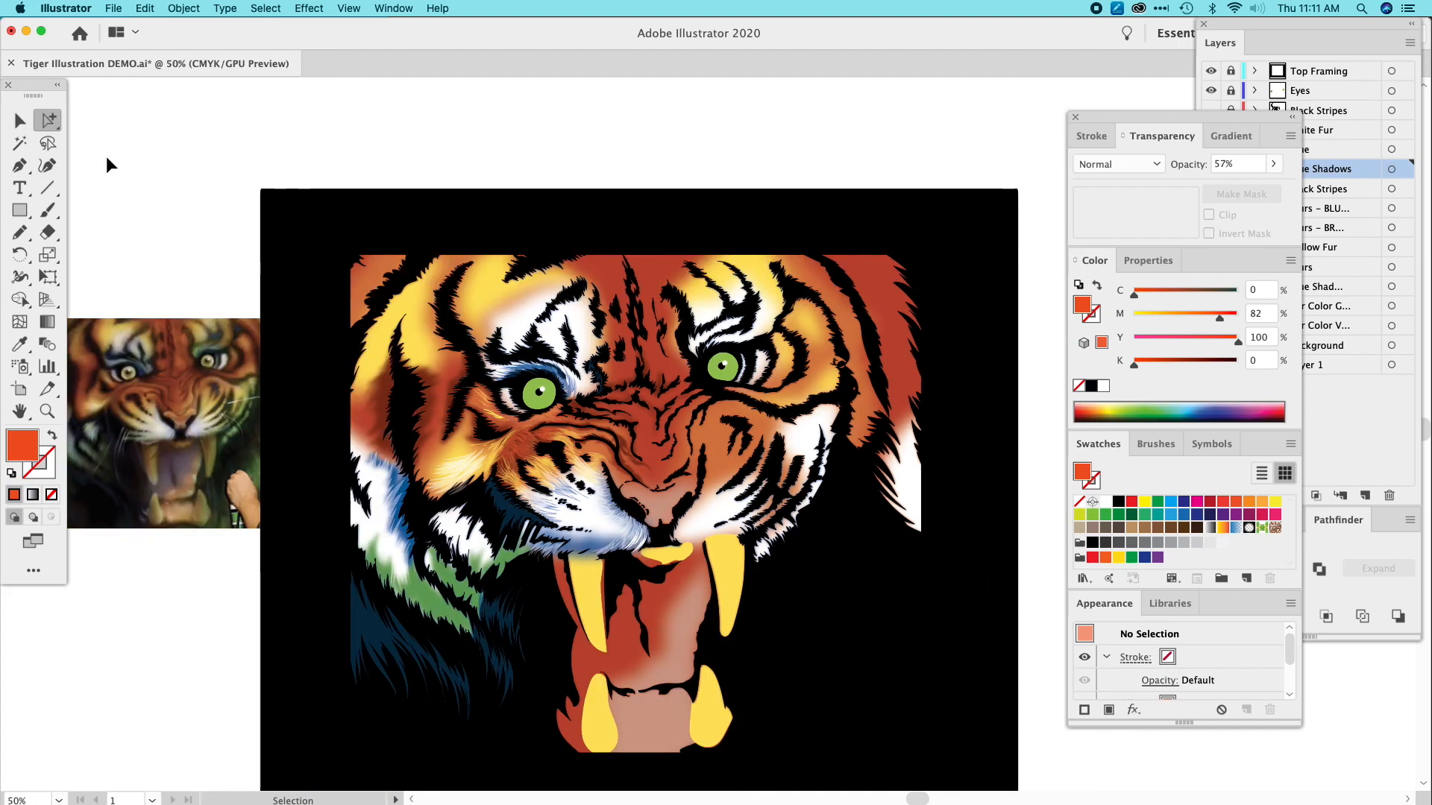
{"action": "key", "text": "super+plus"}
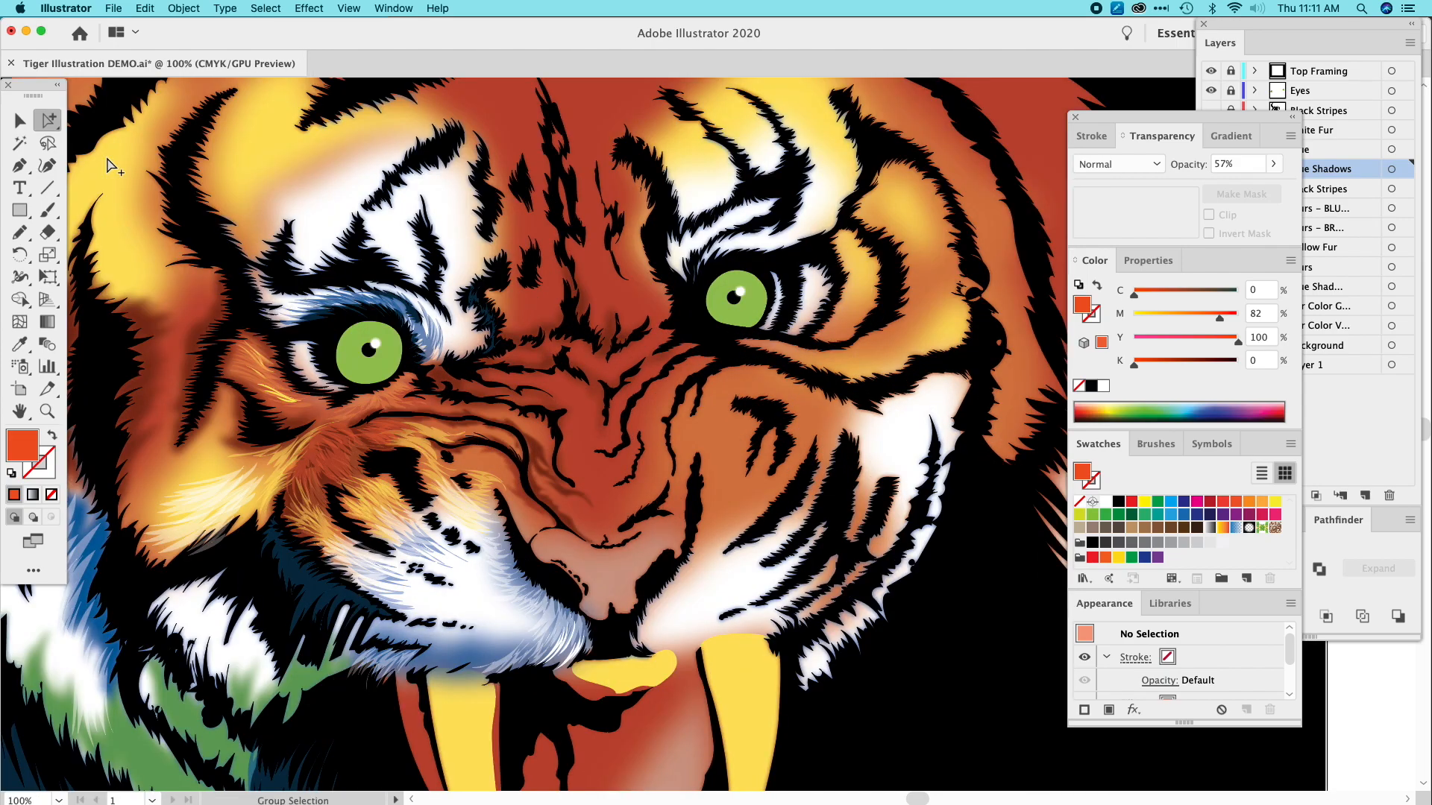
{"action": "left_click", "coordinate": [20, 232]}
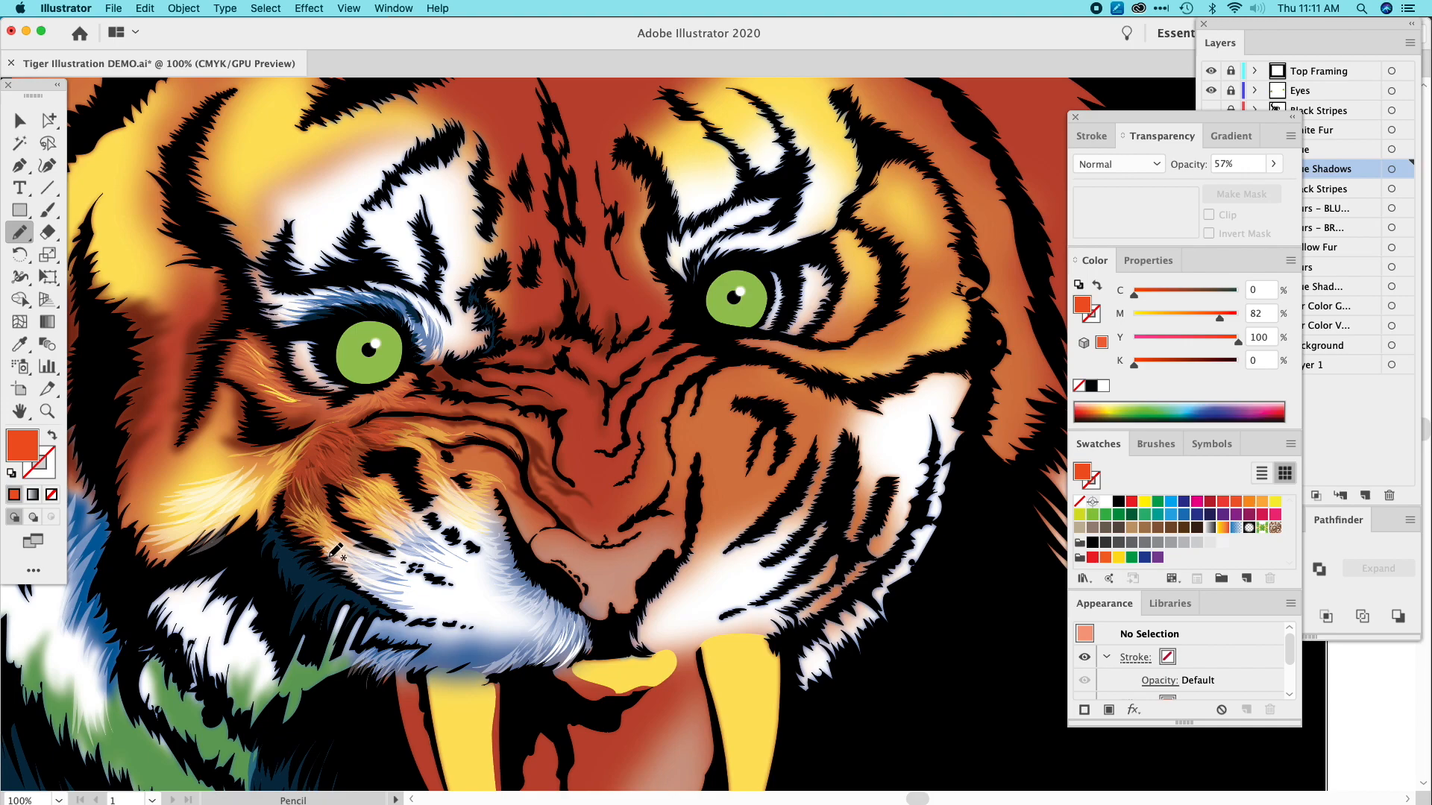
{"action": "left_click", "coordinate": [1326, 33]}
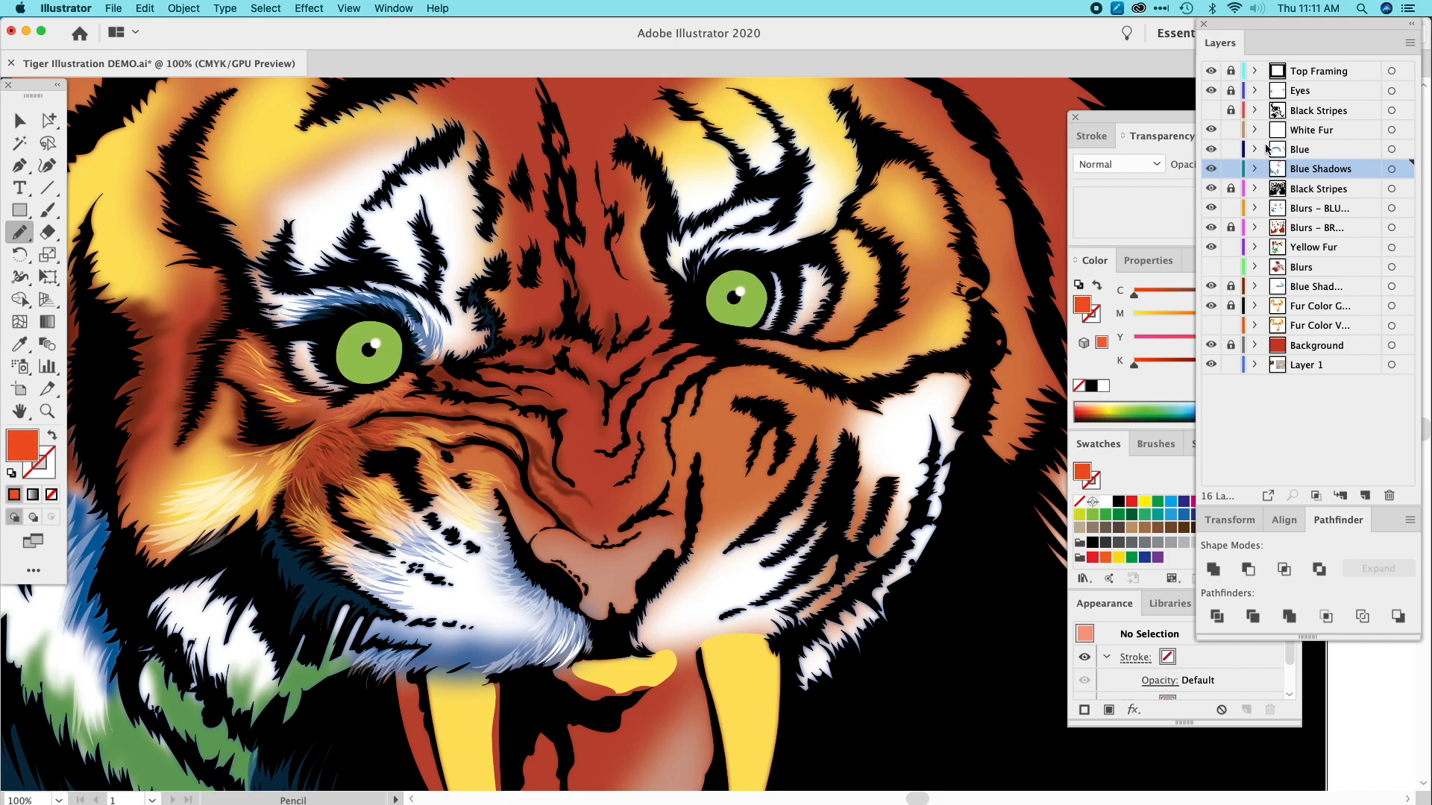
{"action": "left_click", "coordinate": [1210, 191]}
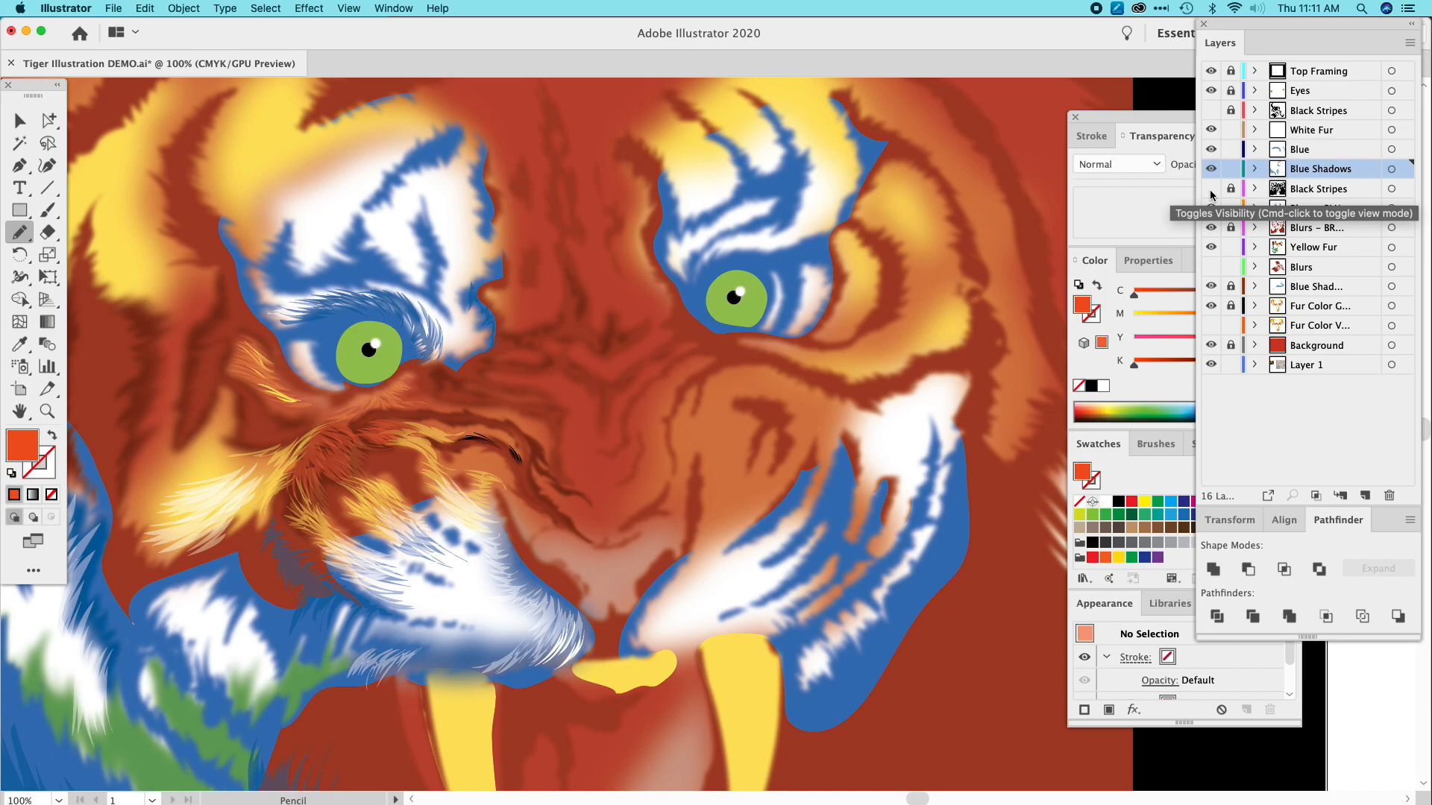
{"action": "left_click", "coordinate": [1211, 191]}
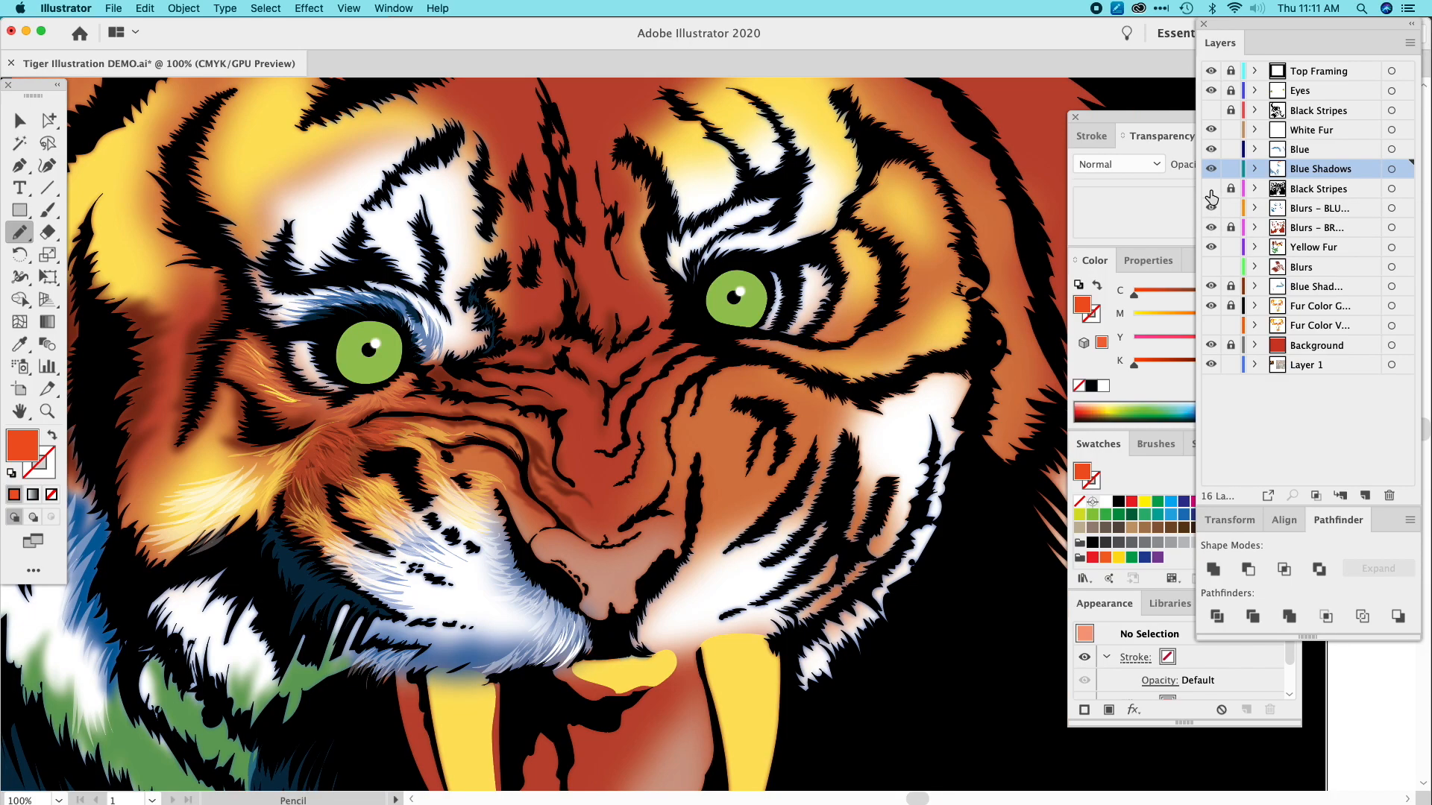
{"action": "left_click", "coordinate": [1210, 192]}
{"action": "left_click", "coordinate": [1210, 193]}
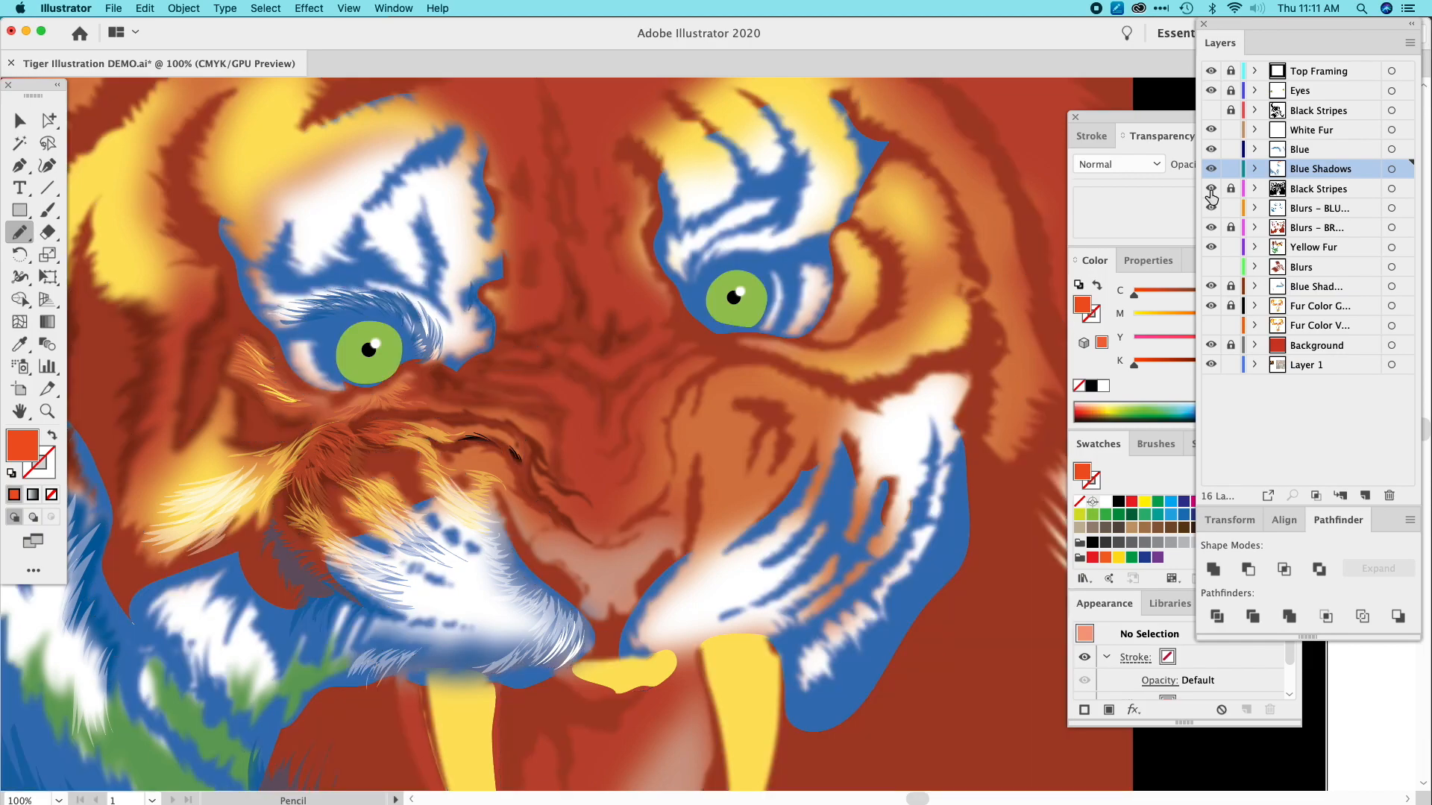
{"action": "left_click", "coordinate": [1211, 193]}
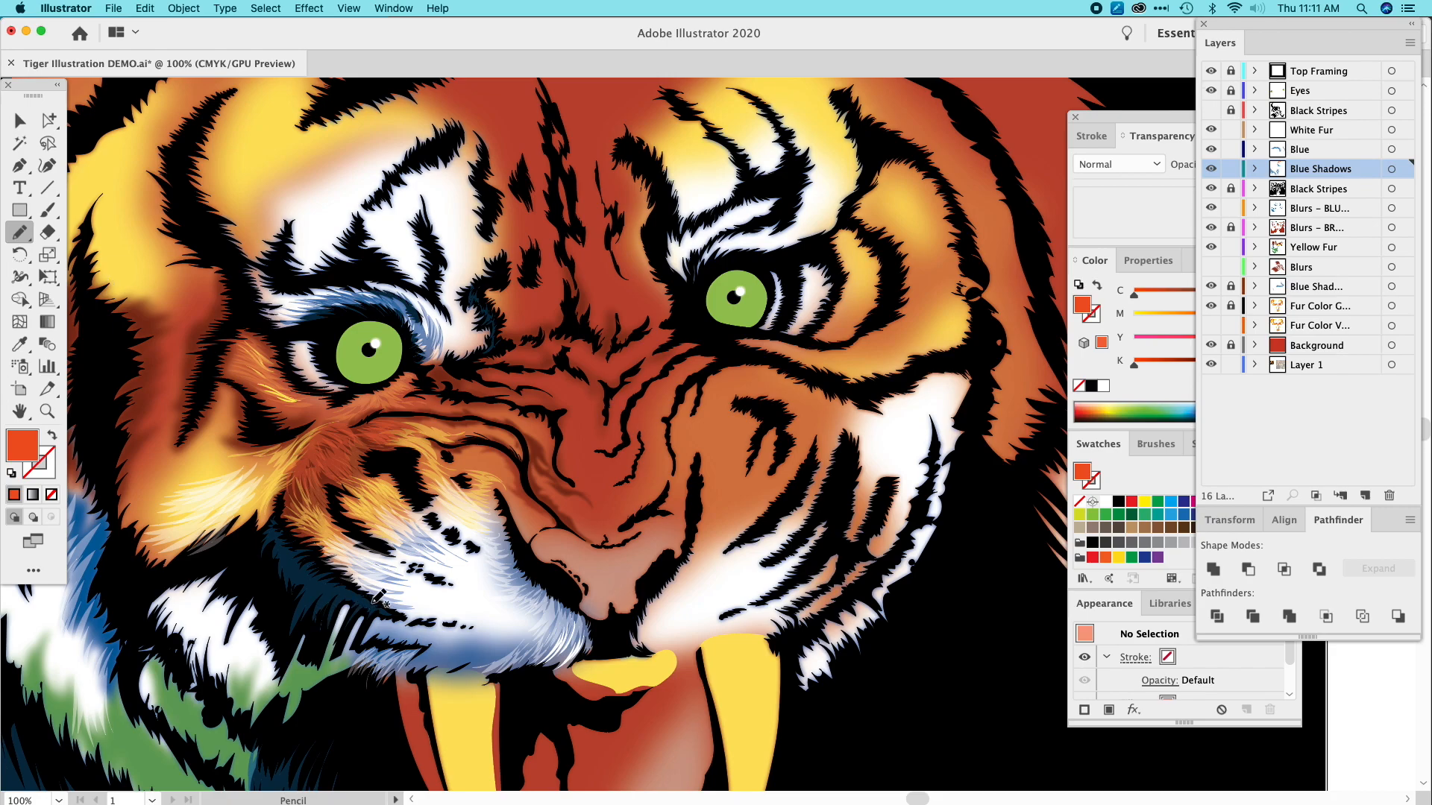
Draw a jagged fur shape along the boundary between the left muzzle and the dark blue shadow, sample black for it, and deselect.
{"action": "mouse_move", "coordinate": [391, 613]}
{"action": "left_mouse_down"}
{"action": "mouse_move", "coordinate": [361, 608]}
{"action": "mouse_move", "coordinate": [360, 590]}
{"action": "mouse_move", "coordinate": [323, 601]}
{"action": "mouse_move", "coordinate": [341, 585]}
{"action": "mouse_move", "coordinate": [318, 600]}
{"action": "mouse_move", "coordinate": [332, 581]}
{"action": "mouse_move", "coordinate": [307, 598]}
{"action": "mouse_move", "coordinate": [328, 571]}
{"action": "mouse_move", "coordinate": [290, 570]}
{"action": "mouse_move", "coordinate": [267, 536]}
{"action": "mouse_move", "coordinate": [396, 605]}
{"action": "left_mouse_up"}
{"action": "left_click", "coordinate": [19, 344]}
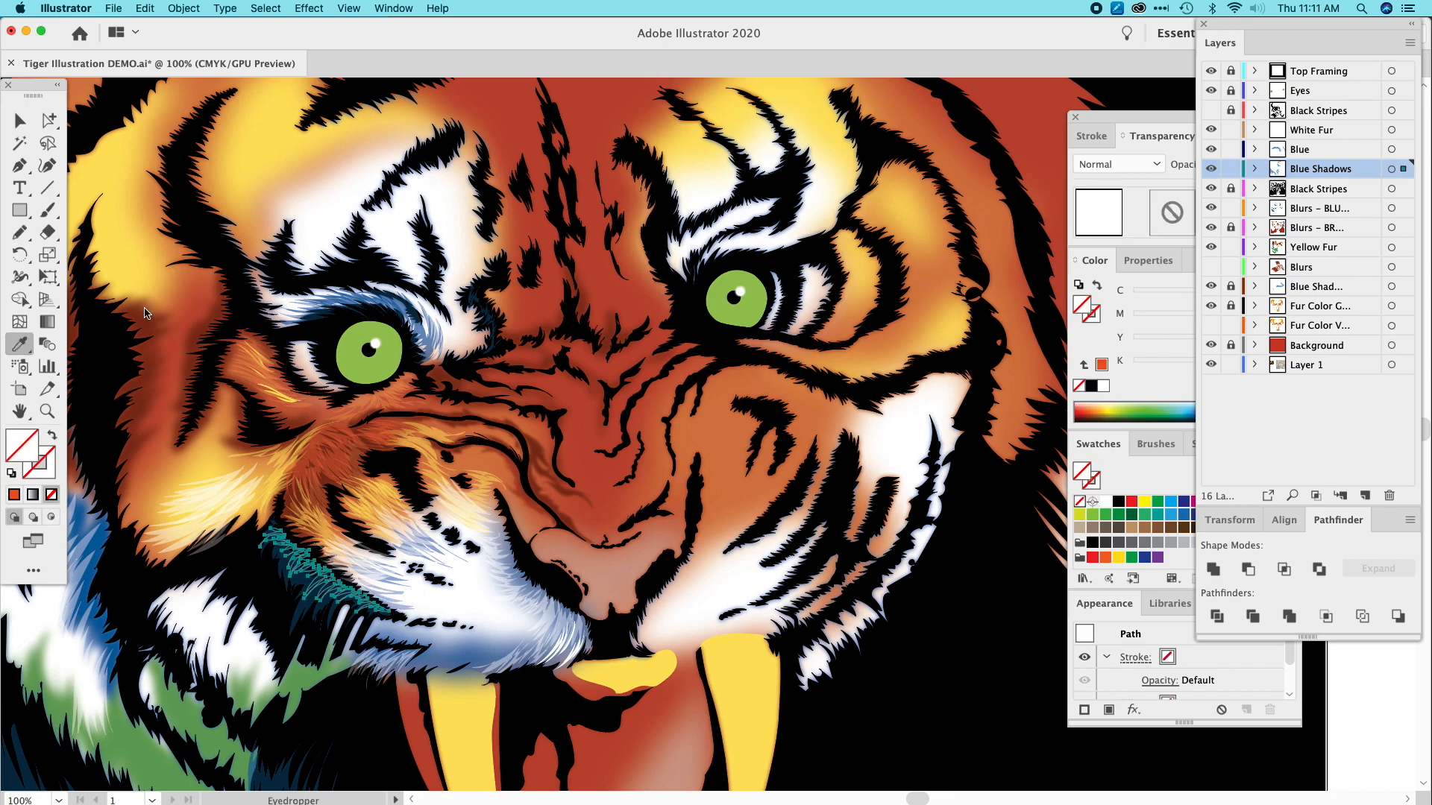
{"action": "left_click", "coordinate": [208, 235]}
{"action": "key", "text": "v"}
{"action": "left_click", "coordinate": [223, 270]}
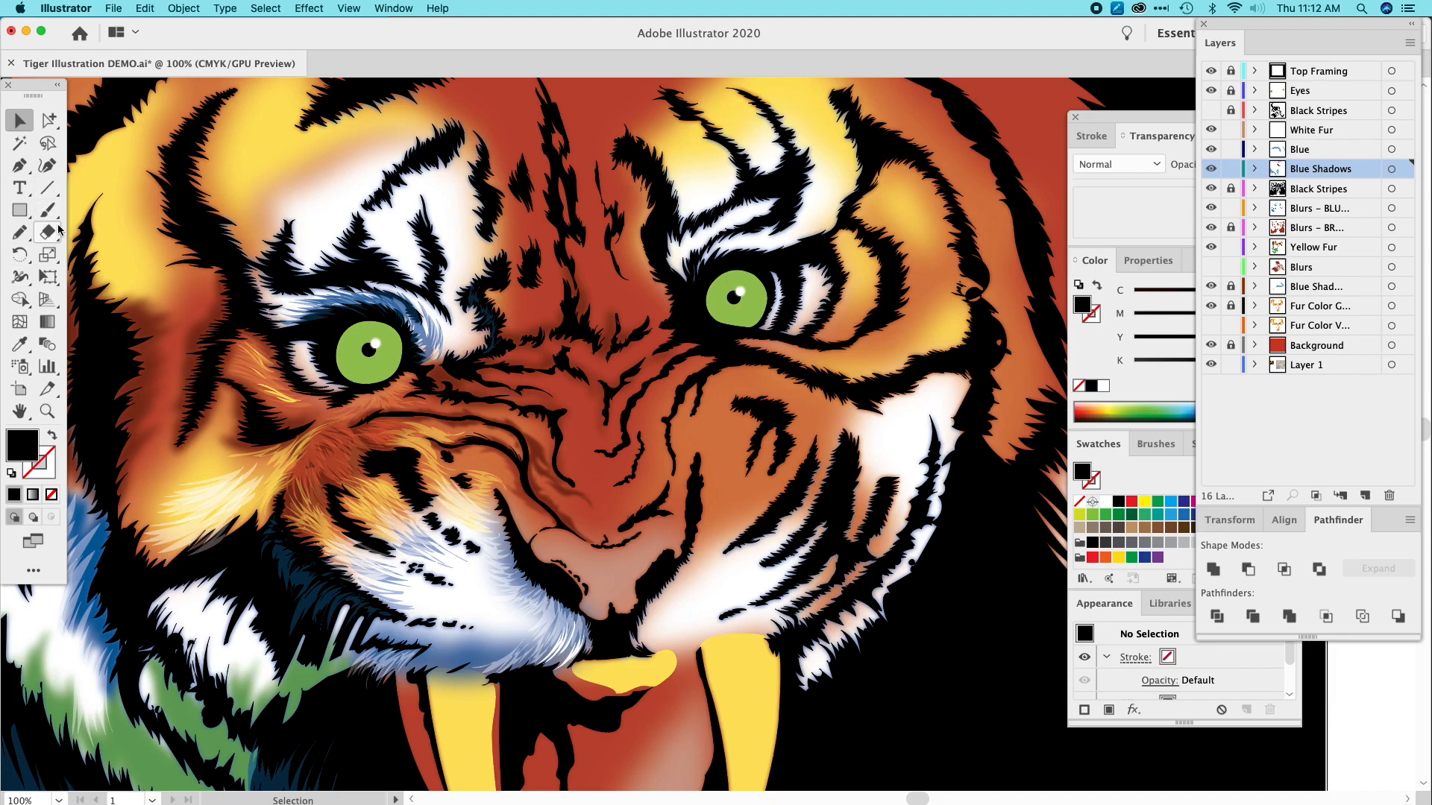
Draw a thin hair strand at the lower edge of the black stripe on the left cheek and fill it with sampled black.
{"action": "key", "text": "super"}
{"action": "key", "text": "super+equal"}
{"action": "key", "text": "super+equal"}
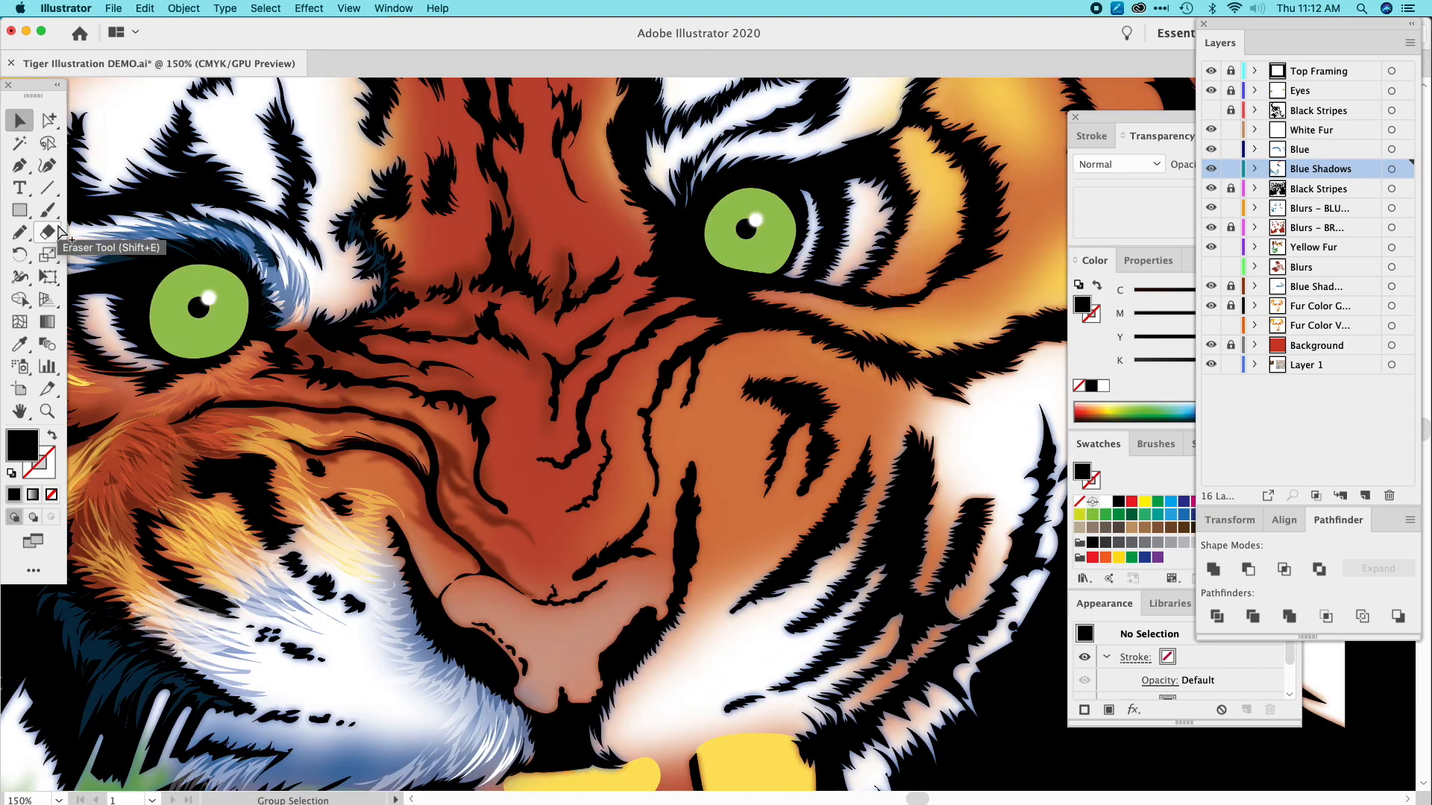
{"action": "key", "text": "space"}
{"action": "left_click_drag", "start_coordinate": [408, 480], "coordinate": [828, 202]}
{"action": "left_click_drag", "start_coordinate": [745, 290], "coordinate": [790, 328]}
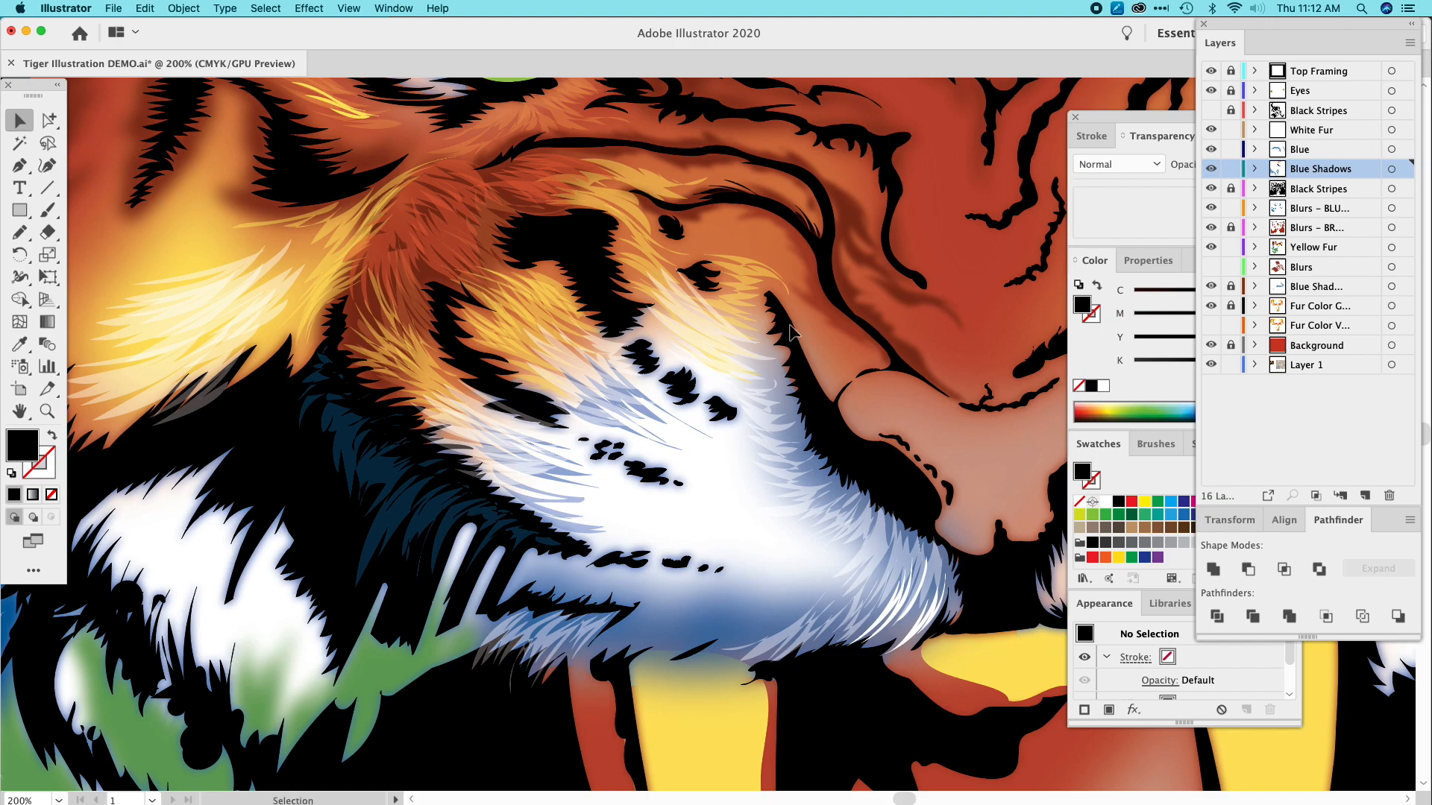
{"action": "left_click", "coordinate": [20, 232]}
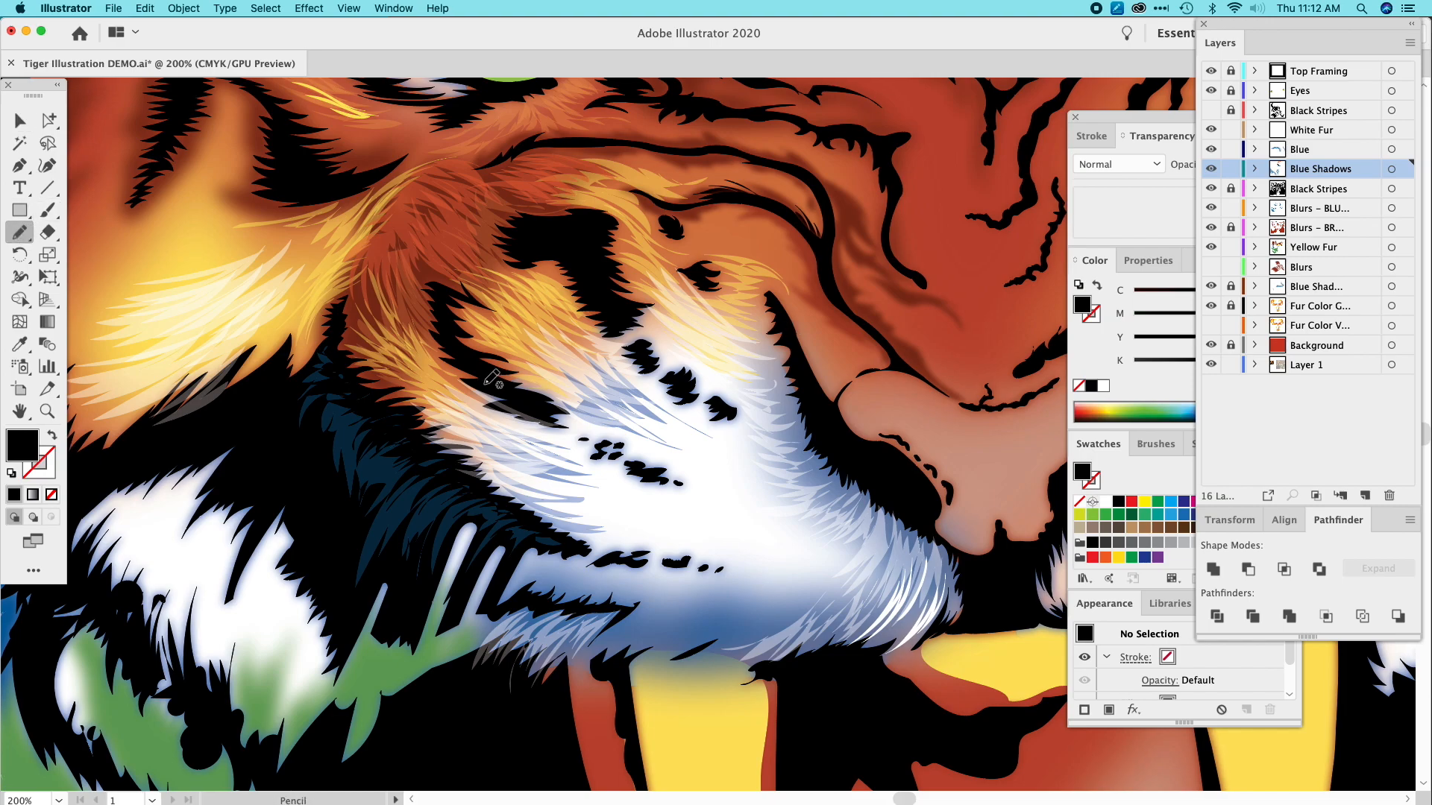
{"action": "left_click_drag", "start_coordinate": [441, 365], "coordinate": [485, 386]}
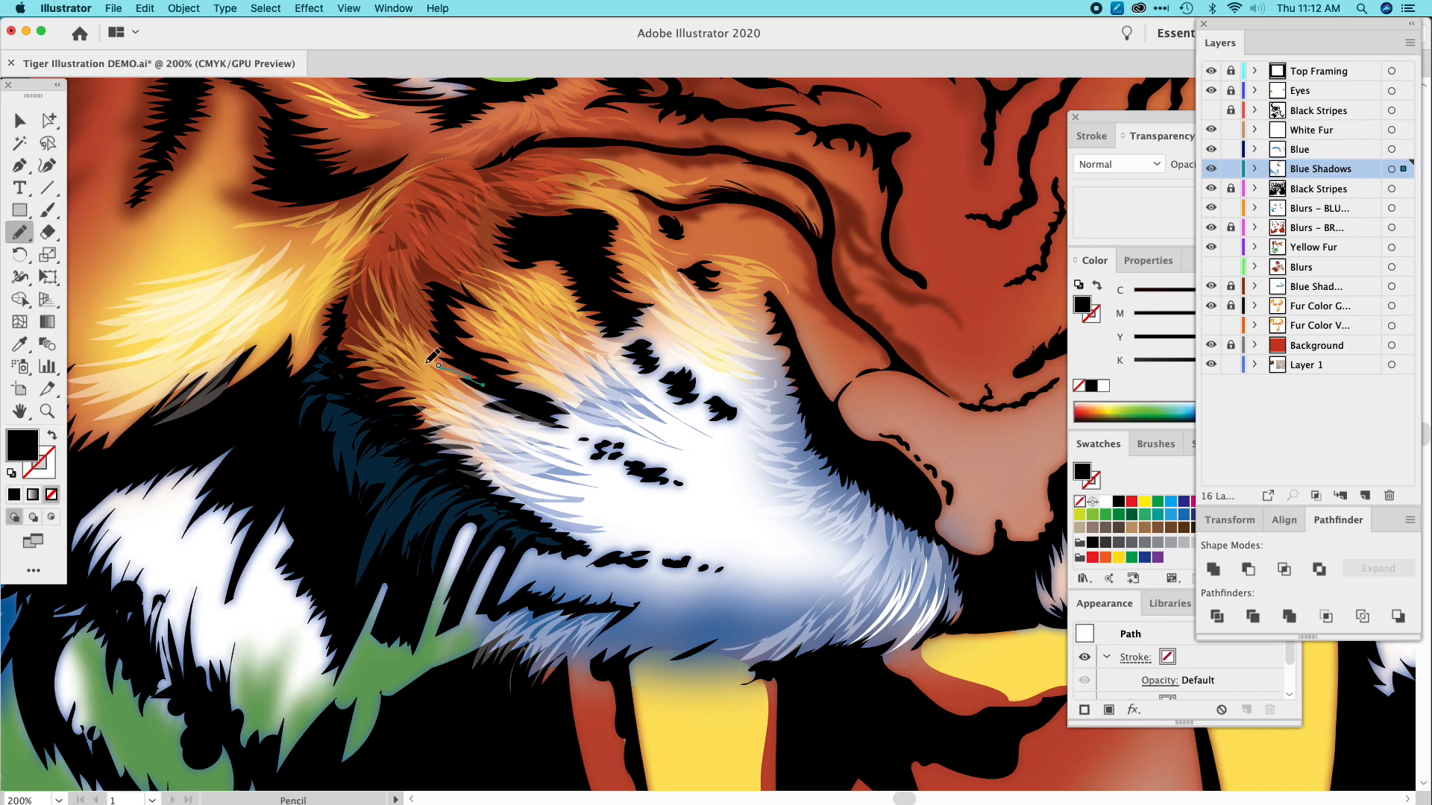
{"action": "left_click", "coordinate": [21, 345]}
{"action": "left_click", "coordinate": [212, 439]}
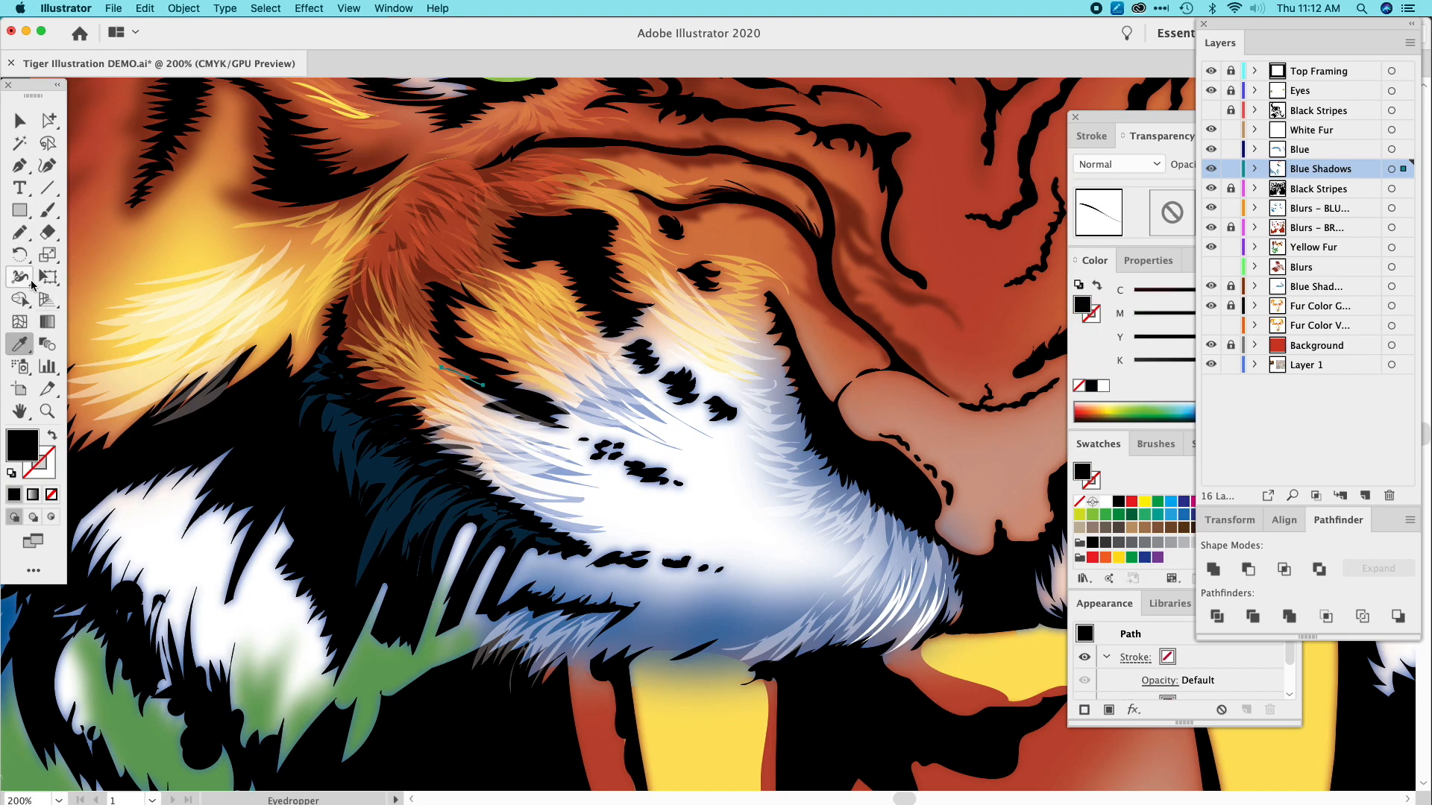
Draw a cluster of black fur strands down the edge of the long black stripe on the left cheek.
{"action": "left_click", "coordinate": [18, 235]}
{"action": "mouse_move", "coordinate": [446, 358]}
{"action": "left_mouse_down"}
{"action": "mouse_move", "coordinate": [422, 332]}
{"action": "mouse_move", "coordinate": [456, 354]}
{"action": "mouse_move", "coordinate": [422, 293]}
{"action": "mouse_move", "coordinate": [451, 322]}
{"action": "mouse_move", "coordinate": [430, 296]}
{"action": "mouse_move", "coordinate": [452, 307]}
{"action": "mouse_move", "coordinate": [421, 255]}
{"action": "mouse_move", "coordinate": [471, 302]}
{"action": "mouse_move", "coordinate": [451, 292]}
{"action": "mouse_move", "coordinate": [473, 312]}
{"action": "mouse_move", "coordinate": [453, 330]}
{"action": "mouse_move", "coordinate": [485, 340]}
{"action": "mouse_move", "coordinate": [457, 334]}
{"action": "mouse_move", "coordinate": [520, 367]}
{"action": "mouse_move", "coordinate": [481, 366]}
{"action": "mouse_move", "coordinate": [512, 390]}
{"action": "left_mouse_up"}
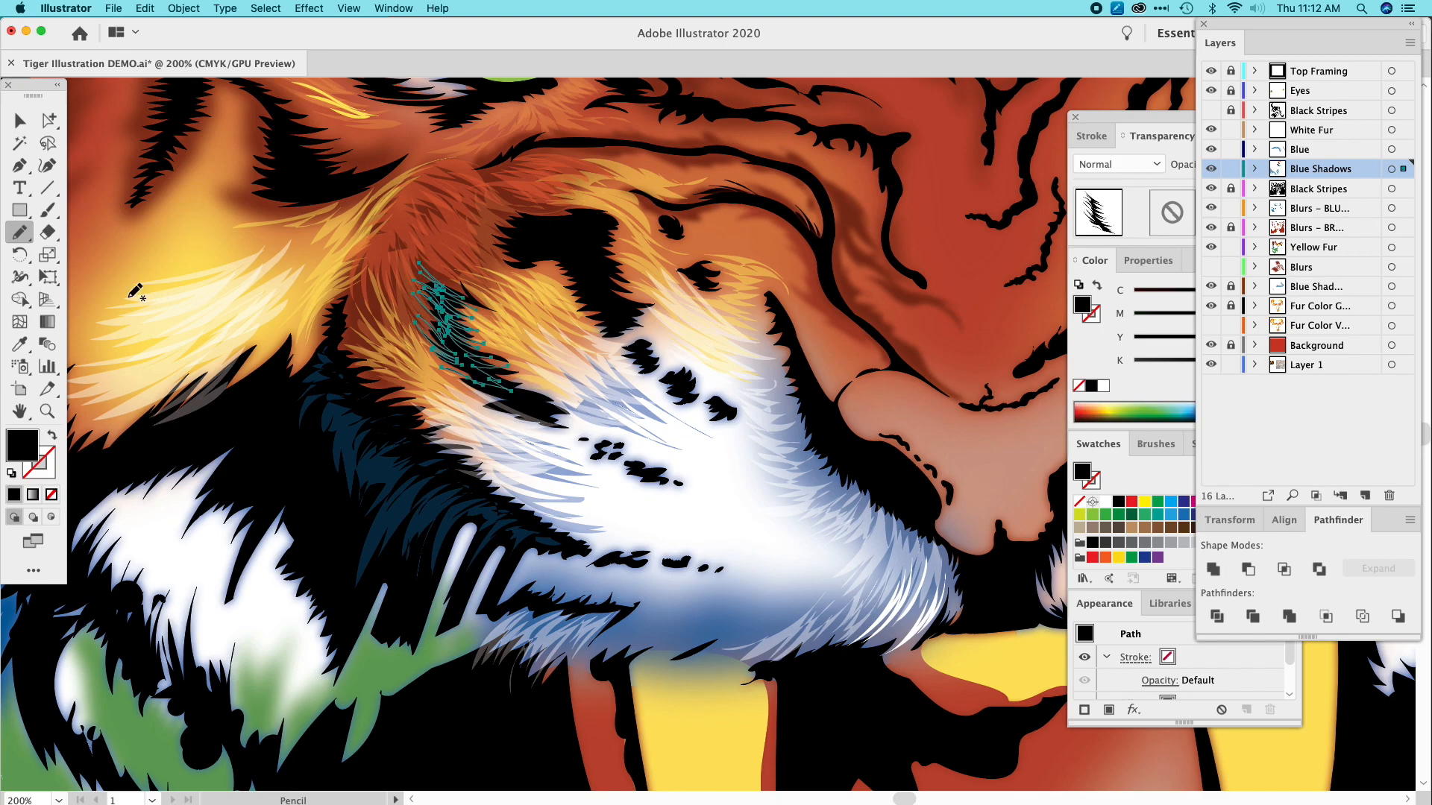
{"action": "left_click", "coordinate": [20, 343]}
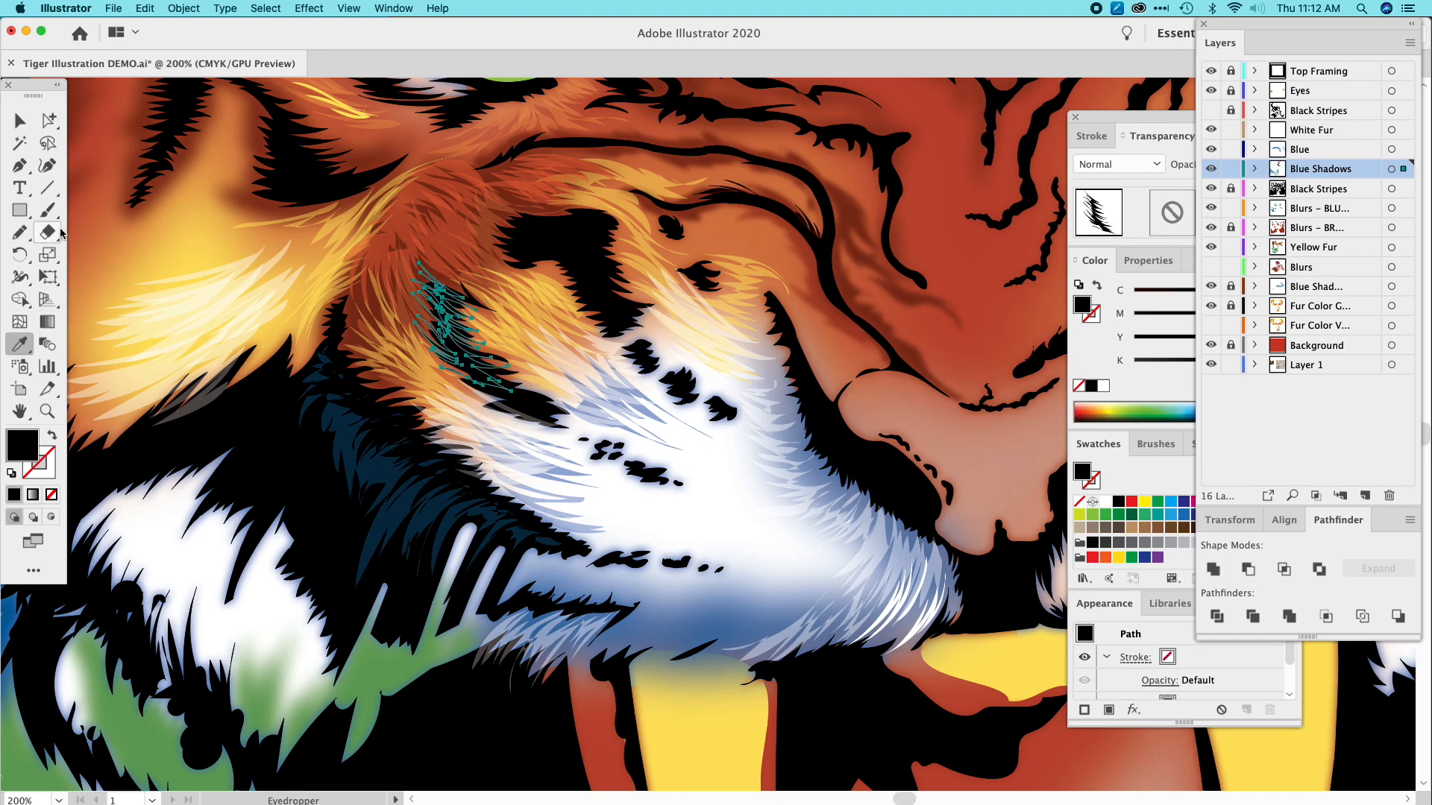
{"action": "left_click", "coordinate": [48, 120]}
{"action": "left_click", "coordinate": [105, 173]}
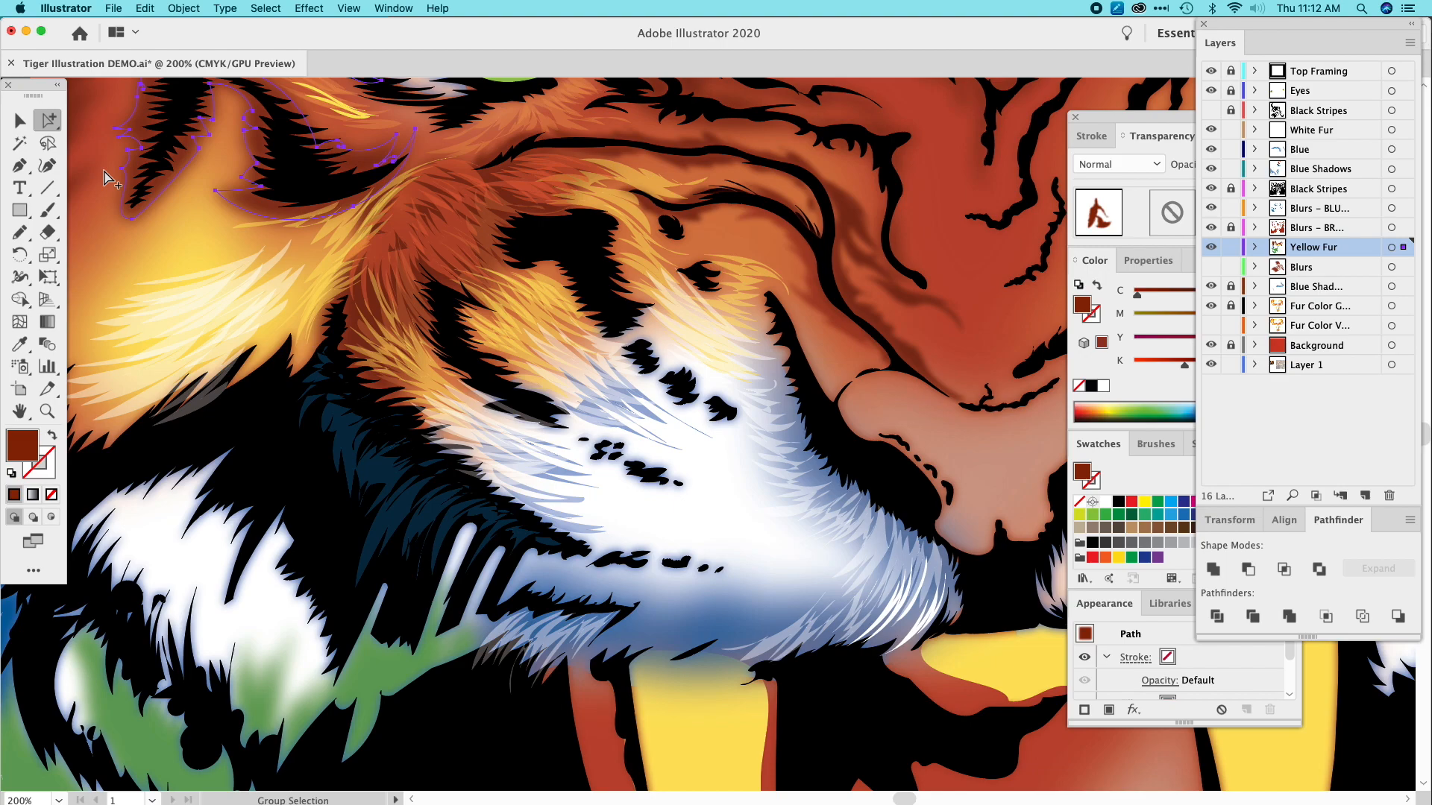
Draw spiky fur strands around the small black stripe at the top of the left muzzle and fill them with sampled black.
{"action": "left_click", "coordinate": [19, 232]}
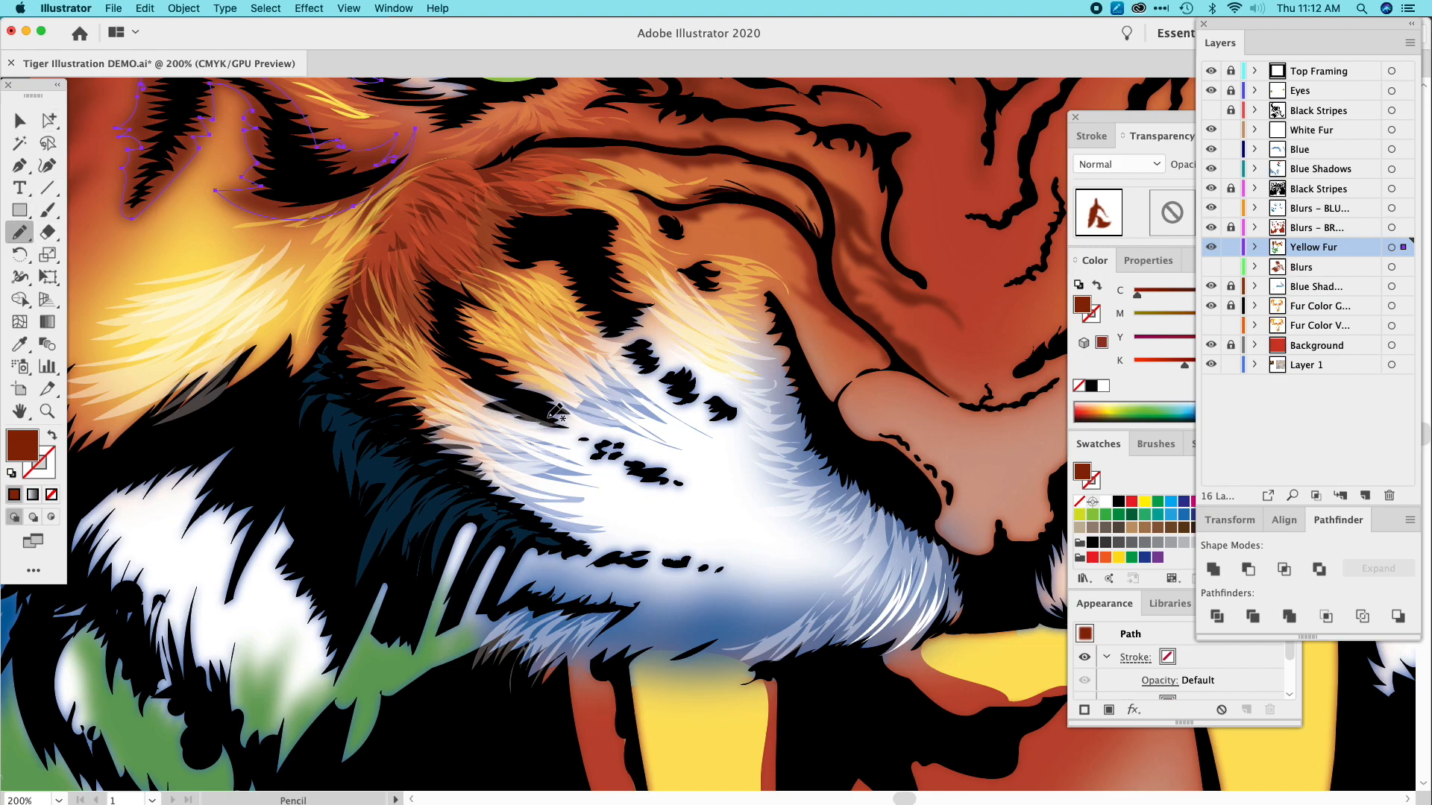
{"action": "mouse_move", "coordinate": [567, 419]}
{"action": "left_mouse_down"}
{"action": "mouse_move", "coordinate": [458, 388]}
{"action": "mouse_move", "coordinate": [569, 422]}
{"action": "left_mouse_up"}
{"action": "left_click", "coordinate": [19, 344]}
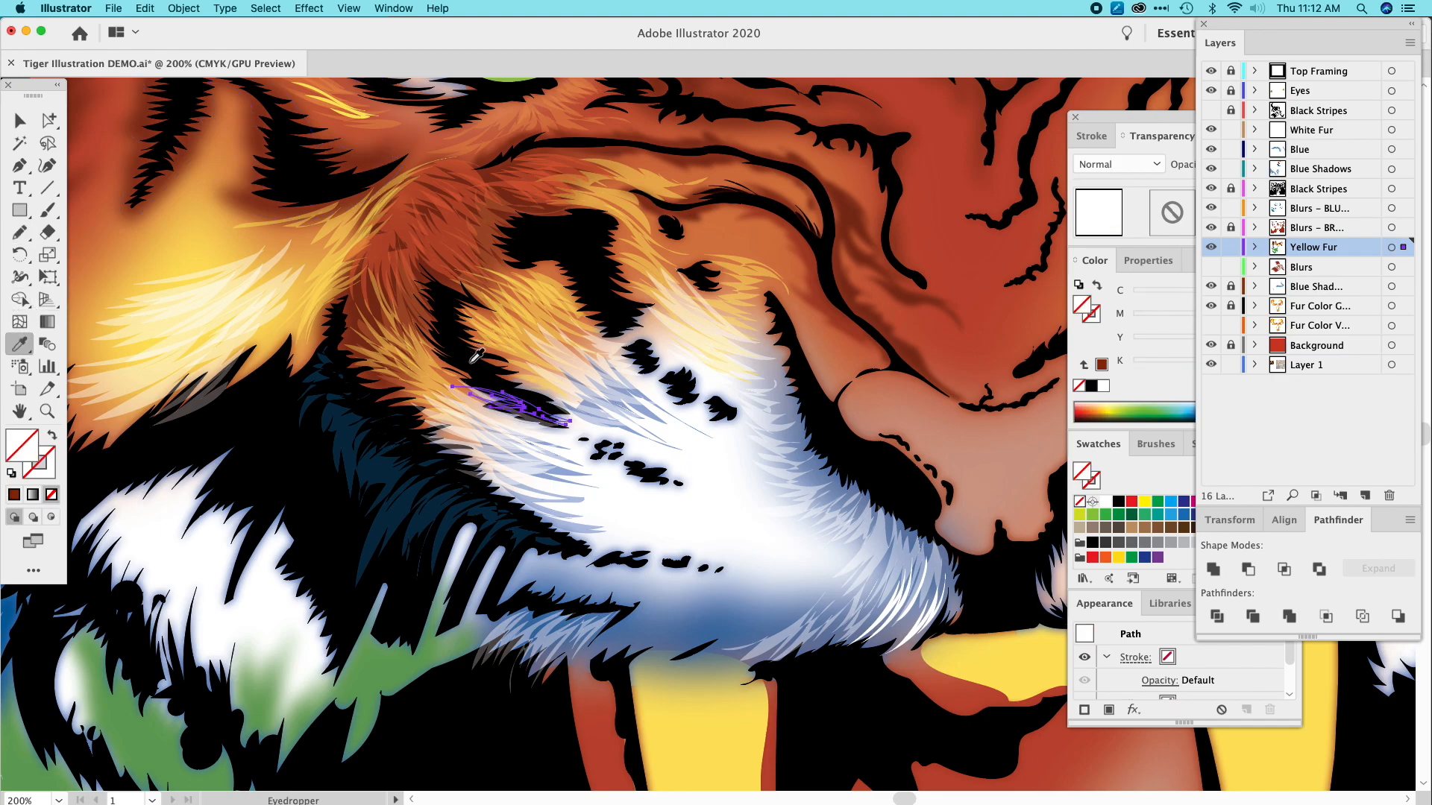
{"action": "left_click", "coordinate": [242, 404]}
Draw a few short fur strands over the upper part of the dark blue shadow beside the muzzle and fill them black.
{"action": "key", "text": "n"}
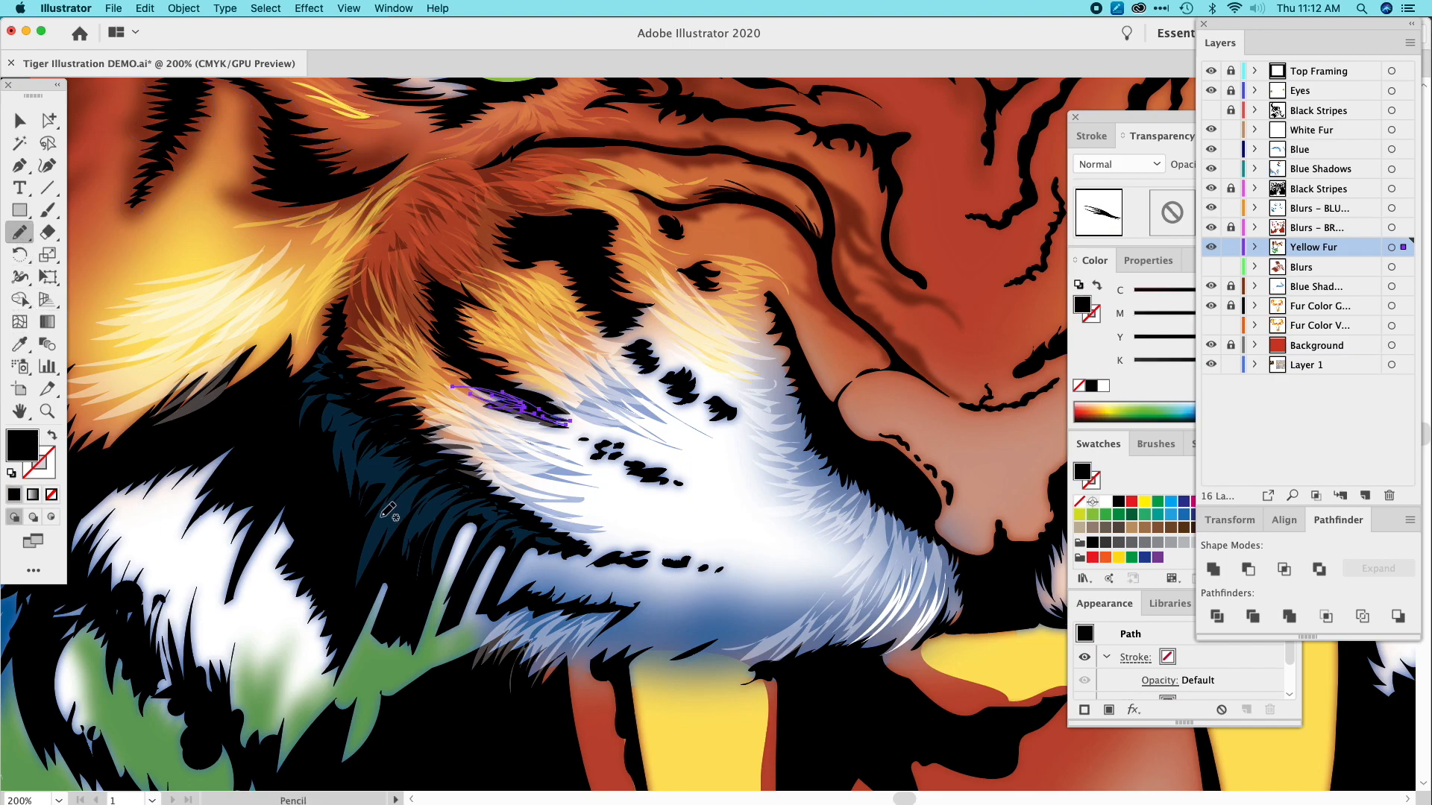
{"action": "mouse_move", "coordinate": [348, 451]}
{"action": "left_mouse_down"}
{"action": "mouse_move", "coordinate": [367, 407]}
{"action": "mouse_move", "coordinate": [341, 446]}
{"action": "mouse_move", "coordinate": [365, 406]}
{"action": "mouse_move", "coordinate": [350, 425]}
{"action": "left_mouse_up"}
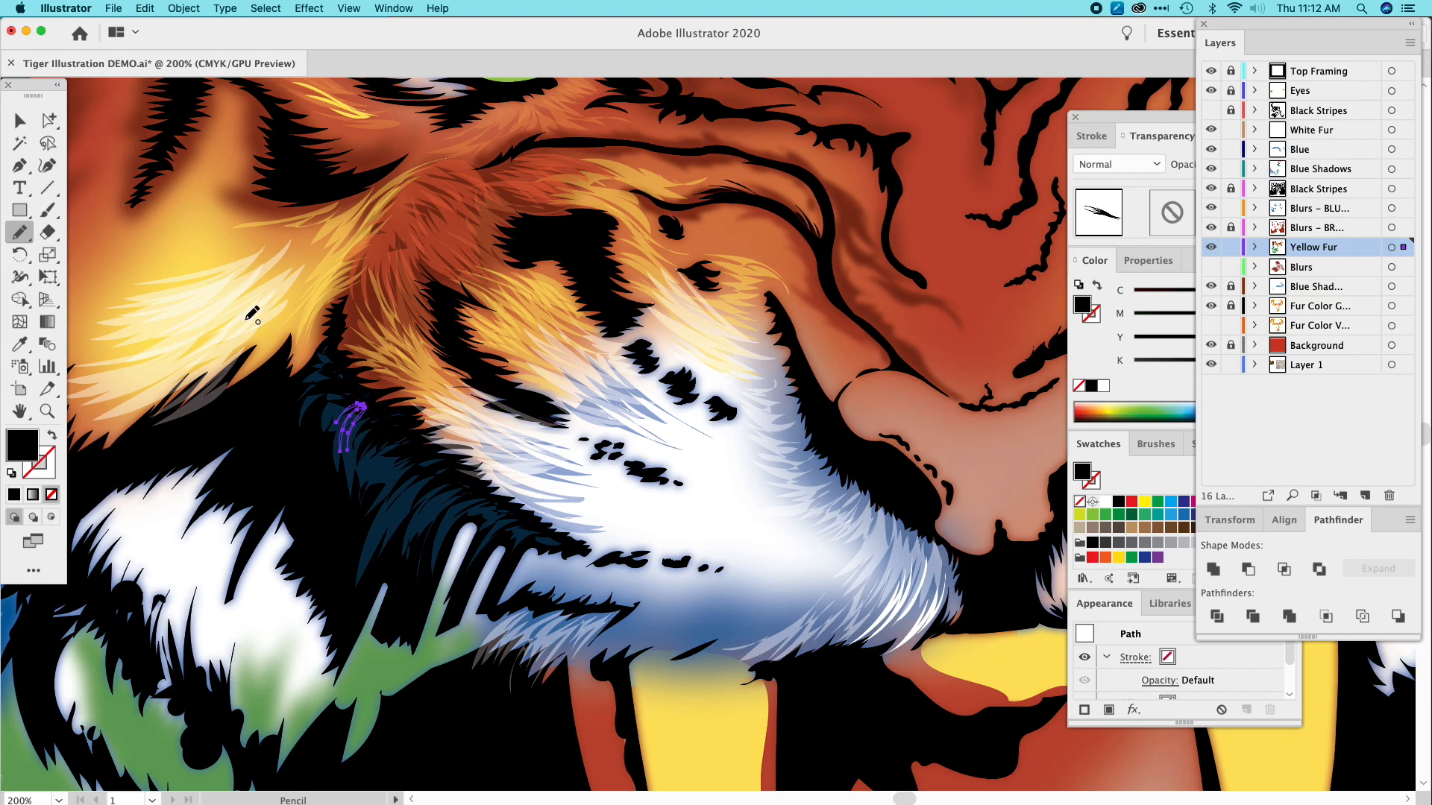
{"action": "key", "text": "slash"}
{"action": "key", "text": "i"}
{"action": "left_click", "coordinate": [285, 407]}
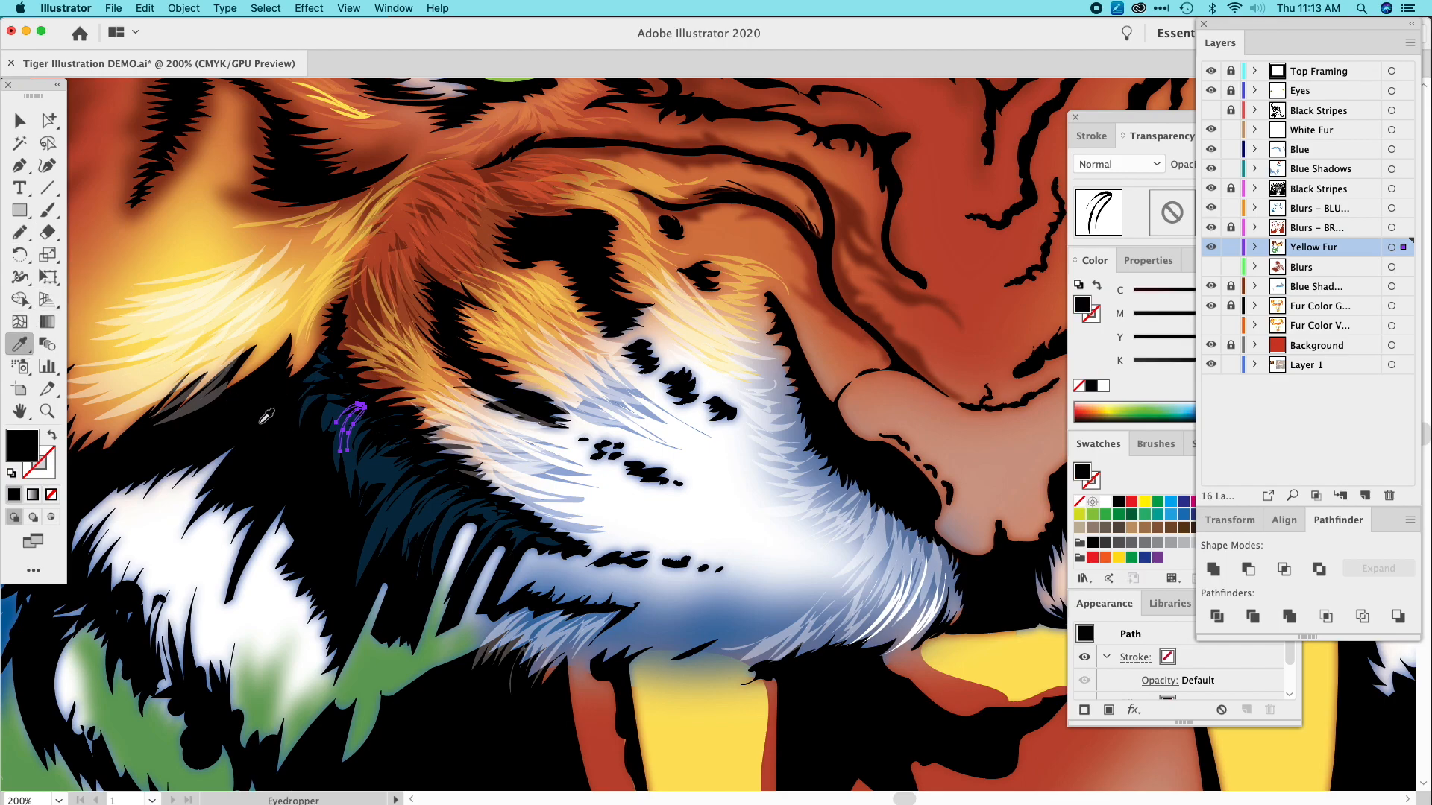
Move the short black strands over the dark blue shadow beside the muzzle to the Blue Shadows layer.
{"action": "left_click", "coordinate": [21, 129]}
{"action": "left_click", "coordinate": [242, 445]}
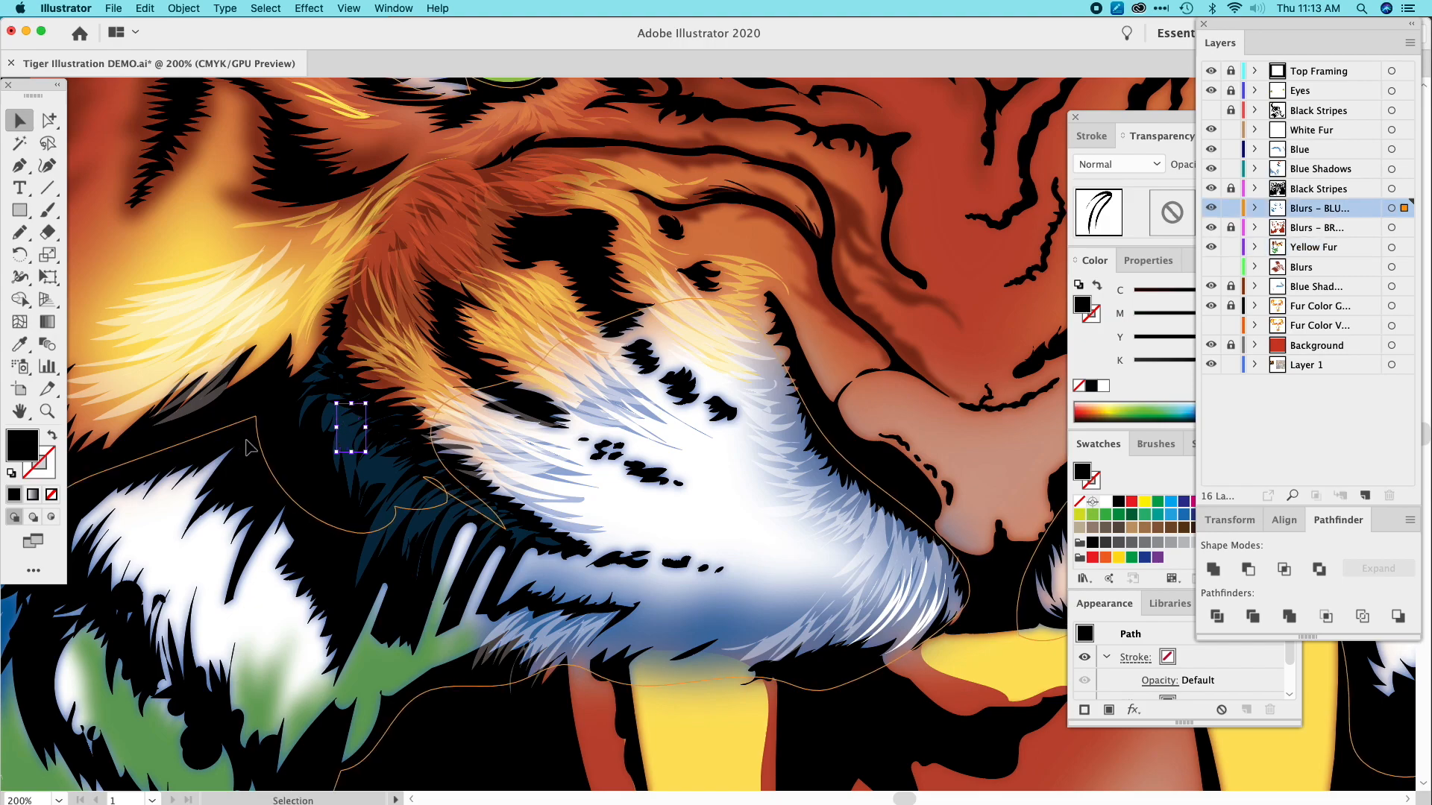
{"action": "left_click", "coordinate": [363, 455]}
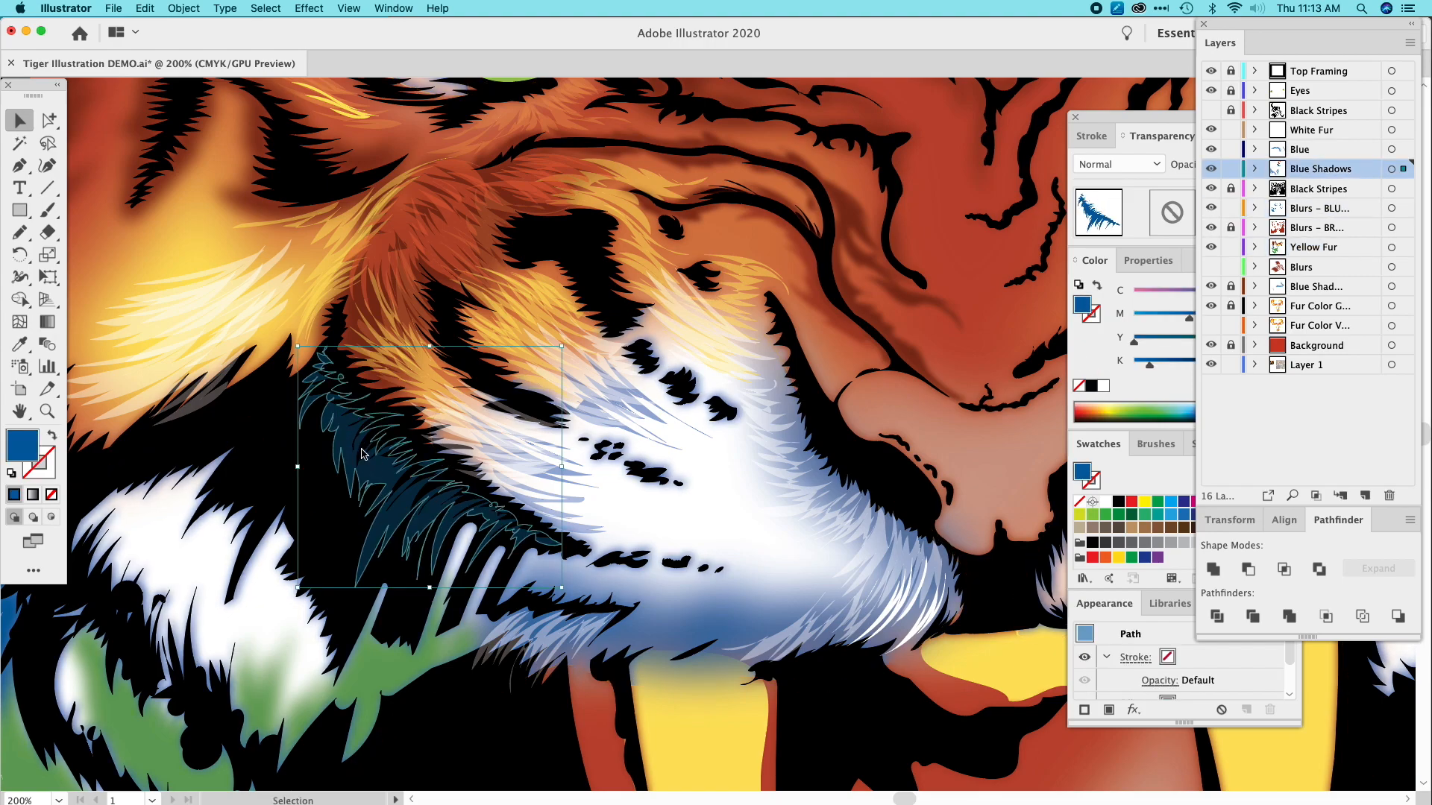
{"action": "left_click", "coordinate": [340, 435], "text": "super"}
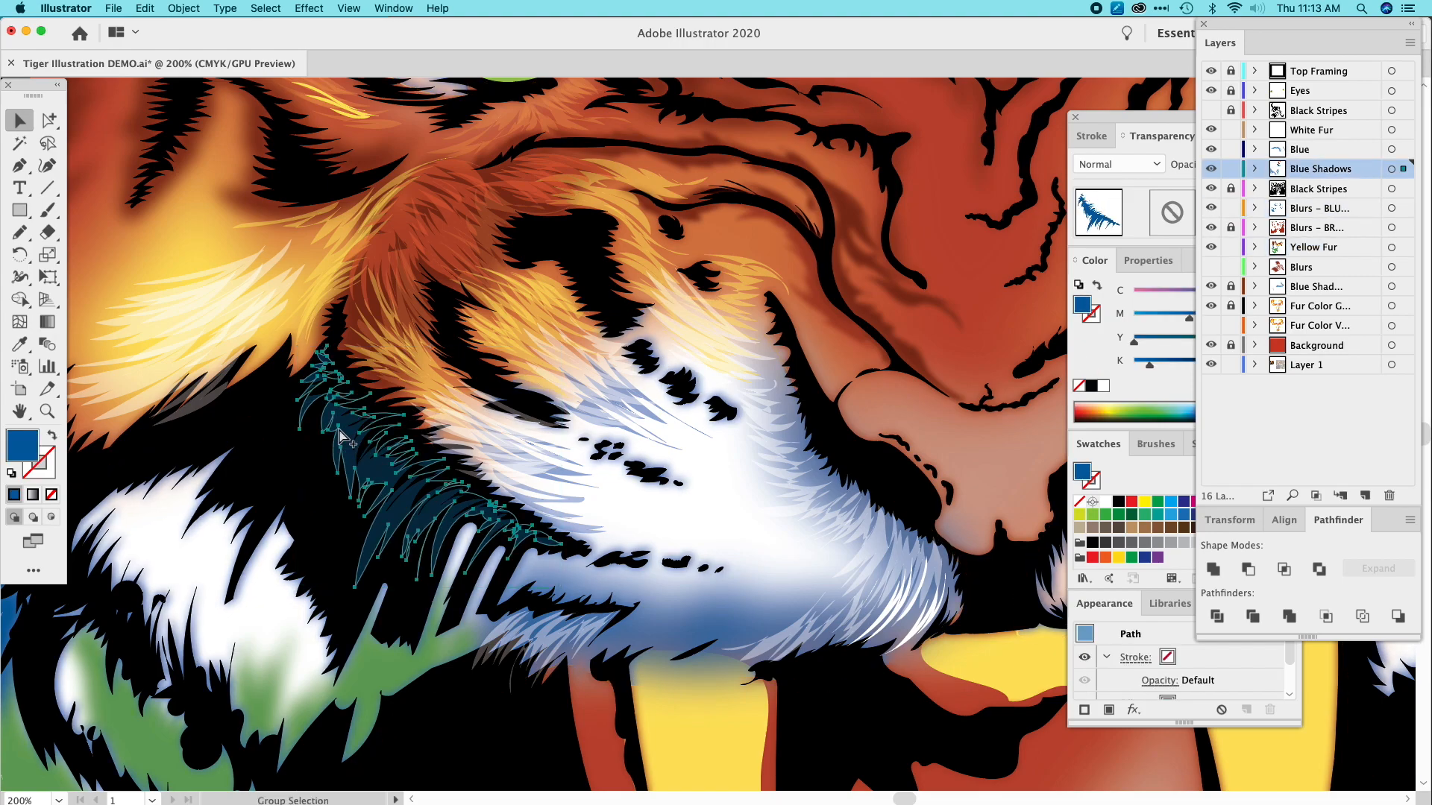
{"action": "left_click", "coordinate": [347, 437], "text": "super"}
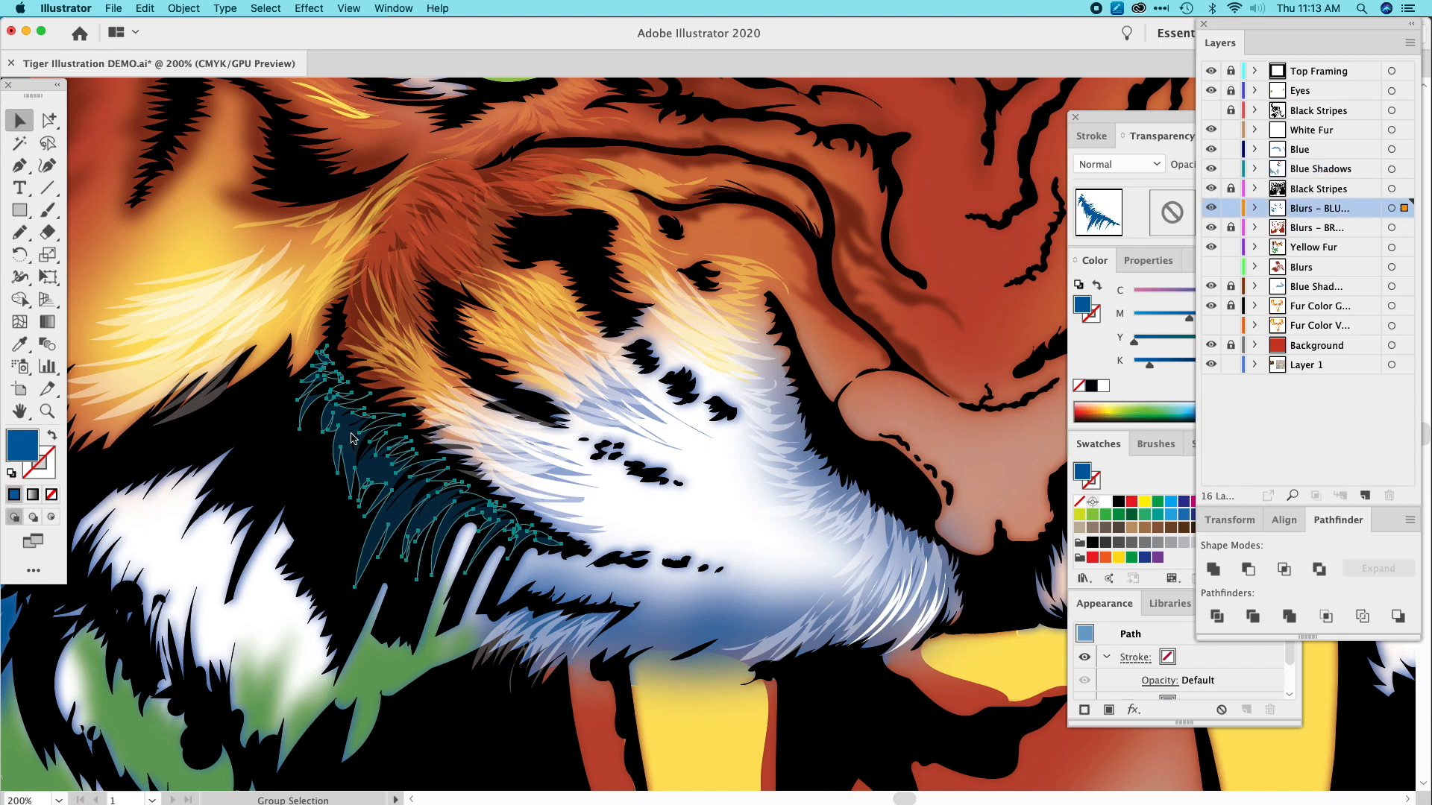
{"action": "left_click", "coordinate": [353, 438], "text": "super"}
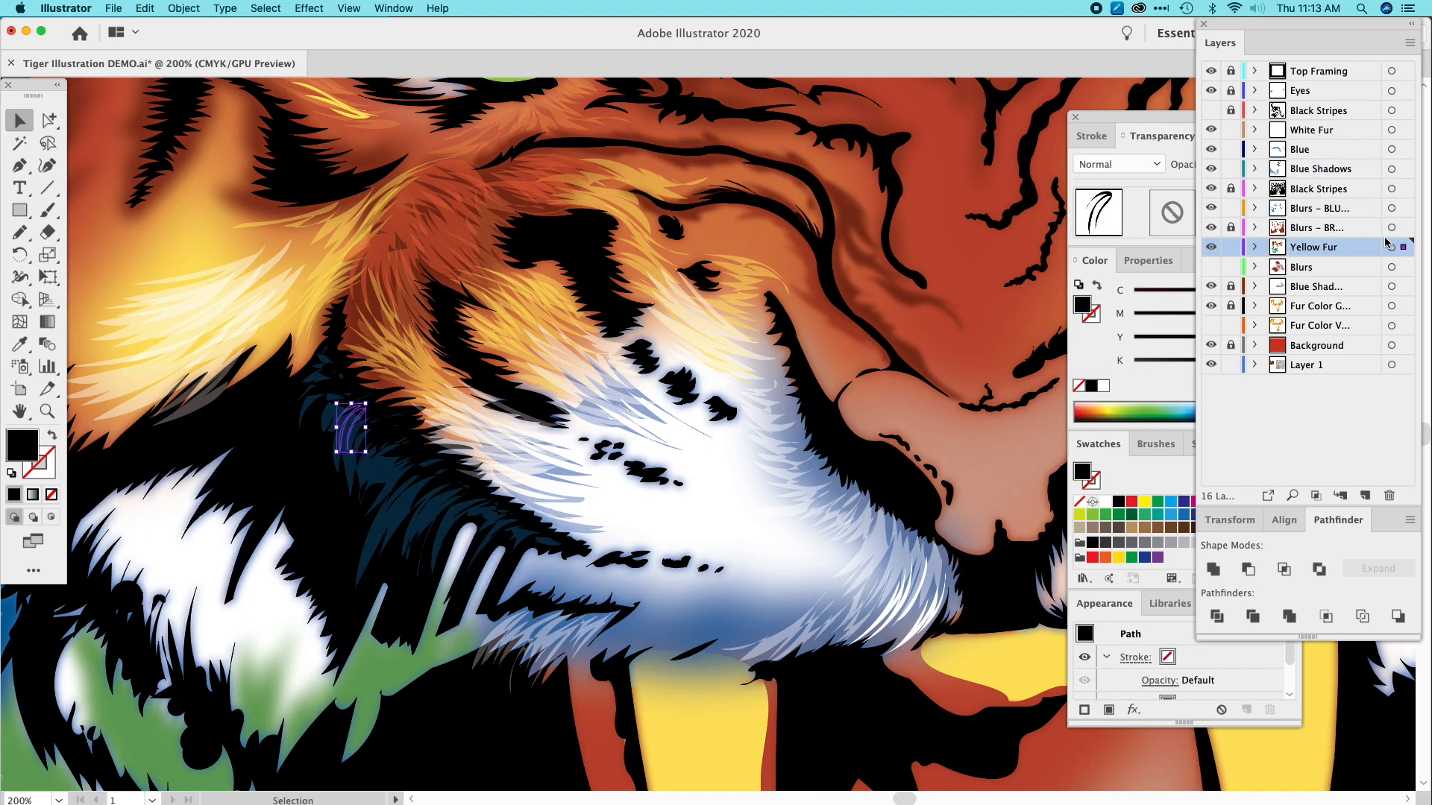
{"action": "left_click_drag", "start_coordinate": [1407, 254], "coordinate": [1404, 153]}
{"action": "left_click_drag", "start_coordinate": [1403, 167], "coordinate": [1403, 167]}
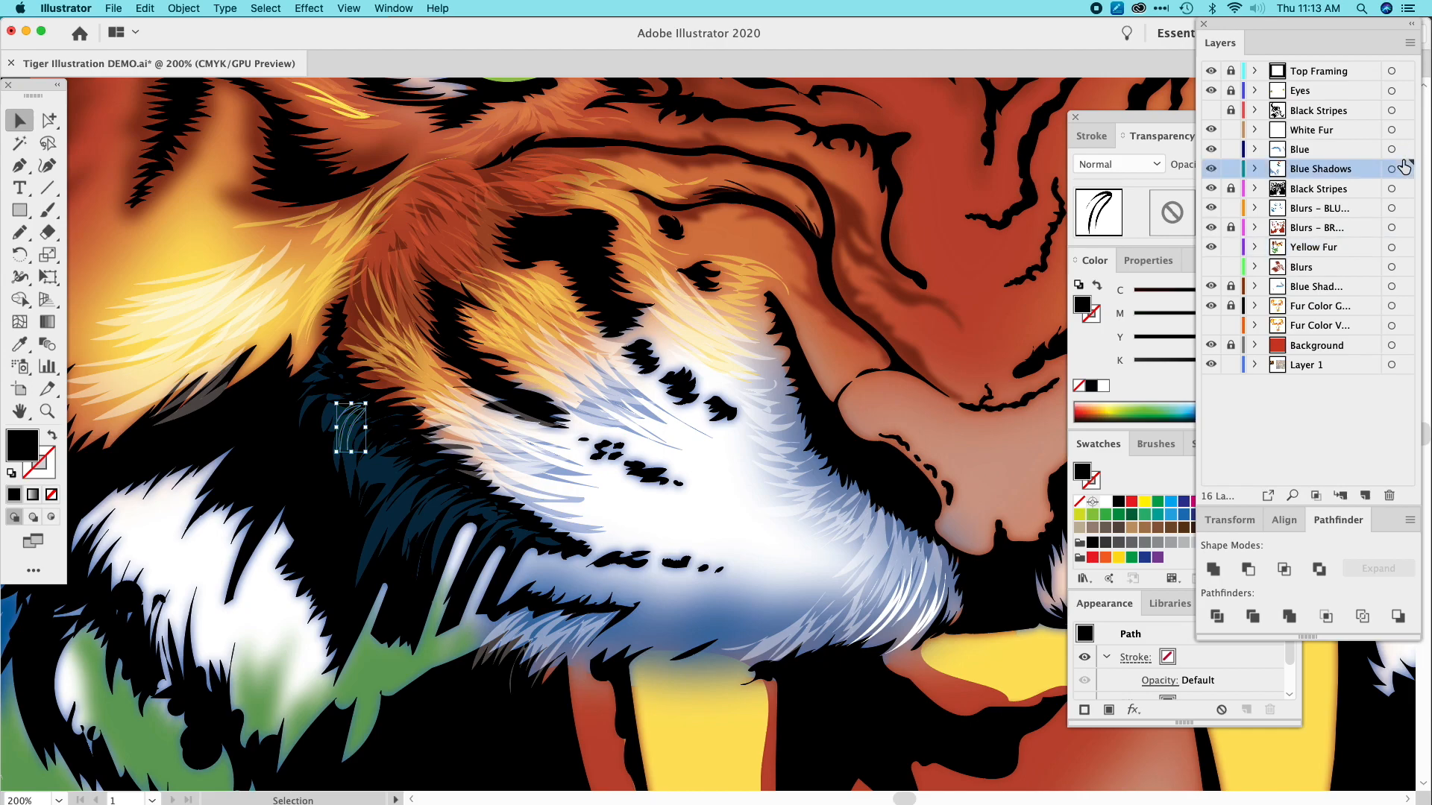
{"action": "left_click", "coordinate": [371, 304]}
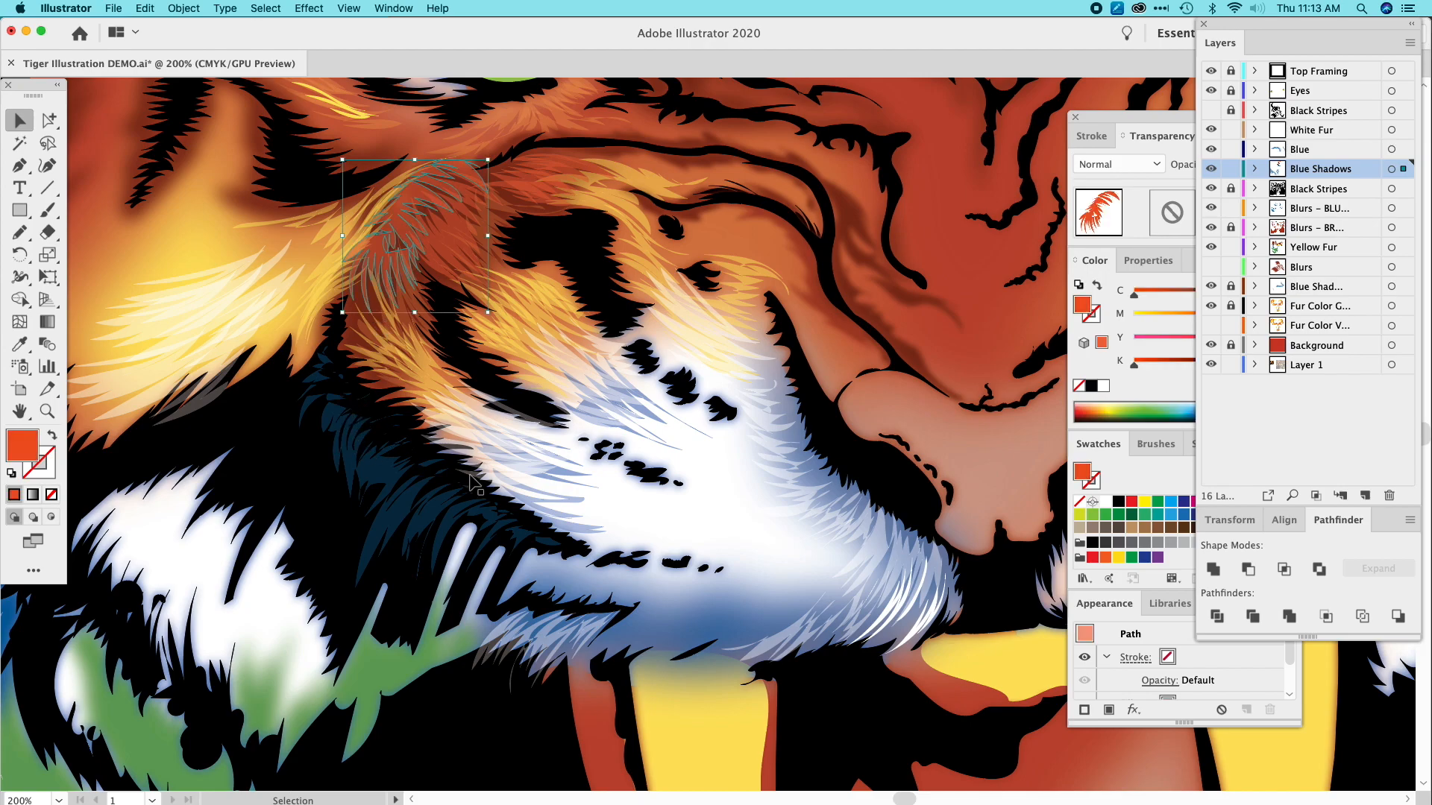
{"action": "left_click", "coordinate": [599, 461]}
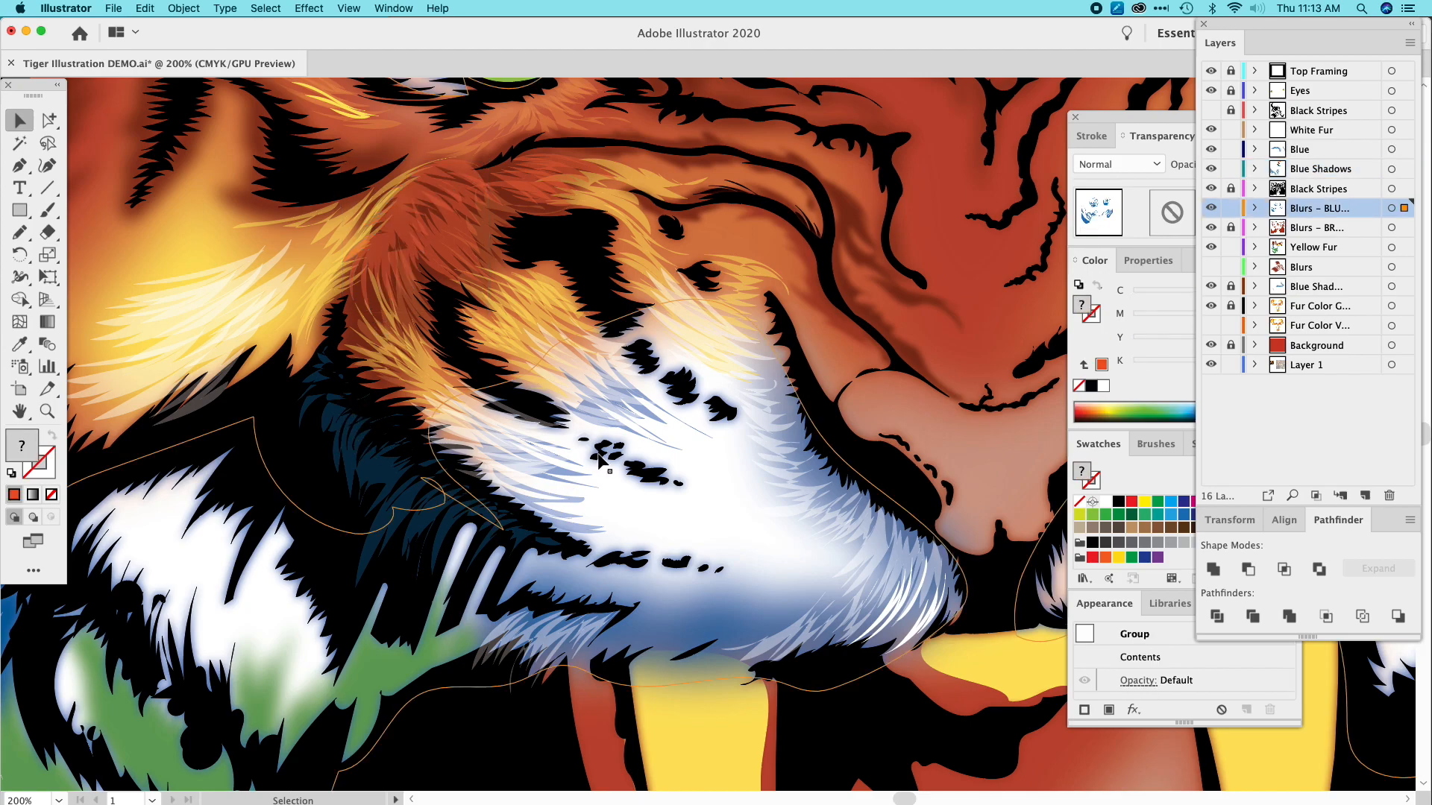
{"action": "left_click", "coordinate": [20, 235]}
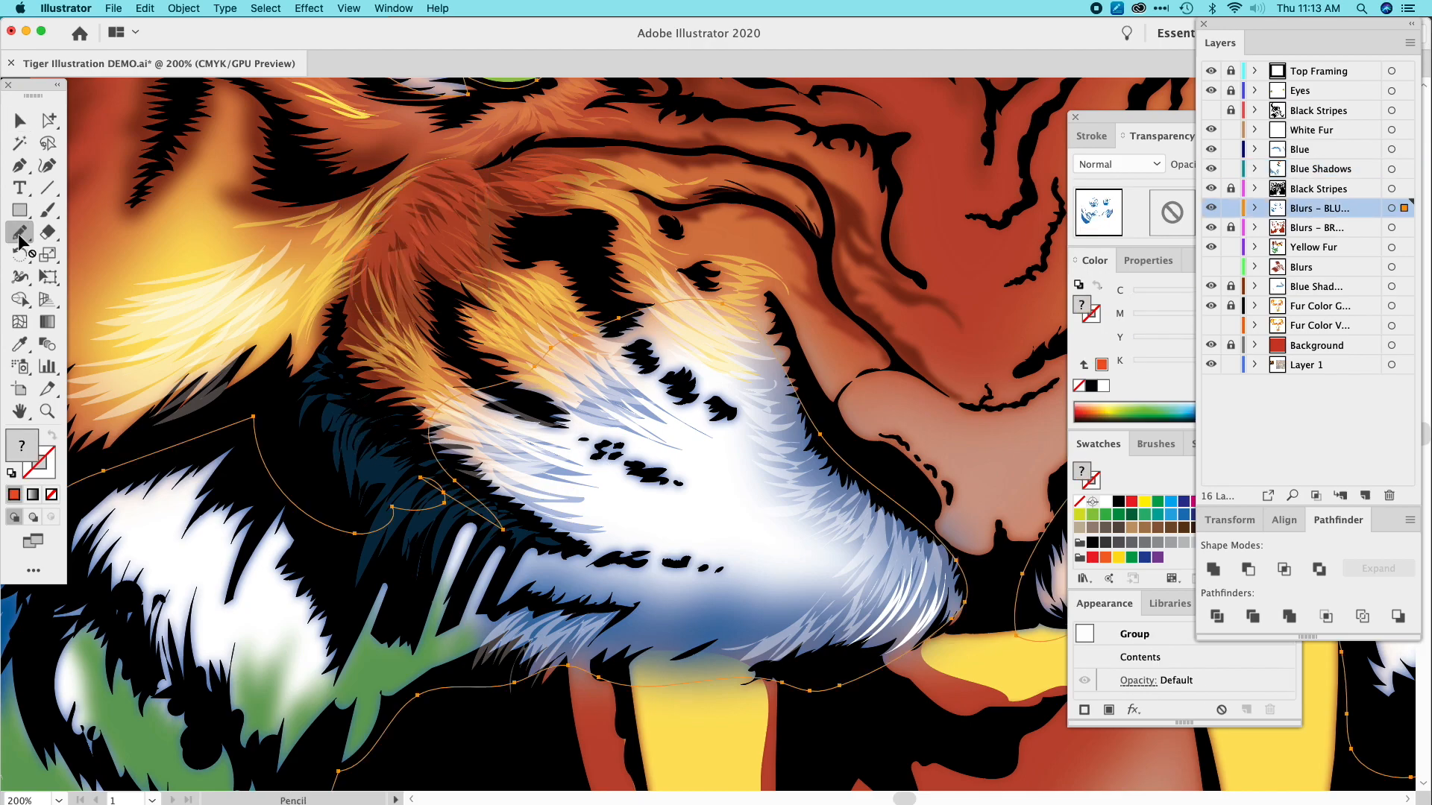
{"action": "left_click_drag", "start_coordinate": [321, 576], "coordinate": [302, 606]}
{"action": "key", "text": "super+shift+a"}
{"action": "left_click", "coordinate": [318, 598], "text": "super"}
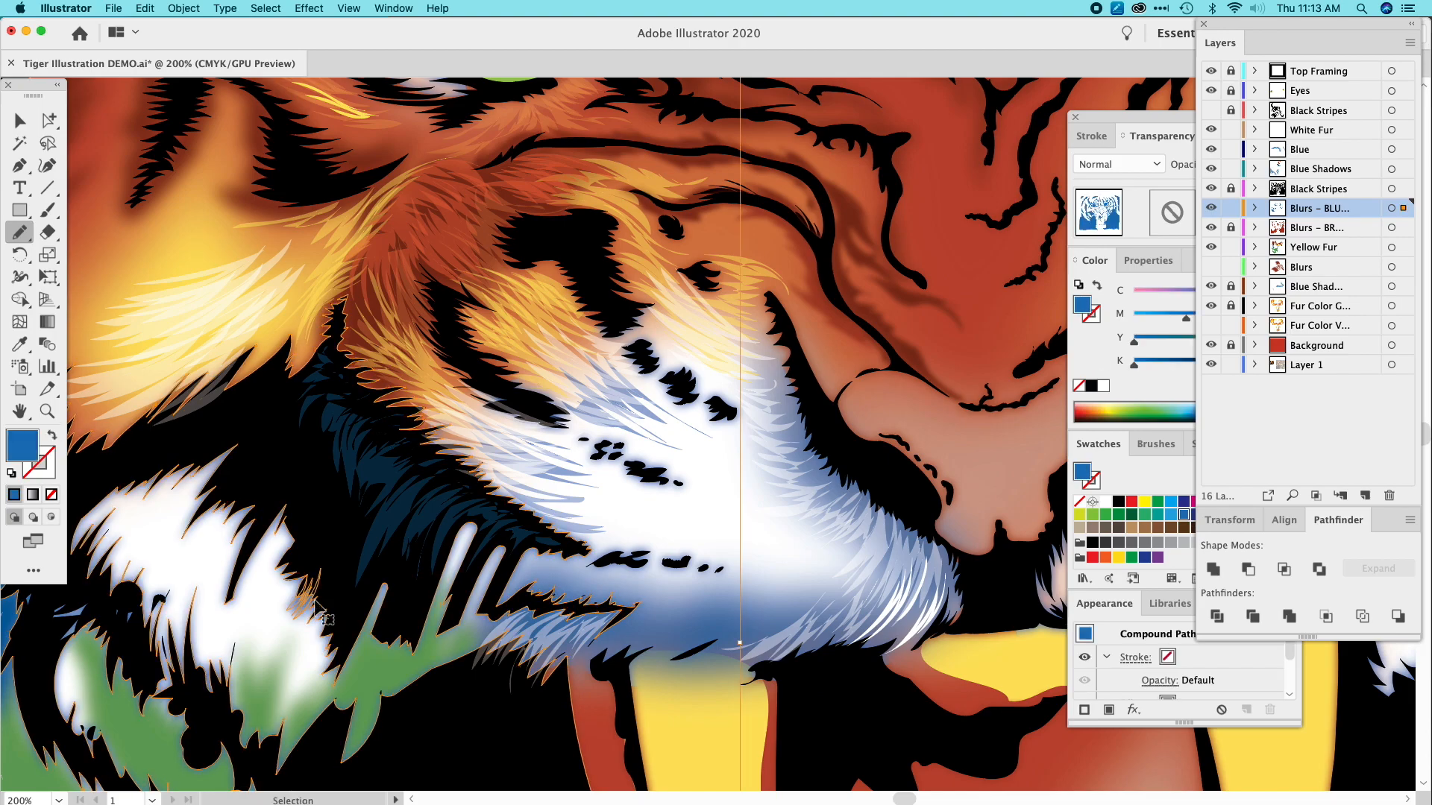
{"action": "left_click", "coordinate": [512, 639], "text": "super"}
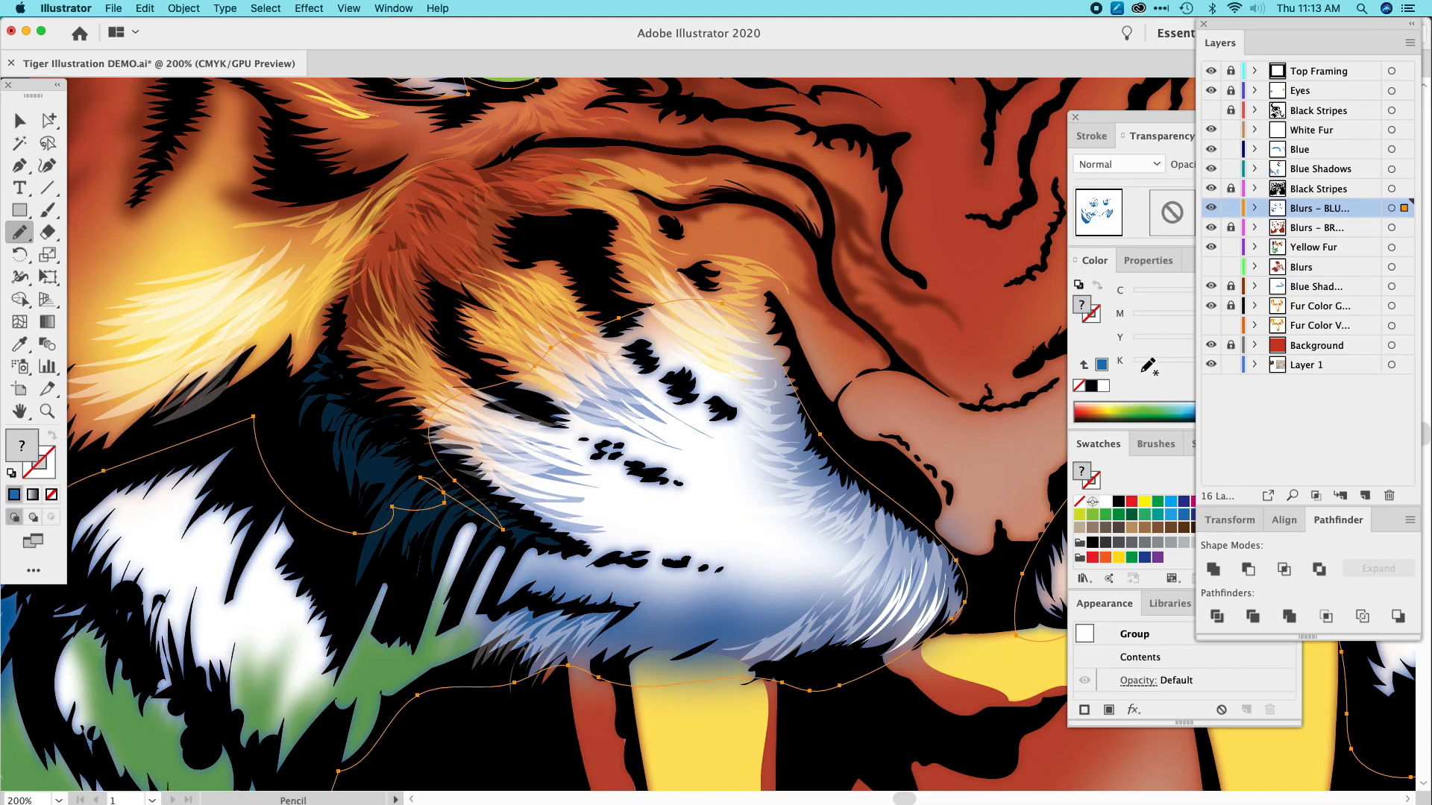
Draw spiky fur strands on the Blue Shadows layer along the white neck fur's dark edge and fill them with sampled white.
{"action": "left_click", "coordinate": [1361, 174]}
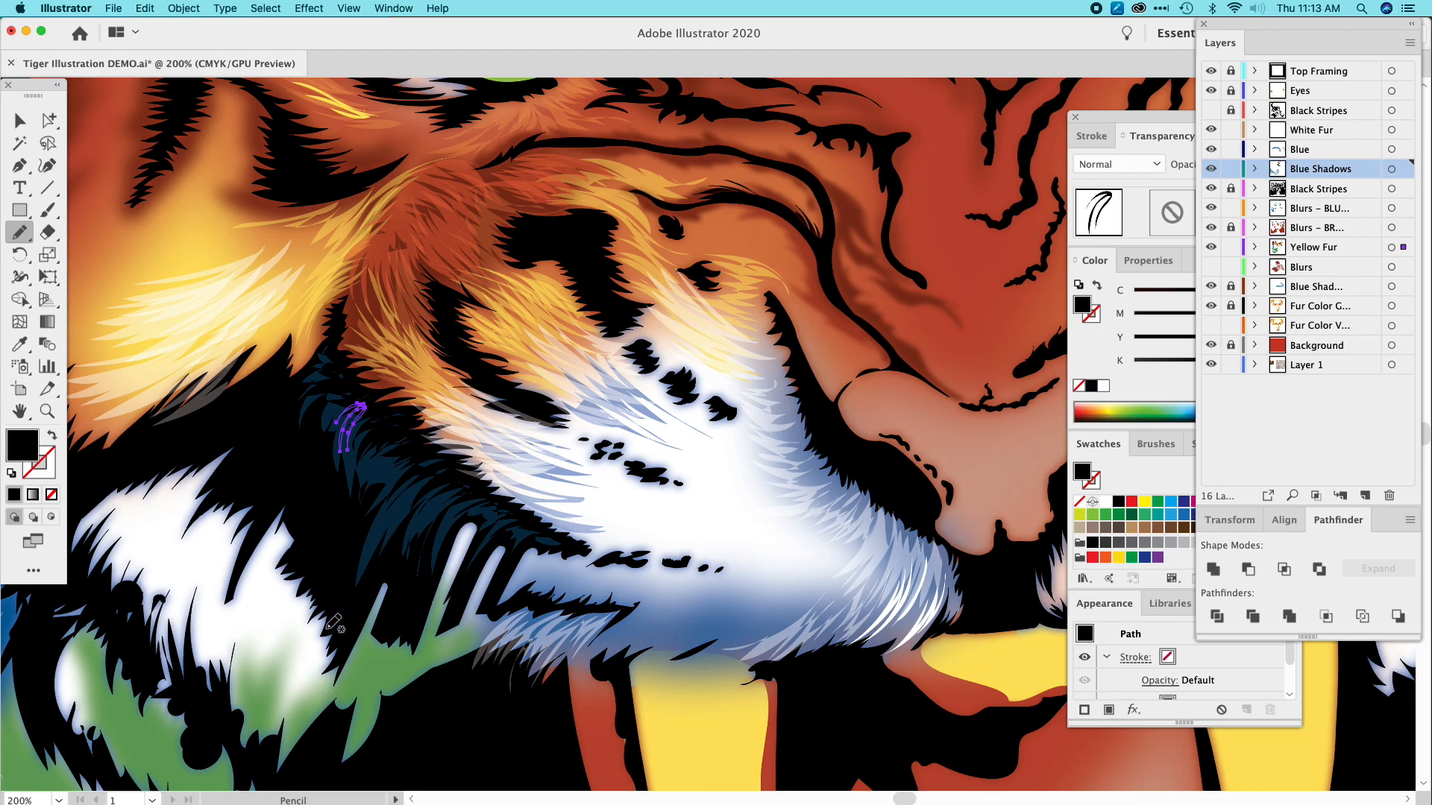
{"action": "mouse_move", "coordinate": [326, 598]}
{"action": "left_mouse_down"}
{"action": "mouse_move", "coordinate": [307, 639]}
{"action": "mouse_move", "coordinate": [317, 566]}
{"action": "mouse_move", "coordinate": [289, 617]}
{"action": "mouse_move", "coordinate": [296, 558]}
{"action": "mouse_move", "coordinate": [270, 581]}
{"action": "mouse_move", "coordinate": [302, 510]}
{"action": "mouse_move", "coordinate": [250, 608]}
{"action": "mouse_move", "coordinate": [265, 521]}
{"action": "mouse_move", "coordinate": [234, 618]}
{"action": "mouse_move", "coordinate": [250, 562]}
{"action": "mouse_move", "coordinate": [235, 613]}
{"action": "mouse_move", "coordinate": [235, 581]}
{"action": "mouse_move", "coordinate": [201, 531]}
{"action": "mouse_move", "coordinate": [196, 563]}
{"action": "mouse_move", "coordinate": [216, 565]}
{"action": "mouse_move", "coordinate": [223, 625]}
{"action": "mouse_move", "coordinate": [255, 609]}
{"action": "mouse_move", "coordinate": [293, 625]}
{"action": "mouse_move", "coordinate": [325, 646]}
{"action": "left_mouse_up"}
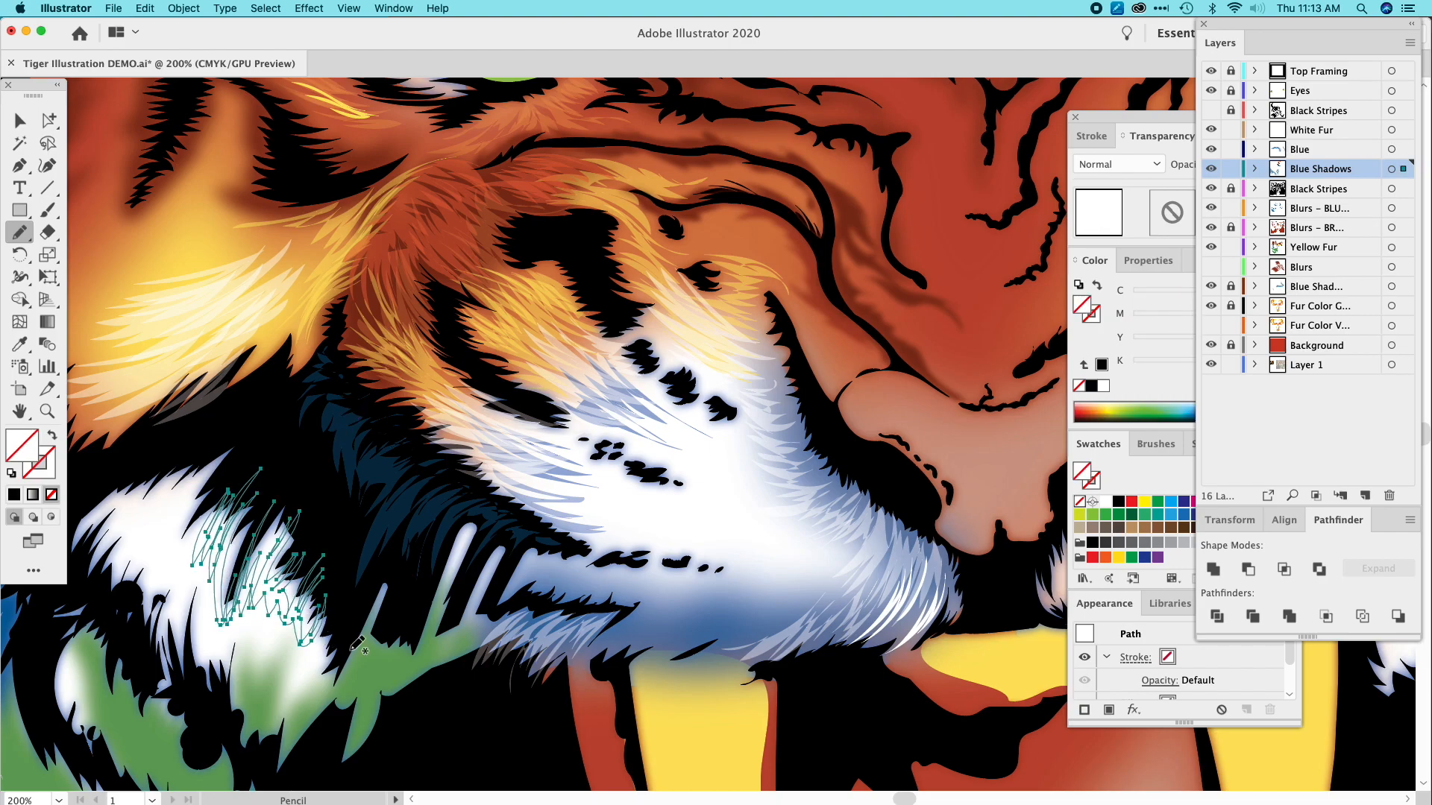
{"action": "left_click", "coordinate": [19, 345]}
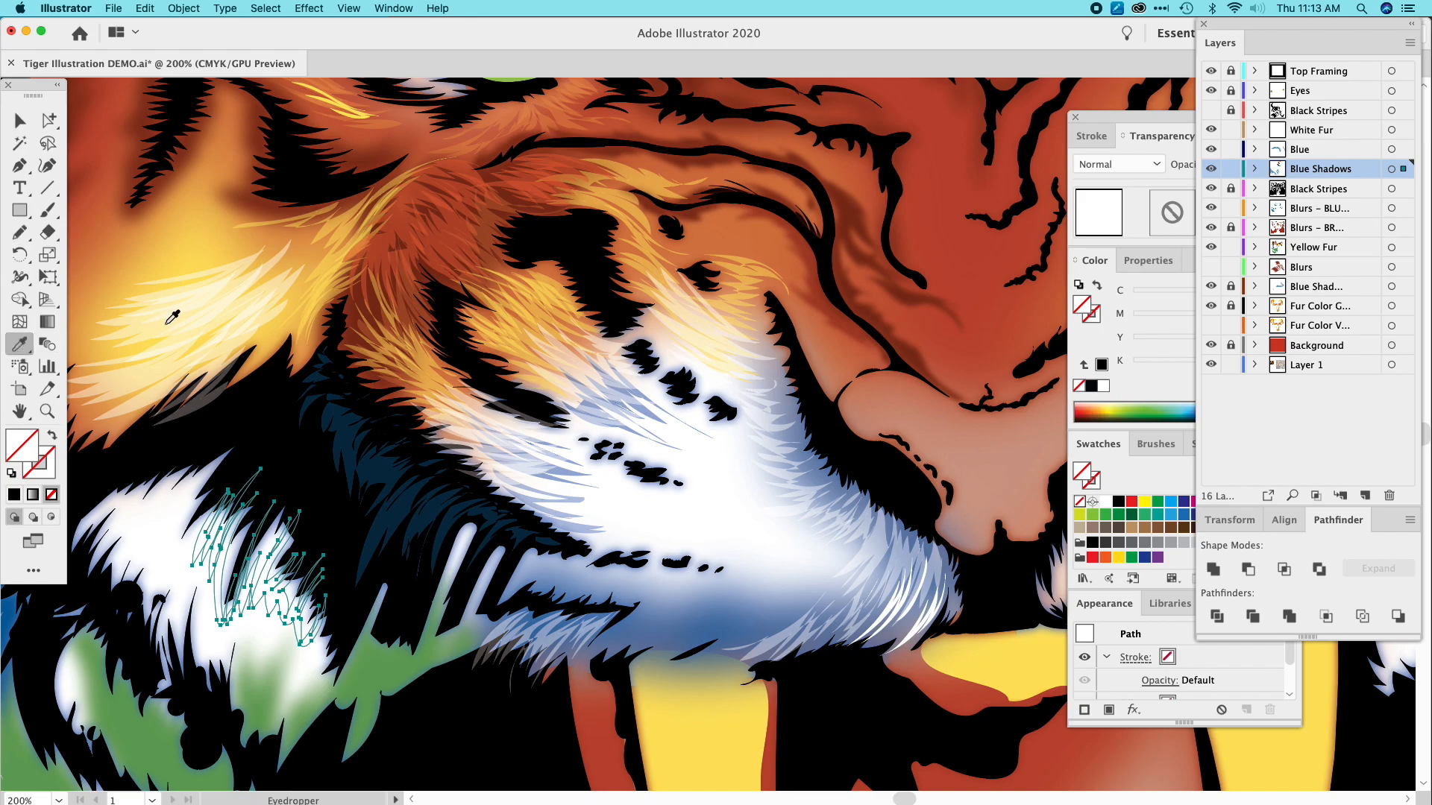
{"action": "key", "text": "v"}
{"action": "left_click", "coordinate": [118, 173]}
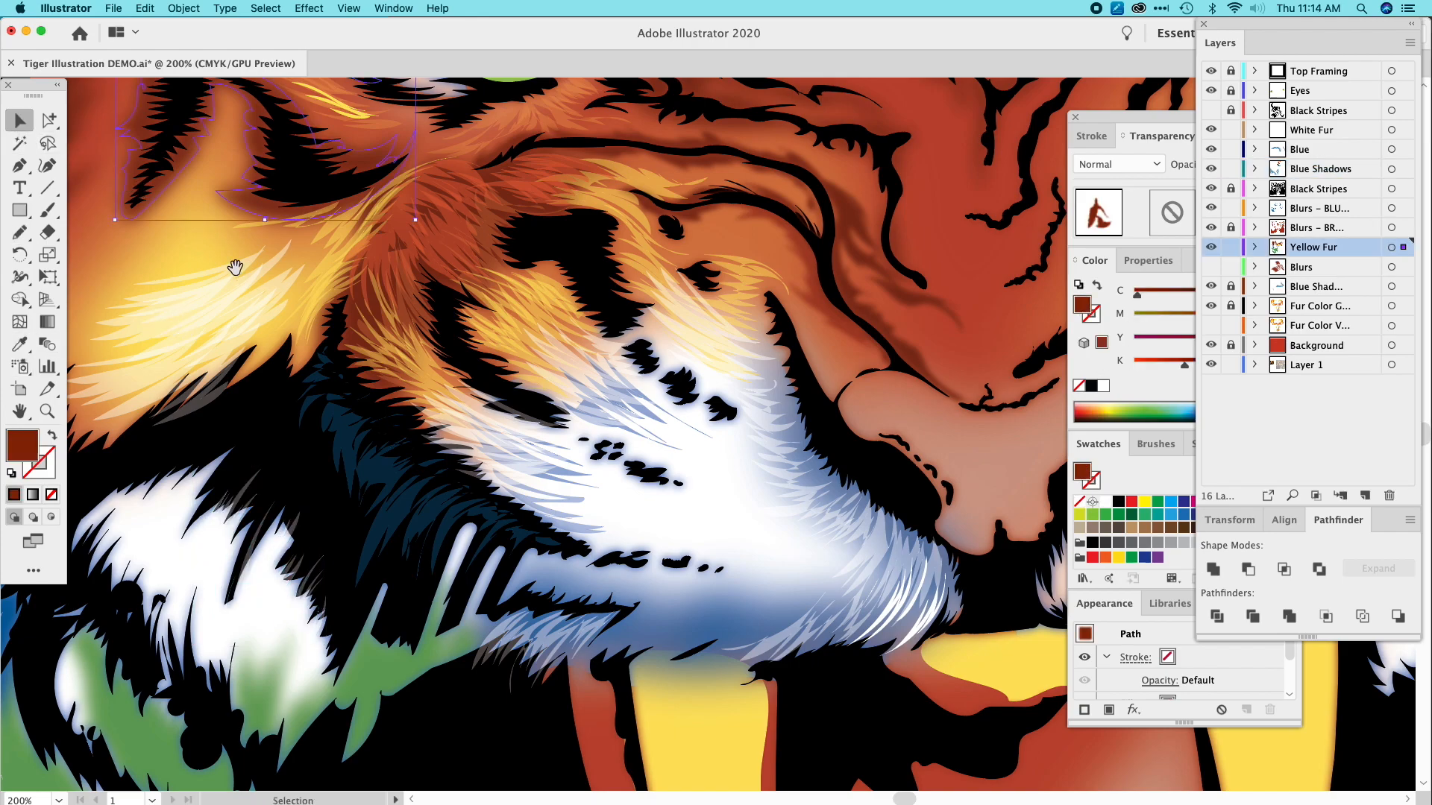
{"action": "left_click", "coordinate": [307, 533]}
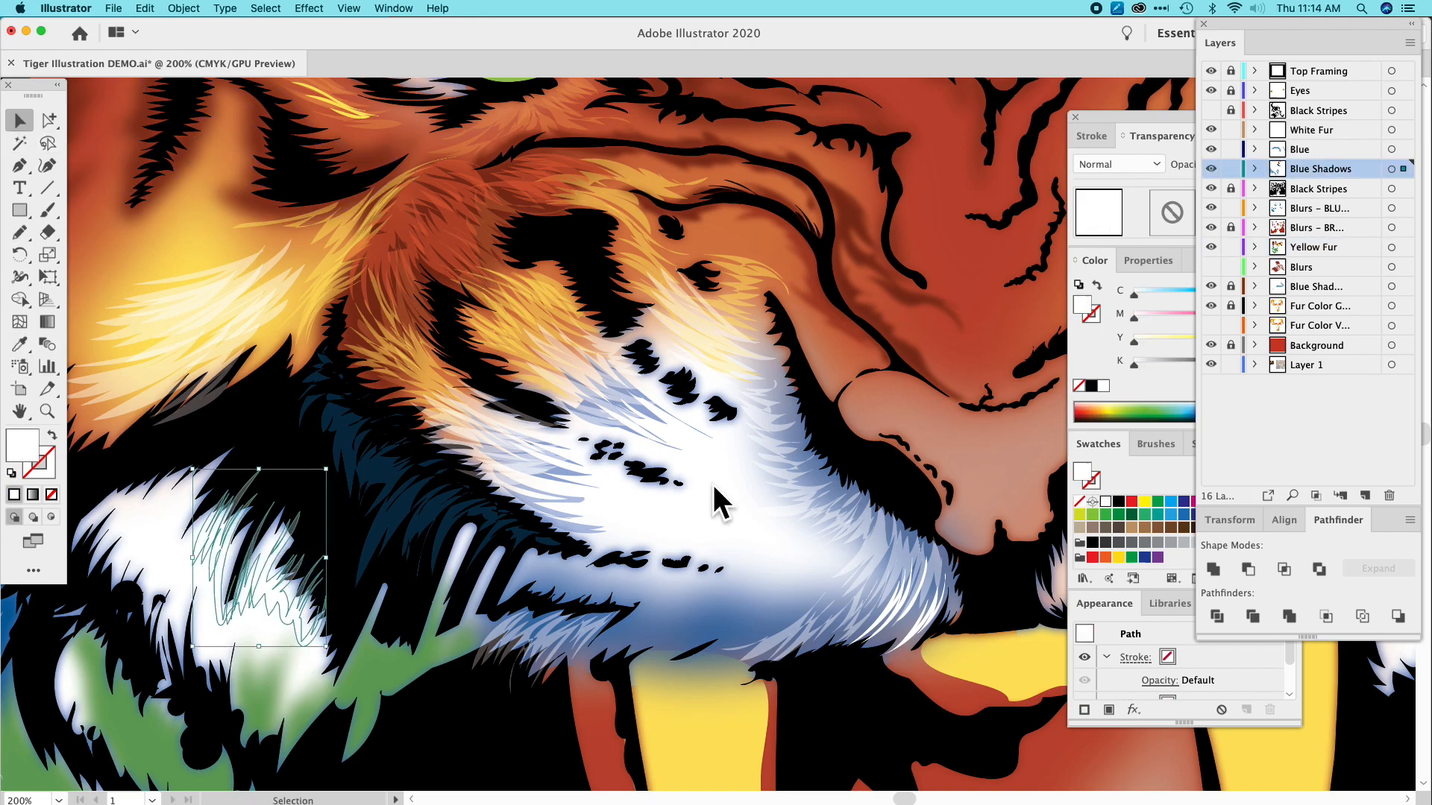
{"action": "left_click", "coordinate": [93, 119]}
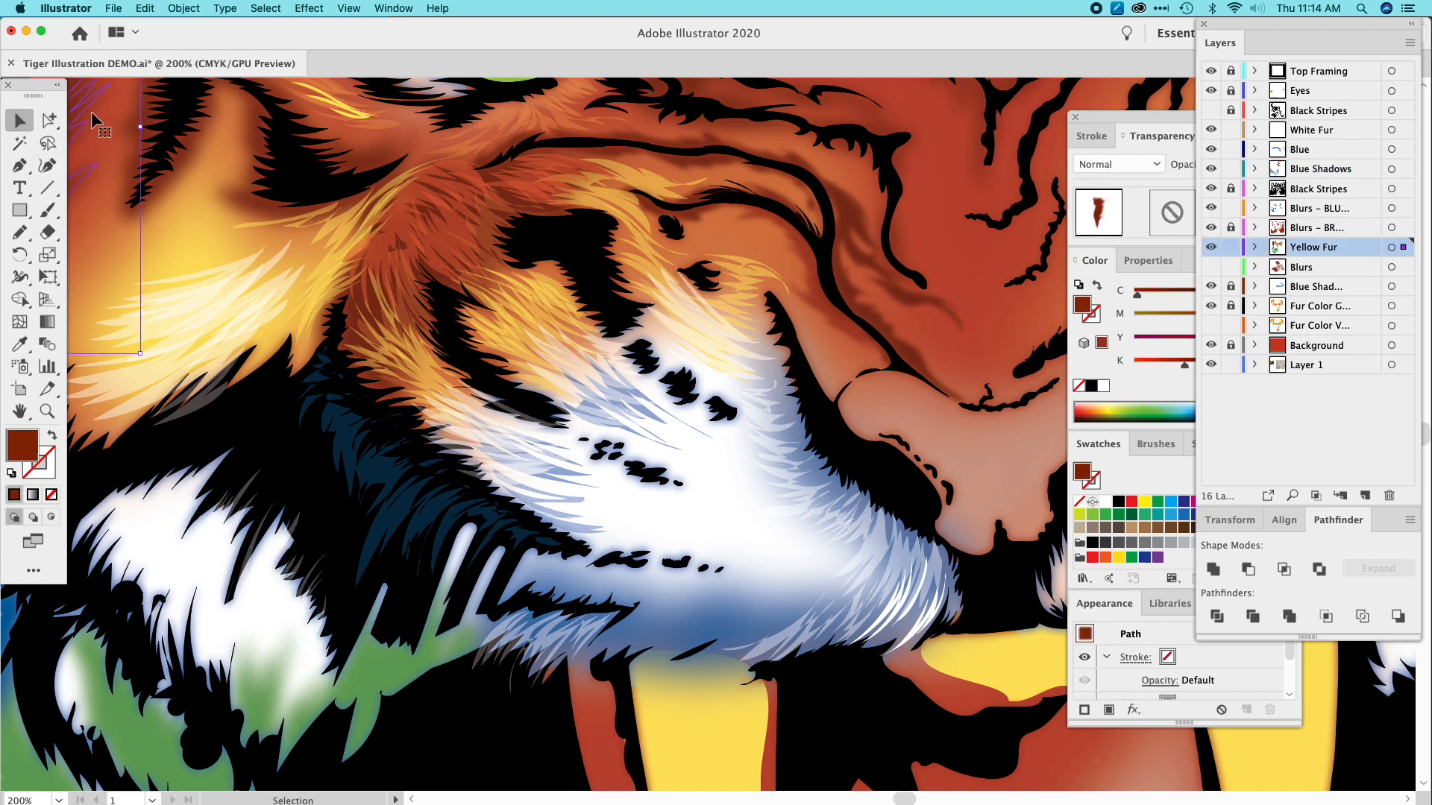
Draw a second, wider set of fur strands across the upper edge of the white neck fur and fill it with sampled white.
{"action": "left_click", "coordinate": [20, 232]}
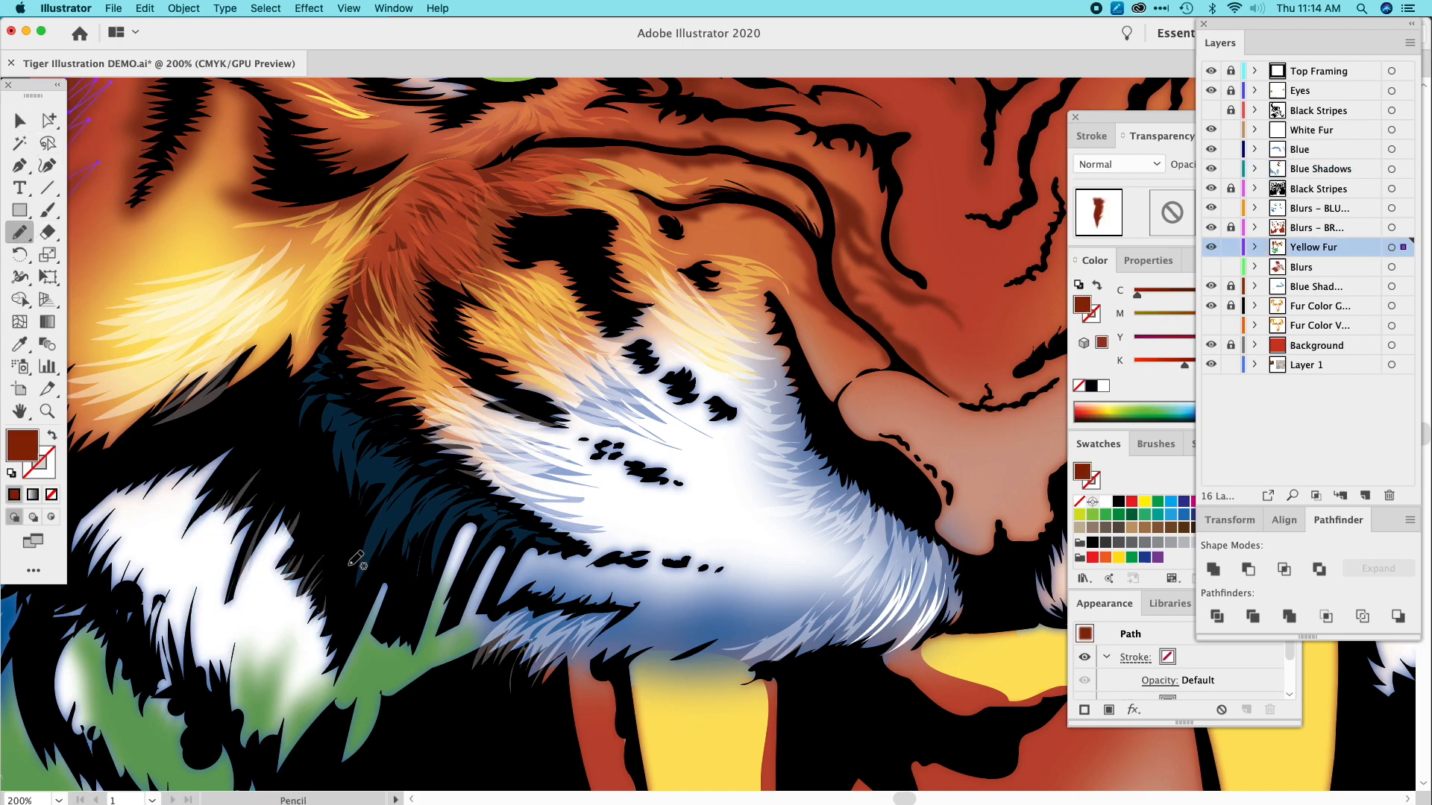
{"action": "mouse_move", "coordinate": [311, 651]}
{"action": "left_mouse_down"}
{"action": "mouse_move", "coordinate": [333, 604]}
{"action": "mouse_move", "coordinate": [313, 645]}
{"action": "mouse_move", "coordinate": [319, 595]}
{"action": "mouse_move", "coordinate": [299, 625]}
{"action": "mouse_move", "coordinate": [331, 518]}
{"action": "mouse_move", "coordinate": [295, 619]}
{"action": "mouse_move", "coordinate": [297, 590]}
{"action": "mouse_move", "coordinate": [284, 598]}
{"action": "mouse_move", "coordinate": [309, 551]}
{"action": "mouse_move", "coordinate": [275, 591]}
{"action": "mouse_move", "coordinate": [302, 527]}
{"action": "mouse_move", "coordinate": [266, 580]}
{"action": "mouse_move", "coordinate": [292, 506]}
{"action": "mouse_move", "coordinate": [244, 588]}
{"action": "mouse_move", "coordinate": [268, 525]}
{"action": "mouse_move", "coordinate": [235, 611]}
{"action": "mouse_move", "coordinate": [243, 554]}
{"action": "mouse_move", "coordinate": [228, 589]}
{"action": "mouse_move", "coordinate": [227, 559]}
{"action": "mouse_move", "coordinate": [251, 511]}
{"action": "mouse_move", "coordinate": [222, 539]}
{"action": "mouse_move", "coordinate": [268, 471]}
{"action": "mouse_move", "coordinate": [211, 544]}
{"action": "mouse_move", "coordinate": [217, 497]}
{"action": "mouse_move", "coordinate": [190, 533]}
{"action": "mouse_move", "coordinate": [202, 501]}
{"action": "mouse_move", "coordinate": [185, 521]}
{"action": "mouse_move", "coordinate": [235, 453]}
{"action": "mouse_move", "coordinate": [177, 521]}
{"action": "mouse_move", "coordinate": [200, 471]}
{"action": "mouse_move", "coordinate": [174, 491]}
{"action": "mouse_move", "coordinate": [195, 460]}
{"action": "mouse_move", "coordinate": [158, 509]}
{"action": "mouse_move", "coordinate": [179, 469]}
{"action": "mouse_move", "coordinate": [135, 535]}
{"action": "mouse_move", "coordinate": [175, 504]}
{"action": "mouse_move", "coordinate": [168, 551]}
{"action": "mouse_move", "coordinate": [215, 561]}
{"action": "mouse_move", "coordinate": [213, 607]}
{"action": "mouse_move", "coordinate": [251, 573]}
{"action": "mouse_move", "coordinate": [333, 643]}
{"action": "left_mouse_up"}
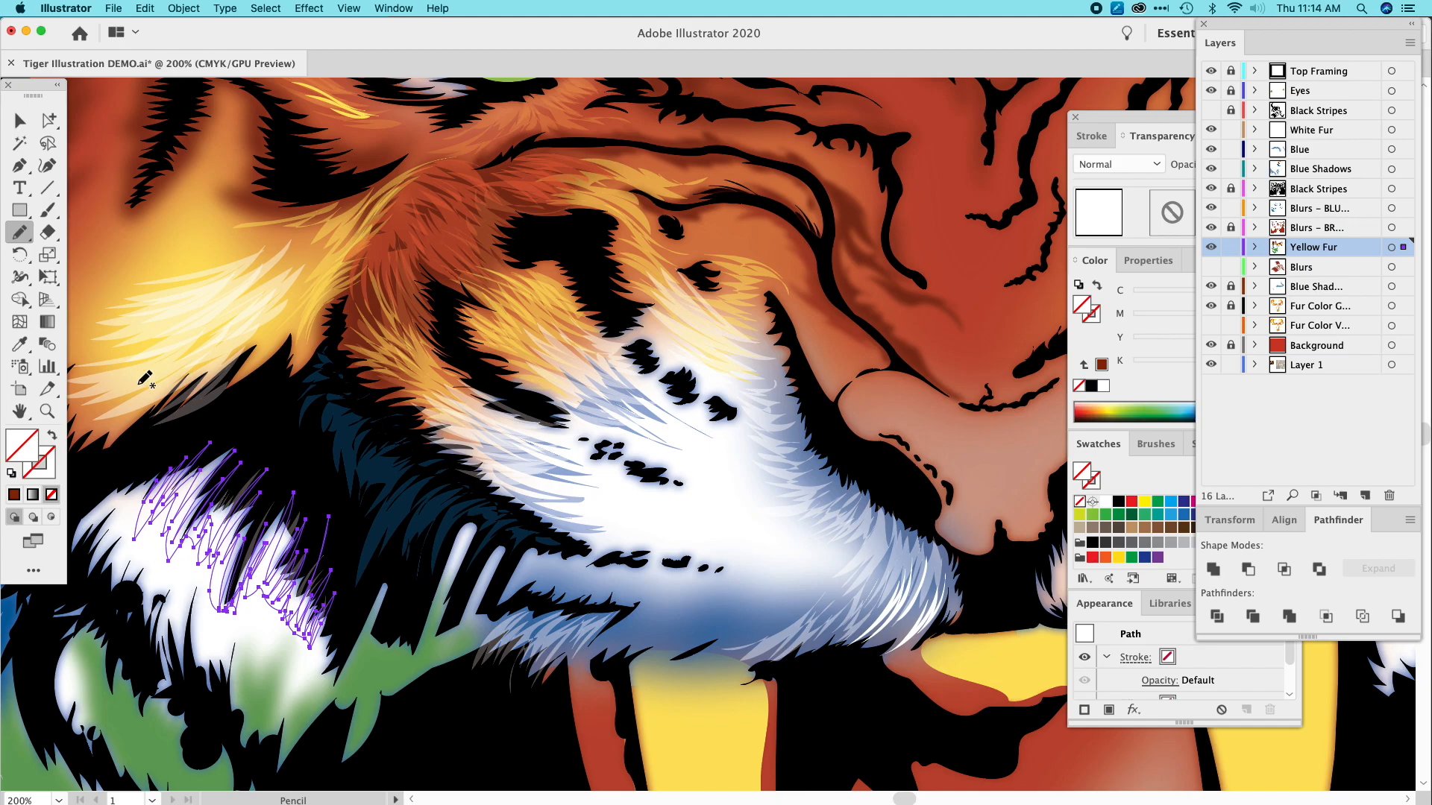
{"action": "left_click", "coordinate": [19, 343]}
{"action": "left_click", "coordinate": [202, 305]}
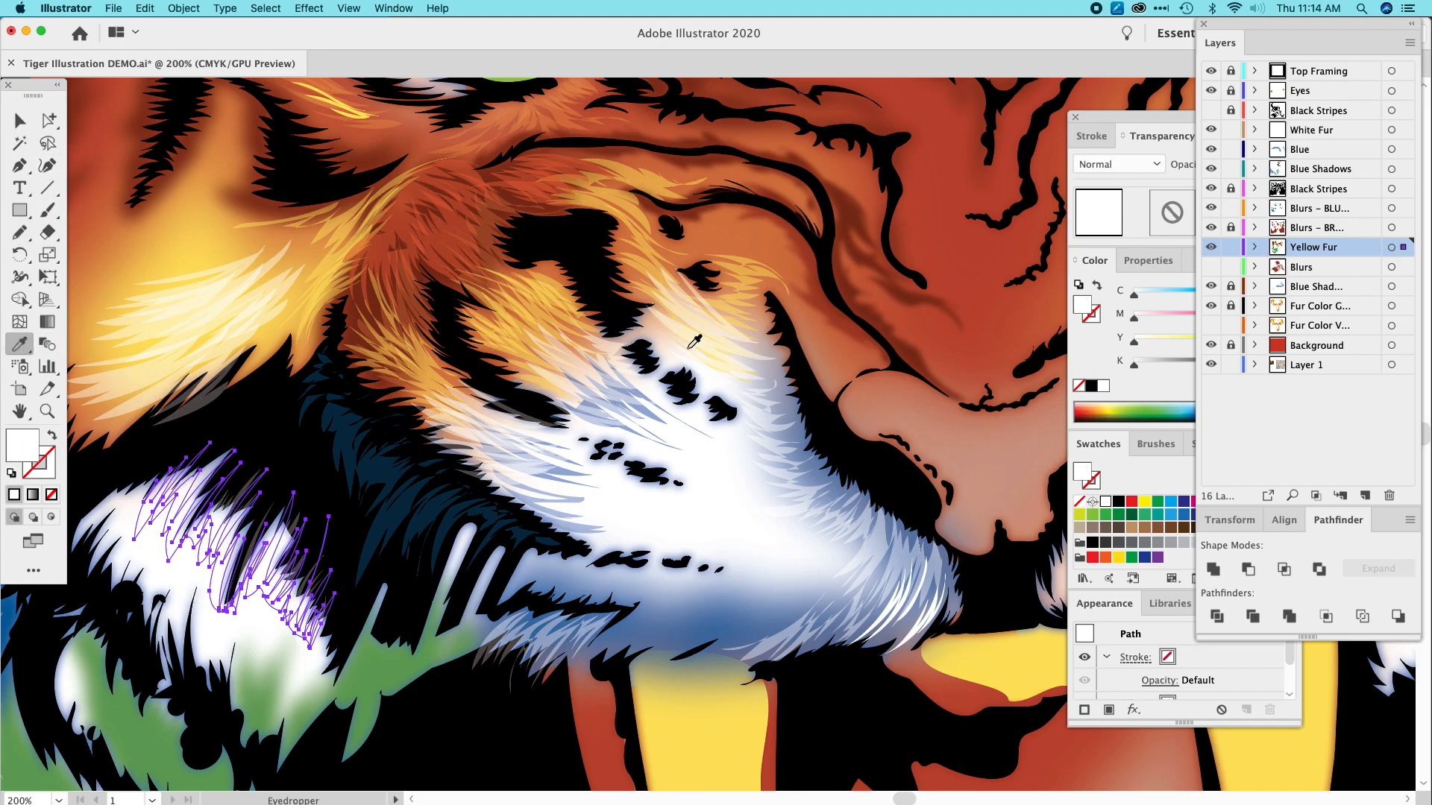
Move the second set of white neck fur strands to the Blue Shadows layer and deselect it.
{"action": "left_click_drag", "start_coordinate": [1405, 194], "coordinate": [1404, 173]}
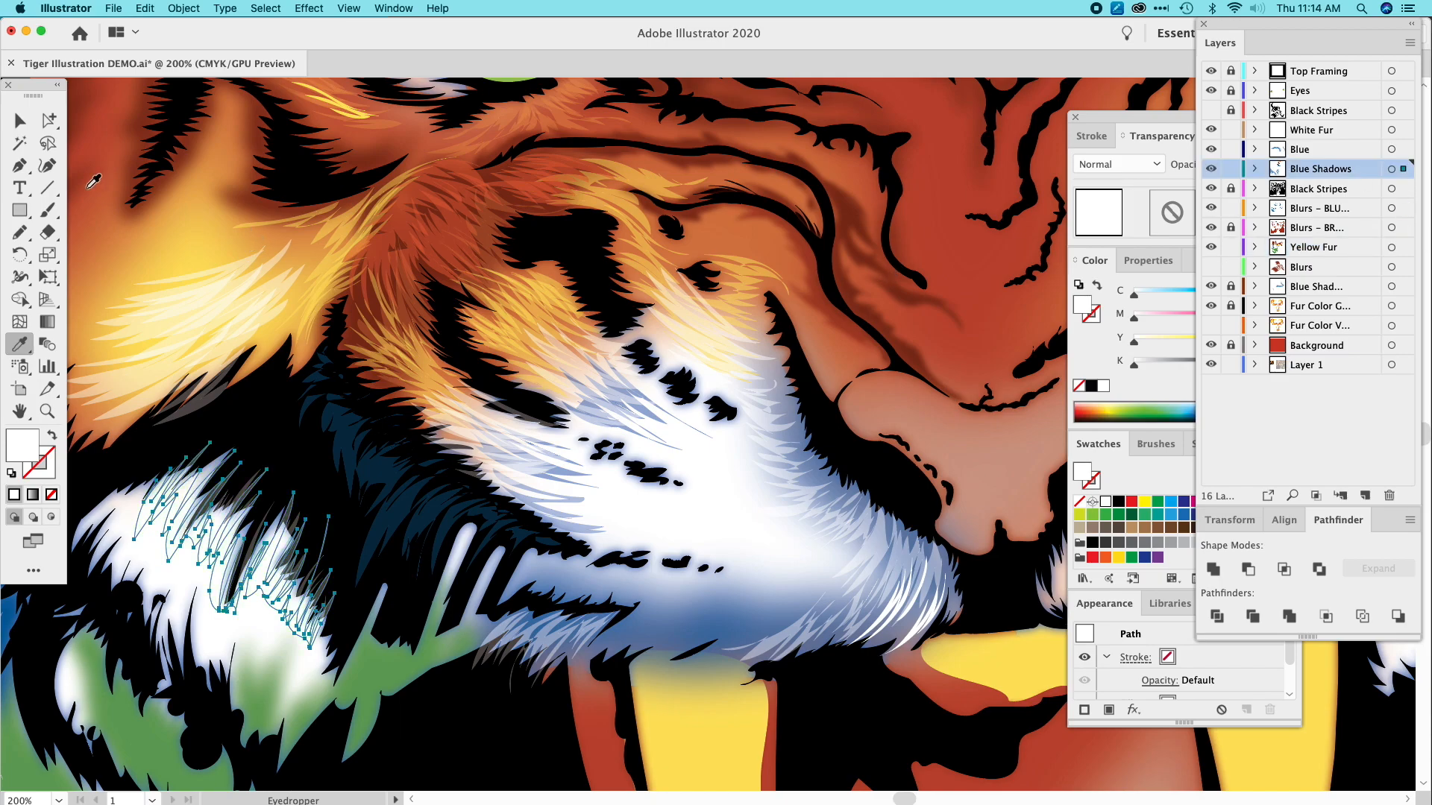
{"action": "left_click", "coordinate": [20, 119]}
{"action": "left_click", "coordinate": [114, 130]}
Draw short fur strands where the white muzzle meets the dark blue shadow and fill them with sampled white.
{"action": "left_click_drag", "start_coordinate": [401, 335], "coordinate": [478, 389]}
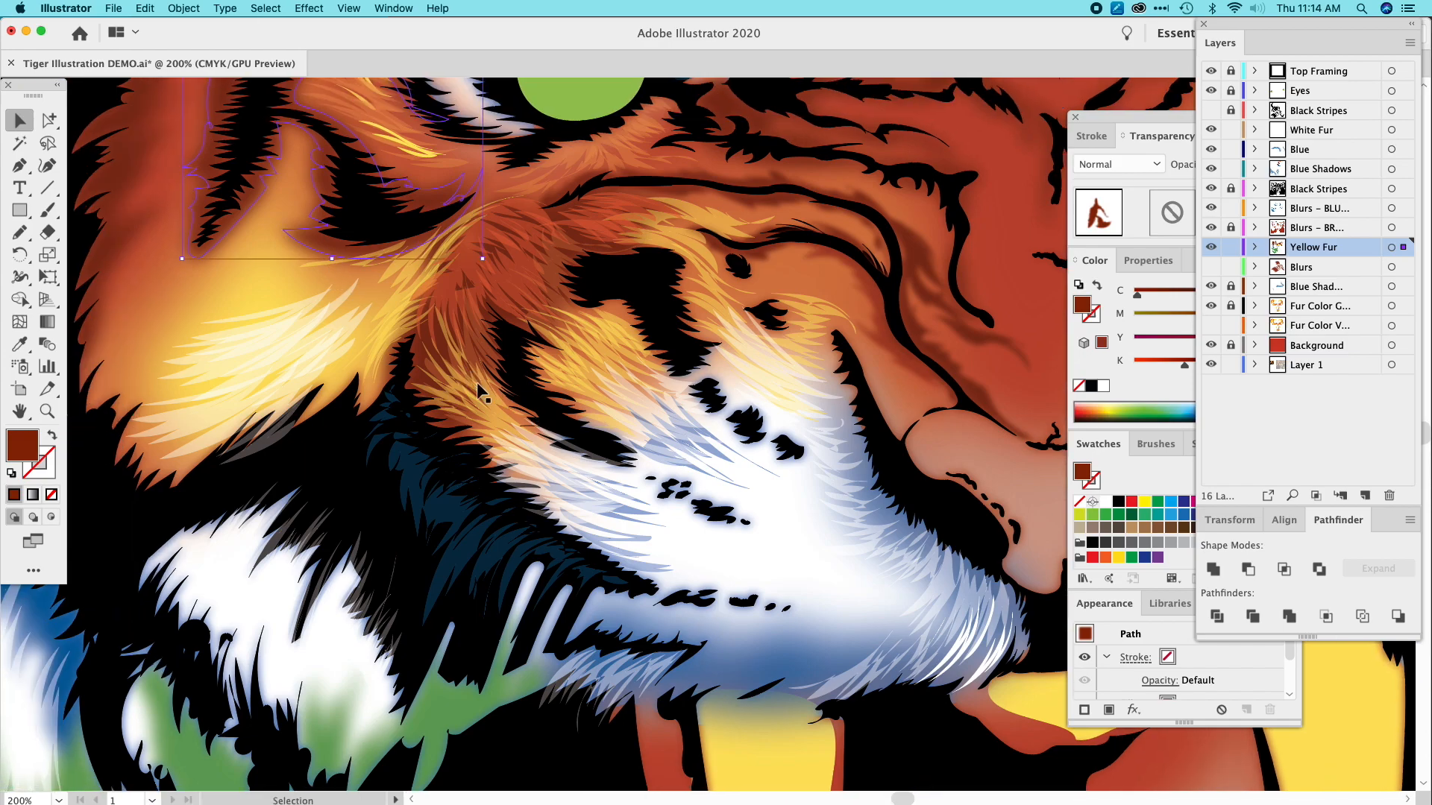
{"action": "key", "text": "n"}
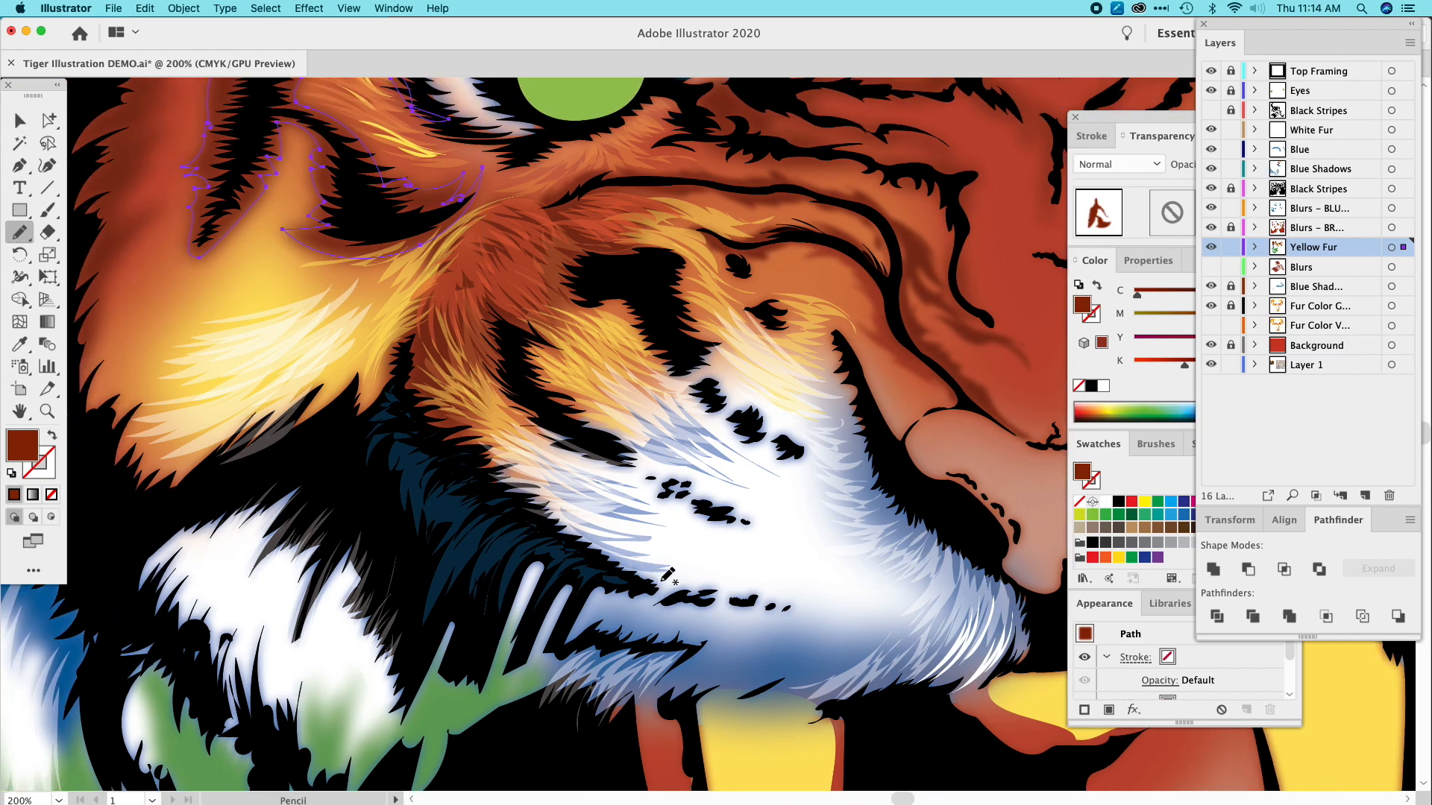
{"action": "mouse_move", "coordinate": [628, 581]}
{"action": "left_mouse_down"}
{"action": "mouse_move", "coordinate": [658, 580]}
{"action": "mouse_move", "coordinate": [545, 541]}
{"action": "mouse_move", "coordinate": [587, 545]}
{"action": "mouse_move", "coordinate": [555, 532]}
{"action": "mouse_move", "coordinate": [568, 530]}
{"action": "mouse_move", "coordinate": [533, 529]}
{"action": "mouse_move", "coordinate": [567, 528]}
{"action": "mouse_move", "coordinate": [501, 512]}
{"action": "mouse_move", "coordinate": [582, 537]}
{"action": "left_mouse_up"}
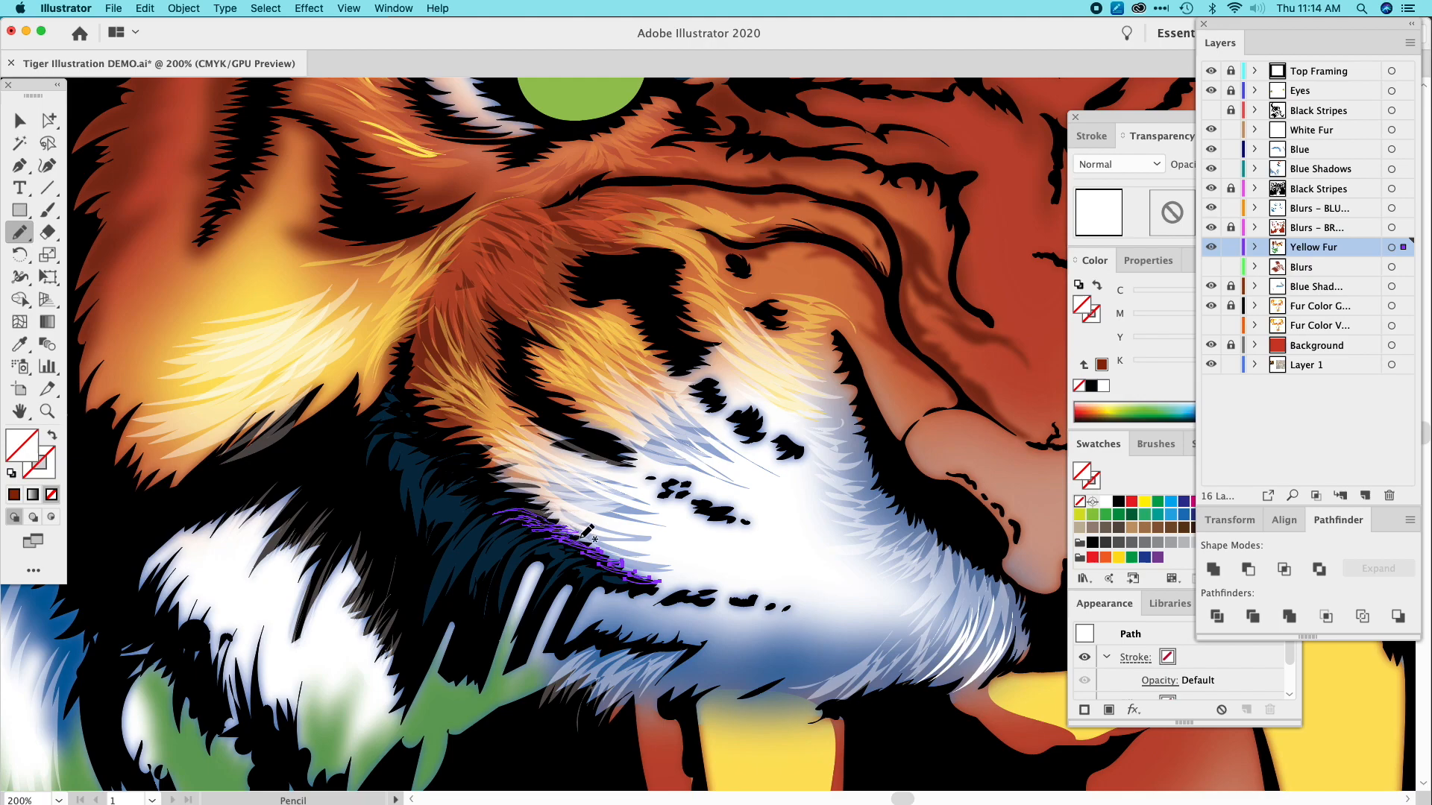
{"action": "left_click_drag", "start_coordinate": [643, 572], "coordinate": [660, 579]}
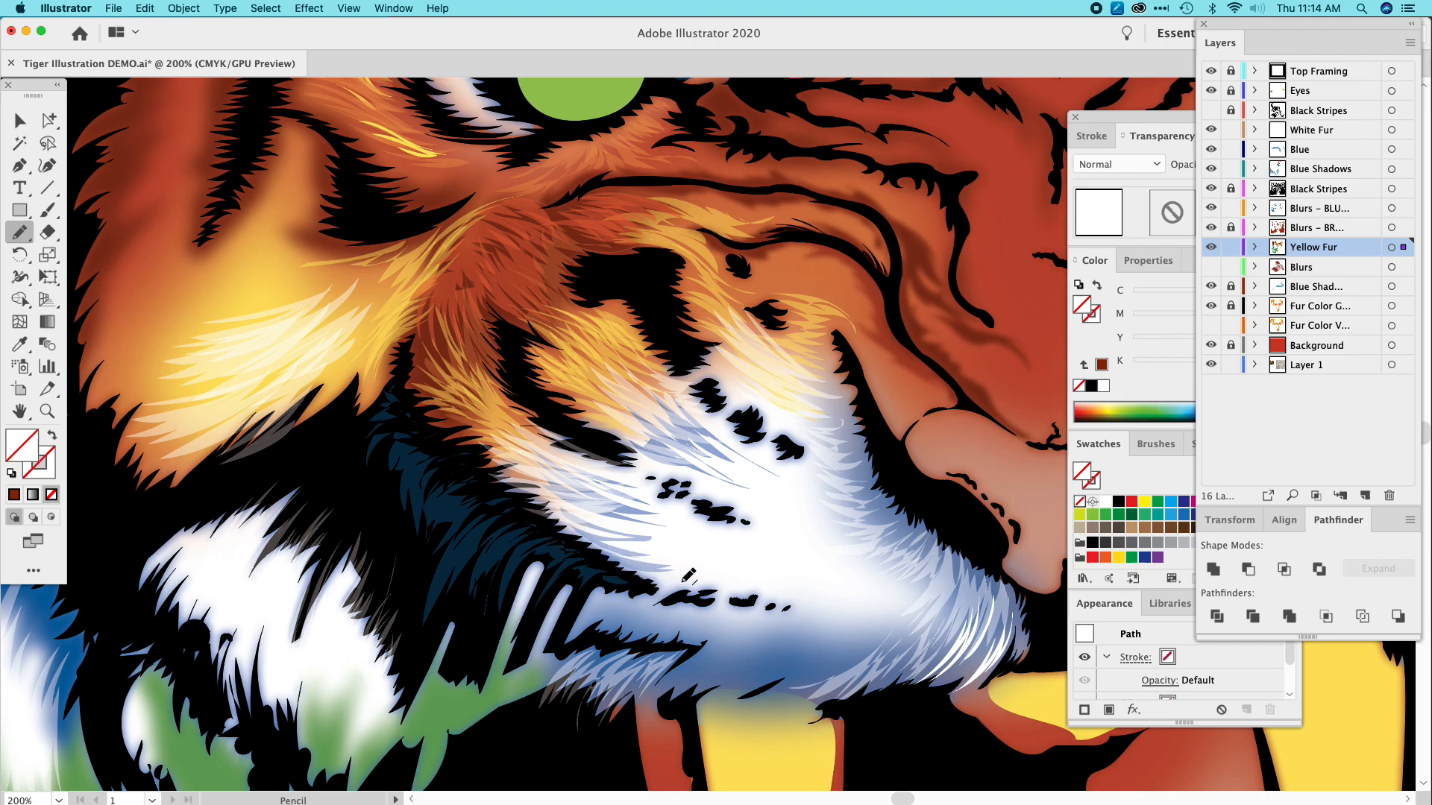
{"action": "left_click", "coordinate": [20, 344]}
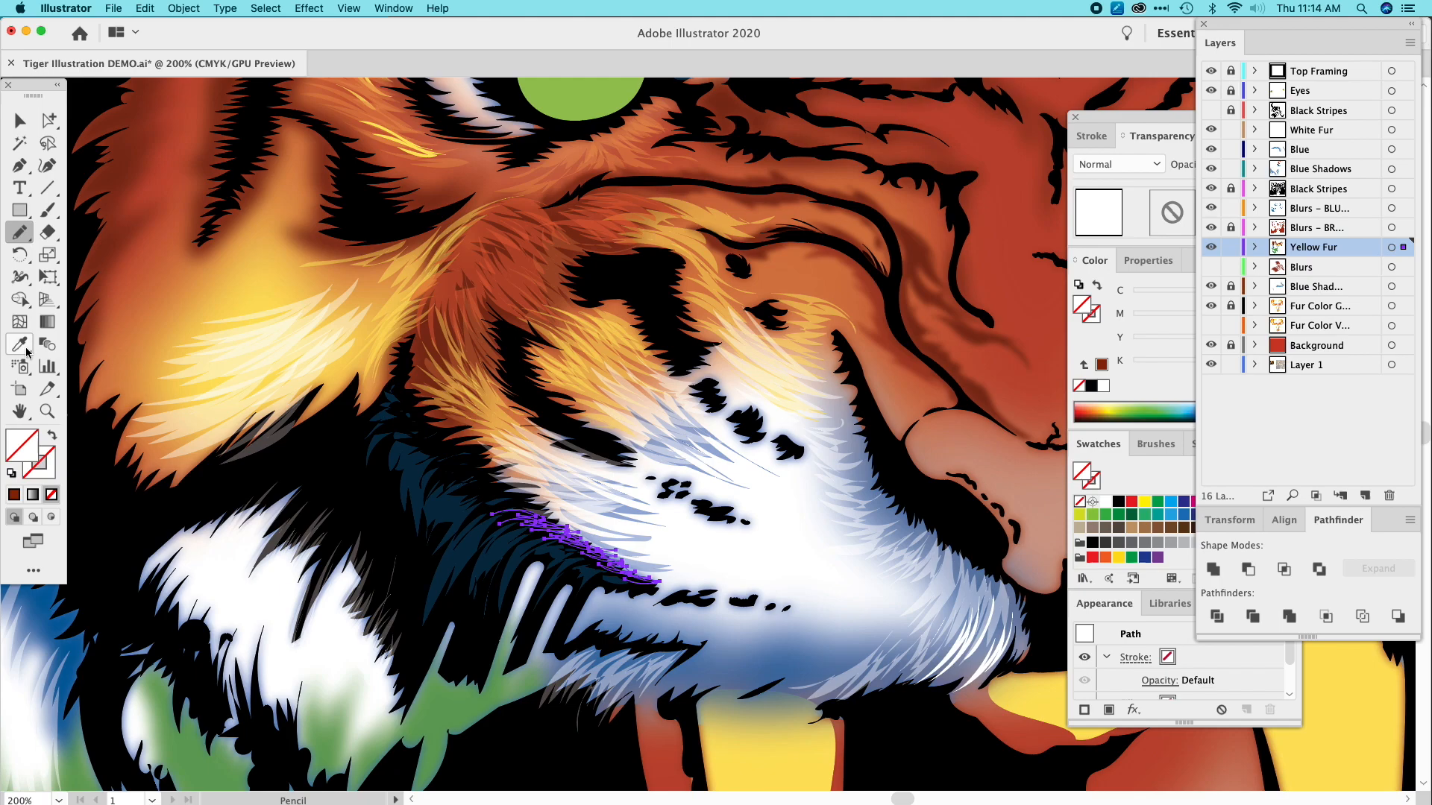
{"action": "left_click", "coordinate": [541, 474]}
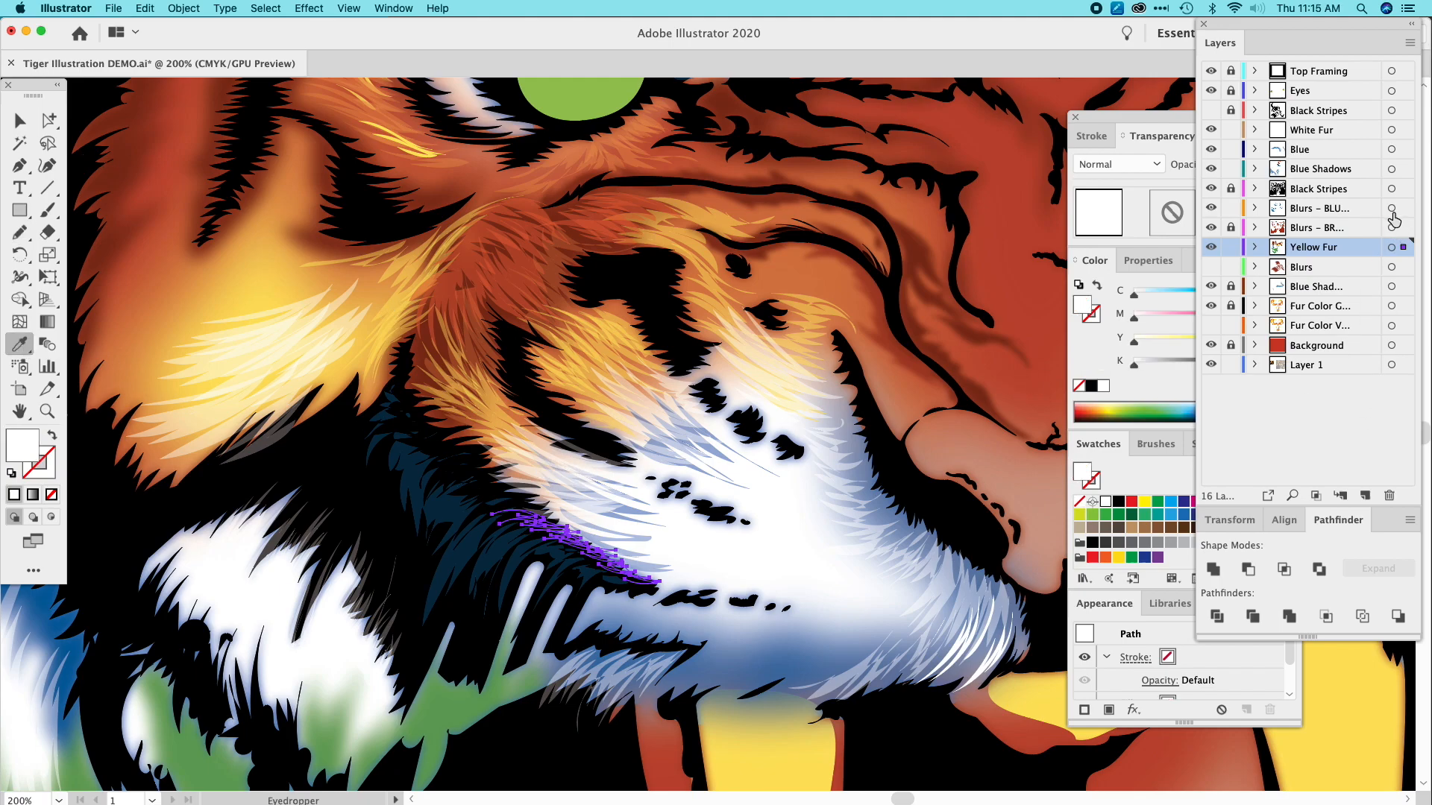
Move the new muzzle-edge strands to the Blue Shadows layer and lock the Yellow Fur, Blurs – BLU…, Blue and White Fur layers.
{"action": "left_click_drag", "start_coordinate": [1406, 191], "coordinate": [1404, 168]}
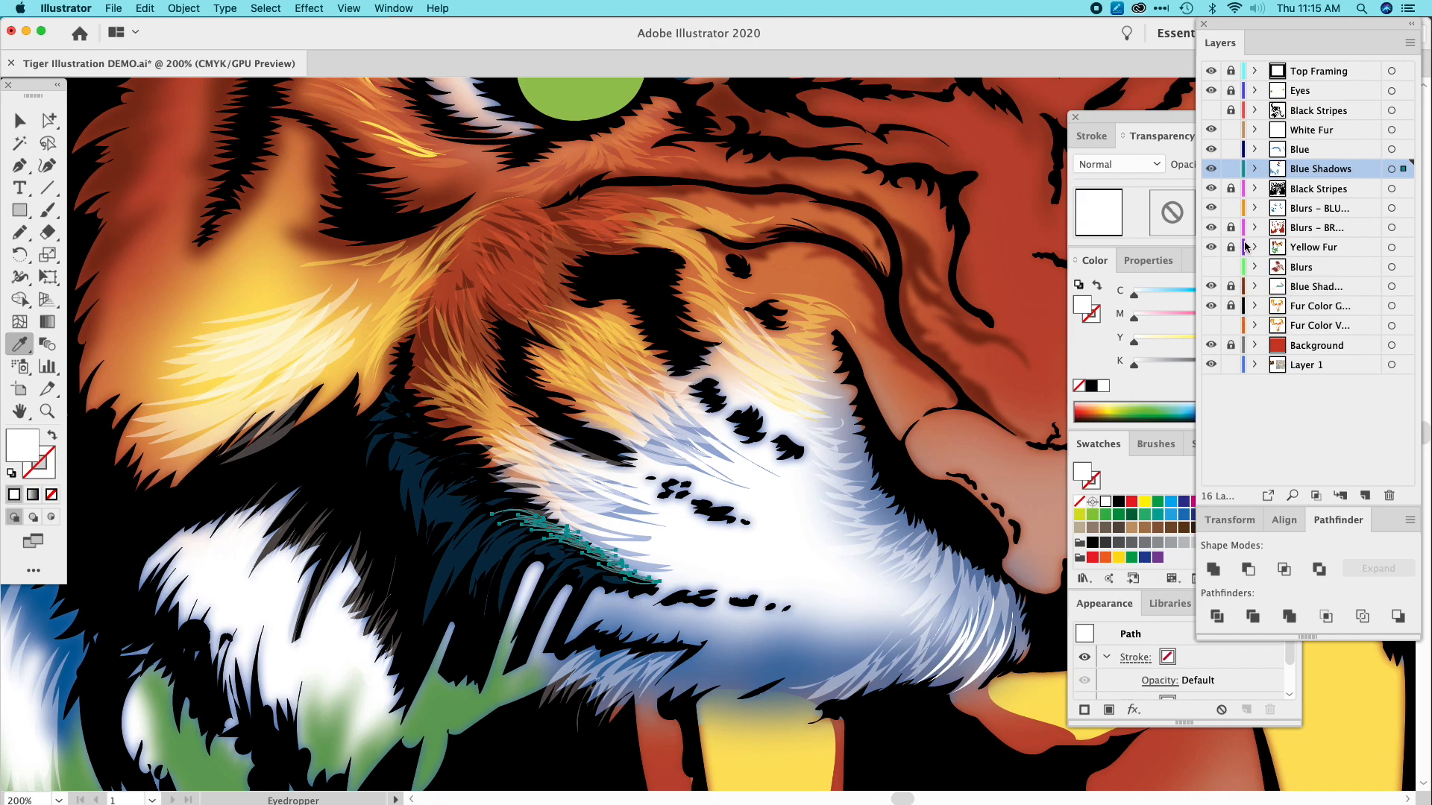
{"action": "left_click_drag", "start_coordinate": [1231, 150], "coordinate": [1238, 131]}
{"action": "left_click", "coordinate": [20, 120]}
{"action": "left_click", "coordinate": [567, 361]}
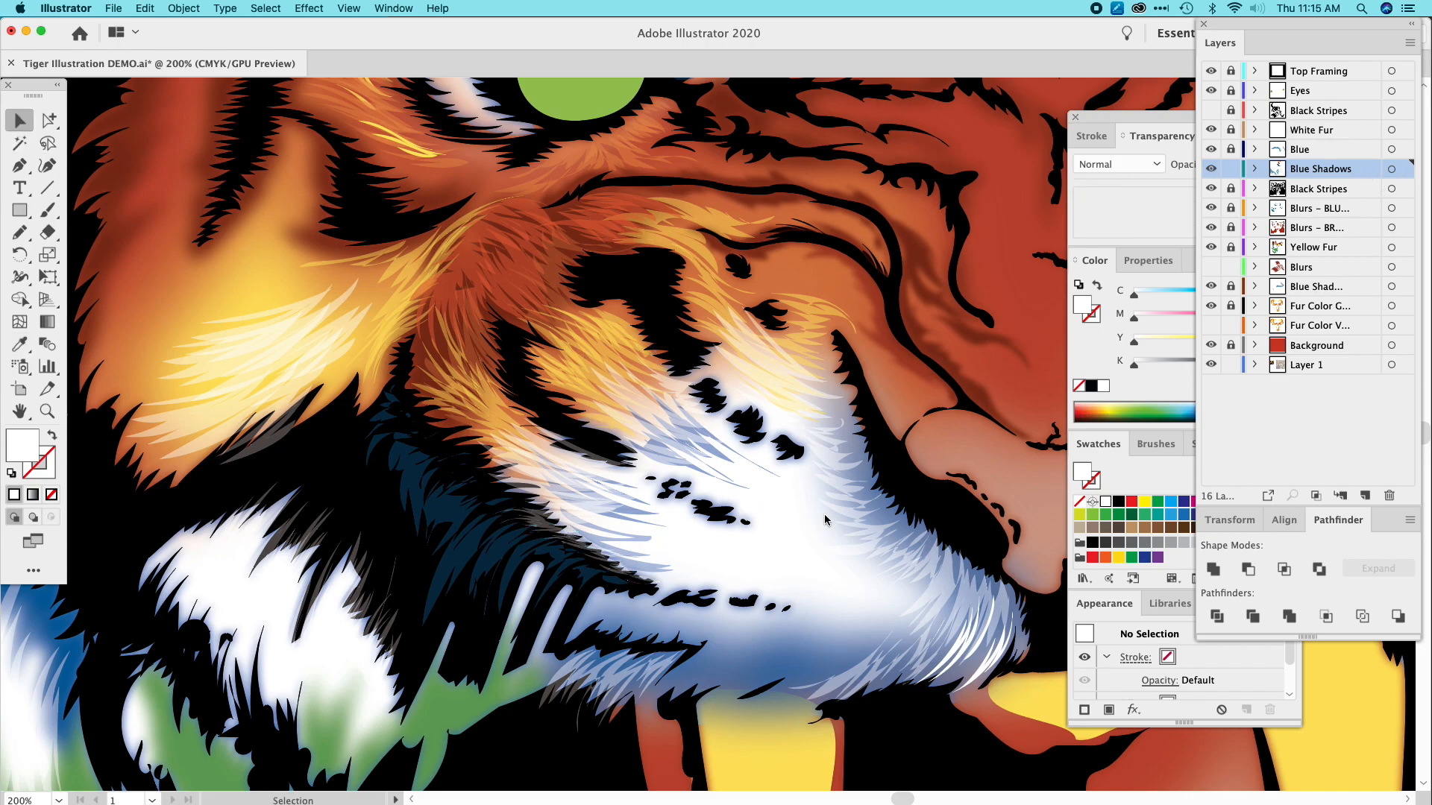
Draw another overlapping cluster of fur strands along the muzzle's edge with the dark blue shadow and fill it with sampled white.
{"action": "left_click", "coordinate": [20, 232]}
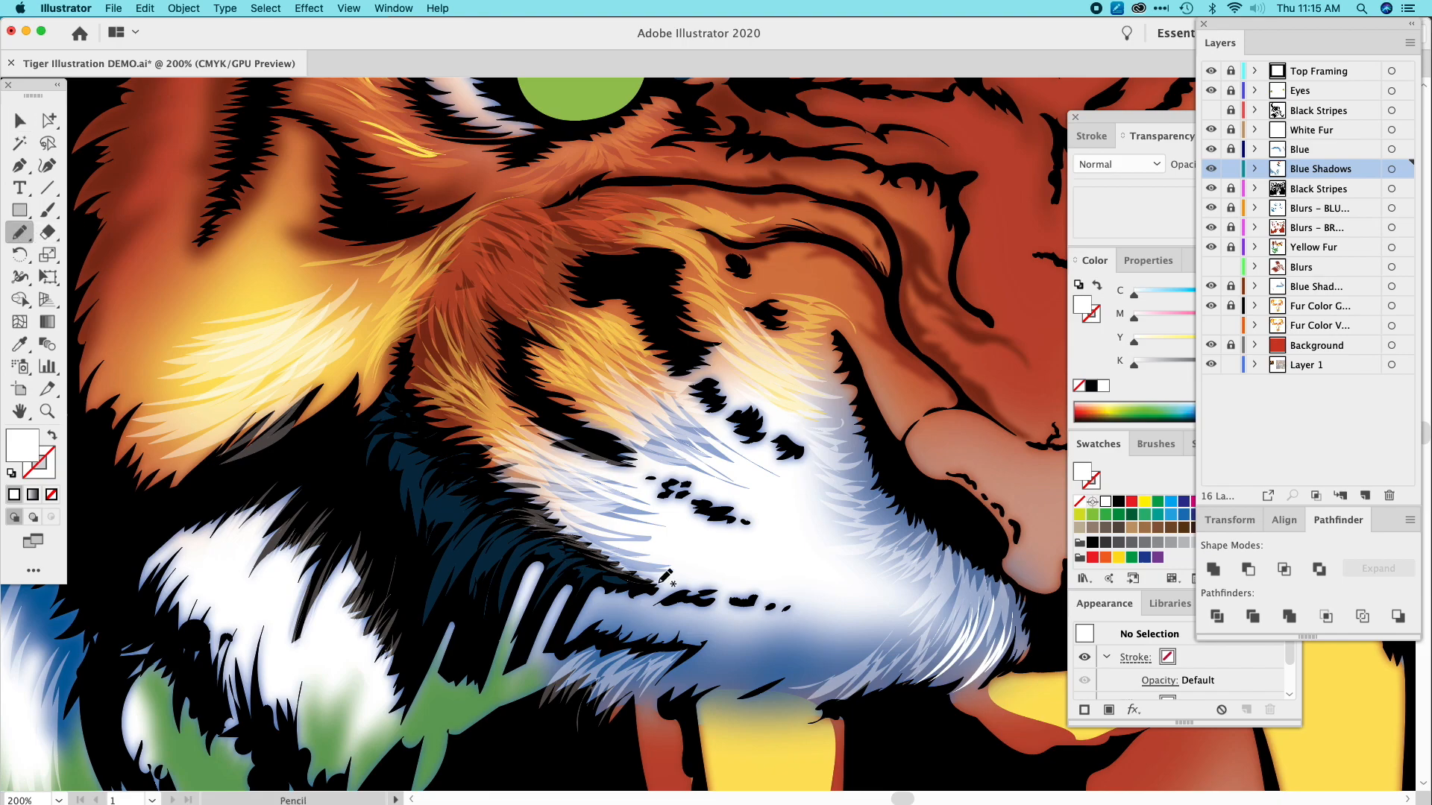
{"action": "mouse_move", "coordinate": [675, 578]}
{"action": "left_mouse_down"}
{"action": "mouse_move", "coordinate": [625, 566]}
{"action": "mouse_move", "coordinate": [538, 510]}
{"action": "left_mouse_up"}
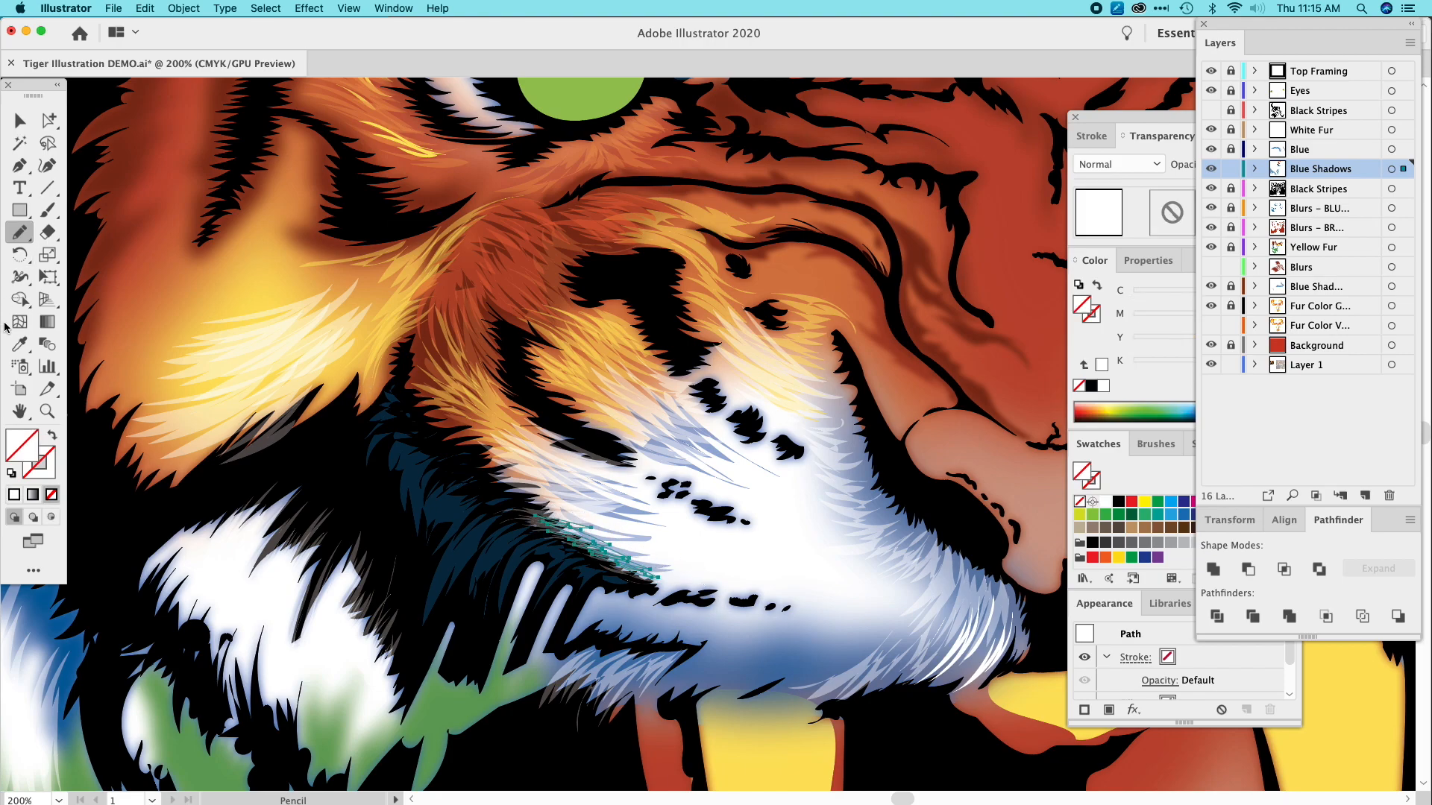
{"action": "left_click", "coordinate": [19, 344]}
{"action": "left_click", "coordinate": [528, 449]}
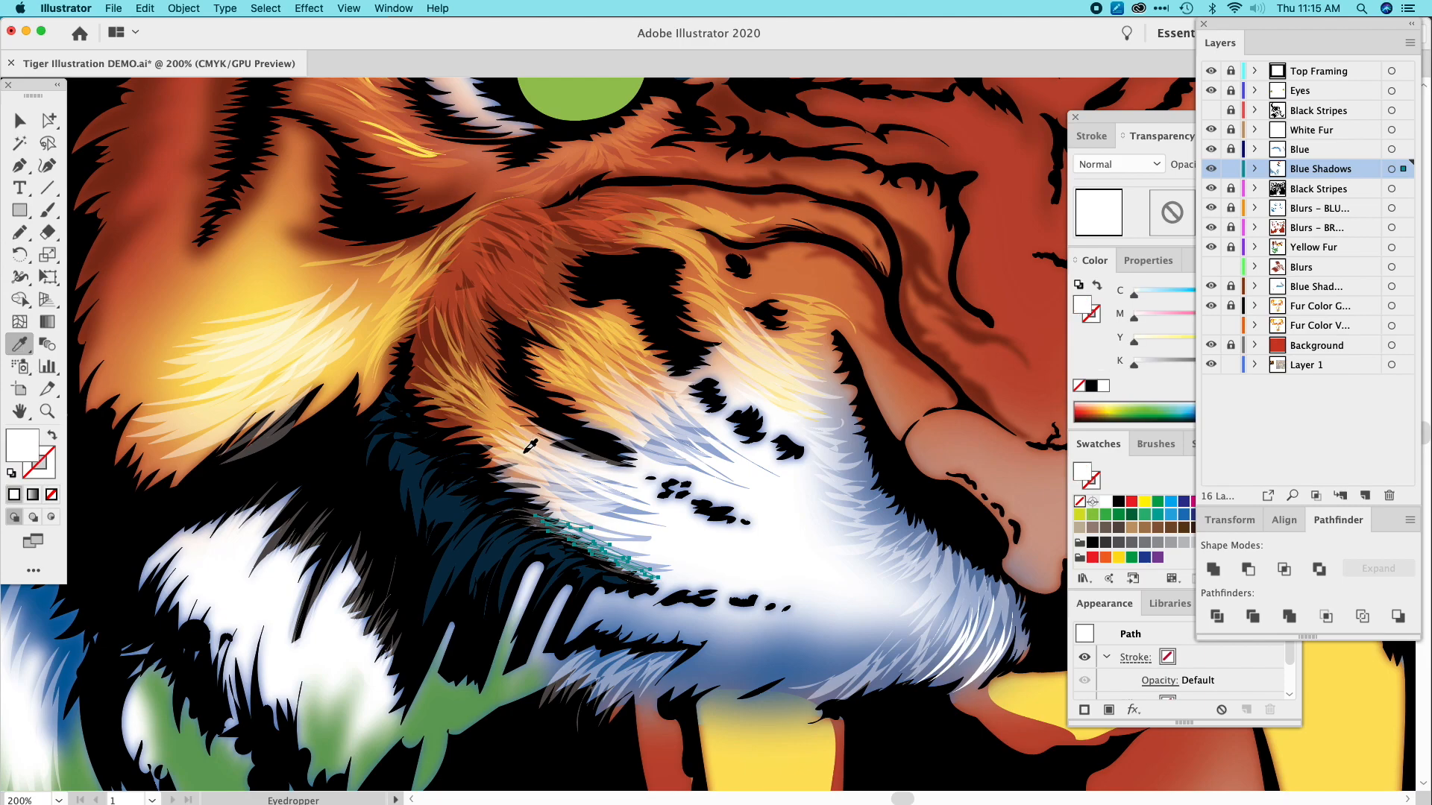
{"action": "key", "text": "v"}
{"action": "left_click", "coordinate": [166, 195]}
Draw a cluster of fur strands at the muzzle's rear lower corner, overlapping the green fur, fill it with sampled white and deselect it.
{"action": "left_click_drag", "start_coordinate": [881, 414], "coordinate": [842, 336]}
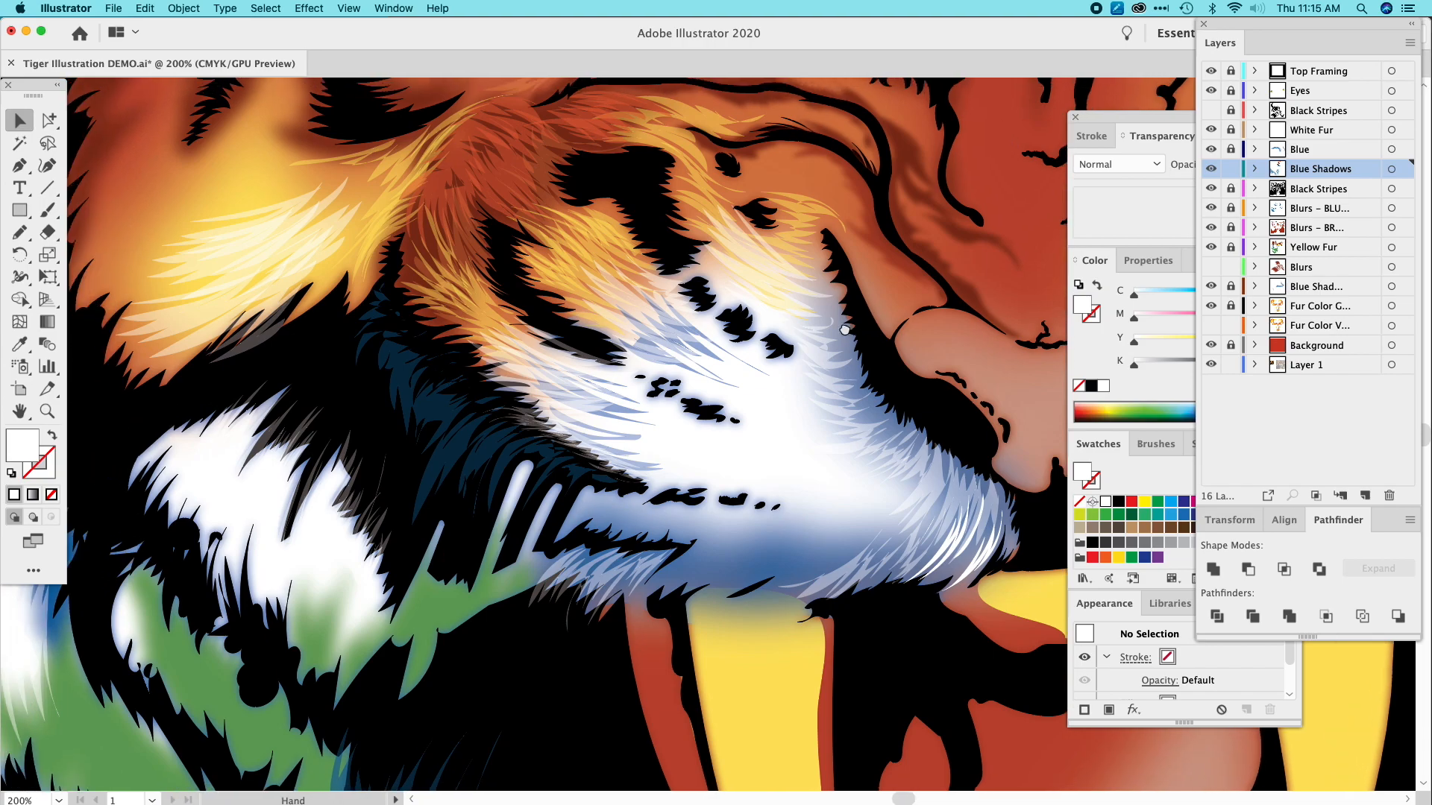
{"action": "left_click", "coordinate": [19, 232]}
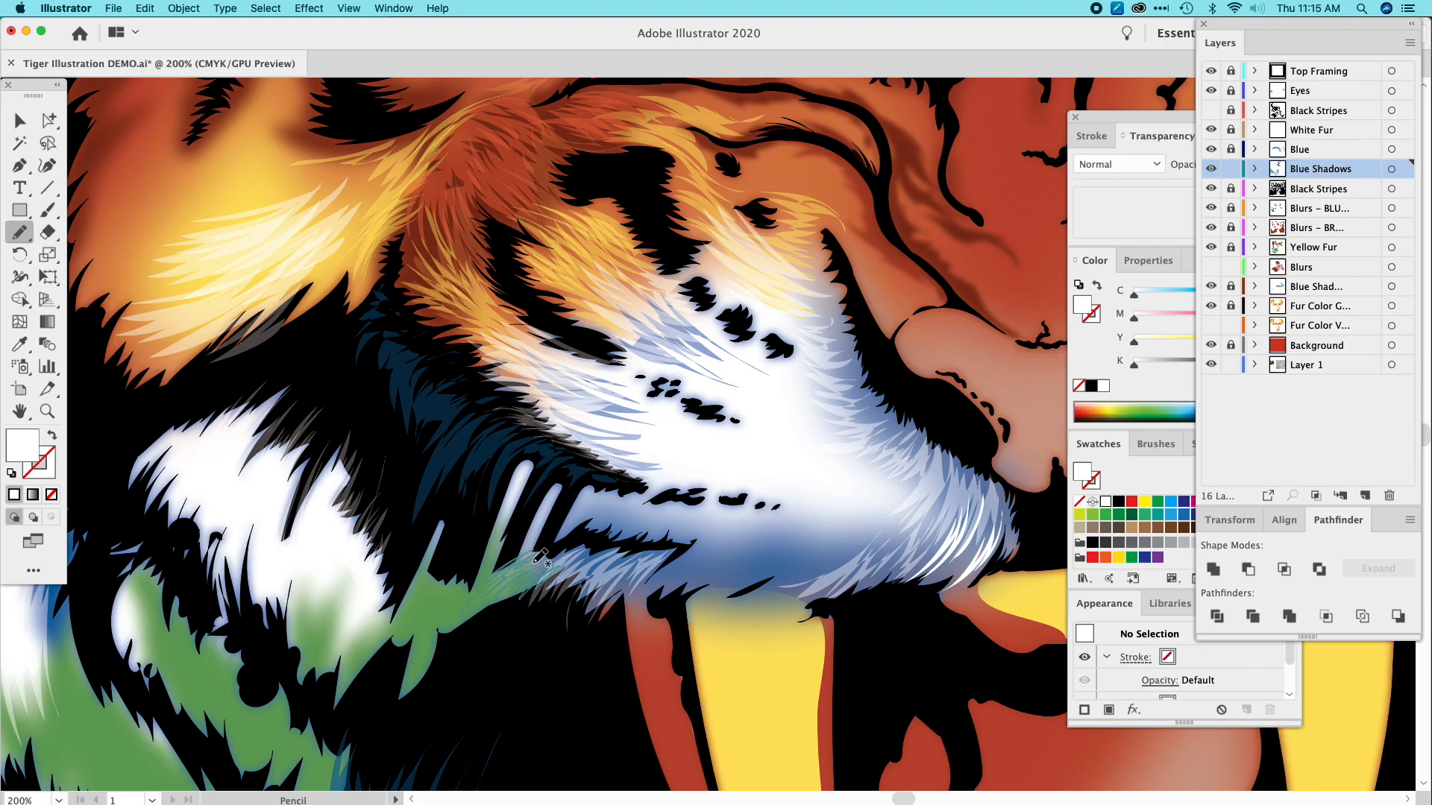
{"action": "left_click_drag", "start_coordinate": [581, 558], "coordinate": [605, 552]}
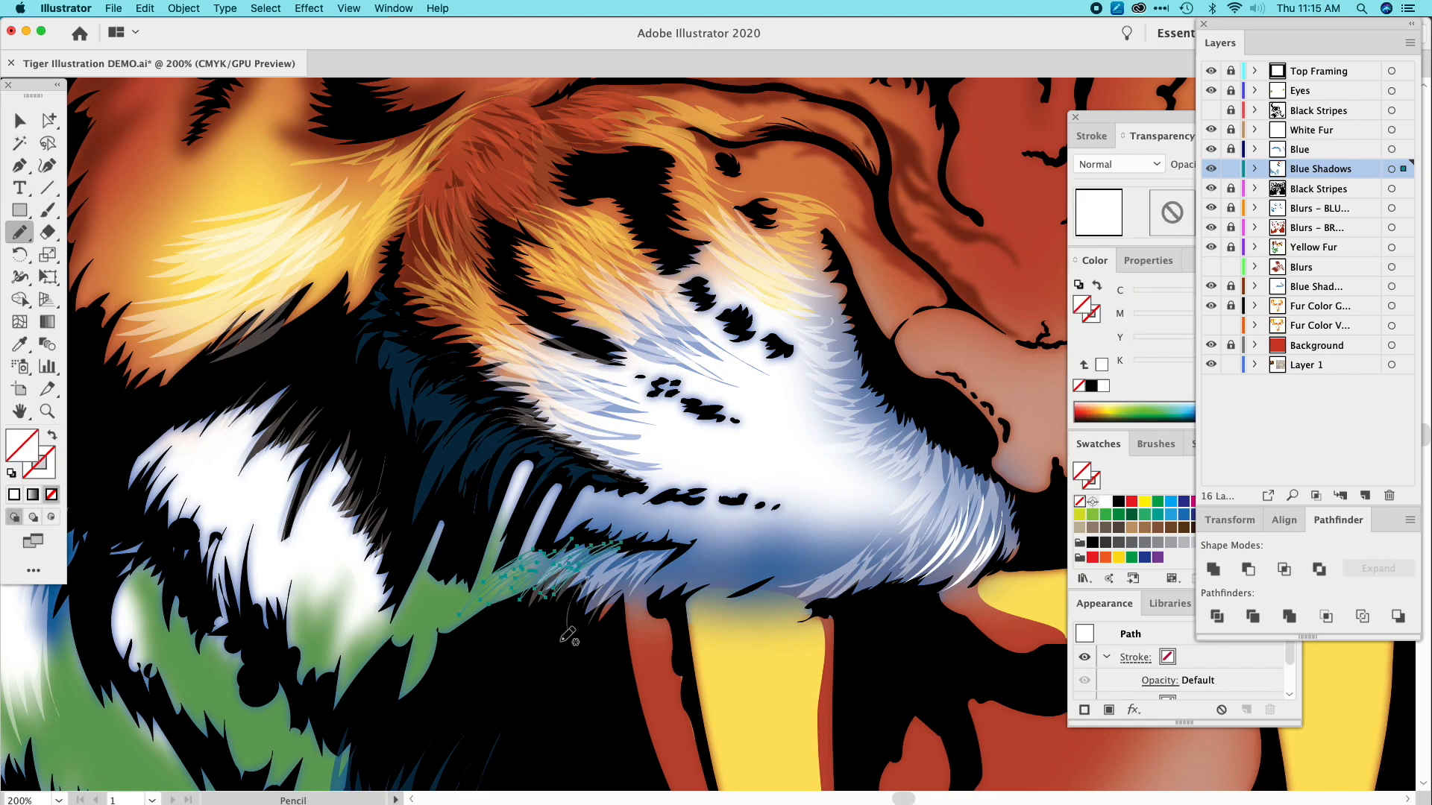
{"action": "left_click", "coordinate": [19, 344]}
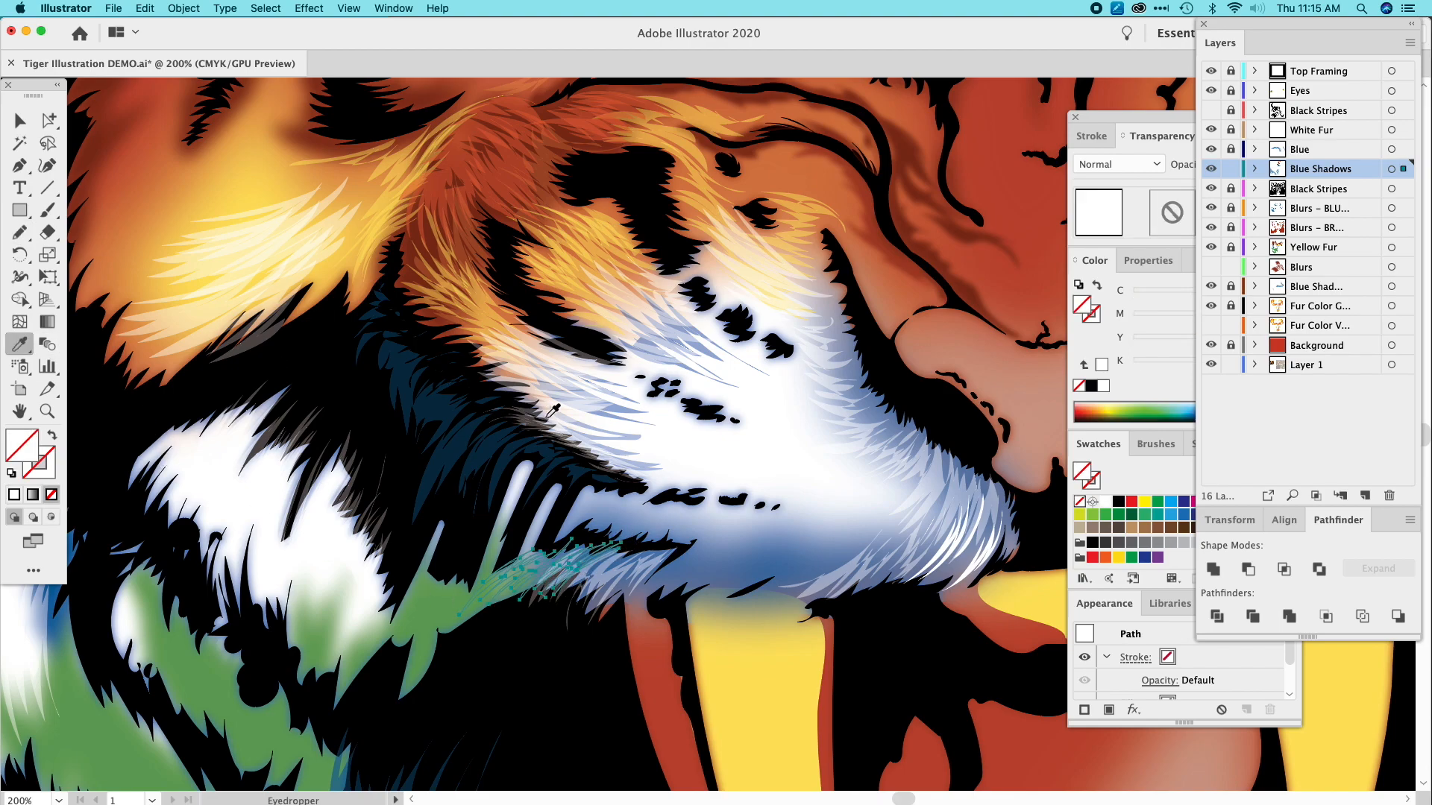
{"action": "left_click", "coordinate": [536, 416]}
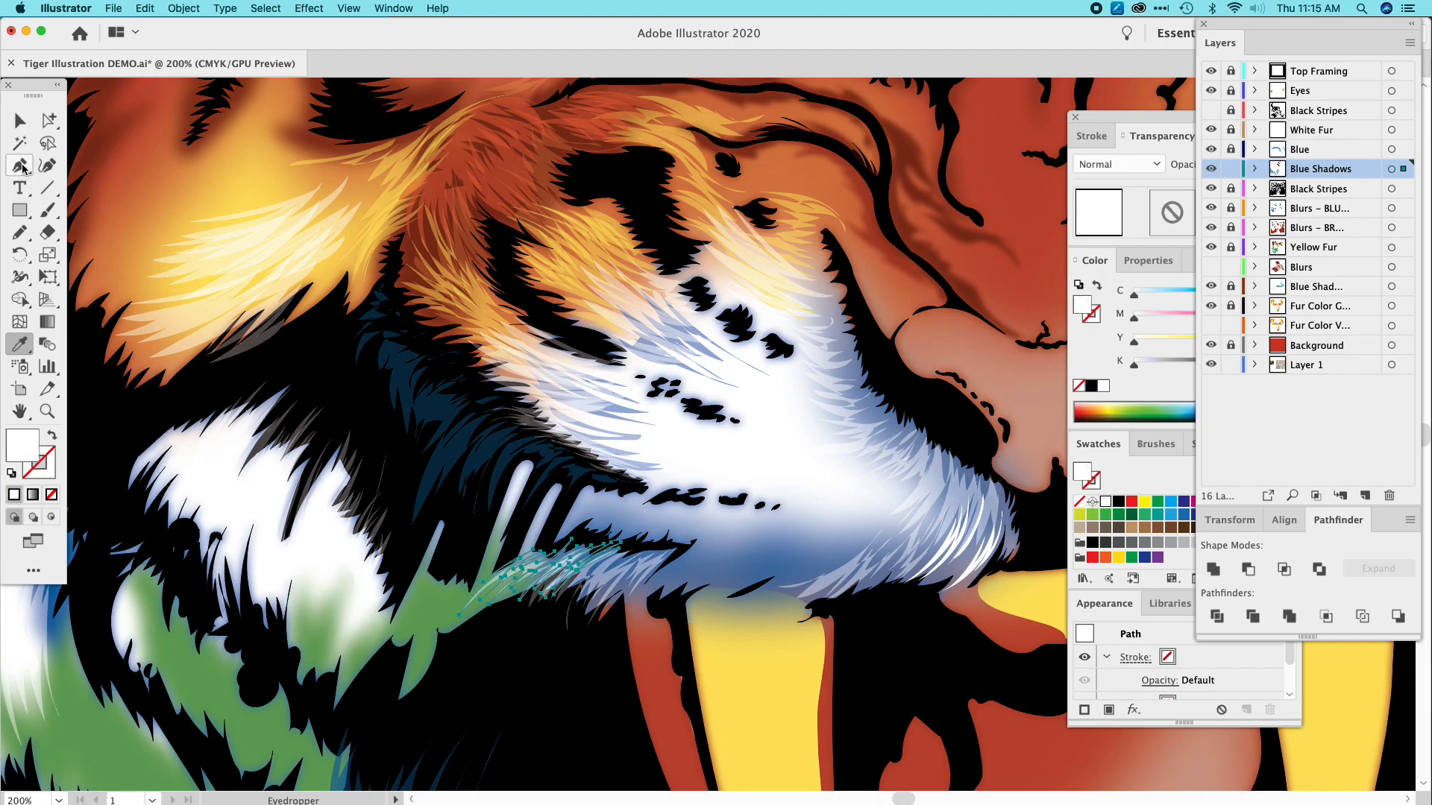
{"action": "left_click", "coordinate": [19, 120]}
{"action": "left_click", "coordinate": [604, 247]}
Draw a dense row of fur strands along the muzzle's lower edge above the fang, fill it with sampled white and deselect it.
{"action": "key", "text": "space"}
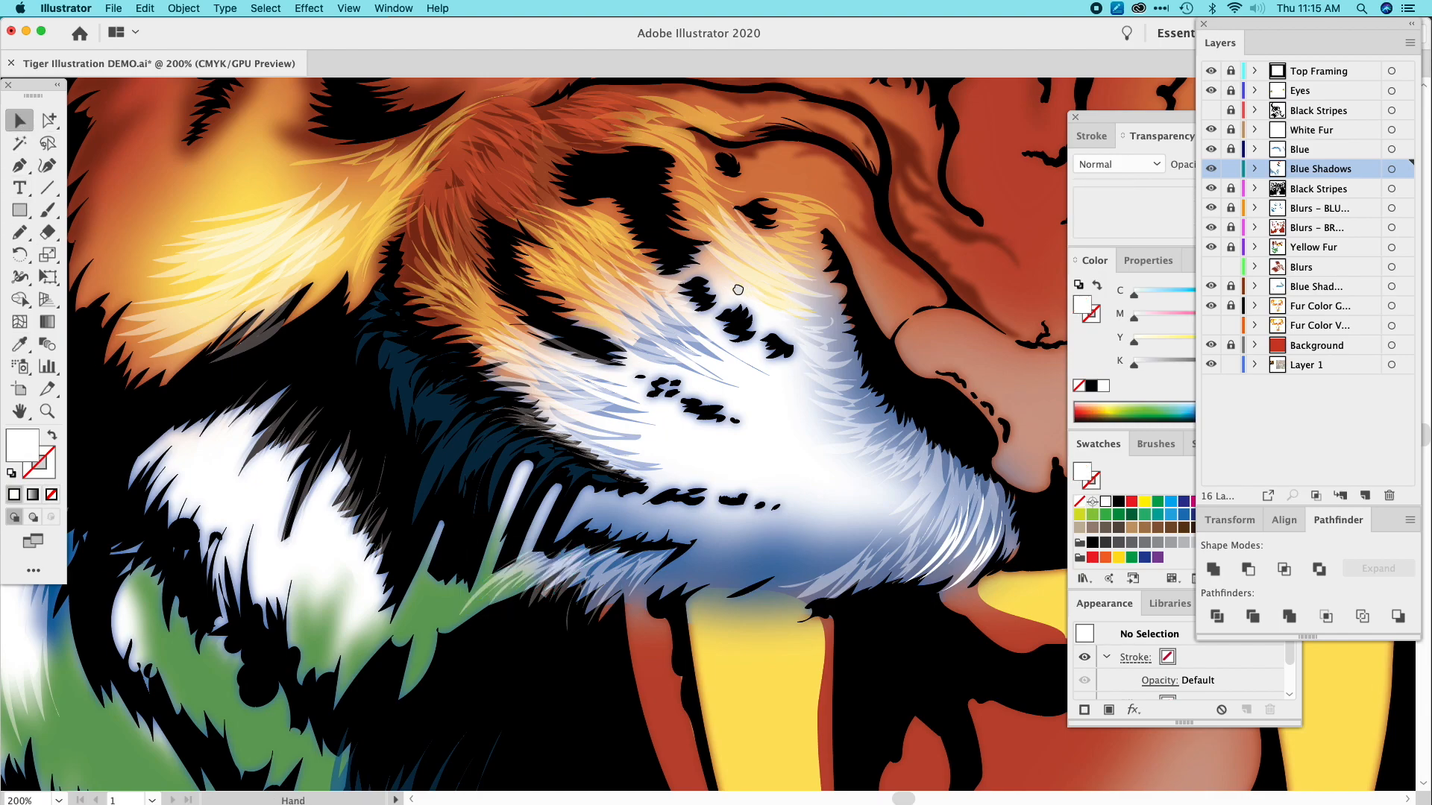
{"action": "left_click_drag", "start_coordinate": [836, 304], "coordinate": [720, 285]}
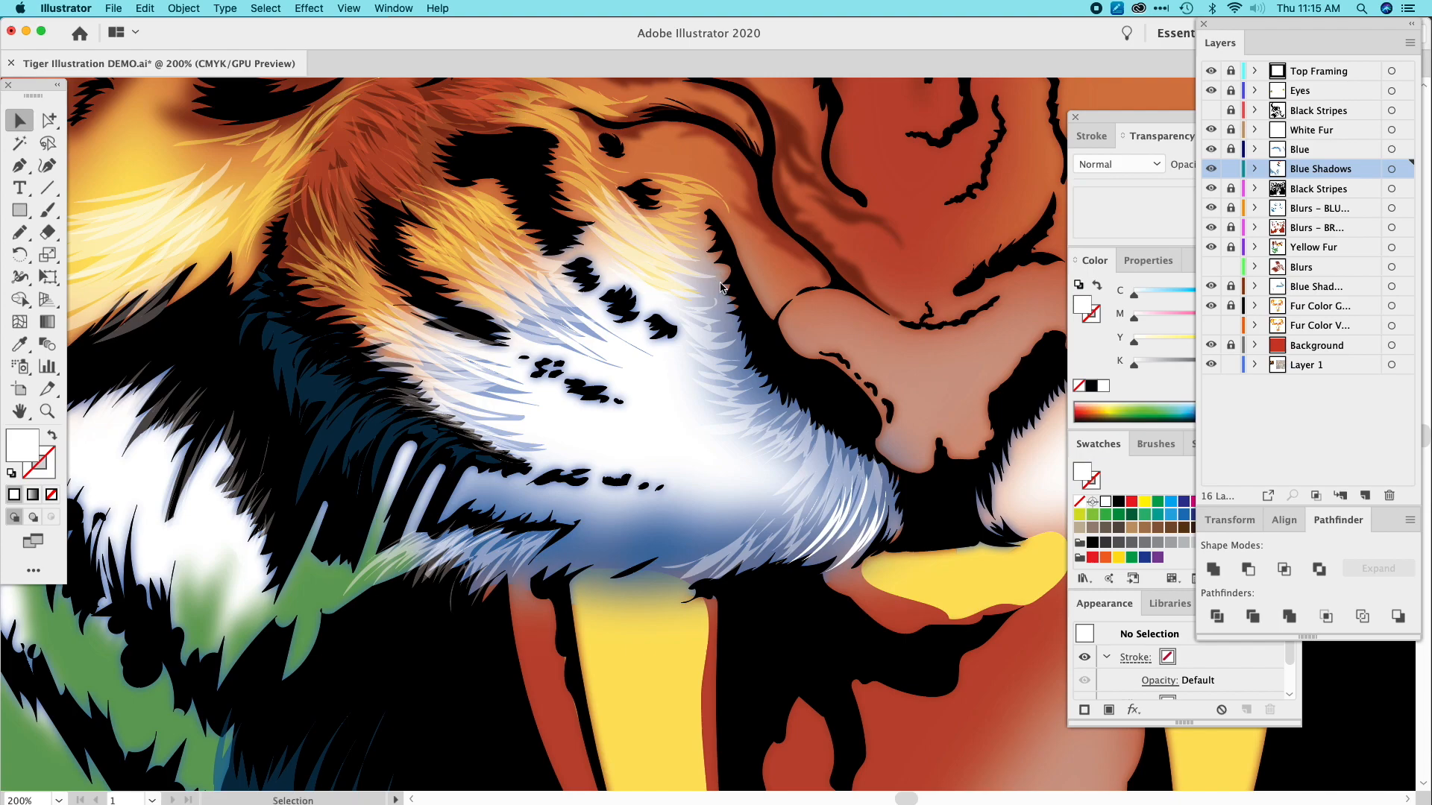
{"action": "left_click", "coordinate": [19, 232]}
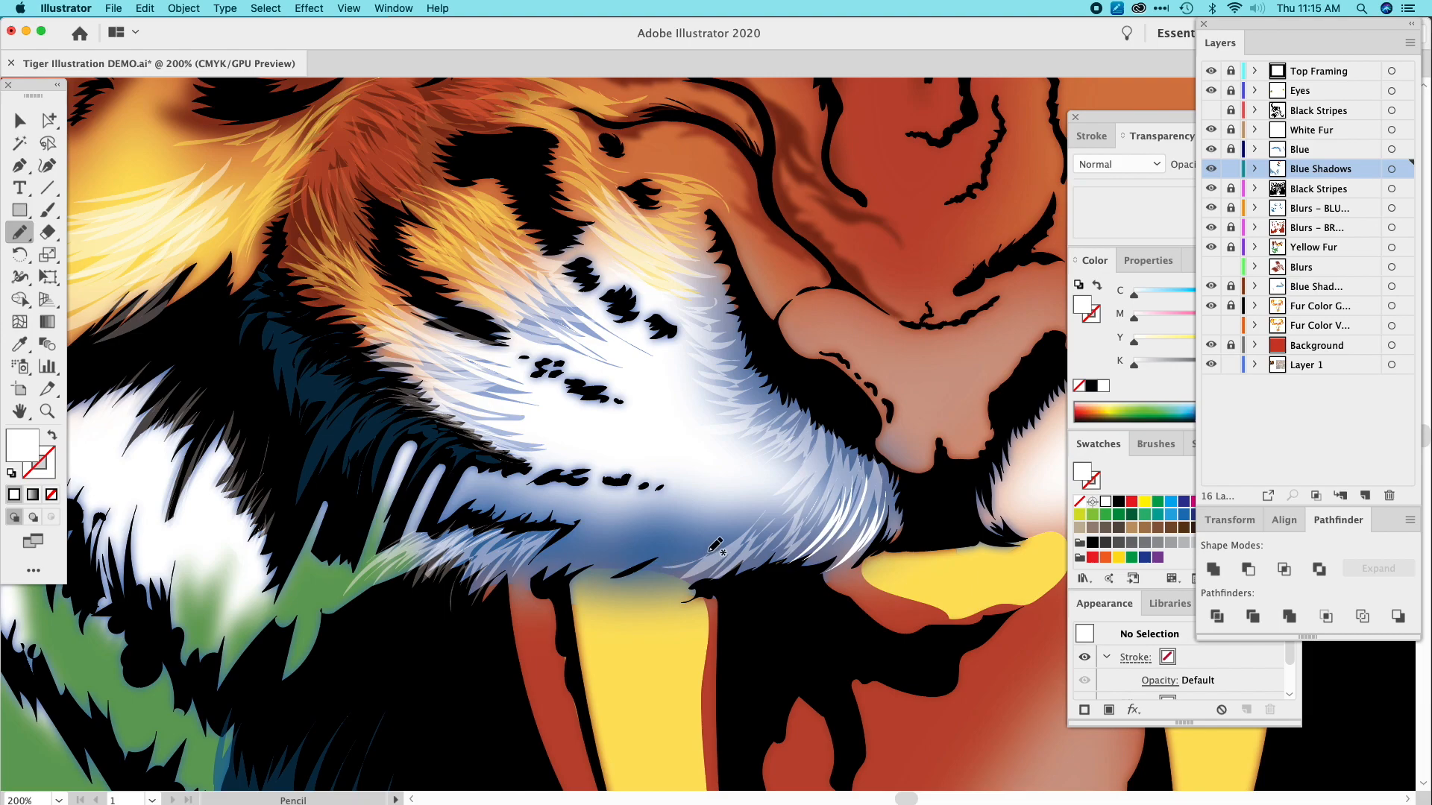
{"action": "mouse_move", "coordinate": [651, 580]}
{"action": "left_mouse_down"}
{"action": "mouse_move", "coordinate": [692, 554]}
{"action": "mouse_move", "coordinate": [622, 580]}
{"action": "mouse_move", "coordinate": [658, 555]}
{"action": "mouse_move", "coordinate": [589, 576]}
{"action": "mouse_move", "coordinate": [626, 551]}
{"action": "mouse_move", "coordinate": [564, 577]}
{"action": "mouse_move", "coordinate": [584, 555]}
{"action": "mouse_move", "coordinate": [519, 579]}
{"action": "mouse_move", "coordinate": [547, 558]}
{"action": "mouse_move", "coordinate": [505, 585]}
{"action": "mouse_move", "coordinate": [623, 510]}
{"action": "mouse_move", "coordinate": [563, 561]}
{"action": "mouse_move", "coordinate": [641, 514]}
{"action": "mouse_move", "coordinate": [586, 559]}
{"action": "mouse_move", "coordinate": [656, 536]}
{"action": "mouse_move", "coordinate": [649, 544]}
{"action": "mouse_move", "coordinate": [710, 481]}
{"action": "mouse_move", "coordinate": [644, 554]}
{"action": "mouse_move", "coordinate": [727, 519]}
{"action": "mouse_move", "coordinate": [678, 553]}
{"action": "mouse_move", "coordinate": [754, 494]}
{"action": "mouse_move", "coordinate": [714, 569]}
{"action": "left_mouse_up"}
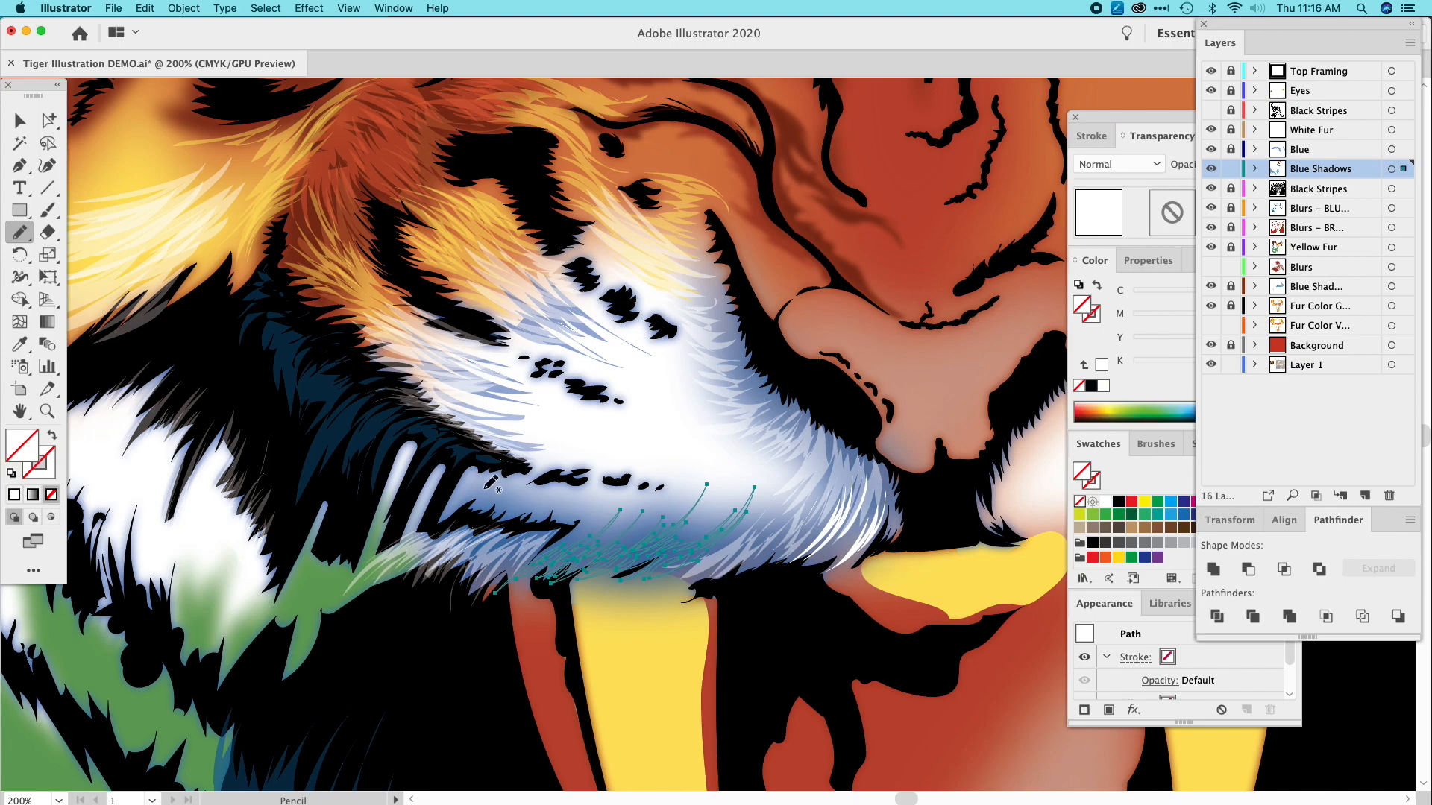
{"action": "left_click", "coordinate": [18, 346]}
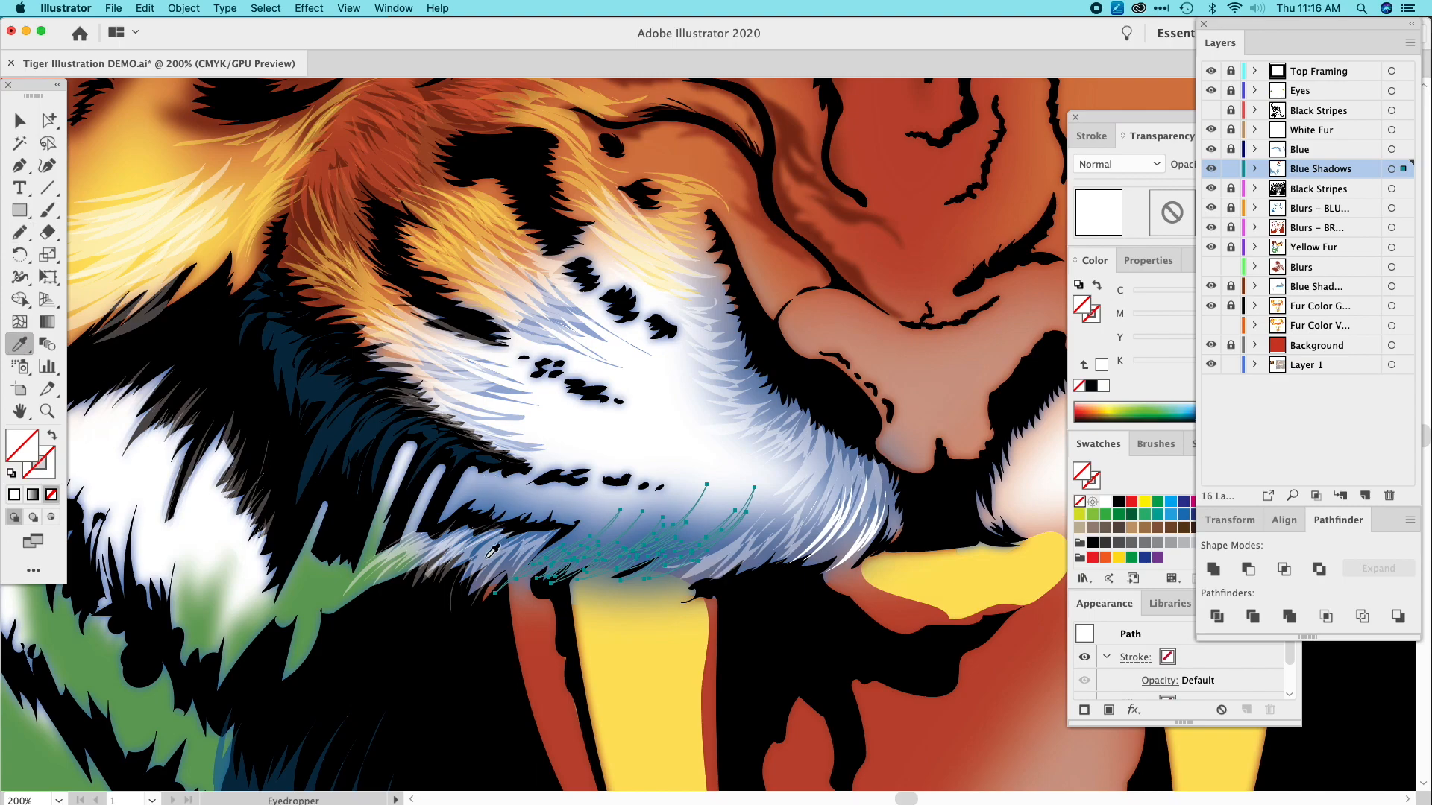
{"action": "left_click", "coordinate": [492, 550]}
{"action": "left_click", "coordinate": [23, 124]}
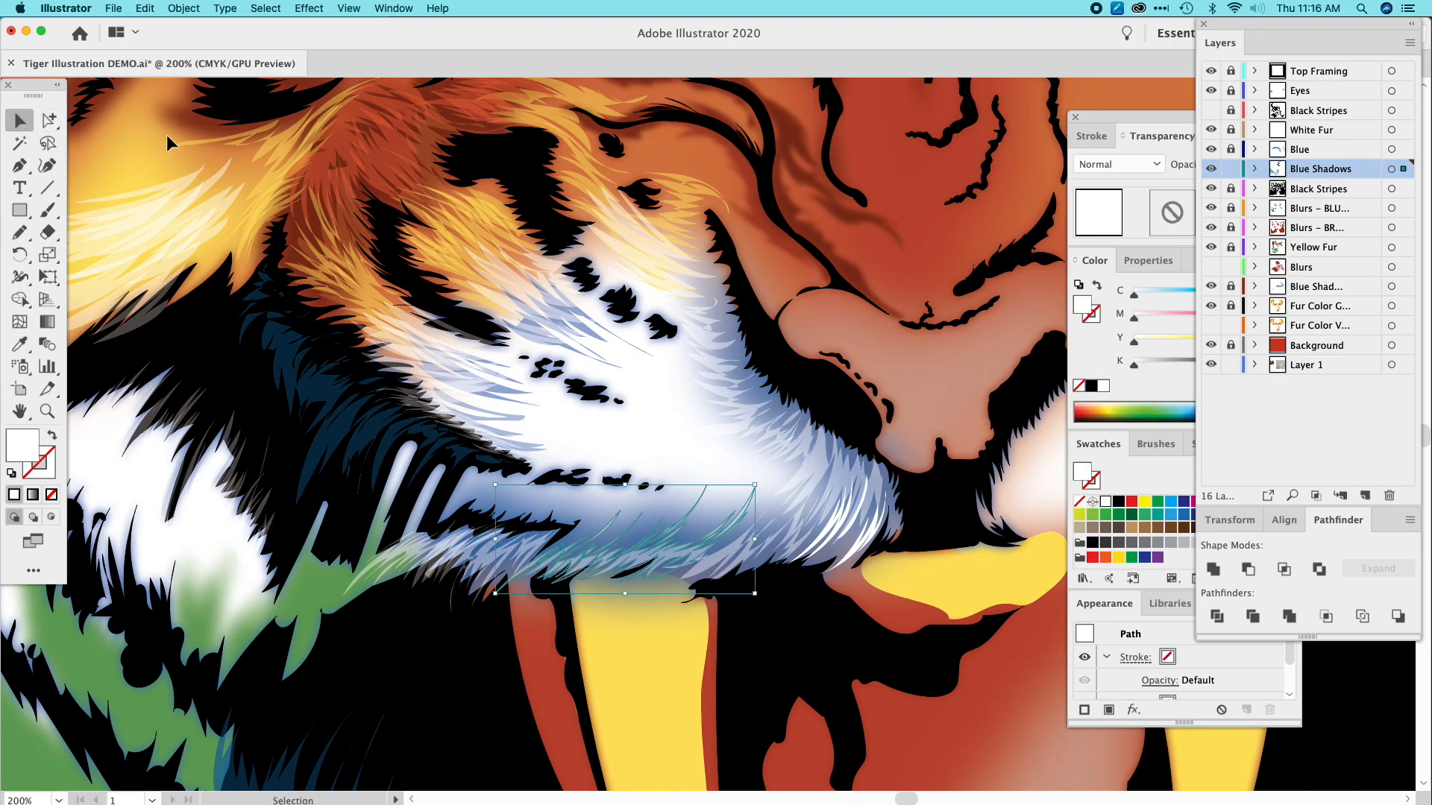
{"action": "left_click", "coordinate": [815, 258]}
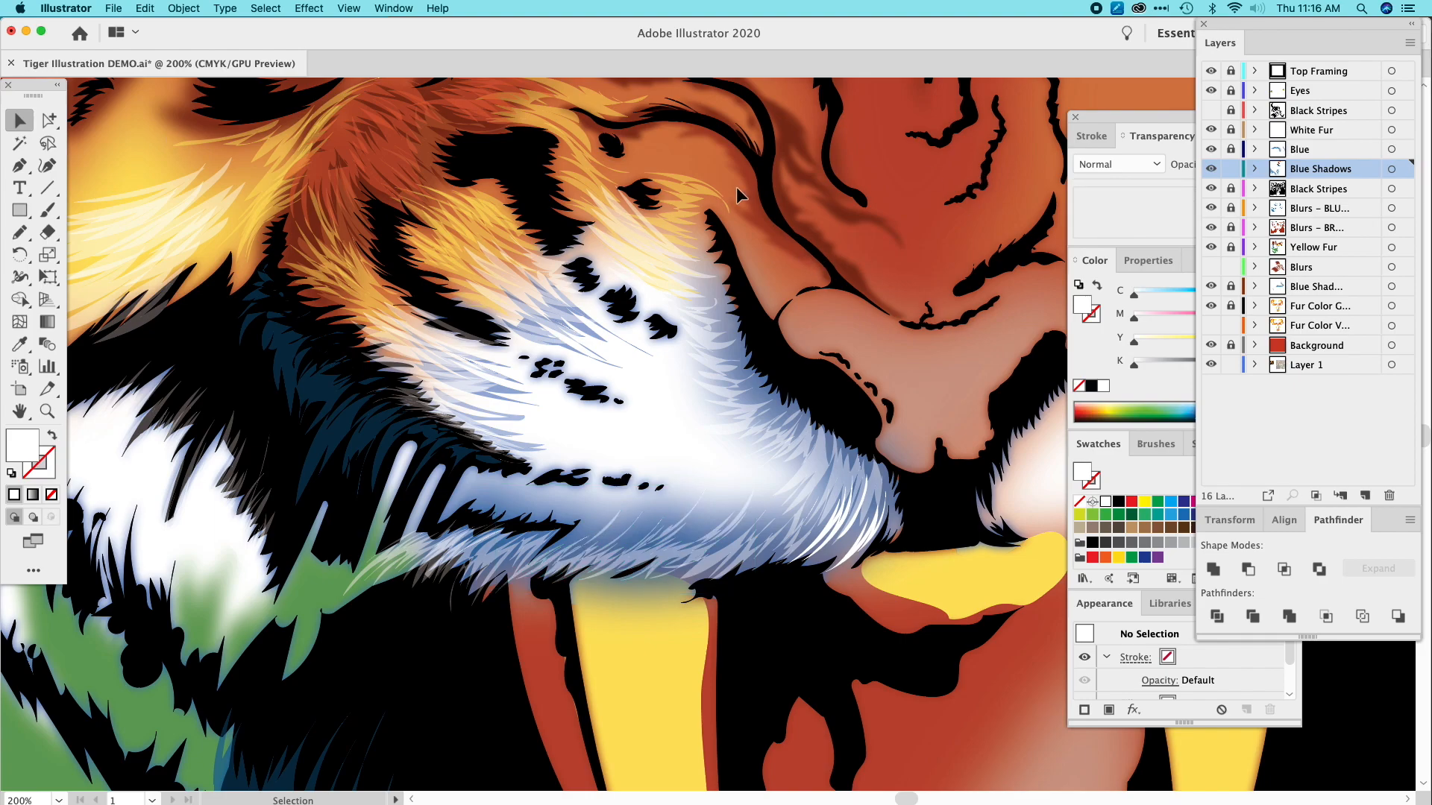
Draw two curved fur strands on the muzzle between the lowest whisker spots and the chin shading, and fill them with sampled white.
{"action": "left_click", "coordinate": [19, 232]}
{"action": "left_click_drag", "start_coordinate": [646, 517], "coordinate": [717, 451]}
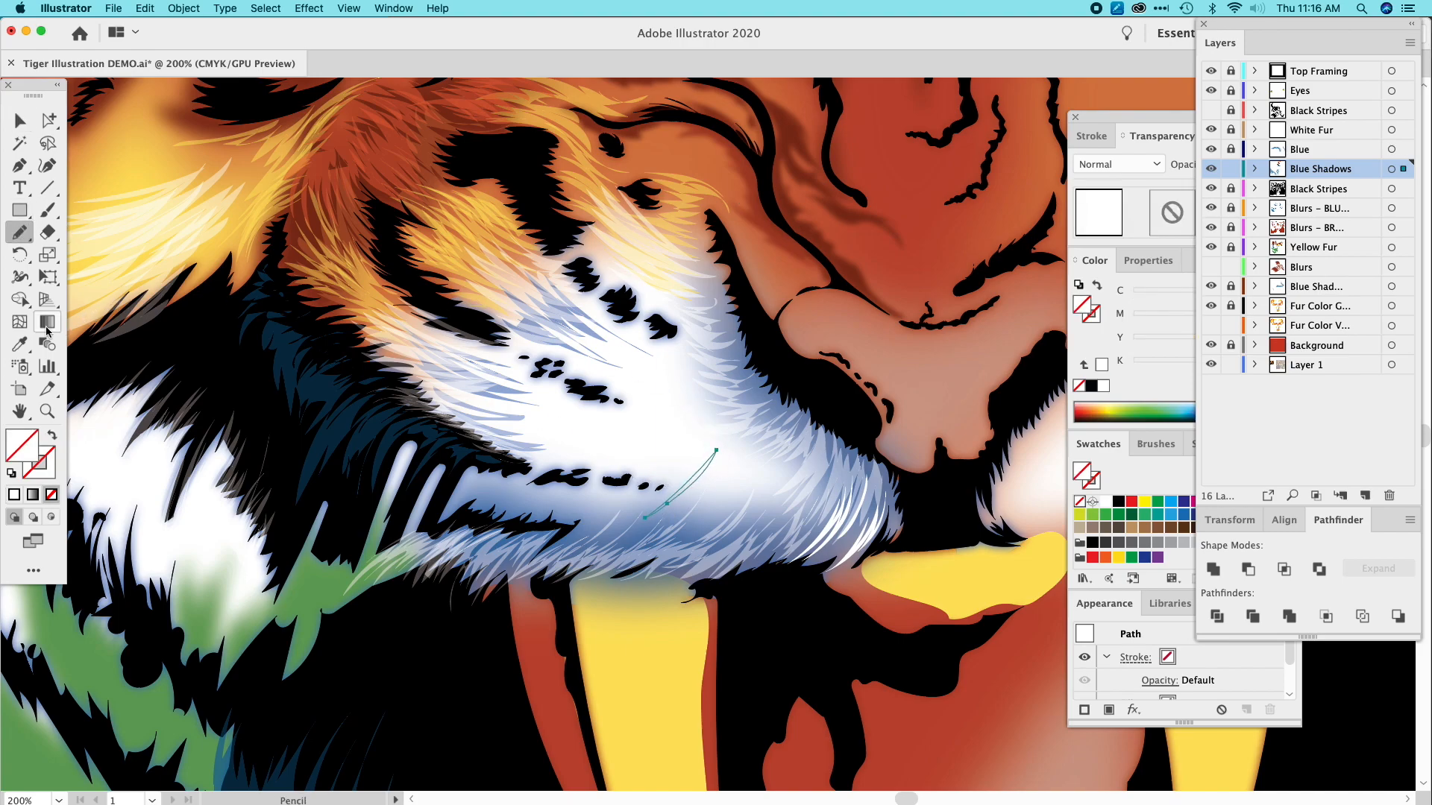
{"action": "left_click", "coordinate": [27, 343]}
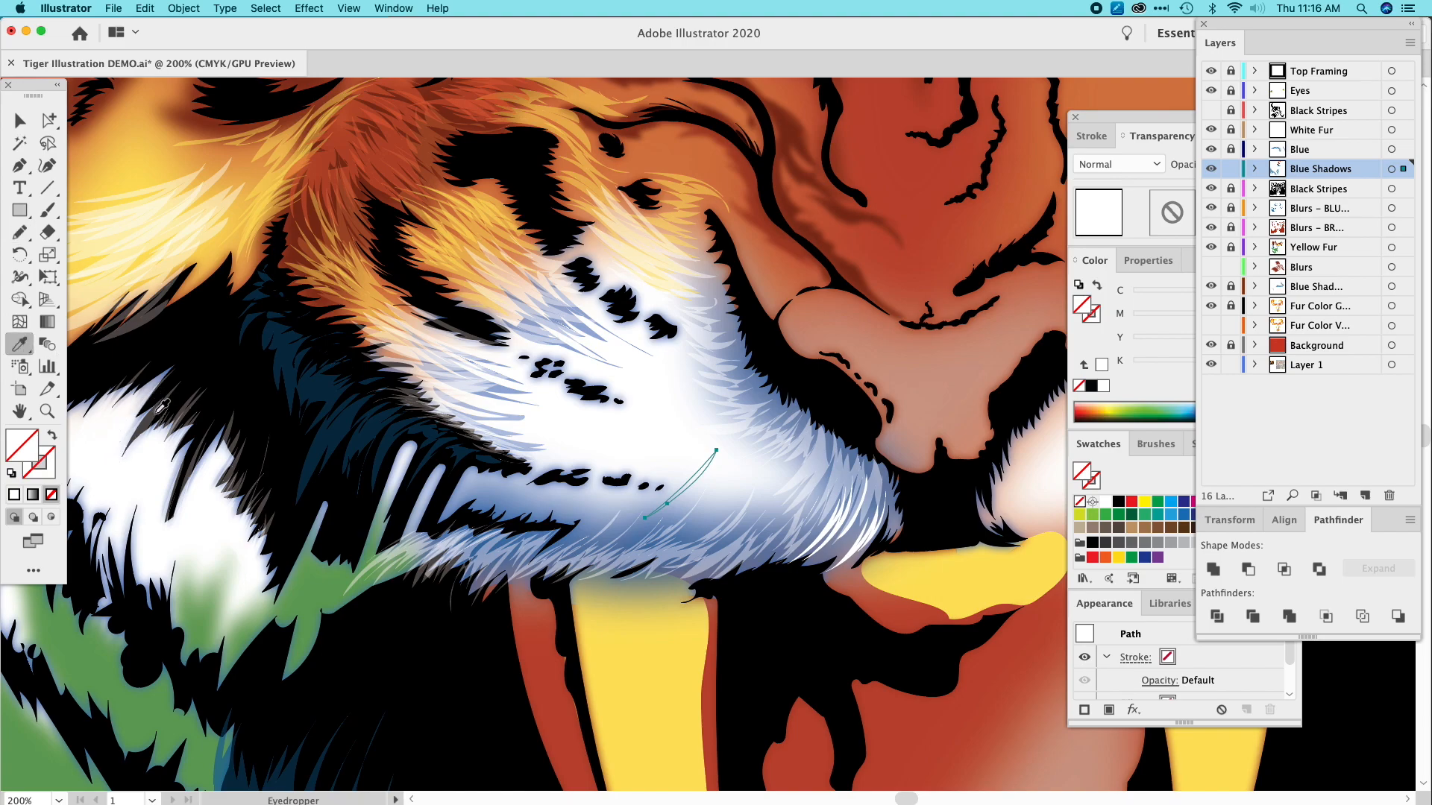
{"action": "left_click", "coordinate": [210, 506]}
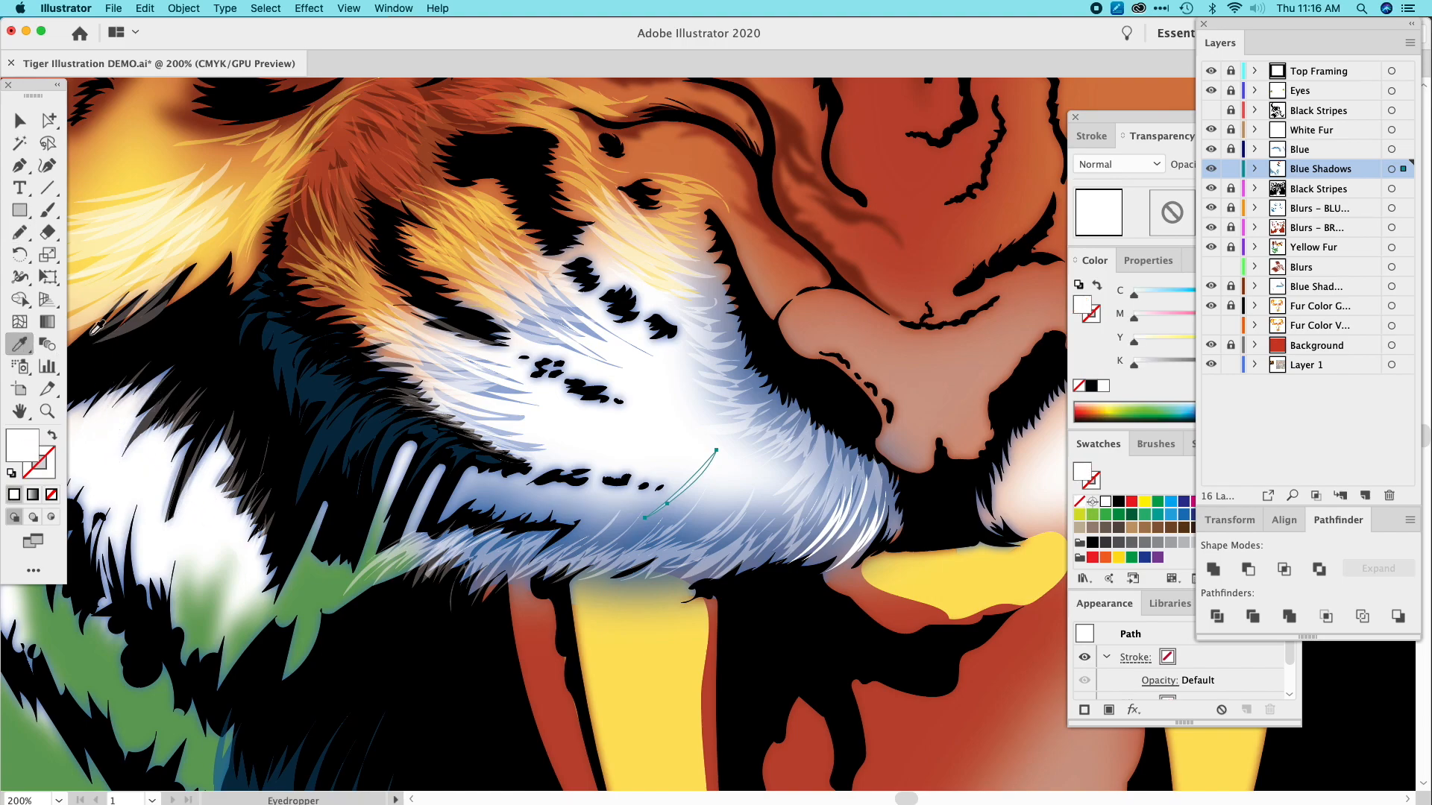
{"action": "left_click", "coordinate": [20, 231]}
{"action": "left_click_drag", "start_coordinate": [680, 526], "coordinate": [736, 476]}
{"action": "mouse_move", "coordinate": [701, 531]}
{"action": "left_mouse_down"}
{"action": "mouse_move", "coordinate": [764, 469]}
{"action": "mouse_move", "coordinate": [734, 477]}
{"action": "left_mouse_up"}
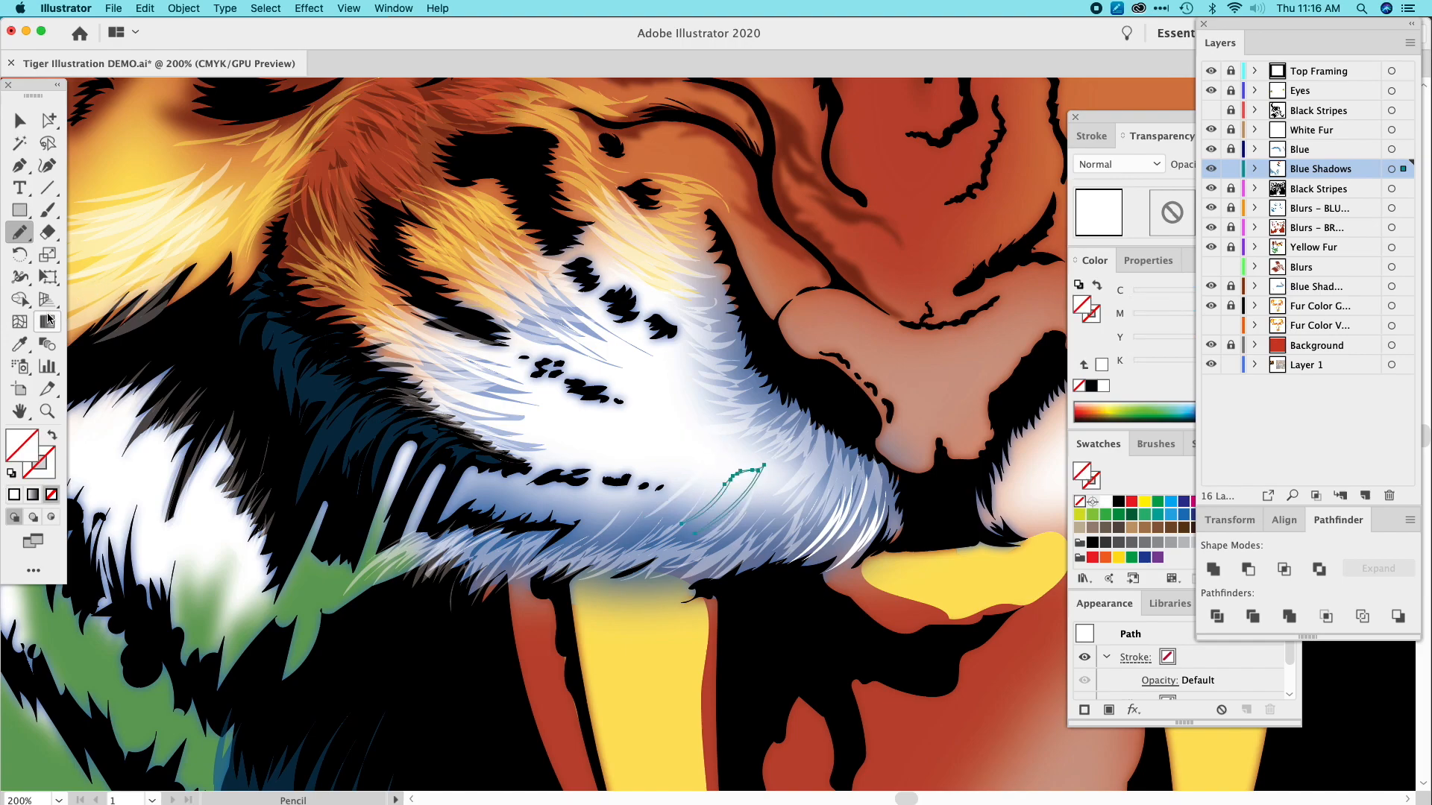
{"action": "left_click", "coordinate": [27, 349]}
{"action": "left_click", "coordinate": [680, 486]}
{"action": "left_click", "coordinate": [658, 485]}
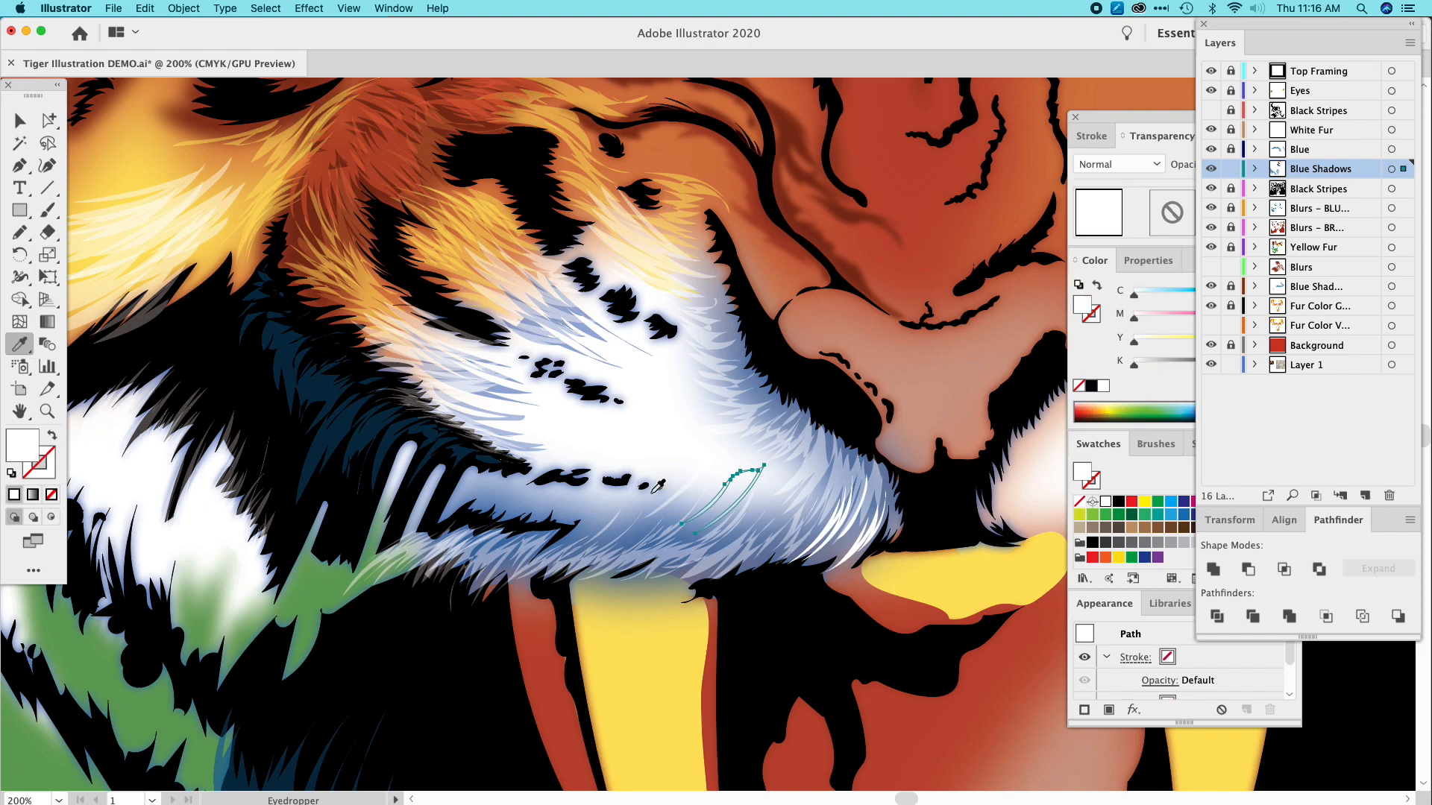
Review the whole tiger illustration with nothing selected, and examine the face and mouth at 66.67% zoom.
{"action": "key", "text": "super+minus"}
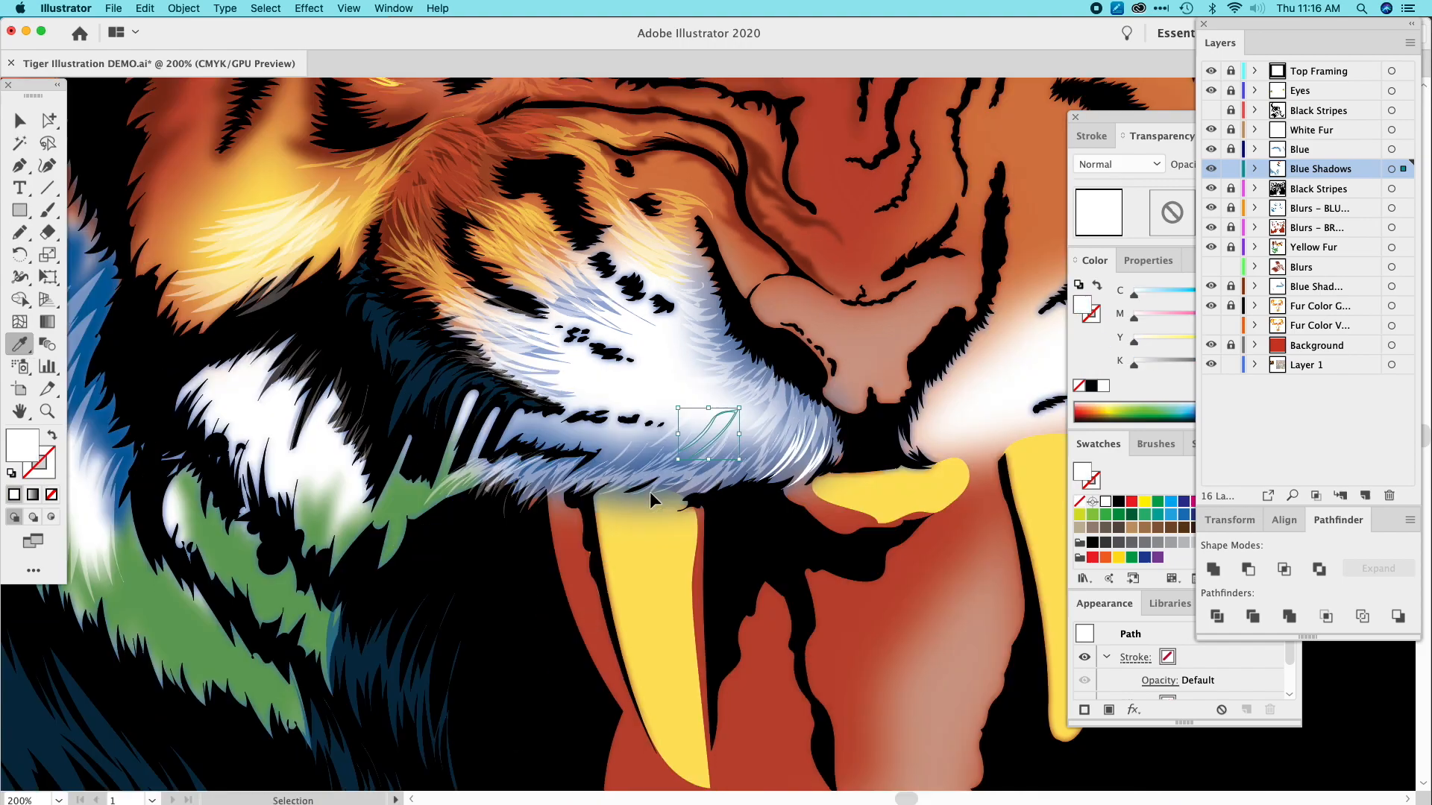
{"action": "key", "text": "super+minus"}
{"action": "key", "text": "super+minus"}
{"action": "key", "text": "super+minus"}
{"action": "key", "text": "super+minus"}
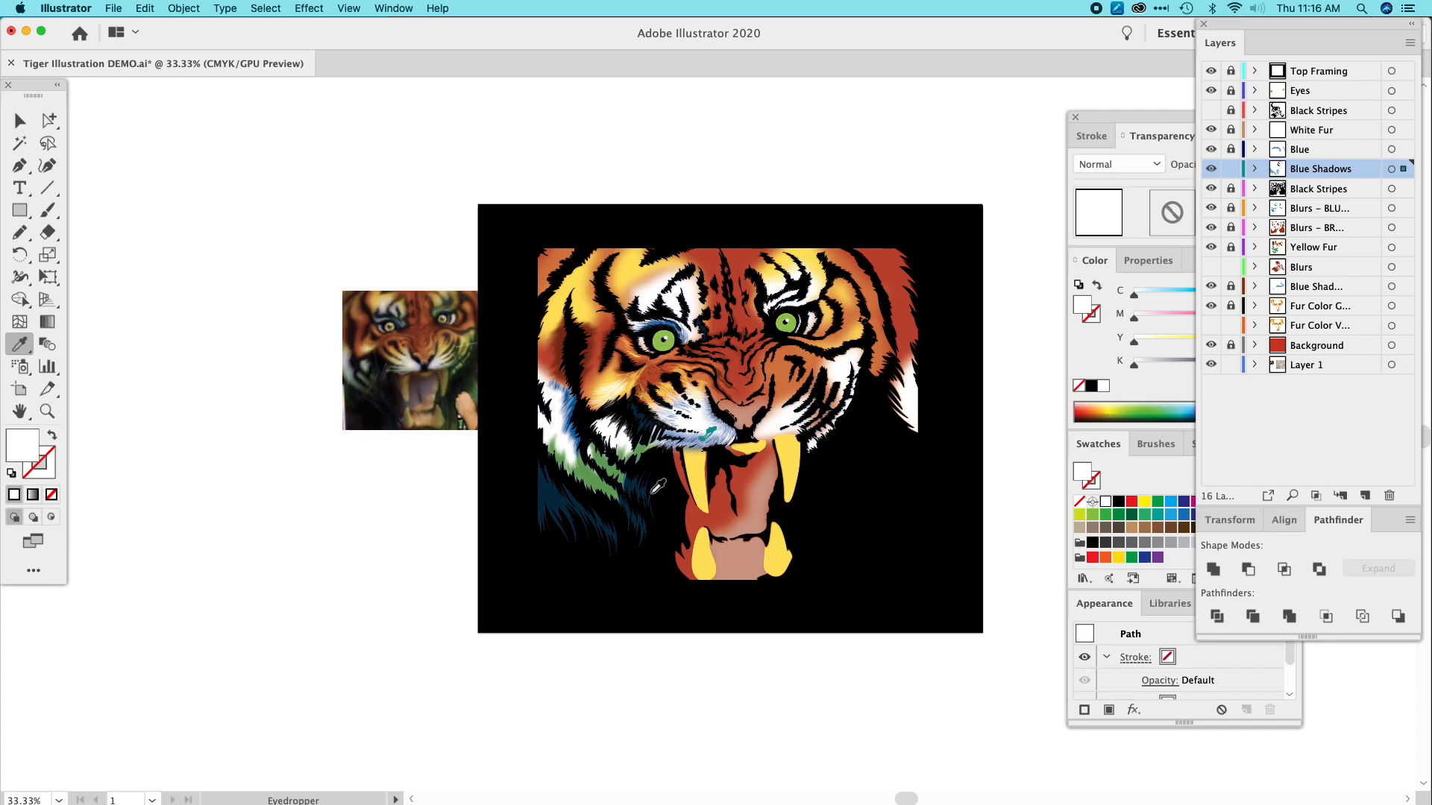
{"action": "left_click", "coordinate": [269, 177]}
{"action": "left_click_drag", "start_coordinate": [400, 215], "coordinate": [228, 194]}
{"action": "key", "text": "super+equal"}
{"action": "key", "text": "super+equal"}
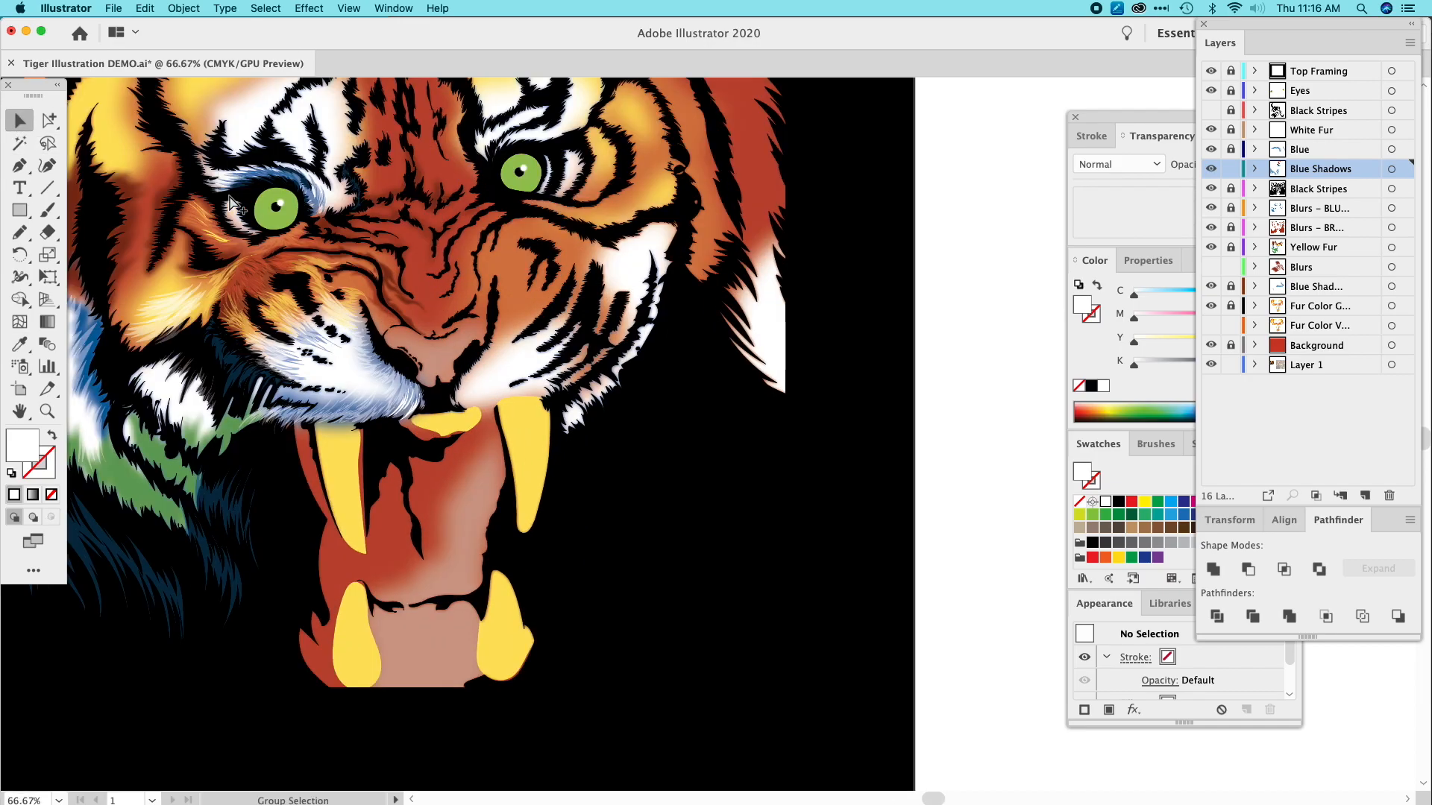
{"action": "left_click_drag", "start_coordinate": [357, 255], "coordinate": [468, 307]}
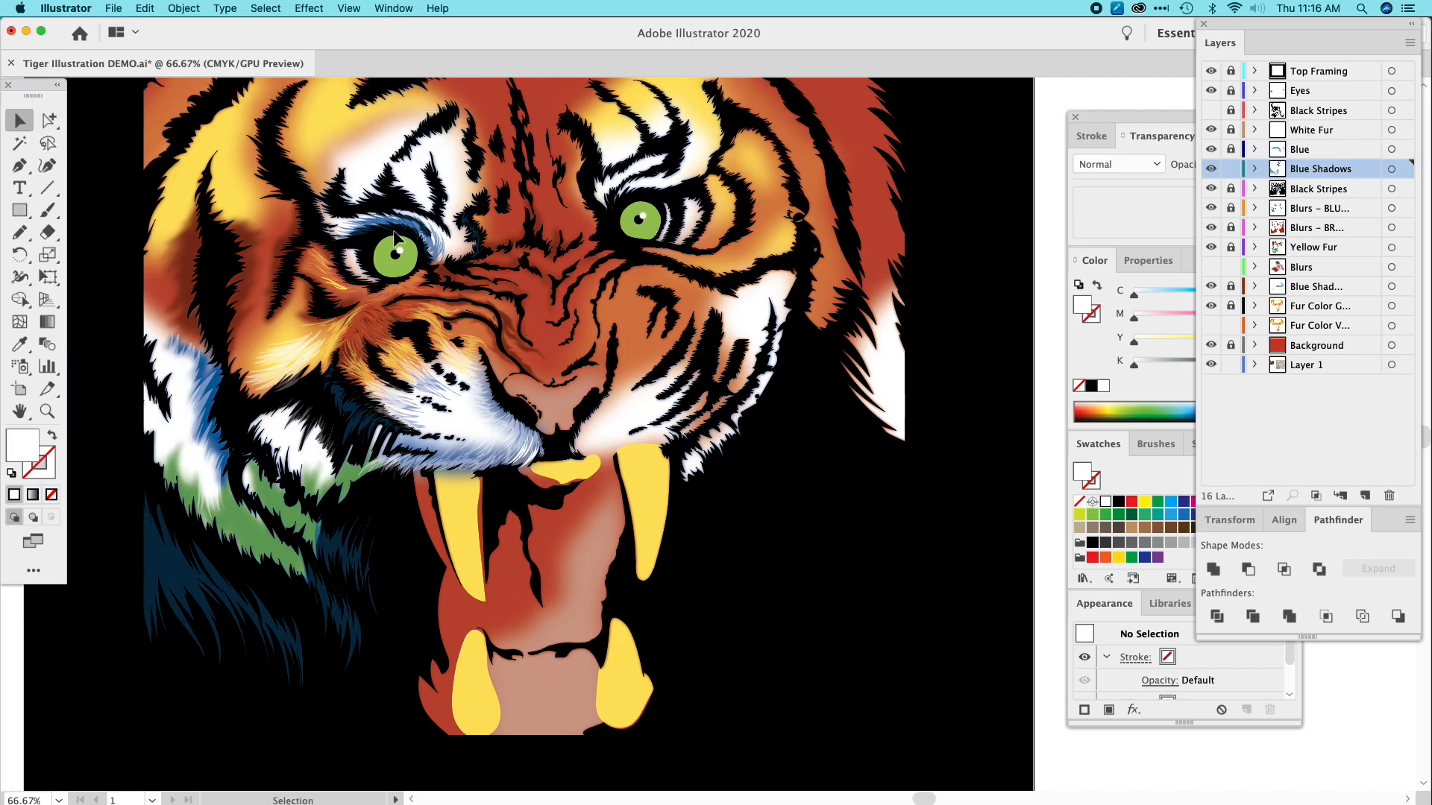
Toggle the Yellow Fur, Blurs – BR…, White Fur and Fur Color G… layers off and on to identify which holds the white base fur.
{"action": "left_click", "coordinate": [1211, 258]}
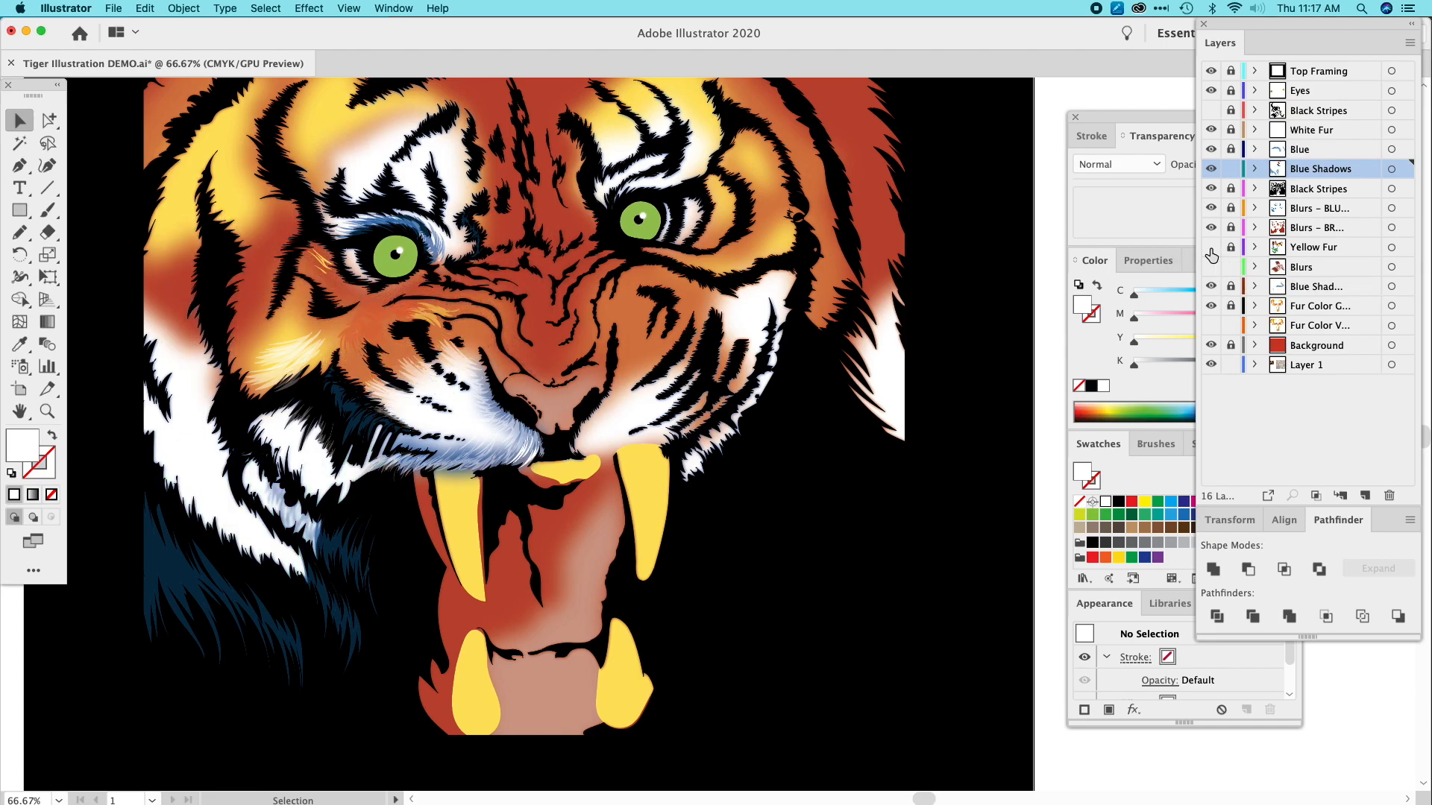
{"action": "left_click", "coordinate": [1211, 248]}
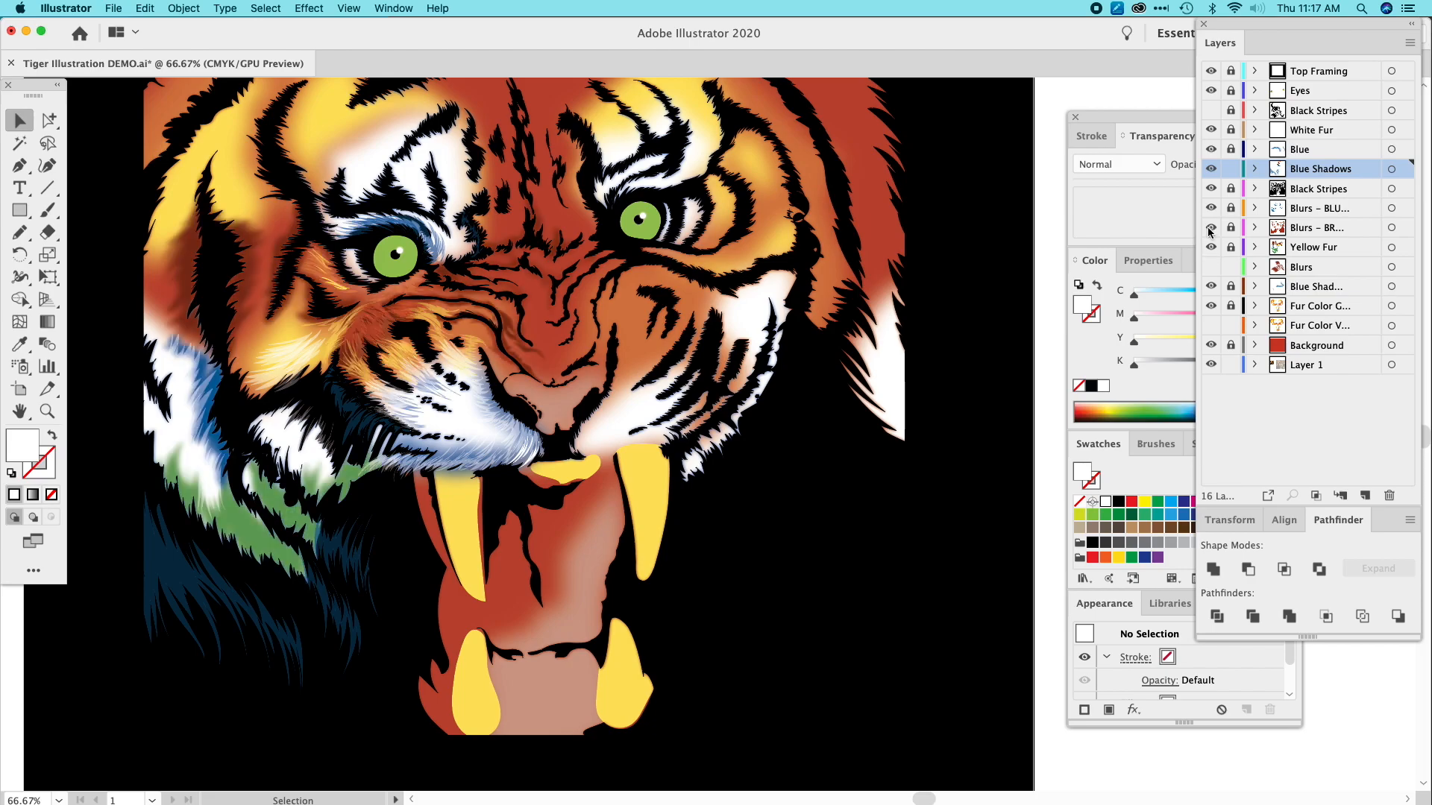
{"action": "left_click", "coordinate": [1211, 248]}
{"action": "left_click", "coordinate": [1211, 249]}
{"action": "left_click", "coordinate": [1211, 229]}
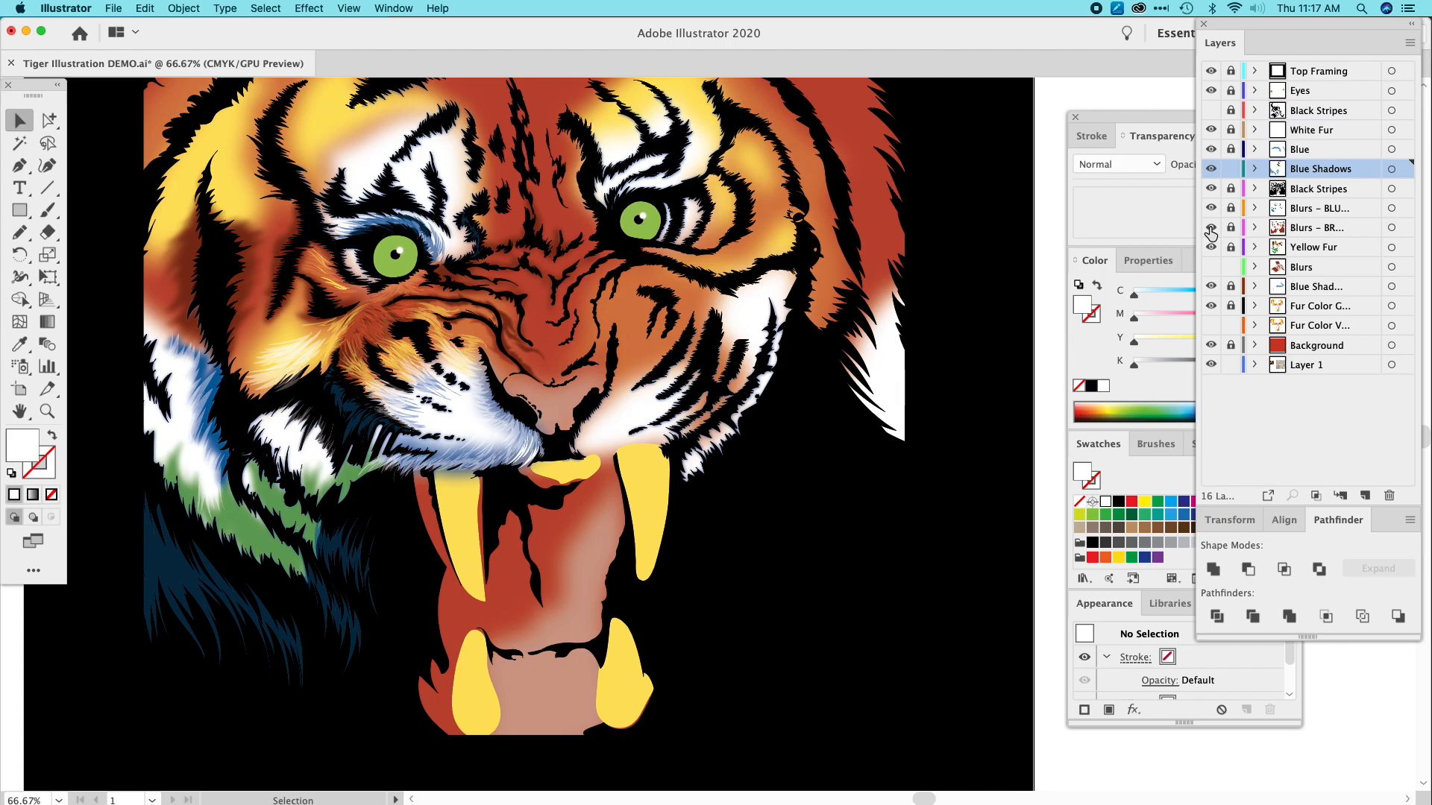
{"action": "left_click", "coordinate": [1211, 228]}
{"action": "left_click", "coordinate": [1210, 131]}
{"action": "left_click", "coordinate": [1210, 132]}
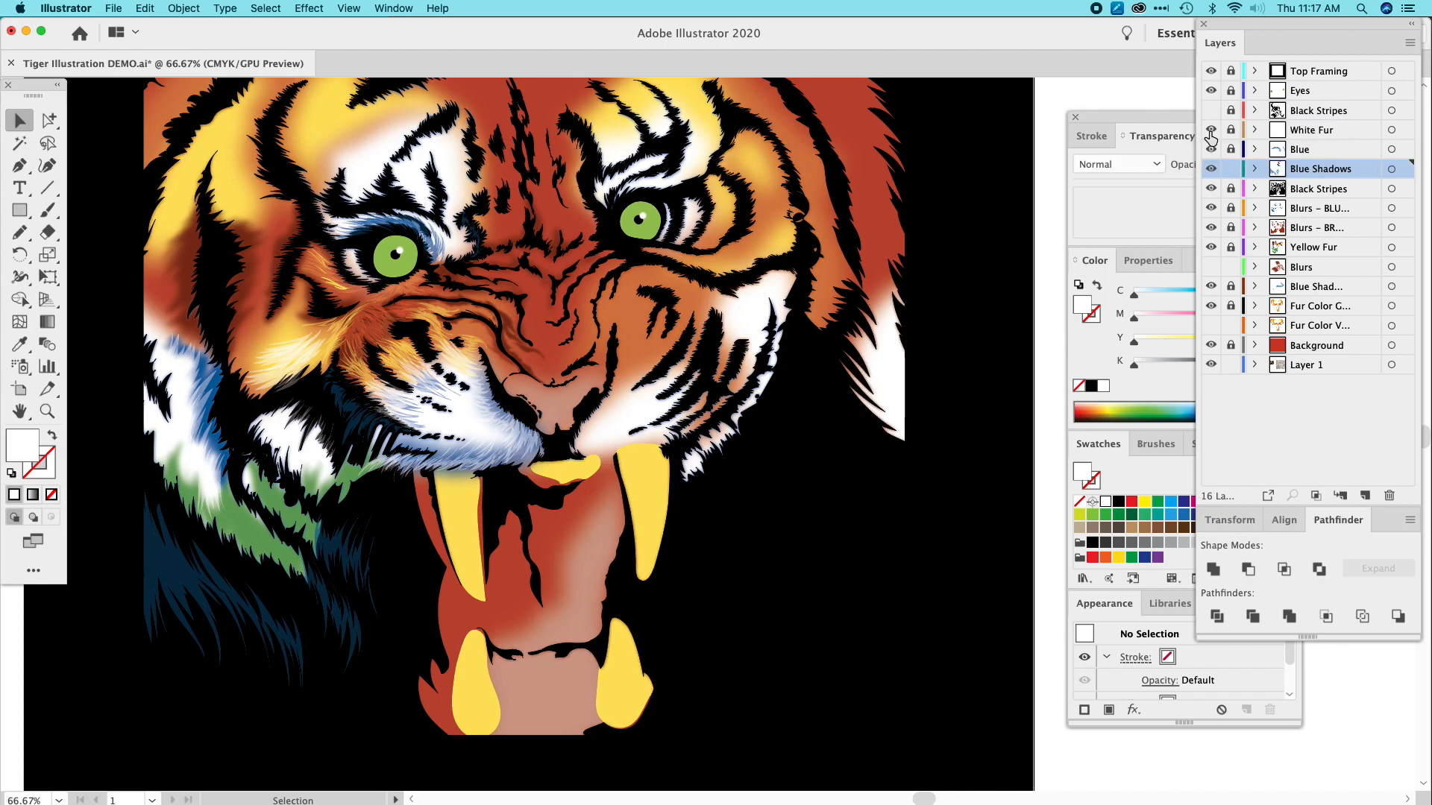
{"action": "left_click", "coordinate": [1211, 307]}
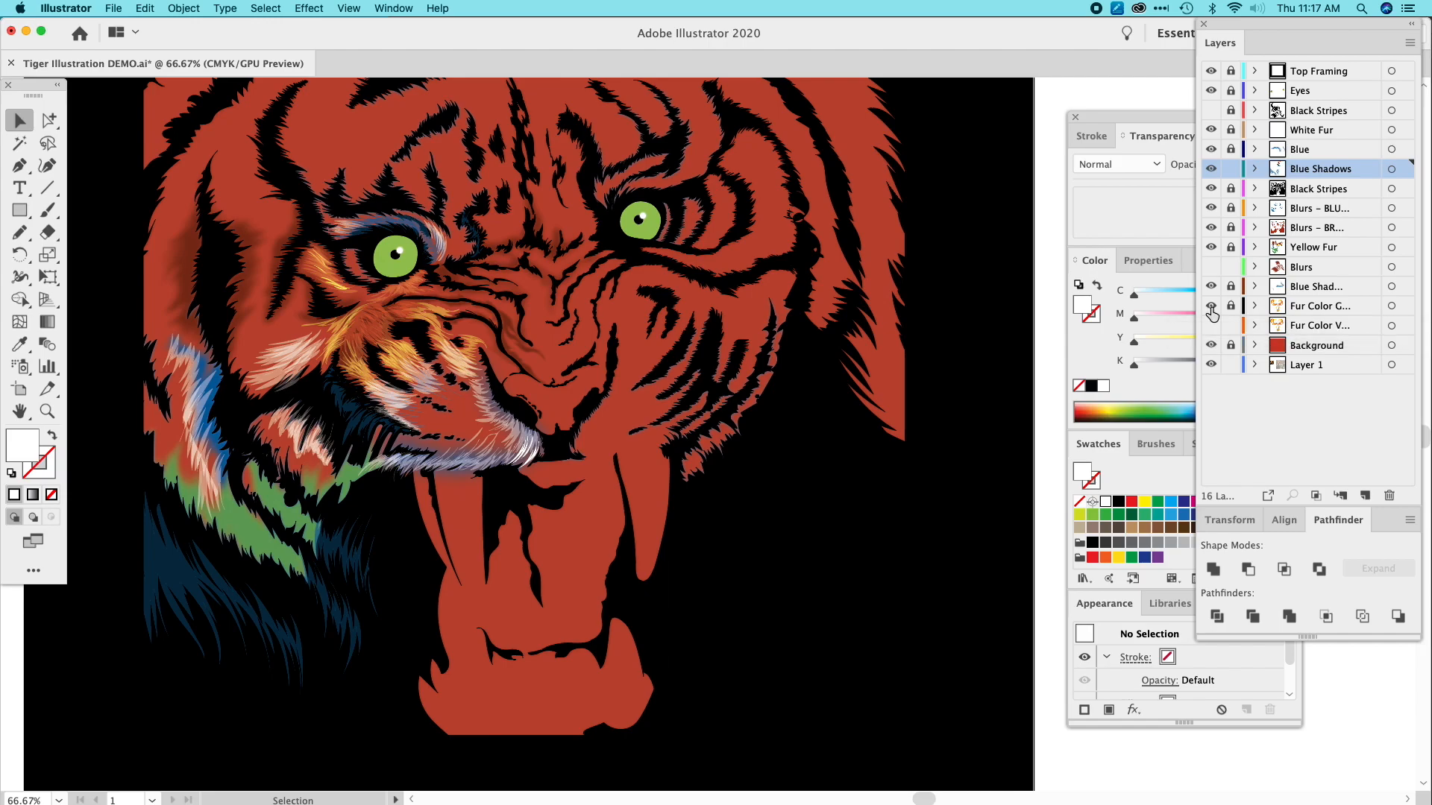
{"action": "left_click", "coordinate": [1211, 309]}
Unlock the Fur Color G… layer, select its blurred white fur group and set the fill's cyan to 15%.
{"action": "left_click", "coordinate": [1351, 307]}
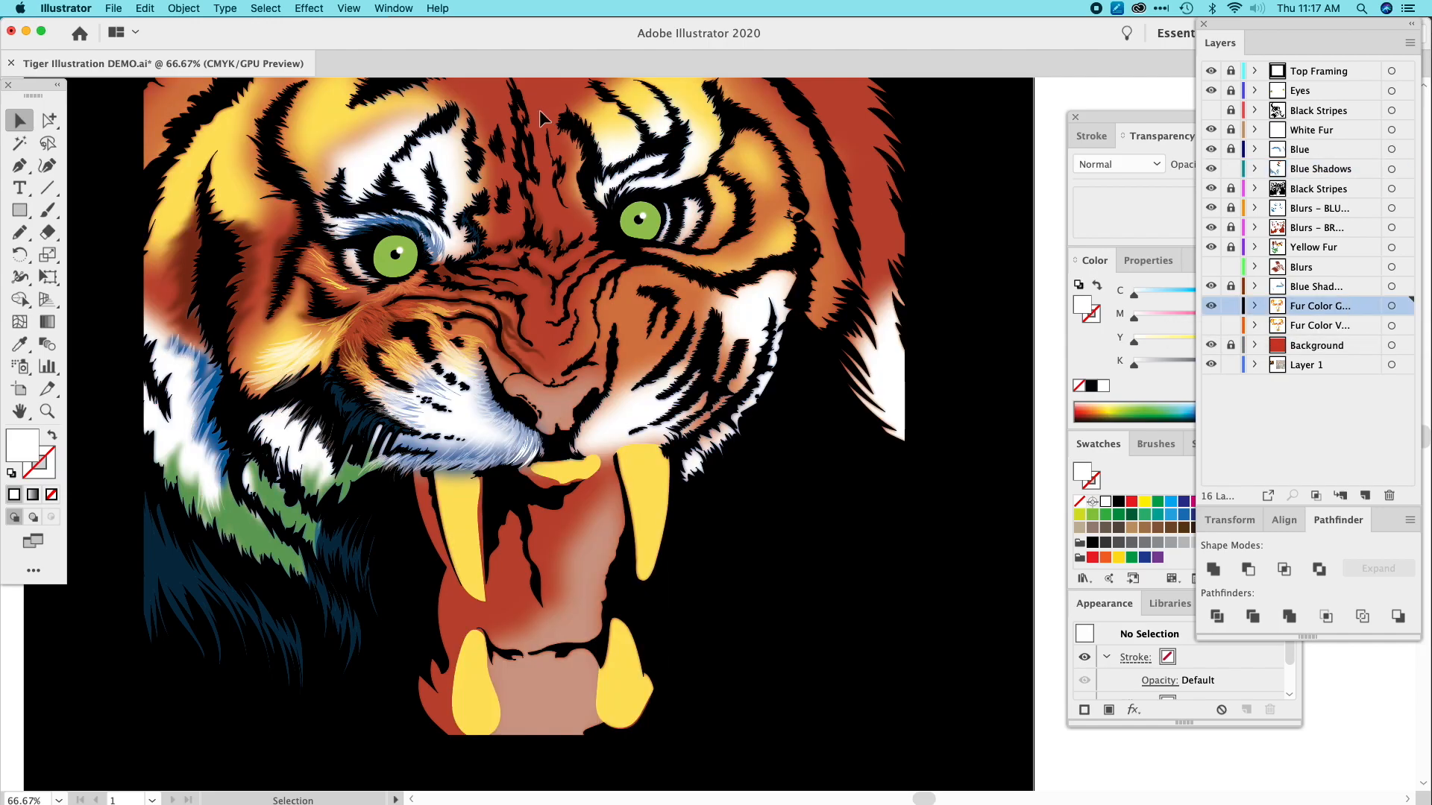
{"action": "left_click", "coordinate": [453, 173]}
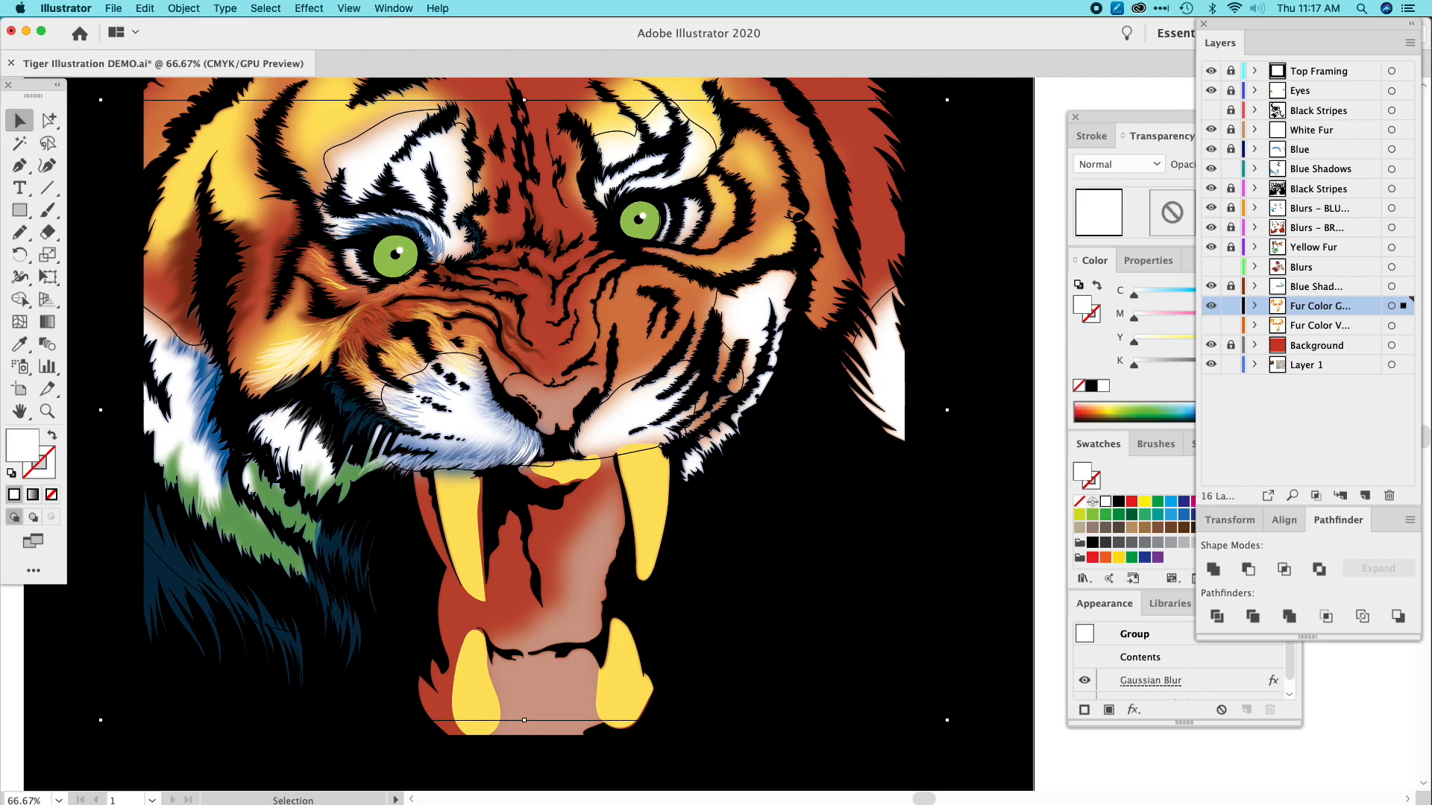
{"action": "left_click", "coordinate": [1127, 465]}
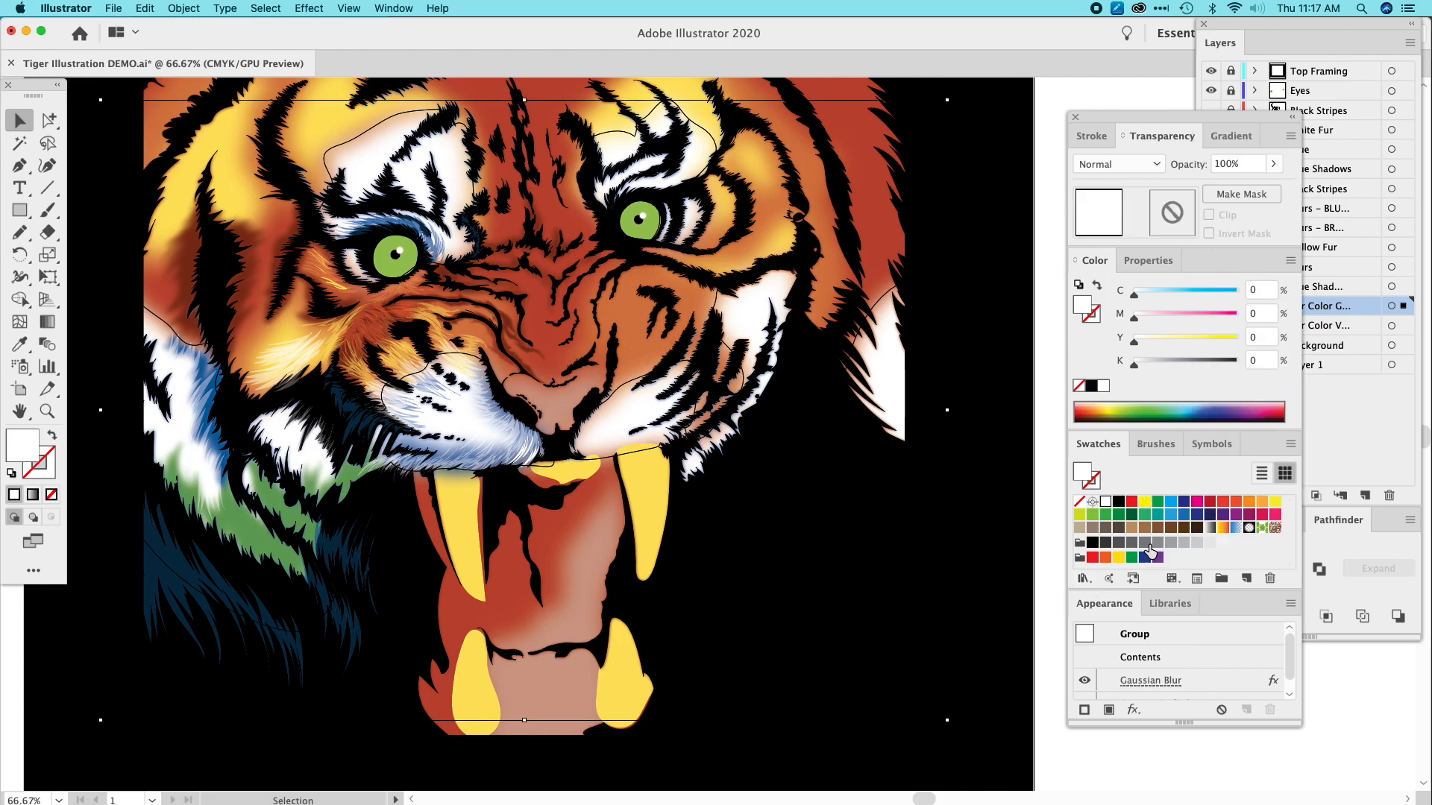
{"action": "left_click", "coordinate": [1139, 293]}
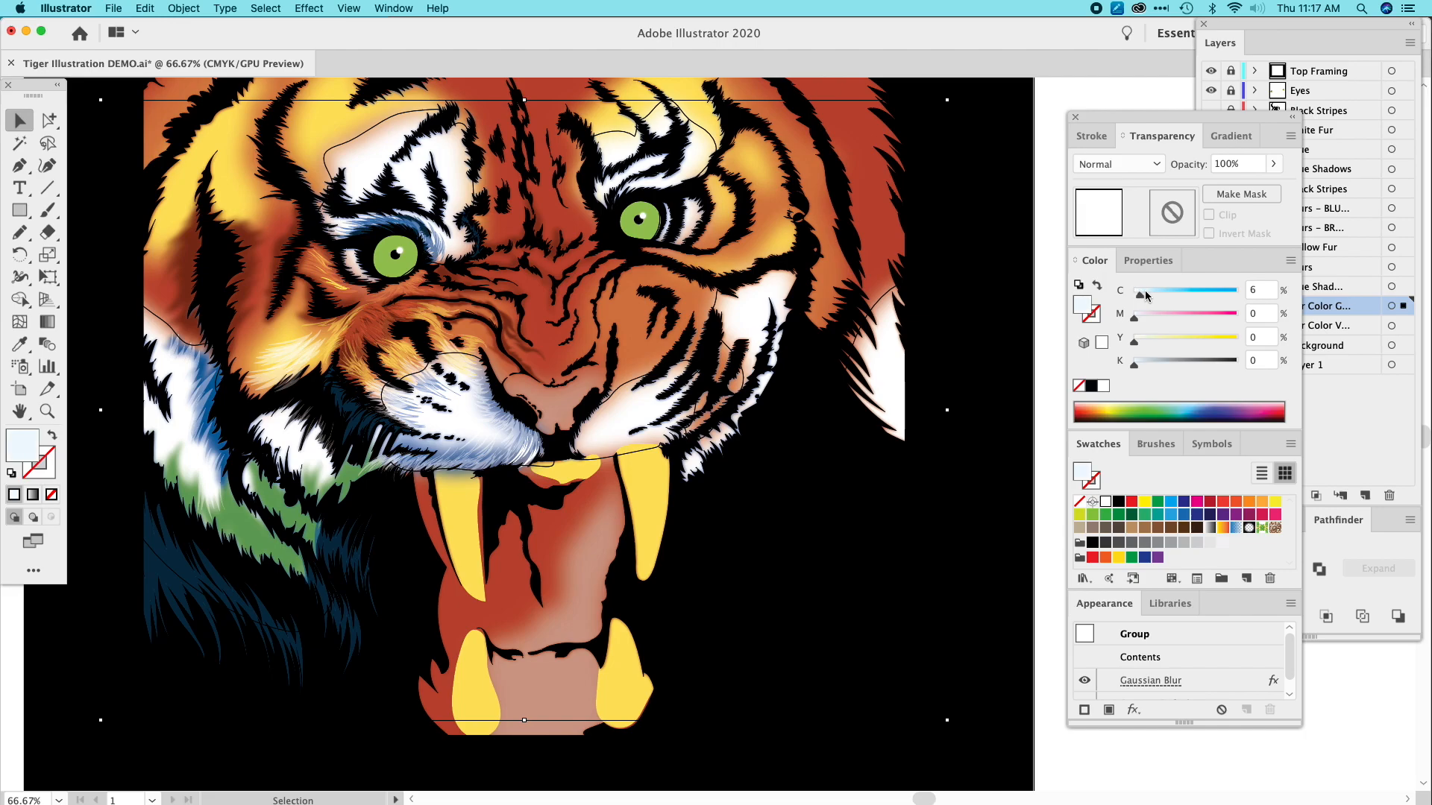
{"action": "left_click_drag", "start_coordinate": [1149, 296], "coordinate": [1150, 296]}
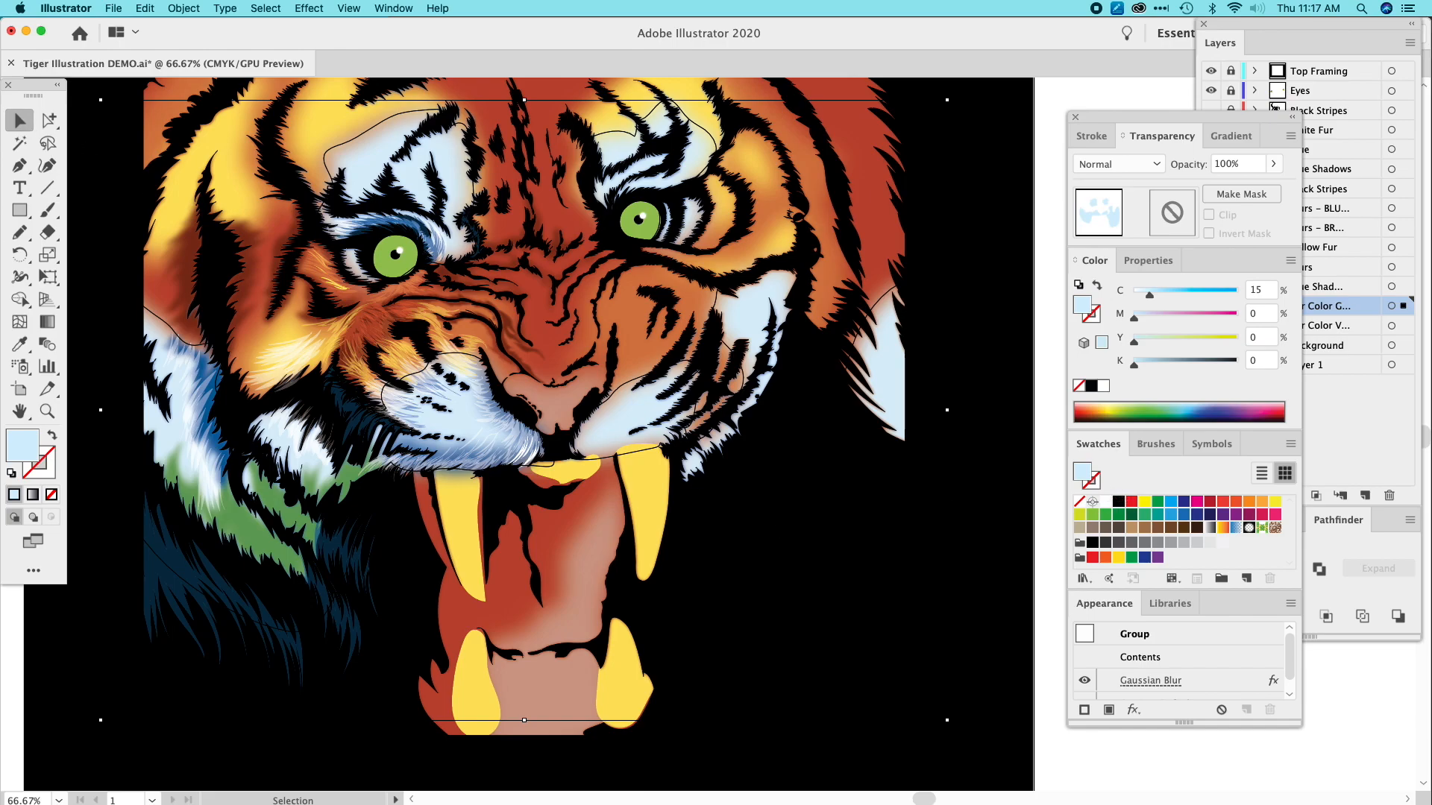
Lock the Fur Color G… layer again and make Blue Shadows the active drawing layer.
{"action": "left_click", "coordinate": [1342, 377]}
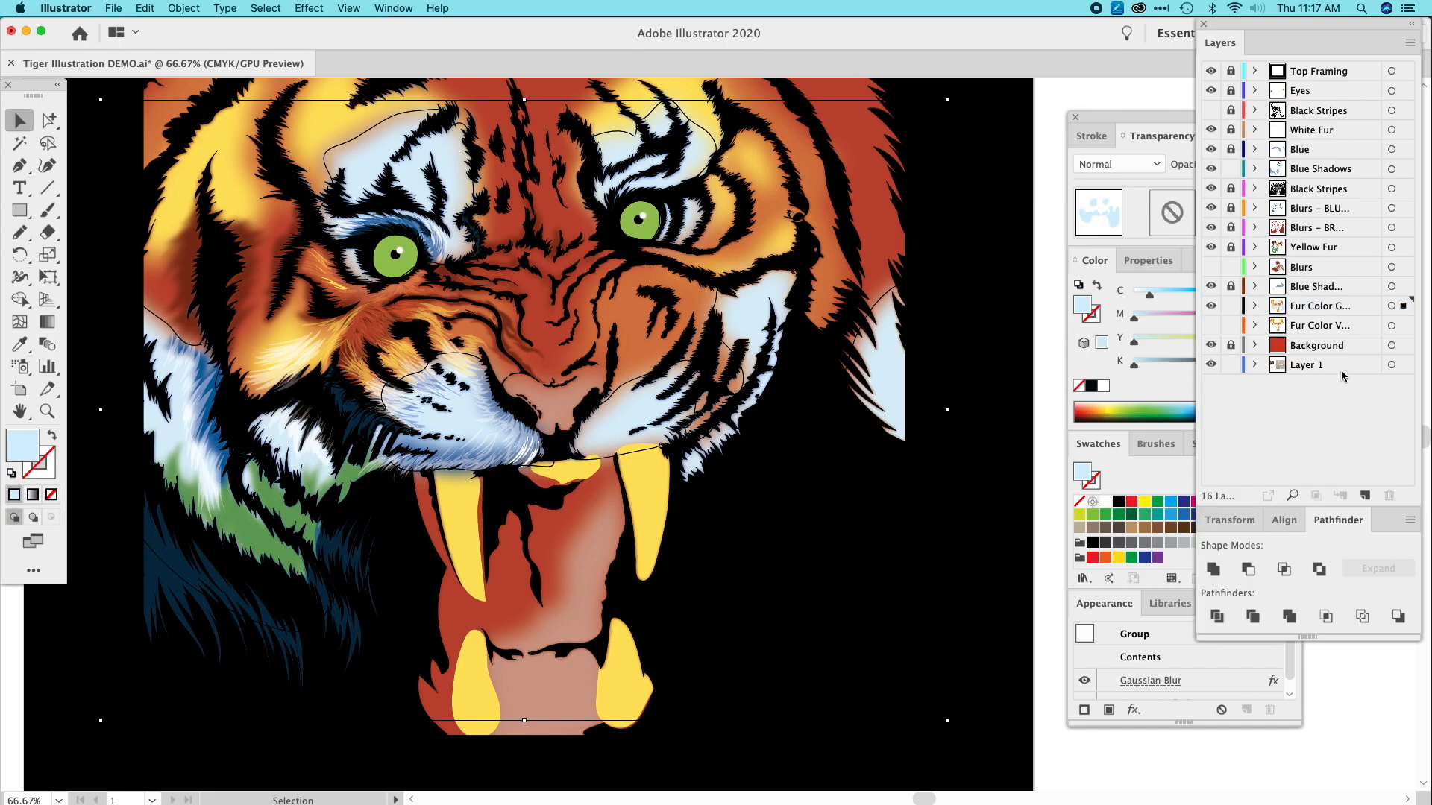
{"action": "left_click", "coordinate": [1297, 307]}
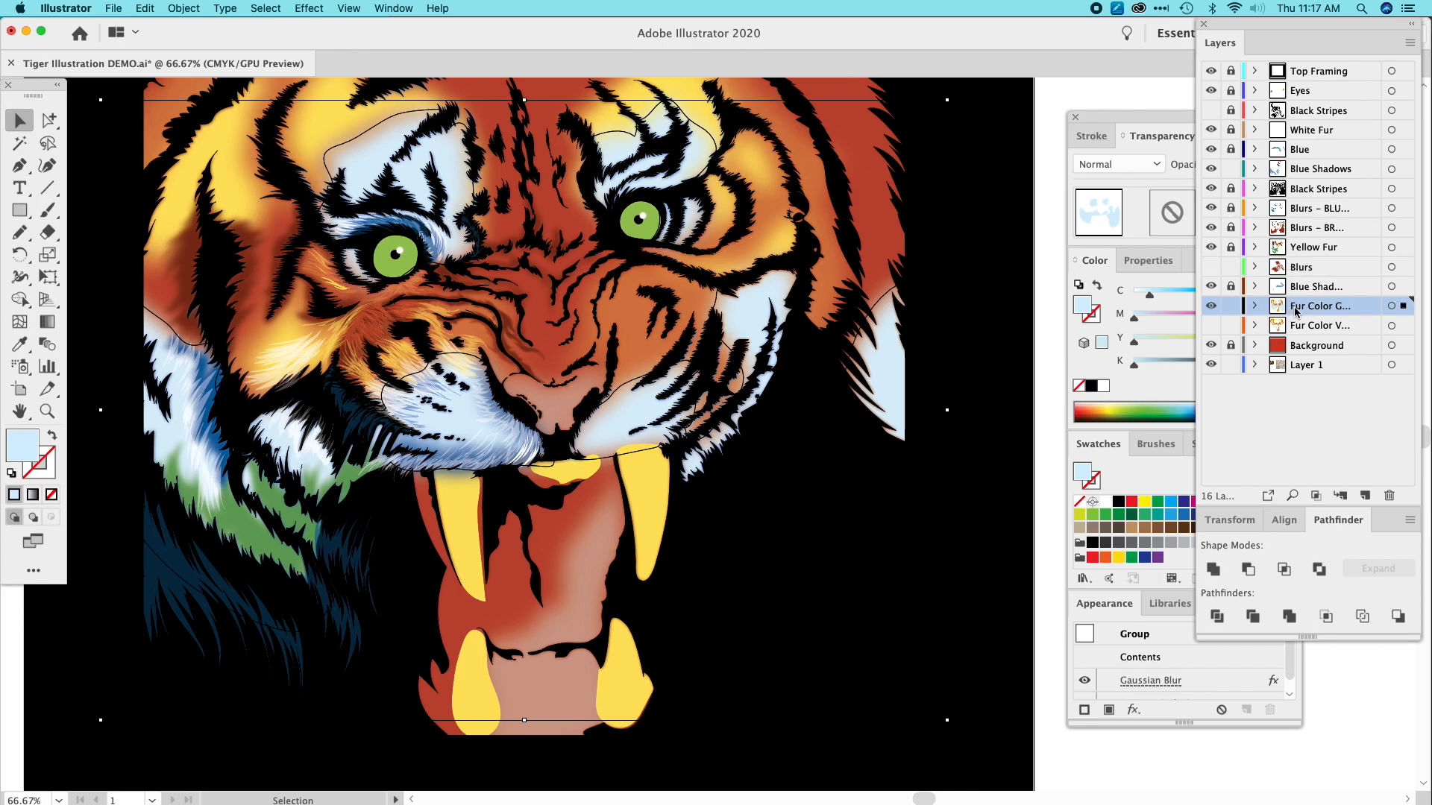
{"action": "key", "text": "n"}
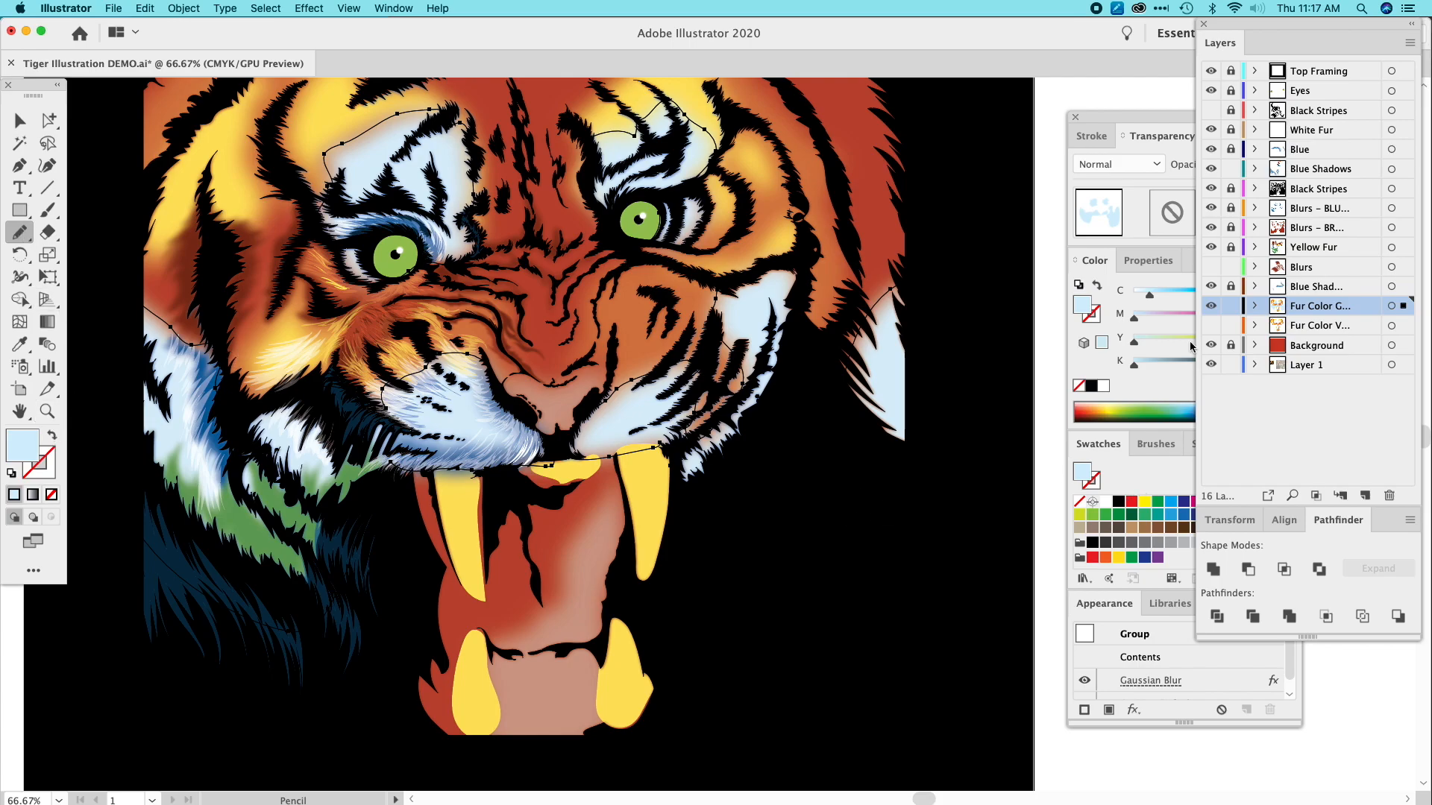
{"action": "left_click", "coordinate": [1230, 307]}
{"action": "left_click", "coordinate": [1320, 170]}
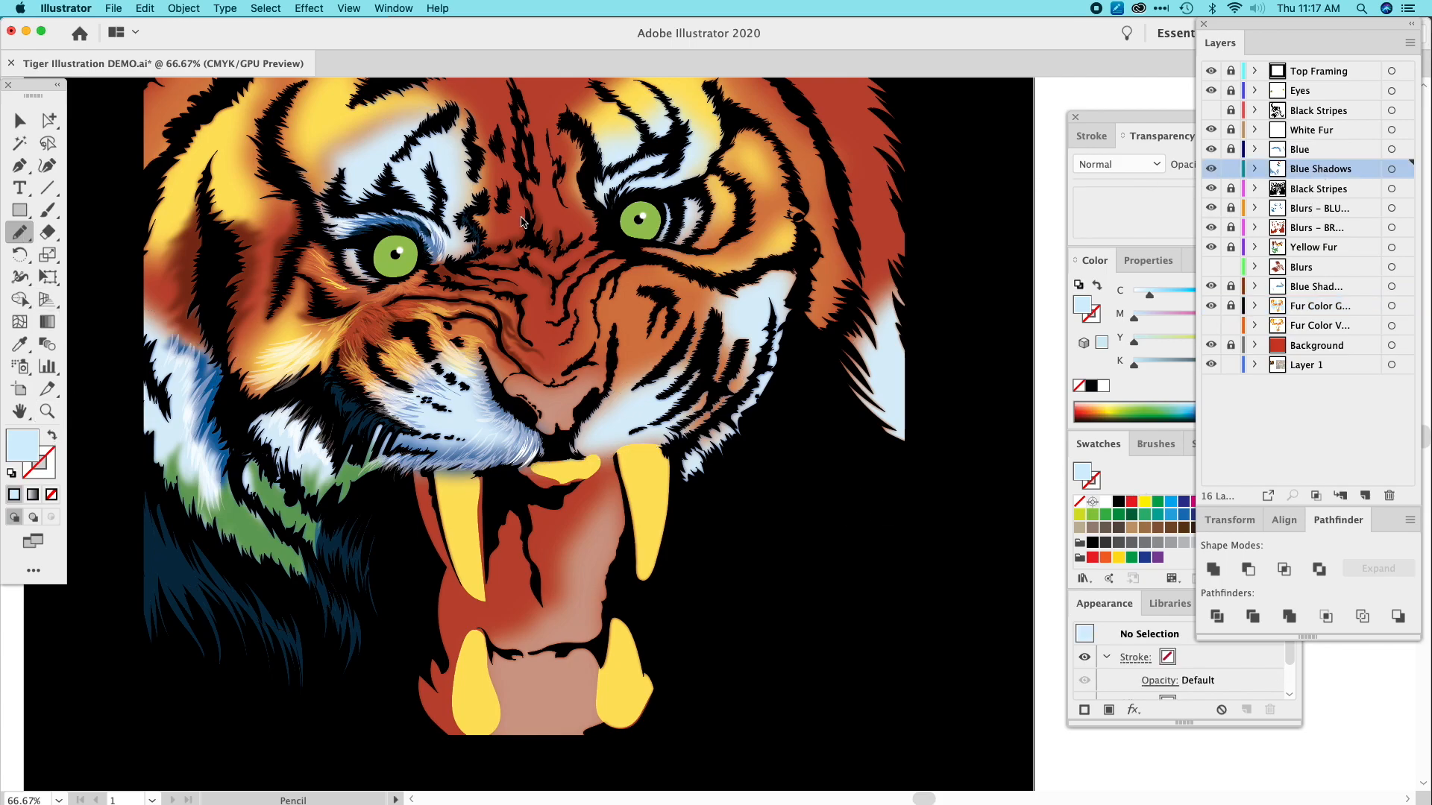
Sample the white of the neck fur and draw white strands across the middle of the left muzzle, above the lowest whisker-spot row.
{"action": "left_click", "coordinate": [19, 344]}
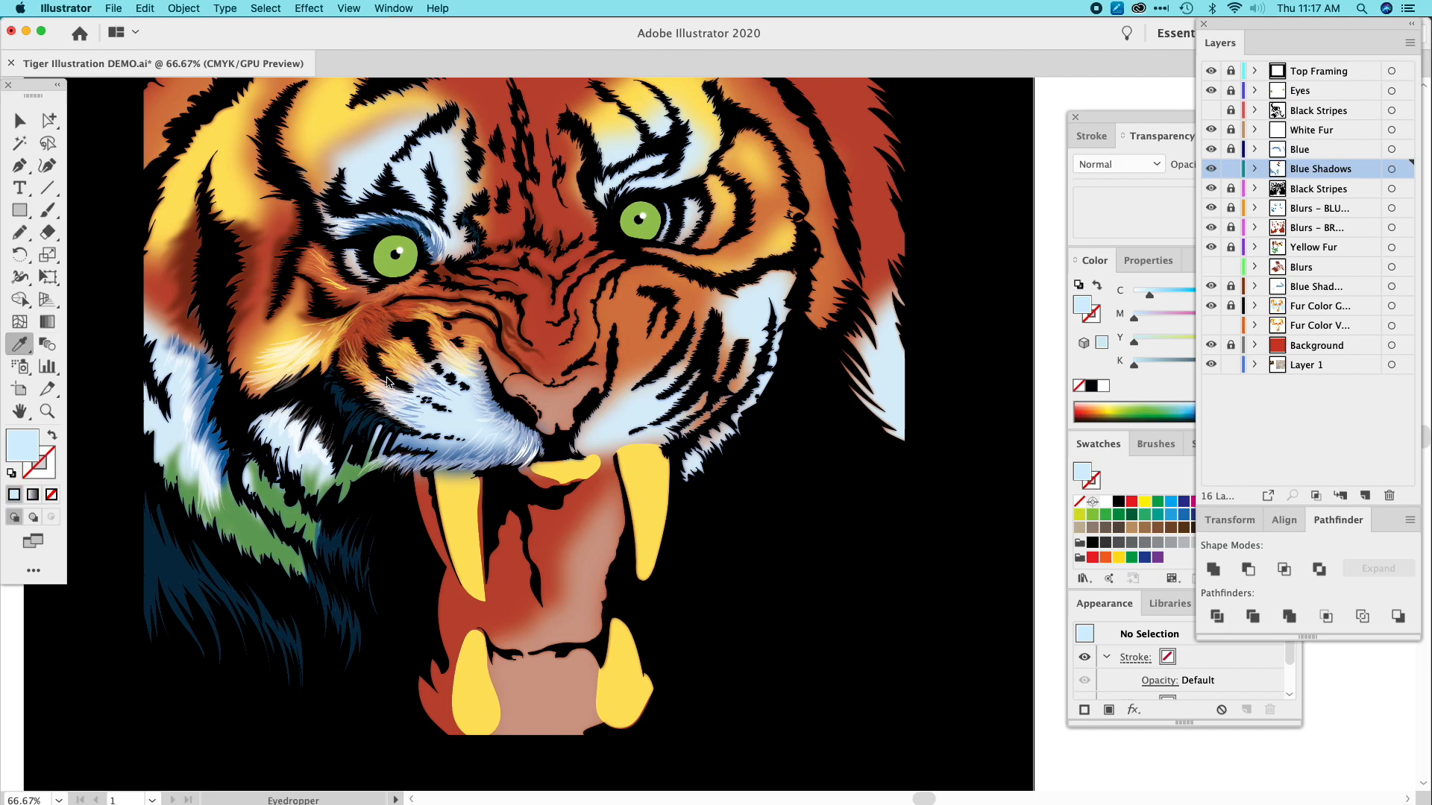
{"action": "left_click", "coordinate": [296, 439]}
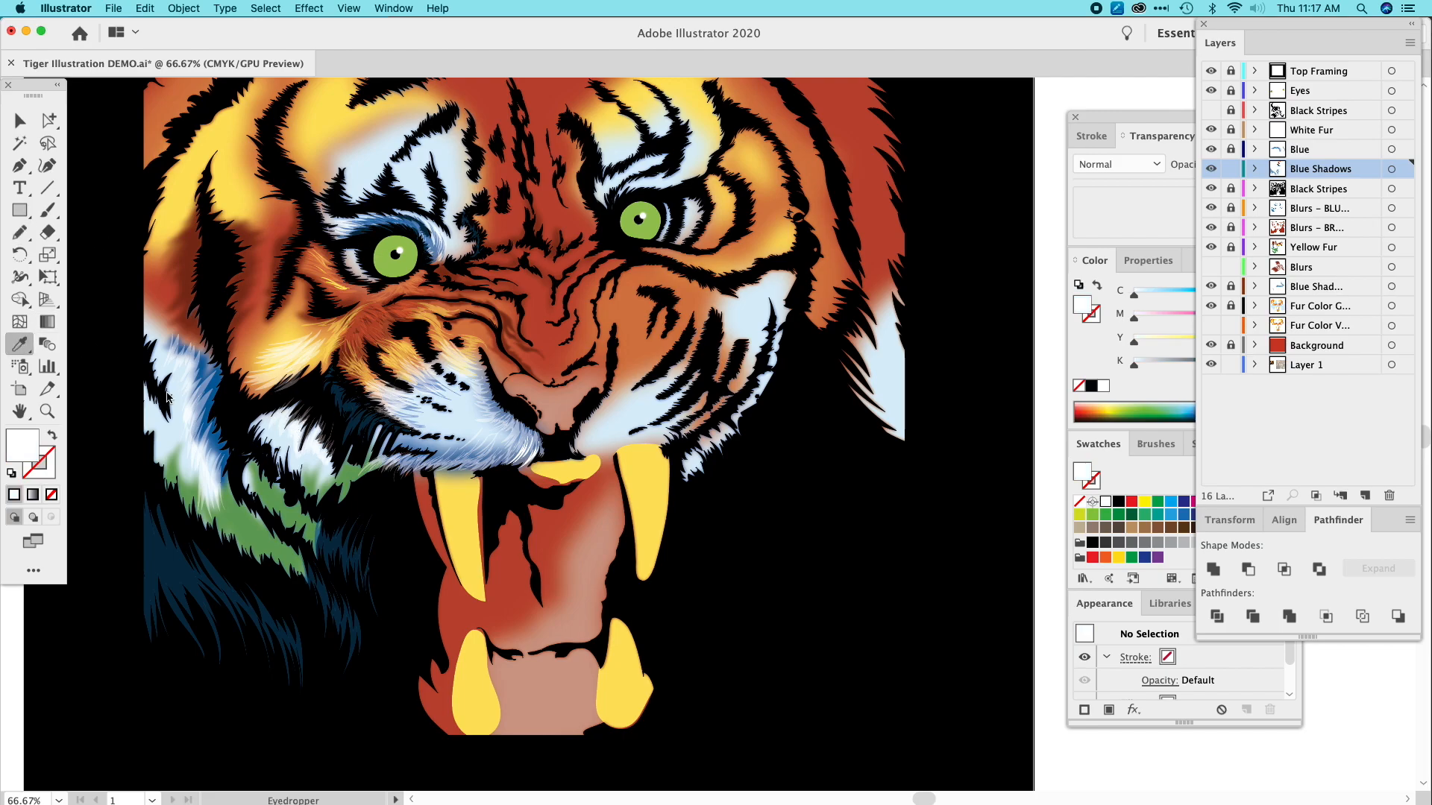
{"action": "key", "text": "super+equal"}
{"action": "key", "text": "super+equal"}
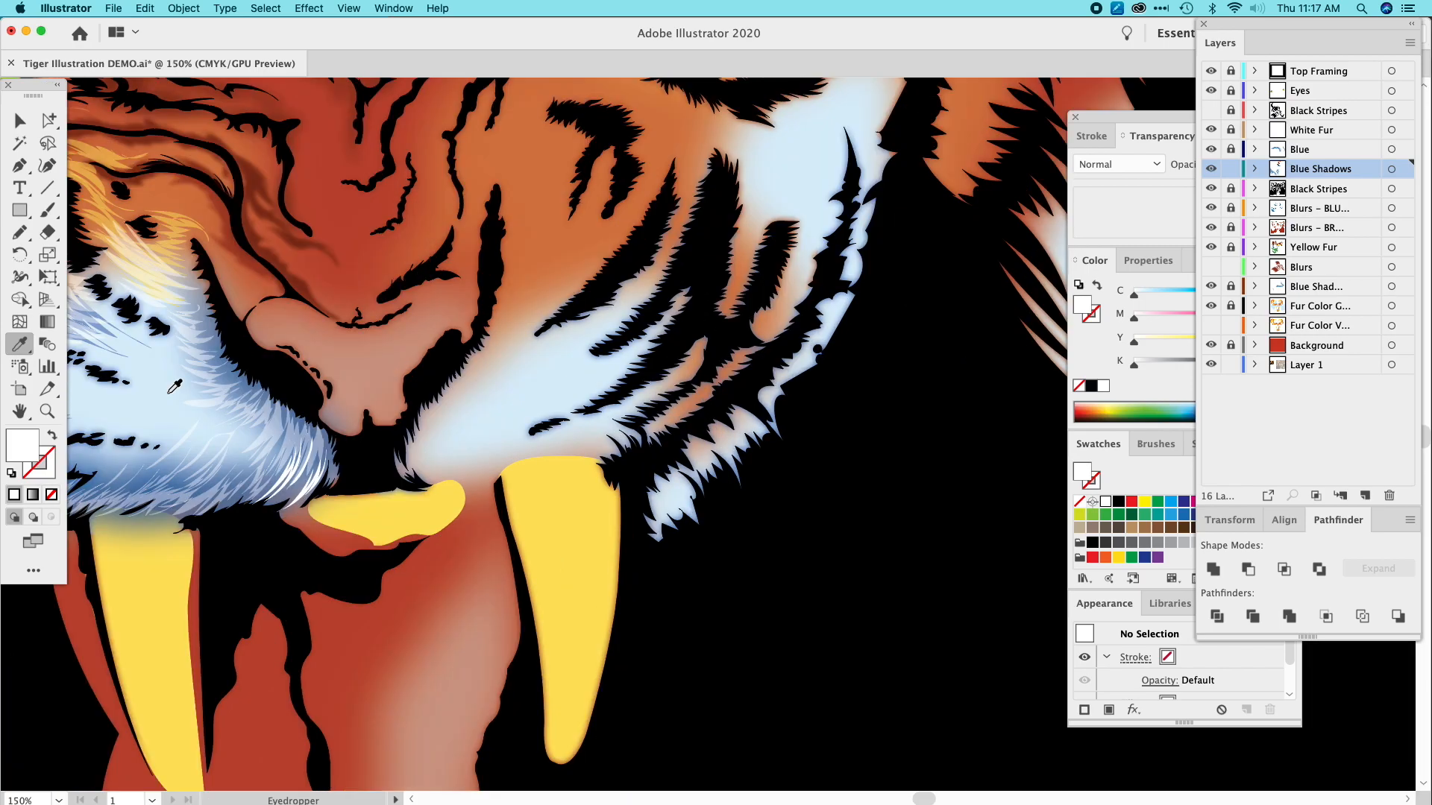
{"action": "scroll", "coordinate": [774, 502], "scroll_direction": "left", "scroll_amount": 10}
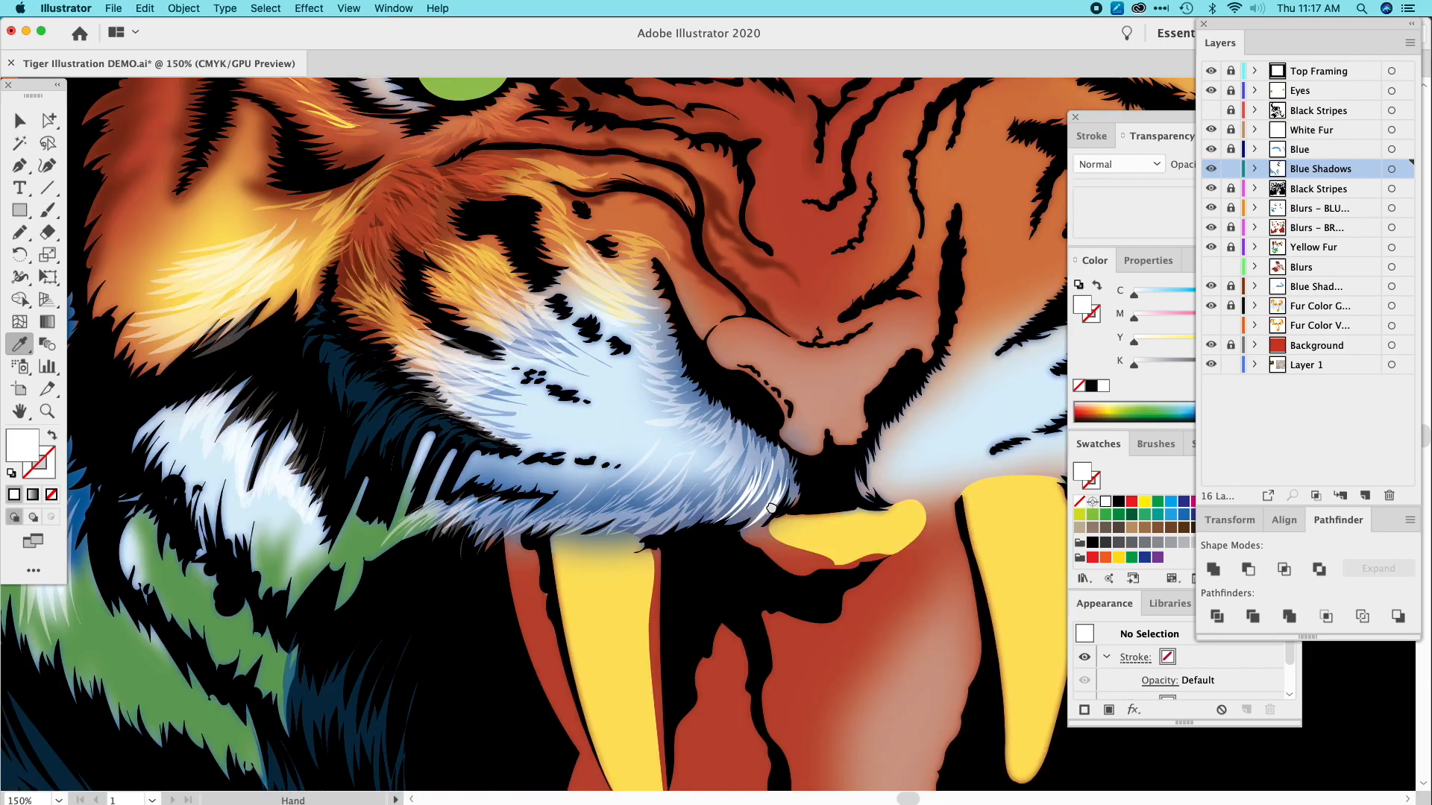
{"action": "key", "text": "n"}
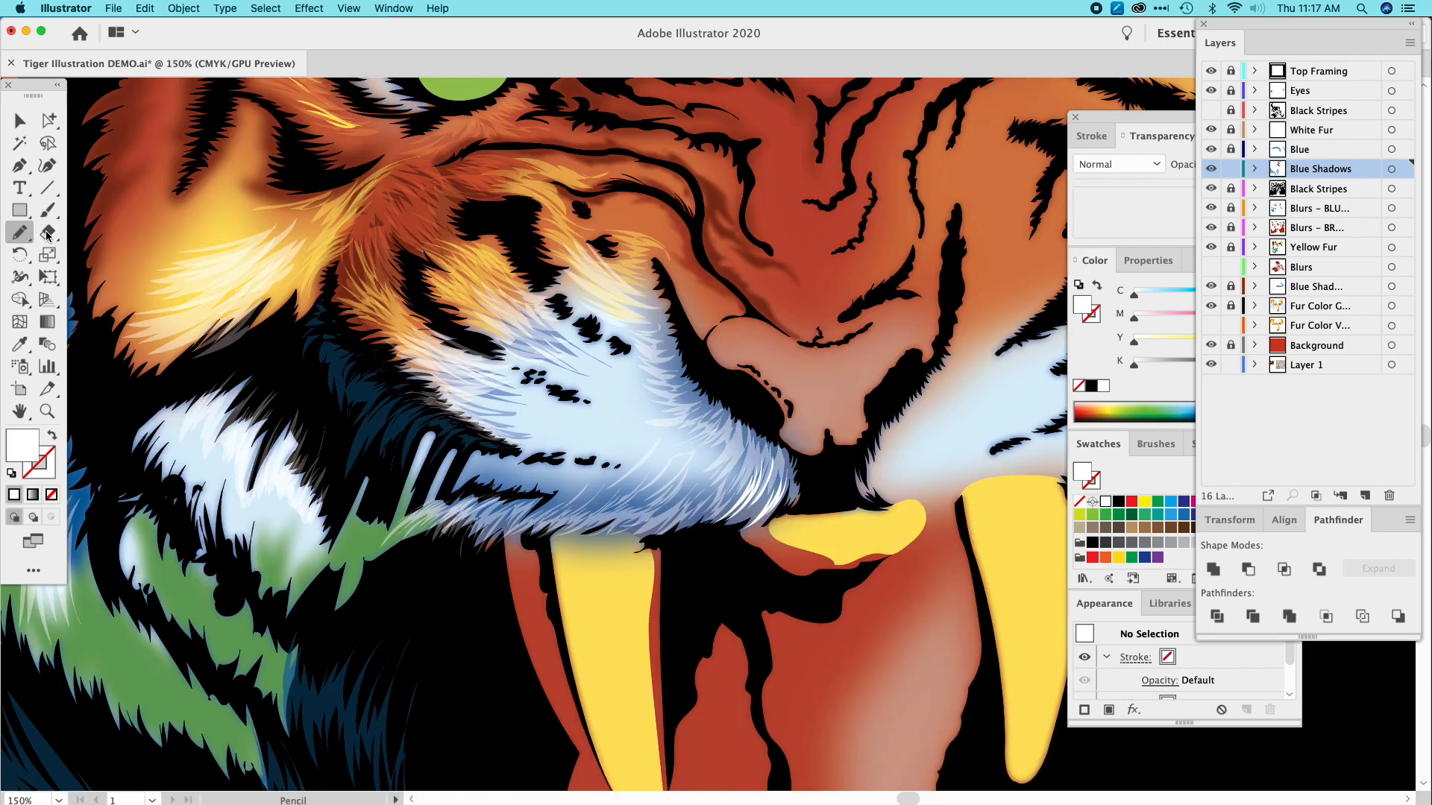
{"action": "mouse_move", "coordinate": [638, 435]}
{"action": "left_mouse_down"}
{"action": "mouse_move", "coordinate": [596, 448]}
{"action": "mouse_move", "coordinate": [612, 431]}
{"action": "mouse_move", "coordinate": [522, 422]}
{"action": "mouse_move", "coordinate": [632, 433]}
{"action": "mouse_move", "coordinate": [653, 412]}
{"action": "left_mouse_up"}
{"action": "left_click", "coordinate": [19, 344]}
{"action": "left_click", "coordinate": [294, 479]}
{"action": "left_click", "coordinate": [19, 232]}
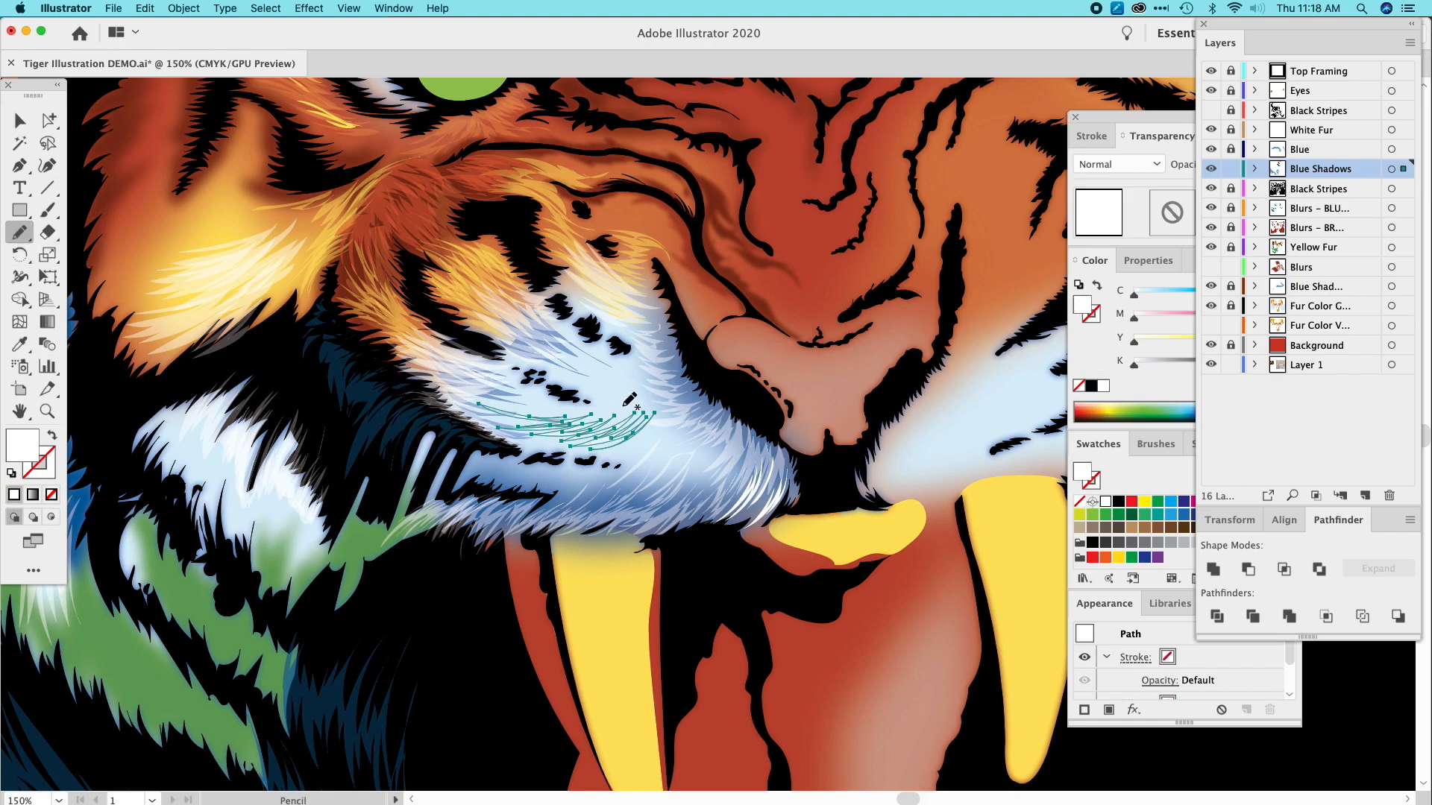
Draw a set of fine fur strands around the upper whisker spots of the left muzzle and fill them white.
{"action": "mouse_move", "coordinate": [624, 401]}
{"action": "left_mouse_down"}
{"action": "mouse_move", "coordinate": [591, 400]}
{"action": "mouse_move", "coordinate": [631, 389]}
{"action": "mouse_move", "coordinate": [578, 387]}
{"action": "mouse_move", "coordinate": [605, 384]}
{"action": "mouse_move", "coordinate": [531, 357]}
{"action": "mouse_move", "coordinate": [604, 382]}
{"action": "mouse_move", "coordinate": [587, 377]}
{"action": "mouse_move", "coordinate": [616, 377]}
{"action": "mouse_move", "coordinate": [549, 351]}
{"action": "mouse_move", "coordinate": [654, 373]}
{"action": "mouse_move", "coordinate": [614, 386]}
{"action": "mouse_move", "coordinate": [658, 388]}
{"action": "left_mouse_up"}
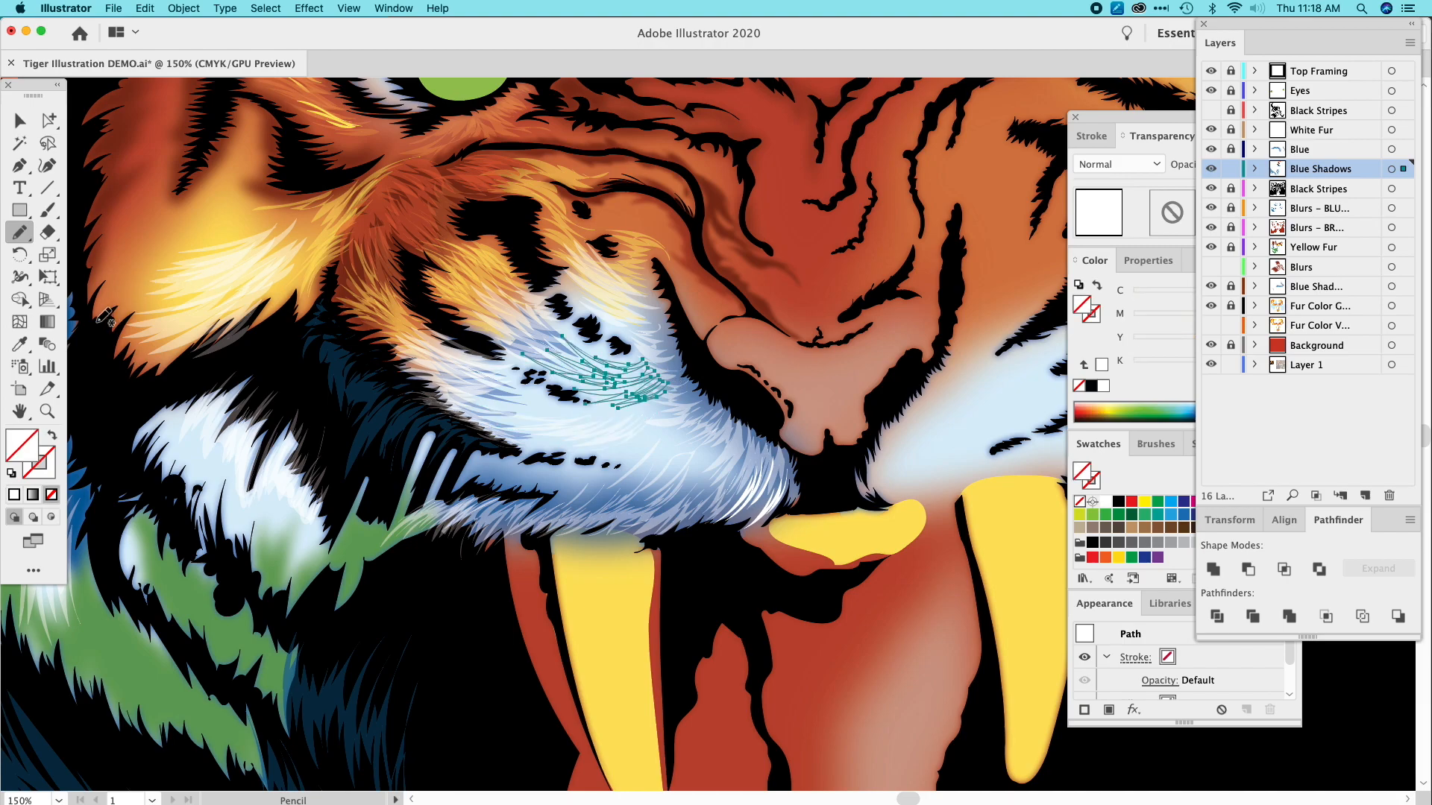
{"action": "left_click", "coordinate": [20, 344]}
{"action": "left_click", "coordinate": [561, 429]}
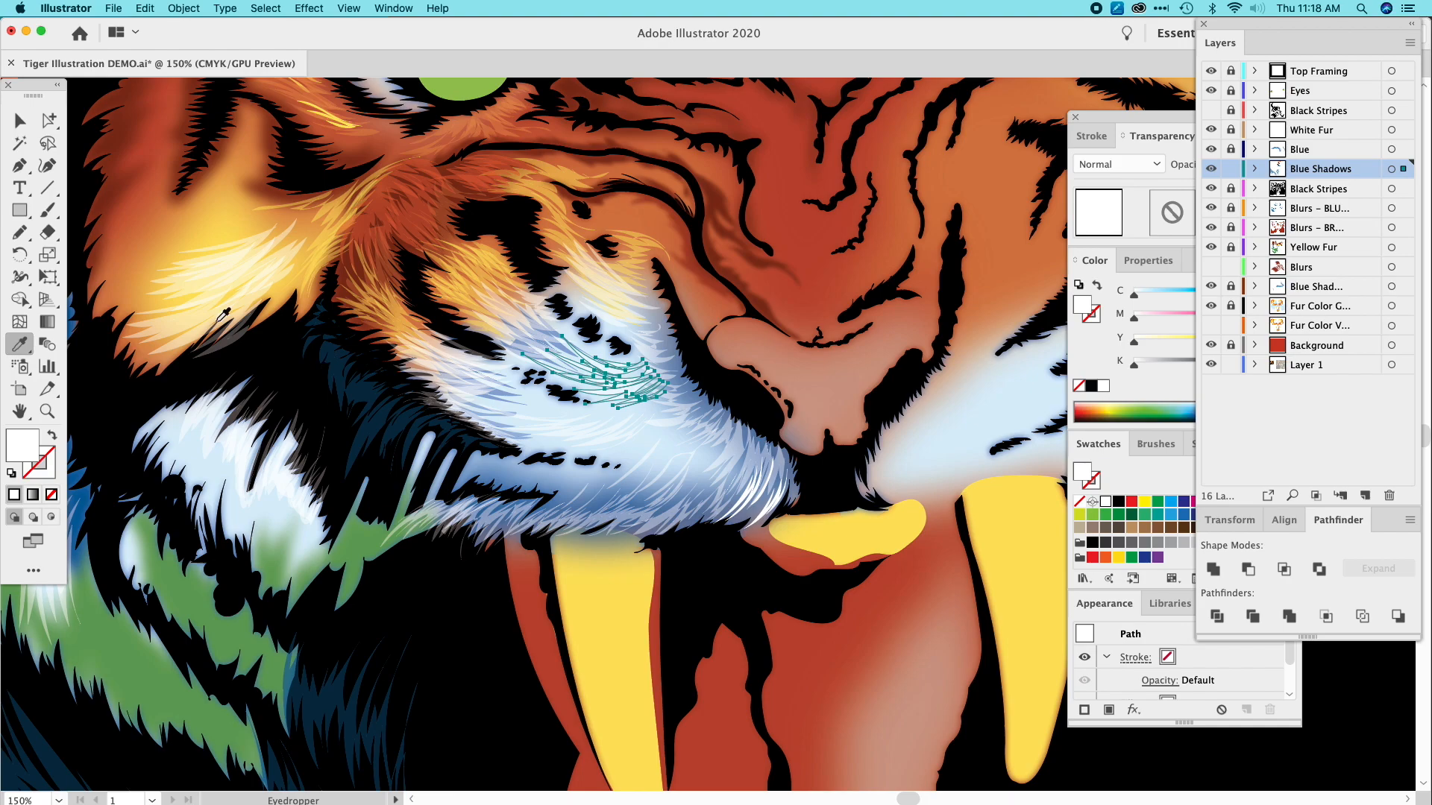
{"action": "left_click", "coordinate": [19, 232]}
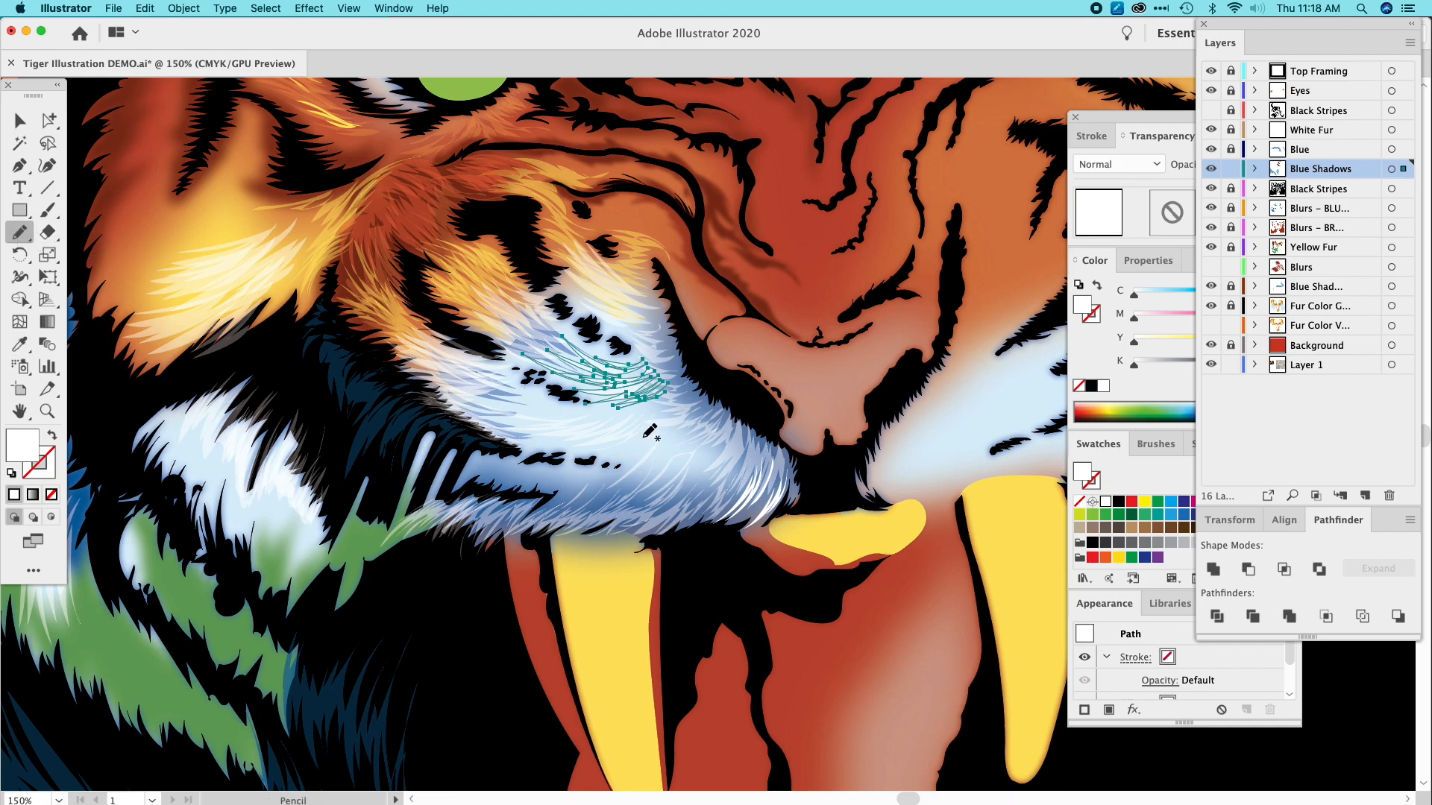
Draw curved fur strands over the front of the left muzzle, in front of the whisker spots, and fill them with sampled white.
{"action": "mouse_move", "coordinate": [668, 412]}
{"action": "left_mouse_down"}
{"action": "mouse_move", "coordinate": [619, 450]}
{"action": "mouse_move", "coordinate": [644, 454]}
{"action": "mouse_move", "coordinate": [638, 472]}
{"action": "mouse_move", "coordinate": [688, 455]}
{"action": "mouse_move", "coordinate": [661, 479]}
{"action": "mouse_move", "coordinate": [699, 463]}
{"action": "mouse_move", "coordinate": [667, 486]}
{"action": "left_mouse_up"}
{"action": "mouse_move", "coordinate": [722, 444]}
{"action": "left_mouse_down"}
{"action": "mouse_move", "coordinate": [673, 496]}
{"action": "mouse_move", "coordinate": [727, 443]}
{"action": "mouse_move", "coordinate": [700, 466]}
{"action": "left_mouse_up"}
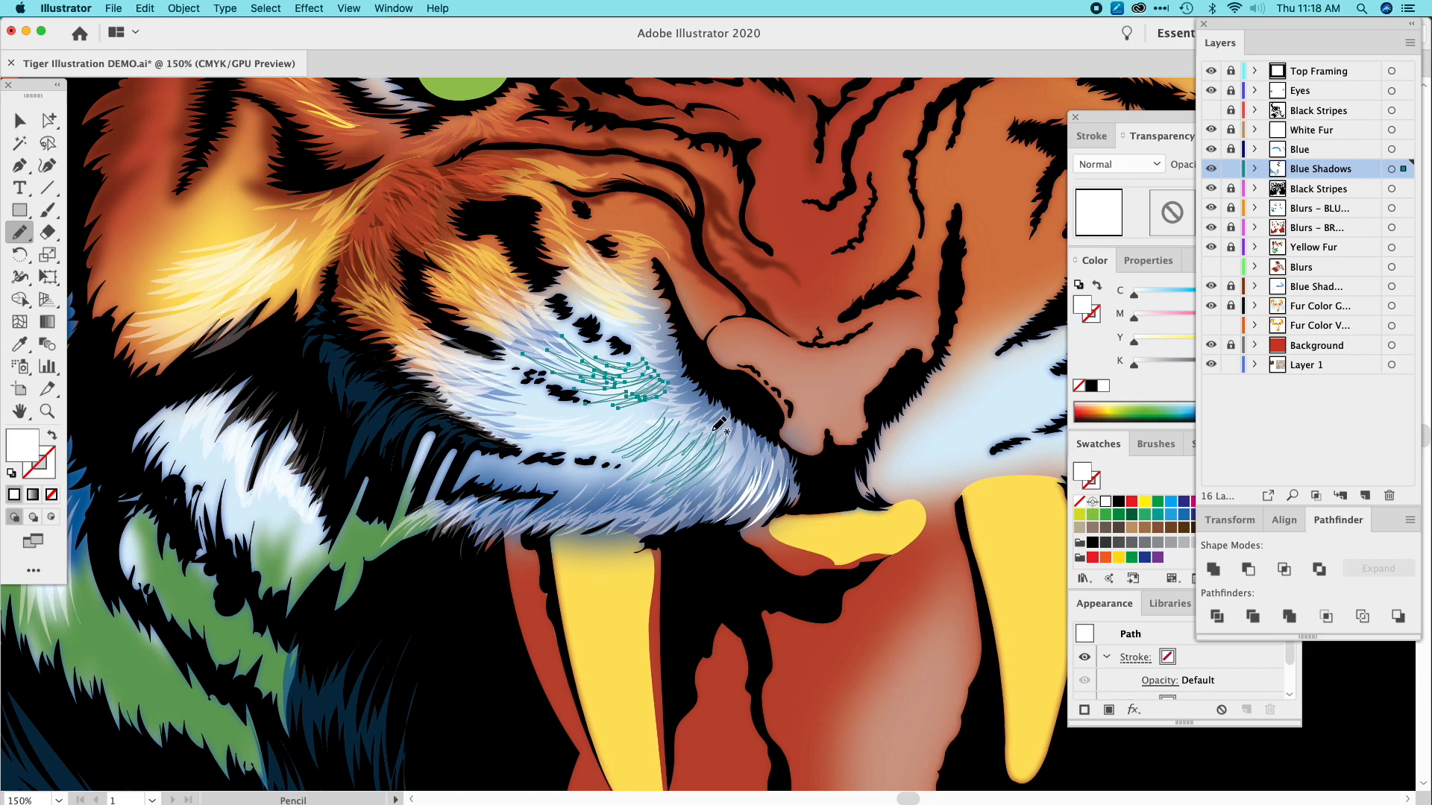
{"action": "left_click_drag", "start_coordinate": [680, 405], "coordinate": [660, 427]}
{"action": "left_click", "coordinate": [21, 344]}
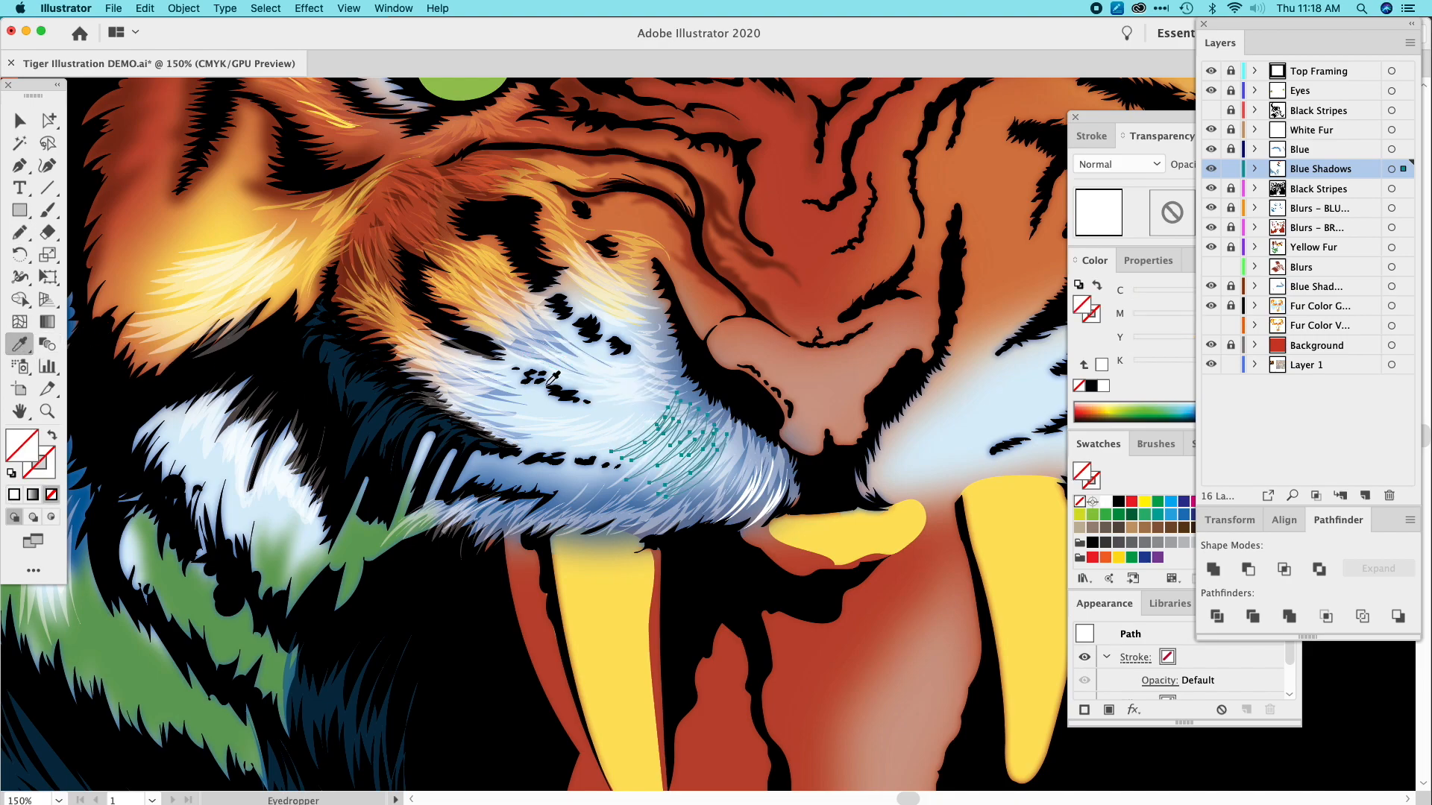
{"action": "left_click", "coordinate": [624, 378]}
{"action": "left_click", "coordinate": [20, 232]}
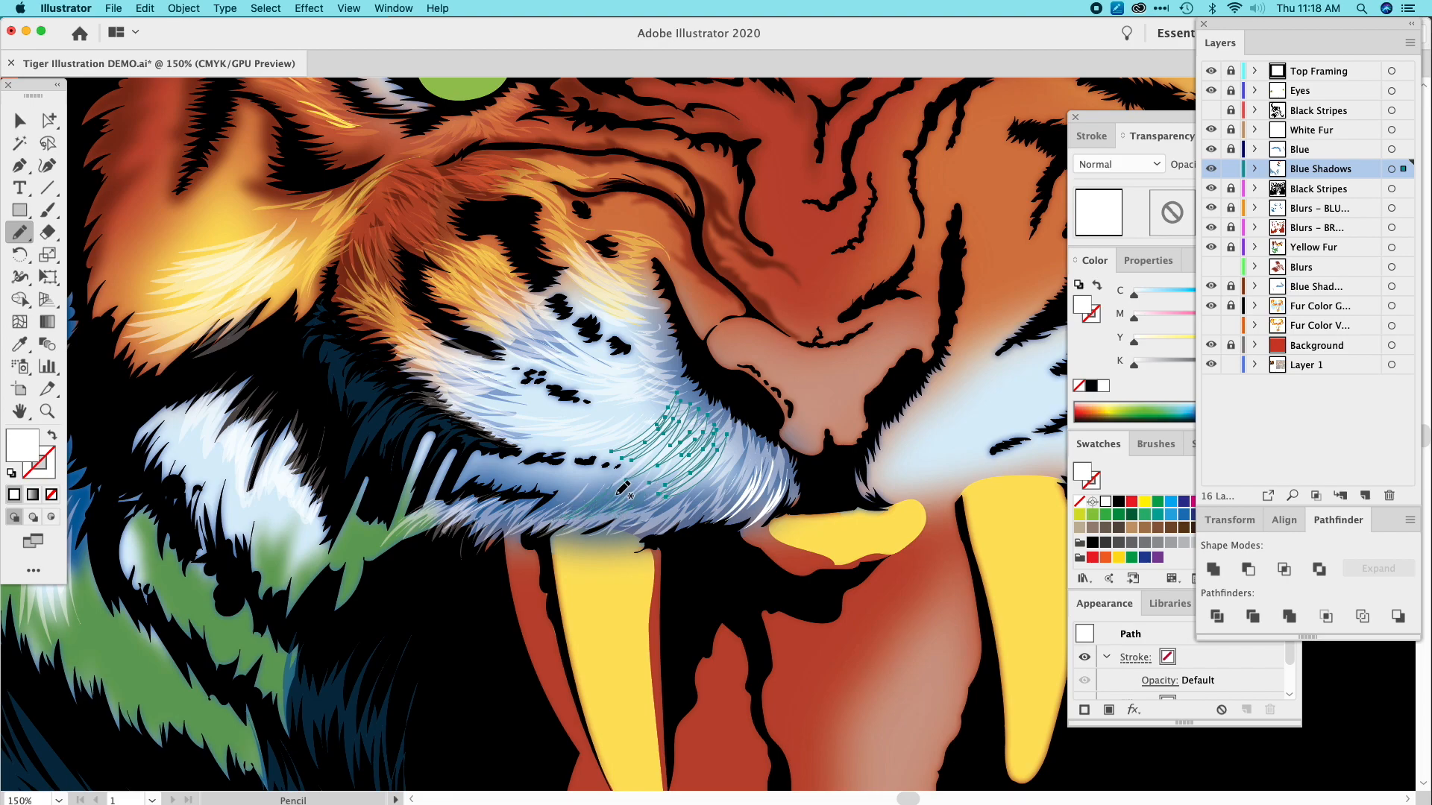
Add white fur strands on the lower left muzzle above the fang, plus another set just beneath the front of the lowest whisker-spot row.
{"action": "mouse_move", "coordinate": [624, 496]}
{"action": "left_mouse_down"}
{"action": "mouse_move", "coordinate": [647, 494]}
{"action": "mouse_move", "coordinate": [630, 507]}
{"action": "left_mouse_up"}
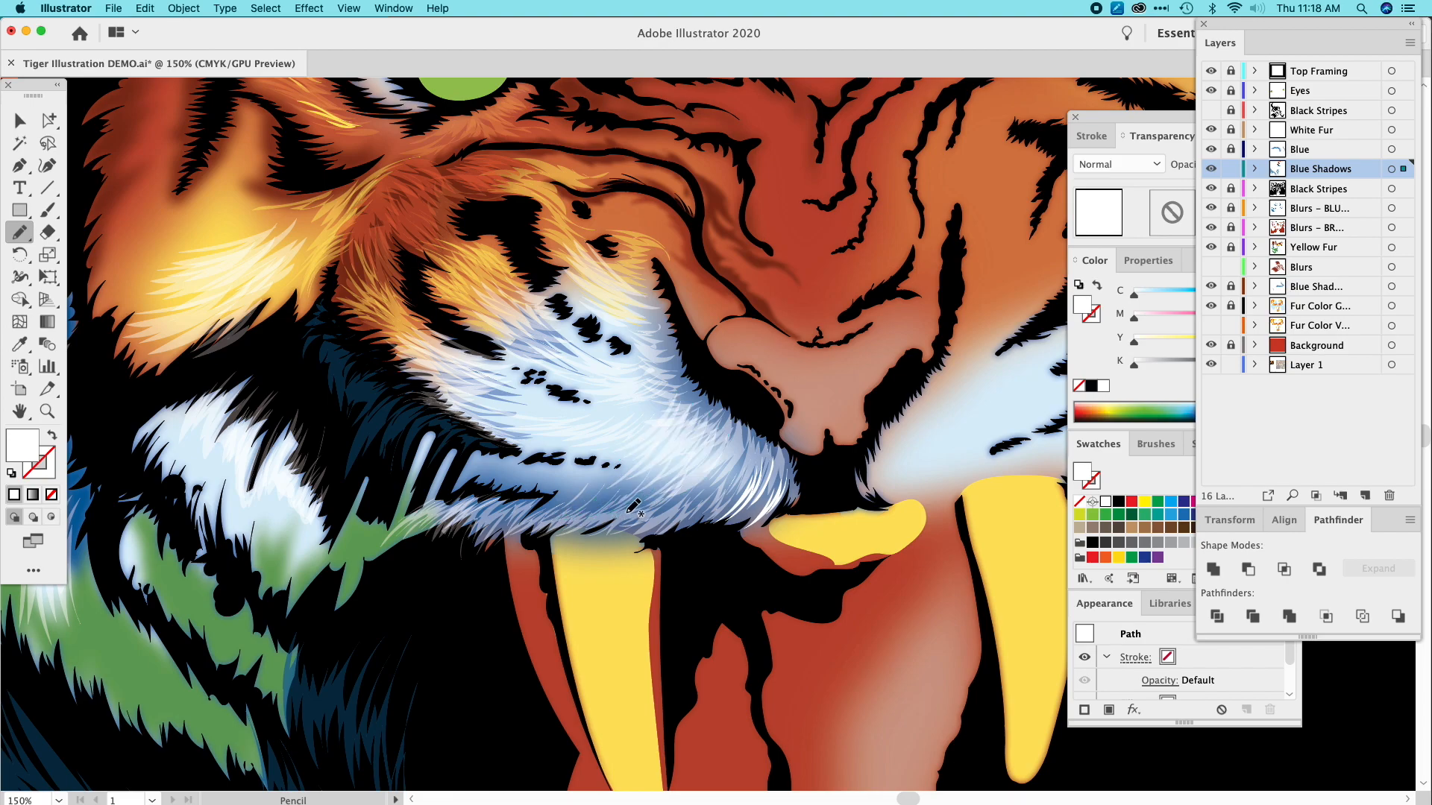
{"action": "key", "text": "i"}
{"action": "left_click", "coordinate": [700, 451]}
{"action": "key", "text": "n"}
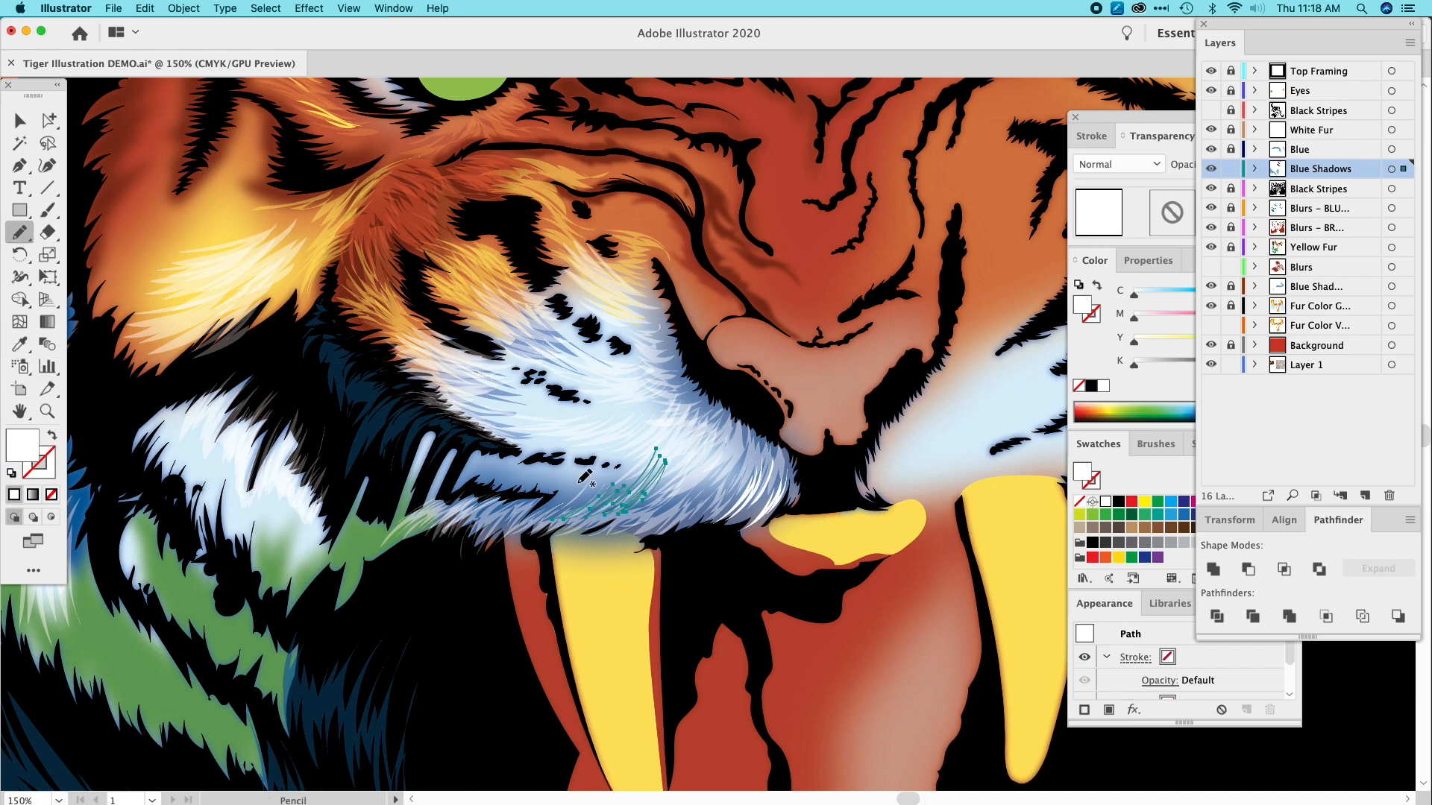
{"action": "mouse_move", "coordinate": [610, 473]}
{"action": "left_mouse_down"}
{"action": "mouse_move", "coordinate": [567, 502]}
{"action": "mouse_move", "coordinate": [585, 484]}
{"action": "mouse_move", "coordinate": [538, 486]}
{"action": "mouse_move", "coordinate": [611, 456]}
{"action": "left_mouse_up"}
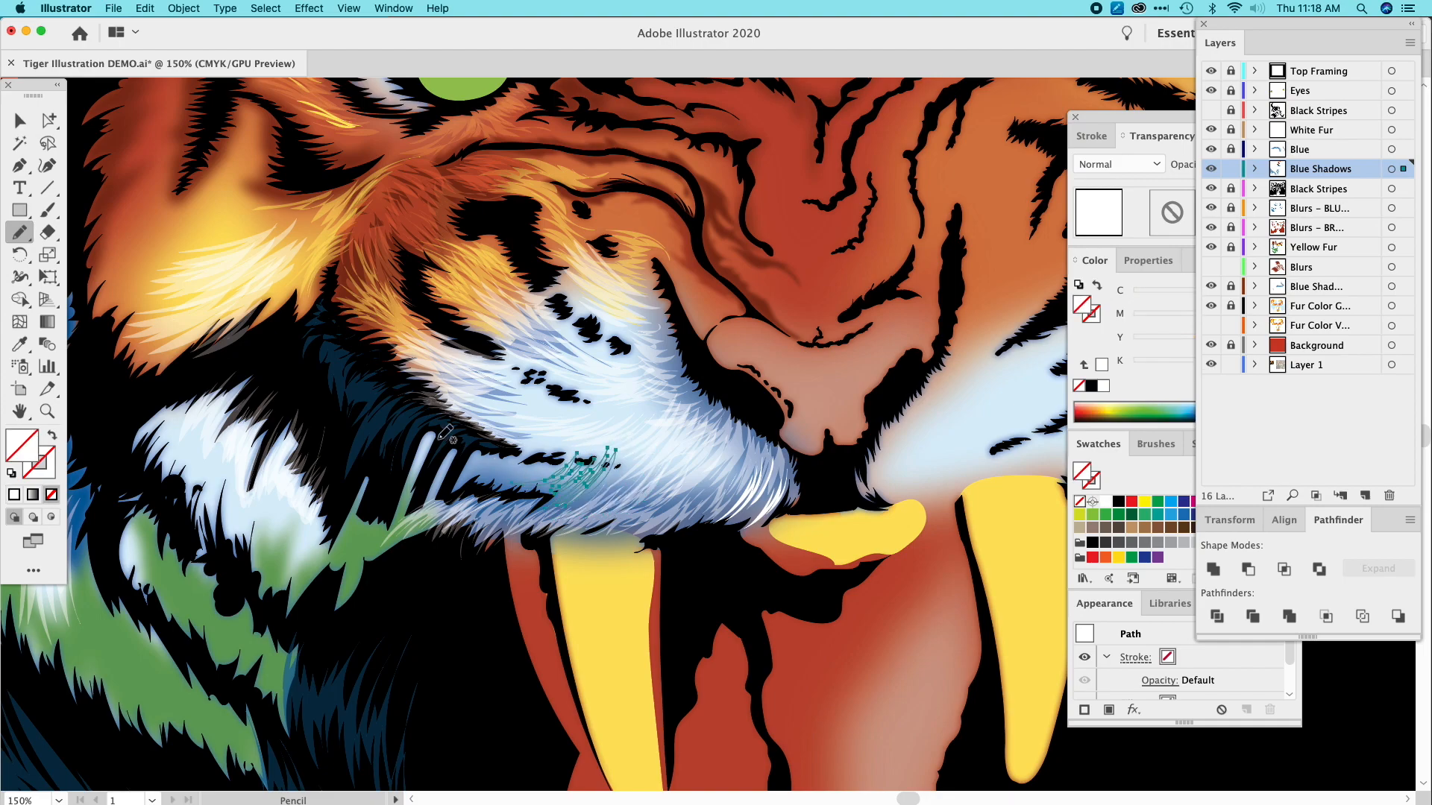
{"action": "left_click", "coordinate": [26, 348]}
{"action": "left_click", "coordinate": [678, 434]}
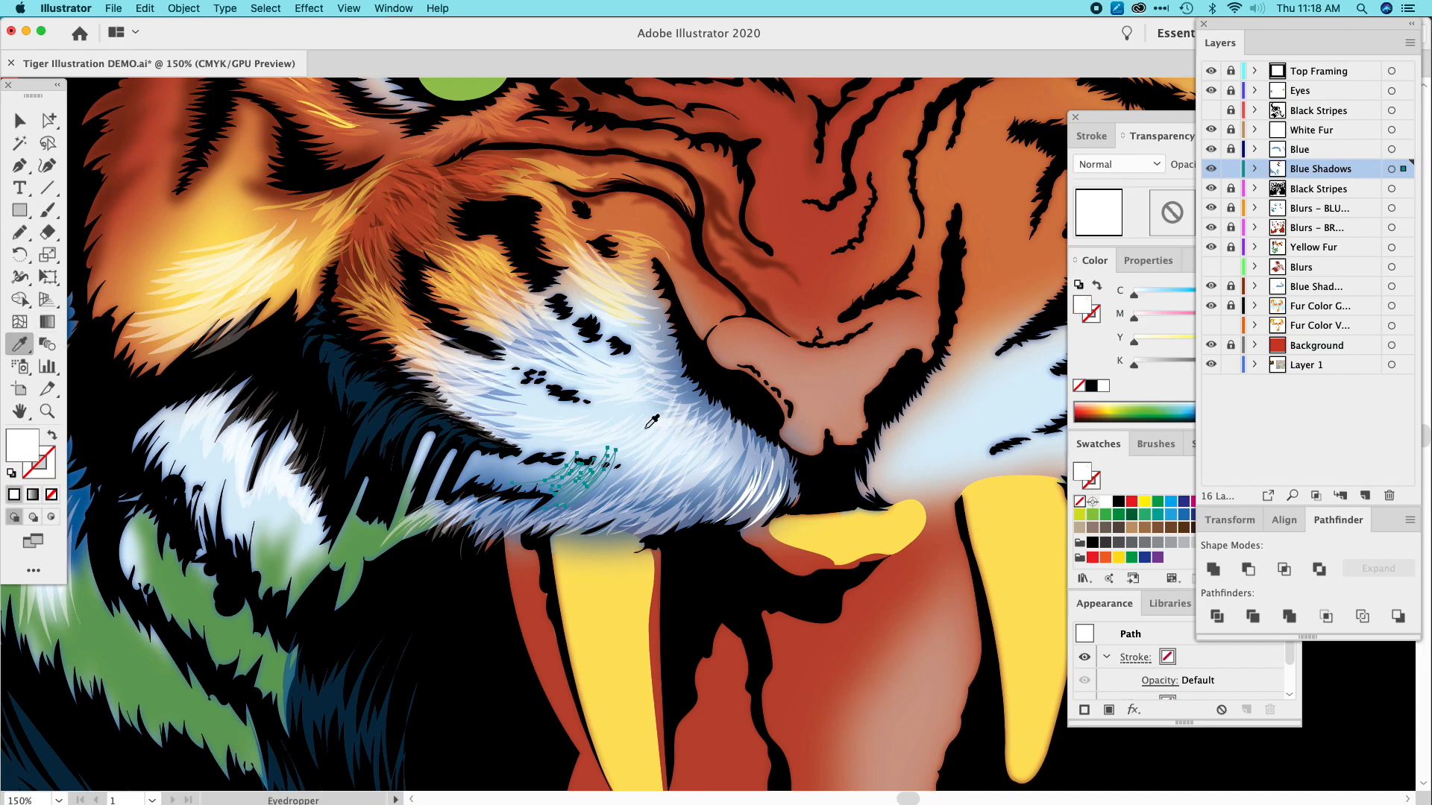
{"action": "left_click", "coordinate": [20, 232]}
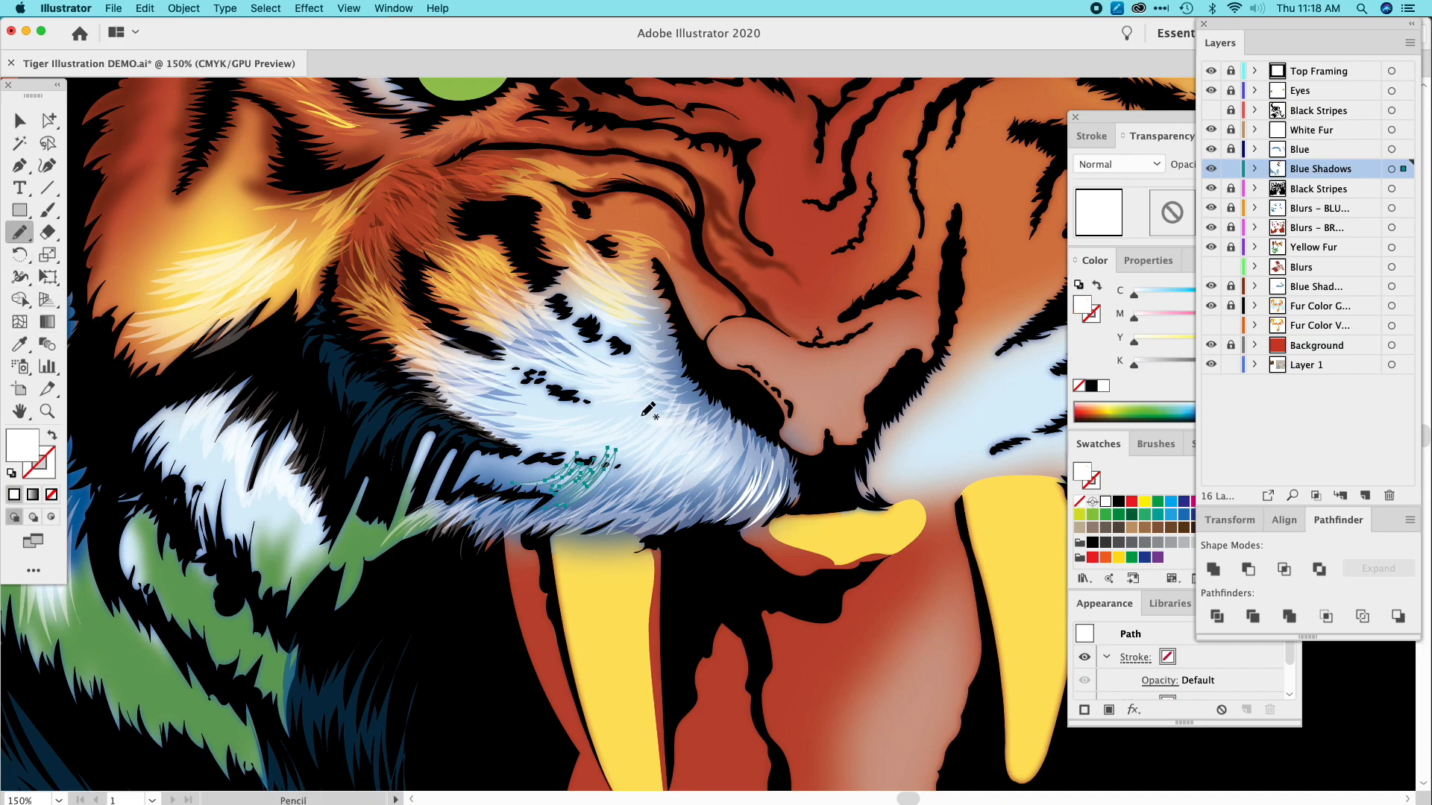
Add white strands sweeping back from the nose-side edge of the left muzzle, and a short set just above the lowest whisker spots.
{"action": "mouse_move", "coordinate": [673, 404]}
{"action": "left_mouse_down"}
{"action": "mouse_move", "coordinate": [585, 427]}
{"action": "mouse_move", "coordinate": [620, 412]}
{"action": "mouse_move", "coordinate": [555, 414]}
{"action": "mouse_move", "coordinate": [639, 384]}
{"action": "mouse_move", "coordinate": [625, 405]}
{"action": "mouse_move", "coordinate": [671, 373]}
{"action": "mouse_move", "coordinate": [656, 403]}
{"action": "mouse_move", "coordinate": [678, 381]}
{"action": "mouse_move", "coordinate": [603, 419]}
{"action": "left_mouse_up"}
{"action": "left_click", "coordinate": [20, 346]}
{"action": "left_click", "coordinate": [233, 262]}
{"action": "left_click", "coordinate": [20, 232]}
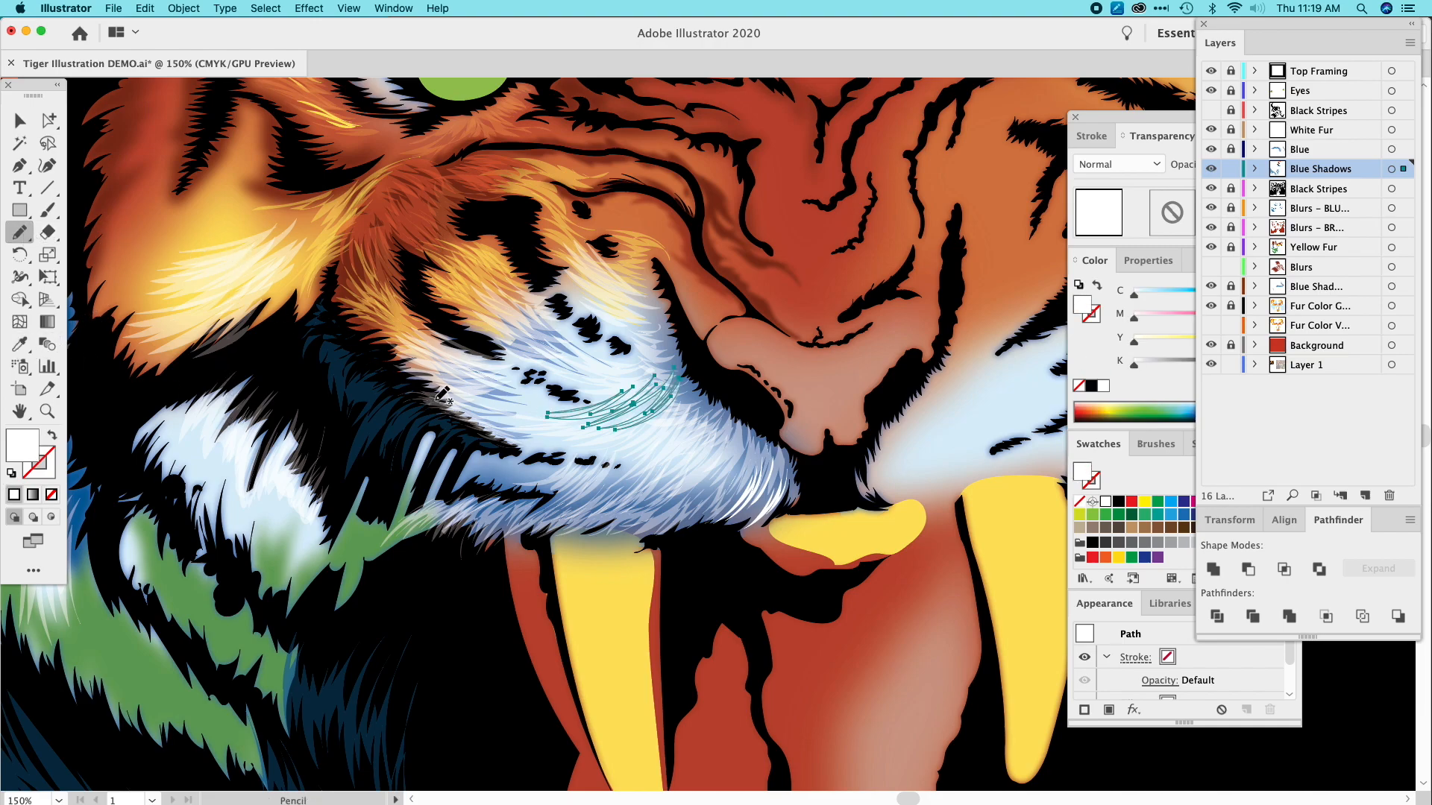
{"action": "mouse_move", "coordinate": [543, 448]}
{"action": "left_mouse_down"}
{"action": "mouse_move", "coordinate": [566, 418]}
{"action": "mouse_move", "coordinate": [528, 447]}
{"action": "mouse_move", "coordinate": [508, 431]}
{"action": "mouse_move", "coordinate": [552, 427]}
{"action": "mouse_move", "coordinate": [547, 442]}
{"action": "mouse_move", "coordinate": [566, 413]}
{"action": "mouse_move", "coordinate": [554, 442]}
{"action": "mouse_move", "coordinate": [583, 424]}
{"action": "left_mouse_up"}
{"action": "left_click", "coordinate": [29, 345]}
{"action": "left_click", "coordinate": [228, 261]}
{"action": "left_click", "coordinate": [19, 235]}
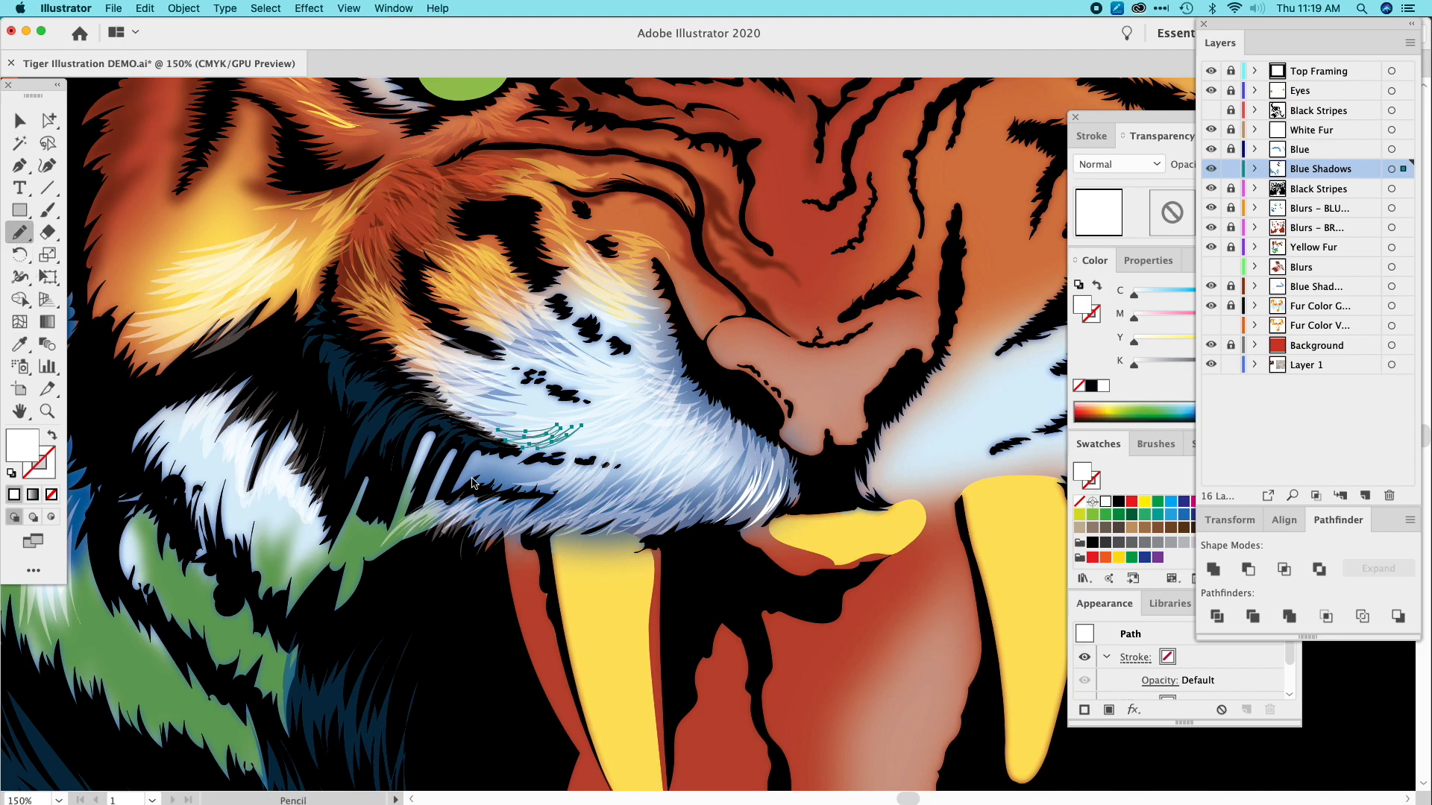
Draw dense short strands at the back of the left muzzle below the whisker spots, fill them white and deselect them.
{"action": "mouse_move", "coordinate": [545, 472]}
{"action": "left_mouse_down"}
{"action": "mouse_move", "coordinate": [522, 490]}
{"action": "mouse_move", "coordinate": [547, 469]}
{"action": "mouse_move", "coordinate": [521, 489]}
{"action": "mouse_move", "coordinate": [532, 466]}
{"action": "mouse_move", "coordinate": [502, 490]}
{"action": "mouse_move", "coordinate": [513, 467]}
{"action": "mouse_move", "coordinate": [497, 460]}
{"action": "mouse_move", "coordinate": [465, 489]}
{"action": "mouse_move", "coordinate": [475, 461]}
{"action": "mouse_move", "coordinate": [555, 459]}
{"action": "left_mouse_up"}
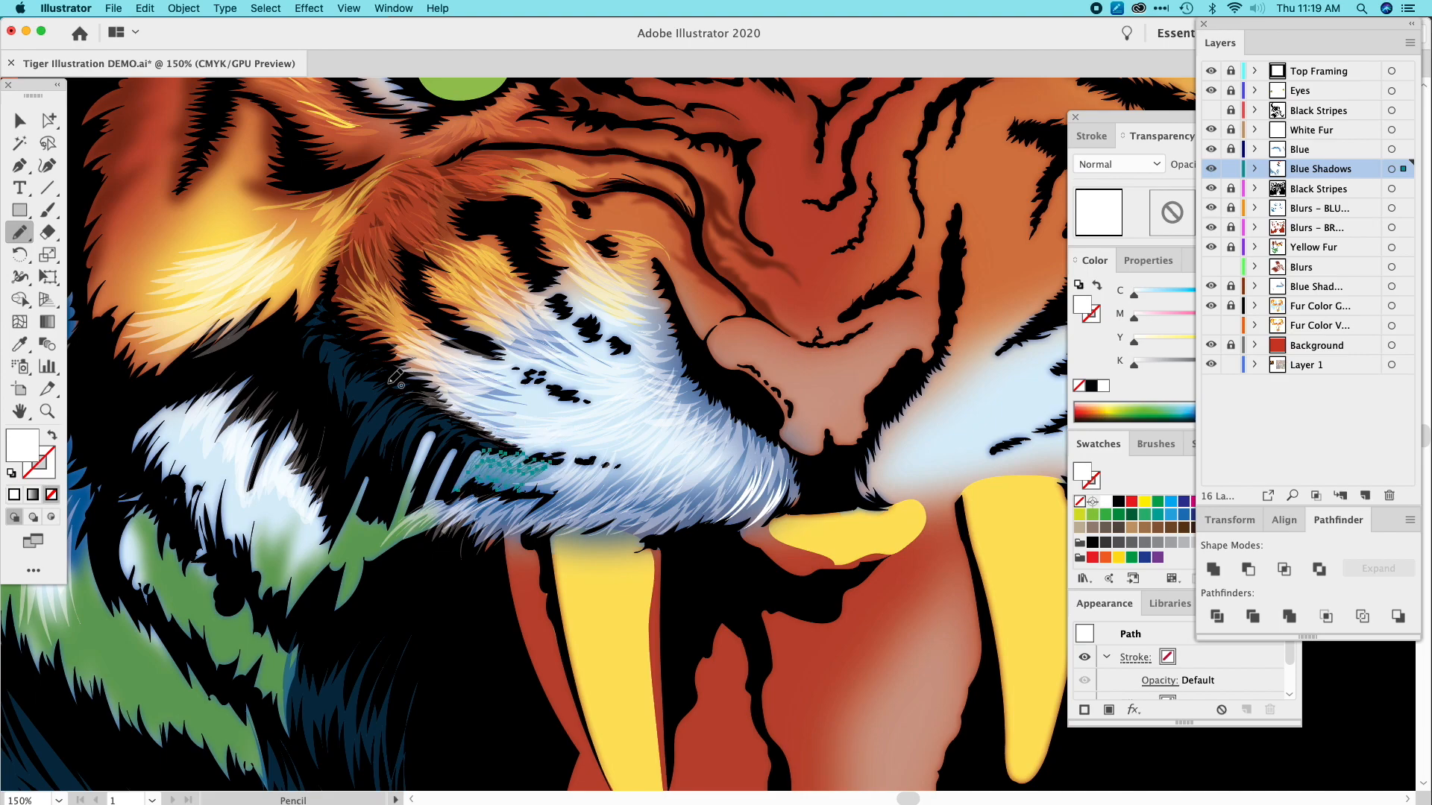
{"action": "left_click", "coordinate": [19, 344]}
{"action": "left_click", "coordinate": [225, 469]}
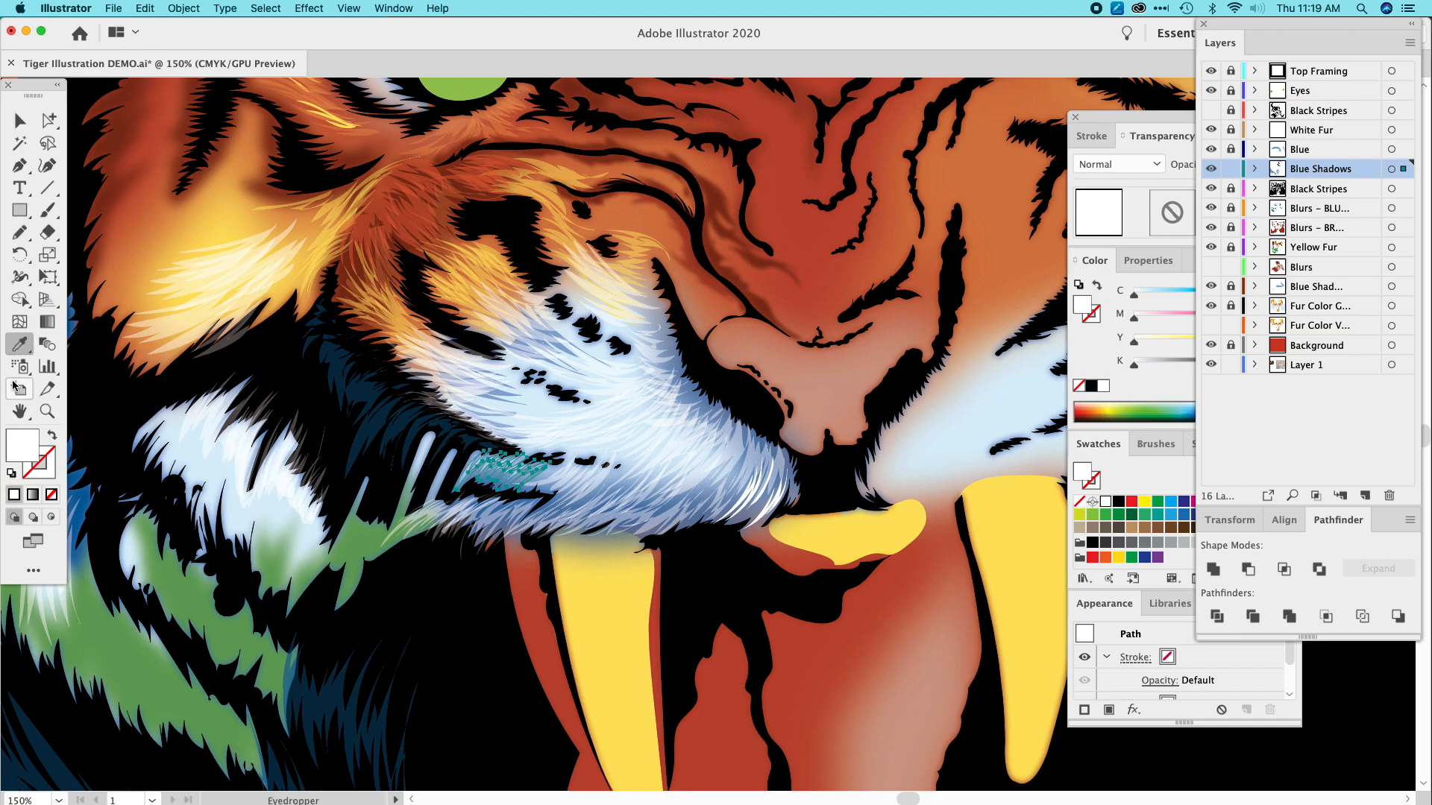
{"action": "left_click", "coordinate": [20, 120]}
{"action": "left_click", "coordinate": [102, 133]}
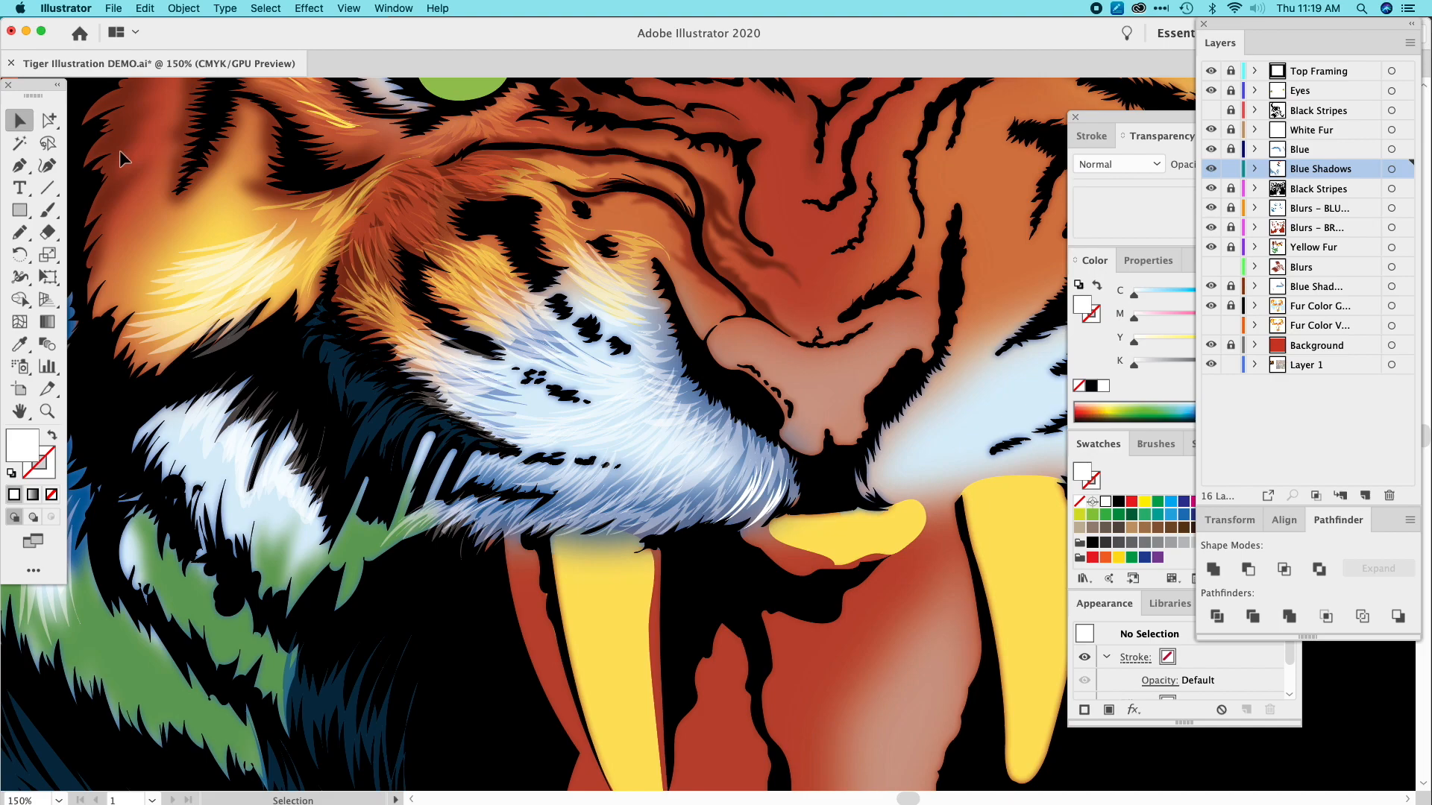
Draw fur strands overlapping the left muzzle's black edge below the nose tip and fill them with the light blue sampled from the base fur.
{"action": "key", "text": "super"}
{"action": "key", "text": "super+minus"}
{"action": "key", "text": "super+minus"}
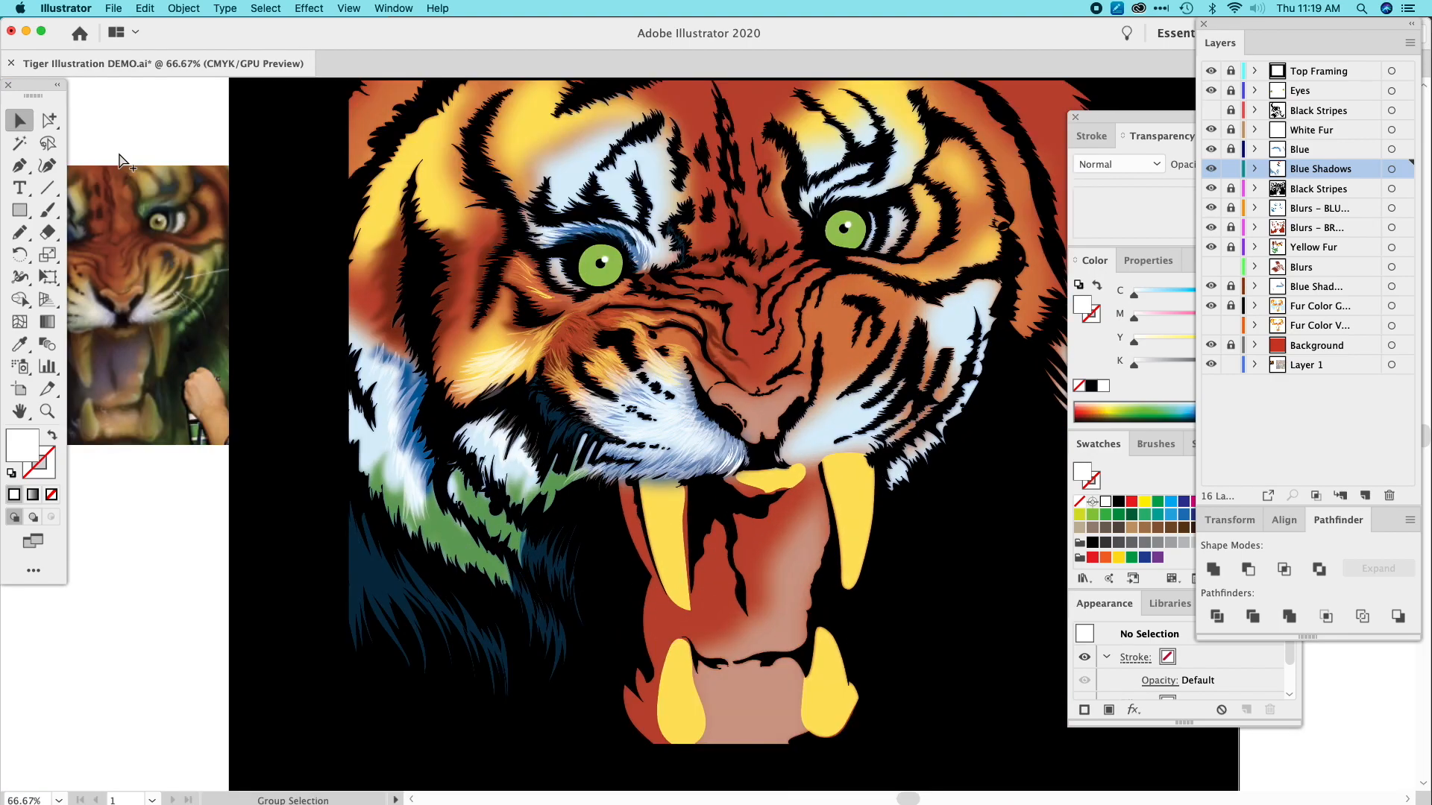
{"action": "key", "text": "super+equal"}
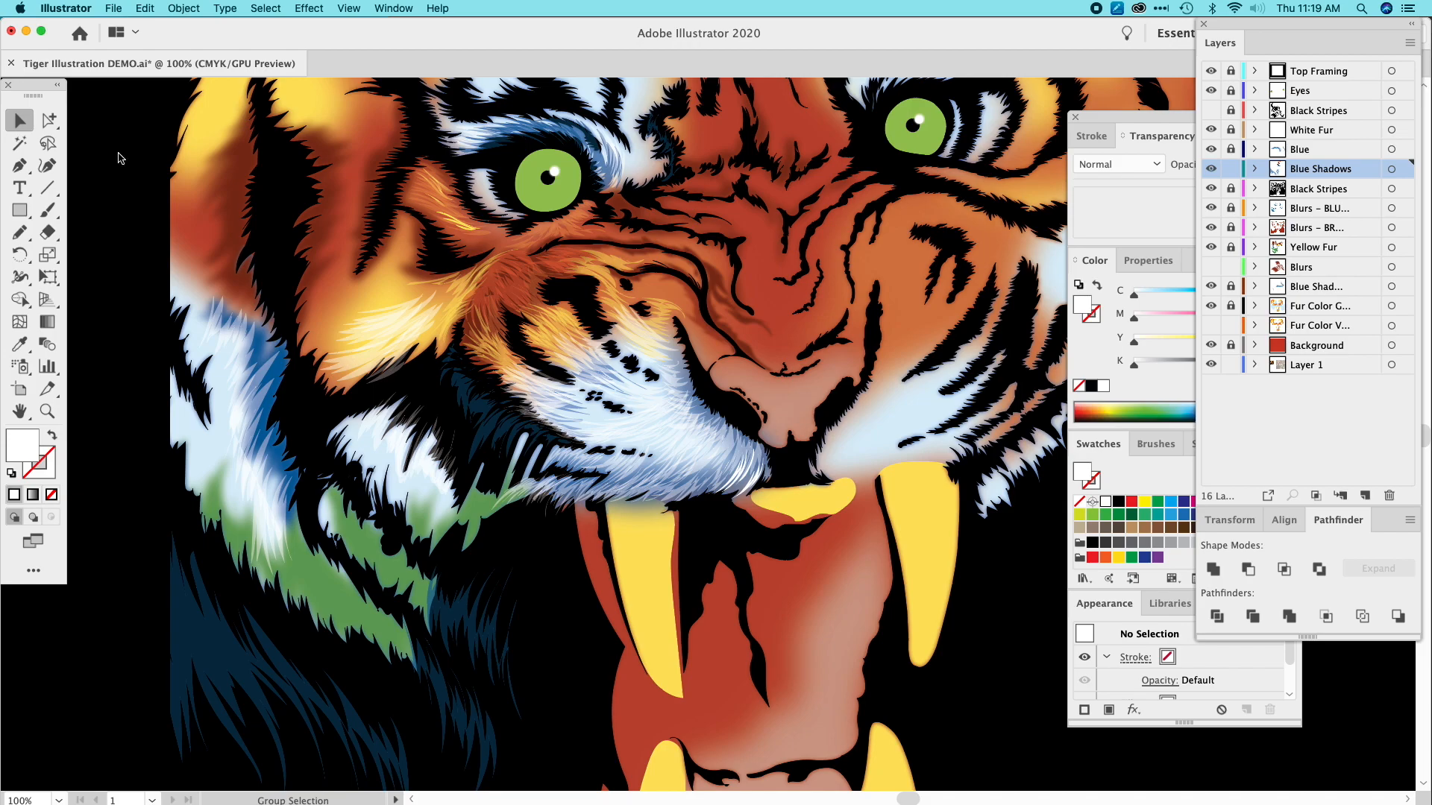
{"action": "key", "text": "super+equal"}
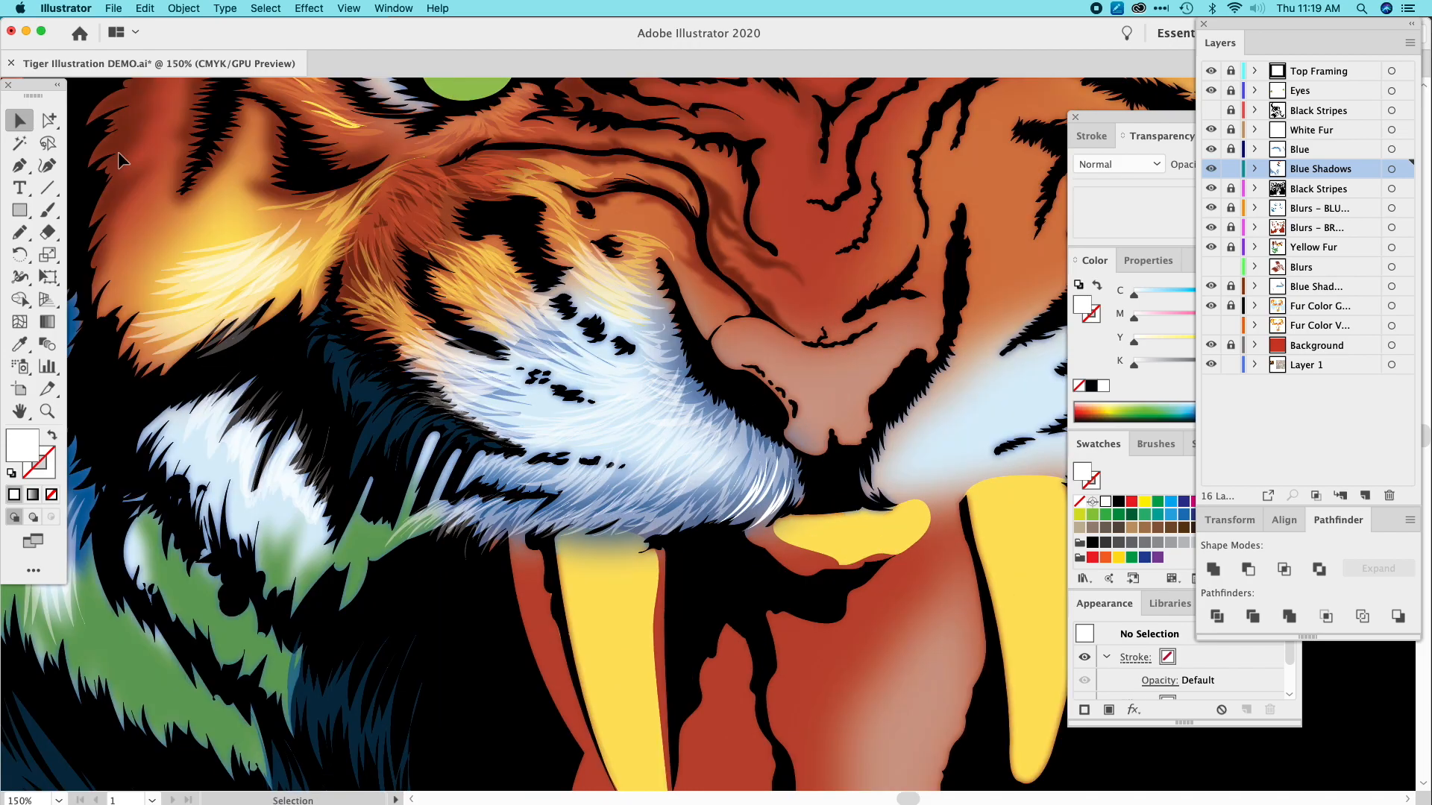
{"action": "left_click", "coordinate": [20, 232]}
{"action": "mouse_move", "coordinate": [721, 415]}
{"action": "left_mouse_down"}
{"action": "mouse_move", "coordinate": [697, 437]}
{"action": "mouse_move", "coordinate": [714, 407]}
{"action": "mouse_move", "coordinate": [684, 427]}
{"action": "mouse_move", "coordinate": [697, 388]}
{"action": "mouse_move", "coordinate": [675, 410]}
{"action": "mouse_move", "coordinate": [695, 369]}
{"action": "mouse_move", "coordinate": [695, 391]}
{"action": "mouse_move", "coordinate": [736, 425]}
{"action": "left_mouse_up"}
{"action": "left_click", "coordinate": [23, 344]}
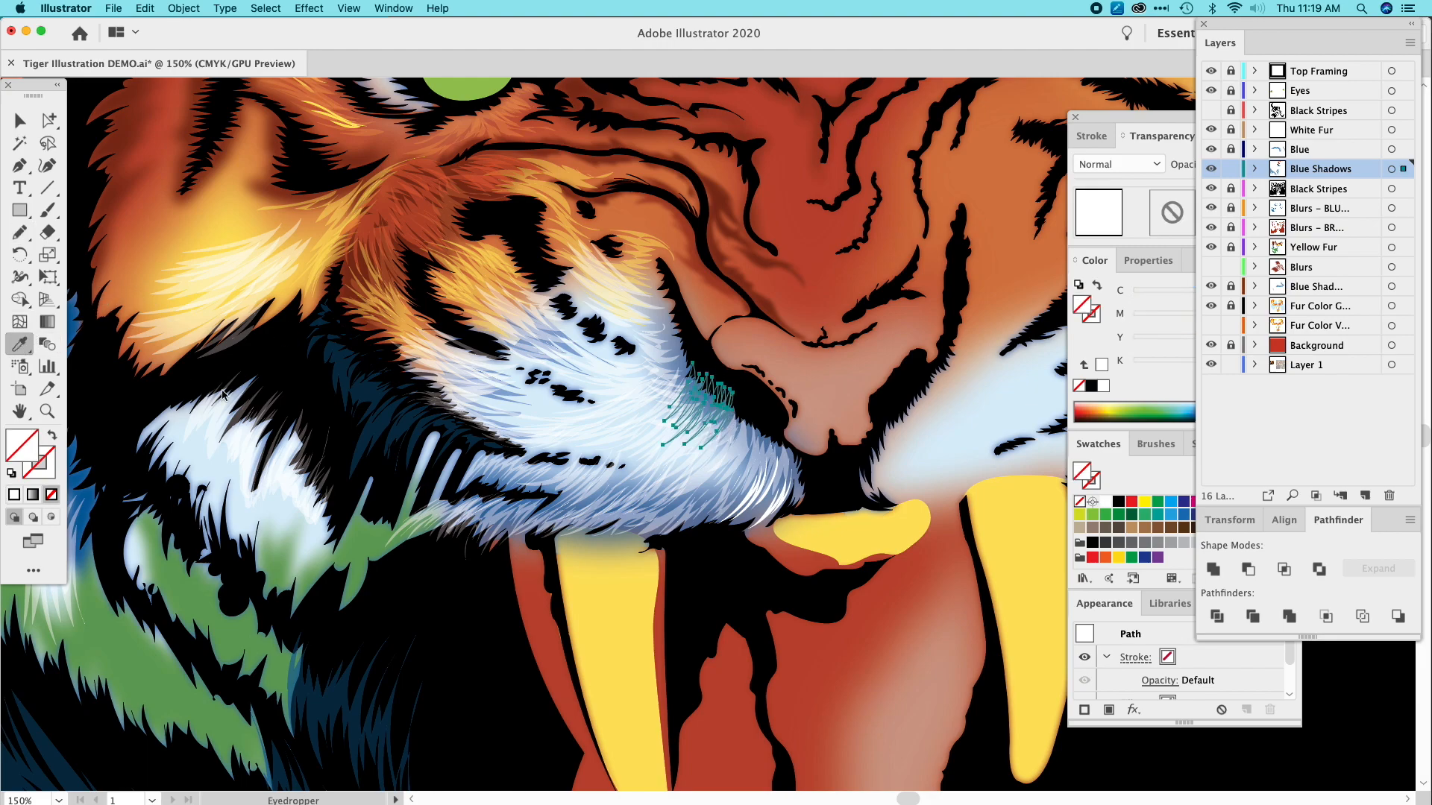
{"action": "left_click", "coordinate": [597, 411]}
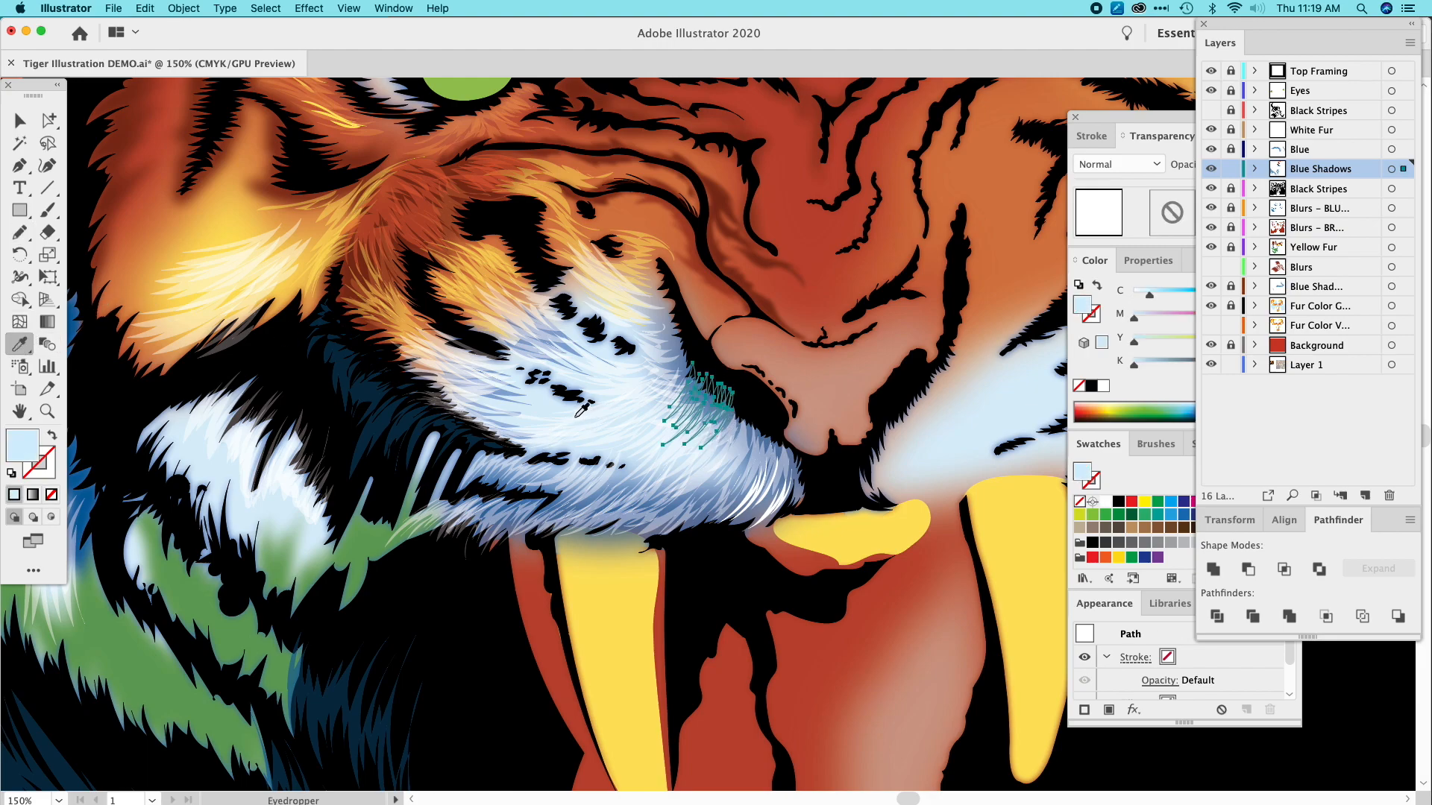
{"action": "left_click", "coordinate": [19, 231]}
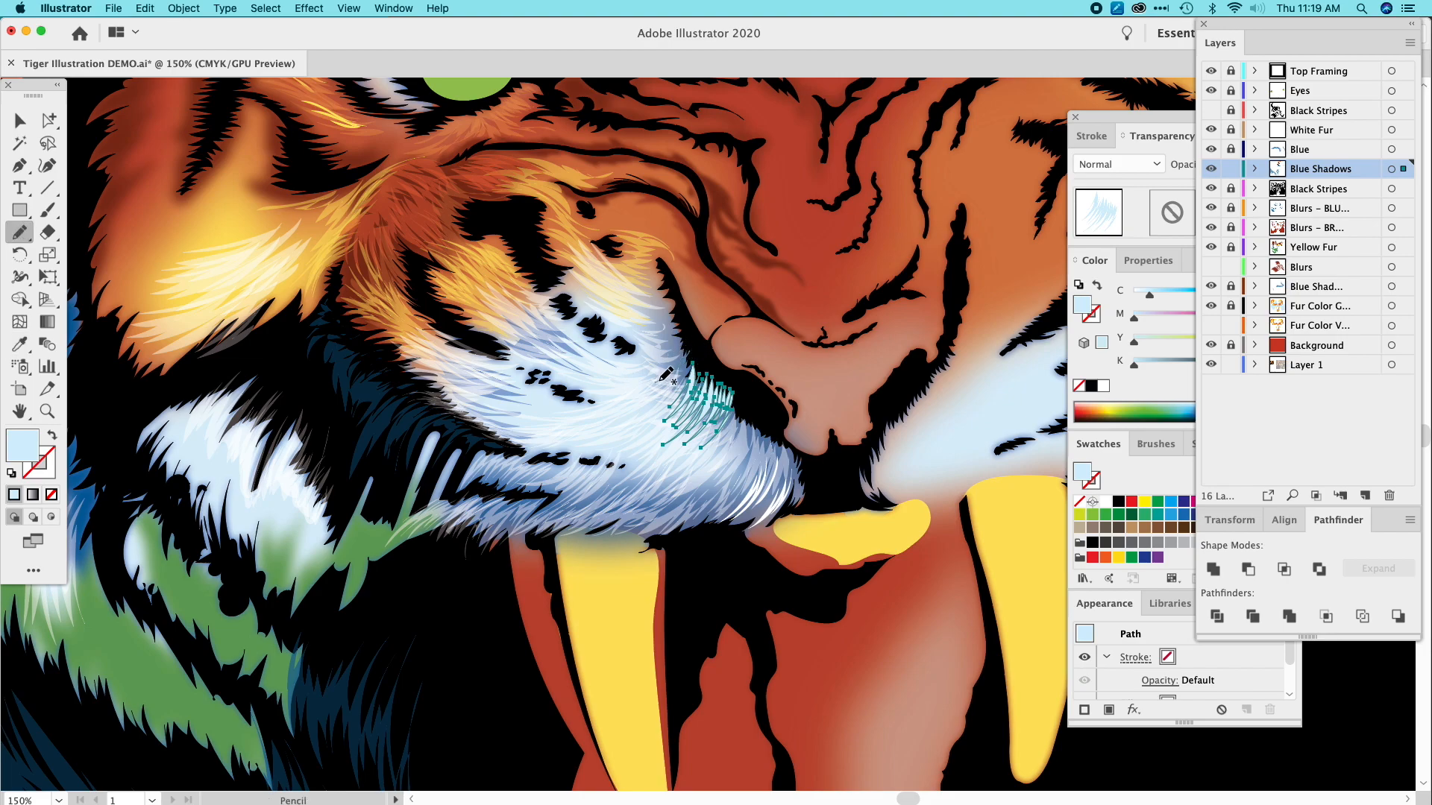
Draw more strands along the upper nose-side edge of the left muzzle, fill them with the same light blue and deselect them.
{"action": "mouse_move", "coordinate": [683, 343]}
{"action": "left_mouse_down"}
{"action": "mouse_move", "coordinate": [639, 343]}
{"action": "mouse_move", "coordinate": [666, 343]}
{"action": "mouse_move", "coordinate": [642, 337]}
{"action": "mouse_move", "coordinate": [659, 330]}
{"action": "mouse_move", "coordinate": [644, 316]}
{"action": "mouse_move", "coordinate": [673, 320]}
{"action": "mouse_move", "coordinate": [654, 298]}
{"action": "mouse_move", "coordinate": [681, 364]}
{"action": "left_mouse_up"}
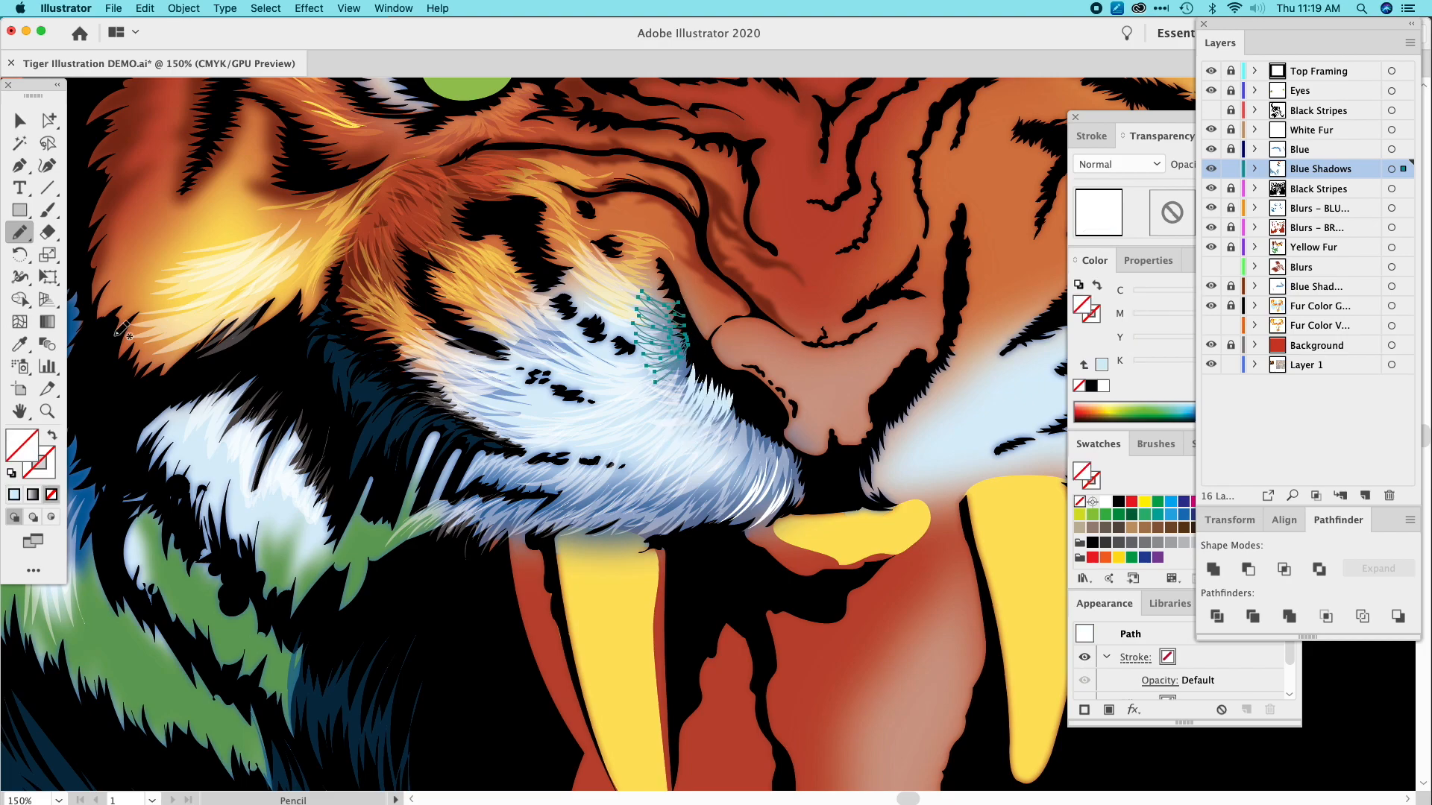
{"action": "left_click", "coordinate": [20, 345]}
{"action": "left_click", "coordinate": [693, 411]}
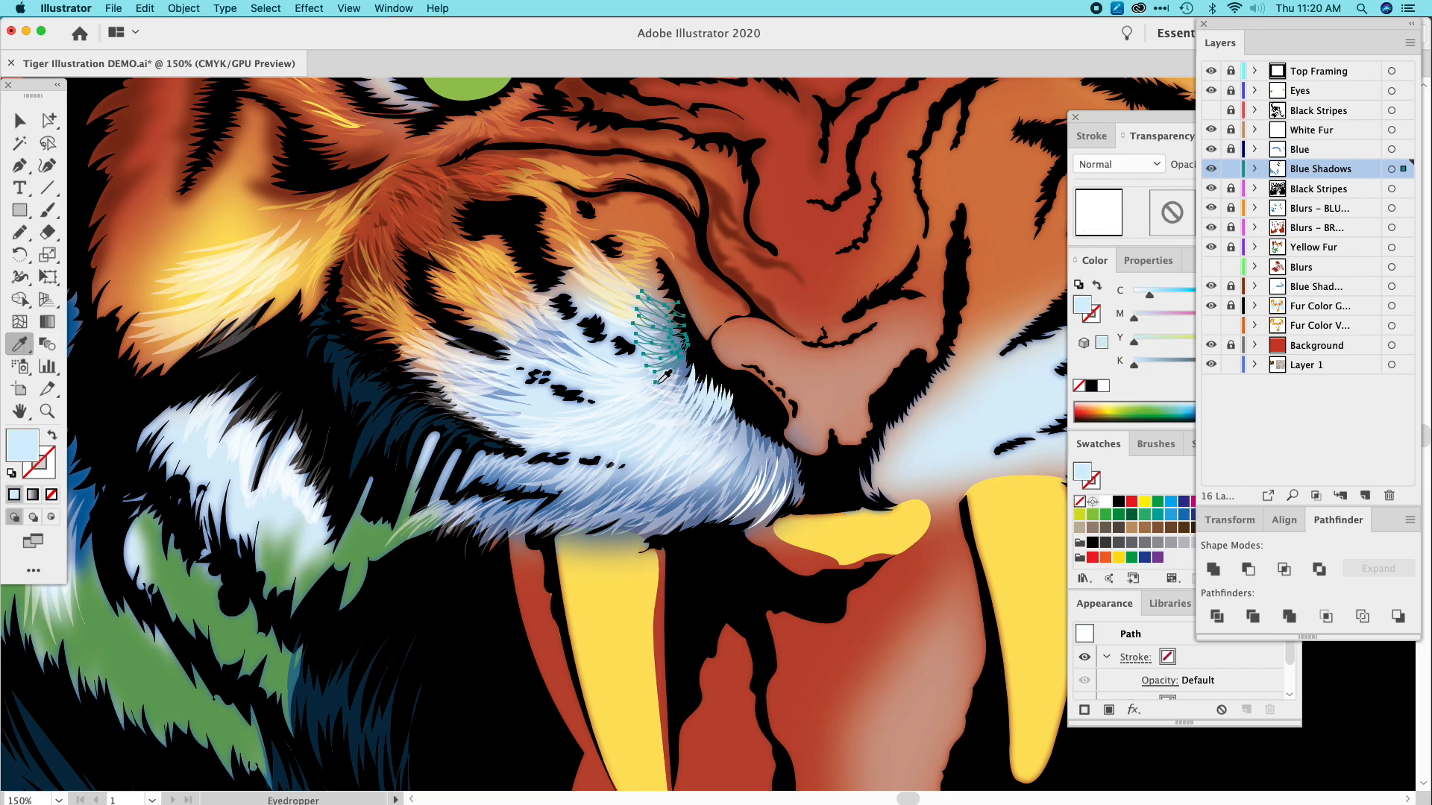
{"action": "left_click", "coordinate": [20, 120]}
{"action": "left_click", "coordinate": [163, 245]}
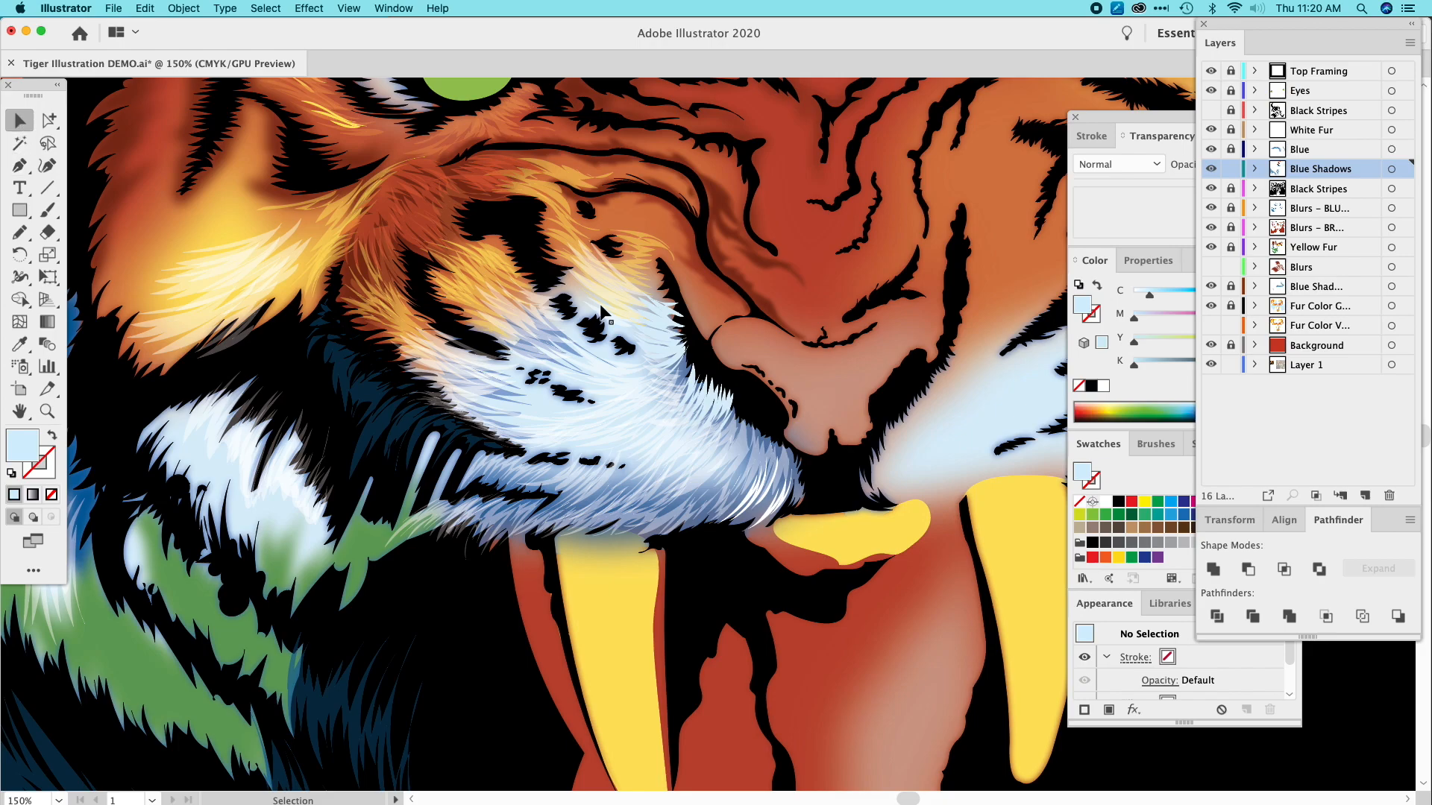
Recolor both sets of light blue edge strands beside the nose to white, and check the lower set before deselecting it.
{"action": "left_click", "coordinate": [645, 324]}
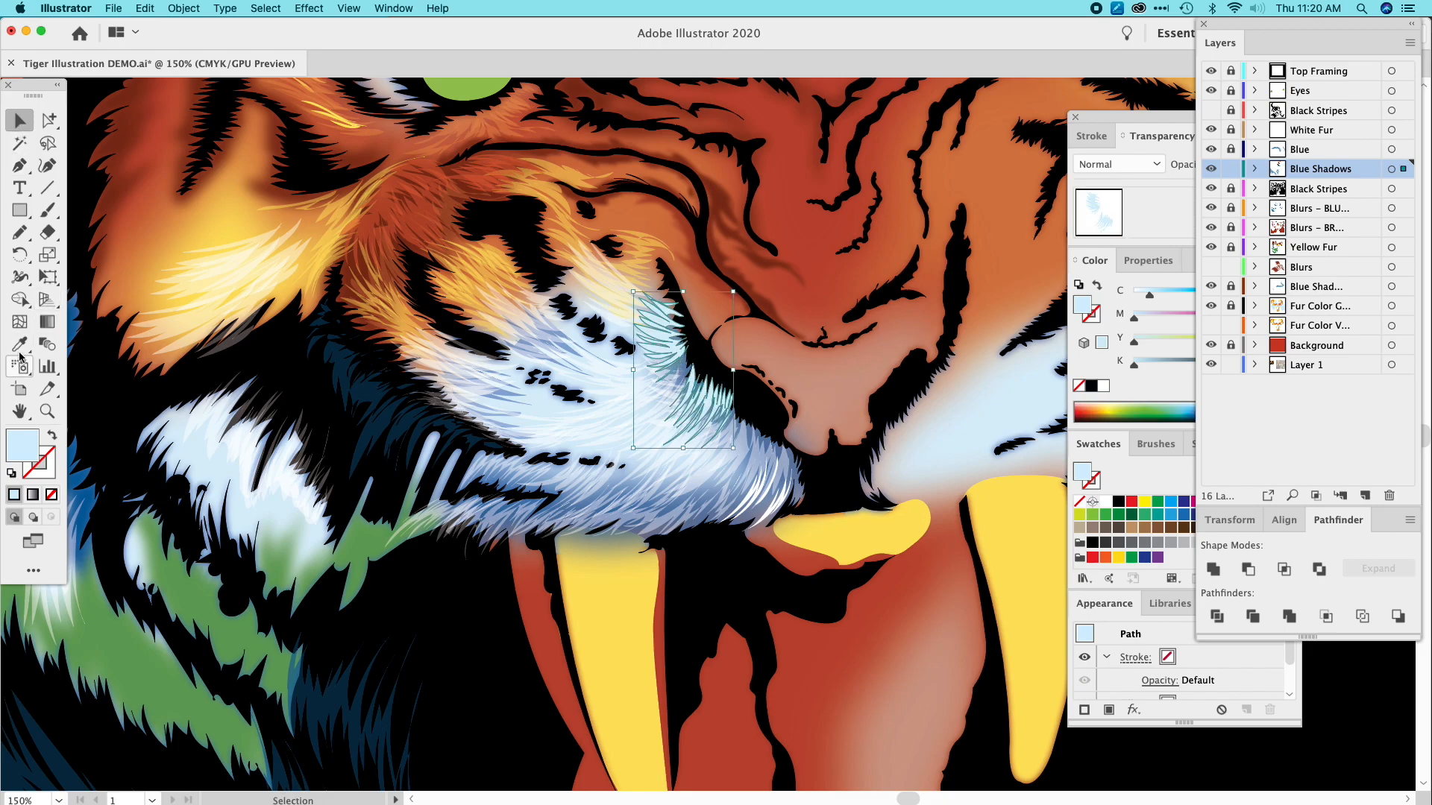
{"action": "left_click", "coordinate": [19, 344]}
{"action": "left_click", "coordinate": [20, 121]}
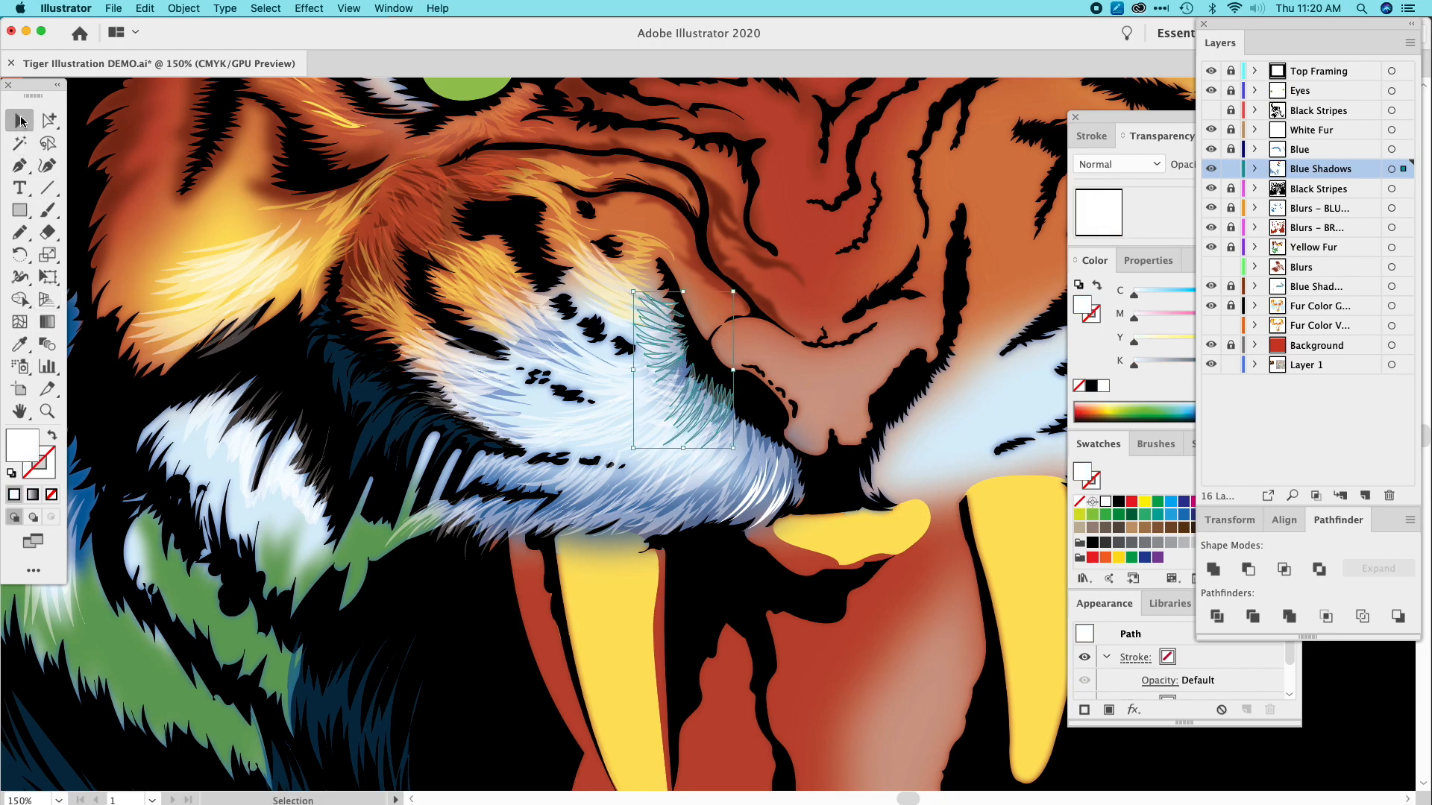
{"action": "left_click", "coordinate": [146, 160]}
{"action": "left_click", "coordinate": [682, 362]}
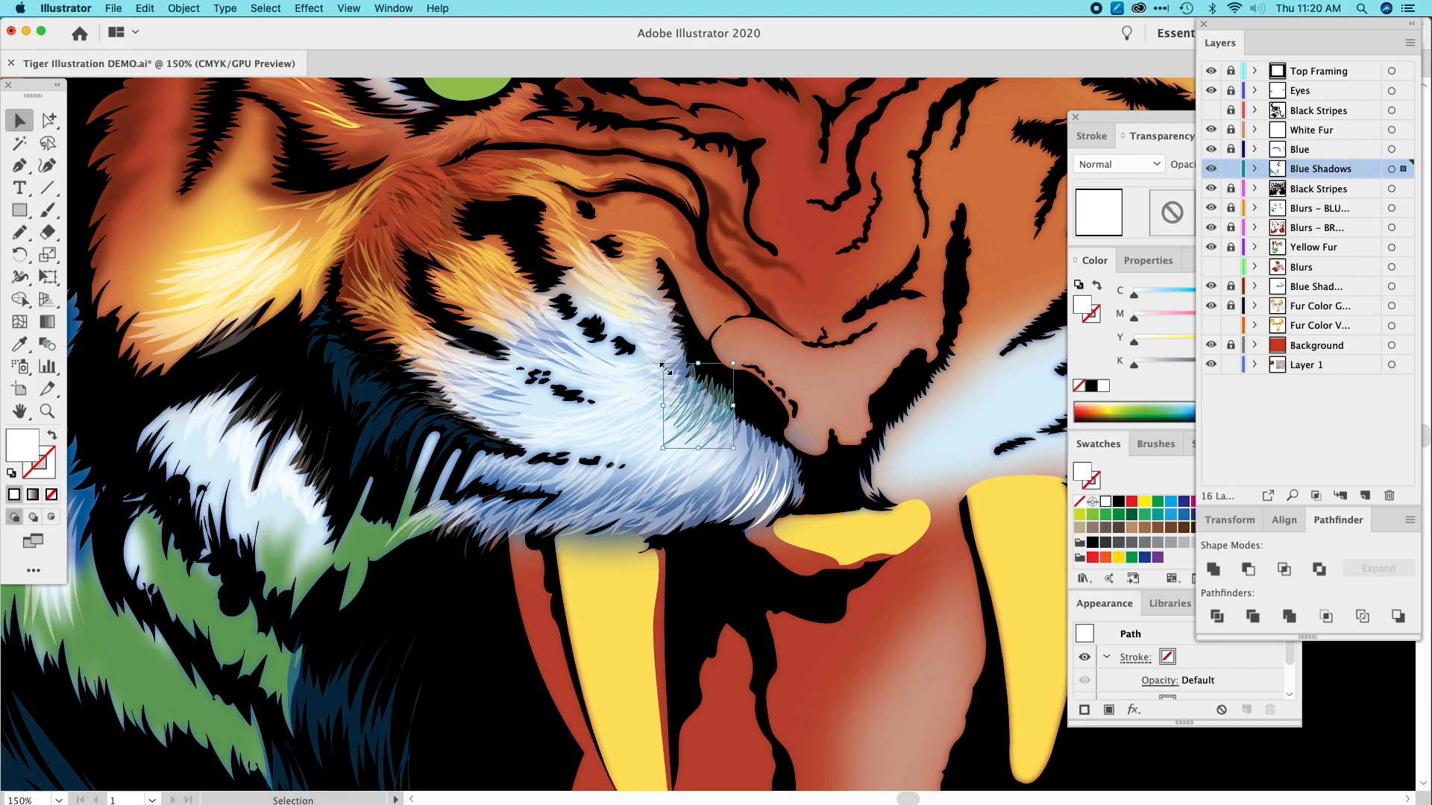
{"action": "left_click", "coordinate": [858, 392]}
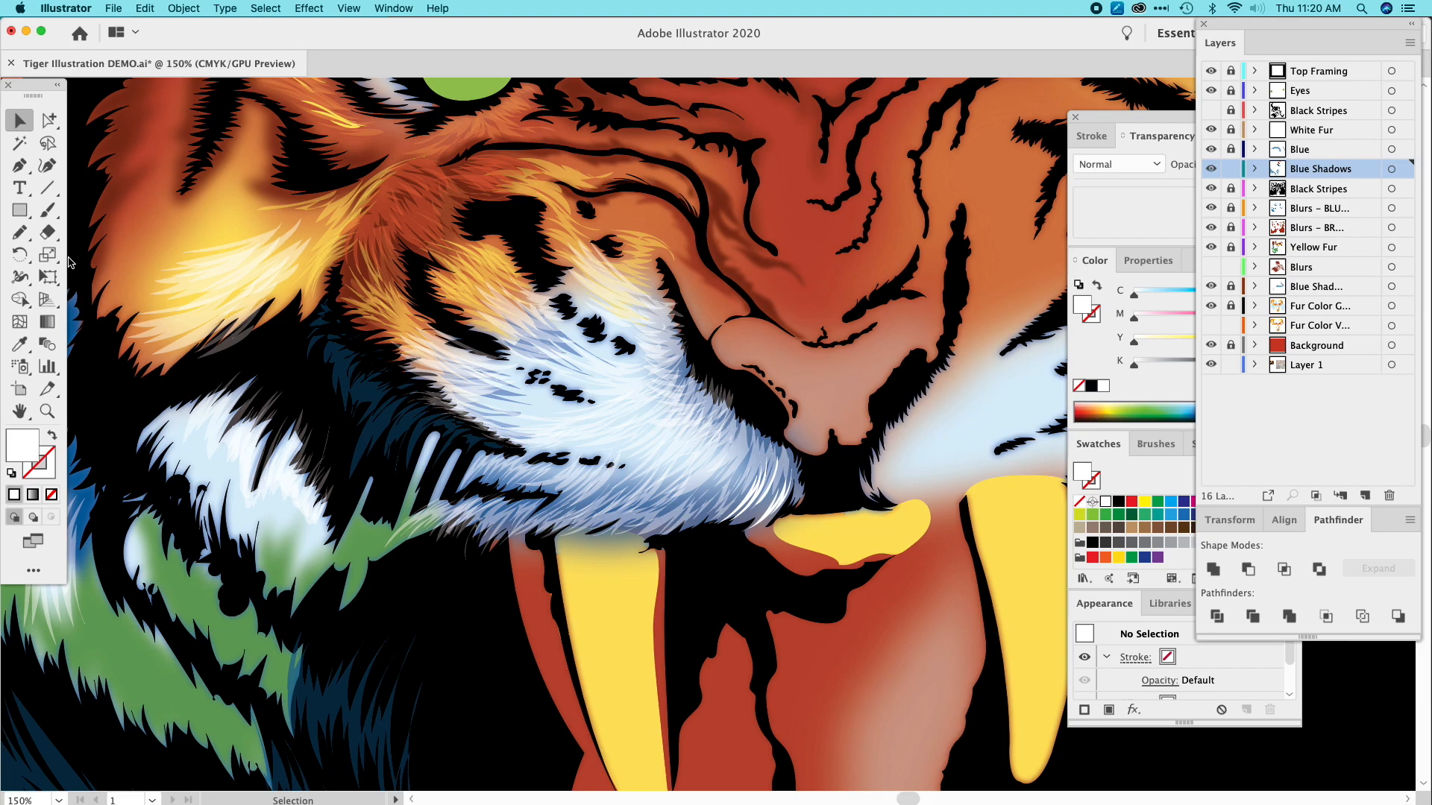
Draw short strands across the nose end of the left muzzle, fill them with white sampled from the muzzle fur and deselect them.
{"action": "left_click", "coordinate": [20, 236]}
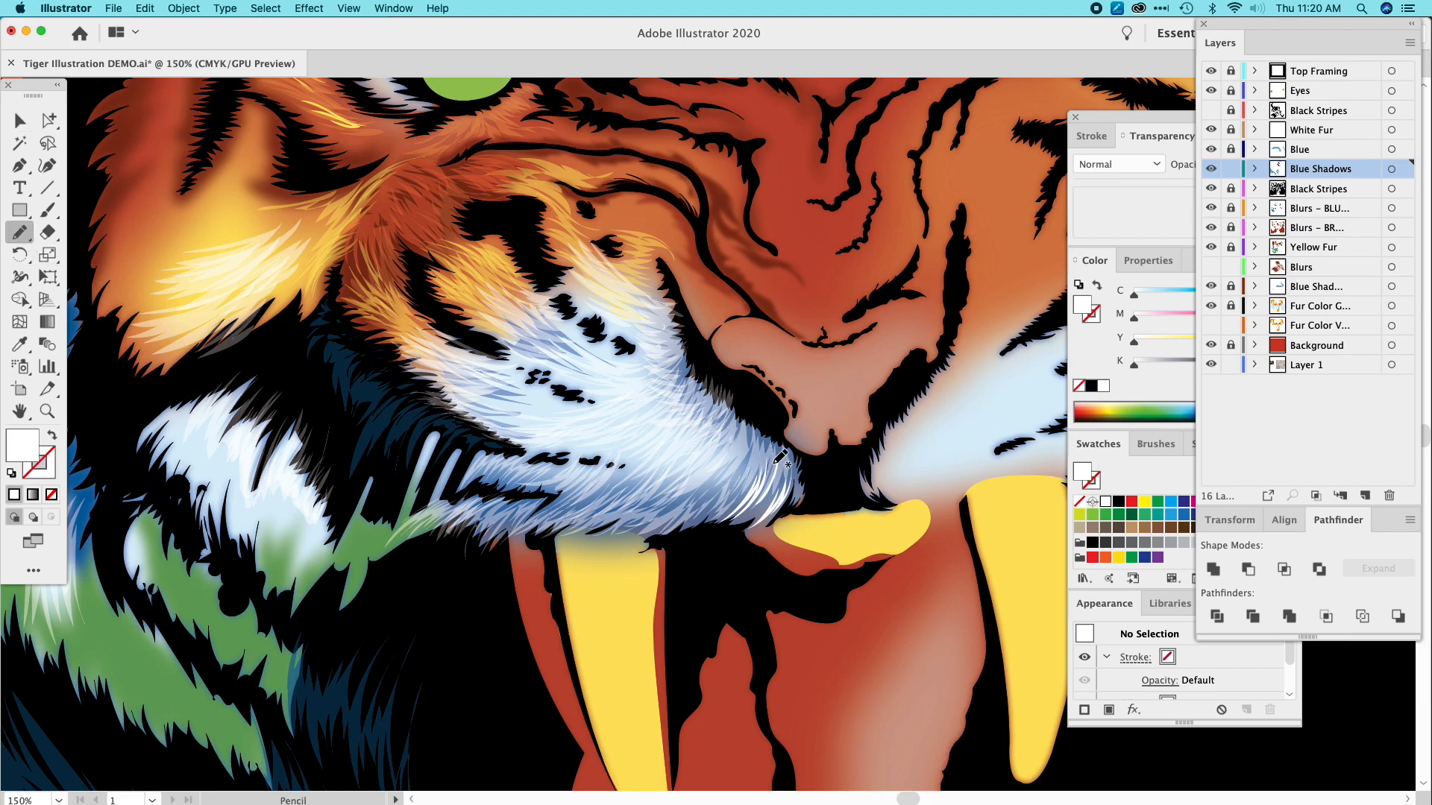
{"action": "left_click_drag", "start_coordinate": [771, 474], "coordinate": [740, 521]}
{"action": "left_click_drag", "start_coordinate": [758, 459], "coordinate": [717, 490]}
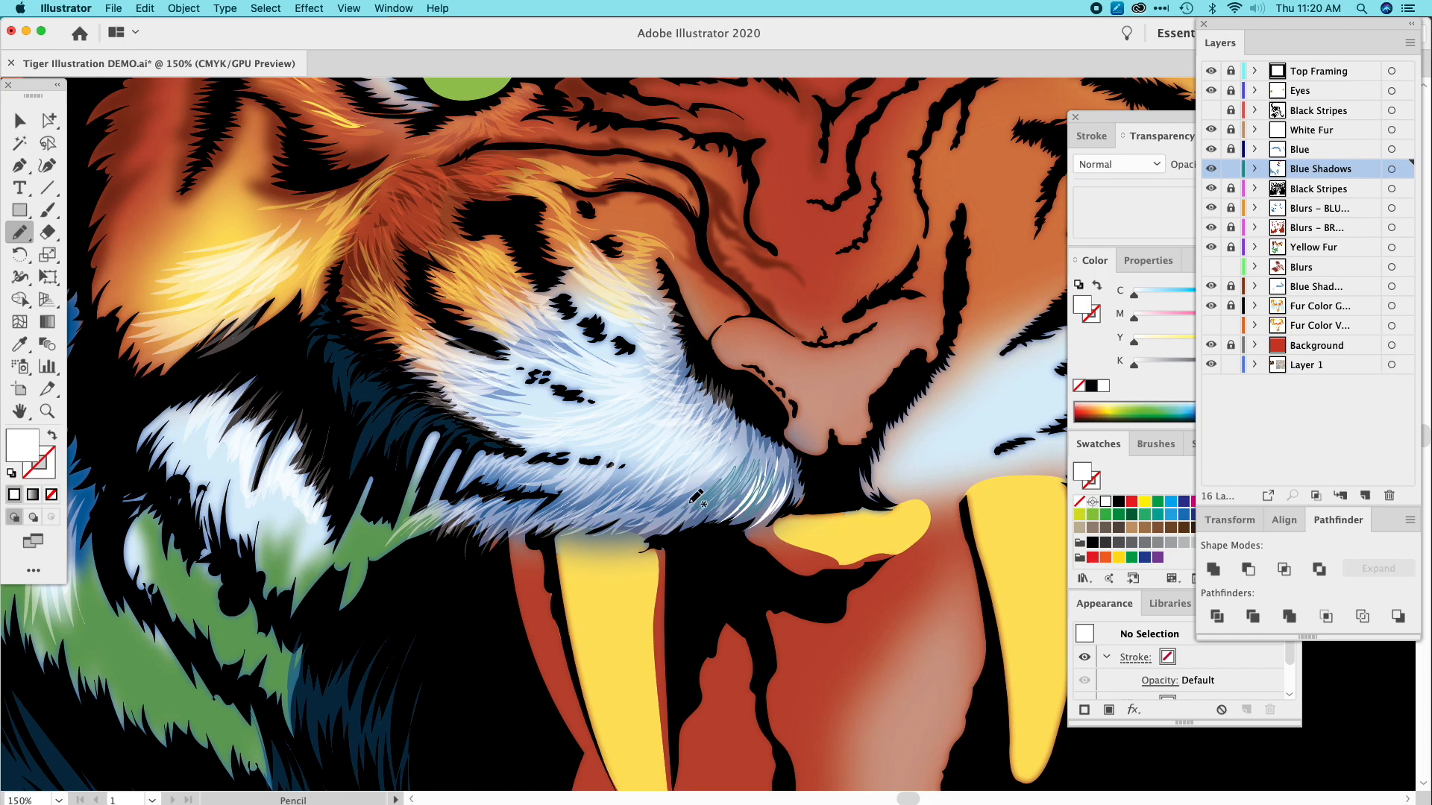
{"action": "left_click_drag", "start_coordinate": [737, 452], "coordinate": [736, 474]}
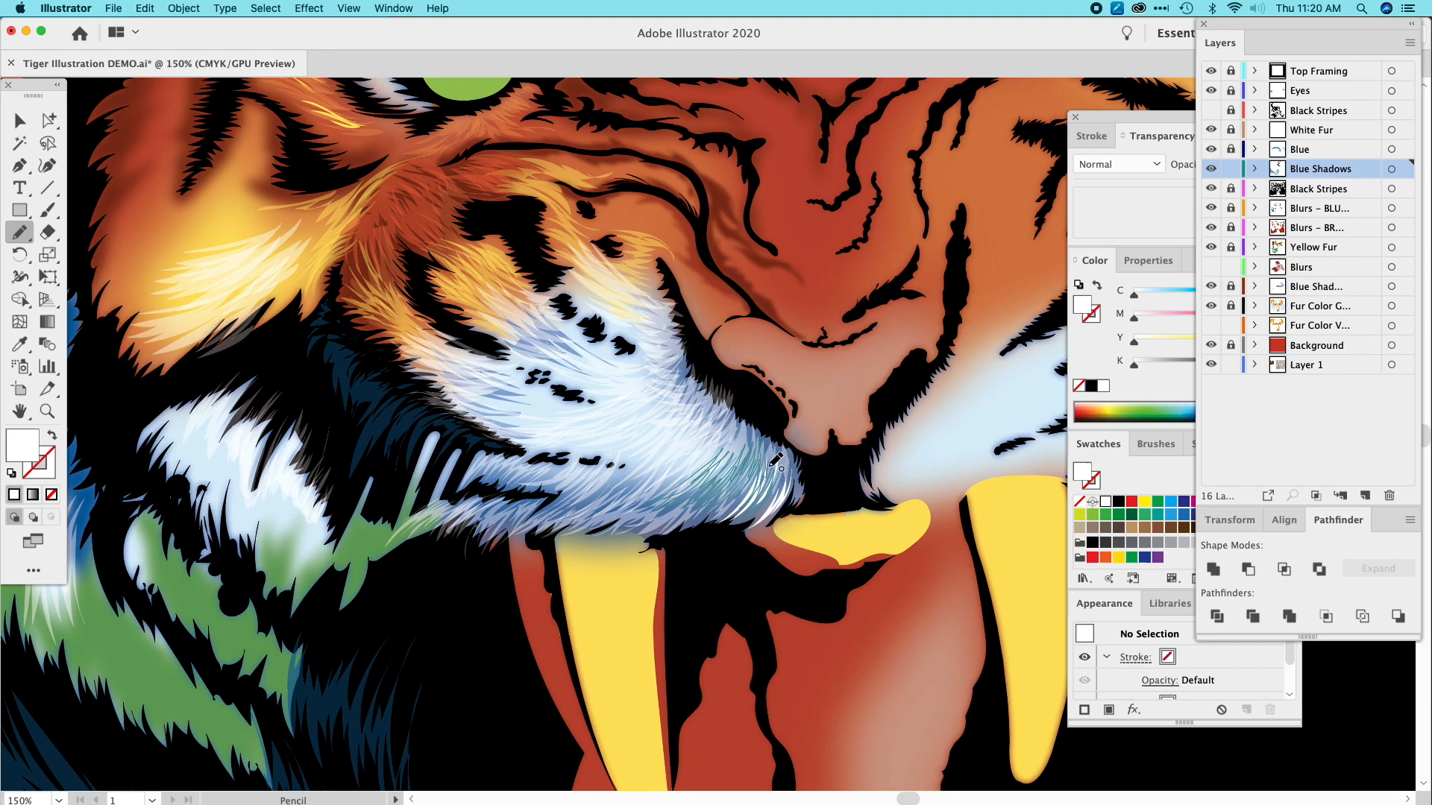
{"action": "left_click_drag", "start_coordinate": [781, 446], "coordinate": [787, 489]}
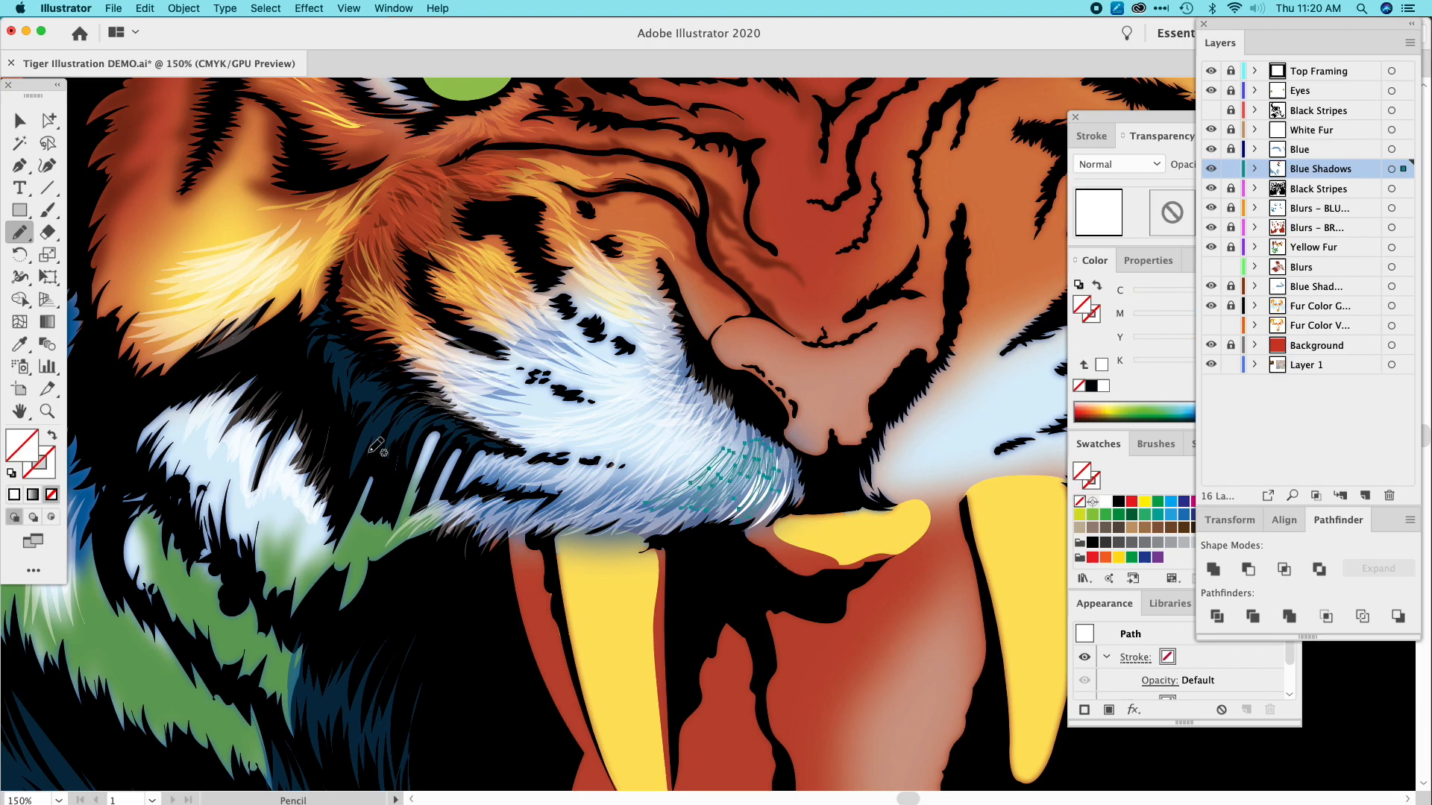
{"action": "left_click", "coordinate": [20, 346]}
{"action": "left_click", "coordinate": [607, 395]}
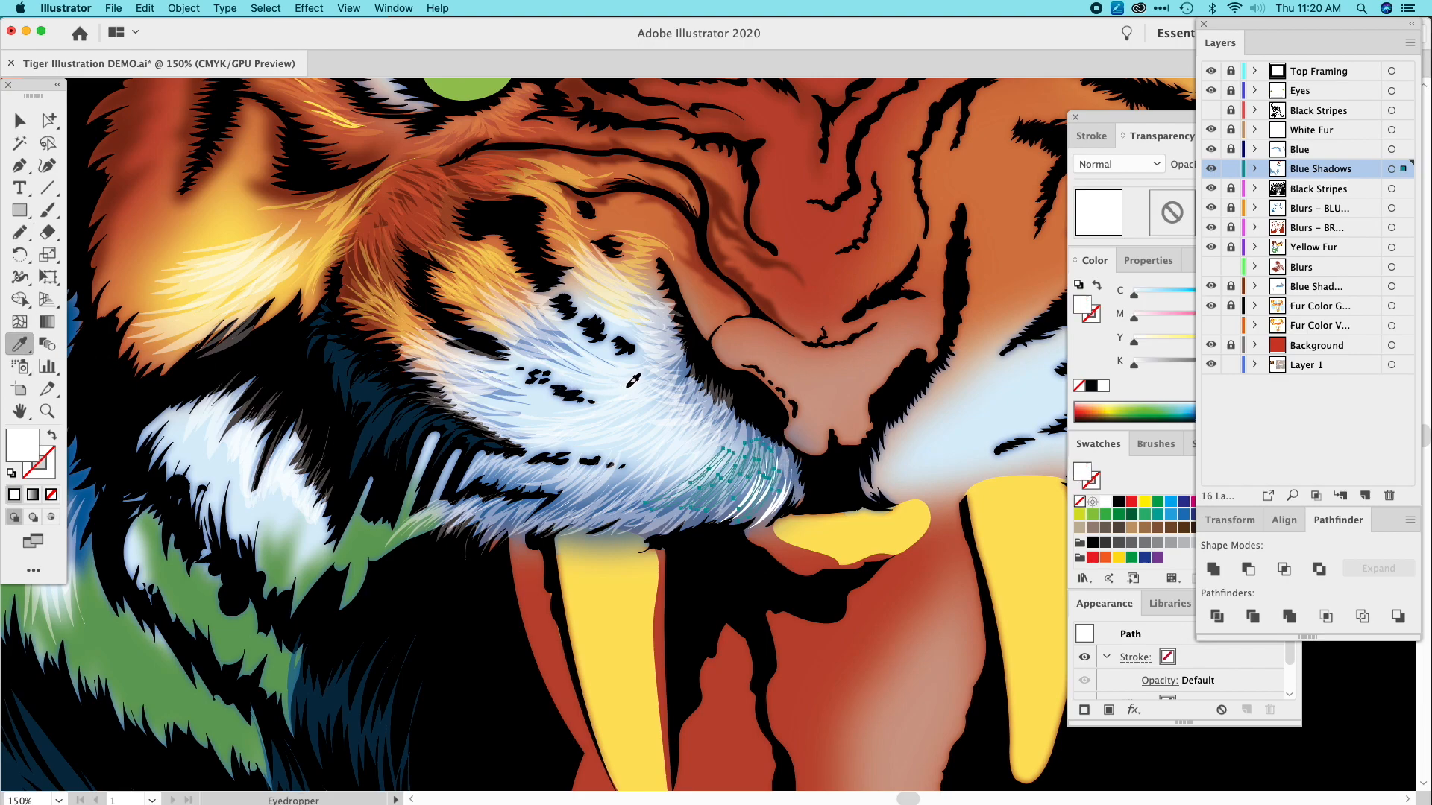
{"action": "key", "text": "v"}
{"action": "left_click", "coordinate": [228, 228]}
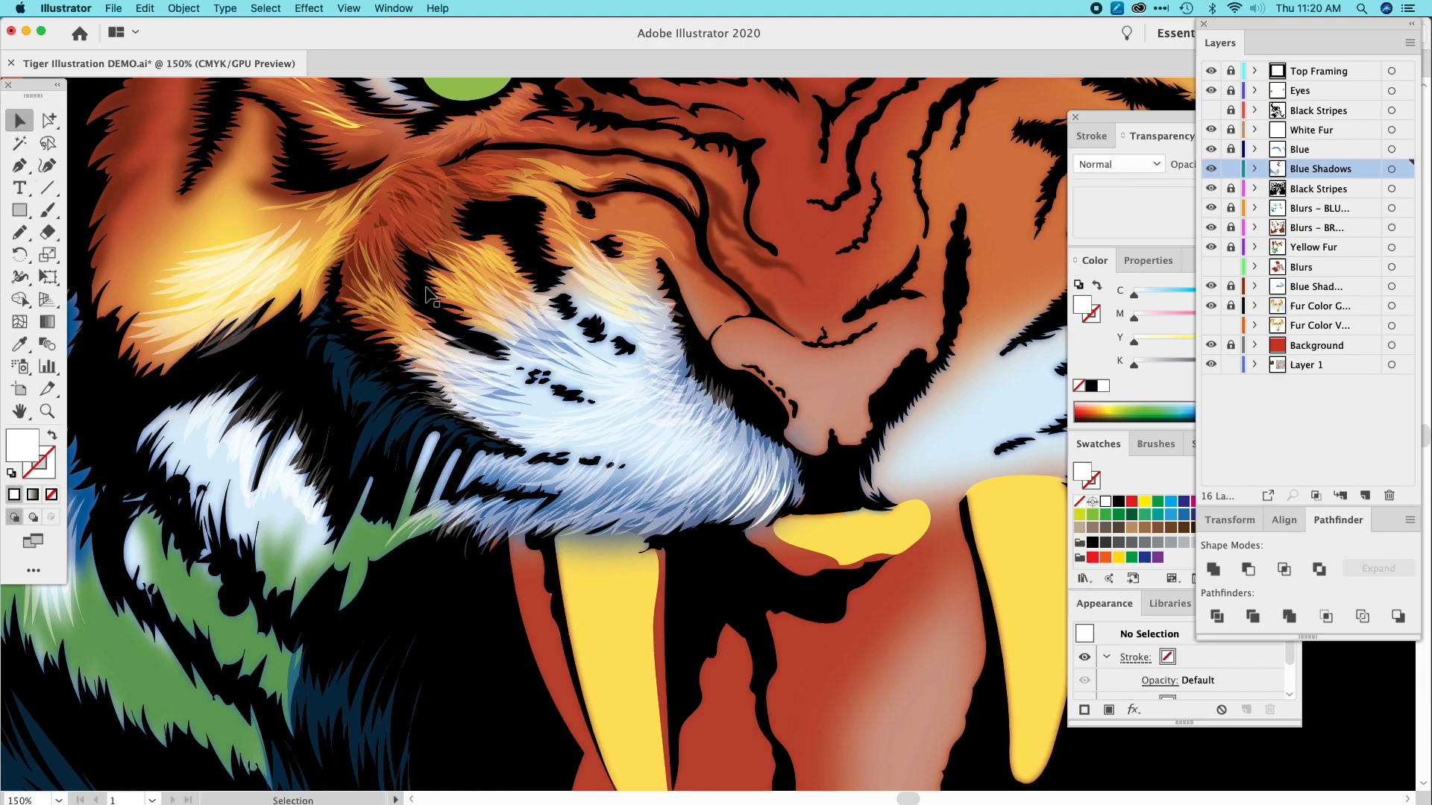
{"action": "left_click_drag", "start_coordinate": [487, 295], "coordinate": [519, 329]}
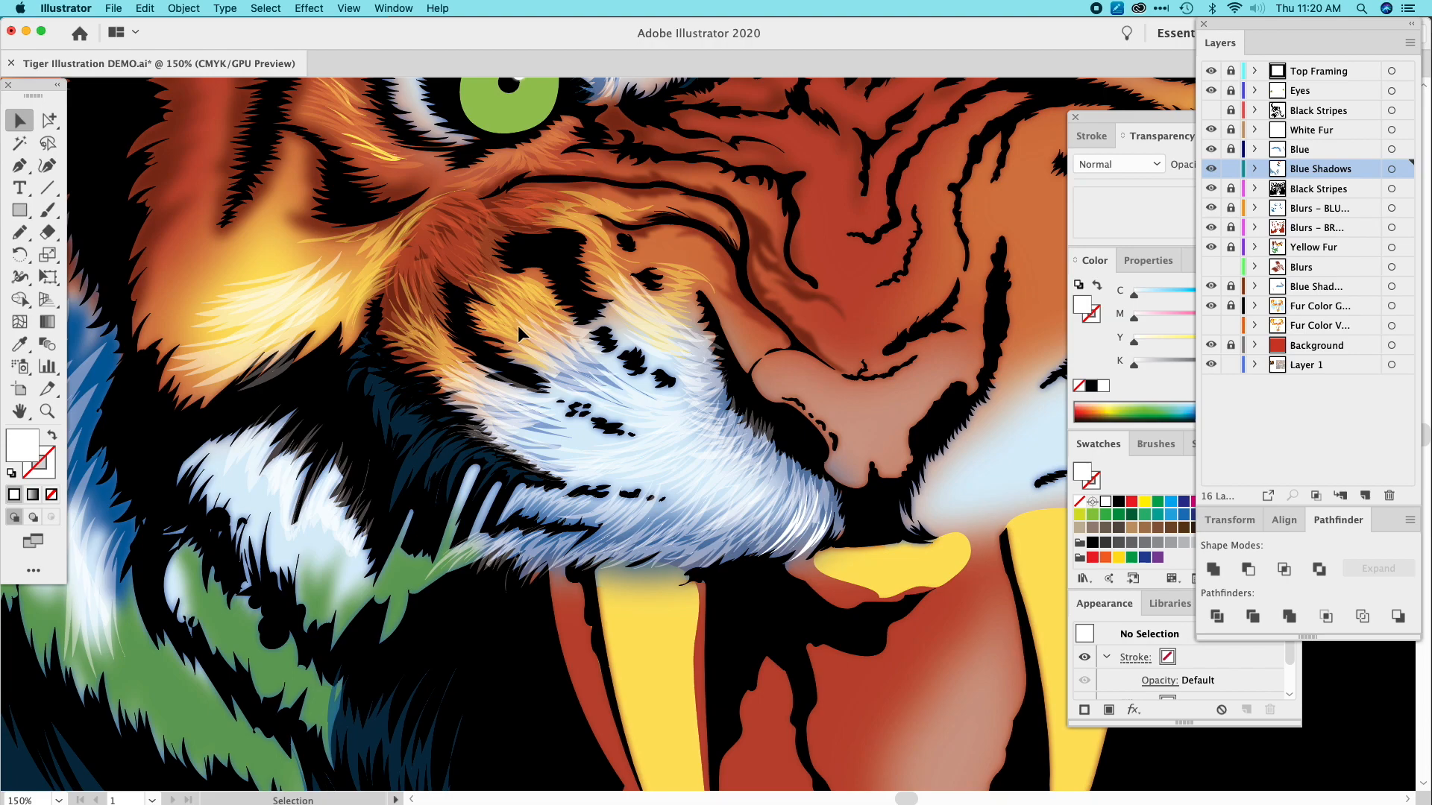
{"action": "left_click", "coordinate": [19, 232]}
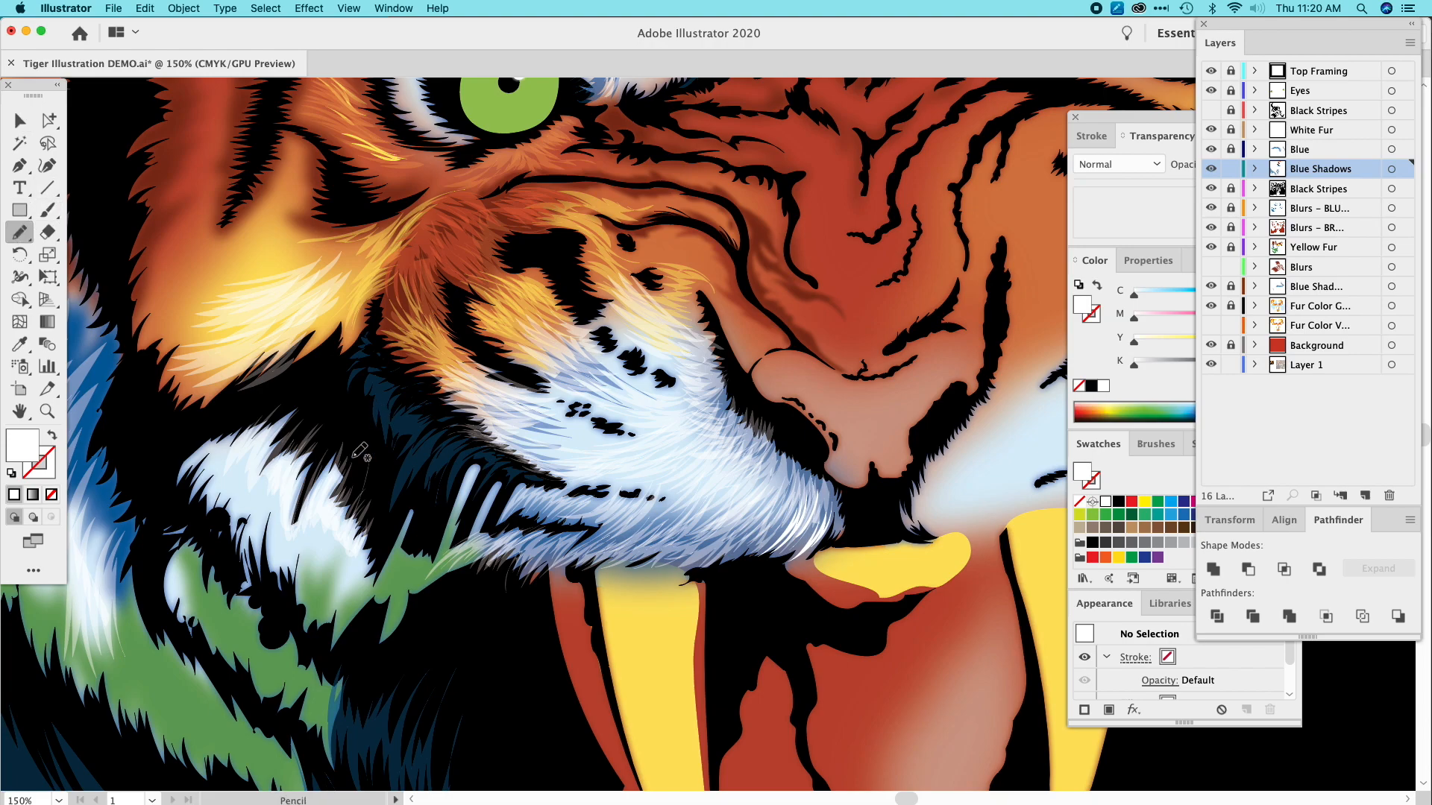
{"action": "key", "text": "super"}
{"action": "key", "text": "super+minus"}
{"action": "key", "text": "super+minus"}
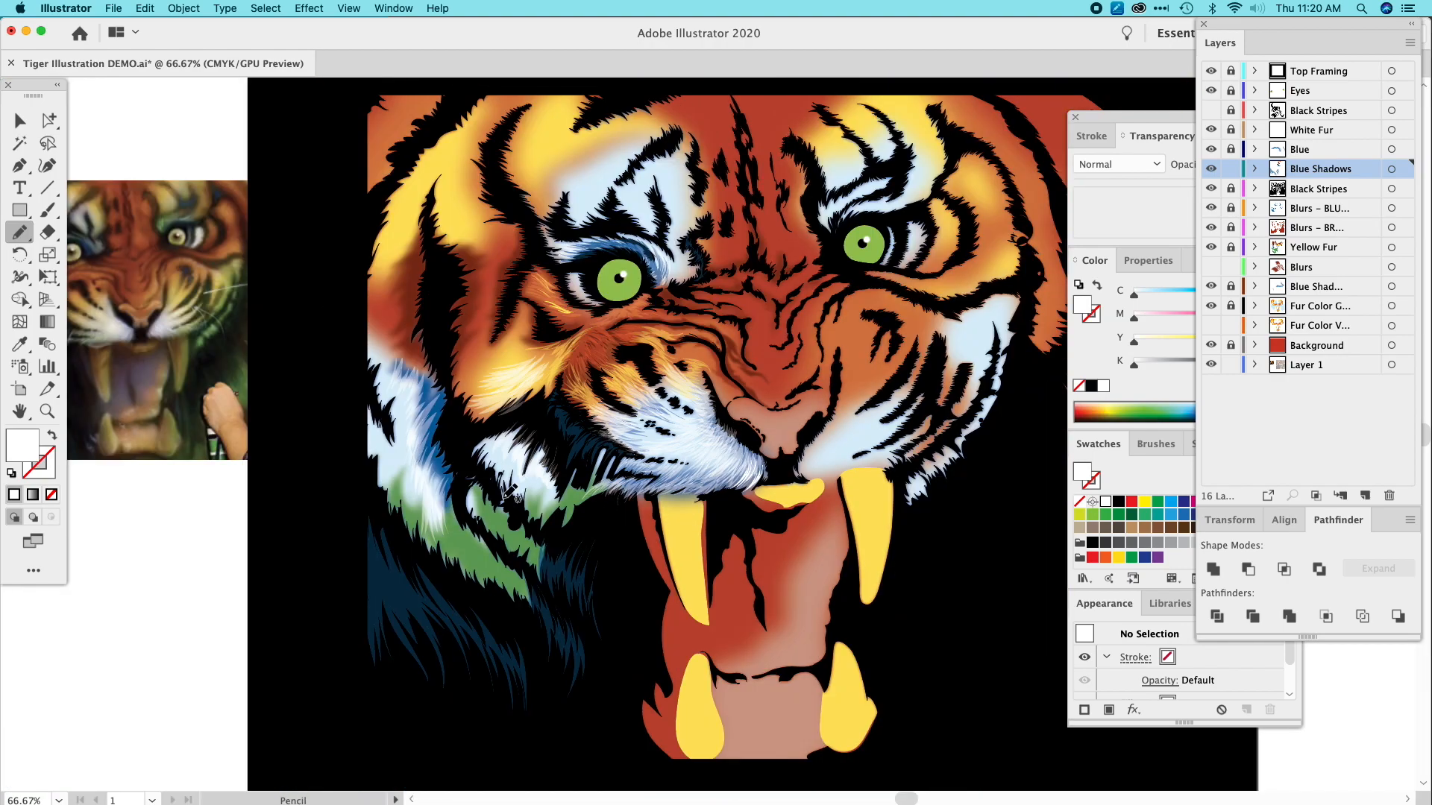
{"action": "left_click_drag", "start_coordinate": [608, 500], "coordinate": [553, 460]}
{"action": "key", "text": "p"}
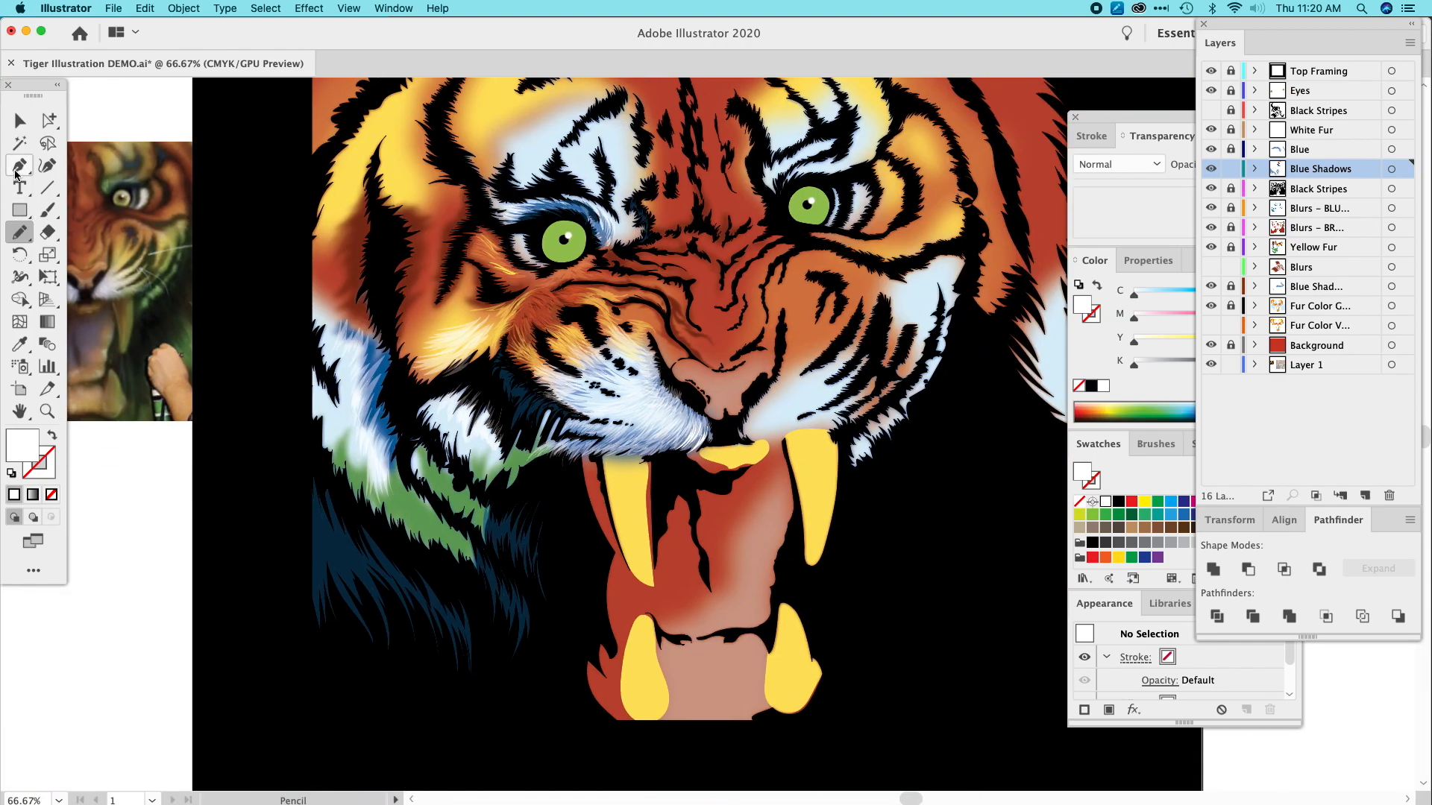
{"action": "left_click", "coordinate": [561, 425]}
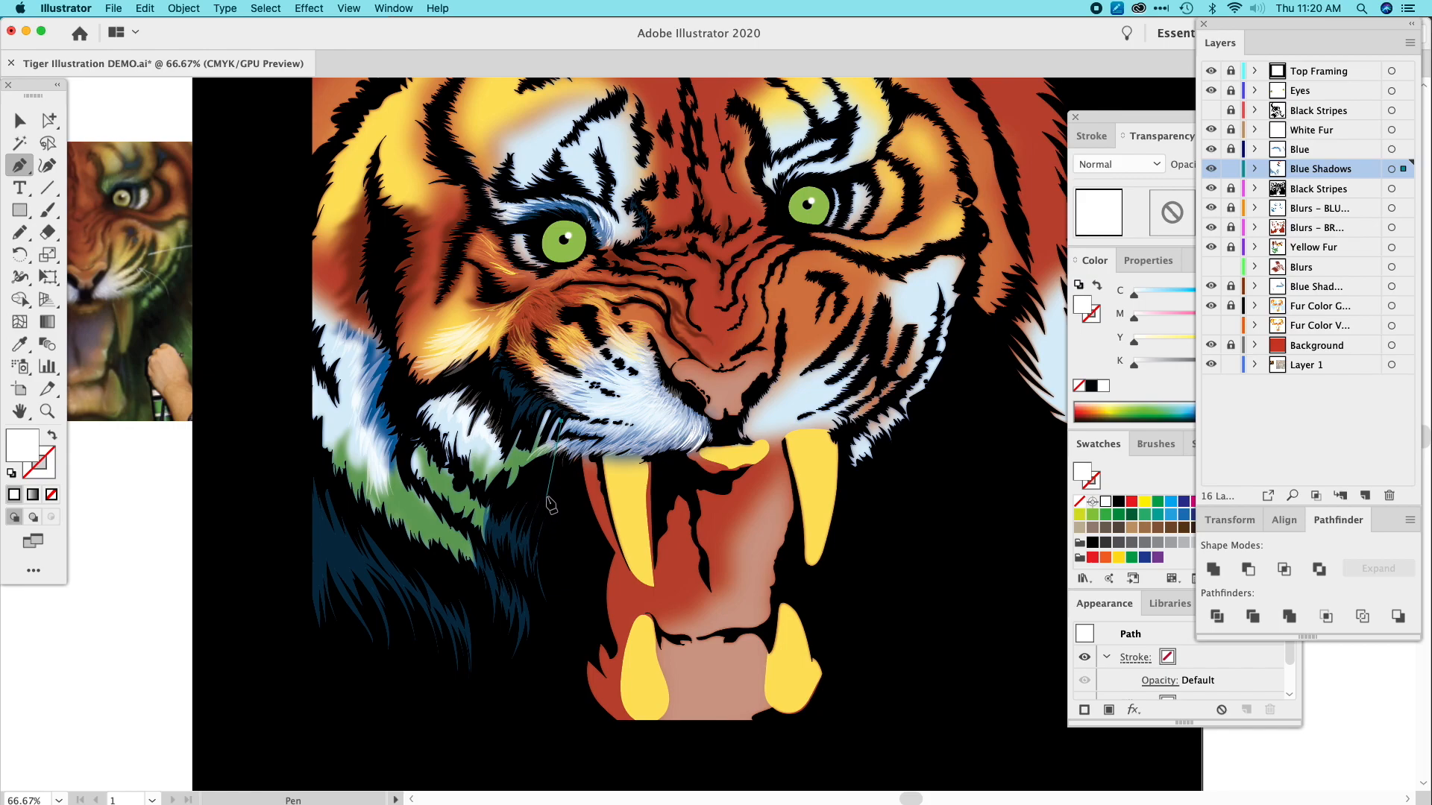
{"action": "left_click_drag", "start_coordinate": [546, 508], "coordinate": [571, 542]}
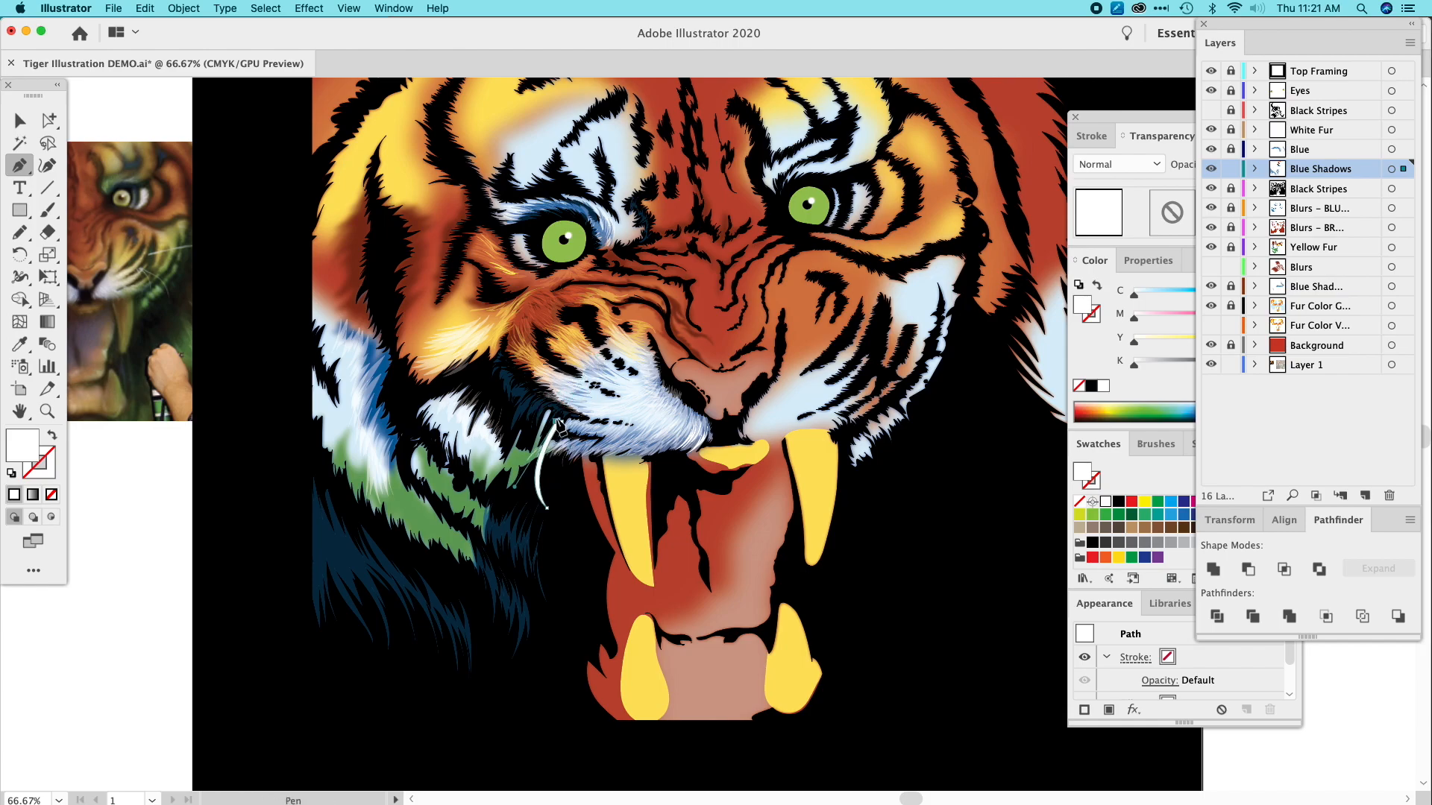
{"action": "key", "text": "super+equal"}
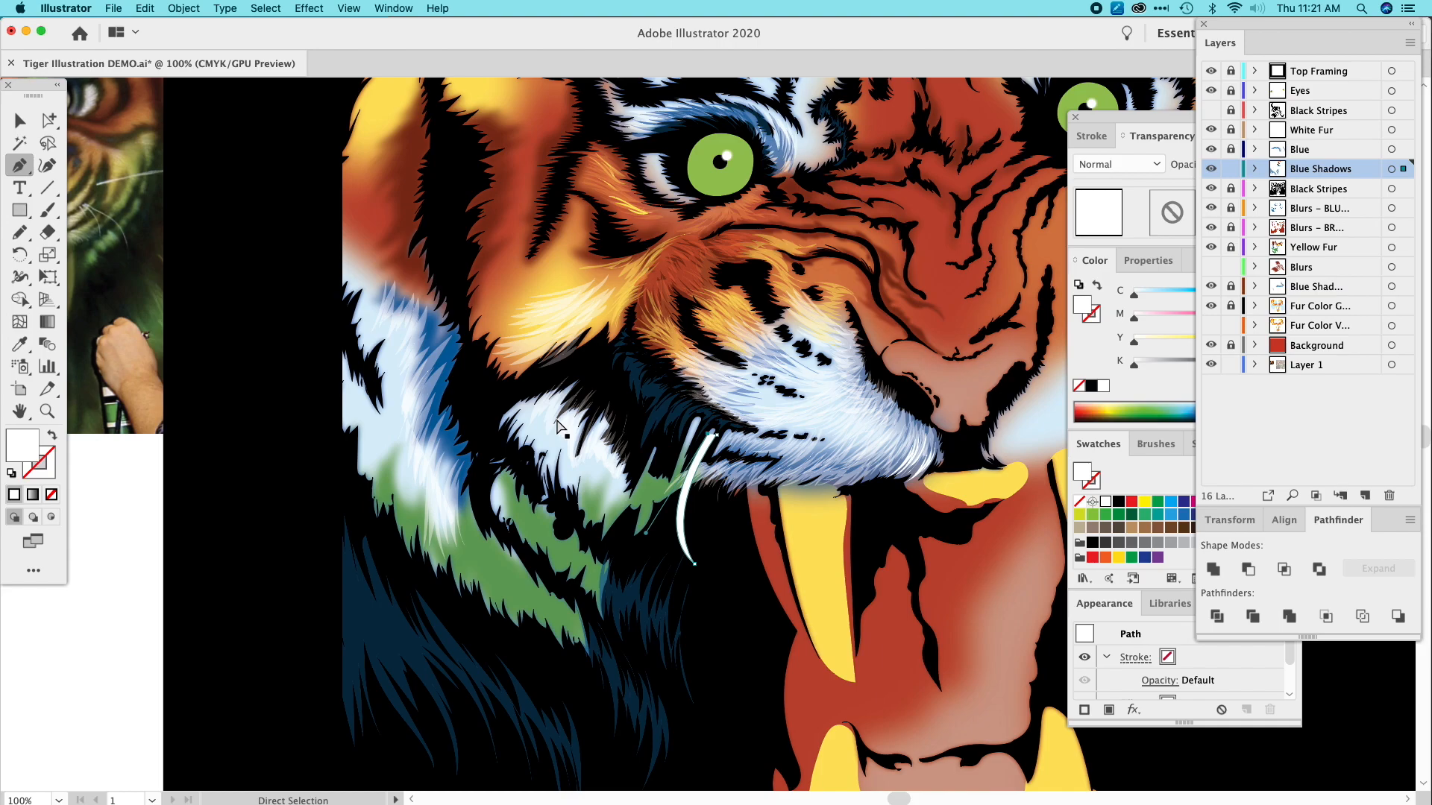
{"action": "key", "text": "super+equal"}
{"action": "key", "text": "super+equal"}
{"action": "key", "text": "super+equal"}
{"action": "key", "text": "super+equal"}
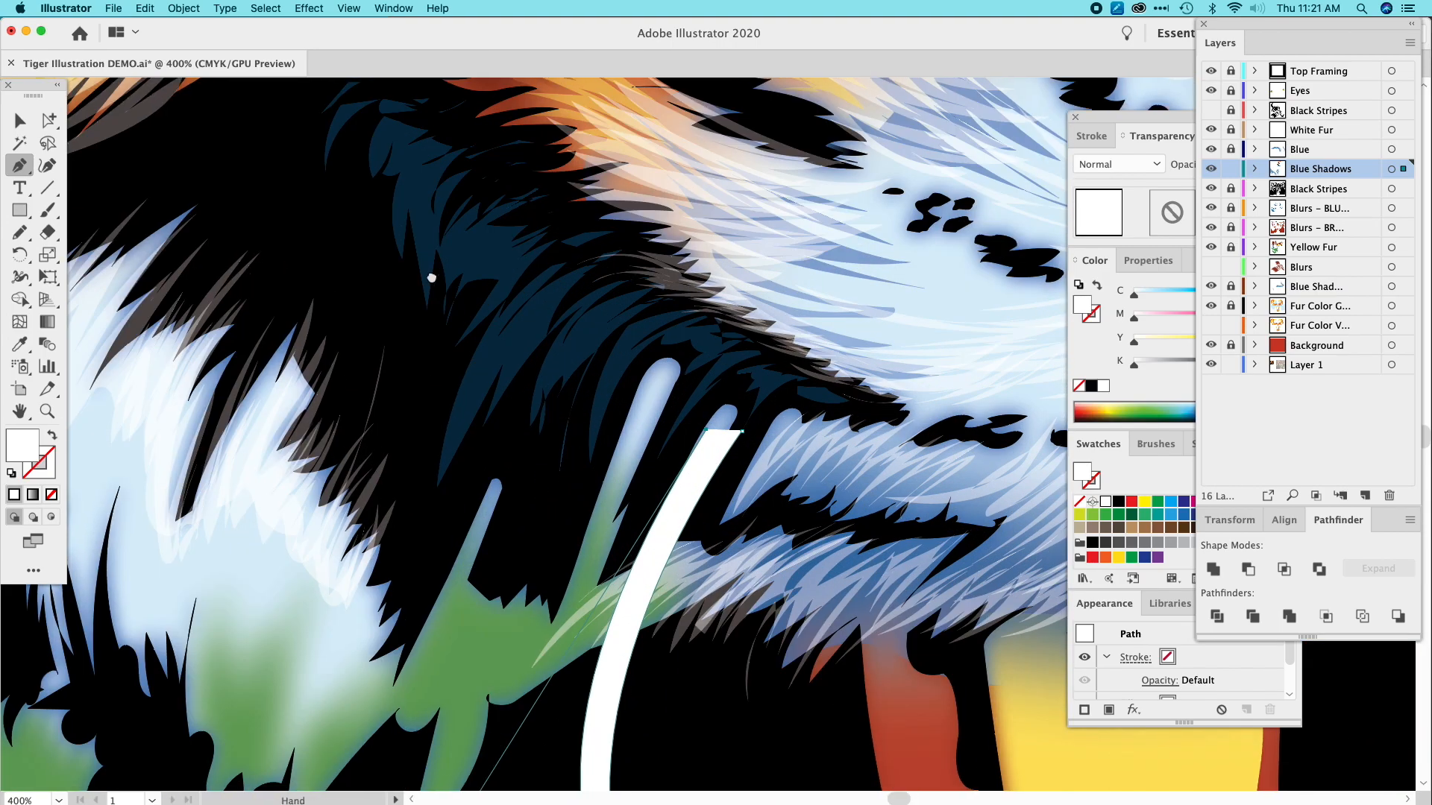
{"action": "left_click_drag", "start_coordinate": [448, 299], "coordinate": [406, 226]}
{"action": "key", "text": "Delete"}
{"action": "key", "text": "Delete"}
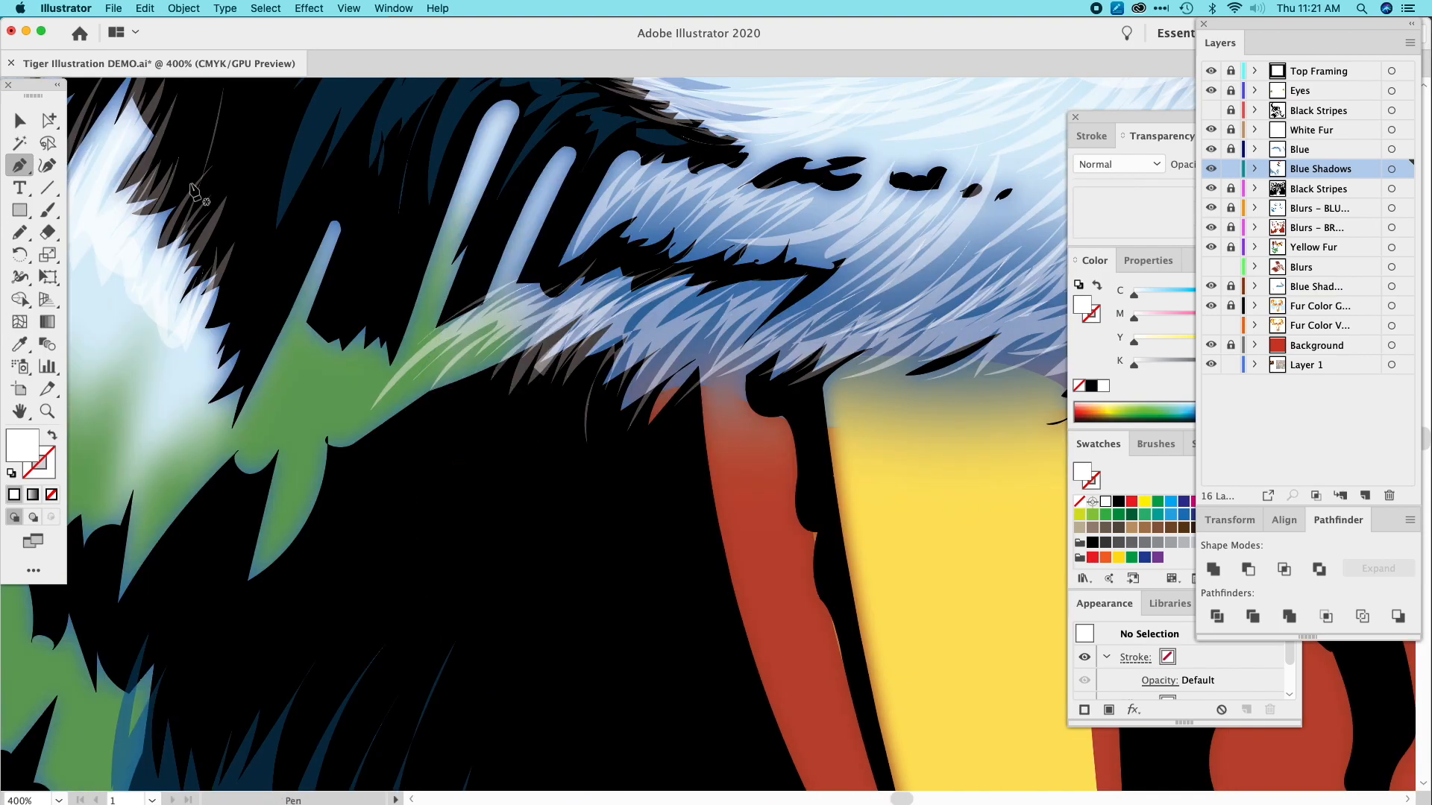
Draw a closed white whisker with the Pen tool, curving from the blue whisker root second from the left muzzle and tapering downward.
{"action": "left_click", "coordinate": [575, 161]}
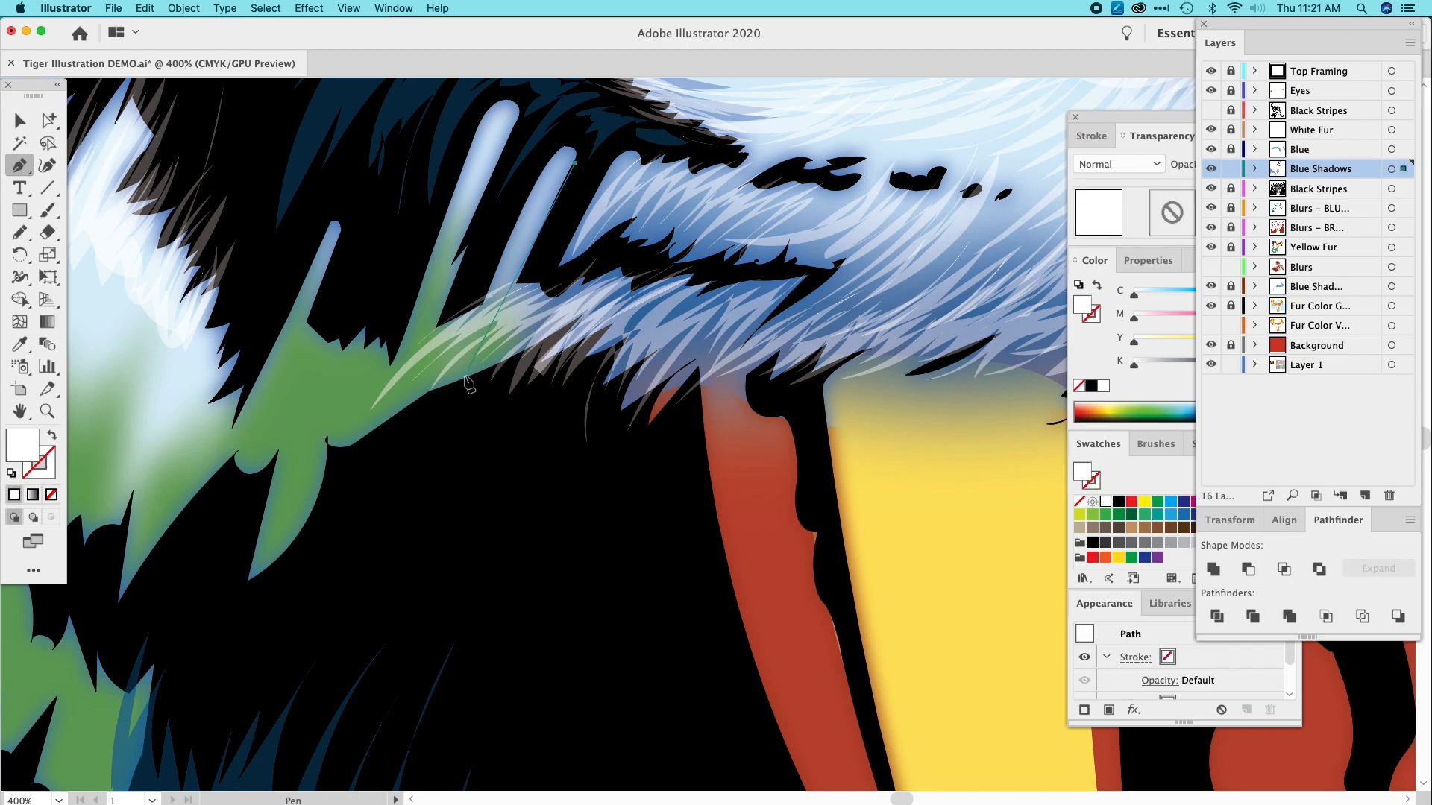
{"action": "left_click_drag", "start_coordinate": [421, 659], "coordinate": [462, 780]}
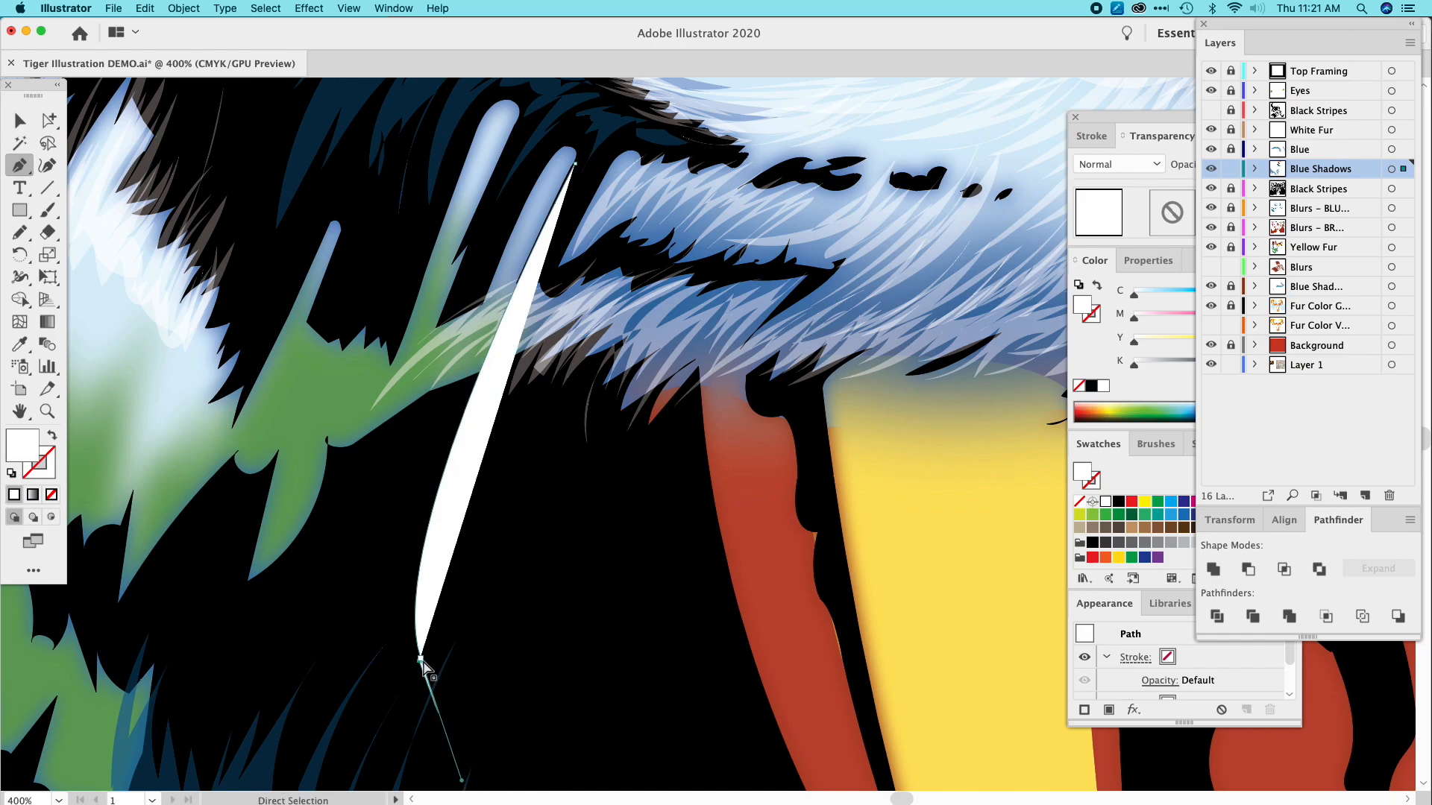
{"action": "scroll", "coordinate": [473, 639], "scroll_direction": "up", "scroll_amount": 2}
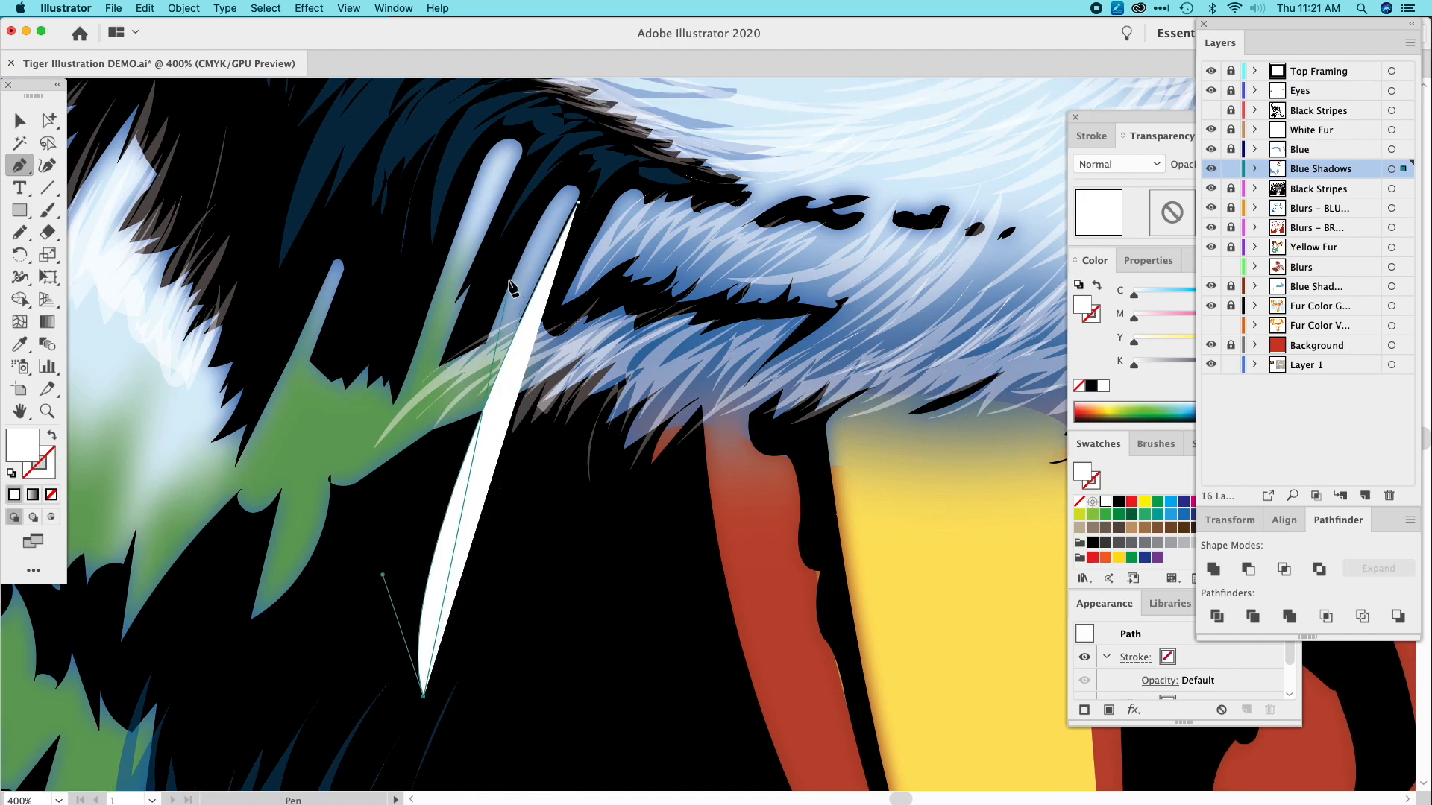
{"action": "left_click_drag", "start_coordinate": [512, 287], "coordinate": [645, 132]}
{"action": "key", "text": "super+minus"}
{"action": "left_click_drag", "start_coordinate": [629, 333], "coordinate": [467, 539]}
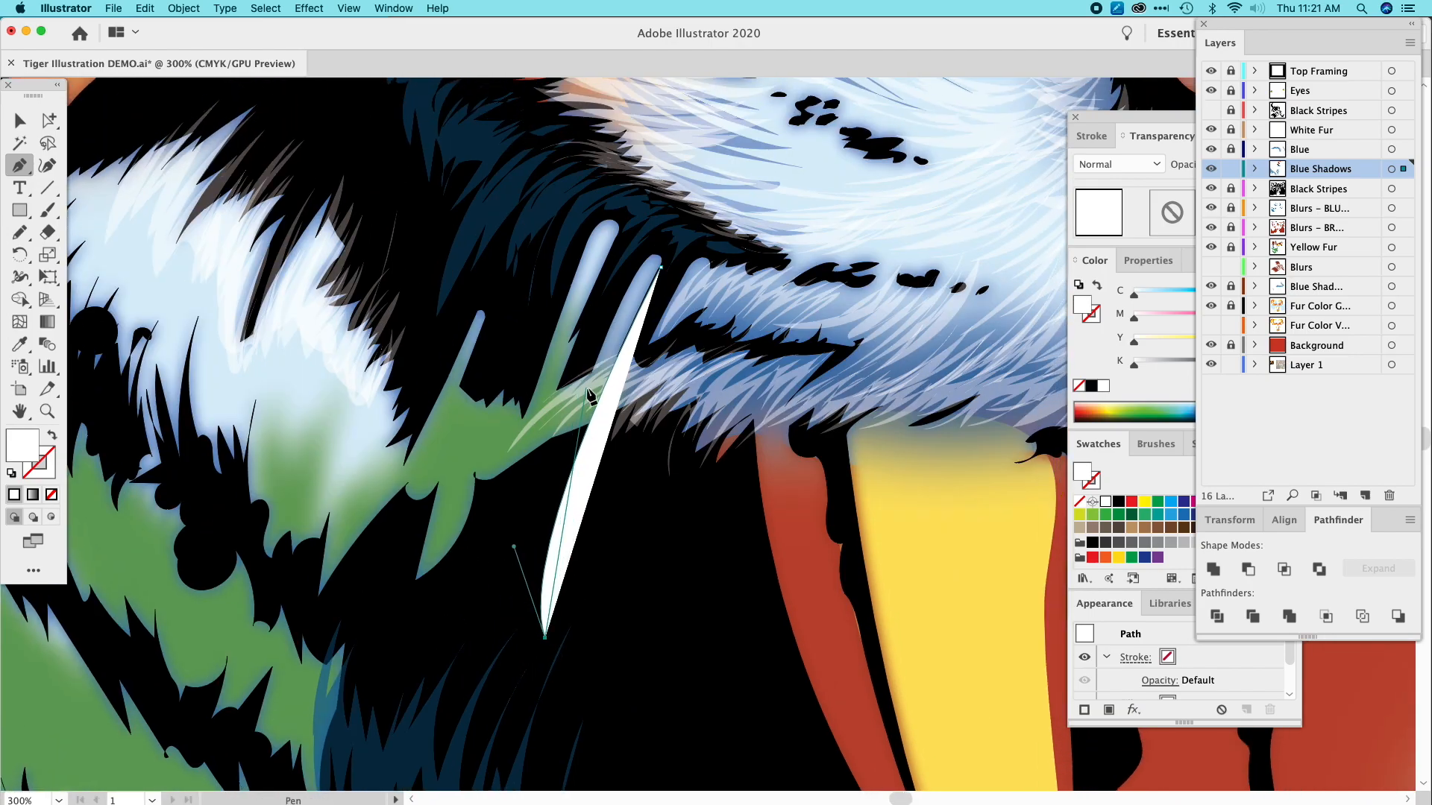
{"action": "left_click_drag", "start_coordinate": [593, 372], "coordinate": [677, 142]}
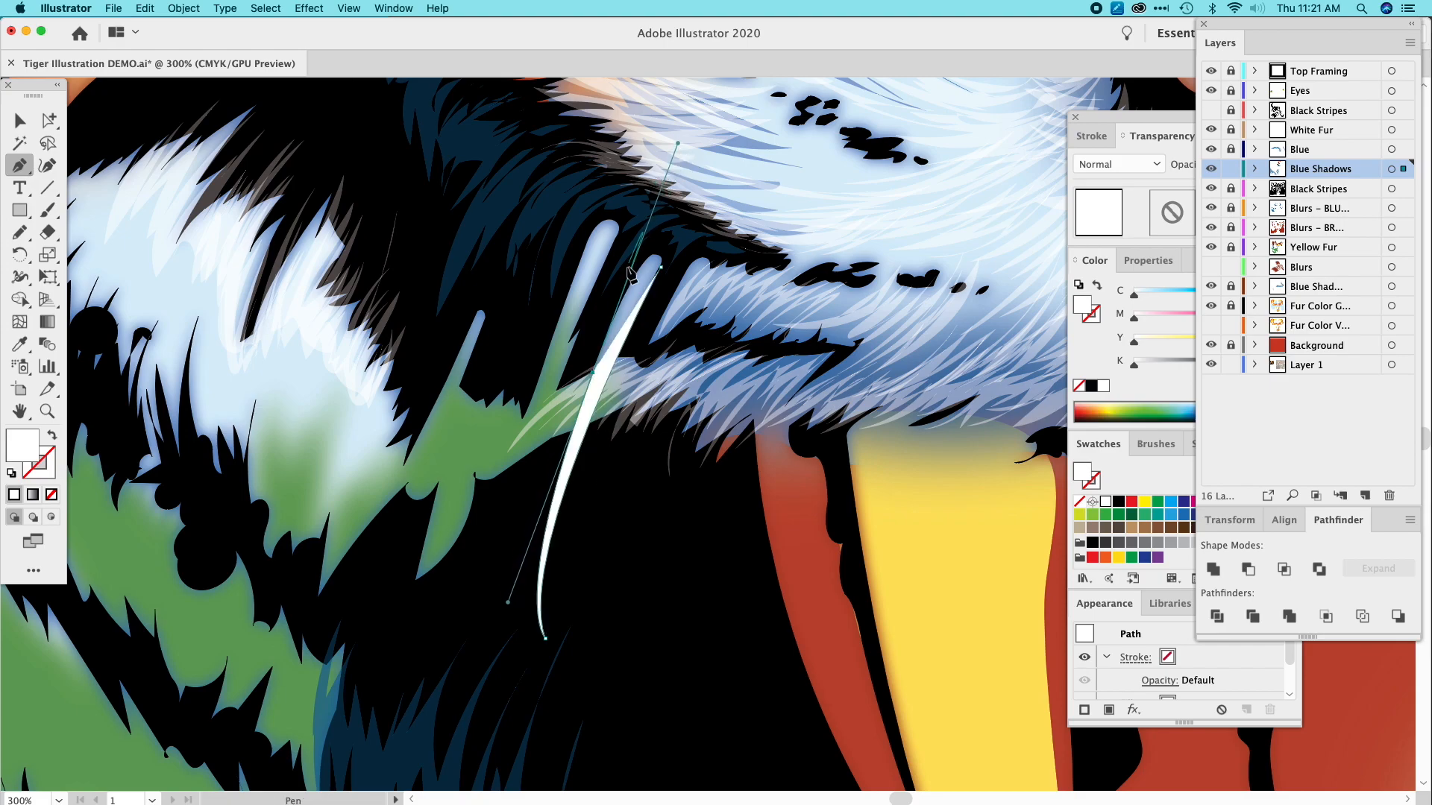
{"action": "left_click", "coordinate": [593, 372]}
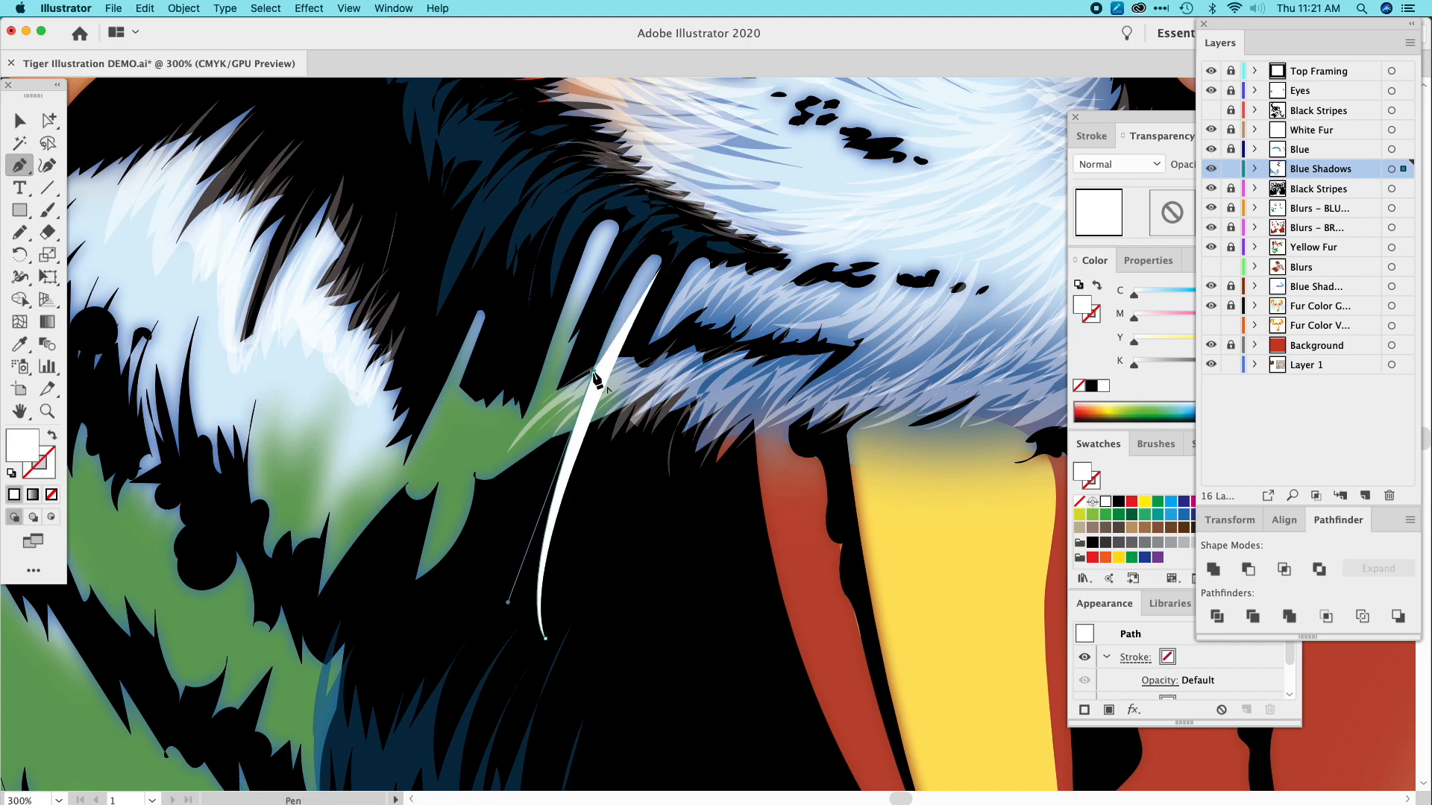
{"action": "left_click_drag", "start_coordinate": [654, 258], "coordinate": [577, 287]}
{"action": "left_click", "coordinate": [654, 258]}
{"action": "key", "text": "super"}
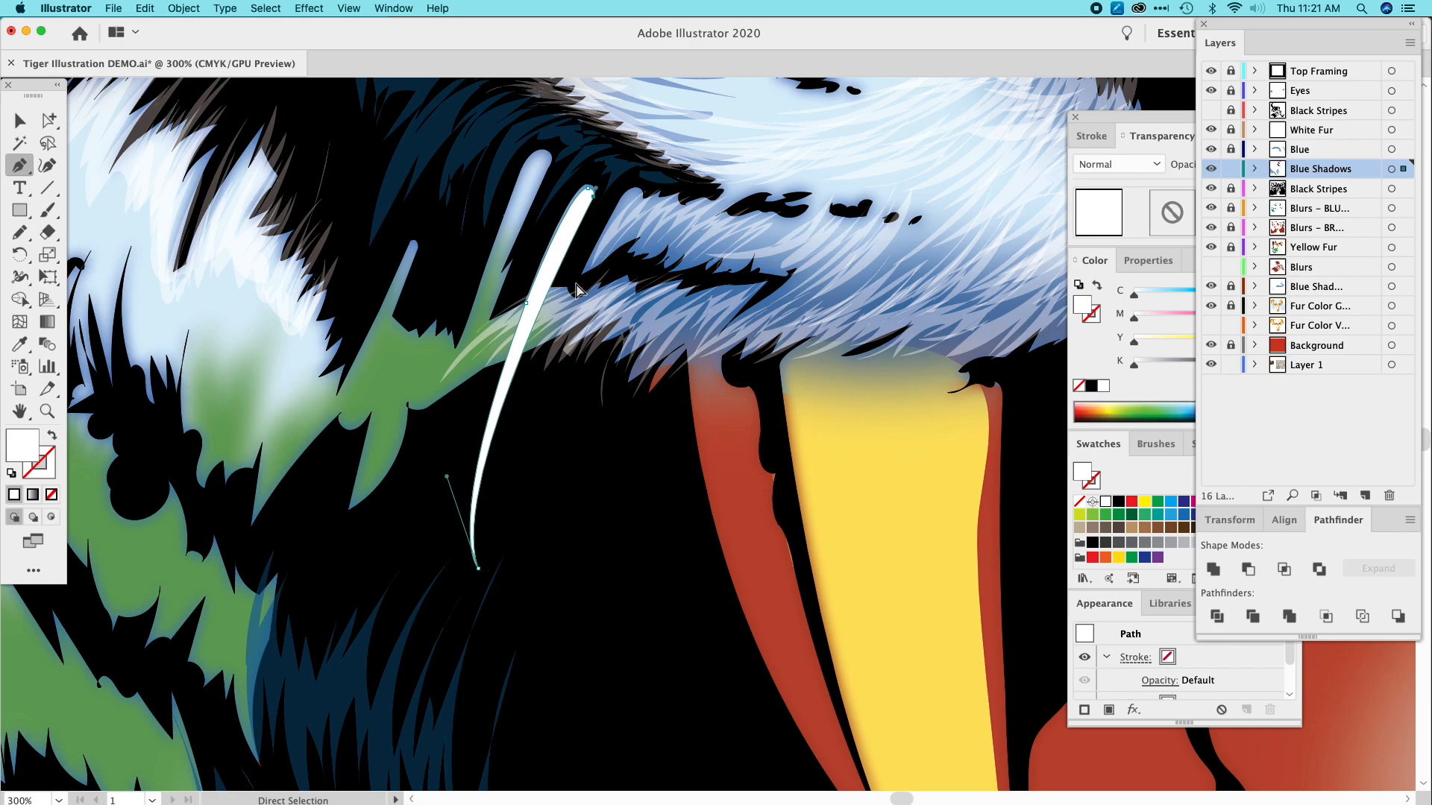
Draw a second slim white whisker from the root nearest the muzzle, curving down beside the first whisker toward the fang.
{"action": "key", "text": "super+minus"}
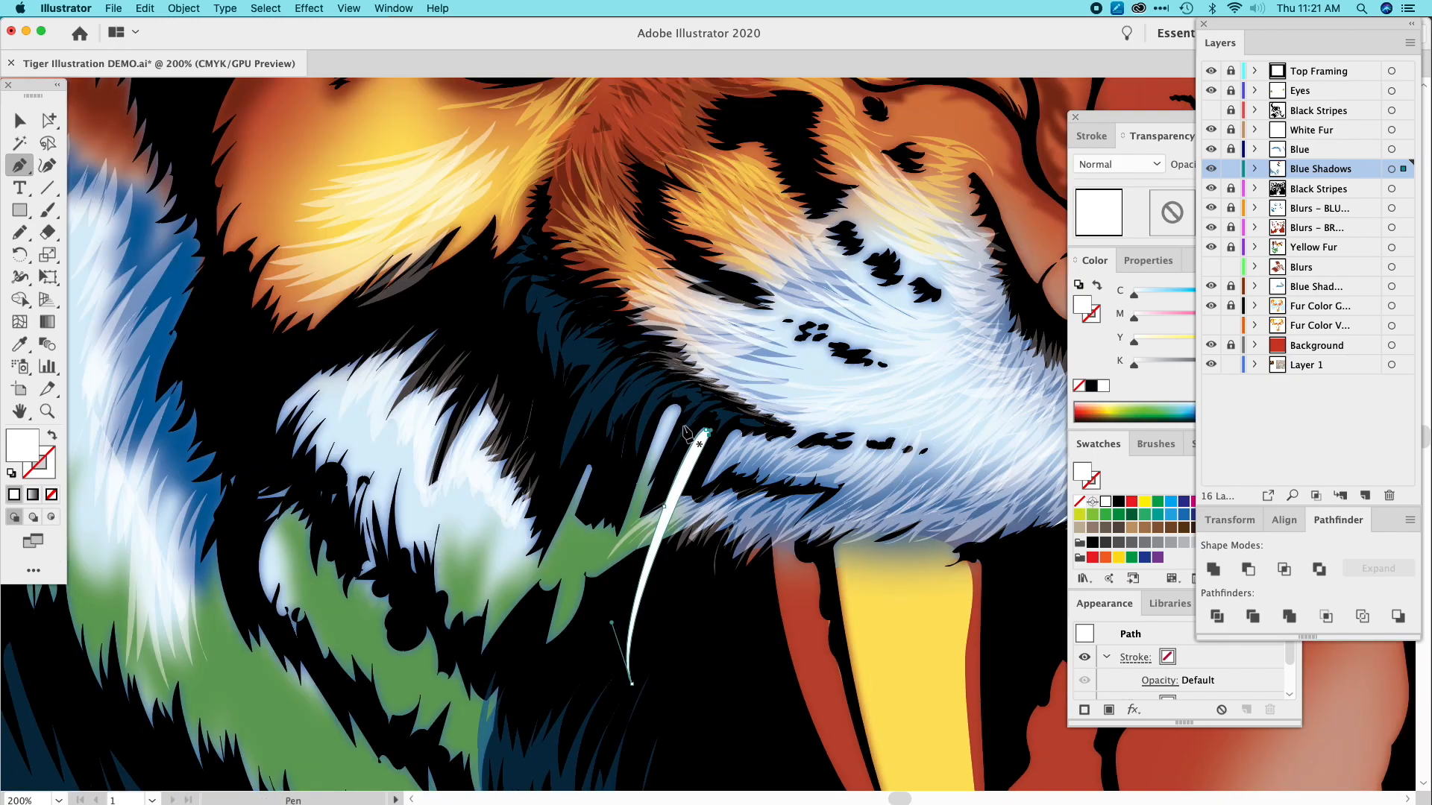
{"action": "left_click", "coordinate": [721, 452]}
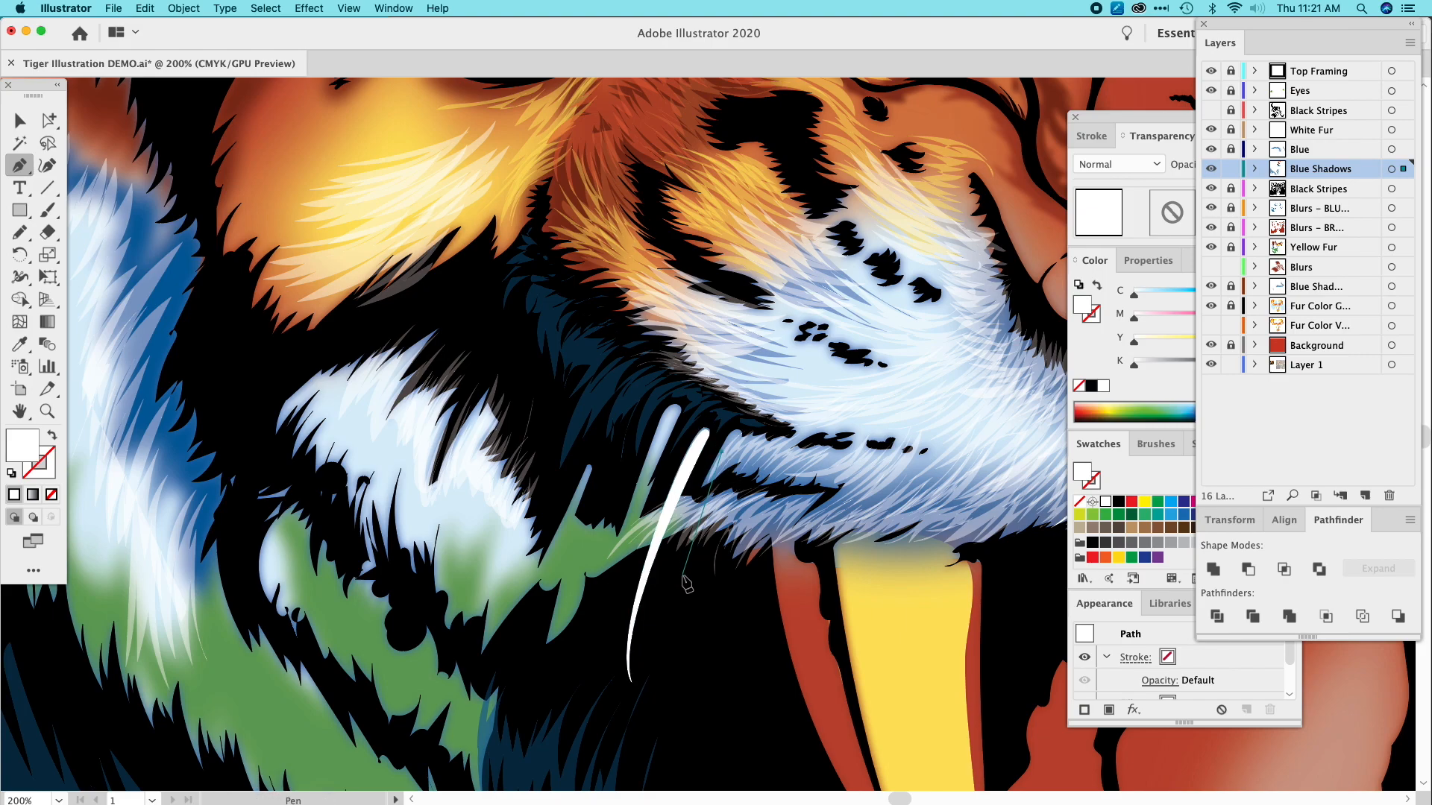
{"action": "left_click", "coordinate": [665, 651]}
{"action": "left_click_drag", "start_coordinate": [666, 653], "coordinate": [785, 679]}
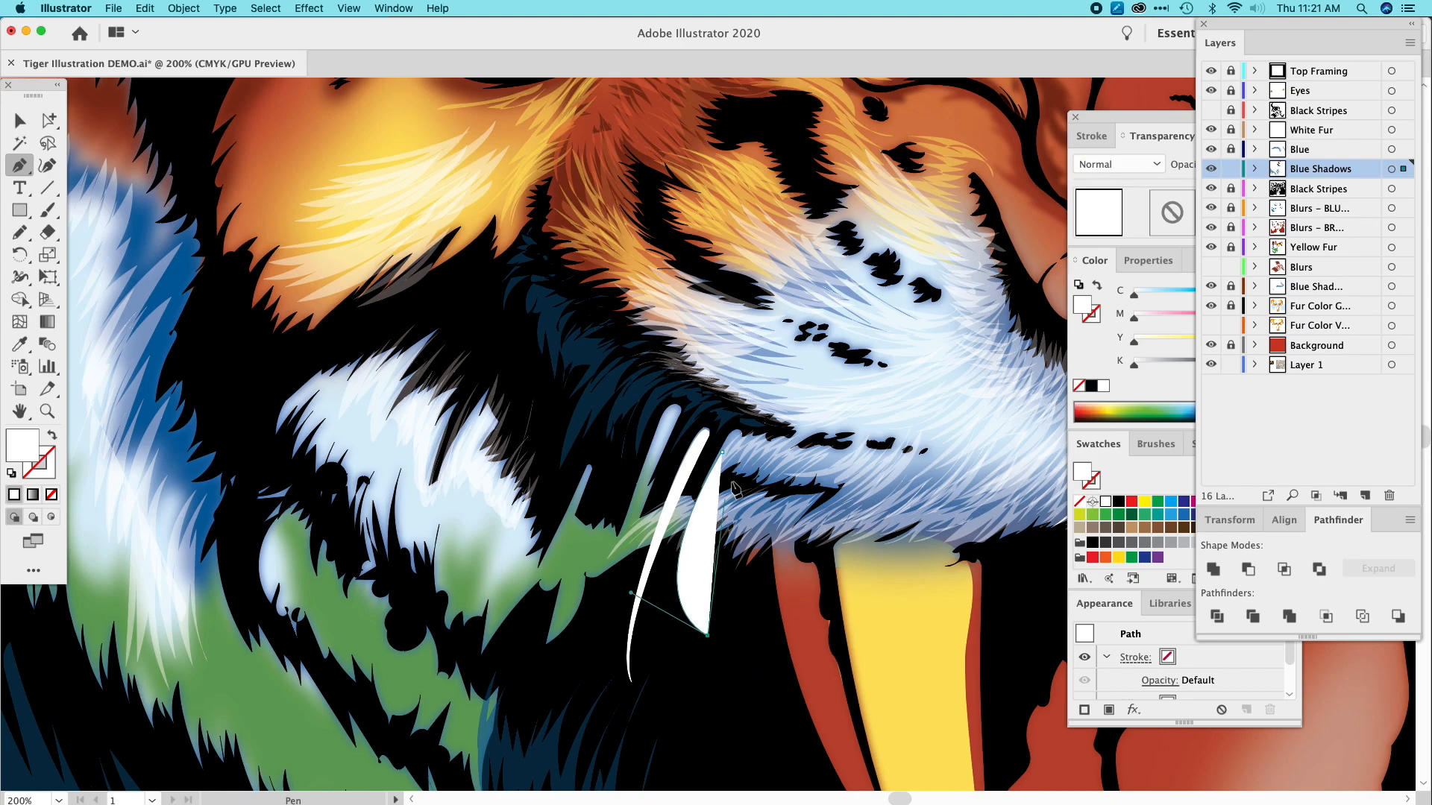
{"action": "left_click_drag", "start_coordinate": [733, 444], "coordinate": [829, 293]}
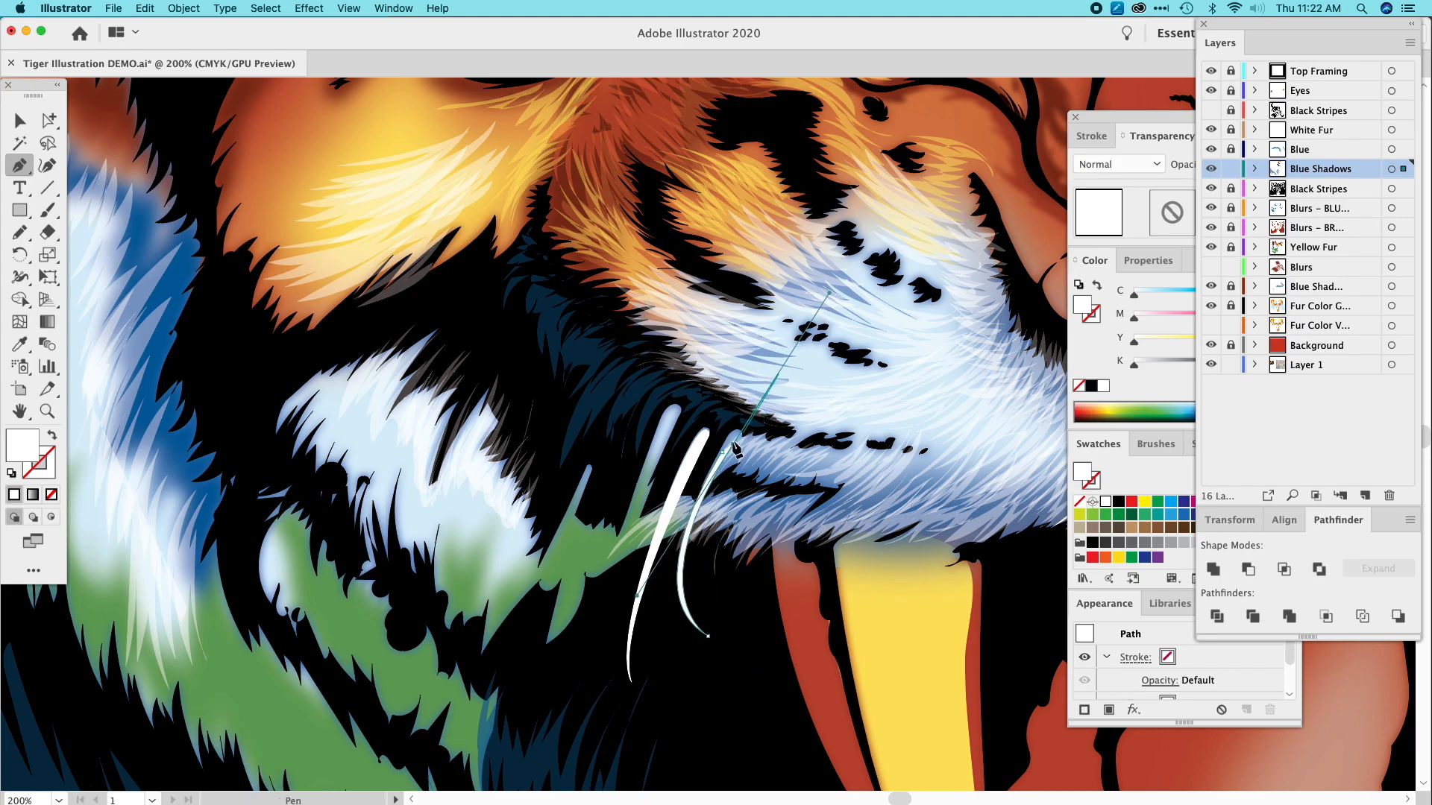
{"action": "left_click", "coordinate": [733, 445]}
{"action": "left_click", "coordinate": [723, 452]}
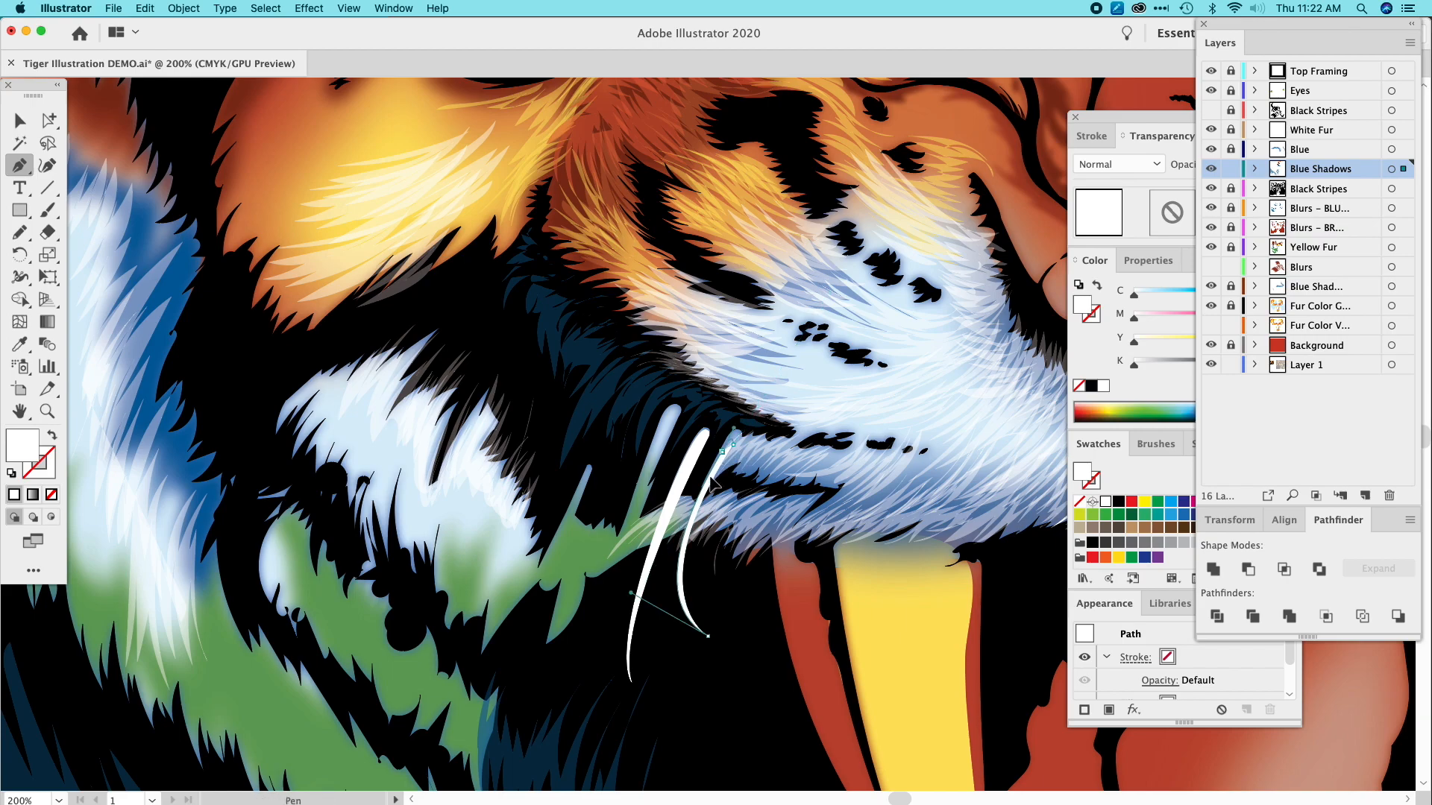
Start a third, longer whisker at the next root outward, curving its first edge down over the dark blue neck fur to a sharp tip.
{"action": "left_click_drag", "start_coordinate": [700, 488], "coordinate": [669, 180]}
{"action": "left_click", "coordinate": [678, 418]}
{"action": "key", "text": "space"}
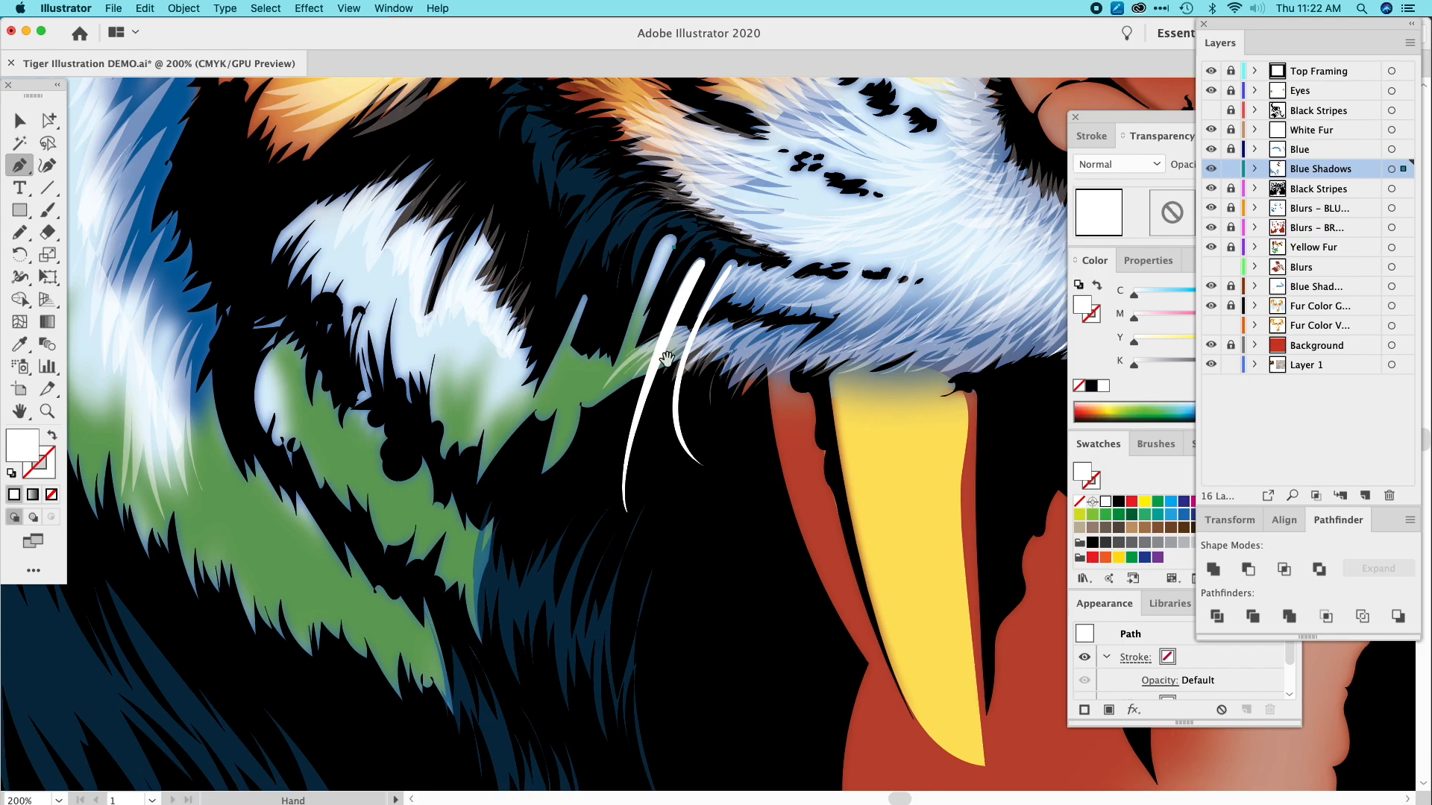
{"action": "key", "text": "super"}
{"action": "key", "text": "super+minus"}
{"action": "key", "text": "space"}
{"action": "left_click_drag", "start_coordinate": [614, 710], "coordinate": [542, 556]}
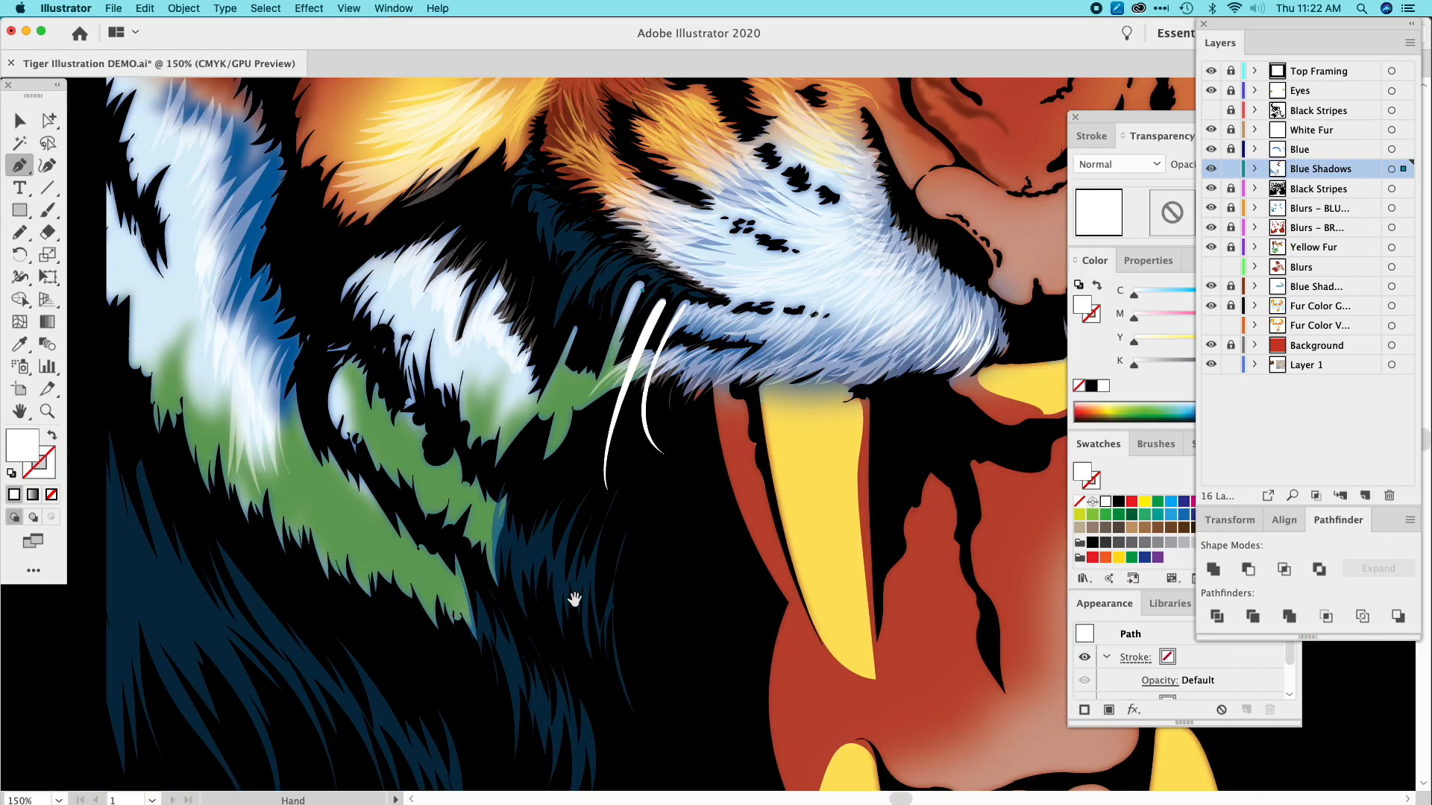
{"action": "left_click_drag", "start_coordinate": [601, 734], "coordinate": [702, 772]}
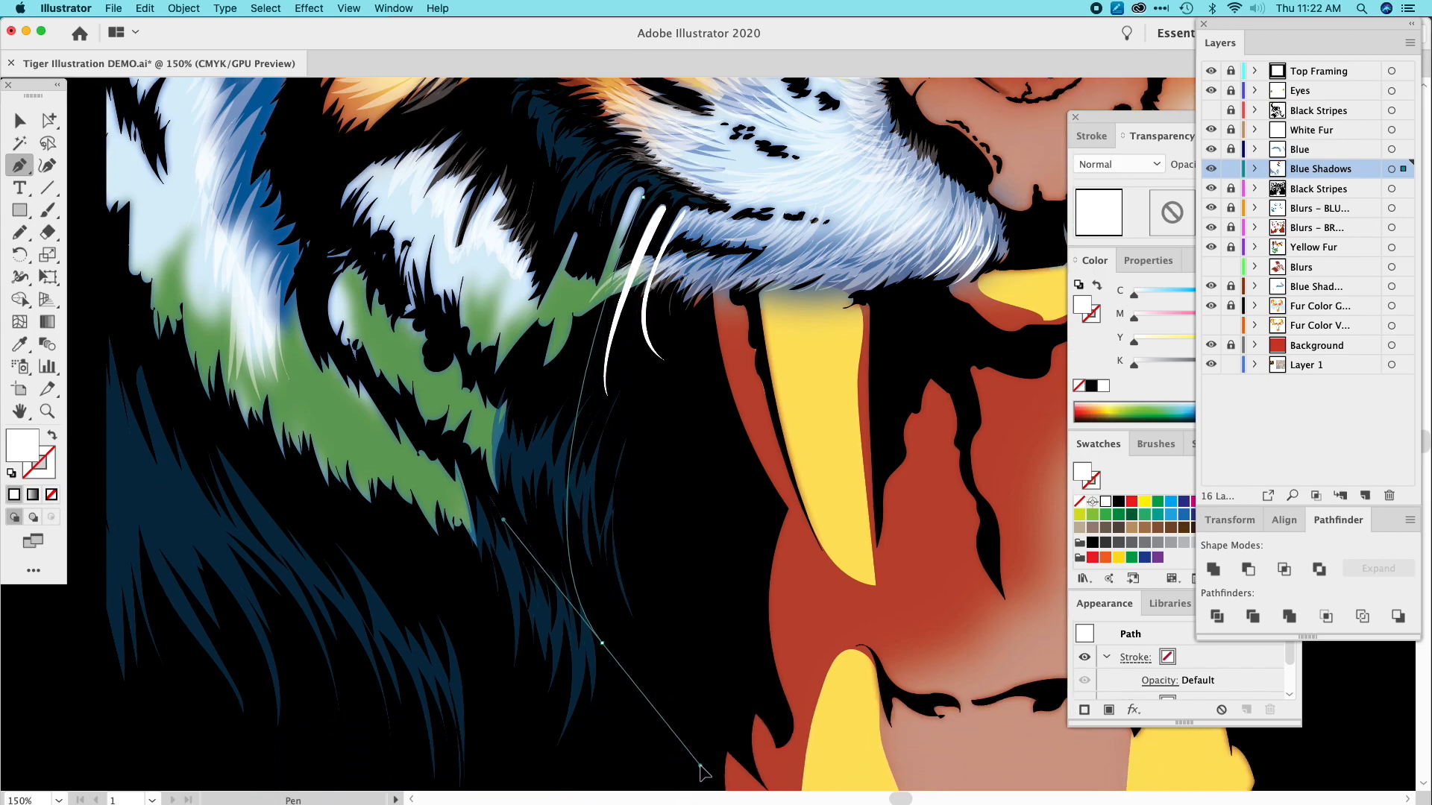
{"action": "left_click", "coordinate": [602, 643]}
{"action": "key", "text": "super+z"}
{"action": "left_click", "coordinate": [602, 643]}
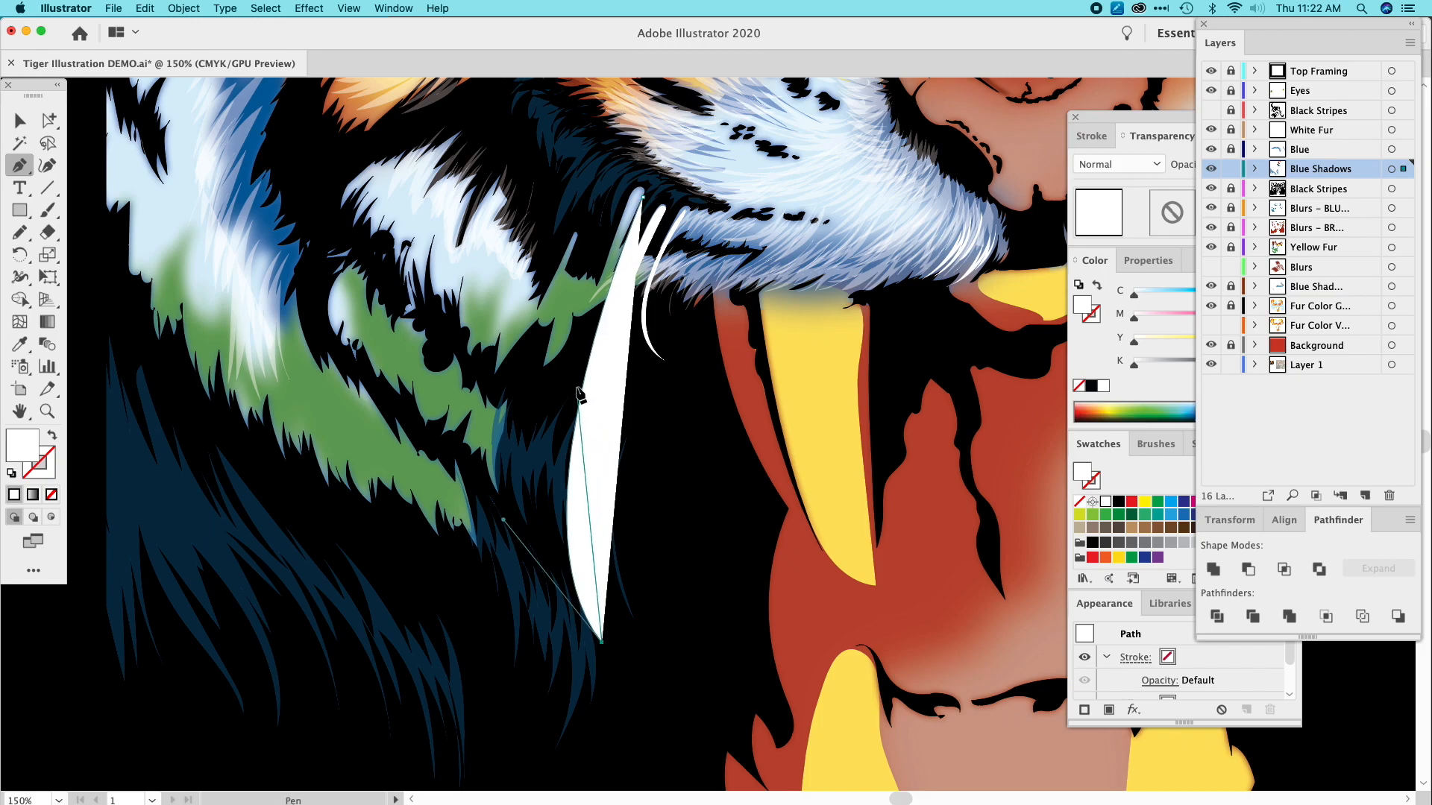
Trace the long whisker's second edge back up to its root and close the path as a thin white shape.
{"action": "left_click_drag", "start_coordinate": [580, 383], "coordinate": [621, 163]}
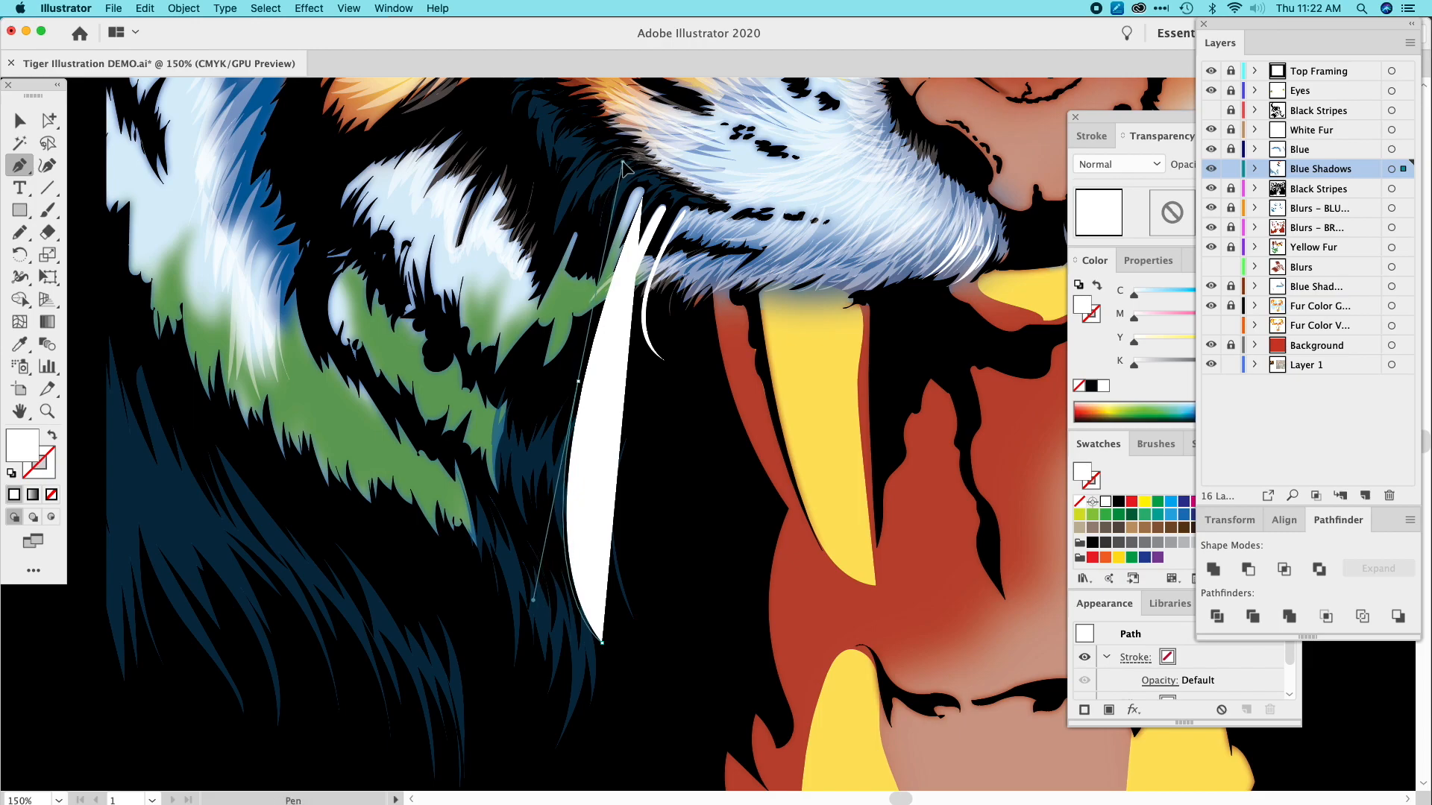
{"action": "left_click", "coordinate": [577, 382]}
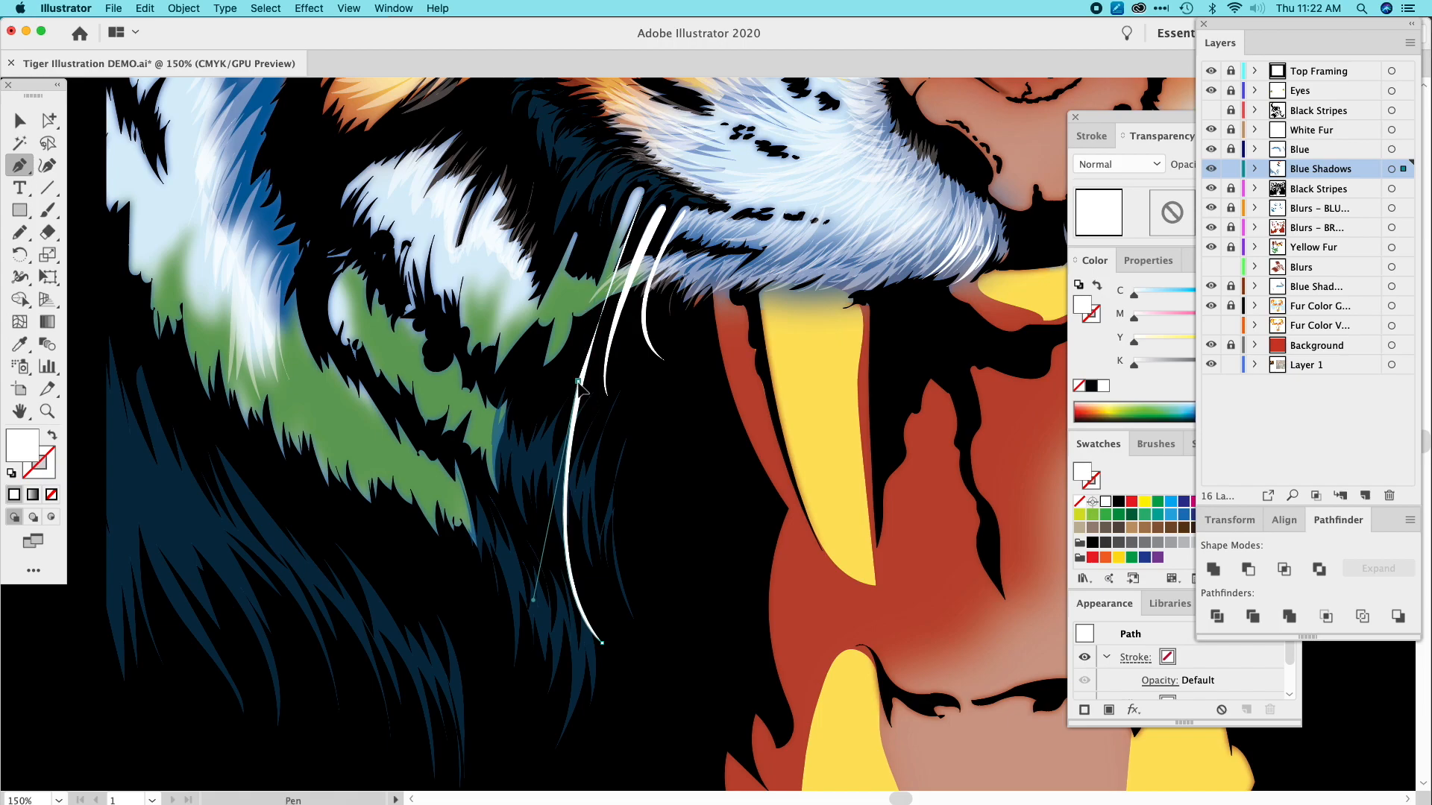
{"action": "left_click", "coordinate": [638, 197]}
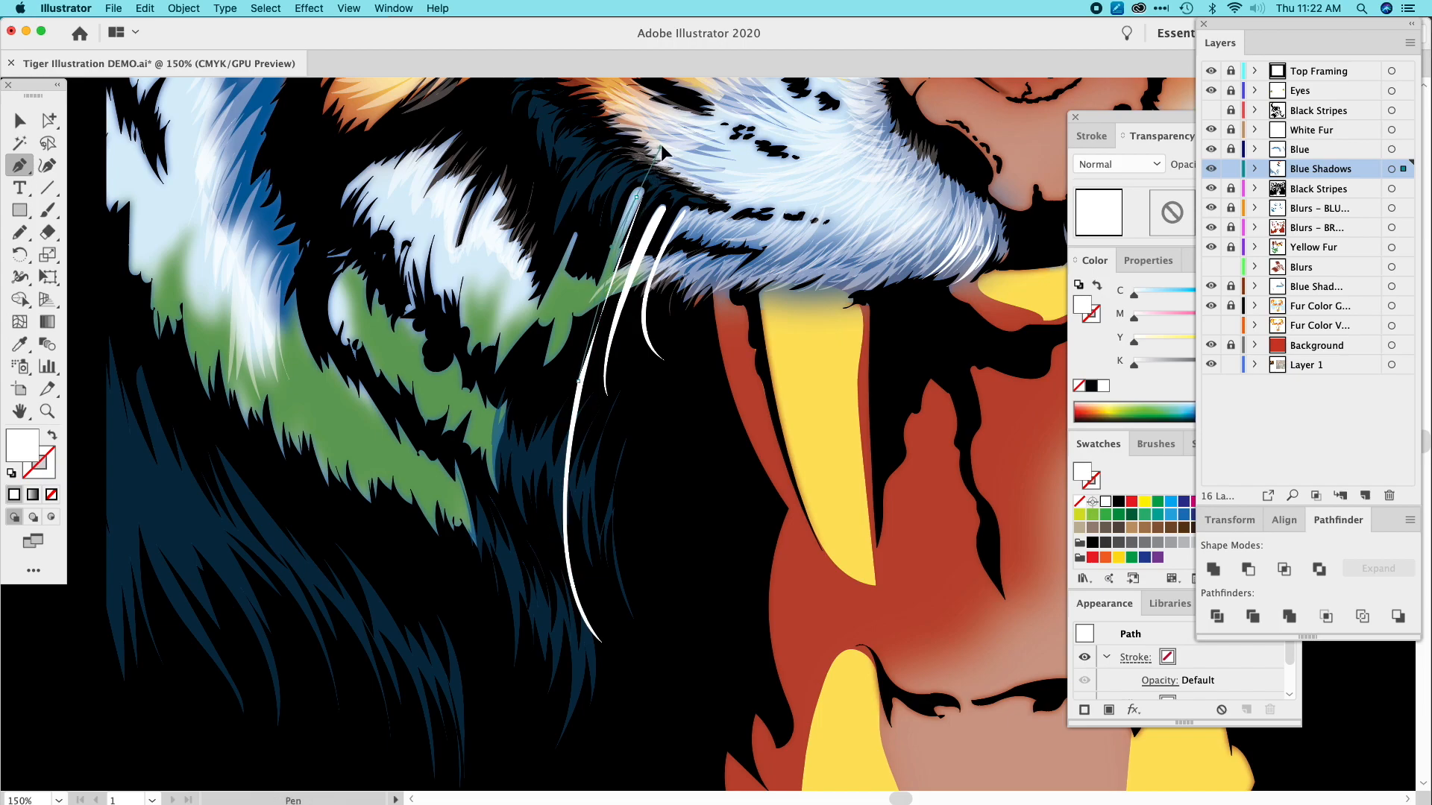
{"action": "left_click_drag", "start_coordinate": [668, 132], "coordinate": [668, 132]}
{"action": "left_click", "coordinate": [636, 197]}
{"action": "left_click_drag", "start_coordinate": [645, 198], "coordinate": [644, 207]}
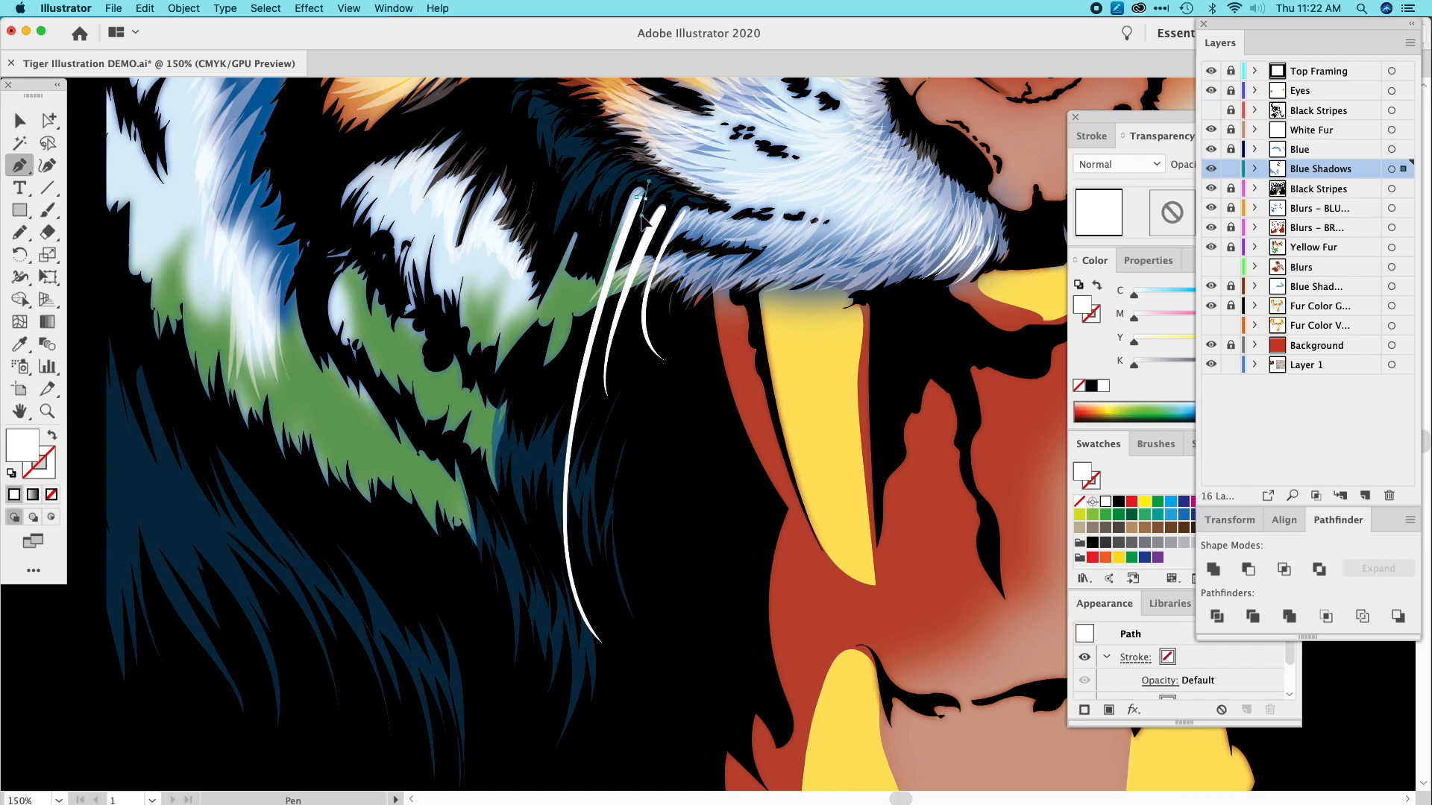
Reshape the middle white whisker by adjusting its curve handles and root anchor with direct selection.
{"action": "left_click", "coordinate": [49, 121]}
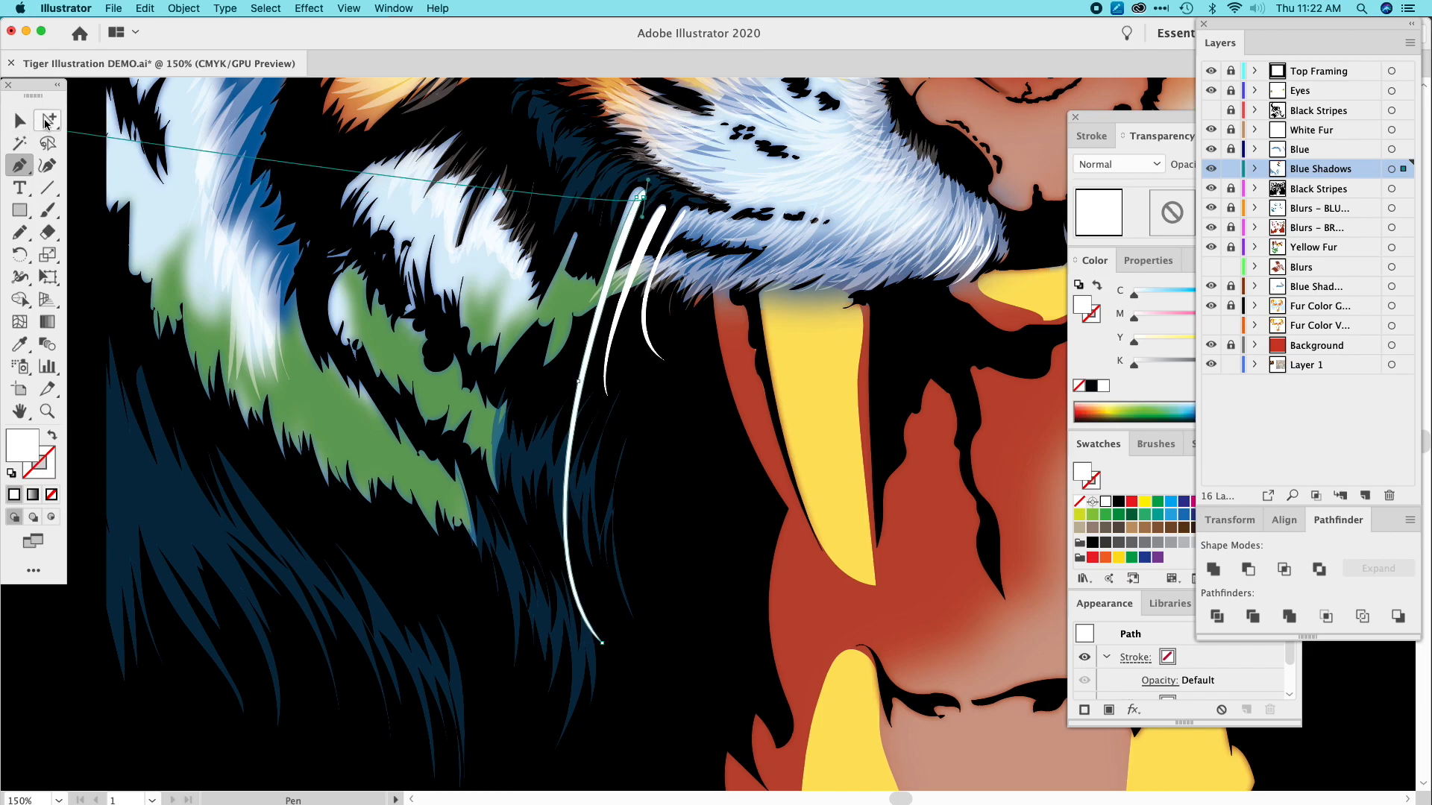
{"action": "left_click", "coordinate": [114, 123]}
{"action": "left_click", "coordinate": [663, 232]}
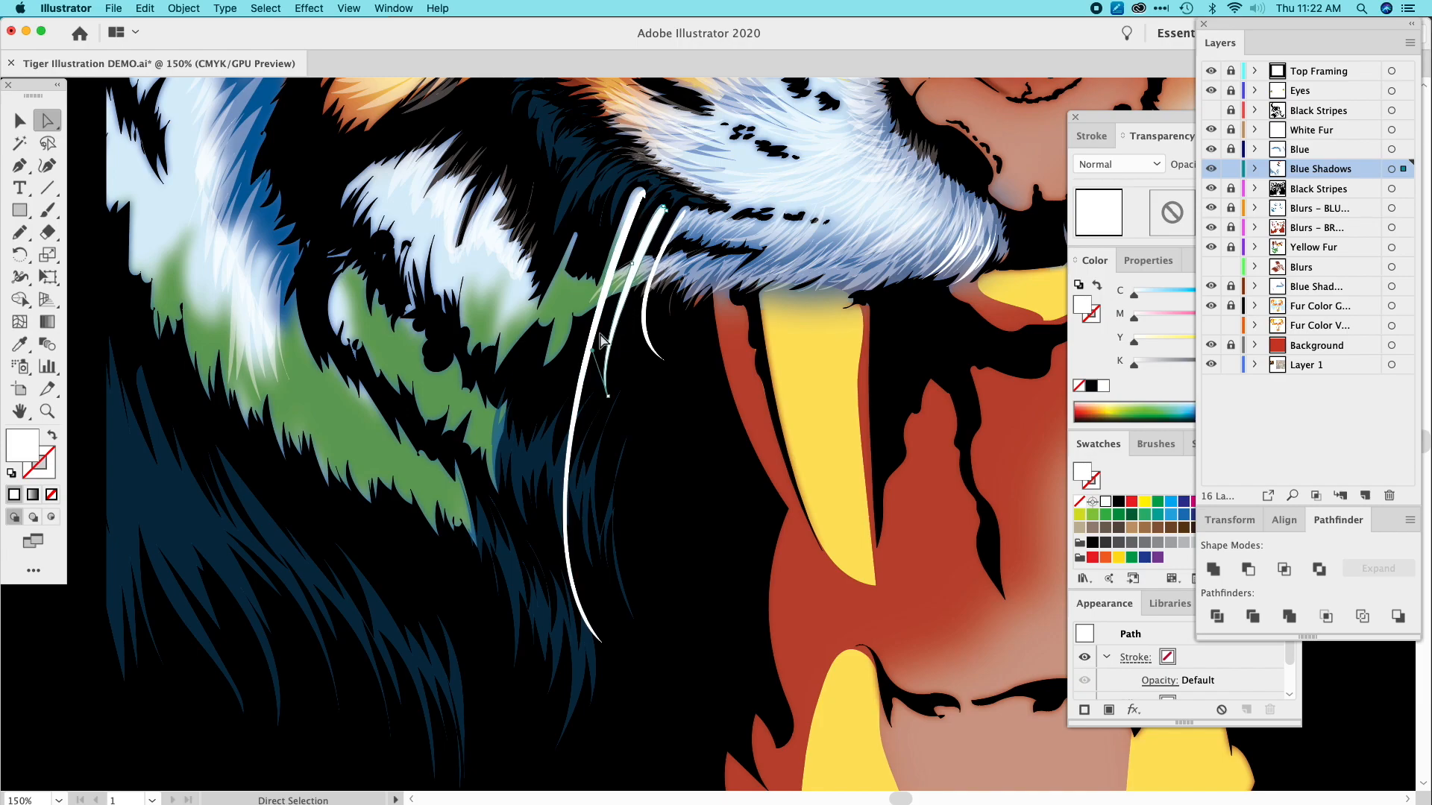
{"action": "left_click_drag", "start_coordinate": [594, 357], "coordinate": [598, 349]}
{"action": "left_click_drag", "start_coordinate": [633, 264], "coordinate": [635, 258]}
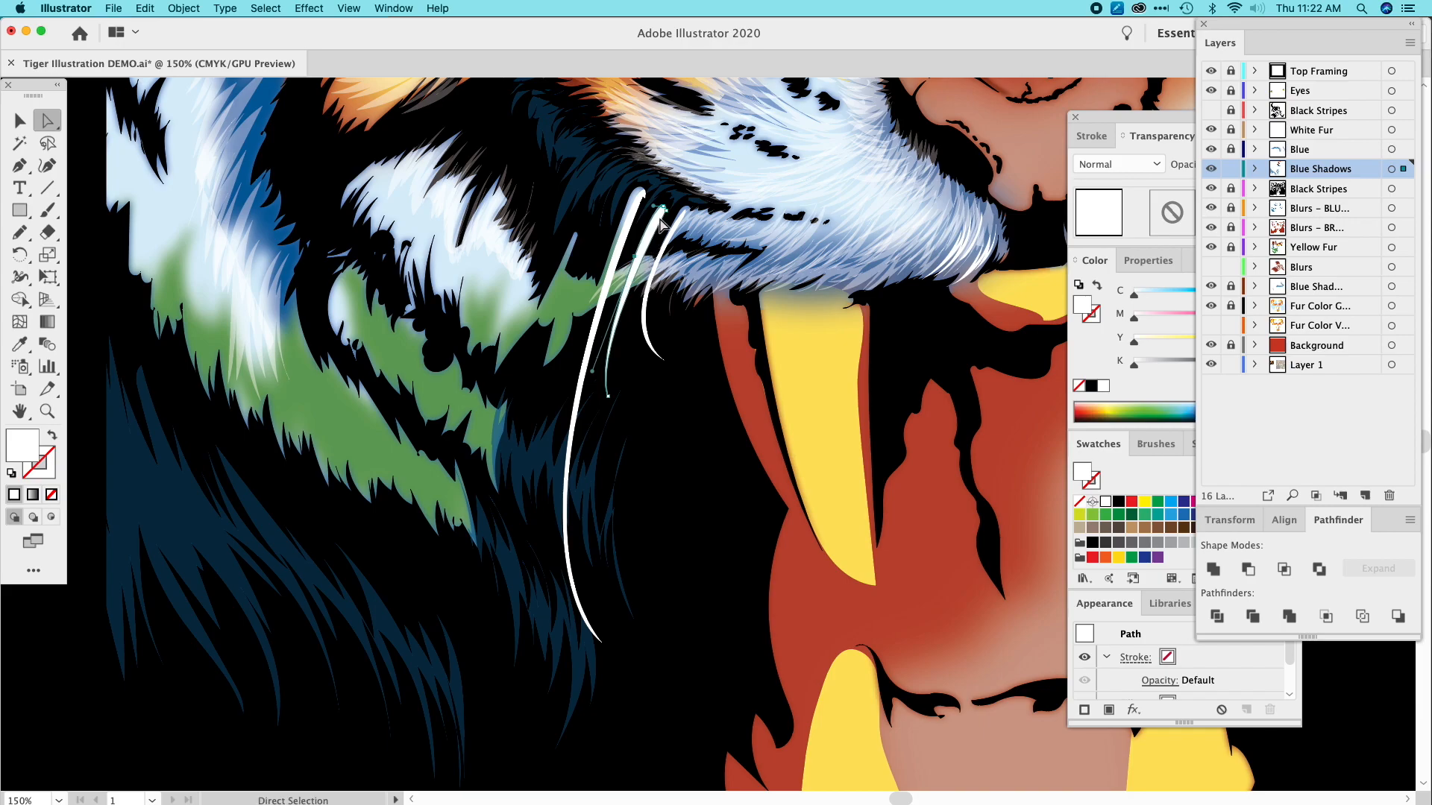
{"action": "left_click", "coordinate": [658, 213]}
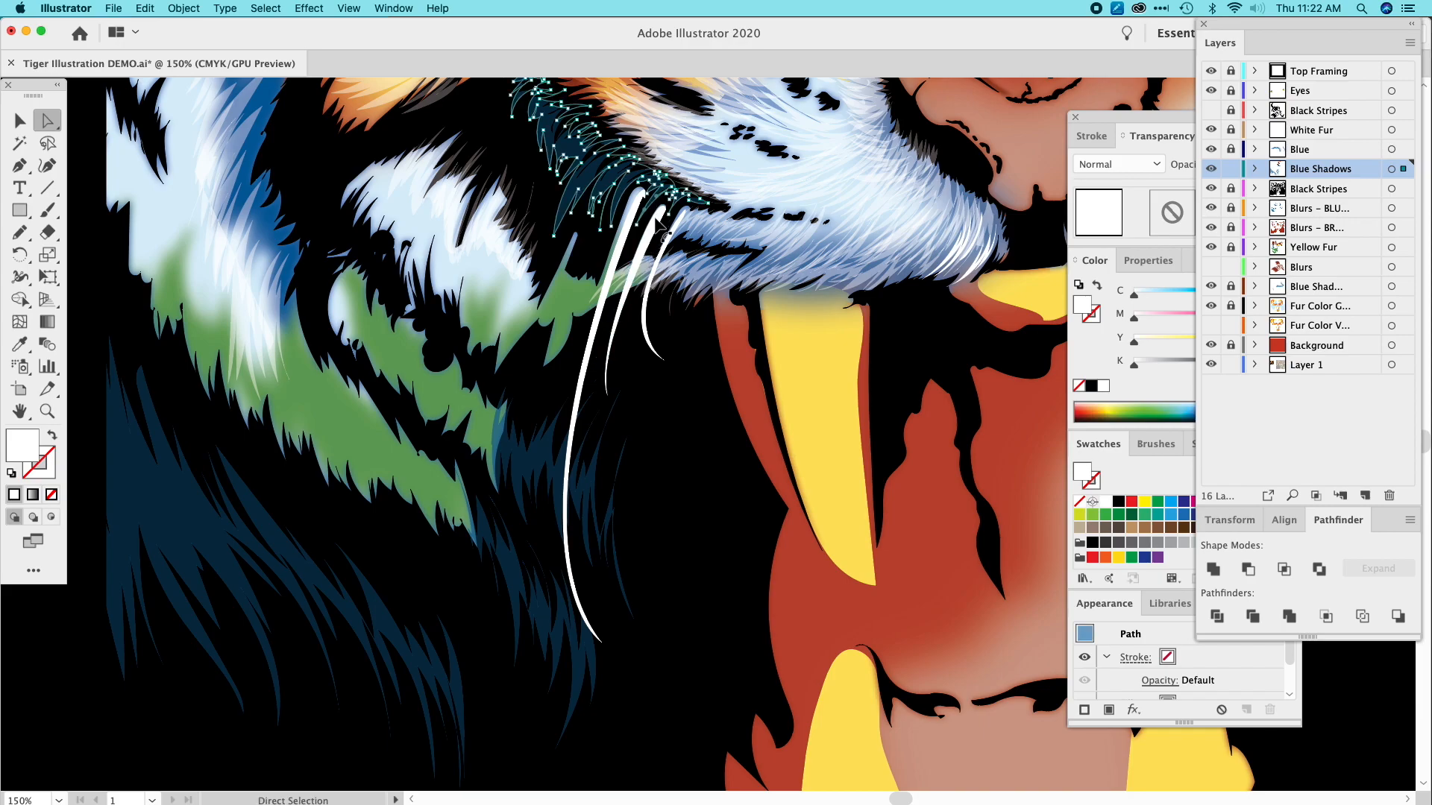
{"action": "left_click", "coordinate": [653, 232]}
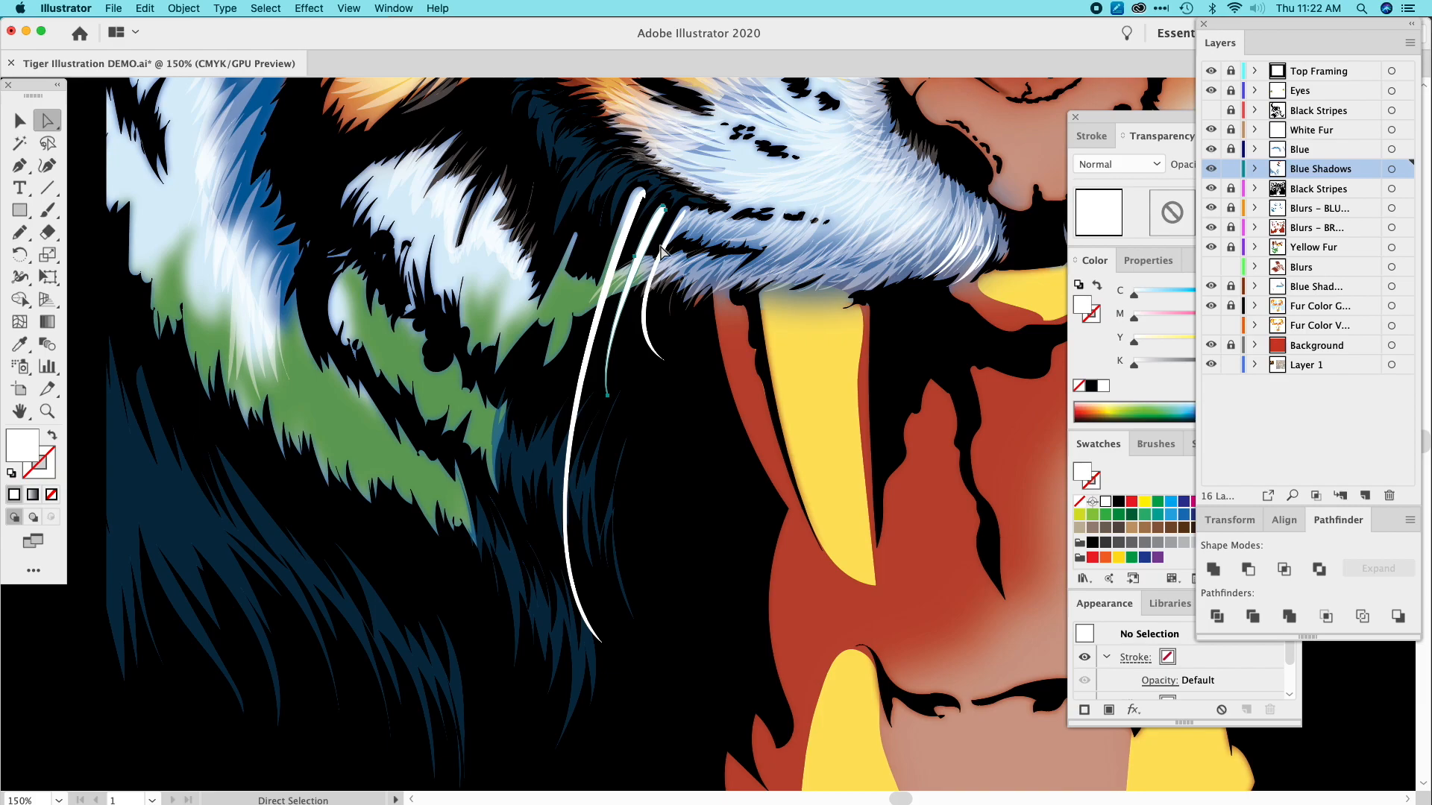
{"action": "left_click", "coordinate": [660, 245]}
{"action": "left_click", "coordinate": [654, 236]}
{"action": "left_click", "coordinate": [663, 209]}
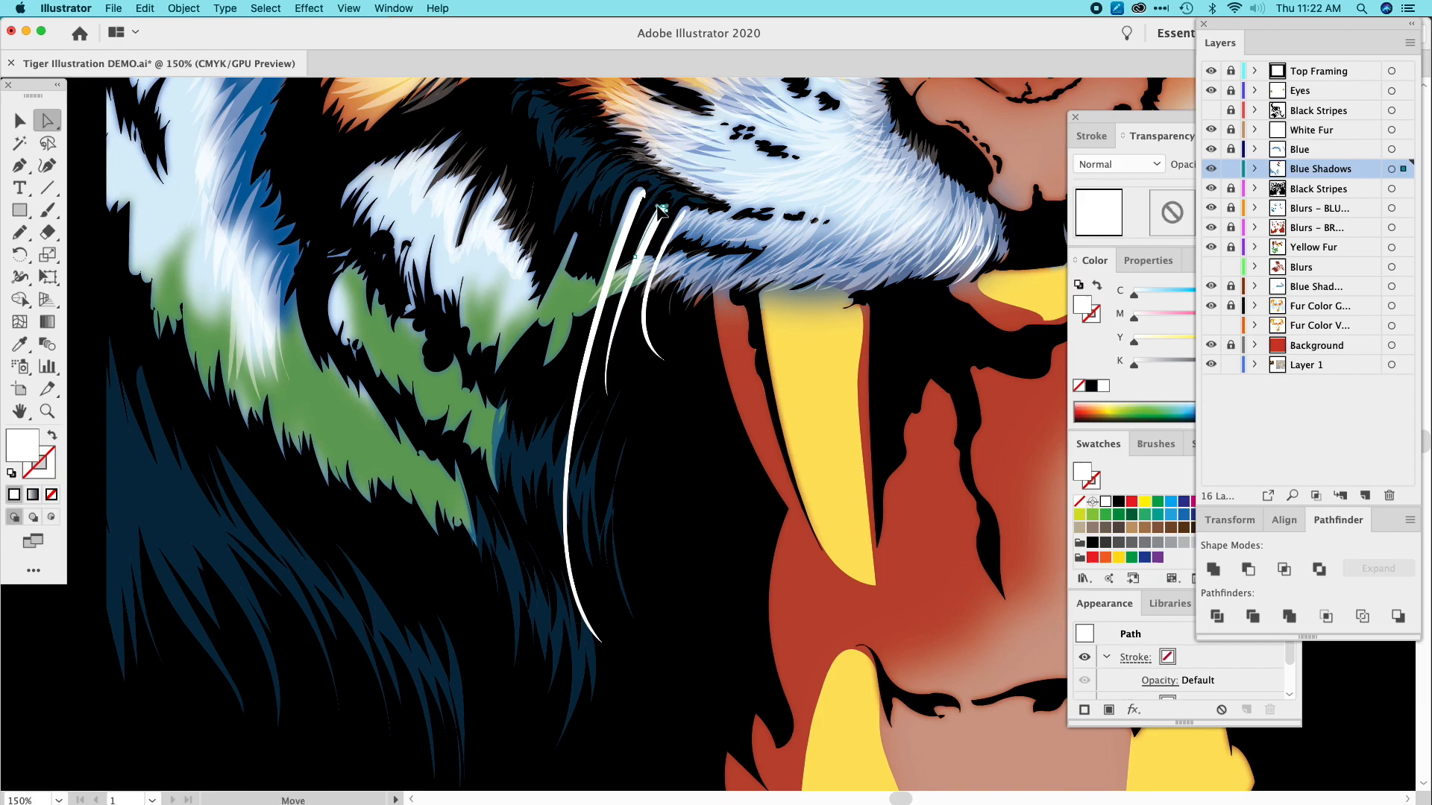
{"action": "left_click", "coordinate": [666, 433]}
Select the three white whiskers beside the left muzzle and delete them.
{"action": "key", "text": "super+minus"}
{"action": "key", "text": "super+minus"}
{"action": "key", "text": "super+minus"}
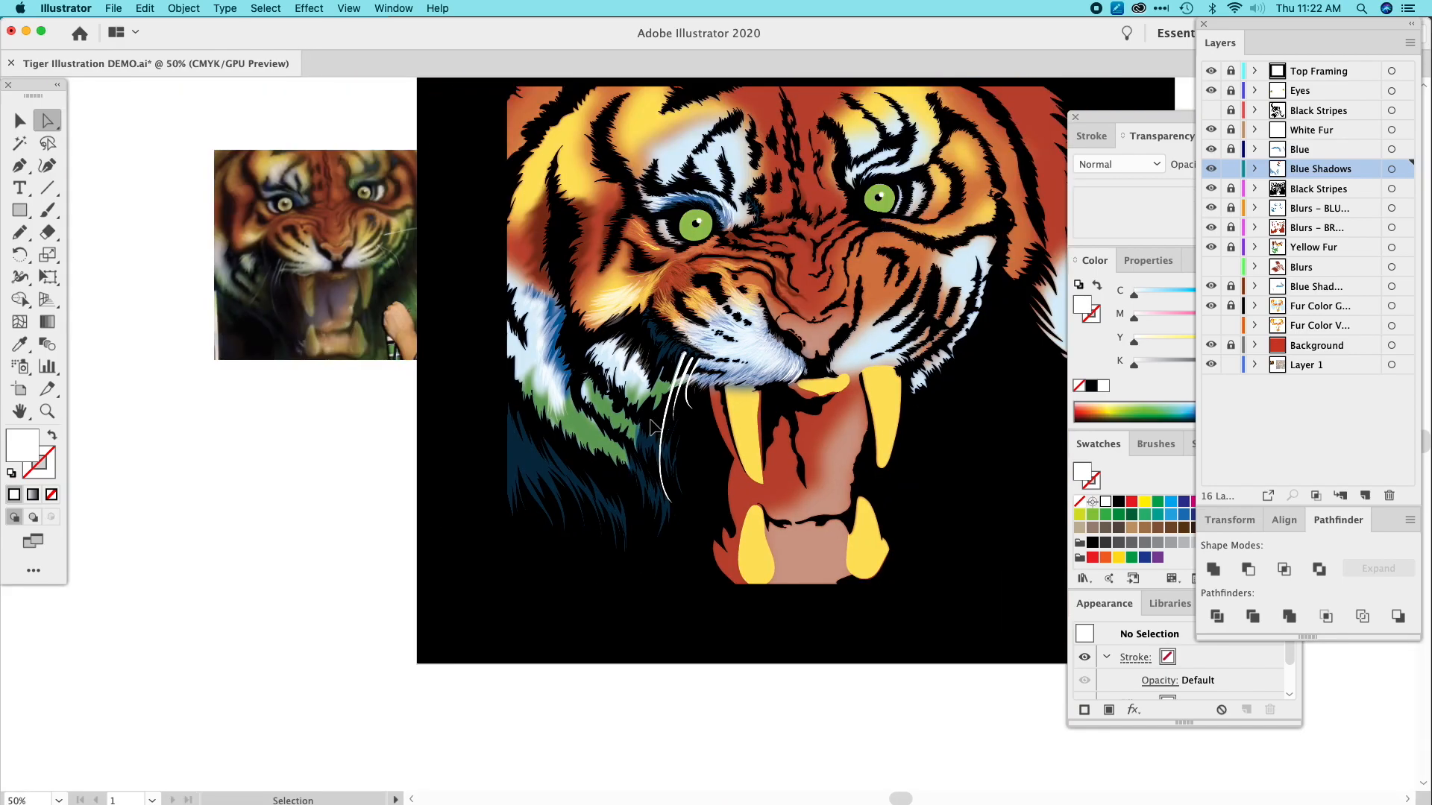
{"action": "left_click", "coordinate": [683, 419]}
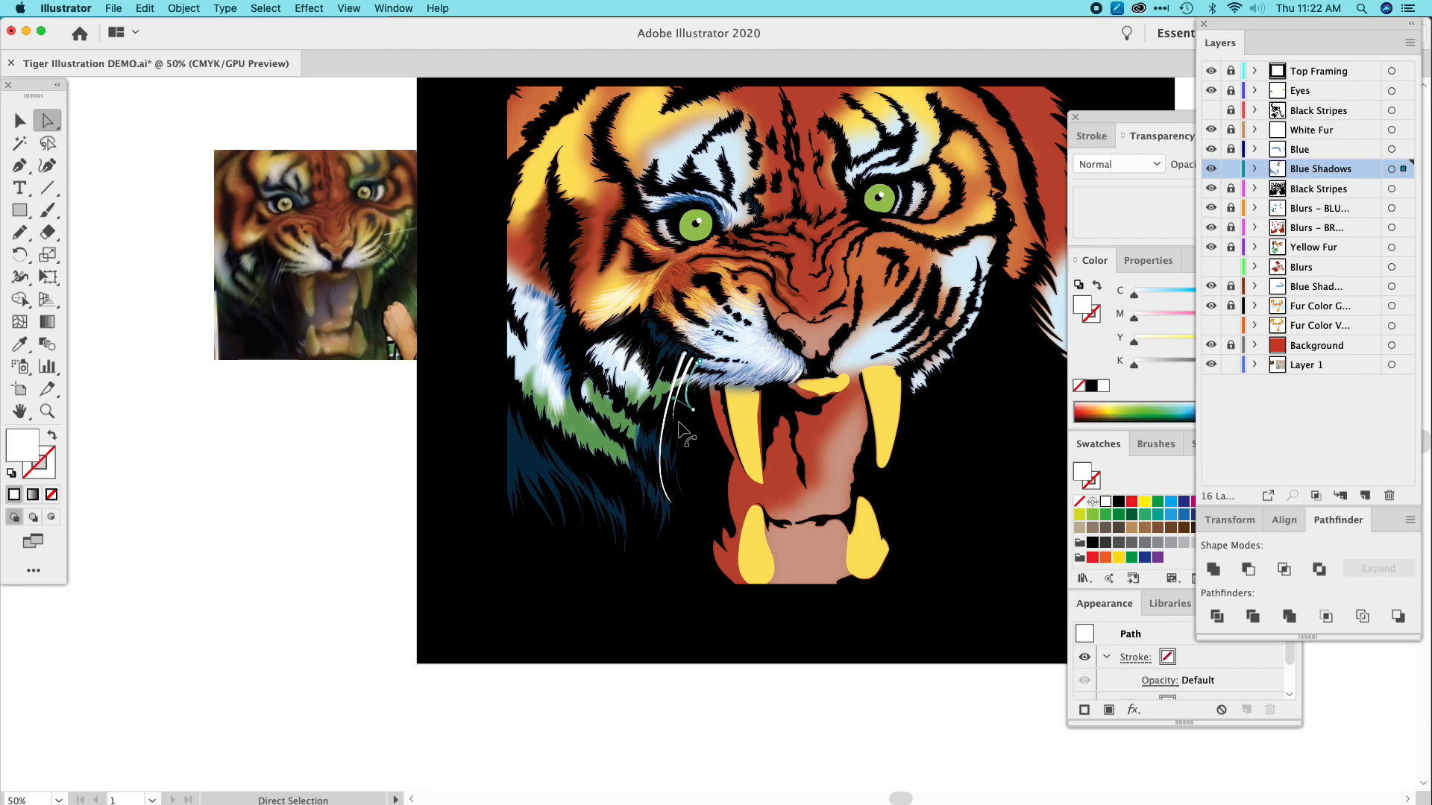
{"action": "left_click", "coordinate": [683, 419]}
{"action": "left_click", "coordinate": [680, 410]}
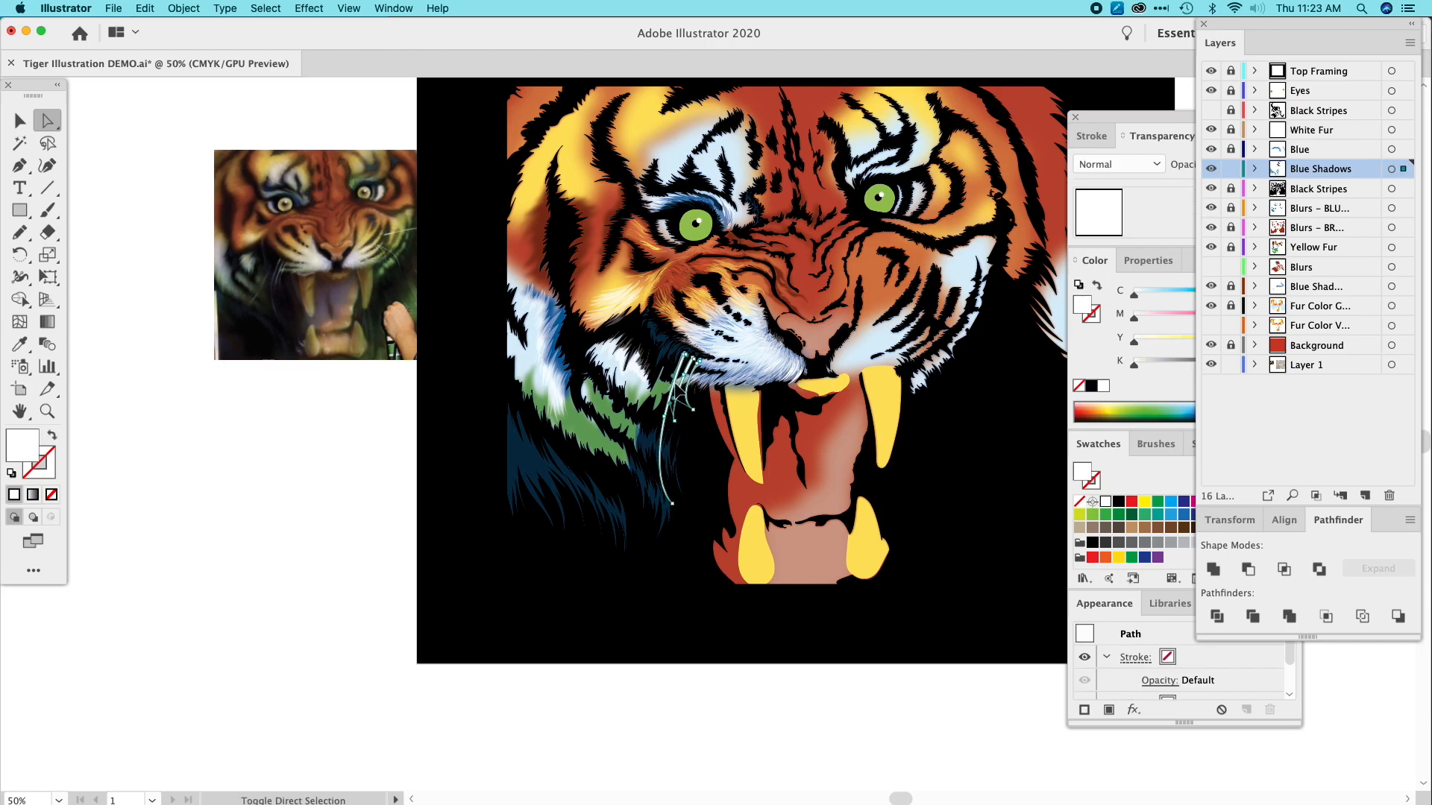
{"action": "key", "text": "Delete"}
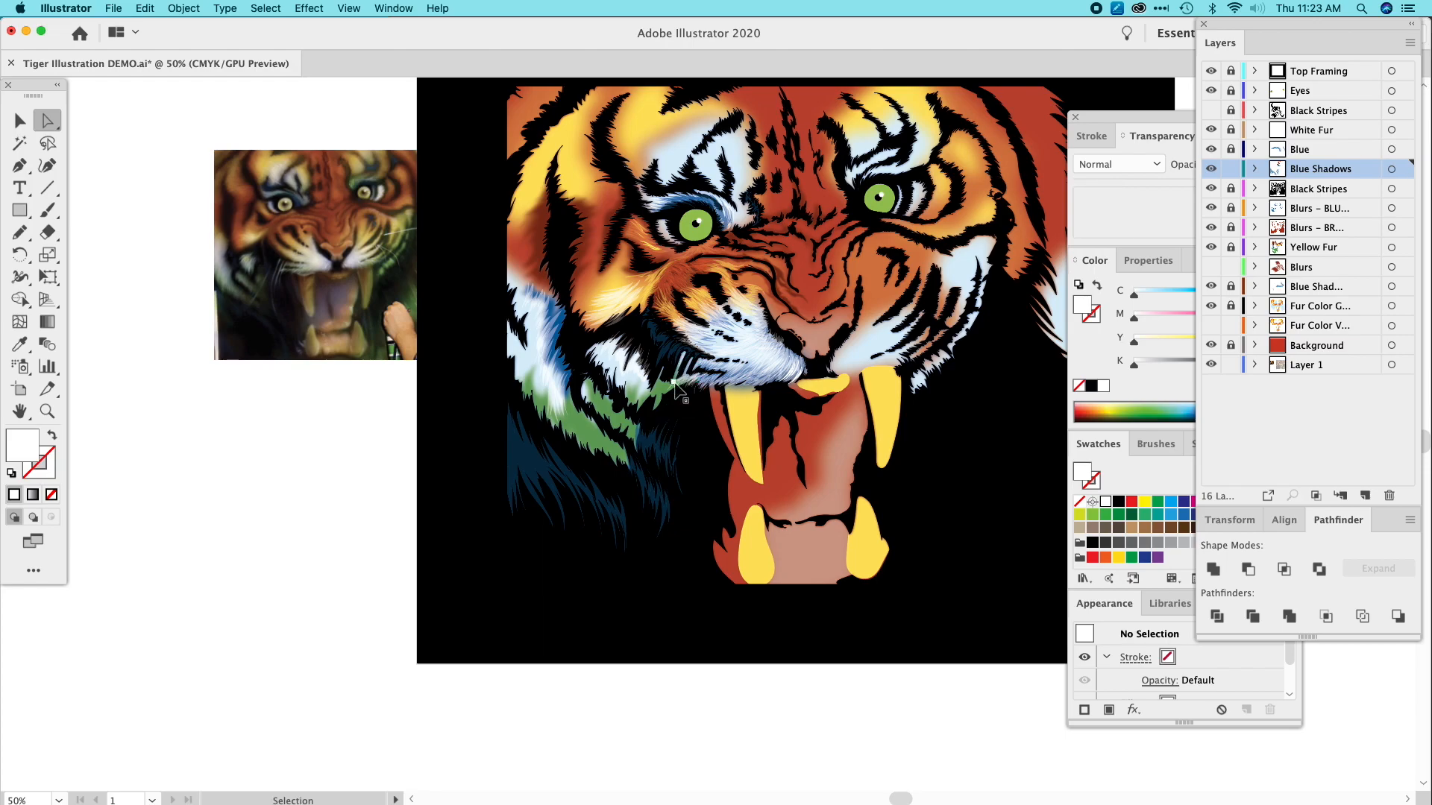
Draw a closed, slim white whisker with the Pen tool from the left muzzle root, curving down beside the upper fang.
{"action": "key", "text": "super+equal"}
{"action": "left_click_drag", "start_coordinate": [677, 384], "coordinate": [488, 413]}
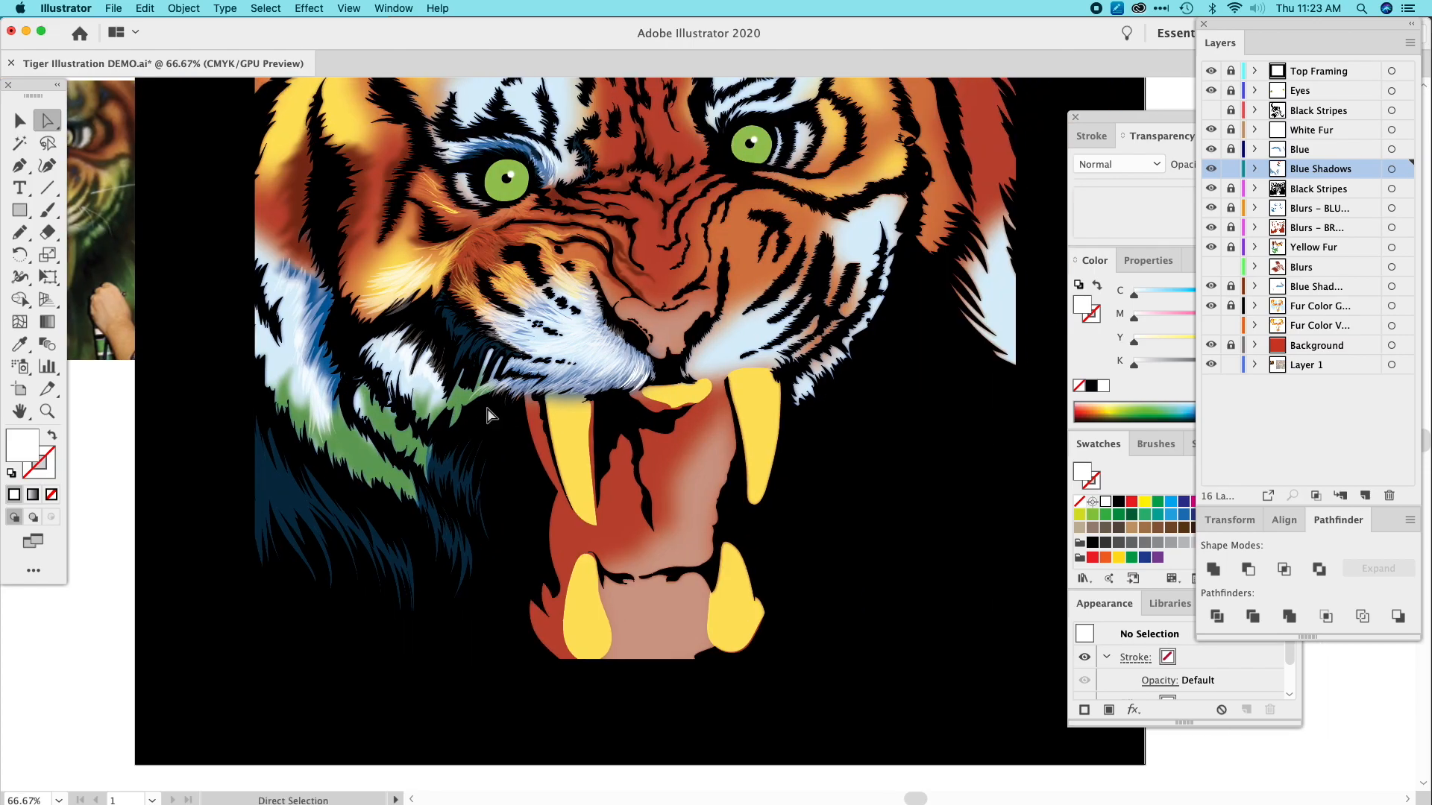
{"action": "key", "text": "super+equal"}
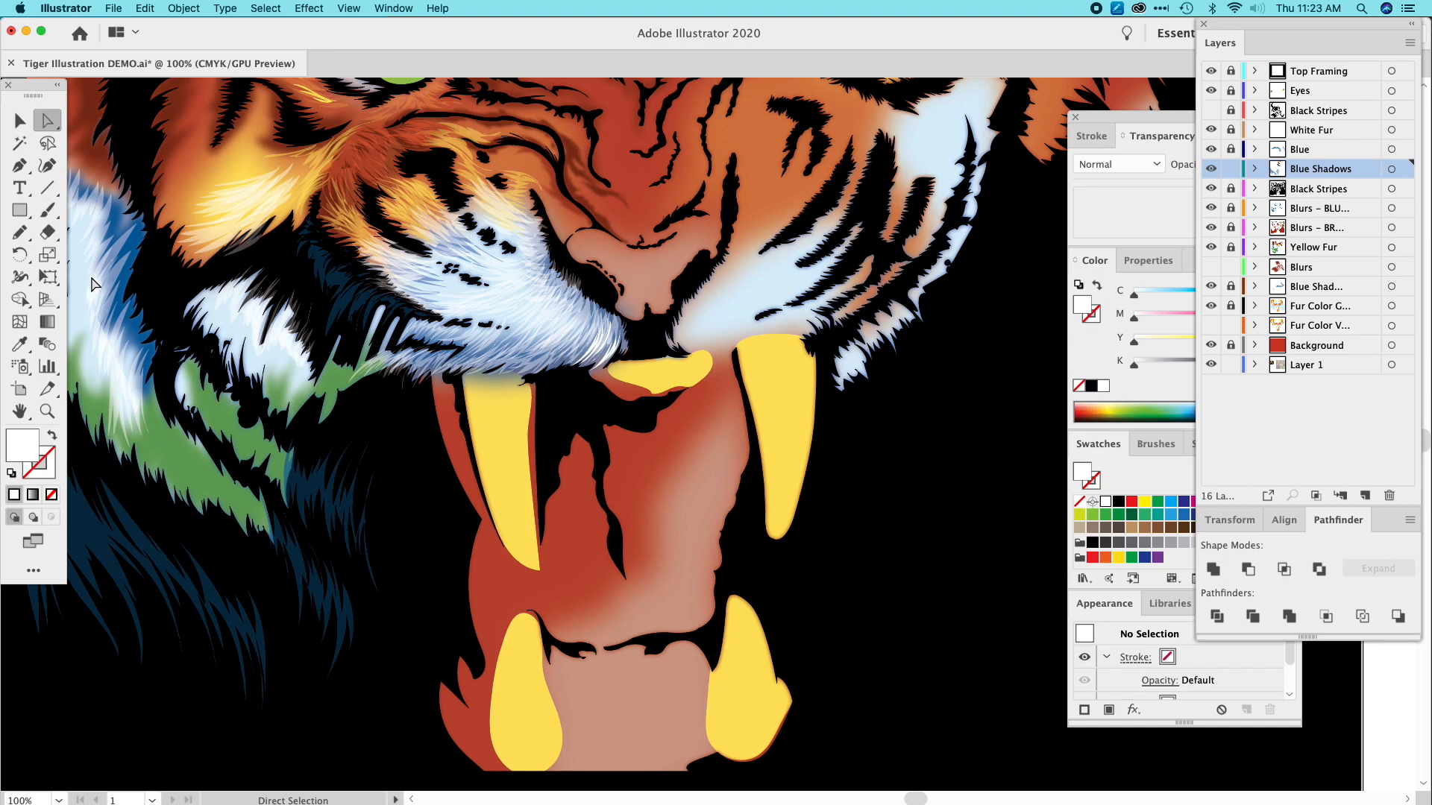
{"action": "left_click", "coordinate": [20, 165]}
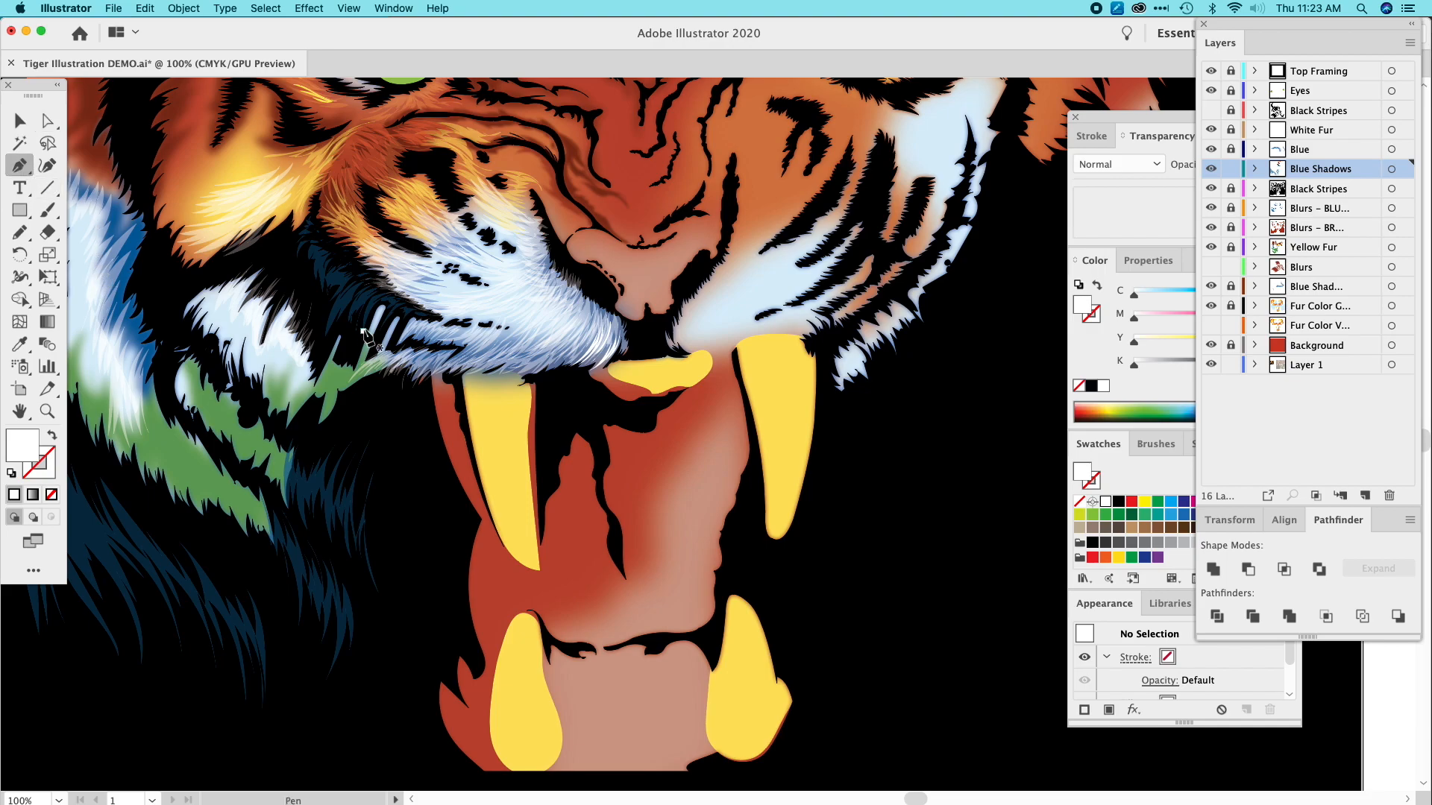
{"action": "left_click", "coordinate": [412, 321]}
{"action": "left_click_drag", "start_coordinate": [382, 496], "coordinate": [408, 545]}
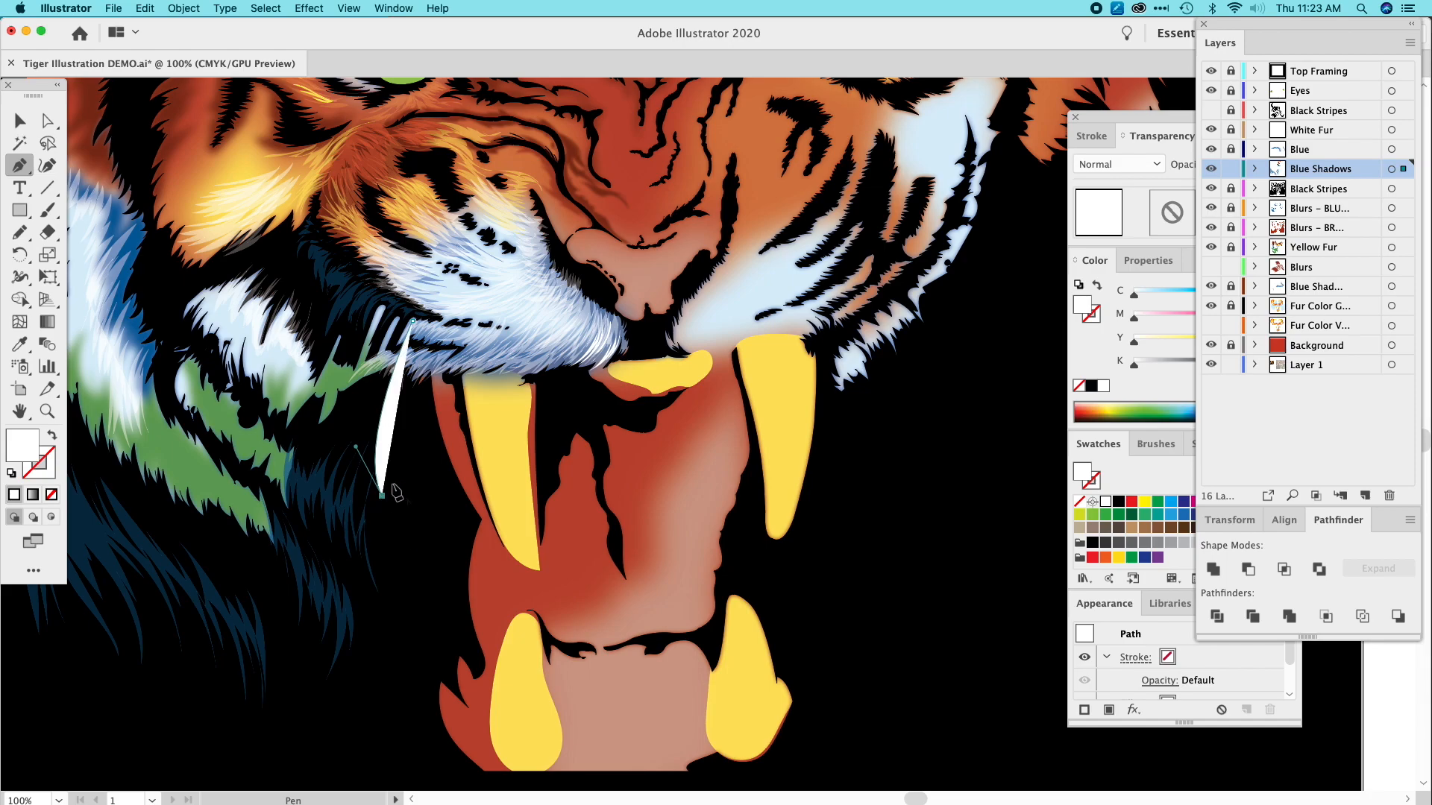
{"action": "left_click_drag", "start_coordinate": [412, 321], "coordinate": [460, 197]}
{"action": "left_click", "coordinate": [411, 325], "text": "alt"}
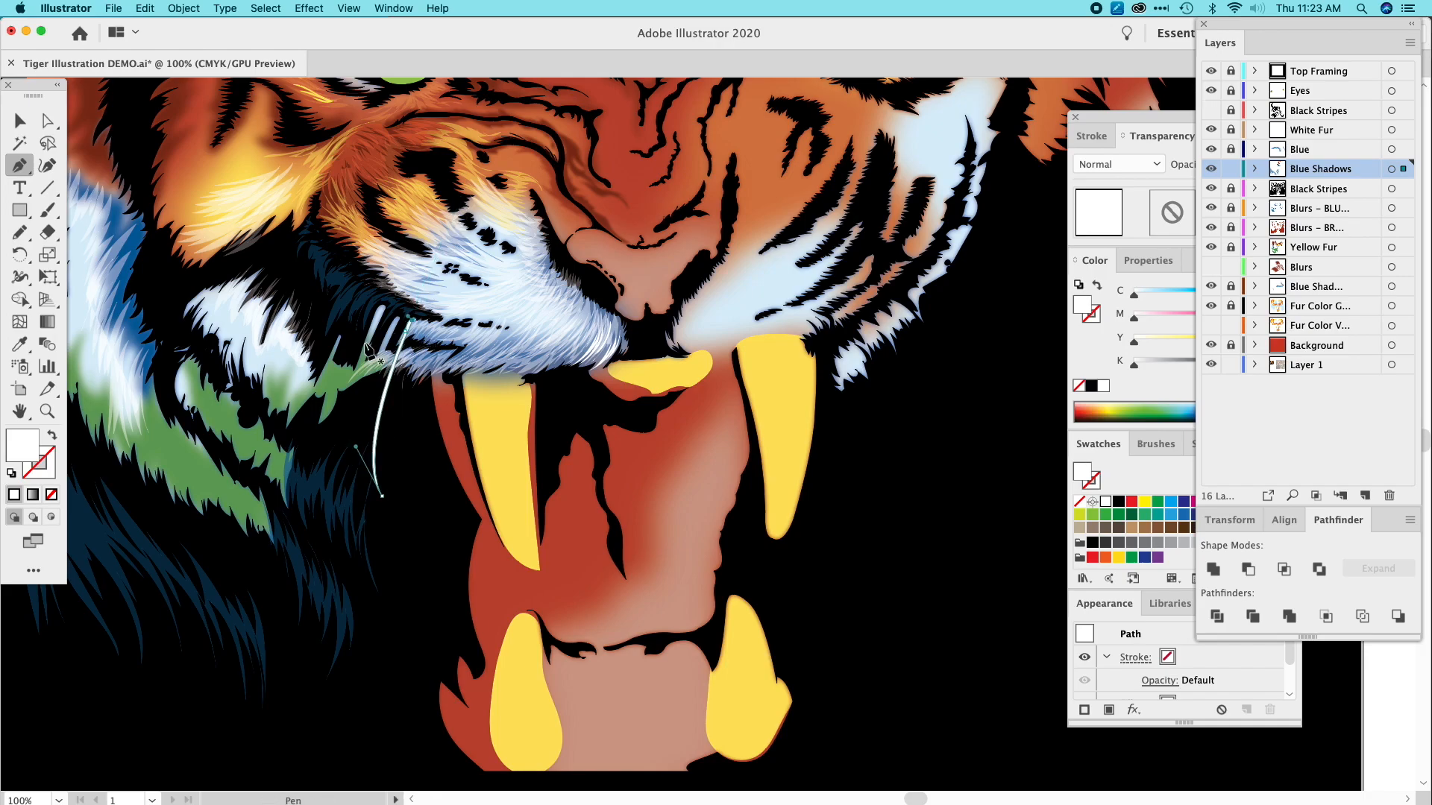
Fill the new whisker with the pale blue sampled from the left cheek fur and deselect it.
{"action": "left_click", "coordinate": [20, 344]}
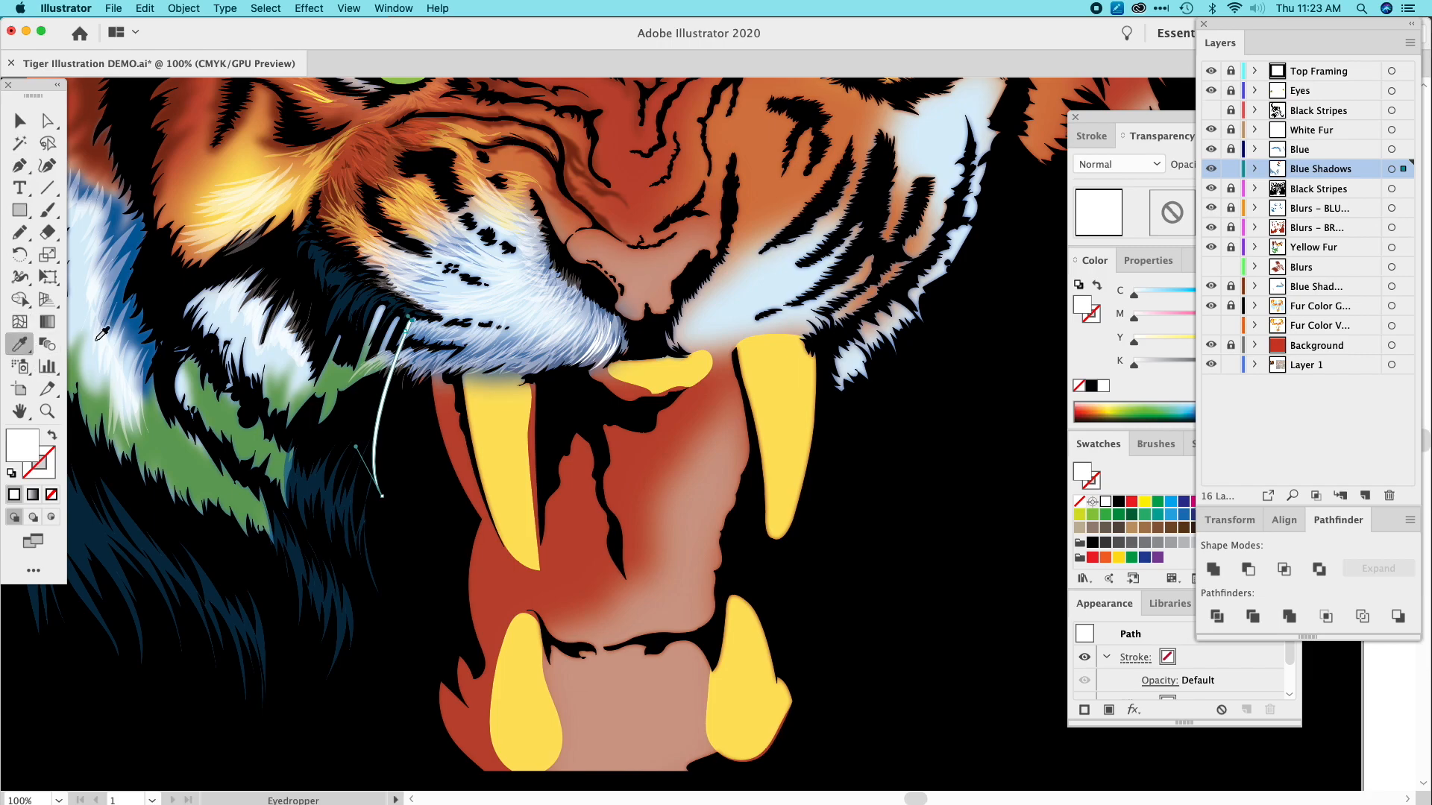
{"action": "left_click_drag", "start_coordinate": [132, 288], "coordinate": [201, 292]}
{"action": "left_click", "coordinate": [125, 321]}
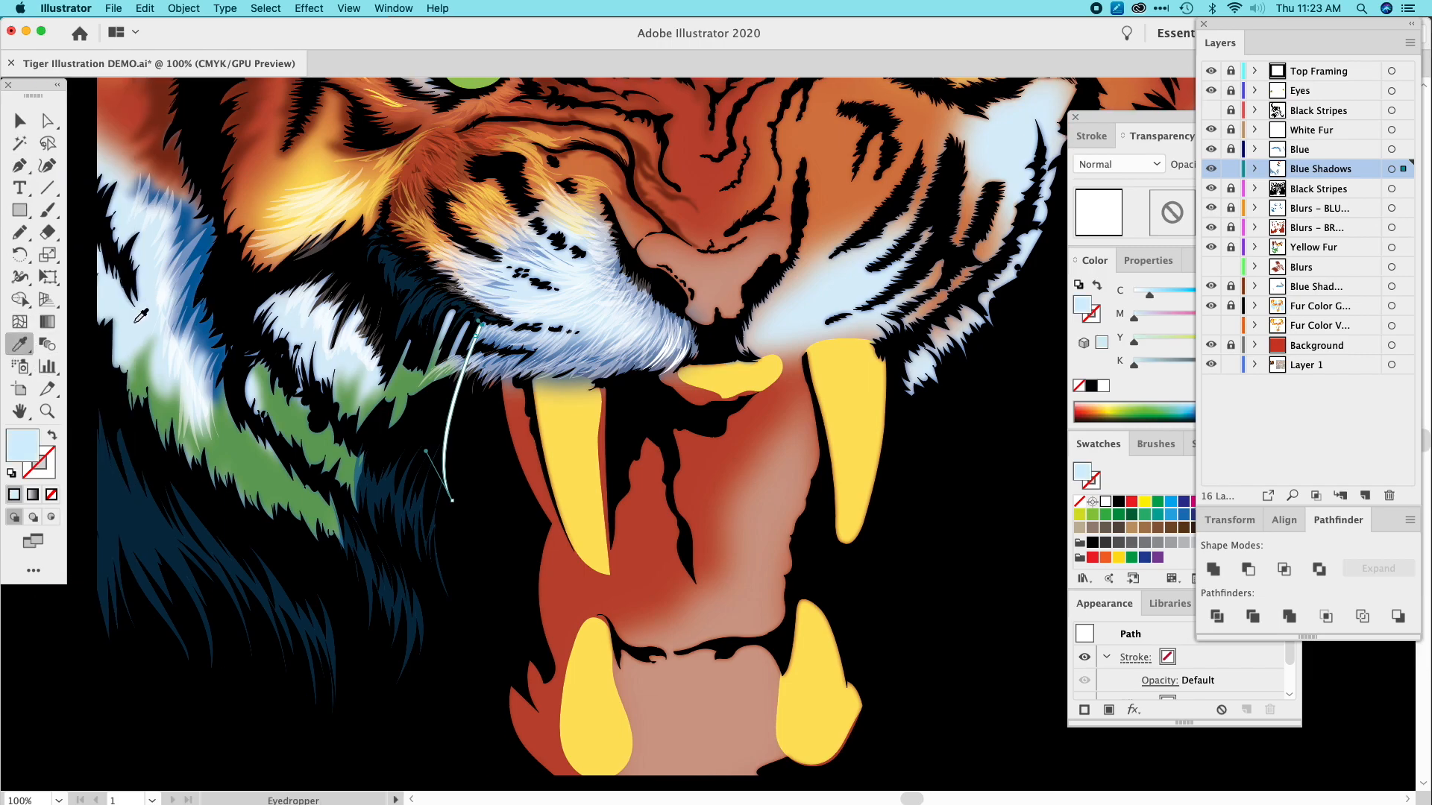
{"action": "left_click", "coordinate": [20, 120]}
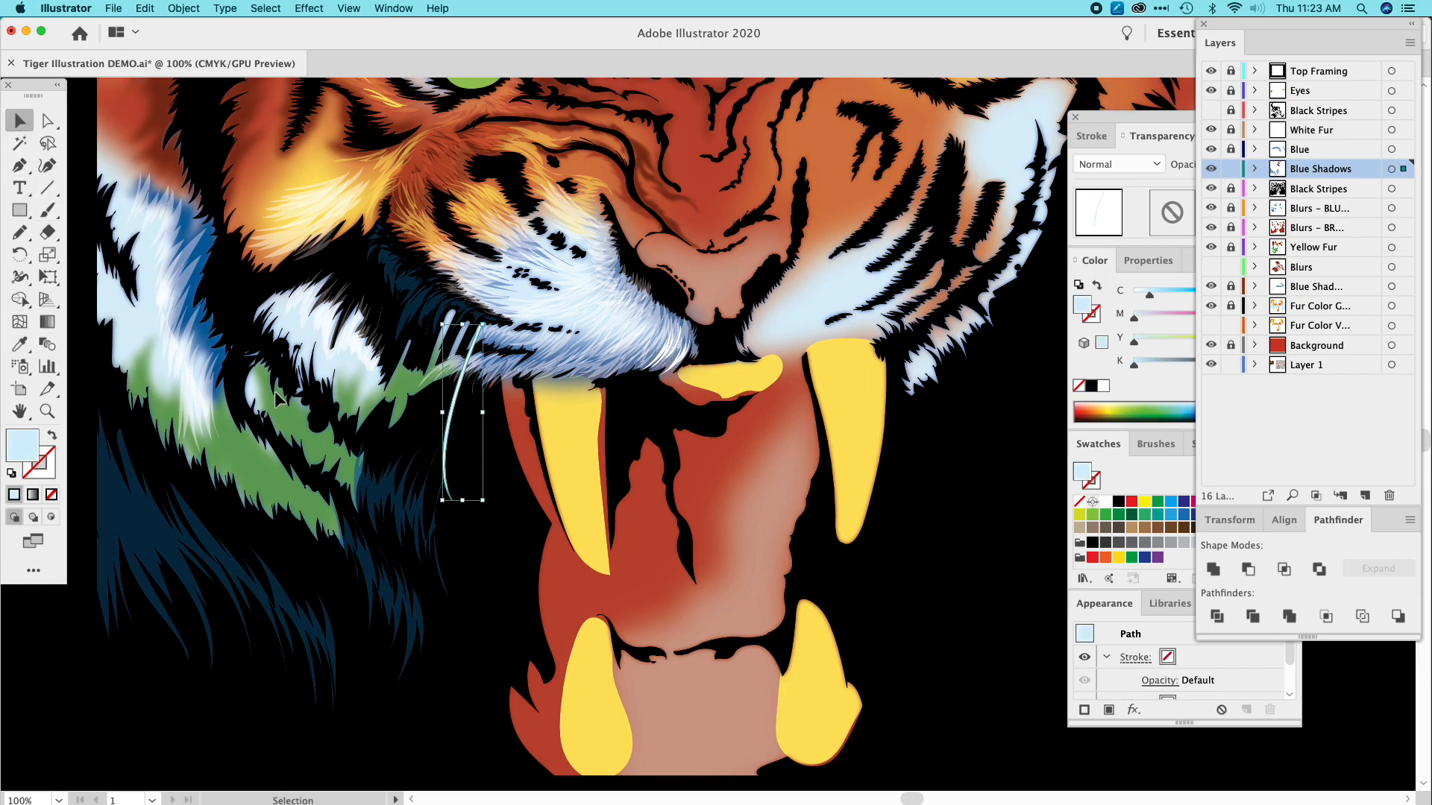
{"action": "left_click", "coordinate": [275, 392]}
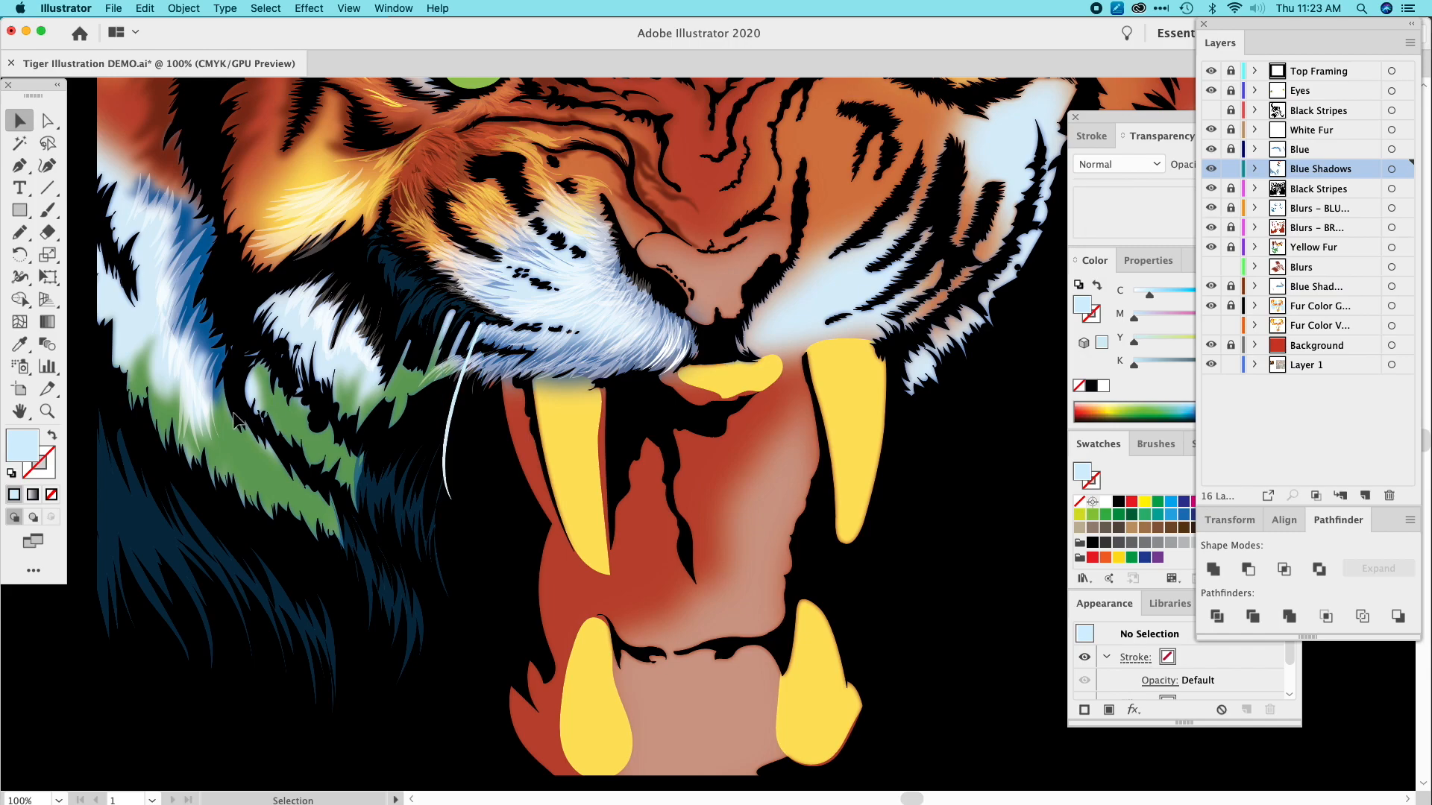
Draw a short, pale blue tapered fur strand with the Pen tool at the muzzle's lower lip edge below the nose.
{"action": "scroll", "coordinate": [511, 417], "scroll_direction": "right", "scroll_amount": 3}
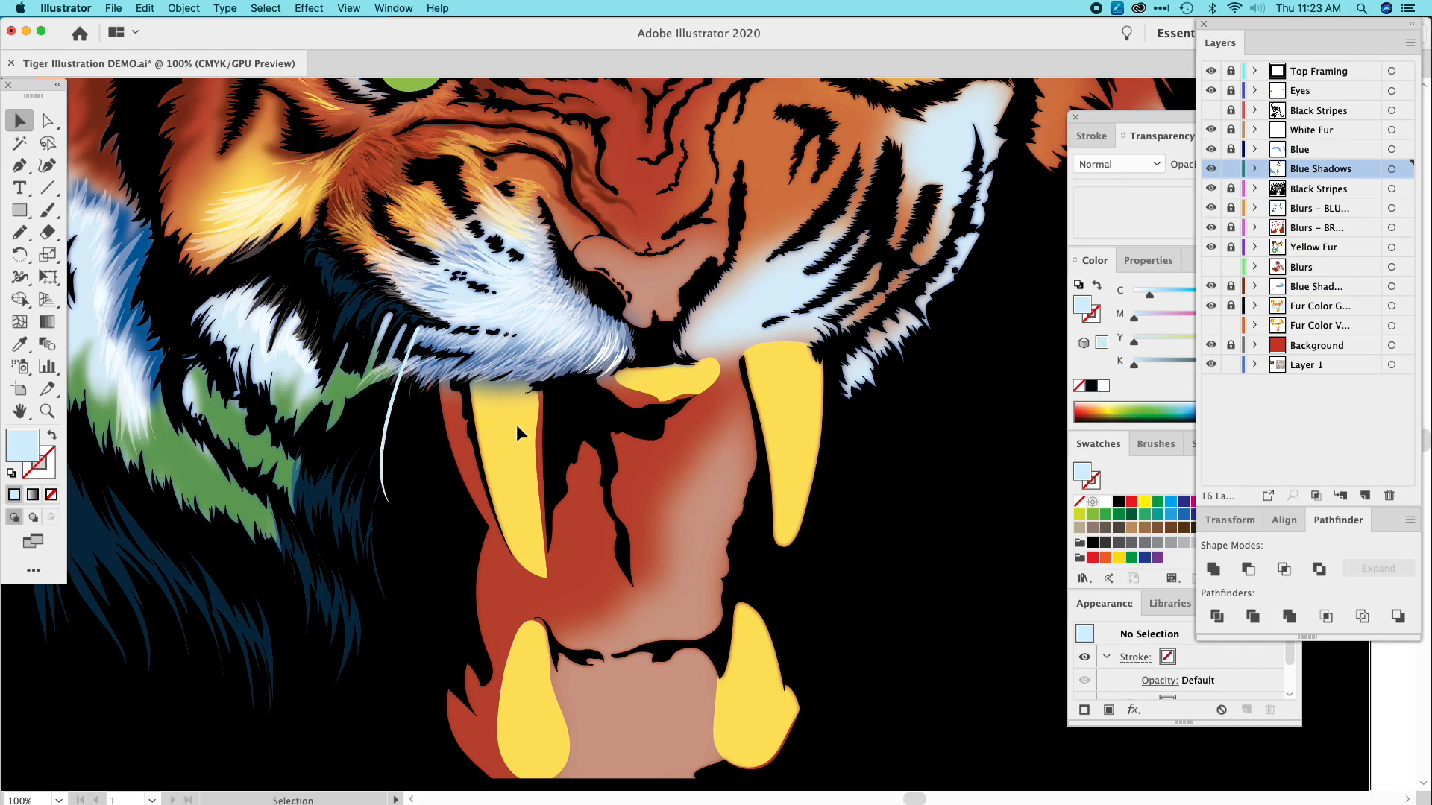
{"action": "left_click", "coordinate": [20, 165]}
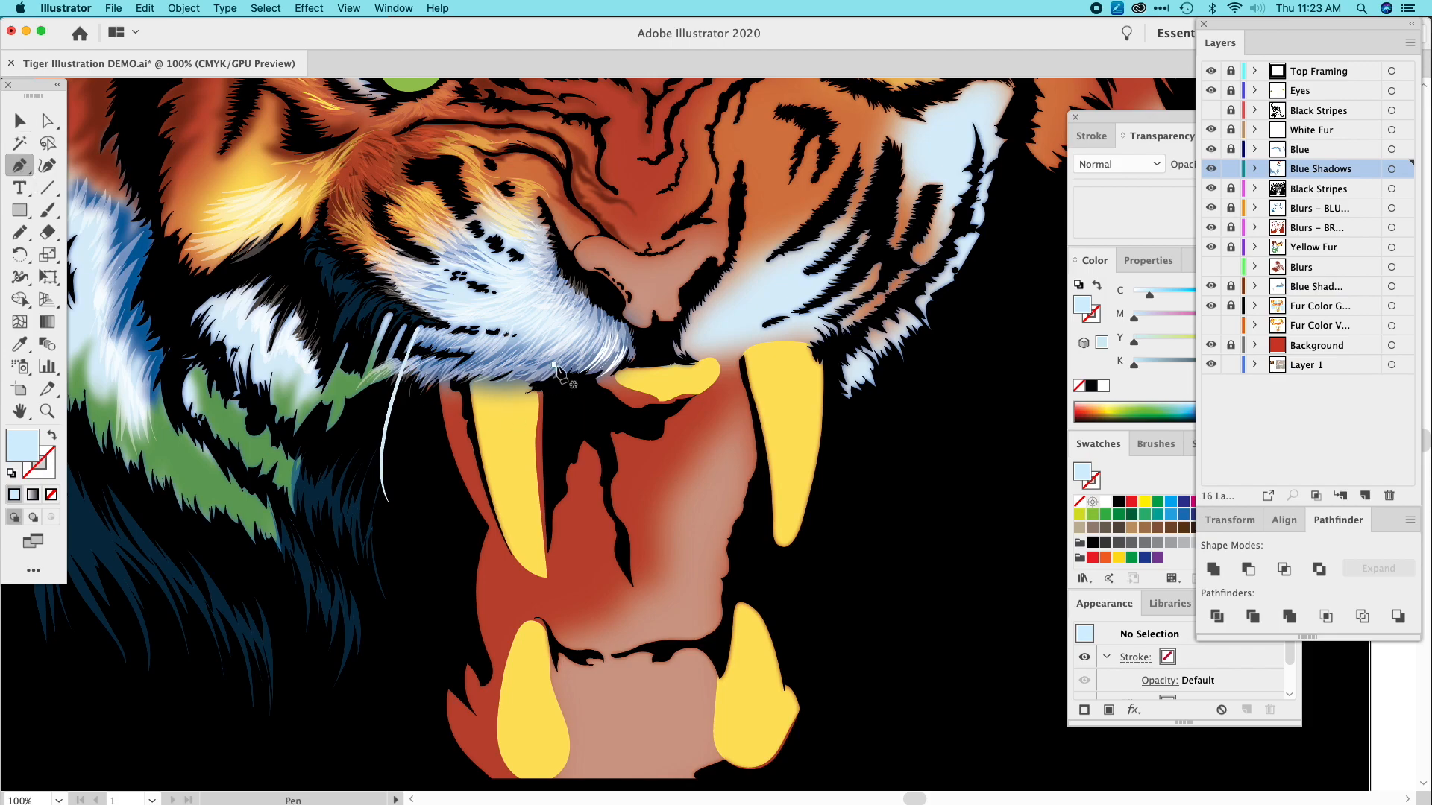
{"action": "left_click", "coordinate": [597, 370]}
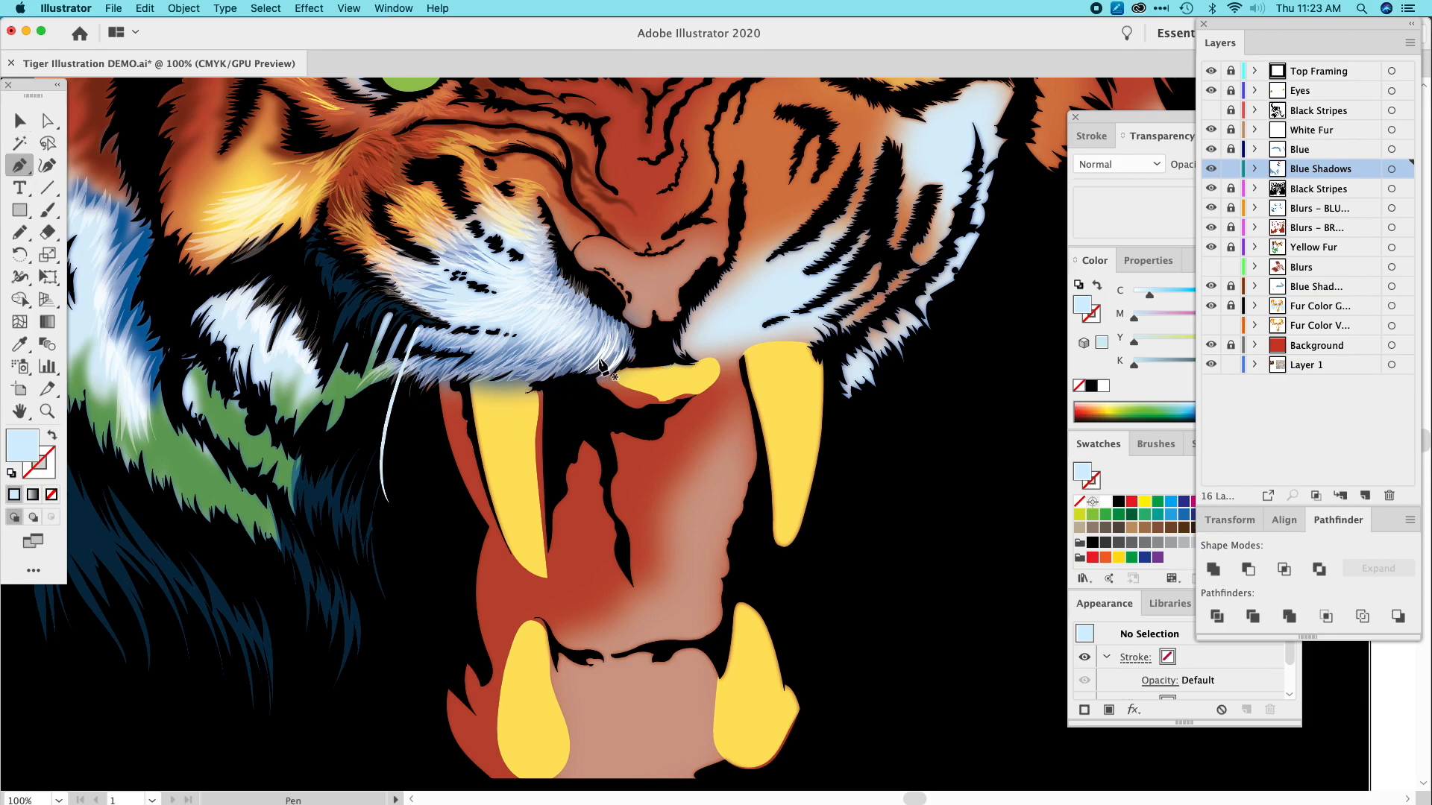
{"action": "left_click_drag", "start_coordinate": [558, 385], "coordinate": [536, 387]}
{"action": "left_click", "coordinate": [557, 384]}
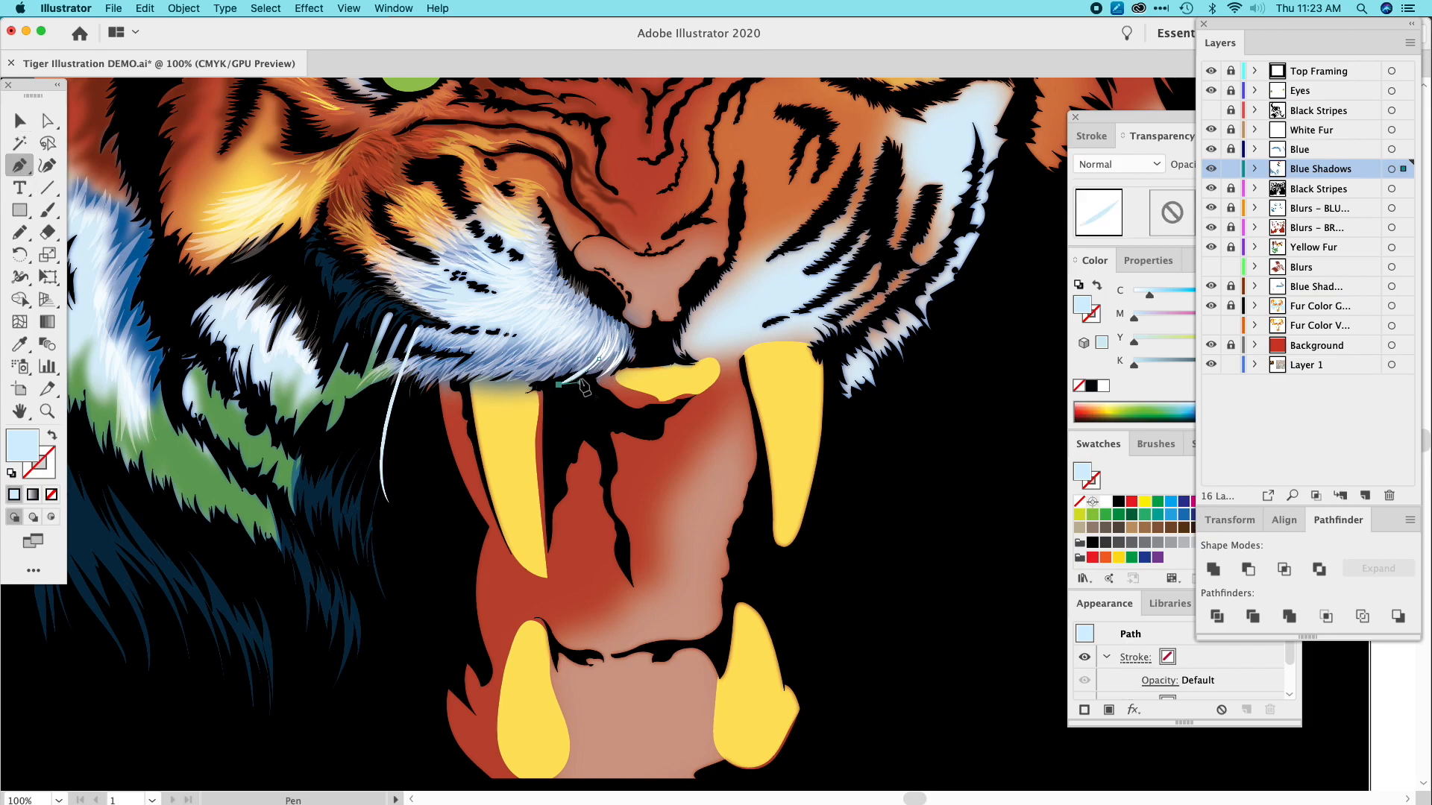
{"action": "left_click", "coordinate": [599, 360]}
Draw a longer pale blue fur strand along the lip, tapering outward over the top of the left upper fang.
{"action": "left_click", "coordinate": [562, 368]}
{"action": "left_click_drag", "start_coordinate": [493, 386], "coordinate": [475, 389]}
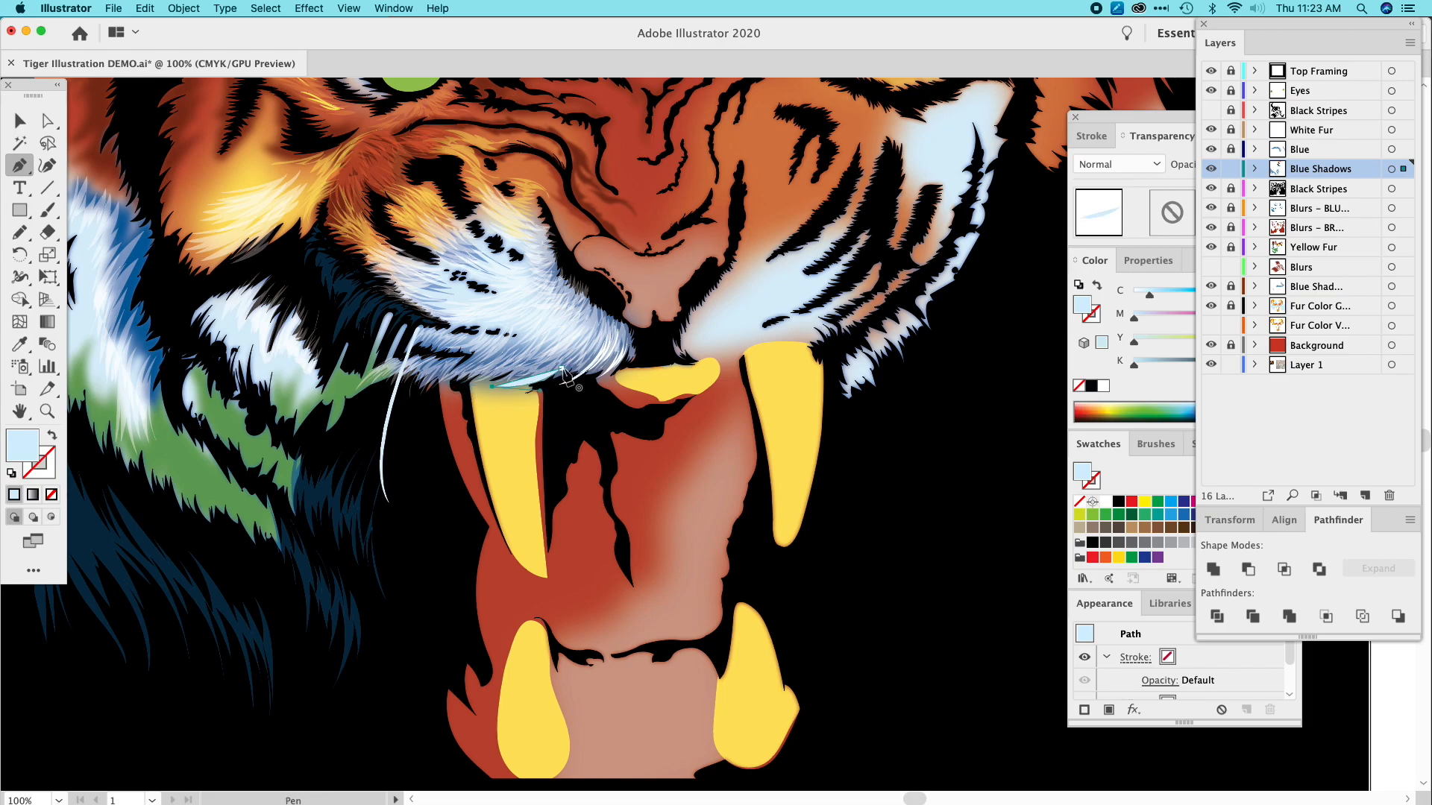
{"action": "left_click_drag", "start_coordinate": [561, 370], "coordinate": [540, 381]}
{"action": "left_click", "coordinate": [540, 374]}
{"action": "left_click", "coordinate": [490, 388], "text": "shift+super"}
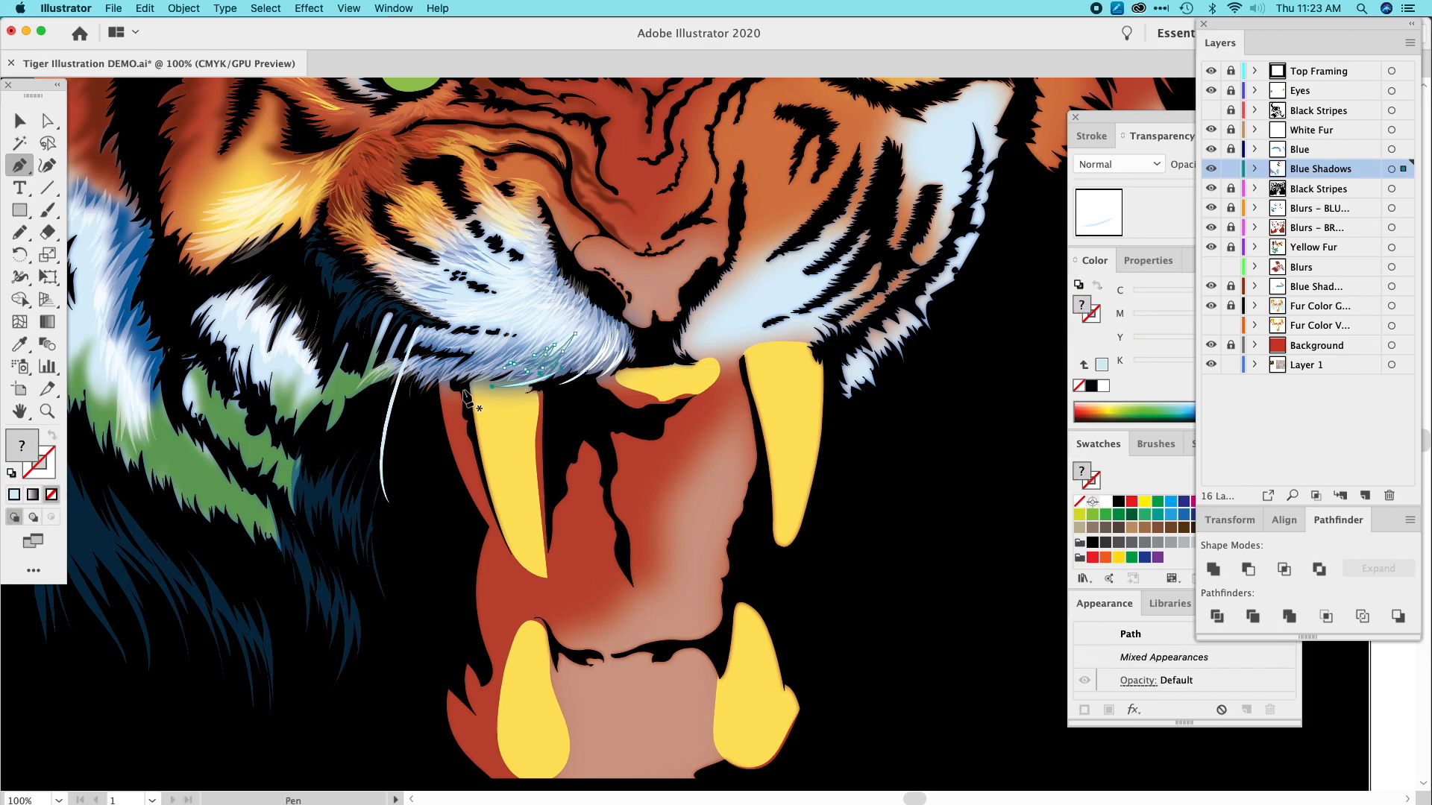
Add a short curved strand at the outer top corner of the left upper fang and fill it with sampled pale blue.
{"action": "left_click", "coordinate": [486, 375]}
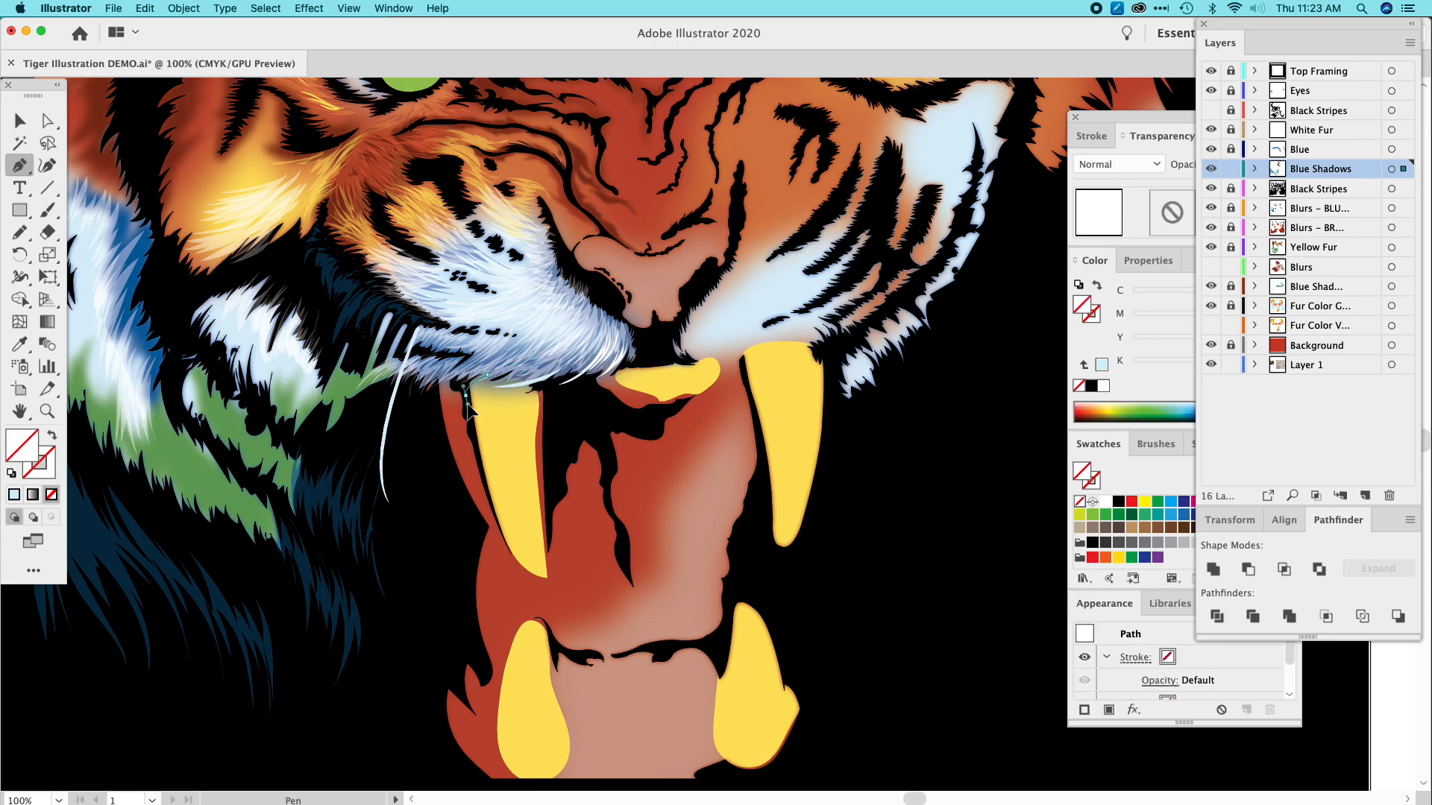
{"action": "left_click", "coordinate": [465, 396]}
{"action": "left_click", "coordinate": [19, 344]}
{"action": "left_click", "coordinate": [403, 357]}
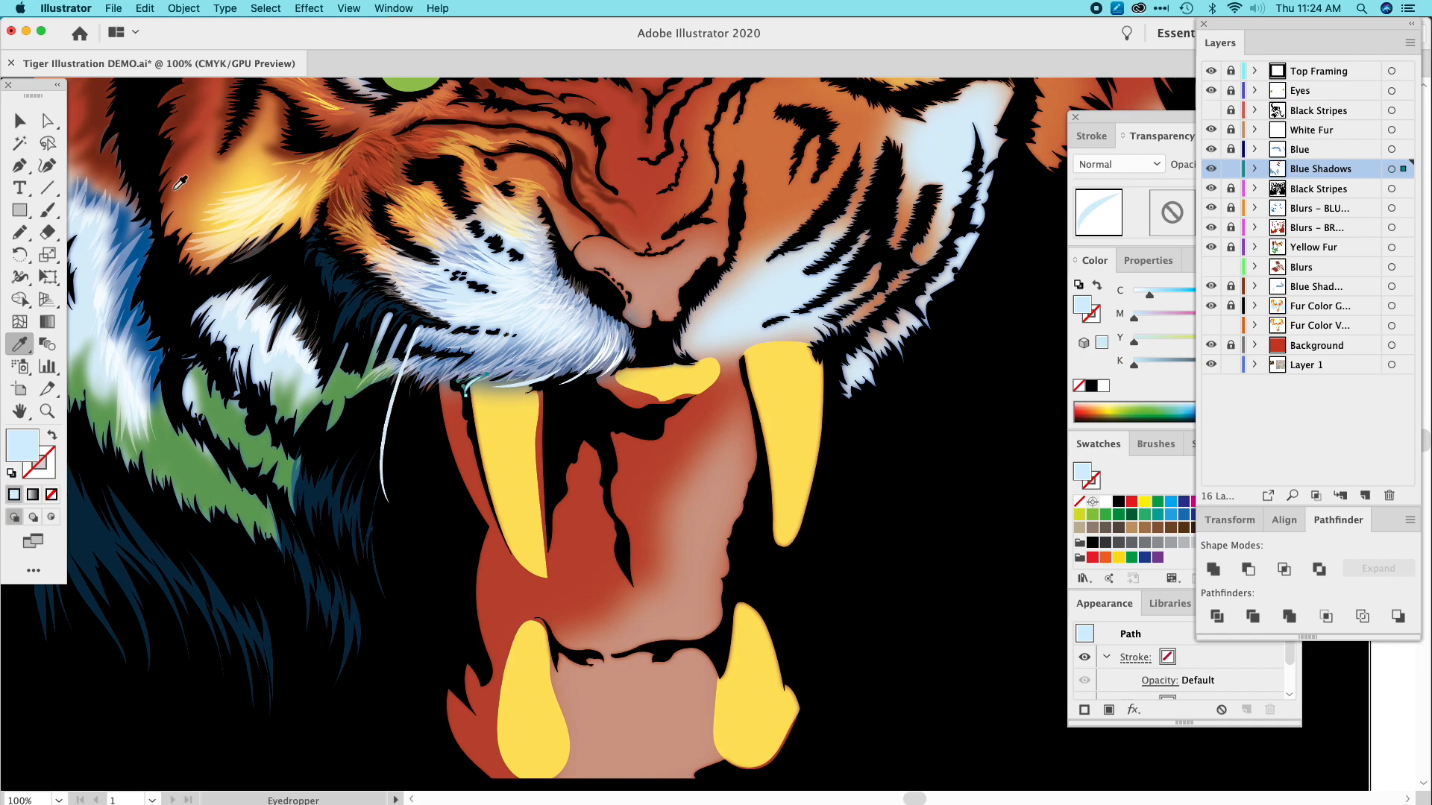
Nudge the long lip strand slightly up toward the nose, and select the small strand at the fang's outer corner.
{"action": "left_click", "coordinate": [19, 121]}
{"action": "left_click_drag", "start_coordinate": [531, 390], "coordinate": [539, 385]}
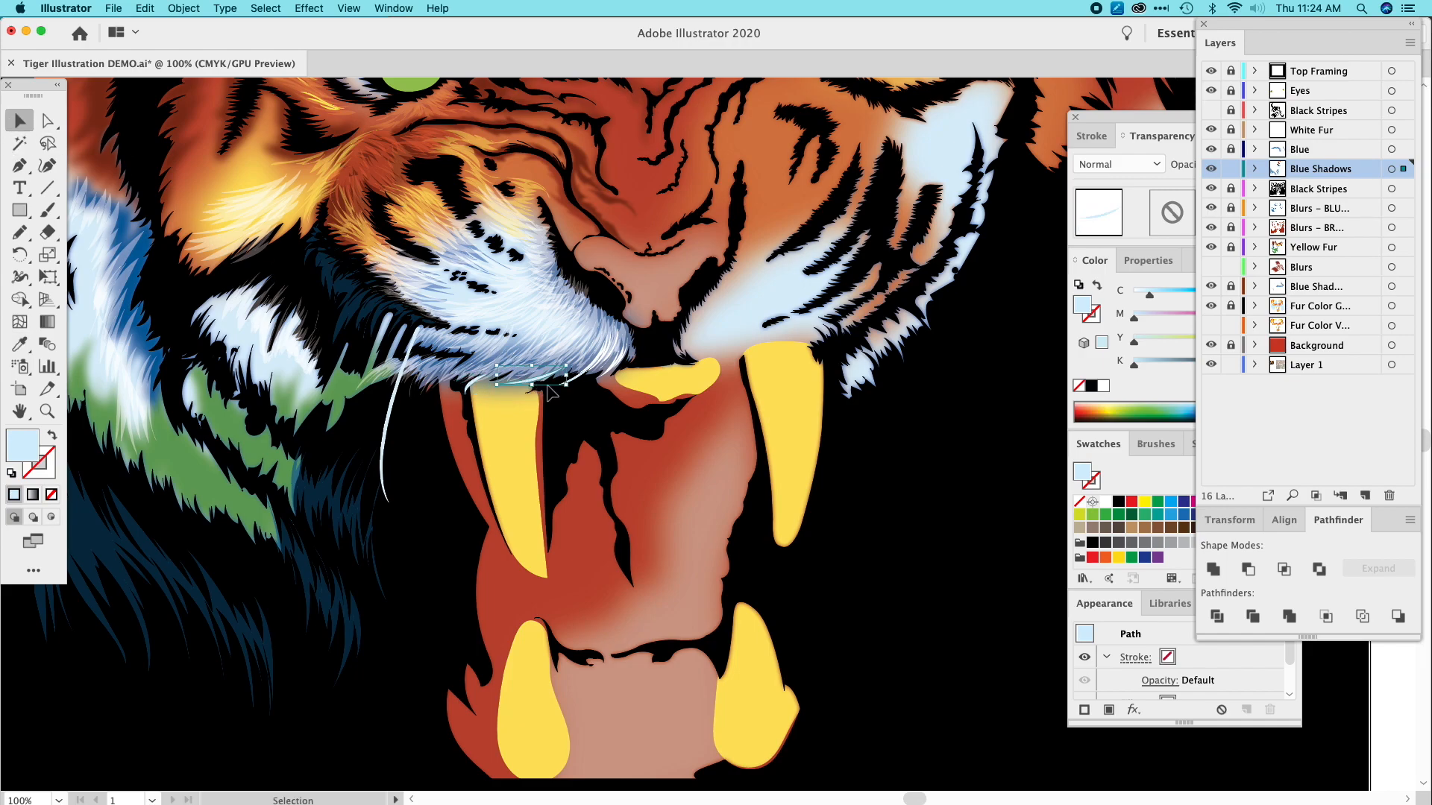
{"action": "left_click", "coordinate": [467, 380]}
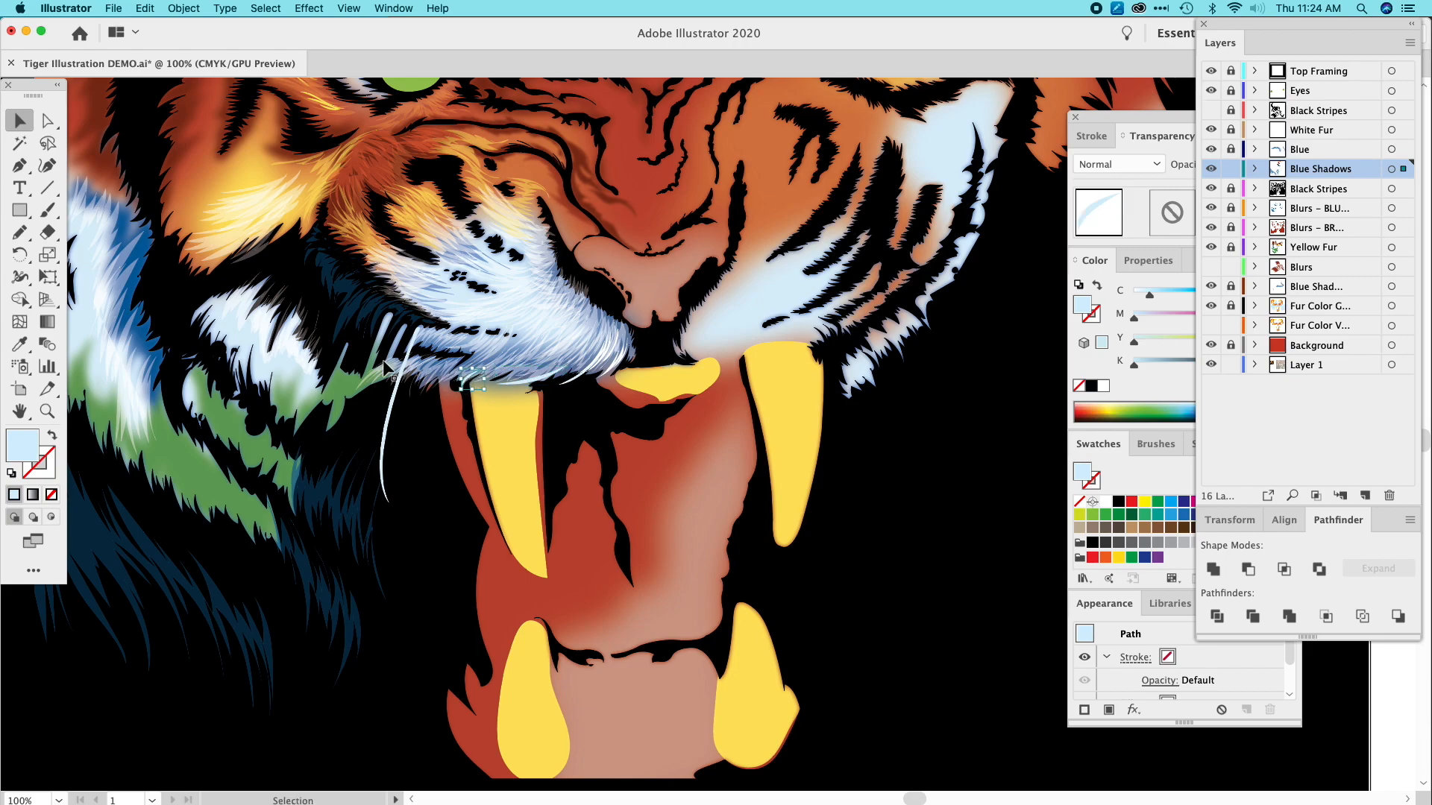
Start a pale blue shape on the left upper fang, tracing a wavy edge from its inner top corner to the tip.
{"action": "left_click", "coordinate": [20, 165]}
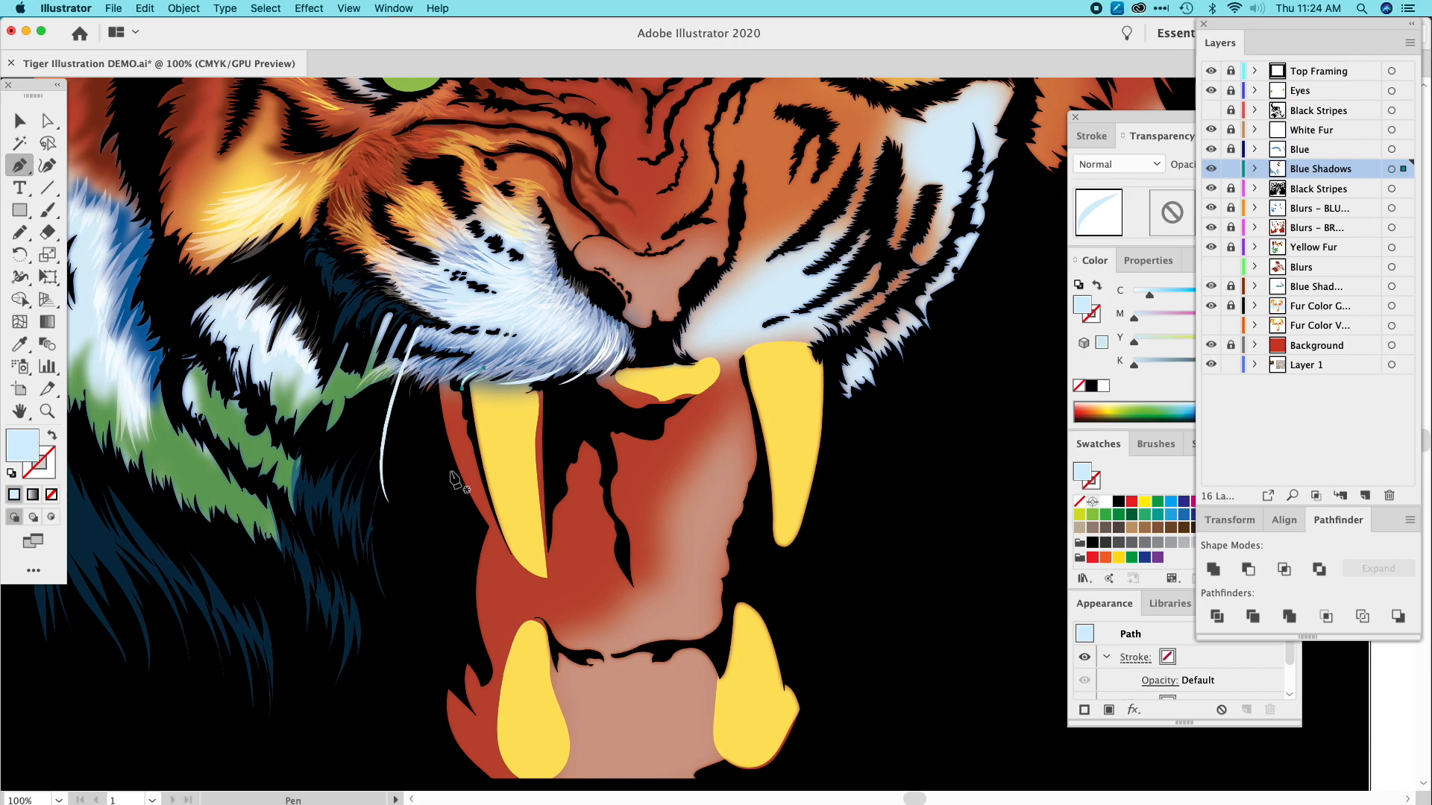
{"action": "left_click", "coordinate": [542, 394]}
{"action": "left_click_drag", "start_coordinate": [504, 467], "coordinate": [508, 466]}
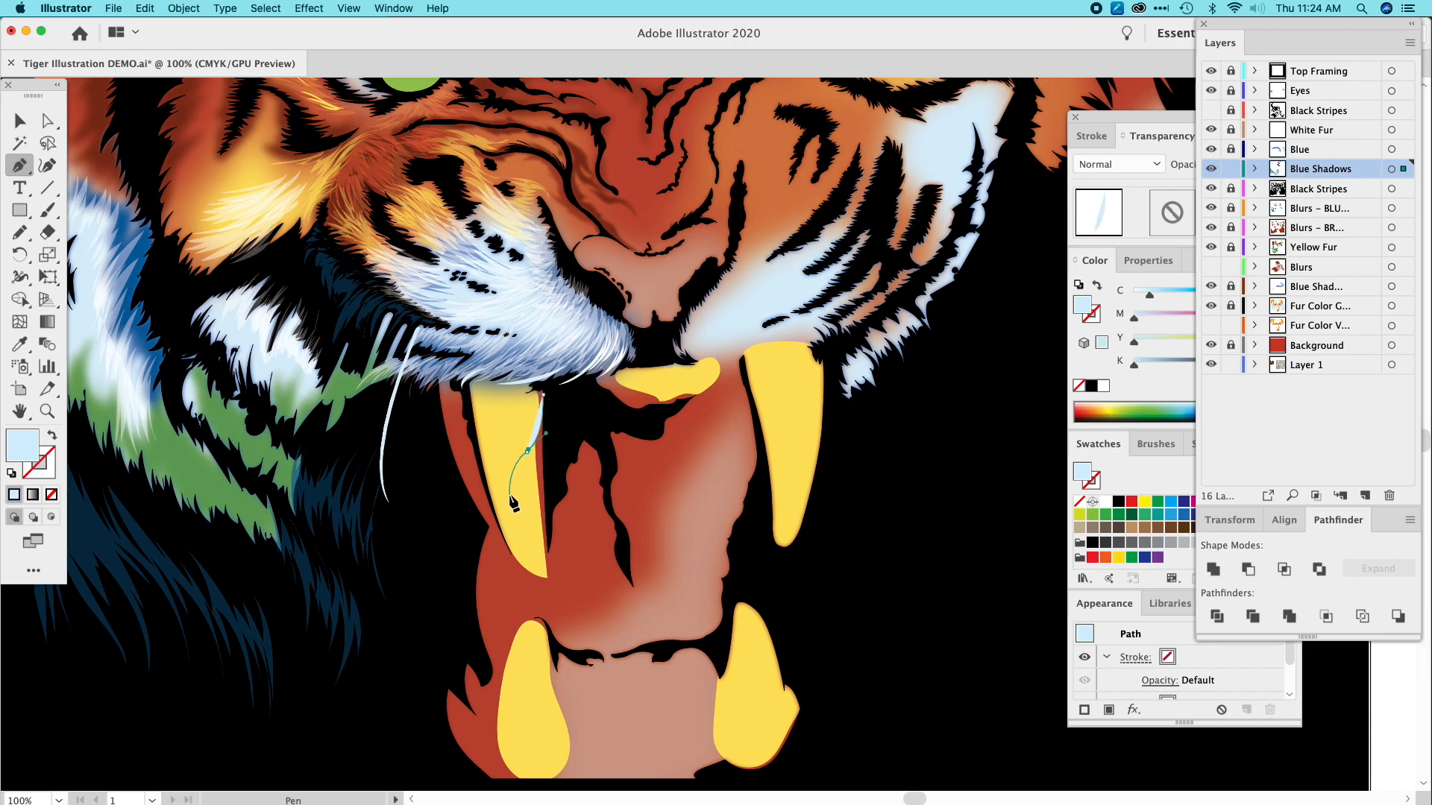
{"action": "left_click", "coordinate": [526, 452]}
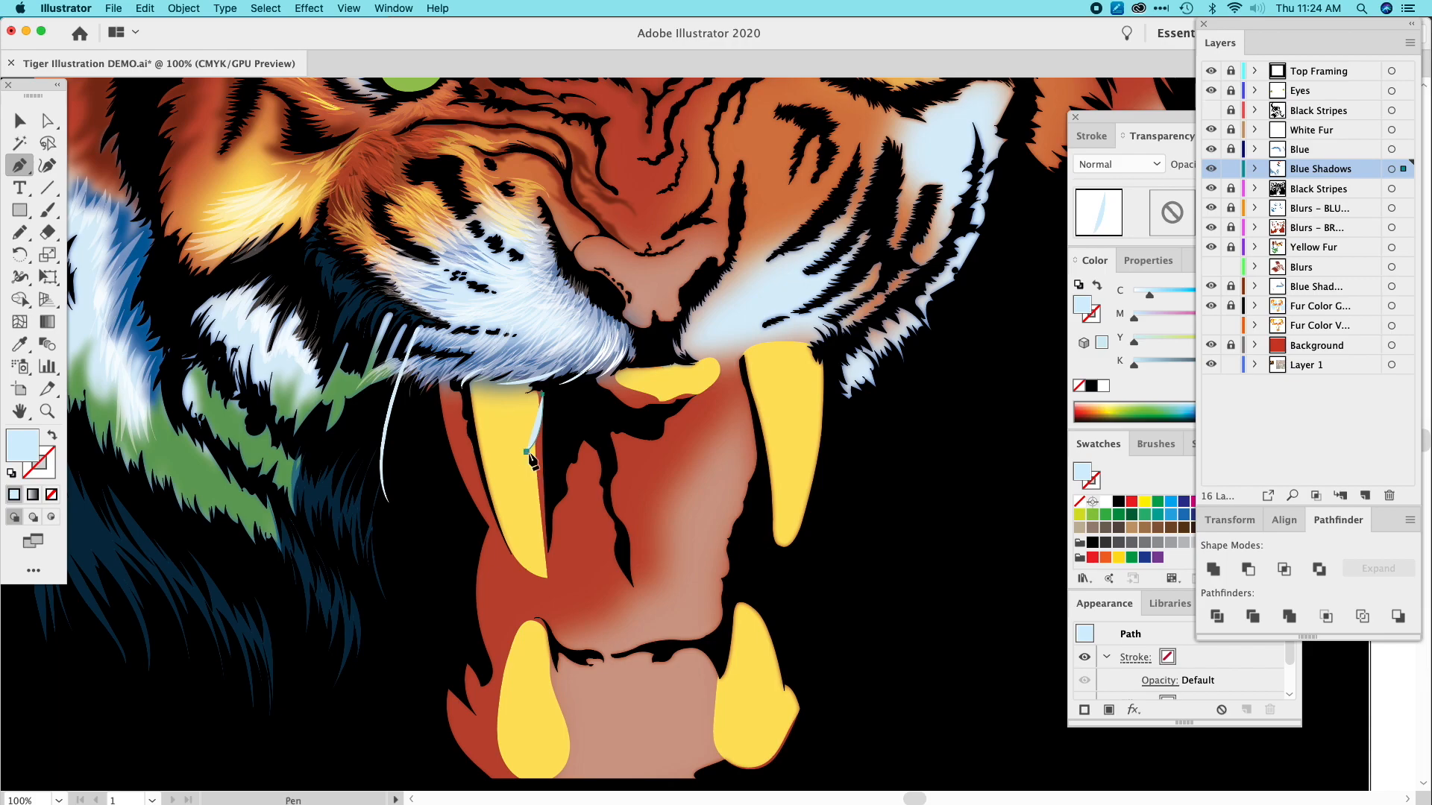
{"action": "left_click_drag", "start_coordinate": [521, 550], "coordinate": [520, 542]}
{"action": "left_click", "coordinate": [511, 512]}
{"action": "left_click", "coordinate": [538, 571]}
{"action": "left_click_drag", "start_coordinate": [539, 571], "coordinate": [548, 572]}
{"action": "key", "text": "super+z"}
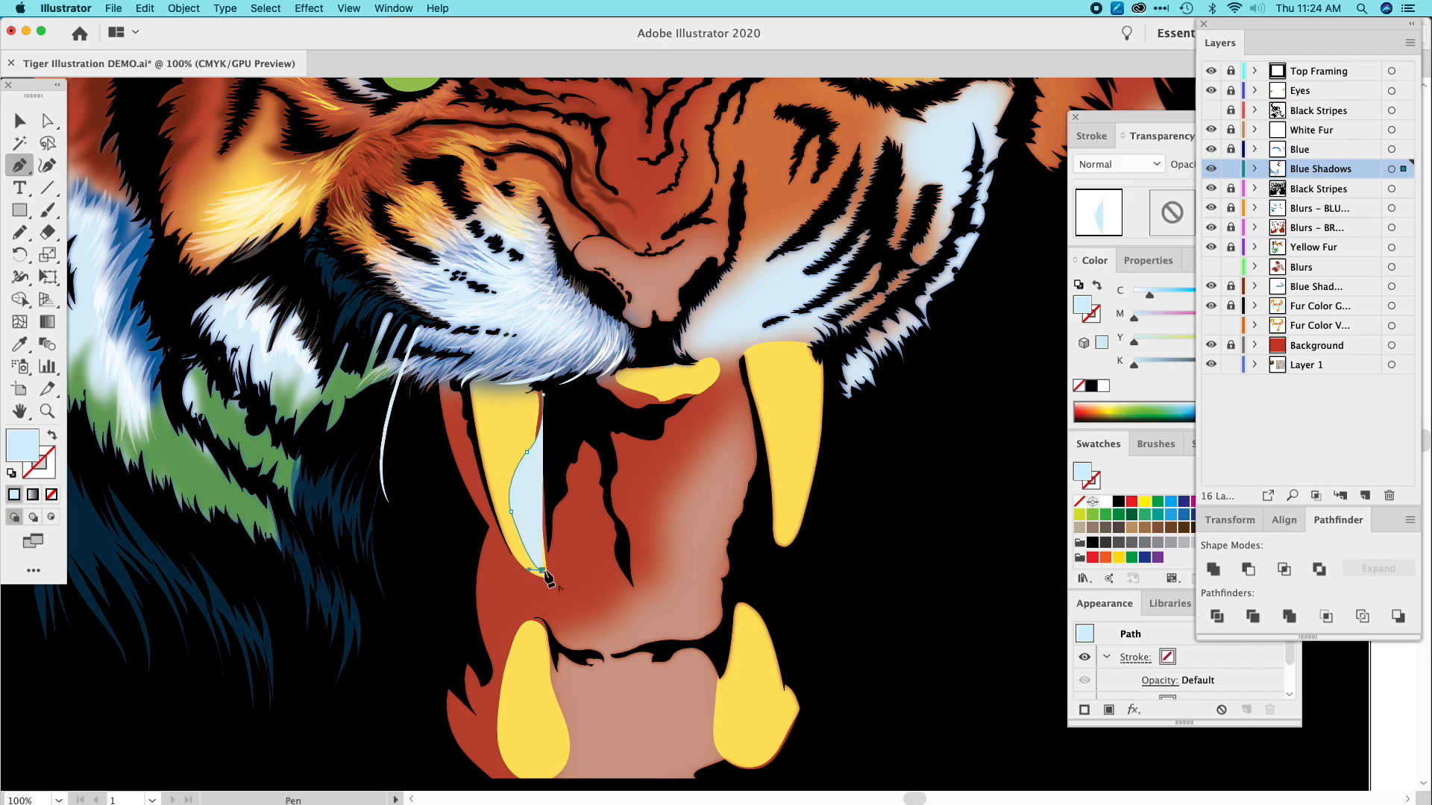
Close the left upper fang's shading shape along its outer edge and top, and fill it with dark reddish brown sampled from the fur.
{"action": "left_click_drag", "start_coordinate": [501, 505], "coordinate": [477, 389]}
{"action": "left_click_drag", "start_coordinate": [476, 387], "coordinate": [470, 341]}
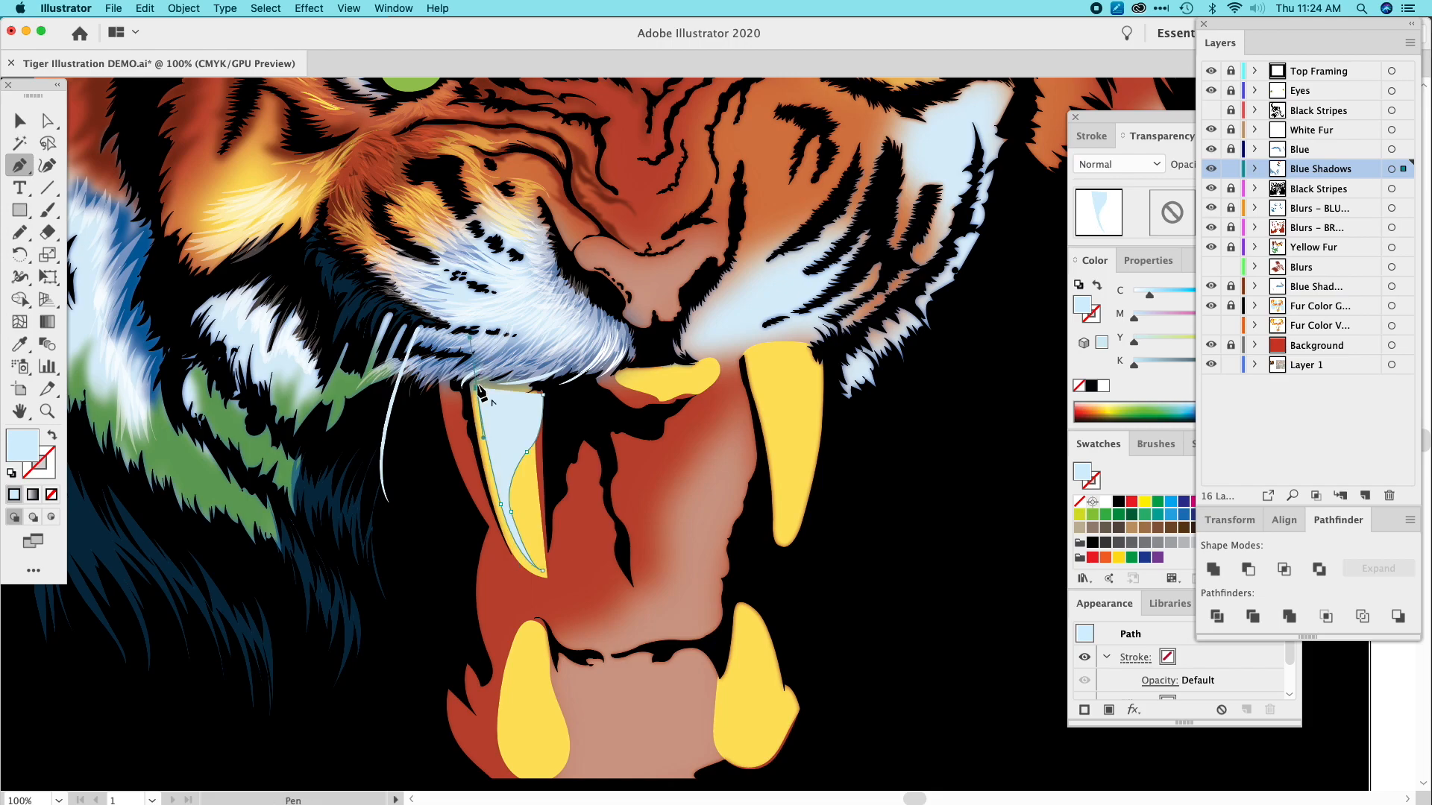
{"action": "left_click", "coordinate": [531, 392]}
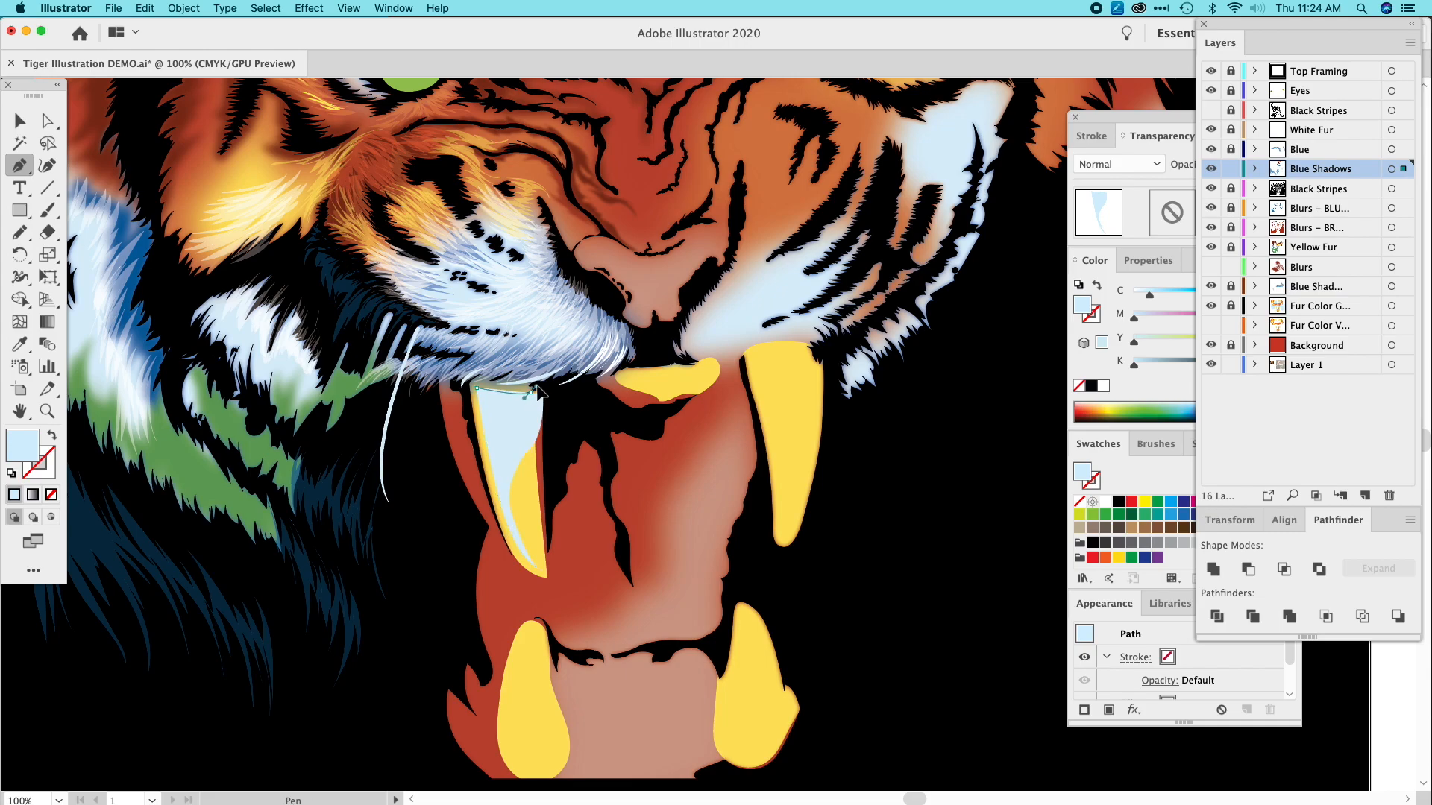
{"action": "left_click", "coordinate": [530, 393]}
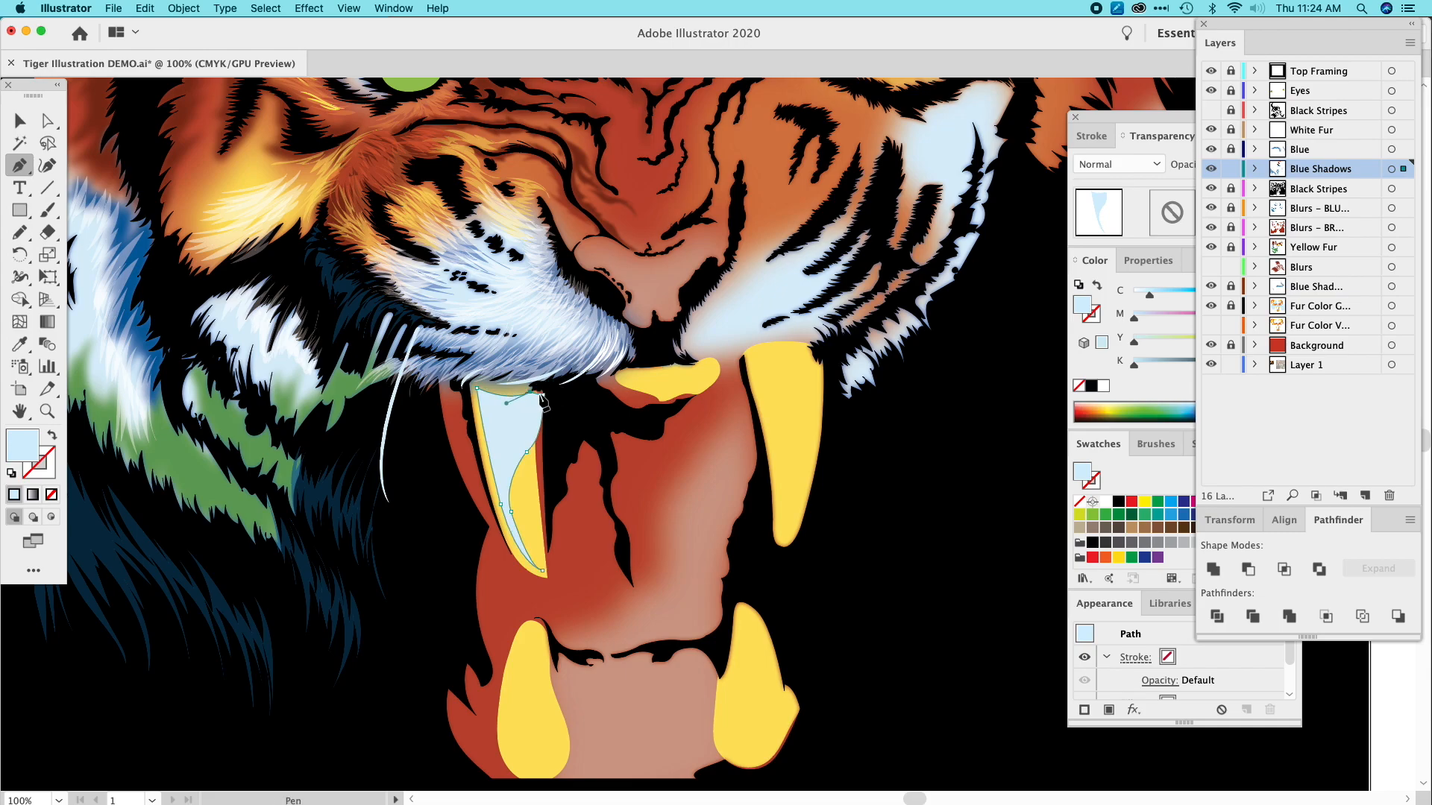
{"action": "left_click", "coordinate": [19, 344]}
{"action": "left_click", "coordinate": [194, 134]}
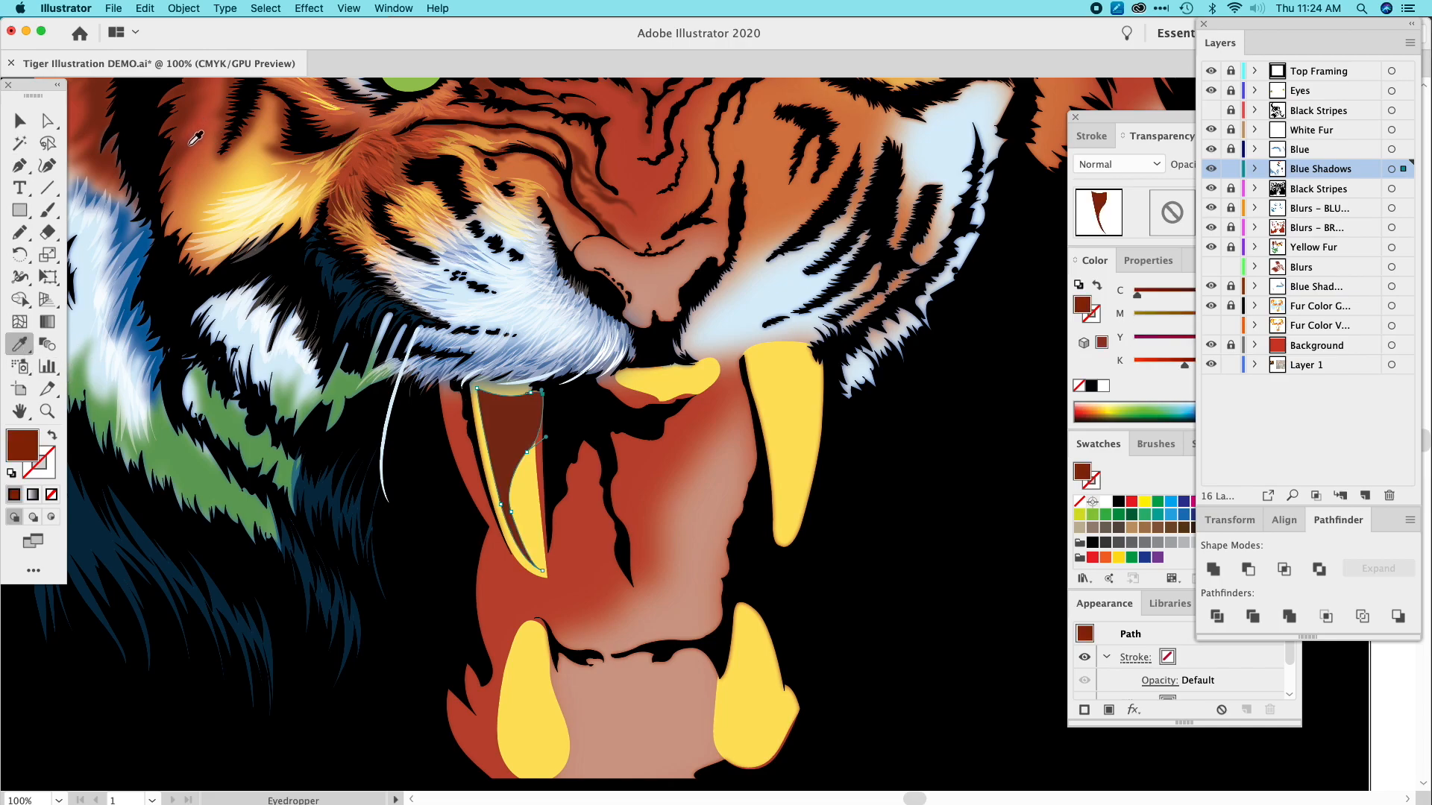
{"action": "left_click", "coordinate": [20, 120]}
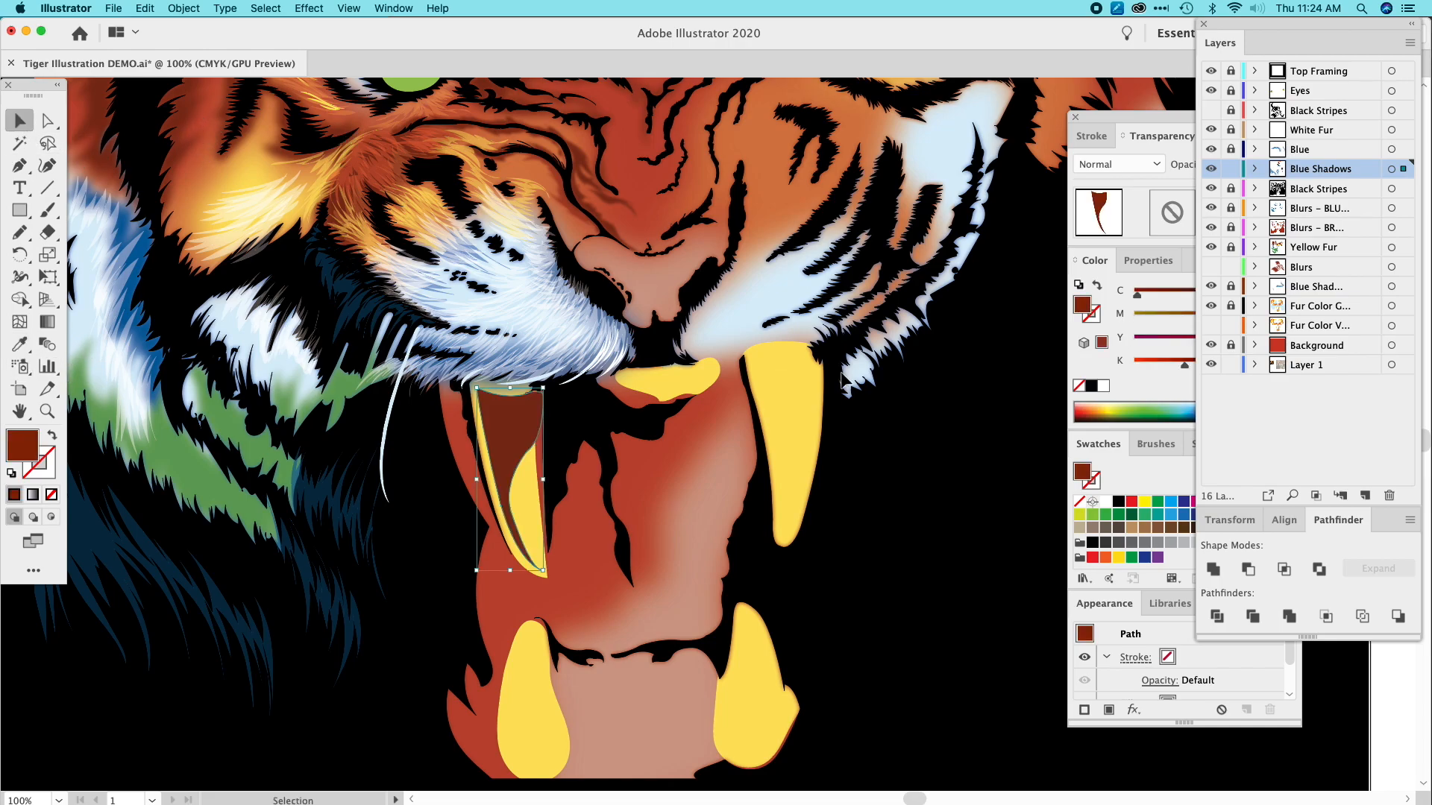
Give the fang shading a linear gradient with the same dark reddish brown at both ends and 0% opacity at the end stop.
{"action": "left_click", "coordinate": [1168, 135]}
{"action": "left_click", "coordinate": [1234, 136]}
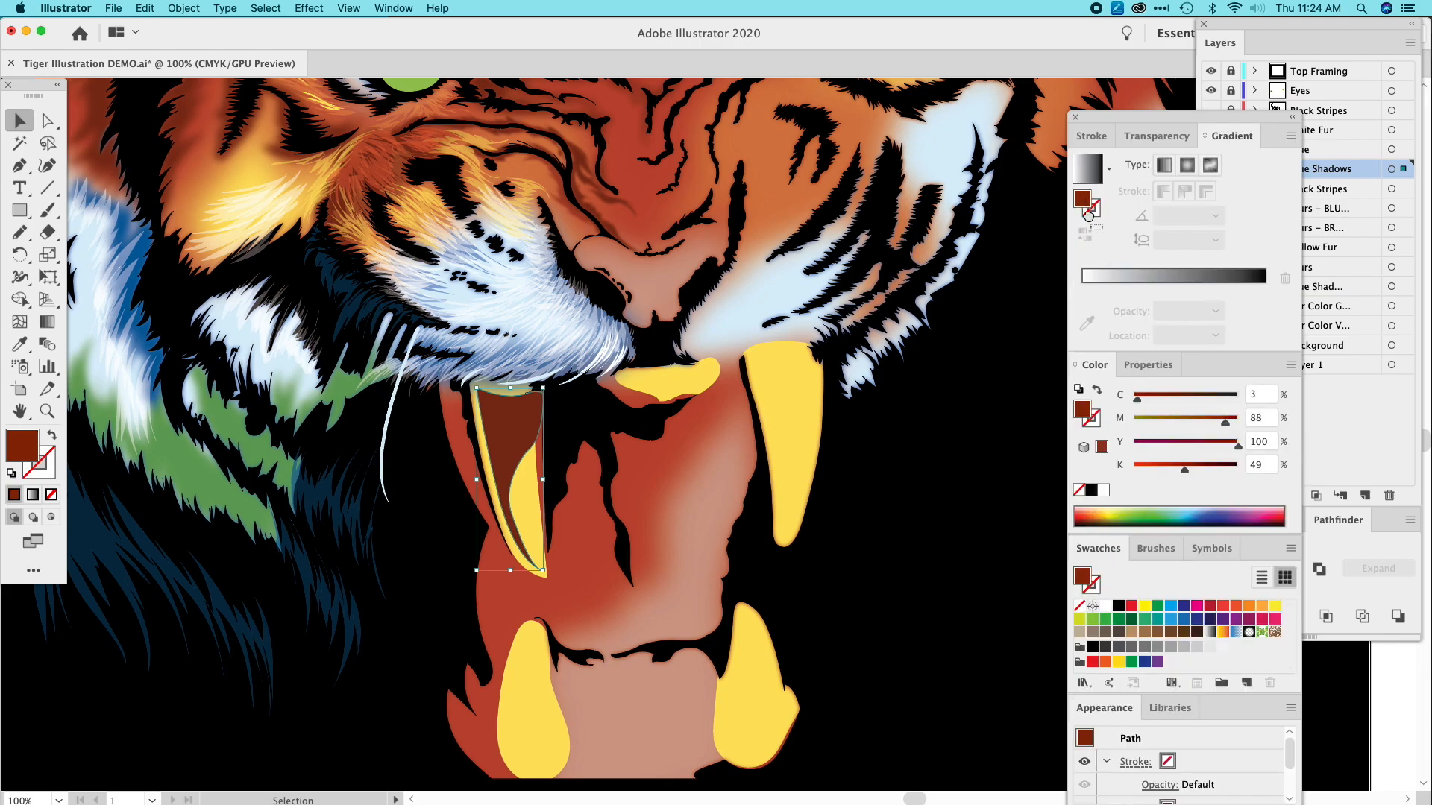
{"action": "left_click", "coordinate": [1082, 277]}
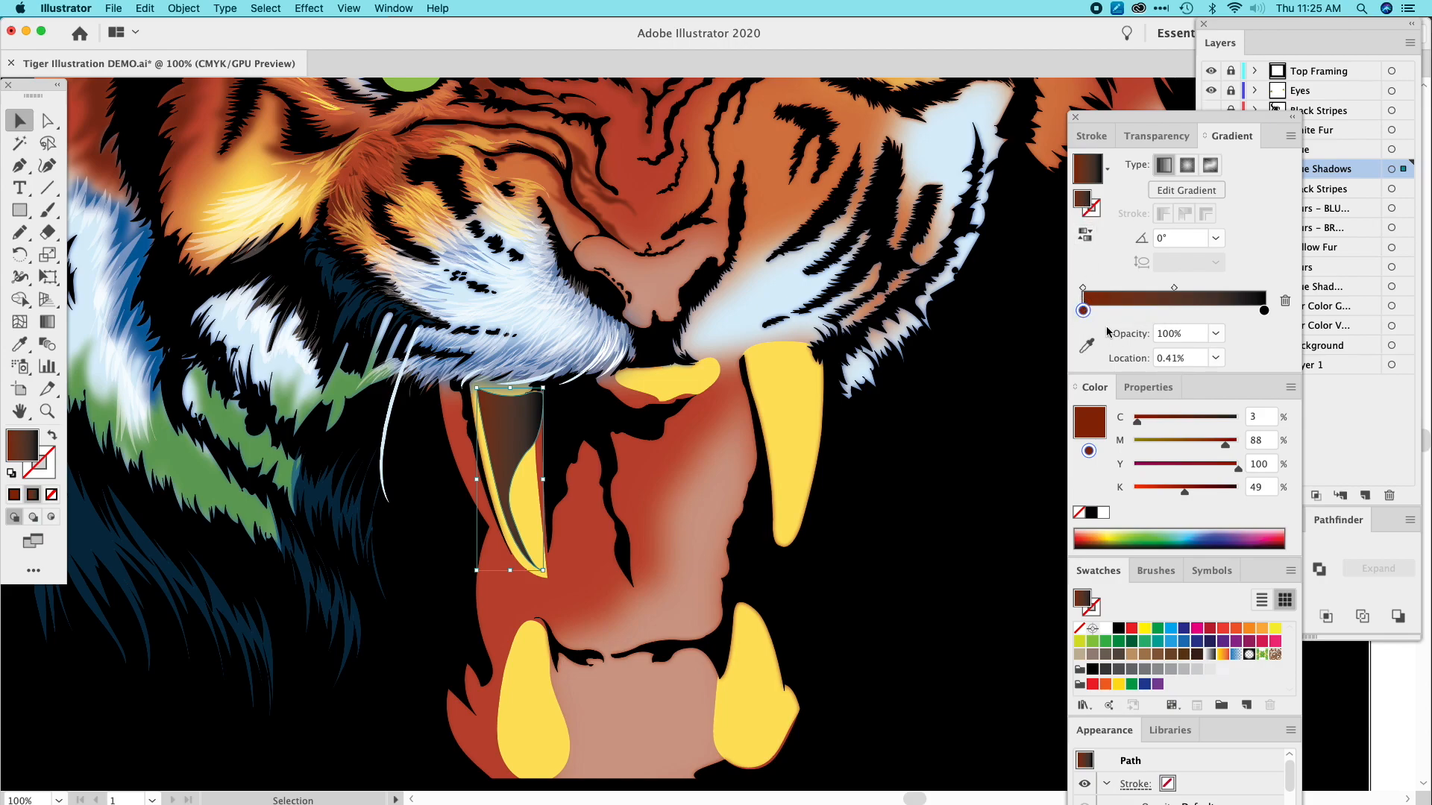
{"action": "left_click_drag", "start_coordinate": [1102, 421], "coordinate": [1263, 311]}
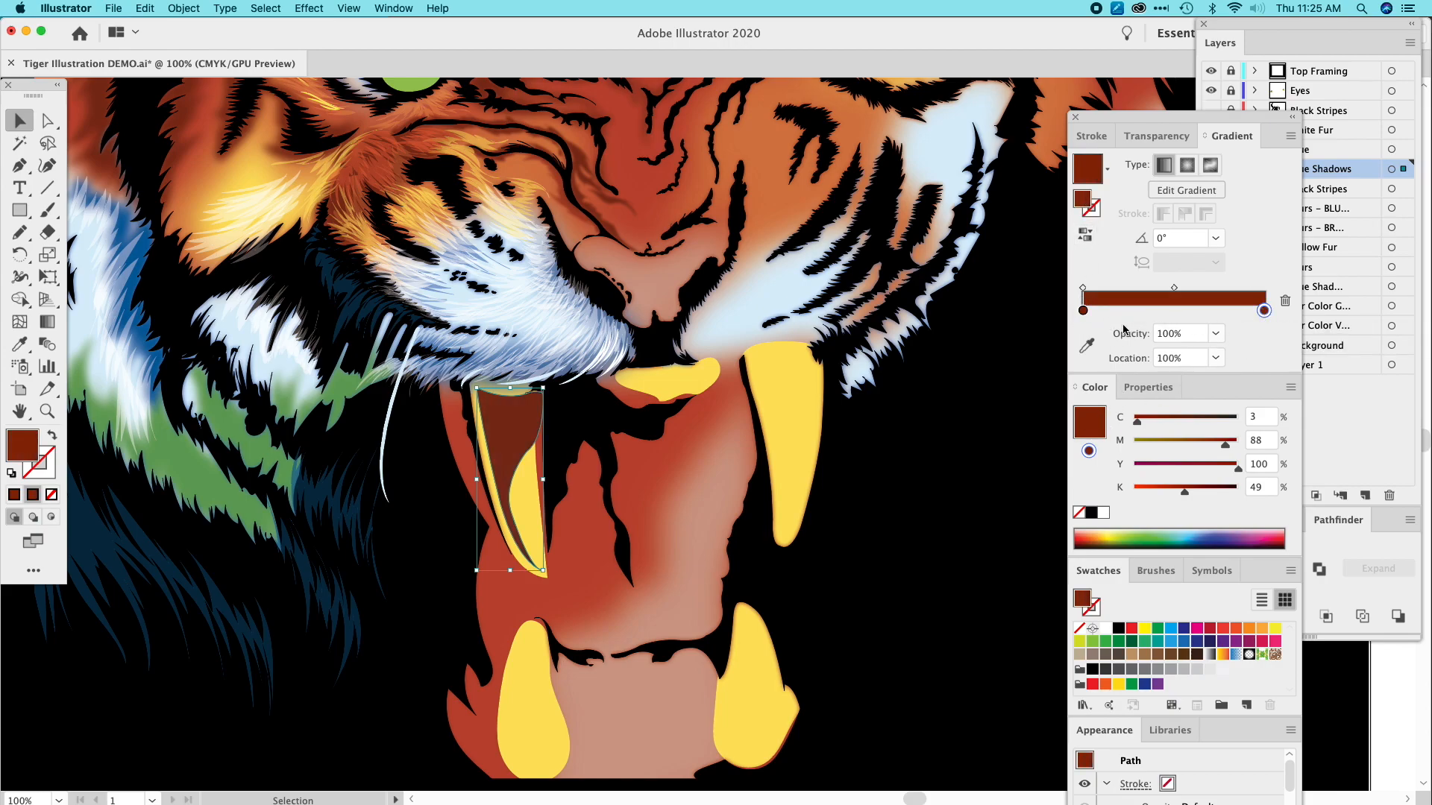
{"action": "mouse_move", "coordinate": [1083, 312]}
{"action": "left_mouse_down"}
{"action": "mouse_move", "coordinate": [1111, 314]}
{"action": "mouse_move", "coordinate": [1071, 313]}
{"action": "left_mouse_up"}
{"action": "left_click", "coordinate": [1264, 311]}
{"action": "left_click", "coordinate": [1217, 335]}
{"action": "left_click", "coordinate": [1236, 354]}
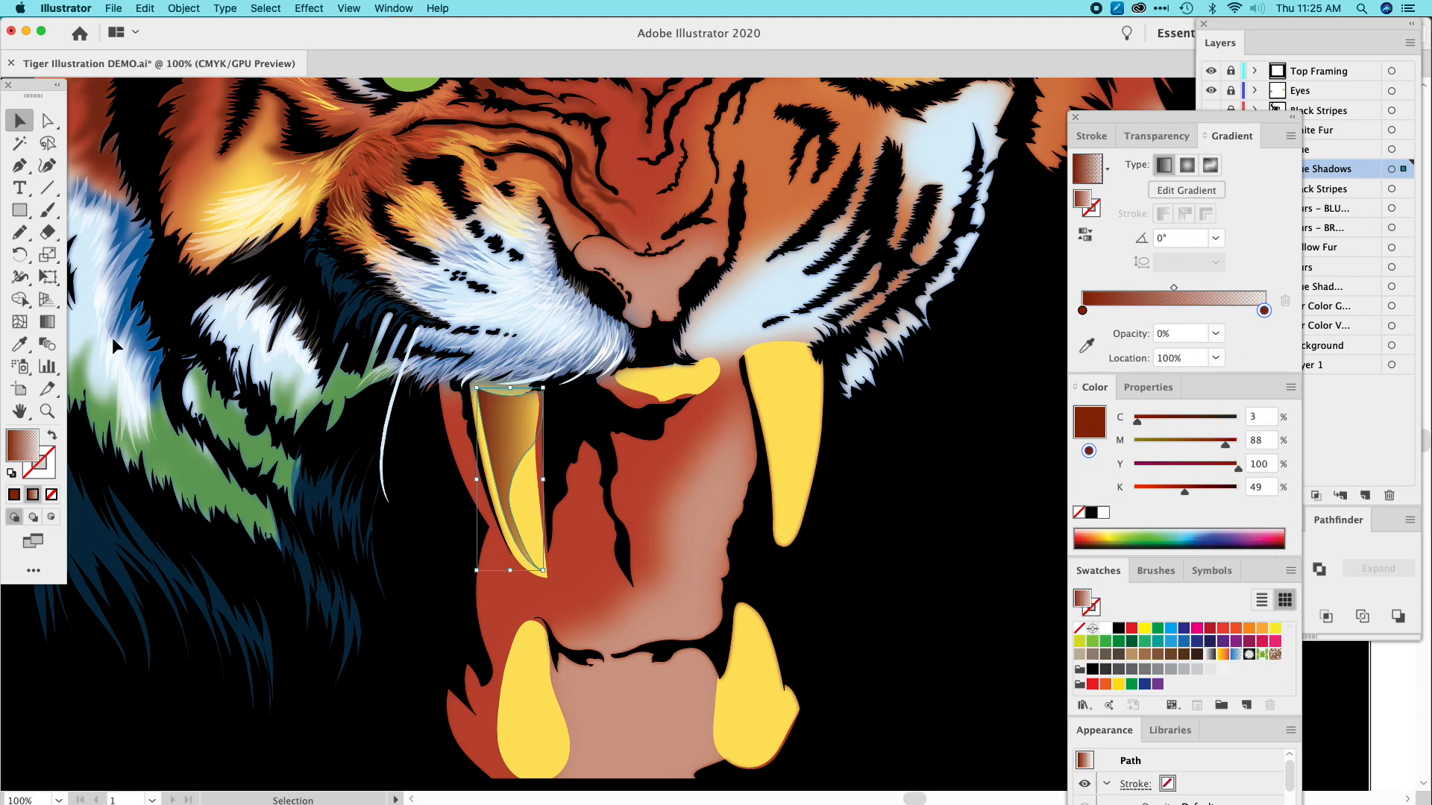
Redirect the fang shading's gradient to fade from the fang's top down to its tip at about -77°, and deselect it.
{"action": "left_click", "coordinate": [47, 321]}
{"action": "mouse_move", "coordinate": [538, 556]}
{"action": "left_mouse_down"}
{"action": "mouse_move", "coordinate": [508, 390]}
{"action": "mouse_move", "coordinate": [535, 571]}
{"action": "left_mouse_up"}
{"action": "left_click", "coordinate": [20, 122]}
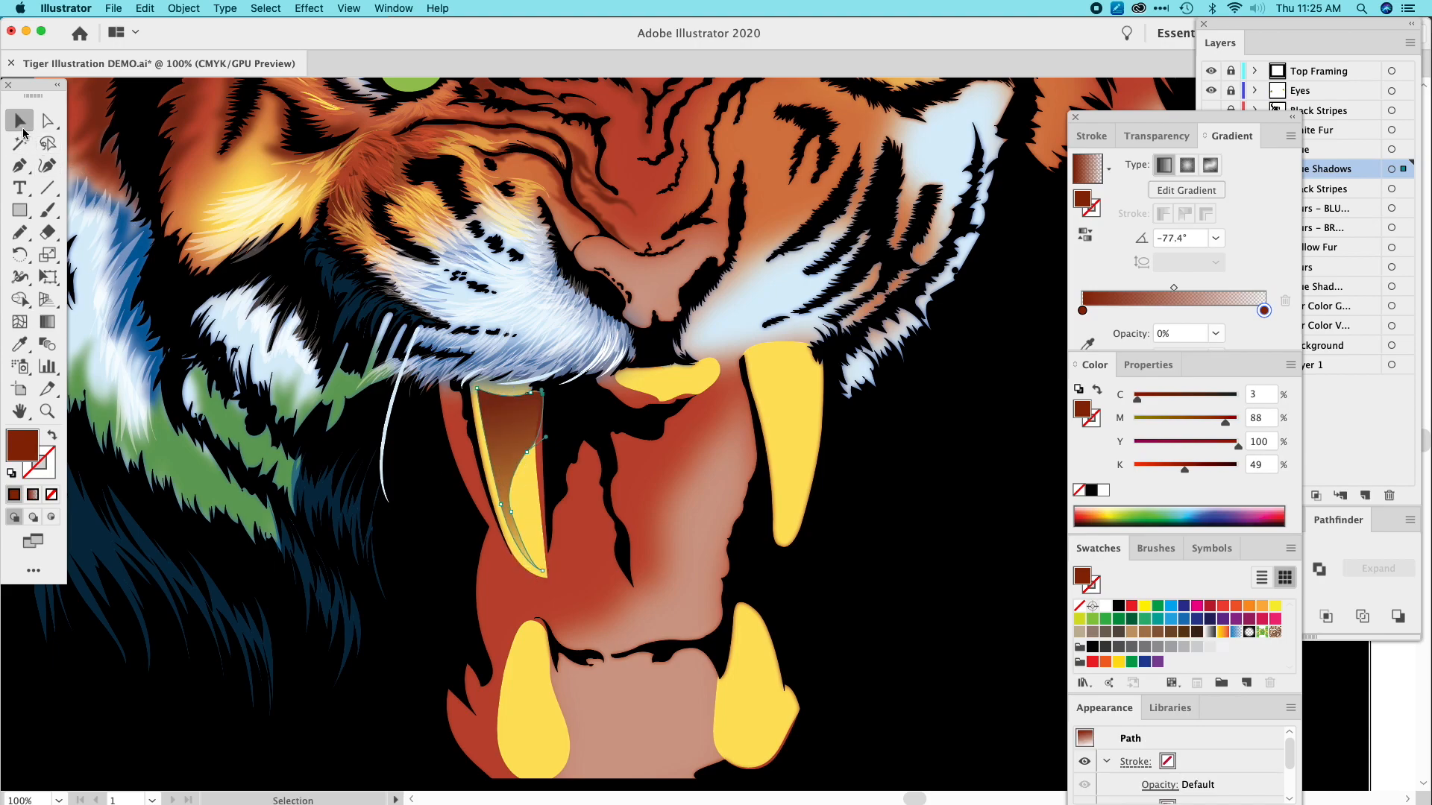
{"action": "left_click", "coordinate": [338, 439]}
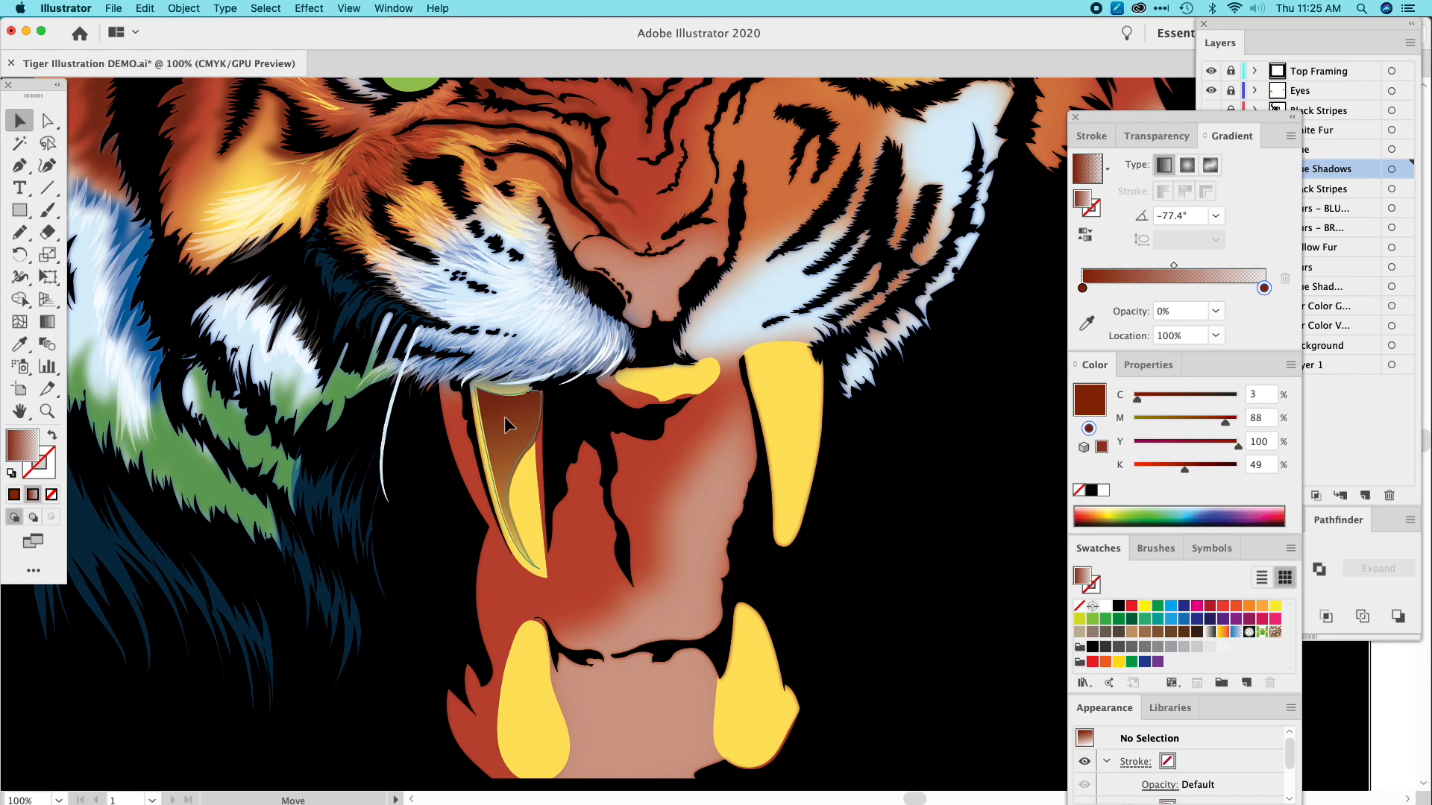
Examine the left upper fang's shading within the whole tiger illustration and against the reference photo.
{"action": "left_click", "coordinate": [505, 424]}
{"action": "key", "text": "super+minus"}
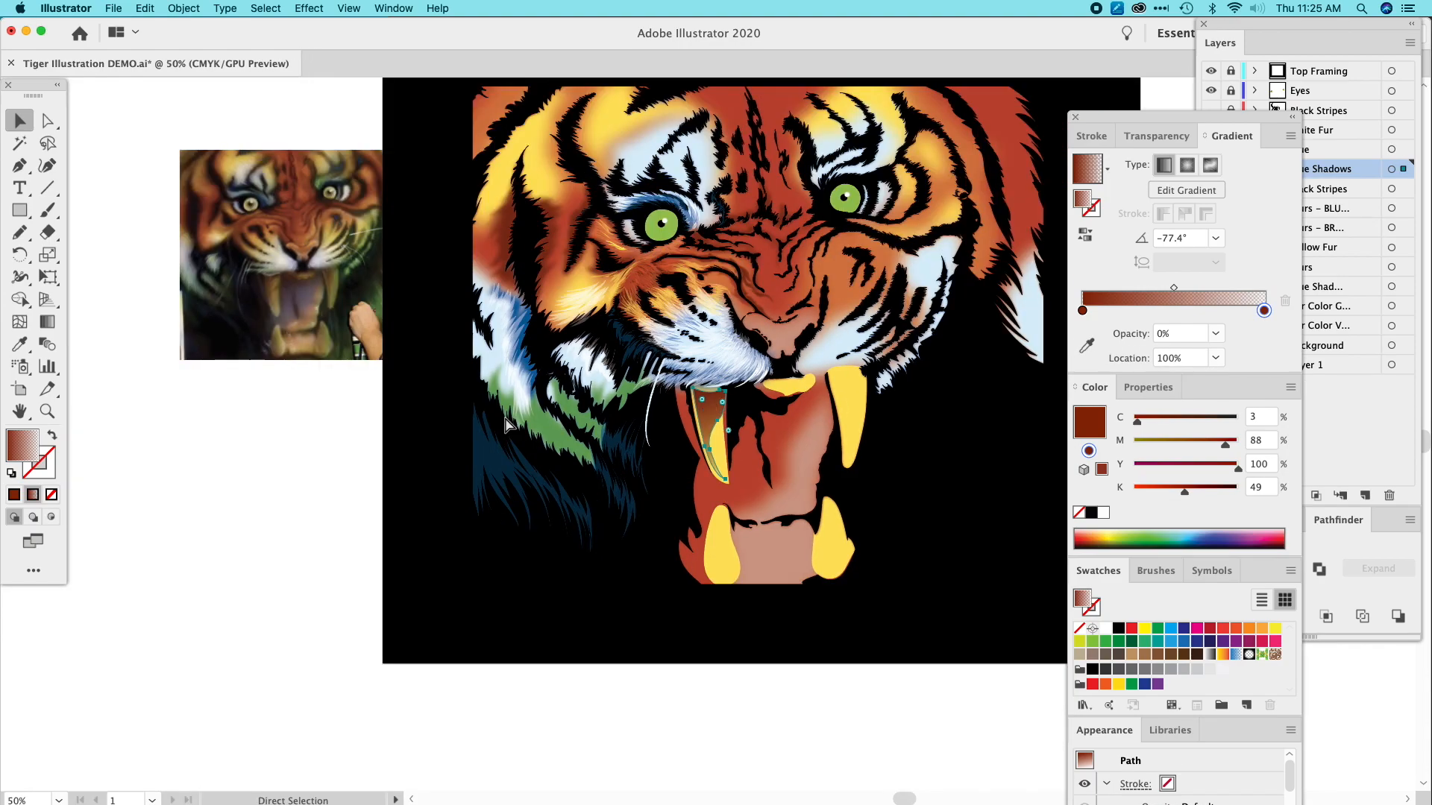
{"action": "key", "text": "super+minus"}
{"action": "left_click", "coordinate": [264, 299]}
{"action": "left_click_drag", "start_coordinate": [669, 411], "coordinate": [500, 431]}
{"action": "left_click", "coordinate": [548, 450]}
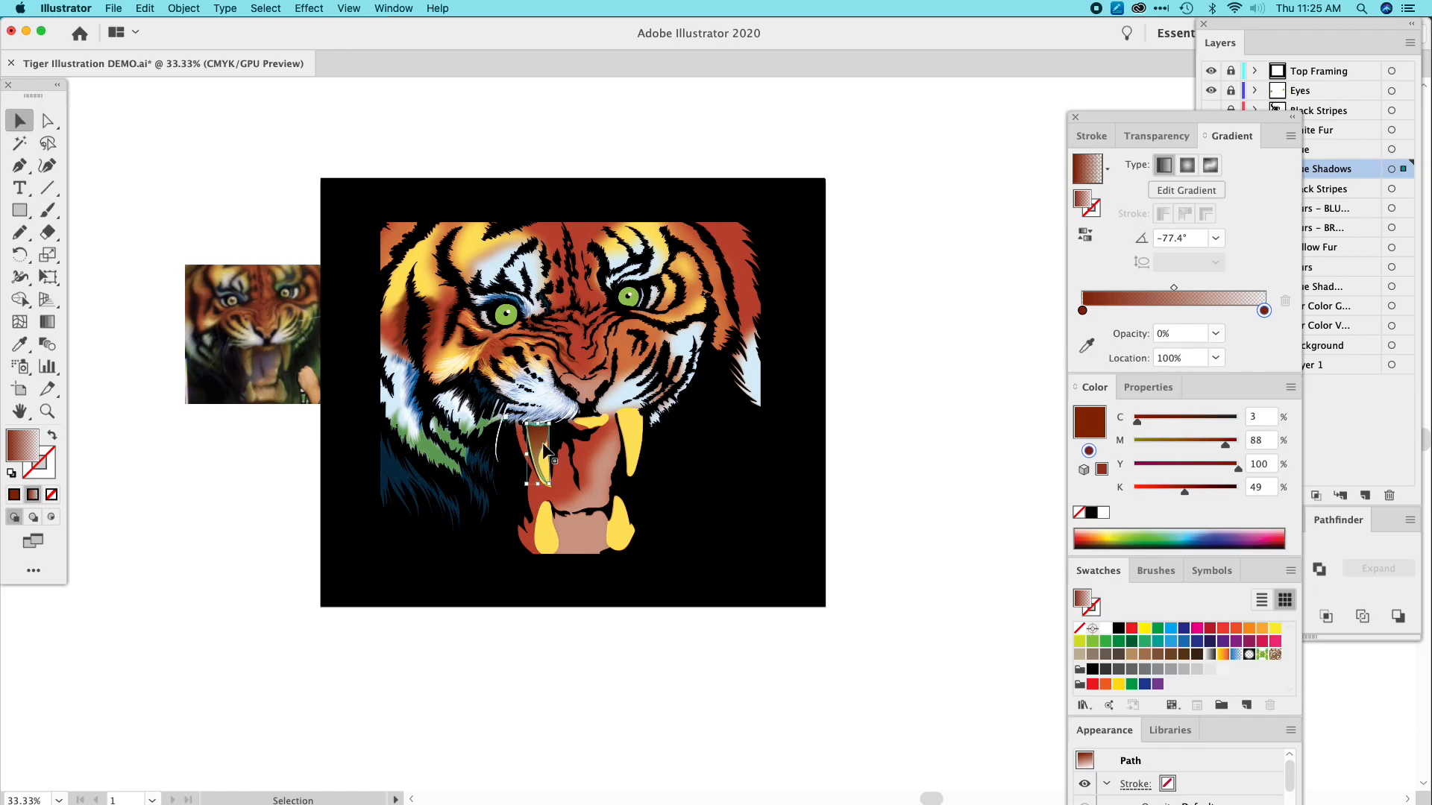
{"action": "left_click", "coordinate": [282, 258]}
{"action": "left_click_drag", "start_coordinate": [291, 214], "coordinate": [221, 213]}
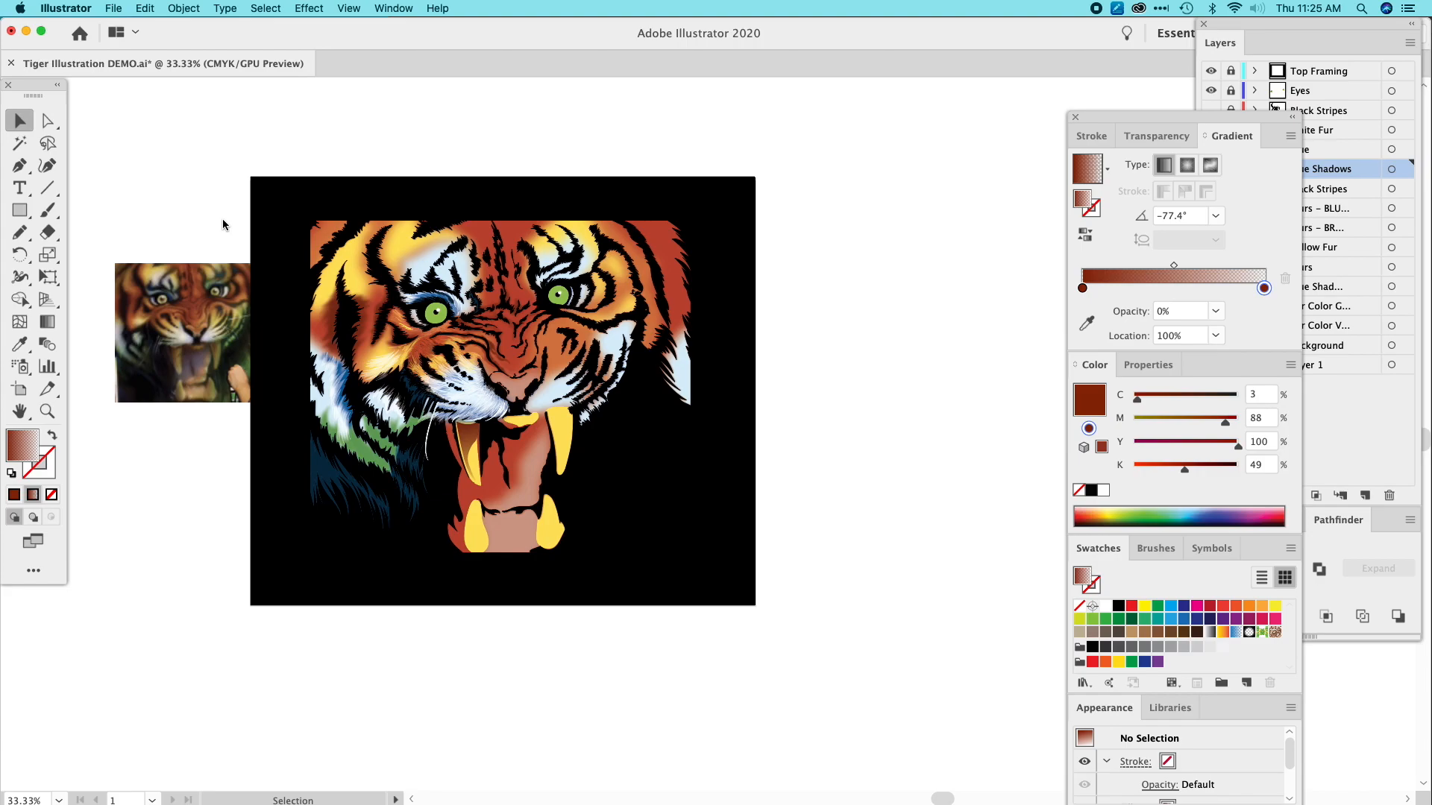
{"action": "key", "text": "super+equal"}
{"action": "key", "text": "super+equal"}
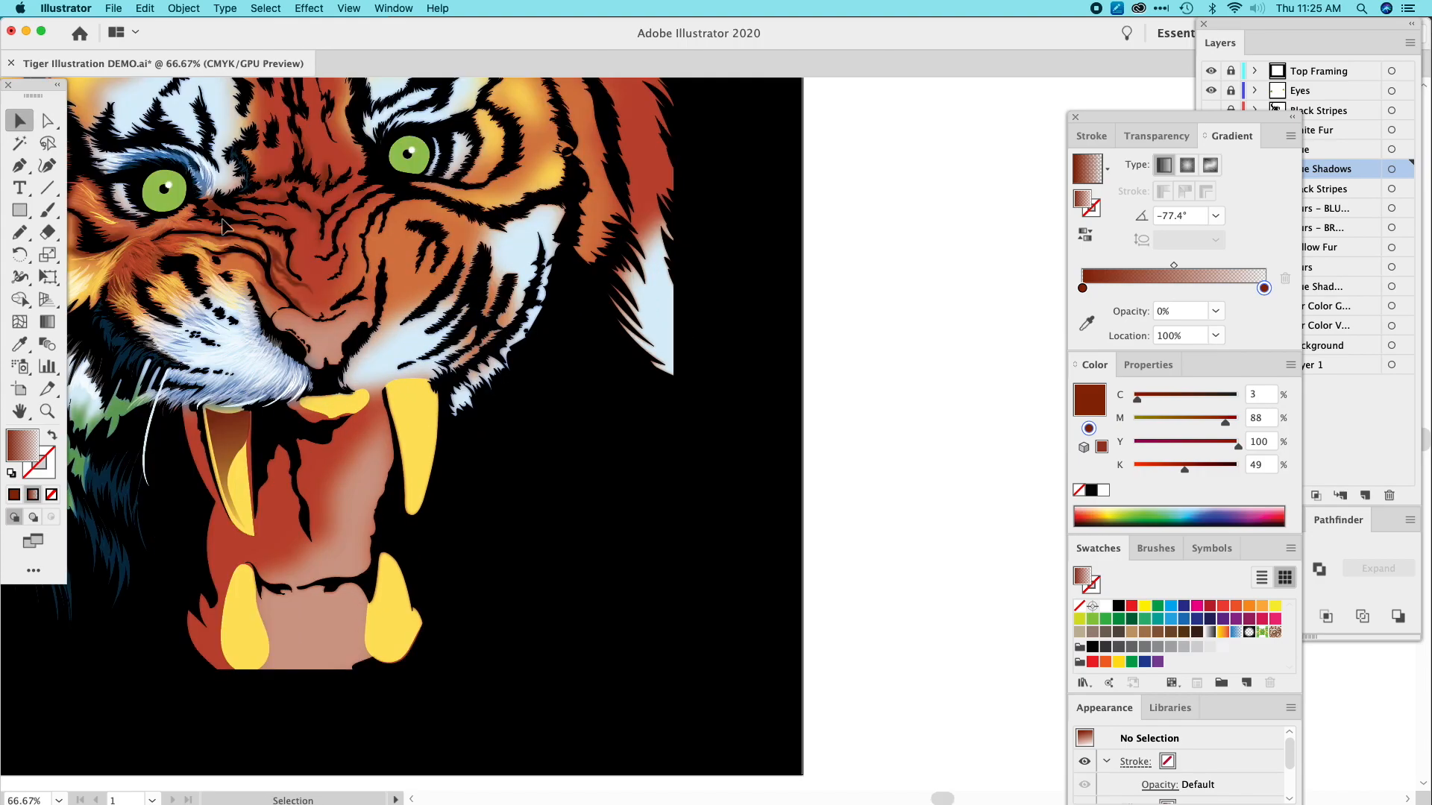
{"action": "left_click_drag", "start_coordinate": [223, 225], "coordinate": [420, 365]}
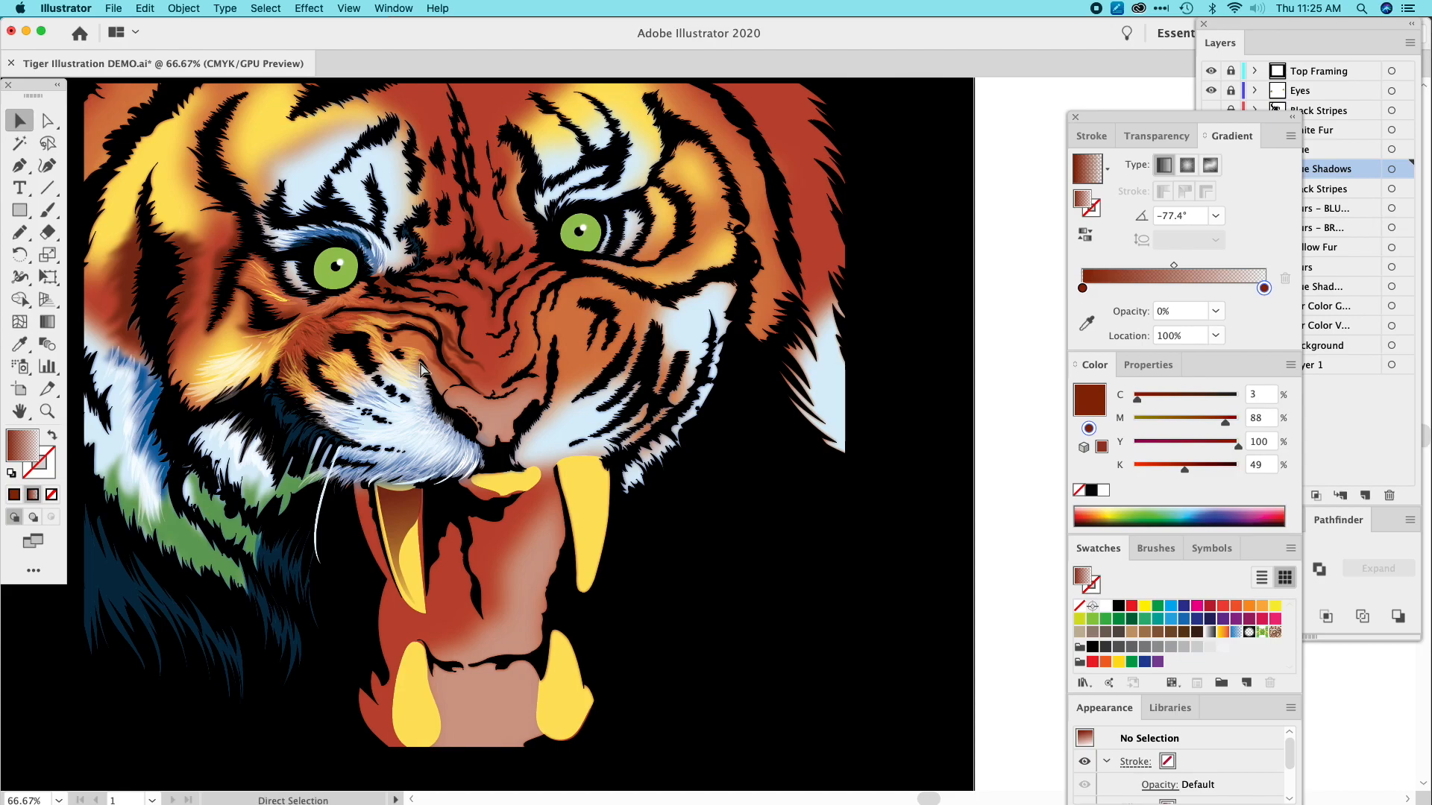
Draw a long, narrow jagged fur shape with the Pencil tool down the dark cheek behind the muzzle, filled with sampled blue.
{"action": "key", "text": "super+equal"}
{"action": "key", "text": "super+equal"}
{"action": "left_click_drag", "start_coordinate": [338, 389], "coordinate": [780, 436]}
{"action": "left_click_drag", "start_coordinate": [383, 415], "coordinate": [759, 421]}
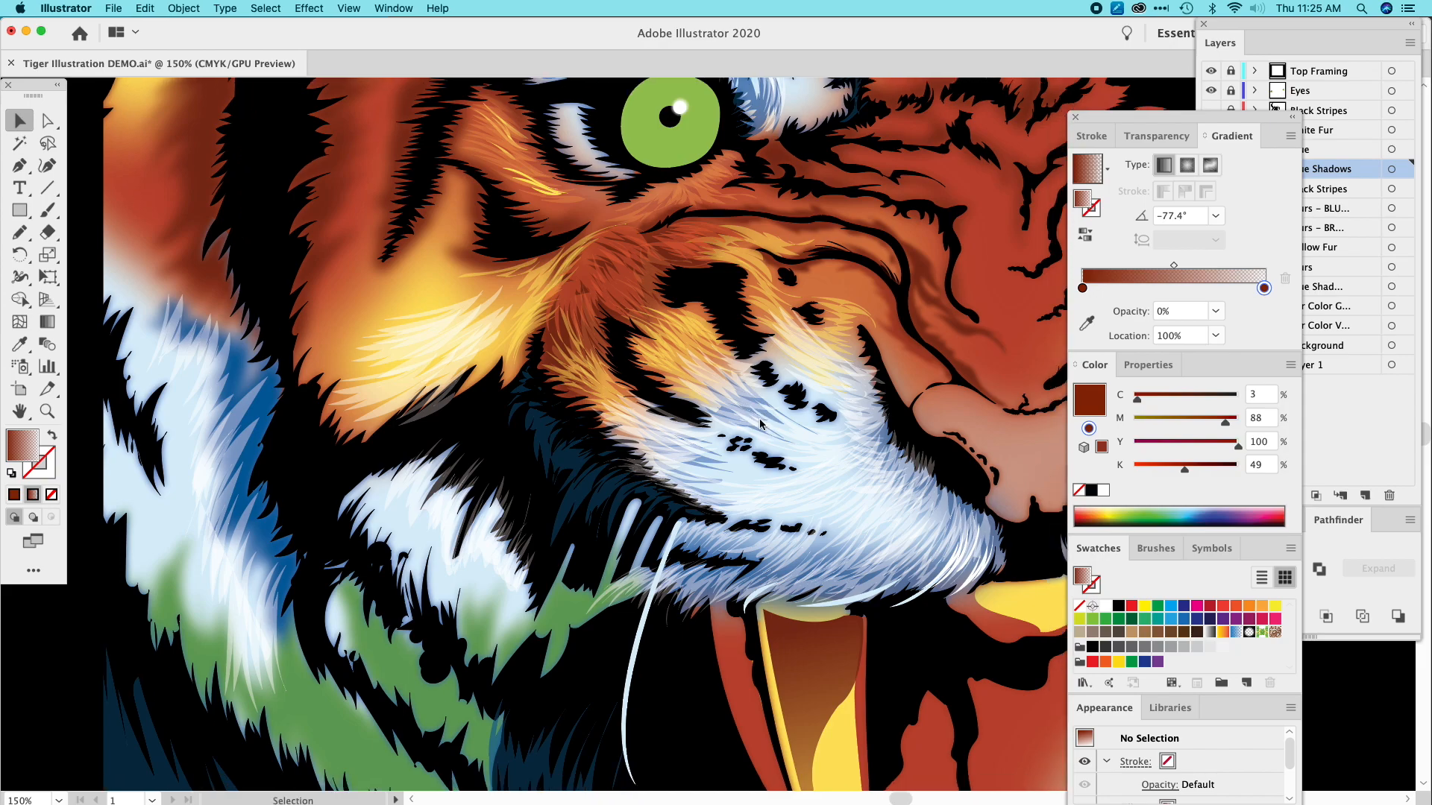
{"action": "left_click", "coordinate": [21, 234]}
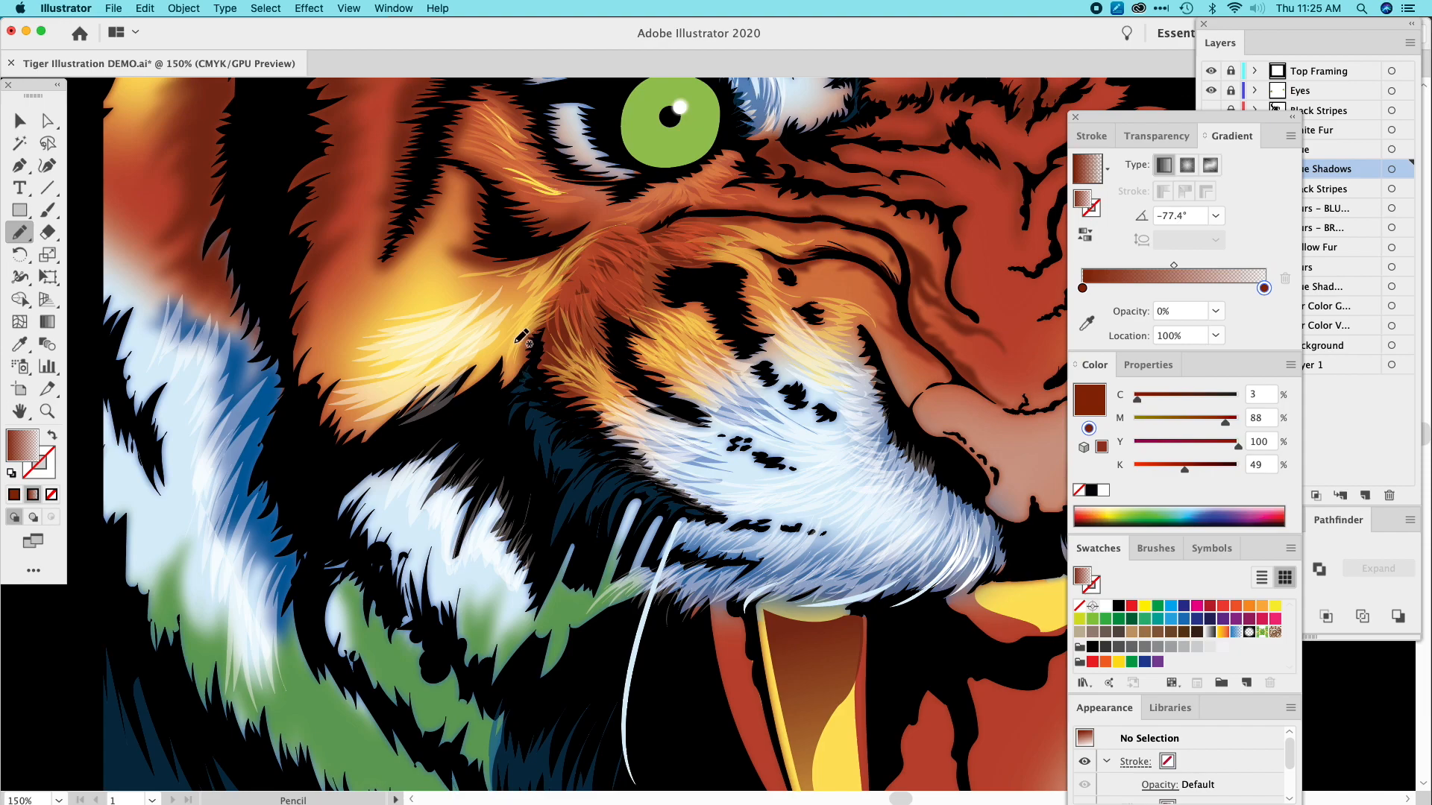
{"action": "mouse_move", "coordinate": [524, 354]}
{"action": "left_mouse_down"}
{"action": "mouse_move", "coordinate": [505, 447]}
{"action": "mouse_move", "coordinate": [542, 598]}
{"action": "mouse_move", "coordinate": [534, 669]}
{"action": "mouse_move", "coordinate": [538, 582]}
{"action": "mouse_move", "coordinate": [506, 467]}
{"action": "mouse_move", "coordinate": [511, 366]}
{"action": "left_mouse_up"}
{"action": "left_click", "coordinate": [25, 347]}
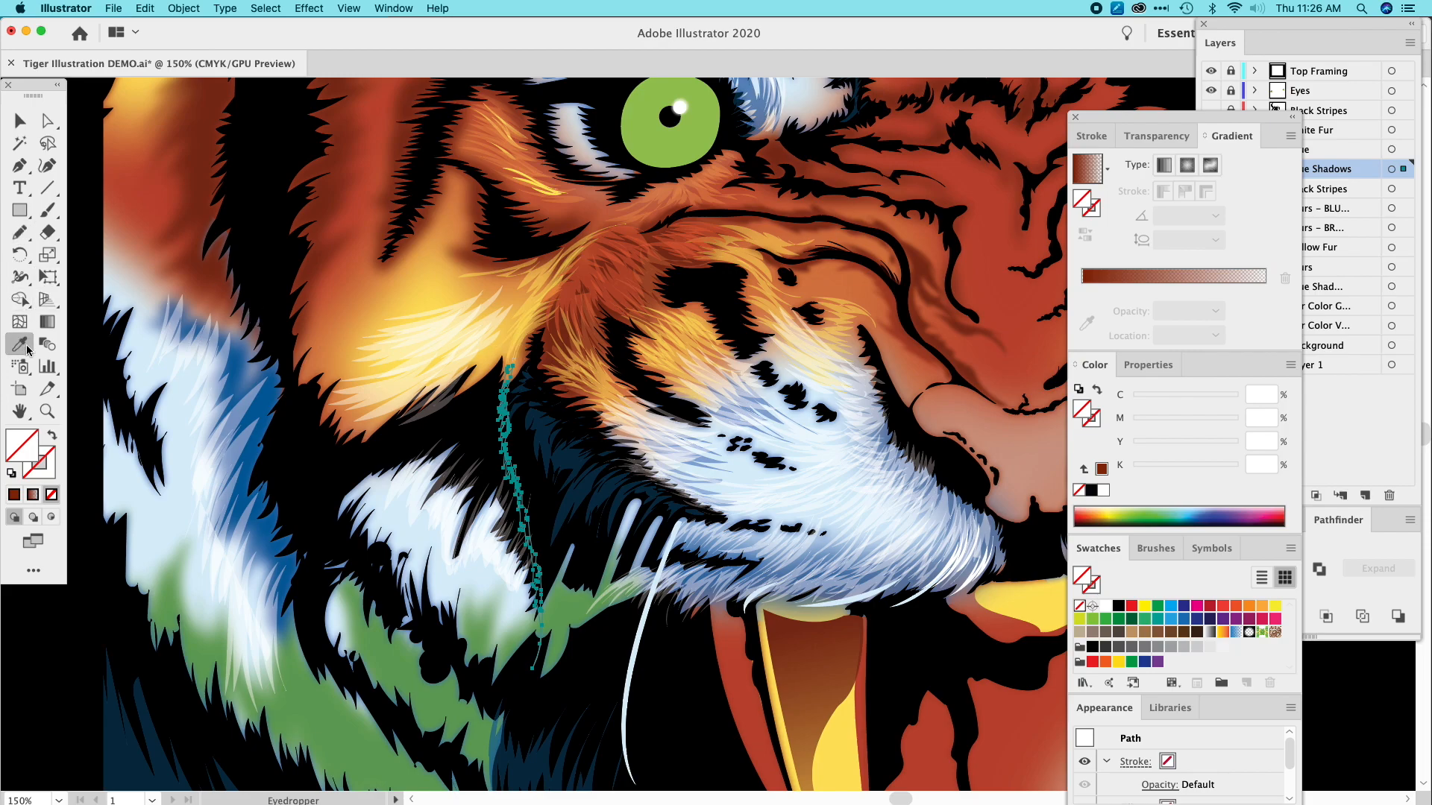
{"action": "left_click", "coordinate": [576, 451]}
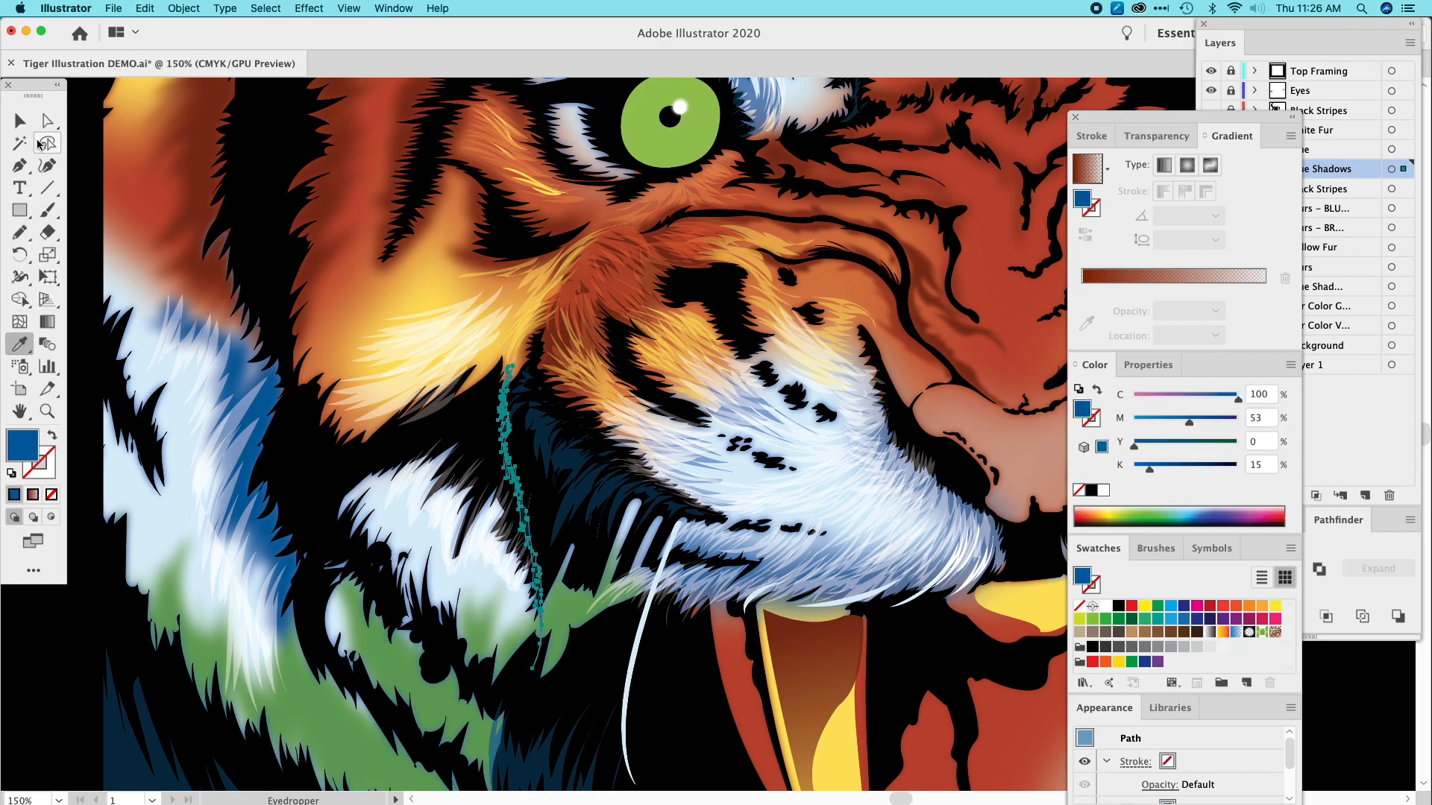
{"action": "left_click", "coordinate": [21, 120]}
{"action": "left_click", "coordinate": [149, 157]}
{"action": "left_click_drag", "start_coordinate": [196, 181], "coordinate": [128, 196]}
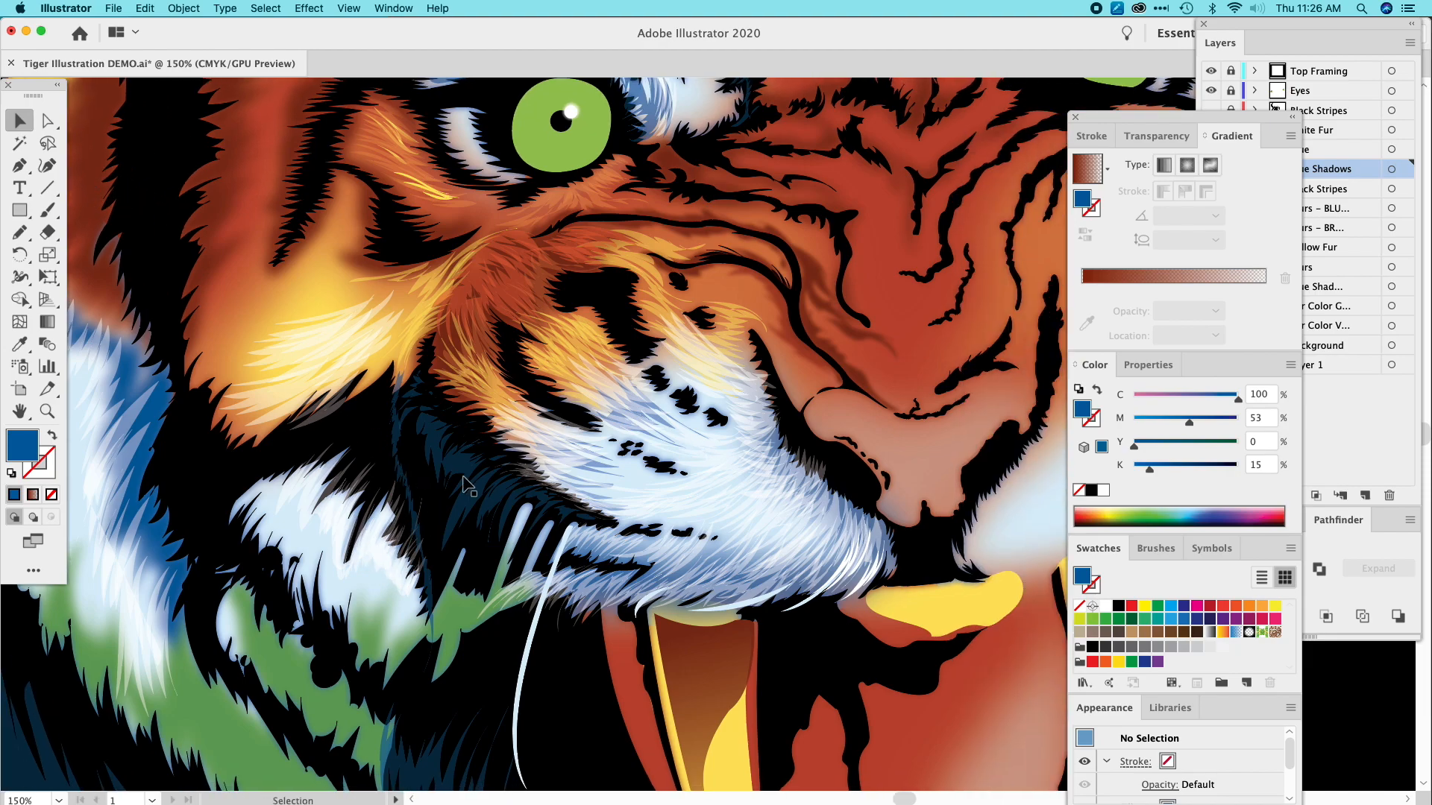
{"action": "key", "text": "n"}
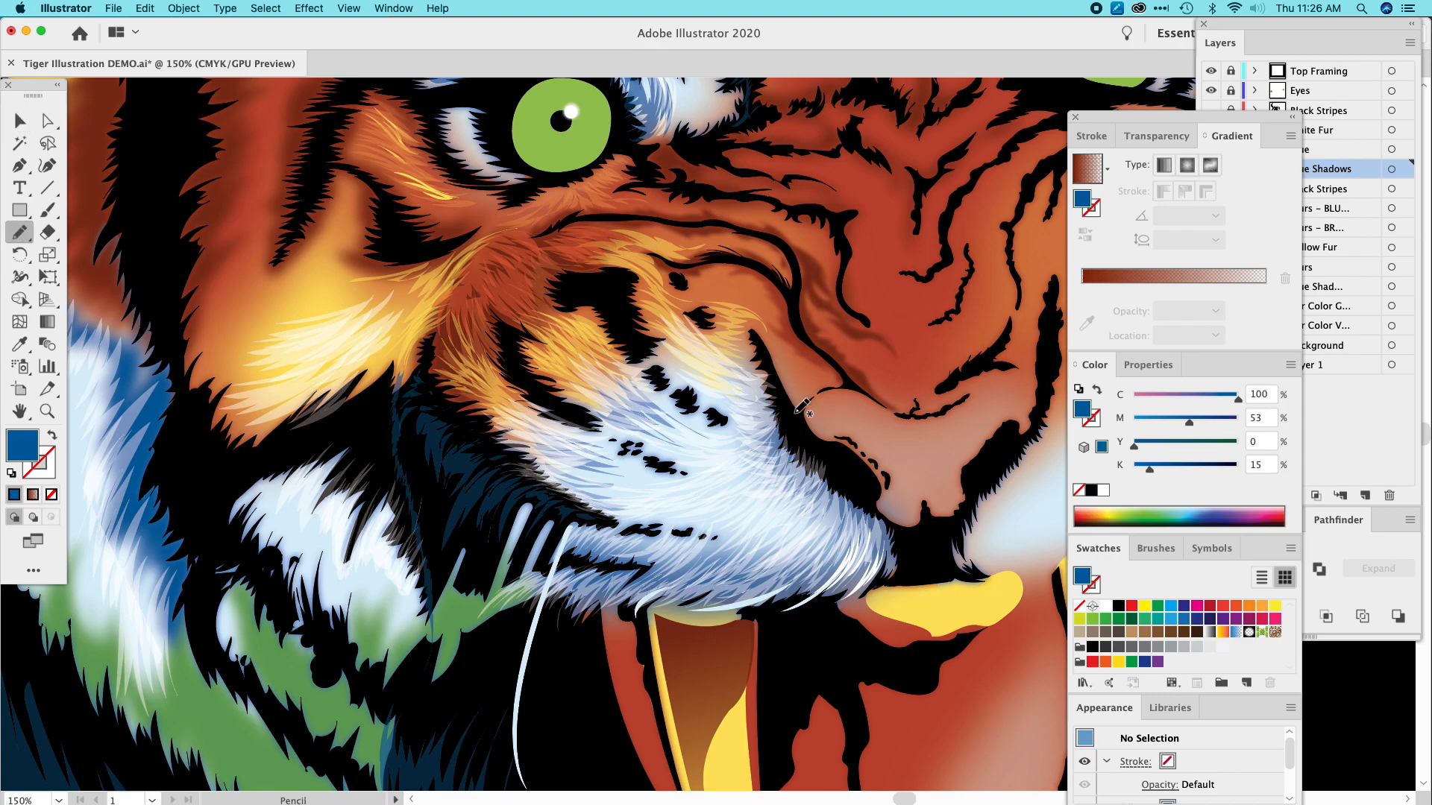
{"action": "mouse_move", "coordinate": [800, 415]}
{"action": "left_mouse_down"}
{"action": "mouse_move", "coordinate": [808, 376]}
{"action": "mouse_move", "coordinate": [747, 321]}
{"action": "mouse_move", "coordinate": [800, 414]}
{"action": "left_mouse_up"}
{"action": "left_click_drag", "start_coordinate": [629, 280], "coordinate": [68, 252]}
{"action": "left_click_drag", "start_coordinate": [68, 304], "coordinate": [327, 299]}
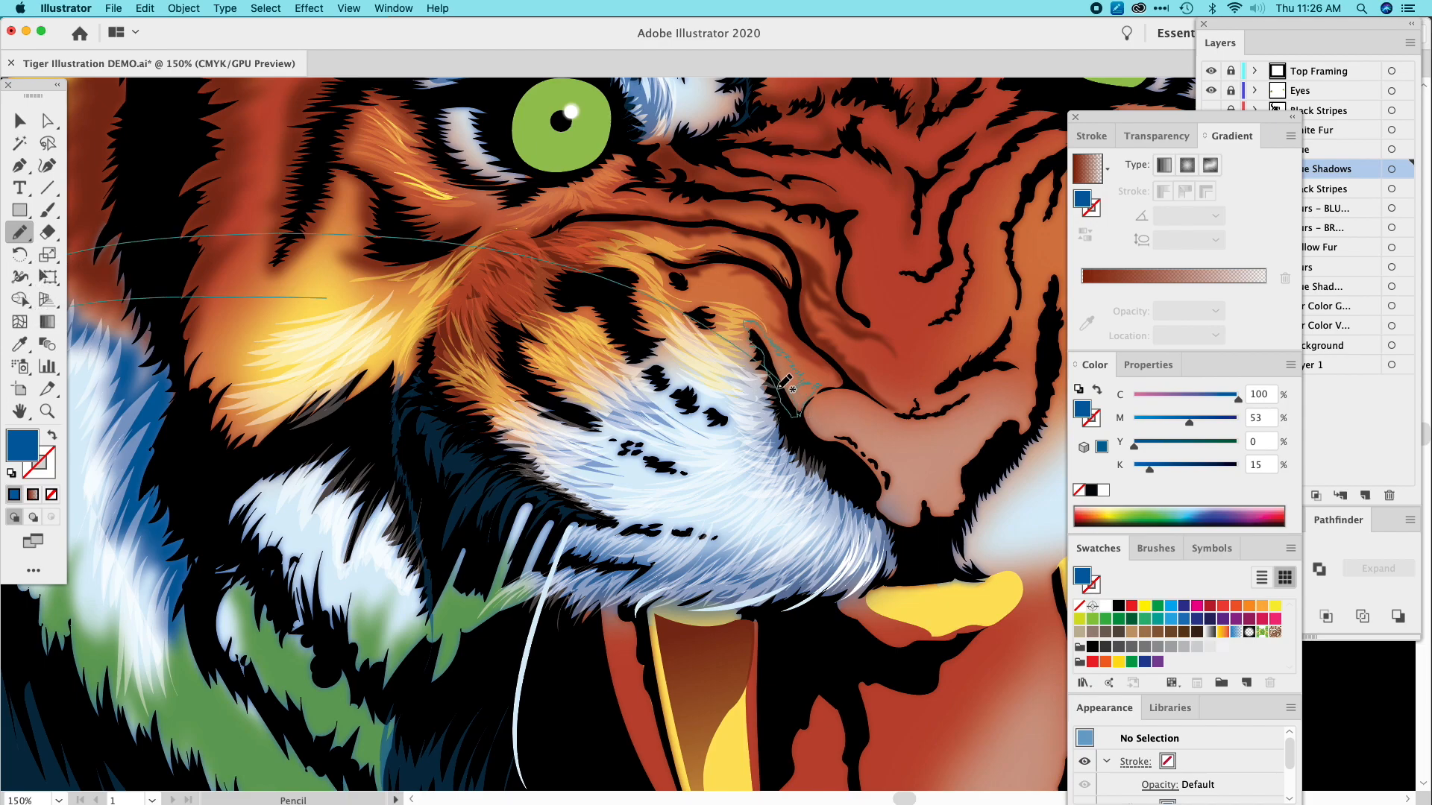
{"action": "key", "text": "super+a"}
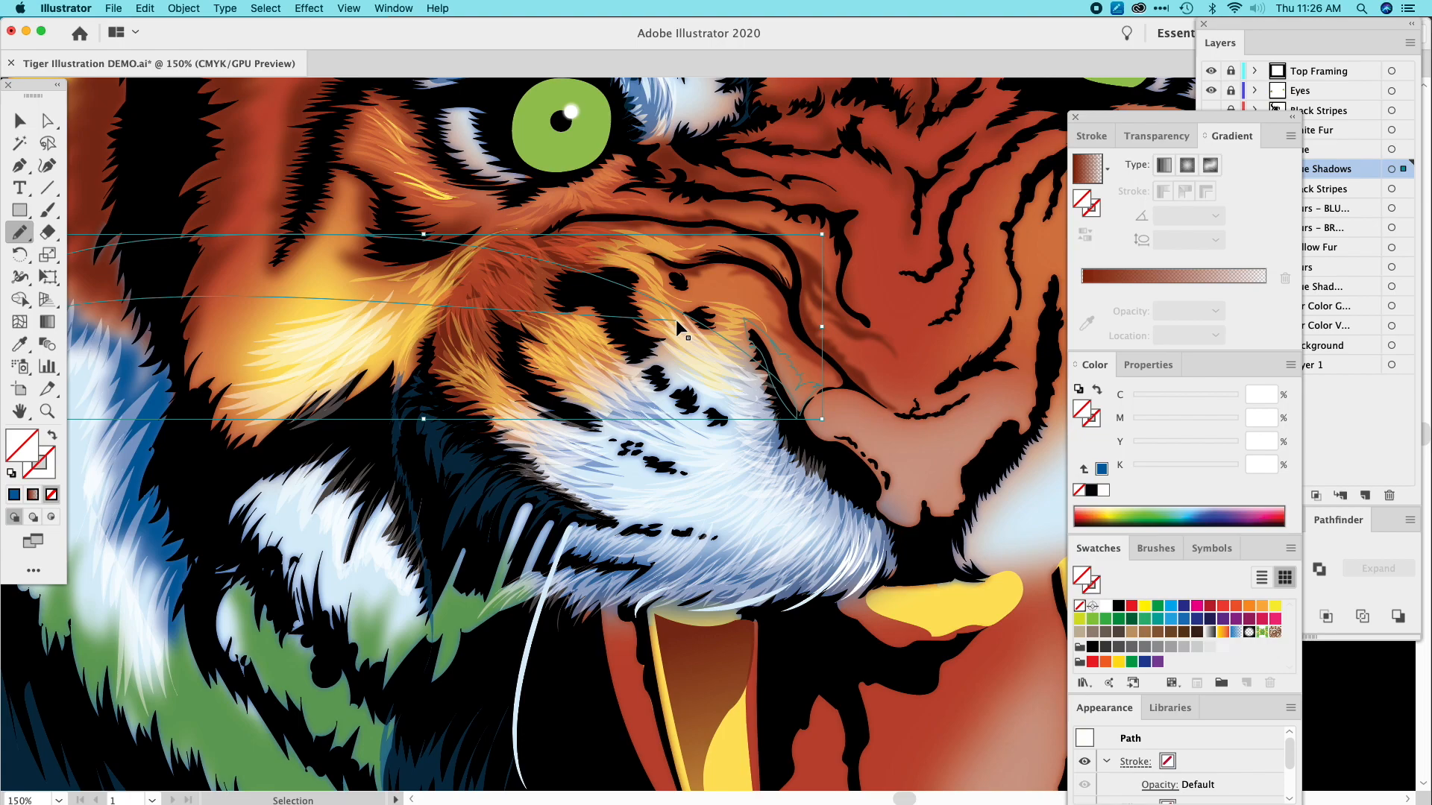
{"action": "key", "text": "super+shift+a"}
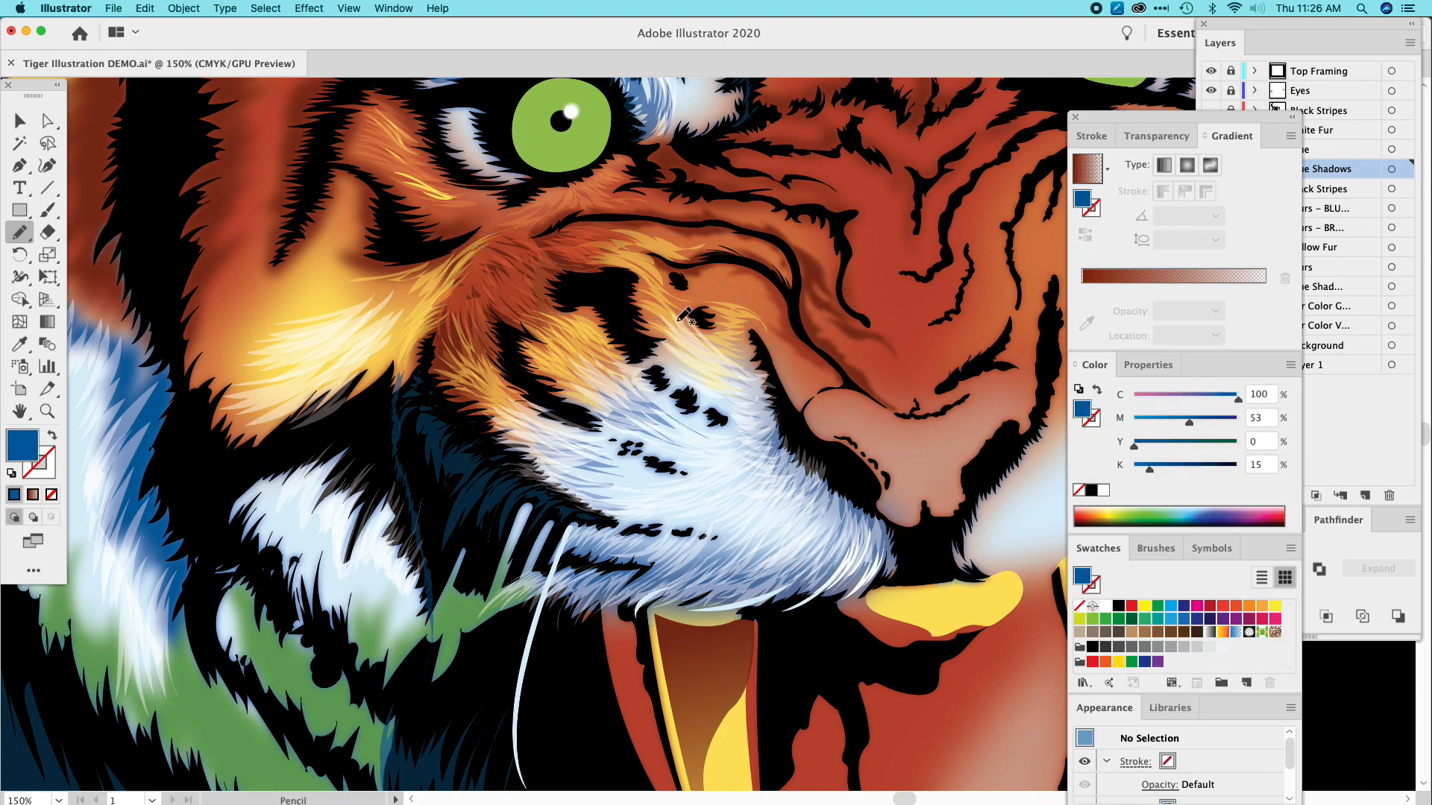
Draw a small jagged shadow shape with the Pencil tool beside the nose's left edge and fill it with sampled dark red.
{"action": "mouse_move", "coordinate": [803, 418]}
{"action": "left_mouse_down"}
{"action": "mouse_move", "coordinate": [820, 390]}
{"action": "mouse_move", "coordinate": [748, 323]}
{"action": "left_mouse_up"}
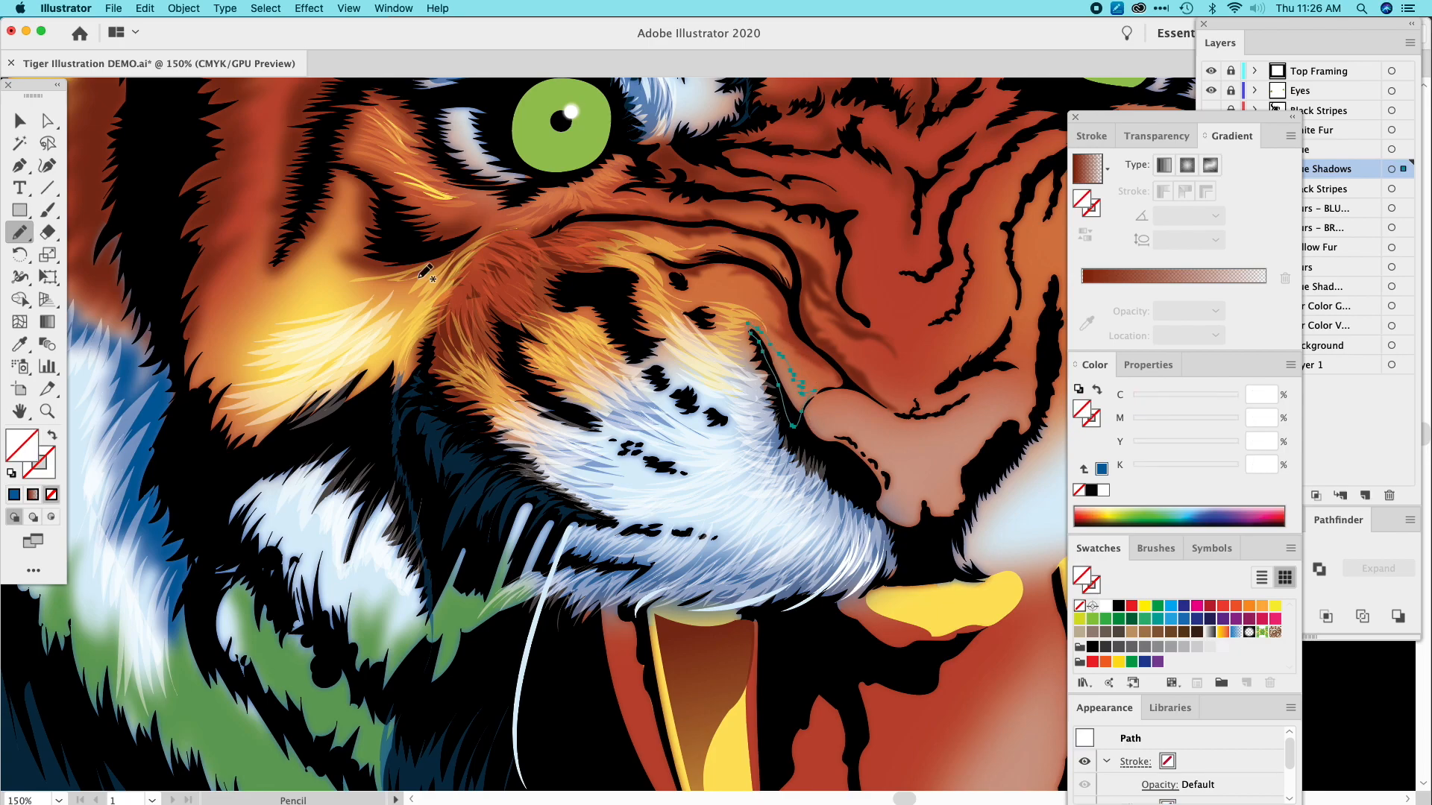
{"action": "left_click", "coordinate": [20, 345]}
{"action": "left_click", "coordinate": [787, 313]}
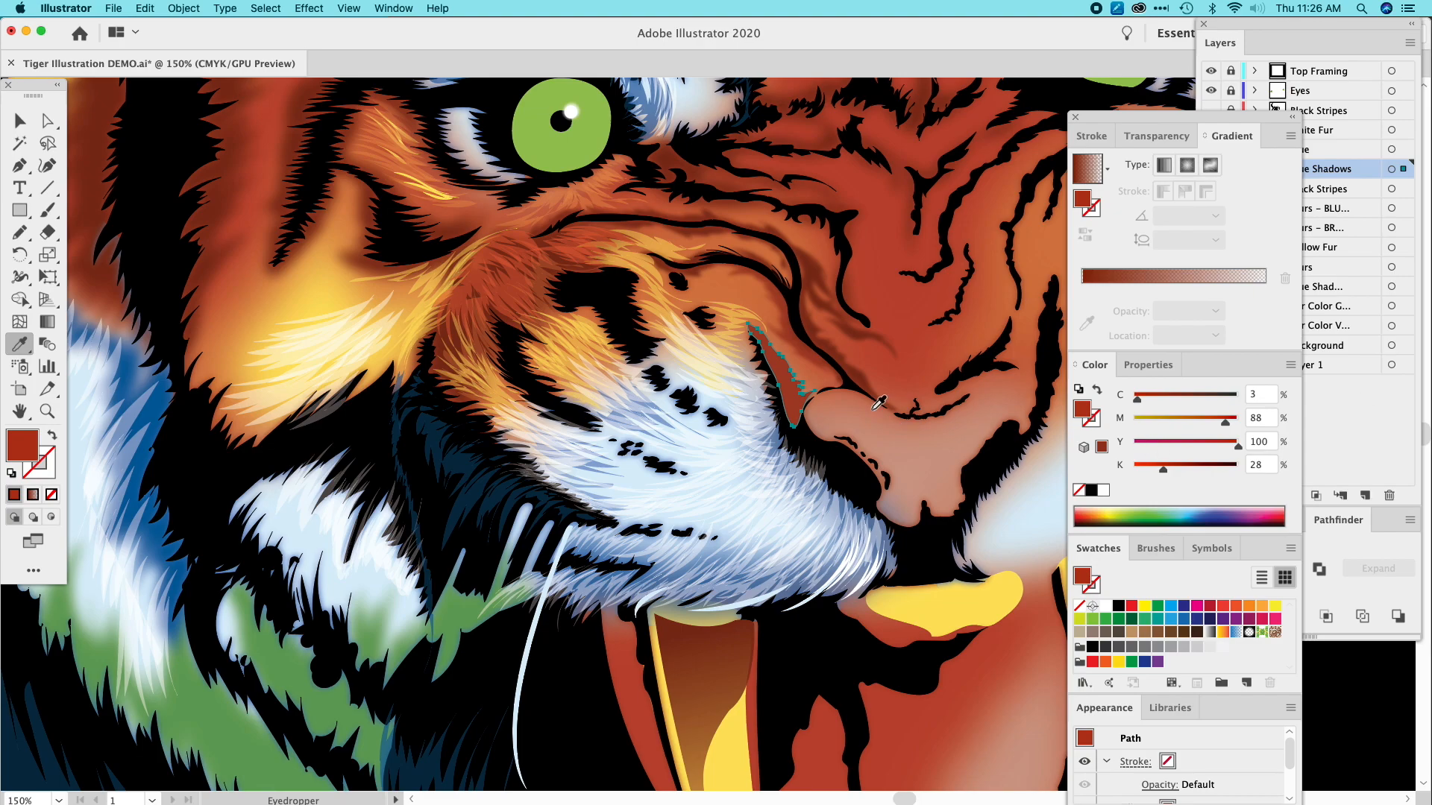
{"action": "left_click", "coordinate": [20, 120]}
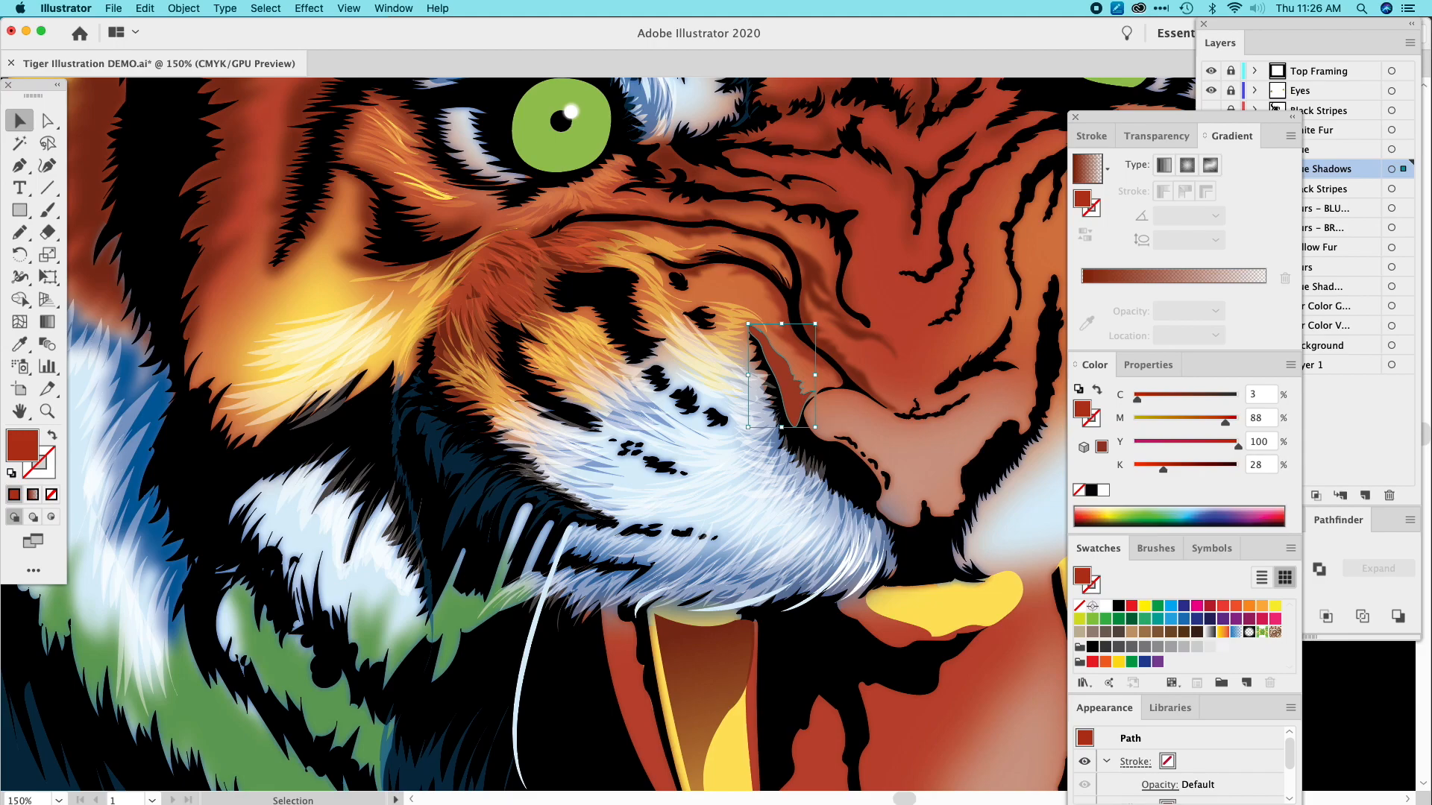
Unlock the "Blurs – BLU..." layer, move the dark red nose shadow onto it, and apply Gaussian Blur to the shape.
{"action": "key", "text": "Tab"}
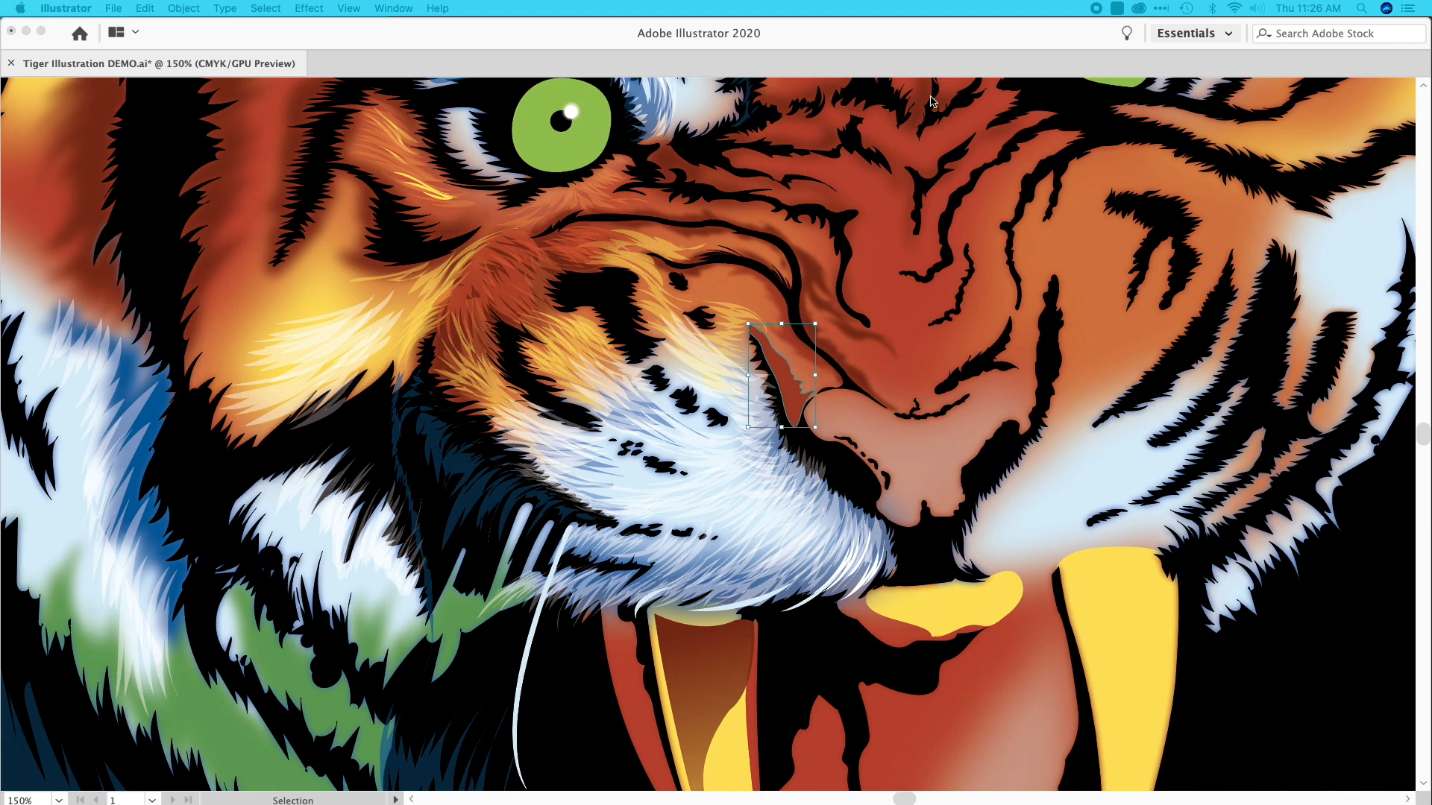
{"action": "key", "text": "Tab"}
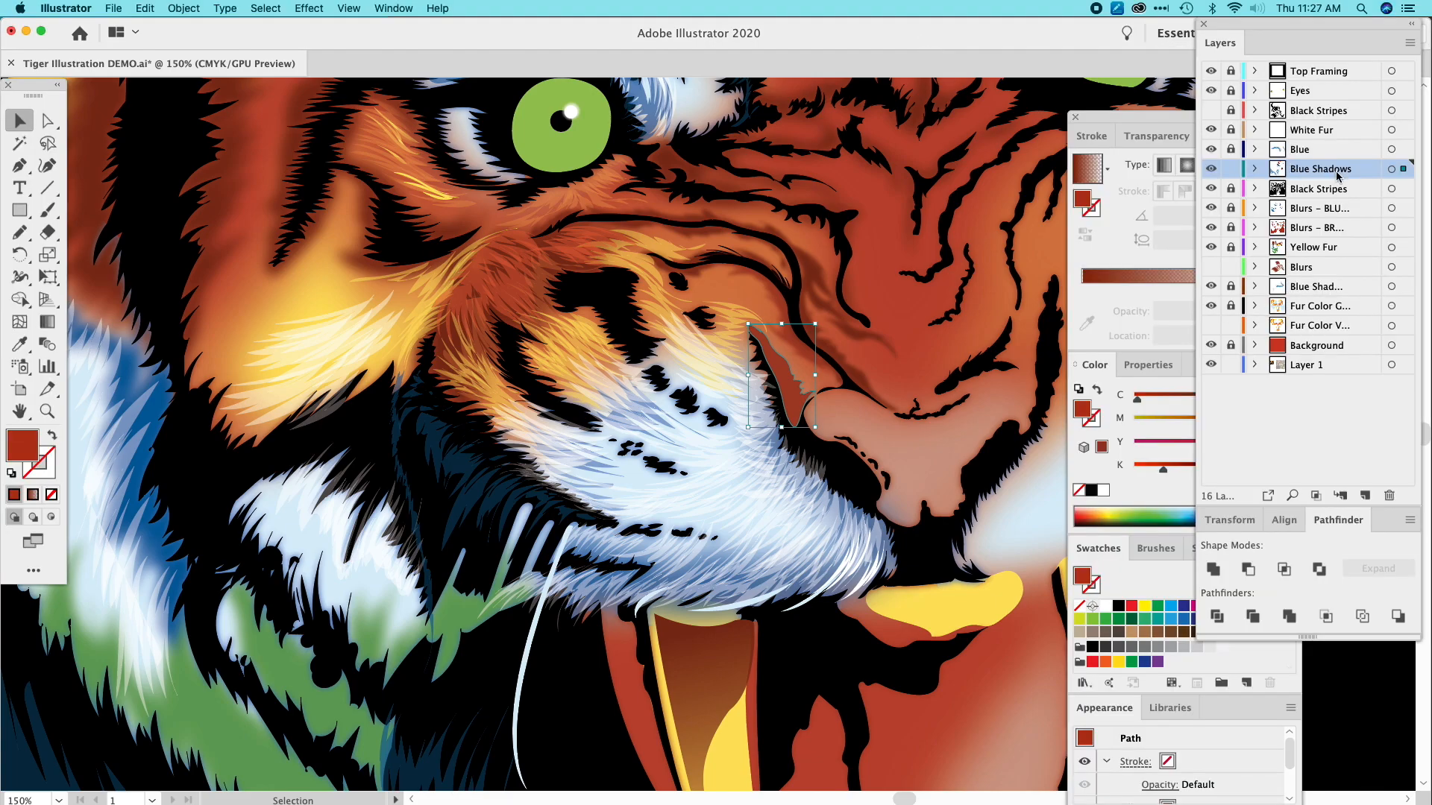
{"action": "left_click", "coordinate": [1318, 209]}
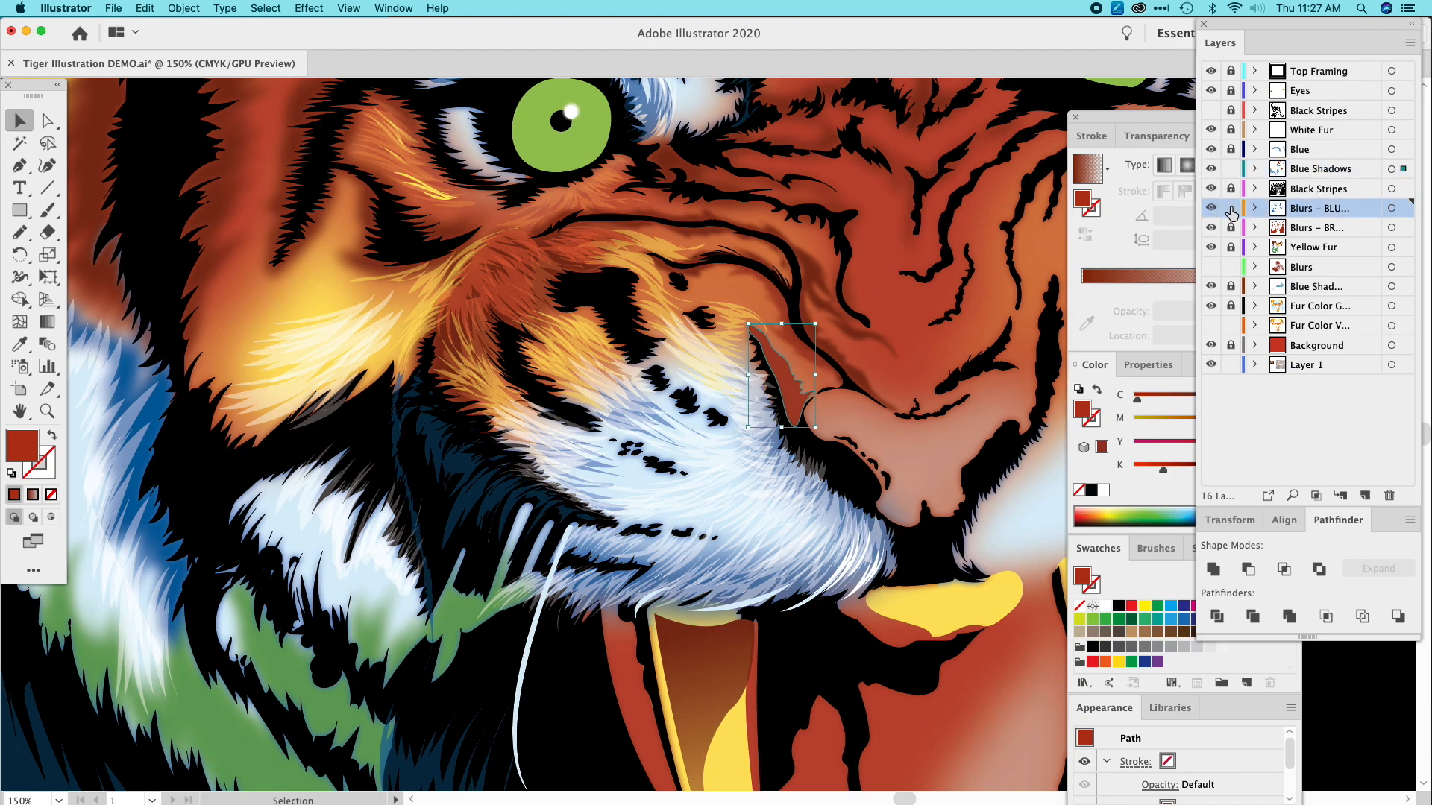
{"action": "left_click_drag", "start_coordinate": [1403, 216], "coordinate": [1402, 216]}
{"action": "left_click", "coordinate": [294, 8]}
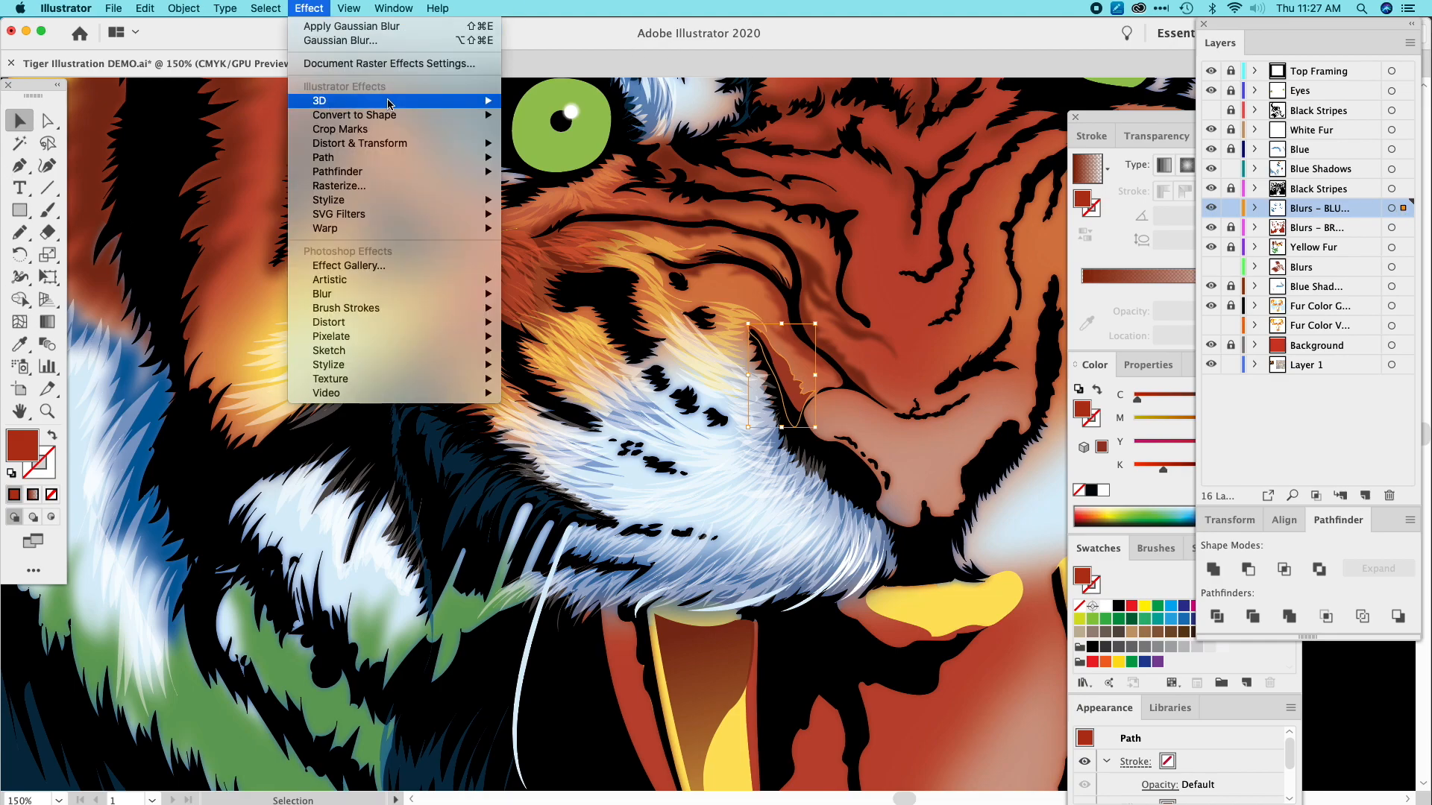
{"action": "left_click", "coordinate": [363, 29]}
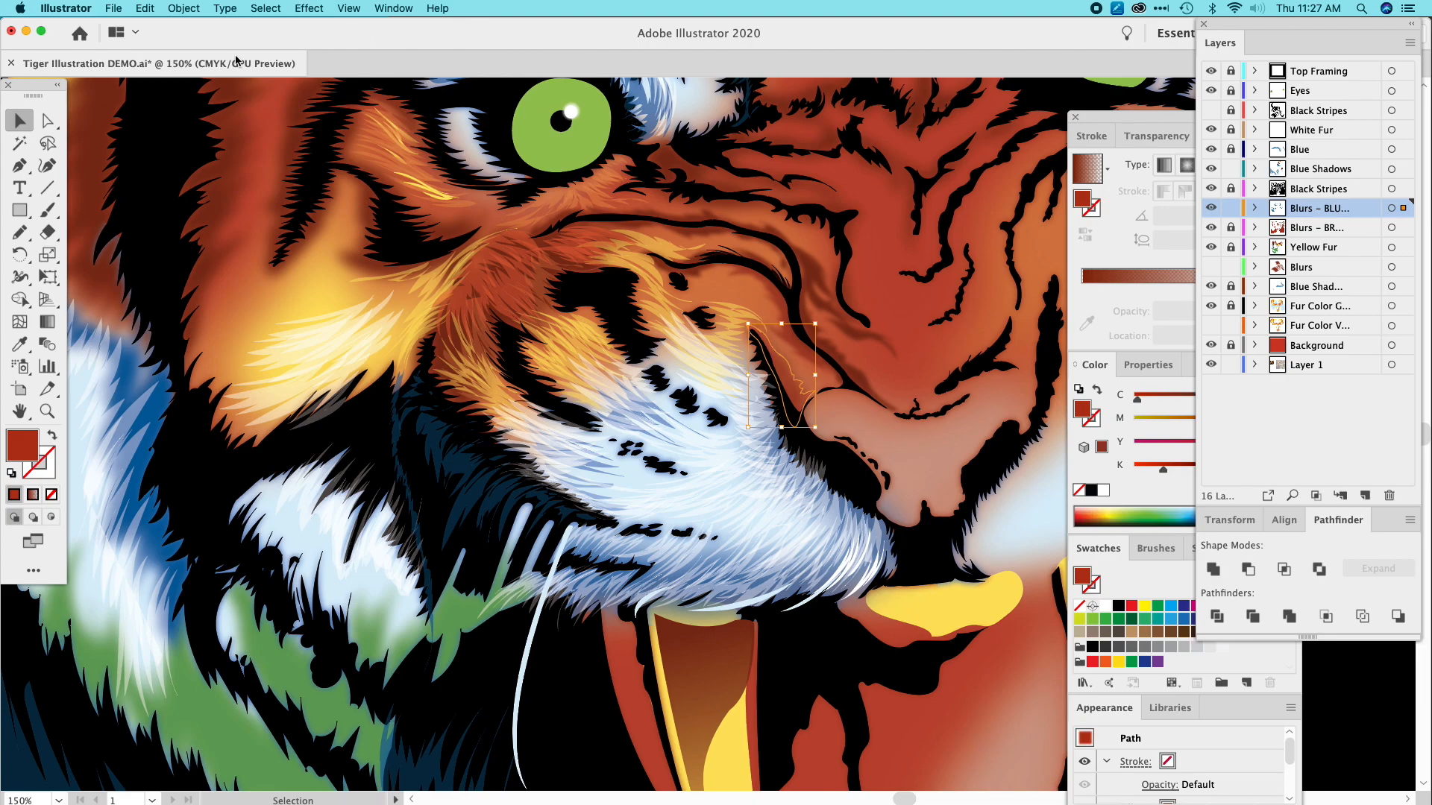
{"action": "left_click", "coordinate": [216, 149]}
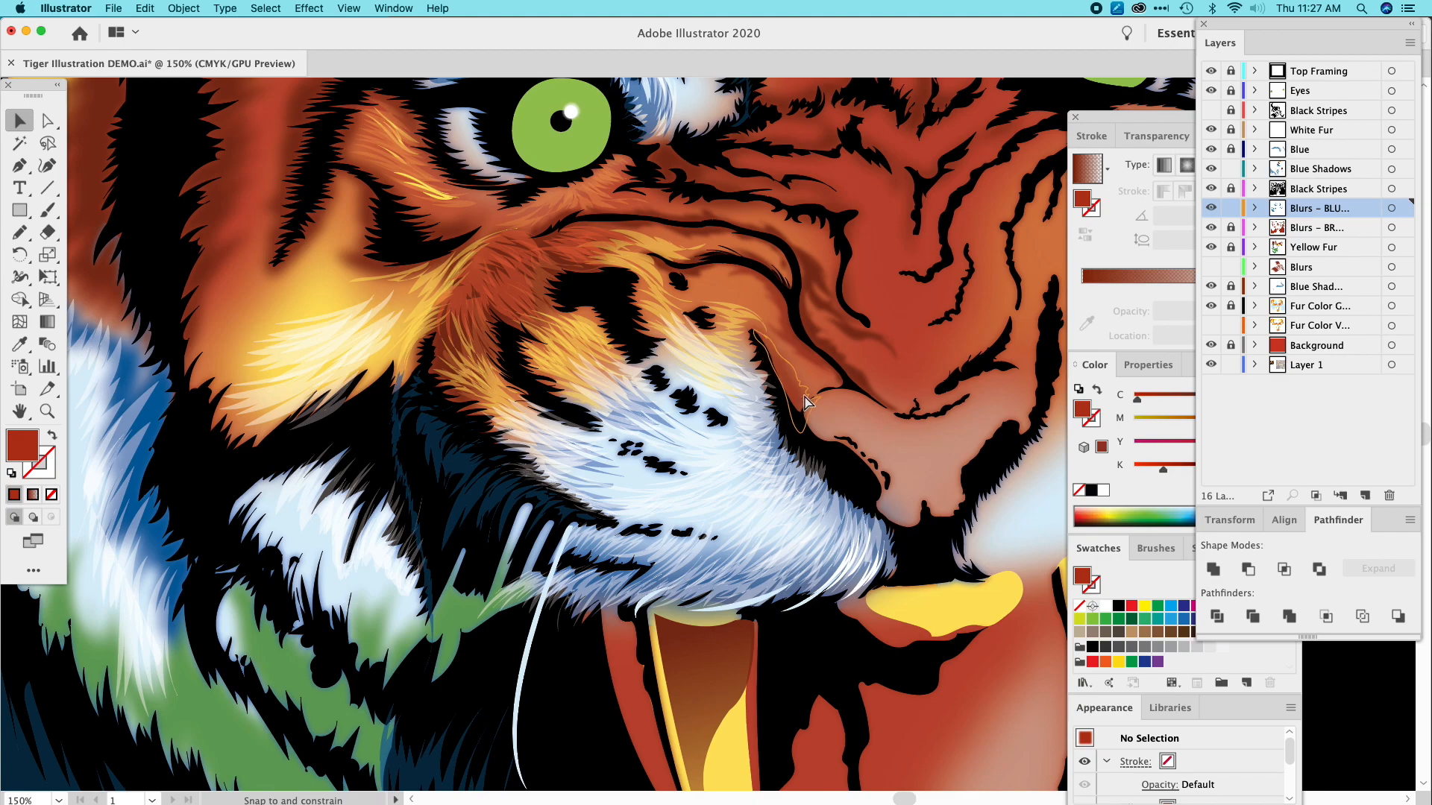
Examine the whole tiger illustration at 66.67% zoom with the surrounding panels hidden.
{"action": "left_click", "coordinate": [611, 235]}
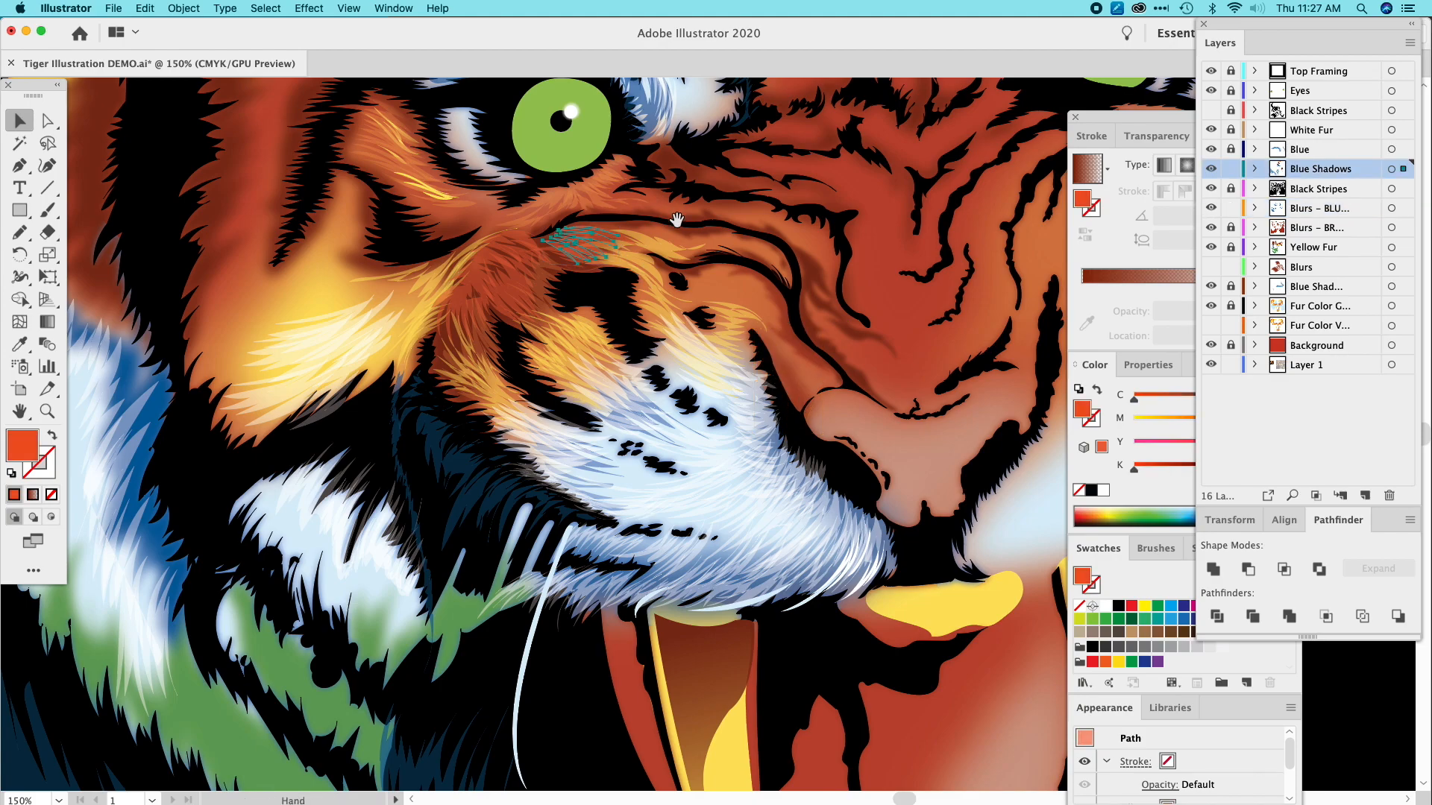
{"action": "left_click_drag", "start_coordinate": [591, 313], "coordinate": [556, 311]}
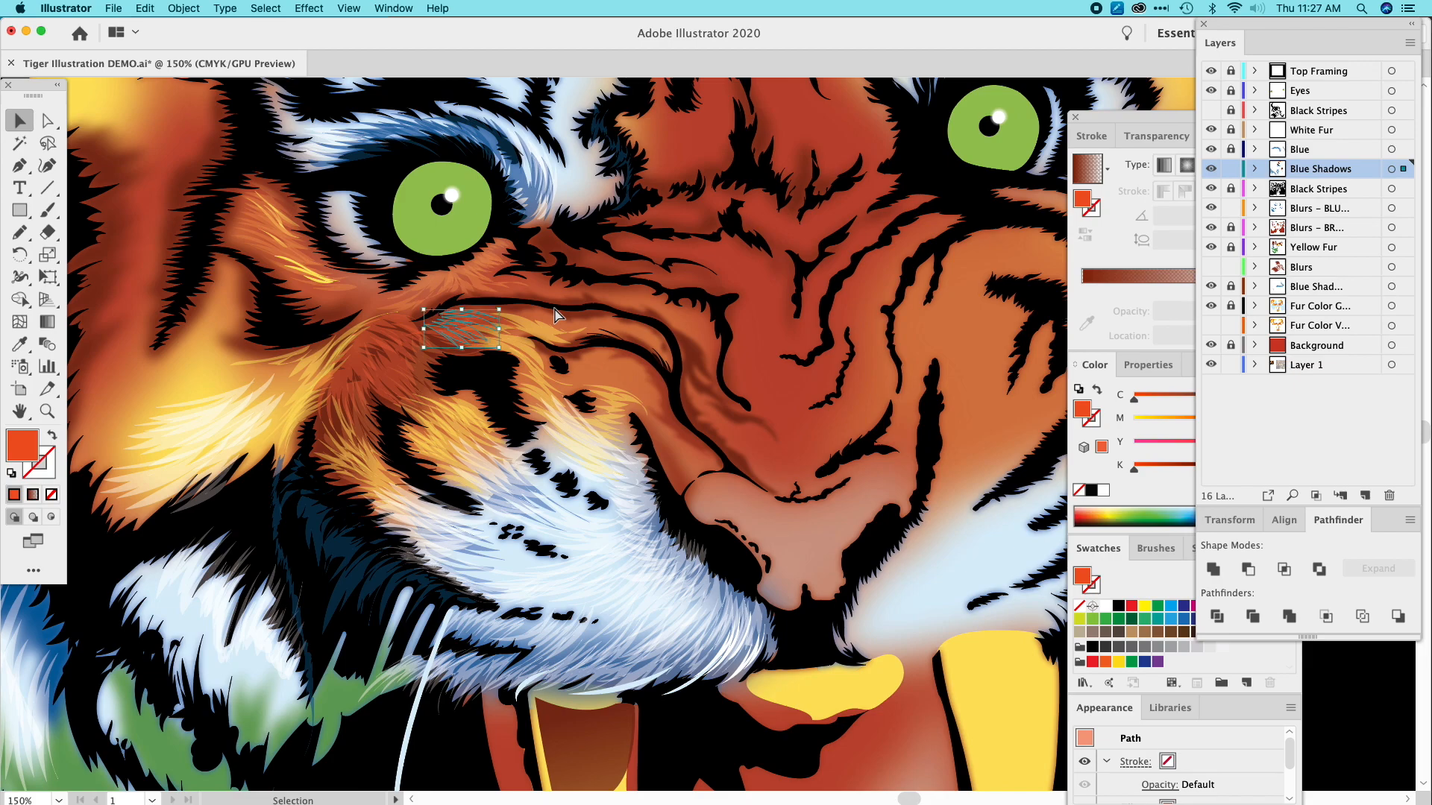
{"action": "key", "text": "super+minus"}
{"action": "key", "text": "super+minus"}
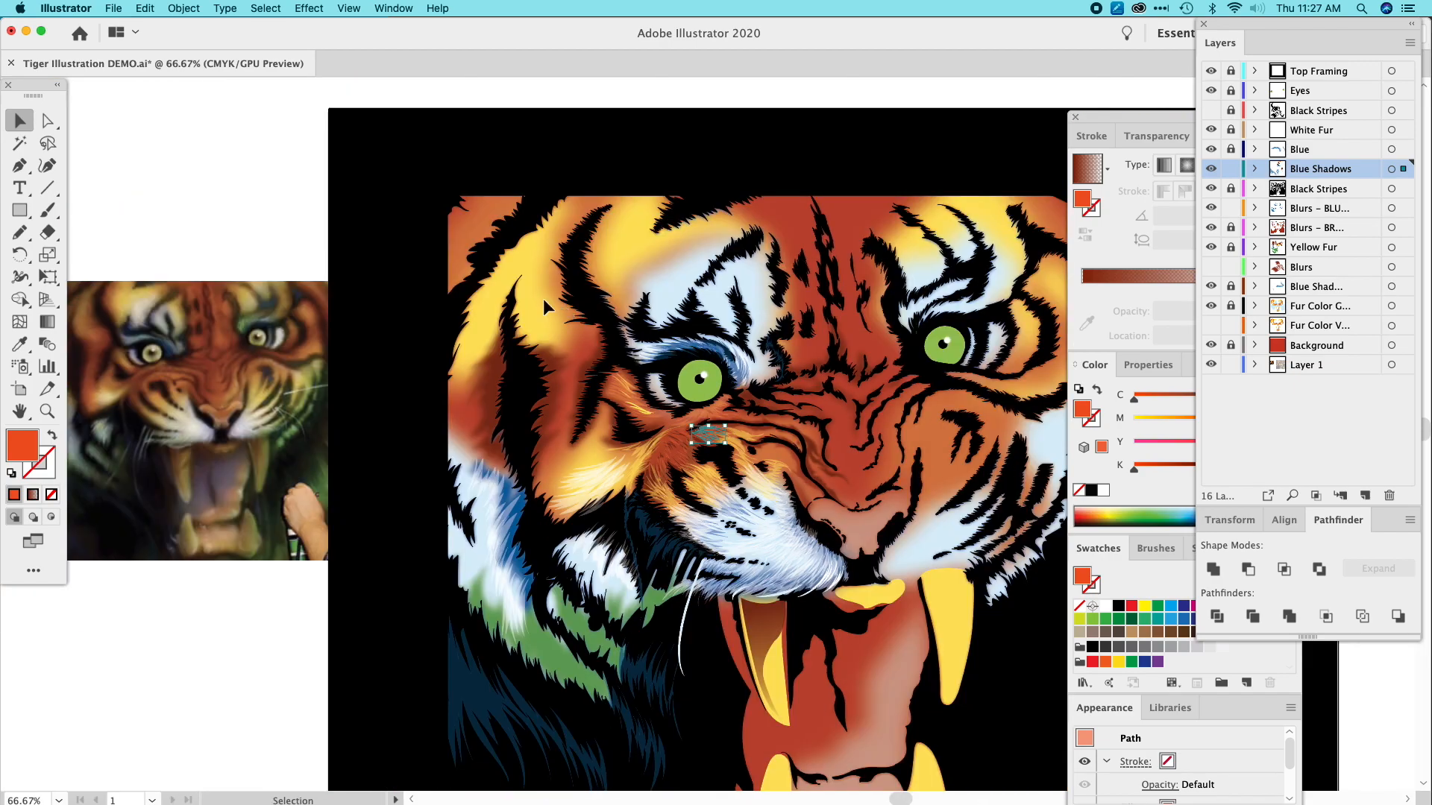
{"action": "left_click", "coordinate": [388, 276]}
{"action": "left_click_drag", "start_coordinate": [604, 399], "coordinate": [384, 307]}
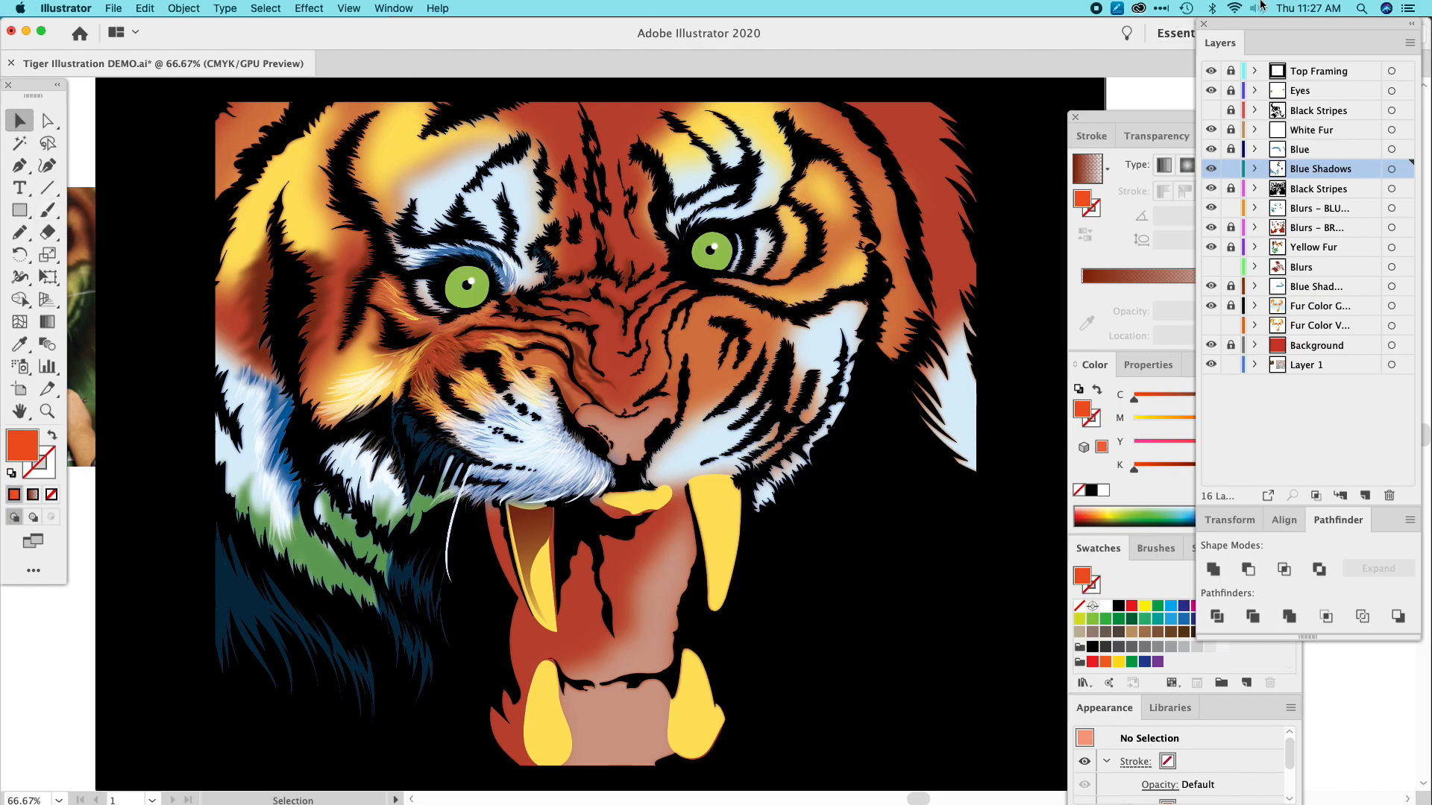
{"action": "key", "text": "Tab"}
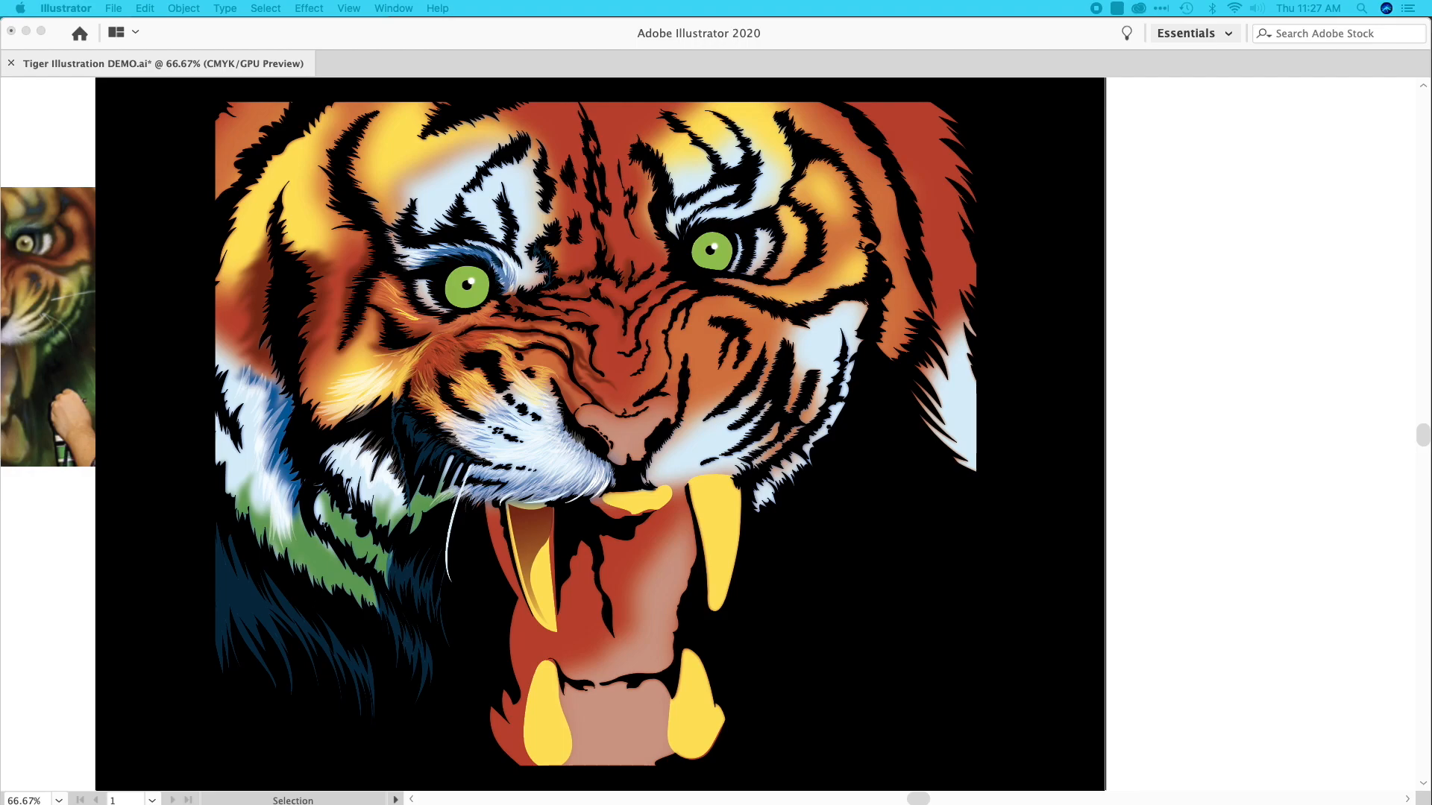
{"action": "key", "text": "Tab"}
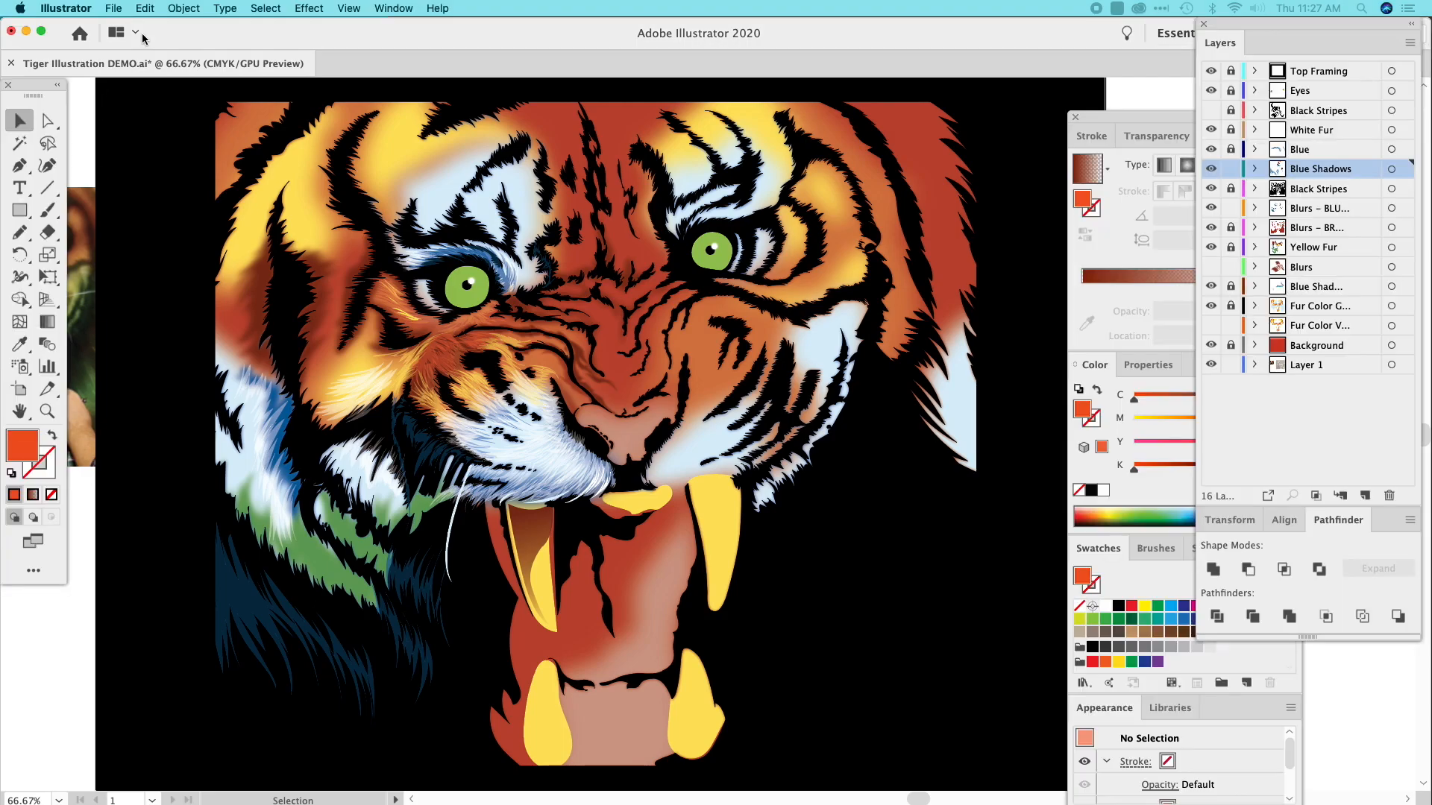
Draw a jagged fur patch with the Pencil tool on the pale area above the left eye and fill it with sampled white.
{"action": "left_click", "coordinate": [20, 232]}
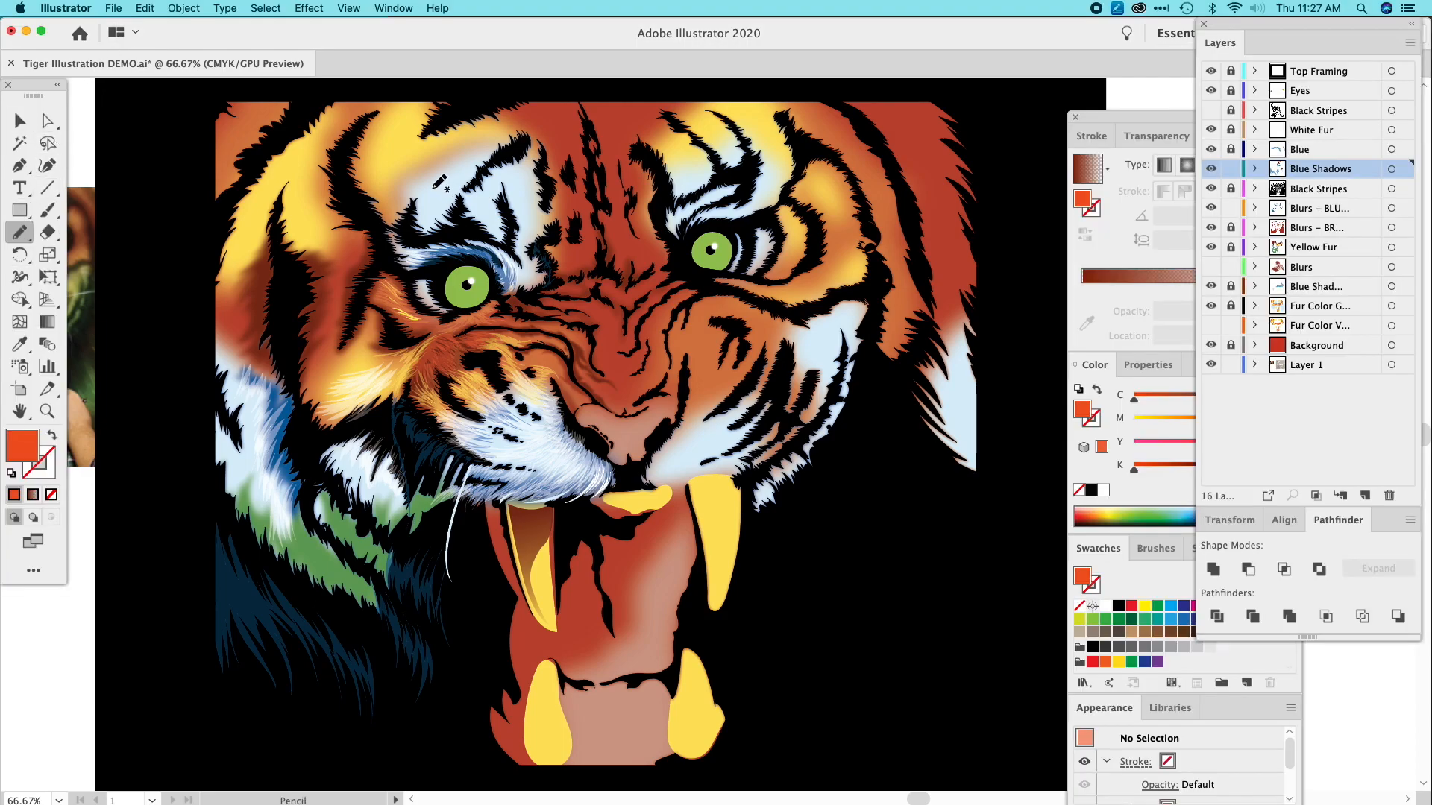
{"action": "mouse_move", "coordinate": [443, 185]}
{"action": "left_mouse_down"}
{"action": "mouse_move", "coordinate": [426, 161]}
{"action": "mouse_move", "coordinate": [450, 173]}
{"action": "mouse_move", "coordinate": [443, 158]}
{"action": "mouse_move", "coordinate": [472, 158]}
{"action": "mouse_move", "coordinate": [470, 143]}
{"action": "mouse_move", "coordinate": [472, 184]}
{"action": "mouse_move", "coordinate": [450, 162]}
{"action": "mouse_move", "coordinate": [467, 198]}
{"action": "mouse_move", "coordinate": [437, 179]}
{"action": "mouse_move", "coordinate": [453, 205]}
{"action": "mouse_move", "coordinate": [415, 186]}
{"action": "mouse_move", "coordinate": [440, 198]}
{"action": "mouse_move", "coordinate": [420, 180]}
{"action": "mouse_move", "coordinate": [455, 182]}
{"action": "left_mouse_up"}
{"action": "left_click", "coordinate": [20, 346]}
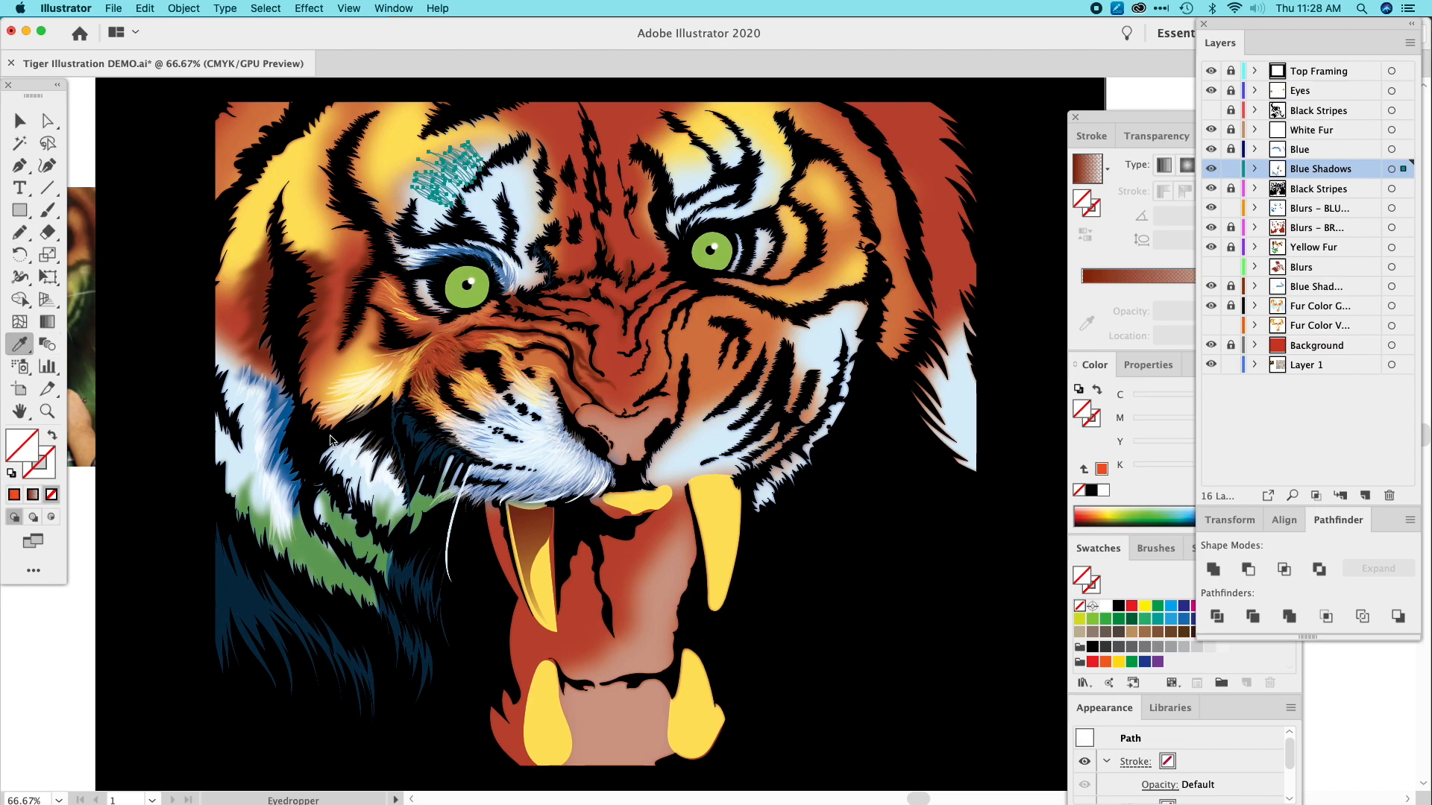
{"action": "left_click", "coordinate": [282, 462]}
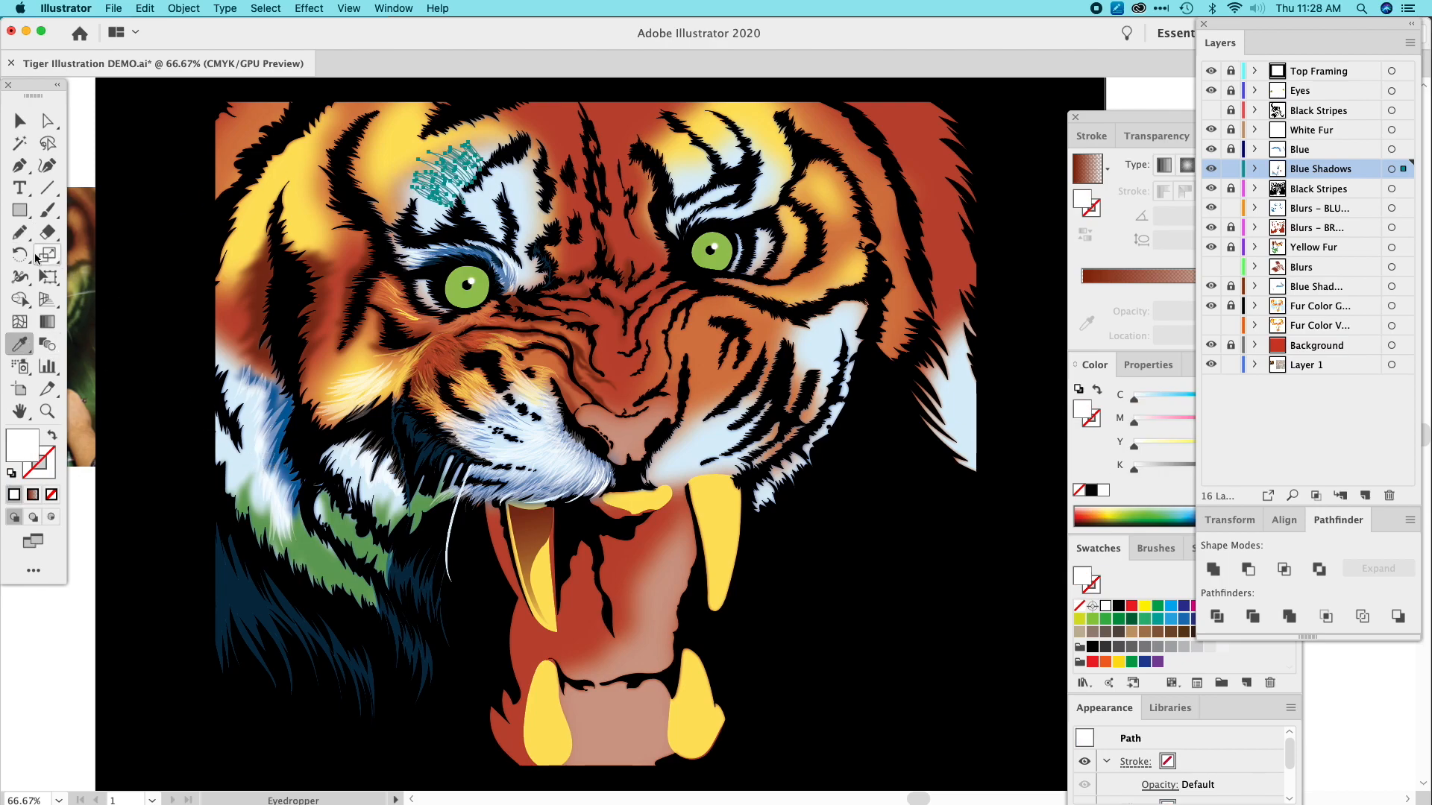
Draw a smaller jagged fur patch between the black stripes just above the left eye, filled with white sampled from the first patch.
{"action": "left_click", "coordinate": [20, 233]}
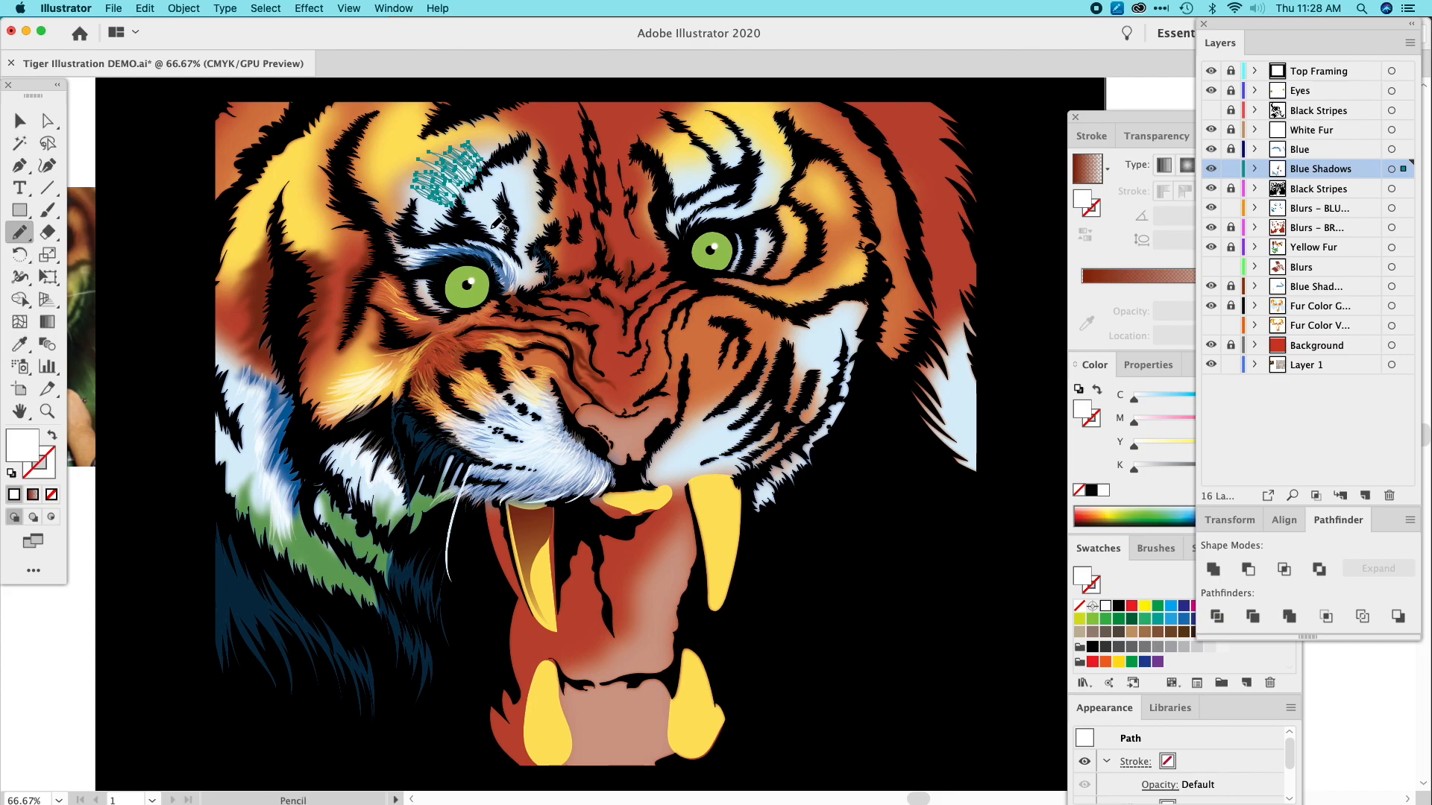
{"action": "mouse_move", "coordinate": [482, 235]}
{"action": "left_mouse_down"}
{"action": "mouse_move", "coordinate": [504, 221]}
{"action": "mouse_move", "coordinate": [475, 193]}
{"action": "mouse_move", "coordinate": [498, 215]}
{"action": "mouse_move", "coordinate": [471, 213]}
{"action": "mouse_move", "coordinate": [486, 217]}
{"action": "left_mouse_up"}
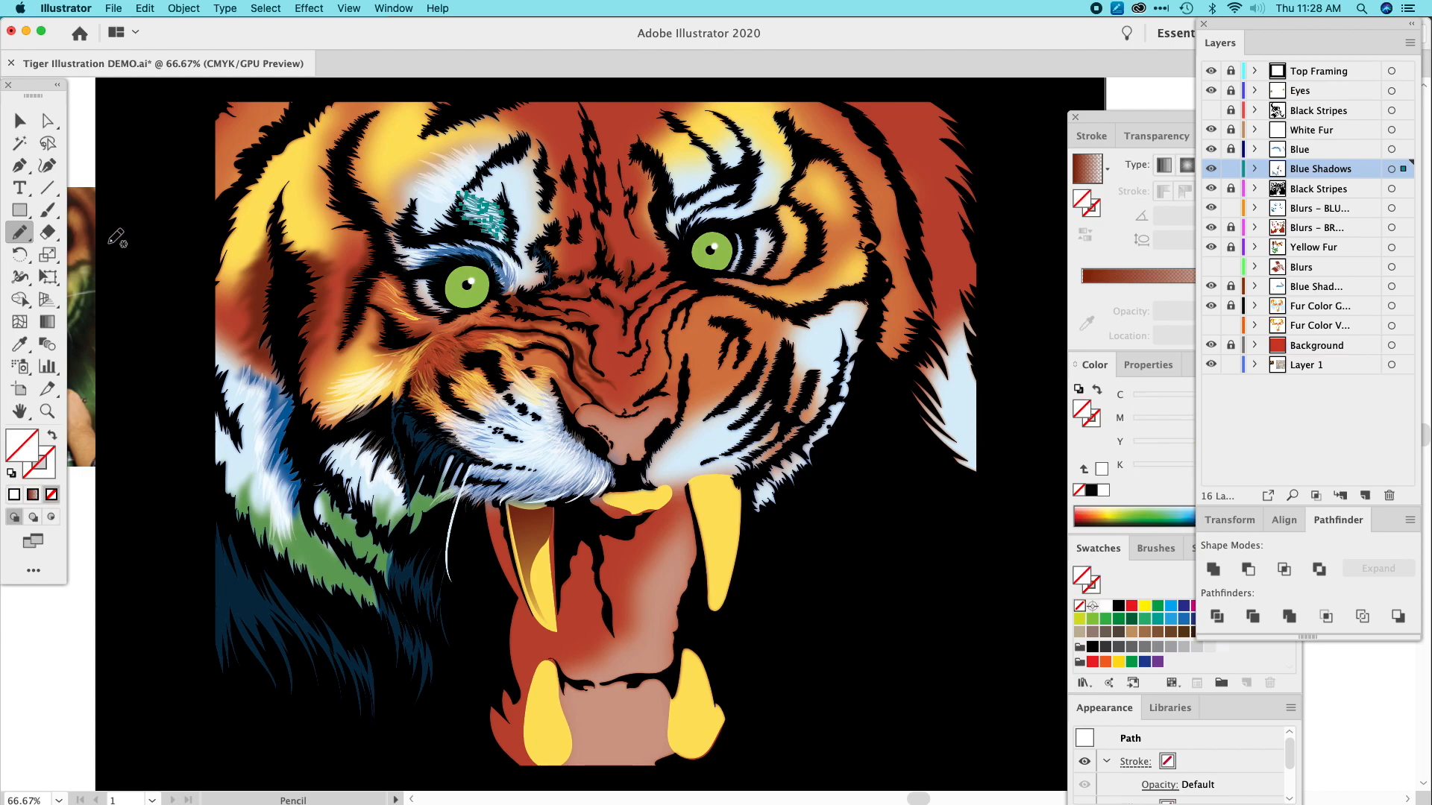
{"action": "left_click", "coordinate": [20, 345]}
{"action": "left_click", "coordinate": [443, 184]}
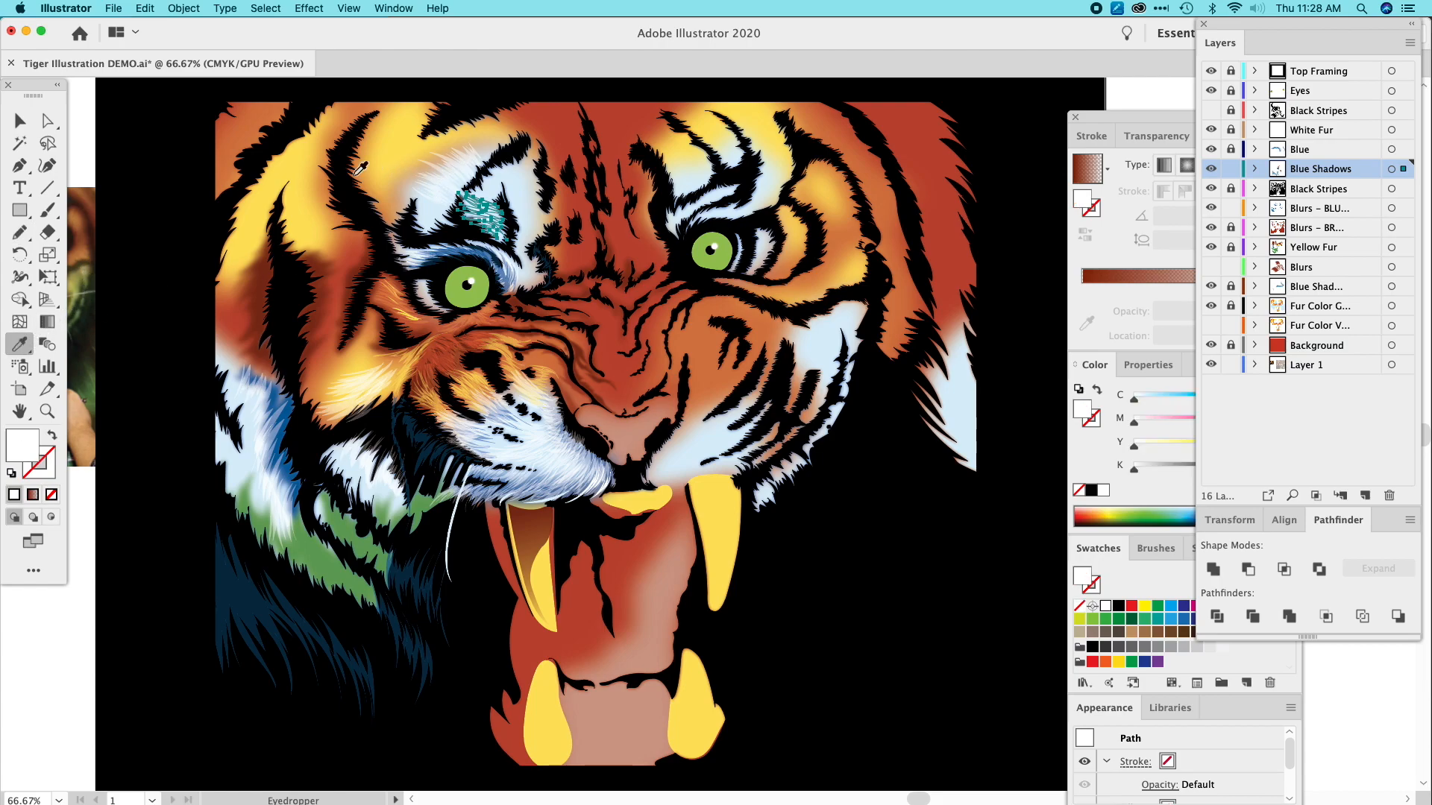
Draw a further jagged fur patch overlapping the outer part of the left brow area, fill it with sampled white, and deselect it.
{"action": "left_click", "coordinate": [20, 234]}
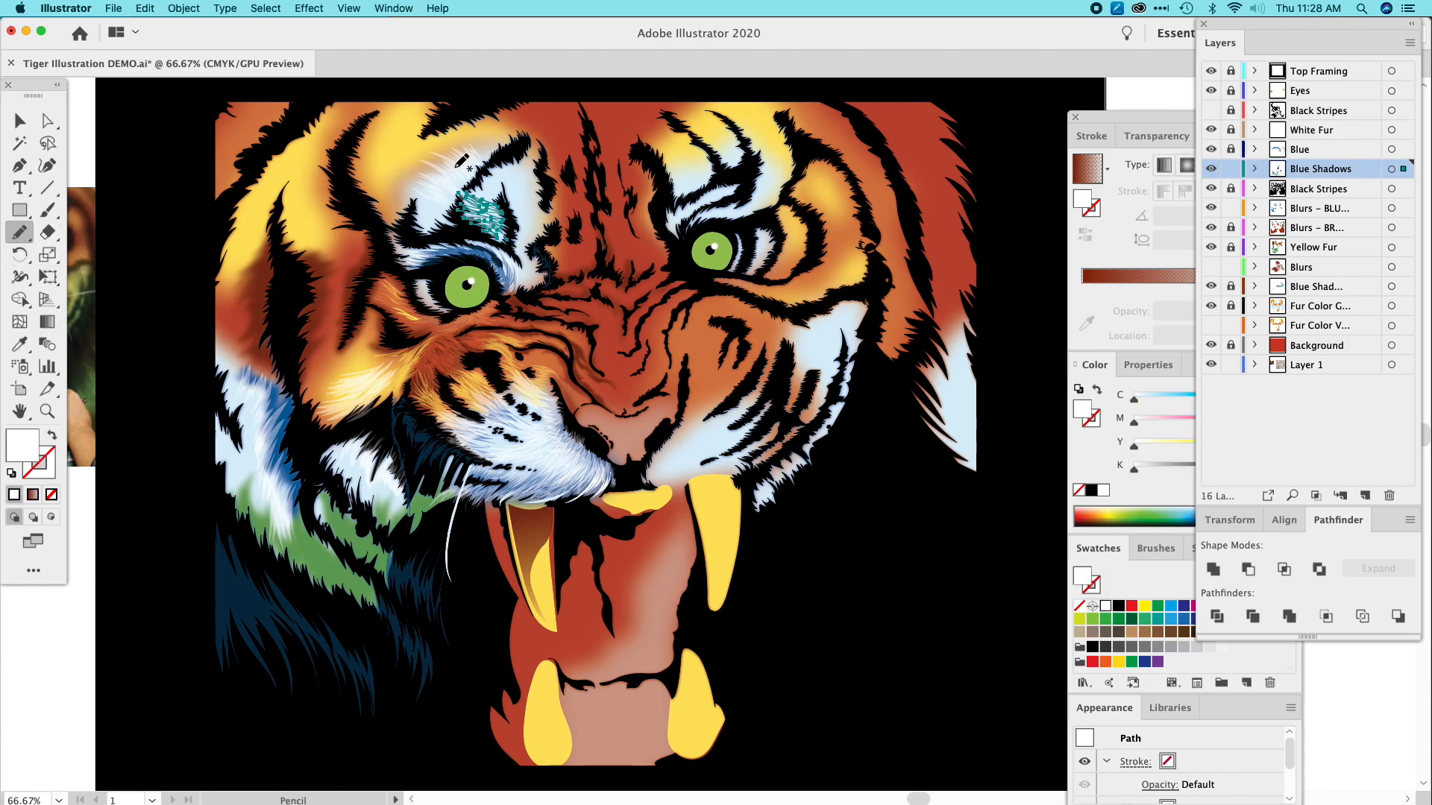
{"action": "mouse_move", "coordinate": [423, 207]}
{"action": "left_mouse_down"}
{"action": "mouse_move", "coordinate": [457, 228]}
{"action": "mouse_move", "coordinate": [426, 208]}
{"action": "mouse_move", "coordinate": [455, 217]}
{"action": "mouse_move", "coordinate": [437, 202]}
{"action": "mouse_move", "coordinate": [431, 186]}
{"action": "mouse_move", "coordinate": [454, 198]}
{"action": "mouse_move", "coordinate": [437, 172]}
{"action": "mouse_move", "coordinate": [470, 187]}
{"action": "mouse_move", "coordinate": [464, 161]}
{"action": "mouse_move", "coordinate": [485, 164]}
{"action": "mouse_move", "coordinate": [493, 146]}
{"action": "mouse_move", "coordinate": [499, 170]}
{"action": "mouse_move", "coordinate": [474, 170]}
{"action": "mouse_move", "coordinate": [455, 227]}
{"action": "left_mouse_up"}
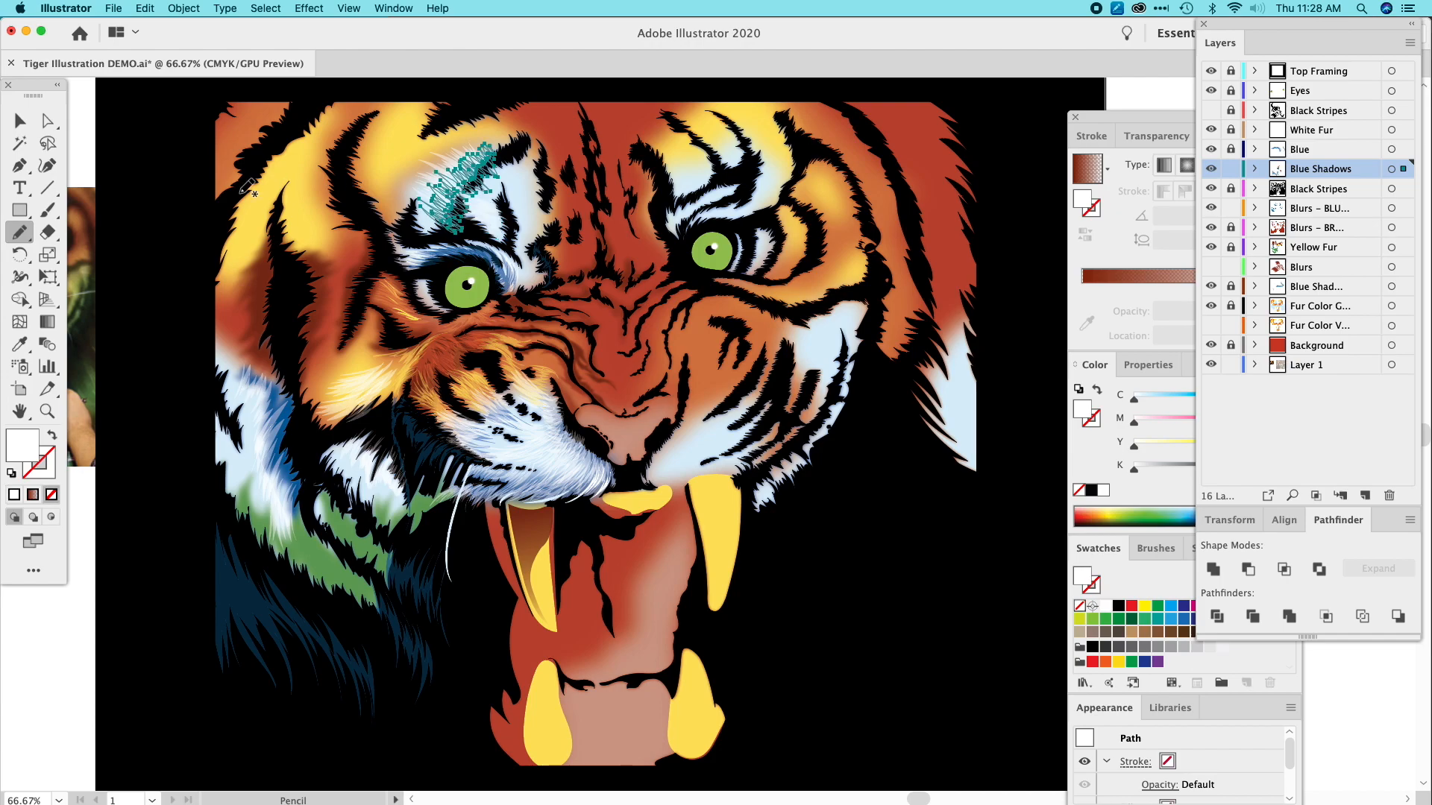
{"action": "left_click", "coordinate": [21, 345]}
{"action": "left_click", "coordinate": [479, 209]}
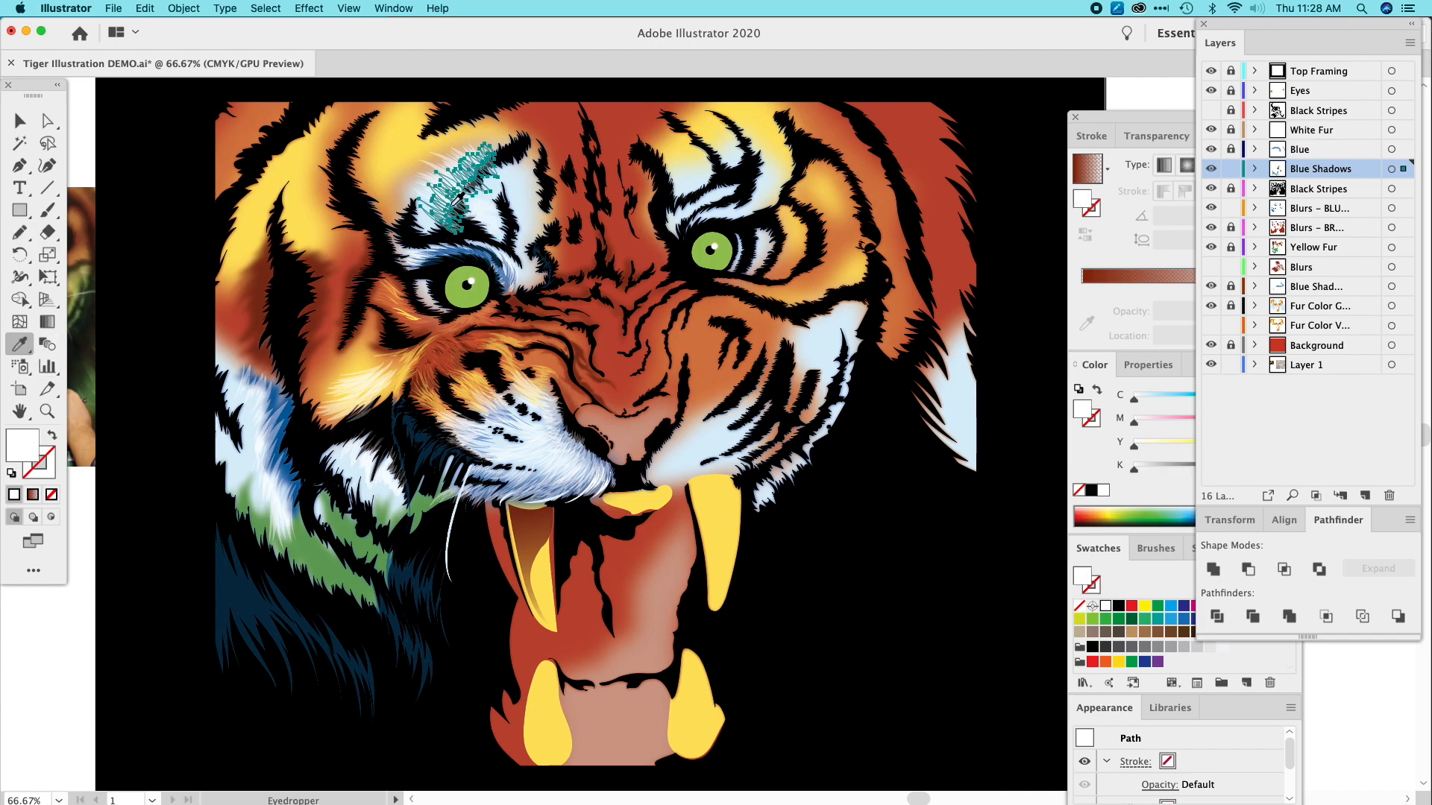
{"action": "left_click", "coordinate": [20, 120]}
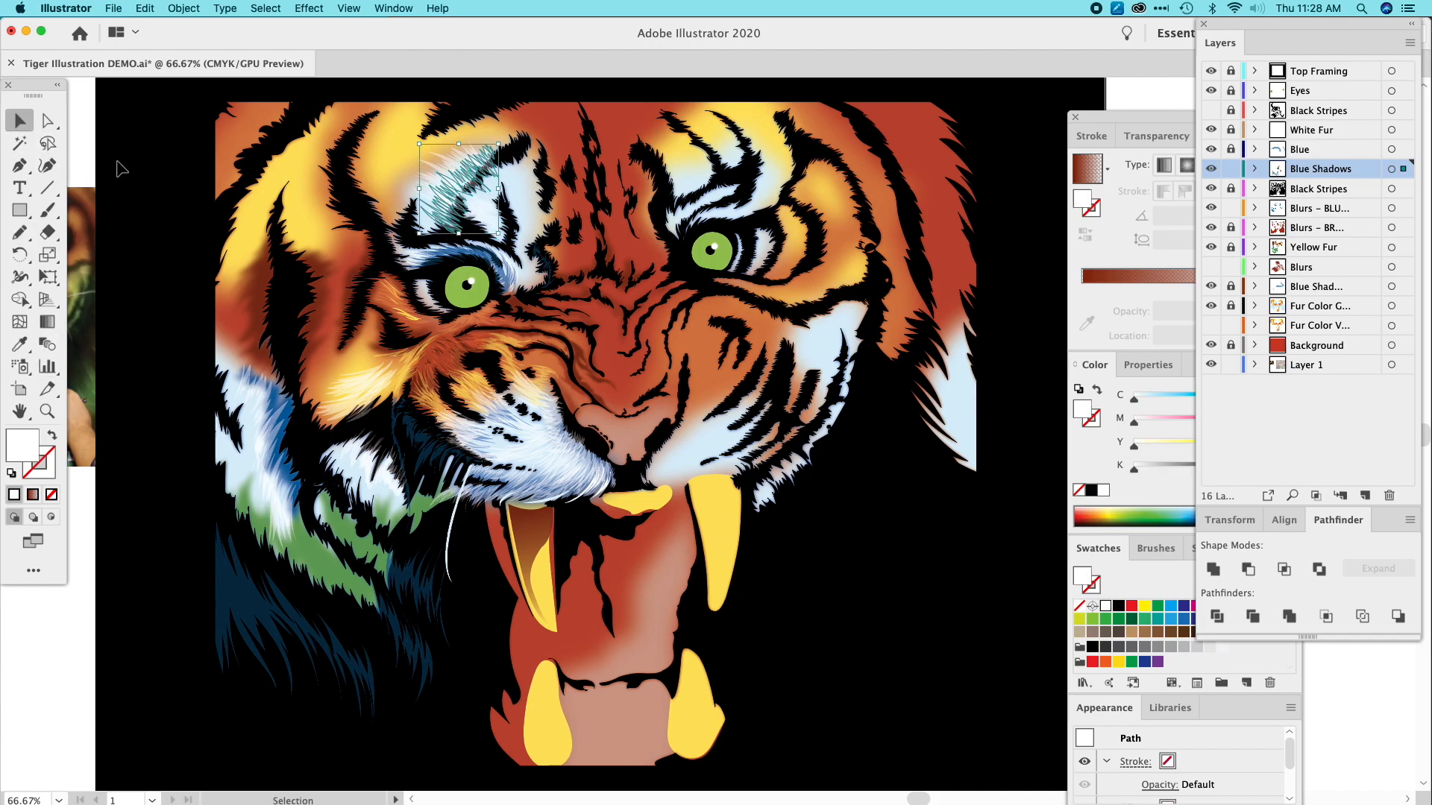
{"action": "left_click", "coordinate": [157, 170]}
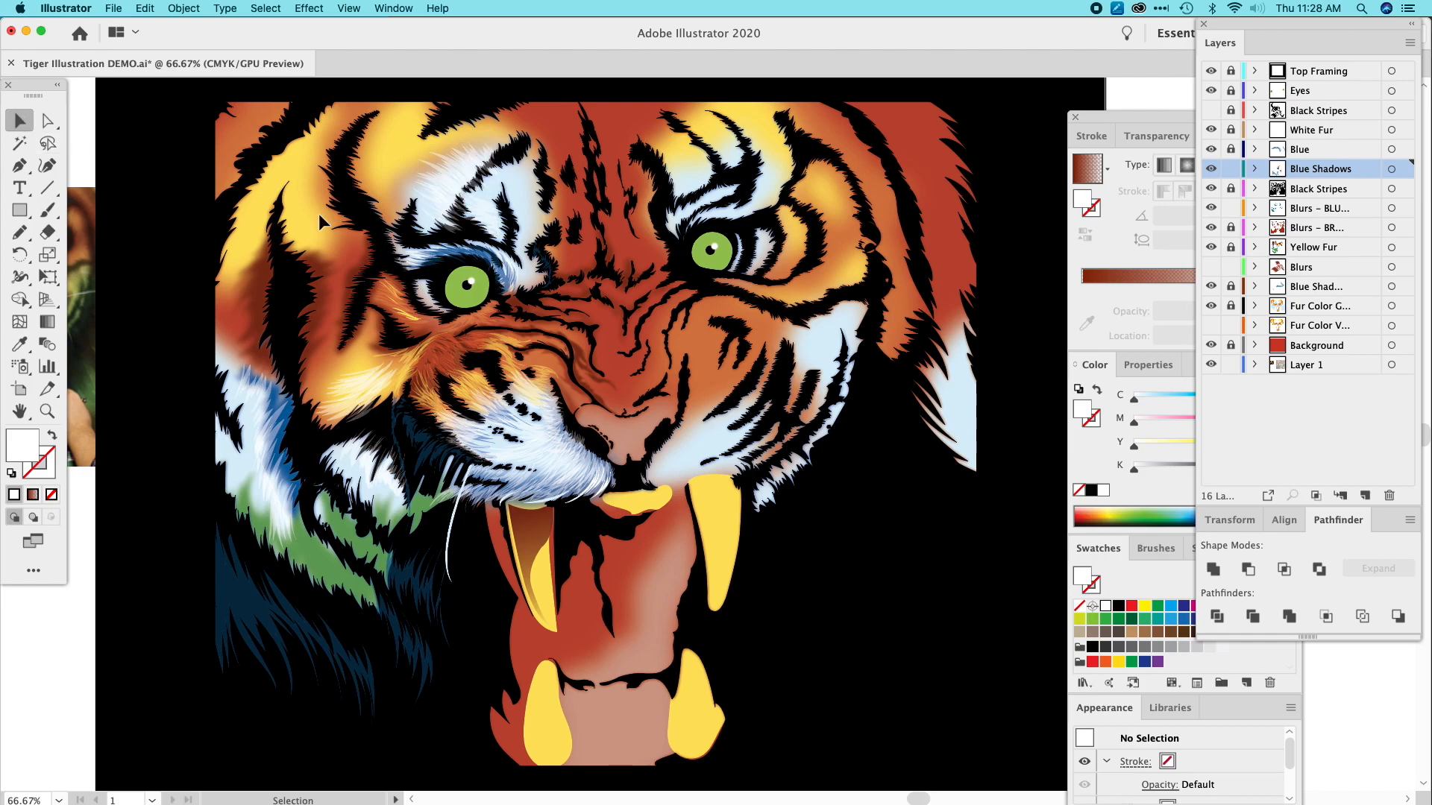
Select the white fur patches above the left eye and move them from the "Blue Shadows" layer to the "Blurs – BLU..." layer.
{"action": "left_click", "coordinate": [447, 183]}
{"action": "left_click", "coordinate": [444, 165], "text": "shift"}
{"action": "left_click", "coordinate": [478, 218], "text": "shift"}
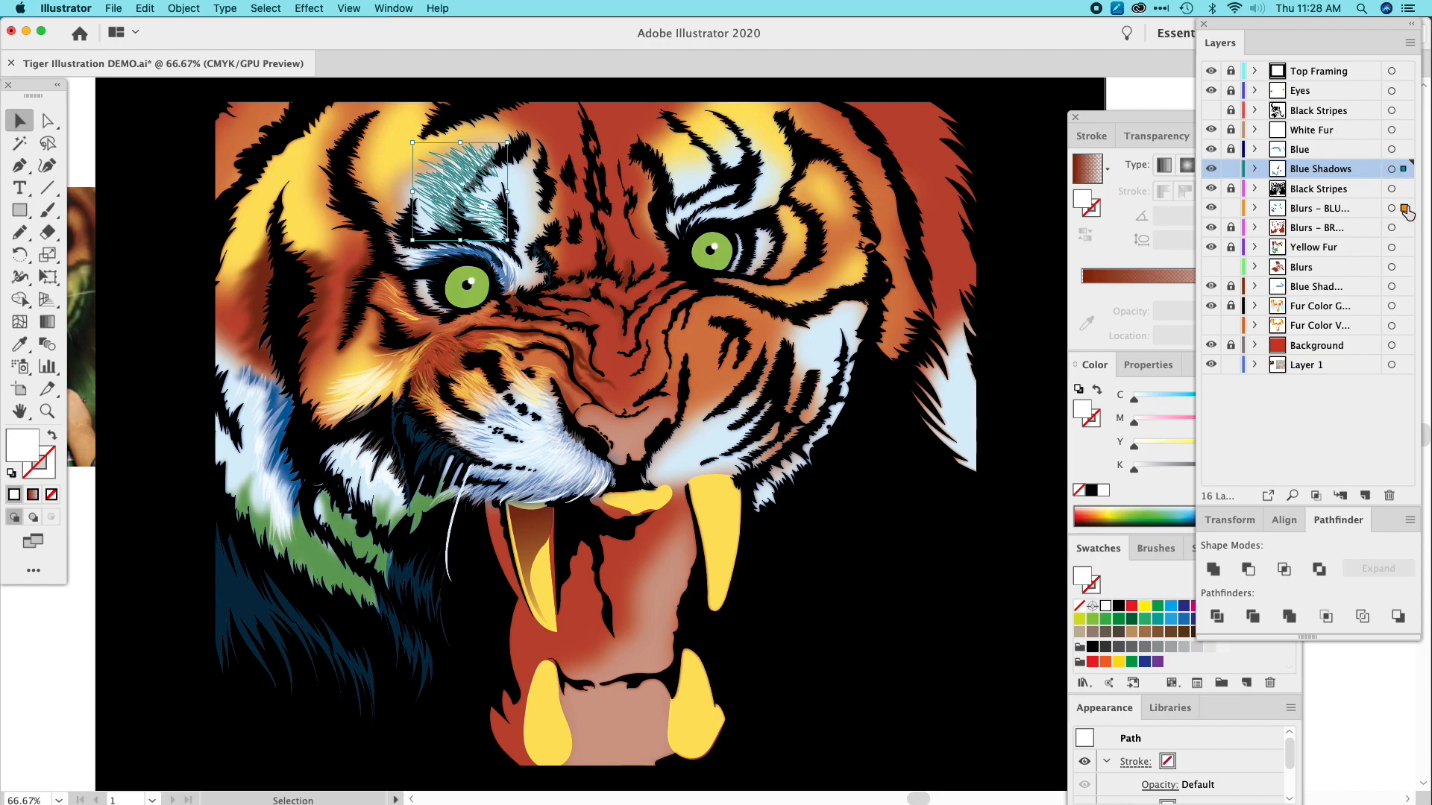
{"action": "left_click_drag", "start_coordinate": [1406, 212], "coordinate": [1405, 209]}
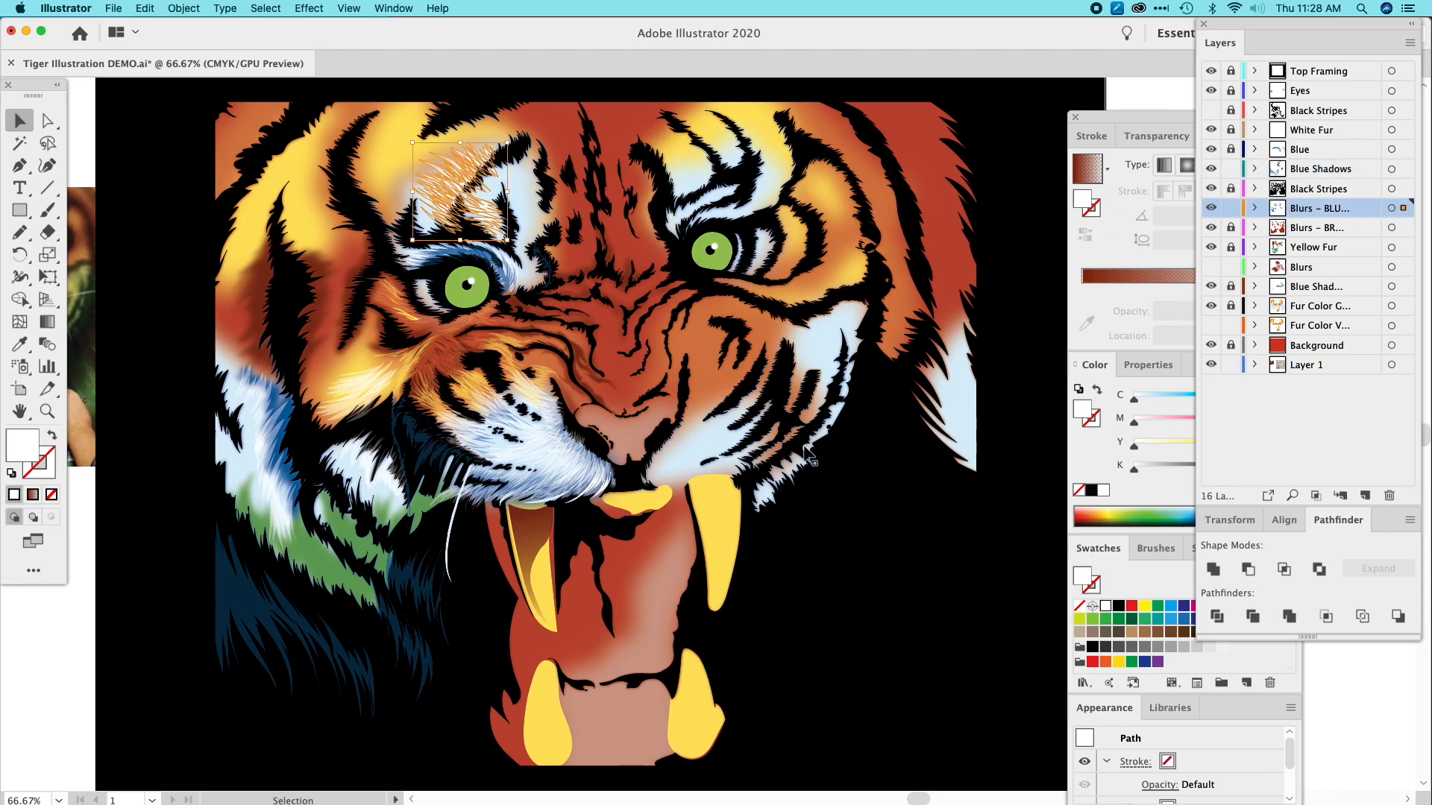
{"action": "left_click", "coordinate": [865, 513]}
{"action": "scroll", "coordinate": [752, 419], "scroll_direction": "up", "scroll_amount": 2}
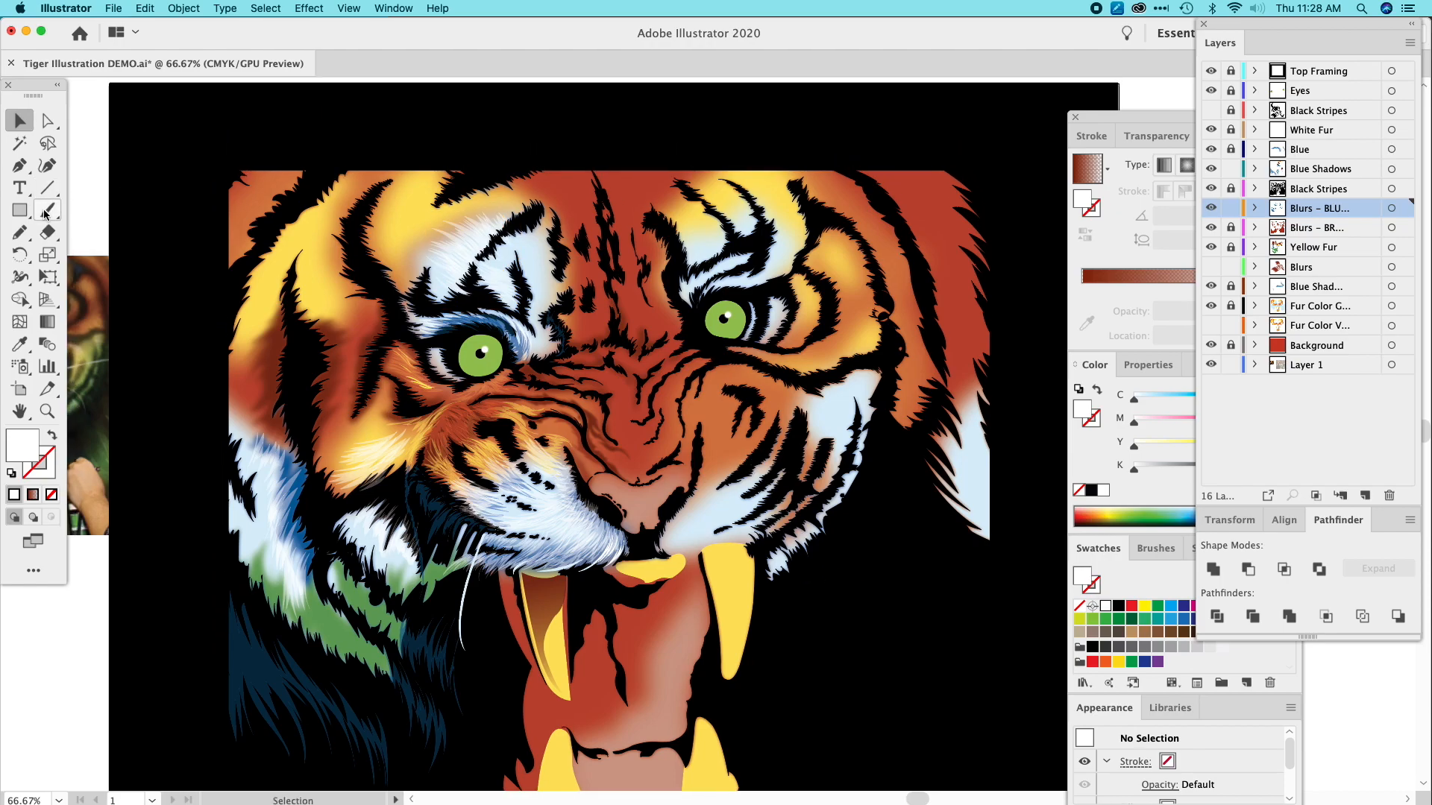
Draw a curved jagged fur strip with the Pencil tool along the left eye's upper inner edge and fill it with sampled white.
{"action": "left_click", "coordinate": [19, 232]}
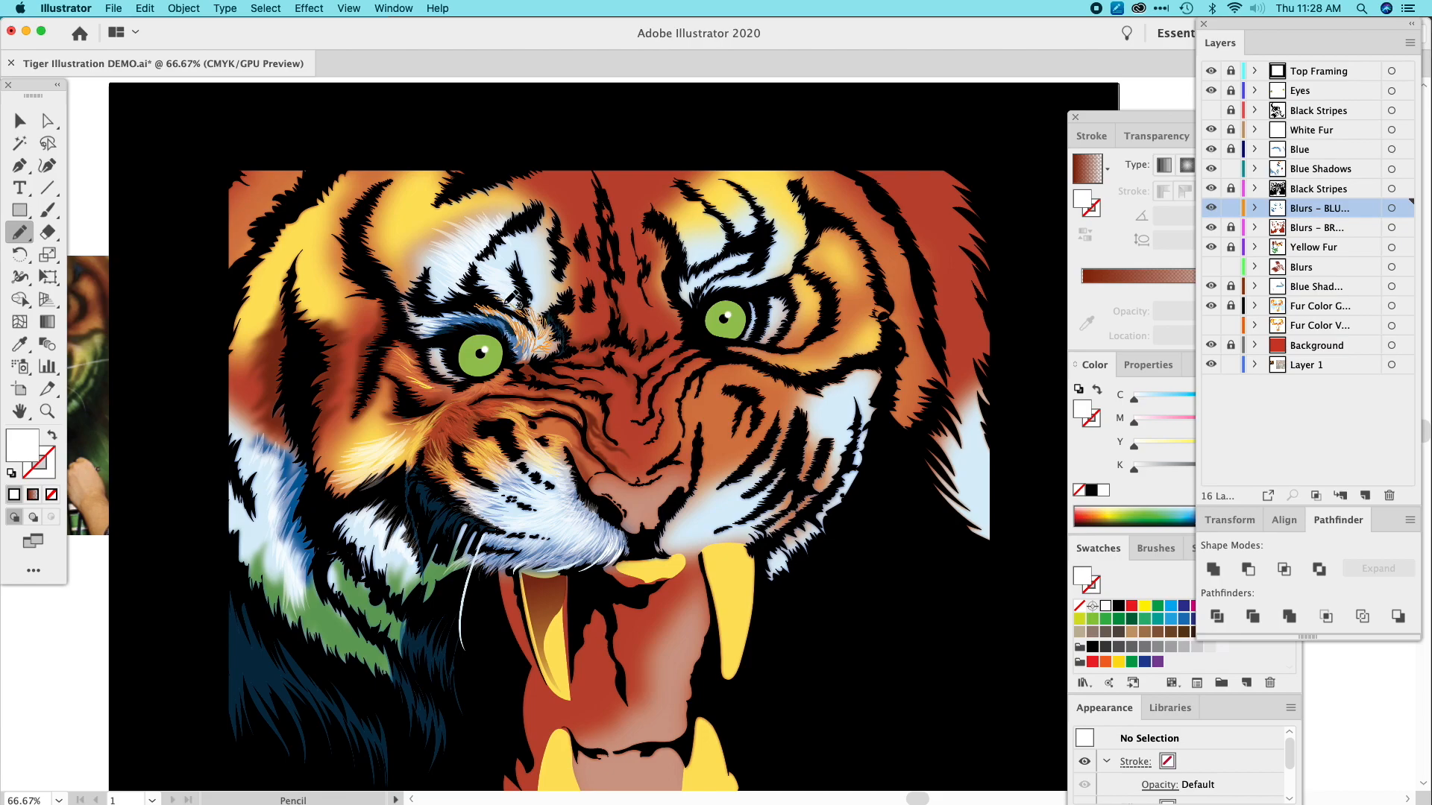
{"action": "left_click_drag", "start_coordinate": [478, 298], "coordinate": [481, 299]}
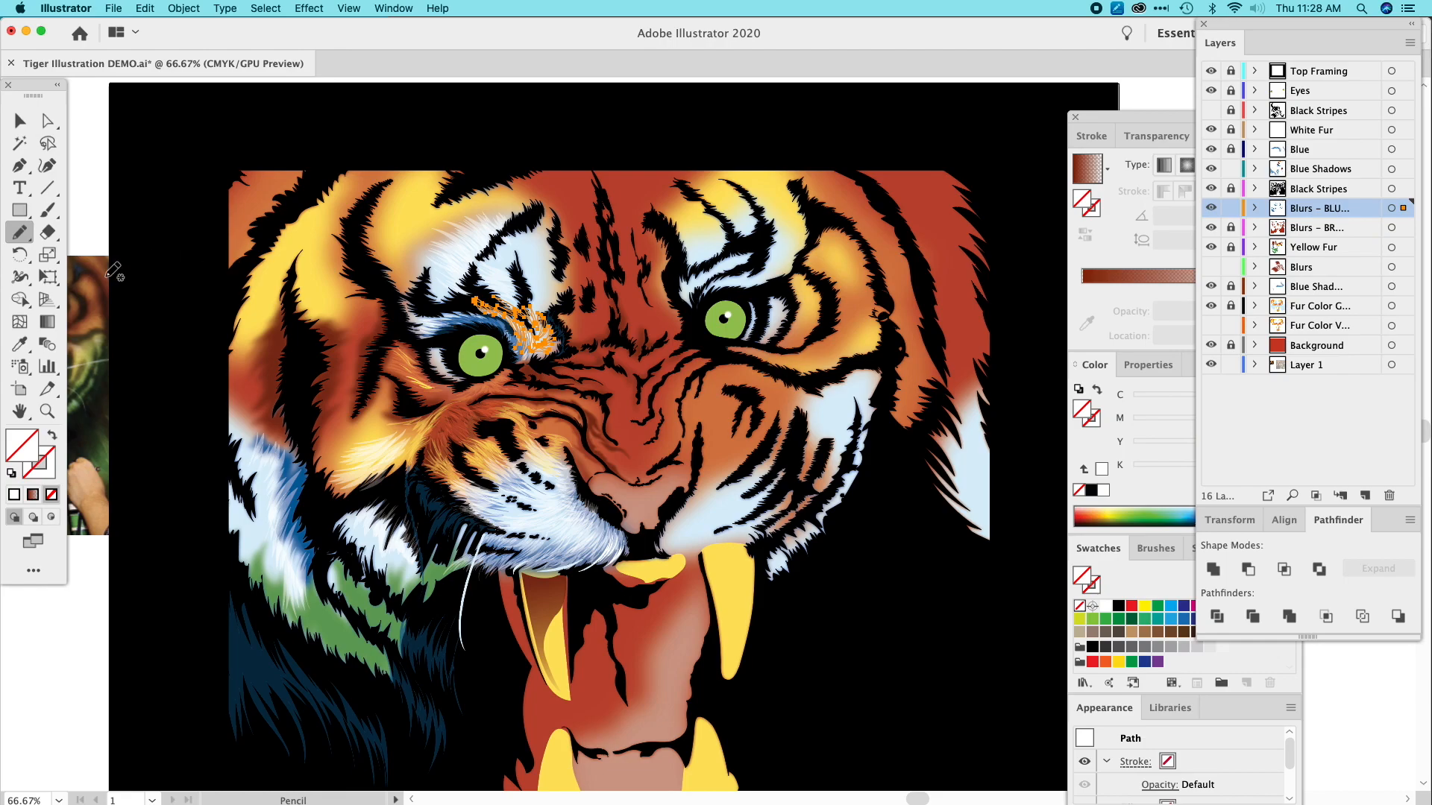
{"action": "left_click", "coordinate": [19, 344]}
{"action": "left_click", "coordinate": [460, 245]}
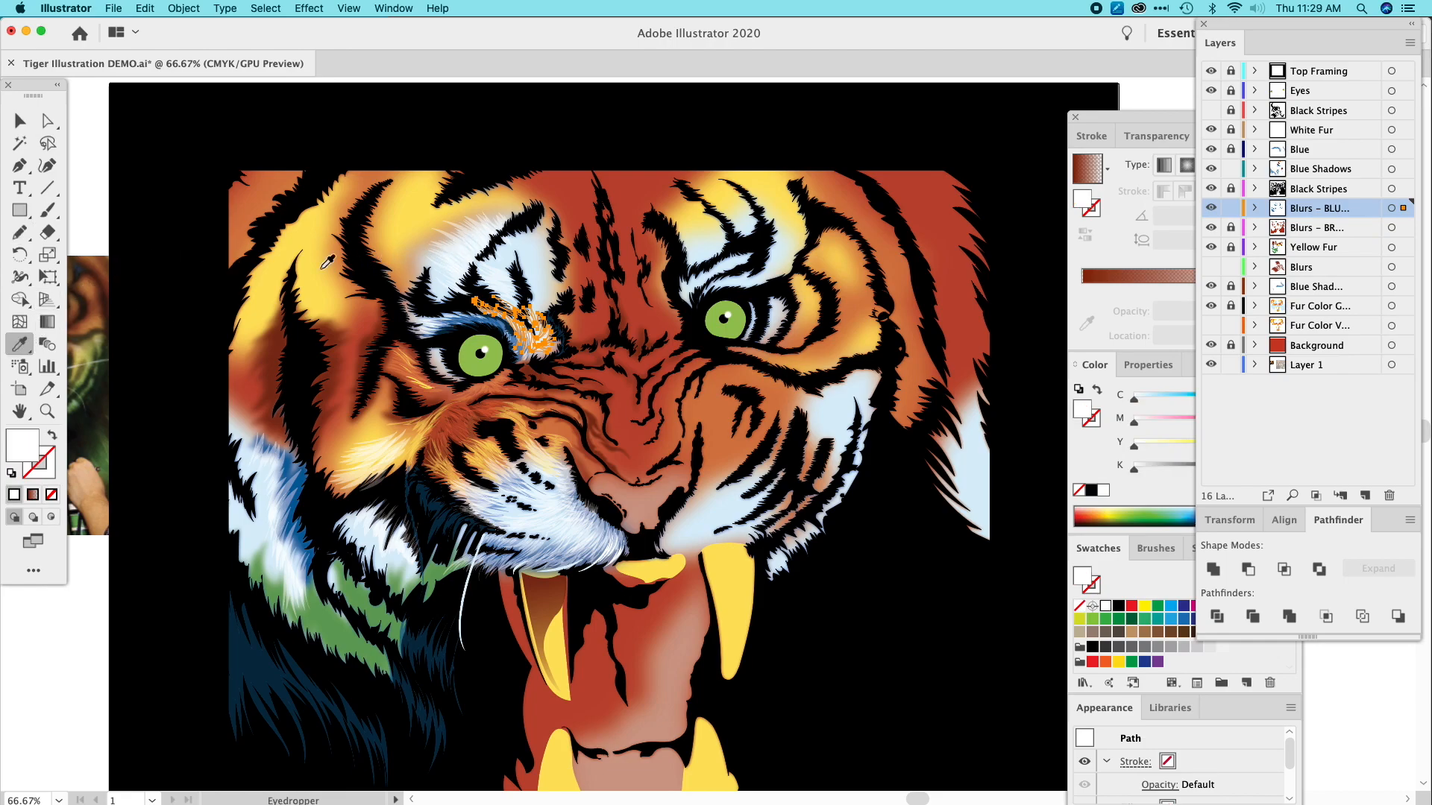
{"action": "key", "text": "v"}
{"action": "left_click", "coordinate": [179, 214]}
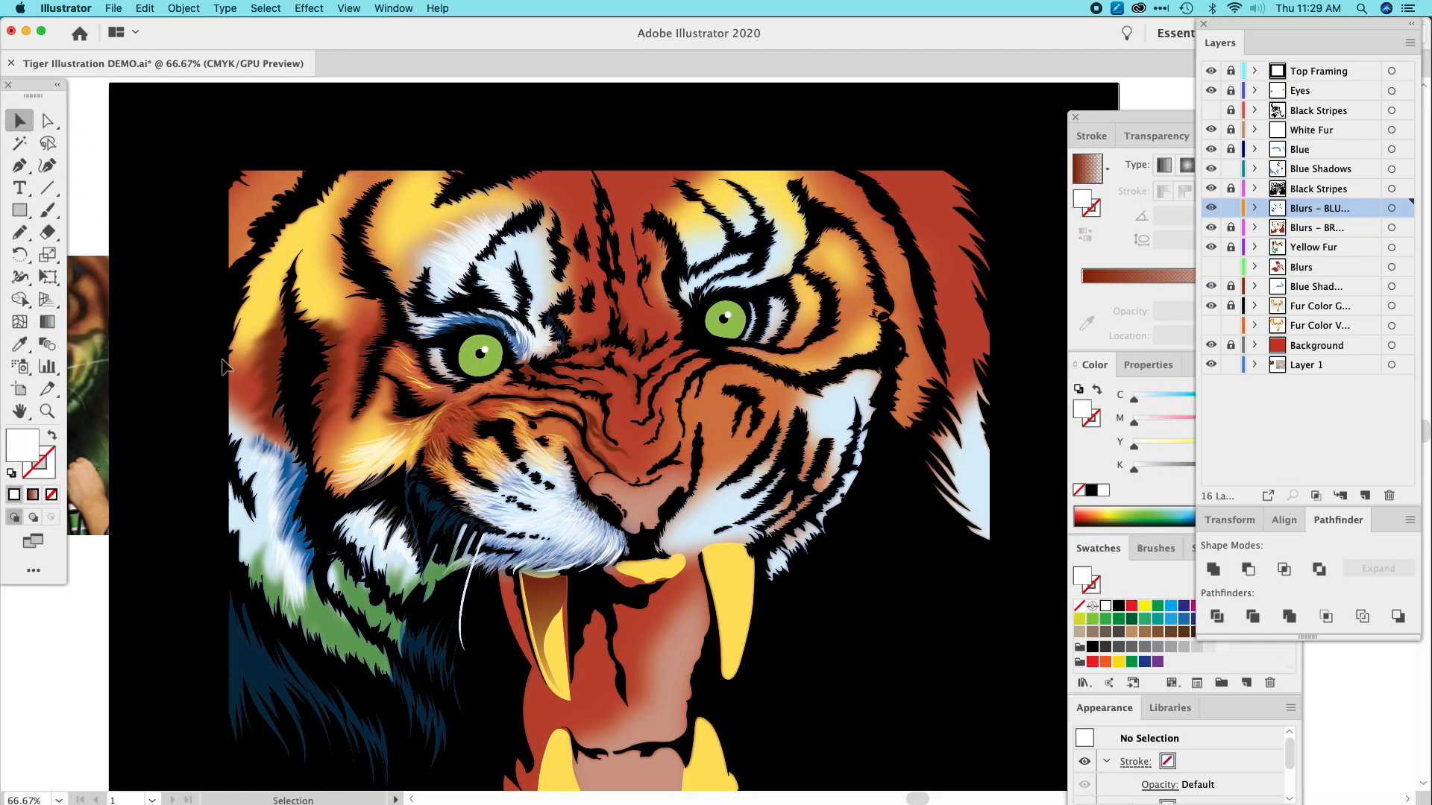
Add a small jagged fur tuft at the left eye's inner corner with the Pencil tool, filled with white sampled from the brow fur.
{"action": "left_click", "coordinate": [20, 232]}
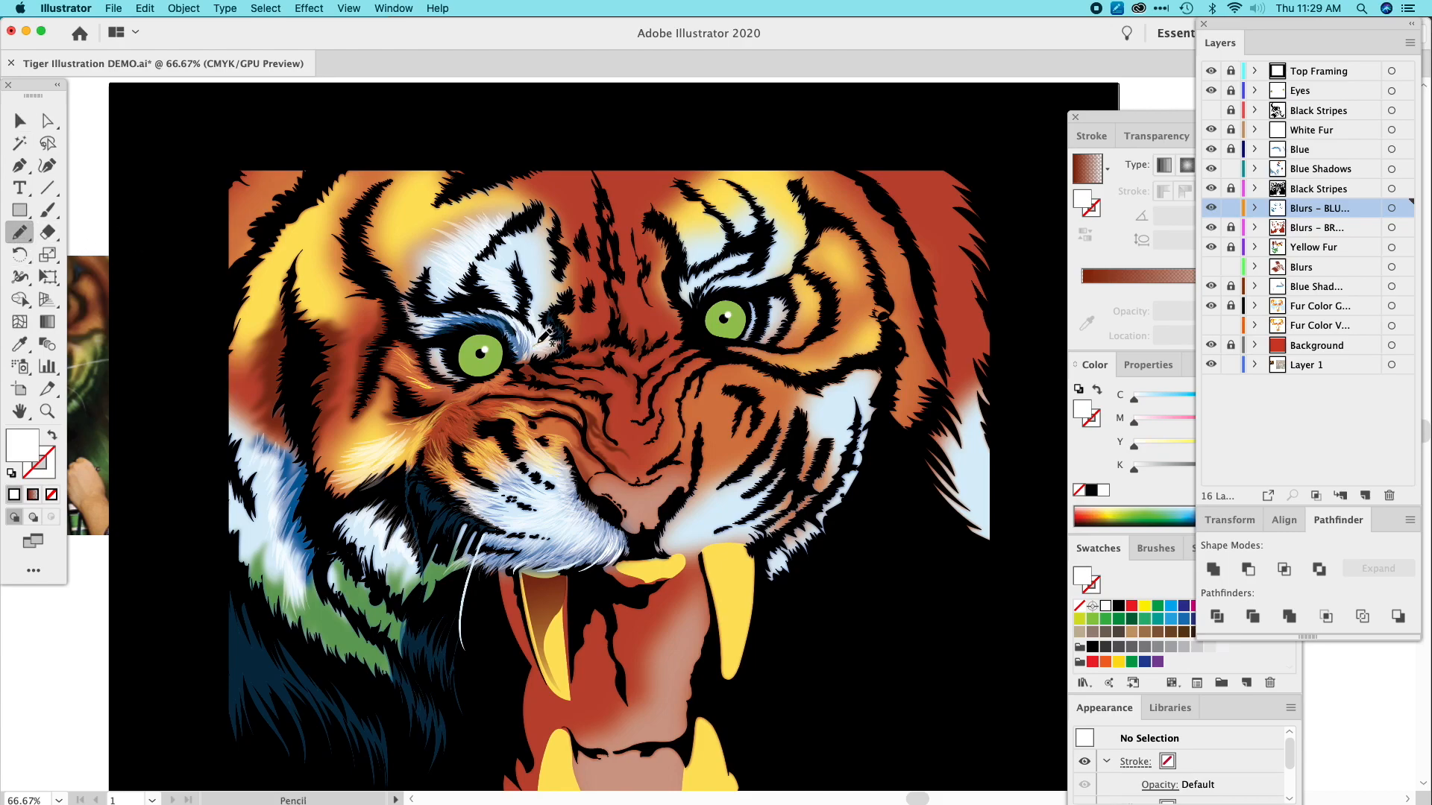
{"action": "left_click_drag", "start_coordinate": [548, 332], "coordinate": [545, 339]}
{"action": "left_click", "coordinate": [21, 345]}
{"action": "left_click", "coordinate": [458, 263]}
Draw a tall jagged fur patch along the inner side of the left brow beside the forehead stripes and fill it with sampled white.
{"action": "left_click", "coordinate": [20, 232]}
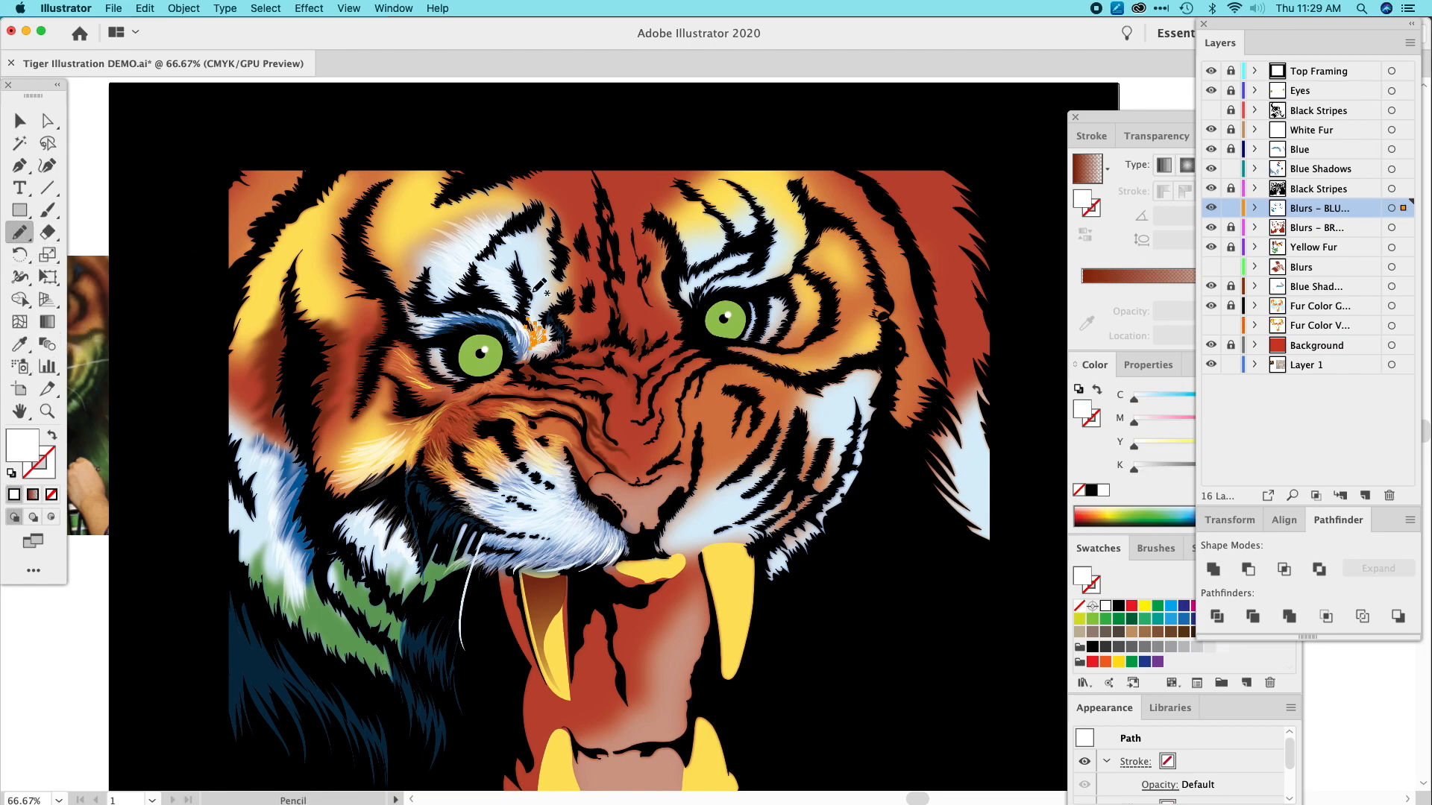
{"action": "mouse_move", "coordinate": [530, 312]}
{"action": "left_mouse_down"}
{"action": "mouse_move", "coordinate": [535, 260]}
{"action": "mouse_move", "coordinate": [553, 261]}
{"action": "mouse_move", "coordinate": [528, 236]}
{"action": "mouse_move", "coordinate": [559, 259]}
{"action": "mouse_move", "coordinate": [527, 227]}
{"action": "mouse_move", "coordinate": [549, 256]}
{"action": "mouse_move", "coordinate": [510, 236]}
{"action": "mouse_move", "coordinate": [541, 259]}
{"action": "mouse_move", "coordinate": [510, 247]}
{"action": "mouse_move", "coordinate": [533, 271]}
{"action": "mouse_move", "coordinate": [512, 258]}
{"action": "mouse_move", "coordinate": [537, 317]}
{"action": "left_mouse_up"}
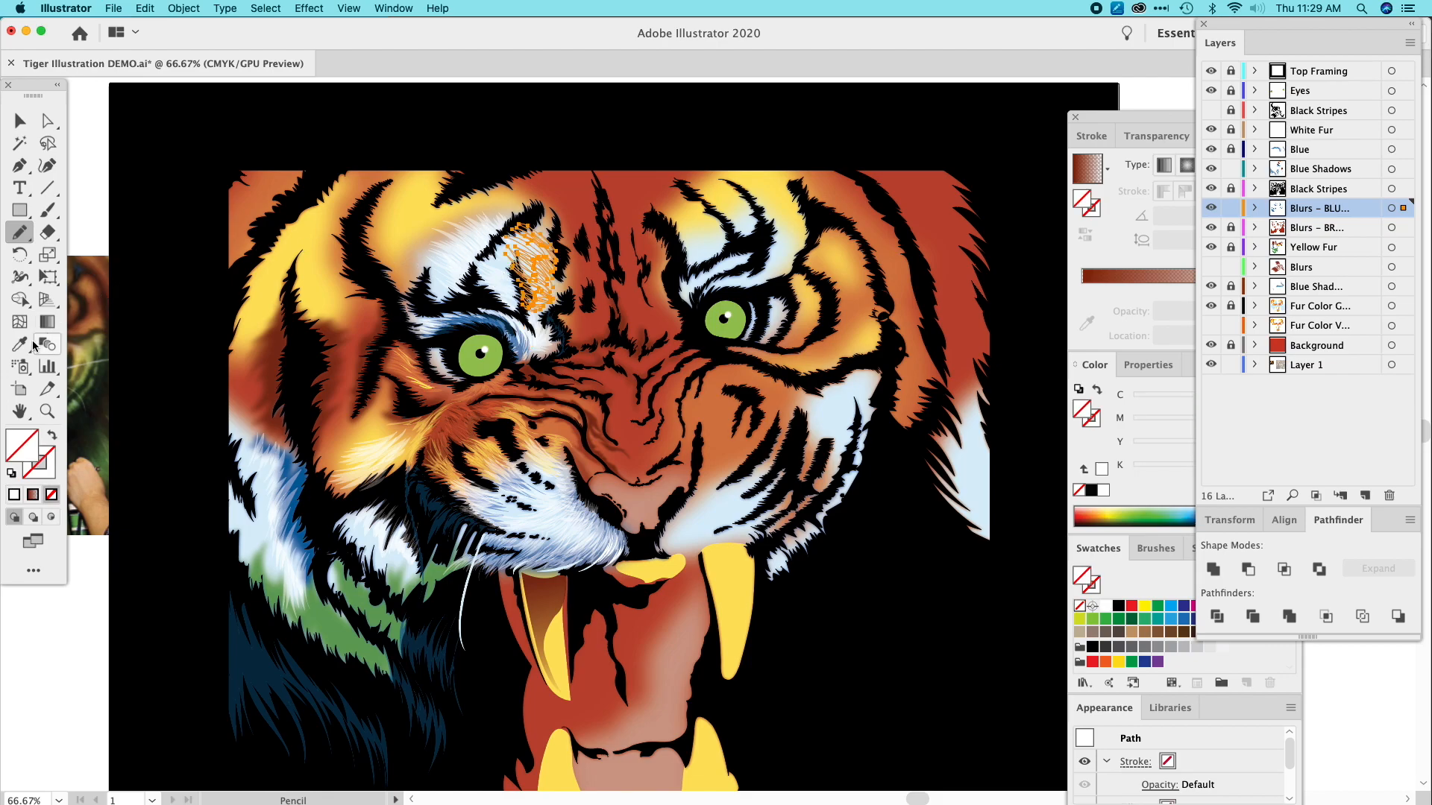
{"action": "left_click", "coordinate": [20, 344]}
{"action": "left_click", "coordinate": [463, 242]}
{"action": "left_click", "coordinate": [20, 120]}
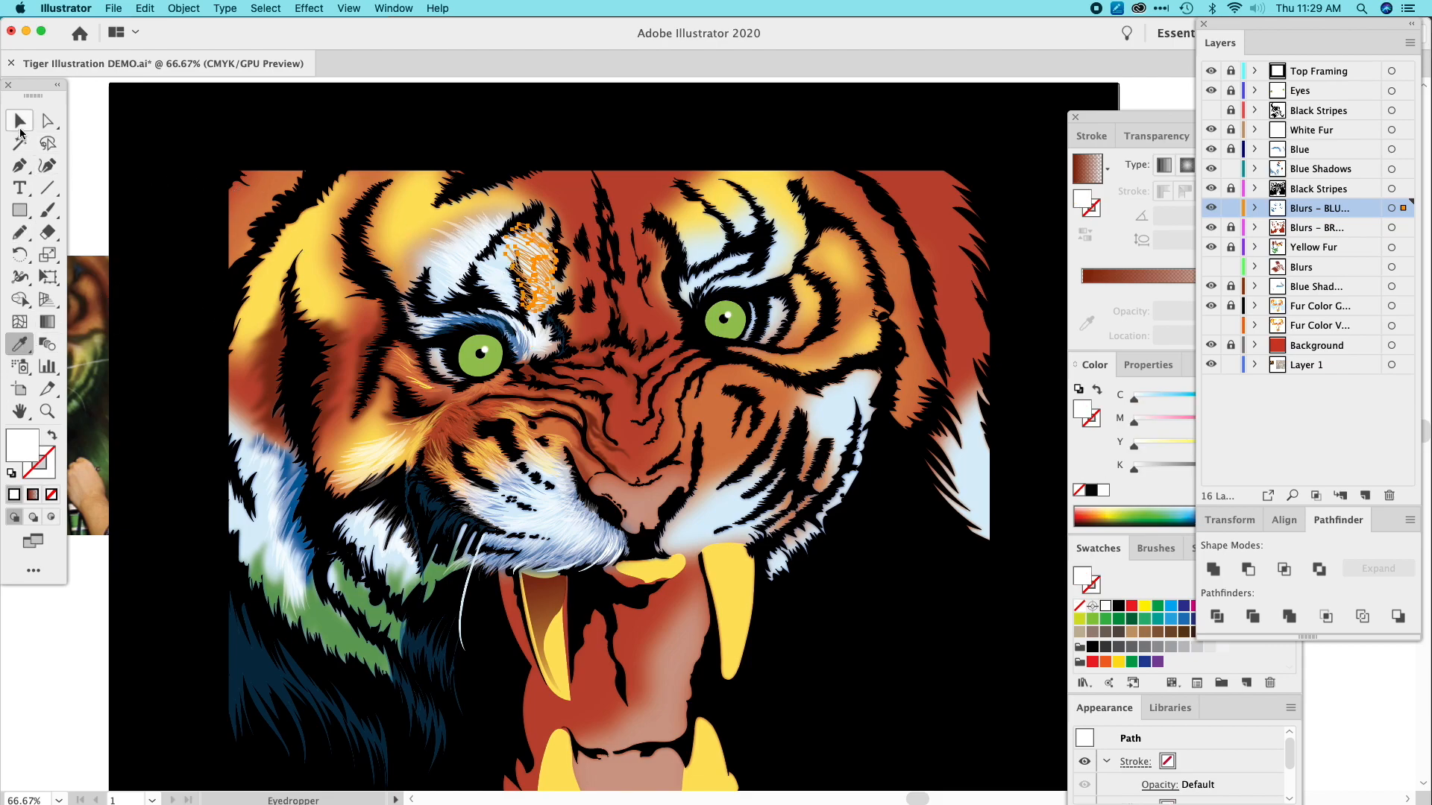
{"action": "left_click", "coordinate": [170, 181]}
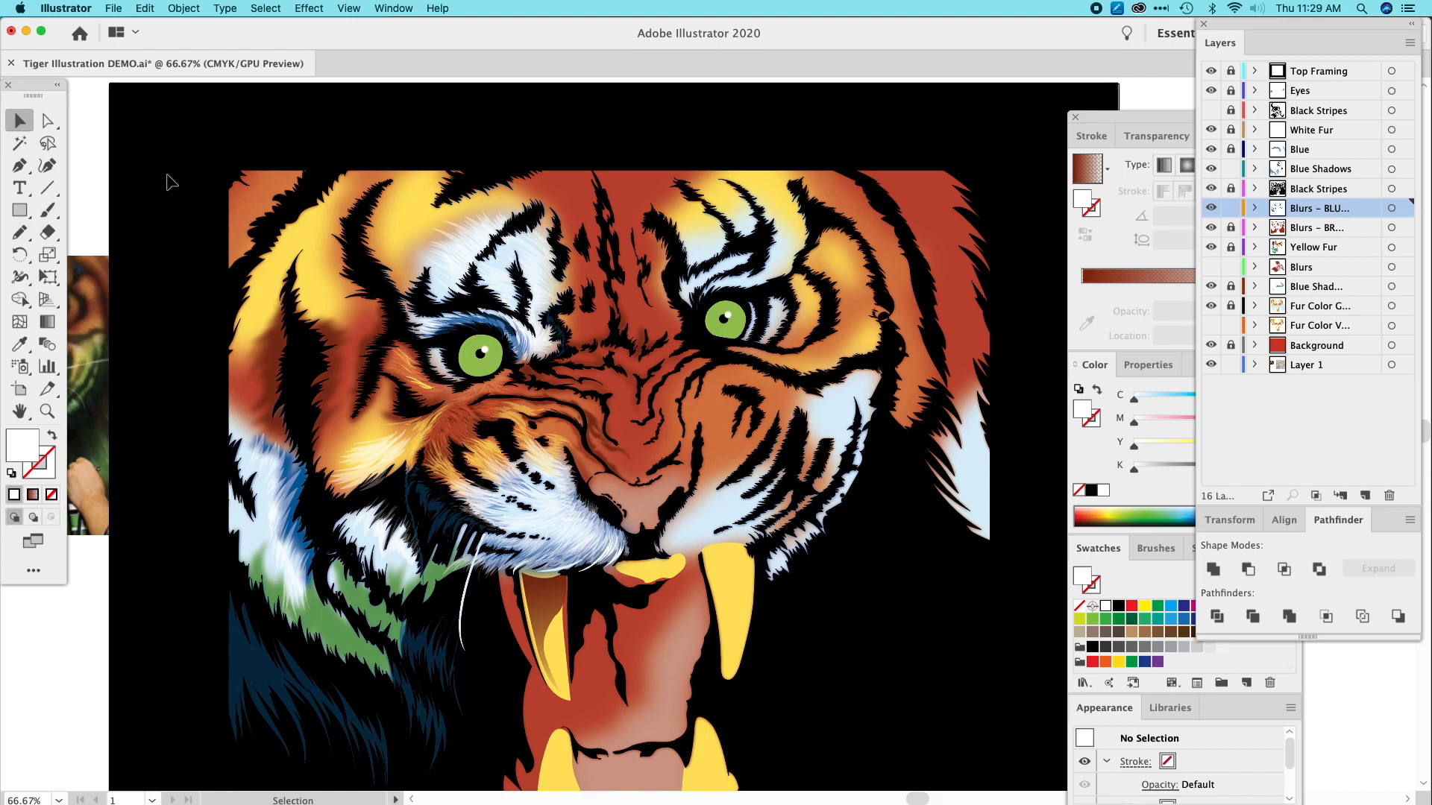
Examine which object forms the blue shading at the left eye's inner corner.
{"action": "key", "text": "a"}
{"action": "key", "text": "super+1"}
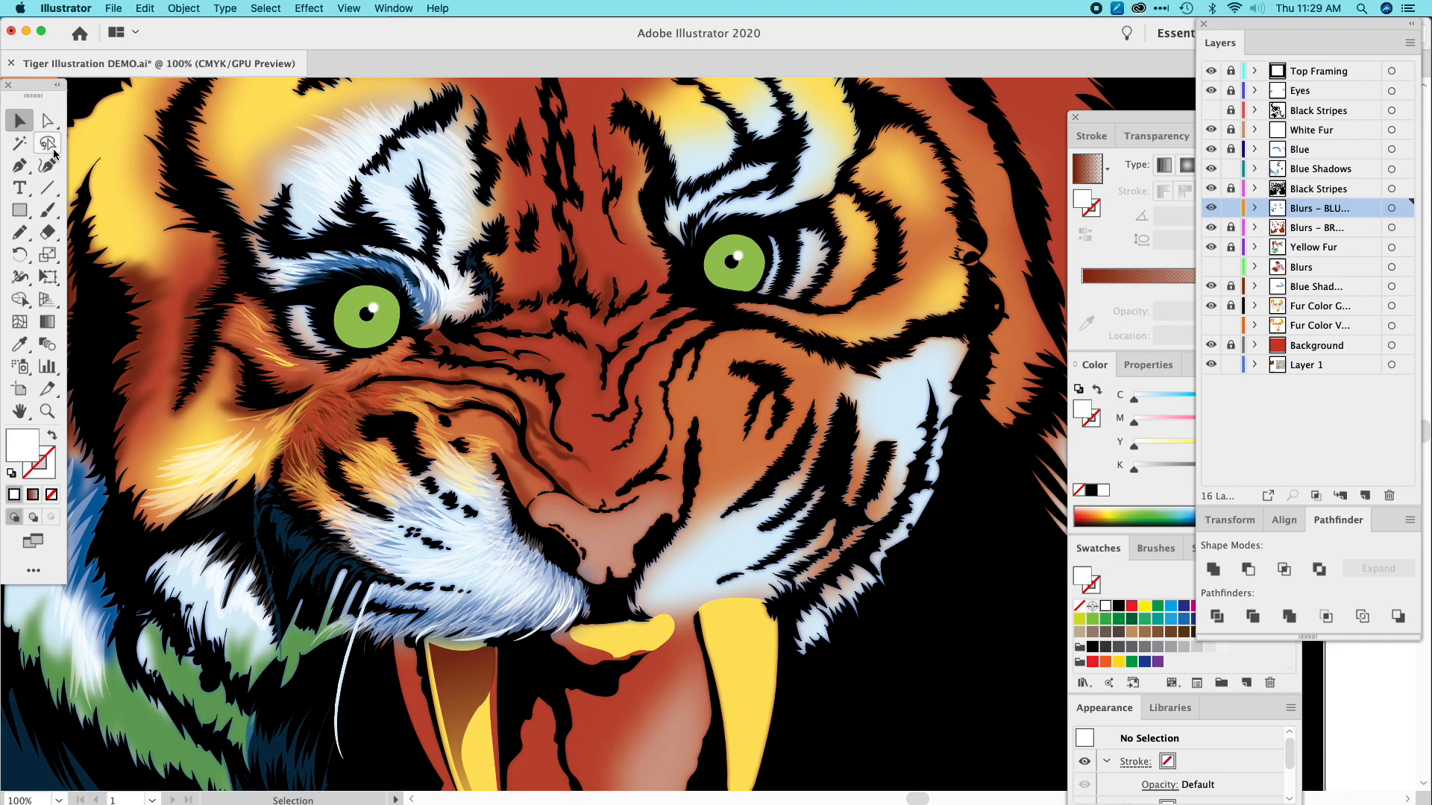
{"action": "left_click", "coordinate": [422, 301]}
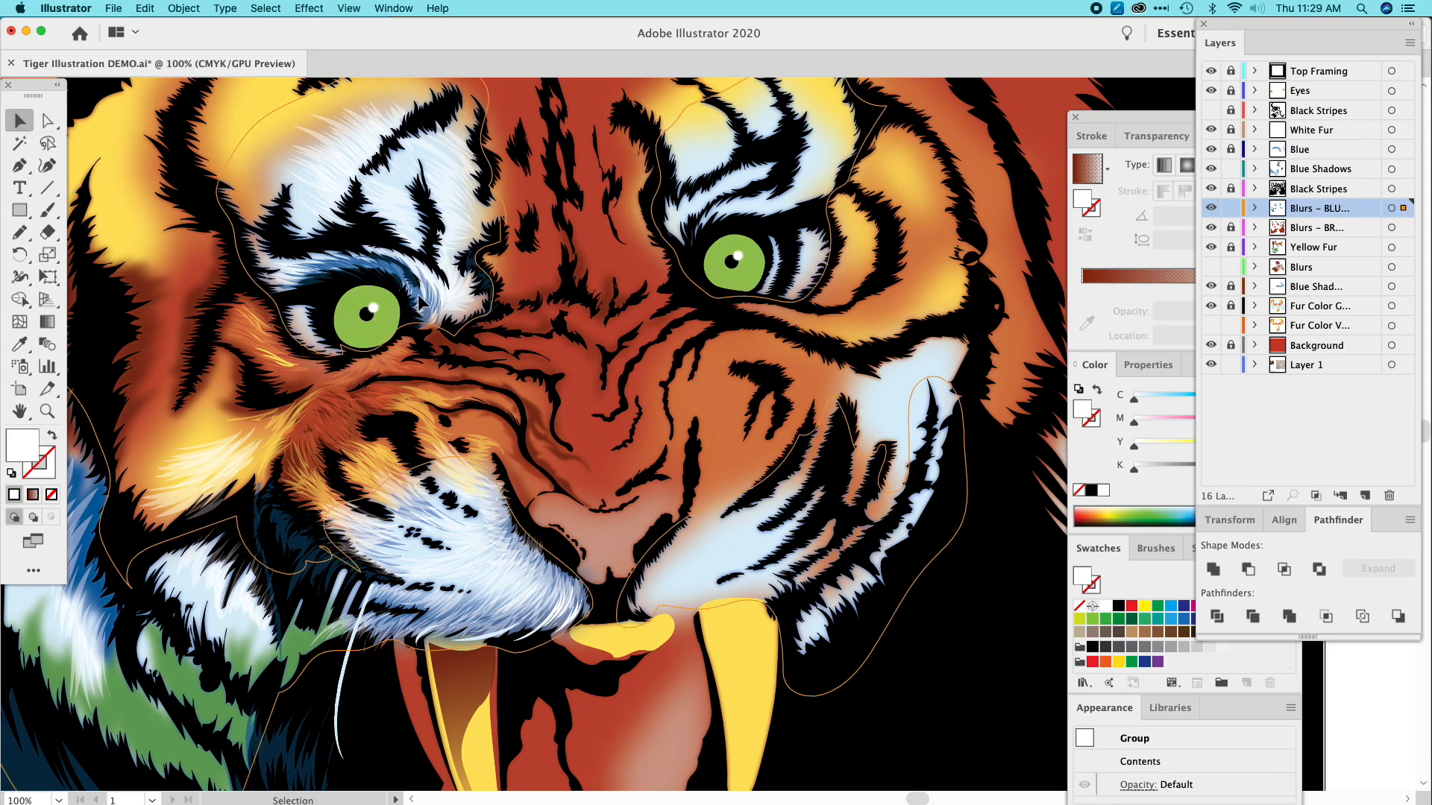
{"action": "left_click", "coordinate": [47, 120]}
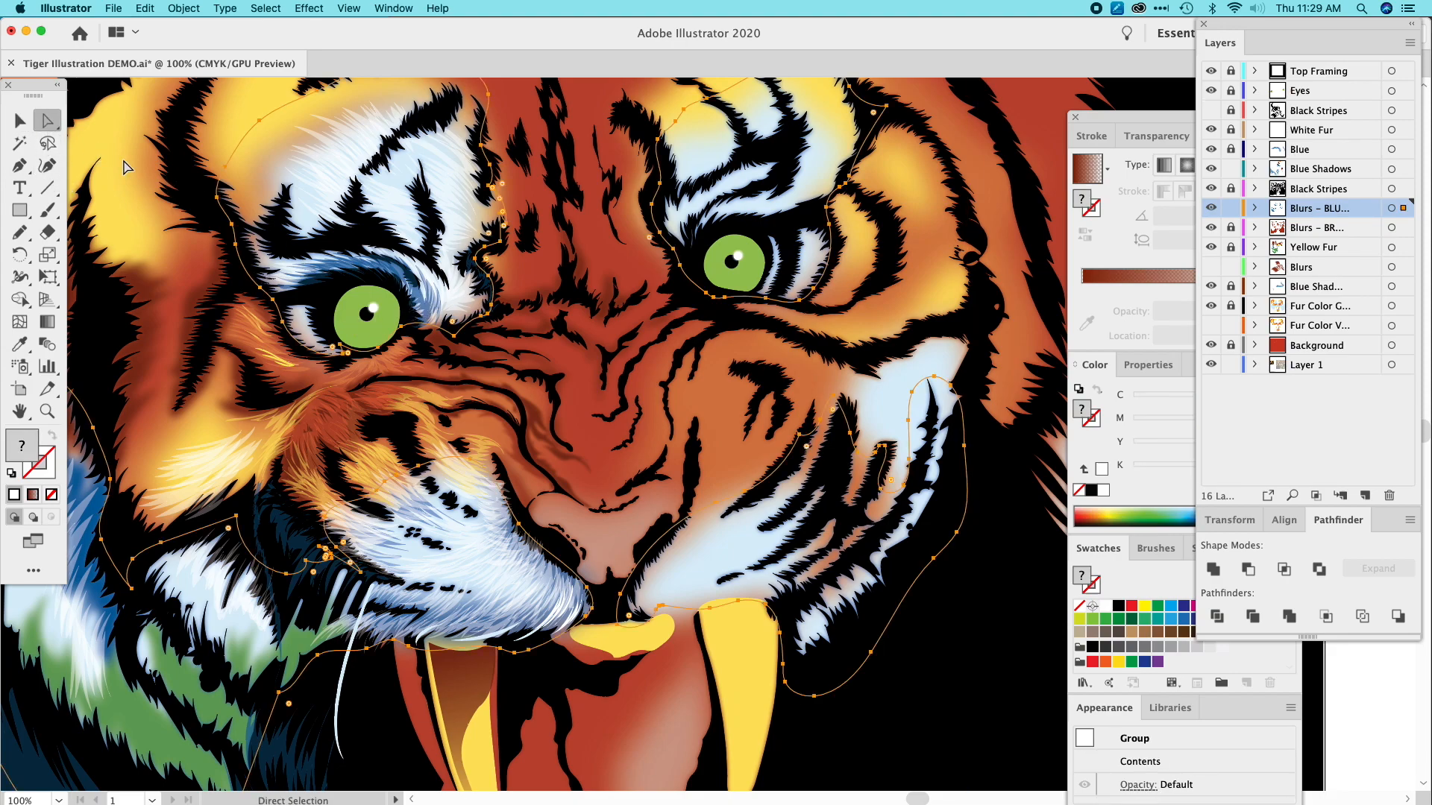
{"action": "left_click", "coordinate": [430, 313]}
{"action": "left_click", "coordinate": [412, 304]}
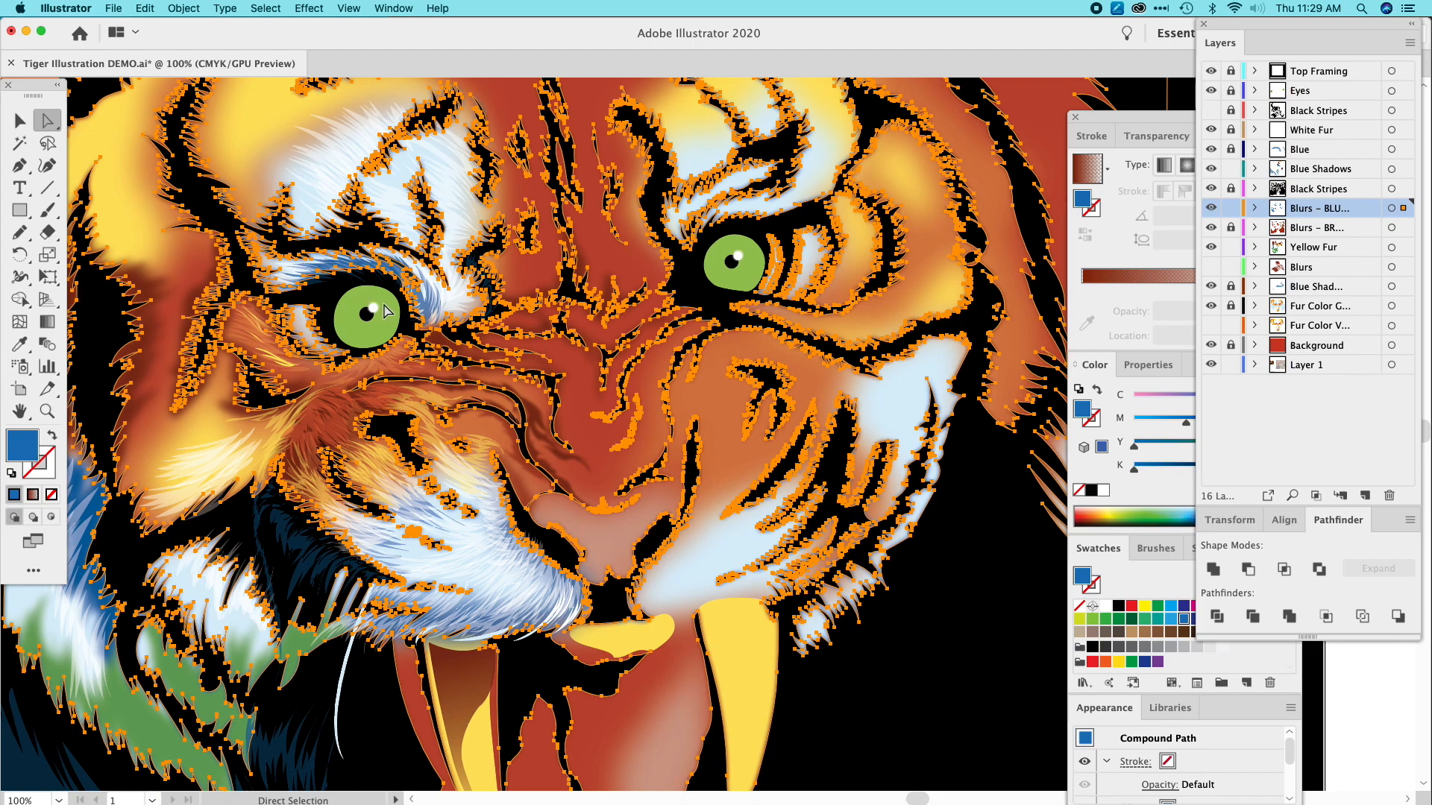
{"action": "key", "text": "super+shift+a"}
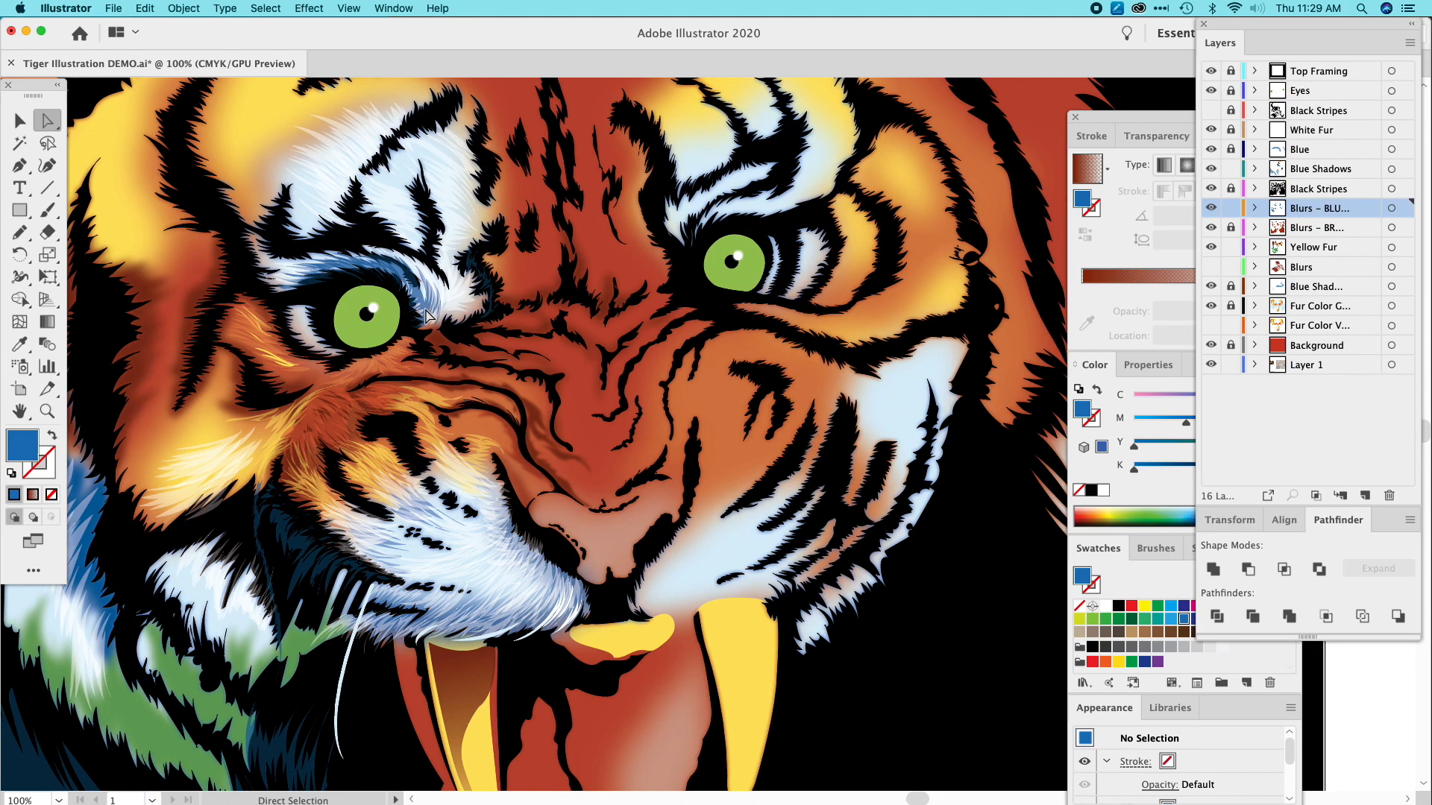
{"action": "left_click", "coordinate": [423, 313]}
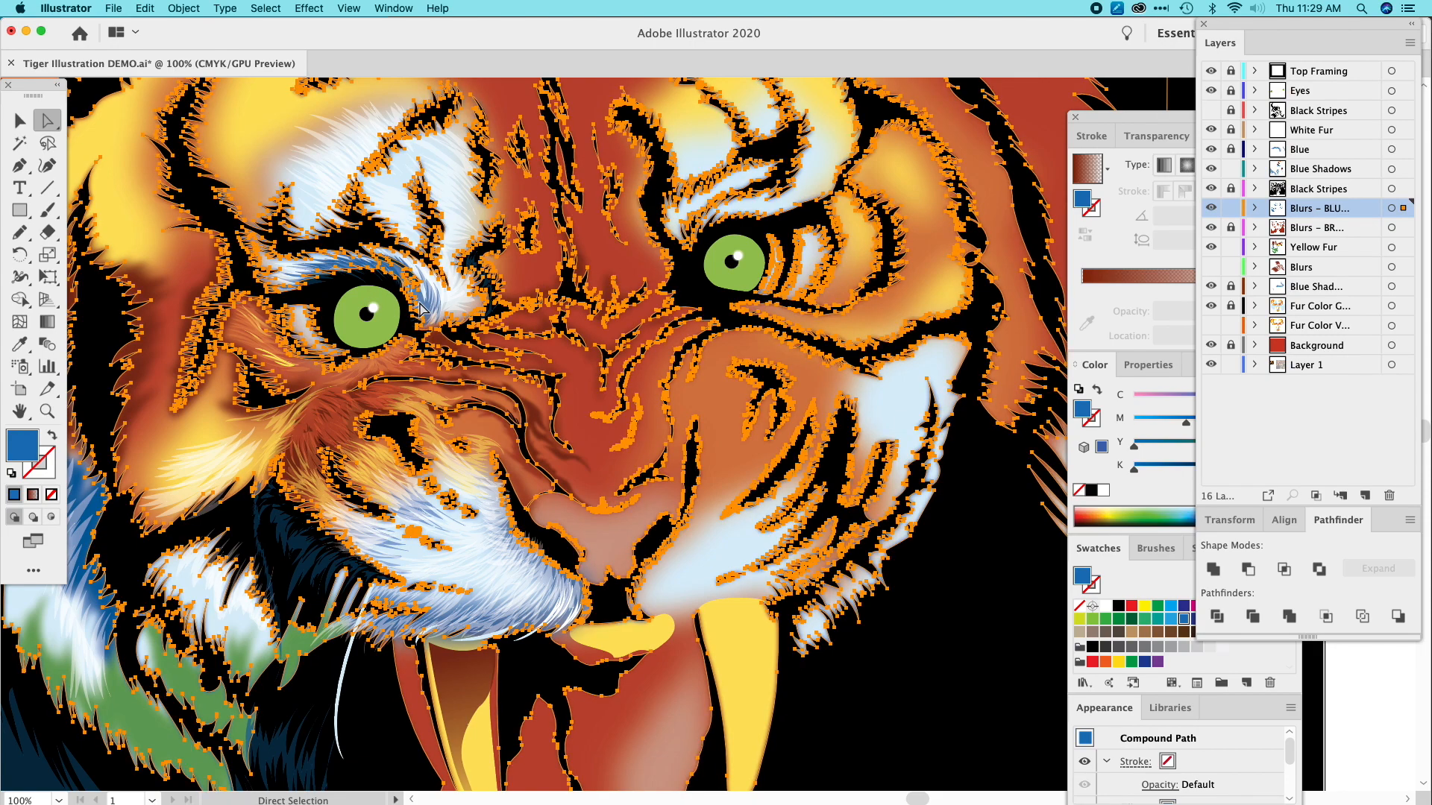
Check which layer holds the blue eye shading and move the "Blue" layer directly below the "Blurs – BLU..." layer.
{"action": "left_click", "coordinate": [1232, 249]}
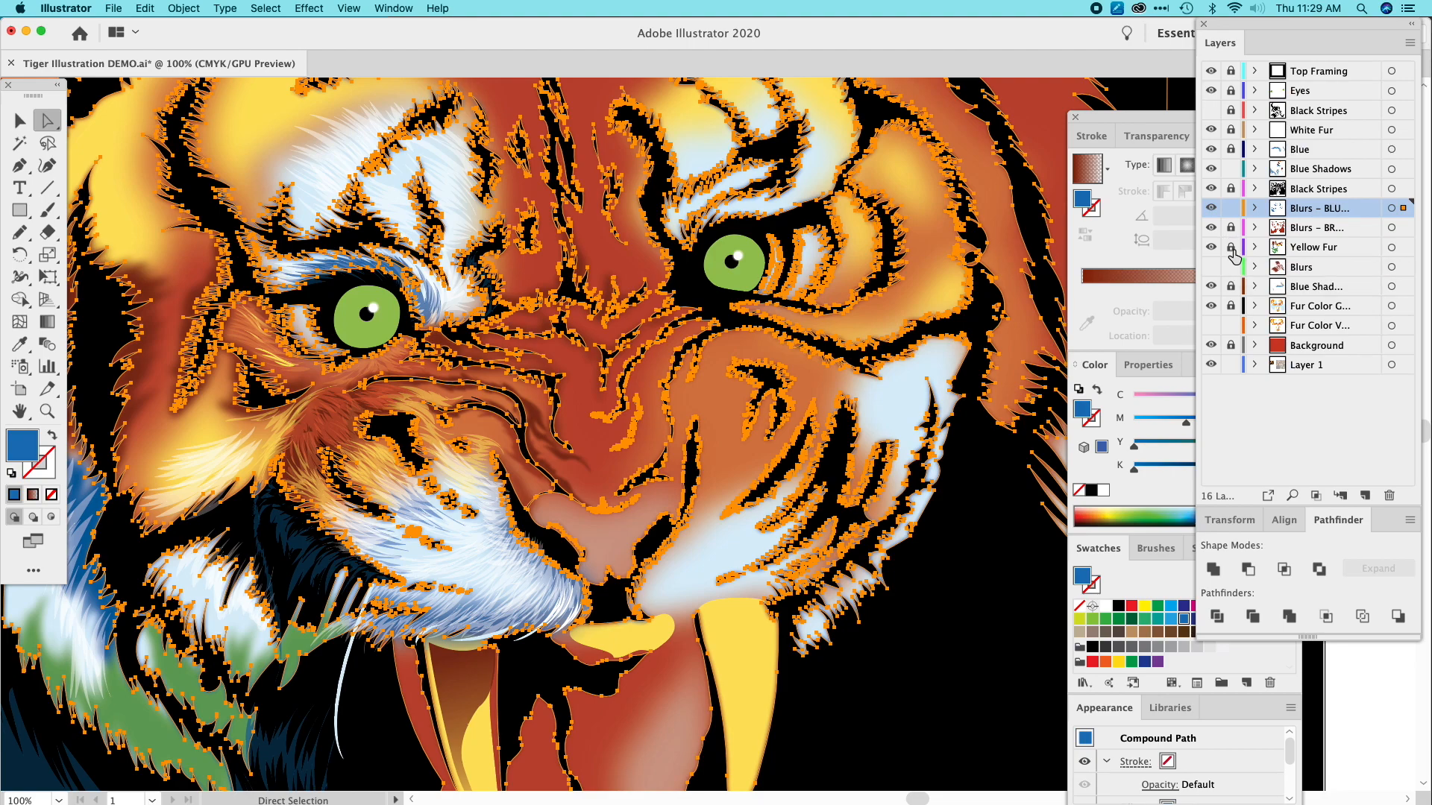
{"action": "left_click", "coordinate": [1212, 288]}
{"action": "left_click", "coordinate": [1214, 288]}
{"action": "left_click", "coordinate": [1211, 172]}
{"action": "left_click", "coordinate": [1213, 165]}
{"action": "left_click", "coordinate": [1211, 153]}
{"action": "left_click", "coordinate": [1211, 153]}
{"action": "left_click", "coordinate": [1345, 153]}
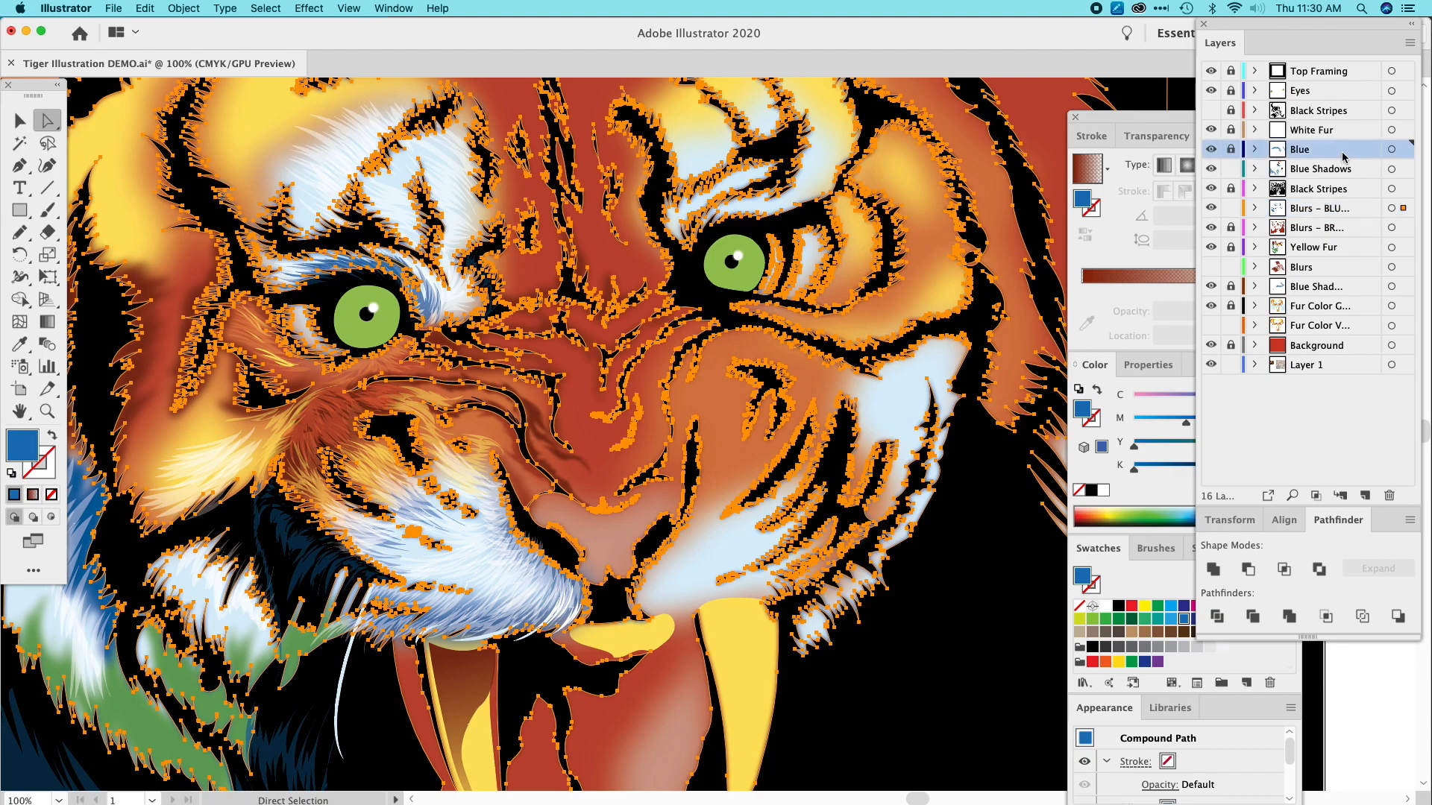
{"action": "left_click_drag", "start_coordinate": [1337, 155], "coordinate": [1338, 218]}
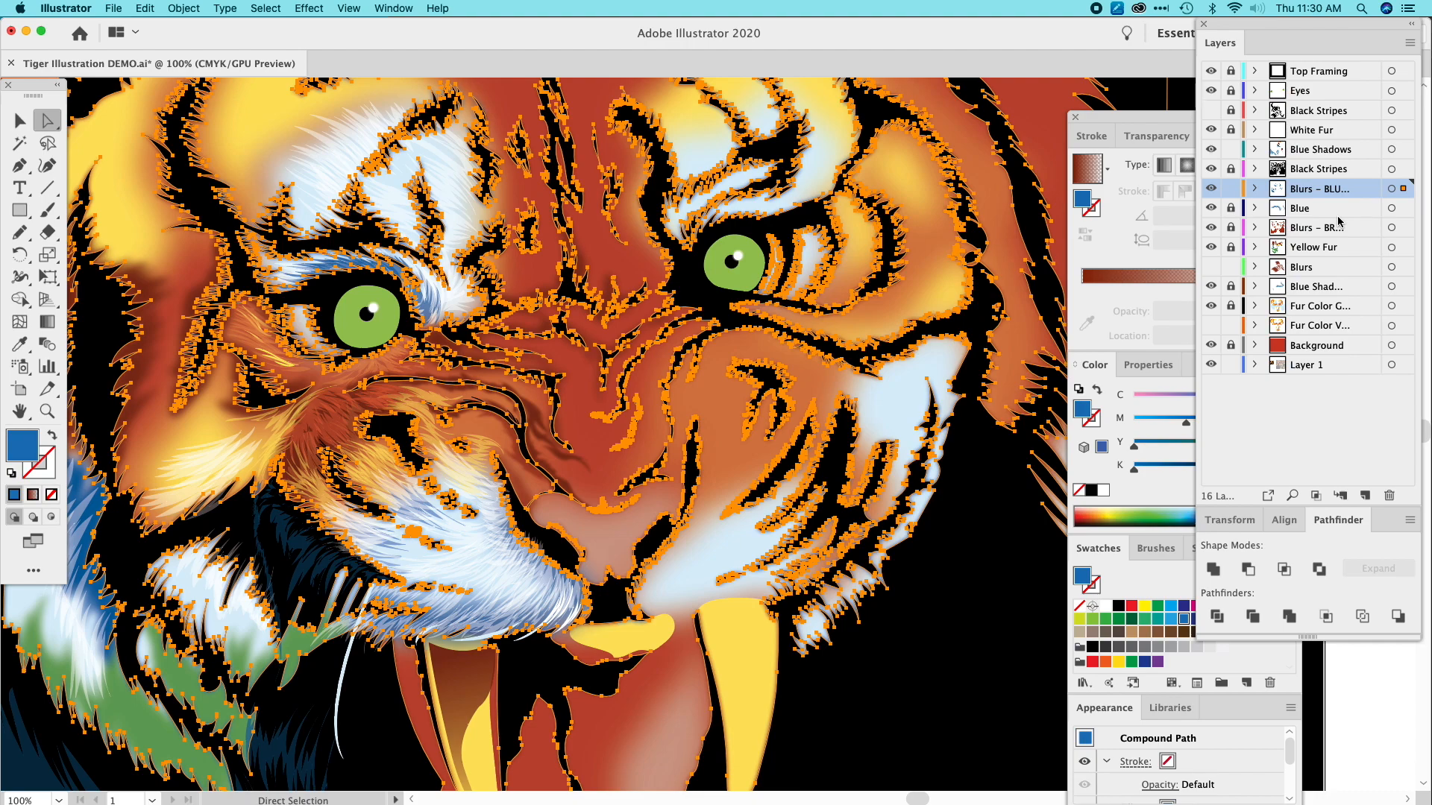
{"action": "key", "text": "super+shift+a"}
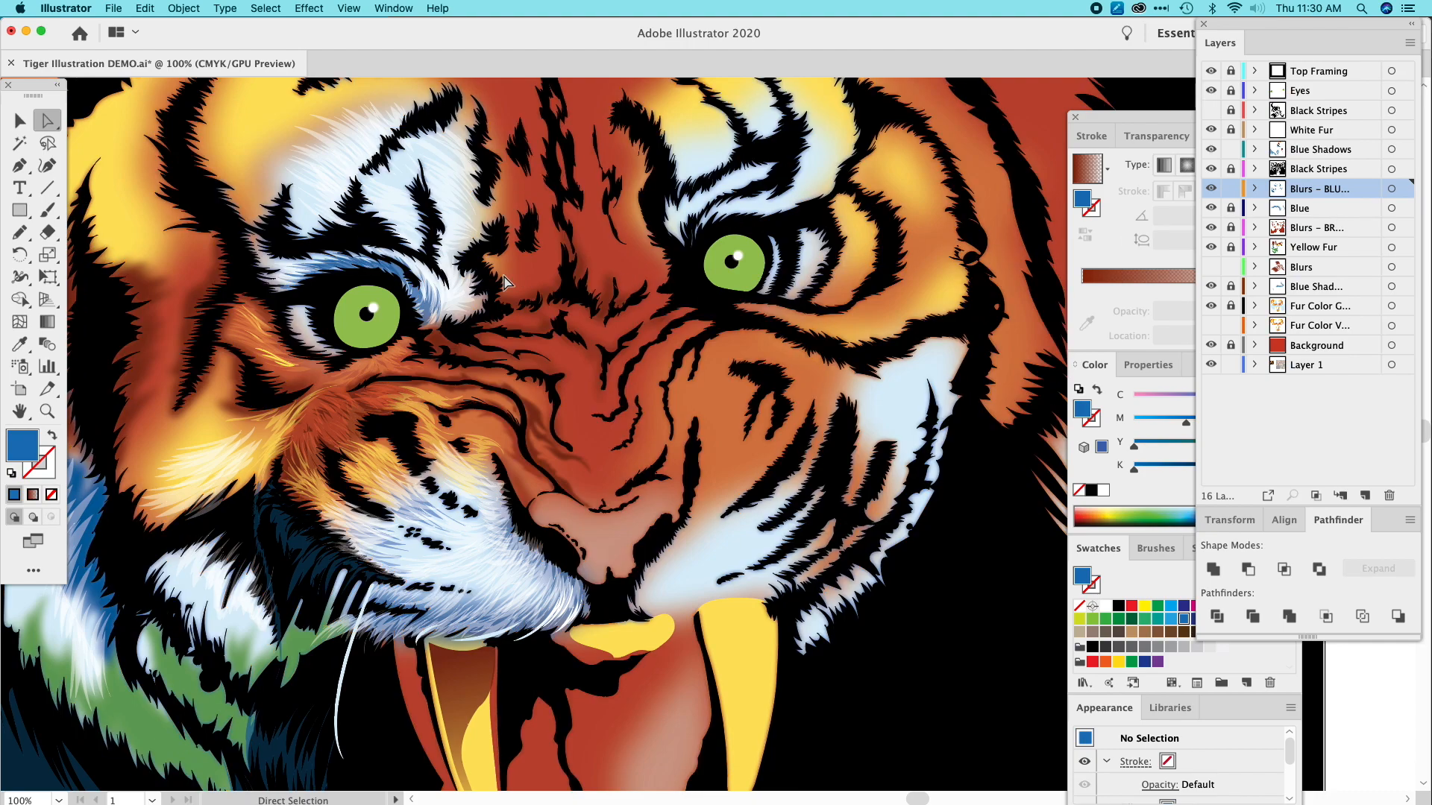
Draw a small jagged fur patch with the Pencil tool just above the nose's left corner and fill it with red sampled from the forehead.
{"action": "key", "text": "space"}
{"action": "left_click_drag", "start_coordinate": [457, 322], "coordinate": [550, 311]}
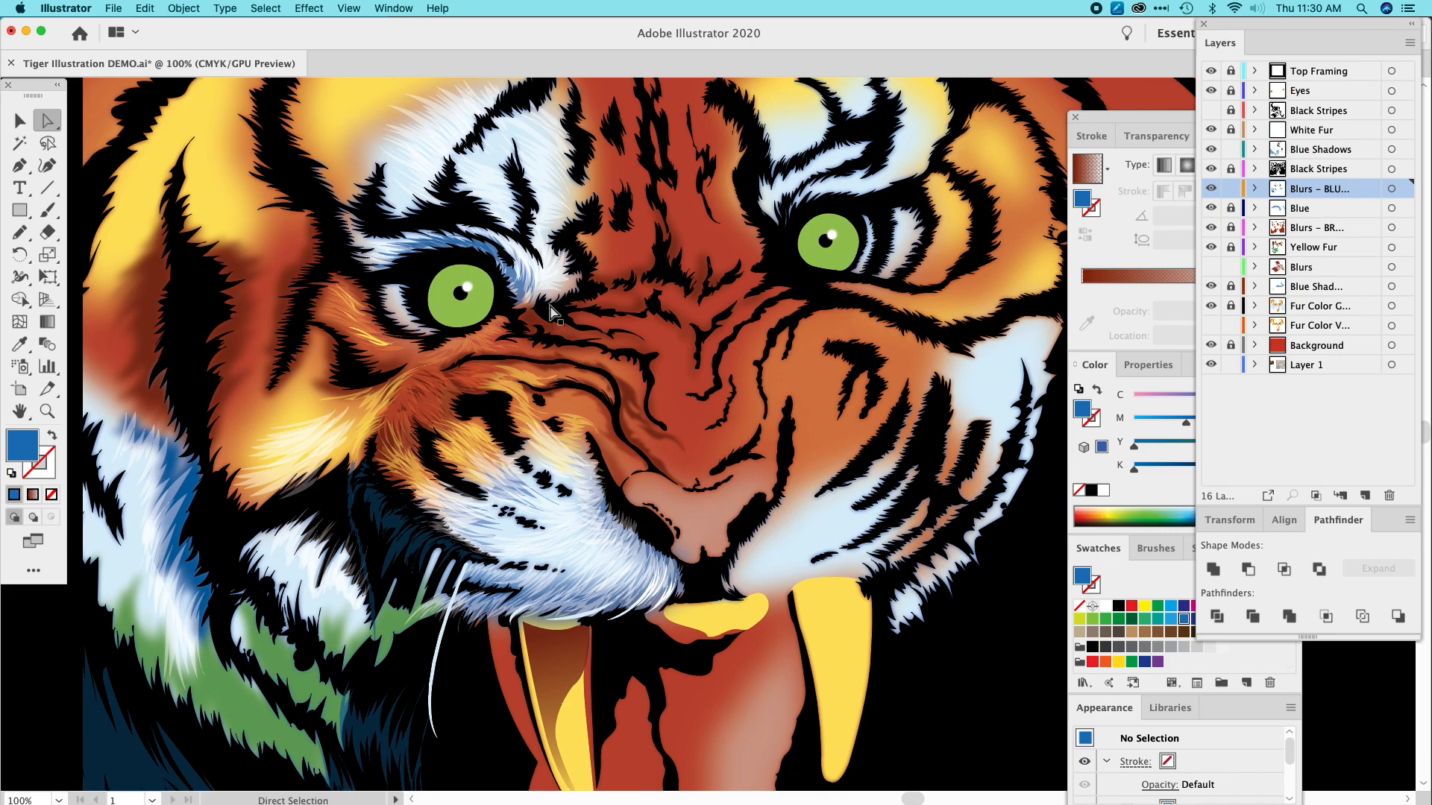
{"action": "key", "text": "n"}
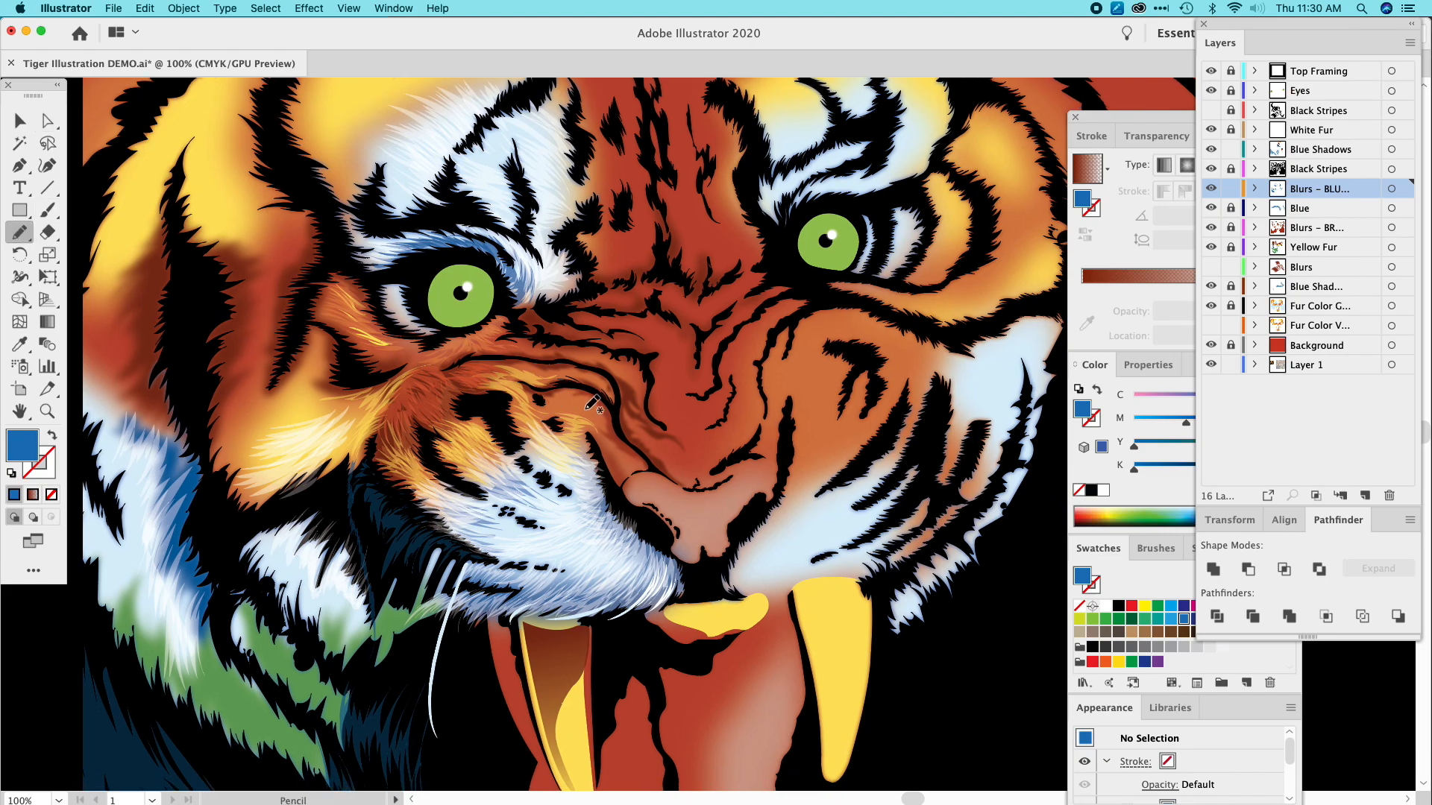
{"action": "mouse_move", "coordinate": [628, 472]}
{"action": "left_mouse_down"}
{"action": "mouse_move", "coordinate": [595, 428]}
{"action": "mouse_move", "coordinate": [627, 471]}
{"action": "left_mouse_up"}
{"action": "key", "text": "i"}
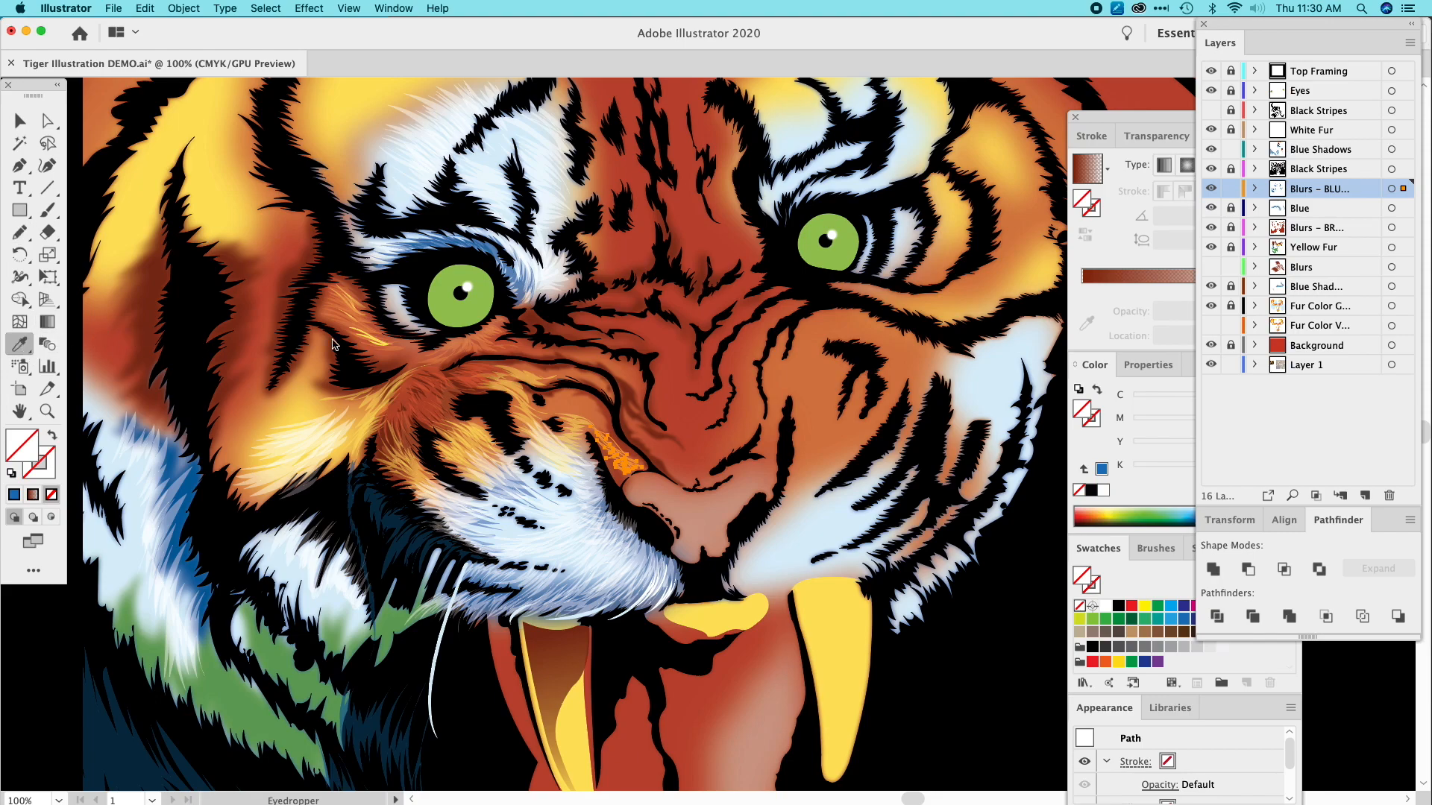
{"action": "left_click", "coordinate": [698, 221]}
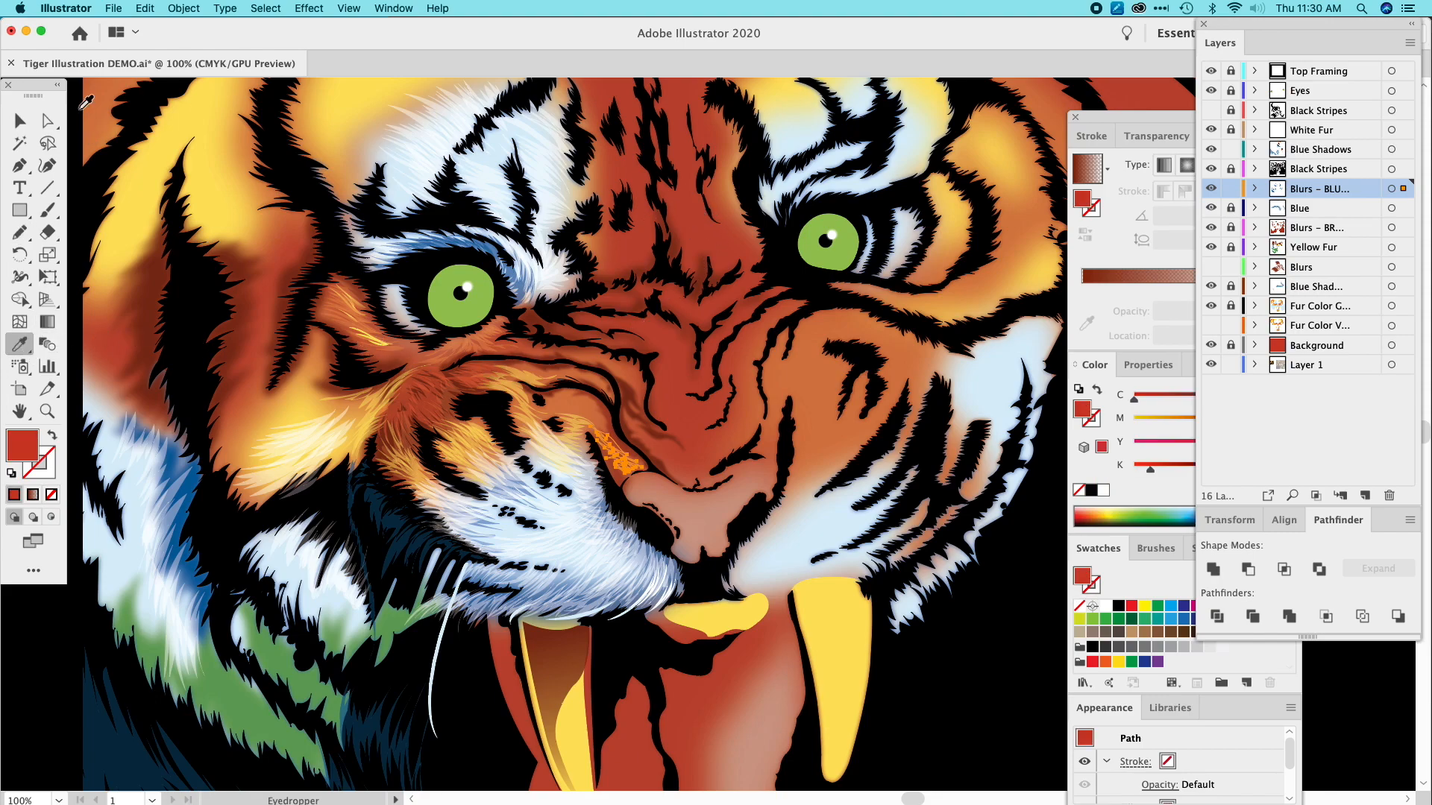
Move the red fur patch from the "Blurs – BLU..." layer to the "Blue Shadows" layer and deselect it.
{"action": "left_click", "coordinate": [19, 120]}
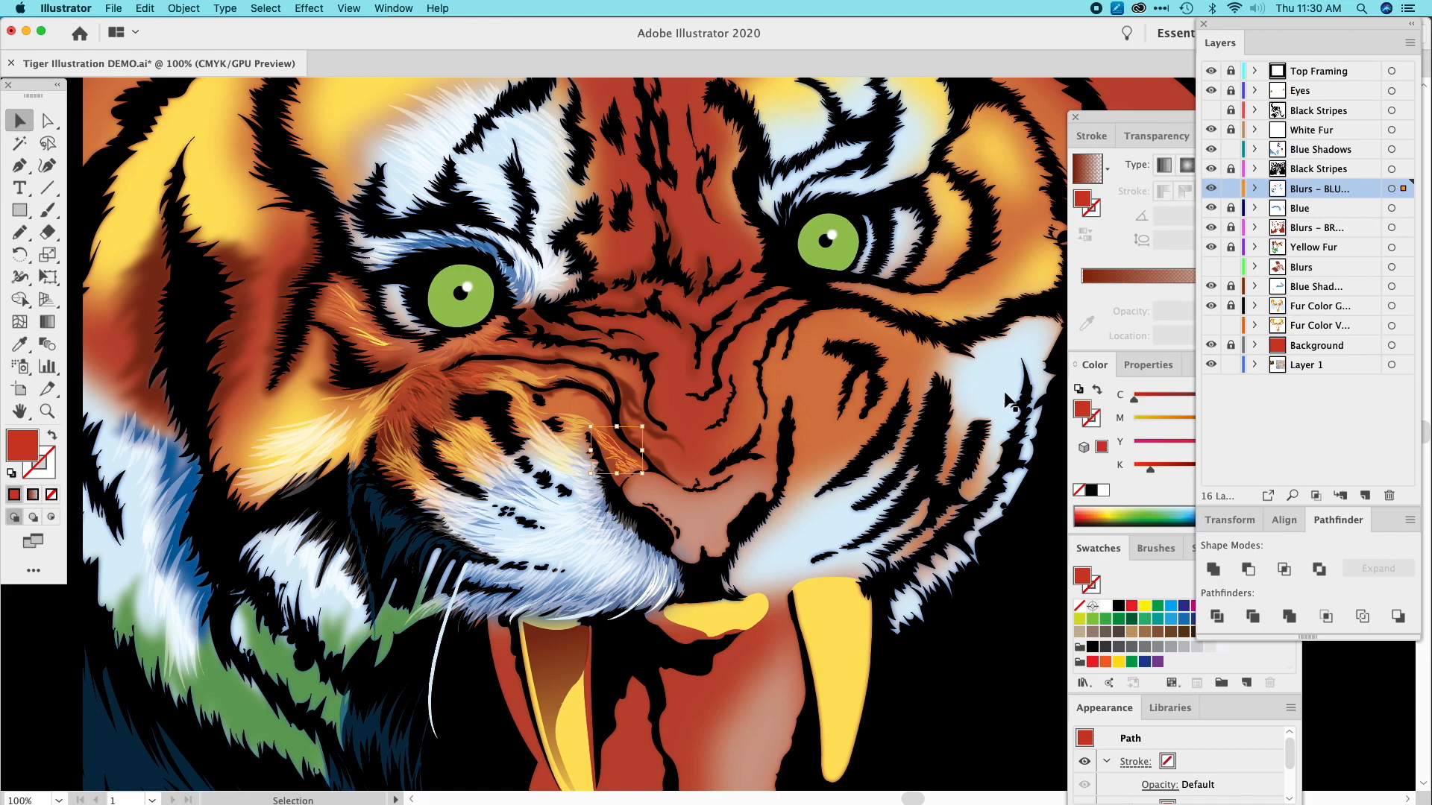
{"action": "left_click_drag", "start_coordinate": [1401, 191], "coordinate": [1404, 152]}
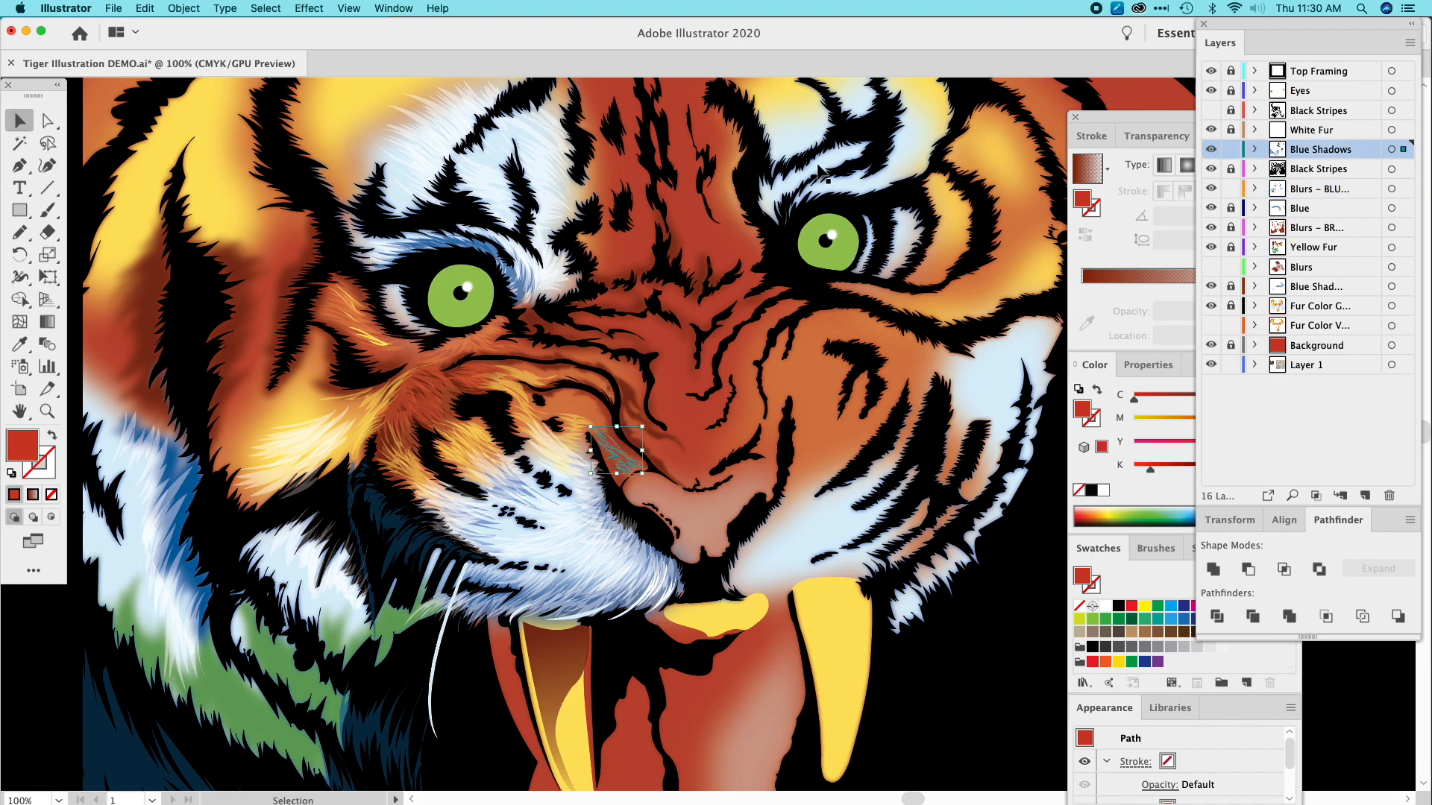
{"action": "key", "text": "super+z"}
{"action": "key", "text": "super+shift+z"}
{"action": "left_click", "coordinate": [1011, 271]}
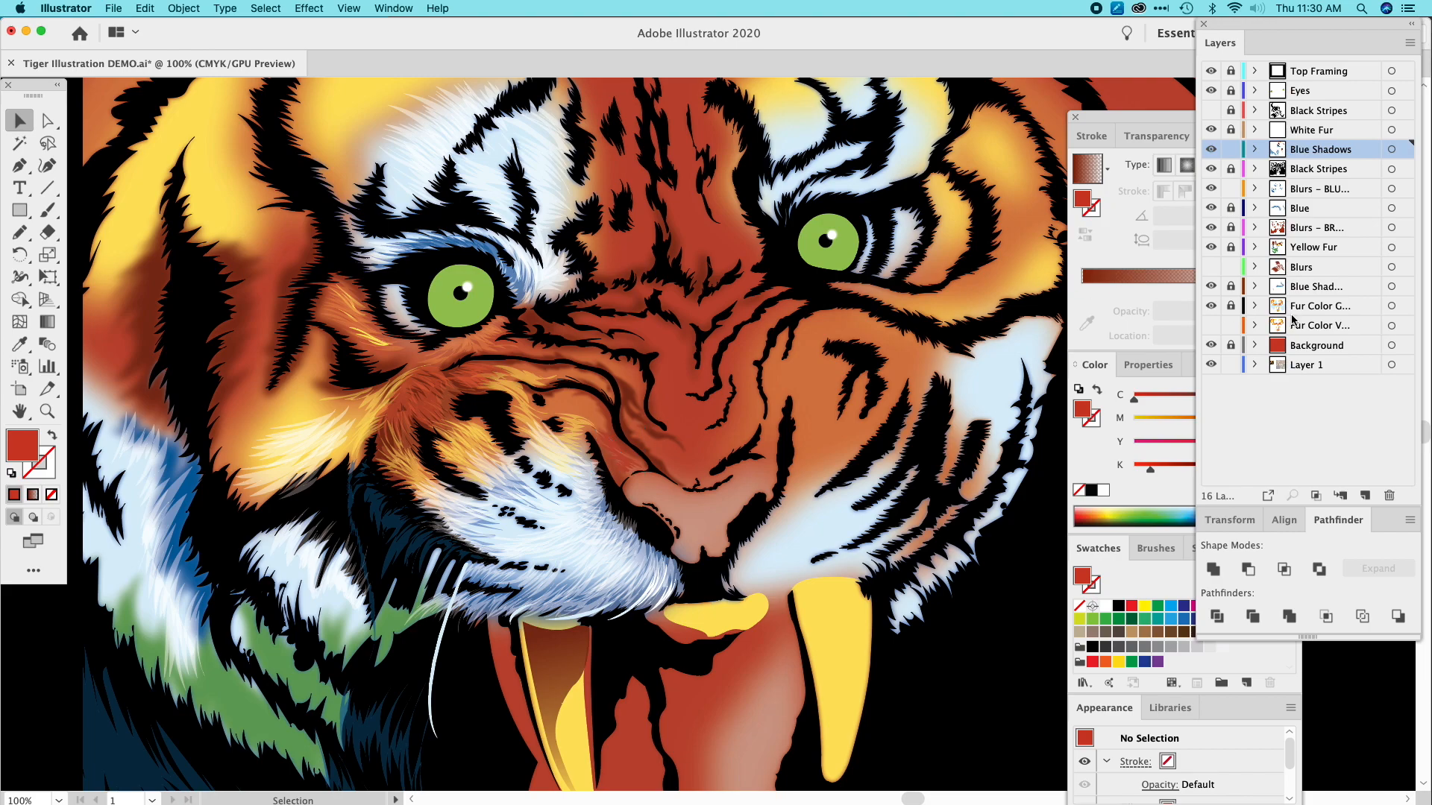
Draw a jagged fur strip with the Pencil tool along the left side of the nose bridge and fill it with sampled red.
{"action": "left_click", "coordinate": [20, 233]}
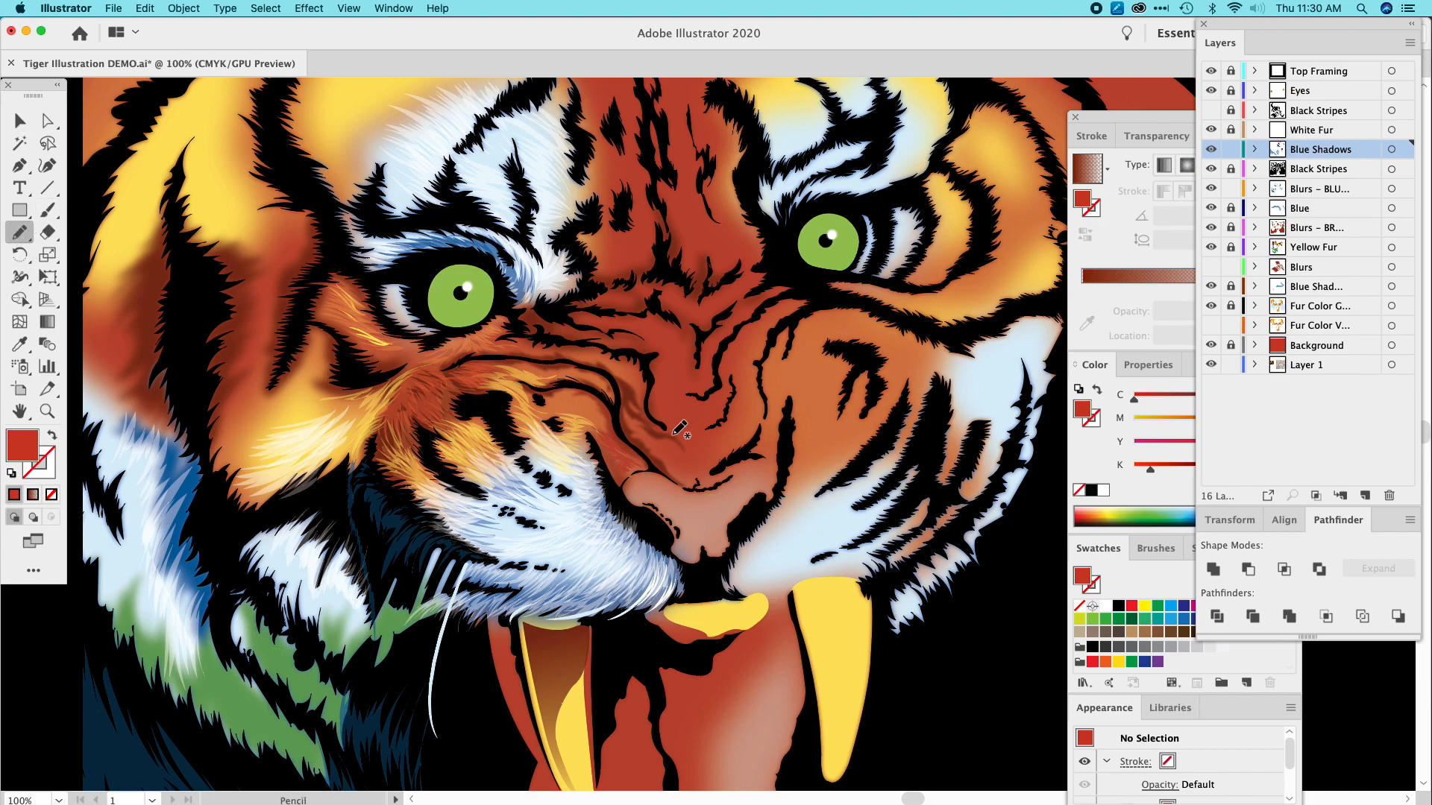
{"action": "mouse_move", "coordinate": [650, 448]}
{"action": "left_mouse_down"}
{"action": "mouse_move", "coordinate": [632, 411]}
{"action": "mouse_move", "coordinate": [642, 385]}
{"action": "mouse_move", "coordinate": [627, 380]}
{"action": "mouse_move", "coordinate": [630, 437]}
{"action": "mouse_move", "coordinate": [661, 455]}
{"action": "left_mouse_up"}
{"action": "left_click", "coordinate": [20, 344]}
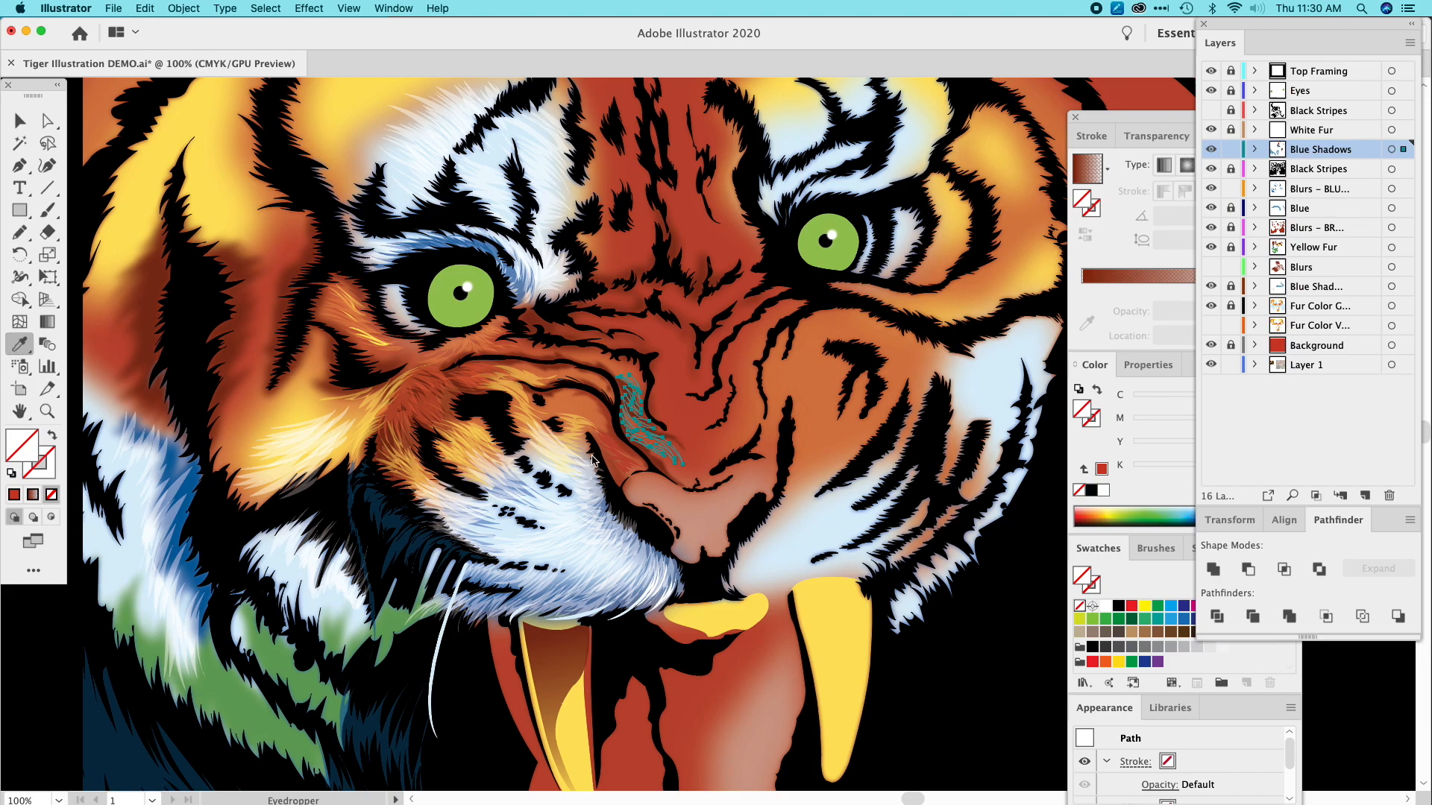
{"action": "left_click", "coordinate": [486, 397]}
Draw a longer jagged fur strip higher along the nose bridge, beside the previous one, and fill it with red sampled from that strip.
{"action": "left_click", "coordinate": [20, 232]}
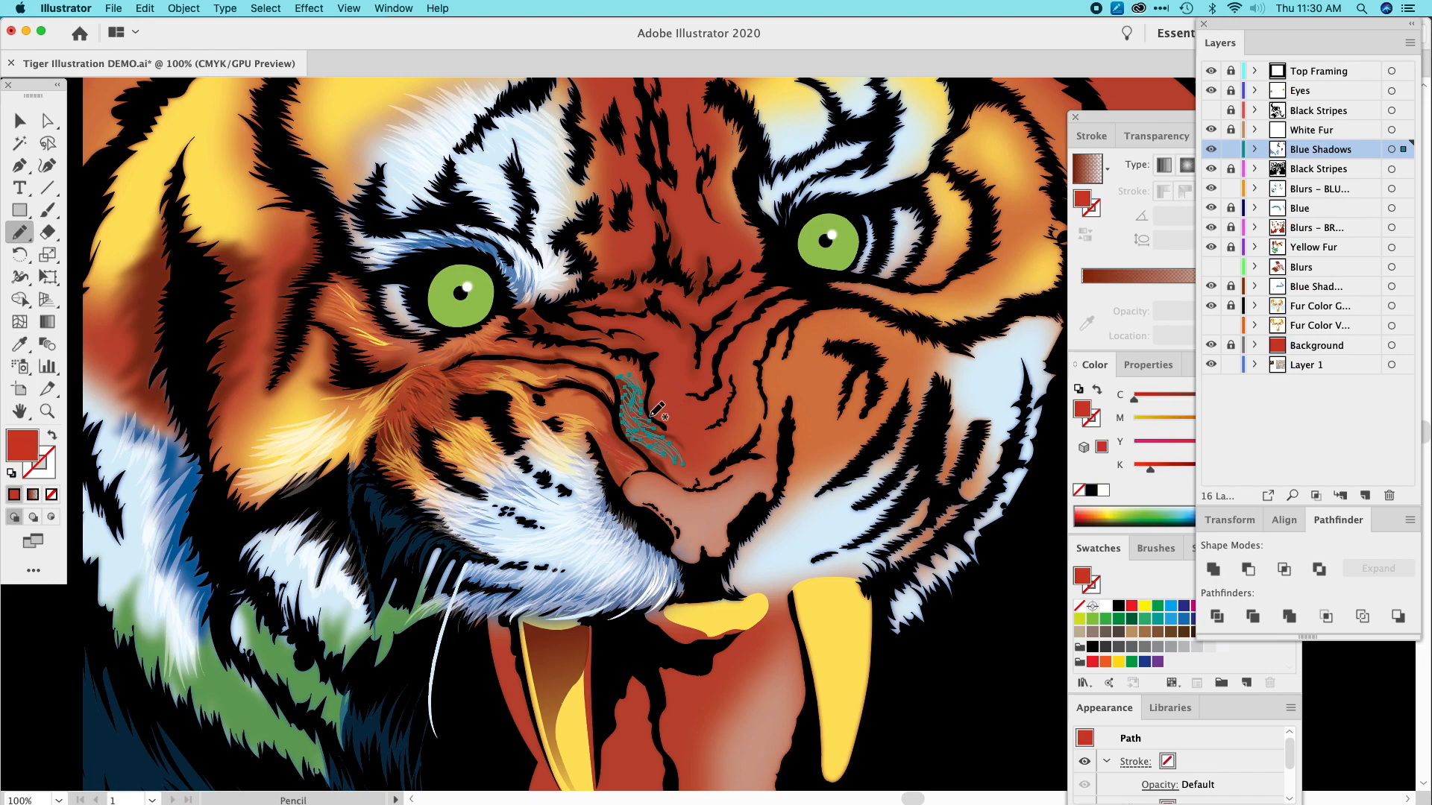
{"action": "mouse_move", "coordinate": [660, 420]}
{"action": "left_mouse_down"}
{"action": "mouse_move", "coordinate": [689, 446]}
{"action": "mouse_move", "coordinate": [695, 417]}
{"action": "mouse_move", "coordinate": [664, 386]}
{"action": "mouse_move", "coordinate": [662, 340]}
{"action": "mouse_move", "coordinate": [601, 337]}
{"action": "mouse_move", "coordinate": [662, 351]}
{"action": "mouse_move", "coordinate": [677, 418]}
{"action": "left_mouse_up"}
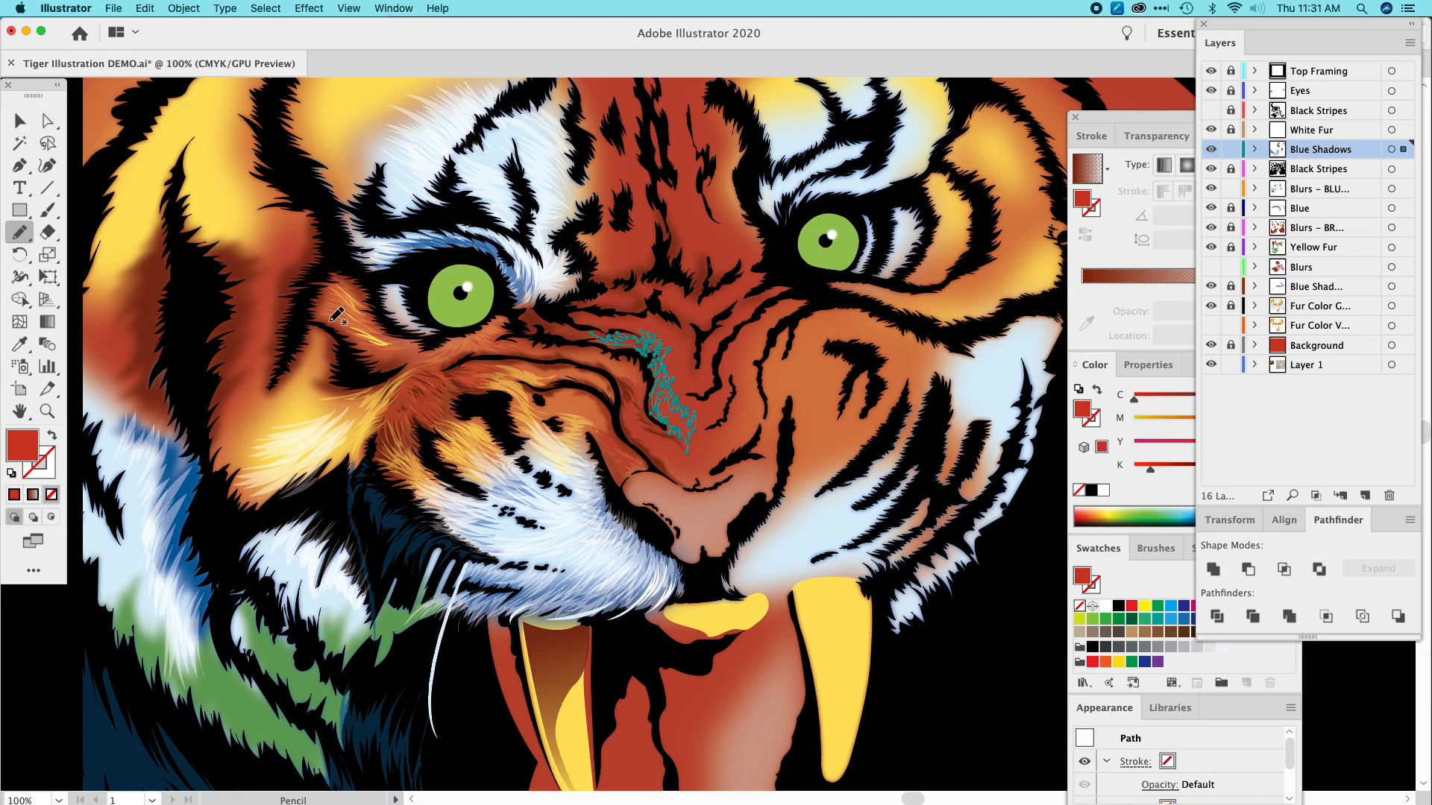
{"action": "key", "text": "/"}
{"action": "left_click", "coordinate": [25, 345]}
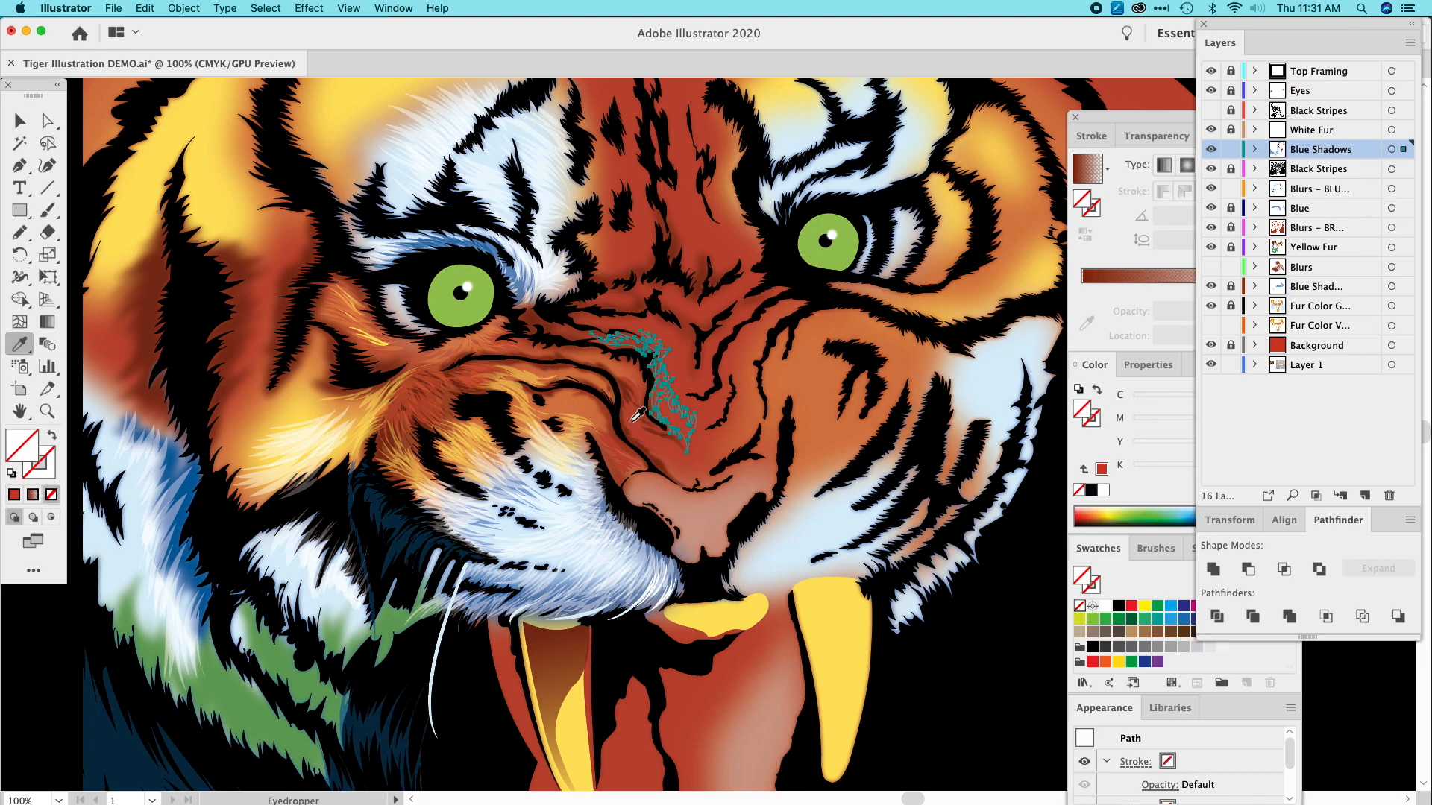
{"action": "left_click", "coordinate": [635, 419]}
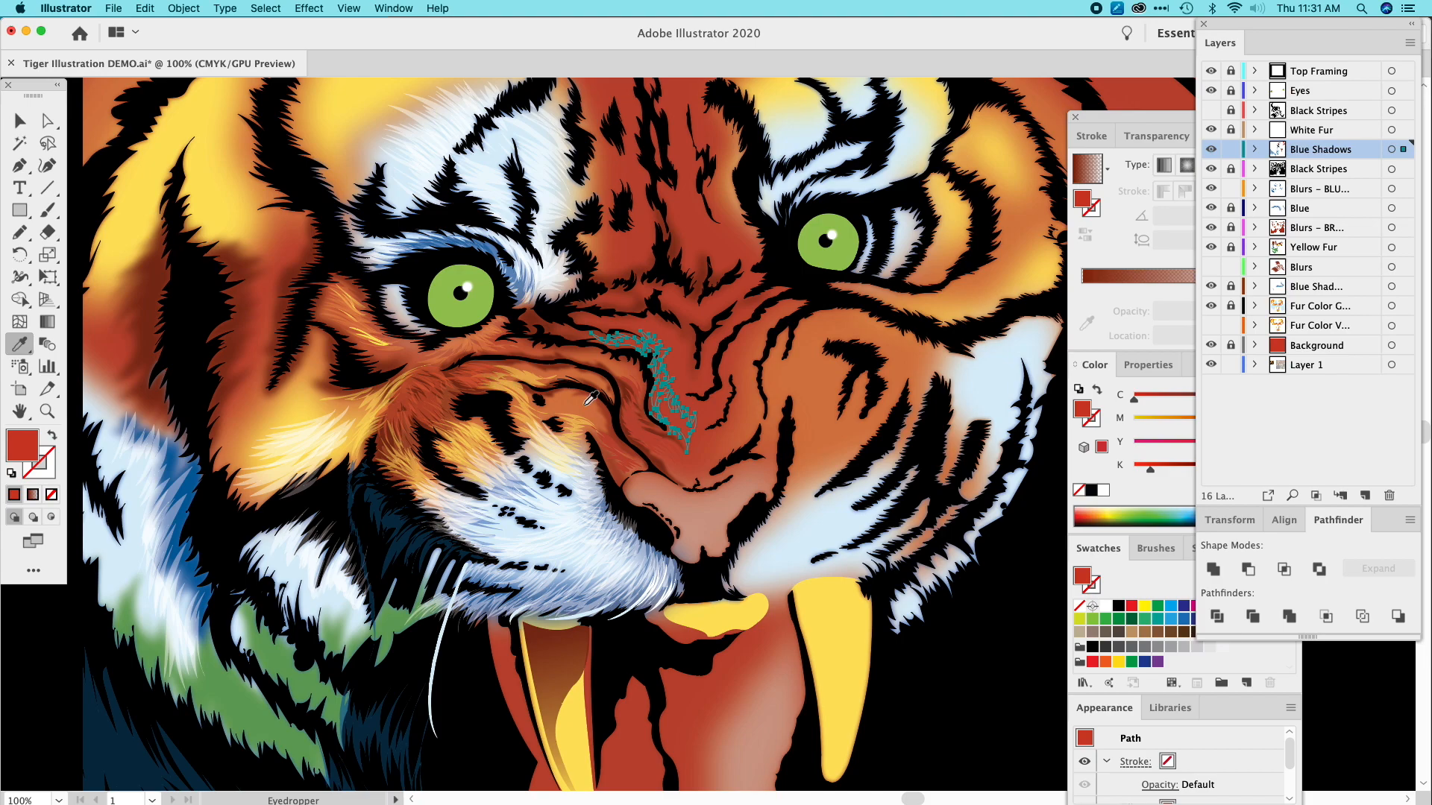
{"action": "left_click", "coordinate": [20, 121]}
{"action": "left_click", "coordinate": [185, 142]}
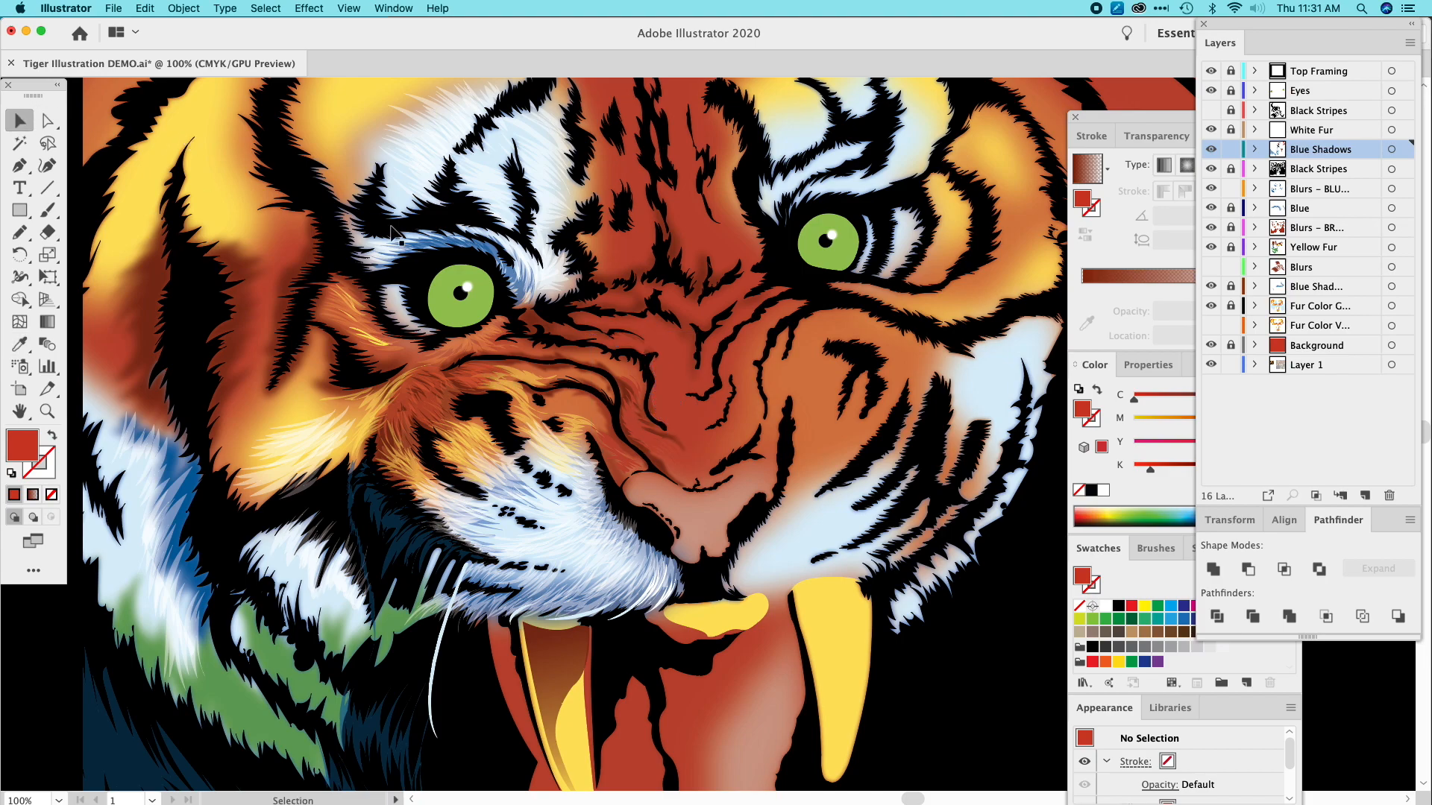
Select the three red fur patches on the nose bridge and set their fill to magenta 96% and yellow 100%.
{"action": "left_click", "coordinate": [674, 418]}
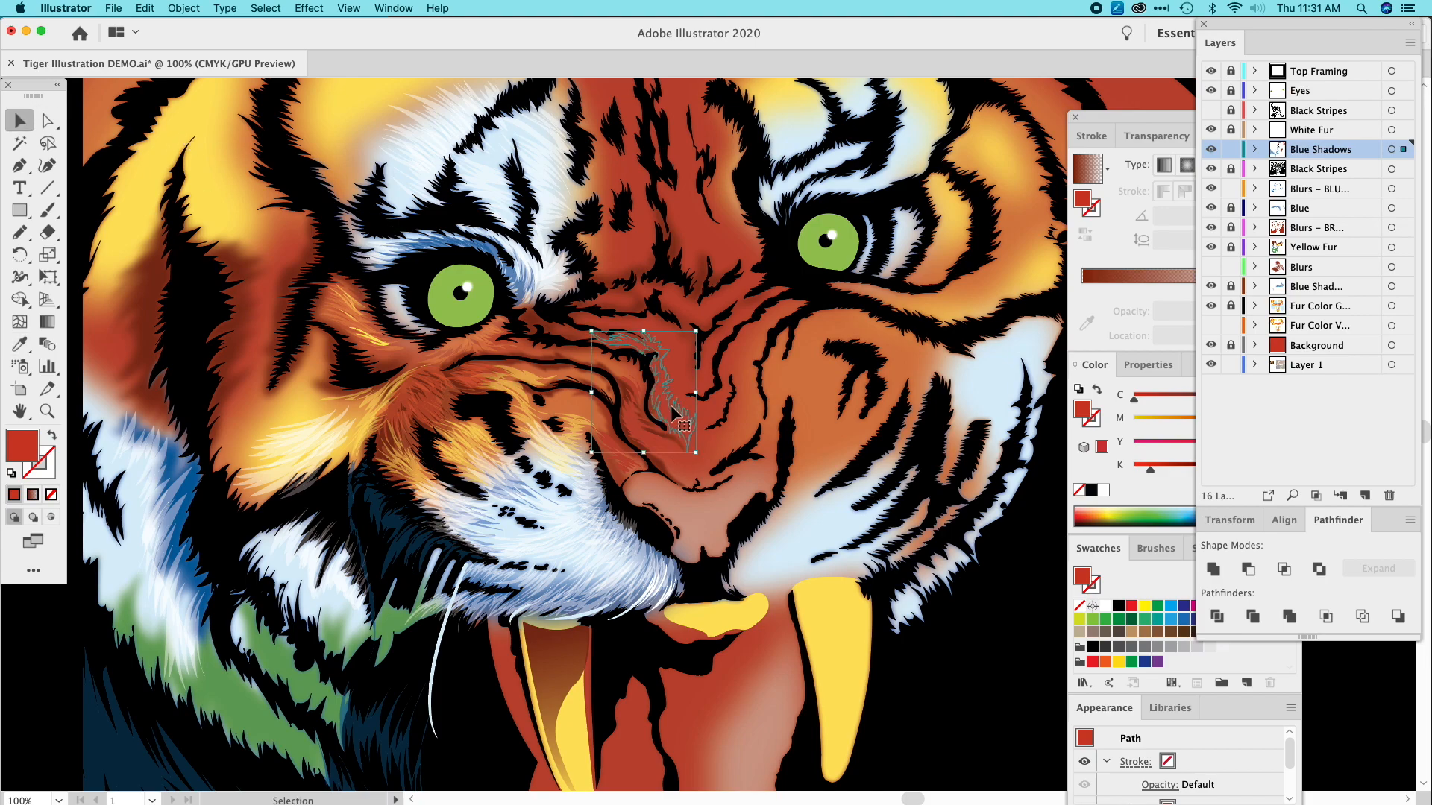
{"action": "left_click", "coordinate": [638, 446], "text": "shift"}
{"action": "left_click", "coordinate": [610, 468], "text": "shift"}
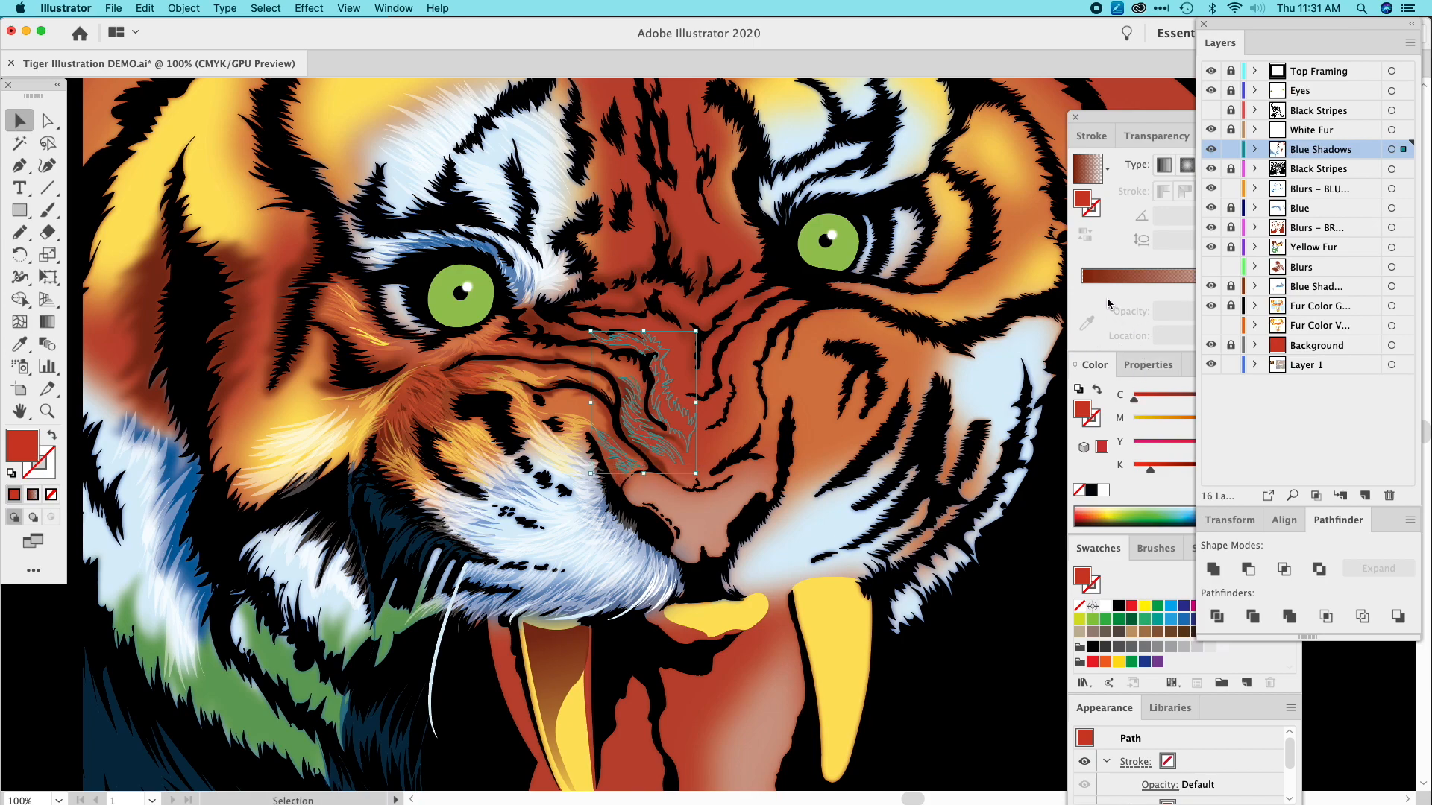
{"action": "left_click", "coordinate": [1108, 278]}
{"action": "key", "text": "super+z"}
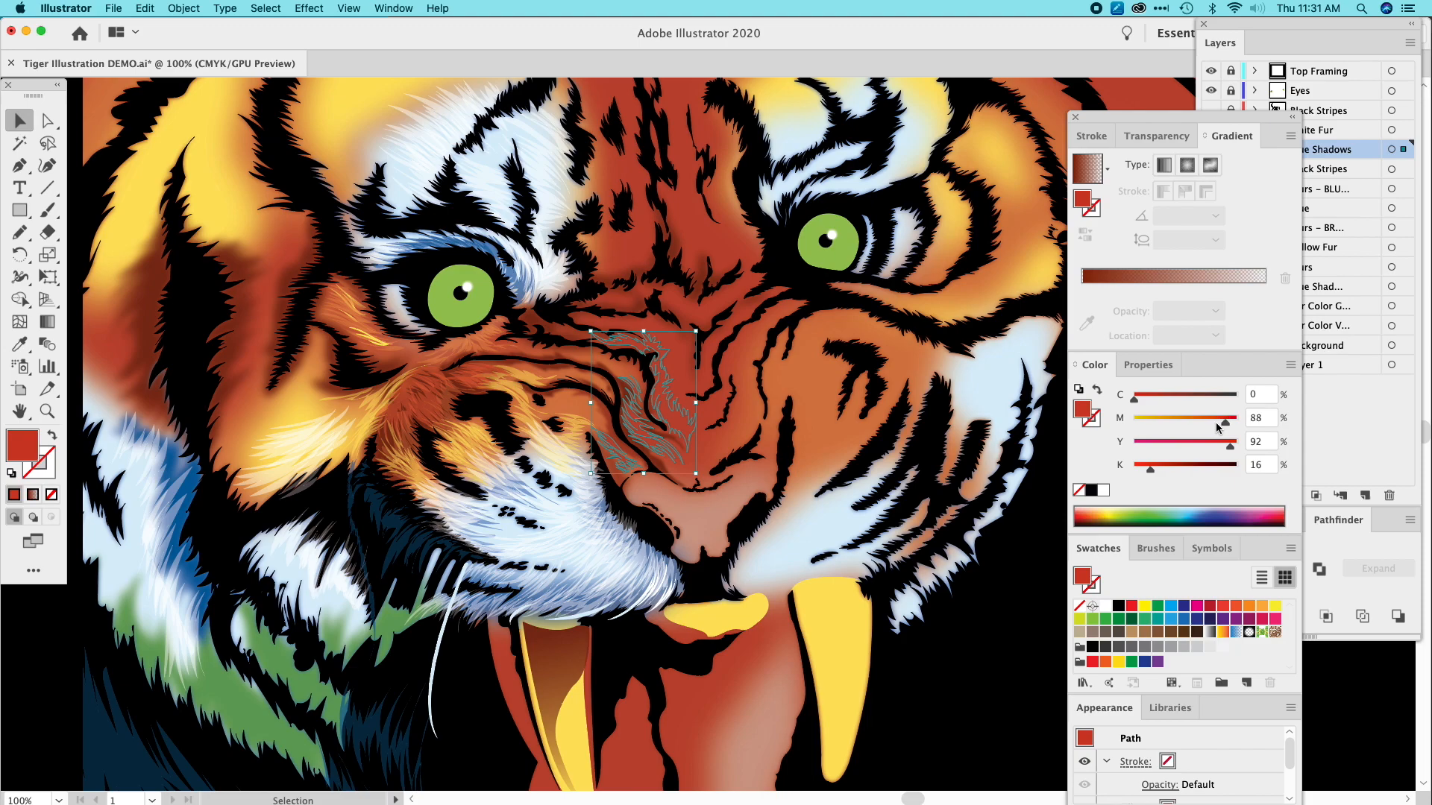
{"action": "left_click_drag", "start_coordinate": [1225, 424], "coordinate": [1234, 424]}
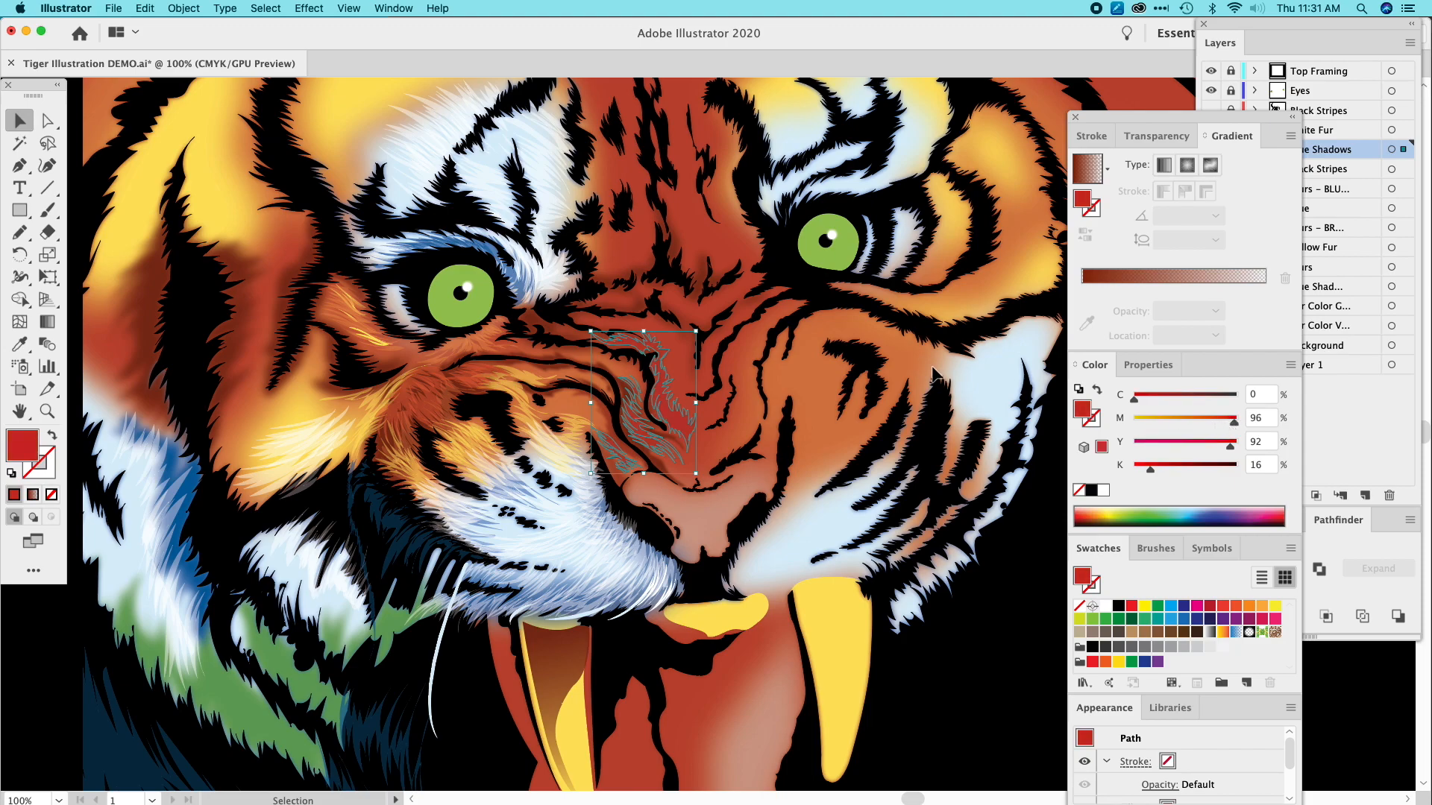
{"action": "left_click_drag", "start_coordinate": [1230, 450], "coordinate": [1239, 446]}
{"action": "left_click", "coordinate": [1008, 422]}
Draw a thin curved closed shape with the Pen tool along the nose's upper edge, from its left corner to the centre.
{"action": "scroll", "coordinate": [820, 433], "scroll_direction": "right", "scroll_amount": 3}
{"action": "scroll", "coordinate": [821, 432], "scroll_direction": "down", "scroll_amount": 1}
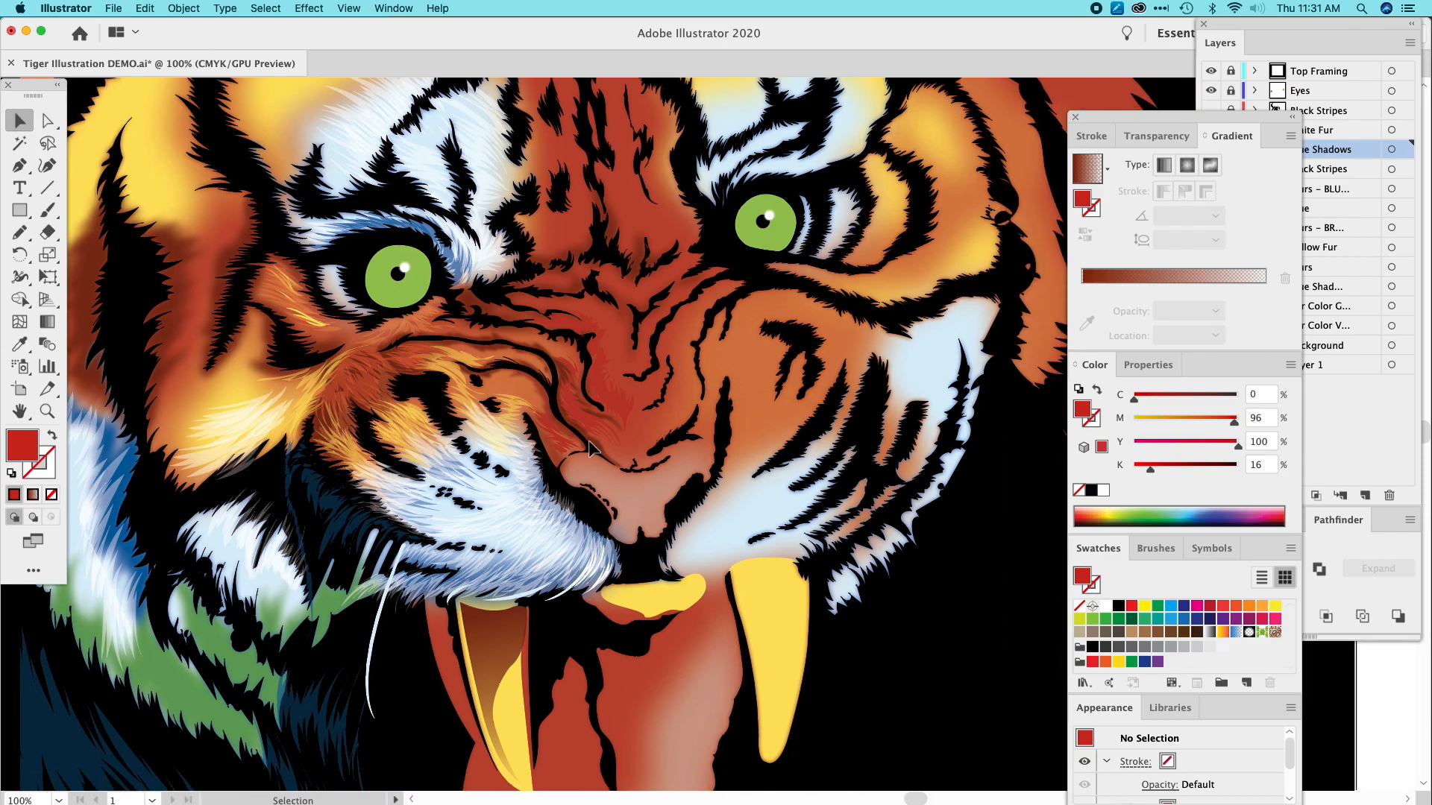
{"action": "left_click", "coordinate": [20, 165]}
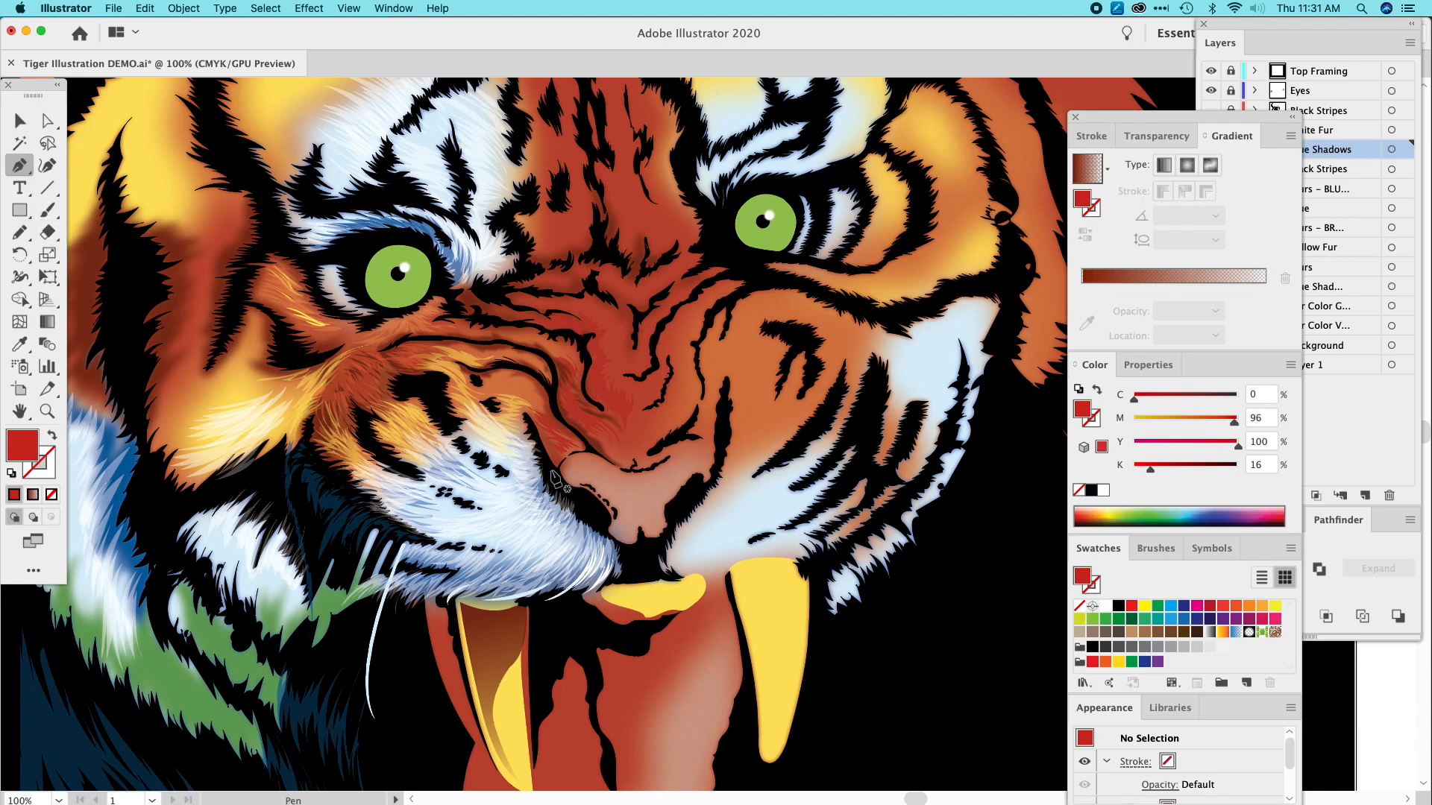
{"action": "left_click", "coordinate": [559, 468]}
{"action": "left_click", "coordinate": [604, 458]}
{"action": "left_click", "coordinate": [631, 470]}
{"action": "left_click_drag", "start_coordinate": [638, 474], "coordinate": [639, 475]}
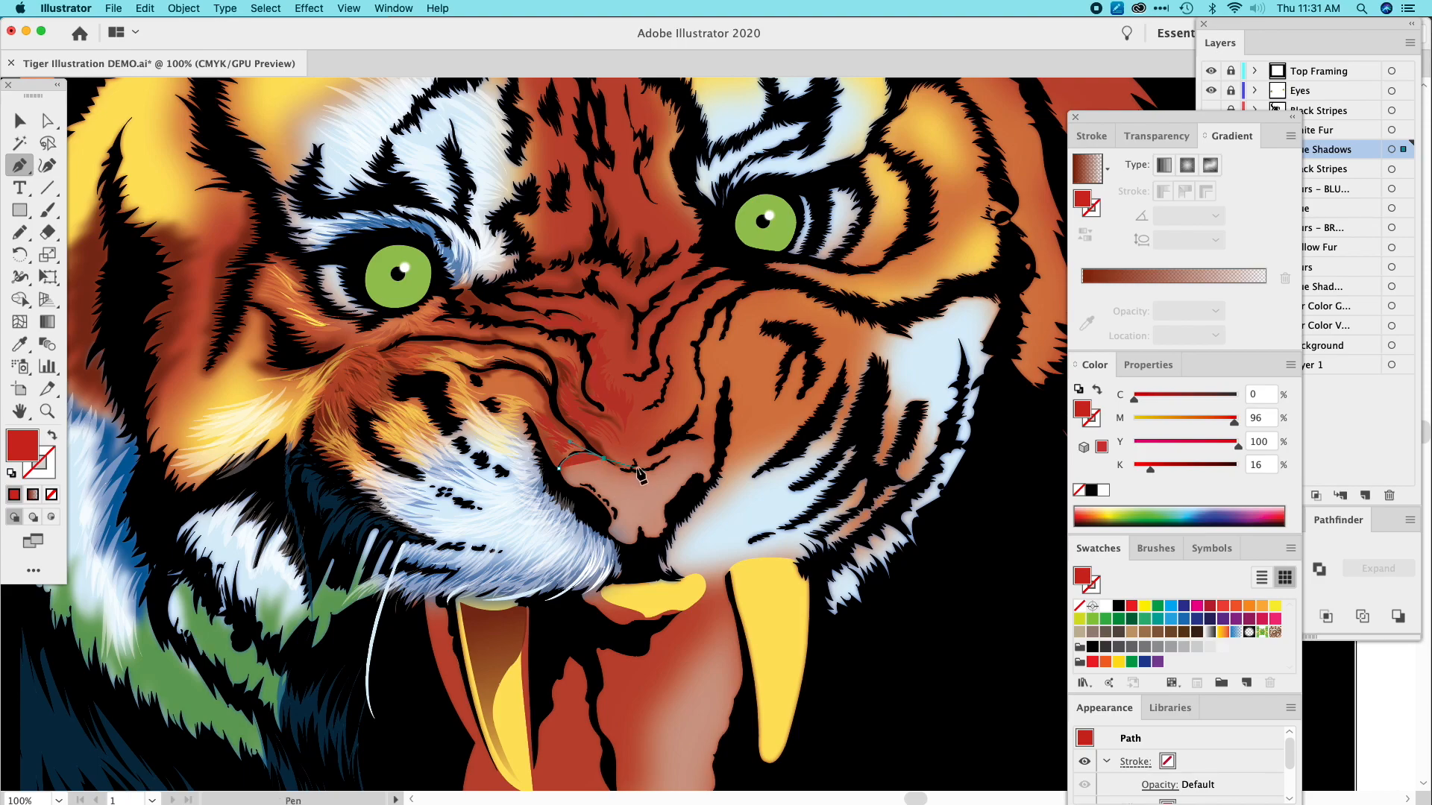
{"action": "left_click_drag", "start_coordinate": [640, 473], "coordinate": [660, 469]}
{"action": "left_click", "coordinate": [641, 473]}
{"action": "left_click_drag", "start_coordinate": [600, 473], "coordinate": [594, 468]}
{"action": "left_click", "coordinate": [594, 468]}
{"action": "mouse_move", "coordinate": [565, 479]}
{"action": "left_mouse_down"}
{"action": "mouse_move", "coordinate": [554, 495]}
{"action": "mouse_move", "coordinate": [559, 470]}
{"action": "left_mouse_up"}
{"action": "left_click", "coordinate": [565, 479]}
Fill the curved nose shape with yellow sampled from the right upper fang.
{"action": "left_click", "coordinate": [19, 345]}
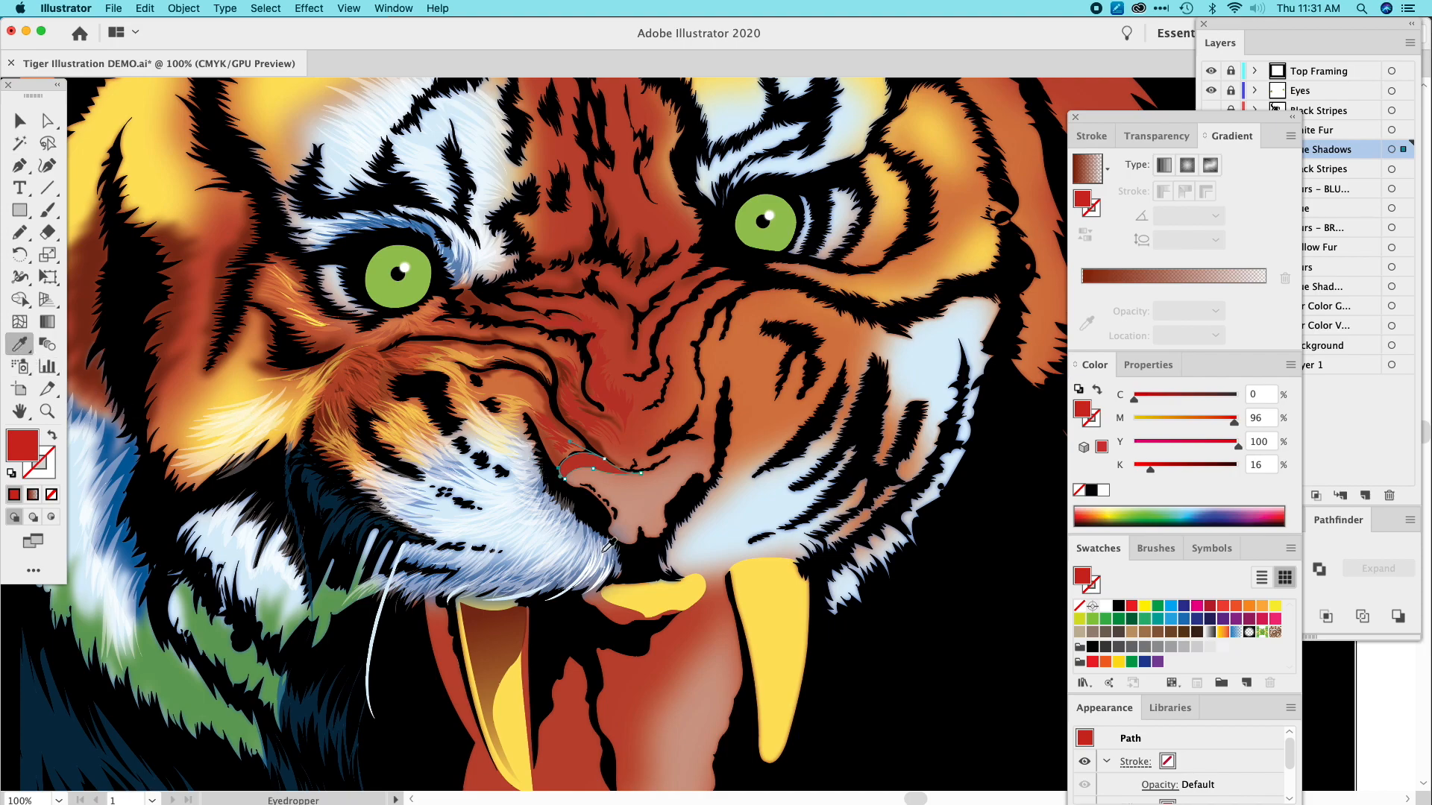
{"action": "left_click", "coordinate": [775, 592]}
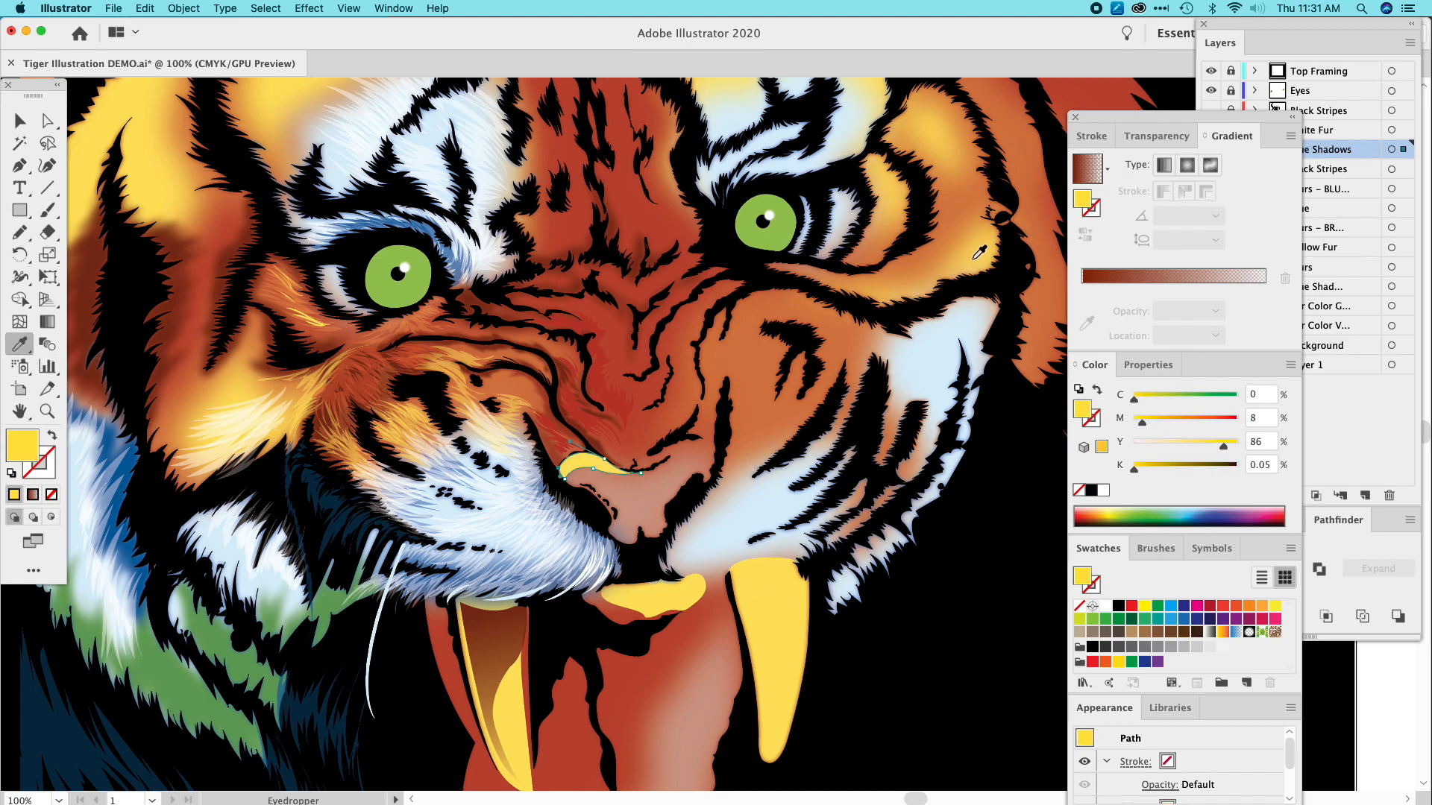
{"action": "left_click", "coordinate": [982, 250]}
{"action": "left_click", "coordinate": [777, 587]}
Move the yellow curved nose shape from the Blue Shadows layer to the "Blurs – BLU..." layer and deselect it.
{"action": "left_click", "coordinate": [19, 120]}
{"action": "left_click", "coordinate": [323, 273]}
{"action": "left_click", "coordinate": [581, 463]}
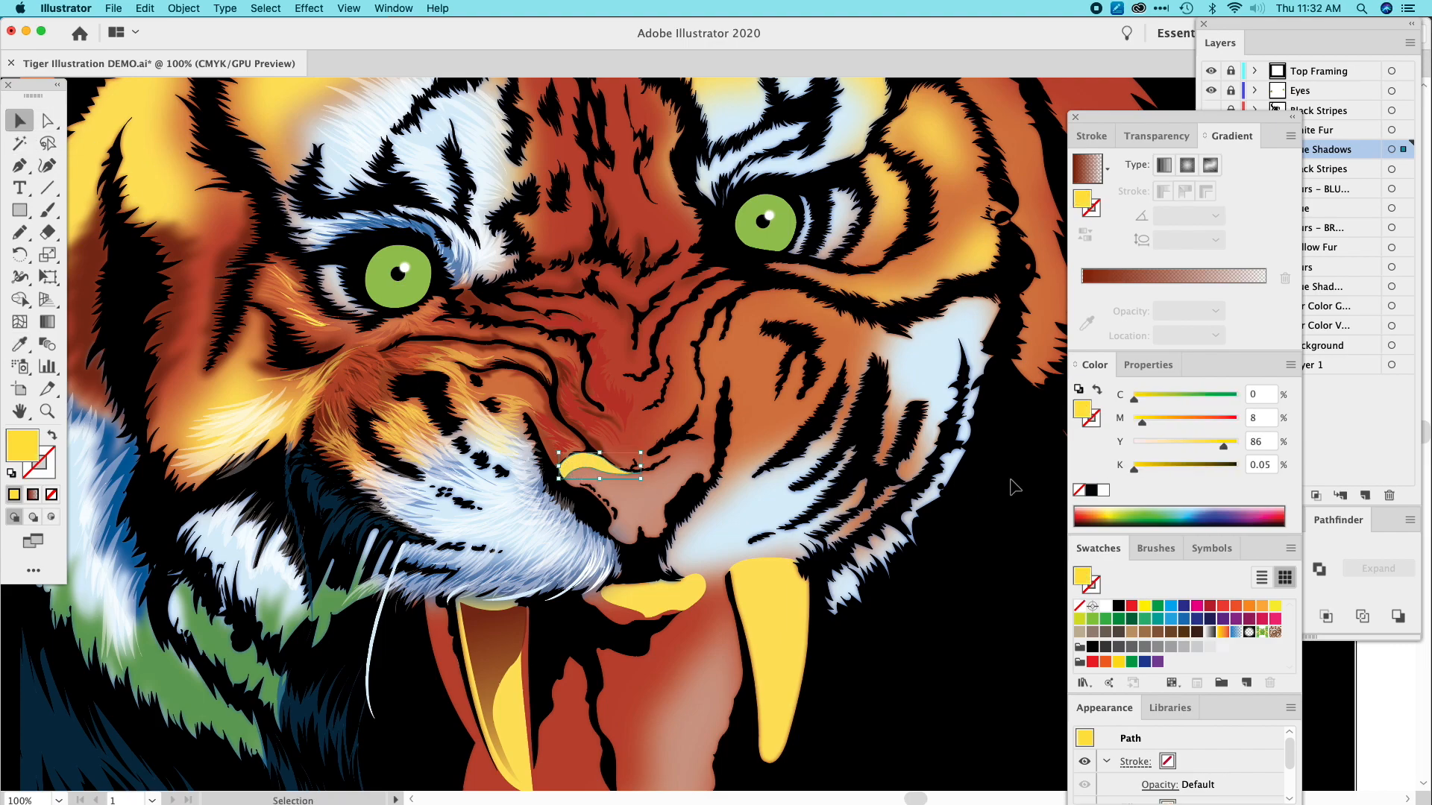
{"action": "left_click", "coordinate": [1323, 384]}
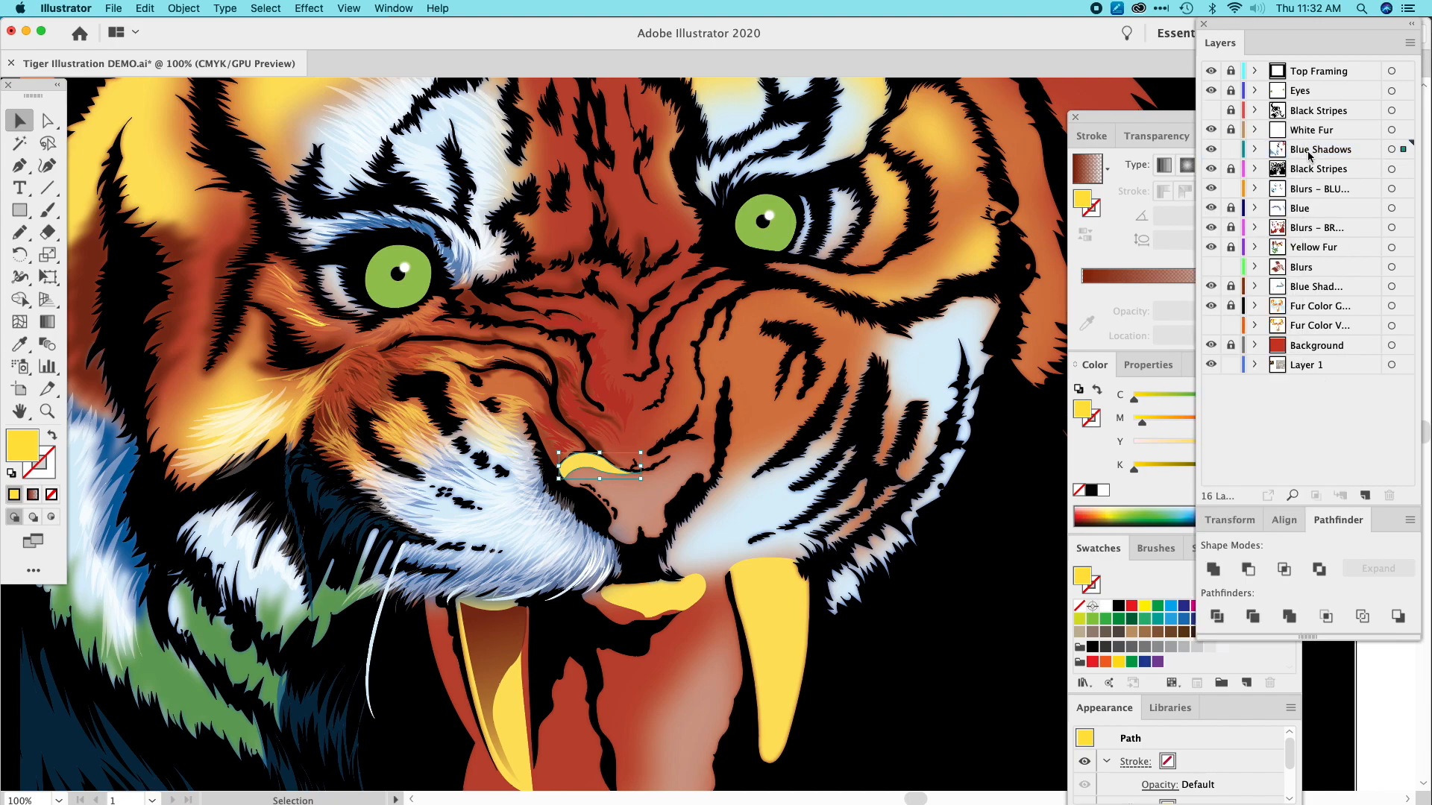
{"action": "left_click_drag", "start_coordinate": [1403, 150], "coordinate": [1408, 192]}
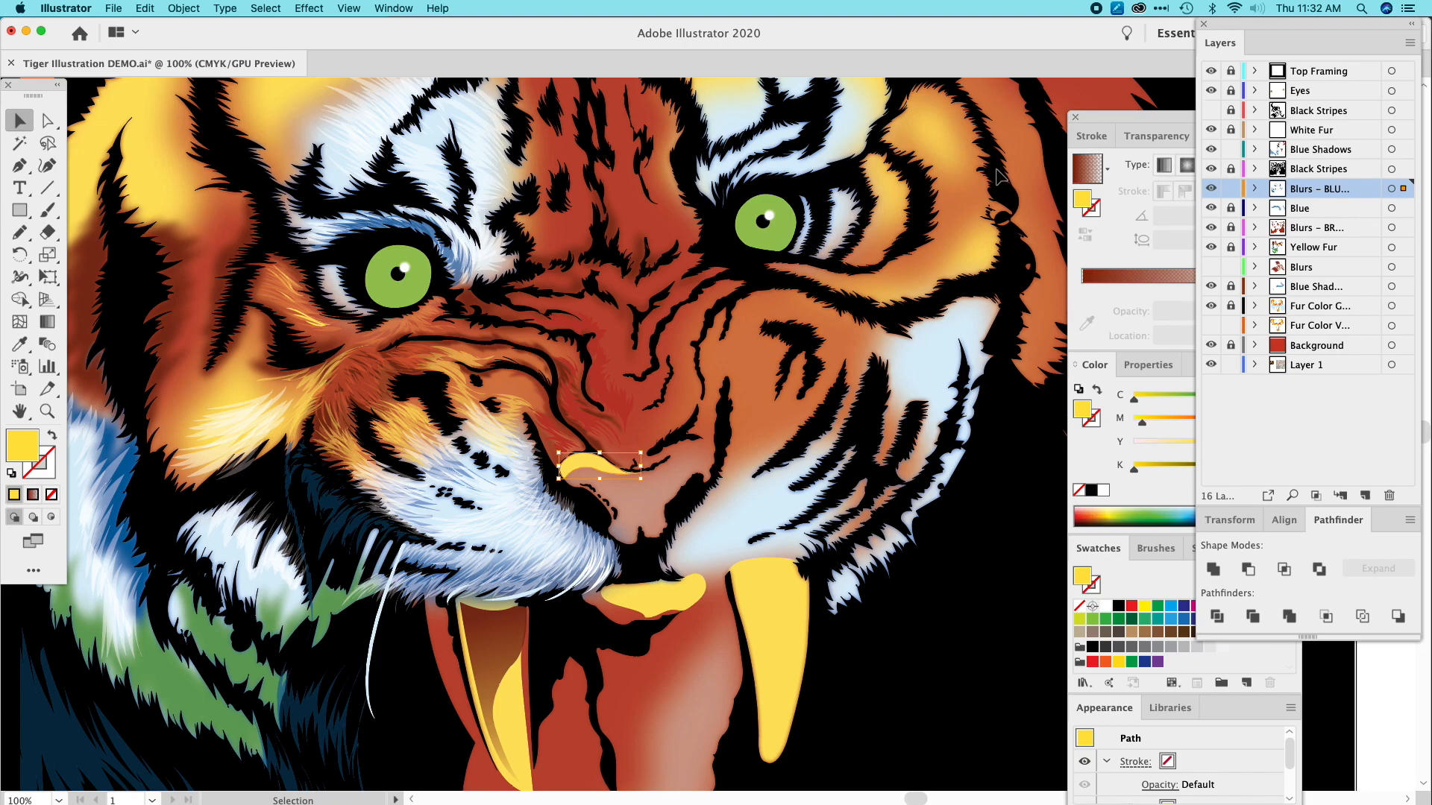
{"action": "left_click", "coordinate": [704, 237]}
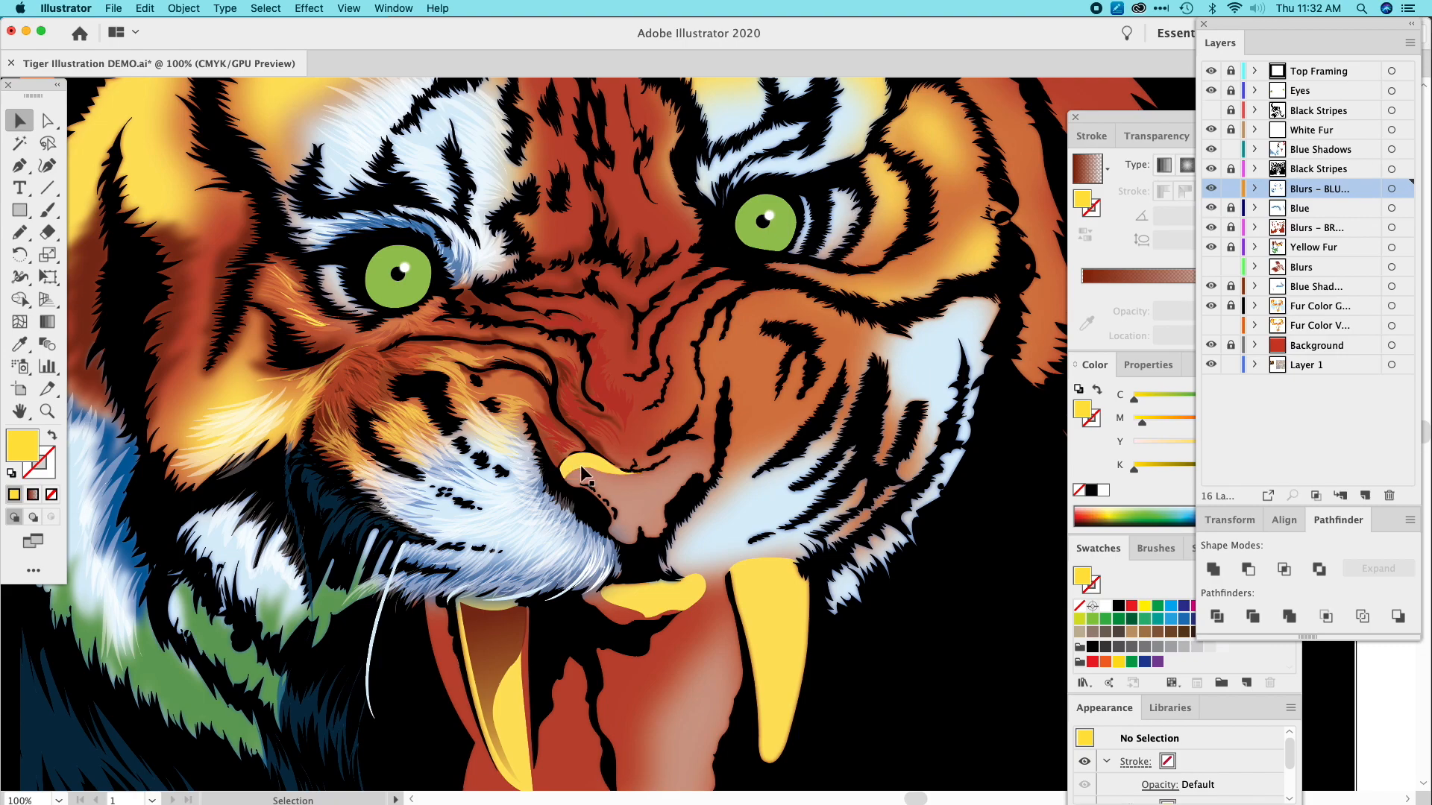
Set the yellow nose shape's opacity to 52%.
{"action": "left_click", "coordinate": [606, 476]}
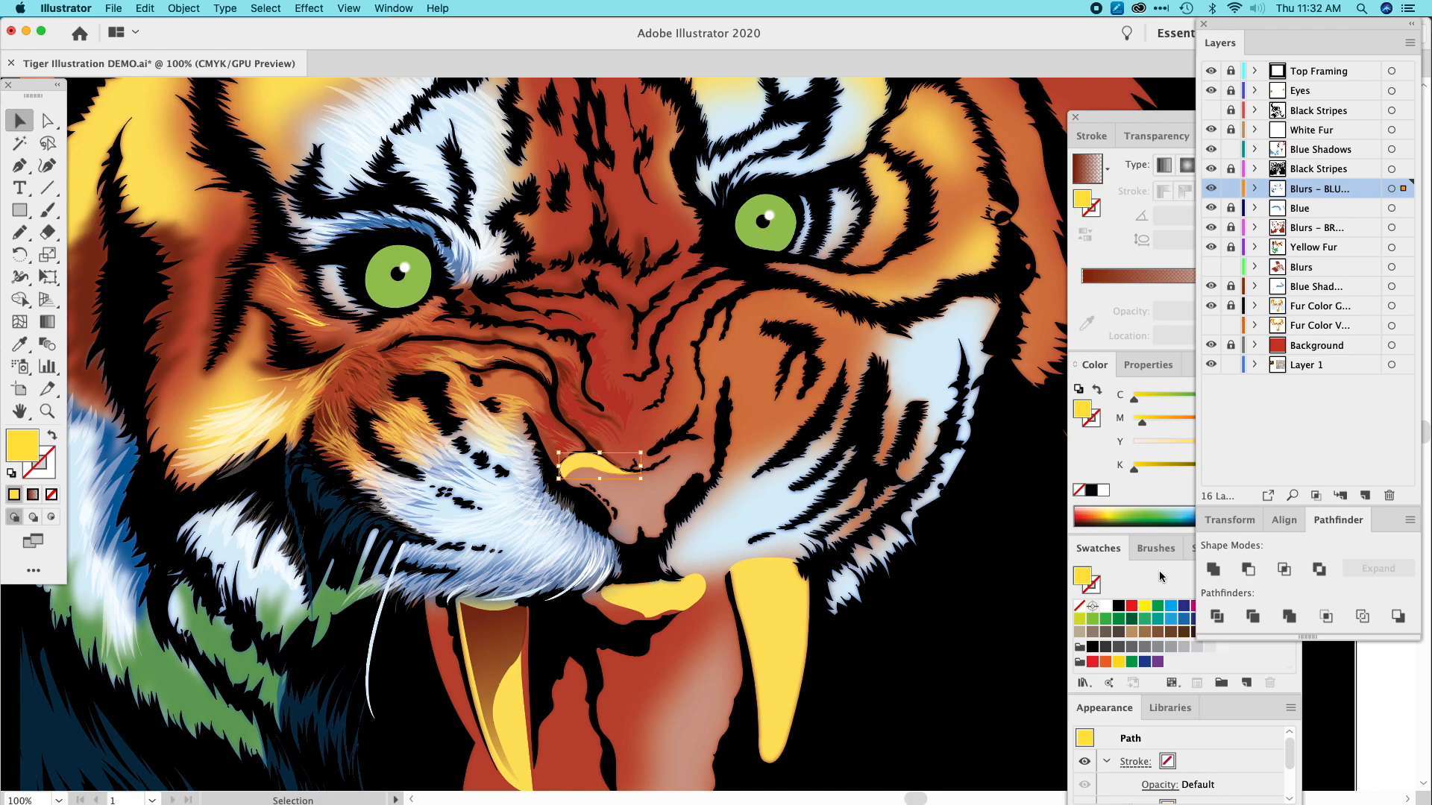
{"action": "left_click", "coordinate": [1156, 136]}
{"action": "left_click", "coordinate": [1273, 164]}
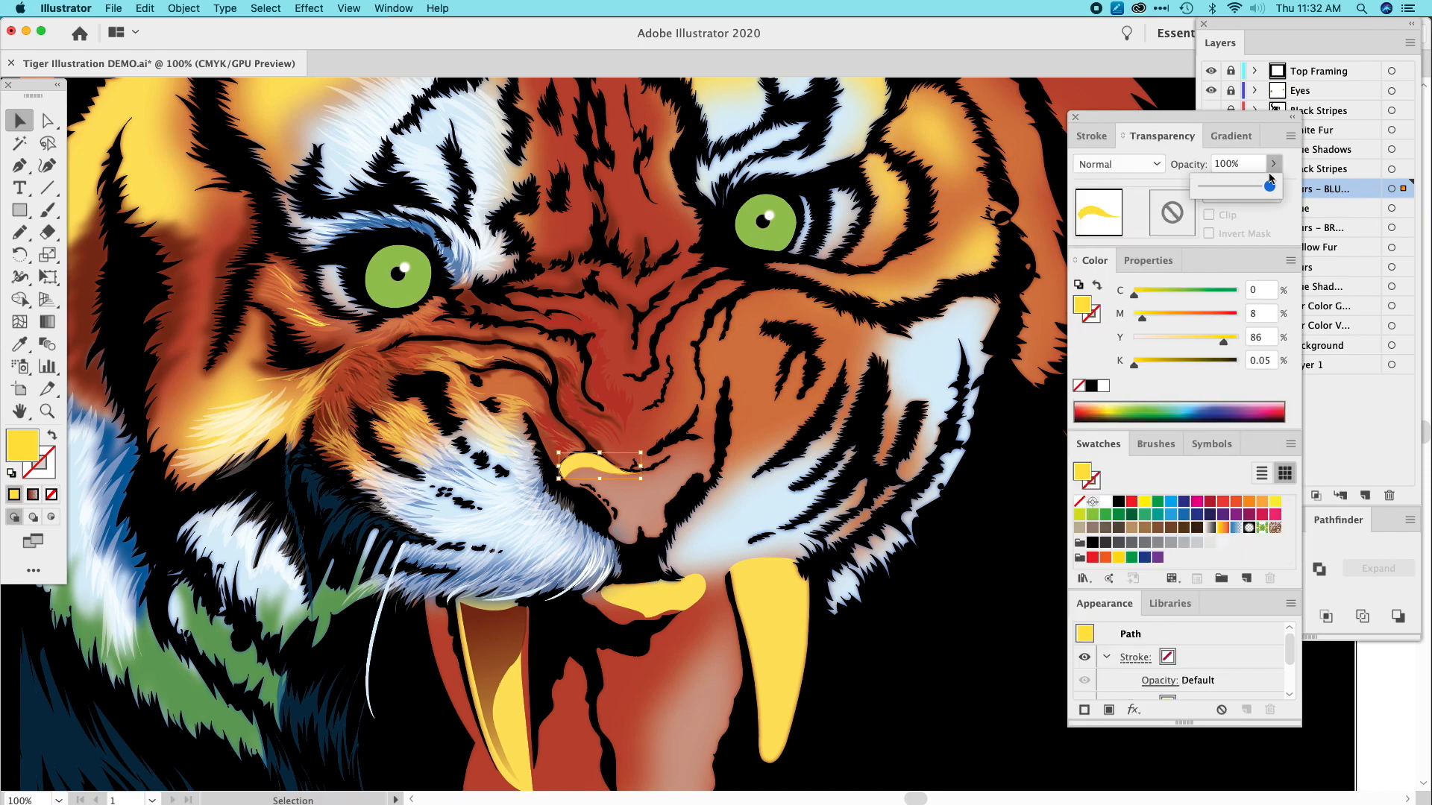
{"action": "left_click", "coordinate": [1237, 186]}
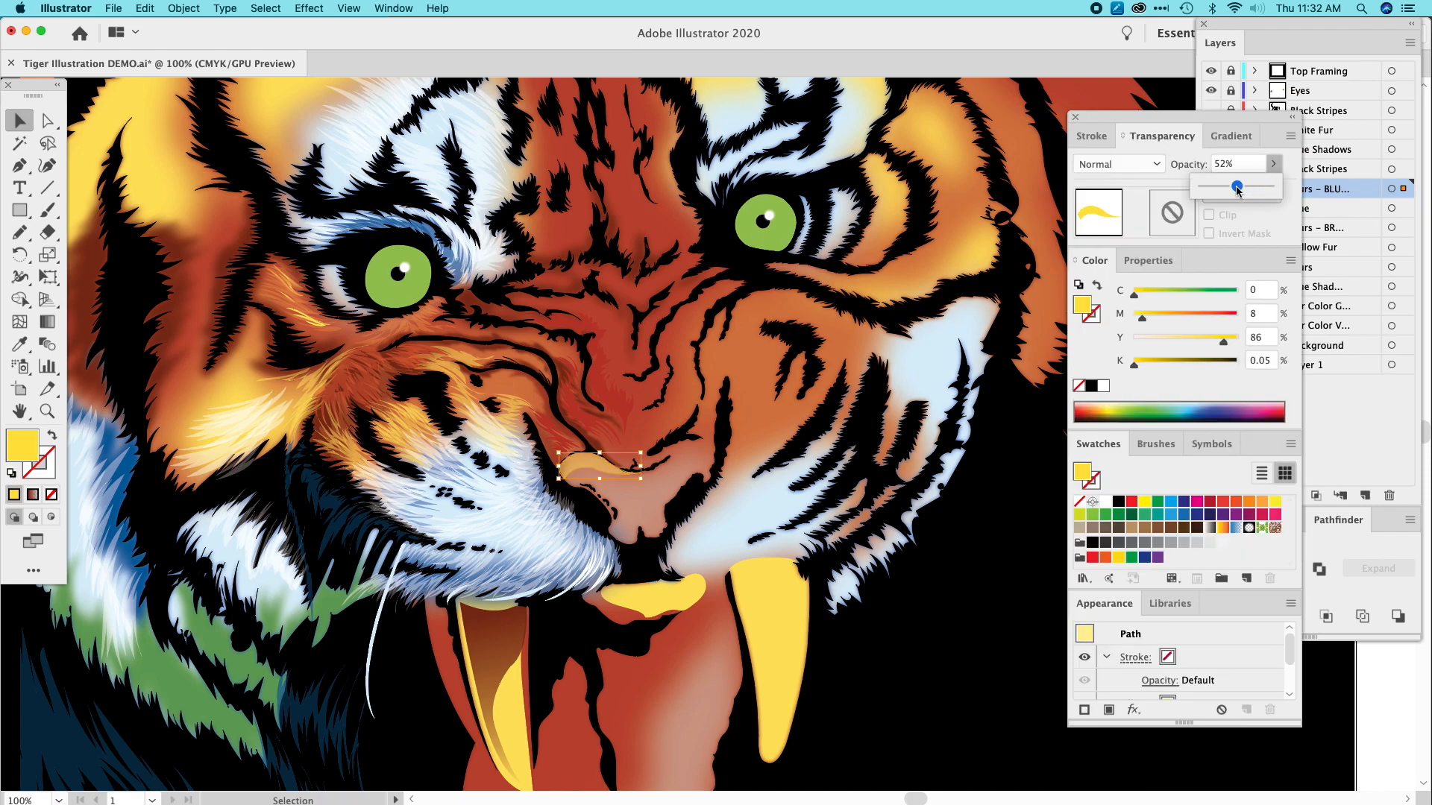
{"action": "left_click", "coordinate": [1023, 168]}
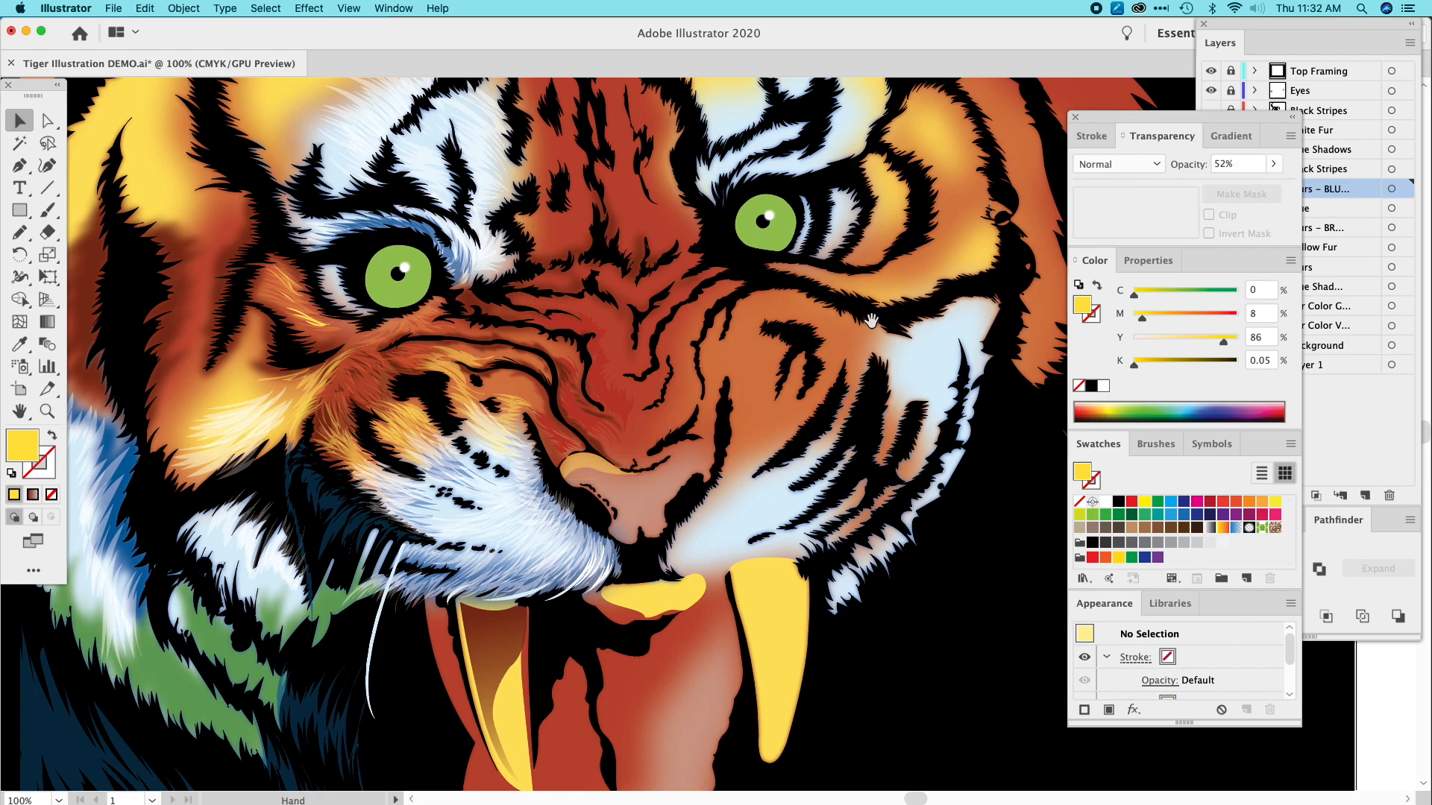
Draw a closed curved shape with the Pen tool over the upper part of the nose, spanning from its left to right edge.
{"action": "left_click_drag", "start_coordinate": [873, 323], "coordinate": [888, 350]}
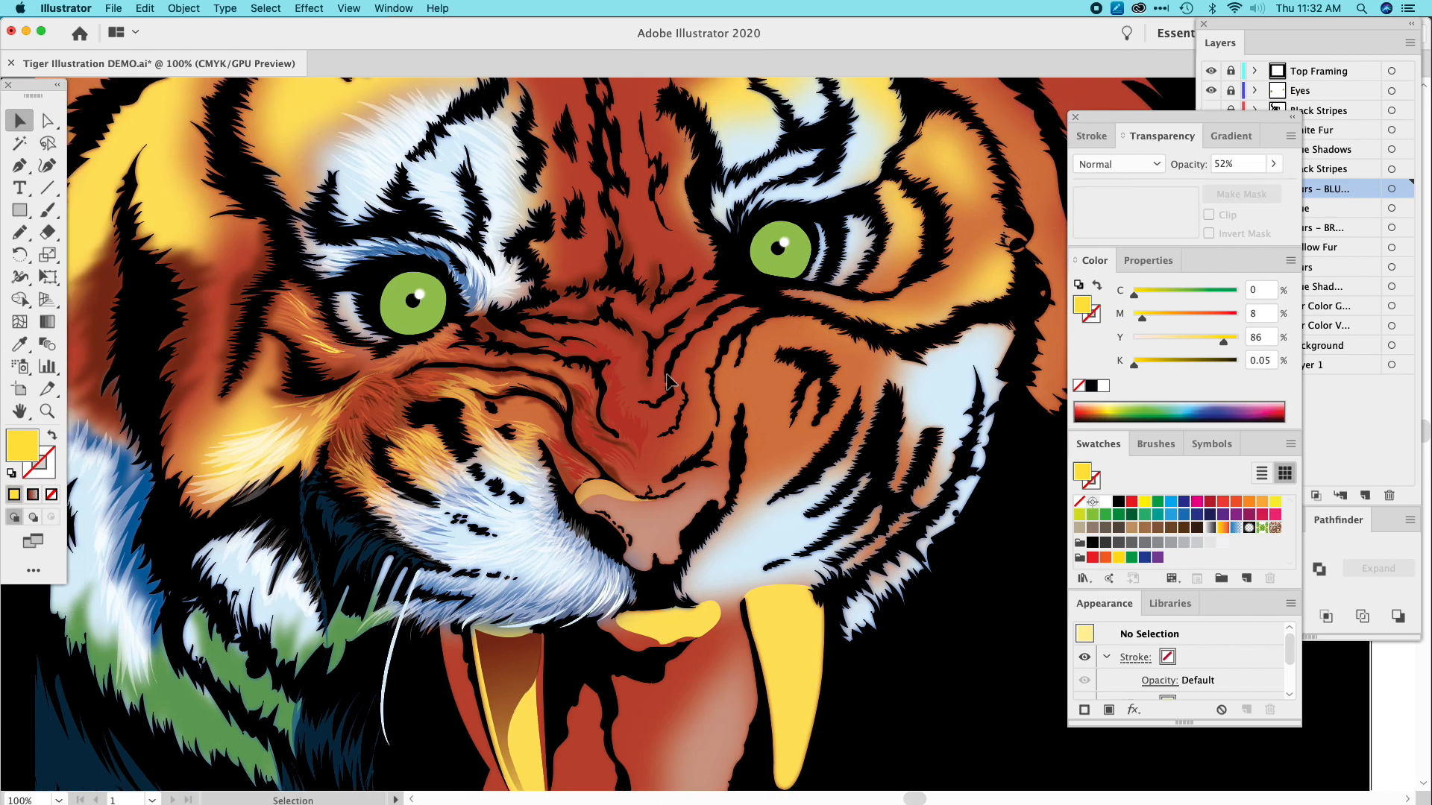
{"action": "left_click", "coordinate": [19, 165]}
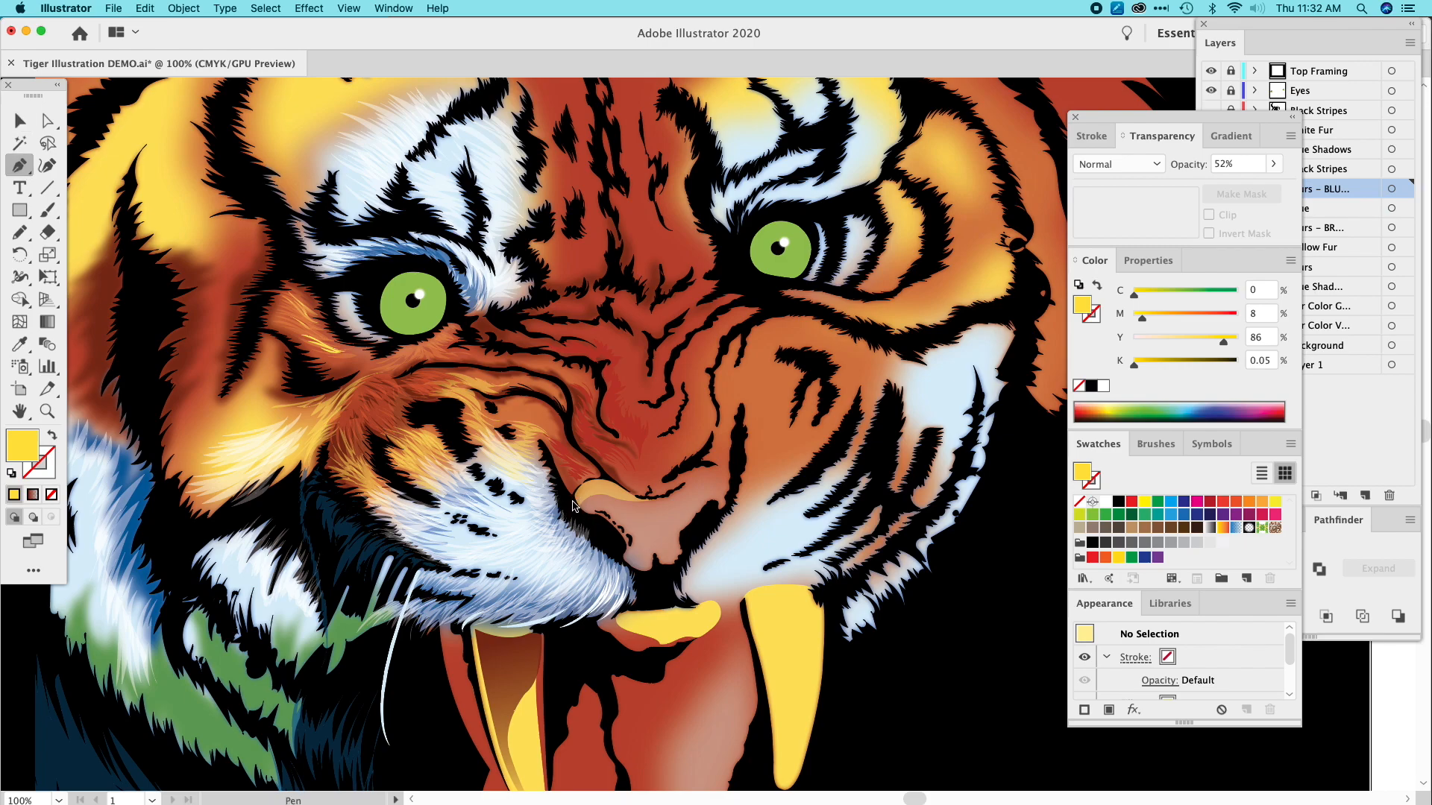
{"action": "left_click", "coordinate": [582, 511]}
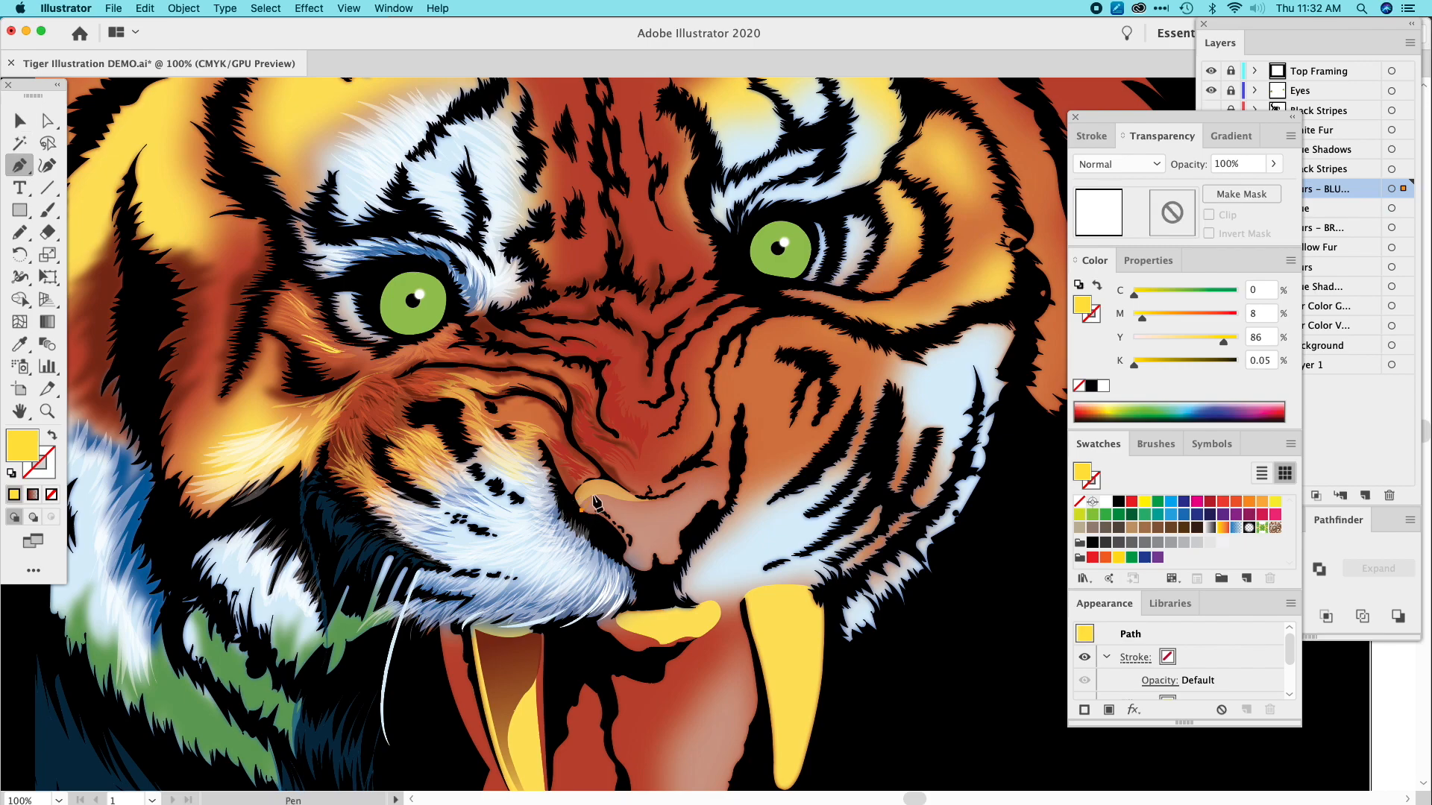
{"action": "left_click_drag", "start_coordinate": [598, 492], "coordinate": [621, 489]}
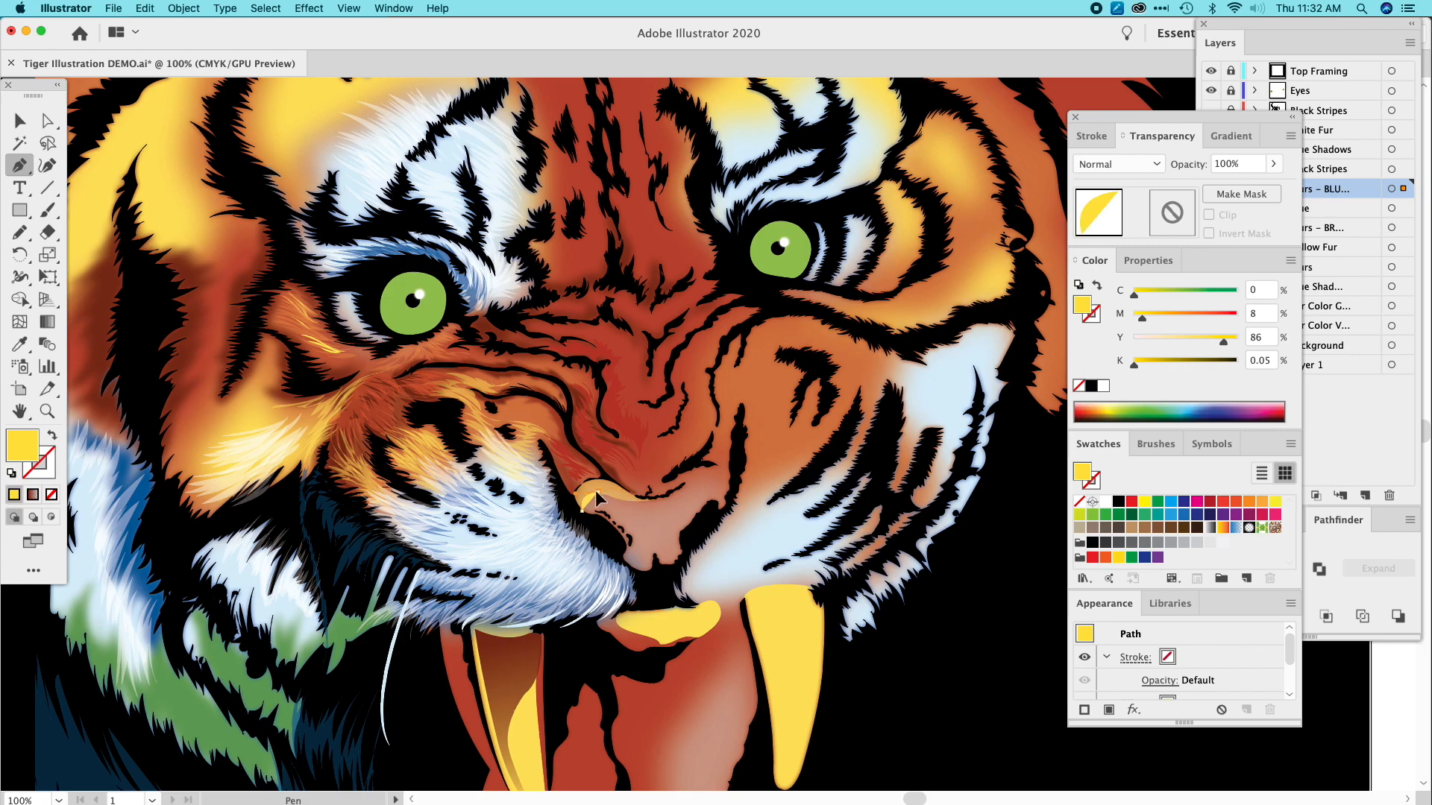
{"action": "left_click_drag", "start_coordinate": [648, 506], "coordinate": [677, 491]}
{"action": "left_click", "coordinate": [636, 499]}
{"action": "left_click", "coordinate": [666, 497]}
{"action": "left_click_drag", "start_coordinate": [716, 481], "coordinate": [683, 531]}
{"action": "left_click", "coordinate": [682, 531]}
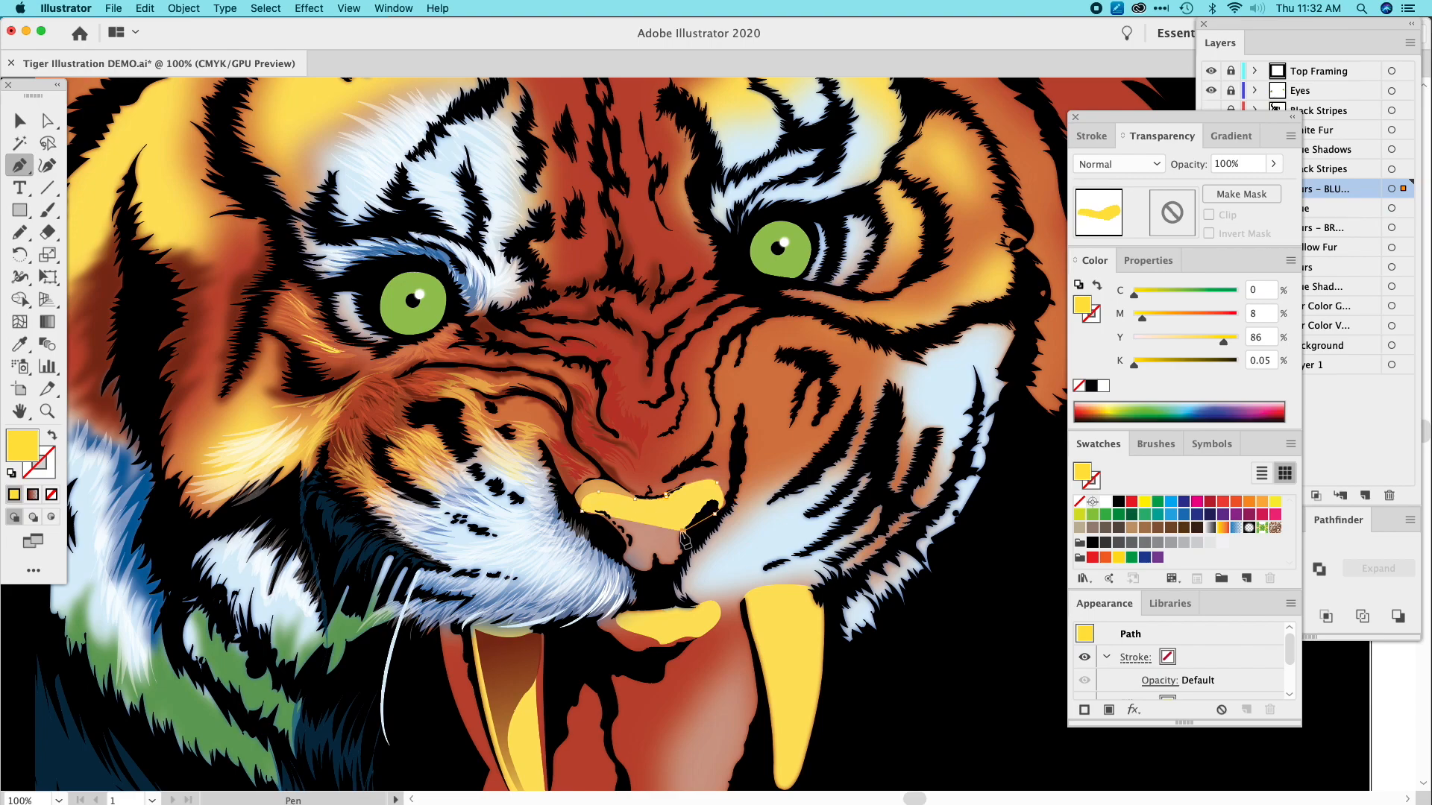
{"action": "left_click", "coordinate": [660, 546], "text": "super"}
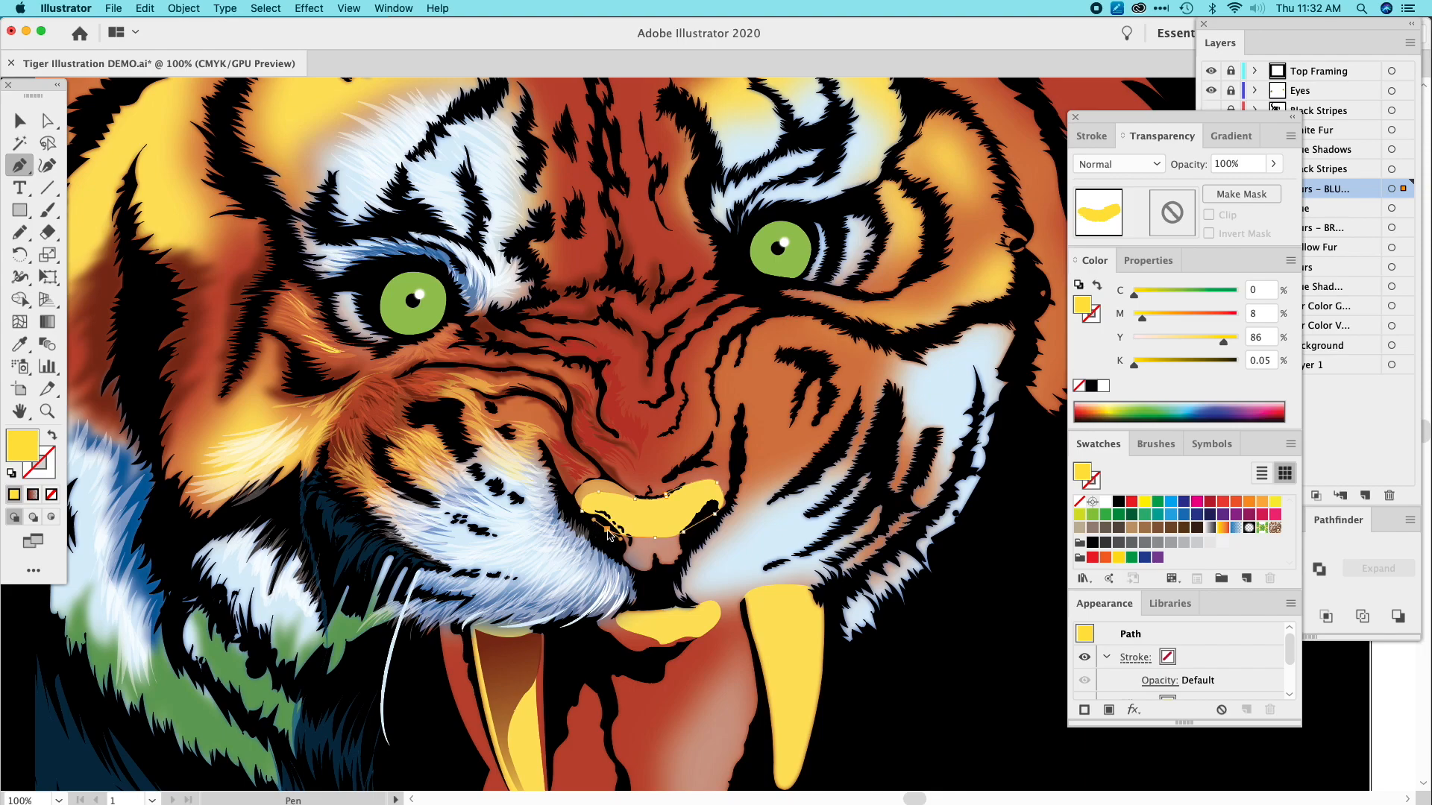
{"action": "left_click", "coordinate": [583, 515], "text": "super"}
Fill the upper nose shape with orange sampled from the right cheek and set its opacity to 56%.
{"action": "left_click", "coordinate": [12, 348]}
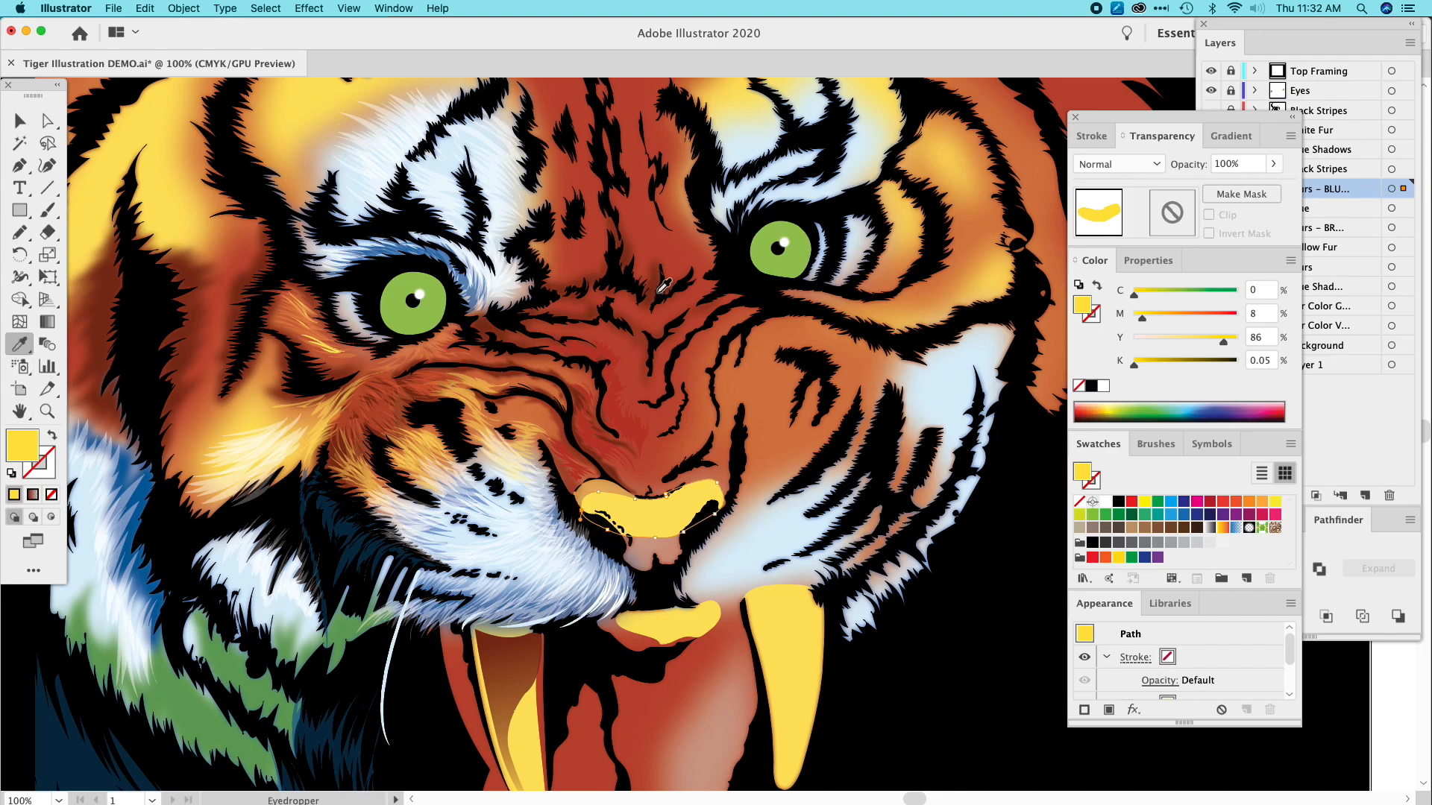
{"action": "left_click", "coordinate": [645, 219]}
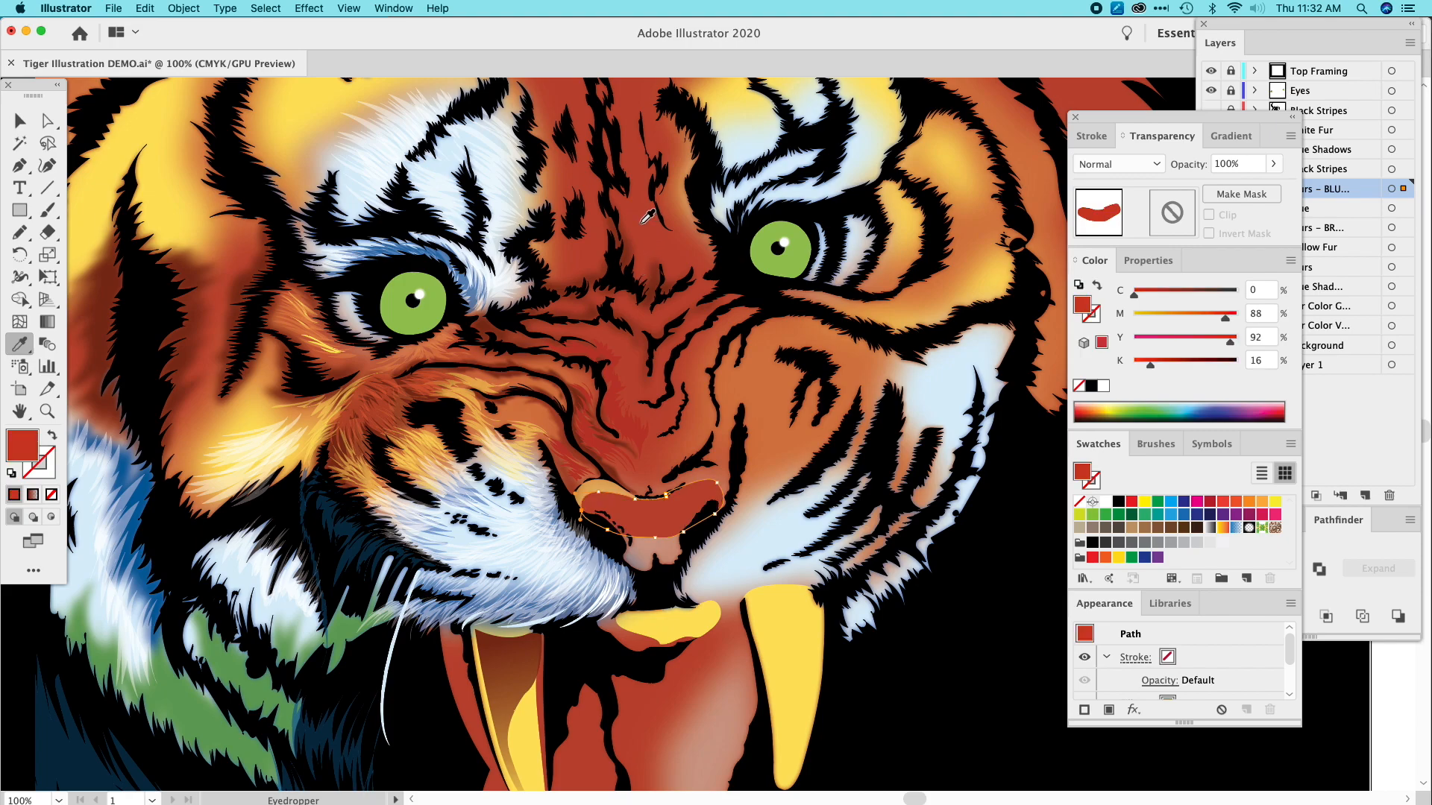
{"action": "left_click", "coordinate": [772, 392]}
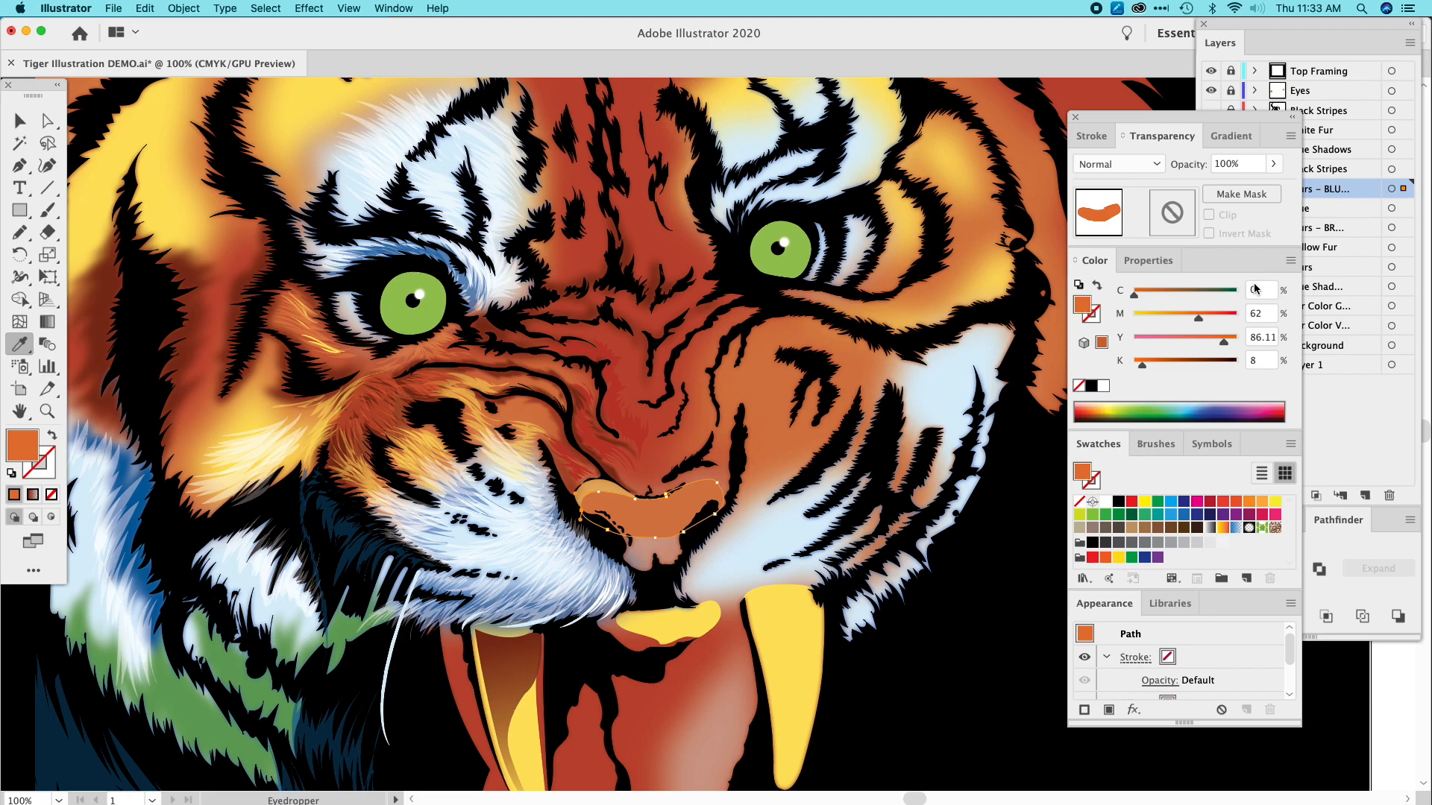
{"action": "left_click", "coordinate": [1275, 165]}
{"action": "left_click", "coordinate": [1240, 187]}
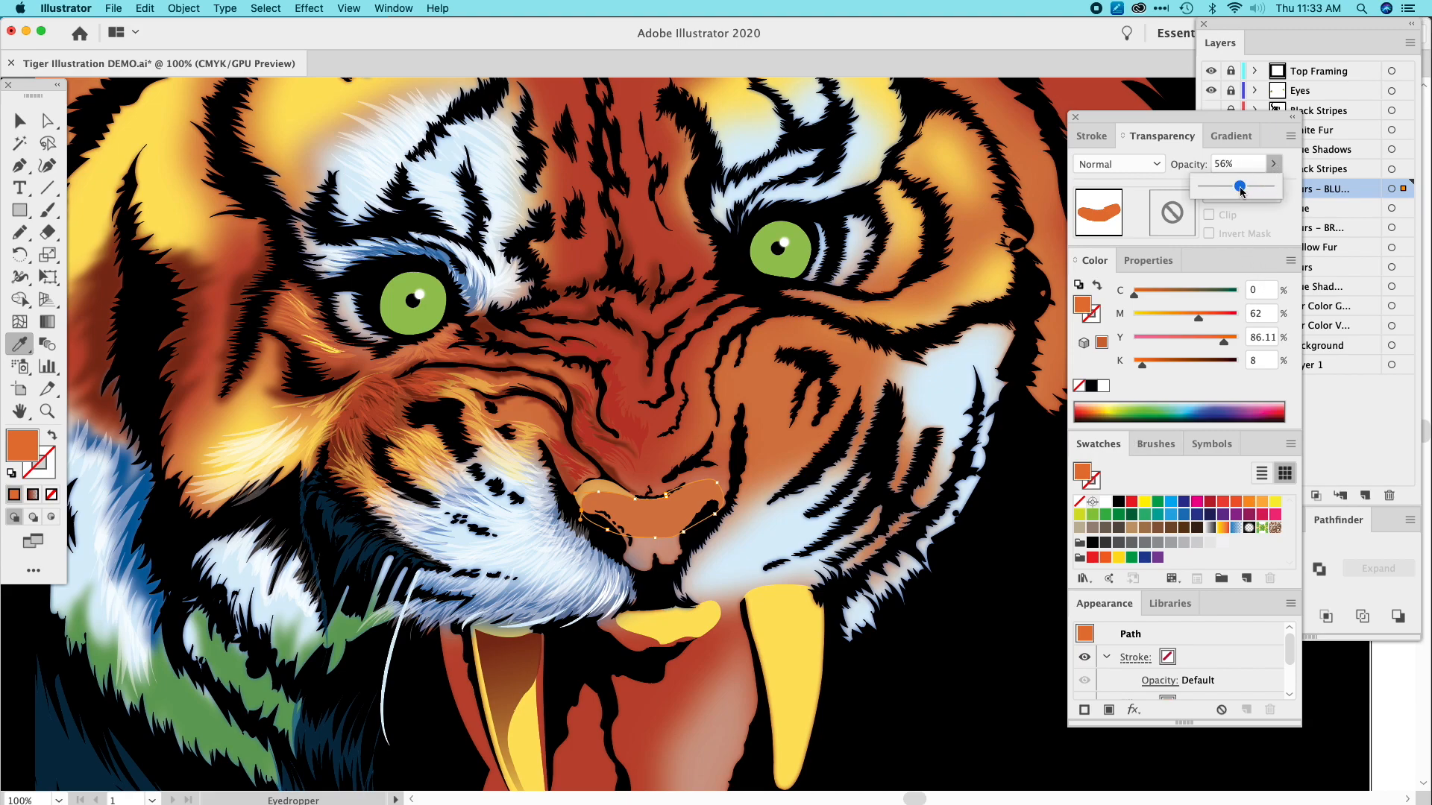
{"action": "left_click", "coordinate": [19, 120]}
{"action": "left_click", "coordinate": [226, 134]}
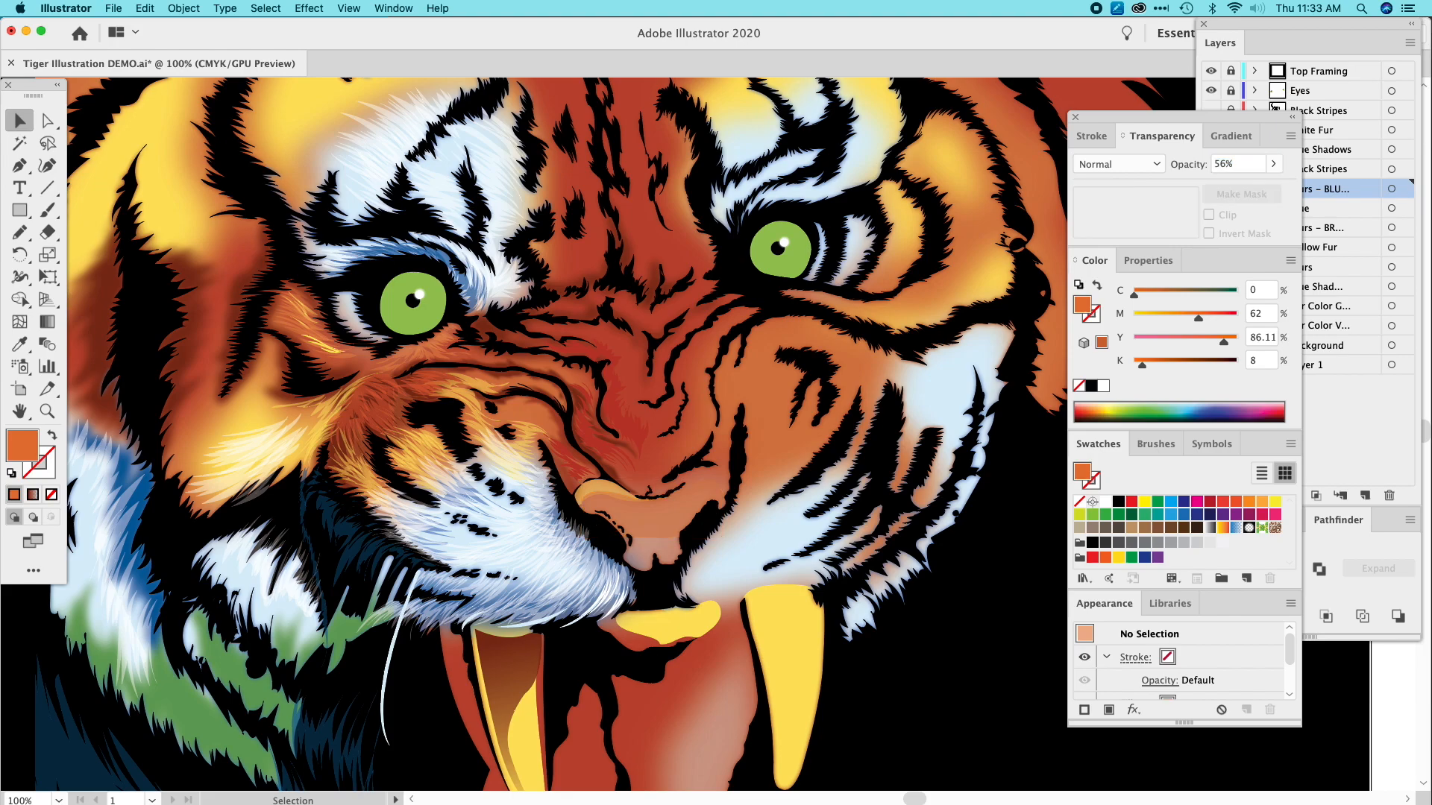
Adjust the upper nose shape's fill to magenta 80% and yellow 100%.
{"action": "left_click", "coordinate": [630, 523]}
{"action": "mouse_move", "coordinate": [1209, 321]}
{"action": "left_mouse_down"}
{"action": "mouse_move", "coordinate": [1237, 342]}
{"action": "mouse_move", "coordinate": [1212, 317]}
{"action": "left_mouse_up"}
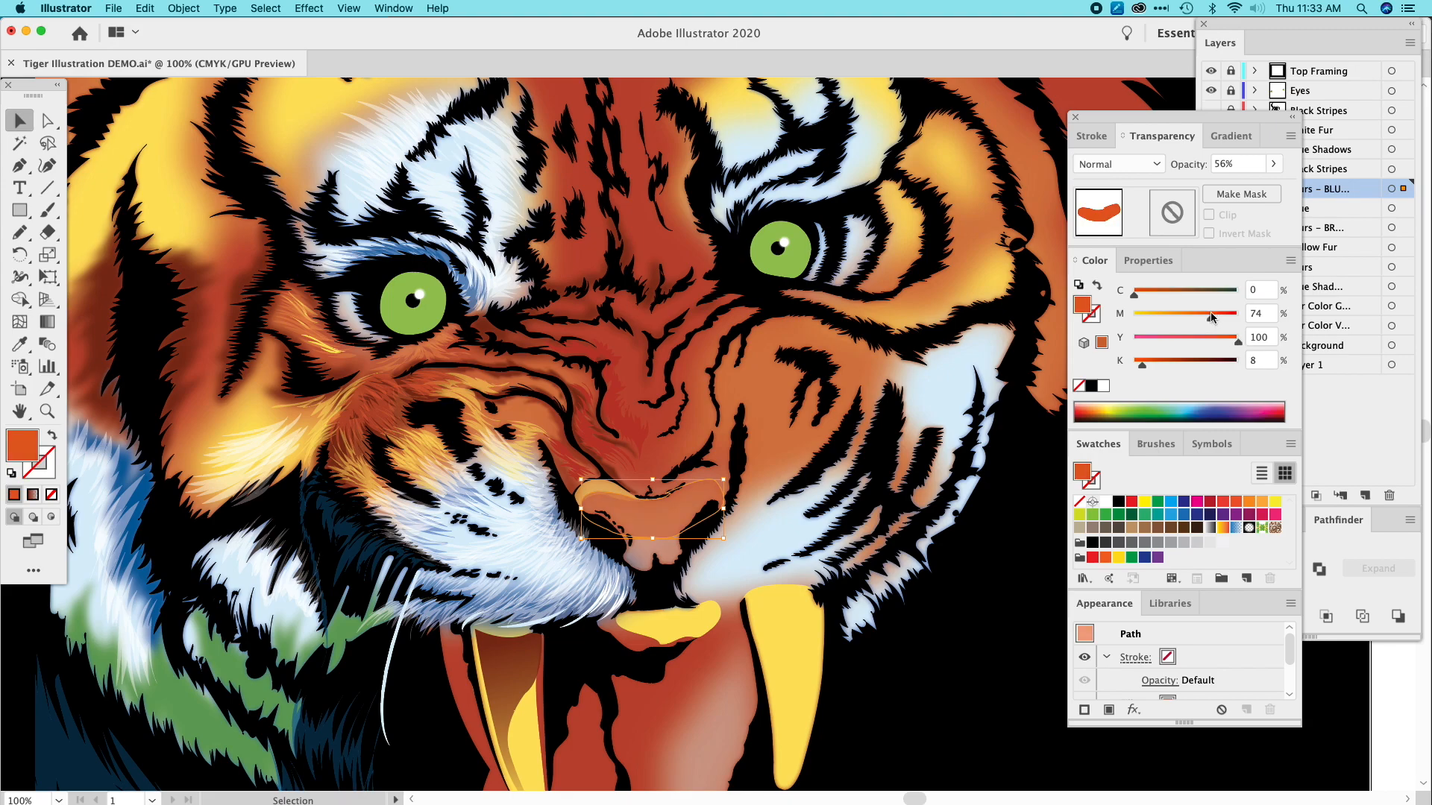
{"action": "left_click_drag", "start_coordinate": [1217, 318], "coordinate": [1221, 318]}
{"action": "left_click", "coordinate": [175, 142]}
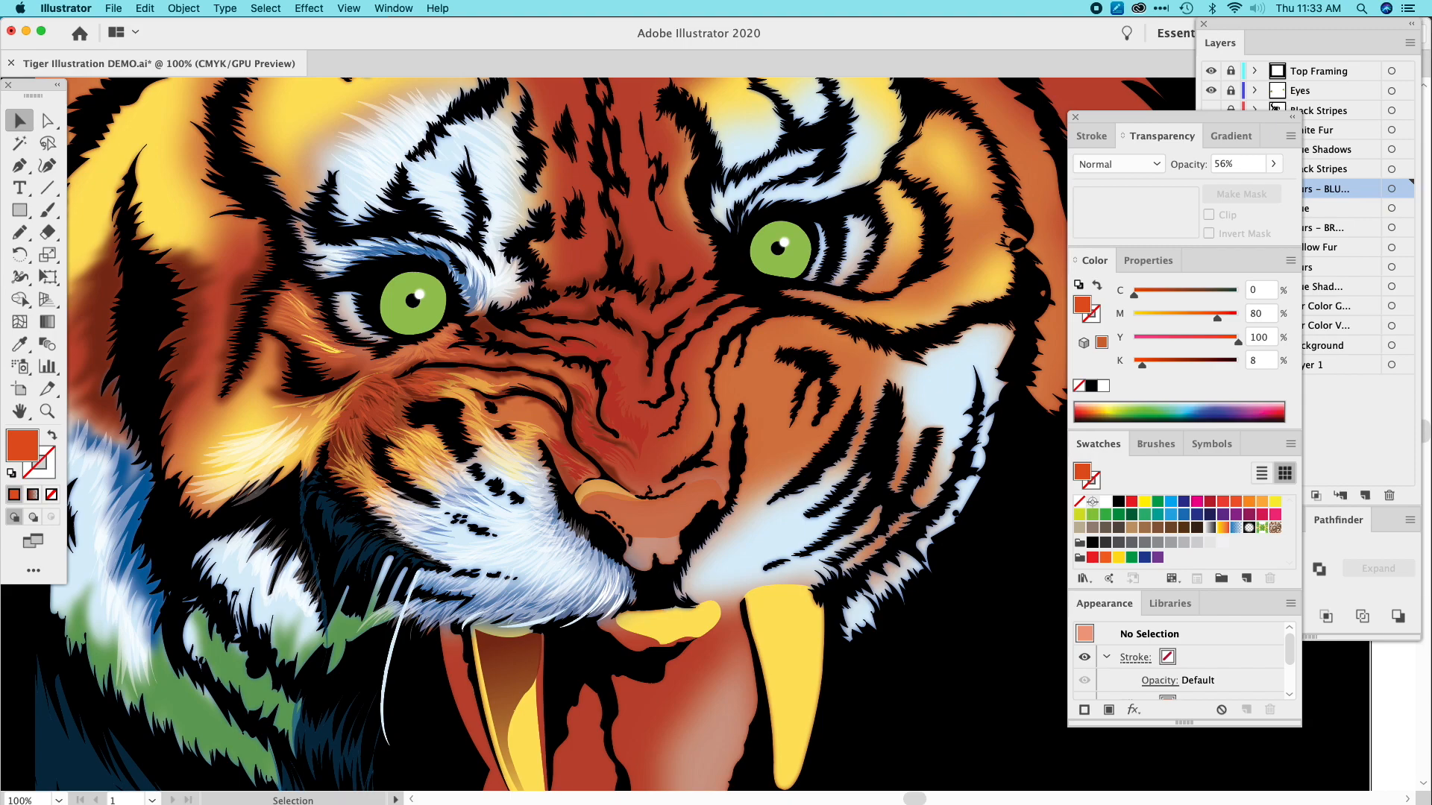
Draw a closed shape with the Pen tool around the lower part of the nose, between the nostrils and the mouth.
{"action": "left_click", "coordinate": [19, 166]}
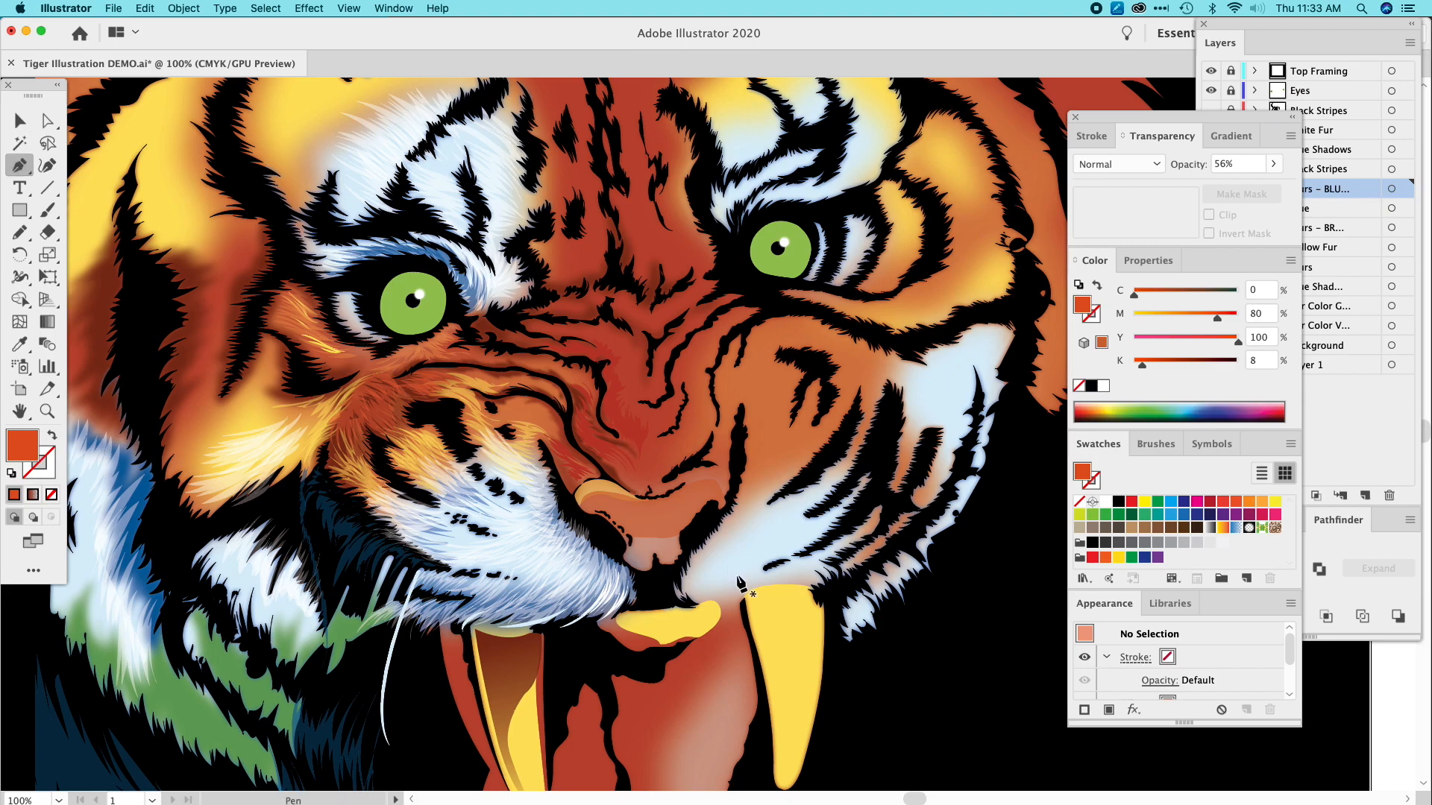
{"action": "left_click", "coordinate": [605, 523]}
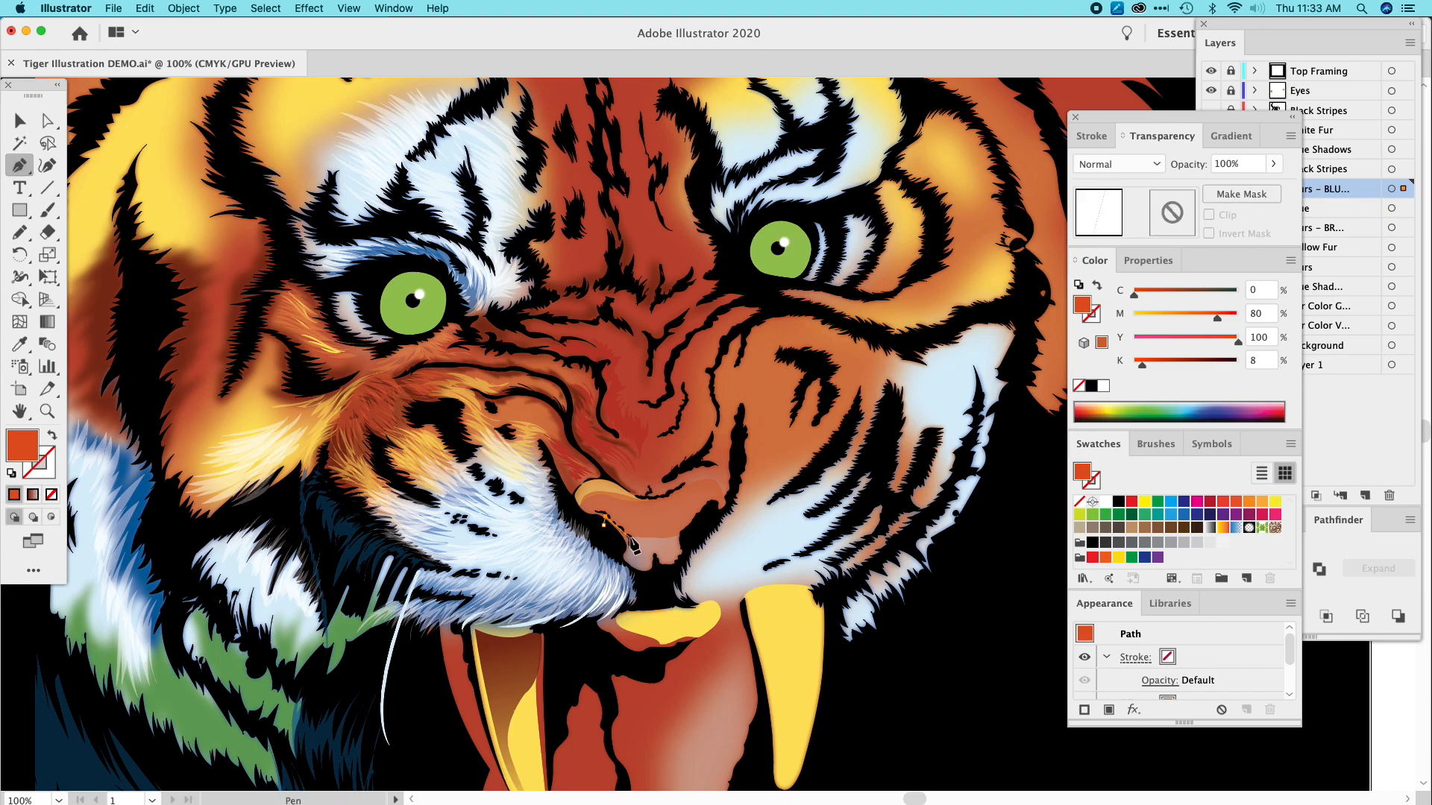
{"action": "left_click", "coordinate": [672, 538]}
{"action": "left_click_drag", "start_coordinate": [683, 539], "coordinate": [675, 546]}
{"action": "left_click_drag", "start_coordinate": [704, 513], "coordinate": [687, 555]}
{"action": "left_click", "coordinate": [686, 555]}
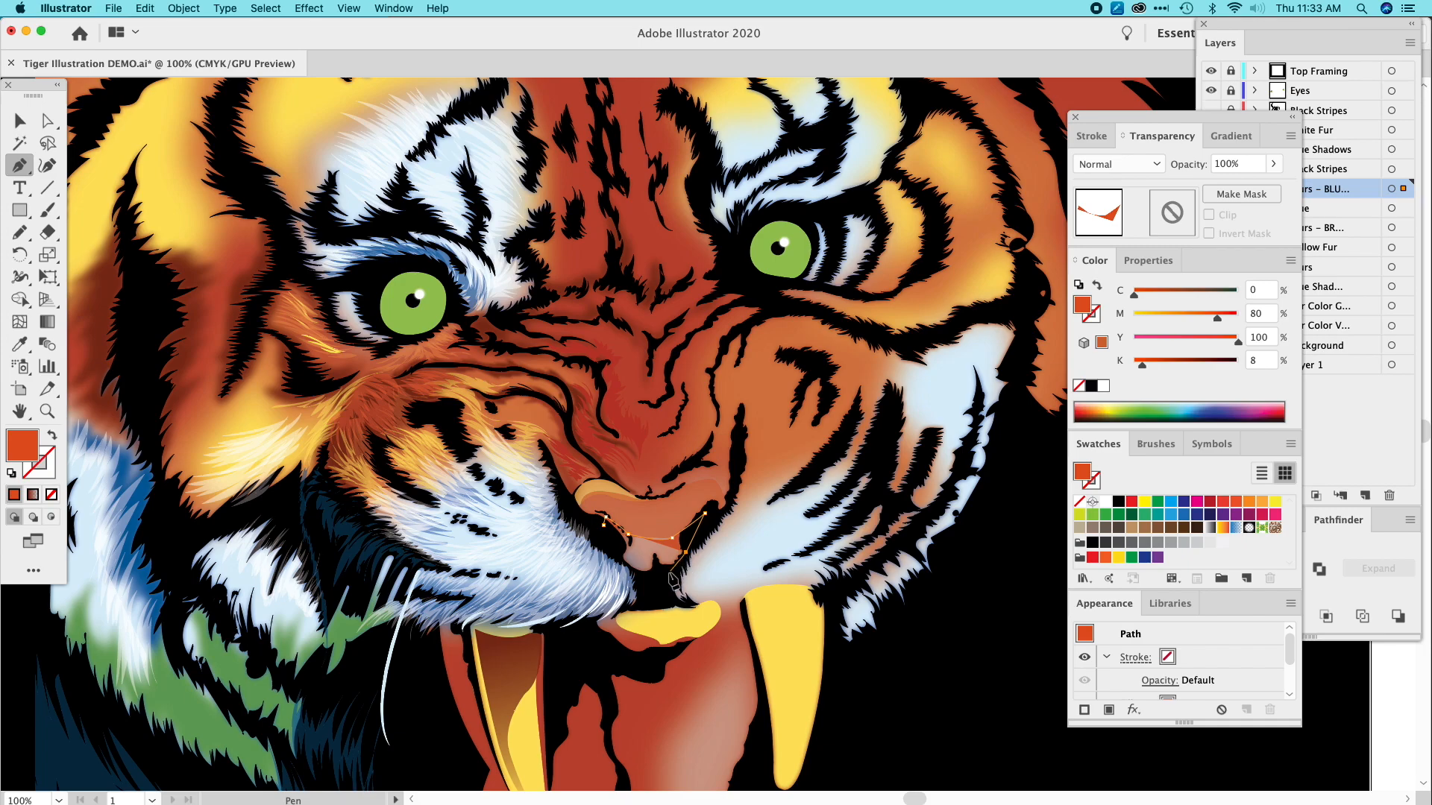
{"action": "left_click", "coordinate": [672, 574]}
{"action": "left_click", "coordinate": [634, 571]}
{"action": "left_click", "coordinate": [617, 561]}
{"action": "left_click", "coordinate": [603, 524]}
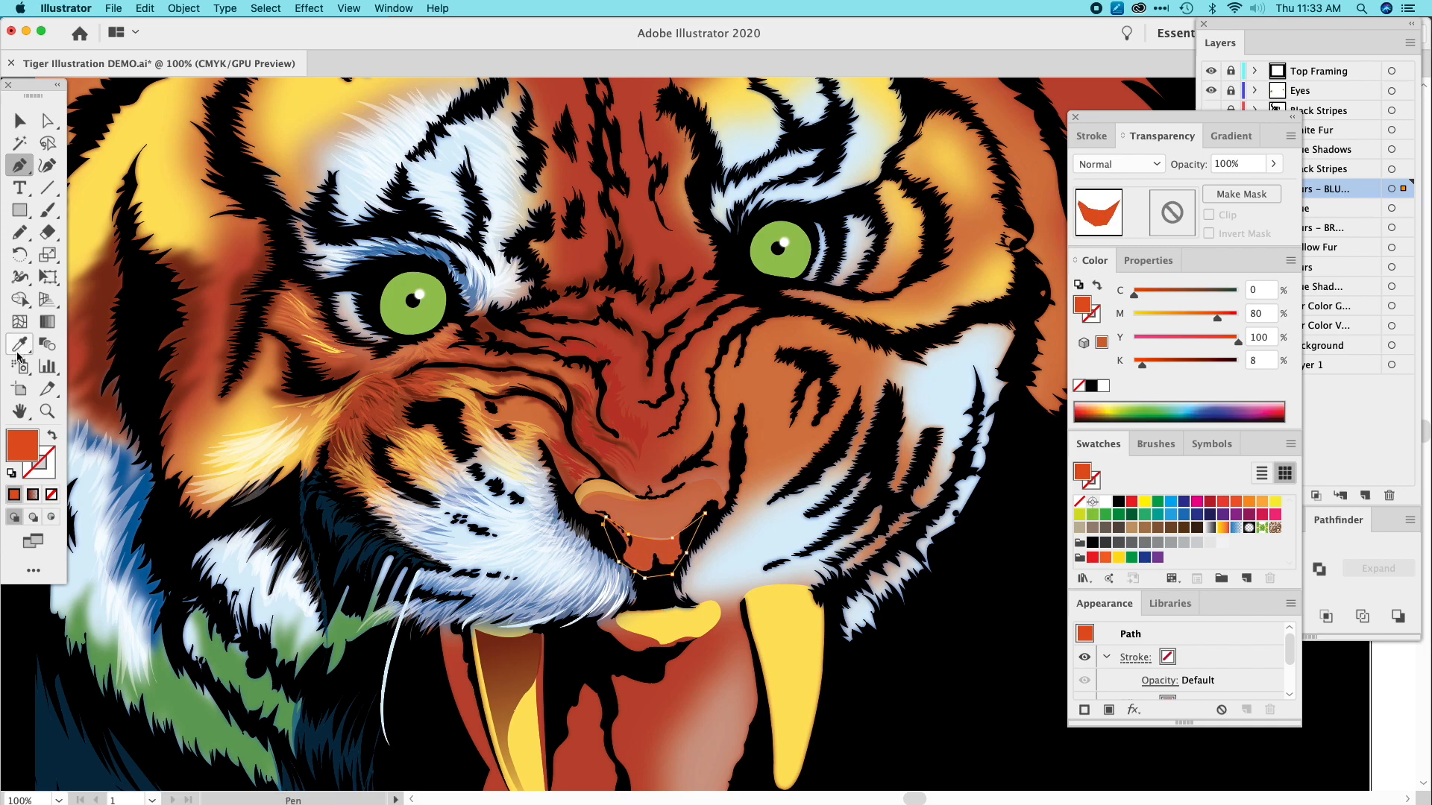
Try a blue fill sampled from the left muzzle on the lower nose shape and clear the fill.
{"action": "key", "text": "i"}
{"action": "left_click", "coordinate": [513, 590]}
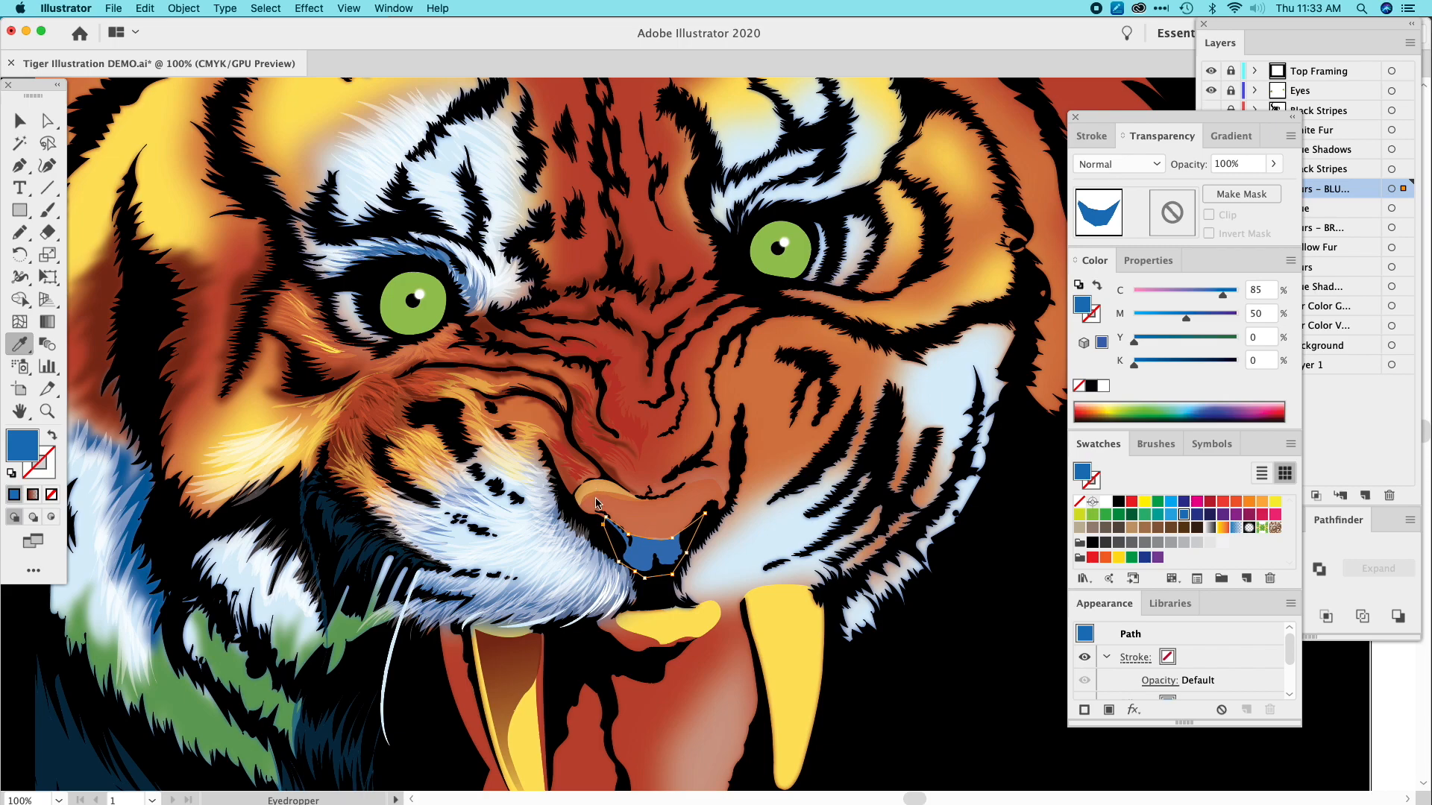
{"action": "key", "text": "slash"}
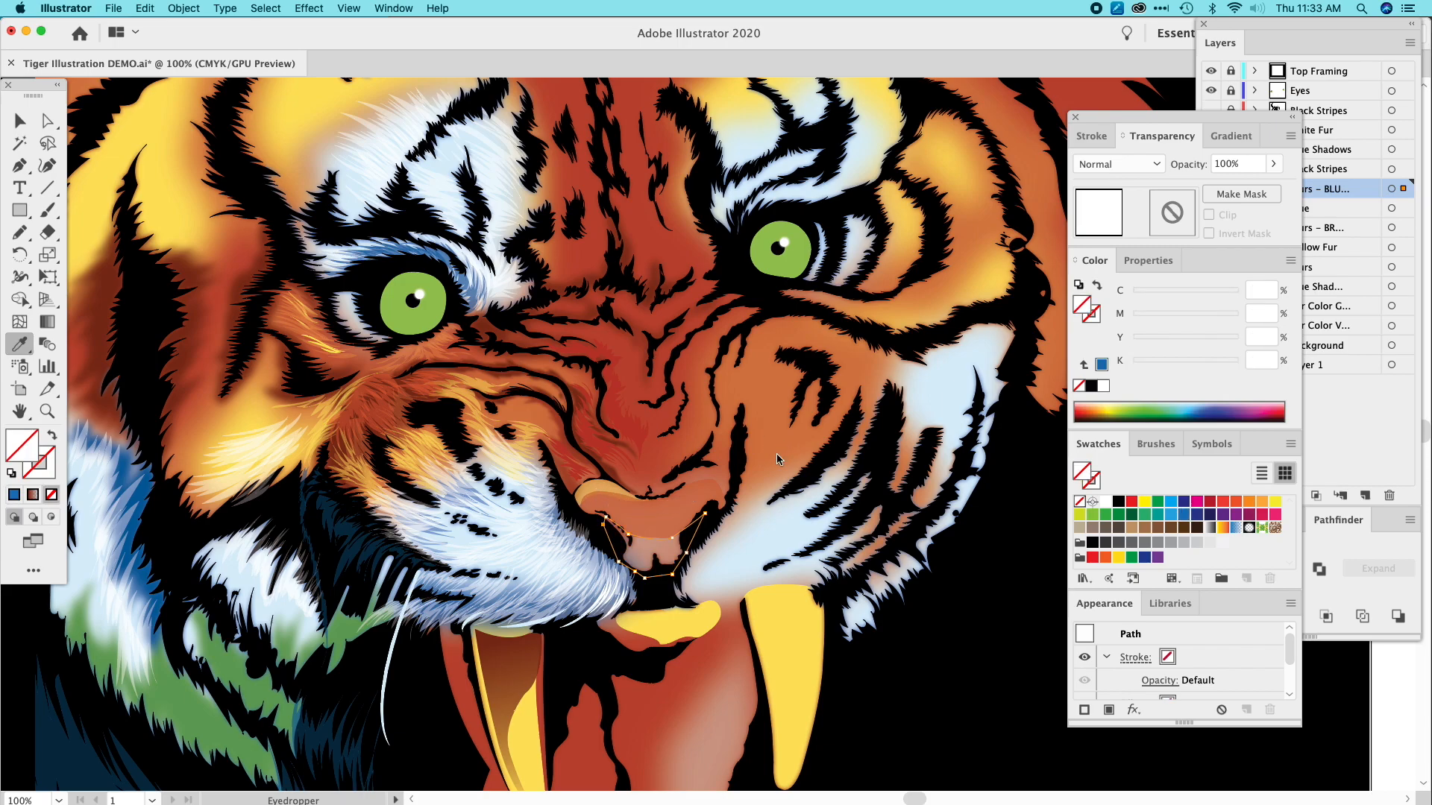
Try moving the lower nose shape to the Blue Shadows layer and undo the move.
{"action": "left_click", "coordinate": [20, 120]}
{"action": "left_click", "coordinate": [1337, 381]}
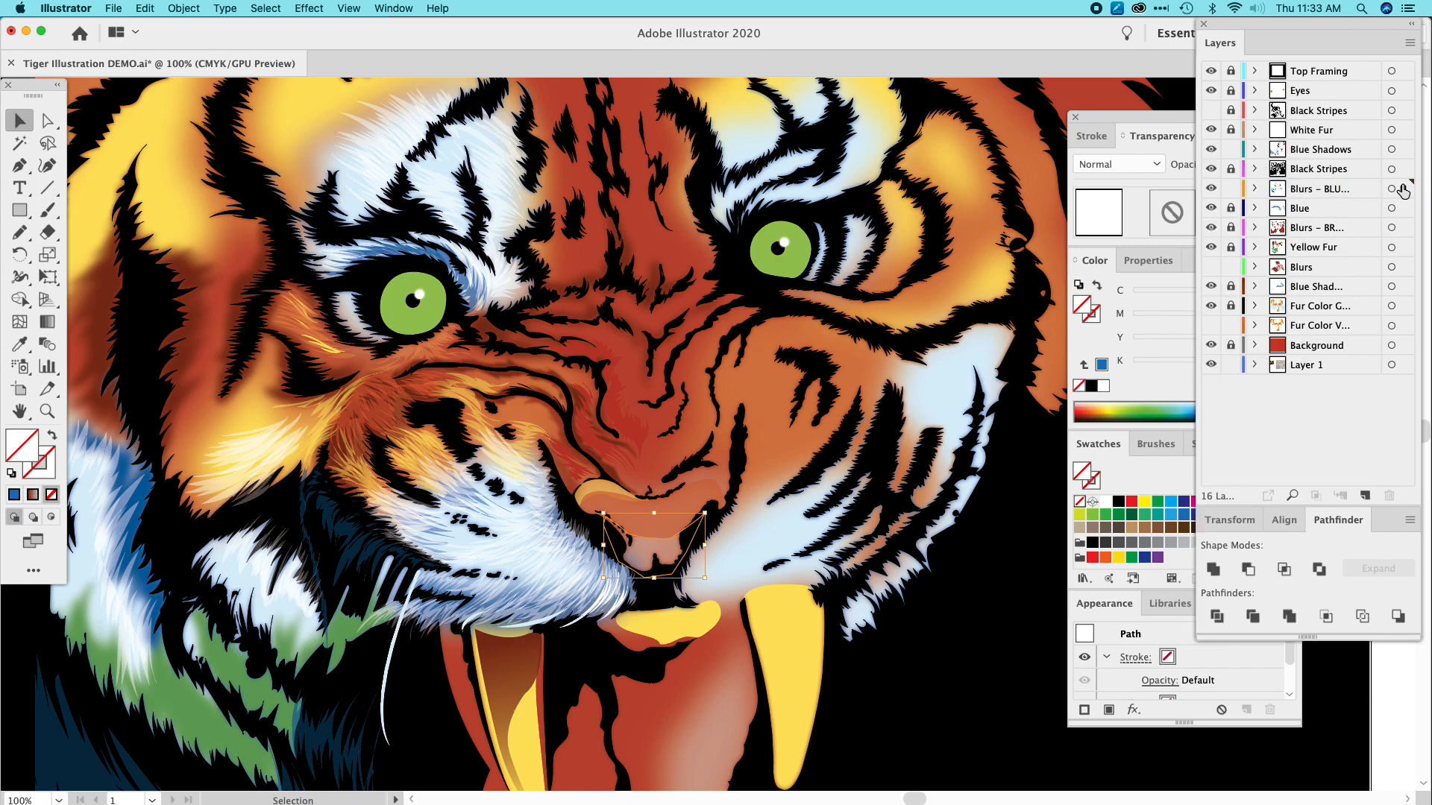
{"action": "left_click_drag", "start_coordinate": [1402, 191], "coordinate": [1402, 154]}
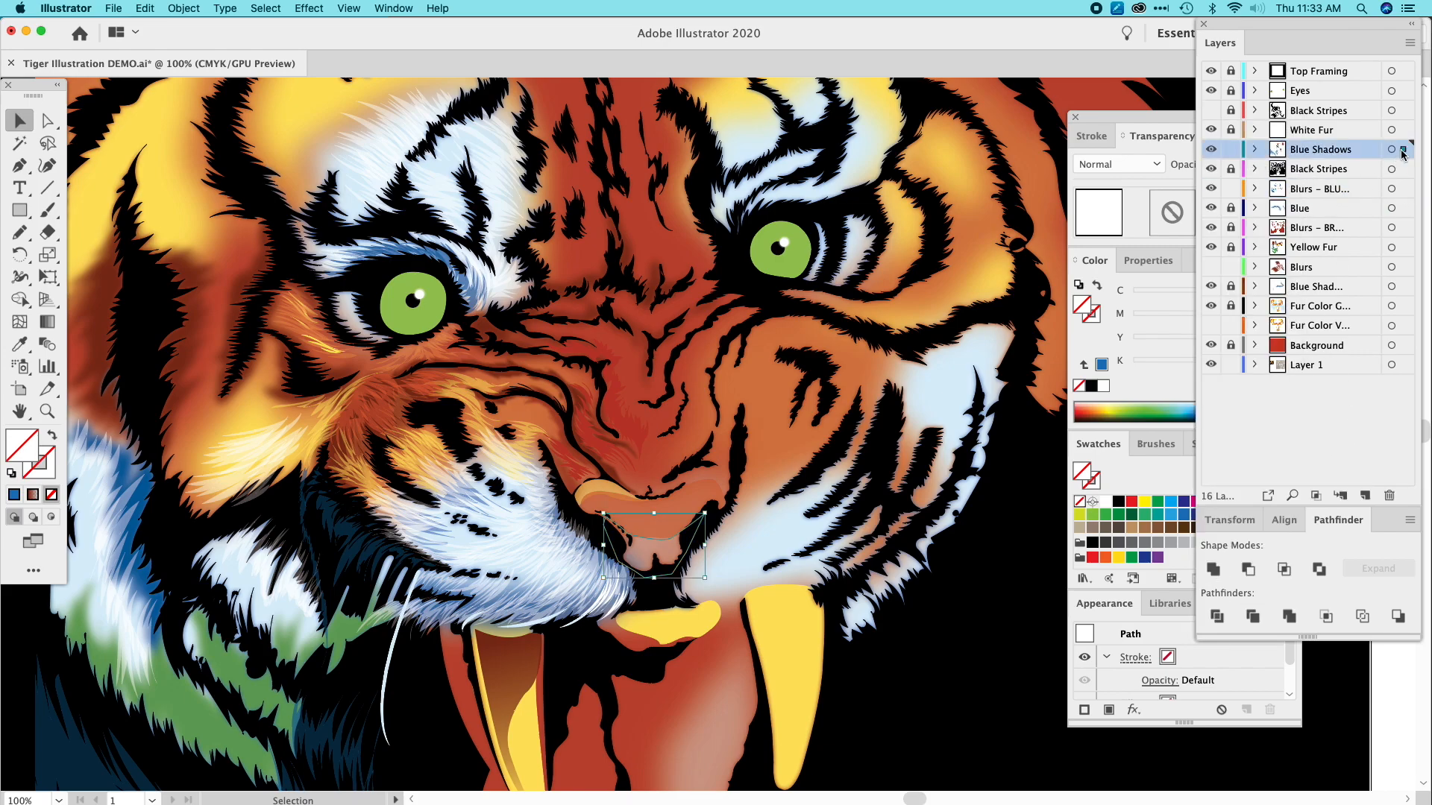
{"action": "key", "text": "super+z"}
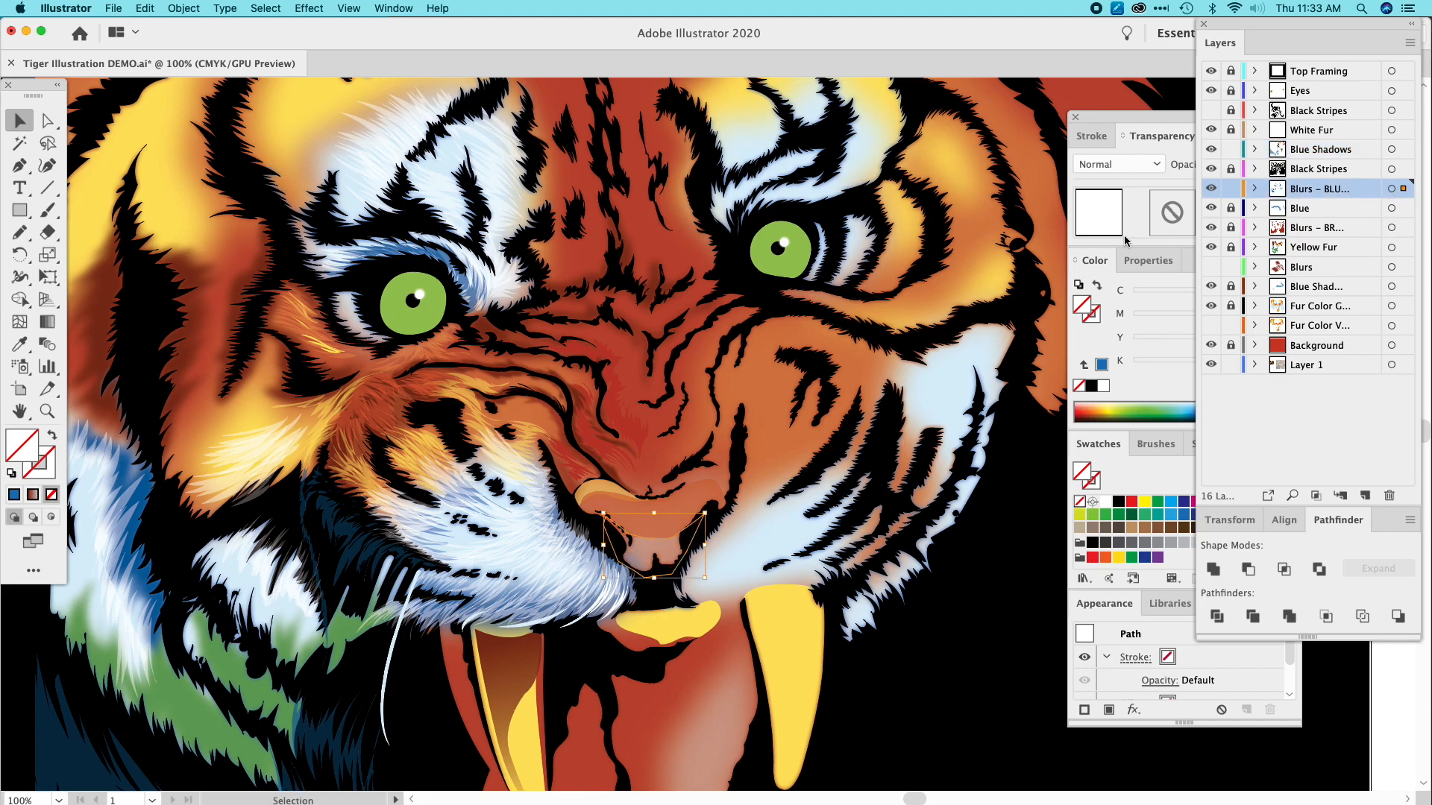
Fill the lower nose shape with orange sampled from the right cheek, adjusted to magenta 38% and yellow 65%, at 47% opacity.
{"action": "left_click", "coordinate": [20, 344]}
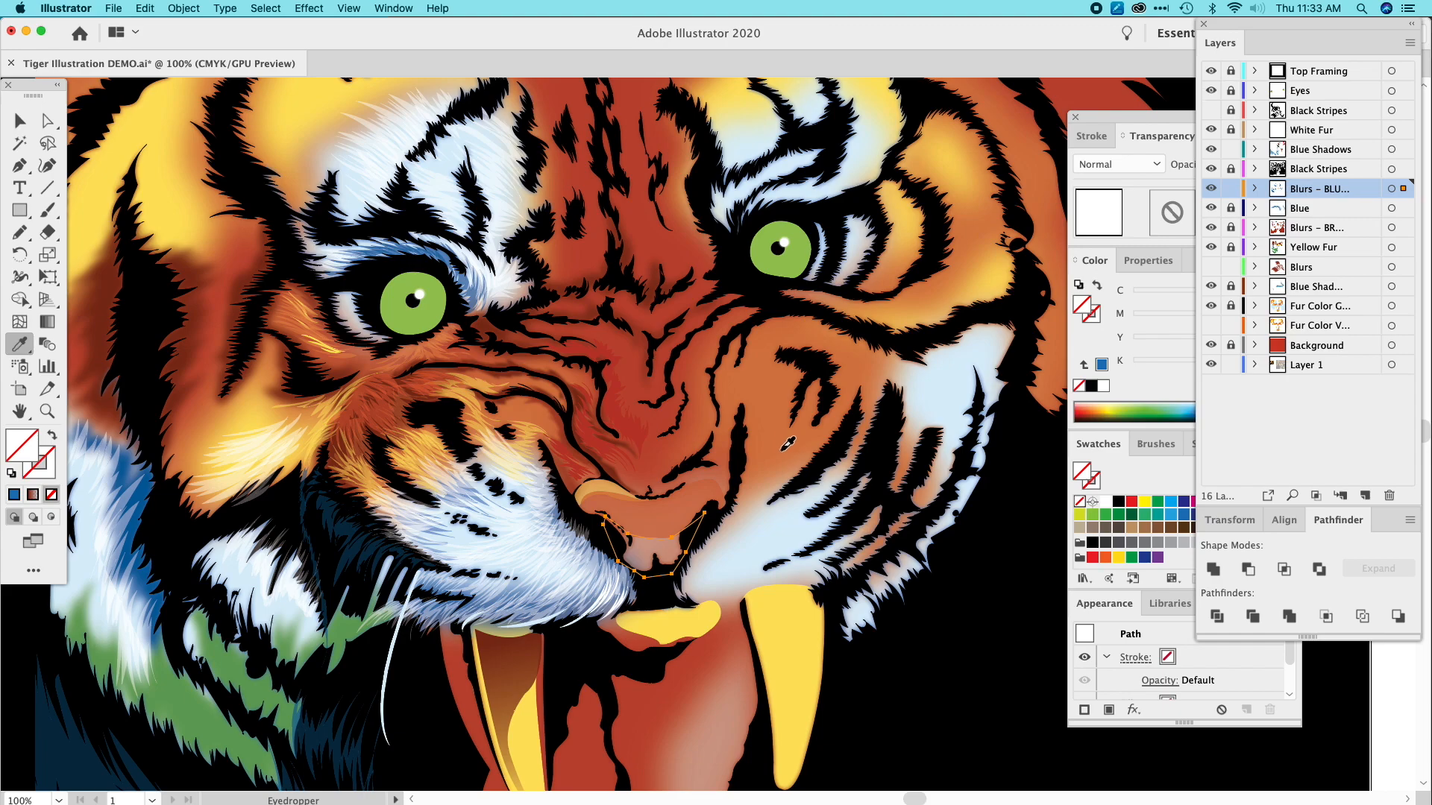
{"action": "left_click", "coordinate": [776, 426]}
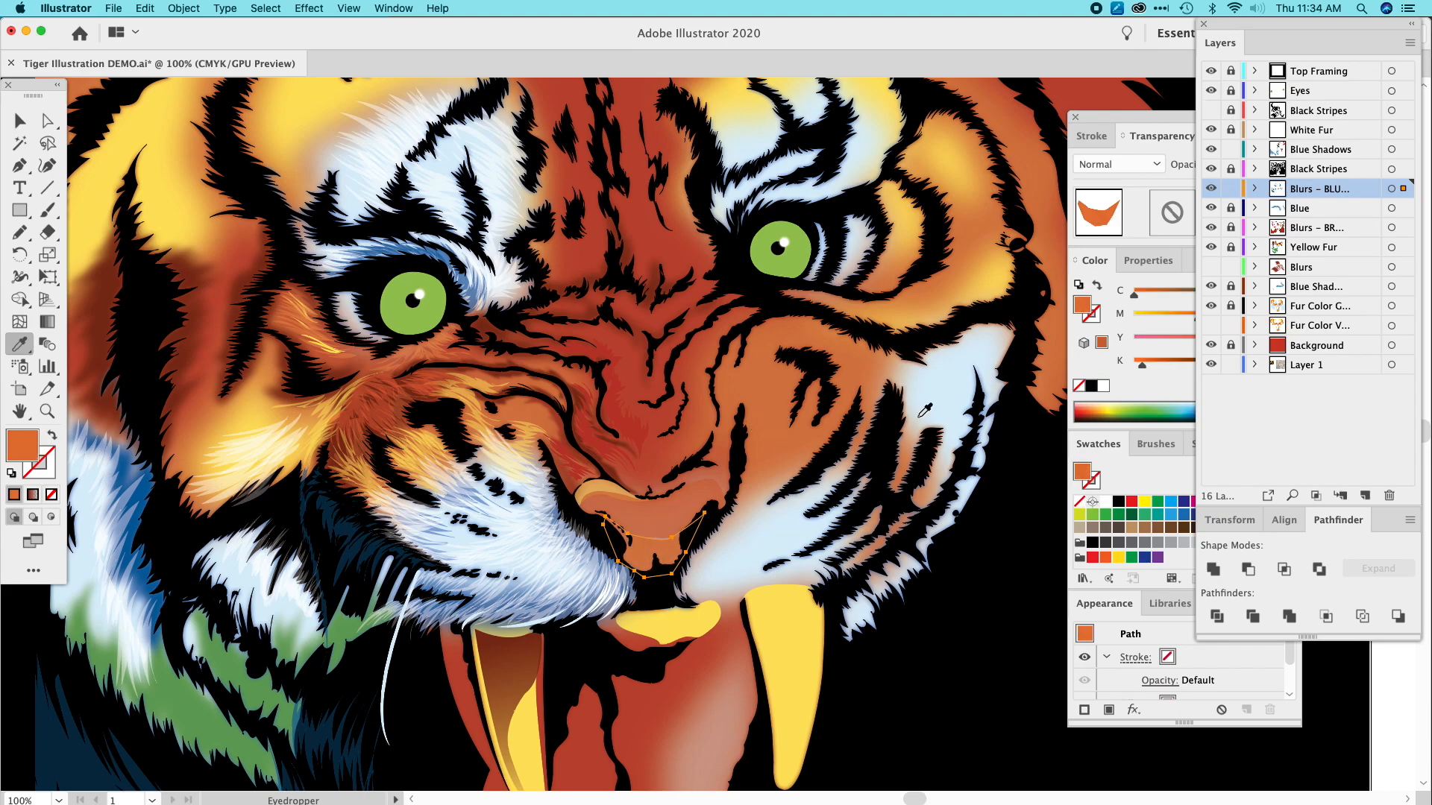
{"action": "left_click", "coordinate": [1169, 326]}
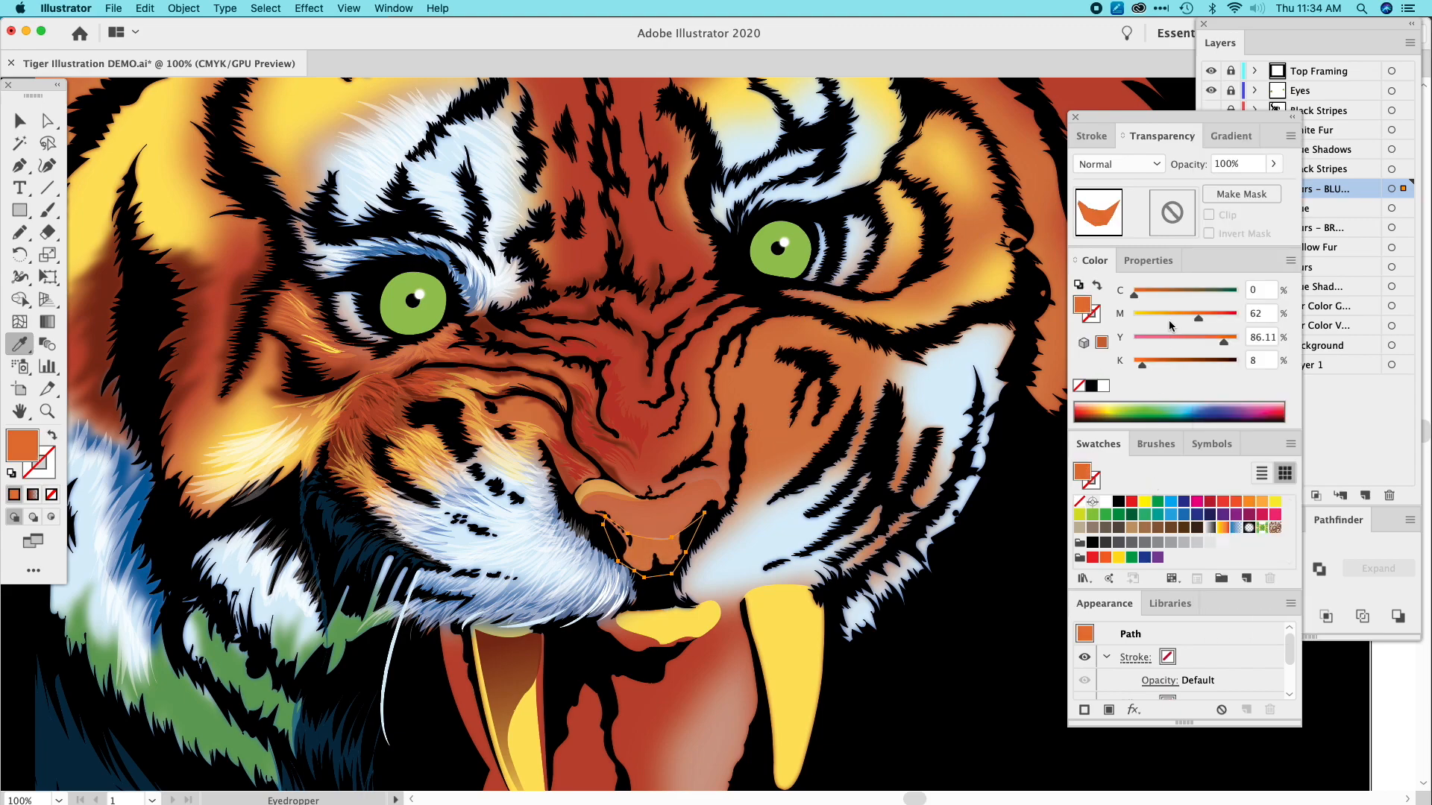
{"action": "left_click", "coordinate": [1173, 318]}
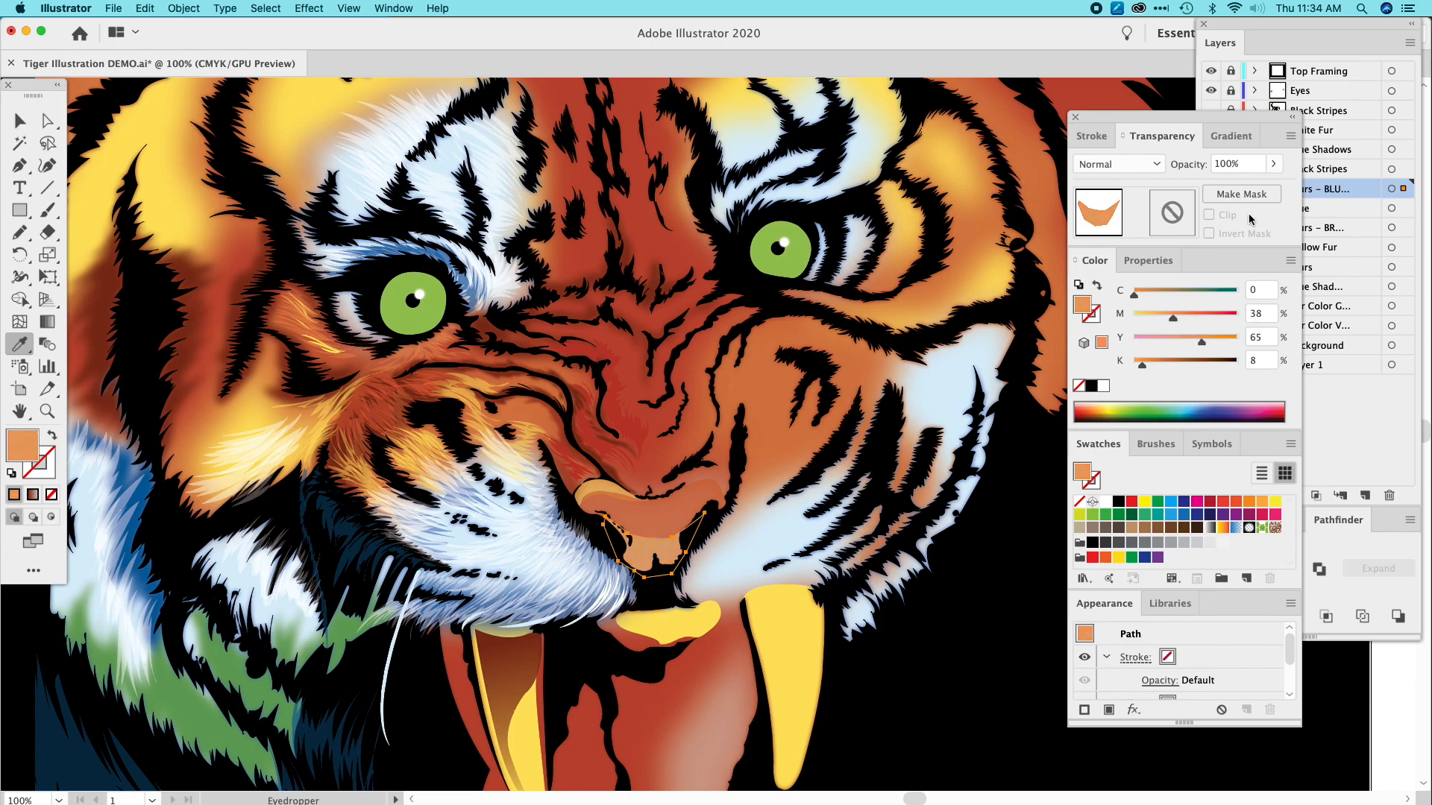
{"action": "left_click", "coordinate": [1273, 163]}
{"action": "left_click_drag", "start_coordinate": [1274, 186], "coordinate": [1234, 190]}
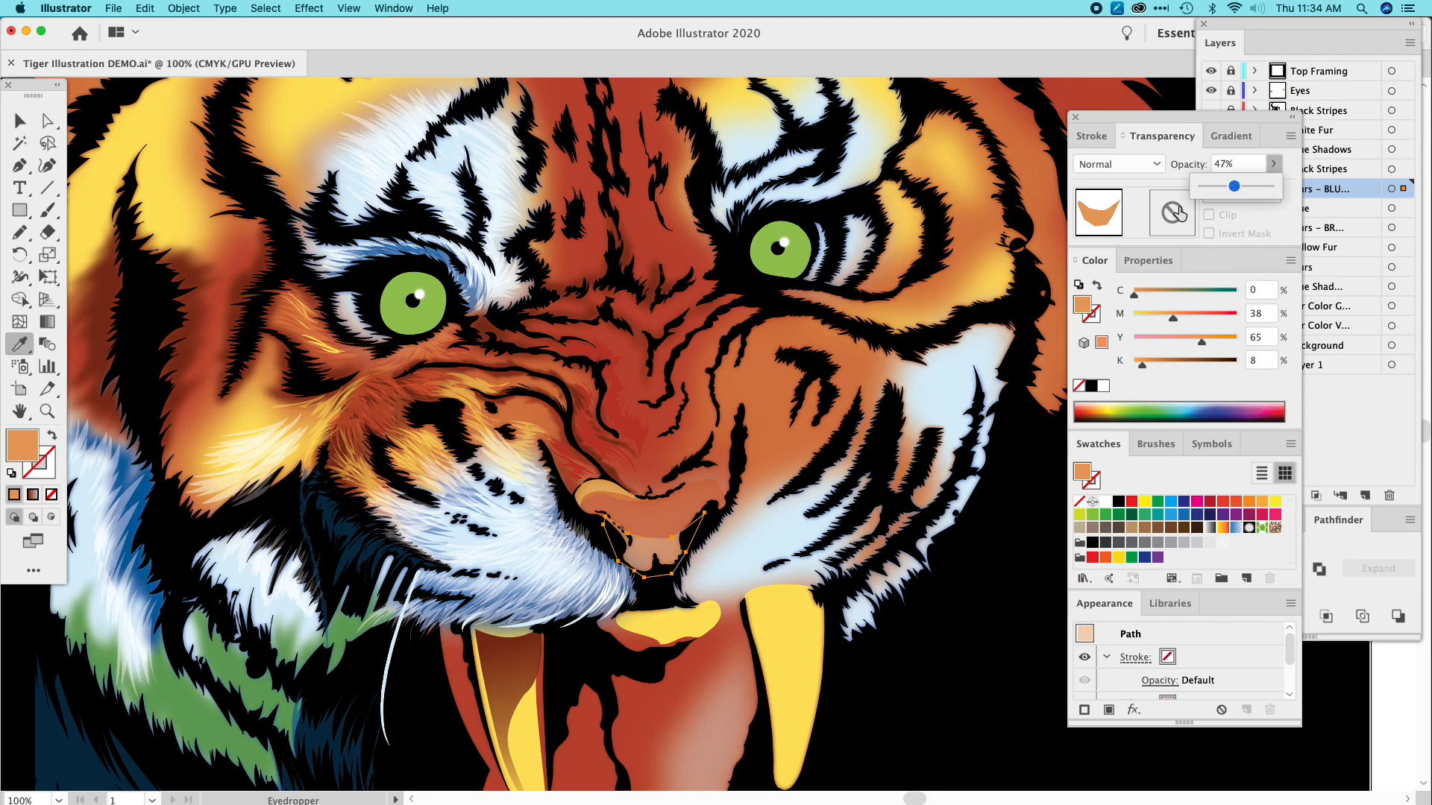
Apply the previously used Gaussian Blur to the selected upper and lower colour shapes shading the nose.
{"action": "left_click", "coordinate": [20, 120]}
{"action": "left_click", "coordinate": [674, 540]}
{"action": "left_click", "coordinate": [673, 540]}
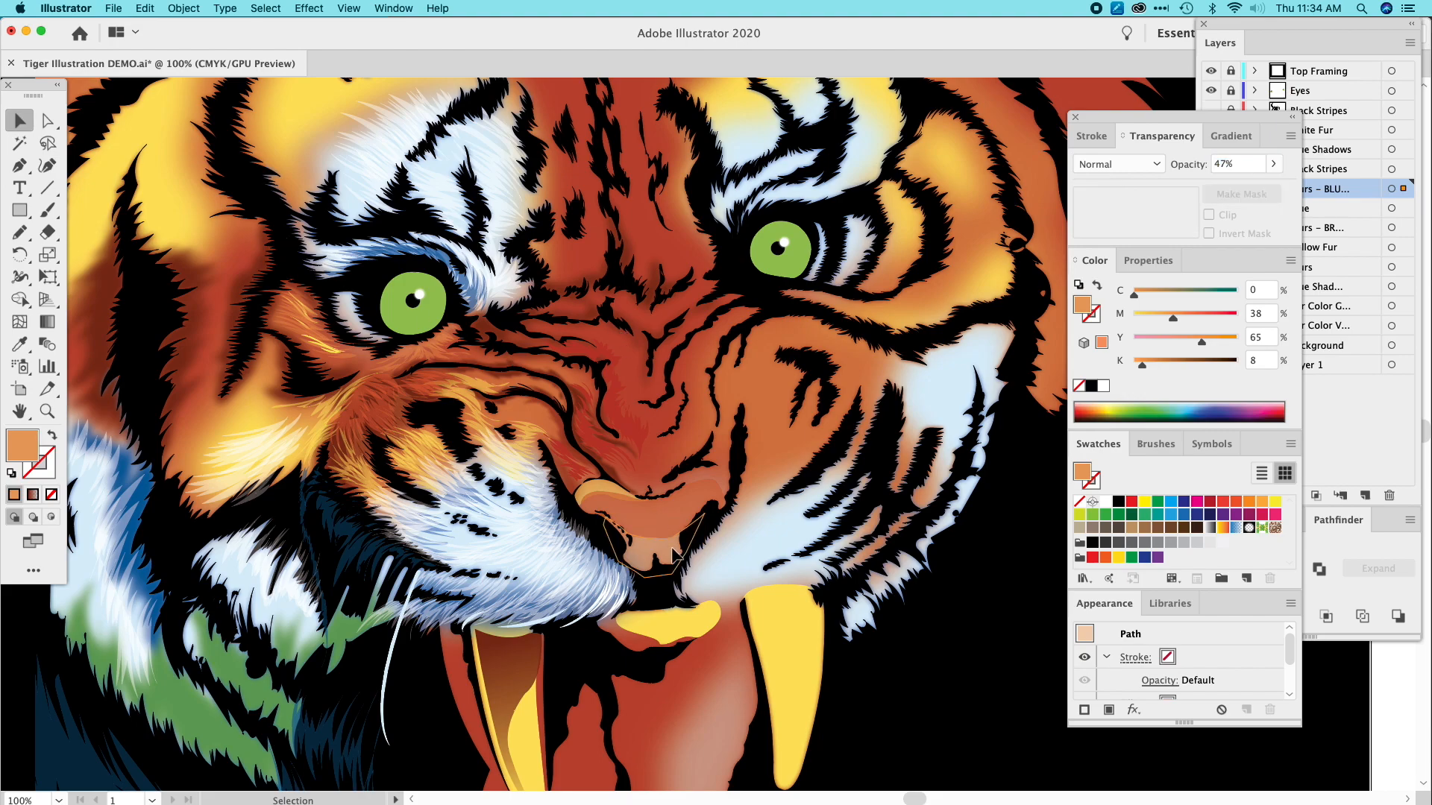
{"action": "left_click", "coordinate": [618, 505], "text": "shift"}
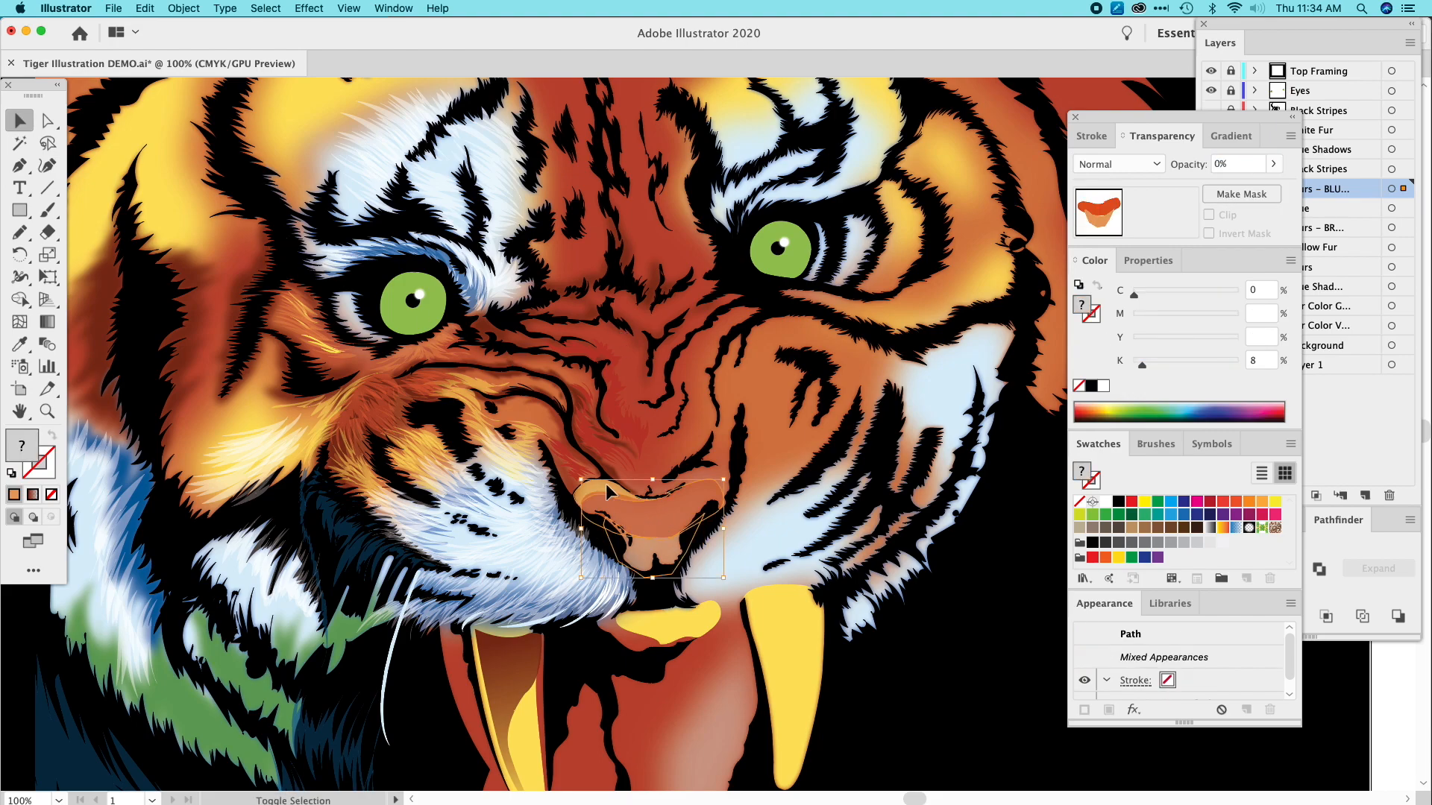
{"action": "left_click", "coordinate": [309, 8]}
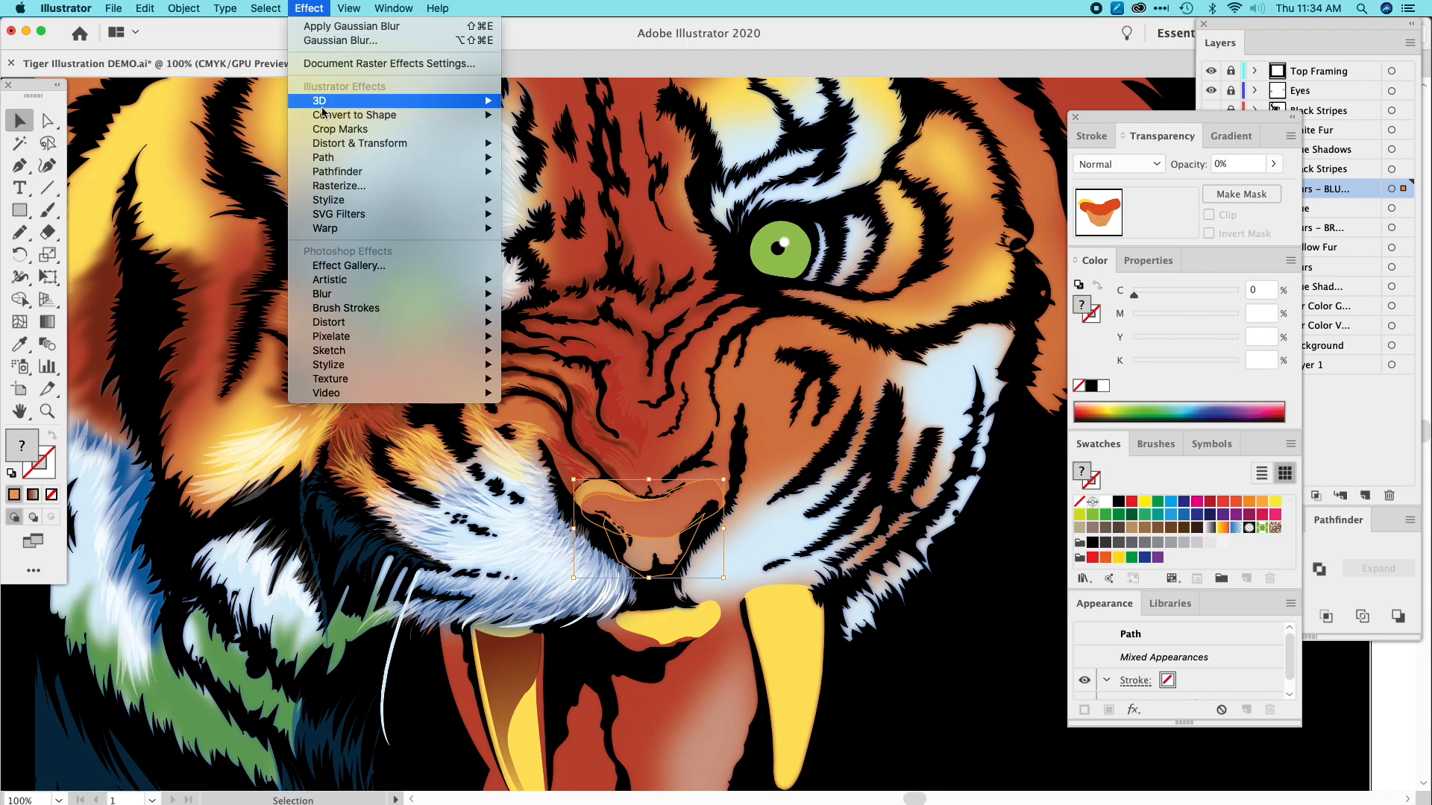
{"action": "left_click", "coordinate": [333, 28]}
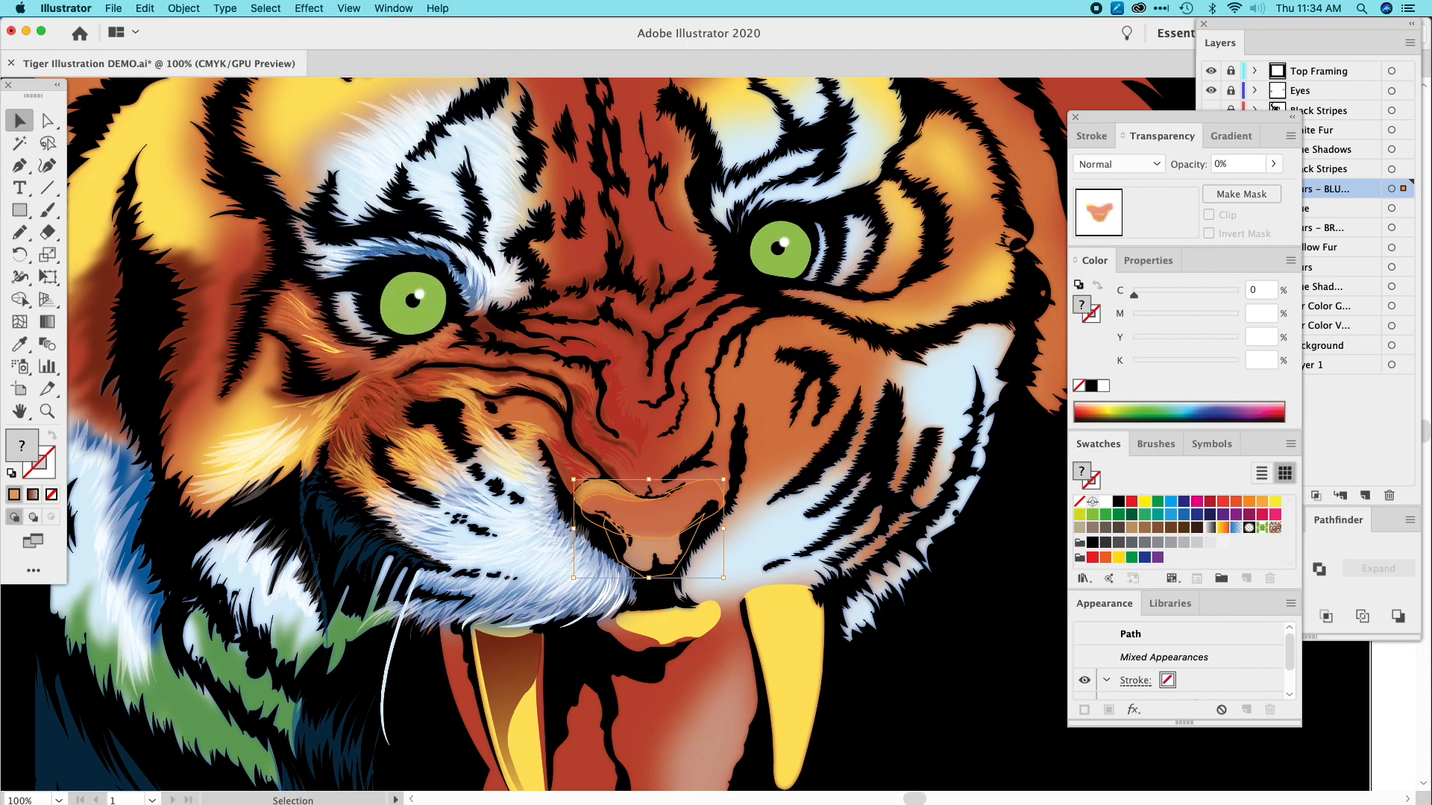
{"action": "left_click", "coordinate": [655, 256]}
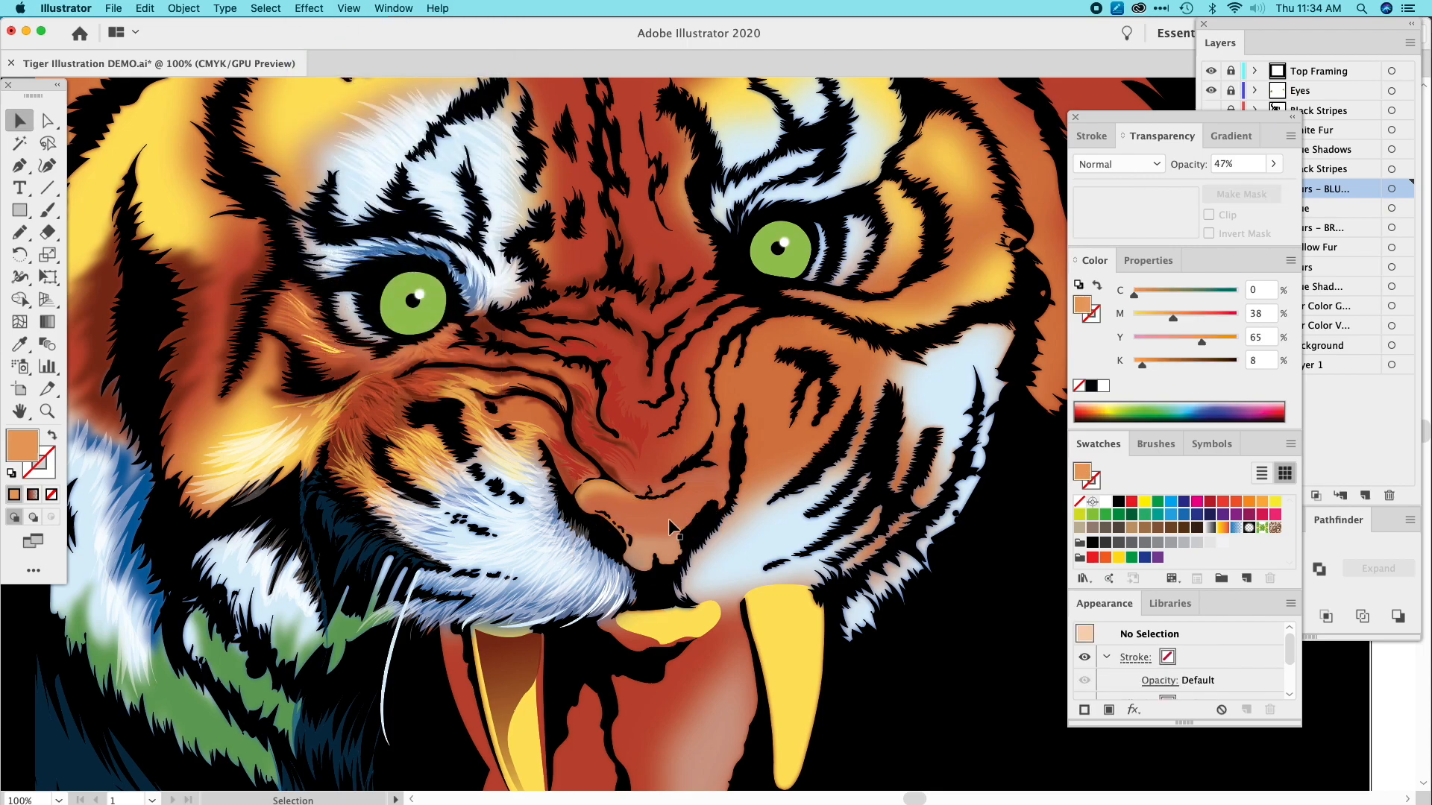
Unlock the Top Framing layer, recolour the black frame around the tiger white, and lock the layer again.
{"action": "left_click_drag", "start_coordinate": [666, 527], "coordinate": [739, 556]}
{"action": "key", "text": "super+minus"}
{"action": "key", "text": "super+minus"}
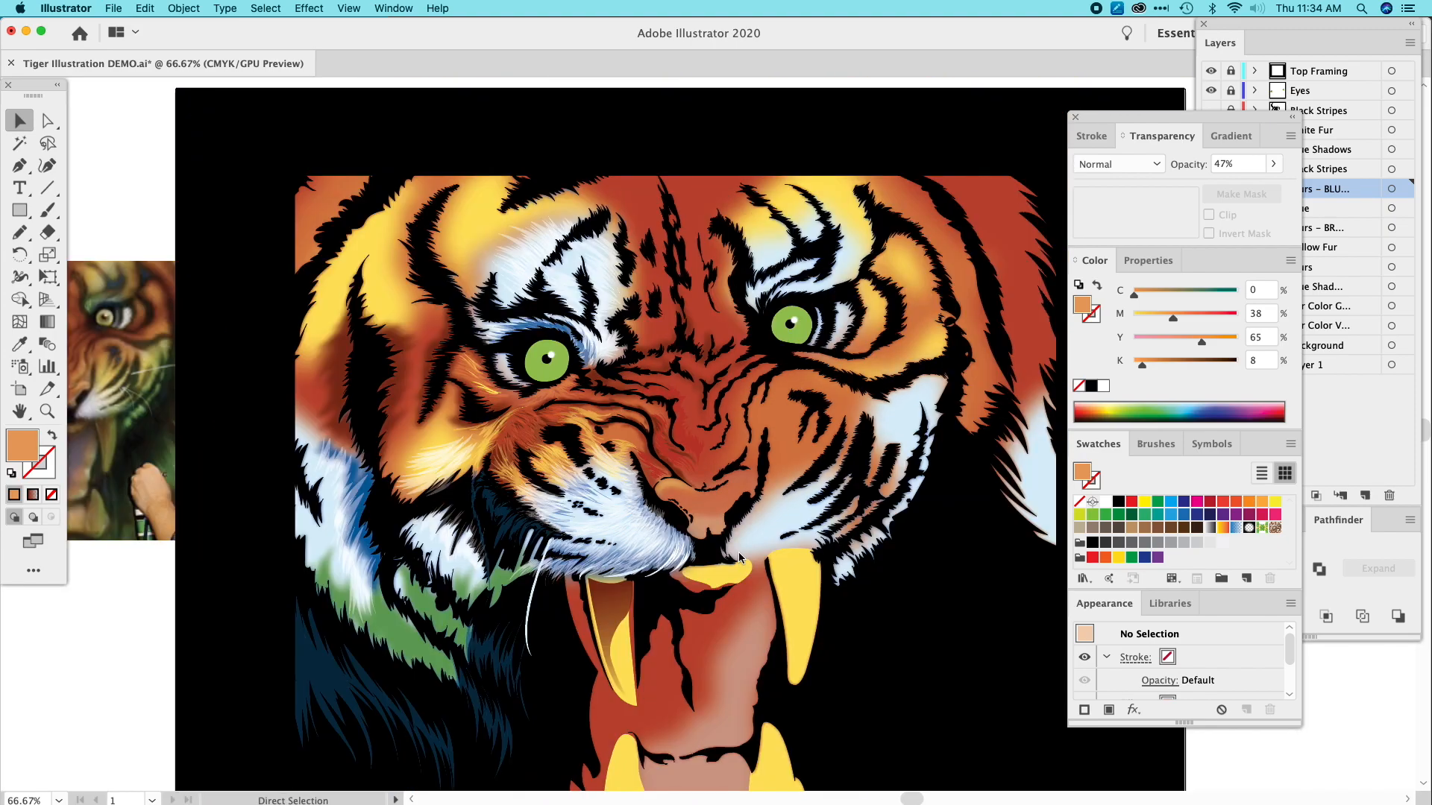
{"action": "scroll", "coordinate": [739, 561], "scroll_direction": "right", "scroll_amount": 5}
{"action": "scroll", "coordinate": [738, 561], "scroll_direction": "down", "scroll_amount": 3}
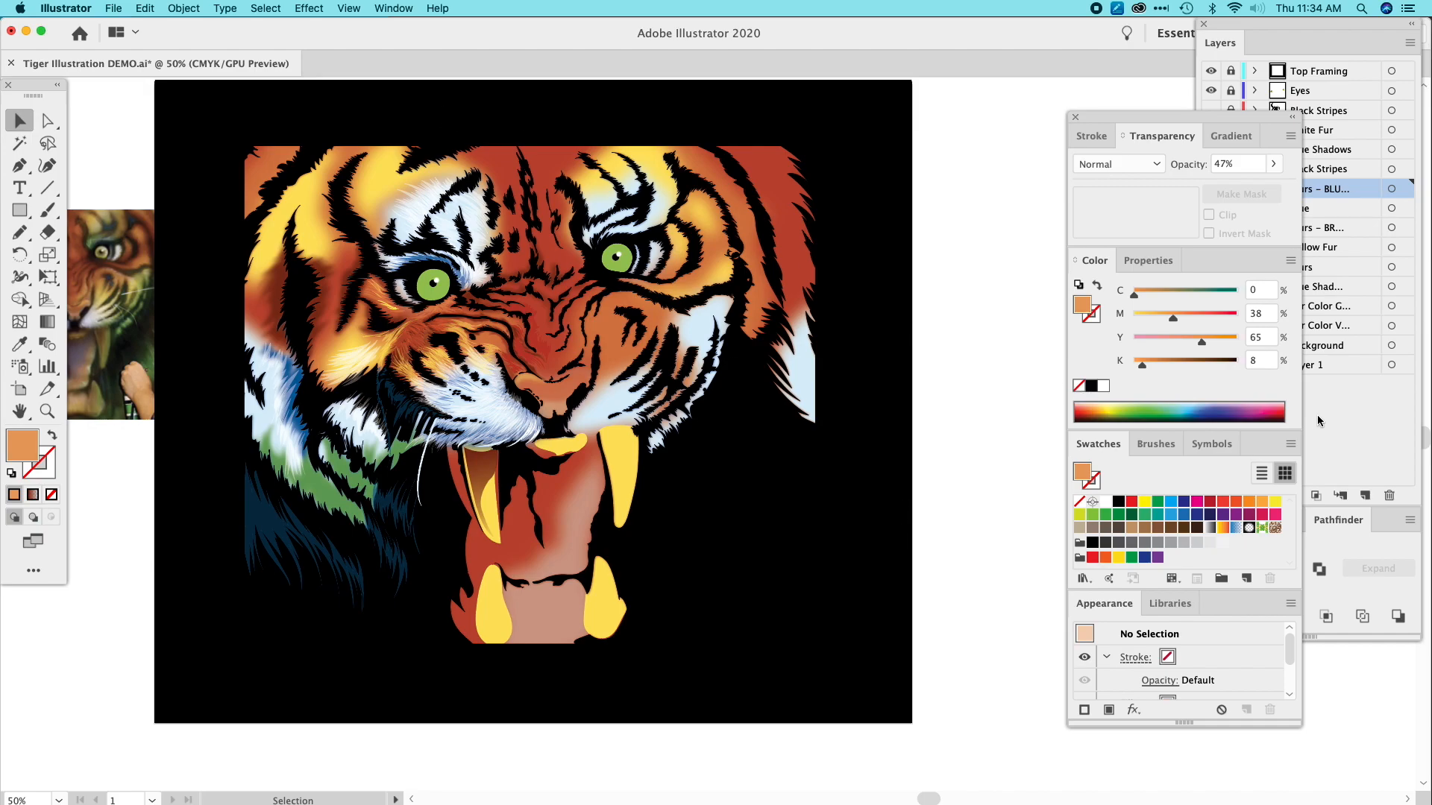
{"action": "left_click", "coordinate": [1305, 437]}
{"action": "left_click", "coordinate": [1167, 481]}
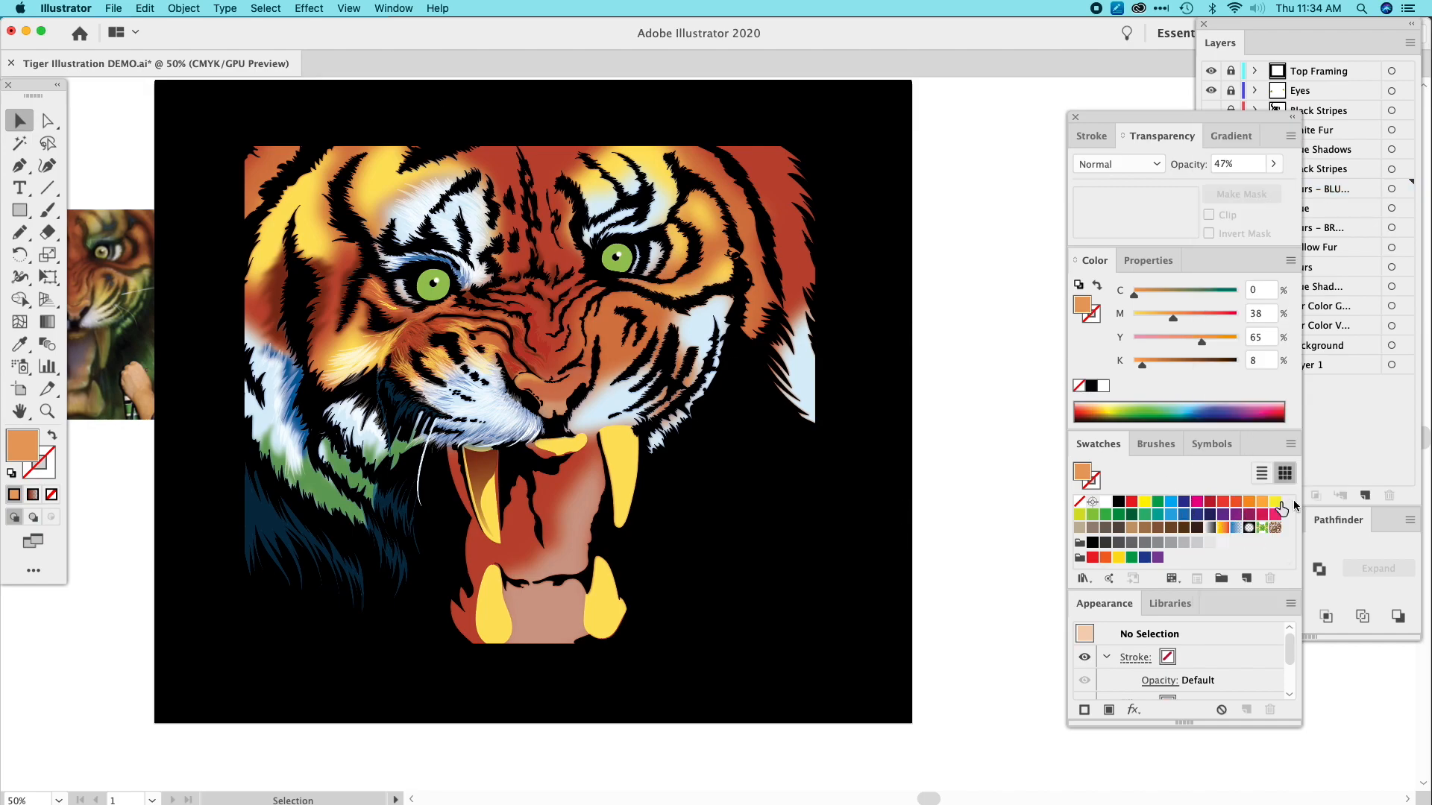
{"action": "left_click", "coordinate": [1369, 468]}
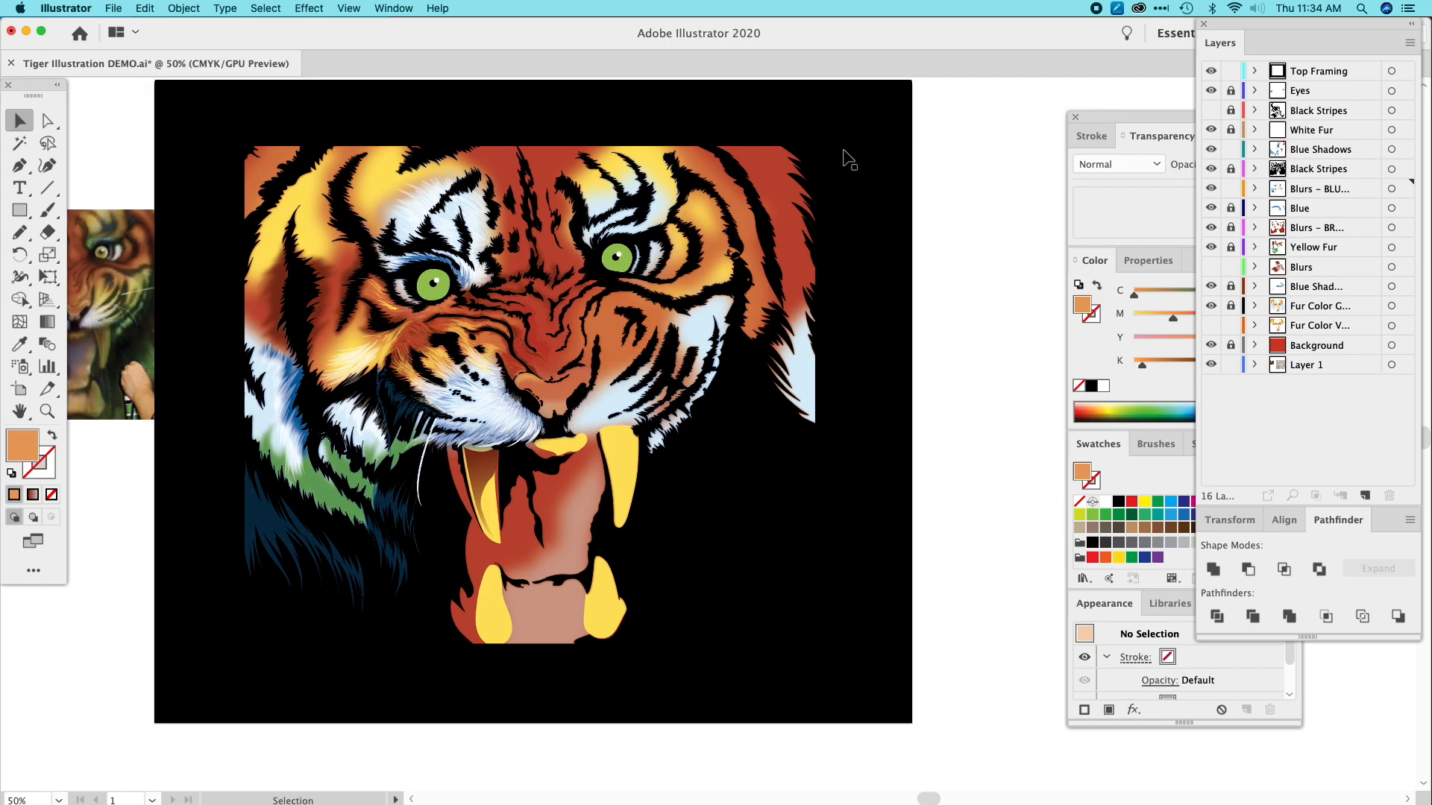
{"action": "left_click", "coordinate": [865, 156]}
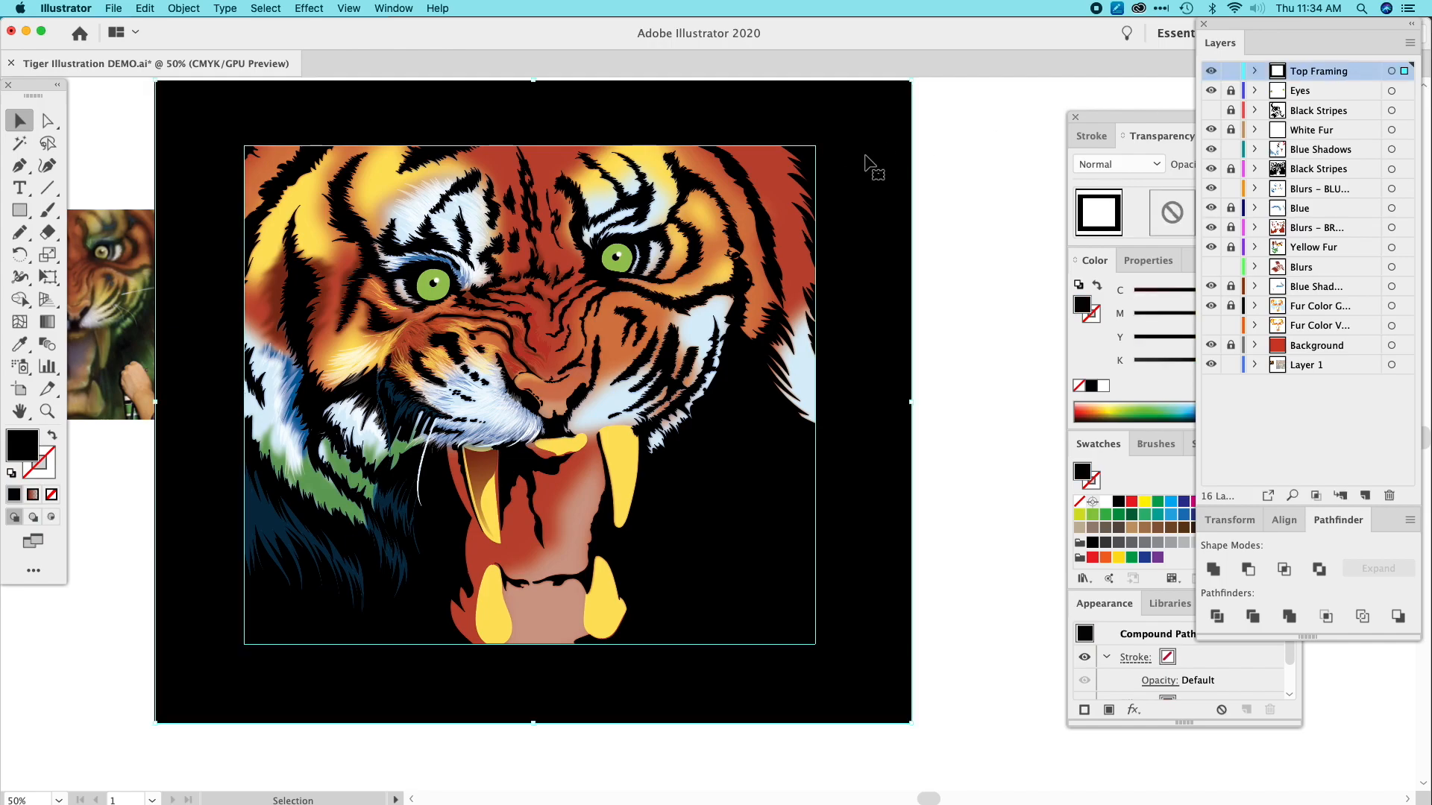
{"action": "left_click", "coordinate": [20, 343]}
{"action": "left_click", "coordinate": [105, 149]}
{"action": "key", "text": "v"}
{"action": "left_click", "coordinate": [91, 121]}
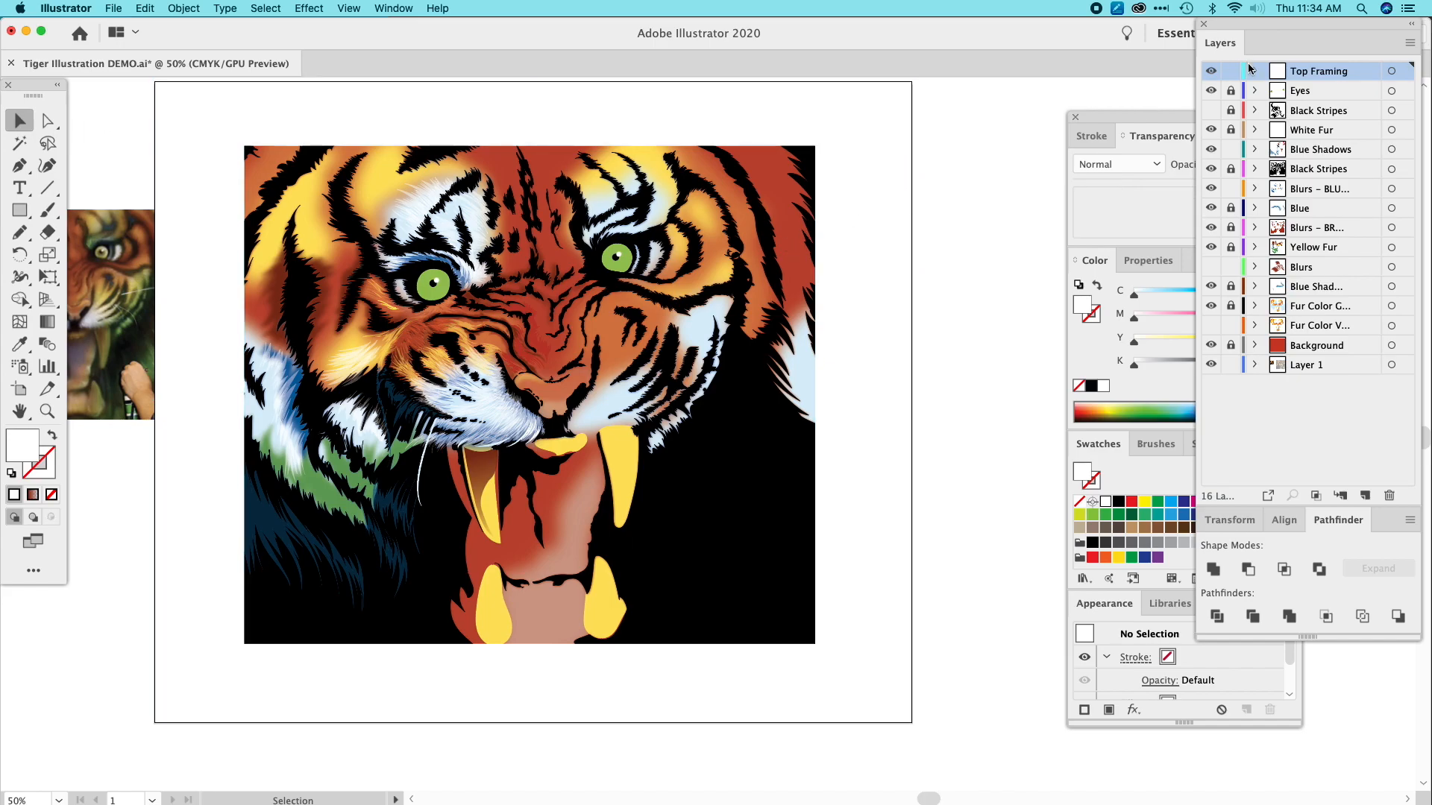
Draw a jagged fur-strand shape with the Pencil tool over the green neck fur on the Blue Shadows layer and fill it black.
{"action": "key", "text": "space"}
{"action": "left_click_drag", "start_coordinate": [756, 252], "coordinate": [823, 298]}
{"action": "key", "text": "space"}
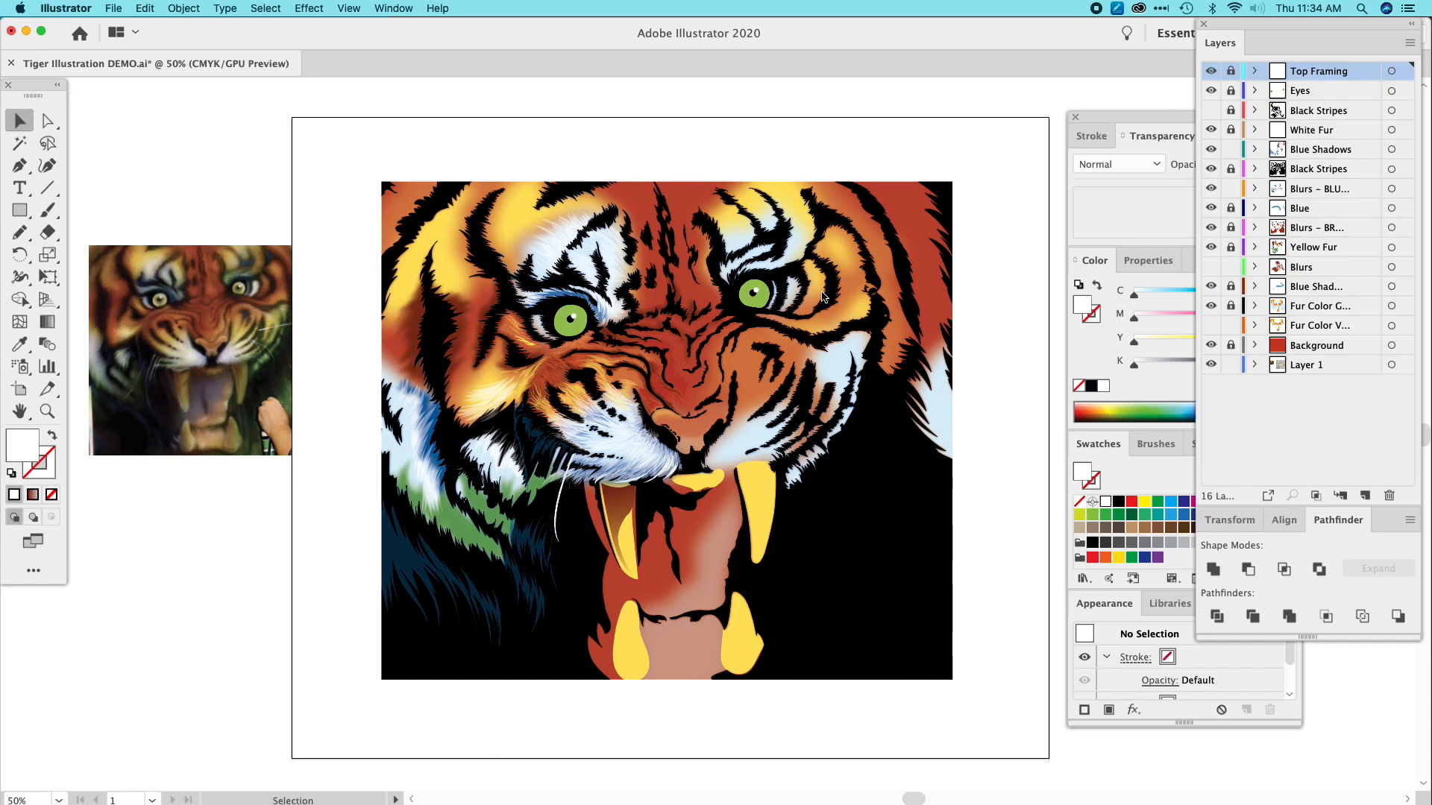
{"action": "key", "text": "n"}
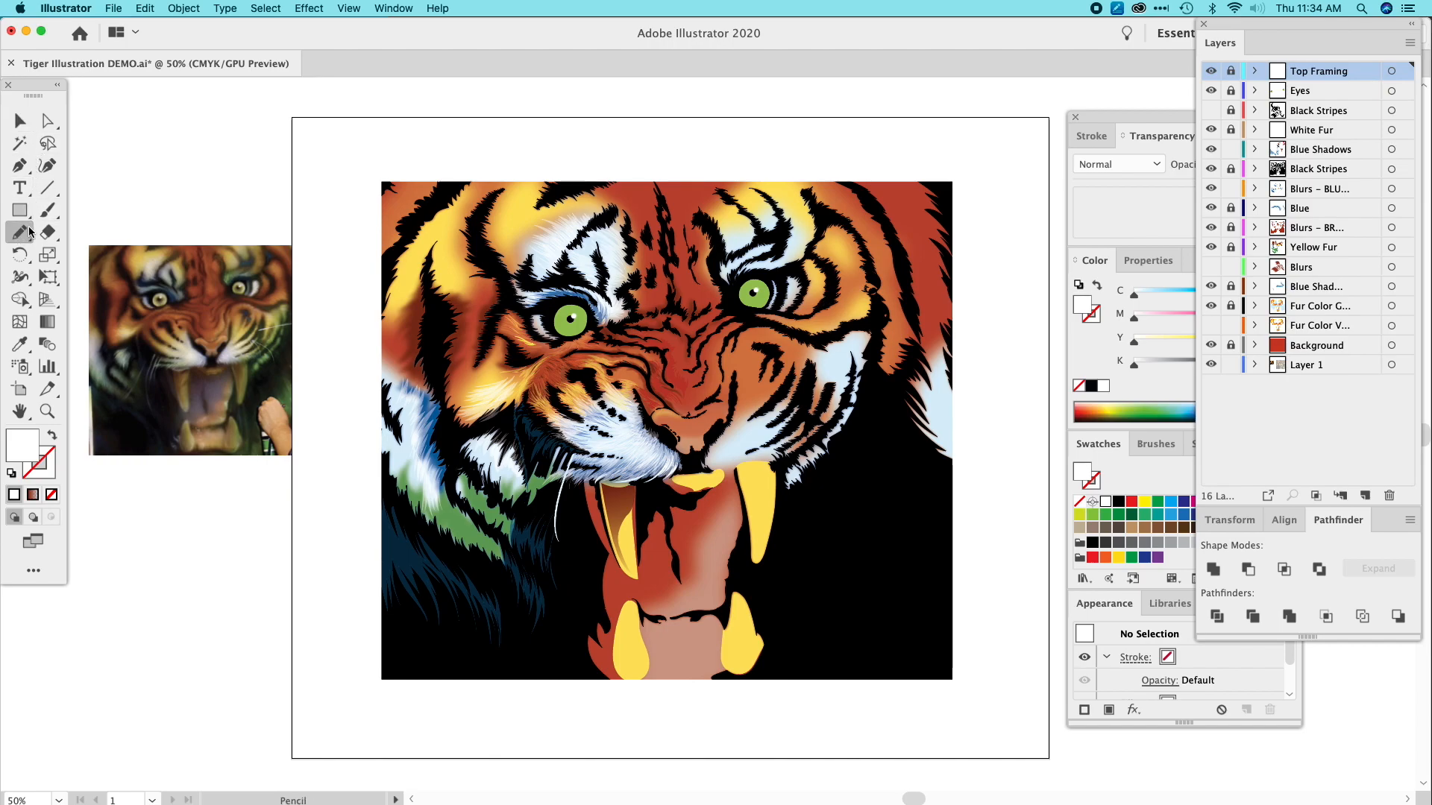
{"action": "left_click", "coordinate": [1317, 149]}
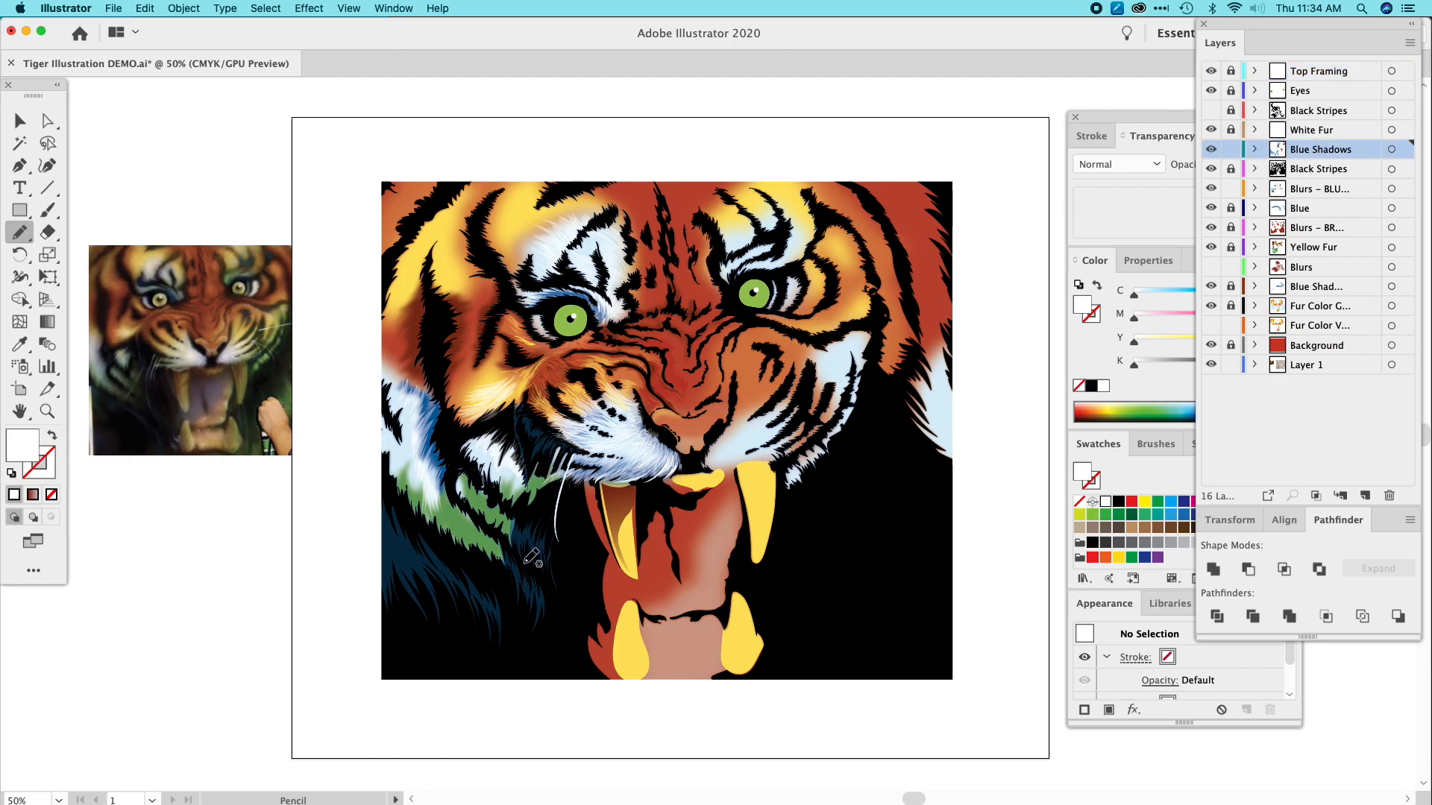
{"action": "left_click_drag", "start_coordinate": [510, 539], "coordinate": [489, 524]}
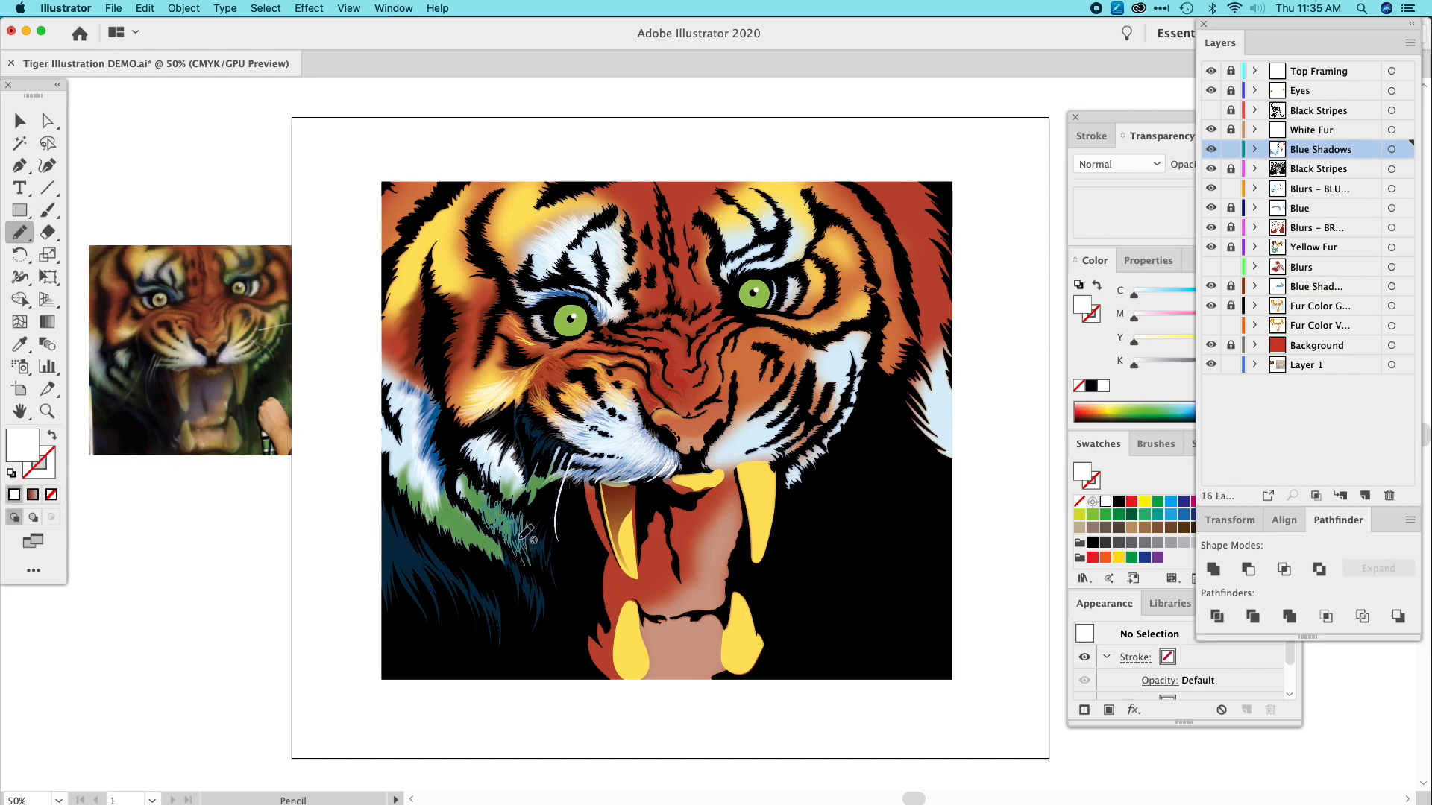
{"action": "left_click", "coordinate": [525, 532]}
{"action": "left_click", "coordinate": [20, 345]}
{"action": "left_click", "coordinate": [543, 638]}
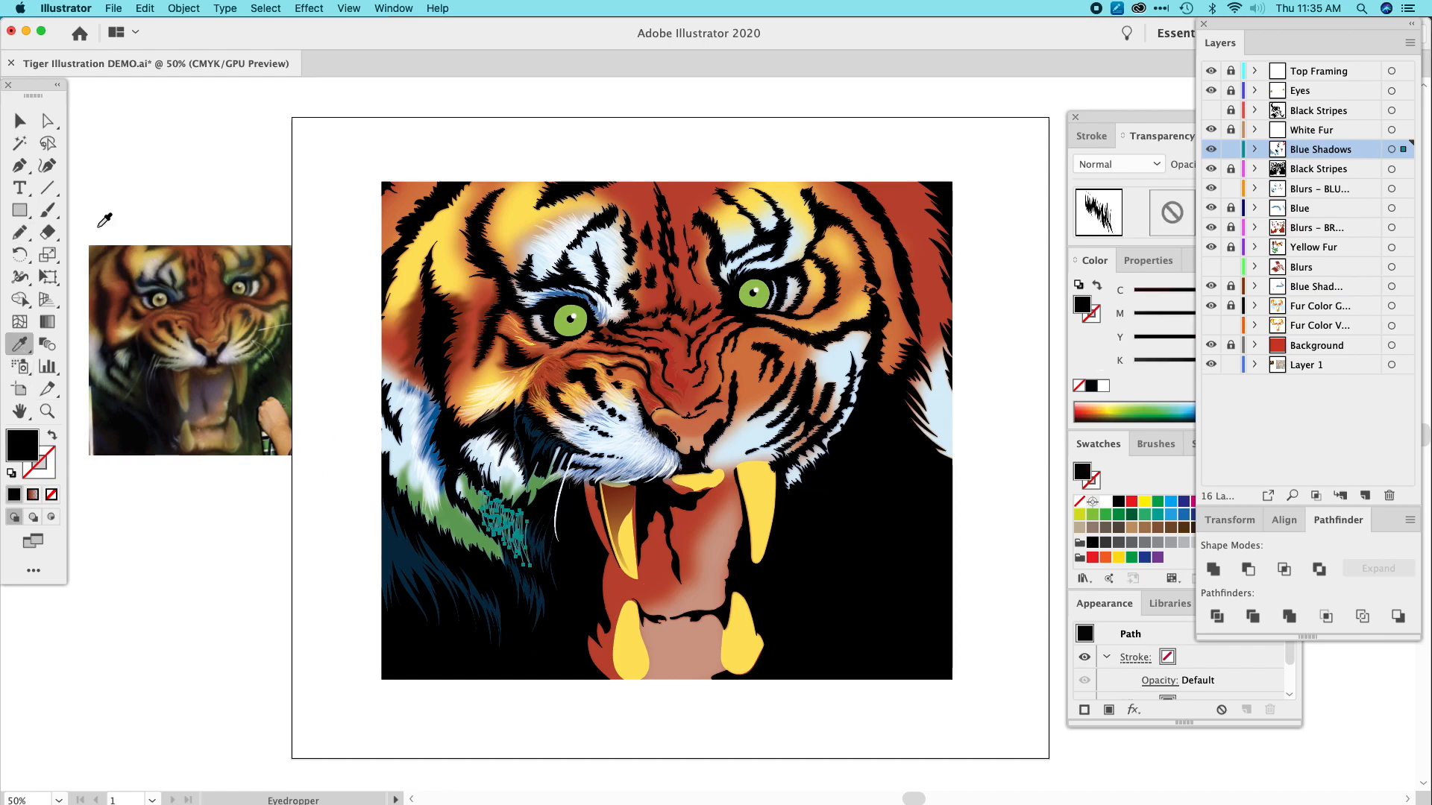
{"action": "left_click", "coordinate": [20, 122]}
{"action": "left_click", "coordinate": [217, 179]}
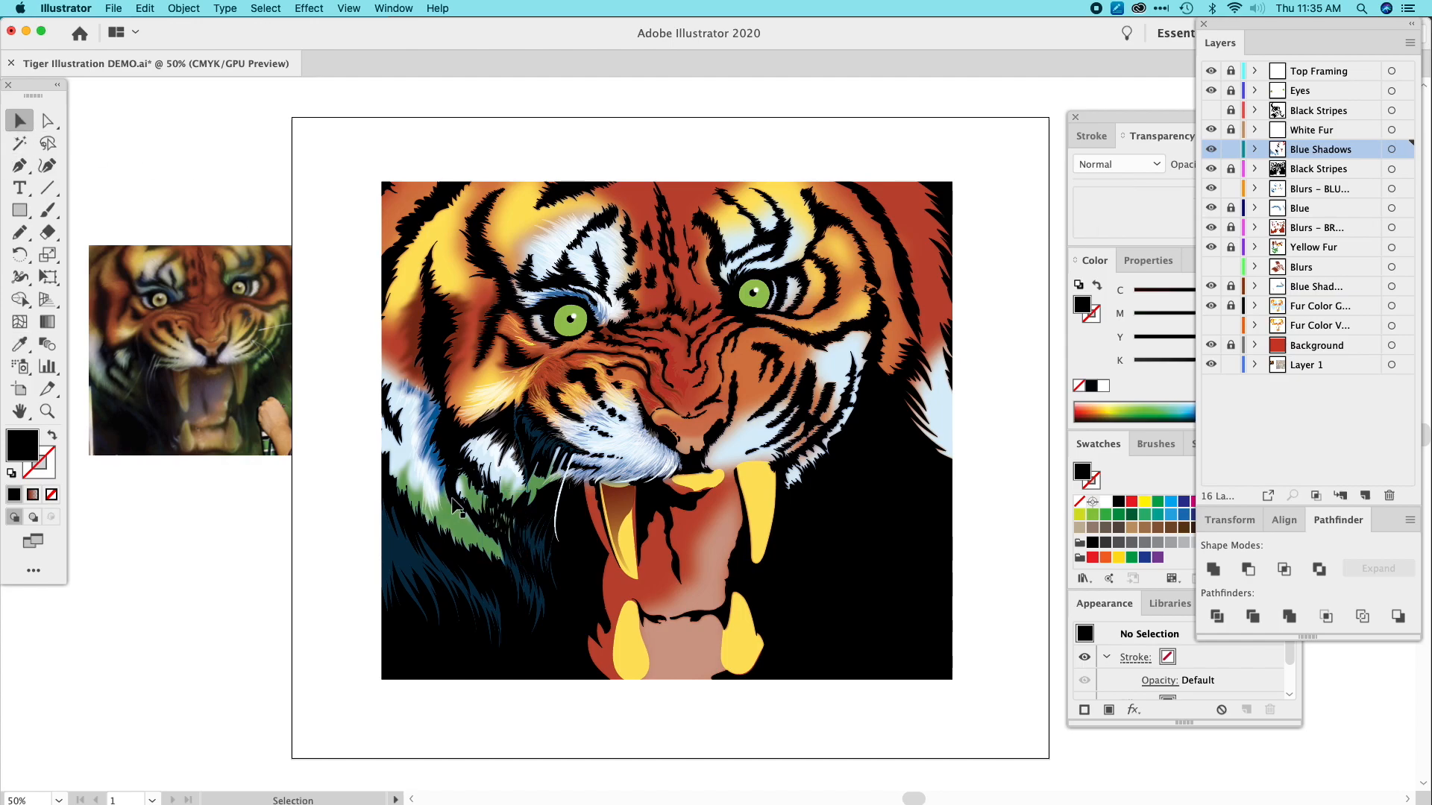
Set the opacity of the black fur-strand shape on the green neck fur to 40%.
{"action": "left_click", "coordinate": [510, 534]}
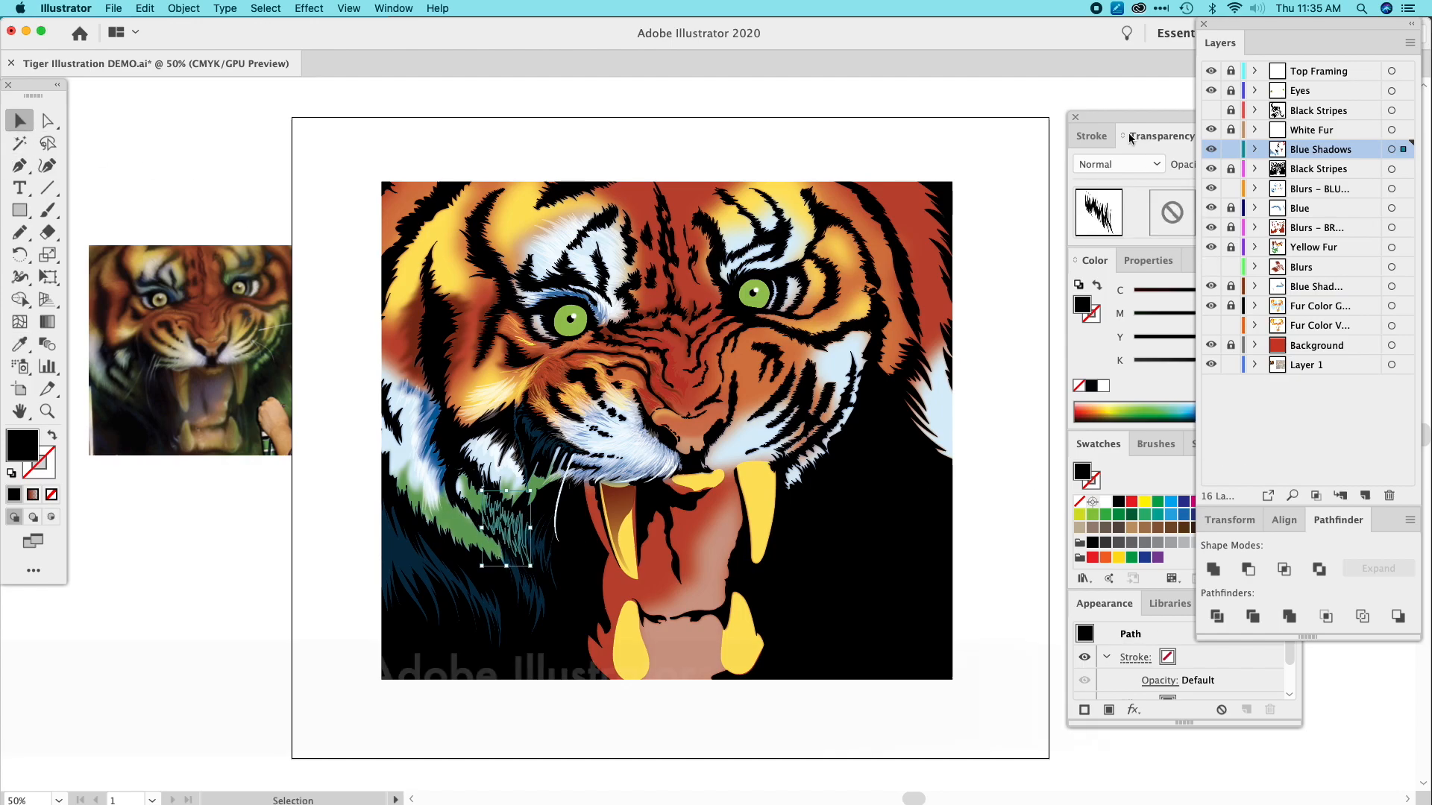
{"action": "left_click", "coordinate": [1166, 136]}
{"action": "left_click_drag", "start_coordinate": [1272, 167], "coordinate": [1227, 185]}
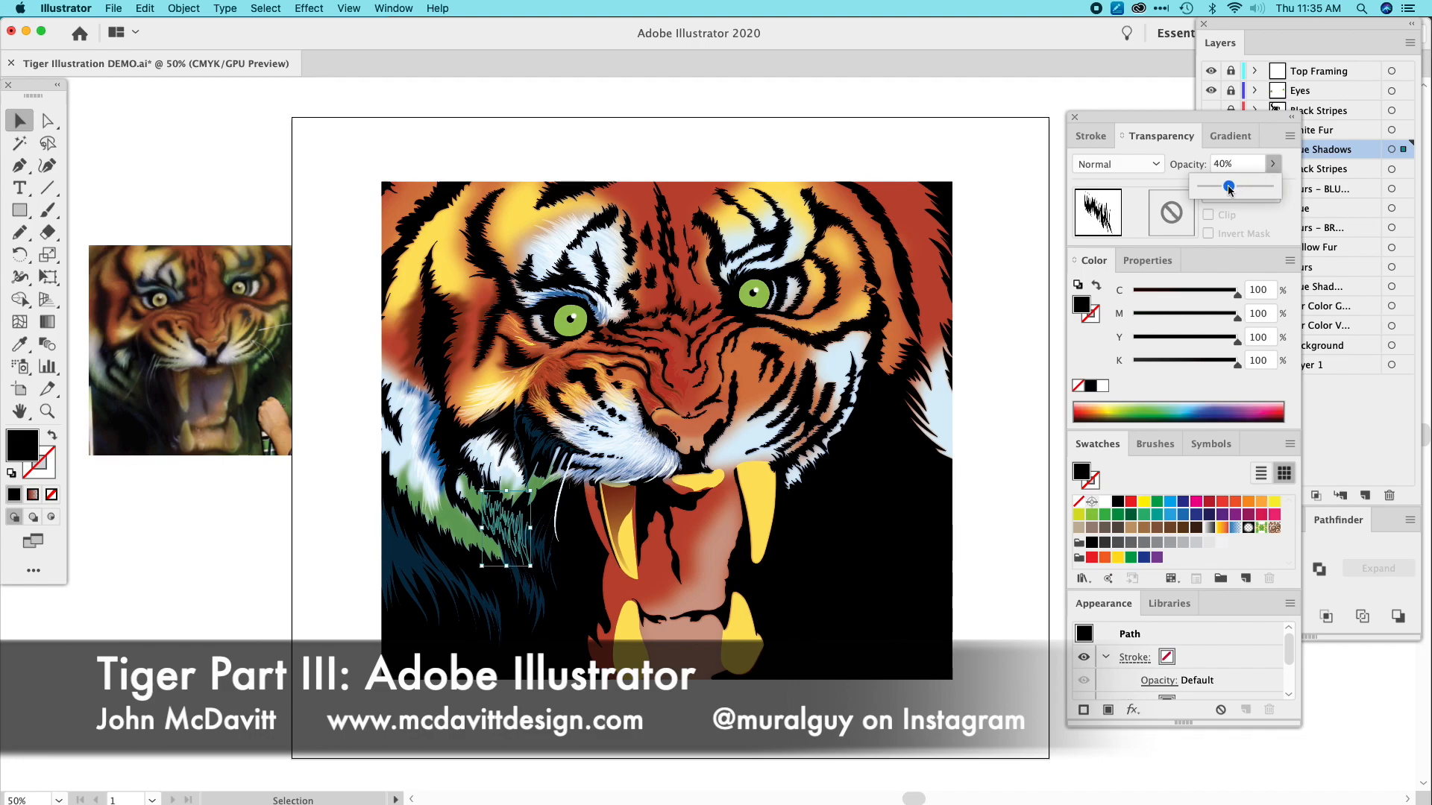
{"action": "left_click", "coordinate": [986, 109]}
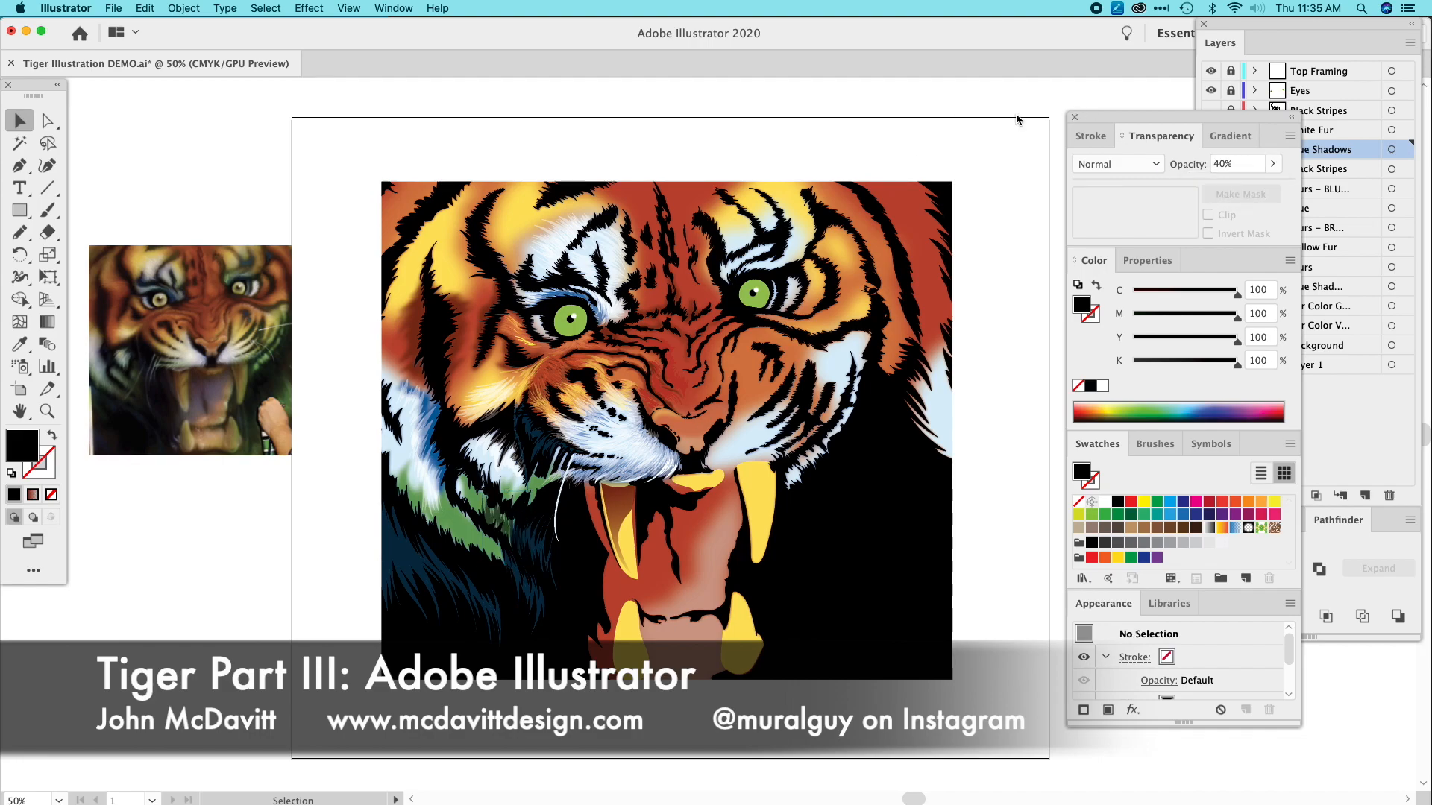
Draw a second jagged strand shape between the green neck fur and the fang, and give it the sampled 40% black fill.
{"action": "left_click", "coordinate": [19, 232]}
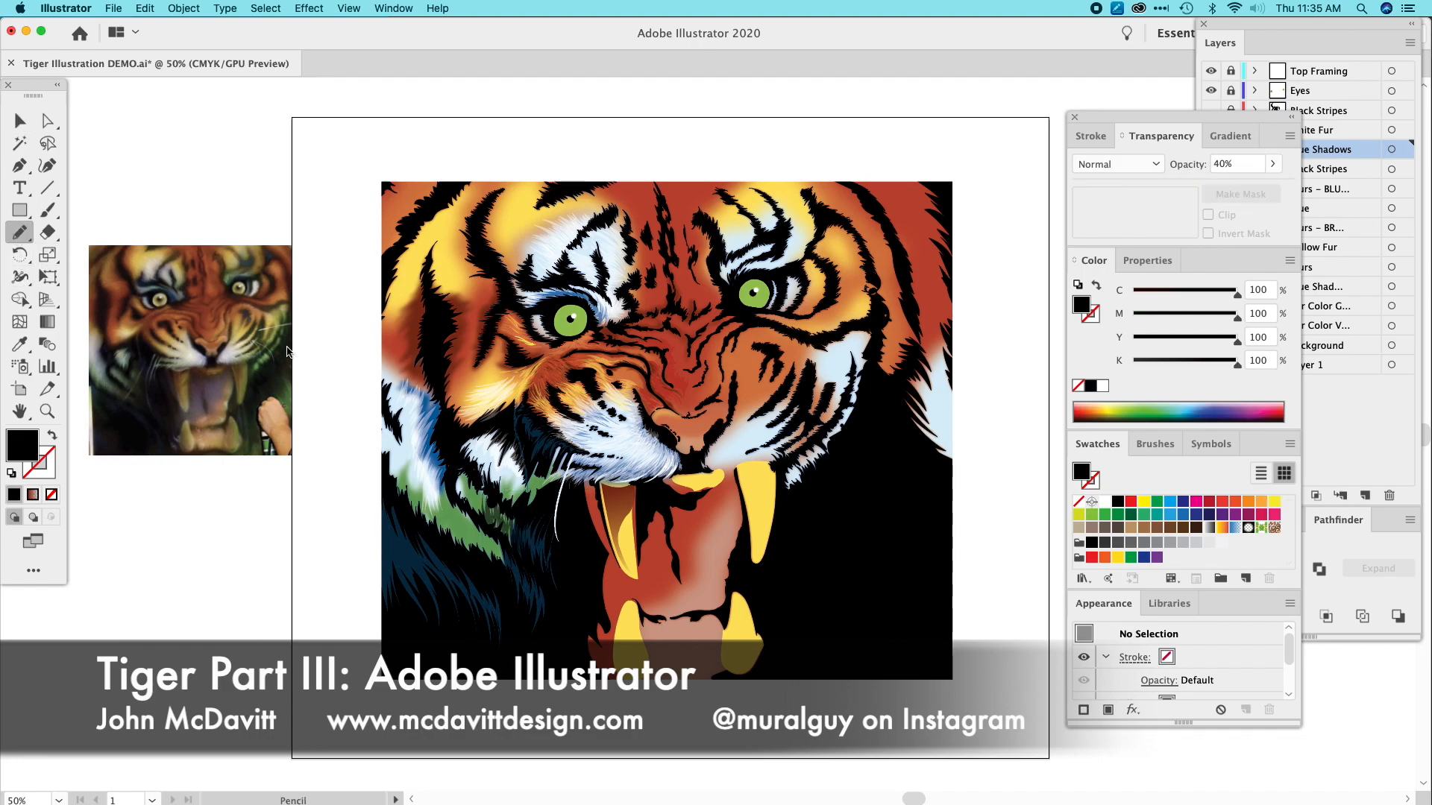
{"action": "mouse_move", "coordinate": [562, 593]}
{"action": "left_mouse_down"}
{"action": "mouse_move", "coordinate": [544, 530]}
{"action": "mouse_move", "coordinate": [531, 558]}
{"action": "mouse_move", "coordinate": [505, 504]}
{"action": "mouse_move", "coordinate": [503, 526]}
{"action": "mouse_move", "coordinate": [561, 589]}
{"action": "left_mouse_up"}
{"action": "left_click", "coordinate": [19, 343]}
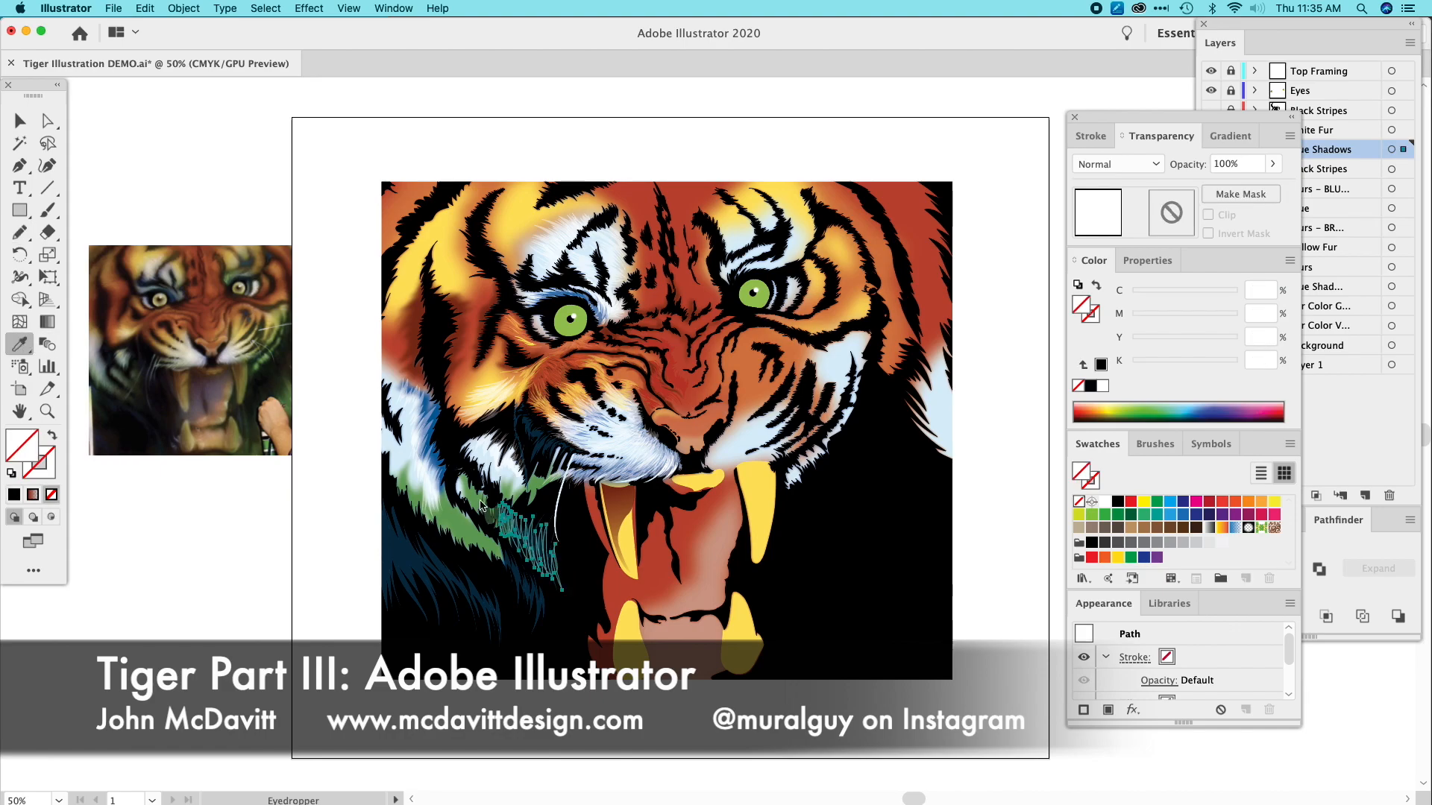
{"action": "left_click", "coordinate": [490, 511]}
Draw a long jagged strand shape with the Pencil tool along the green neck fur and apply the sampled 40% black fill.
{"action": "key", "text": "n"}
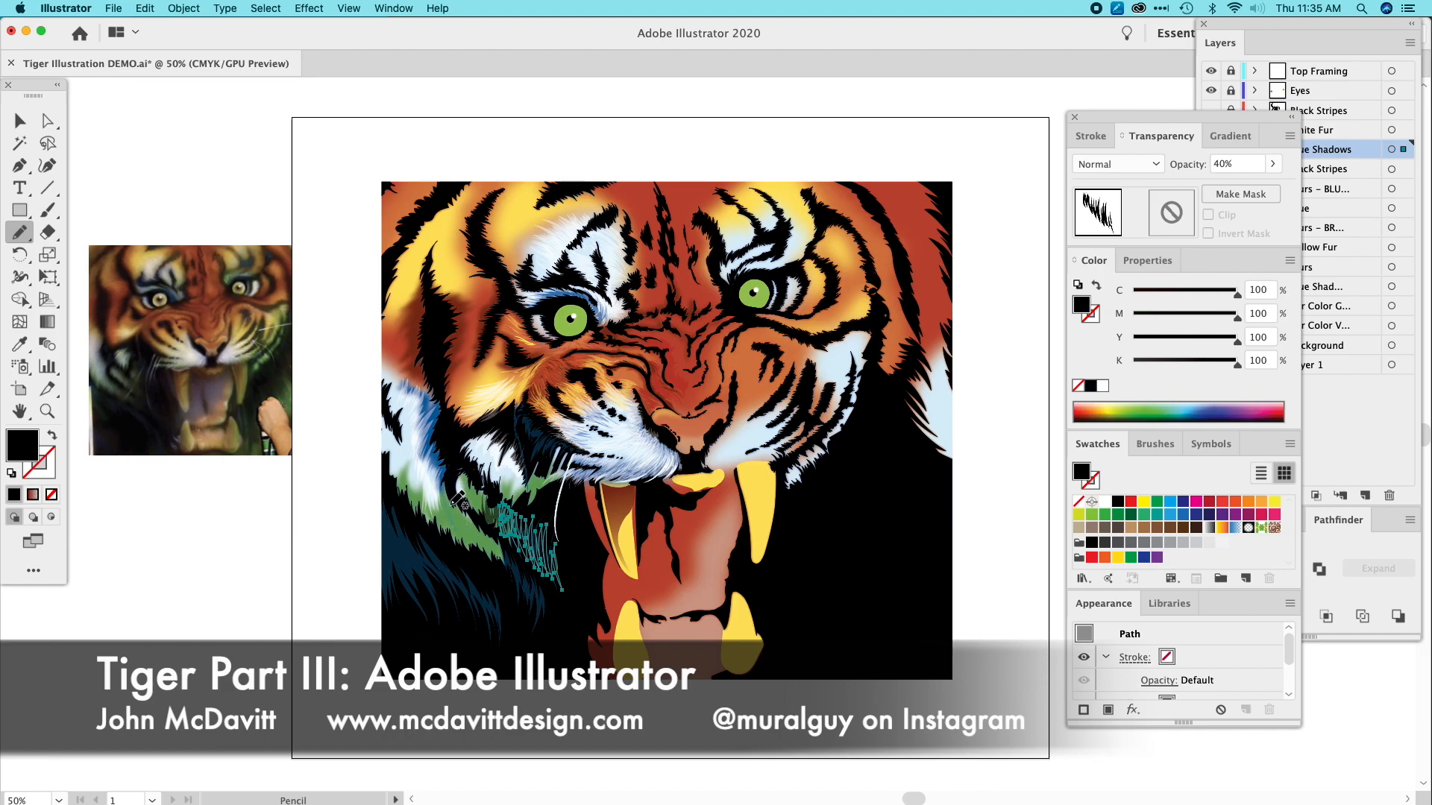
{"action": "mouse_move", "coordinate": [466, 525]}
{"action": "left_mouse_down"}
{"action": "mouse_move", "coordinate": [474, 566]}
{"action": "mouse_move", "coordinate": [467, 521]}
{"action": "mouse_move", "coordinate": [478, 563]}
{"action": "mouse_move", "coordinate": [482, 538]}
{"action": "mouse_move", "coordinate": [494, 567]}
{"action": "mouse_move", "coordinate": [487, 537]}
{"action": "mouse_move", "coordinate": [510, 586]}
{"action": "mouse_move", "coordinate": [500, 542]}
{"action": "mouse_move", "coordinate": [455, 496]}
{"action": "left_mouse_up"}
{"action": "key", "text": "super+shift+a"}
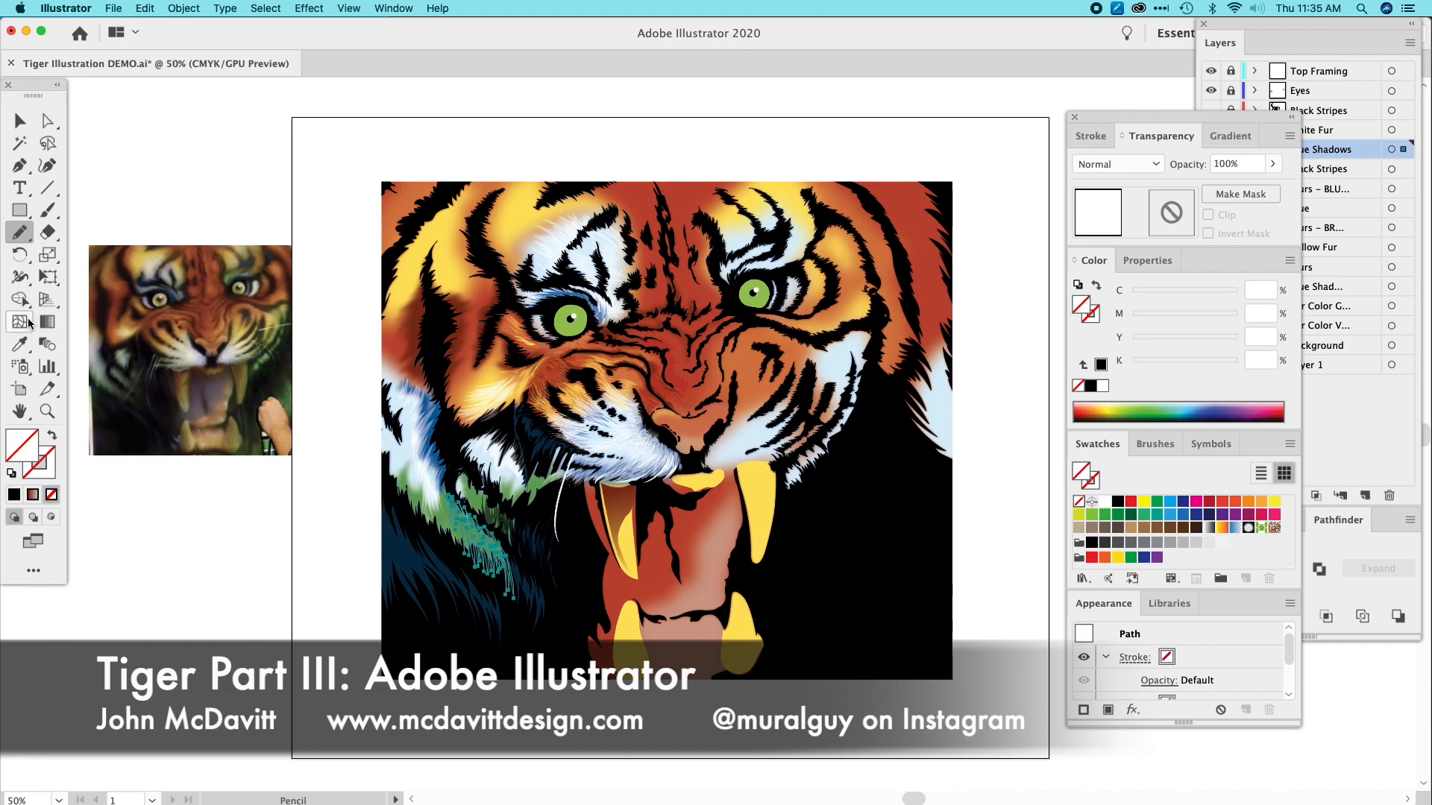
{"action": "key", "text": "i"}
{"action": "left_click", "coordinate": [492, 512]}
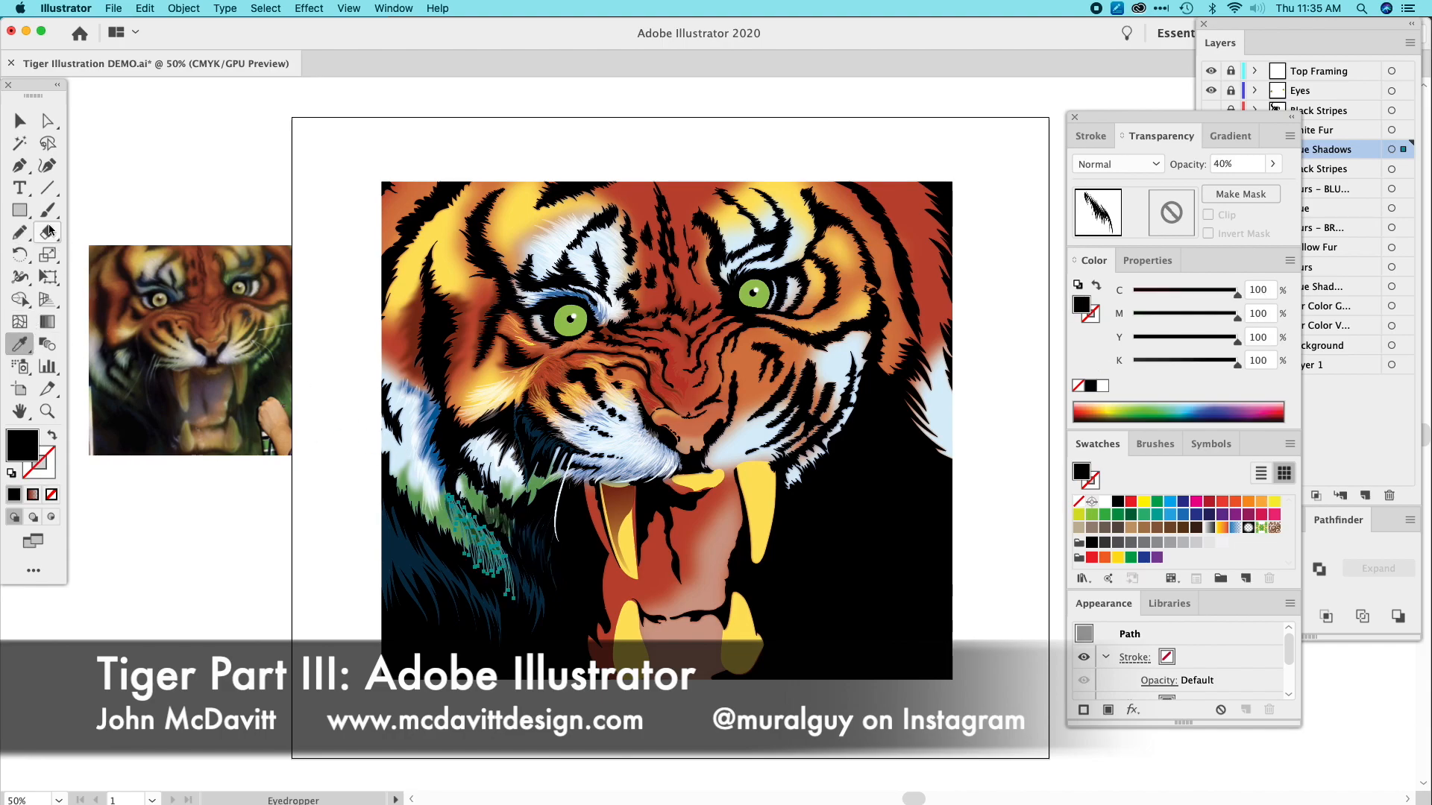
Draw long curved fur strands from the green neck fur down into the dark blue fur, filled with the sampled 40% black.
{"action": "left_click", "coordinate": [20, 166]}
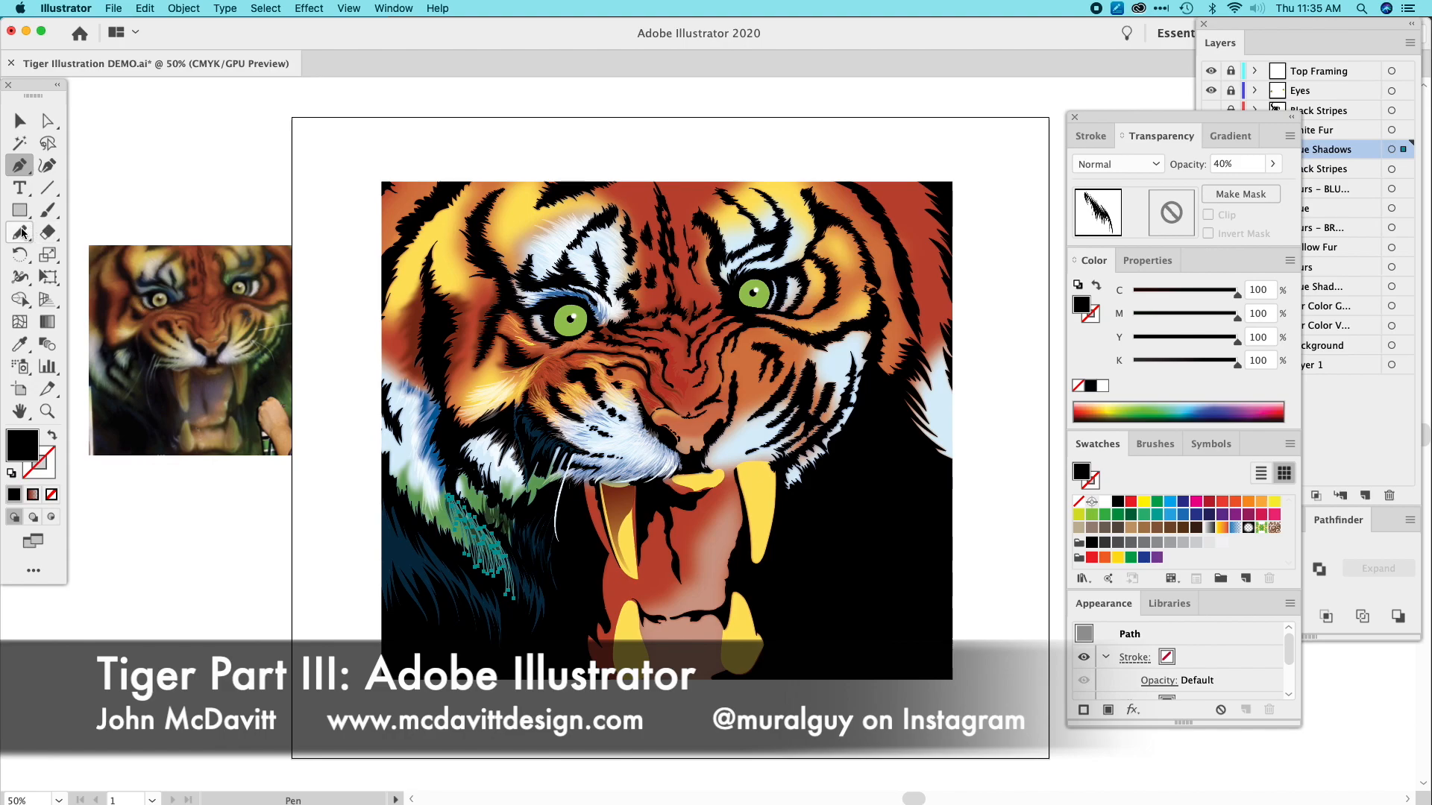
{"action": "key", "text": "n"}
{"action": "left_click_drag", "start_coordinate": [551, 578], "coordinate": [540, 634]}
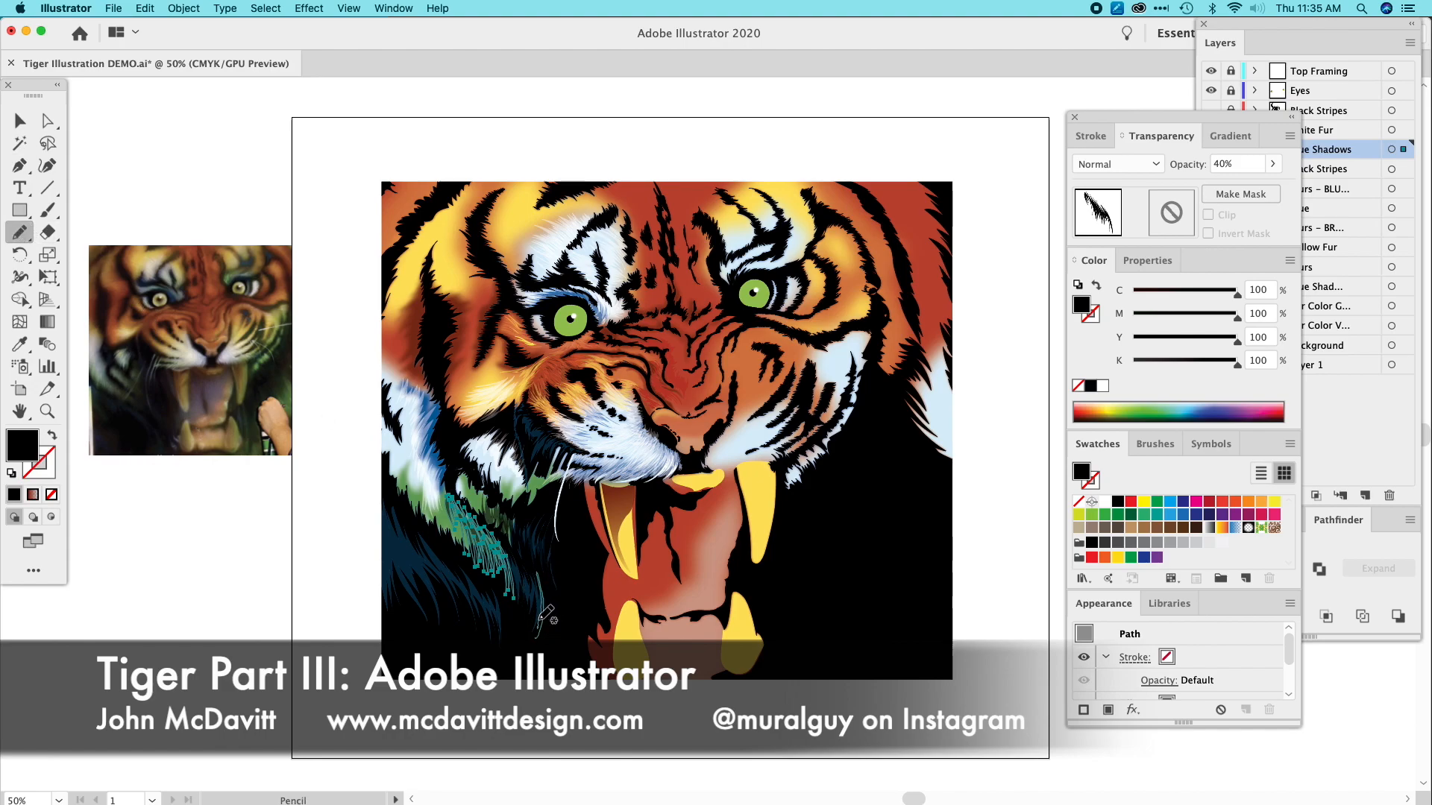
{"action": "left_click_drag", "start_coordinate": [529, 568], "coordinate": [538, 605]}
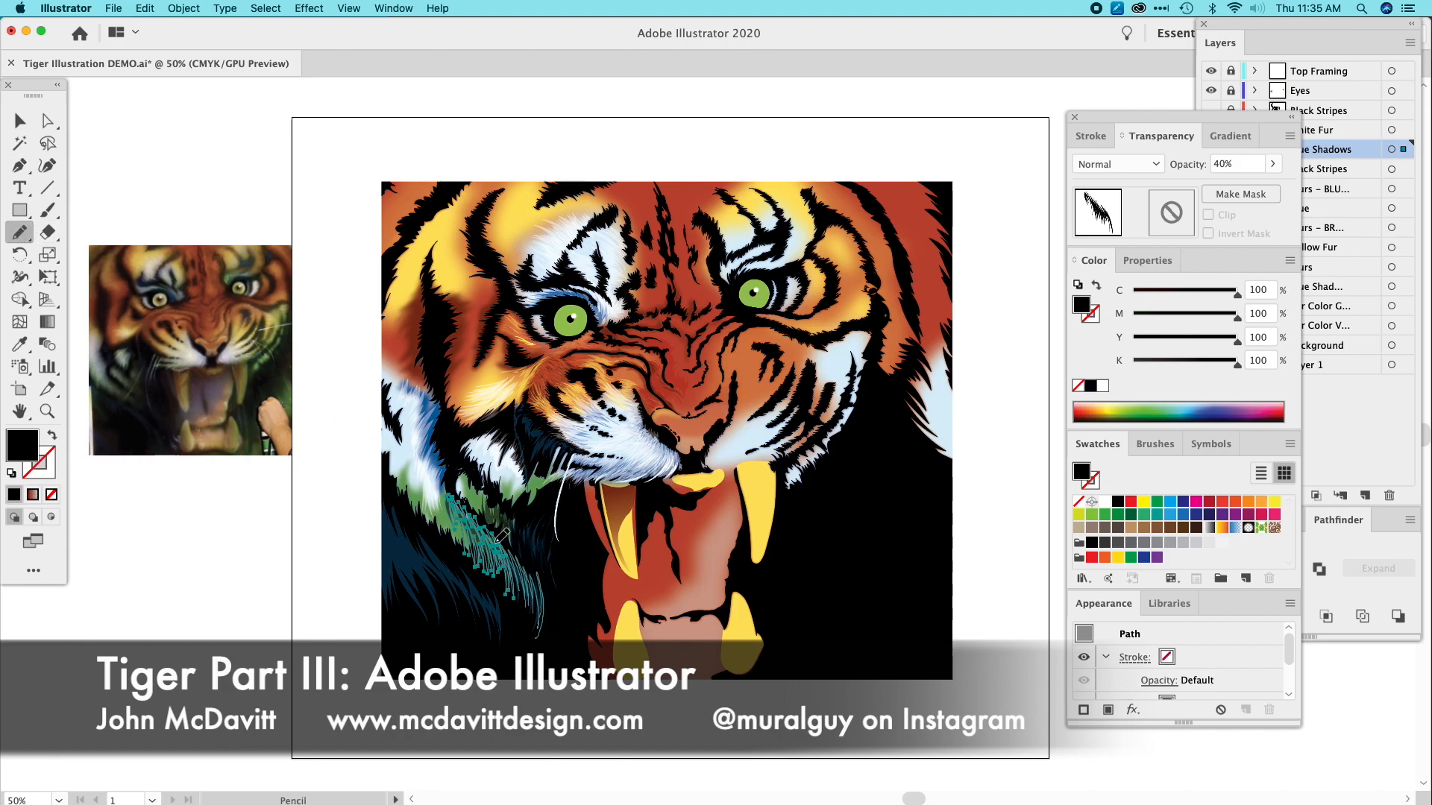
{"action": "mouse_move", "coordinate": [478, 520]}
{"action": "left_mouse_down"}
{"action": "mouse_move", "coordinate": [543, 613]}
{"action": "mouse_move", "coordinate": [538, 646]}
{"action": "left_mouse_up"}
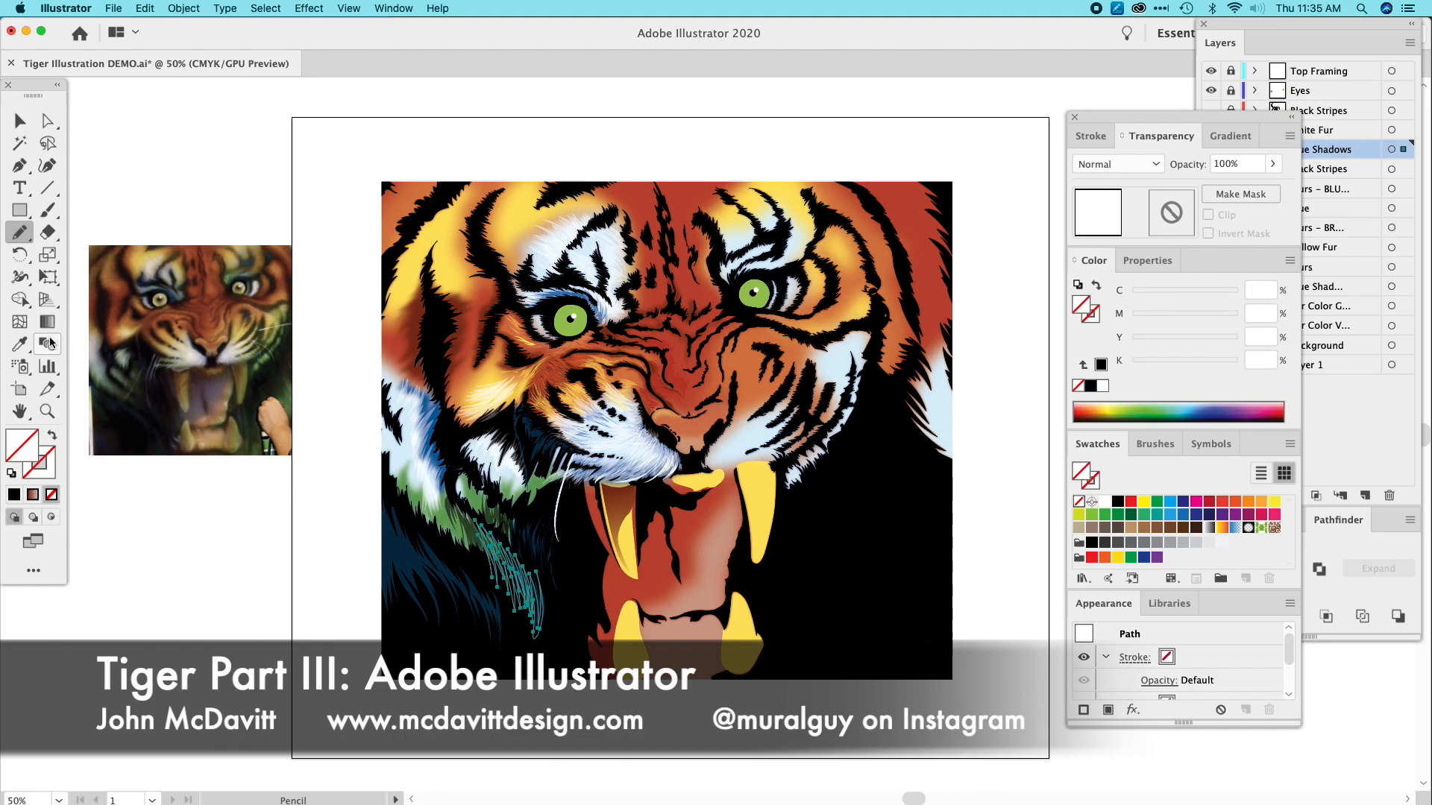
{"action": "left_click", "coordinate": [20, 344]}
{"action": "left_click", "coordinate": [467, 534]}
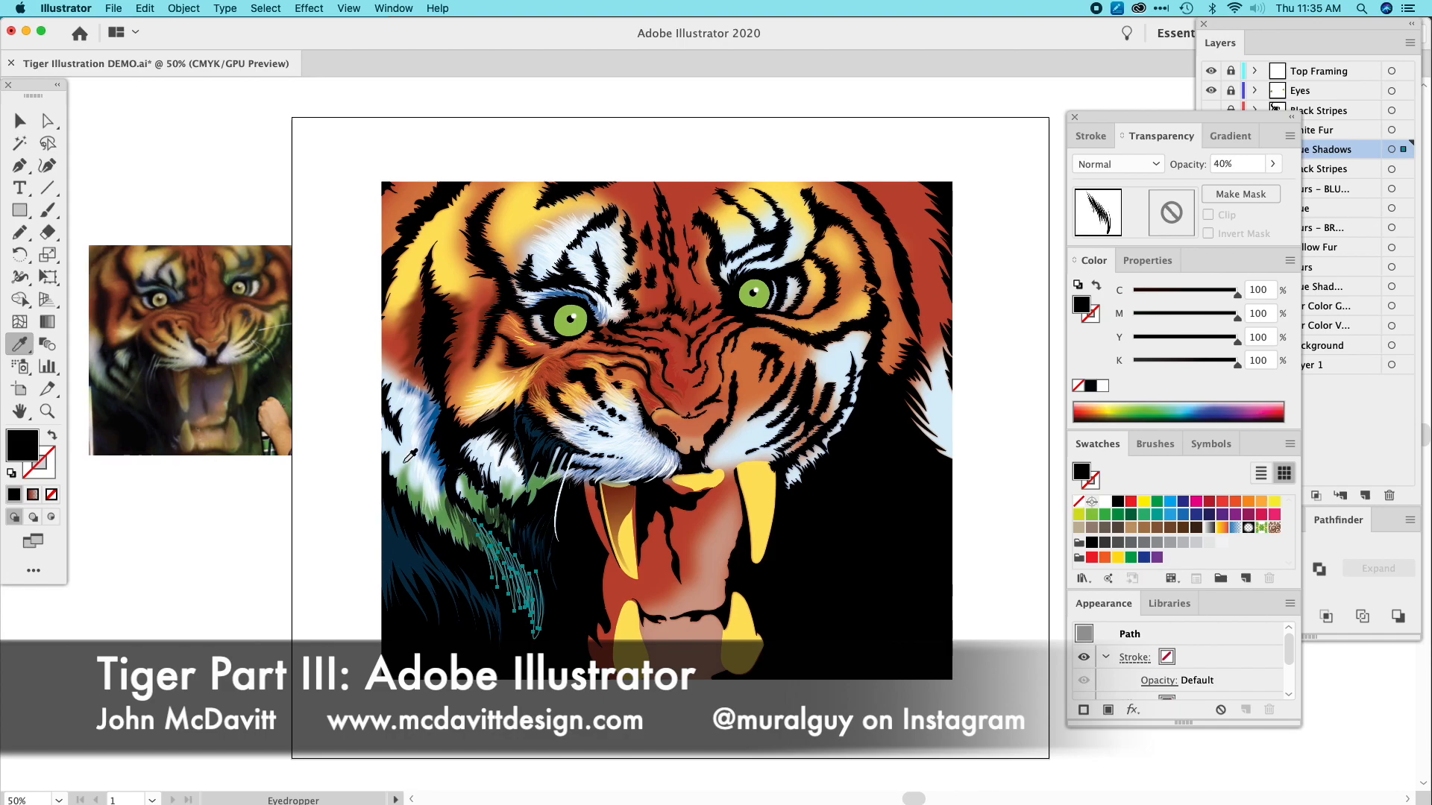
{"action": "left_click", "coordinate": [47, 120]}
{"action": "left_click", "coordinate": [134, 184]}
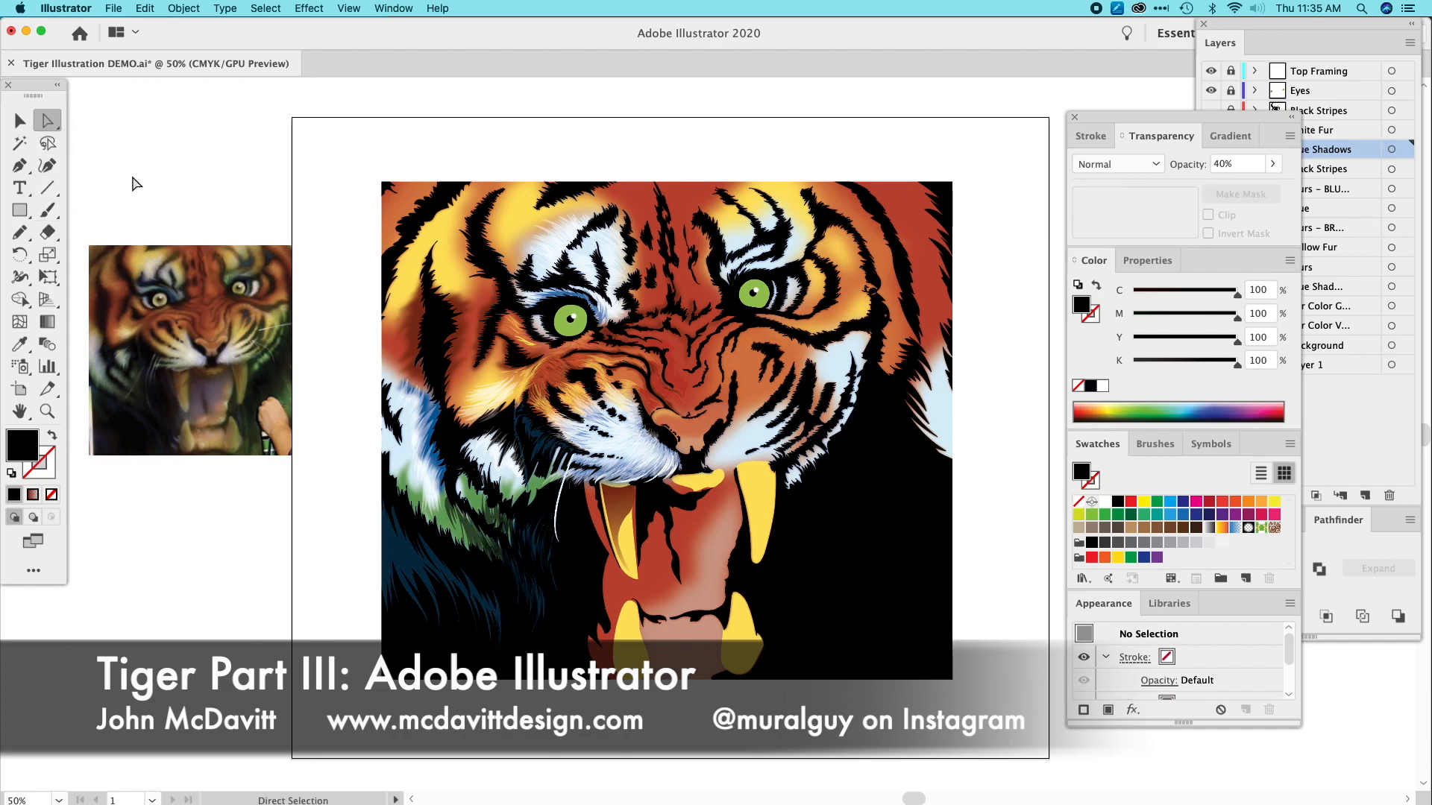
Draw another fur-shadow shape with the Pencil tool in the green neck fur beside the whiskers.
{"action": "left_click", "coordinate": [21, 232]}
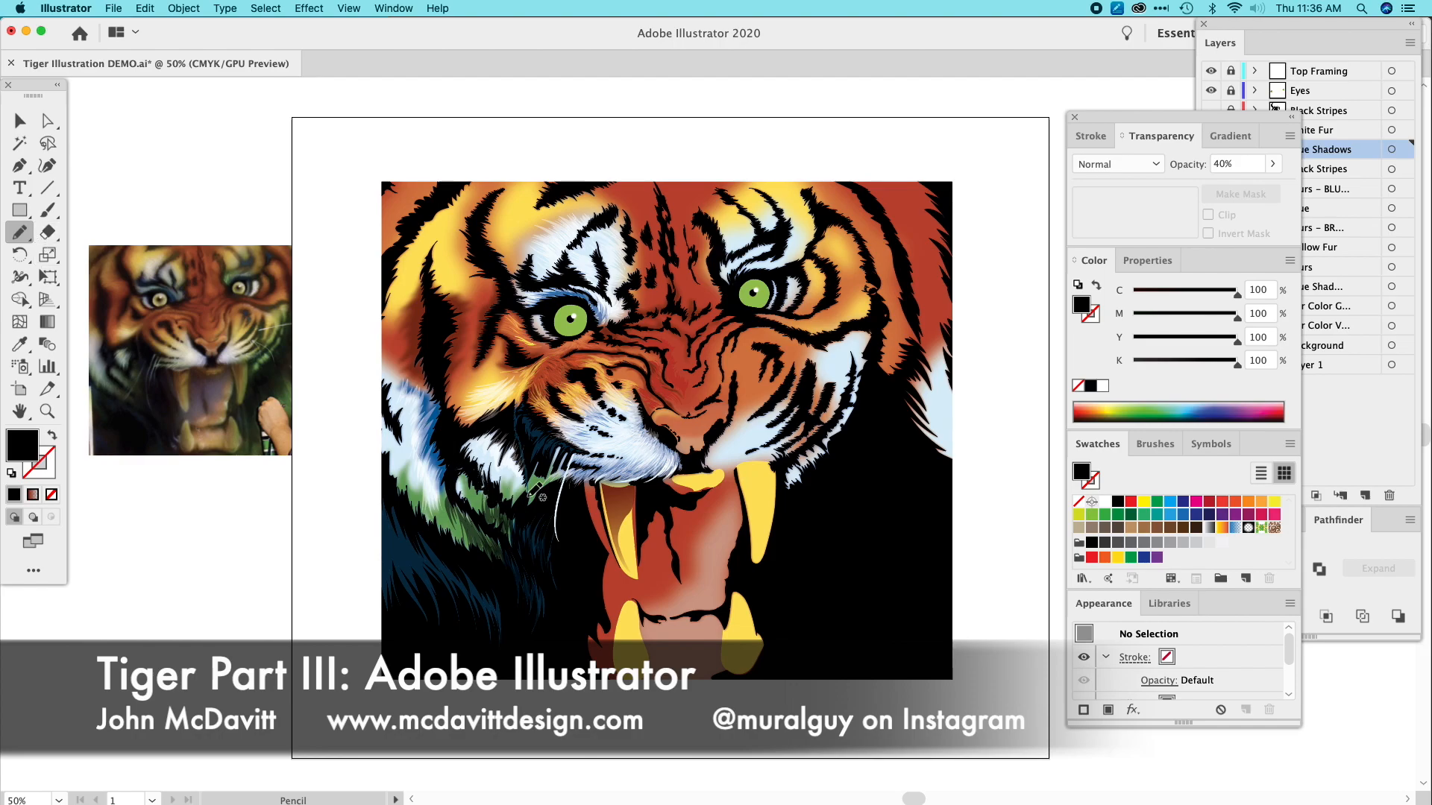